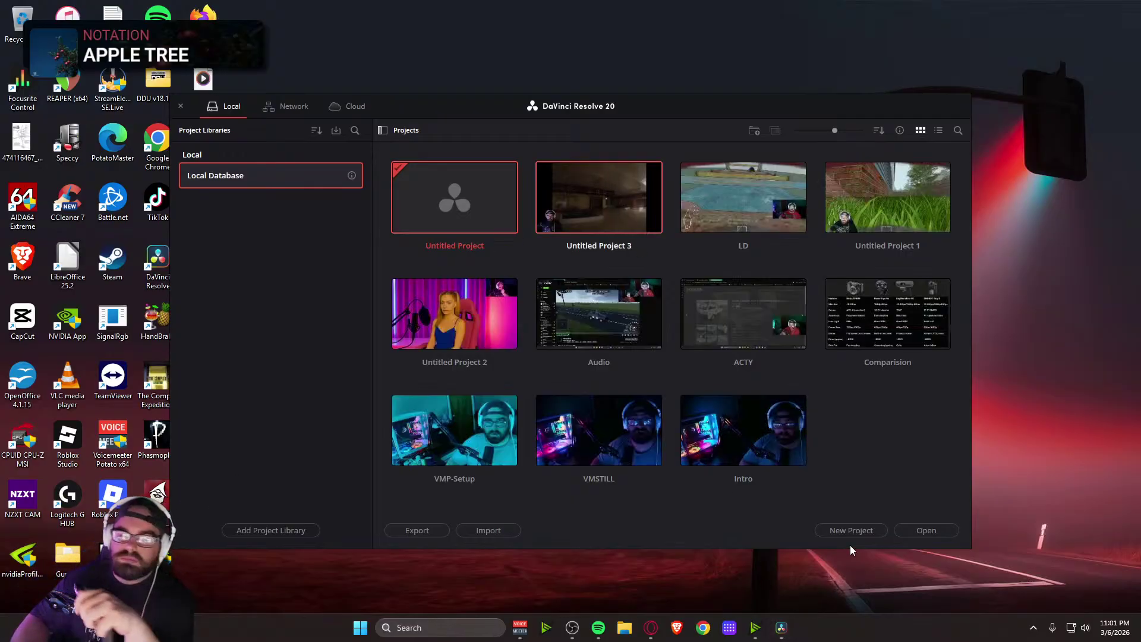
# Open the project Untitled Project 3
pyautogui.click(925, 530)
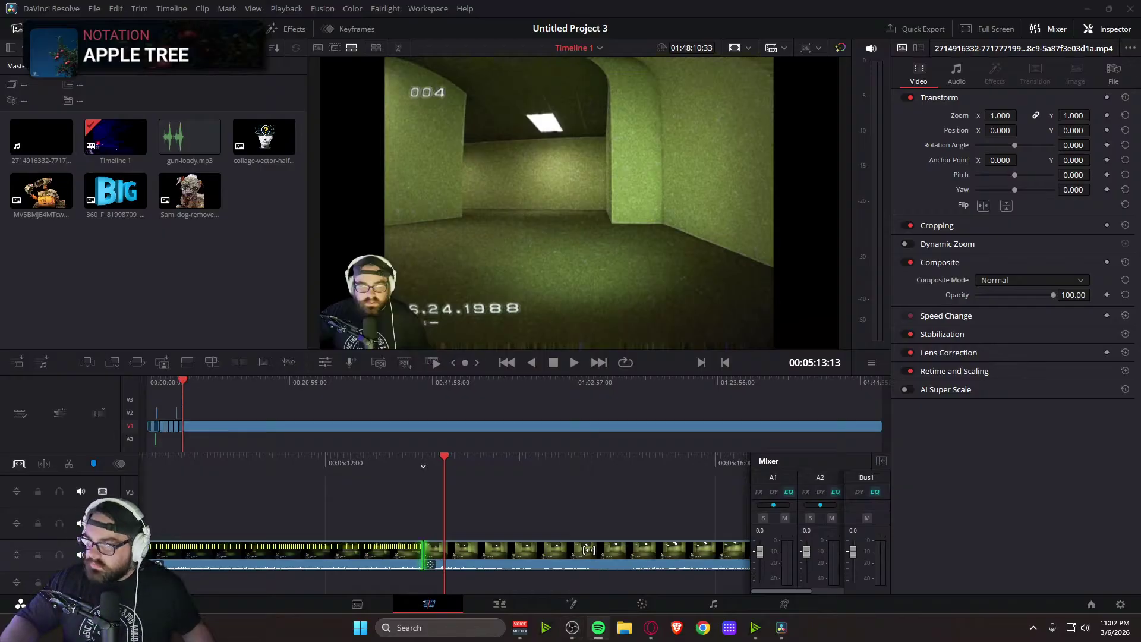
pyautogui.click(424, 553)
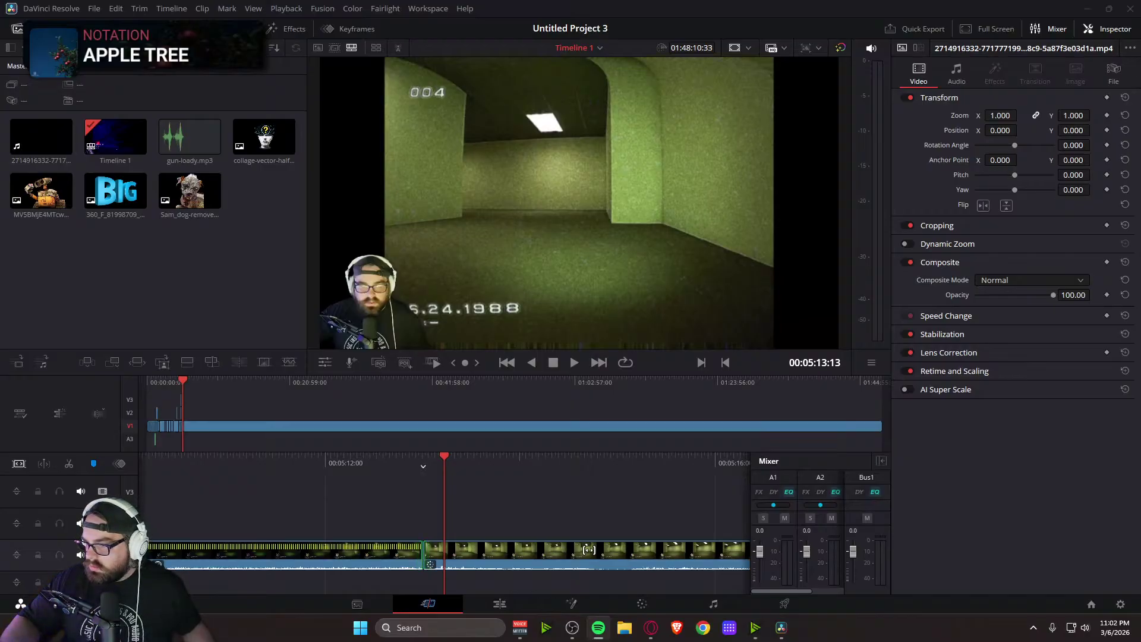
pyautogui.press('v')
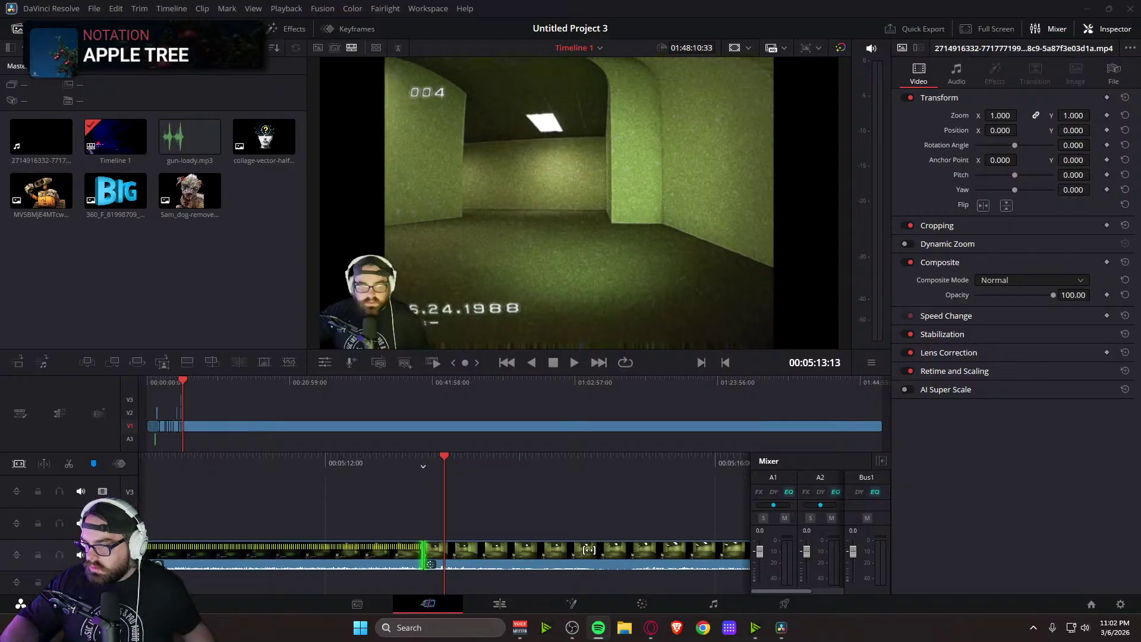
pyautogui.press('v')
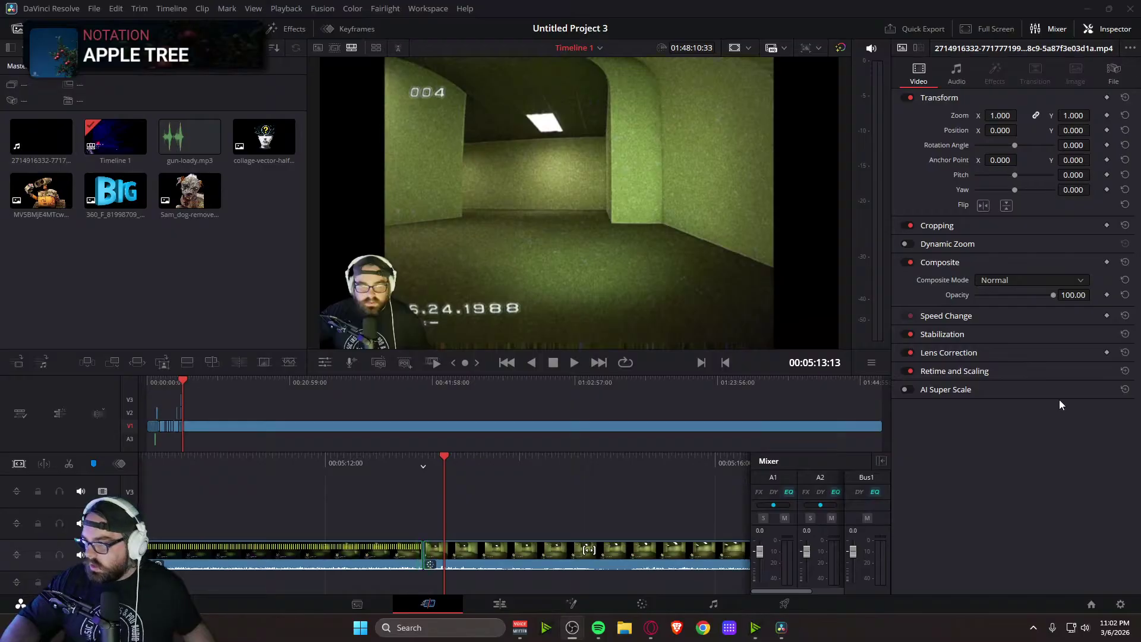
pyautogui.press('v')
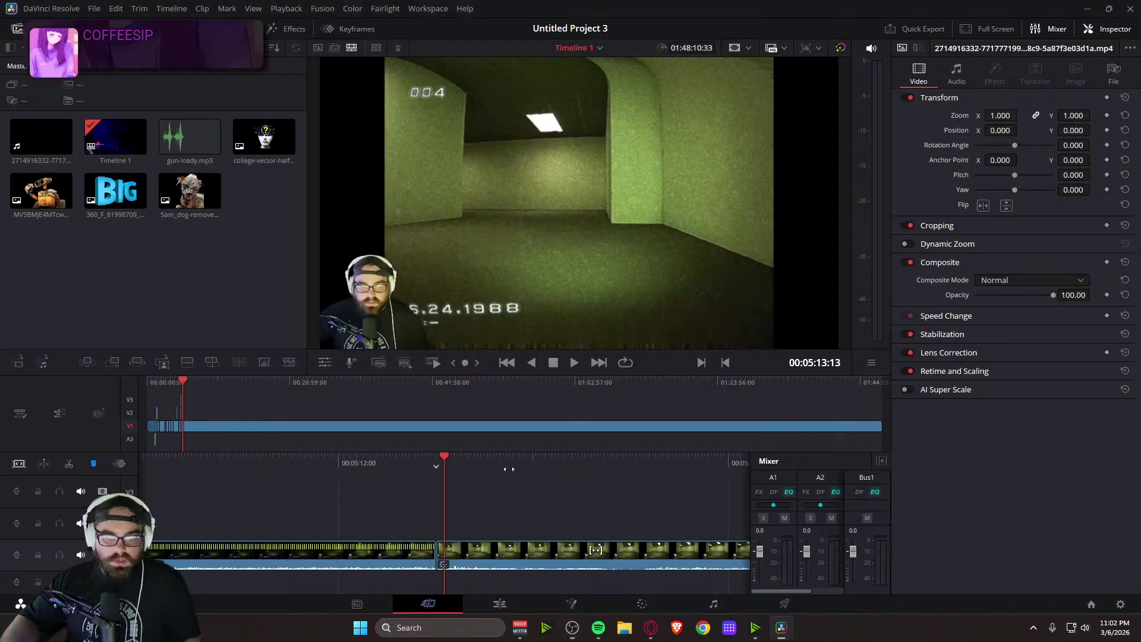
pyautogui.hotkey('ctrl', 'z')
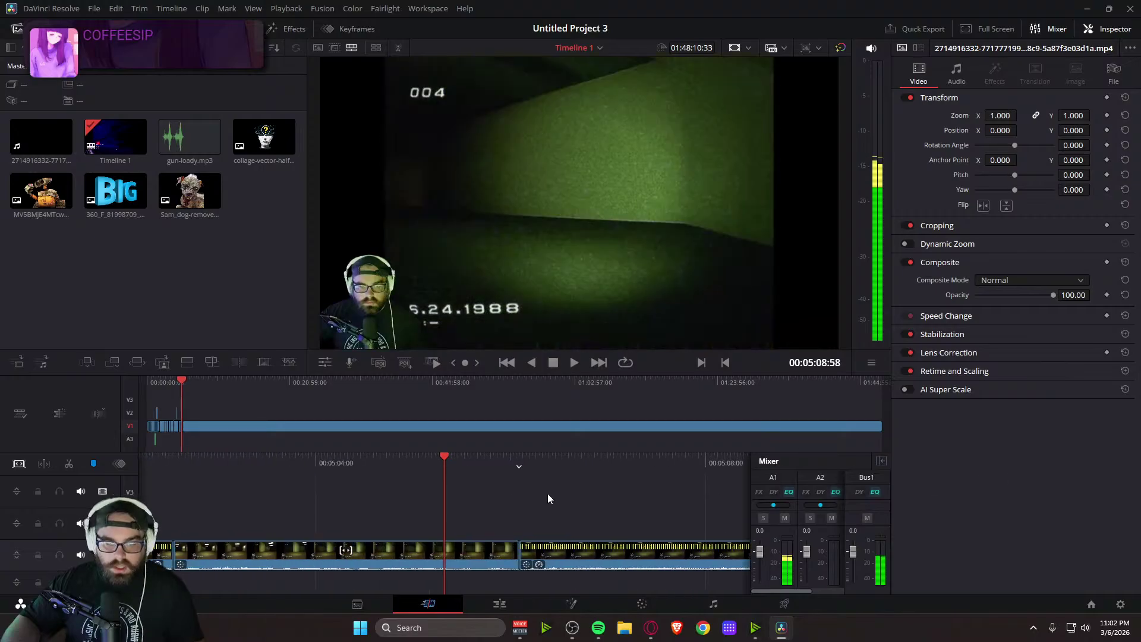
# Return the playhead to the timeline start and import MMLogo-removebg-preview.png from the Downloads folder into the media pool
pyautogui.moveTo(184, 380); pyautogui.dragTo(77, 389)
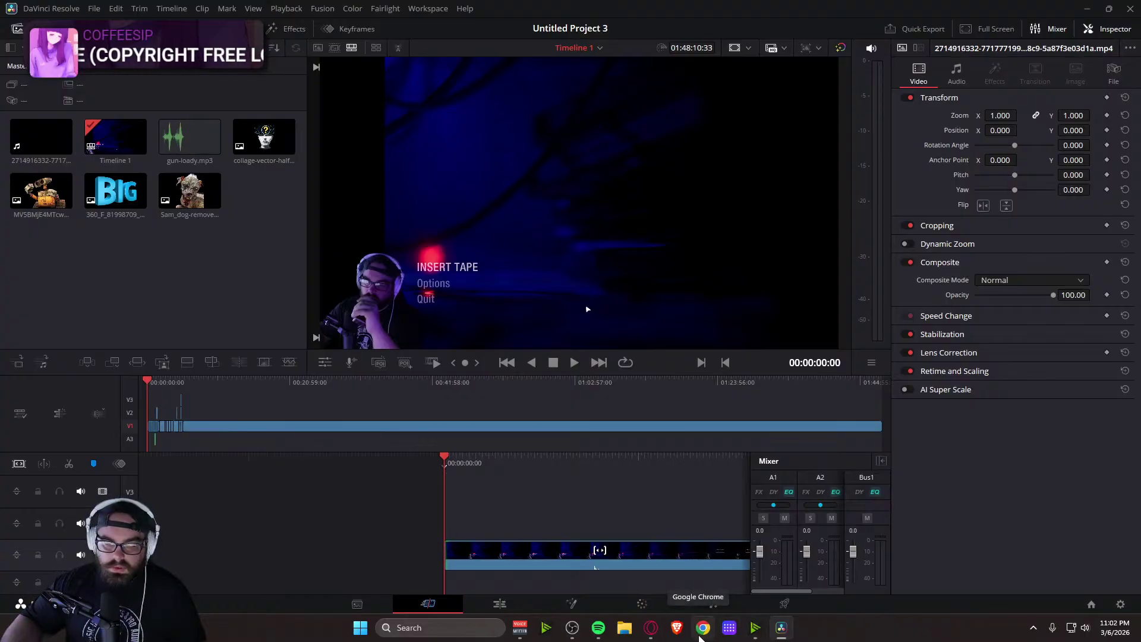
pyautogui.click(623, 628)
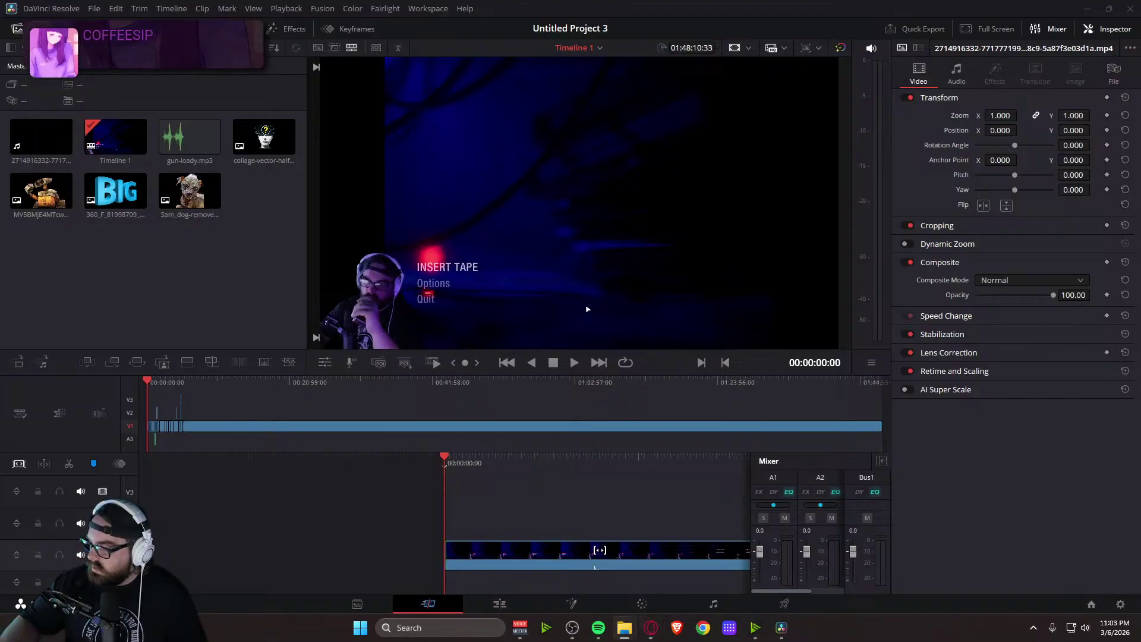
pyautogui.press('super+d')
pyautogui.press('super+d')
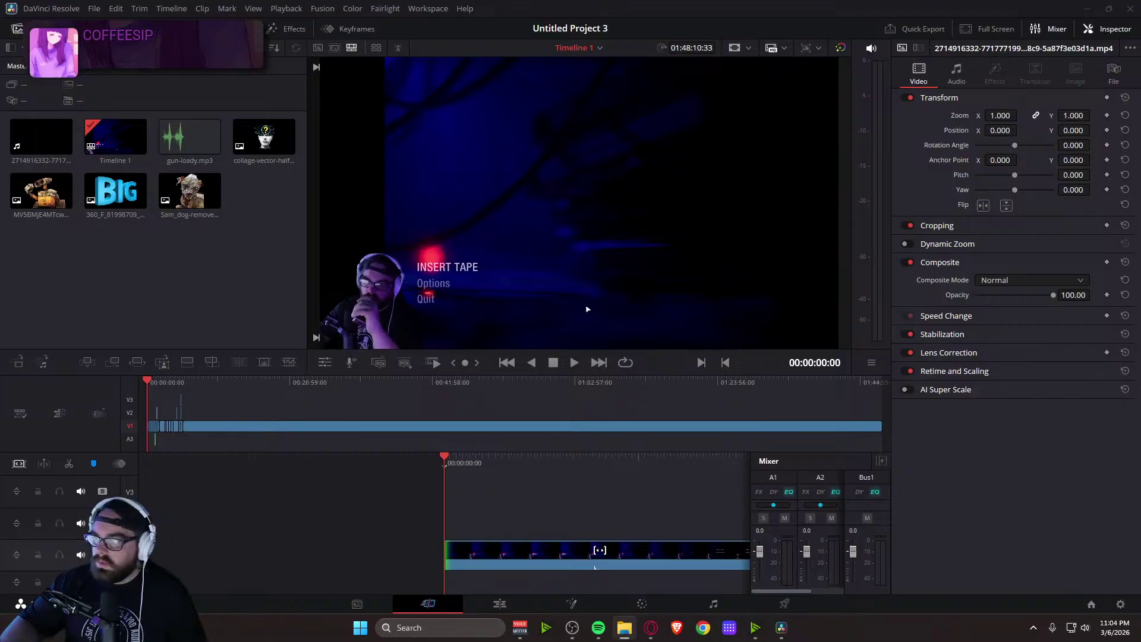
pyautogui.hotkey('alt', 'Tab')
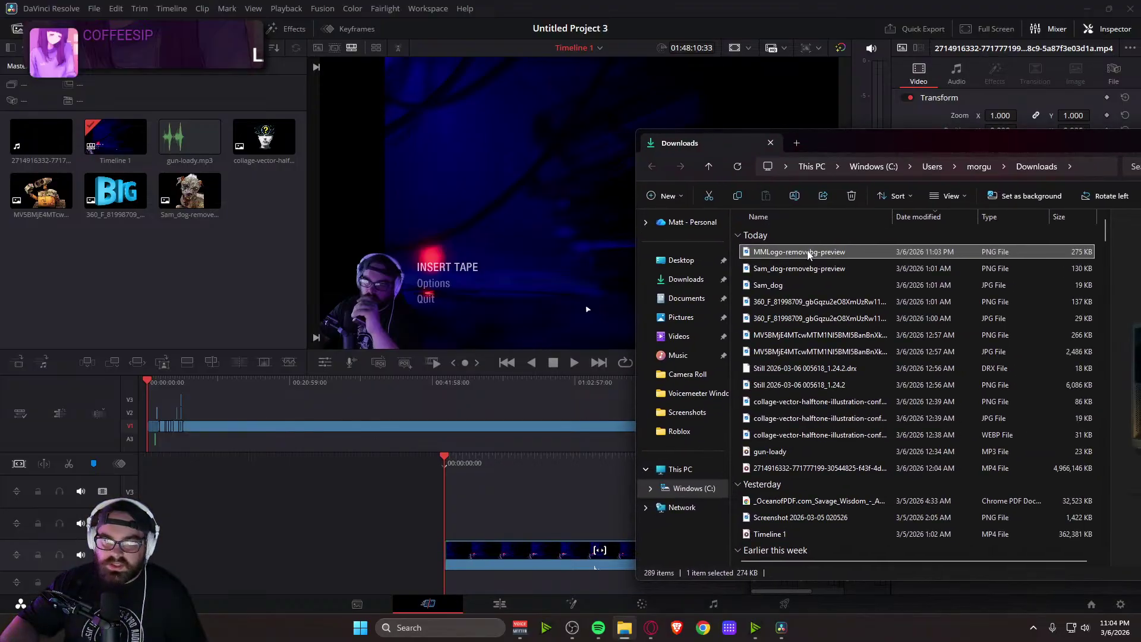
pyautogui.moveTo(829, 251); pyautogui.dragTo(226, 272)
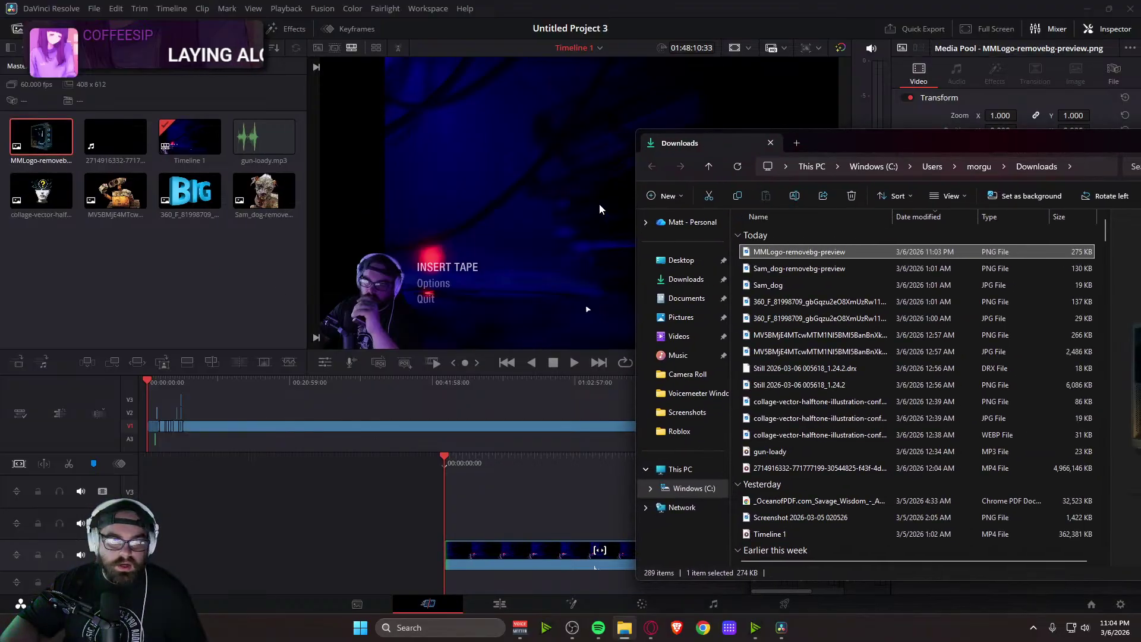
pyautogui.hotkey('alt', 'Tab')
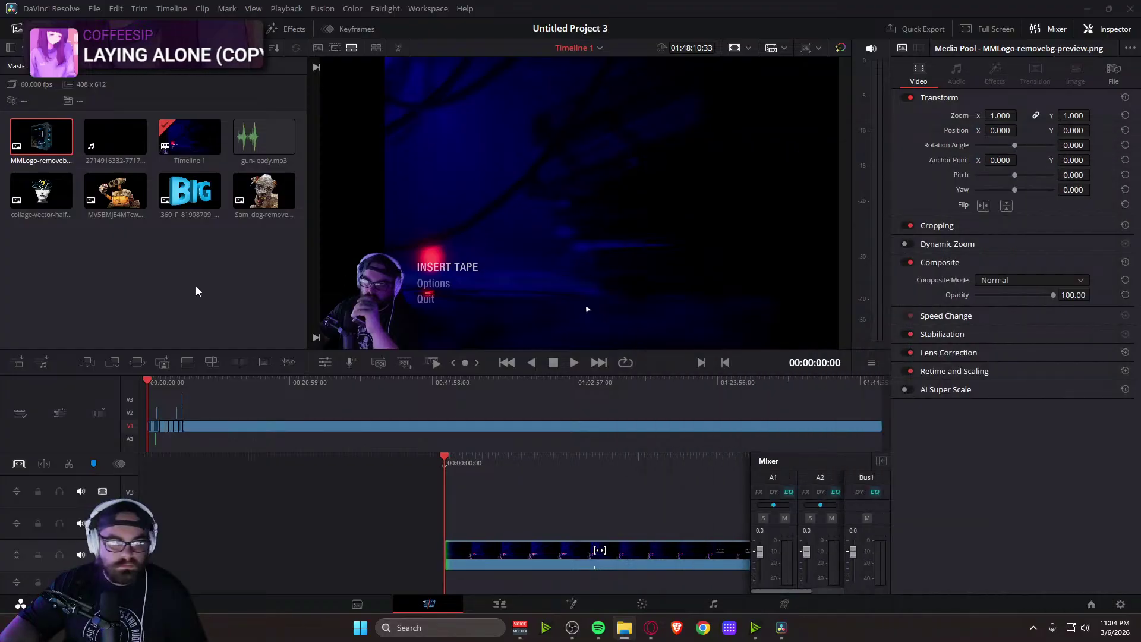
# Place the MMLogo image on video track 2 at the timeline start, above the main footage, and play it briefly
pyautogui.moveTo(59, 166); pyautogui.dragTo(448, 525)
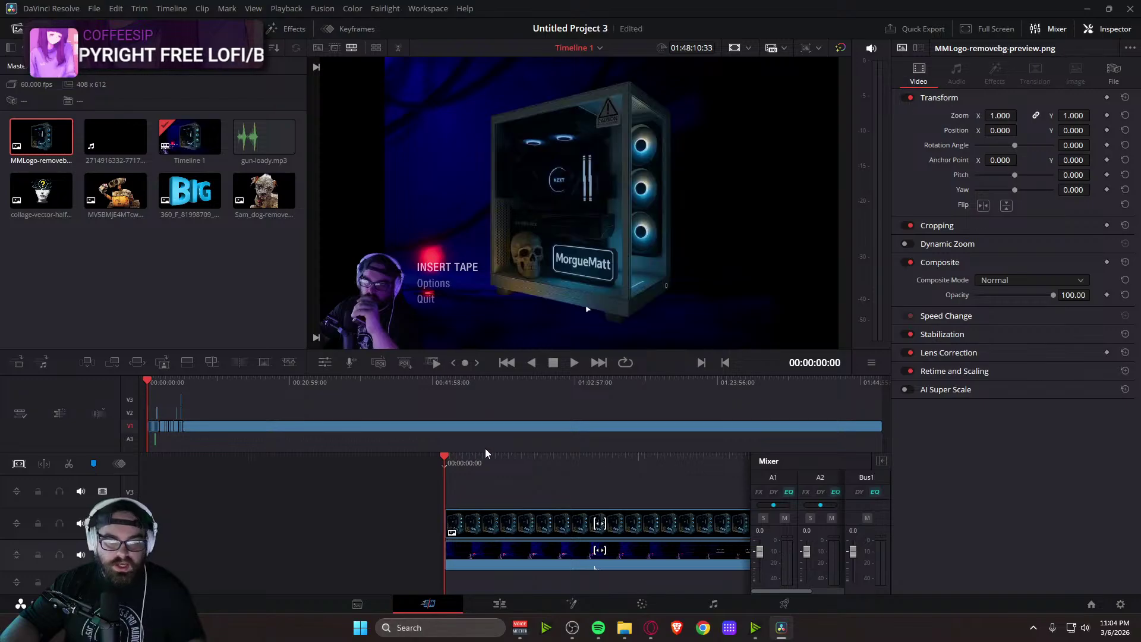
pyautogui.press('space')
pyautogui.press('space')
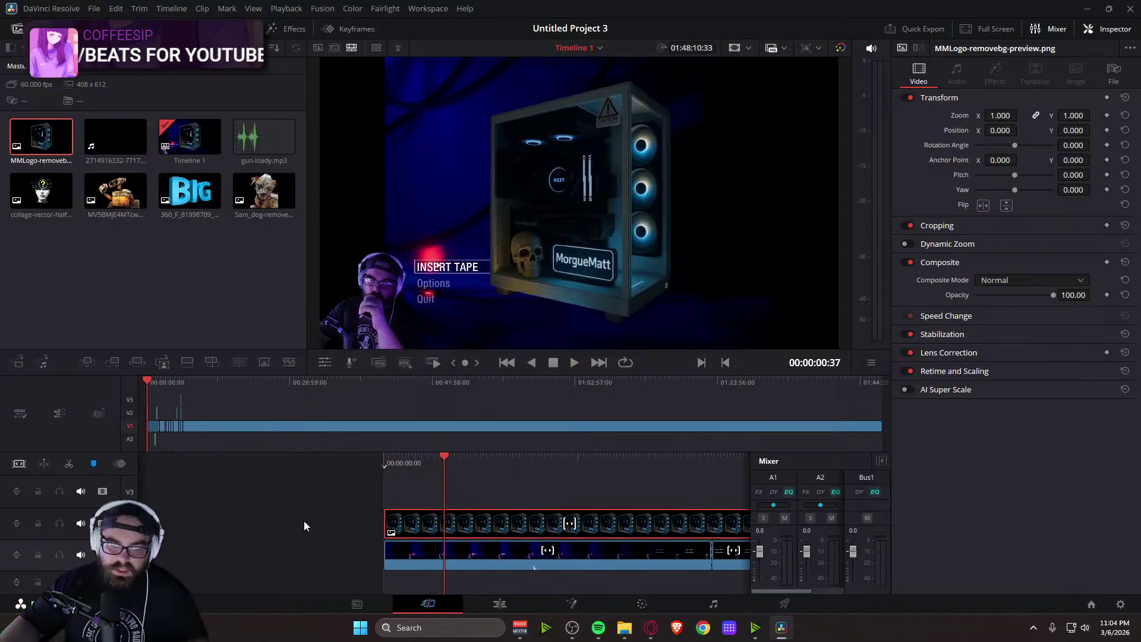
# View the selected logo clip and its transform settings on the Edit page, and return to the Cut page
pyautogui.click(512, 521)
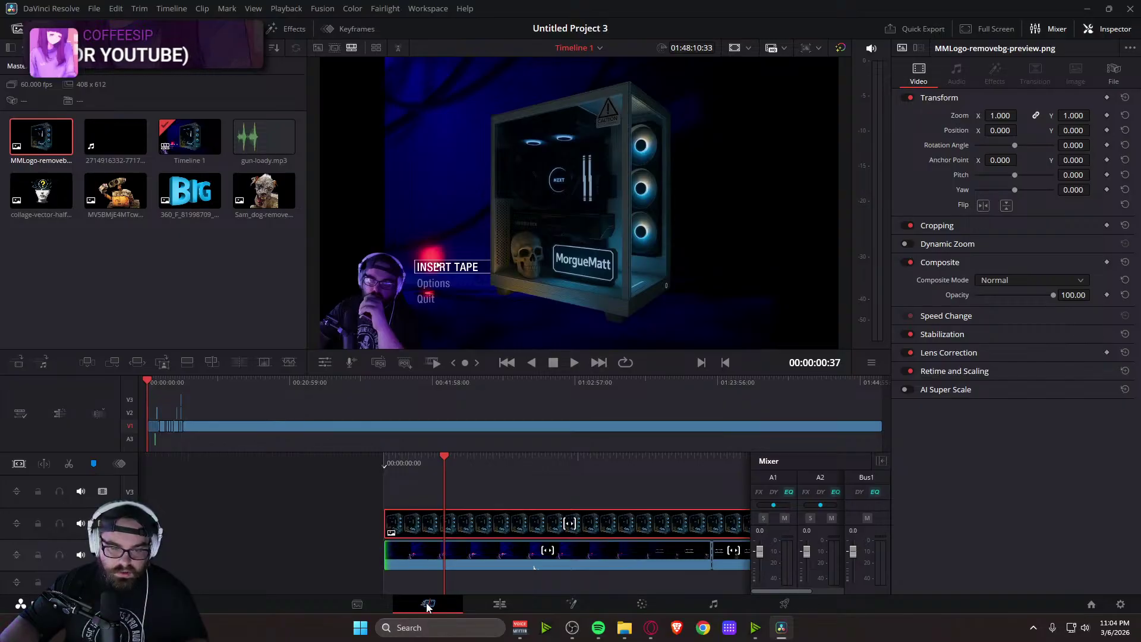
pyautogui.click(499, 605)
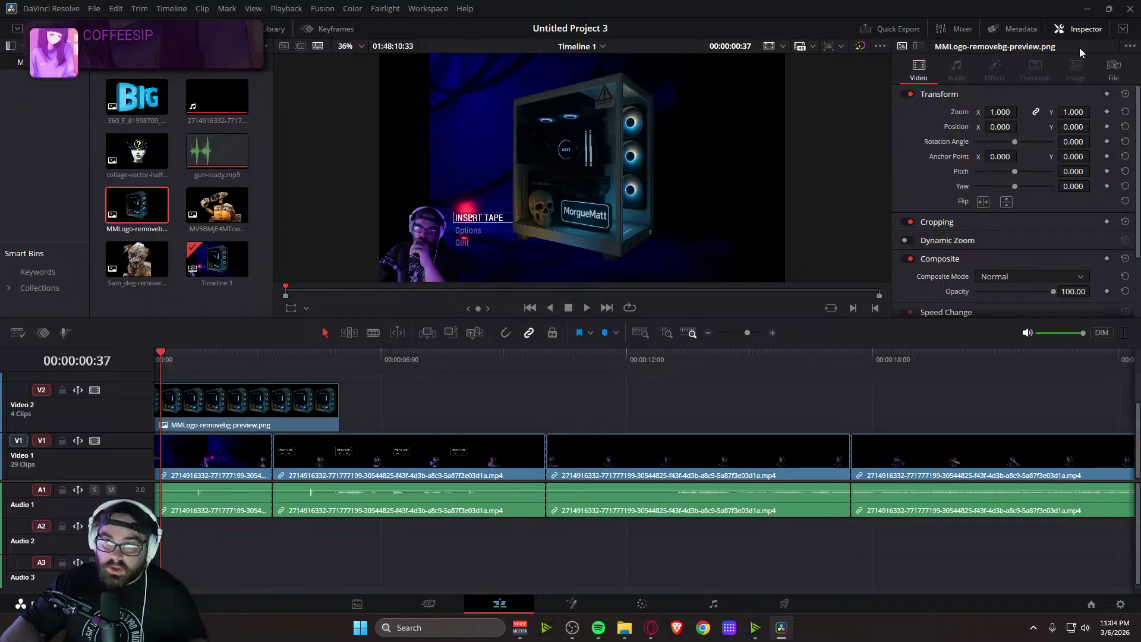
pyautogui.click(428, 603)
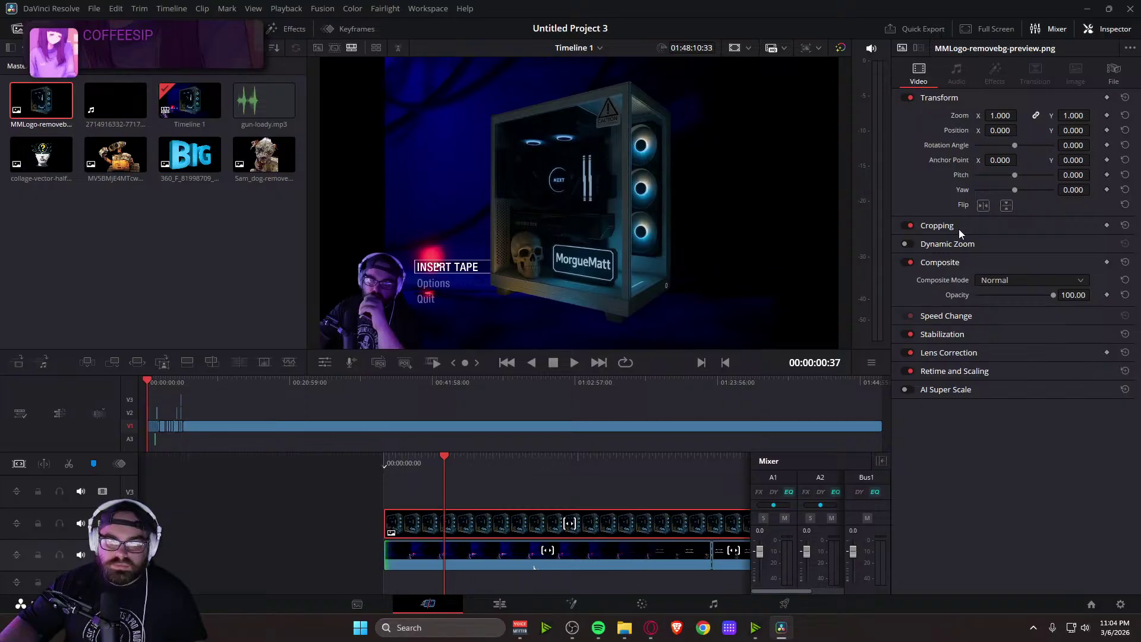
# Split the logo clip at 00:00:03:21, where the first footage clip ends, and delete the remainder
pyautogui.moveTo(725, 486); pyautogui.dragTo(641, 487)
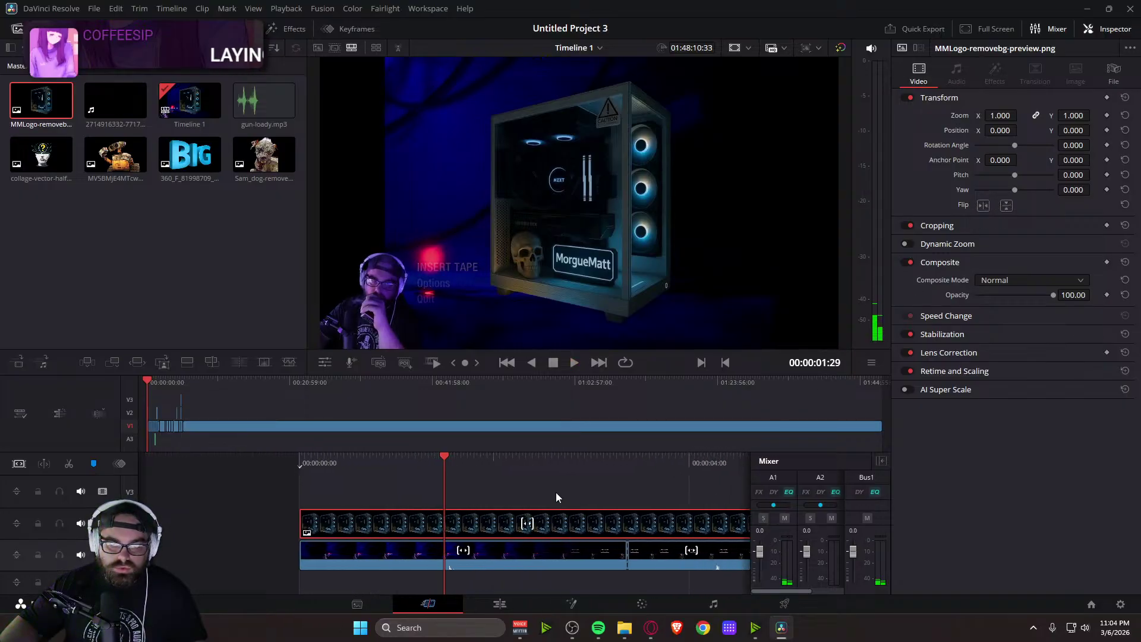
pyautogui.press('space')
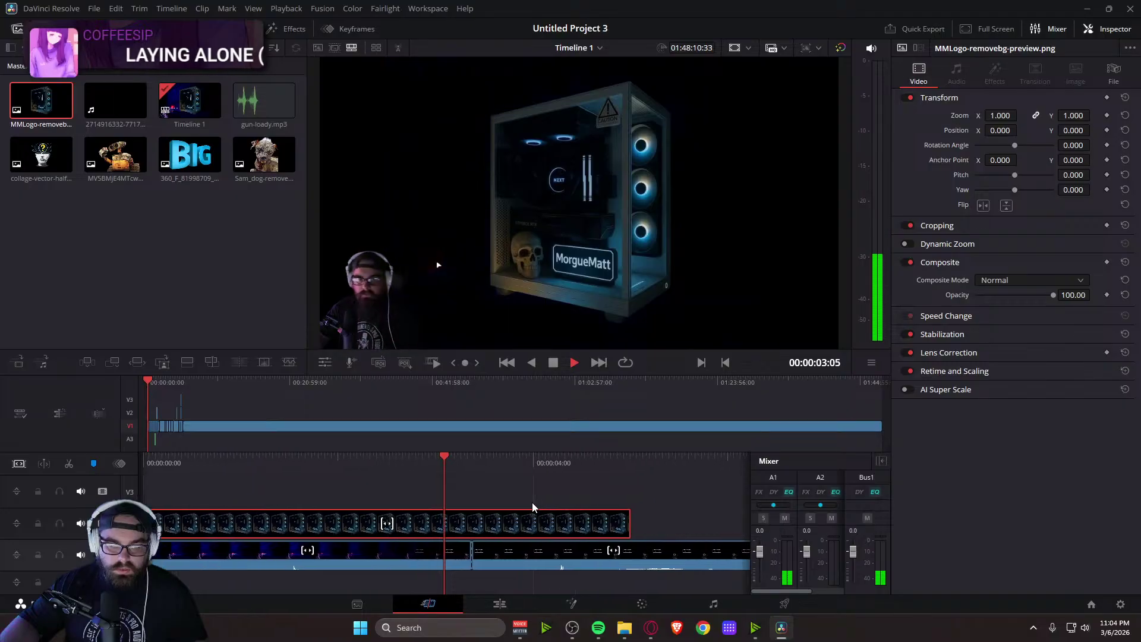
pyautogui.press('space')
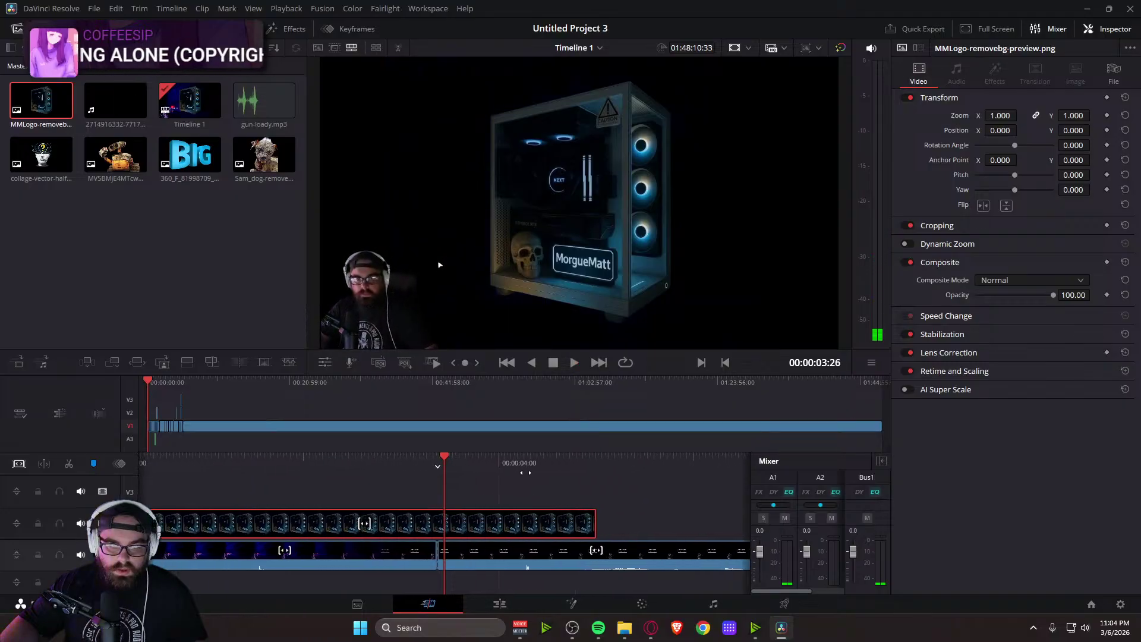
pyautogui.press('Left')
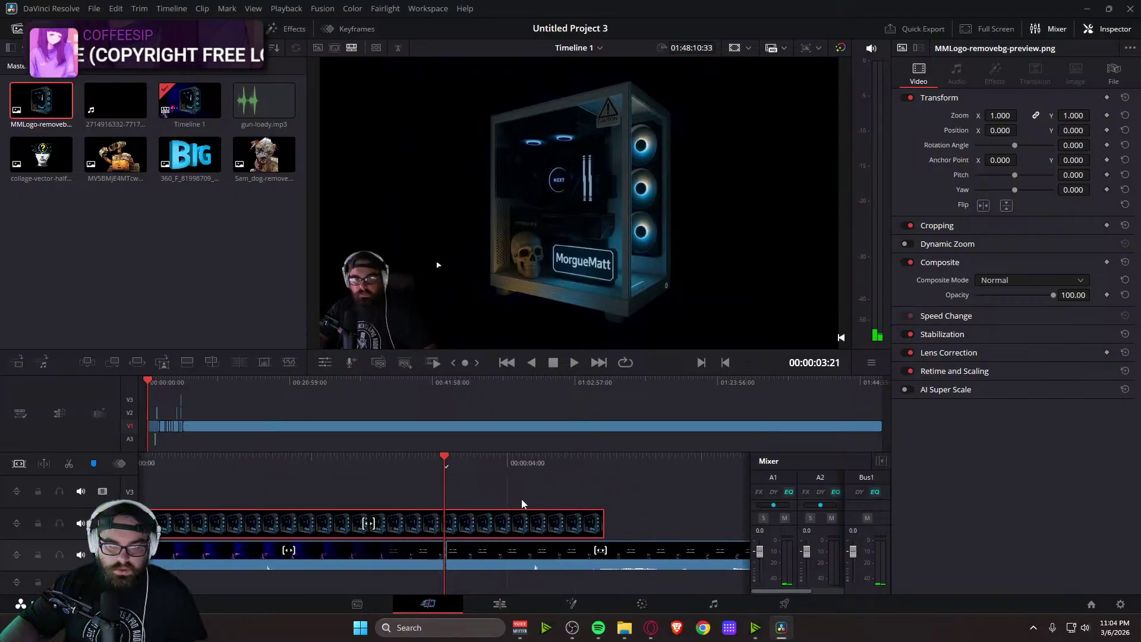
pyautogui.click(69, 464)
pyautogui.click(541, 523)
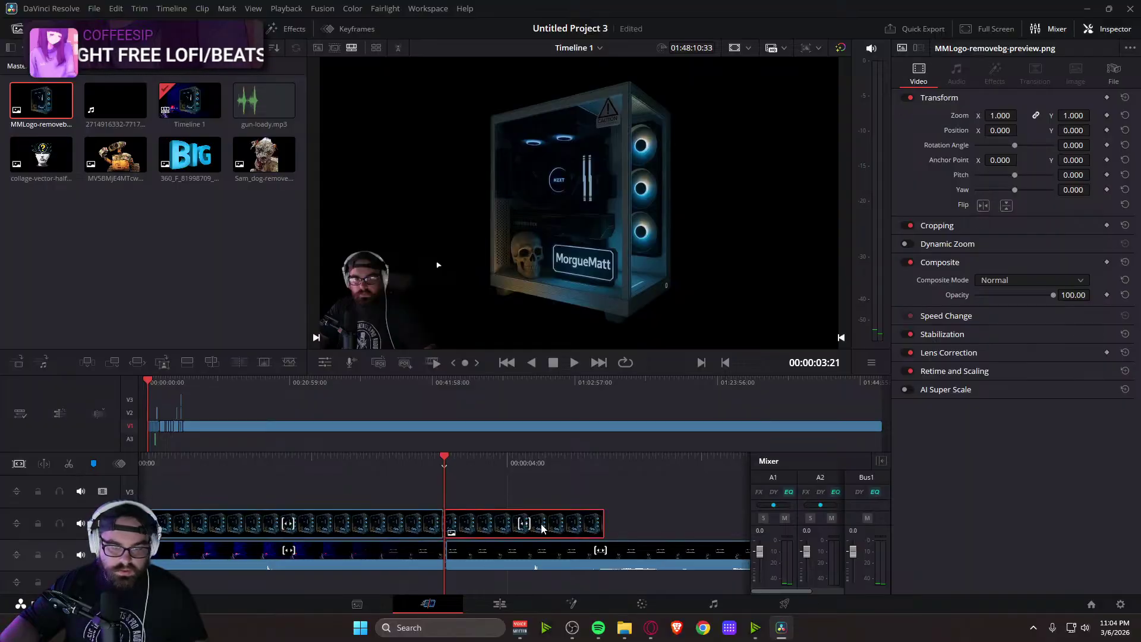
pyautogui.press('Delete')
# At 00:00:02:01, set the logo's zoom to 0.350 and its position to X 1694, Y 322, and keyframe both
pyautogui.press('Home')
pyautogui.press('space')
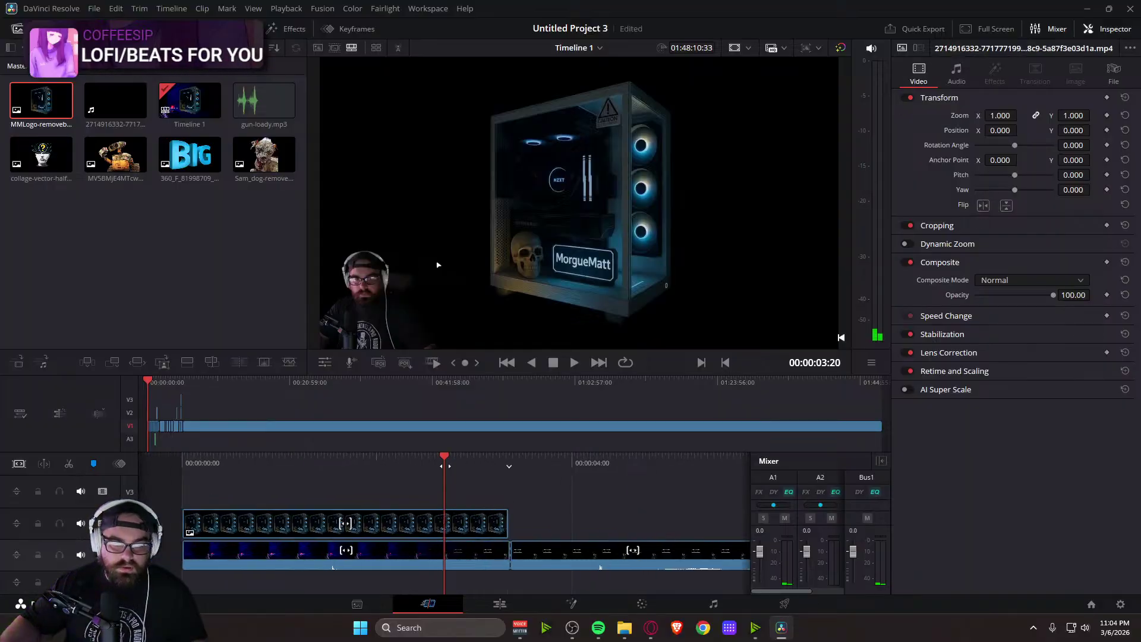
pyautogui.click(553, 523)
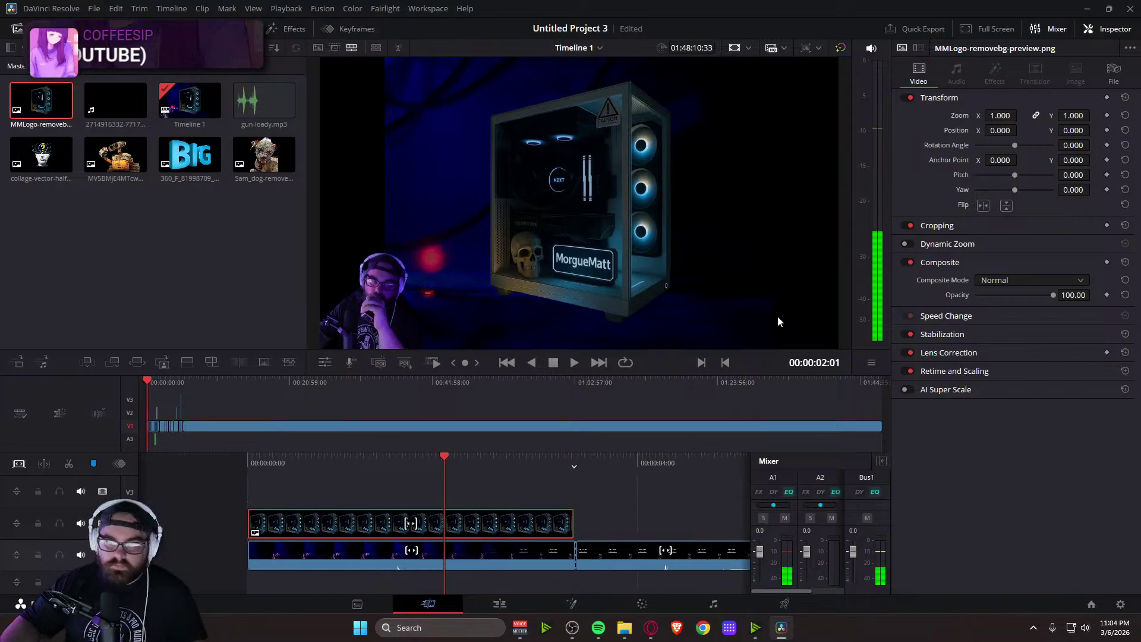
pyautogui.hotkey('ctrl', 's')
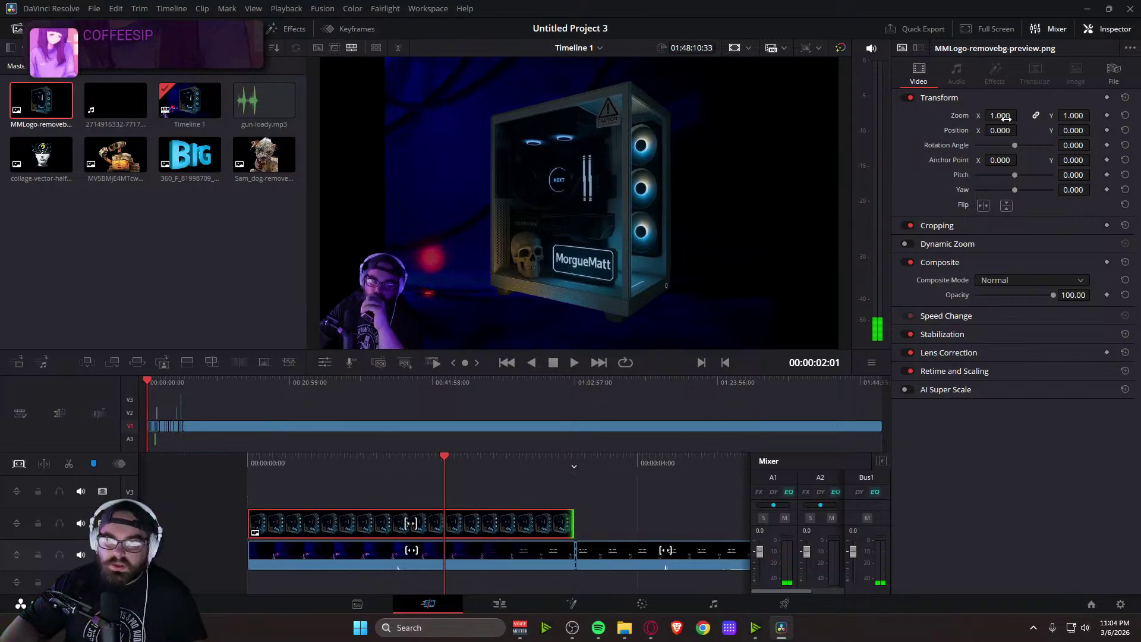
pyautogui.moveTo(1005, 118); pyautogui.dragTo(1093, 130)
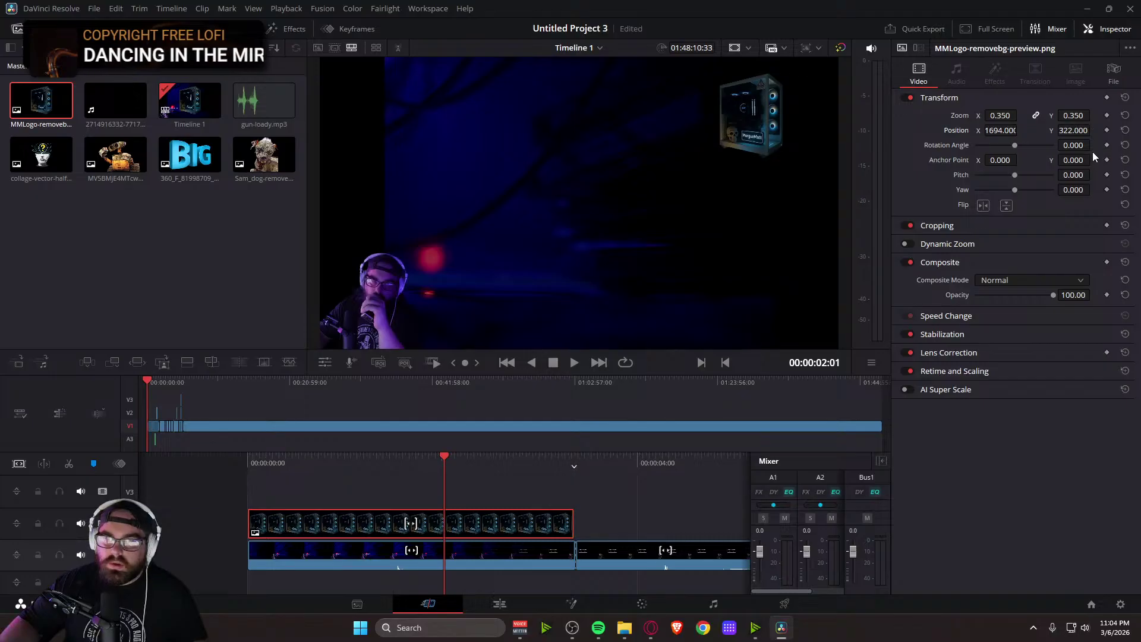
pyautogui.click(1106, 115)
pyautogui.click(1106, 130)
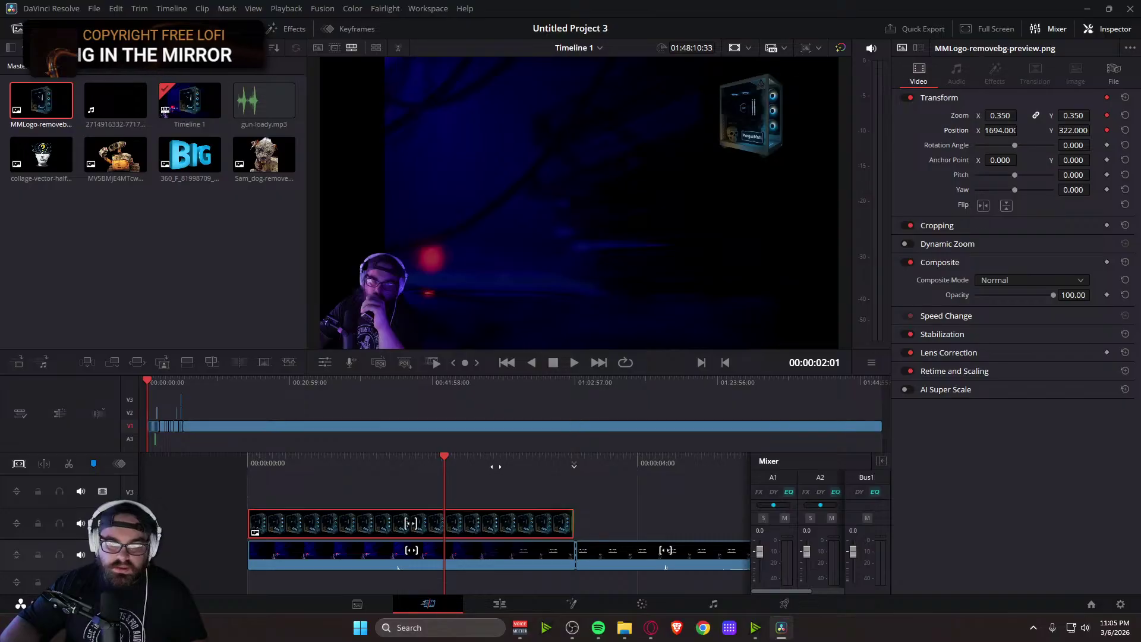
# At 00:00:00:01, set the logo's zoom to 0.910 and its position to X -2968, Y -1037, placing it outside the frame
pyautogui.moveTo(498, 466); pyautogui.dragTo(688, 466)
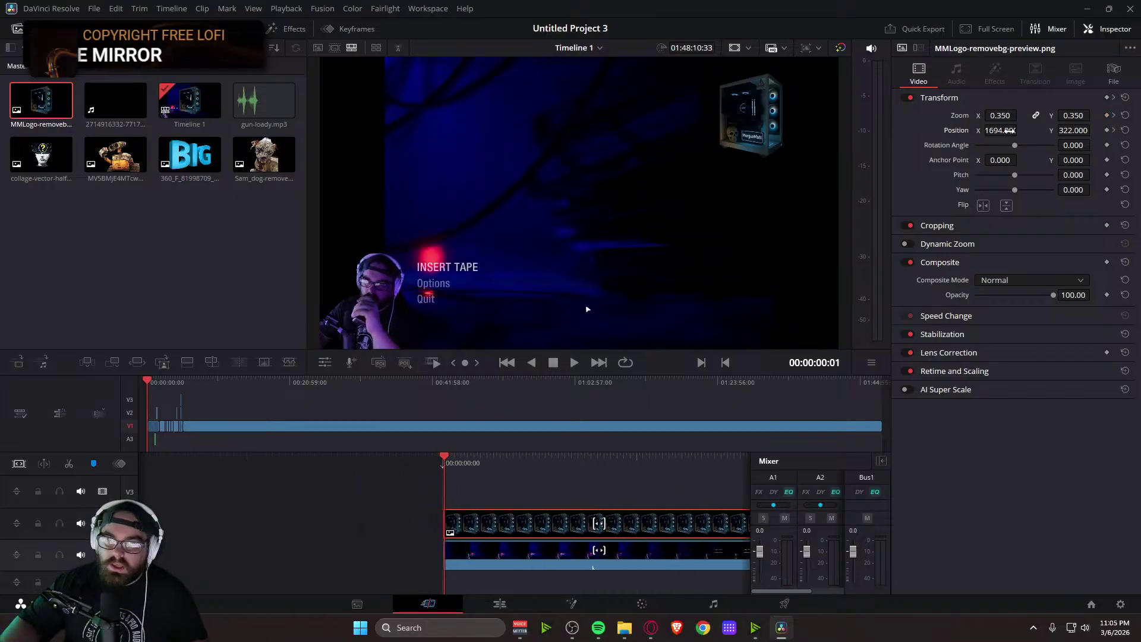
pyautogui.moveTo(1010, 130); pyautogui.dragTo(1094, 130)
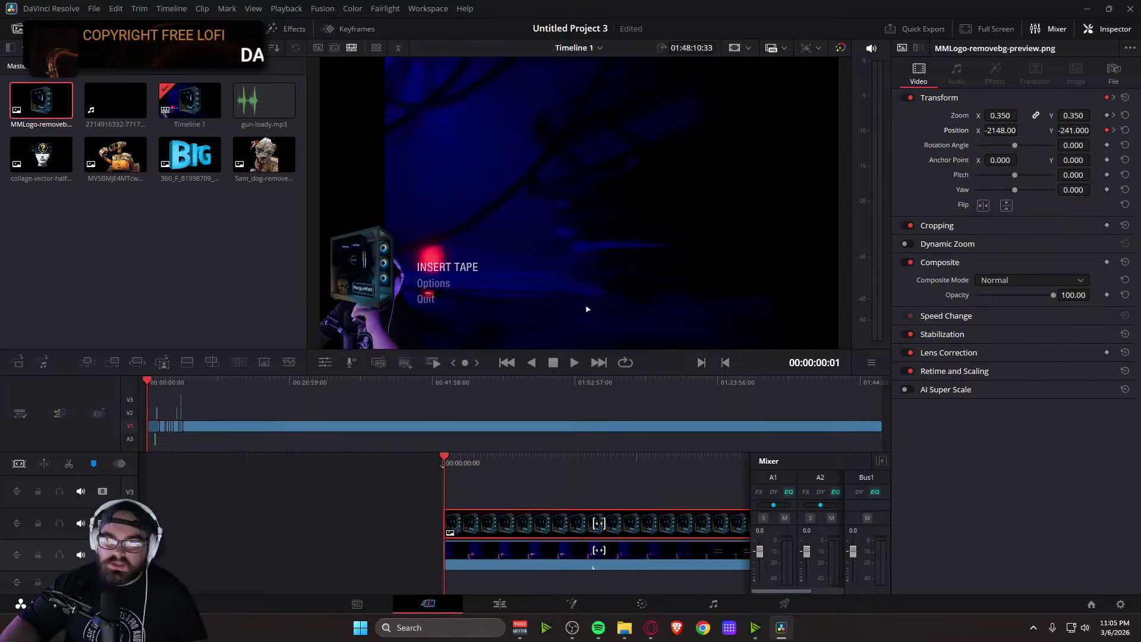
pyautogui.moveTo(1000, 115)
pyautogui.mouseDown()
pyautogui.moveTo(1069, 130)
pyautogui.moveTo(987, 130)
pyautogui.mouseUp()
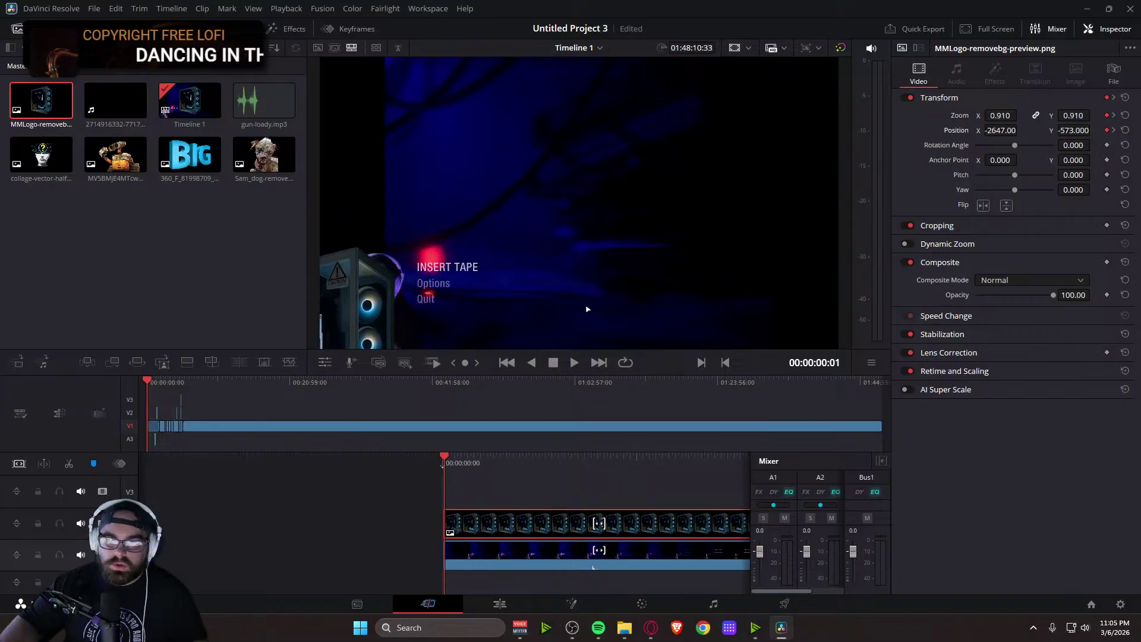
pyautogui.moveTo(1077, 129); pyautogui.dragTo(1002, 143)
pyautogui.moveTo(1085, 129); pyautogui.dragTo(995, 132)
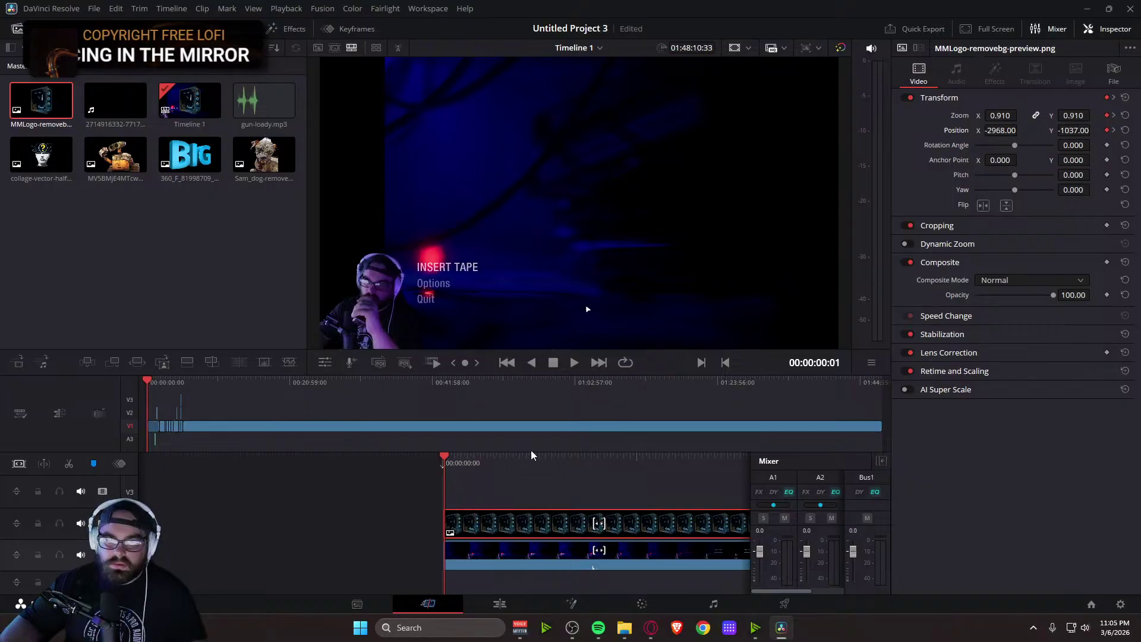
# Play the logo's fly-in animation through to the following footage clip and save the project
pyautogui.press('space')
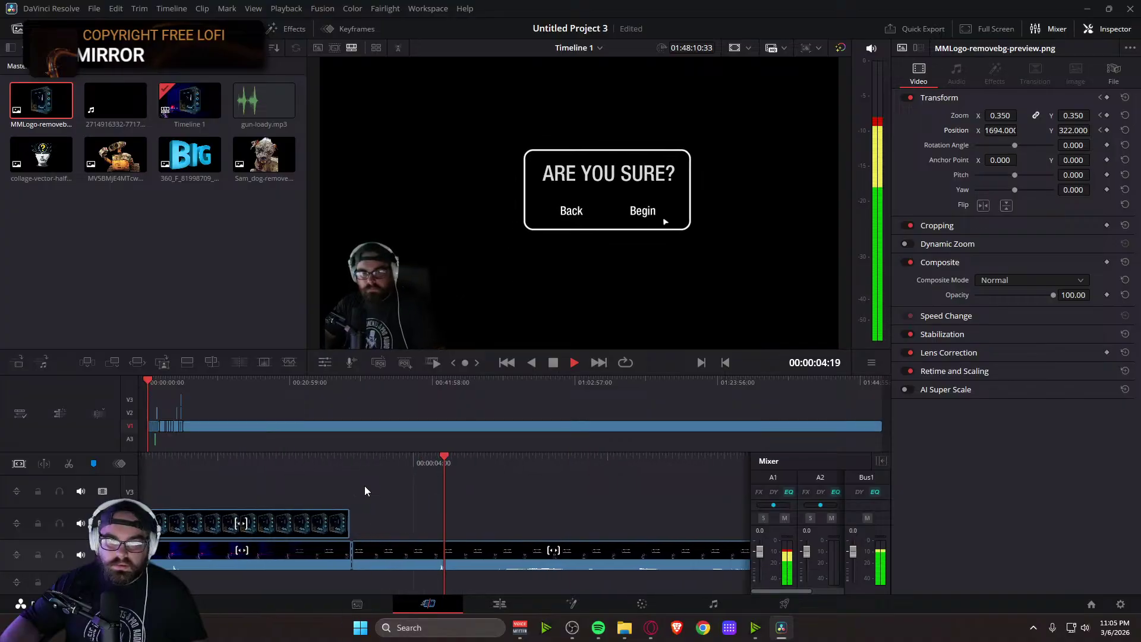
pyautogui.press('space')
pyautogui.hotkey('ctrl', 's')
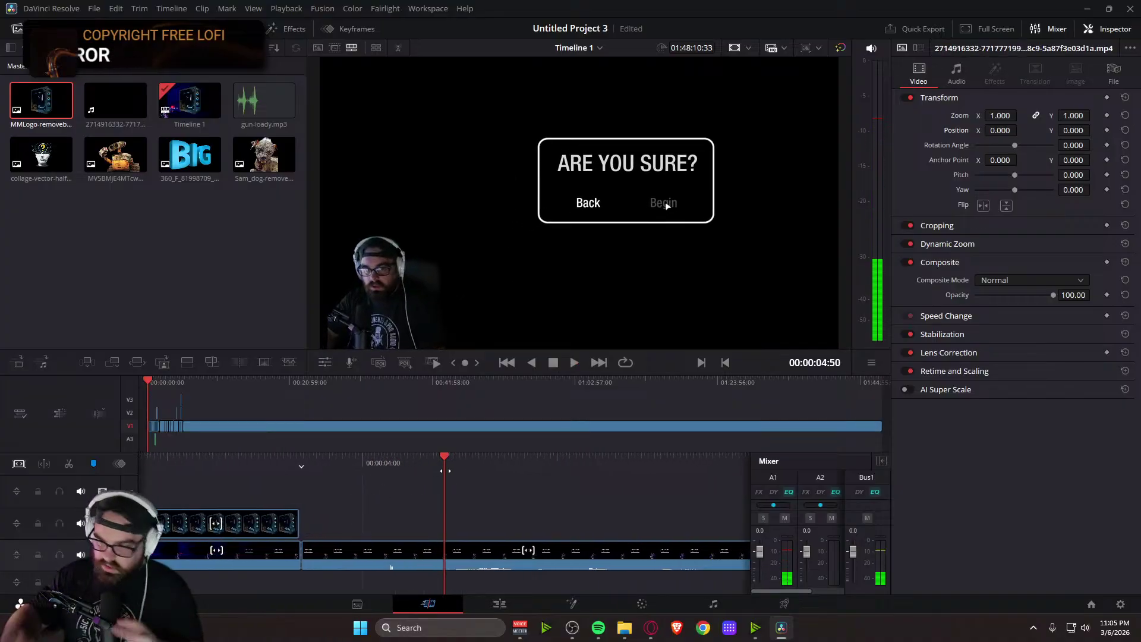
# Replay the logo animation from the timeline start, stopping midway at 00:00:01:06
pyautogui.hotkey('alt', 'Tab')
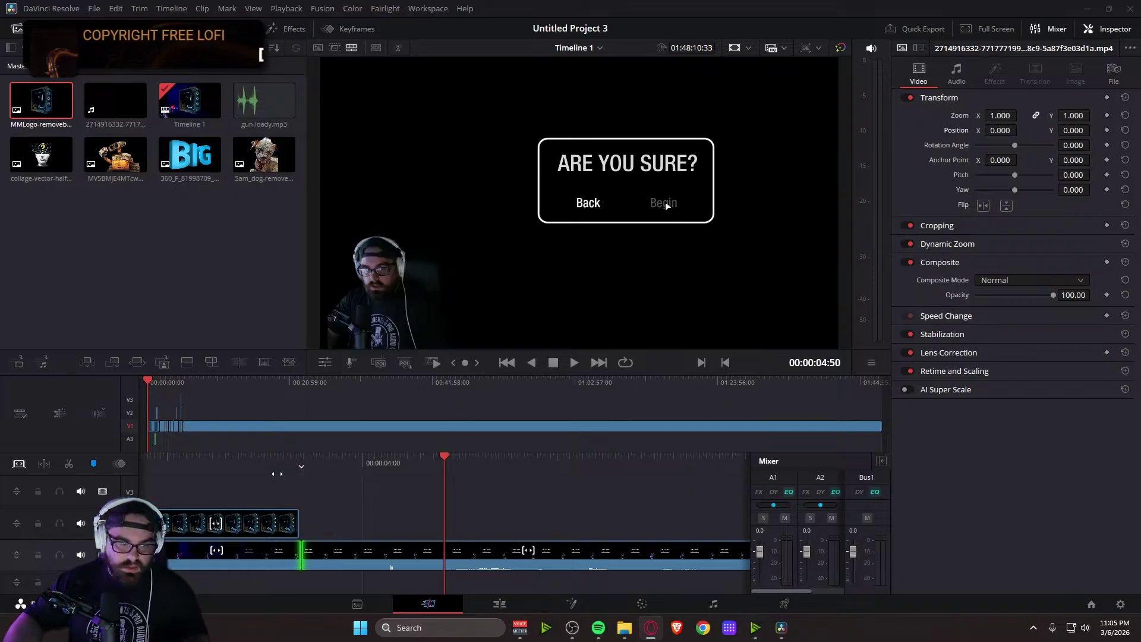
pyautogui.hotkey('alt', 'Tab')
pyautogui.press('Home')
pyautogui.press('space')
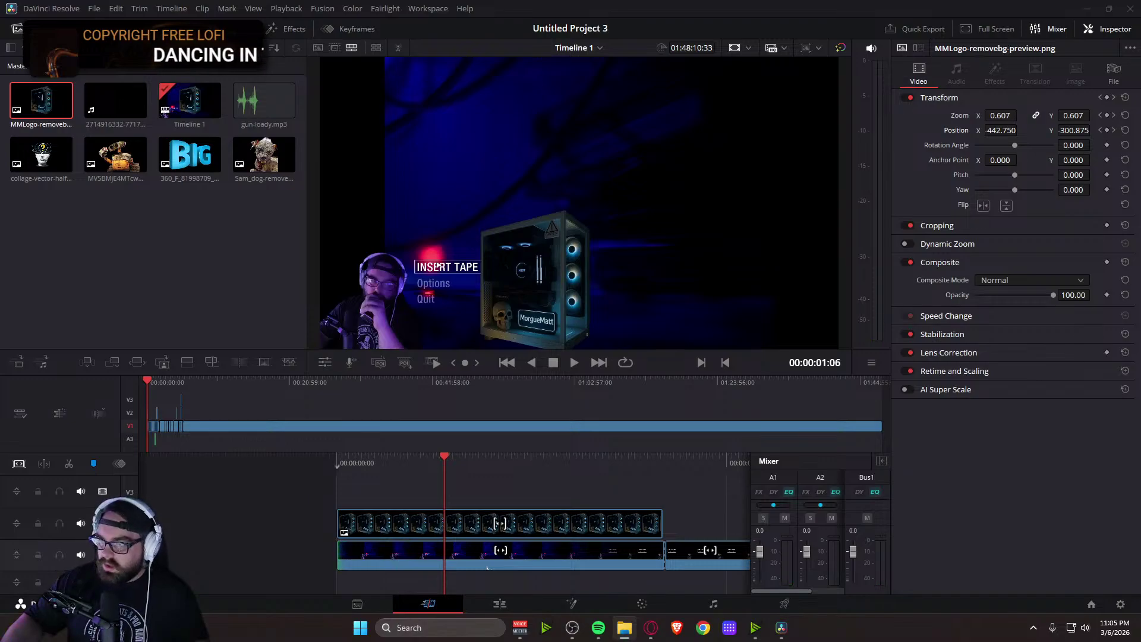
# Switch to File Explorer and view the original logo image in the Pictures folder, clearing the windows off the editor
pyautogui.hotkey('alt', 'Tab')
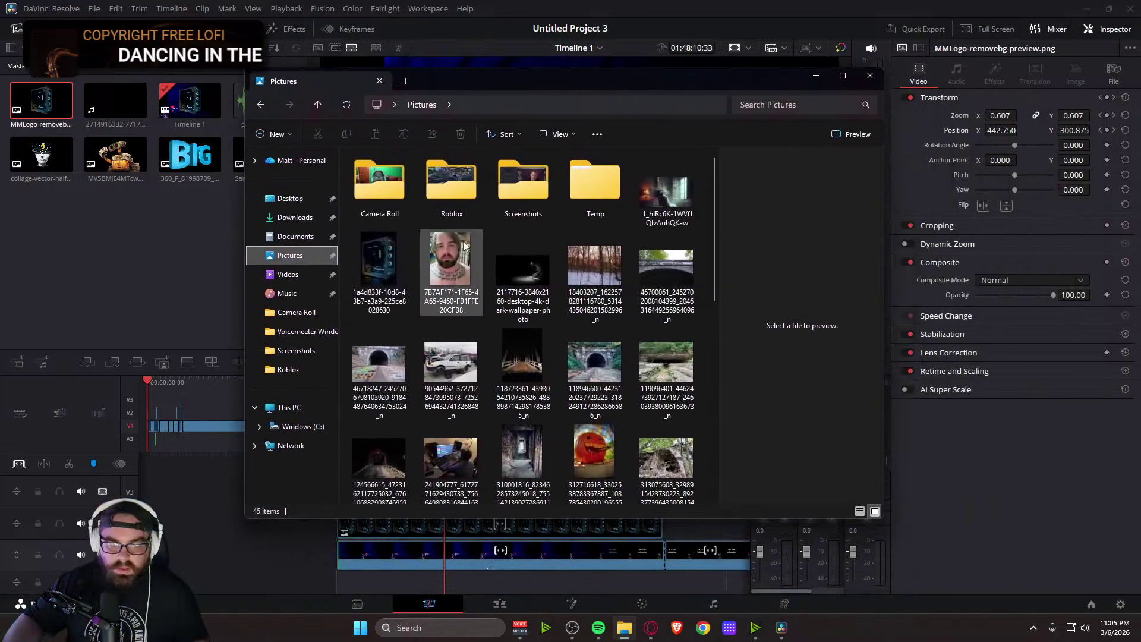
pyautogui.doubleClick(381, 270)
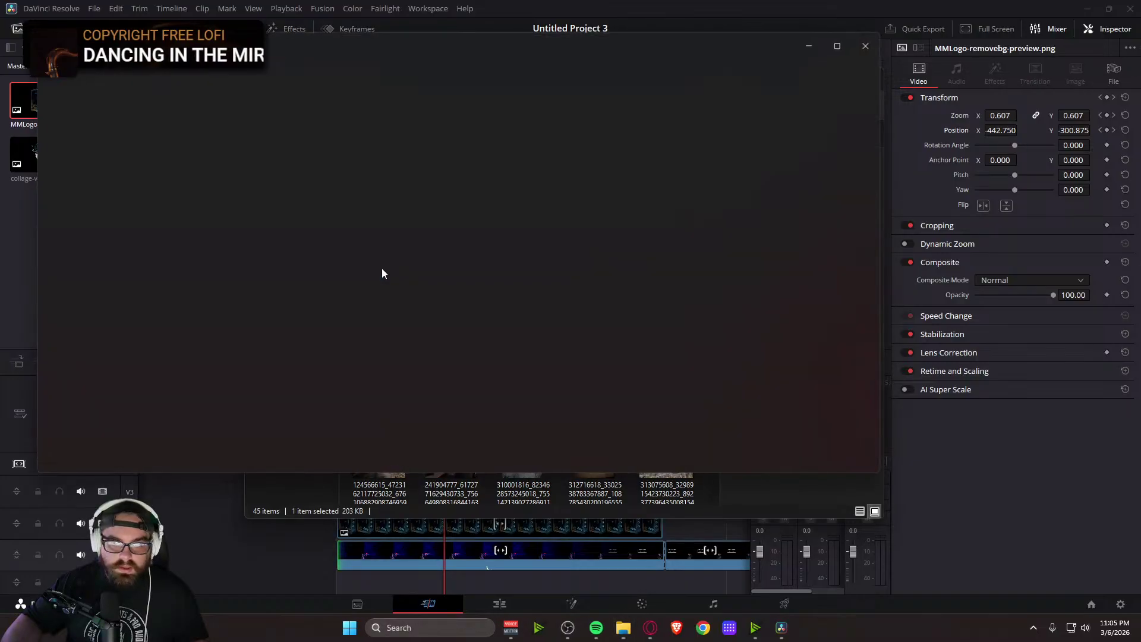
pyautogui.click(868, 45)
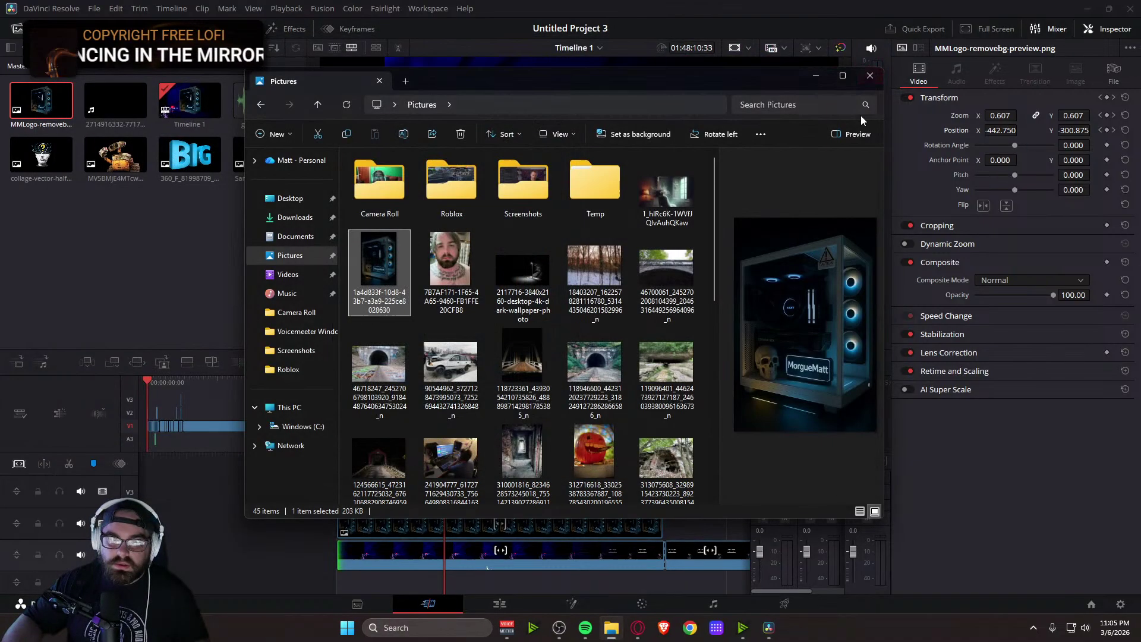
pyautogui.moveTo(760, 87); pyautogui.dragTo(1140, 178)
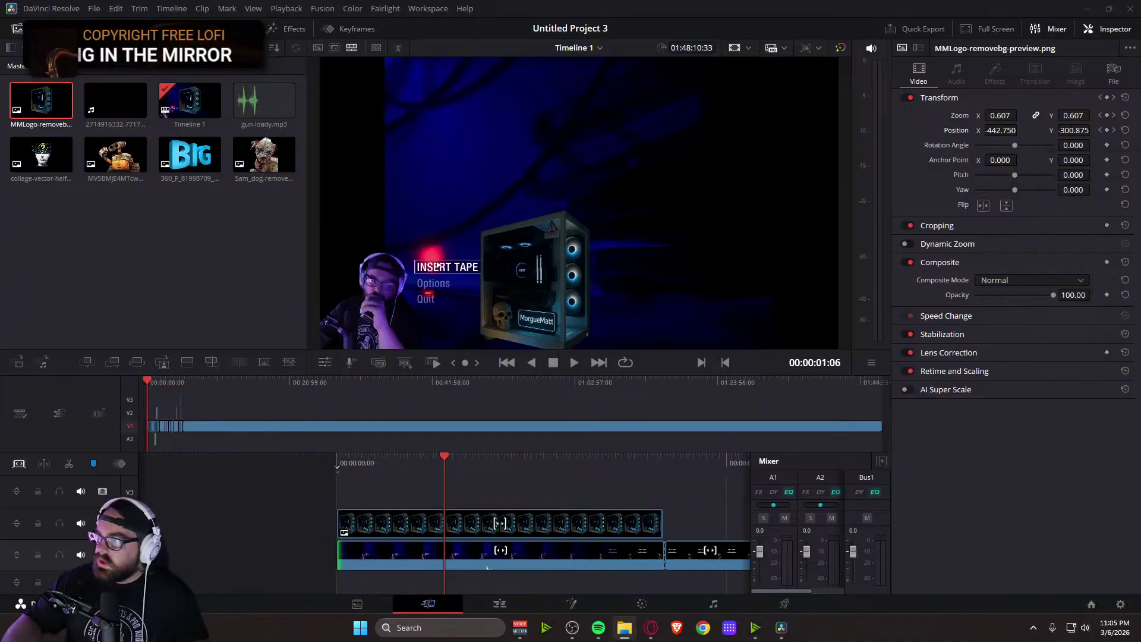
# Bring up the remove.bg page in the browser, view the cut-out logo's download options, and move the browser away again
pyautogui.moveTo(1140, 24); pyautogui.dragTo(673, 10)
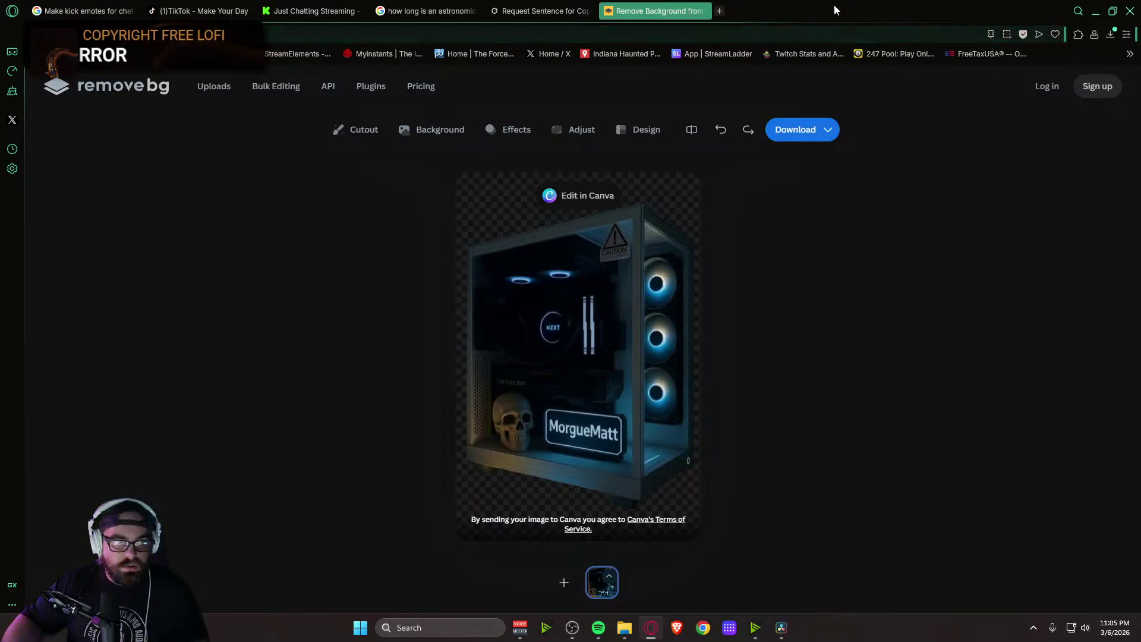
pyautogui.click(817, 140)
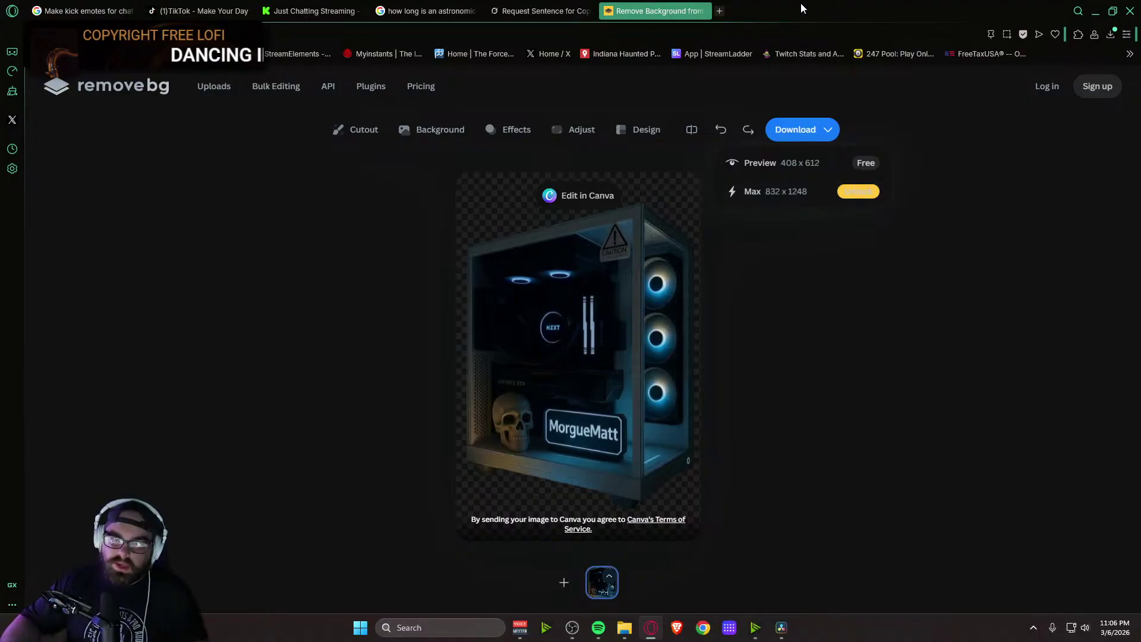
pyautogui.moveTo(803, 7); pyautogui.dragTo(1140, 67)
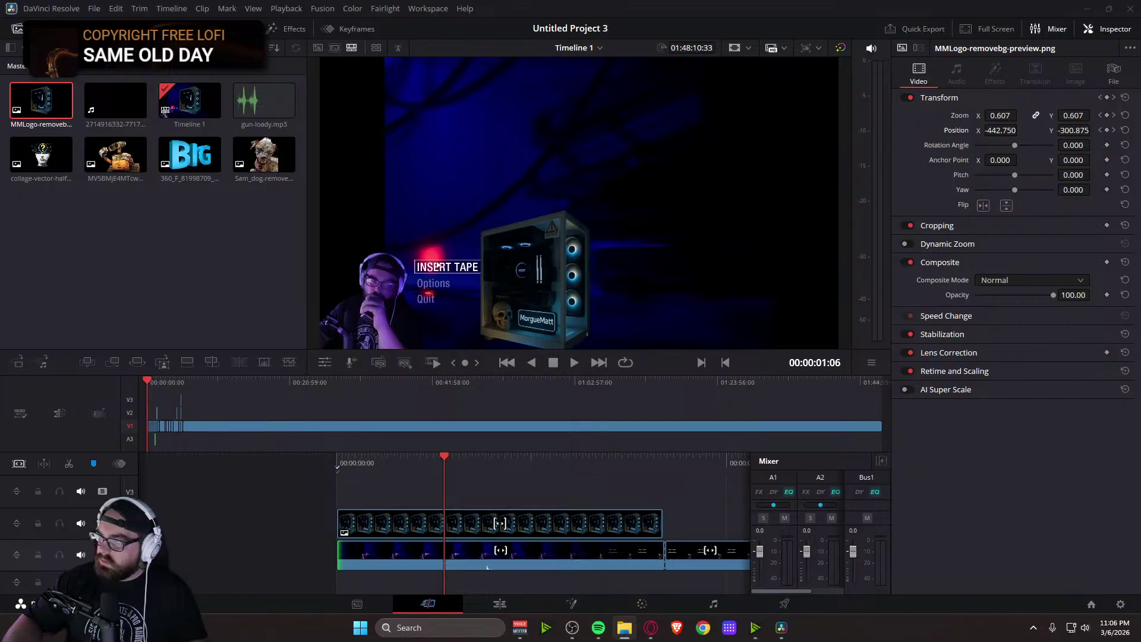
# Bring up the Downloads folder in File Explorer and look through the downloaded images, background-removed copies and media files
pyautogui.moveTo(1140, 131); pyautogui.dragTo(758, 107)
pyautogui.scroll(-15, 584, 307)
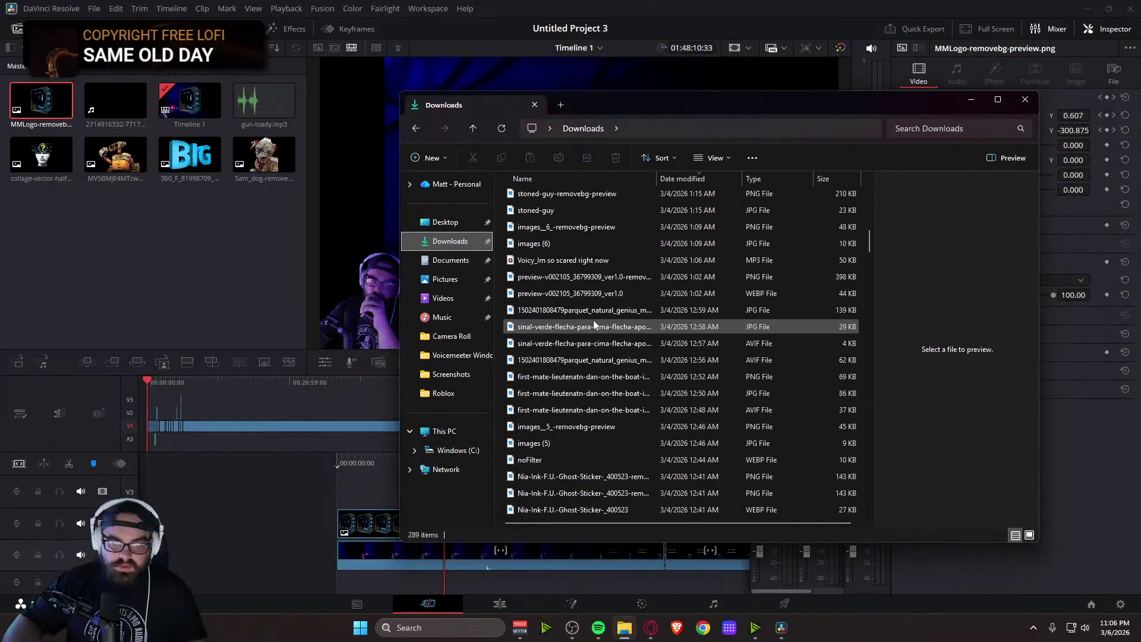
pyautogui.scroll(12, 593, 320)
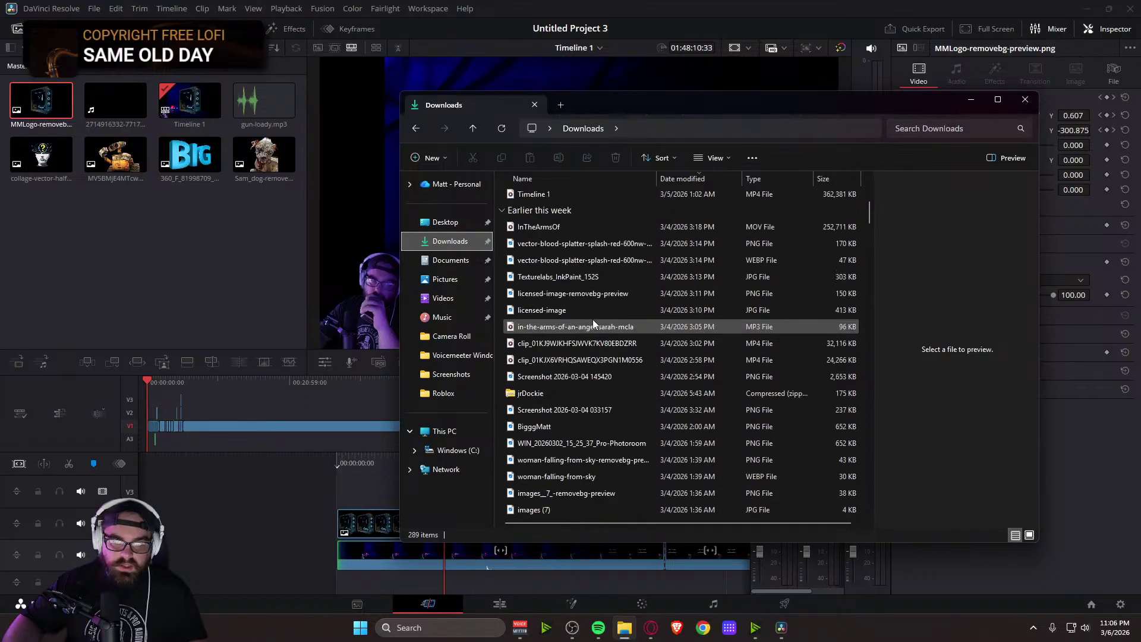
pyautogui.scroll(-5, 589, 312)
pyautogui.scroll(5, 590, 313)
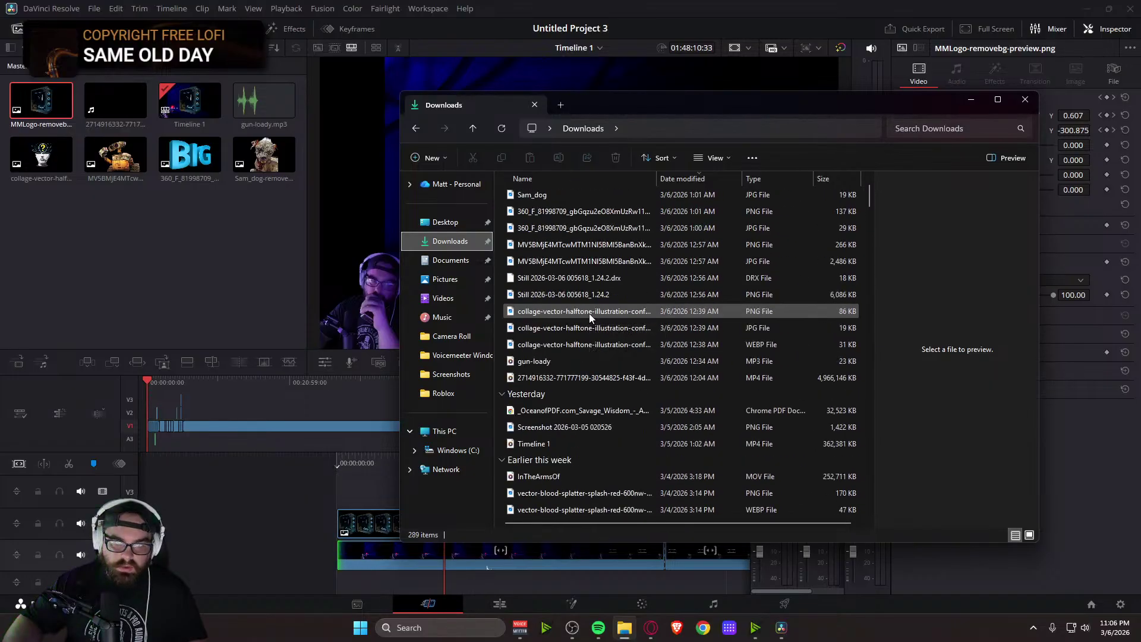
pyautogui.click(437, 267)
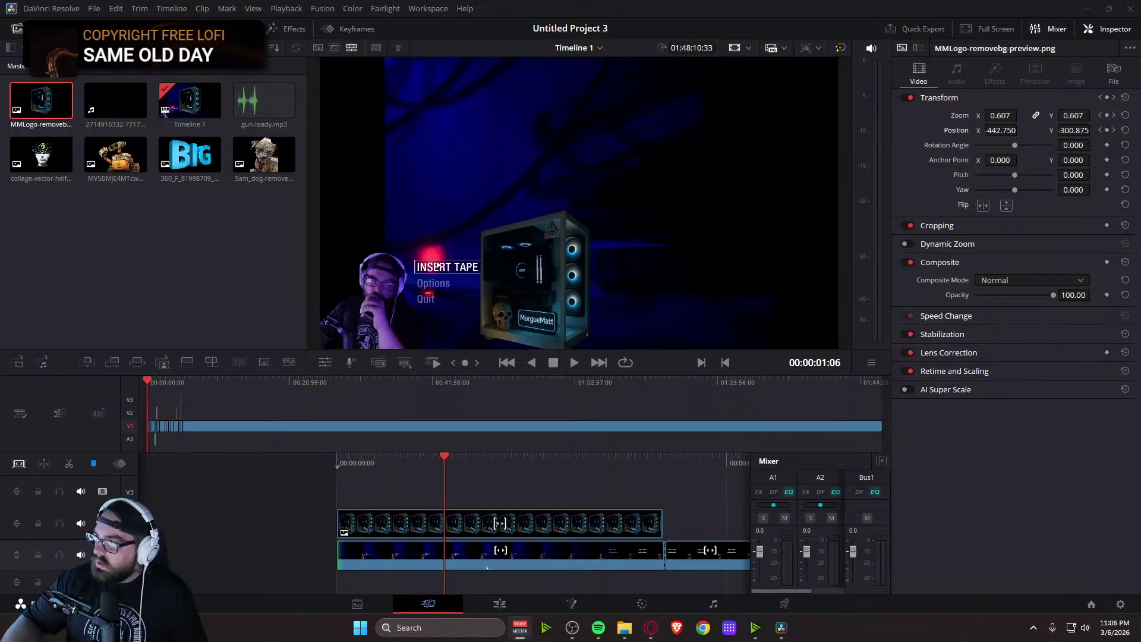
# Bring up the YouTube channel in the browser, list its videos and open "VoiceMeeter Potato Setup 2026: Pro Stream Audio Done RIGHT!"
pyautogui.moveTo(1140, 136)
pyautogui.mouseDown()
pyautogui.moveTo(307, 164)
pyautogui.moveTo(516, 103)
pyautogui.moveTo(1140, 122)
pyautogui.mouseUp()
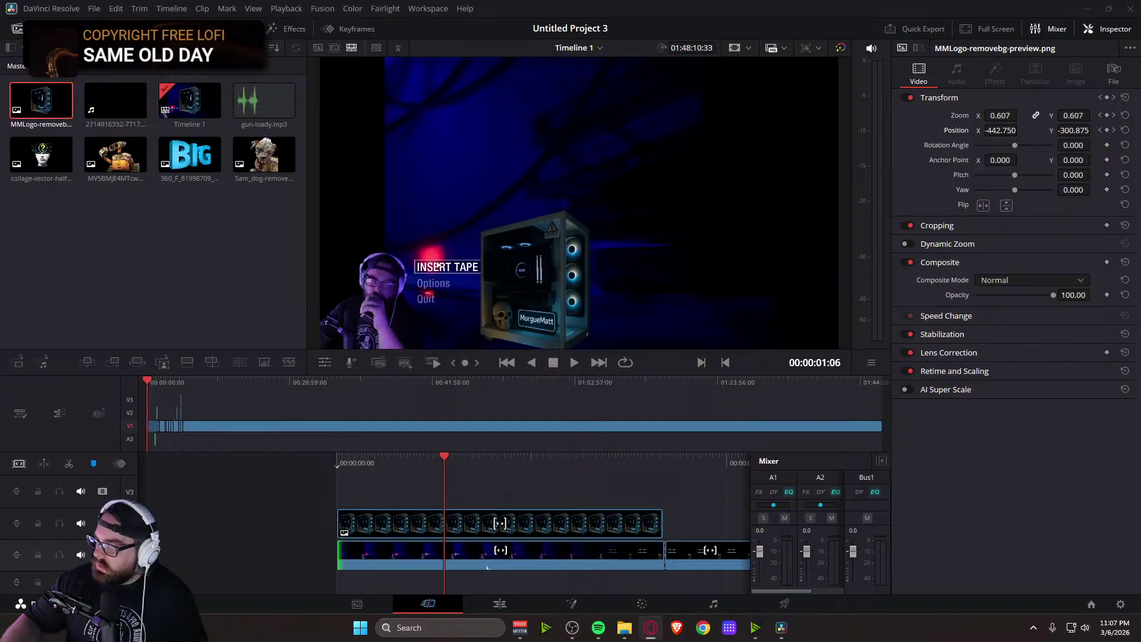
pyautogui.moveTo(1140, 36); pyautogui.dragTo(886, 1)
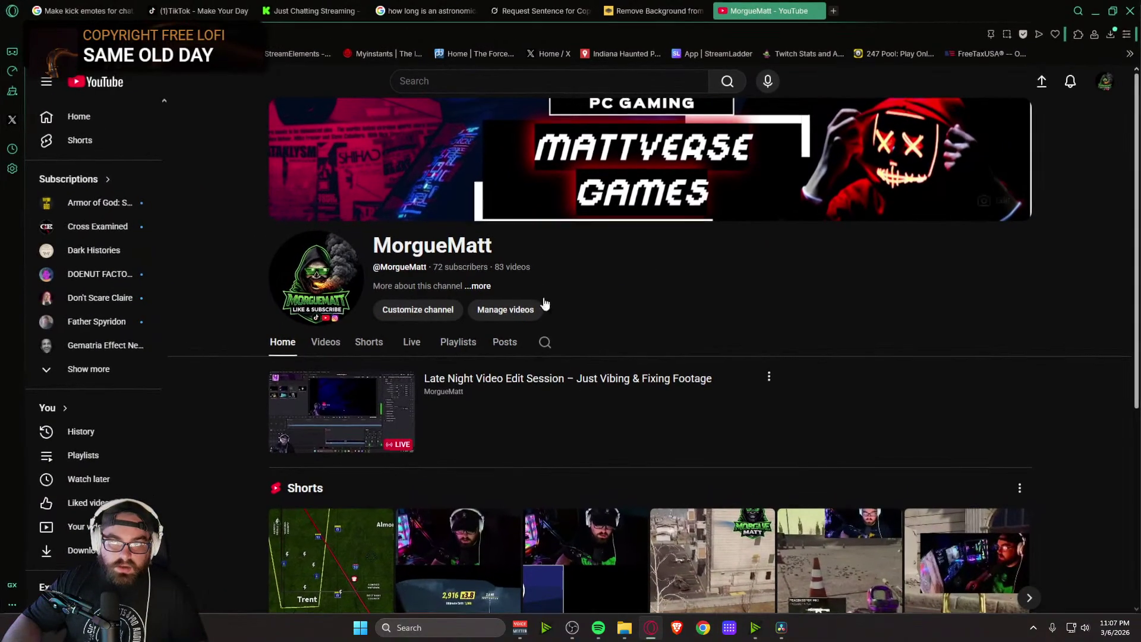
pyautogui.click(326, 341)
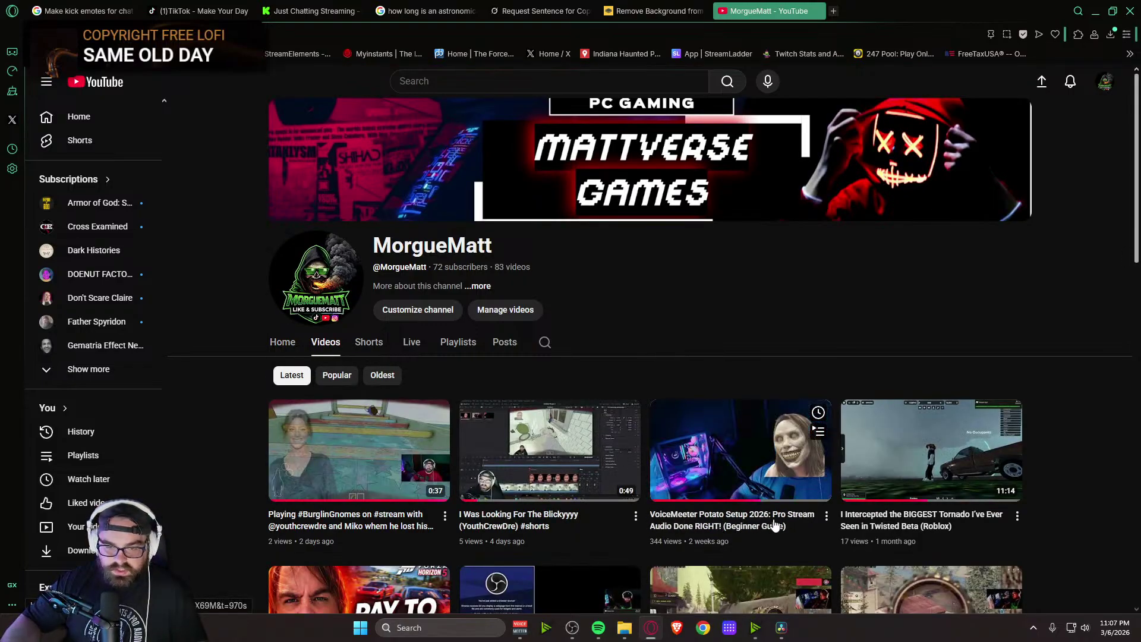
pyautogui.press('ctrl+super+Left')
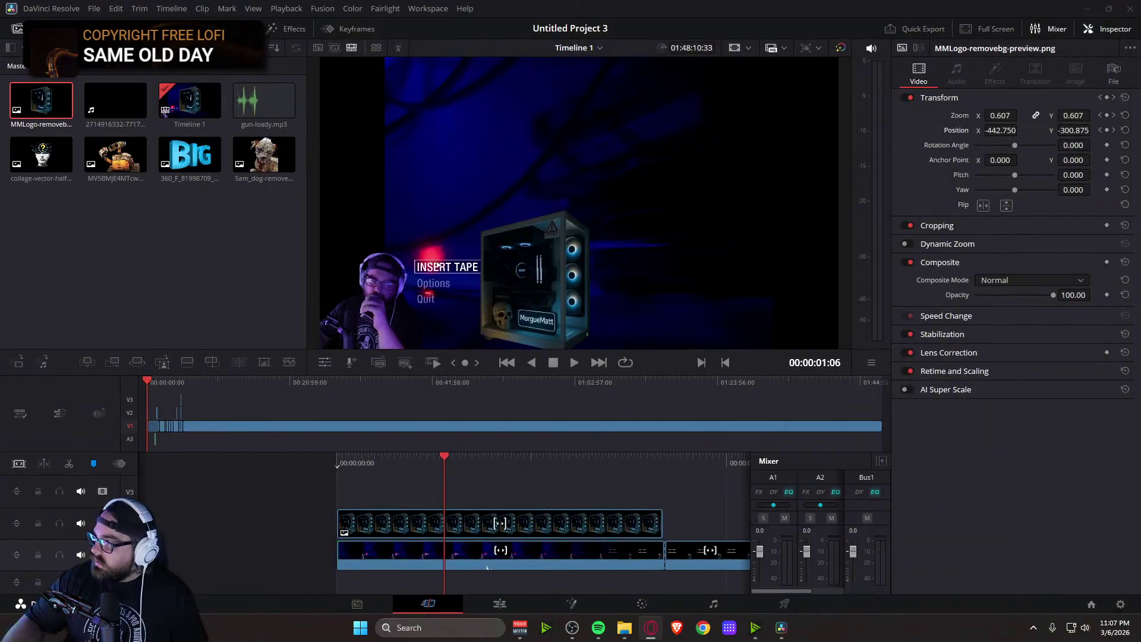
pyautogui.press('ctrl+super+Right')
pyautogui.click(707, 470)
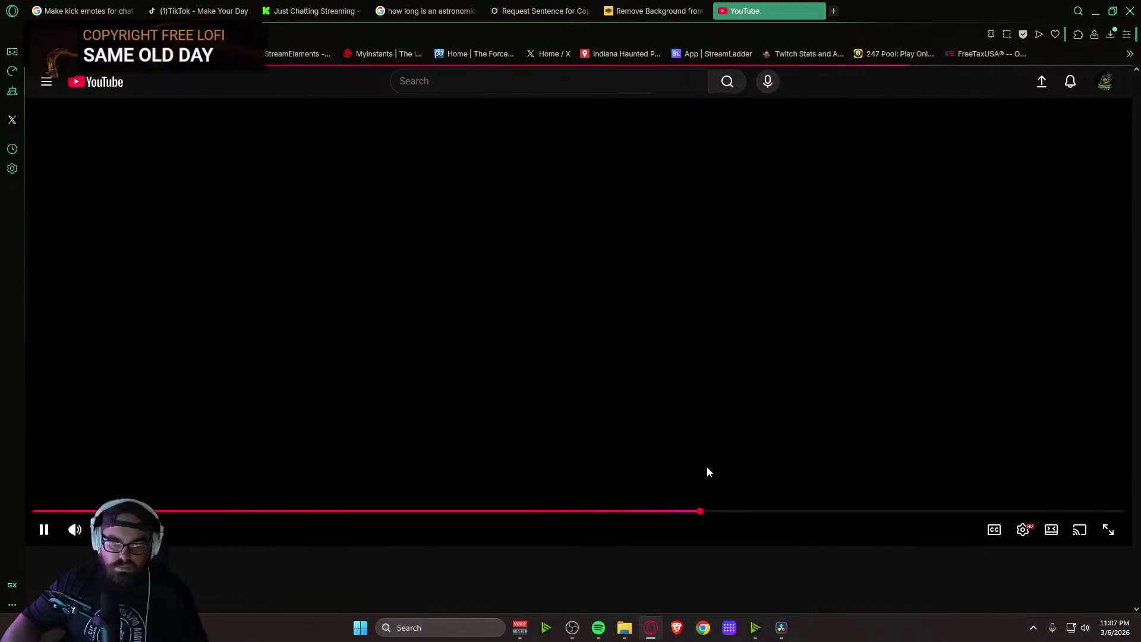
# Seek to about the middle of the VoiceMeeter video and skip forward through the OBS audio device setup section
pyautogui.click(556, 512)
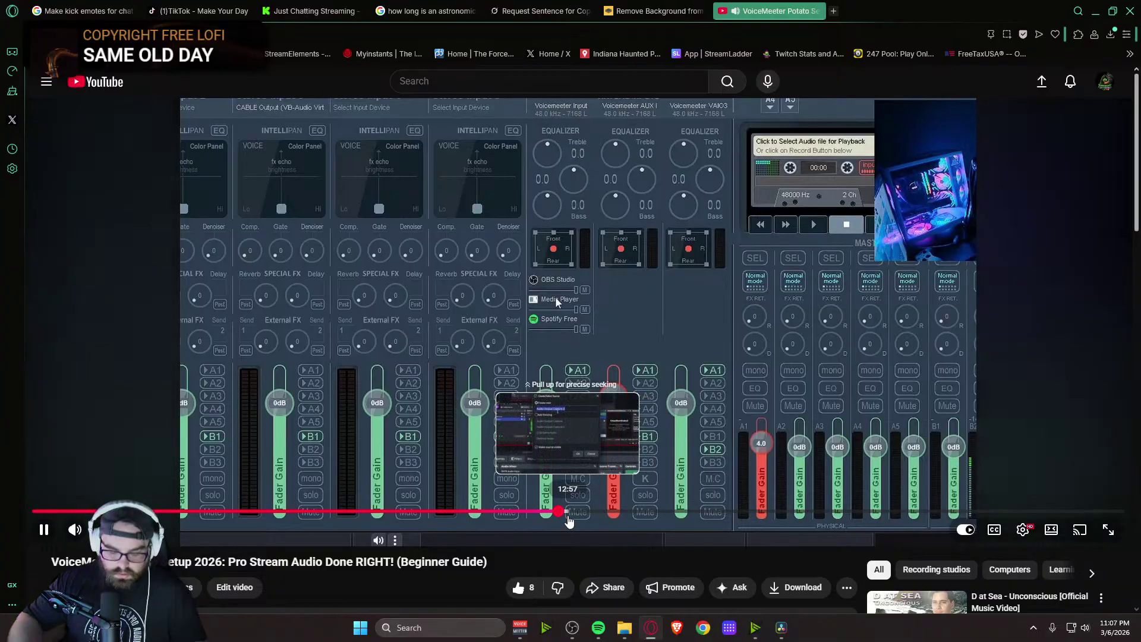
pyautogui.press('Right')
pyautogui.press('Right')
pyautogui.press('Right')
pyautogui.press('Right')
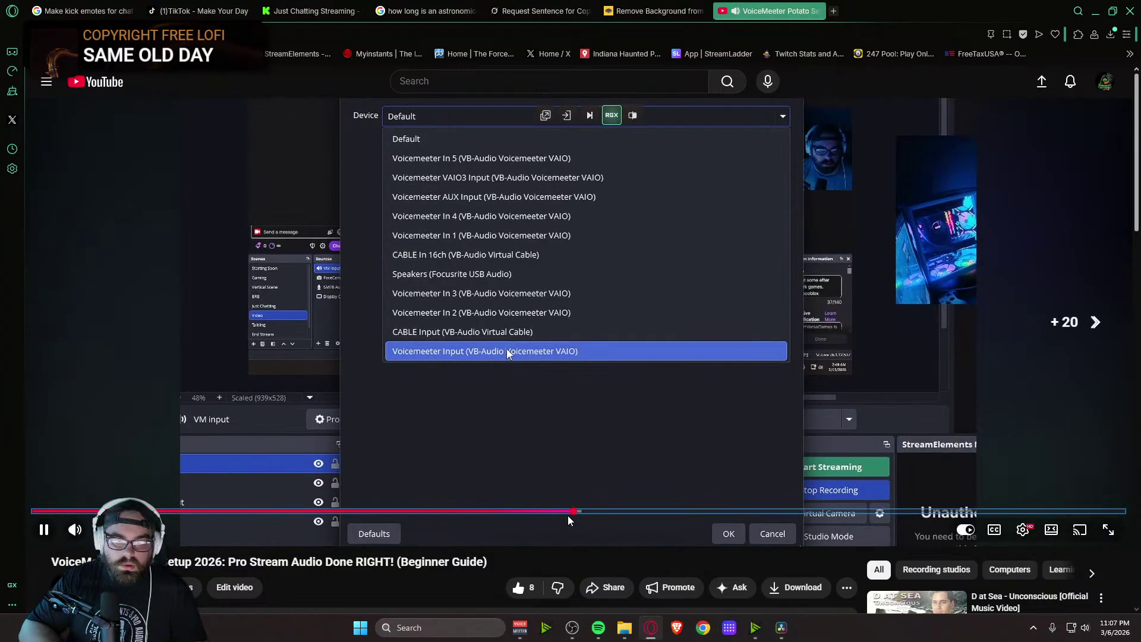
pyautogui.press('Right')
pyautogui.press('Right')
pyautogui.press('Right')
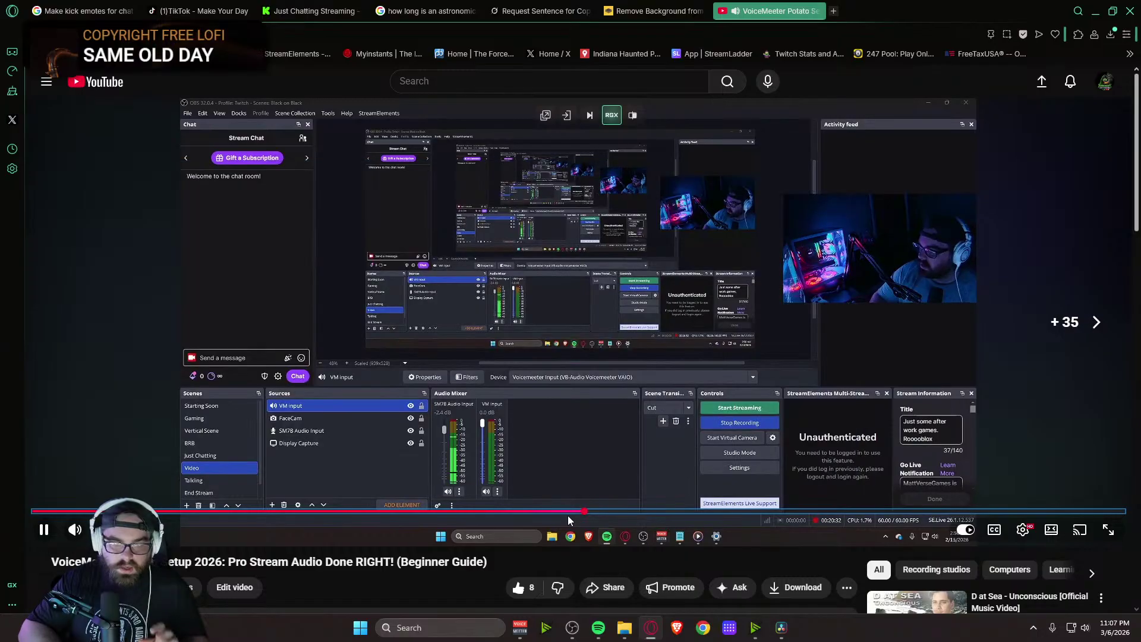
pyautogui.press('Right')
pyautogui.press('Right')
pyautogui.press('Right')
pyautogui.press('Right')
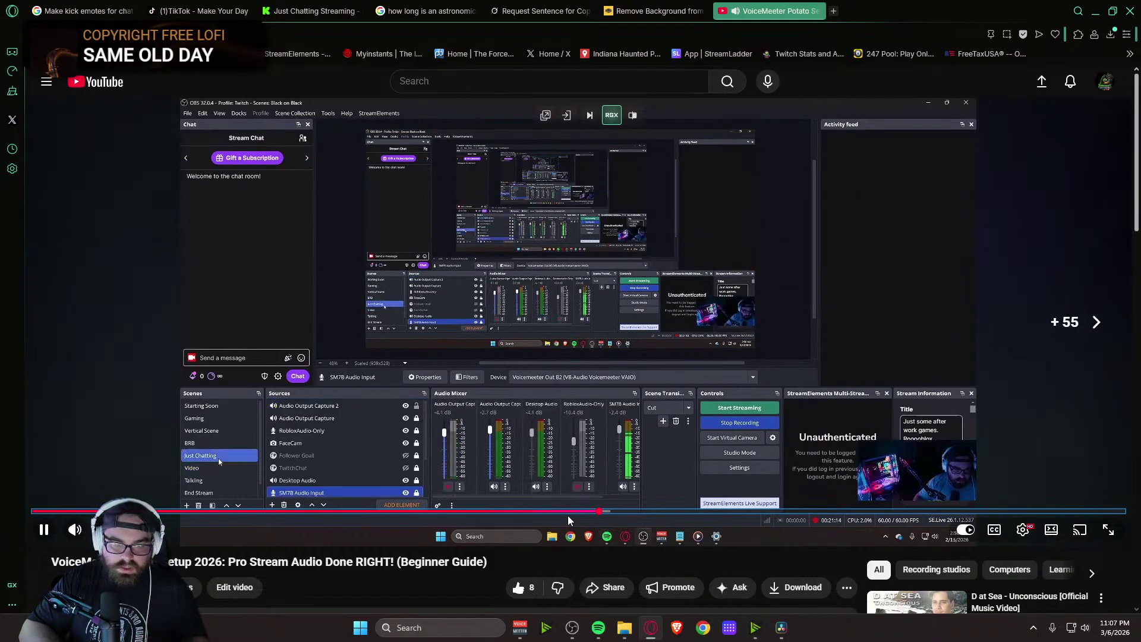
pyautogui.press('Right')
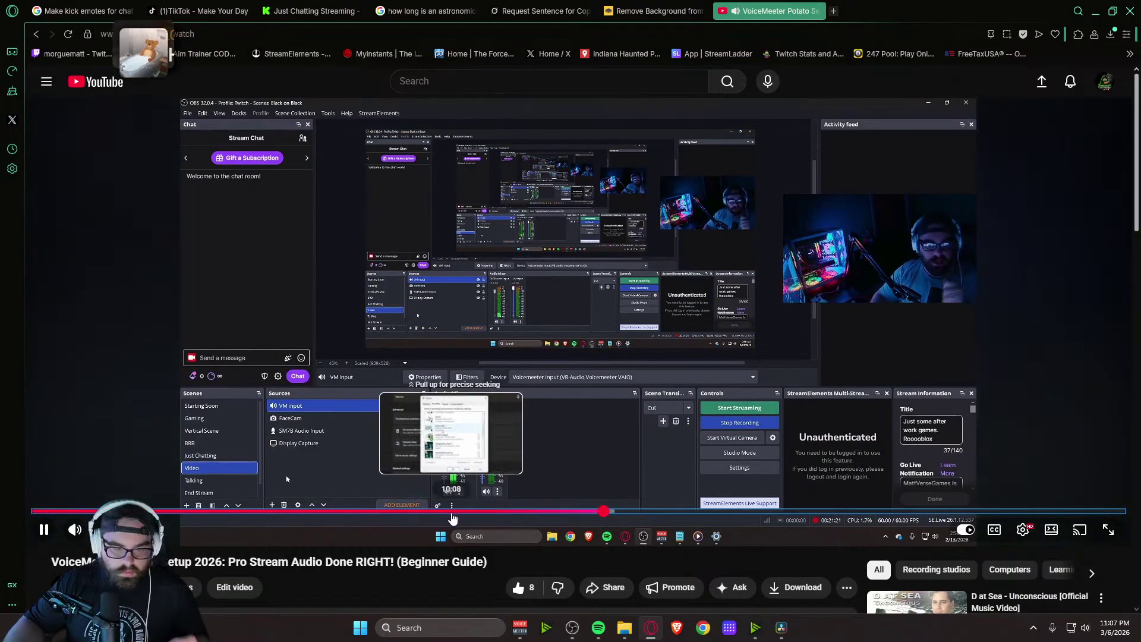
# Seek the video back to around the ten-minute mark and skip forward 20 seconds through the Windows sound settings section
pyautogui.click(441, 515)
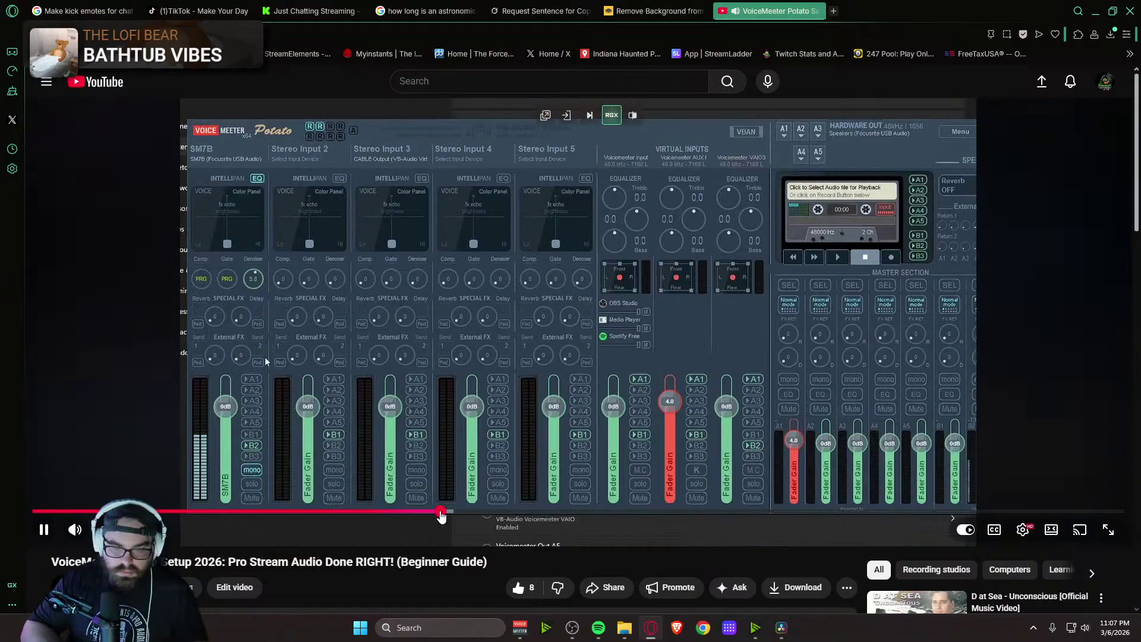
pyautogui.press('Right')
pyautogui.press('Right')
pyautogui.press('Right')
pyautogui.press('Right')
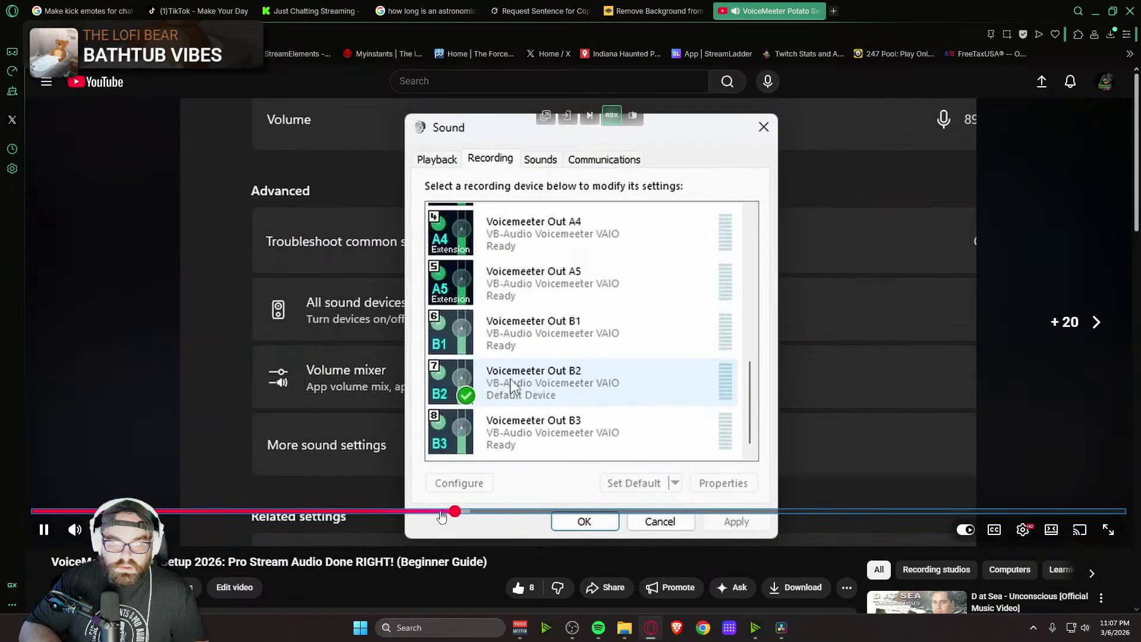
# Return to the video's beginning, pause on the webcam shot and check the player's quality setting
pyautogui.click(80, 511)
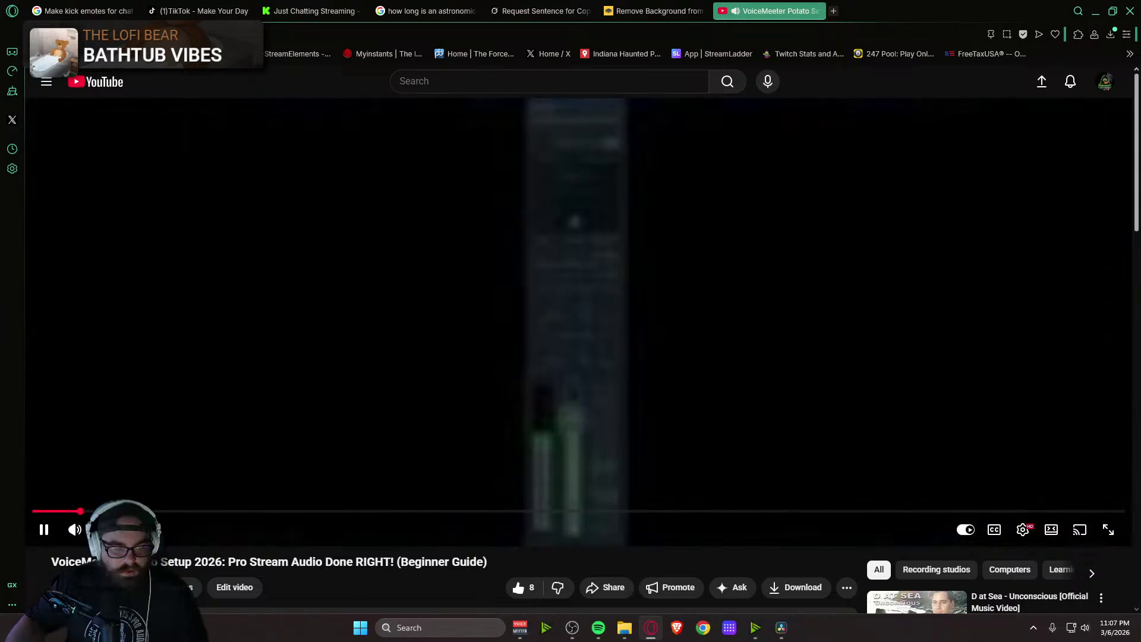
pyautogui.click(34, 511)
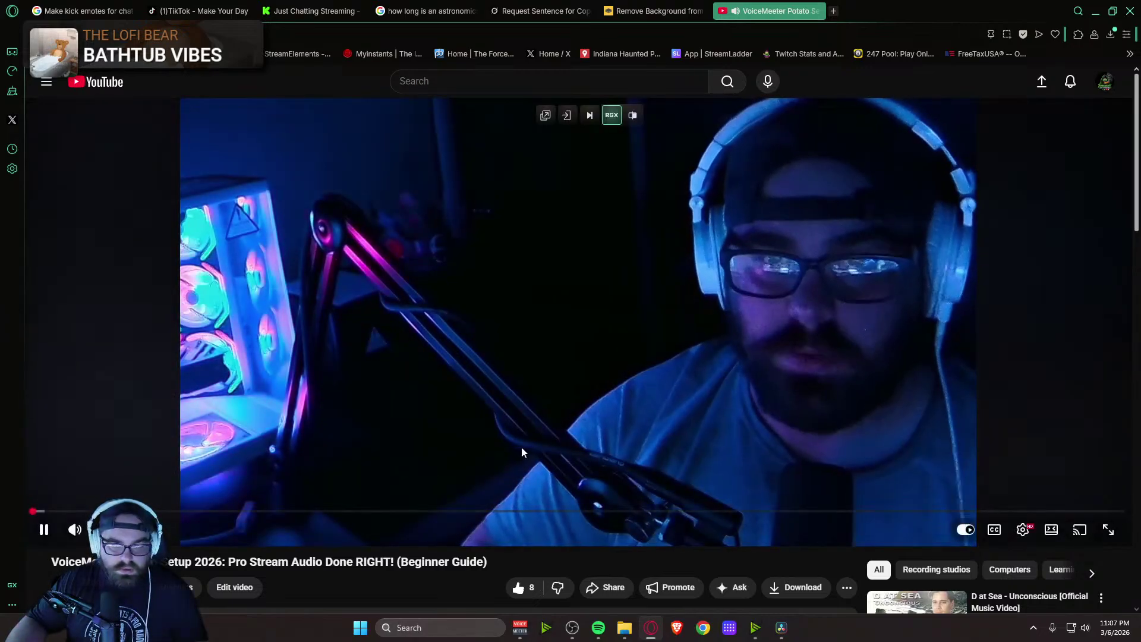
pyautogui.click(540, 422)
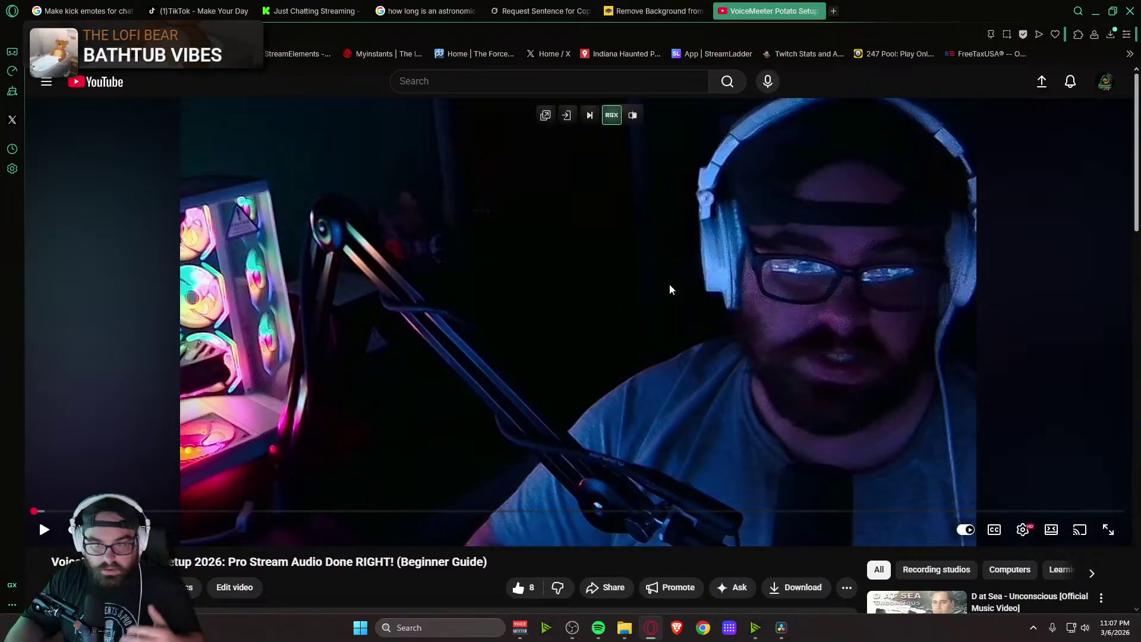
pyautogui.click(1023, 530)
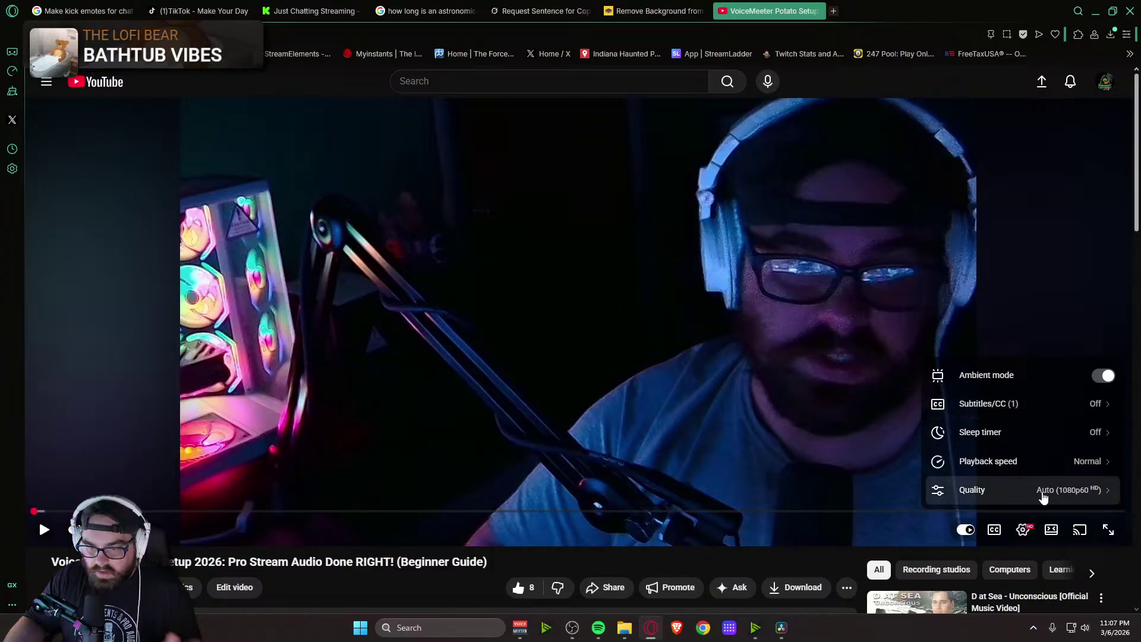
pyautogui.click(528, 442)
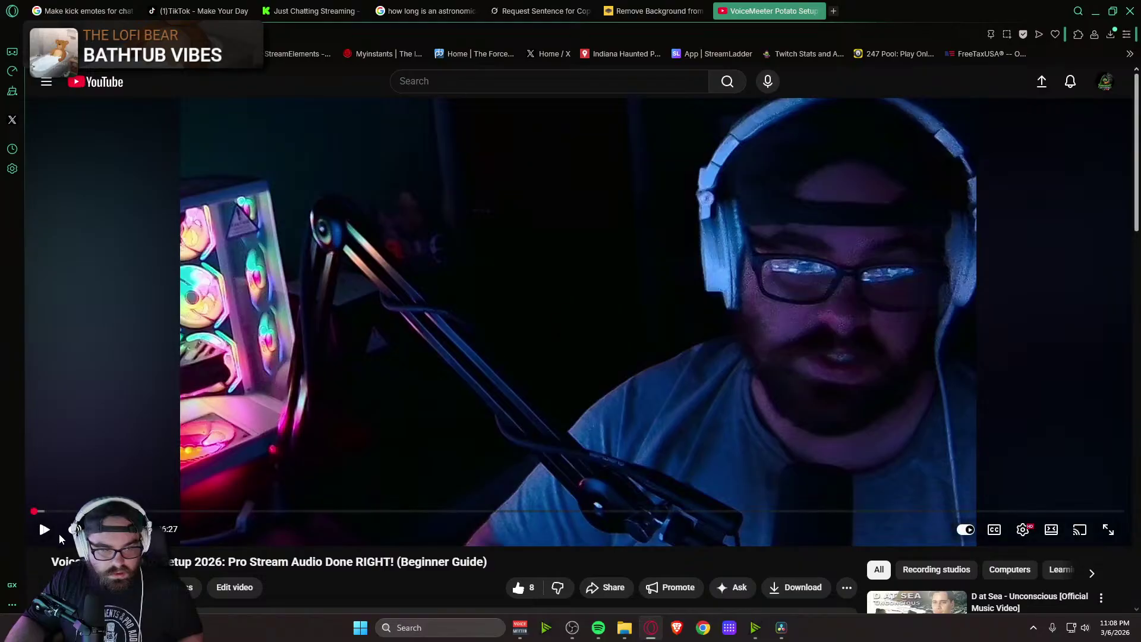
# Resume playback and skip ahead through the video's webcam intro to the full Voicemeeter Potato mixer shot
pyautogui.click(35, 519)
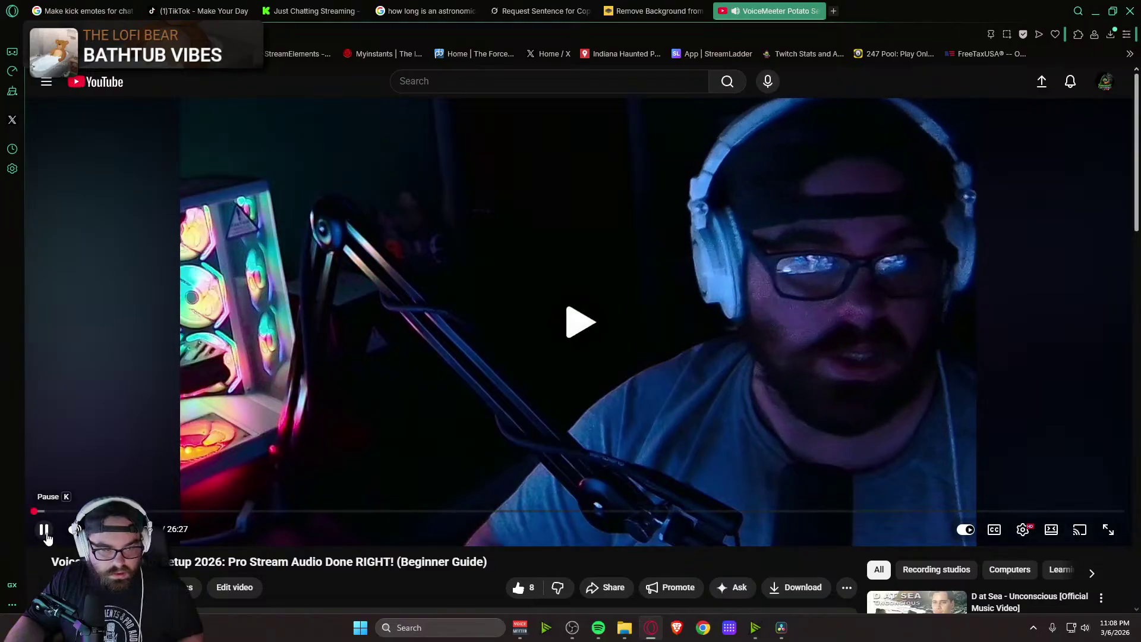
pyautogui.click(59, 488)
pyautogui.click(39, 532)
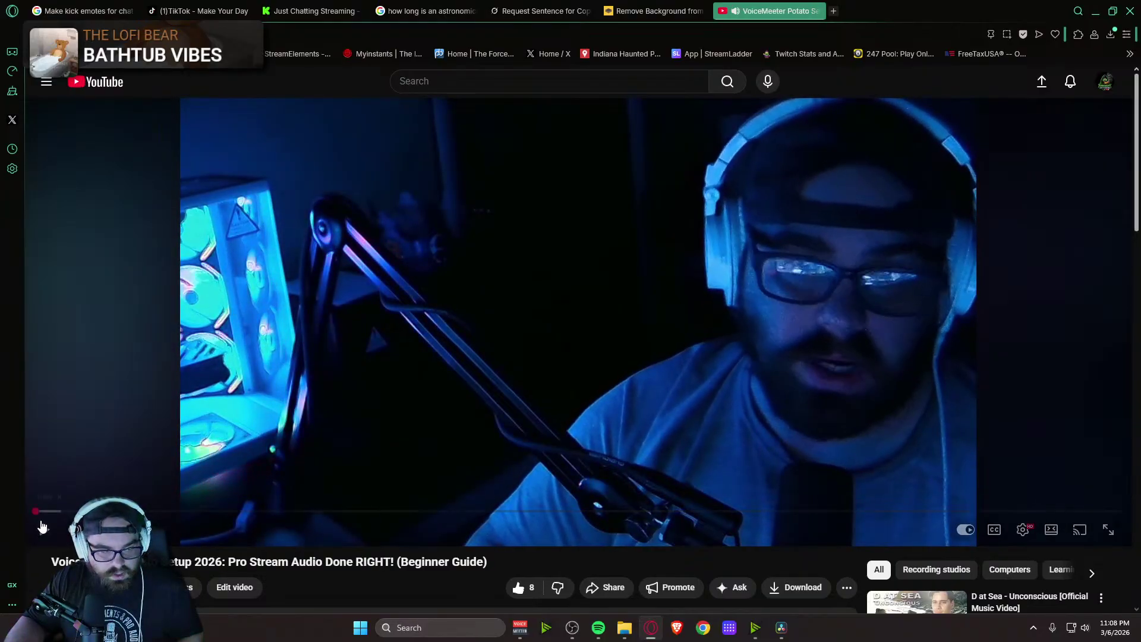
pyautogui.moveTo(33, 511); pyautogui.dragTo(44, 509)
pyautogui.press('Right')
pyautogui.press('Right')
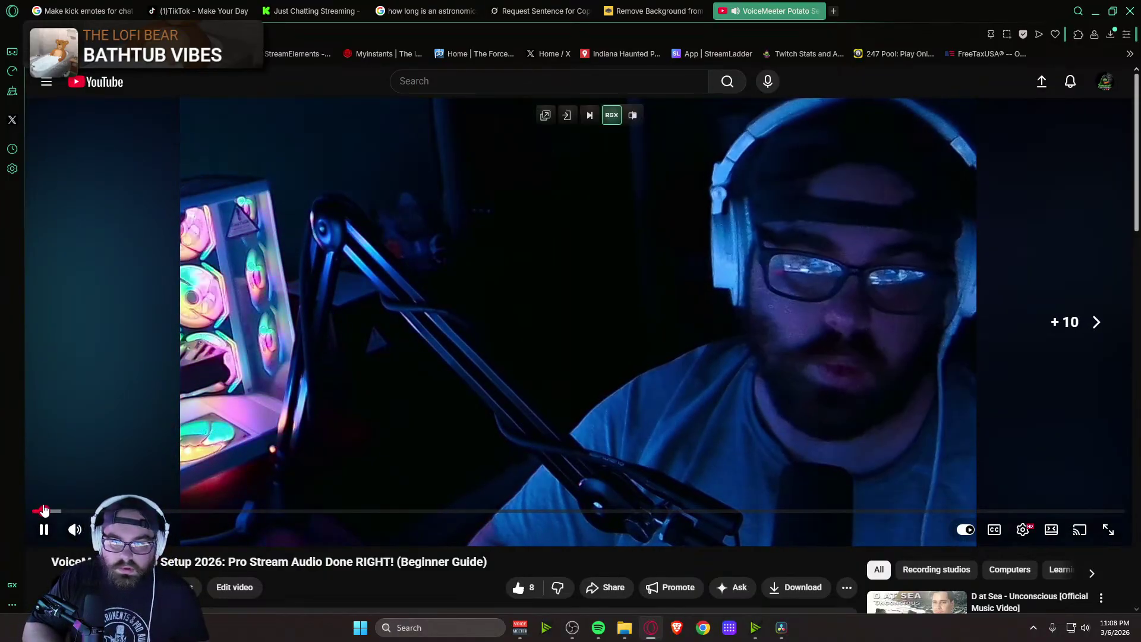
pyautogui.press('Right')
pyautogui.press('Right')
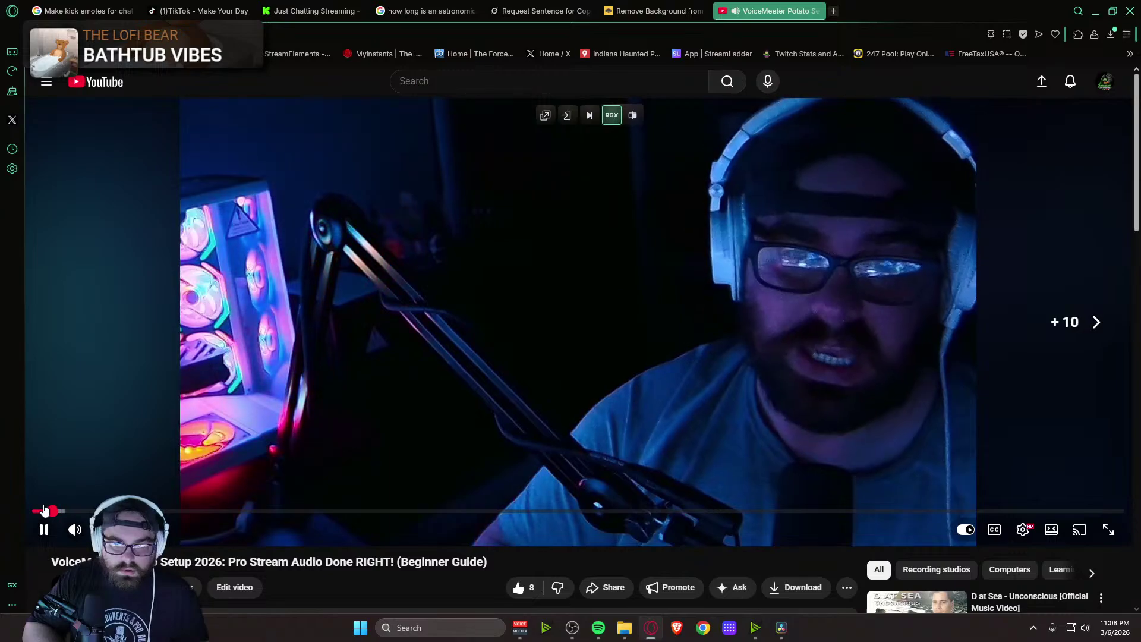
pyautogui.press('Right')
pyautogui.press('Right')
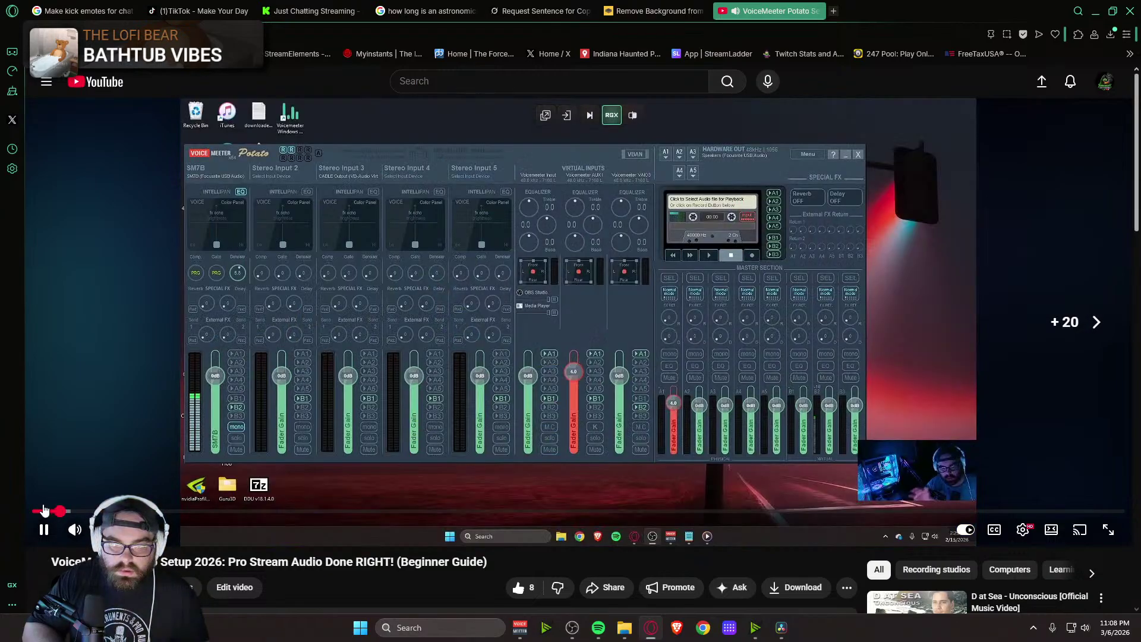
# Skip forward to the close-up of the mixer's virtual inputs, then step back 15 seconds to the full mixer view
pyautogui.press('Right')
pyautogui.press('Right')
pyautogui.press('Right')
pyautogui.press('Right')
pyautogui.press('Right')
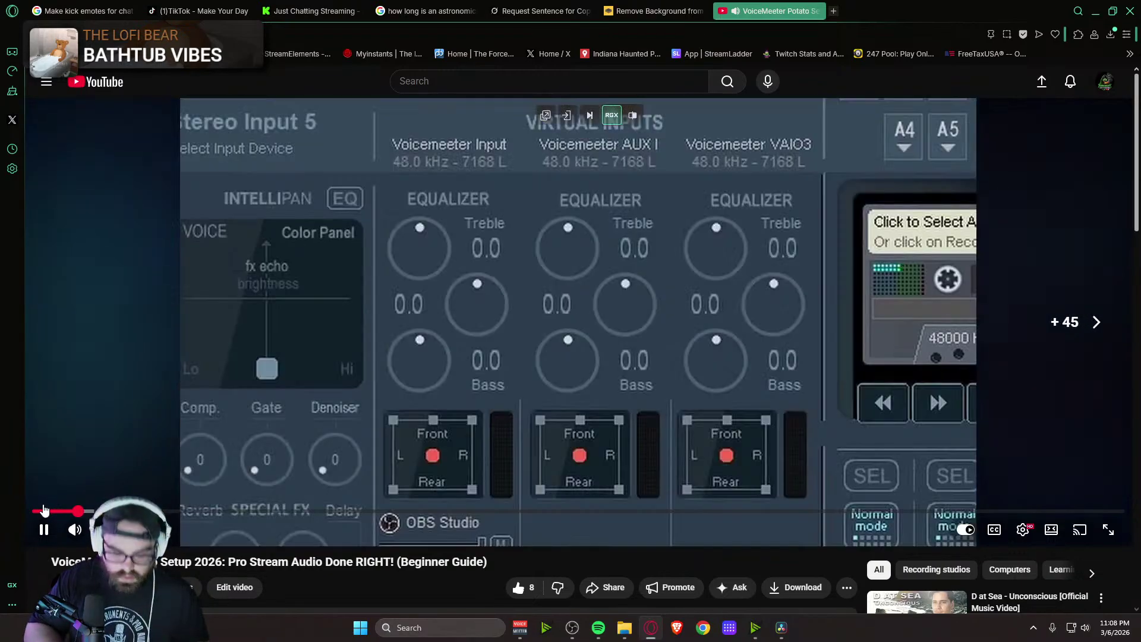
pyautogui.press('Left')
pyautogui.press('Left')
pyautogui.press('Left')
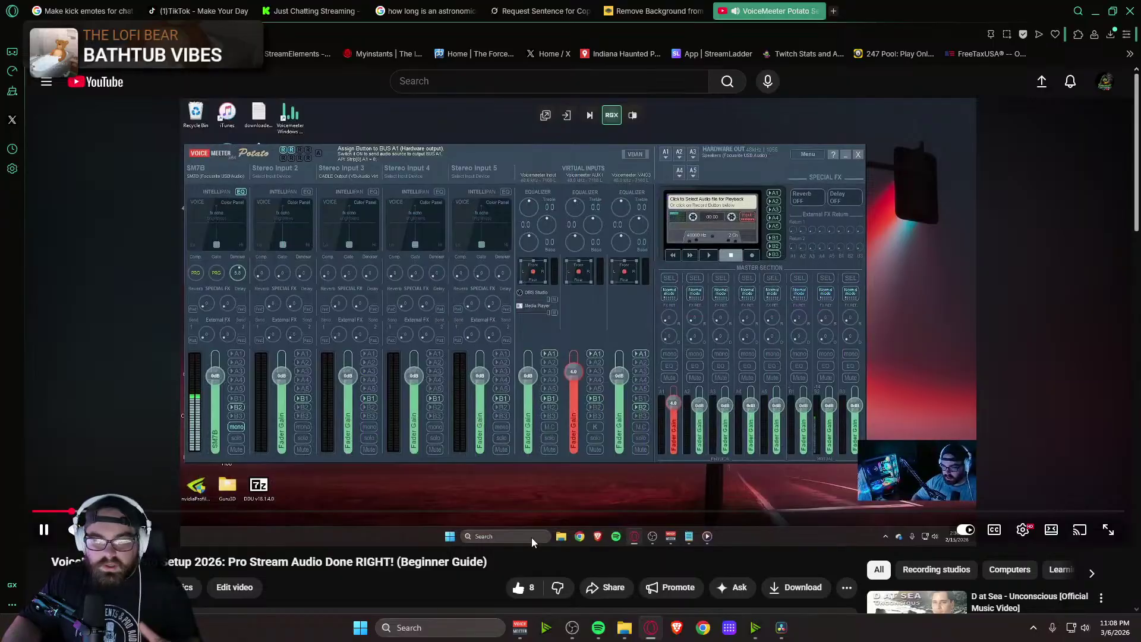
# Pause the YouTube example video and switch back to the DaVinci Resolve project
pyautogui.click(505, 379)
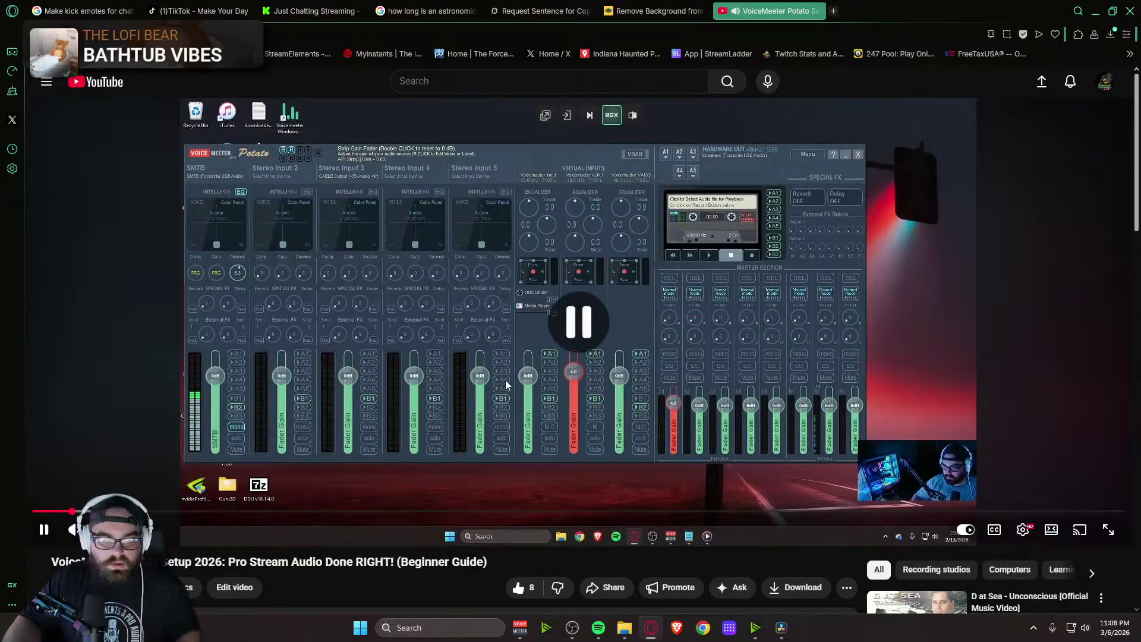
pyautogui.click(817, 13)
pyautogui.click(1095, 11)
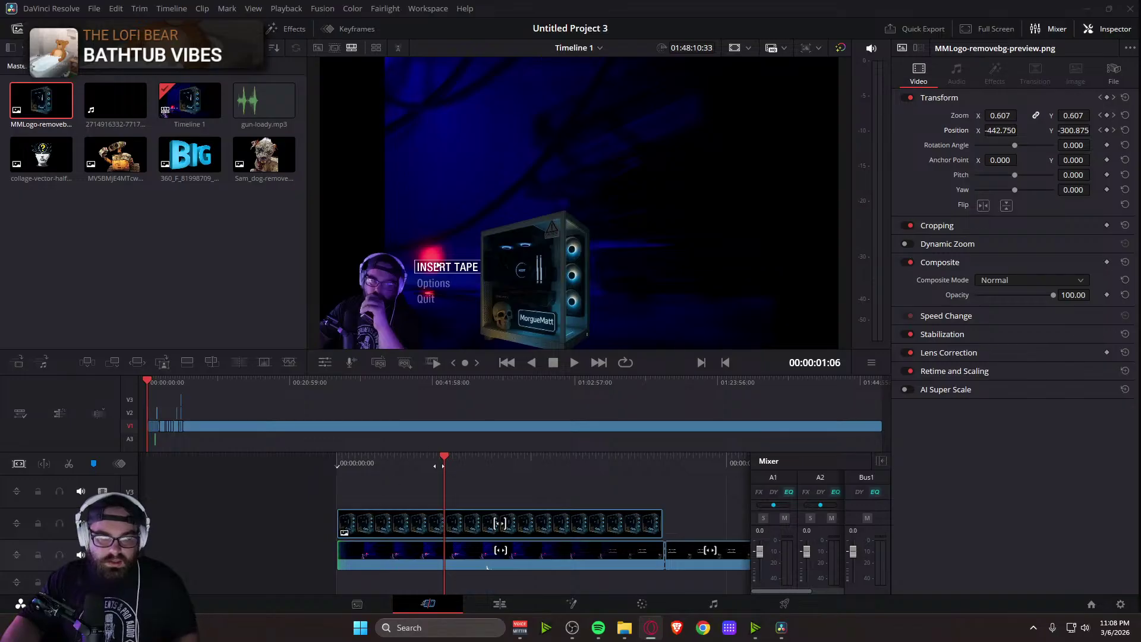
# Add an opacity keyframe to the logo clip at 00:00:01:38, partway through its movement
pyautogui.moveTo(486, 568); pyautogui.dragTo(518, 568)
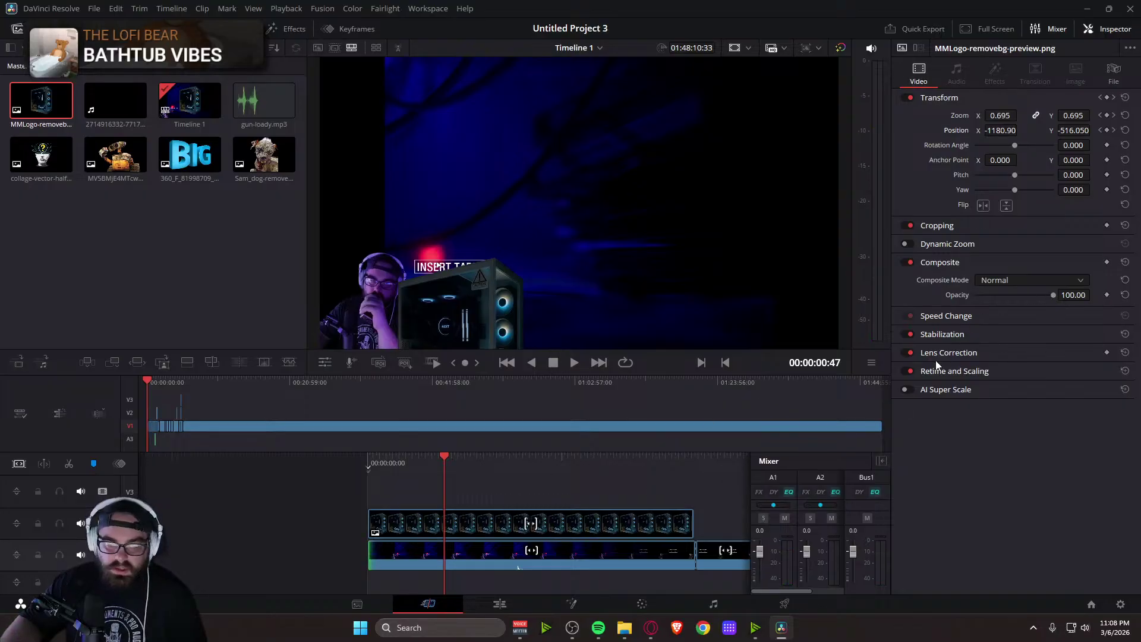
pyautogui.moveTo(518, 568); pyautogui.dragTo(515, 568)
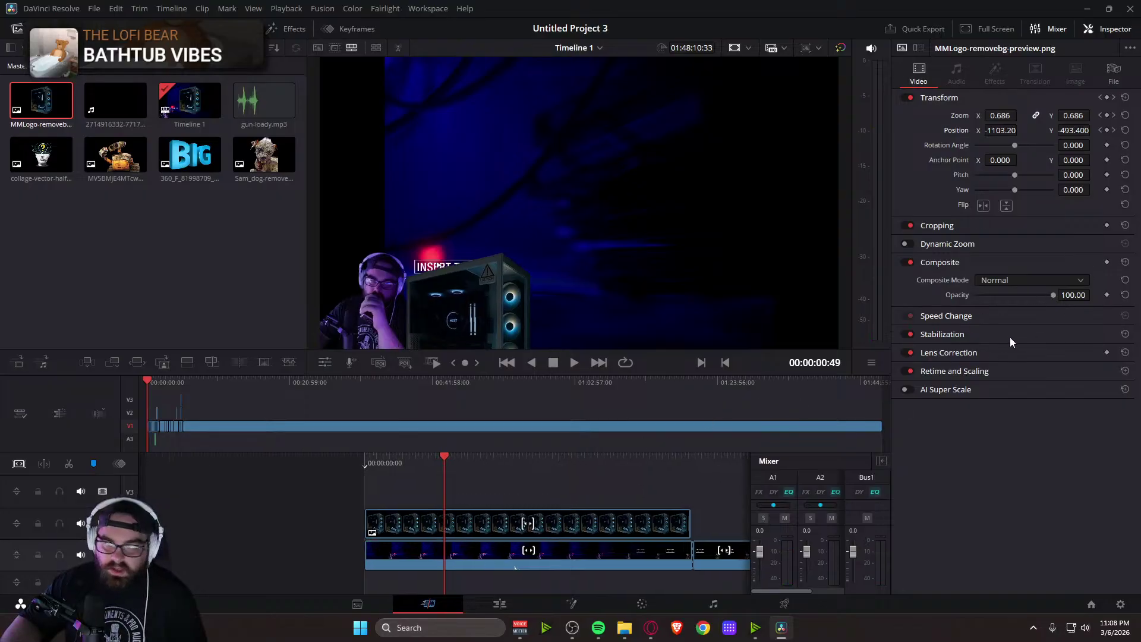
pyautogui.press('space')
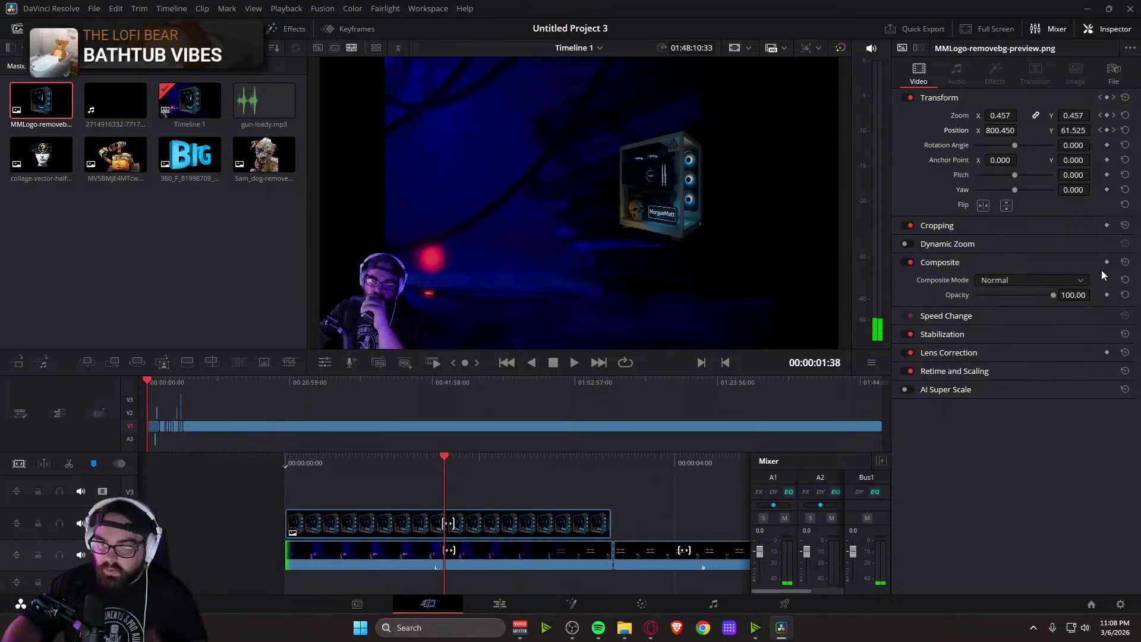
pyautogui.click(1107, 295)
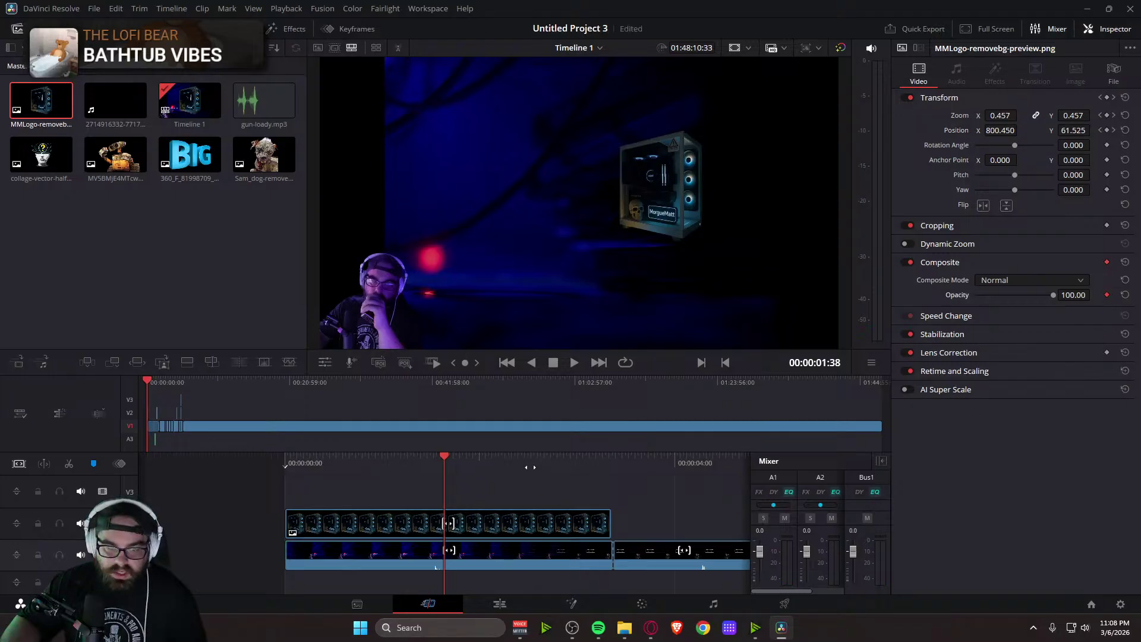
# Keyframe the logo's opacity at 0 on frame 00:00:00:01 and play back the fade-in
pyautogui.press('Home')
pyautogui.press('space')
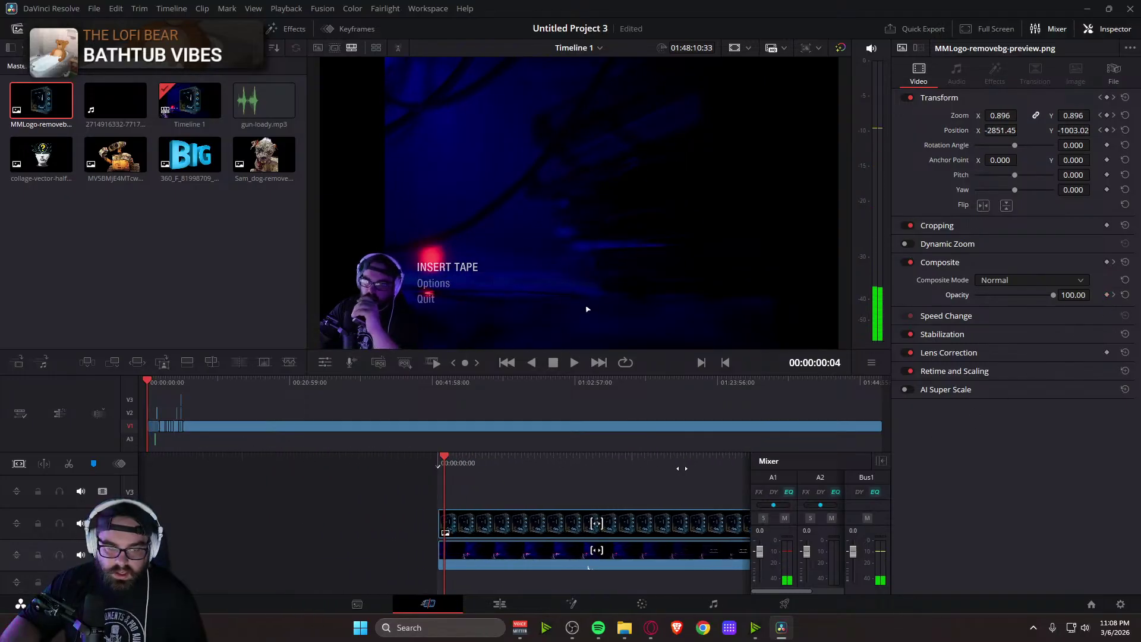
pyautogui.press('space')
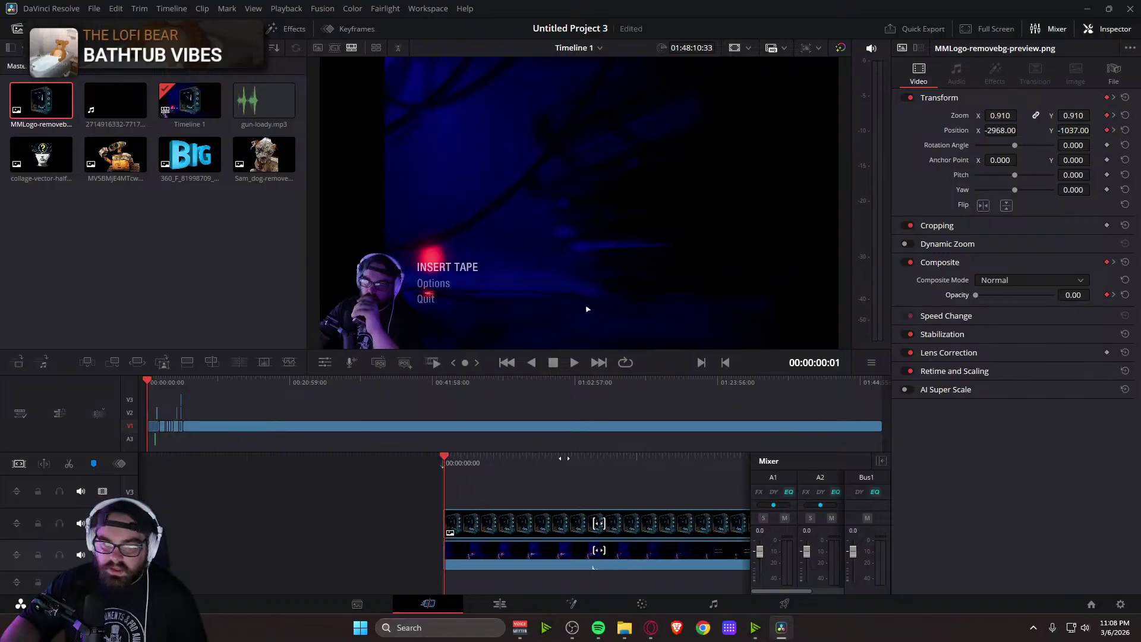
pyautogui.press('space')
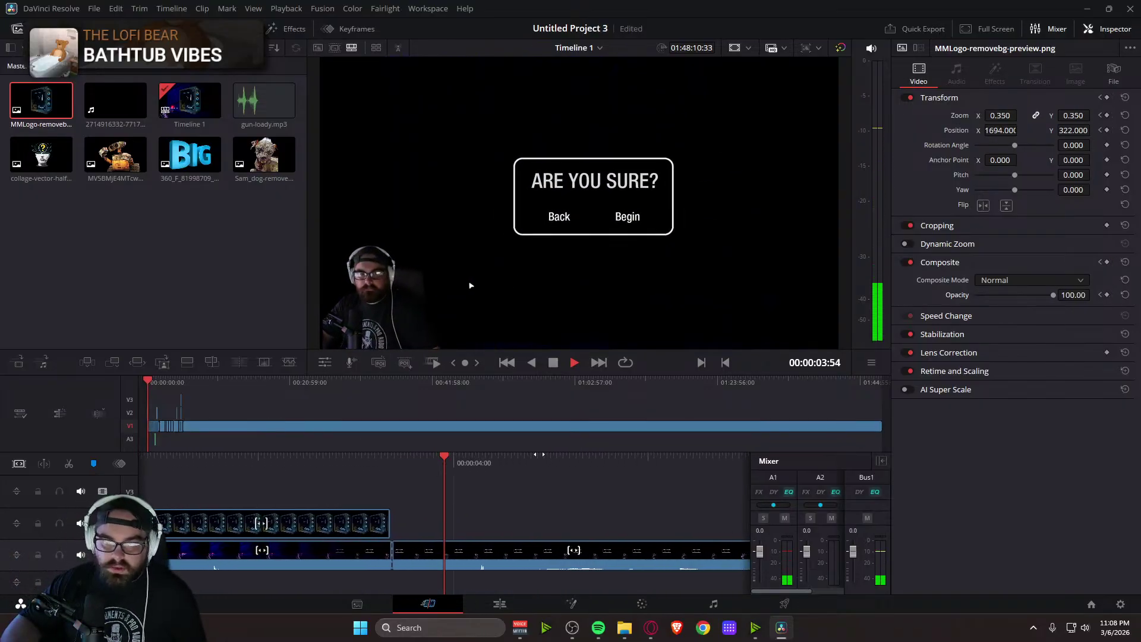
# Keyframe the logo's opacity at 100 at 00:00:02:28 and at 0 at the clip's end, 00:00:03:20
pyautogui.press('space')
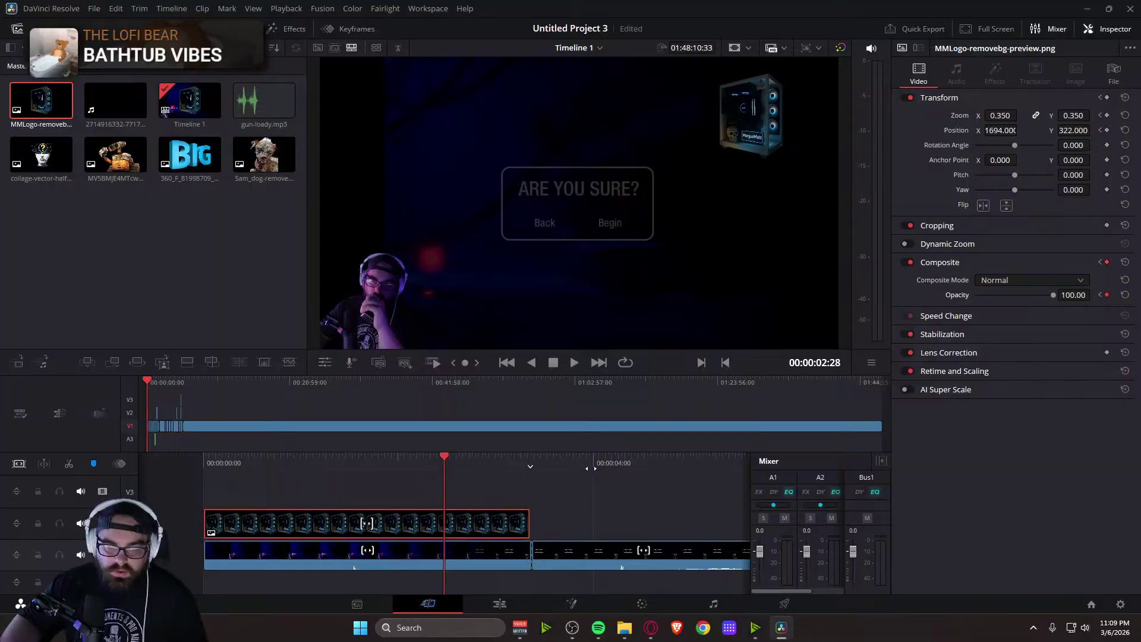
pyautogui.press('space')
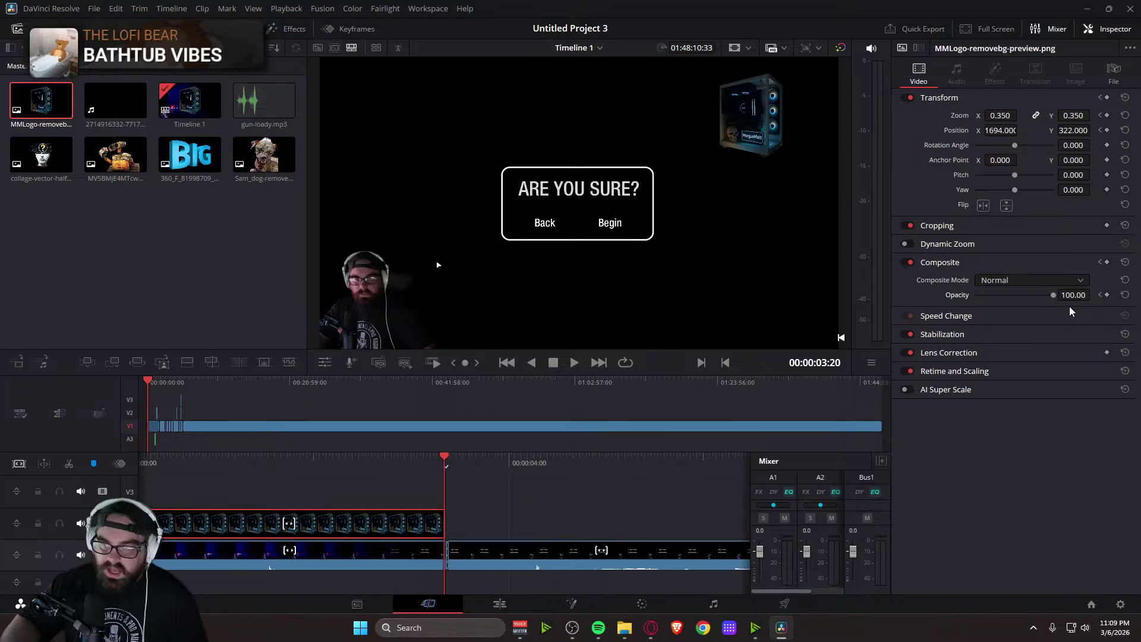
pyautogui.moveTo(1054, 295); pyautogui.dragTo(746, 503)
# Play the timeline from the start to review the logo's fade-in and fade-out
pyautogui.press('Home')
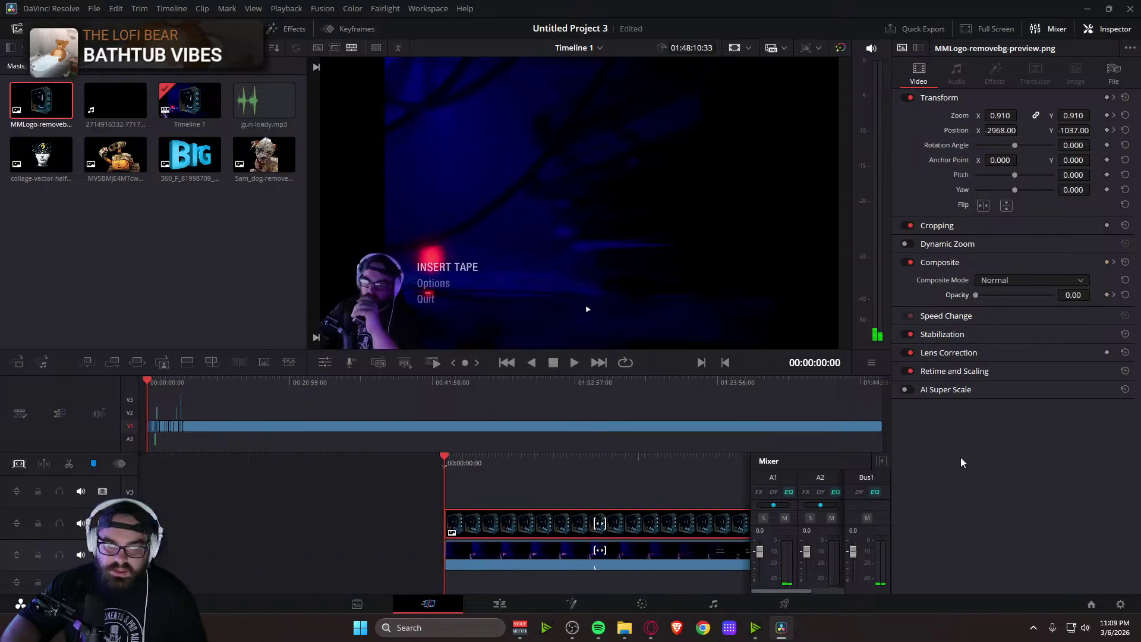
pyautogui.press('space')
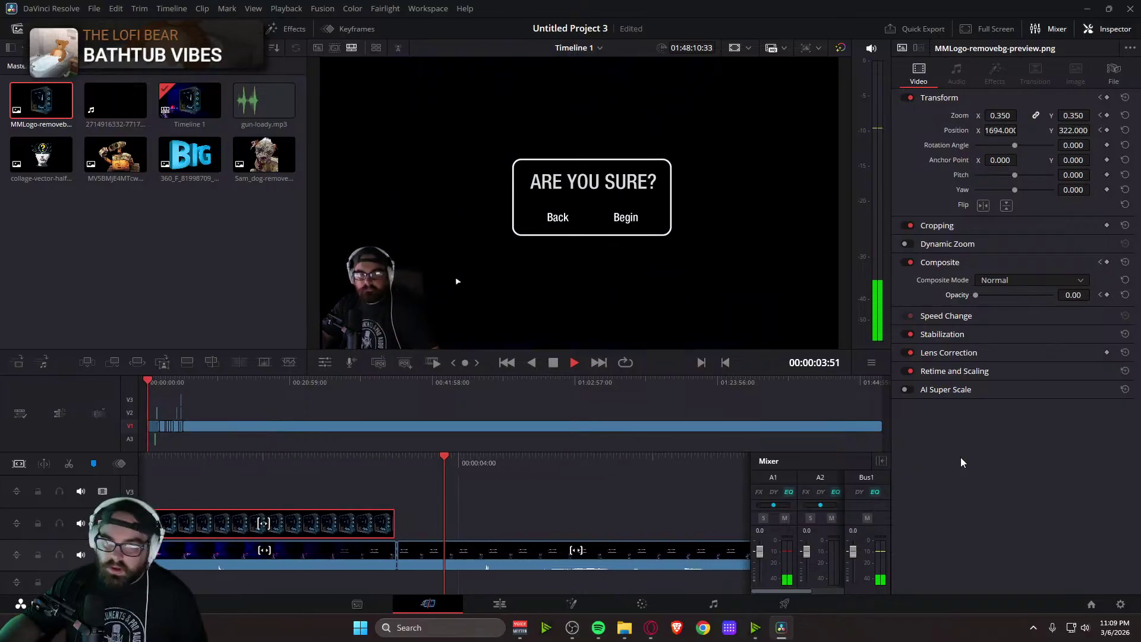
pyautogui.press('space')
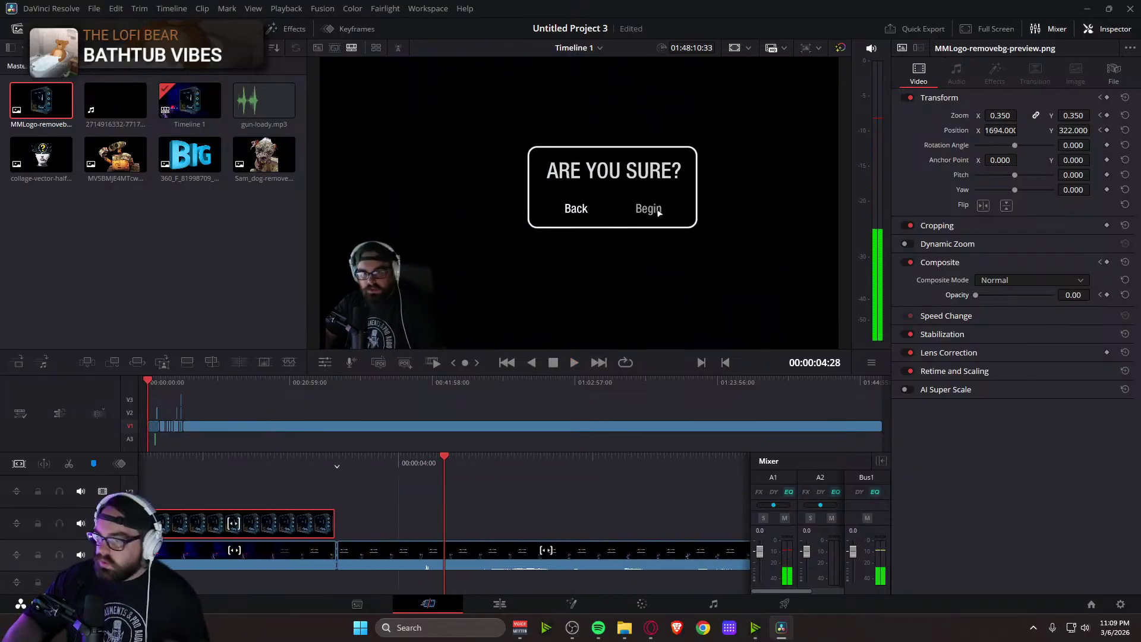
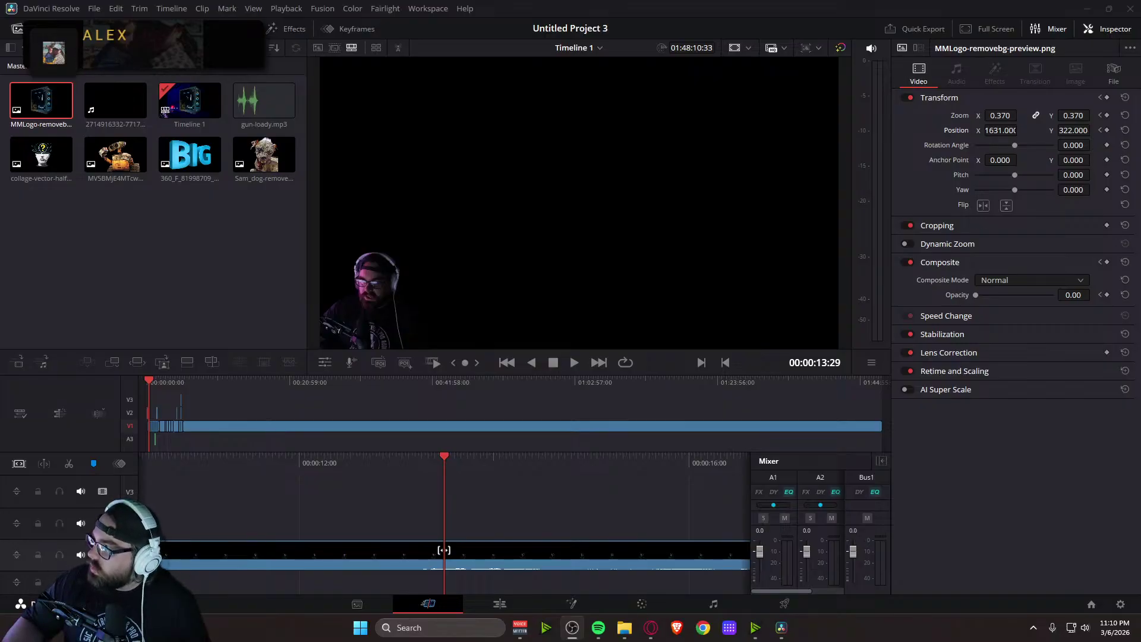
# Switch to OBS to check the live stream, and return to DaVinci Resolve
pyautogui.hotkey('alt', 'Tab')
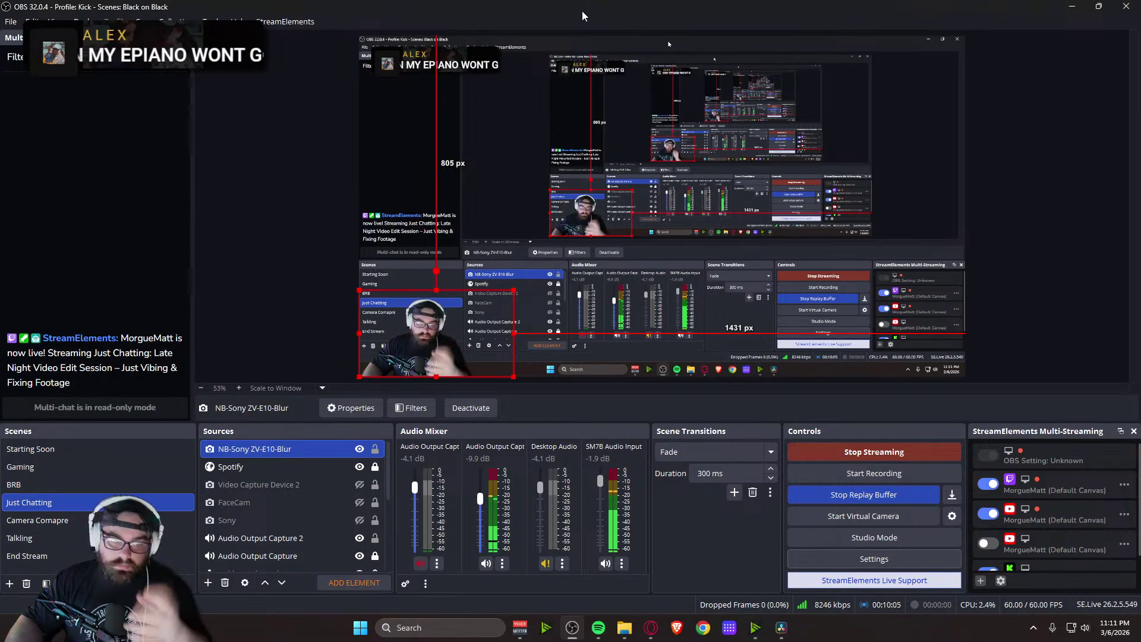
pyautogui.hotkey('alt', 'Tab')
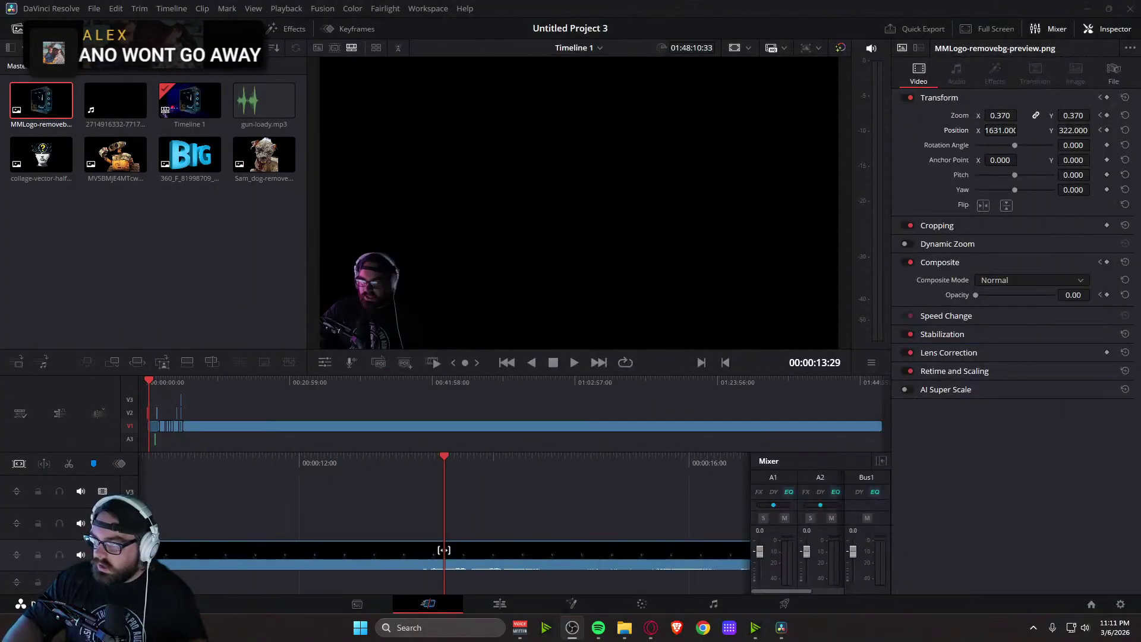
# Play the gameplay footage onward and place the playhead at 00:00:23:59 in the webcam close-up
pyautogui.click(483, 479)
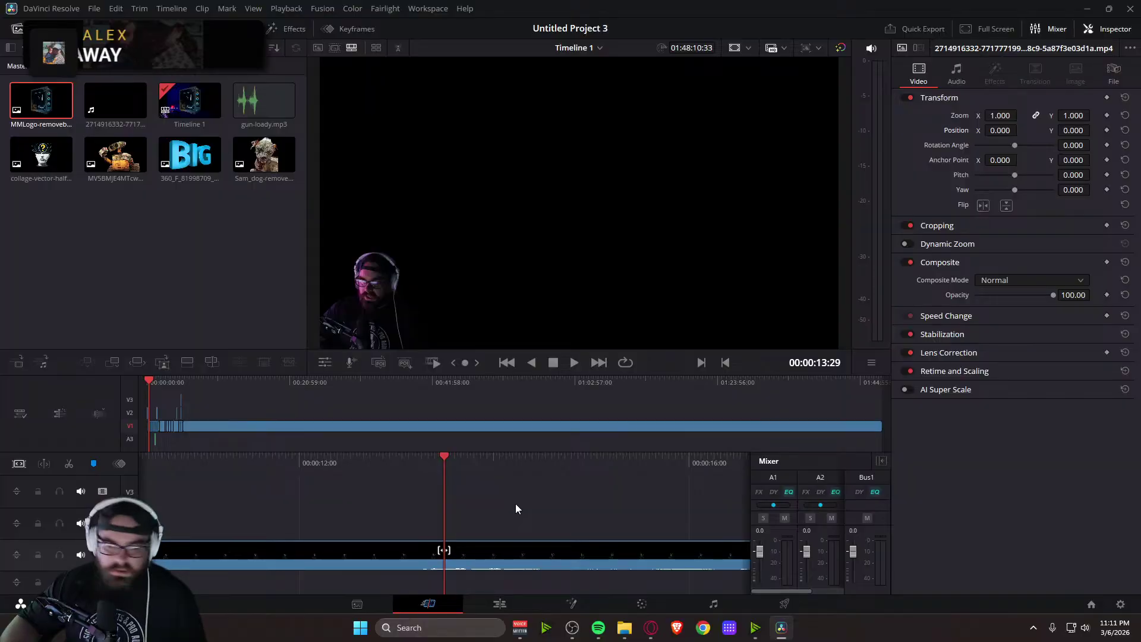
pyautogui.press('space')
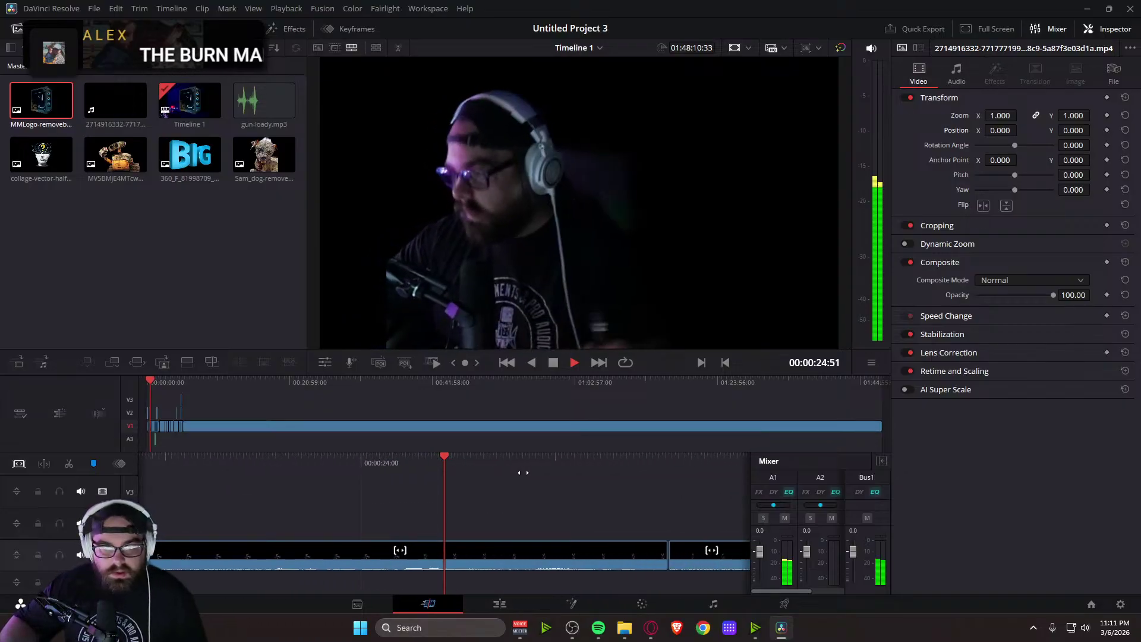
pyautogui.moveTo(487, 462); pyautogui.dragTo(610, 468)
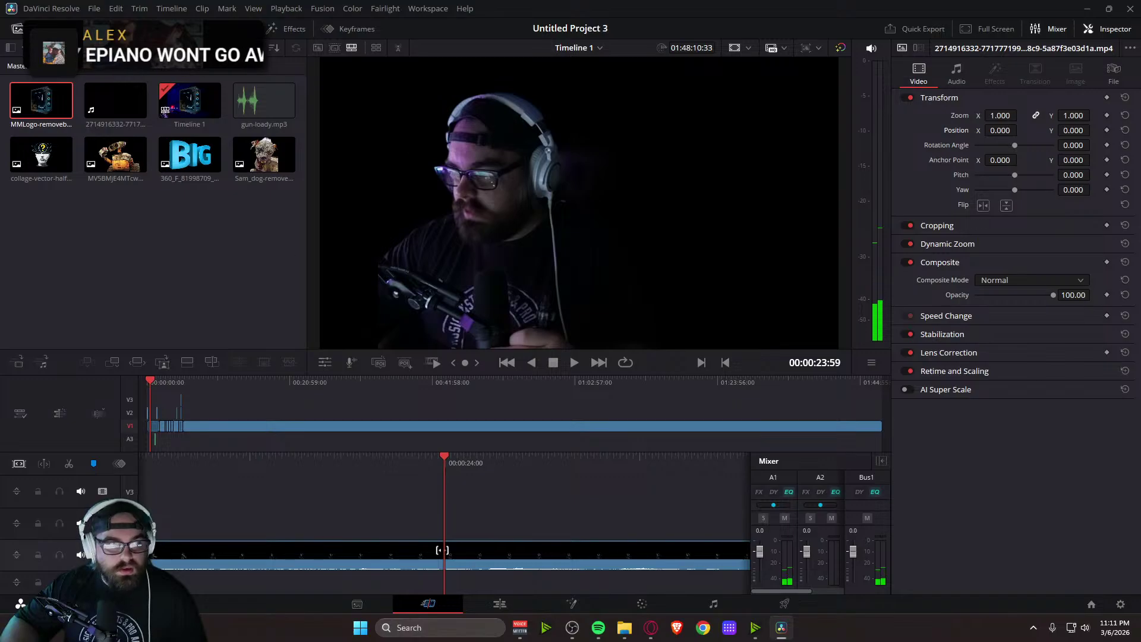
# Browse the title effects and add the Horizontal Slide title above the footage at 00:00:23:59
pyautogui.click(283, 29)
pyautogui.scroll(-3, 61, 269)
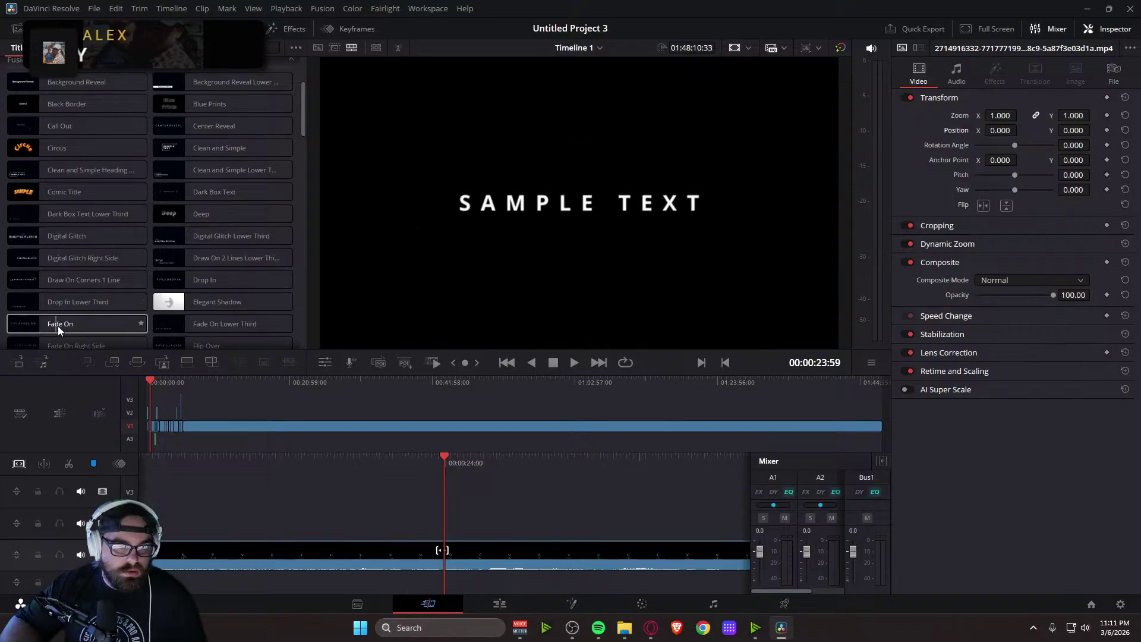
pyautogui.scroll(-2, 54, 326)
pyautogui.scroll(5, 56, 169)
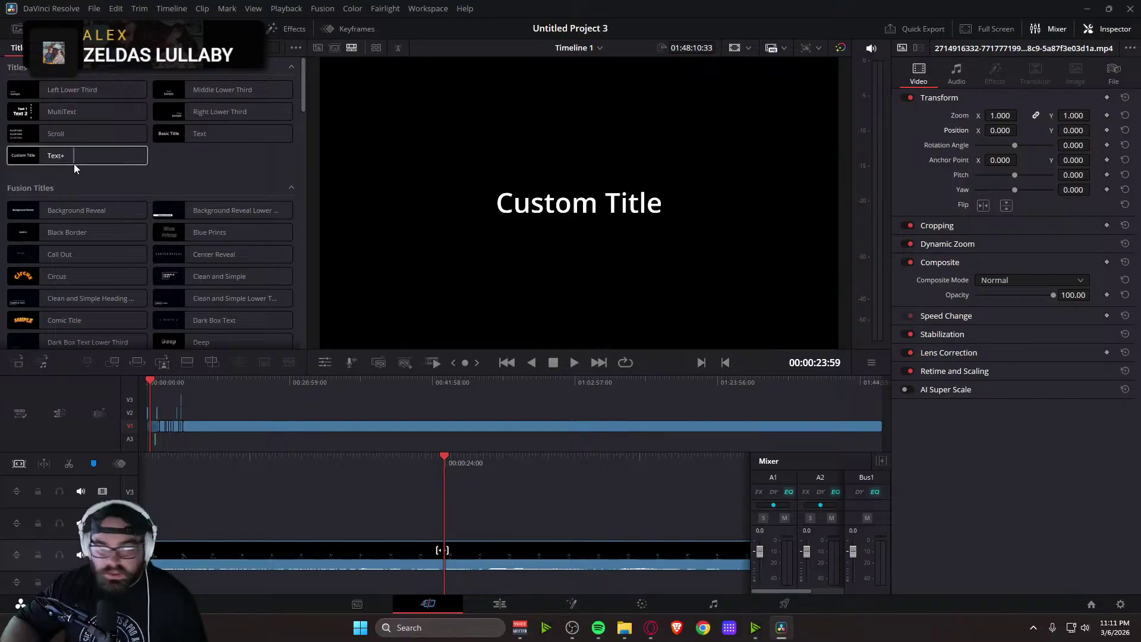
pyautogui.scroll(-5, 73, 163)
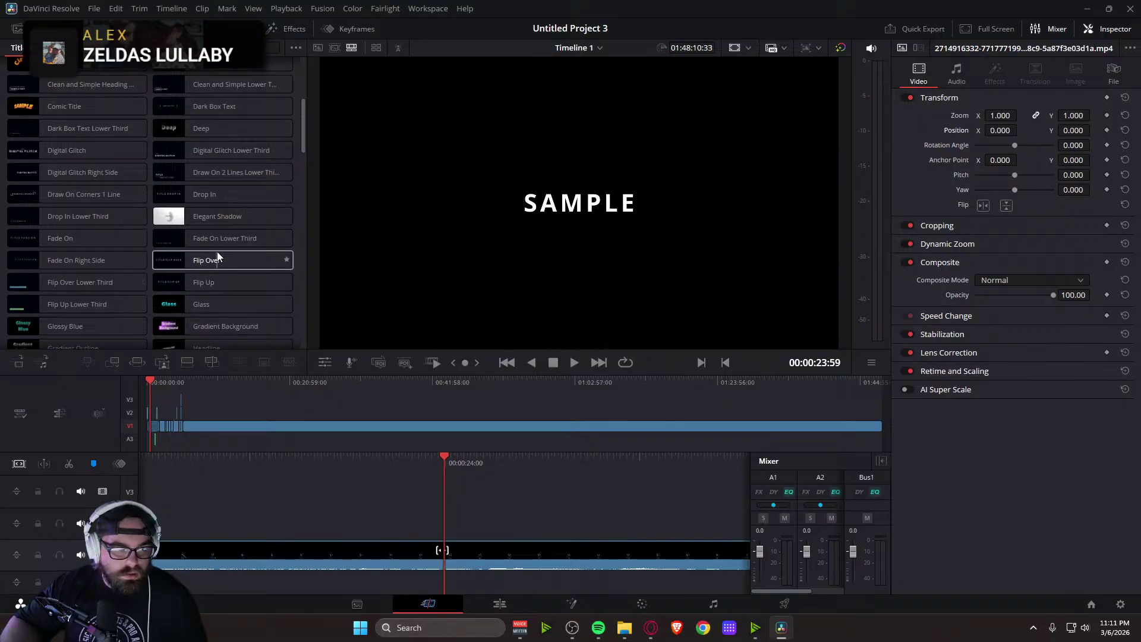
pyautogui.scroll(-2, 232, 262)
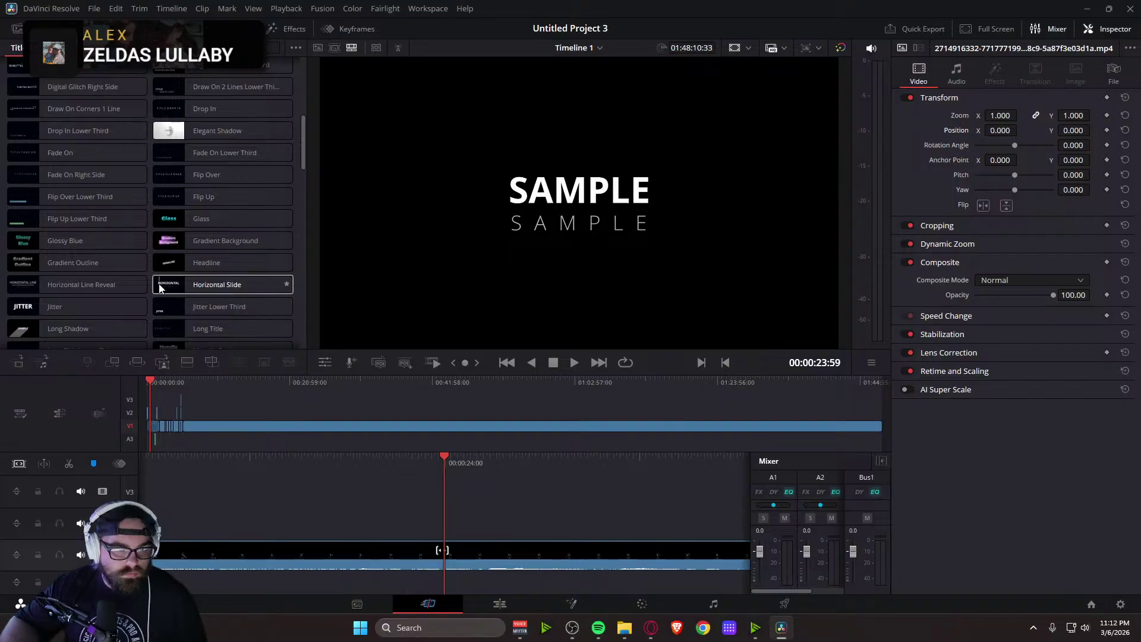
pyautogui.moveTo(216, 291); pyautogui.dragTo(443, 533)
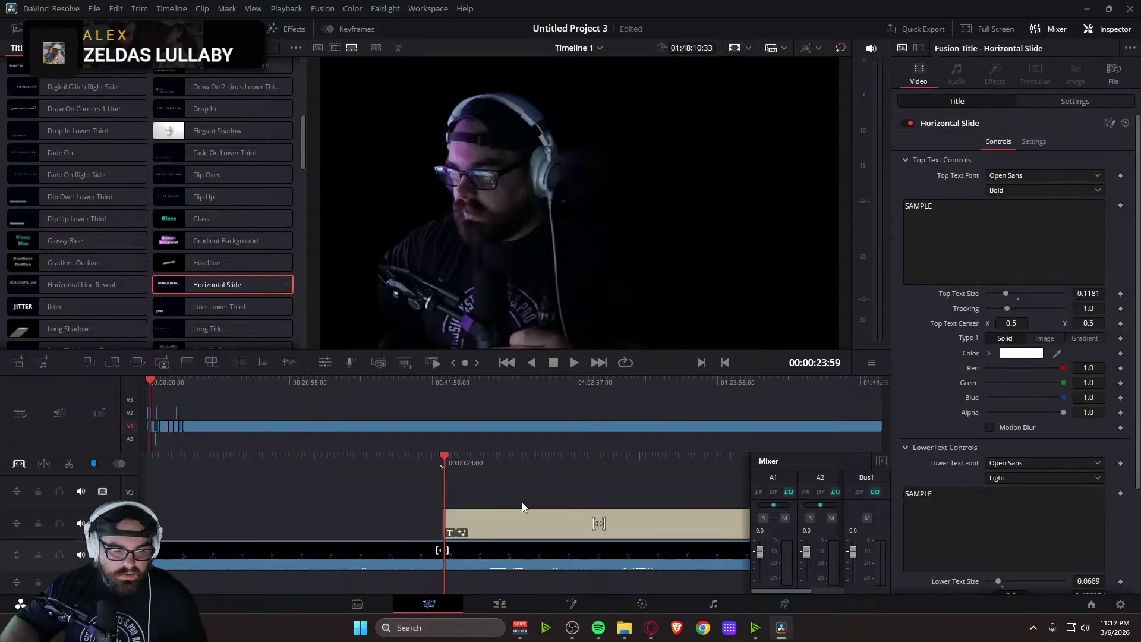
# Play the title, split it at 00:00:25:42 and delete the part after the cut
pyautogui.press('space')
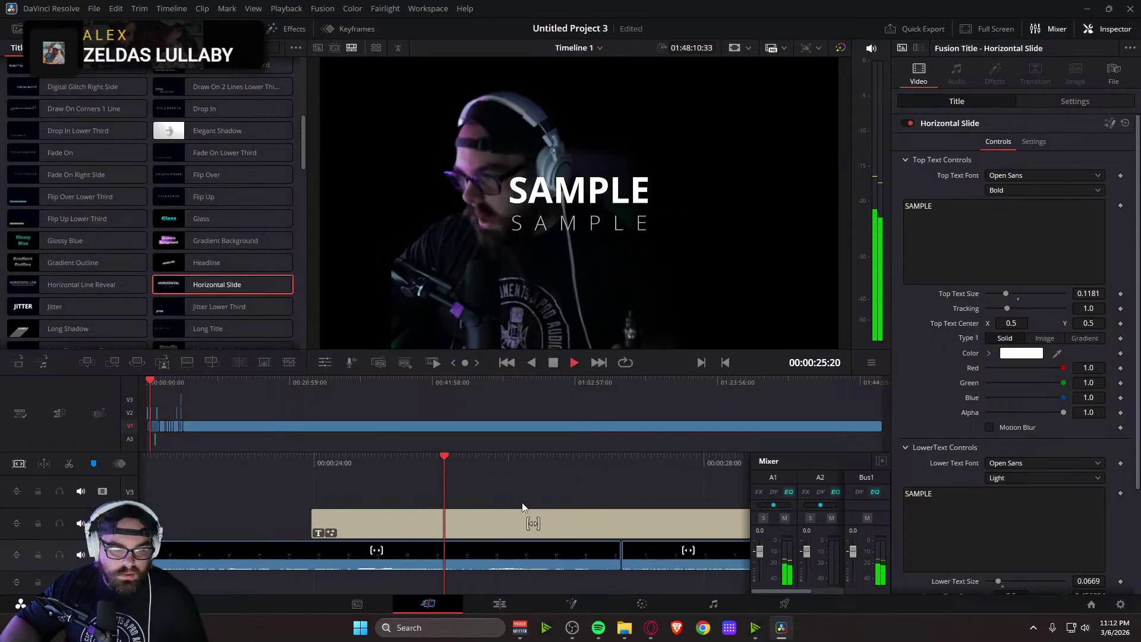
pyautogui.click(472, 526)
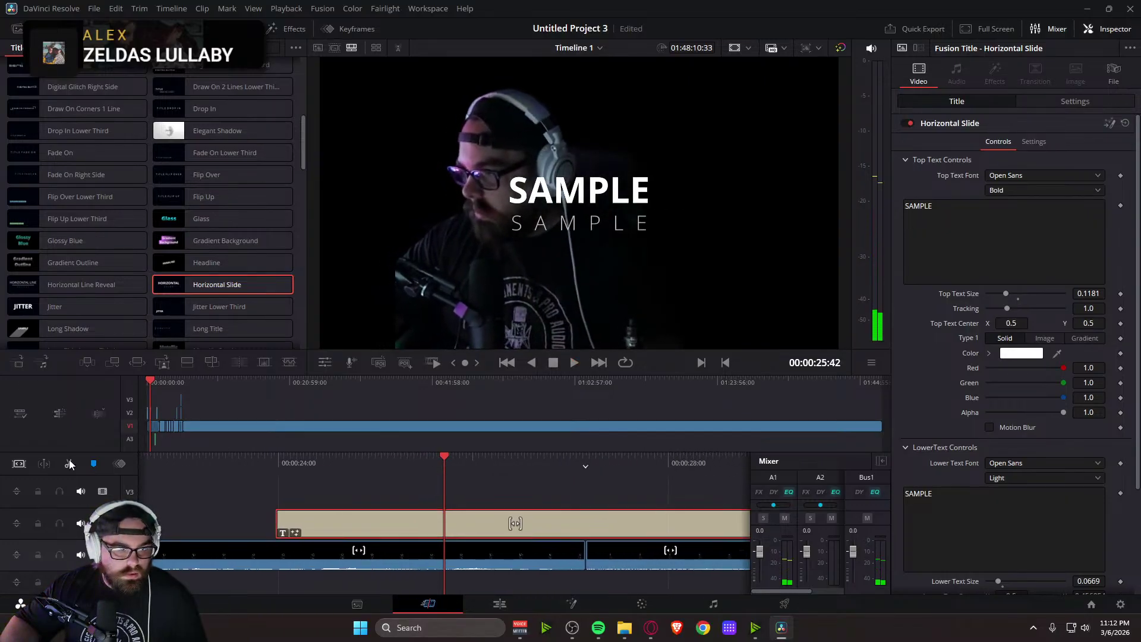
pyautogui.hotkey('ctrl', 'b')
pyautogui.click(525, 522)
pyautogui.press('Delete')
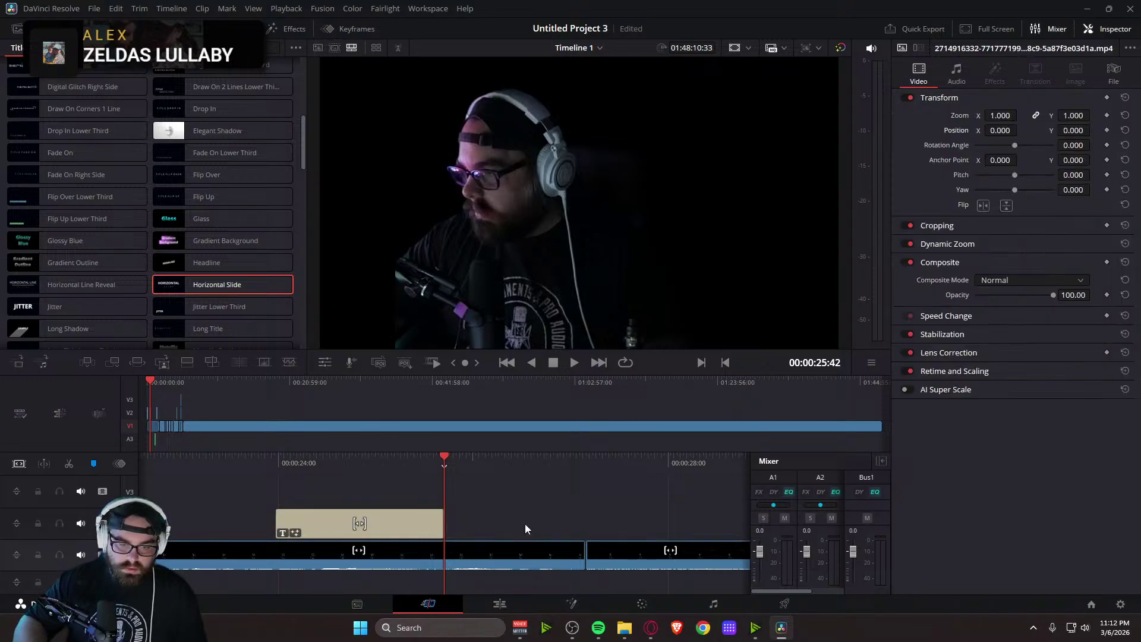
# Replace the Horizontal Slide title's top text with "Lets Burn This Mother", previewing it at 00:00:24:34
pyautogui.moveTo(490, 468); pyautogui.dragTo(546, 468)
pyautogui.click(509, 533)
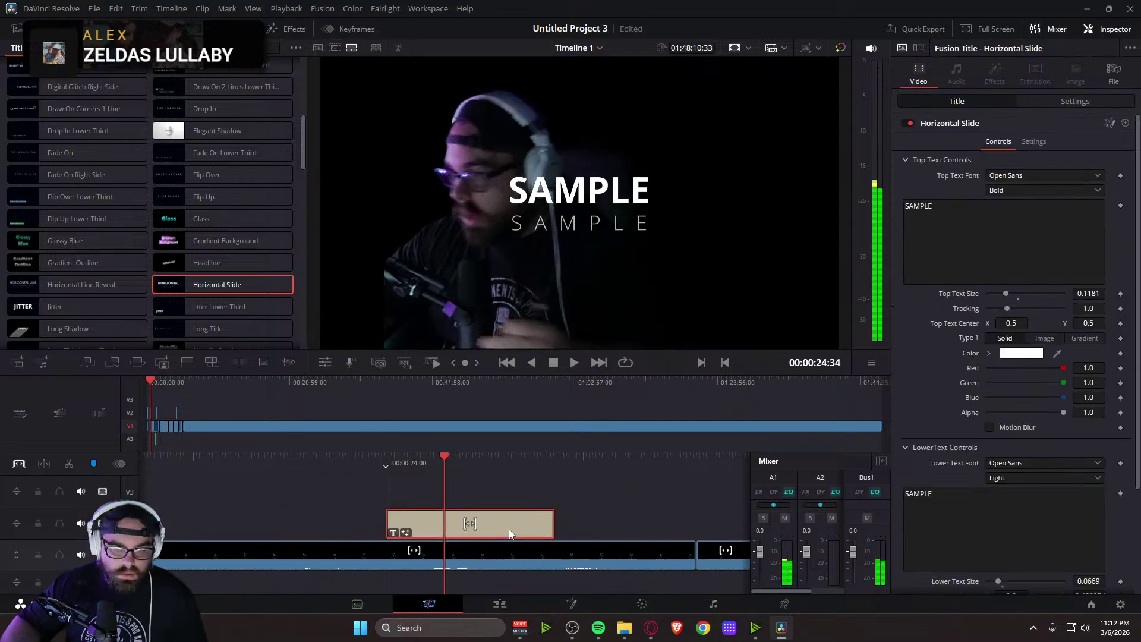
pyautogui.doubleClick(976, 208)
pyautogui.write('Lets')
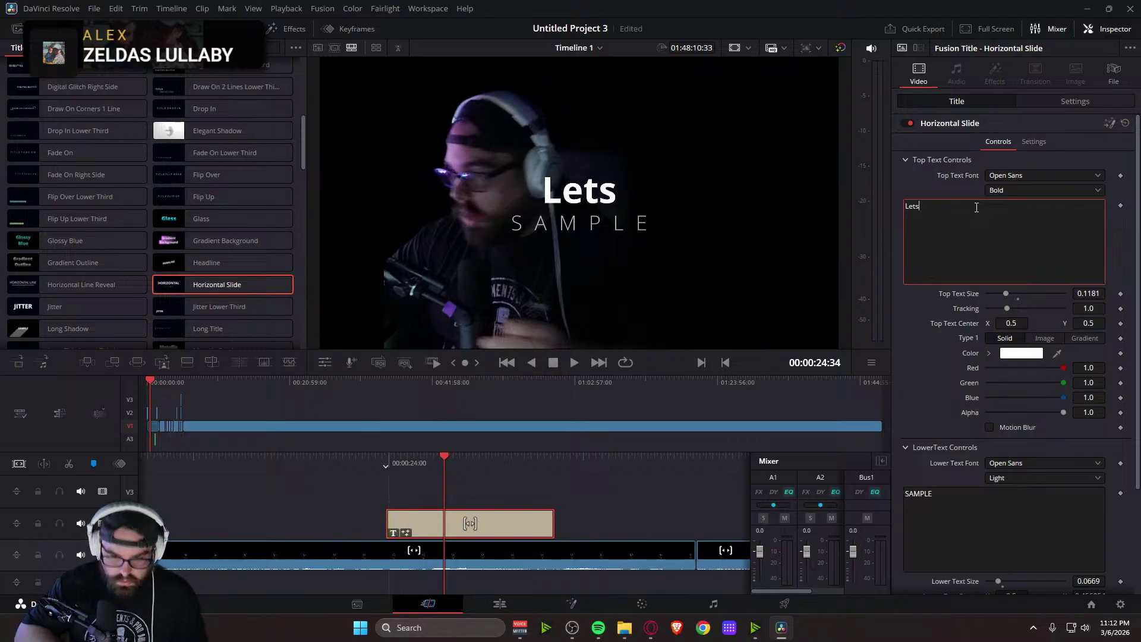
pyautogui.write(' Burn this')
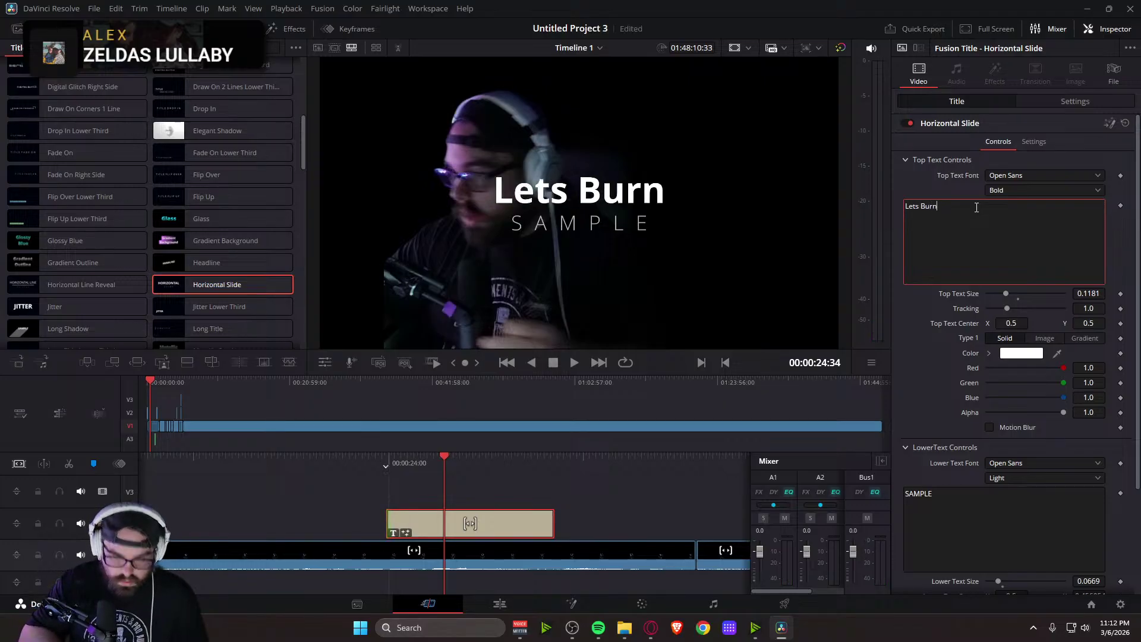
pyautogui.press('BackSpace')
pyautogui.press('BackSpace')
pyautogui.press('BackSpace')
pyautogui.press('BackSpace')
pyautogui.write('T')
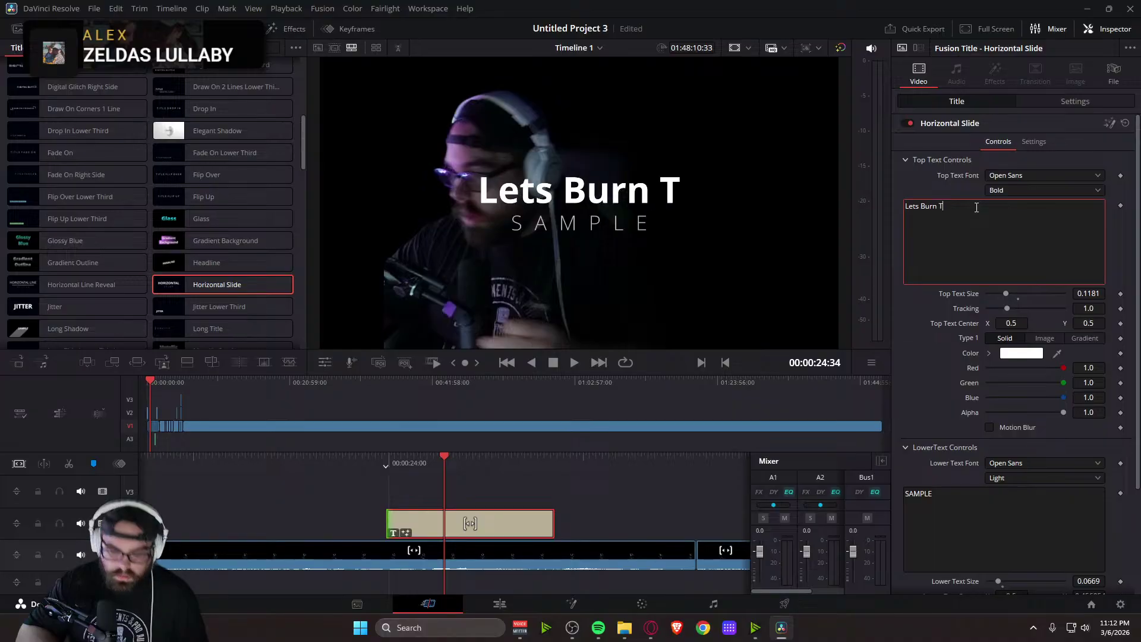
pyautogui.write('his Mother')
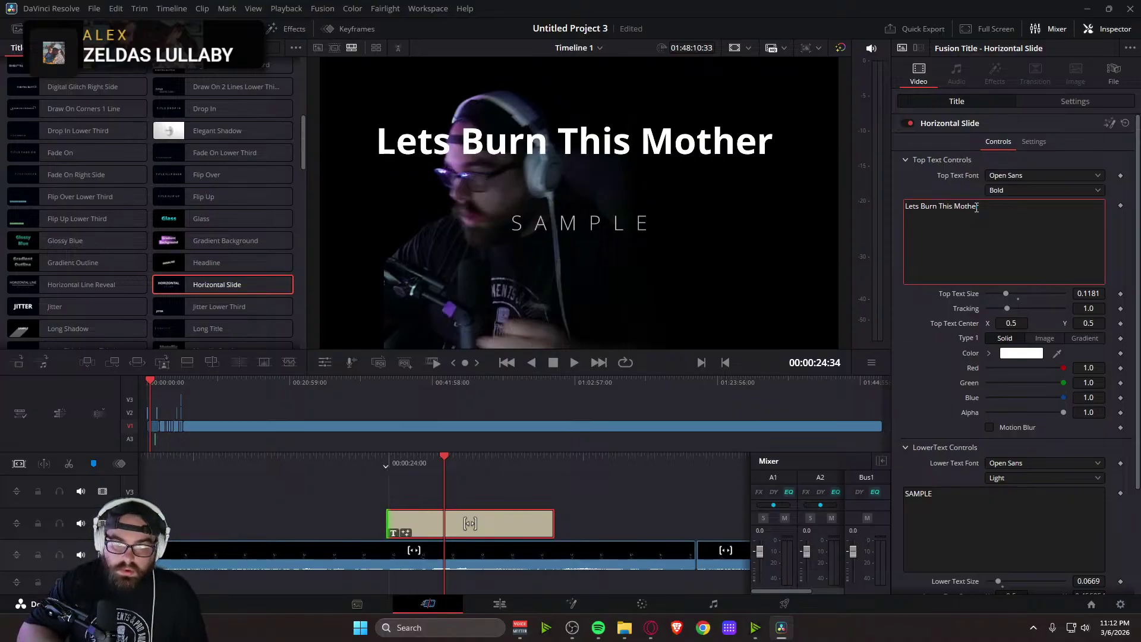
# Add a second line reading "Down!!" to the title's top text
pyautogui.press('BackSpace')
pyautogui.press('BackSpace')
pyautogui.press('Return')
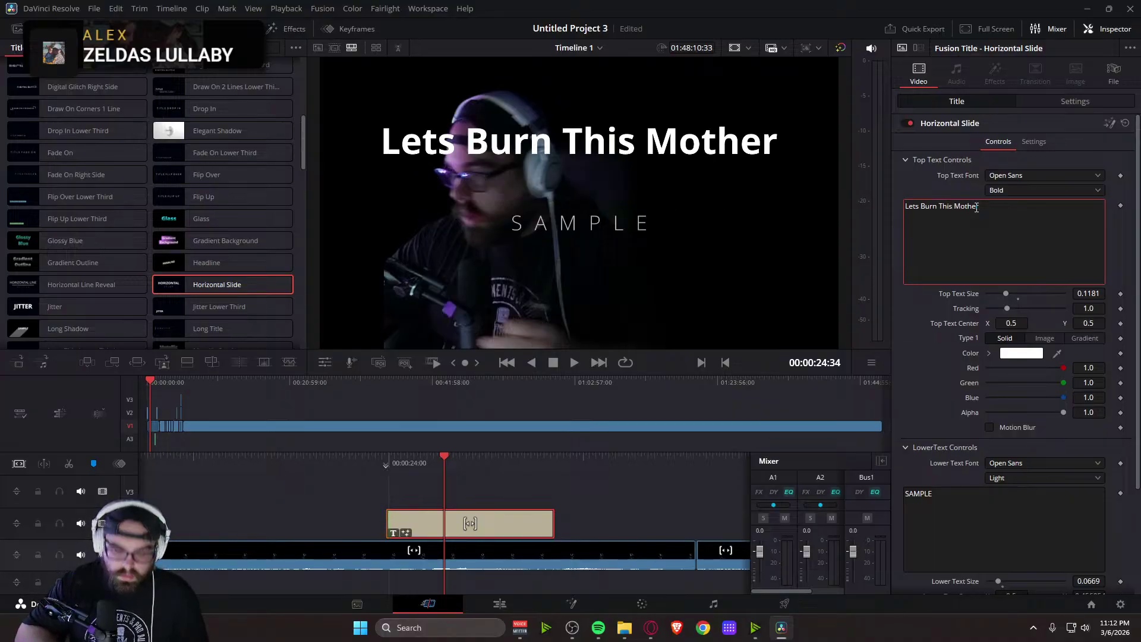
pyautogui.write('Down!!')
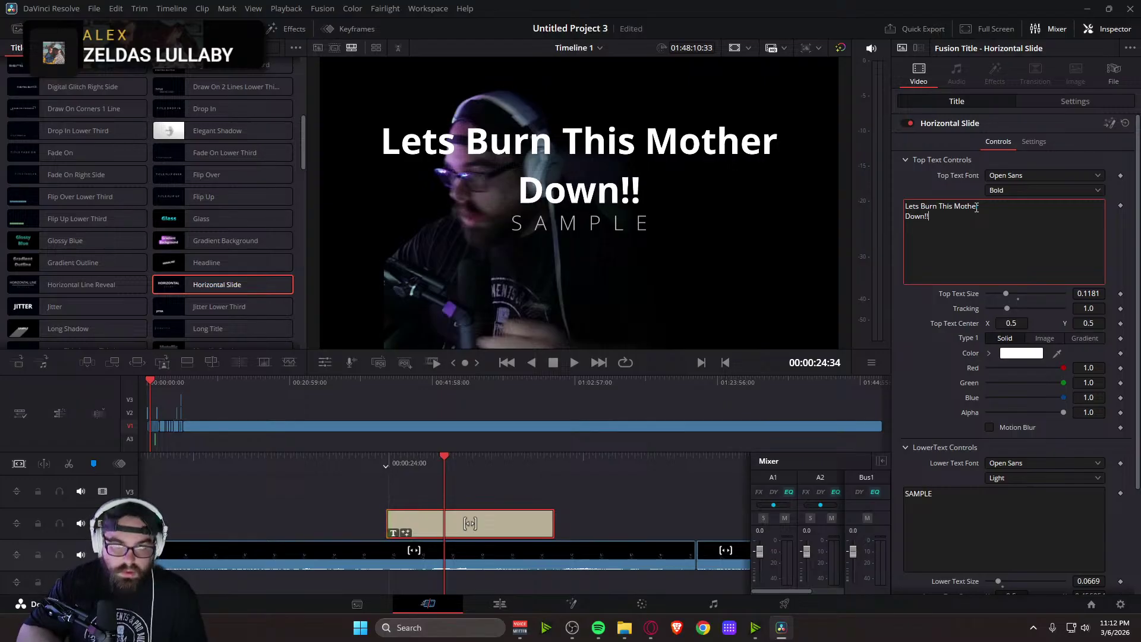
# Try other colours for the title's top text and return it to white (#ffffff)
pyautogui.click(1021, 354)
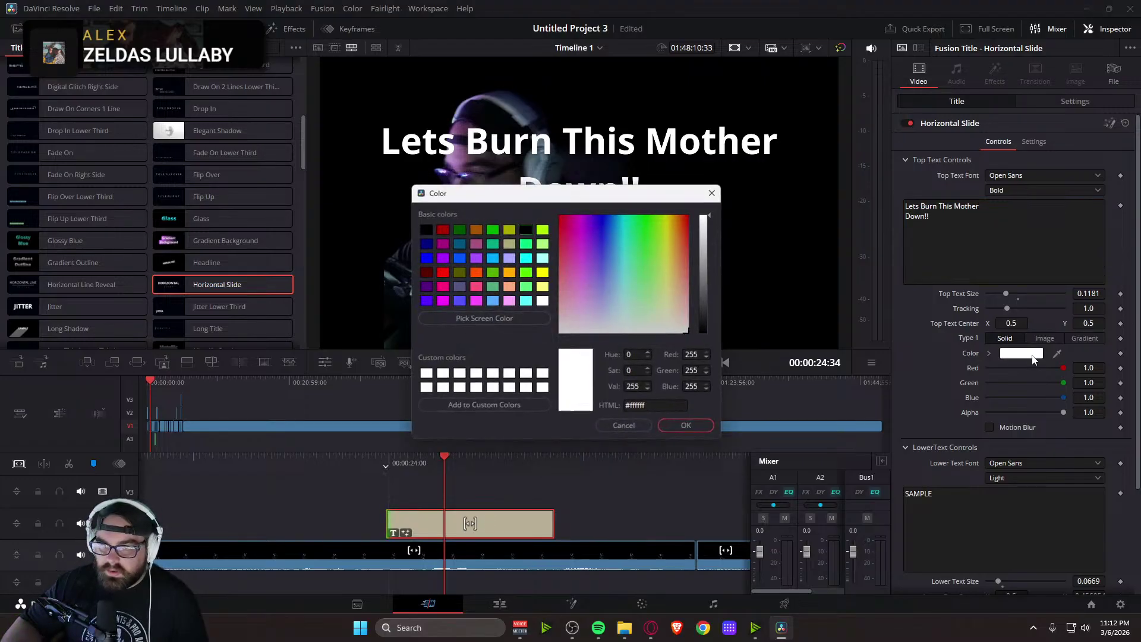
pyautogui.moveTo(619, 313); pyautogui.dragTo(544, 344)
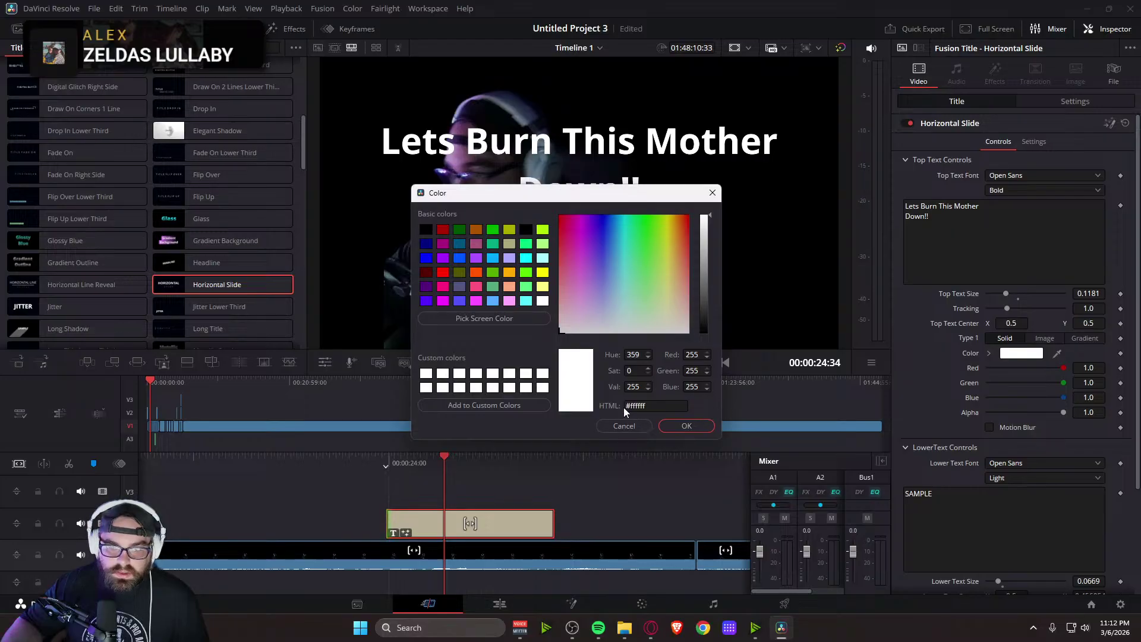
pyautogui.click(685, 429)
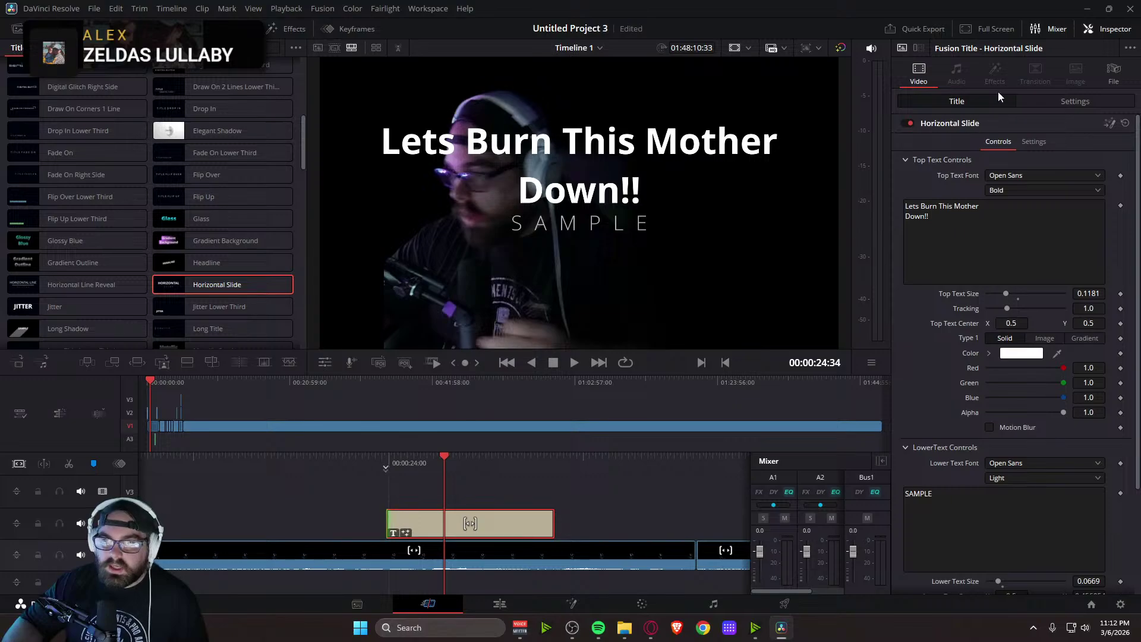
# Remove the SAMPLE lower text from the Horizontal Slide title and preview the title at 00:00:24:42
pyautogui.moveTo(547, 466); pyautogui.dragTo(446, 465)
pyautogui.doubleClick(919, 494)
pyautogui.press('BackSpace')
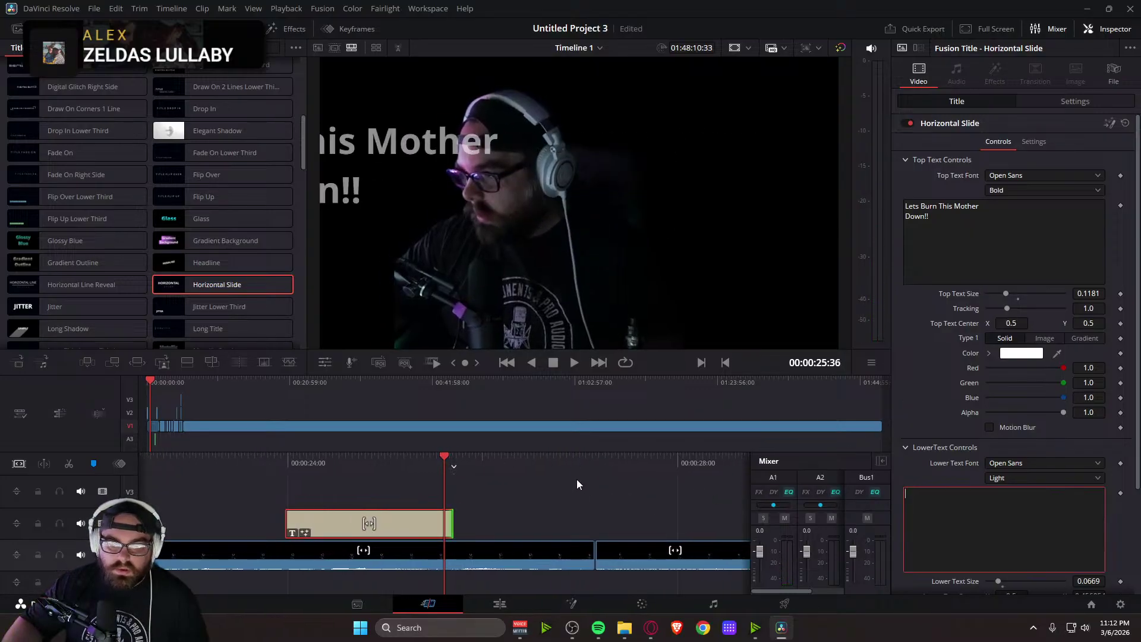
pyautogui.moveTo(537, 469); pyautogui.dragTo(627, 484)
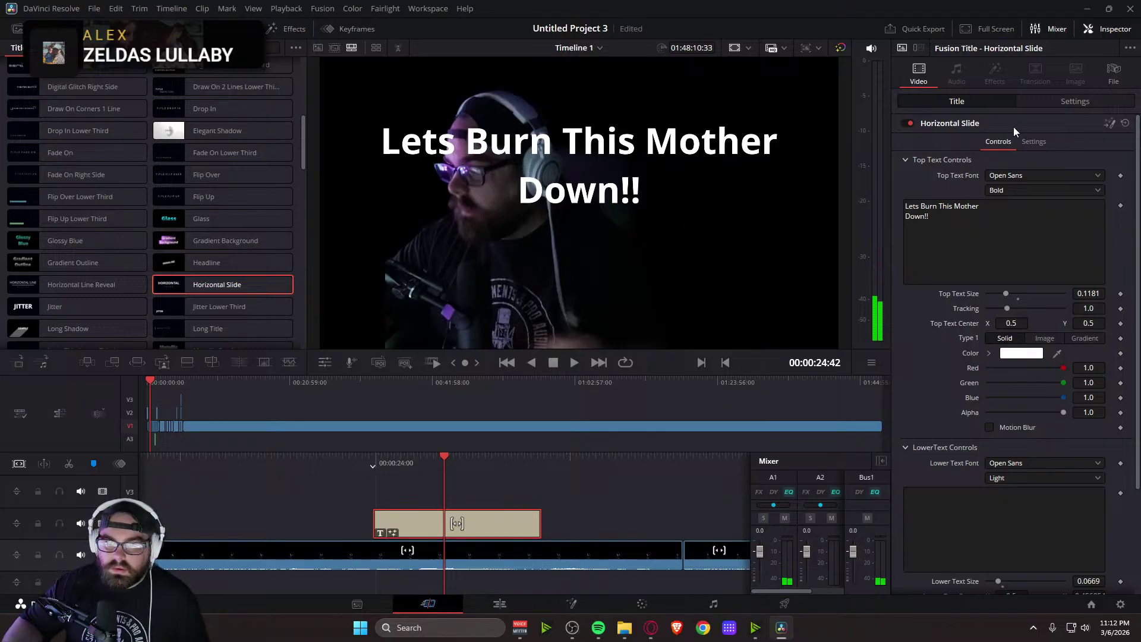
# Try shifting the title horizontally, reset its position, and set its vertical position to -214
pyautogui.click(1056, 100)
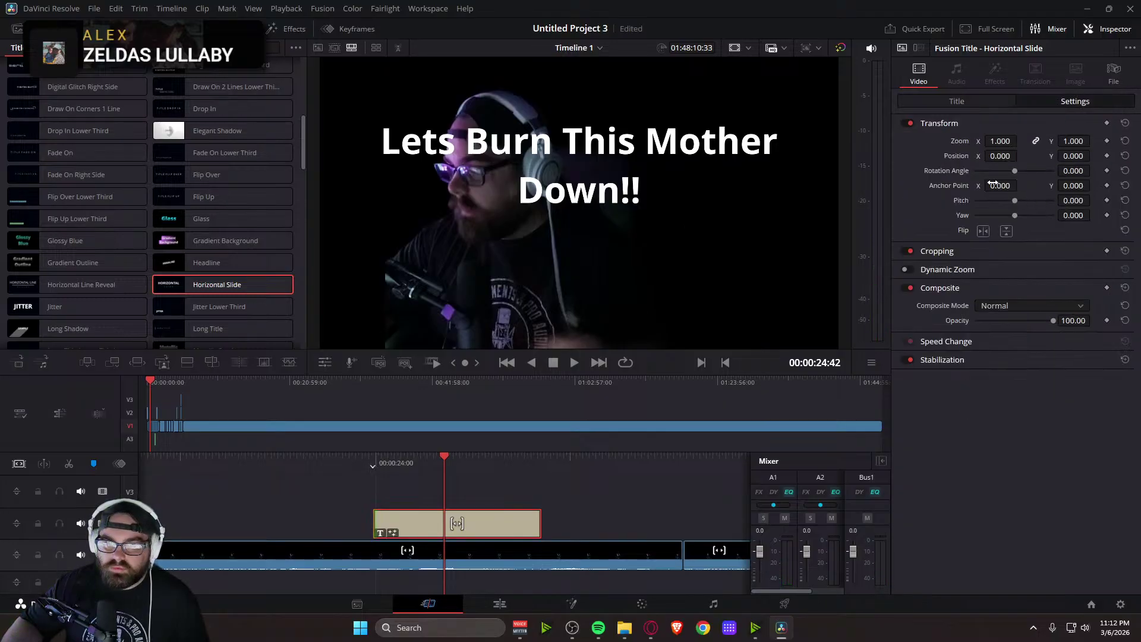
pyautogui.moveTo(998, 156); pyautogui.dragTo(987, 155)
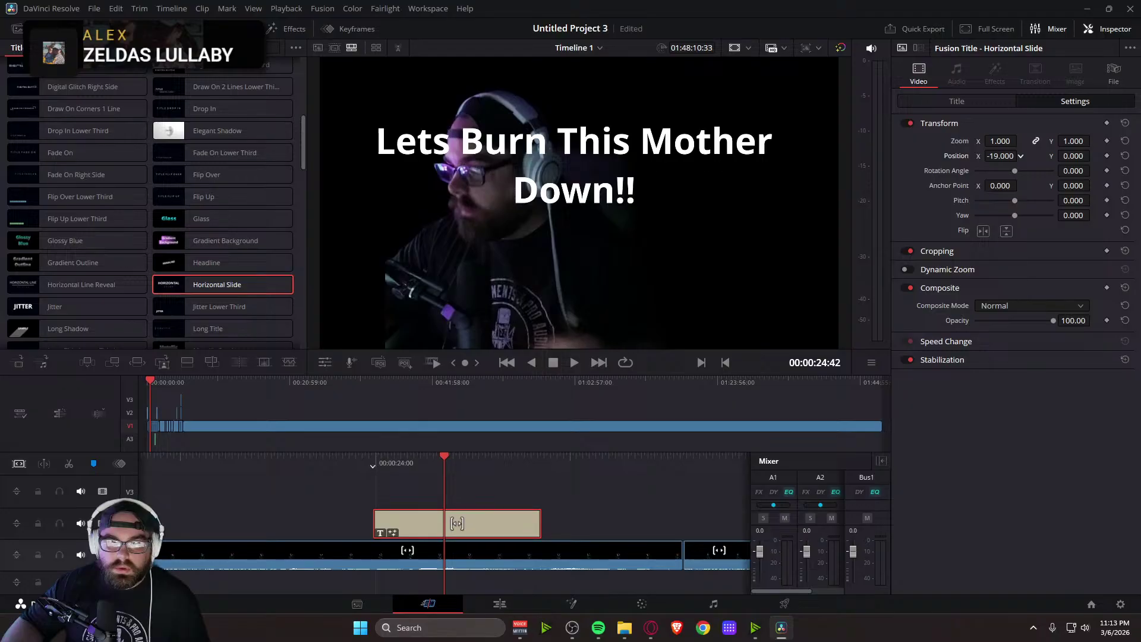
pyautogui.click(1125, 155)
pyautogui.moveTo(1075, 155); pyautogui.dragTo(1094, 155)
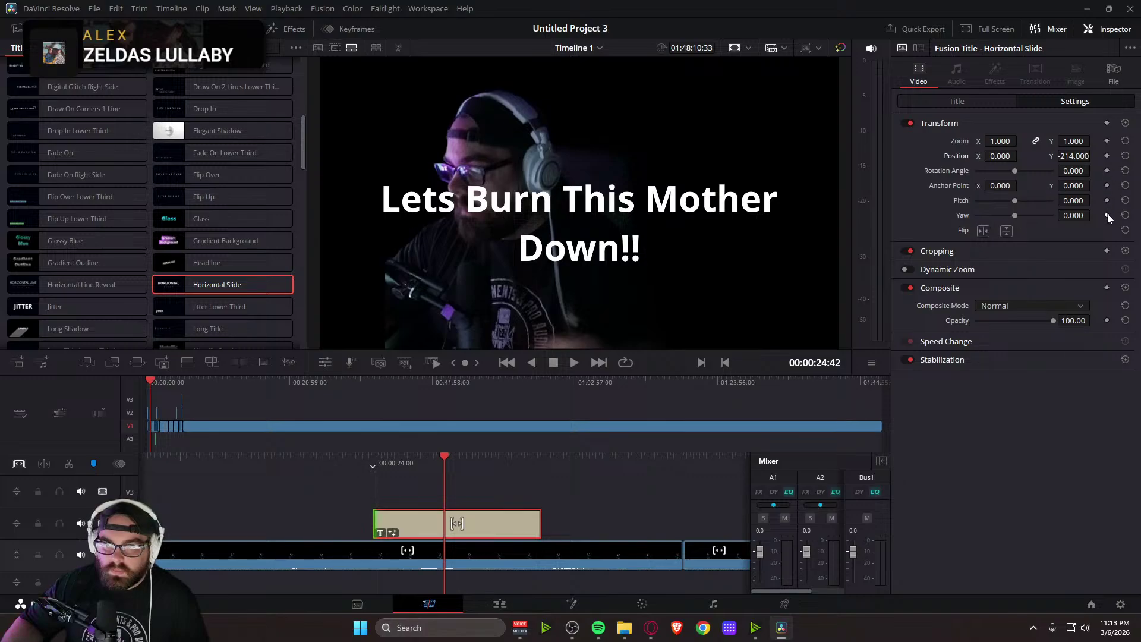
# Keyframe the title's transform at 00:00:24:42, and at 00:00:24:01 set rotation to -79.690, pitch to -0.378 and yaw to 0.836
pyautogui.click(1107, 156)
pyautogui.click(1107, 141)
pyautogui.moveTo(564, 470); pyautogui.dragTo(628, 461)
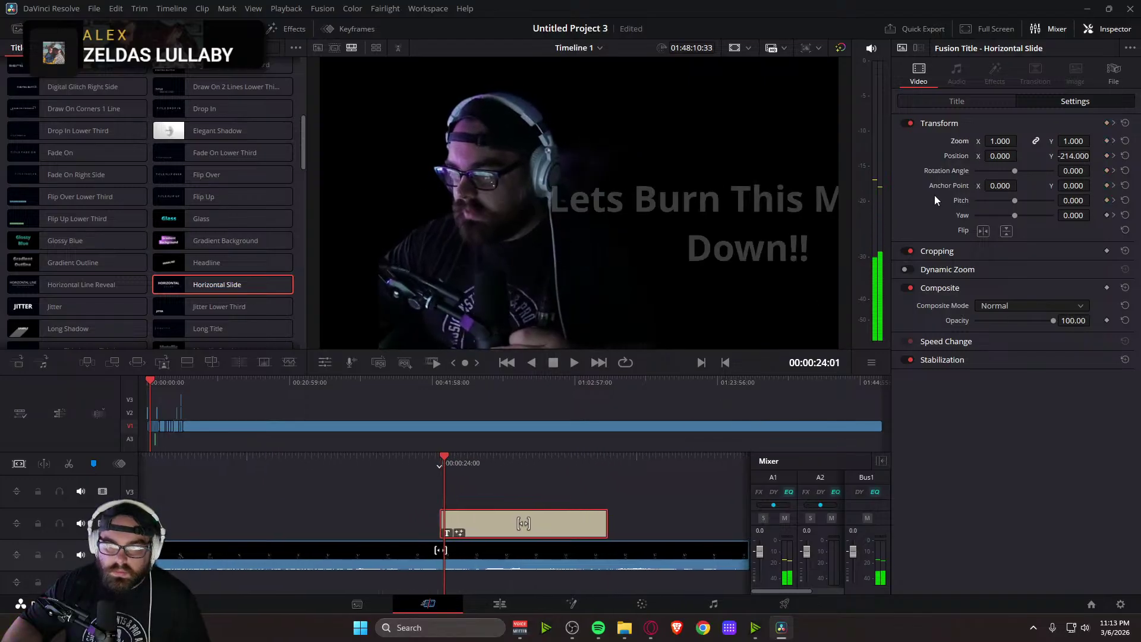
pyautogui.moveTo(1014, 214); pyautogui.dragTo(1006, 170)
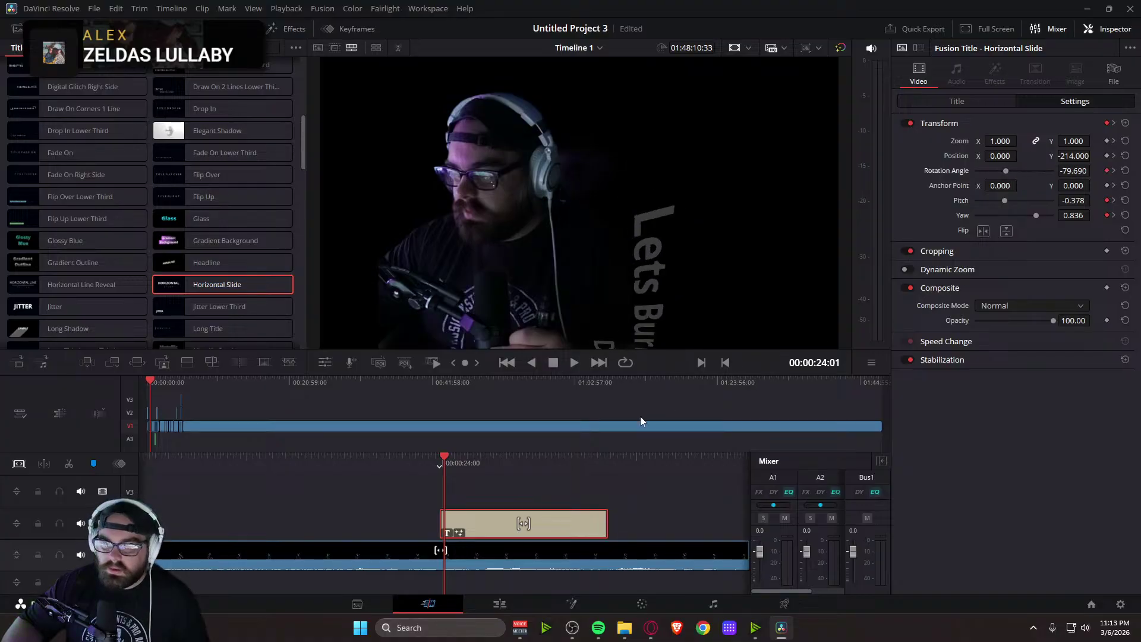
# Play the rotating title and review the footage after it up to 00:00:51:40
pyautogui.press('space')
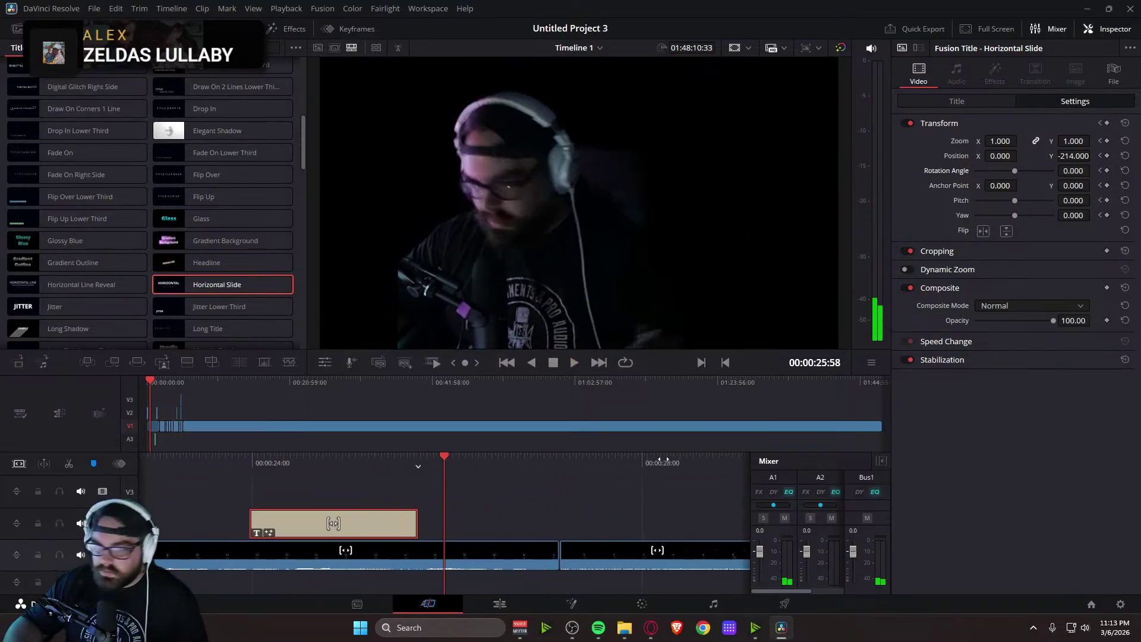
pyautogui.press('space')
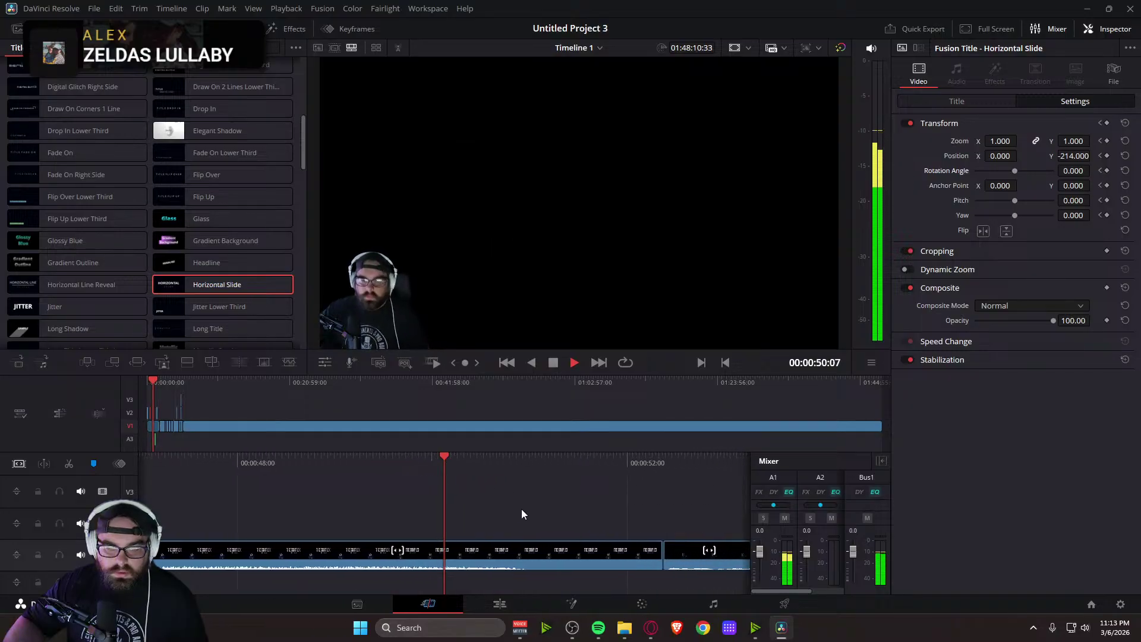
pyautogui.press('space')
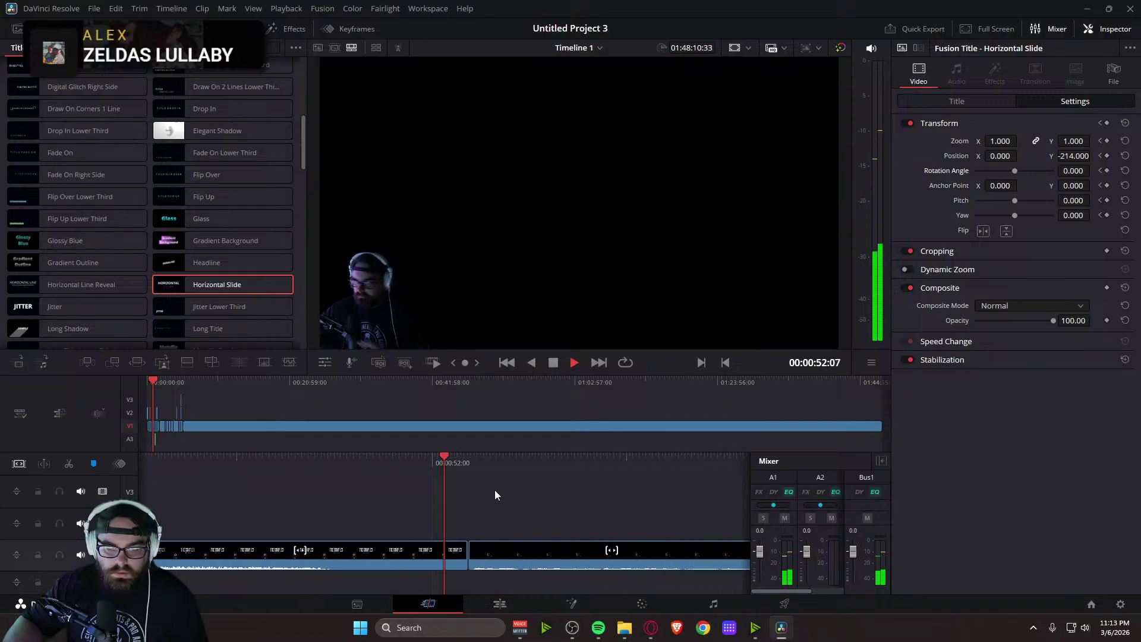
pyautogui.moveTo(563, 467); pyautogui.dragTo(430, 537)
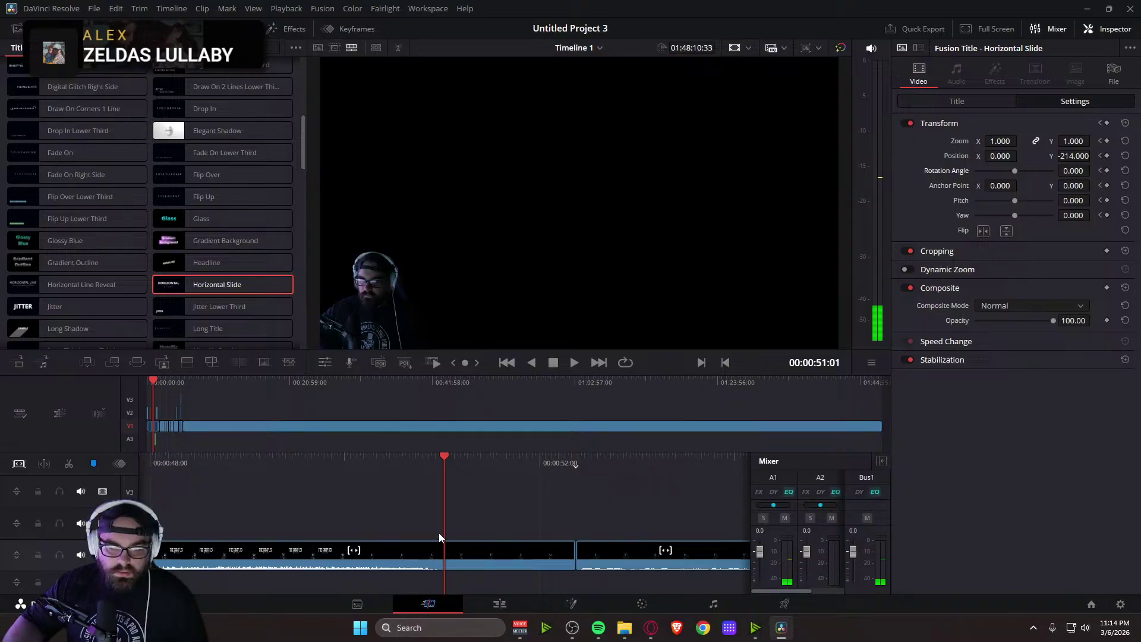
pyautogui.press('space')
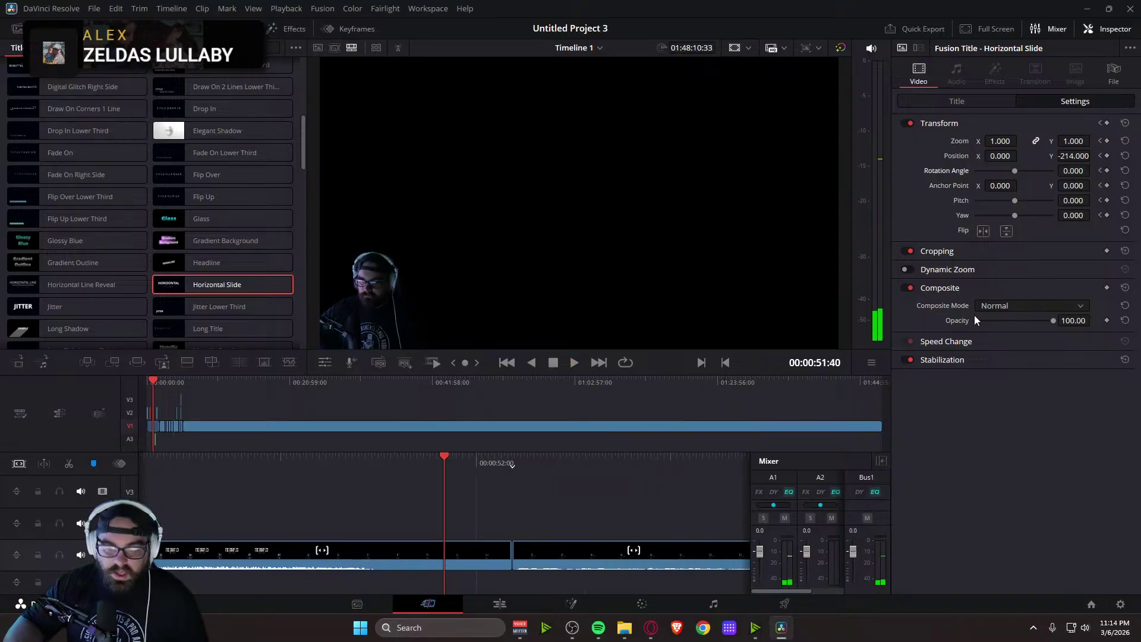
# Try muting the stretch from 00:00:51:40 to the next cut at volume -100, and undo the mute and the split
pyautogui.click(70, 467)
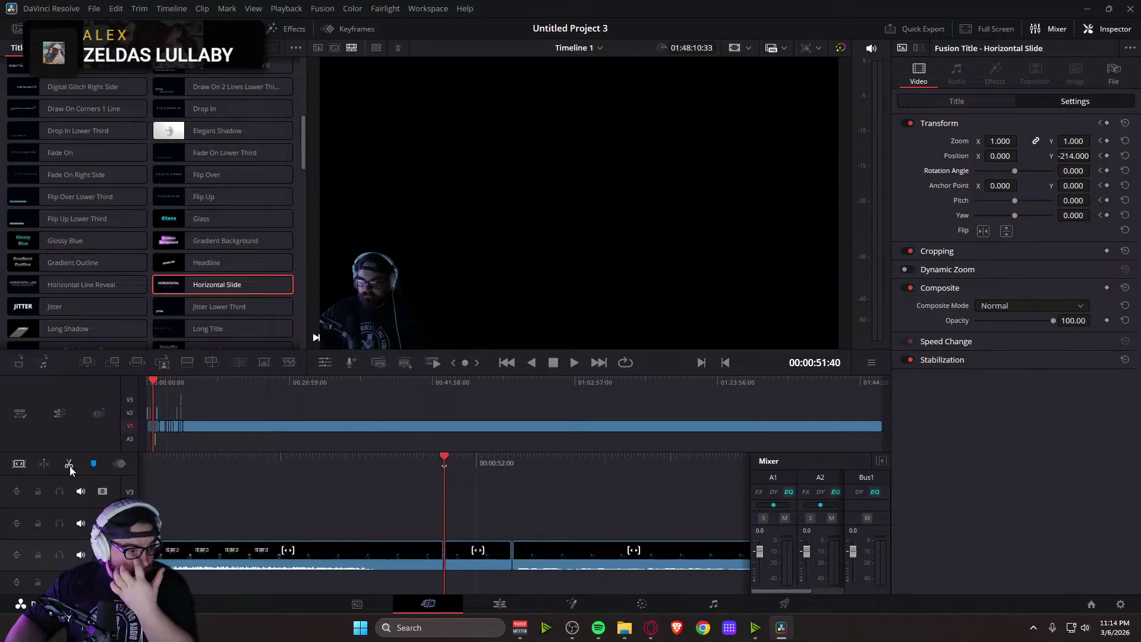
pyautogui.click(477, 556)
pyautogui.click(956, 75)
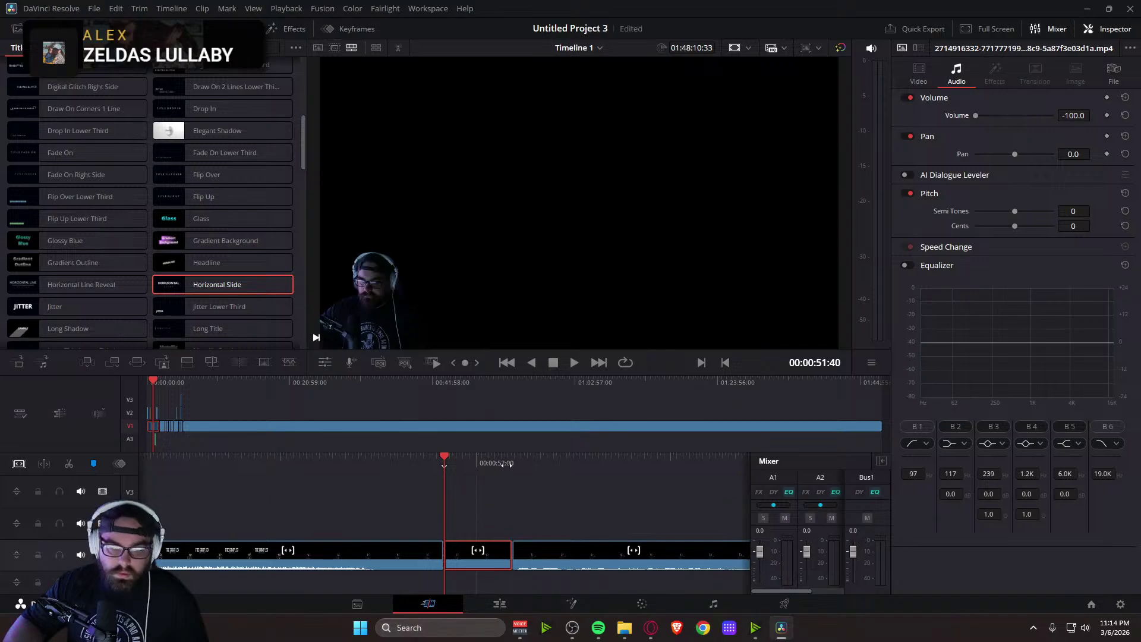
pyautogui.press('space')
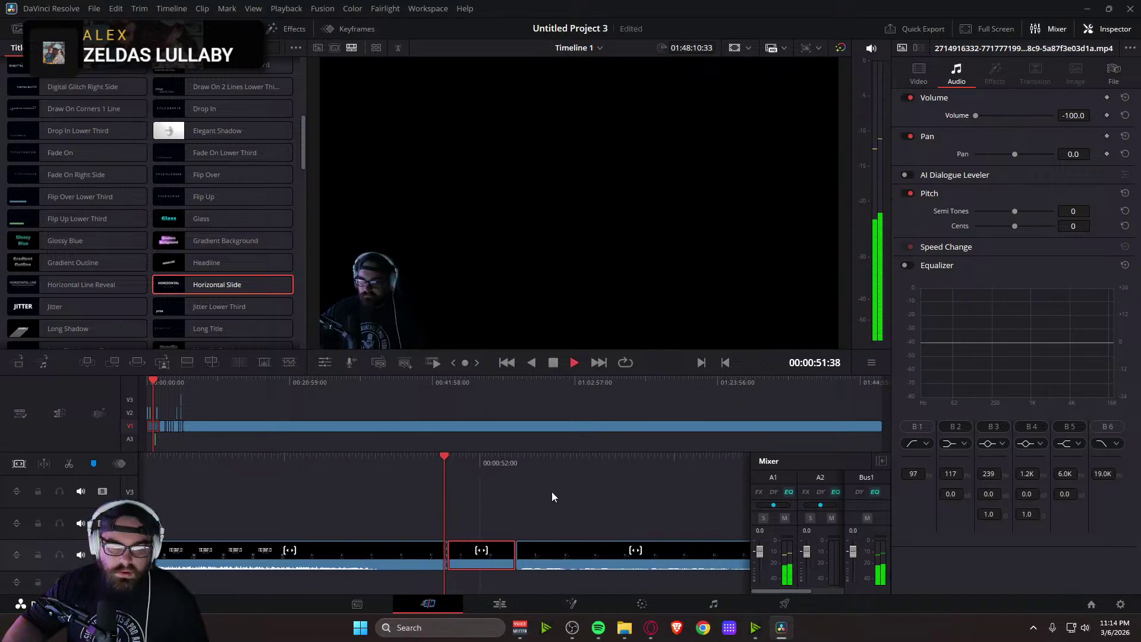
pyautogui.press('space')
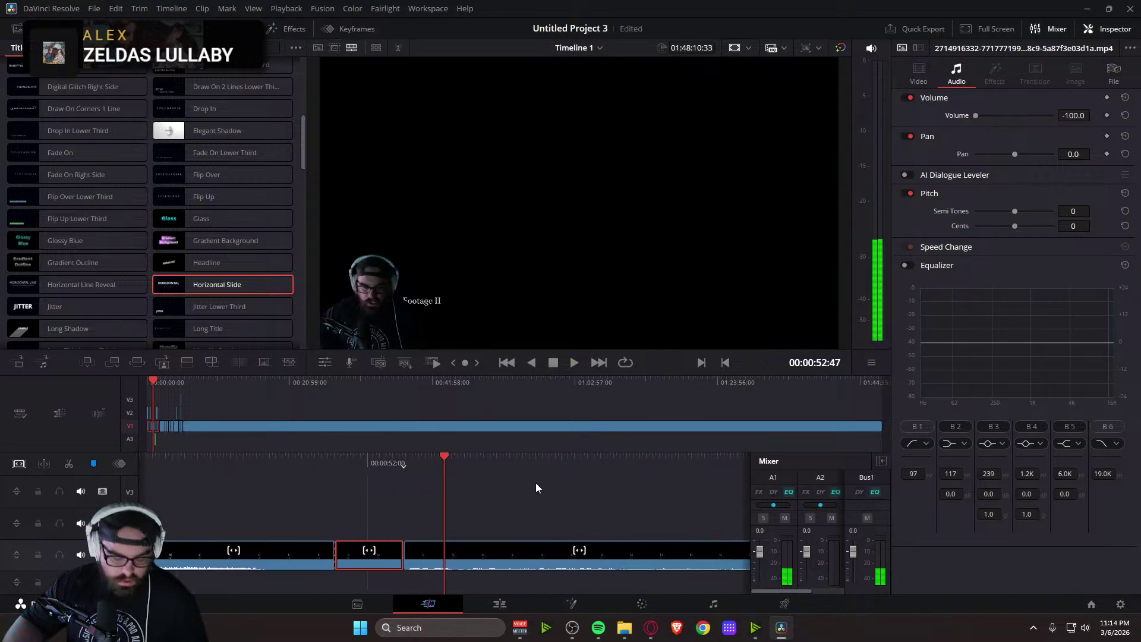
pyautogui.moveTo(479, 468); pyautogui.dragTo(603, 468)
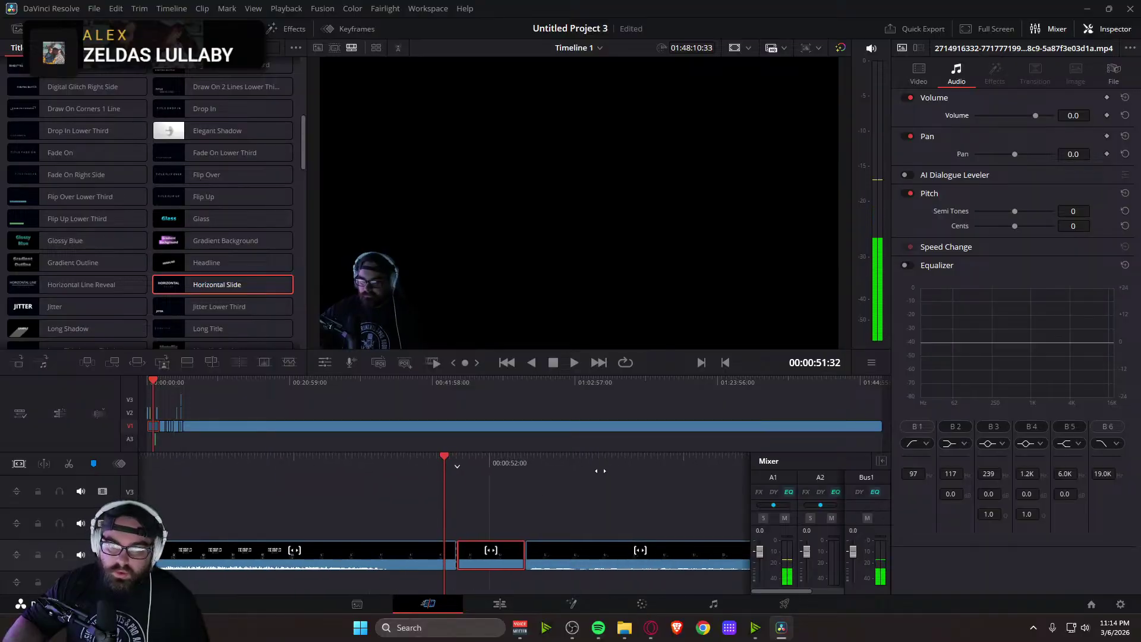
pyautogui.press('Delete')
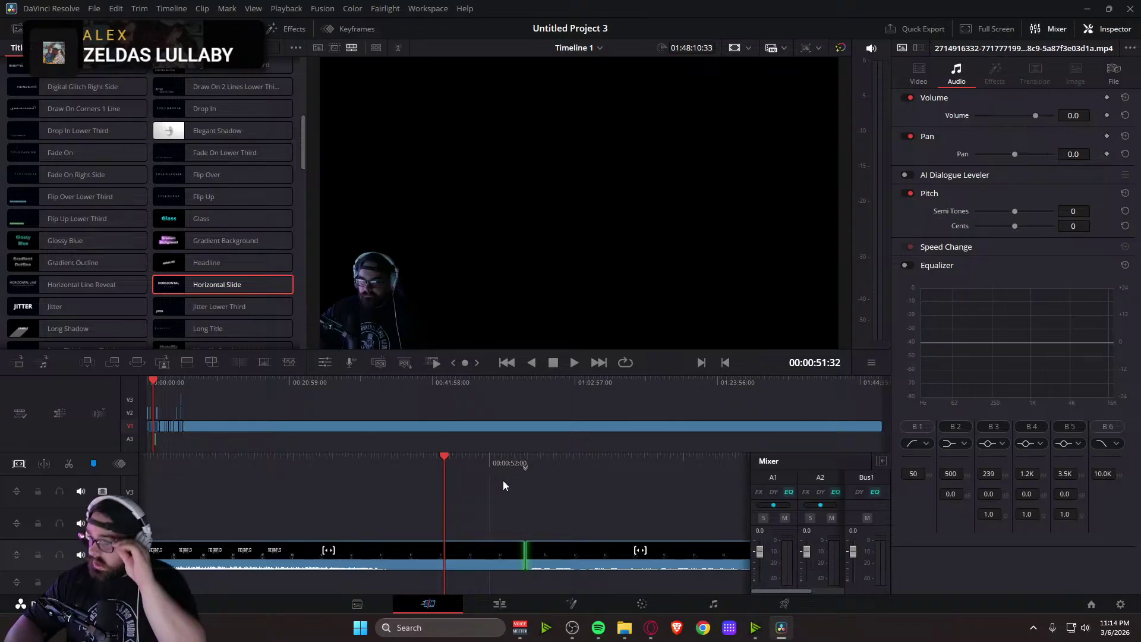
# Play the footage across the cut after 00:00:52:00, stopping at 00:00:57:55
pyautogui.moveTo(428, 466); pyautogui.dragTo(500, 463)
pyautogui.press('space')
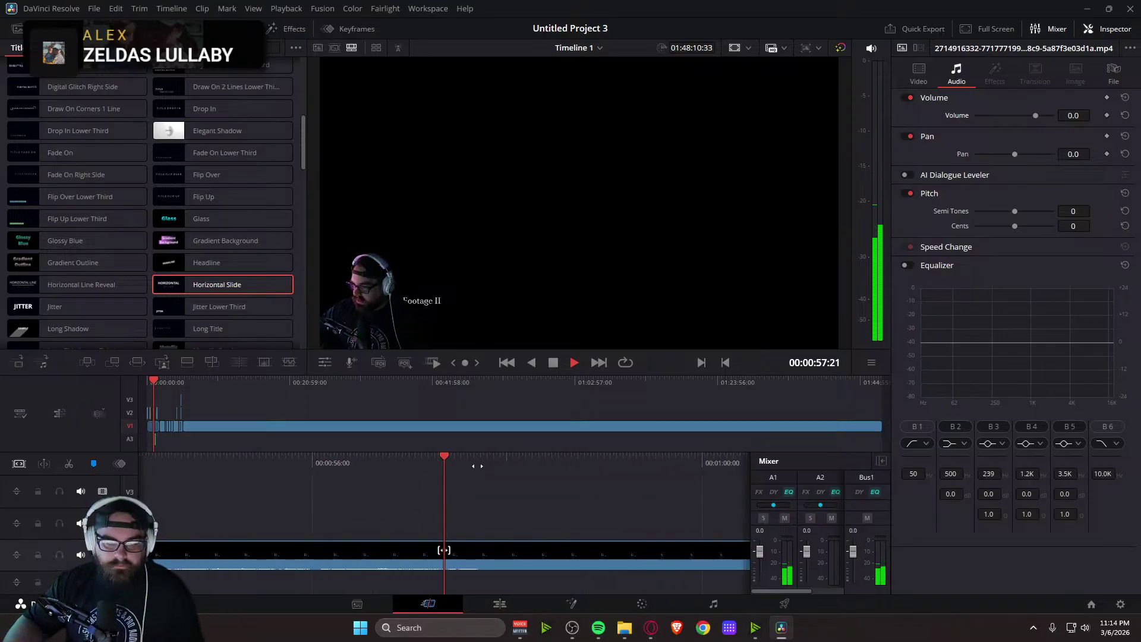
pyautogui.press('space')
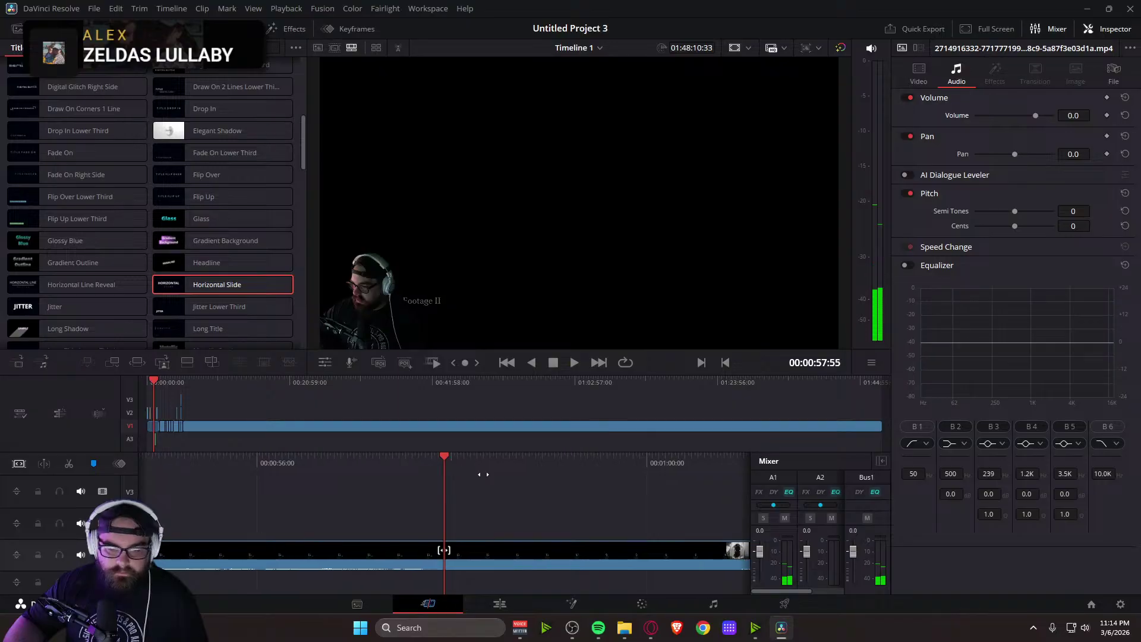
# Compare the two 99% discount images in File Explorer's Downloads folder and import the background-free PNG into the media pool
pyautogui.hotkey('alt', 'Tab')
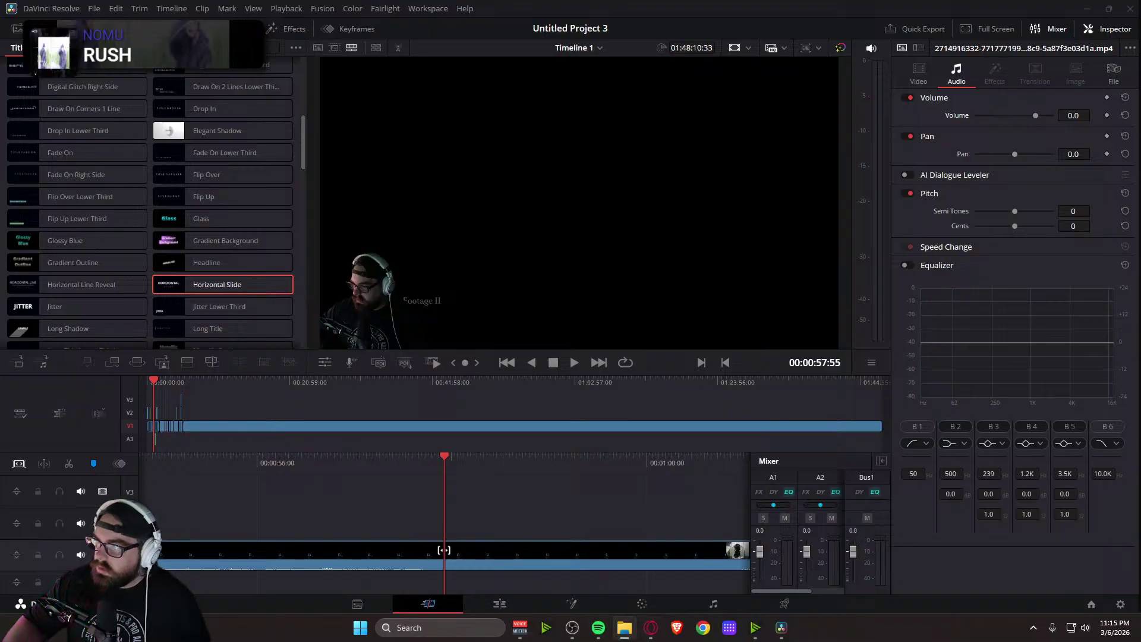
pyautogui.click(624, 627)
pyautogui.click(564, 244)
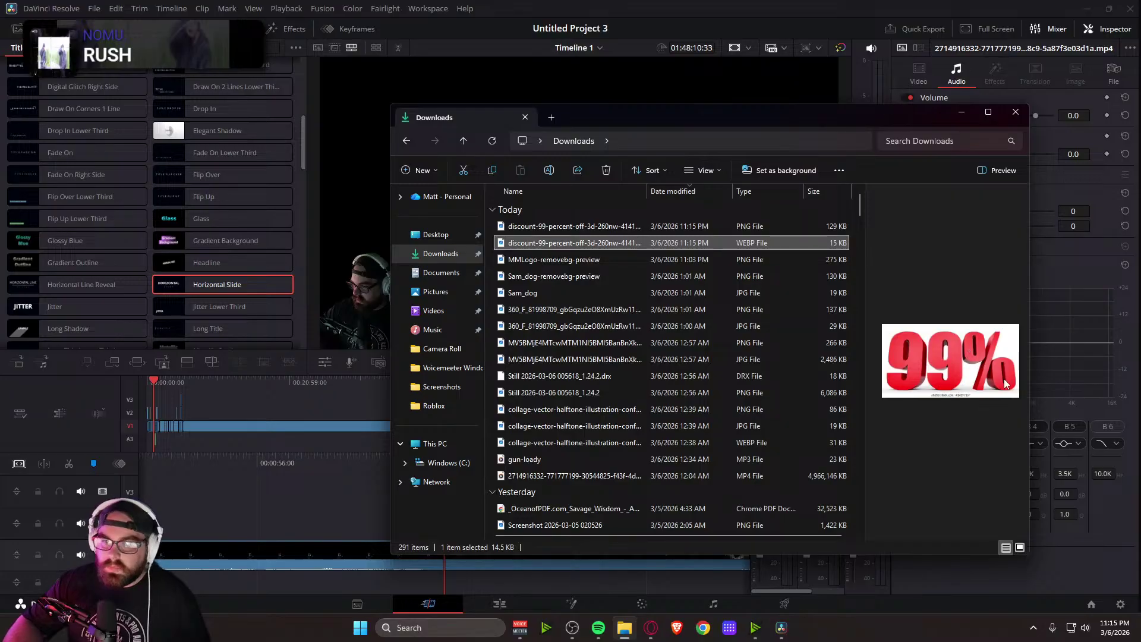
pyautogui.click(569, 227)
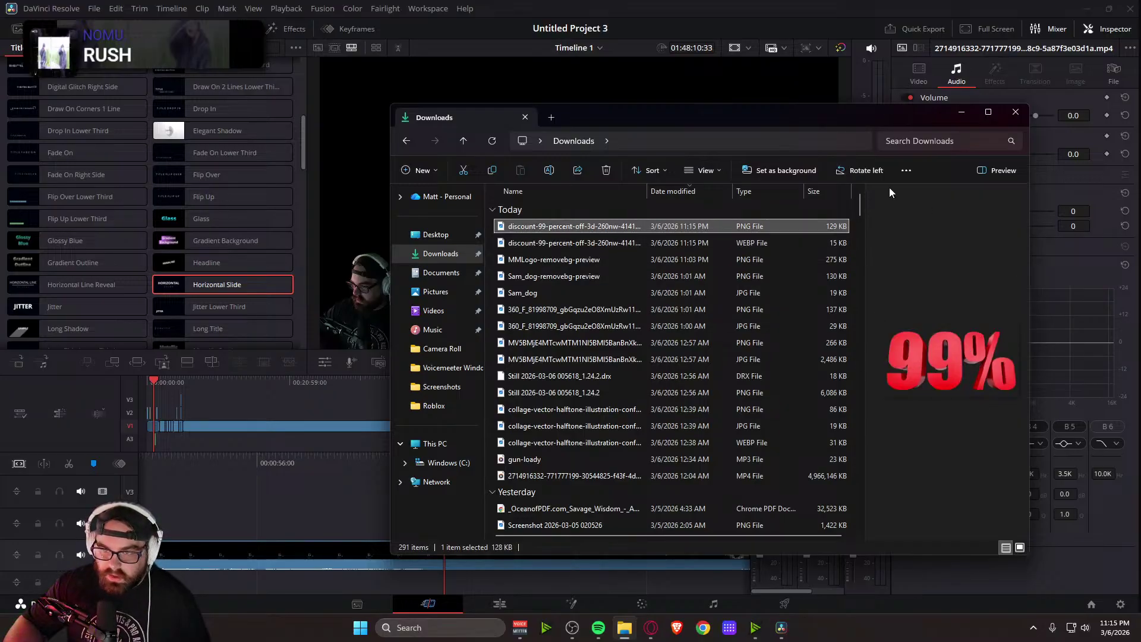
pyautogui.moveTo(753, 117); pyautogui.dragTo(1140, 137)
pyautogui.moveTo(1140, 271); pyautogui.dragTo(206, 281)
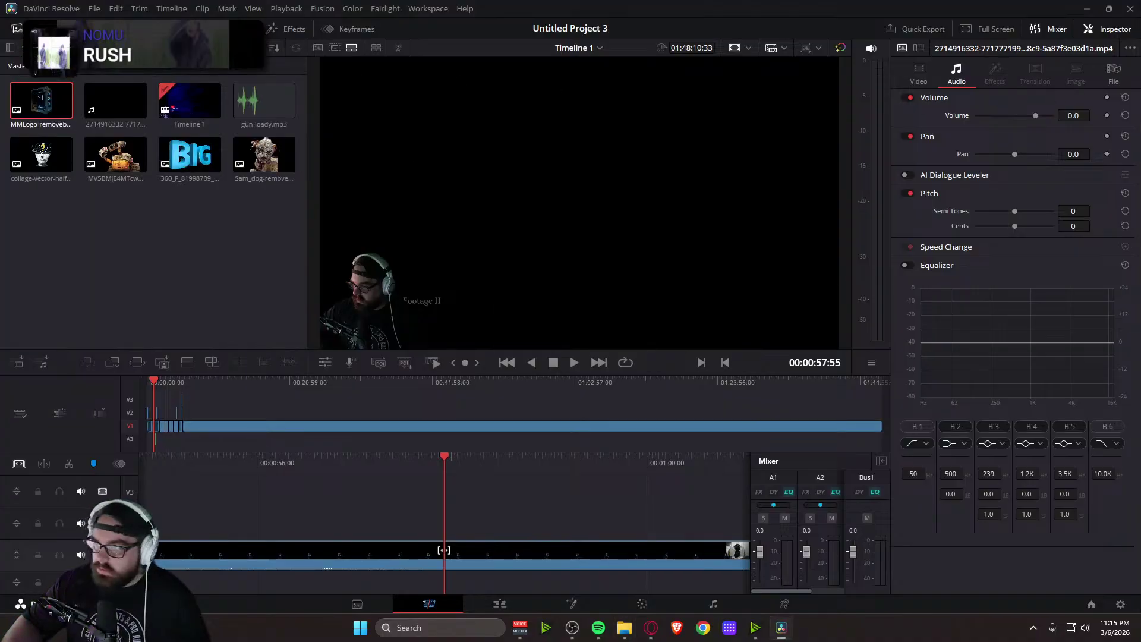
pyautogui.moveTo(1140, 249); pyautogui.dragTo(140, 268)
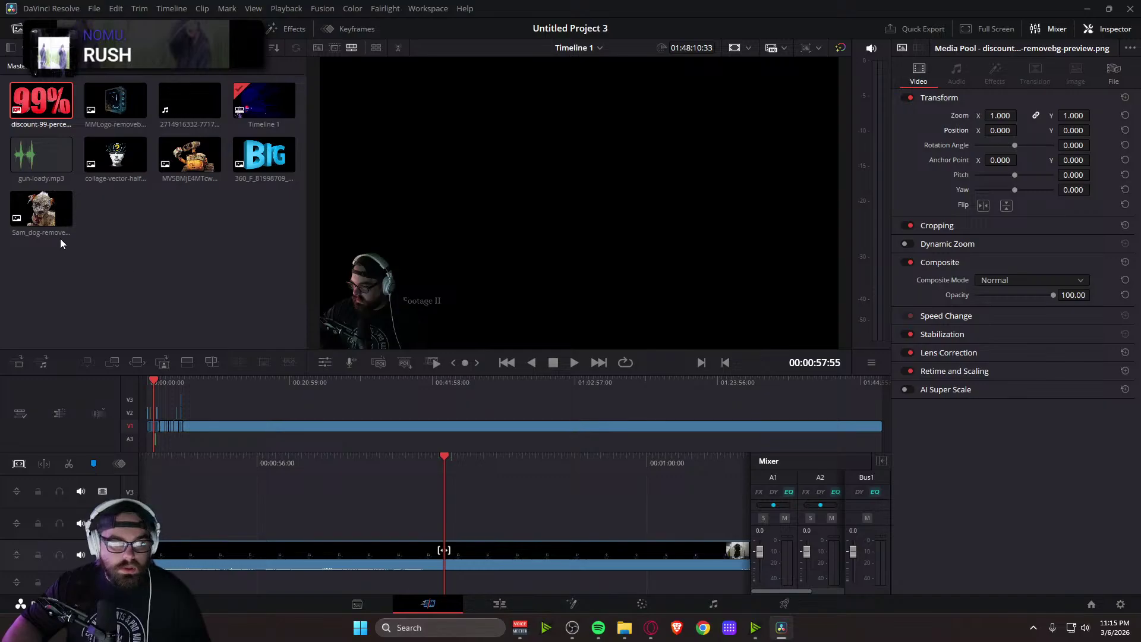
# Play back around the cut near 00:00:52:21 and place the 99% image above the footage starting at that cut
pyautogui.moveTo(475, 465); pyautogui.dragTo(634, 466)
pyautogui.press('space')
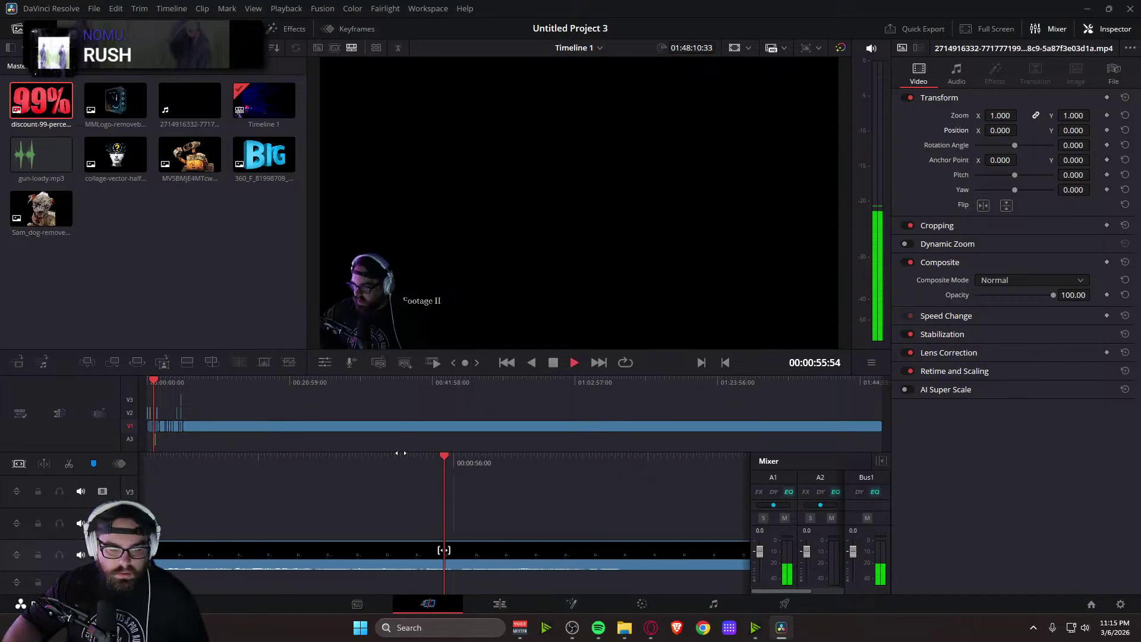
pyautogui.moveTo(400, 453); pyautogui.dragTo(604, 485)
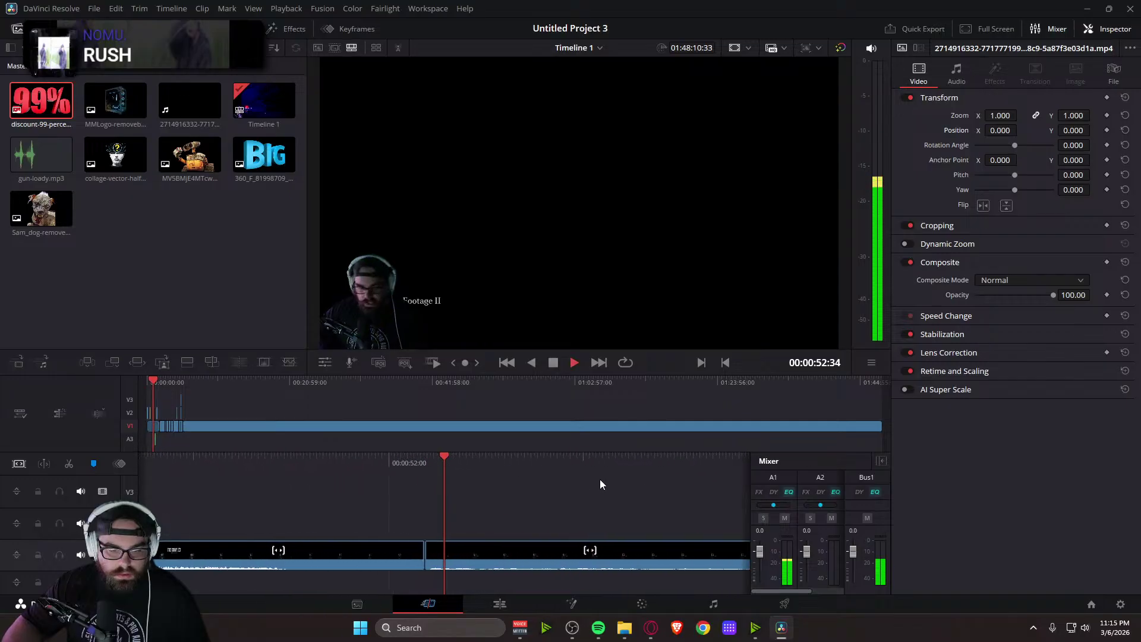
pyautogui.press('space')
pyautogui.moveTo(451, 472); pyautogui.dragTo(502, 471)
pyautogui.moveTo(39, 108); pyautogui.dragTo(364, 530)
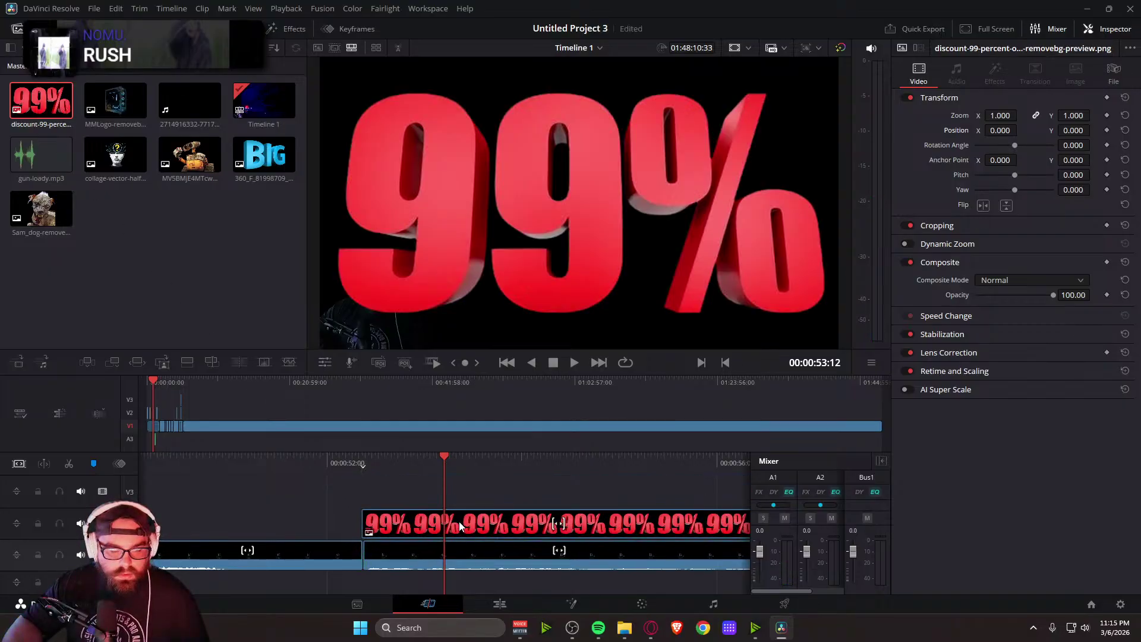
# Split the 99% image clip at 00:00:53:12 and delete the part after the cut
pyautogui.hotkey('ctrl', 'b')
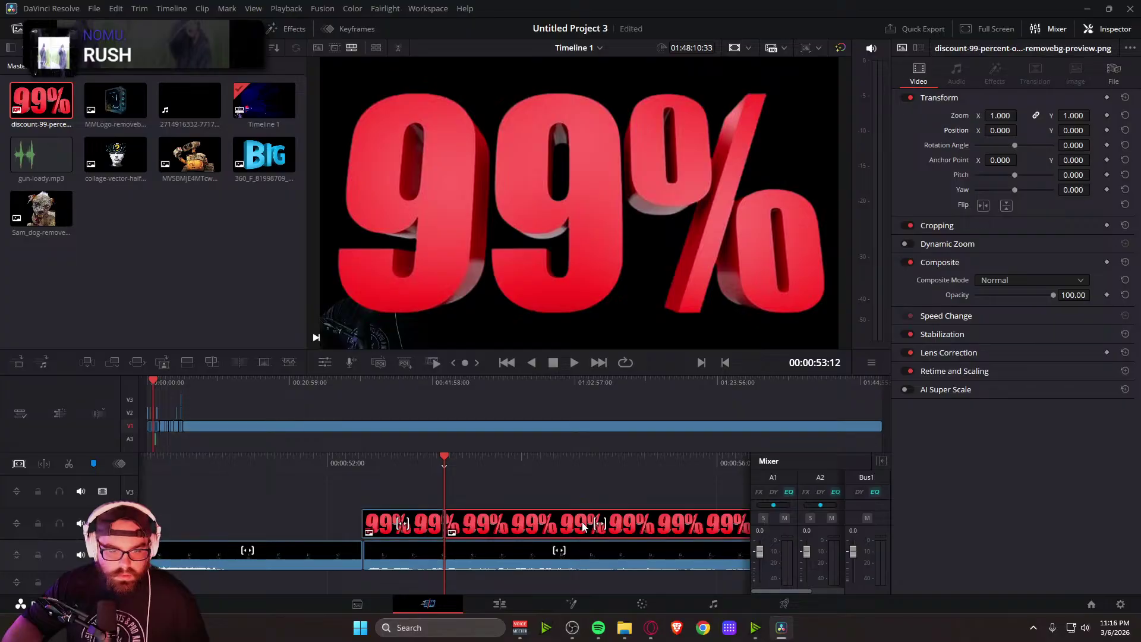
pyautogui.click(583, 526)
pyautogui.press('Delete')
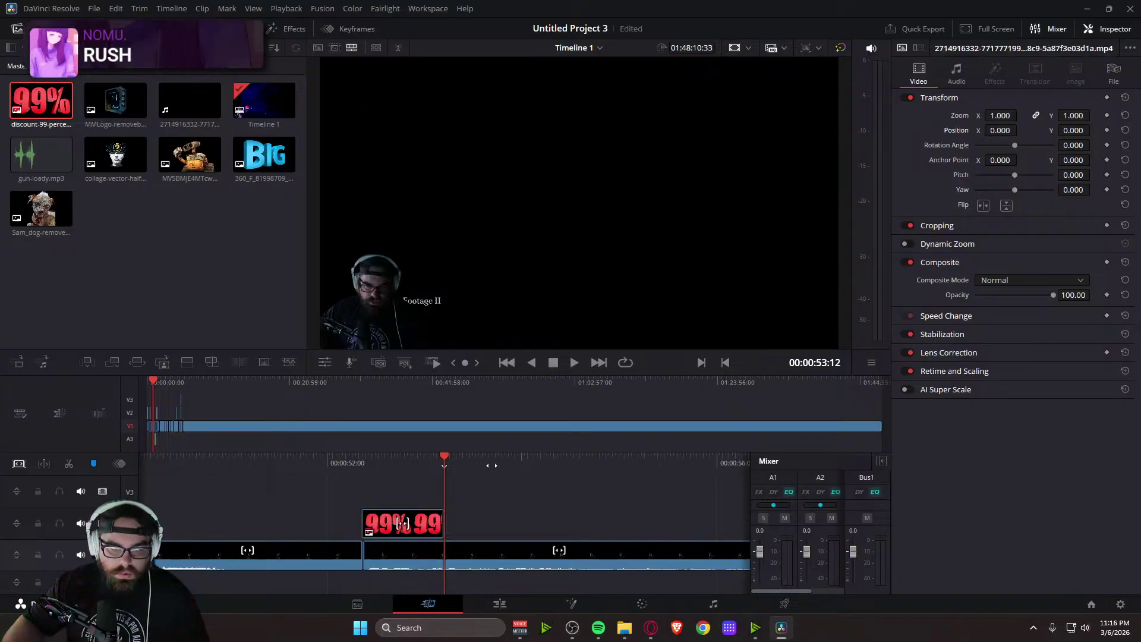
# Add position and zoom keyframes to the 99% image at 00:00:53:11 and return to the clip's start
pyautogui.press('Left')
pyautogui.click(1106, 130)
pyautogui.click(1107, 115)
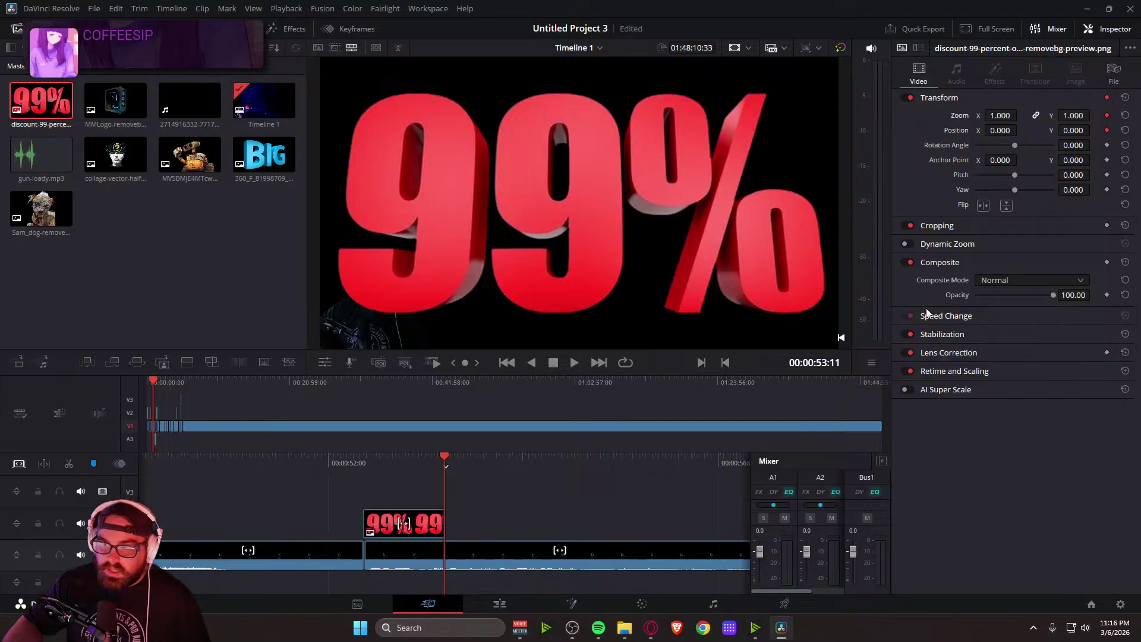
pyautogui.press('j')
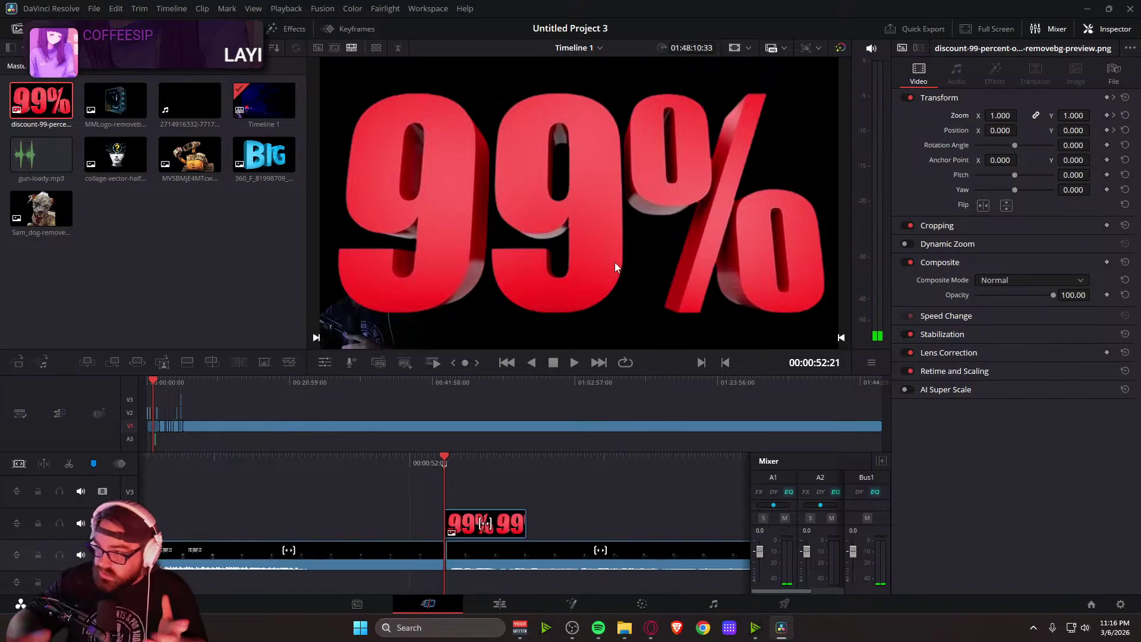
# Set the 99% image's zoom to 0 at 00:00:52:21 and play back the zoom-in animation
pyautogui.moveTo(1000, 116); pyautogui.dragTo(940, 115)
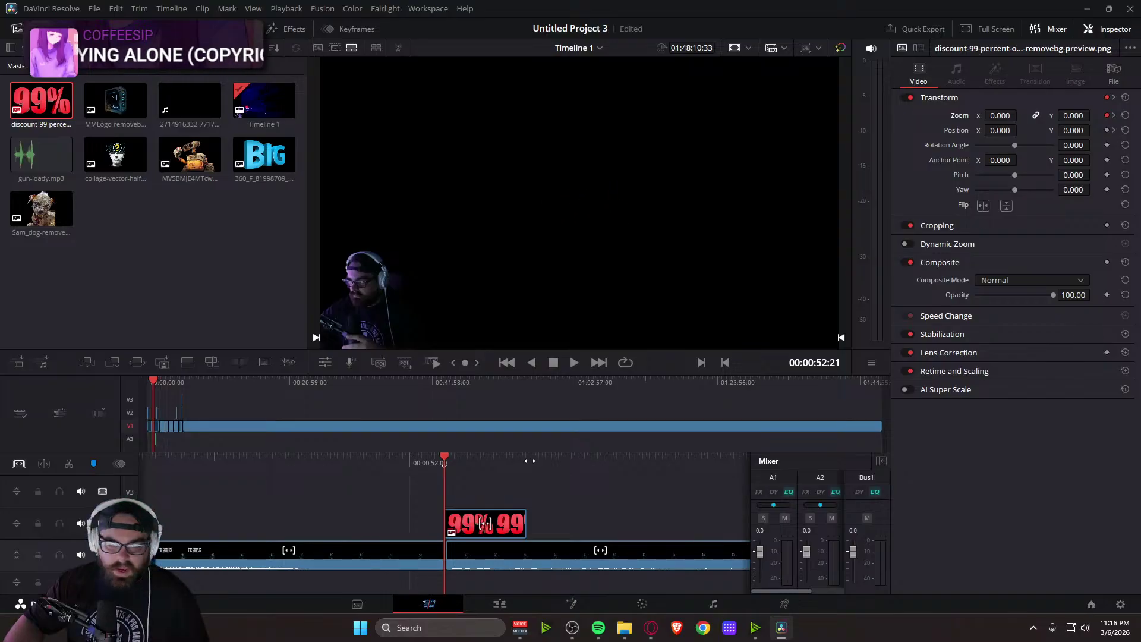
pyautogui.press('space')
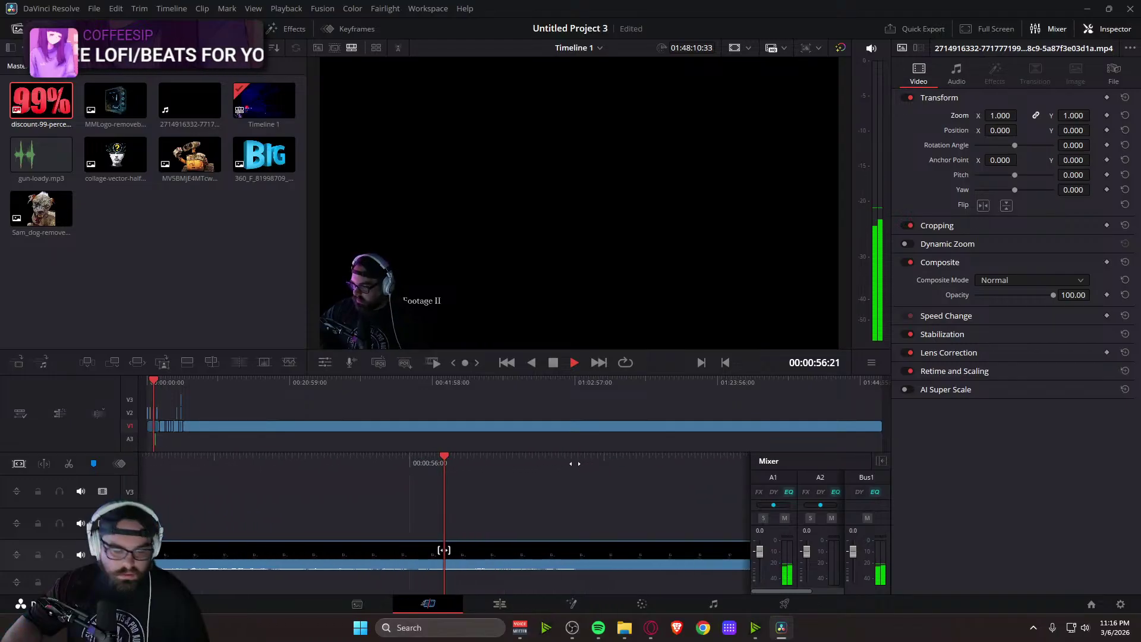
pyautogui.moveTo(526, 469); pyautogui.dragTo(893, 458)
pyautogui.press('space')
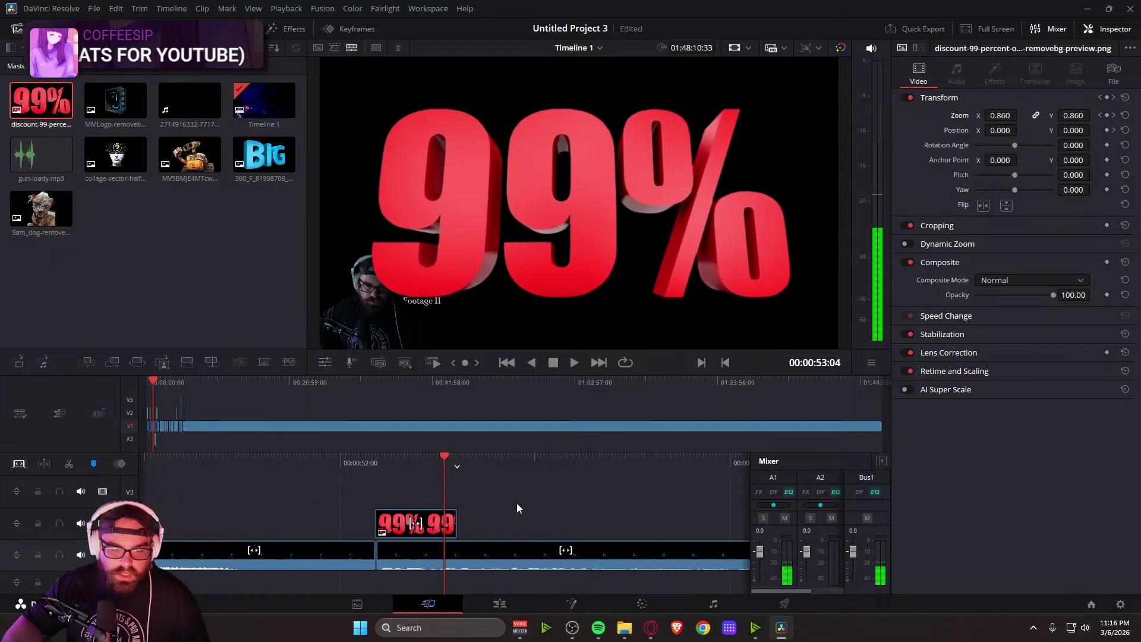
# Set the 99% image's zoom to 0.653 at 00:00:53:09, then save the project after a playback check
pyautogui.moveTo(526, 467); pyautogui.dragTo(538, 467)
pyautogui.moveTo(1000, 115); pyautogui.dragTo(974, 115)
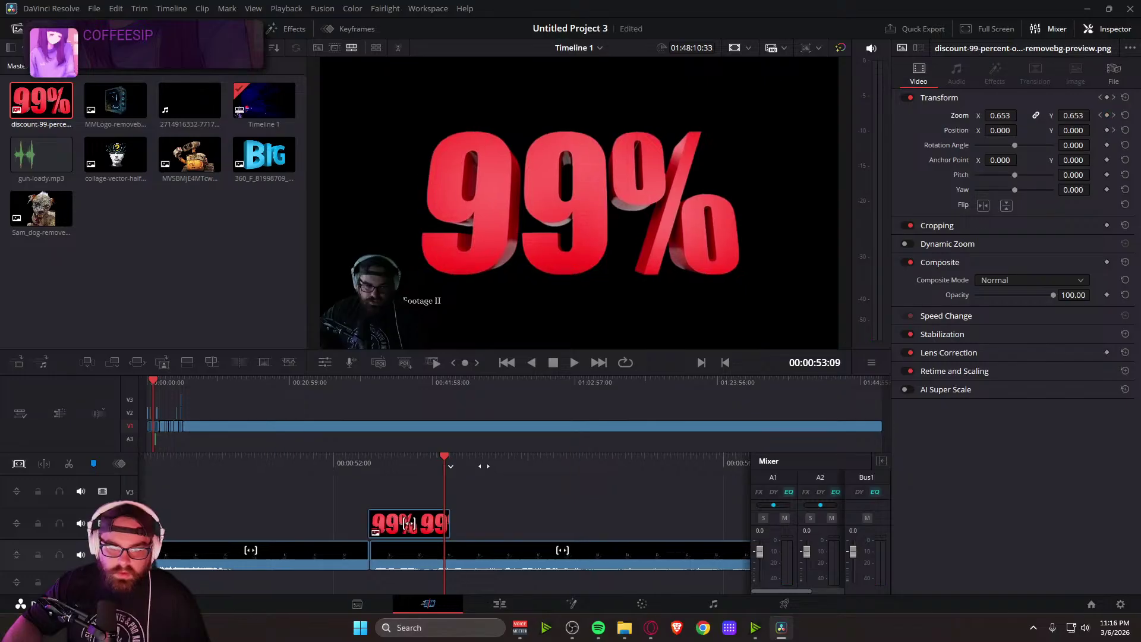
pyautogui.press('/')
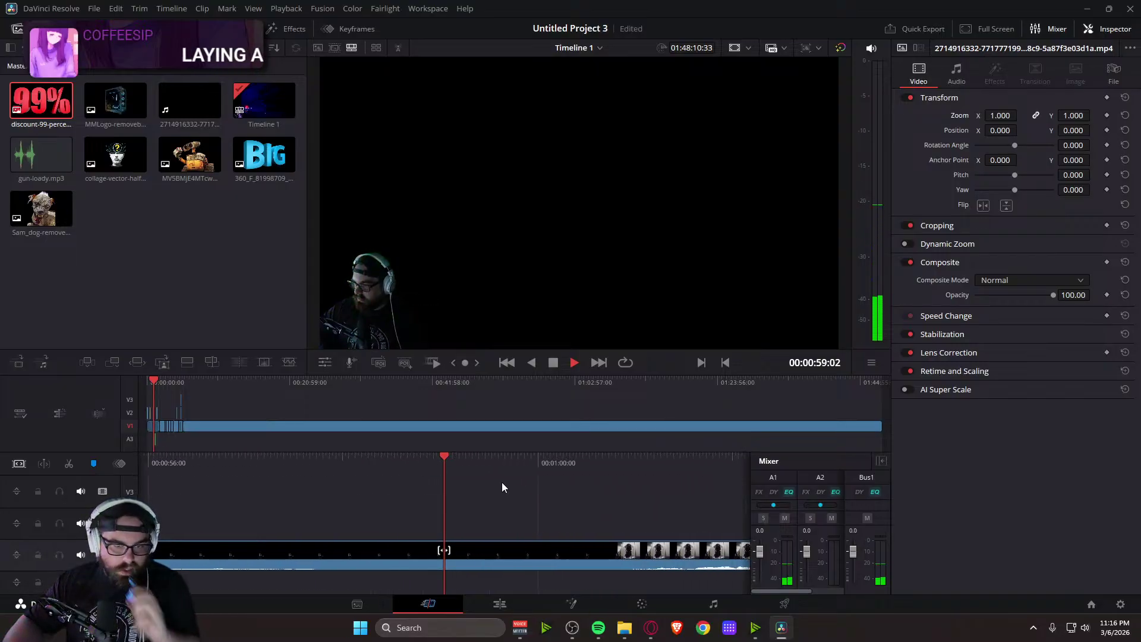
pyautogui.press('space')
pyautogui.hotkey('ctrl', 's')
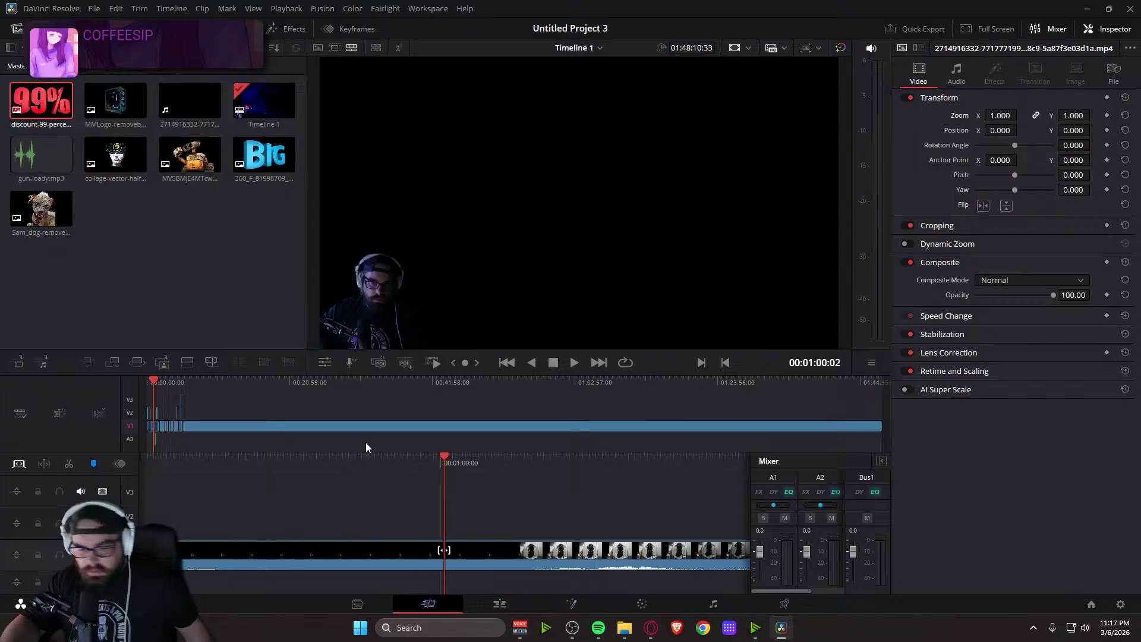
# Review the edited footage from 00:01:00 to about 00:01:43, checking its cuts, sound effect and overlay image
pyautogui.press('space')
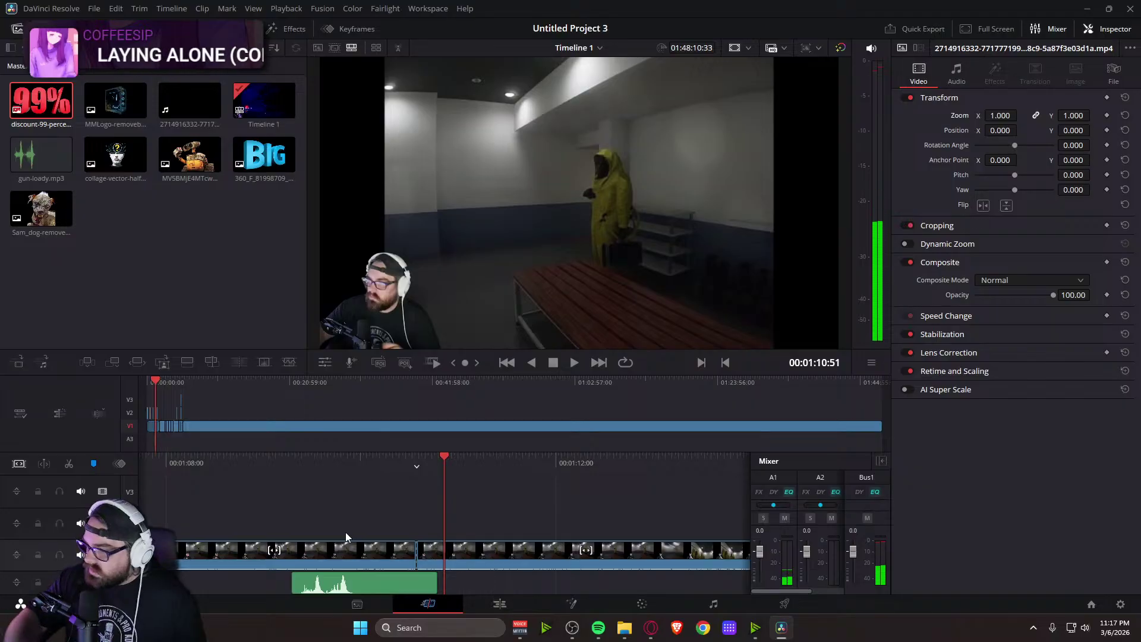
pyautogui.press('v')
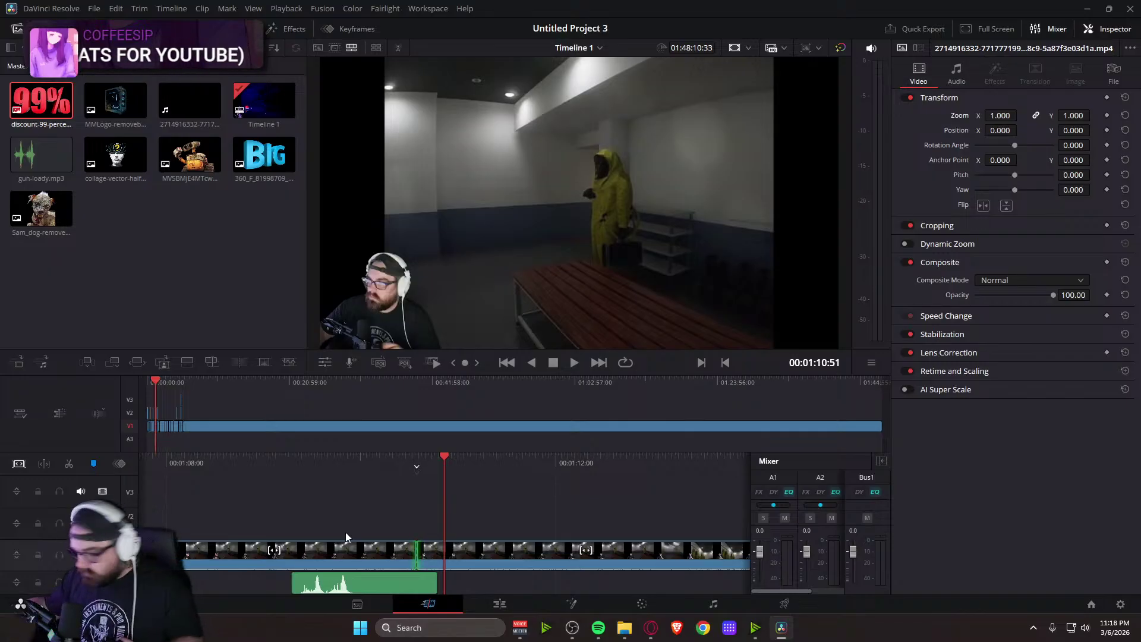
pyautogui.press('space')
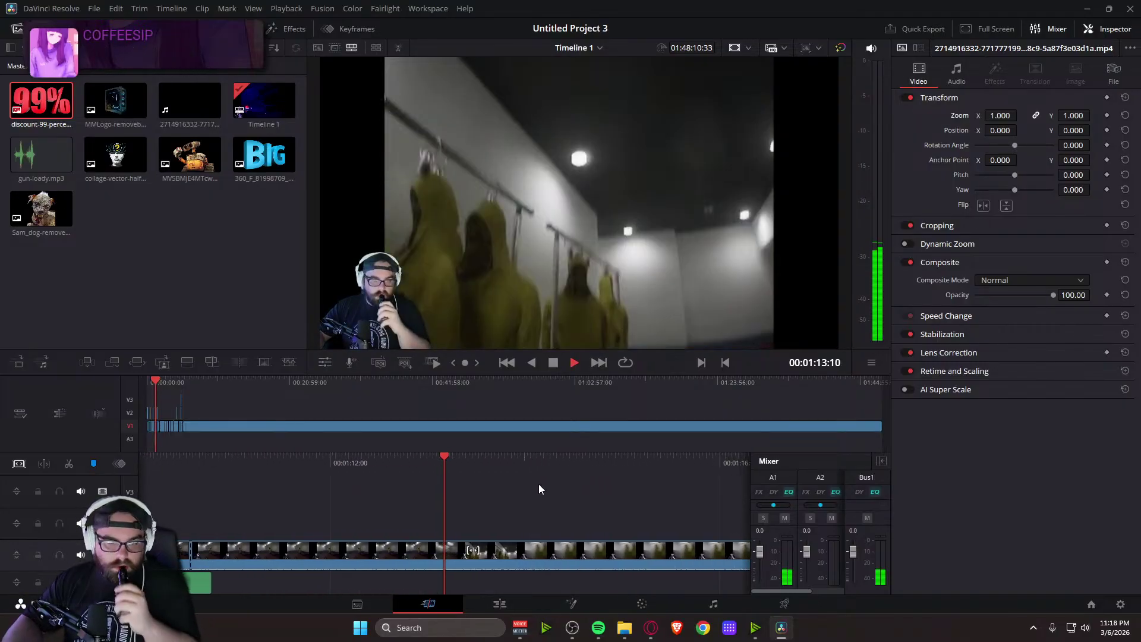
pyautogui.moveTo(652, 471); pyautogui.dragTo(261, 470)
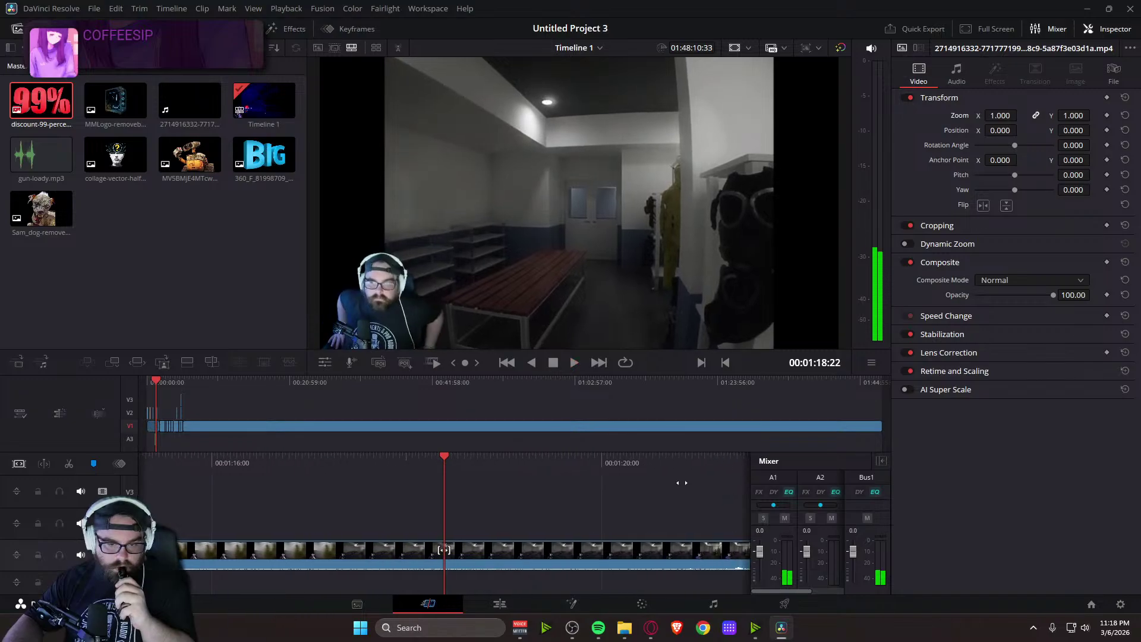
pyautogui.moveTo(690, 477); pyautogui.dragTo(222, 460)
pyautogui.press('space')
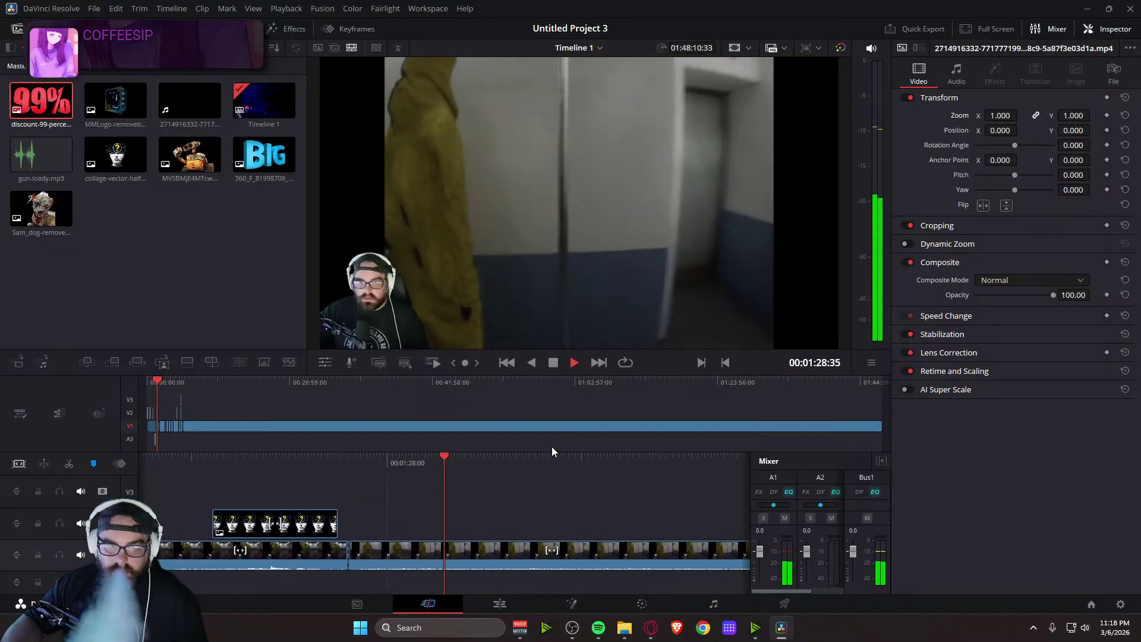
pyautogui.press('space')
pyautogui.press('j')
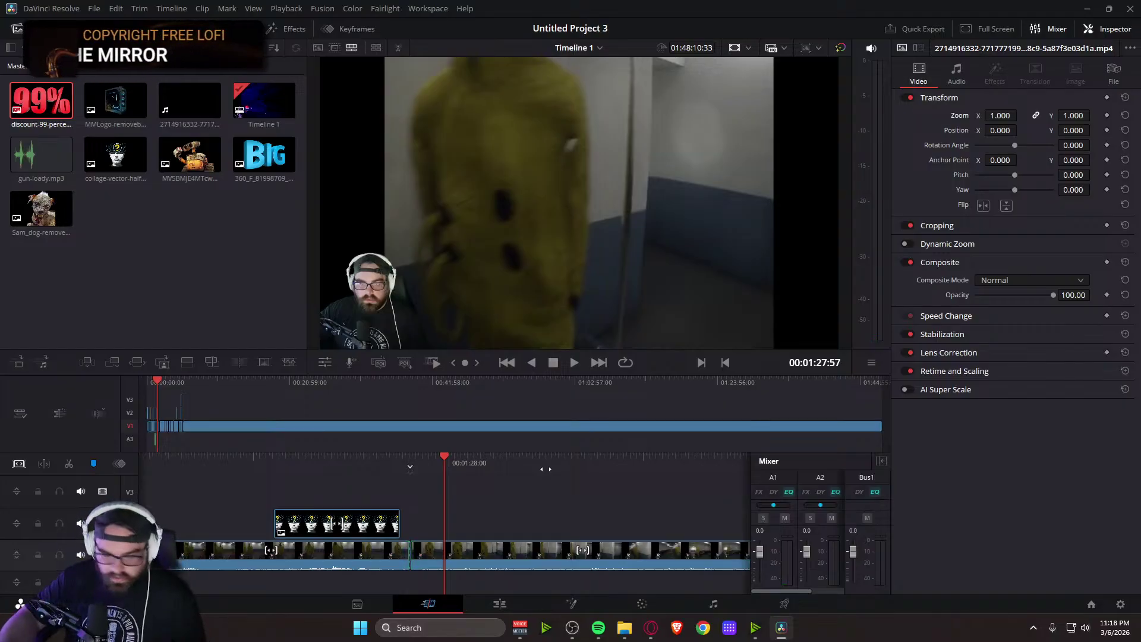
pyautogui.press('space')
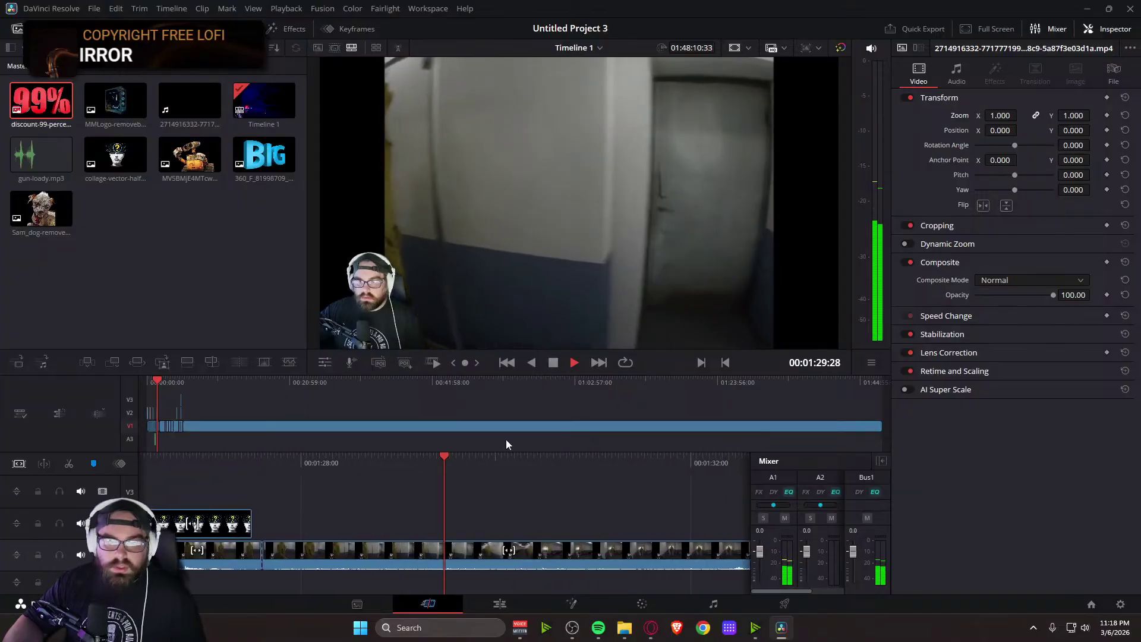
pyautogui.moveTo(675, 460); pyautogui.dragTo(110, 480)
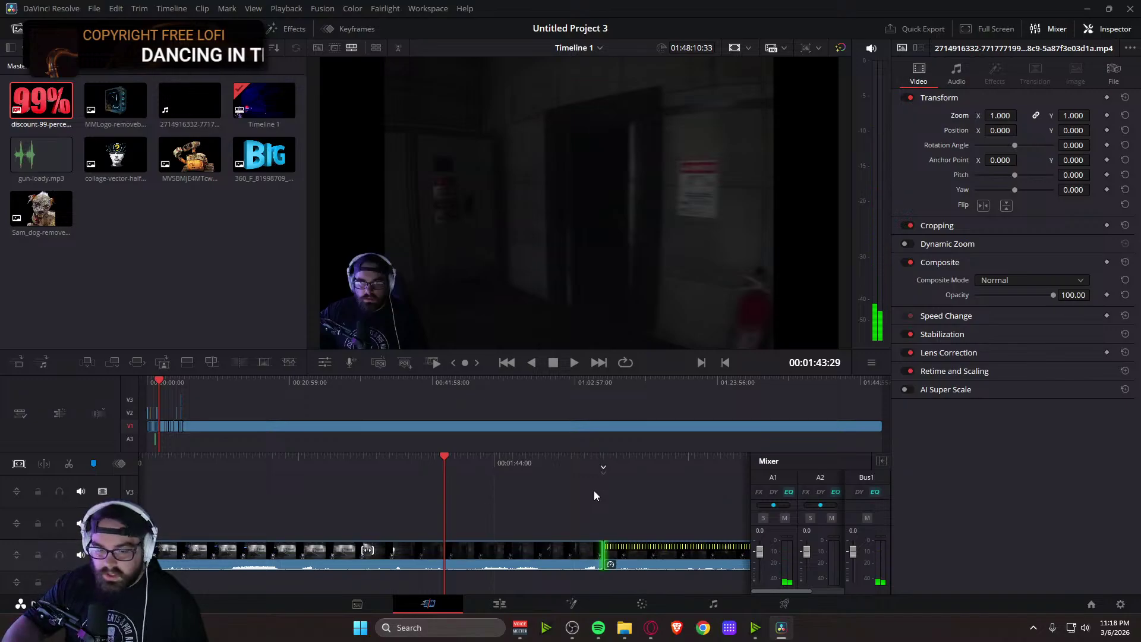
# Skim the yellow corridor footage and return to the start of the sped-up clip near 00:02:38
pyautogui.press('space')
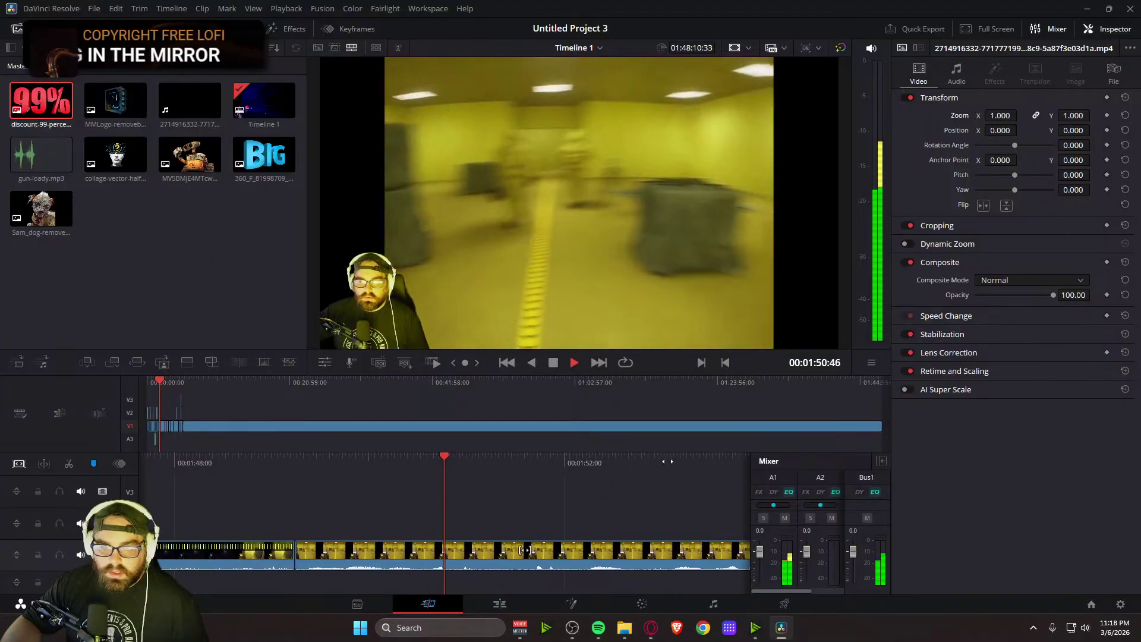
pyautogui.press('space')
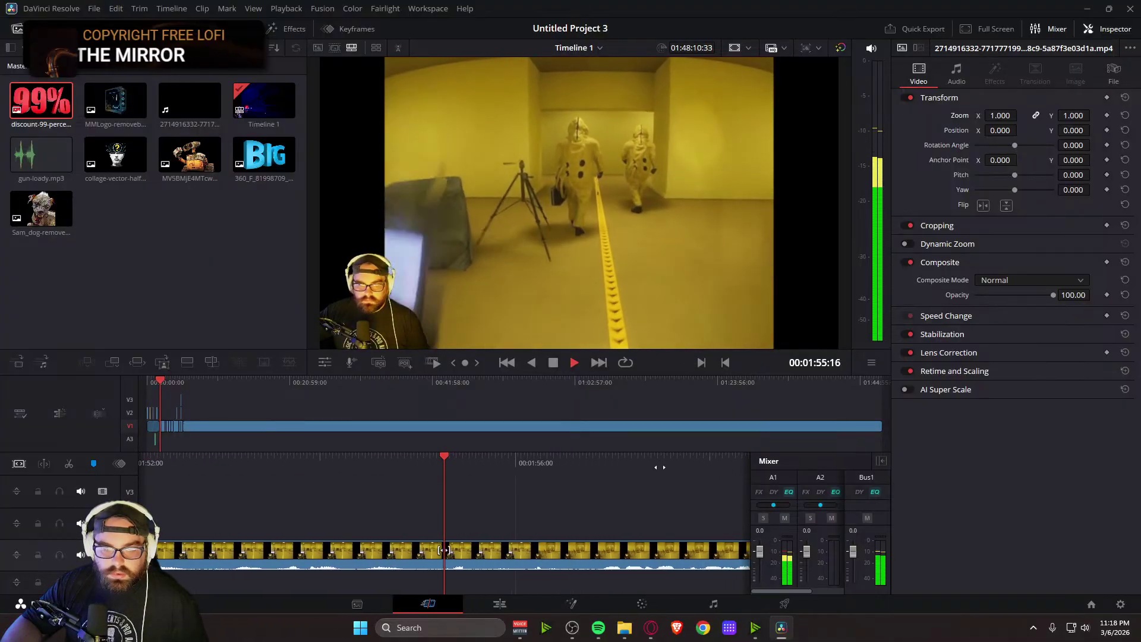
pyautogui.press('l')
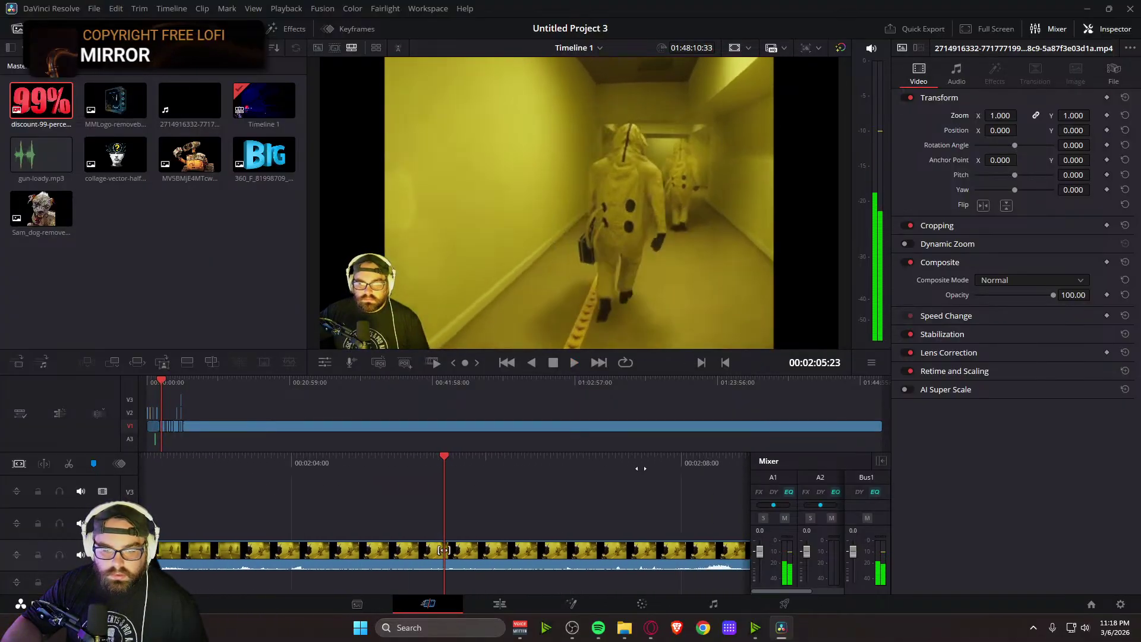
pyautogui.press('space')
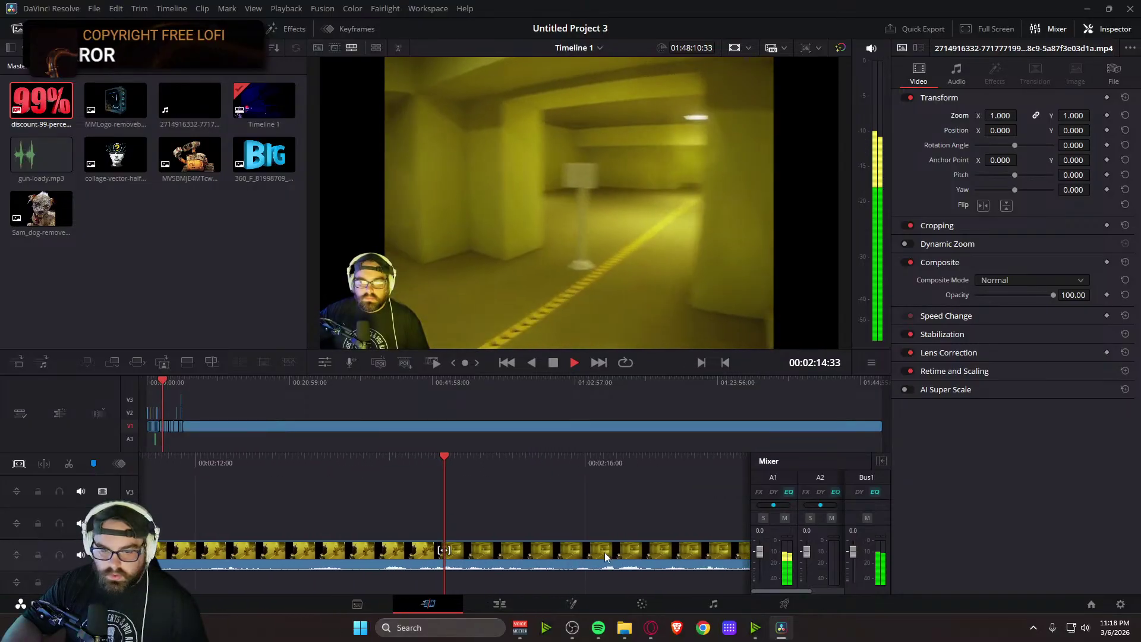
pyautogui.moveTo(611, 479); pyautogui.dragTo(165, 487)
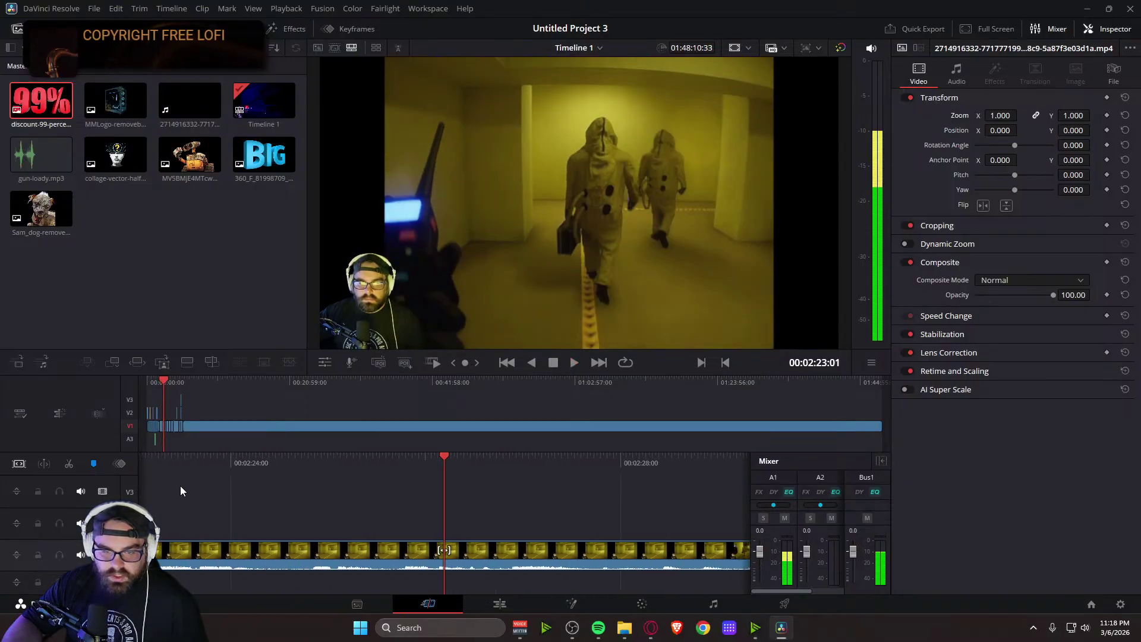
pyautogui.moveTo(608, 469); pyautogui.dragTo(166, 487)
pyautogui.moveTo(648, 463); pyautogui.dragTo(218, 465)
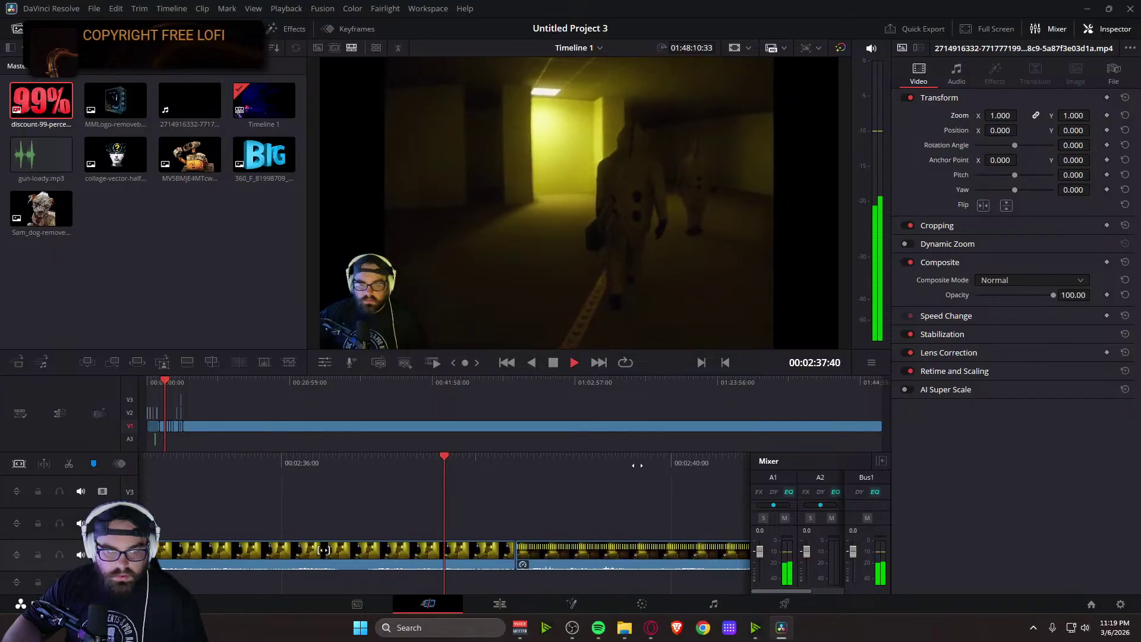
pyautogui.click(164, 379)
pyautogui.moveTo(162, 379); pyautogui.dragTo(164, 379)
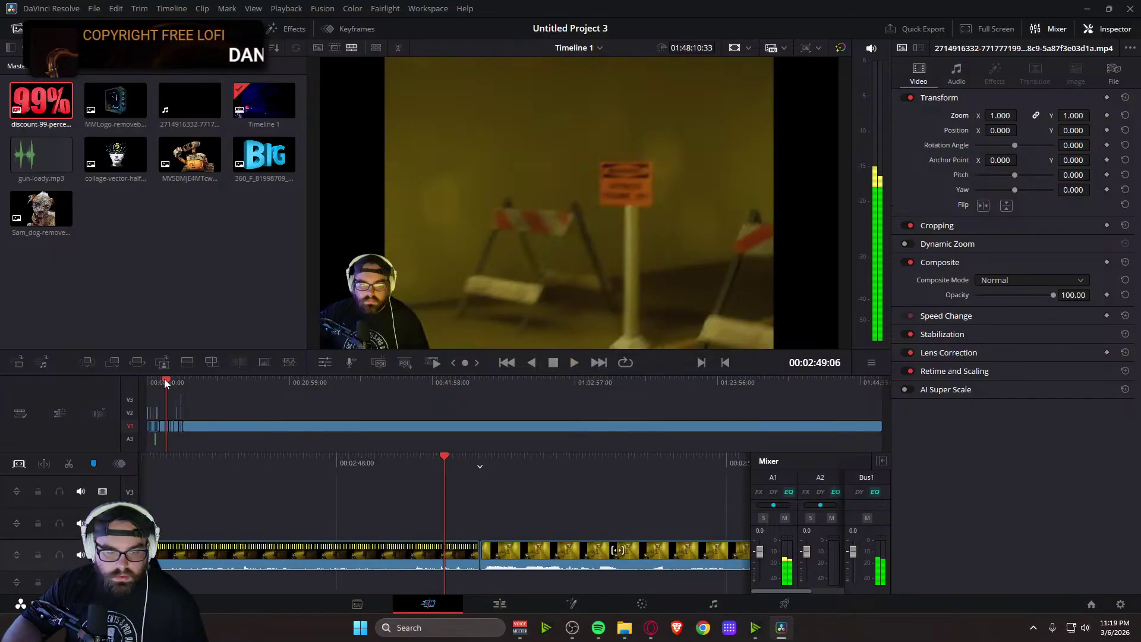
pyautogui.moveTo(435, 463); pyautogui.dragTo(1105, 454)
pyautogui.moveTo(469, 467); pyautogui.dragTo(1100, 460)
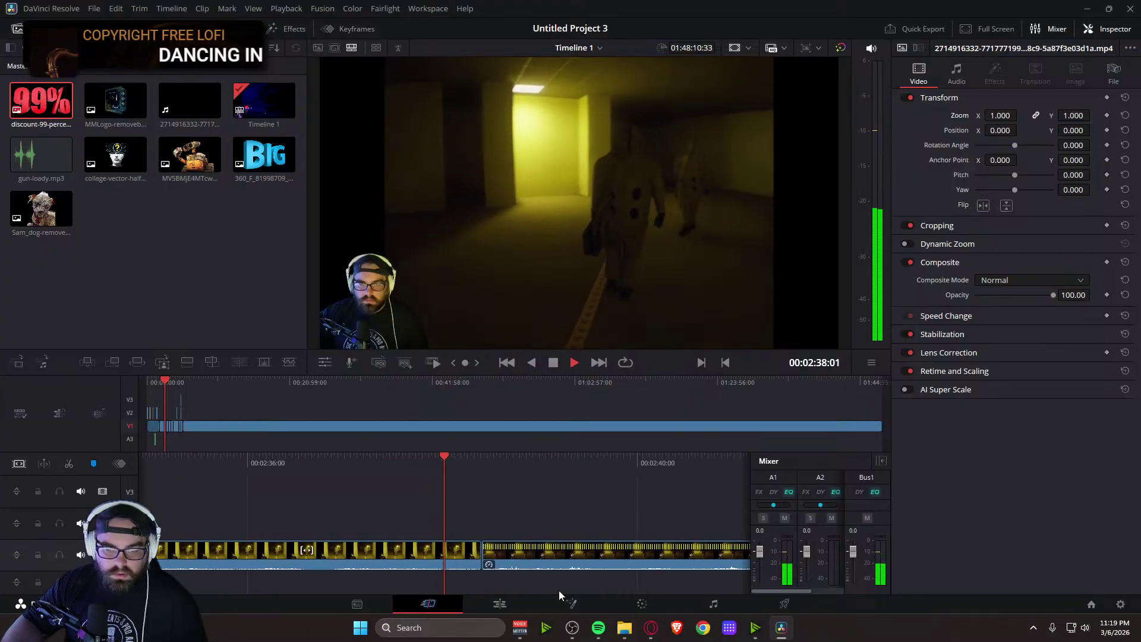
# Select the sped-up clip at 00:02:39:03 and show its Speed Change settings
pyautogui.press('space')
pyautogui.click(551, 551)
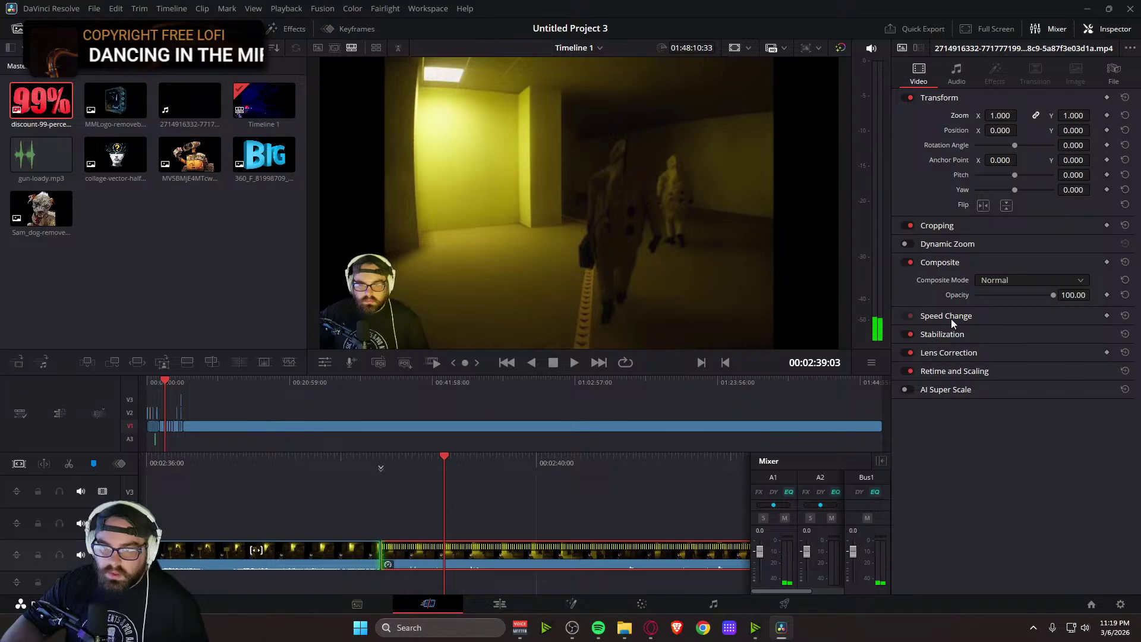
pyautogui.click(998, 315)
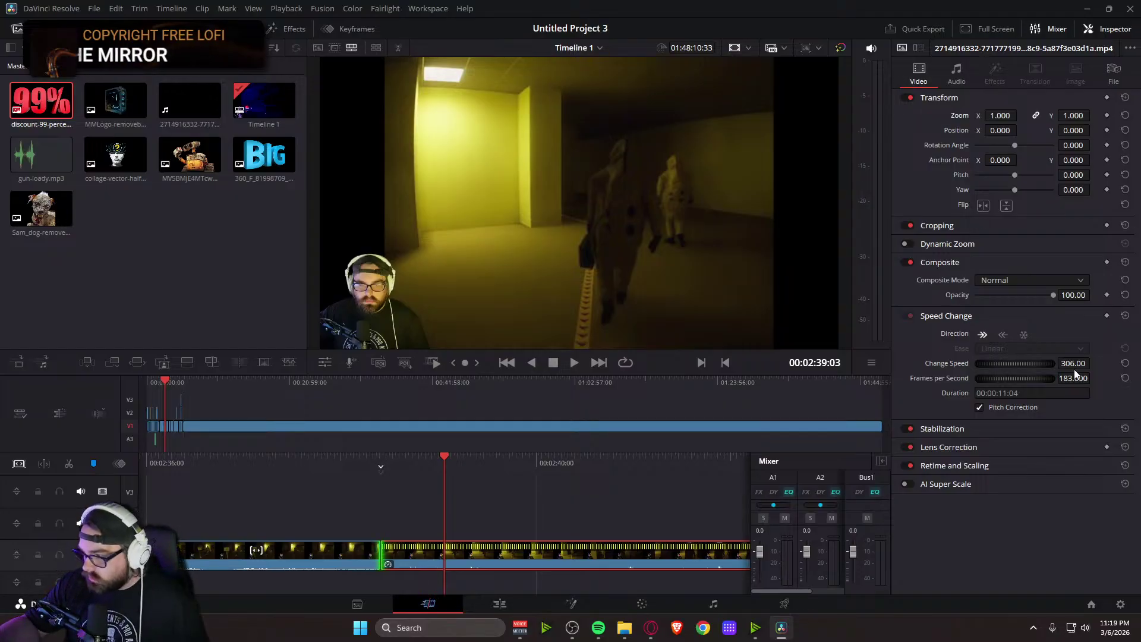
# Play through the sped-up clip and skim ahead to the next sped-up section near 00:03:11
pyautogui.moveTo(689, 474); pyautogui.dragTo(833, 468)
pyautogui.press('space')
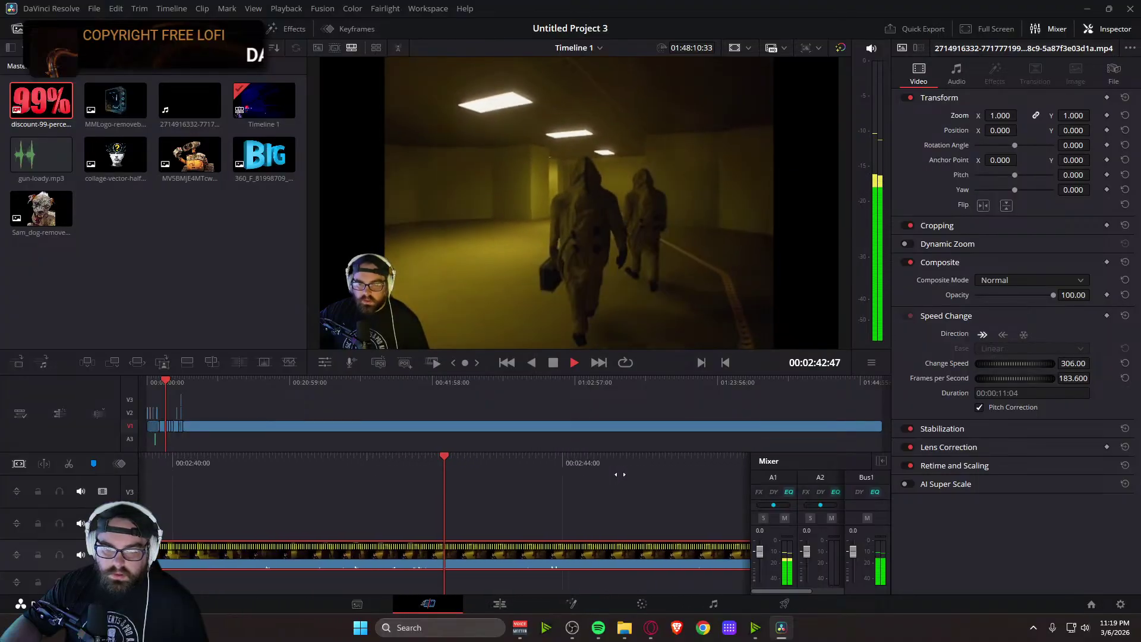
pyautogui.moveTo(620, 474); pyautogui.dragTo(196, 443)
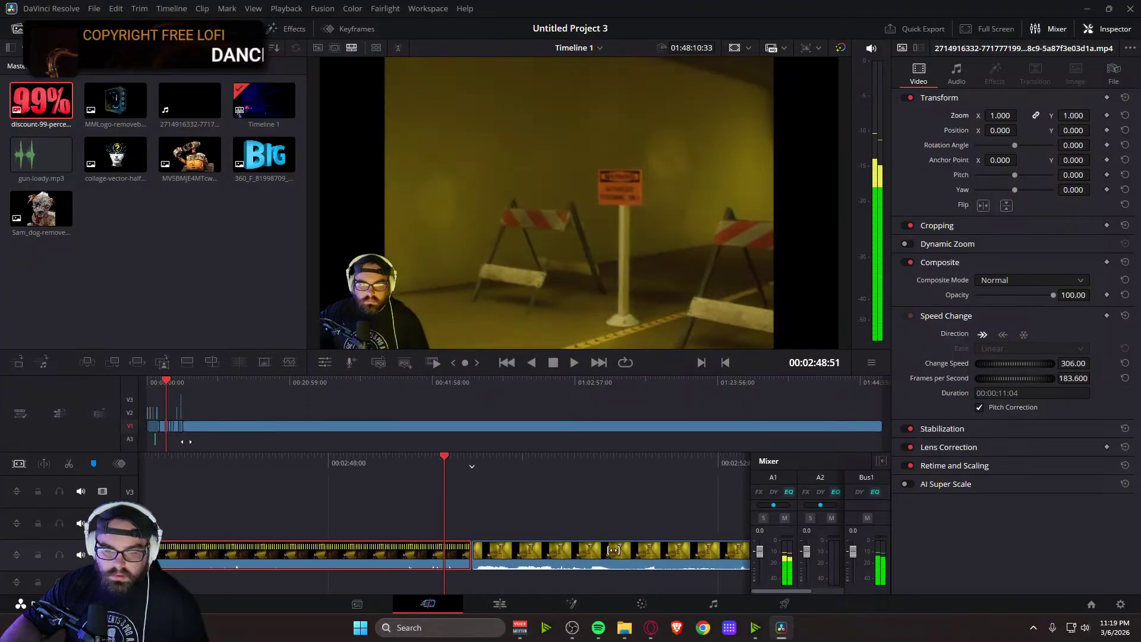
pyautogui.press('space')
pyautogui.moveTo(452, 467); pyautogui.dragTo(222, 463)
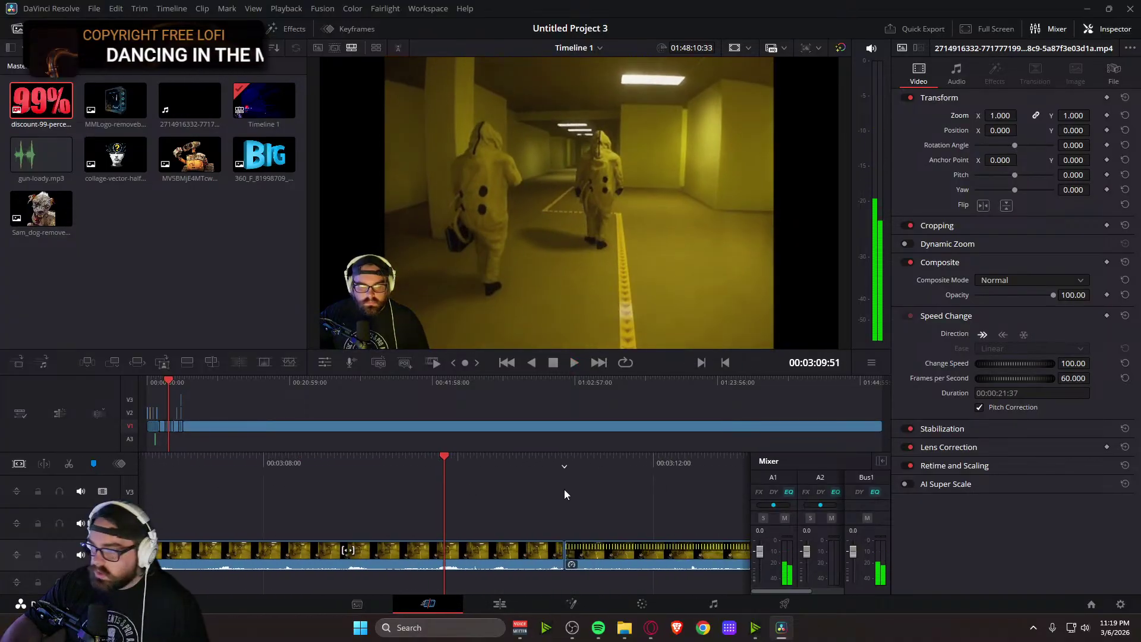
pyautogui.press('v')
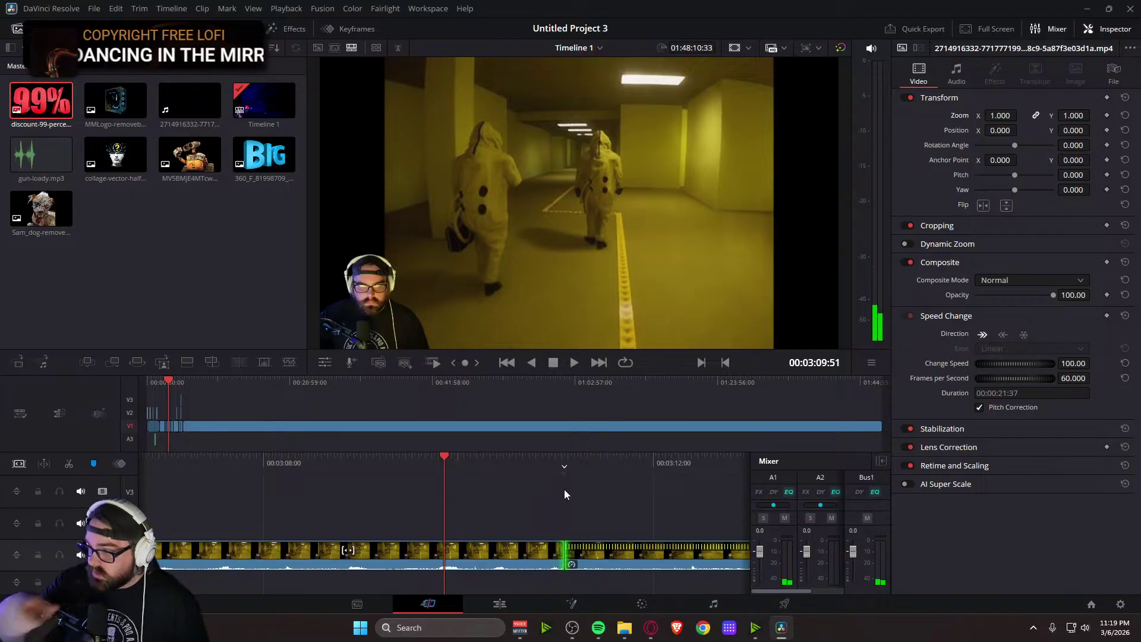
# Play the footage ahead to the robot image near 00:04:22 and examine its zoom animation frame by frame
pyautogui.press('space')
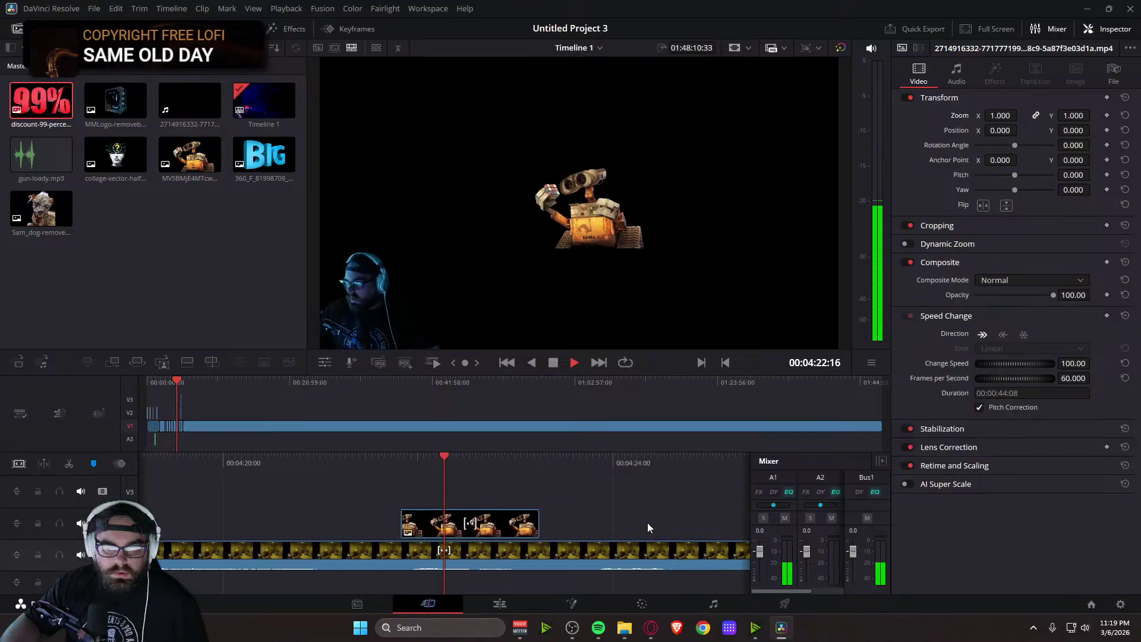
pyautogui.press('space')
pyautogui.moveTo(532, 466); pyautogui.dragTo(648, 461)
pyautogui.press('v')
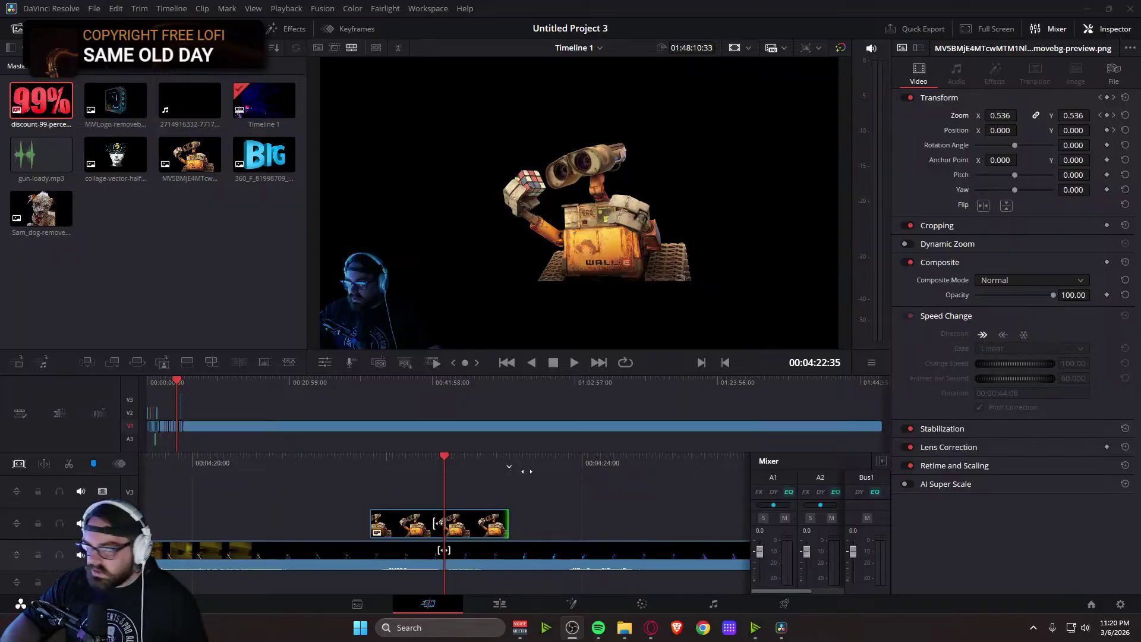
# Review the footage after the robot image up to about 00:04:52, including the cut near 00:04:40
pyautogui.press('space')
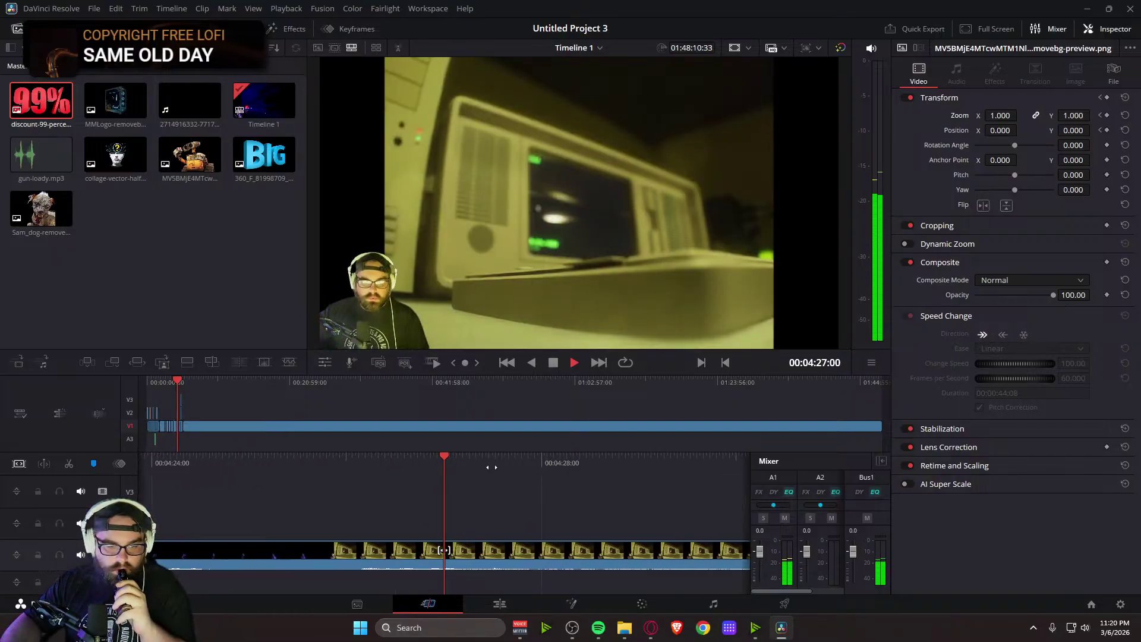
pyautogui.press('space')
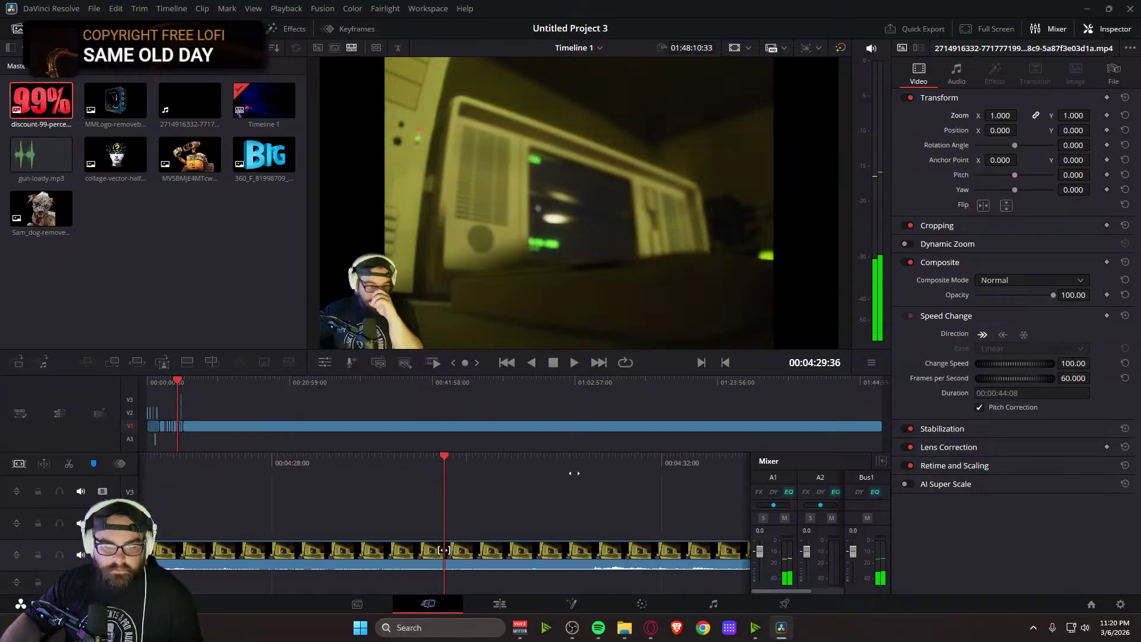
pyautogui.click(179, 443)
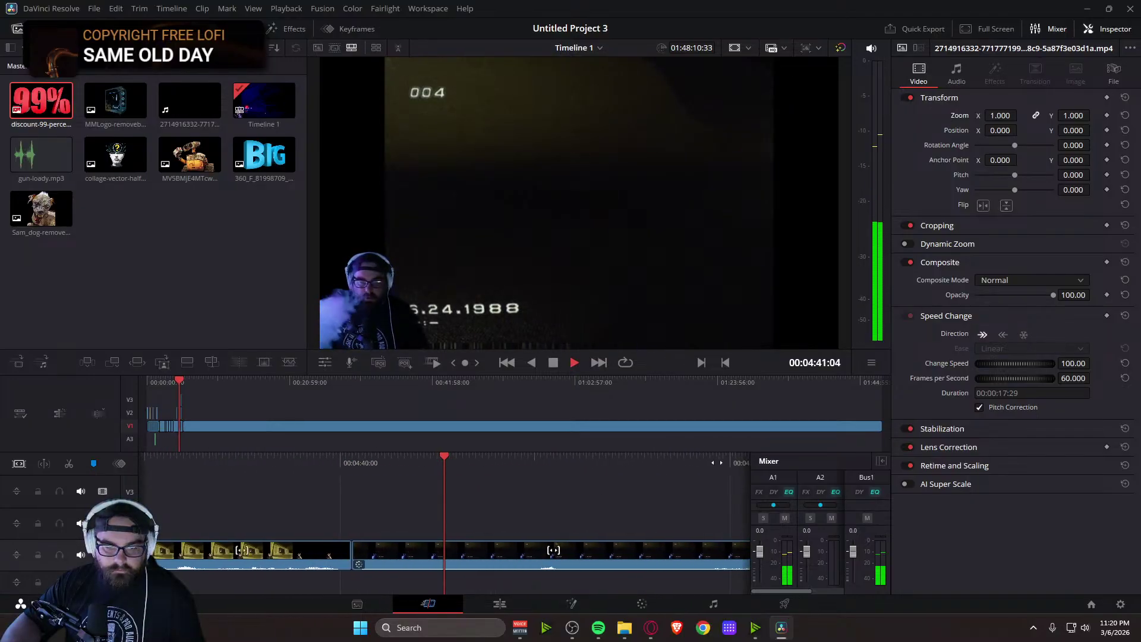
pyautogui.press('space')
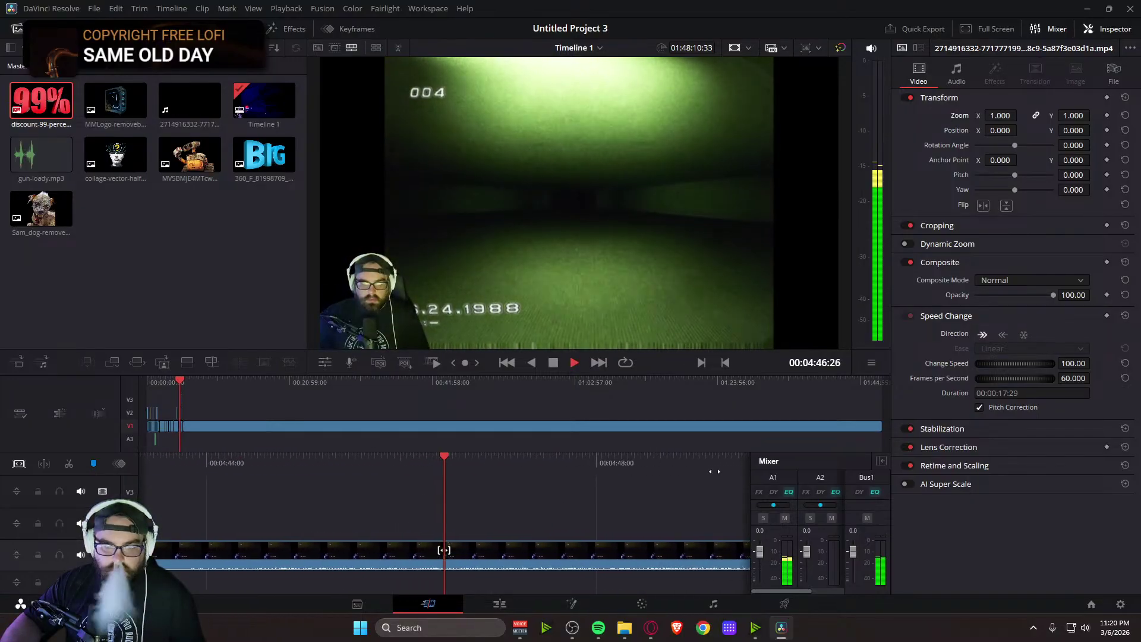
pyautogui.press('space')
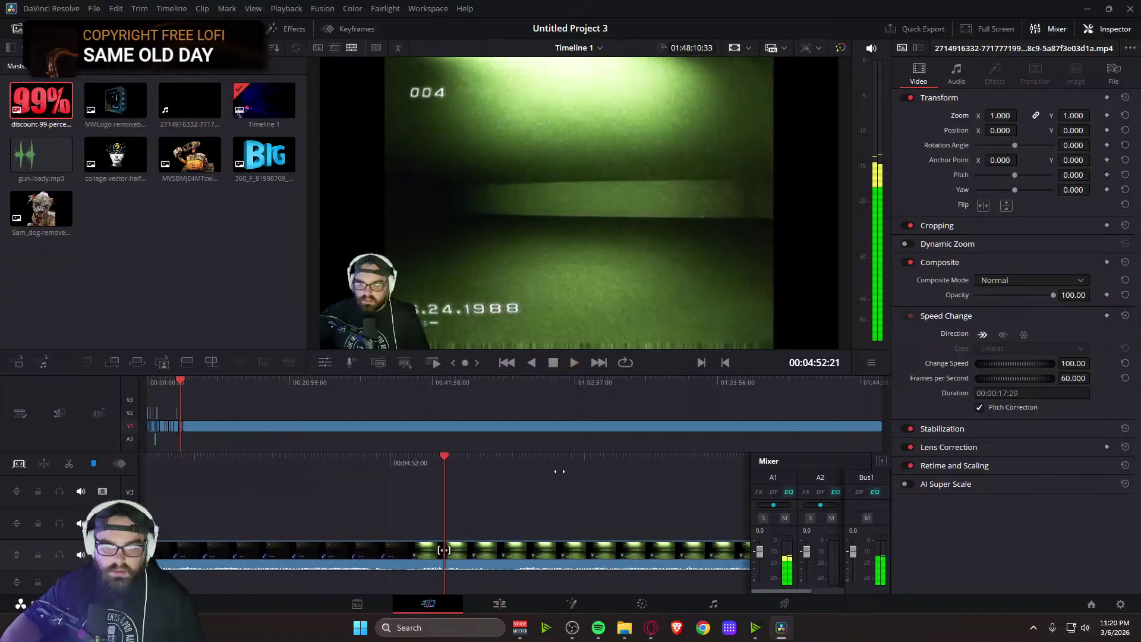
# Play the footage on from 00:04:52, stopping at the BIG and dog images, and skim ahead past 00:06:01
pyautogui.press('space')
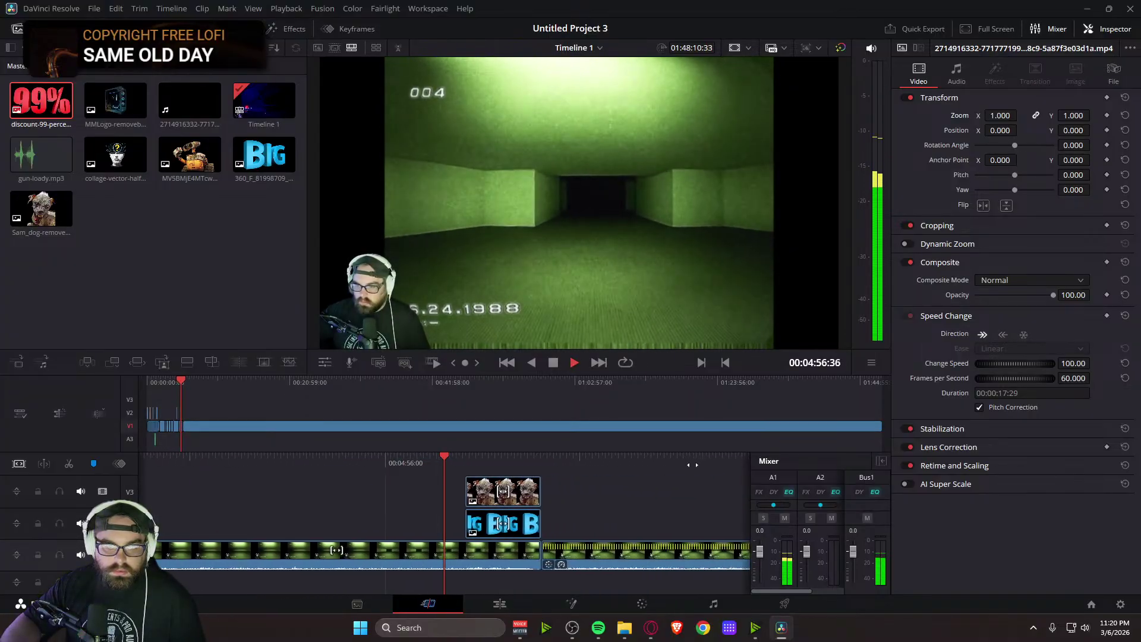
pyautogui.moveTo(1073, 363); pyautogui.dragTo(1109, 363)
pyautogui.press('space')
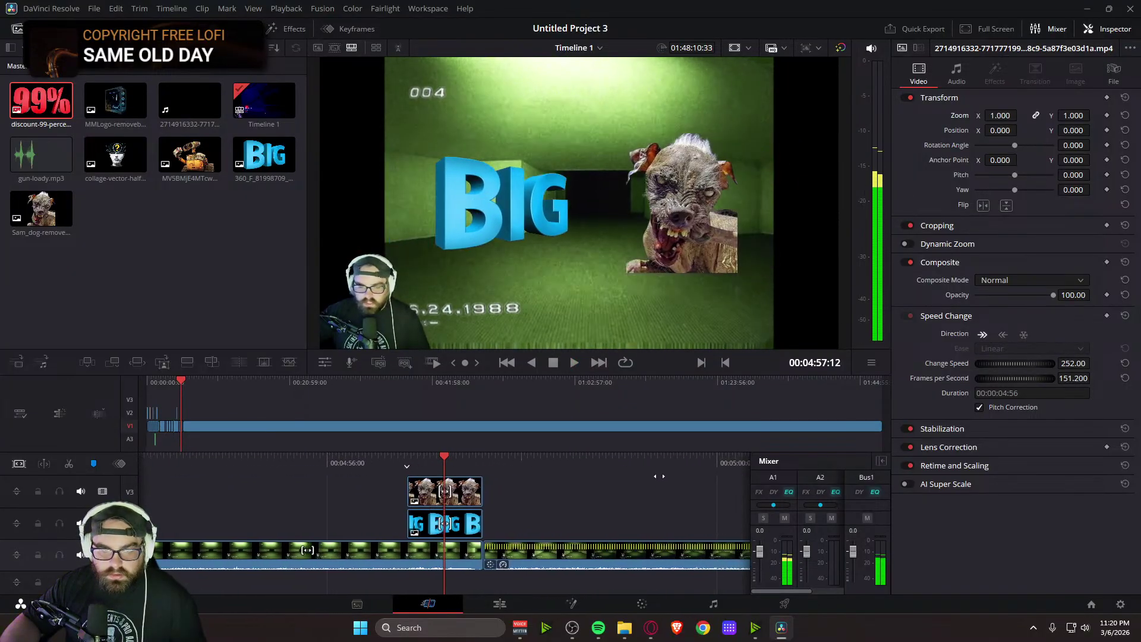
pyautogui.press('space')
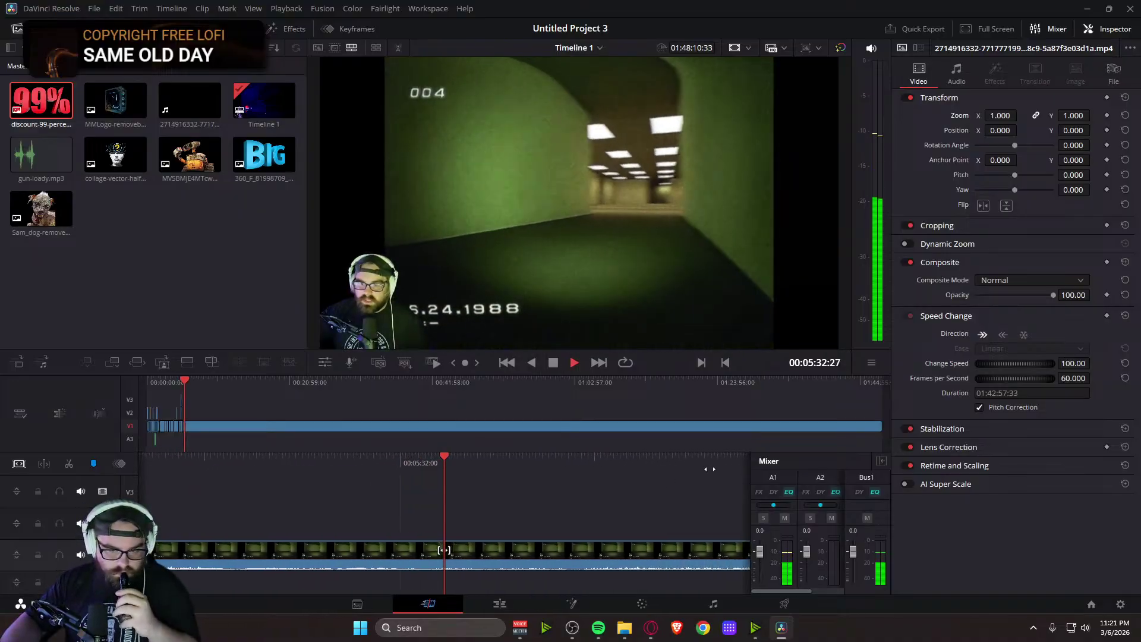
pyautogui.press('space')
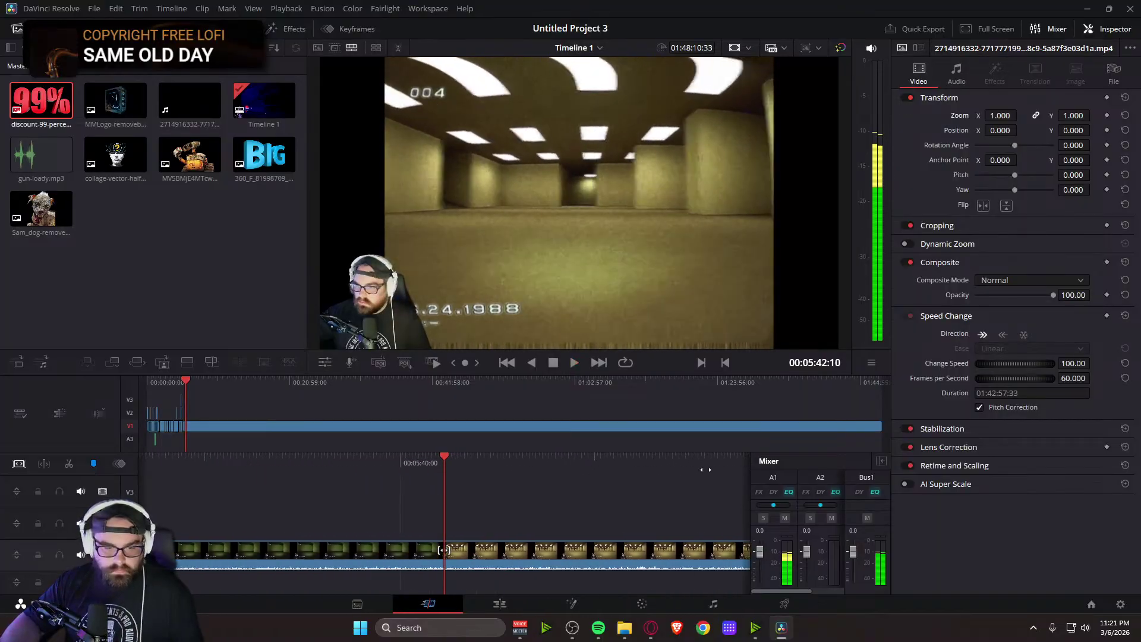
pyautogui.press('Up')
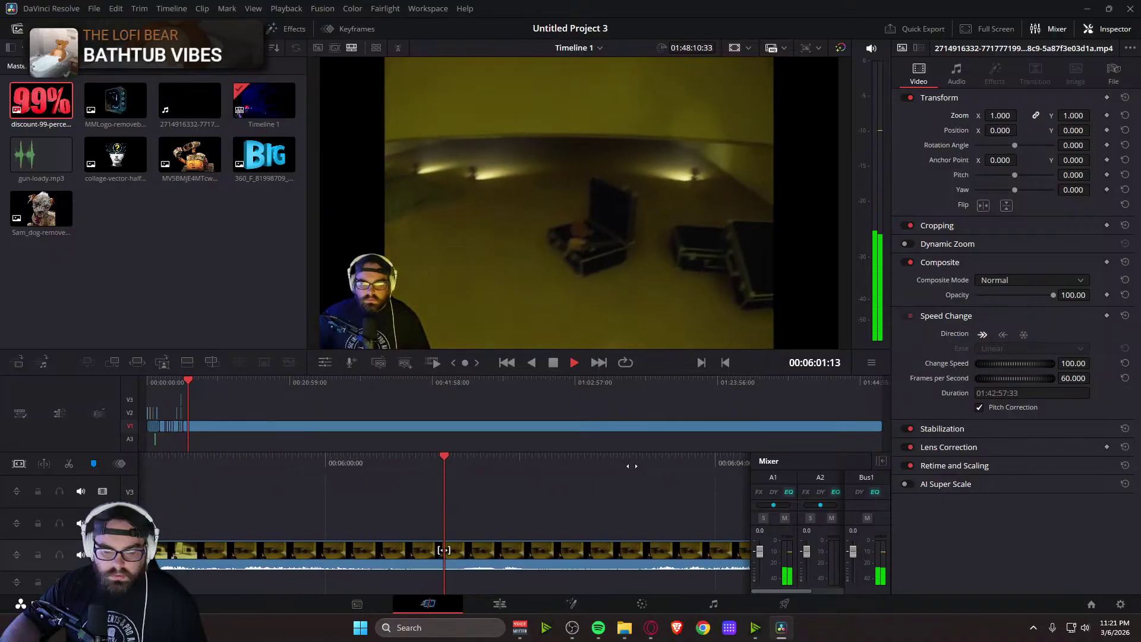
pyautogui.moveTo(708, 462); pyautogui.dragTo(299, 466)
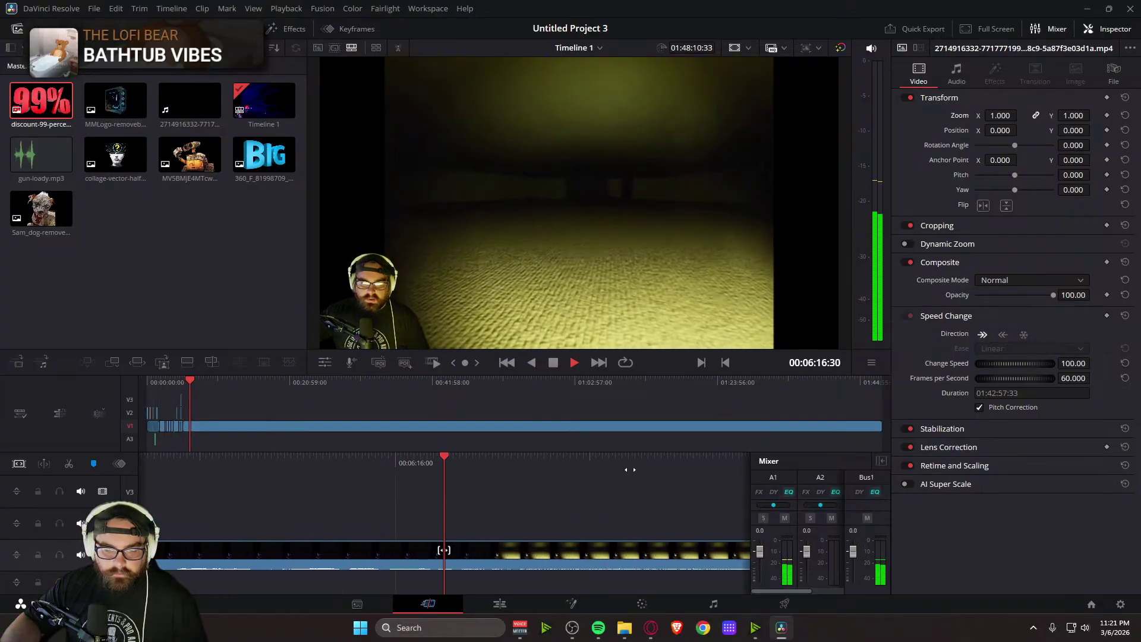
# Cut the stream footage at 00:06:17:22 and again at 00:06:21:38
pyautogui.press('space')
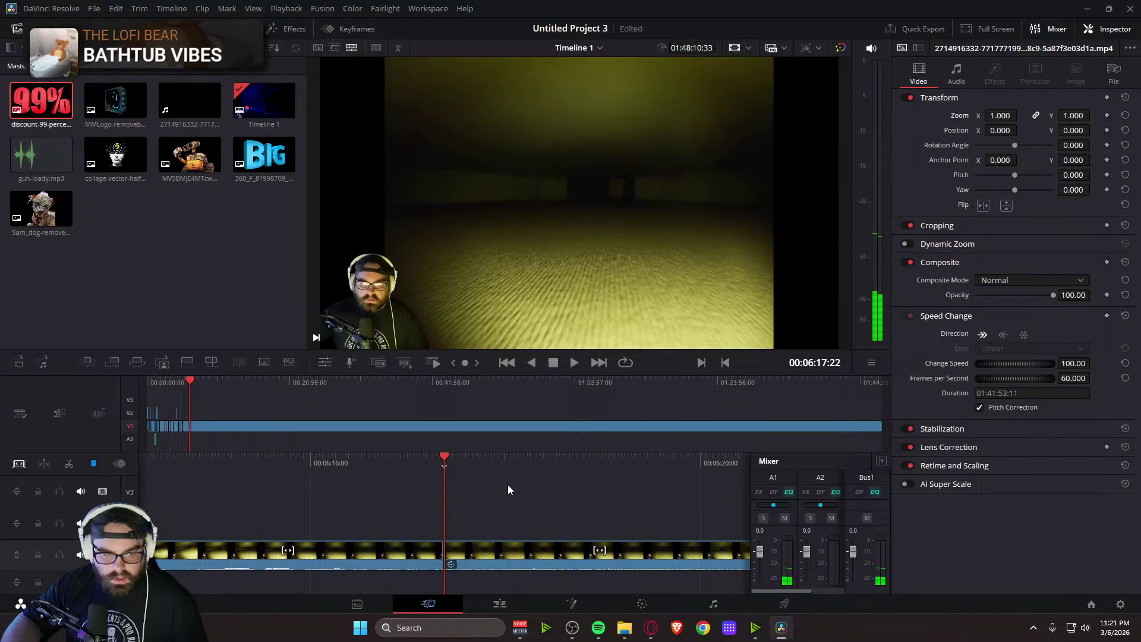
pyautogui.press('space')
pyautogui.moveTo(707, 466); pyautogui.dragTo(741, 472)
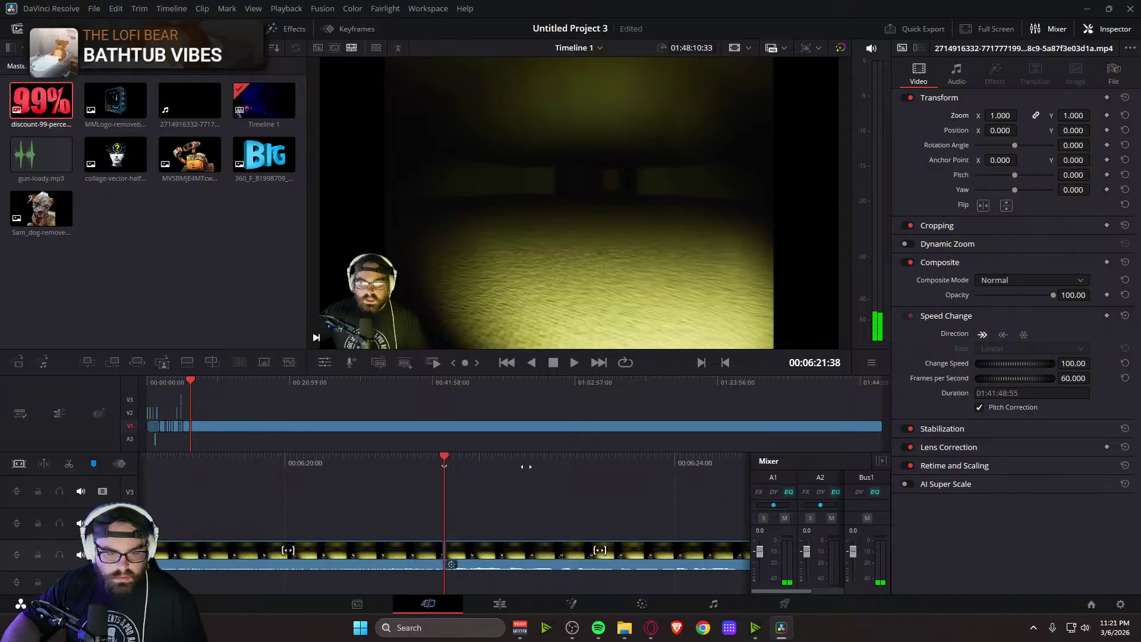
# Set the speed of the clip between the two new cuts to 301
pyautogui.moveTo(520, 469); pyautogui.dragTo(487, 470)
pyautogui.click(493, 565)
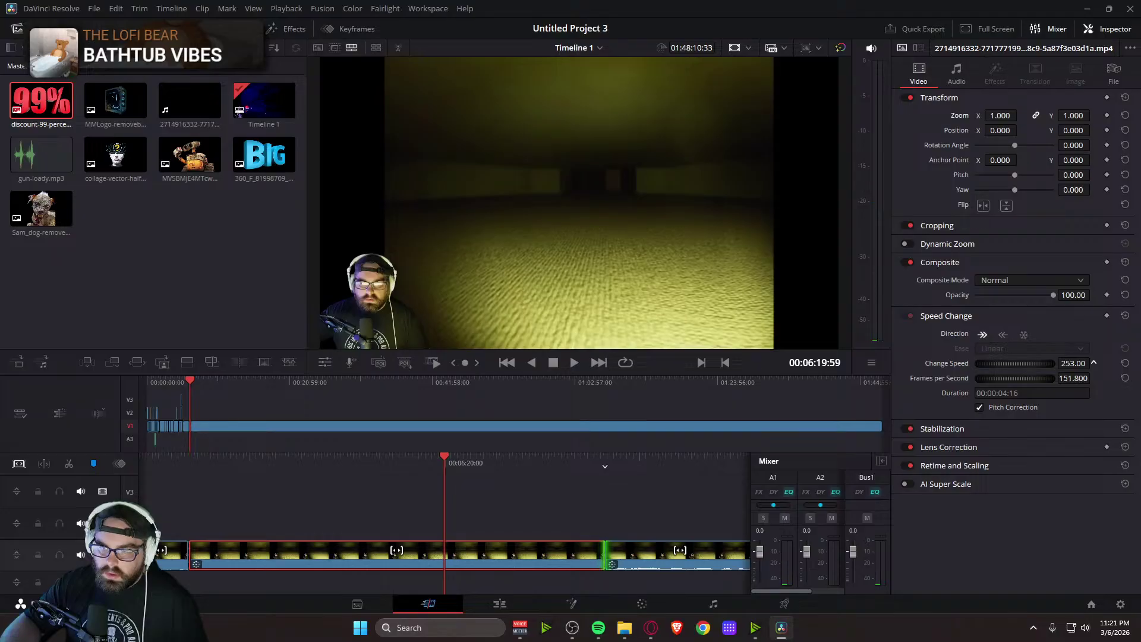
pyautogui.press('Return')
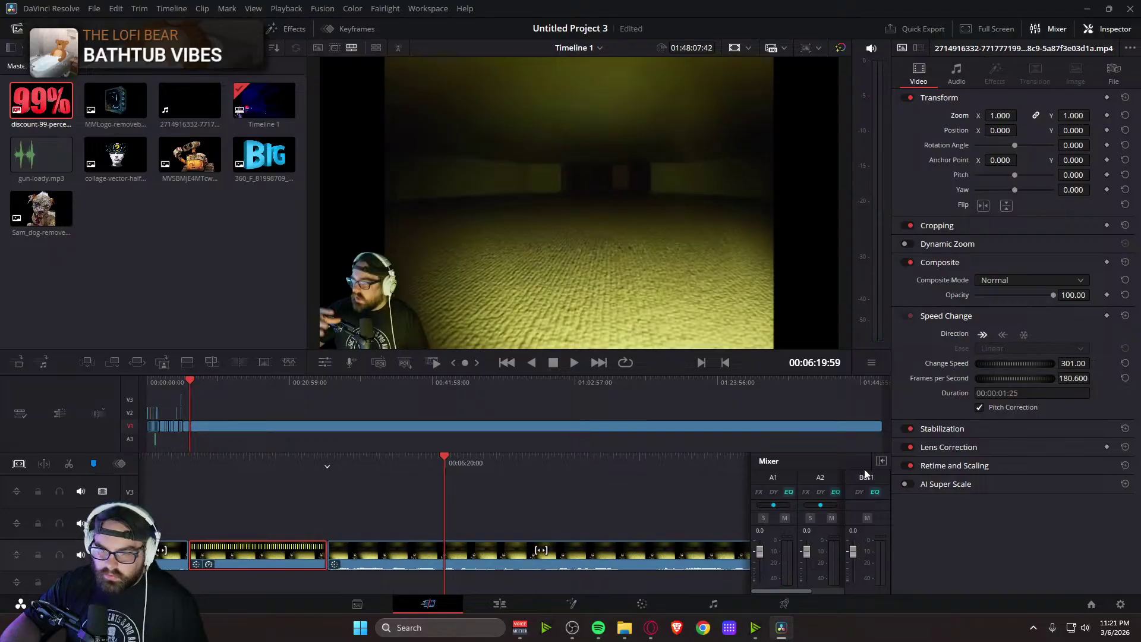
# Review the footage following the newly sped-up clip and step back frame by frame to 00:06:21:50
pyautogui.moveTo(374, 473); pyautogui.dragTo(611, 488)
pyautogui.press('space')
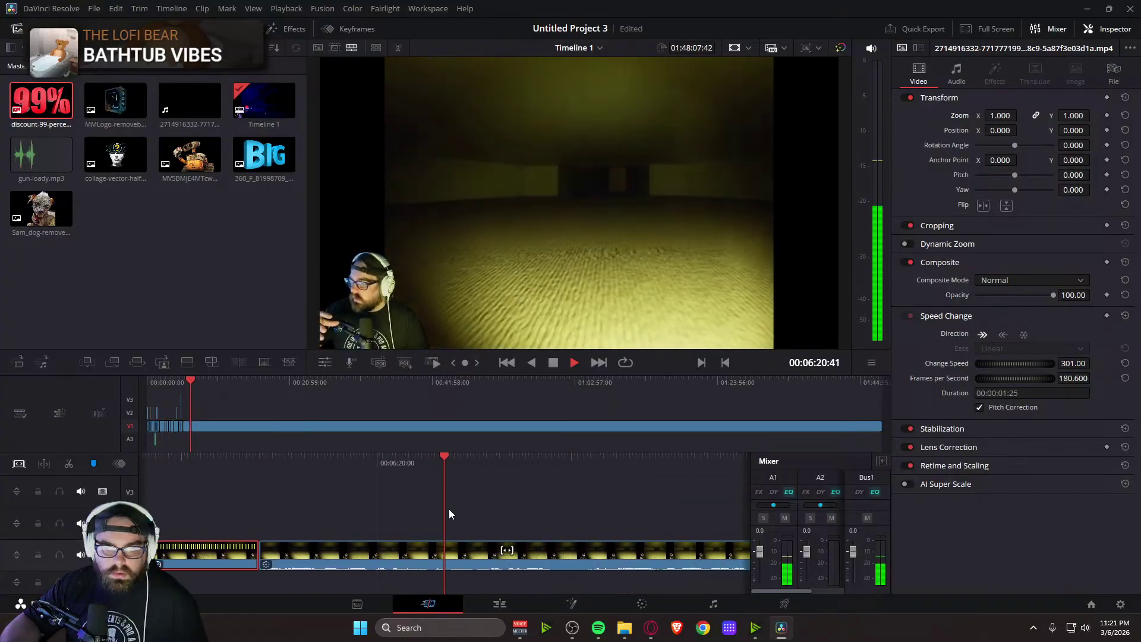
pyautogui.press('space')
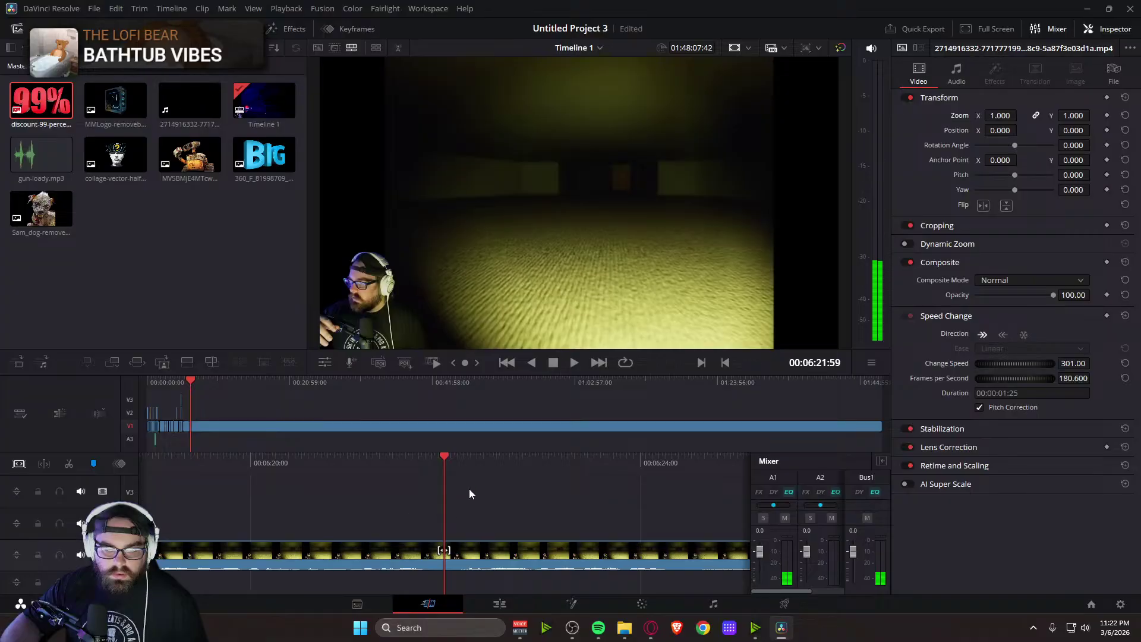
pyautogui.press('Left')
pyautogui.press('Left')
pyautogui.press('Left')
pyautogui.press('Left')
pyautogui.press('Left')
pyautogui.press('Left')
pyautogui.press('Left')
pyautogui.press('Left')
pyautogui.press('Left')
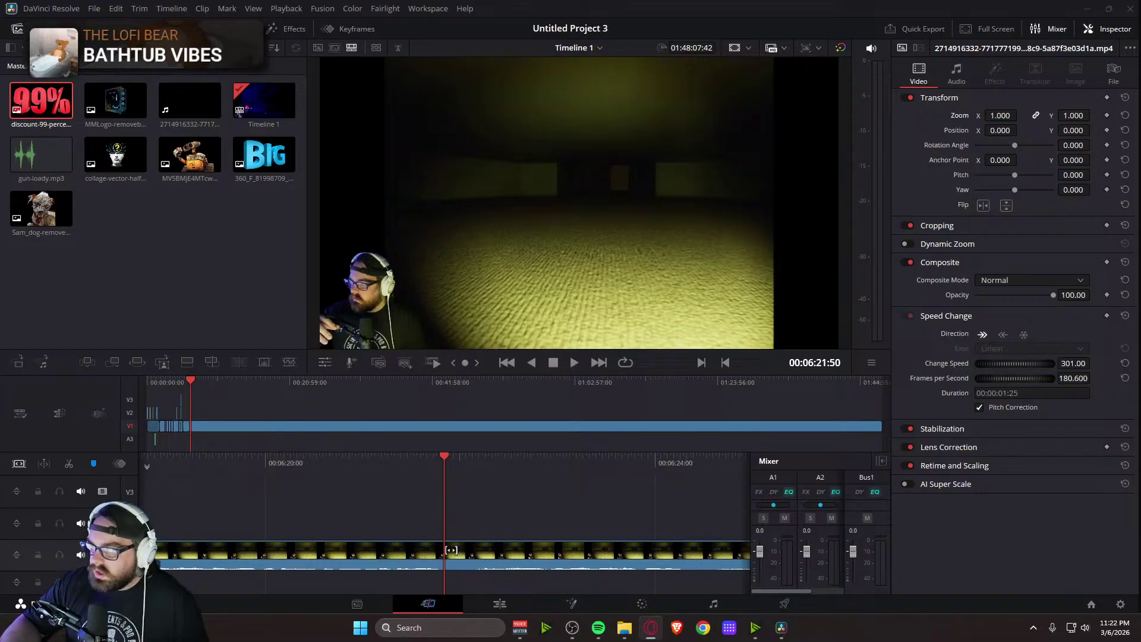
# Switch to the Opera browser and look through the "rake monster" image results for a suitable creature picture
pyautogui.hotkey('alt', 'Tab')
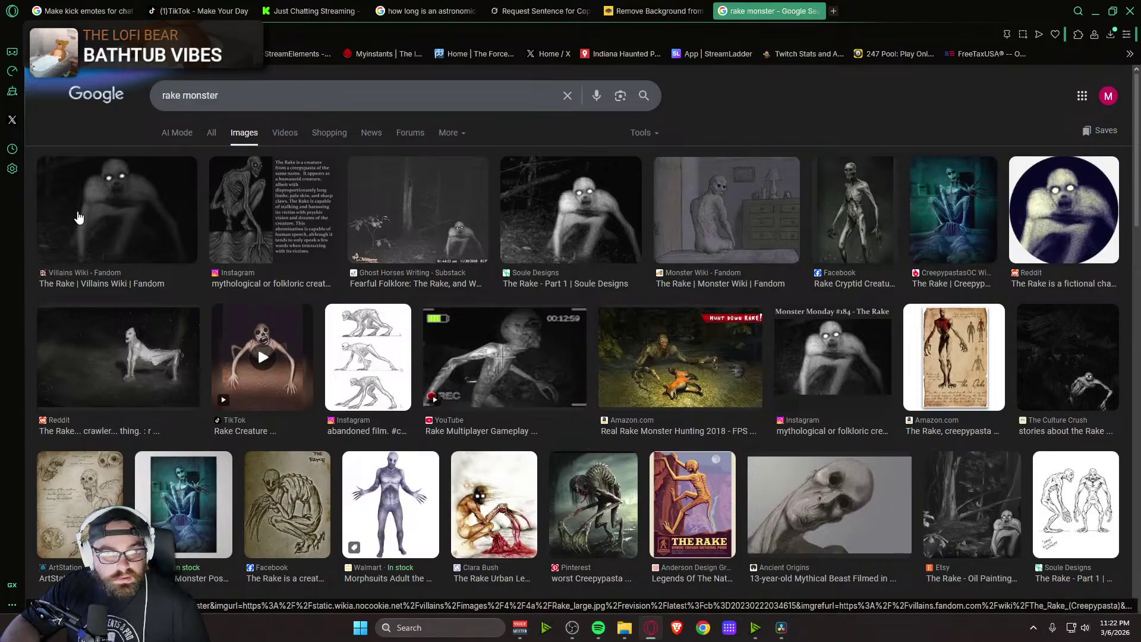
pyautogui.scroll(-7, 287, 319)
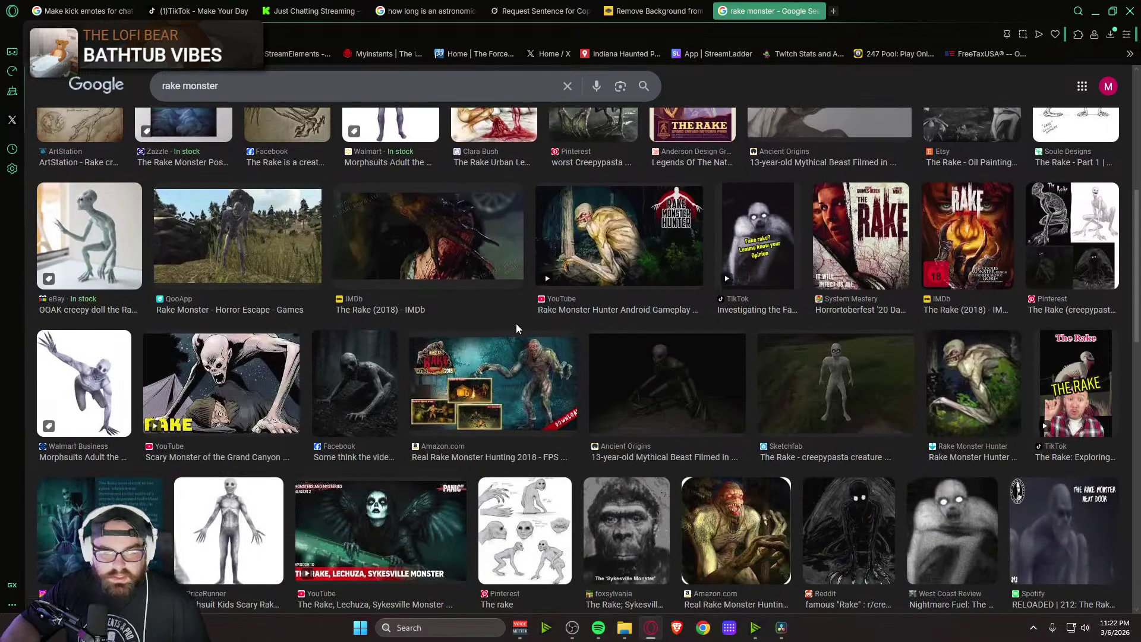
pyautogui.scroll(-3, 803, 389)
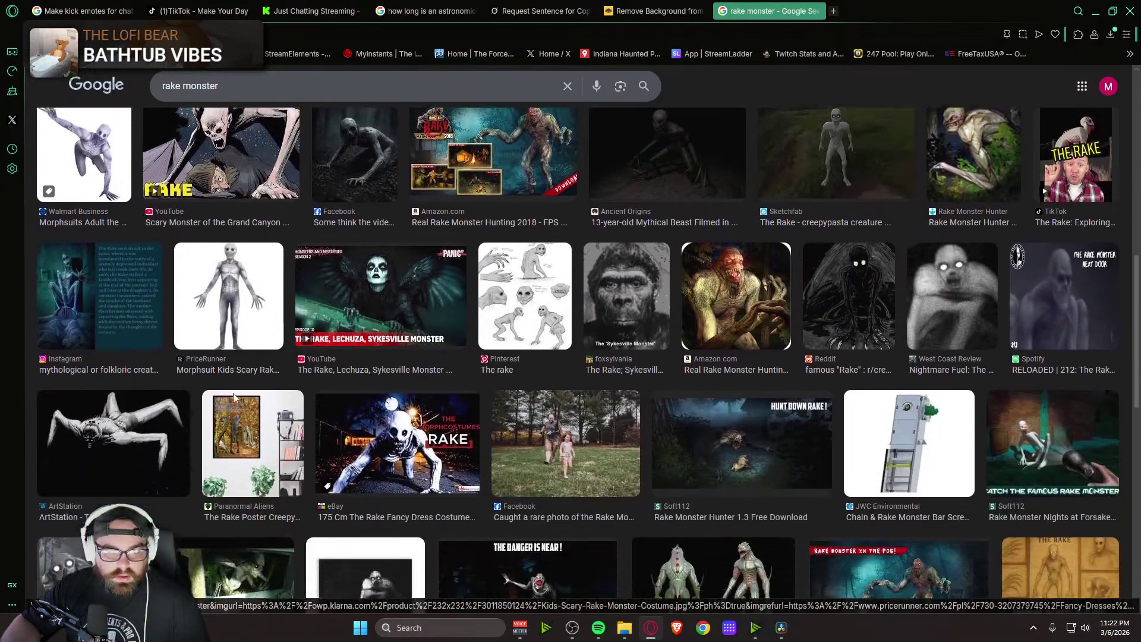
pyautogui.scroll(10, 294, 366)
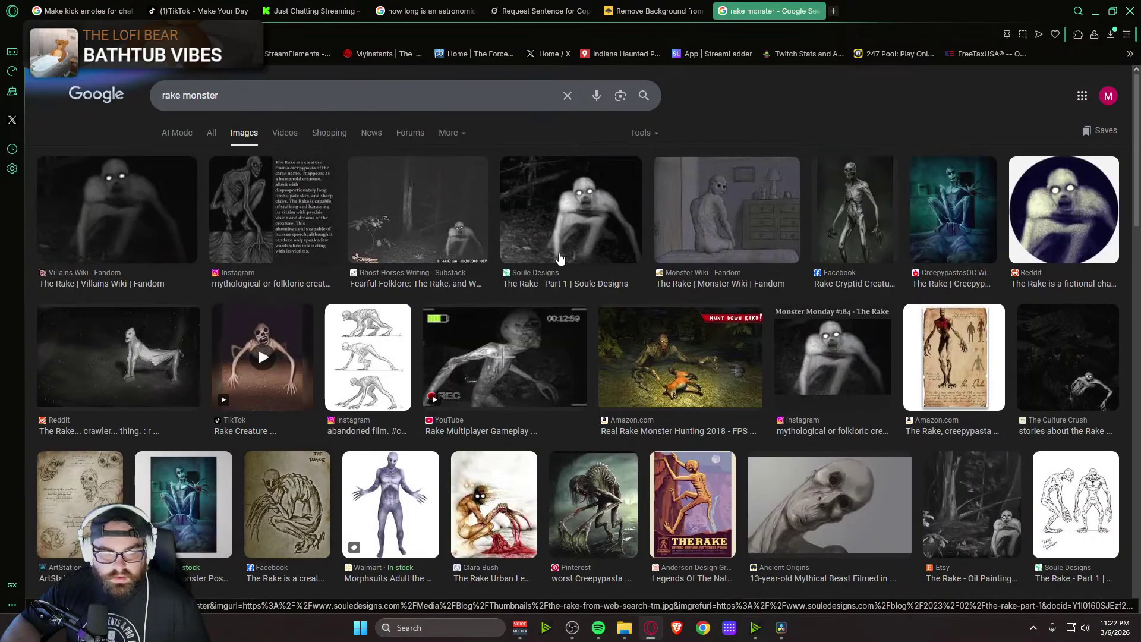
pyautogui.scroll(-4, 569, 340)
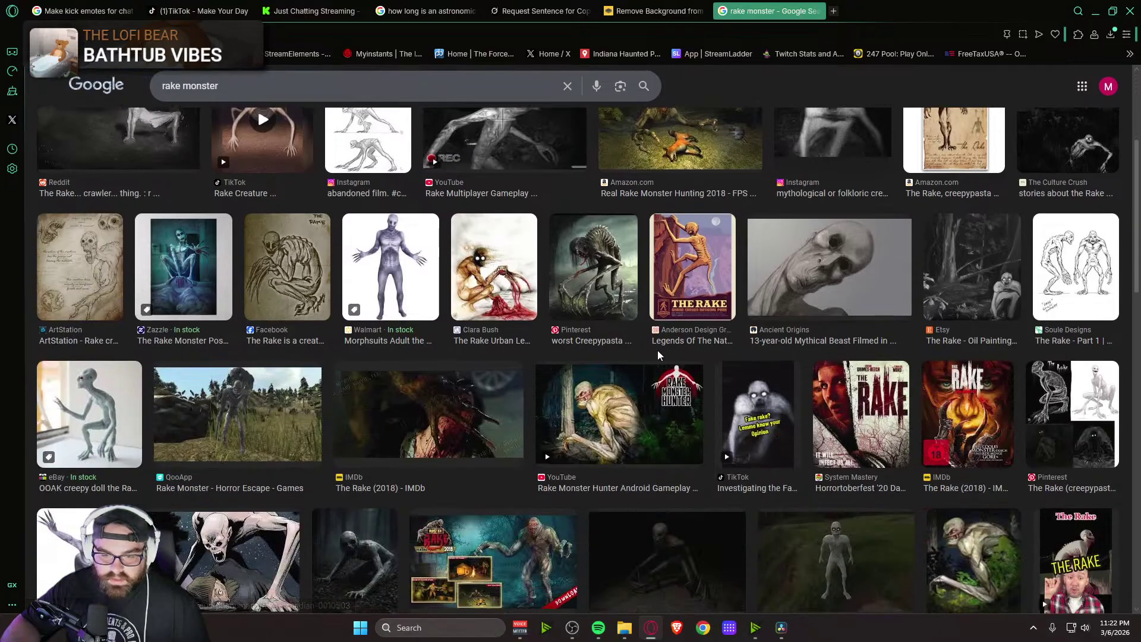
pyautogui.scroll(-10, 362, 437)
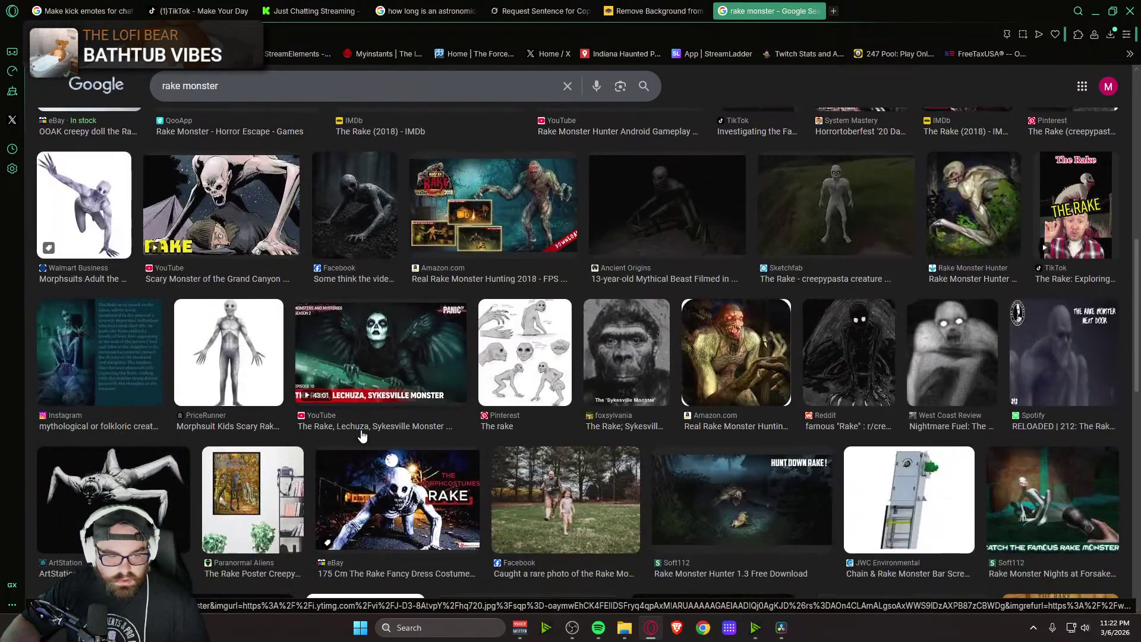
pyautogui.scroll(-4, 458, 419)
pyautogui.scroll(-4, 458, 424)
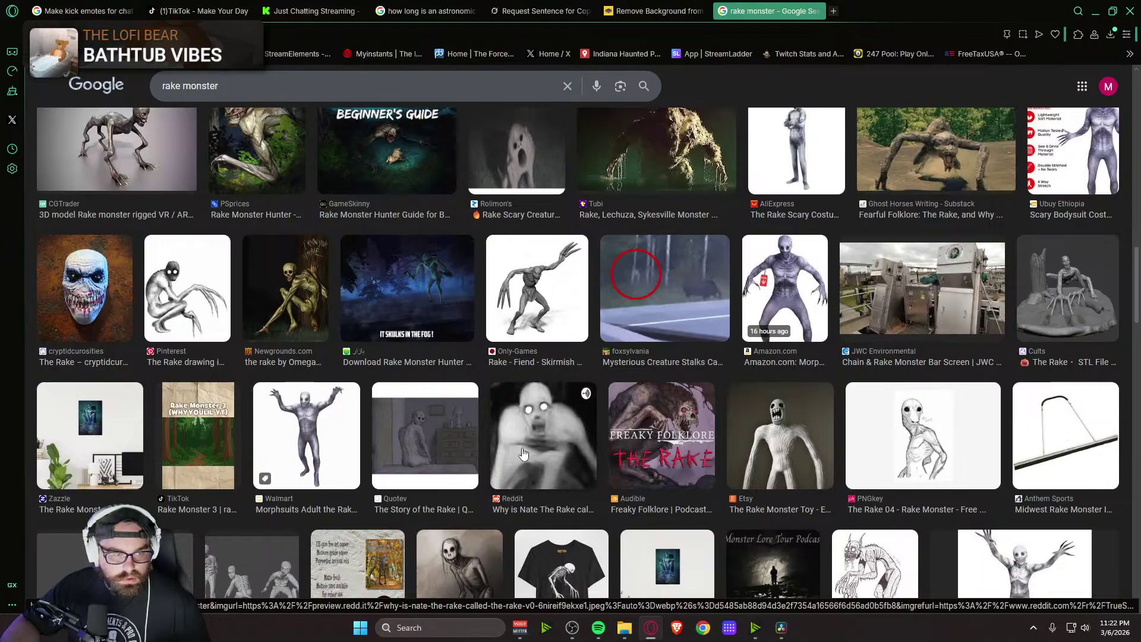
# Save the crouching skeletal Rake picture from Newgrounds to the Downloads folder as a JPEG image
pyautogui.click(287, 295)
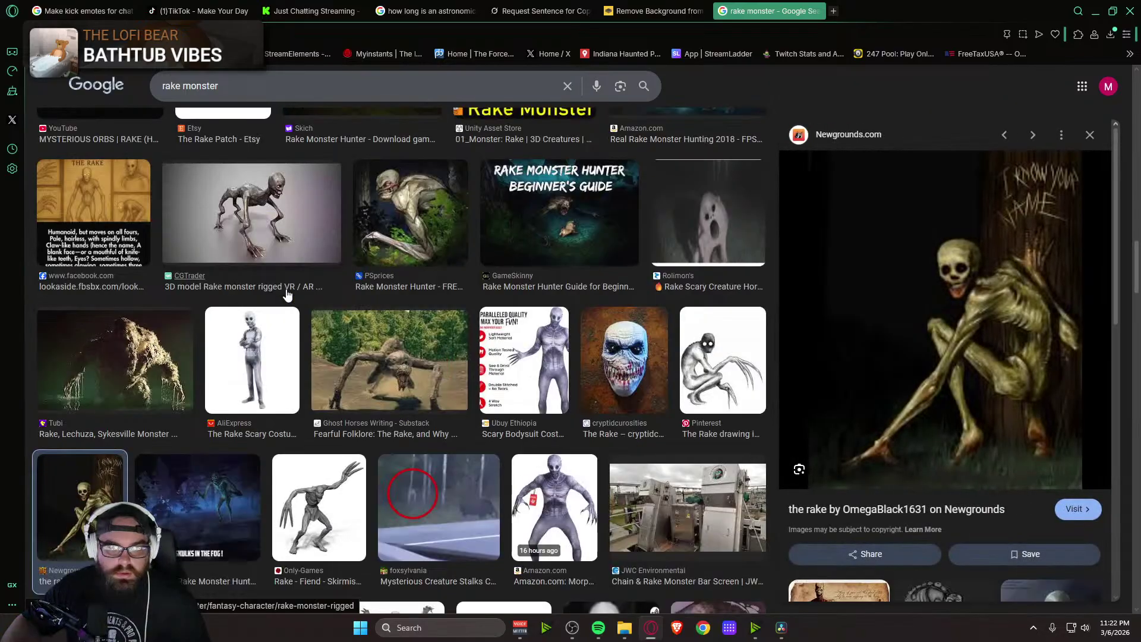
pyautogui.rightClick(982, 397)
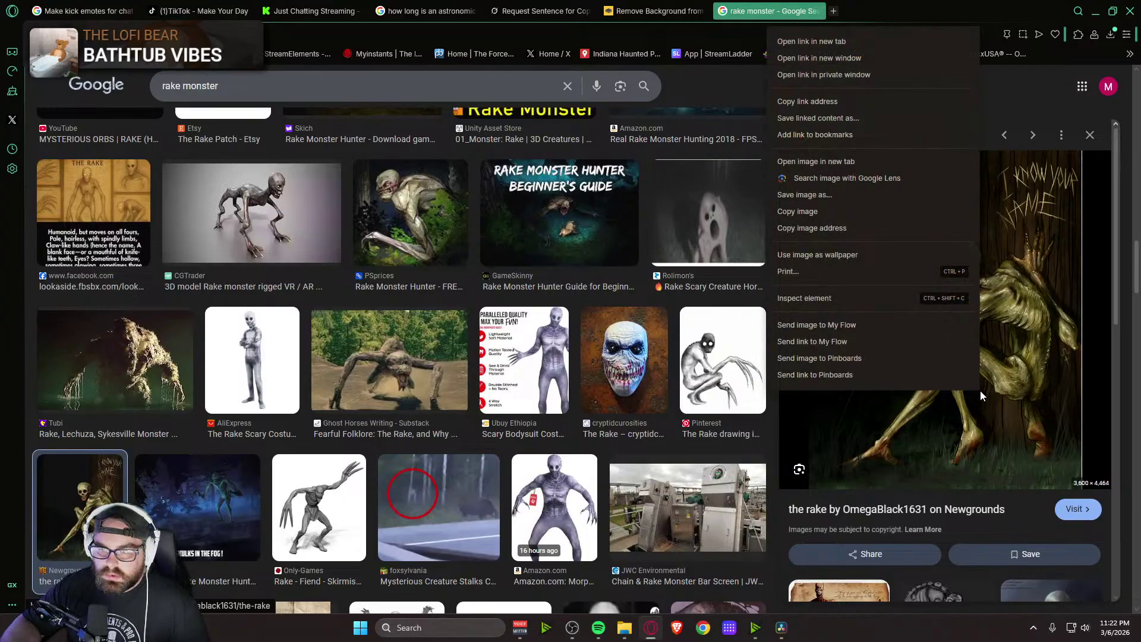
pyautogui.click(876, 201)
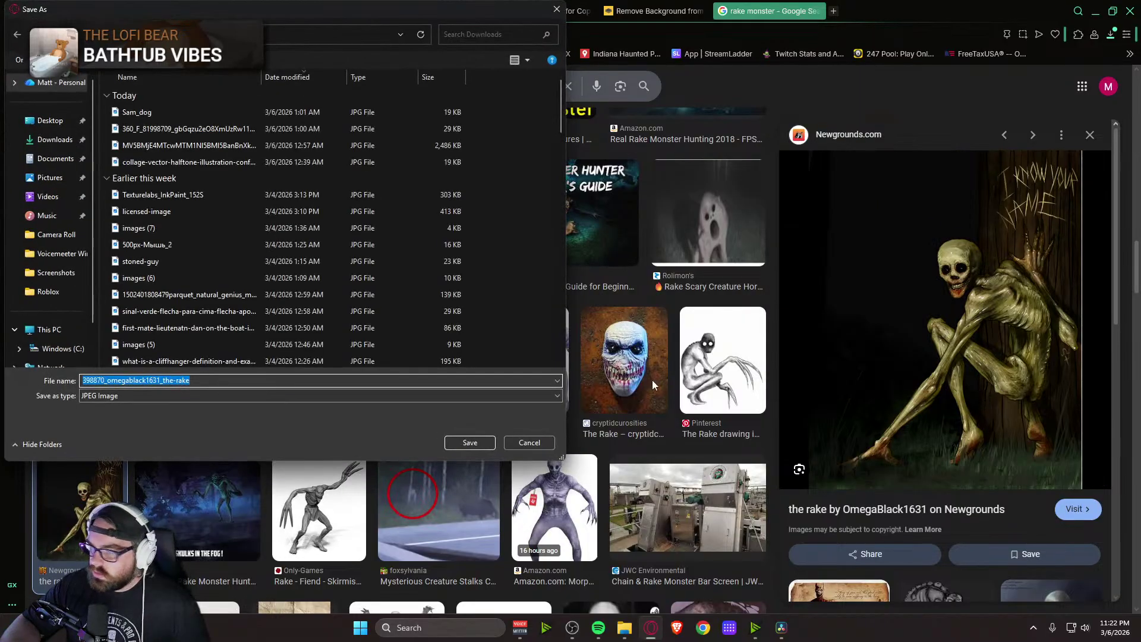
pyautogui.click(483, 444)
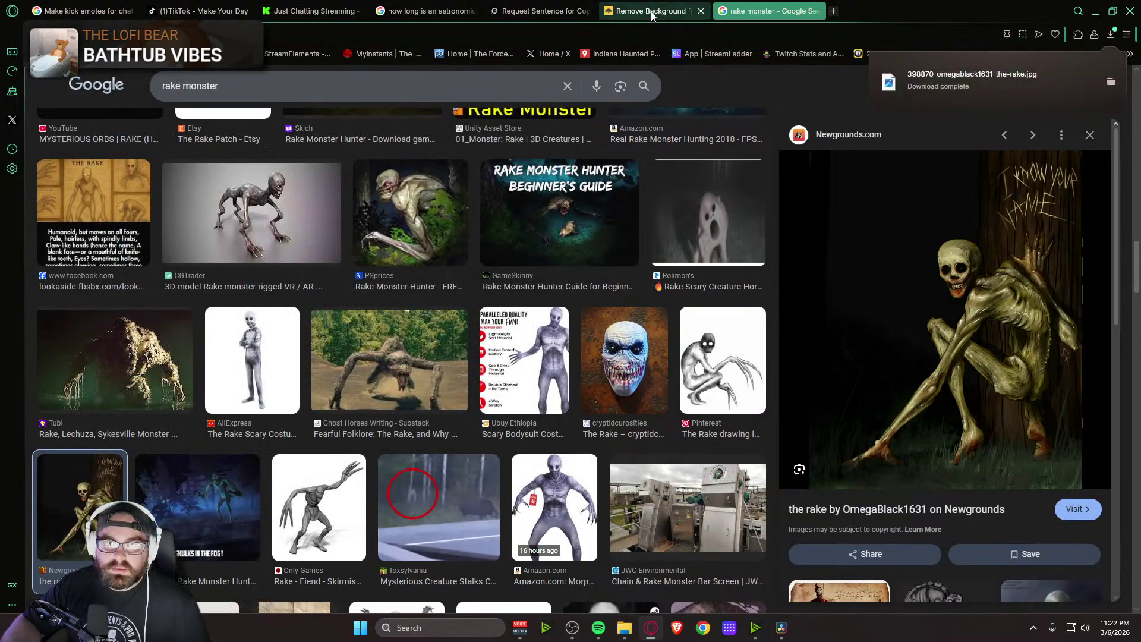
# Remove the background of the saved Rake picture in remove.bg and download the free 449 x 556 preview
pyautogui.click(651, 14)
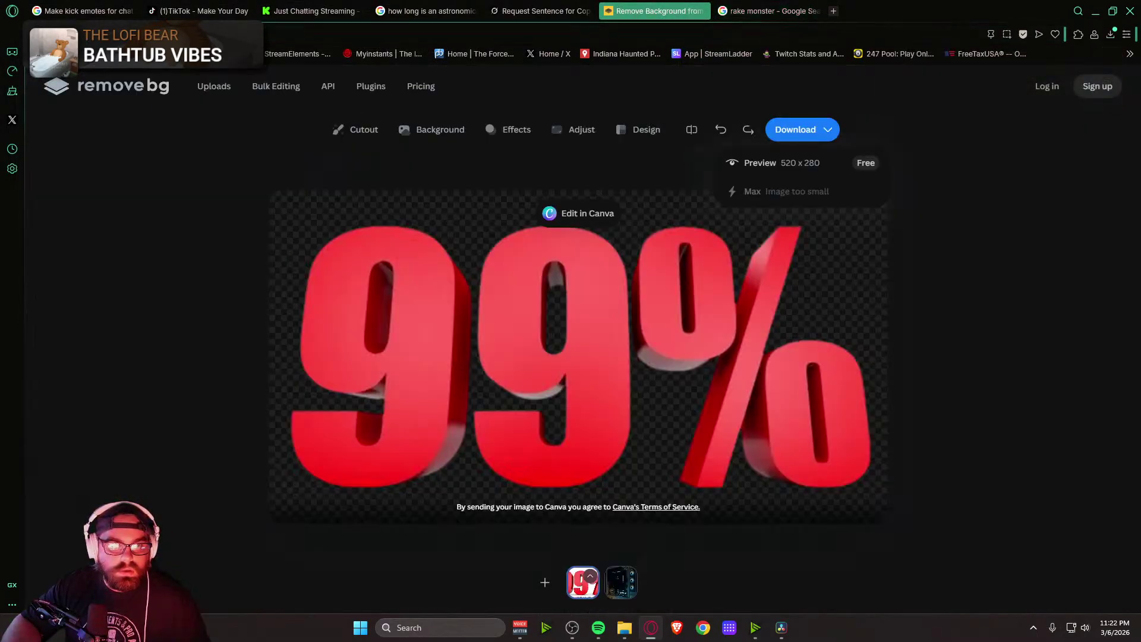
pyautogui.click(73, 34)
pyautogui.click(702, 366)
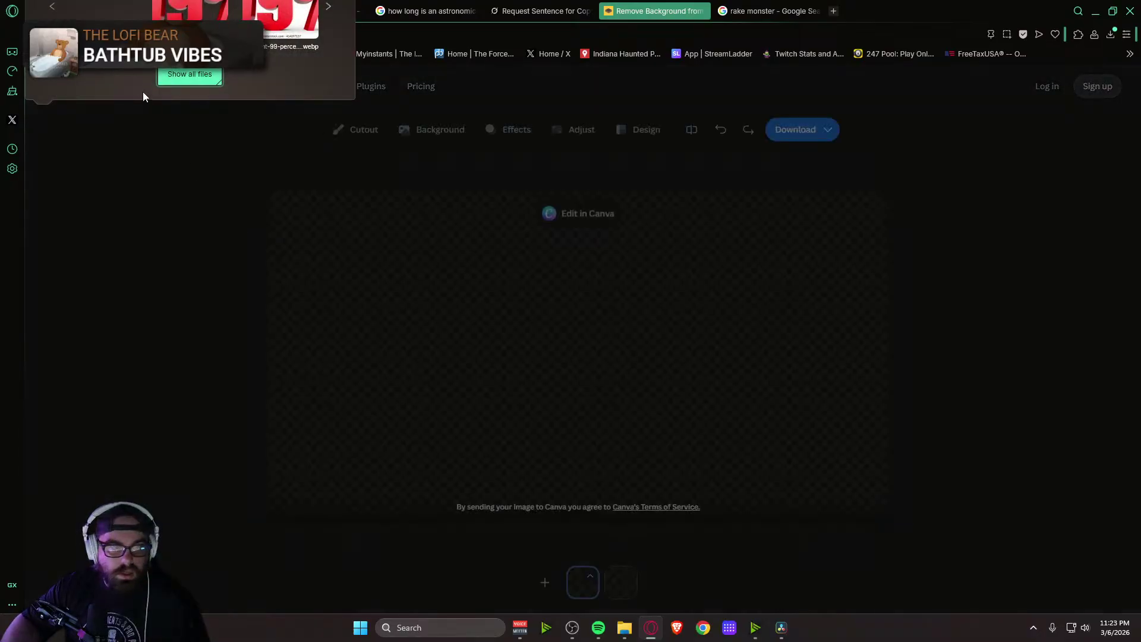
pyautogui.moveTo(144, 101); pyautogui.dragTo(595, 372)
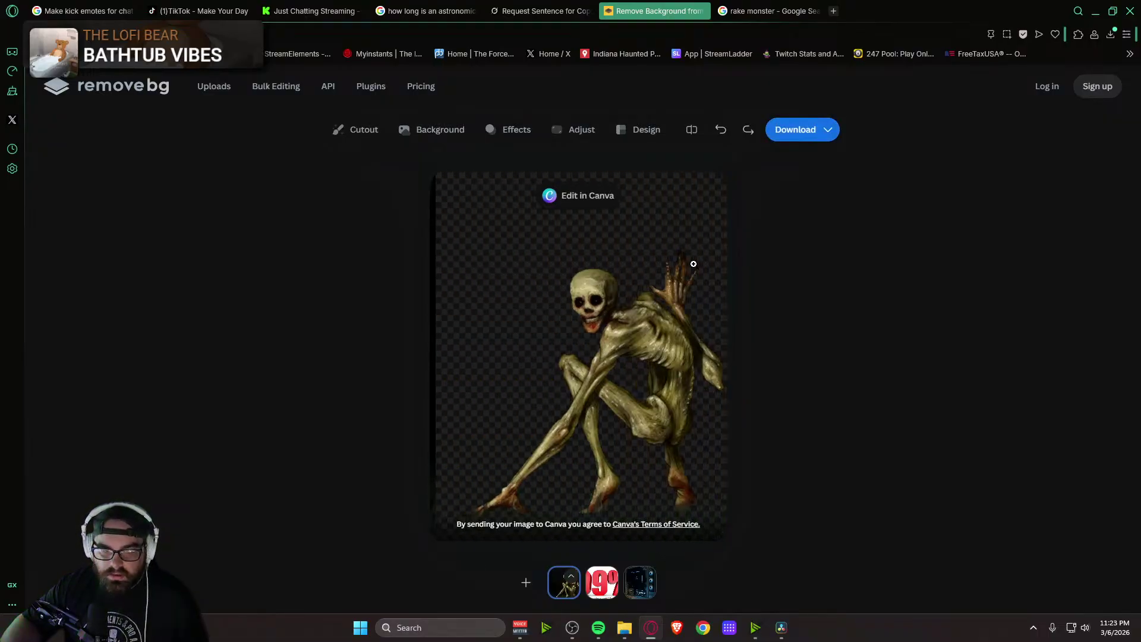
pyautogui.click(827, 131)
pyautogui.click(801, 163)
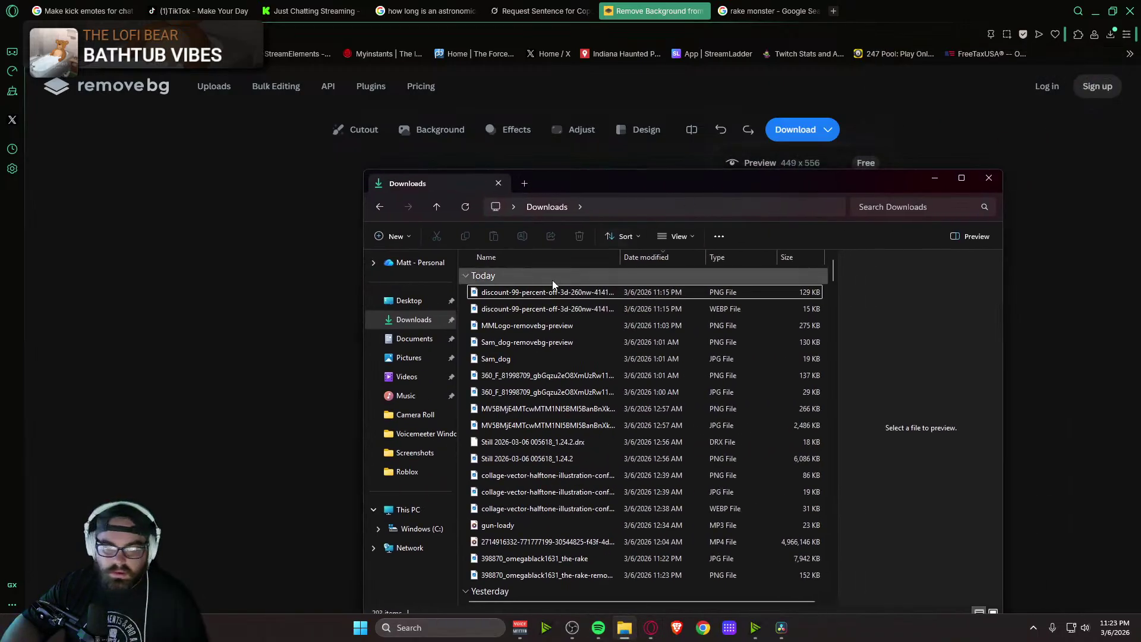
# Import the downloaded Rake cutout PNG from the Downloads folder into the DaVinci Resolve media pool
pyautogui.click(571, 292)
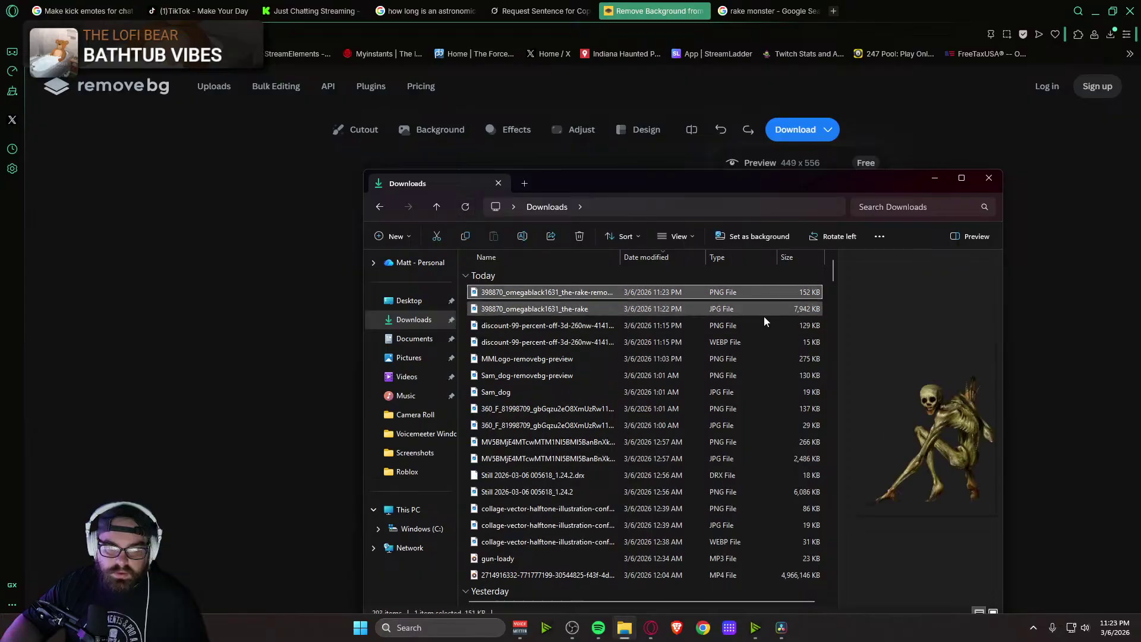
pyautogui.moveTo(734, 193); pyautogui.dragTo(1140, 194)
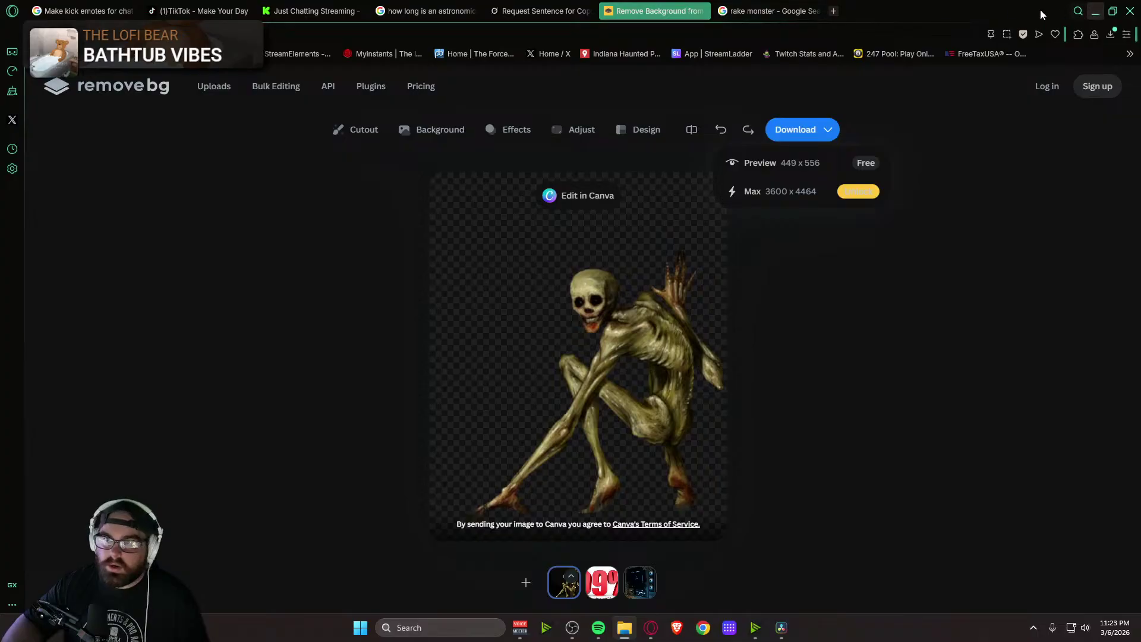
pyautogui.click(1095, 10)
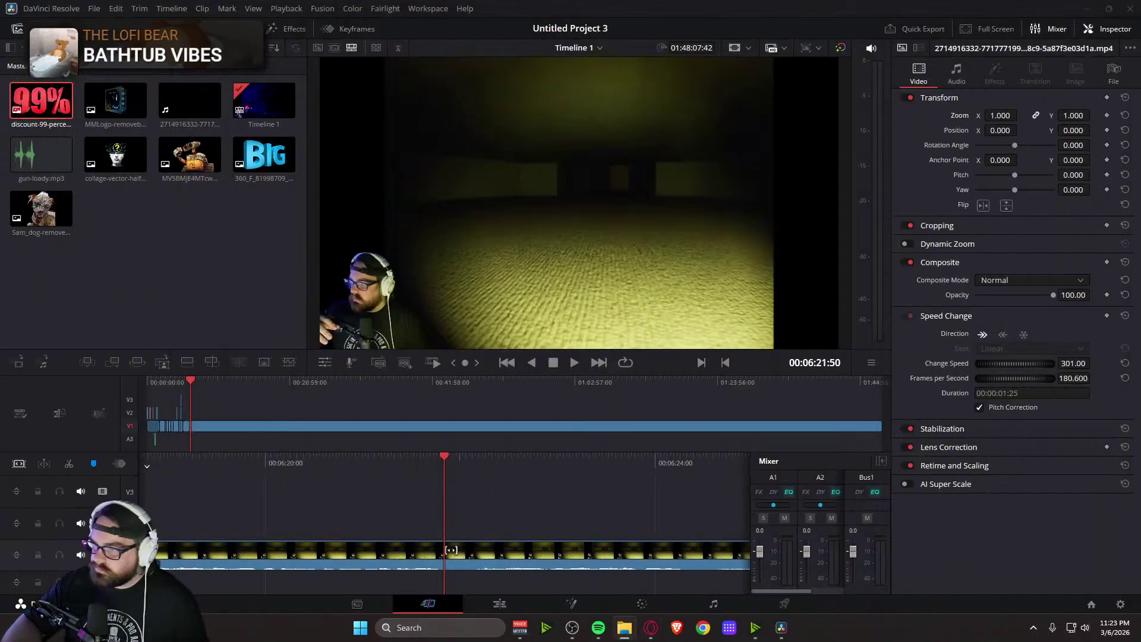
pyautogui.moveTo(1140, 243); pyautogui.dragTo(144, 302)
pyautogui.click(167, 218)
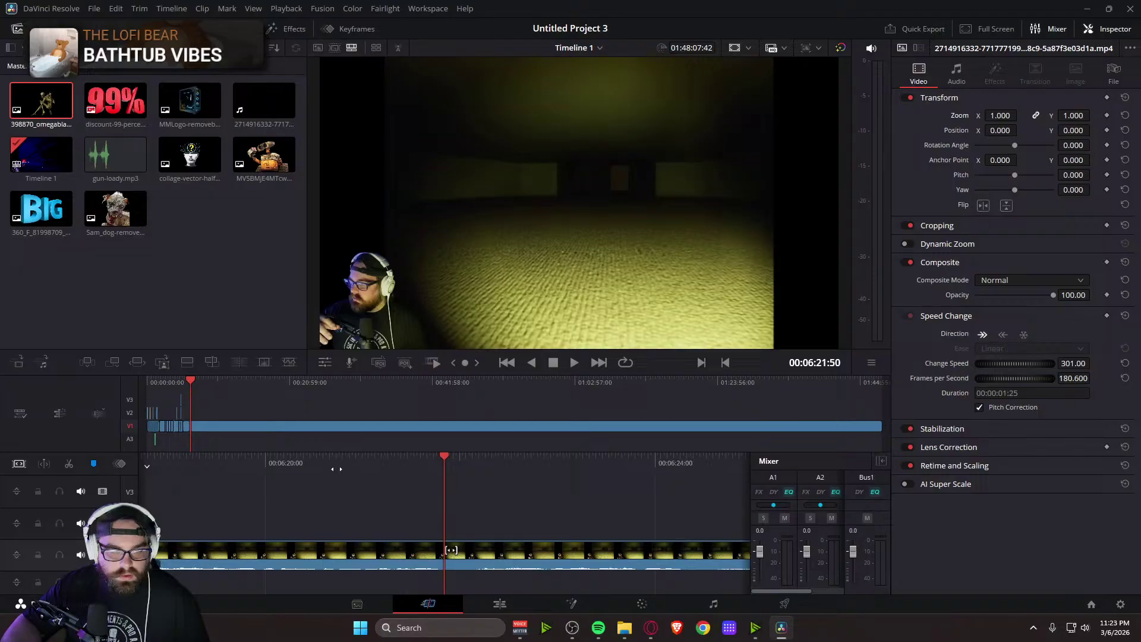
# Place the Rake cutout on the video track above the footage at about 00:06:19:26, shortly after the sped-up section, and save the project
pyautogui.scroll(5, 604, 470)
pyautogui.press('space')
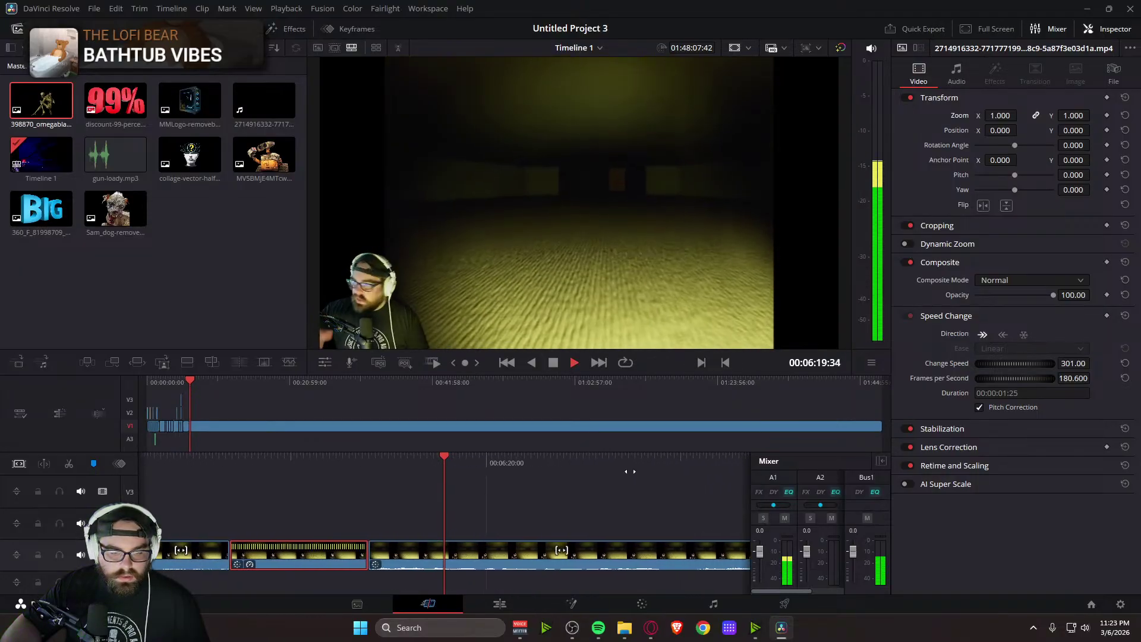
pyautogui.press('space')
pyautogui.scroll(2, 577, 476)
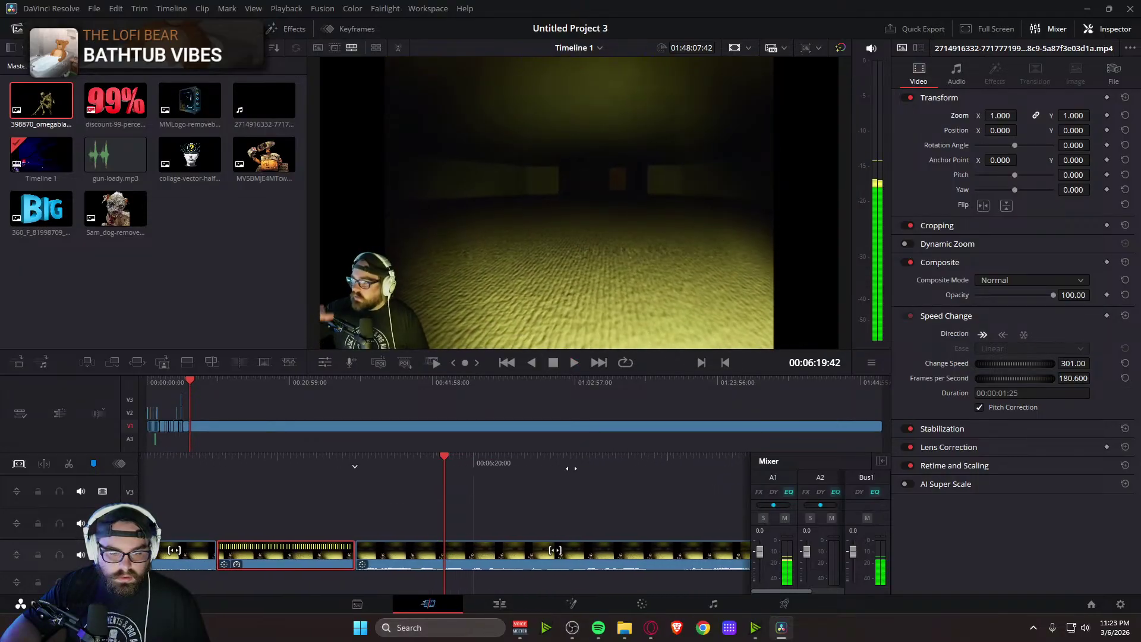
pyautogui.scroll(2, 570, 468)
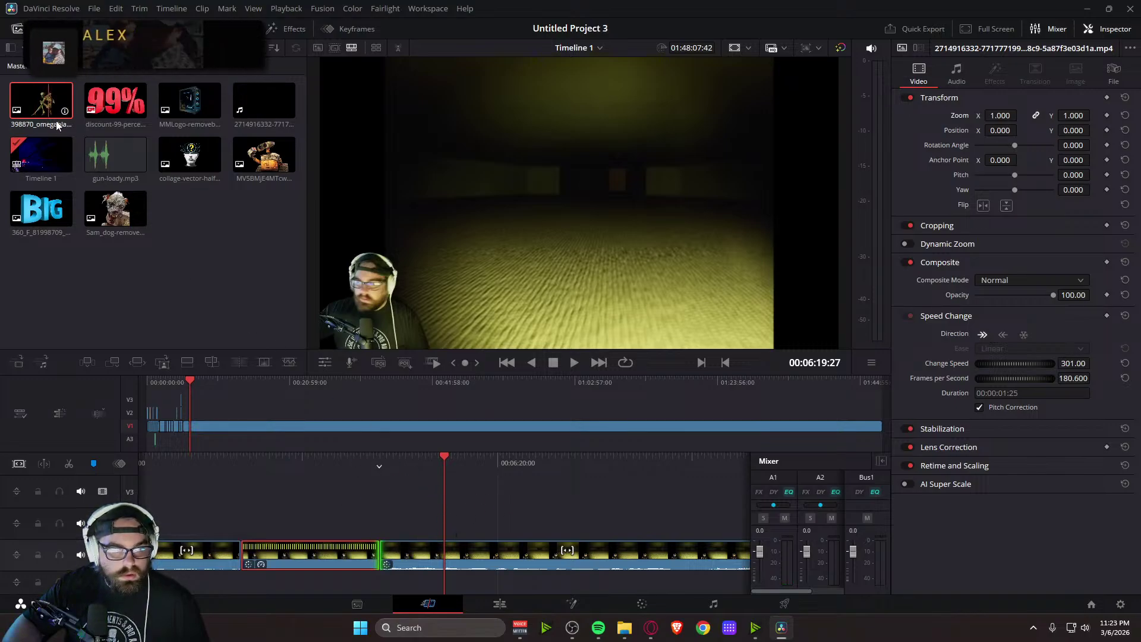
pyautogui.moveTo(337, 401); pyautogui.dragTo(443, 516)
pyautogui.hotkey('ctrl', 's')
# Split the Rake overlay at 00:06:20:48 and delete the part after the cut
pyautogui.press('space')
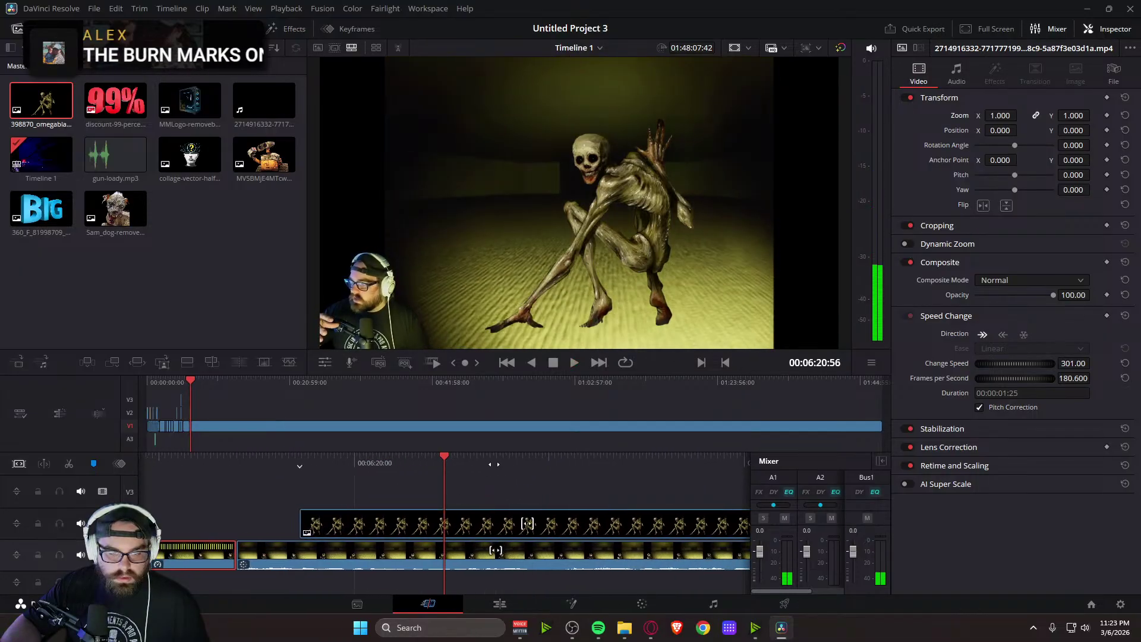
pyautogui.press('space')
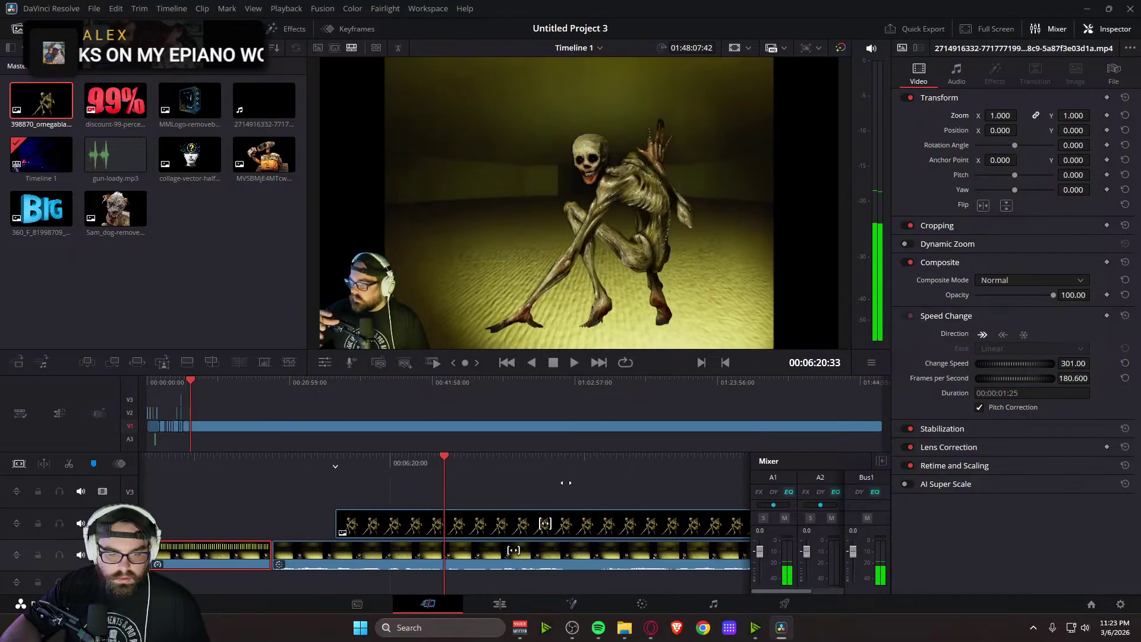
pyautogui.moveTo(542, 487); pyautogui.dragTo(543, 492)
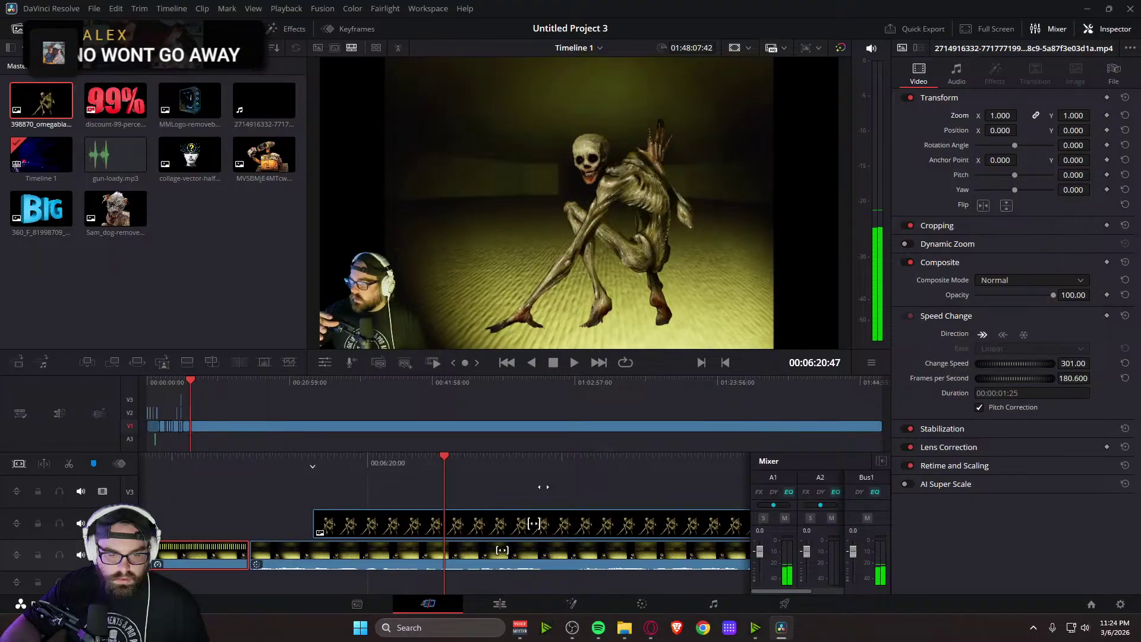
pyautogui.click(466, 528)
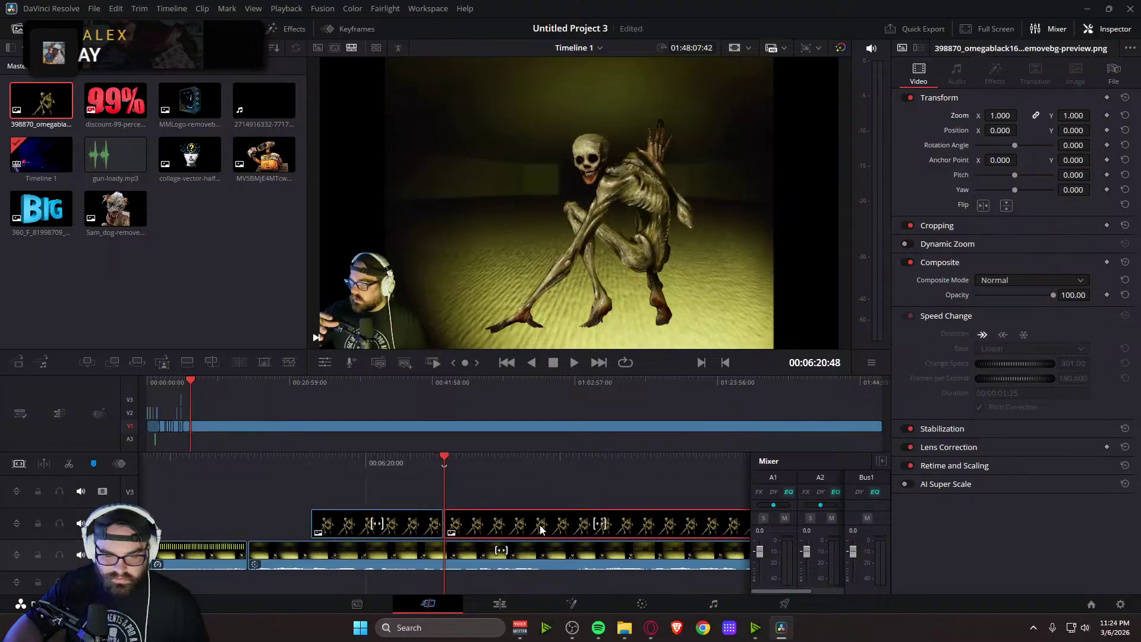
pyautogui.press('Delete')
pyautogui.moveTo(487, 484); pyautogui.dragTo(542, 469)
# Keyframe the Rake overlay's zoom and position on its last frame, with horizontal position -3038 and vertical position 0
pyautogui.click(415, 526)
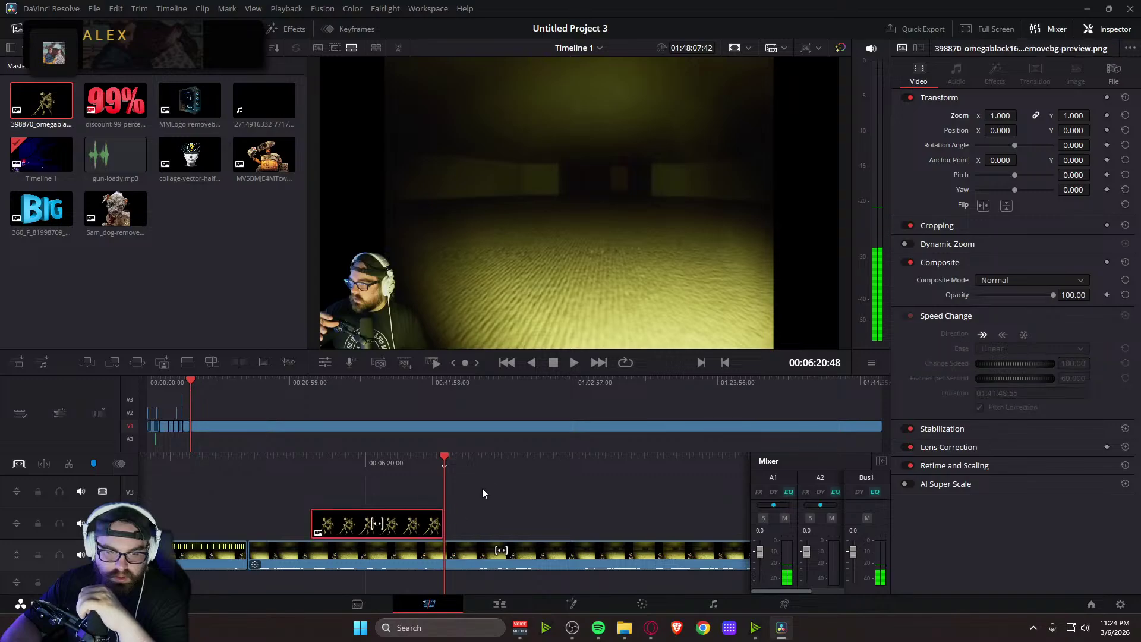
pyautogui.press('Left')
pyautogui.press('Left')
pyautogui.press('Right')
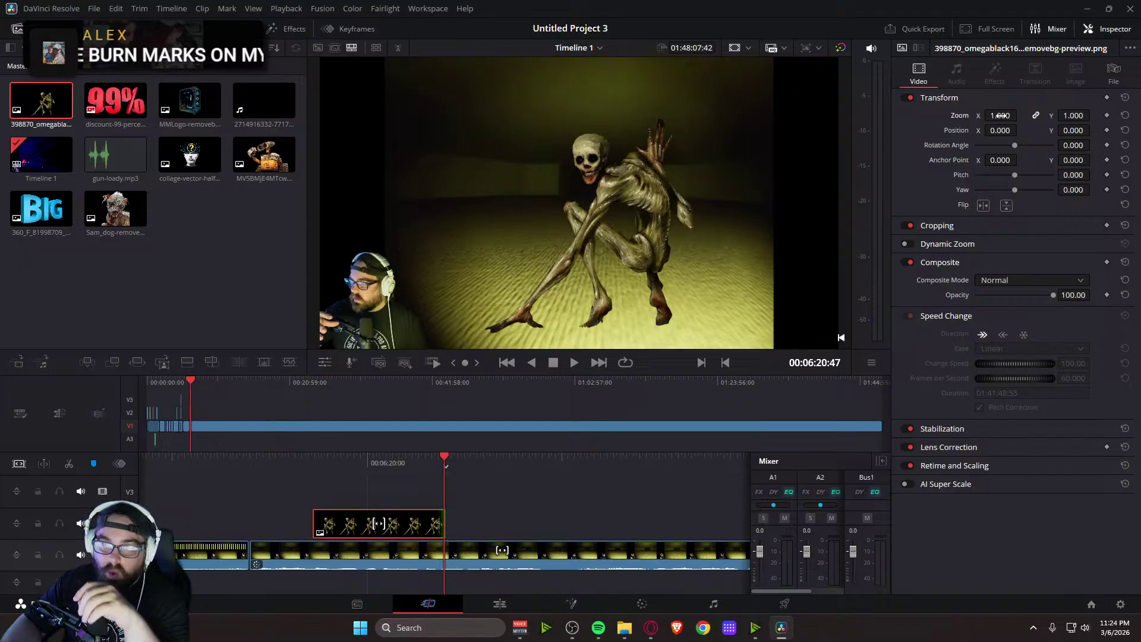
pyautogui.moveTo(1093, 129); pyautogui.dragTo(1094, 129)
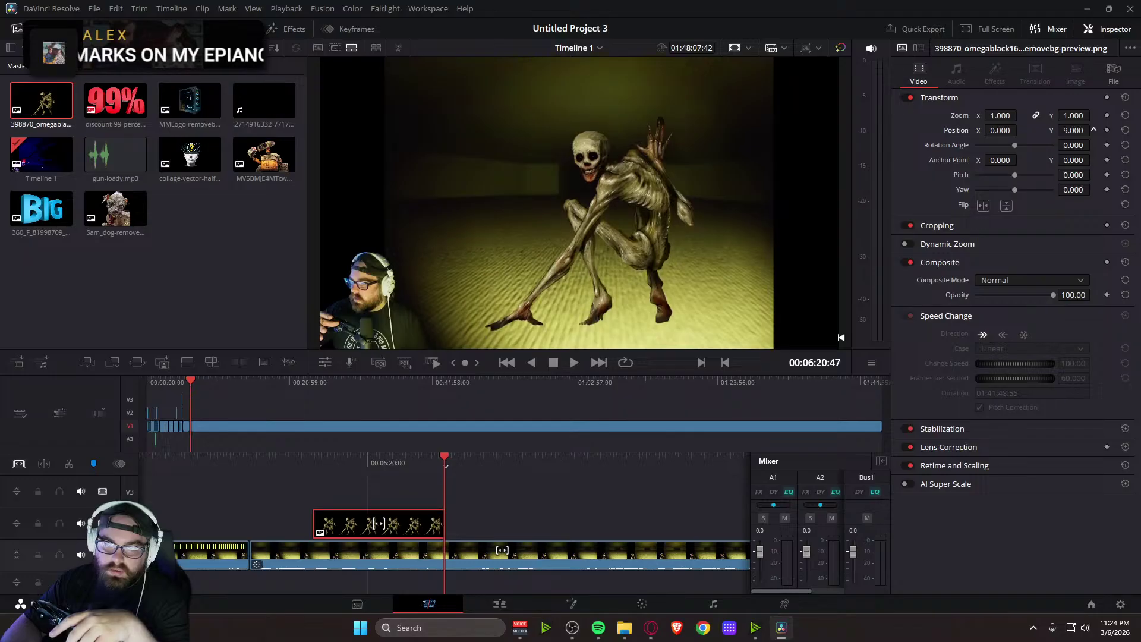
pyautogui.click(1125, 130)
pyautogui.moveTo(1002, 130); pyautogui.dragTo(1020, 130)
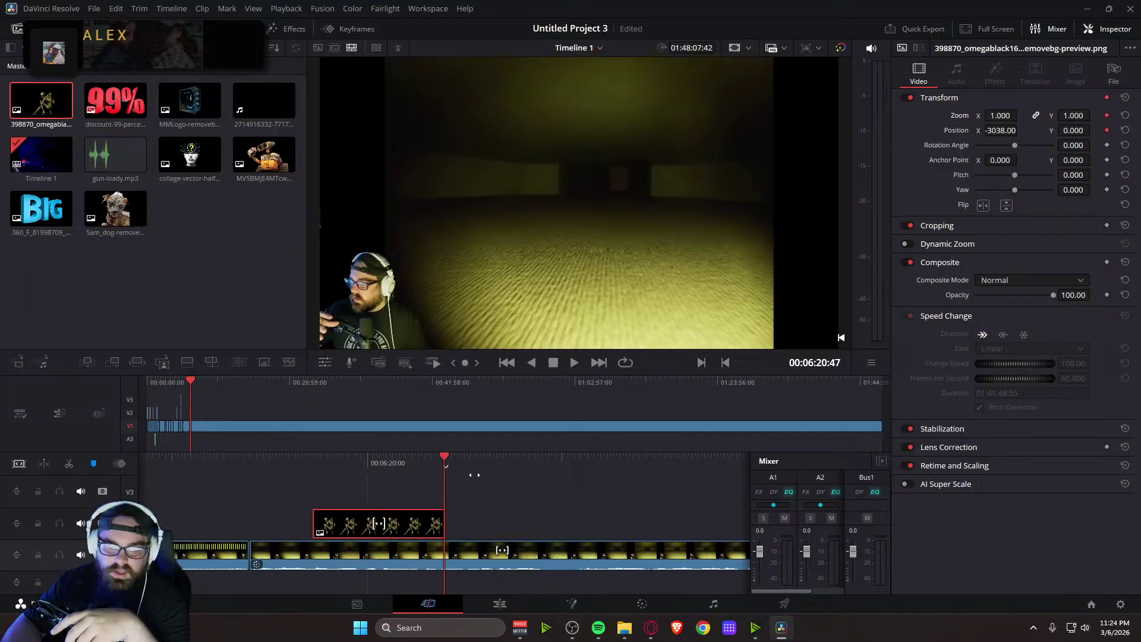
# Set the Rake overlay's horizontal position to 2867 on its first frame at 00:06:19:26 and play back the slide across the screen
pyautogui.moveTo(481, 466); pyautogui.dragTo(611, 461)
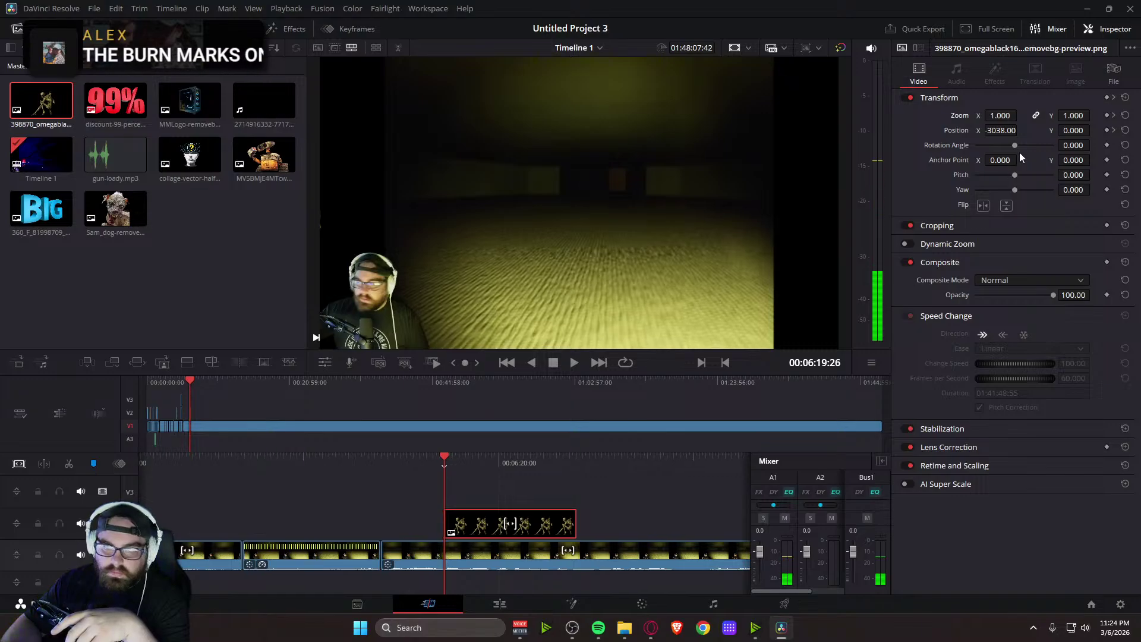
pyautogui.moveTo(1001, 130); pyautogui.dragTo(1021, 130)
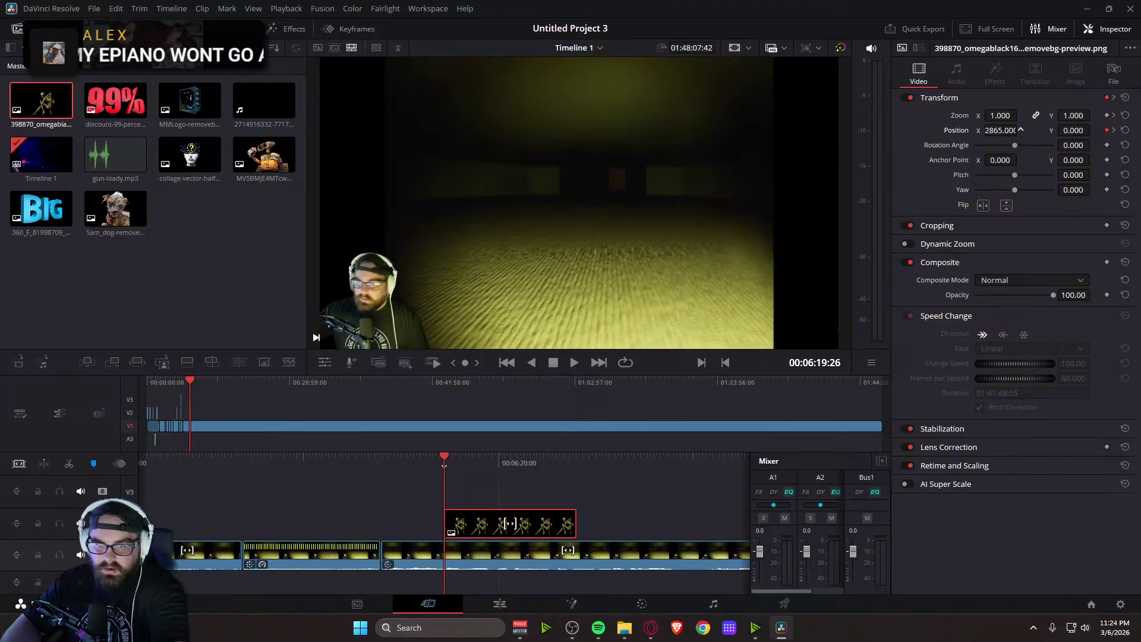
pyautogui.moveTo(372, 468); pyautogui.dragTo(518, 449)
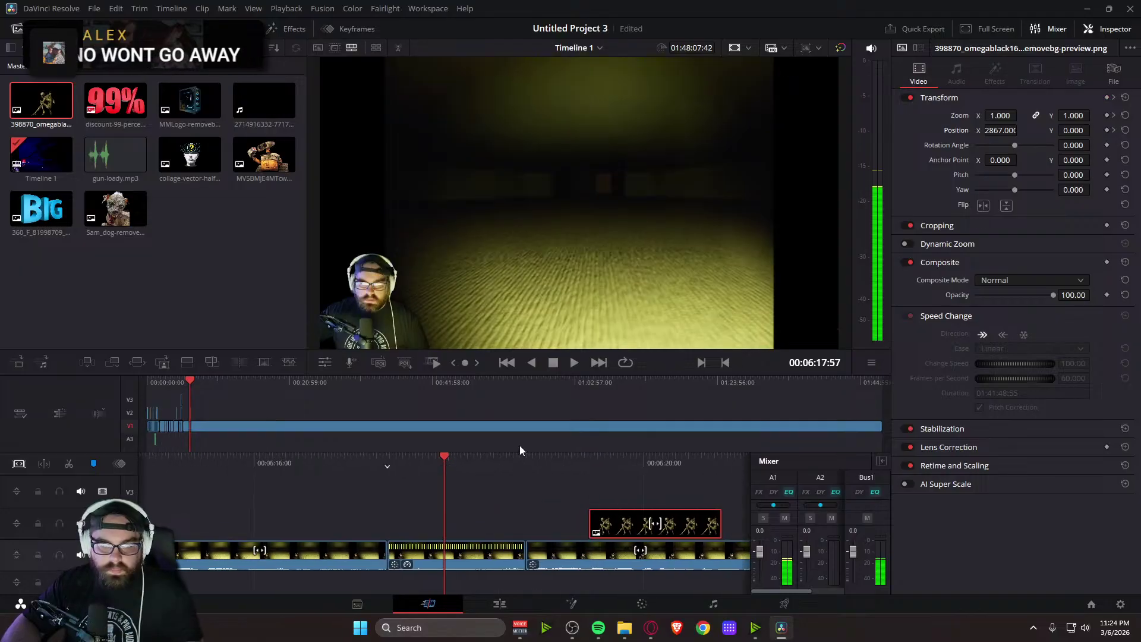
pyautogui.press('space')
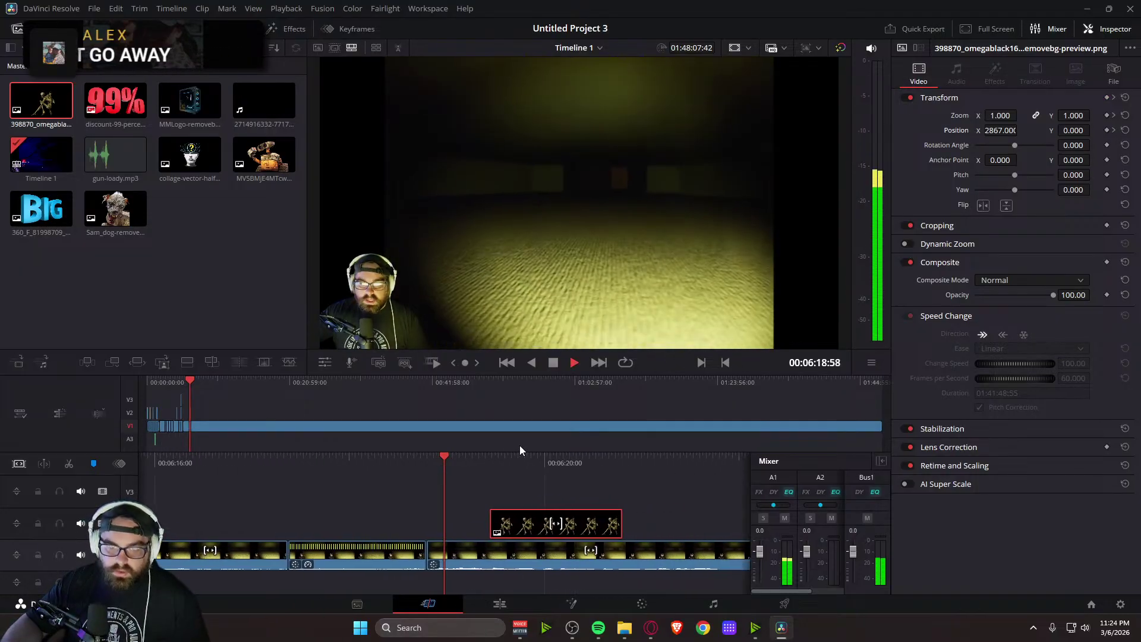
pyautogui.press('space')
pyautogui.scroll(5, 538, 537)
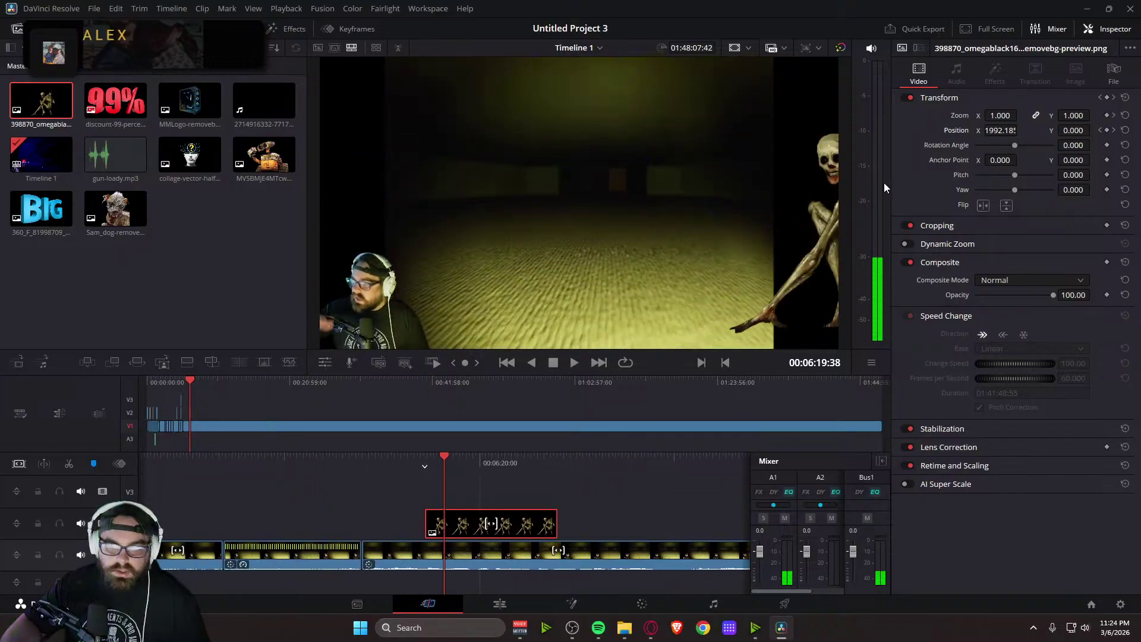
# Enlarge the Rake overlay with a zoom keyframe of 1.180 at 00:06:19:38 and play the result
pyautogui.moveTo(1010, 116); pyautogui.dragTo(1020, 114)
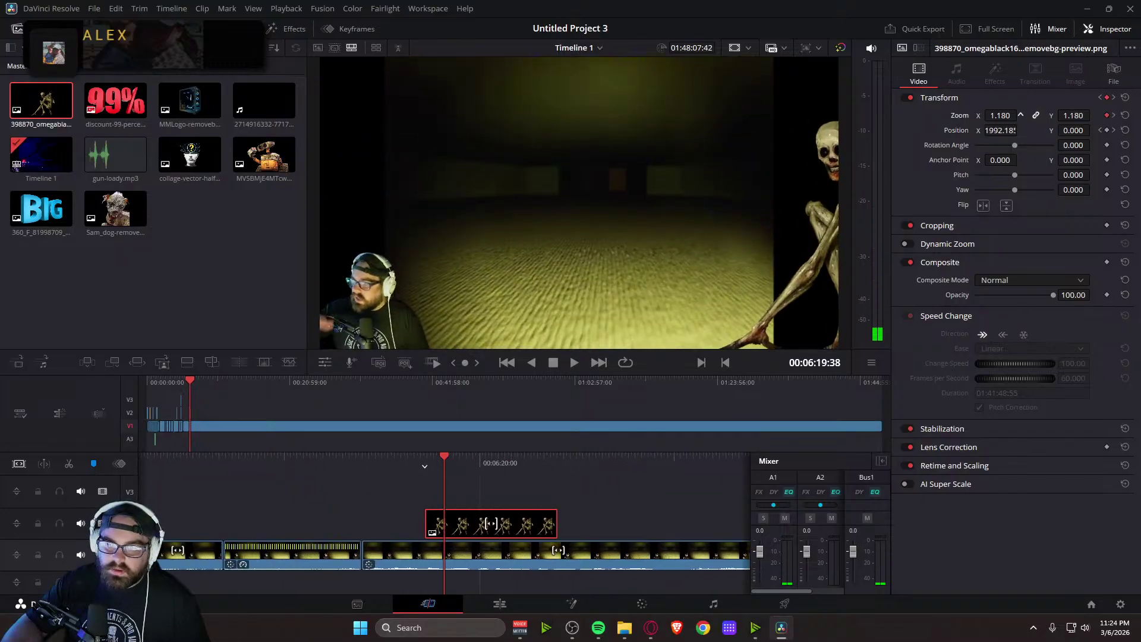
pyautogui.press('space')
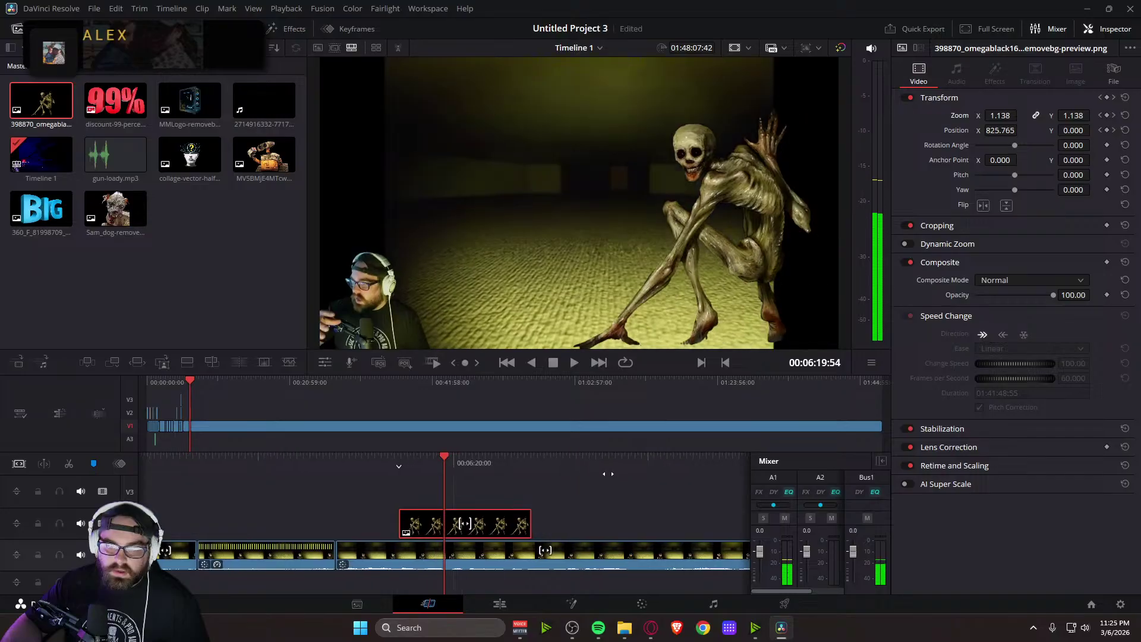
pyautogui.press('space')
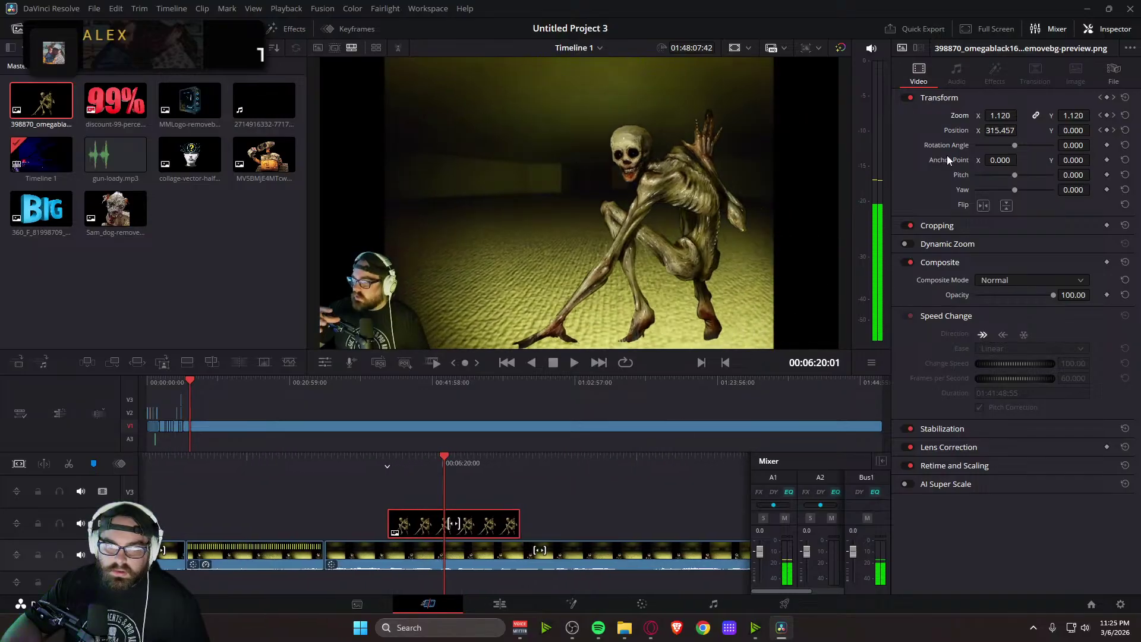
# Raise the Rake overlay to a vertical position of 76 at 00:06:20:01 and preview the movement from before the clip
pyautogui.moveTo(1072, 130); pyautogui.dragTo(1093, 129)
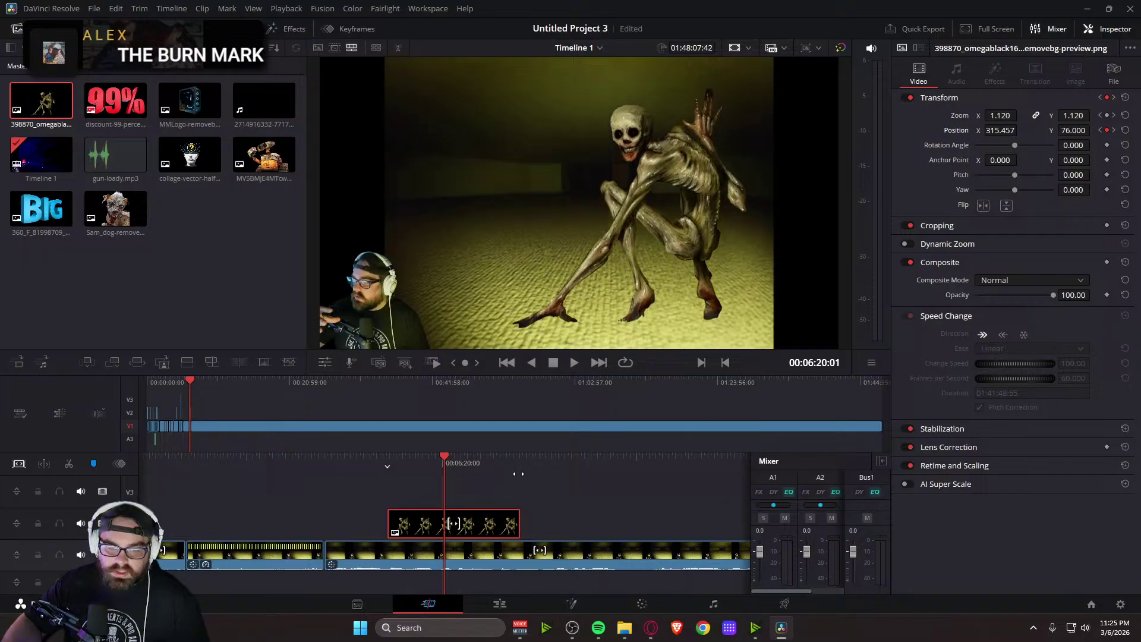
pyautogui.press('space')
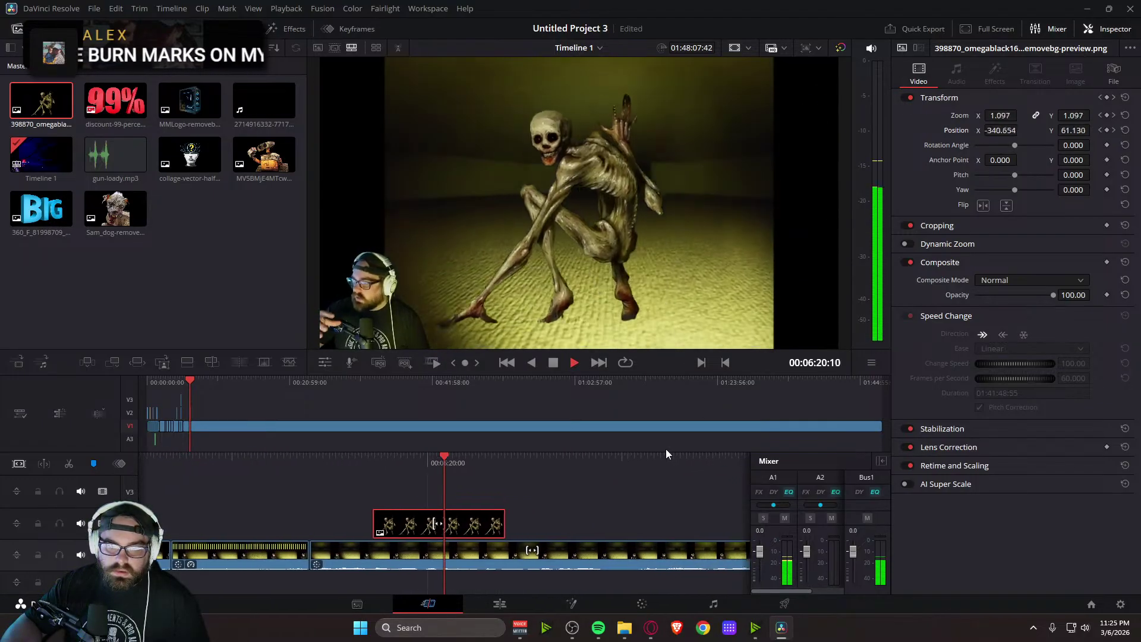
pyautogui.press('space')
pyautogui.moveTo(546, 471); pyautogui.dragTo(807, 488)
pyautogui.press('space')
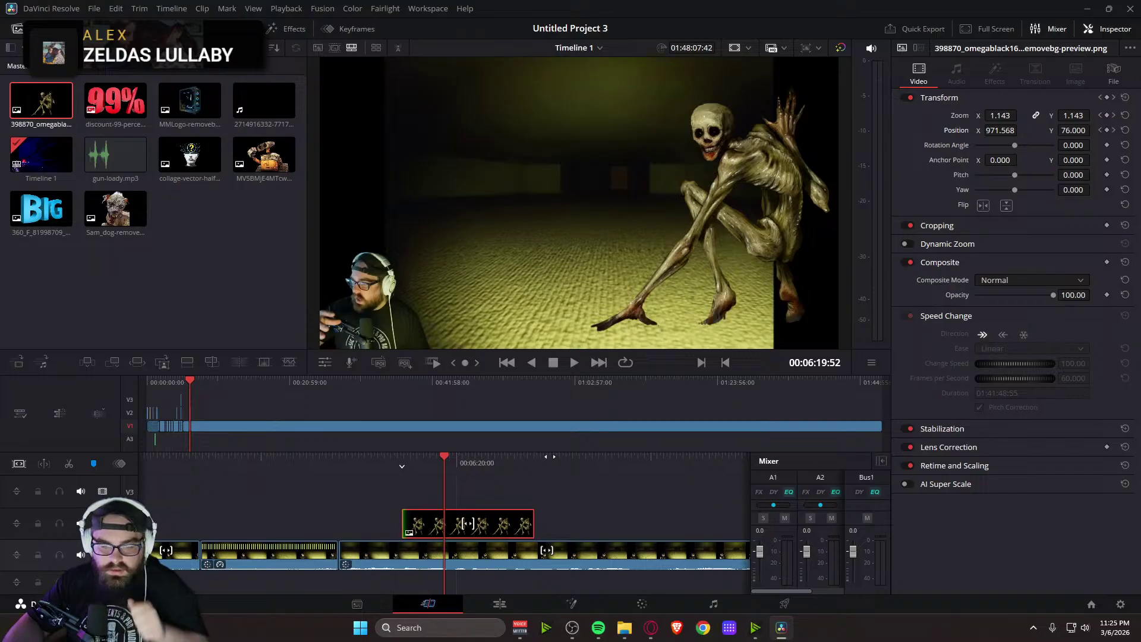
# Review the Rake animation and the footage following it, stopping at 00:06:22:07 as the spot for another overlay
pyautogui.moveTo(546, 470); pyautogui.dragTo(817, 437)
pyautogui.press('space')
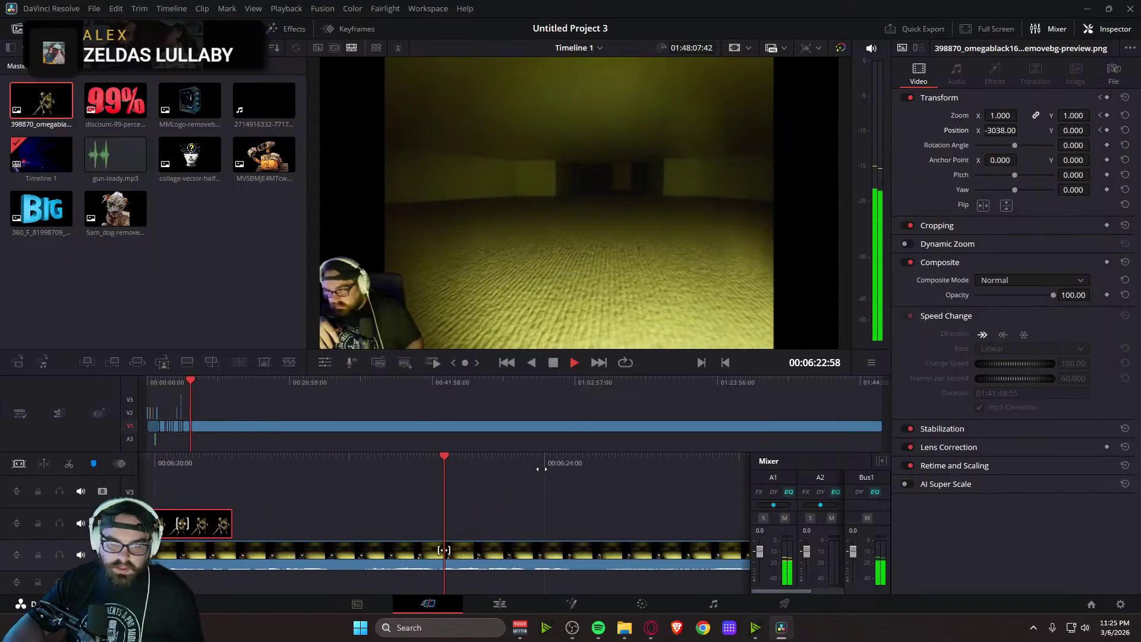
pyautogui.press('space')
pyautogui.moveTo(542, 469); pyautogui.dragTo(715, 463)
pyautogui.press('space')
pyautogui.press('space')
pyautogui.moveTo(606, 466); pyautogui.dragTo(688, 471)
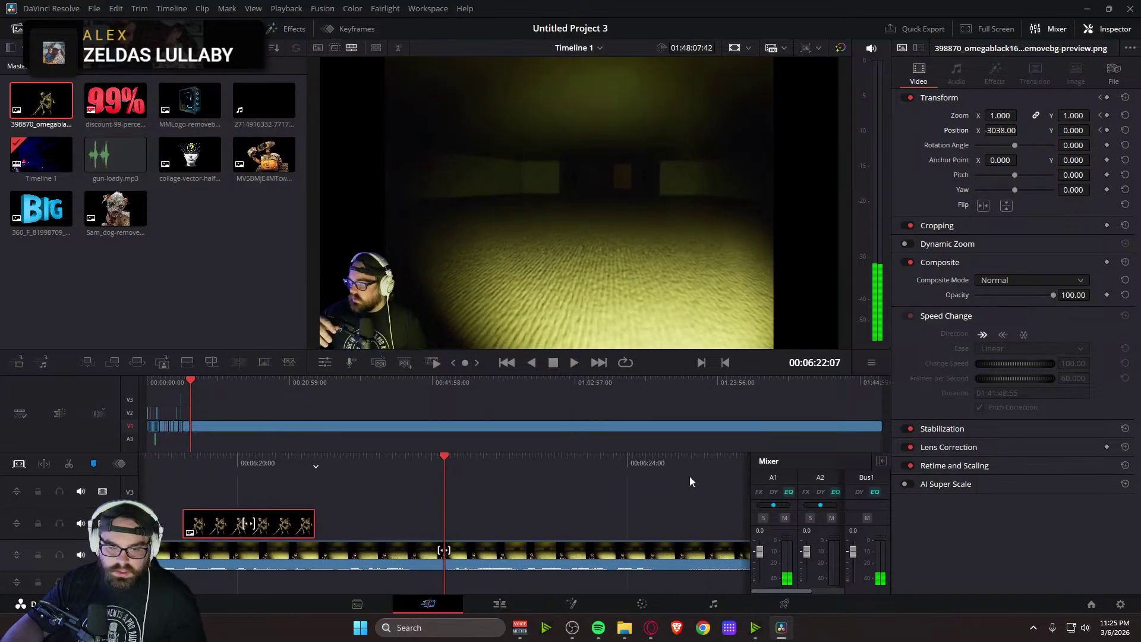
# Switch to Photos, crop both sides of the stairway picture maxresdefault (2).jpg to 687 x 720, and save it over the original
pyautogui.hotkey('alt', 'Tab')
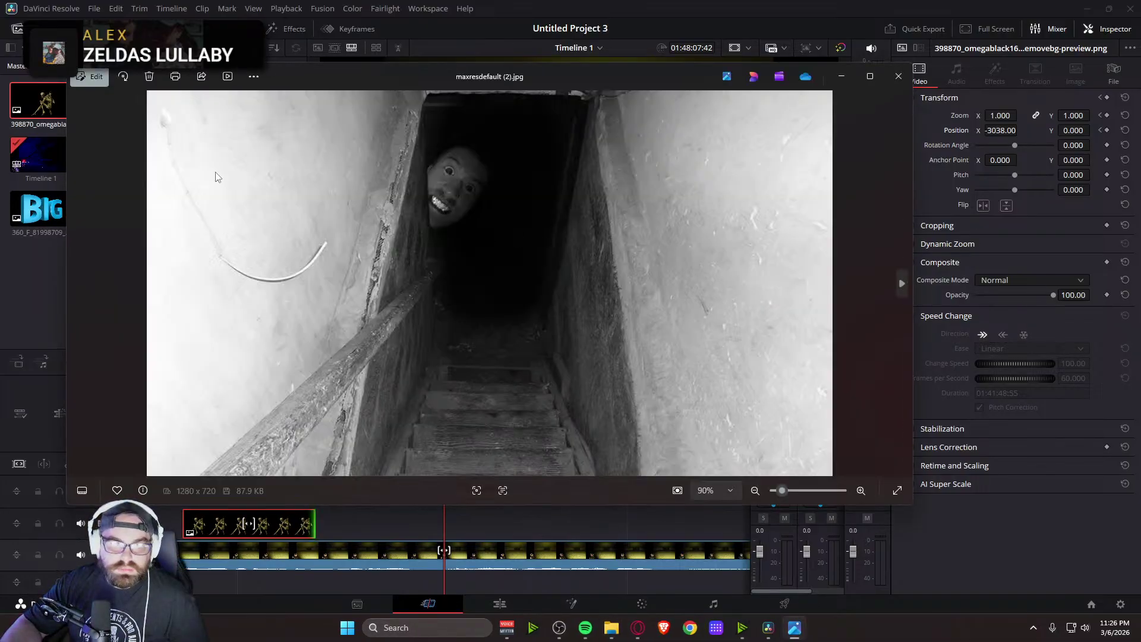
pyautogui.click(112, 82)
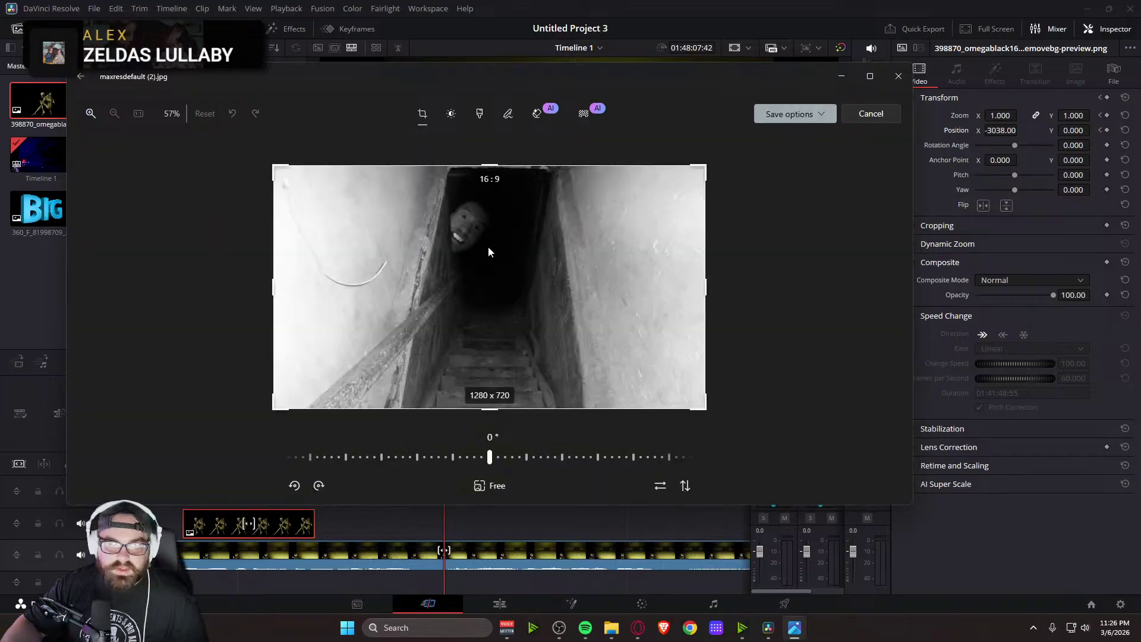
pyautogui.moveTo(696, 297); pyautogui.dragTo(584, 297)
pyautogui.moveTo(327, 308); pyautogui.dragTo(426, 300)
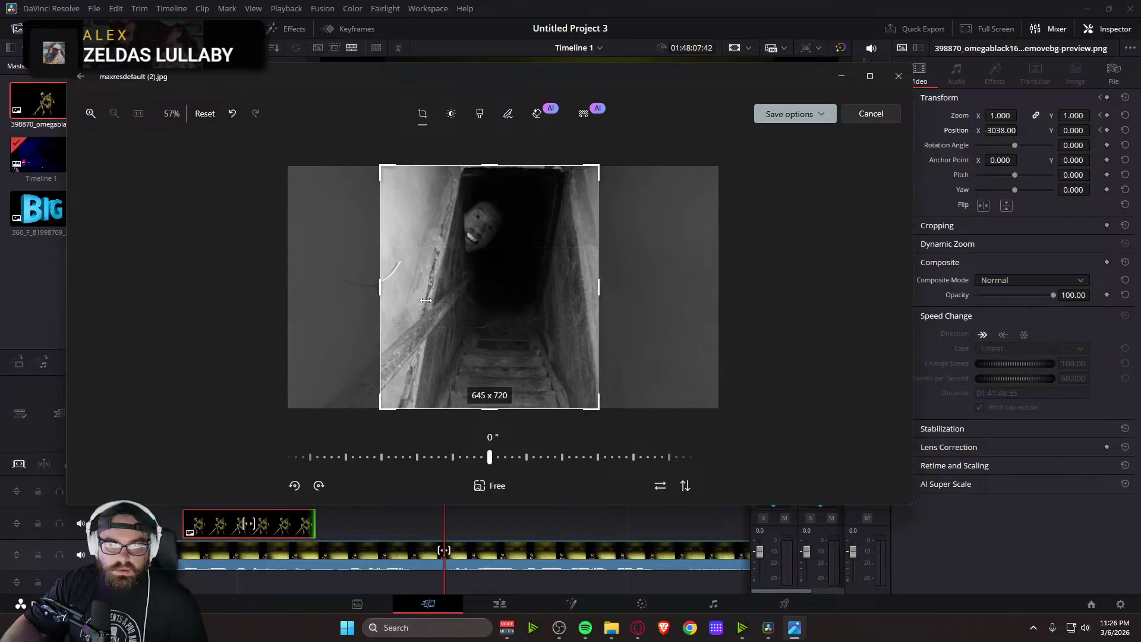
pyautogui.moveTo(600, 290); pyautogui.dragTo(614, 290)
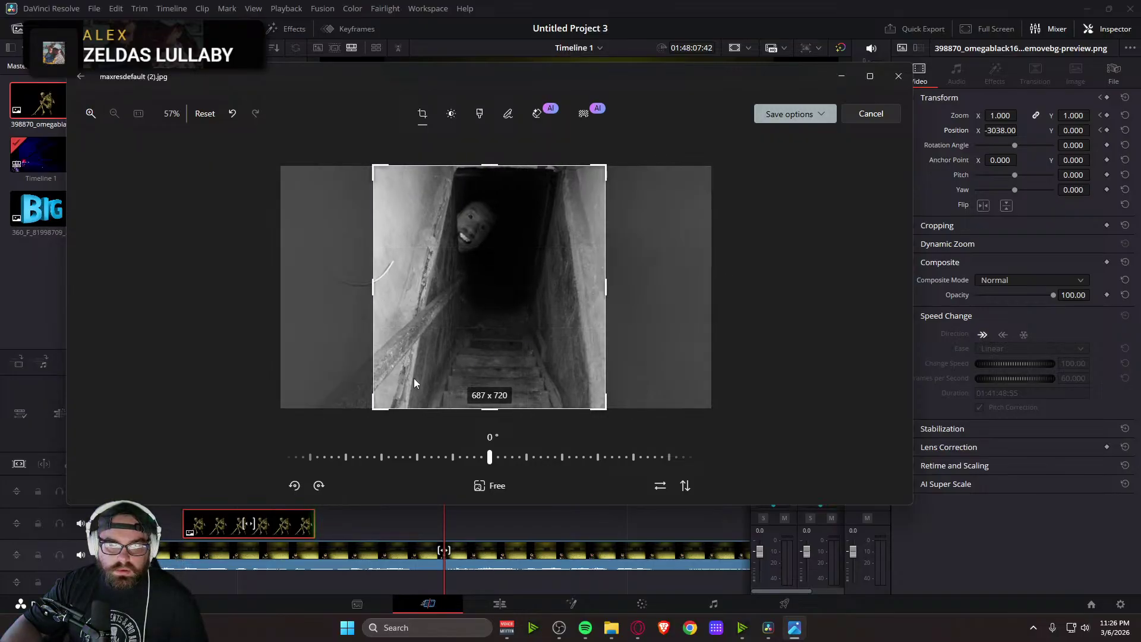
pyautogui.click(817, 115)
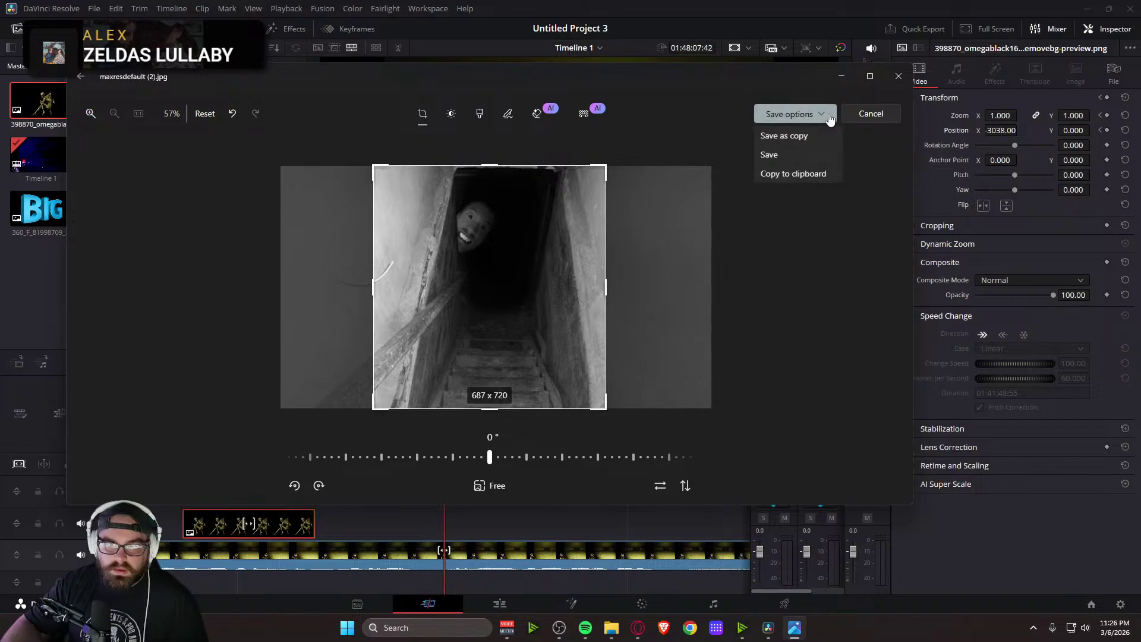
pyautogui.click(794, 156)
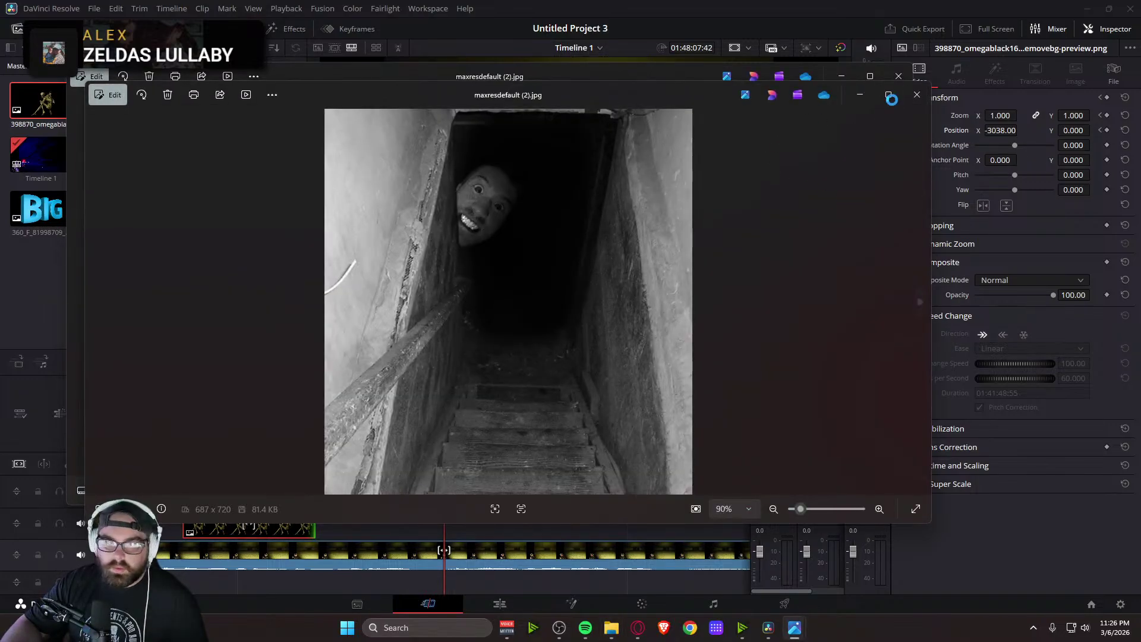
# Import the cropped stairway picture into the DaVinci Resolve media pool and place it above the footage at 00:06:22:07
pyautogui.click(897, 76)
pyautogui.moveTo(870, 285); pyautogui.dragTo(150, 295)
pyautogui.moveTo(48, 104); pyautogui.dragTo(444, 523)
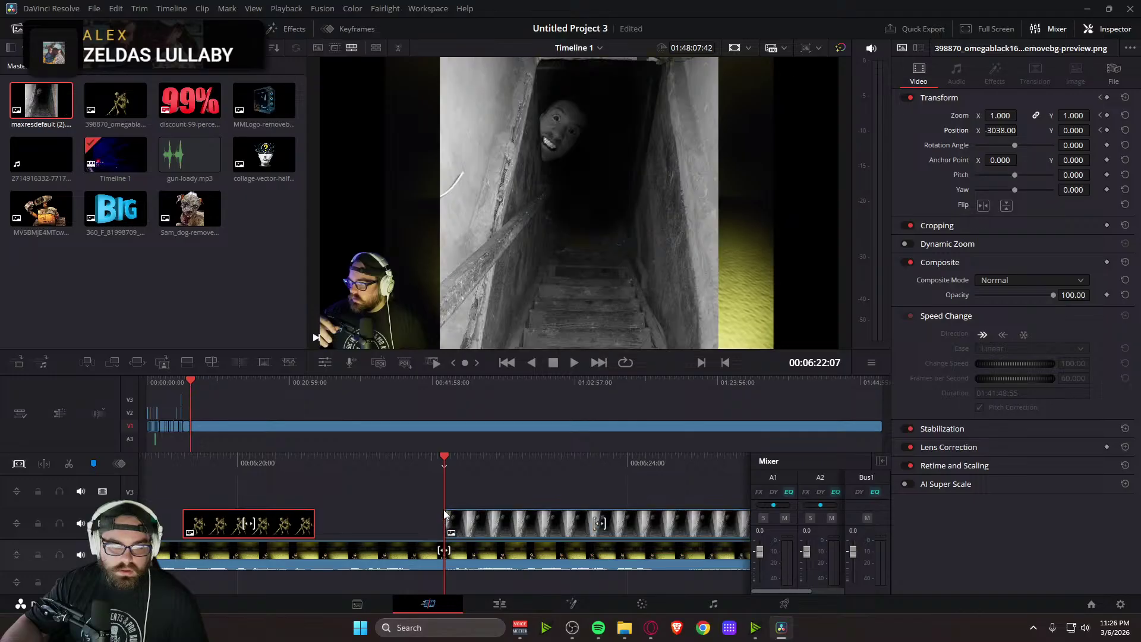
# Split the stairway picture clip at 00:06:24:19, delete the remainder, and return to the clip's start at 00:06:22:07
pyautogui.press('space')
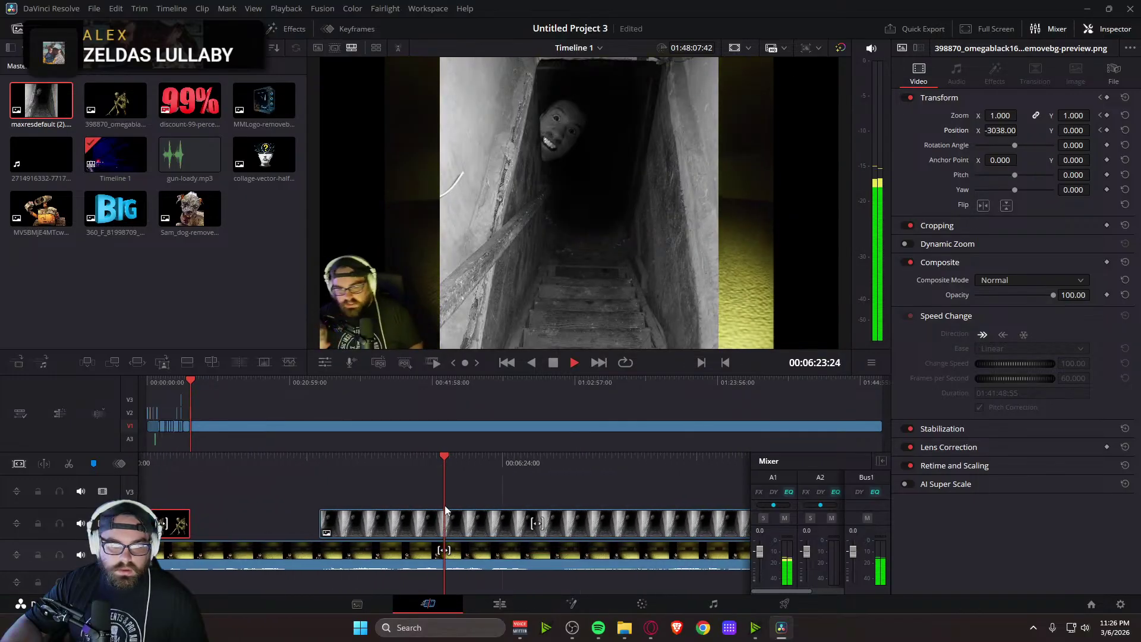
pyautogui.press('space')
pyautogui.click(452, 520)
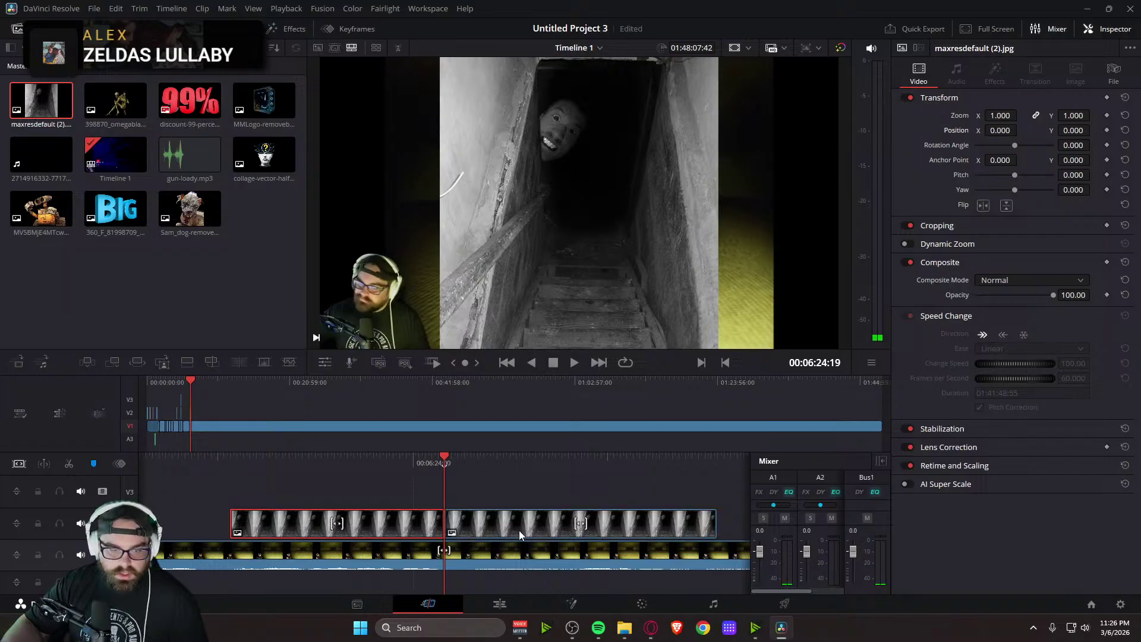
pyautogui.hotkey('ctrl', 'b')
pyautogui.click(526, 526)
pyautogui.press('Delete')
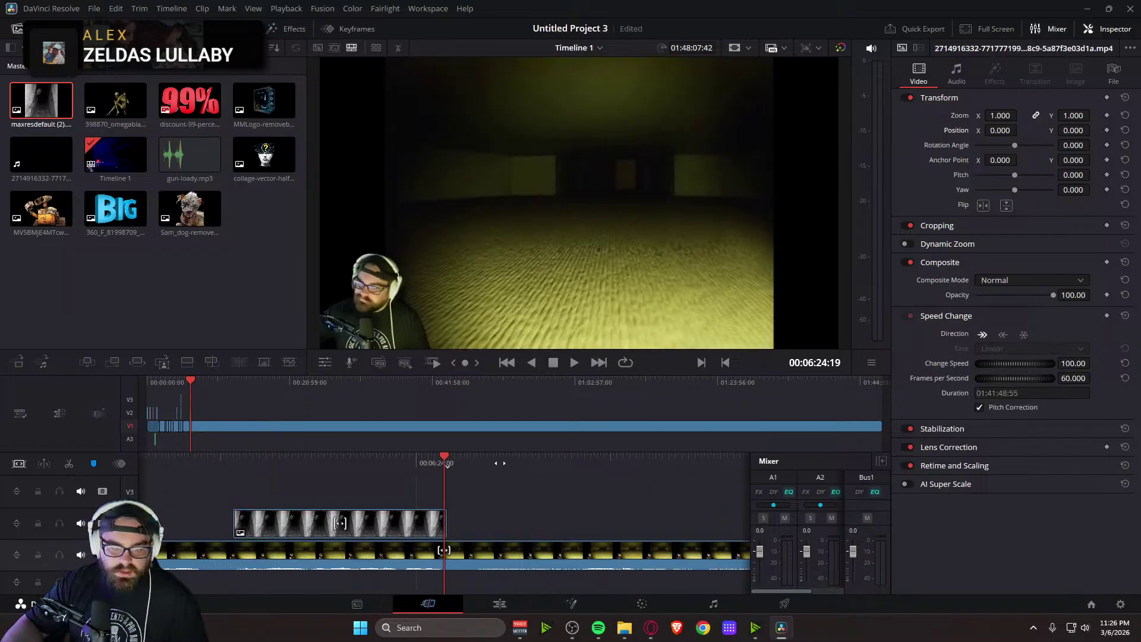
pyautogui.scroll(10, 437, 465)
pyautogui.scroll(1, 438, 466)
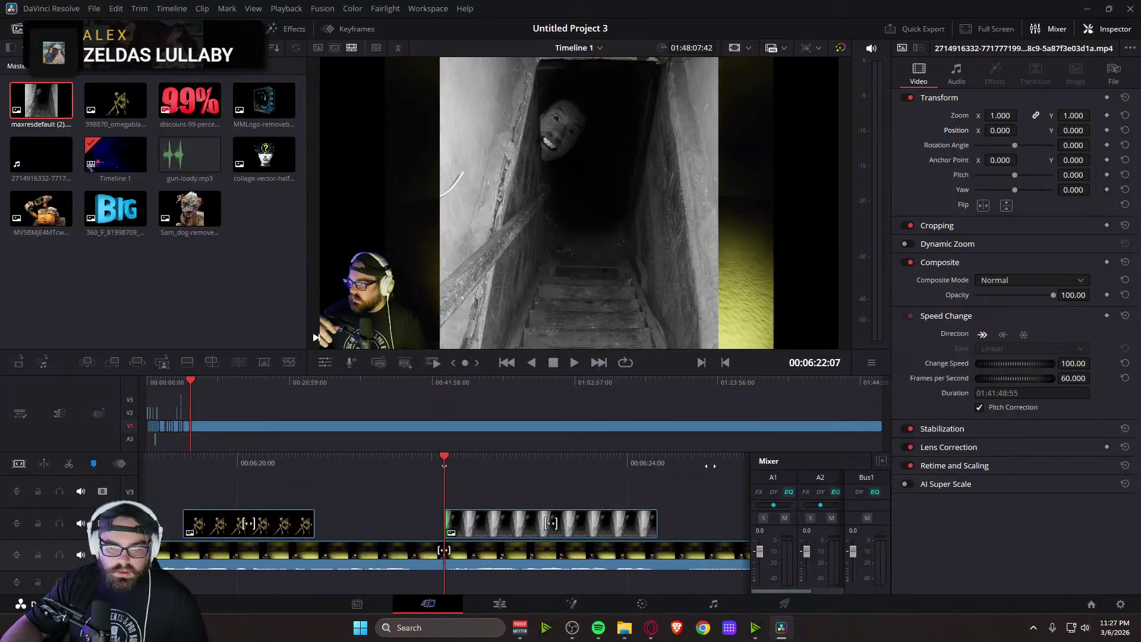
# Add zoom and position keyframes to the stairway picture clip at 00:06:22:08
pyautogui.press('space')
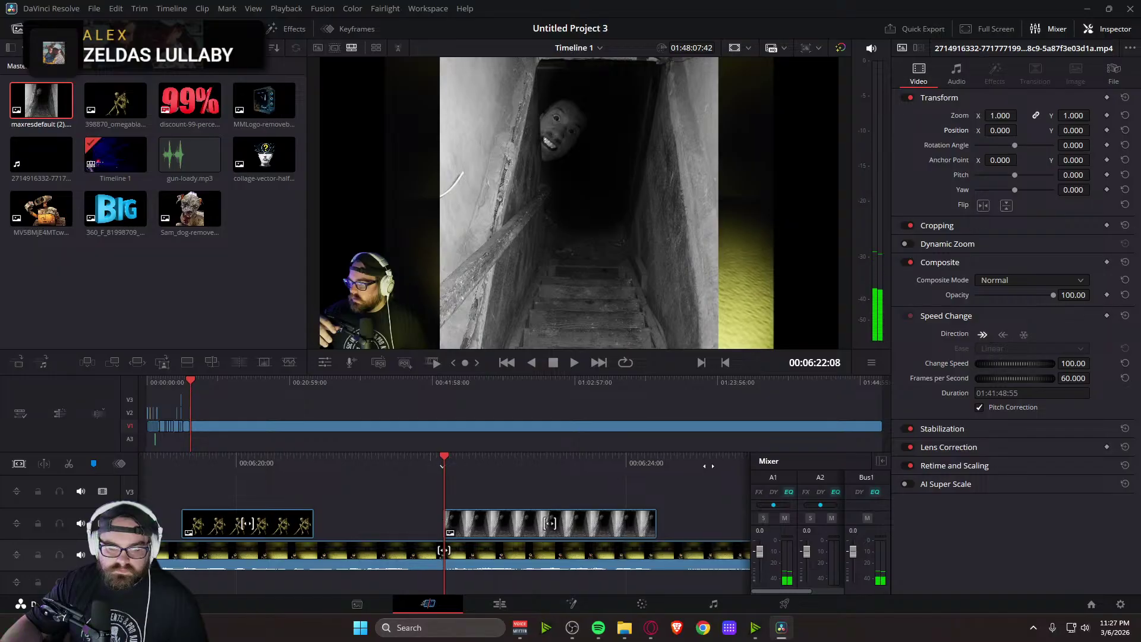
pyautogui.click(575, 523)
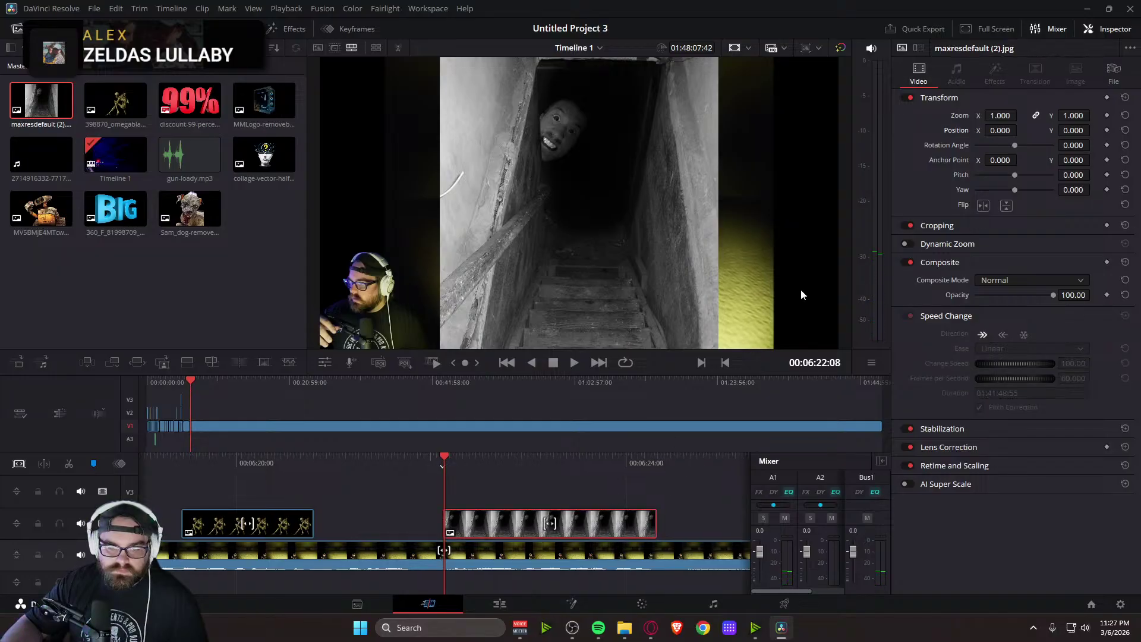
pyautogui.click(1107, 115)
pyautogui.click(1107, 131)
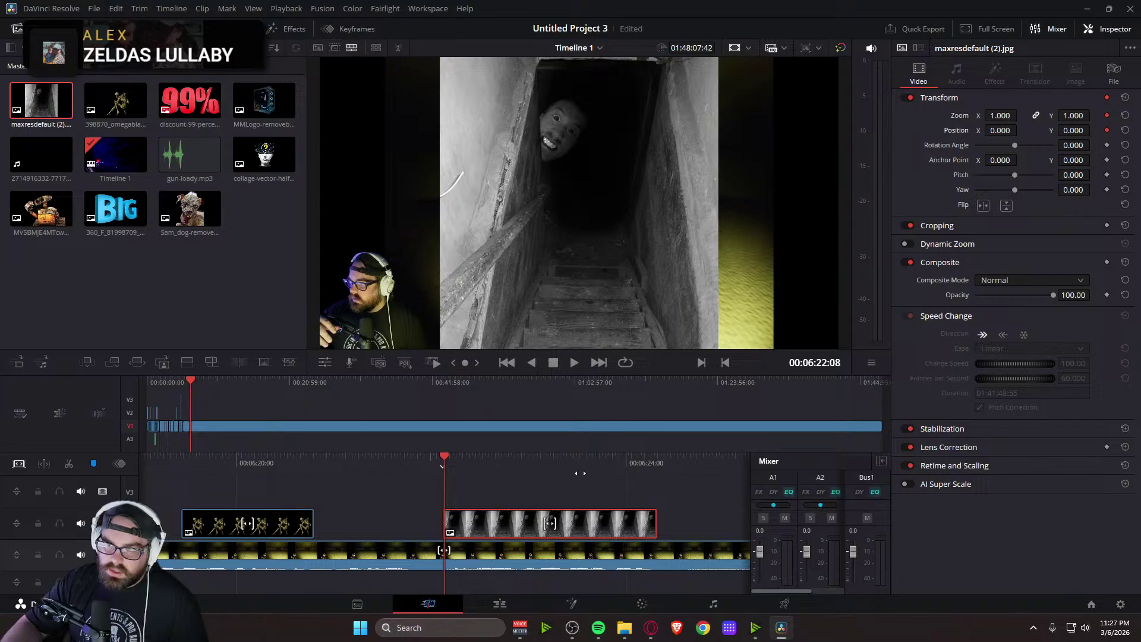
# Set the stairway picture's zoom to 0.000 at 00:06:24:18 and play back the shrinking animation
pyautogui.press('space')
pyautogui.press('space')
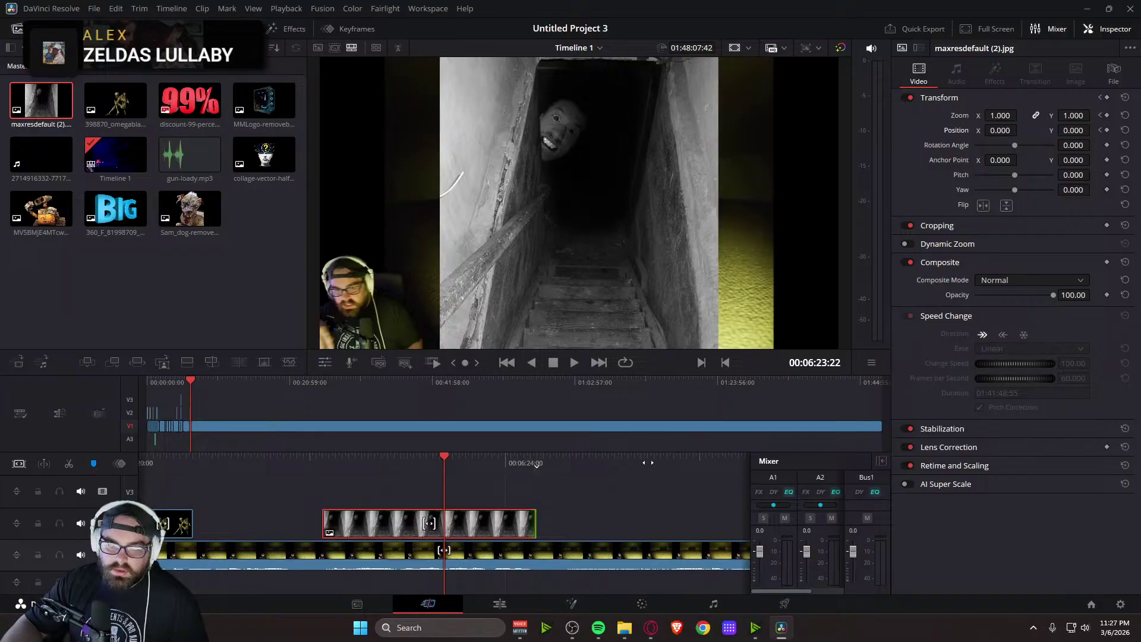
pyautogui.press('space')
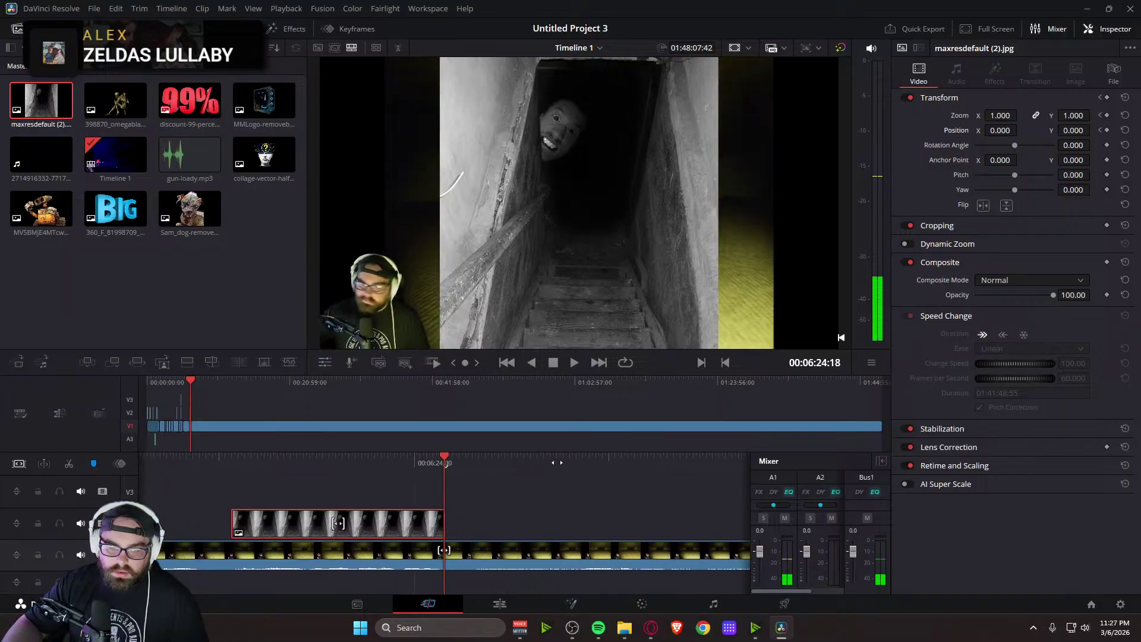
pyautogui.moveTo(1001, 115); pyautogui.dragTo(1021, 116)
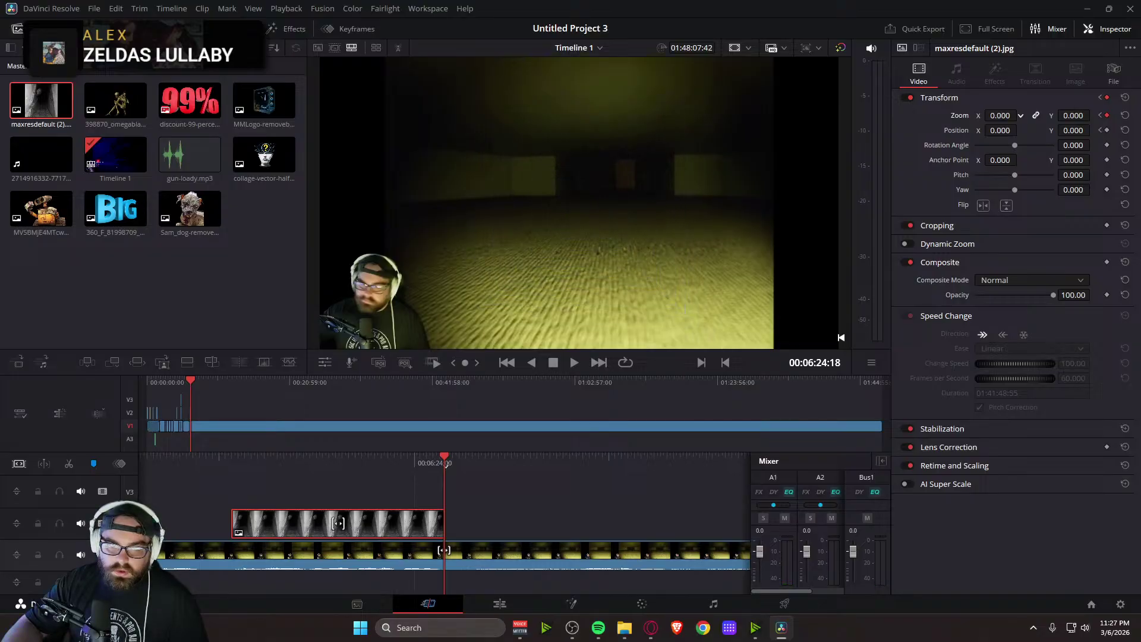
pyautogui.hotkey('ctrl', 'z')
pyautogui.press('space')
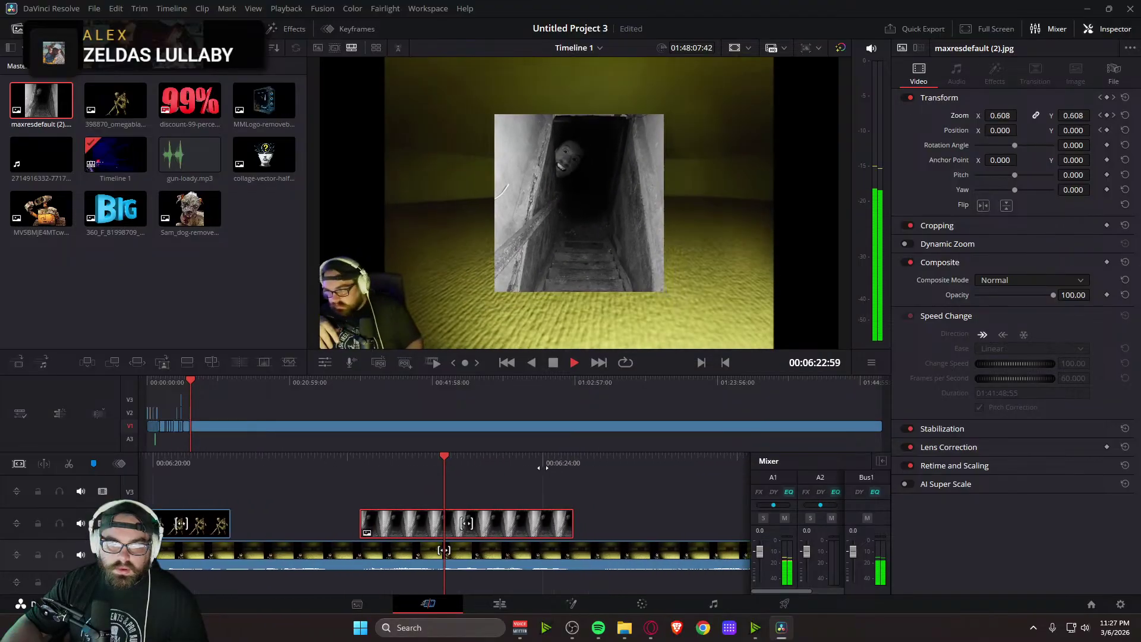
pyautogui.press('space')
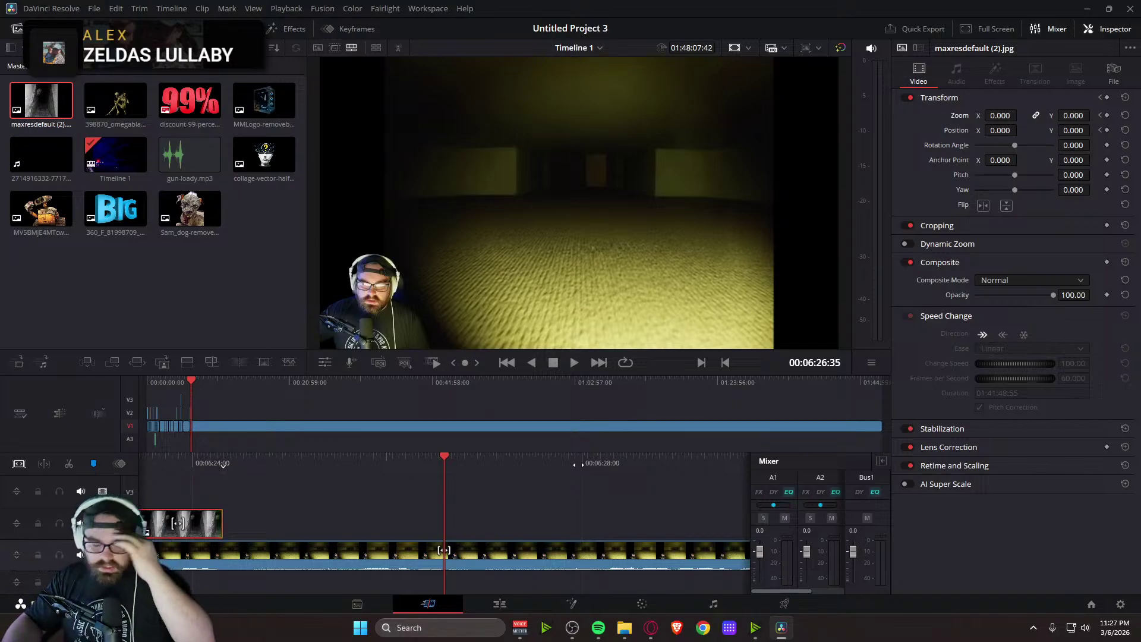
# Review the footage up to 00:06:34:06 and import the gun cutout images__4_-removebg-preview.png into the media pool
pyautogui.press('space')
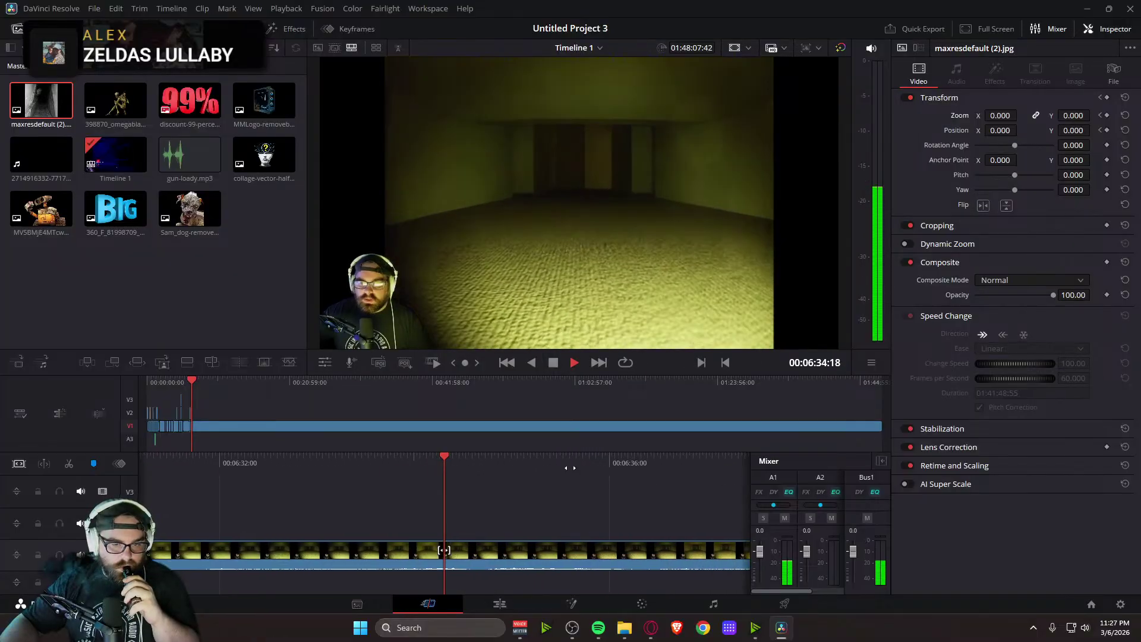
pyautogui.press('space')
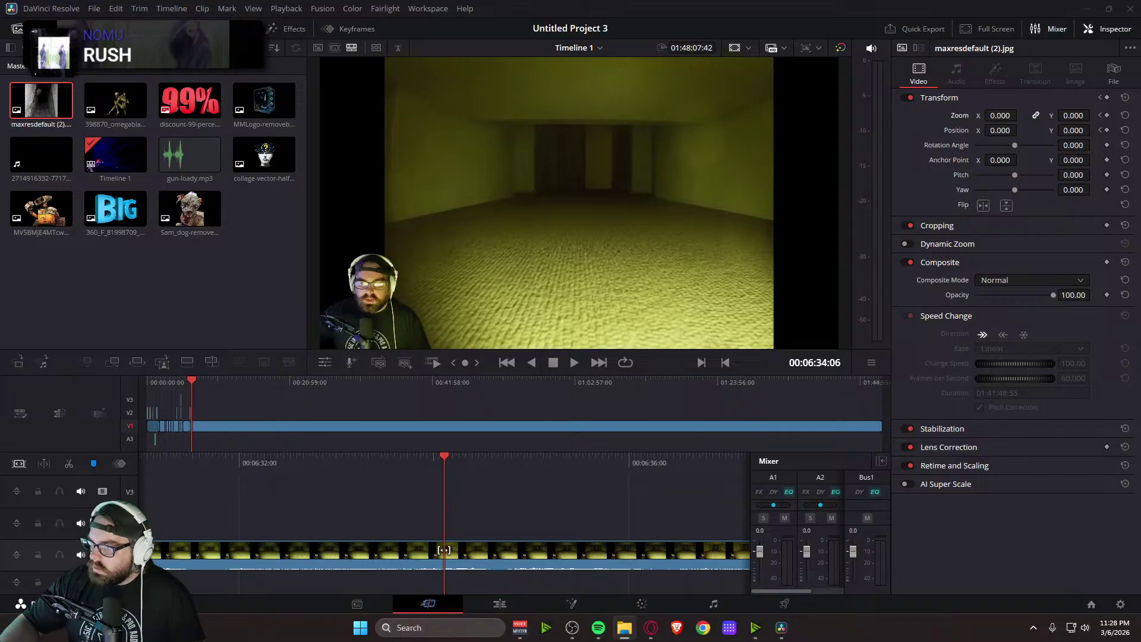
pyautogui.moveTo(1140, 357); pyautogui.dragTo(163, 303)
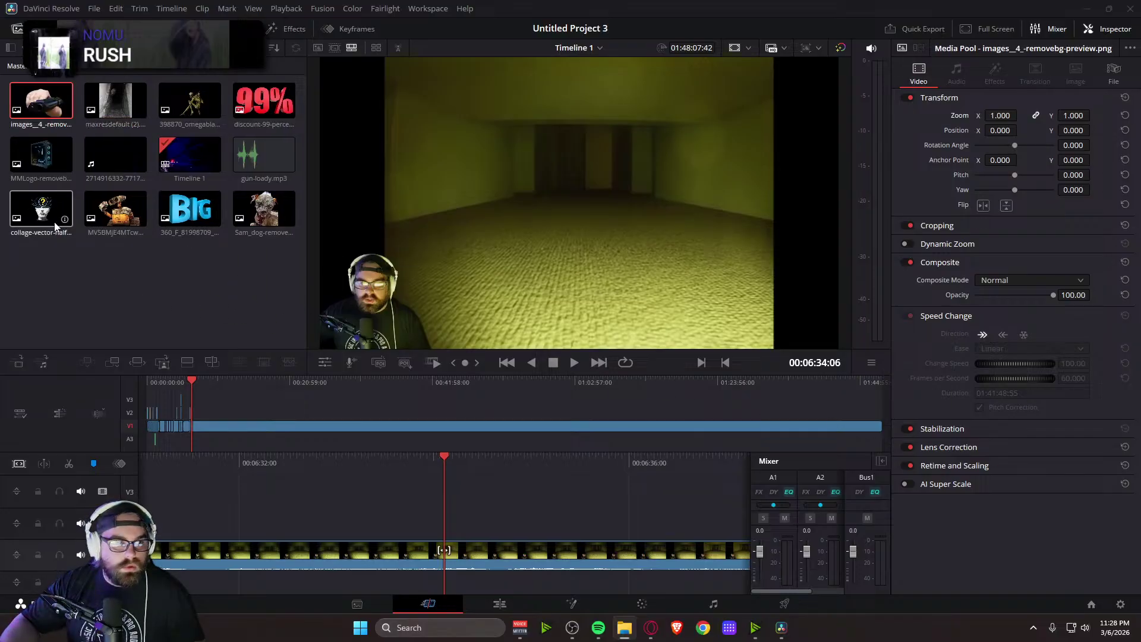
# Replay the footage to find 00:06:29:36 and place the gun cutout on the track above it there
pyautogui.press('space')
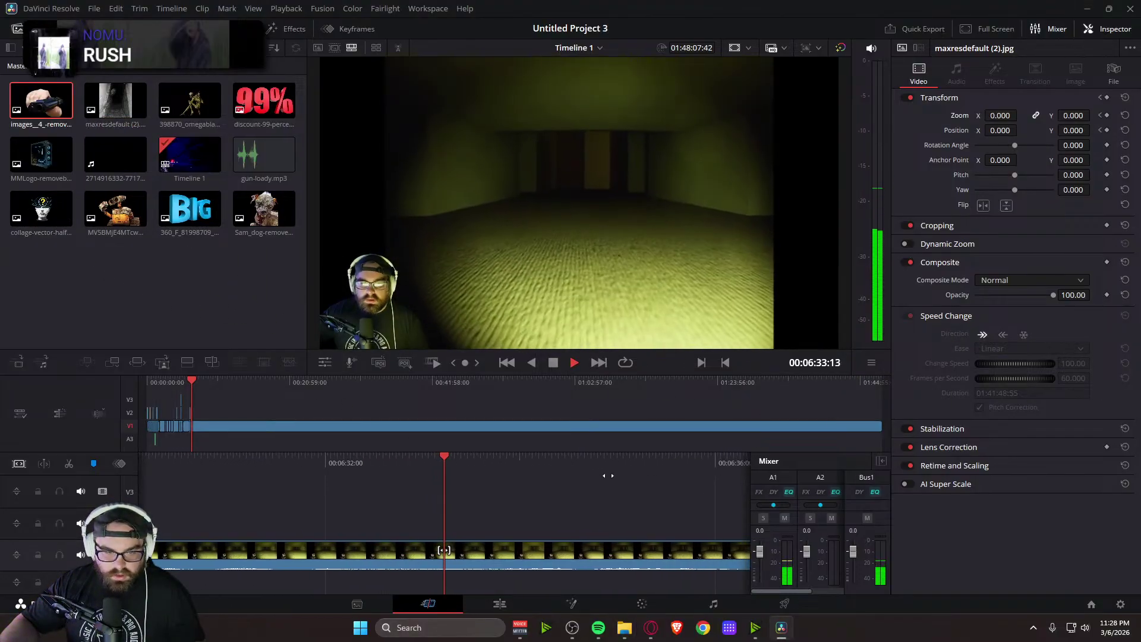
pyautogui.press('space')
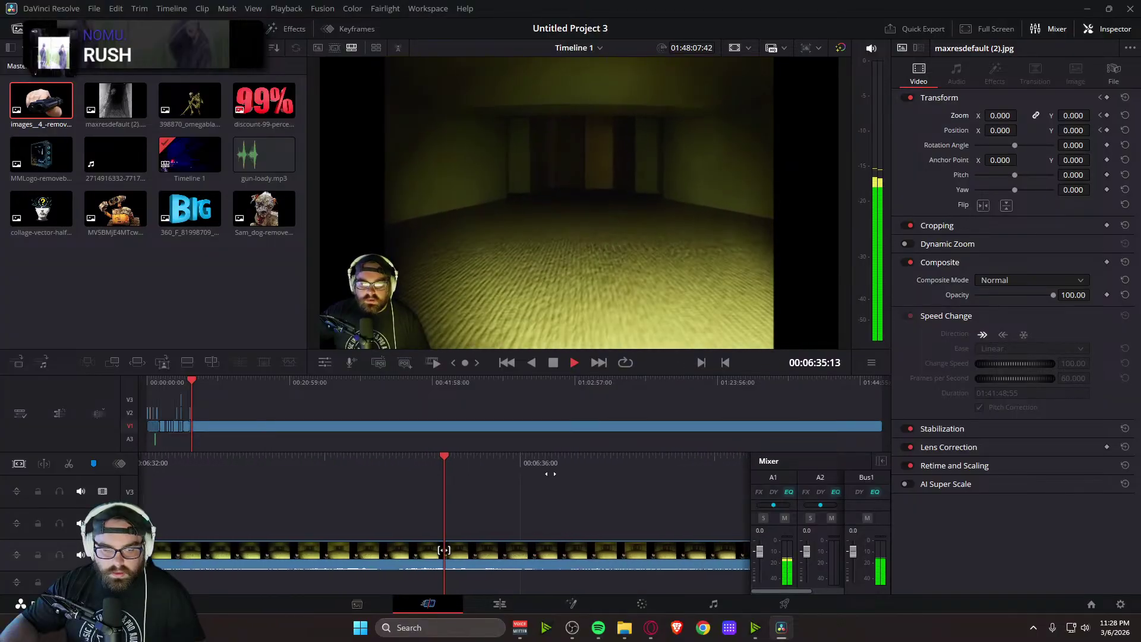
pyautogui.press('space')
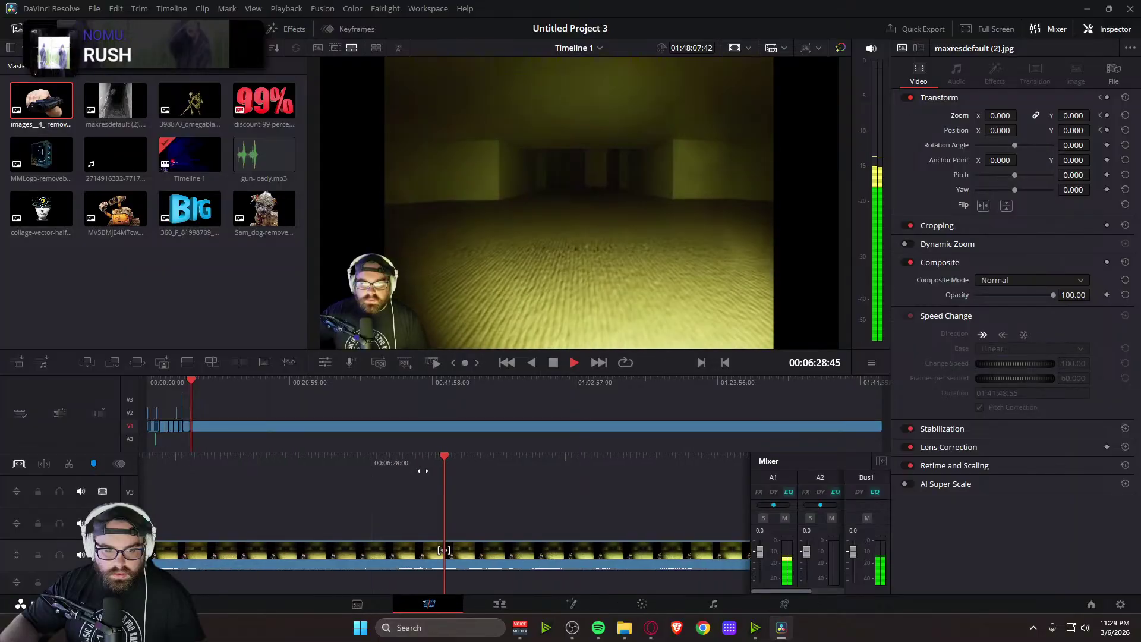
pyautogui.press('space')
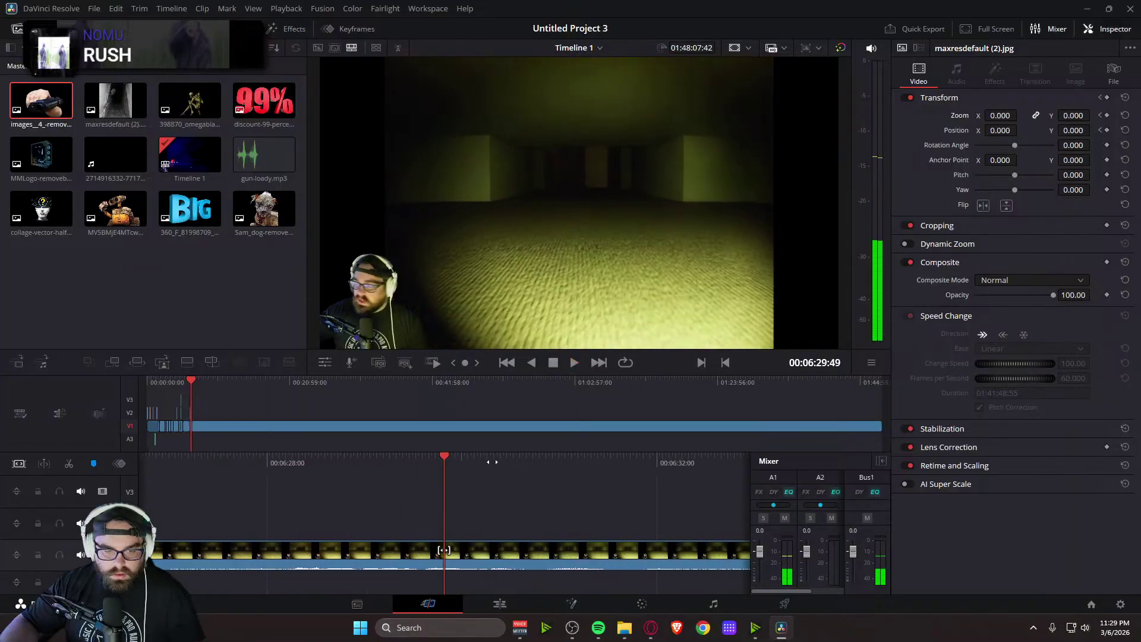
pyautogui.moveTo(516, 468)
pyautogui.mouseDown()
pyautogui.moveTo(493, 475)
pyautogui.moveTo(534, 469)
pyautogui.mouseUp()
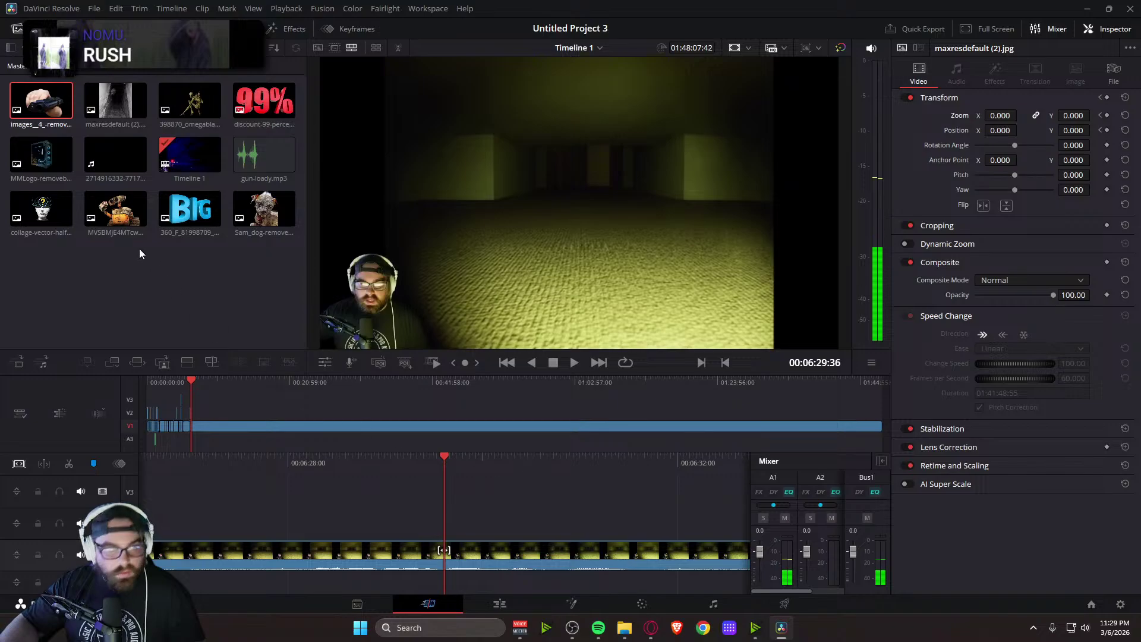
pyautogui.moveTo(49, 119); pyautogui.dragTo(443, 521)
# Split the gun cutout clip at 00:06:30:10 and delete the remainder
pyautogui.press('space')
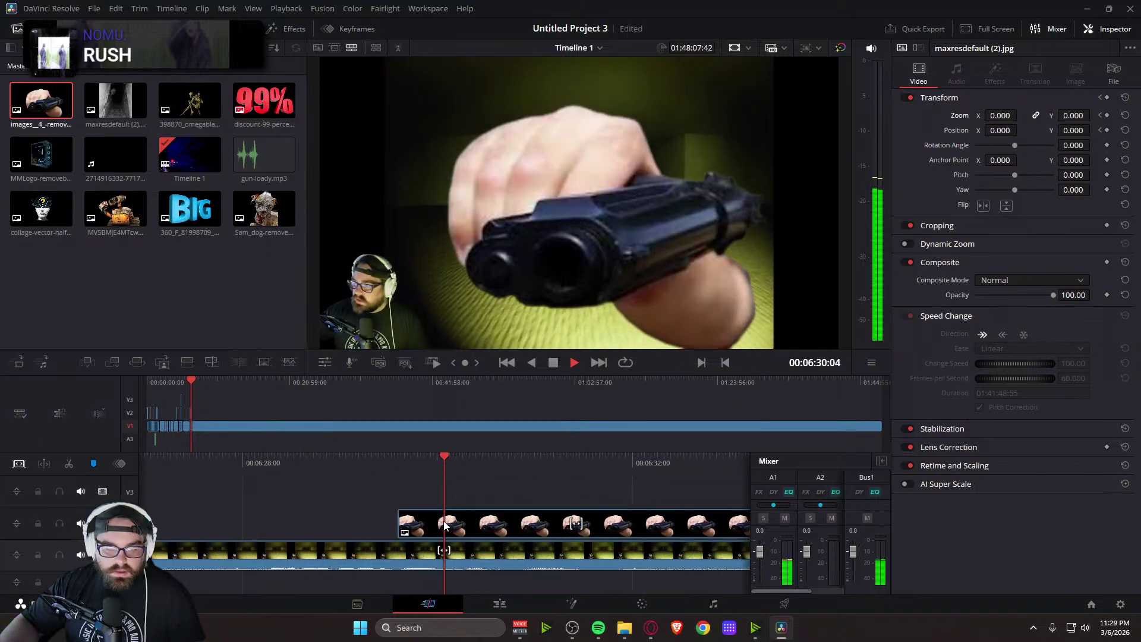
pyautogui.moveTo(496, 476)
pyautogui.mouseDown()
pyautogui.moveTo(580, 476)
pyautogui.moveTo(506, 474)
pyautogui.mouseUp()
pyautogui.hotkey('ctrl', 'b')
pyautogui.click(497, 523)
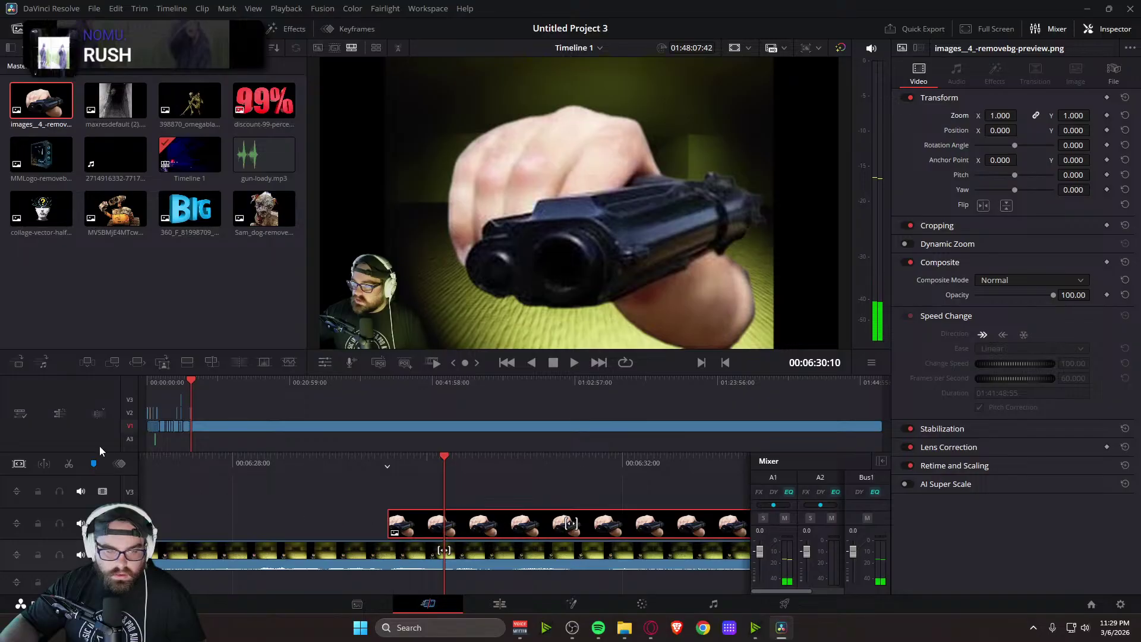
pyautogui.press('Delete')
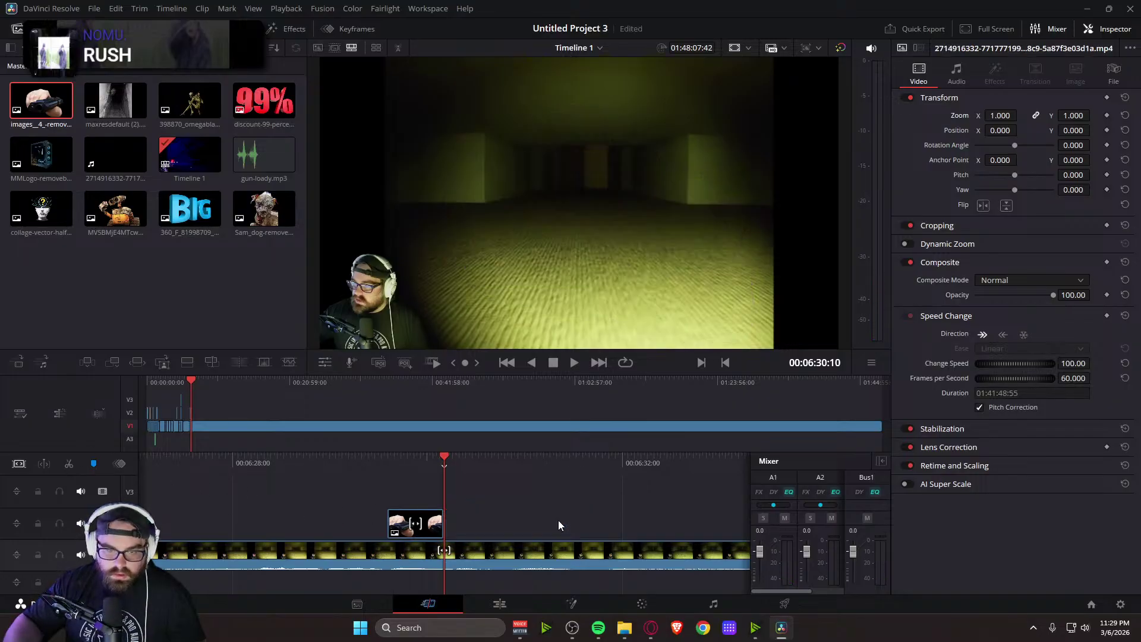
# Try keyframing the gun cutout's position and zoom at 00:06:30:03
pyautogui.moveTo(523, 469)
pyautogui.mouseDown()
pyautogui.moveTo(562, 469)
pyautogui.moveTo(516, 474)
pyautogui.mouseUp()
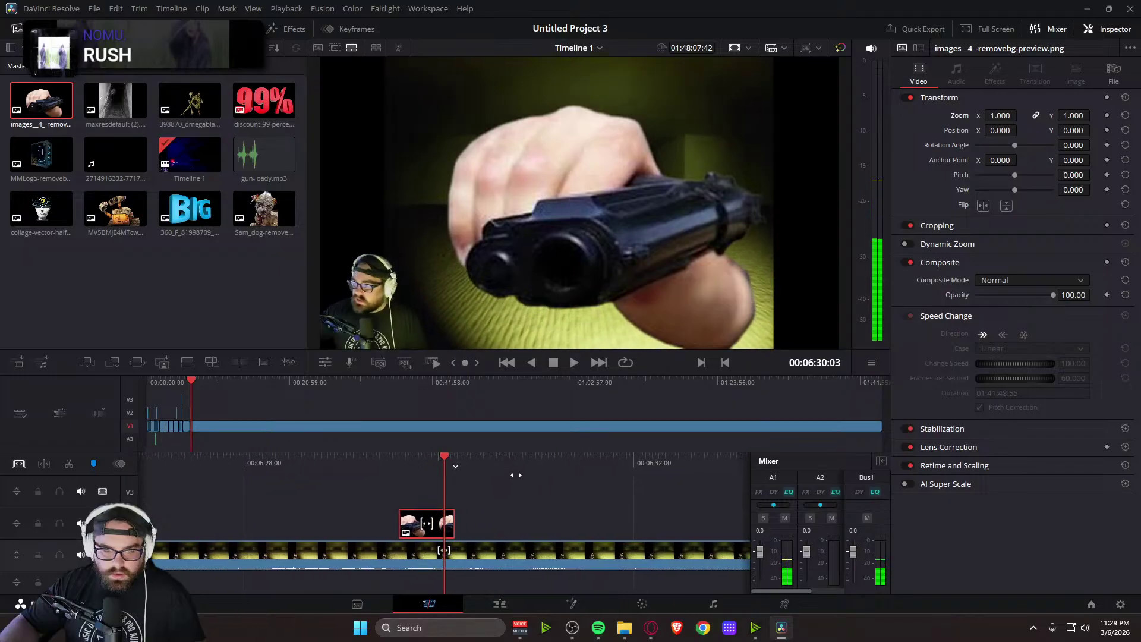
pyautogui.click(1106, 130)
pyautogui.click(1107, 115)
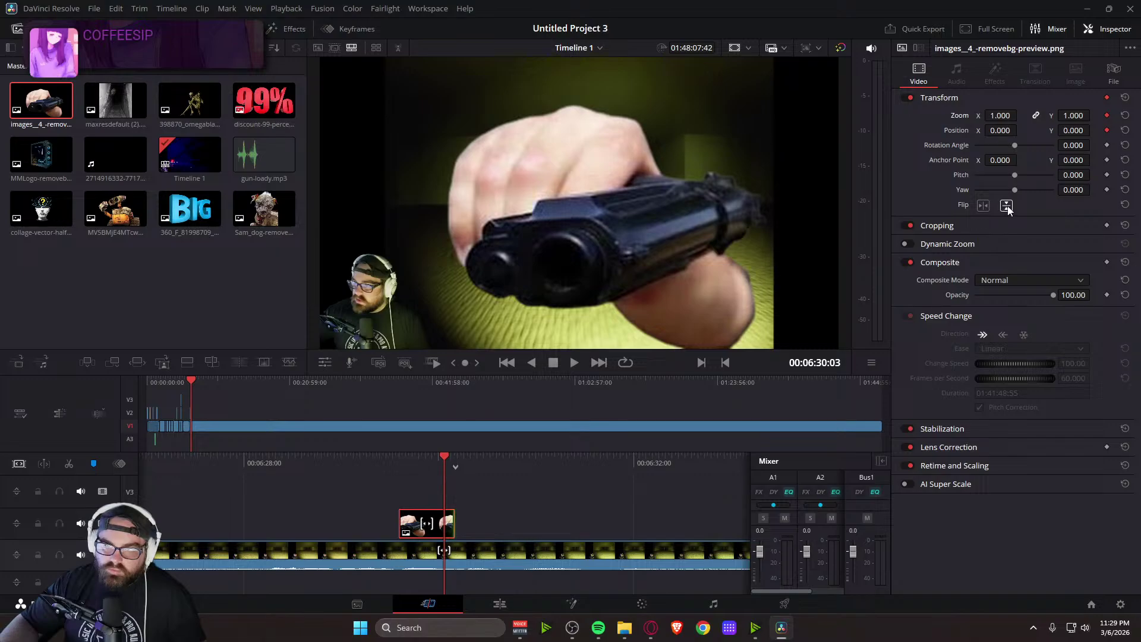
pyautogui.moveTo(1015, 174); pyautogui.dragTo(1016, 197)
pyautogui.click(1125, 175)
pyautogui.click(1125, 190)
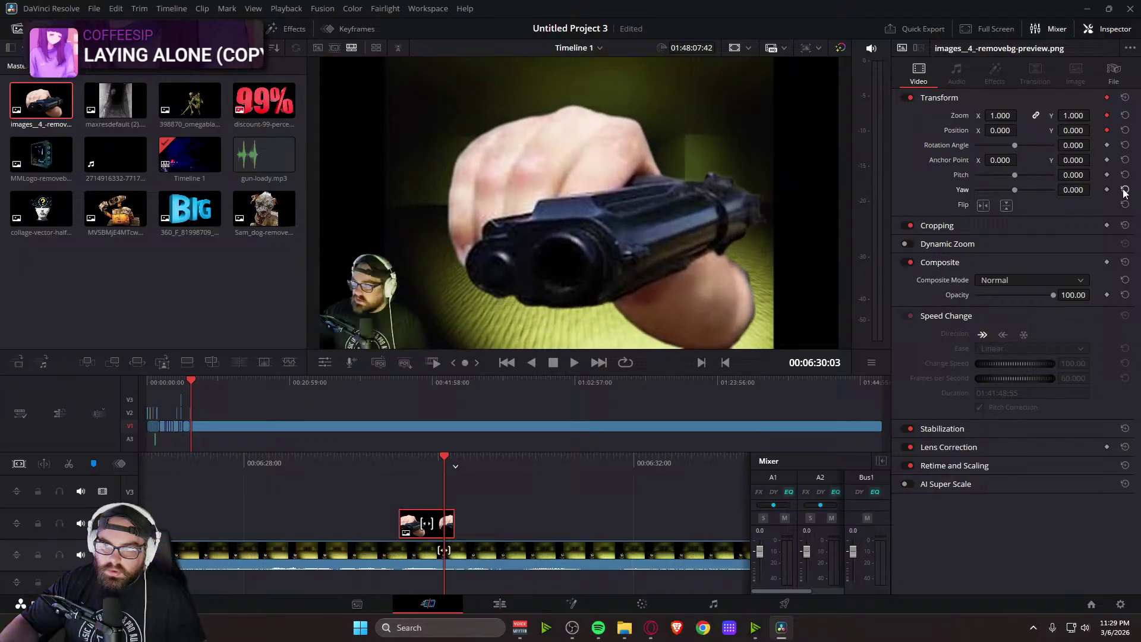
# Try yaw 1.065, zoom 0.690 and X position -1344 for the gun cutout at 00:06:29:35, and play the animation
pyautogui.moveTo(519, 468); pyautogui.dragTo(566, 470)
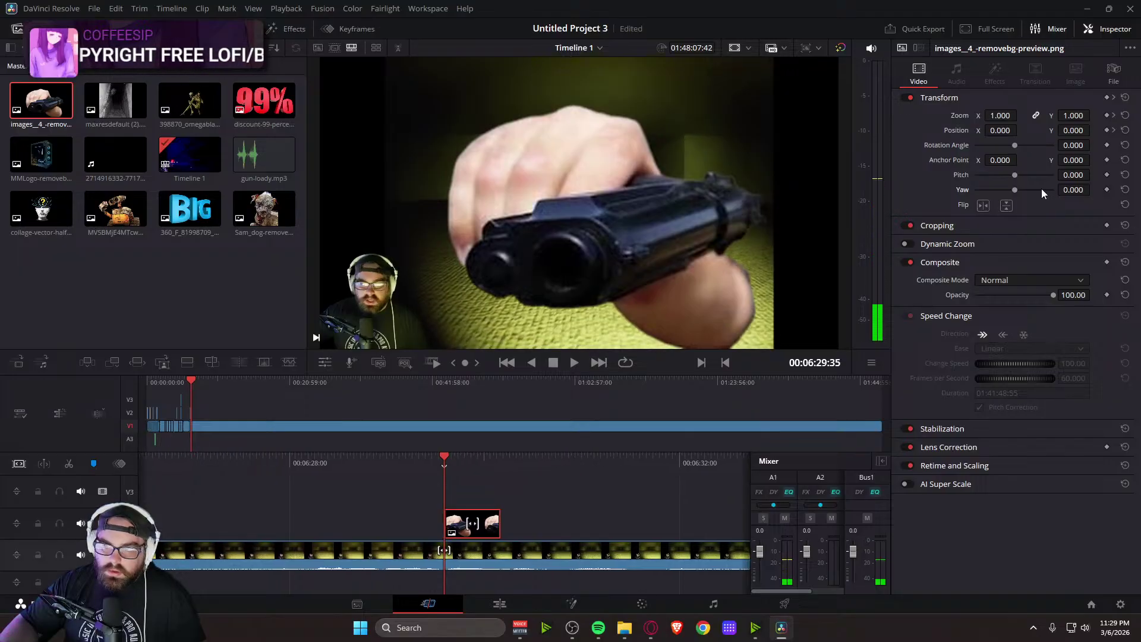
pyautogui.moveTo(1012, 189); pyautogui.dragTo(1043, 194)
pyautogui.moveTo(1000, 116); pyautogui.dragTo(1020, 131)
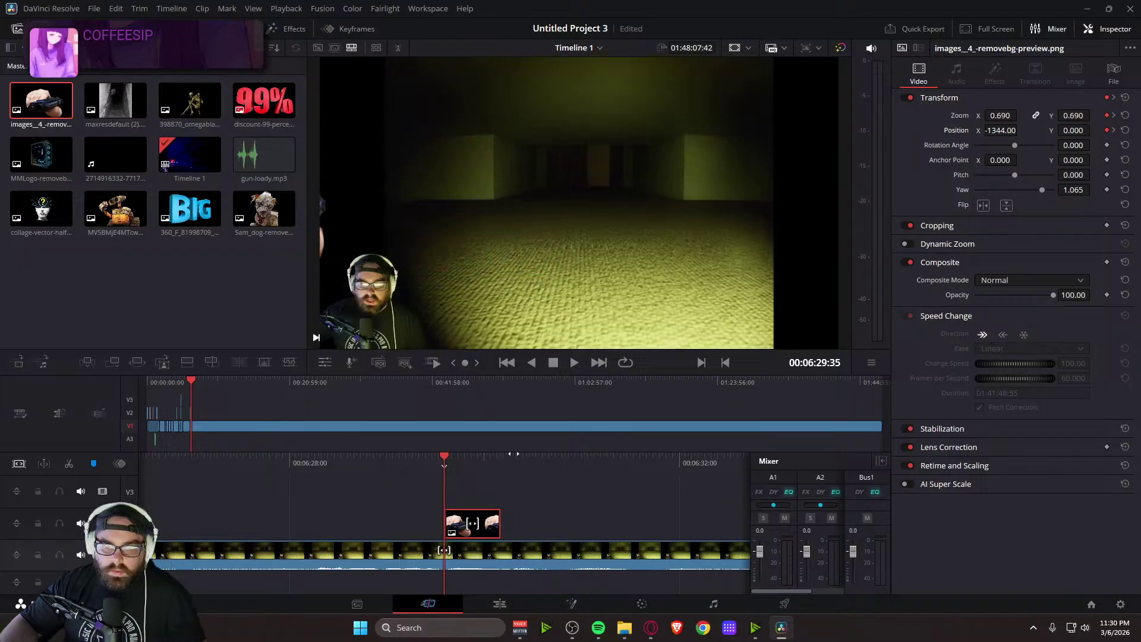
pyautogui.moveTo(521, 453); pyautogui.dragTo(618, 448)
pyautogui.press('space')
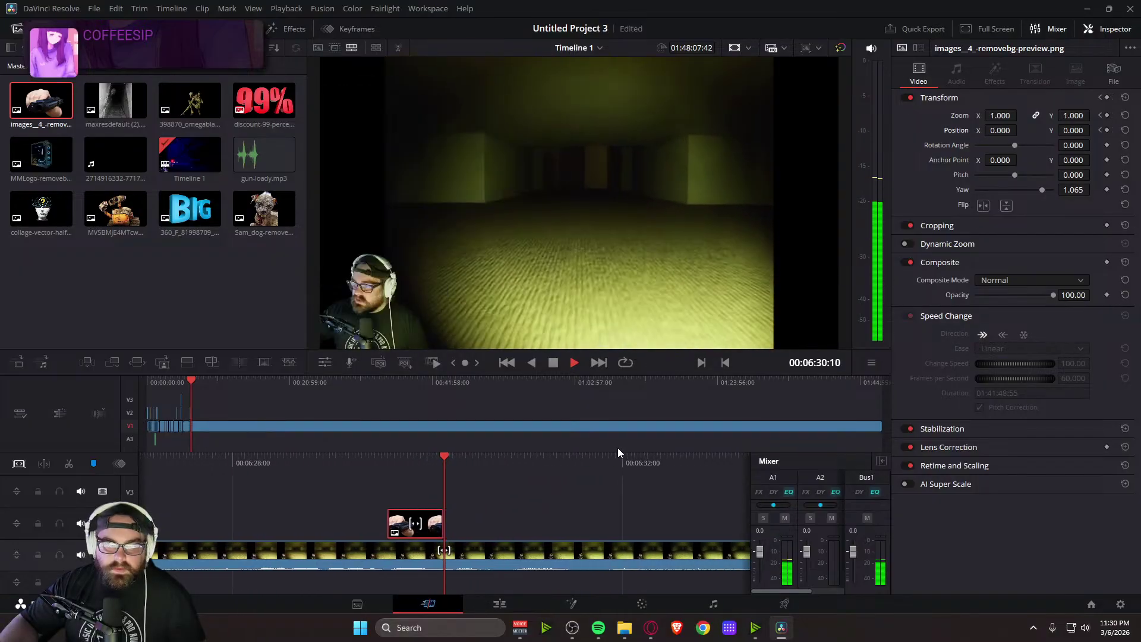
pyautogui.press('space')
pyautogui.press('l')
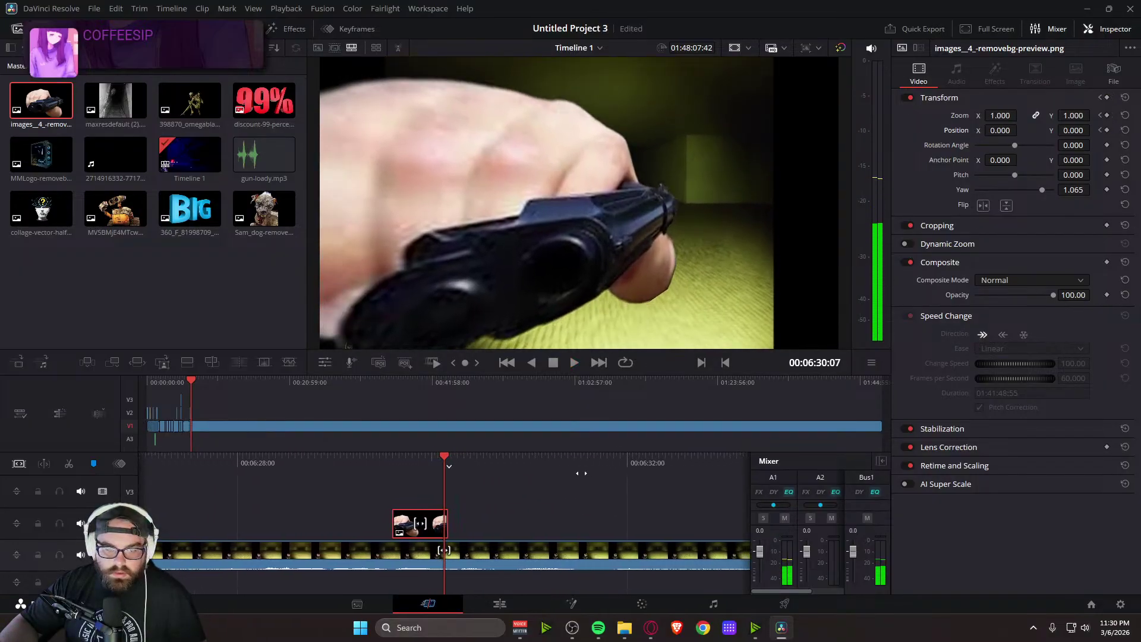
# Reset the gun cutout's transform and keyframe its zoom, position, rotation angle, anchor point, pitch and yaw at 00:06:30:09
pyautogui.click(1125, 115)
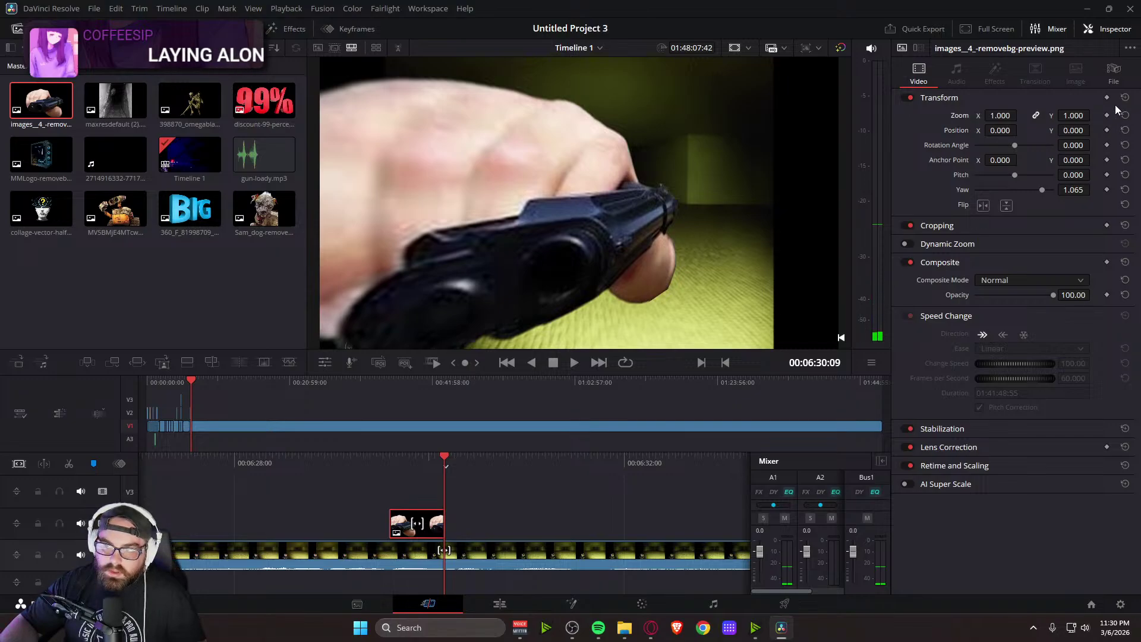
pyautogui.click(1125, 190)
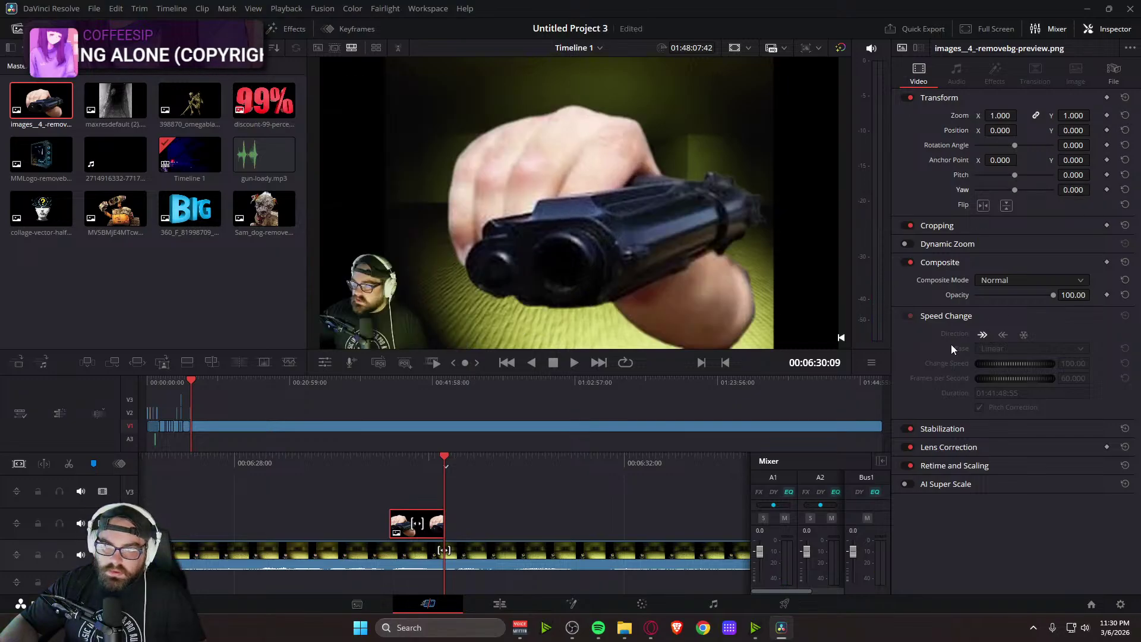
pyautogui.click(1107, 189)
pyautogui.click(1106, 174)
pyautogui.click(1107, 160)
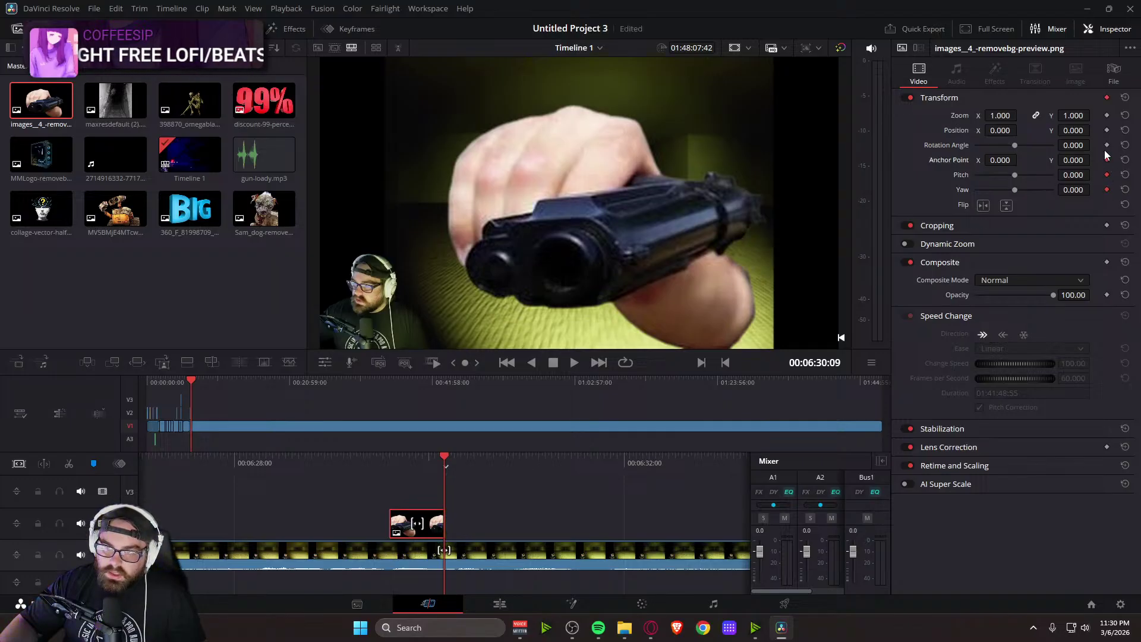
pyautogui.click(1107, 145)
pyautogui.click(1106, 130)
pyautogui.click(1106, 116)
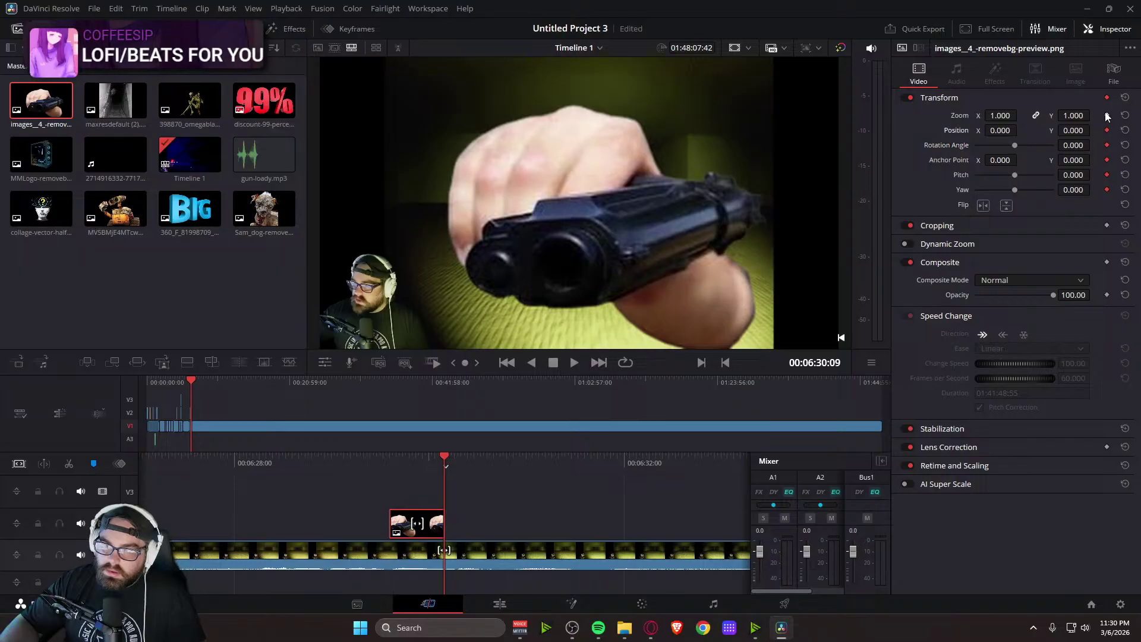
# Save the project with the playhead at 00:06:29:36, then try pitch and yaw changes on the gun cutout and reset both
pyautogui.moveTo(446, 466); pyautogui.dragTo(441, 466)
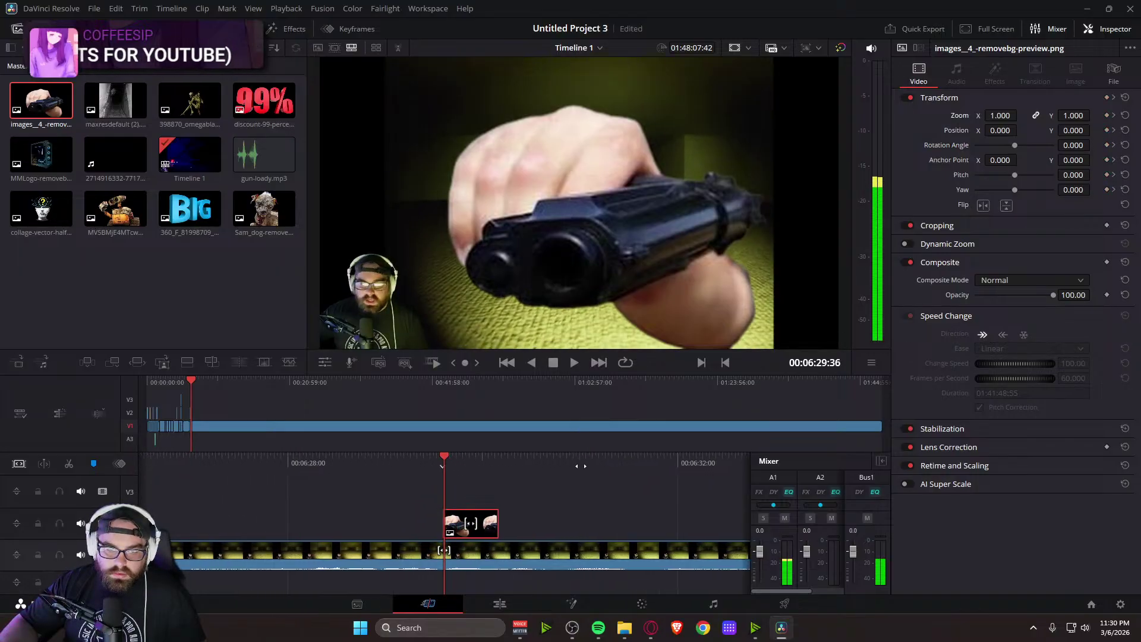
pyautogui.hotkey('ctrl', 's')
pyautogui.moveTo(1013, 174); pyautogui.dragTo(1011, 176)
pyautogui.click(1125, 176)
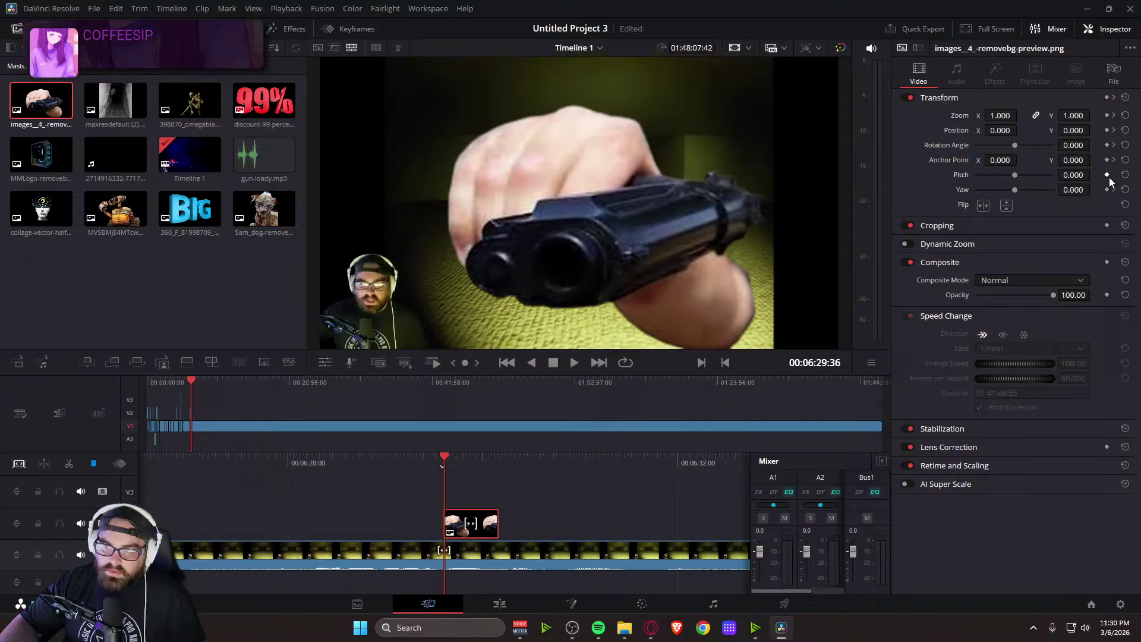
pyautogui.moveTo(1071, 190); pyautogui.dragTo(1091, 196)
pyautogui.click(1125, 190)
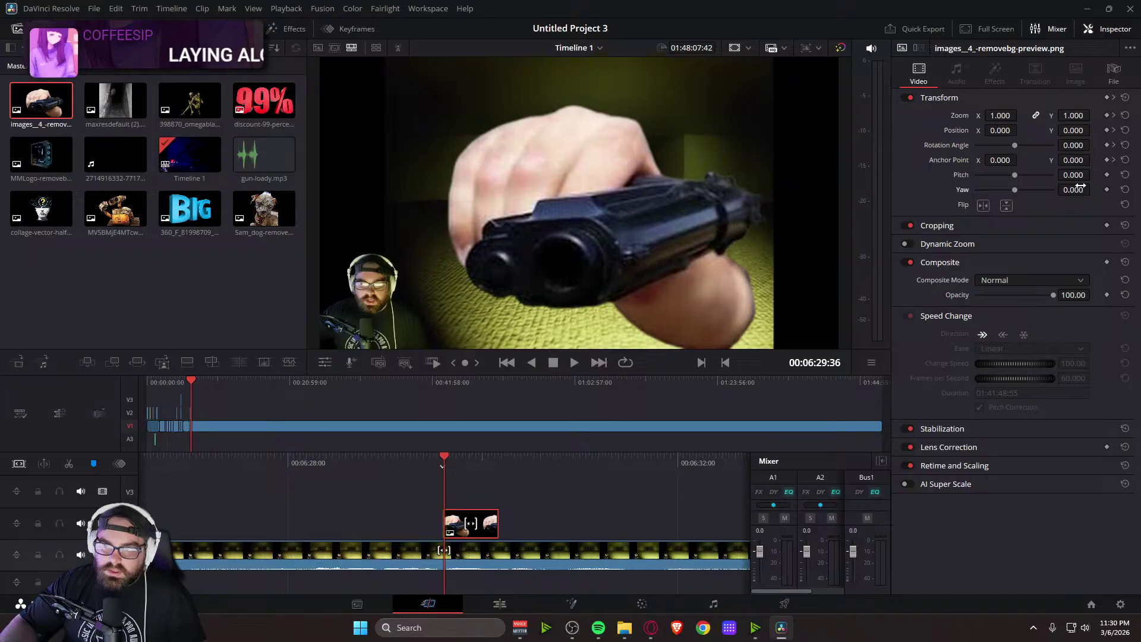
# Set the gun cutout's yaw to 1.245 and its X position to -1499 at 00:06:29:36
pyautogui.moveTo(1079, 189); pyautogui.dragTo(1093, 189)
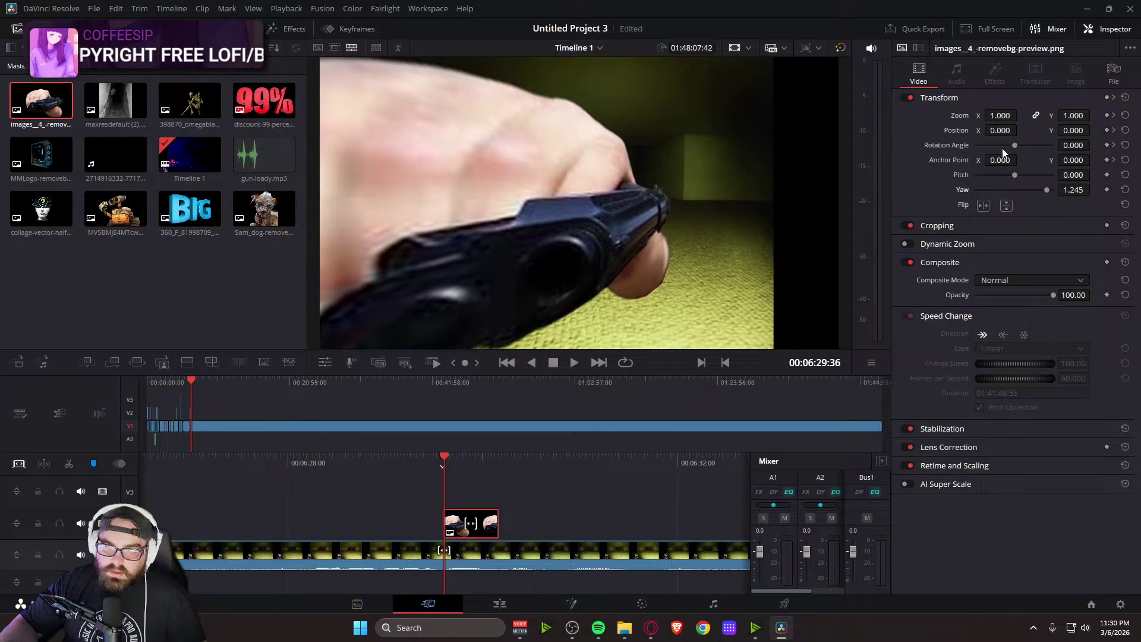
pyautogui.moveTo(1000, 130); pyautogui.dragTo(990, 156)
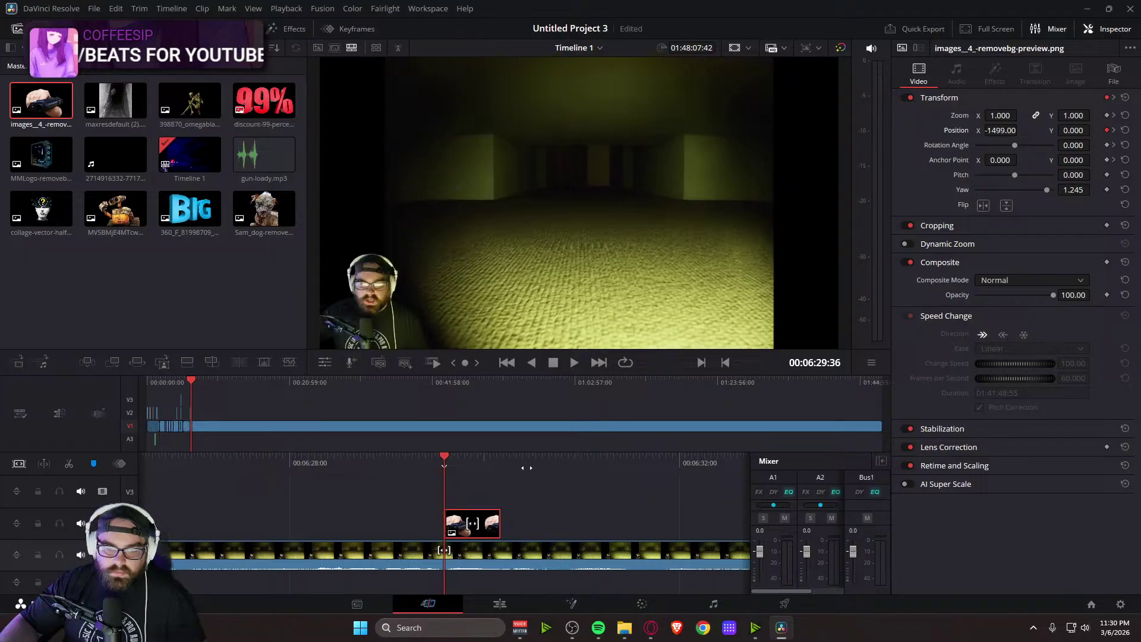
# Play the gun cutout's animation, undo its last X position and yaw changes, and review the clip again
pyautogui.press('space')
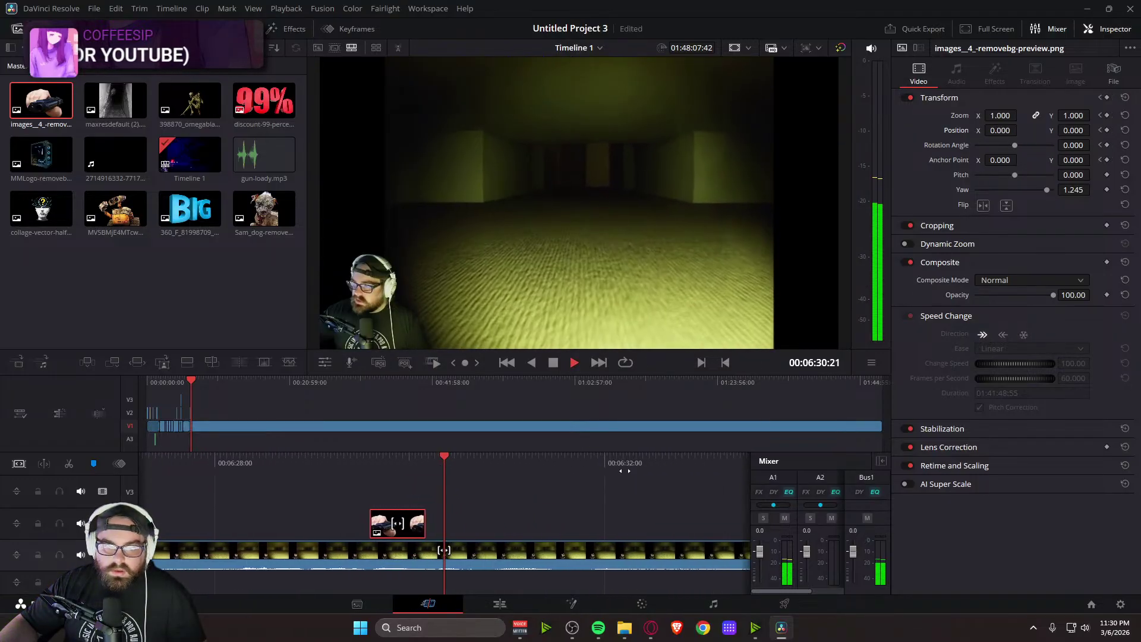
pyautogui.press('space')
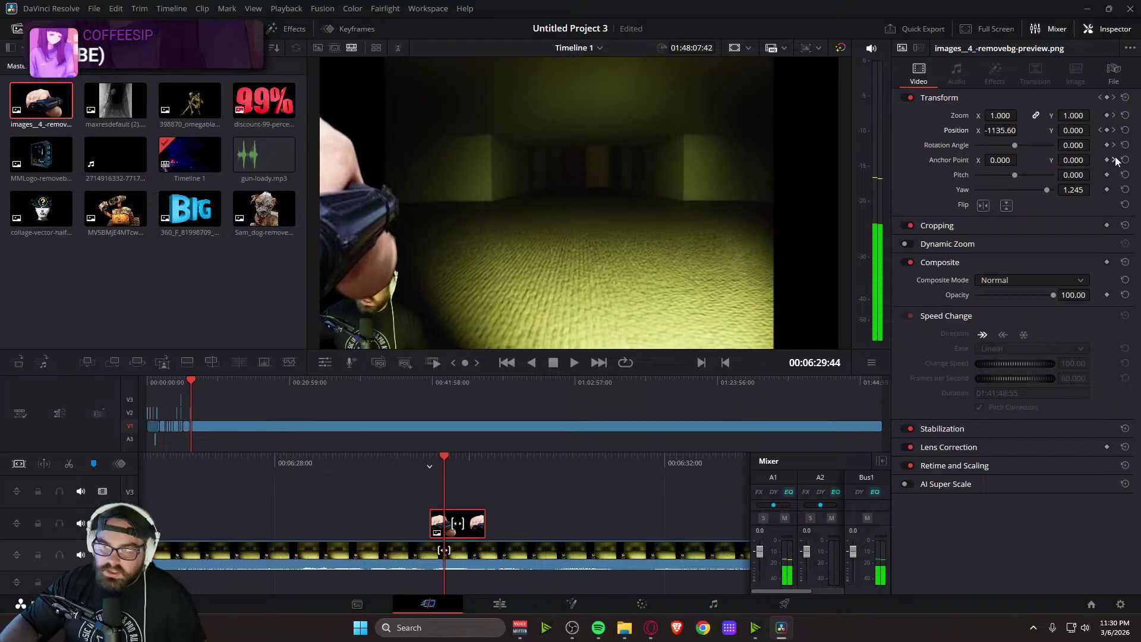
pyautogui.hotkey('ctrl', 'z')
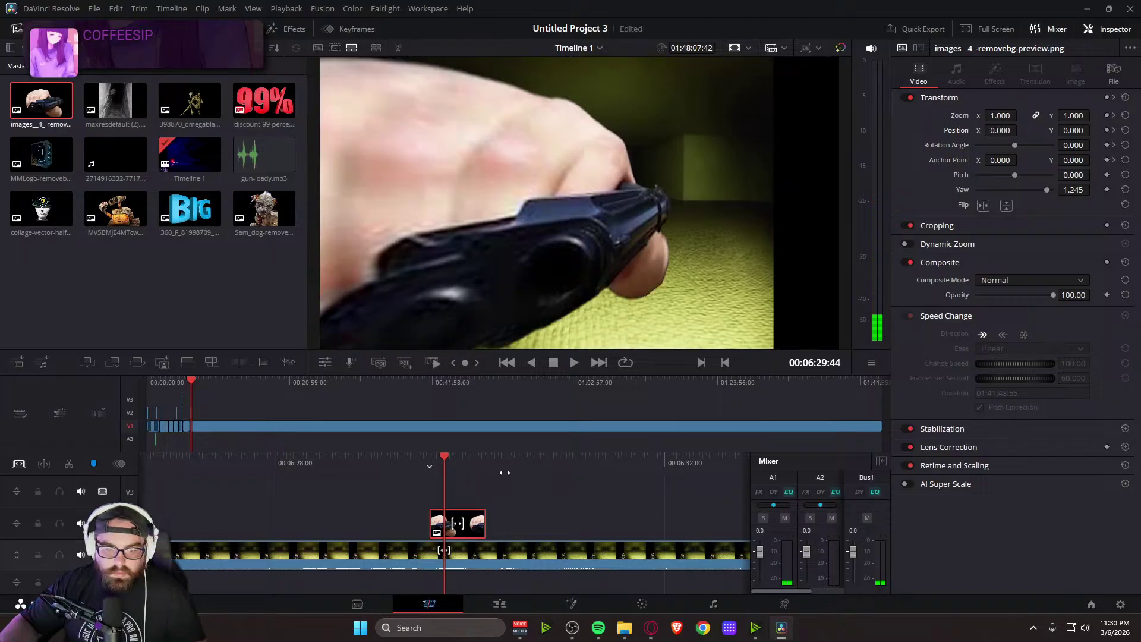
pyautogui.hotkey('ctrl', 'z')
pyautogui.moveTo(504, 472); pyautogui.dragTo(589, 467)
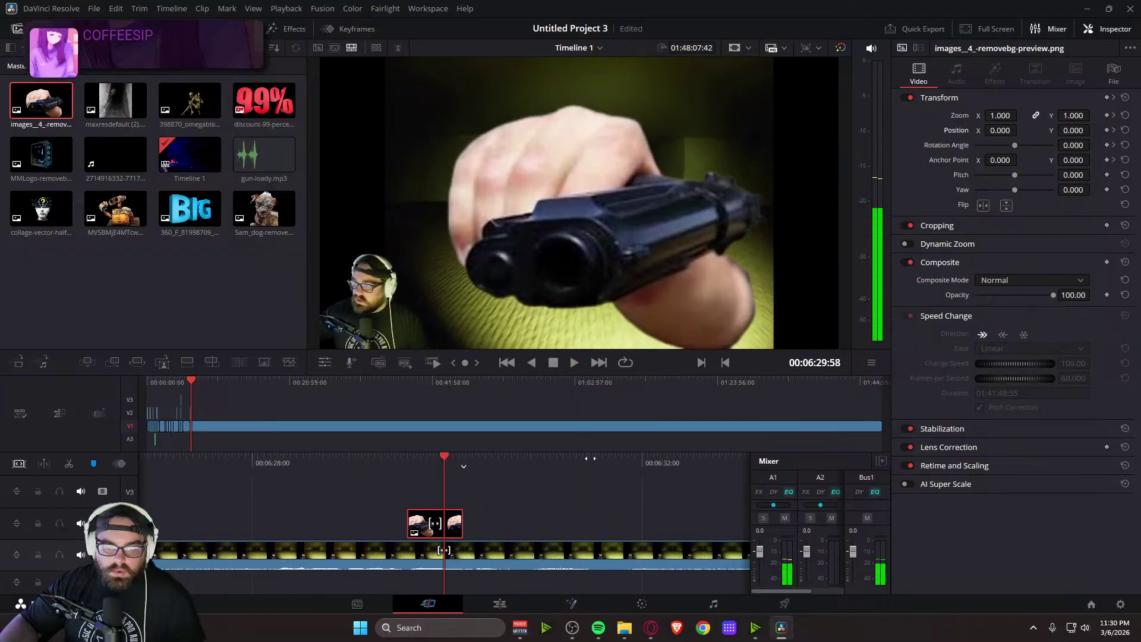
pyautogui.moveTo(554, 472); pyautogui.dragTo(597, 473)
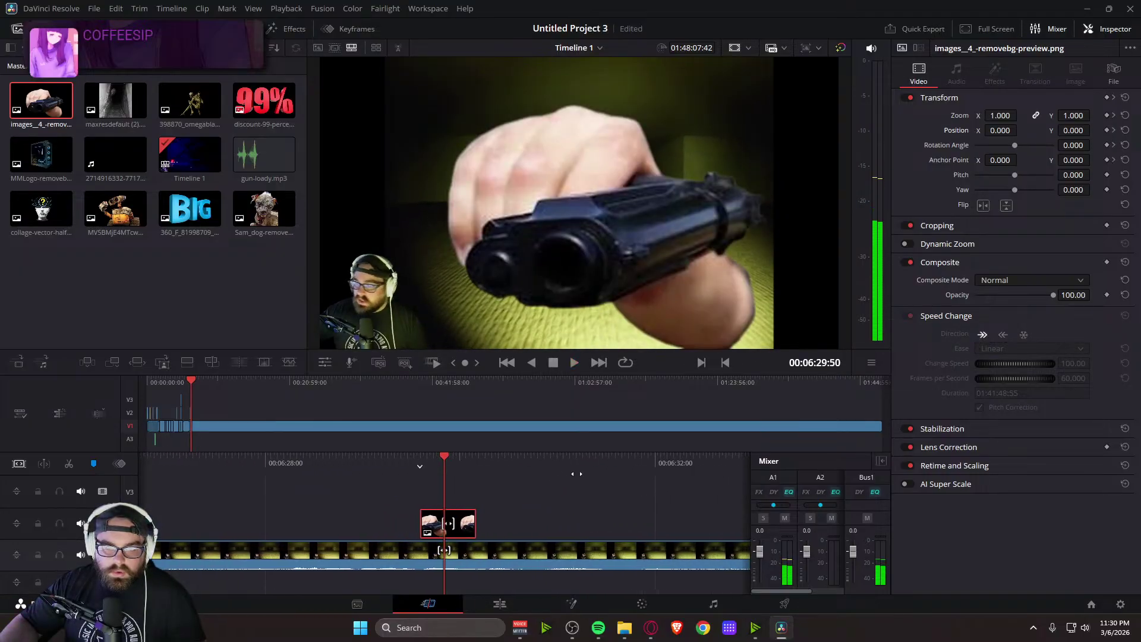
# Play on through the footage, find 00:07:04:30, and place a Text+ title there on the track above the stream clip
pyautogui.press('l')
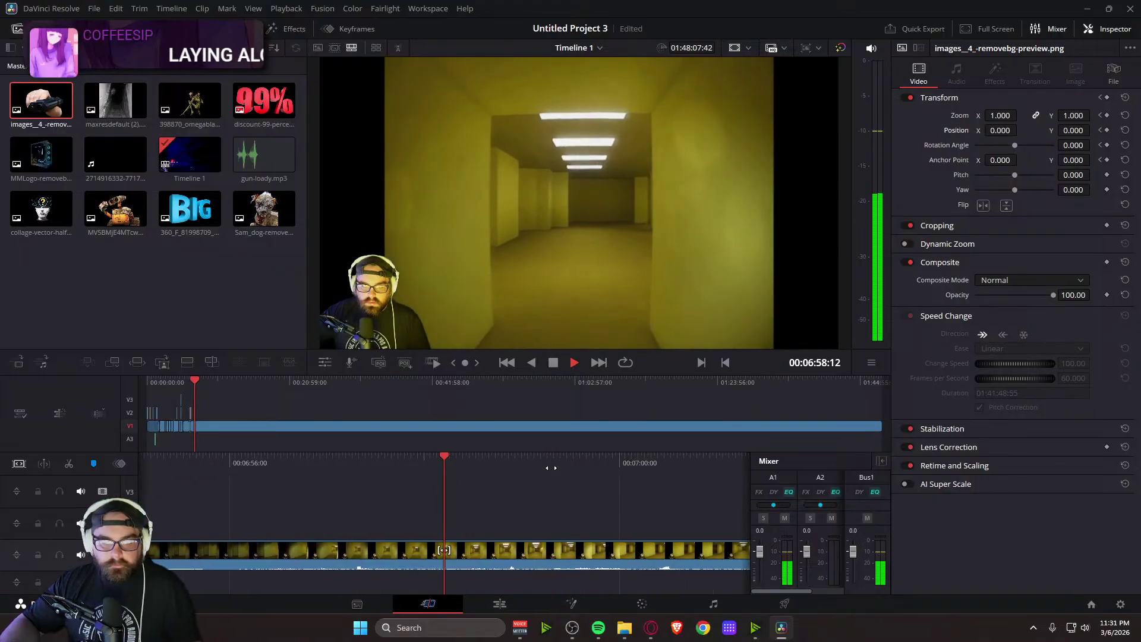
pyautogui.press('space')
pyautogui.press('space')
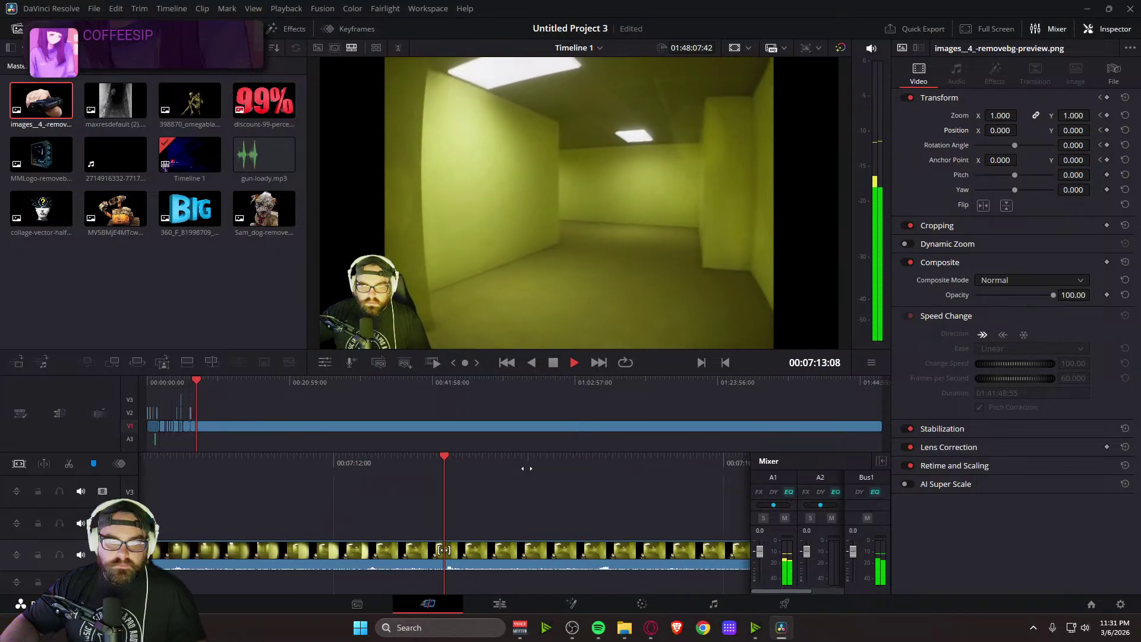
pyautogui.moveTo(514, 468); pyautogui.dragTo(1057, 451)
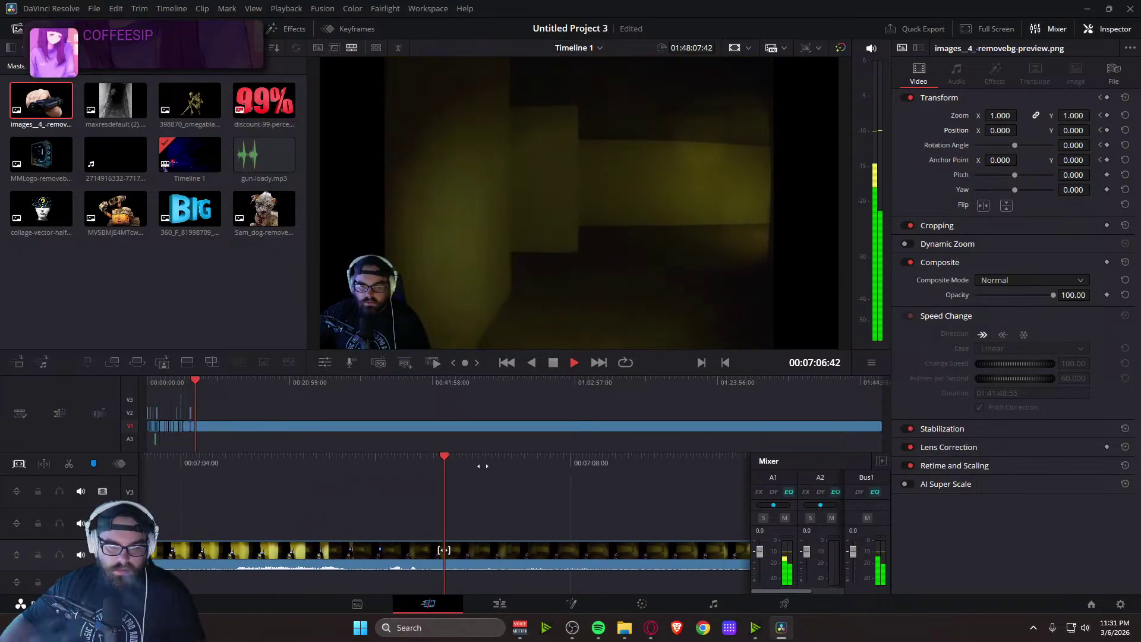
pyautogui.moveTo(483, 466); pyautogui.dragTo(742, 464)
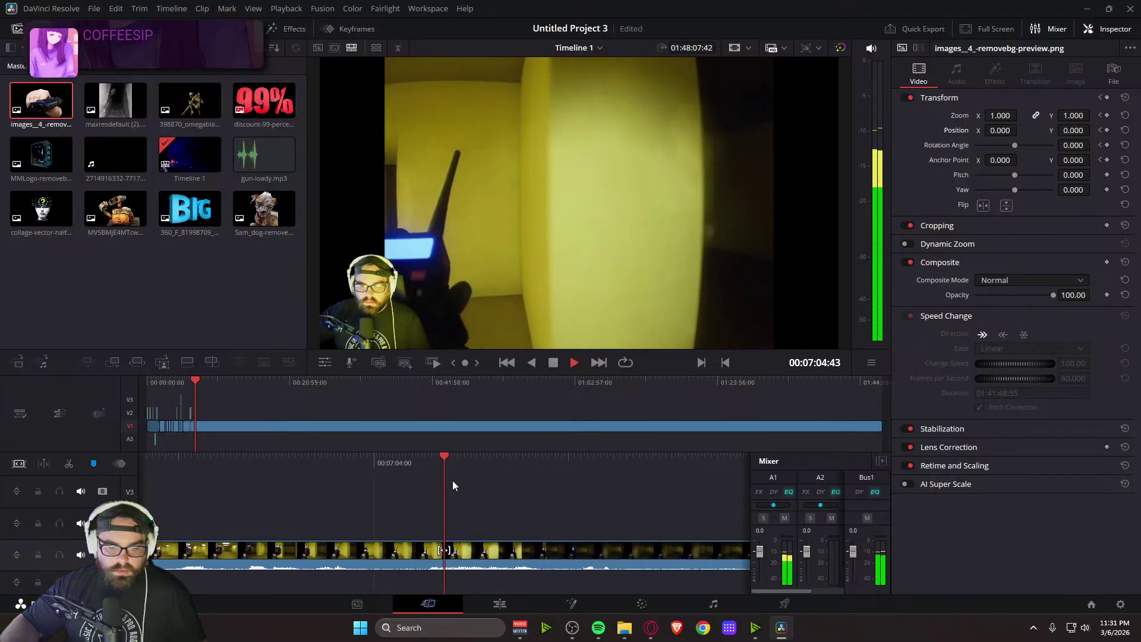
pyautogui.moveTo(459, 464); pyautogui.dragTo(591, 474)
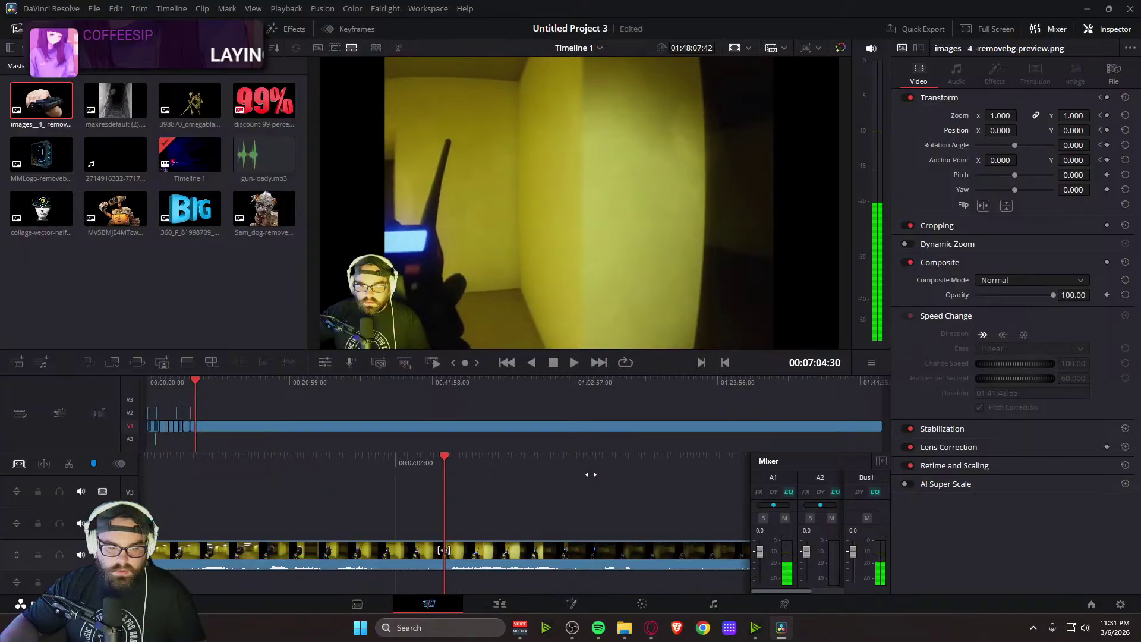
pyautogui.click(284, 28)
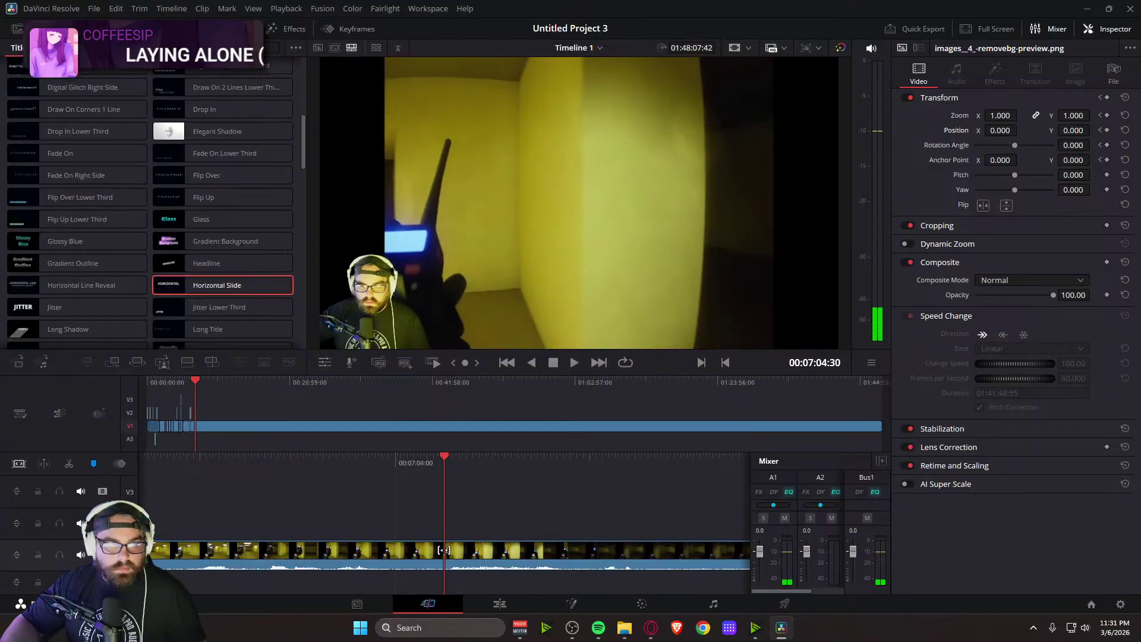
pyautogui.scroll(5, 87, 159)
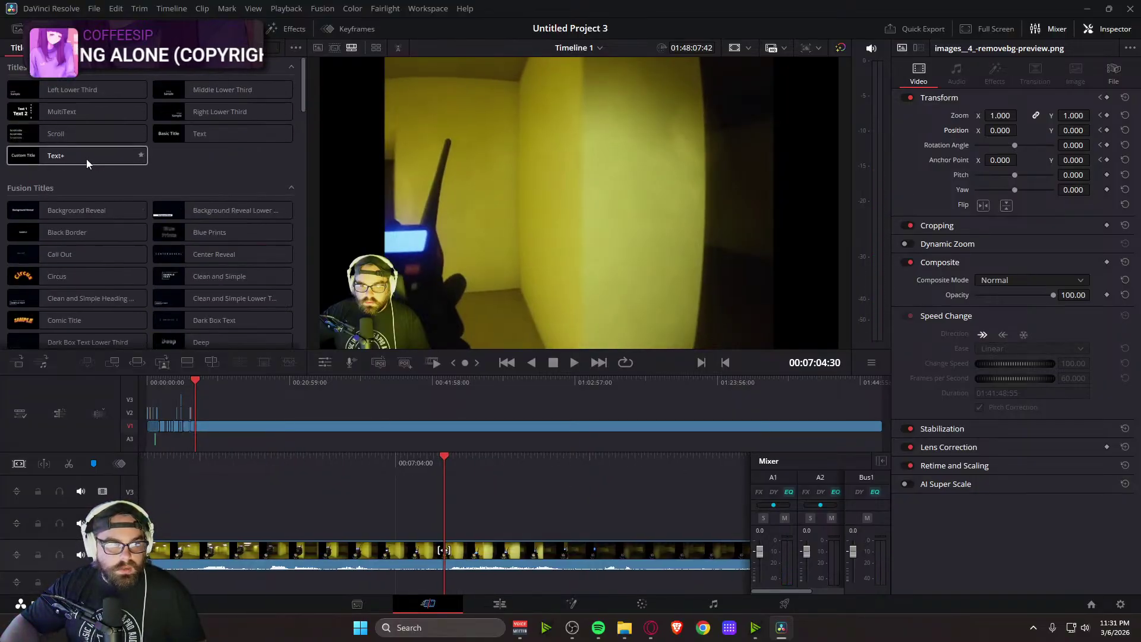
pyautogui.moveTo(56, 158); pyautogui.dragTo(445, 530)
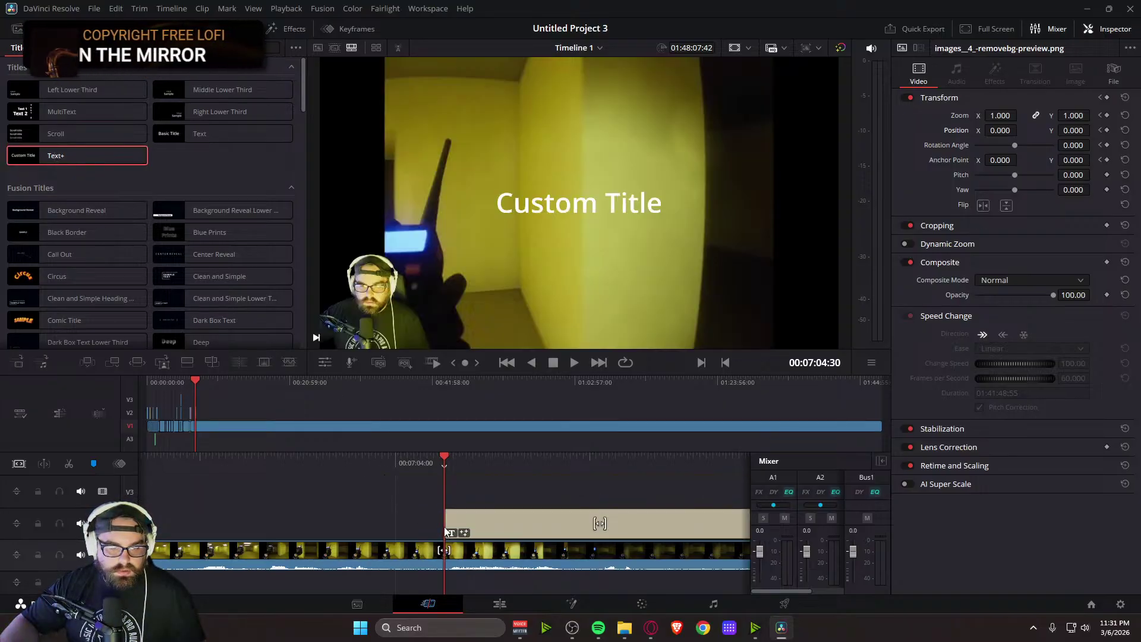
# Replace the new title's placeholder text with "Luckily I remember where he went..", breaking the line after "where"
pyautogui.click(671, 510)
pyautogui.click(957, 102)
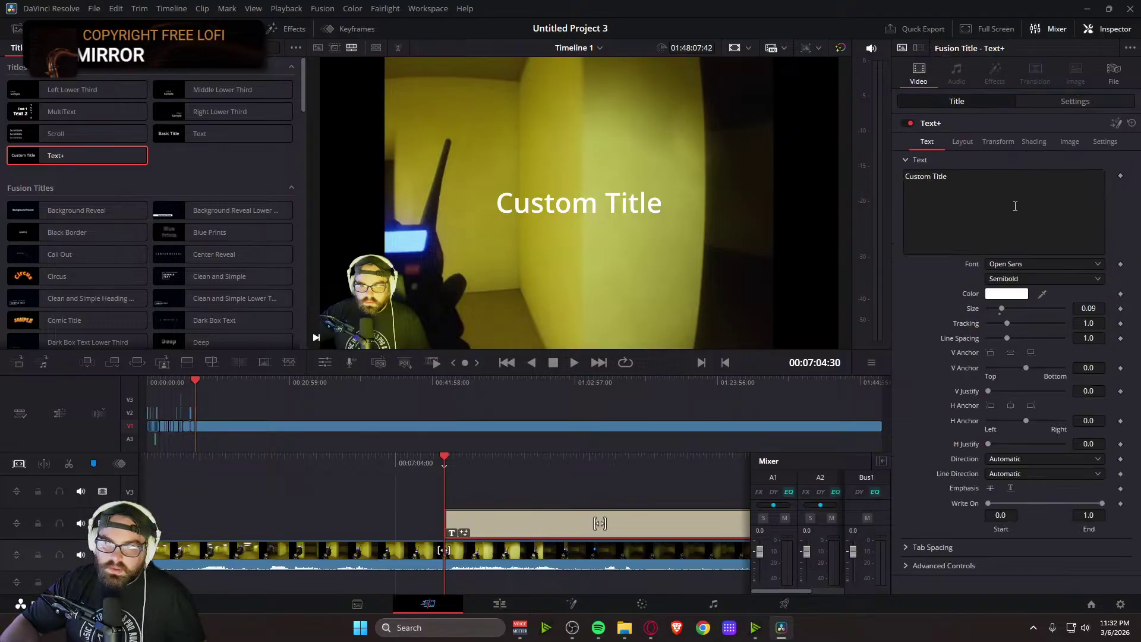
pyautogui.press('BackSpace')
pyautogui.press('BackSpace')
pyautogui.press('BackSpace')
pyautogui.press('BackSpace')
pyautogui.press('BackSpace')
pyautogui.press('BackSpace')
pyautogui.press('BackSpace')
pyautogui.press('BackSpace')
pyautogui.press('BackSpace')
pyautogui.press('BackSpace')
pyautogui.press('BackSpace')
pyautogui.press('BackSpace')
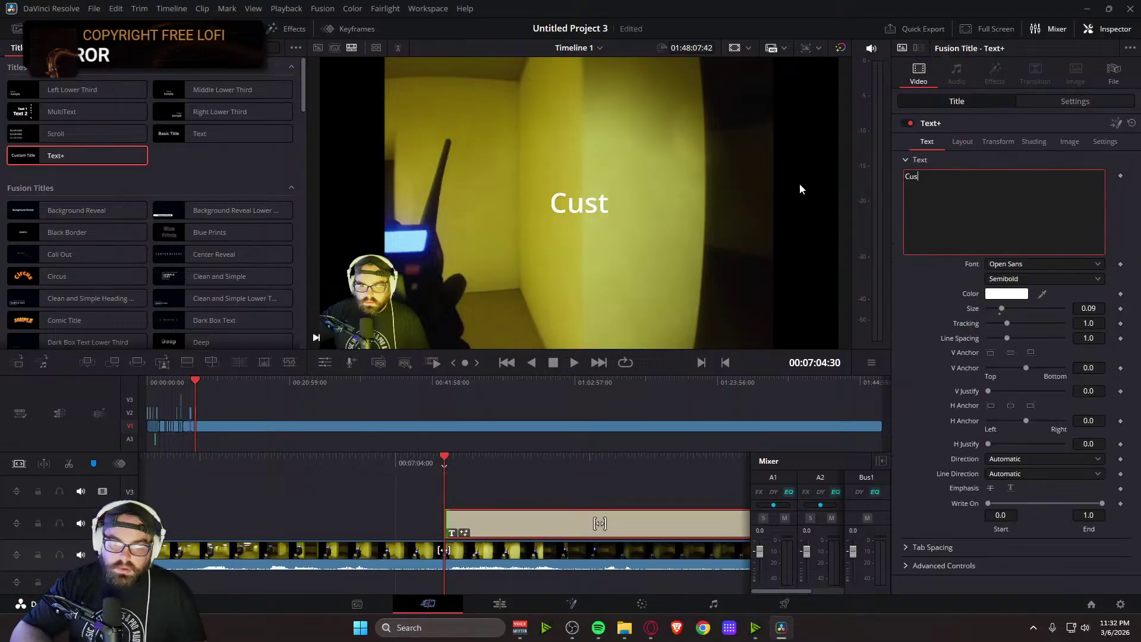
pyautogui.write('Luckily')
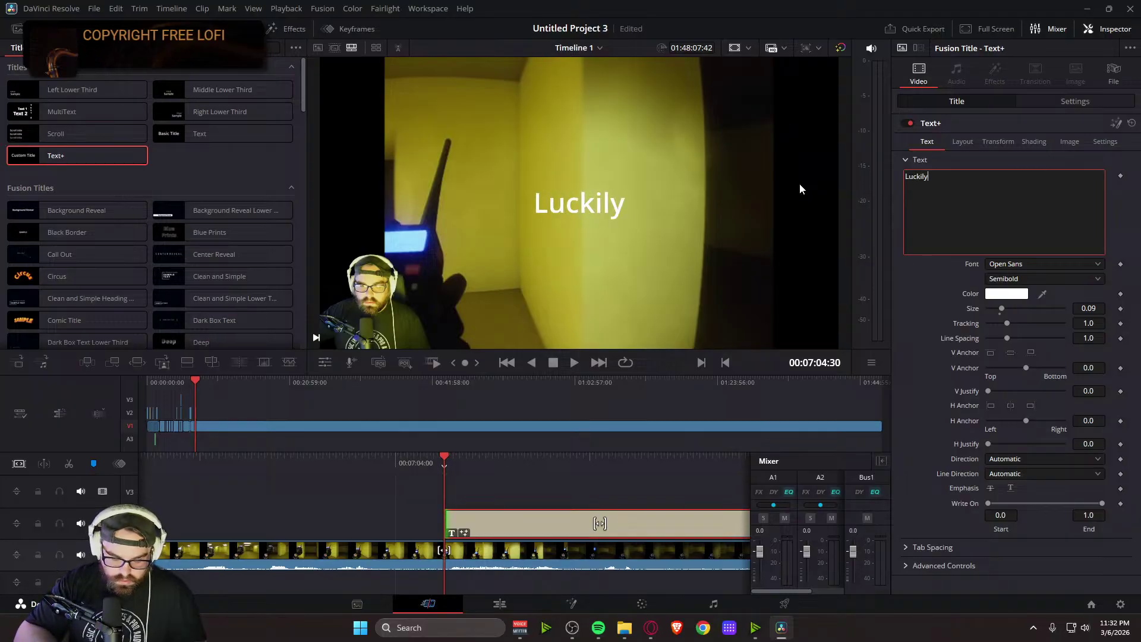
pyautogui.write(' I remeber')
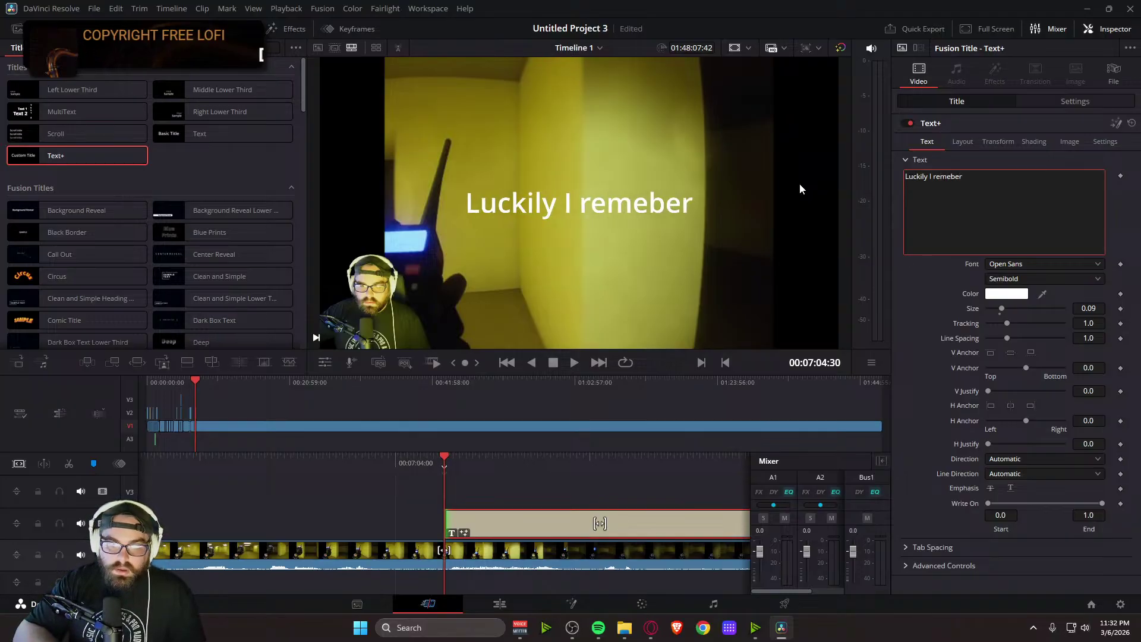
pyautogui.press('BackSpace')
pyautogui.press('BackSpace')
pyautogui.press('BackSpace')
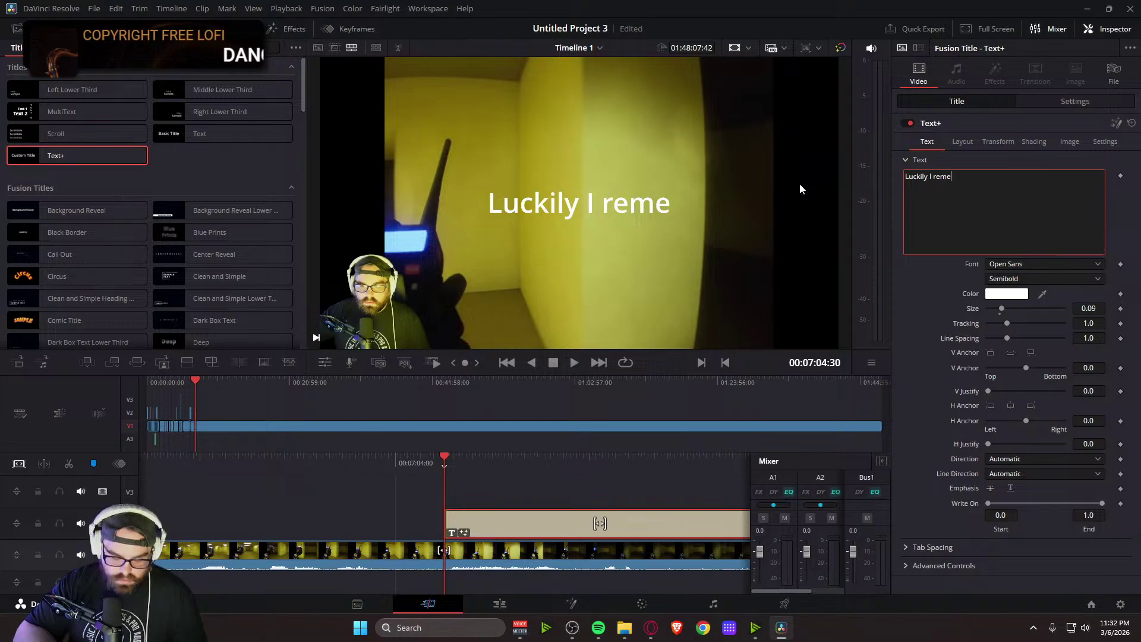
pyautogui.write('mber where')
pyautogui.press('Return')
pyautogui.write('he')
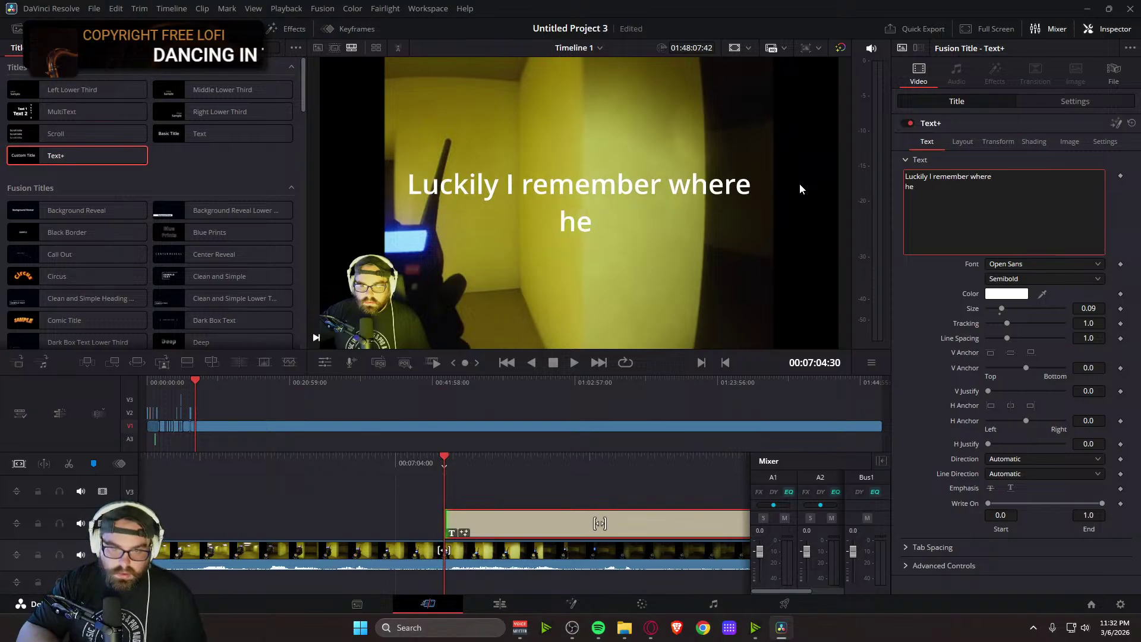
pyautogui.write(' went..')
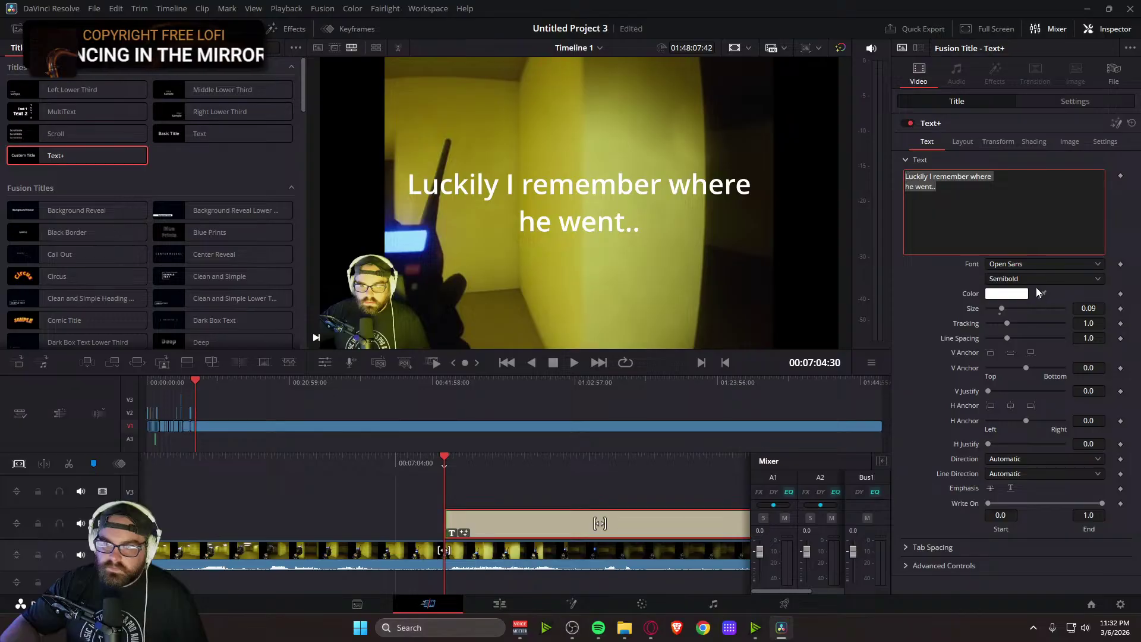
# Set the title's font to Gentium Book Basic, split the title at 00:07:05:56 and delete the part after the cut
pyautogui.click(1037, 264)
pyautogui.scroll(10, 1033, 333)
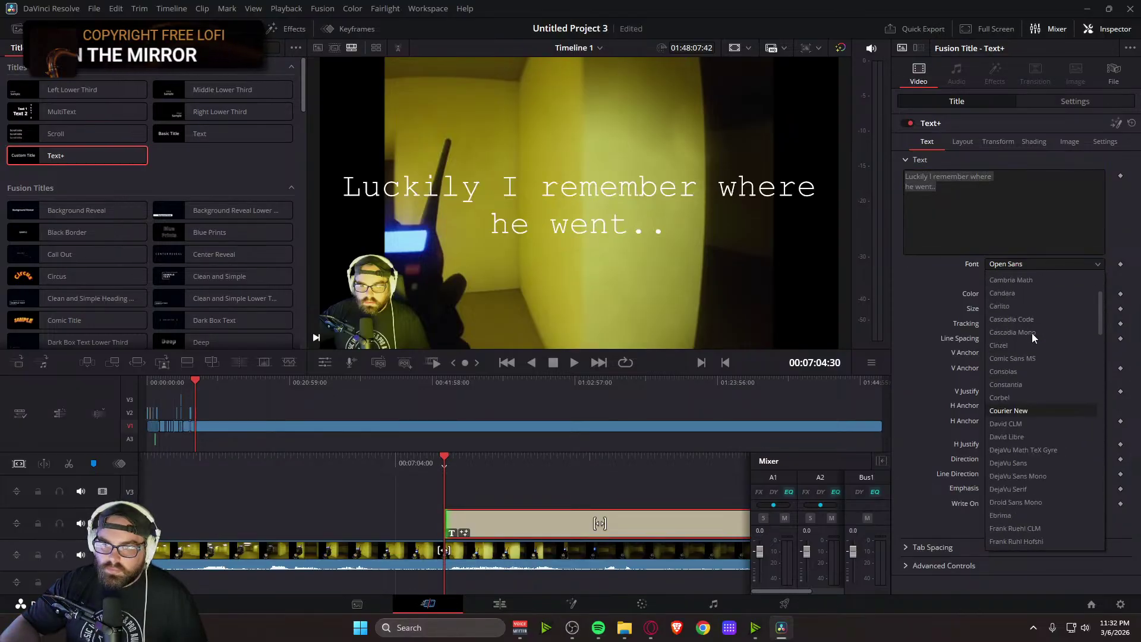
pyautogui.scroll(-4, 1022, 455)
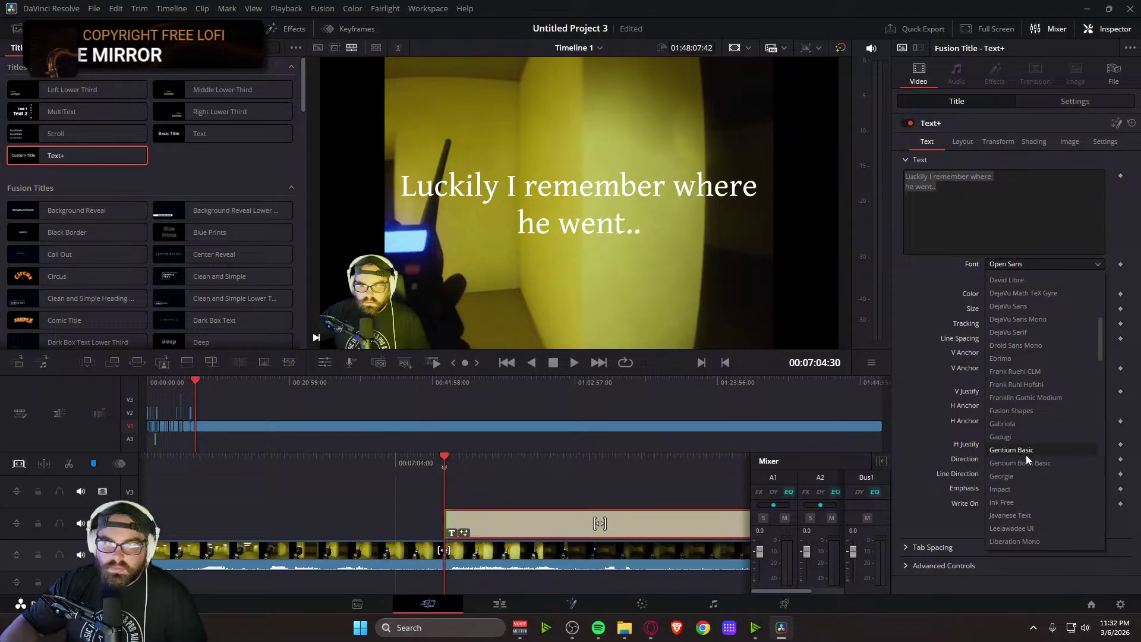
pyautogui.click(1025, 461)
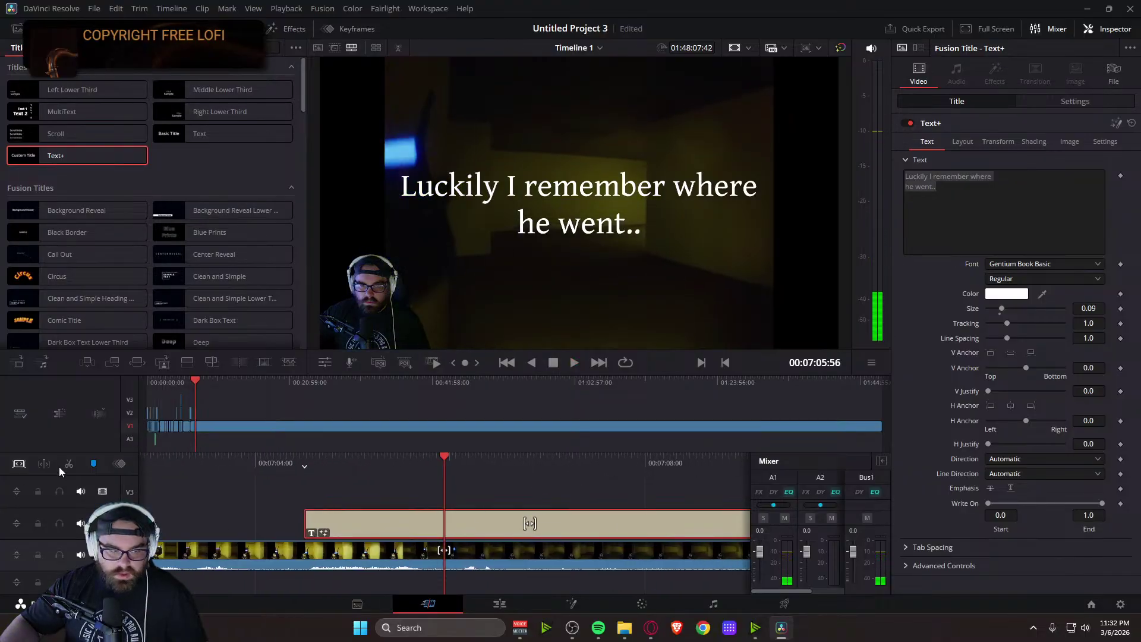
pyautogui.click(664, 523)
pyautogui.press('Delete')
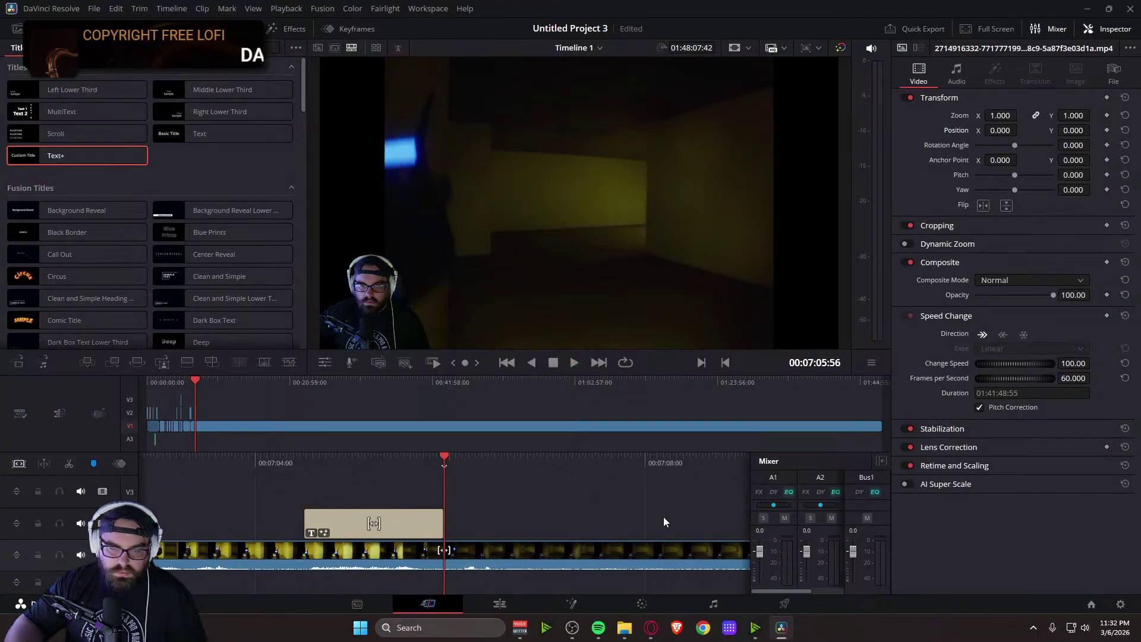
# Keyframe the title's Write On with End at 1.0 at 00:07:05:56 and 0.0 at 00:07:04:31, and play the effect
pyautogui.click(418, 528)
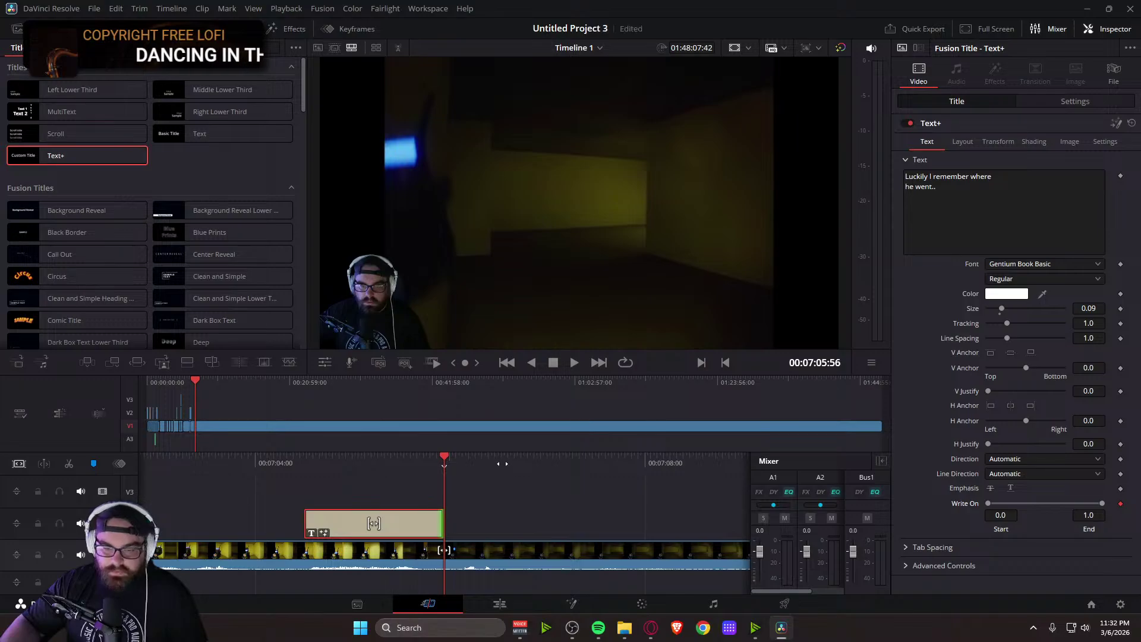
pyautogui.press('j')
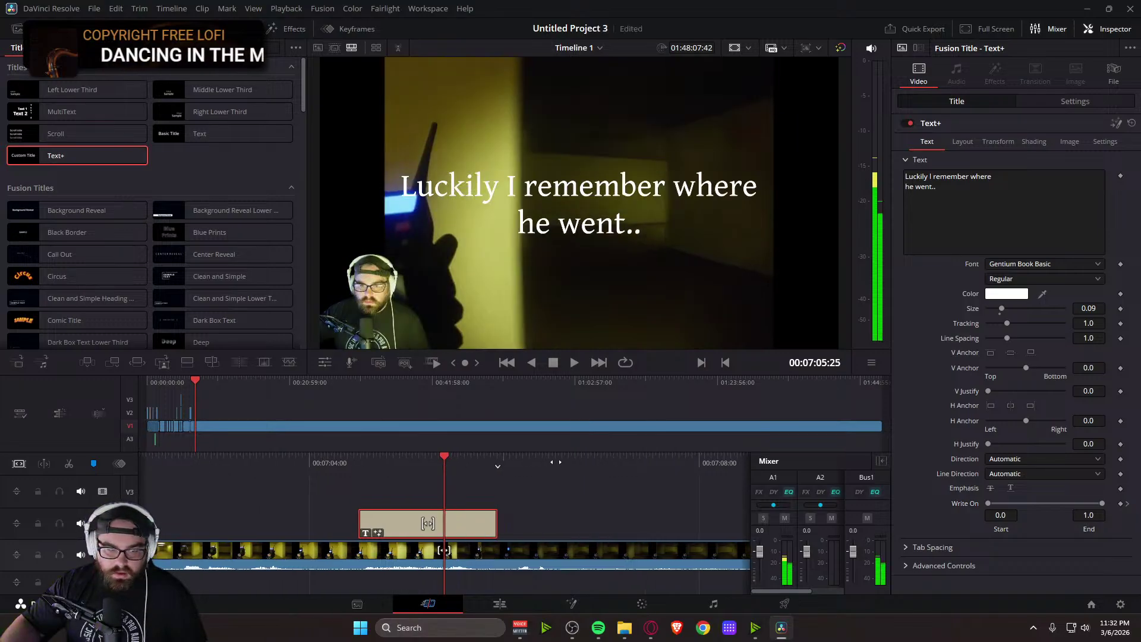
pyautogui.press('k')
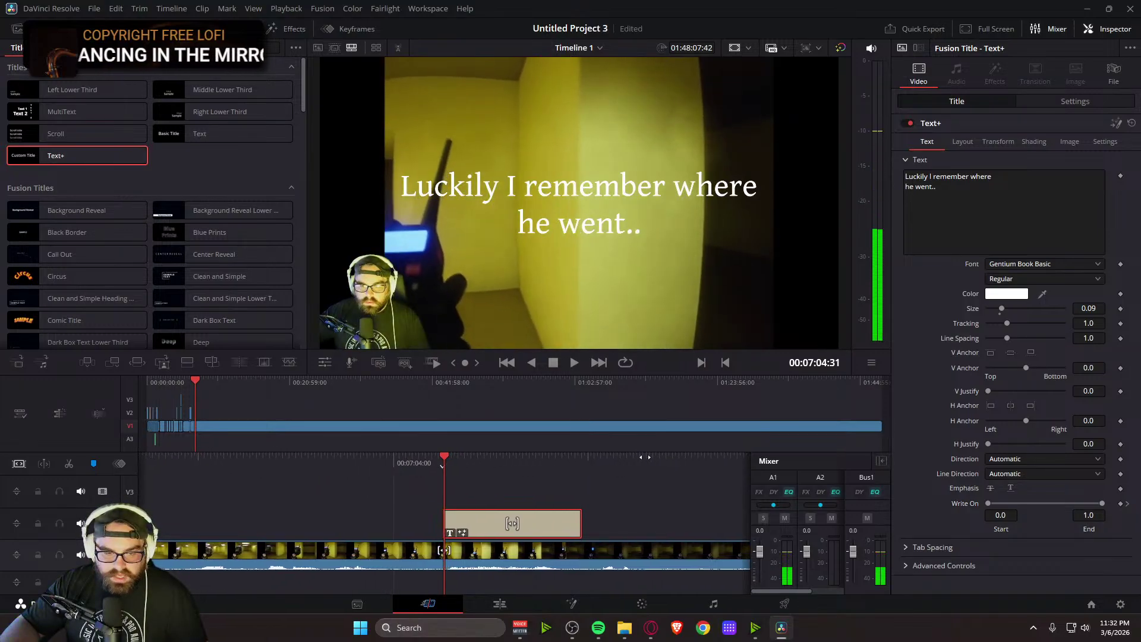
pyautogui.moveTo(1104, 503); pyautogui.dragTo(939, 506)
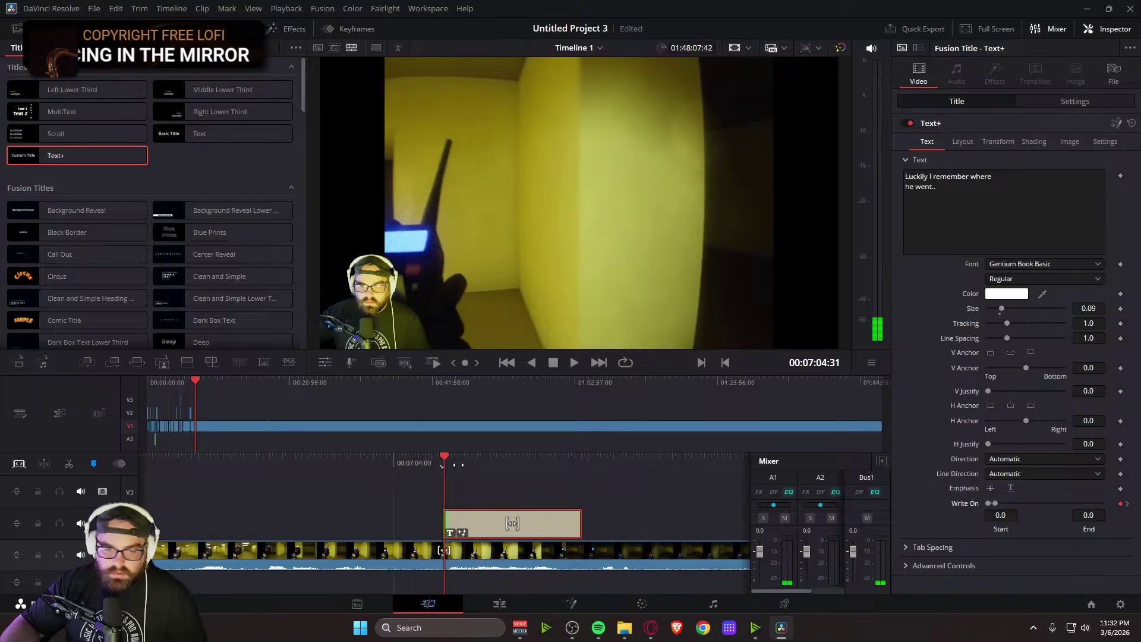
pyautogui.press('space')
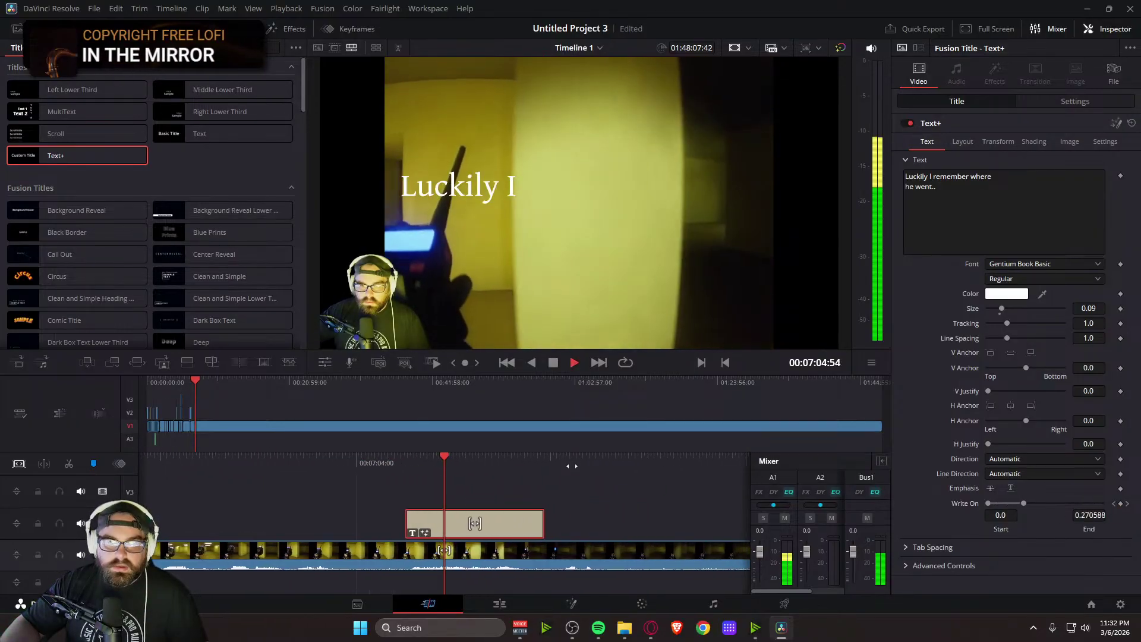
pyautogui.press('space')
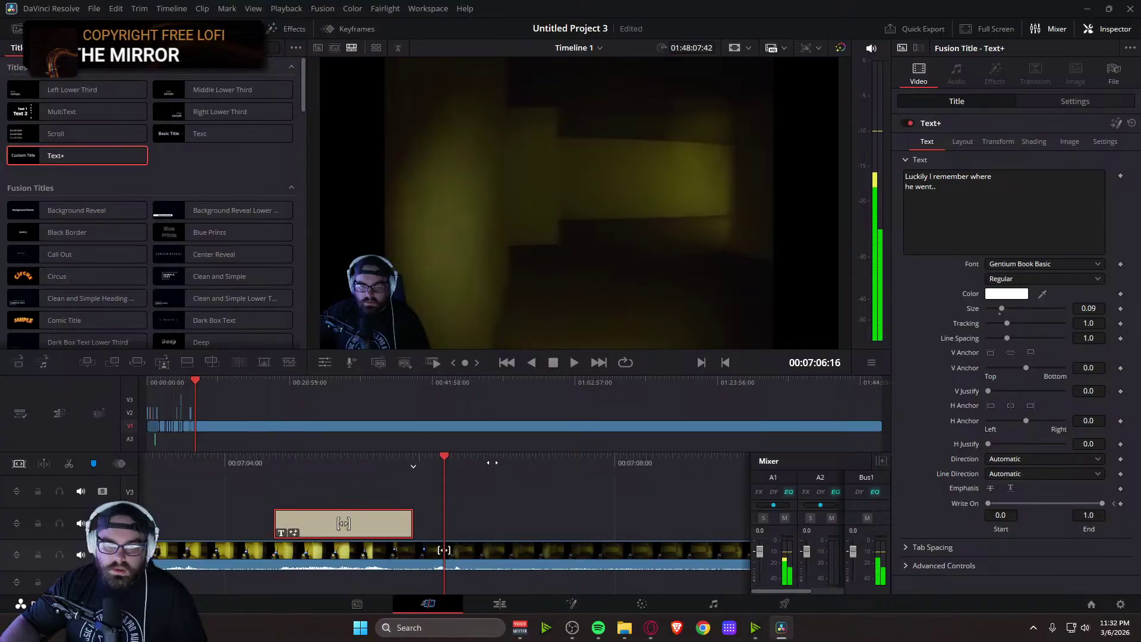
# Try pink (#ff7d7f) as the title's text color with the playhead at 00:07:05:26
pyautogui.moveTo(489, 462); pyautogui.dragTo(572, 463)
pyautogui.click(1022, 295)
pyautogui.moveTo(626, 279); pyautogui.dragTo(646, 260)
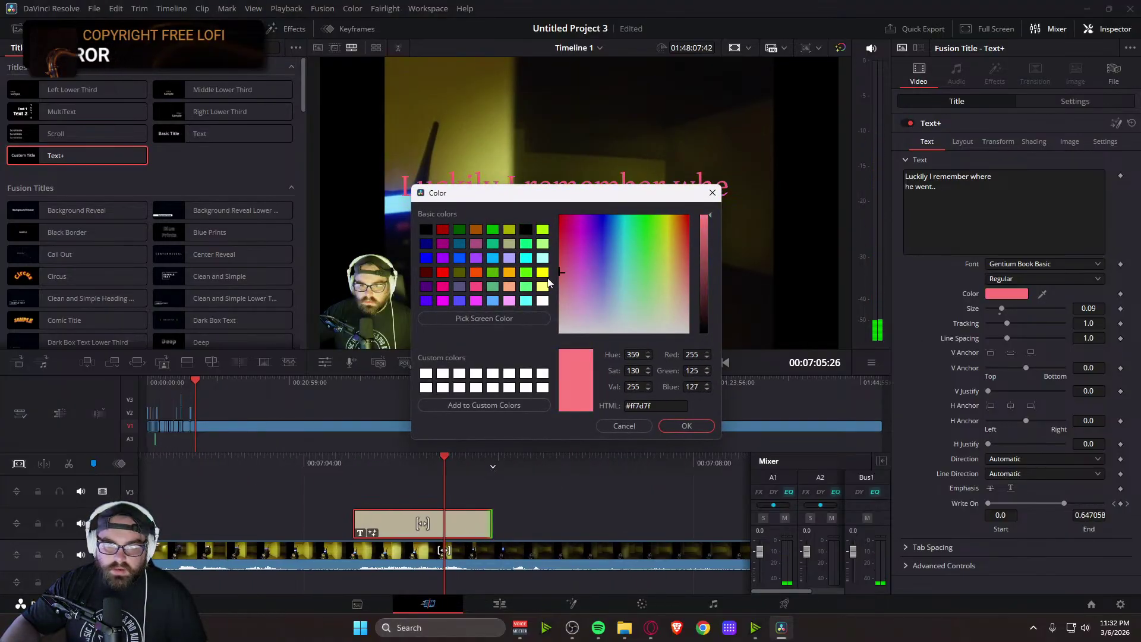
pyautogui.click(686, 426)
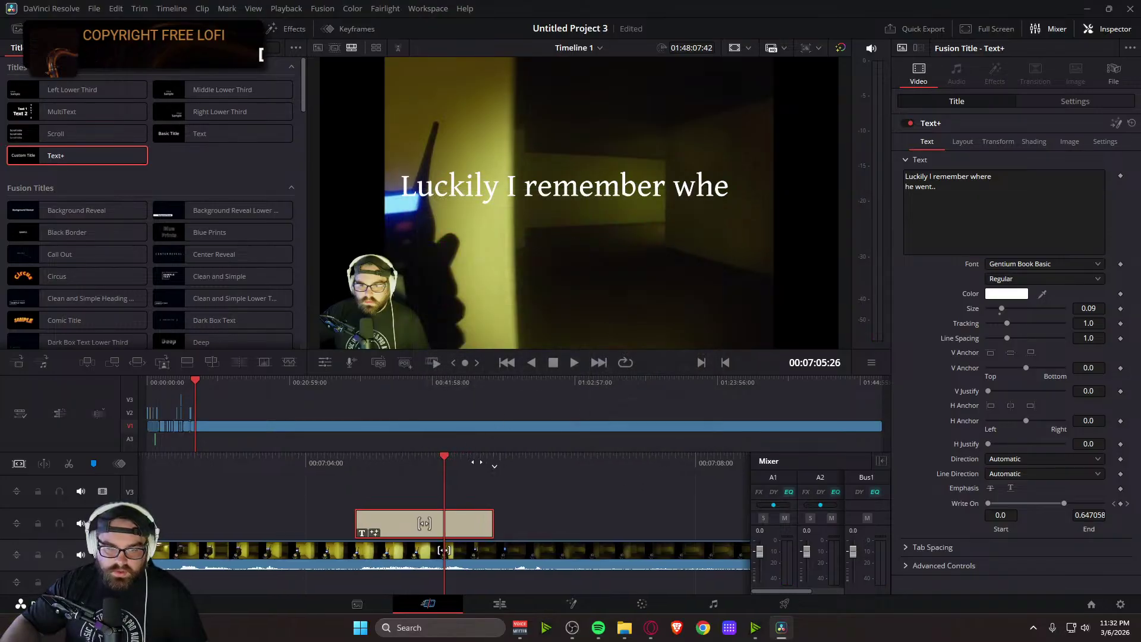
# Play on through the footage and place another Text+ title above the stream clip at about 00:07:17:53
pyautogui.press('space')
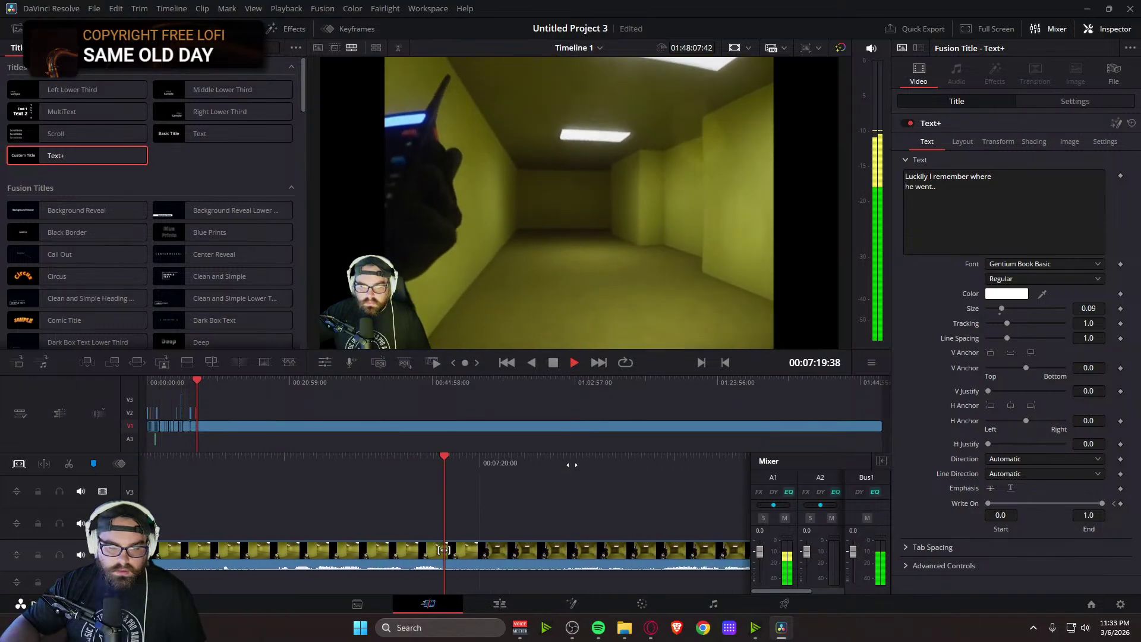
pyautogui.moveTo(513, 467); pyautogui.dragTo(771, 458)
pyautogui.press('space')
pyautogui.moveTo(598, 465); pyautogui.dragTo(729, 467)
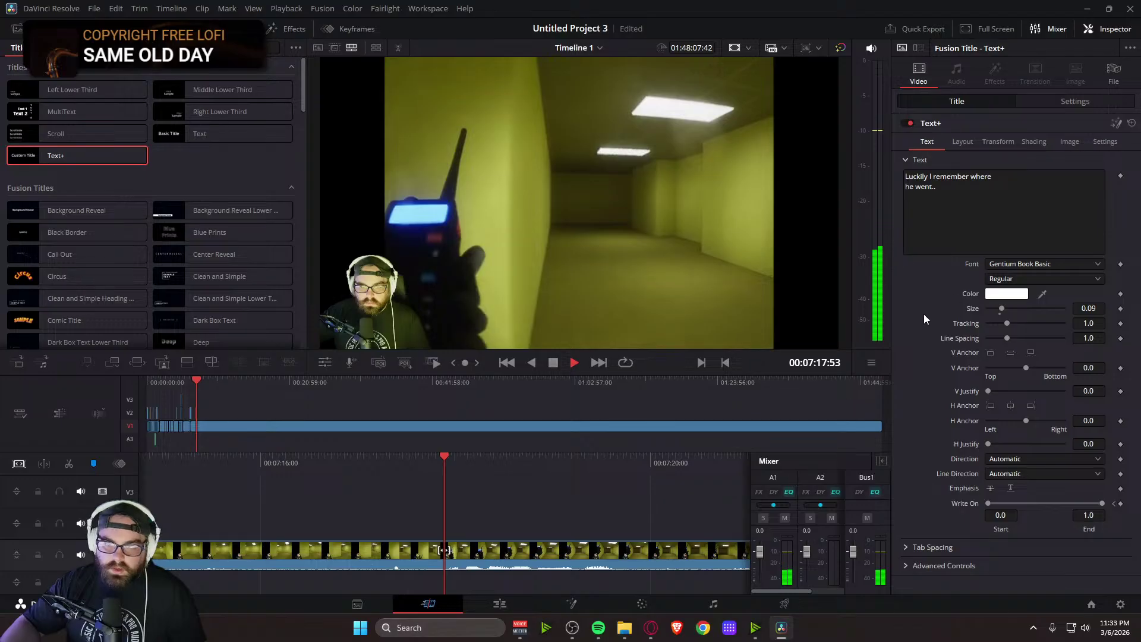
pyautogui.moveTo(66, 154); pyautogui.dragTo(445, 518)
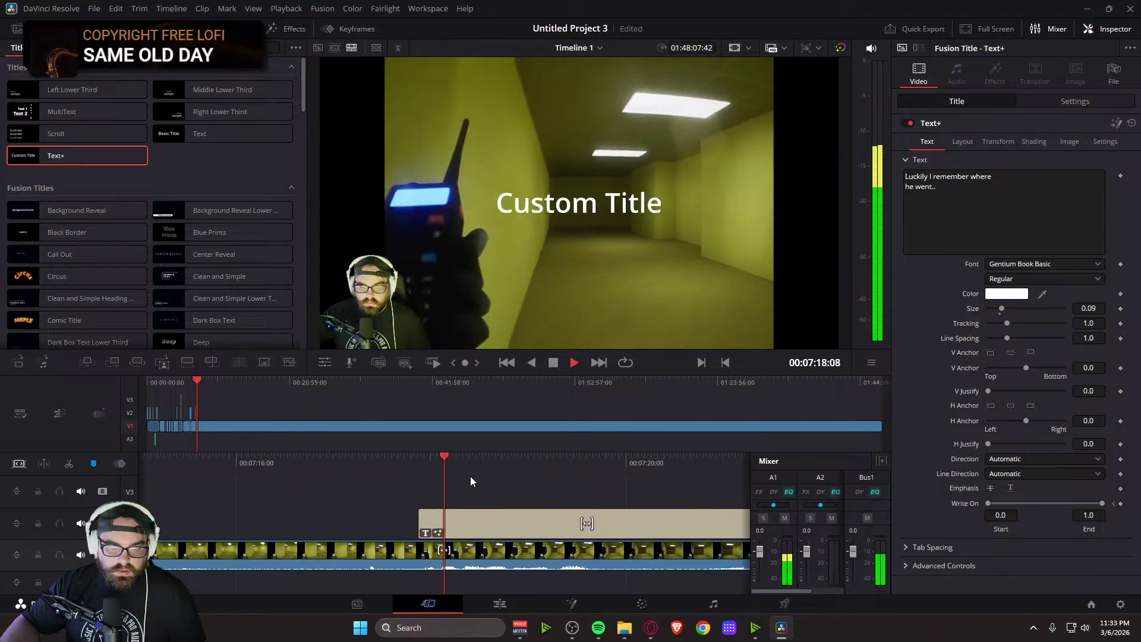
# Split the title and the stream clip at 00:07:19:43 and delete the title part after the cut
pyautogui.press('space')
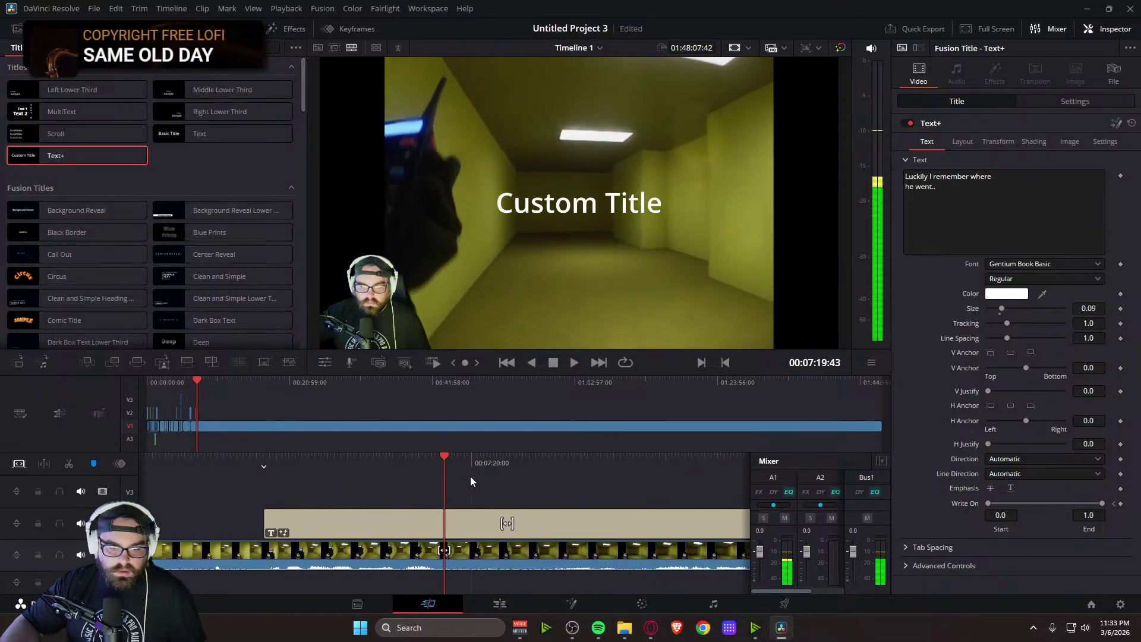
pyautogui.click(566, 529)
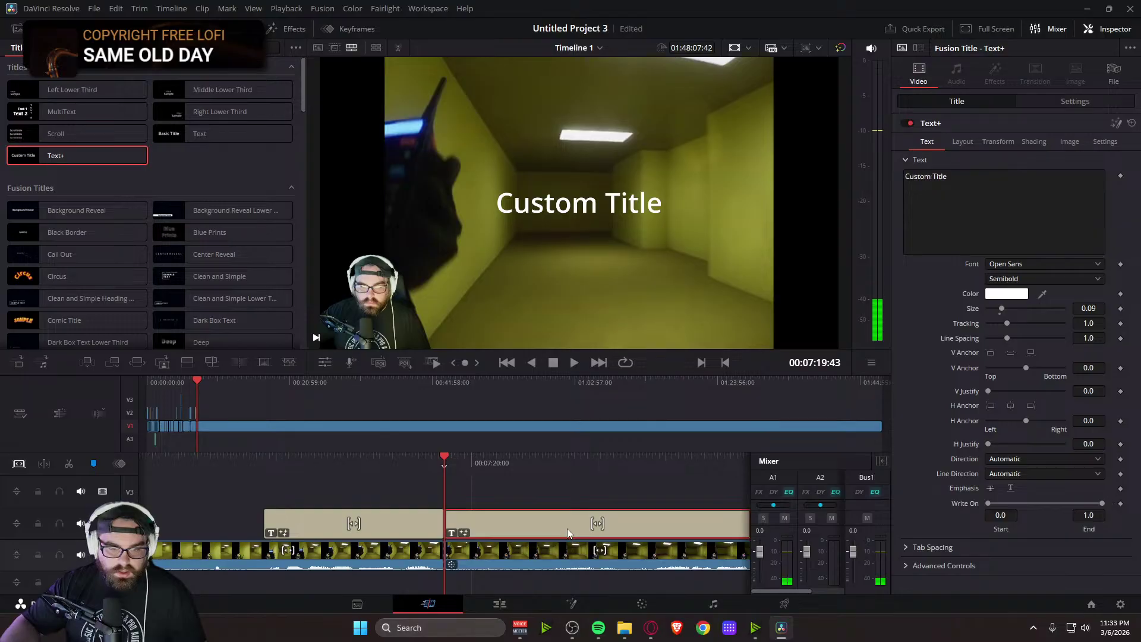
pyautogui.press('Delete')
# Set the remaining title's text to "It feels kinda weird being / in this part.." on two lines, in the Gentium Book Basic font
pyautogui.scroll(3, 499, 483)
pyautogui.click(515, 516)
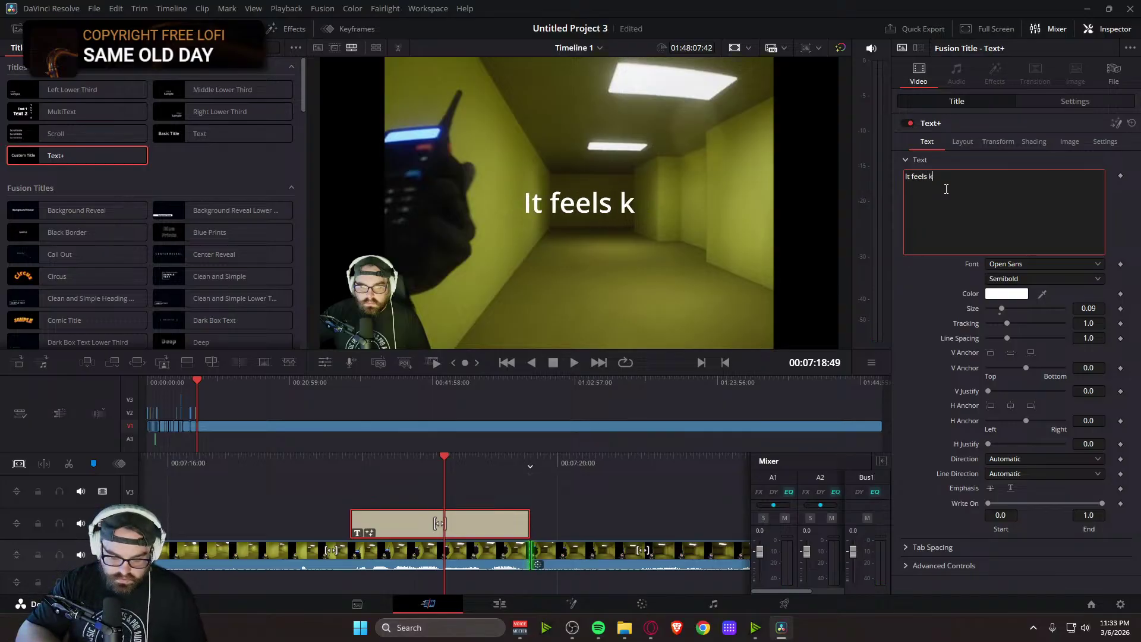
pyautogui.write('rd being')
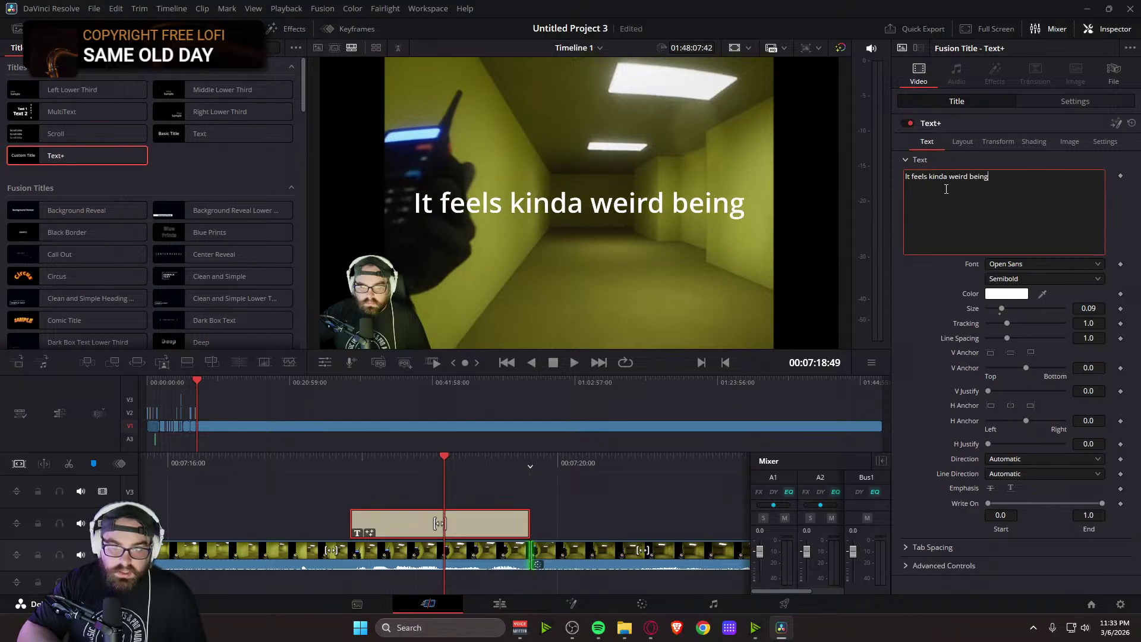
pyautogui.press('Return')
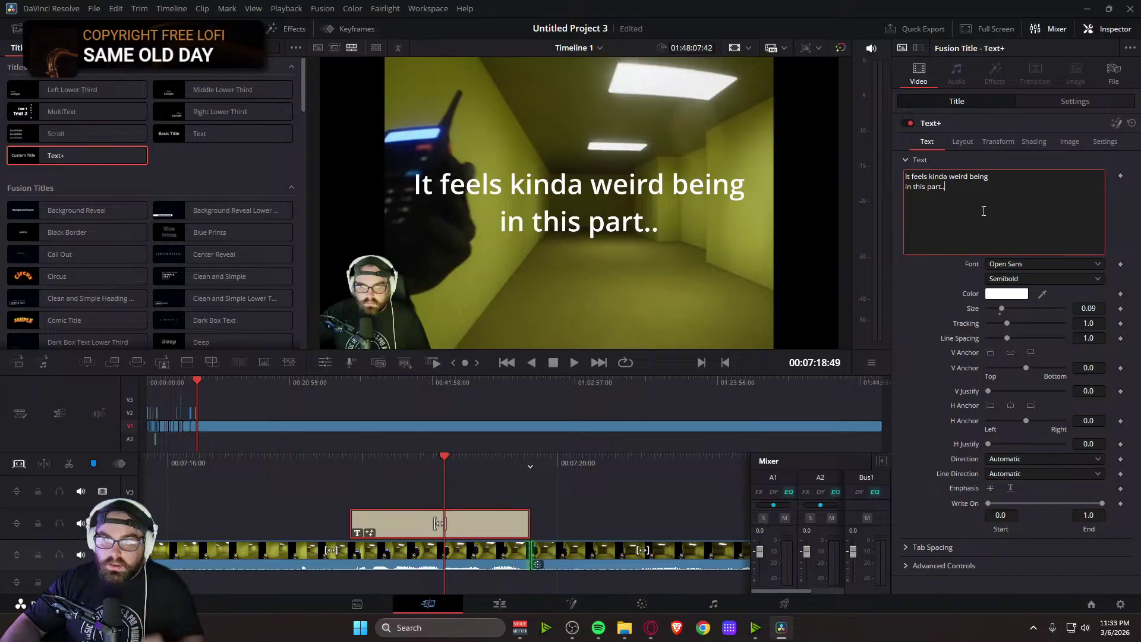
pyautogui.click(1038, 263)
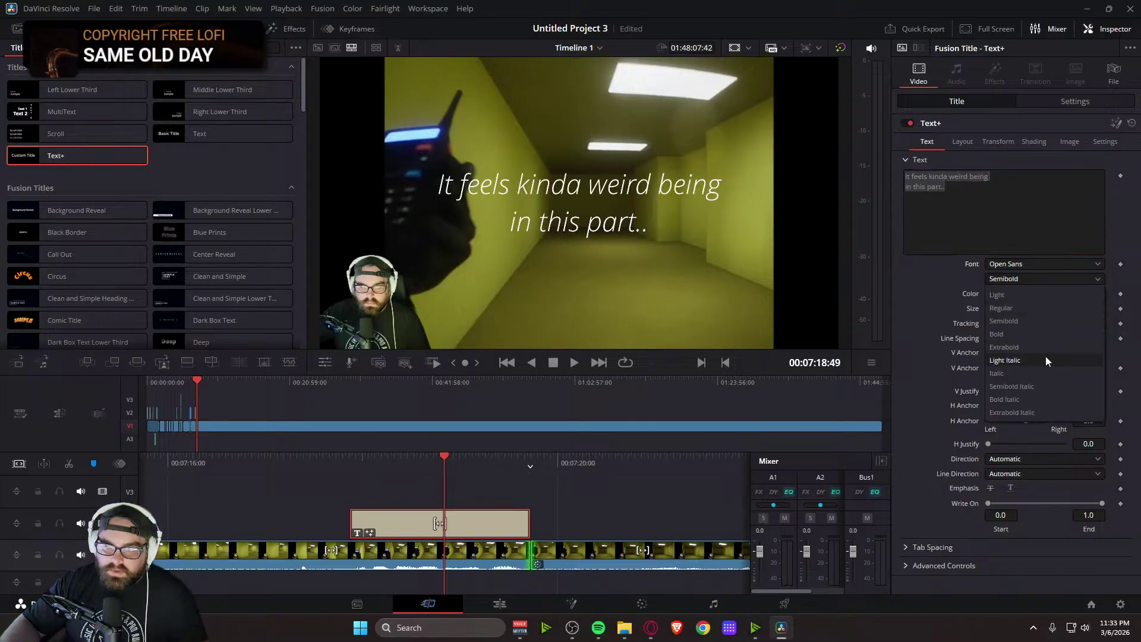
pyautogui.scroll(10, 1028, 333)
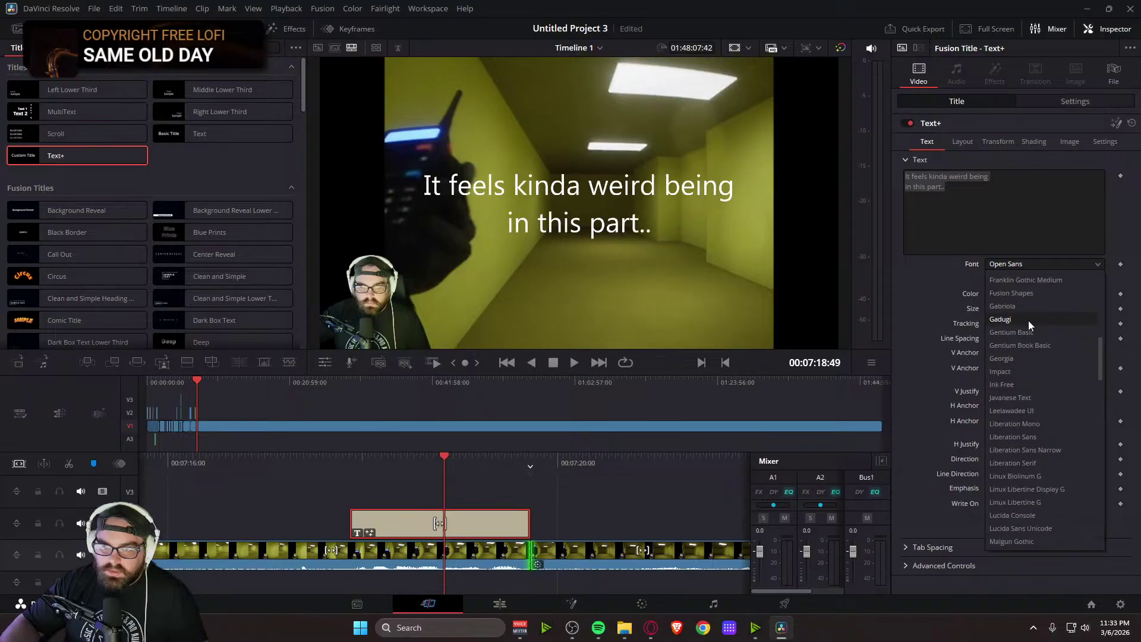
pyautogui.click(1053, 347)
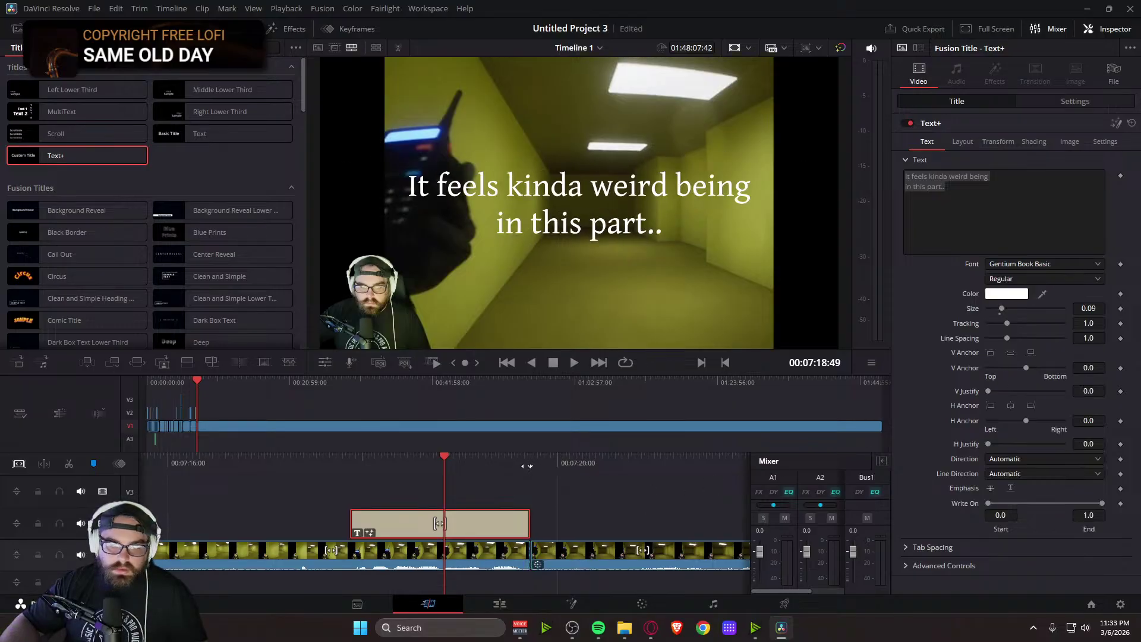
# Keyframe the title's Write On with End at 1.0 at 00:07:19:34 and 0.0 at 00:07:17:52, and play the effect
pyautogui.press('space')
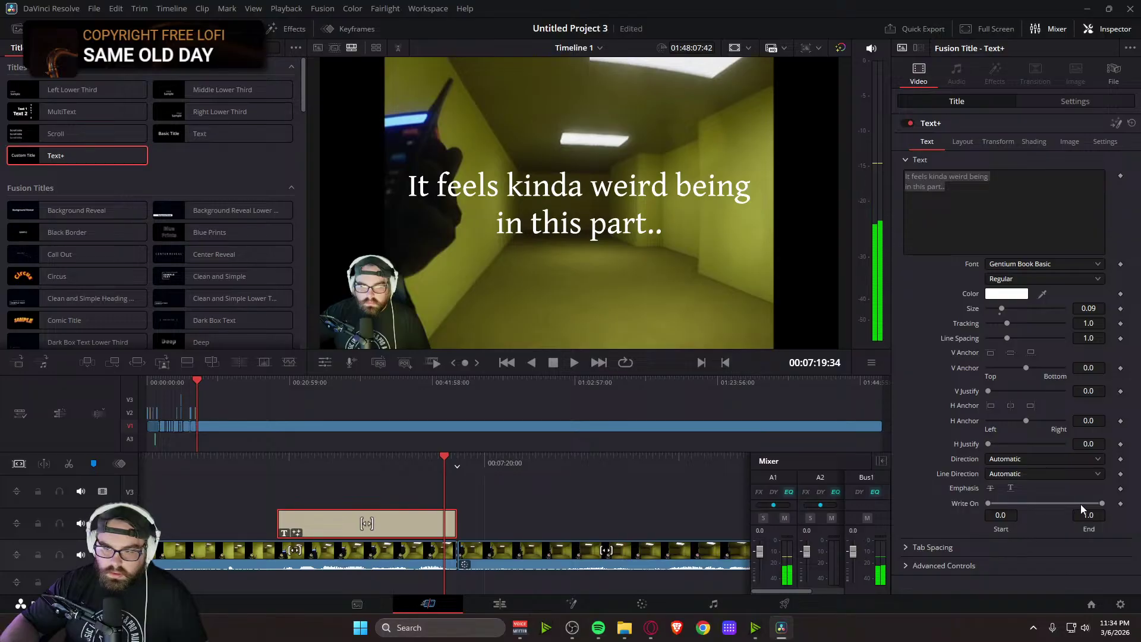
pyautogui.press('j')
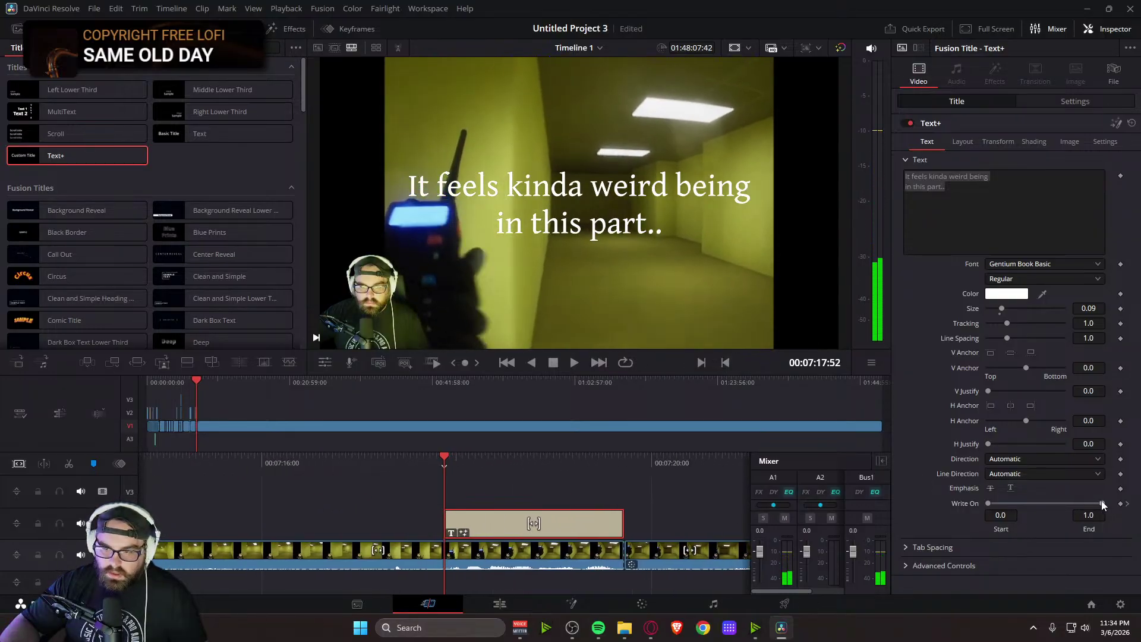
pyautogui.moveTo(1103, 504); pyautogui.dragTo(939, 513)
pyautogui.press('space')
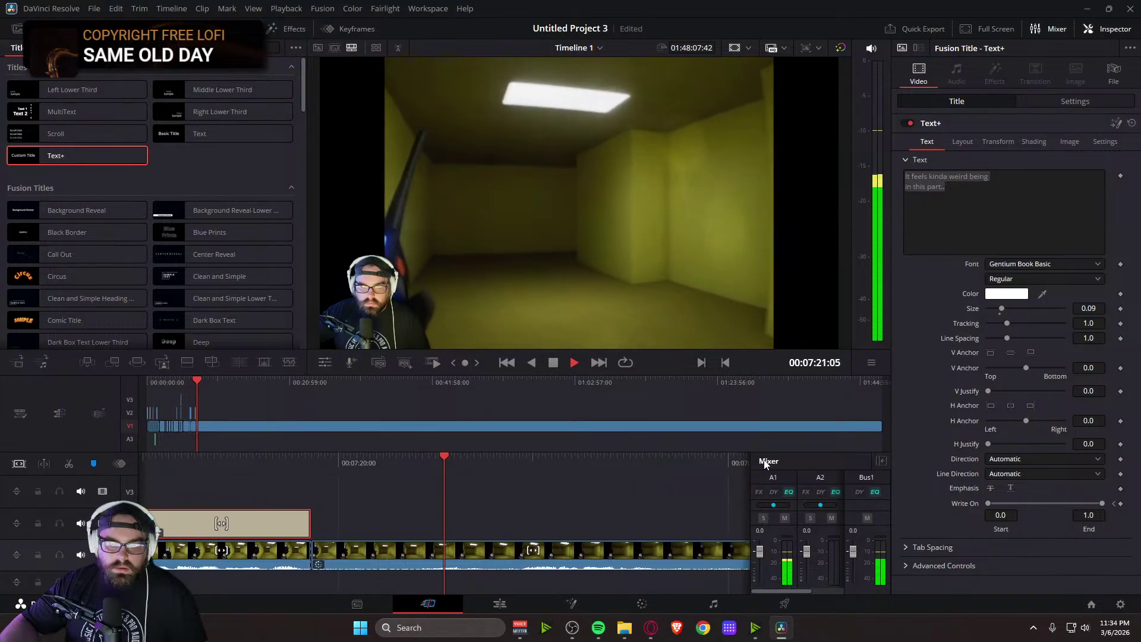
pyautogui.press('space')
pyautogui.scroll(5, 523, 527)
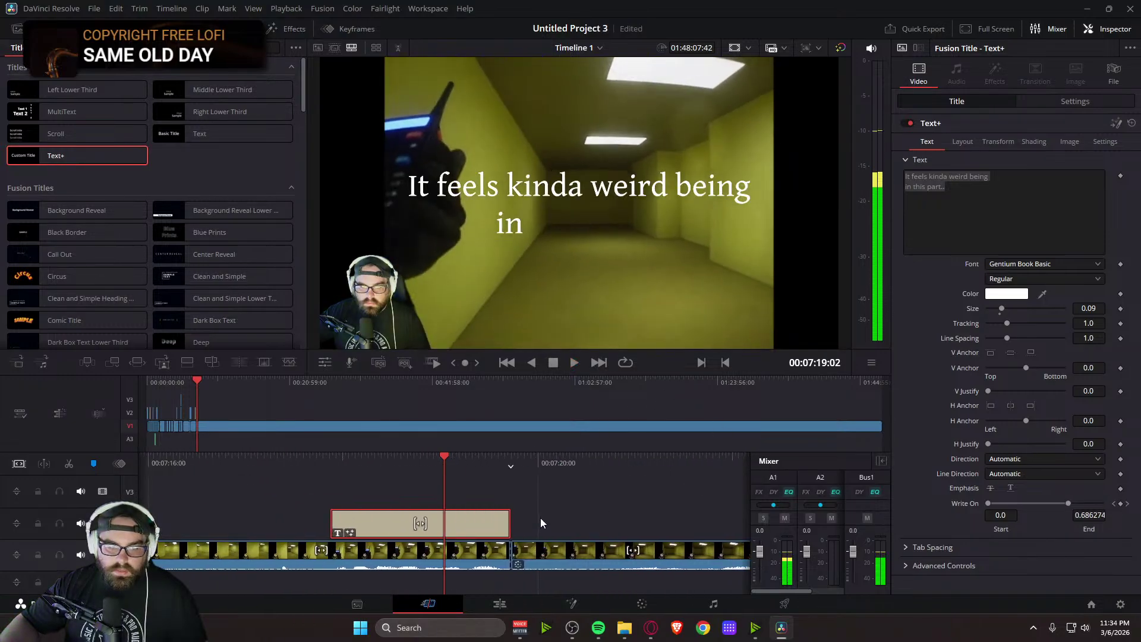
# Look through the title's Layout, Transform and Shading settings and move the playhead to the title's end at 00:07:19:42
pyautogui.click(958, 143)
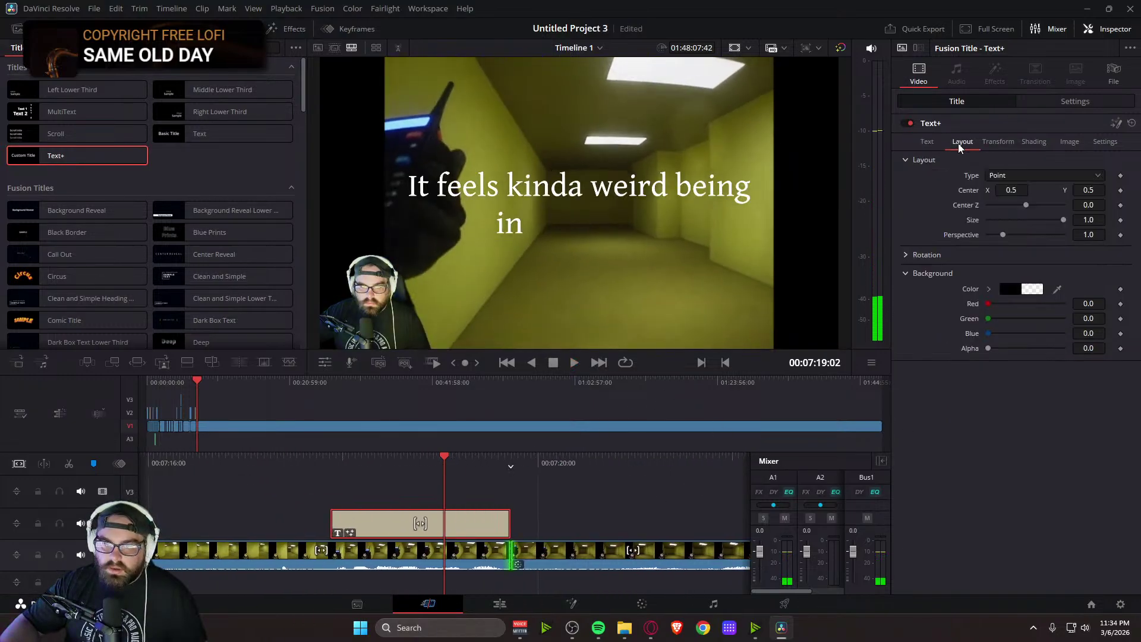
pyautogui.click(1003, 143)
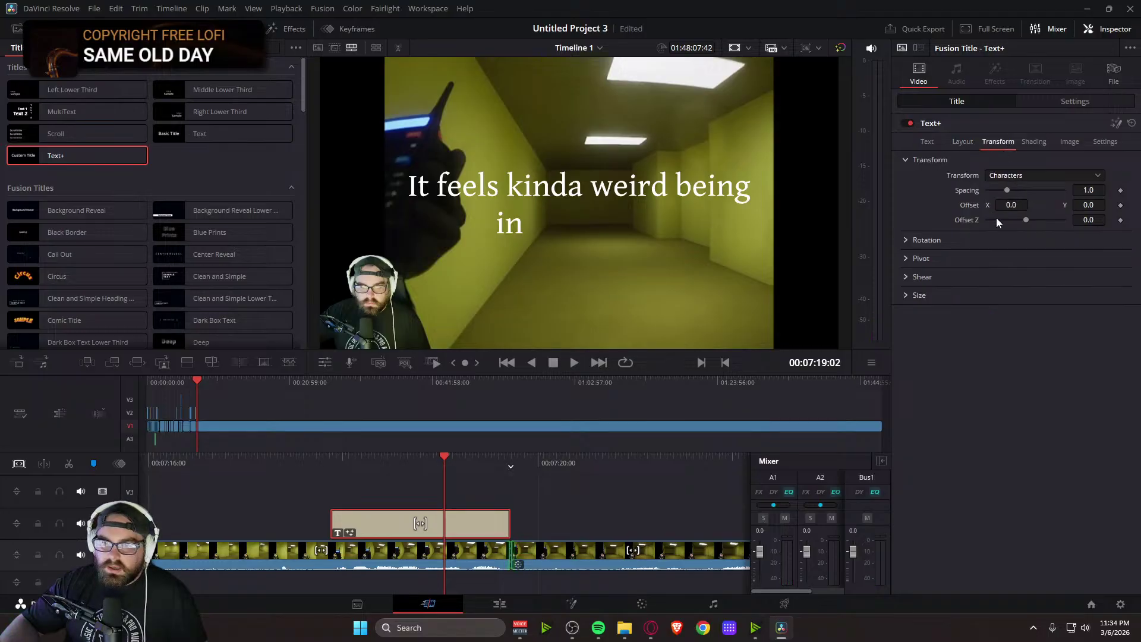
pyautogui.click(1035, 142)
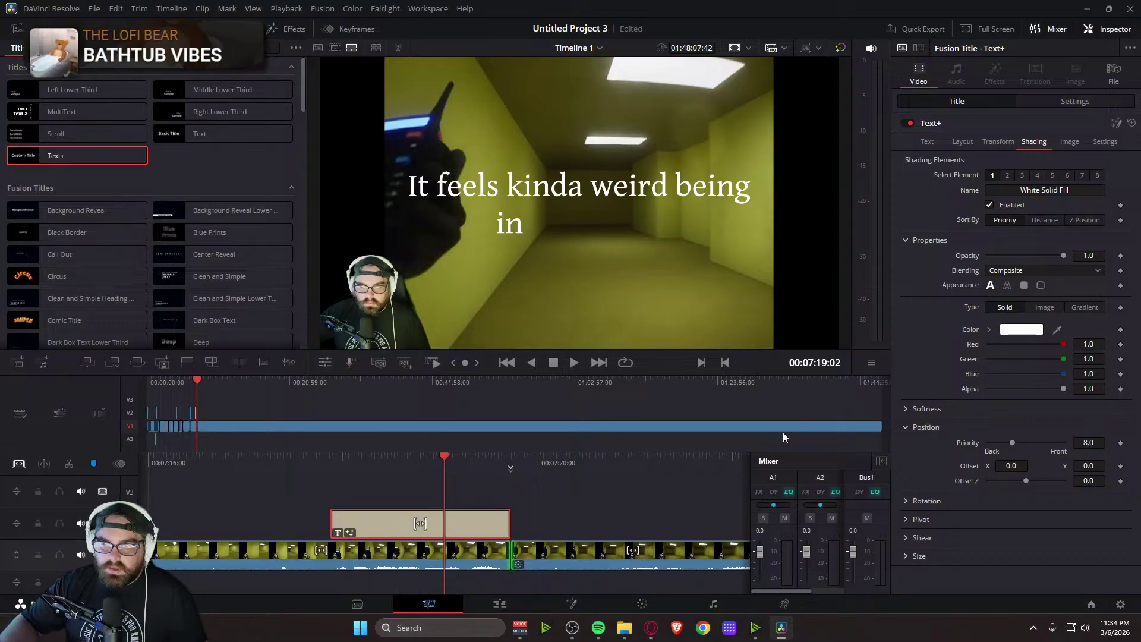
pyautogui.press('j')
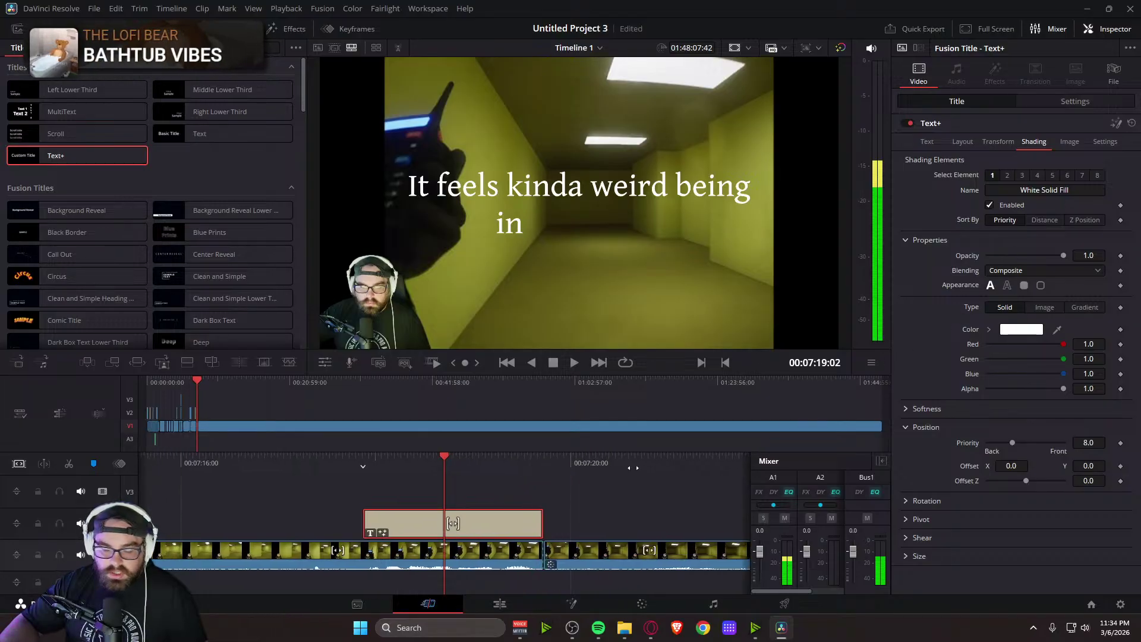
pyautogui.press('l')
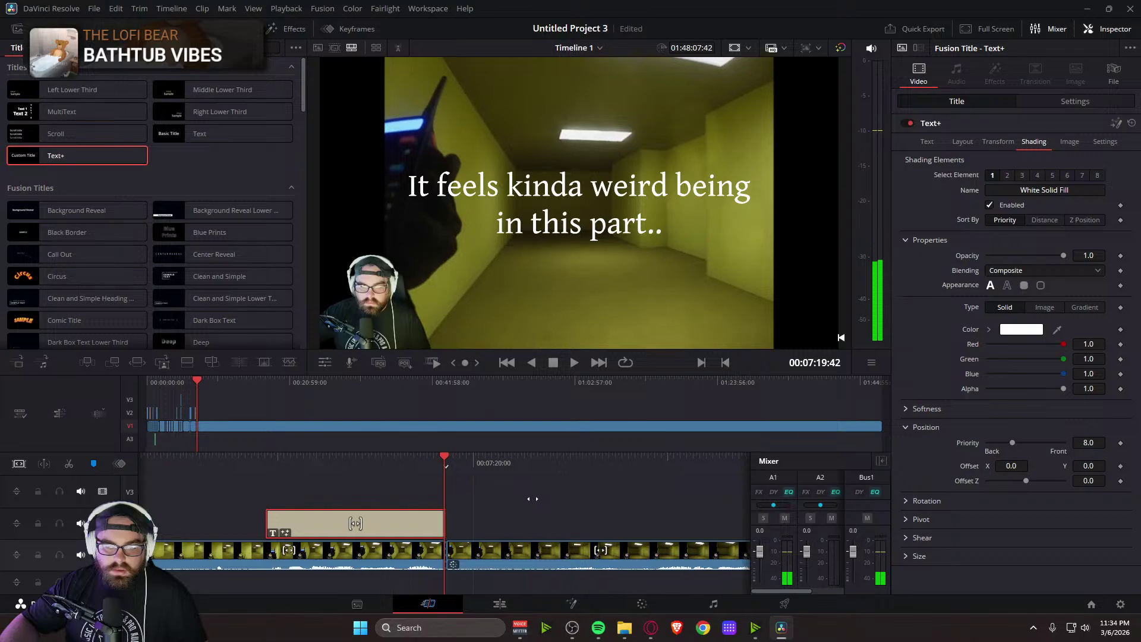
# Replay the "It feels kinda weird being in this part.." caption and examine its character transform and layout settings
pyautogui.press('j')
pyautogui.press('j')
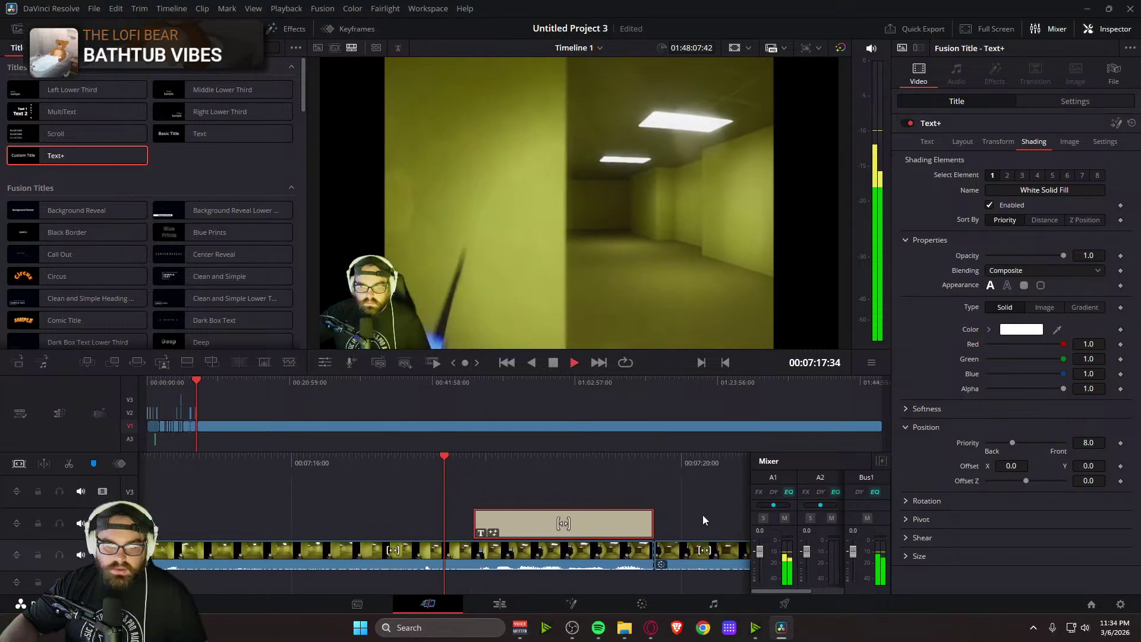
pyautogui.press('l')
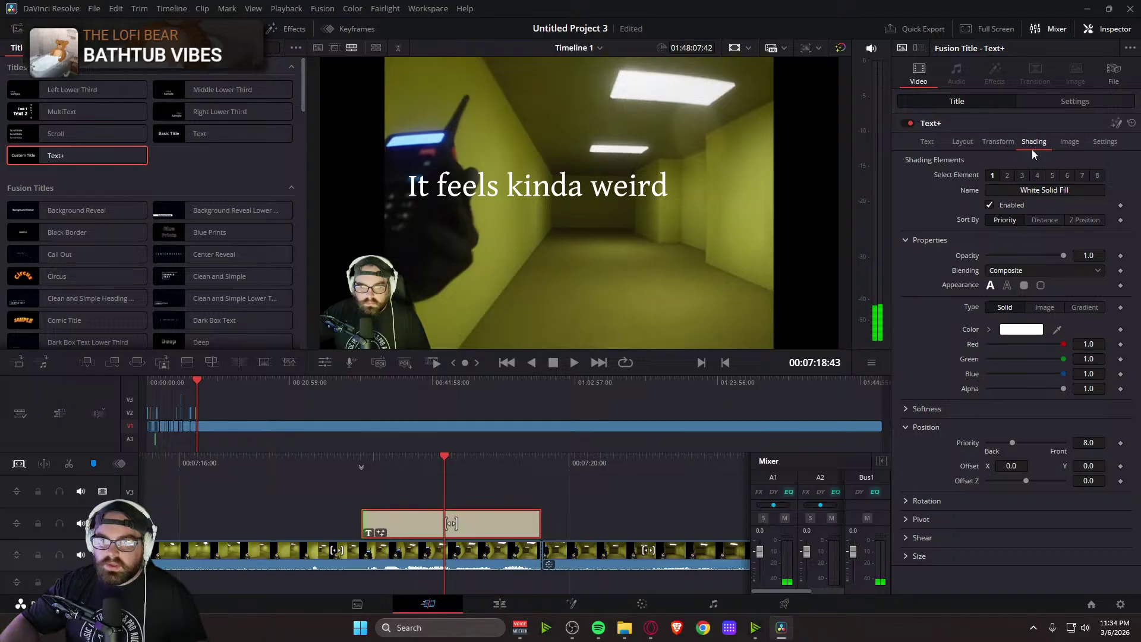
pyautogui.click(997, 142)
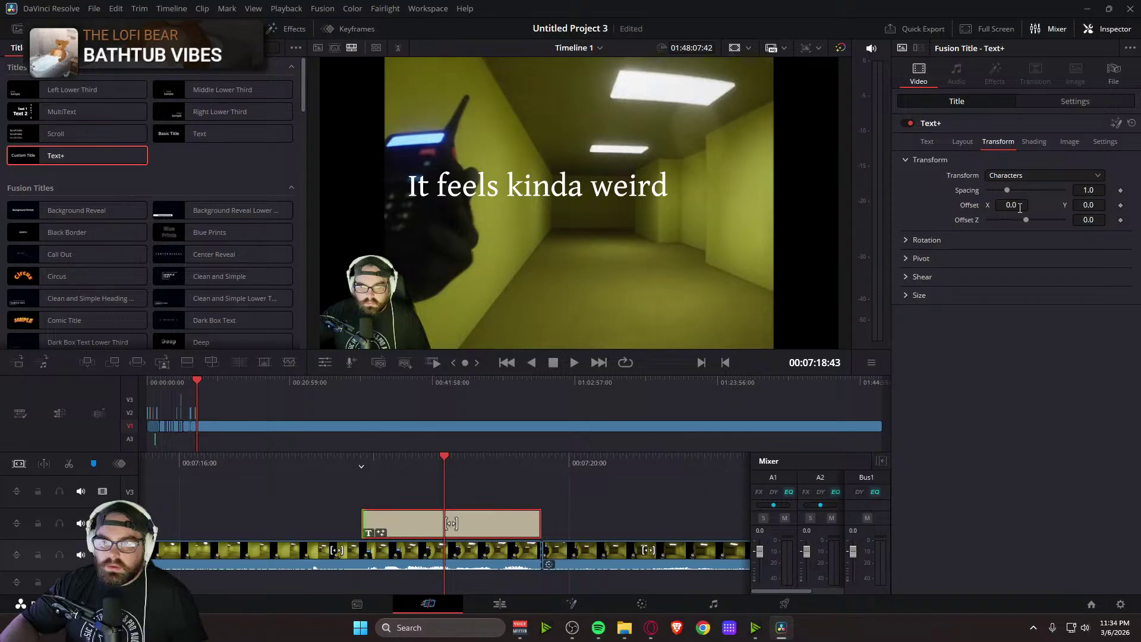
pyautogui.click(912, 240)
pyautogui.click(907, 335)
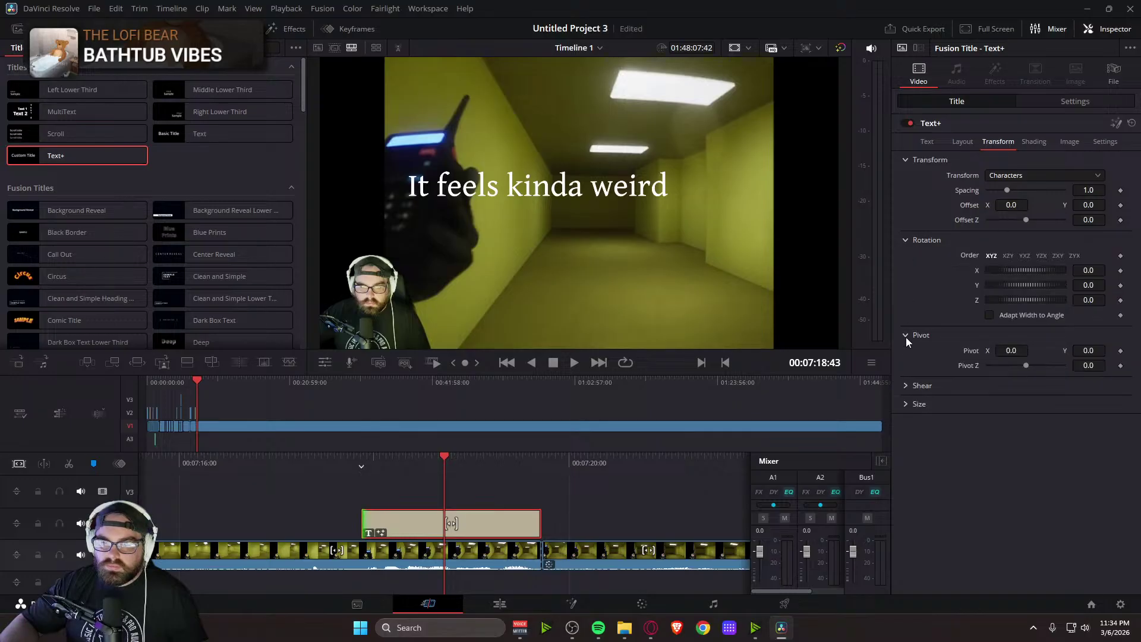
pyautogui.click(907, 386)
pyautogui.click(906, 437)
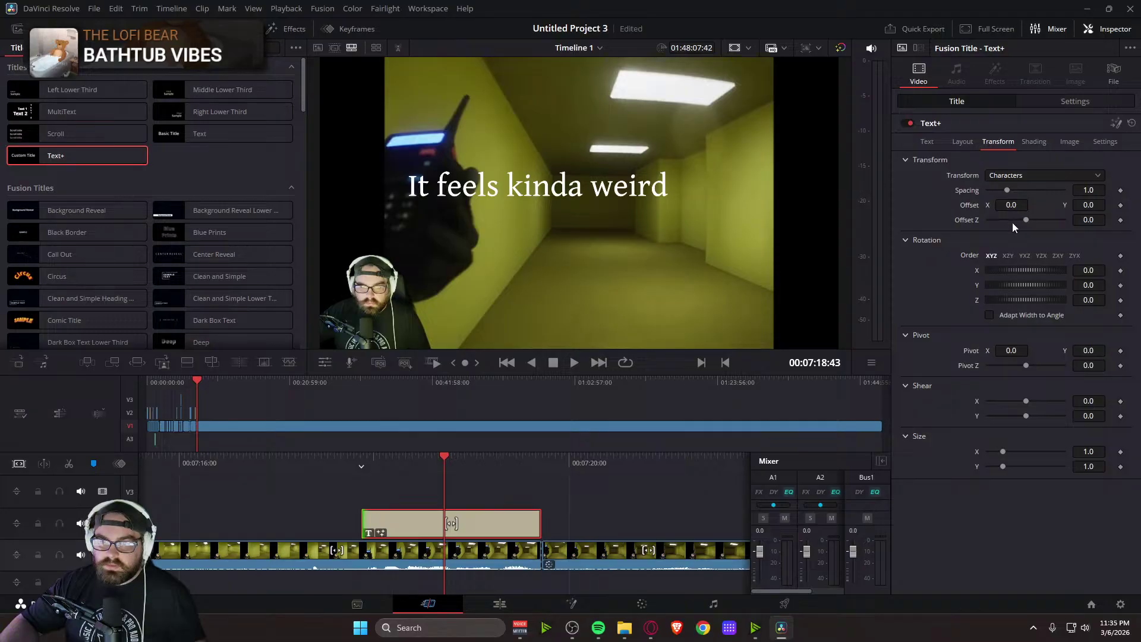
pyautogui.click(963, 144)
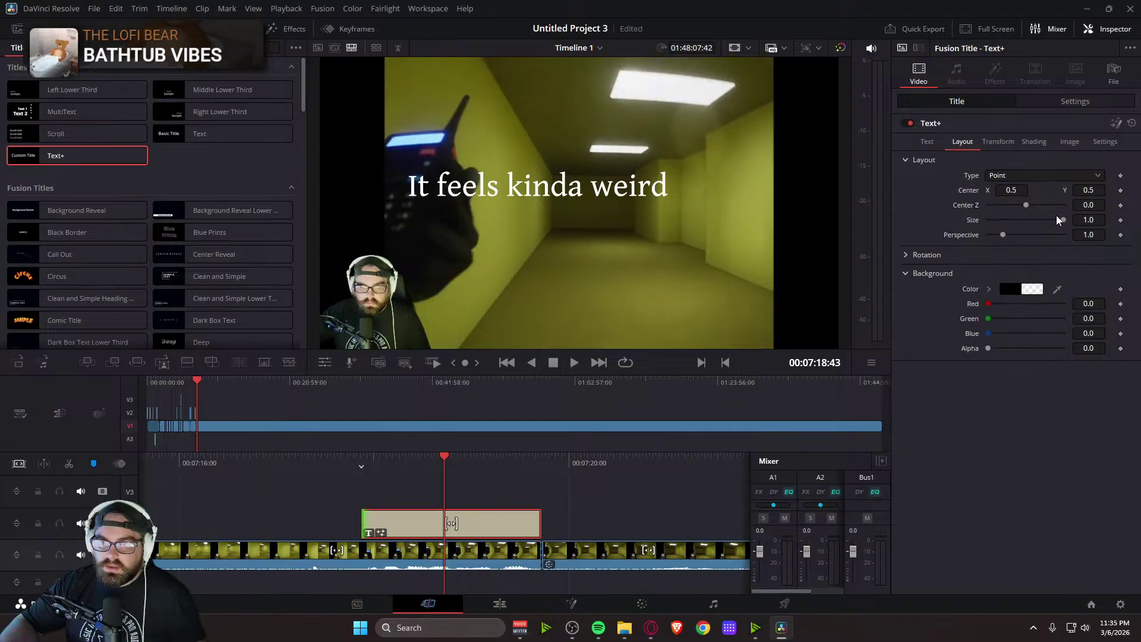
# Lower the perspective in the caption's layout settings to 0.197, keeping its layout size at 1.0
pyautogui.moveTo(1065, 221); pyautogui.dragTo(1058, 223)
pyautogui.hotkey('ctrl', 'z')
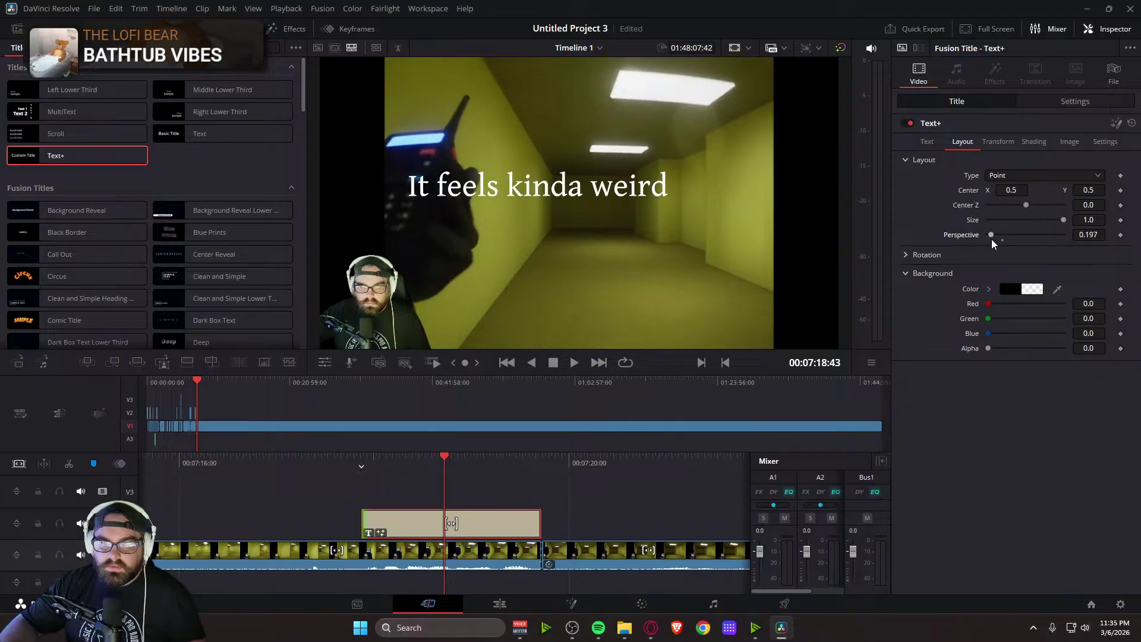
pyautogui.press('Delete')
pyautogui.hotkey('ctrl', 'z')
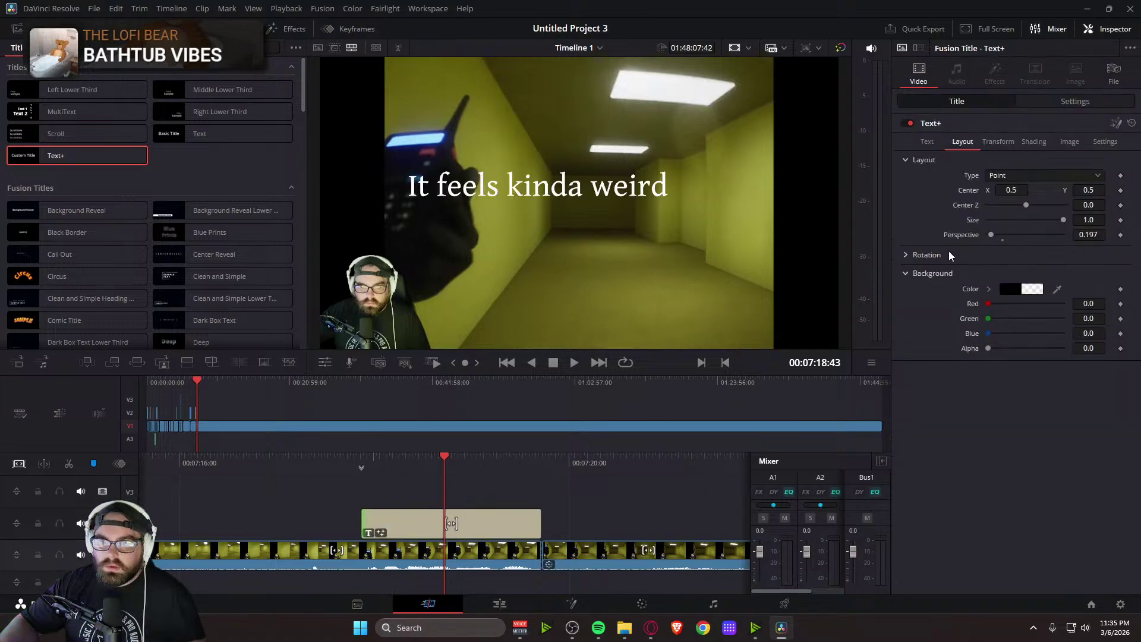
# Try rotating the caption's characters around the X, Y and Z axes, resetting each rotation to 0
pyautogui.click(905, 256)
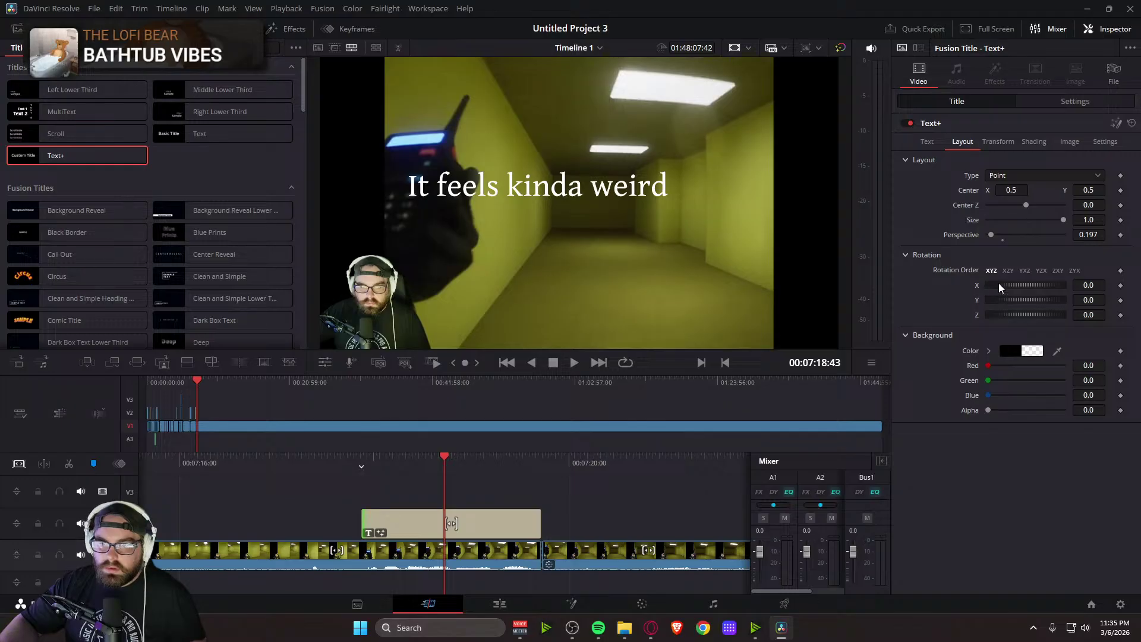
pyautogui.click(998, 143)
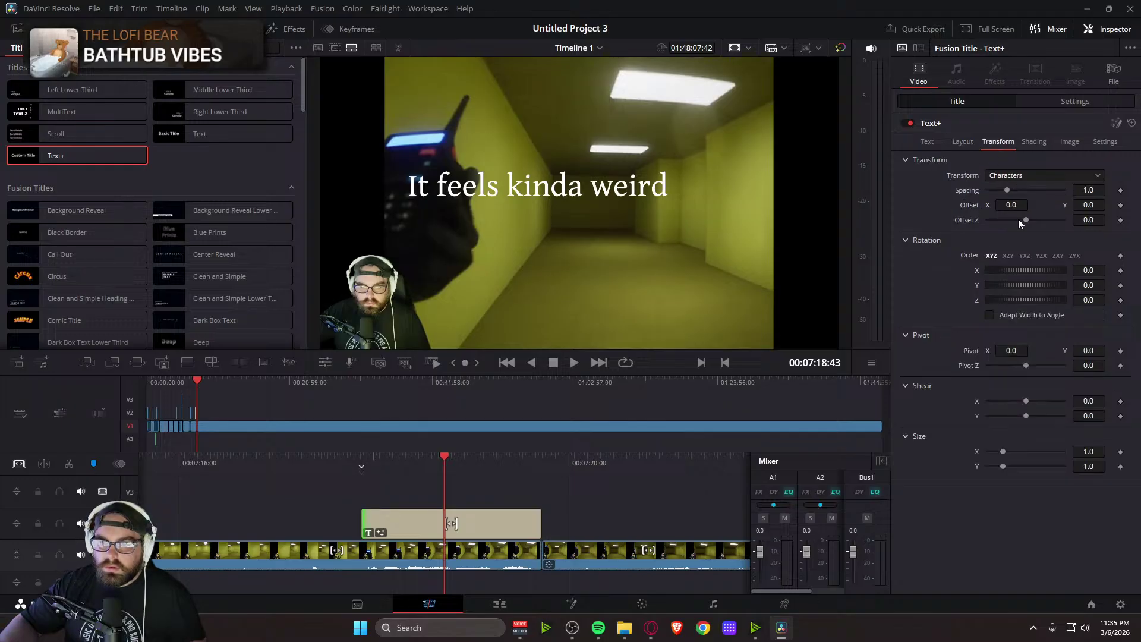
pyautogui.moveTo(1039, 269)
pyautogui.mouseDown()
pyautogui.moveTo(996, 273)
pyautogui.moveTo(1039, 273)
pyautogui.mouseUp()
pyautogui.doubleClick(1040, 273)
pyautogui.moveTo(1000, 288); pyautogui.dragTo(1026, 303)
pyautogui.doubleClick(1012, 286)
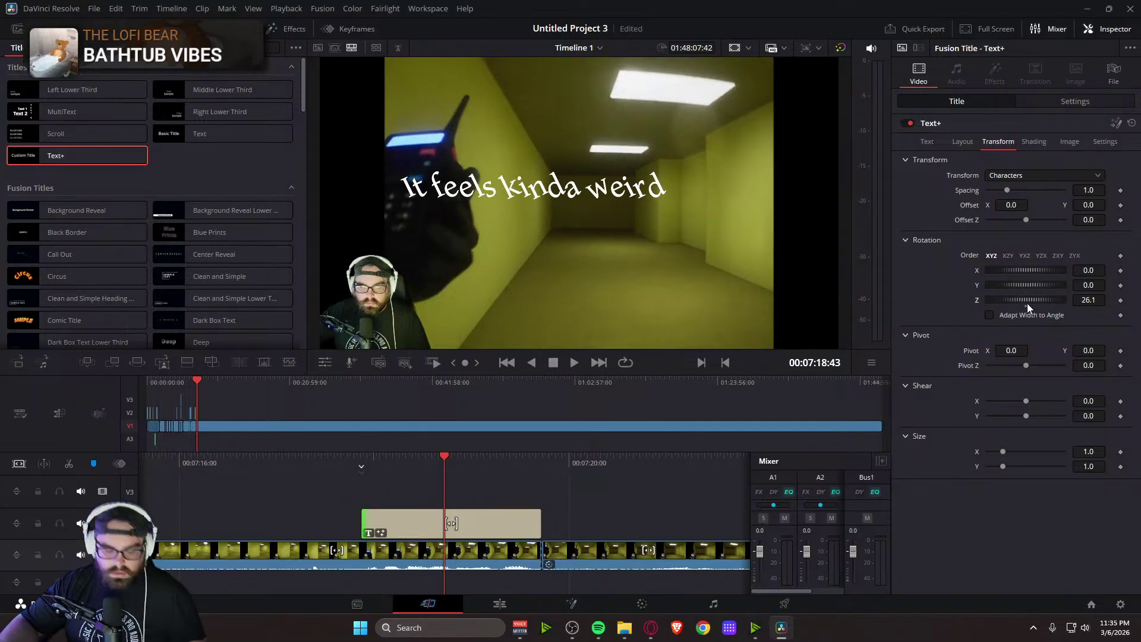
pyautogui.doubleClick(1027, 304)
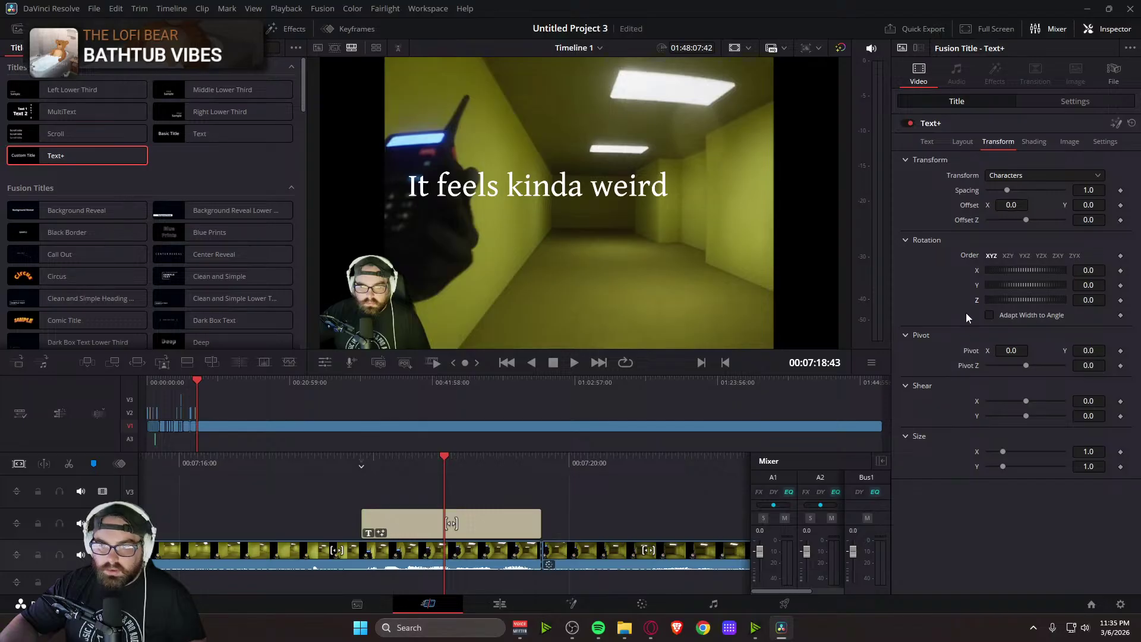
# Set the vertical anchor of the caption text to top
pyautogui.click(1073, 143)
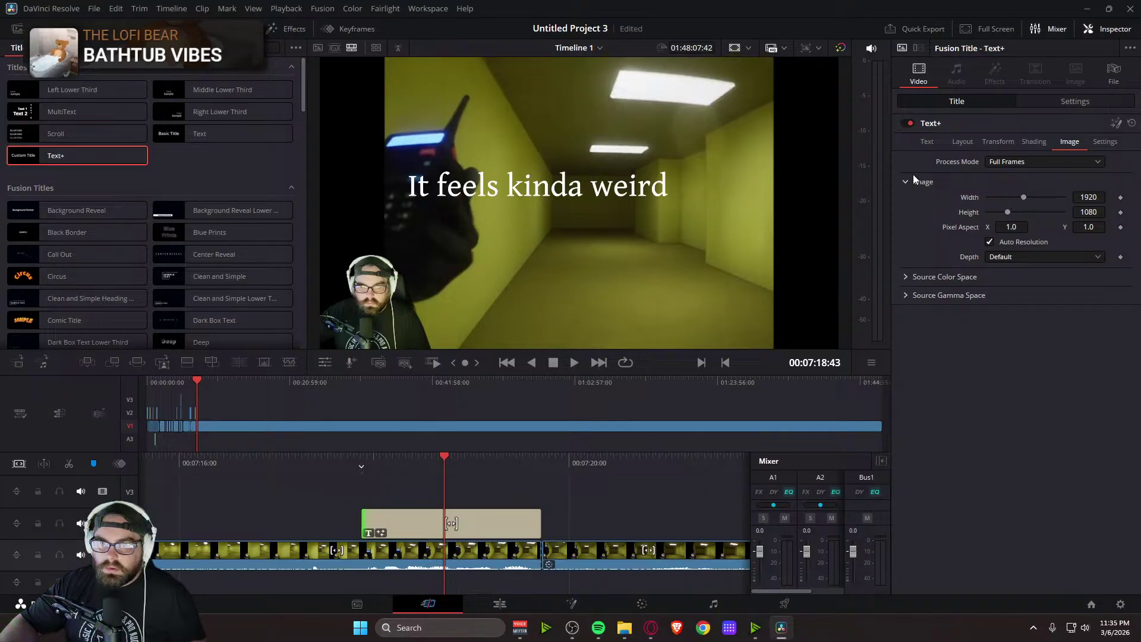
pyautogui.click(926, 143)
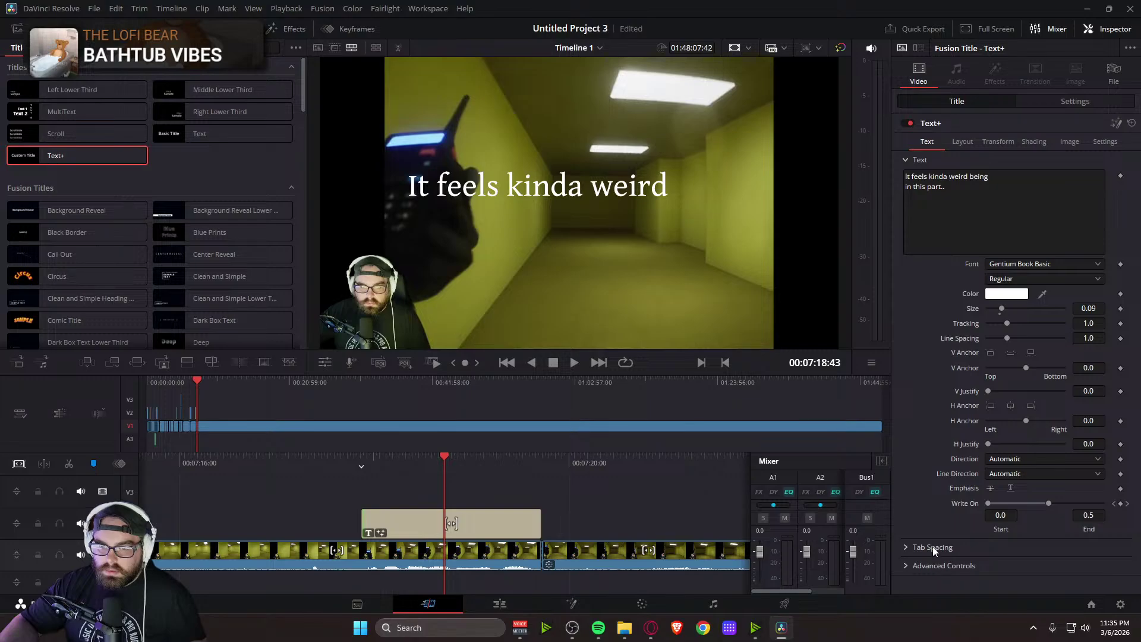
pyautogui.click(906, 562)
pyautogui.scroll(-2, 927, 475)
pyautogui.scroll(2, 931, 473)
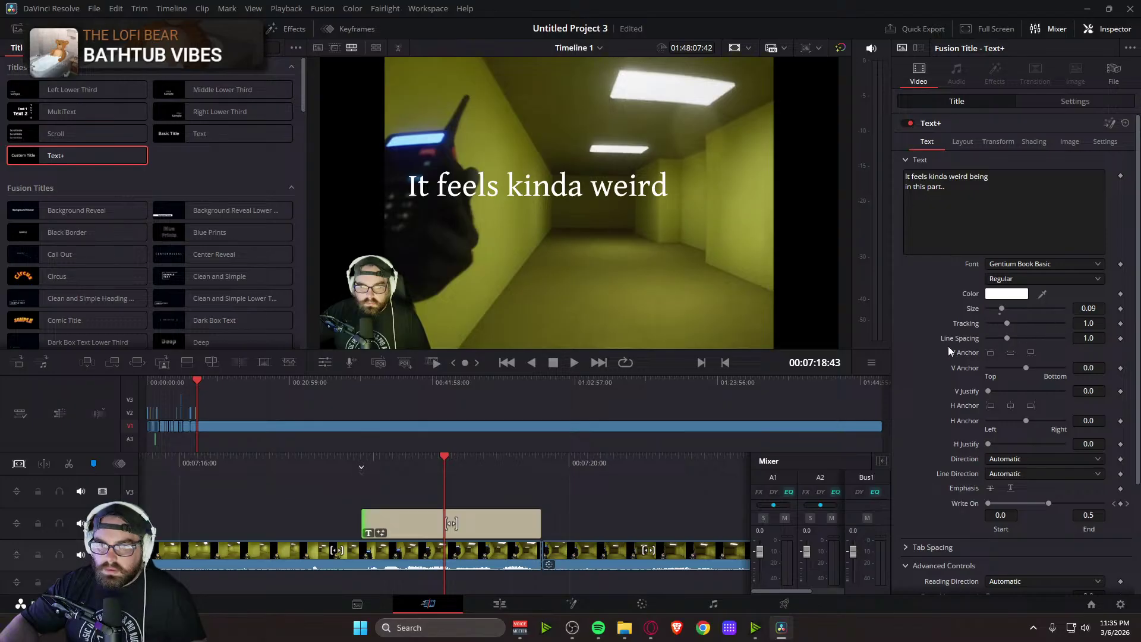
pyautogui.click(990, 353)
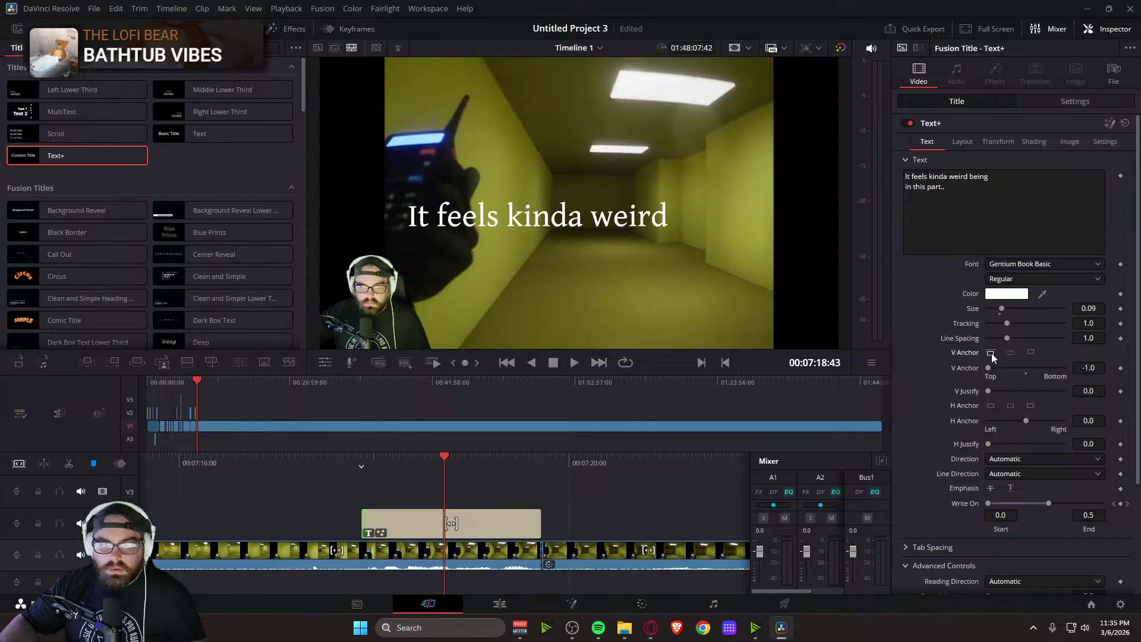
# Play back the footage around the caption to check the placement and write-on animation of its text
pyautogui.moveTo(482, 469); pyautogui.dragTo(648, 468)
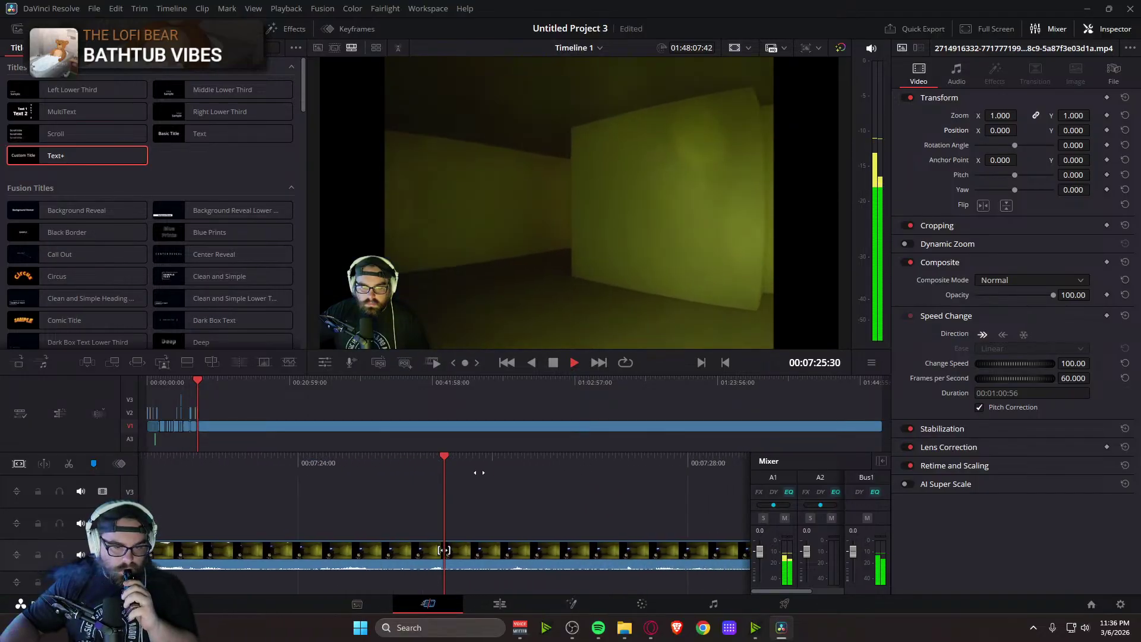
pyautogui.moveTo(479, 472); pyautogui.dragTo(1140, 438)
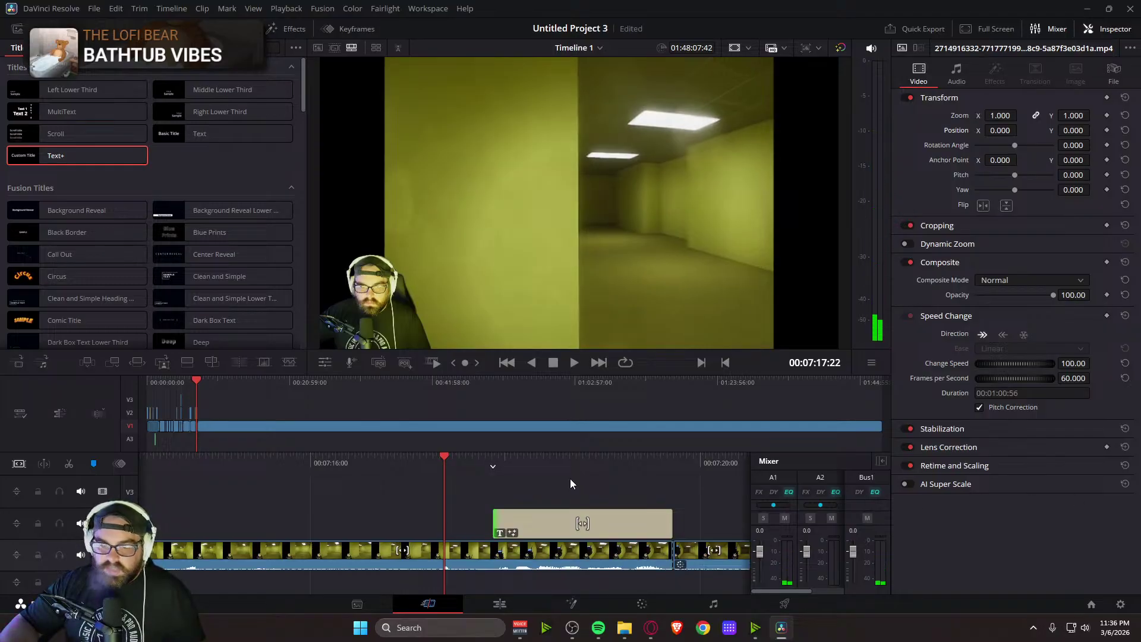
pyautogui.press('space')
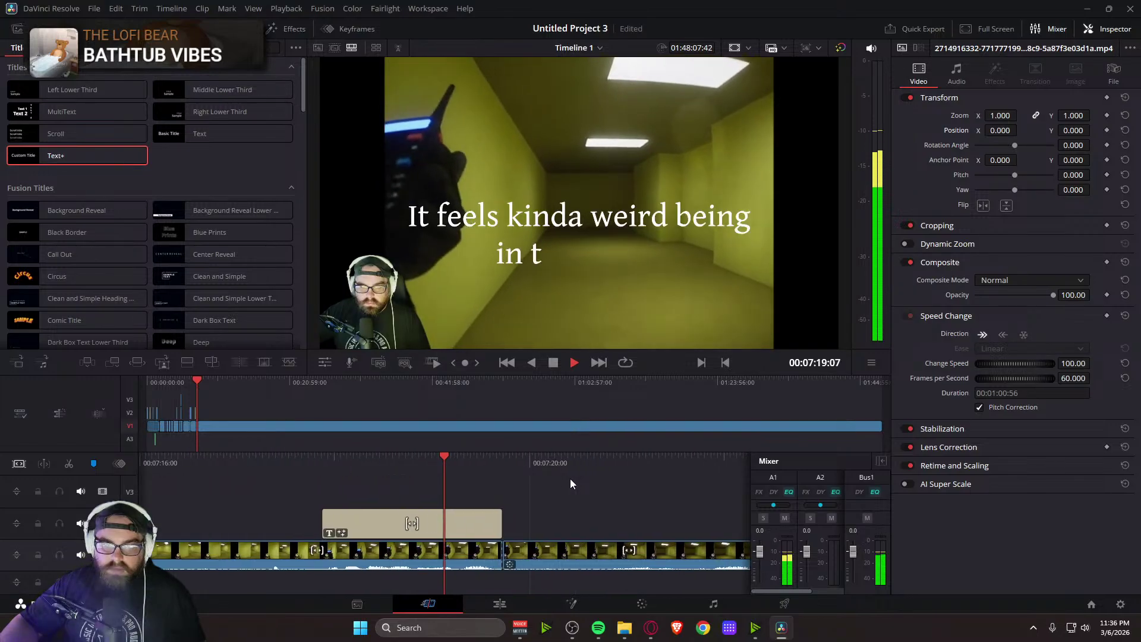
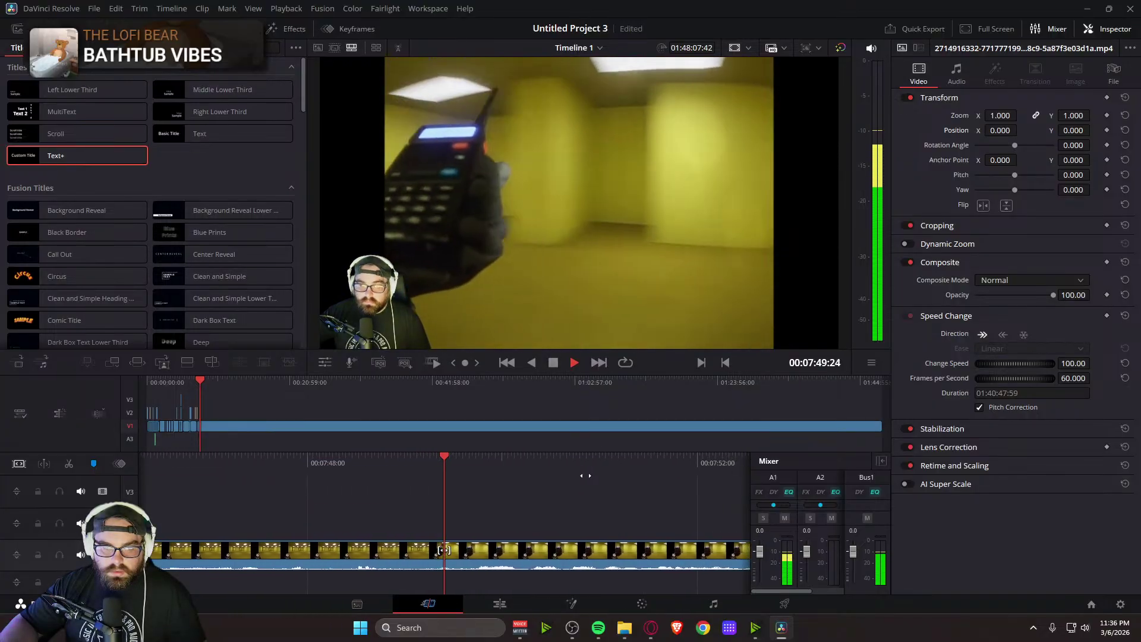
# Go back to 00:07:46:55 in the gameplay footage and split the clip there
pyautogui.moveTo(499, 468); pyautogui.dragTo(983, 469)
pyautogui.press('space')
pyautogui.press('space')
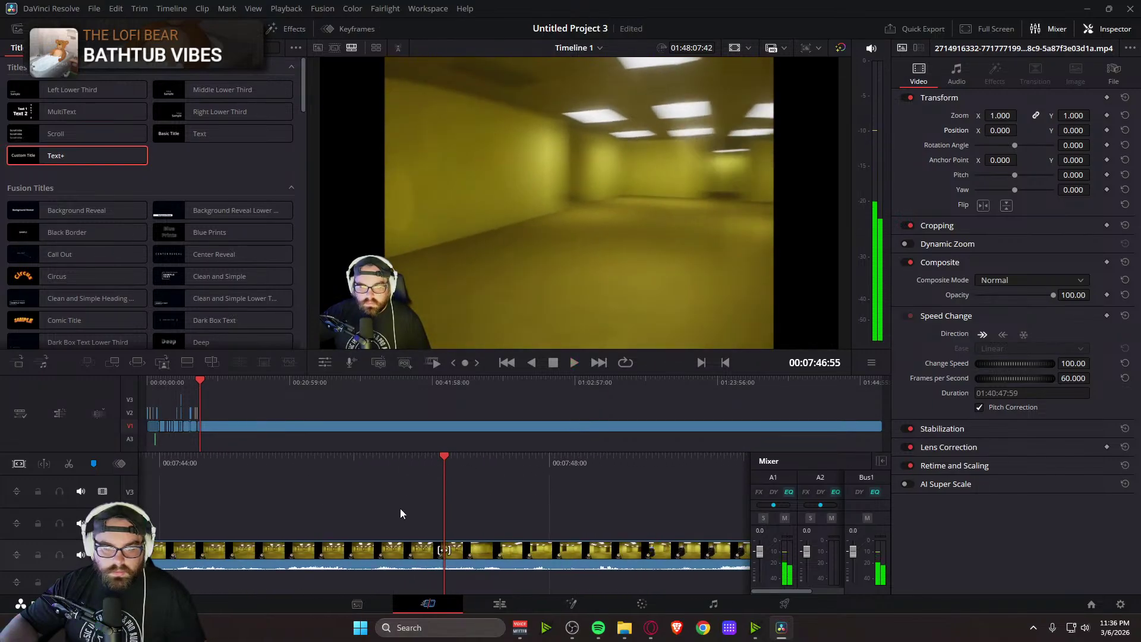
pyautogui.hotkey('ctrl', 'b')
pyautogui.press('space')
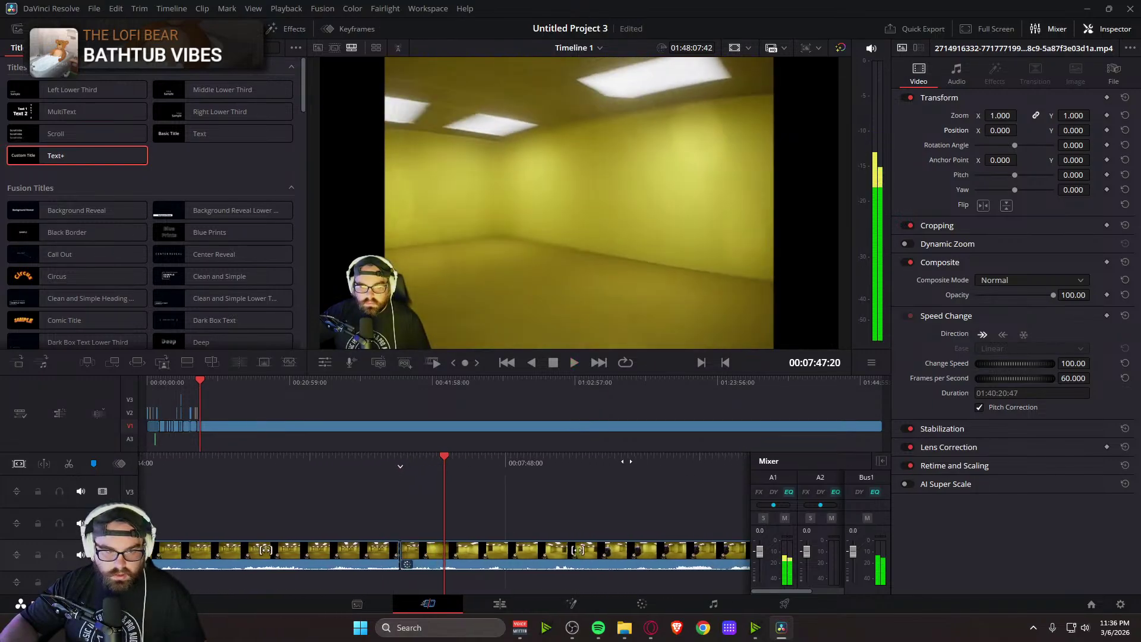
# Split the gameplay clip at 00:07:48:41 and 00:07:50:16, and select the short segment between the cuts
pyautogui.moveTo(450, 464)
pyautogui.mouseDown()
pyautogui.moveTo(505, 473)
pyautogui.moveTo(534, 463)
pyautogui.moveTo(416, 468)
pyautogui.moveTo(469, 471)
pyautogui.moveTo(457, 467)
pyautogui.mouseUp()
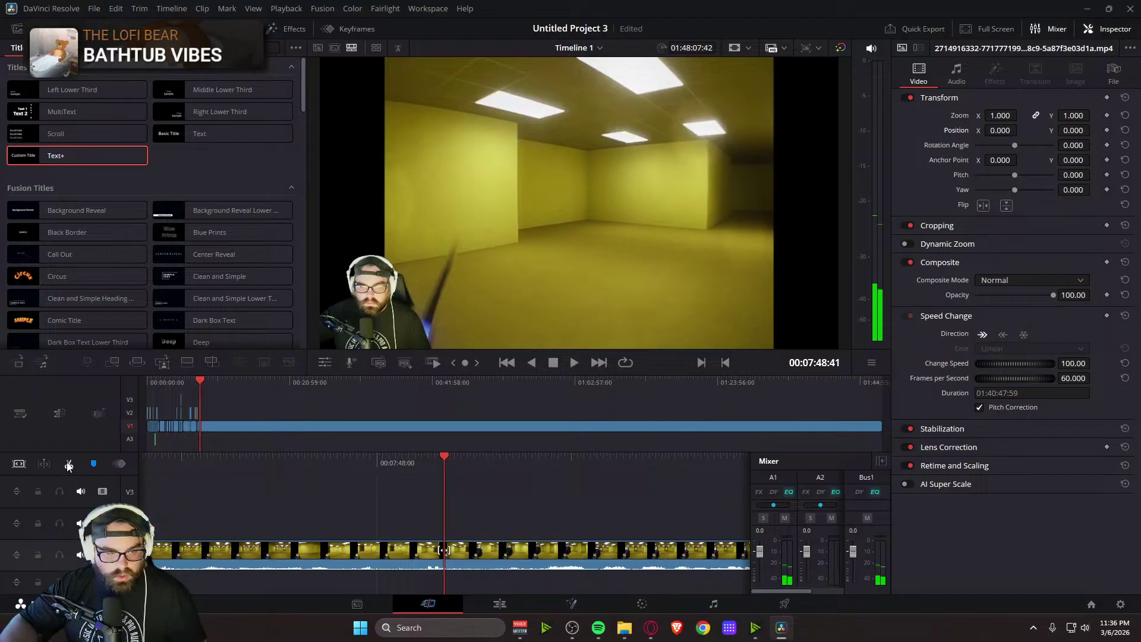
pyautogui.moveTo(588, 467); pyautogui.dragTo(434, 467)
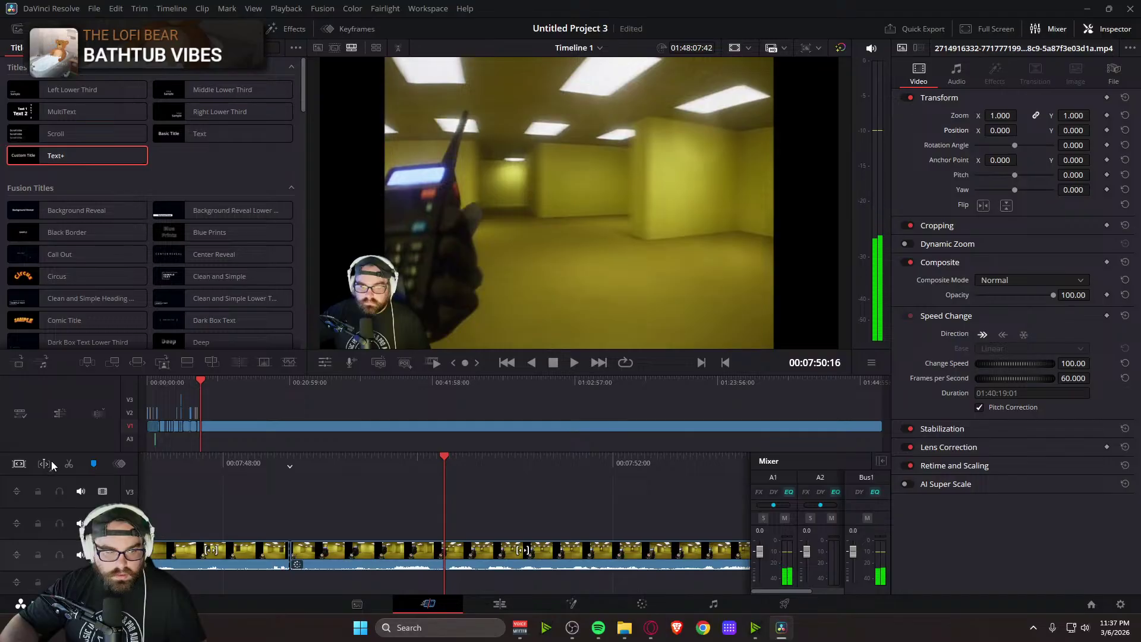
pyautogui.click(69, 464)
pyautogui.moveTo(413, 545); pyautogui.dragTo(481, 545)
pyautogui.click(482, 545)
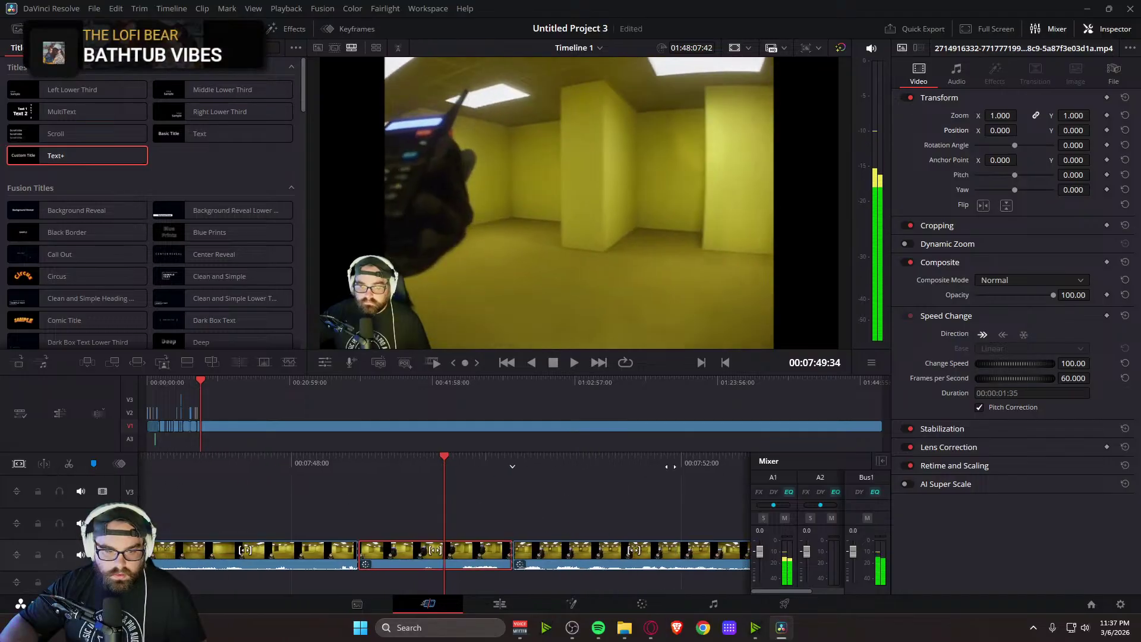
# At 00:07:49:11, enlarge the segment onto the webcam with zoom 3.370 and position X 2276, Y 1277, and keyframe both
pyautogui.moveTo(542, 461); pyautogui.dragTo(595, 475)
pyautogui.moveTo(1004, 115); pyautogui.dragTo(1082, 131)
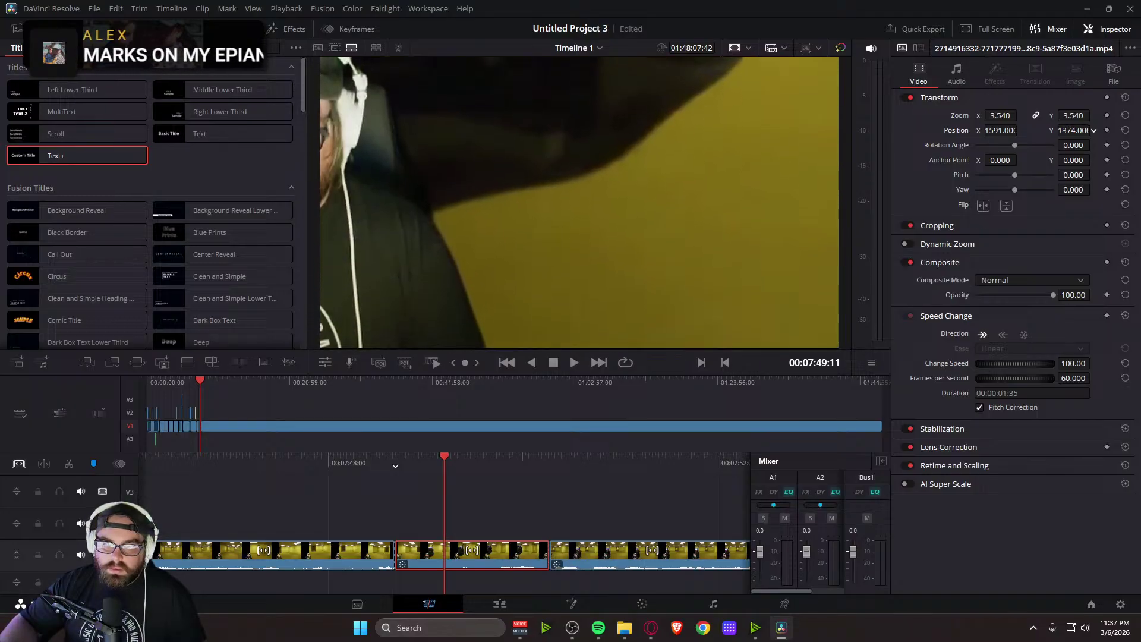
pyautogui.moveTo(1000, 131); pyautogui.dragTo(1093, 130)
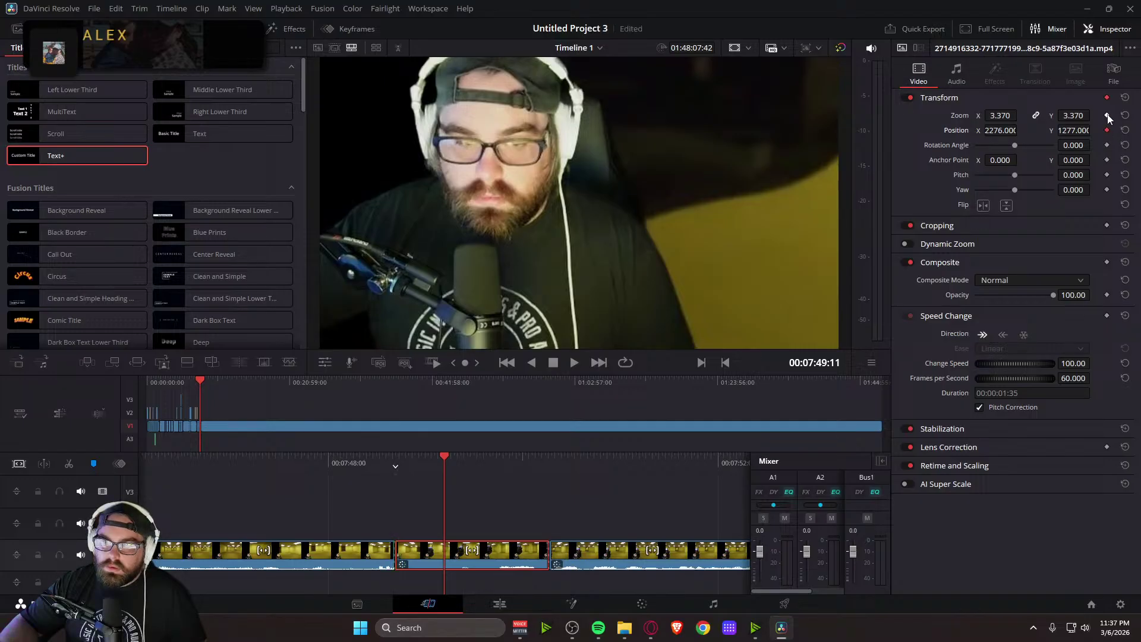
pyautogui.moveTo(574, 467); pyautogui.dragTo(623, 467)
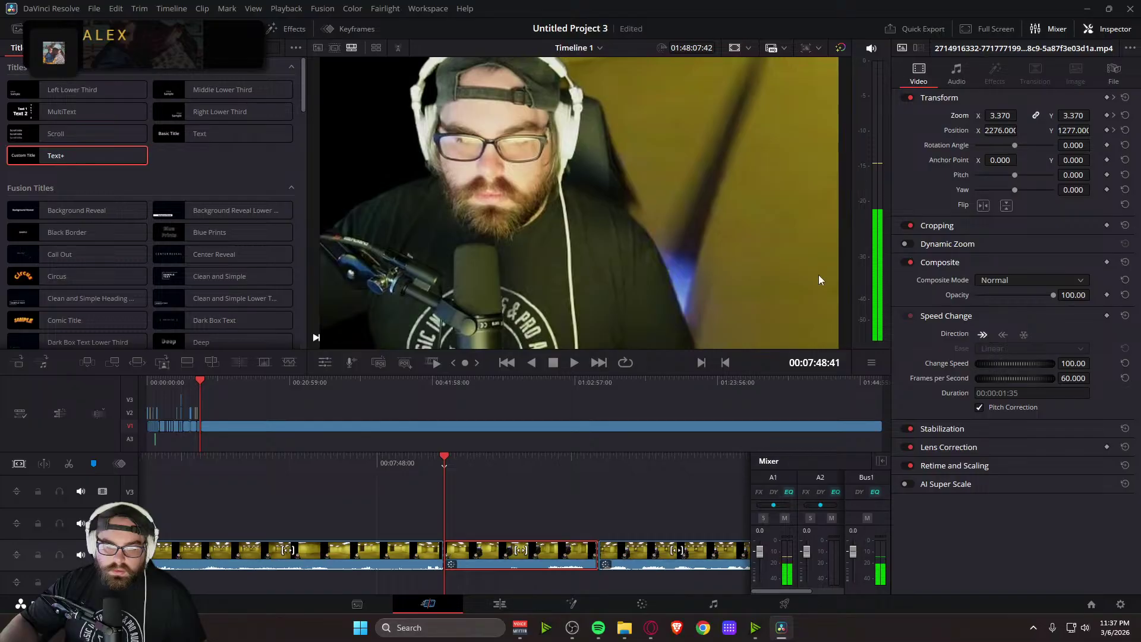
# Reset the segment's zoom and position at its first frame and play back the zoom animation
pyautogui.click(1125, 115)
pyautogui.click(1124, 130)
pyautogui.press('space')
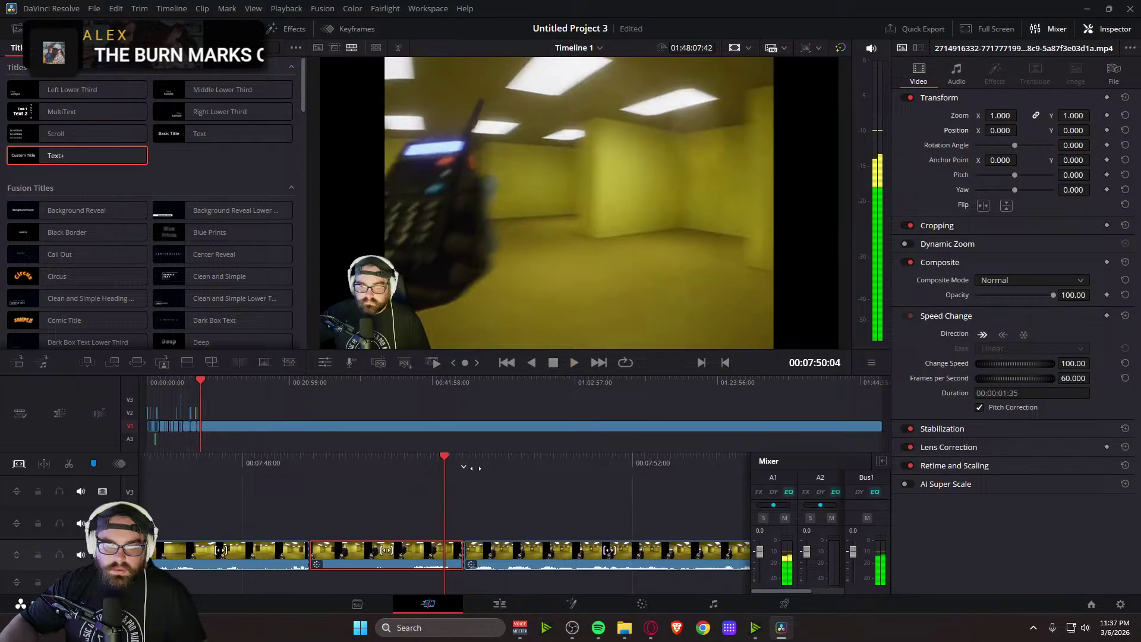
# At 00:07:49:06, set the segment's zoom to 2.080 and position to X 1034, Y 580, and keyframe the zoom
pyautogui.scroll(5, 444, 565)
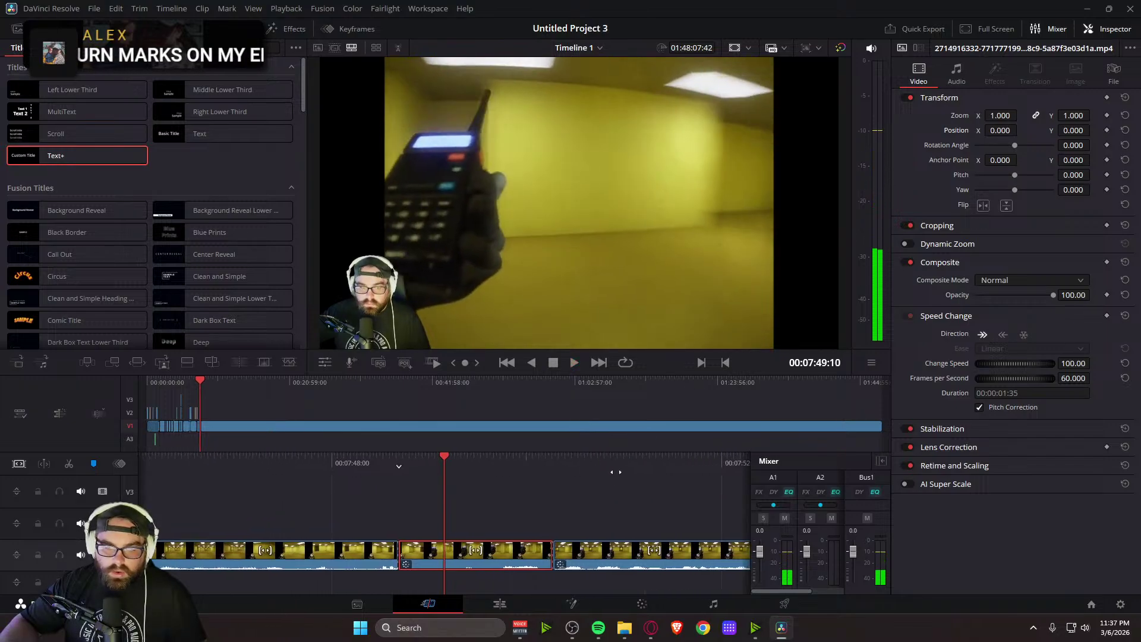
pyautogui.scroll(2, 612, 476)
pyautogui.scroll(3, 612, 476)
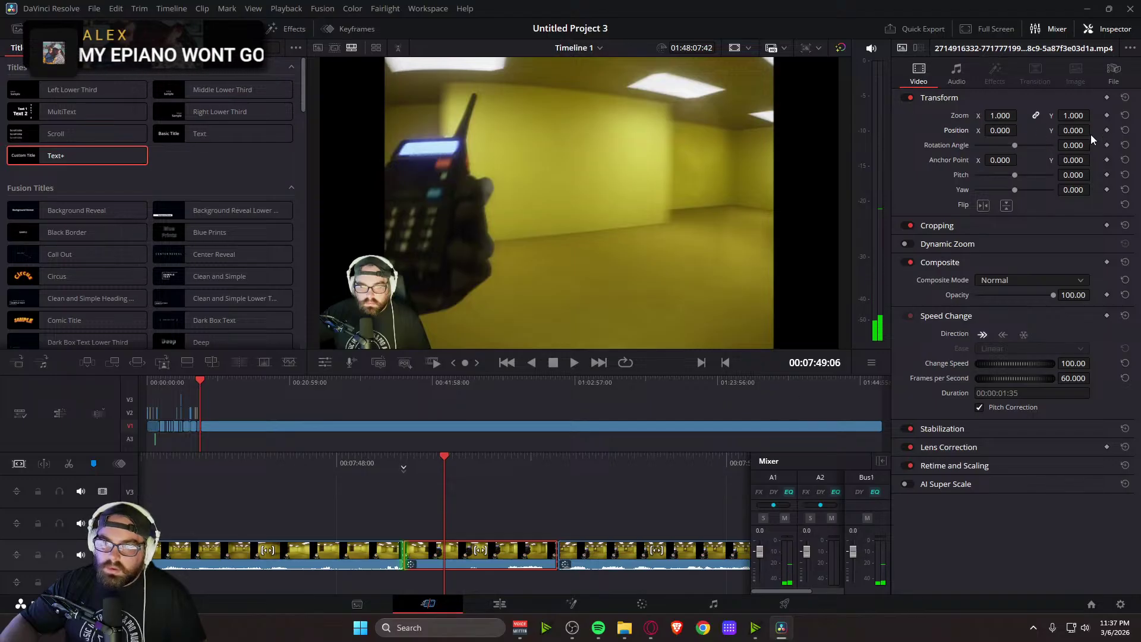
pyautogui.moveTo(1004, 130); pyautogui.dragTo(1070, 131)
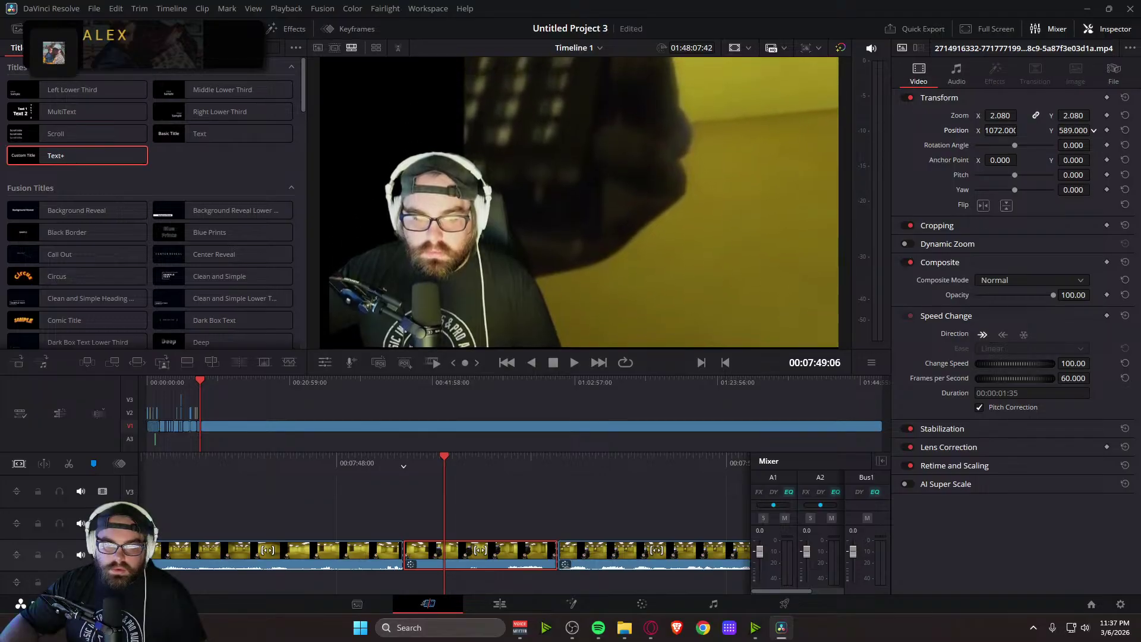
pyautogui.moveTo(994, 132); pyautogui.dragTo(1003, 131)
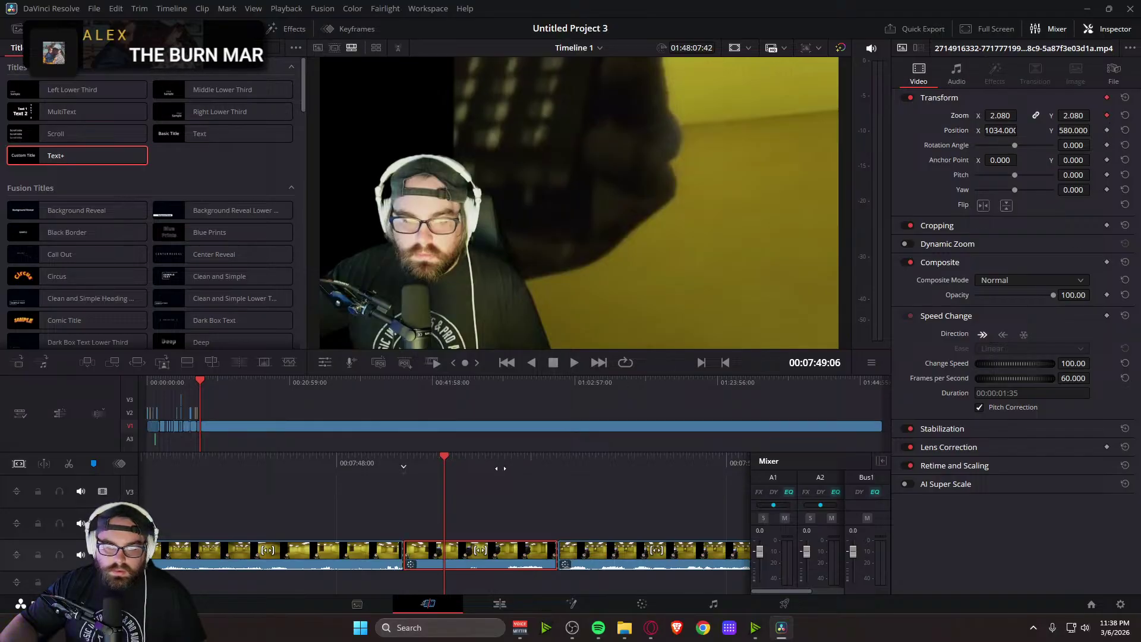
# Return to the start of the segment and reset its zoom and position to the defaults
pyautogui.press('j')
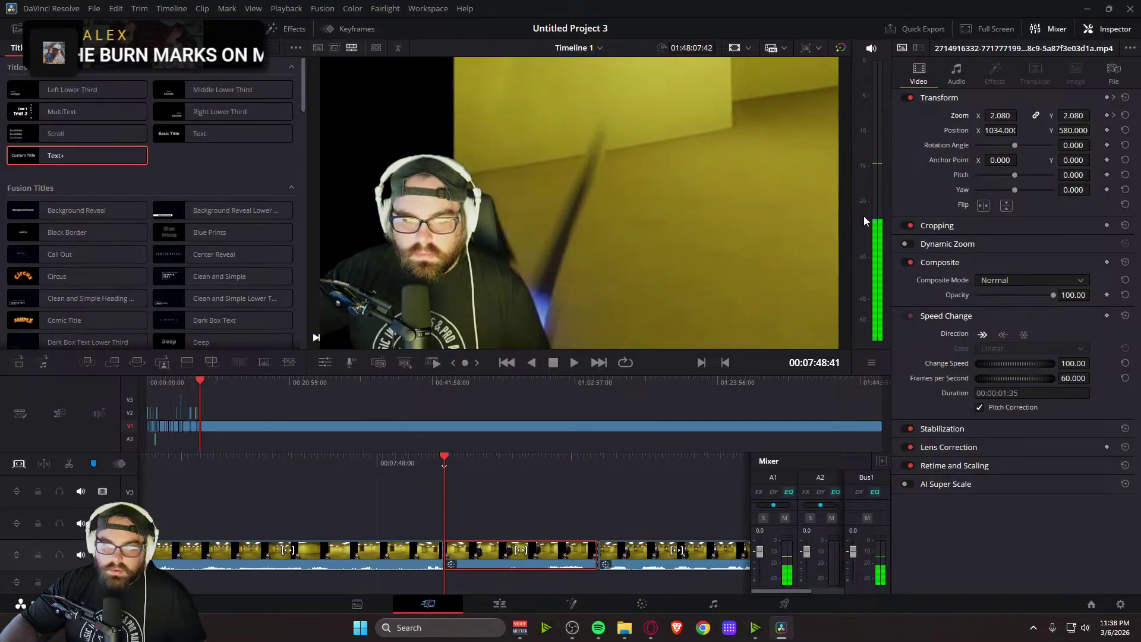
pyautogui.click(1125, 115)
pyautogui.click(1125, 130)
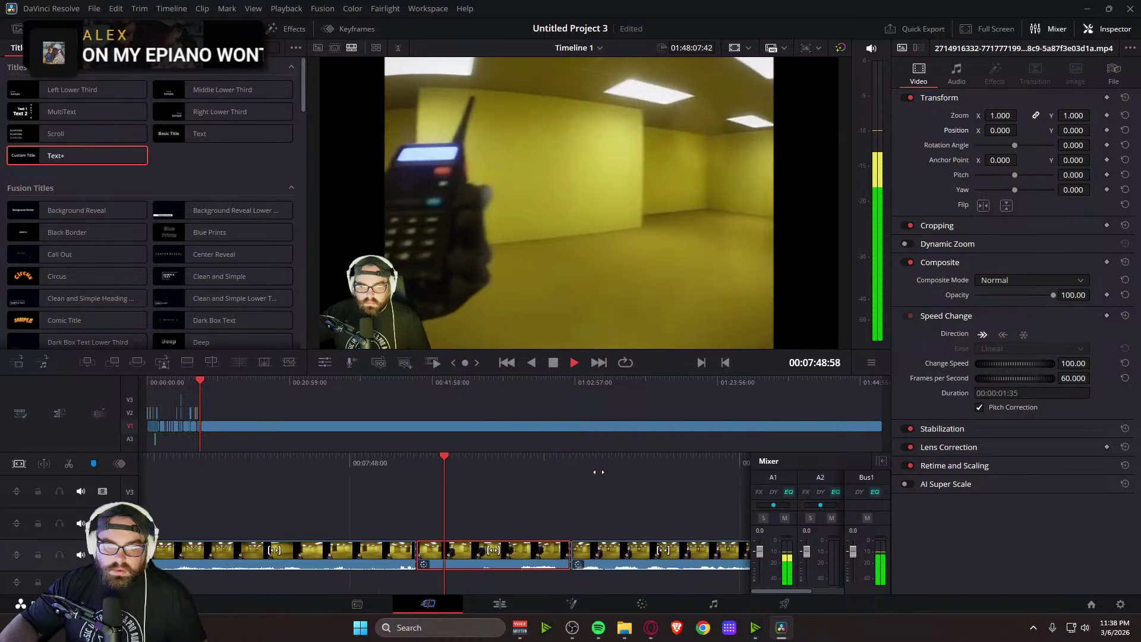
# Stop the playback, save the project and switch to the Edit page
pyautogui.press('space')
pyautogui.hotkey('ctrl', 's')
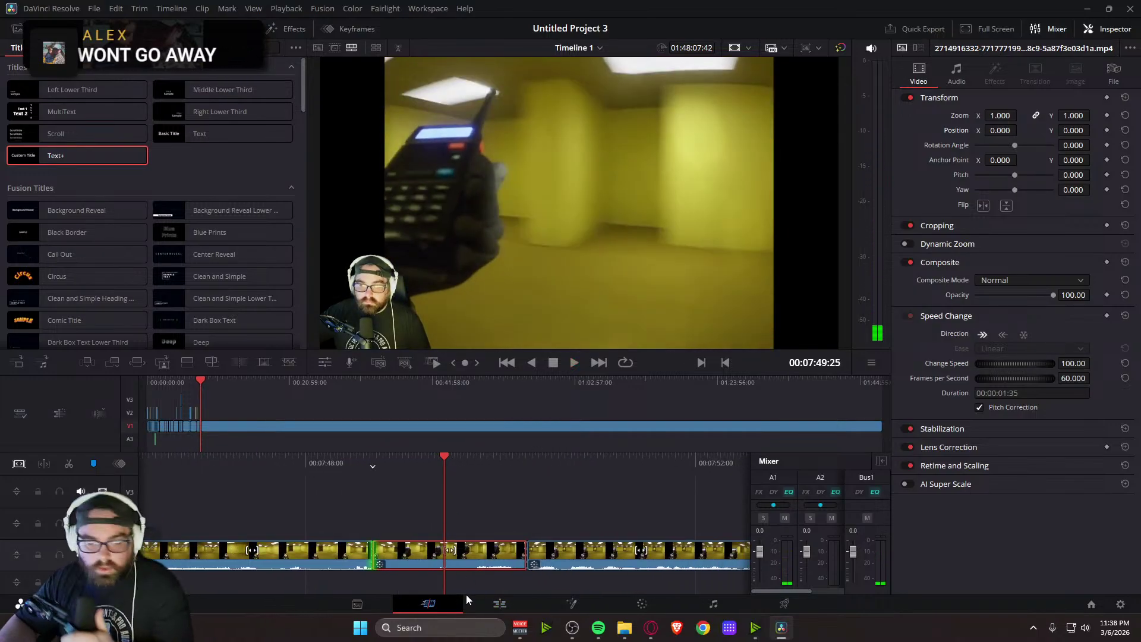
pyautogui.click(499, 607)
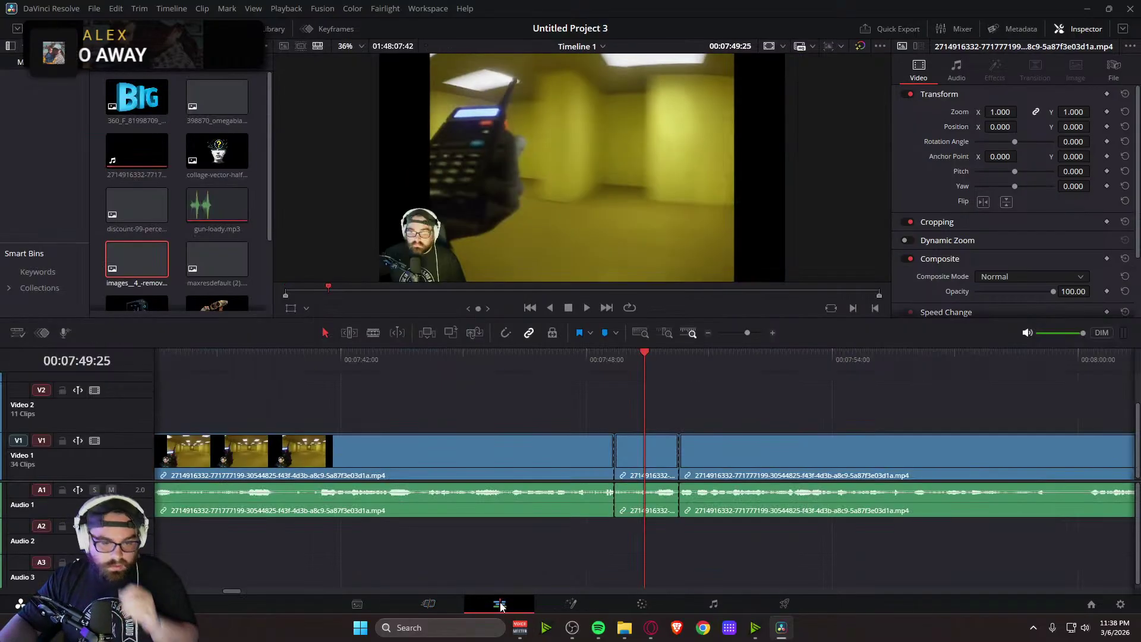
pyautogui.click(574, 604)
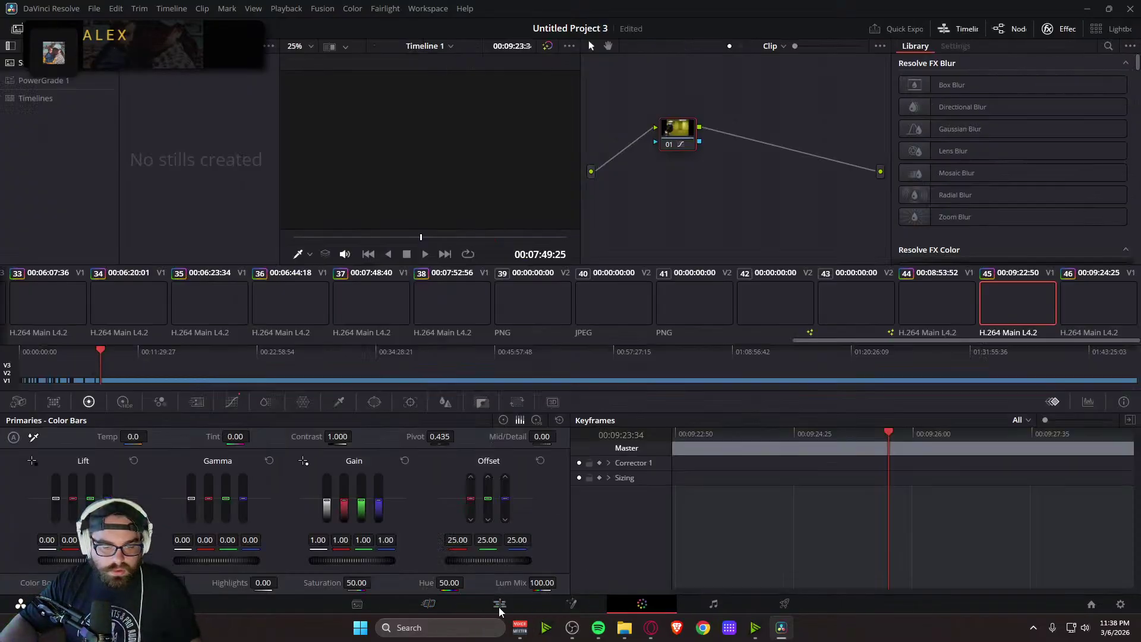
pyautogui.click(499, 604)
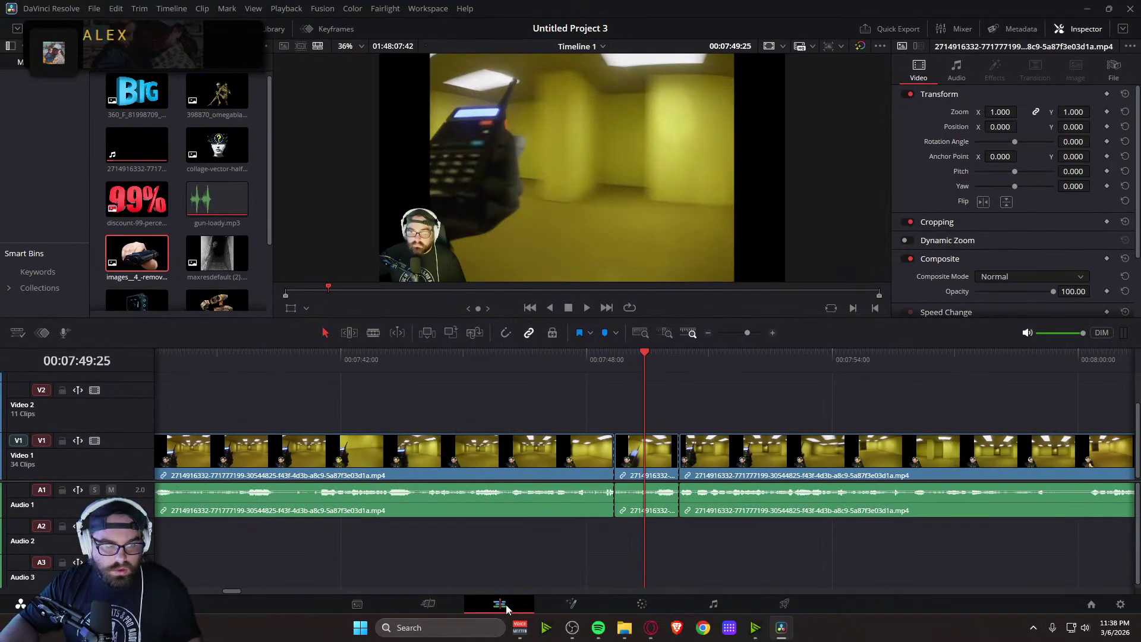
pyautogui.click(641, 605)
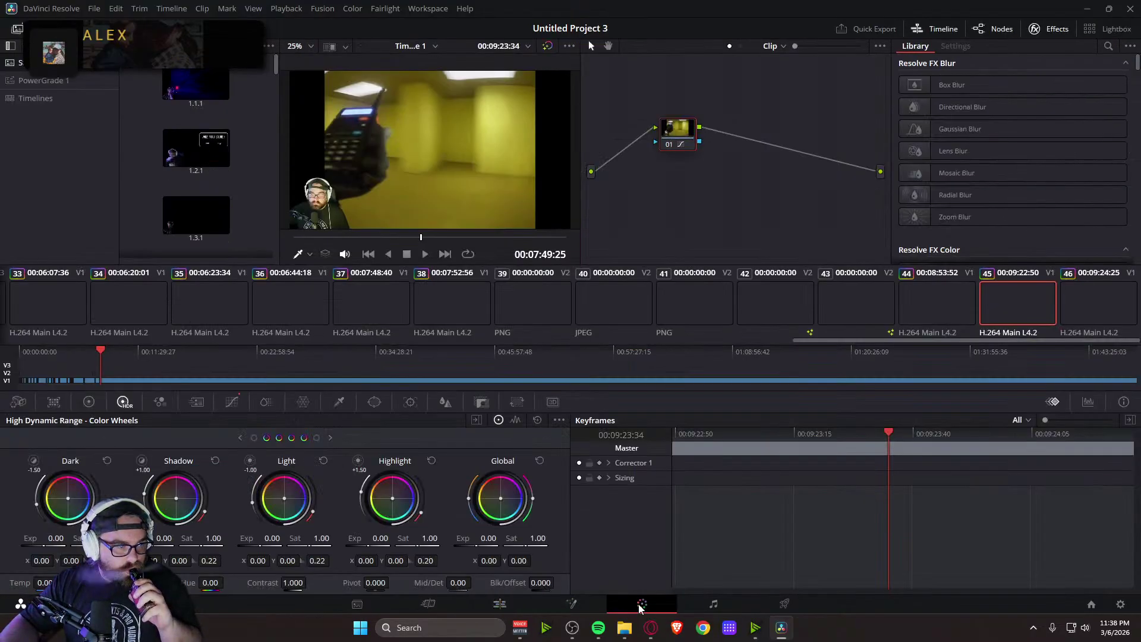
pyautogui.click(574, 606)
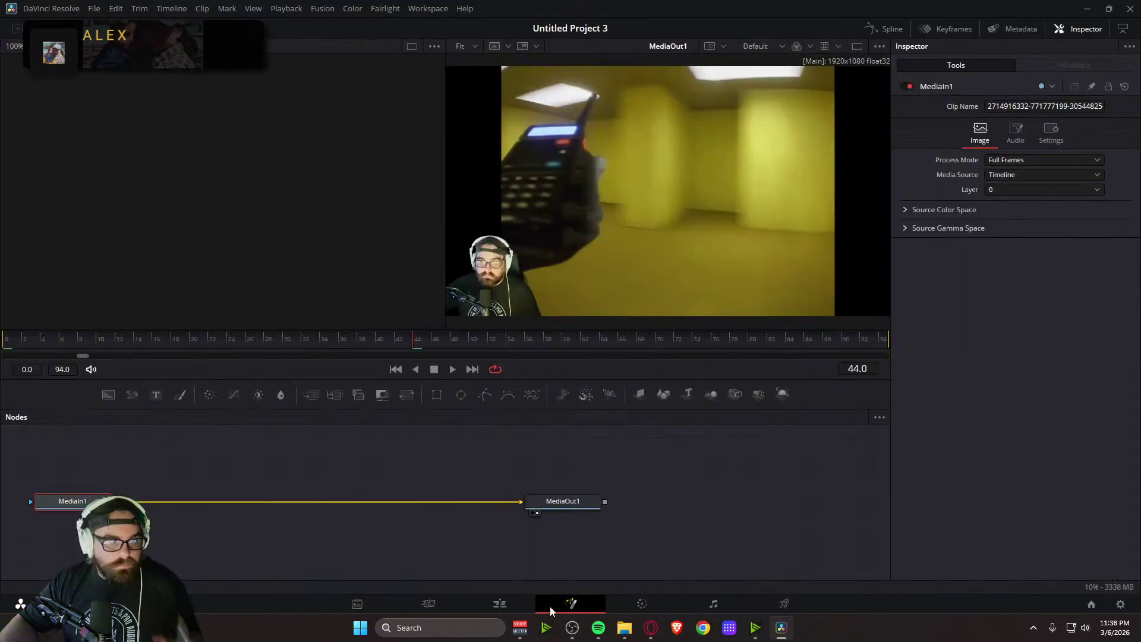
pyautogui.click(499, 604)
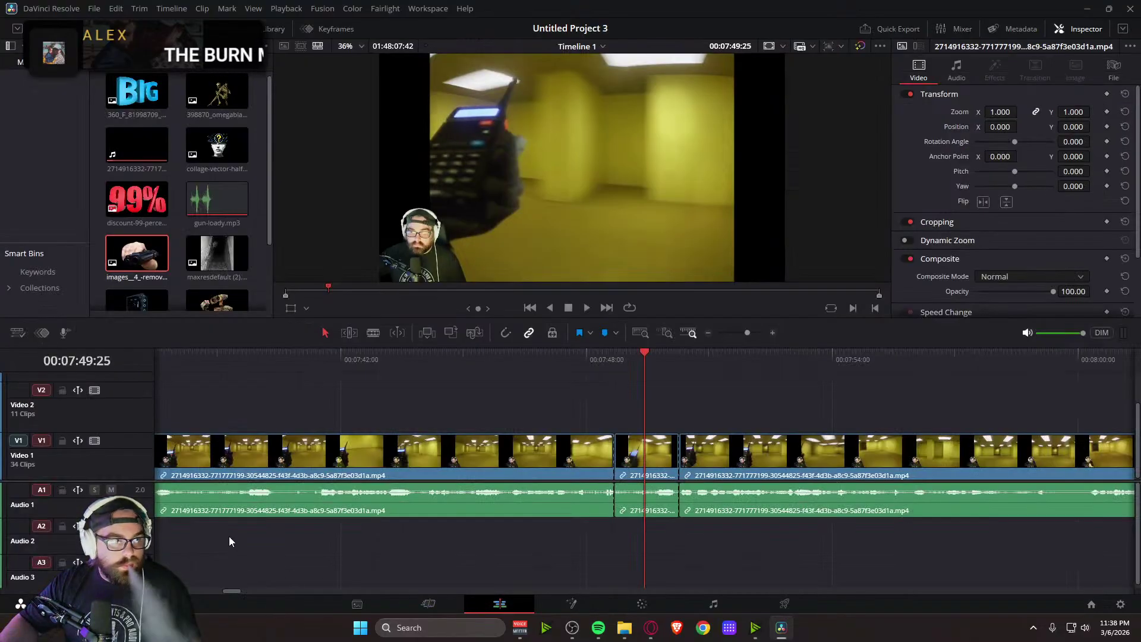
pyautogui.click(581, 605)
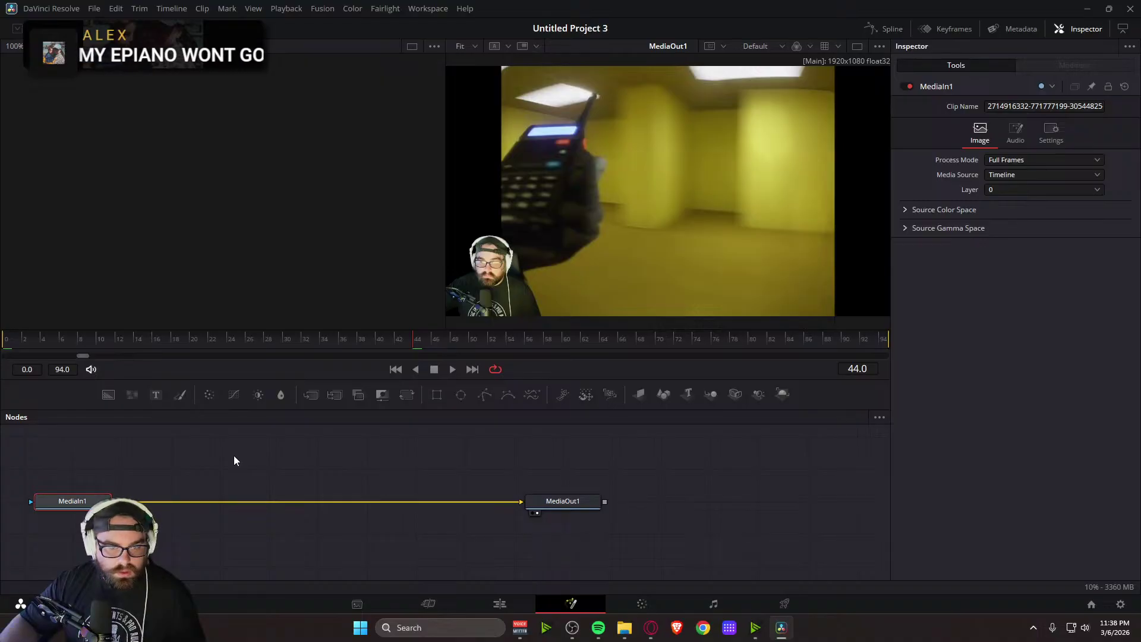
# On the Edit page, select the short segment at 00:07:49:25 and enable Dynamic Zoom for it
pyautogui.click(499, 604)
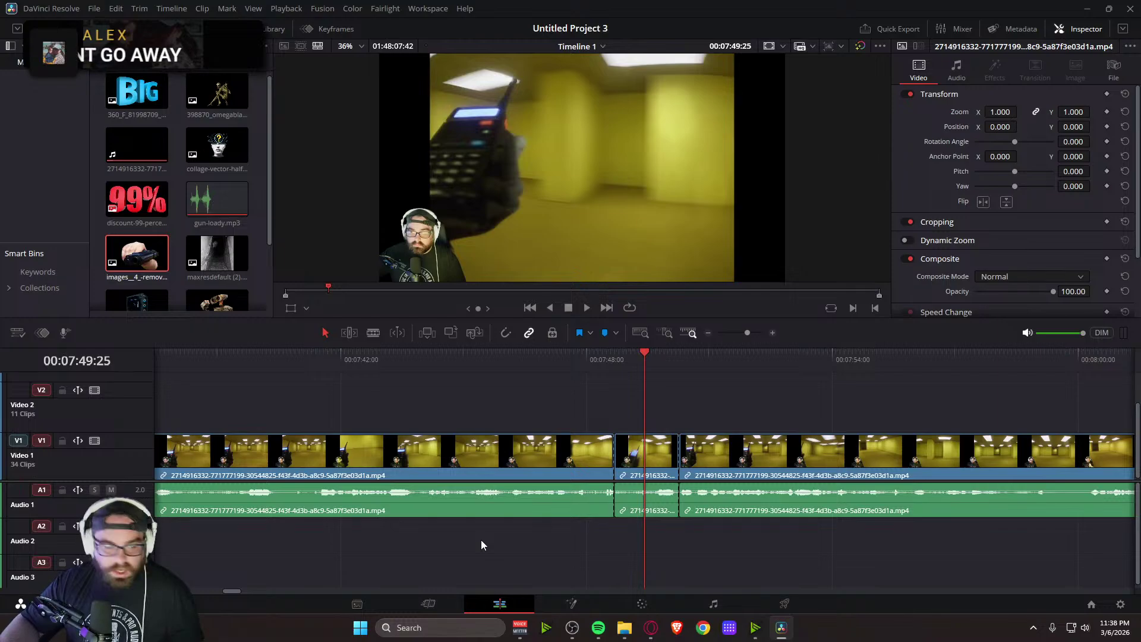
pyautogui.click(667, 450)
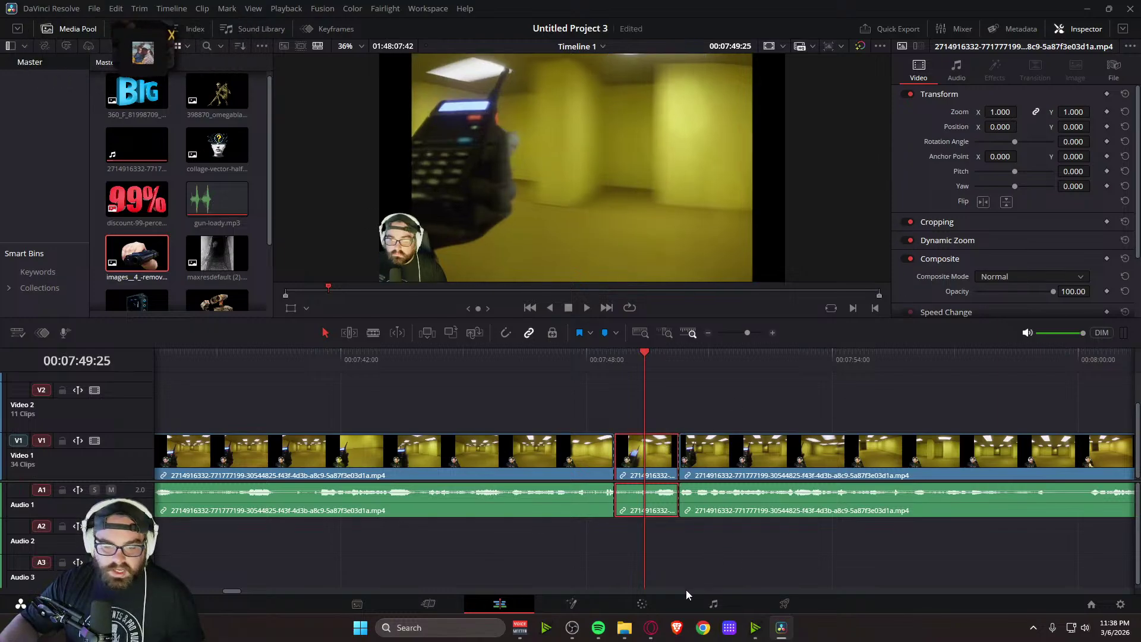
# Look through the Fusion viewer layouts and buffer options and the Color page for controls over the segment's zoom
pyautogui.click(578, 605)
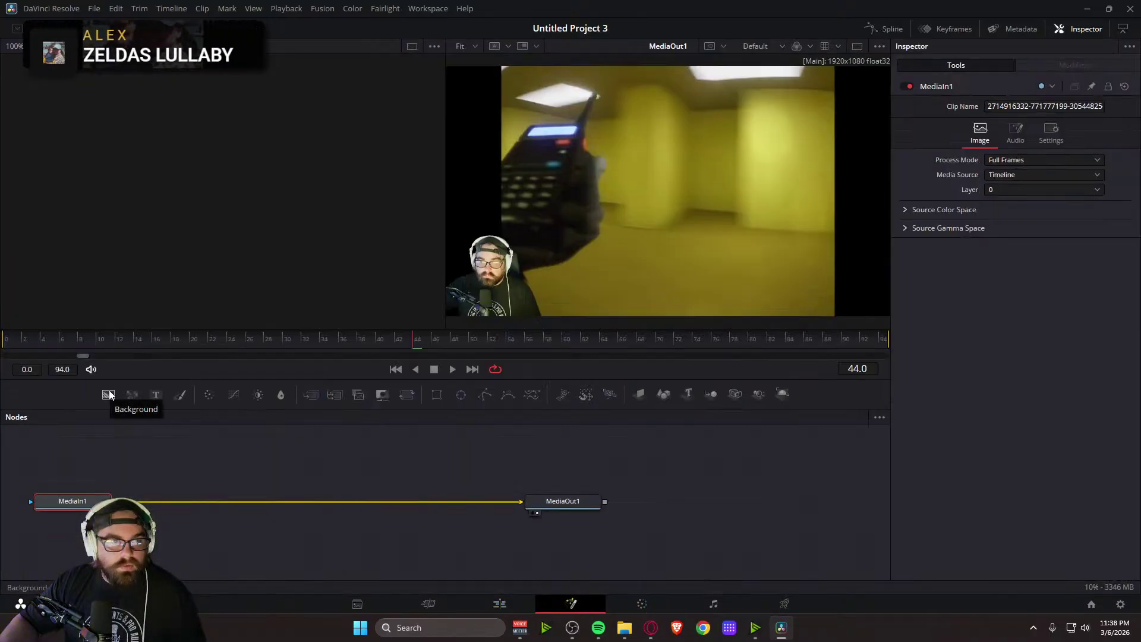
pyautogui.click(499, 604)
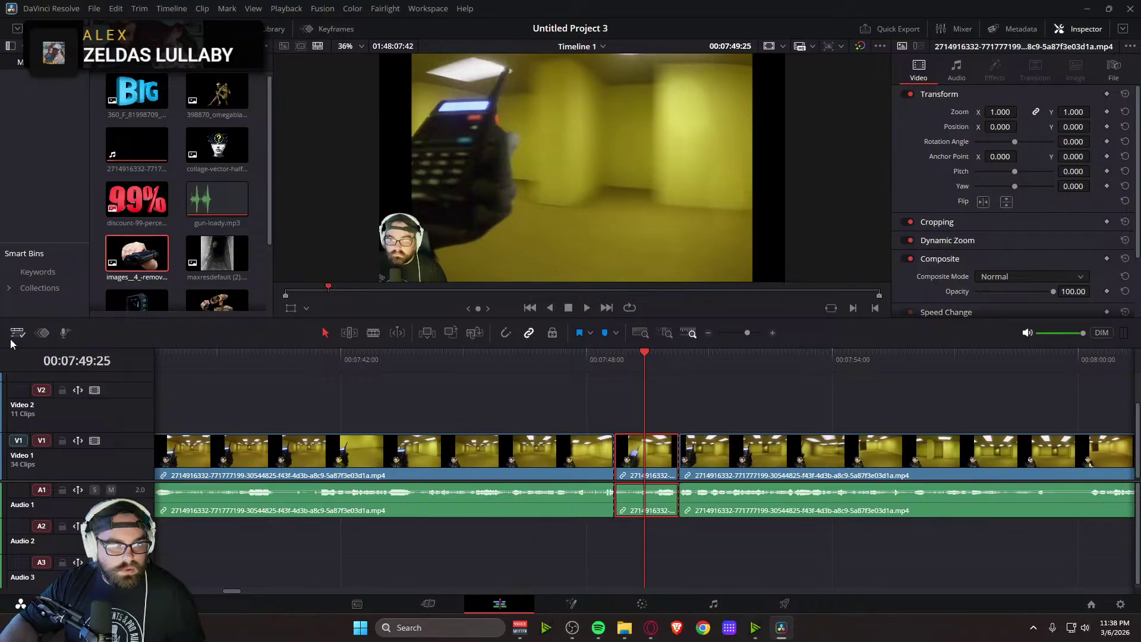
pyautogui.click(574, 608)
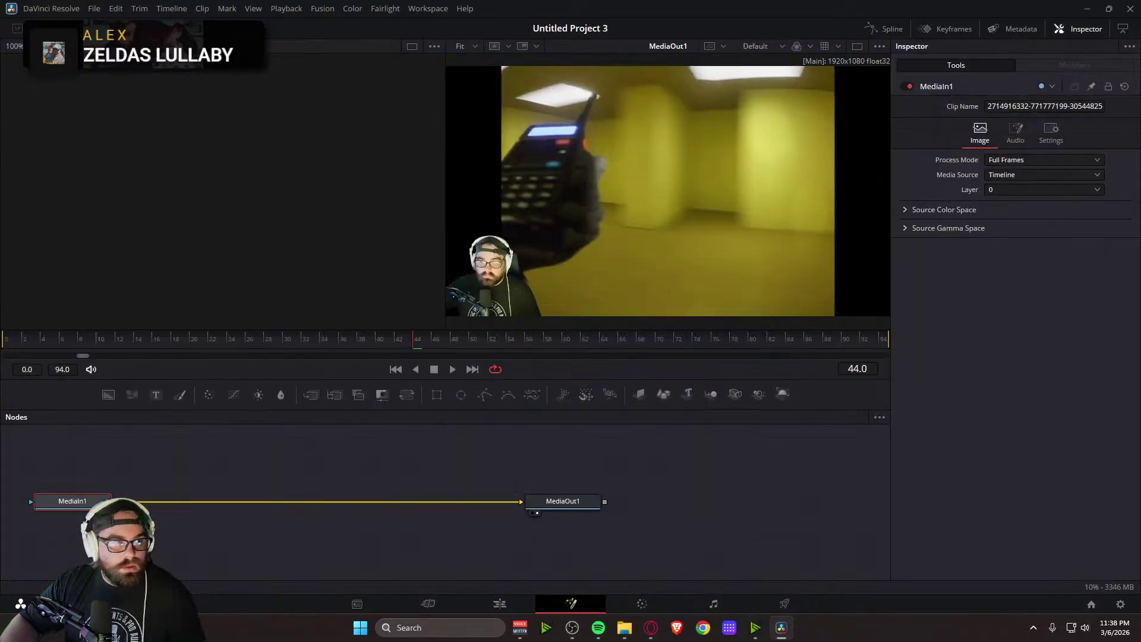
pyautogui.click(410, 47)
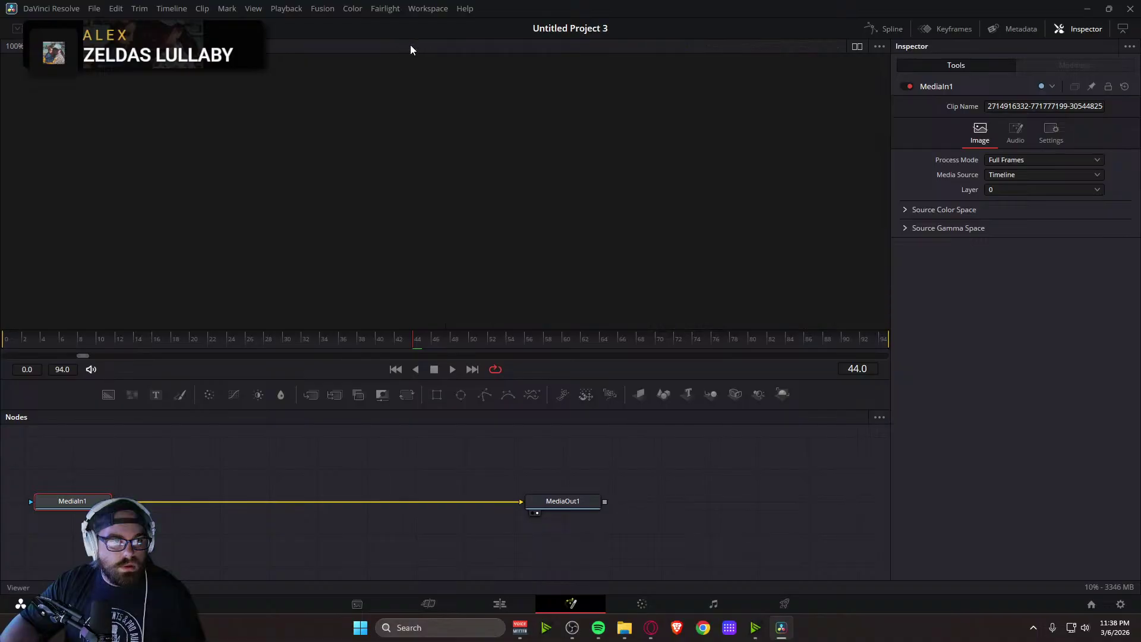
pyautogui.click(854, 48)
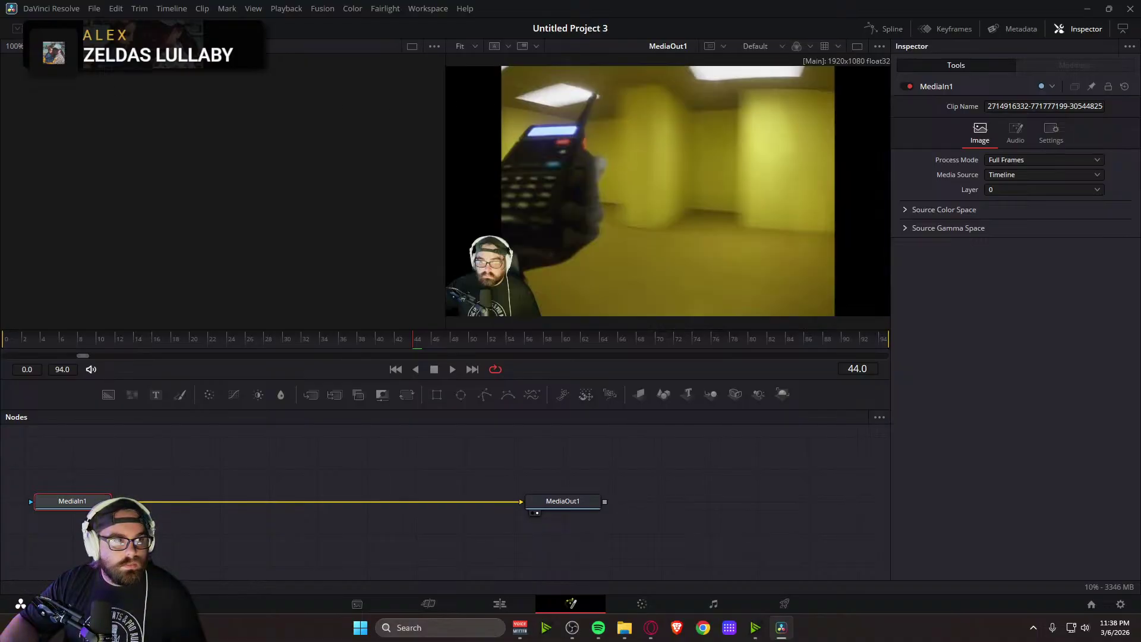
pyautogui.click(62, 47)
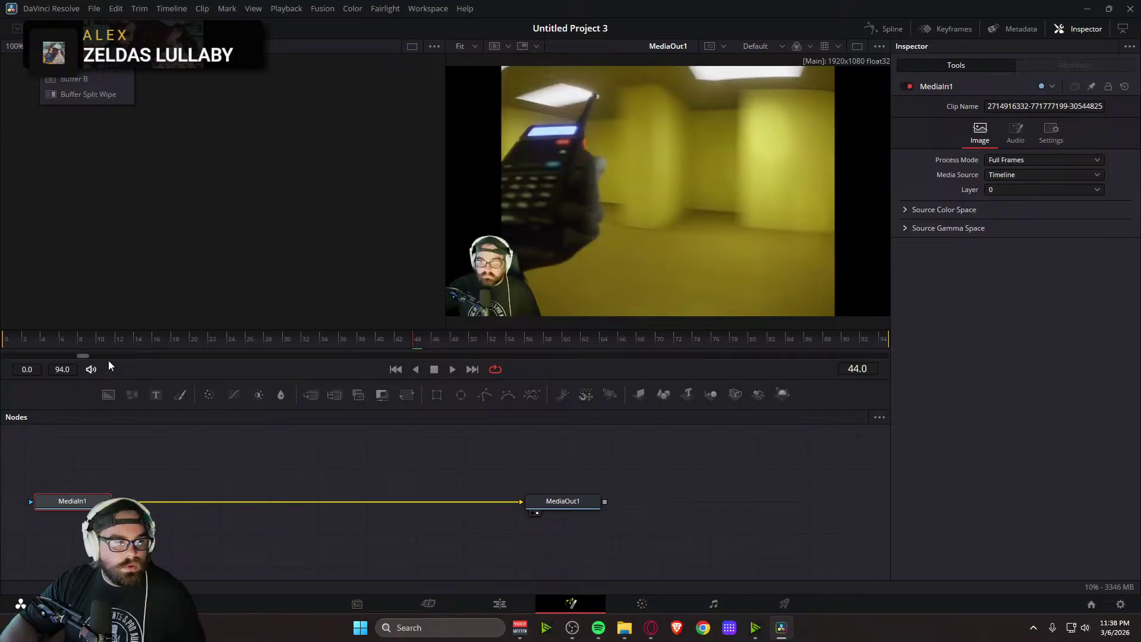
pyautogui.click(457, 426)
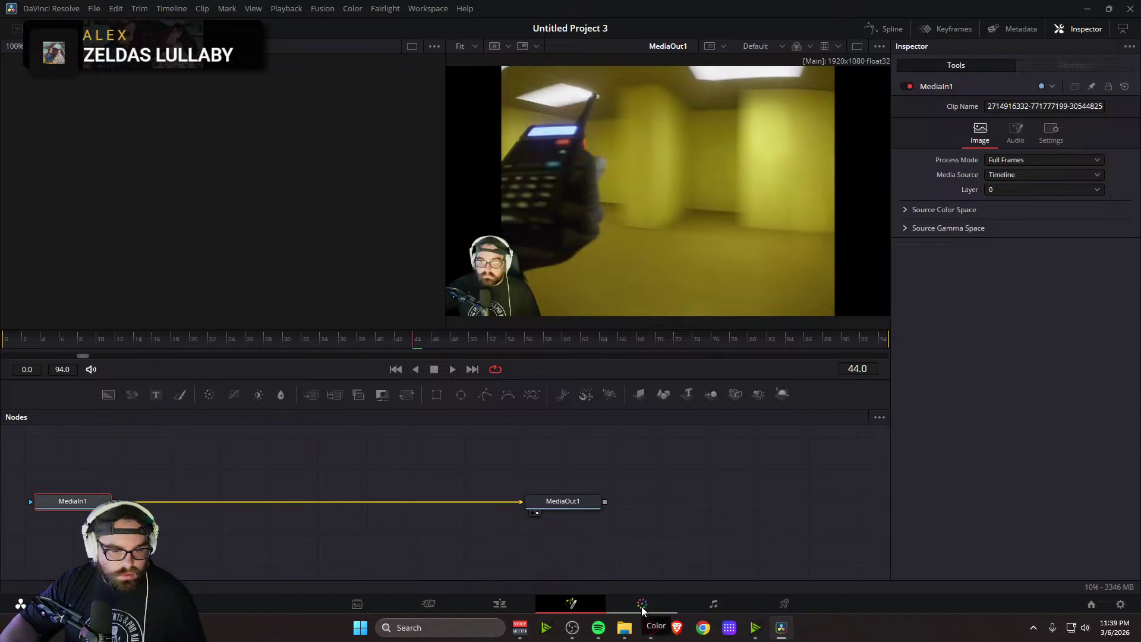
pyautogui.click(660, 604)
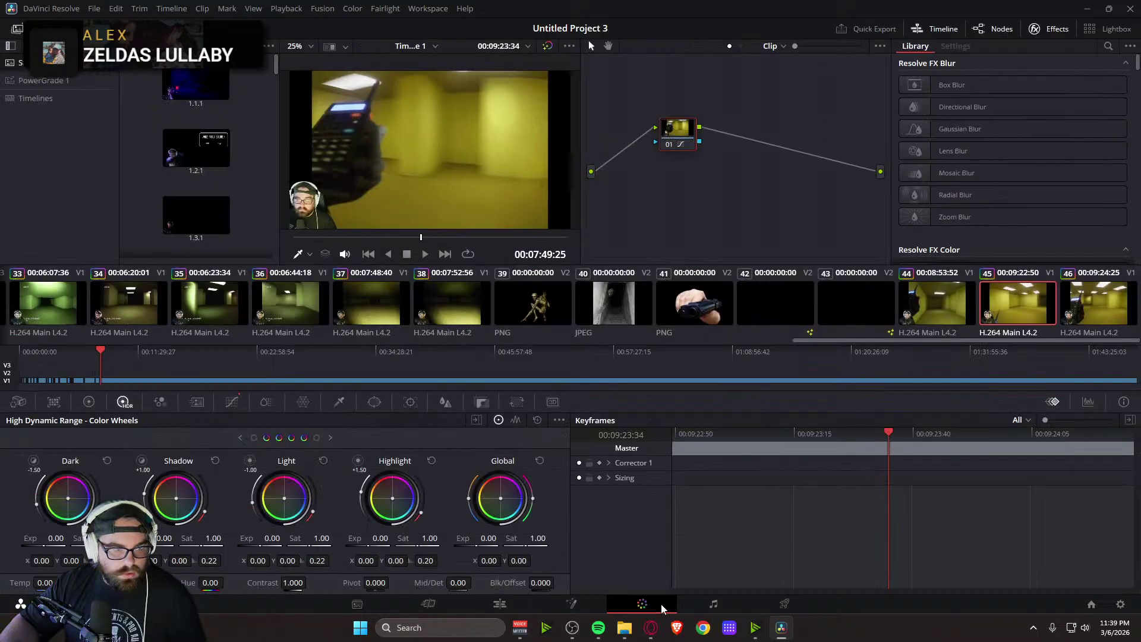
# Return to the Edit page and expand the segment's Dynamic Zoom settings
pyautogui.click(518, 603)
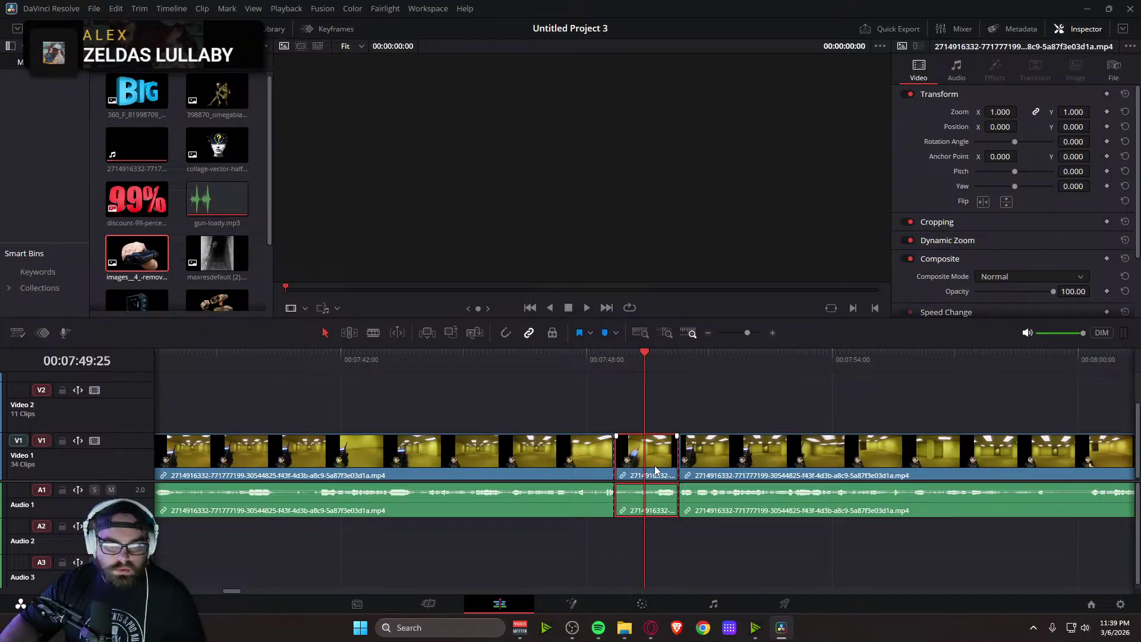
pyautogui.click(1074, 240)
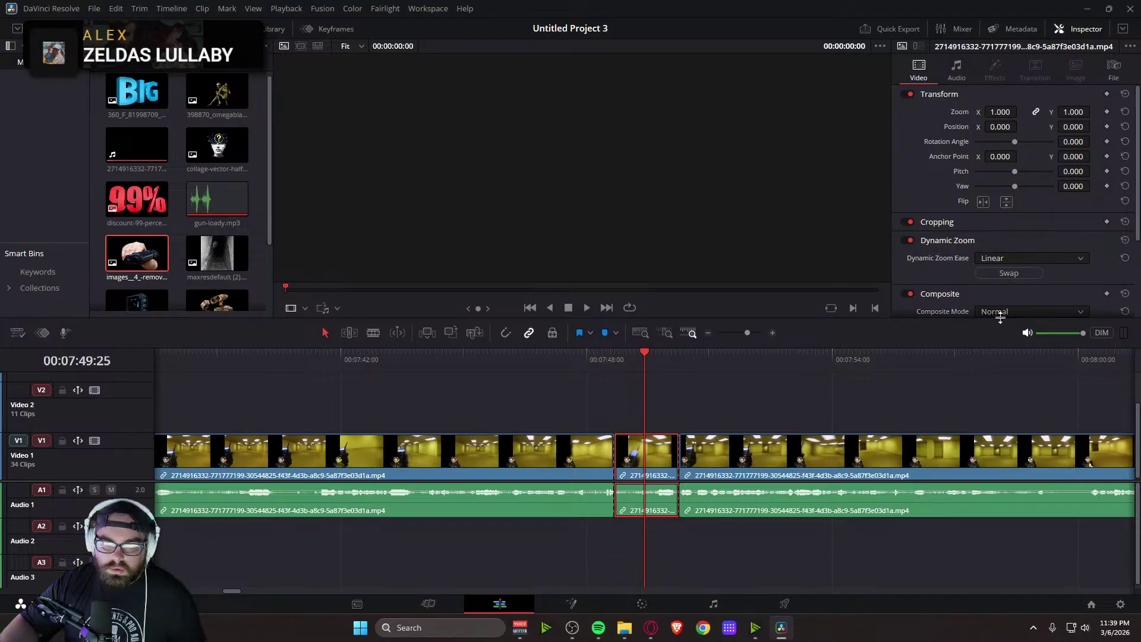
# Try adding a Background node to the segment's Fusion composition, and undo the addition
pyautogui.click(582, 605)
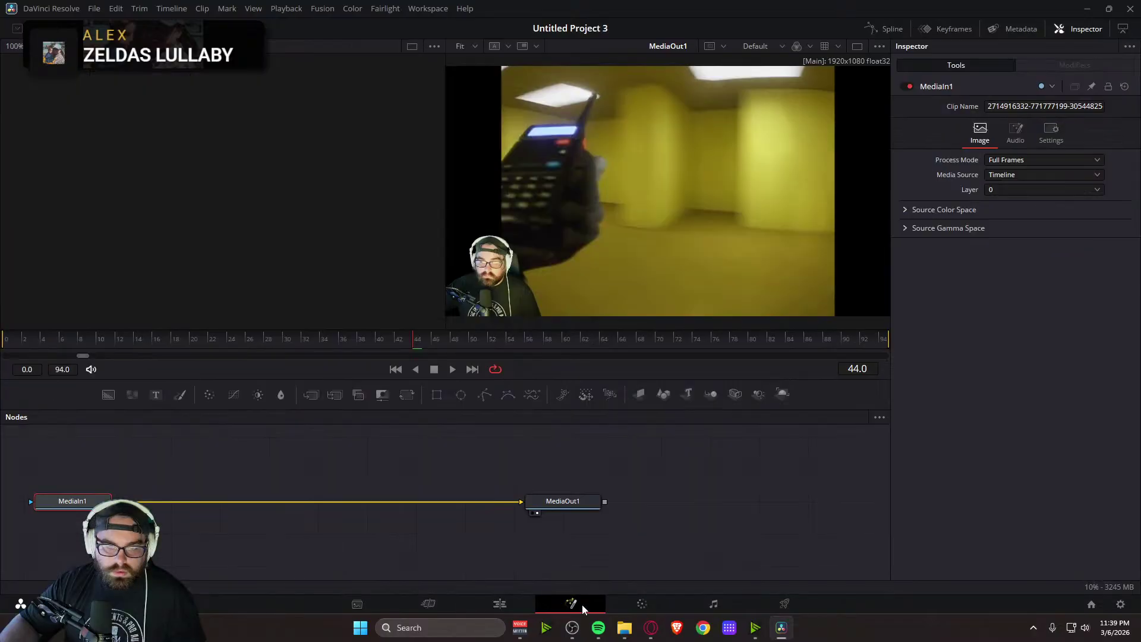
pyautogui.click(879, 418)
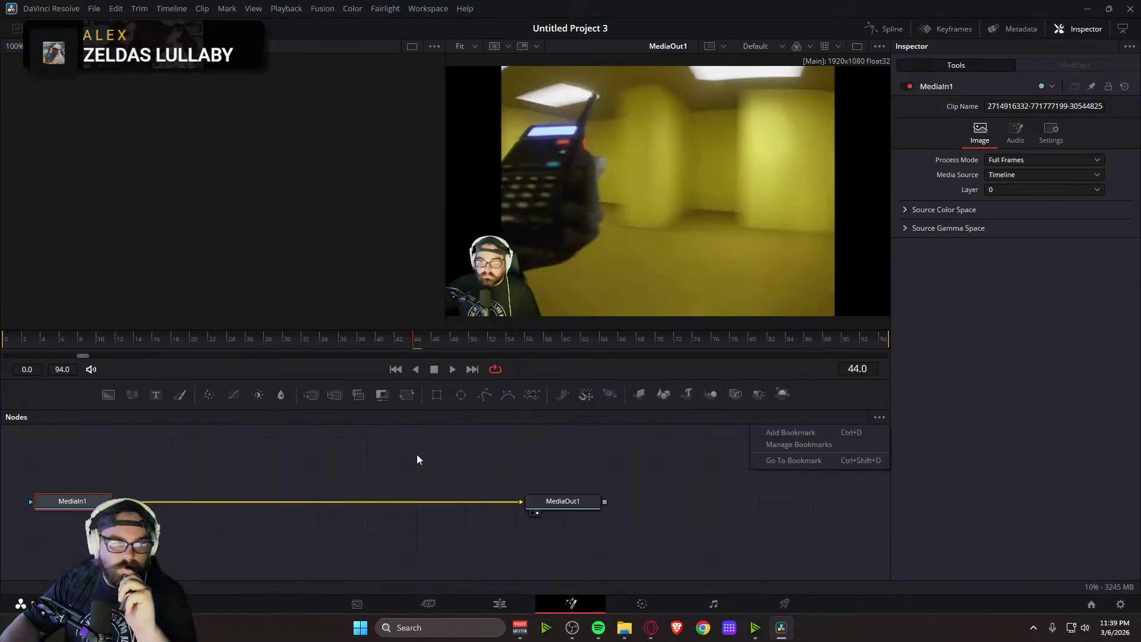
pyautogui.click(107, 395)
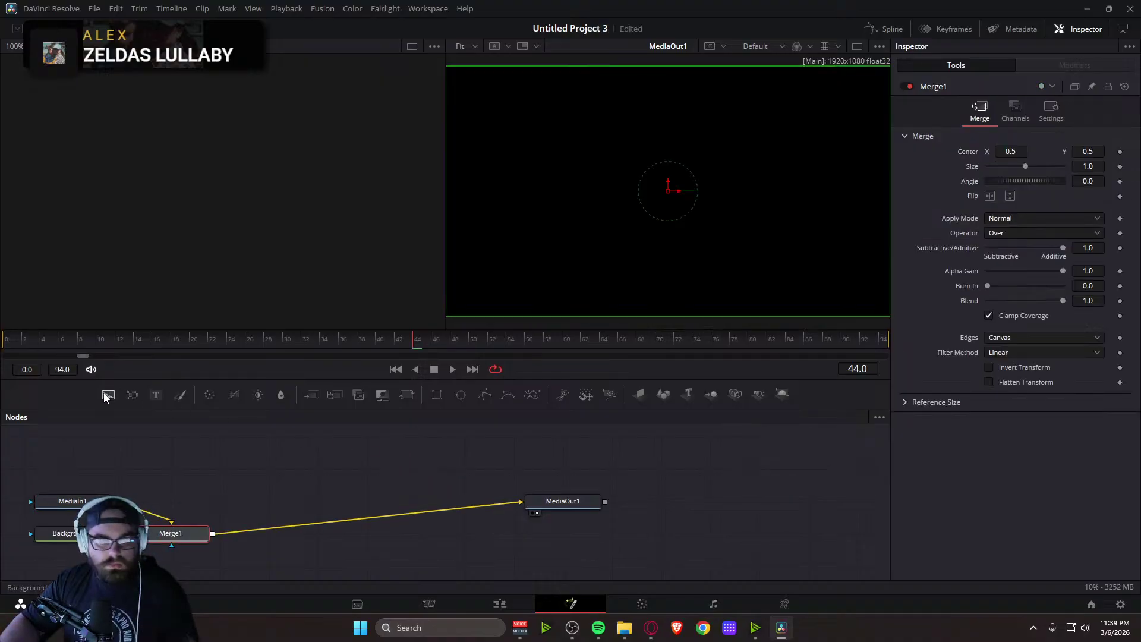
pyautogui.hotkey('ctrl', 'z')
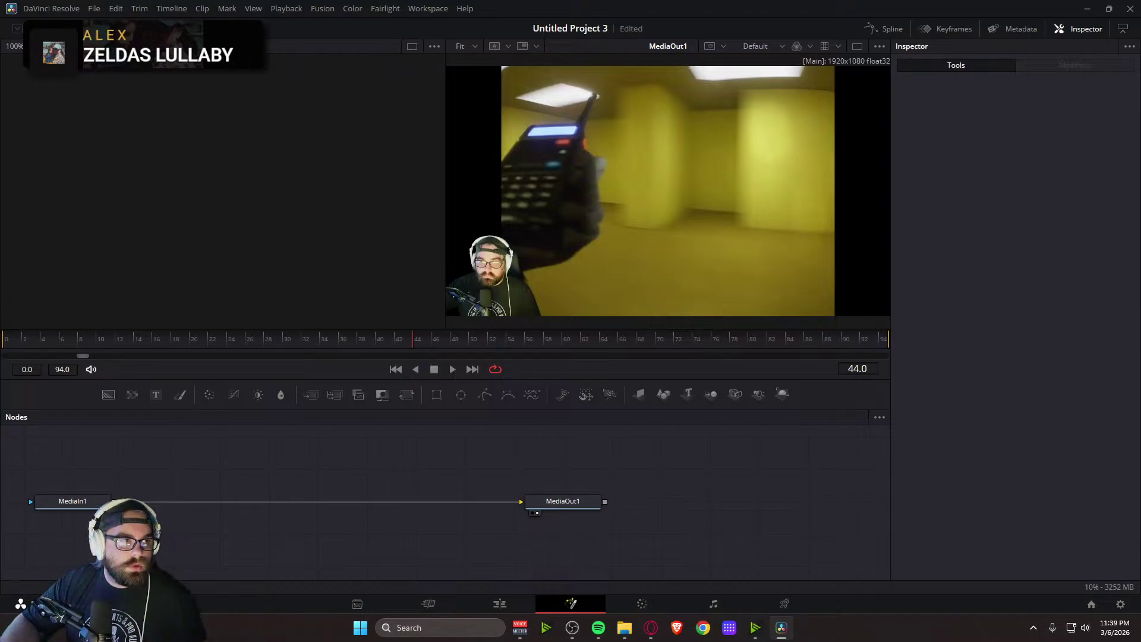
pyautogui.click(536, 46)
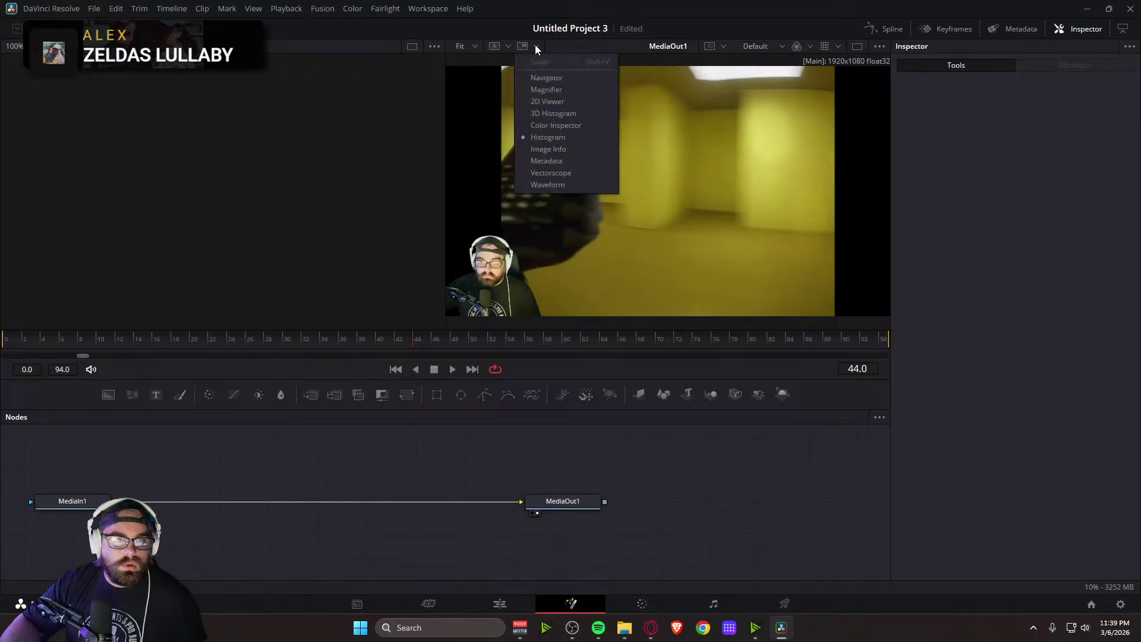
pyautogui.click(509, 47)
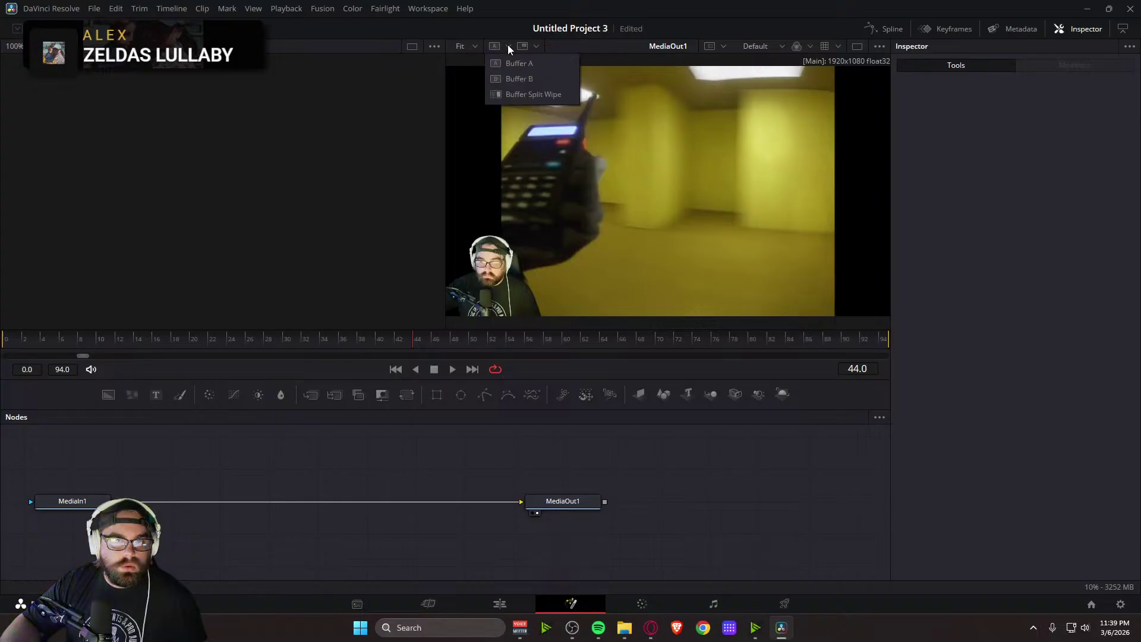
pyautogui.click(859, 47)
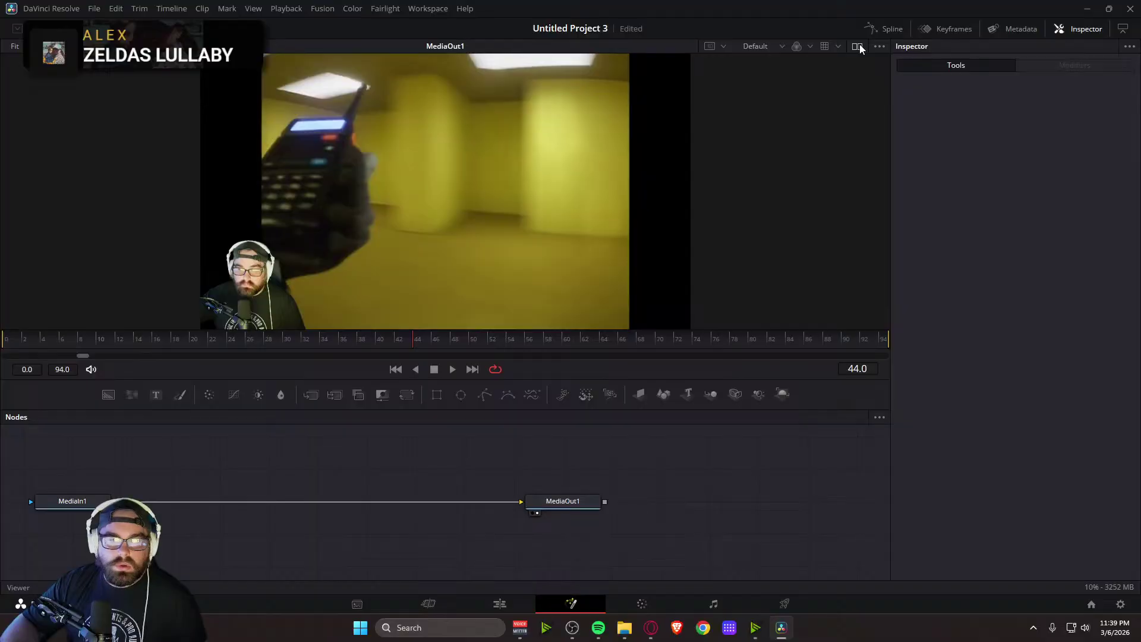
pyautogui.click(859, 48)
pyautogui.click(879, 46)
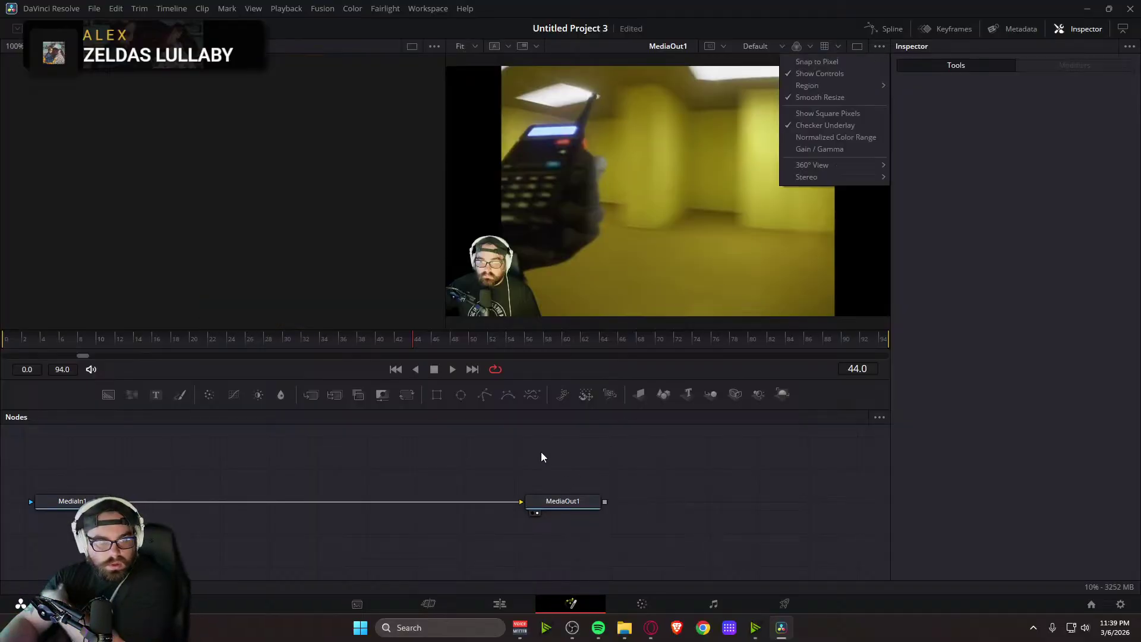
pyautogui.click(355, 445)
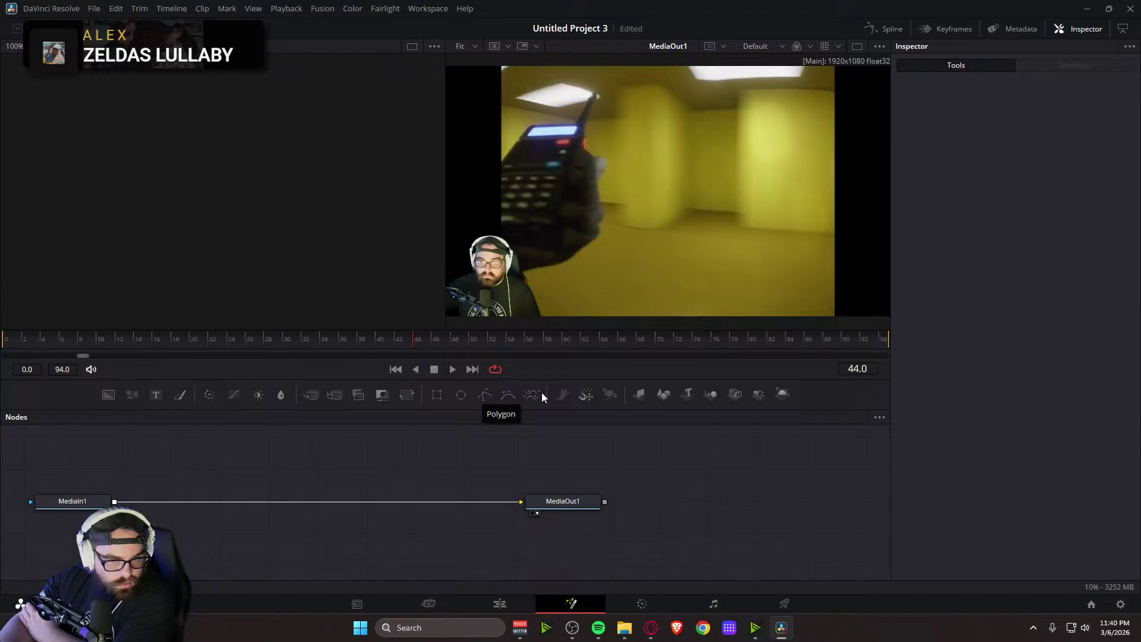
pyautogui.hotkey('alt', 'Tab')
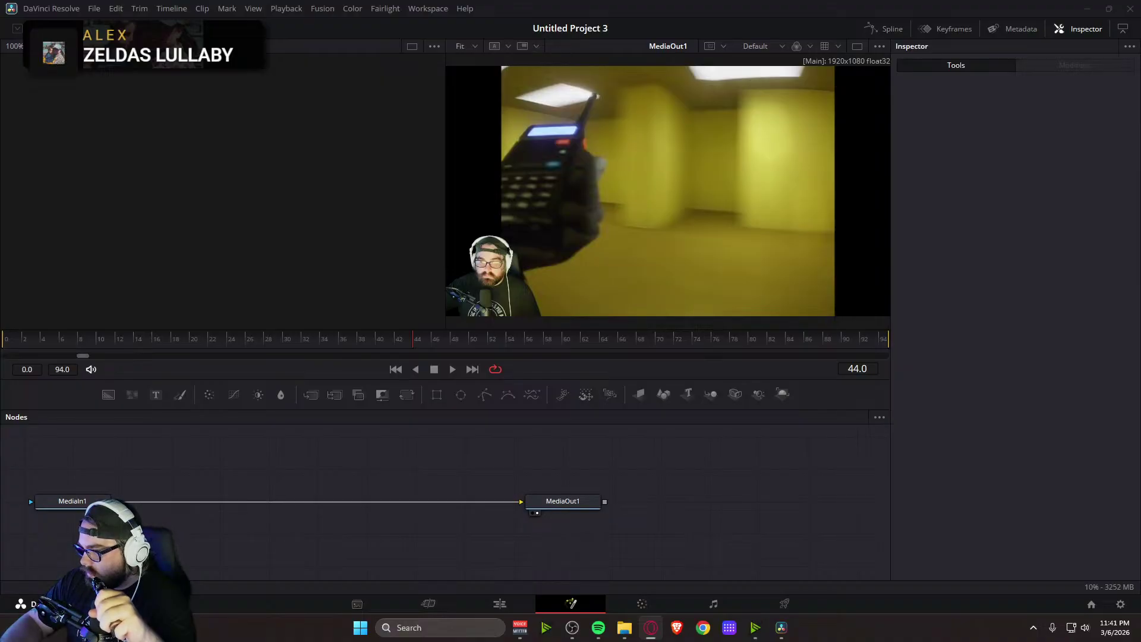
# On the Edit page, display the Dynamic Zoom overlay for the segment in the timeline viewer
pyautogui.click(499, 603)
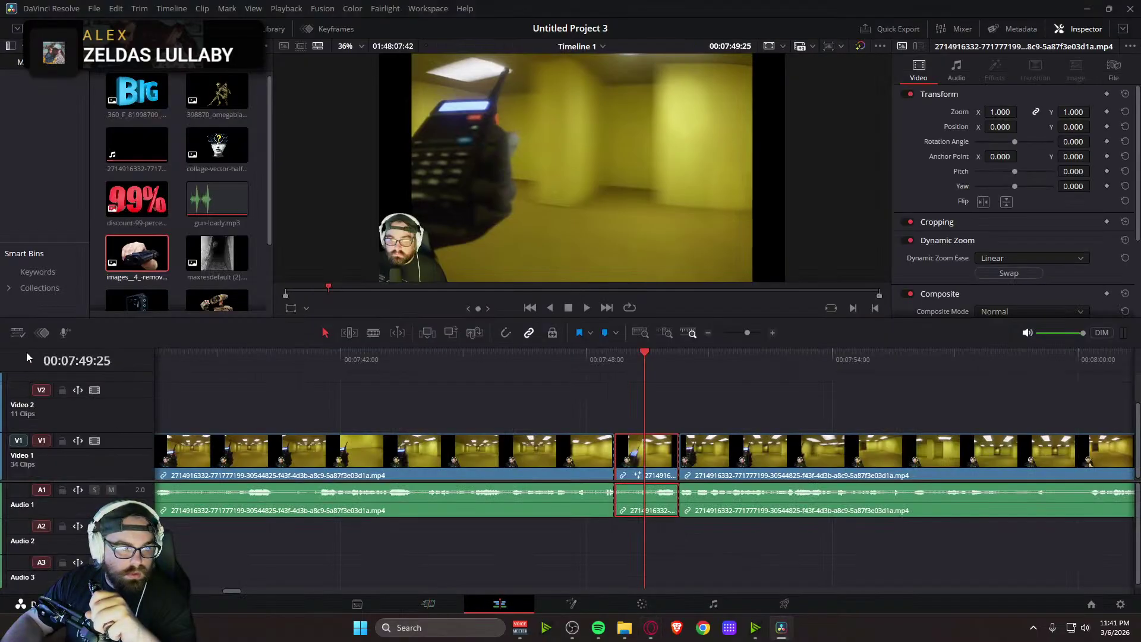
pyautogui.click(292, 308)
pyautogui.click(307, 311)
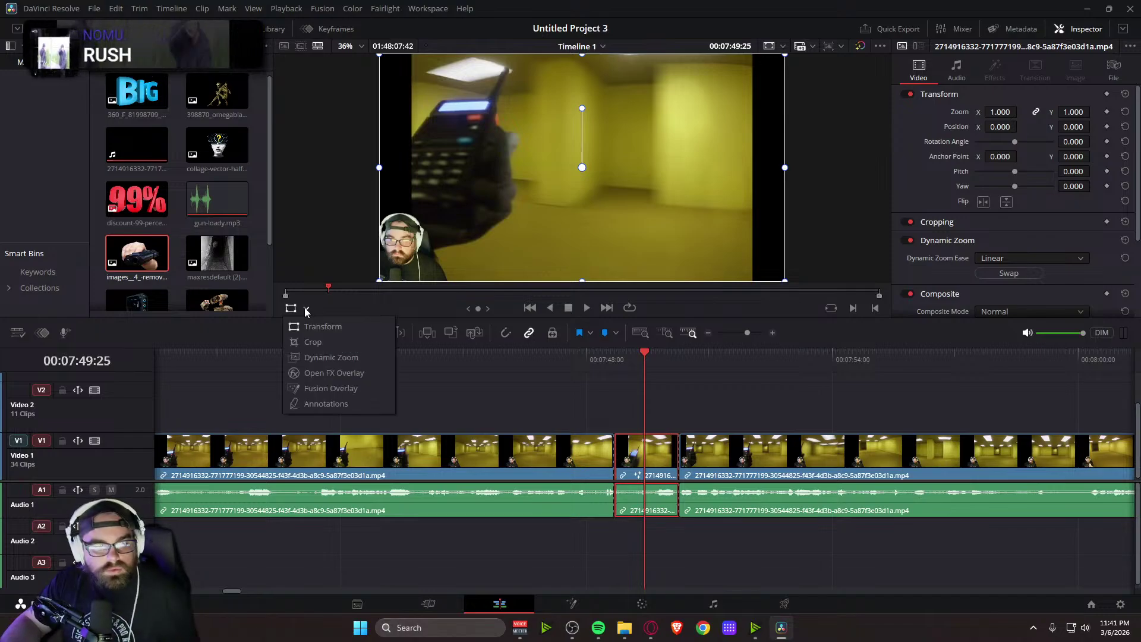
pyautogui.click(331, 357)
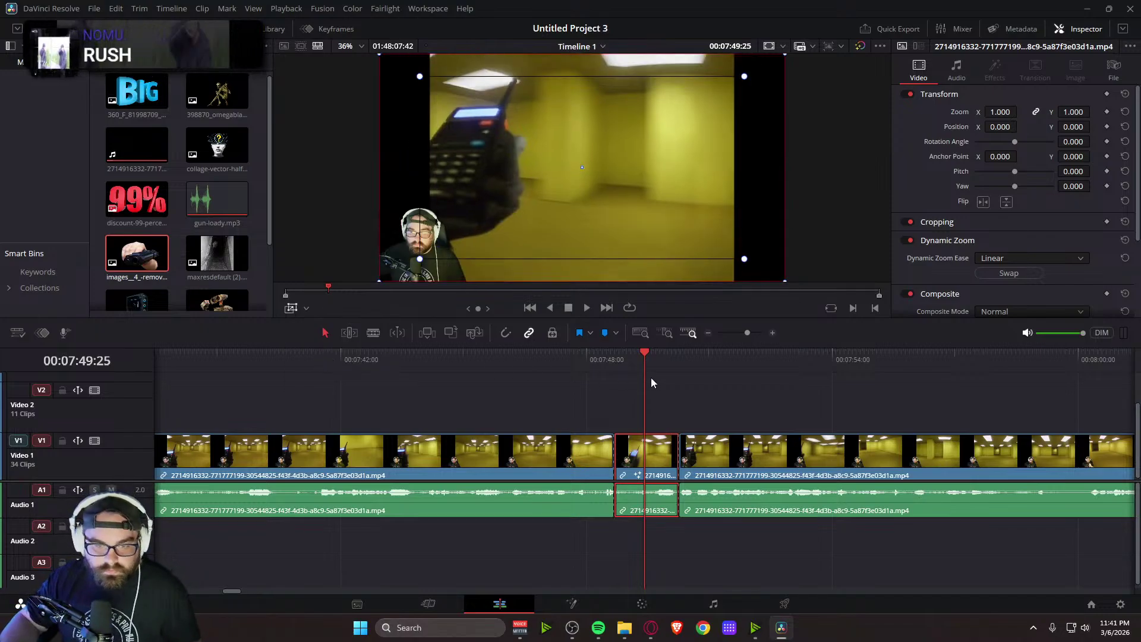
# Play back the segment from around its start to review the Dynamic Zoom movement
pyautogui.moveTo(667, 366); pyautogui.dragTo(590, 366)
pyautogui.press('space')
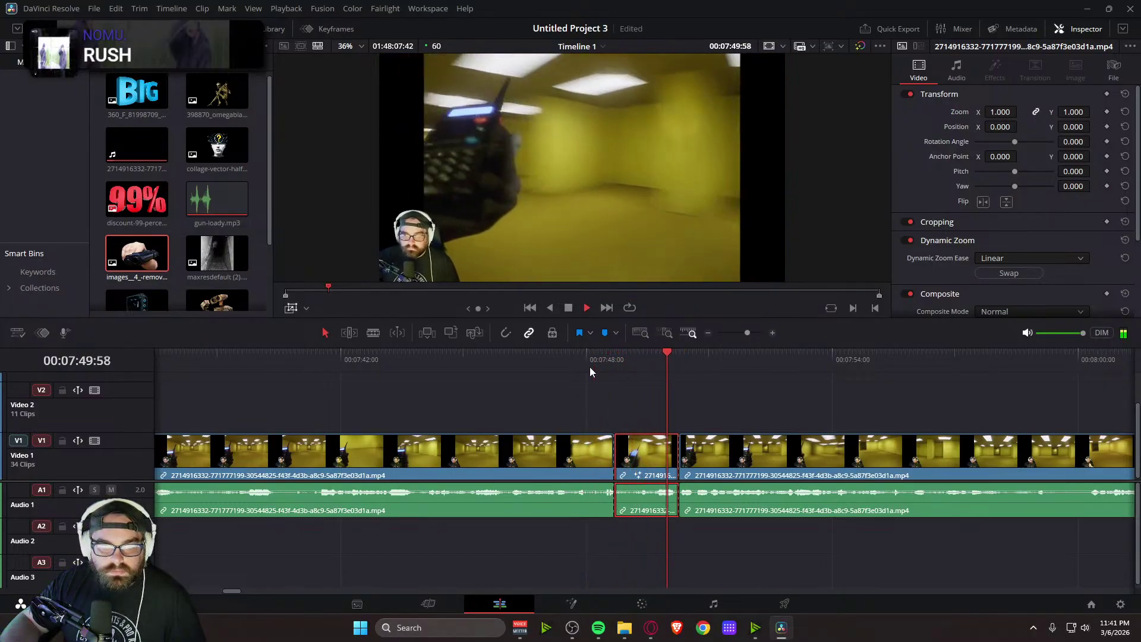
pyautogui.press('space')
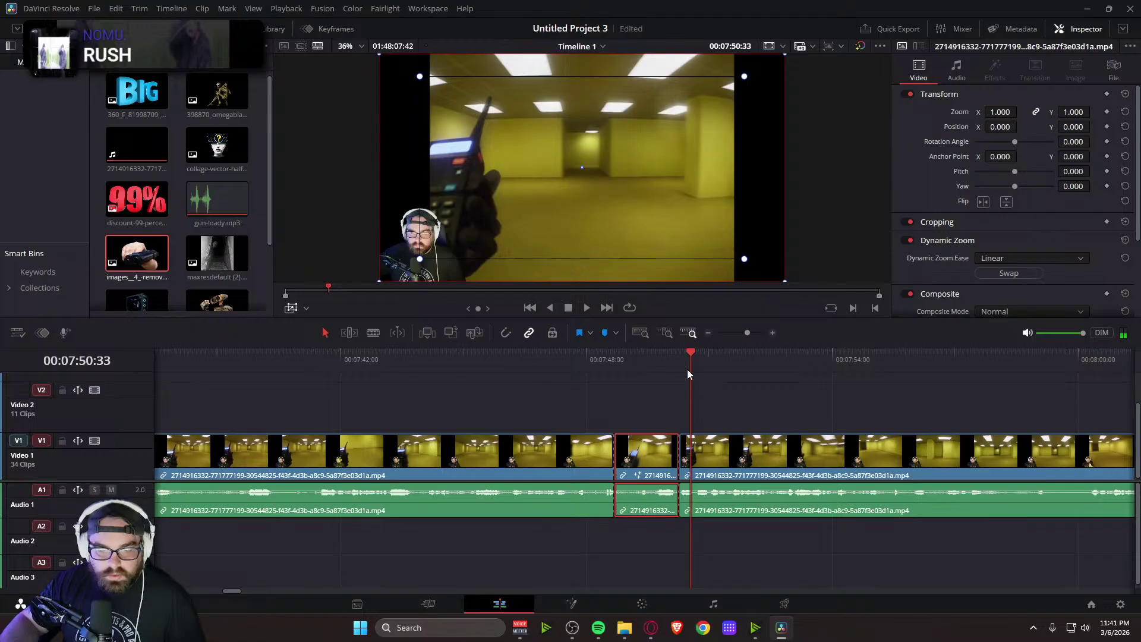
# Replay the short segment, and resize and move its smaller Dynamic Zoom frame onto the webcam in the picture's corner
pyautogui.moveTo(690, 353); pyautogui.dragTo(602, 353)
pyautogui.press('space')
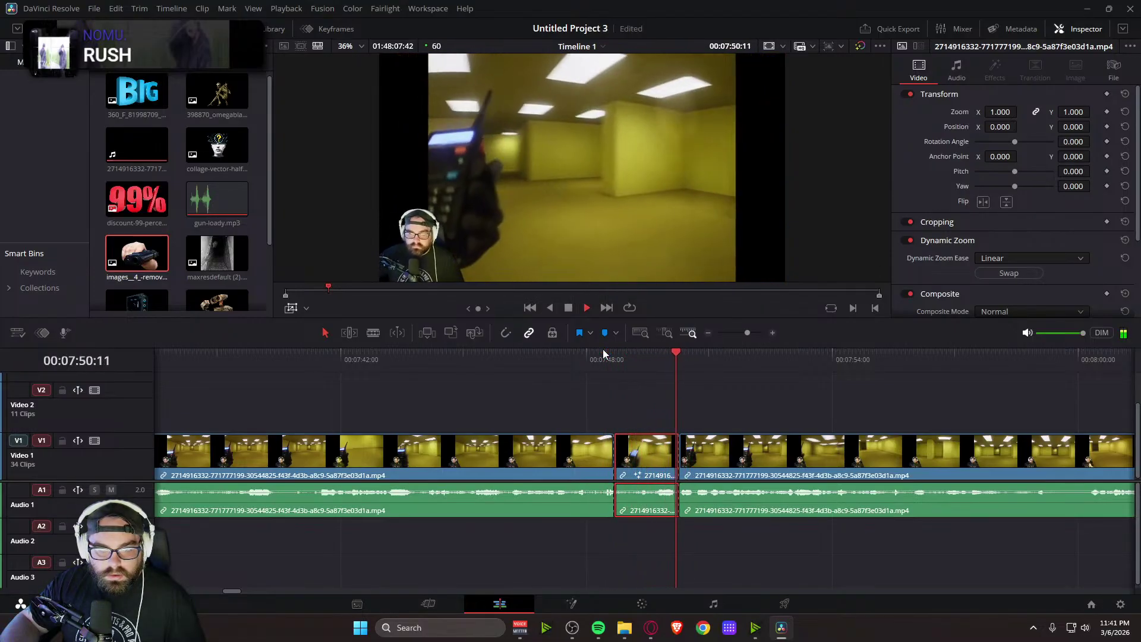
pyautogui.press('space')
pyautogui.moveTo(406, 269); pyautogui.dragTo(374, 284)
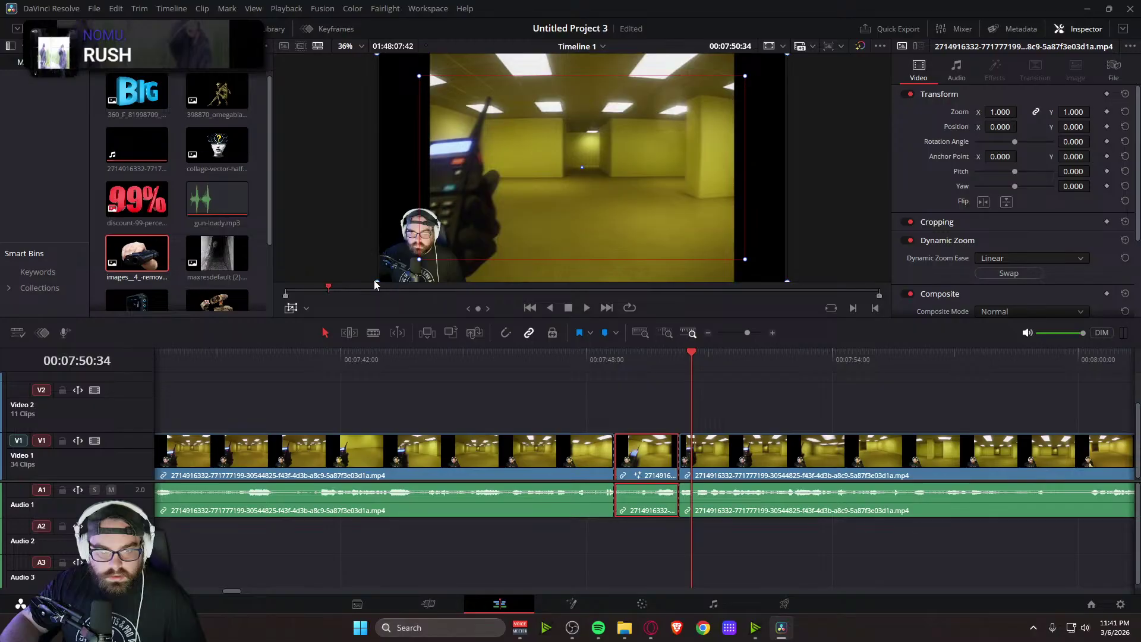
pyautogui.moveTo(538, 194)
pyautogui.mouseDown()
pyautogui.moveTo(517, 211)
pyautogui.moveTo(527, 203)
pyautogui.mouseUp()
pyautogui.moveTo(405, 266)
pyautogui.mouseDown()
pyautogui.moveTo(538, 196)
pyautogui.moveTo(522, 198)
pyautogui.moveTo(535, 214)
pyautogui.moveTo(422, 265)
pyautogui.mouseUp()
pyautogui.moveTo(485, 222)
pyautogui.mouseDown()
pyautogui.moveTo(518, 202)
pyautogui.moveTo(471, 233)
pyautogui.mouseUp()
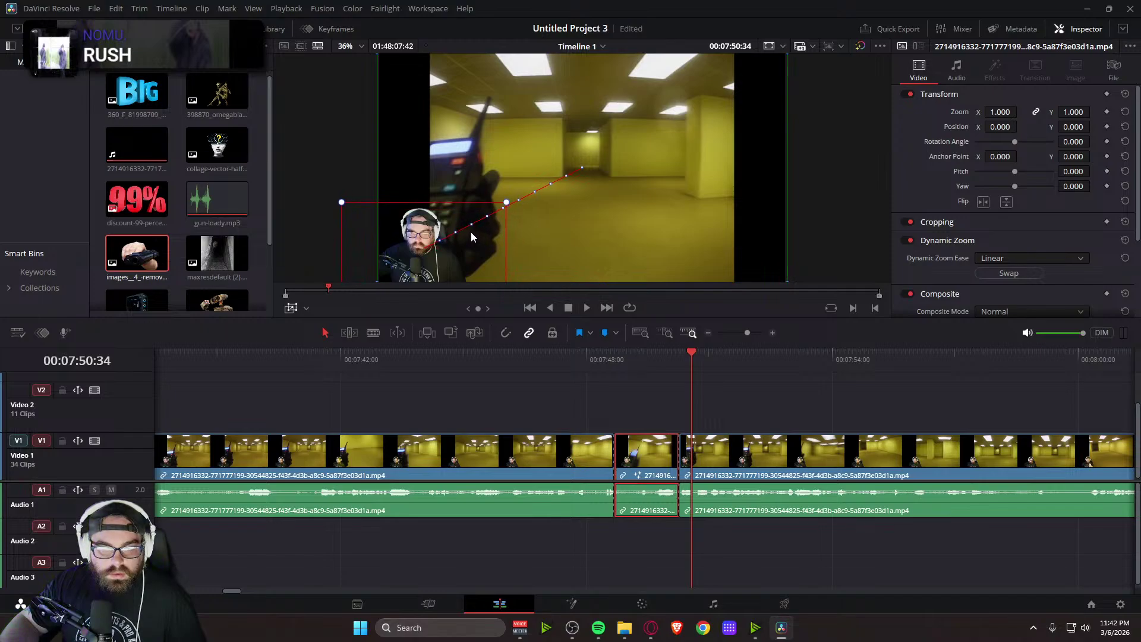
# Preview the webcam zoom, and tighten its smaller Dynamic Zoom frame against the picture's left edge
pyautogui.click(676, 354)
pyautogui.click(589, 360)
pyautogui.press('space')
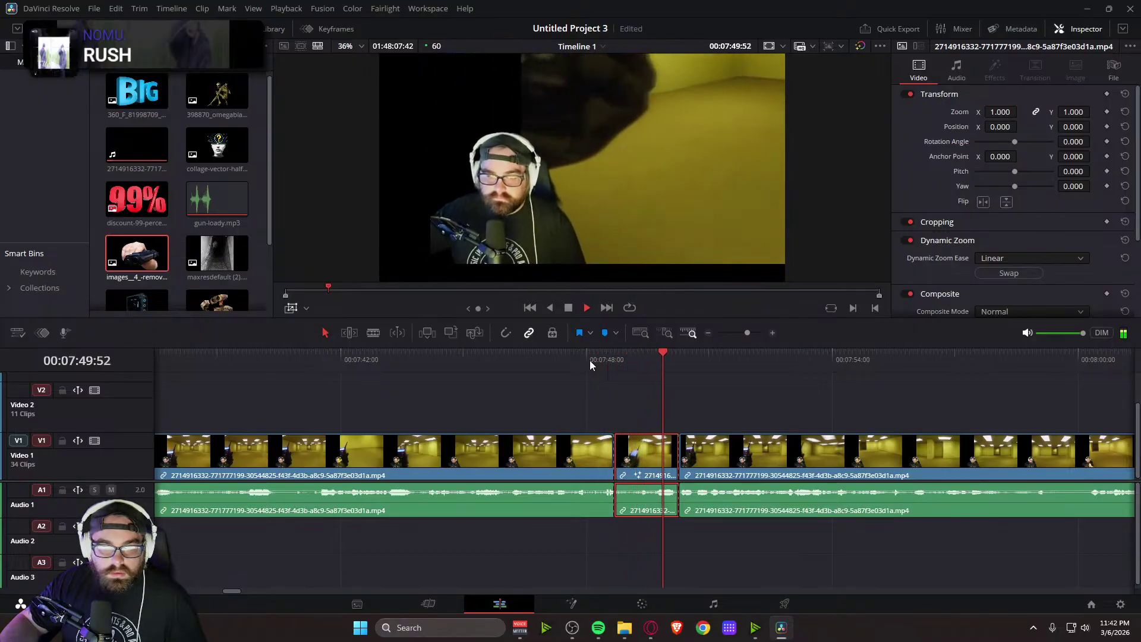
pyautogui.press('space')
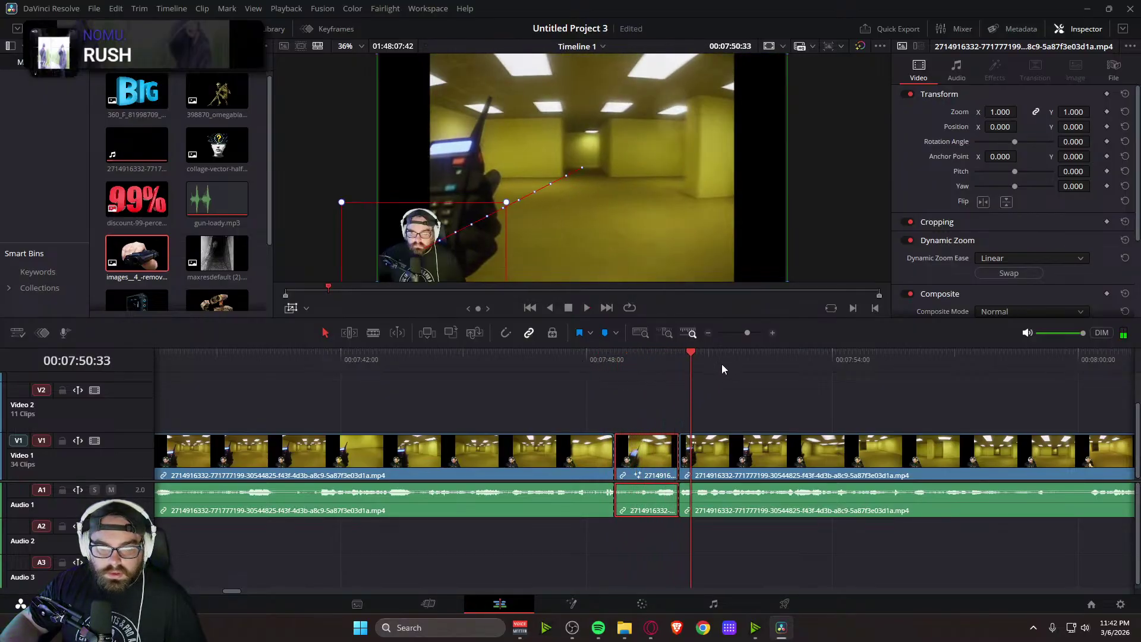
pyautogui.moveTo(460, 231); pyautogui.dragTo(479, 245)
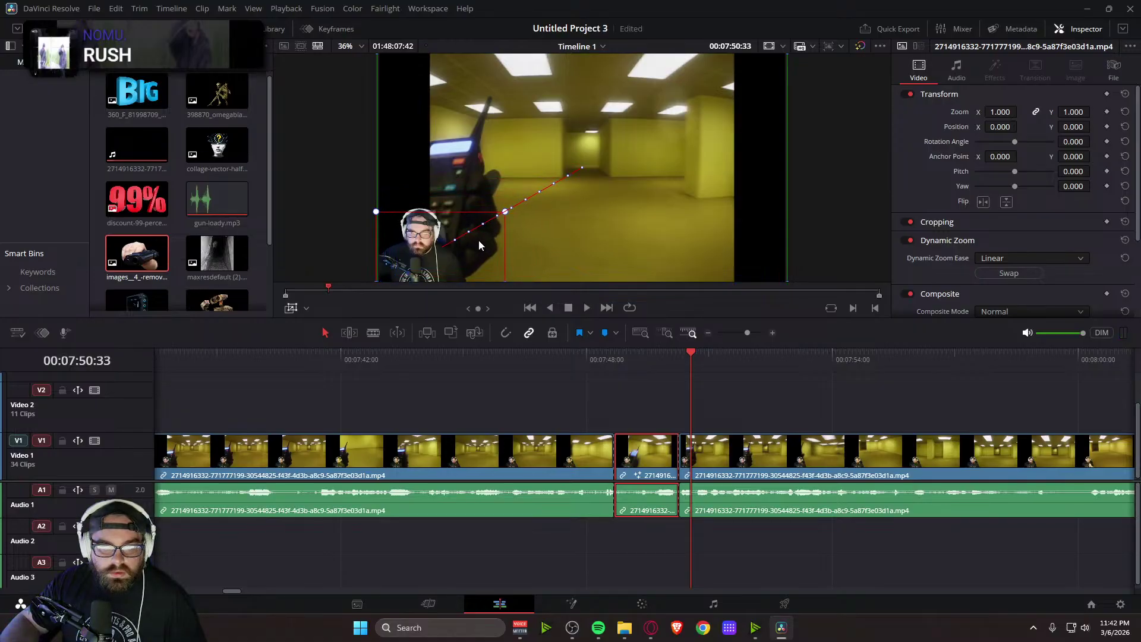
# Nudge the webcam Dynamic Zoom frame slightly upward within the picture's lower edge, previewing the zoom between adjustments
pyautogui.moveTo(690, 366); pyautogui.dragTo(558, 373)
pyautogui.press('space')
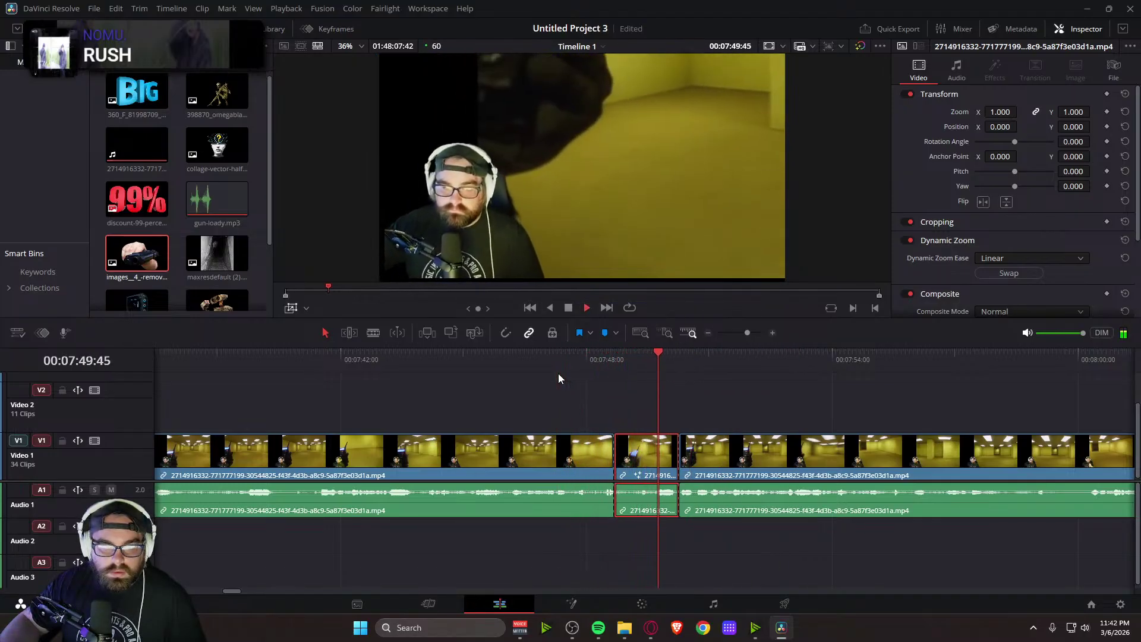
pyautogui.press('space')
pyautogui.moveTo(442, 223); pyautogui.dragTo(444, 222)
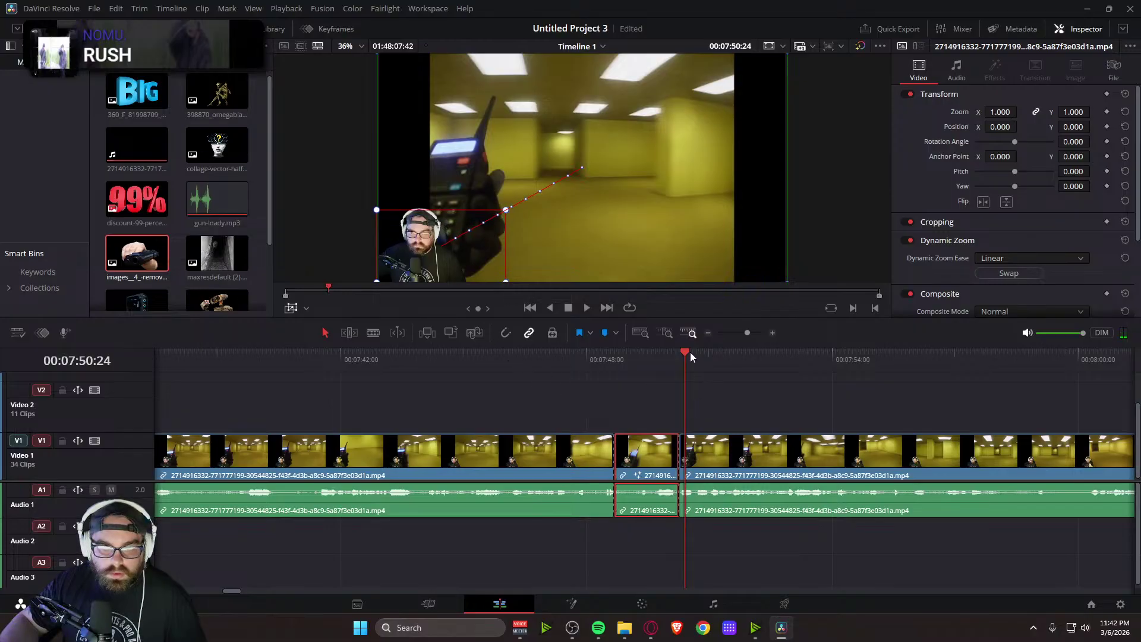
pyautogui.click(571, 377)
pyautogui.press('space')
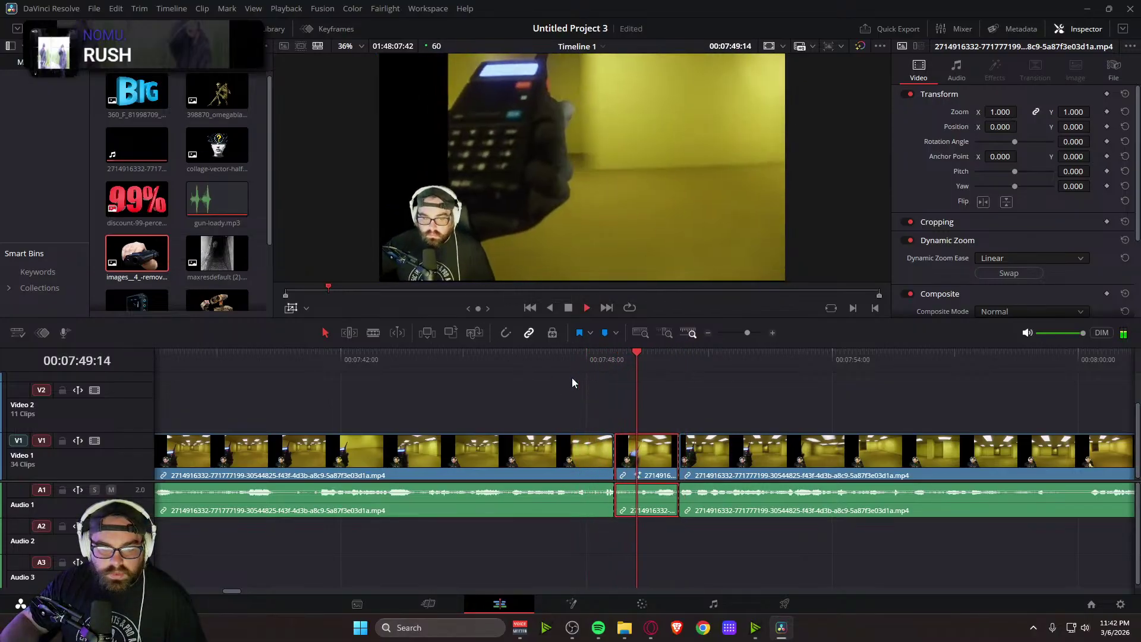
pyautogui.press('space')
pyautogui.moveTo(473, 242); pyautogui.dragTo(474, 240)
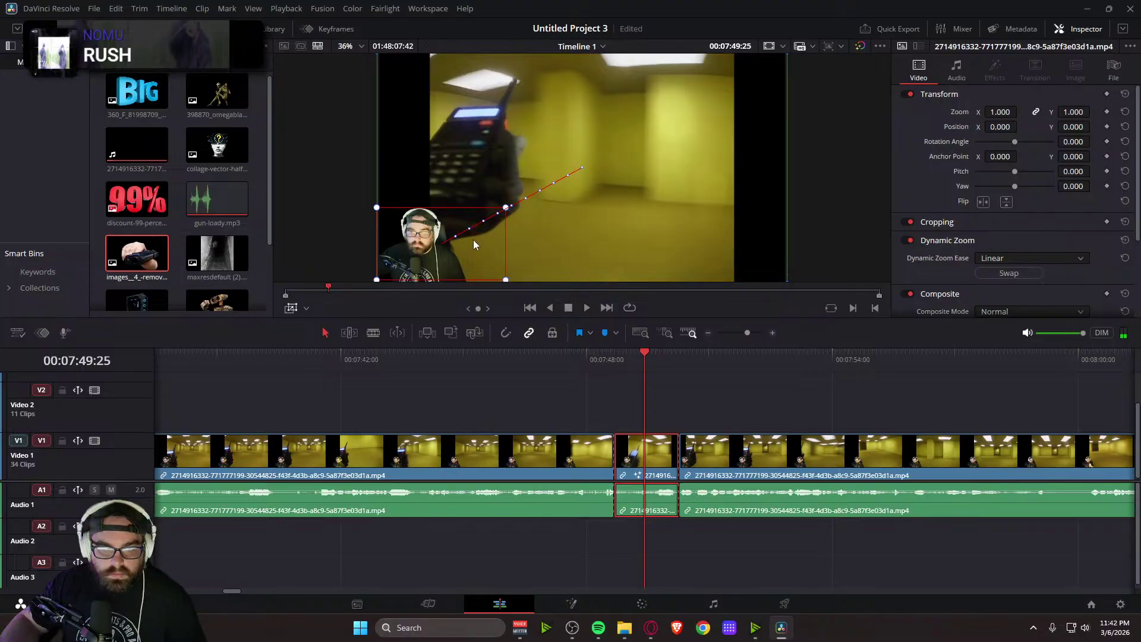
# Play back the segment and the following clip to check the adjusted webcam zoom
pyautogui.click(559, 369)
pyautogui.press('space')
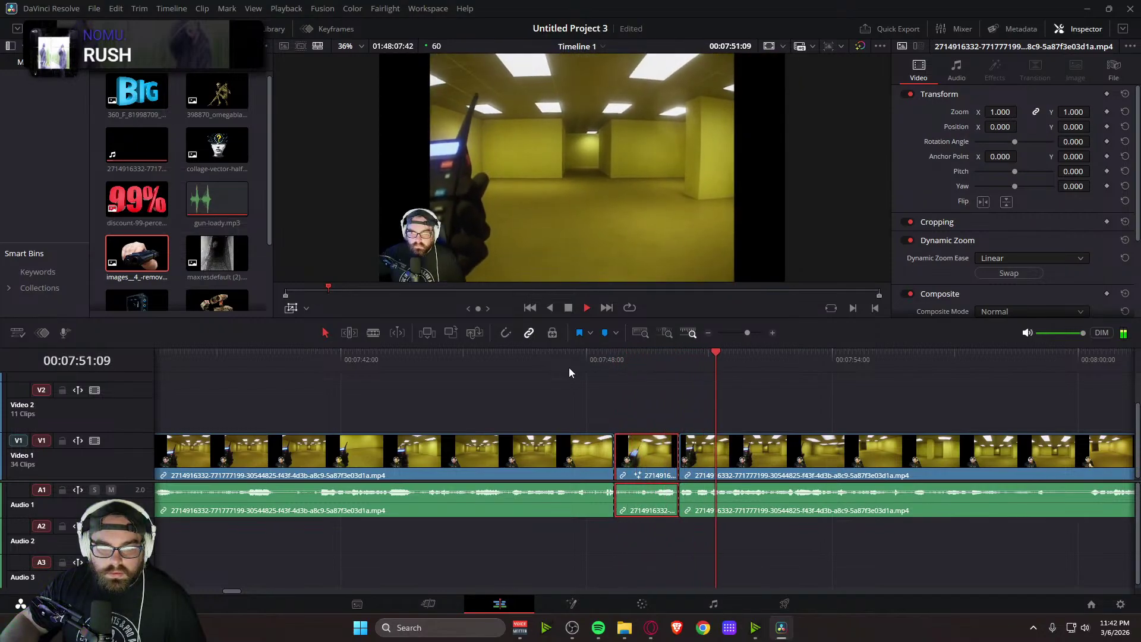
pyautogui.press('space')
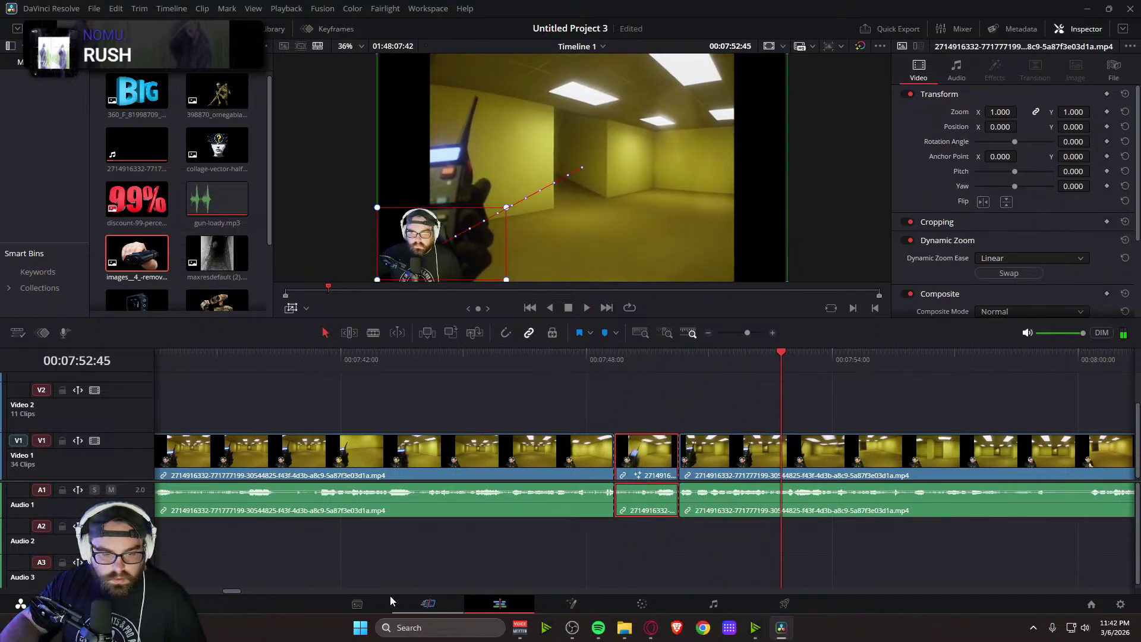
# Look over the viewer overlay modes, and compare the Dynamic Zoom settings of the short segment and the following clip
pyautogui.click(307, 308)
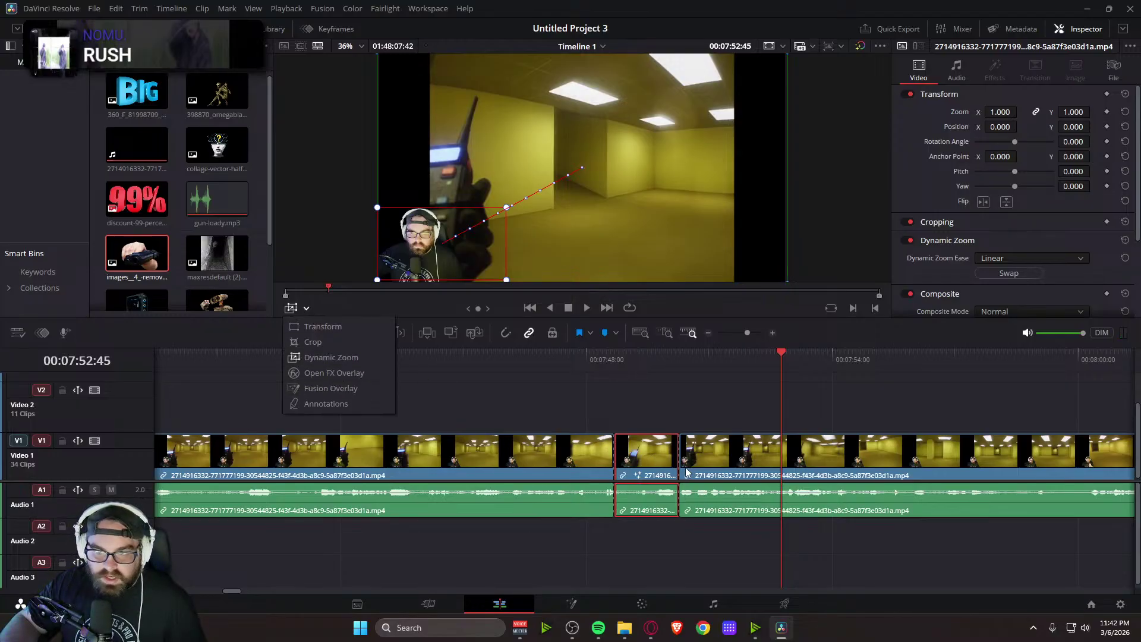
pyautogui.click(736, 467)
pyautogui.click(656, 461)
pyautogui.click(722, 454)
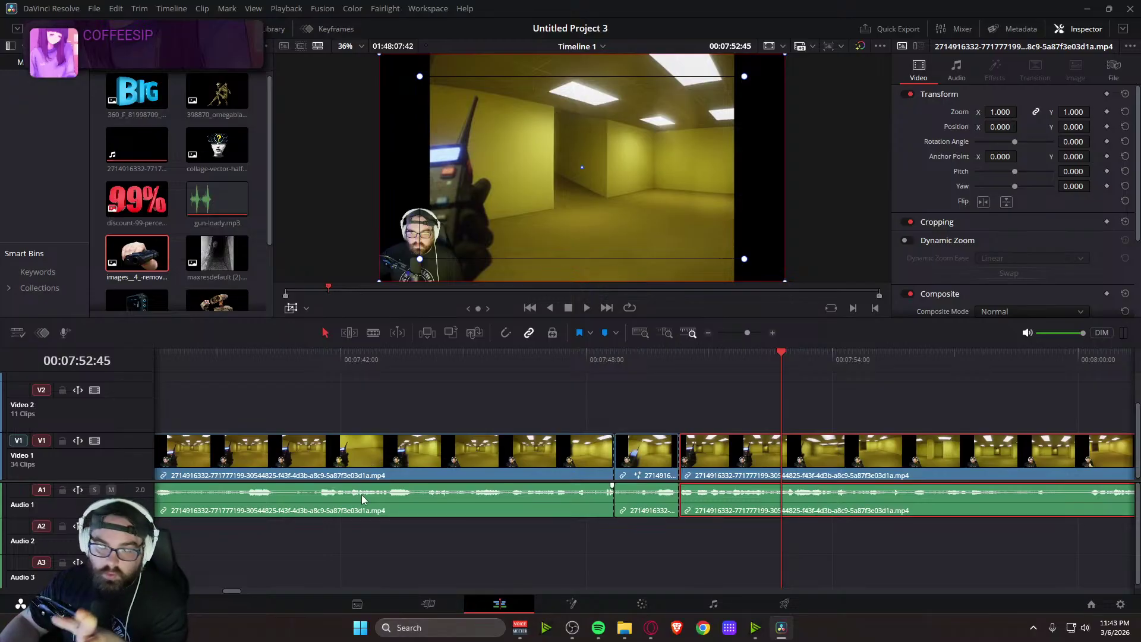
# Reselect the short segment and play its webcam zoom from about 00:07:48
pyautogui.moveTo(780, 355); pyautogui.dragTo(586, 355)
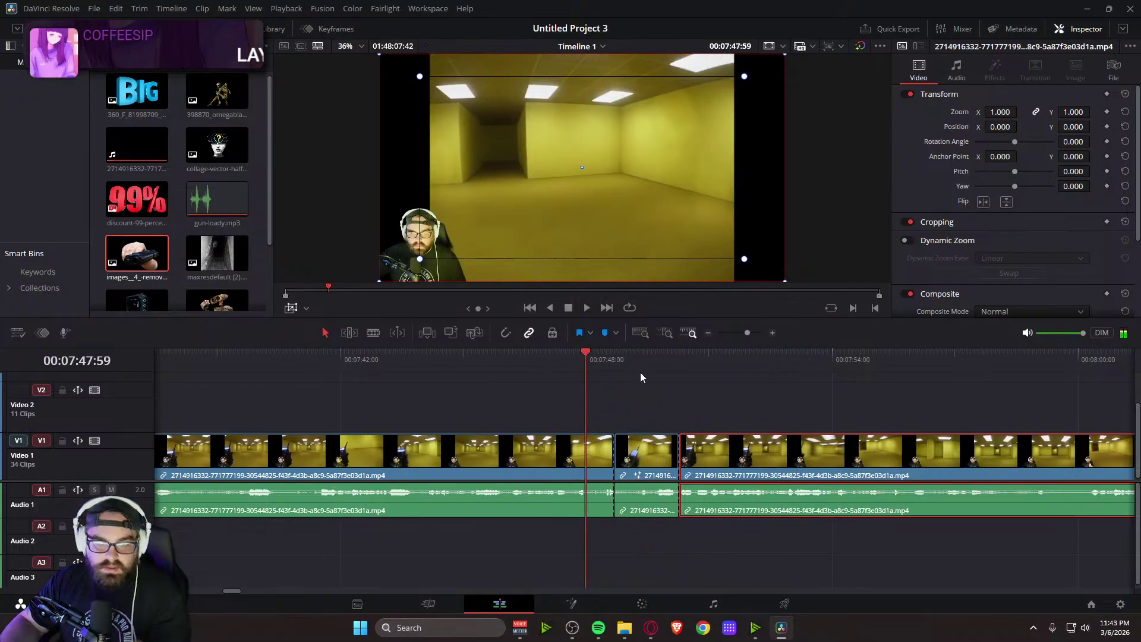
pyautogui.click(646, 470)
pyautogui.press('space')
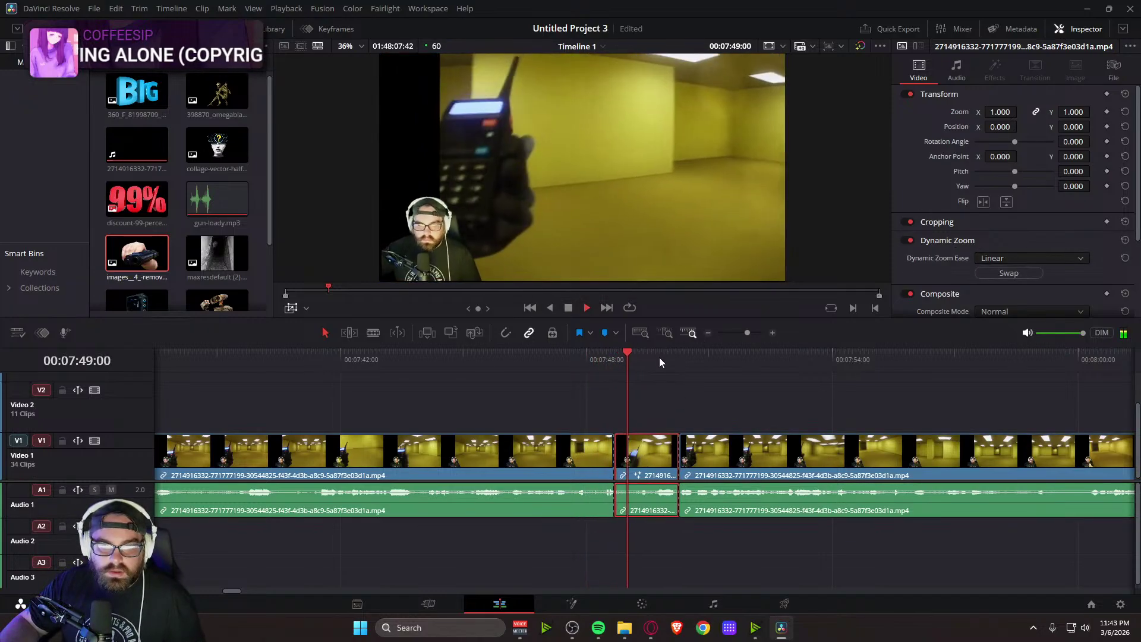
pyautogui.press('space')
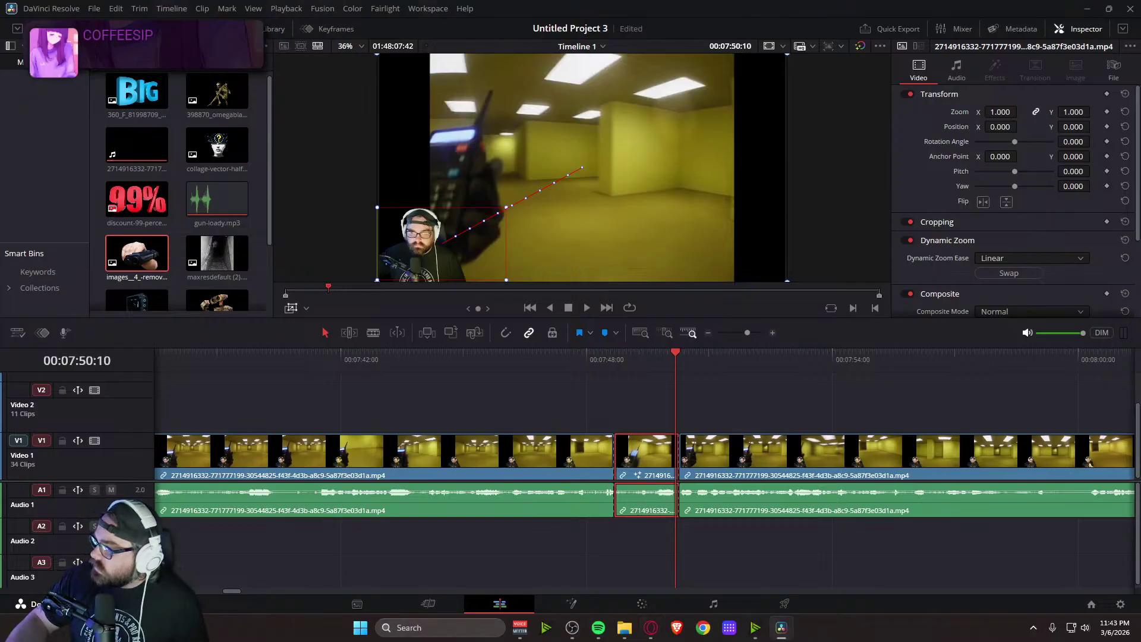
# Switch to NVIDIA Broadcast to check the camera preview and video effects, and minimise its window
pyautogui.hotkey('alt', 'Tab')
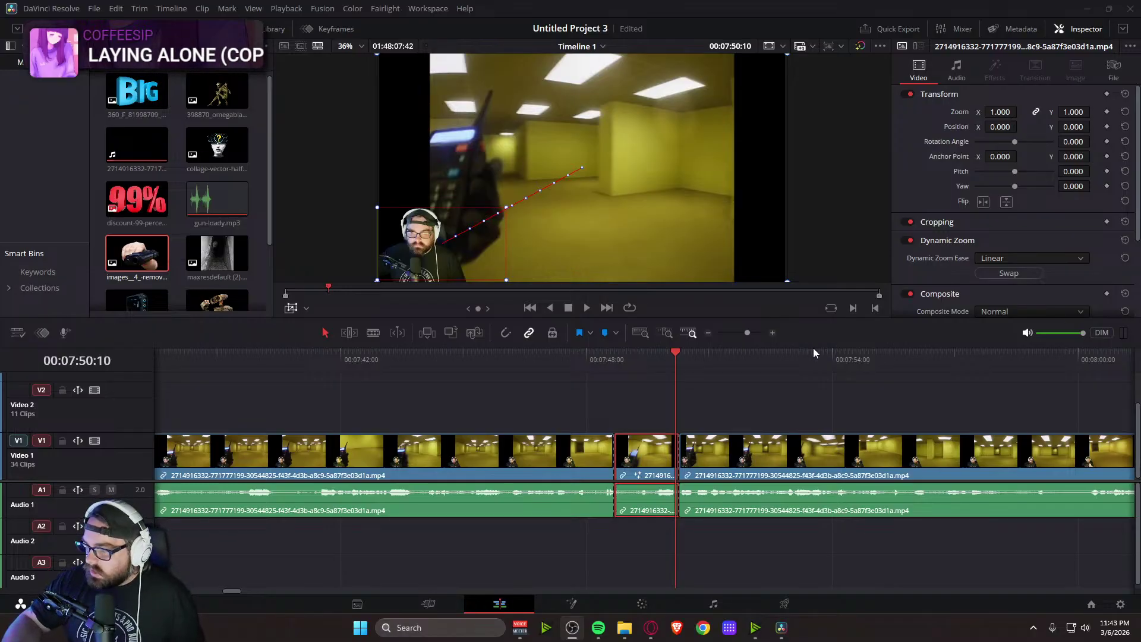
pyautogui.click(755, 628)
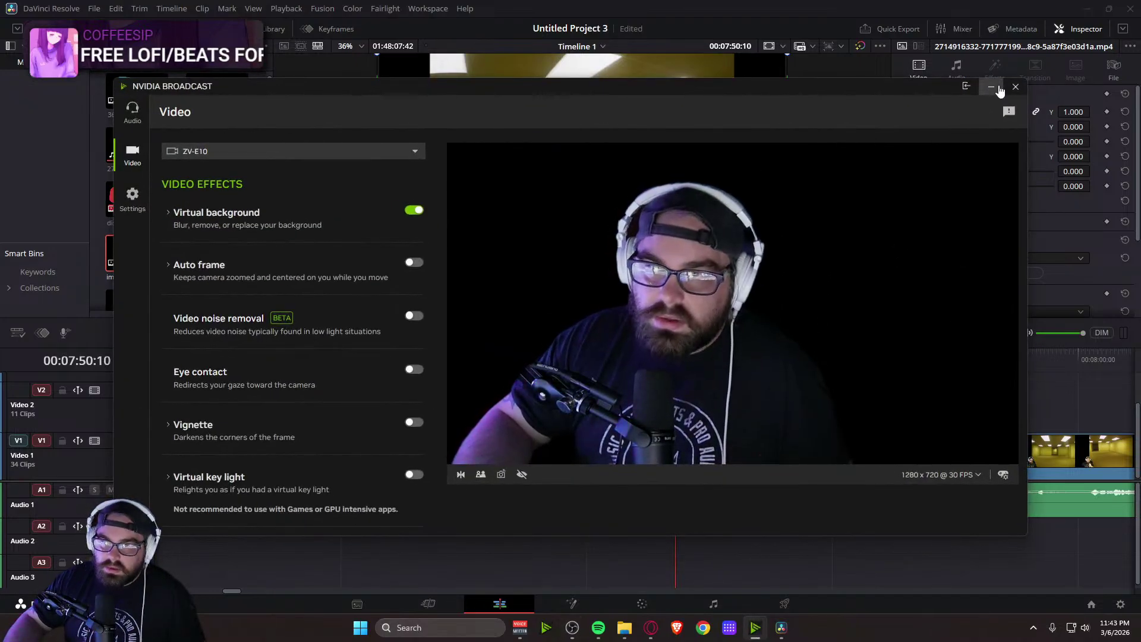
pyautogui.click(990, 86)
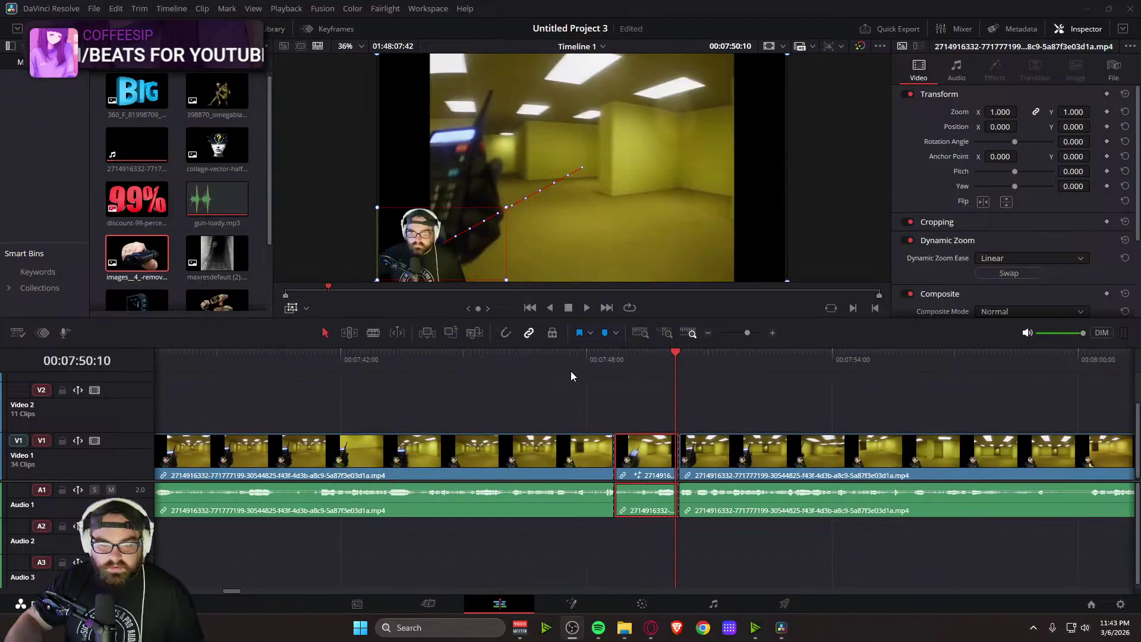
# Nudge the webcam Dynamic Zoom frame slightly to the right, and replay the segment and following footage
pyautogui.moveTo(679, 354); pyautogui.dragTo(604, 356)
pyautogui.press('space')
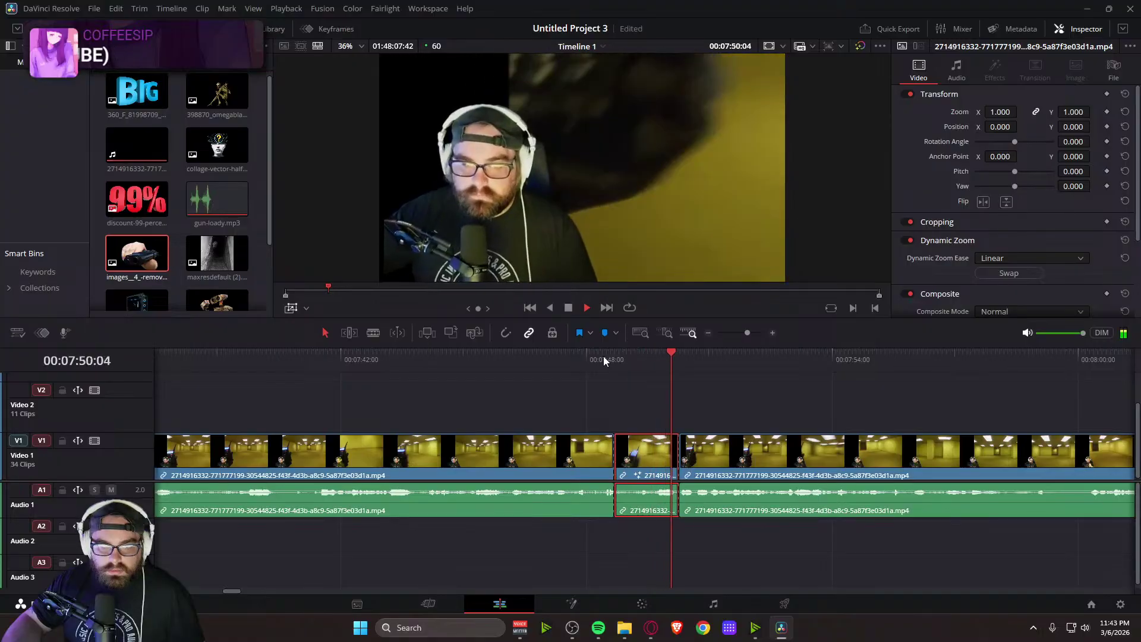
pyautogui.press('space')
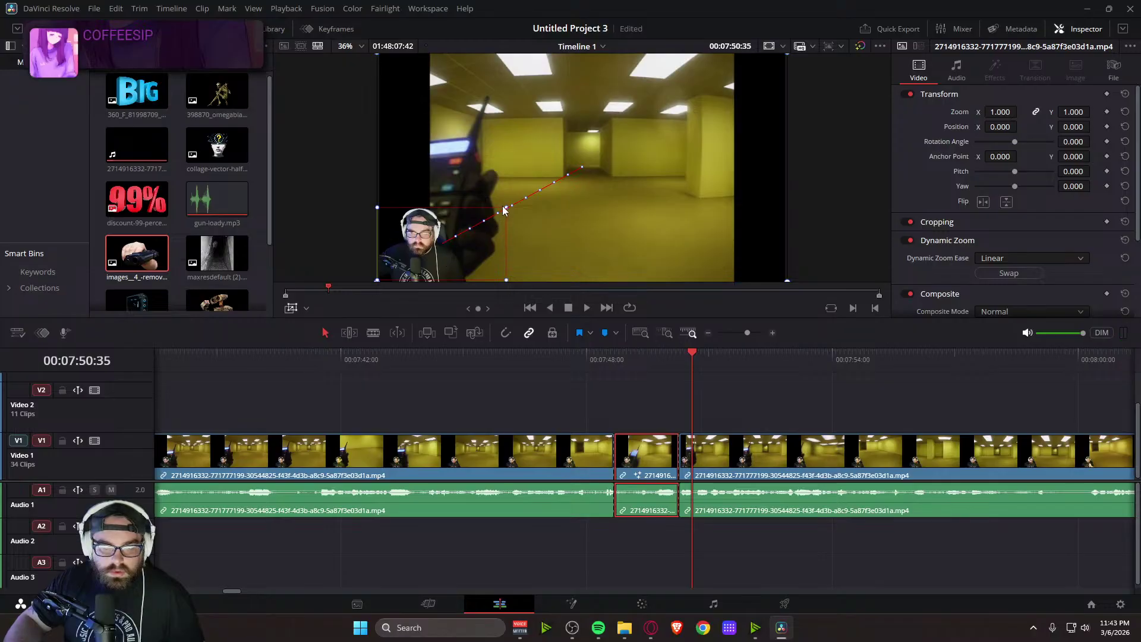
pyautogui.moveTo(486, 240); pyautogui.dragTo(487, 240)
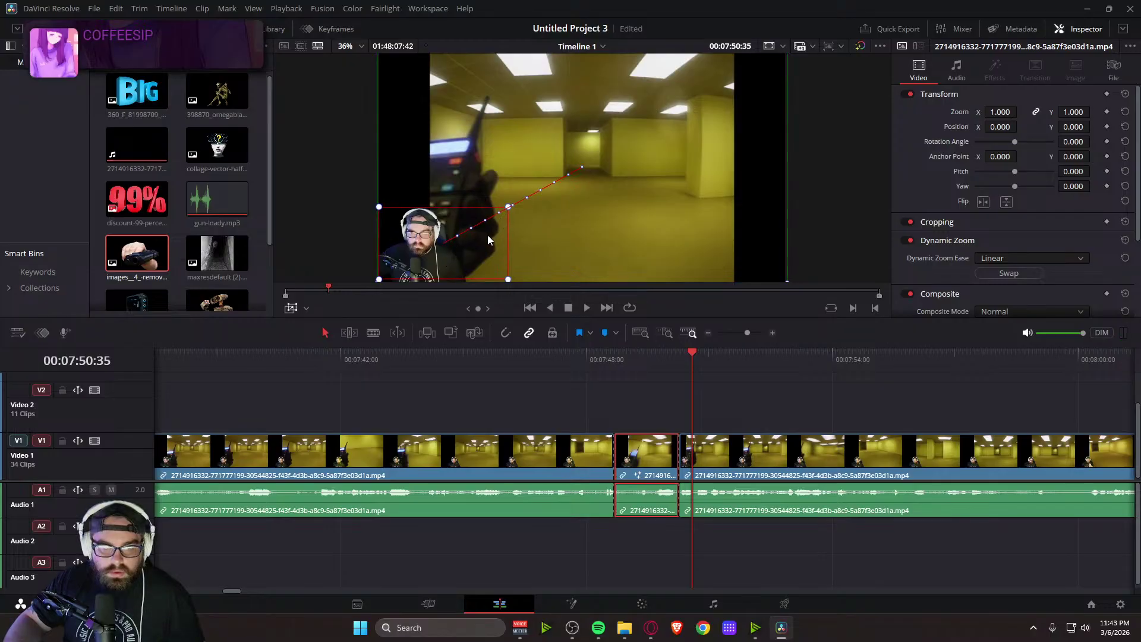
pyautogui.moveTo(687, 362); pyautogui.dragTo(591, 362)
pyautogui.press('space')
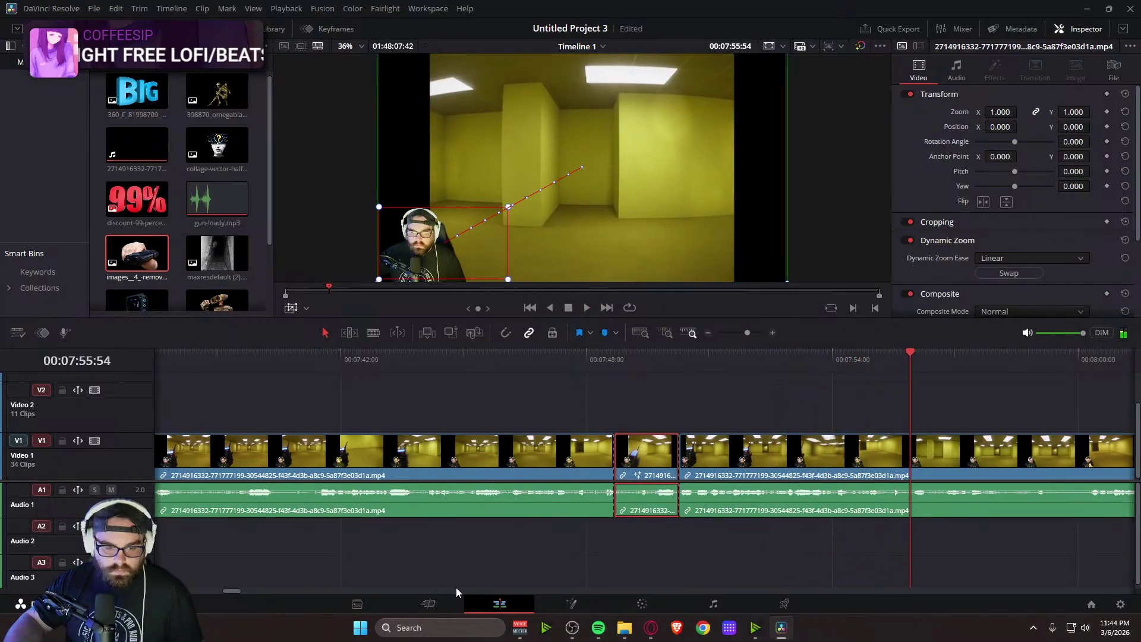
# On the Cut page with the Media Pool displayed, play through the following gameplay footage up to the "THE COMPLEX" title
pyautogui.hotkey('shift', '3')
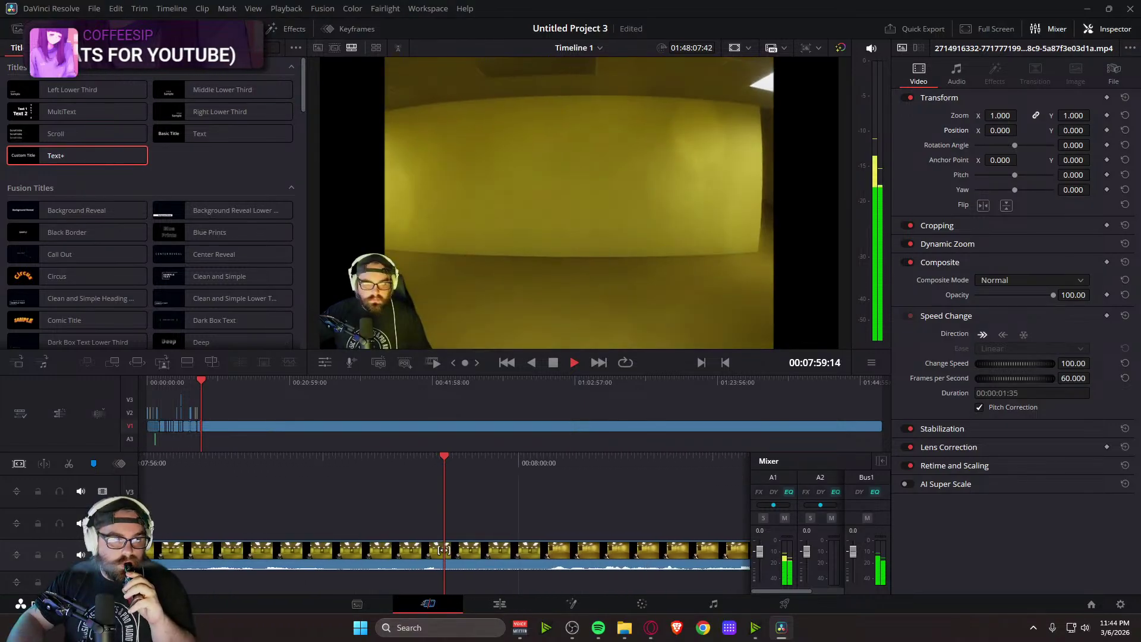
pyautogui.click(37, 29)
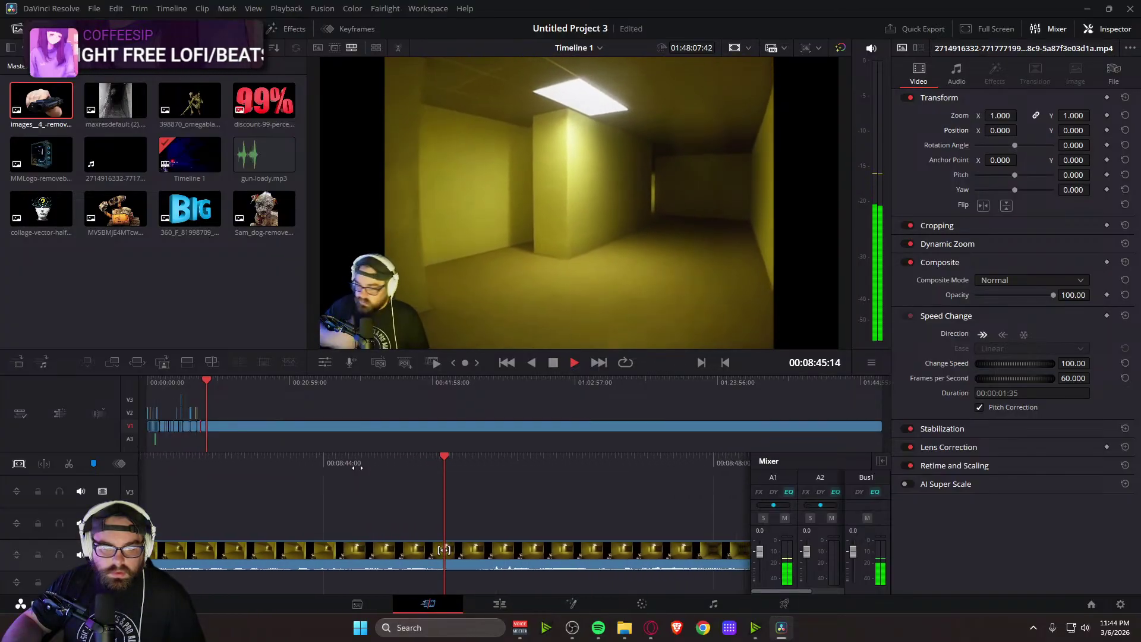
pyautogui.press('space')
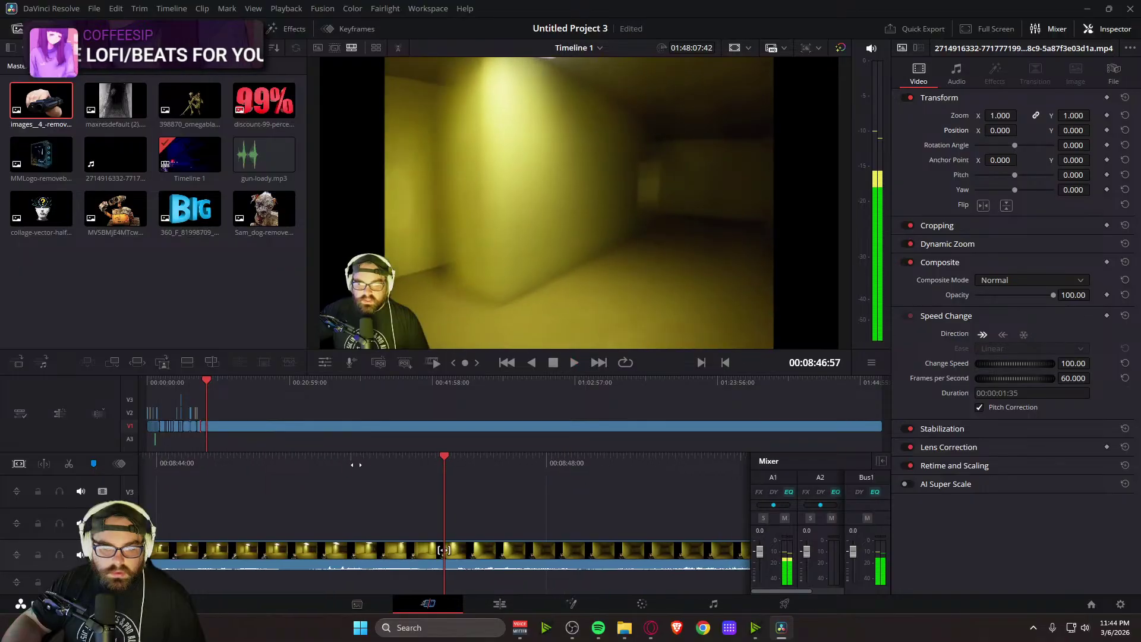
pyautogui.moveTo(406, 463); pyautogui.dragTo(4, 444)
pyautogui.press('space')
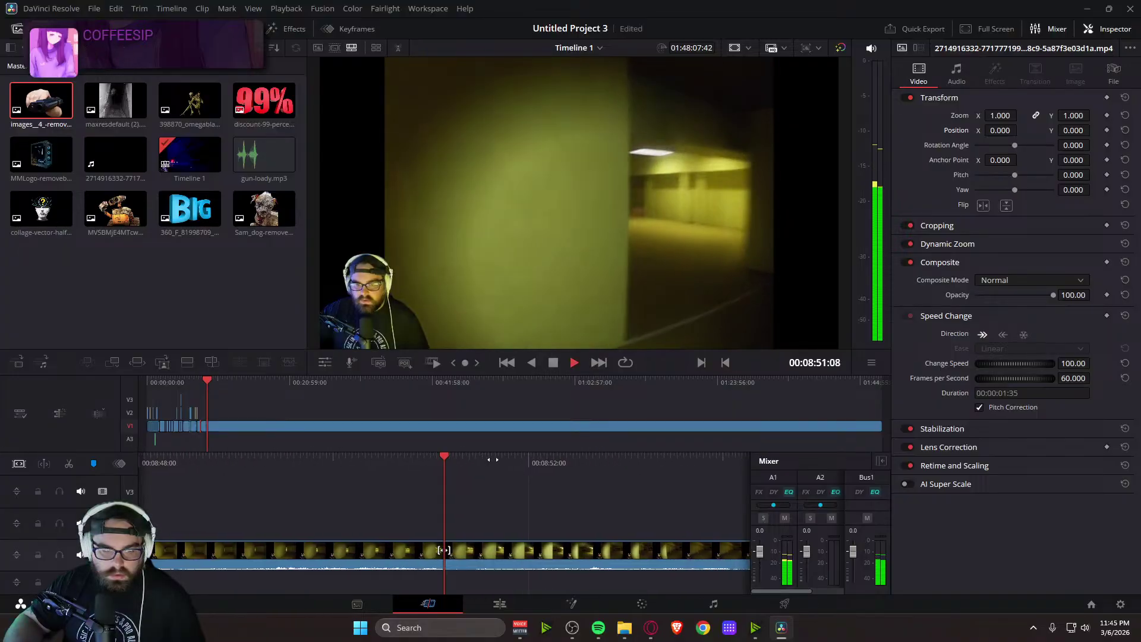
pyautogui.press('space')
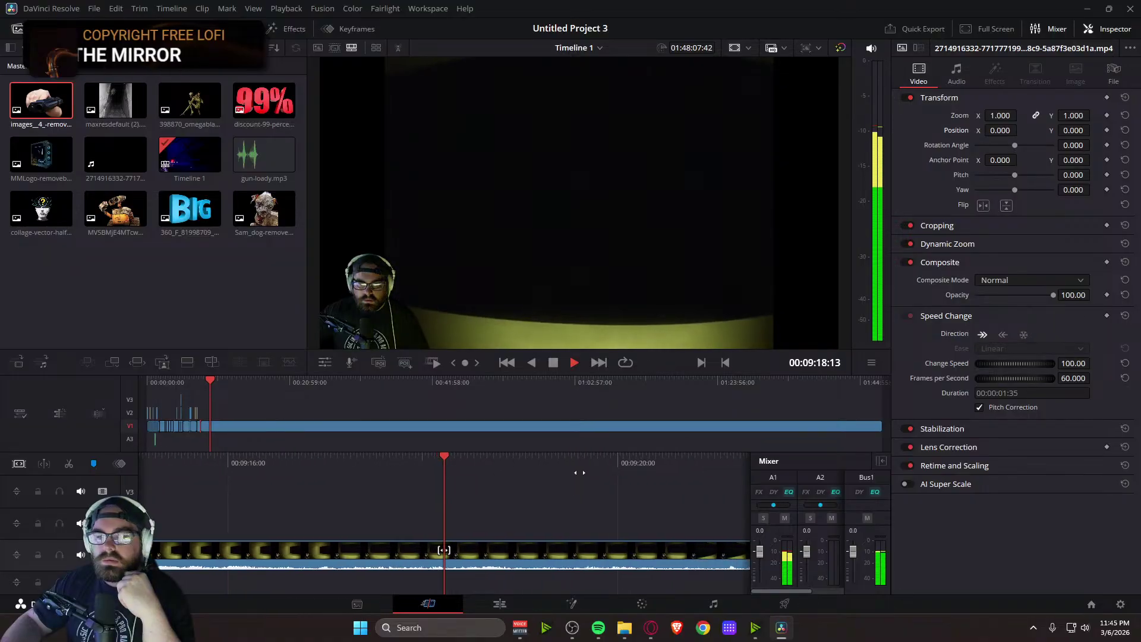
pyautogui.press('space')
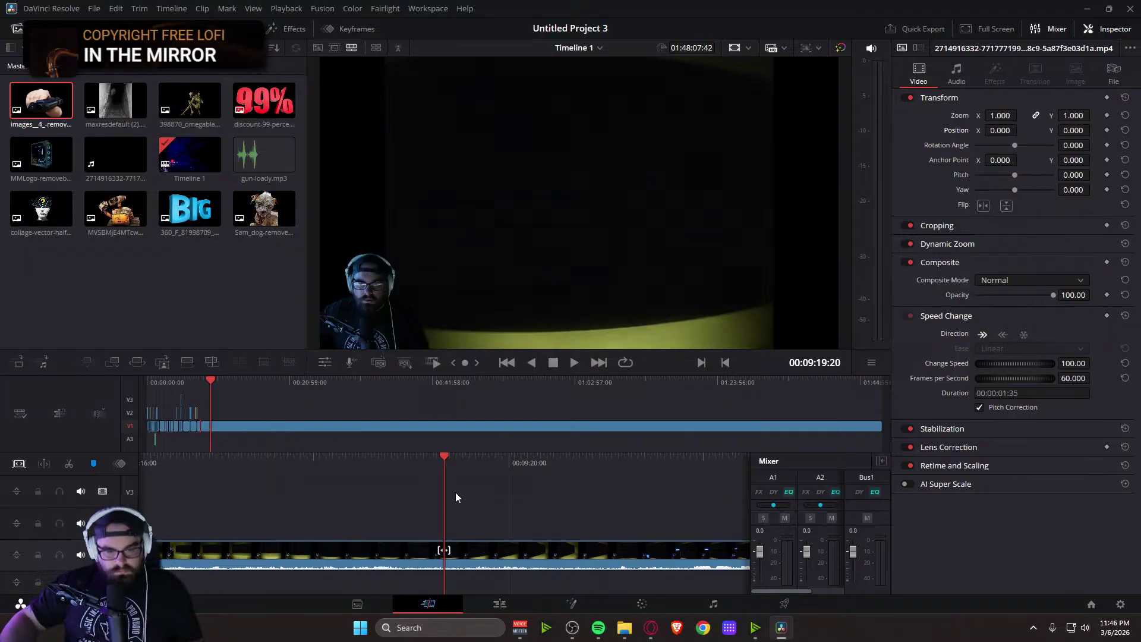
pyautogui.press('space')
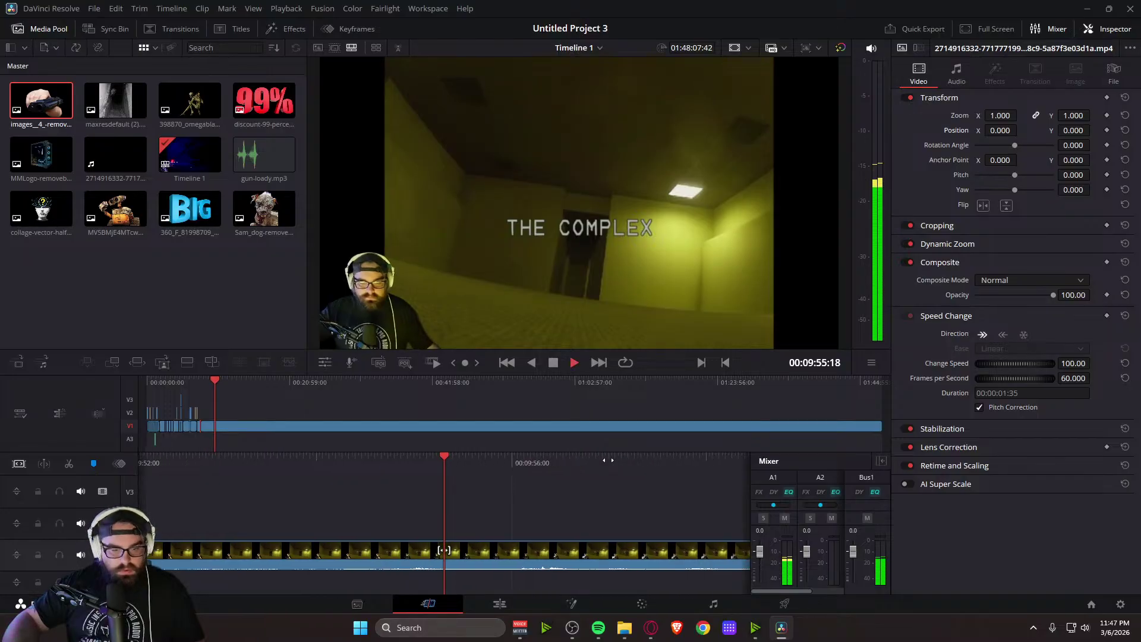
# Split the gameplay clip at 00:09:54:14, before the "THE COMPLEX" title, and again at 00:09:56:36
pyautogui.moveTo(504, 470); pyautogui.dragTo(600, 469)
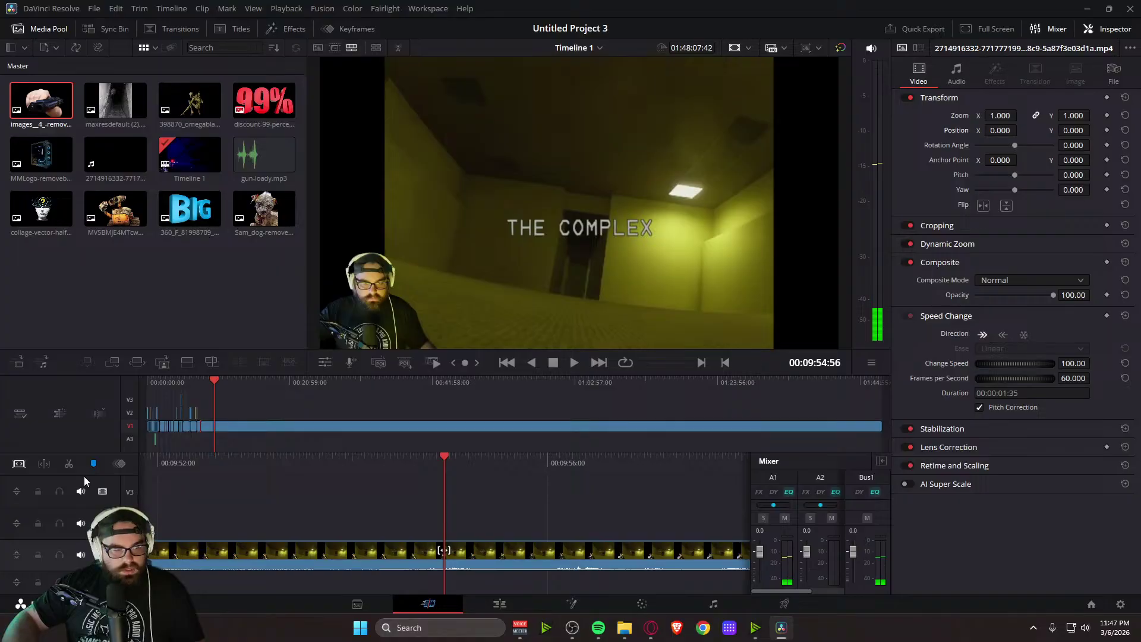
pyautogui.moveTo(469, 469)
pyautogui.mouseDown()
pyautogui.moveTo(558, 482)
pyautogui.moveTo(480, 472)
pyautogui.mouseUp()
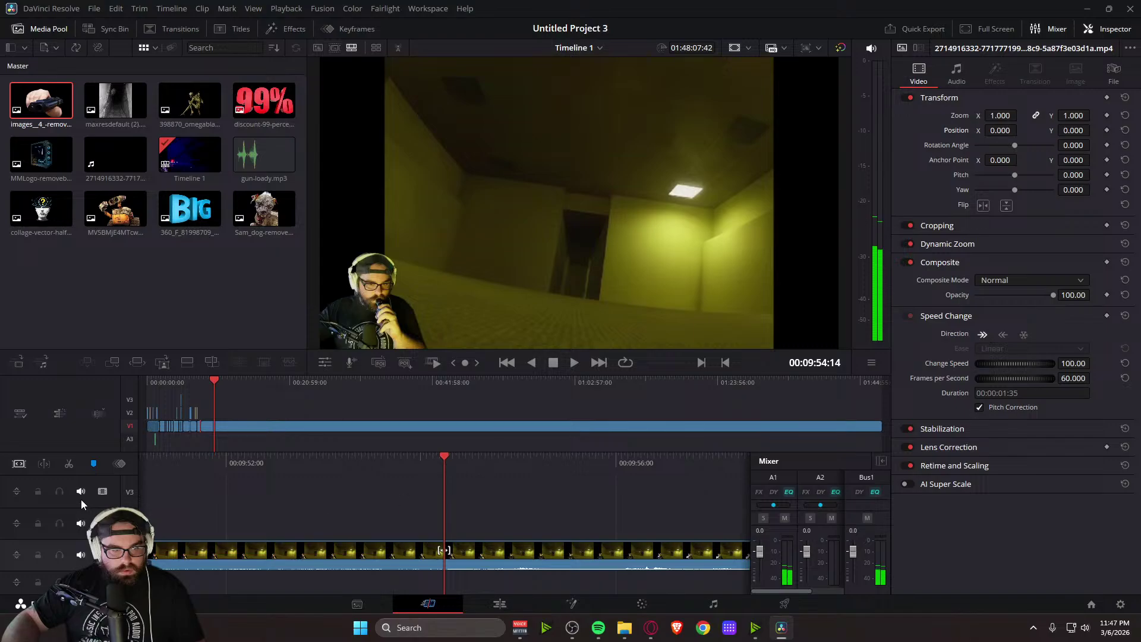
pyautogui.click(69, 464)
pyautogui.moveTo(553, 471); pyautogui.dragTo(322, 474)
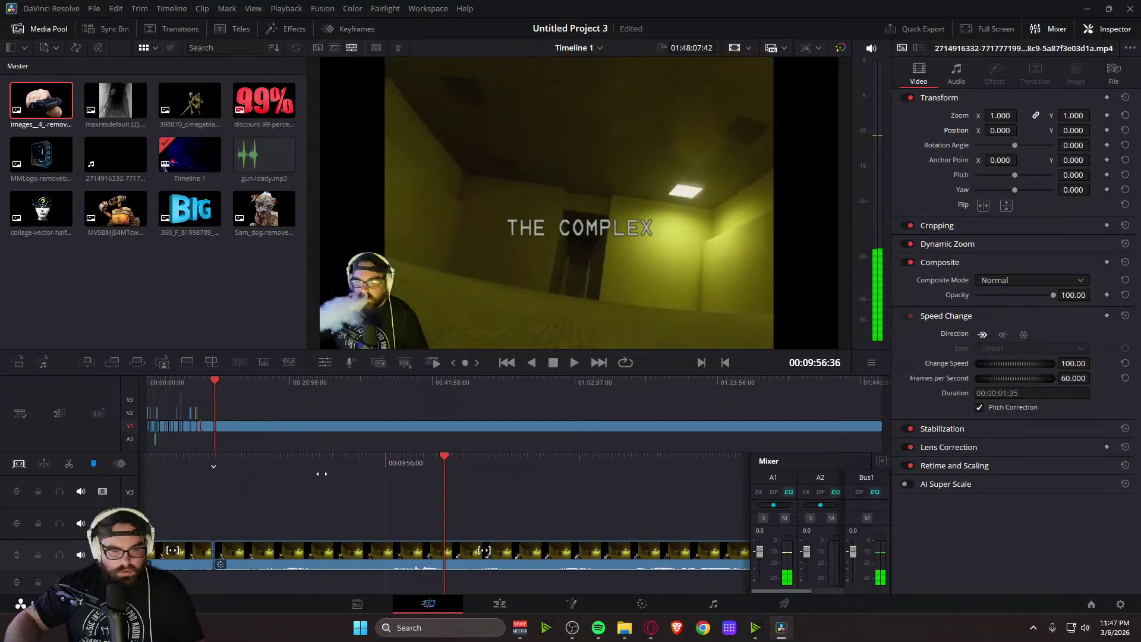
pyautogui.hotkey('ctrl', 'b')
pyautogui.click(332, 562)
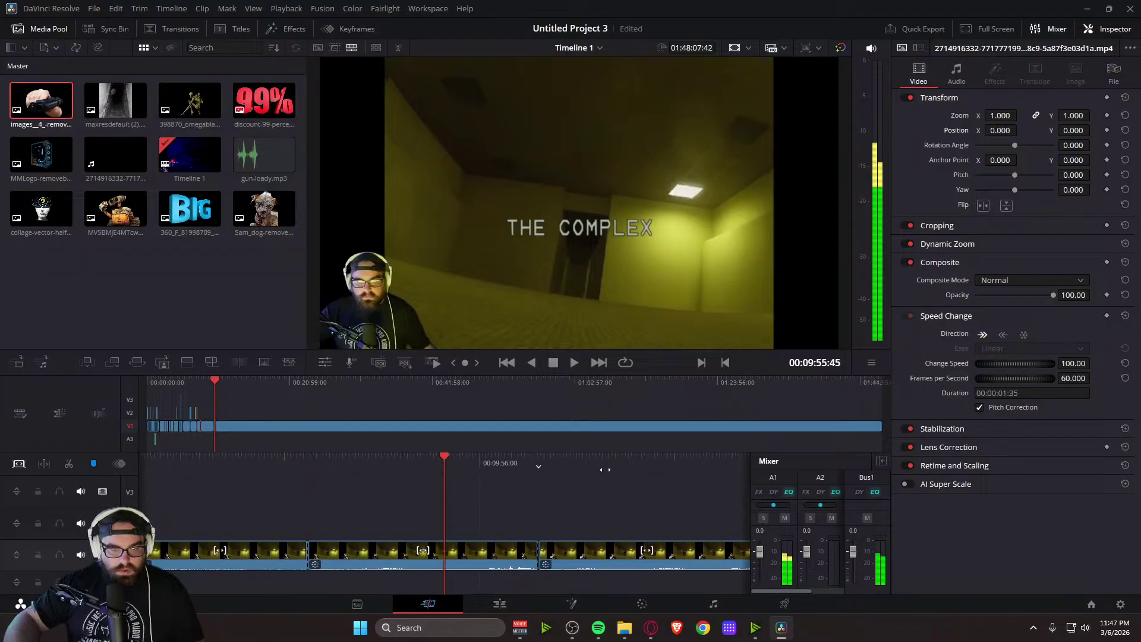
# Try keyframing "THE COMPLEX" title segment at zoom 2.010 and vertical position 181, and reset both settings at the segment's start
pyautogui.click(464, 570)
pyautogui.moveTo(382, 473); pyautogui.dragTo(485, 469)
pyautogui.press('space')
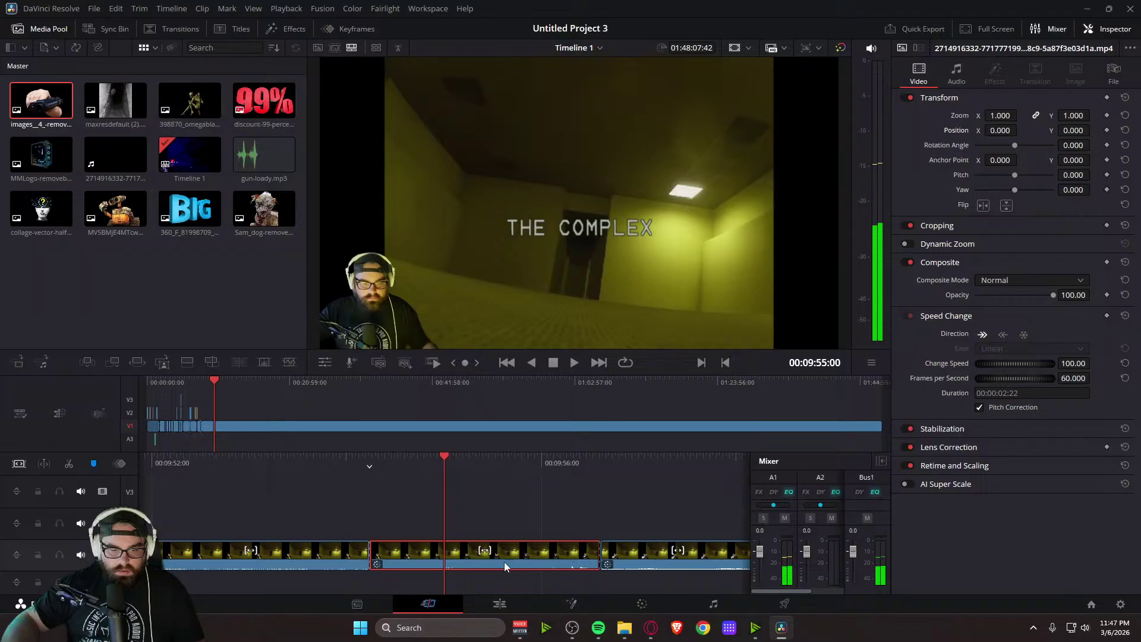
pyautogui.moveTo(1000, 115); pyautogui.dragTo(1094, 129)
pyautogui.click(1125, 130)
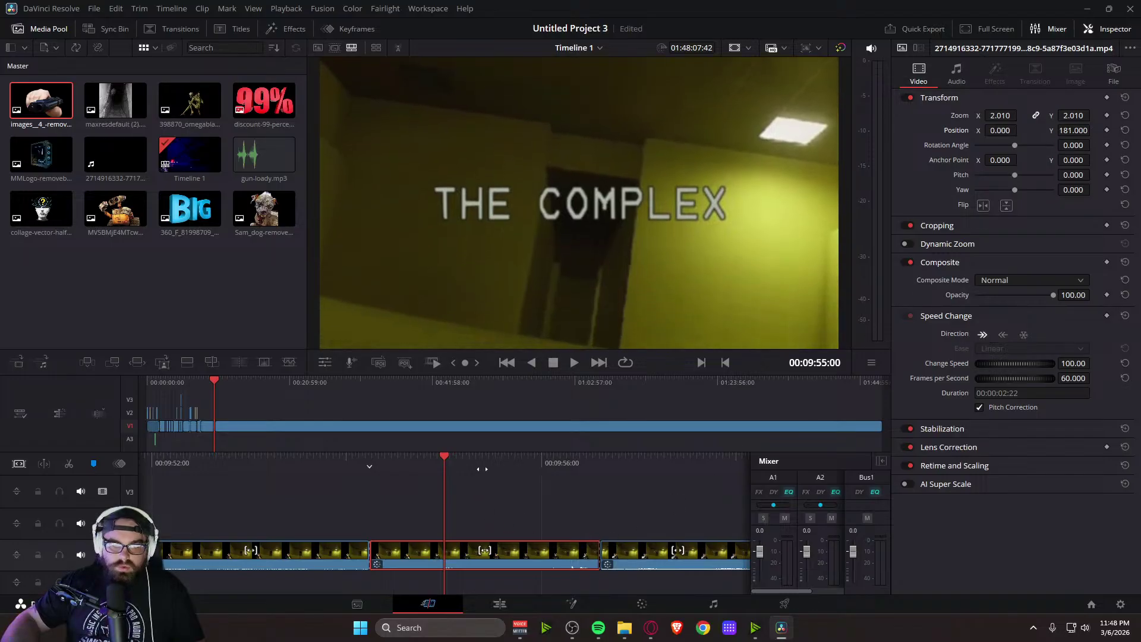
pyautogui.click(1106, 130)
pyautogui.moveTo(492, 465); pyautogui.dragTo(564, 465)
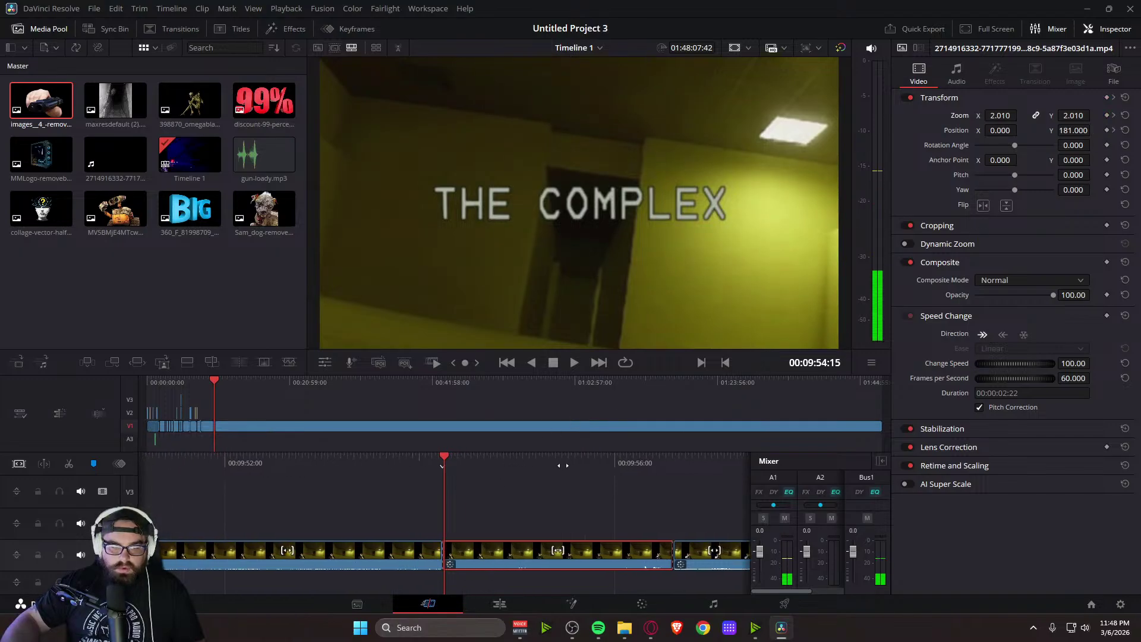
pyautogui.click(1125, 130)
pyautogui.click(1125, 115)
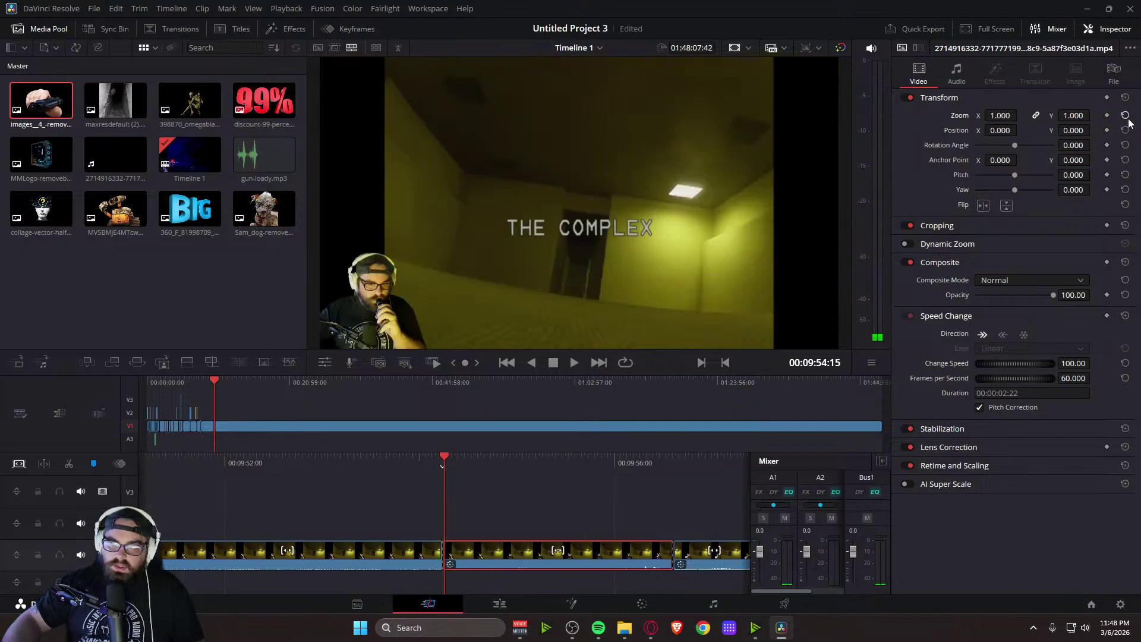
# At 00:09:55:00, keyframe the title segment's zoom at 2.070 and its vertical position at 166
pyautogui.moveTo(551, 464); pyautogui.dragTo(560, 464)
pyautogui.press('space')
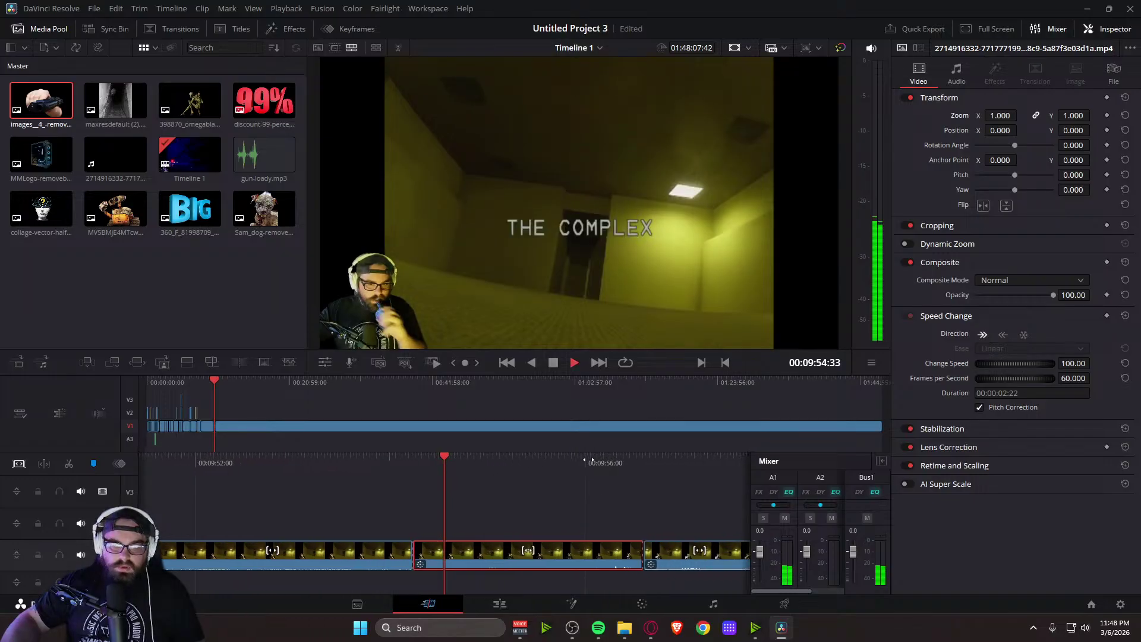
pyautogui.press('space')
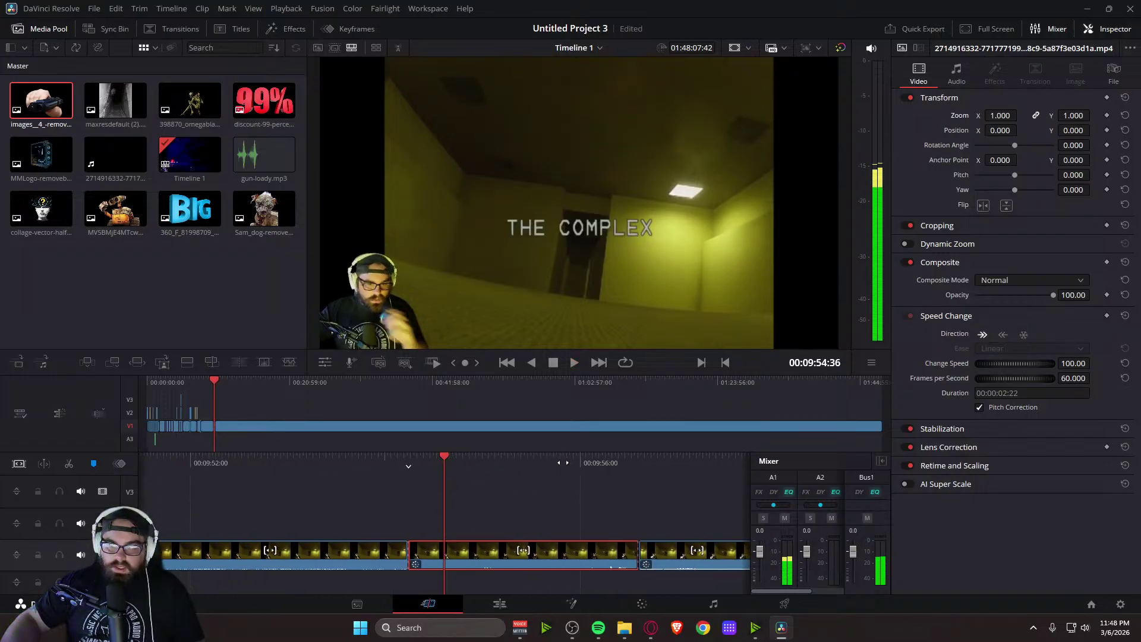
pyautogui.moveTo(542, 468); pyautogui.dragTo(503, 468)
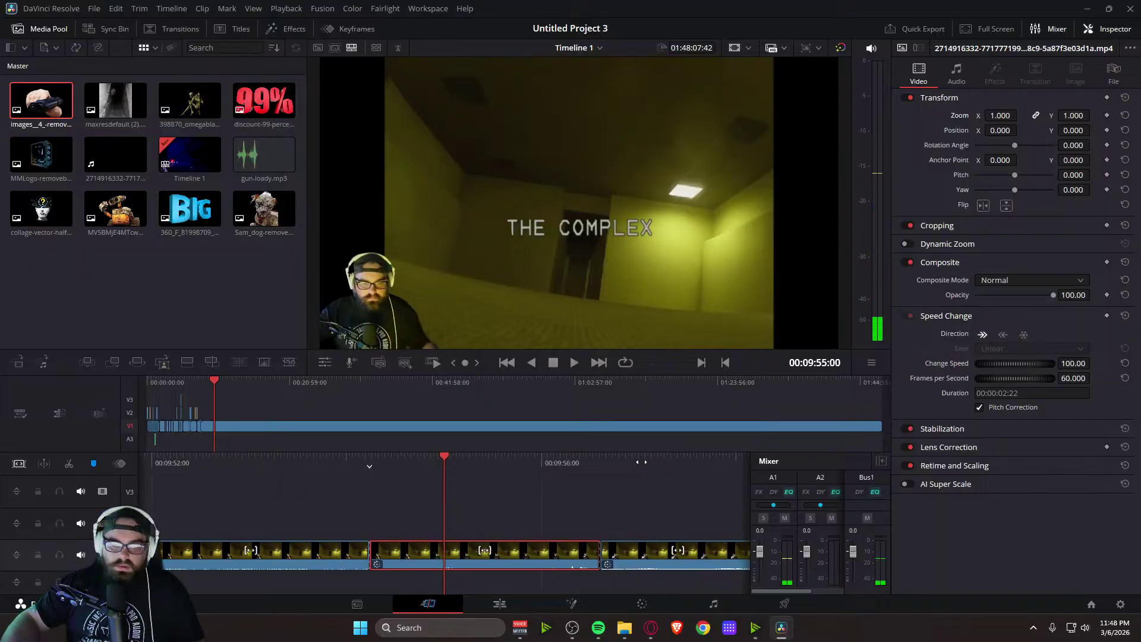
pyautogui.moveTo(1004, 116); pyautogui.dragTo(1106, 147)
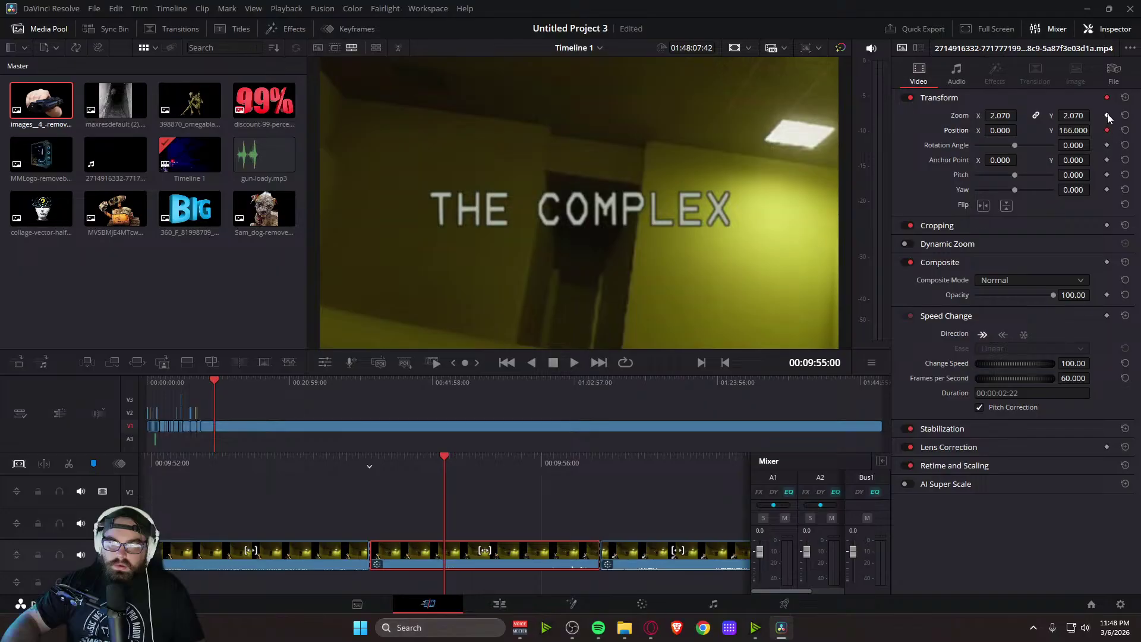
# At the segment's start, 00:09:54:15, keyframe zoom 1.000 and vertical position 0, and play through the zoom-in
pyautogui.press('j')
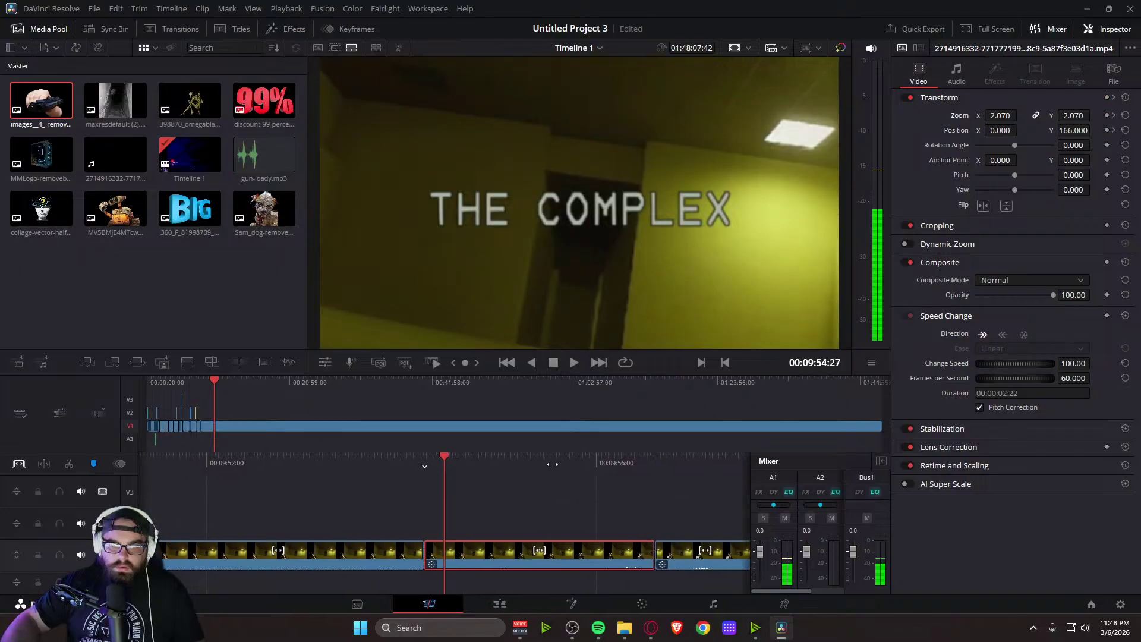
pyautogui.moveTo(567, 463); pyautogui.dragTo(570, 464)
pyautogui.moveTo(1002, 116); pyautogui.dragTo(951, 116)
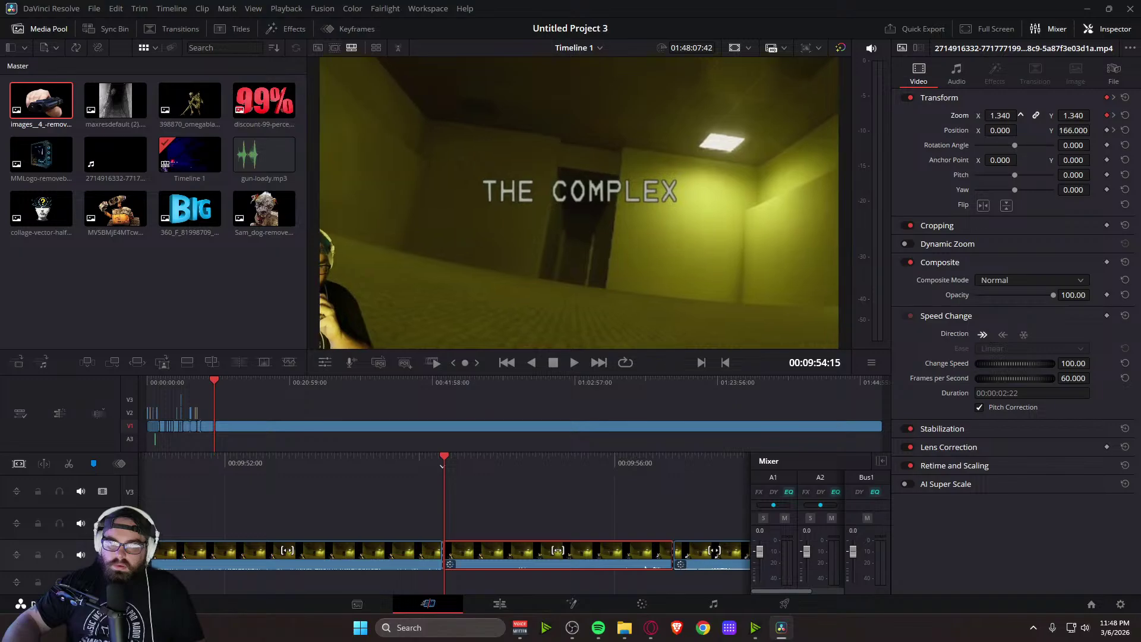
pyautogui.click(1000, 115)
pyautogui.write('1')
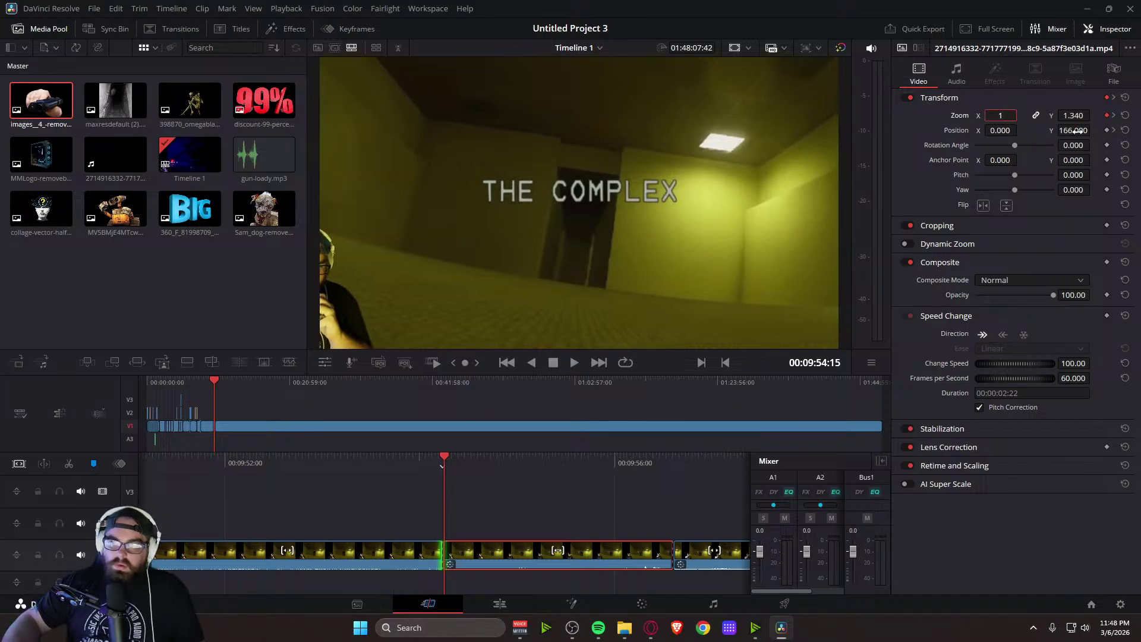
pyautogui.click(1075, 130)
pyautogui.write('0')
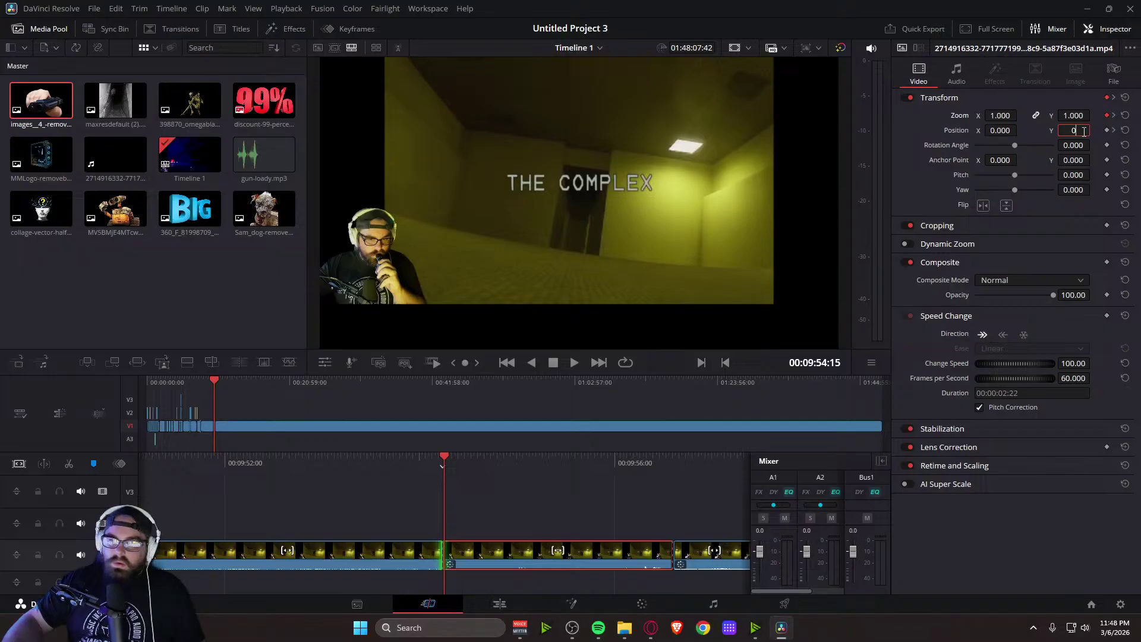
pyautogui.press('Return')
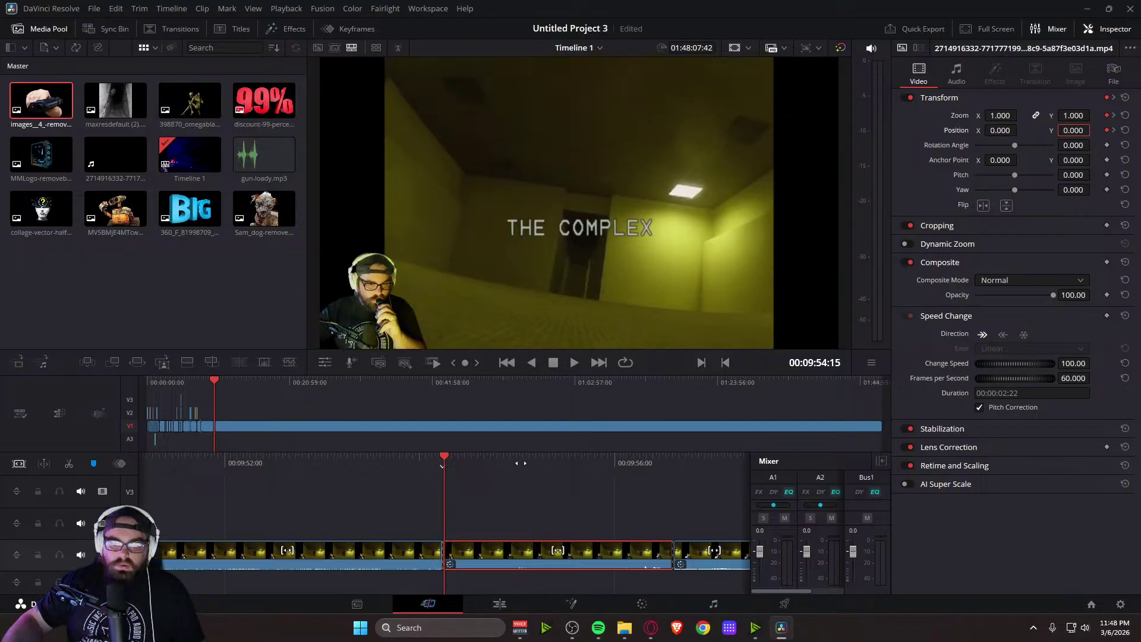
pyautogui.press('space')
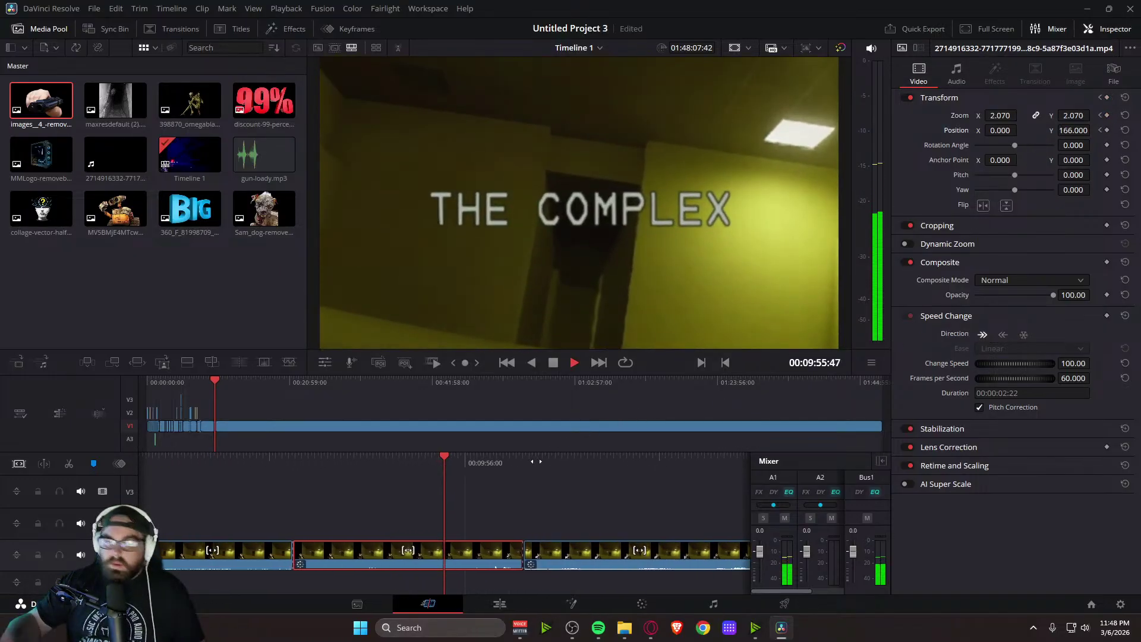
pyautogui.press('space')
pyautogui.moveTo(506, 471); pyautogui.dragTo(683, 495)
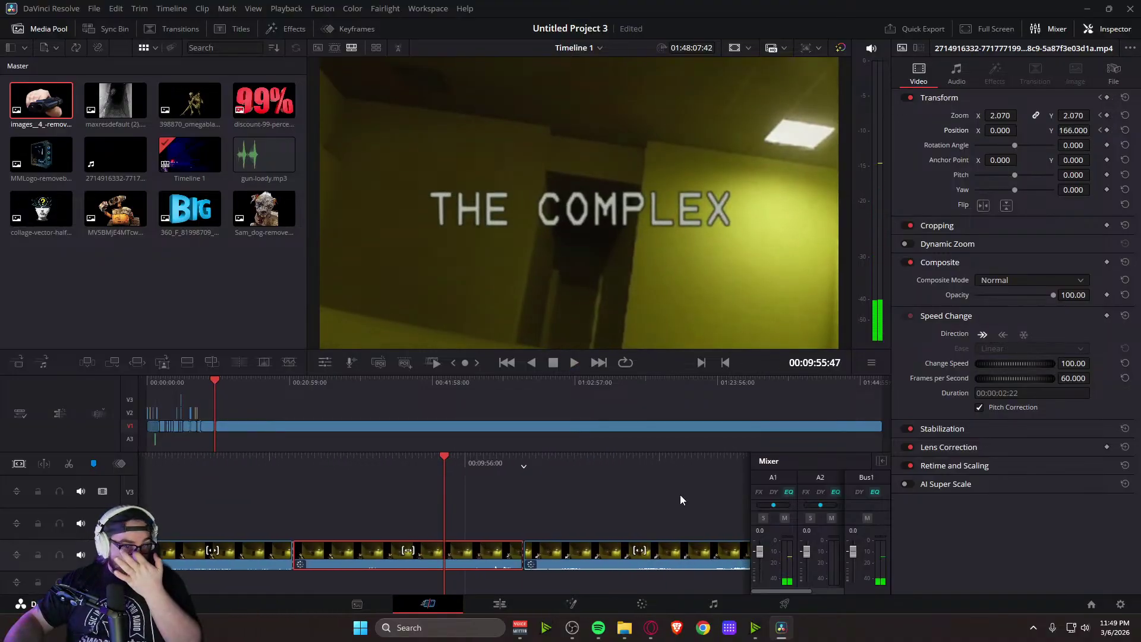
pyautogui.press('v')
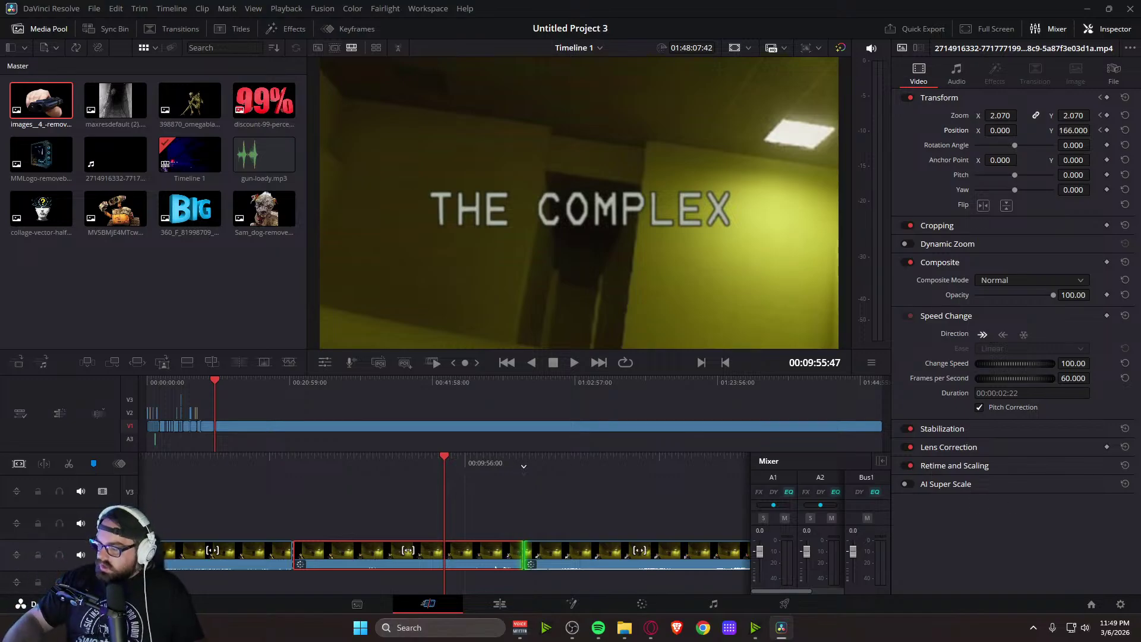
pyautogui.hotkey('alt', 'Tab')
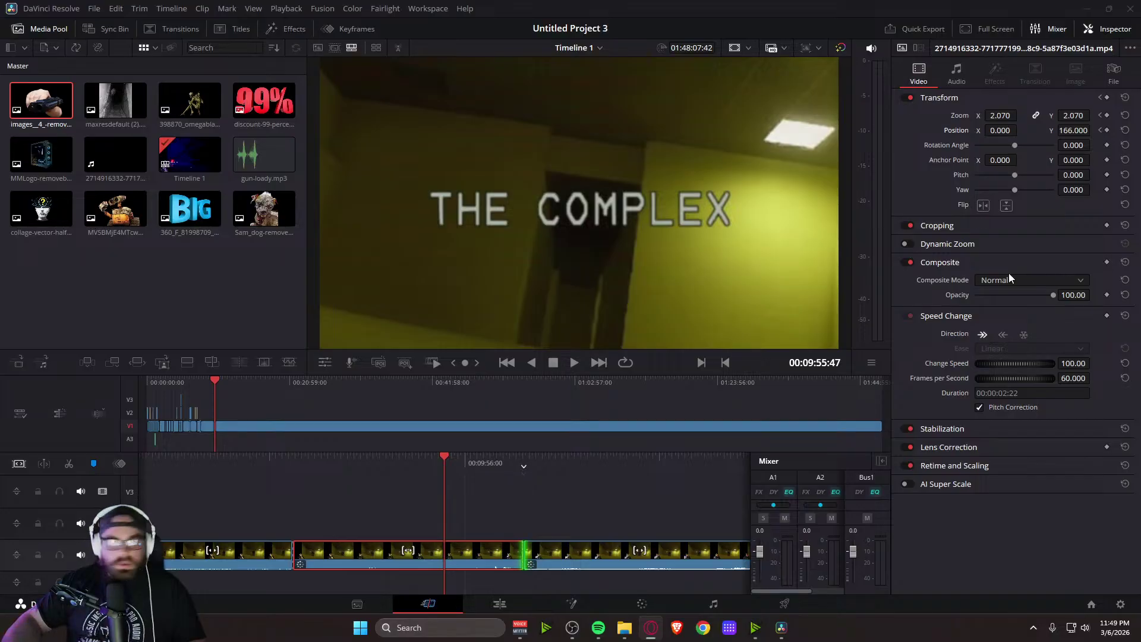
# Search the video effects for "camera" and try to apply the Camera Shake effect to the title segment
pyautogui.click(294, 29)
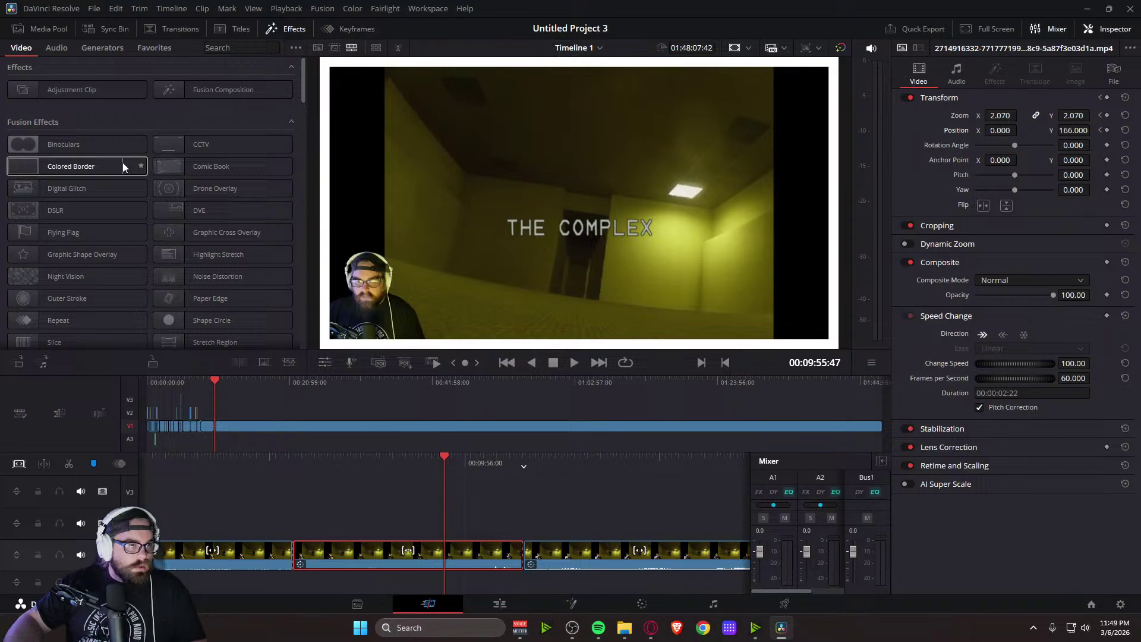
pyautogui.click(222, 48)
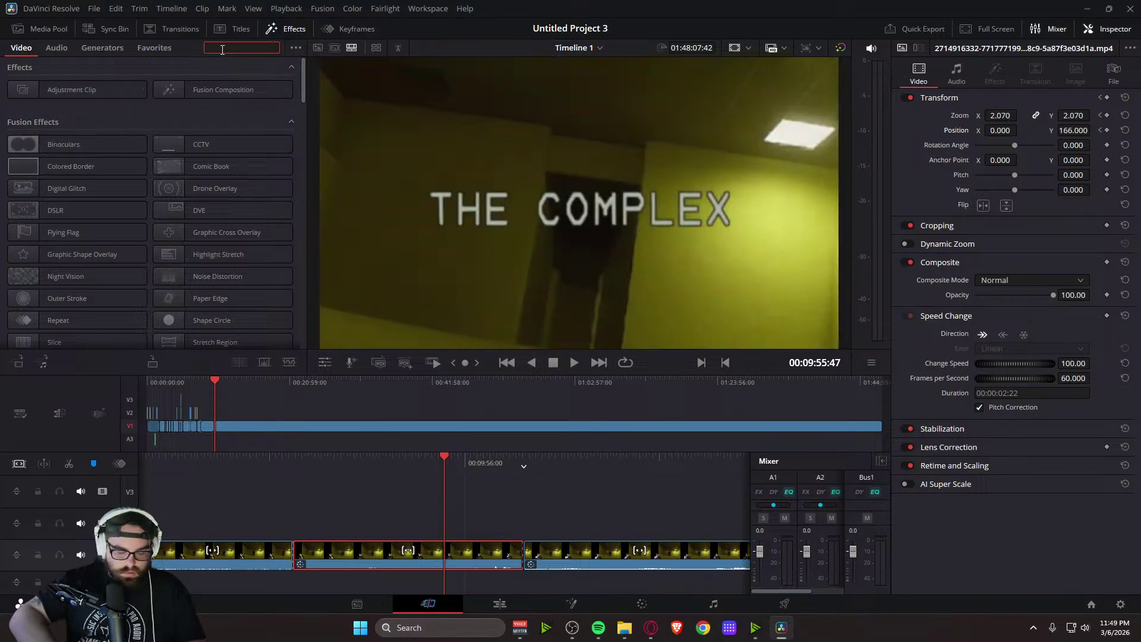
pyautogui.write('camera')
pyautogui.click(63, 147)
pyautogui.moveTo(64, 147); pyautogui.dragTo(371, 501)
pyautogui.moveTo(86, 148); pyautogui.dragTo(177, 268)
# On the Edit page, search the whole effects toolbox for "camera shake"
pyautogui.hotkey('shift', '4')
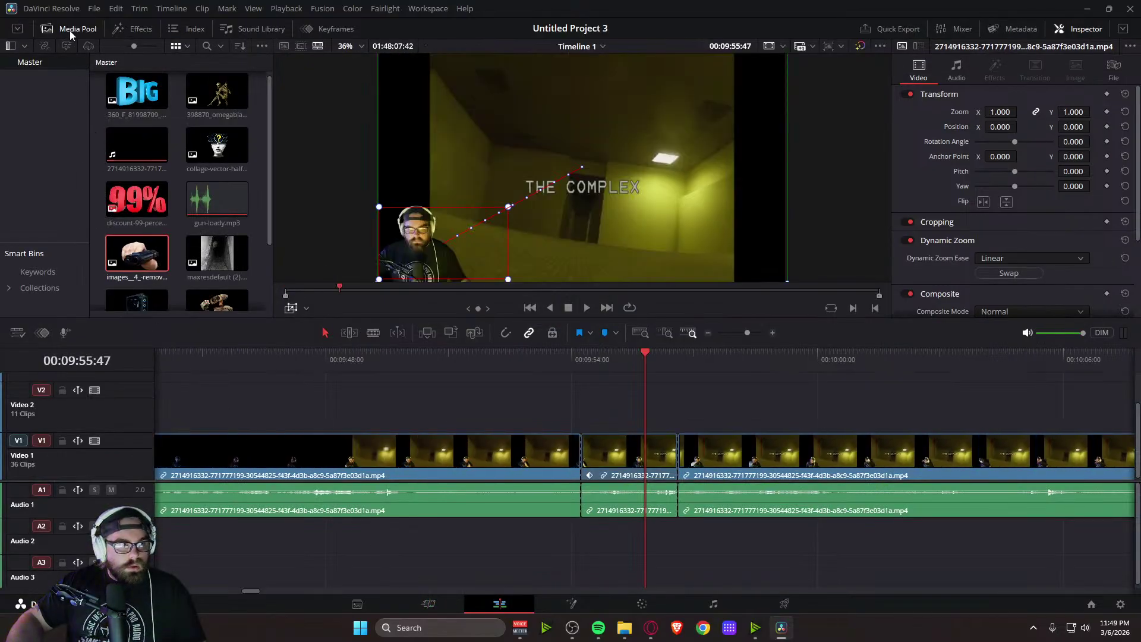
pyautogui.click(137, 28)
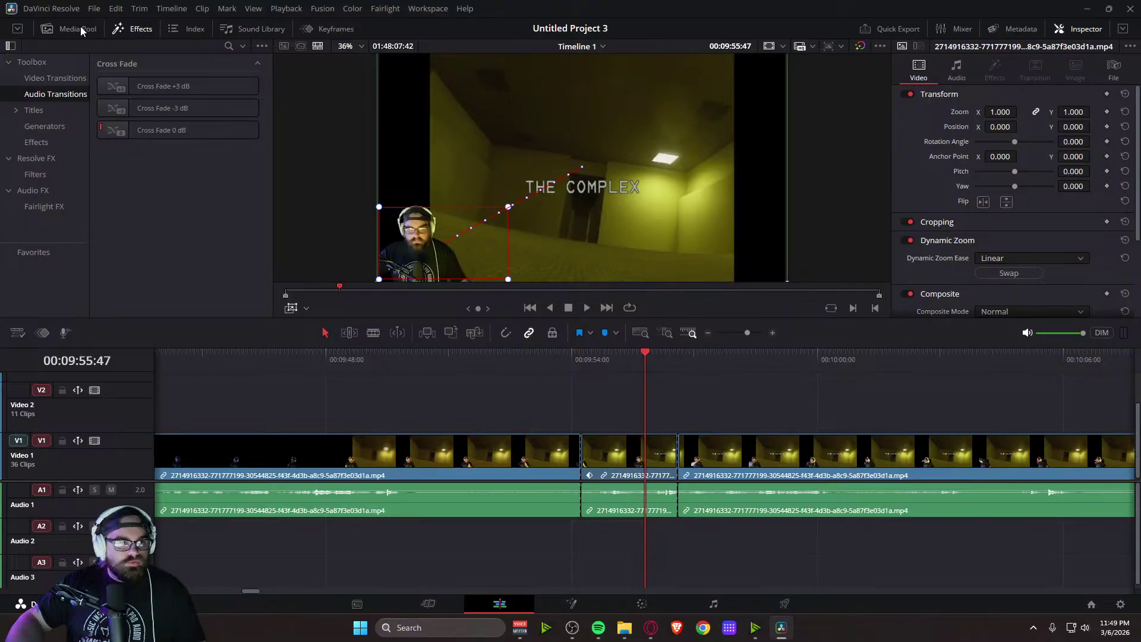
pyautogui.click(229, 46)
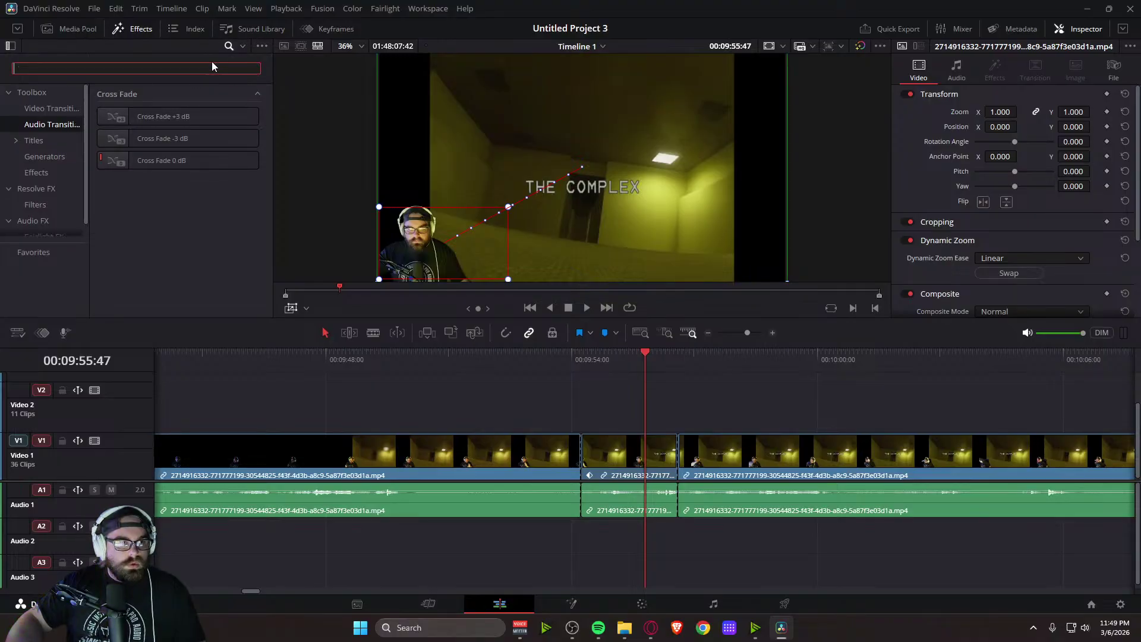
pyautogui.write('camera shake')
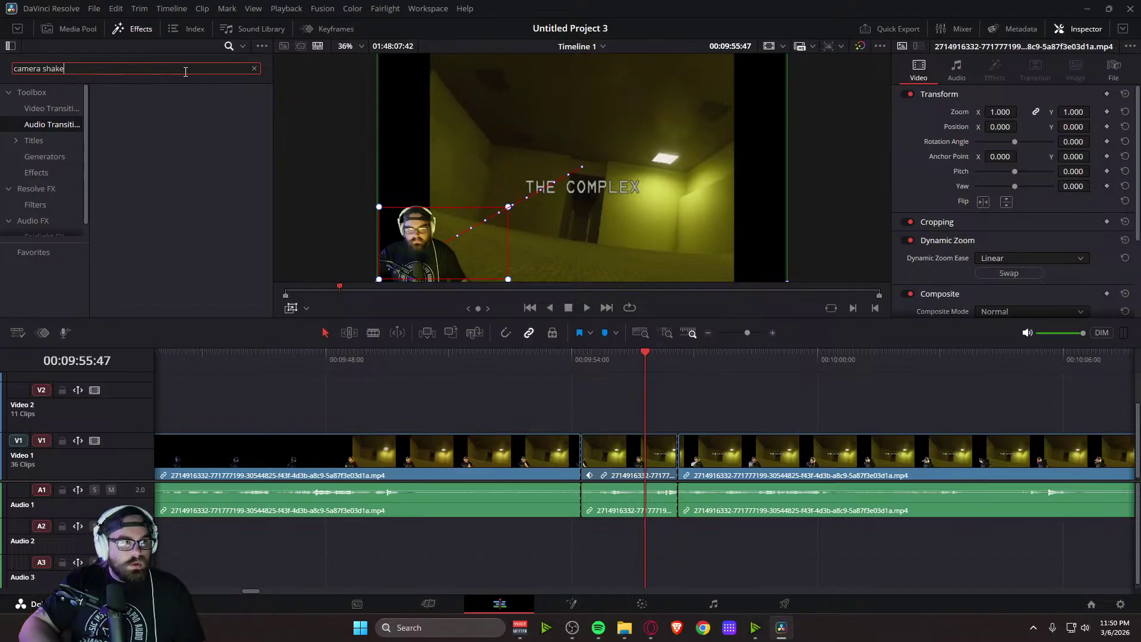
pyautogui.click(34, 93)
# Turn off Dynamic Zoom for the clip in the Inspector and add the Camera Shake transition to the end of the title segment
pyautogui.moveTo(153, 117); pyautogui.dragTo(465, 428)
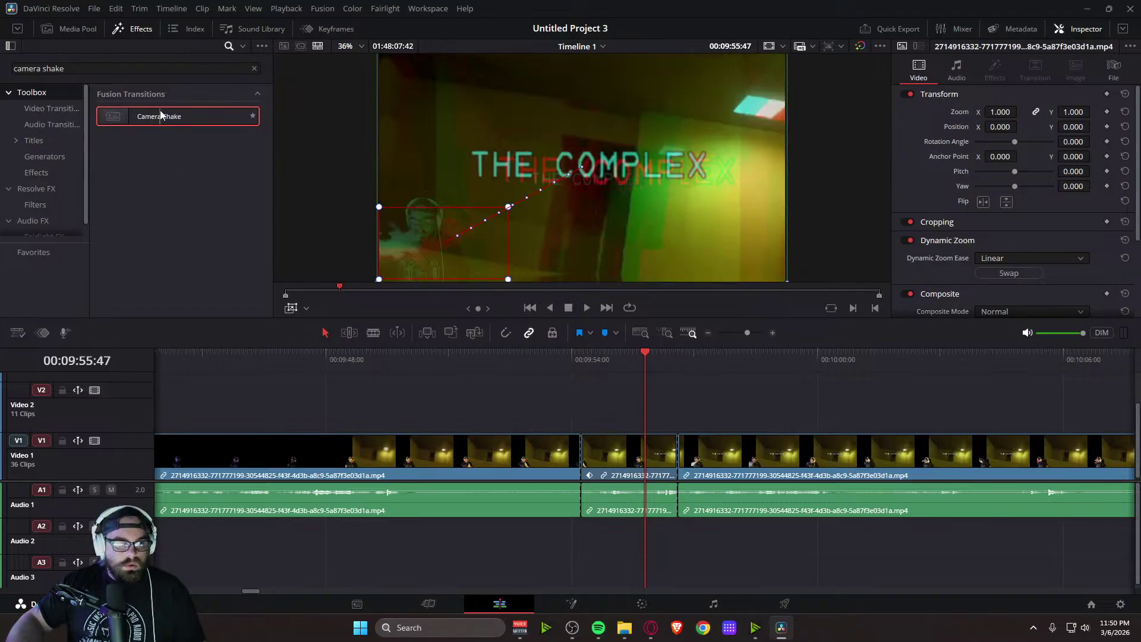
pyautogui.moveTo(169, 120); pyautogui.dragTo(171, 121)
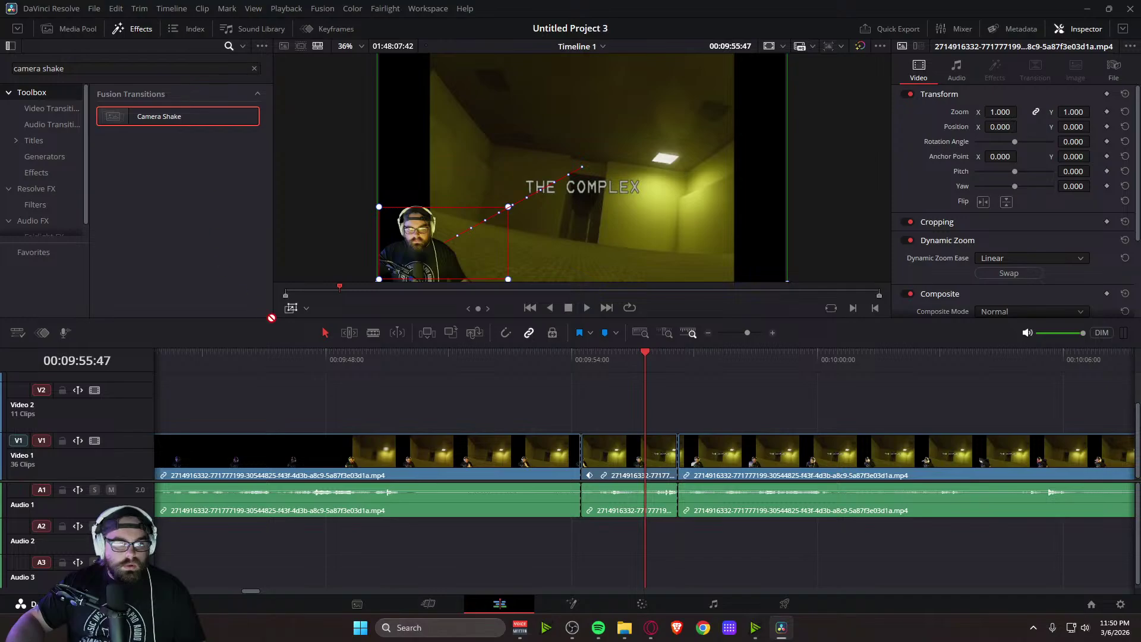
pyautogui.click(904, 240)
pyautogui.moveTo(145, 122); pyautogui.dragTo(433, 359)
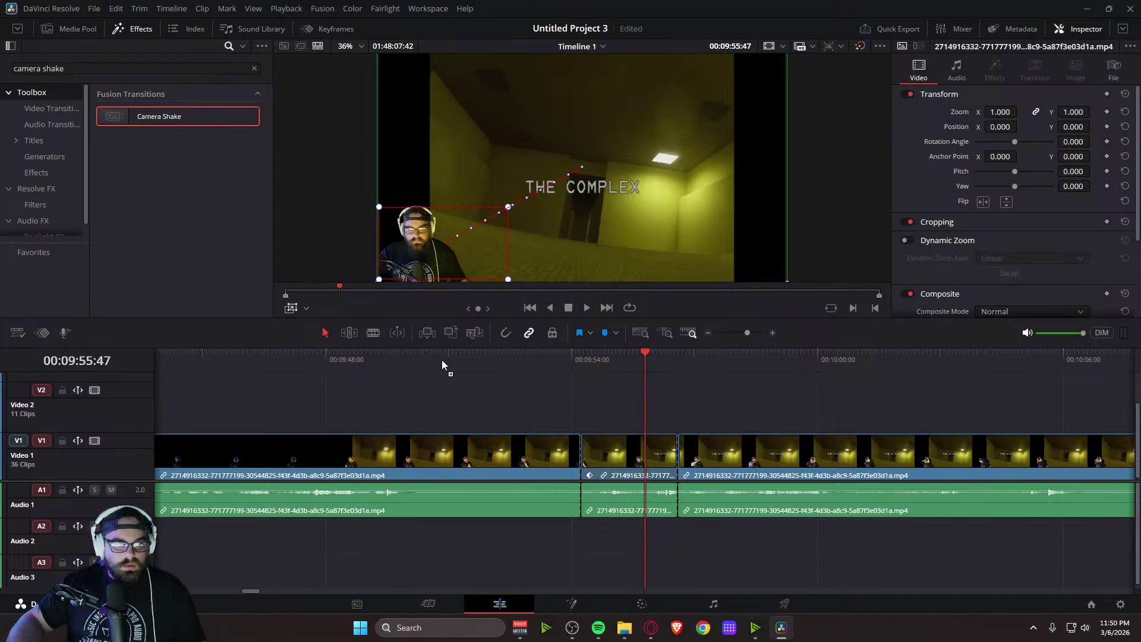
pyautogui.moveTo(609, 443)
pyautogui.mouseDown()
pyautogui.moveTo(603, 453)
pyautogui.moveTo(667, 456)
pyautogui.moveTo(614, 453)
pyautogui.mouseUp()
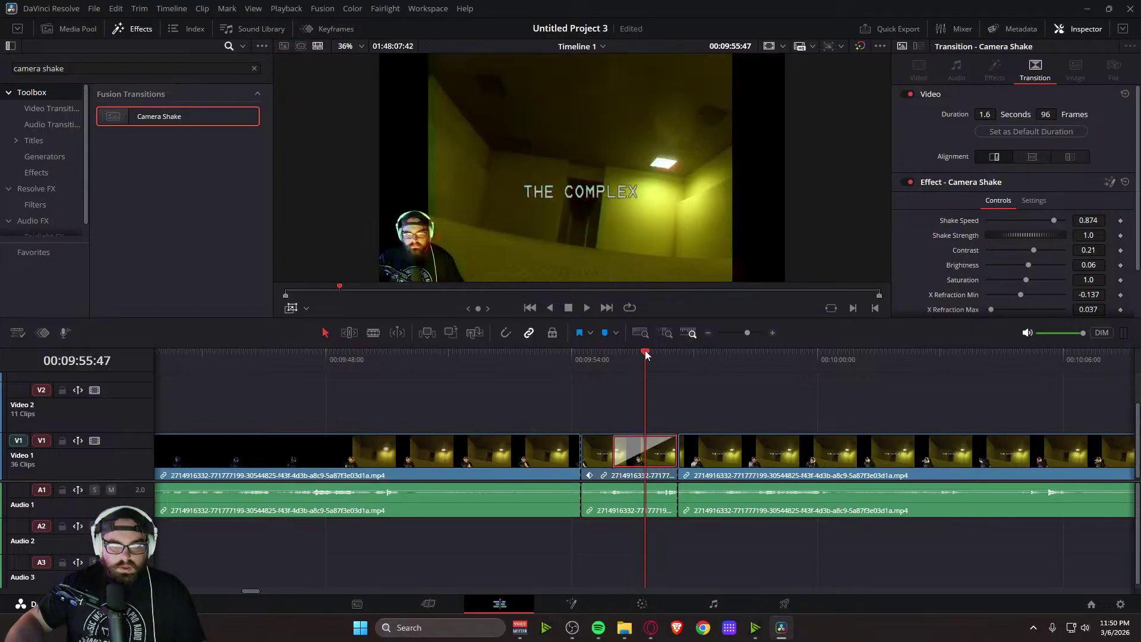
# Play the timeline from just before the title segment to review the Camera Shake transition
pyautogui.moveTo(645, 353); pyautogui.dragTo(567, 353)
pyautogui.press('space')
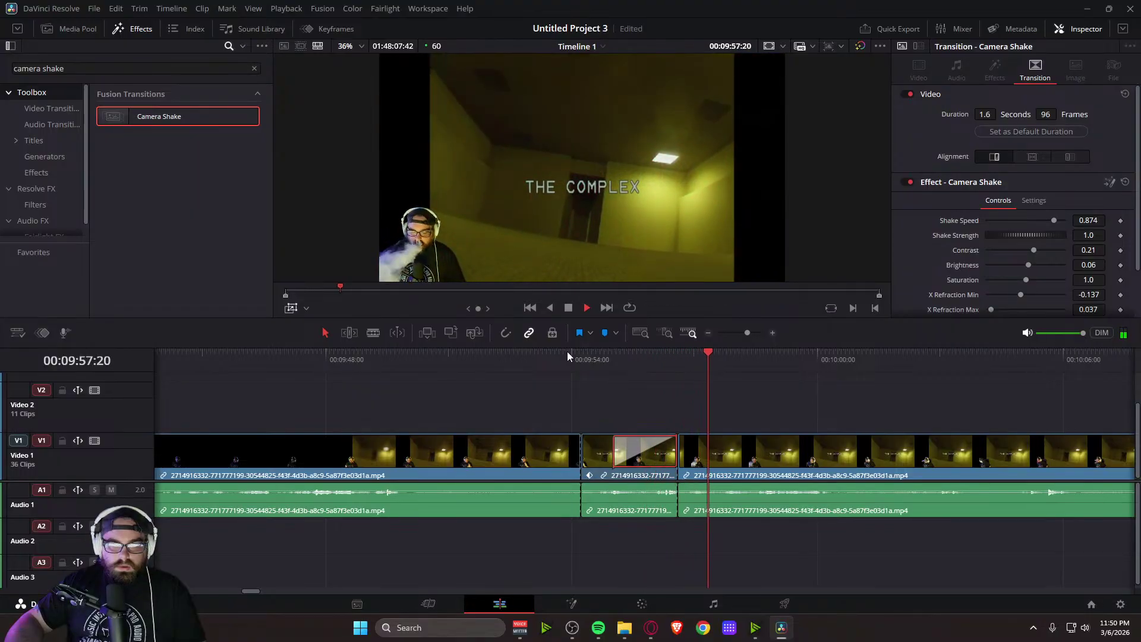
pyautogui.press('space')
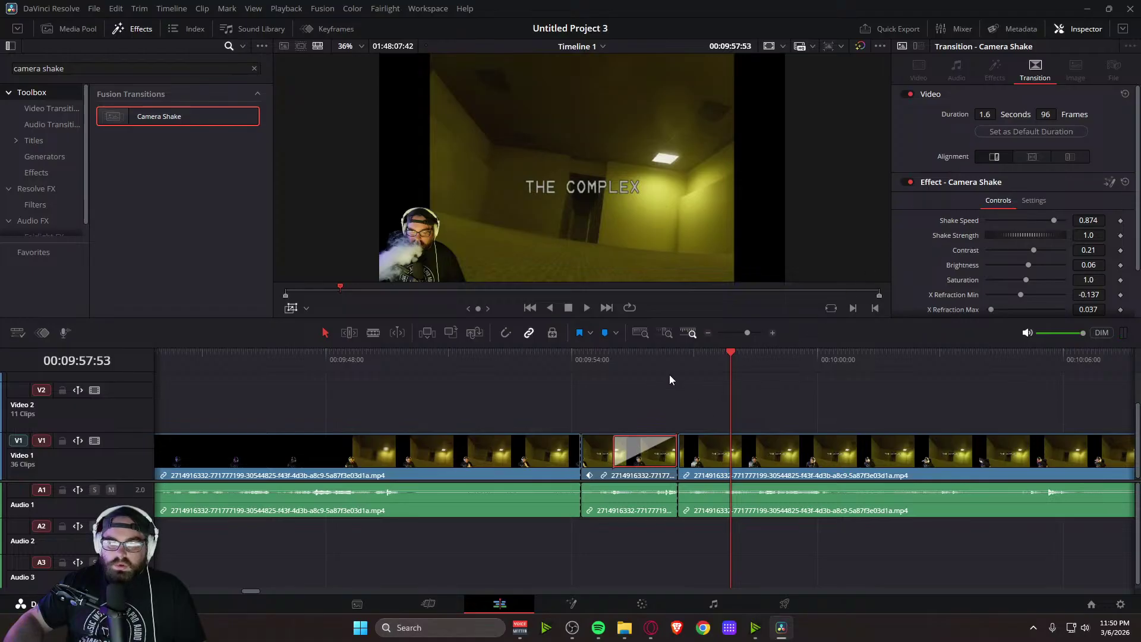
# Set the Camera Shake transition's shake strength to 0.913 and replay the title segment
pyautogui.moveTo(732, 352); pyautogui.dragTo(647, 375)
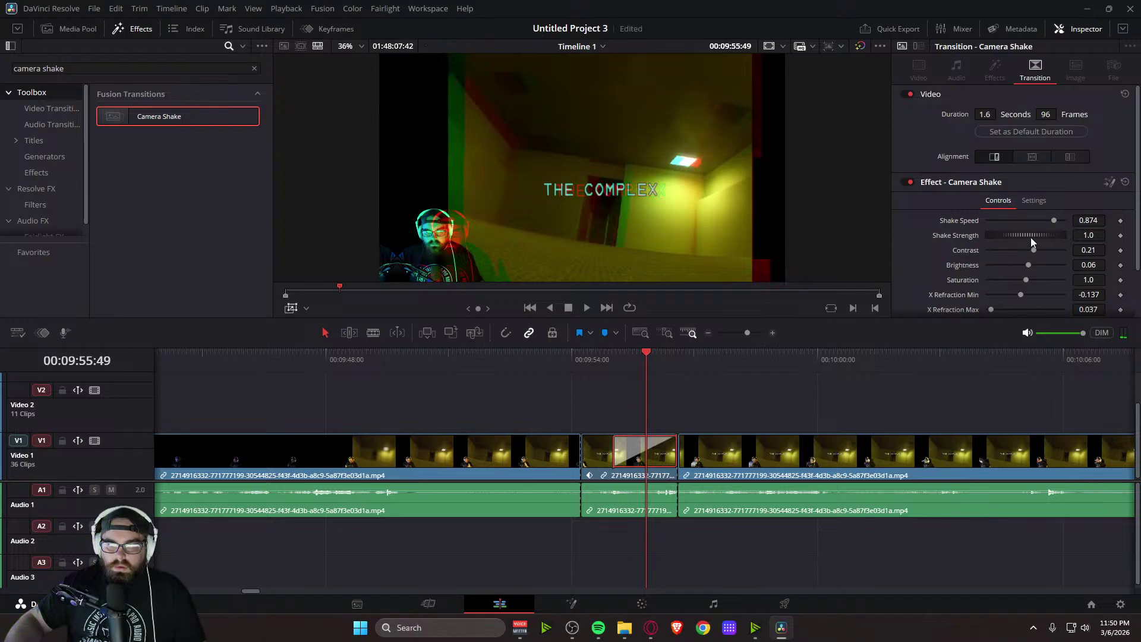
pyautogui.moveTo(1036, 237); pyautogui.dragTo(1034, 238)
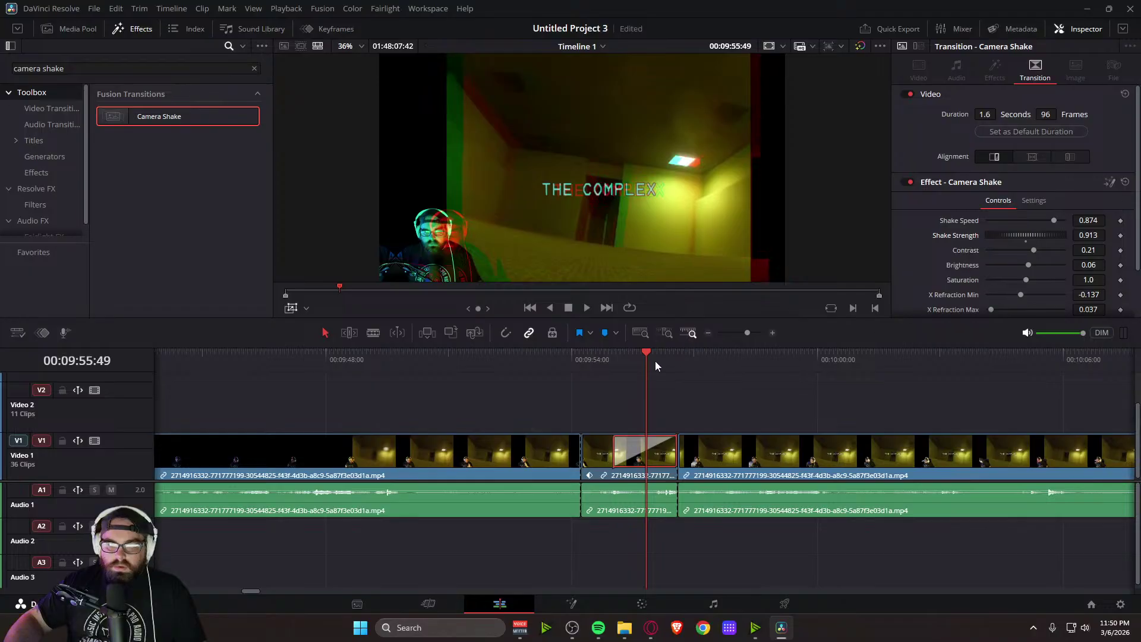
pyautogui.click(580, 355)
pyautogui.press('space')
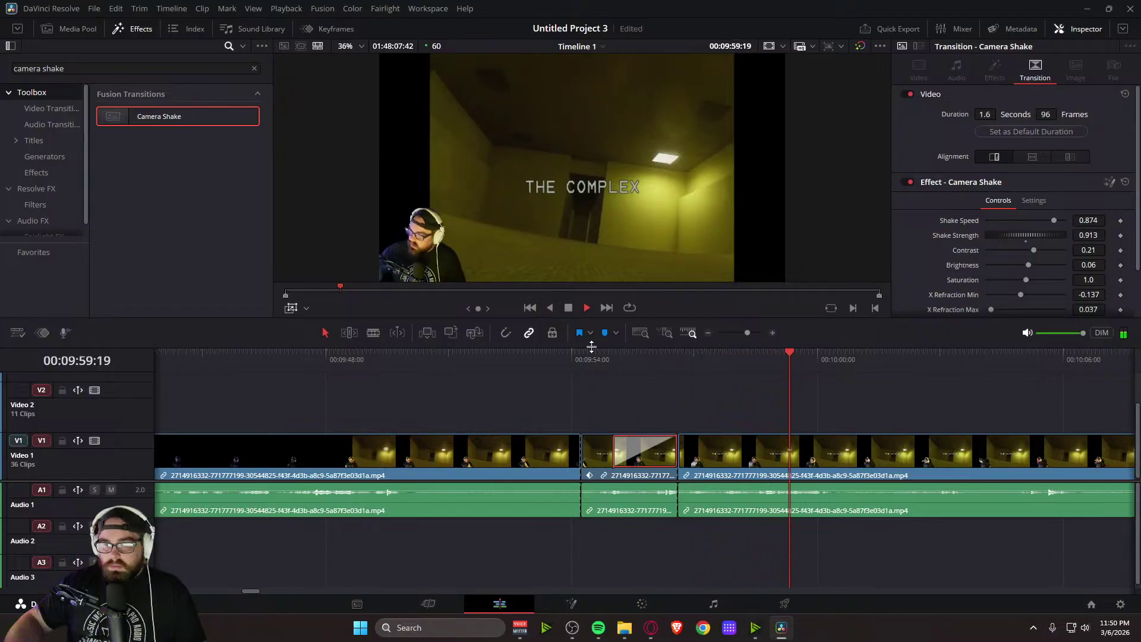
pyautogui.press('space')
# Return to the Cut page and play from just before the title segment through the following gameplay footage
pyautogui.click(447, 604)
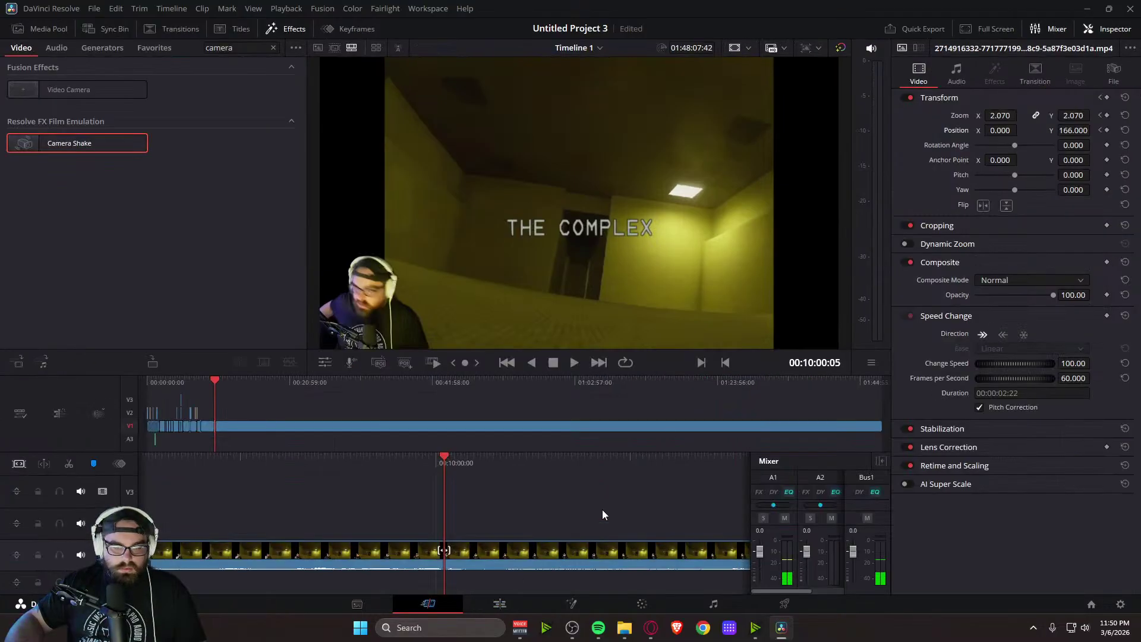
pyautogui.moveTo(482, 460); pyautogui.dragTo(1087, 461)
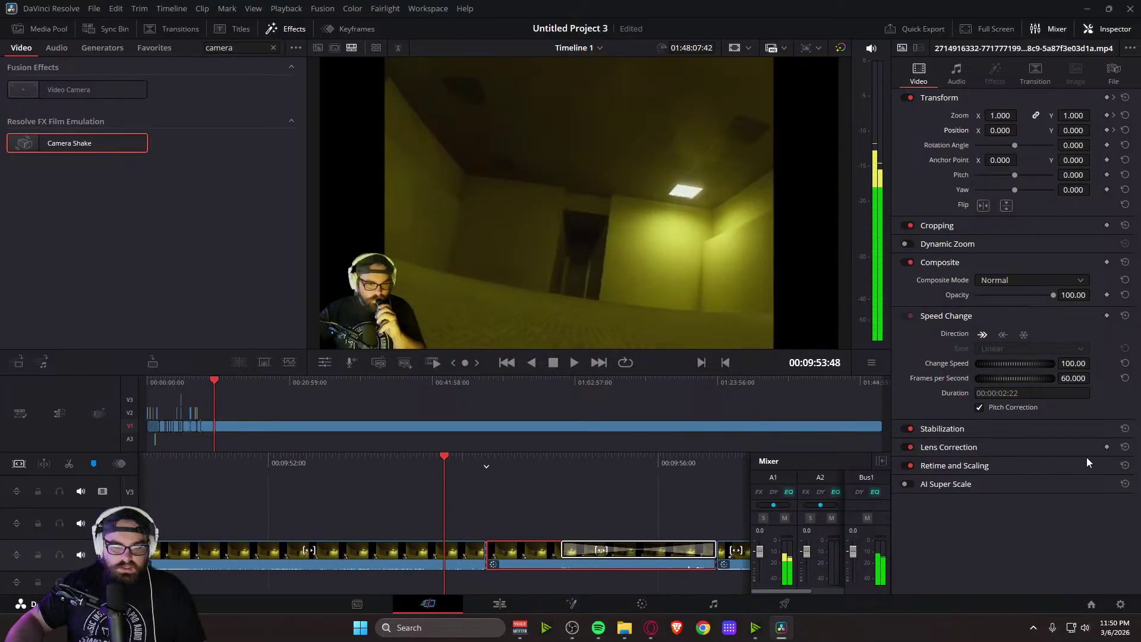
pyautogui.press('space')
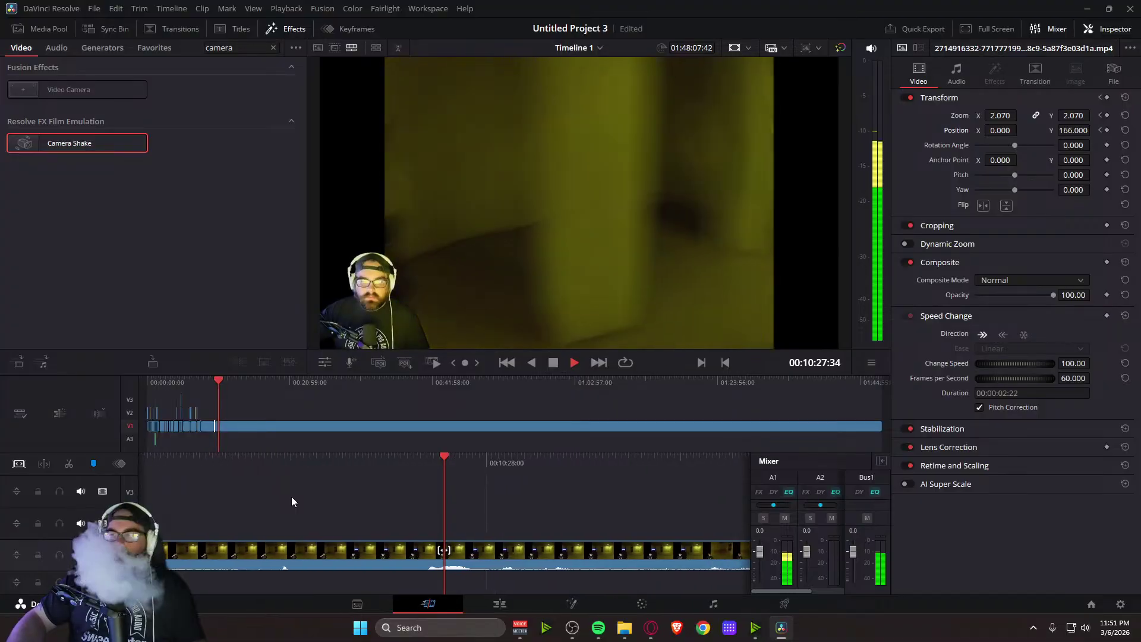
# Import the "HELLO!" PNG into the Media Pool and place it on the second video track at 00:10:27:22
pyautogui.press('j')
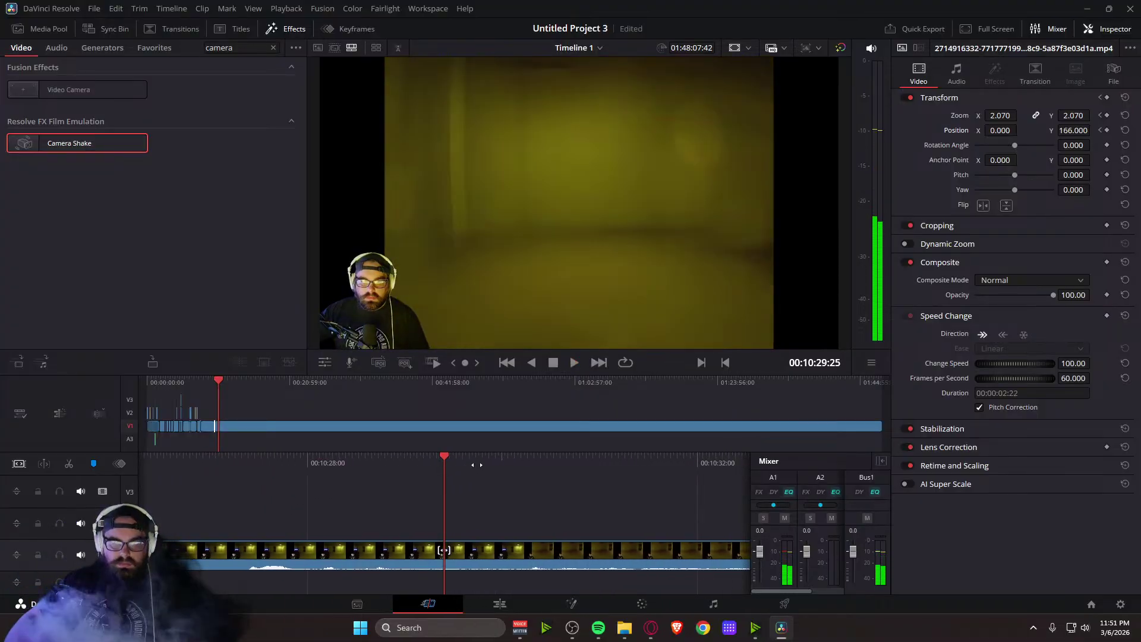
pyautogui.press('k')
pyautogui.moveTo(695, 460); pyautogui.dragTo(614, 474)
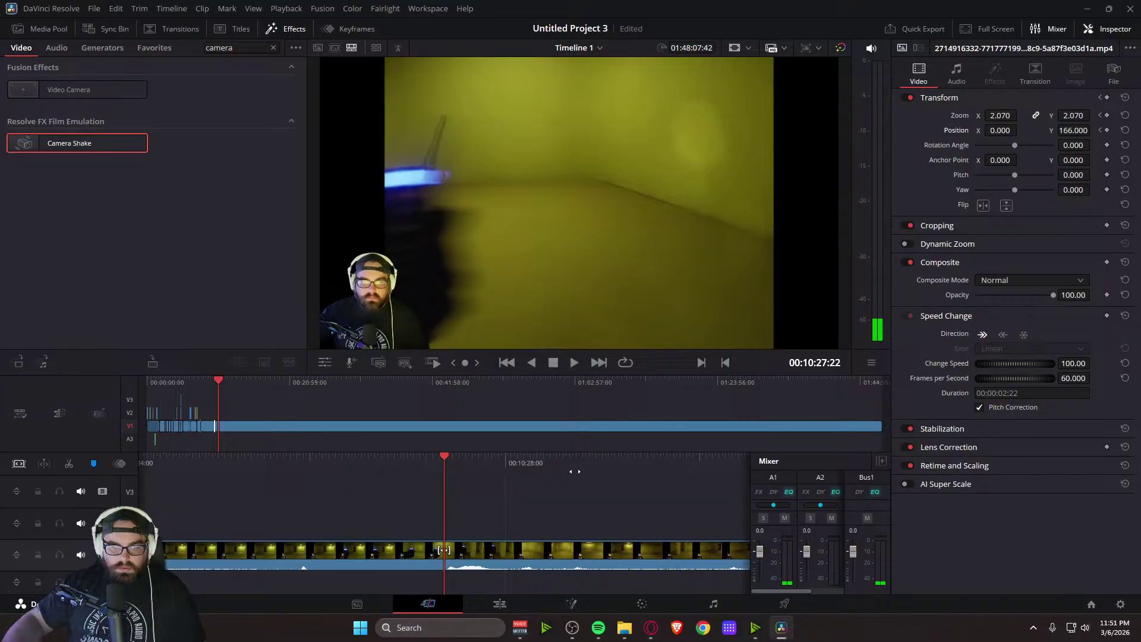
pyautogui.hotkey('alt', 'Tab')
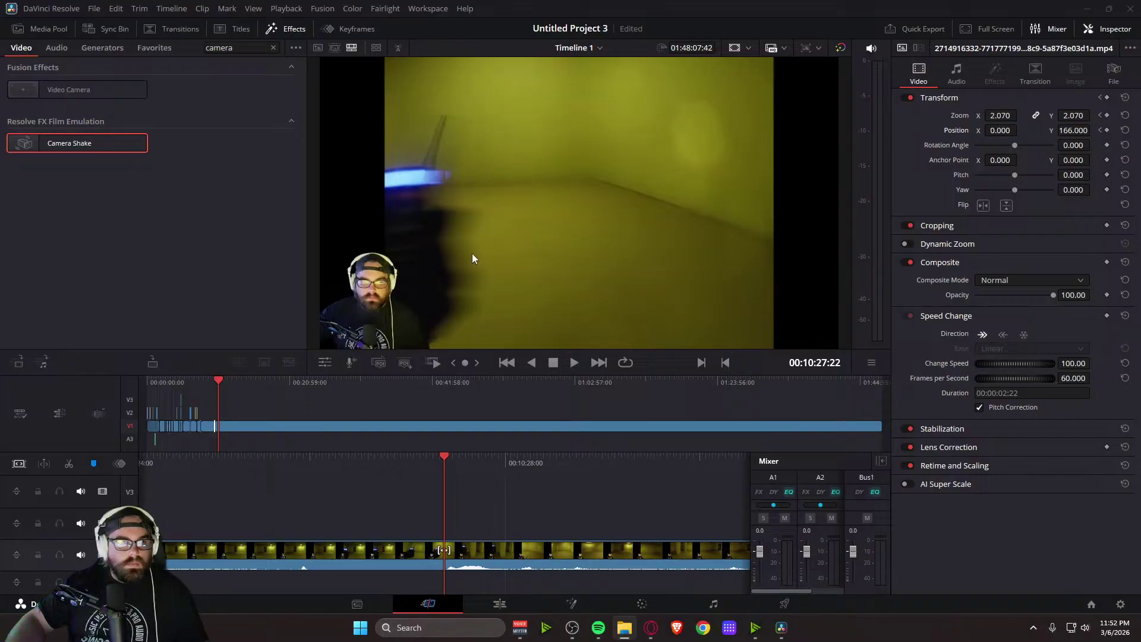
pyautogui.click(58, 31)
pyautogui.moveTo(1140, 226); pyautogui.dragTo(241, 276)
pyautogui.moveTo(108, 102); pyautogui.dragTo(448, 512)
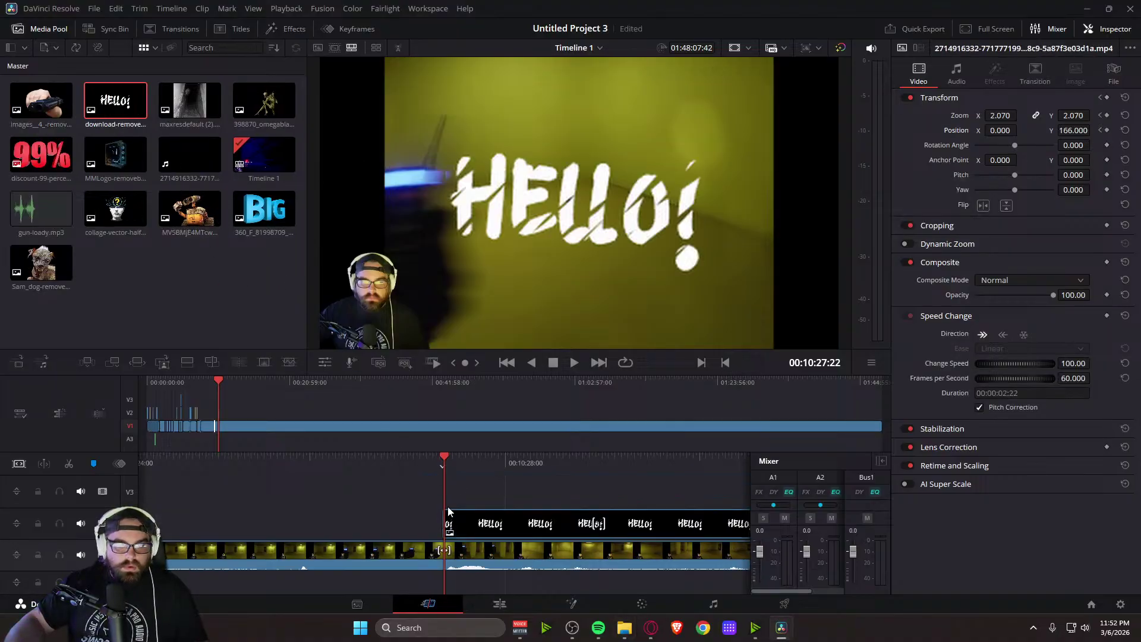
# Split the "HELLO!" image clip at 00:10:27:59 and delete the part after the cut
pyautogui.press('space')
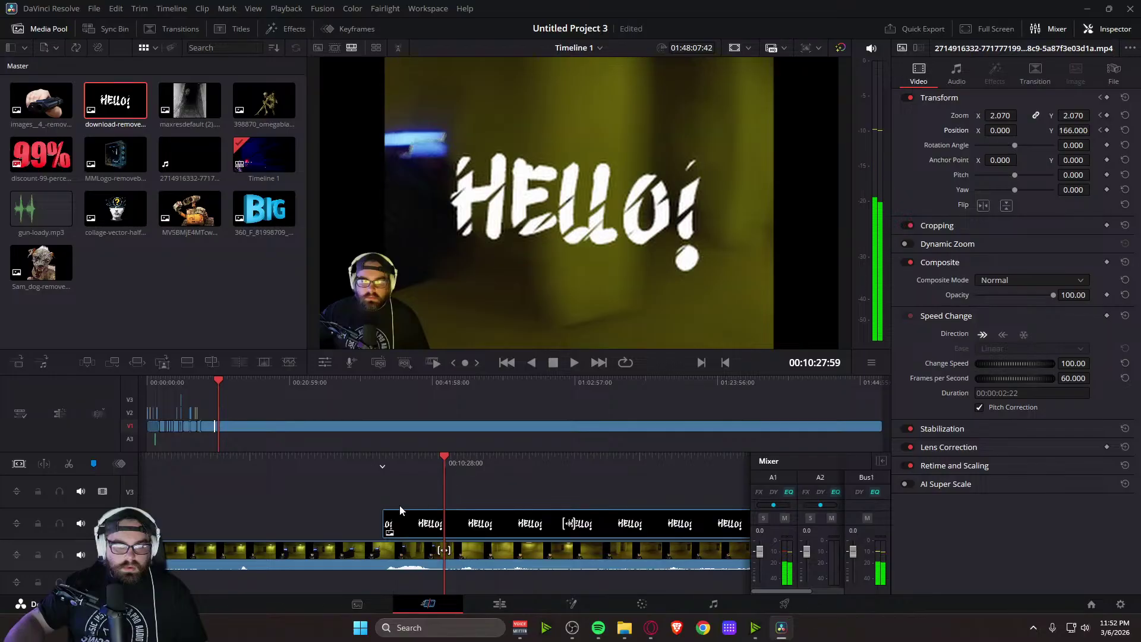
pyautogui.click(481, 533)
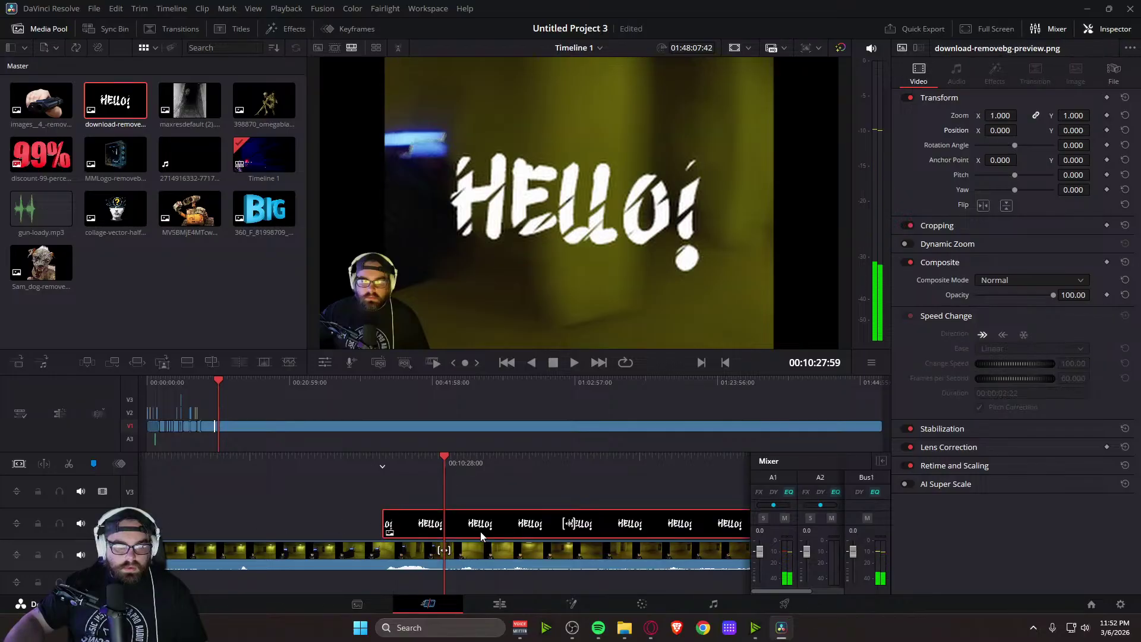
pyautogui.click(69, 467)
pyautogui.press('Delete')
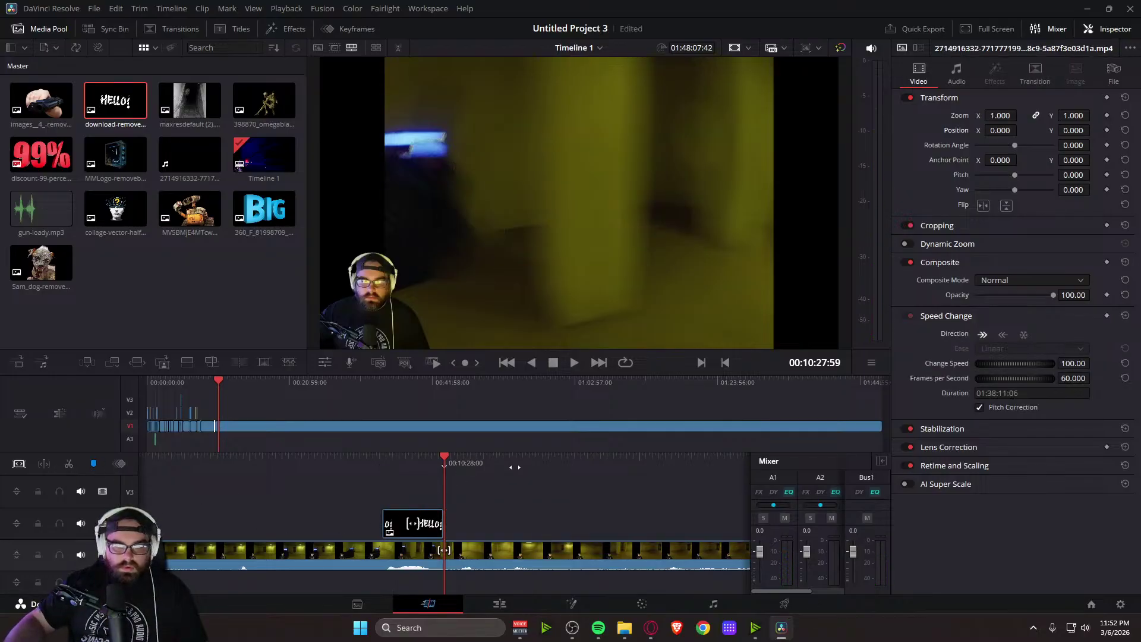
# Lower the "HELLO!" image clip's opacity to 80.92 and replay the moment with the gameplay that follows
pyautogui.moveTo(533, 472); pyautogui.dragTo(533, 502)
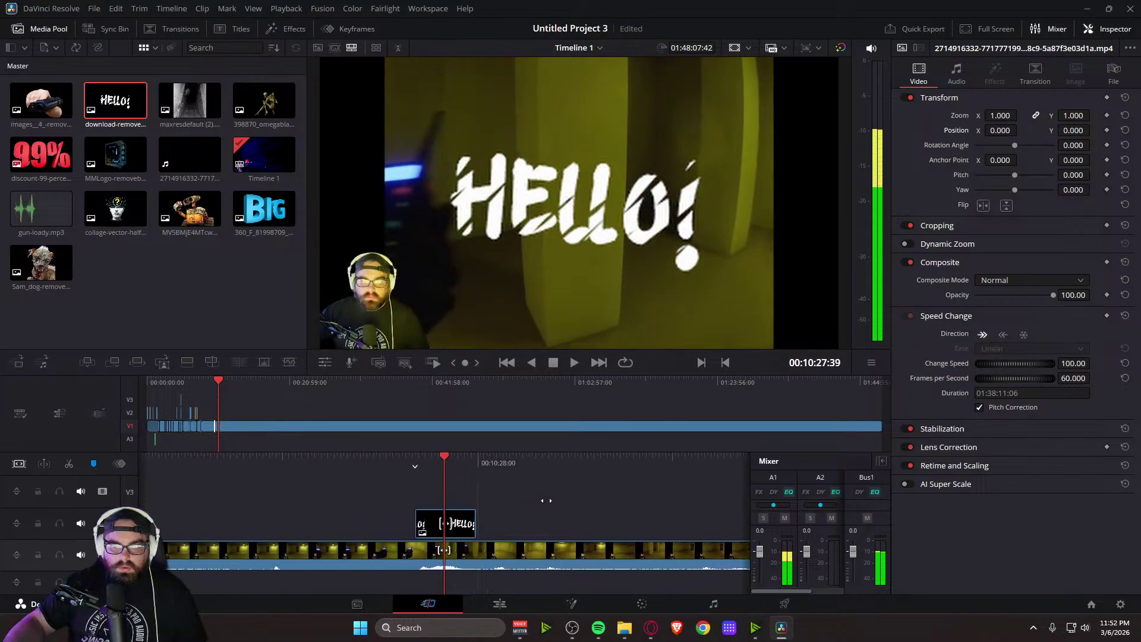
pyautogui.moveTo(1056, 294); pyautogui.dragTo(1001, 322)
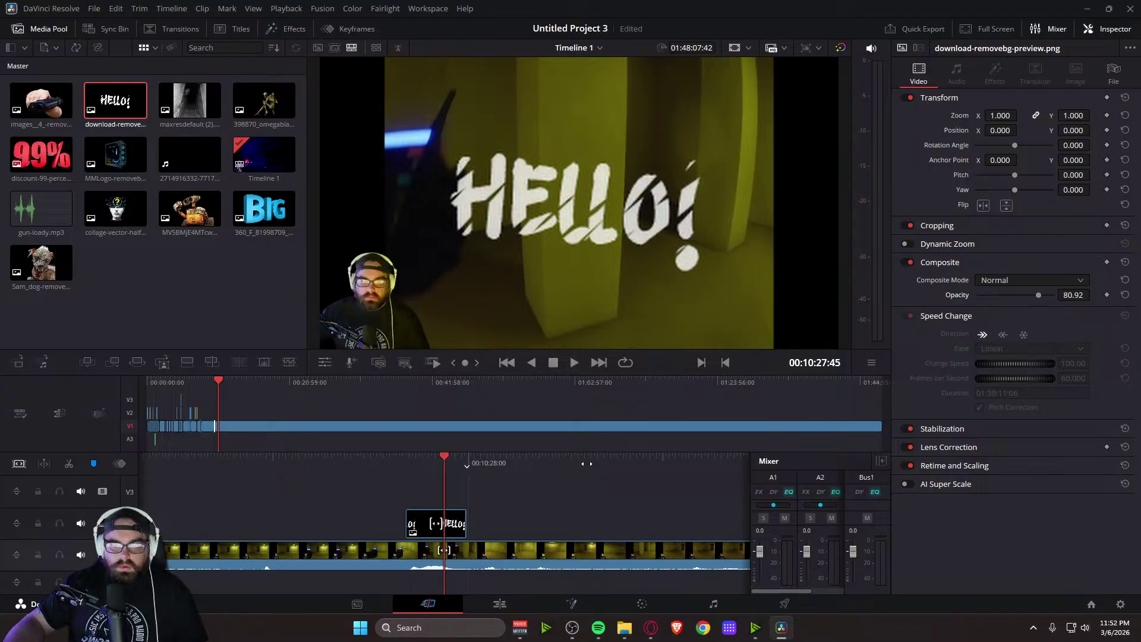
pyautogui.press('/')
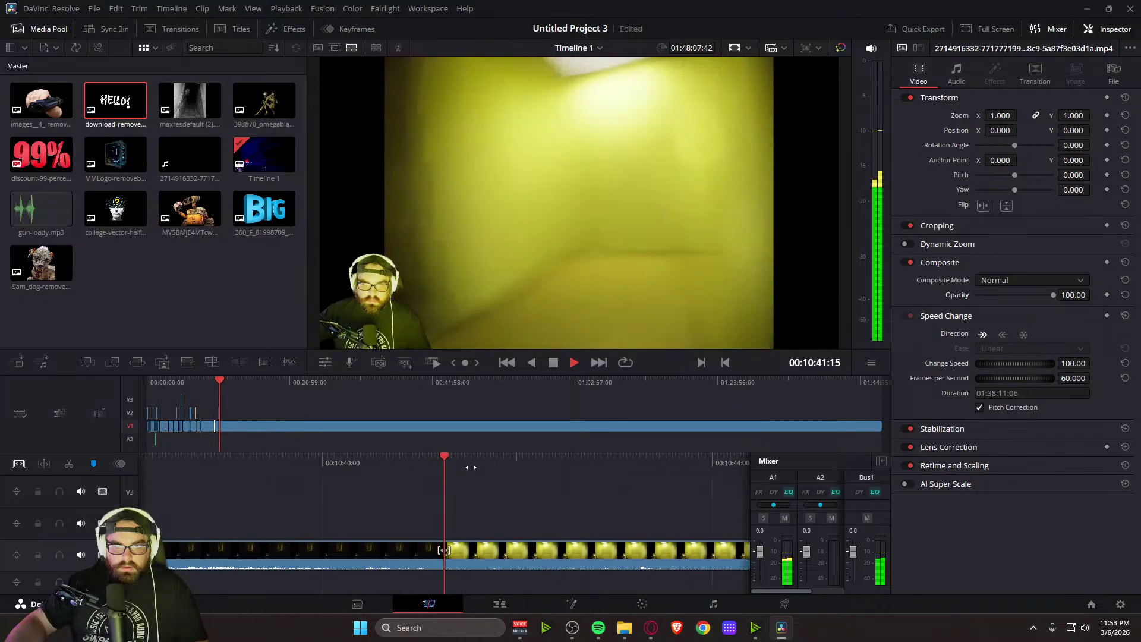
# Play the gameplay footage from 00:10:42 to 00:11:36, pausing where needed to check it
pyautogui.press('space')
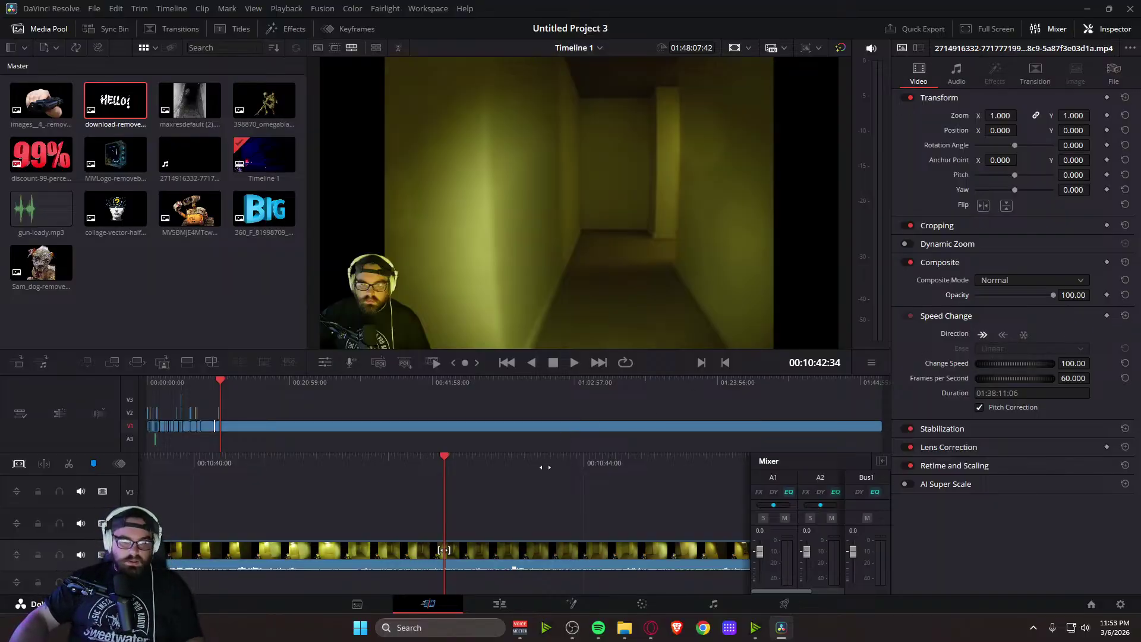
pyautogui.press('space')
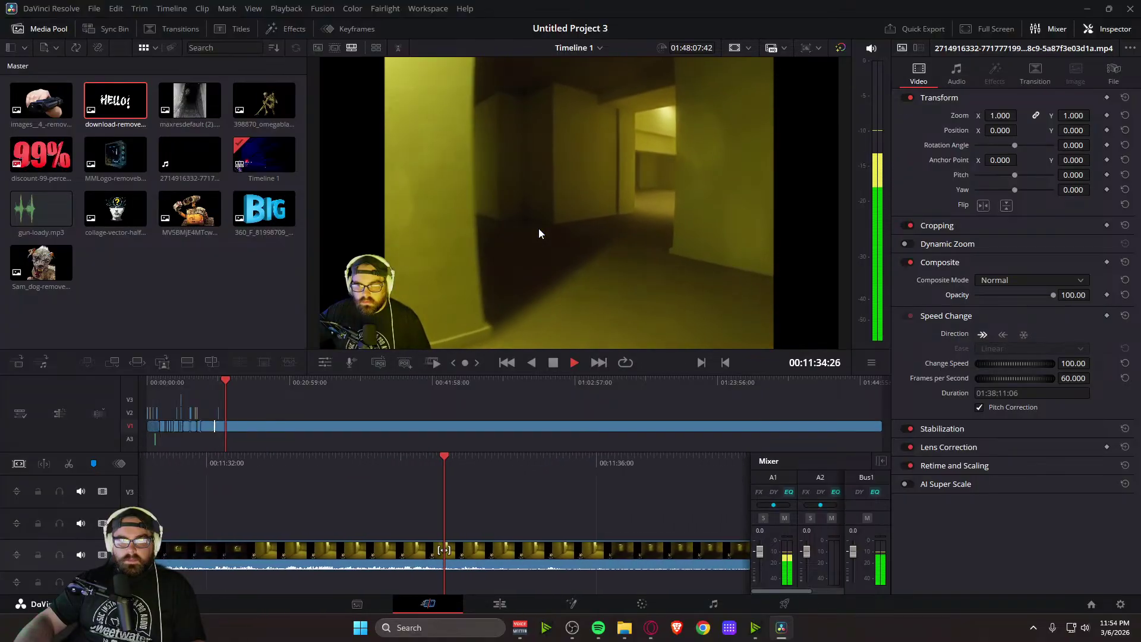
pyautogui.press('space')
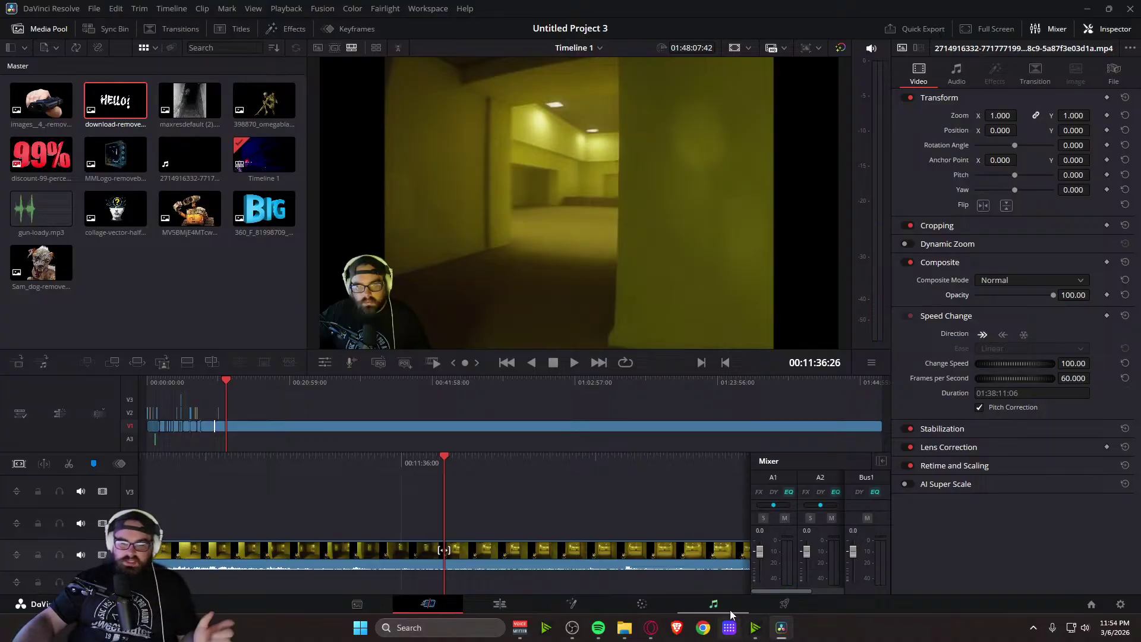
# Look over the Fairlight mixer and the Deliver page's custom export audio settings, including the Audio Normalization options
pyautogui.hotkey('shift', '7')
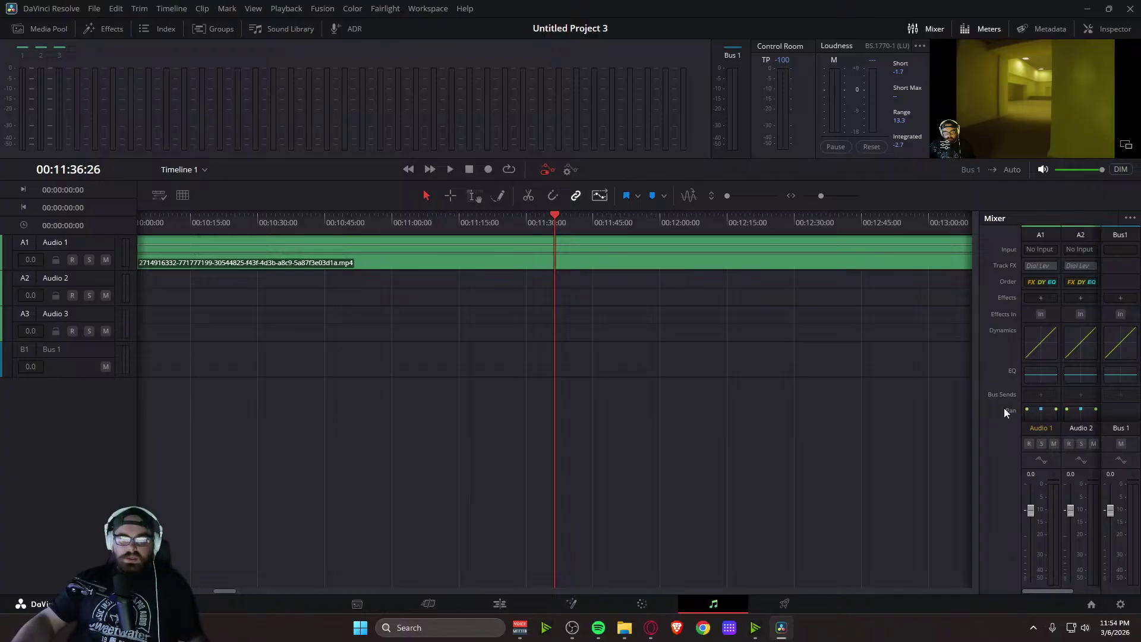
pyautogui.click(784, 604)
pyautogui.scroll(-1, 96, 468)
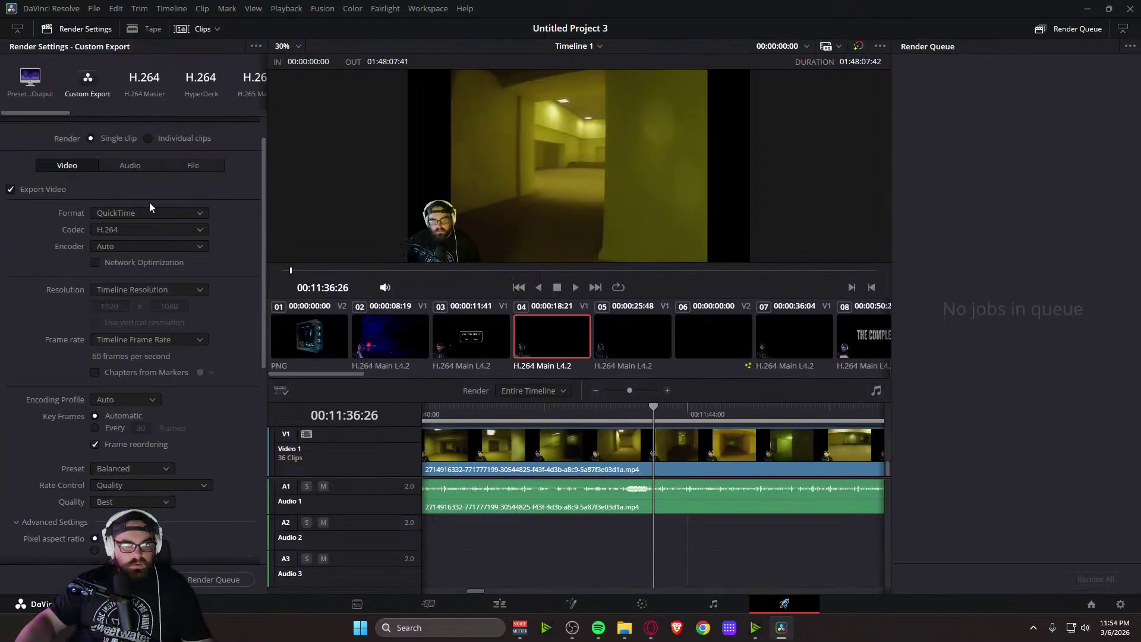
pyautogui.click(130, 165)
pyautogui.click(78, 371)
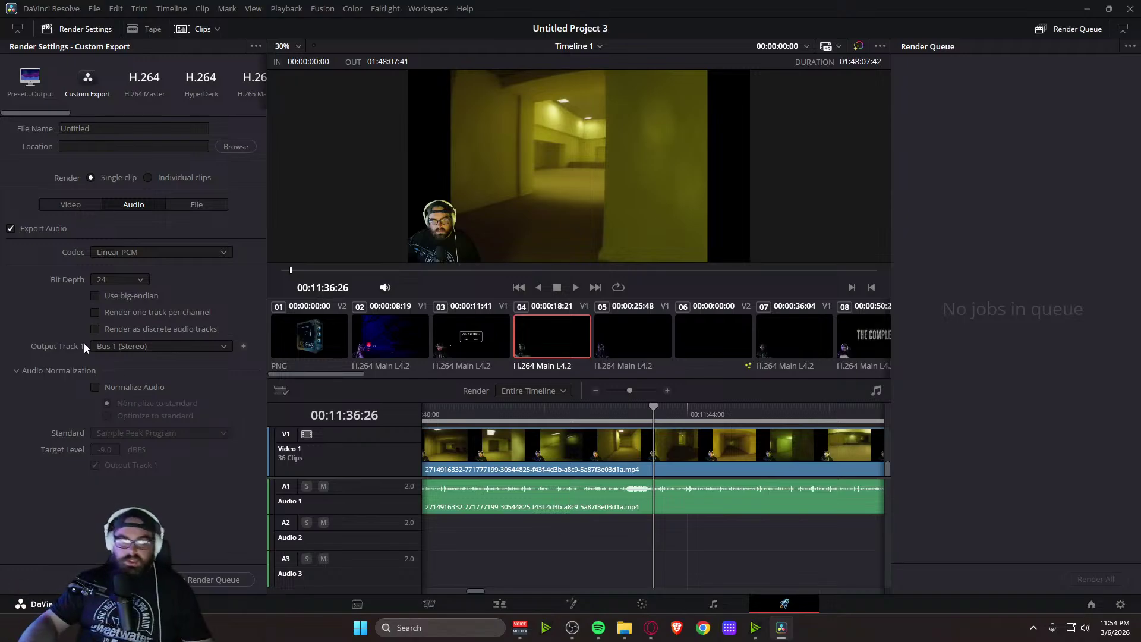
# Return to the Cut page and spot-check playback near the timeline's start and around 00:09:44, 00:10:21 and 00:10:47
pyautogui.click(429, 603)
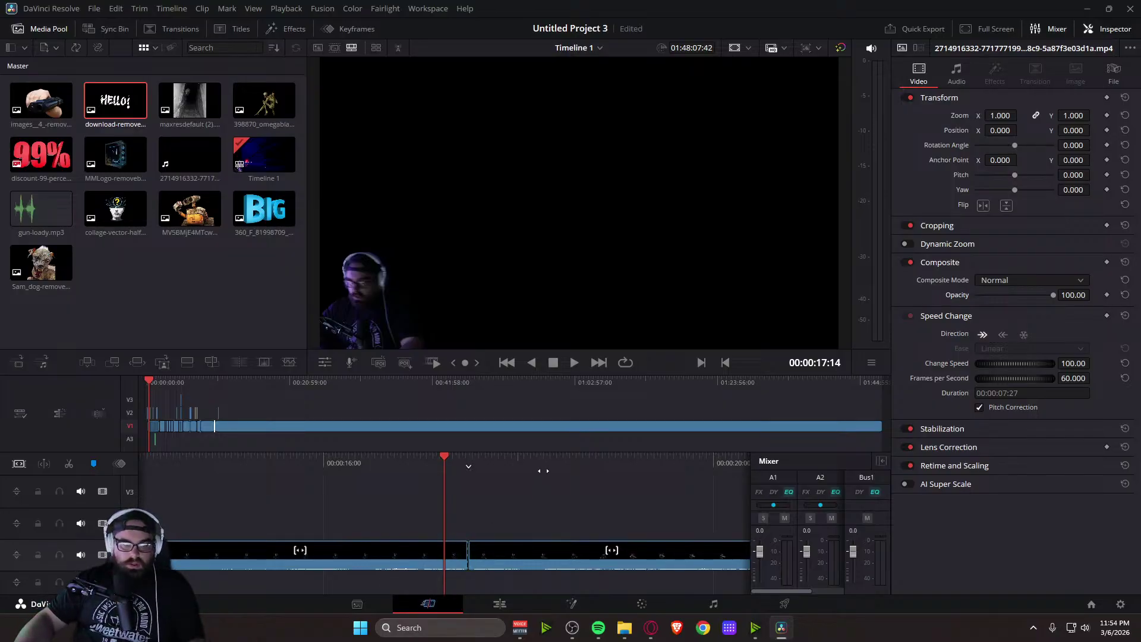
pyautogui.press('space')
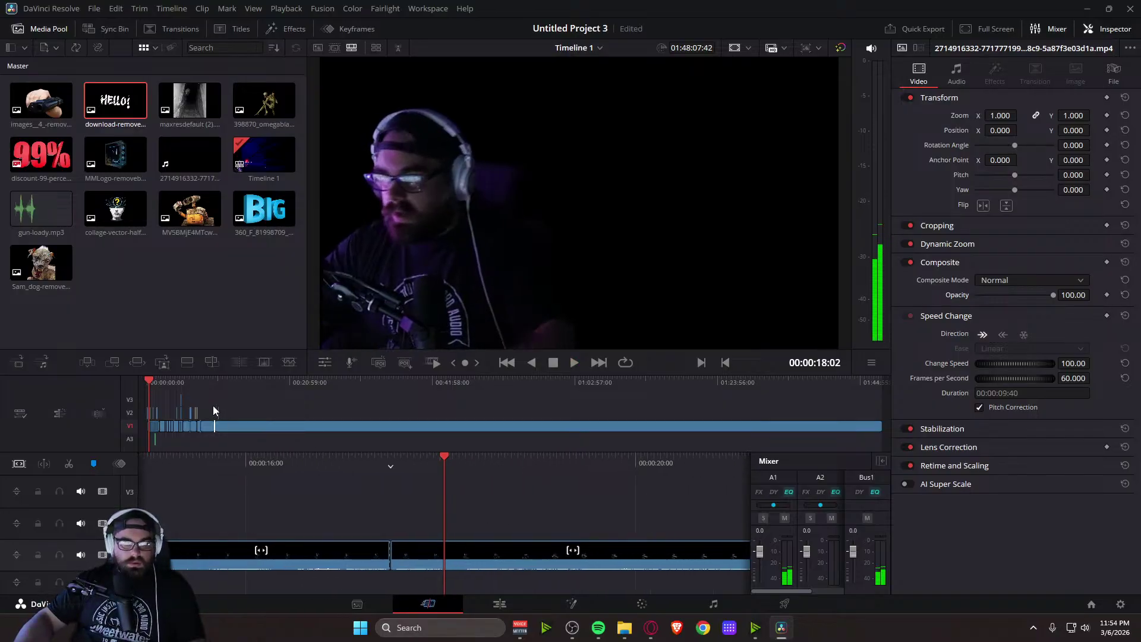
pyautogui.click(151, 380)
pyautogui.click(214, 374)
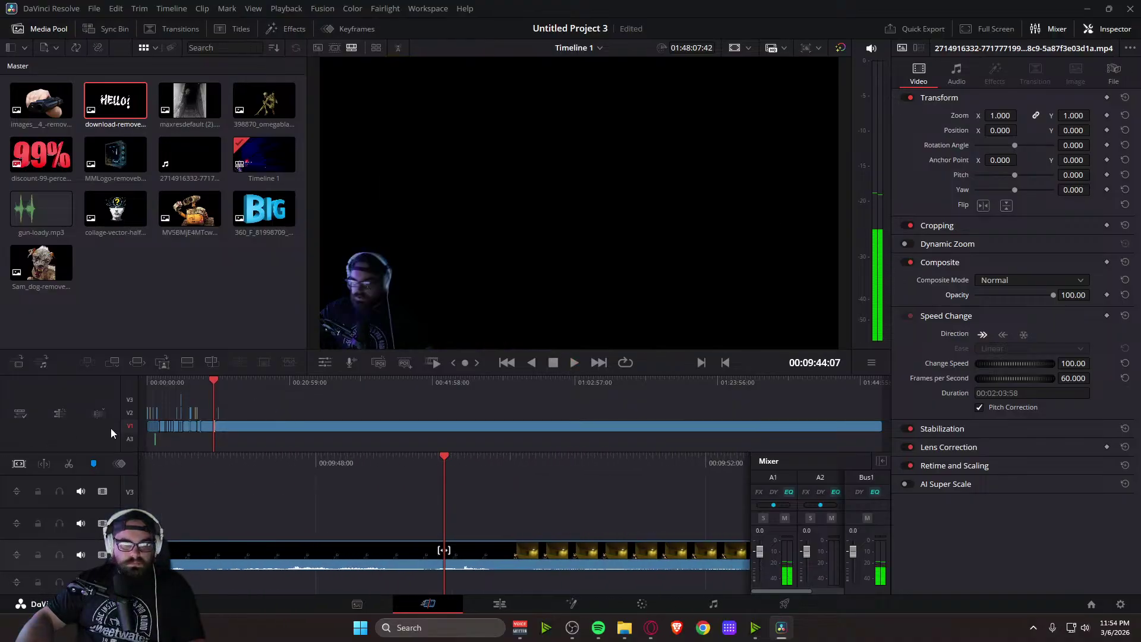
pyautogui.click(217, 381)
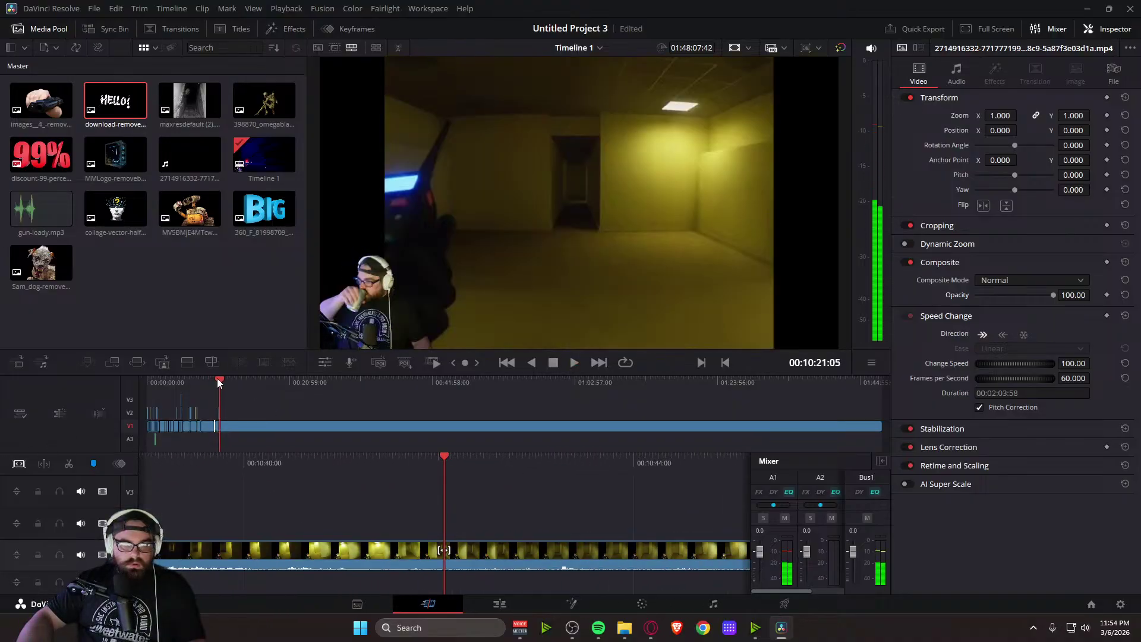
pyautogui.click(220, 379)
pyautogui.press('space')
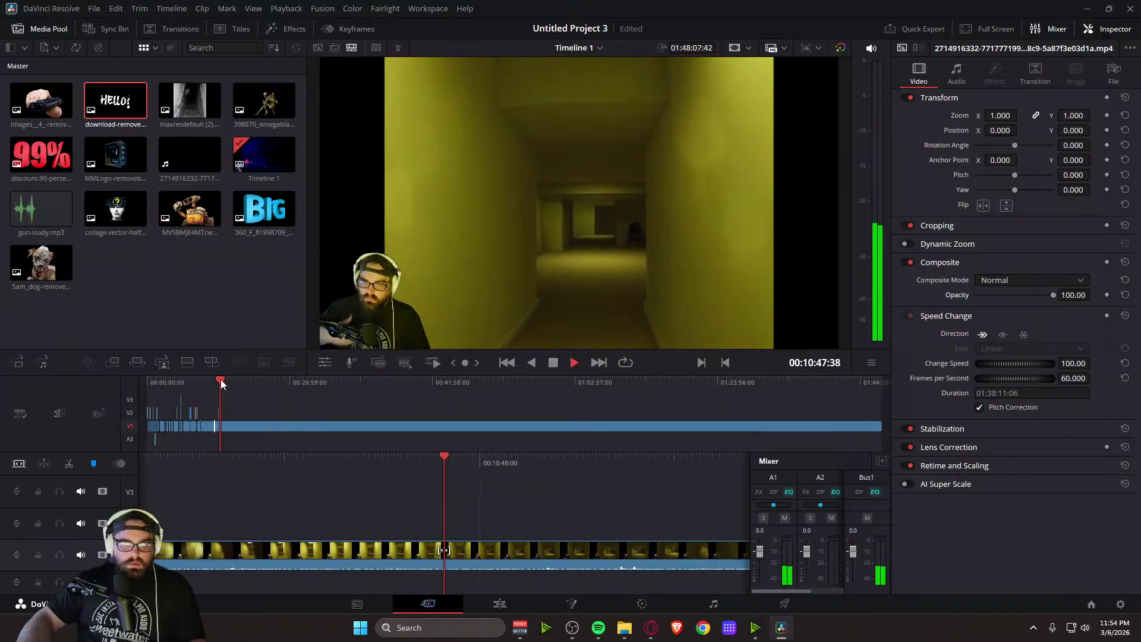
# Review the gameplay footage past 00:11:54 in short playback passes and stop at 00:12:32:31
pyautogui.click(226, 379)
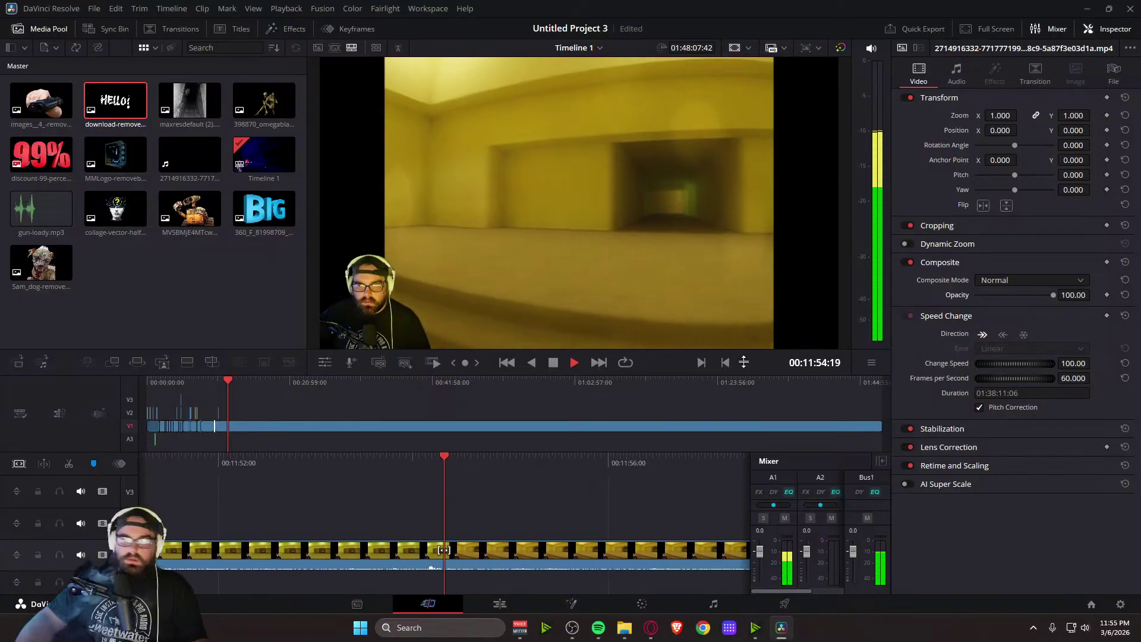
pyautogui.press('space')
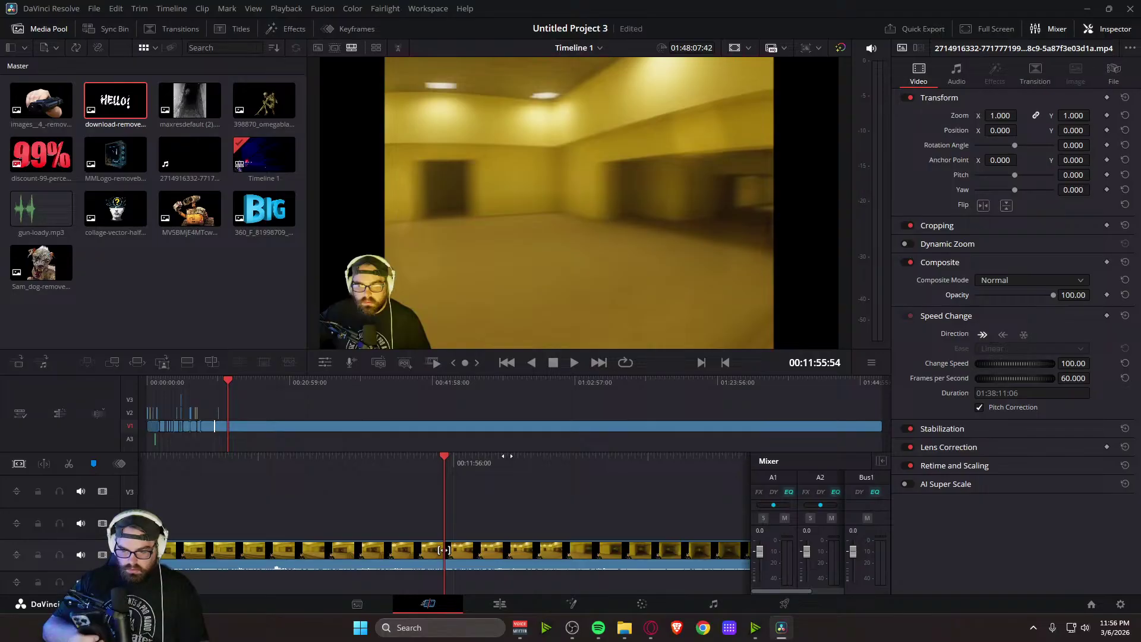
pyautogui.press('space')
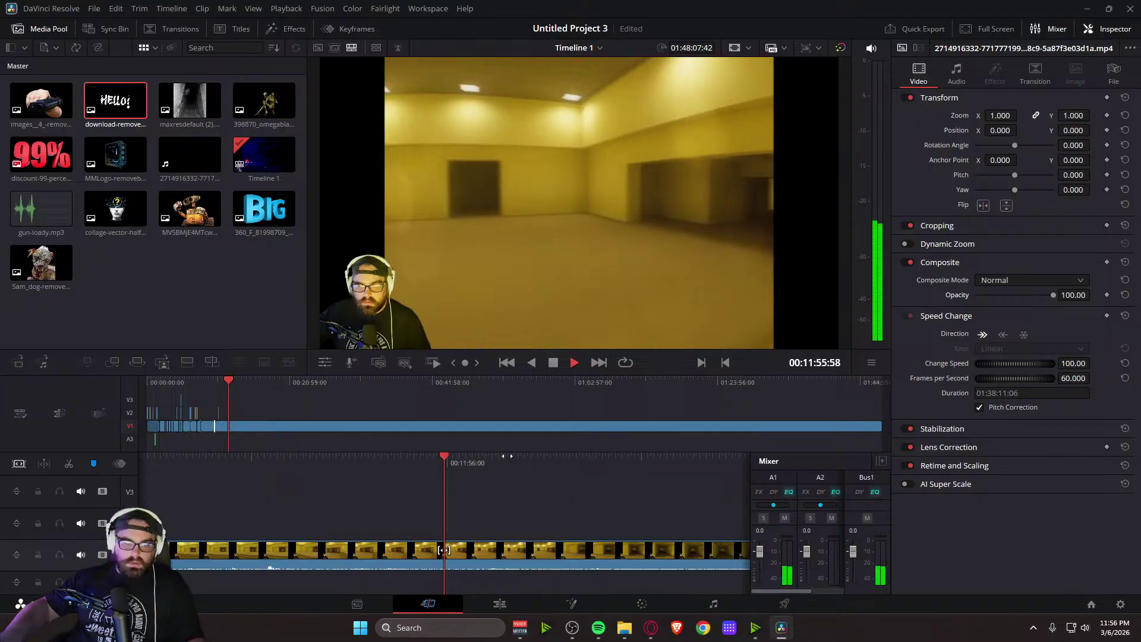
pyautogui.press('space')
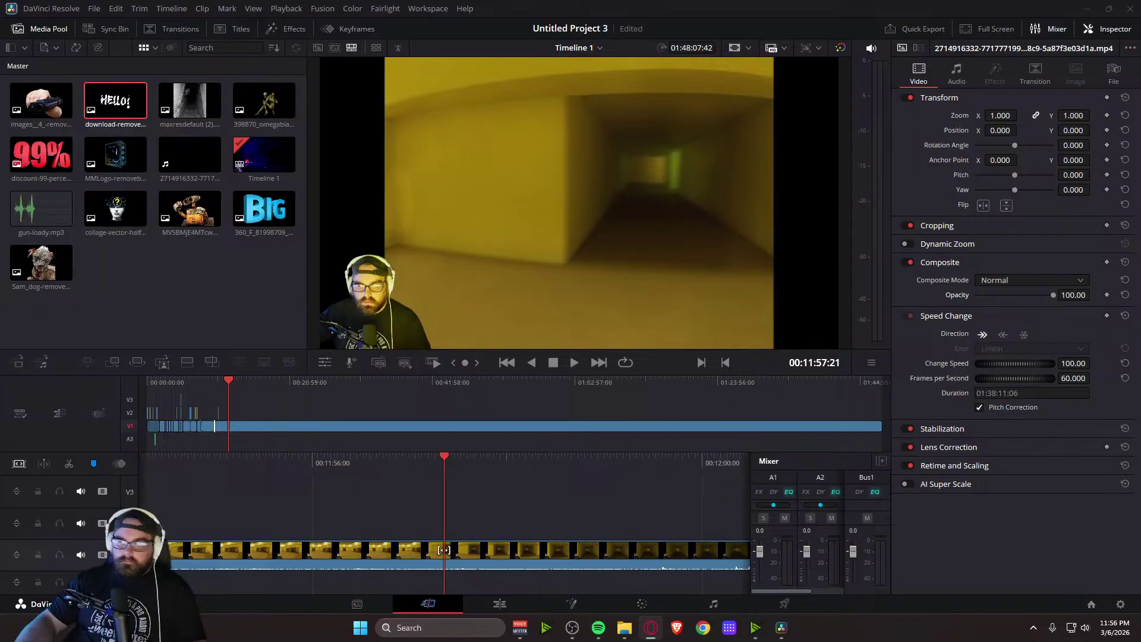
pyautogui.hotkey('alt', 'Tab')
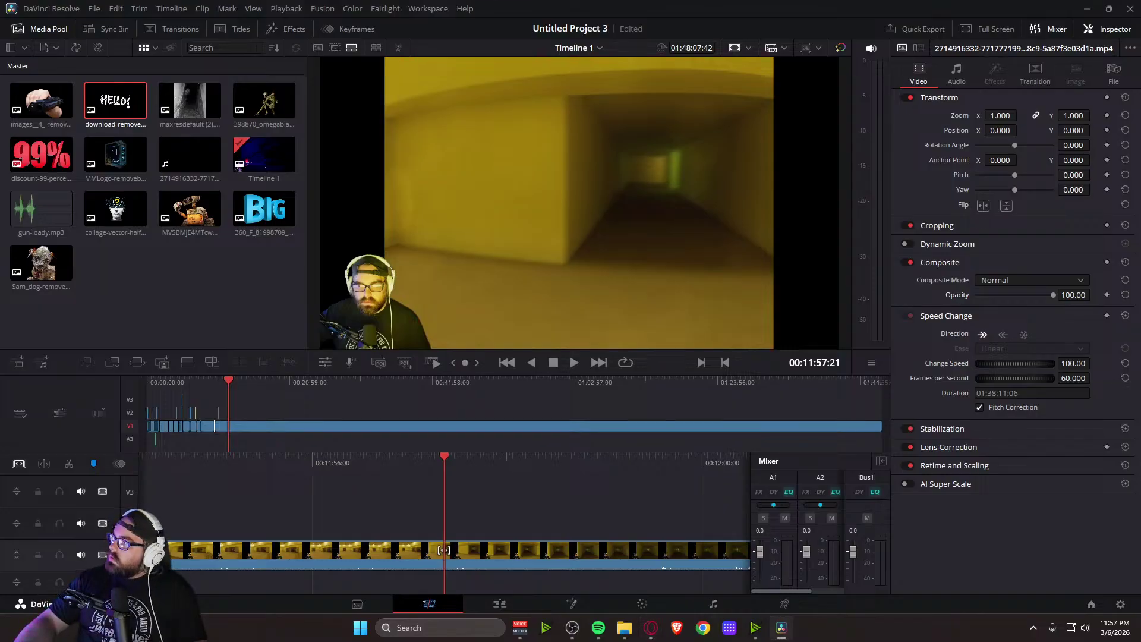
pyautogui.press('space')
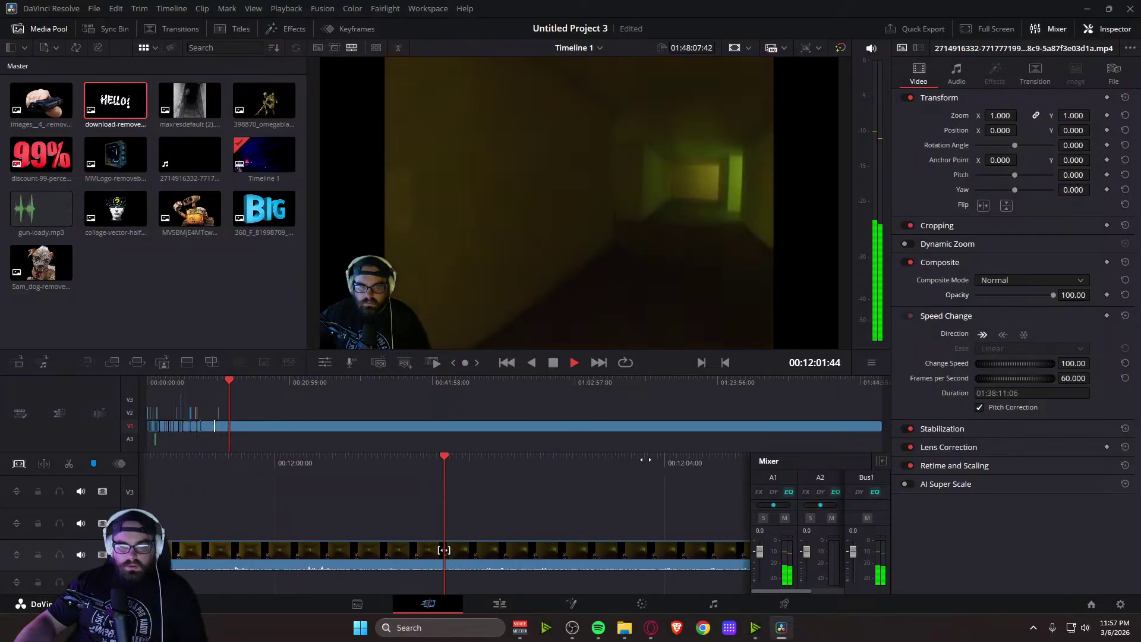
pyautogui.press('space')
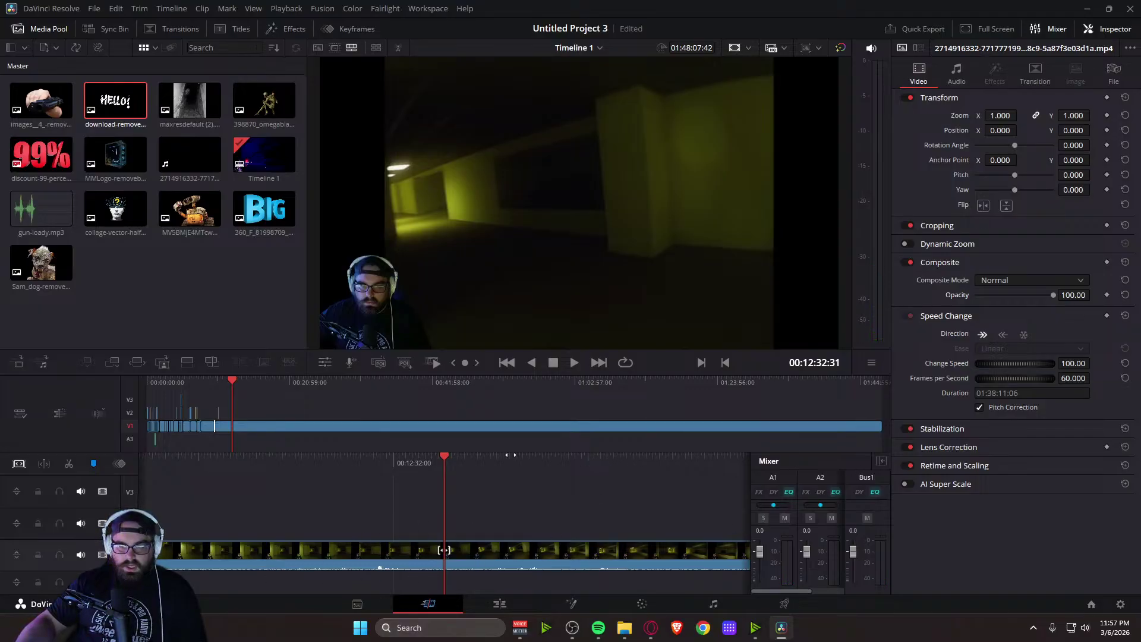
# Show the timeline zoomed out on the Edit page and play the gameplay from about 00:12:55
pyautogui.click(518, 601)
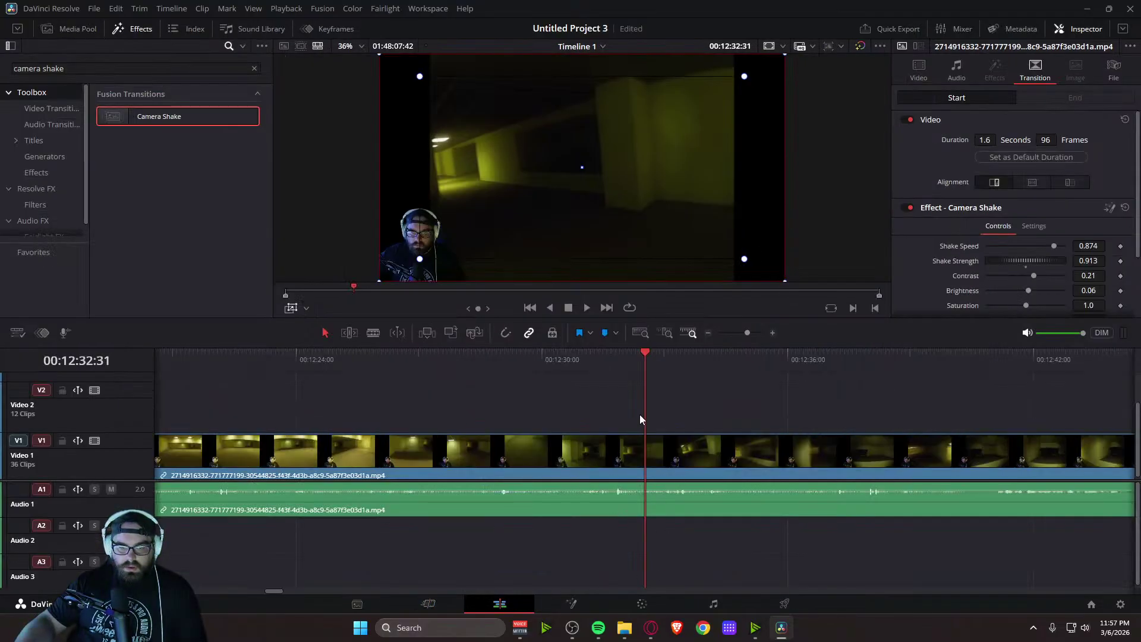
pyautogui.click(709, 334)
pyautogui.moveTo(646, 356); pyautogui.dragTo(1050, 351)
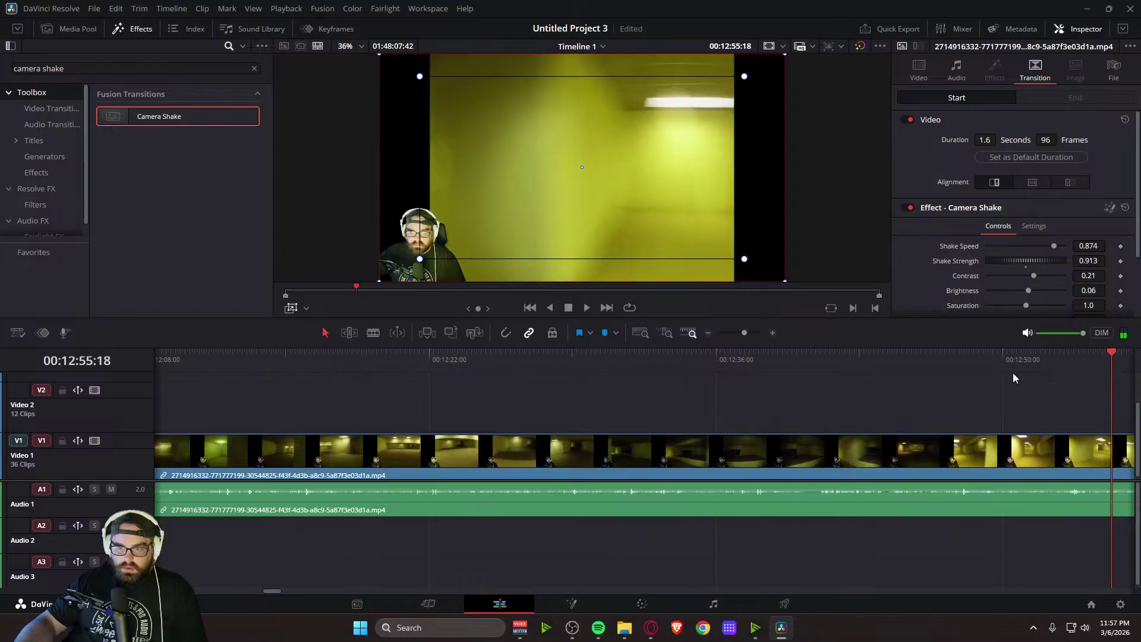
pyautogui.press('space')
pyautogui.press('space')
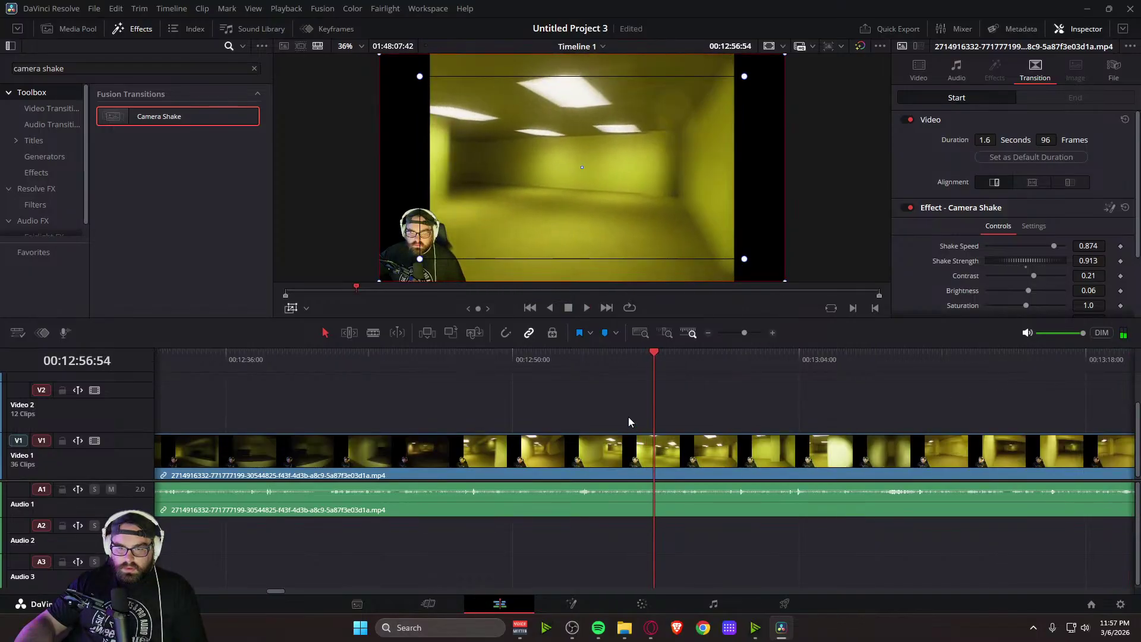
pyautogui.press('space')
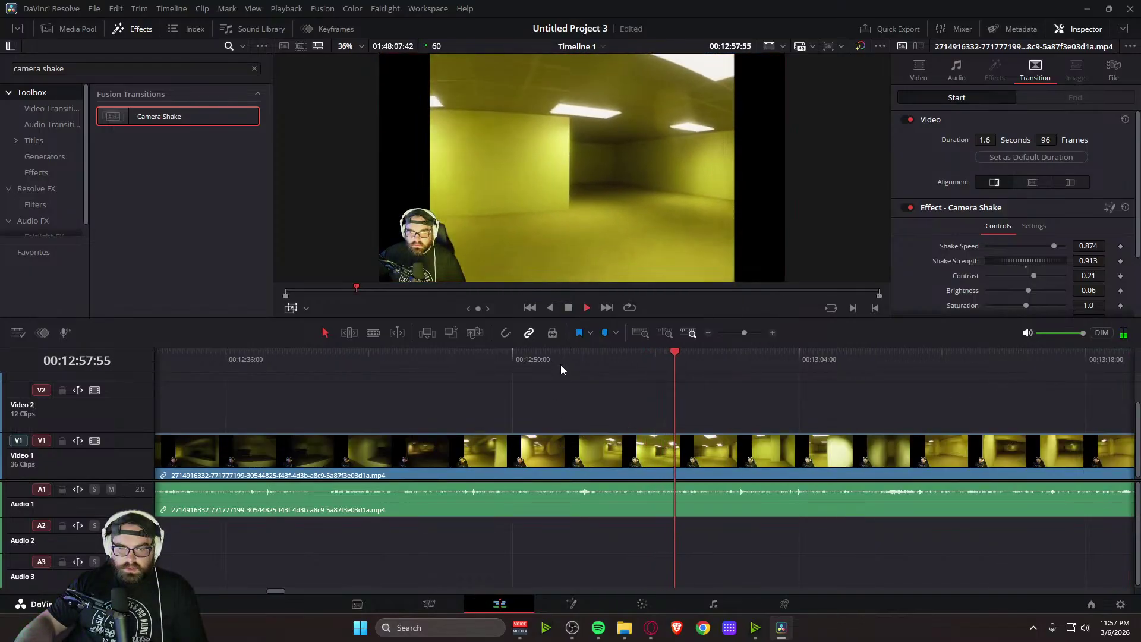
# Replay the gameplay from about 00:12:53, then from about 00:13:01, in short passes on the Edit page
pyautogui.click(561, 365)
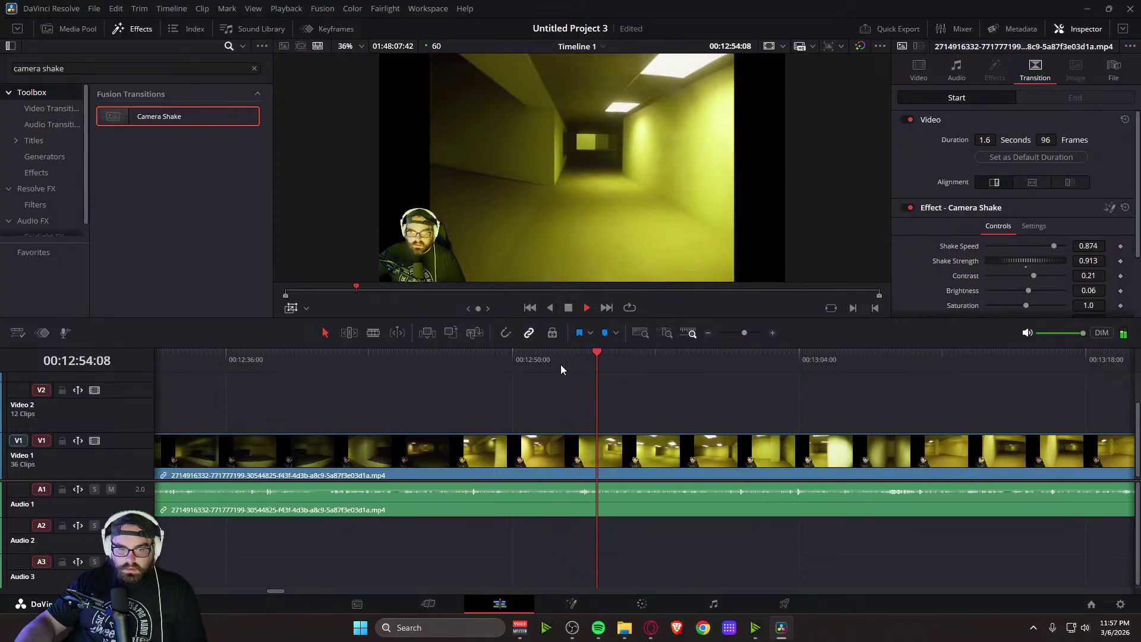
pyautogui.press('space')
pyautogui.press('space')
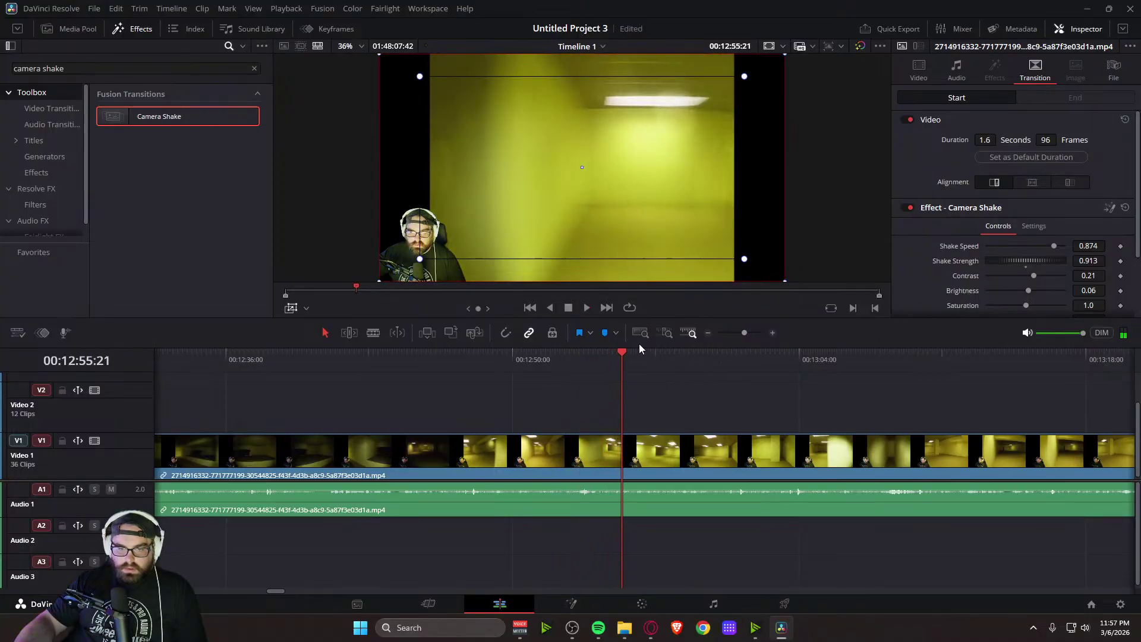
pyautogui.press('space')
pyautogui.click(739, 358)
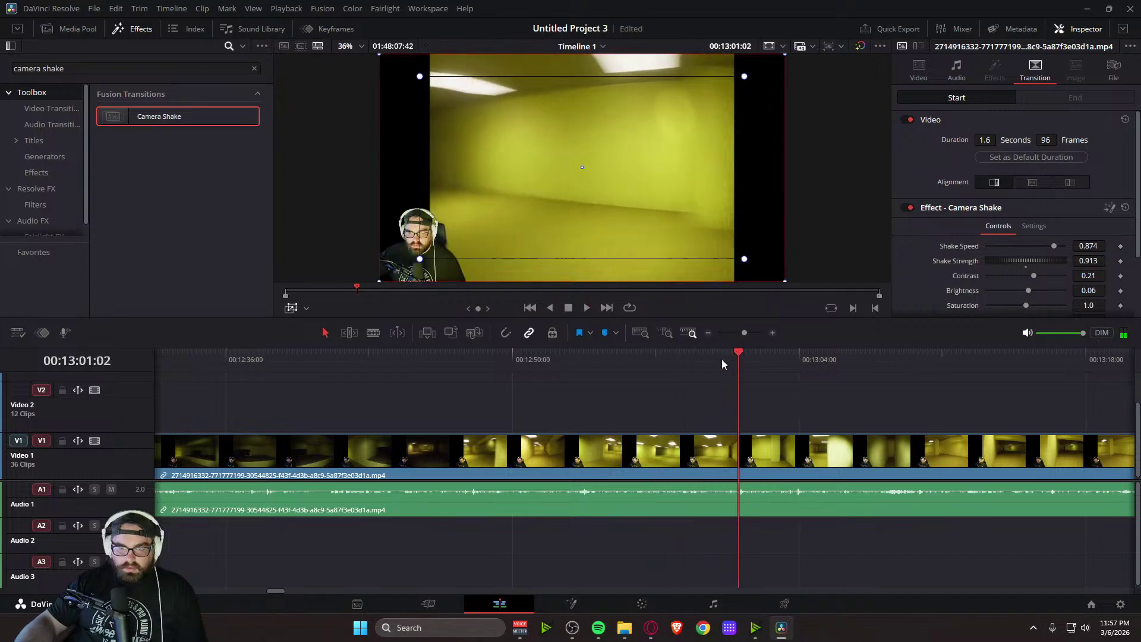
pyautogui.press('space')
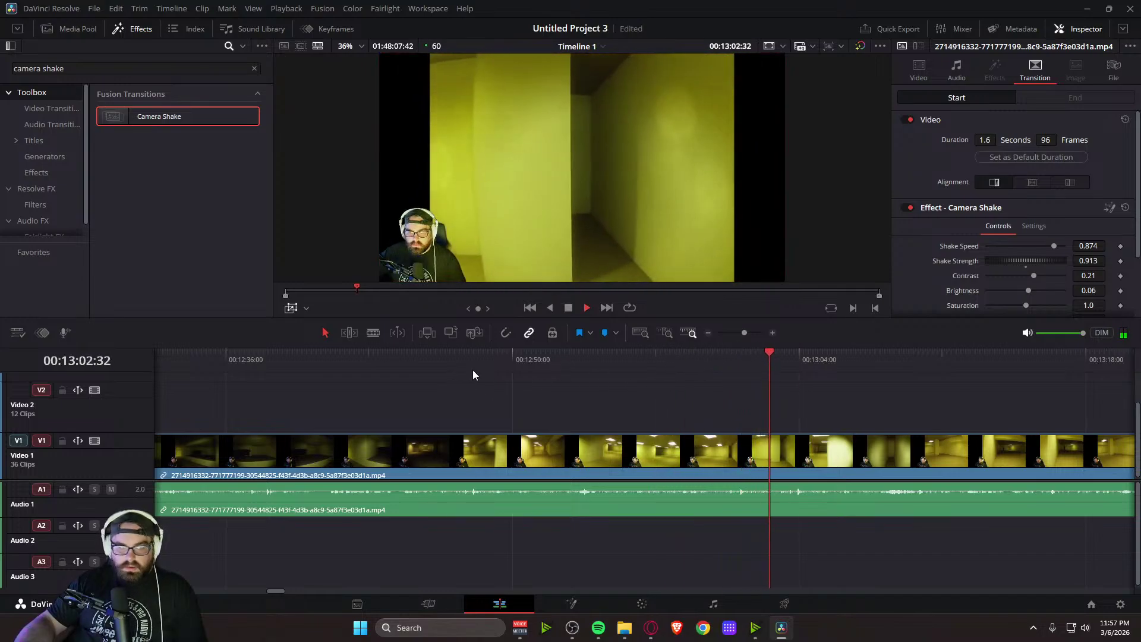
# Show the media pool's imported images and review the gameplay from about 00:13:04, stopping at 00:13:16:35
pyautogui.click(69, 29)
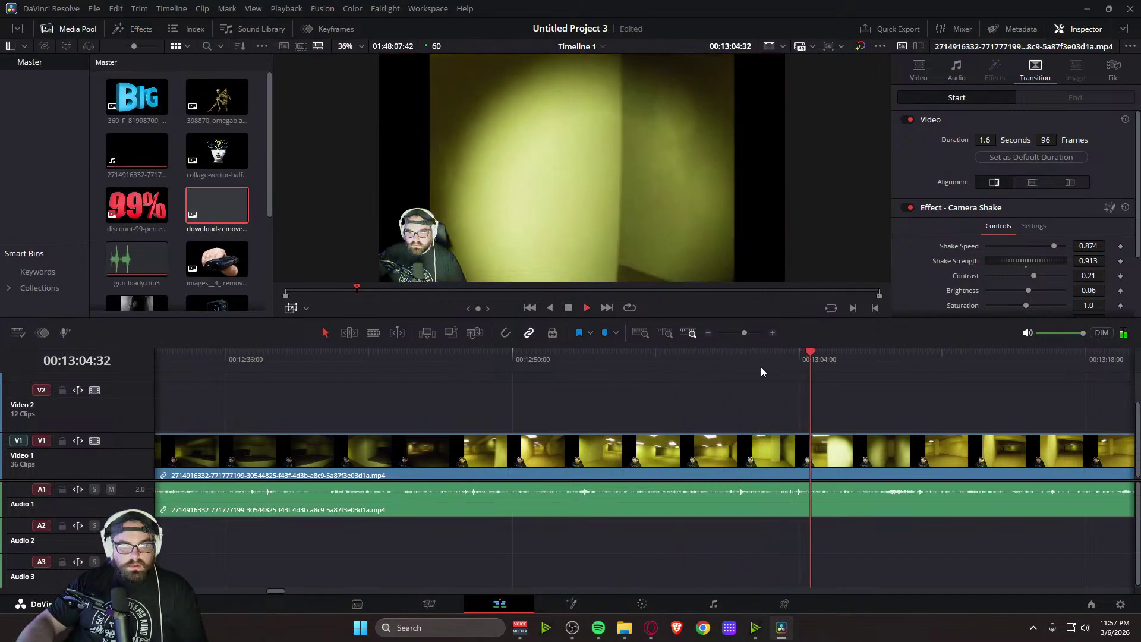
pyautogui.press('space')
pyautogui.click(950, 359)
pyautogui.click(869, 378)
pyautogui.press('space')
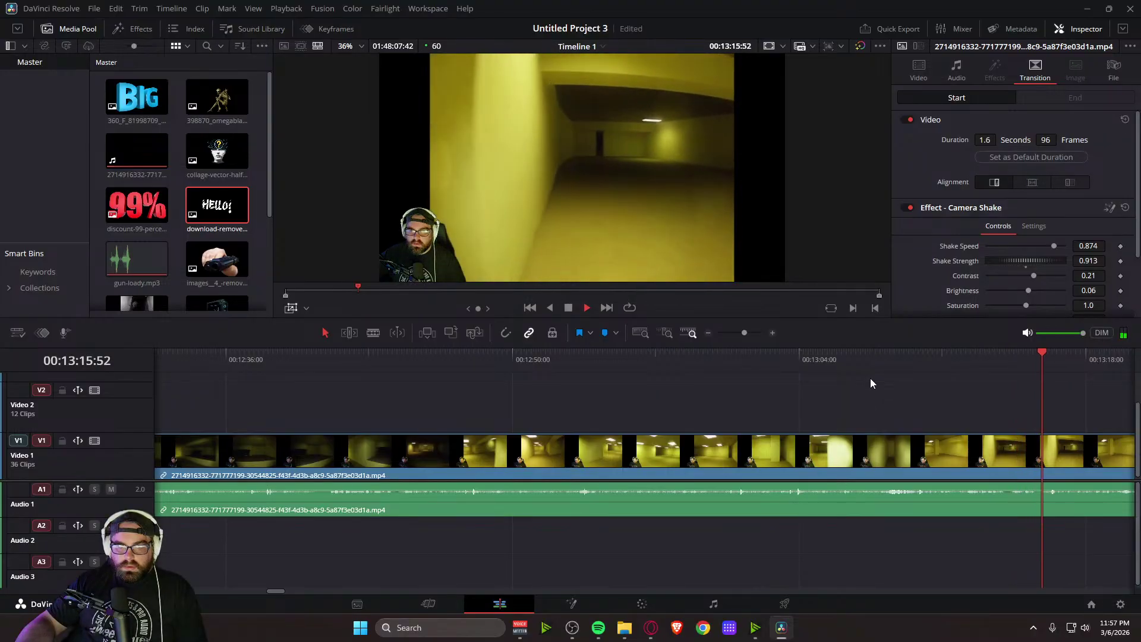
pyautogui.press('space')
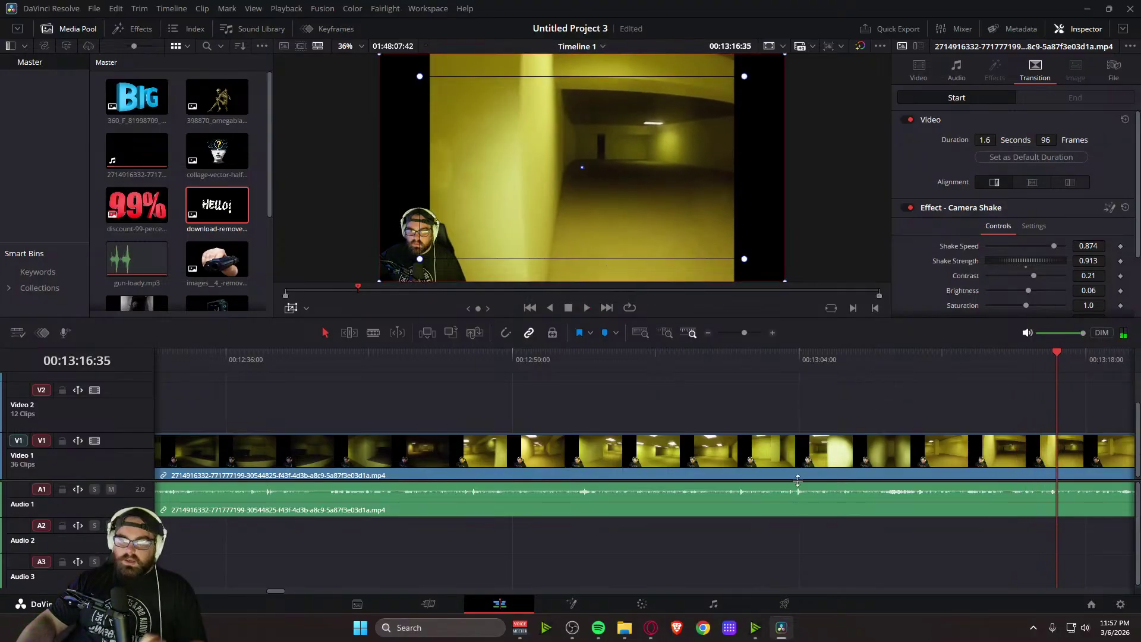
# Switch to the Cut page, inspect the frame at 00:13:15:24 and play the footage on to 00:13:19:59
pyautogui.click(428, 604)
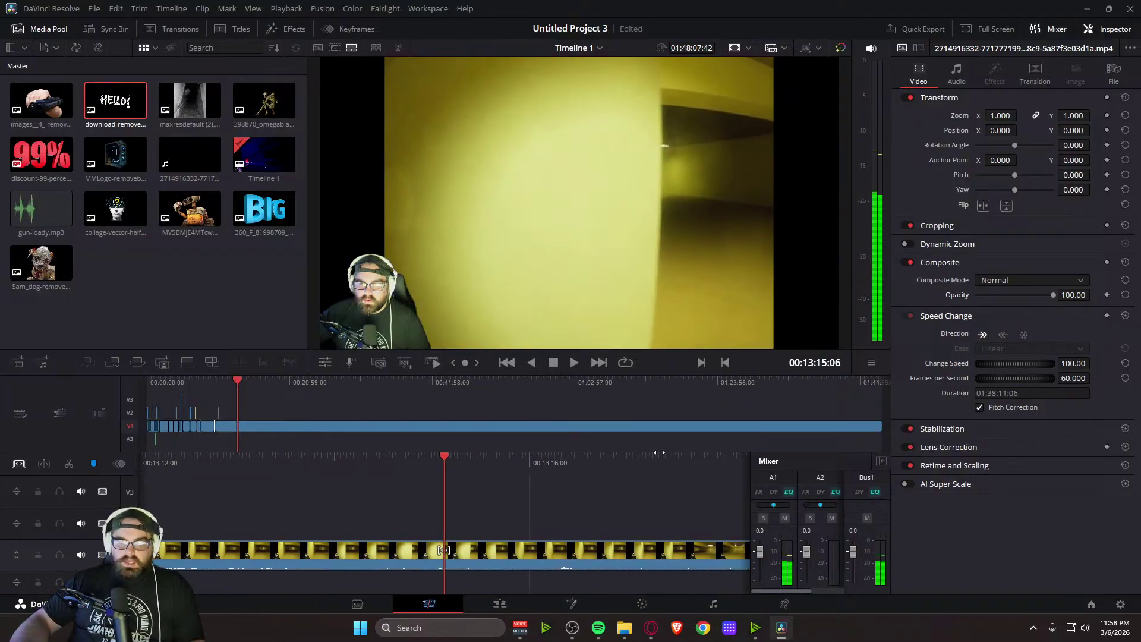
pyautogui.press('space')
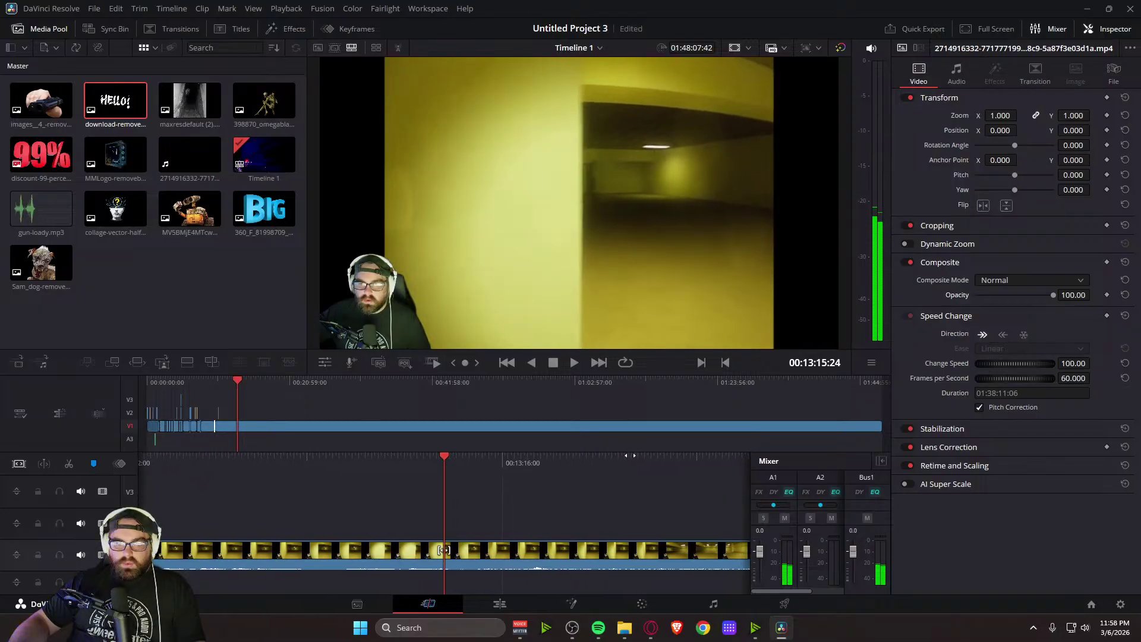
pyautogui.moveTo(632, 455); pyautogui.dragTo(631, 455)
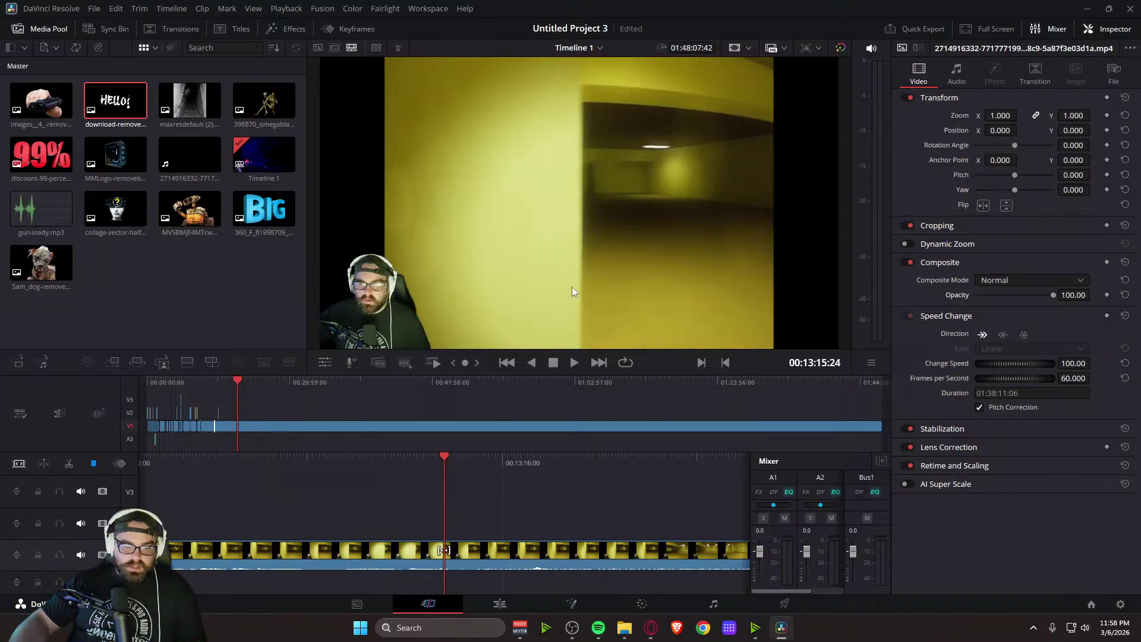
pyautogui.press('space')
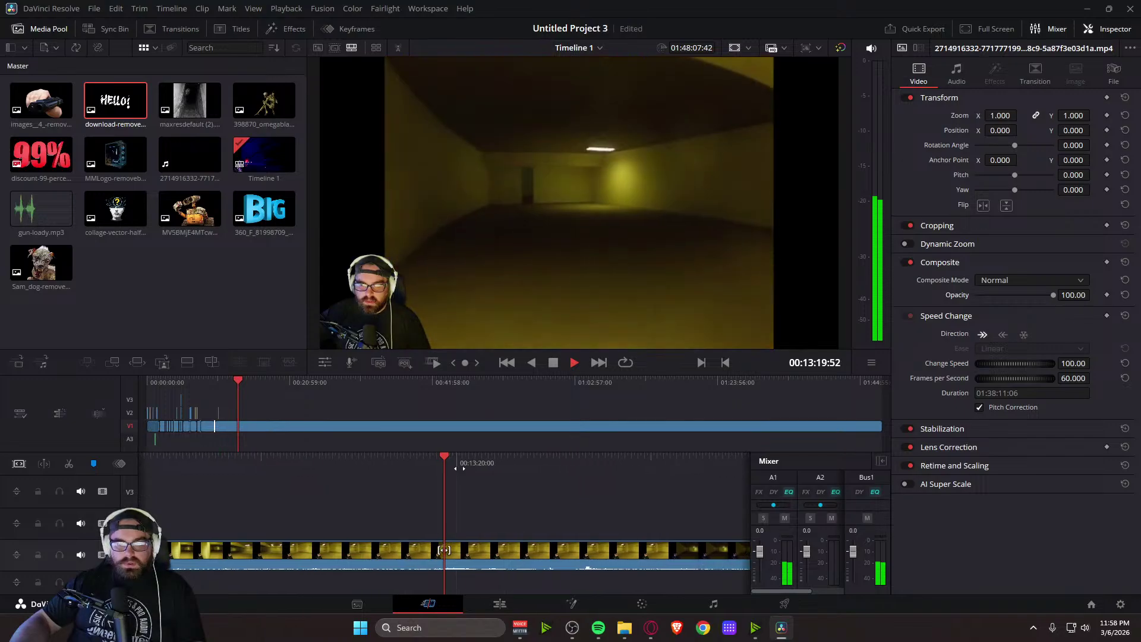
pyautogui.press('space')
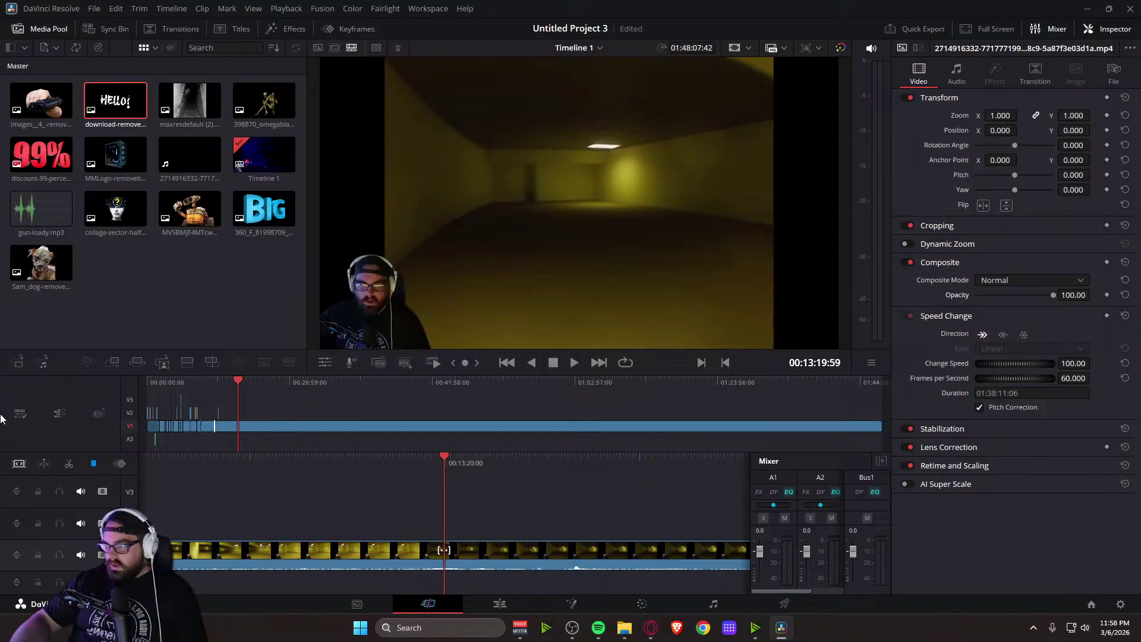
# Skim the gameplay past 00:13:20 and 00:13:28 and stop at 00:13:33:37
pyautogui.press('space')
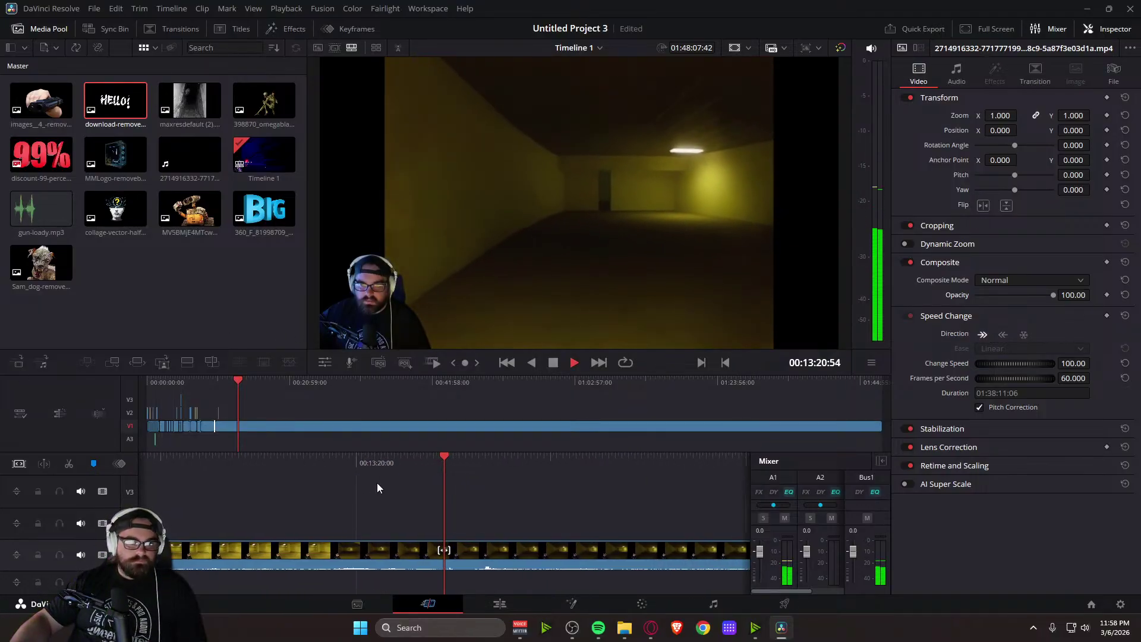
pyautogui.moveTo(675, 465); pyautogui.dragTo(273, 474)
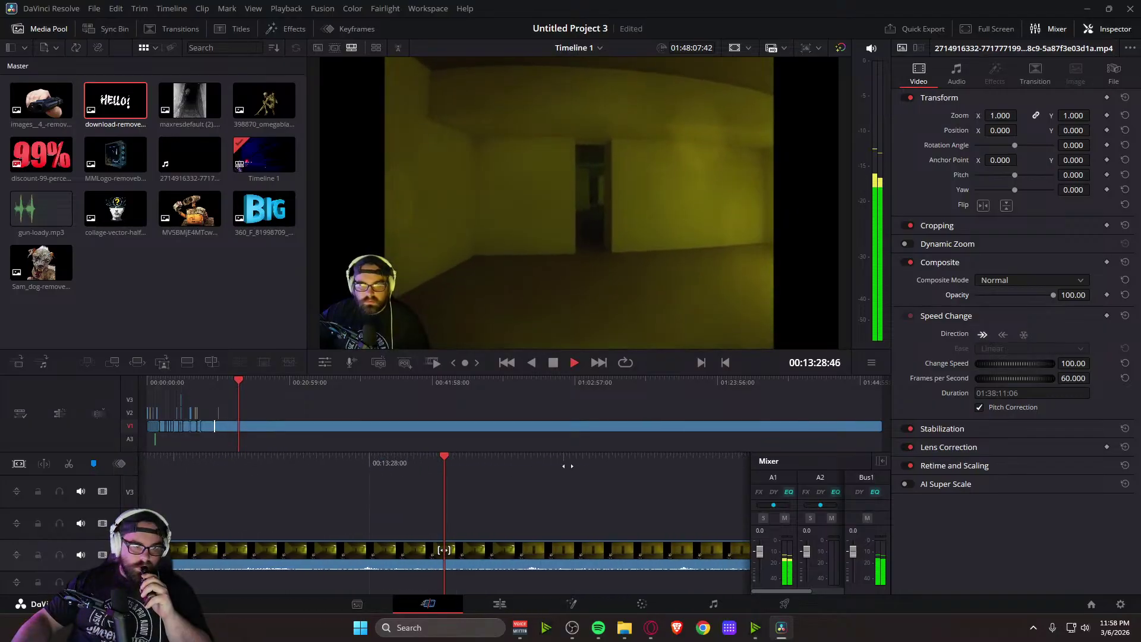
pyautogui.moveTo(517, 473); pyautogui.dragTo(240, 481)
pyautogui.press('space')
pyautogui.press('space')
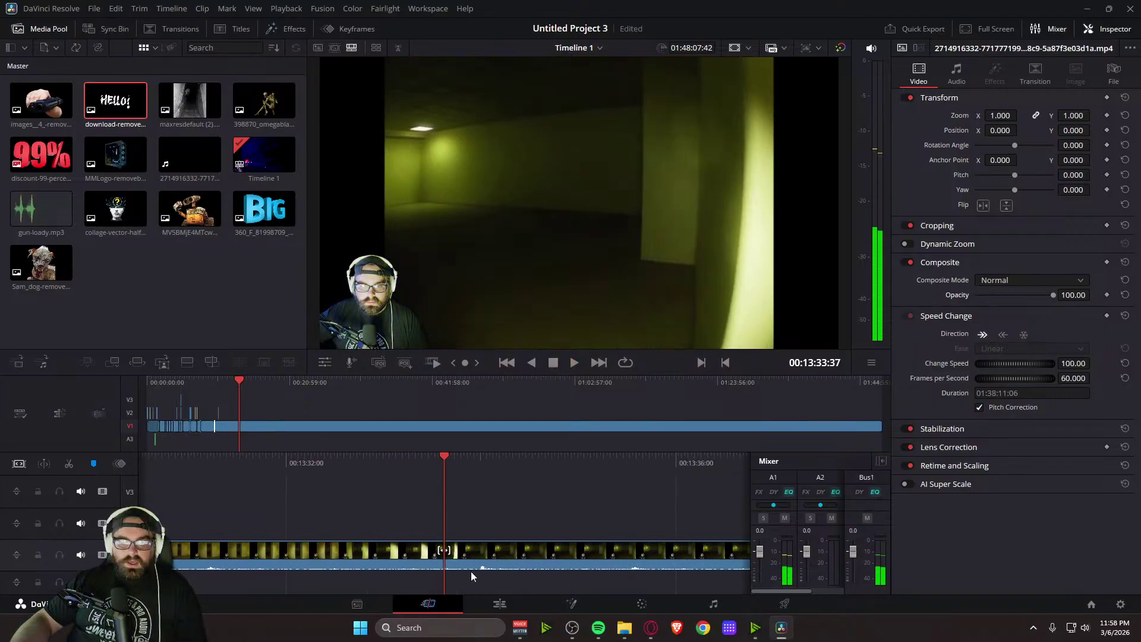
# Try shifting the Shadow color wheel for the gameplay clip at 00:13:33:37 on the Color page, and undo the shift
pyautogui.click(637, 605)
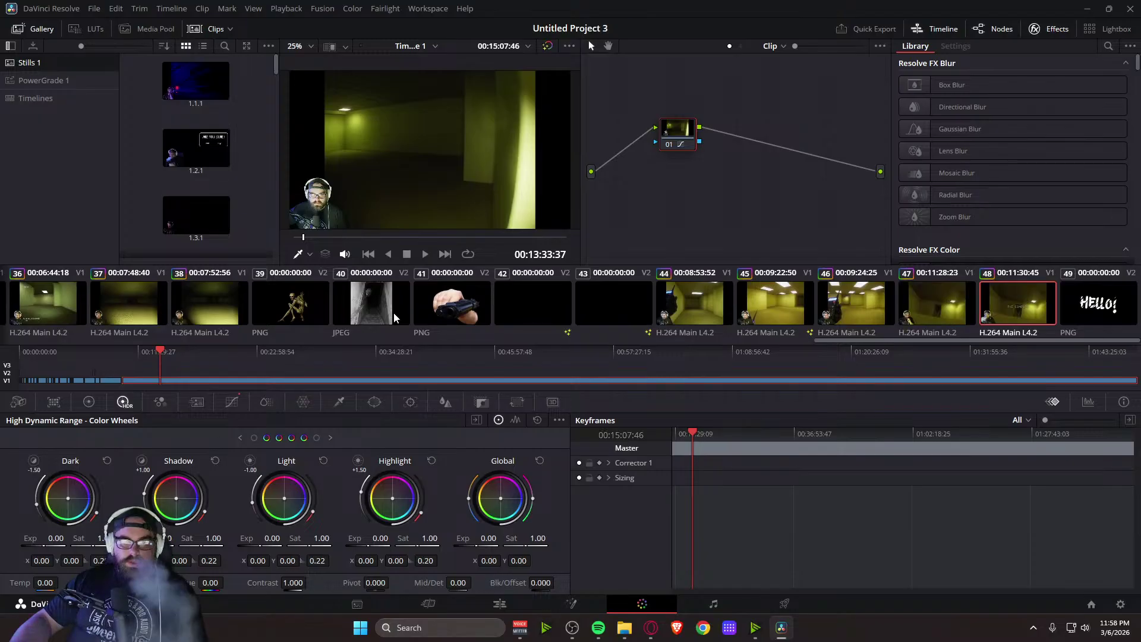
pyautogui.scroll(-4, 207, 202)
pyautogui.scroll(4, 212, 229)
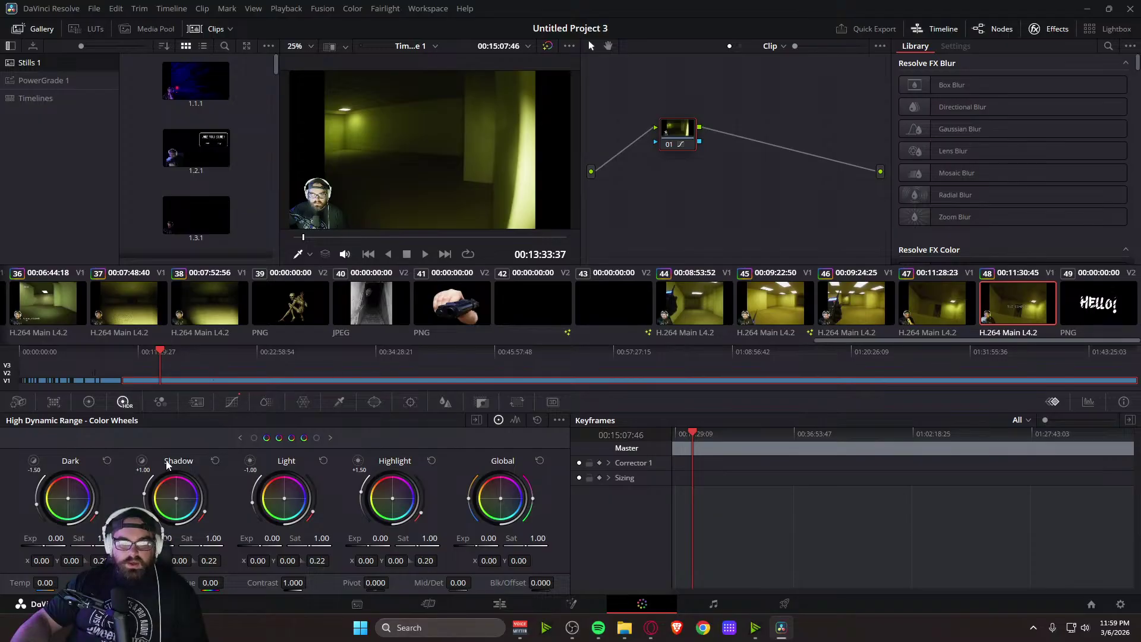
pyautogui.moveTo(173, 504); pyautogui.dragTo(173, 495)
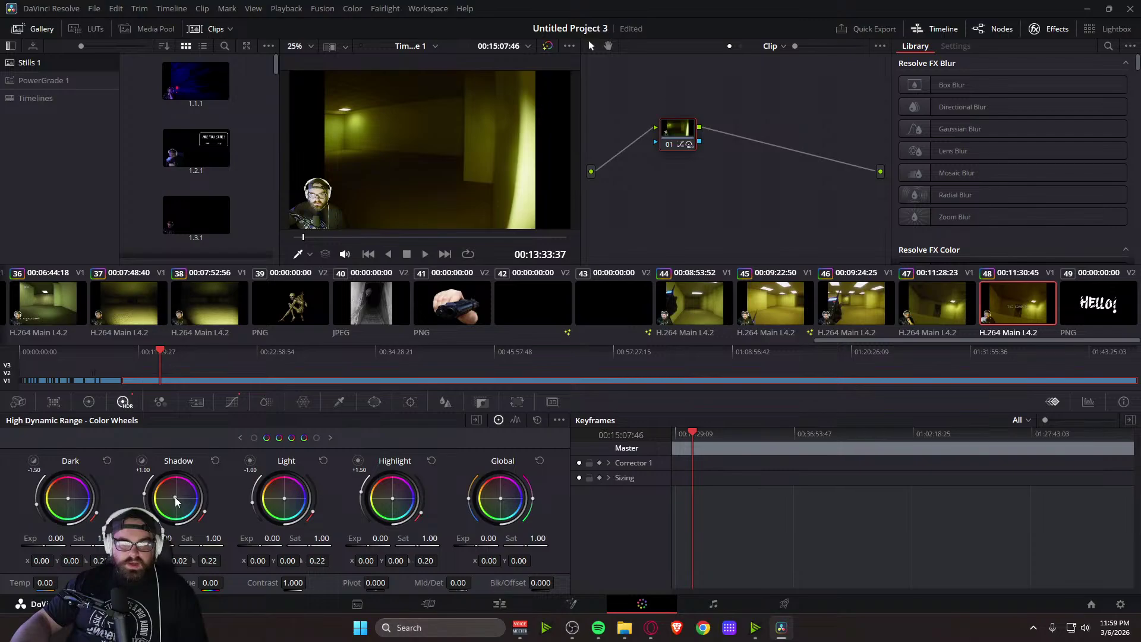
pyautogui.hotkey('ctrl', 'z')
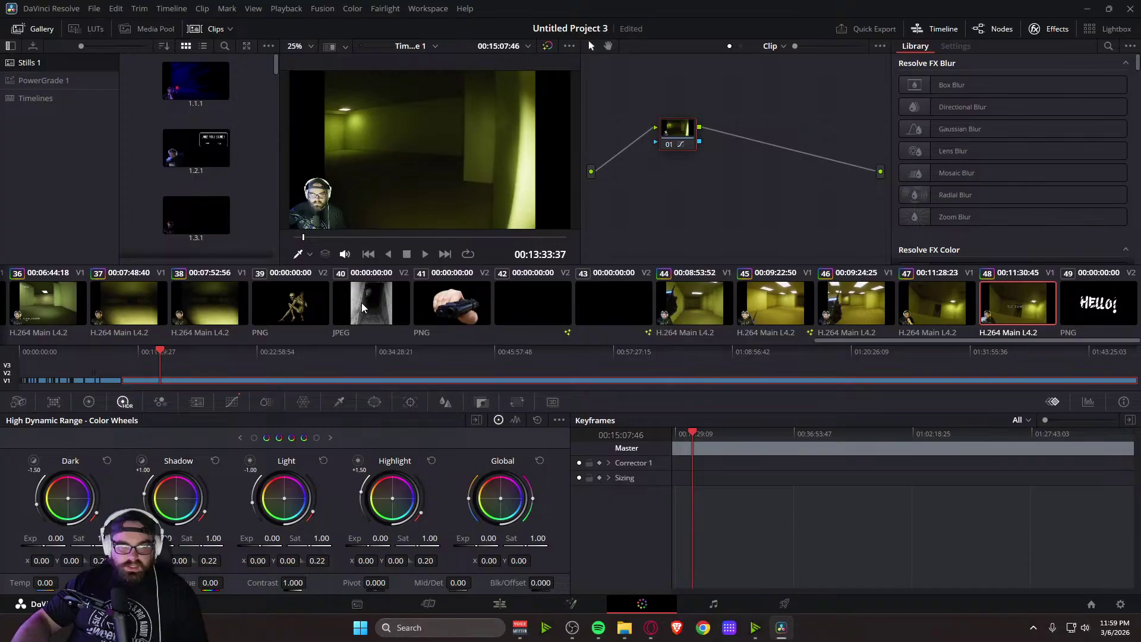
pyautogui.moveTo(877, 345); pyautogui.dragTo(91, 352)
pyautogui.scroll(-15, 91, 352)
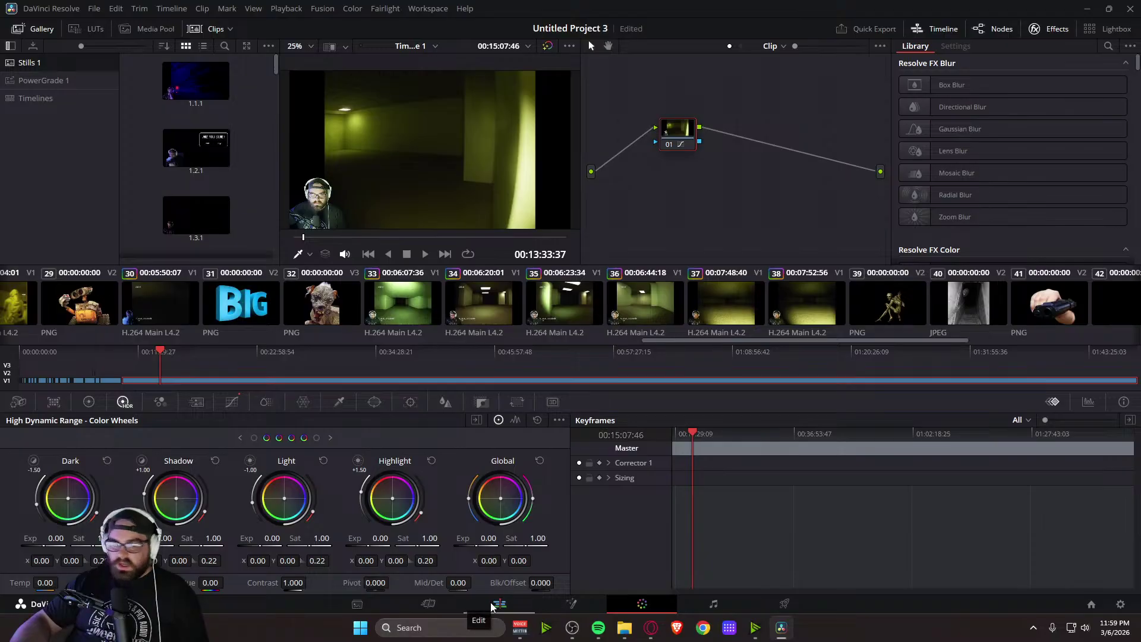
# Return to the Cut page and review the gameplay past 00:13:38, pausing at 00:13:50:53 and stopping at 00:14:02:32
pyautogui.click(461, 605)
pyautogui.press('space')
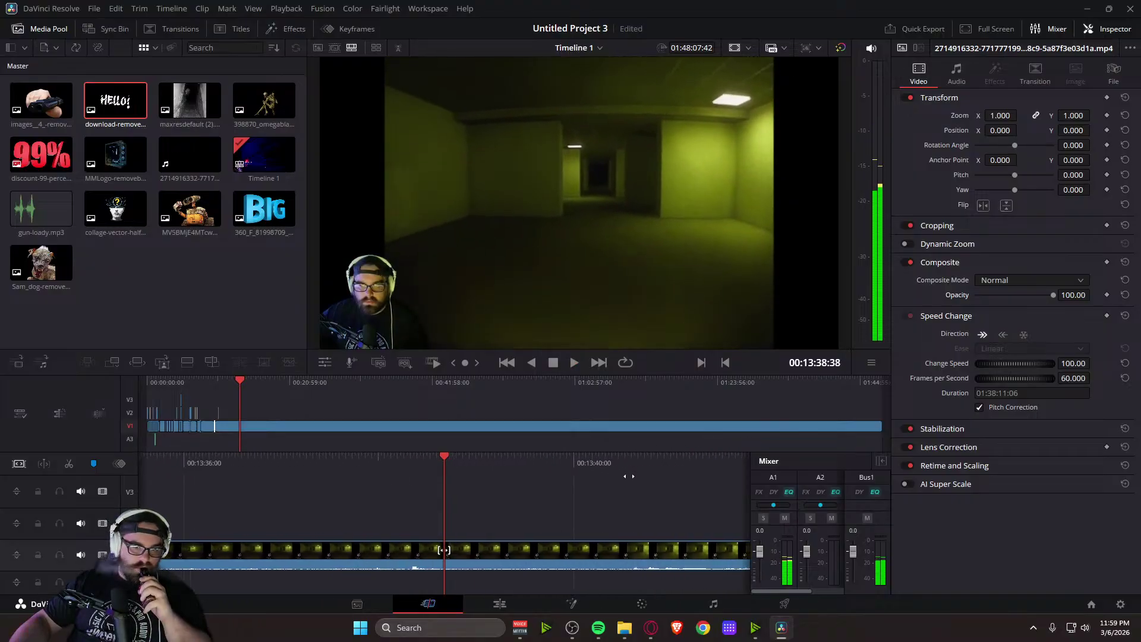
pyautogui.moveTo(675, 462); pyautogui.dragTo(466, 463)
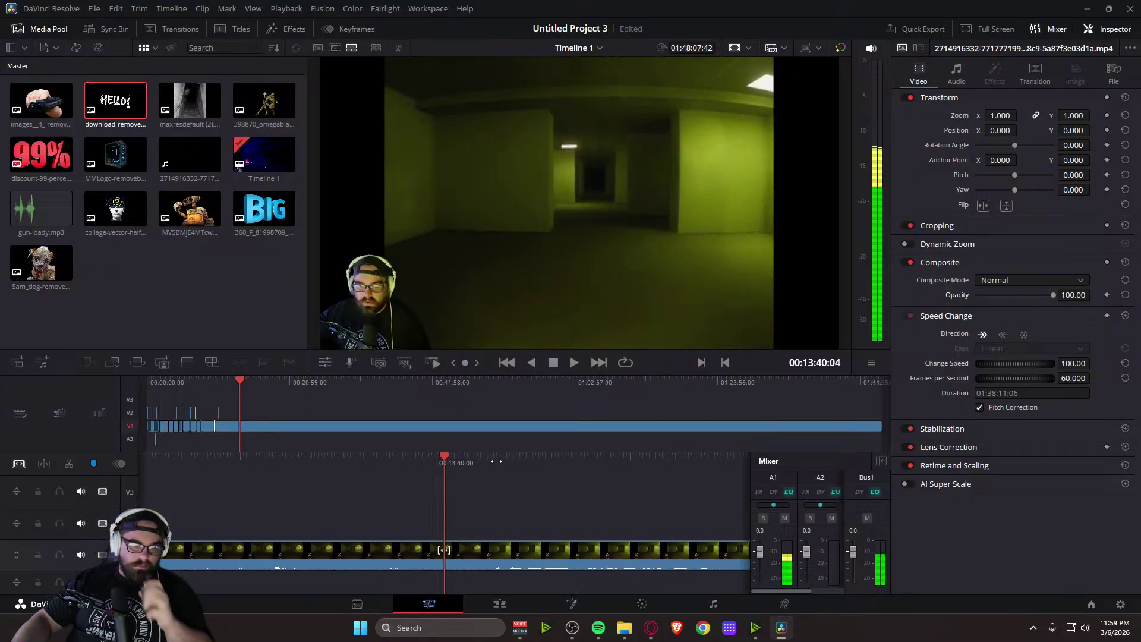
pyautogui.press('space')
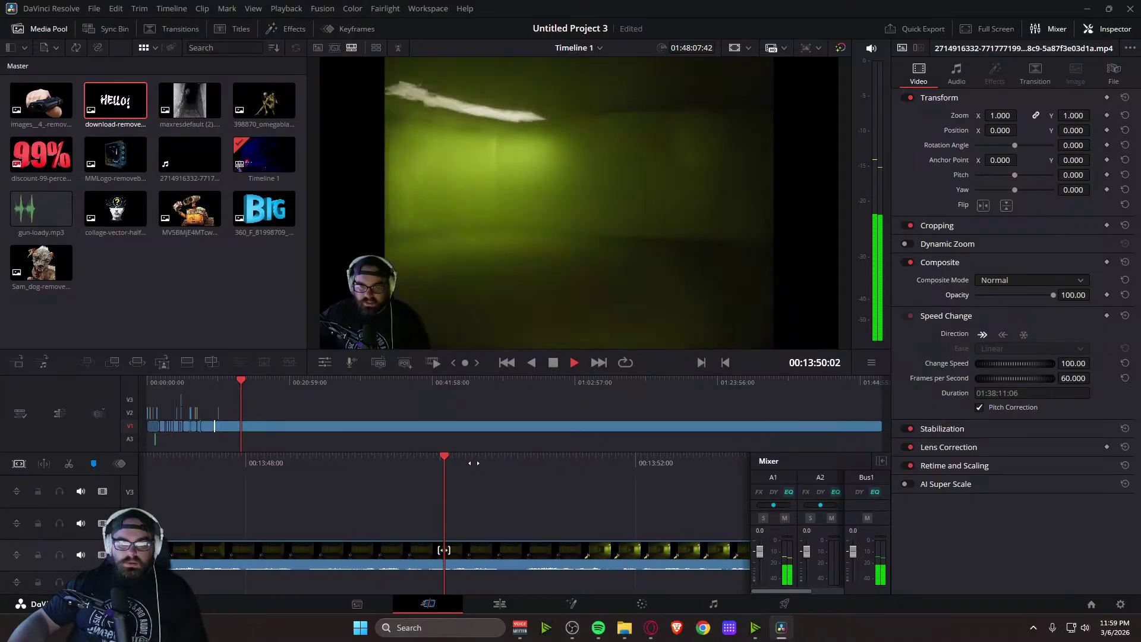
pyautogui.press('space')
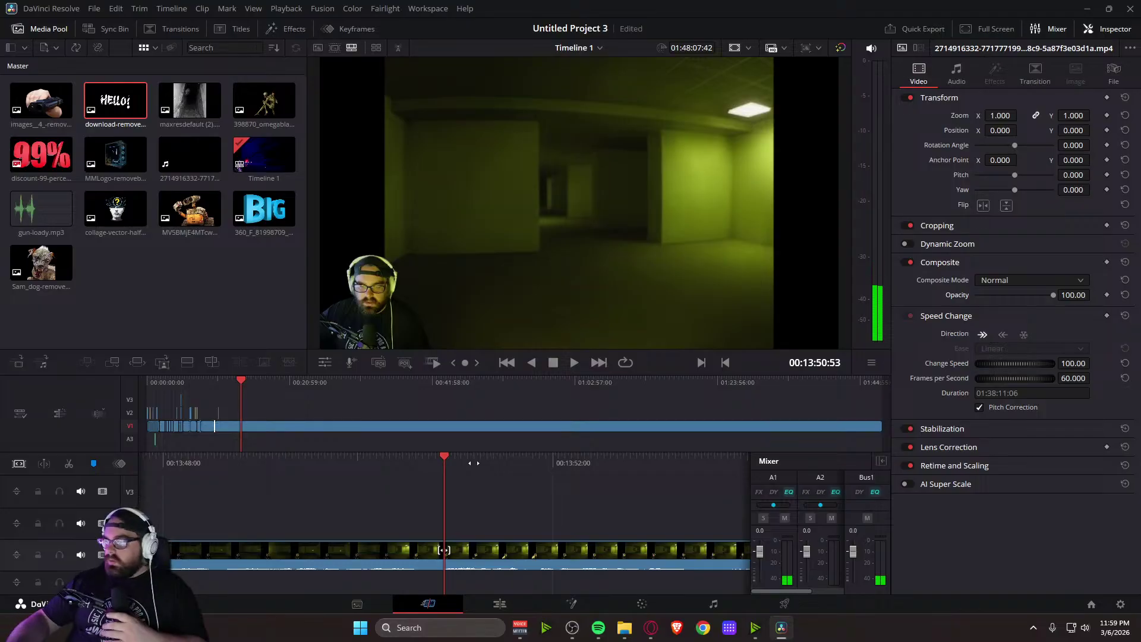
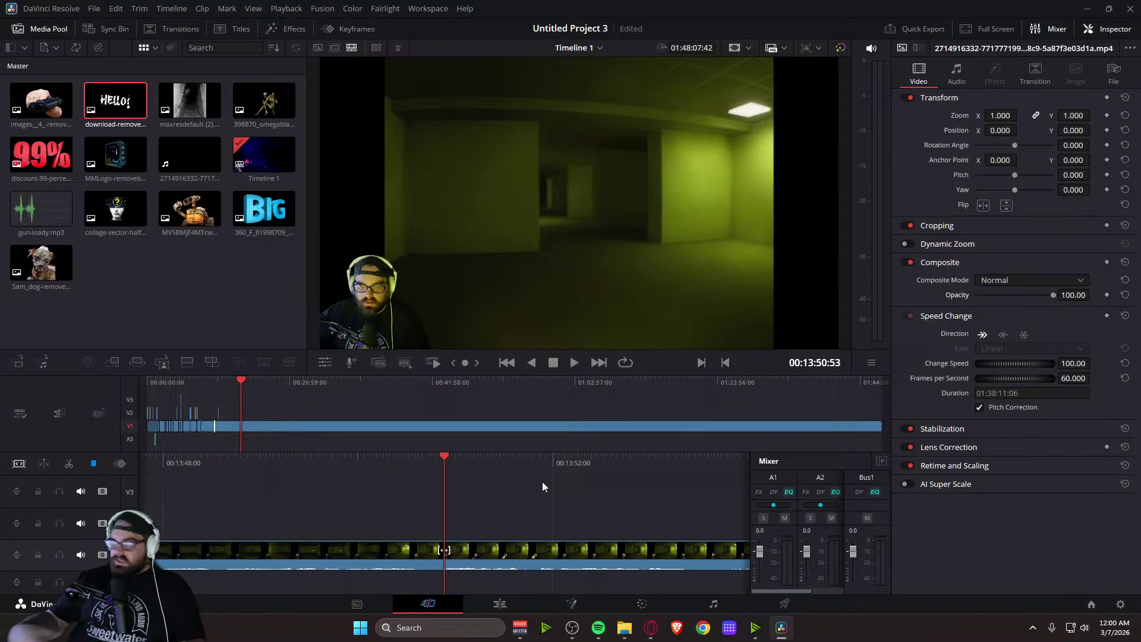
pyautogui.press('space')
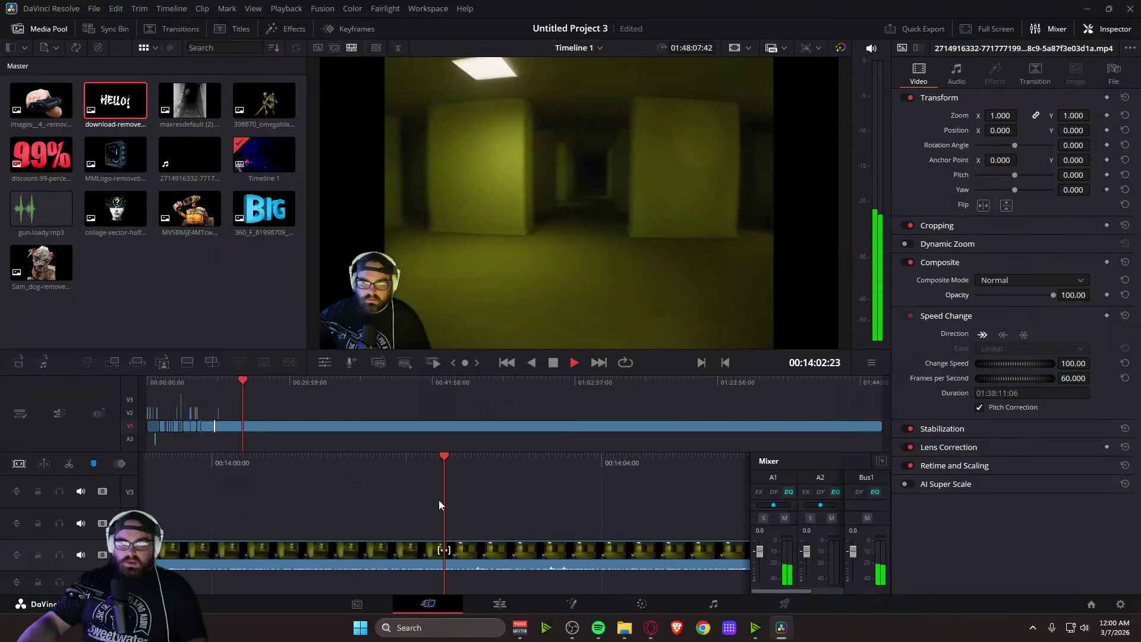
pyautogui.press('space')
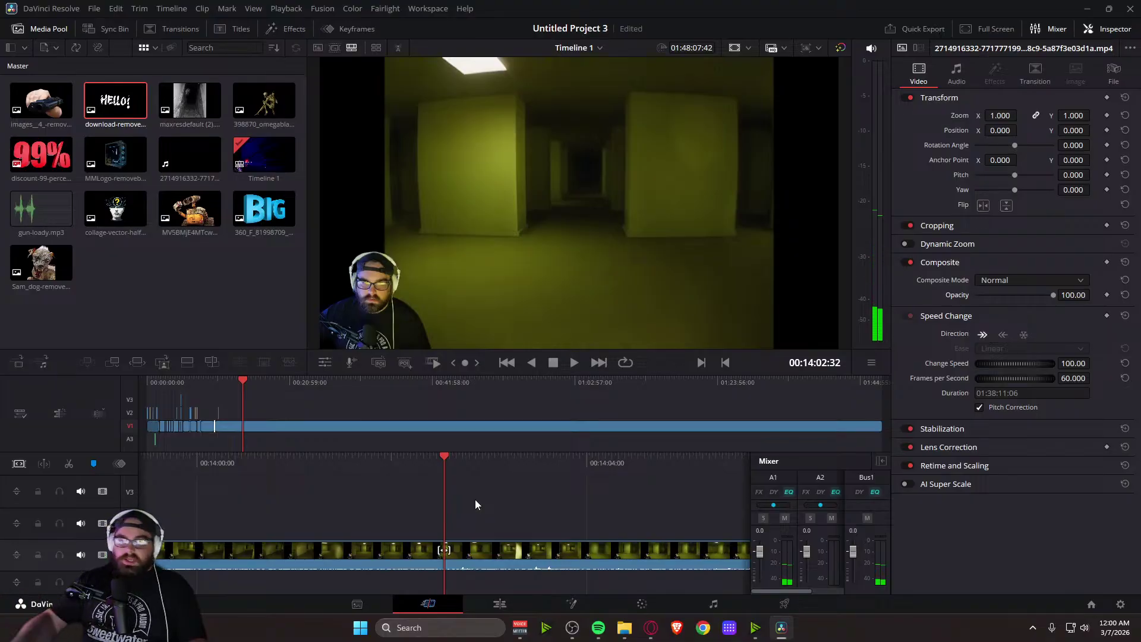
# Go back and compare the frames from 00:13:15:23 to 00:13:15:26 one by one, and replay the footage from there
pyautogui.press('j')
pyautogui.press('j')
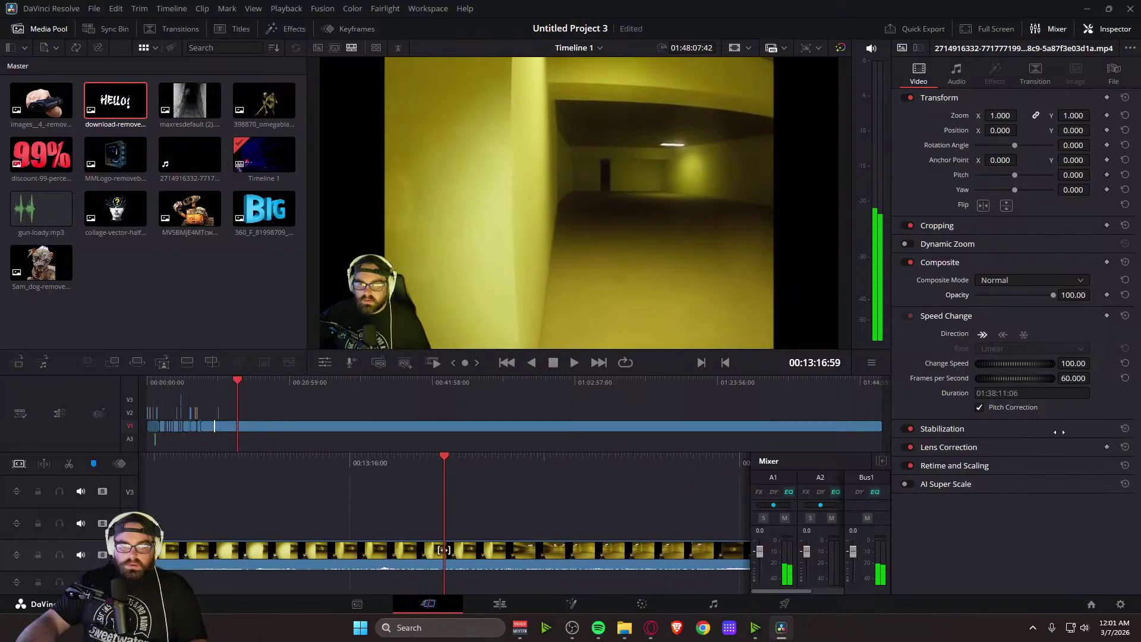
pyautogui.press('l')
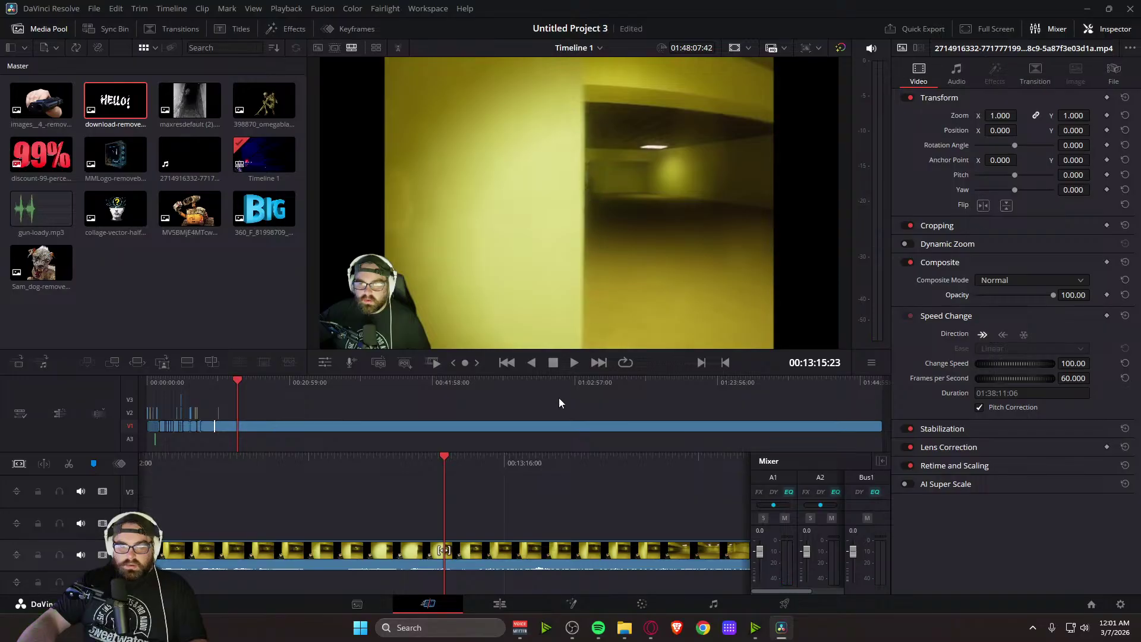
pyautogui.press('Right')
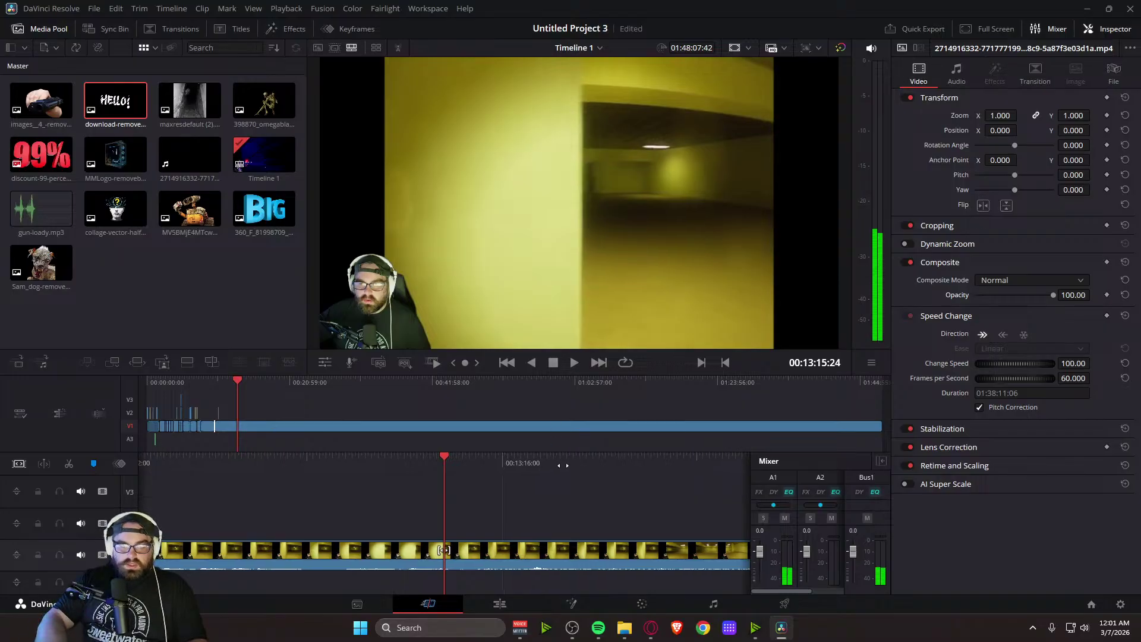
pyautogui.press('Right')
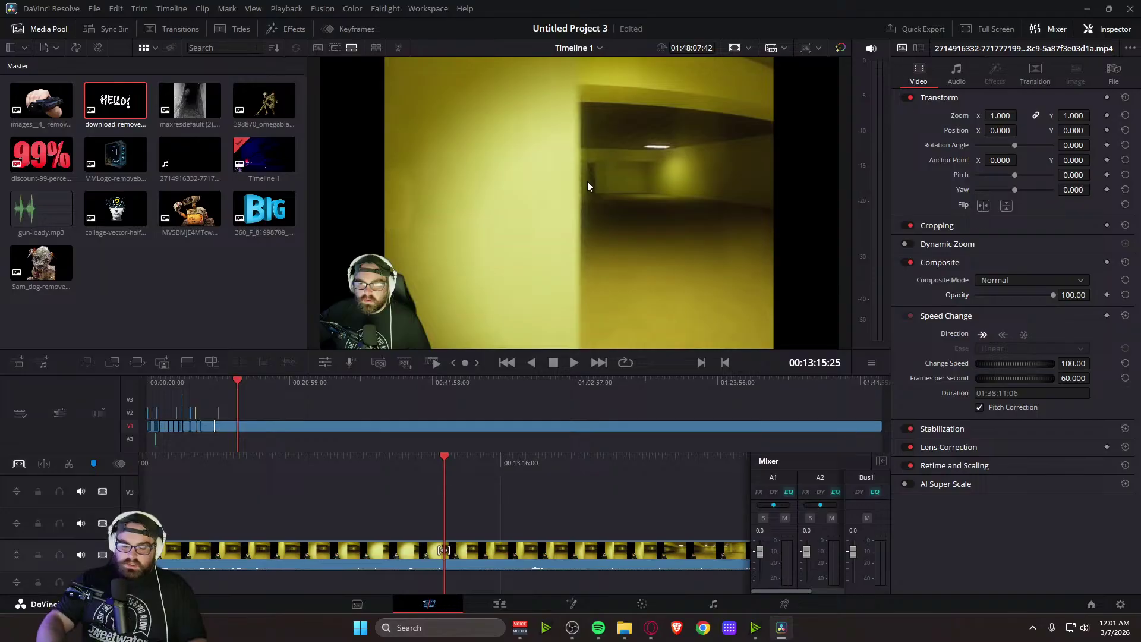
pyautogui.press('Left')
pyautogui.press('Left')
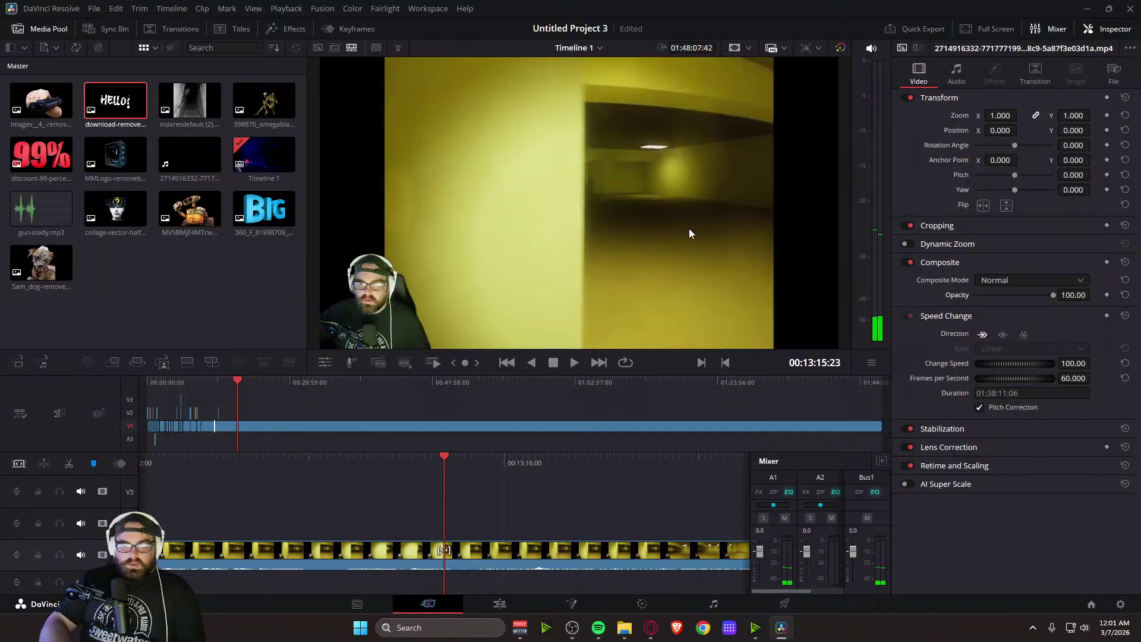
pyautogui.press('Right')
pyautogui.press('Right')
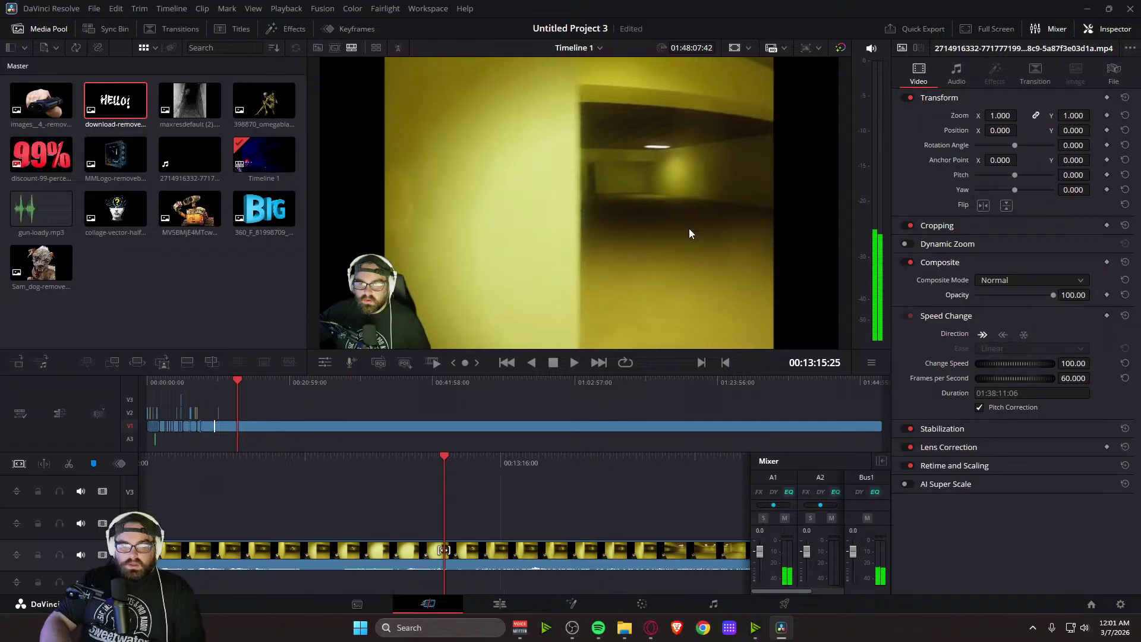
pyautogui.press('Right')
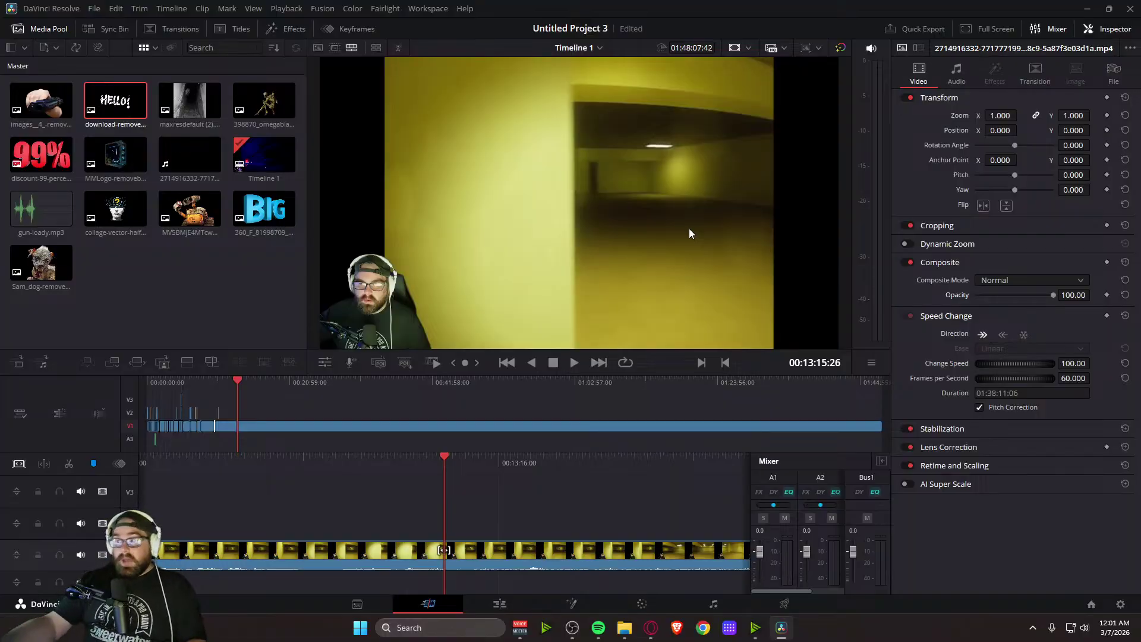
pyautogui.press('space')
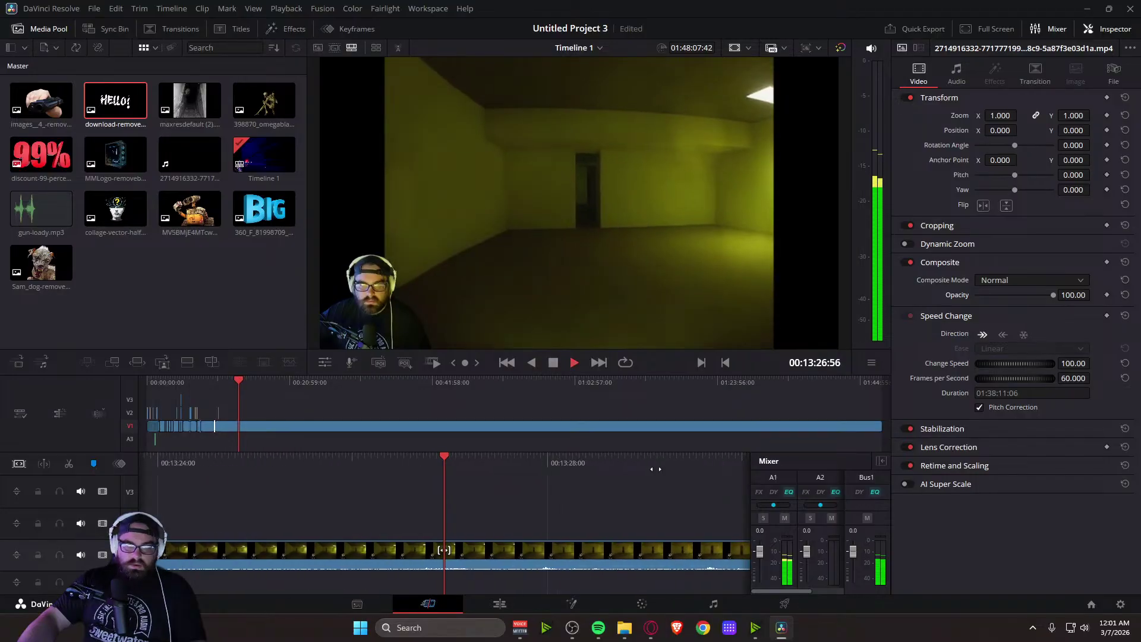
# Review the gameplay footage past 00:13:41 and 00:13:47, and stop at 00:13:52:45
pyautogui.press('space')
pyautogui.press('space')
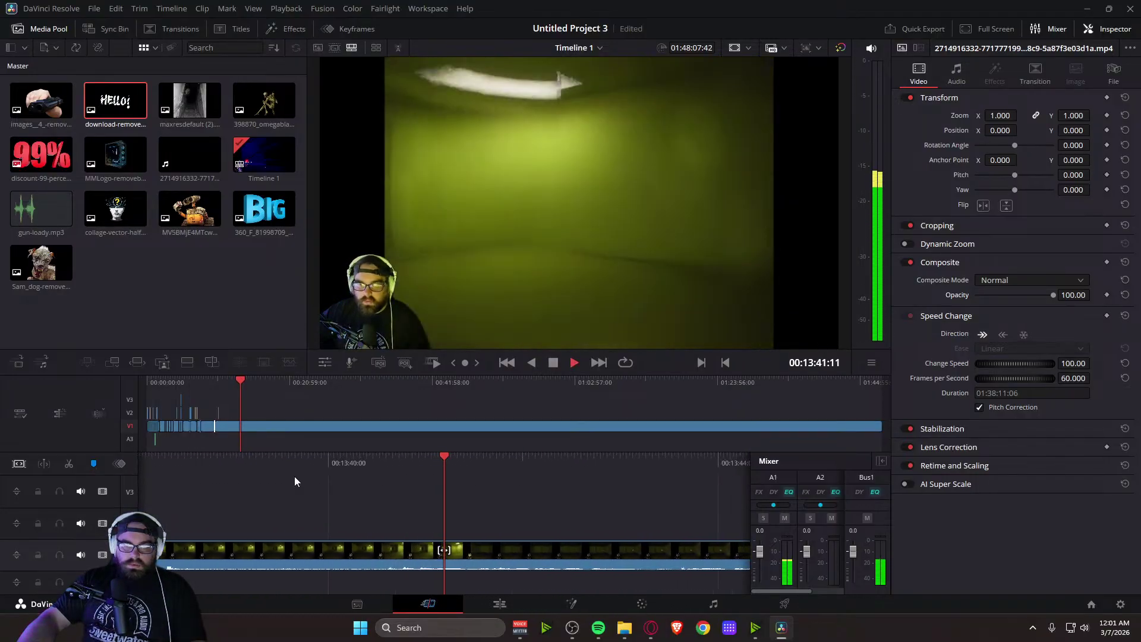
pyautogui.press('space')
pyautogui.press('space')
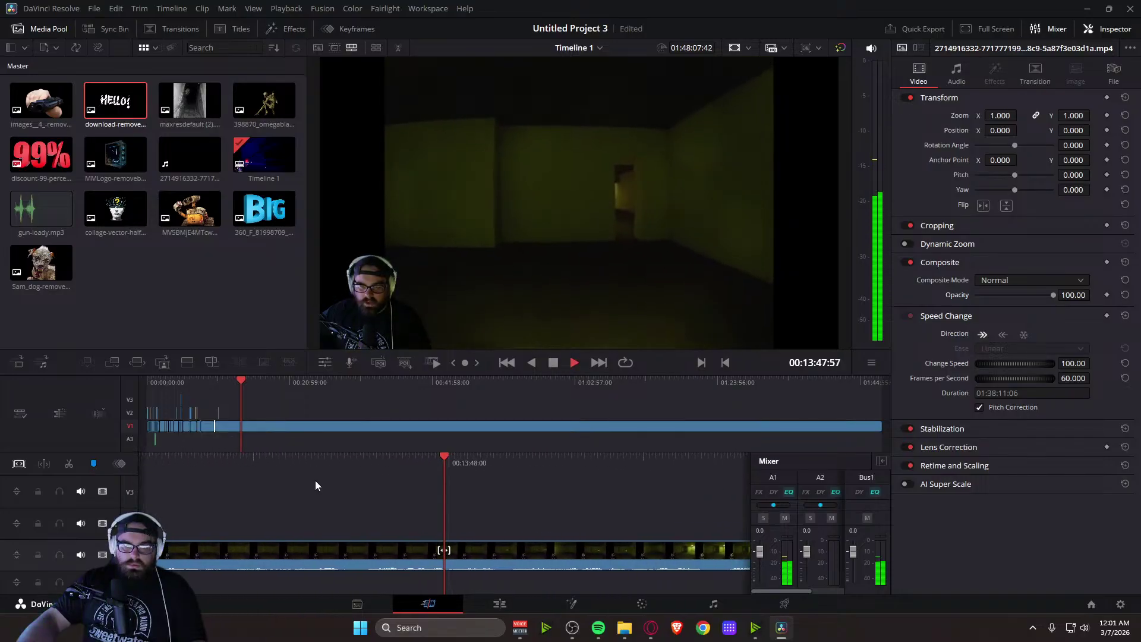
pyautogui.press('space')
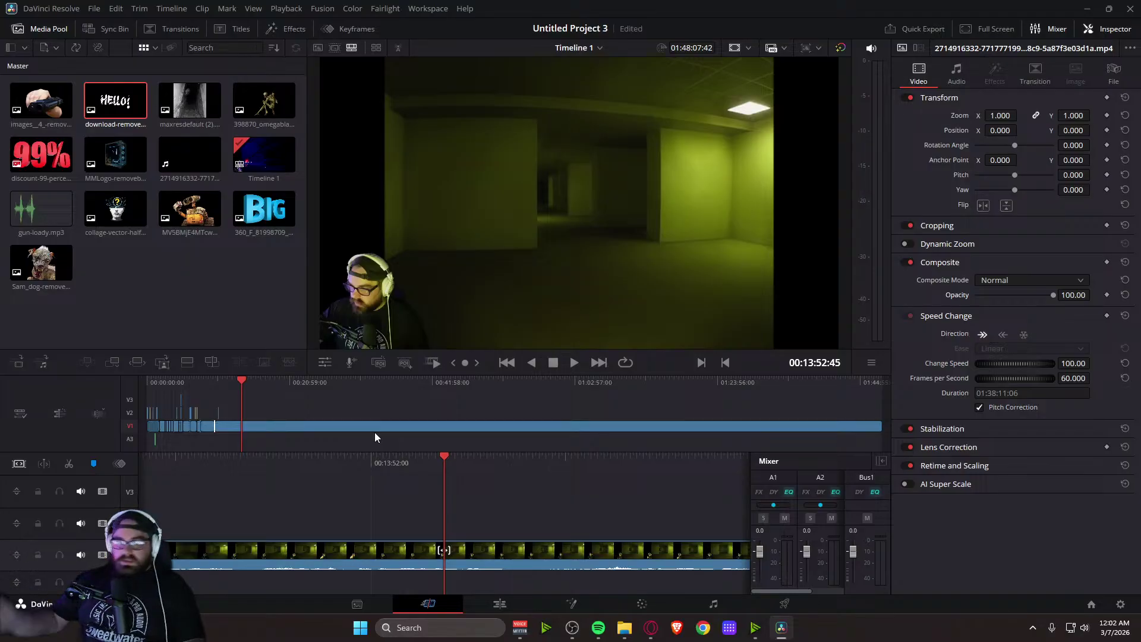
# Continue reviewing the gameplay from 00:13:52:45 past 00:14:17, pausing at 00:14:19:50, and on to about 00:14:41
pyautogui.press('space')
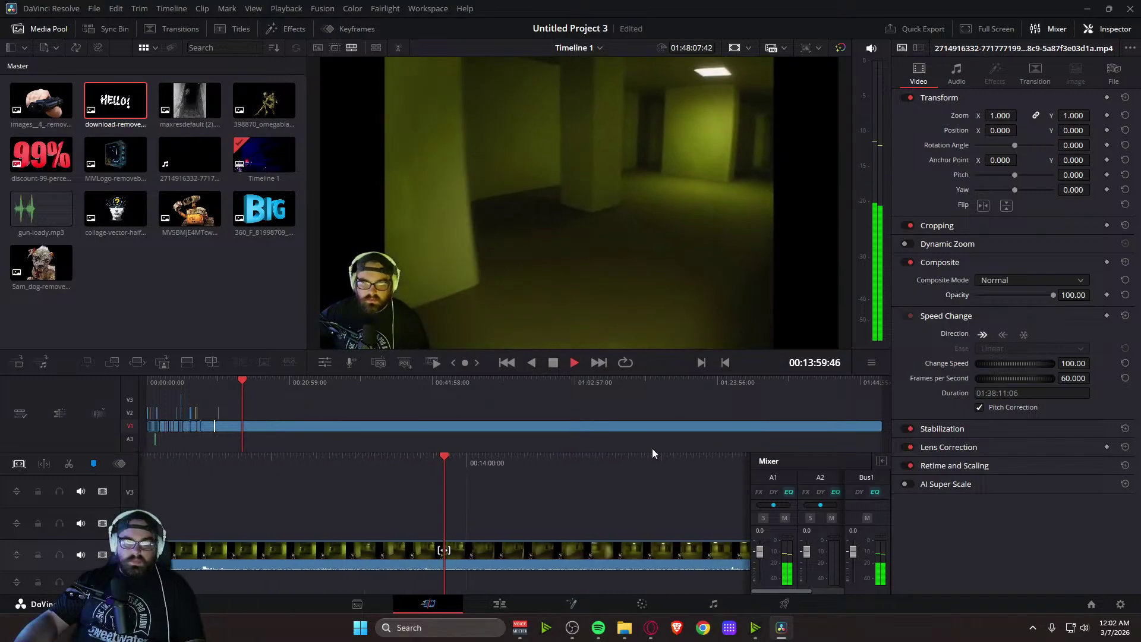
pyautogui.press('space')
pyautogui.press('space')
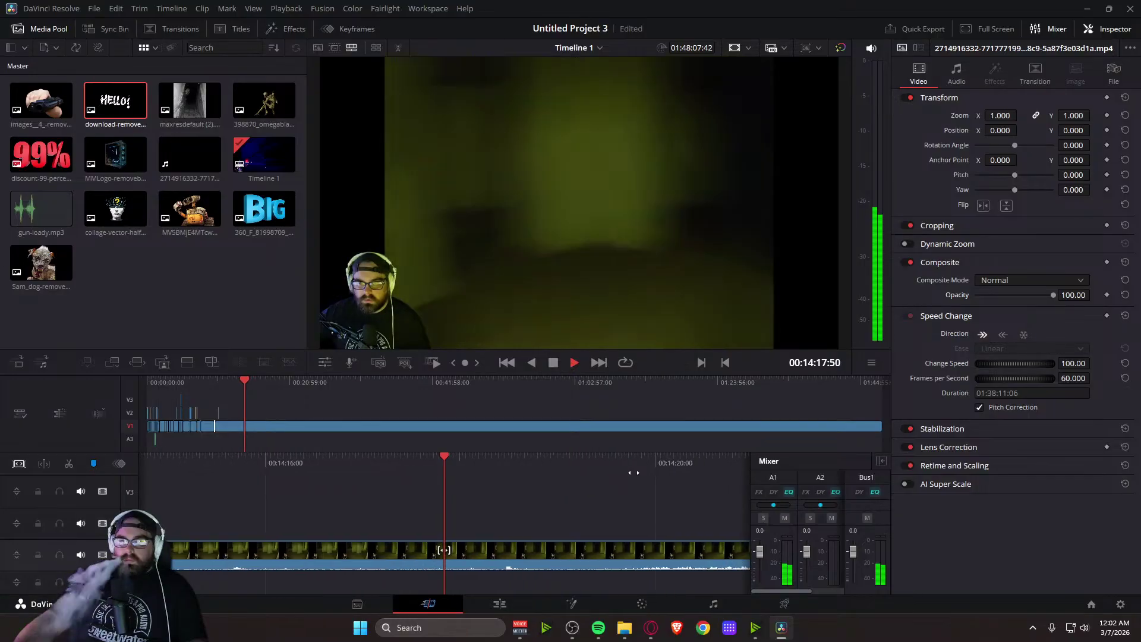
pyautogui.press('space')
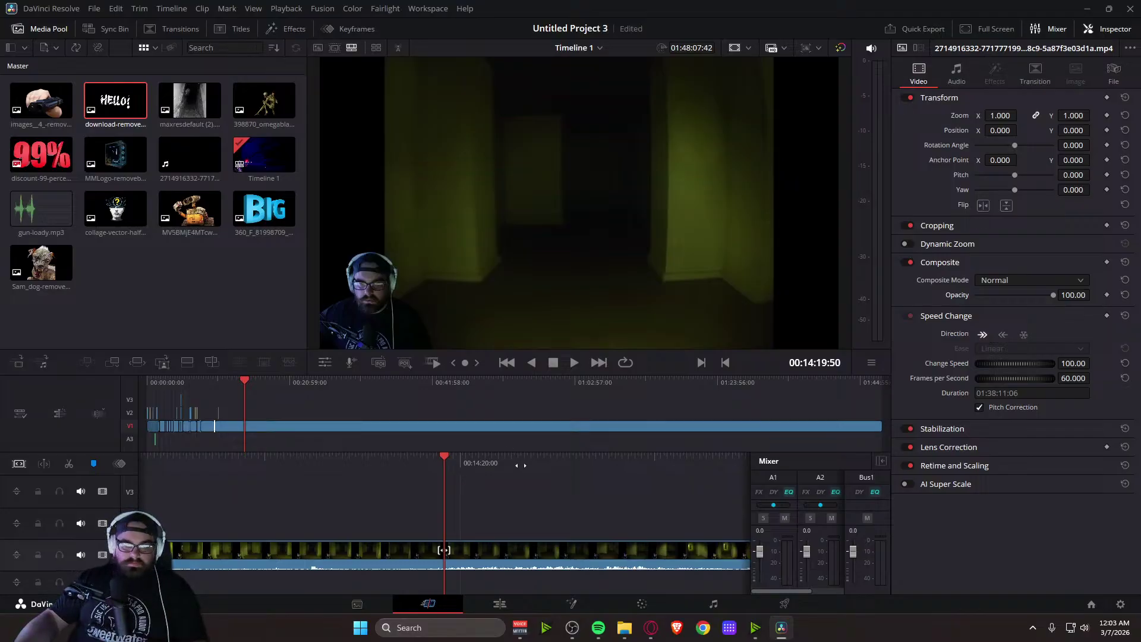
pyautogui.press('space')
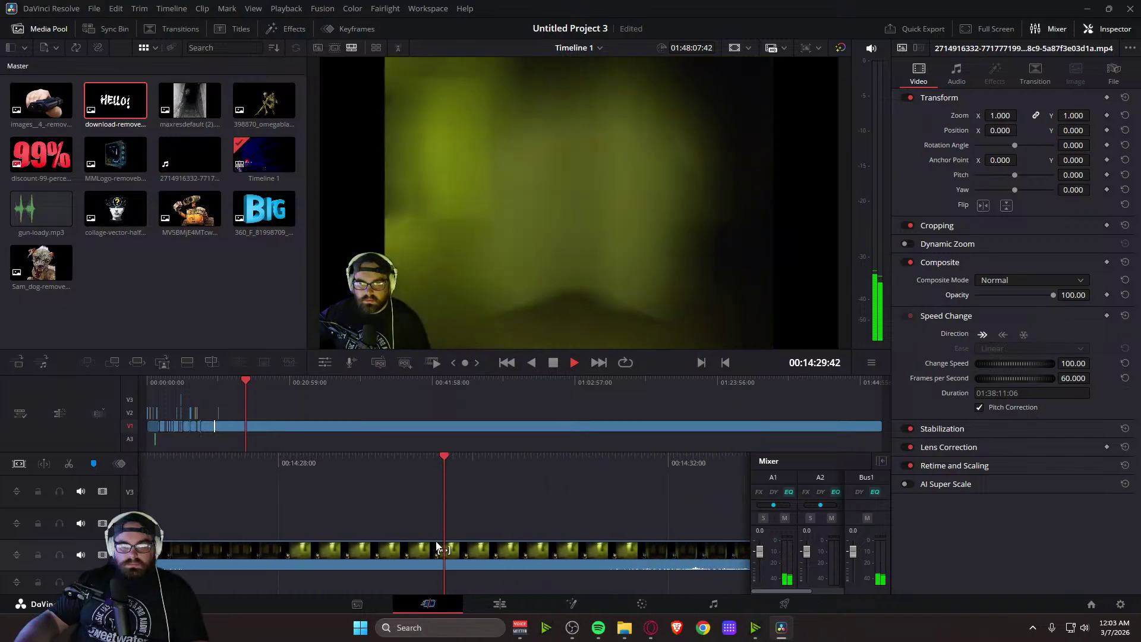
pyautogui.press('space')
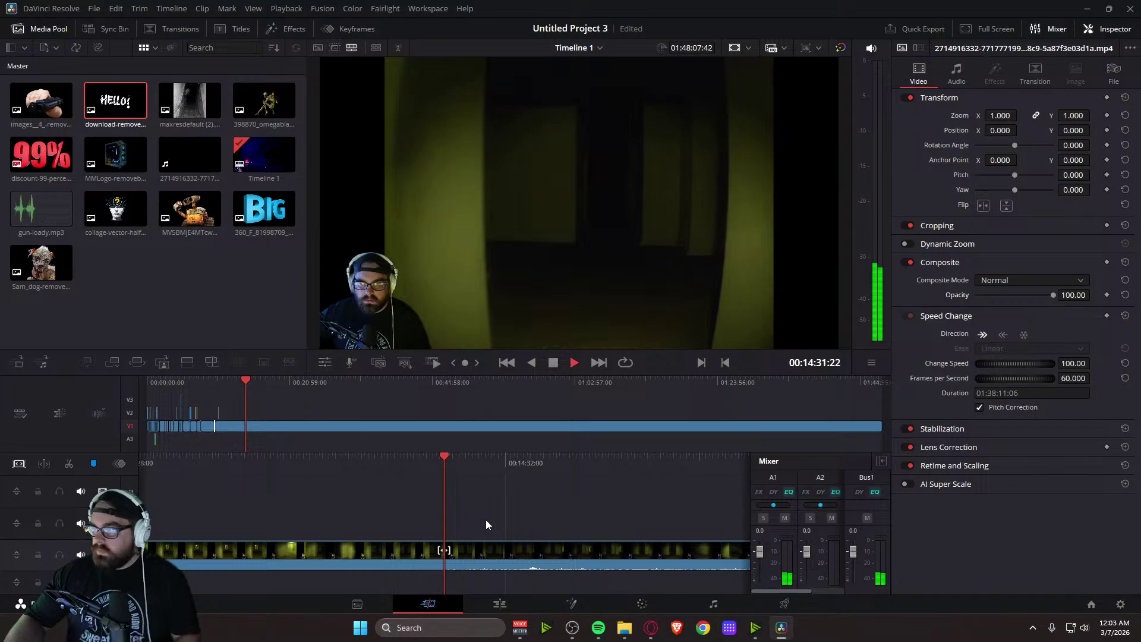
pyautogui.press('space')
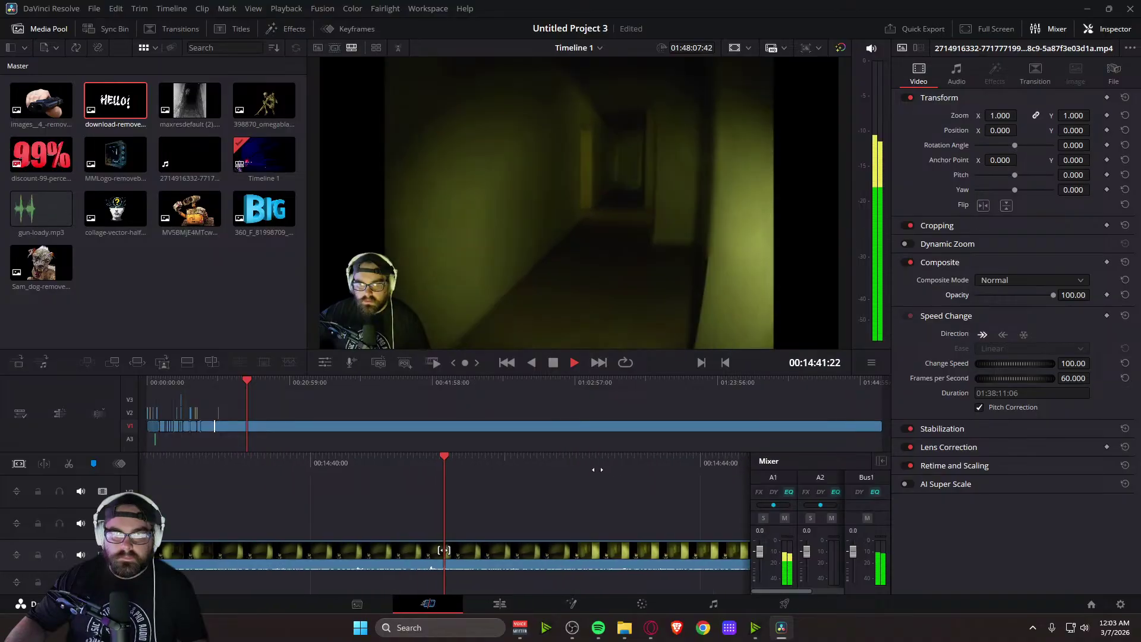
# Go back to the corridor moment and split the gameplay clip at 00:14:37:26
pyautogui.moveTo(601, 466); pyautogui.dragTo(990, 501)
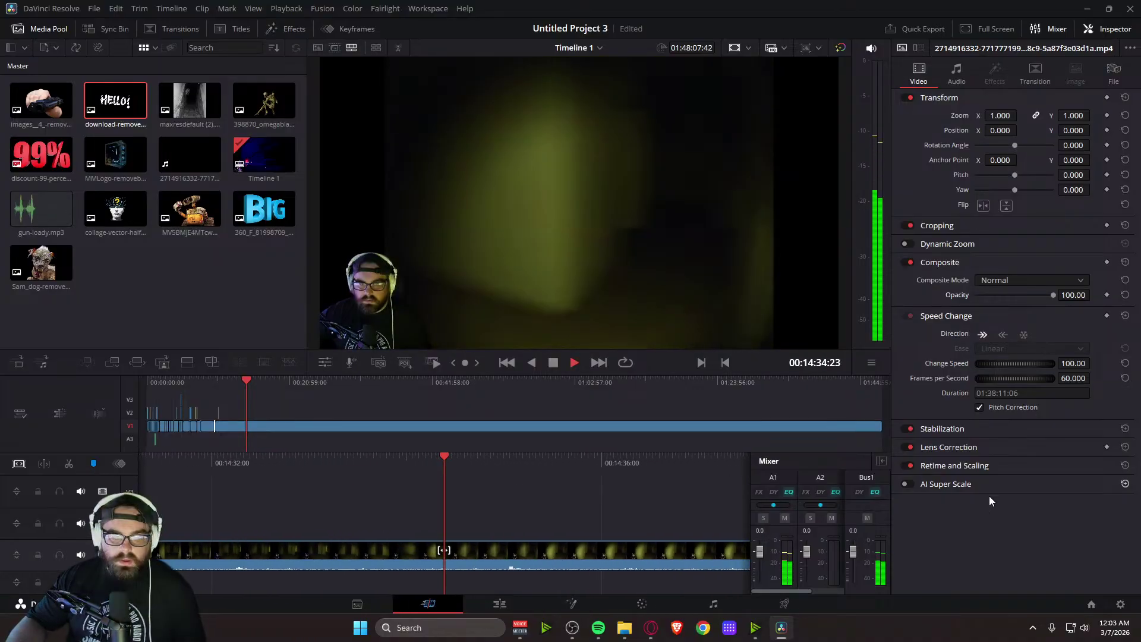
pyautogui.press('j')
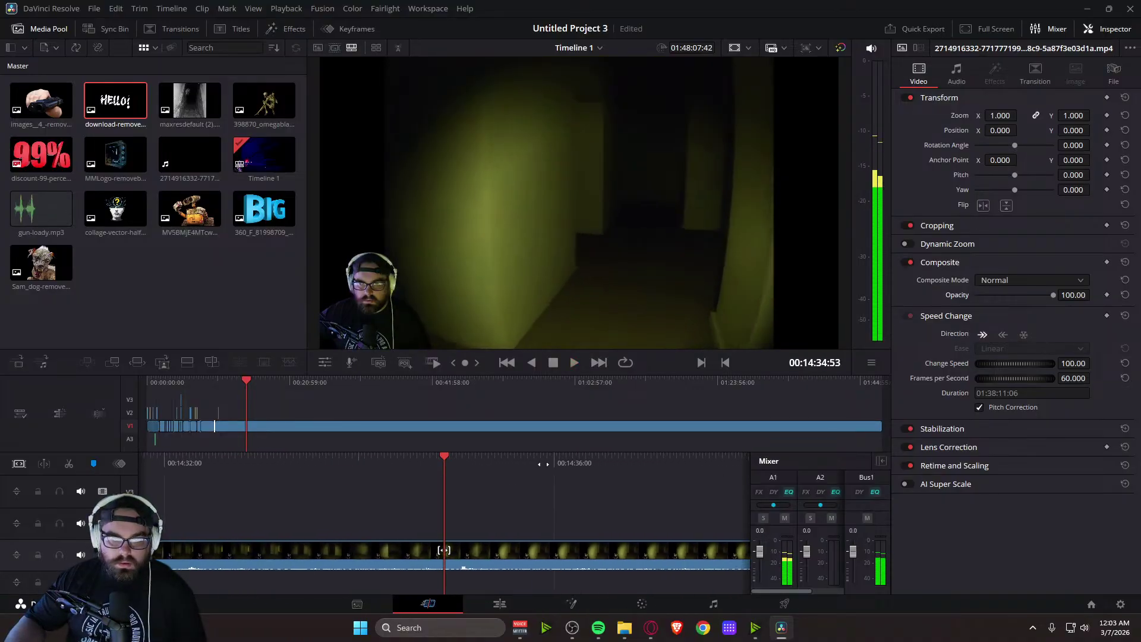
pyautogui.press('l')
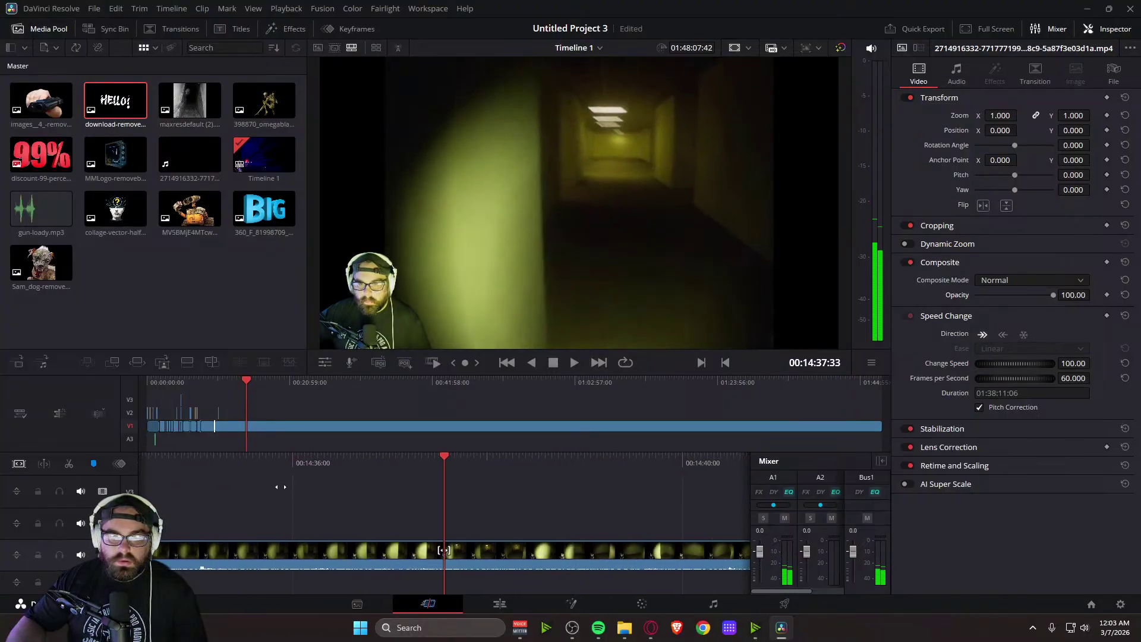
pyautogui.press('k')
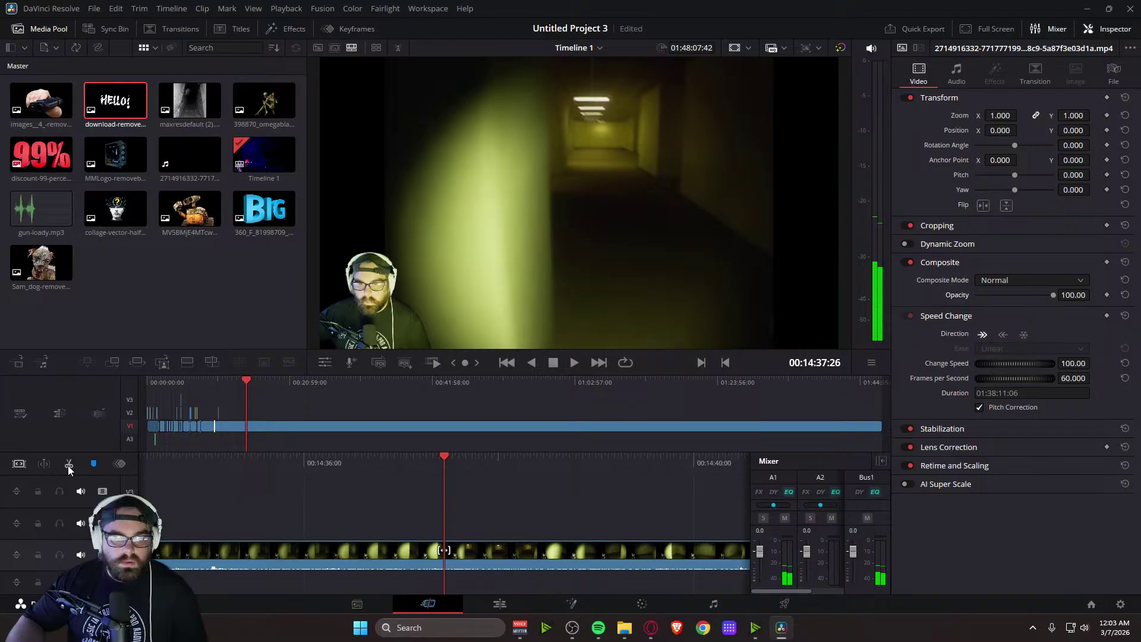
pyautogui.hotkey('ctrl', 'b')
# Split the gameplay clip again at 00:14:38:09 and select the short segment between the two cuts
pyautogui.press('space')
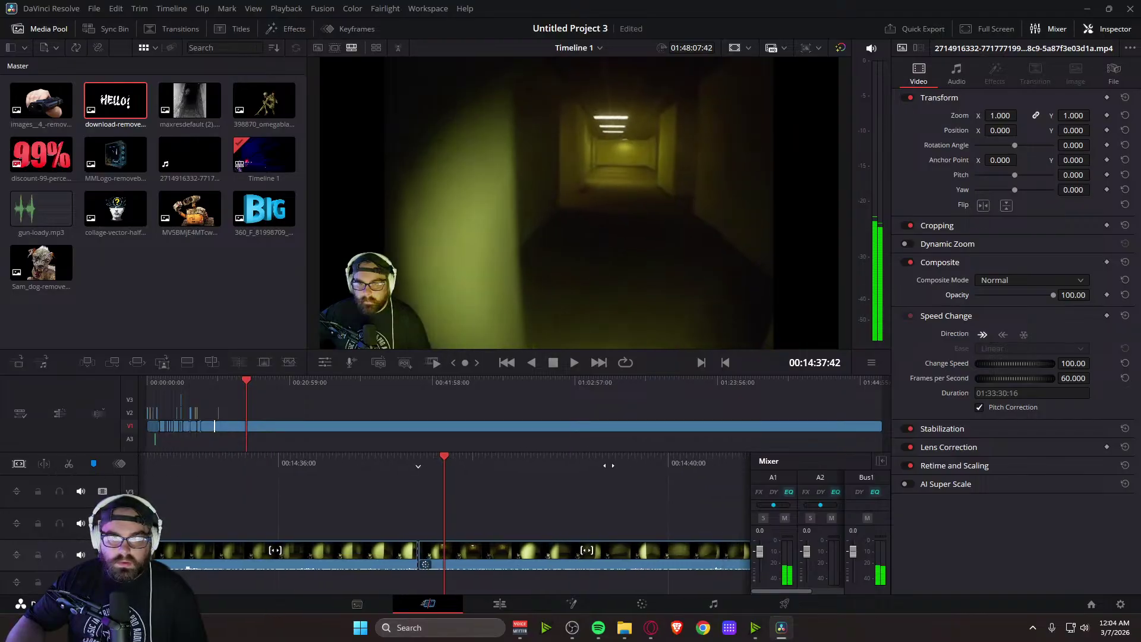
pyautogui.press('space')
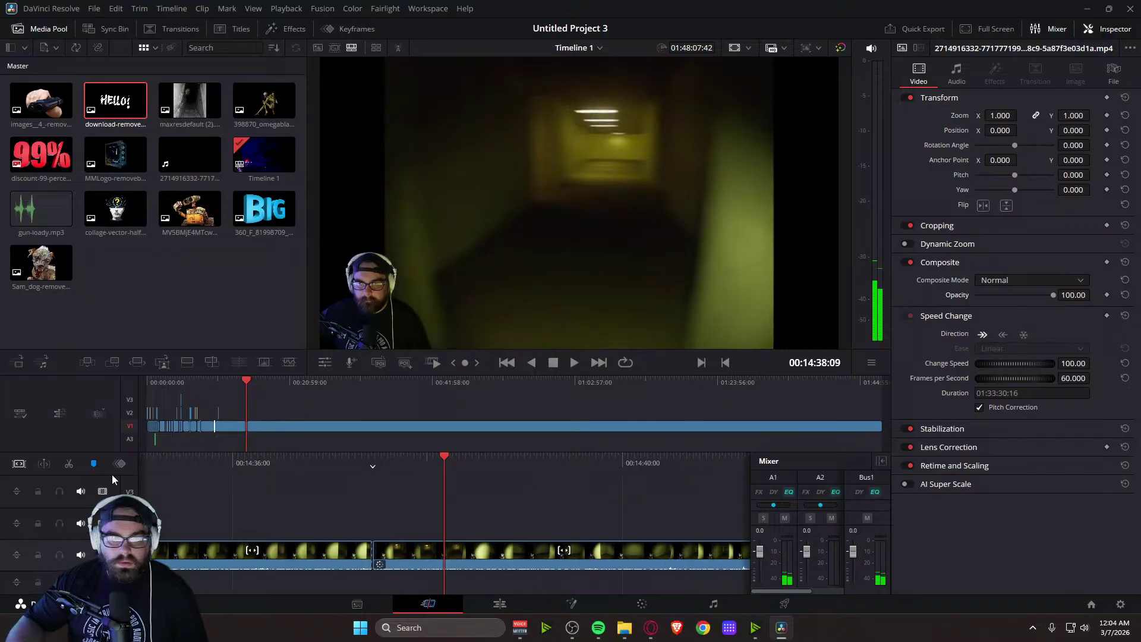
pyautogui.hotkey('ctrl', 'b')
pyautogui.press('Left')
pyautogui.press('Left')
pyautogui.press('Left')
pyautogui.press('Left')
pyautogui.press('Left')
pyautogui.press('Left')
pyautogui.press('Left')
pyautogui.press('Left')
pyautogui.press('Left')
pyautogui.press('Left')
pyautogui.press('Left')
pyautogui.press('Left')
pyautogui.press('Left')
pyautogui.press('Left')
pyautogui.press('Left')
pyautogui.press('Left')
pyautogui.press('Left')
pyautogui.press('Left')
pyautogui.hotkey('shift', 'v')
# Try speed changes on the short corridor segment, ending with 42, and play it back
pyautogui.moveTo(1073, 363); pyautogui.dragTo(1094, 363)
pyautogui.click(1094, 363)
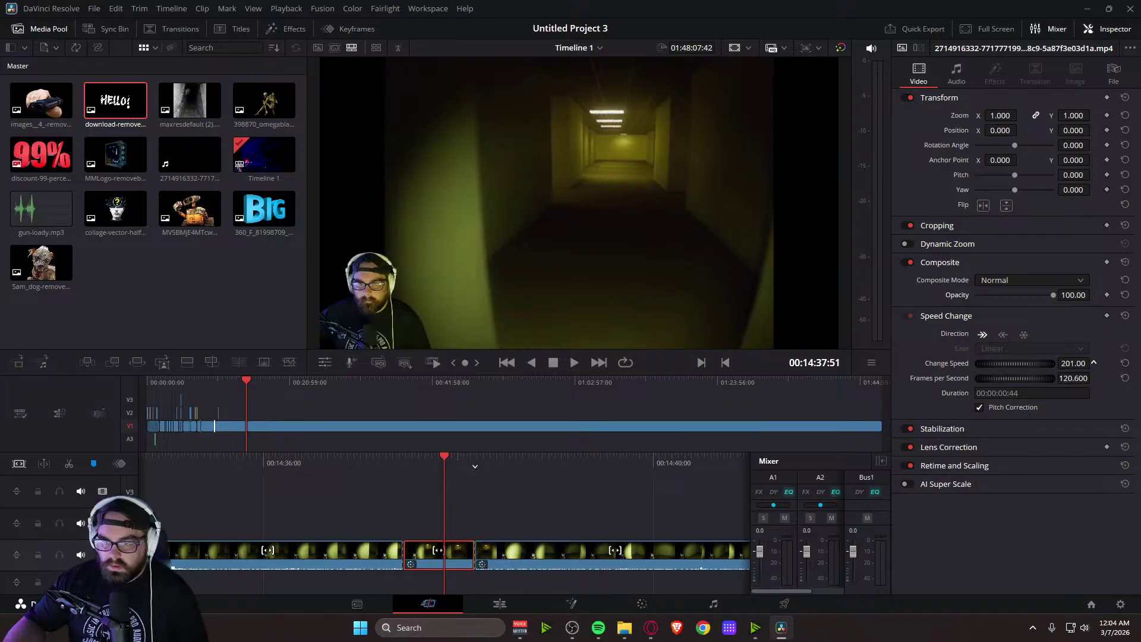
pyautogui.moveTo(1079, 363); pyautogui.dragTo(1046, 363)
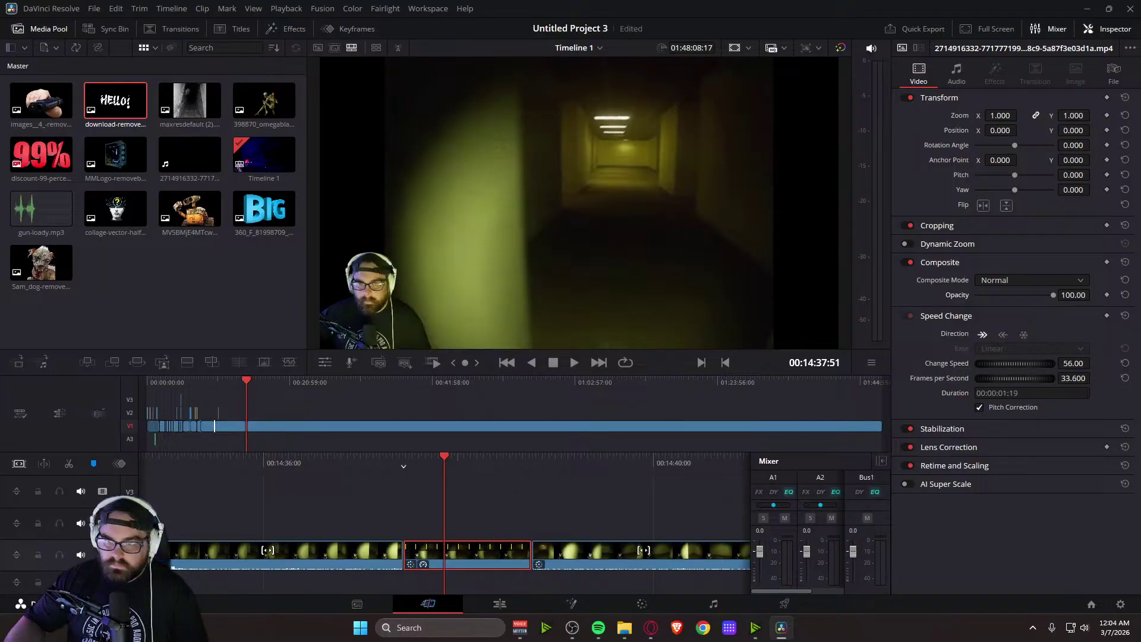
pyautogui.click(1077, 364)
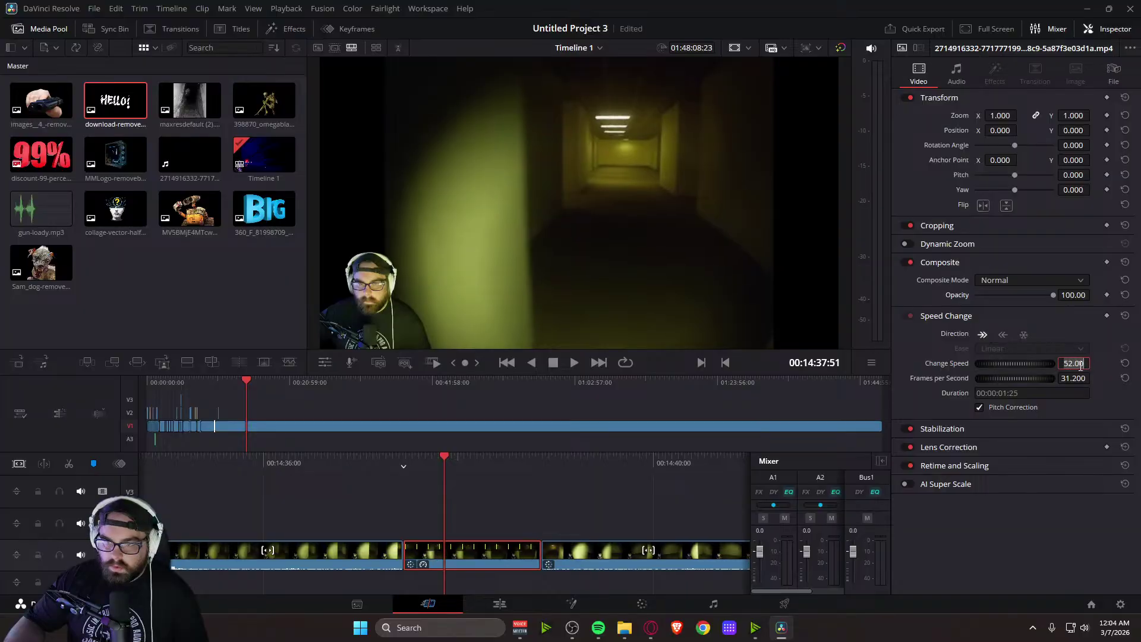
pyautogui.write('42')
pyautogui.press('Return')
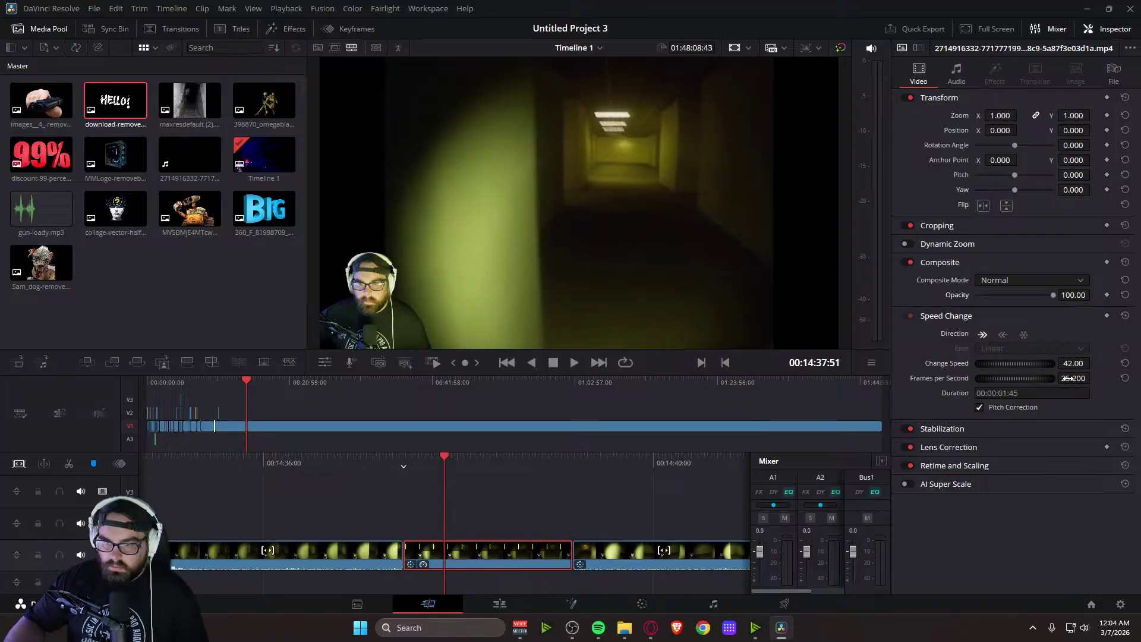
pyautogui.press('space')
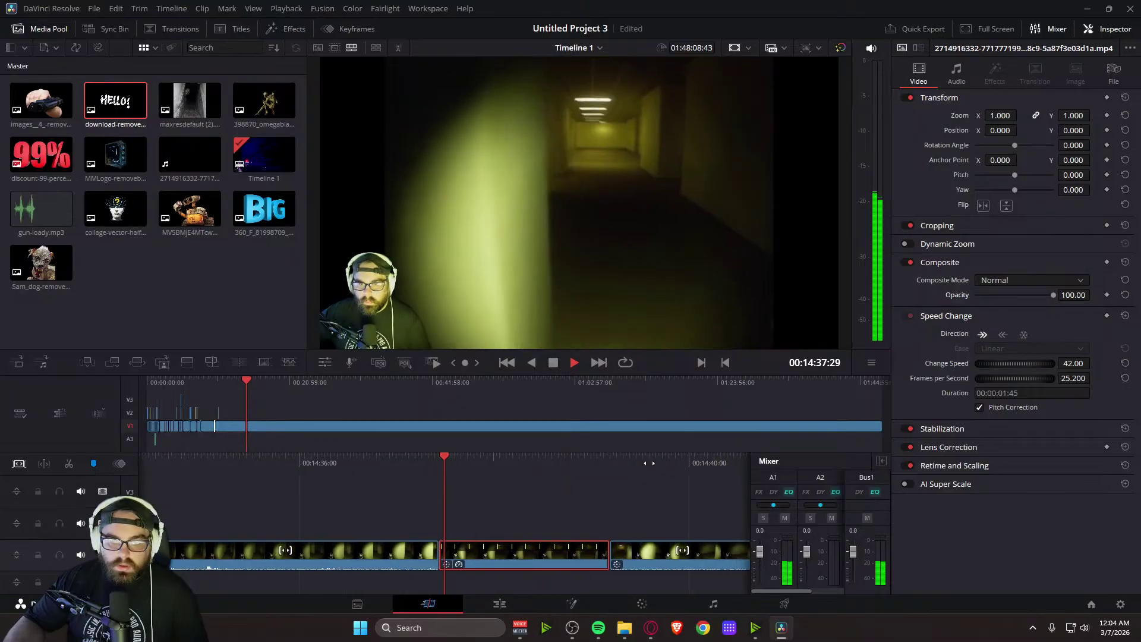
pyautogui.press('space')
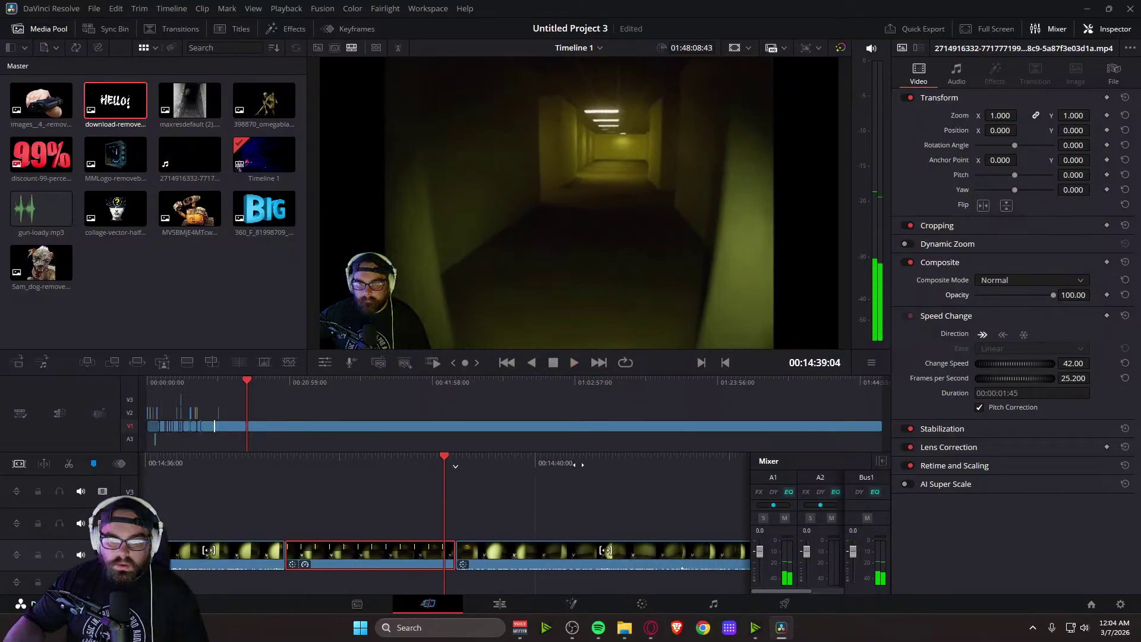
# Set the short corridor segment's speed to 34 and go back to 00:14:37:51
pyautogui.moveTo(498, 460); pyautogui.dragTo(599, 469)
pyautogui.click(1073, 363)
pyautogui.write('34')
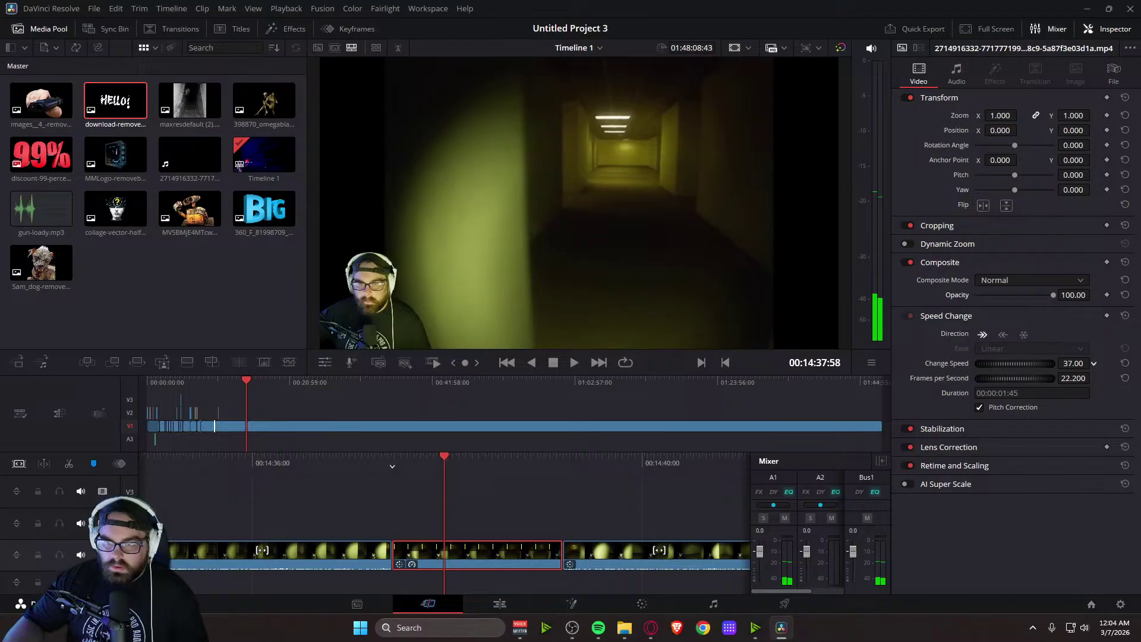
pyautogui.press('Return')
pyautogui.press('Left')
pyautogui.press('Left')
pyautogui.press('Left')
pyautogui.press('Left')
pyautogui.press('Left')
pyautogui.press('Left')
pyautogui.press('Left')
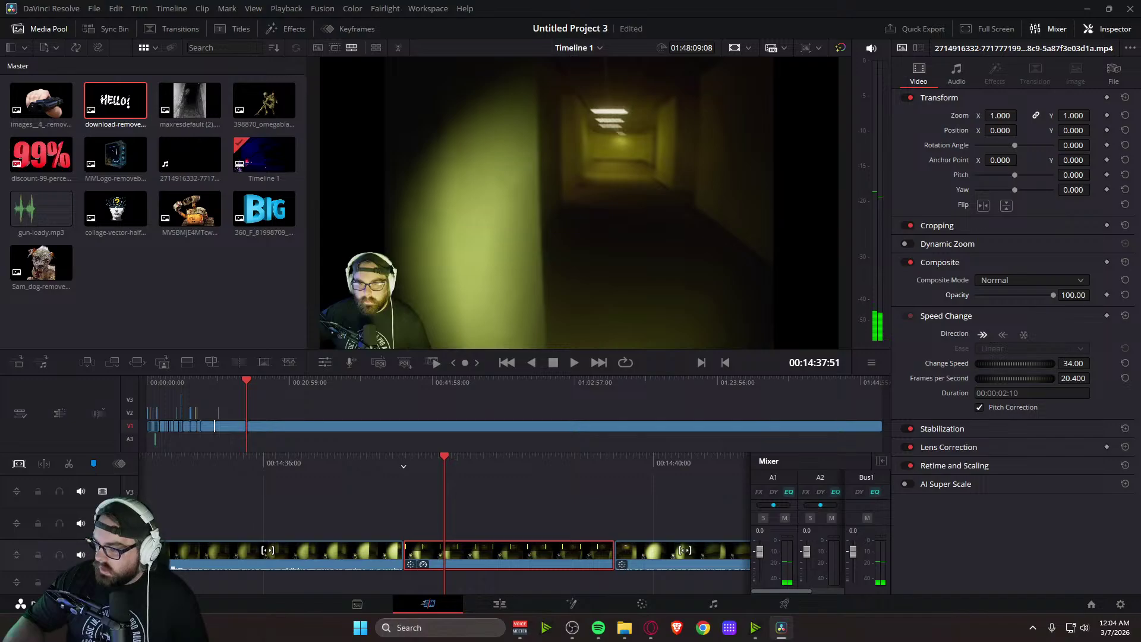
pyautogui.hotkey('alt', 'Tab')
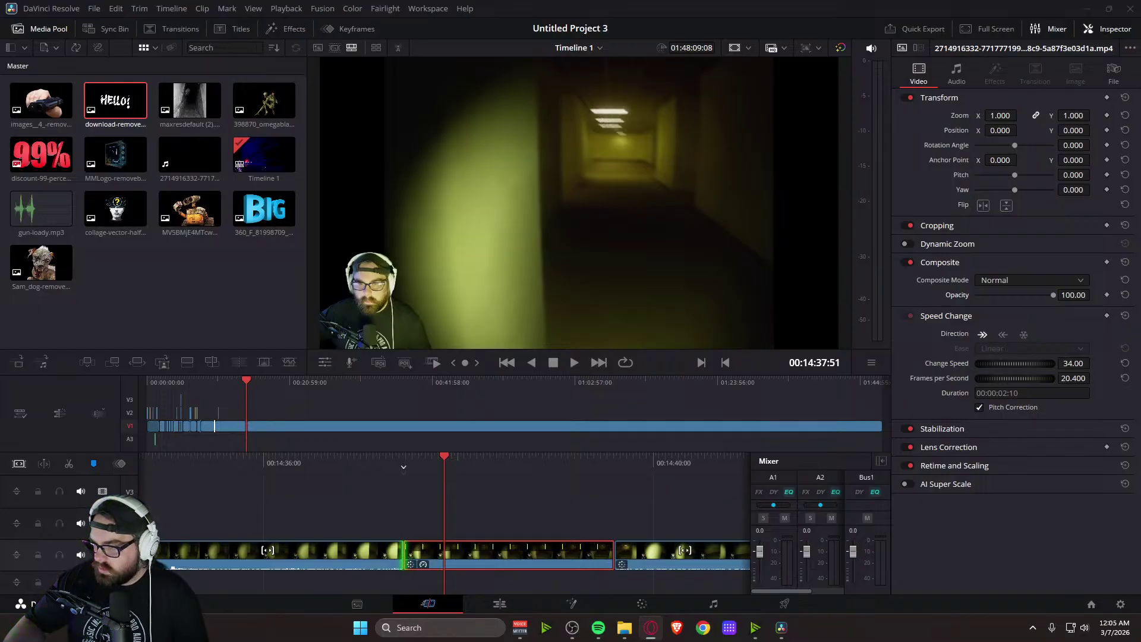
pyautogui.press('v')
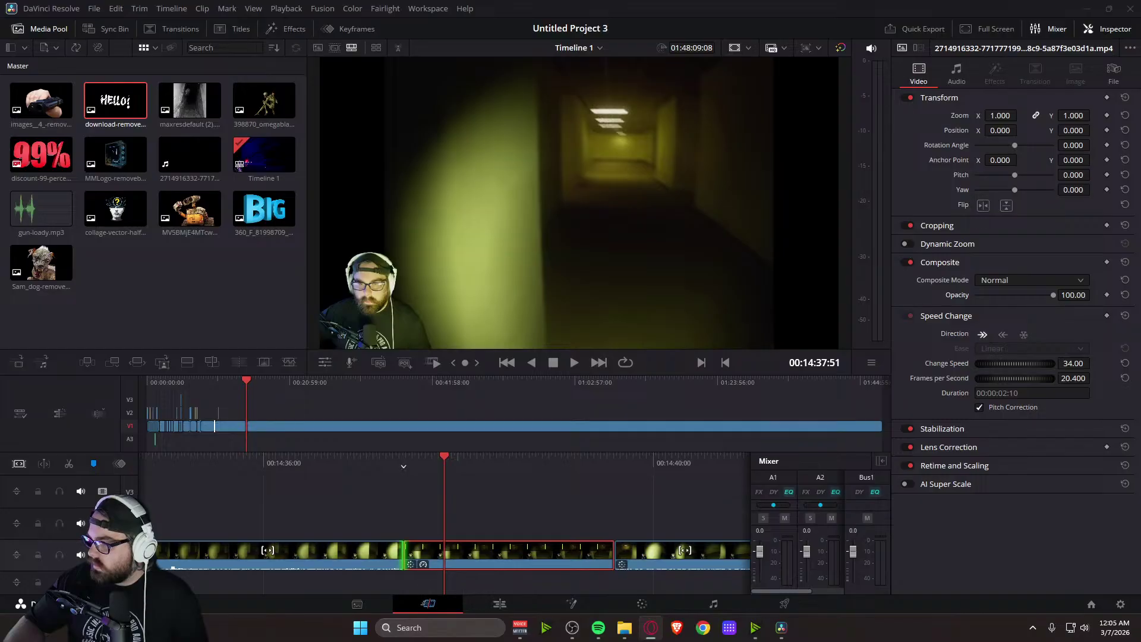
pyautogui.press('v')
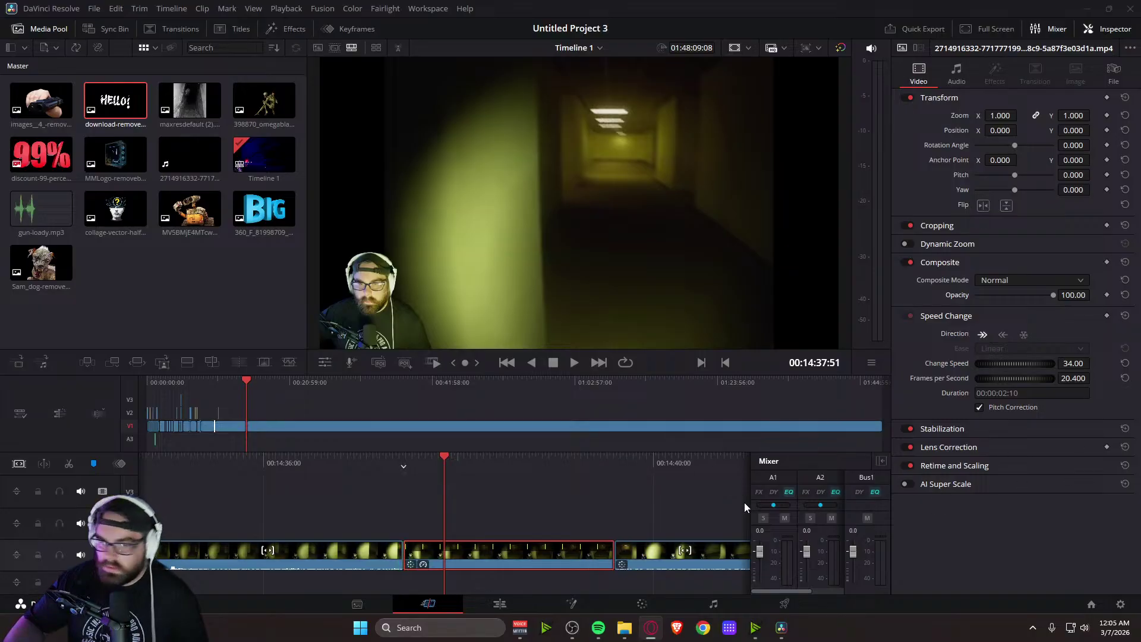
# Play back the slowed corridor segment, reduce its speed to 29, and preview it again
pyautogui.press('space')
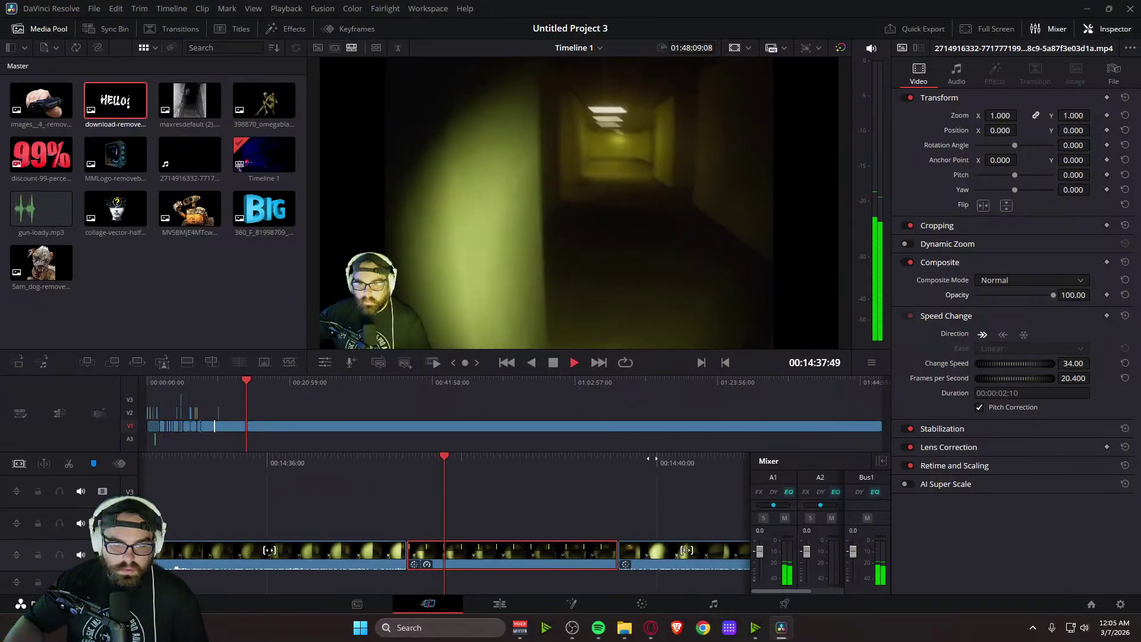
pyautogui.press('space')
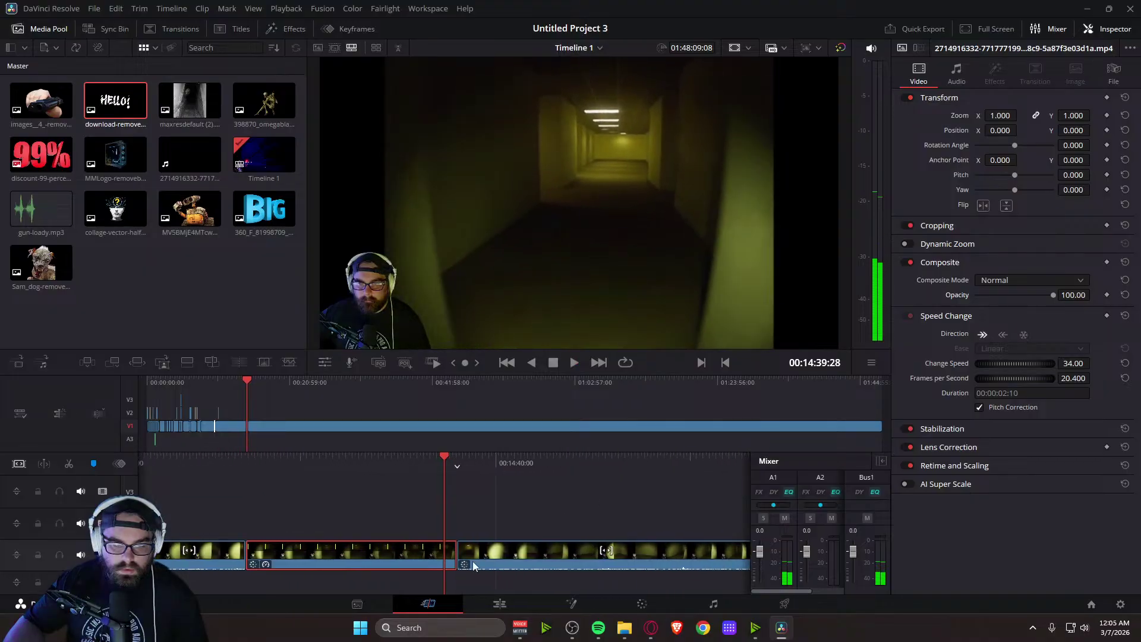
pyautogui.moveTo(1073, 363); pyautogui.dragTo(1059, 363)
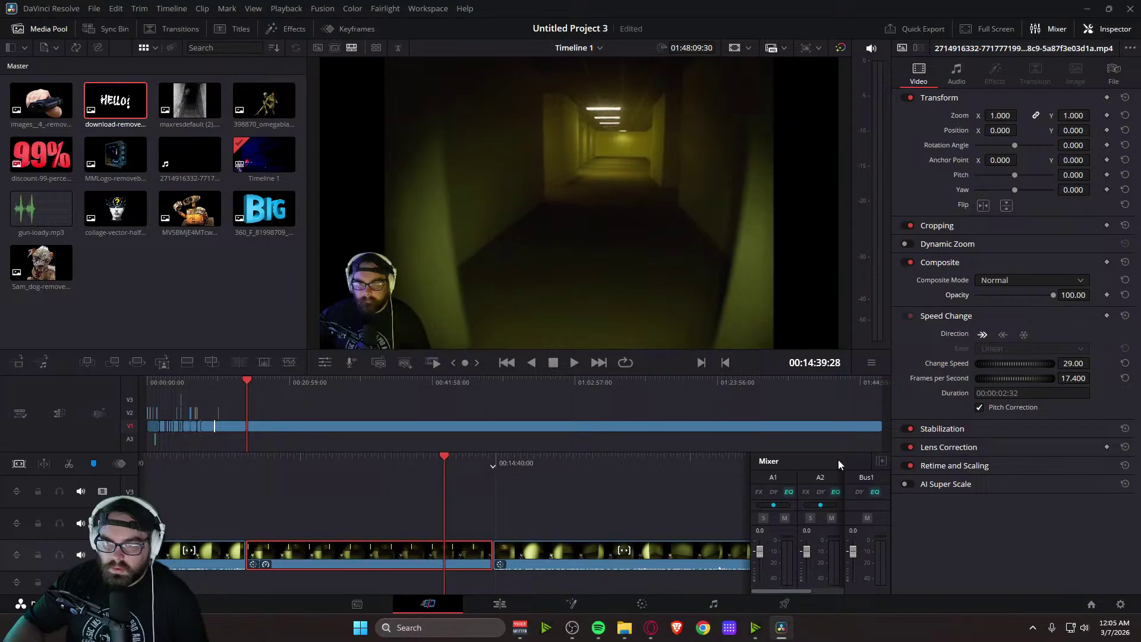
pyautogui.press('space')
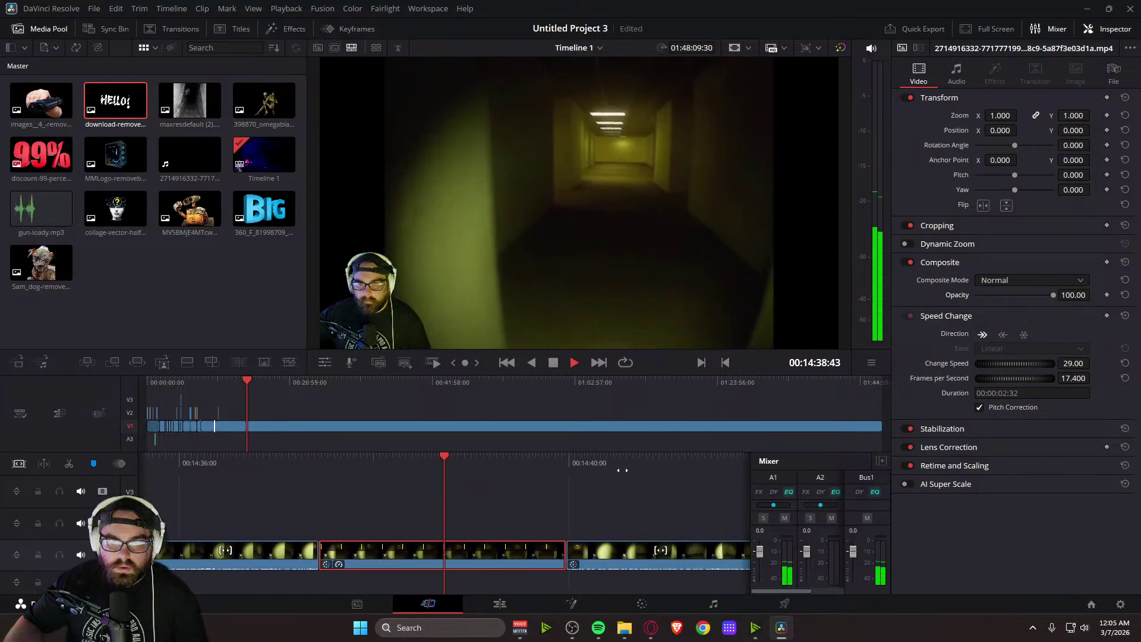
pyautogui.press('space')
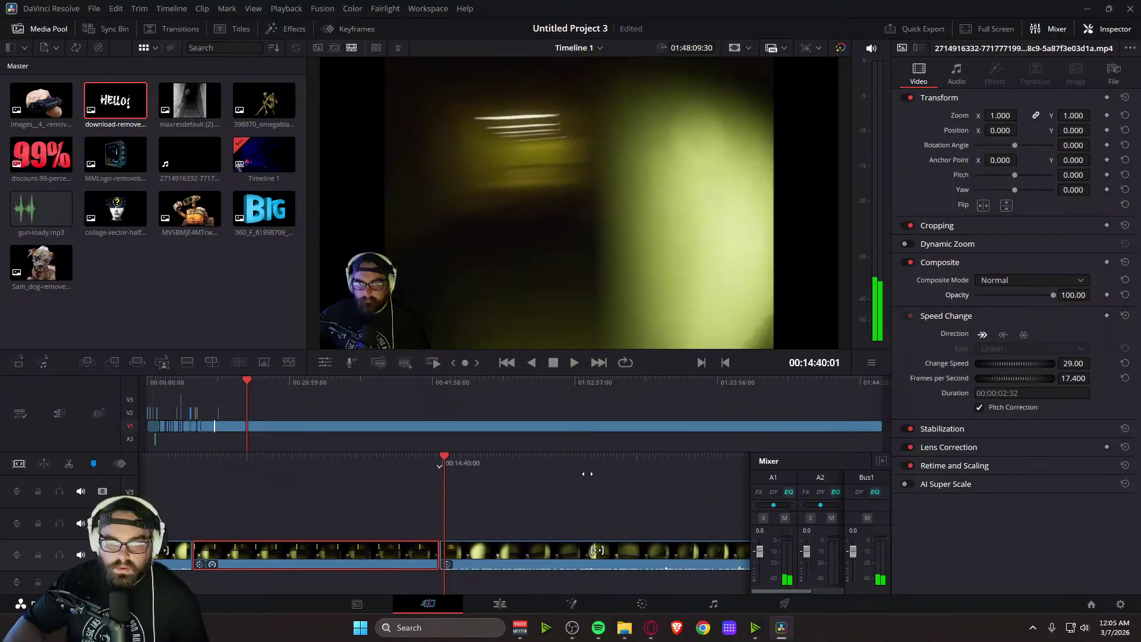
# Lower the slowed corridor segment's audio volume to -40.5 and replay the segment up to 00:14:39:20
pyautogui.moveTo(584, 470); pyautogui.dragTo(794, 470)
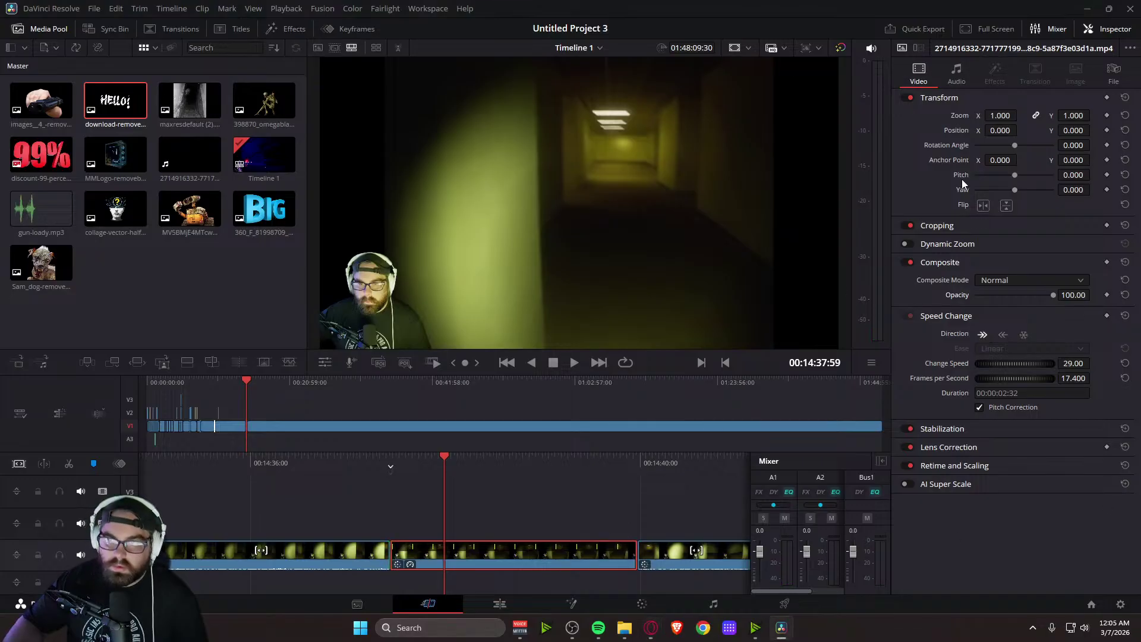
pyautogui.click(956, 73)
pyautogui.moveTo(1036, 113); pyautogui.dragTo(1011, 115)
pyautogui.press('space')
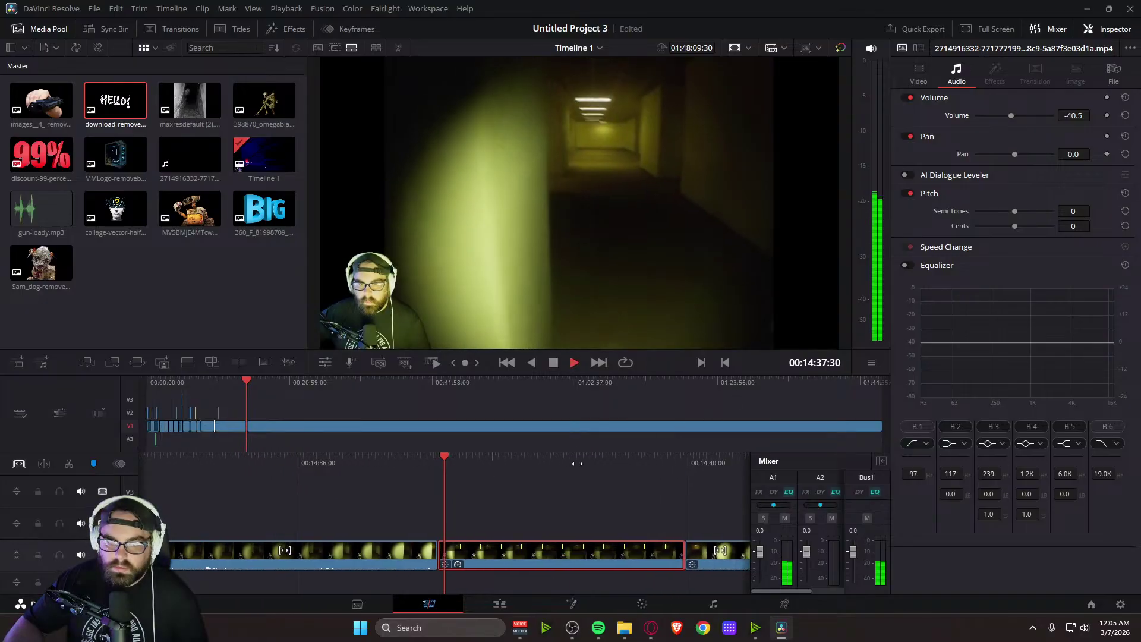
pyautogui.press('space')
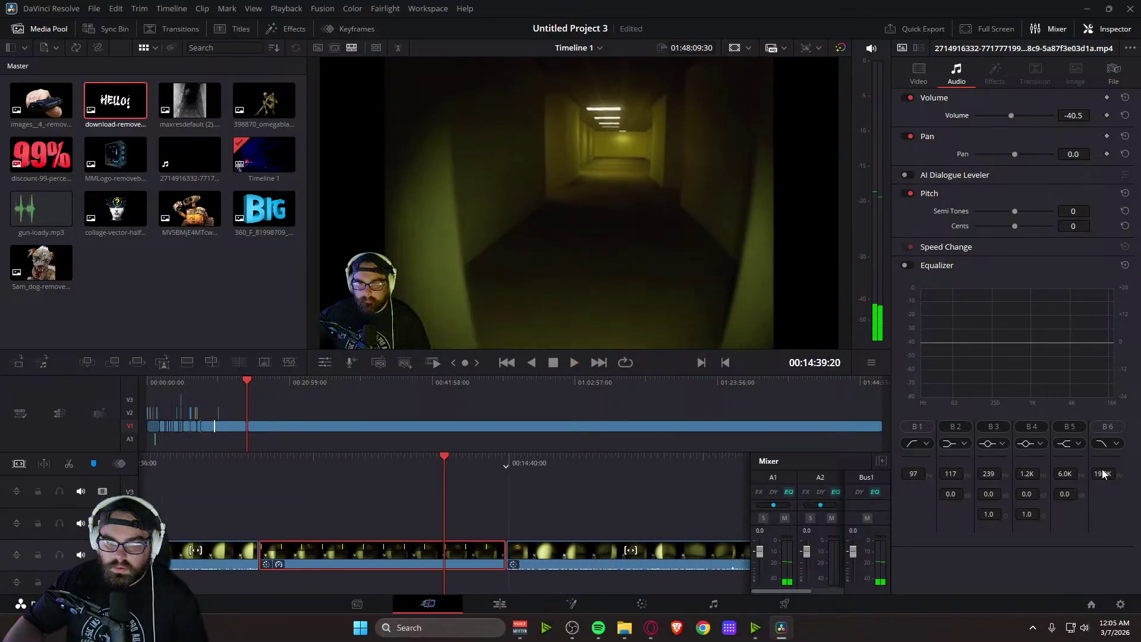
pyautogui.click(506, 554)
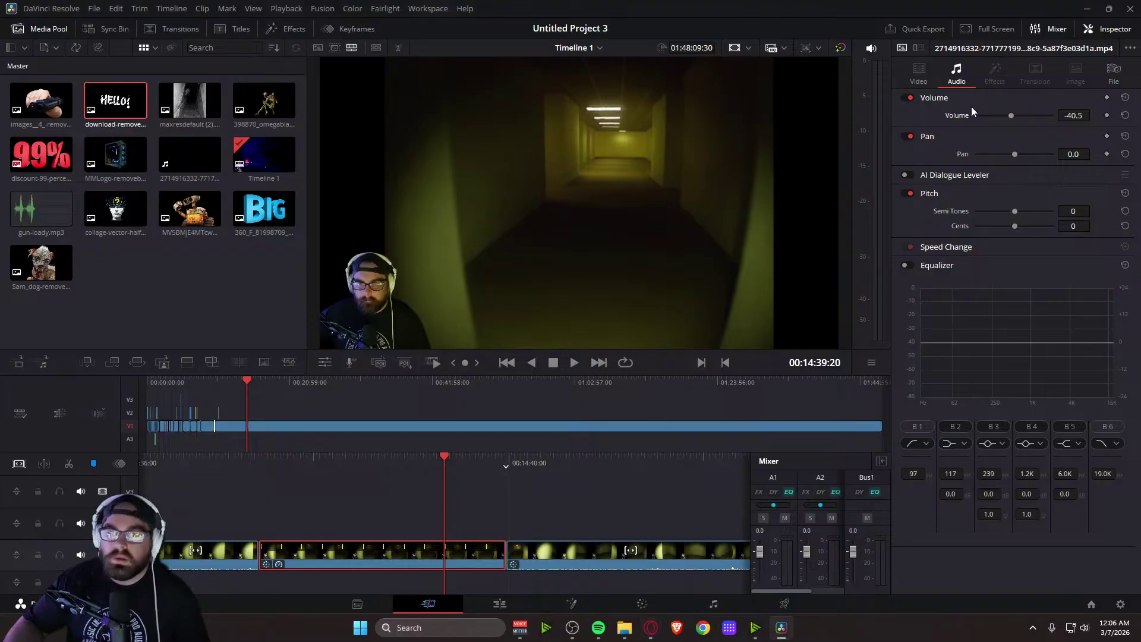
# Switch to the desktop, launch REAPER, and dismiss its new-version and evaluation notices to reach an empty project
pyautogui.click(1089, 9)
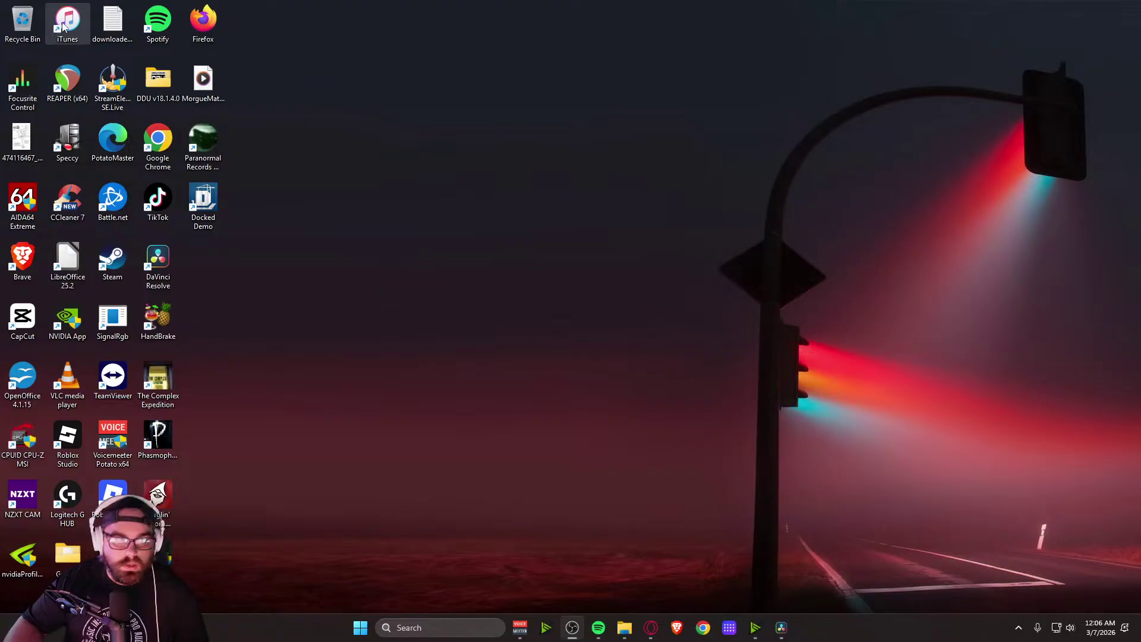
pyautogui.doubleClick(67, 76)
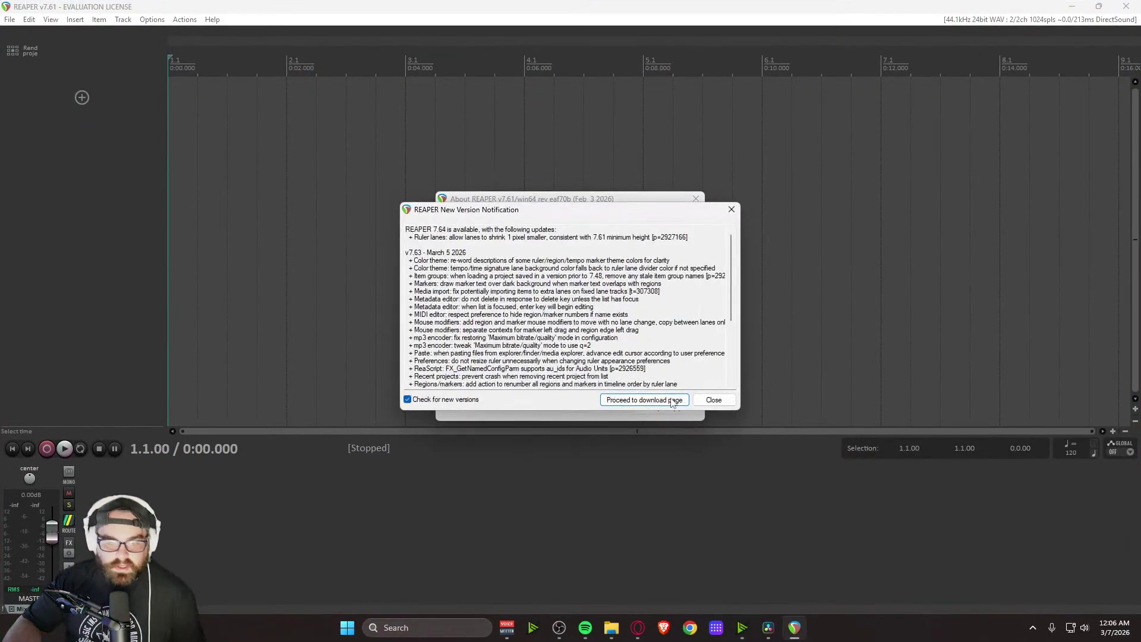
pyautogui.click(673, 402)
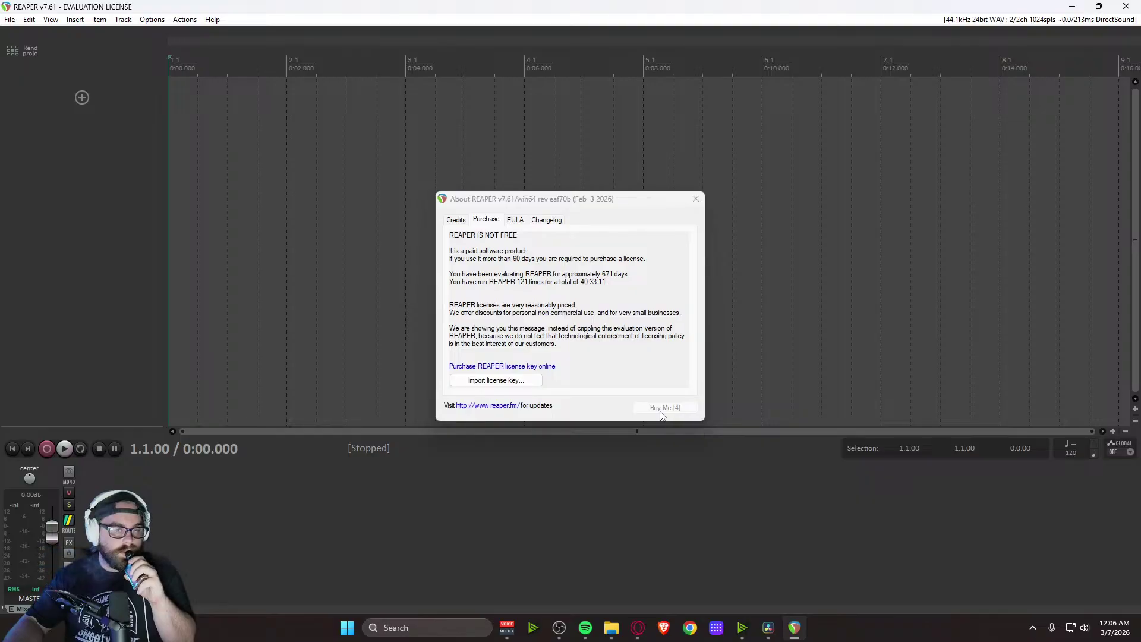
pyautogui.moveTo(880, 8); pyautogui.dragTo(1140, 12)
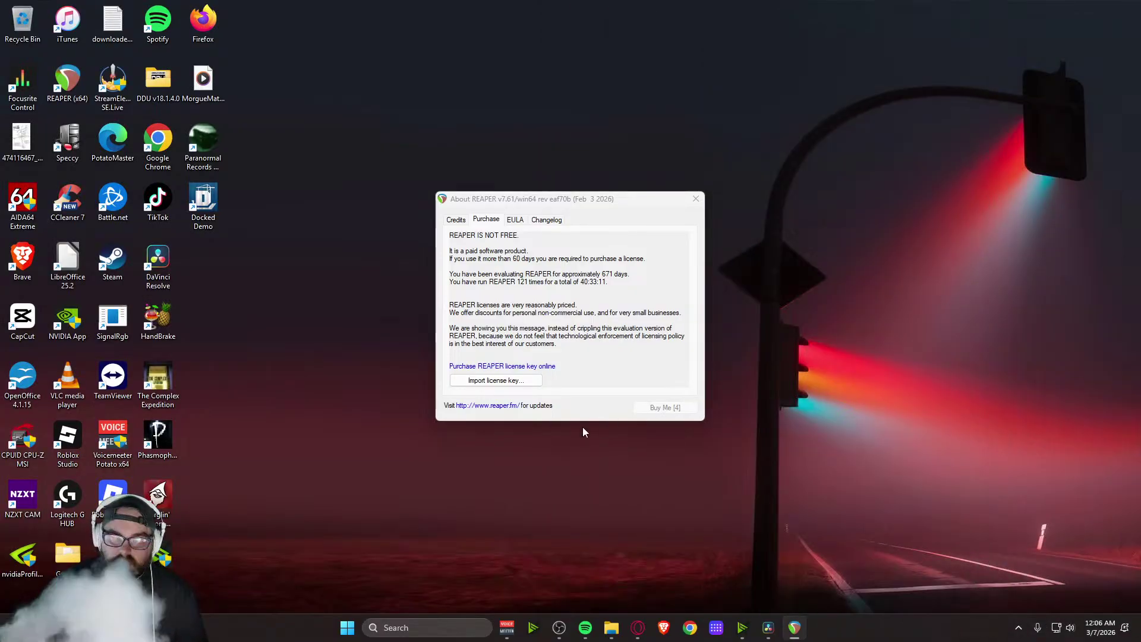
pyautogui.click(617, 408)
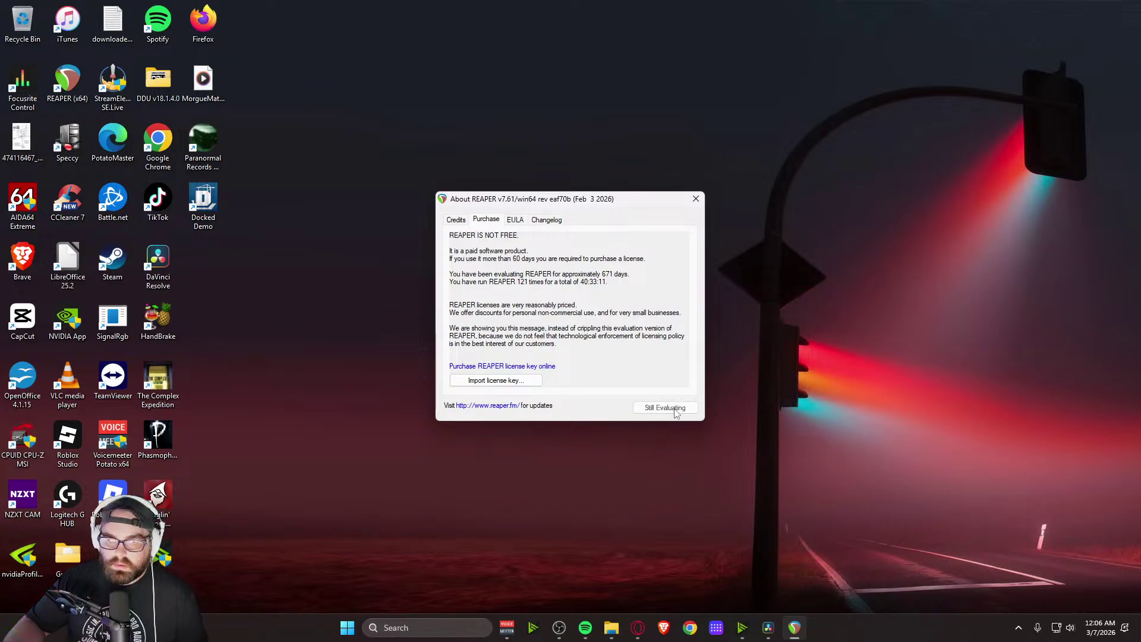
pyautogui.click(671, 408)
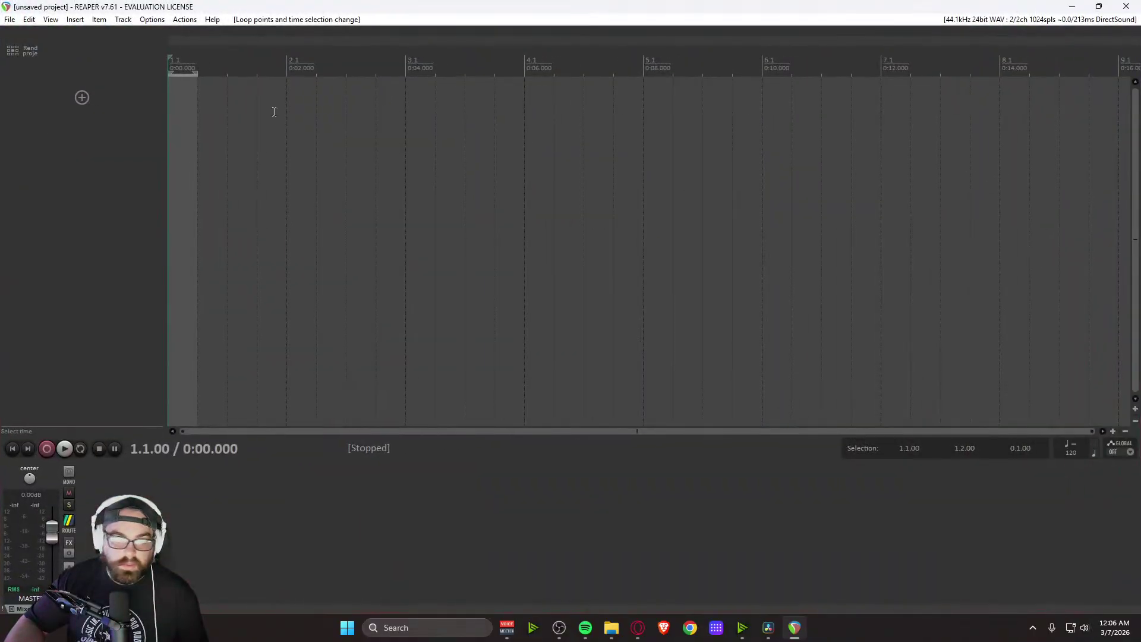
# Import the kalsstockmedia-ghostly-eerie-sound MP3 from the Downloads folder into the project
pyautogui.click(77, 22)
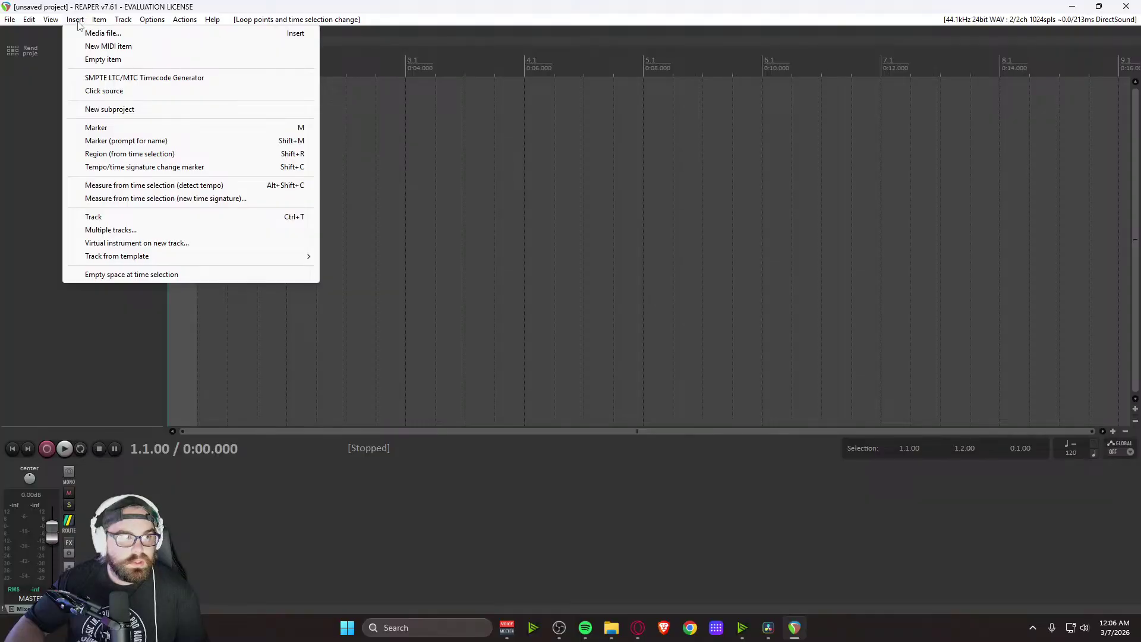
pyautogui.moveTo(9, 21)
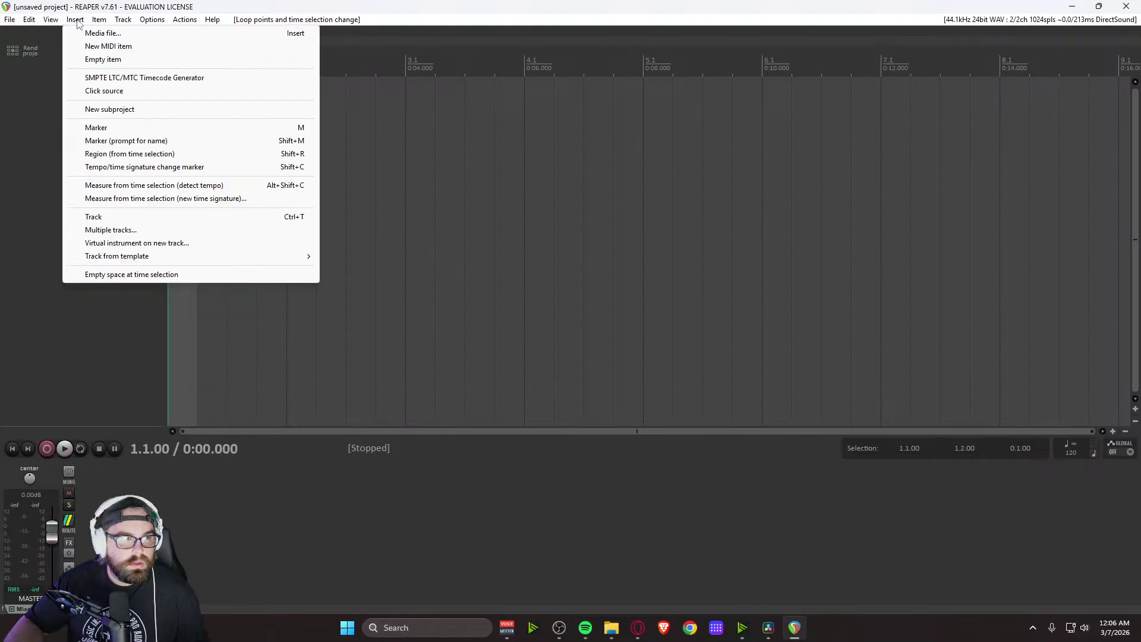
pyautogui.click(92, 33)
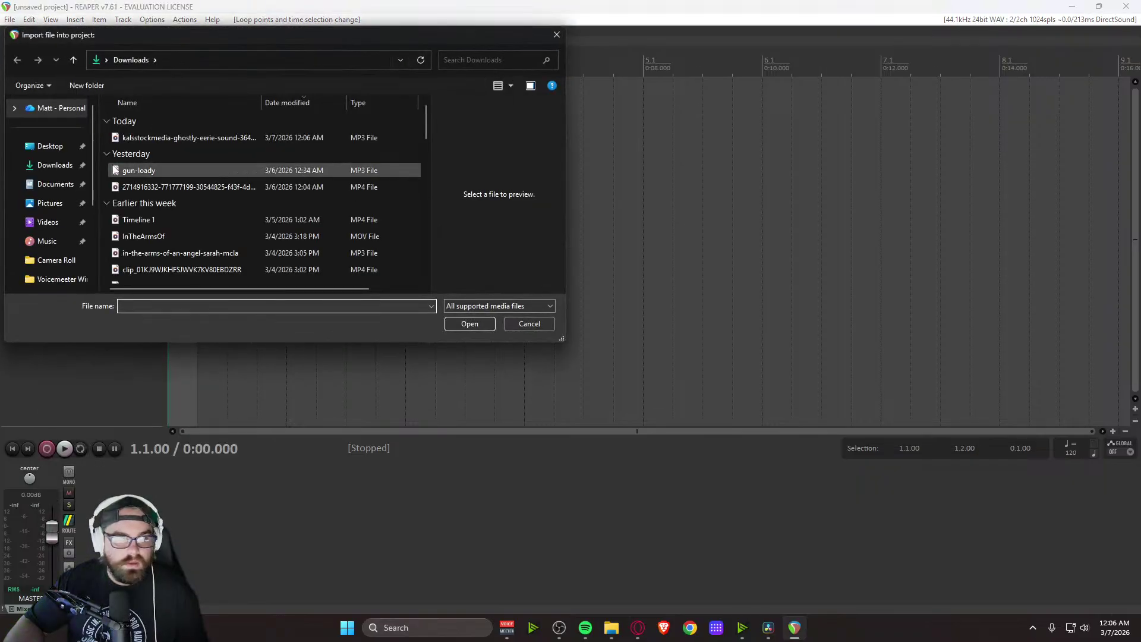
pyautogui.click(149, 138)
pyautogui.click(476, 327)
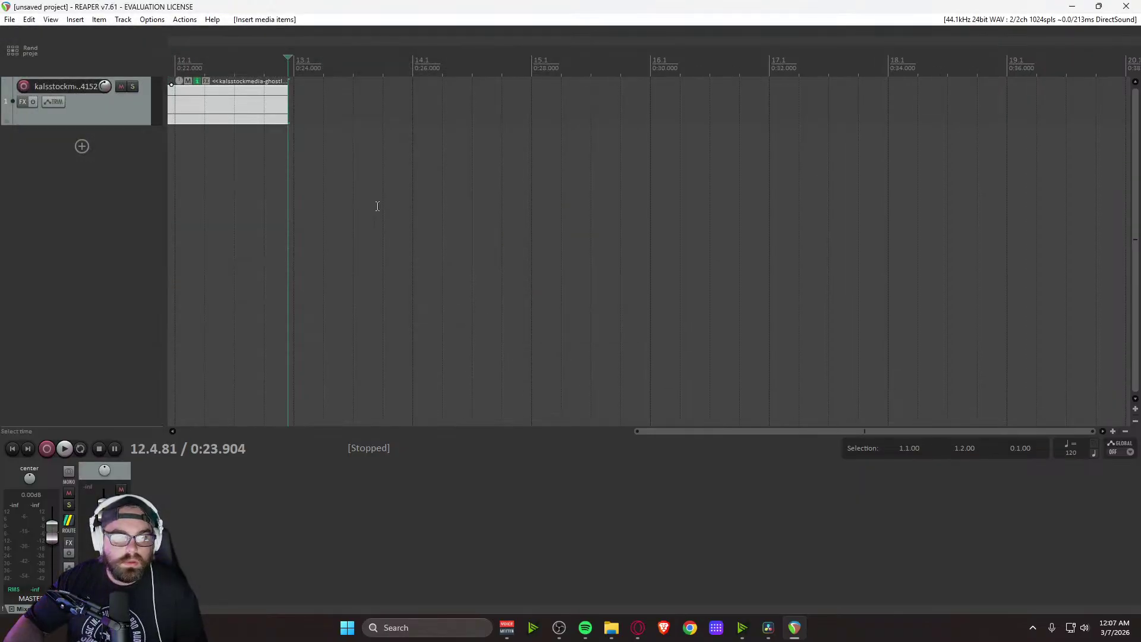
# Return to the start of the imported ghostly sound and preview its first seconds
pyautogui.click(12, 449)
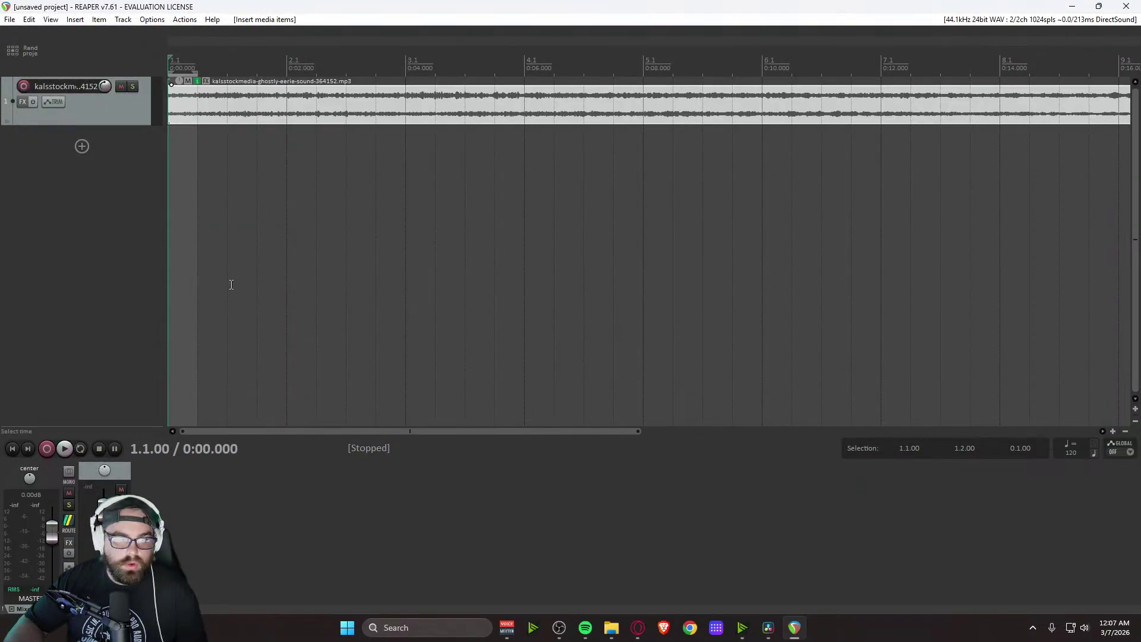
pyautogui.press('space')
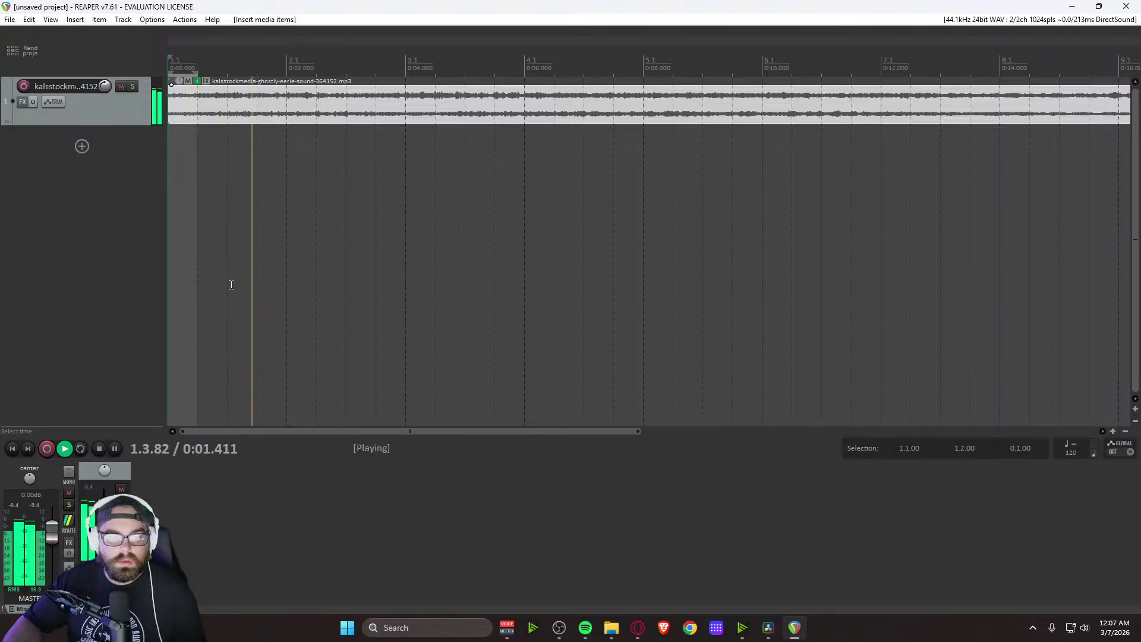
pyautogui.press('space')
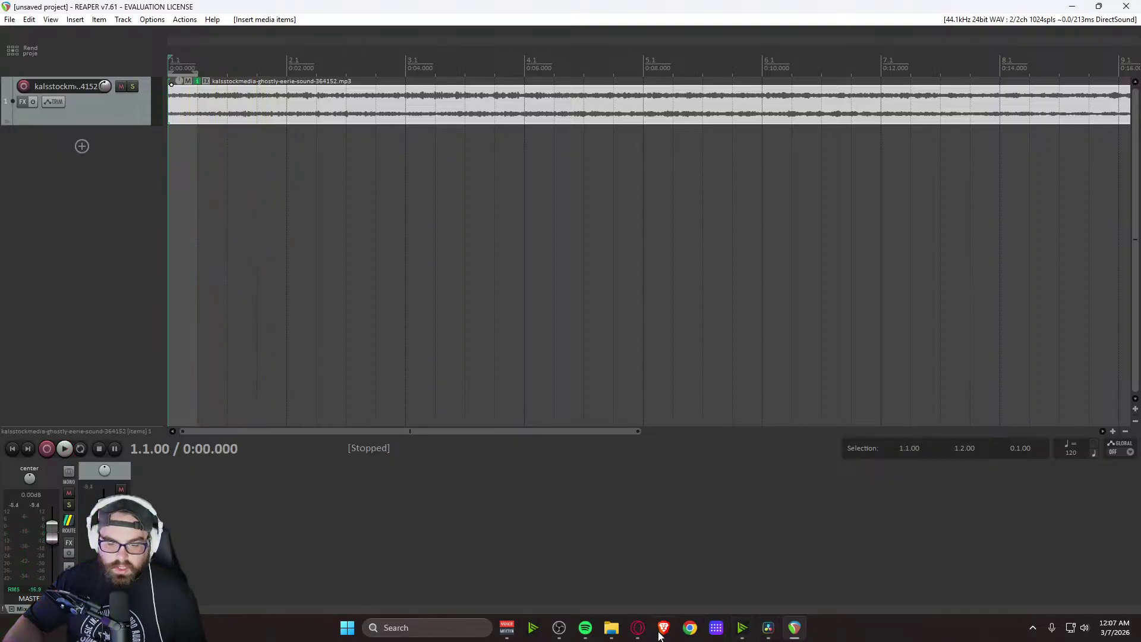
# Switch to DaVinci Resolve, replay the slowed corridor segment from 00:14:37:26, and move the playhead to its end at 00:14:39:57
pyautogui.click(794, 630)
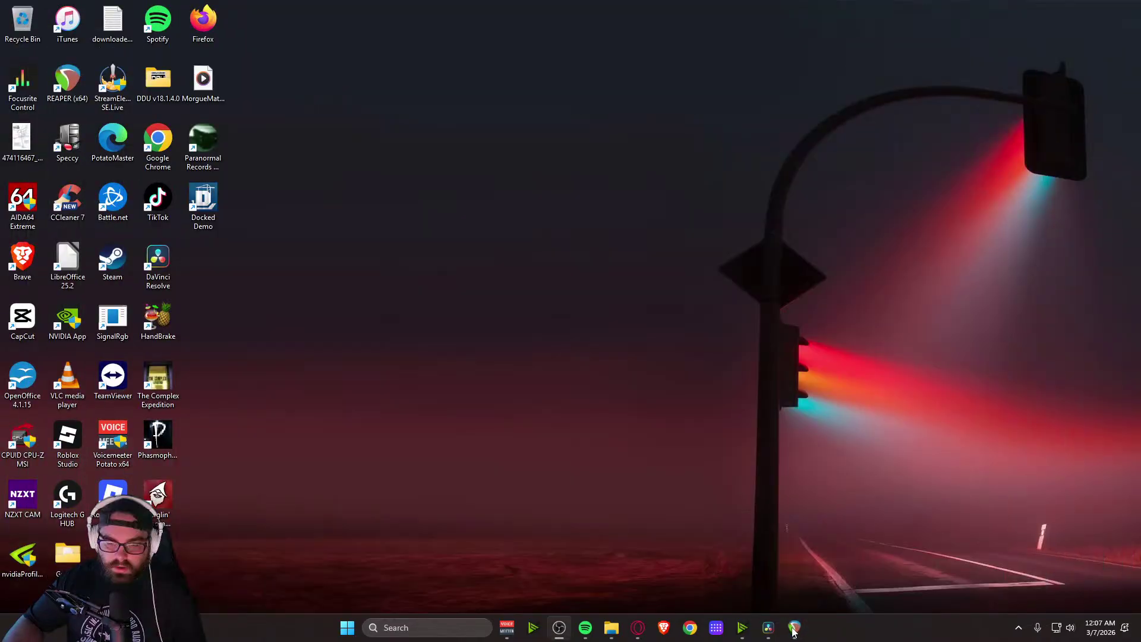
pyautogui.click(768, 628)
pyautogui.moveTo(482, 462); pyautogui.dragTo(647, 465)
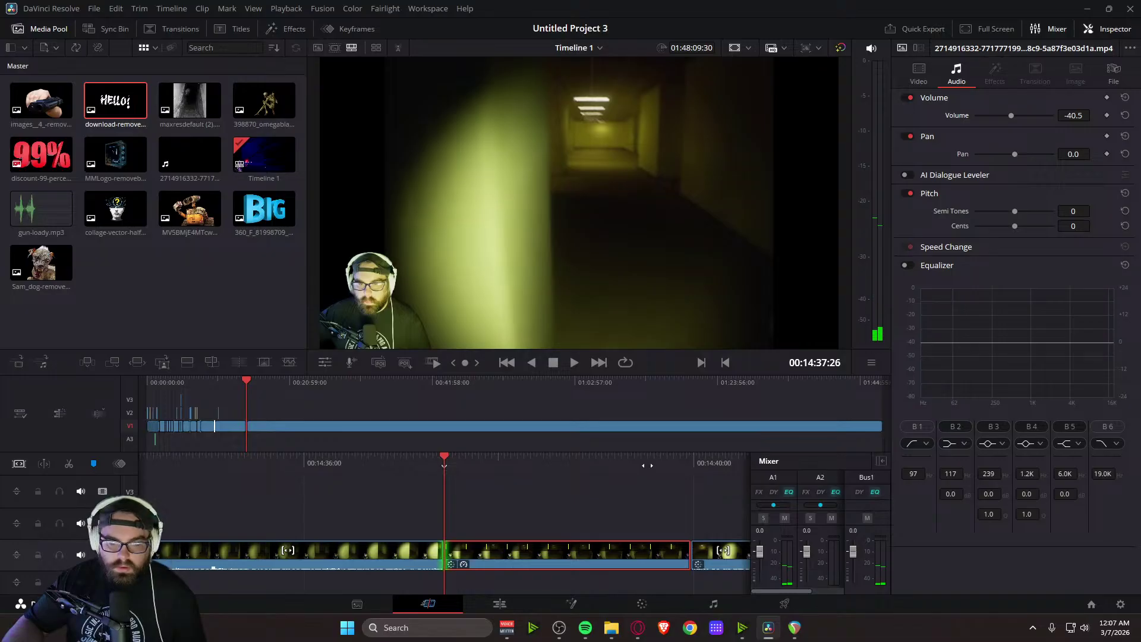
pyautogui.press('space')
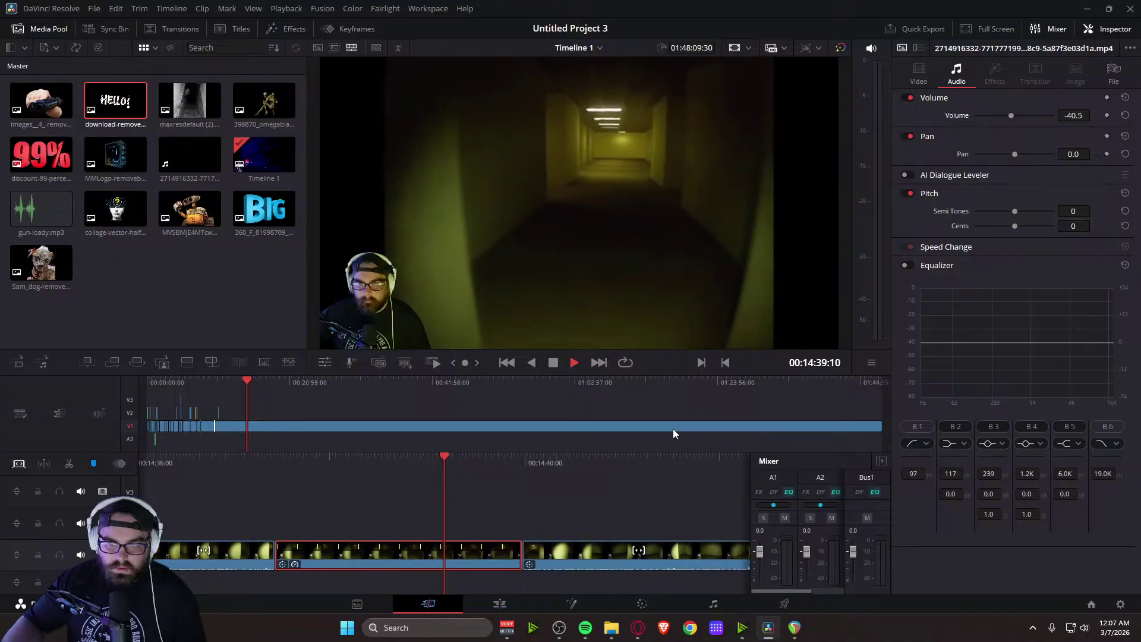
pyautogui.press('space')
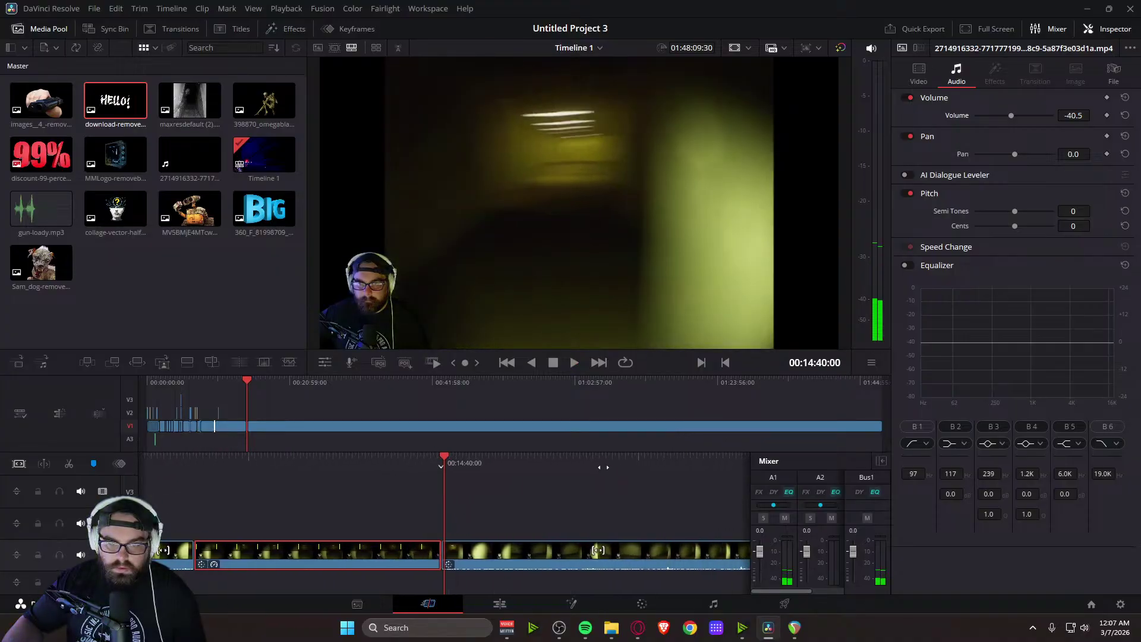
pyautogui.moveTo(603, 467); pyautogui.dragTo(607, 467)
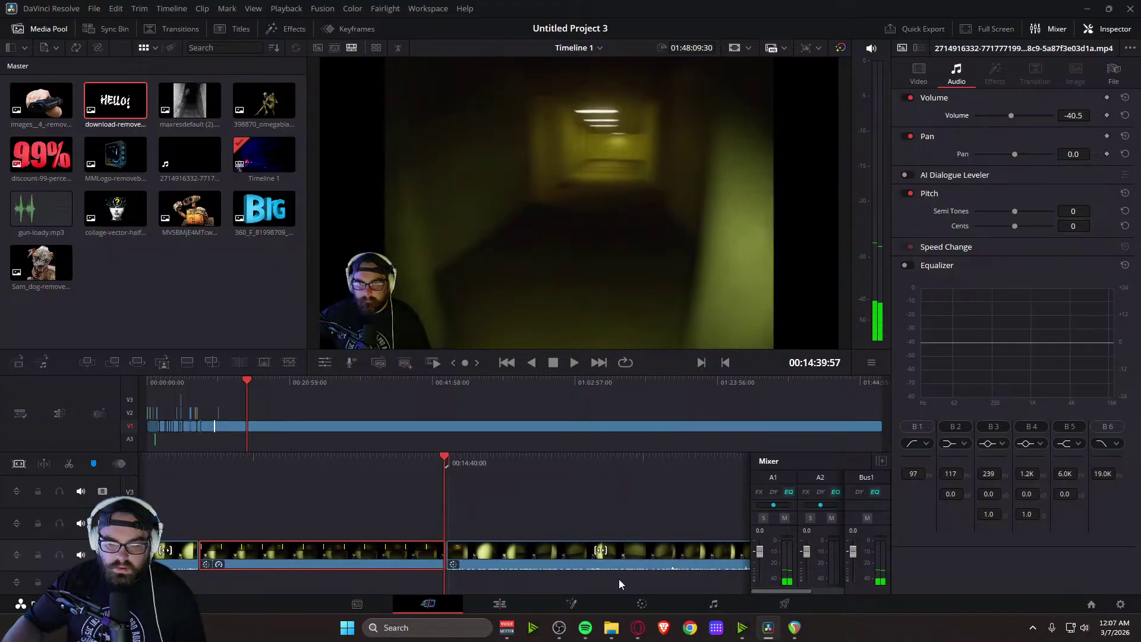
# Switch back to REAPER, play the opening of the ghostly sound twice, and place the edit cursor at 0:00.500
pyautogui.moveTo(795, 638)
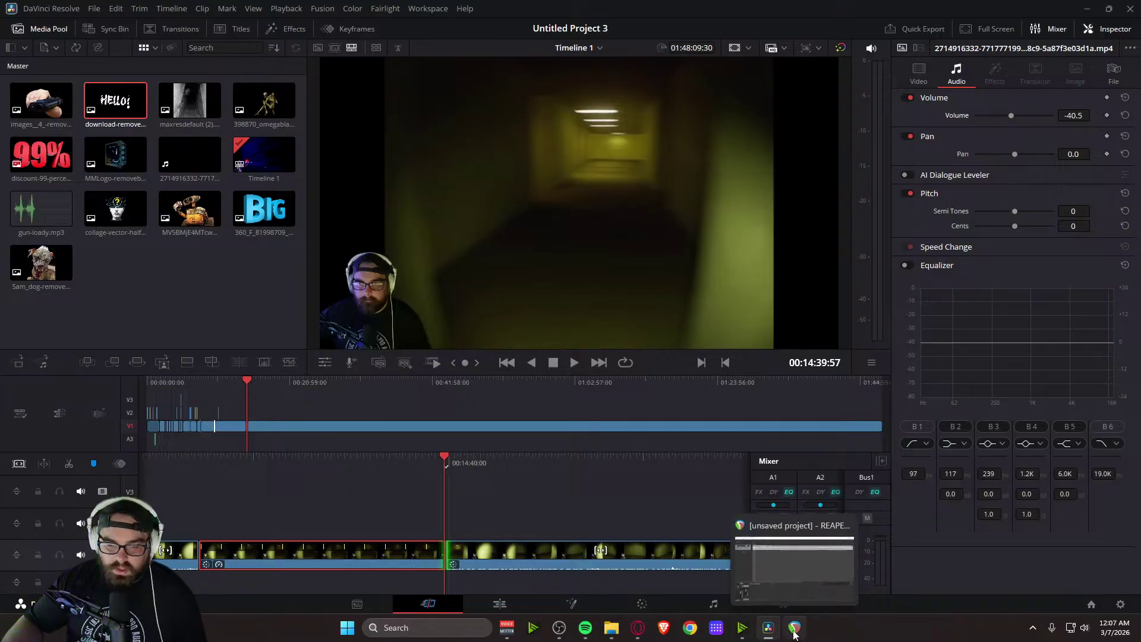
pyautogui.click(793, 633)
pyautogui.press('space')
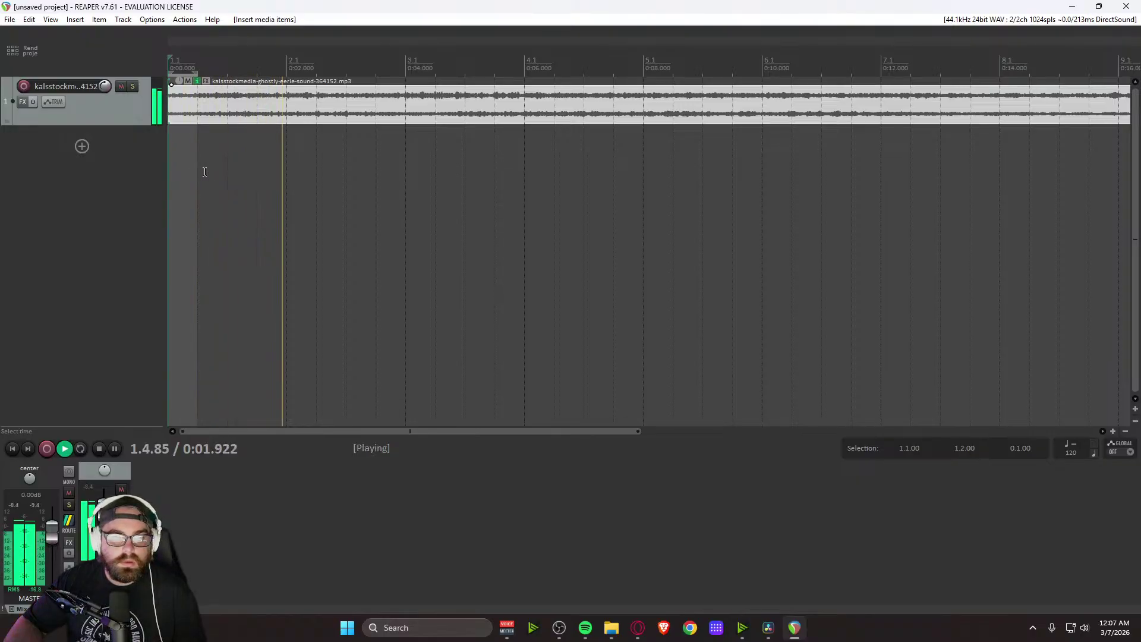
pyautogui.press('space')
pyautogui.press('space')
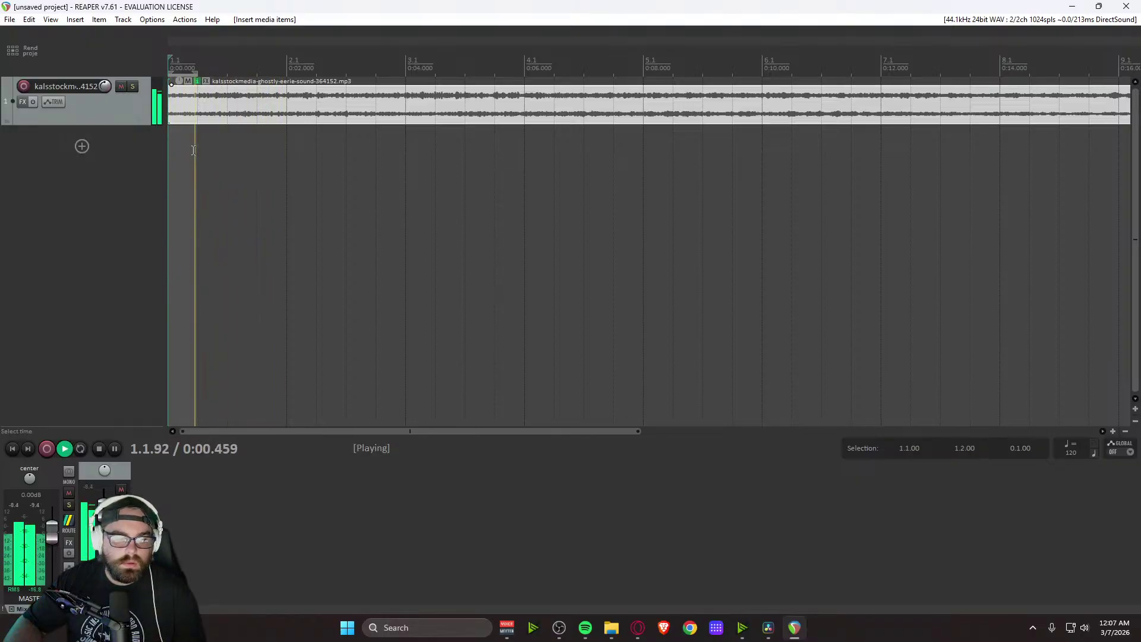
pyautogui.press('space')
pyautogui.click(194, 120)
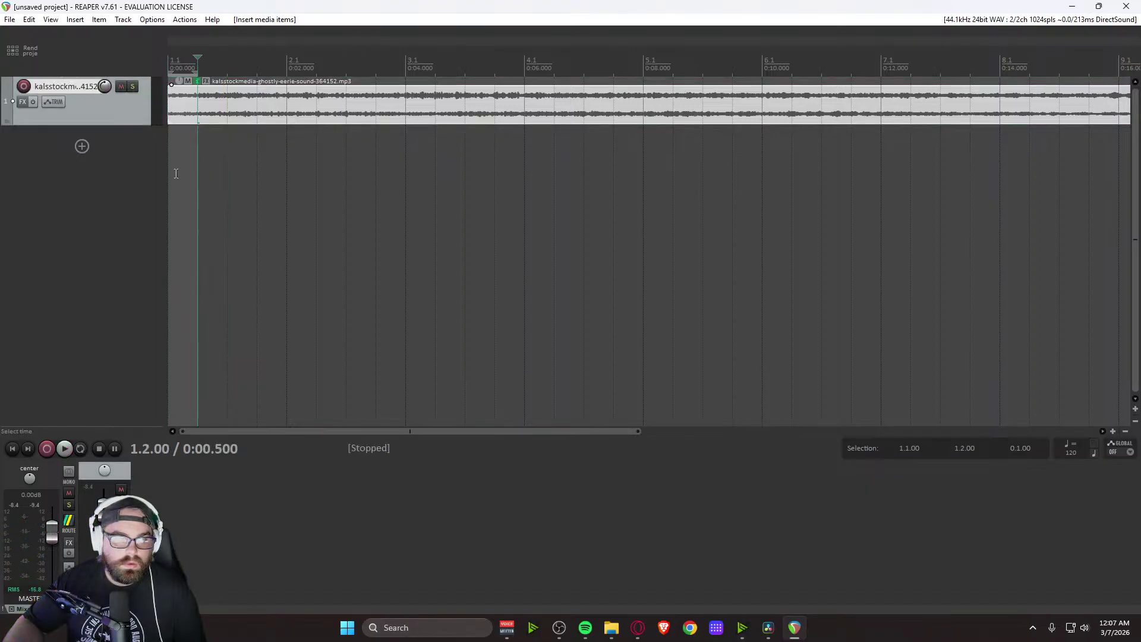
# Extend the time selection over the ghostly sound so it runs from 1.1.00 to 5.4.00
pyautogui.moveTo(197, 60); pyautogui.dragTo(155, 59)
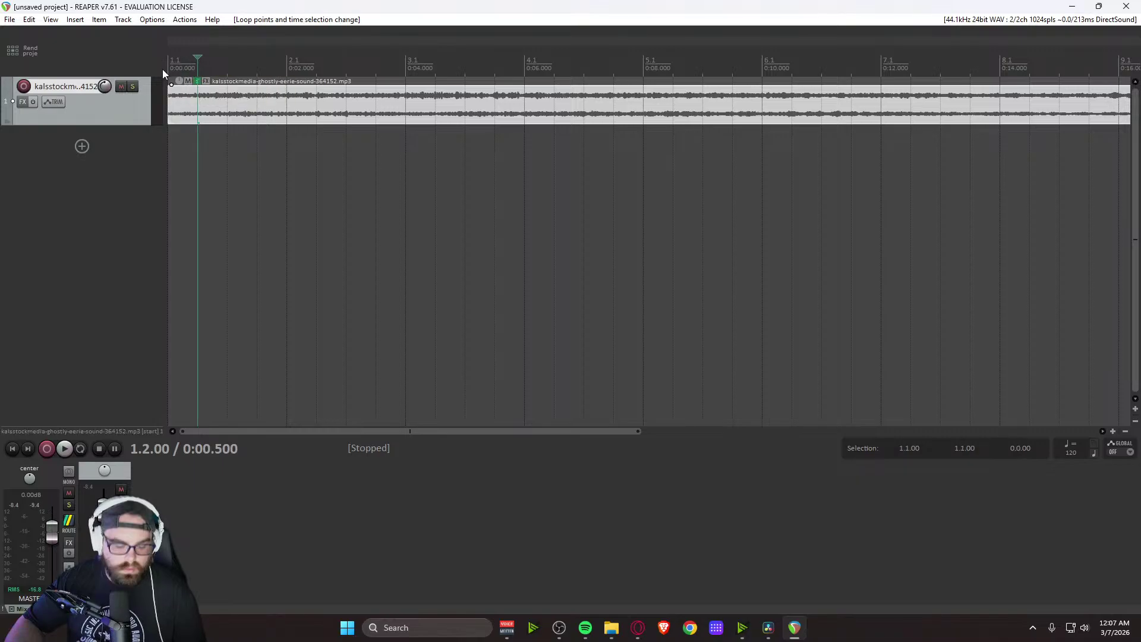
pyautogui.hotkey('ctrl', 'z')
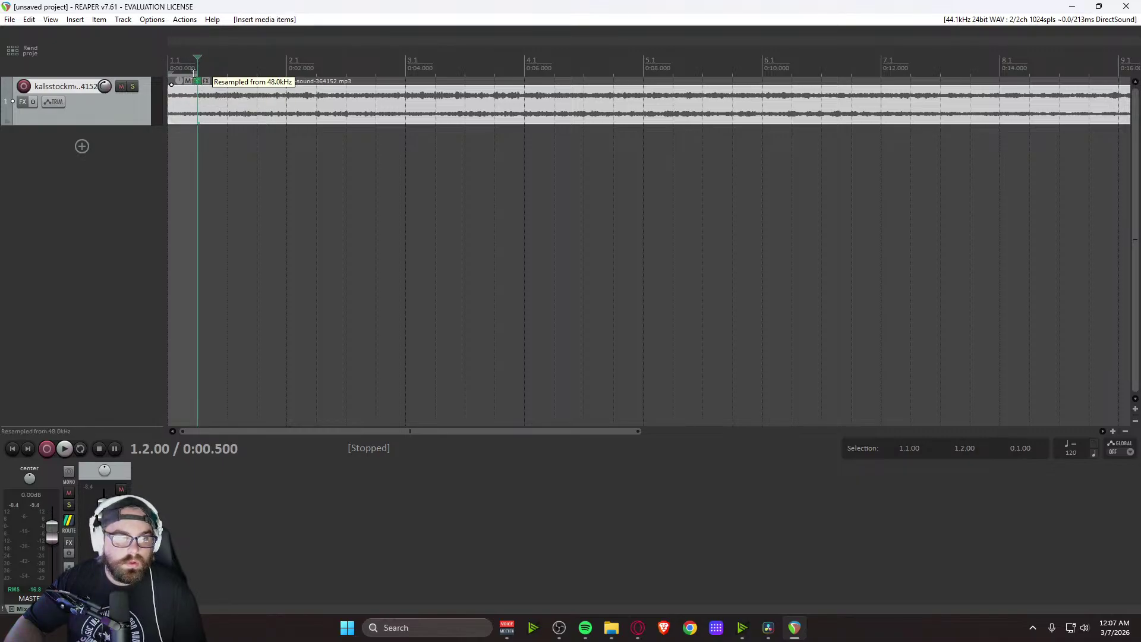
pyautogui.moveTo(196, 83); pyautogui.dragTo(733, 89)
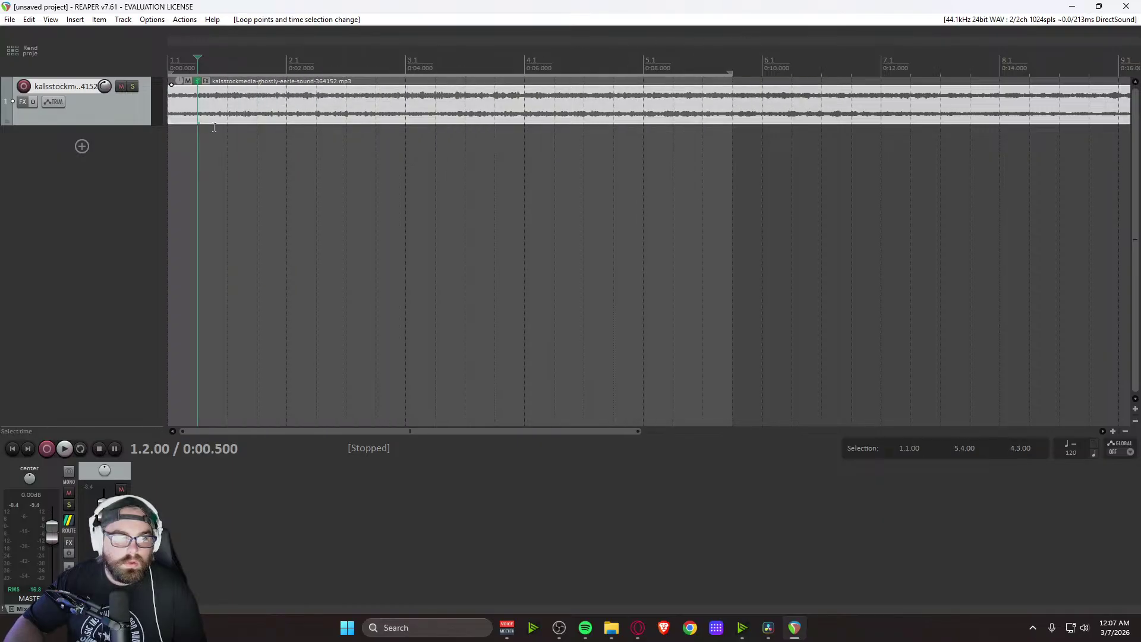
# Listen to the selected part of the ghostly sound, then move the edit cursor to the start and replay the opening
pyautogui.press('space')
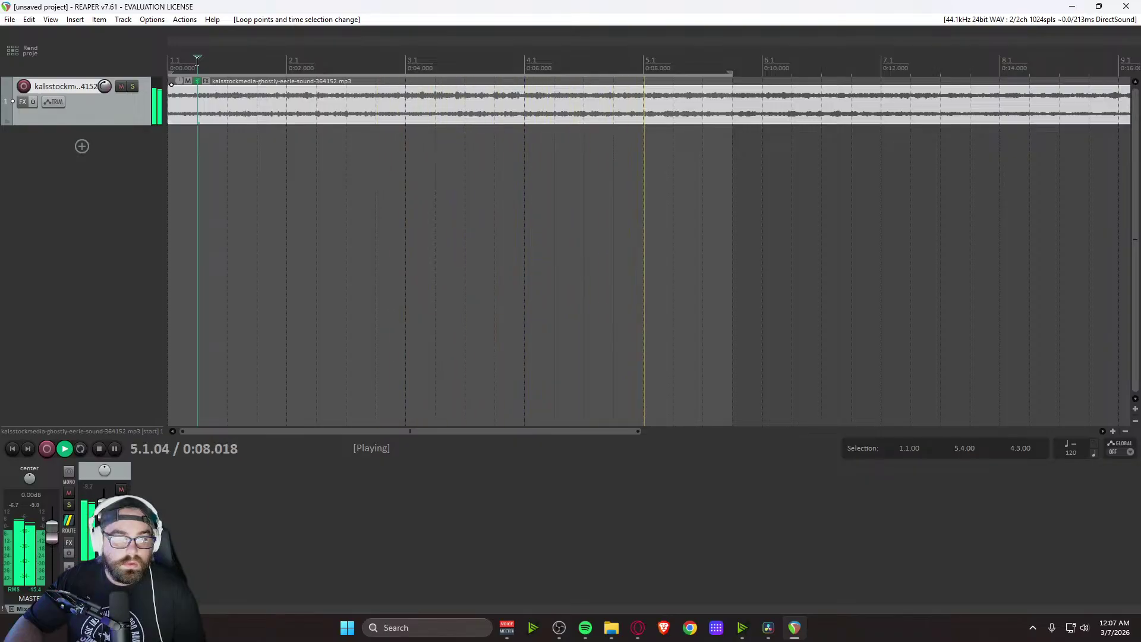
pyautogui.press('space')
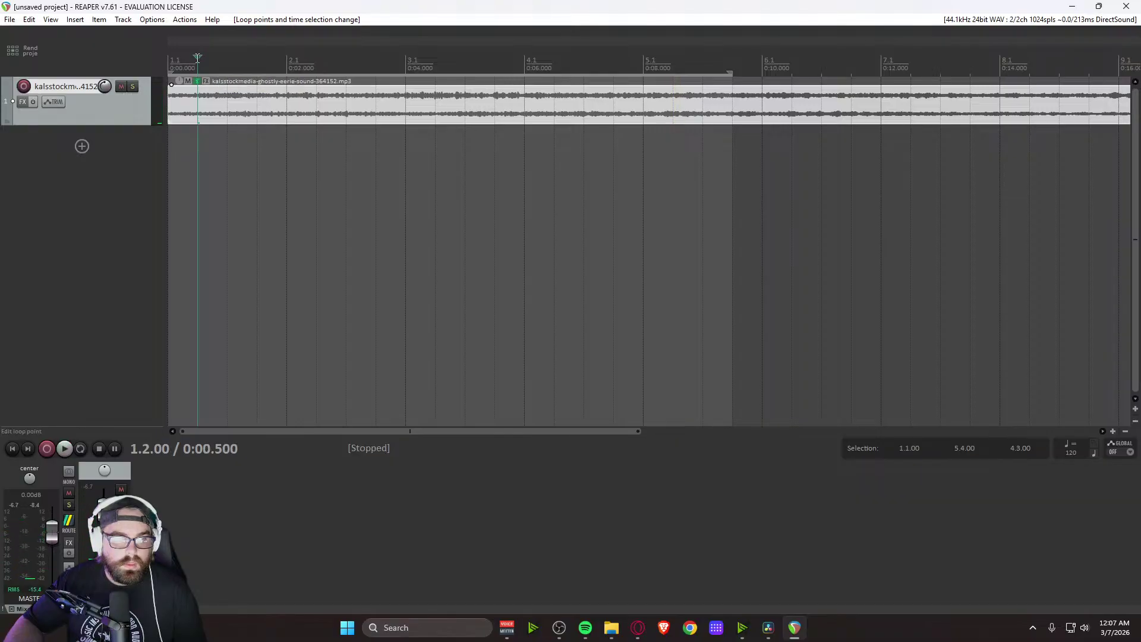
pyautogui.moveTo(197, 59); pyautogui.dragTo(153, 56)
pyautogui.press('space')
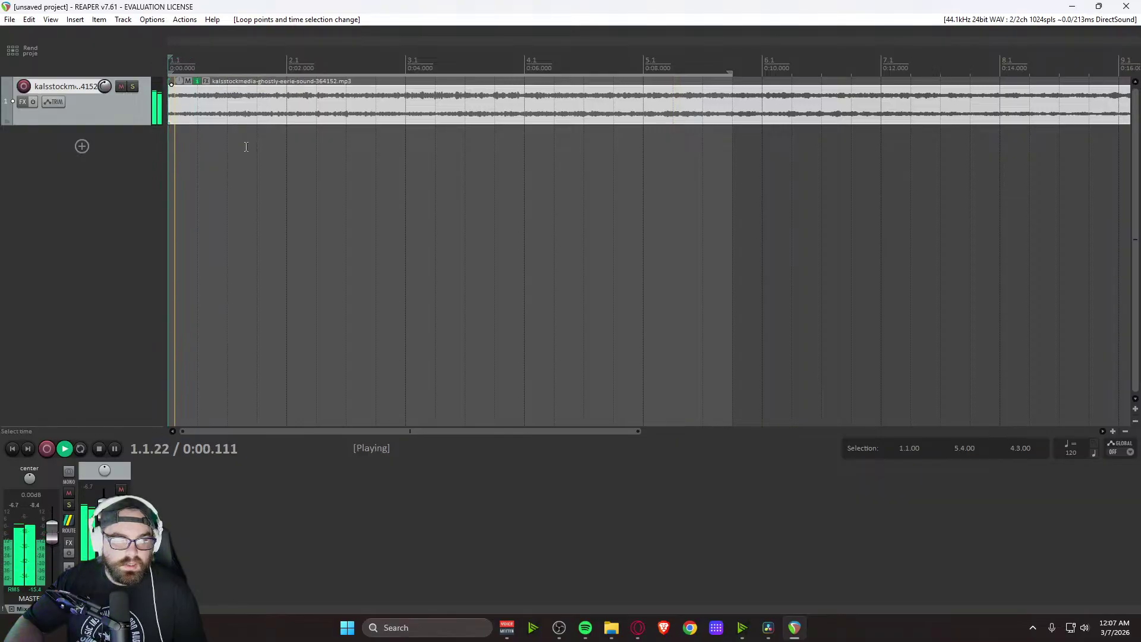
pyautogui.press('space')
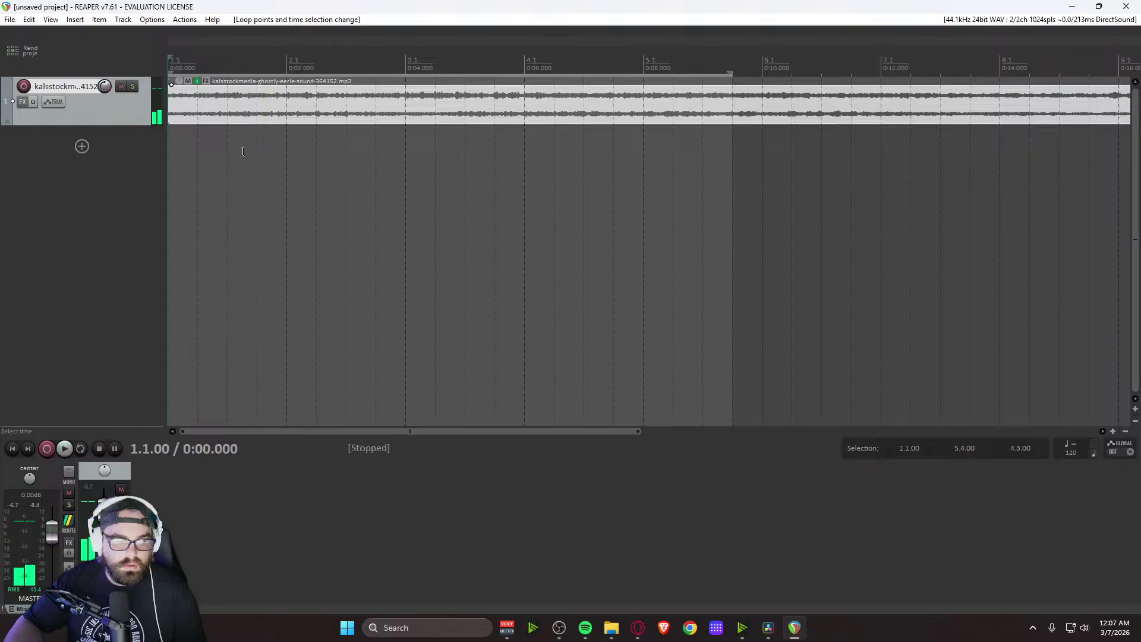
pyautogui.press('space')
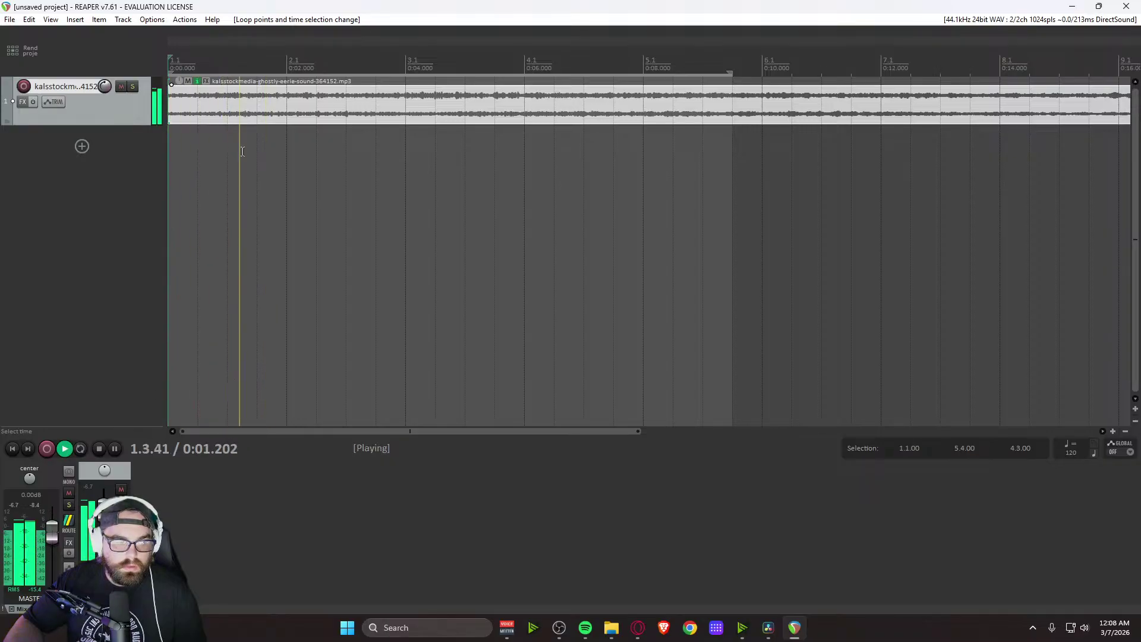
pyautogui.press('space')
# Try cutting the ghostly sound item with the edit cursor at 1.4.00, and undo the cut
pyautogui.click(265, 169)
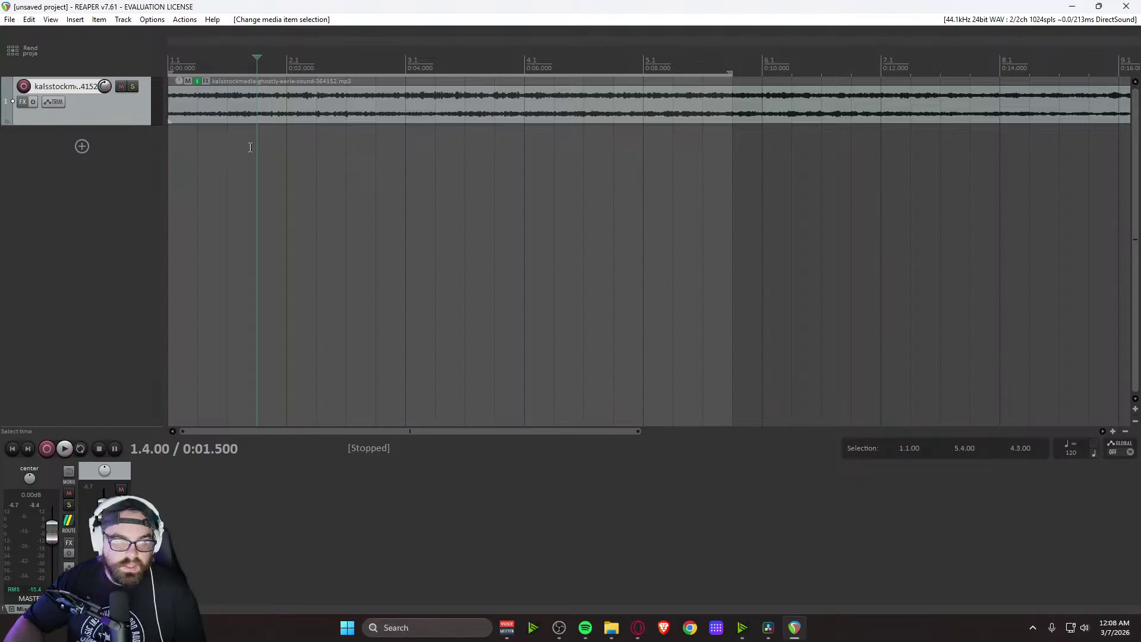
pyautogui.keyDown('ctrl'); pyautogui.click(318, 106); pyautogui.keyUp('ctrl')
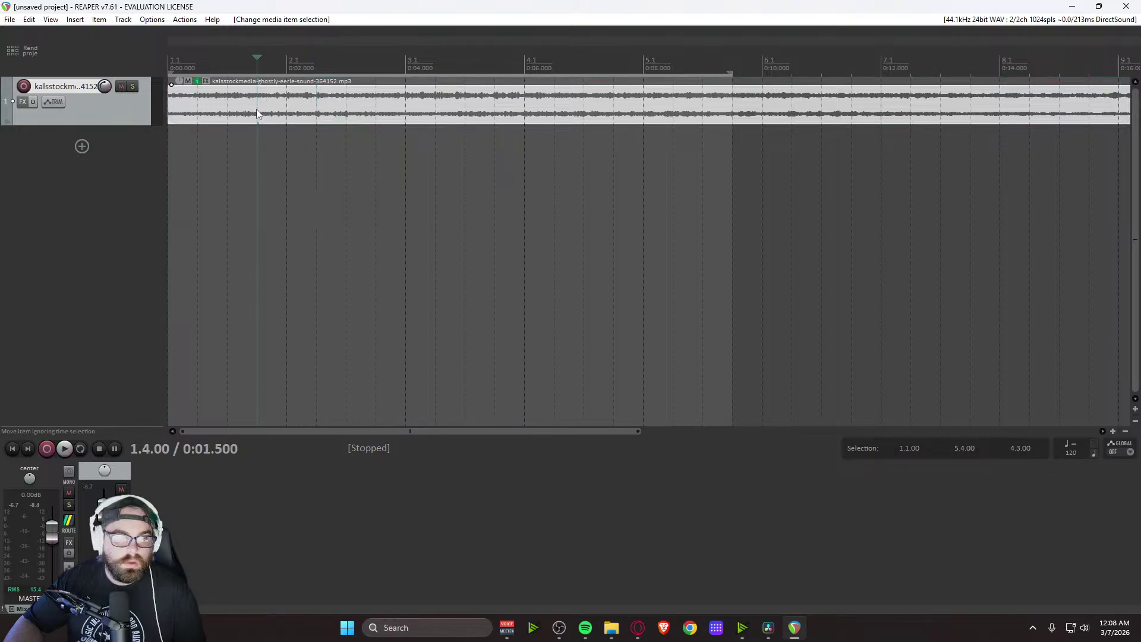
pyautogui.hotkey('ctrl', 'x')
pyautogui.hotkey('ctrl', 'z')
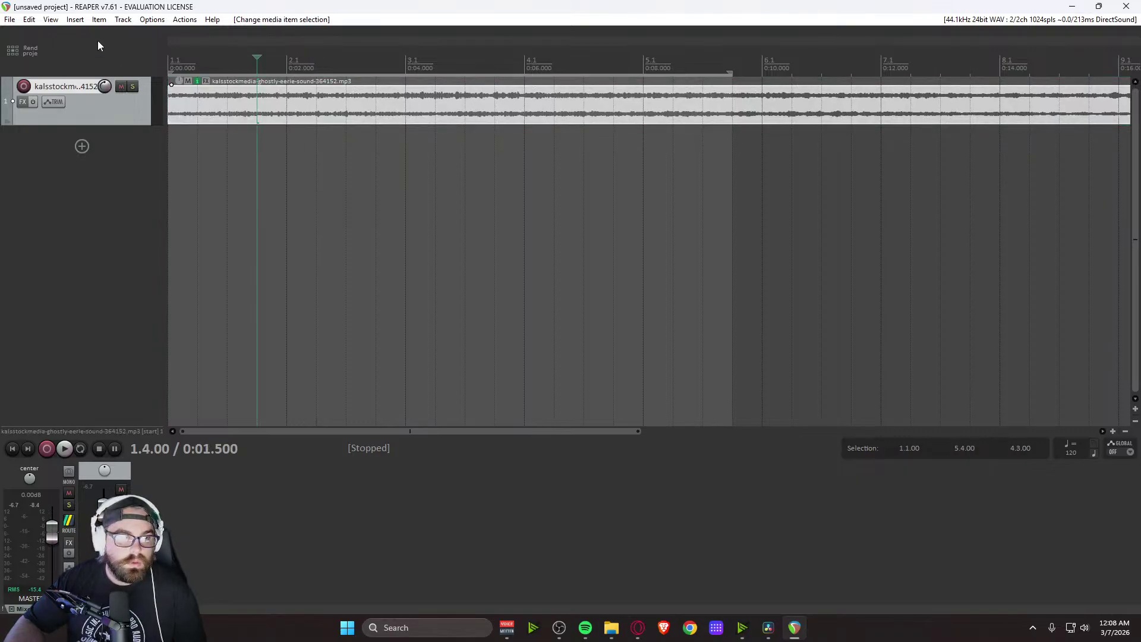
# Move the edit cursor to the start of the ghostly sound and play its opening
pyautogui.click(29, 20)
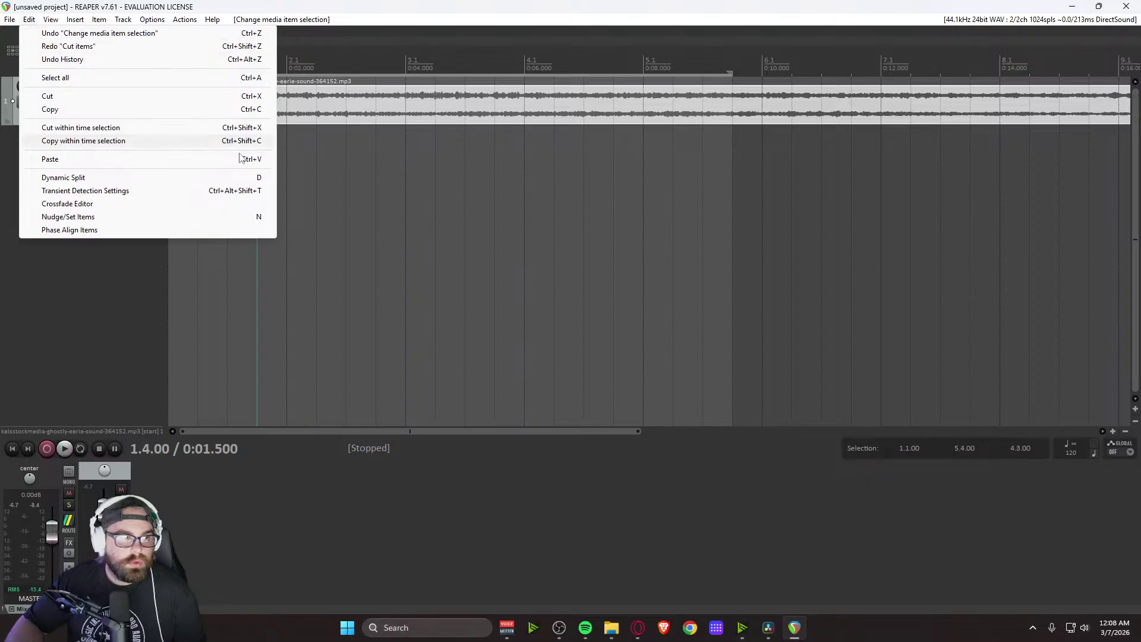
pyautogui.click(316, 160)
pyautogui.click(173, 153)
pyautogui.press('space')
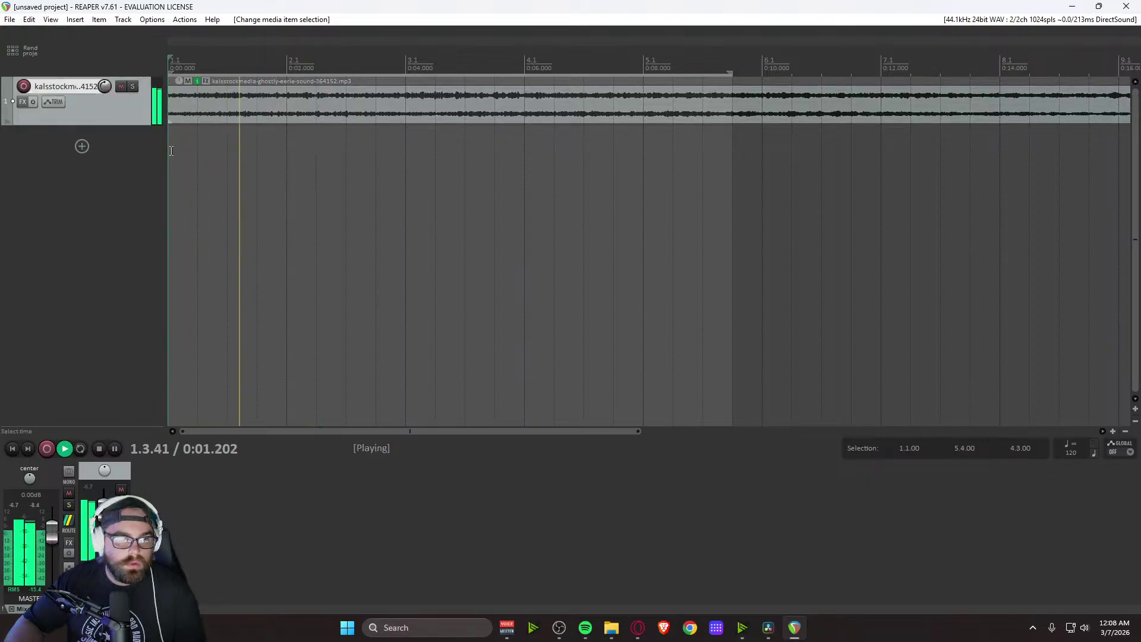
pyautogui.press('space')
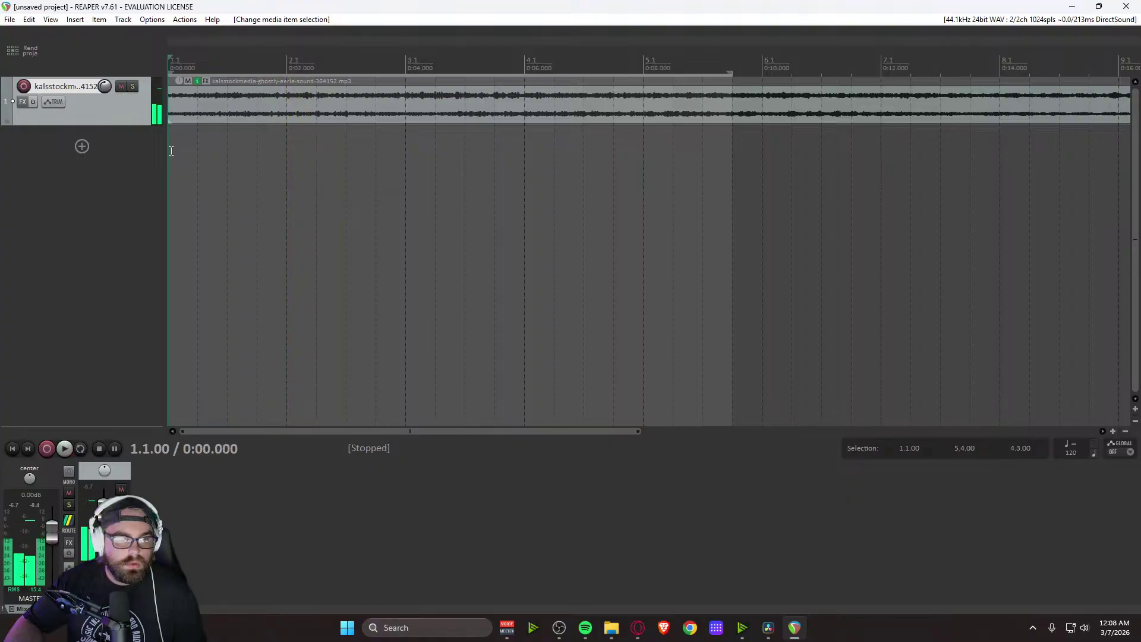
pyautogui.click(346, 110)
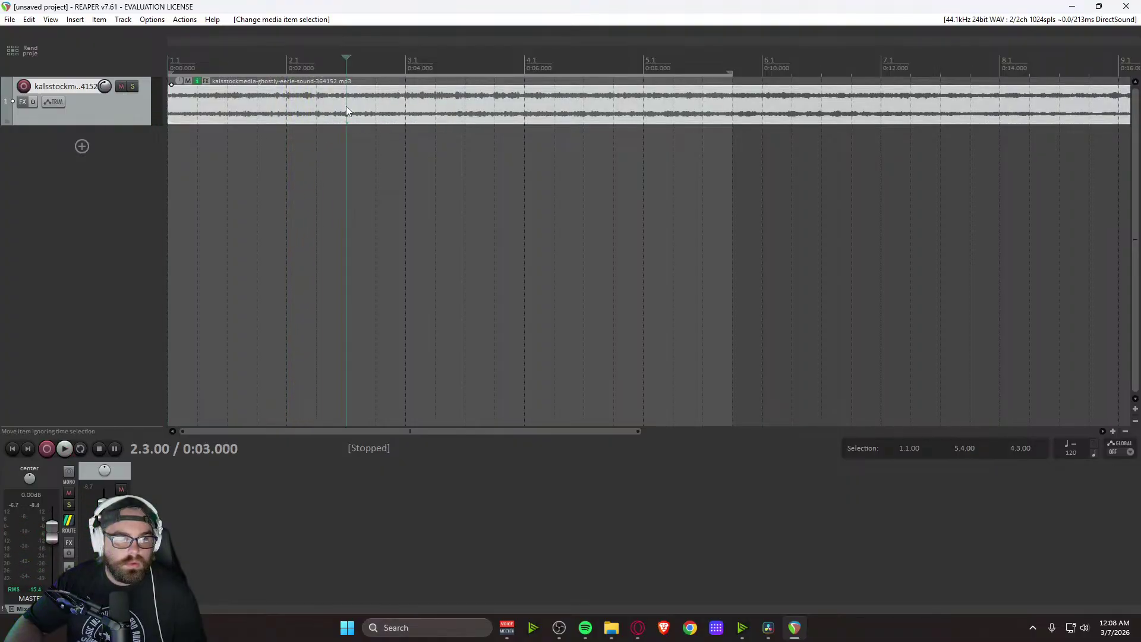
pyautogui.click(75, 20)
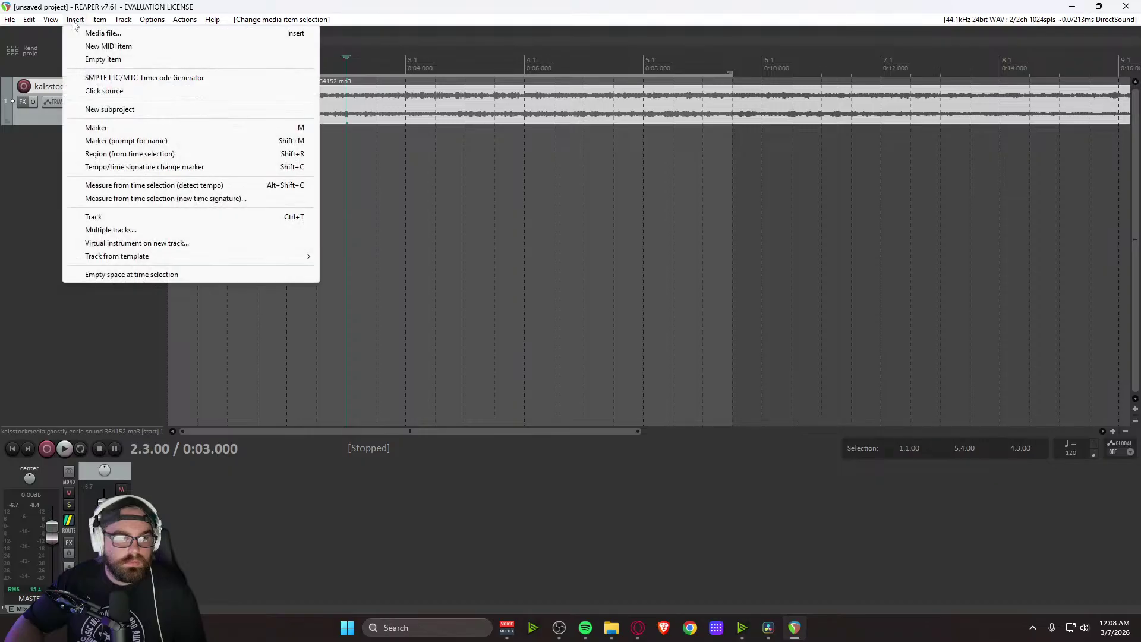
pyautogui.moveTo(30, 24)
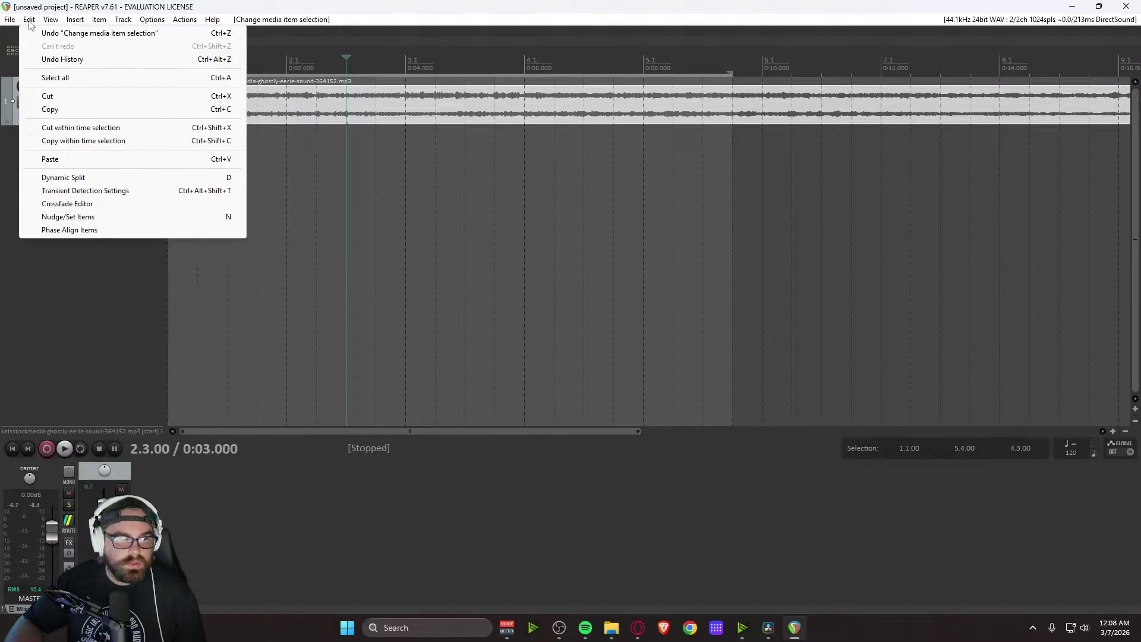
pyautogui.click(128, 182)
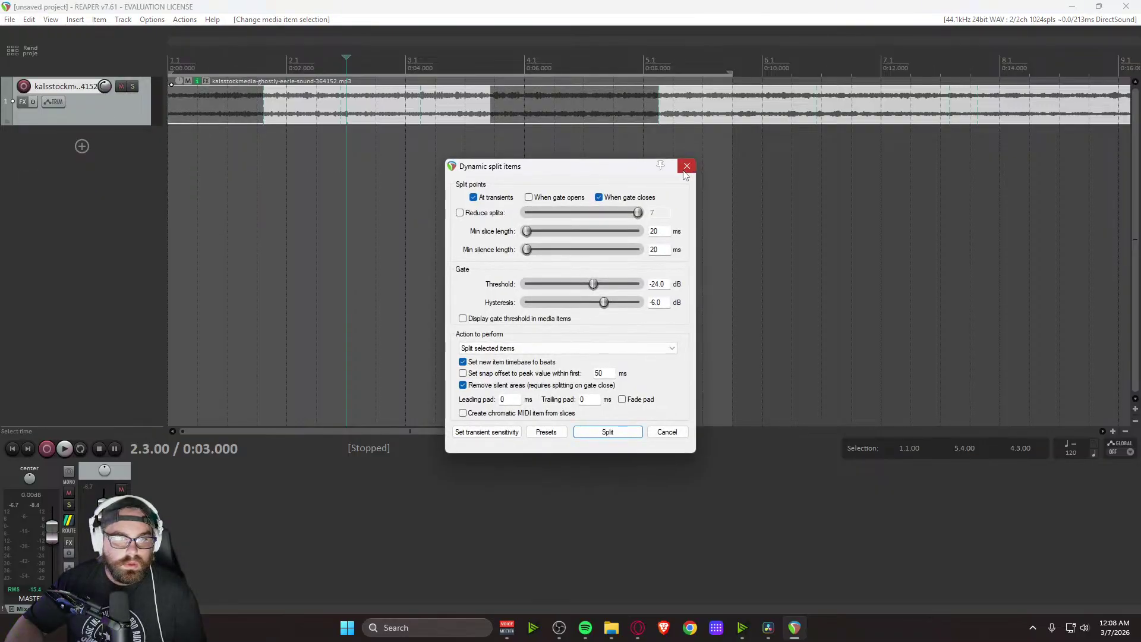
pyautogui.click(687, 166)
pyautogui.click(50, 20)
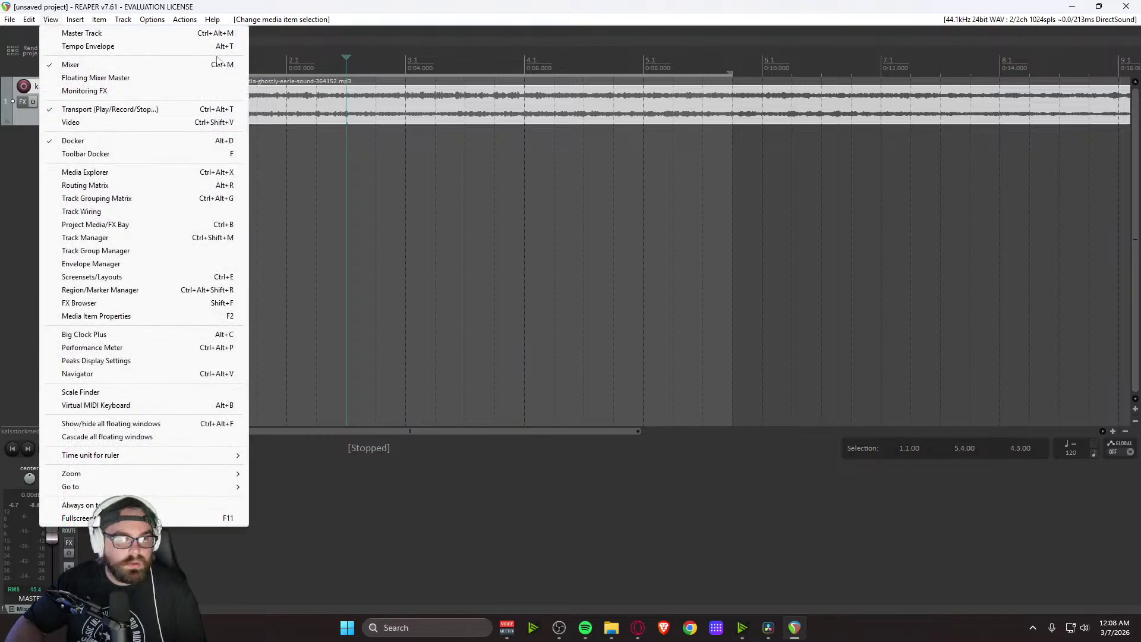
pyautogui.click(381, 183)
# Play the ghostly sound briefly from 0:01.500
pyautogui.click(251, 159)
pyautogui.press('space')
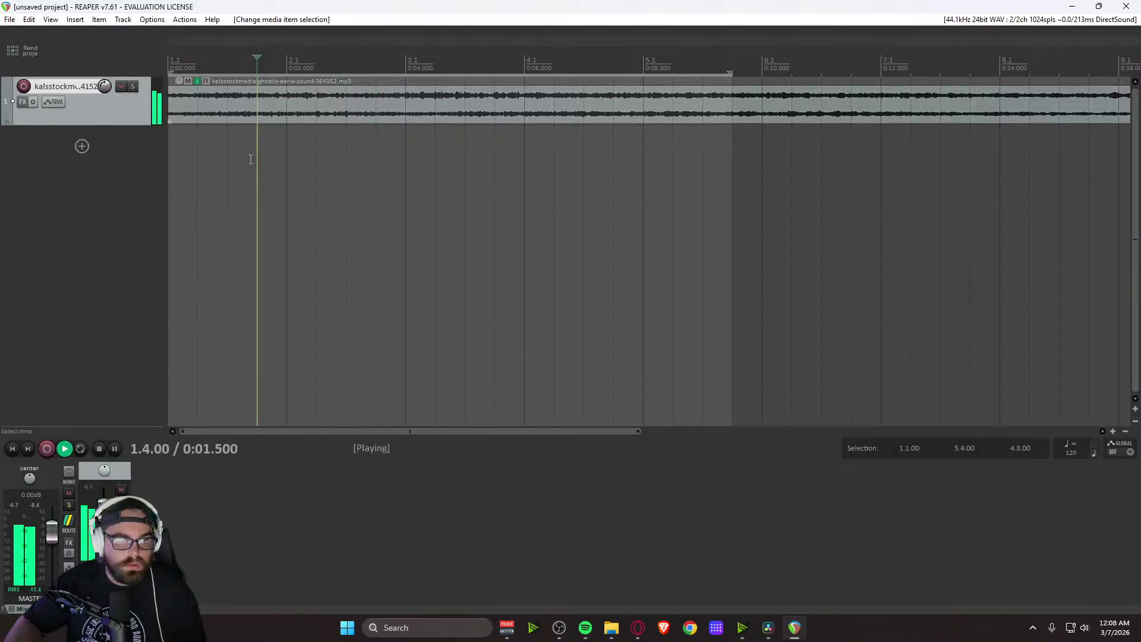
pyautogui.press('space')
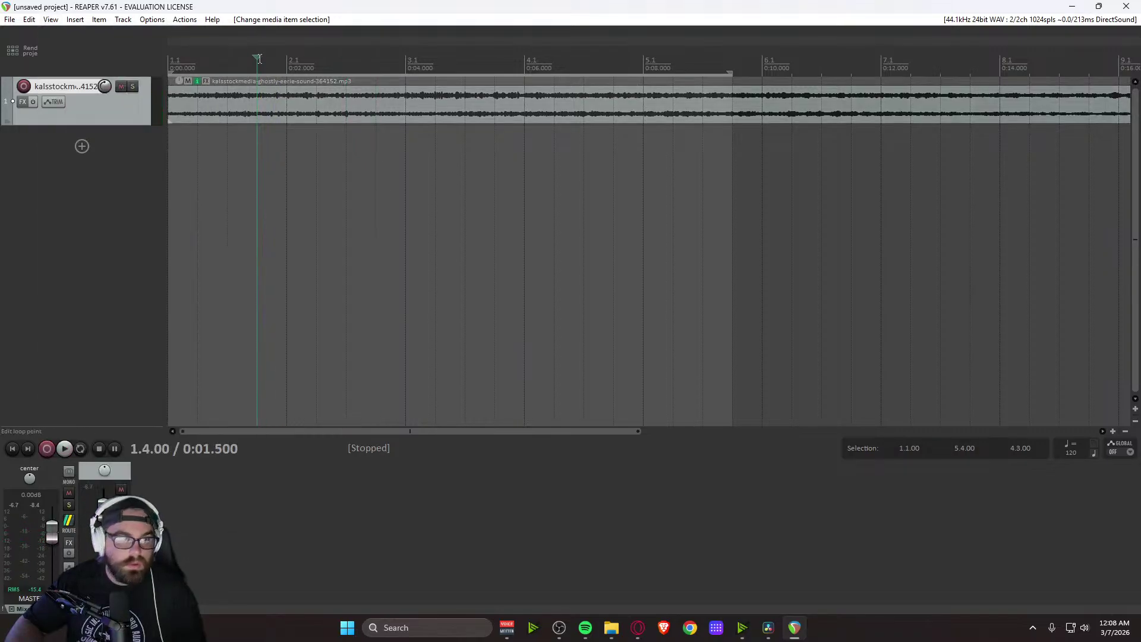
# Split the ghostly sound at 0:03.010 and cut away everything after the split
pyautogui.moveTo(257, 59); pyautogui.dragTo(347, 59)
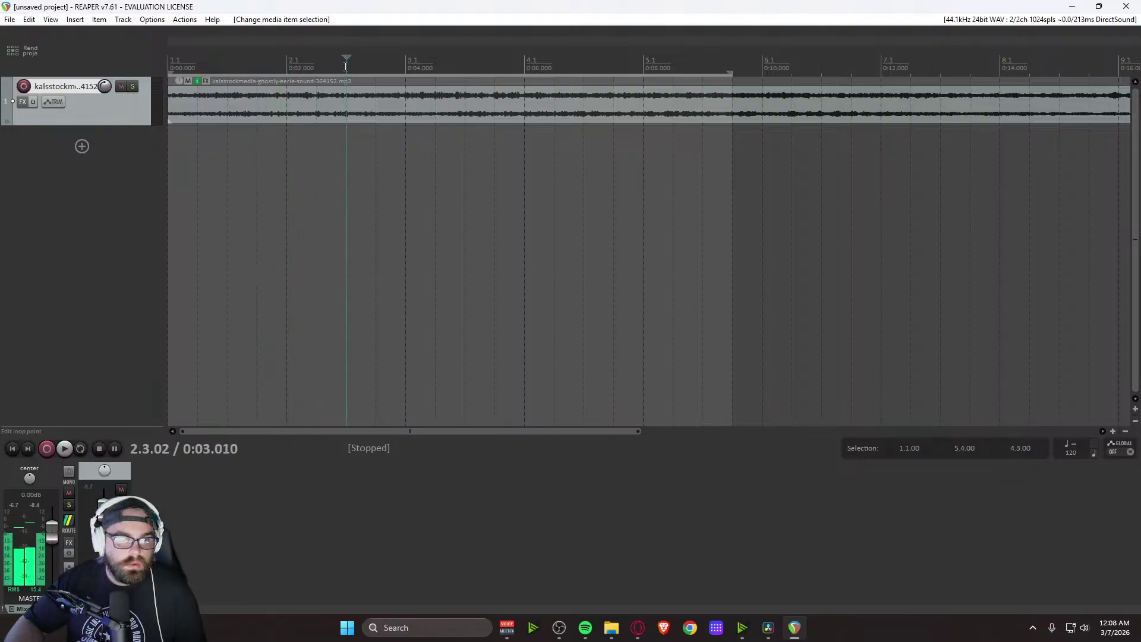
pyautogui.press('s')
pyautogui.click(412, 102)
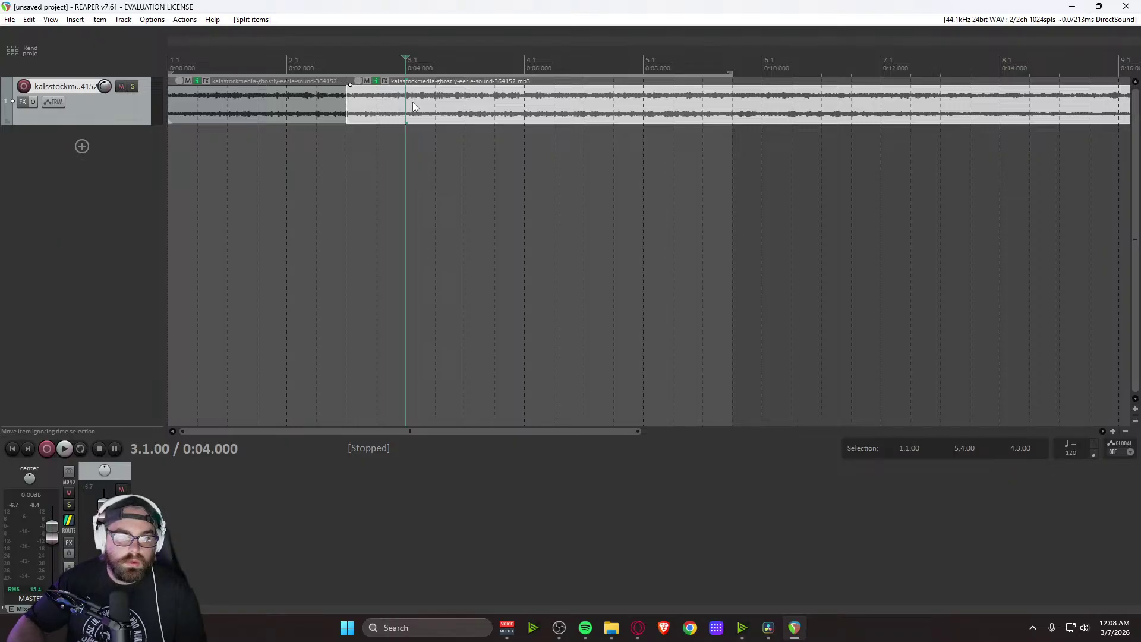
pyautogui.hotkey('ctrl', 'x')
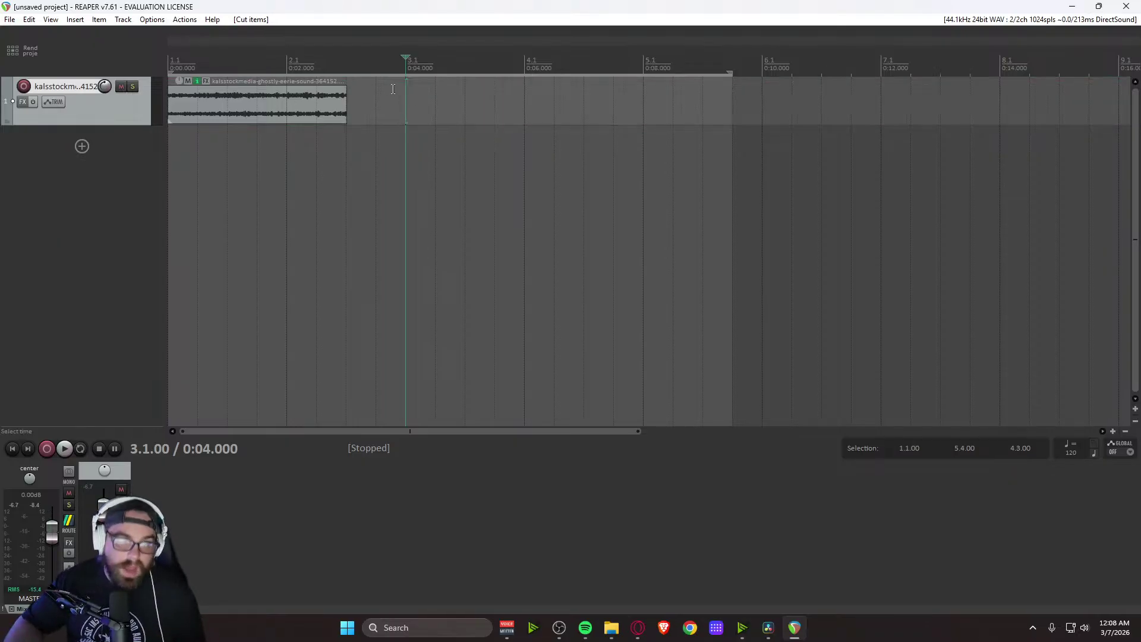
# Return the edit cursor to 0:00.000 and add a short fade-in and fade-out to the trimmed ghostly sound
pyautogui.press('Left')
pyautogui.press('Left')
pyautogui.press('Left')
pyautogui.press('Left')
pyautogui.press('Left')
pyautogui.press('Left')
pyautogui.press('Left')
pyautogui.press('Left')
pyautogui.press('Left')
pyautogui.press('Left')
pyautogui.press('Left')
pyautogui.press('Left')
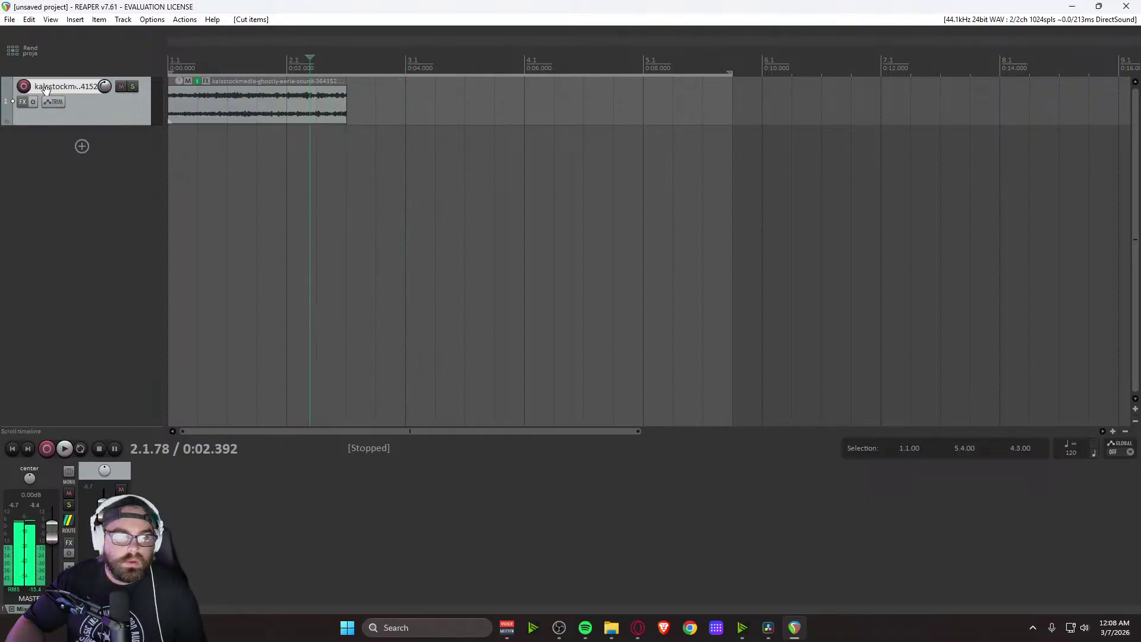
pyautogui.press('Left')
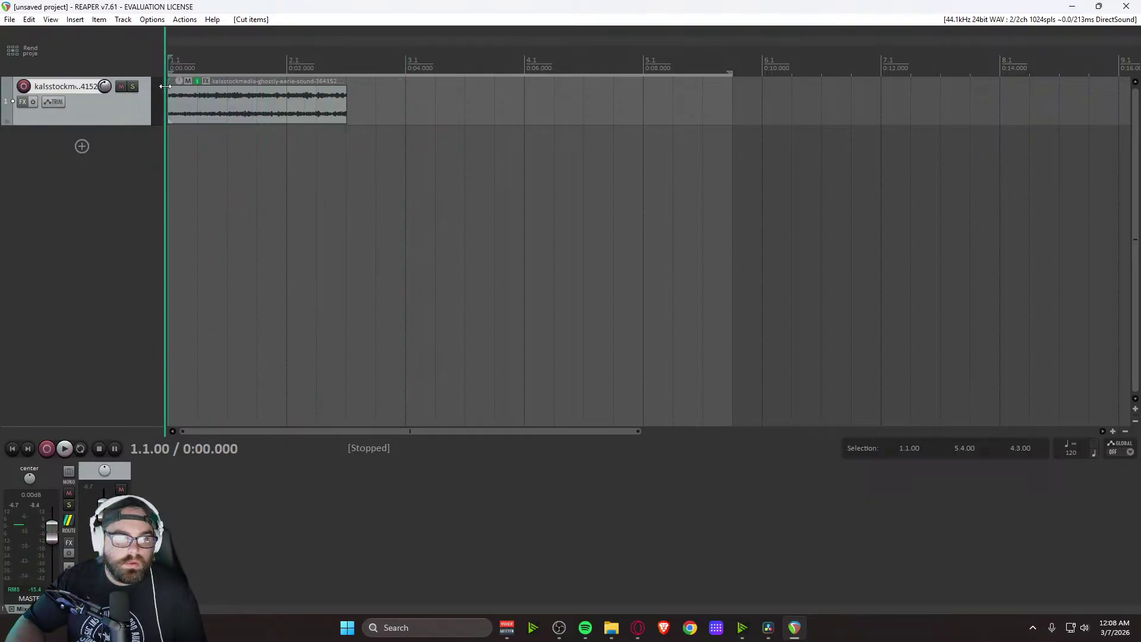
pyautogui.moveTo(172, 88); pyautogui.dragTo(214, 94)
pyautogui.moveTo(346, 88); pyautogui.dragTo(310, 89)
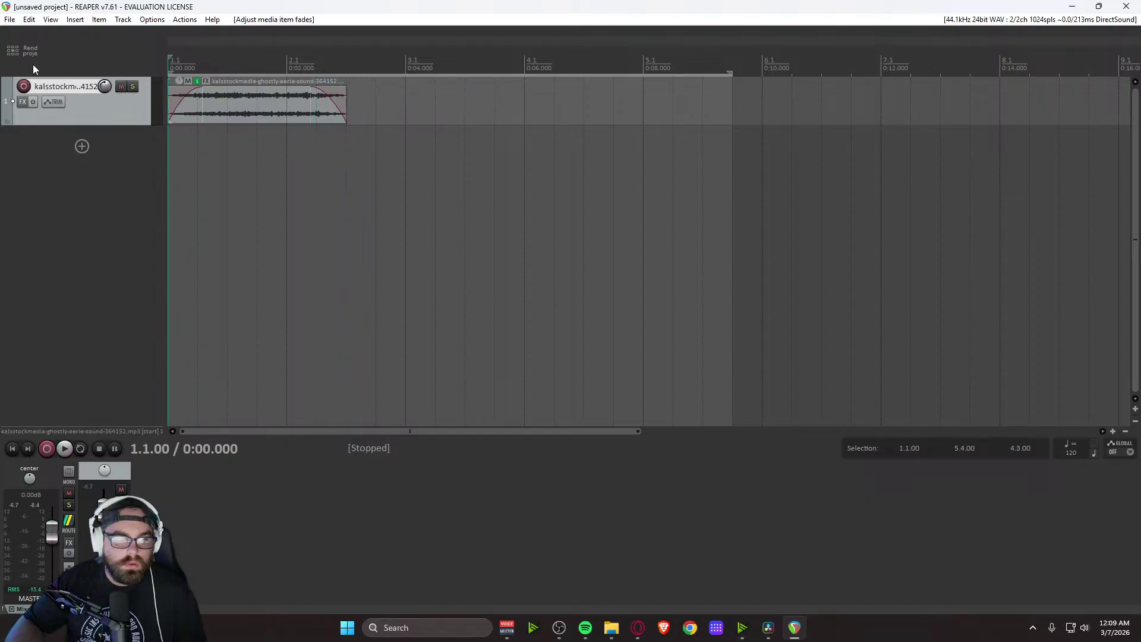
# Move the edit cursor back to the start and listen to the trimmed ghostly sound with its fades
pyautogui.click(18, 23)
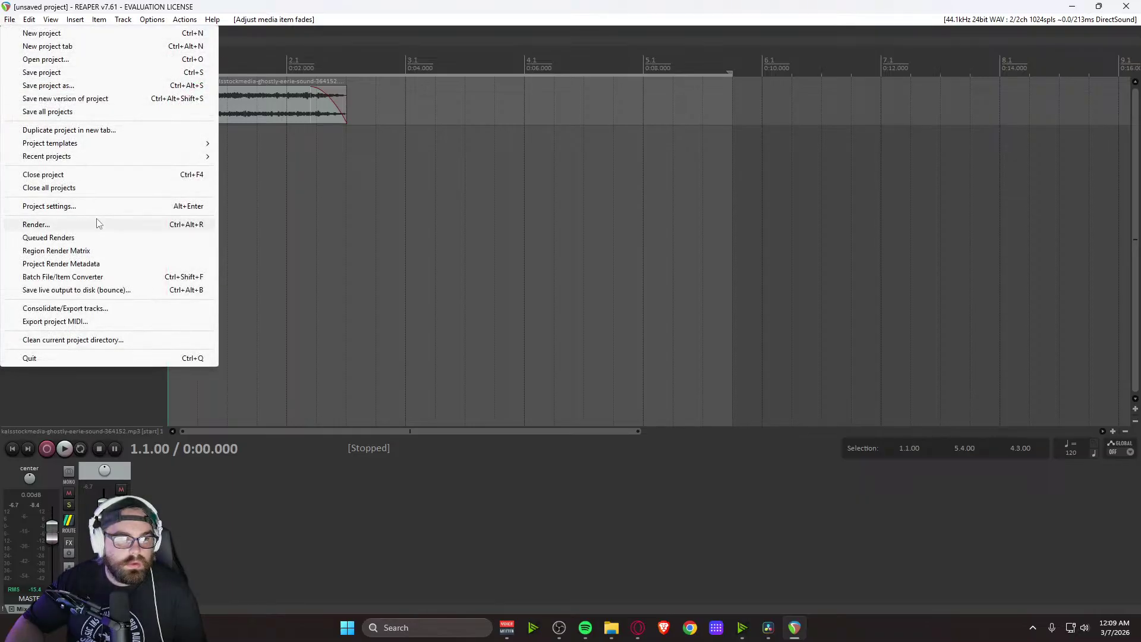
pyautogui.click(382, 263)
pyautogui.click(381, 262)
pyautogui.press('Left')
pyautogui.press('Left')
pyautogui.press('Left')
pyautogui.press('Left')
pyautogui.press('Left')
pyautogui.press('Left')
pyautogui.press('Left')
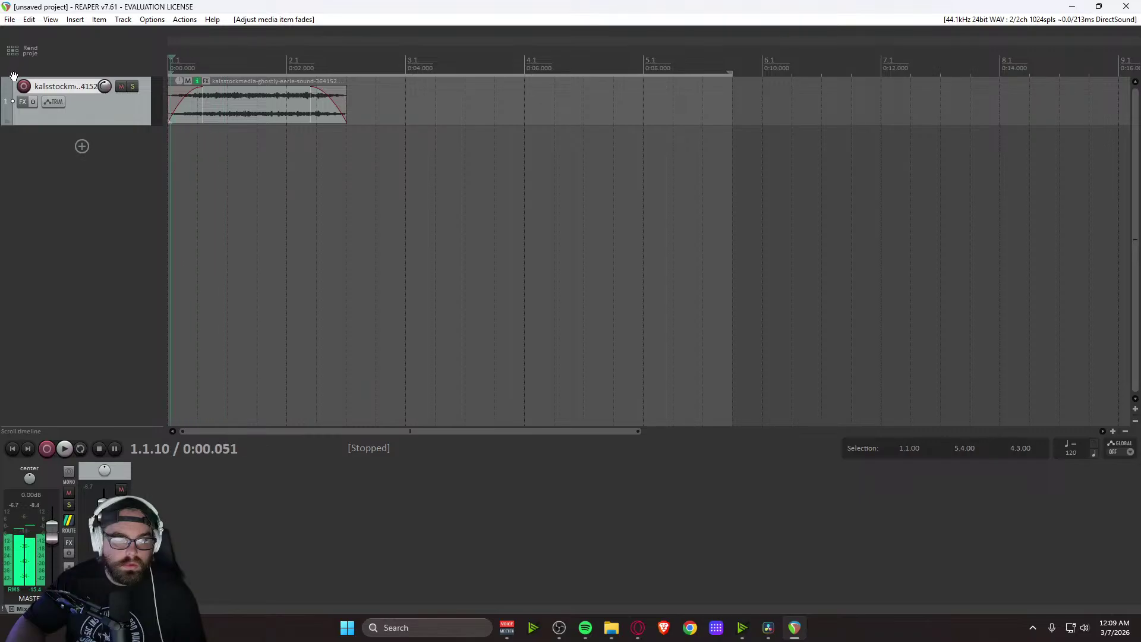
pyautogui.press('space')
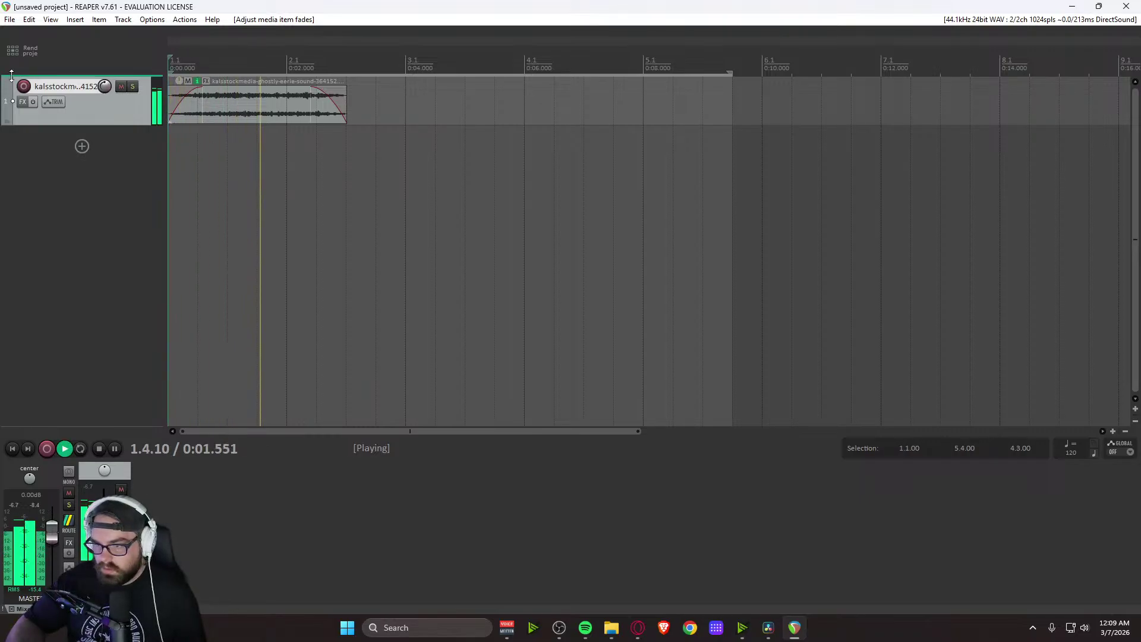
pyautogui.press('space')
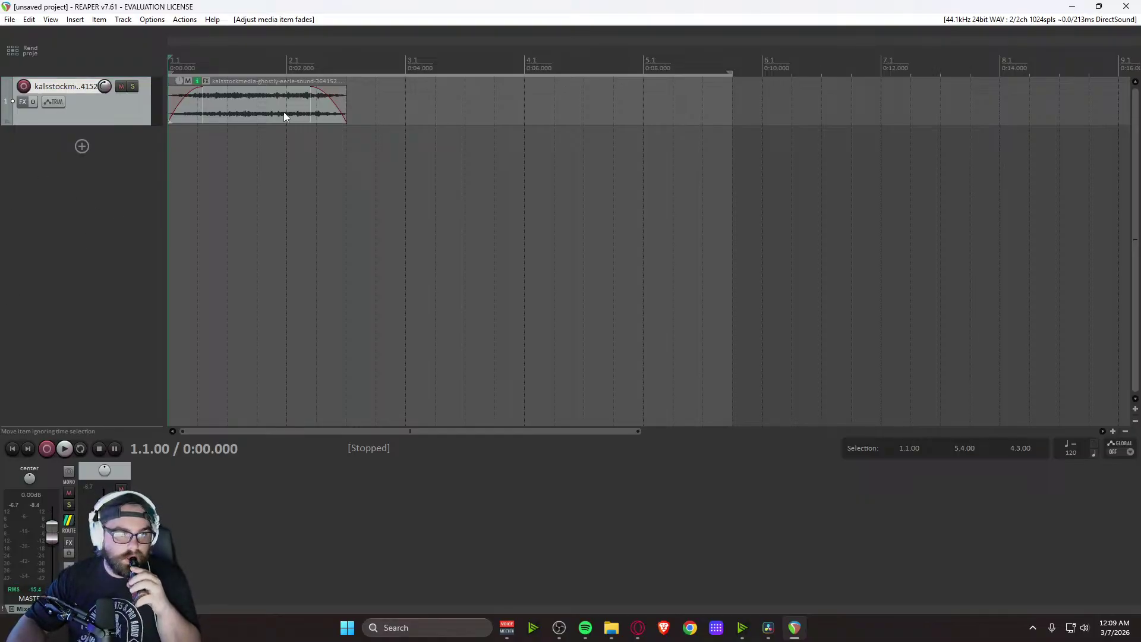
# Set up a render of the entire project in WAV format with the file name 4Video
pyautogui.click(29, 20)
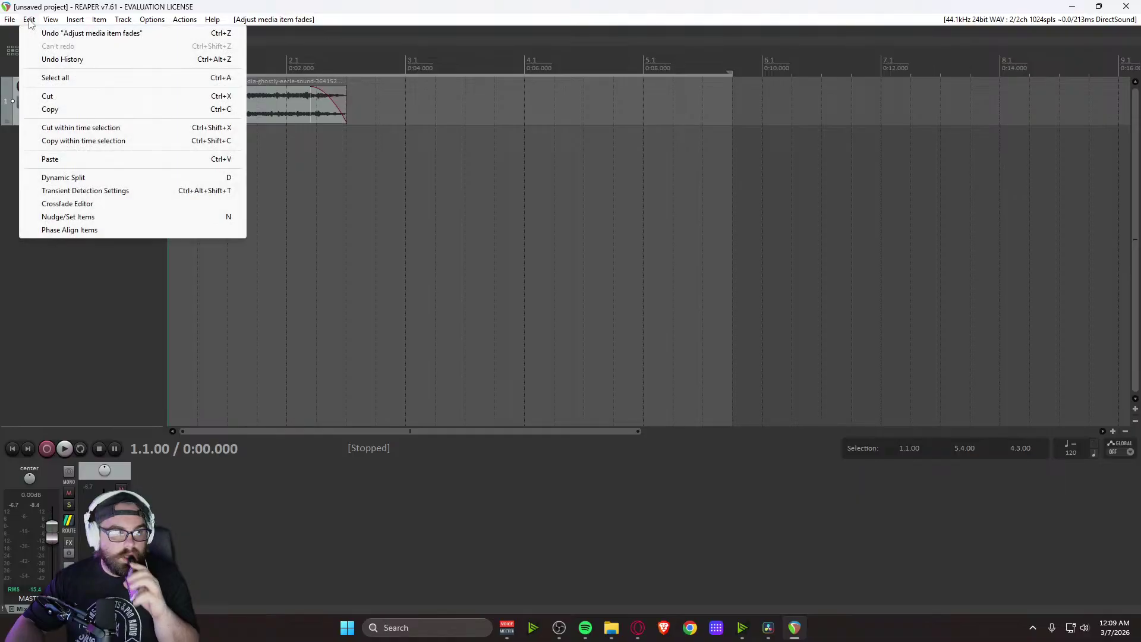
pyautogui.moveTo(9, 20)
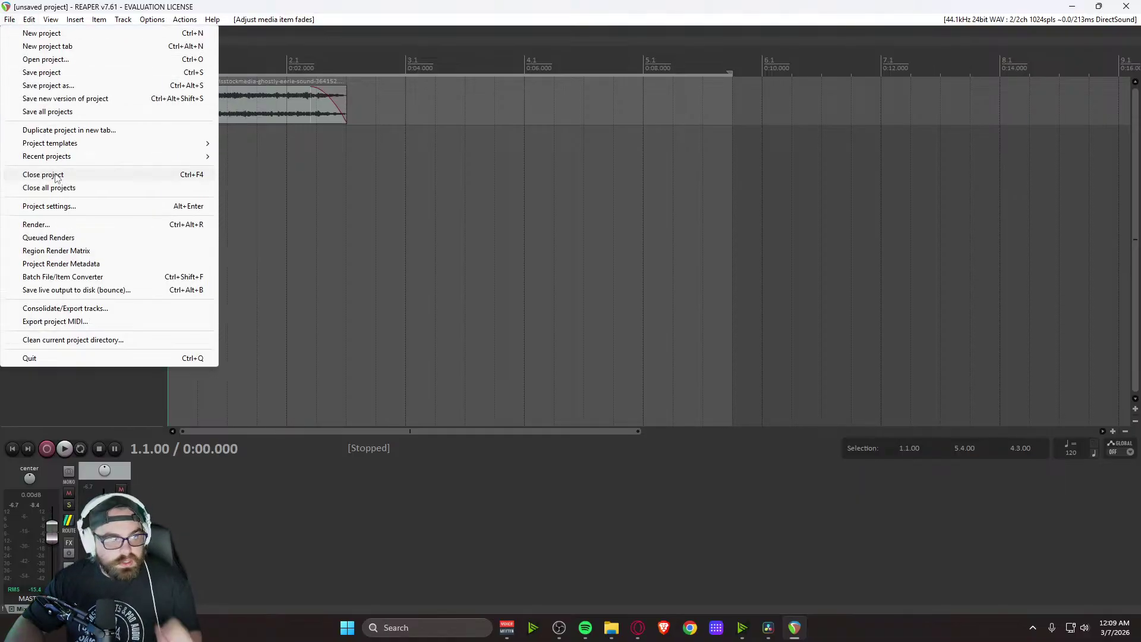
pyautogui.click(59, 224)
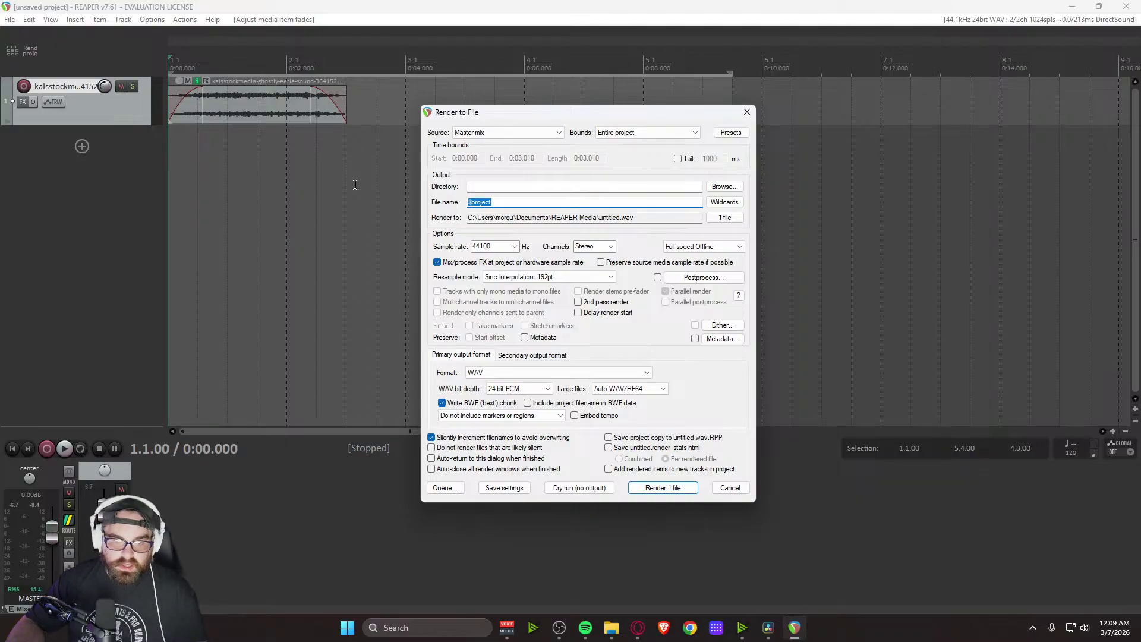
pyautogui.click(483, 372)
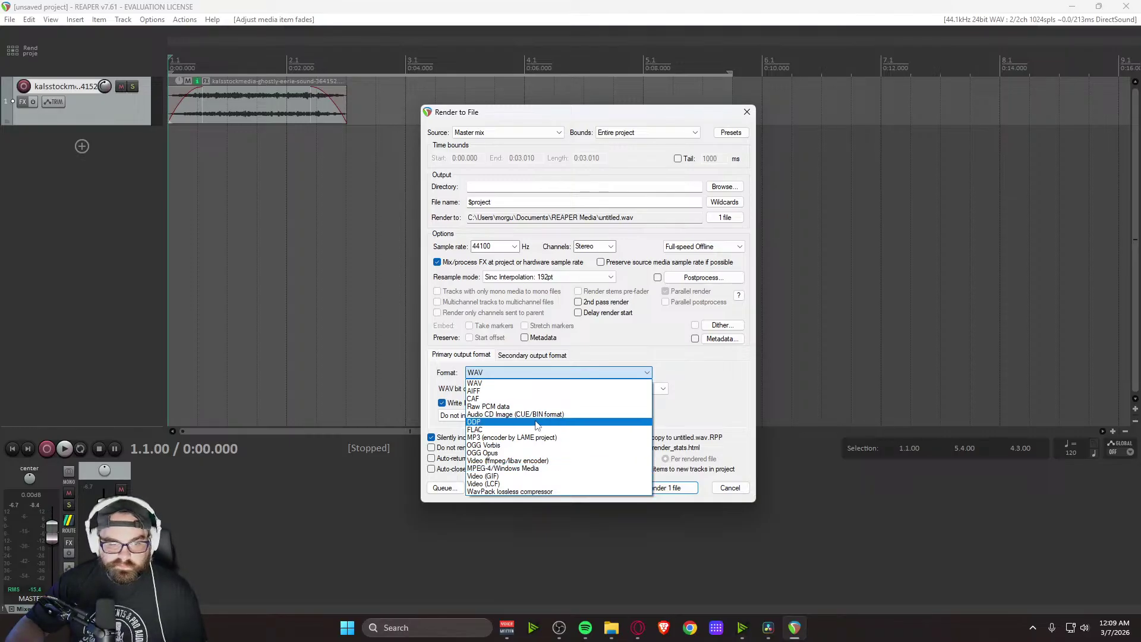
pyautogui.click(523, 384)
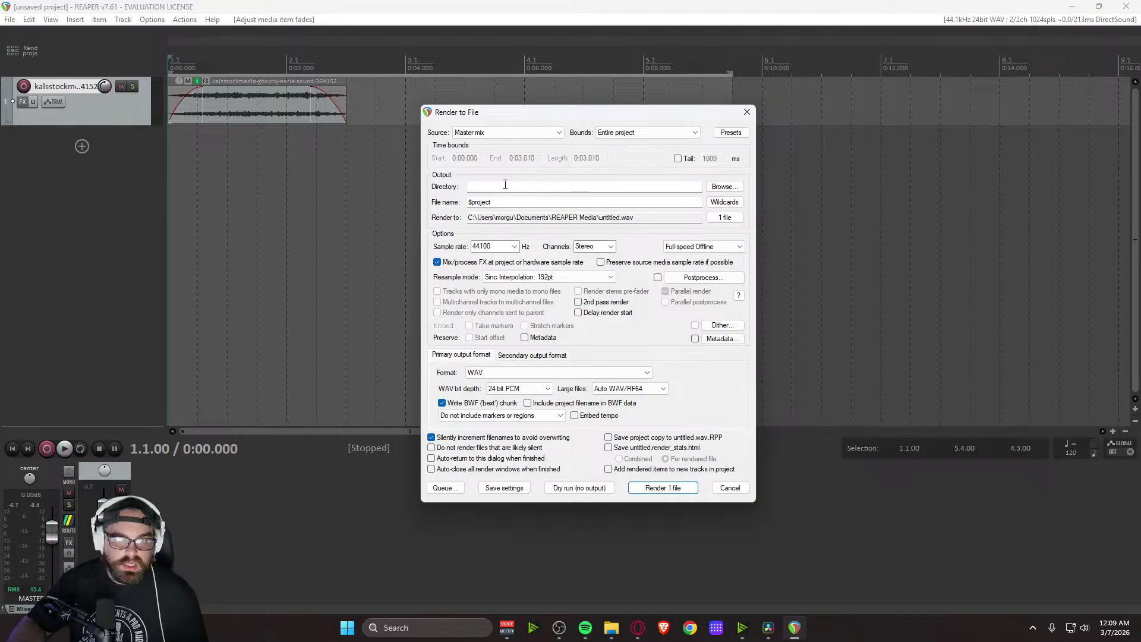
pyautogui.moveTo(507, 202); pyautogui.dragTo(452, 207)
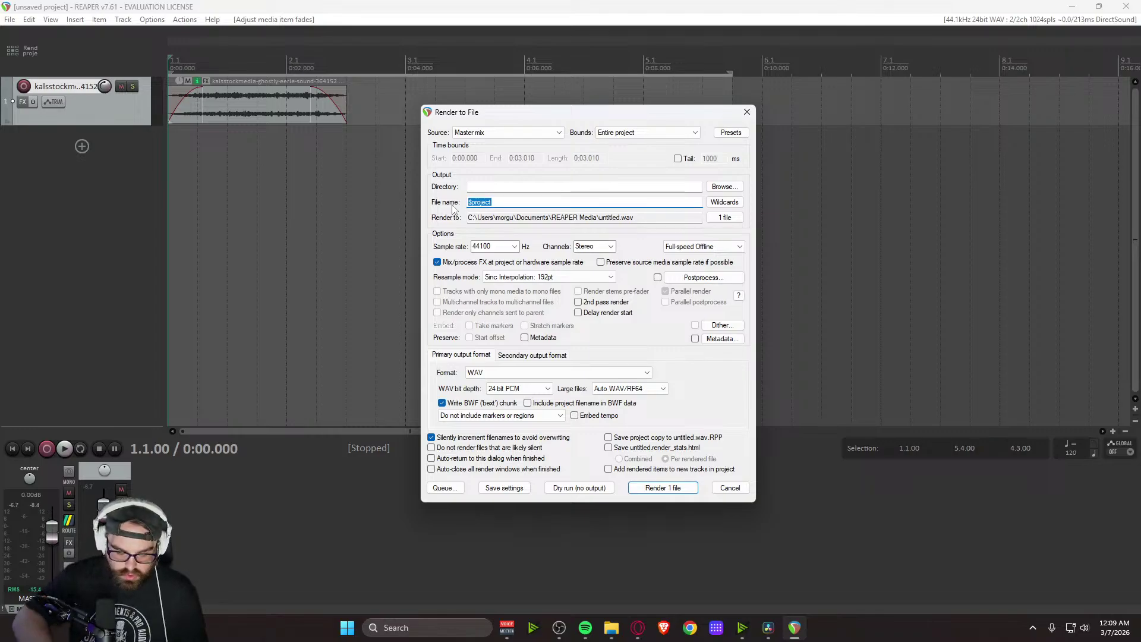
pyautogui.write('4Video')
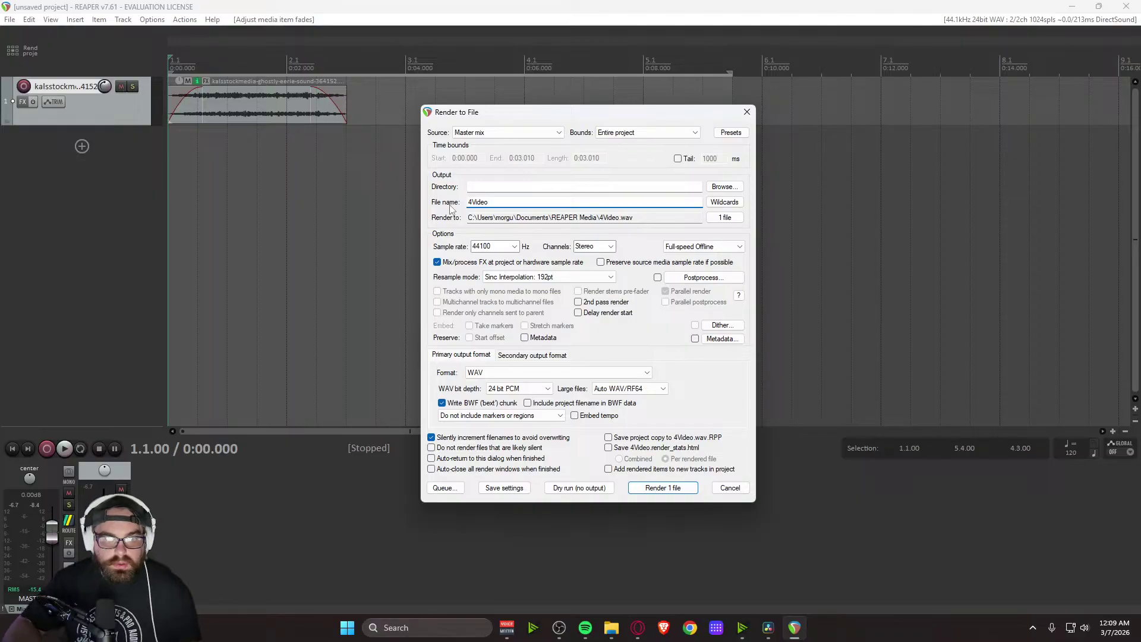
# Set the render directory to the Downloads folder, render the file, and close the finished render report
pyautogui.click(724, 187)
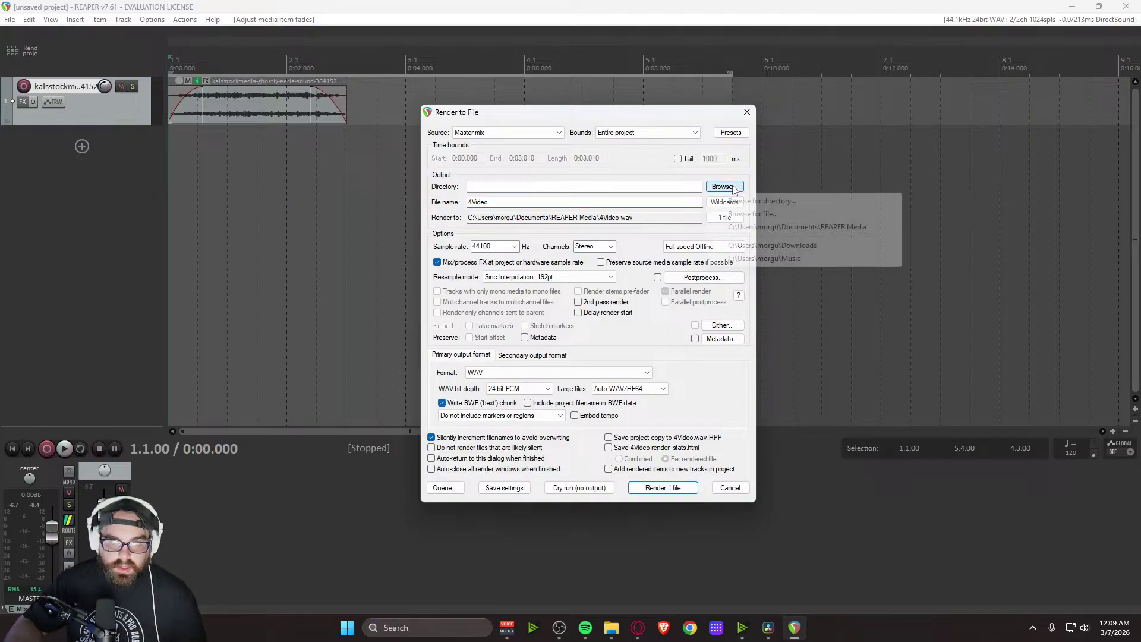
pyautogui.click(769, 202)
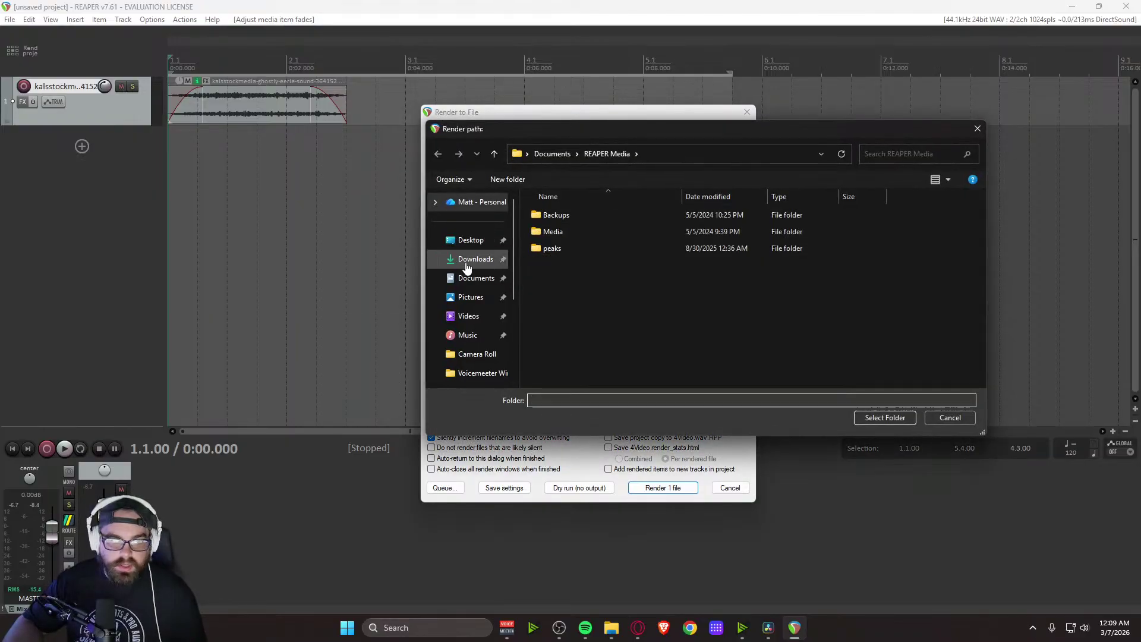
pyautogui.click(475, 259)
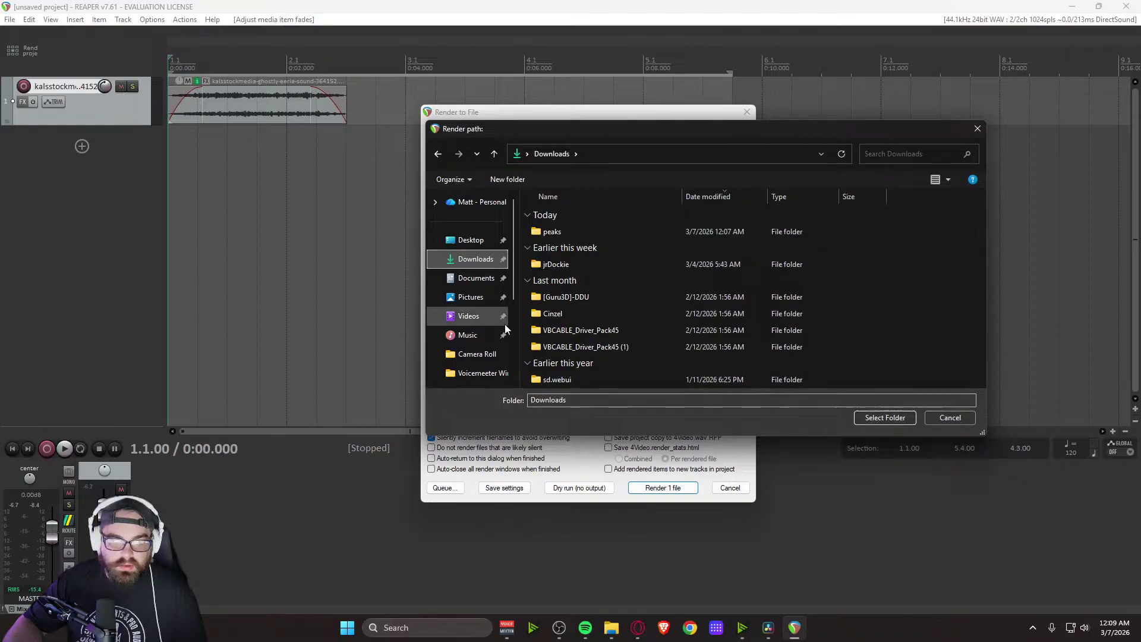
pyautogui.click(892, 419)
pyautogui.click(637, 488)
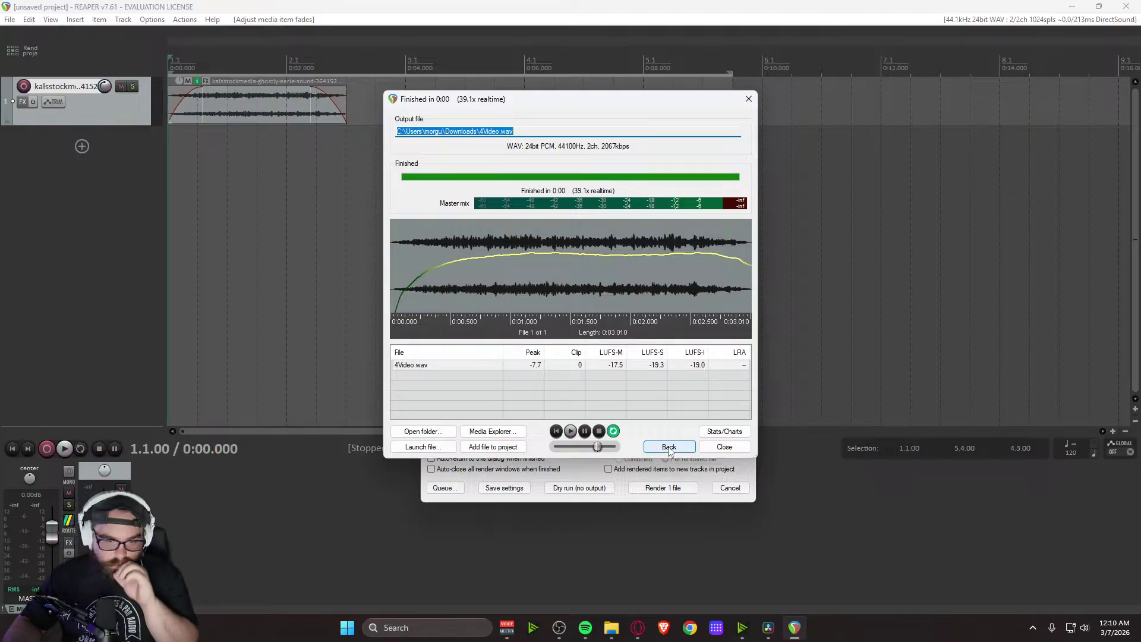
pyautogui.click(724, 447)
# Close REAPER without saving the project, and close the Media Player playback of 4Video
pyautogui.click(1125, 7)
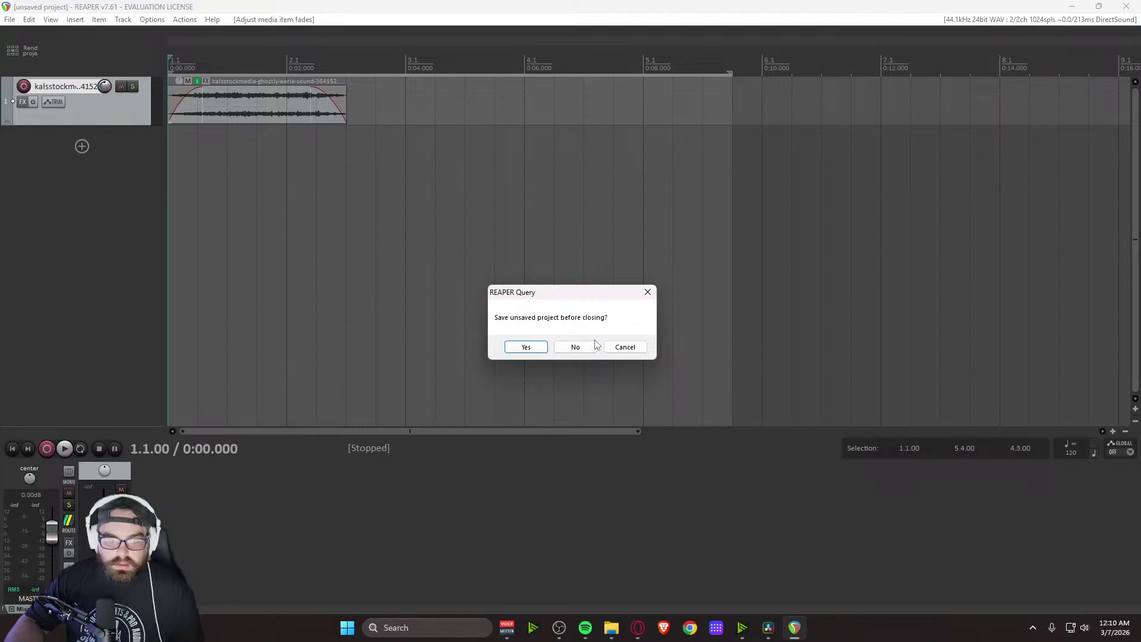
pyautogui.click(574, 345)
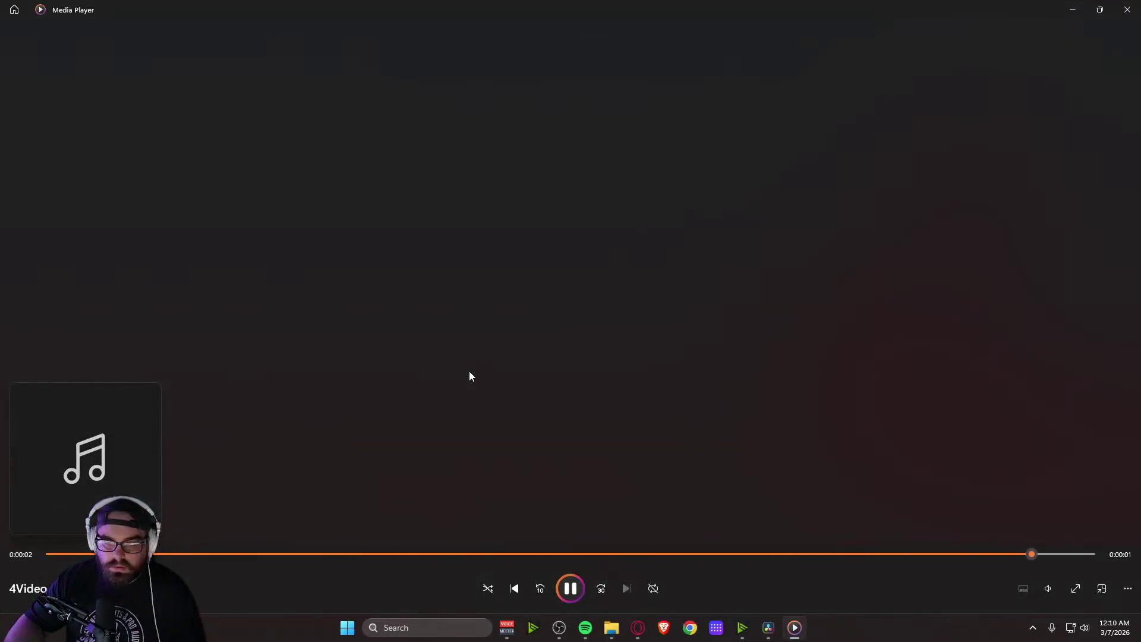
pyautogui.click(1127, 10)
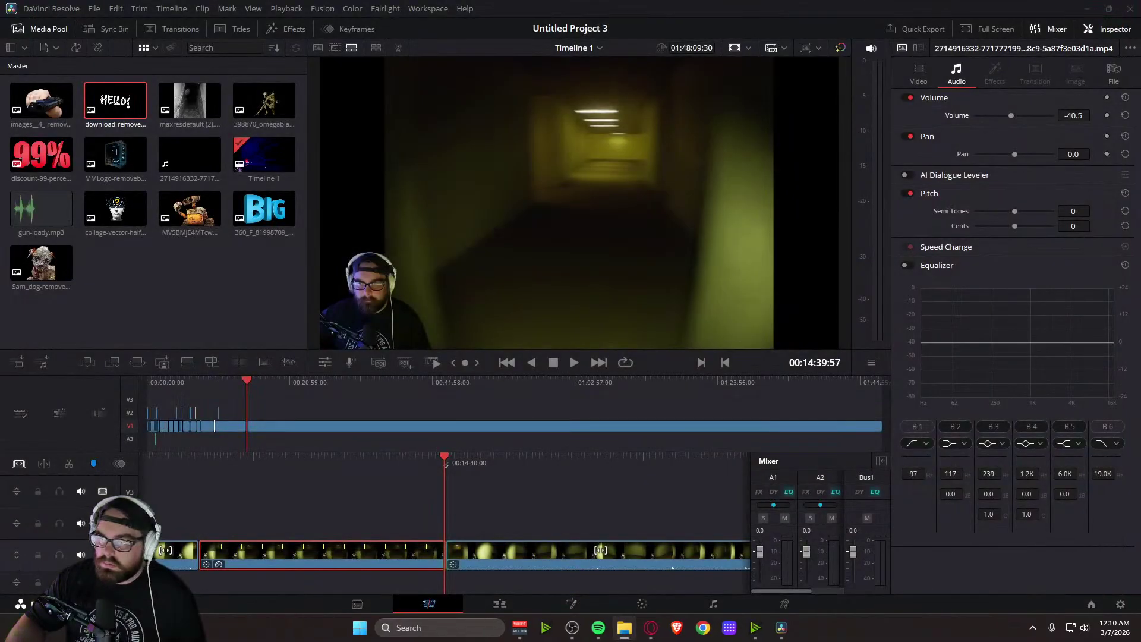
# Import 4Video.wav into the DaVinci Resolve media pool and switch to the Edit page
pyautogui.moveTo(742, 256); pyautogui.dragTo(284, 492)
pyautogui.click(499, 603)
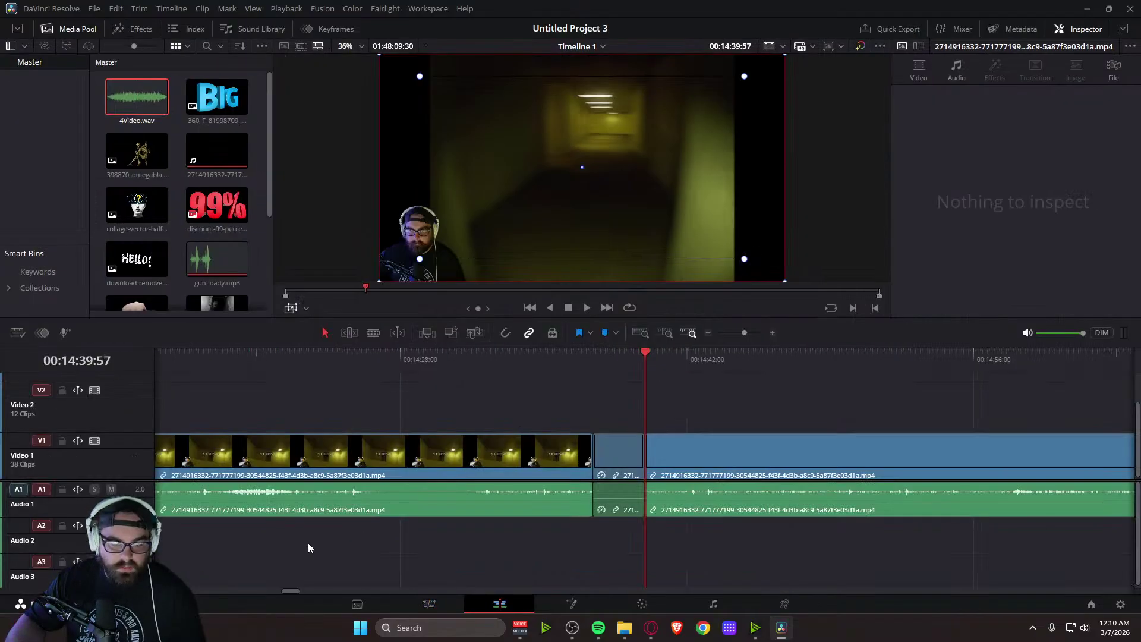
# Place 4Video.wav on Audio 2 beneath the slowed corridor clip and play that moment back on the Cut page
pyautogui.moveTo(137, 97); pyautogui.dragTo(589, 424)
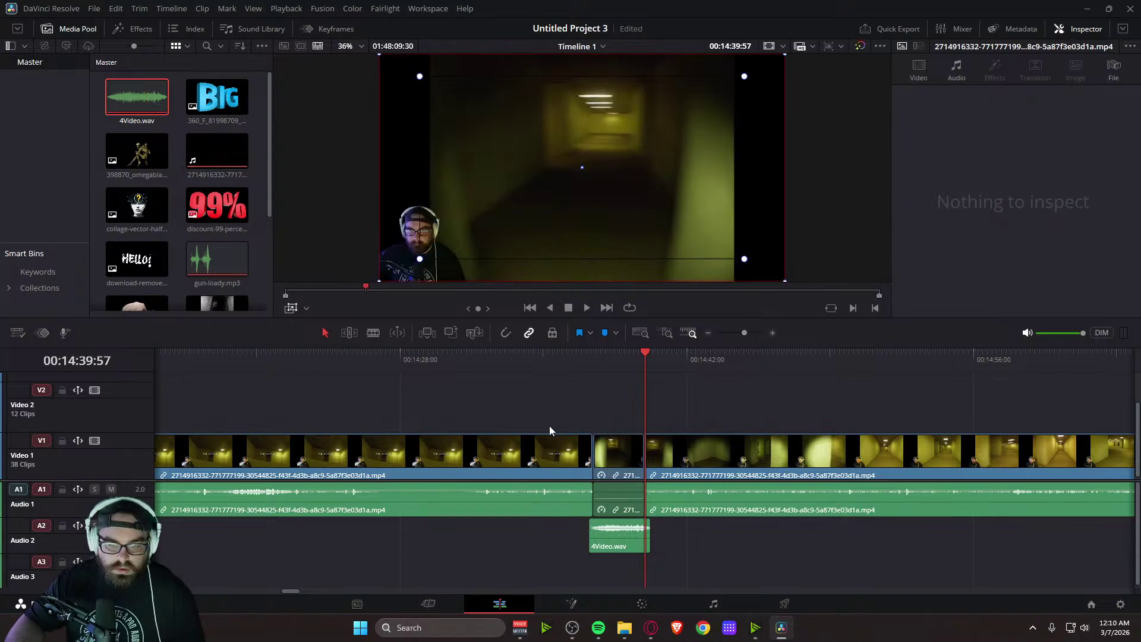
pyautogui.click(428, 603)
pyautogui.moveTo(496, 463); pyautogui.dragTo(782, 461)
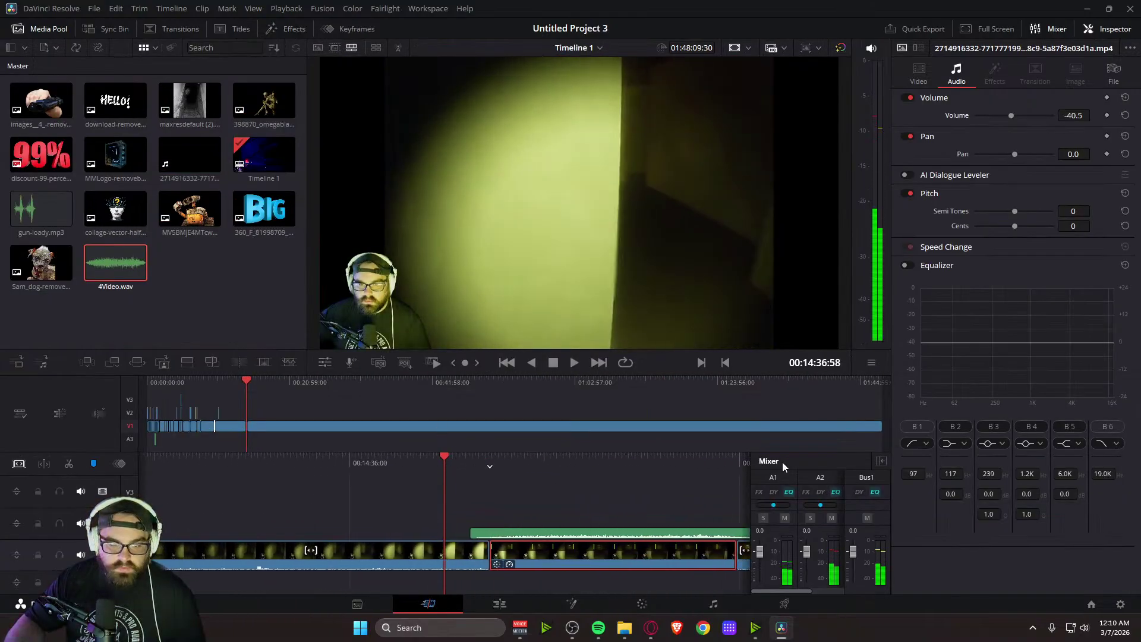
pyautogui.press('space')
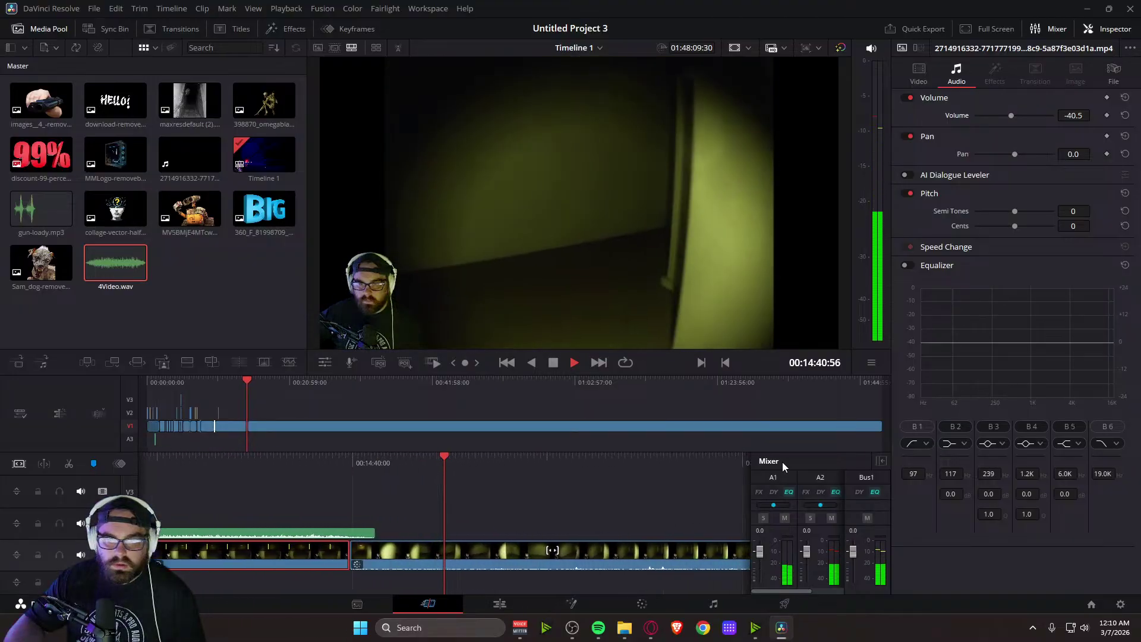
pyautogui.press('space')
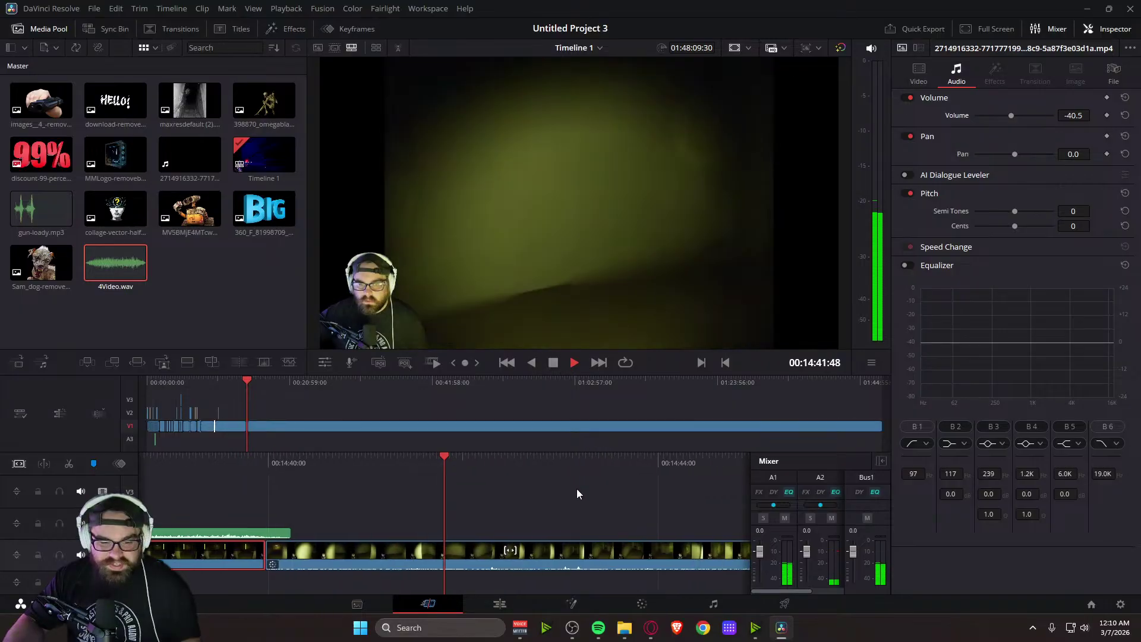
pyautogui.press('j')
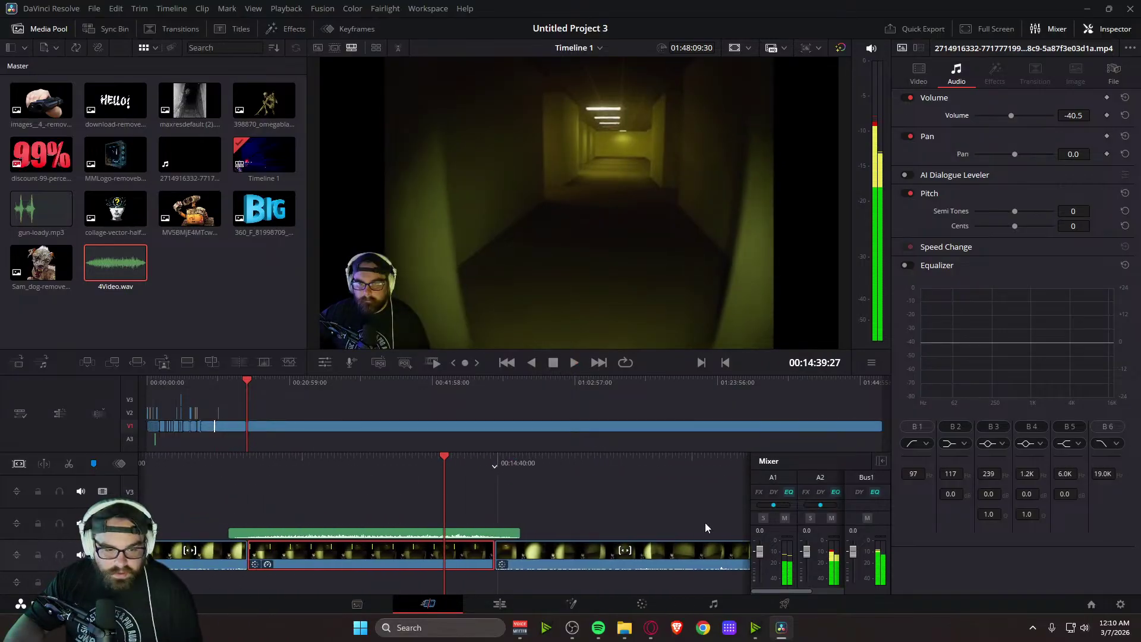
# Lower the volume of the 4Video.wav clip to -2.0 and play back the slowed corridor moment
pyautogui.click(464, 535)
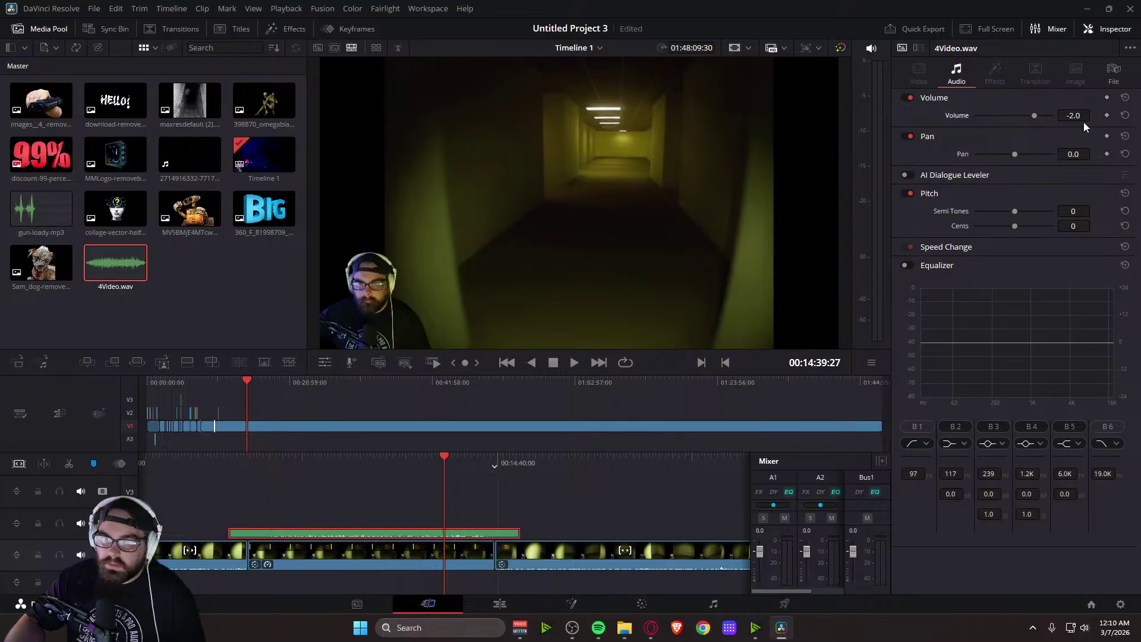
pyautogui.press('j')
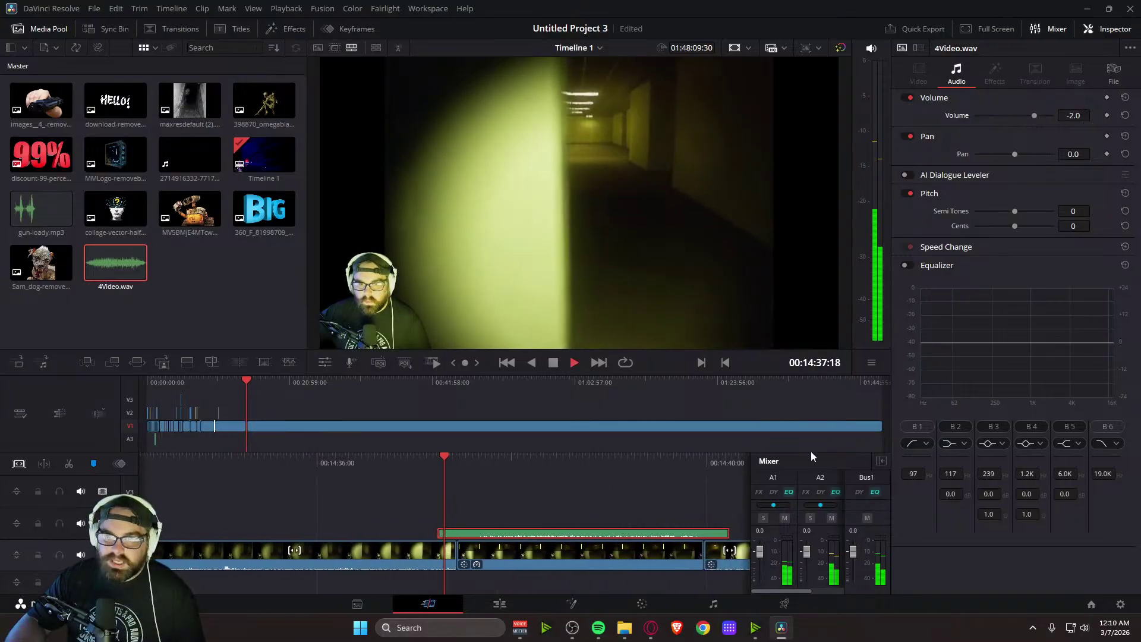
pyautogui.press('l')
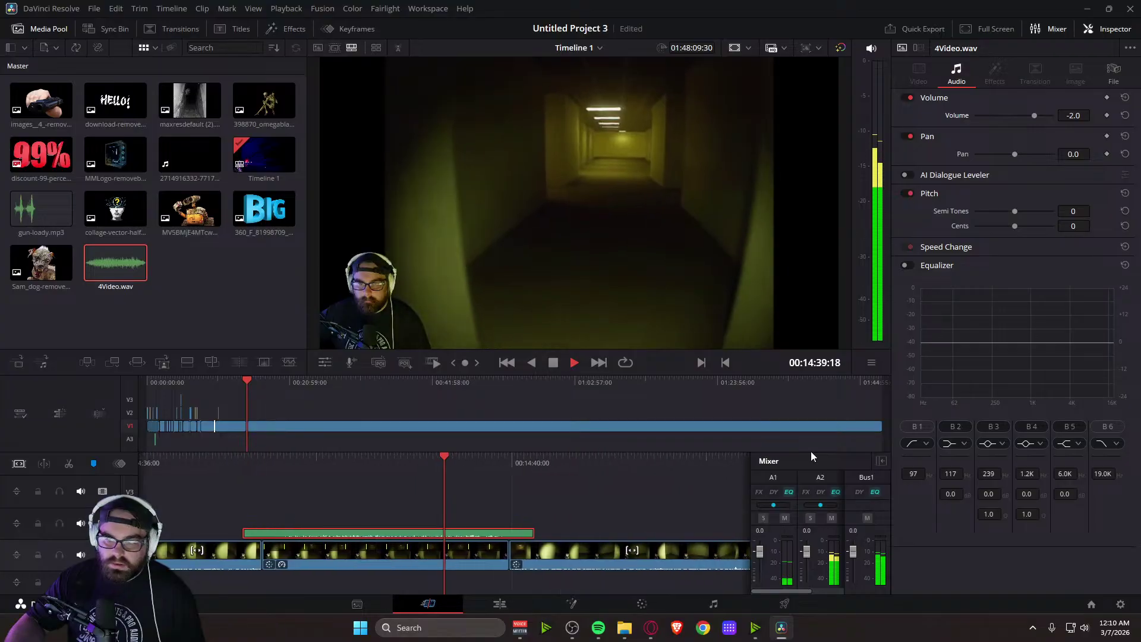
pyautogui.press('k')
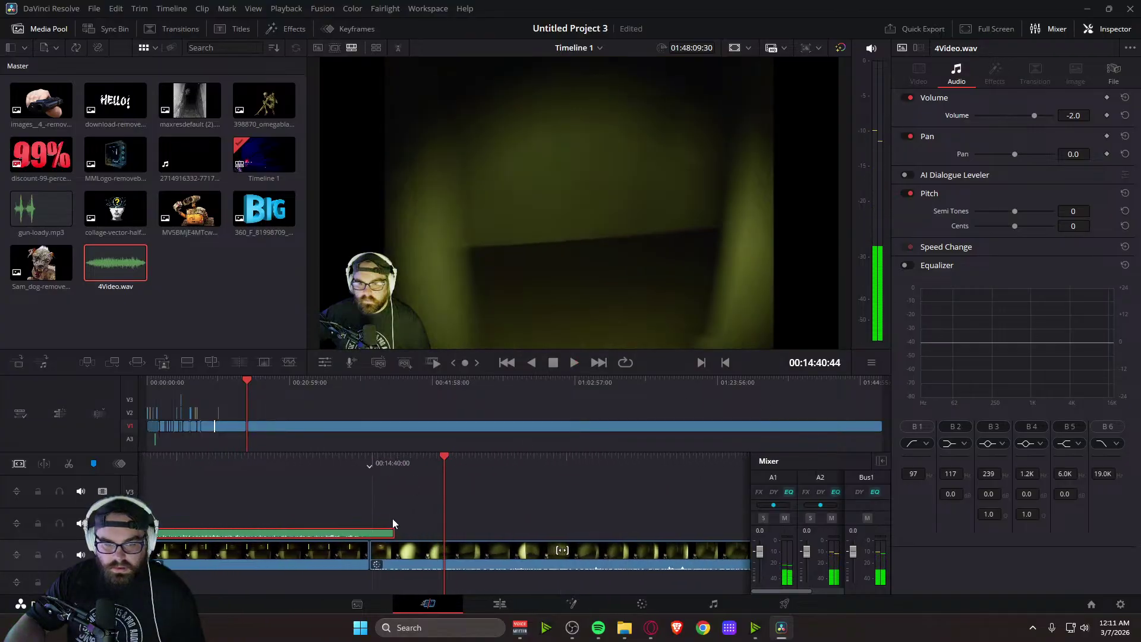
# Trim the end of the 4Video.wav clip closer to the end of the slowed clip and replay the section
pyautogui.moveTo(394, 534); pyautogui.dragTo(380, 534)
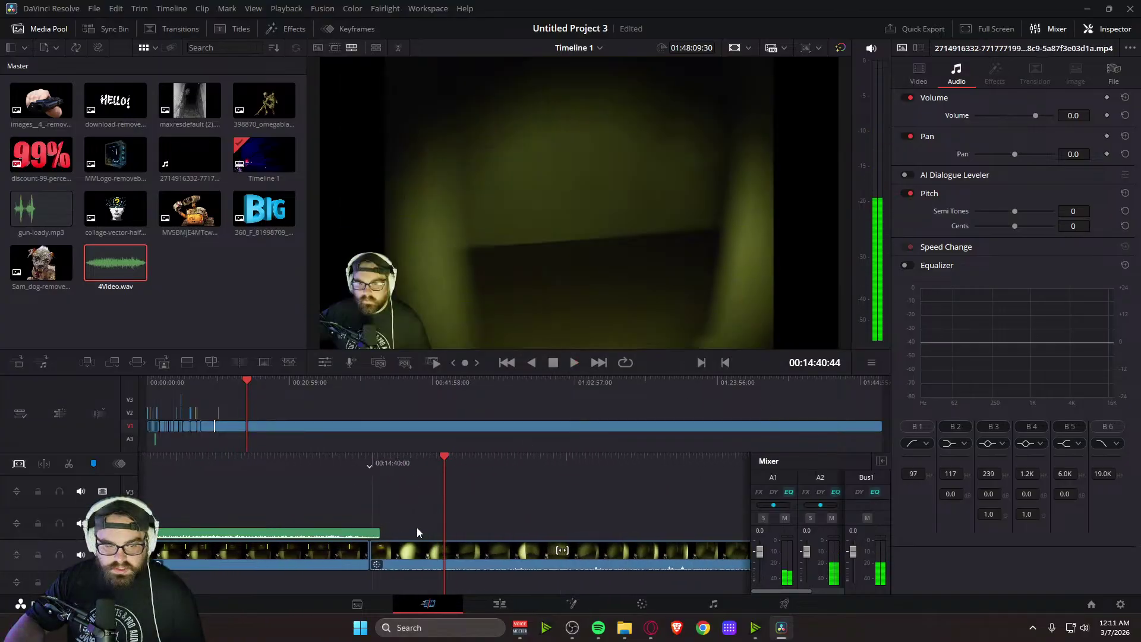
pyautogui.press('j')
pyautogui.press('j')
pyautogui.press('l')
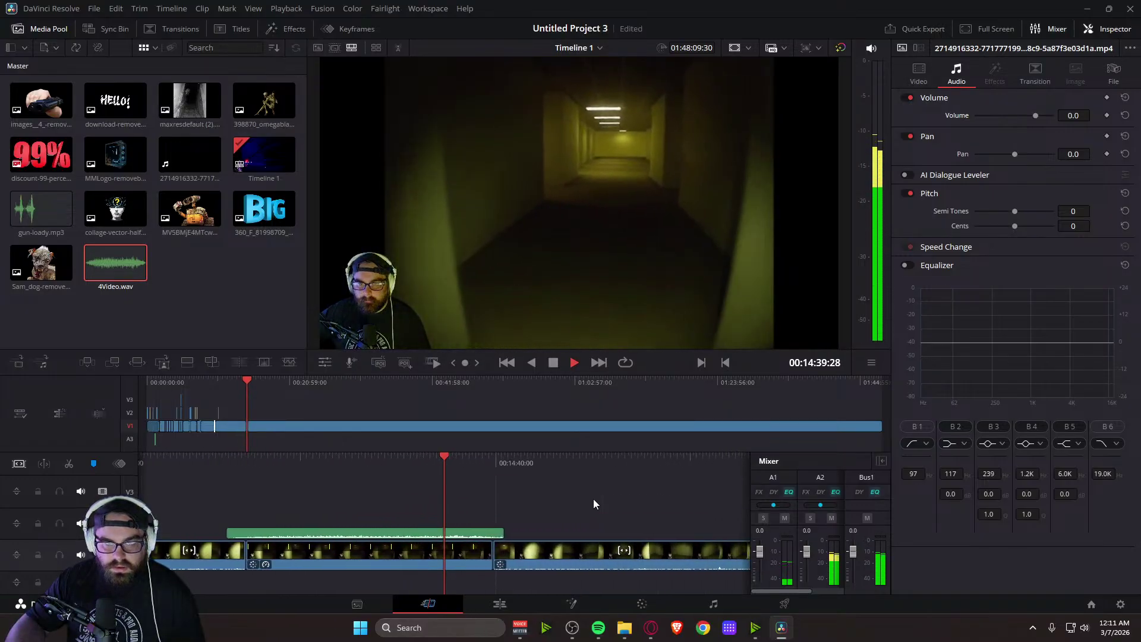
pyautogui.press('k')
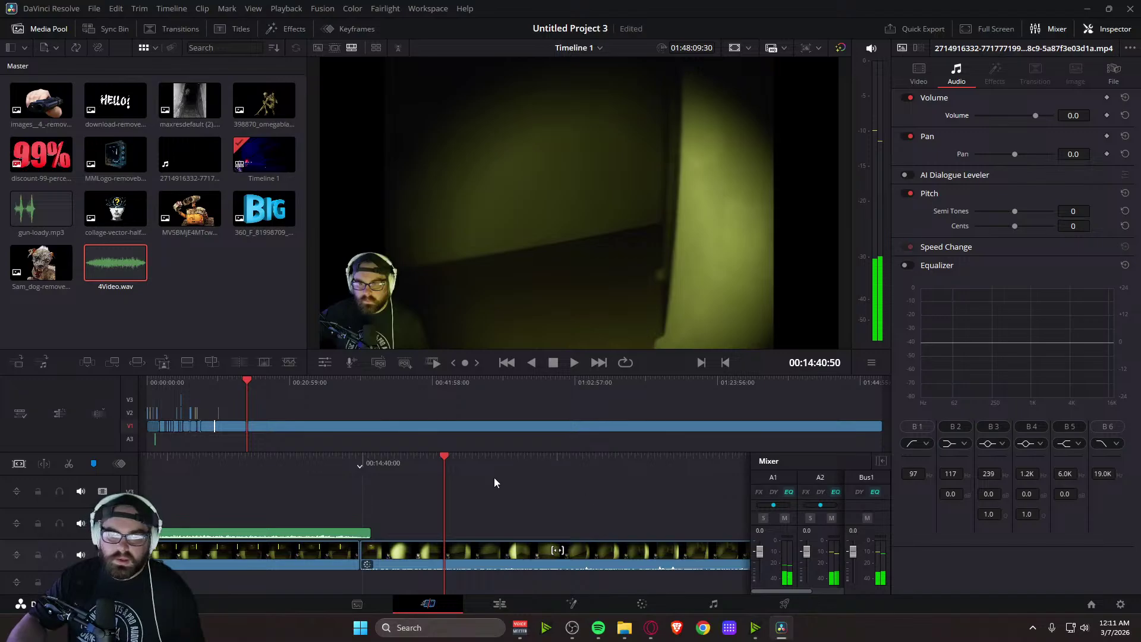
# Play the timeline from 00:14:39:03 past the end of the sound effect to about 00:14:44:22
pyautogui.click(364, 534)
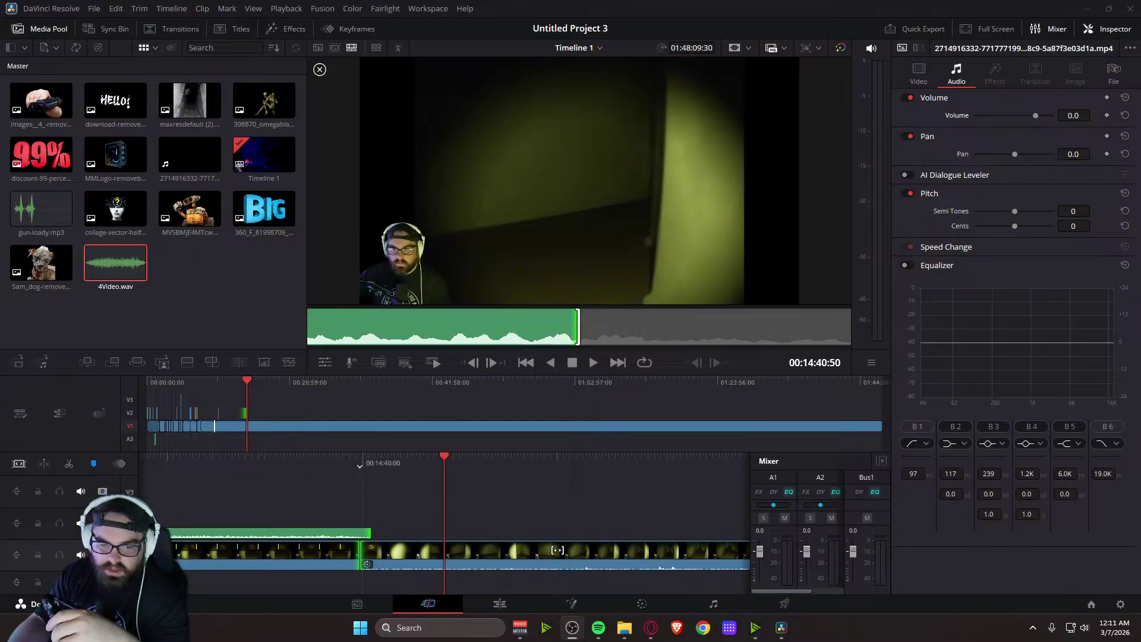
pyautogui.click(606, 535)
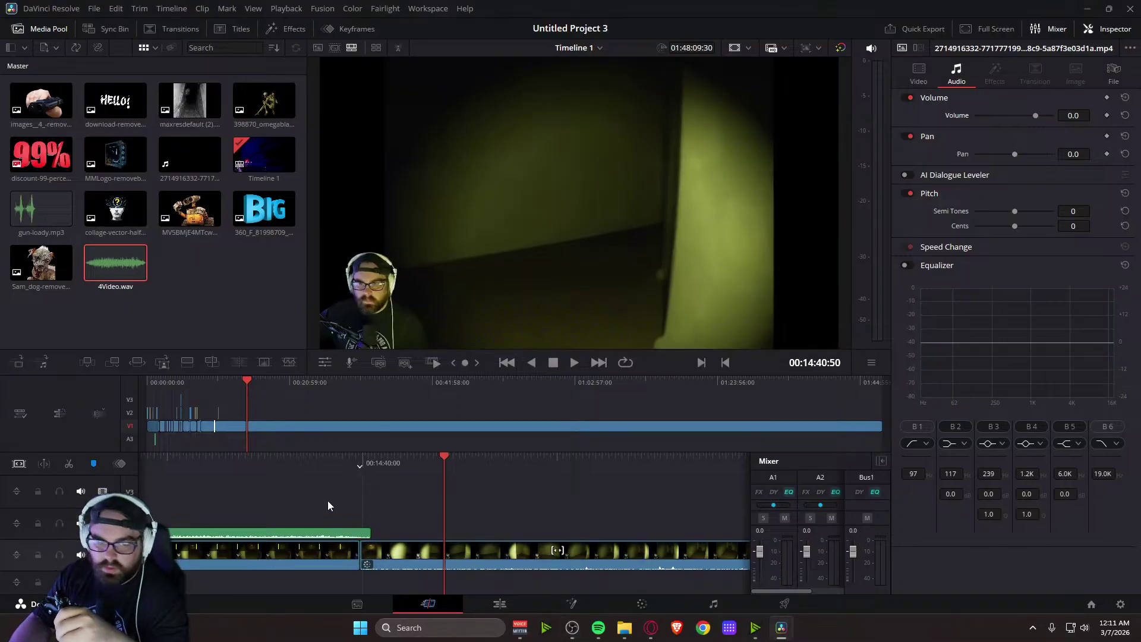
pyautogui.click(270, 474)
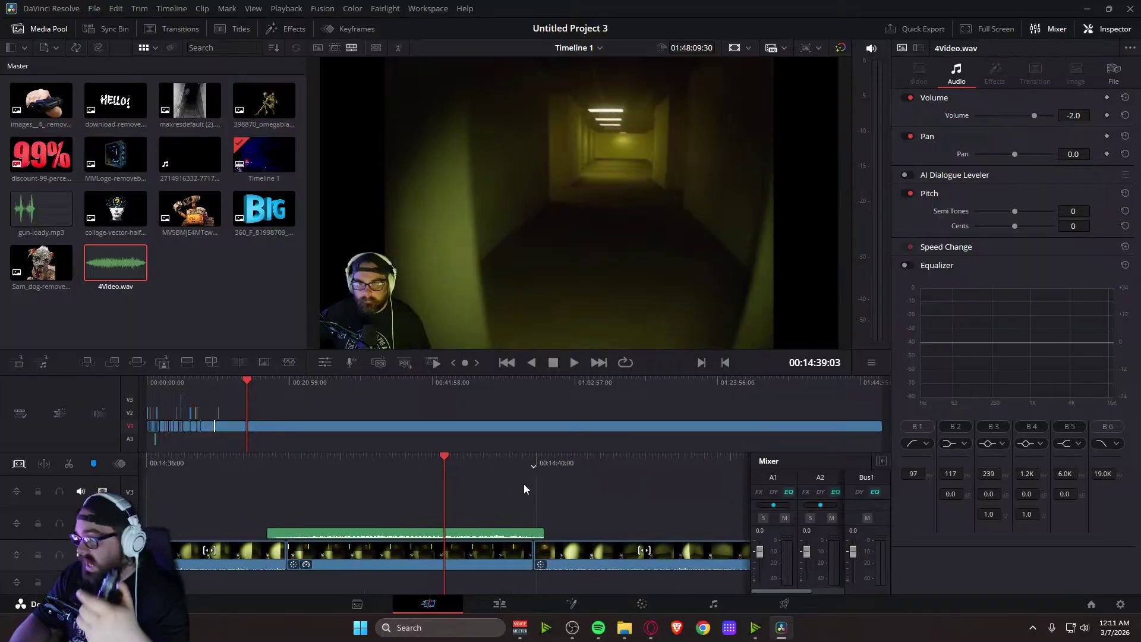
pyautogui.press('v')
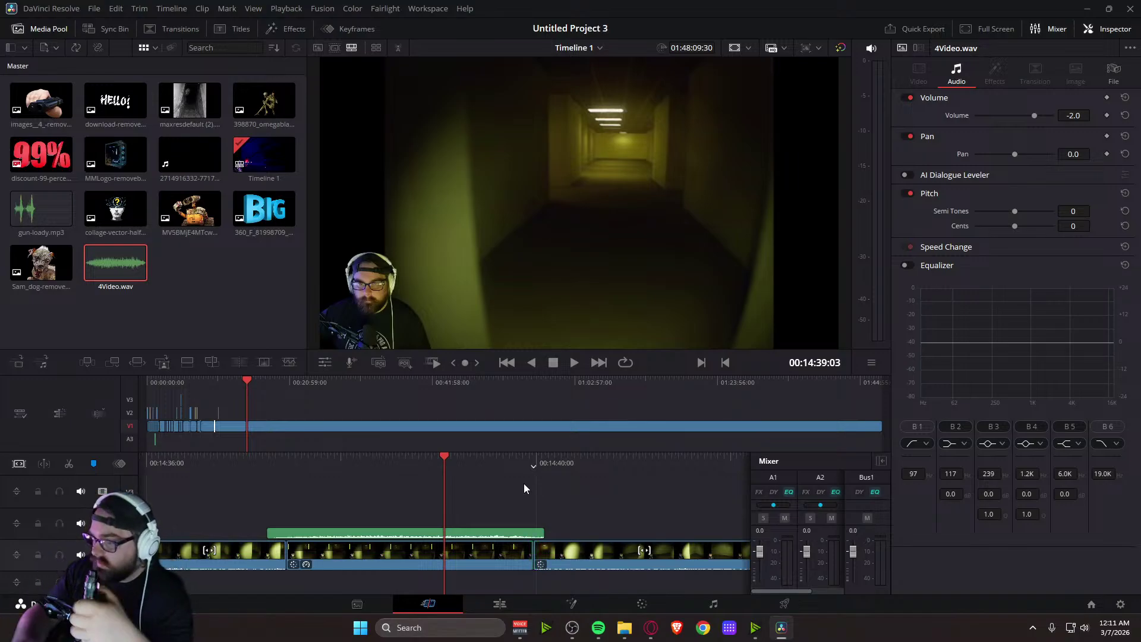
pyautogui.click(509, 477)
pyautogui.press('v')
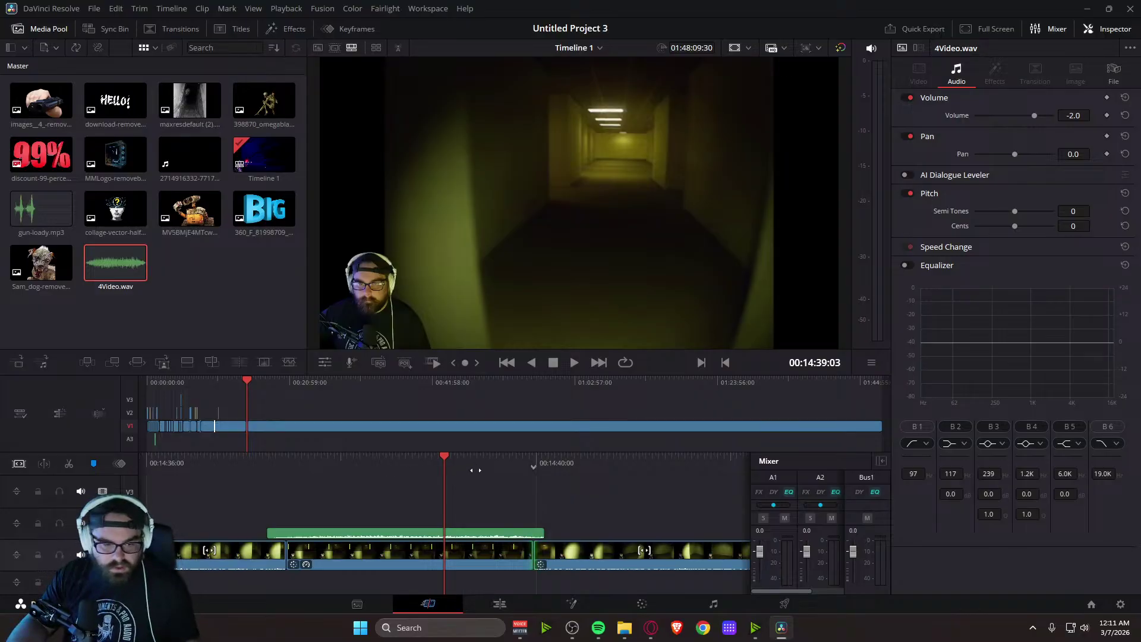
pyautogui.press('space')
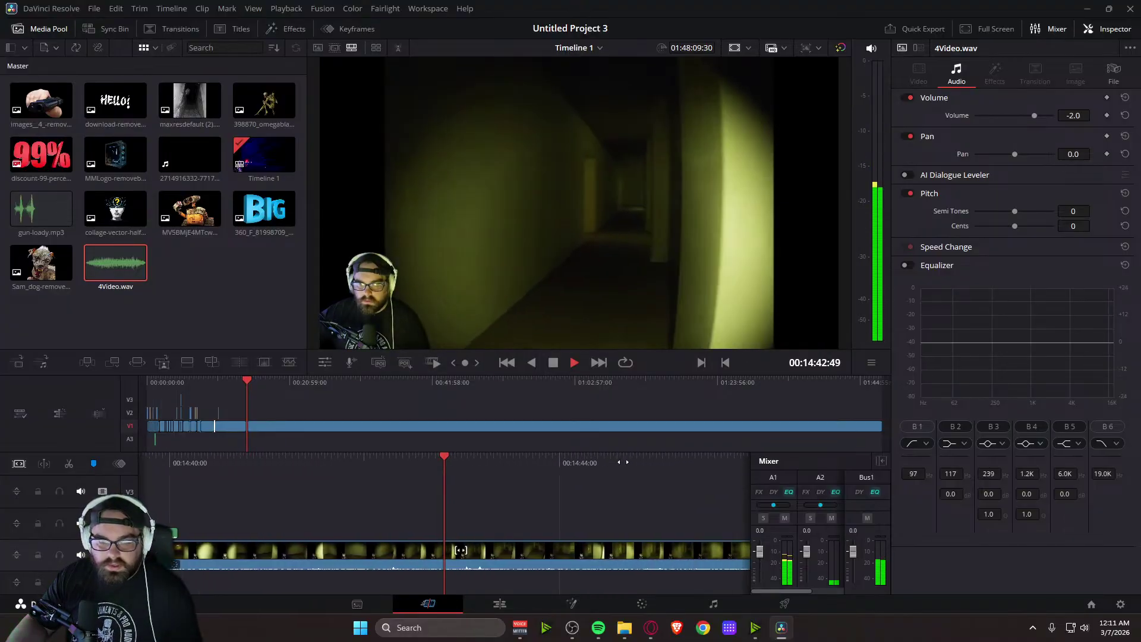
pyautogui.press('space')
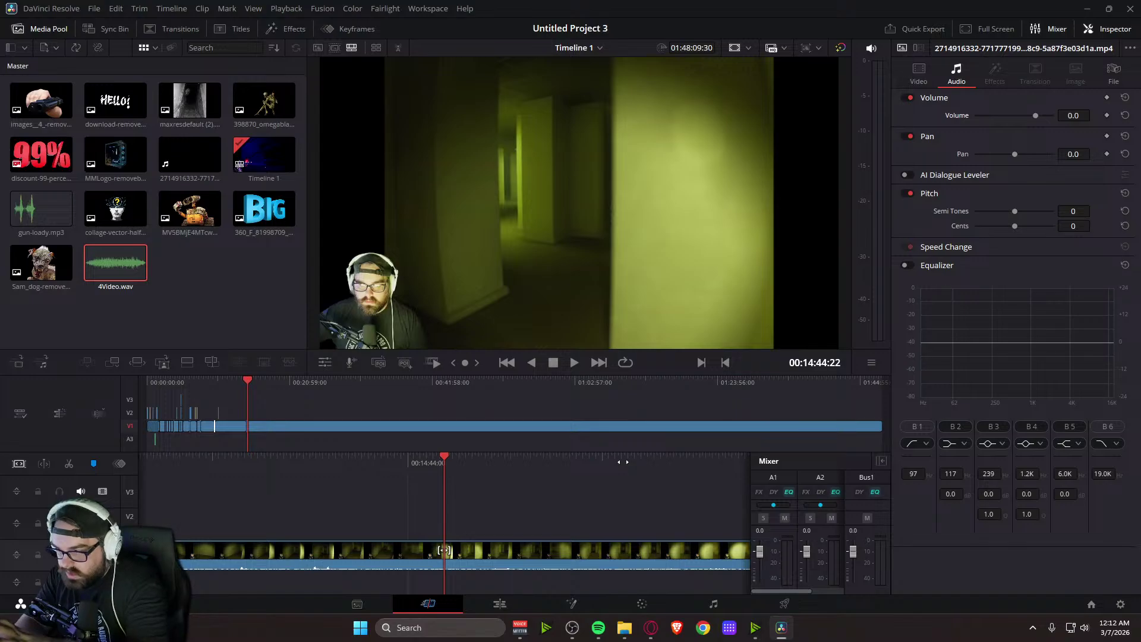
# Review the gameplay footage from about 00:14:44 to 00:15:46 for a moment worth emphasizing
pyautogui.press('space')
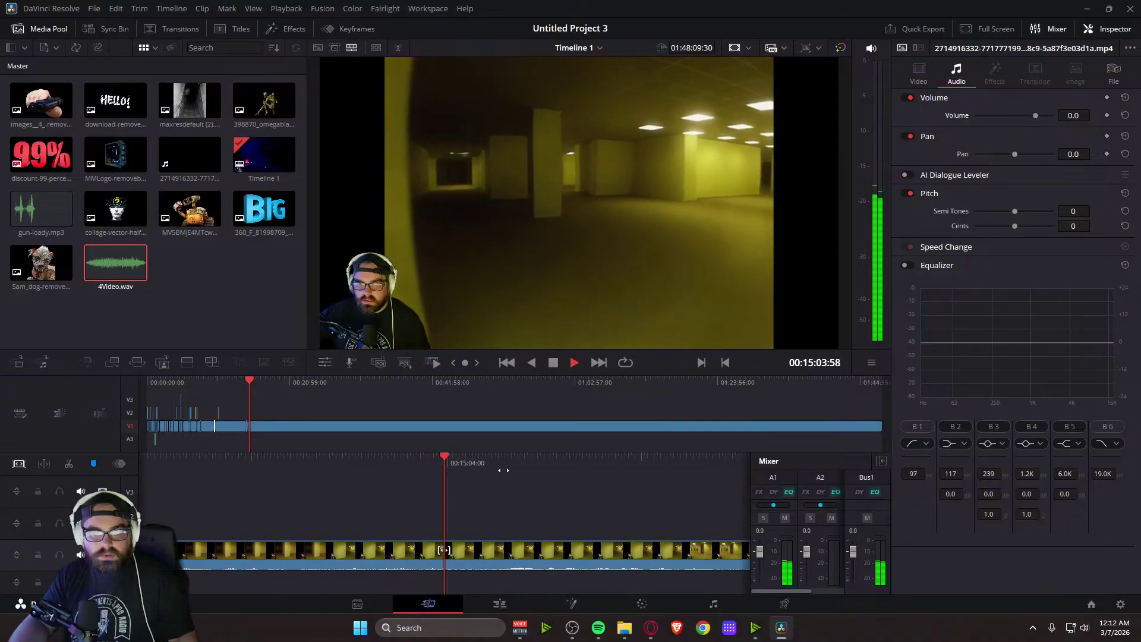
pyautogui.press('space')
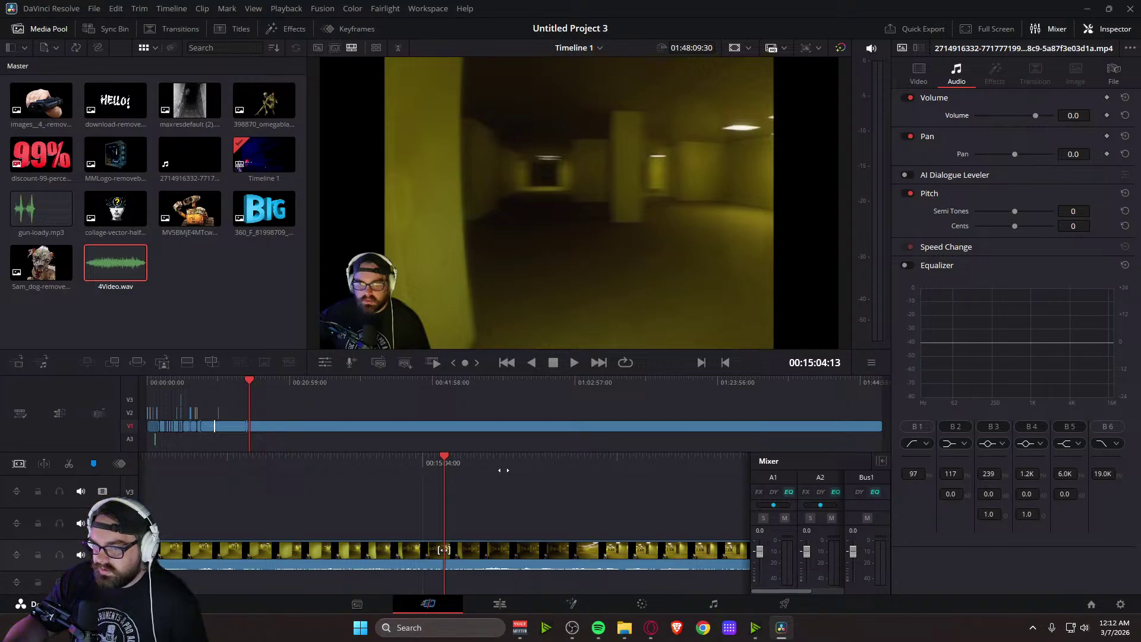
pyautogui.press('space')
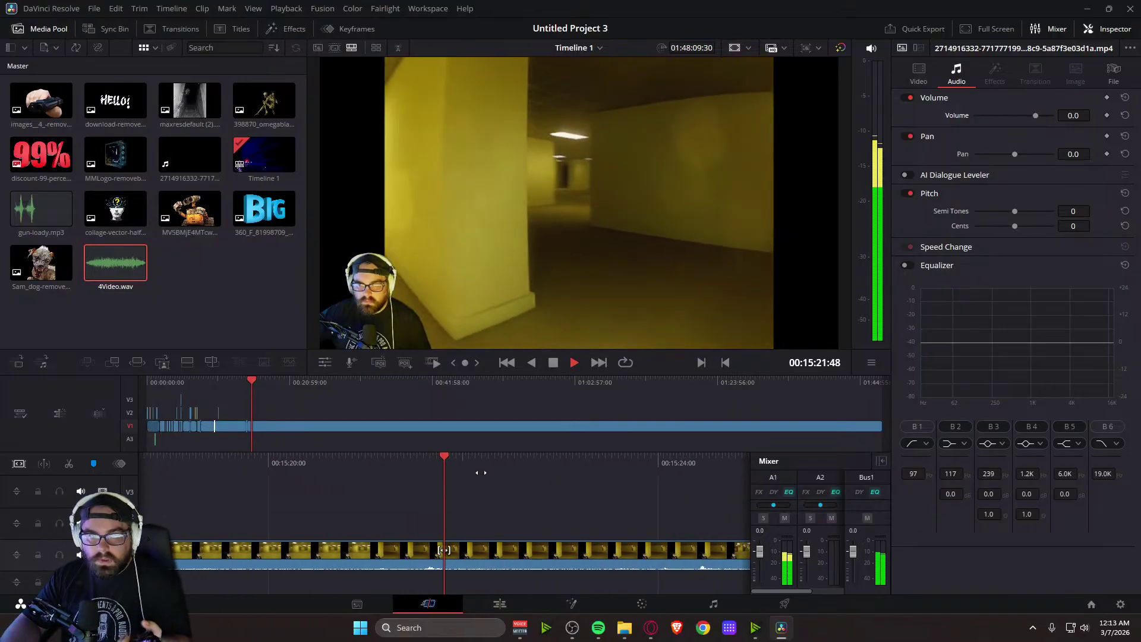
pyautogui.press('space')
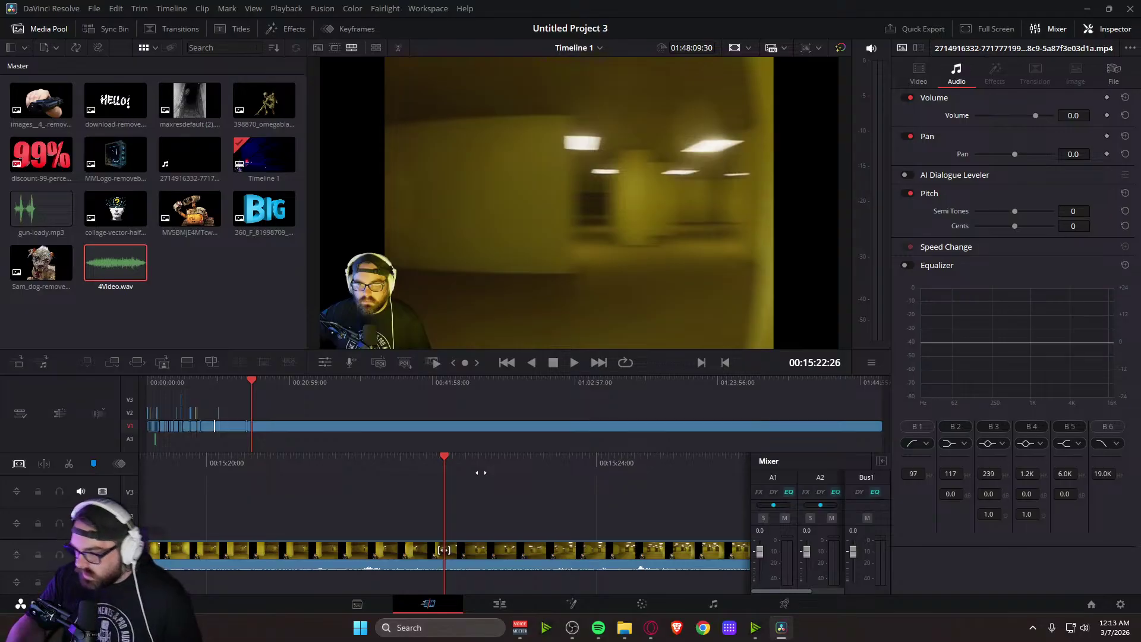
pyautogui.press('space')
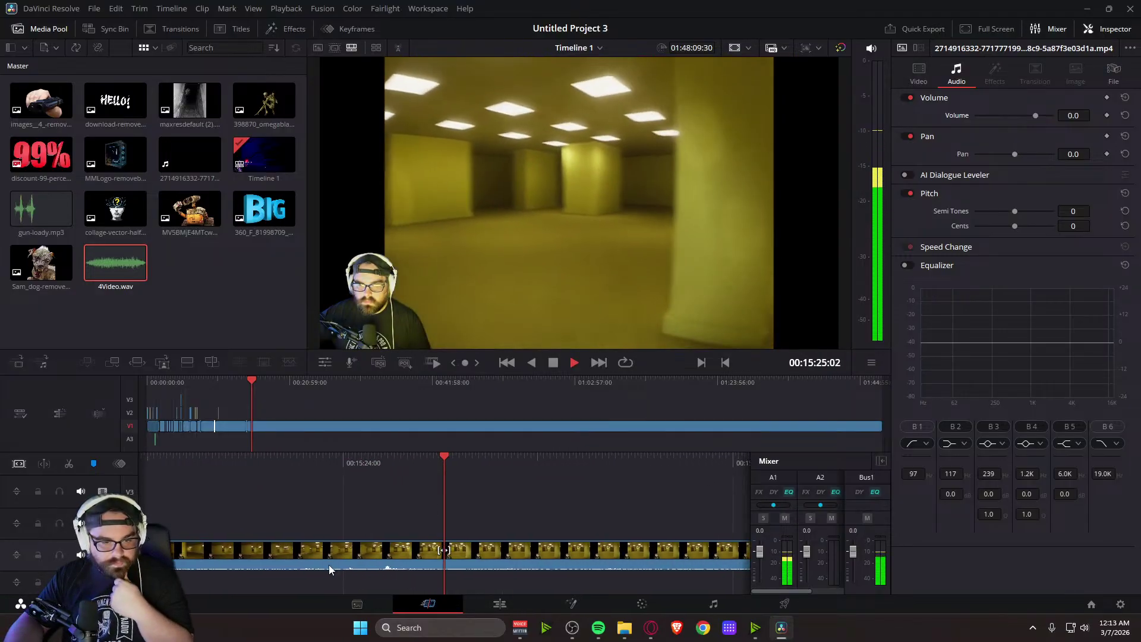
pyautogui.press('l')
pyautogui.press('l')
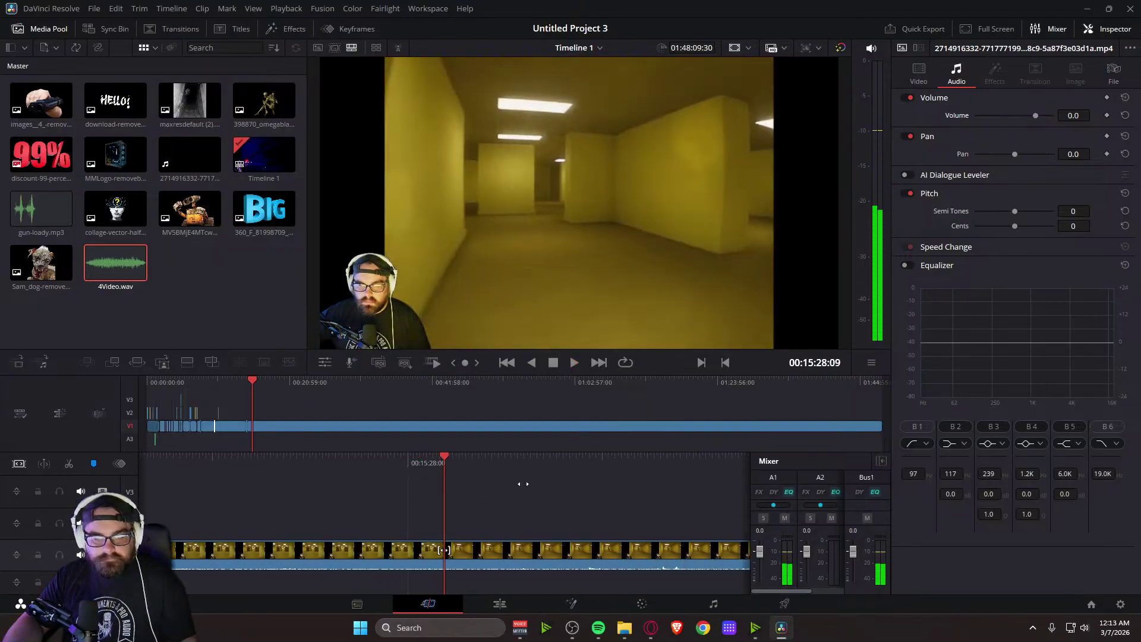
pyautogui.moveTo(155, 492); pyautogui.dragTo(132, 494)
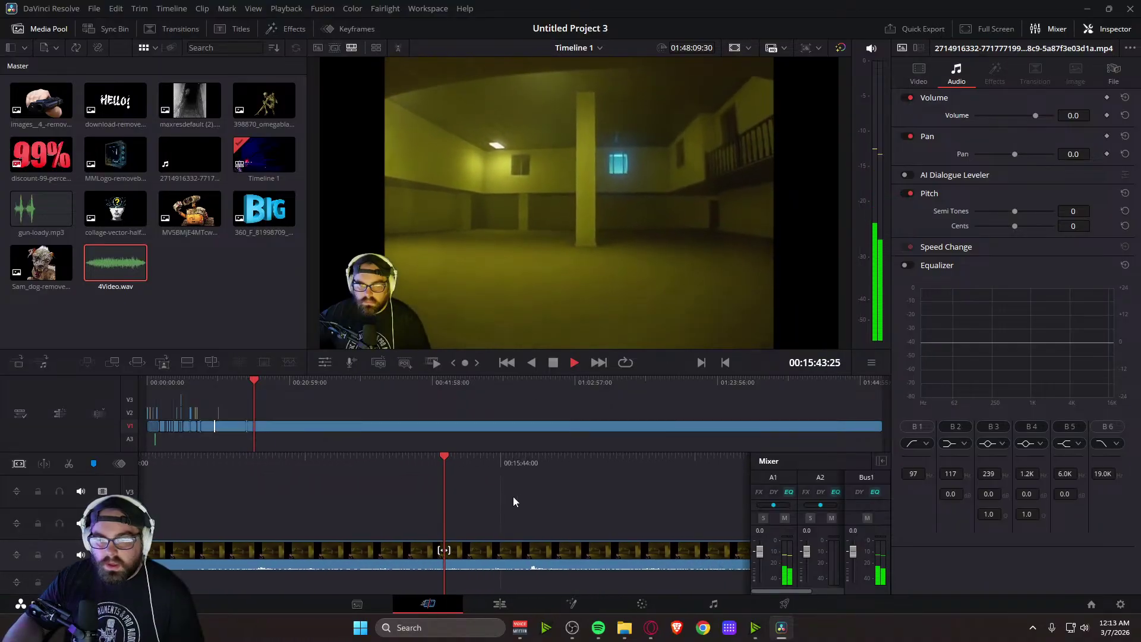
pyautogui.press('space')
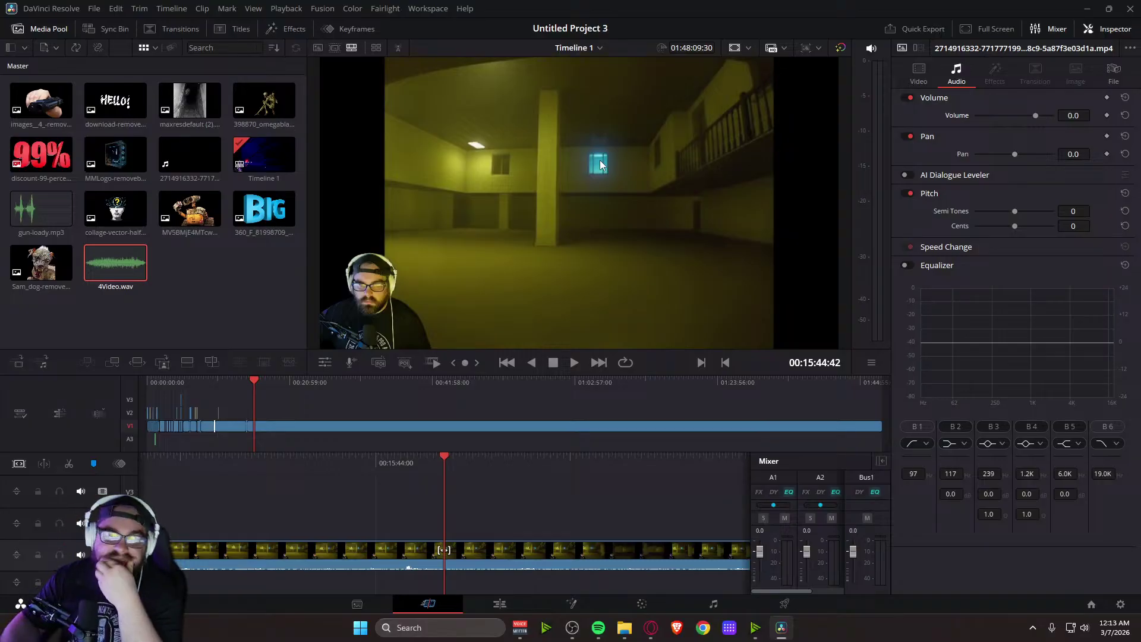
pyautogui.press('space')
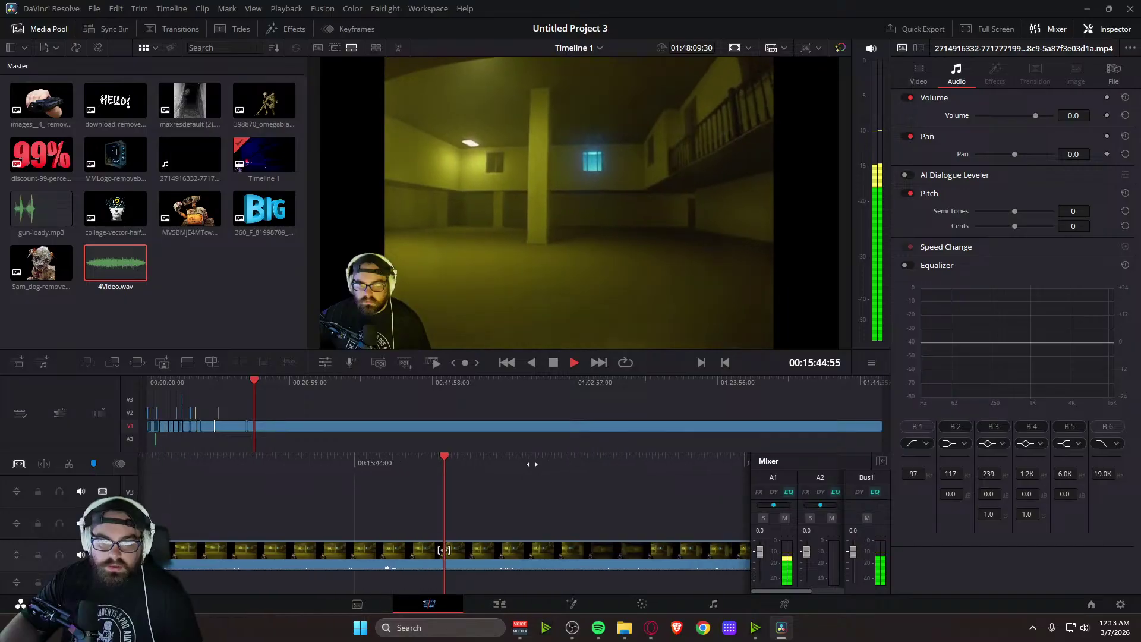
pyautogui.press('space')
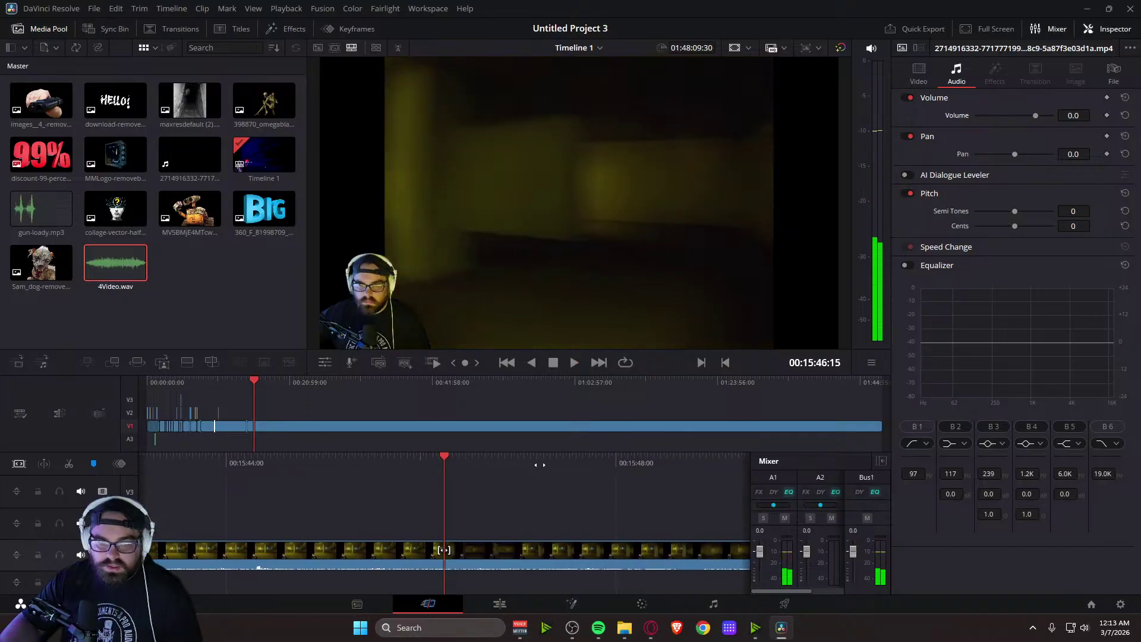
# Split the main V1 clip at 00:15:45:56 and 00:15:42:47 to isolate the shot of the glowing blue window
pyautogui.moveTo(559, 467); pyautogui.dragTo(569, 469)
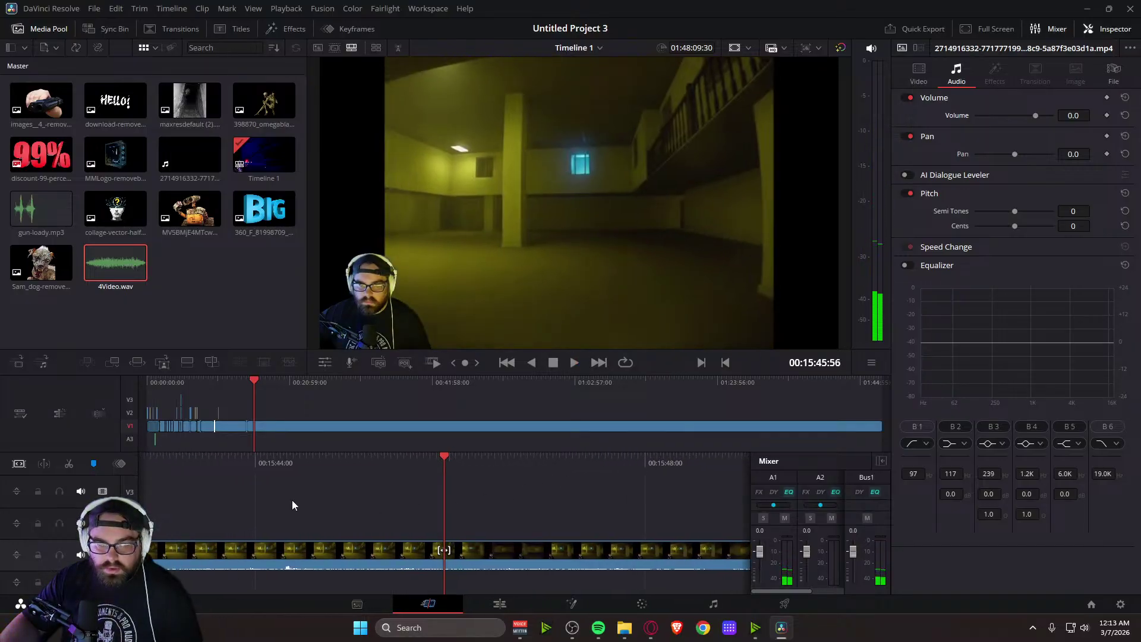
pyautogui.click(67, 467)
pyautogui.moveTo(481, 466); pyautogui.dragTo(788, 453)
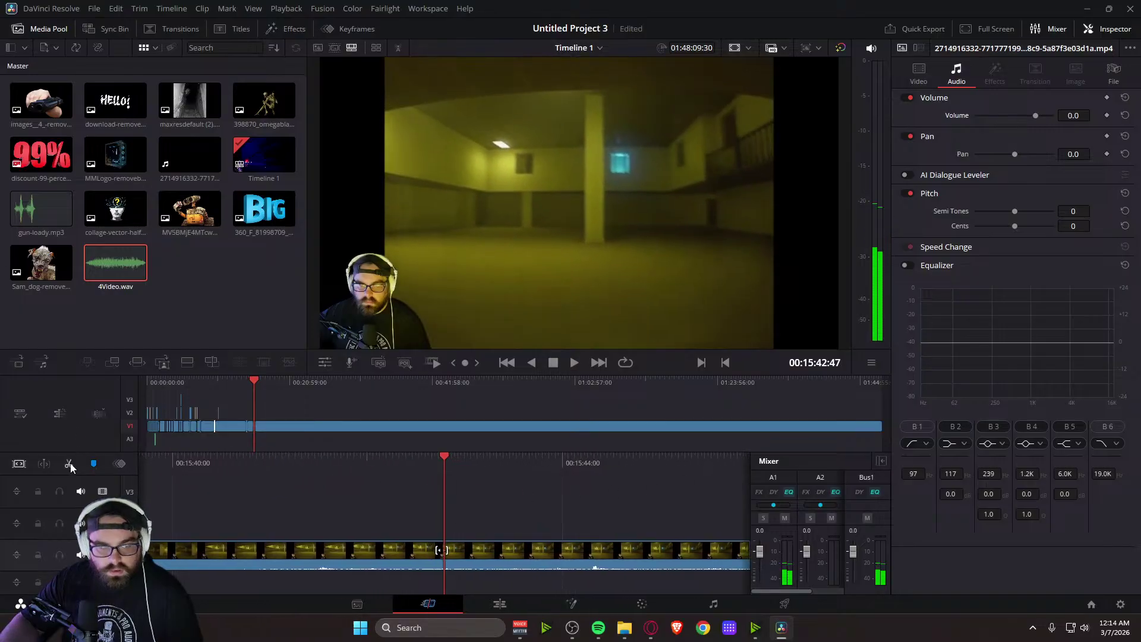
pyautogui.click(496, 523)
# Enable Dynamic Zoom on the isolated blue-window segment and display its Dynamic Zoom overlay on the Edit page
pyautogui.click(578, 542)
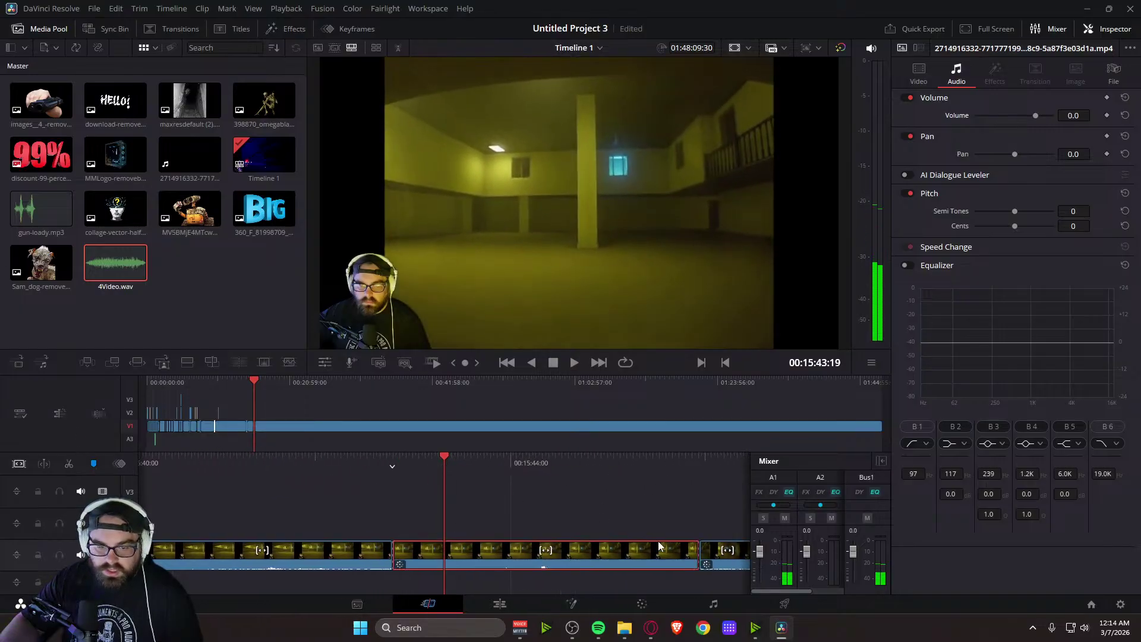
pyautogui.click(919, 77)
pyautogui.click(905, 244)
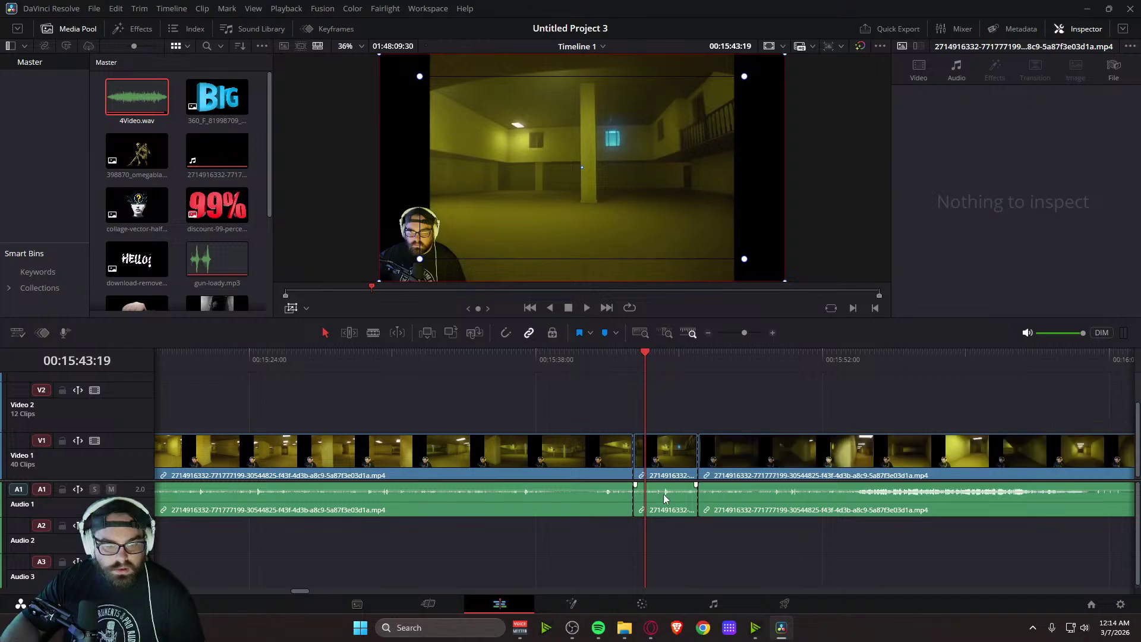
pyautogui.click(681, 458)
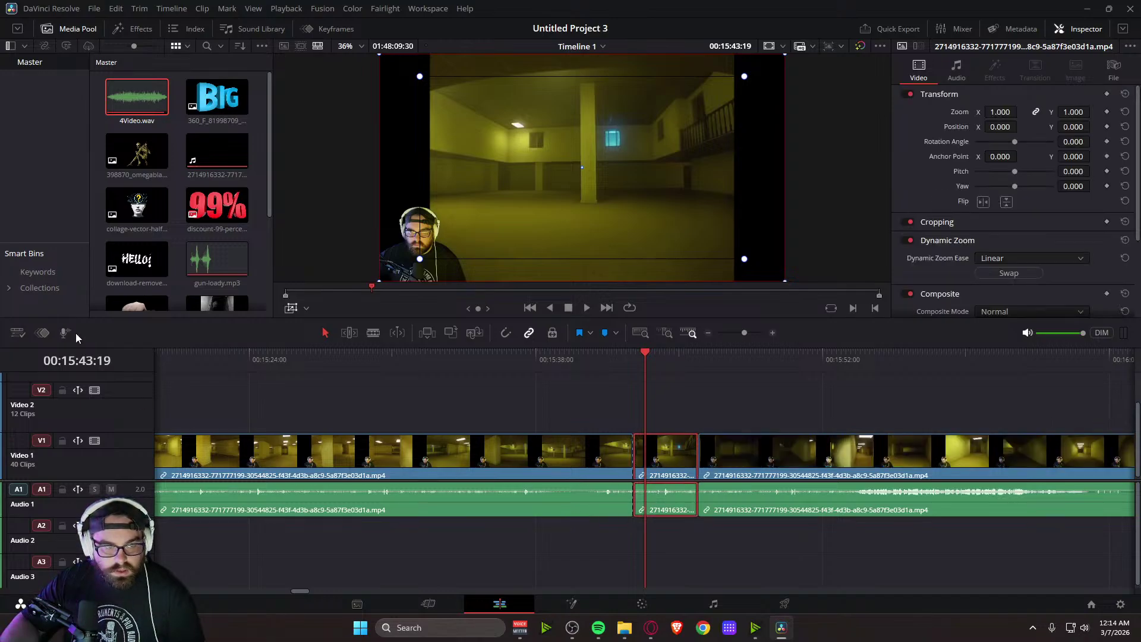
pyautogui.click(306, 308)
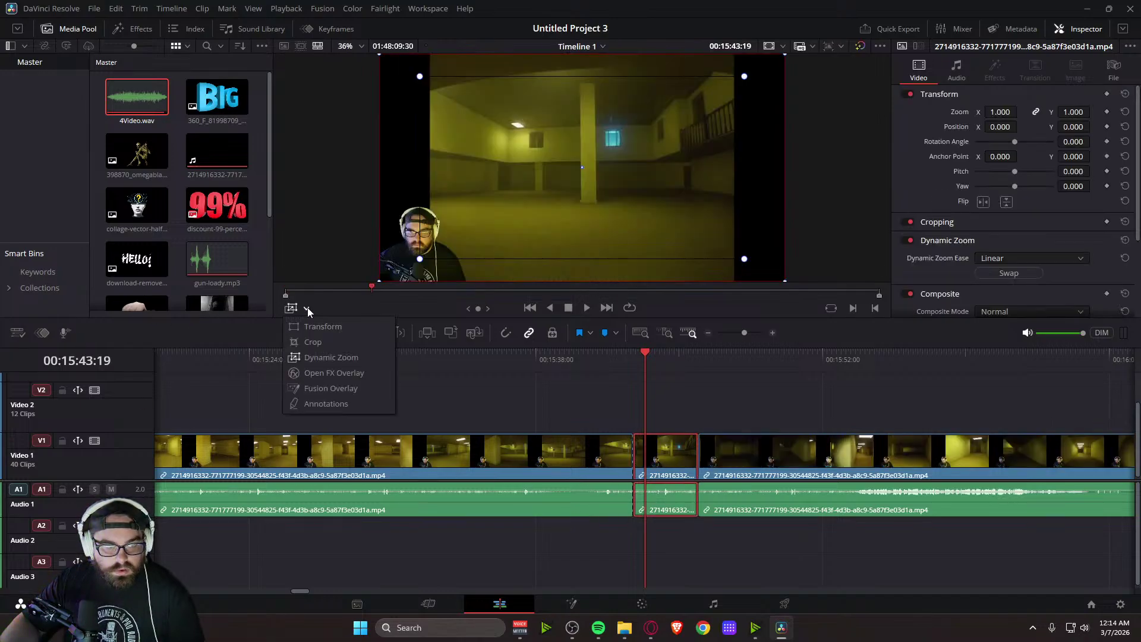
pyautogui.click(327, 357)
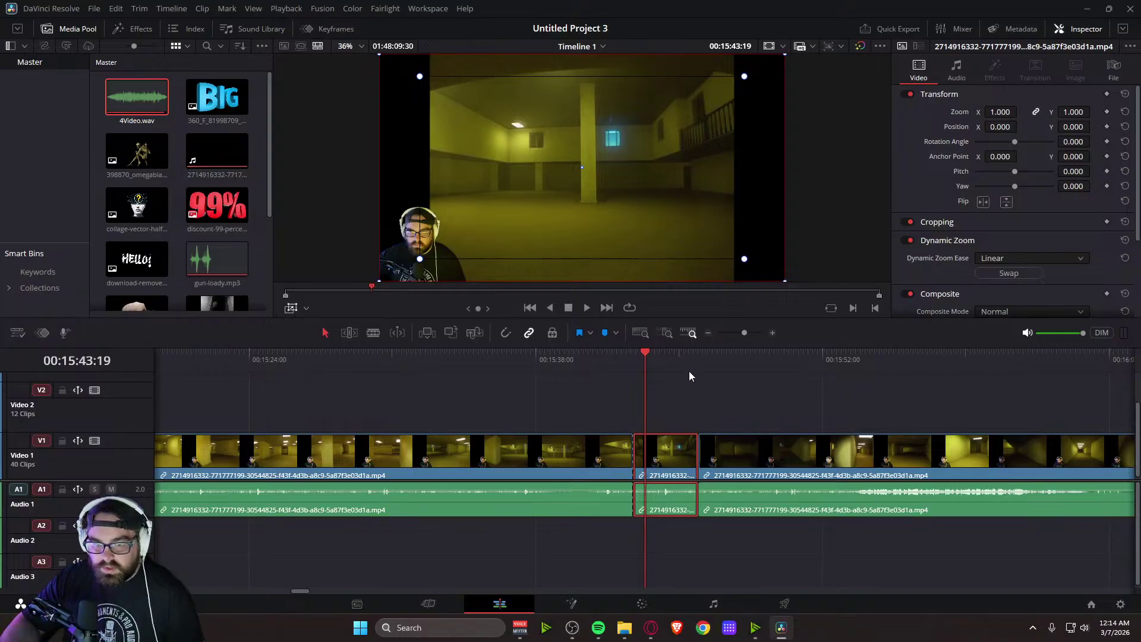
# Set the segment's Dynamic Zoom to start at the full frame and end on a small frame centred on the blue window
pyautogui.click(644, 356)
pyautogui.click(624, 358)
pyautogui.press('space')
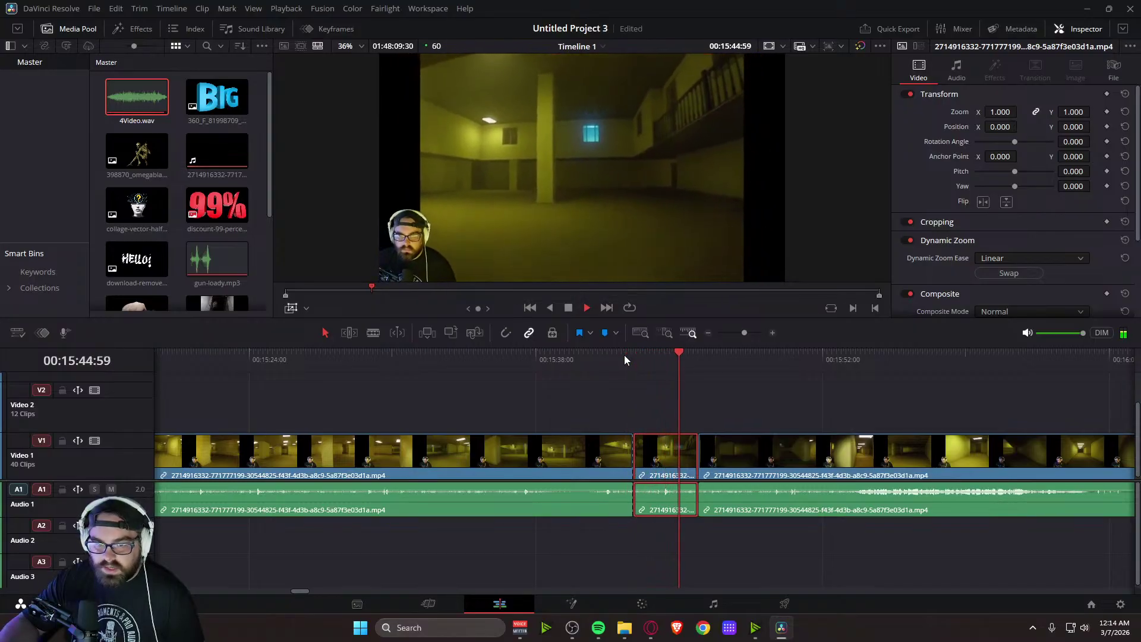
pyautogui.press('space')
pyautogui.moveTo(420, 264); pyautogui.dragTo(520, 218)
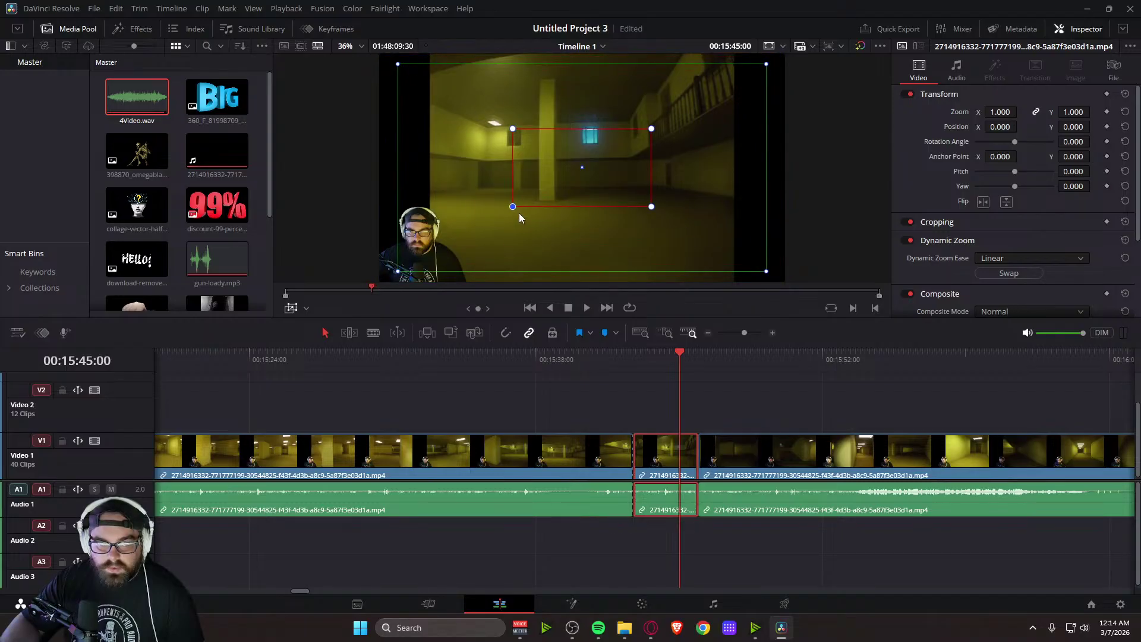
pyautogui.moveTo(398, 273); pyautogui.dragTo(376, 285)
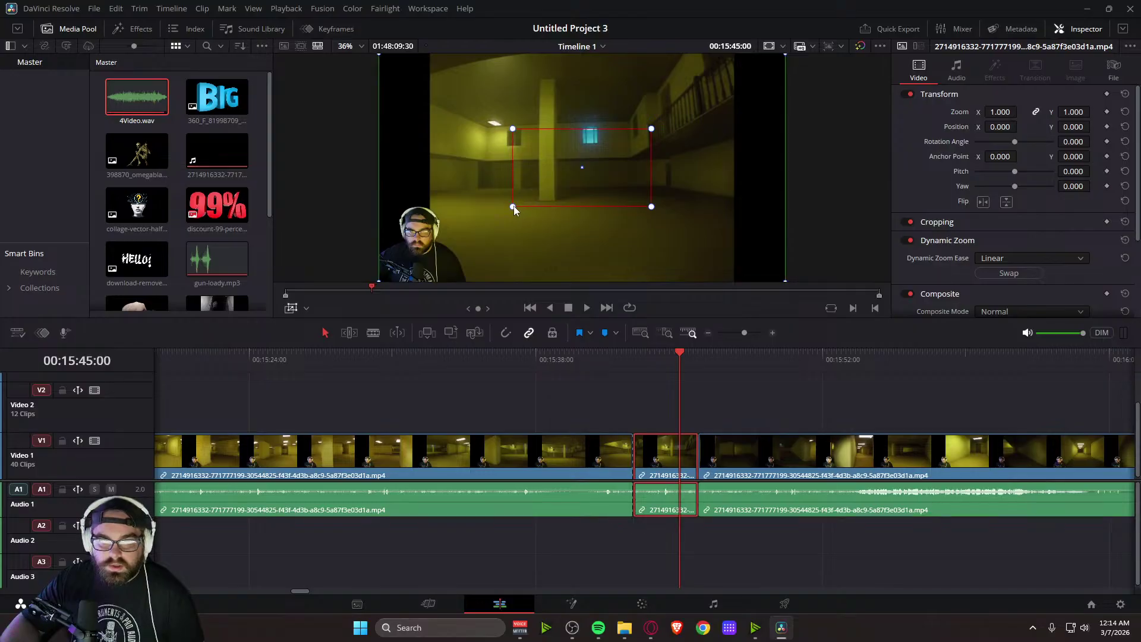
pyautogui.moveTo(583, 184); pyautogui.dragTo(592, 156)
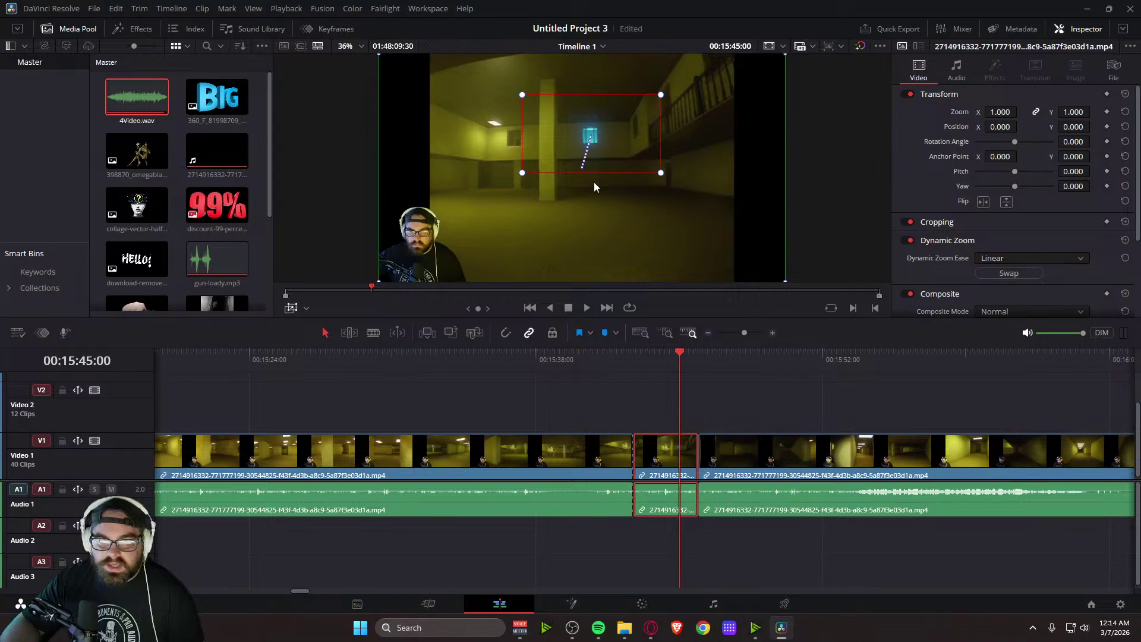
# Play the timeline from before the blue-window segment to check its zoom, and select the clip that follows it
pyautogui.moveTo(679, 354); pyautogui.dragTo(601, 355)
pyautogui.press('space')
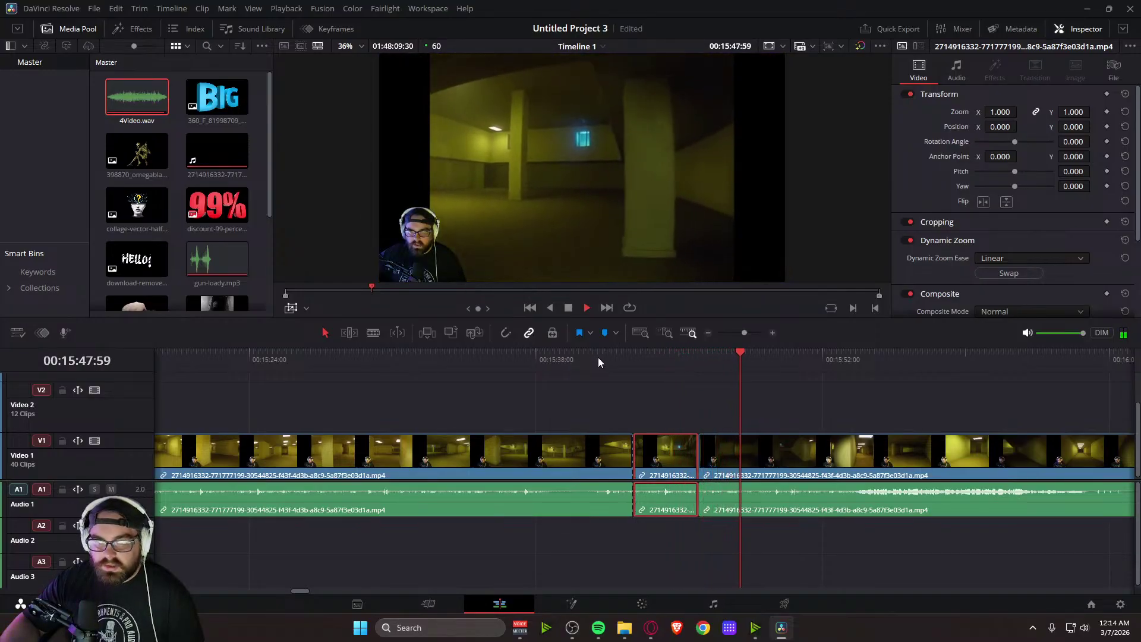
pyautogui.press('space')
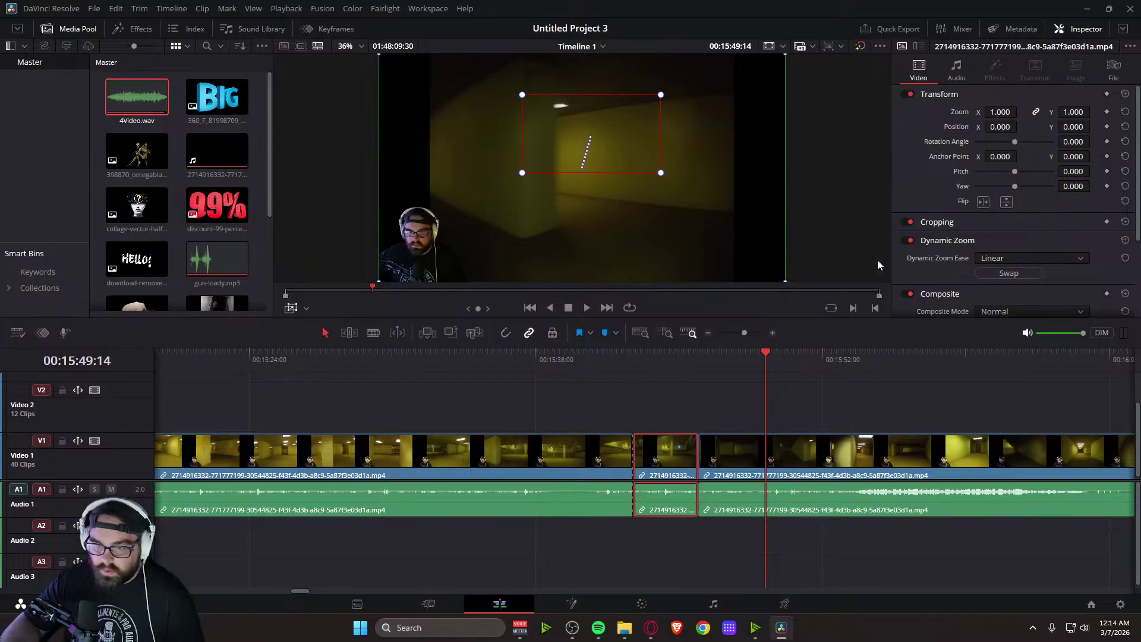
pyautogui.click(786, 448)
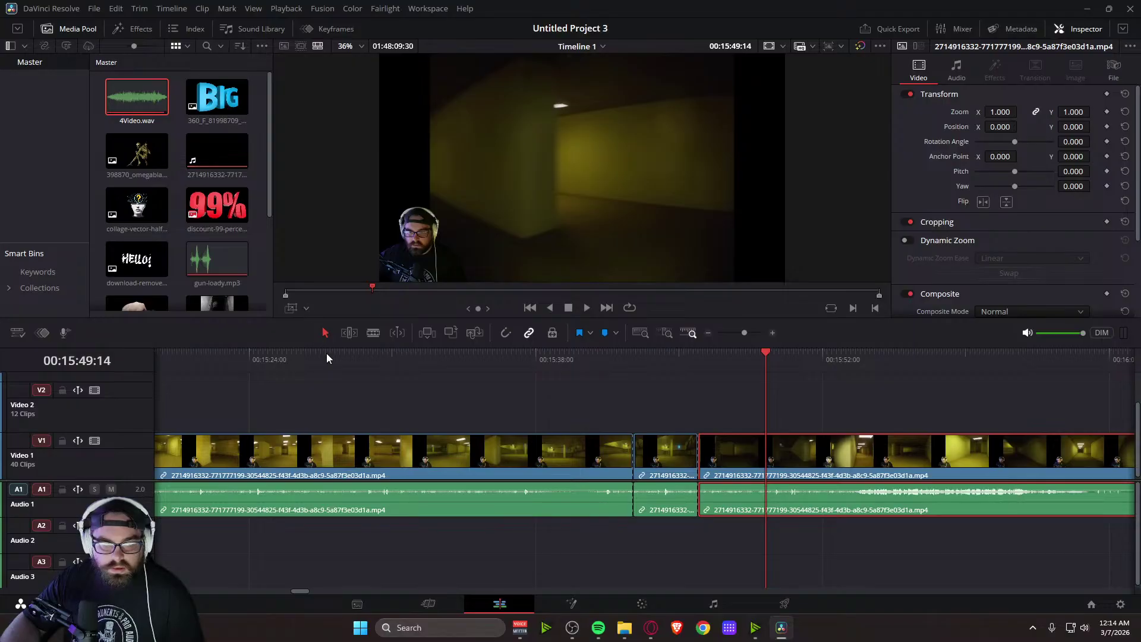
pyautogui.press('space')
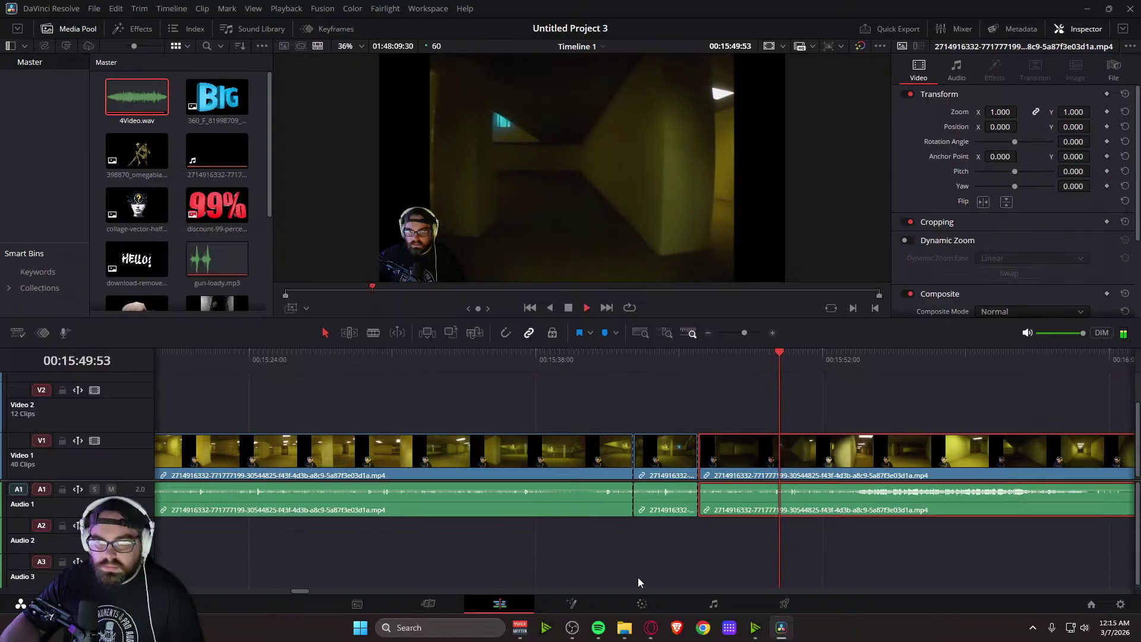
# Return to the Cut page and review the footage from about 00:16:02 through the pause-menu section near 00:16:40
pyautogui.click(430, 605)
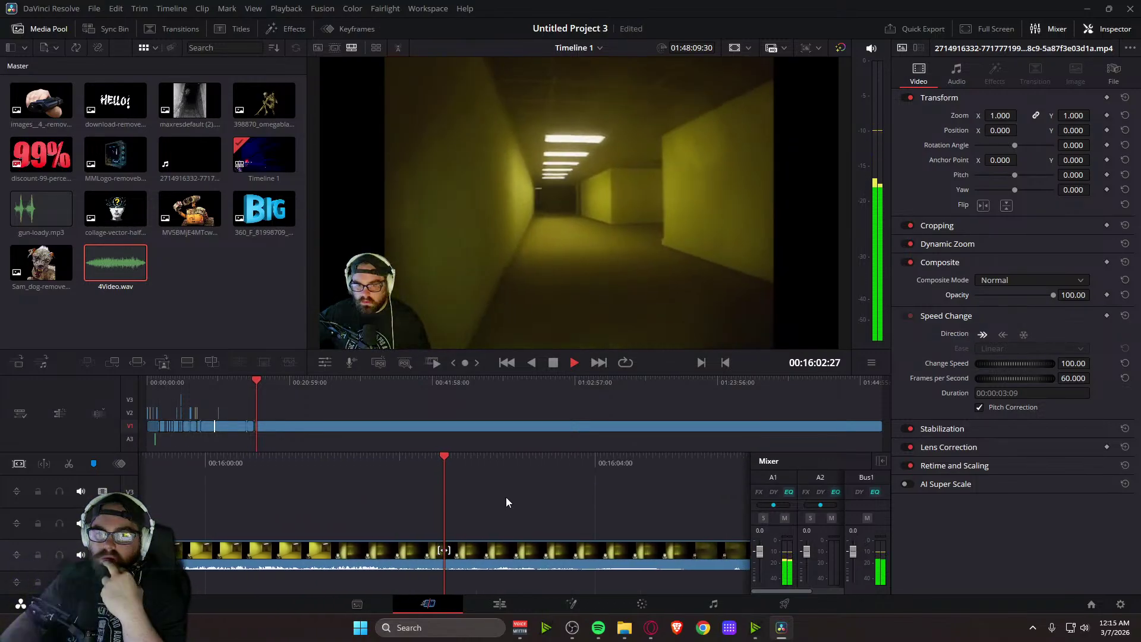
pyautogui.rightClick(505, 497)
pyautogui.click(577, 476)
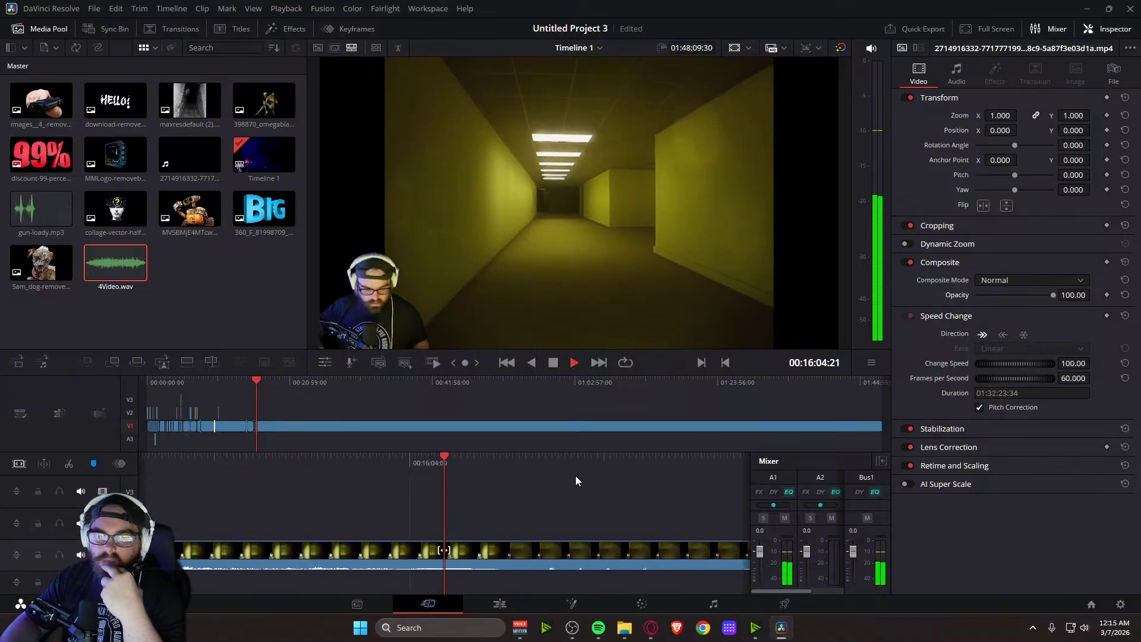
pyautogui.moveTo(496, 468); pyautogui.dragTo(796, 475)
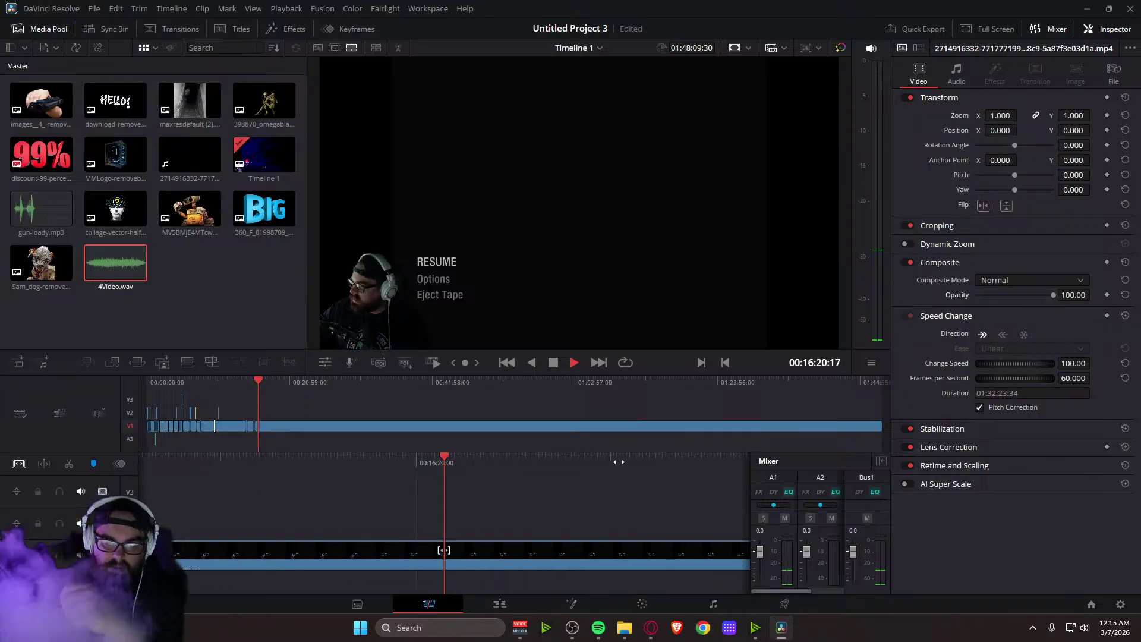
pyautogui.moveTo(673, 462); pyautogui.dragTo(524, 473)
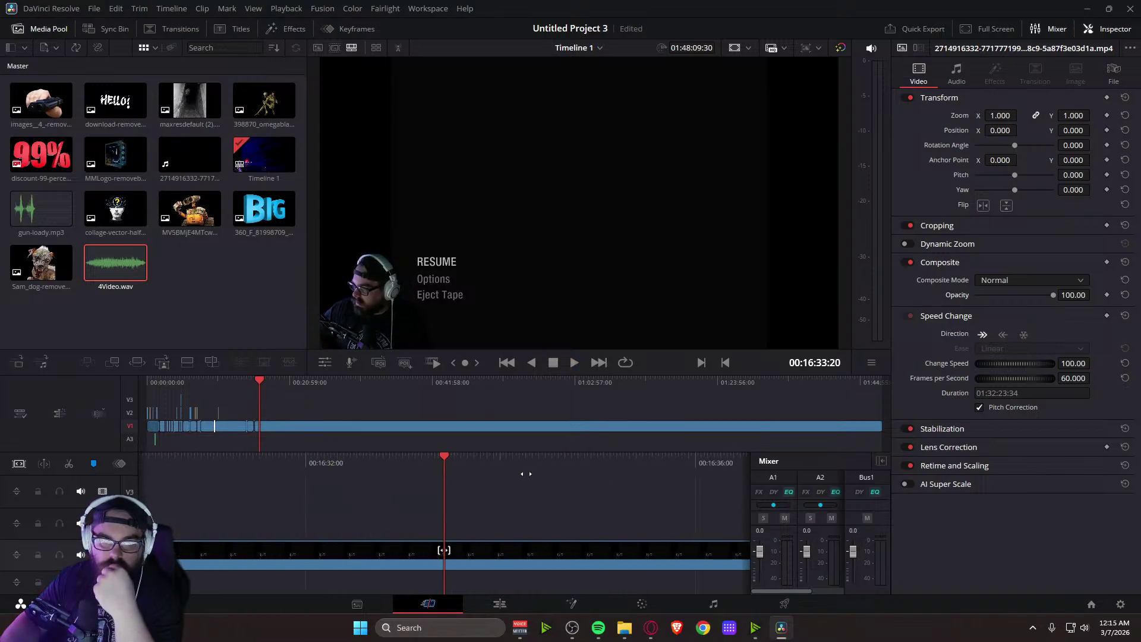
pyautogui.moveTo(621, 470); pyautogui.dragTo(411, 478)
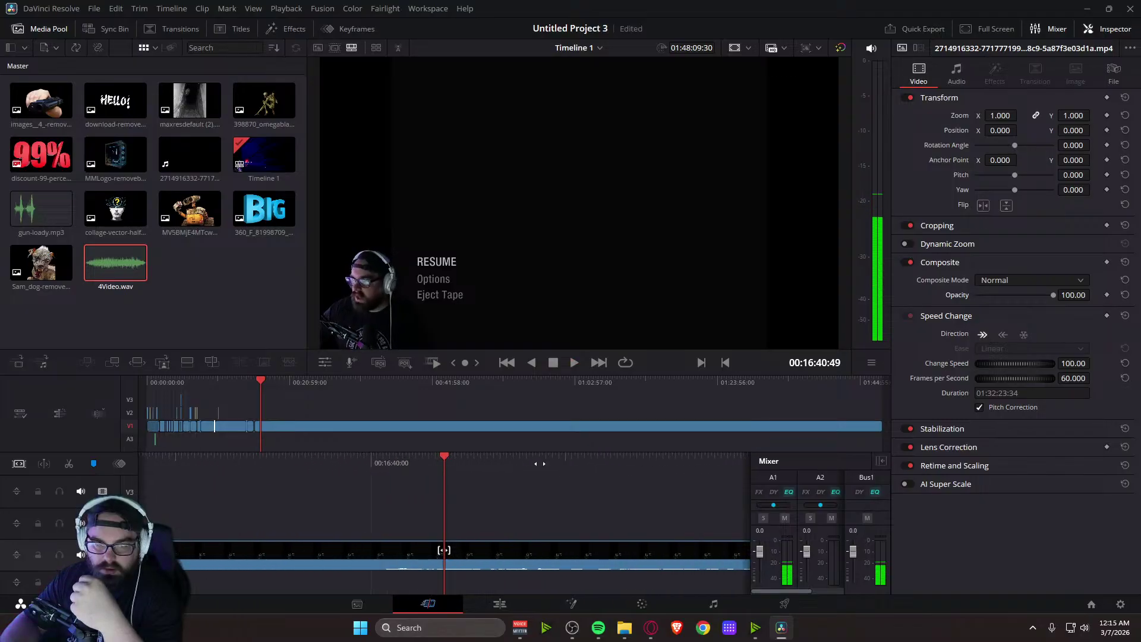
pyautogui.press('space')
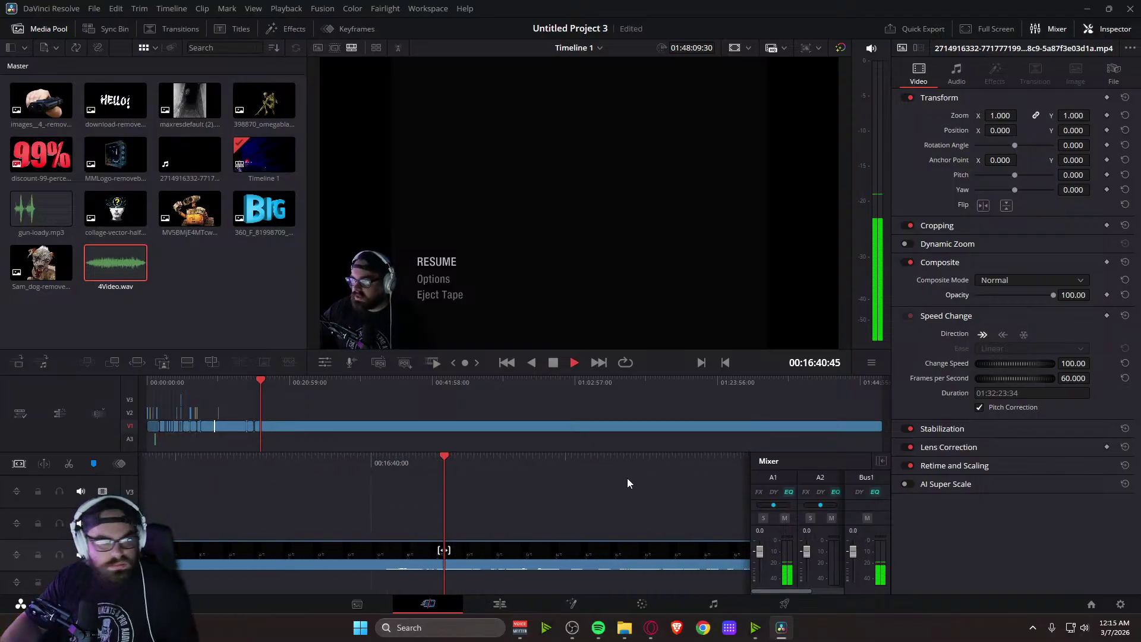
pyautogui.moveTo(461, 458); pyautogui.dragTo(803, 459)
pyautogui.scroll(5, 402, 476)
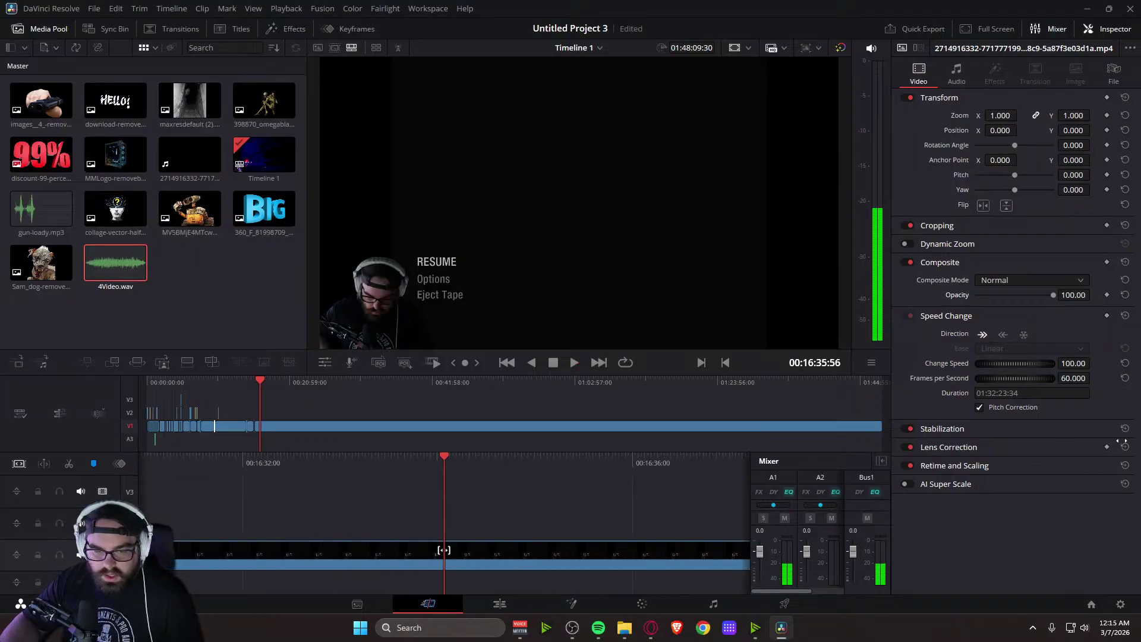
pyautogui.scroll(5, 402, 481)
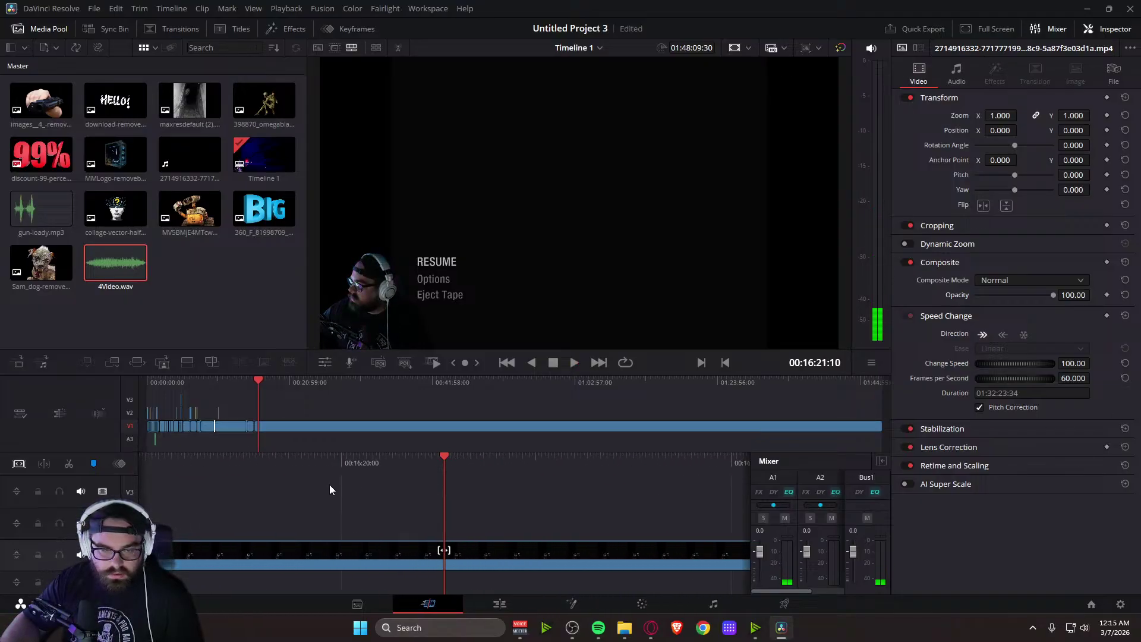
pyautogui.scroll(5, 504, 456)
# Review the pause-menu footage and split the recording around its idle section, ending at about 00:16:40
pyautogui.press('space')
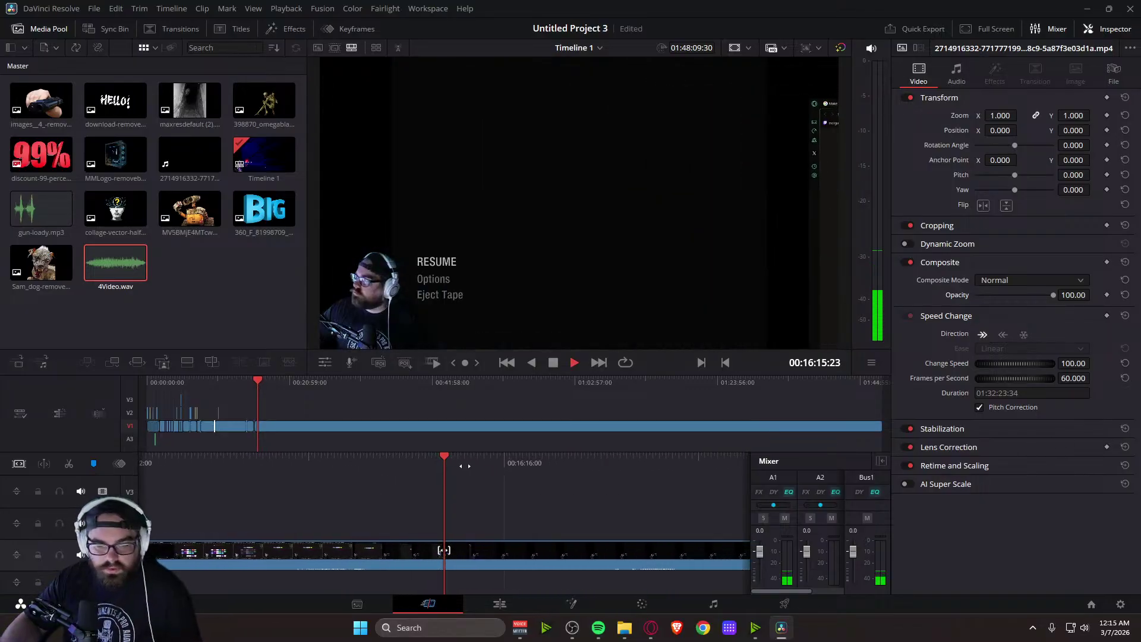
pyautogui.press('space')
pyautogui.press('space')
pyautogui.press('space')
pyautogui.hotkey('ctrl', 'b')
pyautogui.moveTo(616, 463); pyautogui.dragTo(360, 466)
pyautogui.moveTo(656, 467); pyautogui.dragTo(341, 459)
pyautogui.moveTo(517, 460); pyautogui.dragTo(597, 469)
pyautogui.scroll(3, 468, 554)
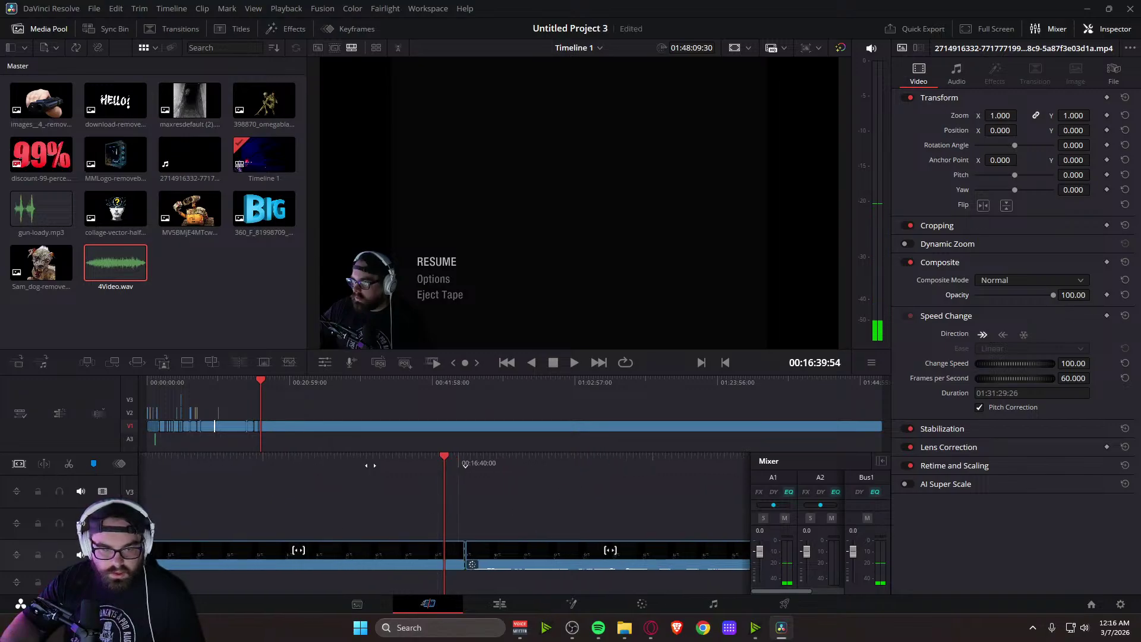
# Select the idle pause-menu segment ending near 00:16:40 and raise its playback speed to 883%
pyautogui.click(469, 554)
pyautogui.moveTo(1093, 362); pyautogui.dragTo(1105, 363)
pyautogui.moveTo(441, 473); pyautogui.dragTo(1138, 456)
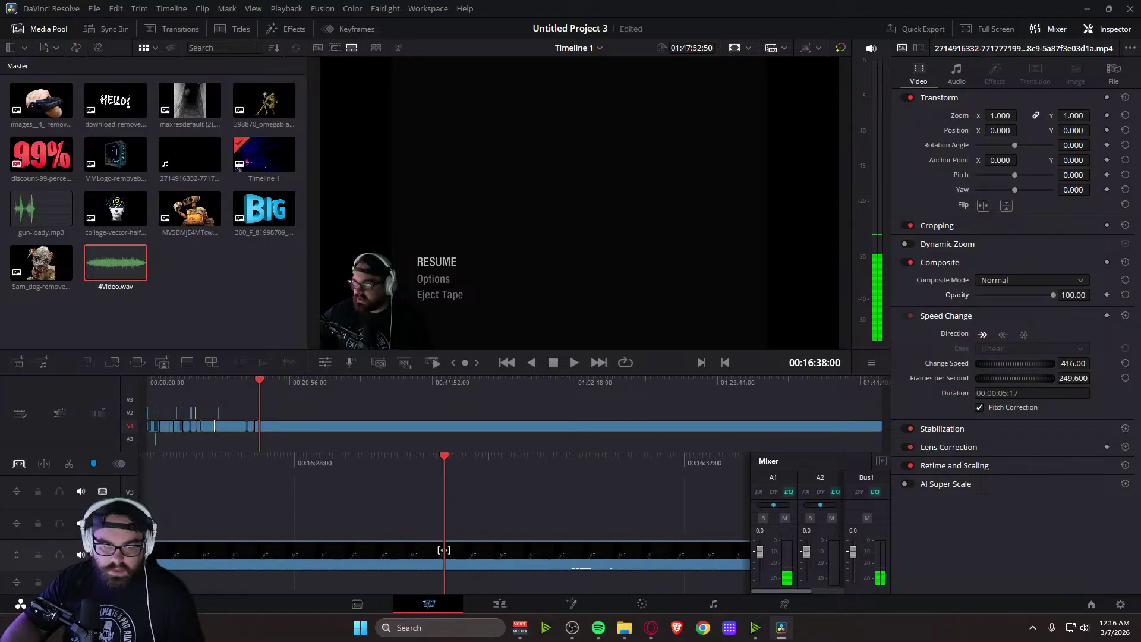
pyautogui.moveTo(472, 464); pyautogui.dragTo(965, 449)
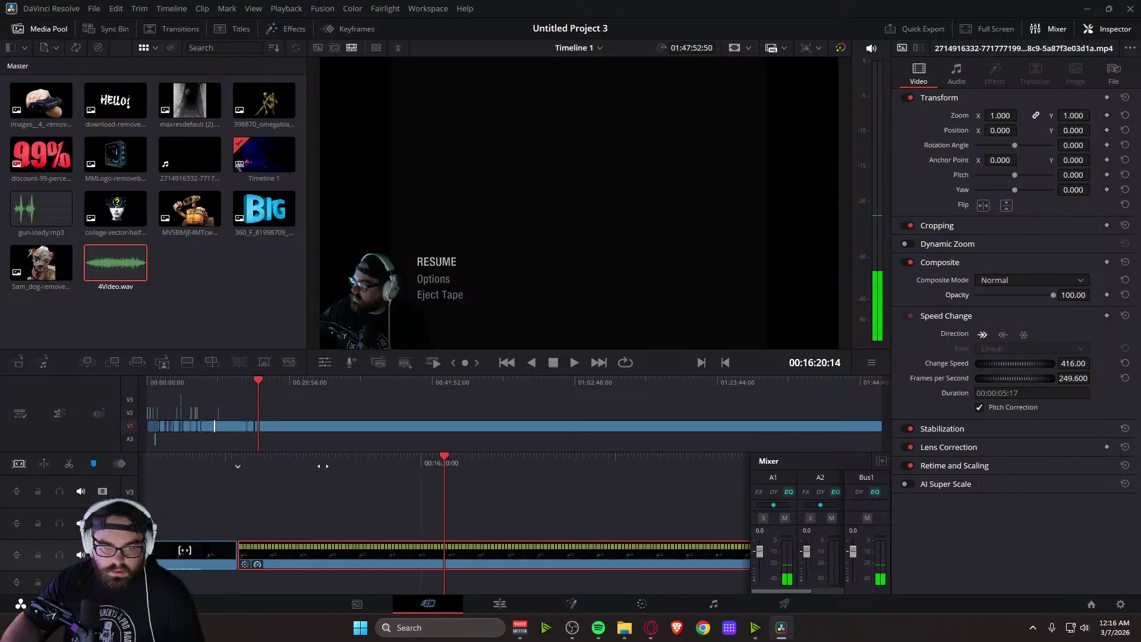
pyautogui.moveTo(322, 466); pyautogui.dragTo(704, 447)
pyautogui.press('space')
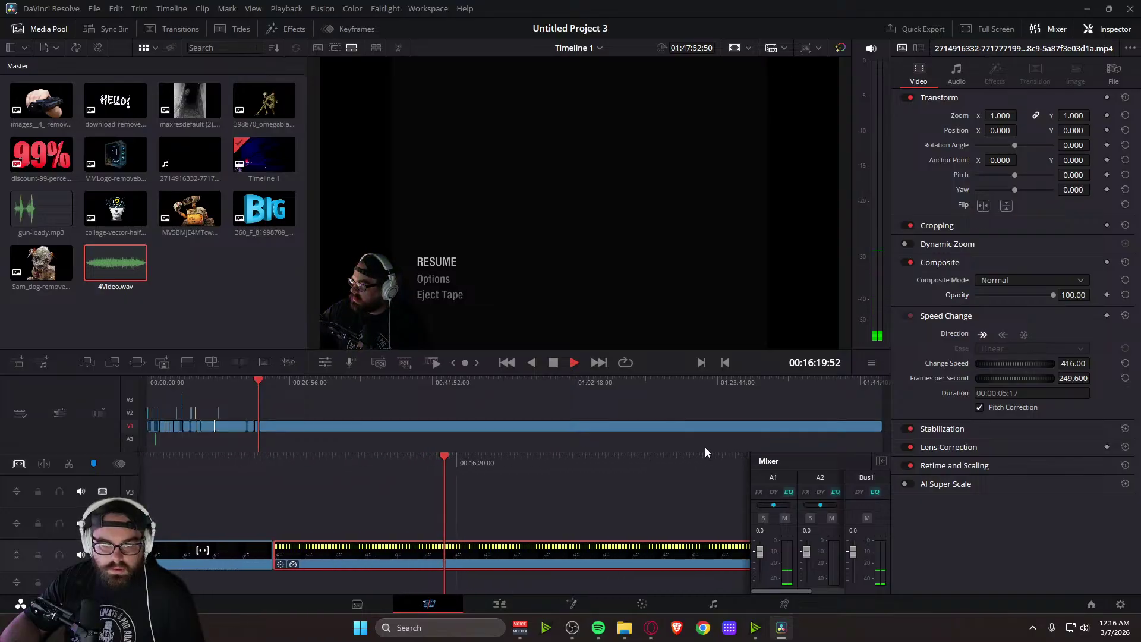
pyautogui.press('space')
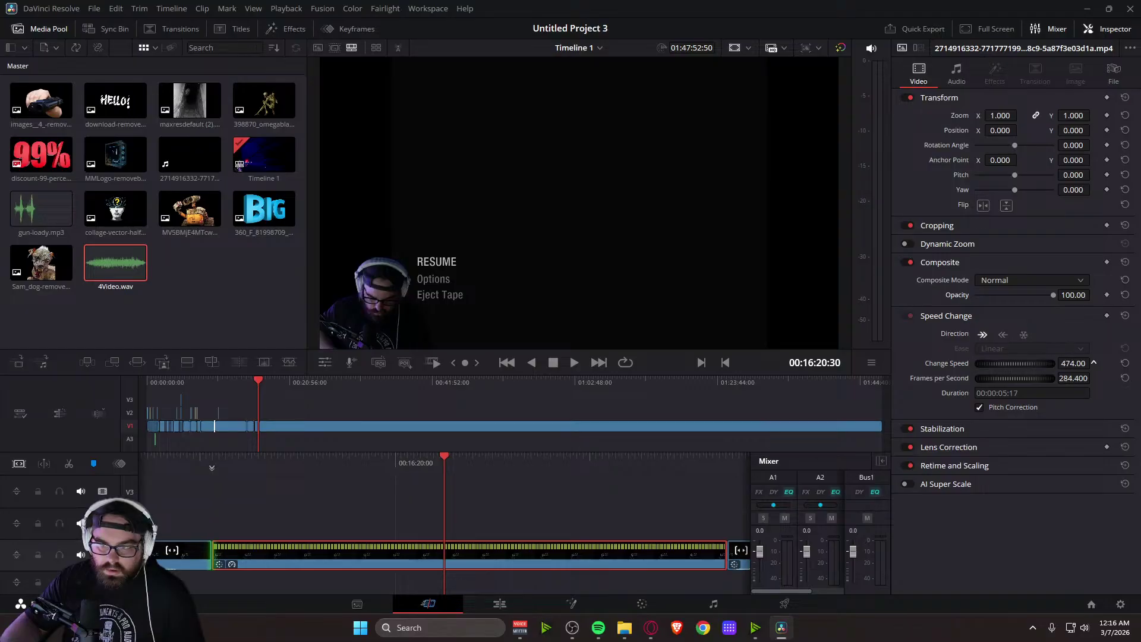
pyautogui.press('Return')
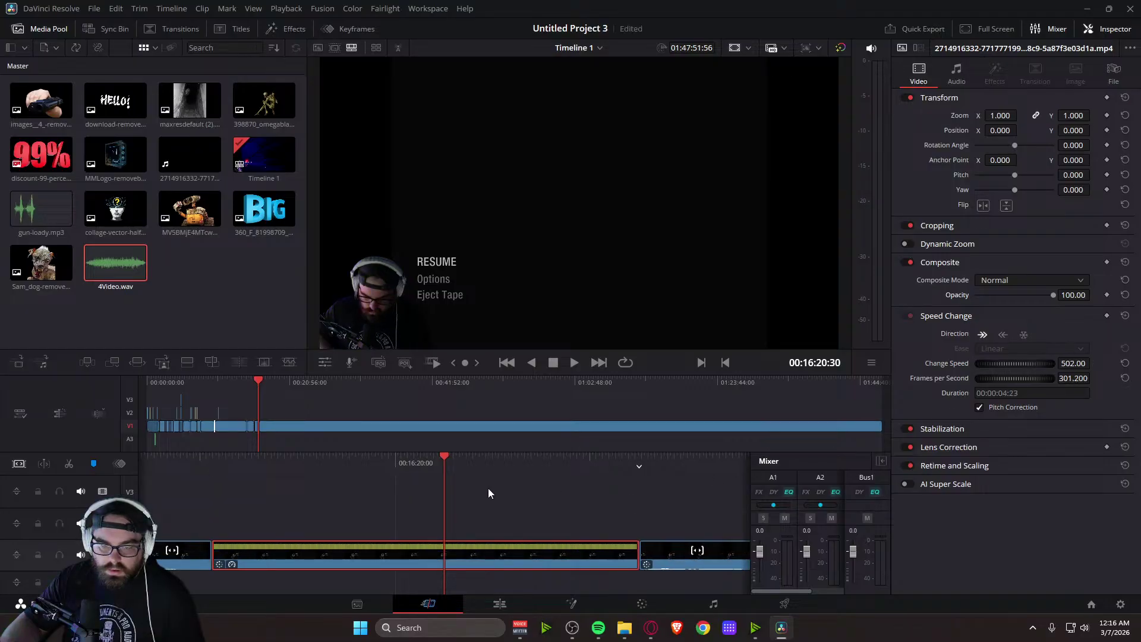
pyautogui.moveTo(1034, 378); pyautogui.dragTo(1061, 375)
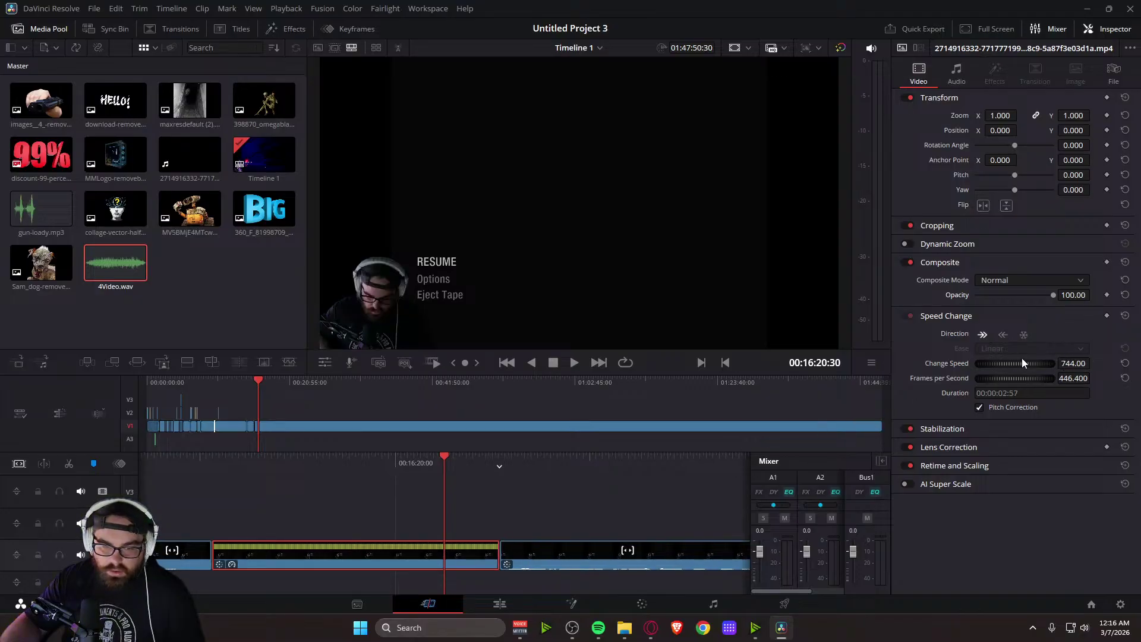
pyautogui.click(1094, 363)
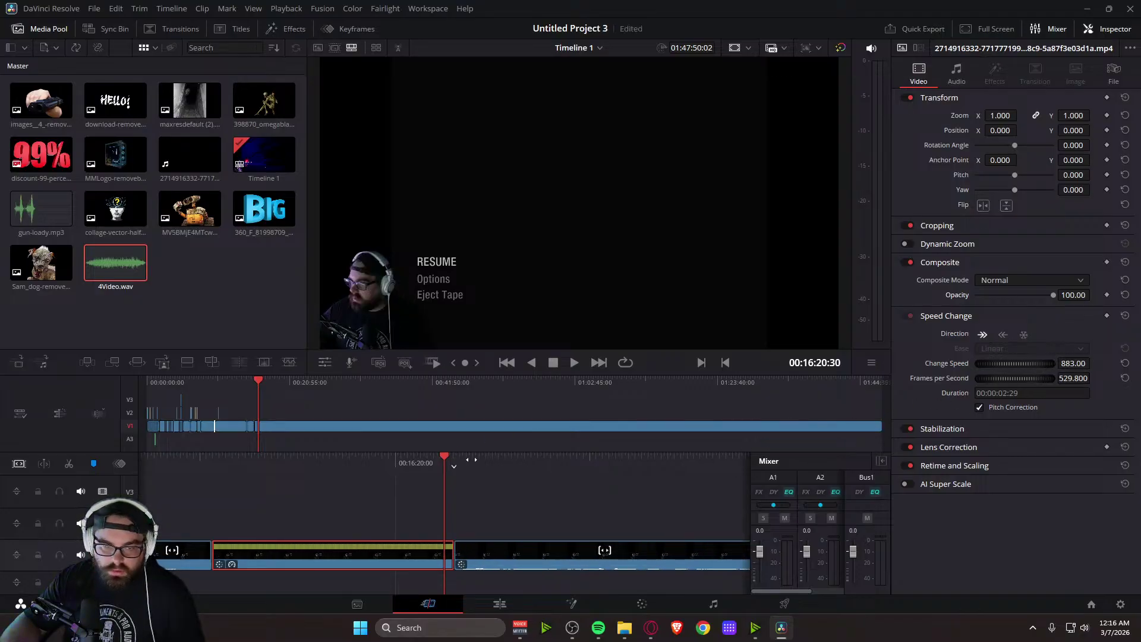
# Play the timeline across the sped-up segment and the pause-menu footage after it to check the pacing
pyautogui.moveTo(796, 456); pyautogui.dragTo(649, 460)
pyautogui.press('space')
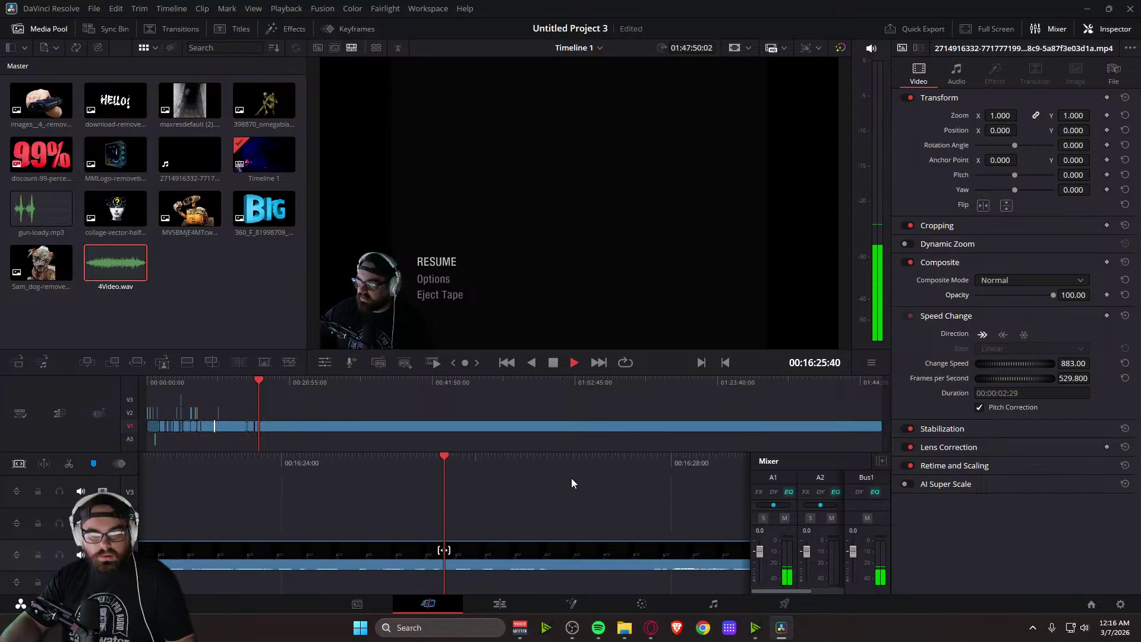
pyautogui.moveTo(479, 466); pyautogui.dragTo(1046, 432)
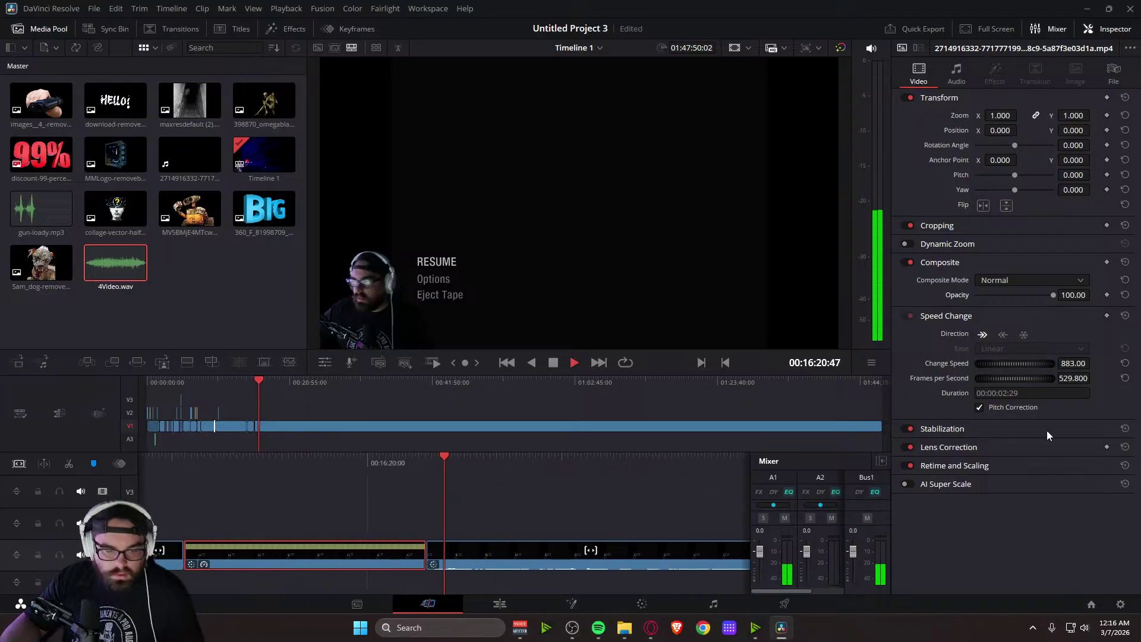
pyautogui.moveTo(568, 467); pyautogui.dragTo(629, 472)
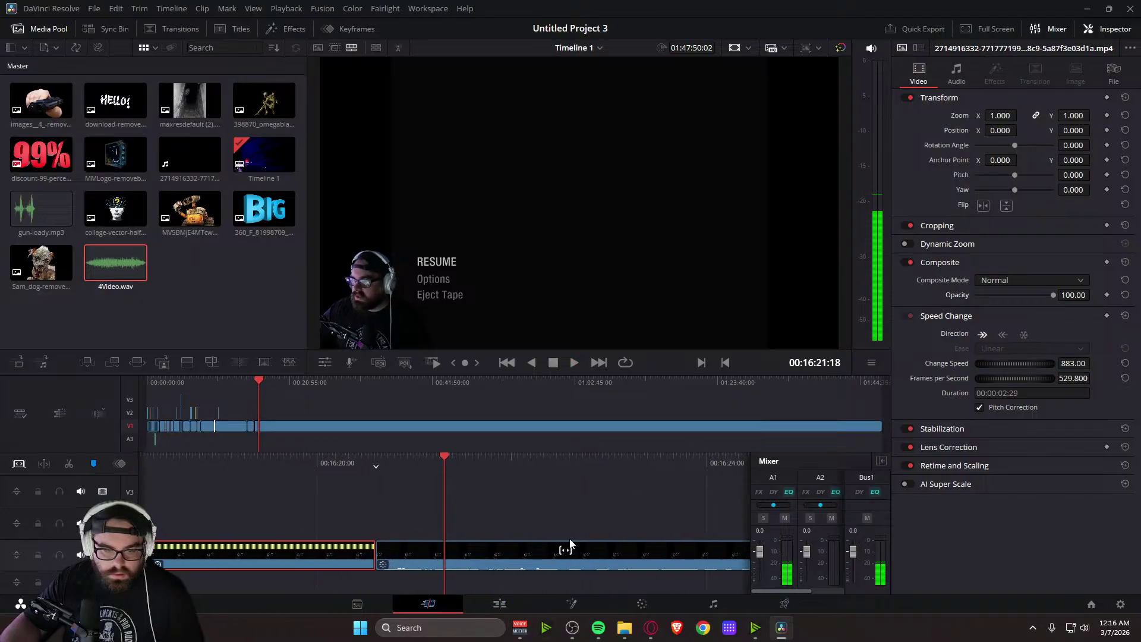
pyautogui.click(487, 603)
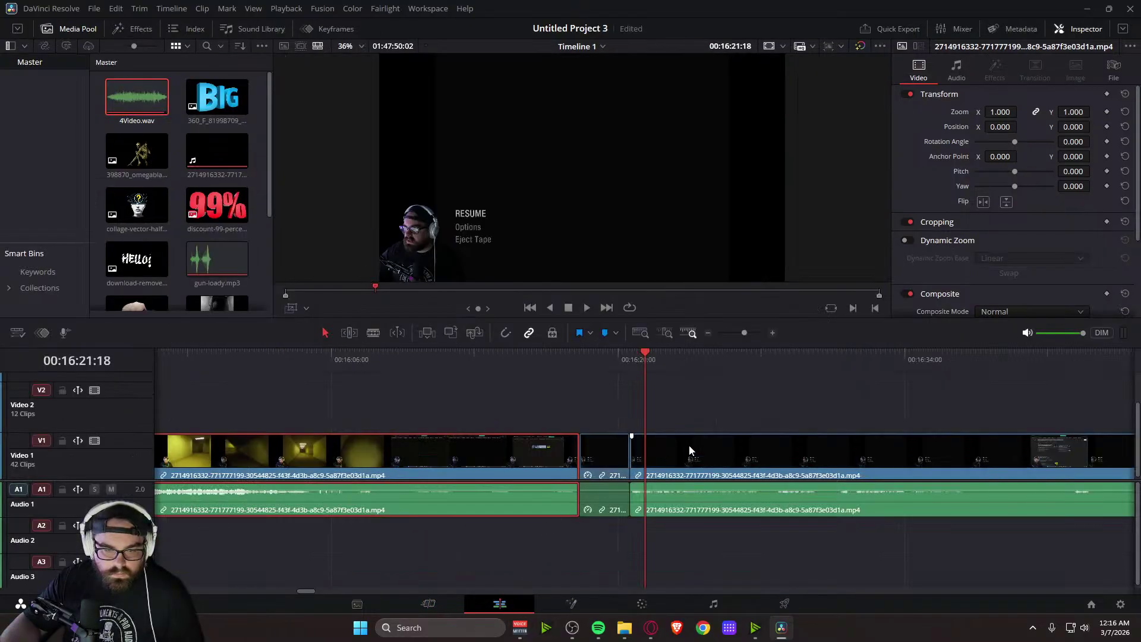
pyautogui.click(428, 604)
# Park the playhead at 00:16:21:34 and show the full titles library without the "camera" search filter
pyautogui.moveTo(493, 462); pyautogui.dragTo(467, 476)
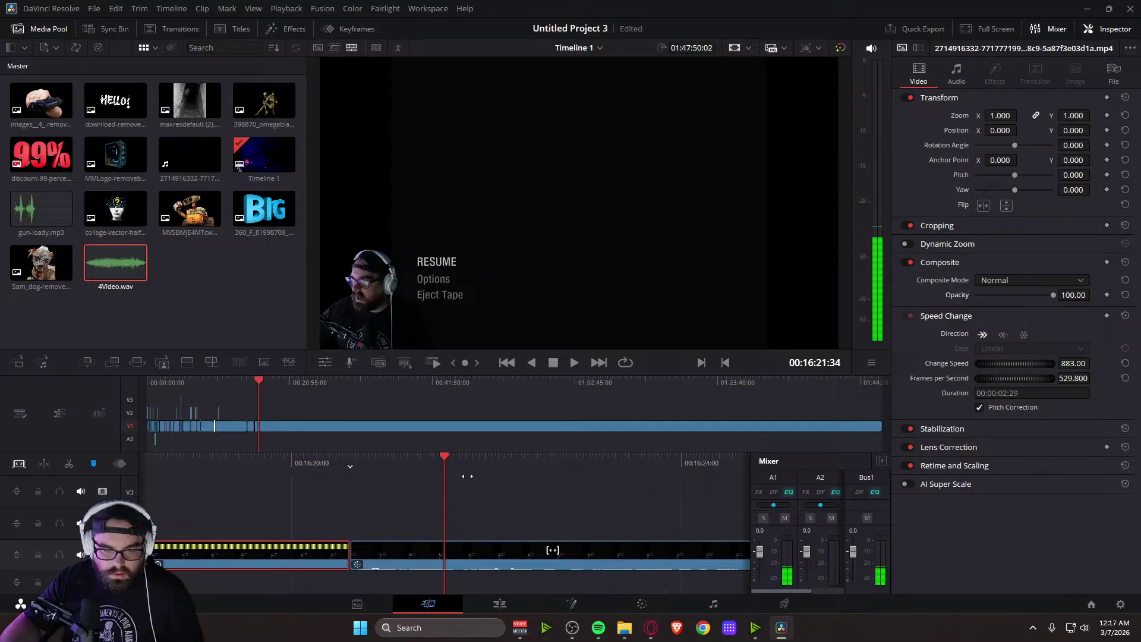
pyautogui.click(238, 29)
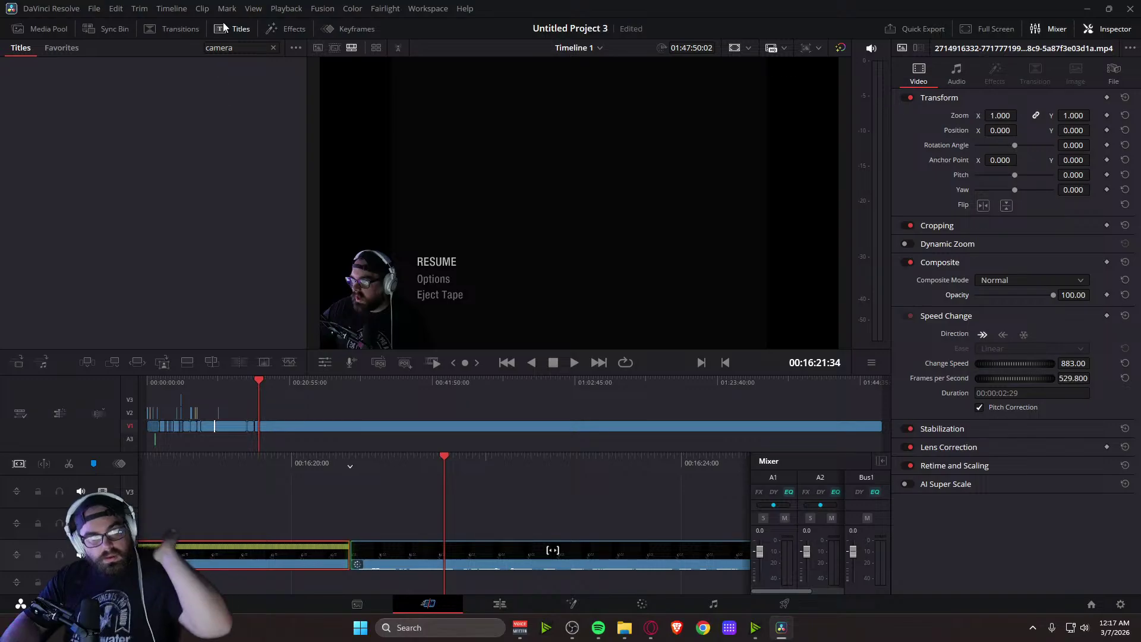
pyautogui.click(180, 28)
pyautogui.click(241, 28)
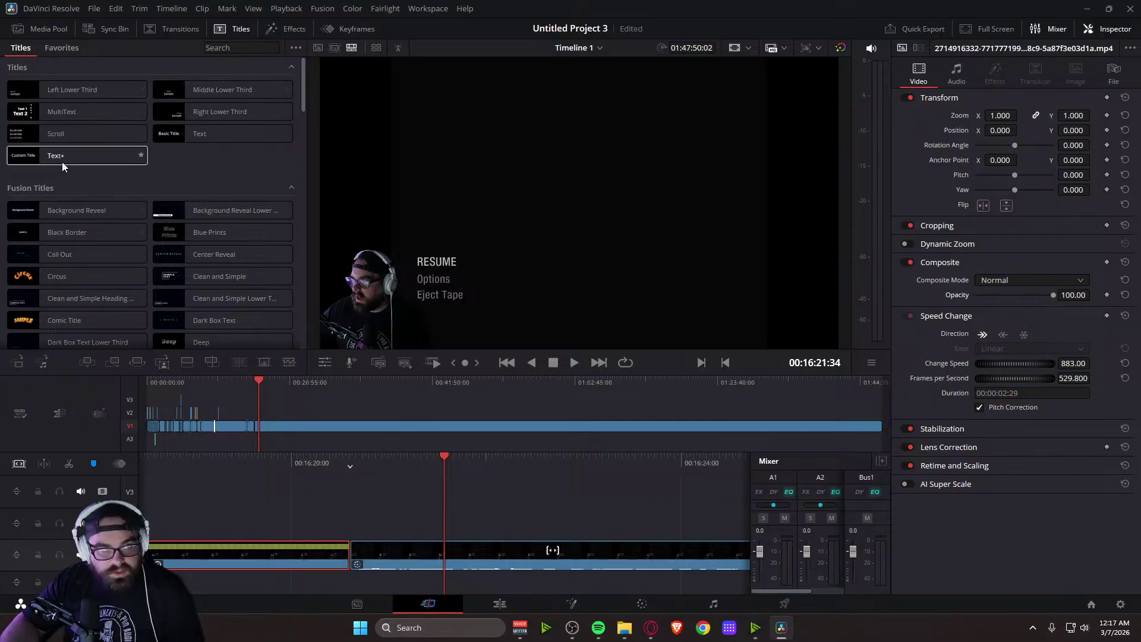
# Try to add a Text+ title to the timeline at 00:16:21:34
pyautogui.moveTo(52, 156); pyautogui.dragTo(437, 539)
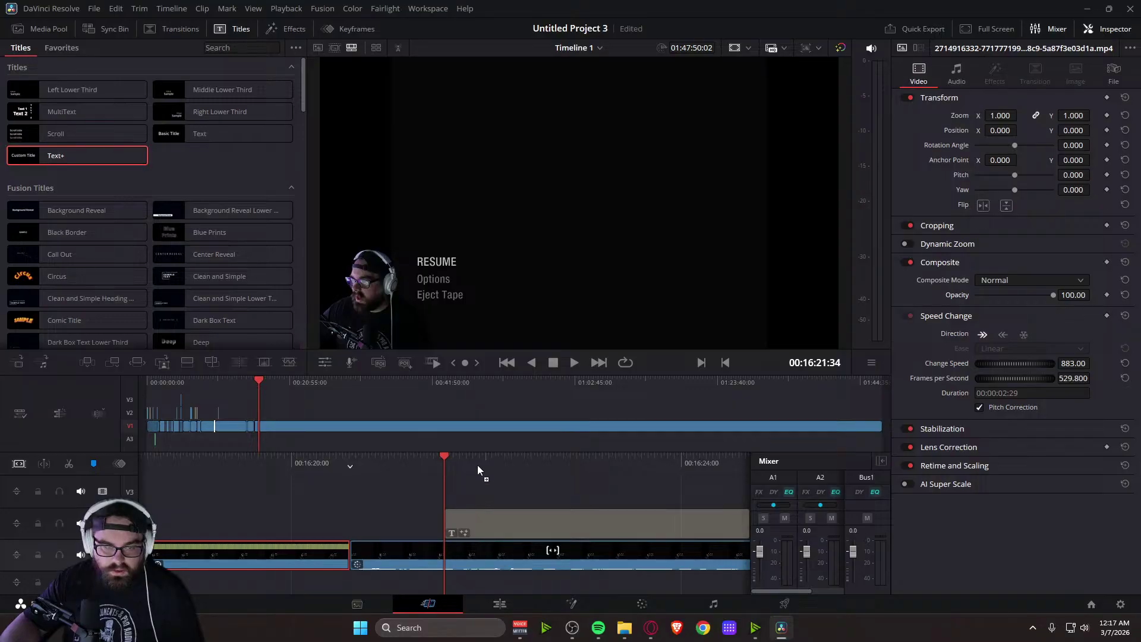
pyautogui.moveTo(477, 470); pyautogui.dragTo(477, 469)
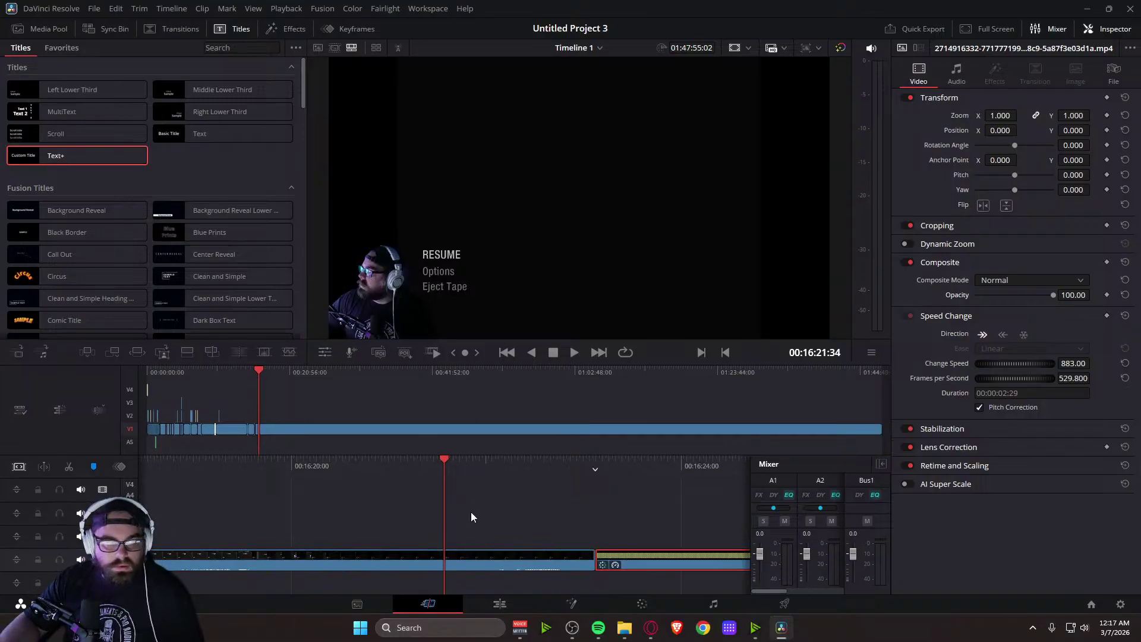
pyautogui.hotkey('ctrl', 'z')
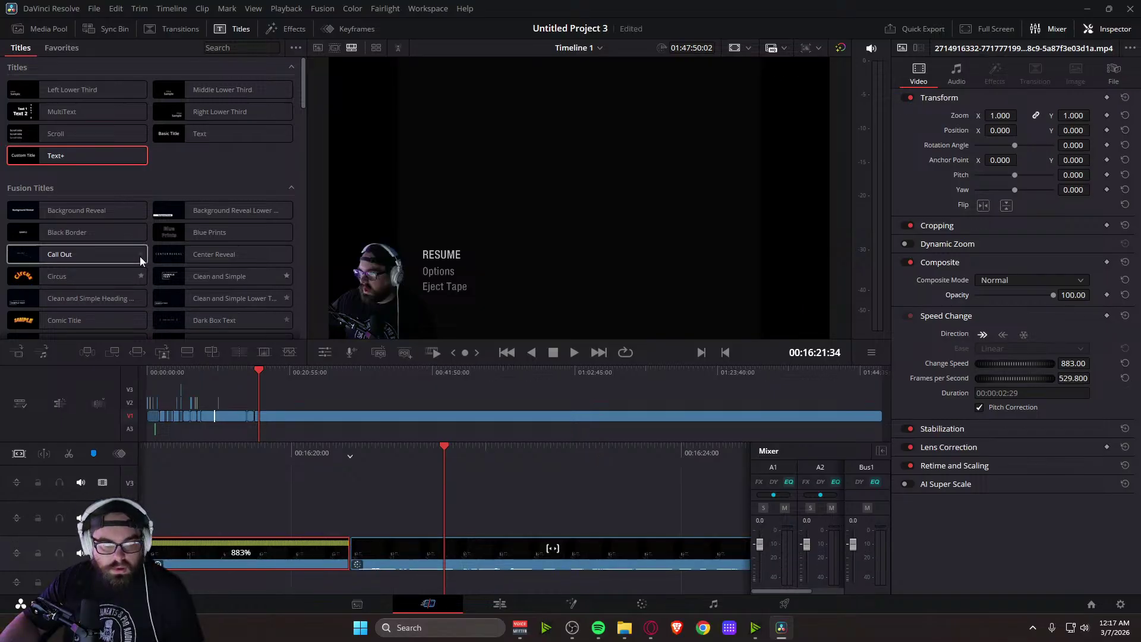
# Add a Text+ title on the track above the pause-menu footage, starting at 00:16:21:34, and play through it
pyautogui.moveTo(430, 444); pyautogui.dragTo(444, 522)
pyautogui.press('space')
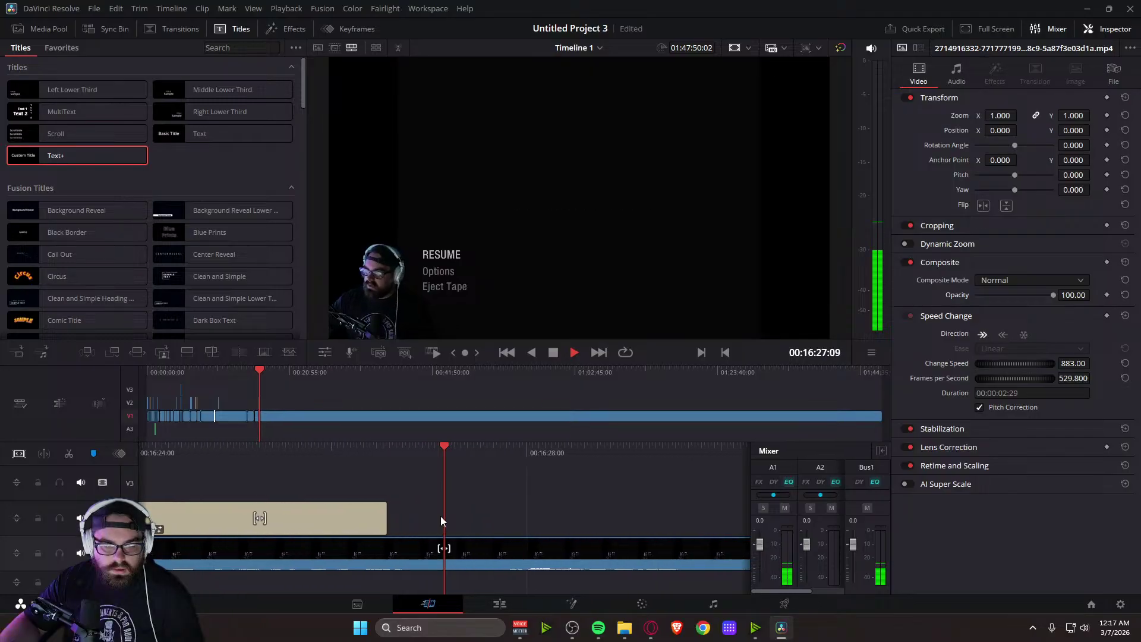
pyautogui.press('space')
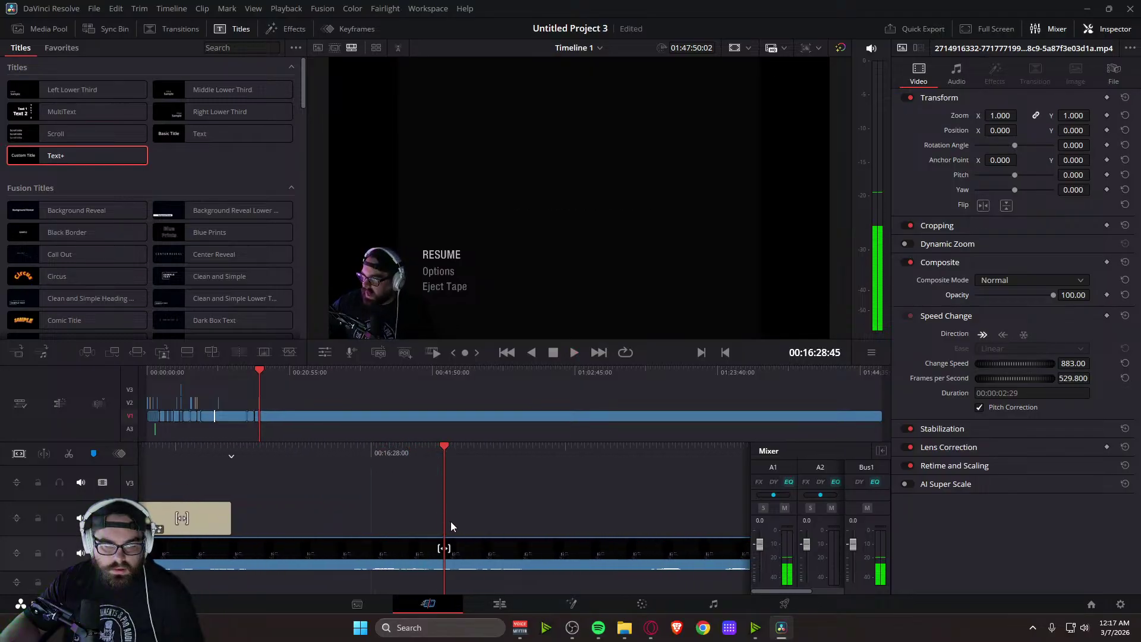
# Select the new Text+ title and clear its placeholder text
pyautogui.scroll(5, 538, 522)
pyautogui.click(538, 521)
pyautogui.click(1044, 172)
pyautogui.press('BackSpace')
pyautogui.press('BackSpace')
pyautogui.press('BackSpace')
pyautogui.press('BackSpace')
pyautogui.press('BackSpace')
pyautogui.press('BackSpace')
pyautogui.press('BackSpace')
pyautogui.press('BackSpace')
pyautogui.press('BackSpace')
pyautogui.press('BackSpace')
pyautogui.press('BackSpace')
pyautogui.press('BackSpace')
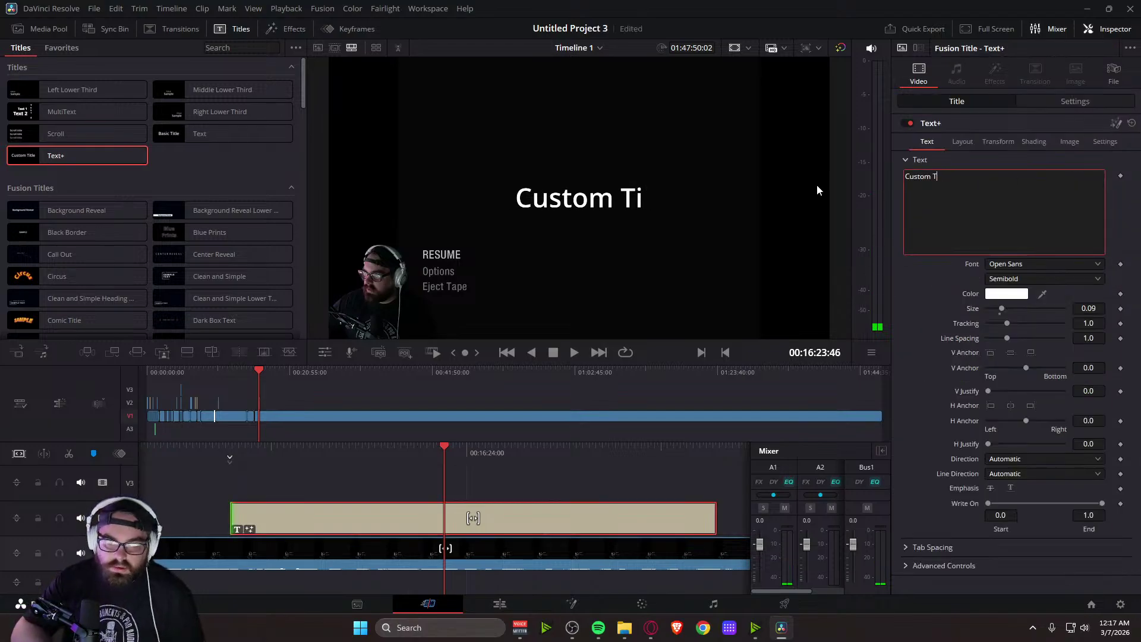
# Enter "Im reading if the game is" as the title's first line
pyautogui.write('Im le')
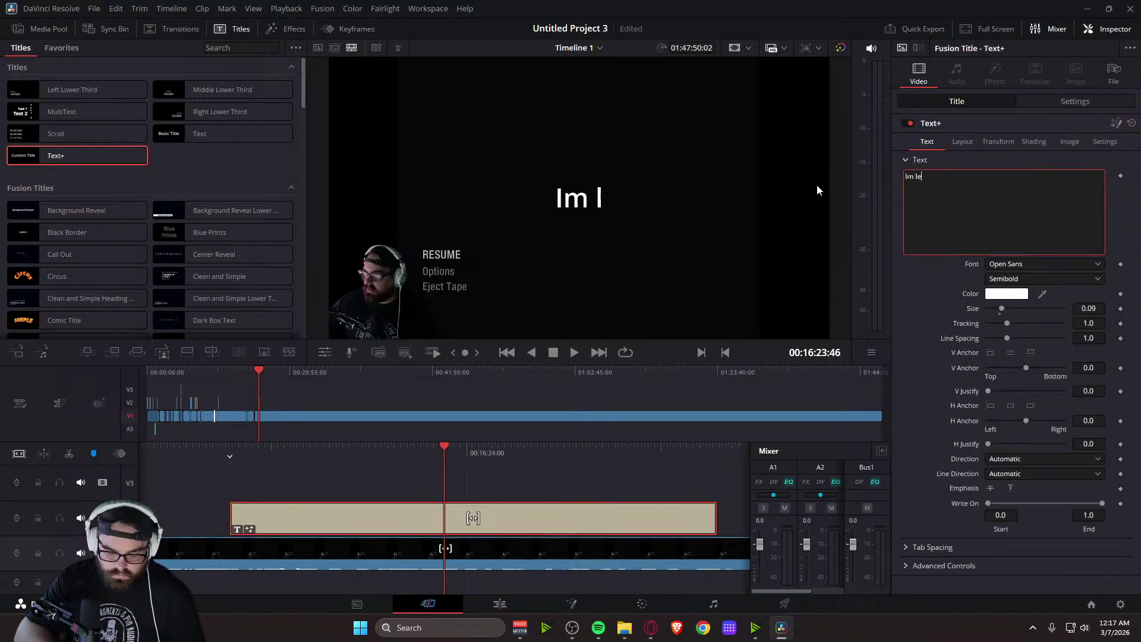
pyautogui.write('git rea')
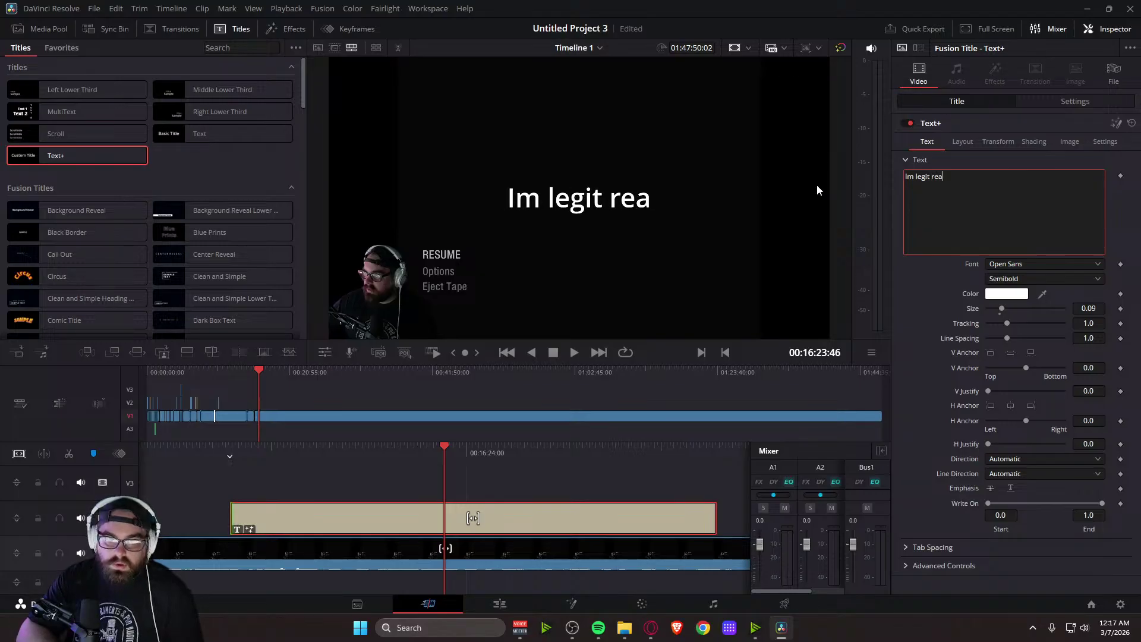
pyautogui.write('ding dfr')
pyautogui.press('BackSpace')
pyautogui.press('BackSpace')
pyautogui.press('BackSpace')
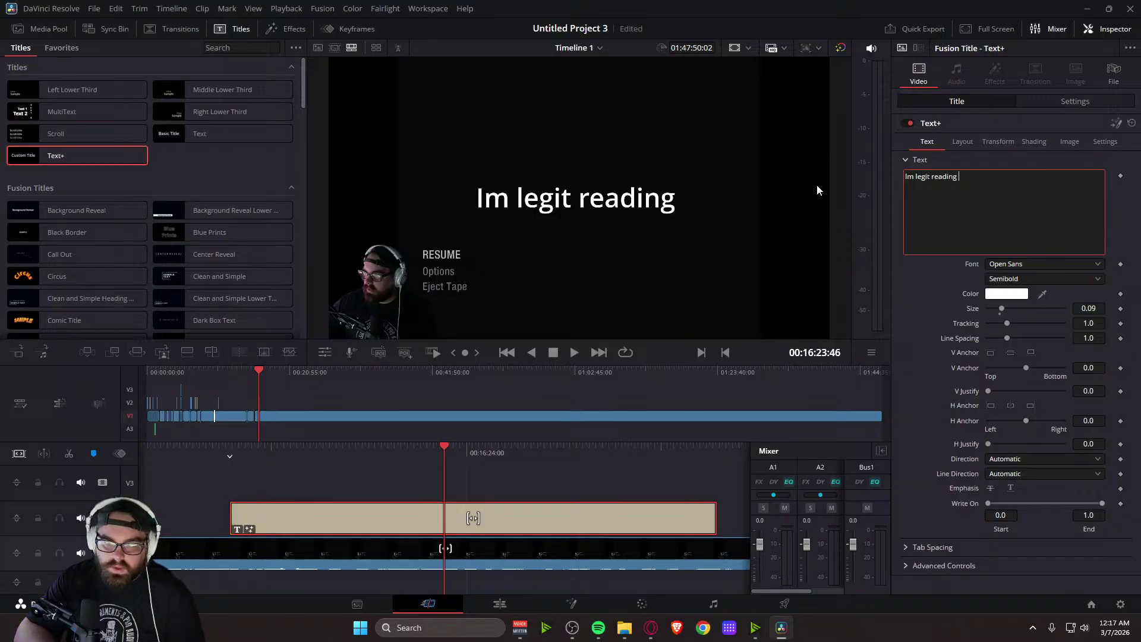
pyautogui.press('BackSpace')
pyautogui.press('BackSpace')
pyautogui.press('BackSpace')
pyautogui.press('BackSpace')
pyautogui.press('BackSpace')
pyautogui.press('BackSpace')
pyautogui.press('BackSpace')
pyautogui.press('BackSpace')
pyautogui.press('BackSpace')
pyautogui.press('BackSpace')
pyautogui.press('BackSpace')
pyautogui.press('BackSpace')
pyautogui.press('BackSpace')
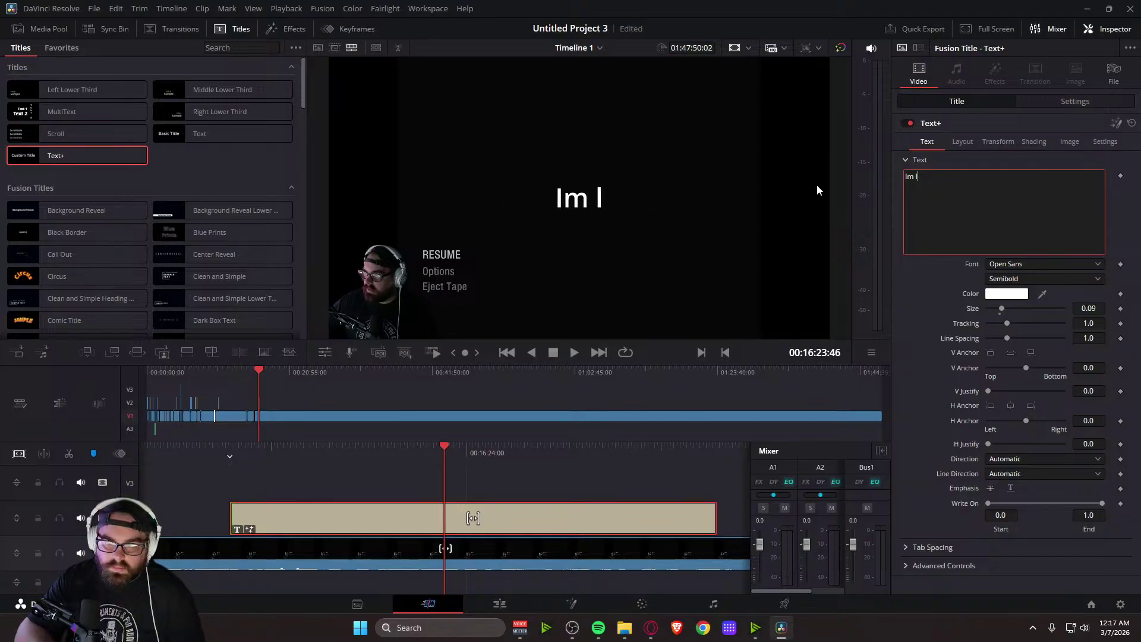
pyautogui.write('reading the')
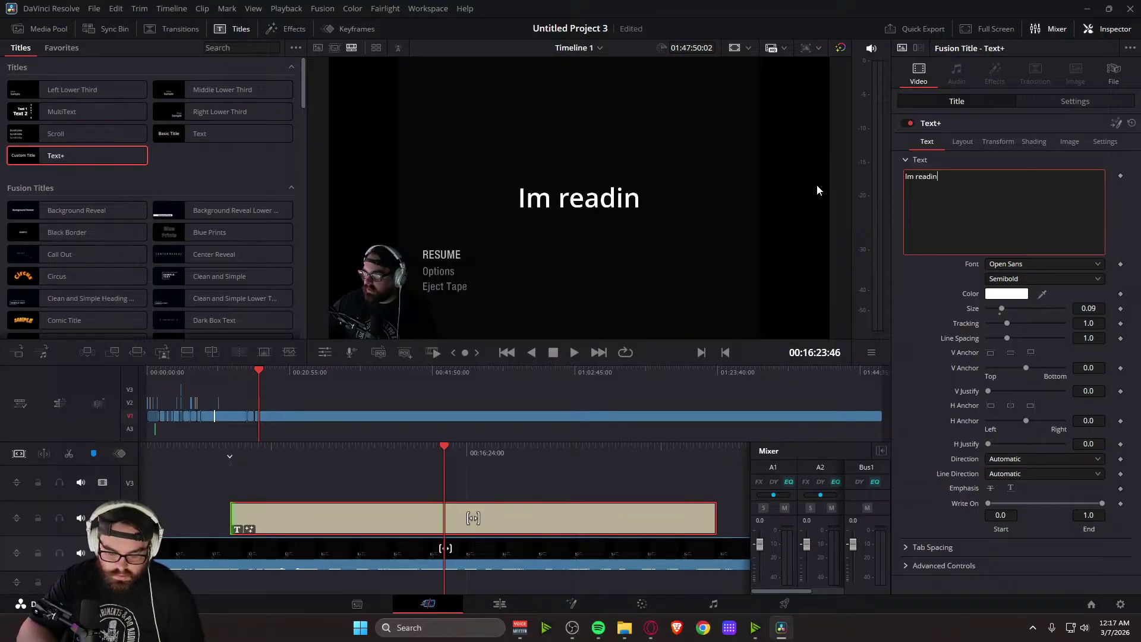
pyautogui.press('BackSpace')
pyautogui.press('BackSpace')
pyautogui.press('BackSpace')
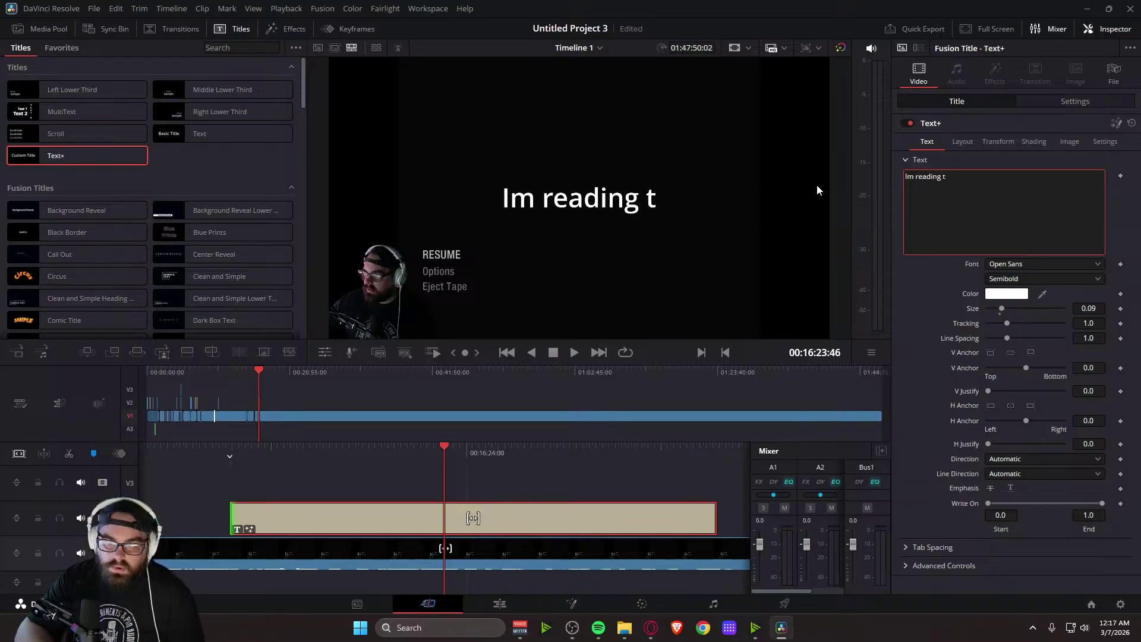
pyautogui.write('if the game is')
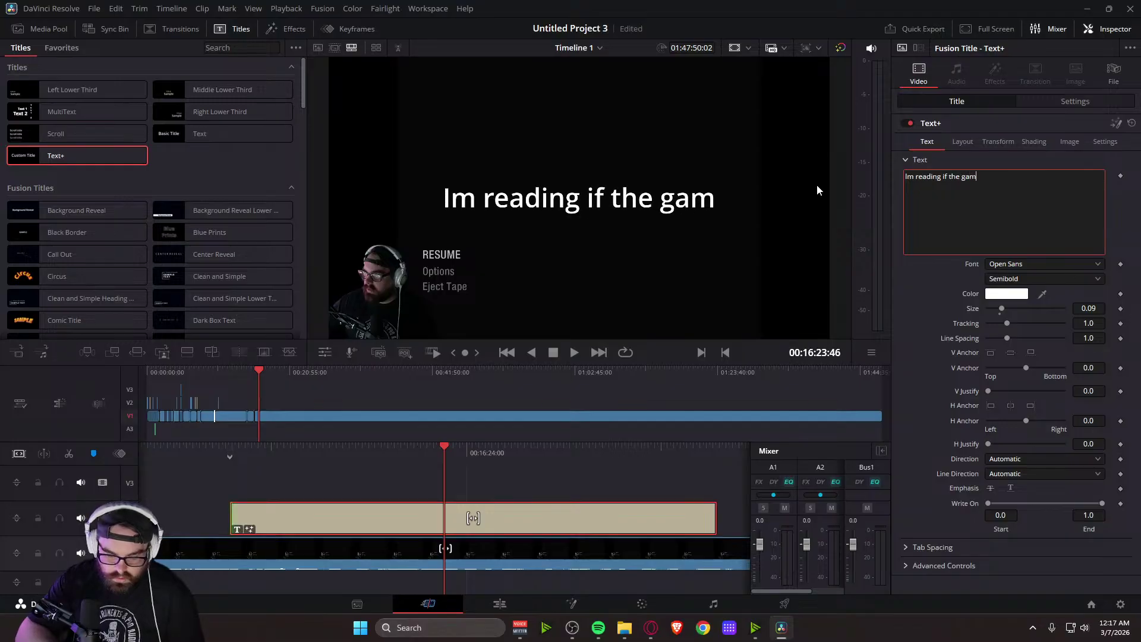
# Add "multiplayer or not for" as the title's second line
pyautogui.press('Return')
pyautogui.write('mu')
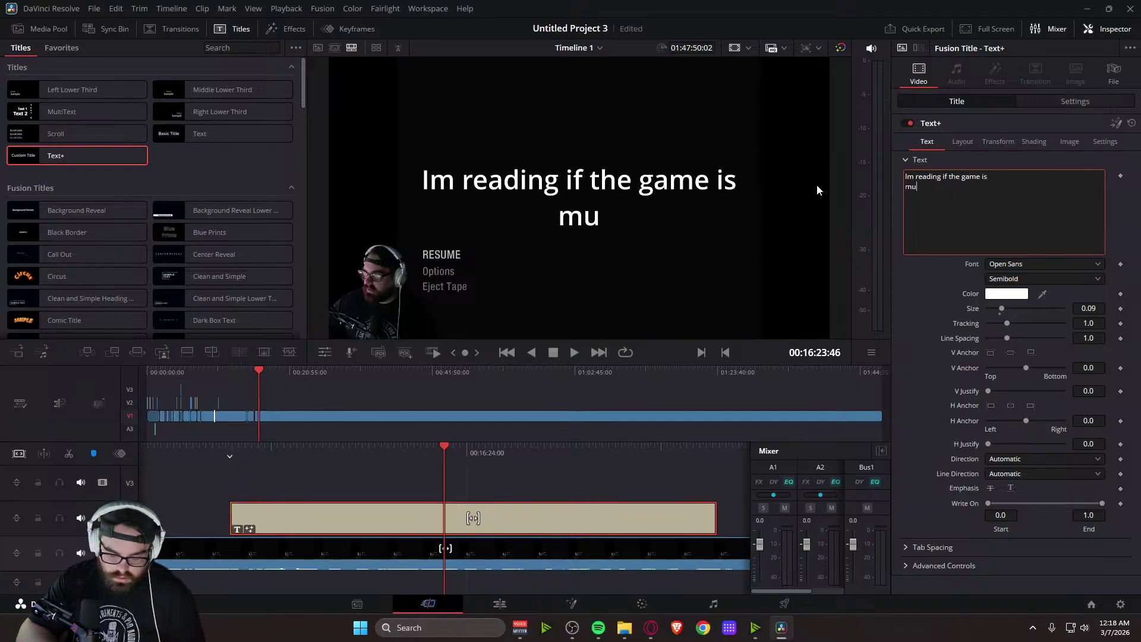
pyautogui.write('ltiplayer oi')
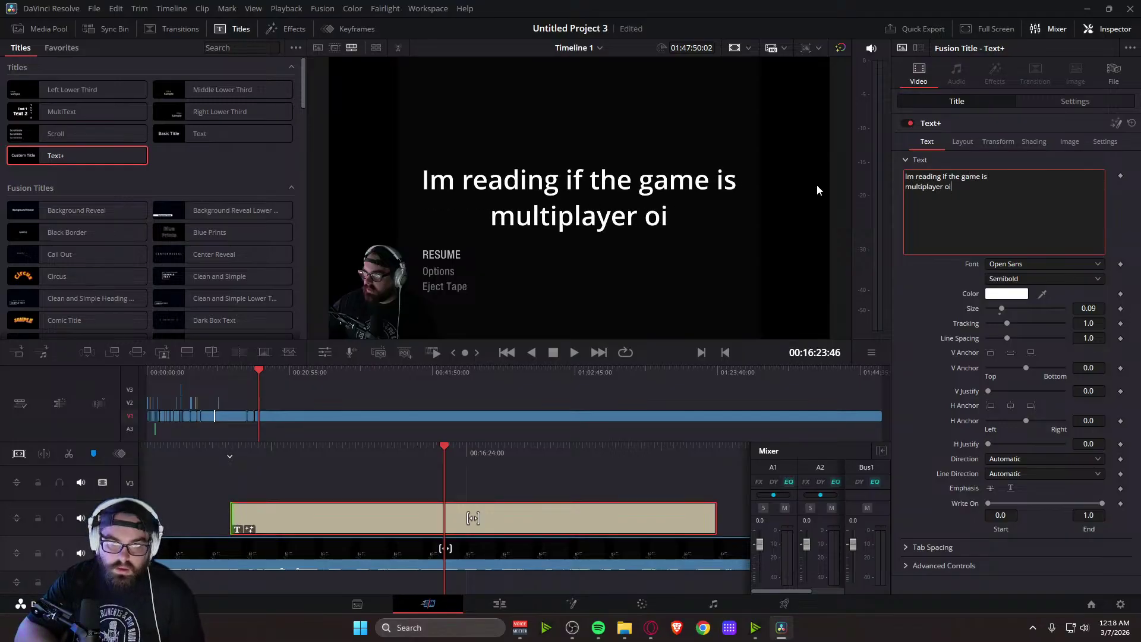
pyautogui.press('BackSpace')
pyautogui.write('r not for')
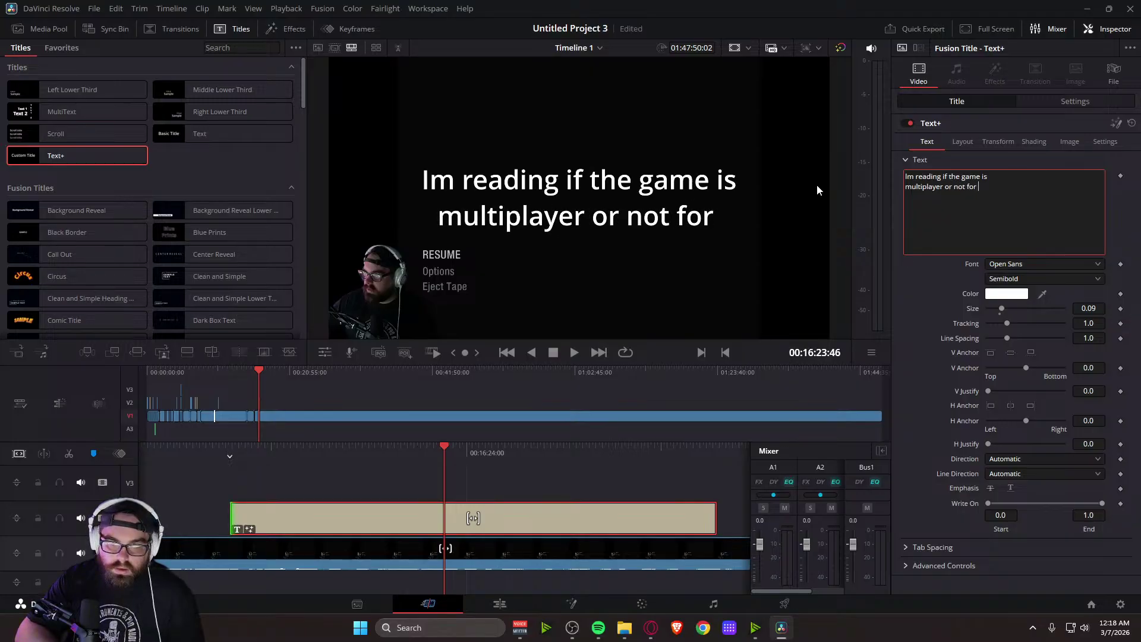
# Add the viewer's nickname as the title's third line
pyautogui.press('Return')
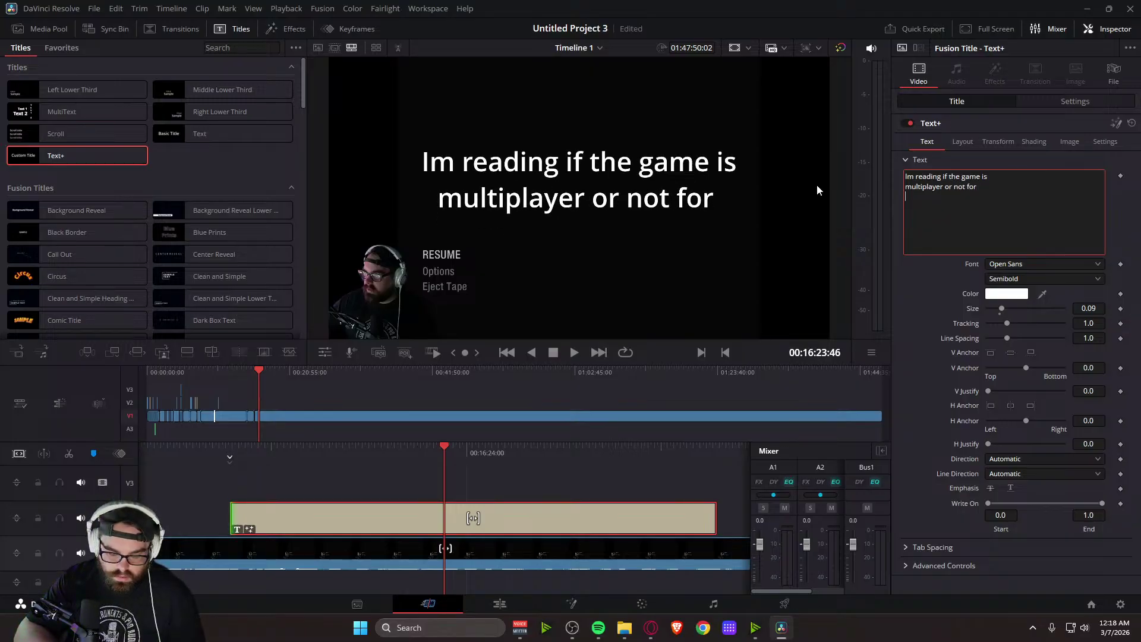
pyautogui.write('Small MI')
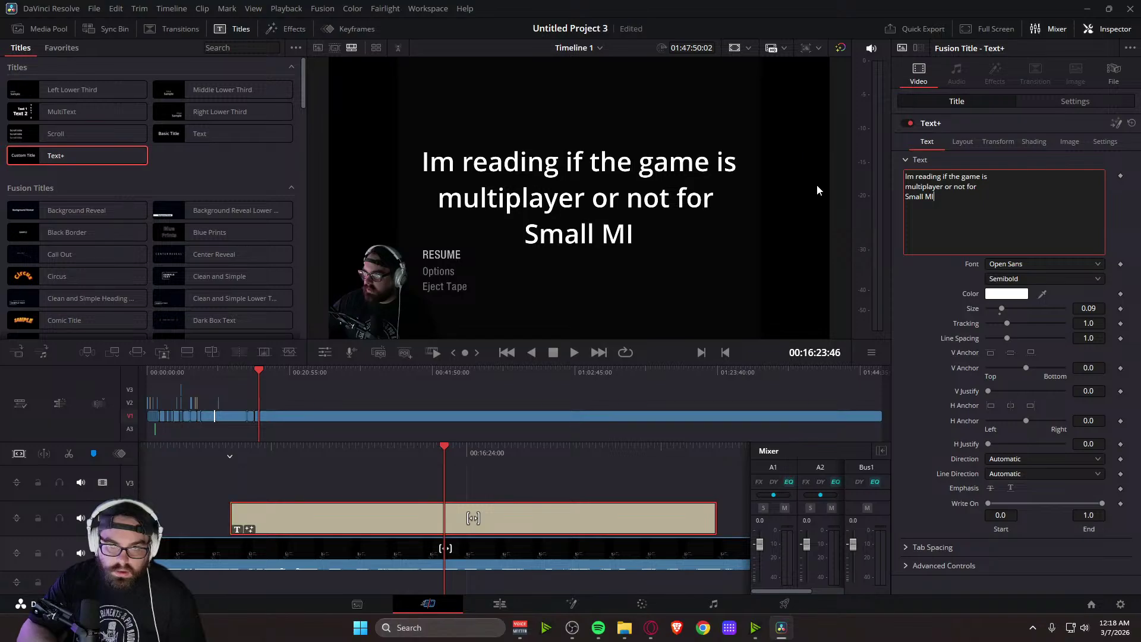
pyautogui.press('BackSpace')
pyautogui.write('io')
pyautogui.press('BackSpace')
pyautogui.write('ko')
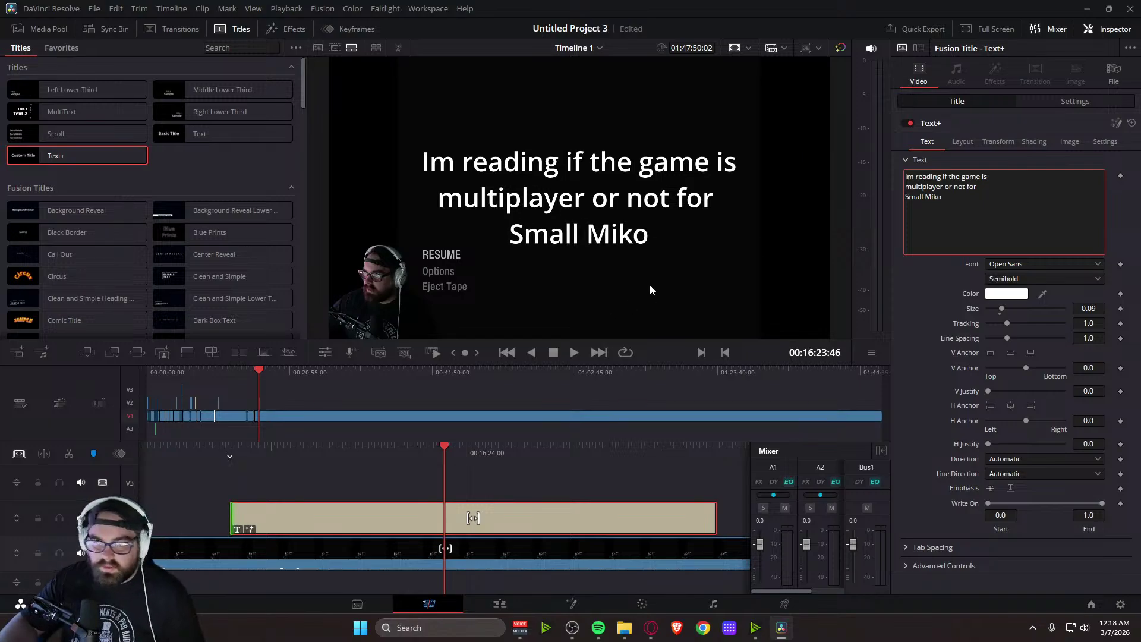
# Change the font of the whole title text to Gentium Book Basic
pyautogui.moveTo(968, 212); pyautogui.dragTo(904, 169)
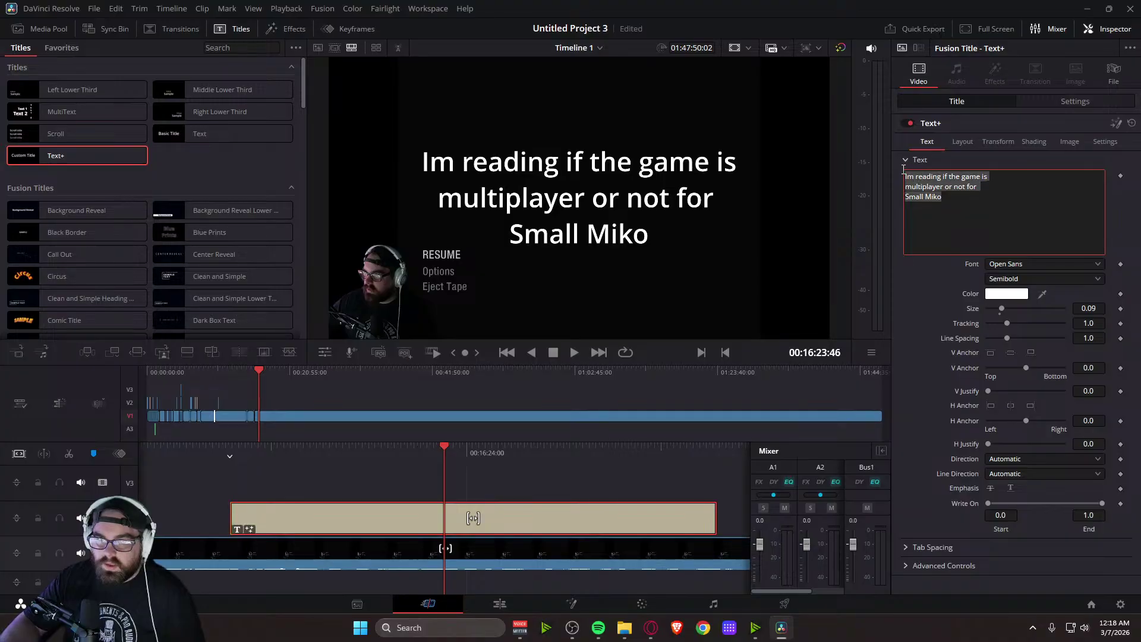
pyautogui.click(1041, 265)
pyautogui.scroll(5, 1031, 392)
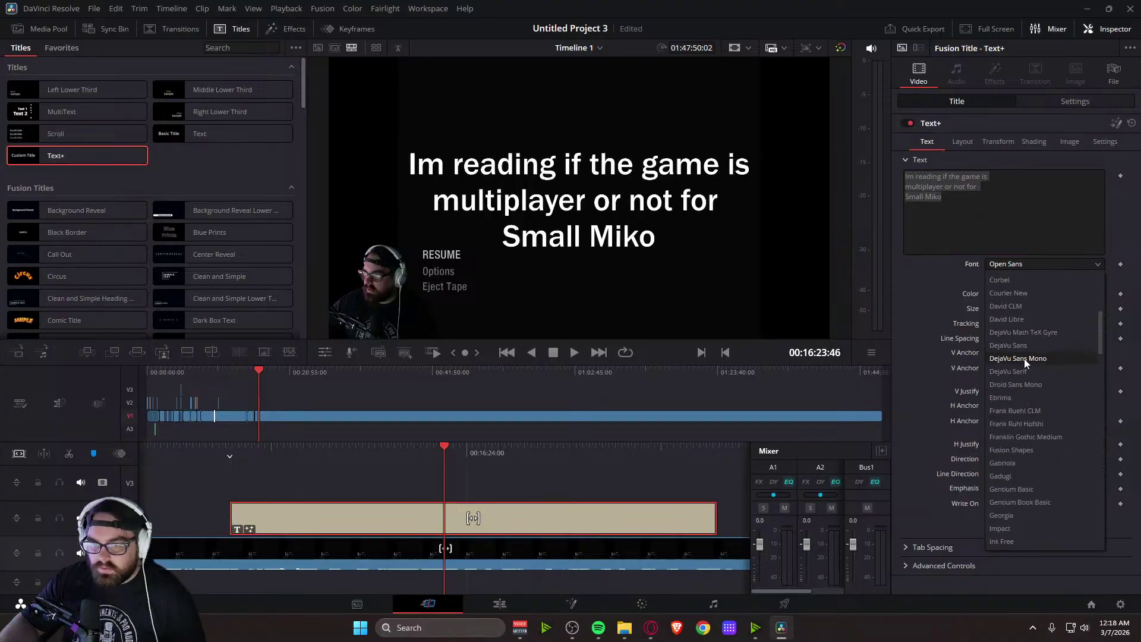
pyautogui.scroll(-3, 1023, 392)
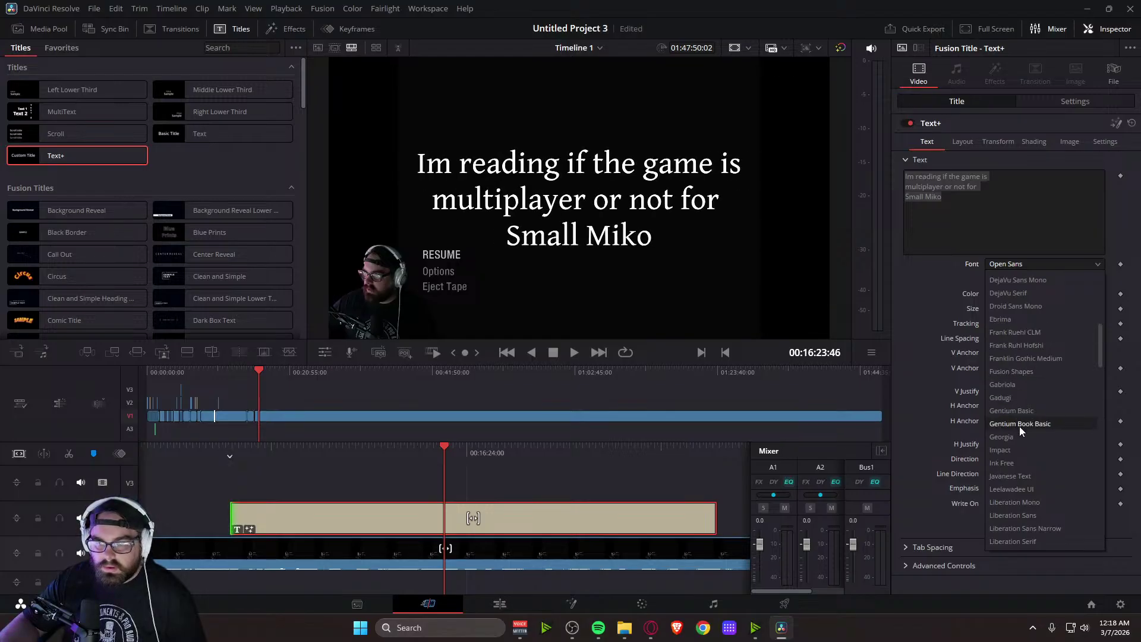
pyautogui.click(1020, 424)
# Play back part of the title and append "in chat" to its third line
pyautogui.press('j')
pyautogui.press('l')
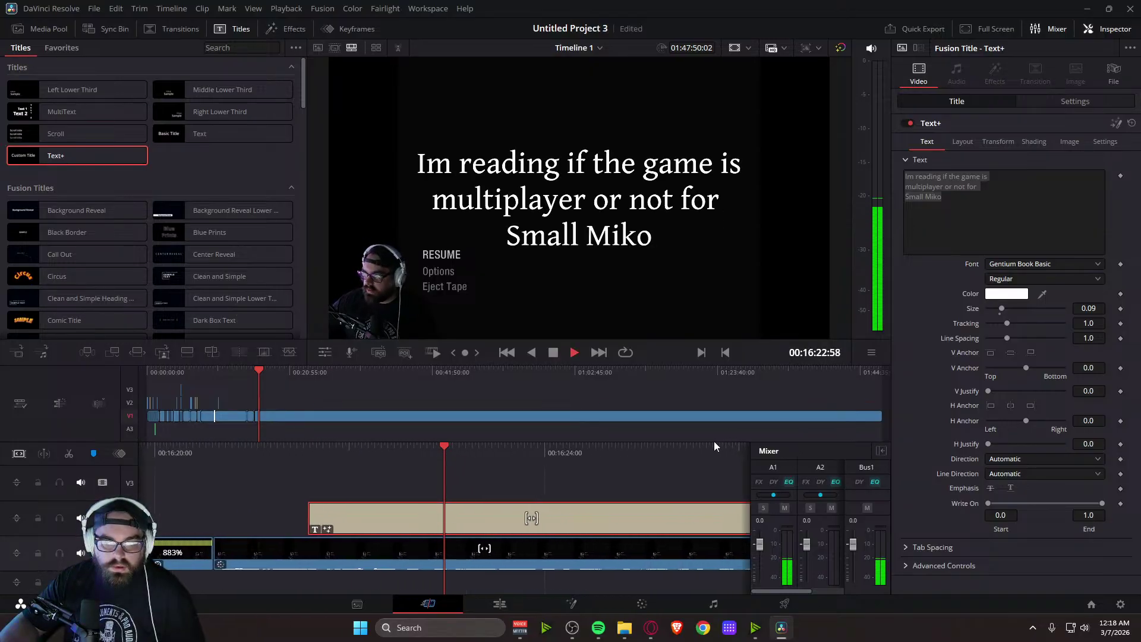
pyautogui.press('k')
pyautogui.click(953, 201)
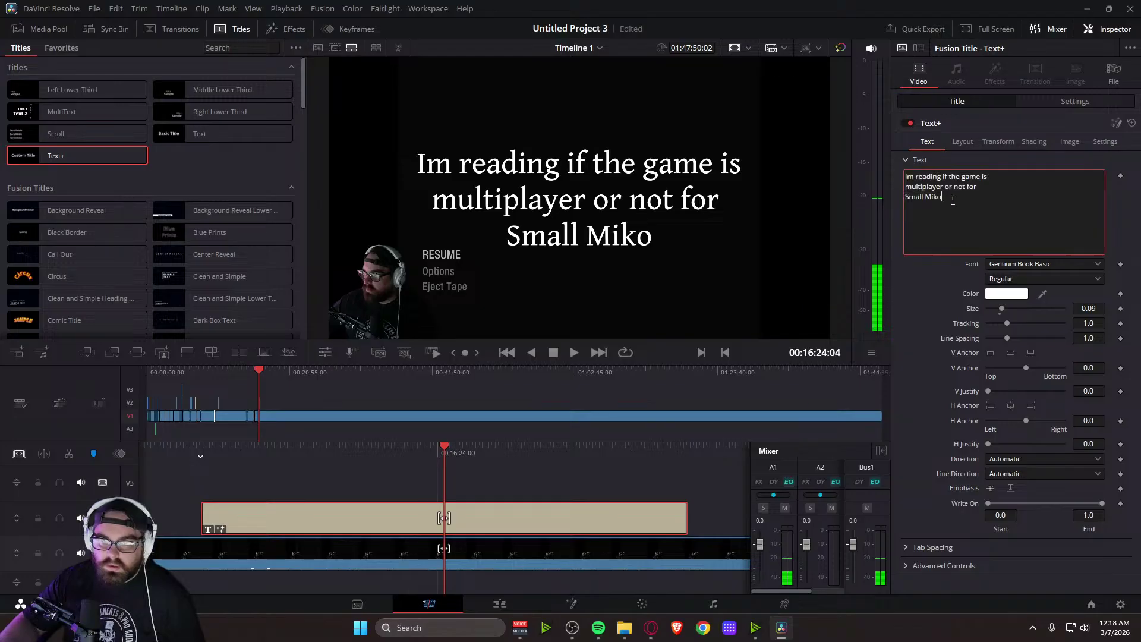
pyautogui.write('in chat')
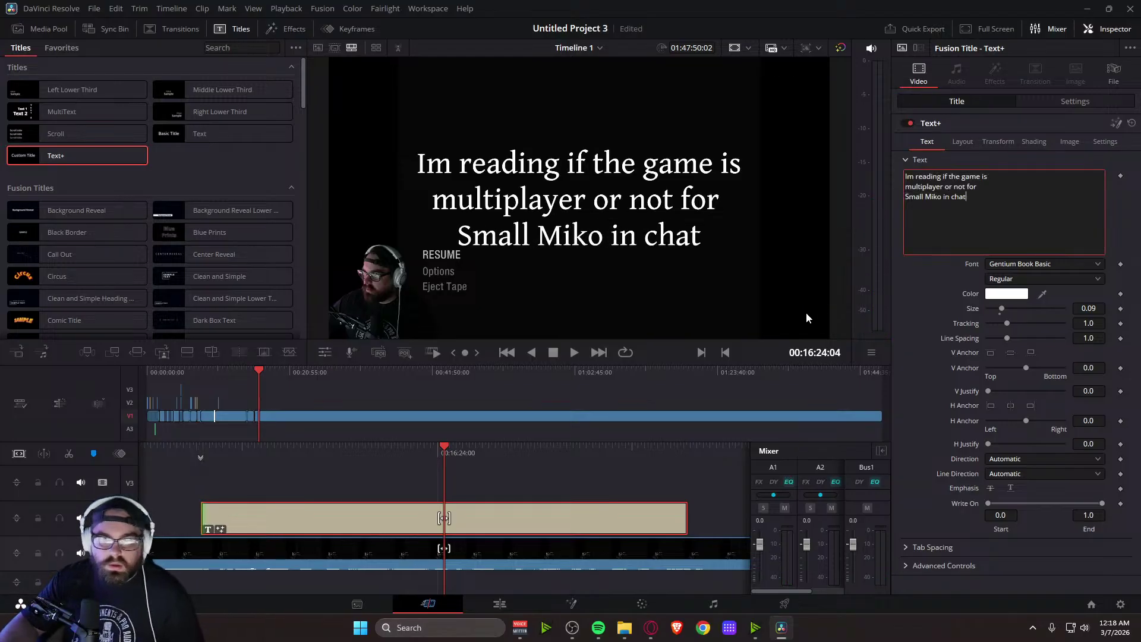
# Keyframe the title's Write On end at 0.0 on its first frame and 1.0 partway through, and preview the animation
pyautogui.moveTo(572, 461); pyautogui.dragTo(810, 446)
pyautogui.press('space')
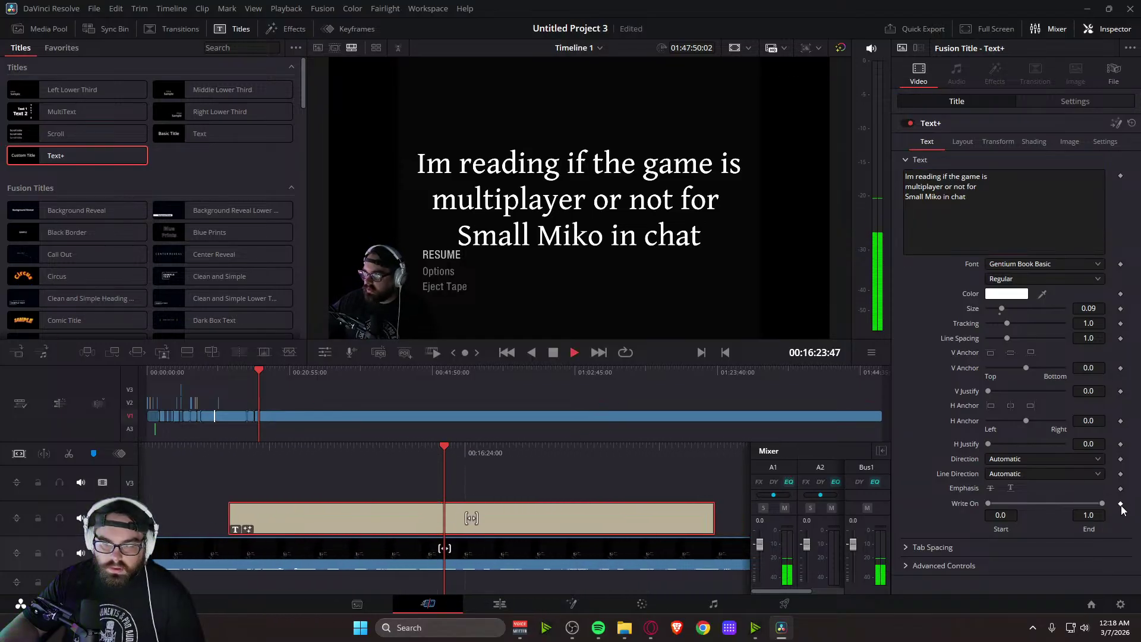
pyautogui.press('space')
pyautogui.press('space')
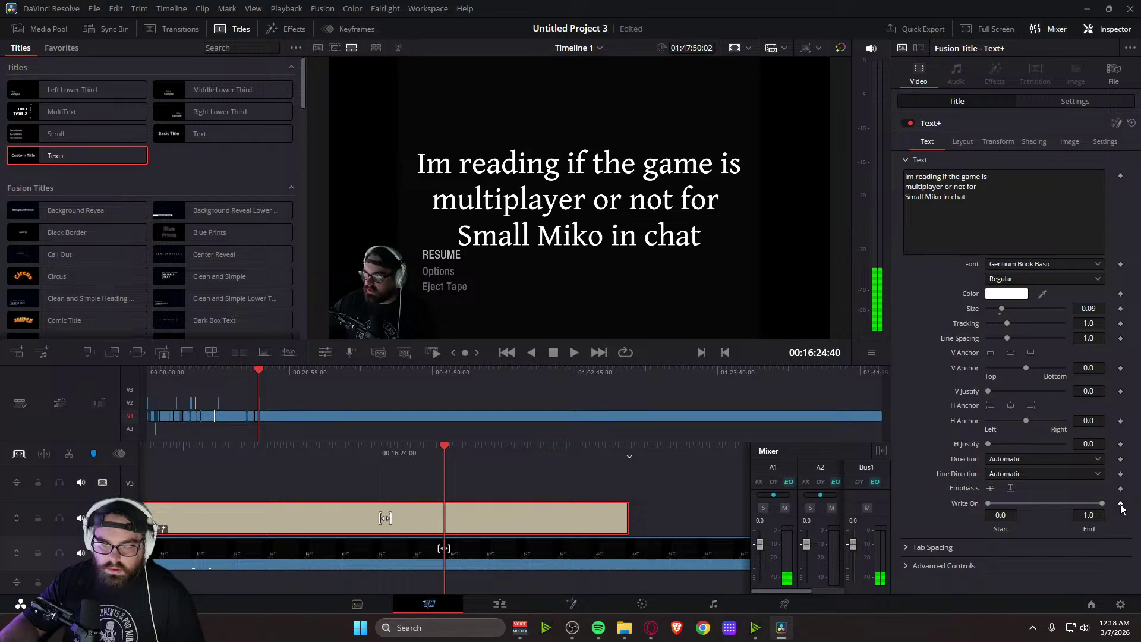
pyautogui.press('j')
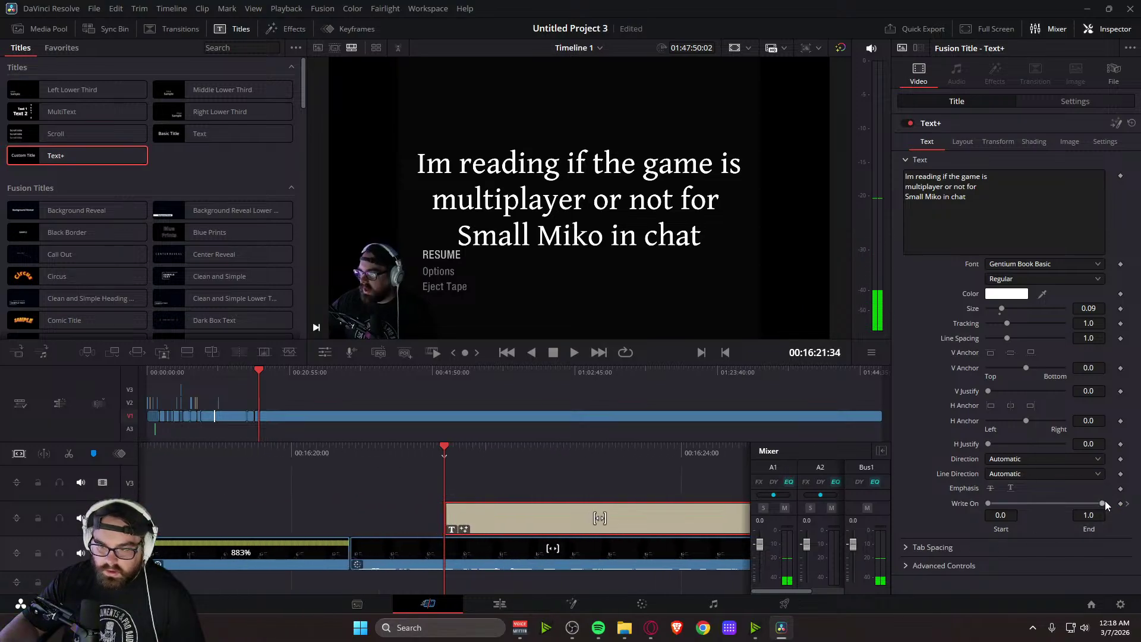
pyautogui.moveTo(1101, 504); pyautogui.dragTo(974, 508)
pyautogui.moveTo(564, 464); pyautogui.dragTo(668, 460)
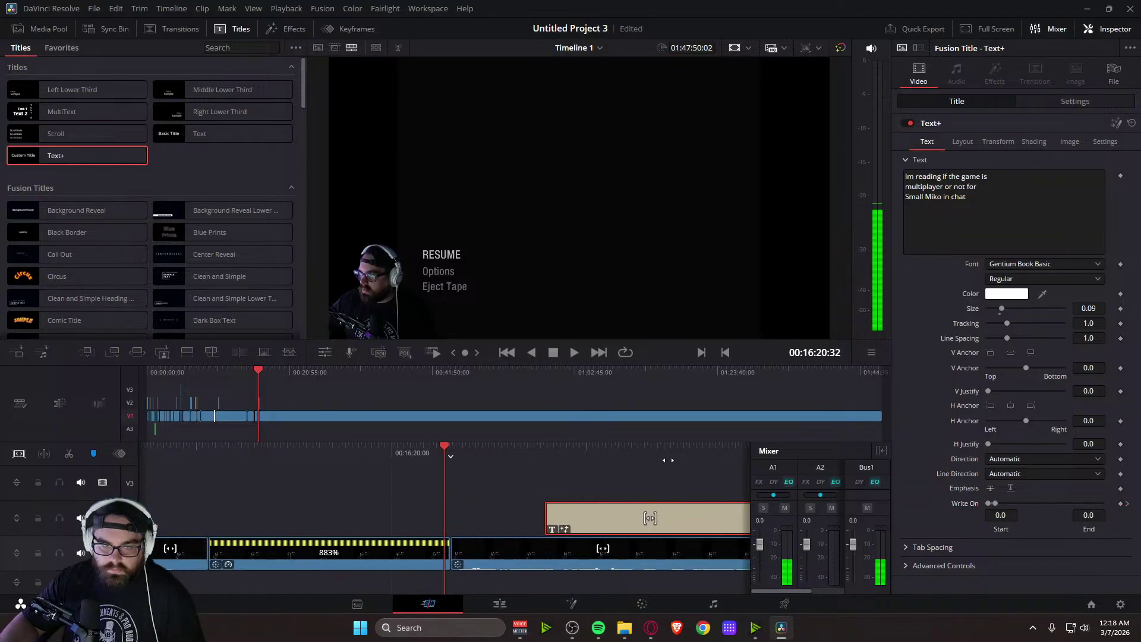
pyautogui.press('space')
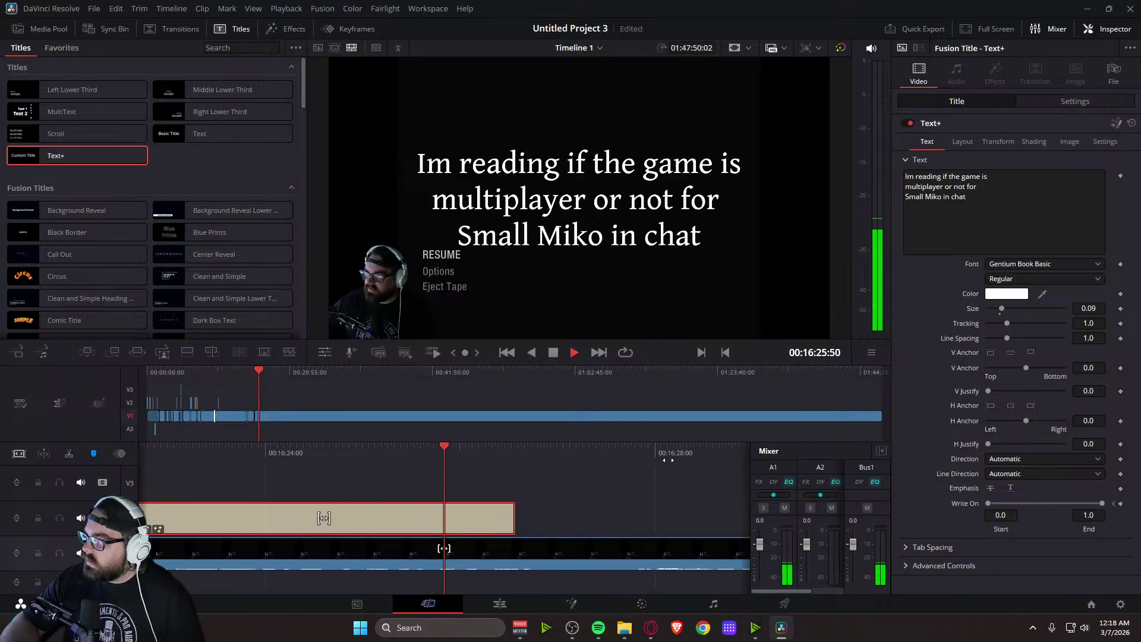
pyautogui.press('space')
# Replace the first word of the title's third line with "Lil", leaving a single space after it
pyautogui.moveTo(356, 464); pyautogui.dragTo(553, 462)
pyautogui.doubleClick(914, 197)
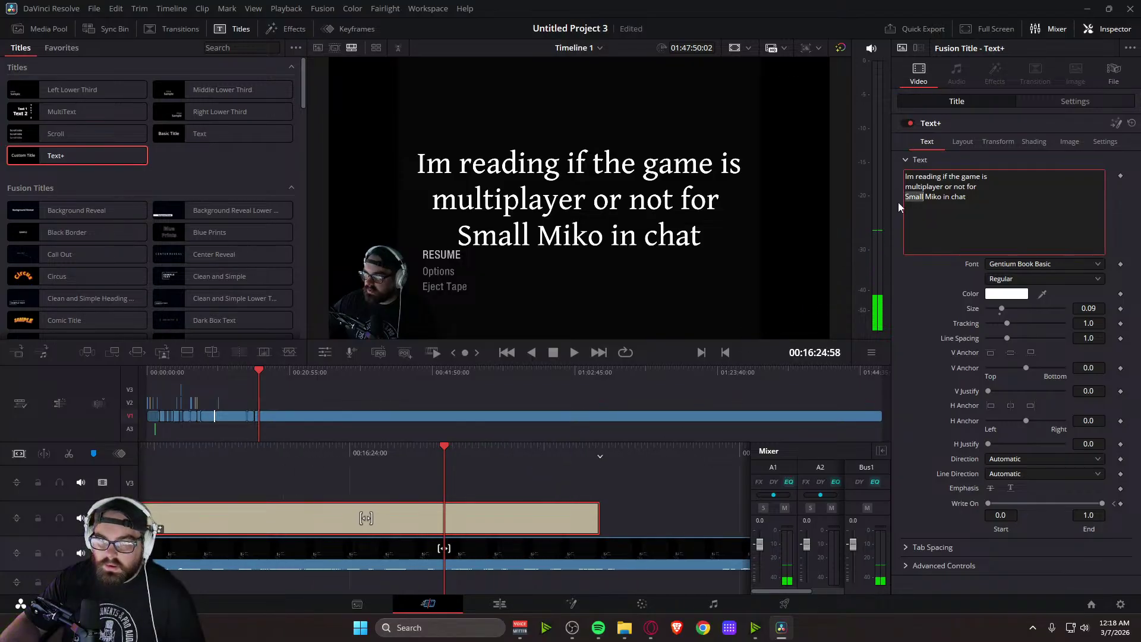
pyautogui.write('Lil')
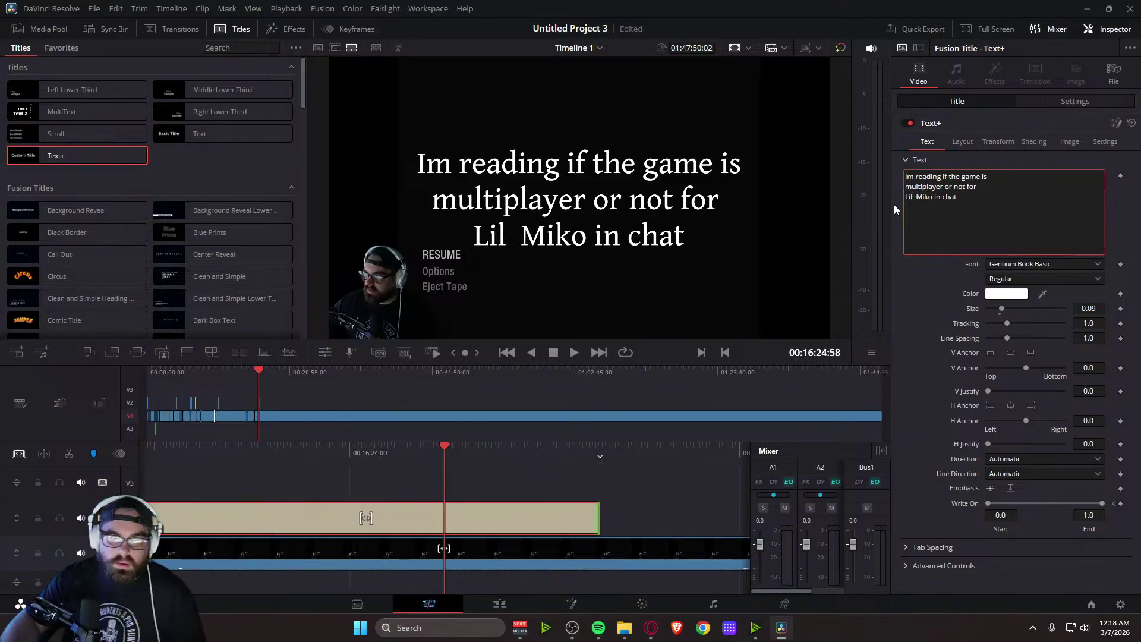
pyautogui.press('BackSpace')
# Play through the title into the following footage and split the gameplay clip at about 00:16:29:34
pyautogui.moveTo(450, 446); pyautogui.dragTo(854, 426)
pyautogui.press('space')
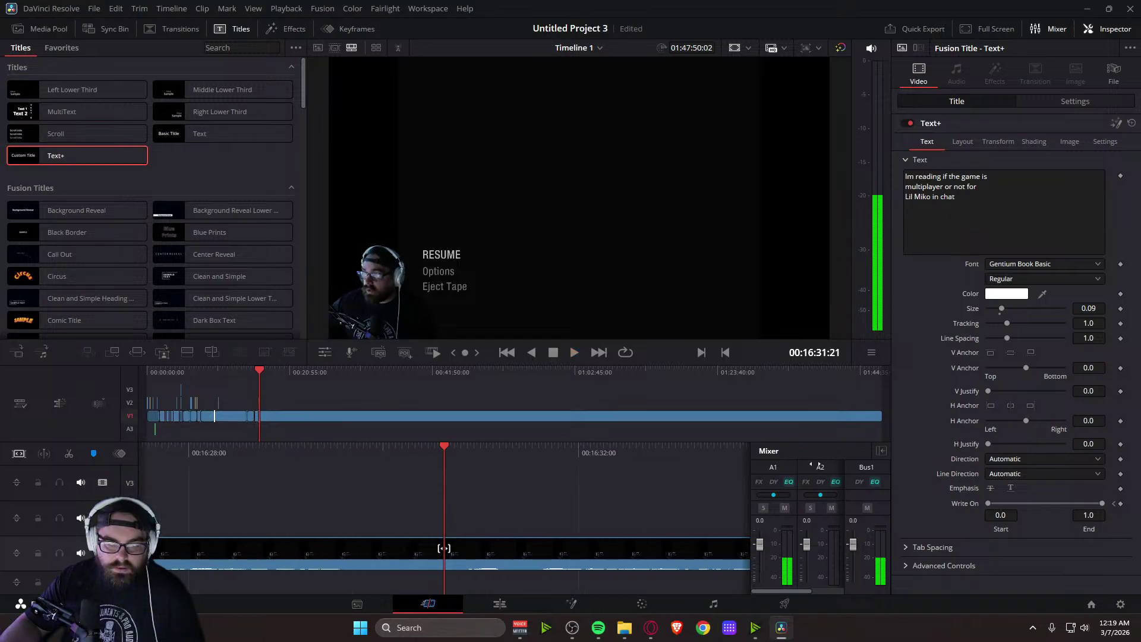
pyautogui.press('space')
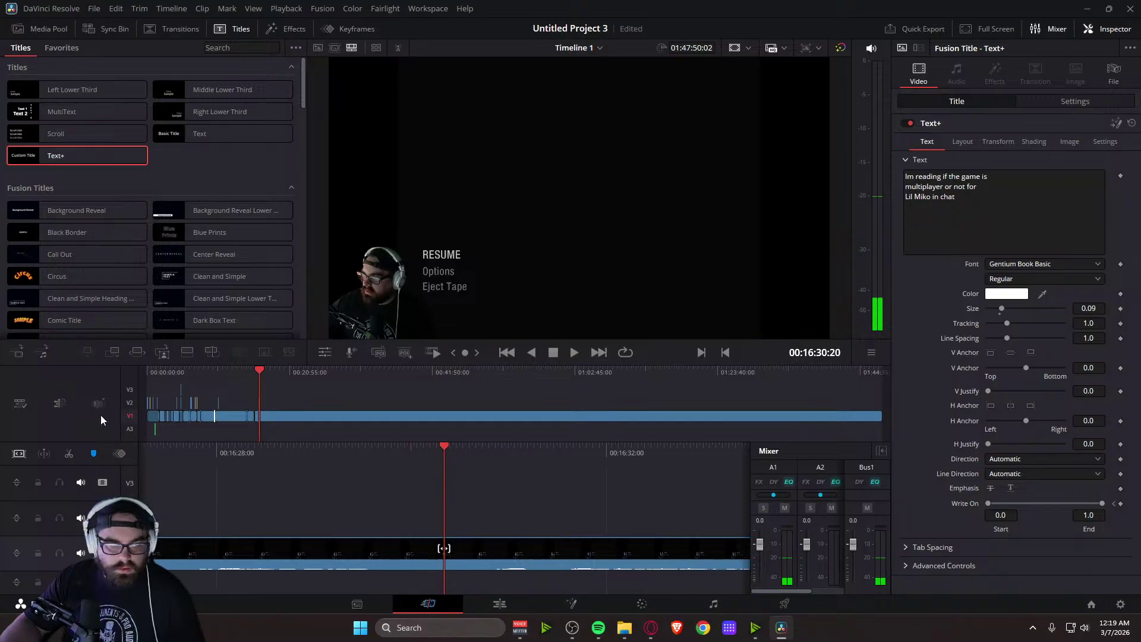
pyautogui.moveTo(482, 457); pyautogui.dragTo(577, 455)
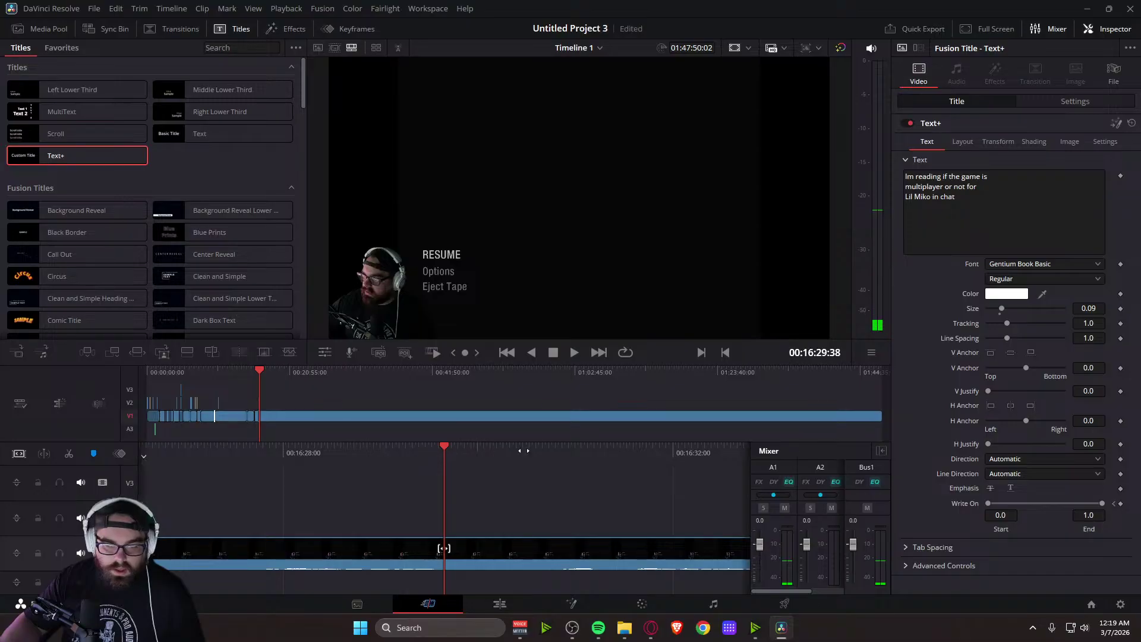
pyautogui.moveTo(523, 451); pyautogui.dragTo(436, 451)
pyautogui.hotkey('ctrl', 'b')
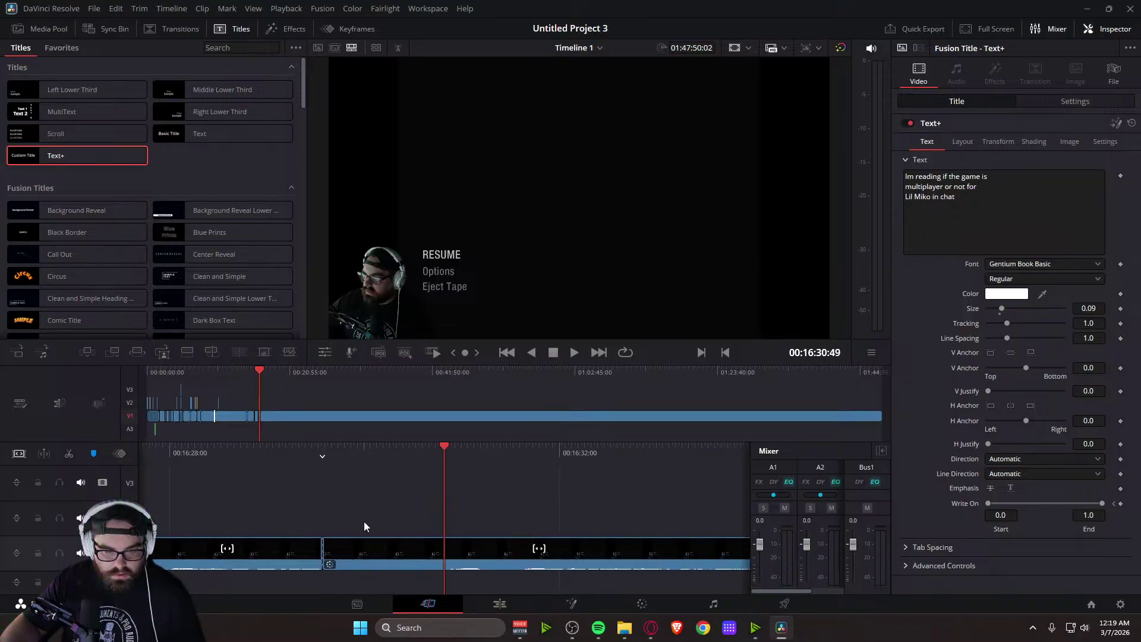
# Cut the gameplay clip again at about 00:16:31:37 and ripple-delete the segment between the two cuts
pyautogui.press('space')
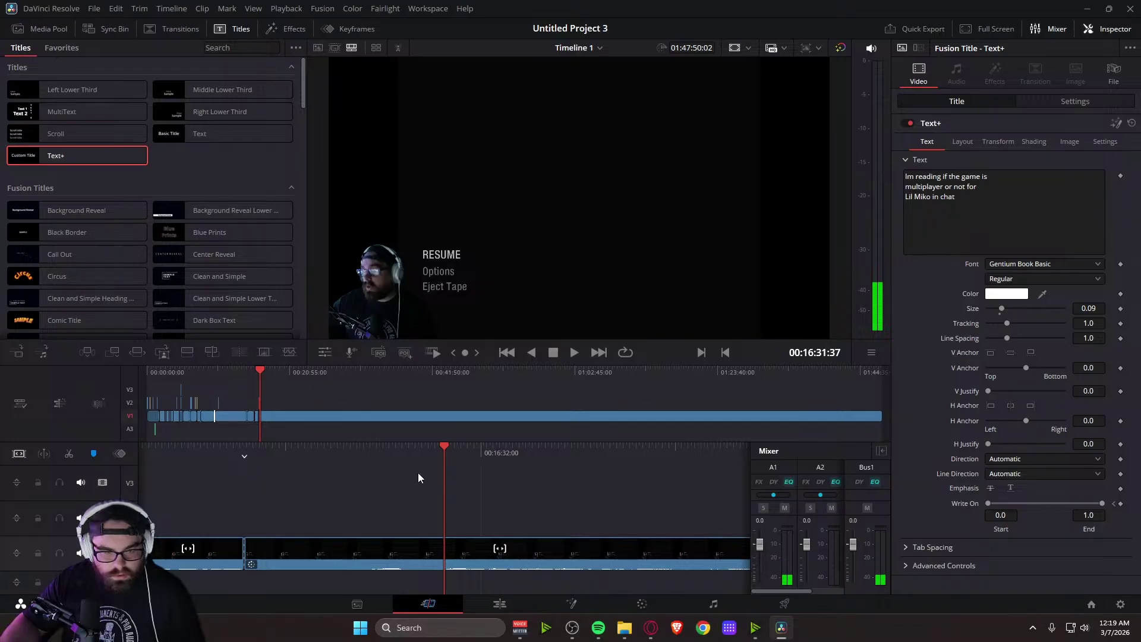
pyautogui.click(312, 554)
pyautogui.press('Up')
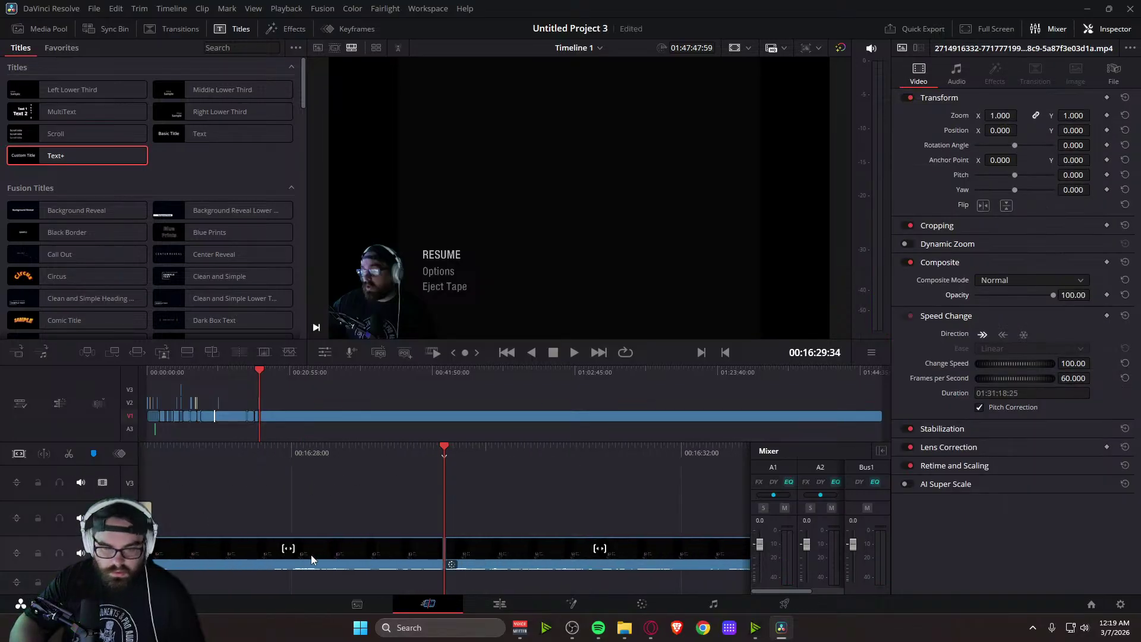
# Play on from the new cut and park the playhead at about 00:16:40:05 in the pause-menu footage
pyautogui.press('/')
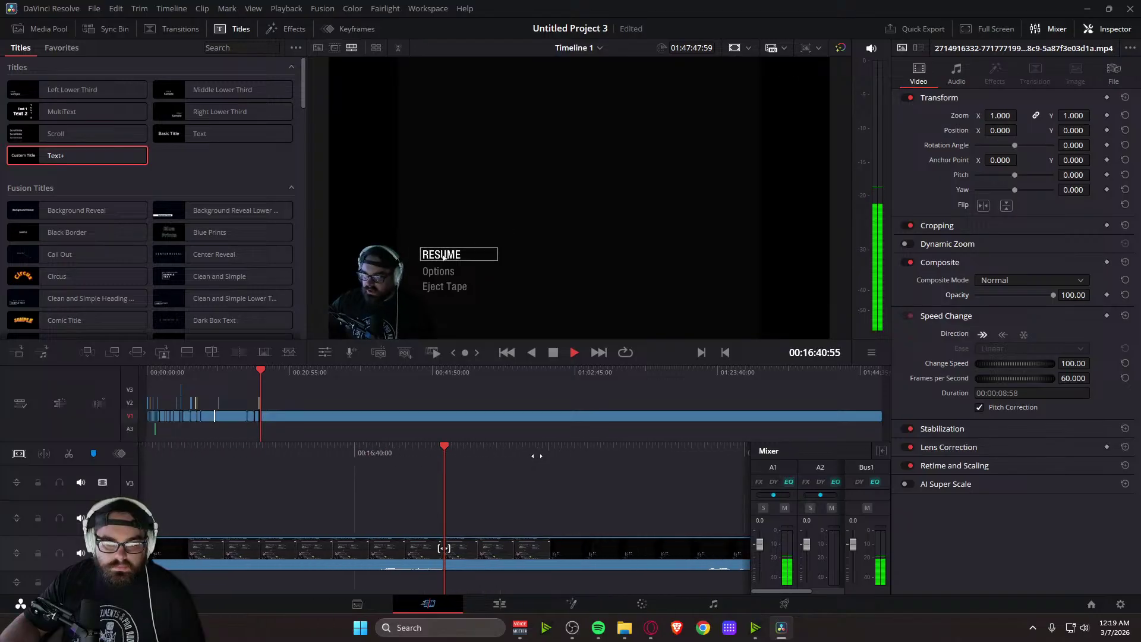
pyautogui.press('space')
pyautogui.press('j')
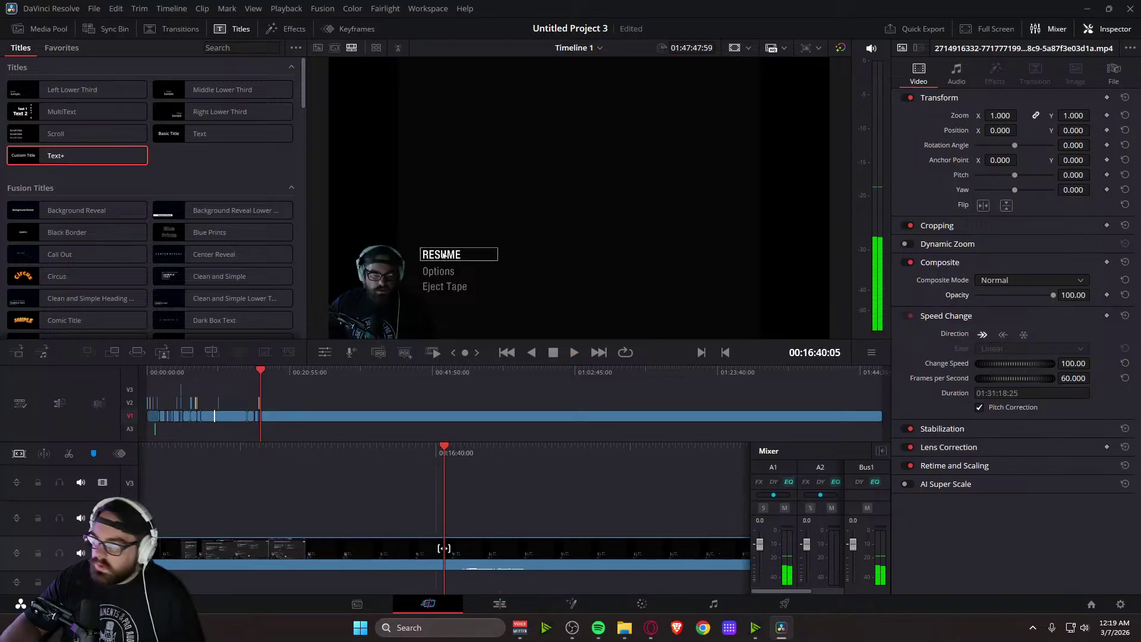
# Switch to the Opera browser, remove the sorry-dog image's background with remove.bg, and download the free 395 x 498 preview
pyautogui.hotkey('alt', 'Tab')
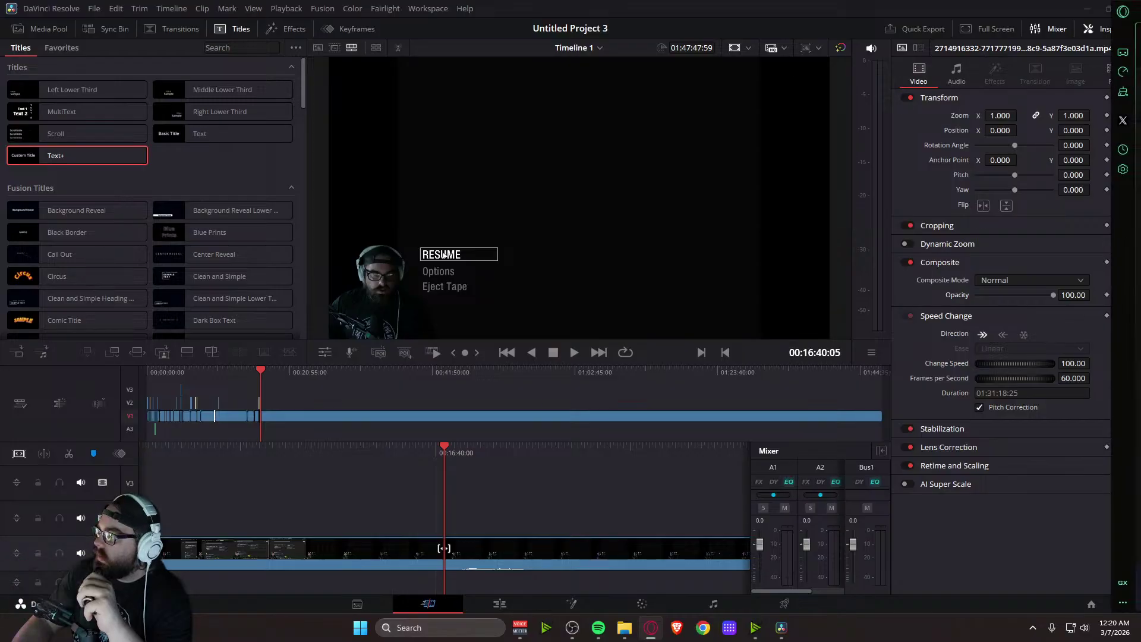
pyautogui.hotkey('alt', 'Tab')
pyautogui.click(735, 11)
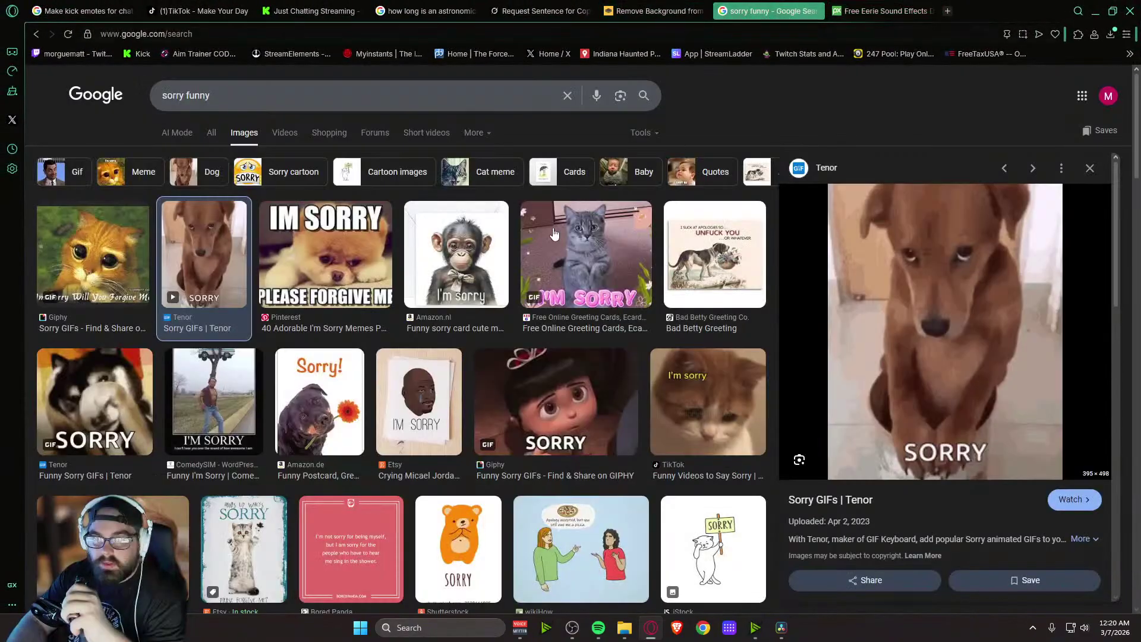
pyautogui.click(651, 11)
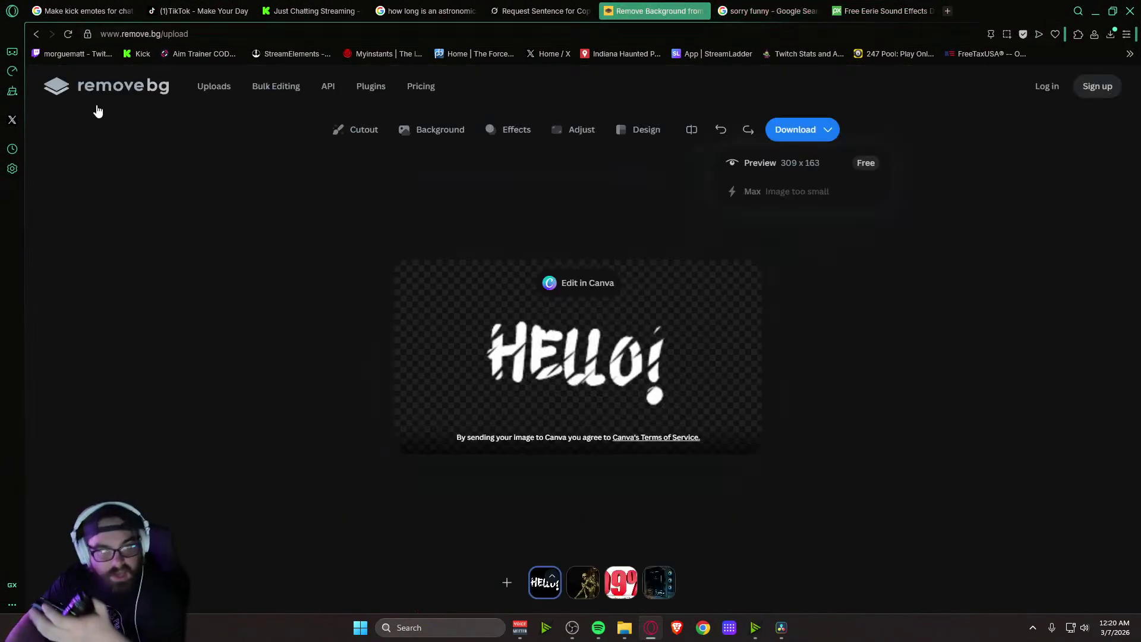
pyautogui.click(34, 35)
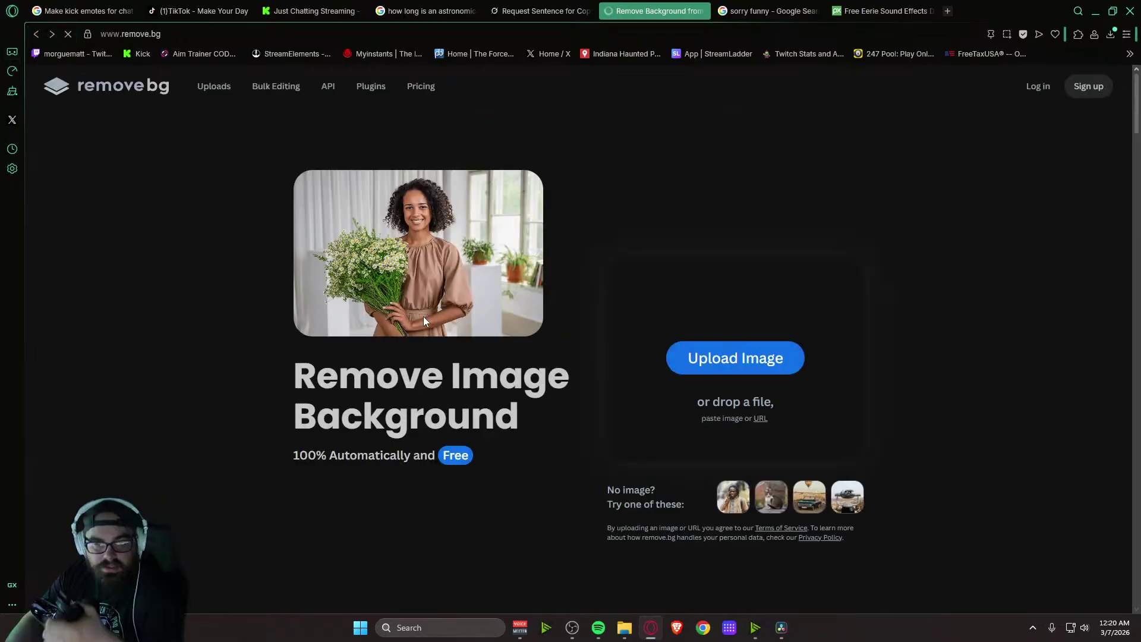
pyautogui.click(741, 355)
pyautogui.click(99, 26)
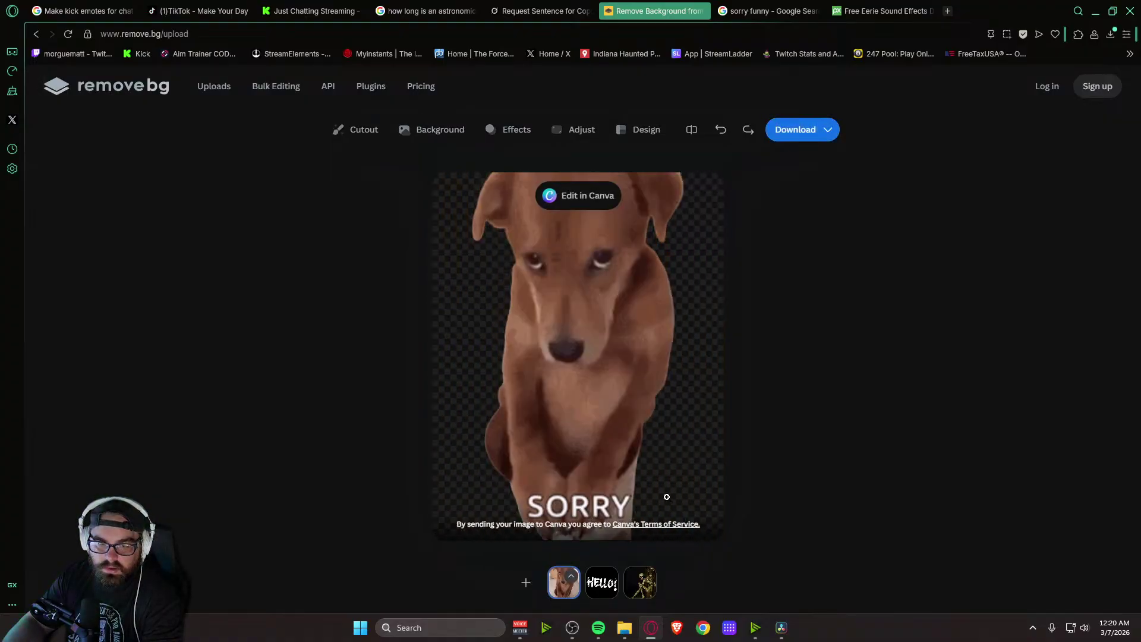
pyautogui.click(824, 132)
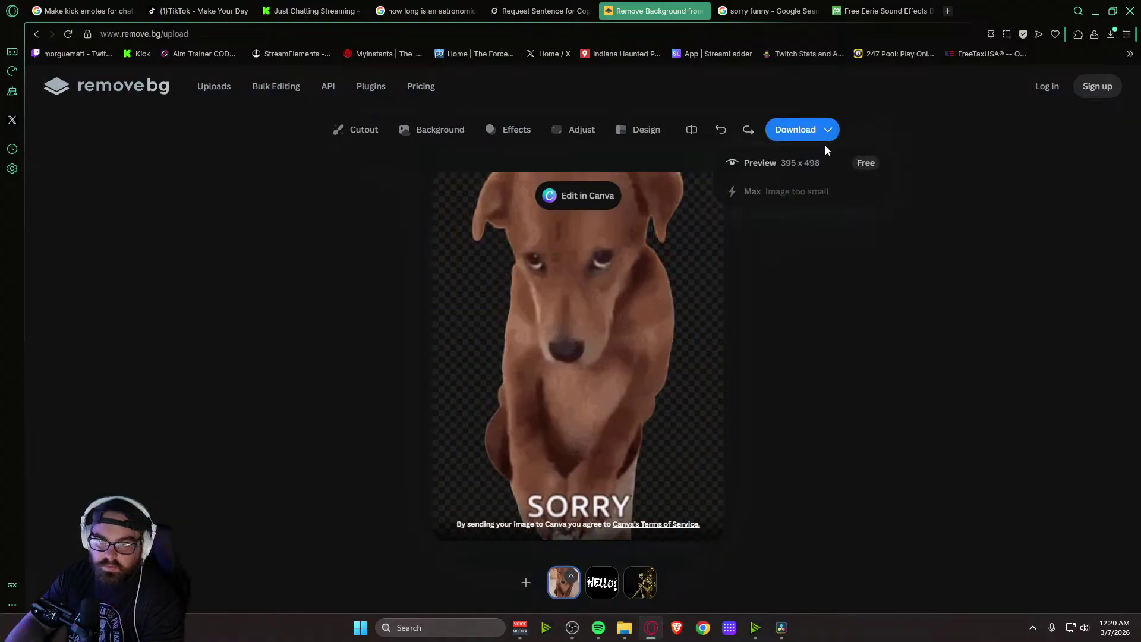
pyautogui.click(796, 162)
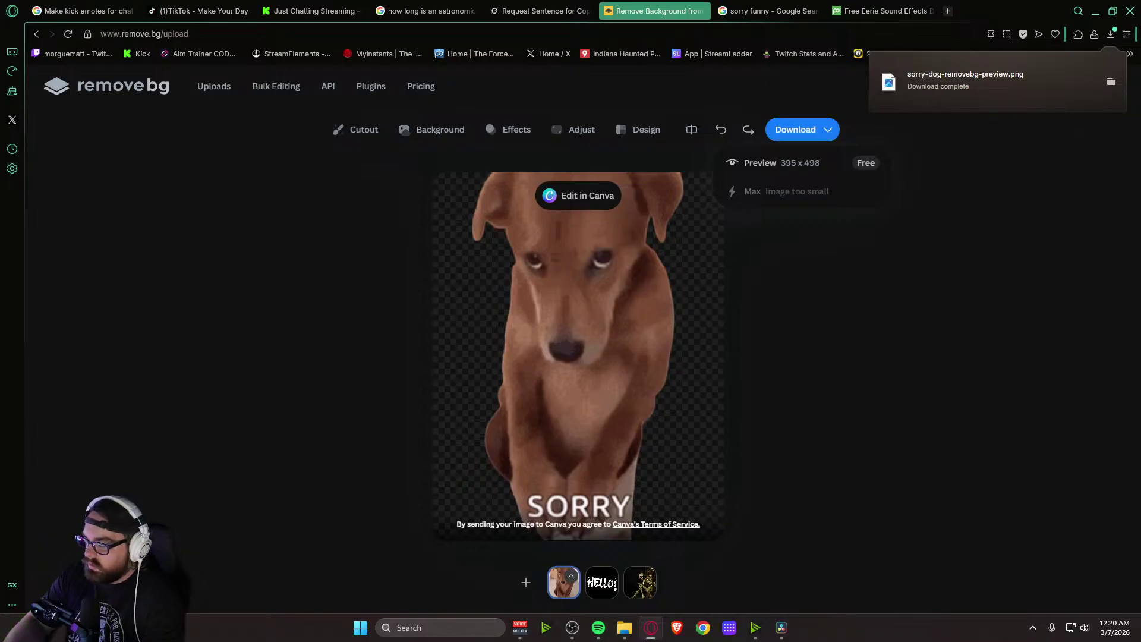
# Browse the Downloads folder in File Explorer for the image files and close the window
pyautogui.press('super+e')
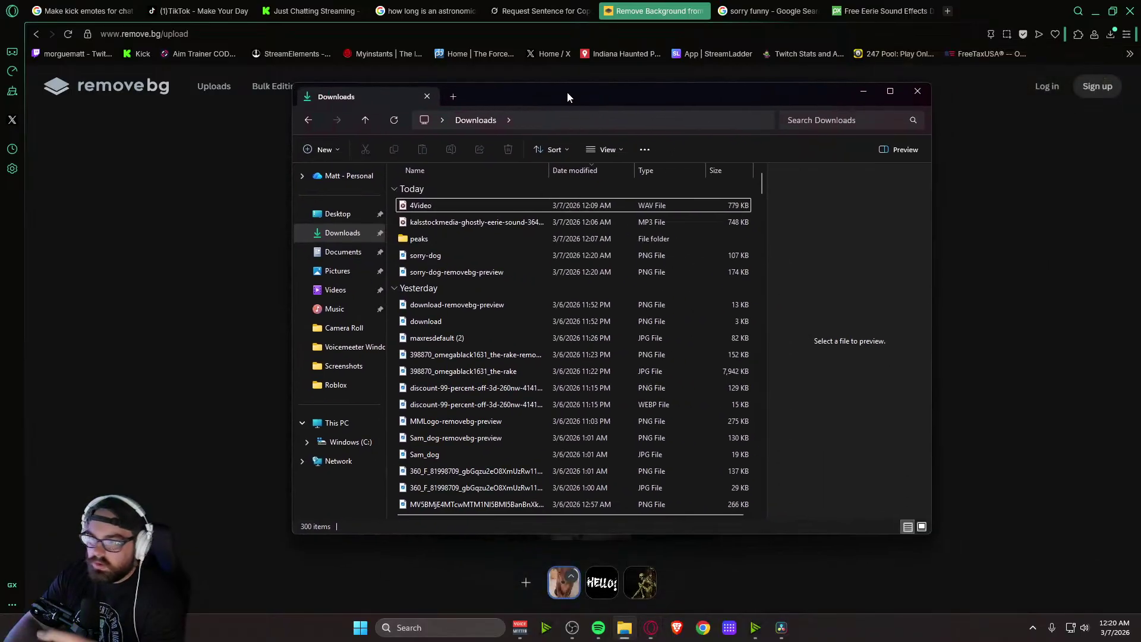
pyautogui.scroll(-3, 452, 308)
pyautogui.scroll(-20, 451, 308)
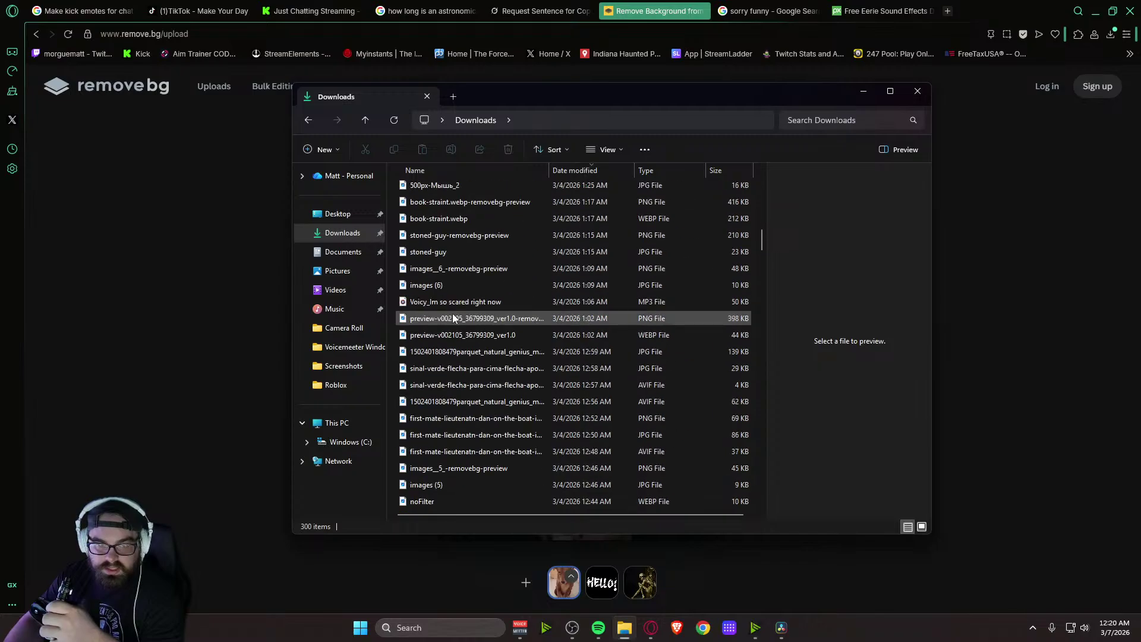
pyautogui.scroll(20, 444, 330)
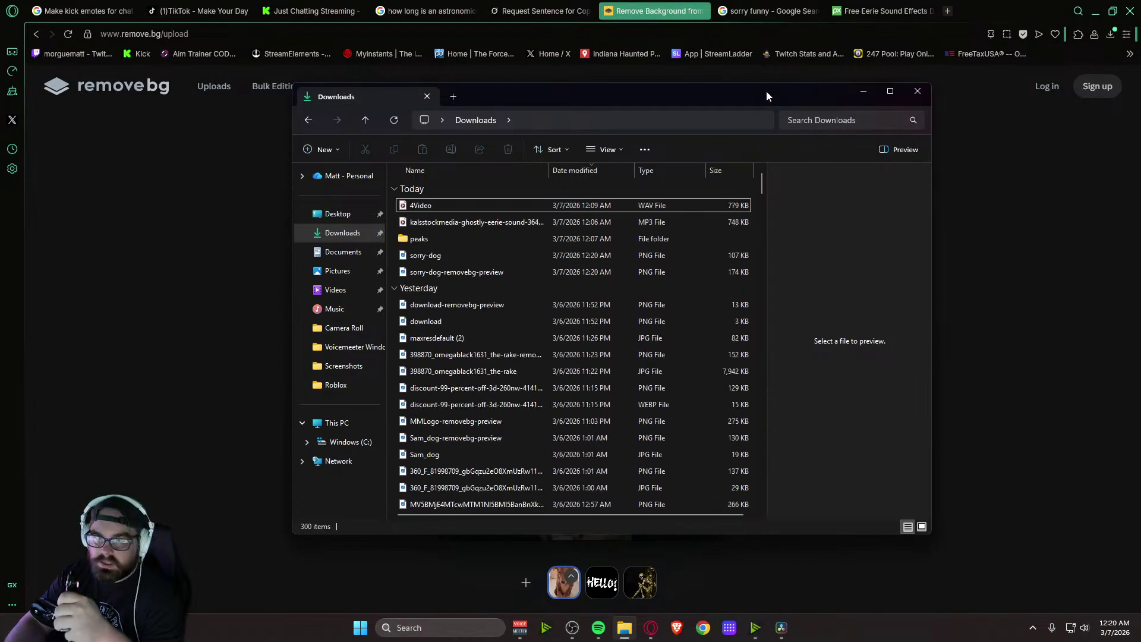
pyautogui.hotkey('alt', 'F4')
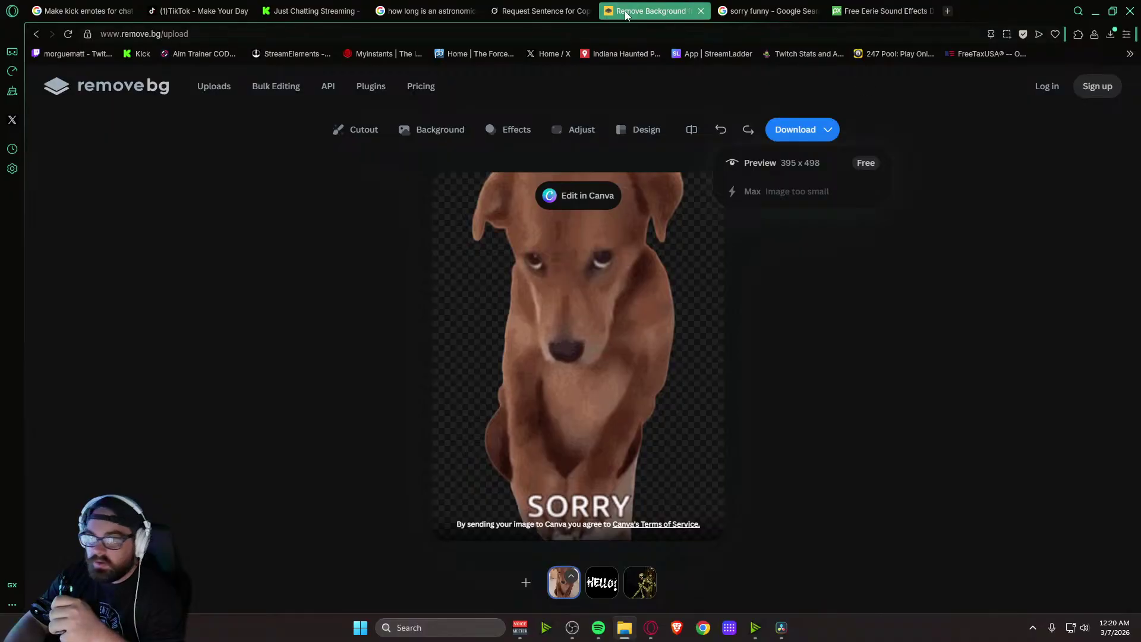
# Return to DaVinci Resolve, place sorry-dog-removebg-preview.png on track V2 at about 00:16:40:20, and select the clip with the playhead just before it
pyautogui.click(1129, 11)
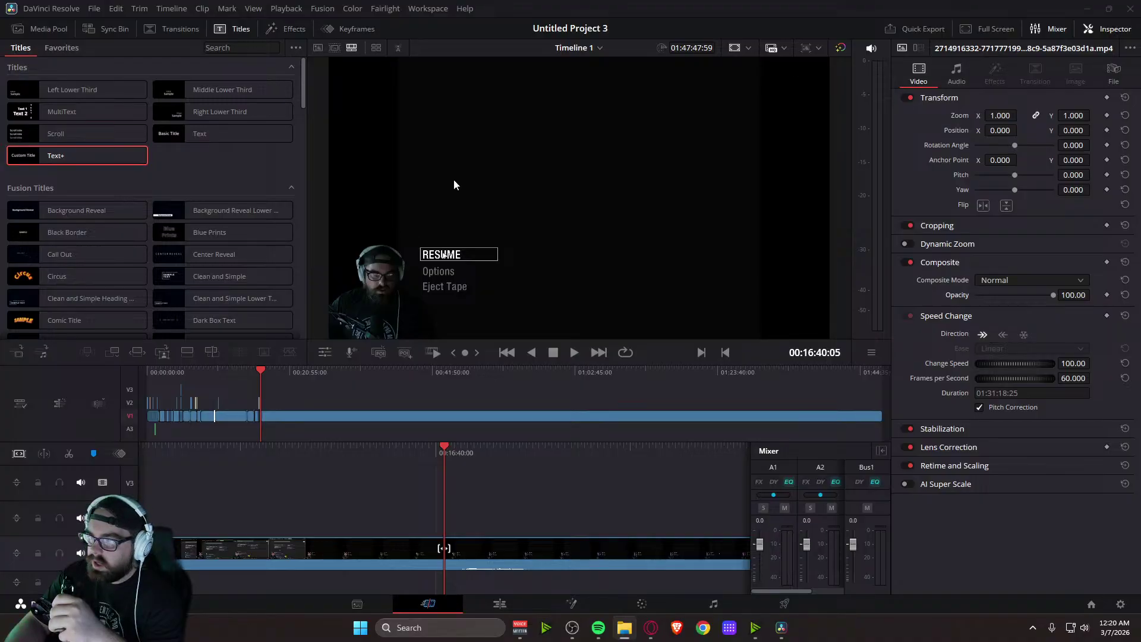
pyautogui.click(62, 32)
pyautogui.moveTo(735, 250); pyautogui.dragTo(471, 530)
pyautogui.press('space')
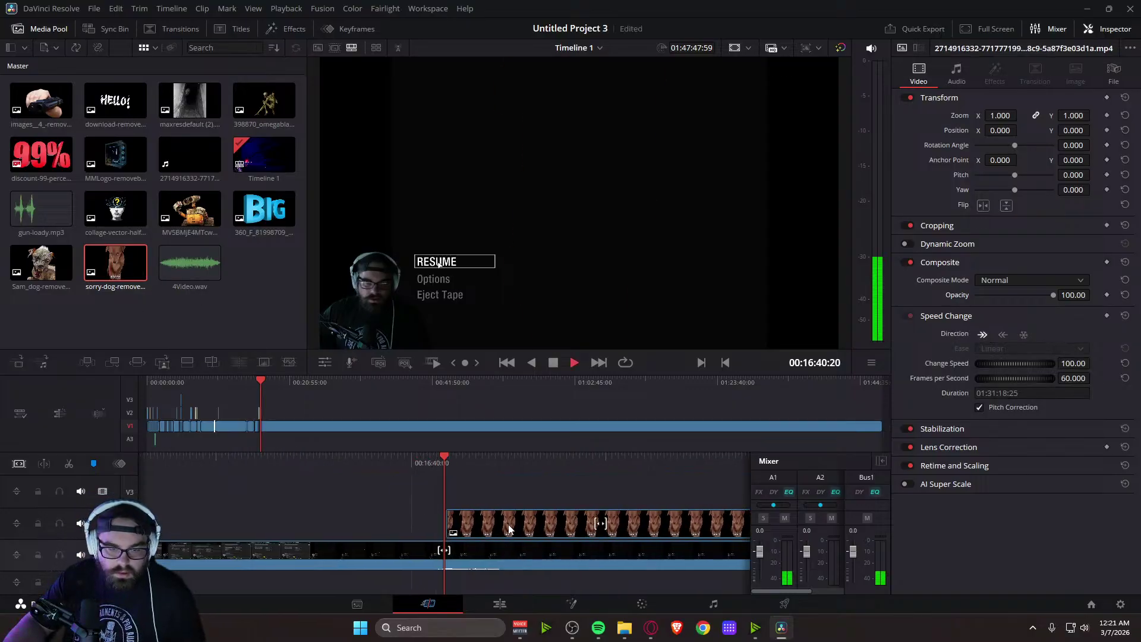
pyautogui.click(492, 526)
pyautogui.moveTo(487, 469); pyautogui.dragTo(577, 476)
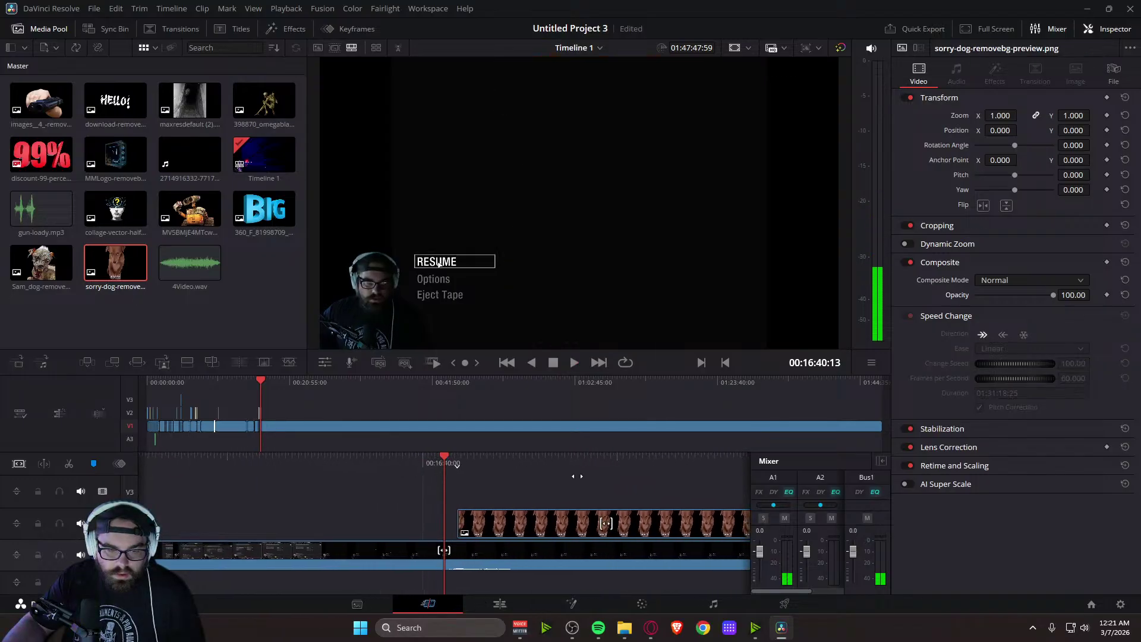
# Trim the sorry-dog clip to about 00:16:40:15–00:16:41:08 and keyframe a slide-in starting at position X 2799
pyautogui.click(533, 530)
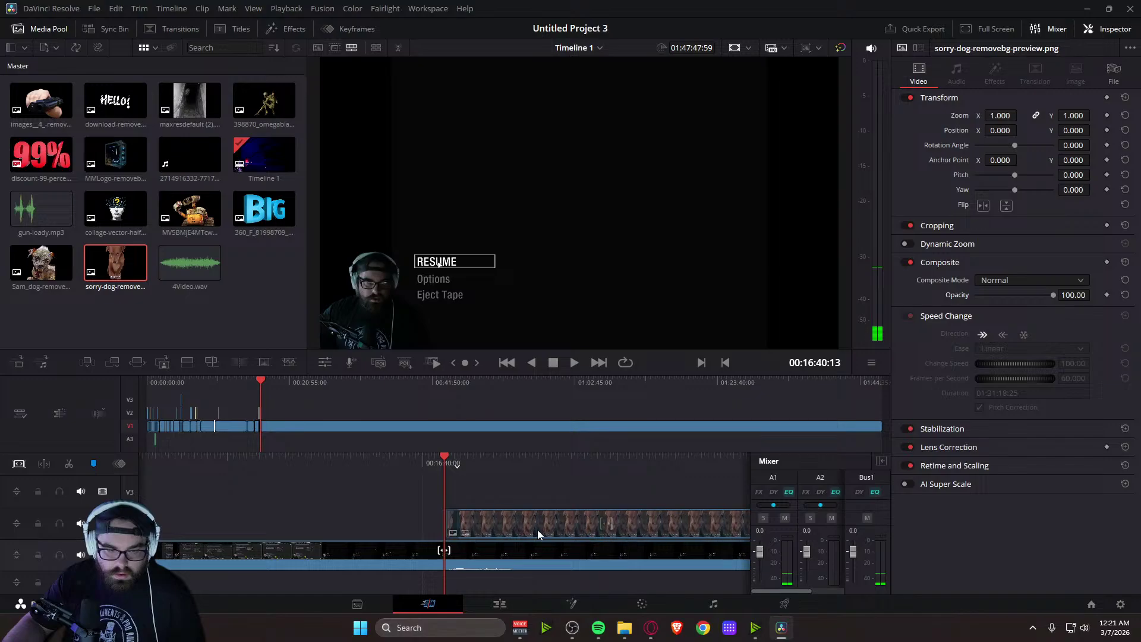
pyautogui.press('space')
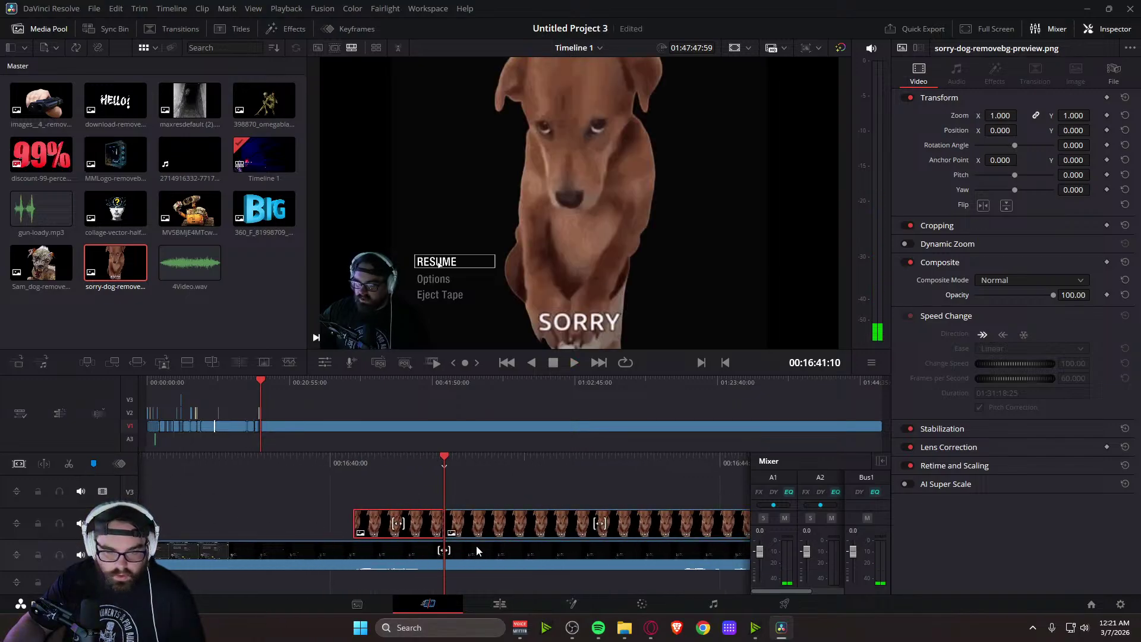
pyautogui.hotkey('ctrl', 'shift', ']')
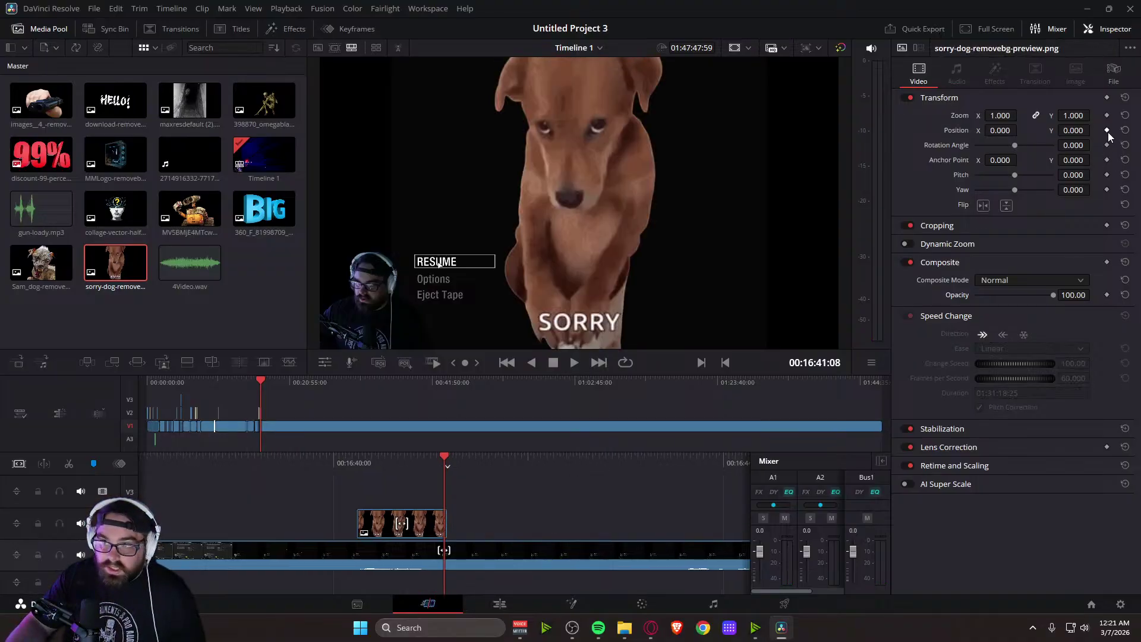
pyautogui.press('j')
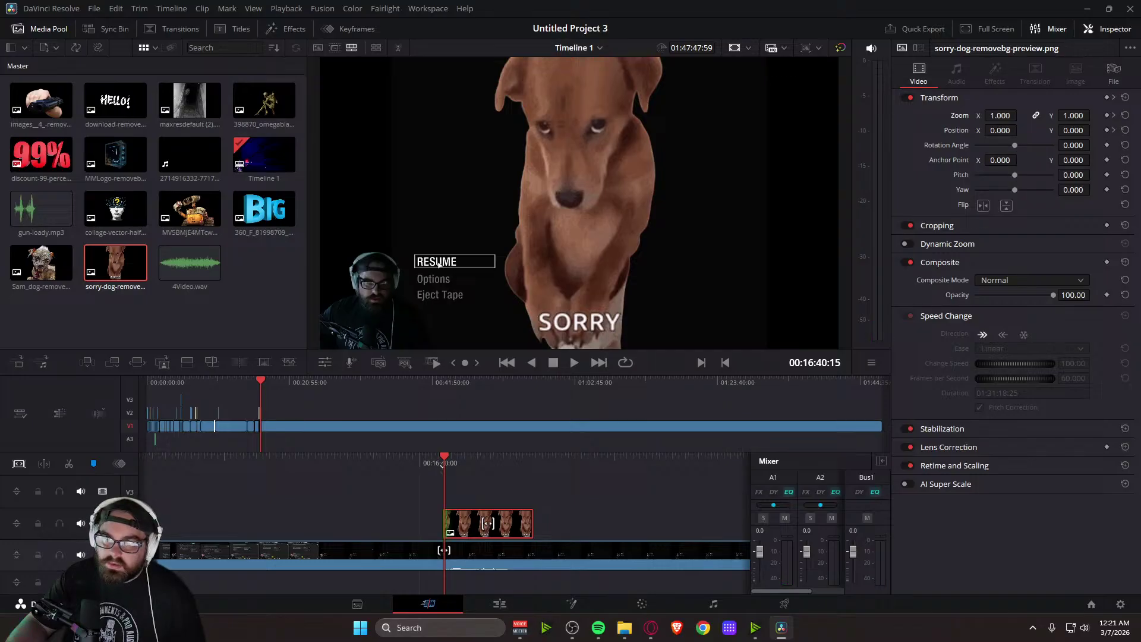
pyautogui.moveTo(1000, 130)
pyautogui.mouseDown()
pyautogui.moveTo(1020, 131)
pyautogui.moveTo(1003, 131)
pyautogui.mouseUp()
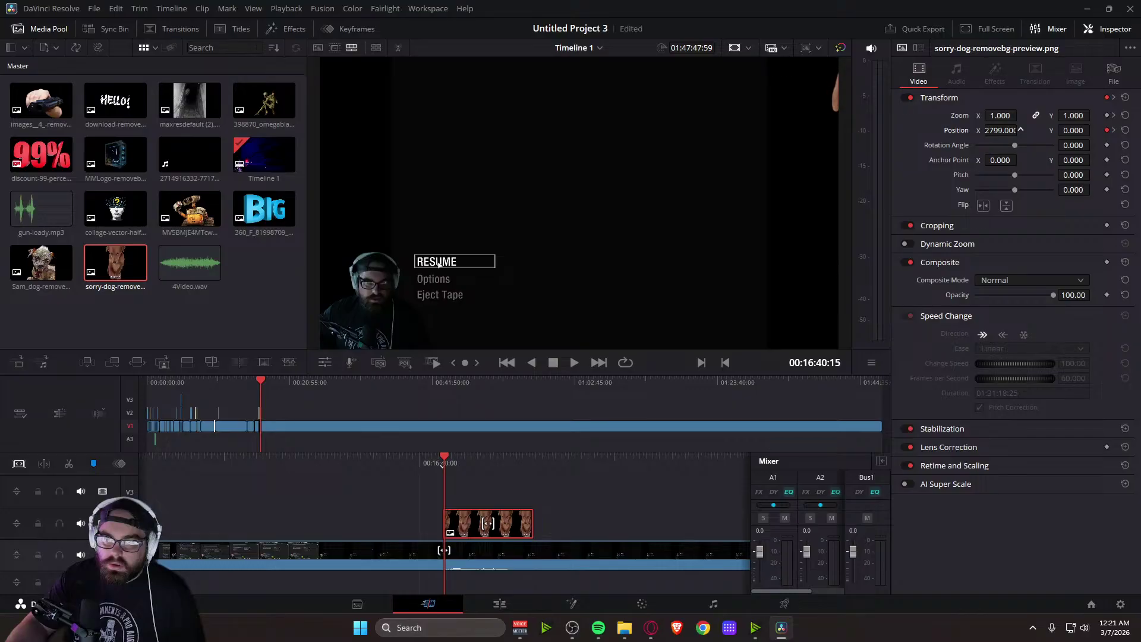
pyautogui.press('/')
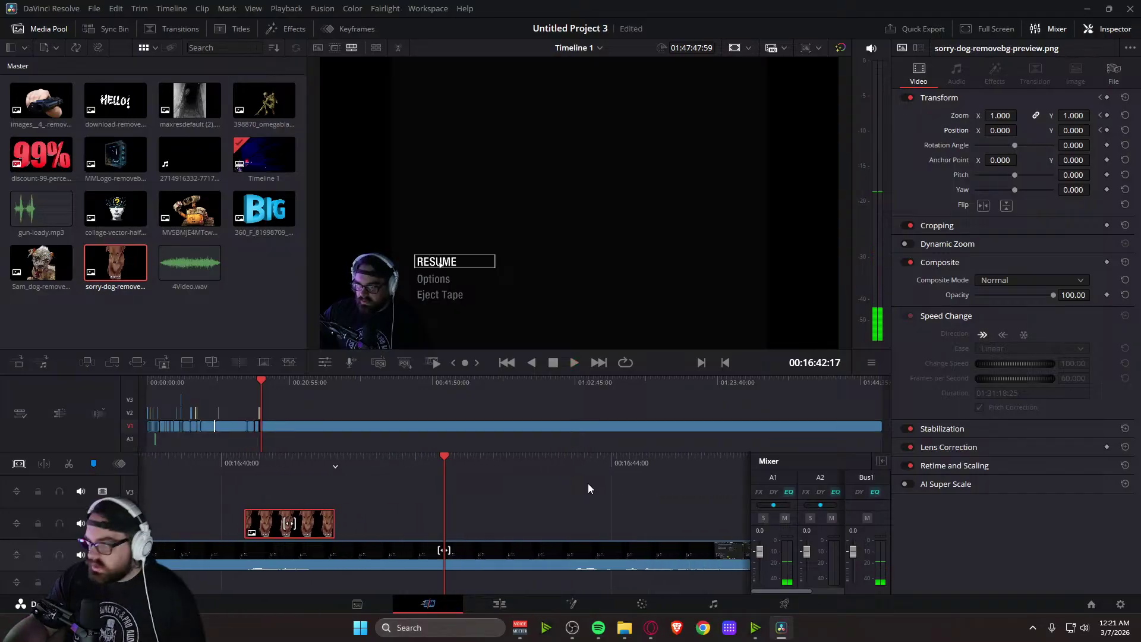
# Replace the sorry-dog clip on V2 with a fresh copy starting at about 00:16:40:13, trimmed to end at about 00:16:41:05
pyautogui.moveTo(444, 550); pyautogui.dragTo(485, 541)
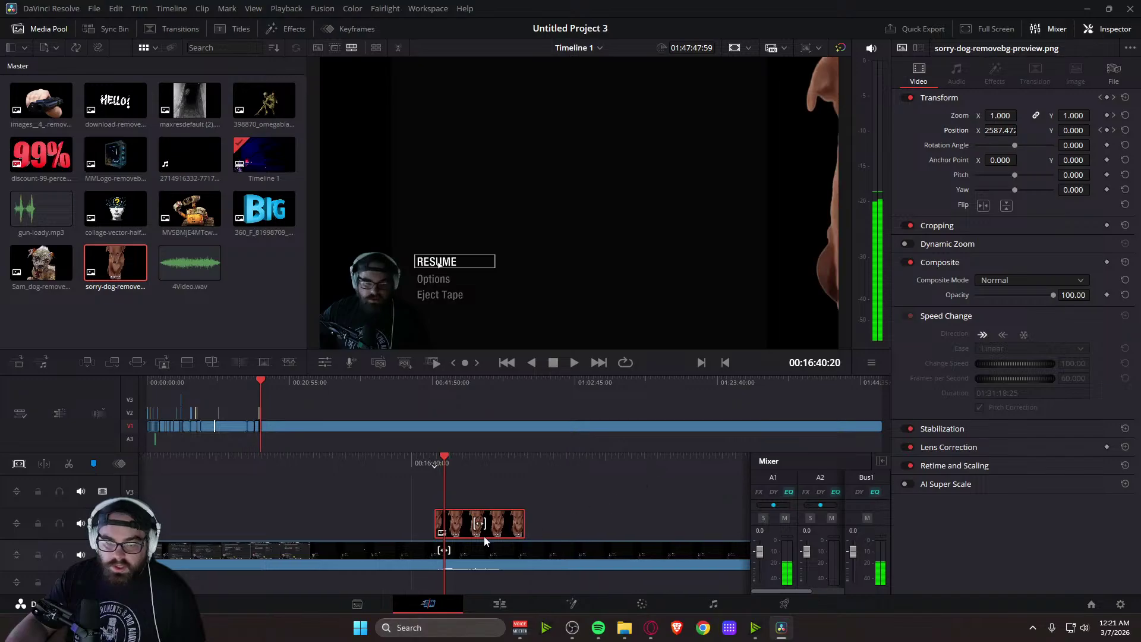
pyautogui.press('Delete')
pyautogui.moveTo(474, 466); pyautogui.dragTo(483, 467)
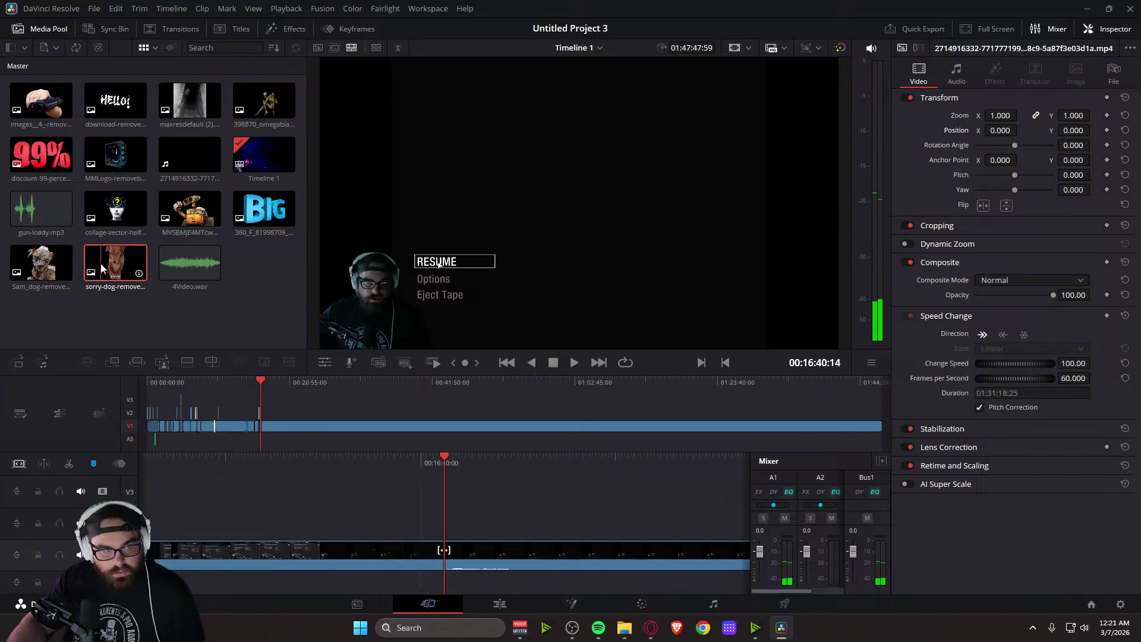
pyautogui.moveTo(108, 269); pyautogui.dragTo(445, 533)
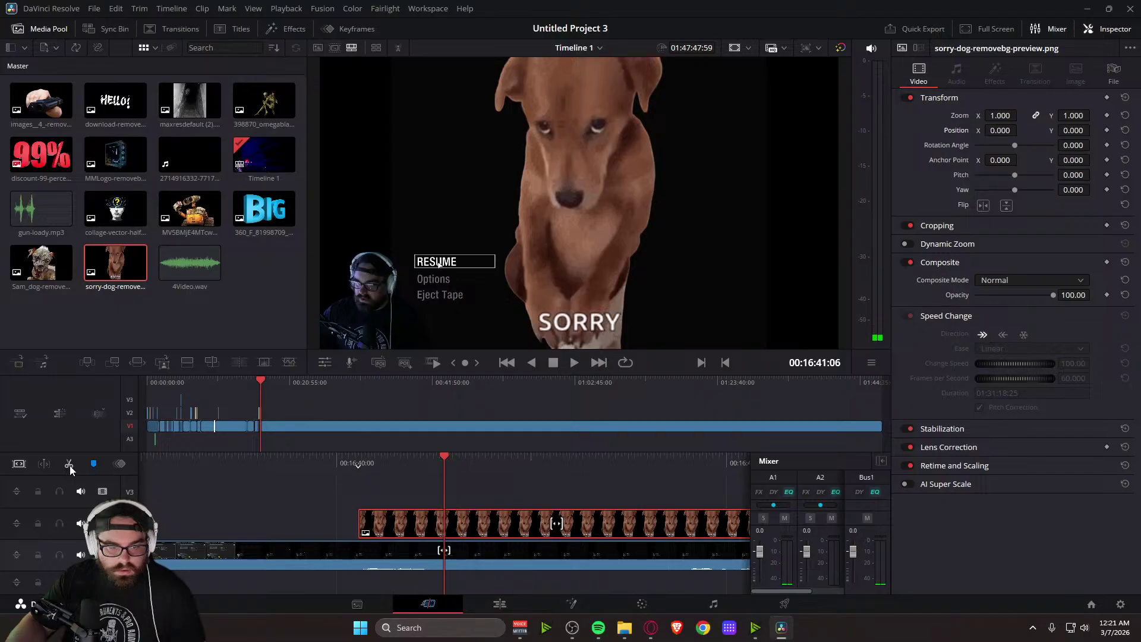
pyautogui.press('Delete')
pyautogui.moveTo(490, 465)
pyautogui.mouseDown()
pyautogui.moveTo(581, 476)
pyautogui.moveTo(482, 475)
pyautogui.mouseUp()
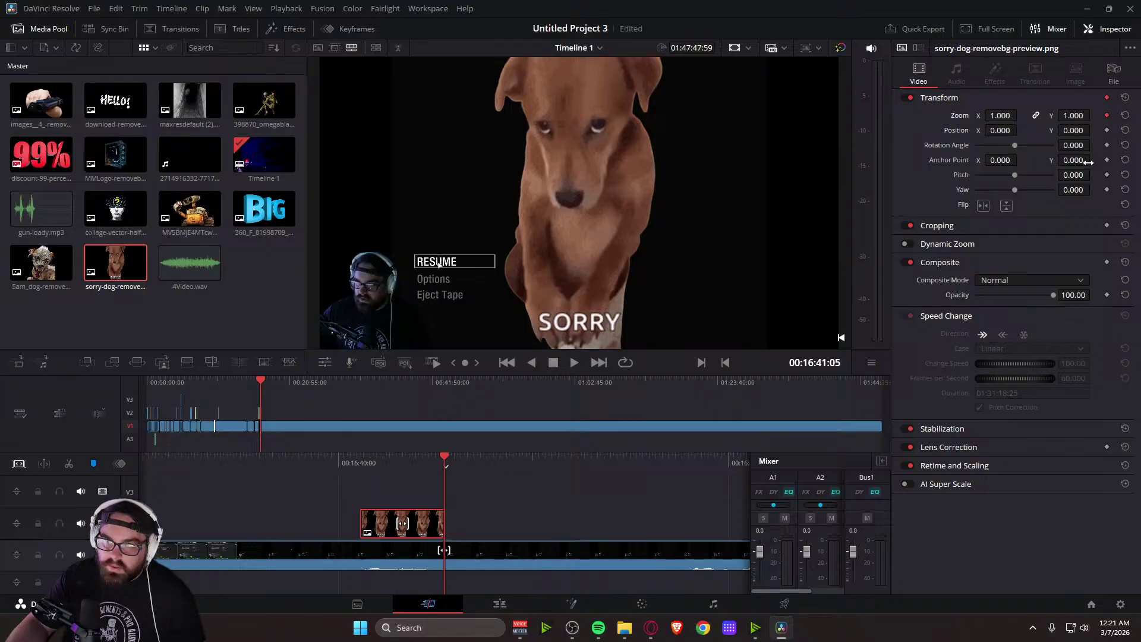
# Keyframe the sorry-dog clip to grow from zoom 0.180 at position X 2256, Y 602 to full size at centre
pyautogui.moveTo(546, 474); pyautogui.dragTo(637, 466)
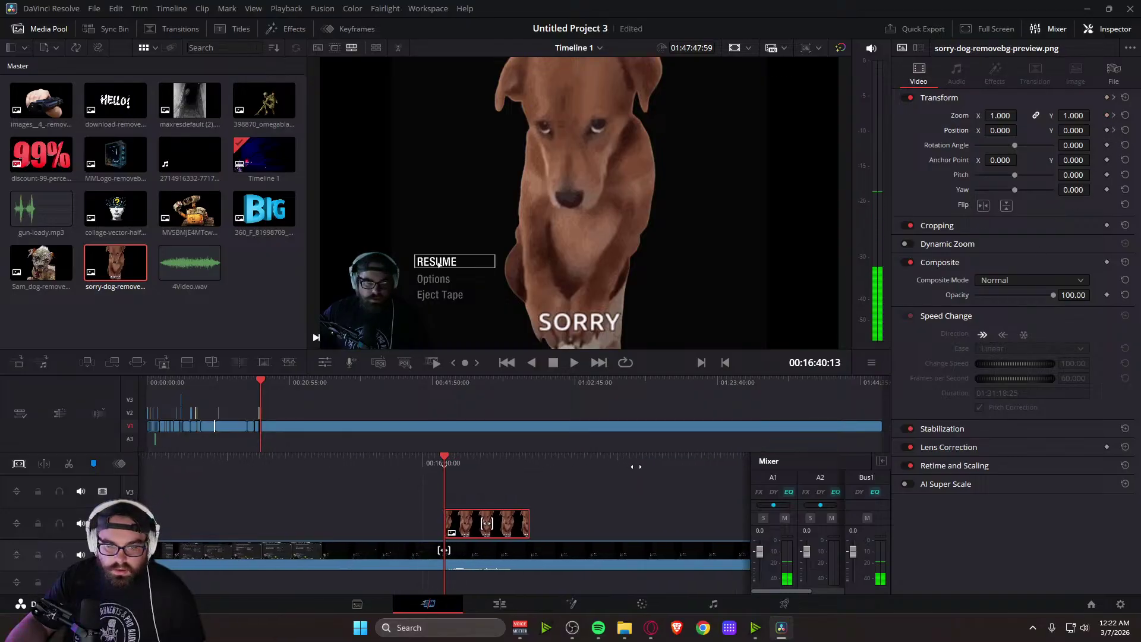
pyautogui.moveTo(1000, 115); pyautogui.dragTo(943, 115)
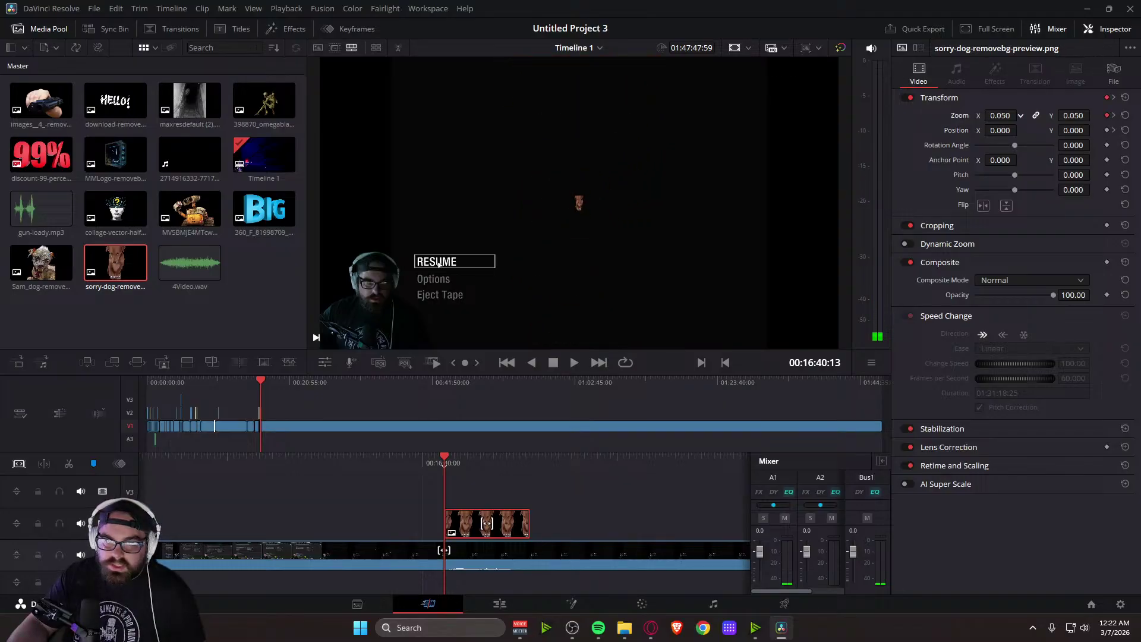
pyautogui.moveTo(1020, 130); pyautogui.dragTo(1020, 130)
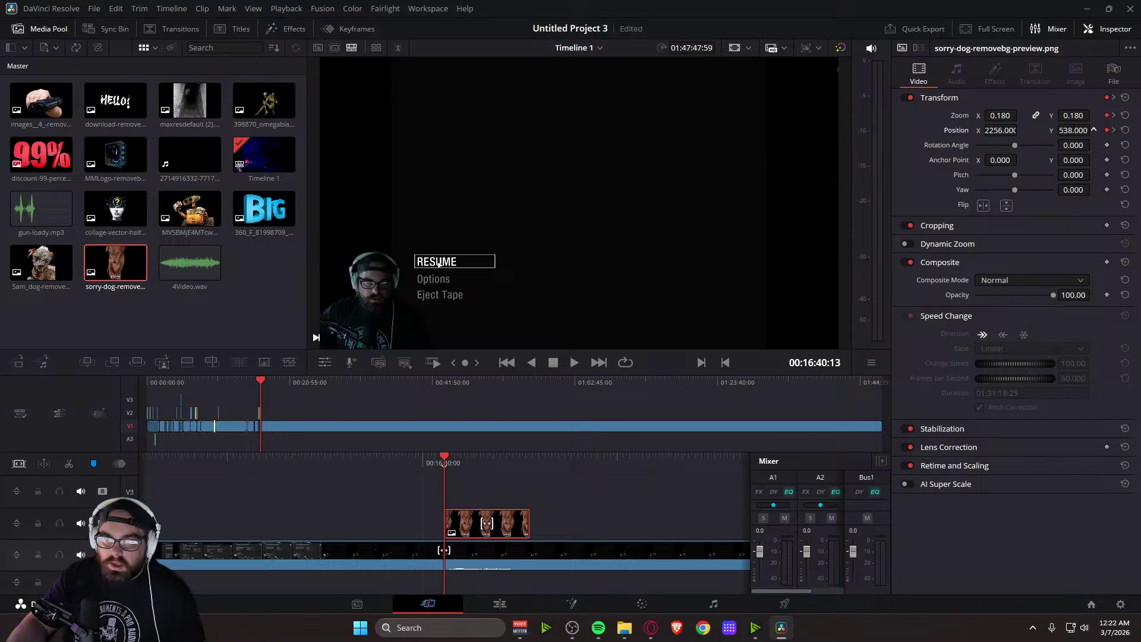
pyautogui.moveTo(1093, 130); pyautogui.dragTo(1081, 134)
pyautogui.rightClick(1081, 135)
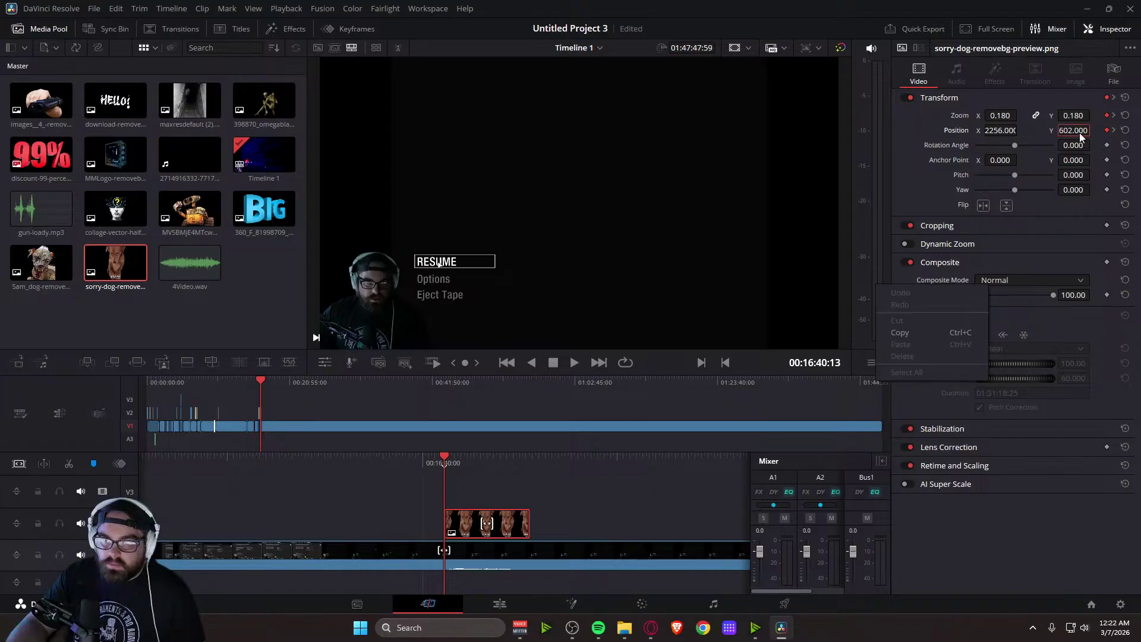
# Play on into the Google search footage, split off a segment of about five seconds ending at 00:16:55:55, and select it
pyautogui.press('space')
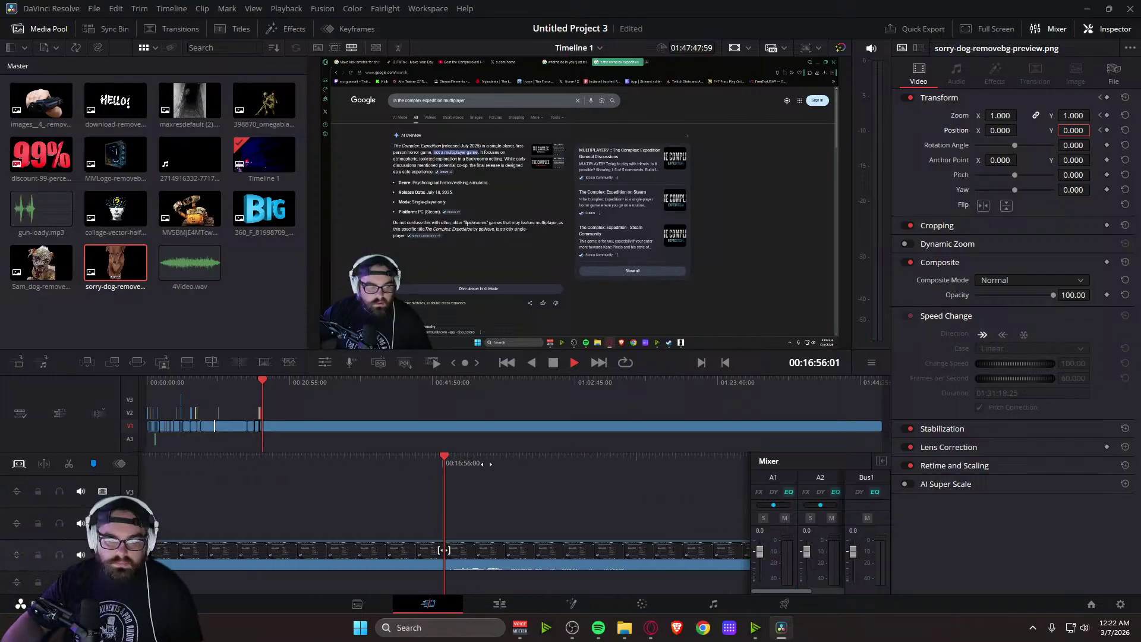
pyautogui.moveTo(483, 465); pyautogui.dragTo(1128, 473)
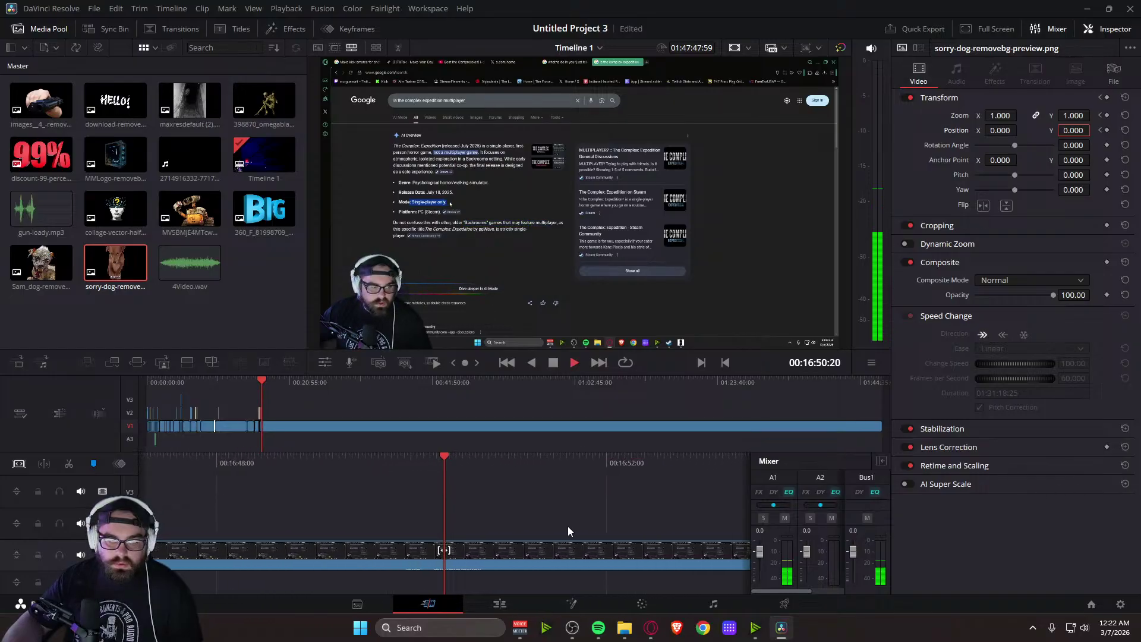
pyautogui.press('space')
pyautogui.click(69, 464)
pyautogui.press('space')
pyautogui.moveTo(684, 467); pyautogui.dragTo(303, 476)
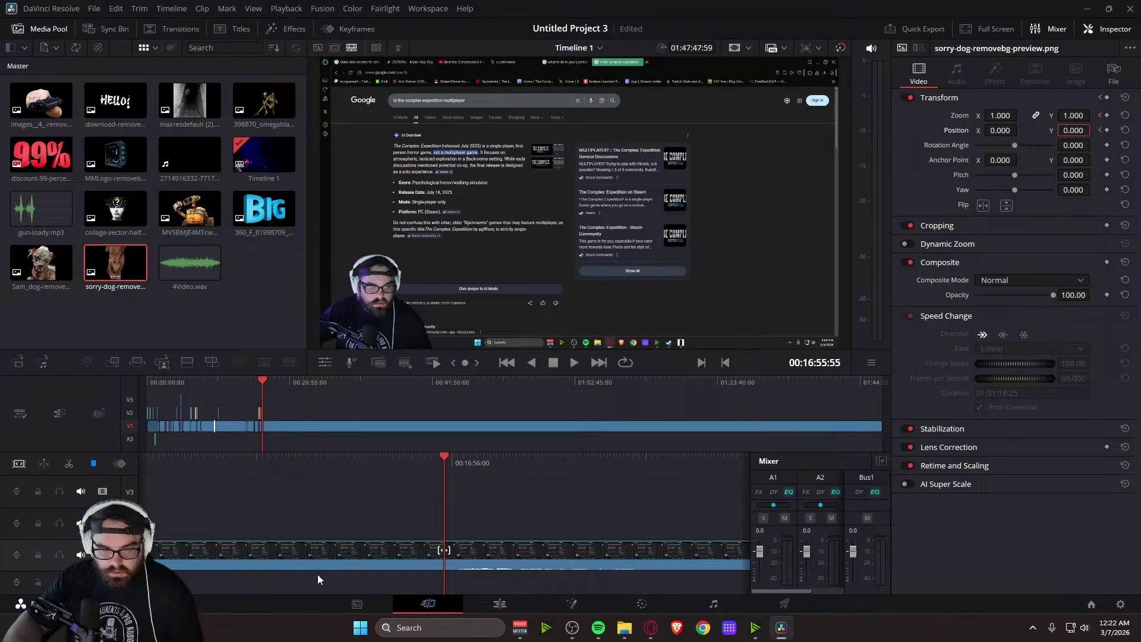
pyautogui.click(349, 561)
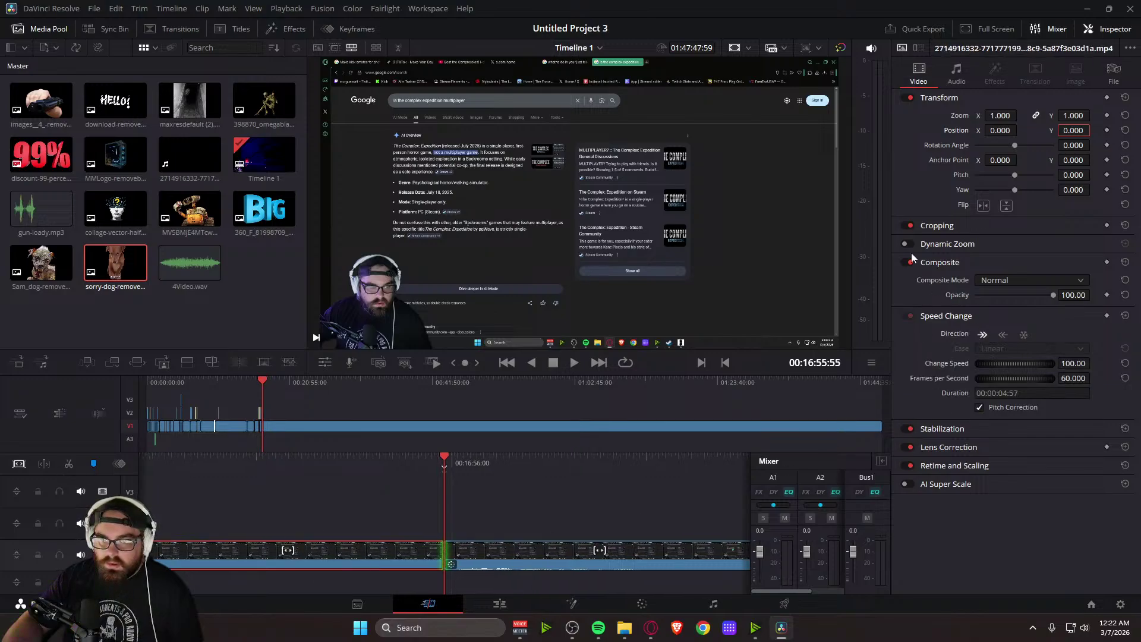
# Set up Dynamic Zoom on the Google search segment in the Edit page, from full frame to the AI Overview text, and play it
pyautogui.click(472, 597)
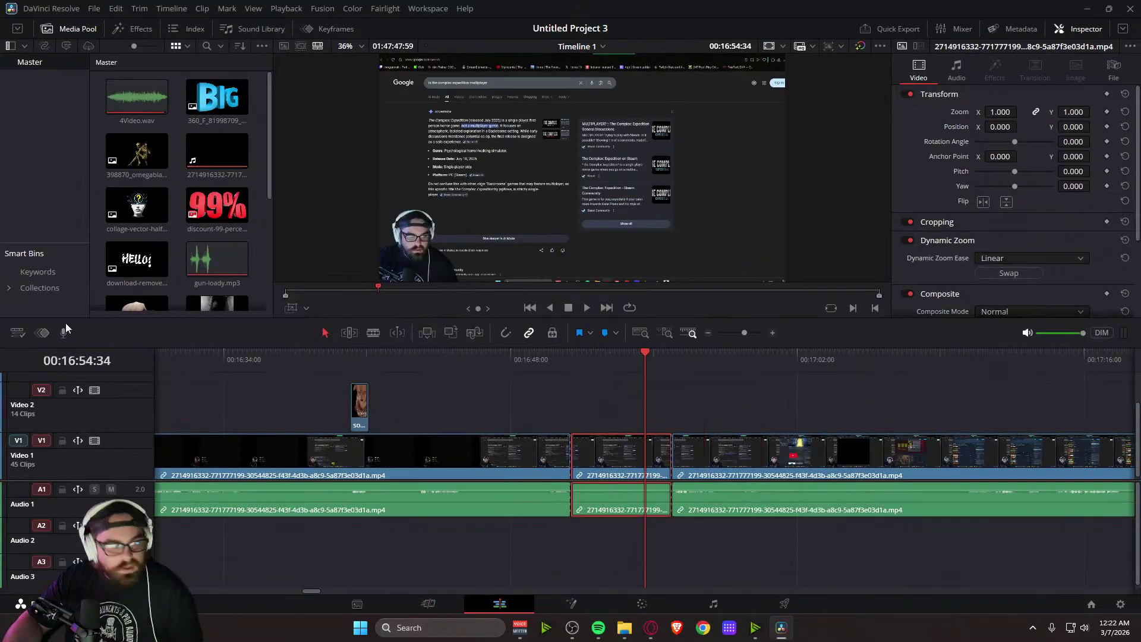
pyautogui.click(305, 308)
pyautogui.click(325, 361)
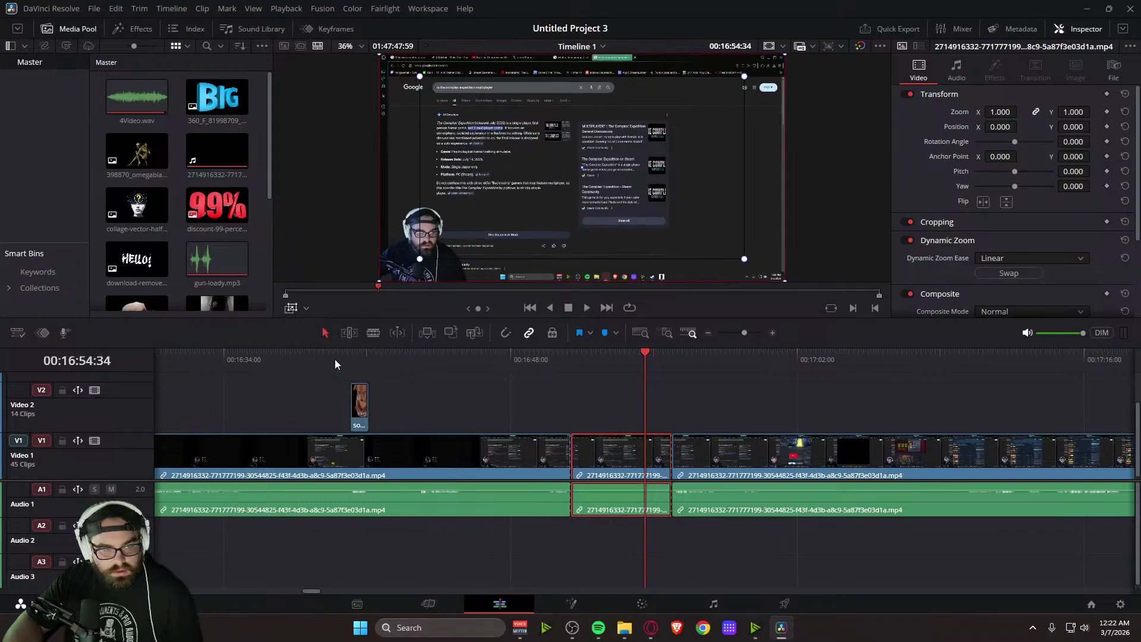
pyautogui.moveTo(420, 261); pyautogui.dragTo(379, 282)
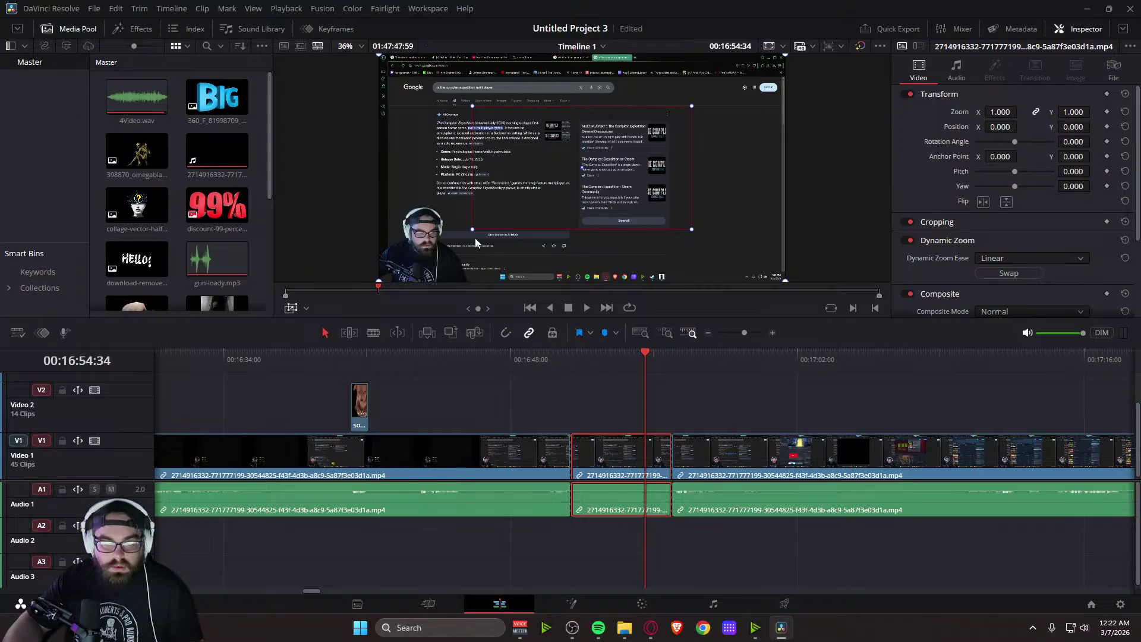
pyautogui.moveTo(553, 204); pyautogui.dragTo(476, 198)
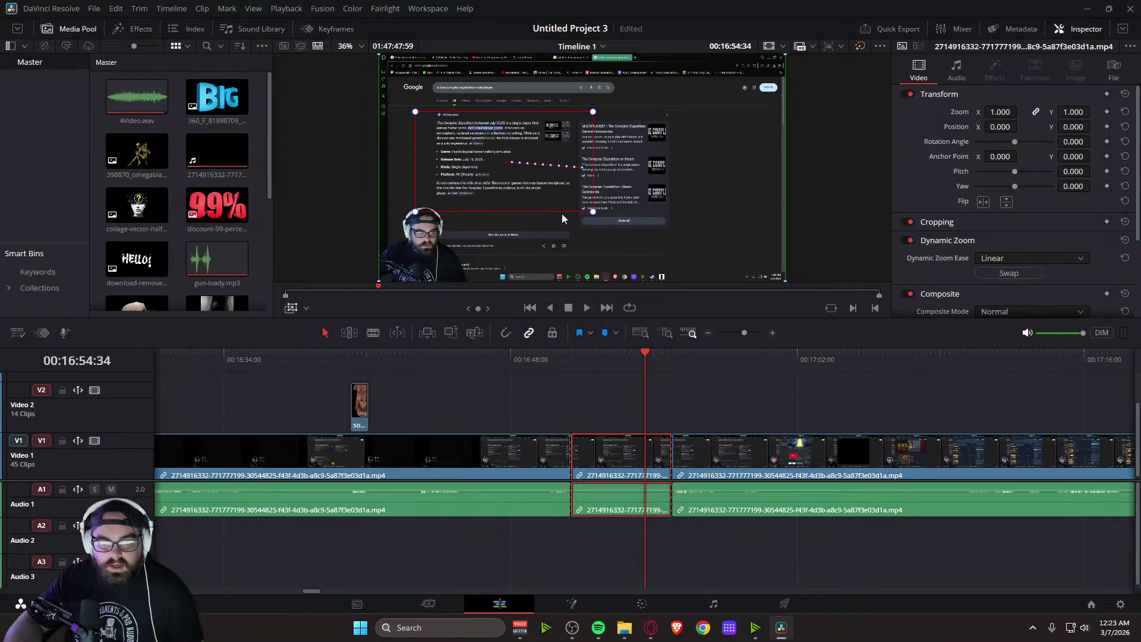
pyautogui.moveTo(535, 204); pyautogui.dragTo(534, 198)
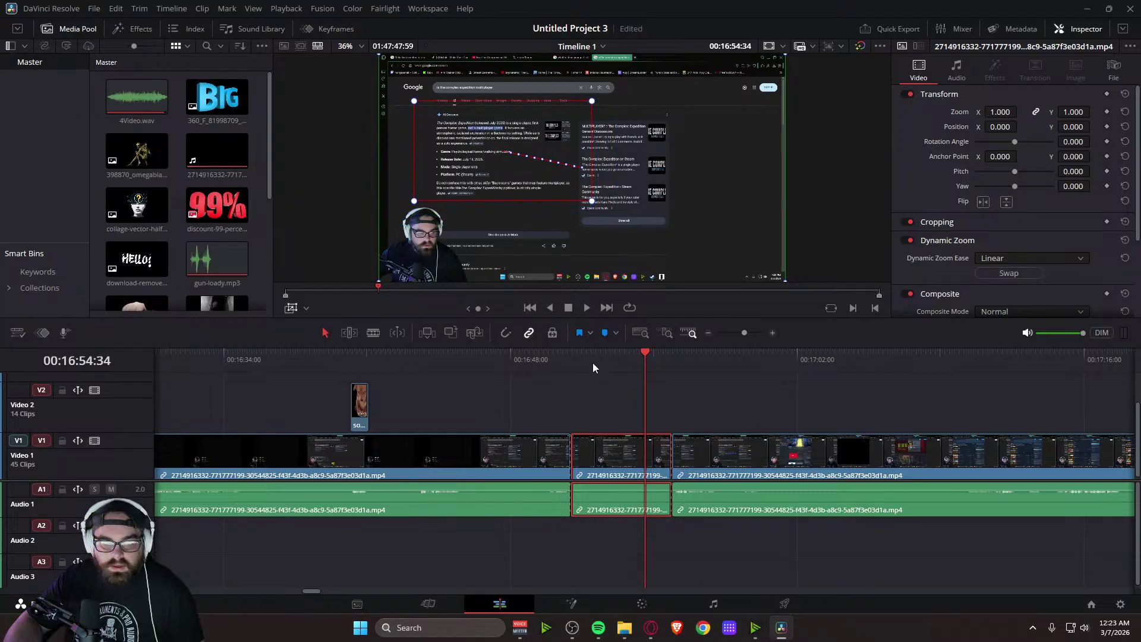
pyautogui.moveTo(634, 348); pyautogui.dragTo(634, 344)
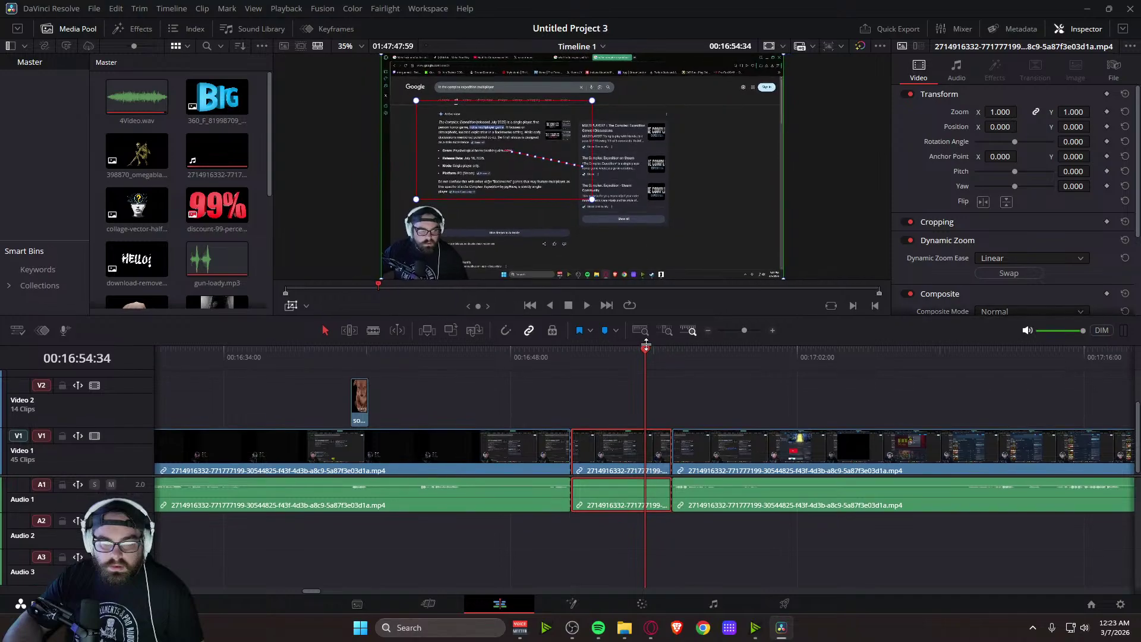
pyautogui.press('space')
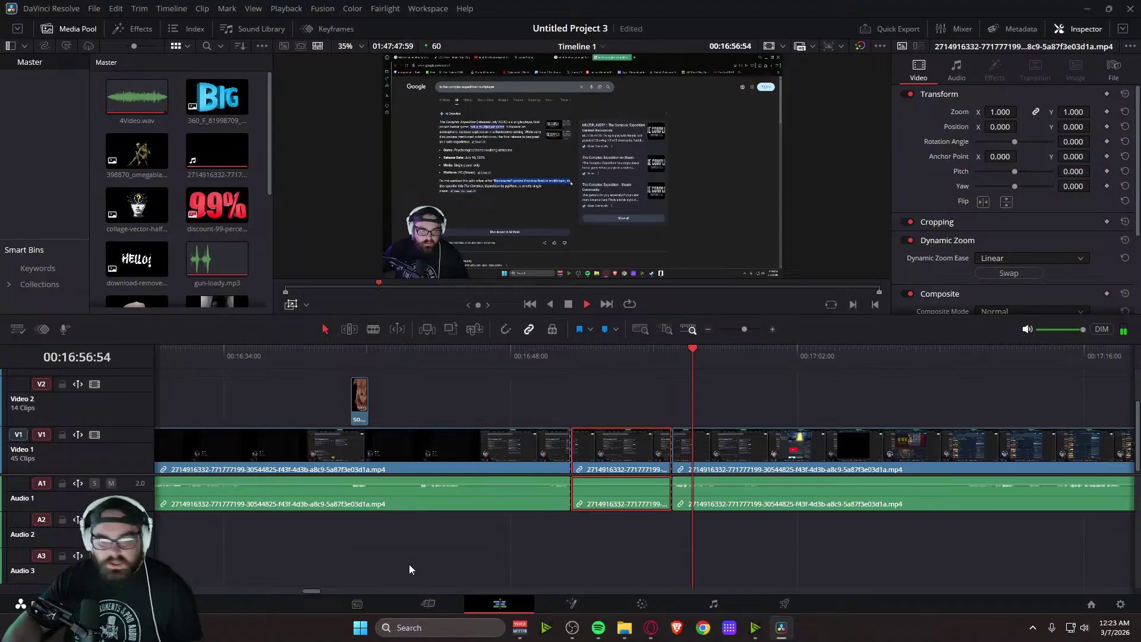
# Return to the Cut page and split the Steam store search footage at about 00:17:05:50 and 00:17:07:40
pyautogui.click(434, 605)
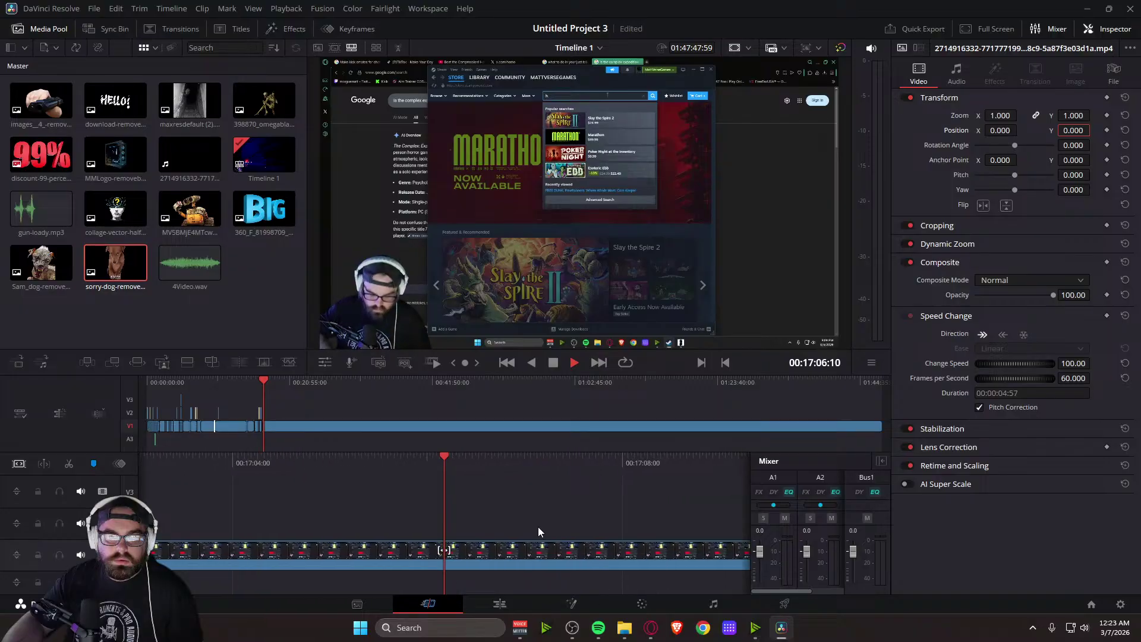
pyautogui.press('space')
pyautogui.moveTo(473, 465); pyautogui.dragTo(569, 471)
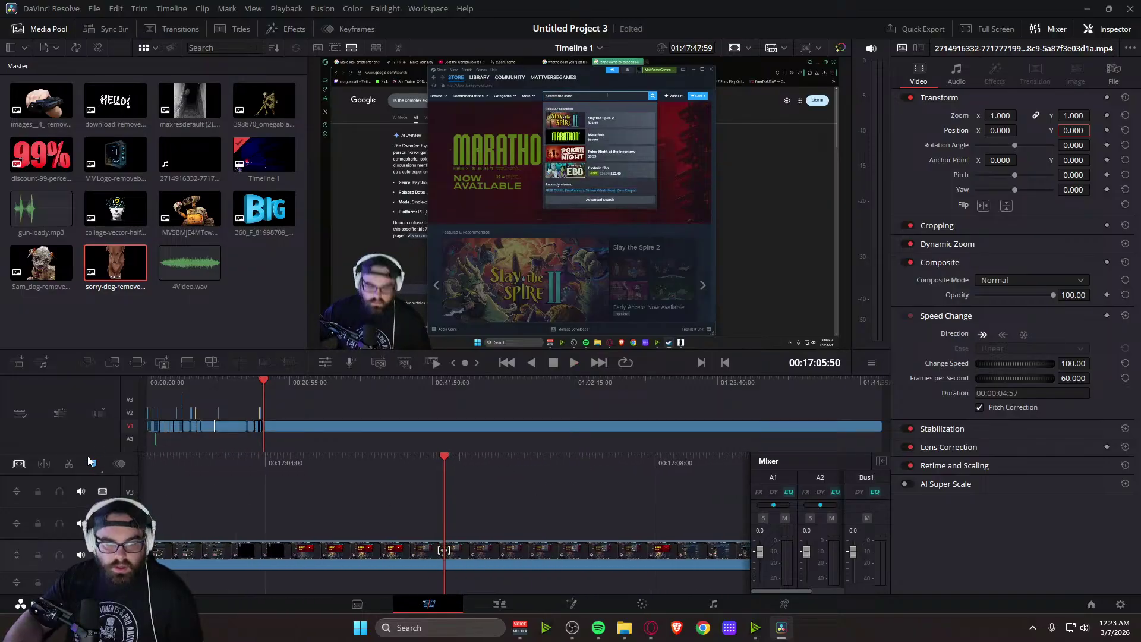
pyautogui.press('space')
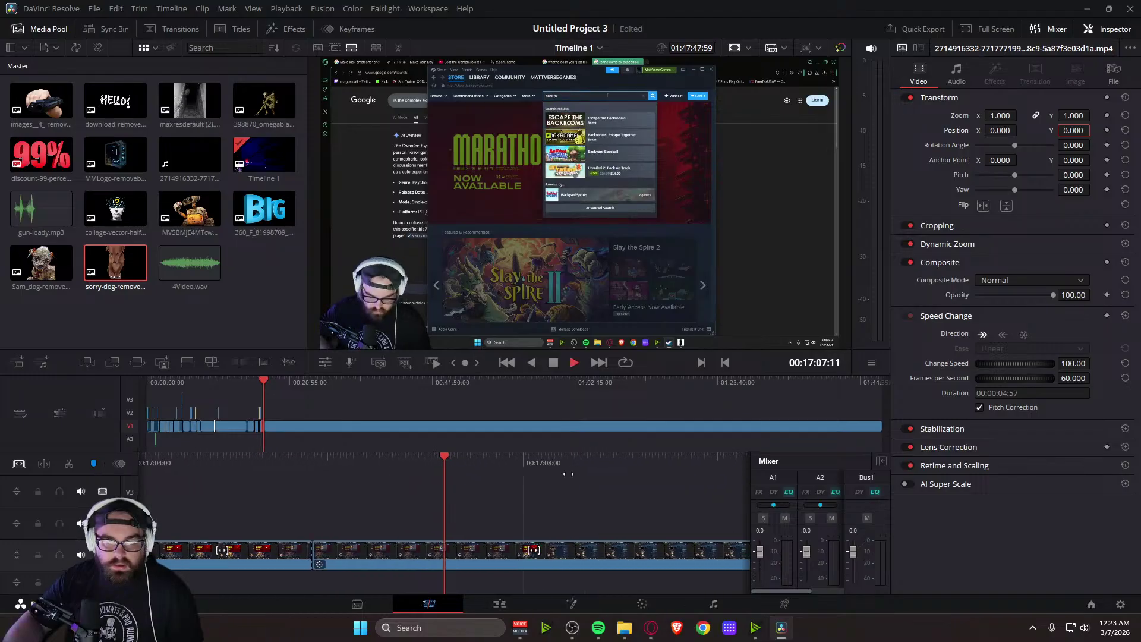
pyautogui.press('space')
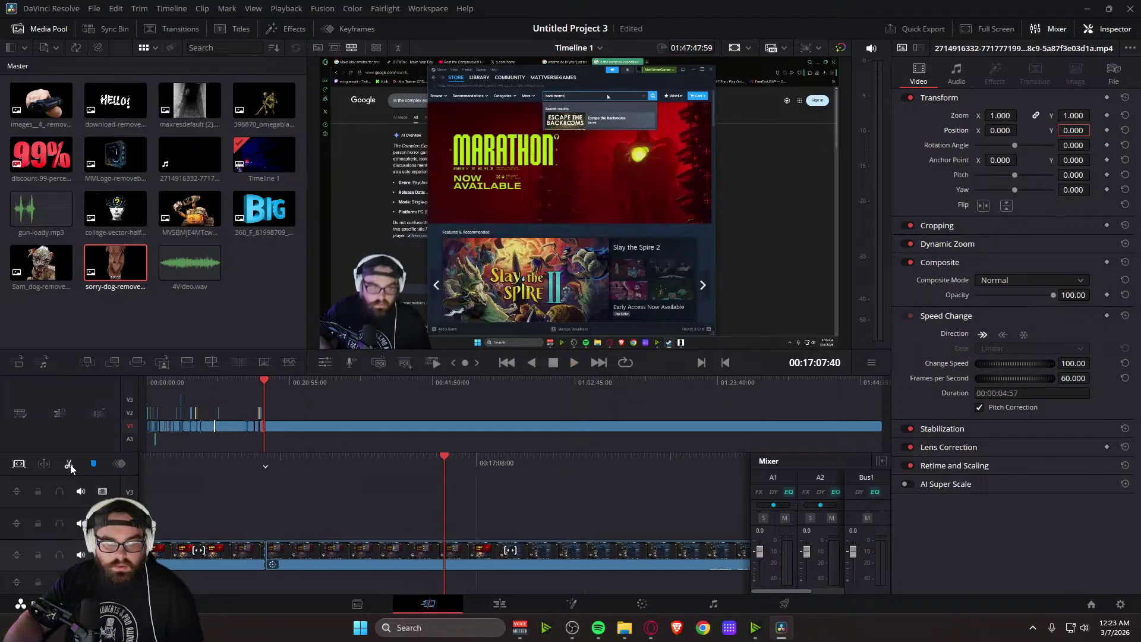
pyautogui.scroll(3, 554, 505)
pyautogui.hotkey('ctrl', 's')
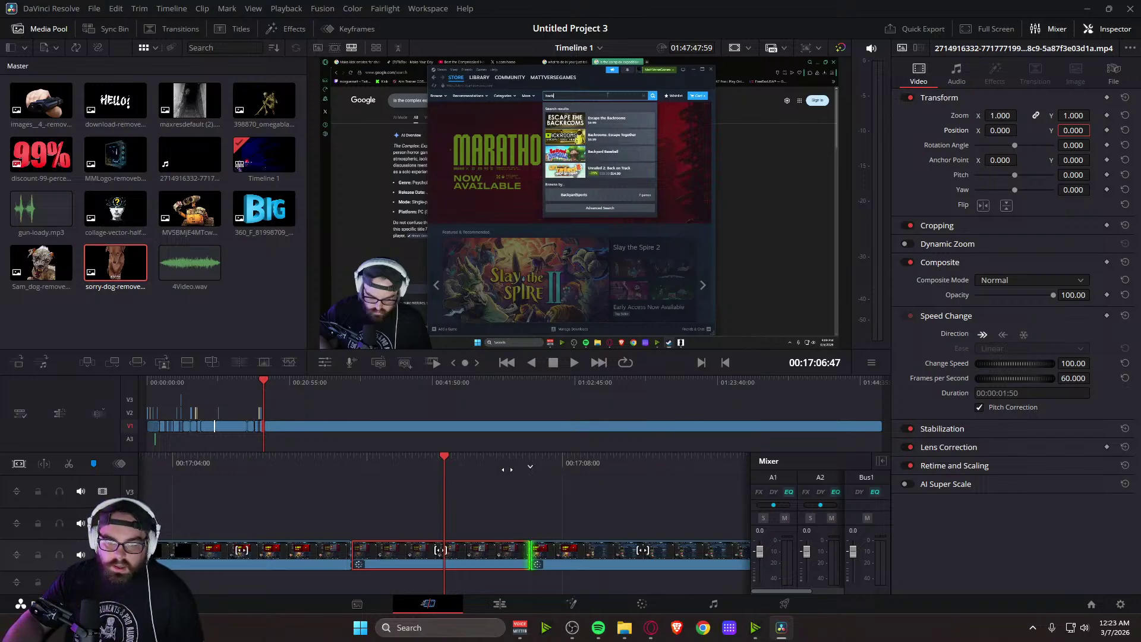
# Undo the Steam footage splits, cut a new segment starting at about 00:17:05:22 and lasting 00:00:02:29, and select it
pyautogui.scroll(3, 507, 469)
pyautogui.press('Right')
pyautogui.press('Right')
pyautogui.press('Right')
pyautogui.hotkey('ctrl', 'z')
pyautogui.hotkey('ctrl', 'z')
pyautogui.moveTo(525, 468); pyautogui.dragTo(600, 467)
pyautogui.hotkey('ctrl', 'z')
pyautogui.moveTo(681, 466)
pyautogui.mouseDown()
pyautogui.moveTo(433, 485)
pyautogui.moveTo(701, 472)
pyautogui.mouseUp()
pyautogui.hotkey('ctrl', 's')
pyautogui.hotkey('ctrl', 's')
pyautogui.click(516, 551)
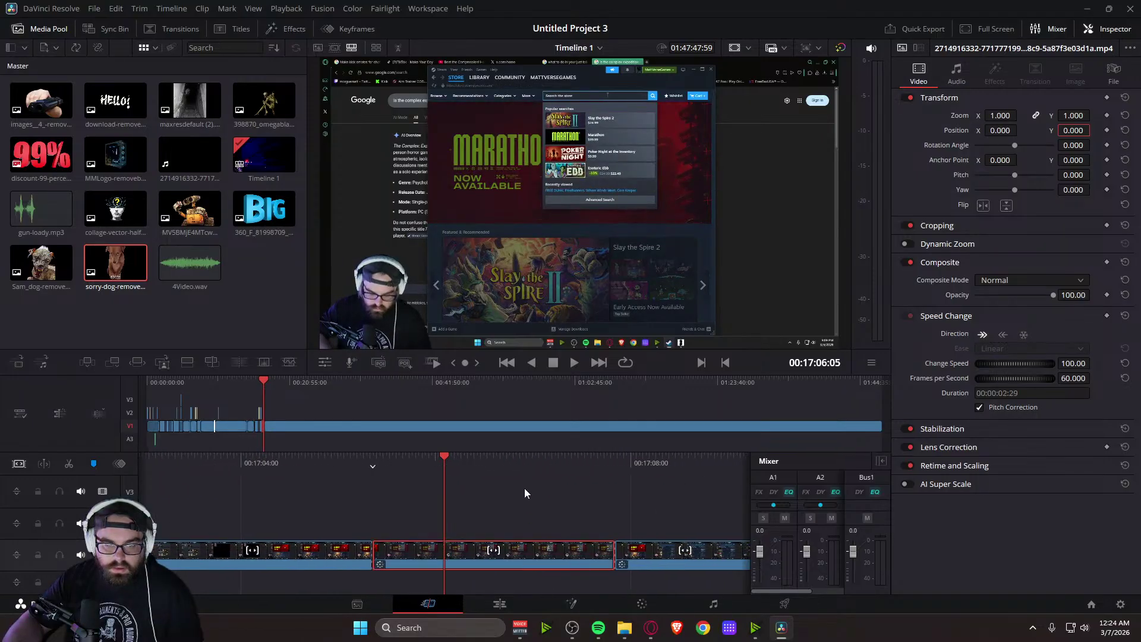
# Enlarge the Steam search segment to zoom 2.560 and frame the store search box at position X -202, Y -766
pyautogui.moveTo(522, 466); pyautogui.dragTo(555, 466)
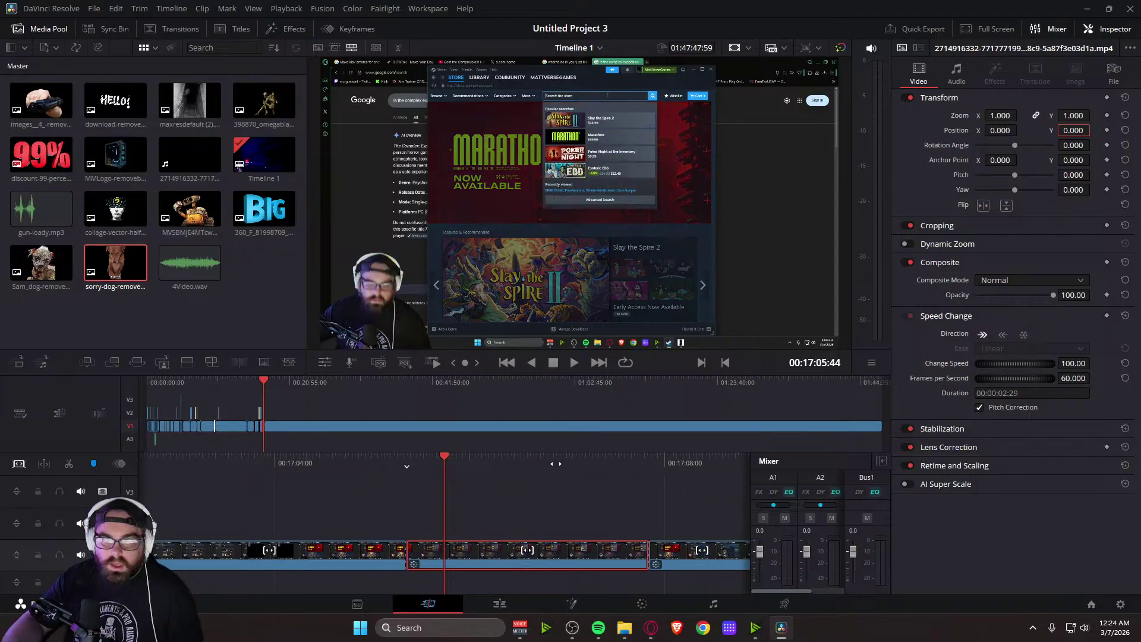
pyautogui.moveTo(1000, 115); pyautogui.dragTo(1035, 138)
pyautogui.moveTo(998, 130); pyautogui.dragTo(879, 130)
pyautogui.moveTo(1073, 132); pyautogui.dragTo(1093, 130)
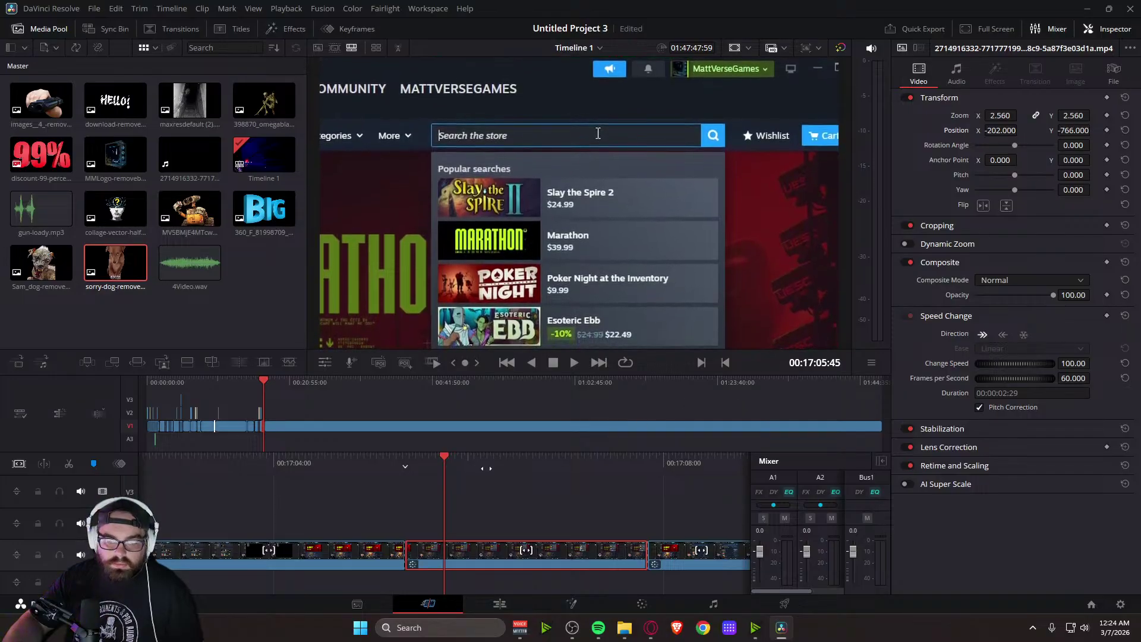
# Play the enlarged Steam search segment to check the framing and move the playhead back to its start at 00:17:05:22
pyautogui.press('space')
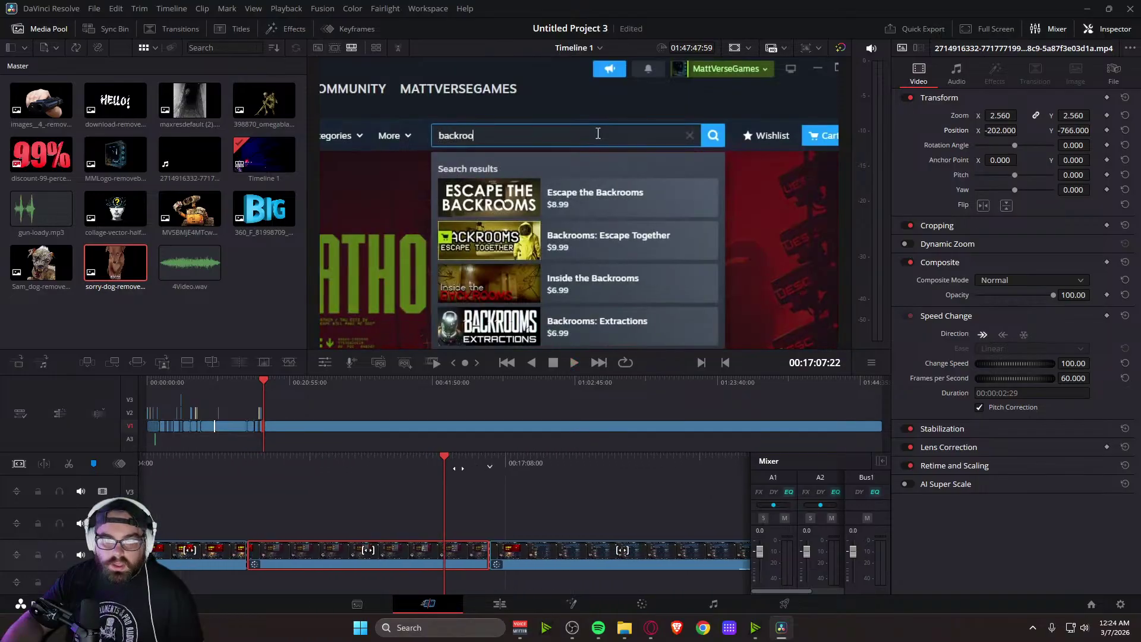
pyautogui.press('space')
pyautogui.press('Left')
pyautogui.press('Left')
pyautogui.press('Left')
pyautogui.press('Left')
pyautogui.press('Left')
pyautogui.press('Left')
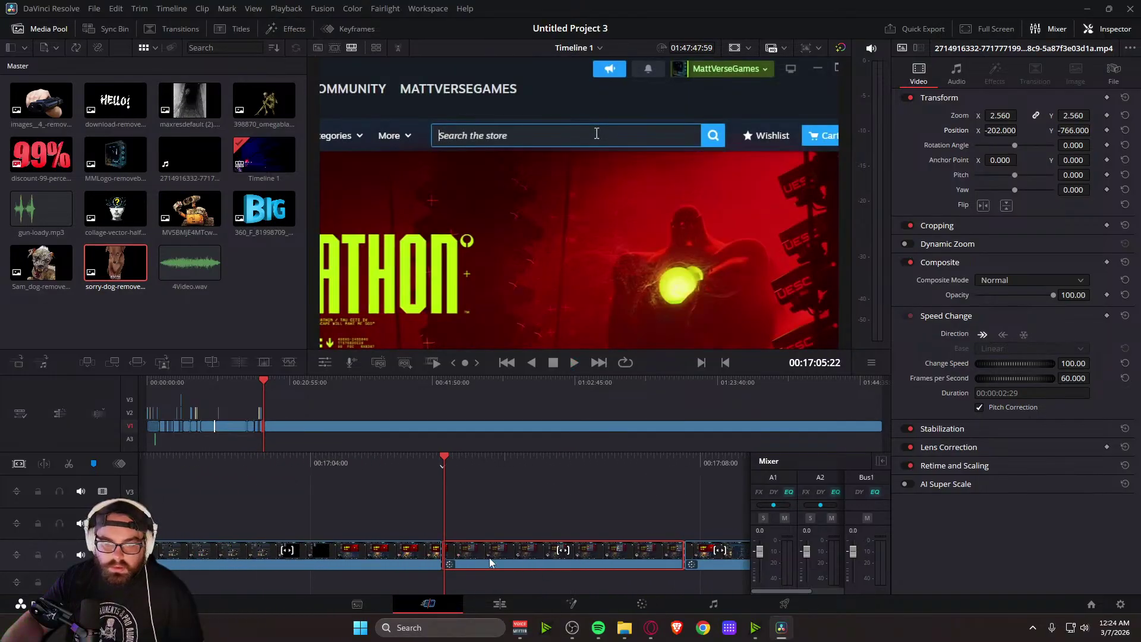
# Return the Steam search segment to zoom 1.000 with position X 1, Y 1, and move the playhead to 00:17:06:06
pyautogui.moveTo(1003, 132)
pyautogui.mouseDown()
pyautogui.moveTo(1030, 116)
pyautogui.moveTo(1020, 130)
pyautogui.mouseUp()
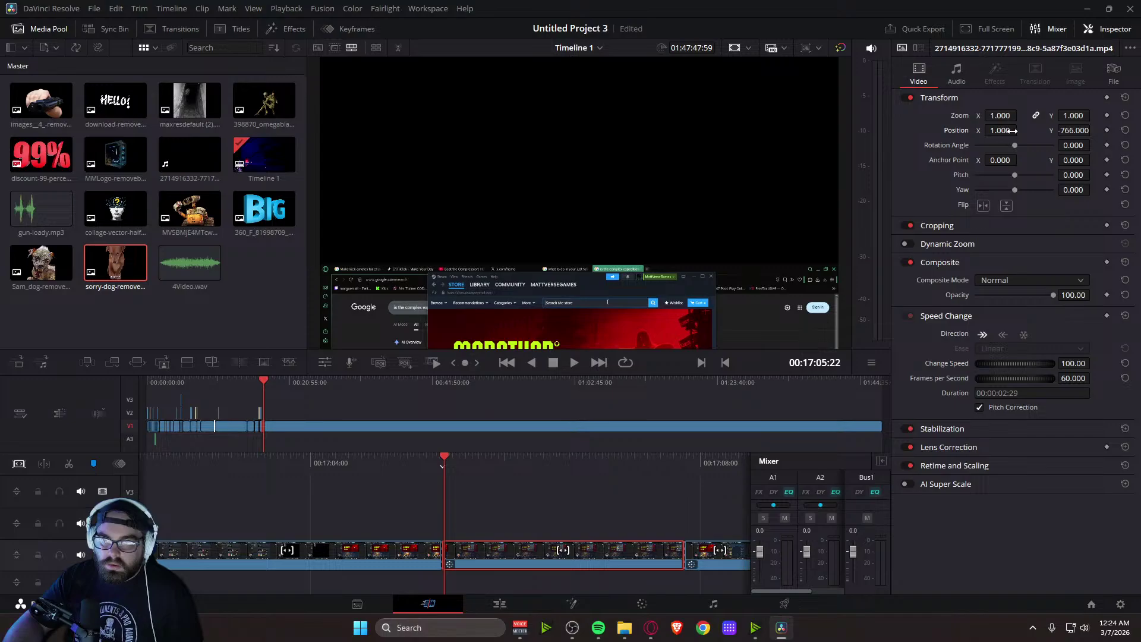
pyautogui.moveTo(1081, 130); pyautogui.dragTo(1094, 131)
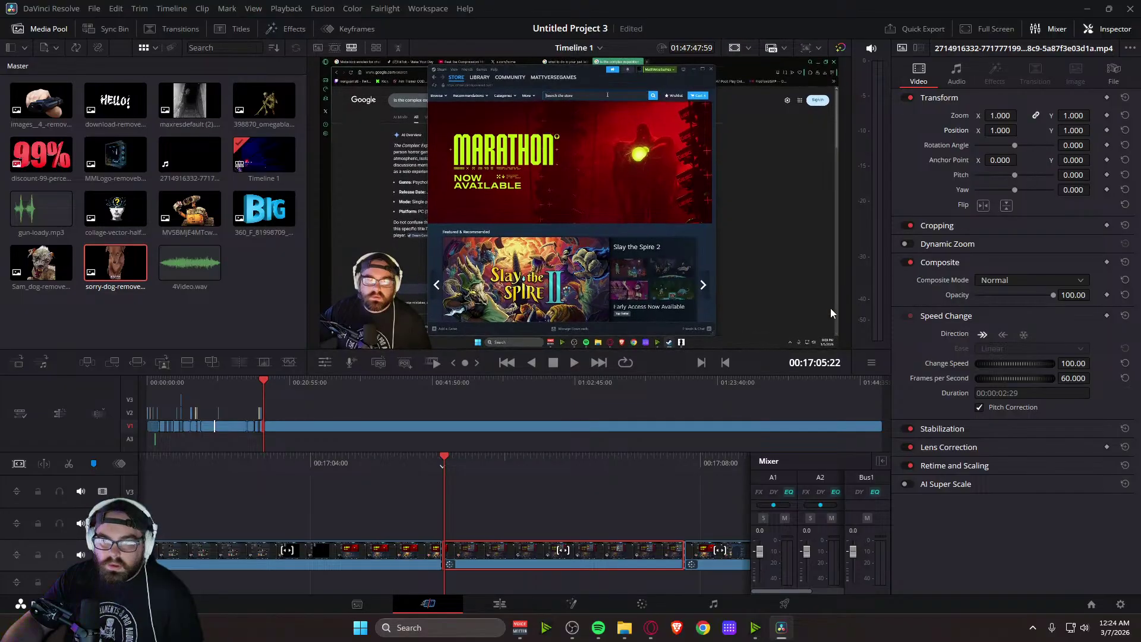
pyautogui.press('space')
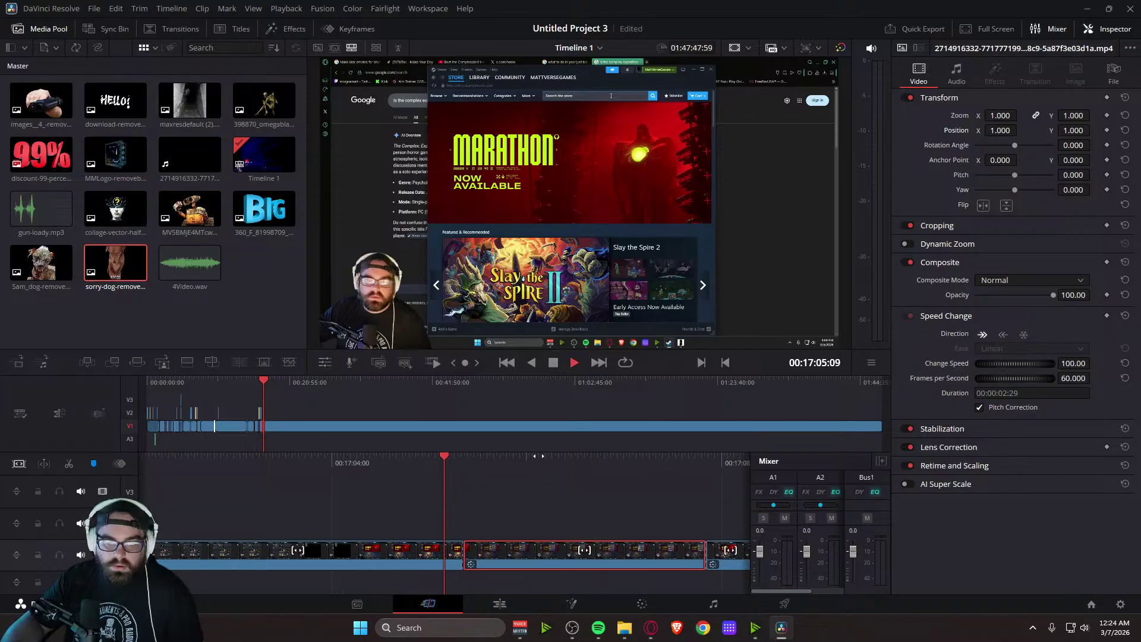
pyautogui.press('space')
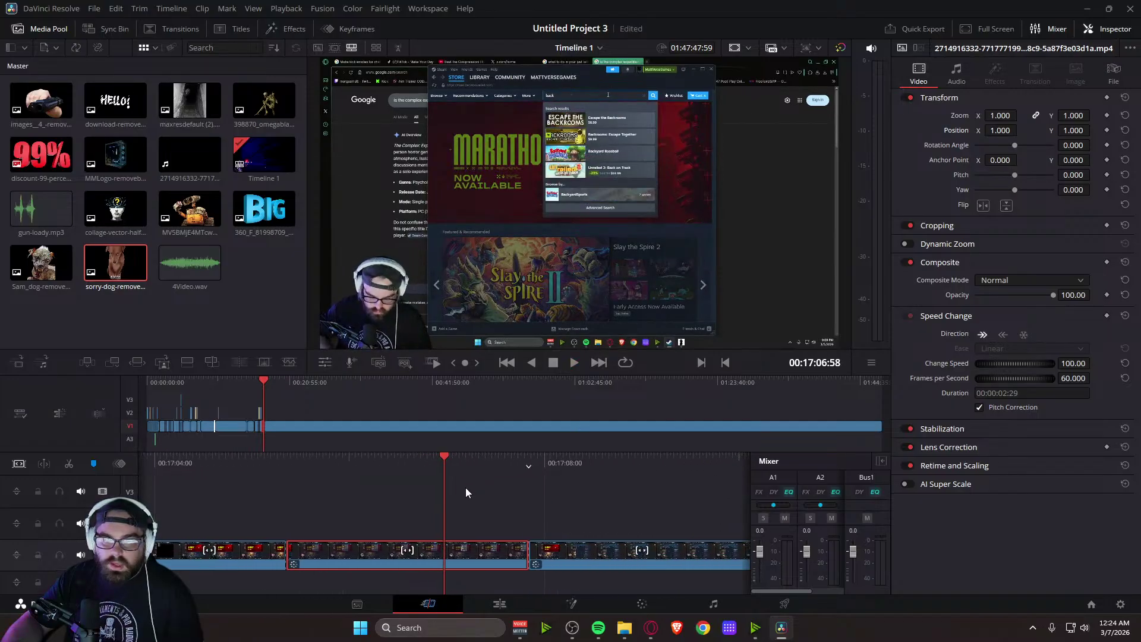
pyautogui.moveTo(469, 468); pyautogui.dragTo(518, 468)
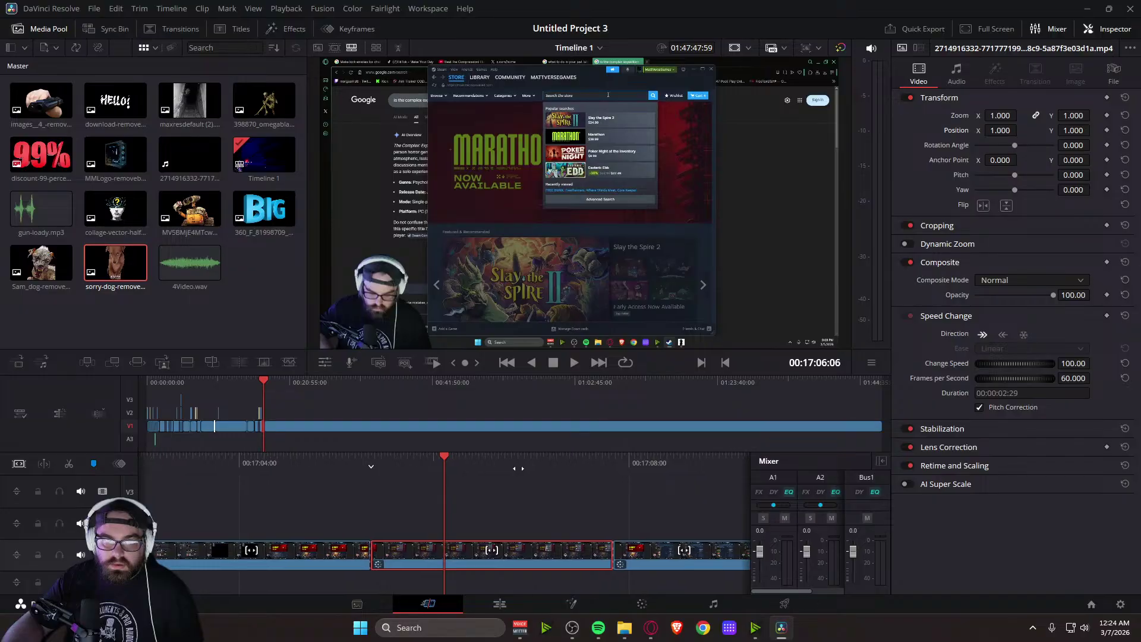
# Keyframe the Steam segment's zoom and position at 00:17:06:06 with zoom 2.610, X -219, Y -567, and play it to check
pyautogui.click(1106, 116)
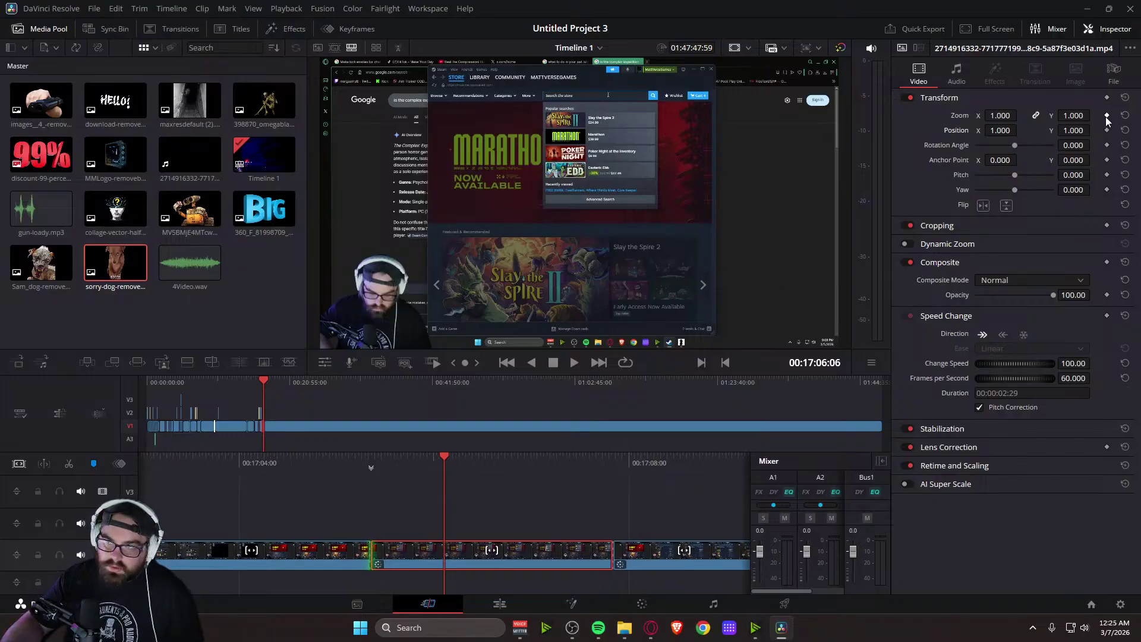
pyautogui.click(1106, 129)
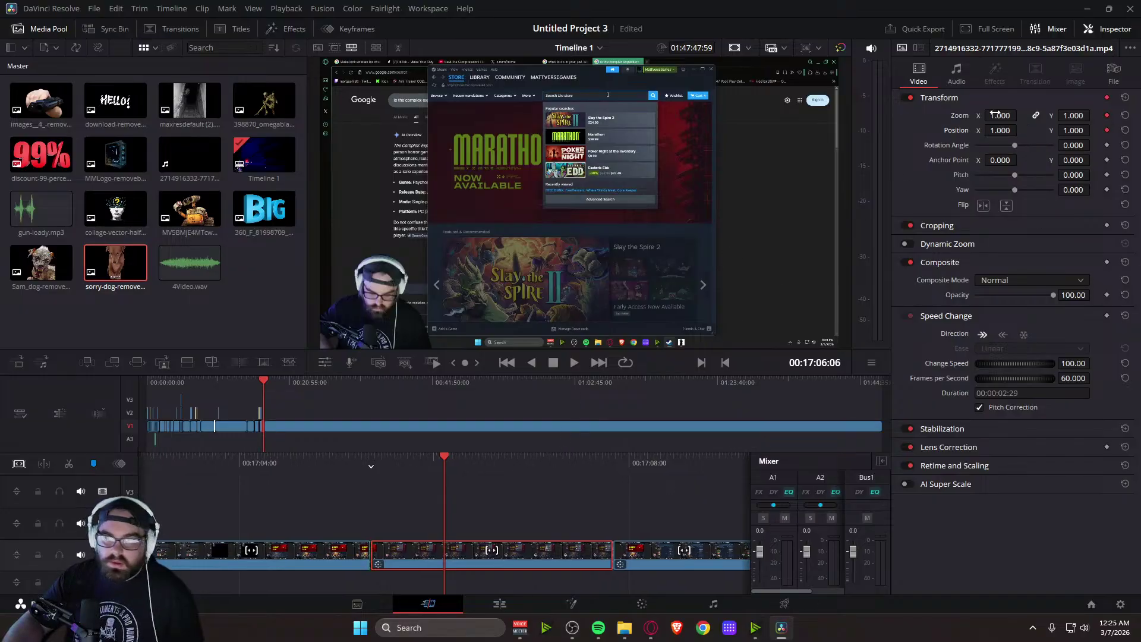
pyautogui.moveTo(1000, 115); pyautogui.dragTo(872, 130)
pyautogui.moveTo(1074, 132); pyautogui.dragTo(1093, 130)
pyautogui.press('/')
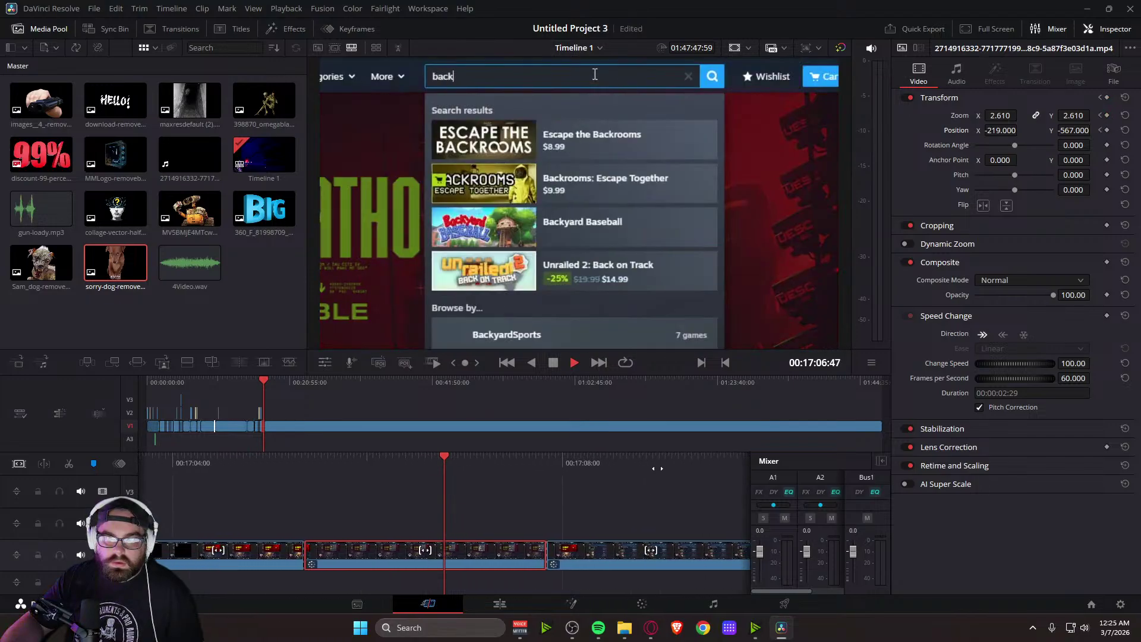
pyautogui.press('j')
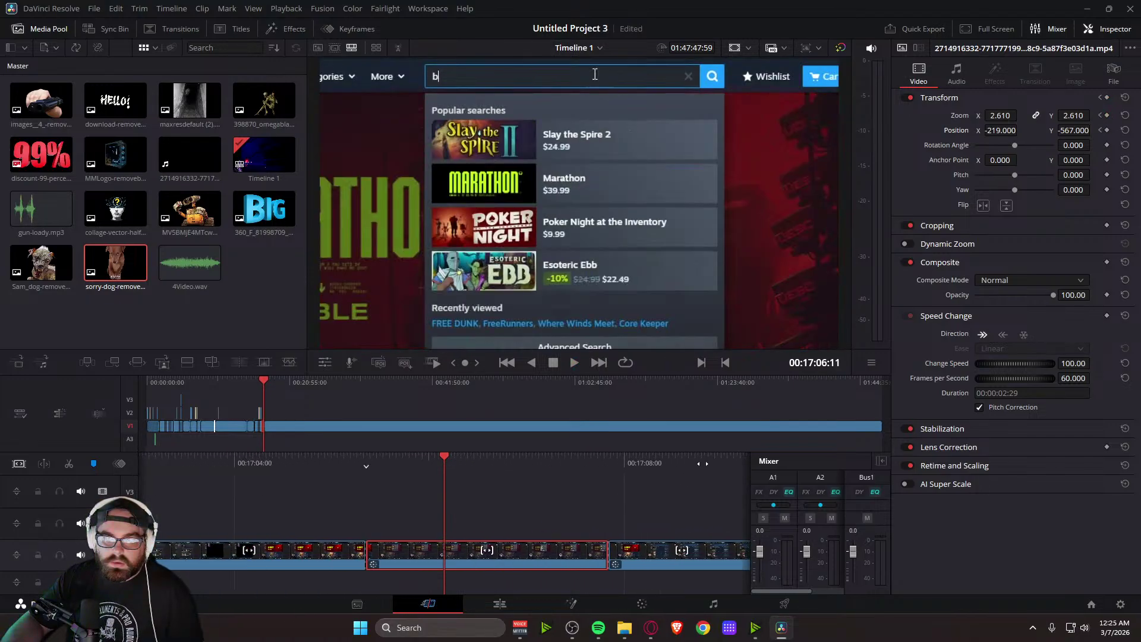
pyautogui.moveTo(715, 470); pyautogui.dragTo(767, 461)
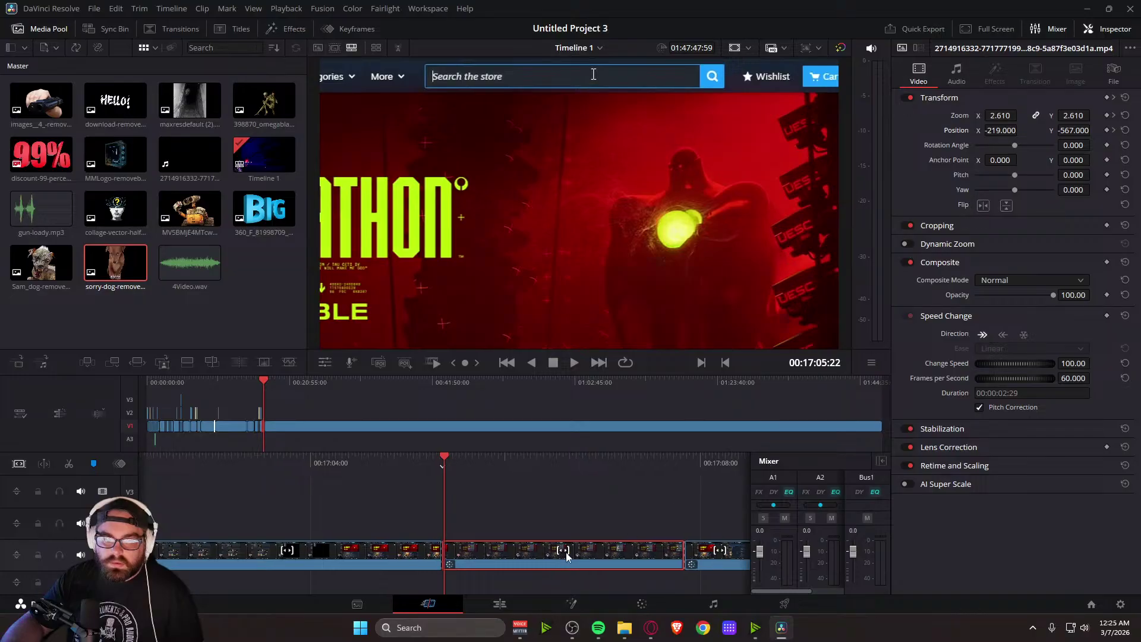
# Reset the Steam search segment's zoom and position to their defaults and move the playhead to 00:17:06:16
pyautogui.click(1127, 114)
pyautogui.click(1125, 130)
pyautogui.press('space')
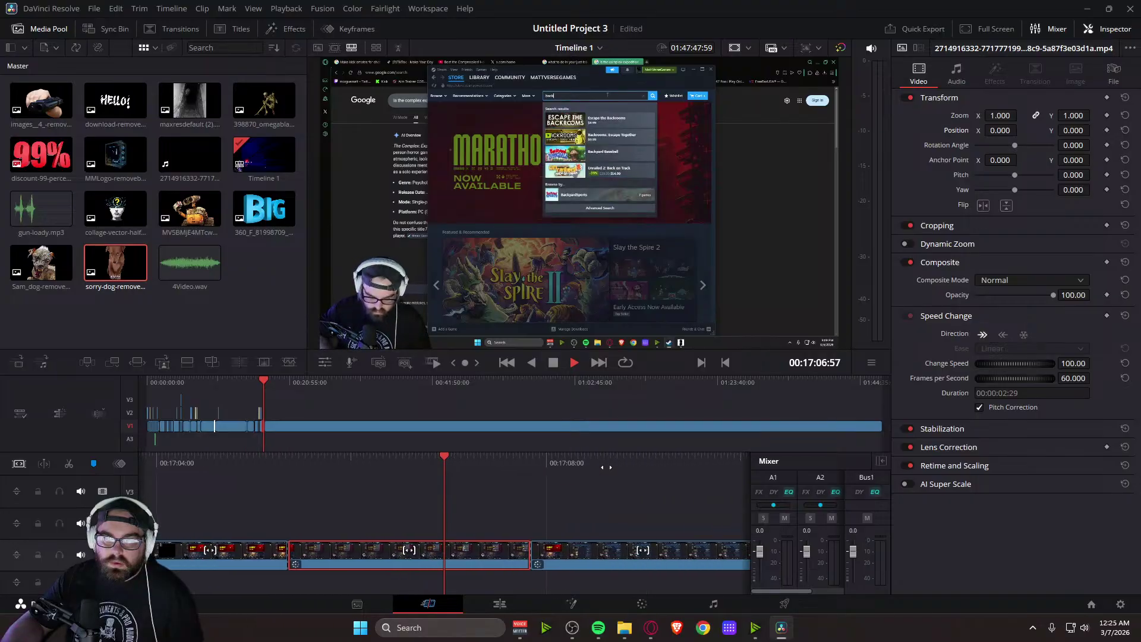
pyautogui.press('space')
pyautogui.scroll(5, 535, 562)
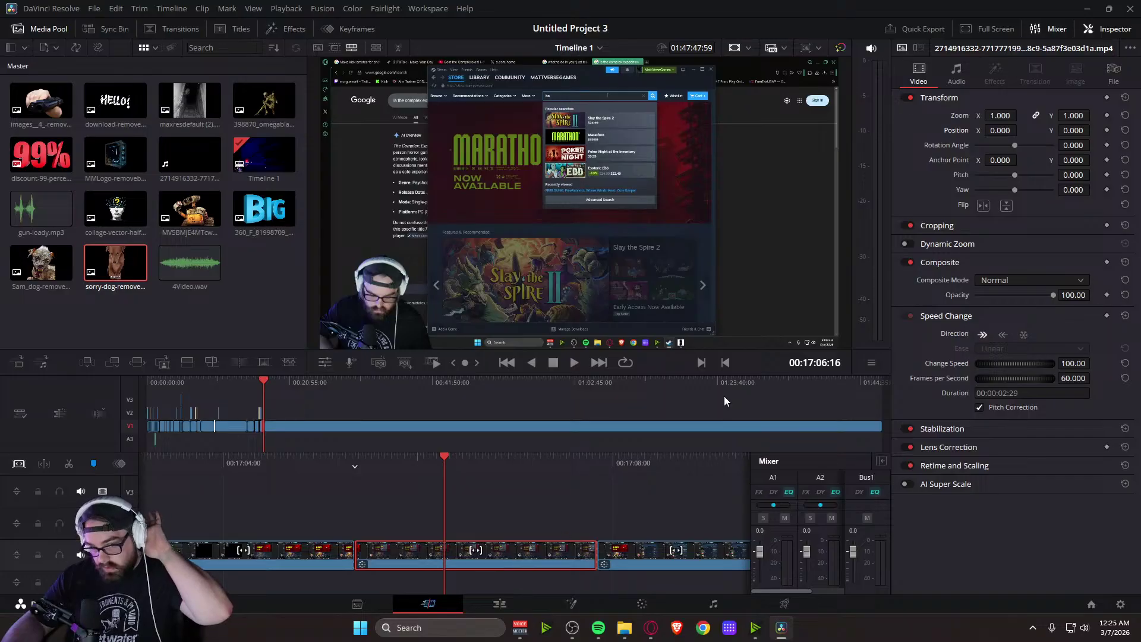
# Enable Dynamic Zoom on the Steam search segment and, on the Edit page, frame its zoom rectangle around the store search box and dropdown
pyautogui.click(907, 243)
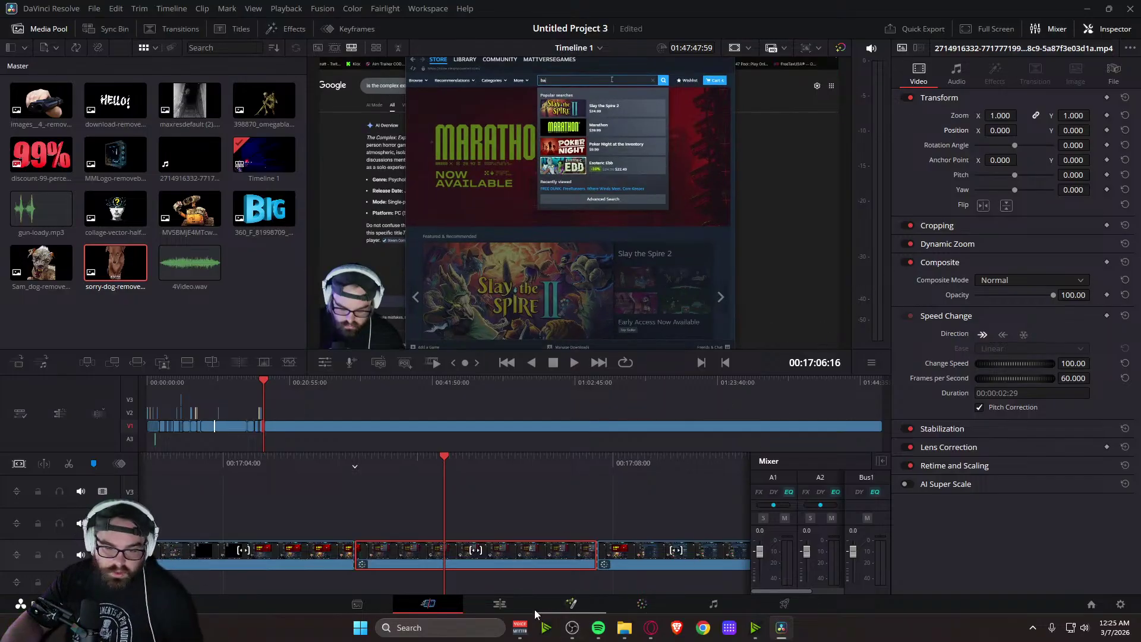
pyautogui.click(508, 603)
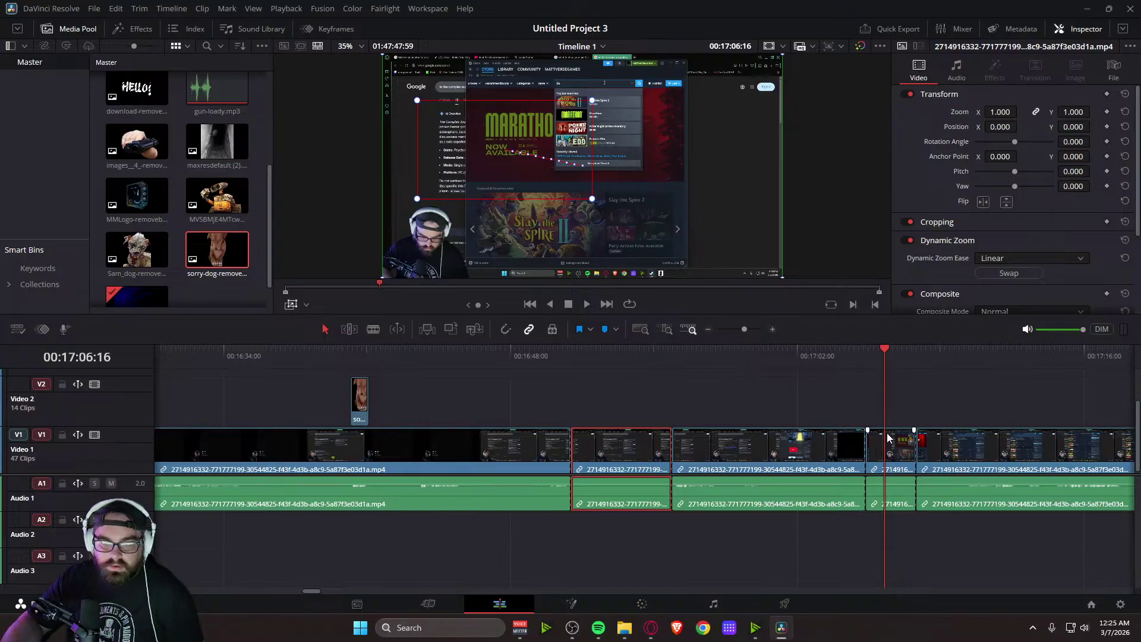
pyautogui.click(306, 304)
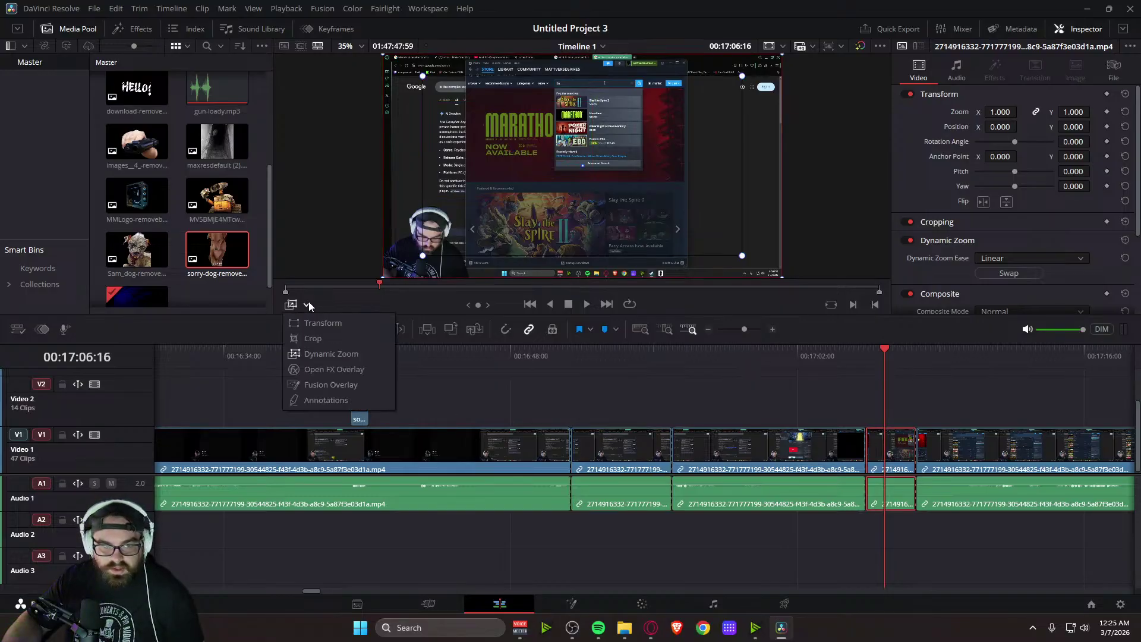
pyautogui.click(325, 355)
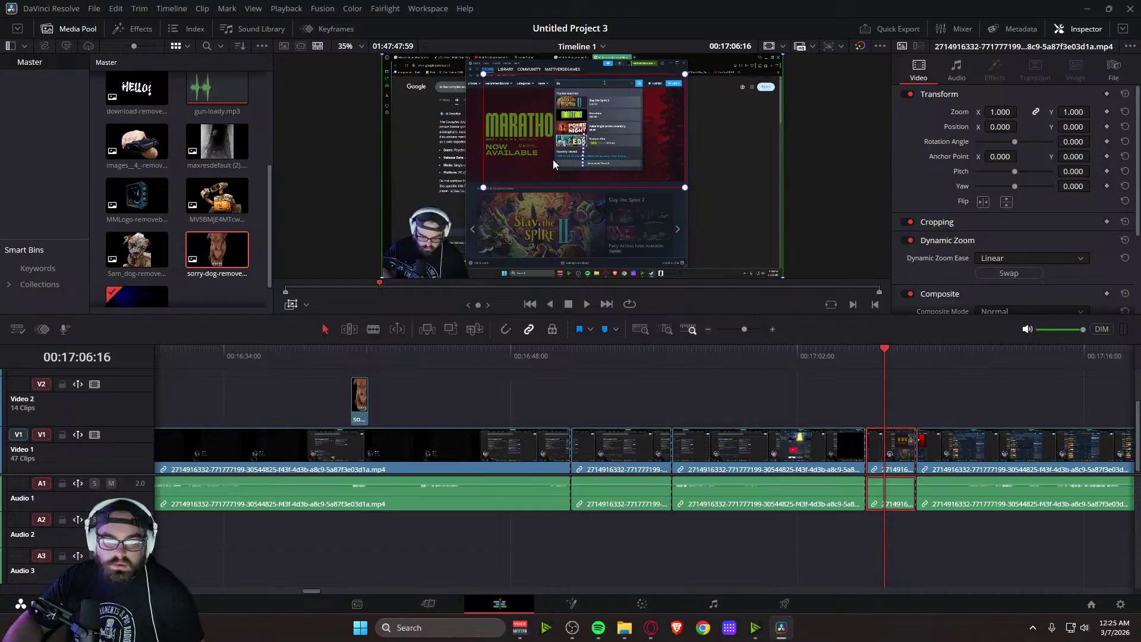
pyautogui.moveTo(561, 160); pyautogui.dragTo(566, 150)
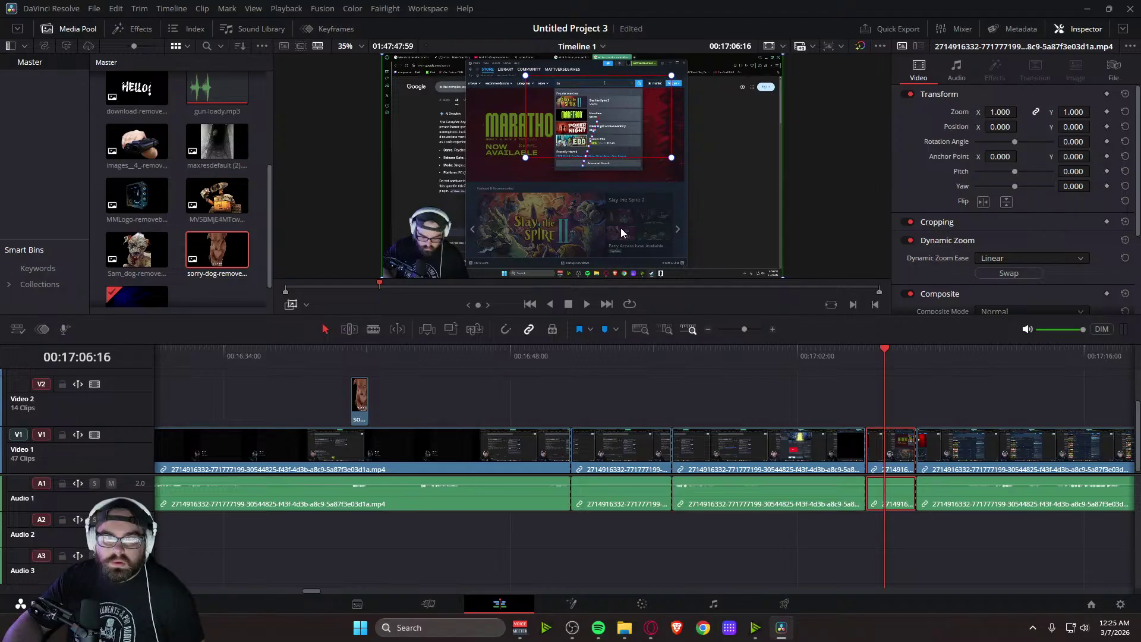
# Play through the dynamically zoomed Steam search segment to check the move, and return to the Cut page
pyautogui.moveTo(888, 346); pyautogui.dragTo(806, 355)
pyautogui.press('space')
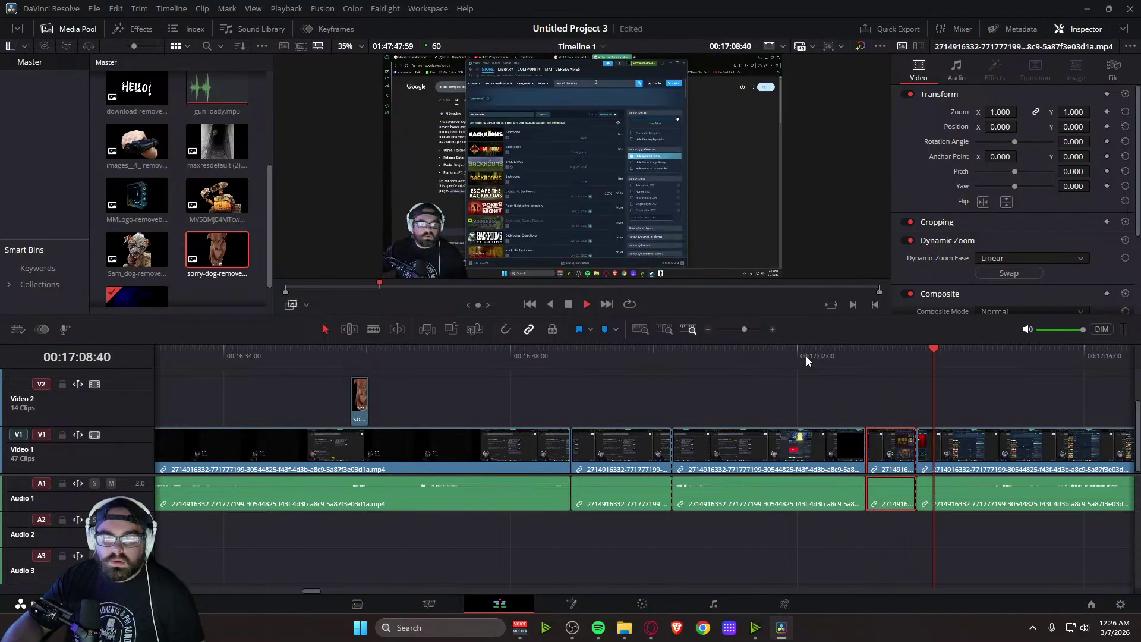
pyautogui.press('space')
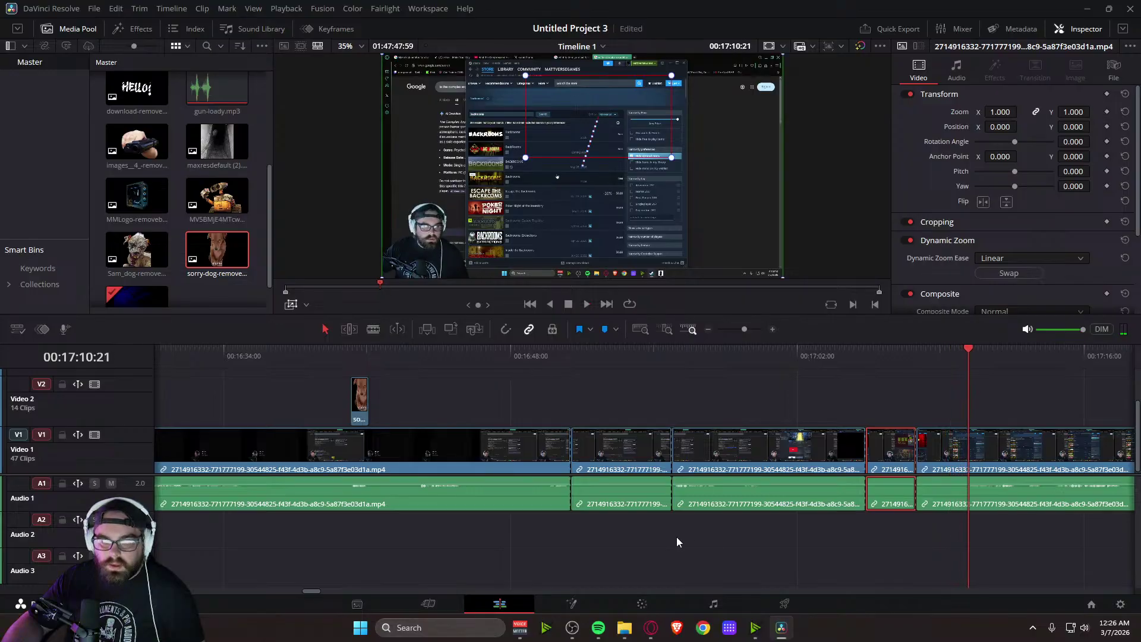
pyautogui.click(433, 610)
# Review the Backrooms Fishing store page footage up to the return to gameplay at about 00:17:51
pyautogui.press('space')
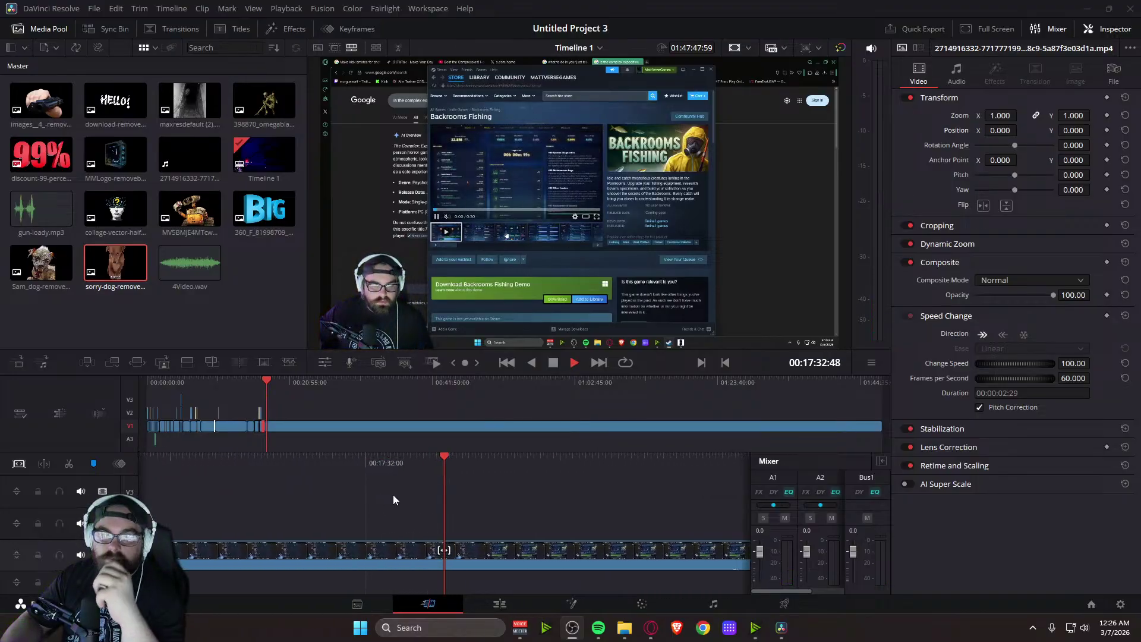
pyautogui.moveTo(642, 464); pyautogui.dragTo(961, 463)
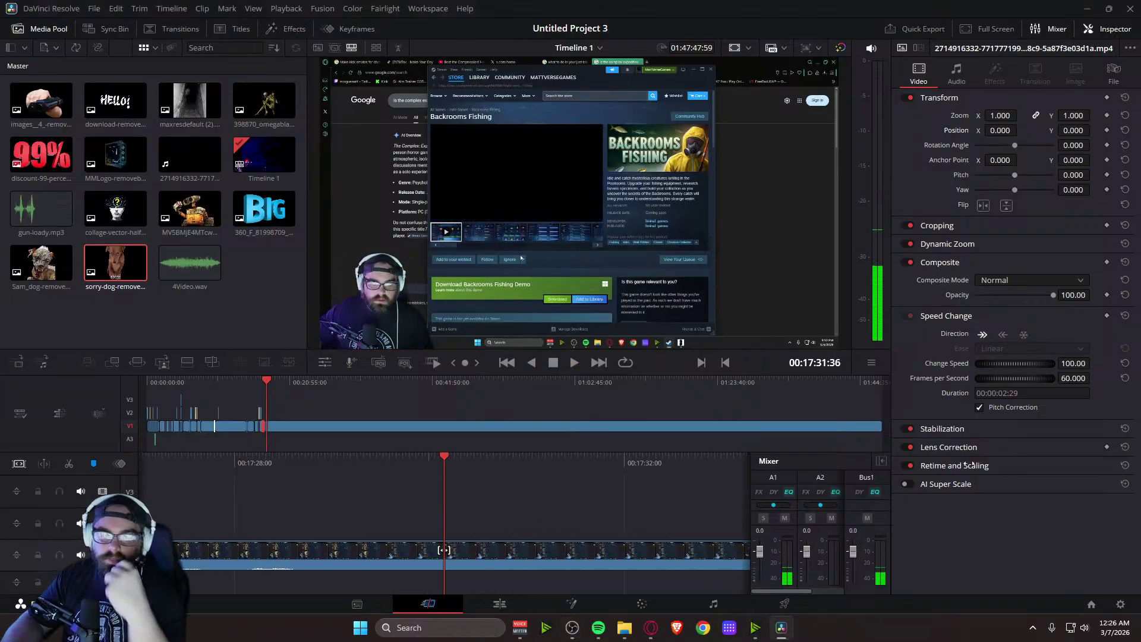
pyautogui.press('space')
pyautogui.moveTo(669, 471); pyautogui.dragTo(497, 471)
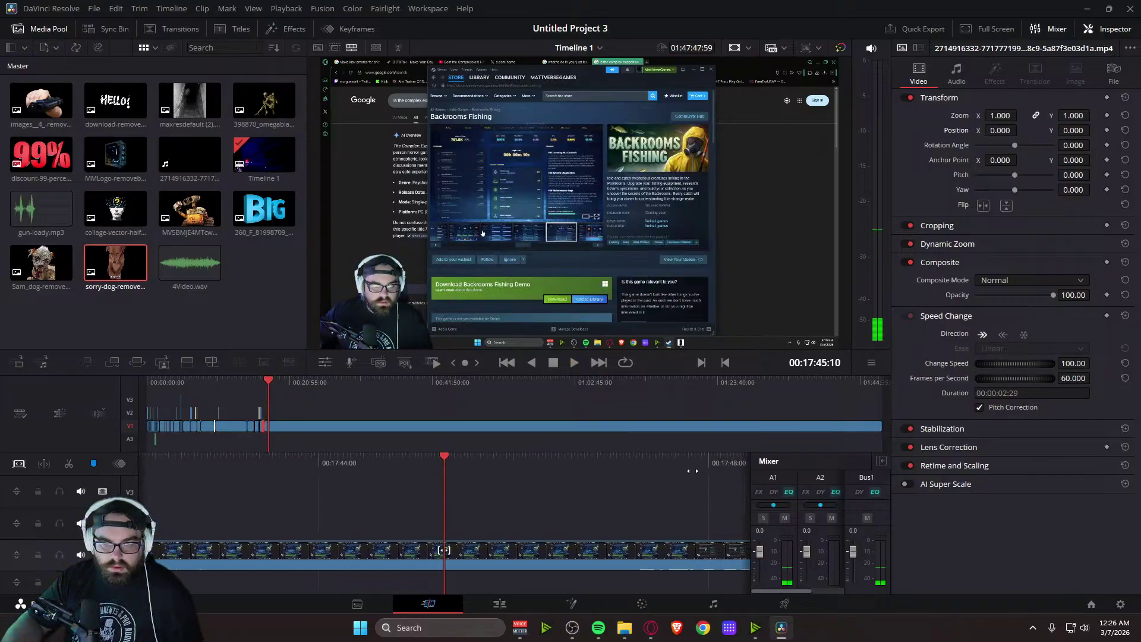
pyautogui.press('space')
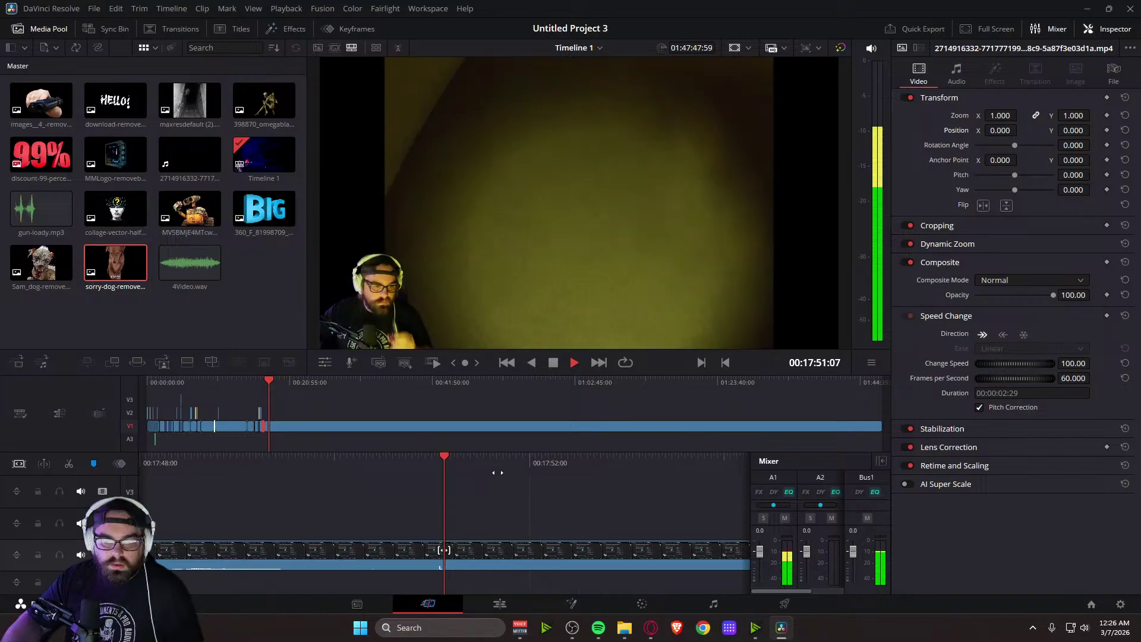
# Replay the transition from the pause menu into the yellow hallway gameplay between about 00:17:49 and 00:17:56
pyautogui.moveTo(636, 470); pyautogui.dragTo(899, 462)
pyautogui.press('space')
pyautogui.press('space')
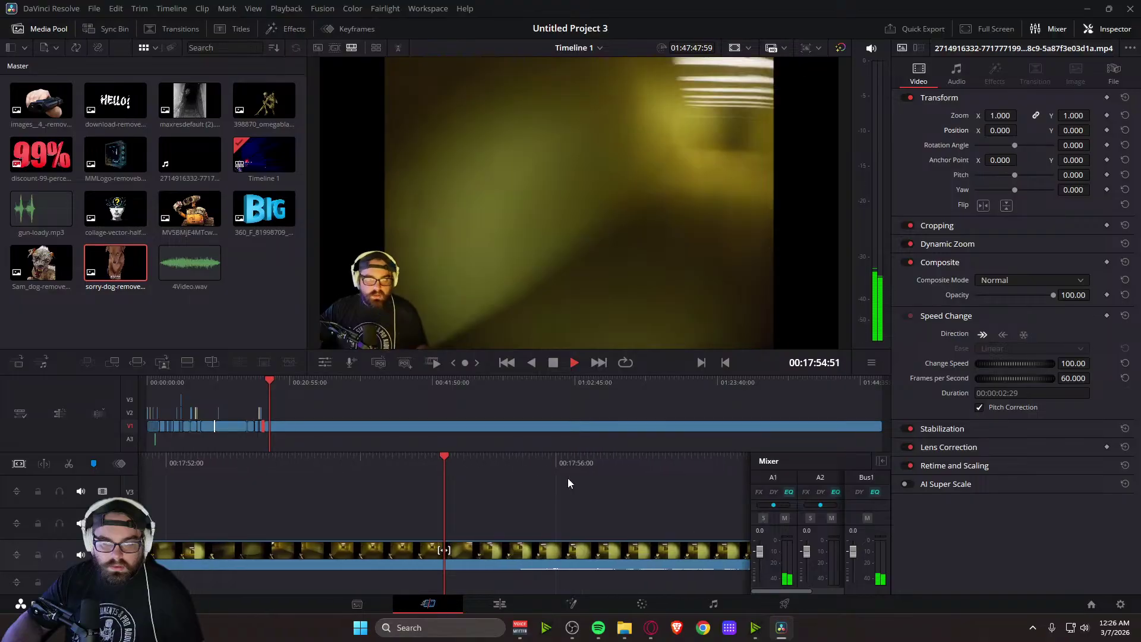
pyautogui.moveTo(514, 475); pyautogui.dragTo(436, 269)
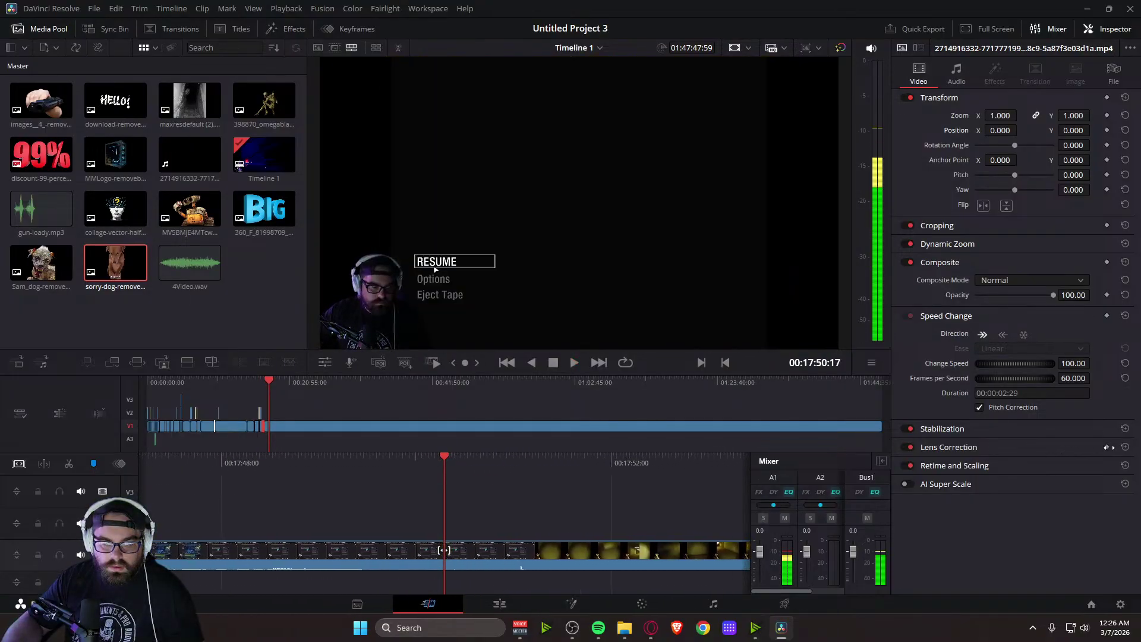
pyautogui.press('space')
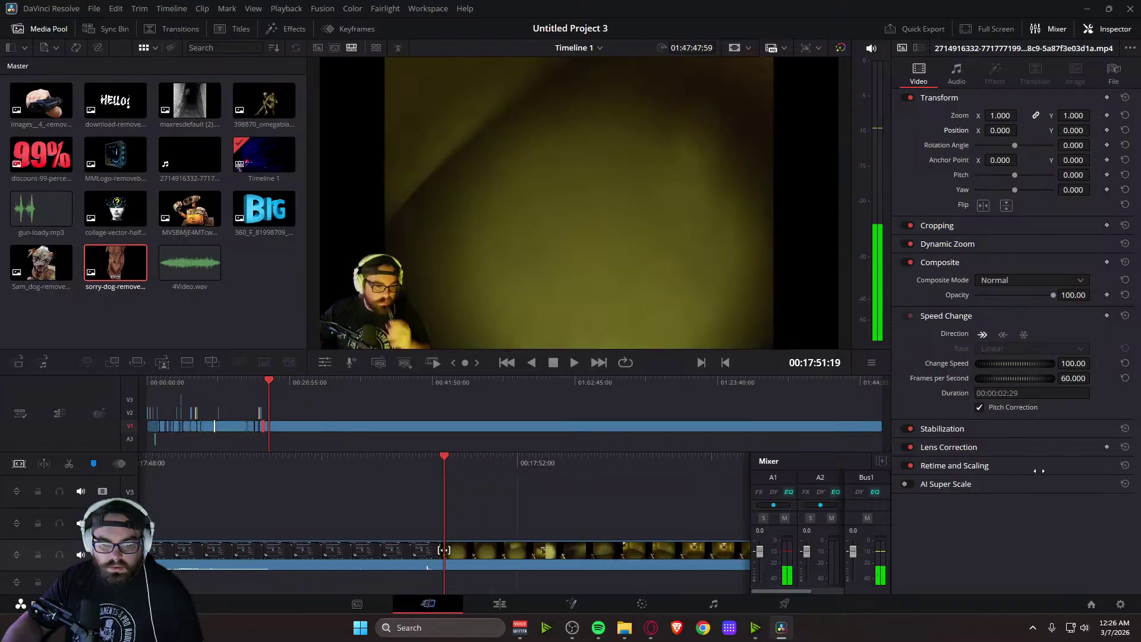
pyautogui.press('/')
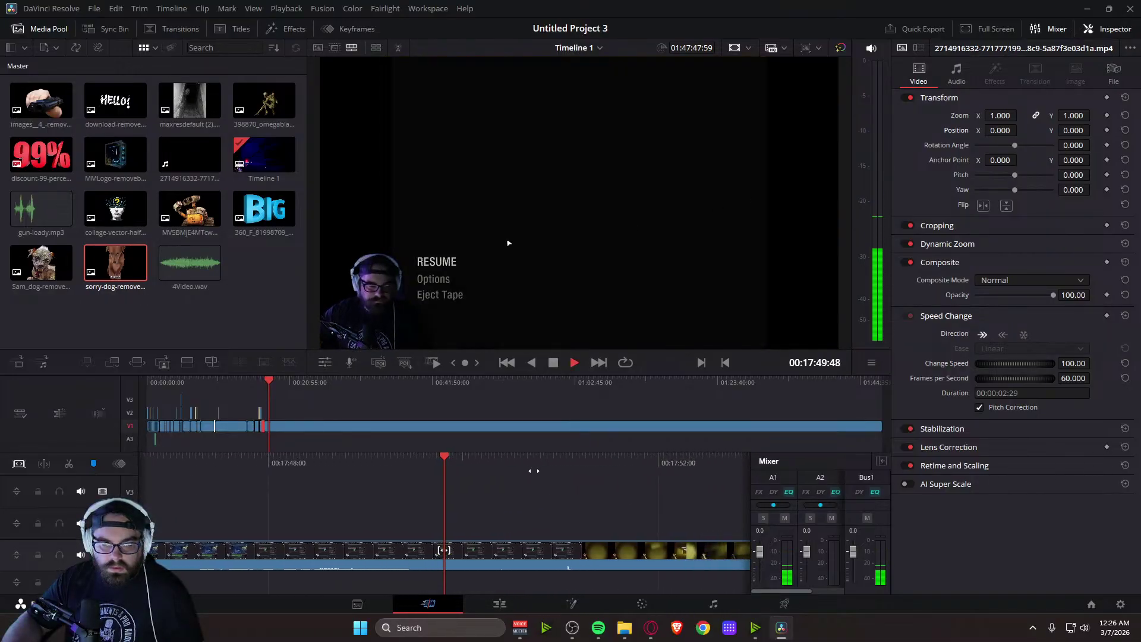
pyautogui.press('space')
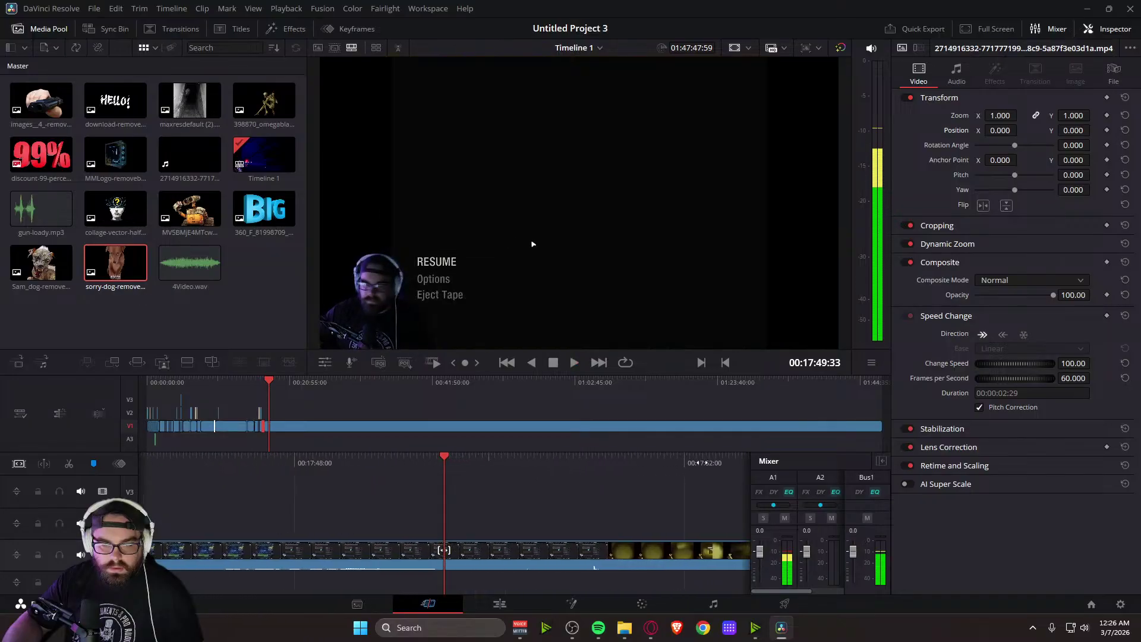
pyautogui.press('space')
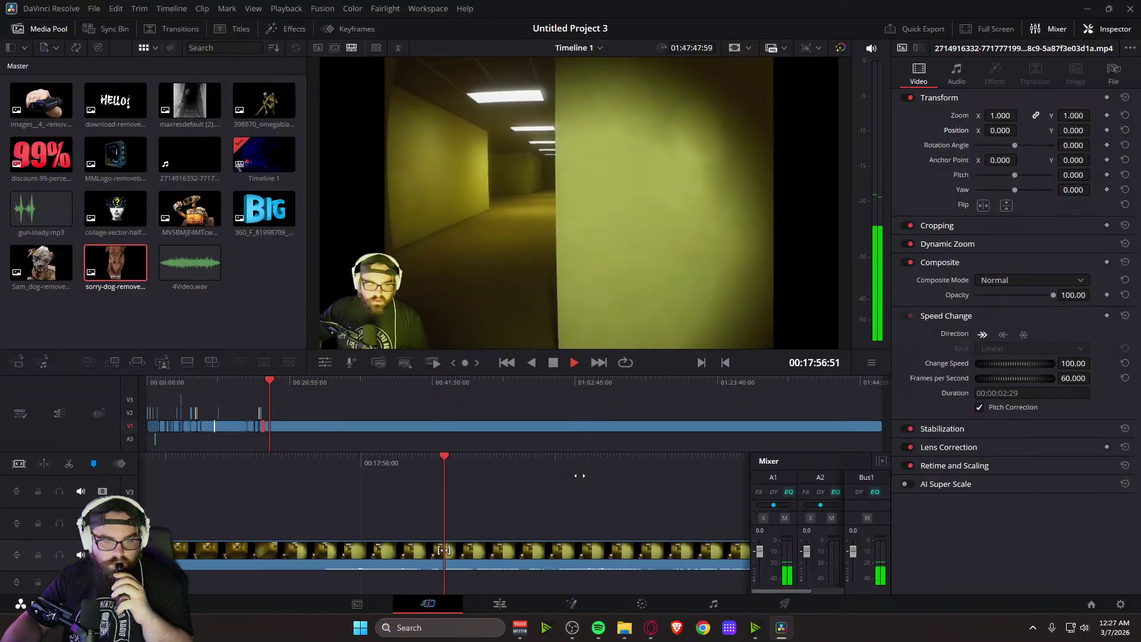
pyautogui.press('space')
pyautogui.moveTo(547, 470); pyautogui.dragTo(596, 466)
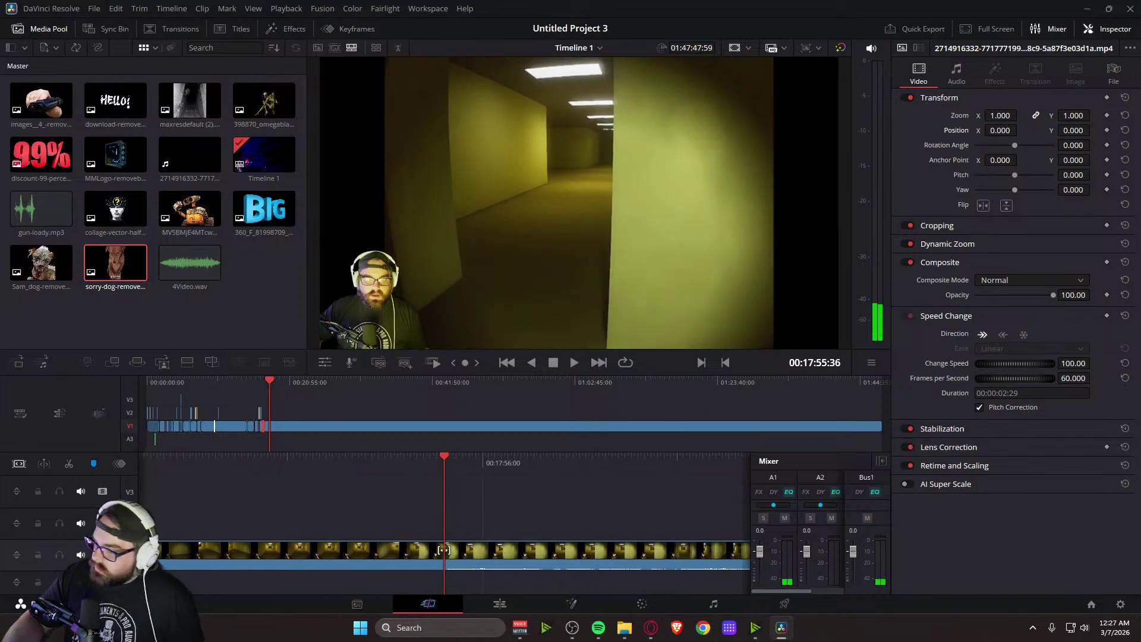
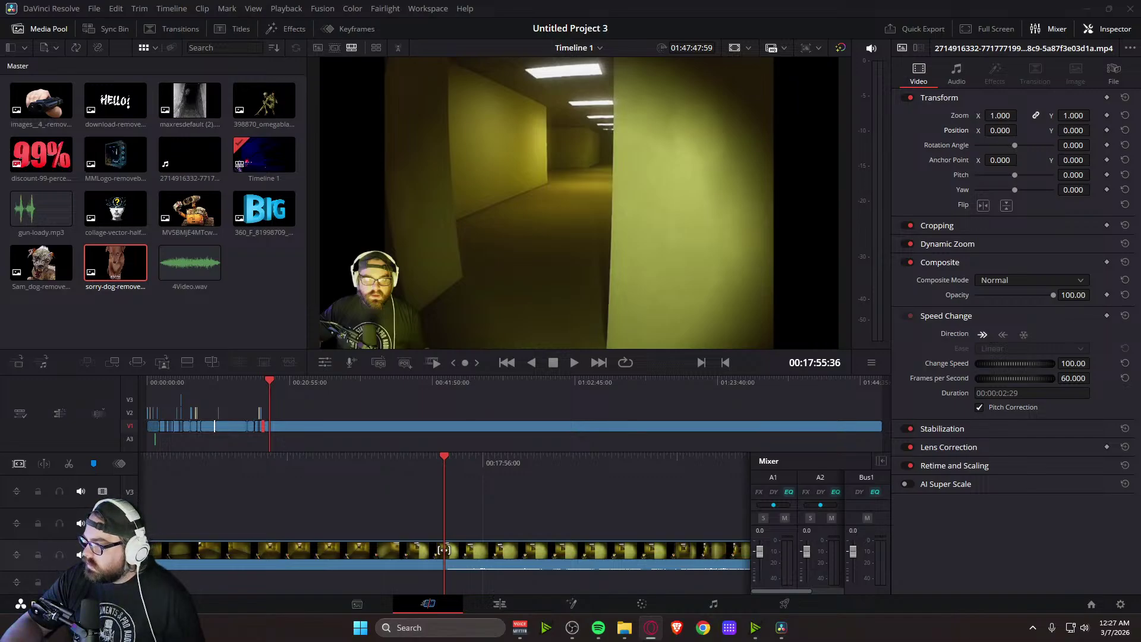
# Review the yellow hallway gameplay from about 00:17:55 to 00:19:10, looking for a moment worth editing
pyautogui.click(486, 503)
pyautogui.press('space')
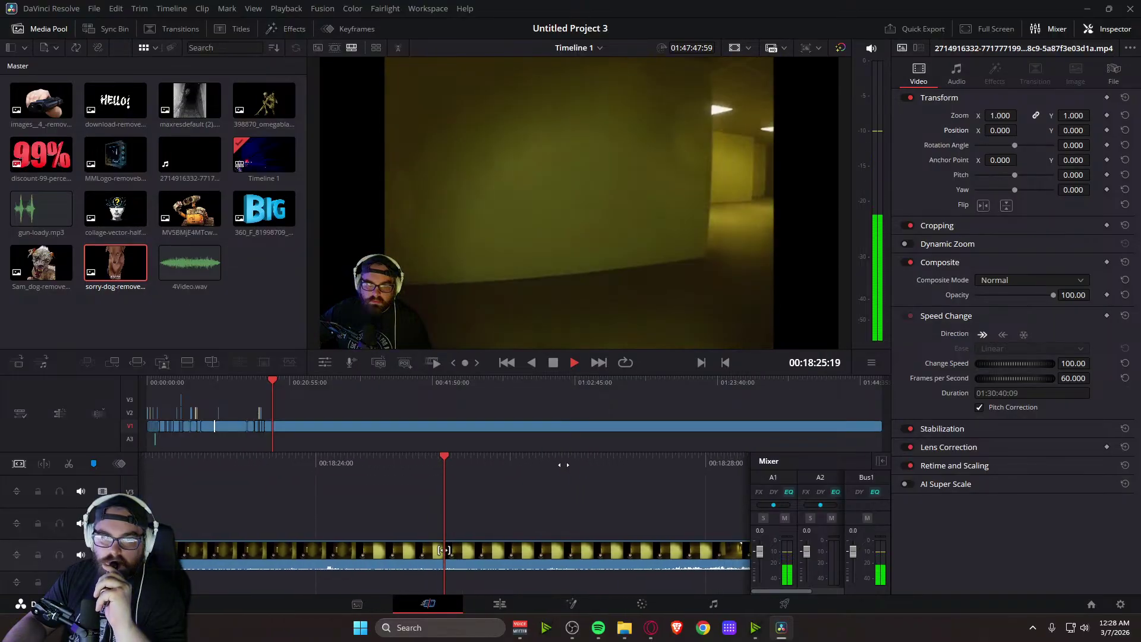
pyautogui.moveTo(716, 467); pyautogui.dragTo(625, 469)
pyautogui.moveTo(402, 466); pyautogui.dragTo(158, 454)
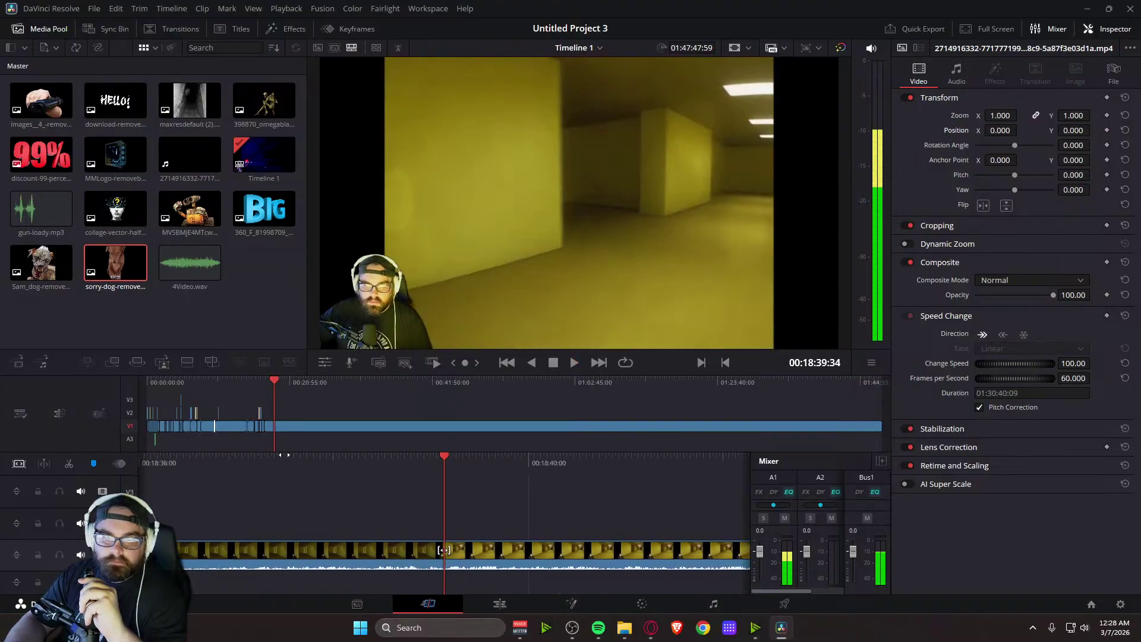
pyautogui.moveTo(355, 483)
pyautogui.mouseDown()
pyautogui.moveTo(348, 468)
pyautogui.moveTo(369, 469)
pyautogui.moveTo(341, 475)
pyautogui.mouseUp()
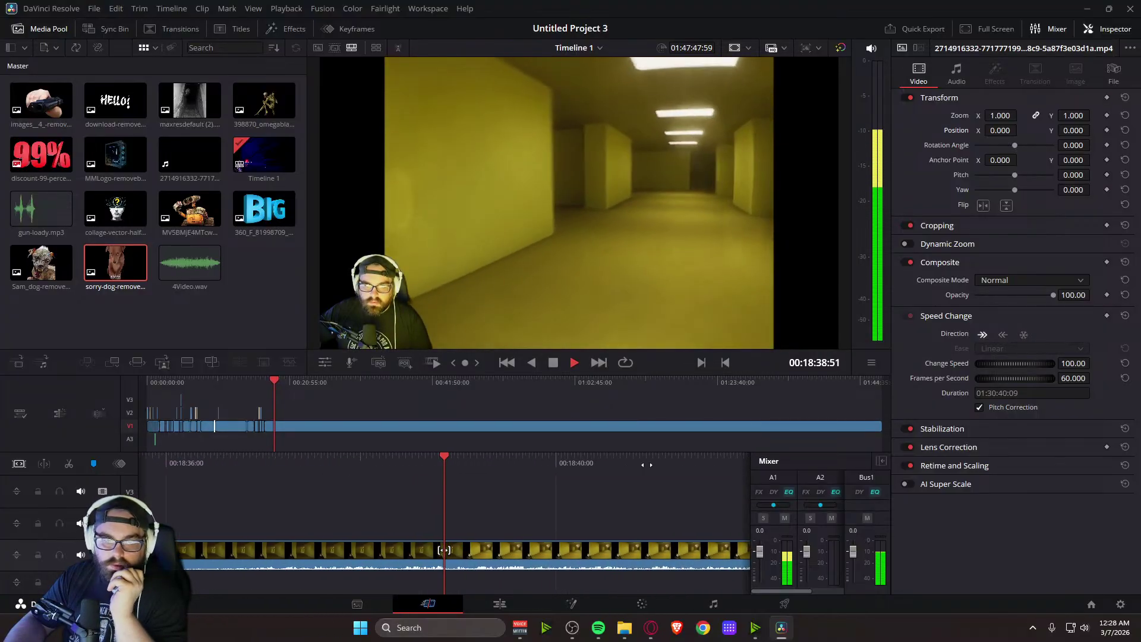
pyautogui.moveTo(642, 466); pyautogui.dragTo(142, 465)
pyautogui.moveTo(513, 468); pyautogui.dragTo(148, 461)
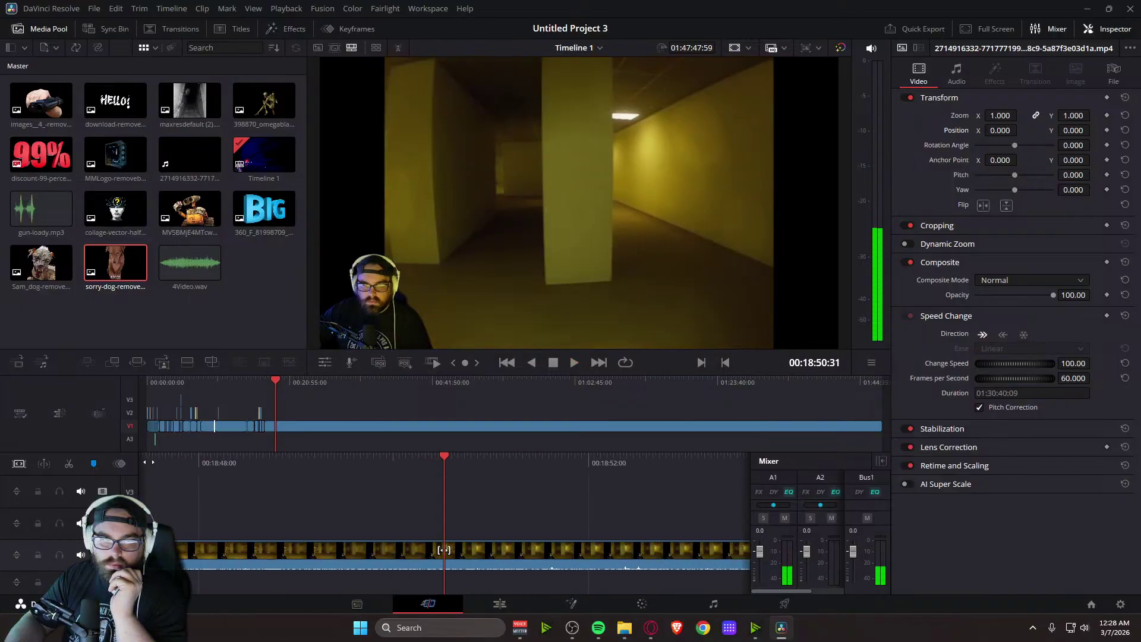
pyautogui.moveTo(357, 471); pyautogui.dragTo(279, 471)
pyautogui.moveTo(612, 473); pyautogui.dragTo(246, 473)
pyautogui.moveTo(137, 469); pyautogui.dragTo(119, 469)
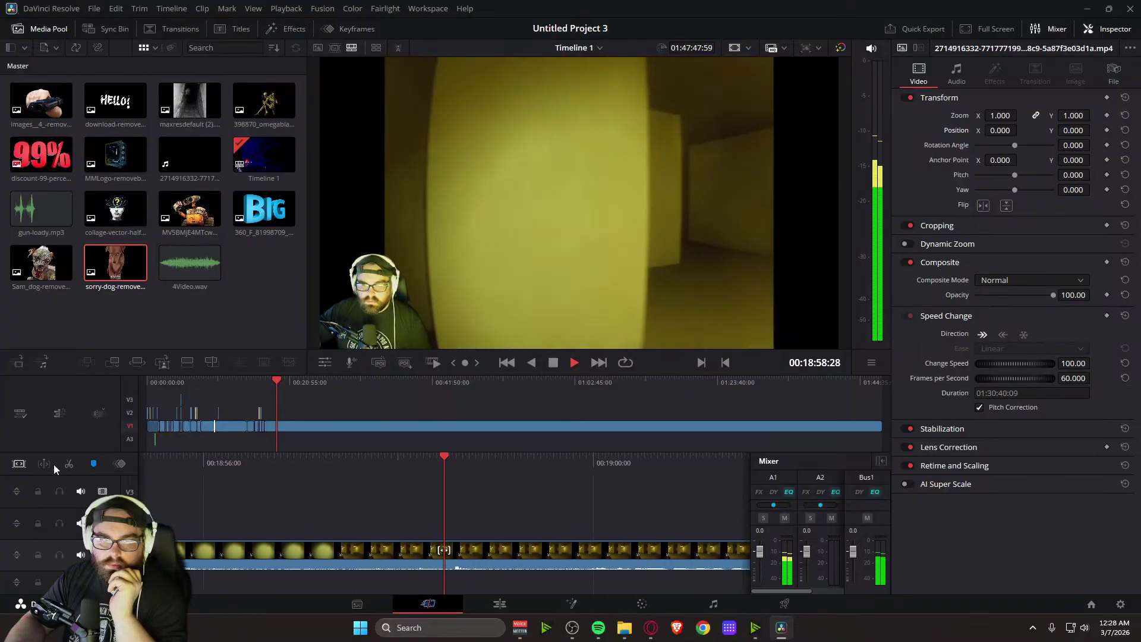
pyautogui.moveTo(656, 463); pyautogui.dragTo(522, 469)
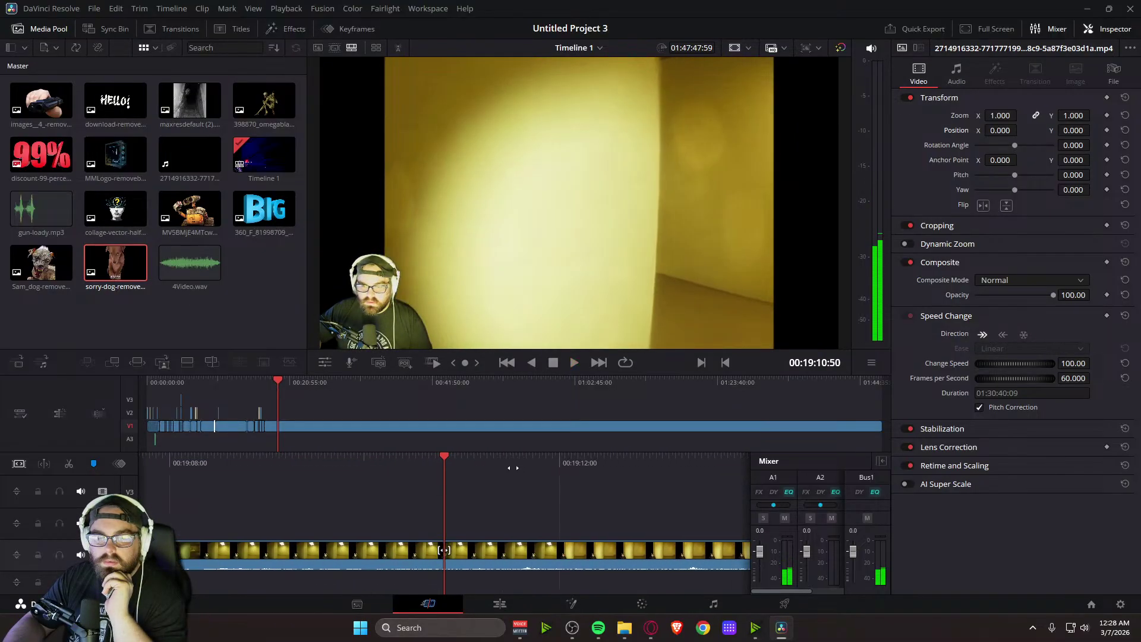
# Split the gameplay clip at about 00:19:07 and at 00:19:08:16 to isolate a short webcam reaction
pyautogui.moveTo(513, 467); pyautogui.dragTo(1060, 458)
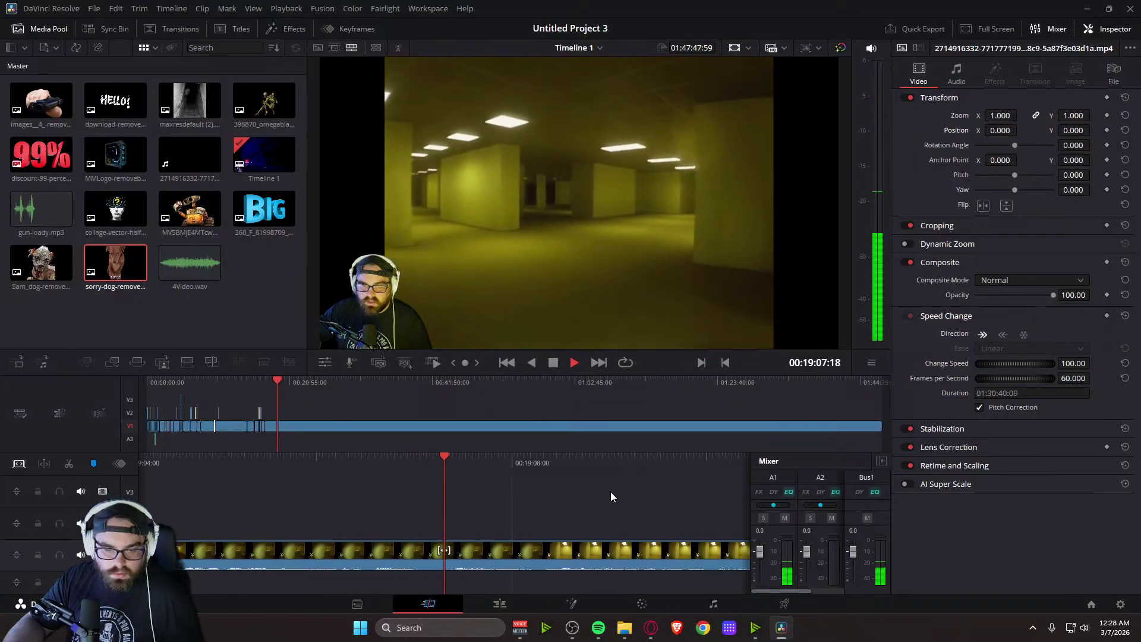
pyautogui.moveTo(602, 466); pyautogui.dragTo(572, 464)
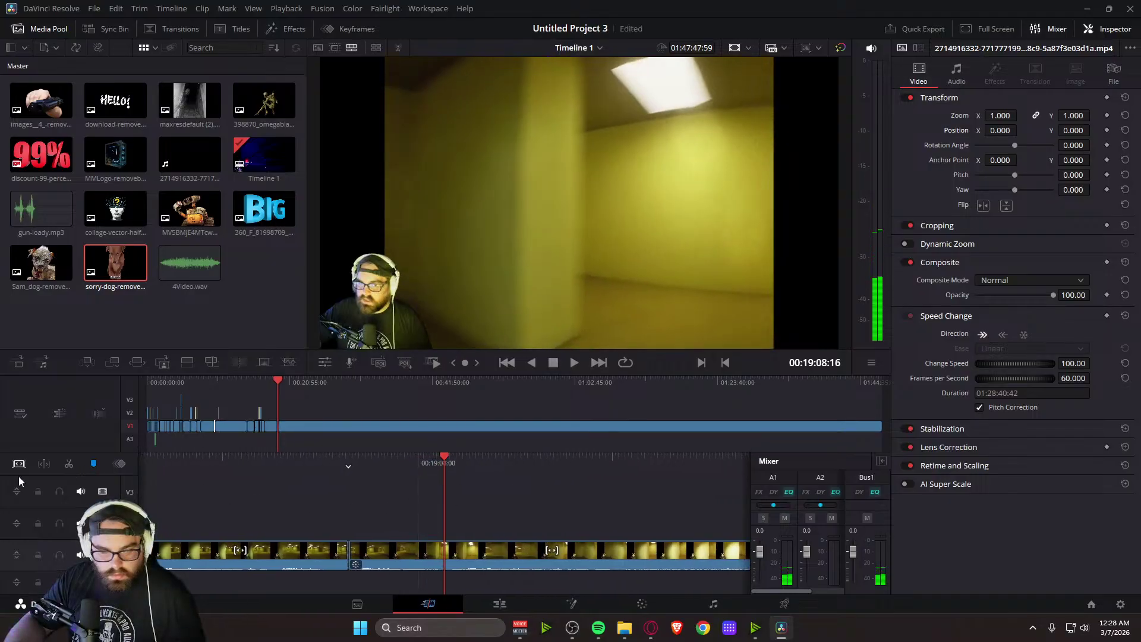
pyautogui.click(70, 462)
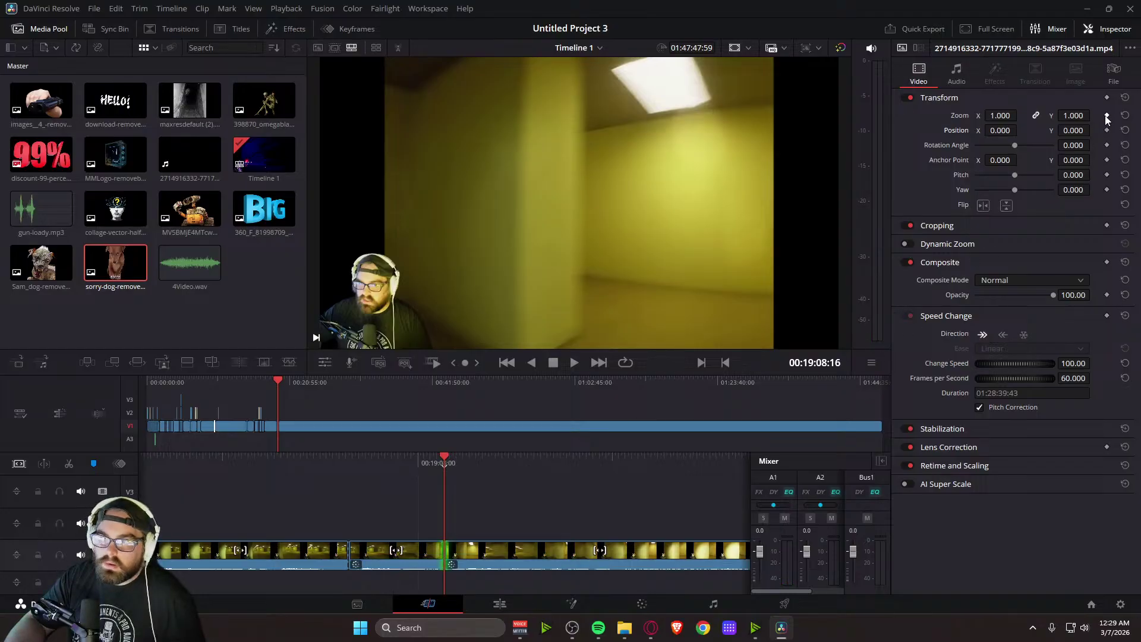
# Try enlarging the footage after the second cut to zoom 2.310 with position X 1254, Y 705, and play it
pyautogui.moveTo(1000, 116); pyautogui.dragTo(1078, 115)
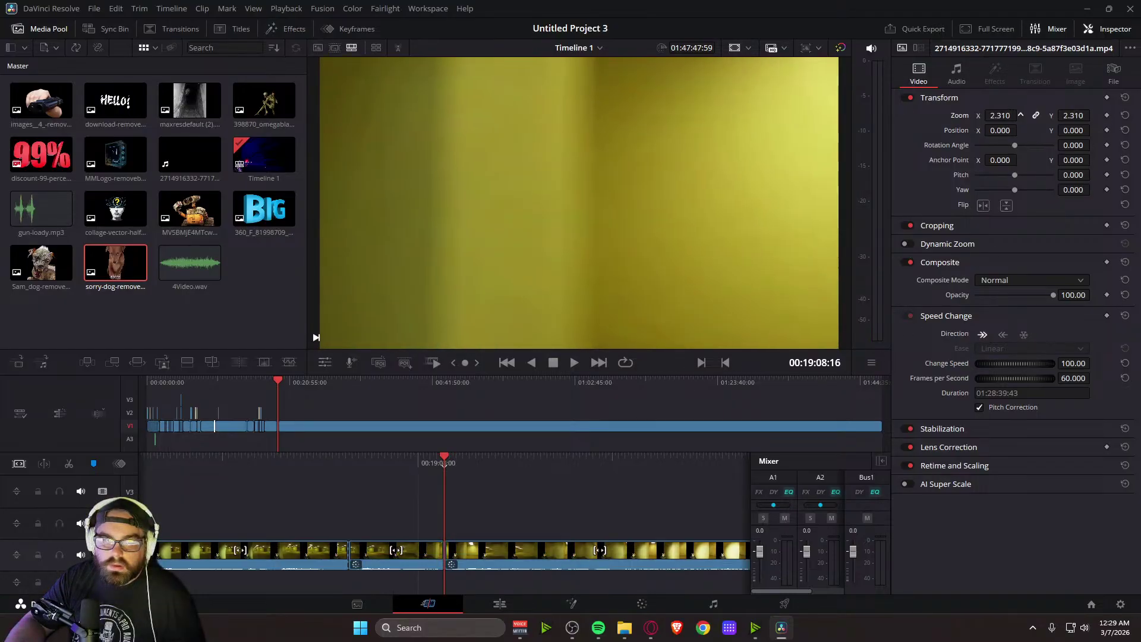
pyautogui.moveTo(1005, 131)
pyautogui.mouseDown()
pyautogui.moveTo(1023, 131)
pyautogui.moveTo(1001, 131)
pyautogui.mouseUp()
pyautogui.moveTo(1093, 130); pyautogui.dragTo(1093, 130)
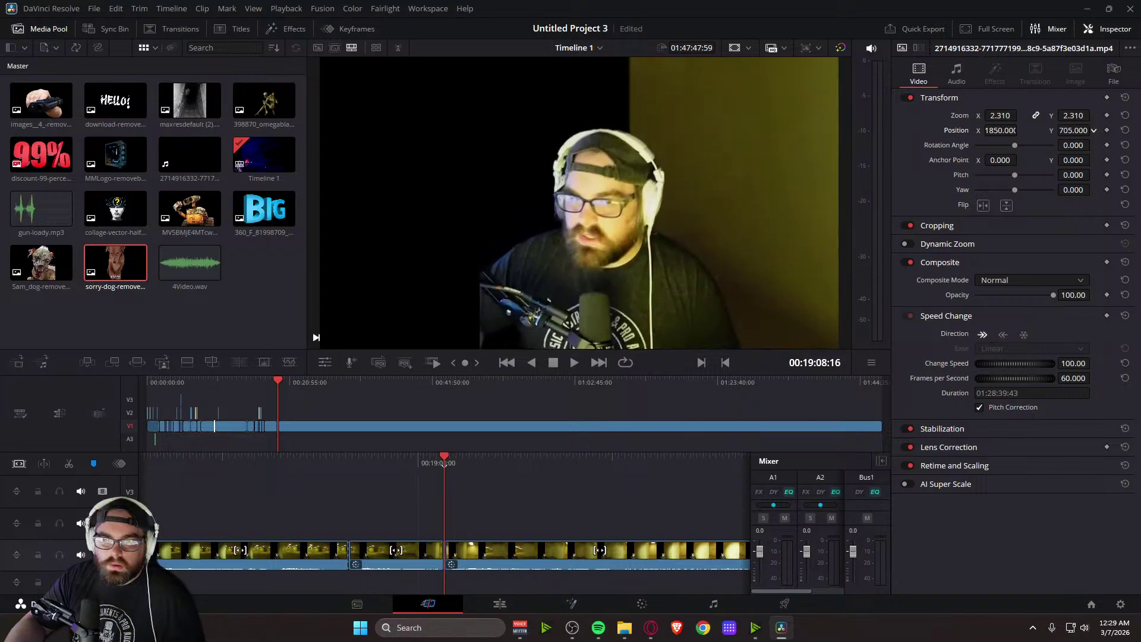
pyautogui.moveTo(1004, 130); pyautogui.dragTo(1053, 131)
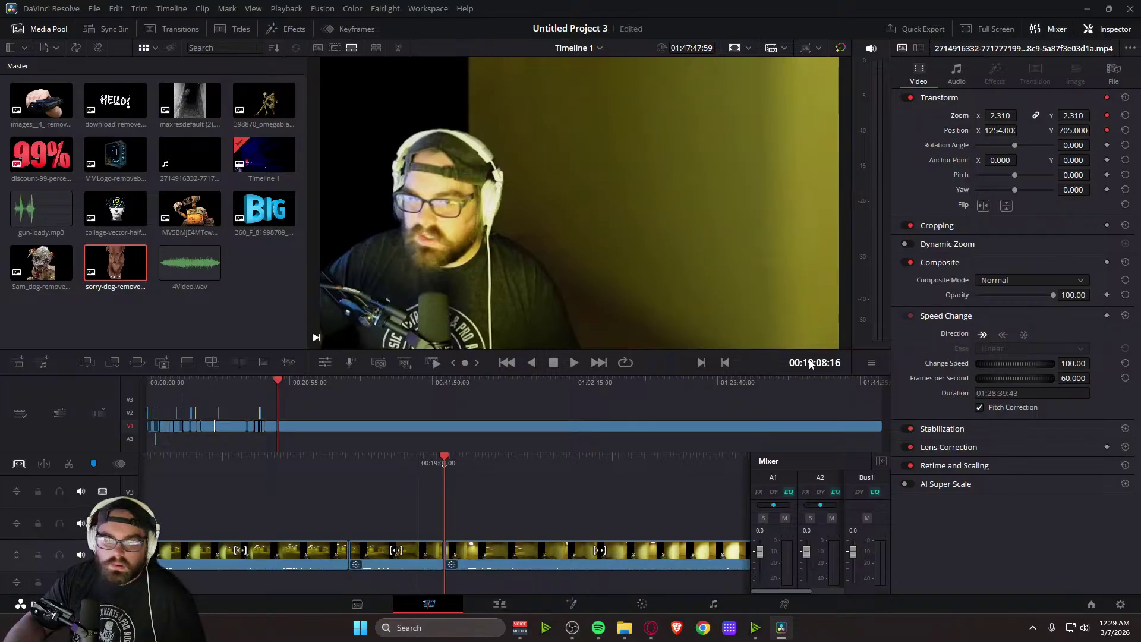
pyautogui.moveTo(511, 468); pyautogui.dragTo(626, 476)
pyautogui.press('space')
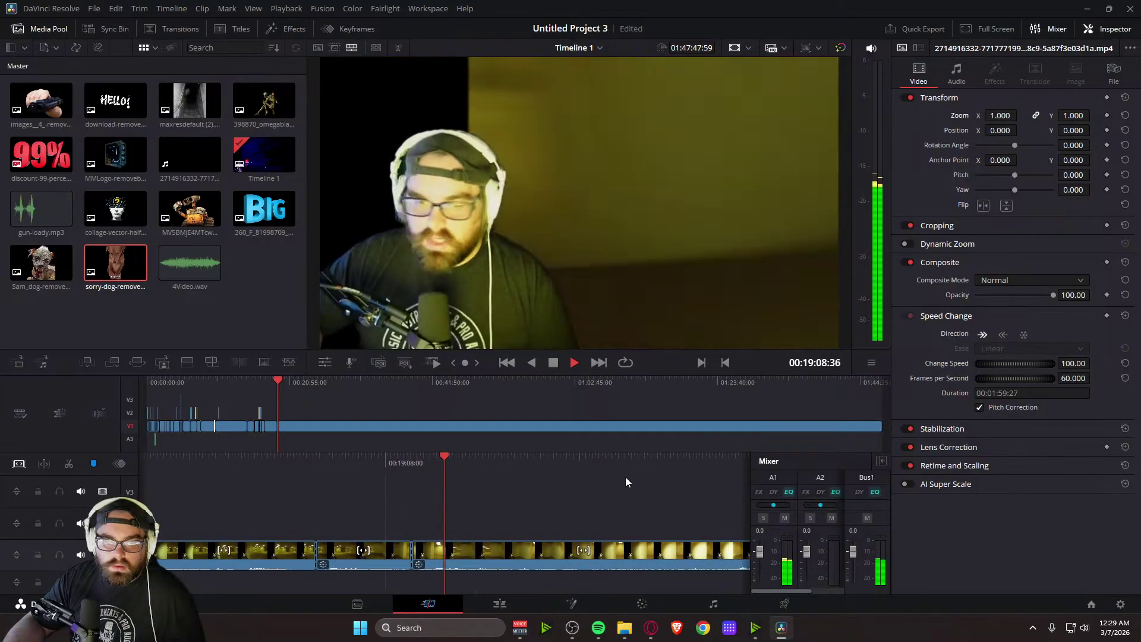
pyautogui.press('space')
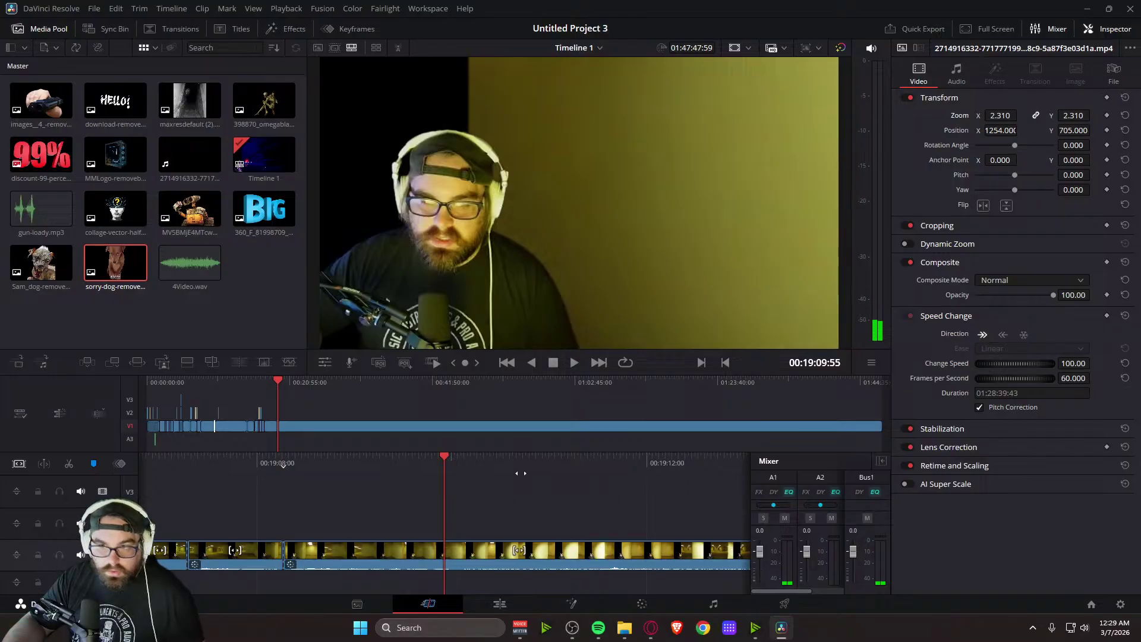
# Undo the zoom and position changes on the footage after the second cut
pyautogui.hotkey('ctrl', 'z')
pyautogui.moveTo(494, 466); pyautogui.dragTo(544, 468)
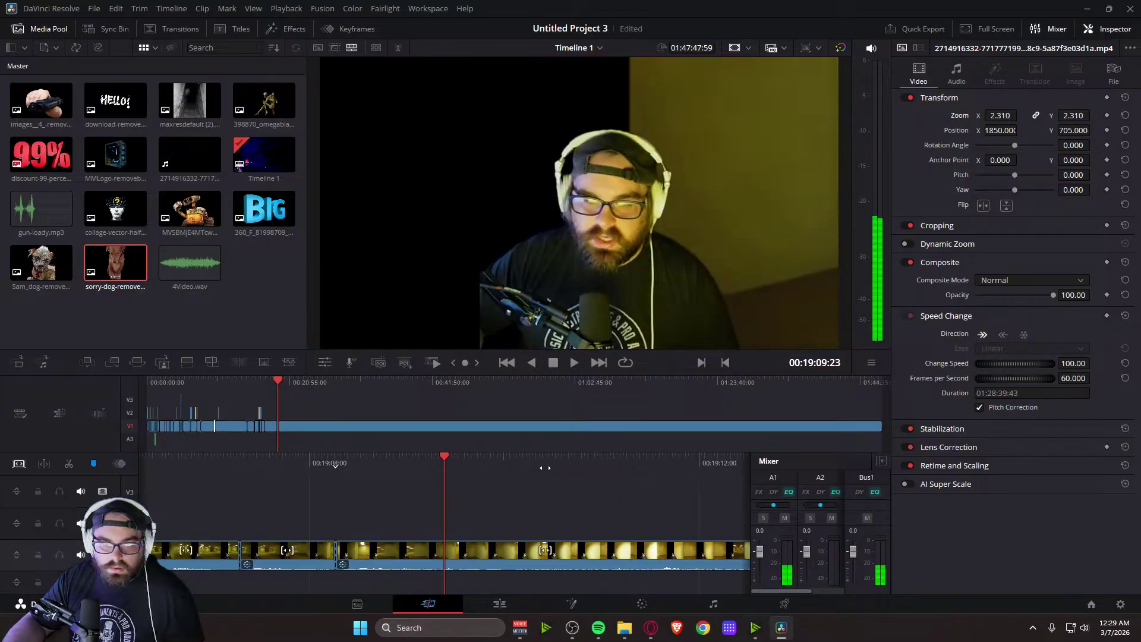
pyautogui.hotkey('ctrl', 'z')
pyautogui.hotkey('ctrl', 'z')
pyautogui.hotkey('ctrl', 'z')
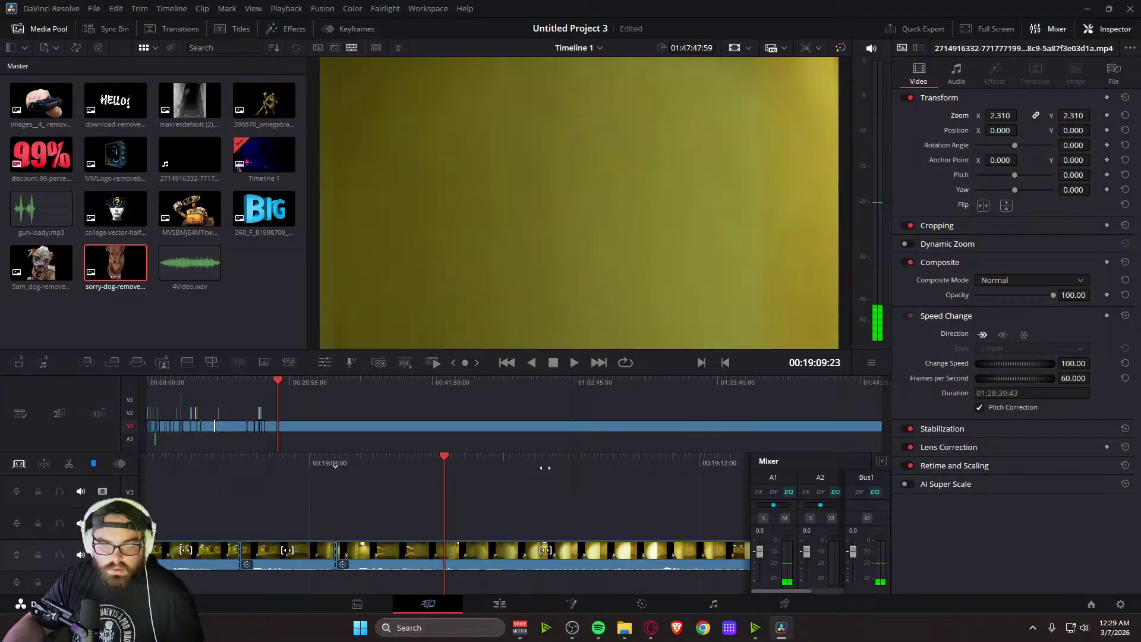
pyautogui.moveTo(517, 463); pyautogui.dragTo(602, 470)
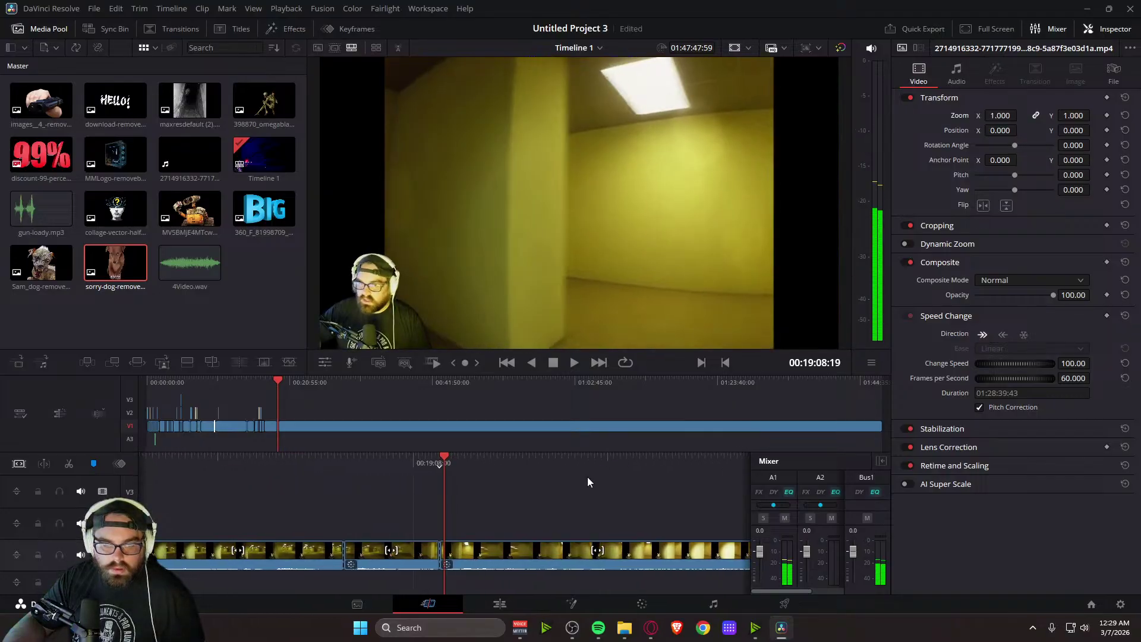
# Frame the webcam in the short segment between the two cuts with zoom 2.910 and position X 1832, Y 1025
pyautogui.moveTo(529, 475); pyautogui.dragTo(538, 466)
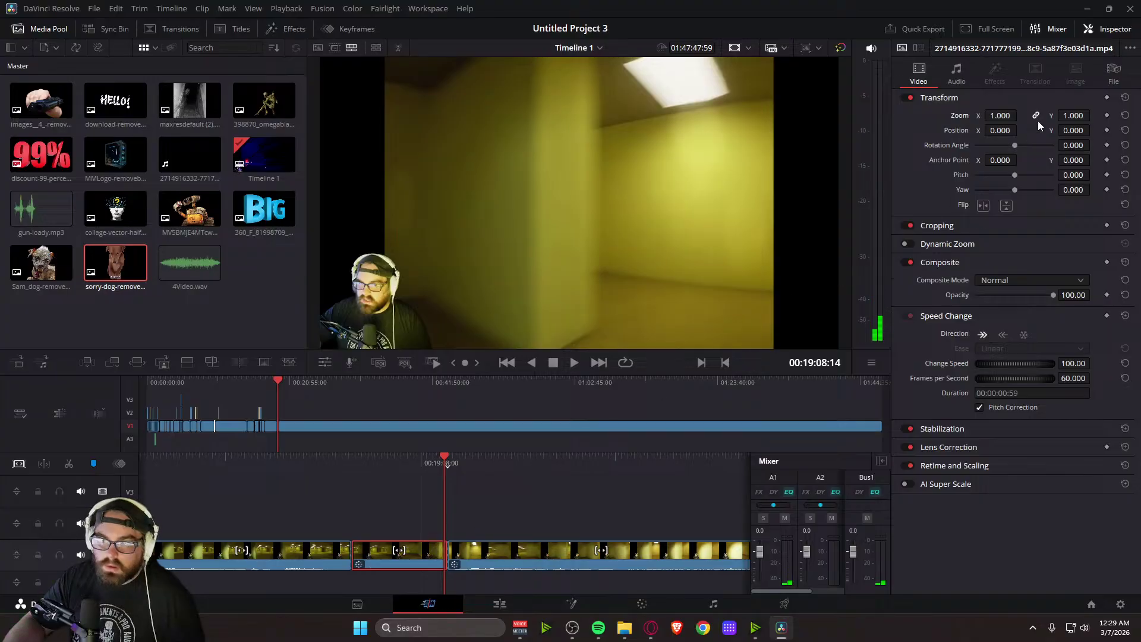
pyautogui.moveTo(1068, 116); pyautogui.dragTo(1140, 116)
pyautogui.moveTo(1002, 130); pyautogui.dragTo(1076, 131)
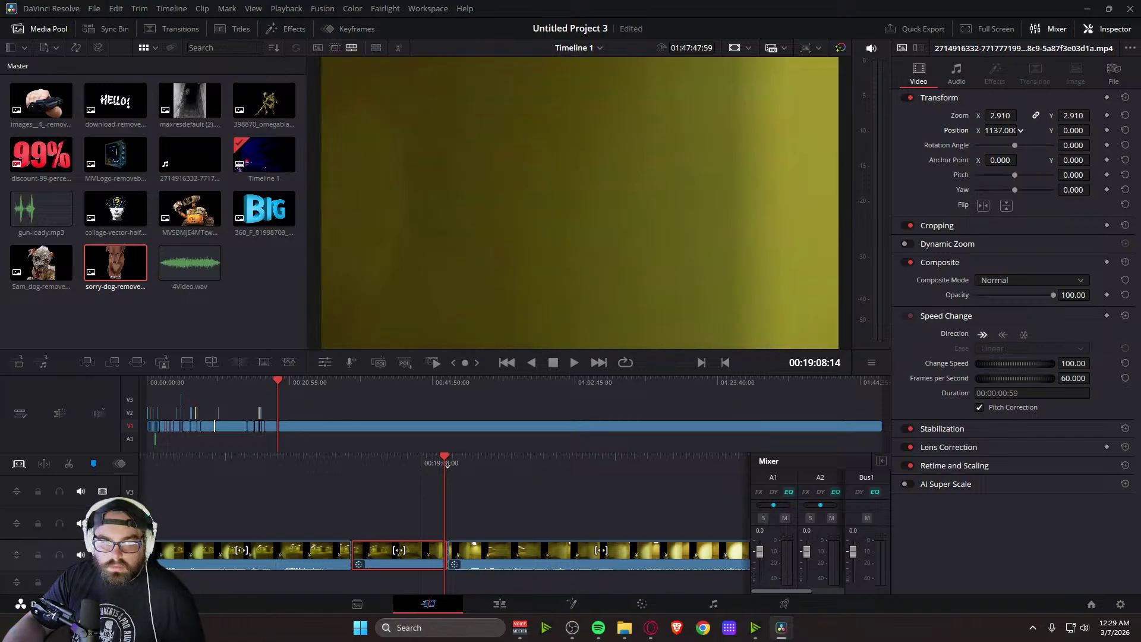
pyautogui.moveTo(1073, 130); pyautogui.dragTo(1094, 130)
pyautogui.moveTo(986, 134)
pyautogui.mouseDown()
pyautogui.moveTo(1020, 130)
pyautogui.moveTo(1000, 131)
pyautogui.mouseUp()
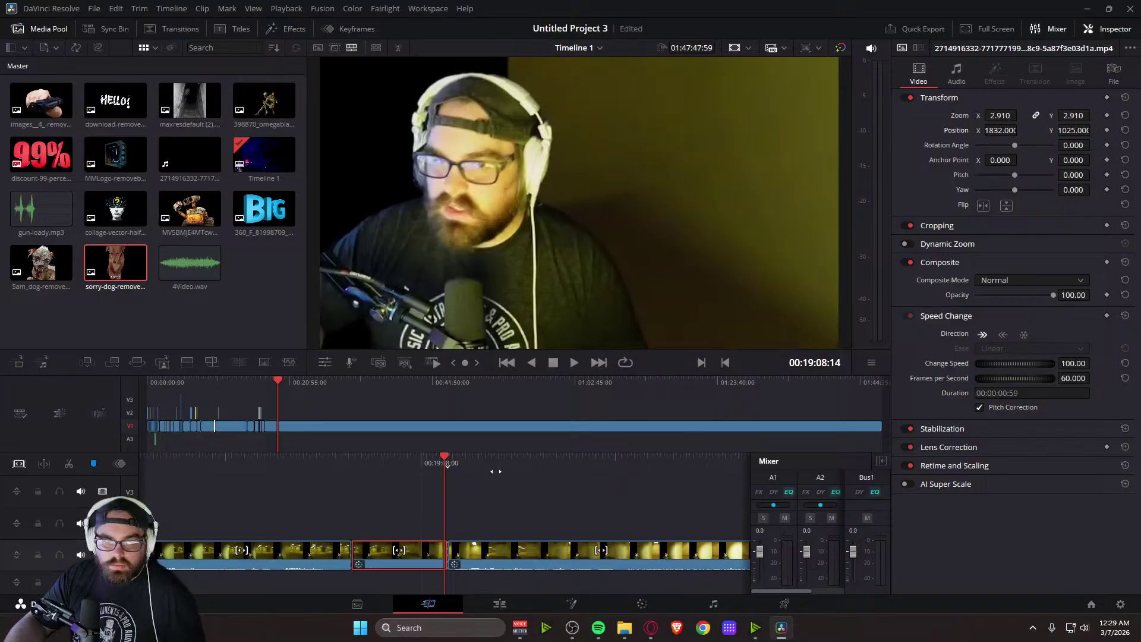
# Play from just before the short reaction segment to check its cut to the webcam close-up
pyautogui.press('j')
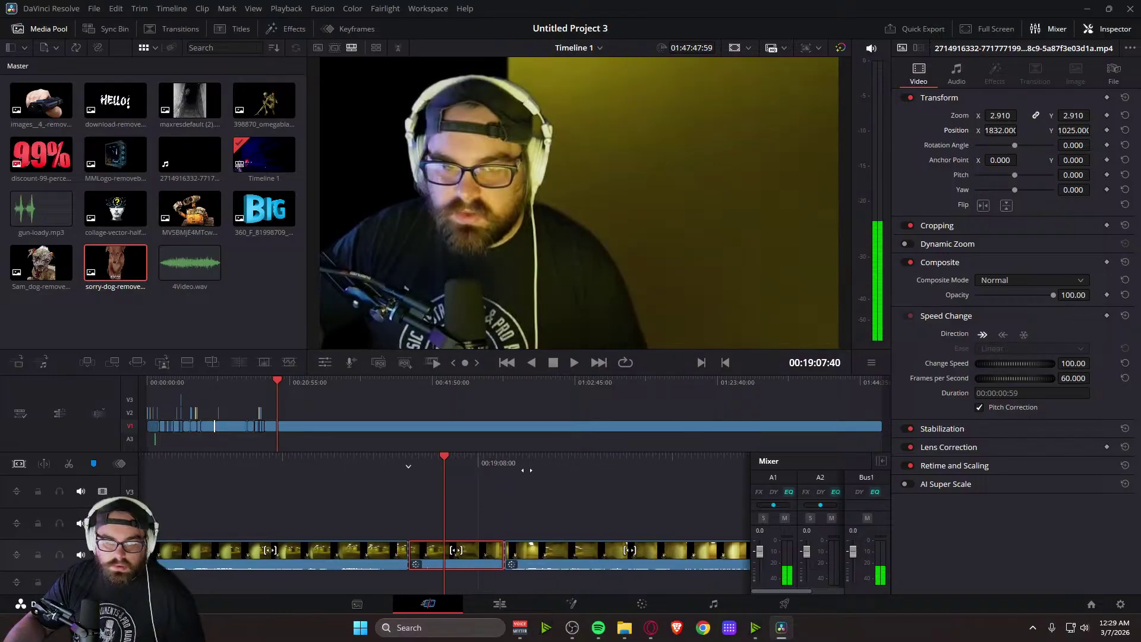
pyautogui.press('l')
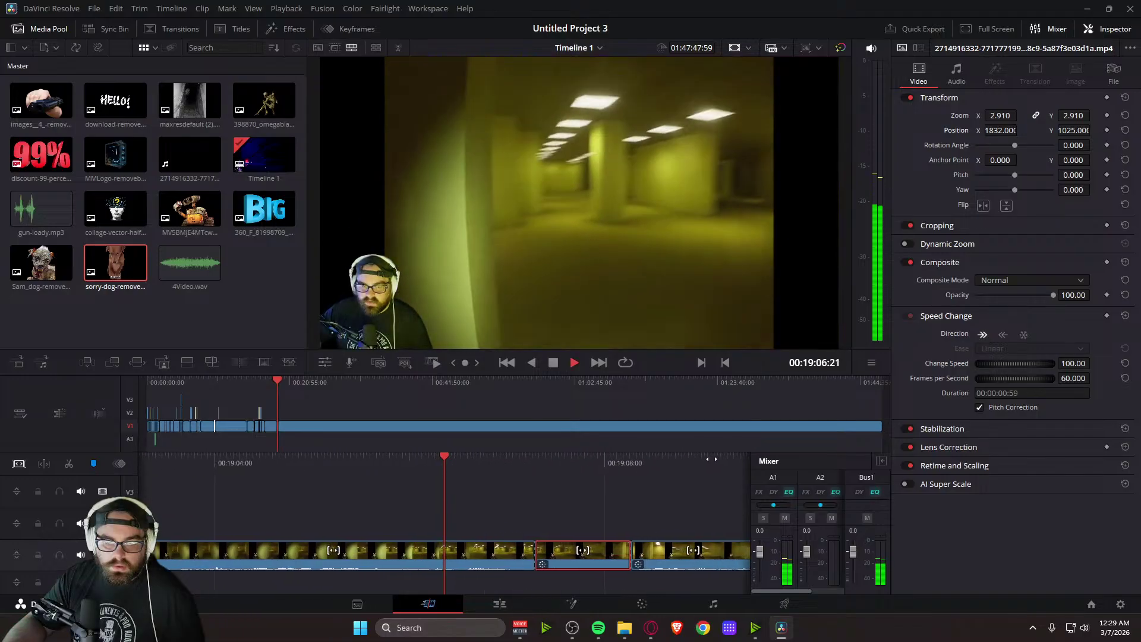
pyautogui.moveTo(549, 473); pyautogui.dragTo(616, 467)
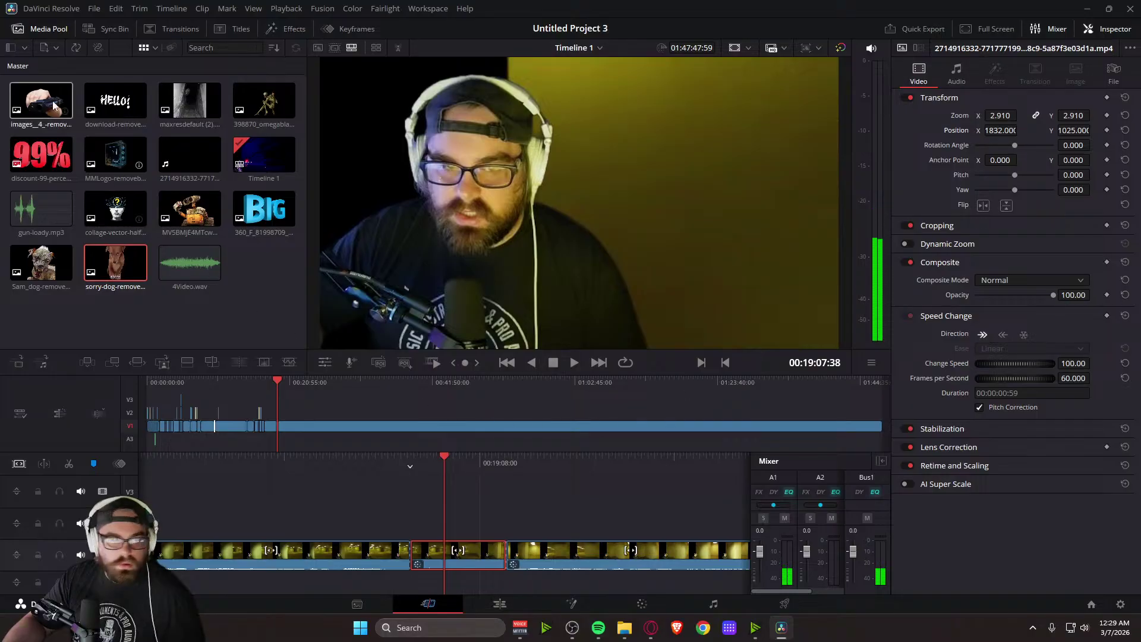
# Add a Text+ title on the track above the reaction segment, aligned to its start, and play through to the segment's end
pyautogui.click(235, 29)
pyautogui.moveTo(58, 160); pyautogui.dragTo(413, 543)
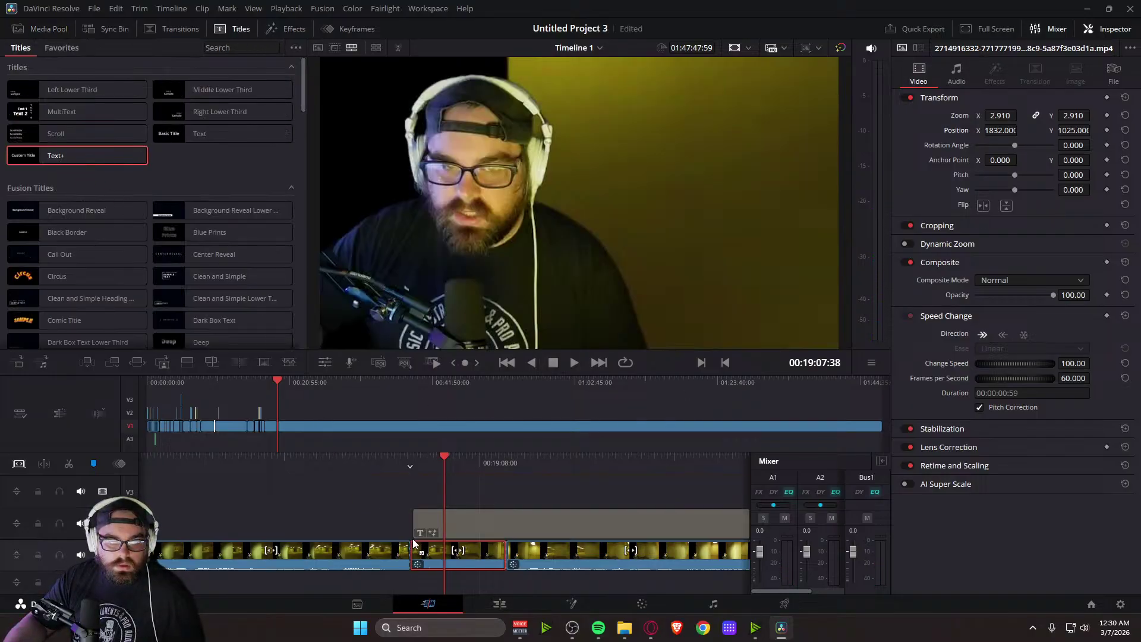
pyautogui.press('space')
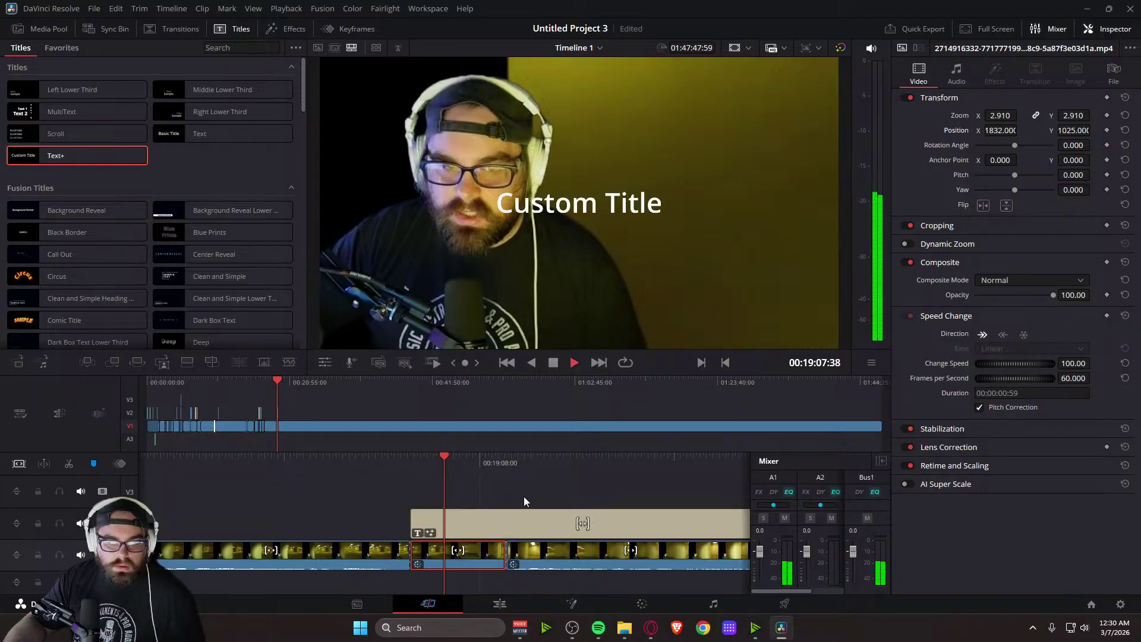
pyautogui.press('space')
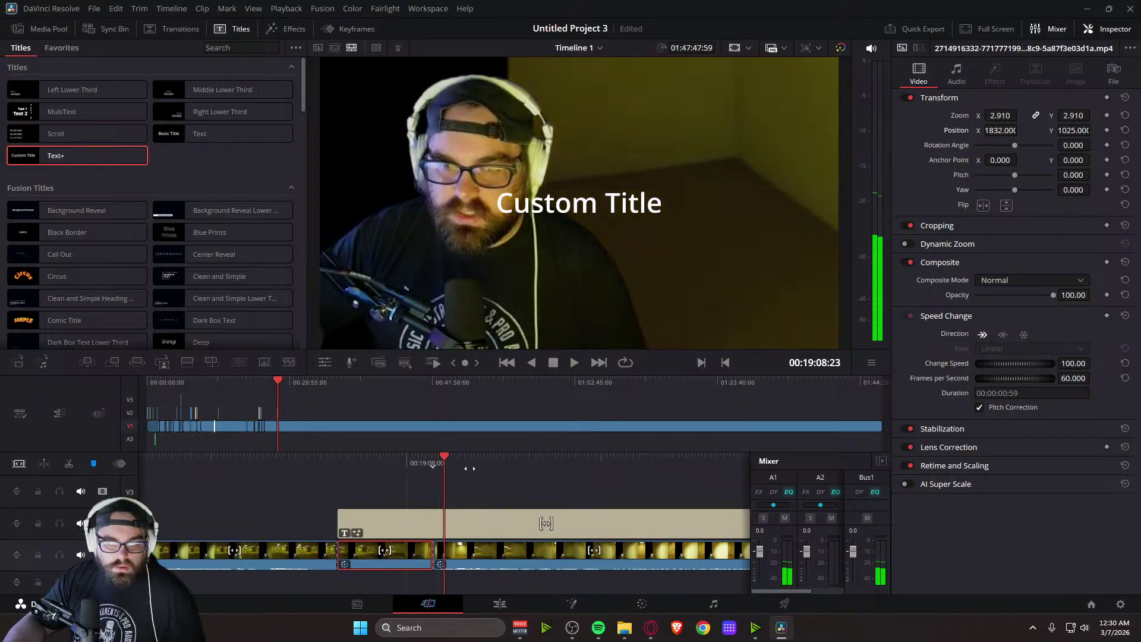
pyautogui.moveTo(469, 469); pyautogui.dragTo(580, 454)
pyautogui.press('space')
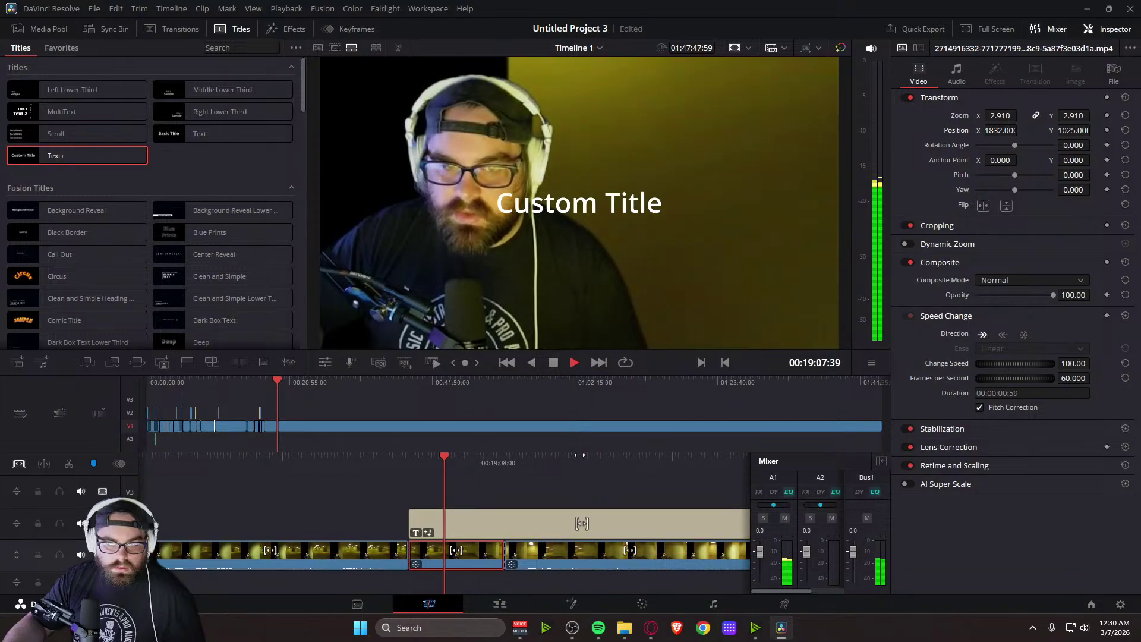
pyautogui.press('space')
pyautogui.moveTo(550, 464); pyautogui.dragTo(493, 484)
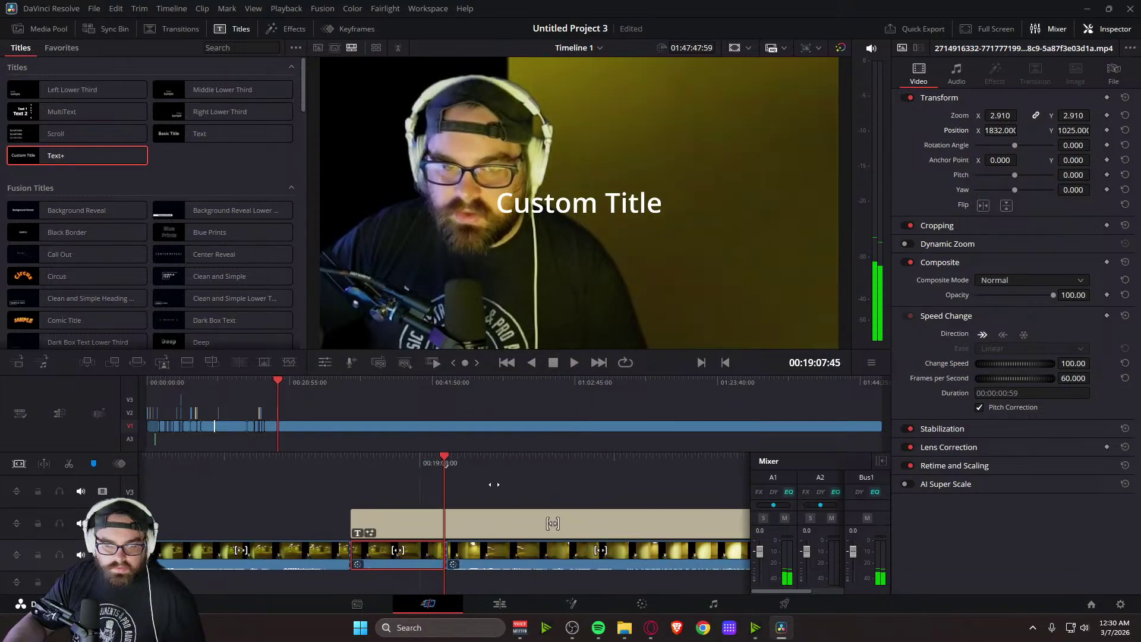
# Split the Text+ title at 00:19:08:15 near the reaction segment's end and delete the excess portion
pyautogui.click(458, 526)
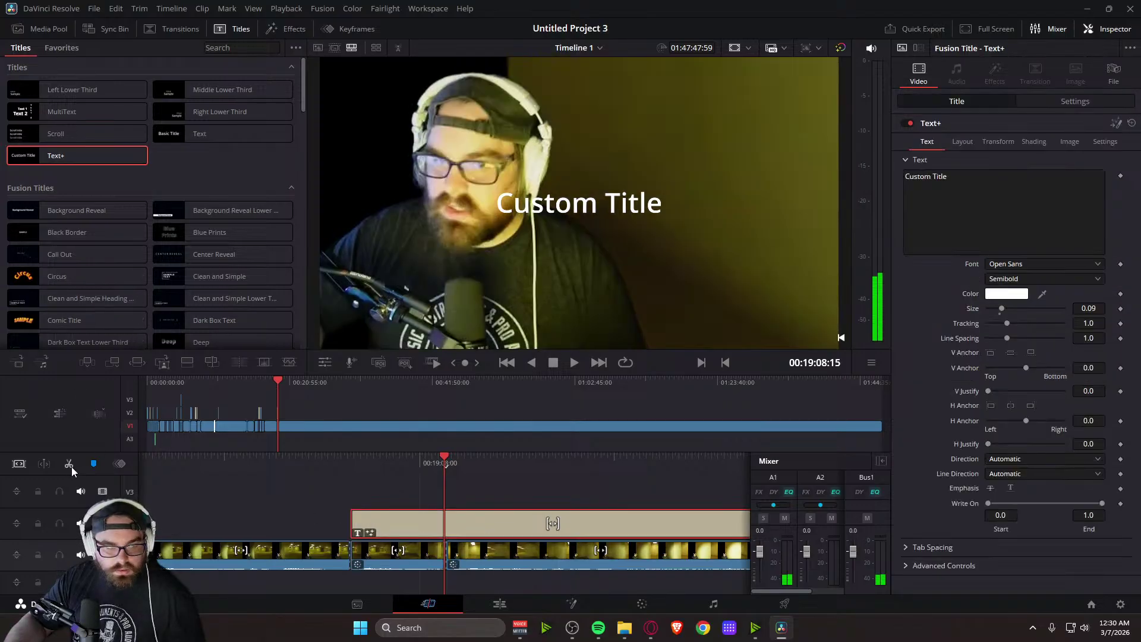
pyautogui.click(555, 522)
pyautogui.press('Delete')
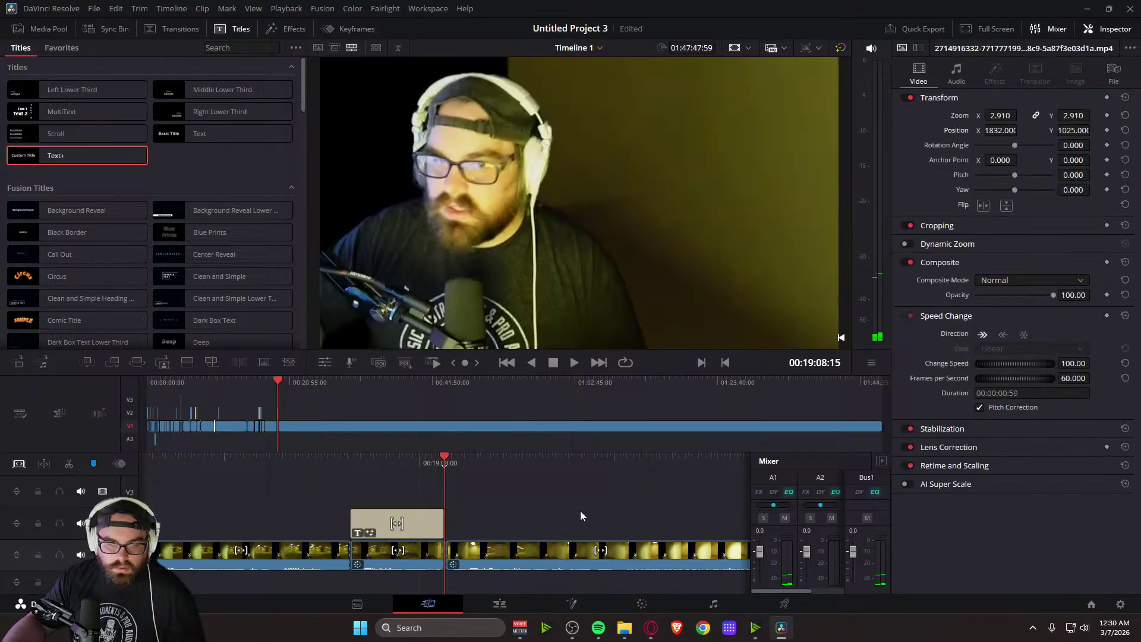
# Replace the title's placeholder text with "Bitch what..."
pyautogui.scroll(5, 502, 536)
pyautogui.click(502, 537)
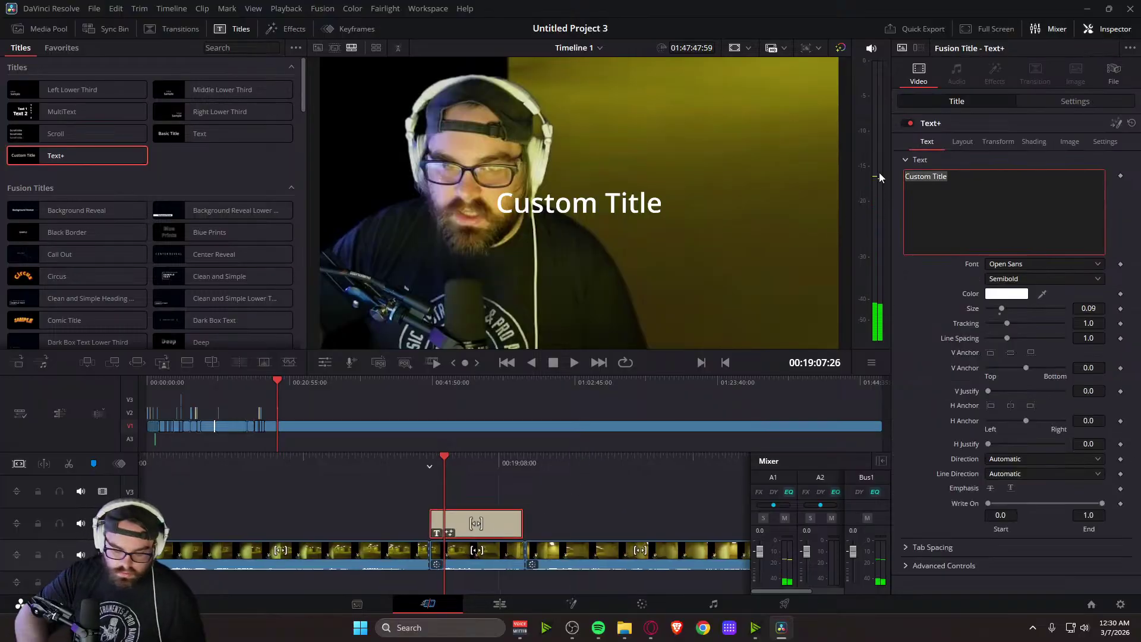
pyautogui.write('Bitch what')
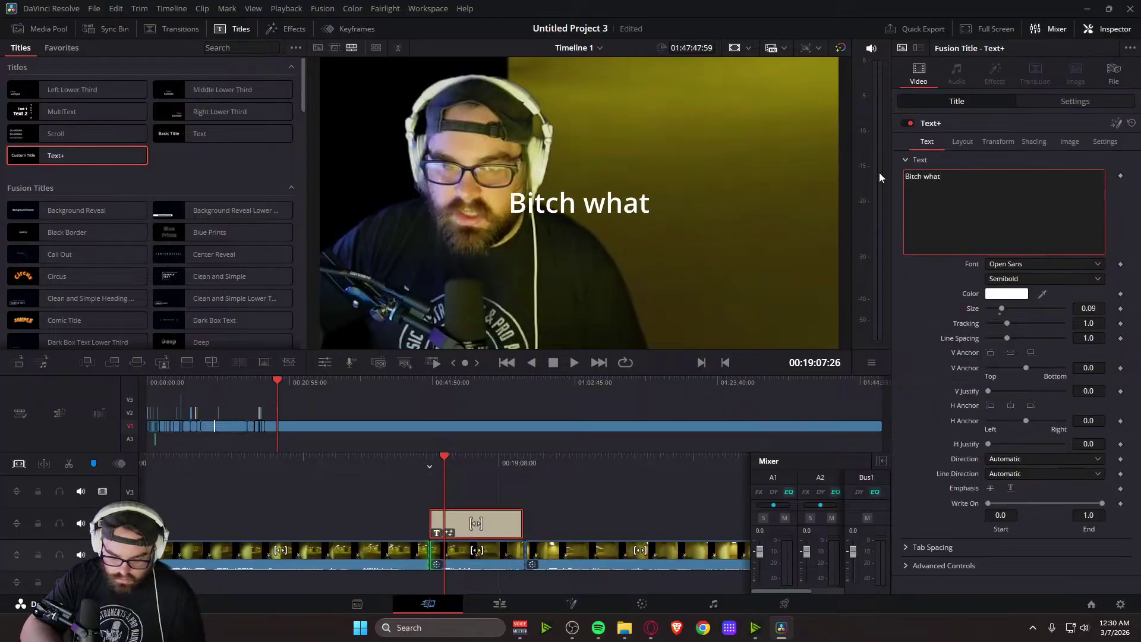
pyautogui.write('...')
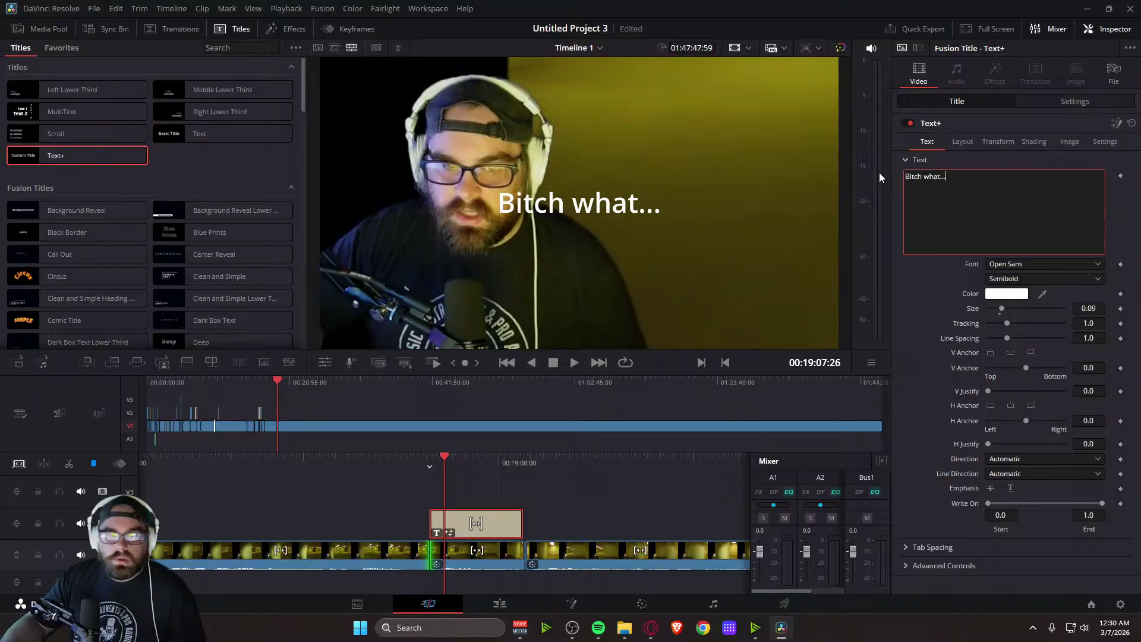
# Keyframe the title's Write On end so the text writes on from the segment's start to 1.0 at 00:19:08:14, and play it back
pyautogui.click(446, 464)
pyautogui.press('space')
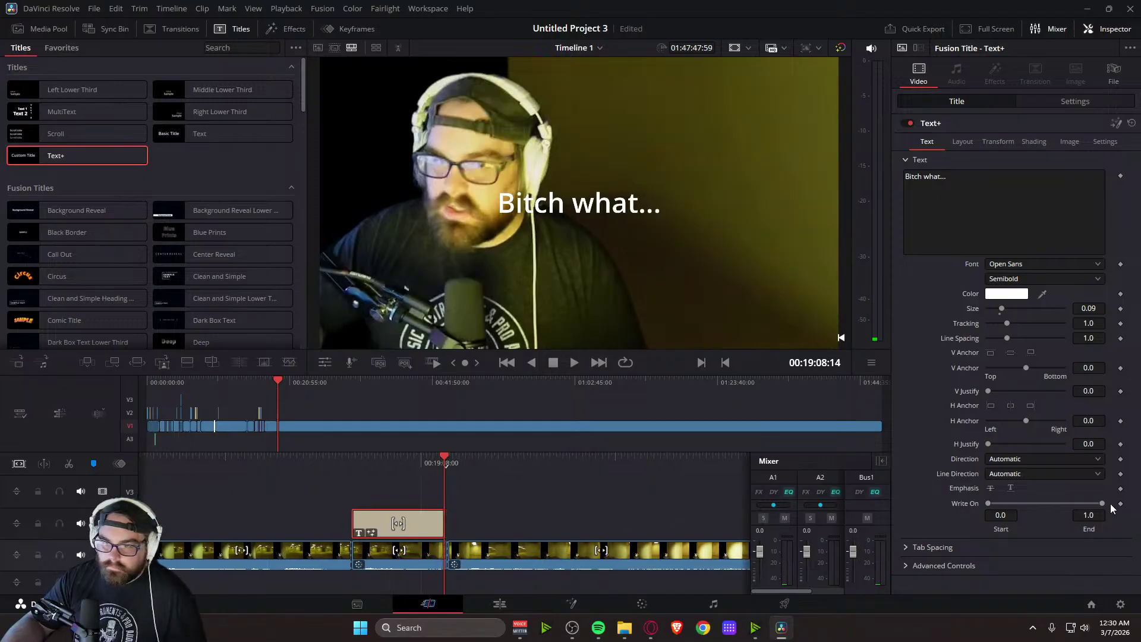
pyautogui.moveTo(519, 470); pyautogui.dragTo(593, 480)
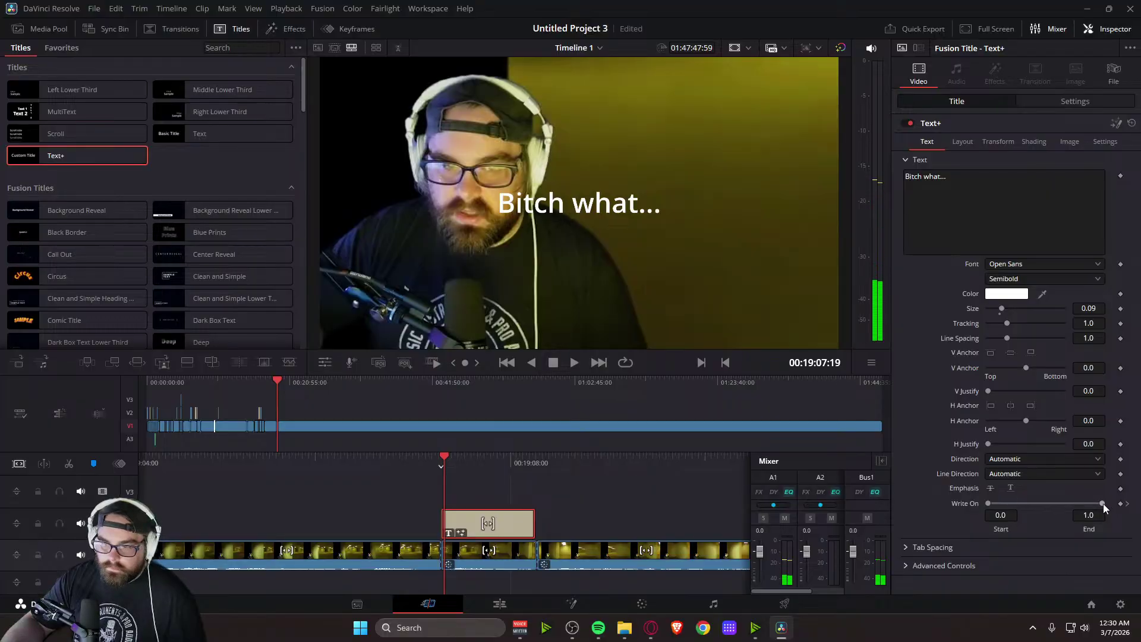
pyautogui.moveTo(566, 485); pyautogui.dragTo(654, 475)
pyautogui.press('space')
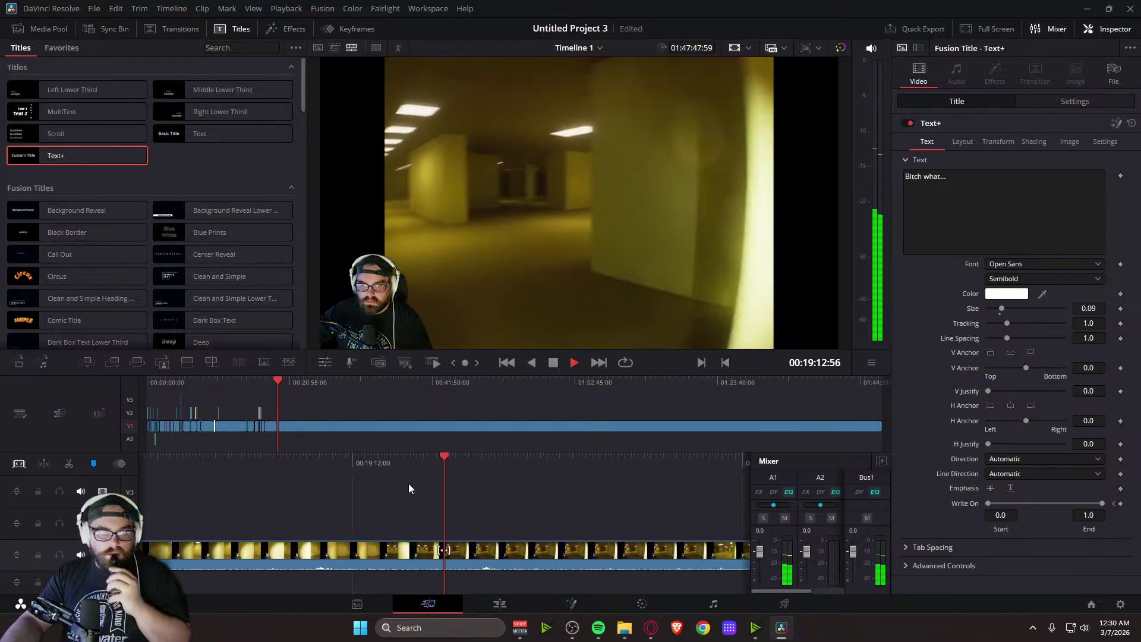
# Return to the "Bitch what..." title, choose a different font for it from the font list, and play around it
pyautogui.scroll(5, 409, 488)
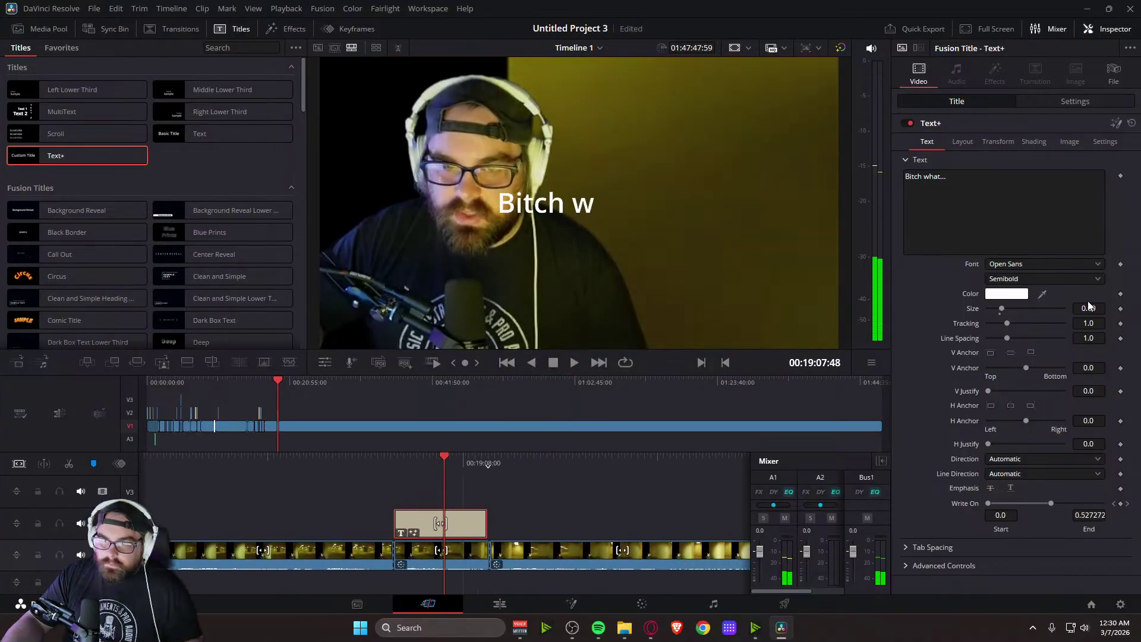
pyautogui.click(1073, 266)
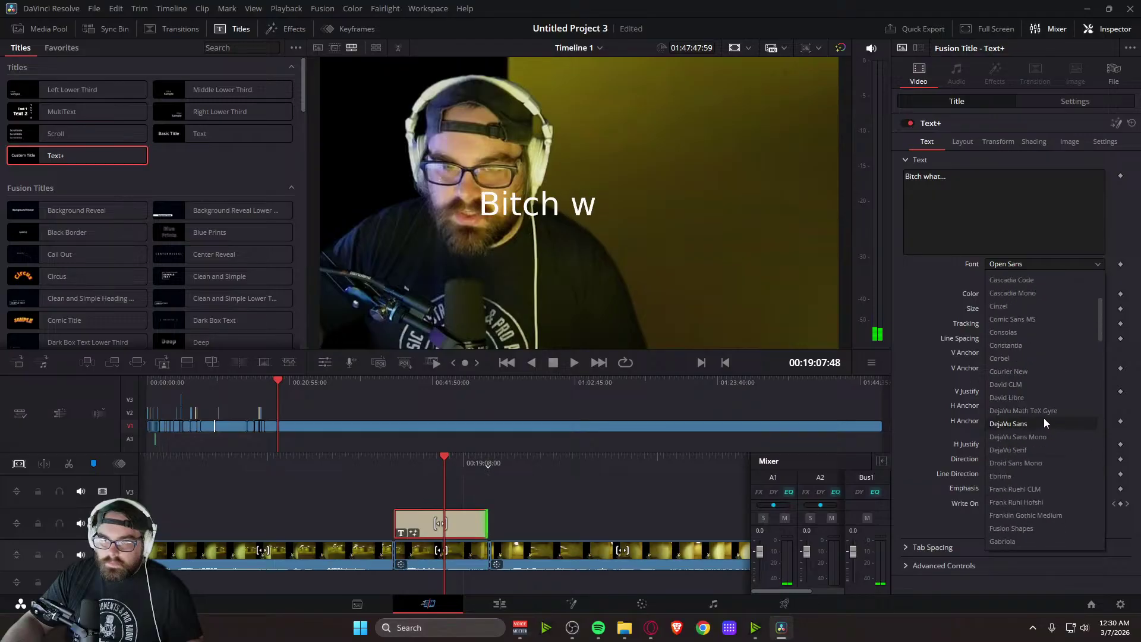
pyautogui.scroll(-7, 1034, 416)
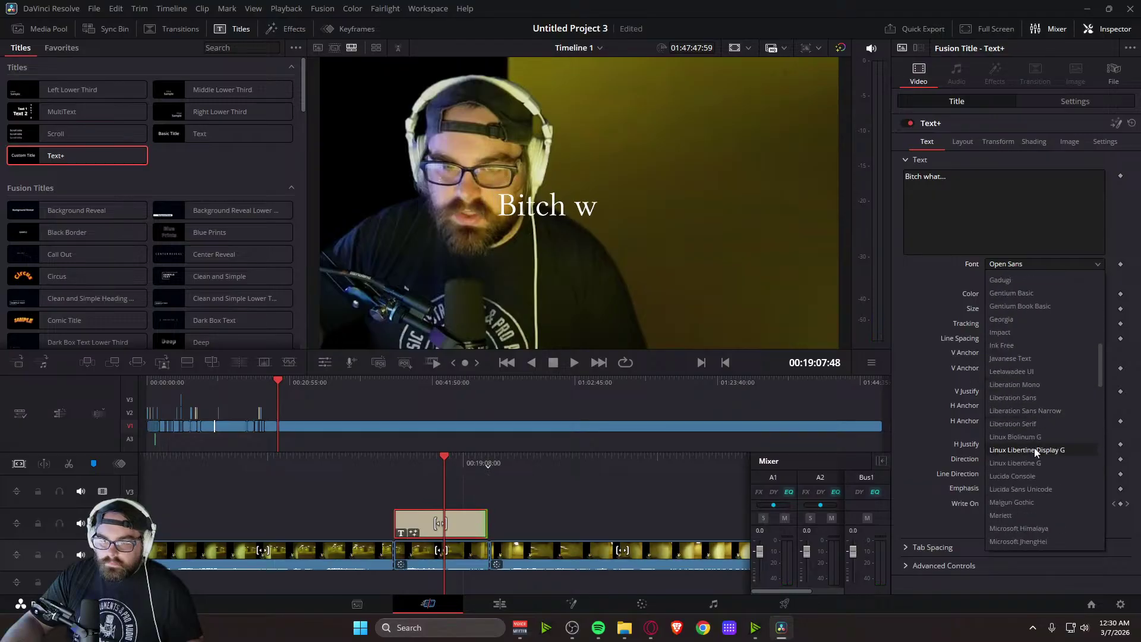
pyautogui.click(1023, 309)
pyautogui.press('/')
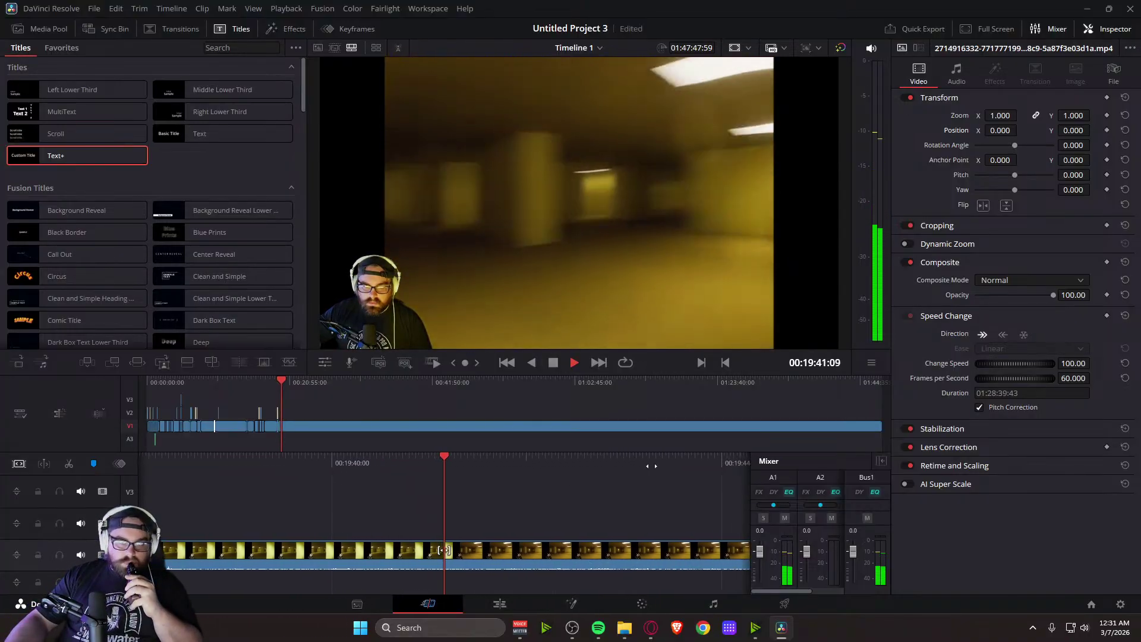
# Play and skip through the recording from about 00:19:41 to 00:21:31, looking for the next moment to edit
pyautogui.press('space')
pyautogui.moveTo(456, 464); pyautogui.dragTo(161, 470)
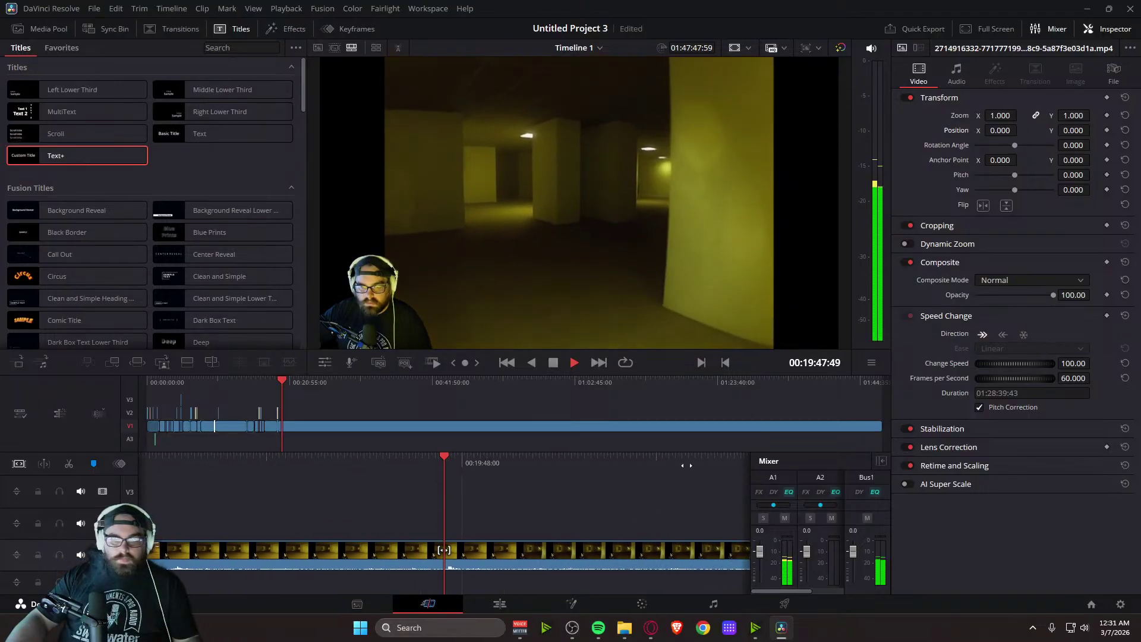
pyautogui.moveTo(645, 466); pyautogui.dragTo(320, 472)
pyautogui.press('space')
pyautogui.moveTo(734, 471); pyautogui.dragTo(821, 461)
pyautogui.press('space')
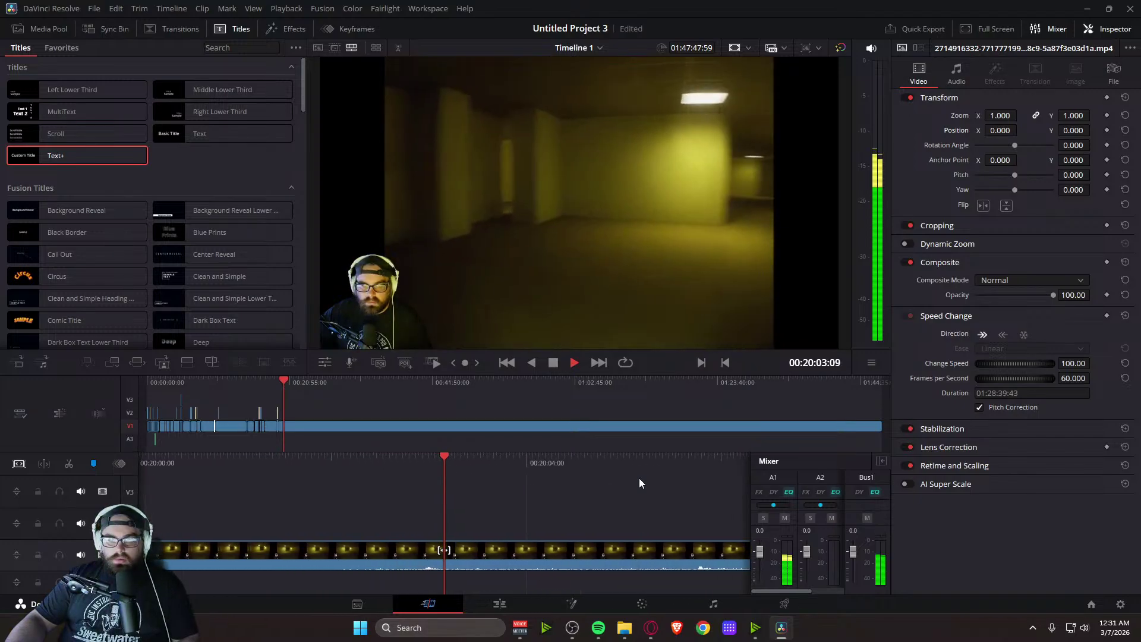
pyautogui.press('space')
pyautogui.press('space')
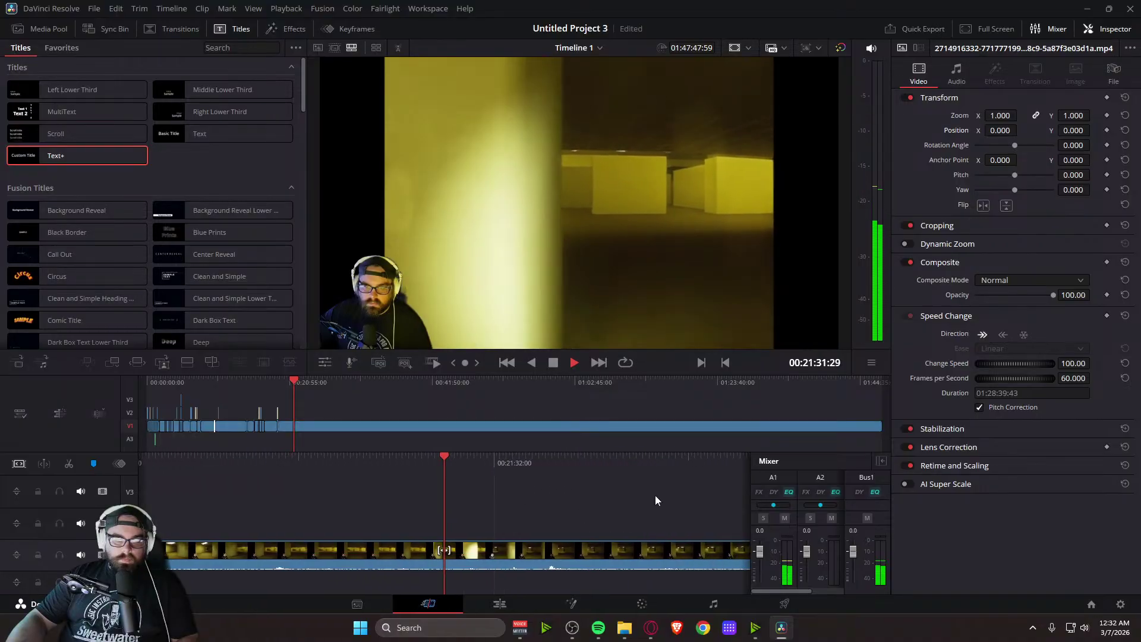
# Skip ahead through the corridor footage from 00:21:31 to about 00:22:20, looking for a sighting worth a zoom
pyautogui.moveTo(651, 480); pyautogui.dragTo(376, 467)
pyautogui.moveTo(689, 478); pyautogui.dragTo(255, 460)
pyautogui.moveTo(647, 472); pyautogui.dragTo(309, 461)
pyautogui.click(296, 381)
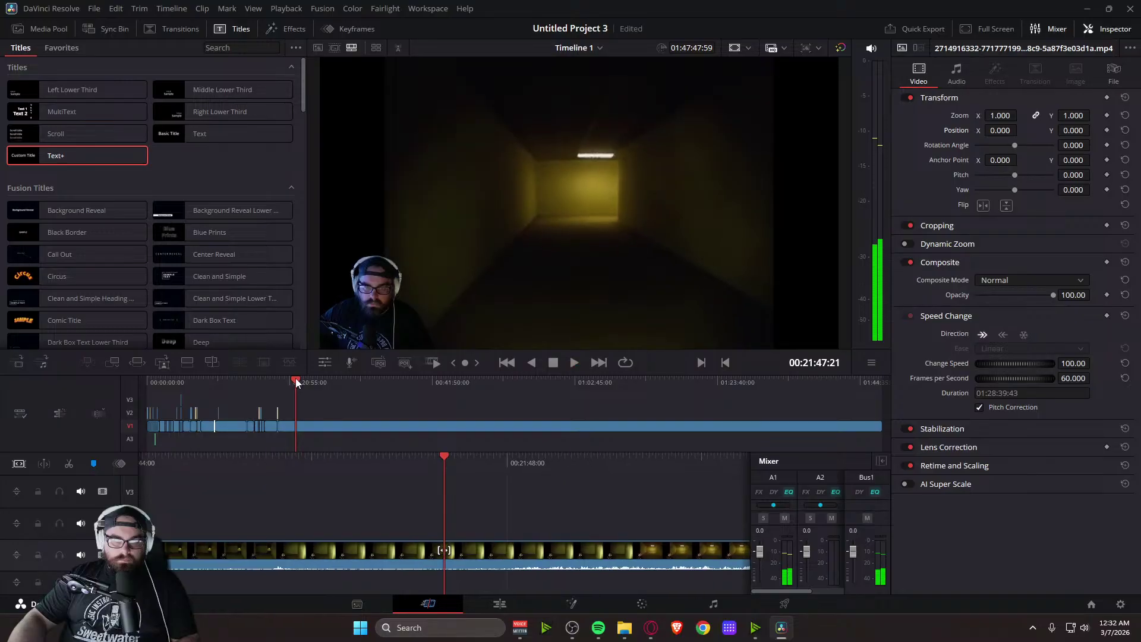
pyautogui.press('space')
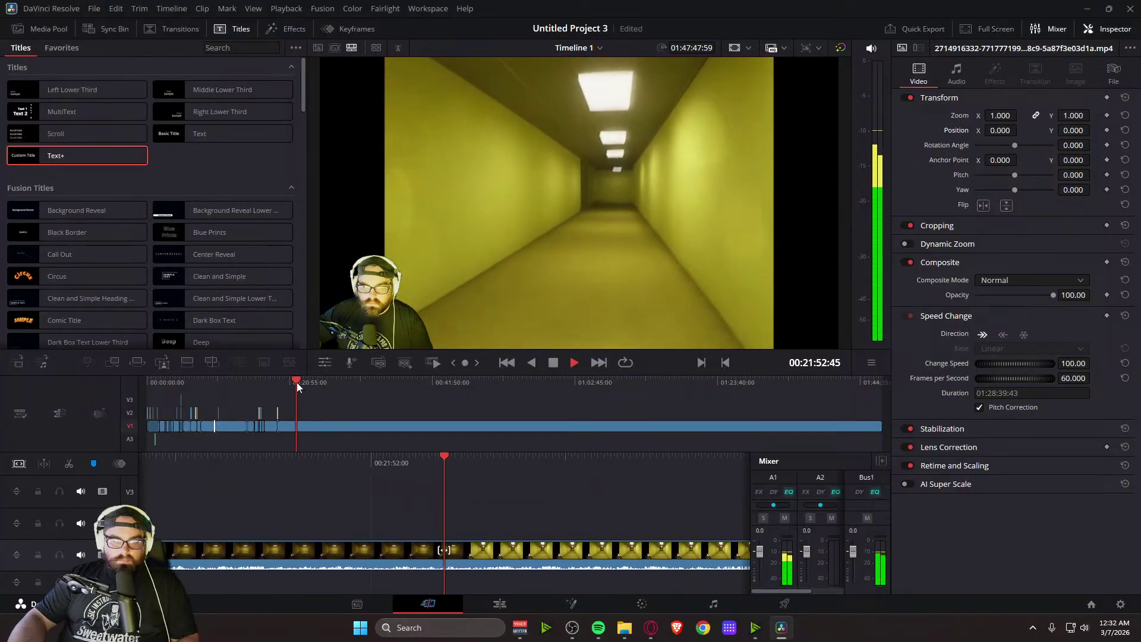
pyautogui.click(296, 381)
pyautogui.moveTo(296, 379); pyautogui.dragTo(299, 380)
pyautogui.press('space')
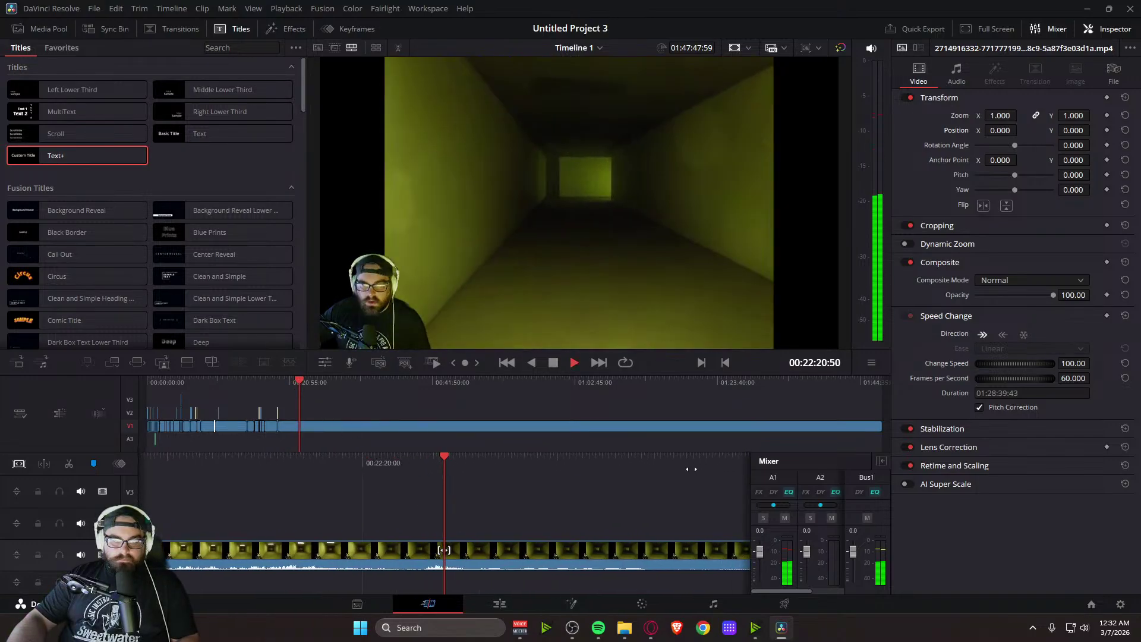
# Split the recording at 00:22:19:23 and again just after 00:22:20:00 to isolate the short corridor segment, and select it
pyautogui.moveTo(470, 467); pyautogui.dragTo(787, 488)
pyautogui.press('space')
pyautogui.moveTo(537, 470); pyautogui.dragTo(503, 473)
pyautogui.press('space')
pyautogui.press('space')
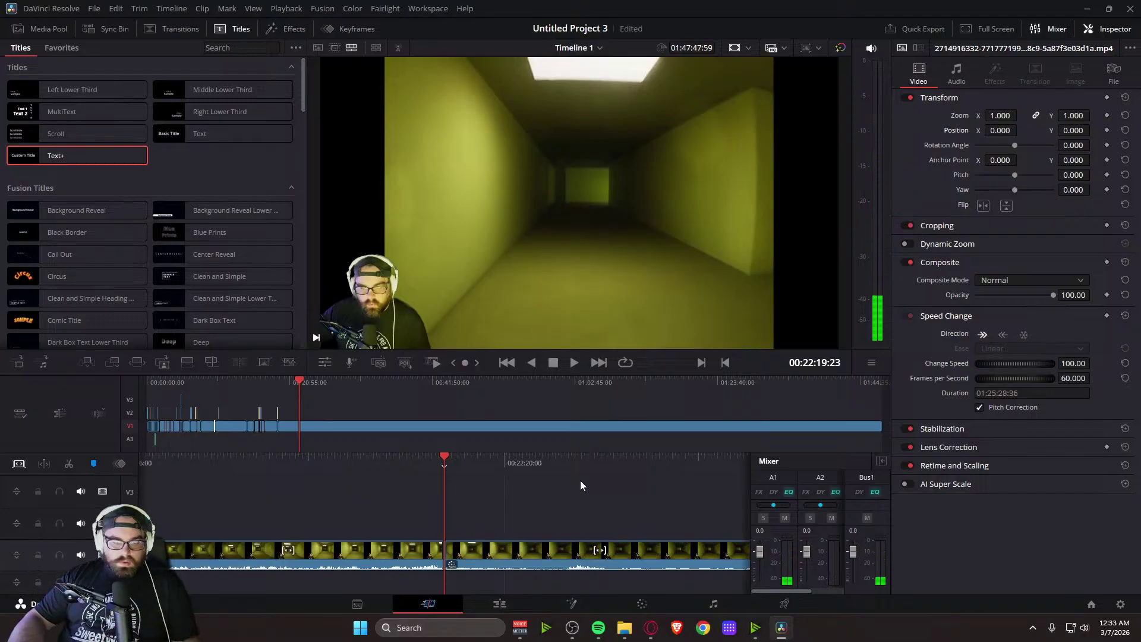
pyautogui.moveTo(610, 466); pyautogui.dragTo(539, 469)
pyautogui.click(465, 558)
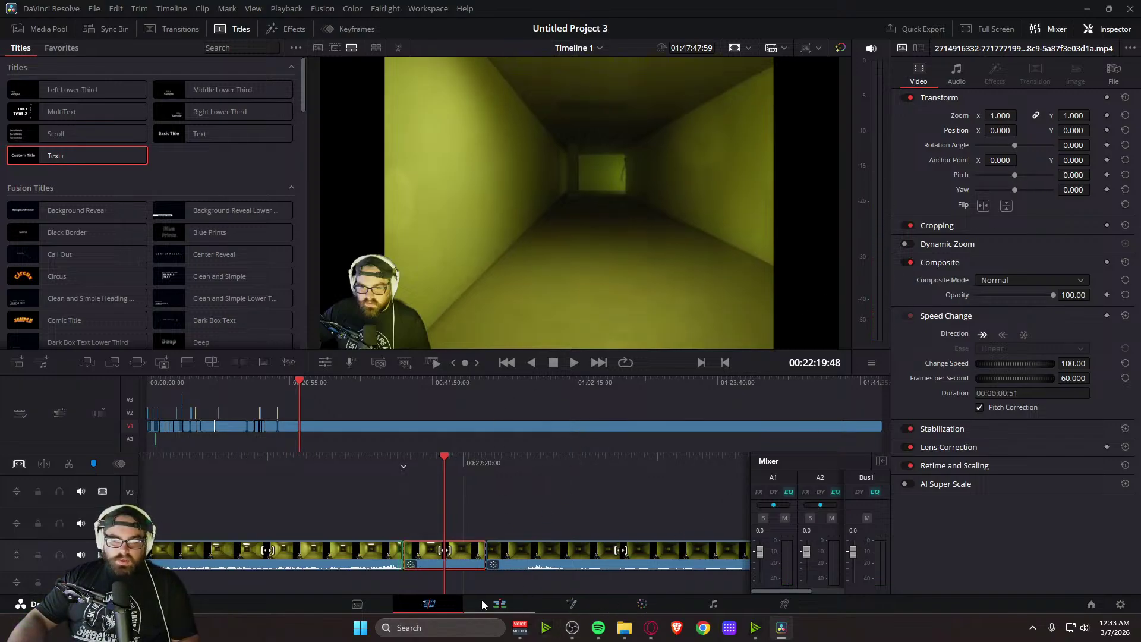
# Enable Dynamic Zoom on the short corridor segment, shrink its zoom frame around the corridor's far end, and play from just before it
pyautogui.click(904, 244)
pyautogui.click(904, 262)
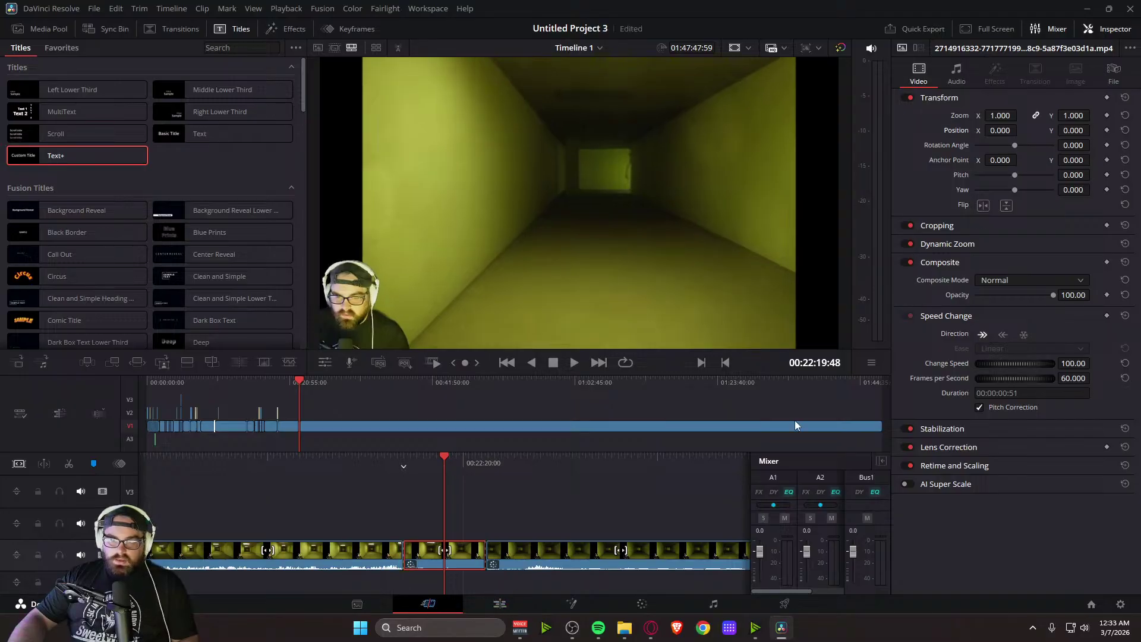
pyautogui.click(502, 605)
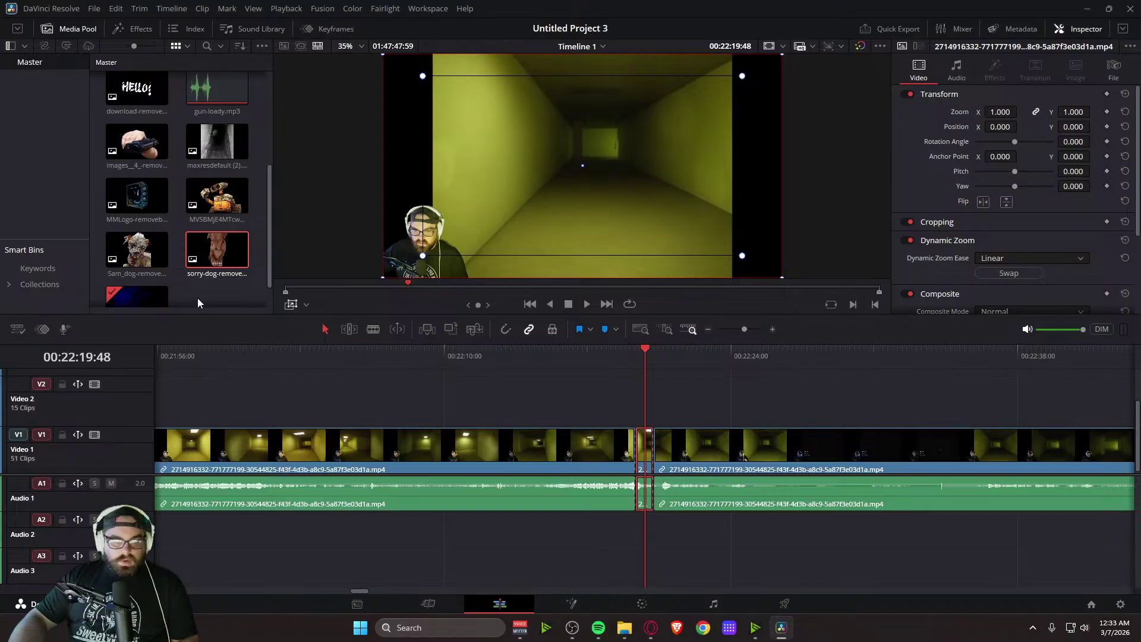
pyautogui.moveTo(383, 278); pyautogui.dragTo(528, 197)
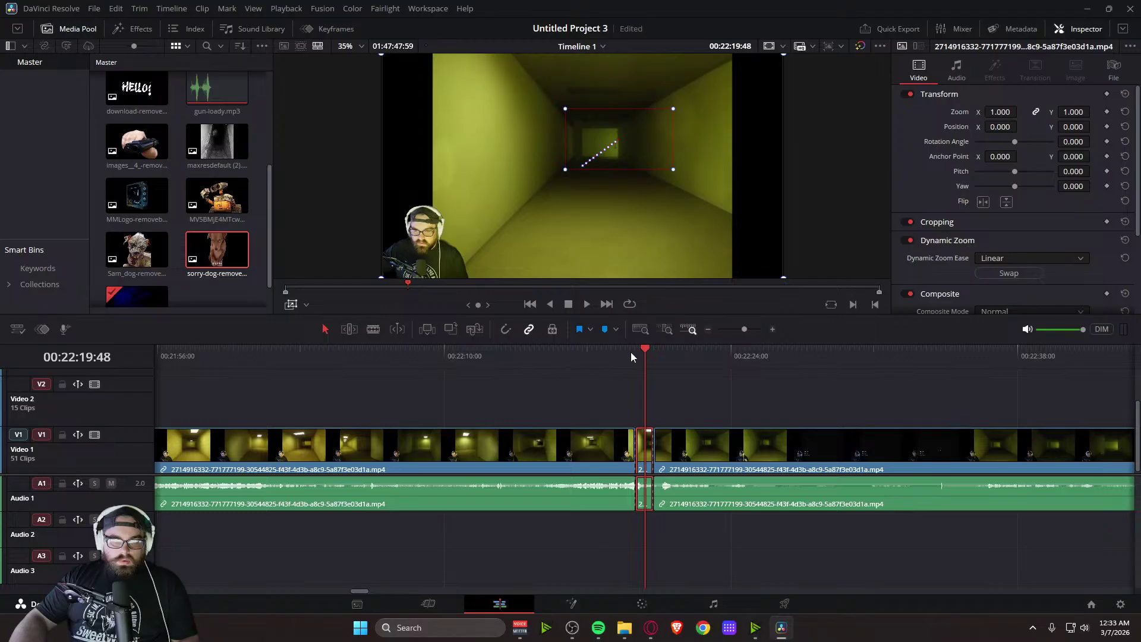
pyautogui.moveTo(643, 347); pyautogui.dragTo(622, 344)
pyautogui.press('space')
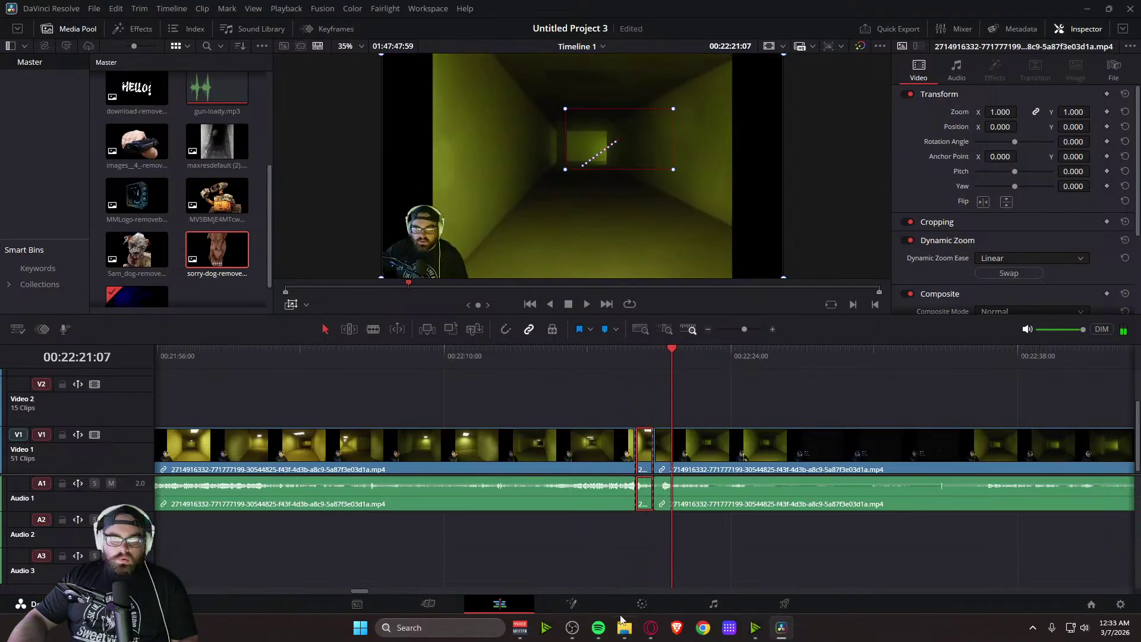
# Return to the Cut page, set the zoomed corridor segment's speed to 38, and play on to 00:22:35:39
pyautogui.moveTo(616, 629)
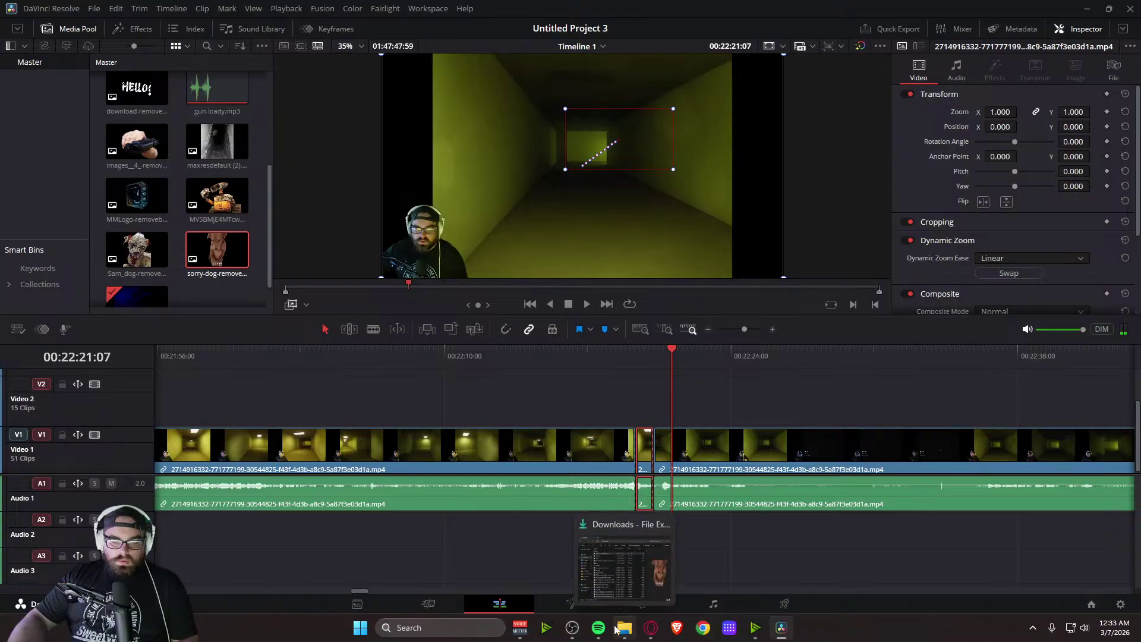
pyautogui.click(428, 603)
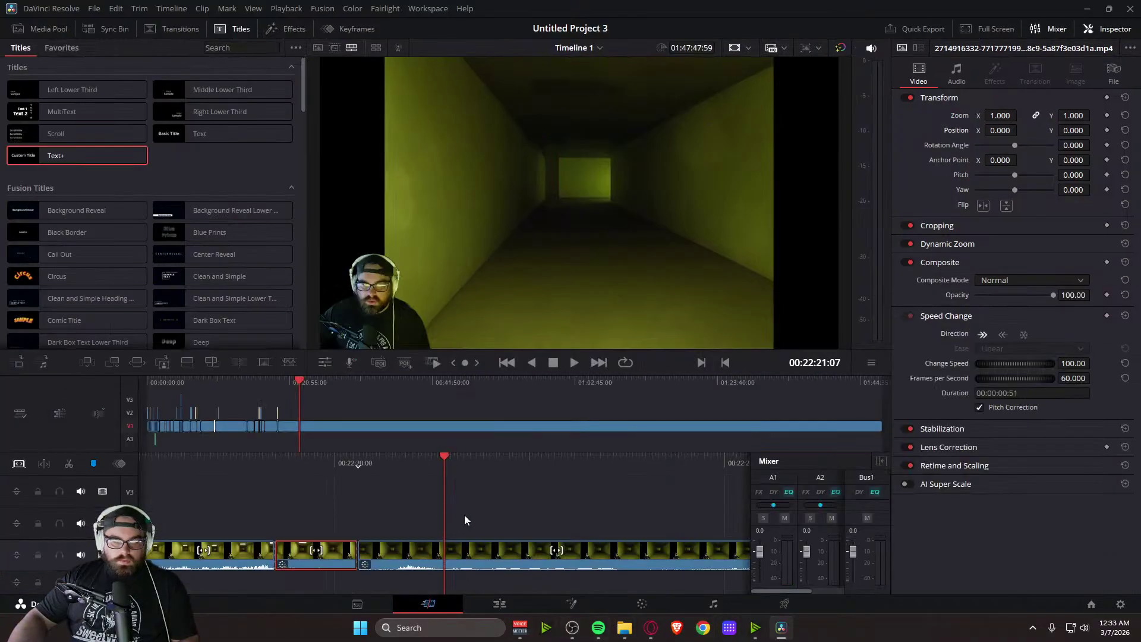
pyautogui.press('j')
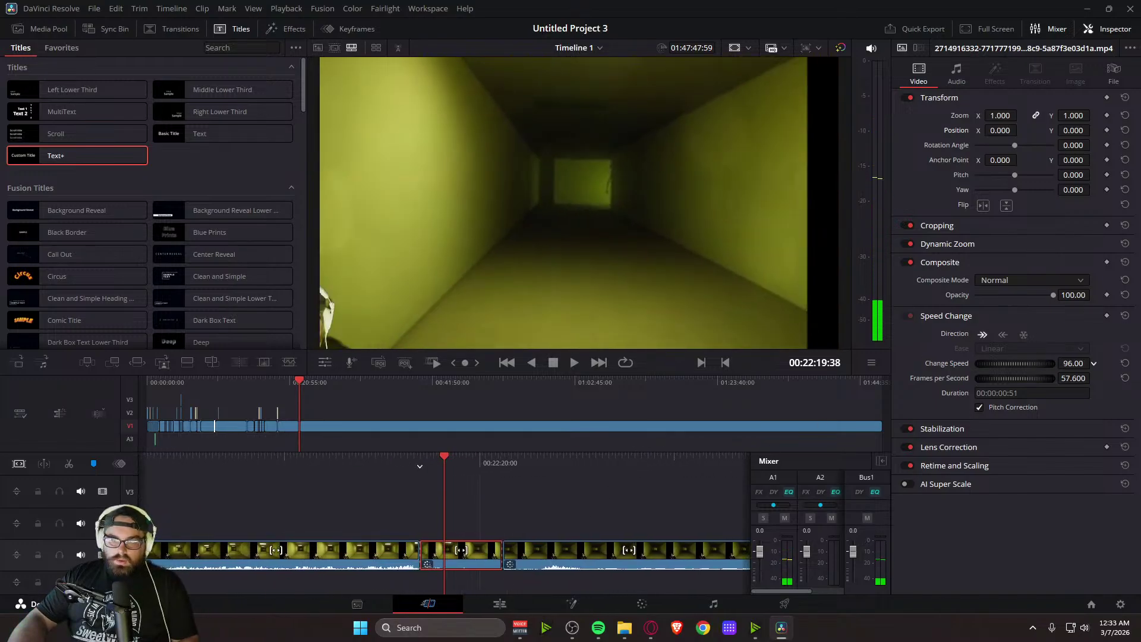
pyautogui.press('Return')
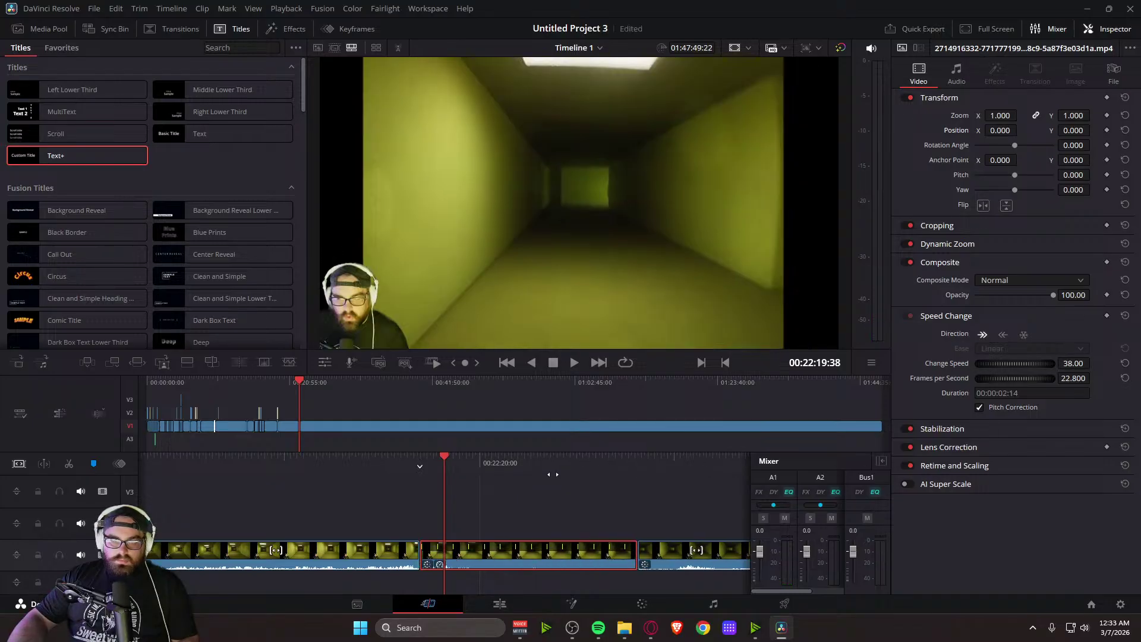
pyautogui.press('space')
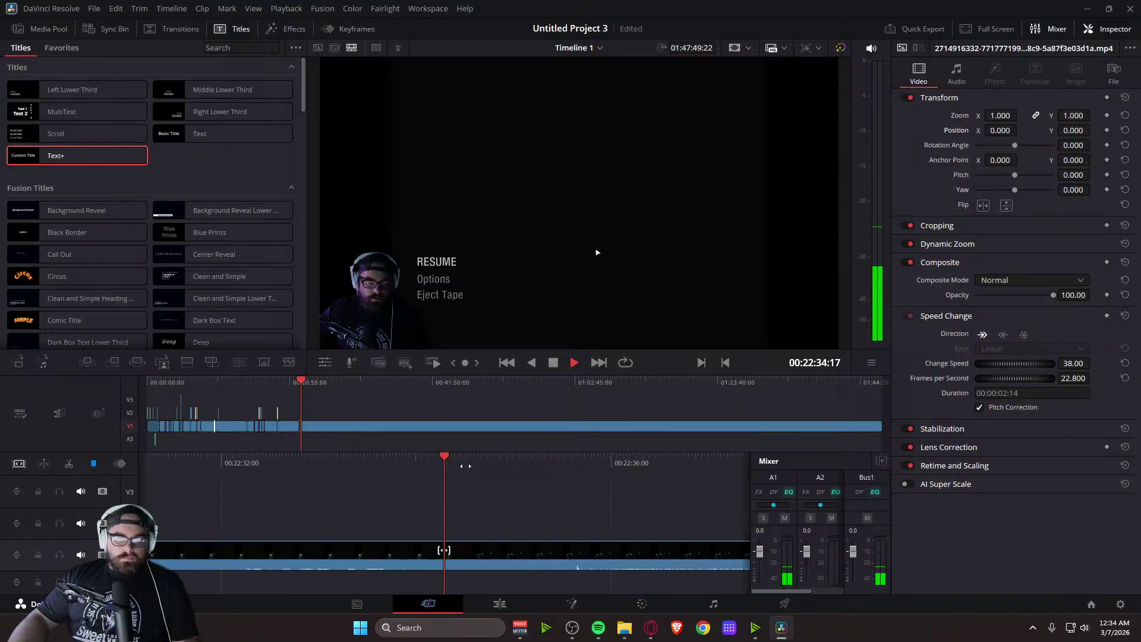
pyautogui.press('space')
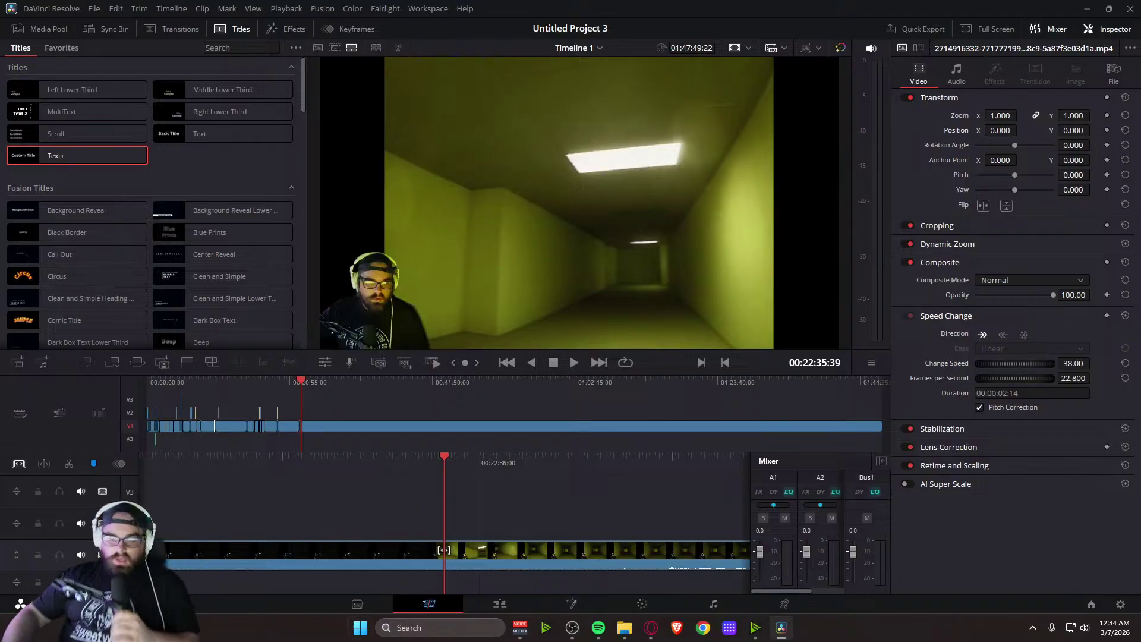
pyautogui.click(572, 628)
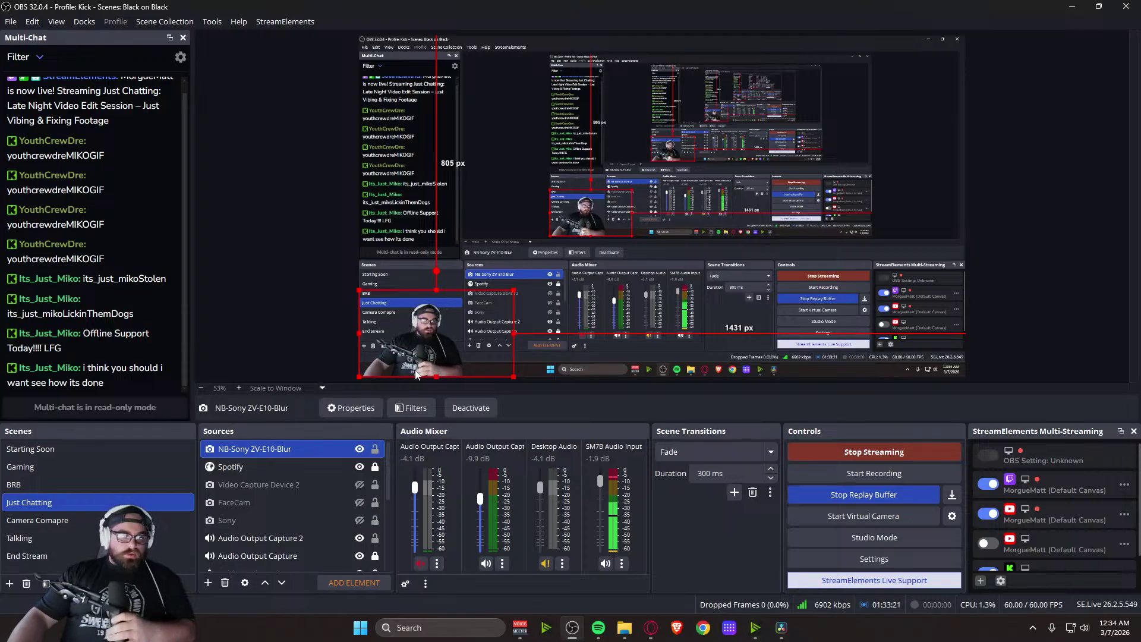
pyautogui.hotkey('alt', 'Tab')
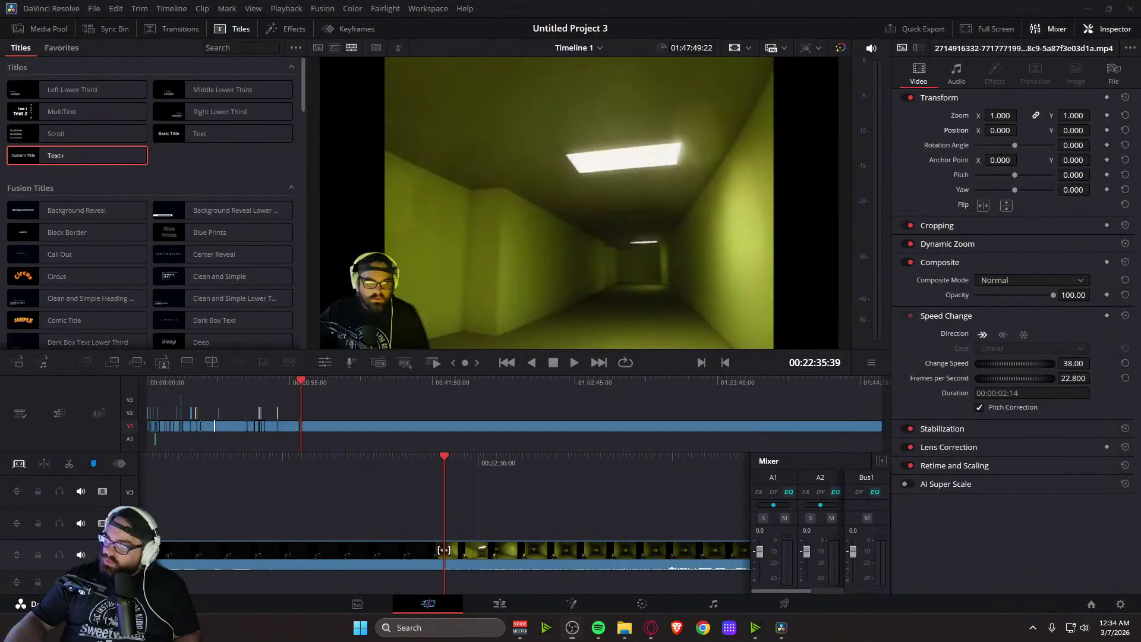
pyautogui.click(554, 490)
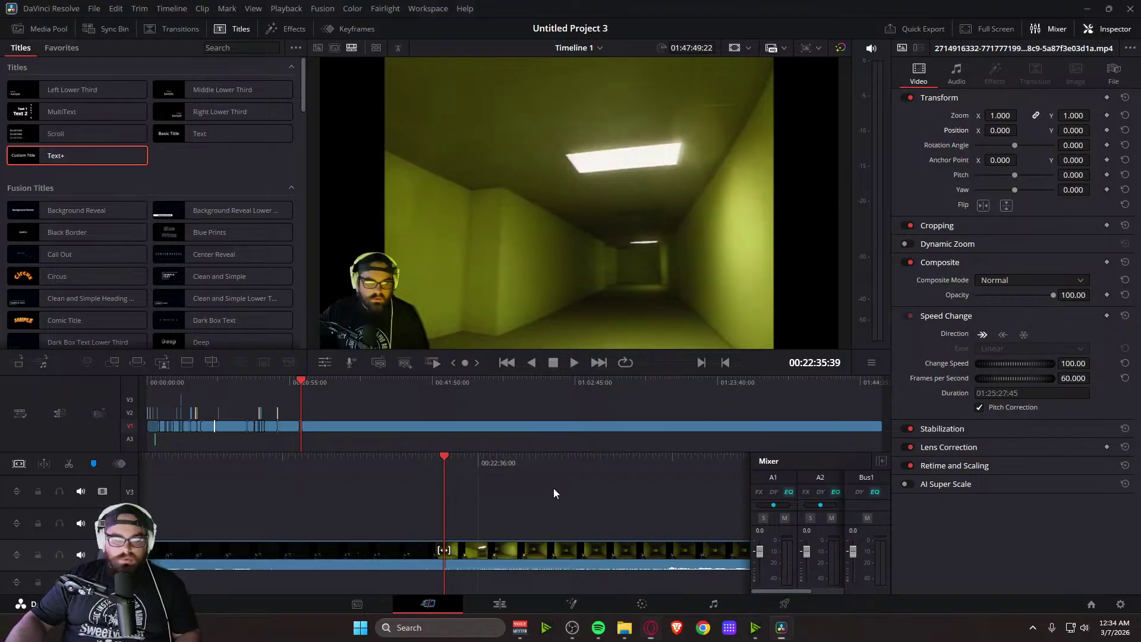
# Play on from 00:22:35:39 and scrub to 00:22:39:21 in the dark corridor to find a spot for a cutout
pyautogui.press('space')
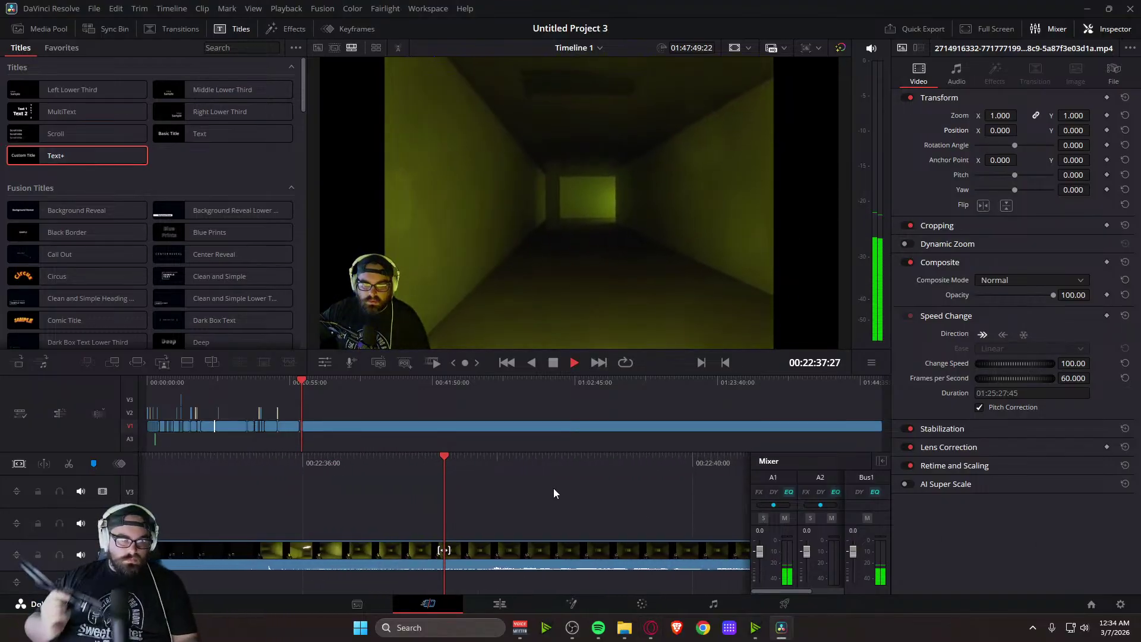
pyautogui.press('space')
pyautogui.moveTo(383, 470); pyautogui.dragTo(530, 447)
pyautogui.press('space')
pyautogui.press('space')
pyautogui.moveTo(519, 466); pyautogui.dragTo(561, 463)
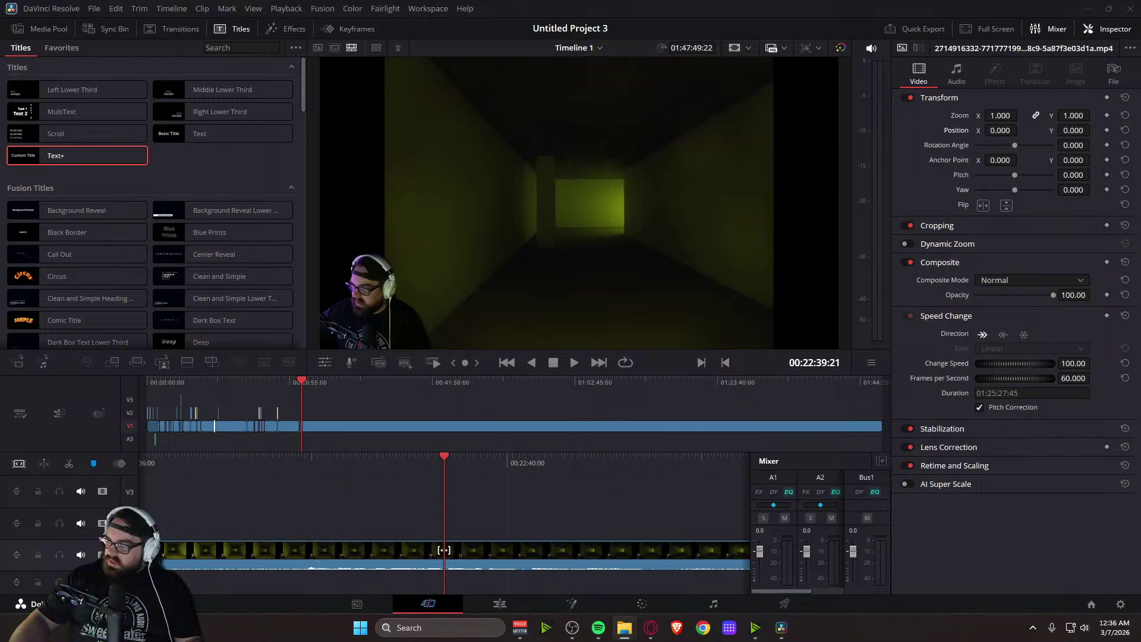
# Import the cutout image images__8_-removebg-preview.png into the media pool
pyautogui.press('super+d')
pyautogui.press('super+d')
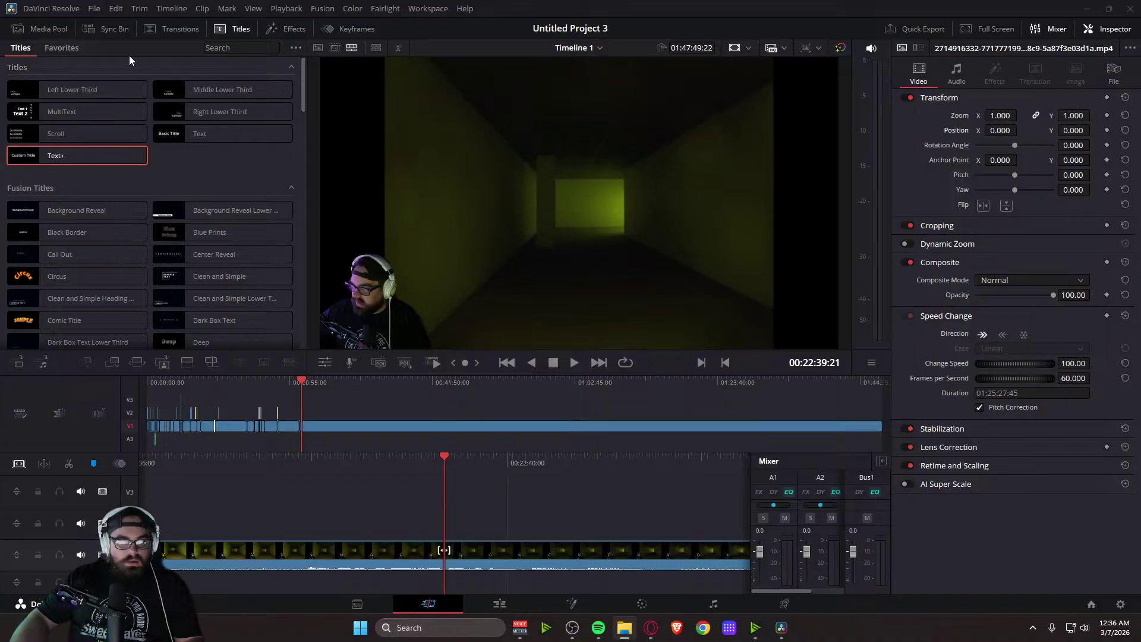
pyautogui.click(42, 28)
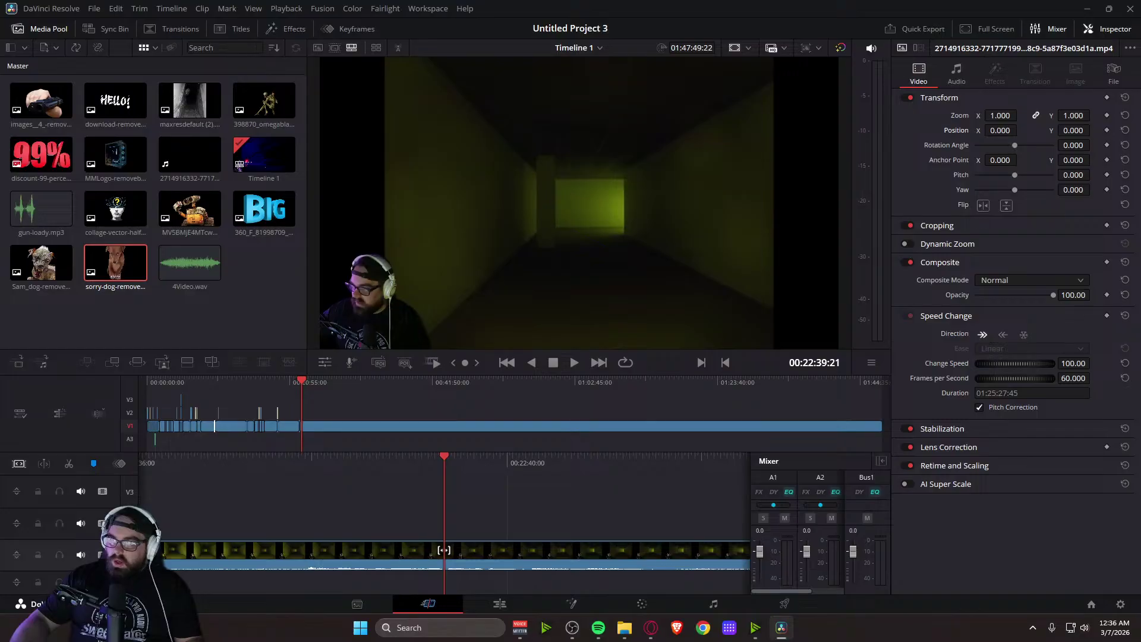
pyautogui.moveTo(548, 268); pyautogui.dragTo(272, 316)
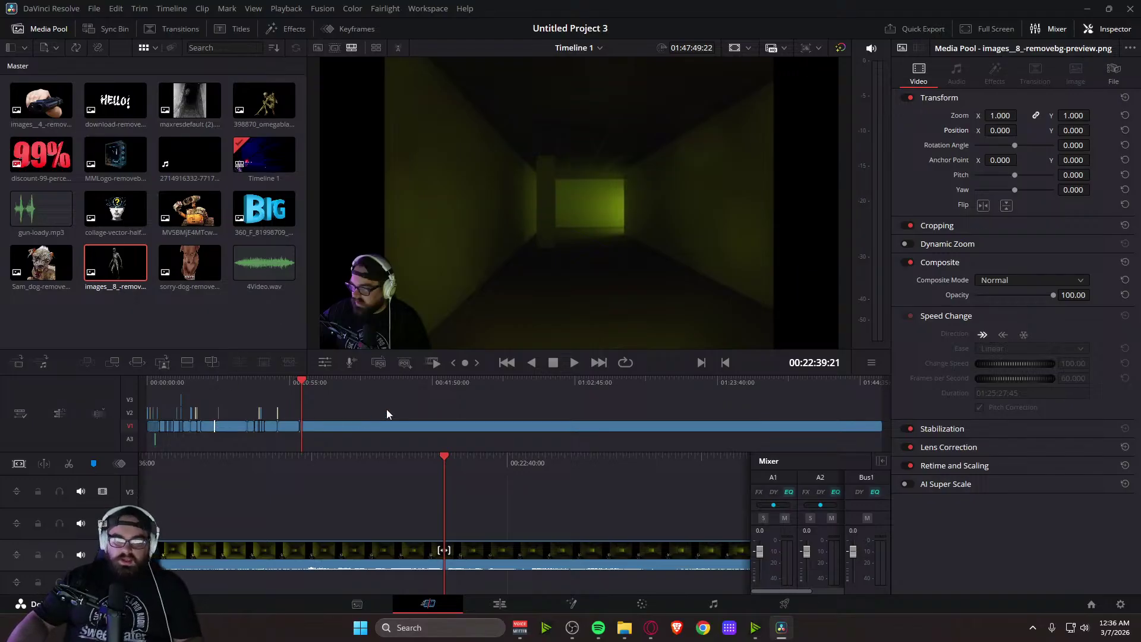
# Review the dark corridor footage around 00:22:39:21 and place the skeletal creature cutout on track V2 there
pyautogui.click(483, 455)
pyautogui.press('space')
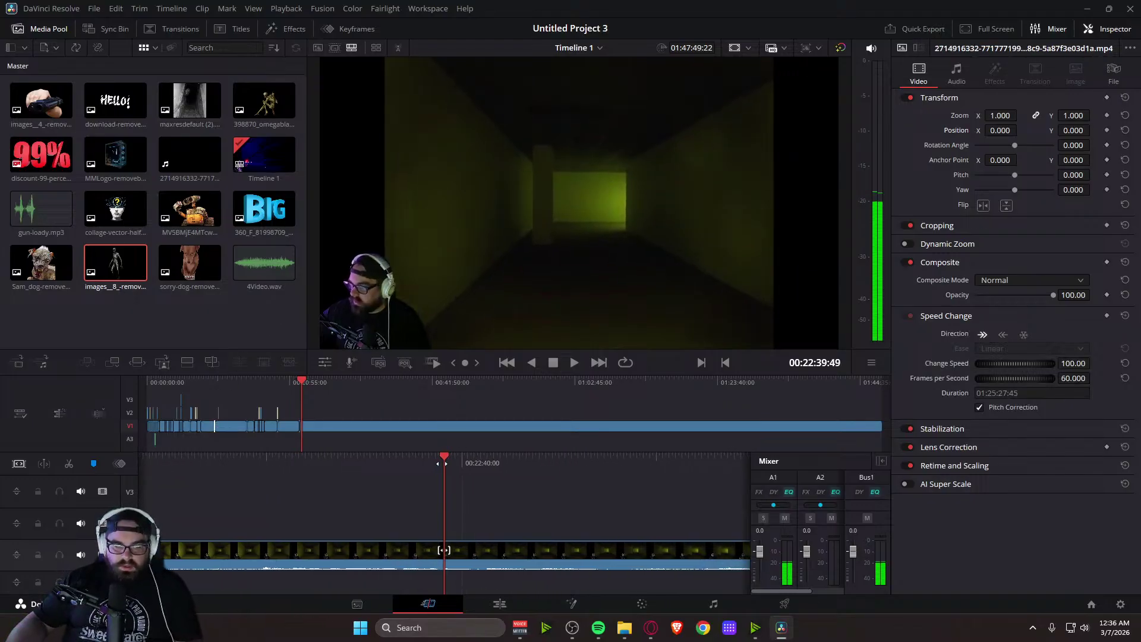
pyautogui.moveTo(429, 464); pyautogui.dragTo(606, 472)
pyautogui.press('space')
pyautogui.press('space')
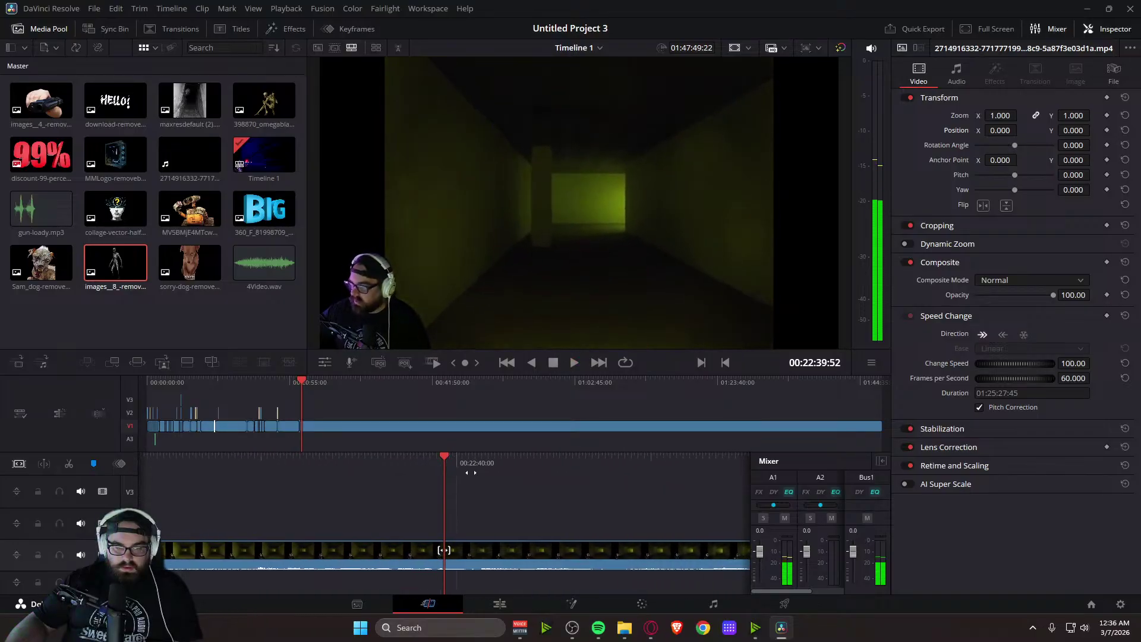
pyautogui.moveTo(461, 469); pyautogui.dragTo(509, 472)
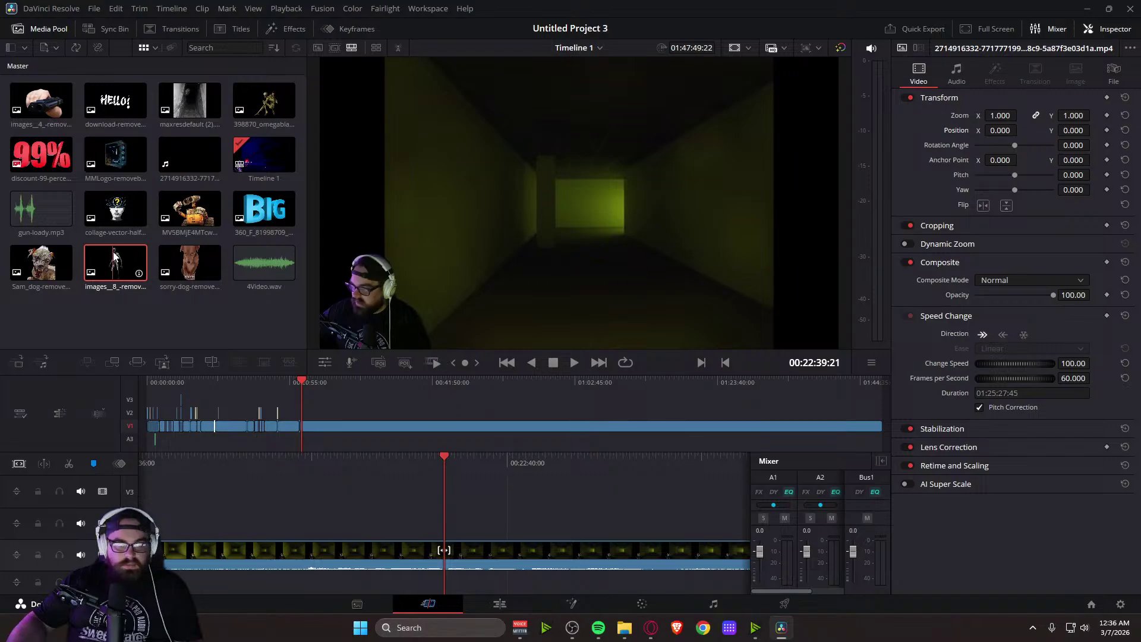
pyautogui.moveTo(133, 287); pyautogui.dragTo(444, 526)
# Split the creature clip at 00:22:39:46, delete the remainder, and set its zoom to 0.220 and position X to 508
pyautogui.scroll(-5, 478, 514)
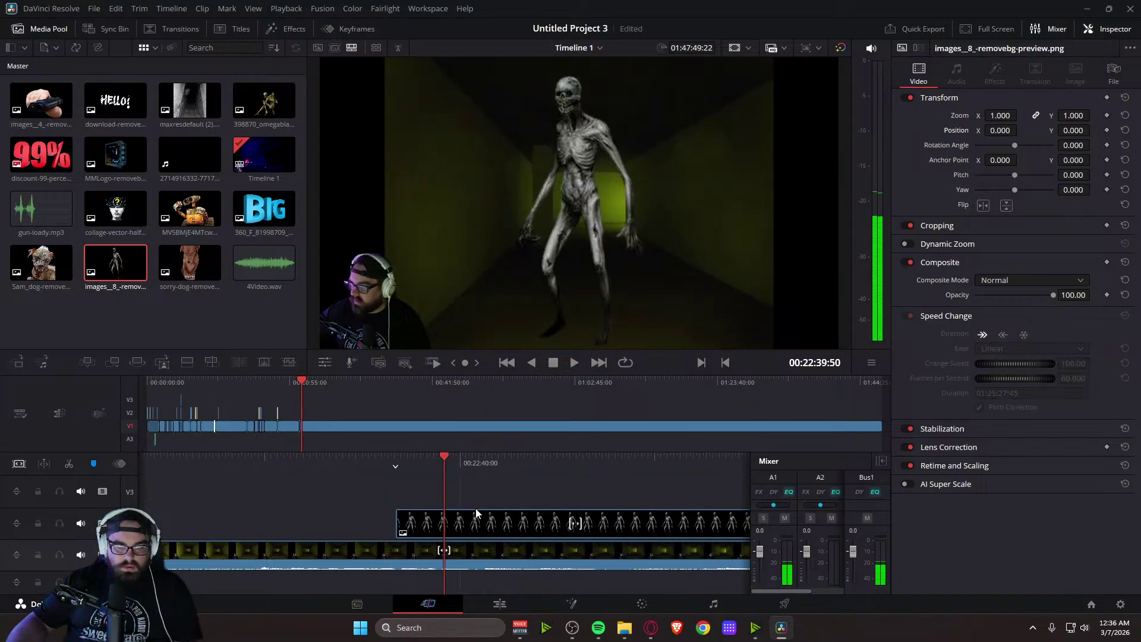
pyautogui.scroll(3, 499, 466)
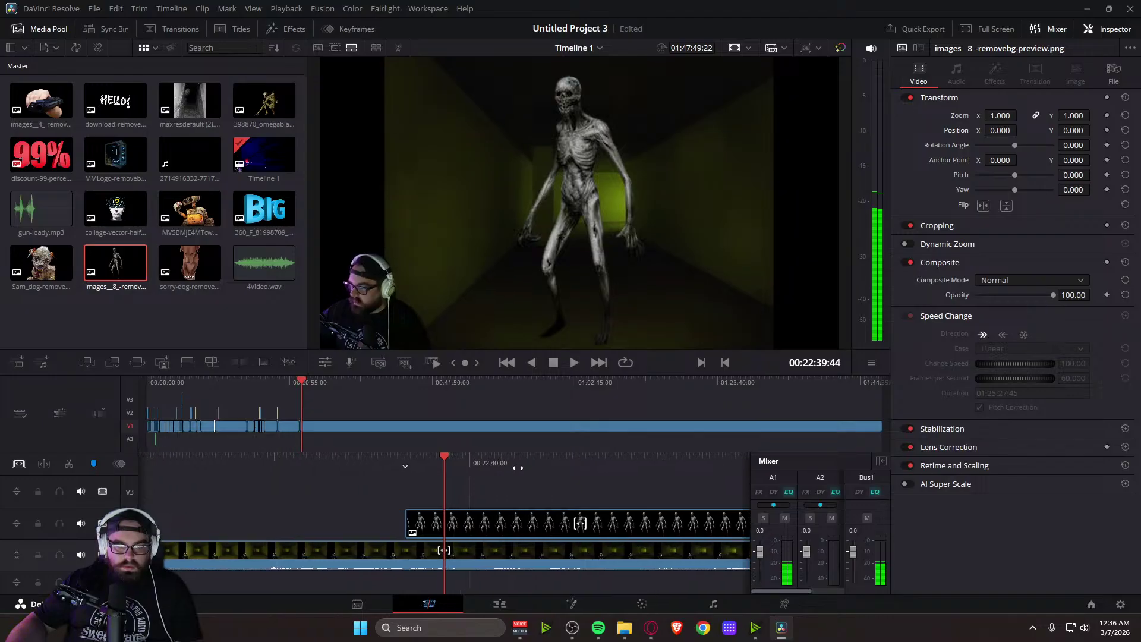
pyautogui.click(483, 531)
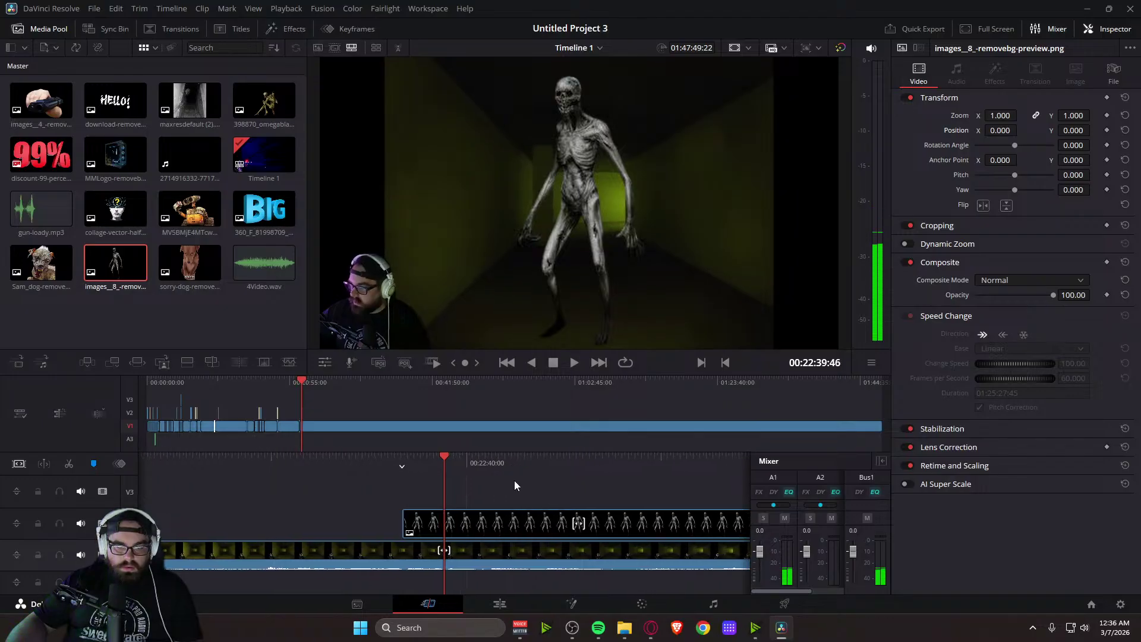
pyautogui.hotkey('ctrl', 'b')
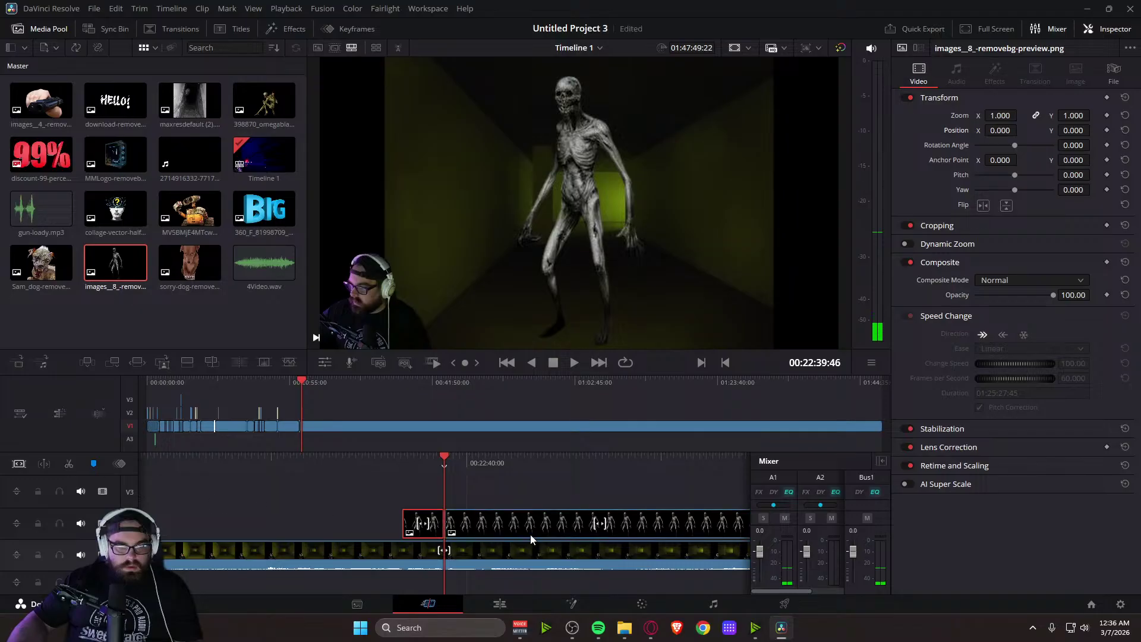
pyautogui.press('Delete')
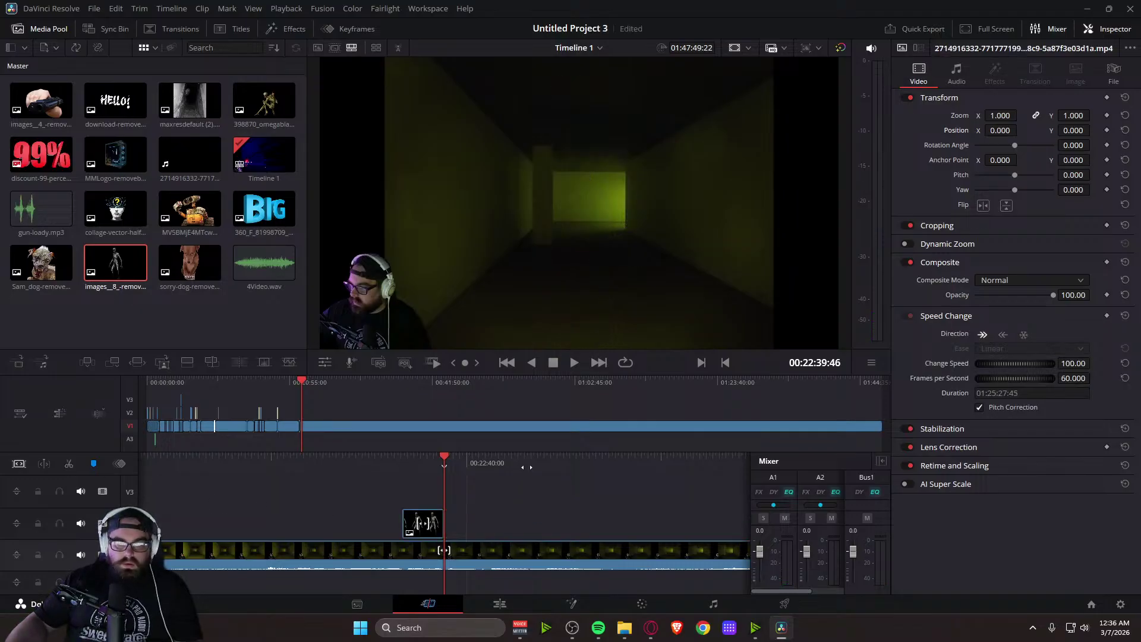
pyautogui.scroll(2, 531, 466)
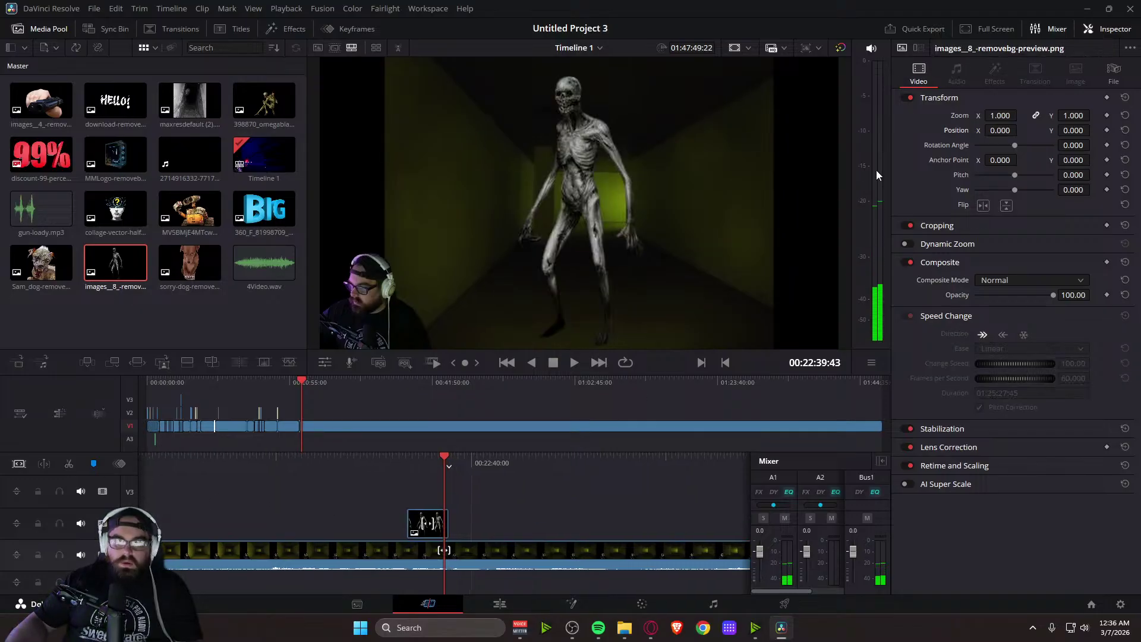
pyautogui.moveTo(992, 118)
pyautogui.mouseDown()
pyautogui.moveTo(912, 119)
pyautogui.moveTo(1049, 130)
pyautogui.moveTo(1010, 130)
pyautogui.mouseUp()
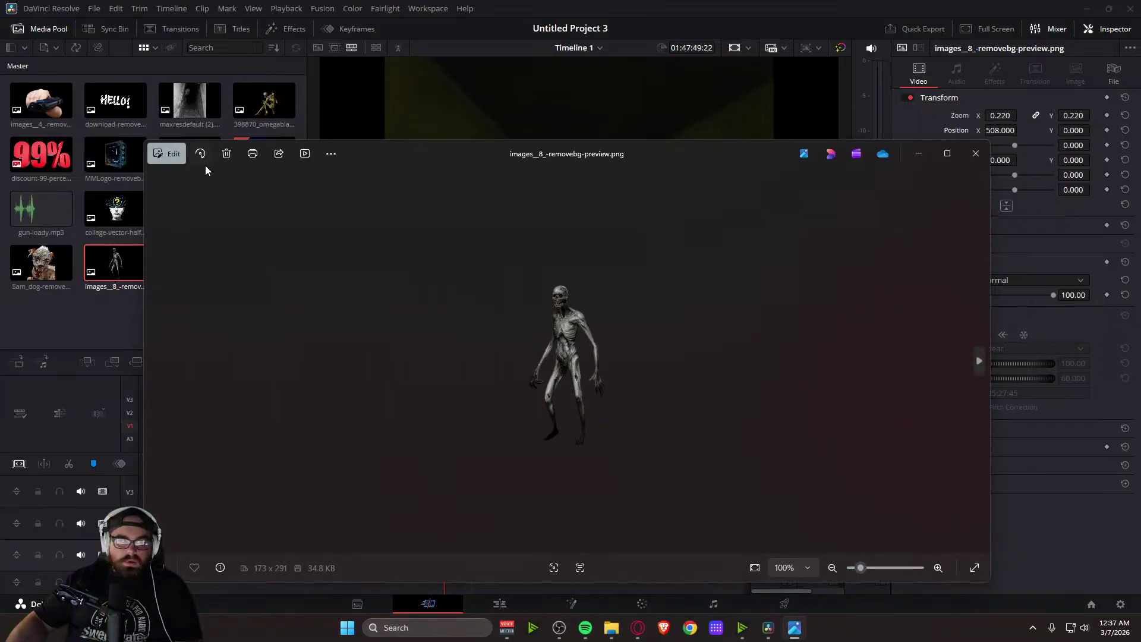
# Crop away the far side of the creature image in the photo editor, leaving 99 x 291 pixels, save it and close it
pyautogui.click(186, 162)
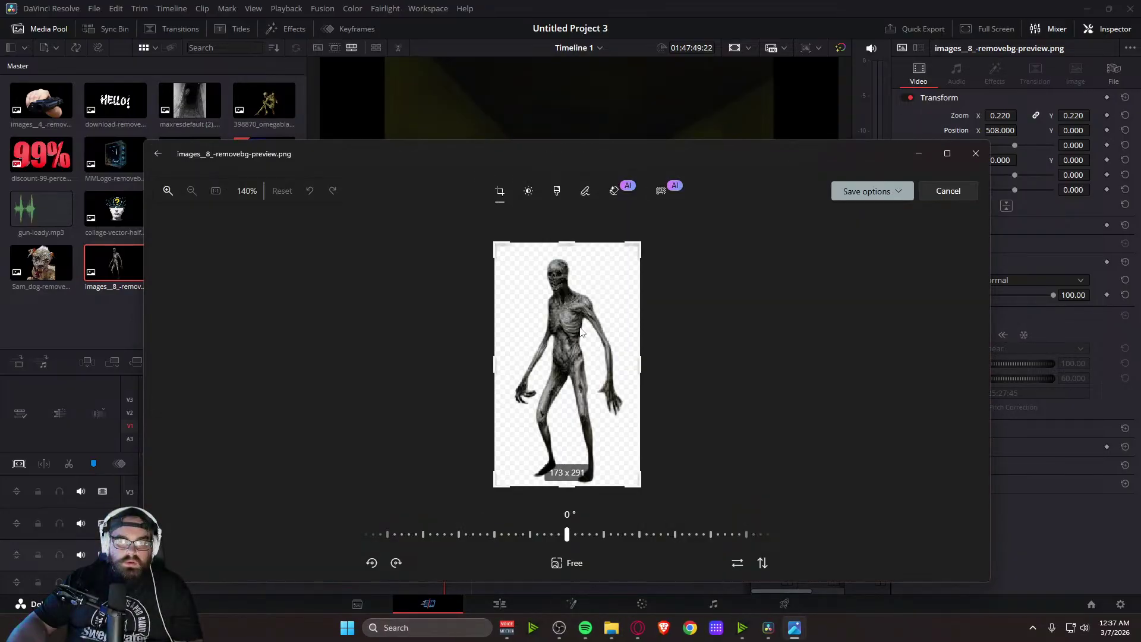
pyautogui.moveTo(640, 365); pyautogui.dragTo(578, 373)
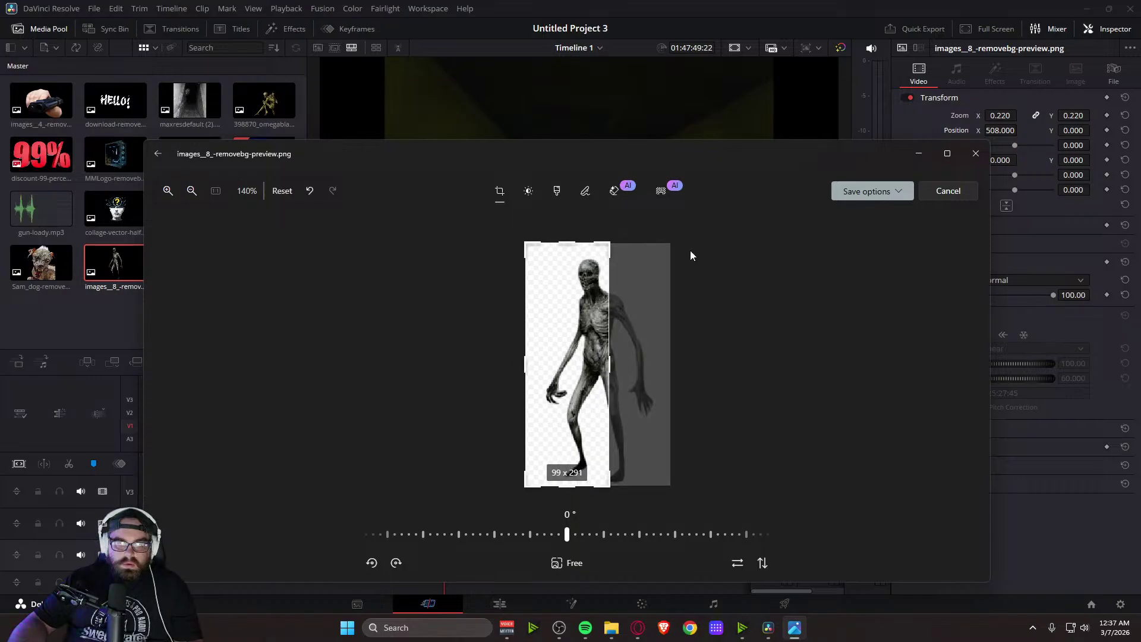
pyautogui.click(837, 191)
pyautogui.click(862, 233)
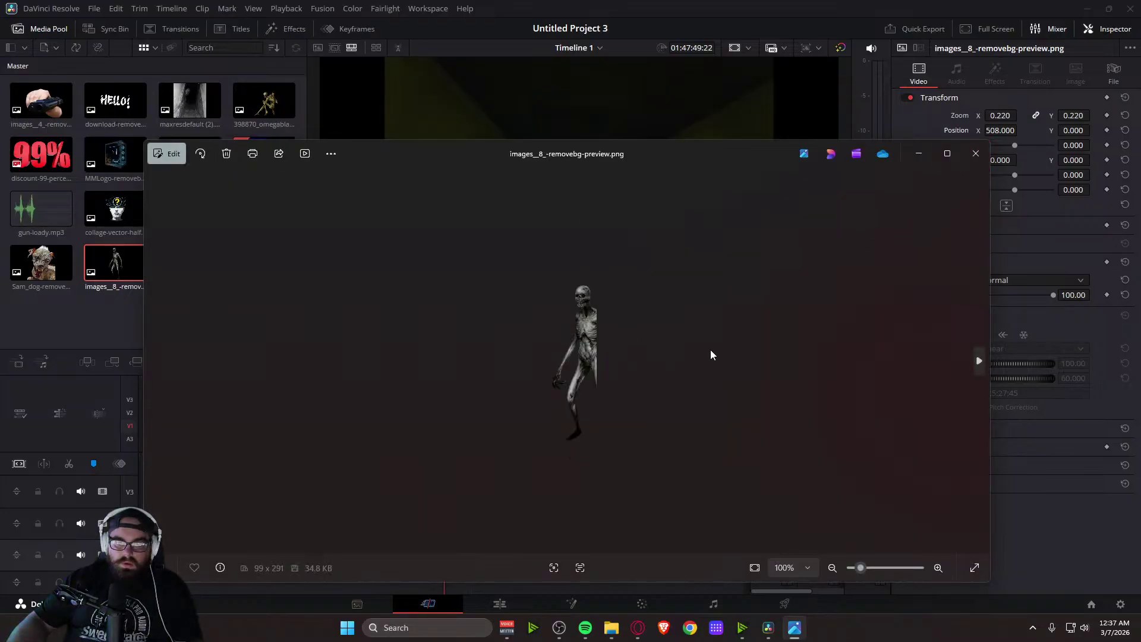
pyautogui.click(978, 158)
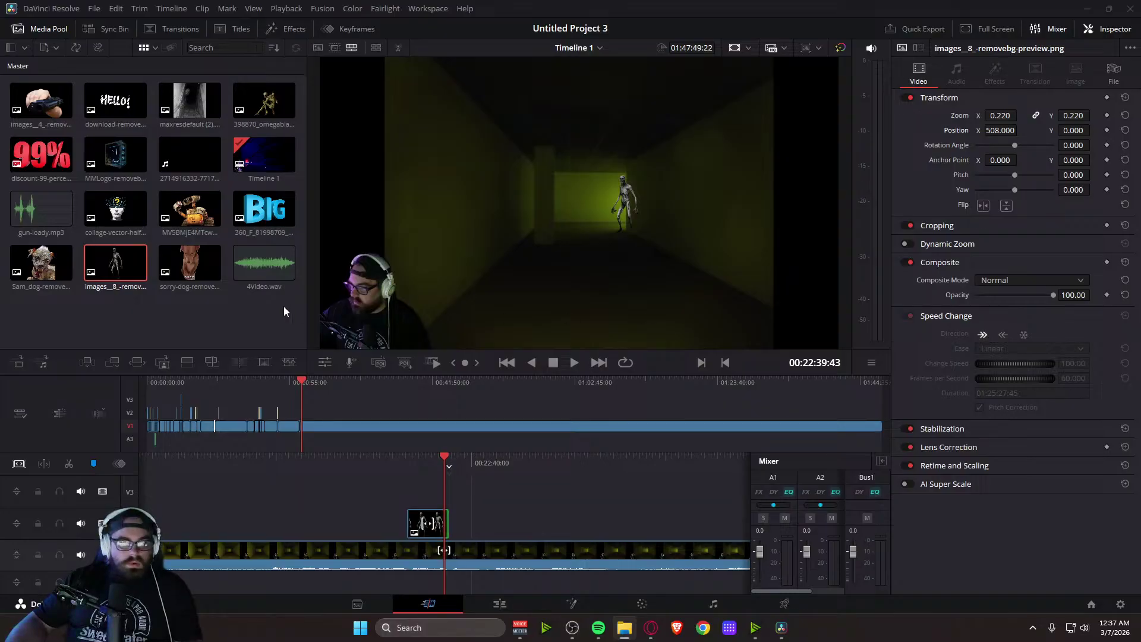
# Delete the old creature image from the media pool and import the cropped images__8_-removebg-preview.png again
pyautogui.click(116, 263)
pyautogui.press('Delete')
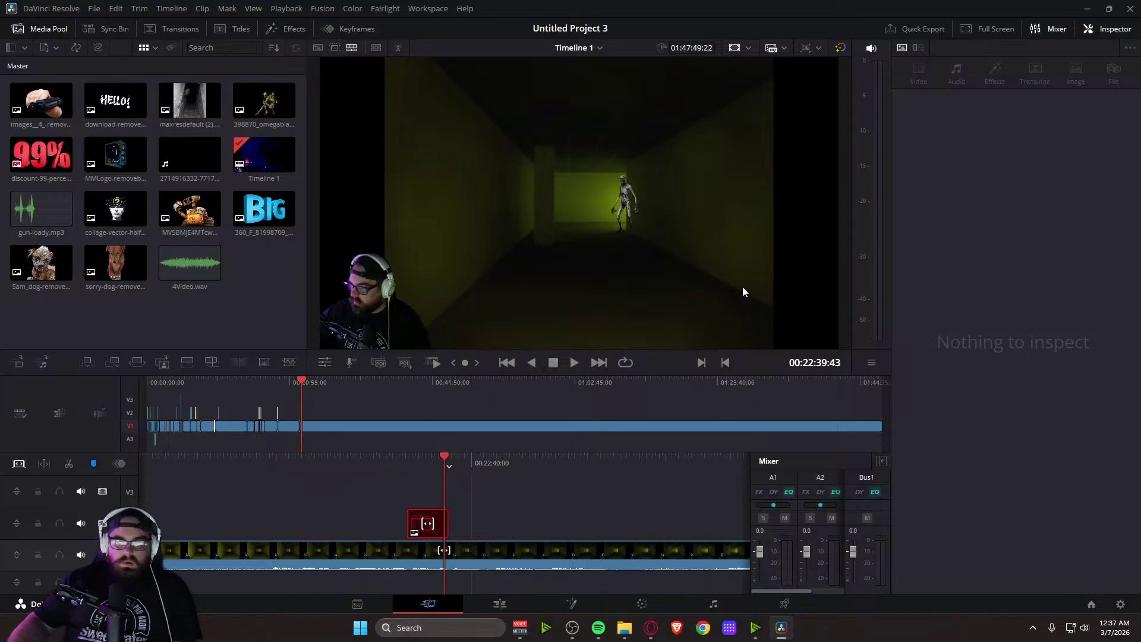
pyautogui.moveTo(1128, 332); pyautogui.dragTo(183, 290)
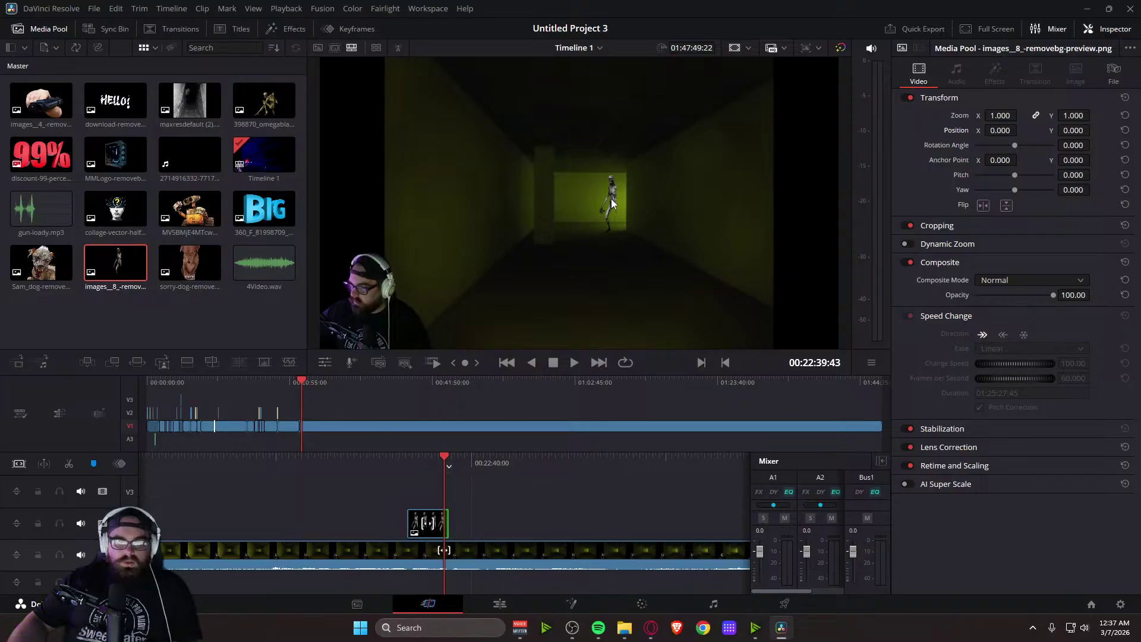
# Set the timeline creature clip's position X to 711, against the edge of the corridor's lit far end
pyautogui.moveTo(994, 130); pyautogui.dragTo(1007, 130)
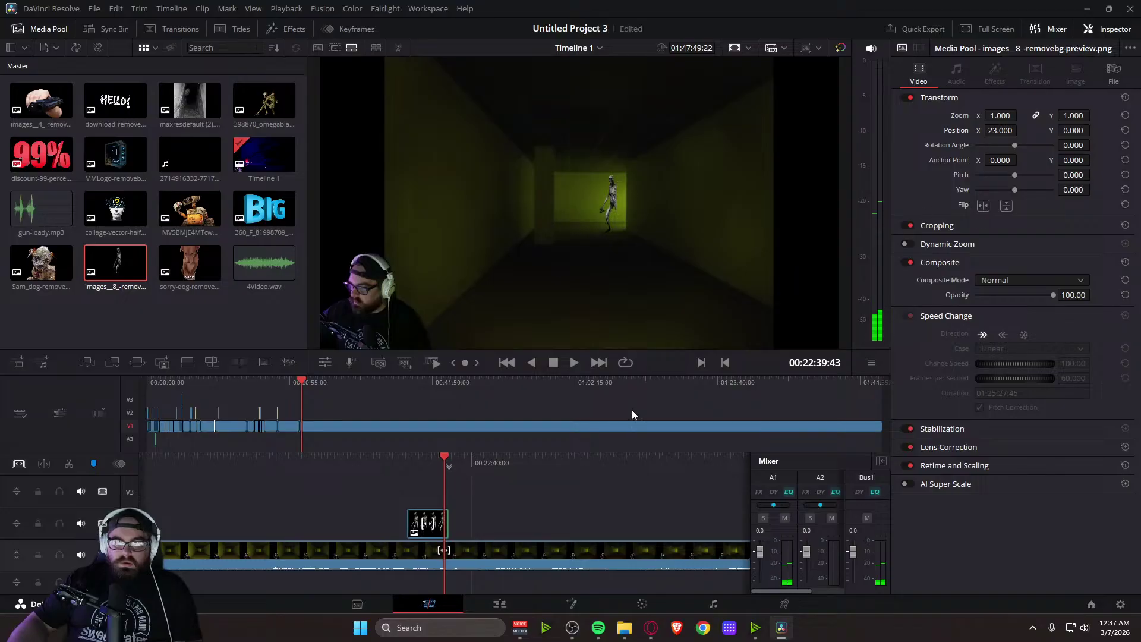
pyautogui.click(428, 523)
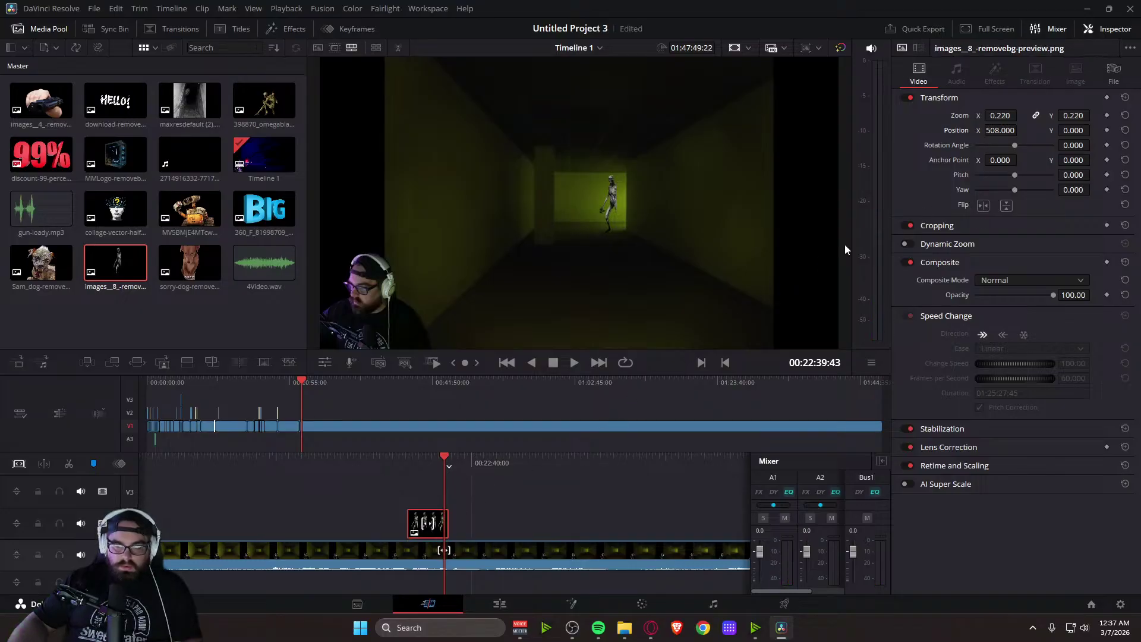
pyautogui.moveTo(1000, 130)
pyautogui.mouseDown()
pyautogui.moveTo(1021, 130)
pyautogui.moveTo(1000, 136)
pyautogui.mouseUp()
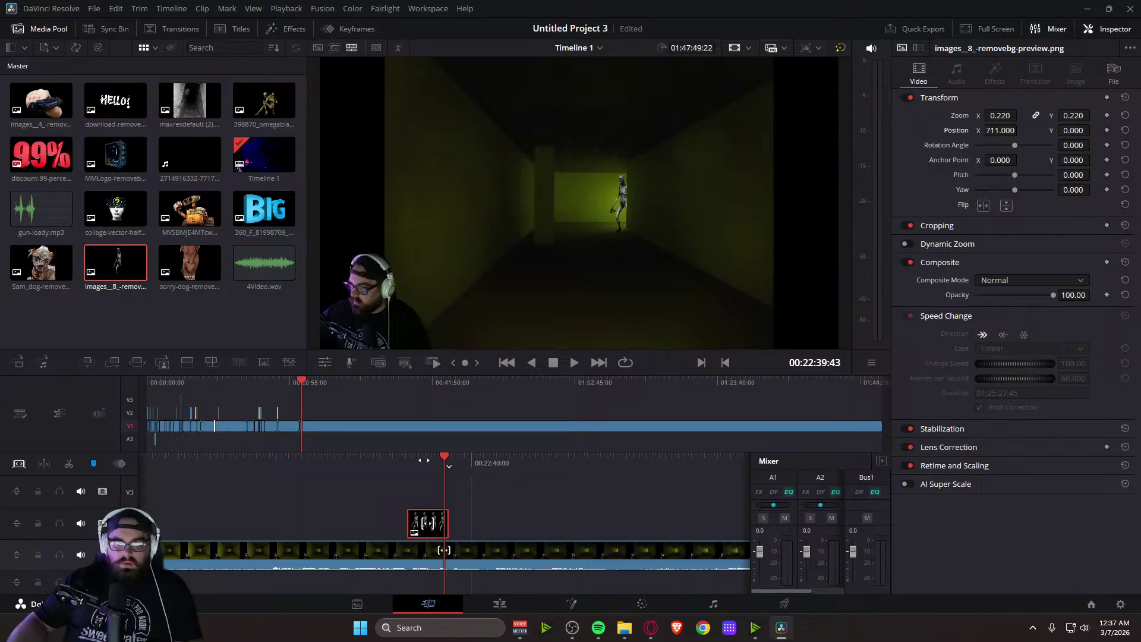
# Play the corridor footage from 00:22:39:43 on to 00:22:43:51 to review the creature sighting, and close the image viewer
pyautogui.press('space')
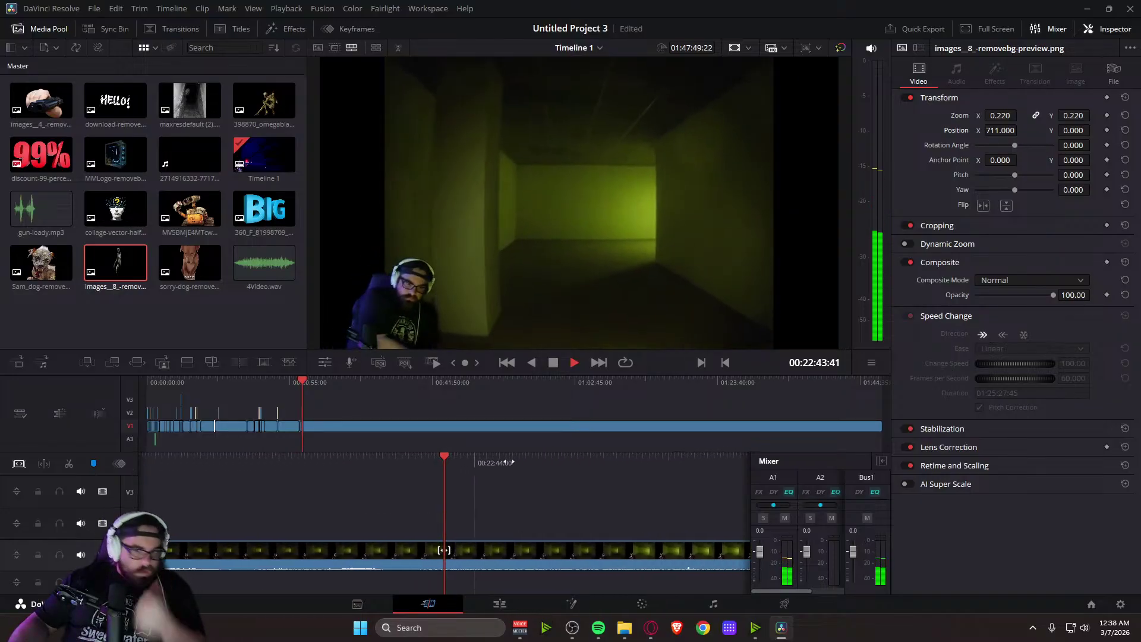
pyautogui.press('space')
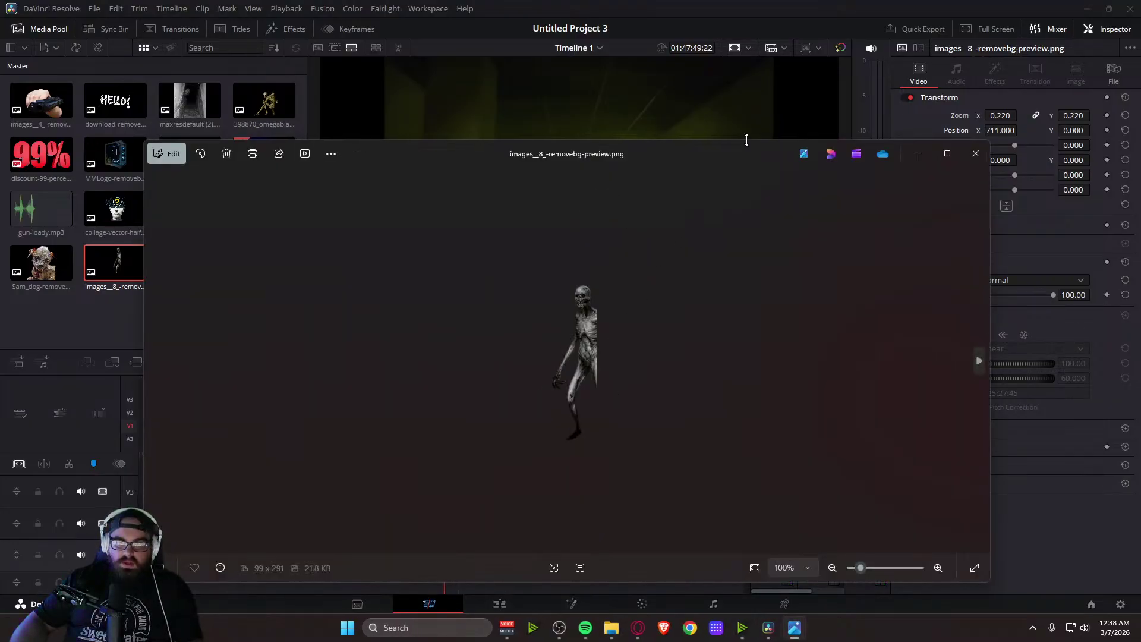
pyautogui.click(975, 154)
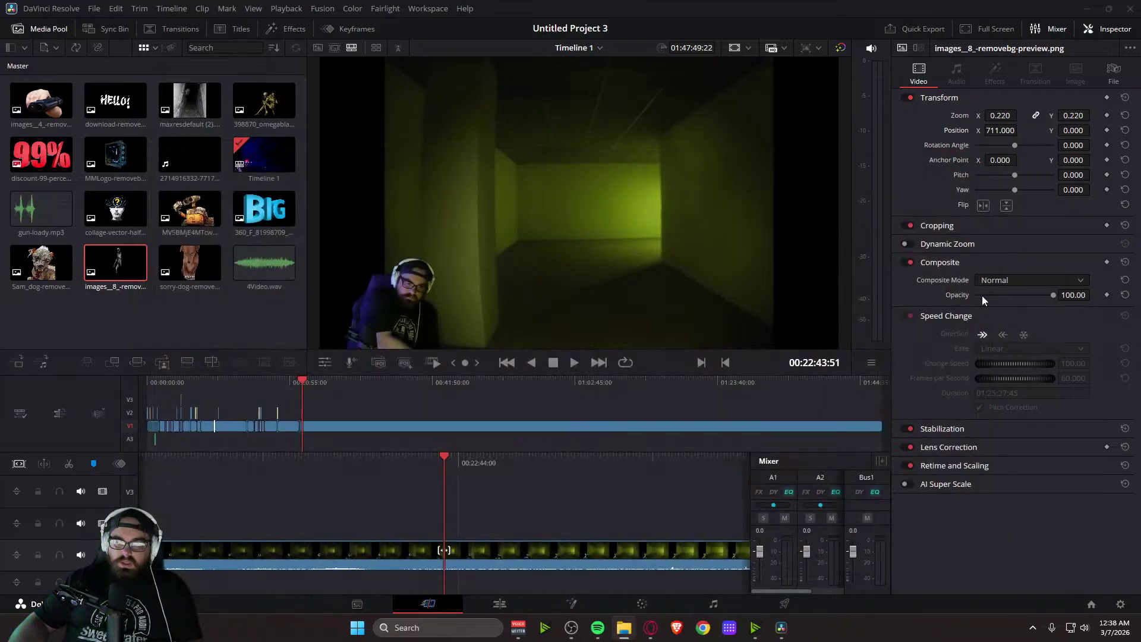
# Expand the Stabilization settings and look through the available stabilization modes
pyautogui.click(932, 430)
pyautogui.click(1015, 461)
pyautogui.click(1014, 461)
pyautogui.click(1015, 461)
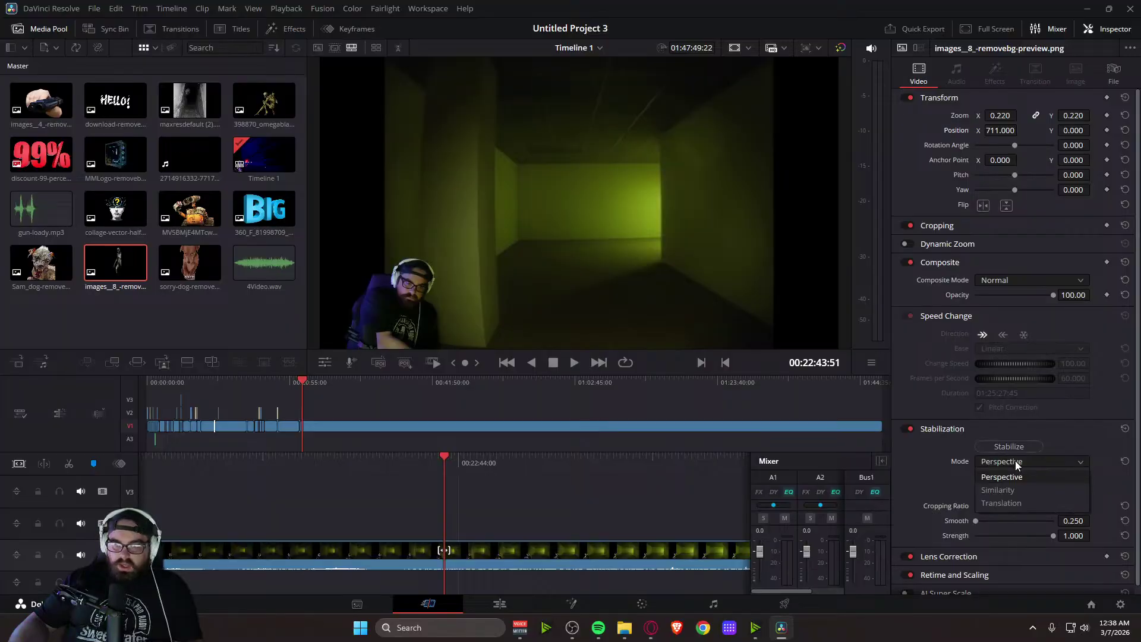
pyautogui.click(1014, 461)
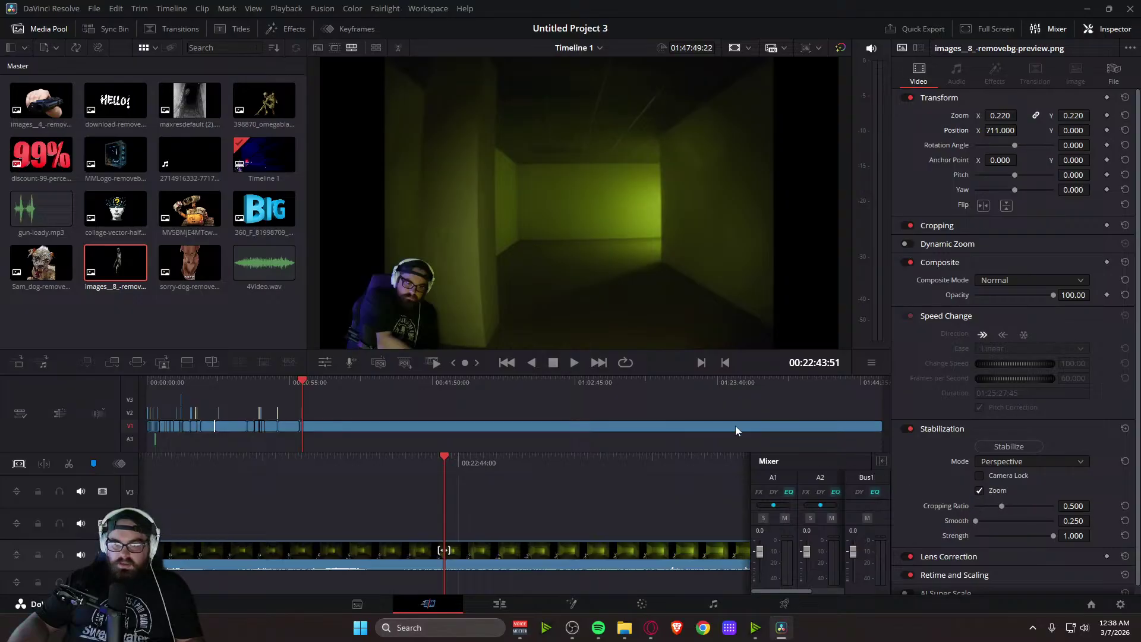
# Replay past the creature sighting to 00:22:40:42 and import the 240px-Bald_Guy cutout image into the media pool
pyautogui.press('space')
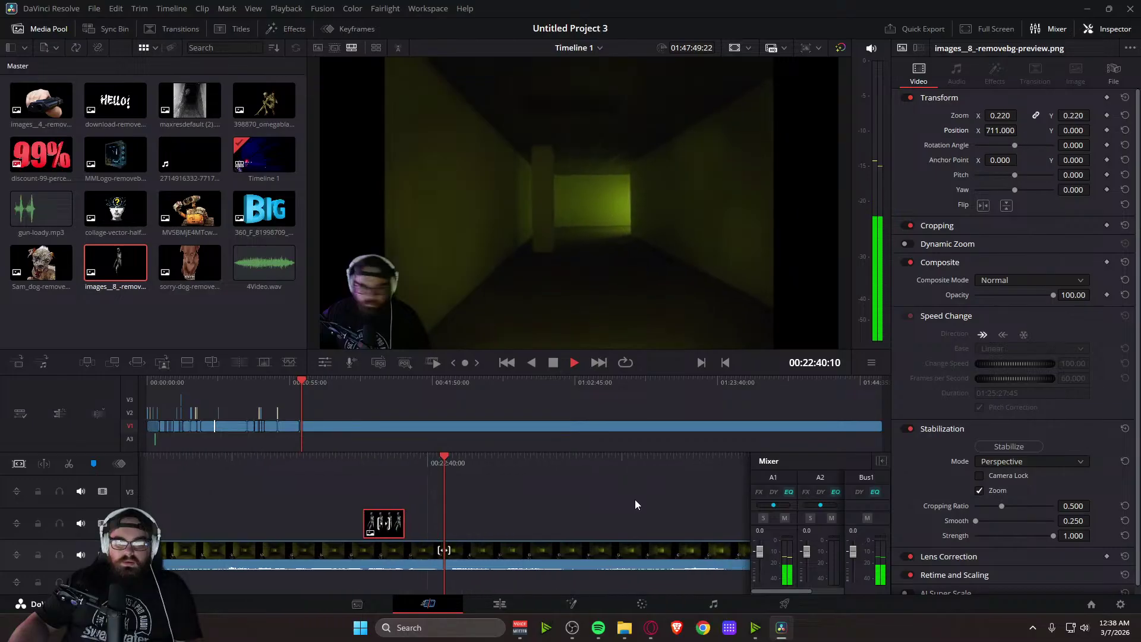
pyautogui.moveTo(499, 467); pyautogui.dragTo(677, 467)
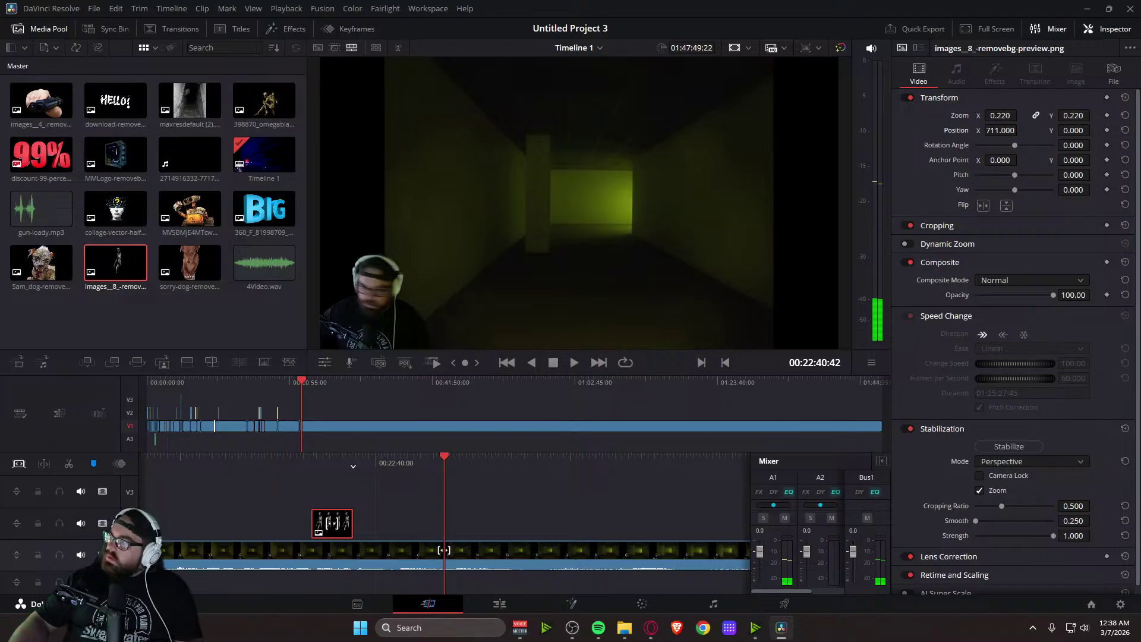
pyautogui.hotkey('alt', 'Tab')
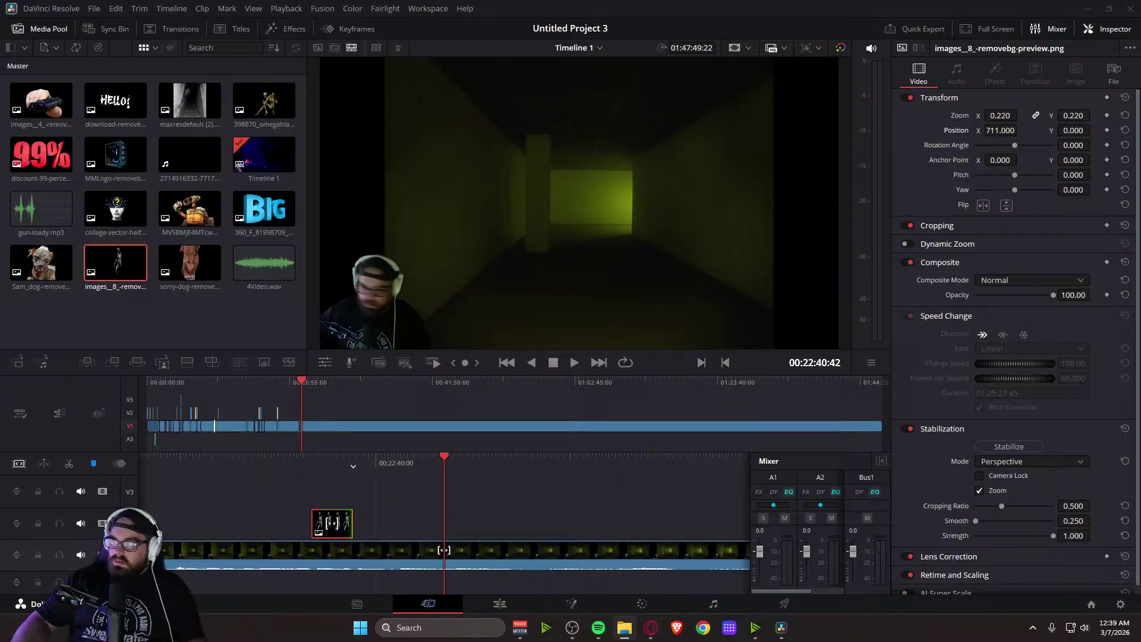
pyautogui.moveTo(624, 312); pyautogui.dragTo(261, 321)
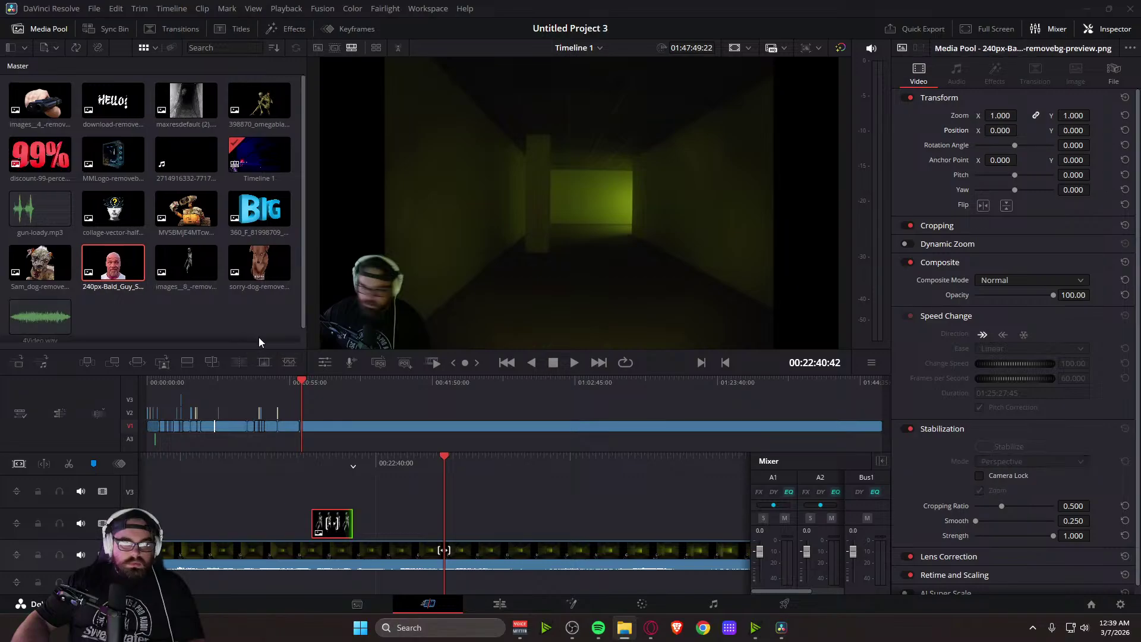
pyautogui.click(110, 275)
pyautogui.click(110, 274)
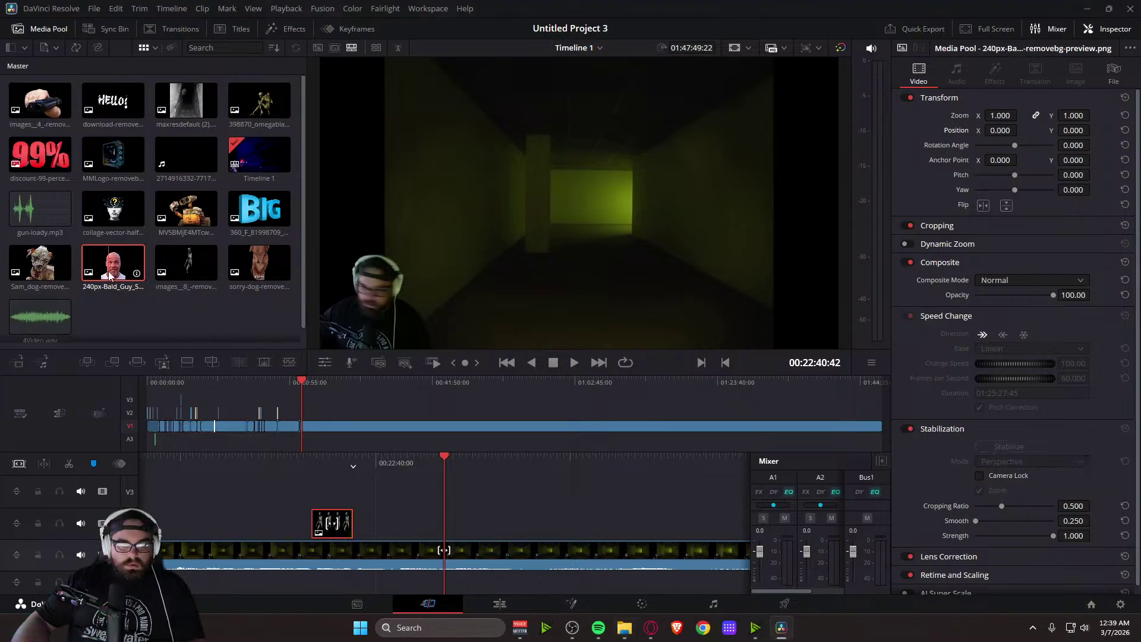
# Review the corridor footage after the creature sighting and place the bald man cutout on track V2 at 00:22:40:47
pyautogui.moveTo(487, 468); pyautogui.dragTo(629, 475)
pyautogui.press('space')
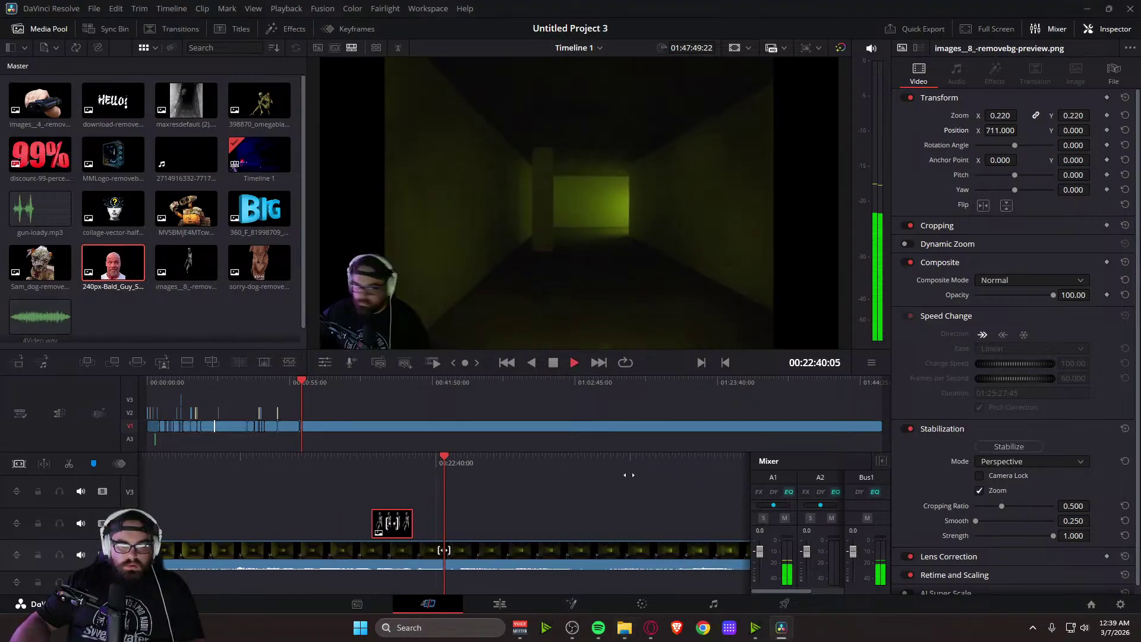
pyautogui.press('space')
pyautogui.moveTo(519, 476); pyautogui.dragTo(574, 483)
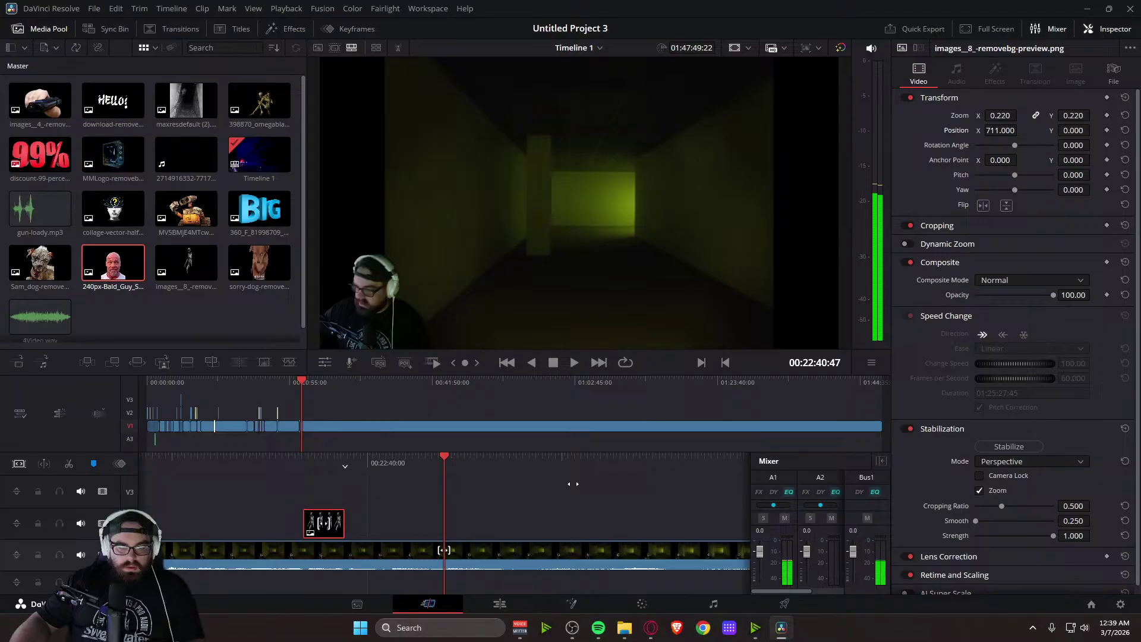
pyautogui.moveTo(113, 279); pyautogui.dragTo(441, 520)
# Play on to 00:22:41:24, split the bald man clip there and delete the remainder
pyautogui.press('space')
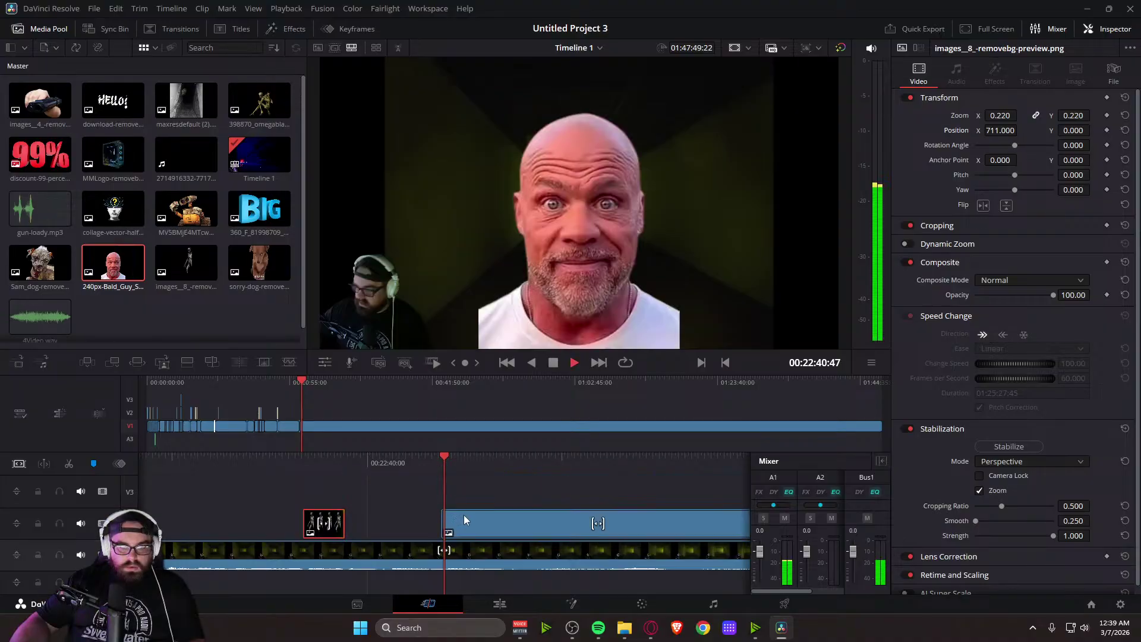
pyautogui.press('space')
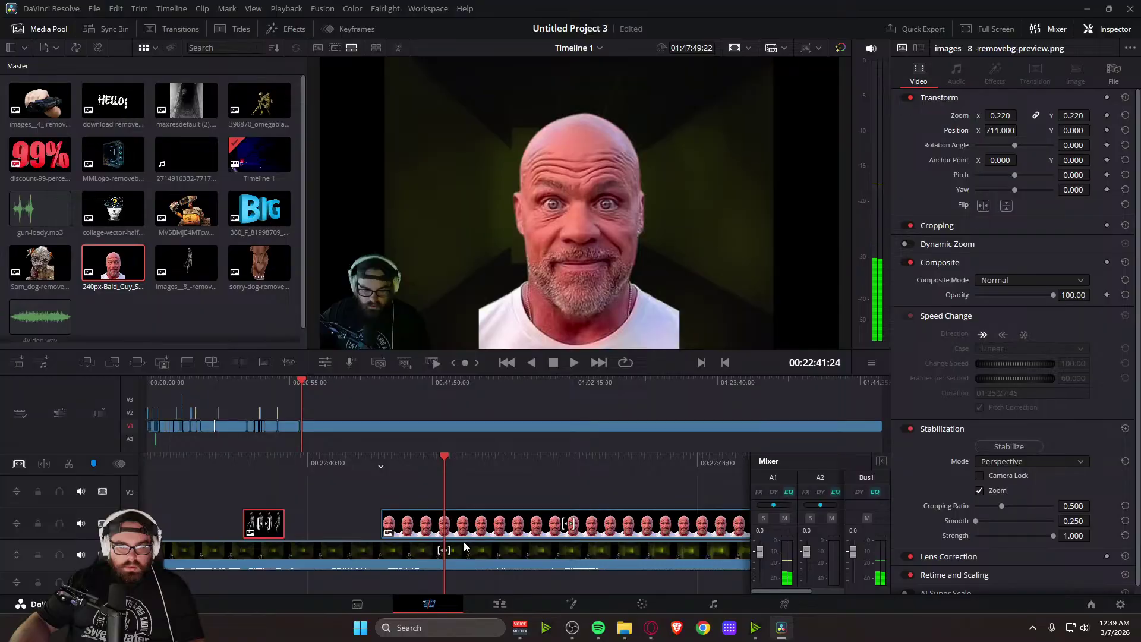
pyautogui.click(465, 529)
pyautogui.hotkey('ctrl', 'b')
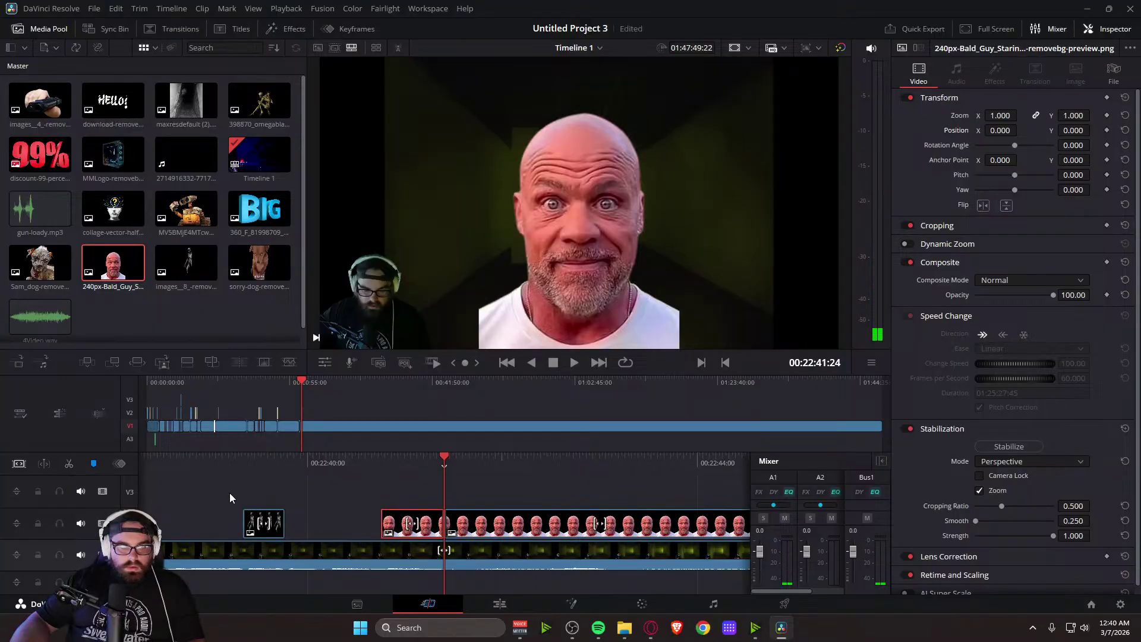
pyautogui.click(538, 527)
pyautogui.press('Delete')
# Lower the bald man cutout's opacity on track V2 to 46.56 and replay the corridor moment to check it
pyautogui.moveTo(509, 463); pyautogui.dragTo(588, 475)
pyautogui.press('space')
pyautogui.click(396, 523)
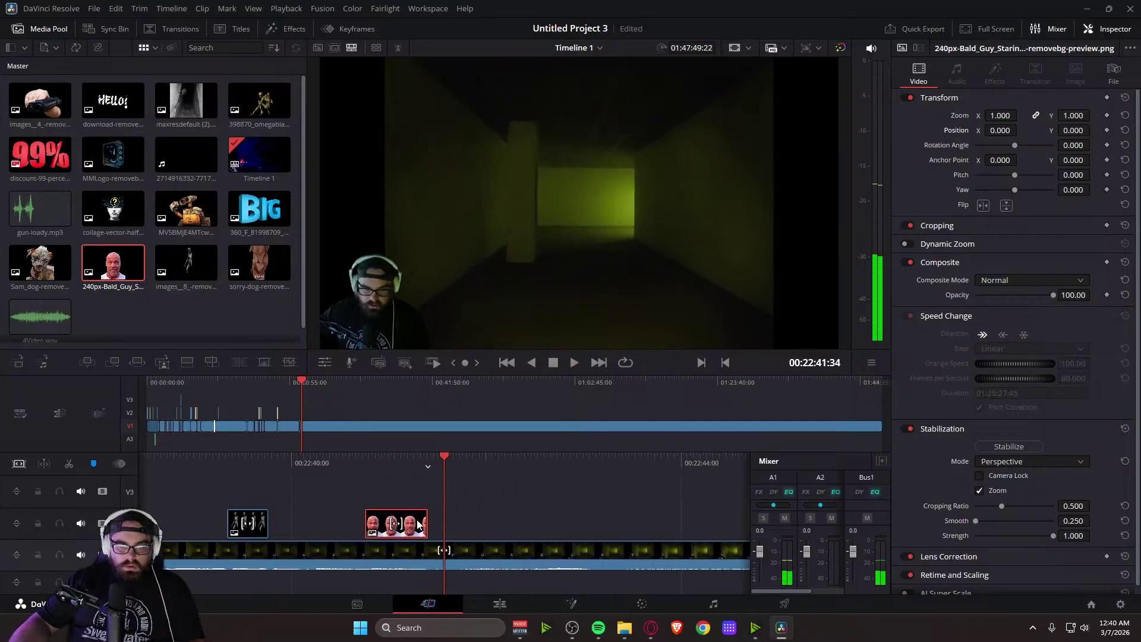
pyautogui.moveTo(1053, 295); pyautogui.dragTo(1015, 300)
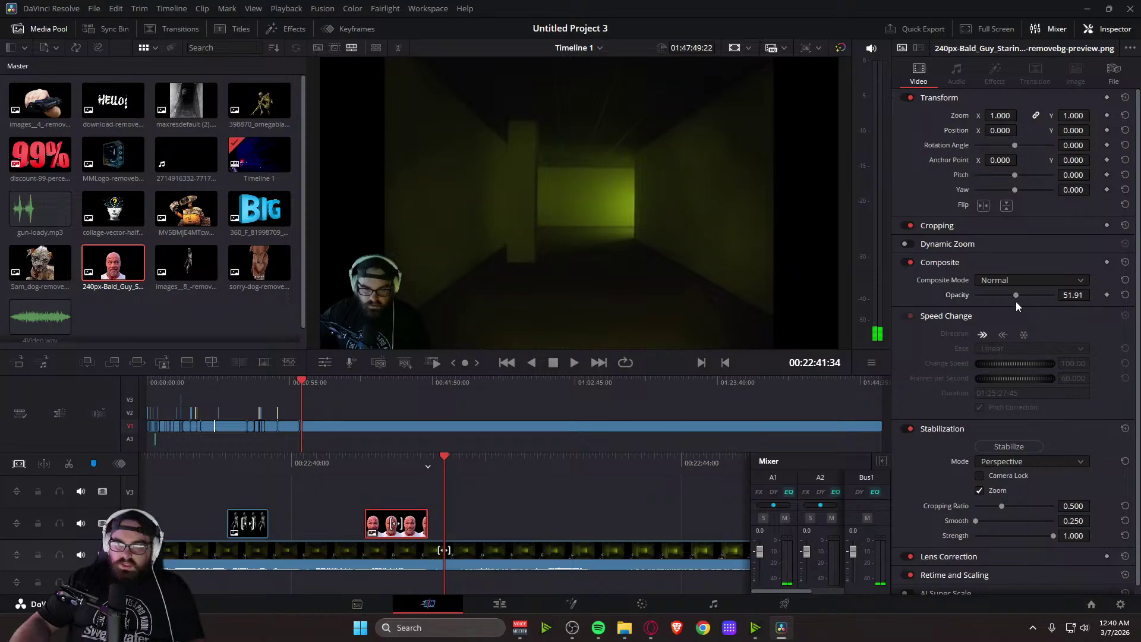
pyautogui.moveTo(509, 465); pyautogui.dragTo(634, 461)
pyautogui.press('space')
pyautogui.press('space')
pyautogui.moveTo(1016, 295); pyautogui.dragTo(1012, 296)
pyautogui.moveTo(508, 473); pyautogui.dragTo(640, 485)
pyautogui.press('space')
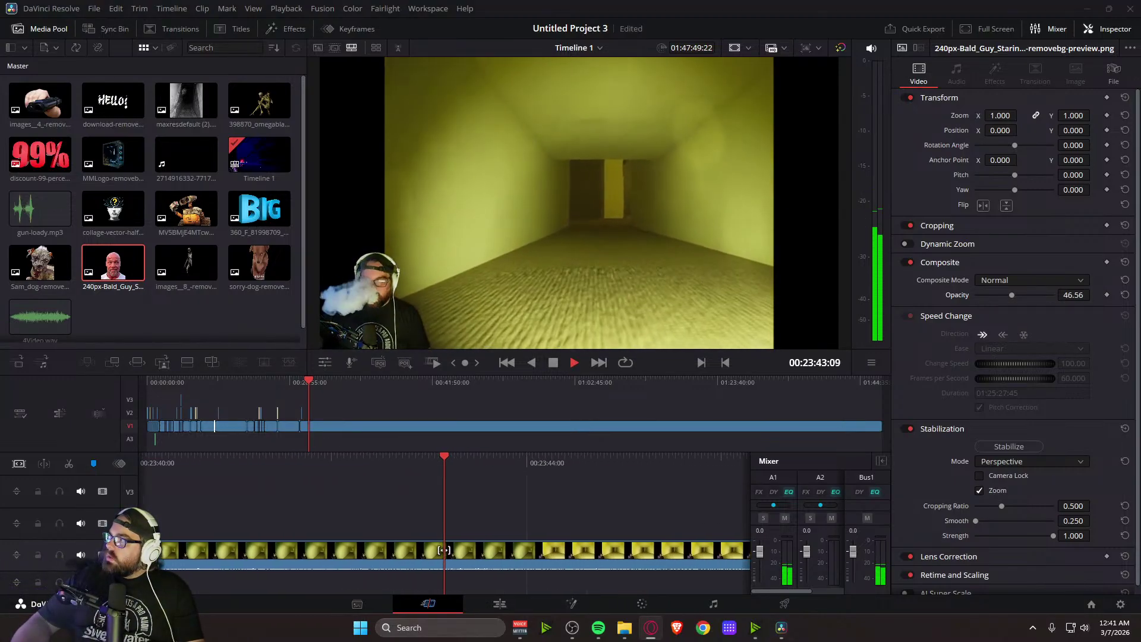
# Skim the yellow corridor footage from 00:23:43 to about 00:25:07 for moments worth editing
pyautogui.press('space')
pyautogui.moveTo(624, 478); pyautogui.dragTo(257, 474)
pyautogui.moveTo(649, 468); pyautogui.dragTo(377, 465)
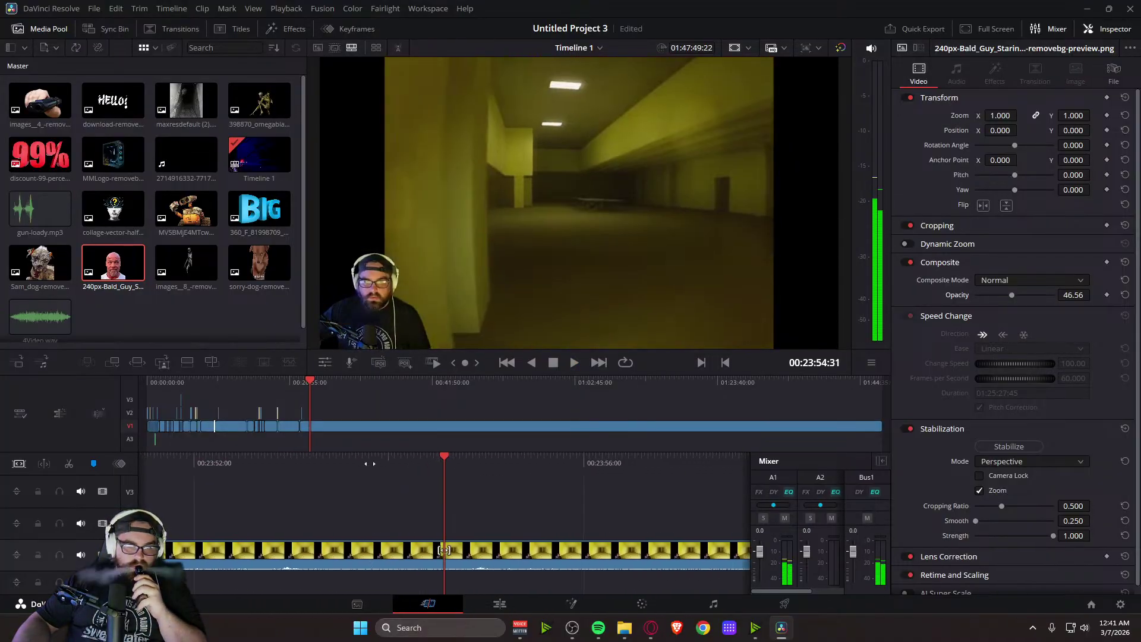
pyautogui.press('space')
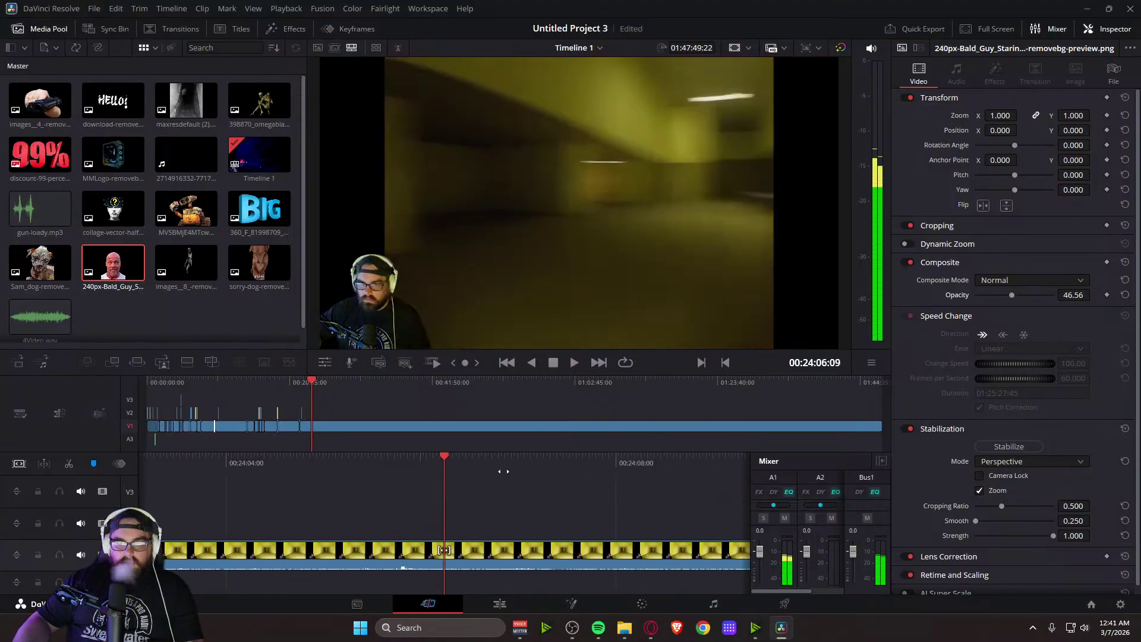
pyautogui.moveTo(624, 467); pyautogui.dragTo(216, 447)
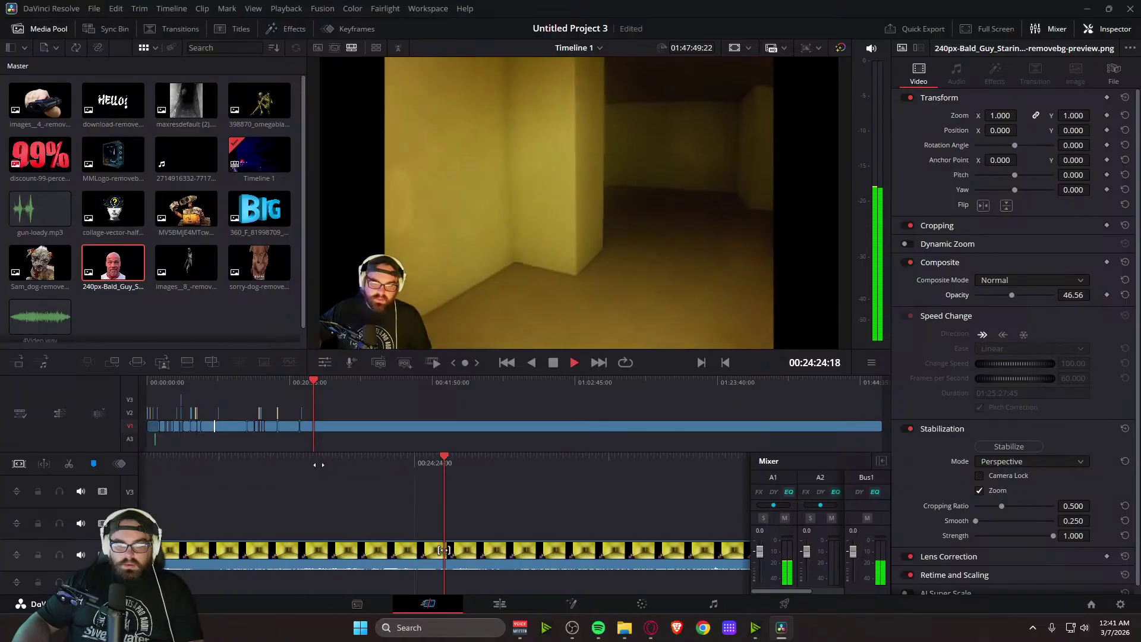
pyautogui.press('space')
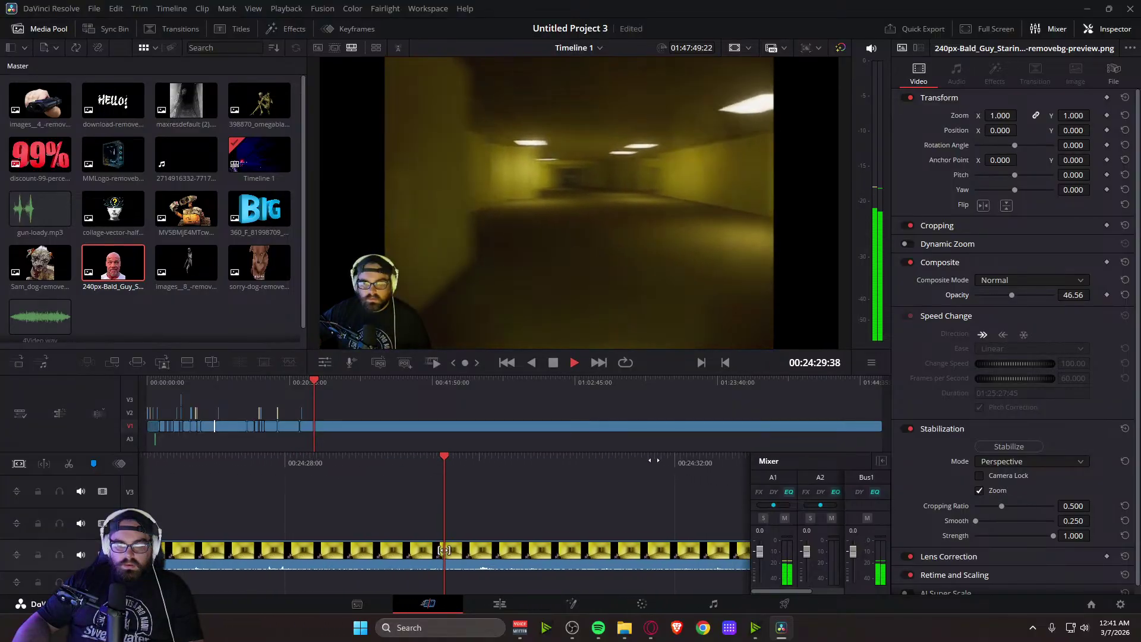
pyautogui.moveTo(661, 466); pyautogui.dragTo(386, 471)
pyautogui.moveTo(672, 473); pyautogui.dragTo(160, 486)
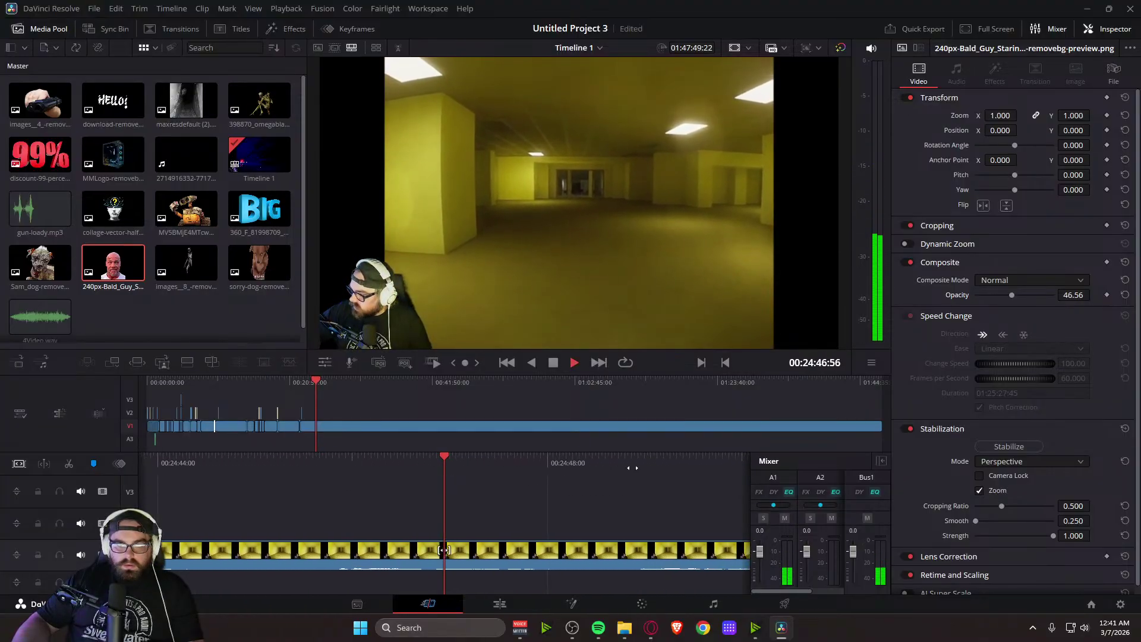
pyautogui.moveTo(648, 469); pyautogui.dragTo(248, 481)
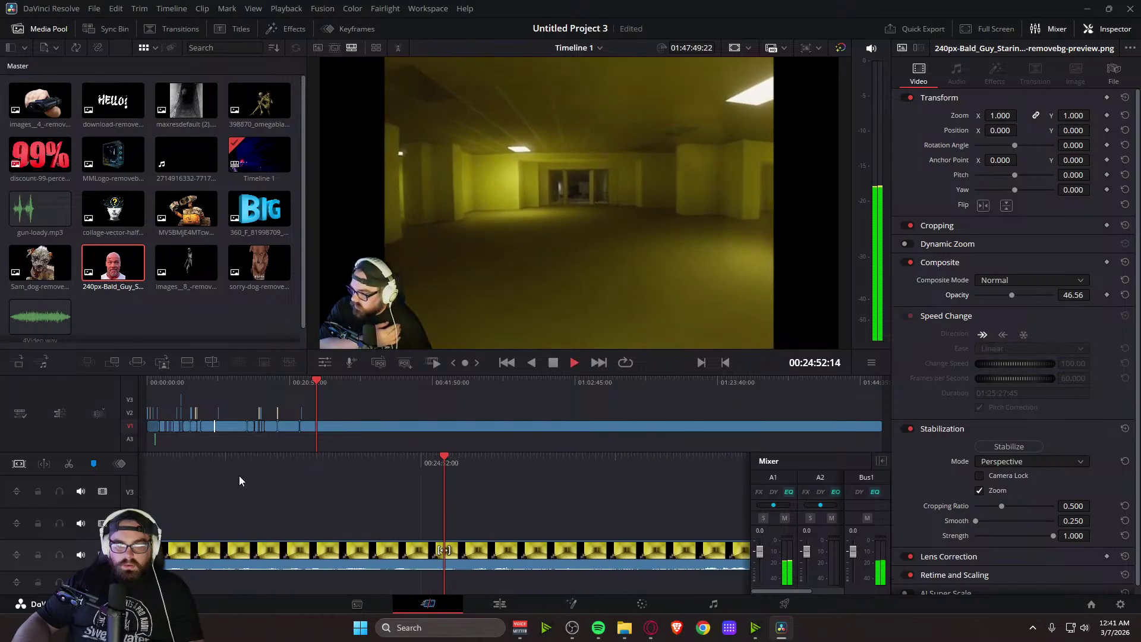
pyautogui.moveTo(651, 473); pyautogui.dragTo(227, 476)
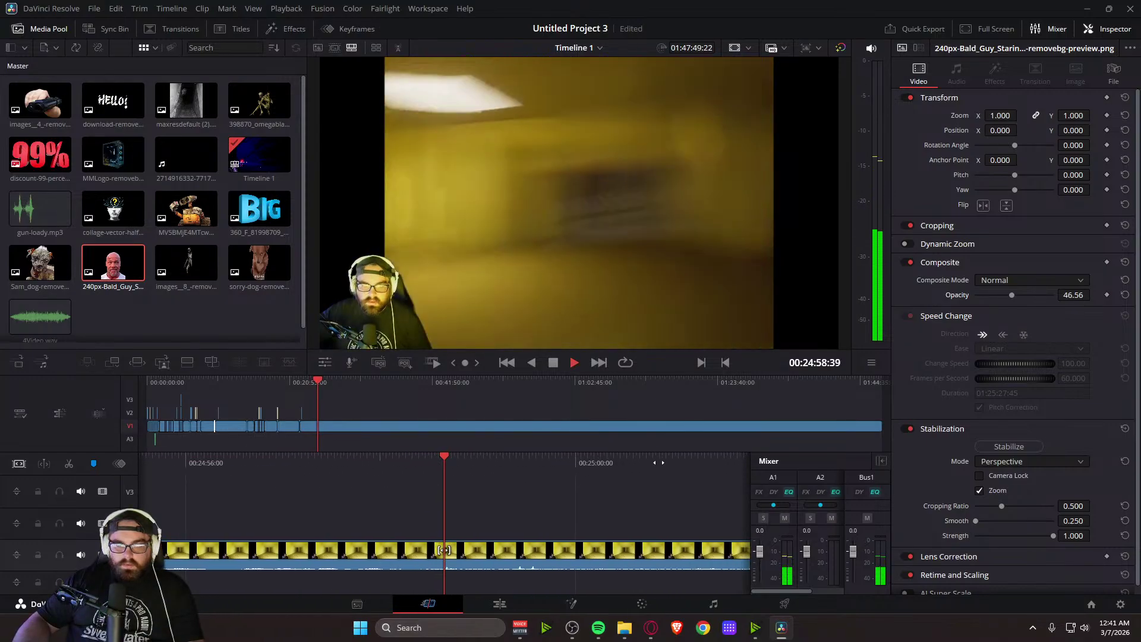
pyautogui.moveTo(654, 469); pyautogui.dragTo(230, 472)
pyautogui.moveTo(658, 468); pyautogui.dragTo(255, 475)
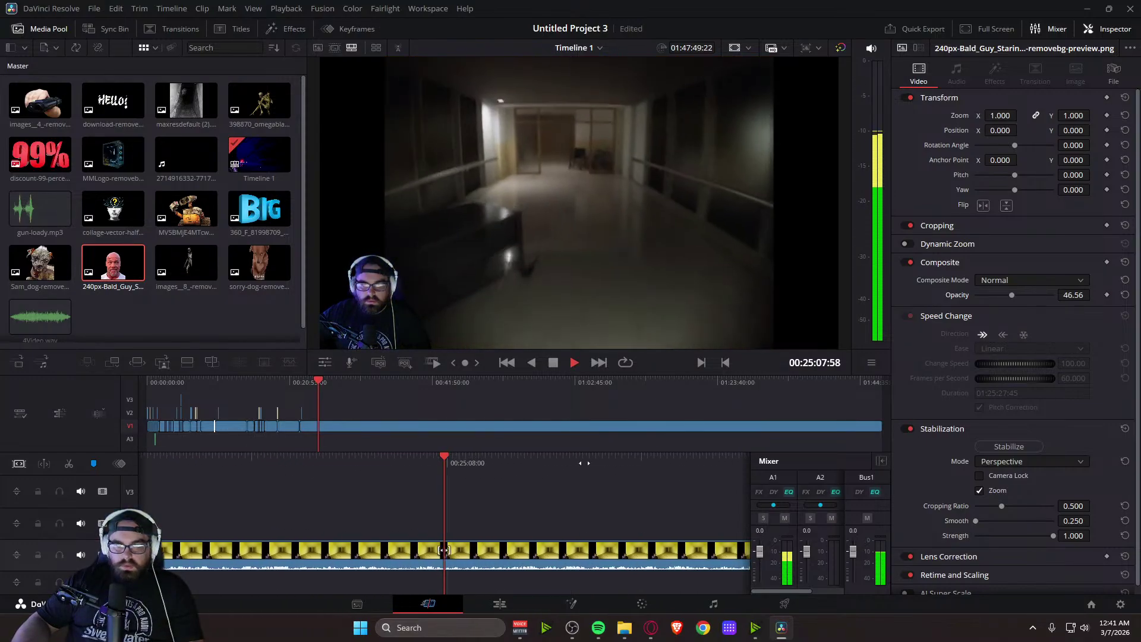
# Skim the hospital corridor footage from about 00:25:08 to 00:25:45 for further edit points
pyautogui.moveTo(679, 458); pyautogui.dragTo(394, 457)
pyautogui.moveTo(683, 469); pyautogui.dragTo(373, 464)
pyautogui.moveTo(700, 469); pyautogui.dragTo(507, 466)
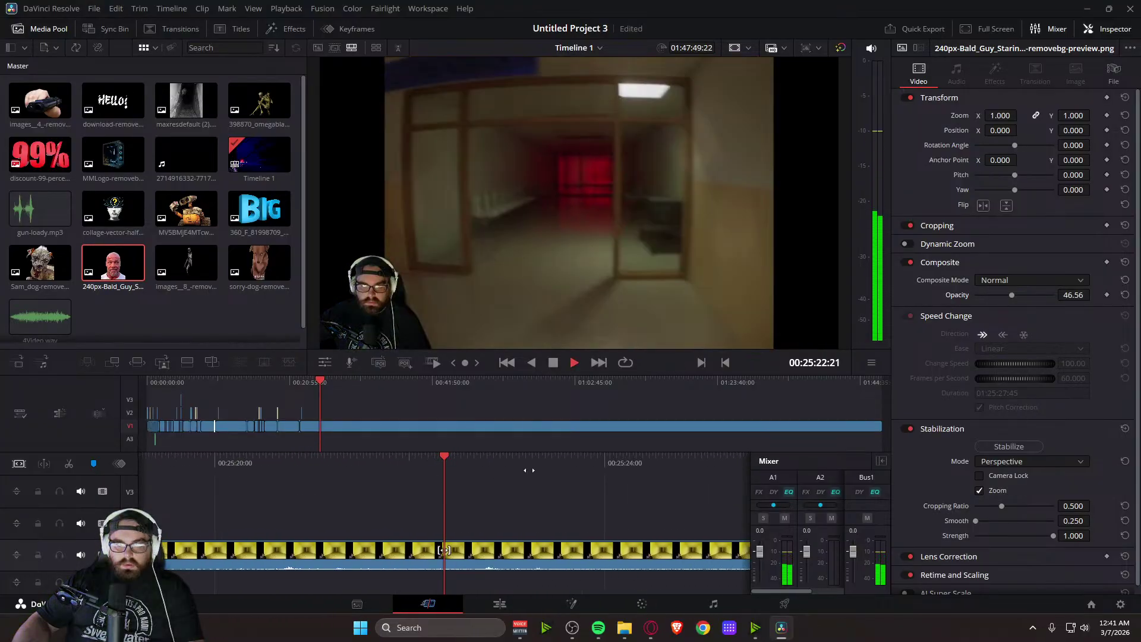
pyautogui.moveTo(701, 465); pyautogui.dragTo(193, 469)
pyautogui.moveTo(705, 472); pyautogui.dragTo(236, 462)
pyautogui.moveTo(666, 469); pyautogui.dragTo(369, 471)
pyautogui.moveTo(701, 466); pyautogui.dragTo(438, 458)
pyautogui.moveTo(664, 460); pyautogui.dragTo(297, 466)
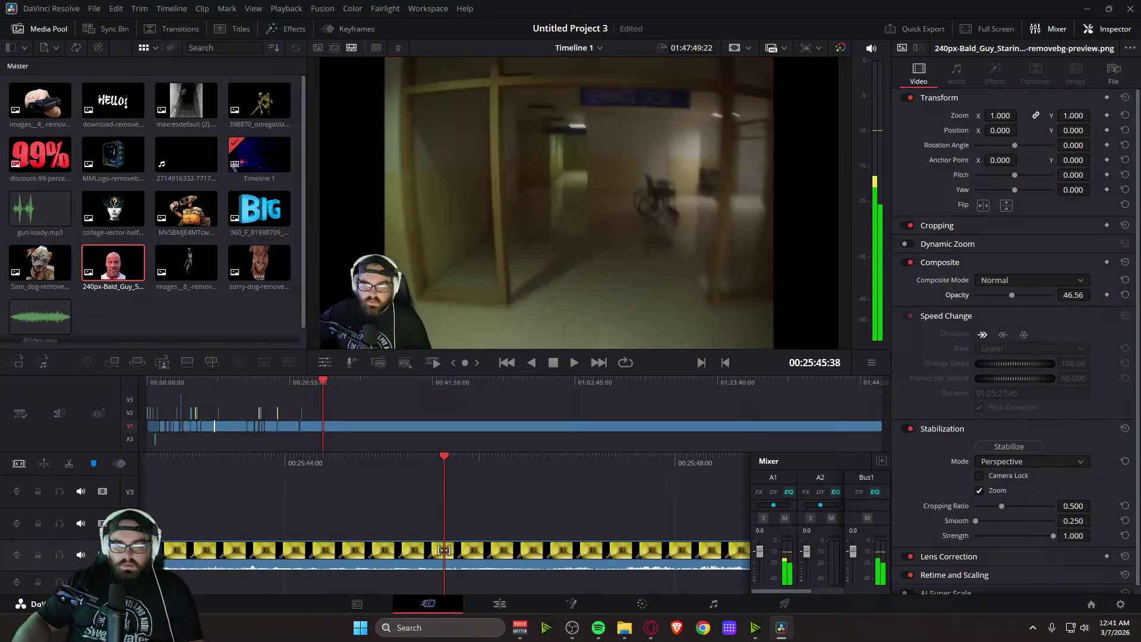
# Bring up OBS maximized to check the stream and chat, and return to DaVinci Resolve
pyautogui.click(572, 628)
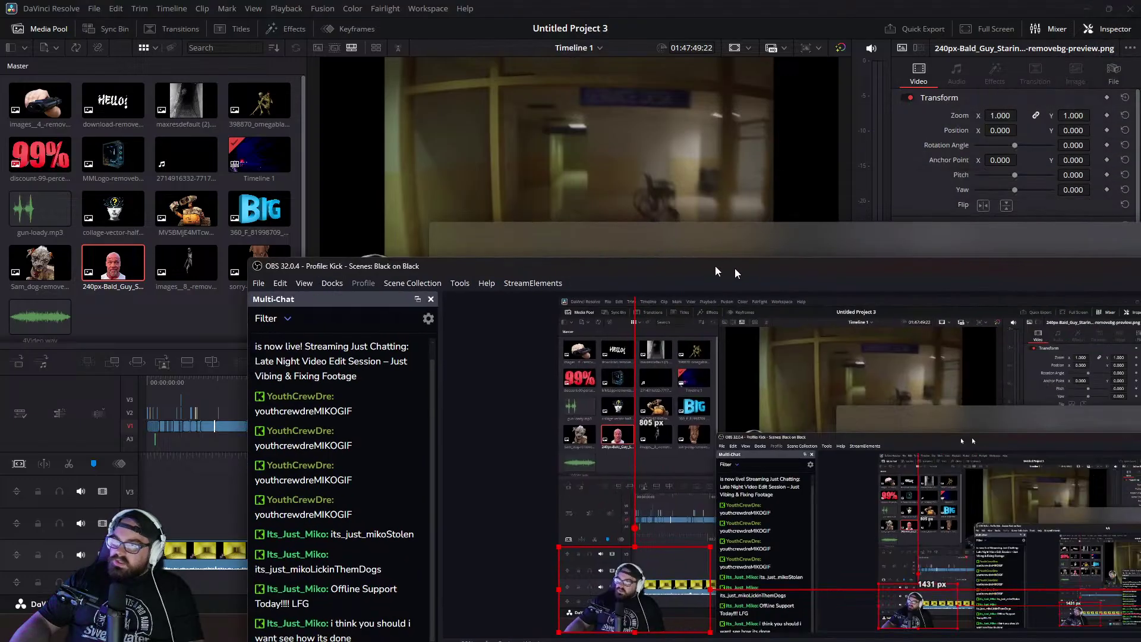
pyautogui.doubleClick(579, 74)
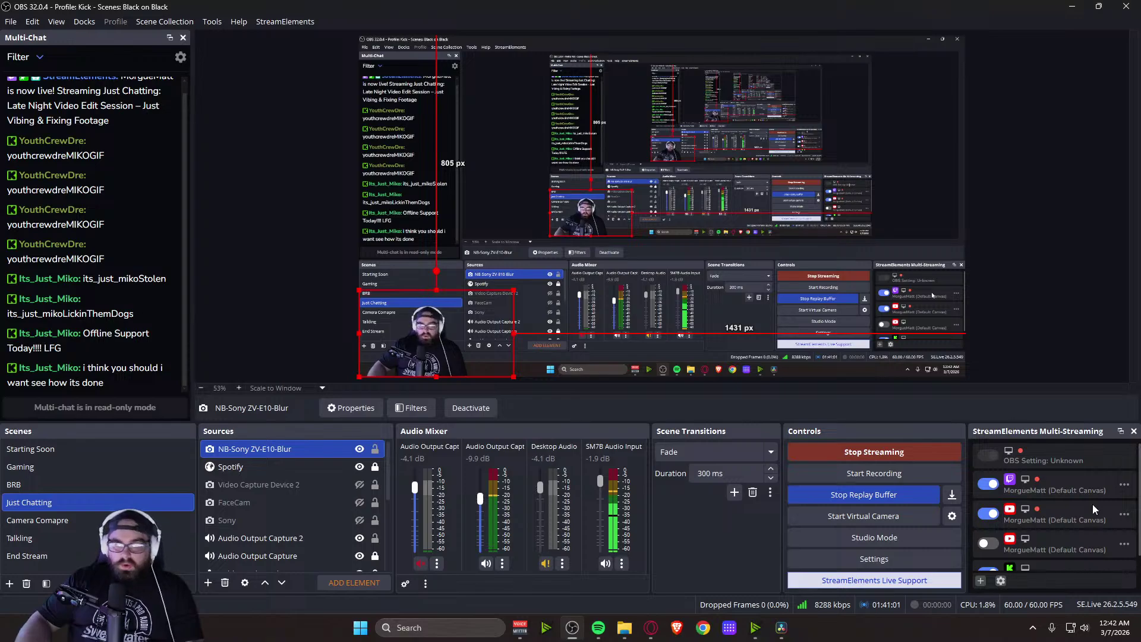
pyautogui.click(571, 628)
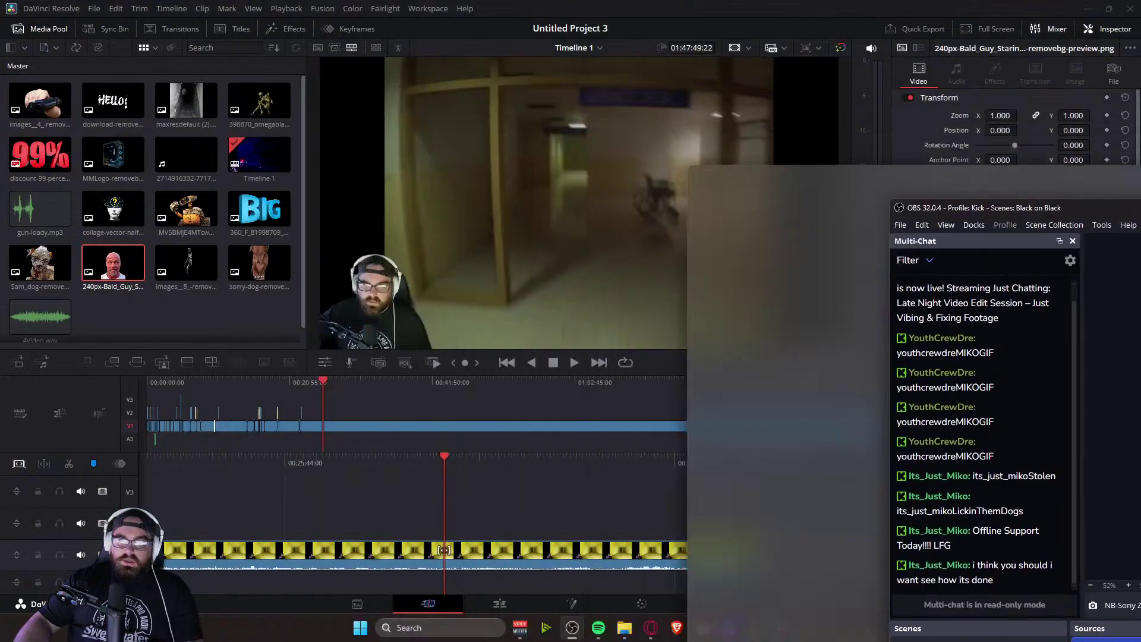
# Review the hospital footage from 00:25:45 to the masked figure's appearance at about 00:26:26
pyautogui.press('space')
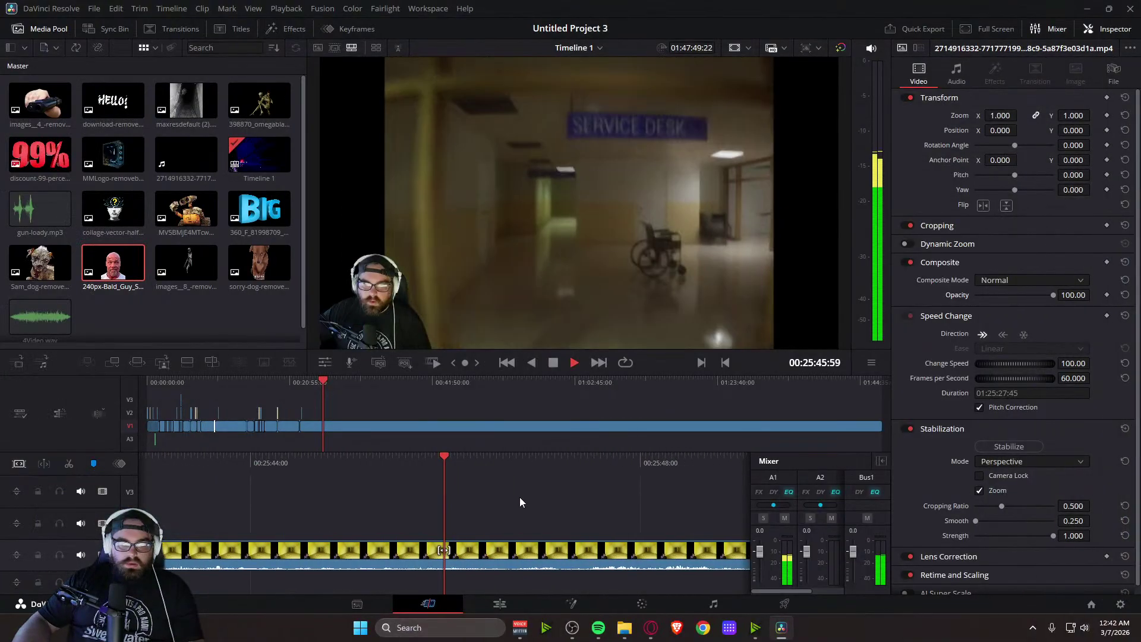
pyautogui.moveTo(703, 464); pyautogui.dragTo(247, 472)
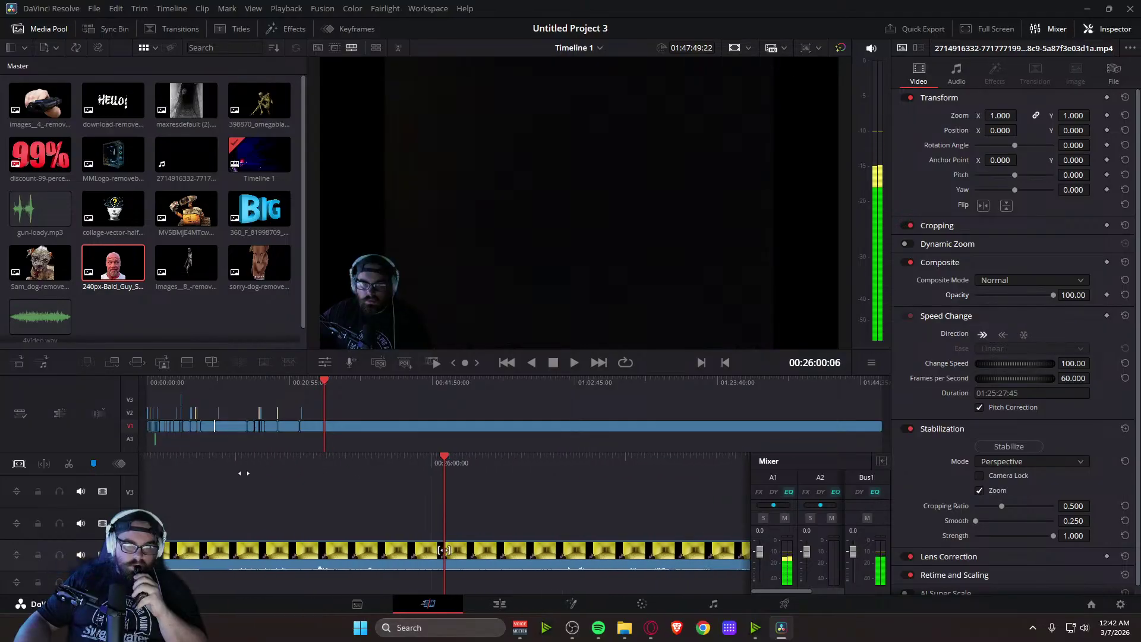
pyautogui.press('space')
pyautogui.moveTo(693, 468); pyautogui.dragTo(393, 488)
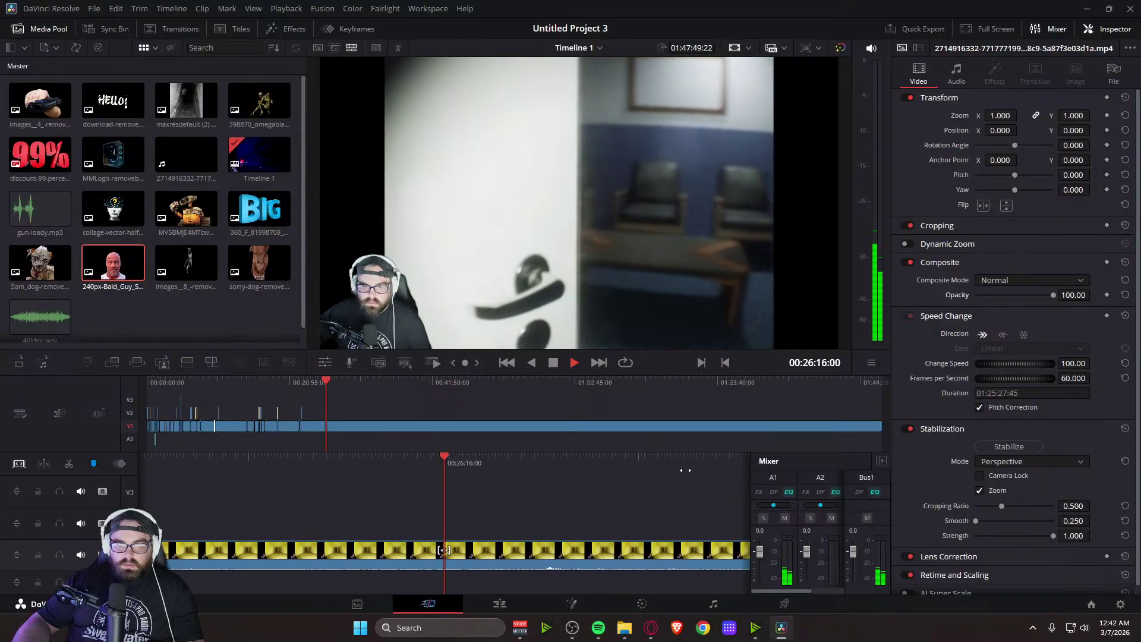
pyautogui.moveTo(728, 465); pyautogui.dragTo(202, 466)
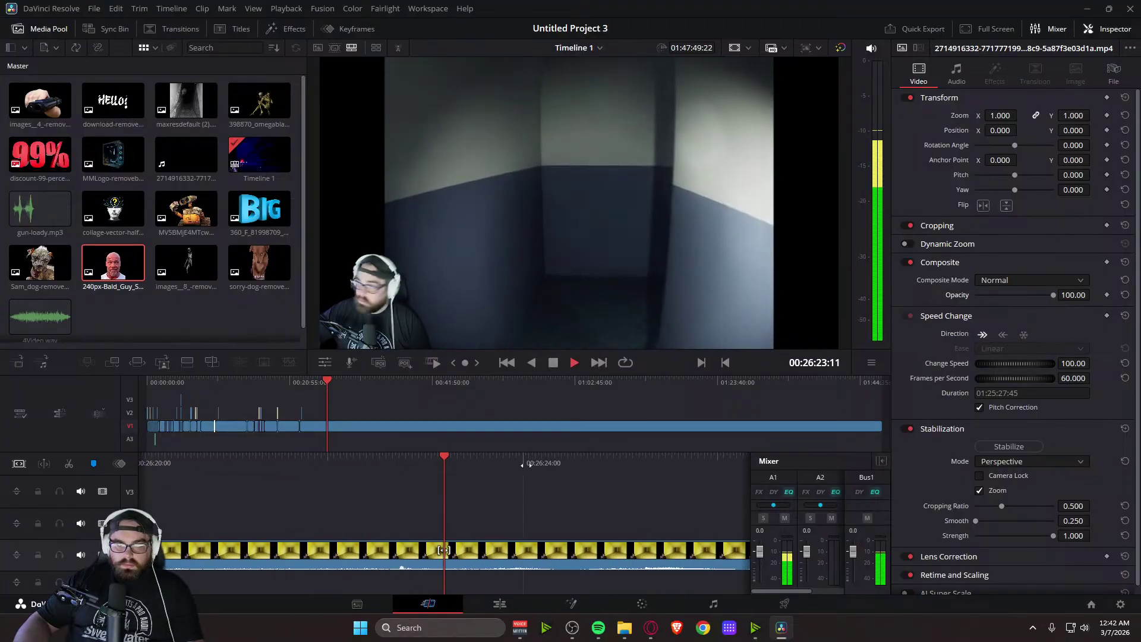
pyautogui.moveTo(636, 469); pyautogui.dragTo(698, 473)
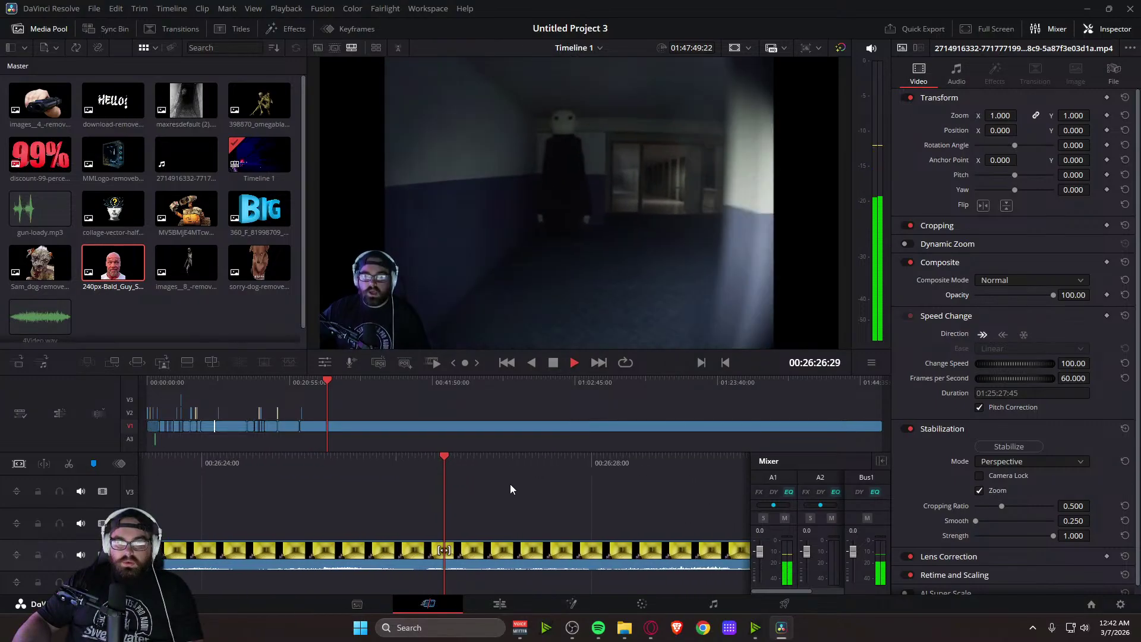
# Replay the masked figure's appearance and split the gameplay clip around it, starting at 00:26:24:20 with a duration of 00:00:02:21
pyautogui.moveTo(501, 483); pyautogui.dragTo(1119, 482)
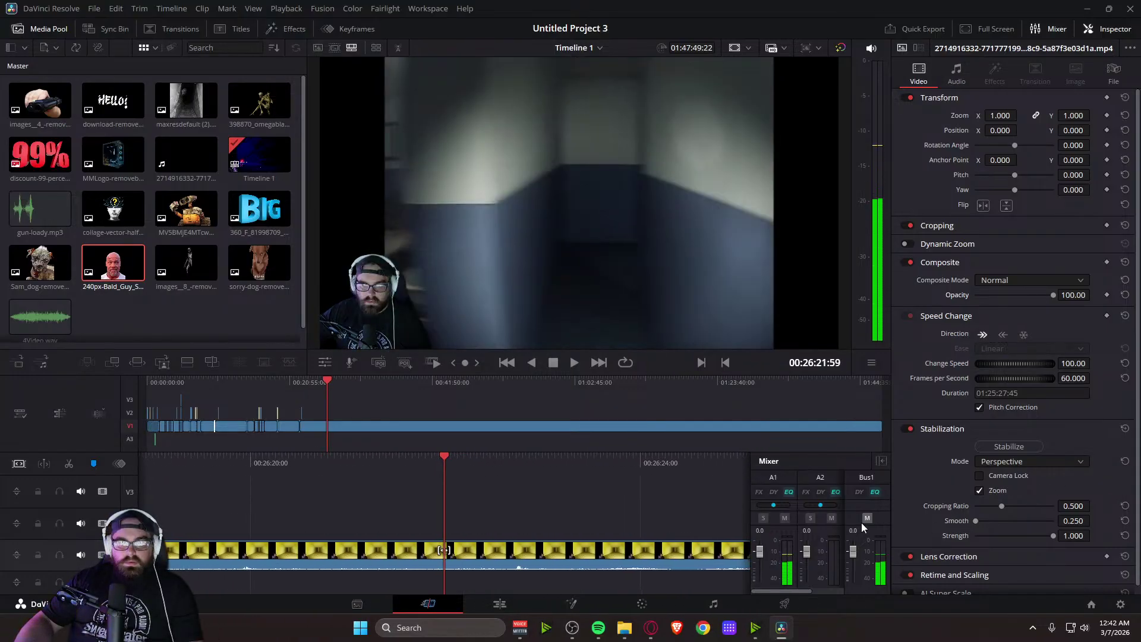
pyautogui.press('space')
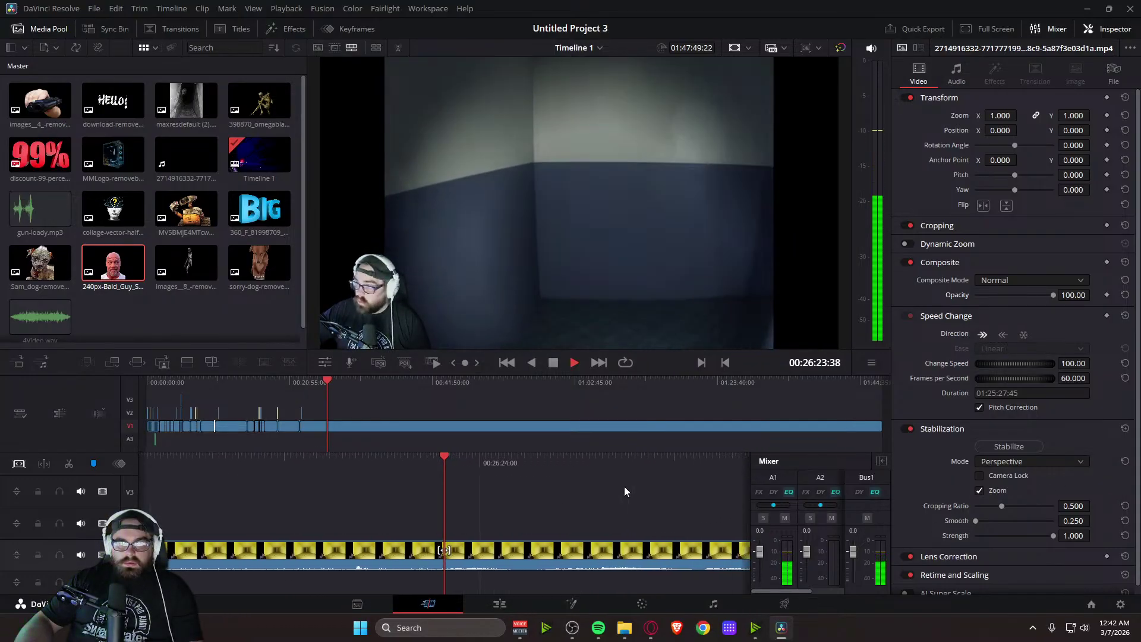
pyautogui.press('space')
pyautogui.moveTo(514, 479)
pyautogui.mouseDown()
pyautogui.moveTo(490, 498)
pyautogui.moveTo(511, 474)
pyautogui.moveTo(499, 473)
pyautogui.mouseUp()
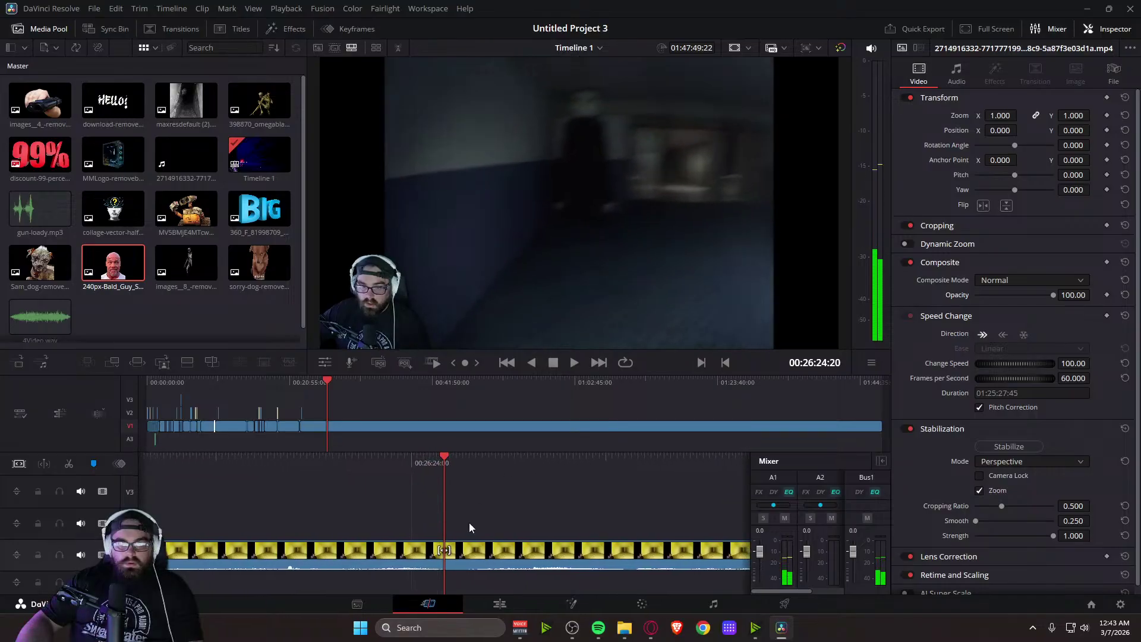
pyautogui.moveTo(655, 466); pyautogui.dragTo(532, 466)
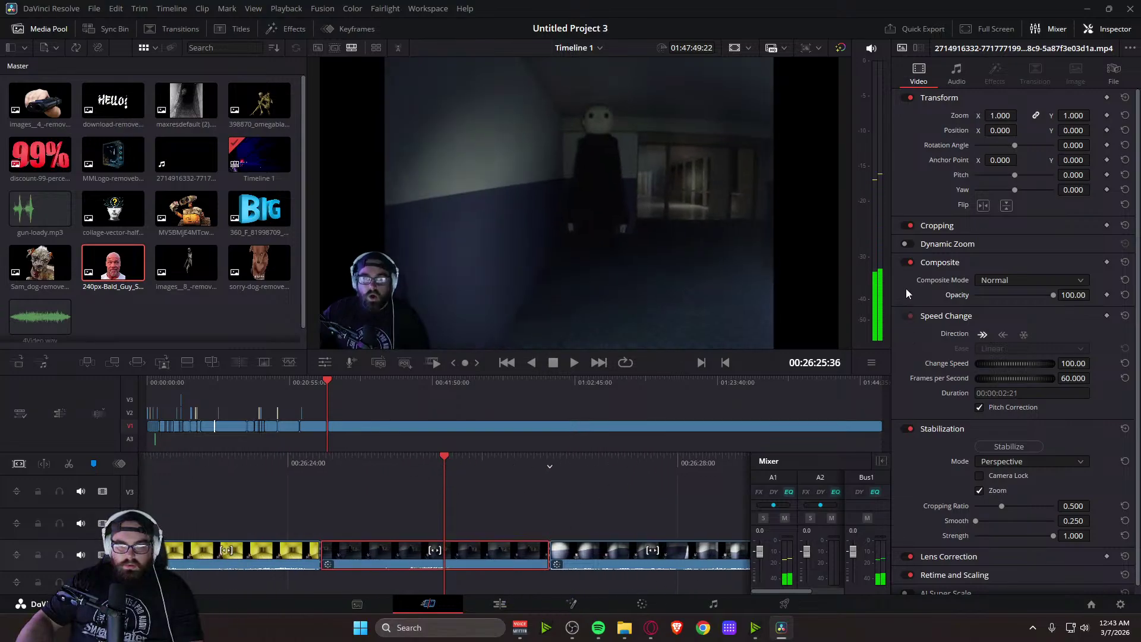
# Enable Dynamic Zoom on the masked figure clip, with the start frame covering the full picture and a smaller end frame around the figure
pyautogui.click(905, 243)
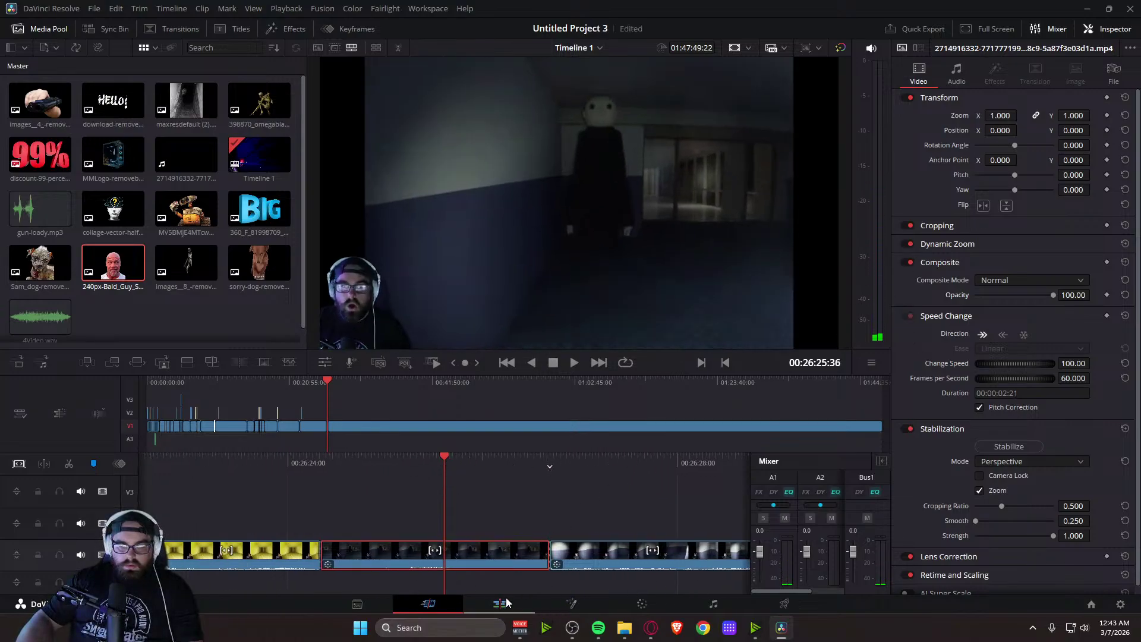
pyautogui.click(499, 604)
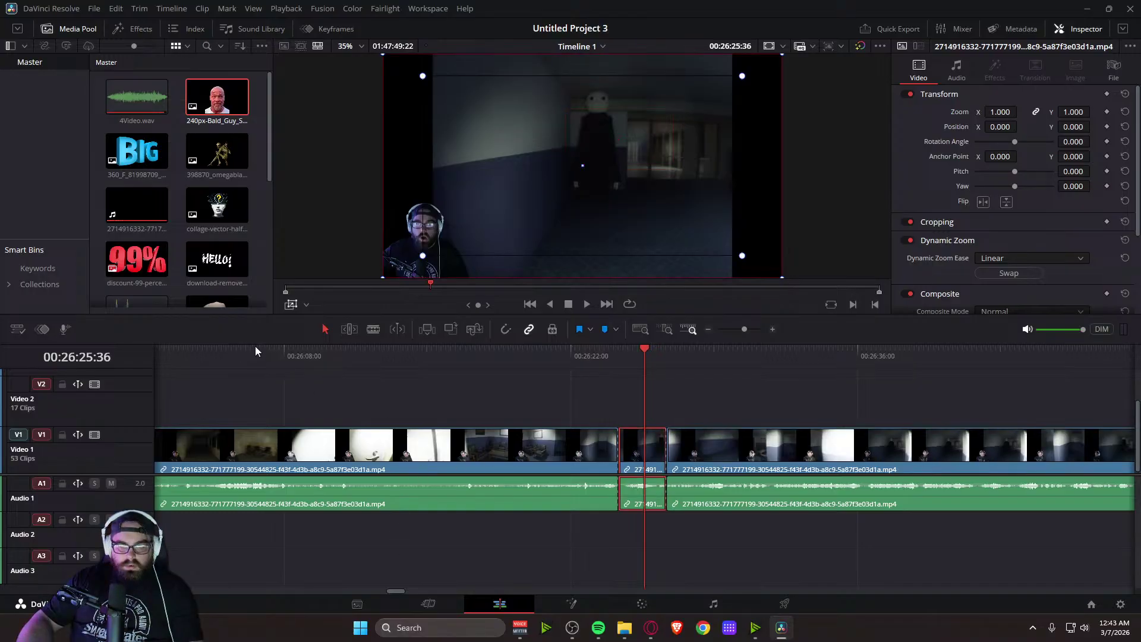
pyautogui.click(324, 356)
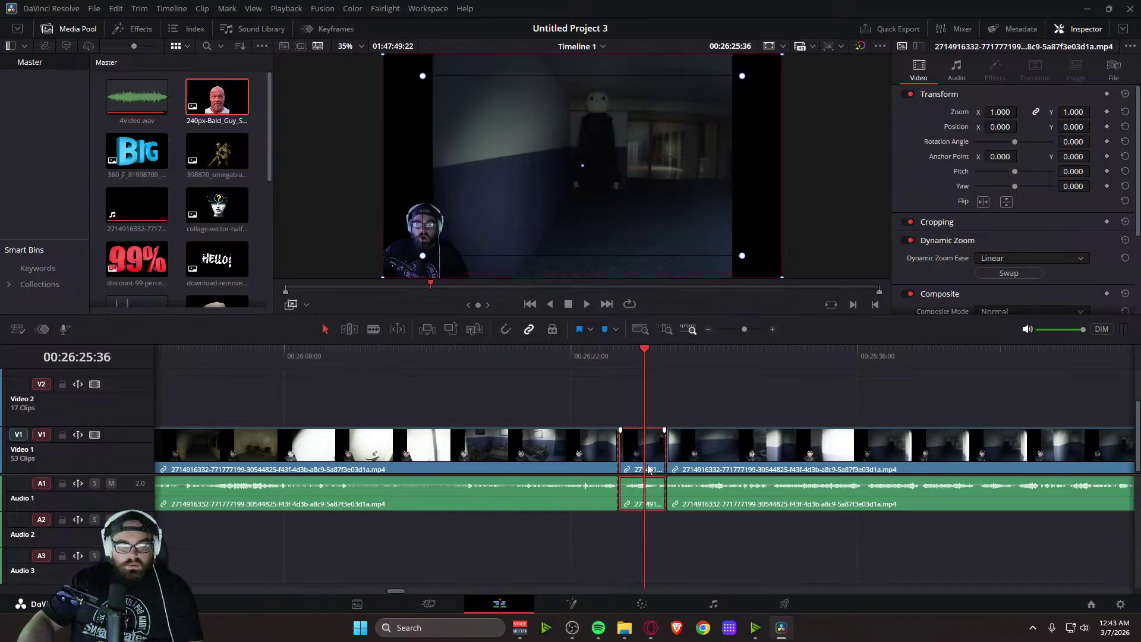
pyautogui.moveTo(437, 249); pyautogui.dragTo(491, 216)
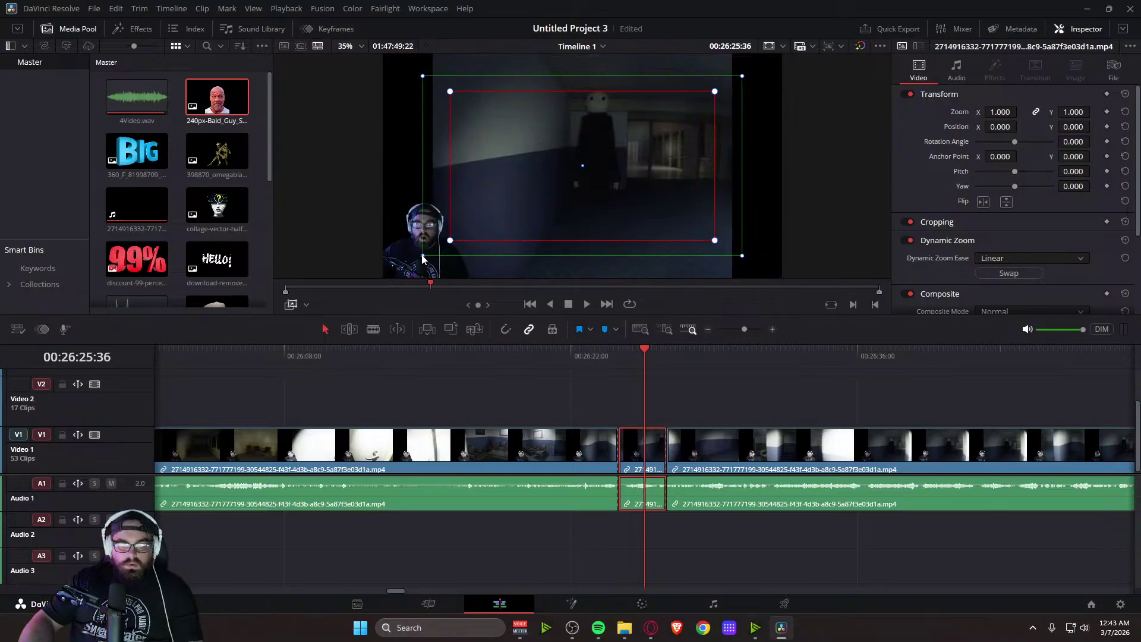
pyautogui.moveTo(387, 281); pyautogui.dragTo(397, 274)
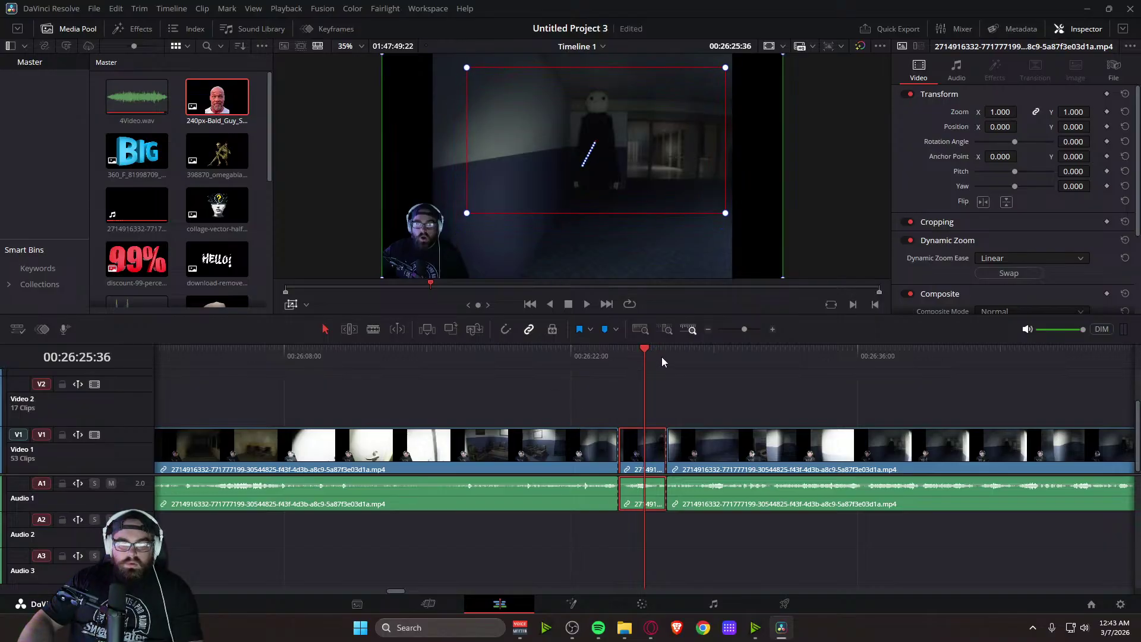
# Play back the masked figure clip from about 00:26:22 to check its dynamic zoom
pyautogui.click(581, 356)
pyautogui.press('space')
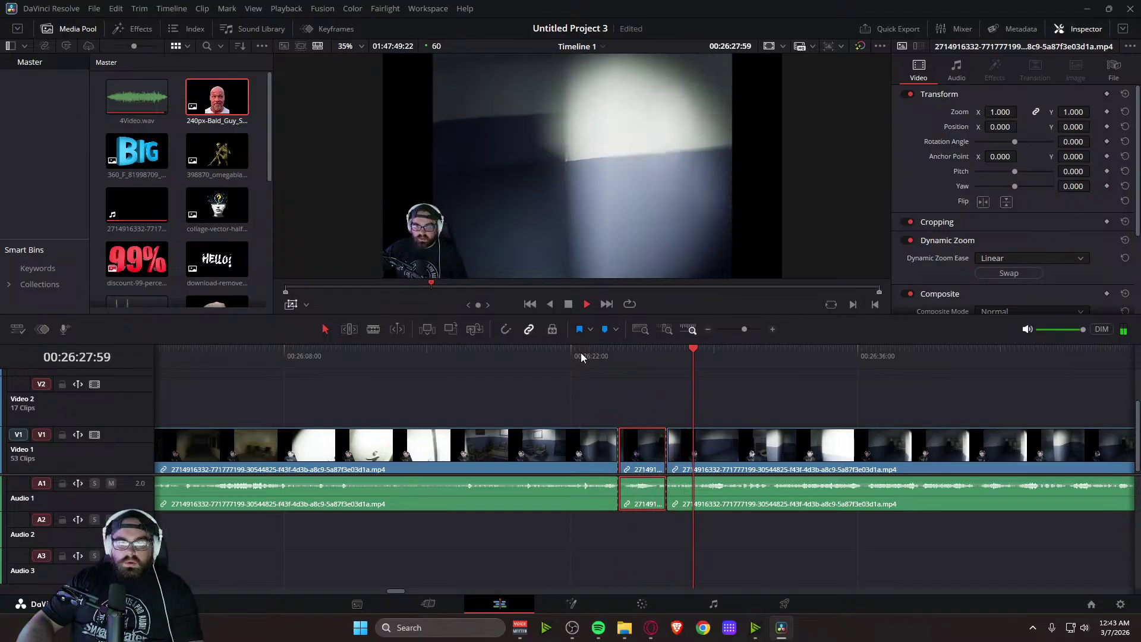
pyautogui.press('space')
pyautogui.click(694, 351)
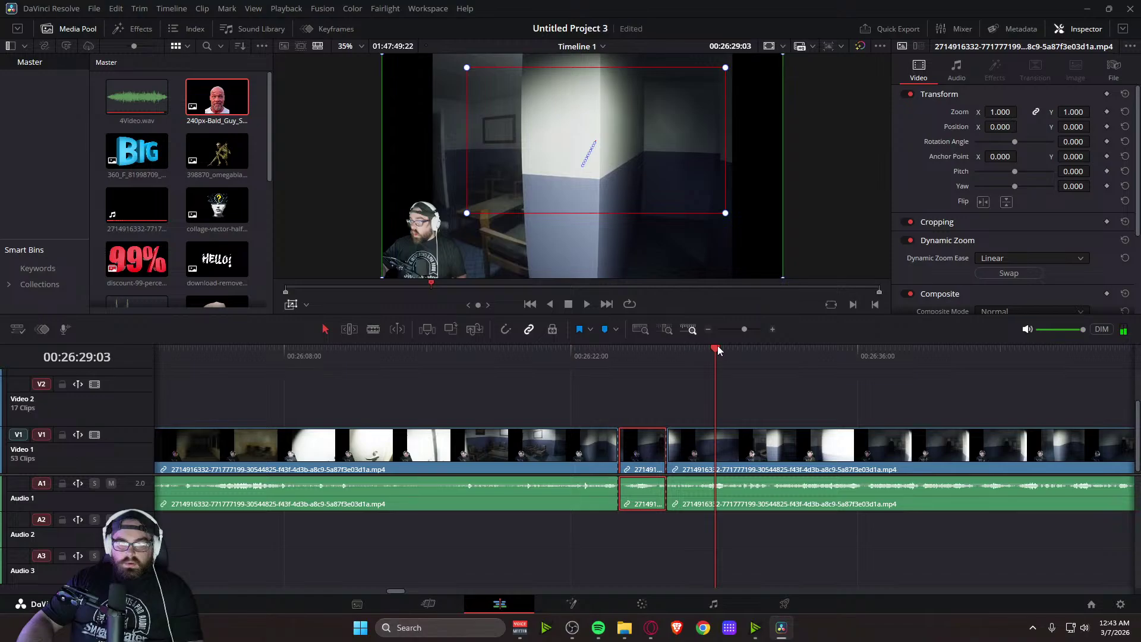
# Return to the Cut page, play on from 00:26:28:26 and split the gameplay clip at 00:26:31:52
pyautogui.click(428, 605)
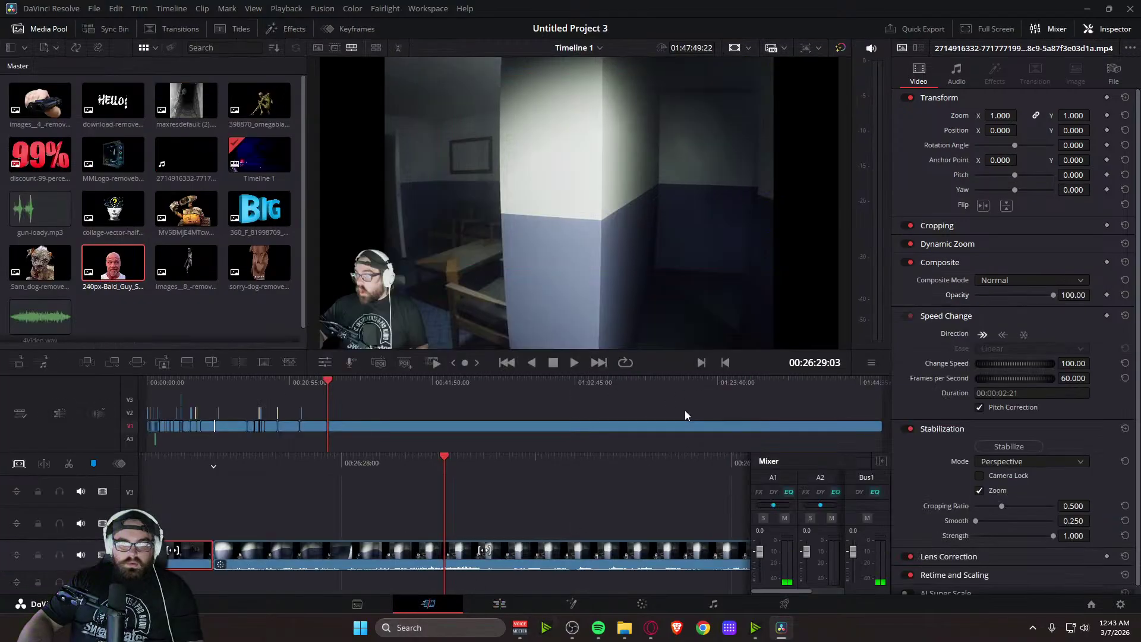
pyautogui.moveTo(472, 459); pyautogui.dragTo(567, 461)
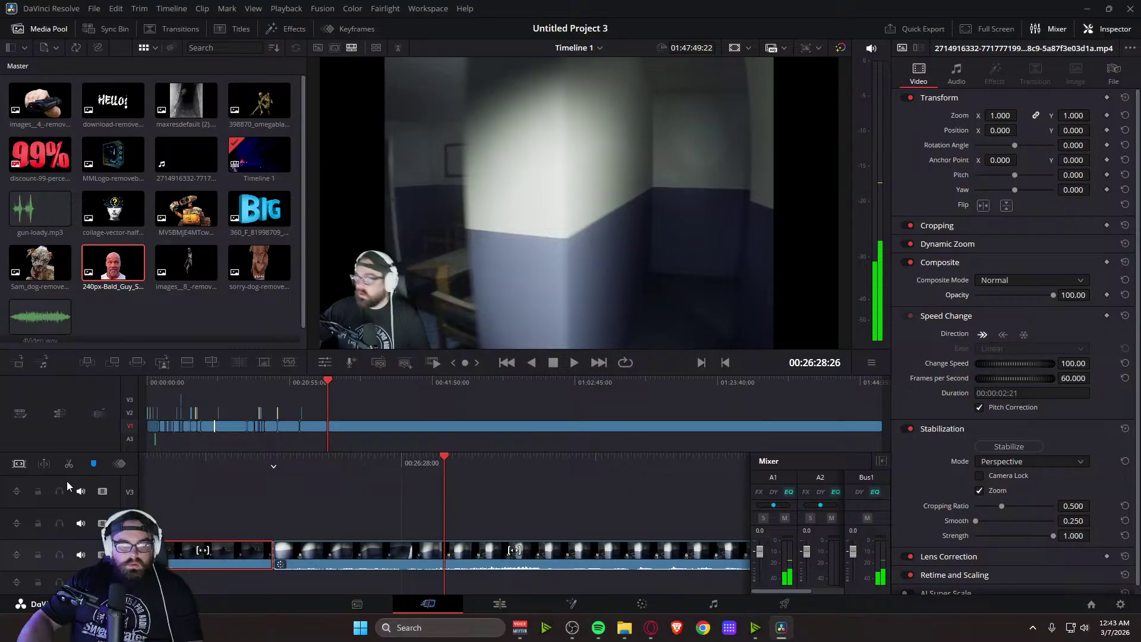
pyautogui.press('space')
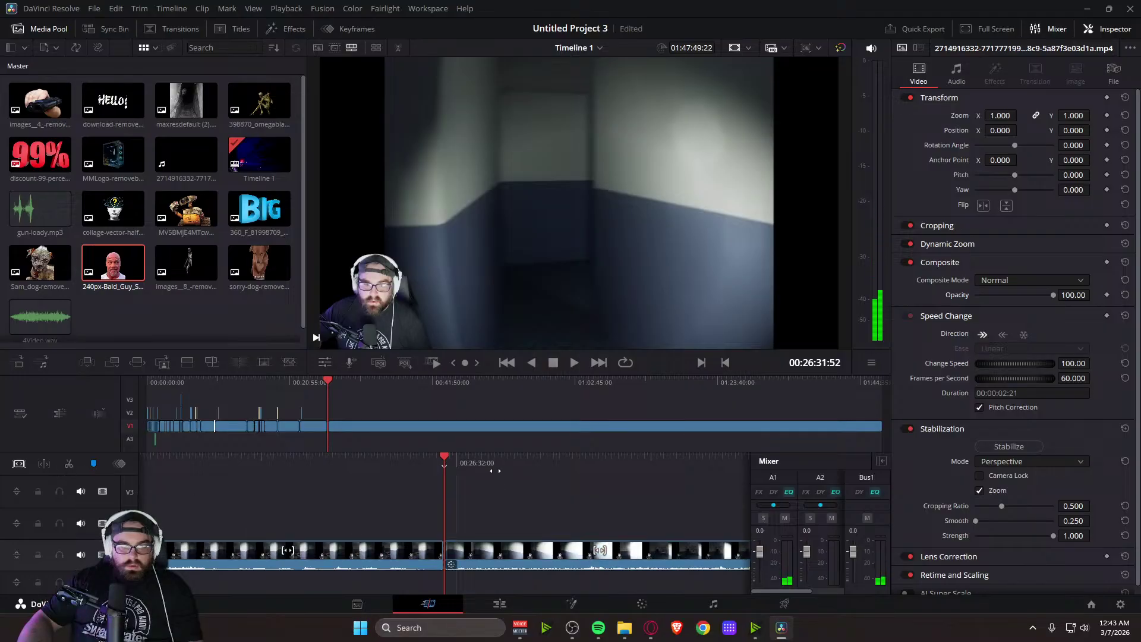
# Enable Dynamic Zoom on the clip ending at 00:26:31:52, shrink its end frame and enlarge its start frame to the full picture
pyautogui.moveTo(495, 474); pyautogui.dragTo(505, 532)
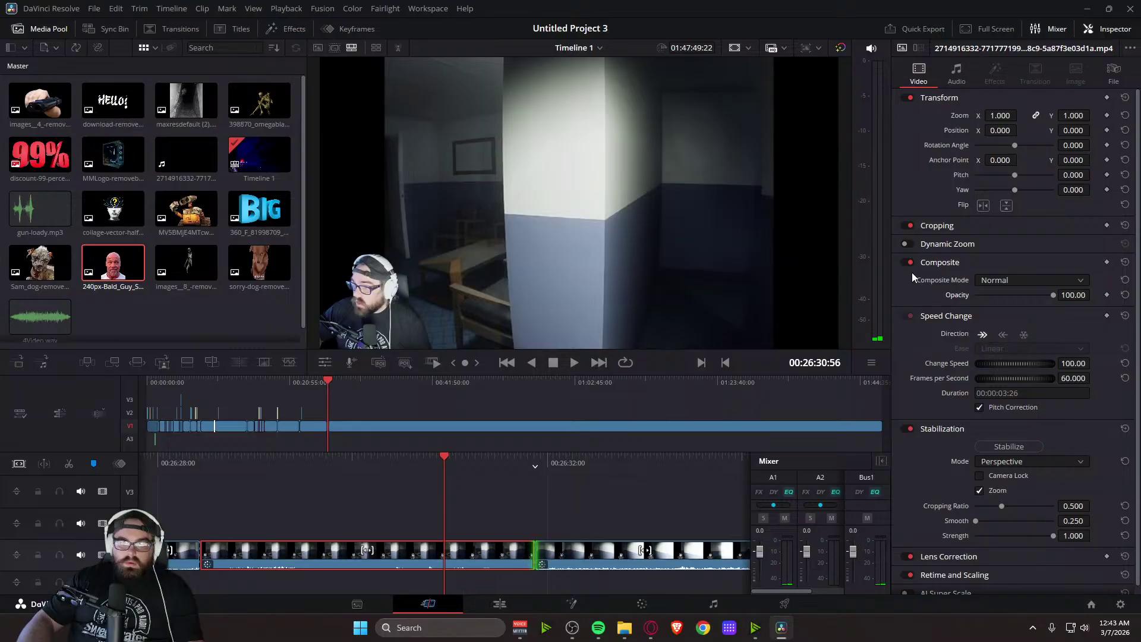
pyautogui.click(909, 244)
pyautogui.press('j')
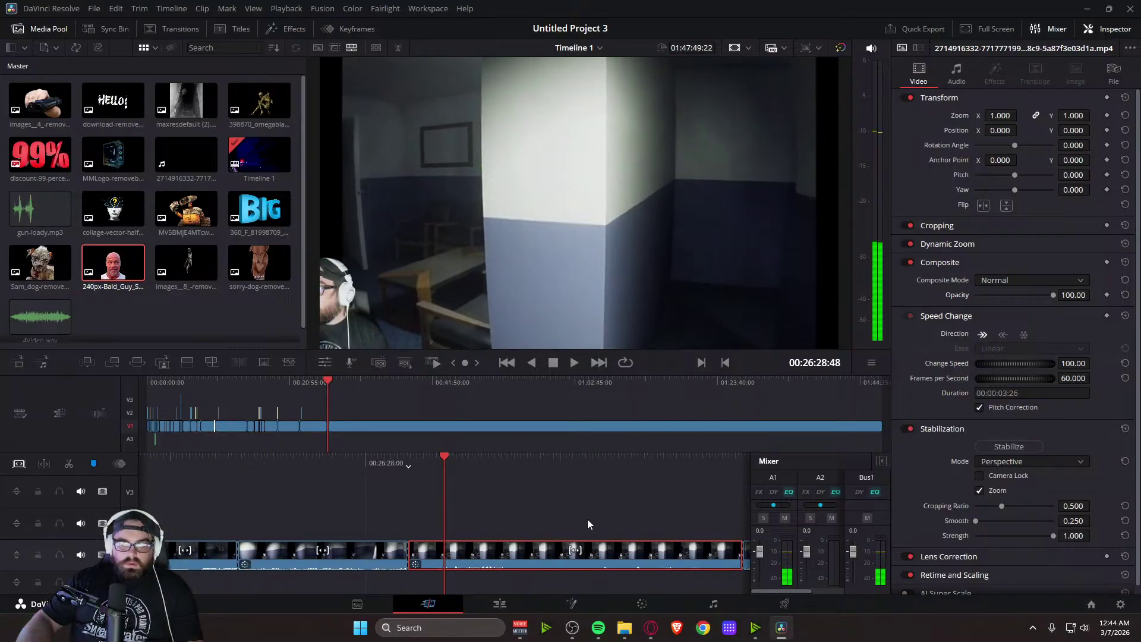
pyautogui.click(515, 608)
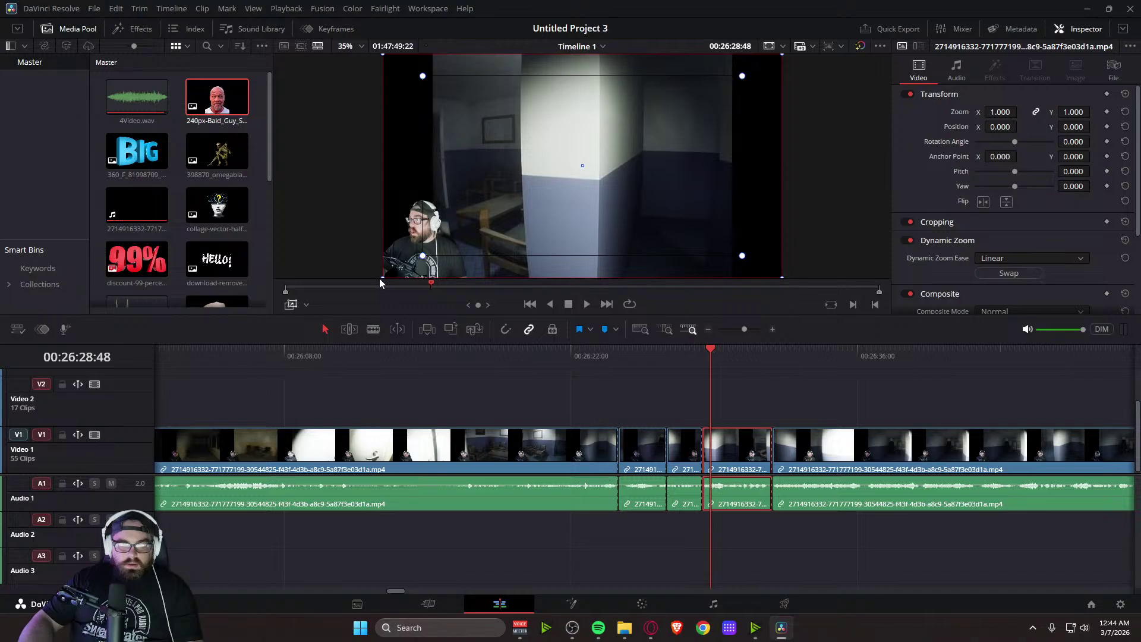
pyautogui.moveTo(423, 256); pyautogui.dragTo(526, 198)
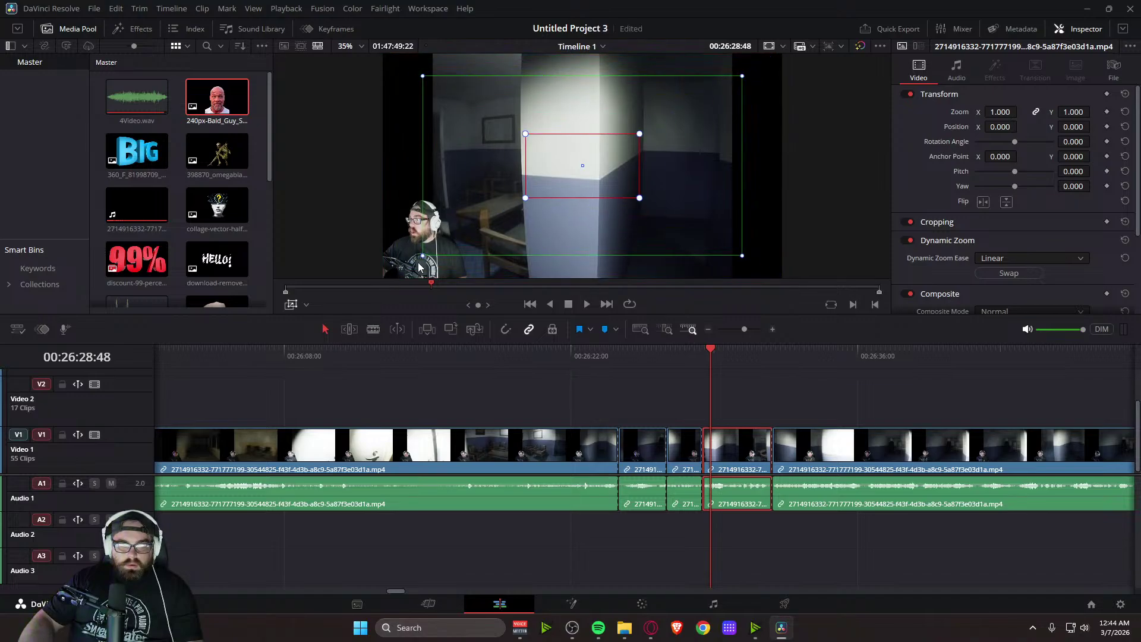
pyautogui.moveTo(422, 256); pyautogui.dragTo(385, 283)
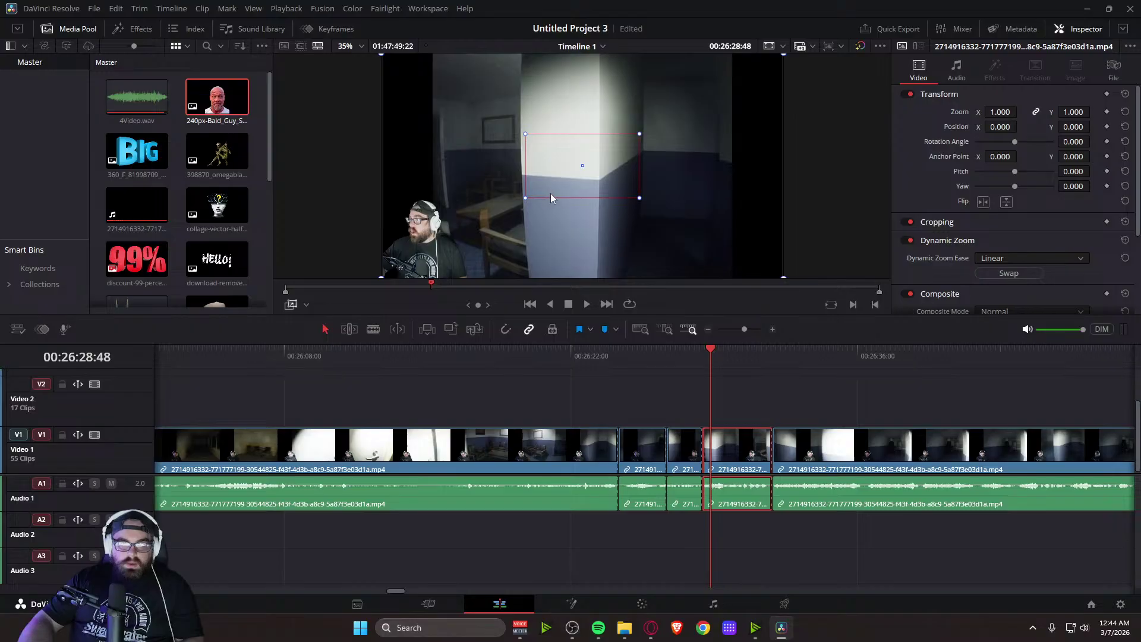
# Resize the clip's Dynamic Zoom end frame and position it around the streamer's webcam cutout
pyautogui.moveTo(526, 201); pyautogui.dragTo(427, 253)
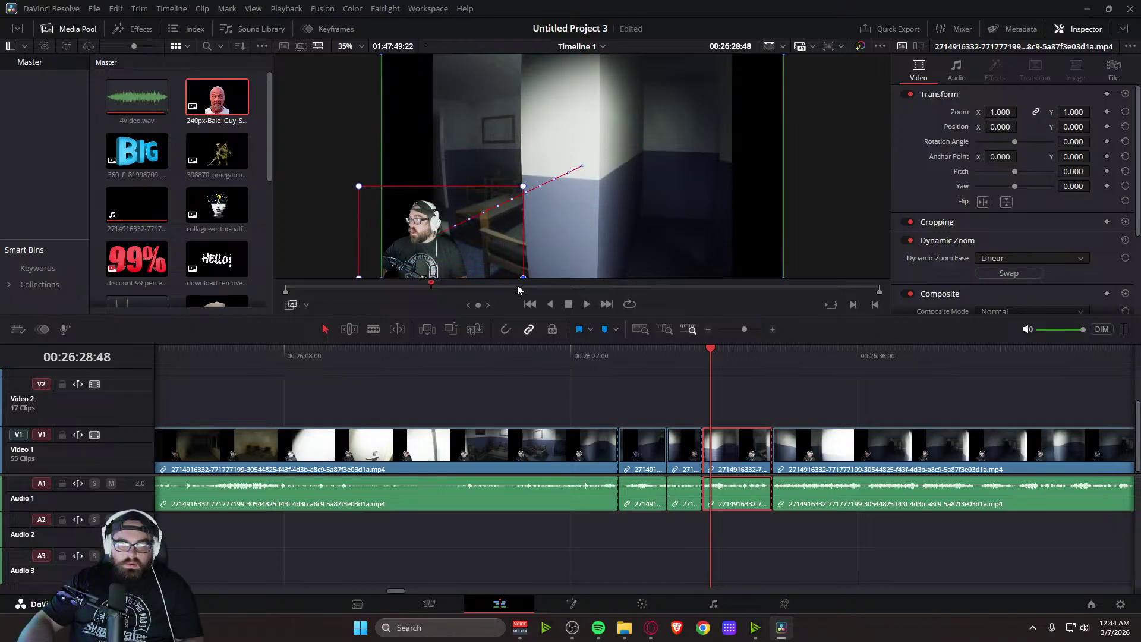
pyautogui.moveTo(488, 266); pyautogui.dragTo(473, 267)
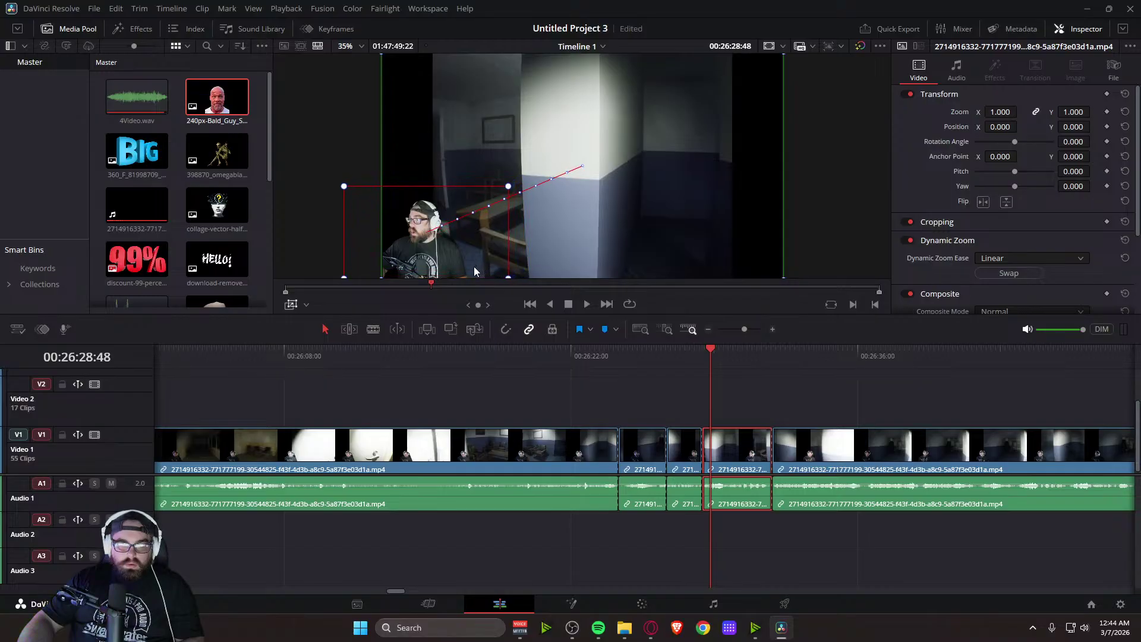
pyautogui.moveTo(508, 188); pyautogui.dragTo(483, 225)
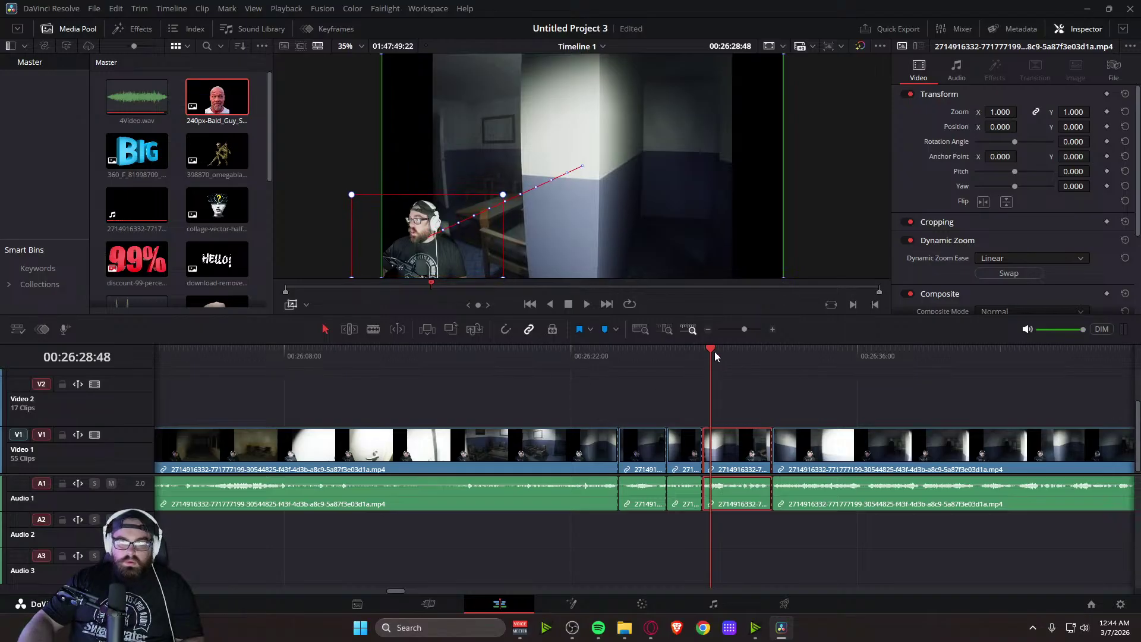
# Play back from about 00:26:25 through the end of the webcam zoom clip to check its Dynamic Zoom
pyautogui.moveTo(727, 359); pyautogui.dragTo(634, 368)
pyautogui.press('space')
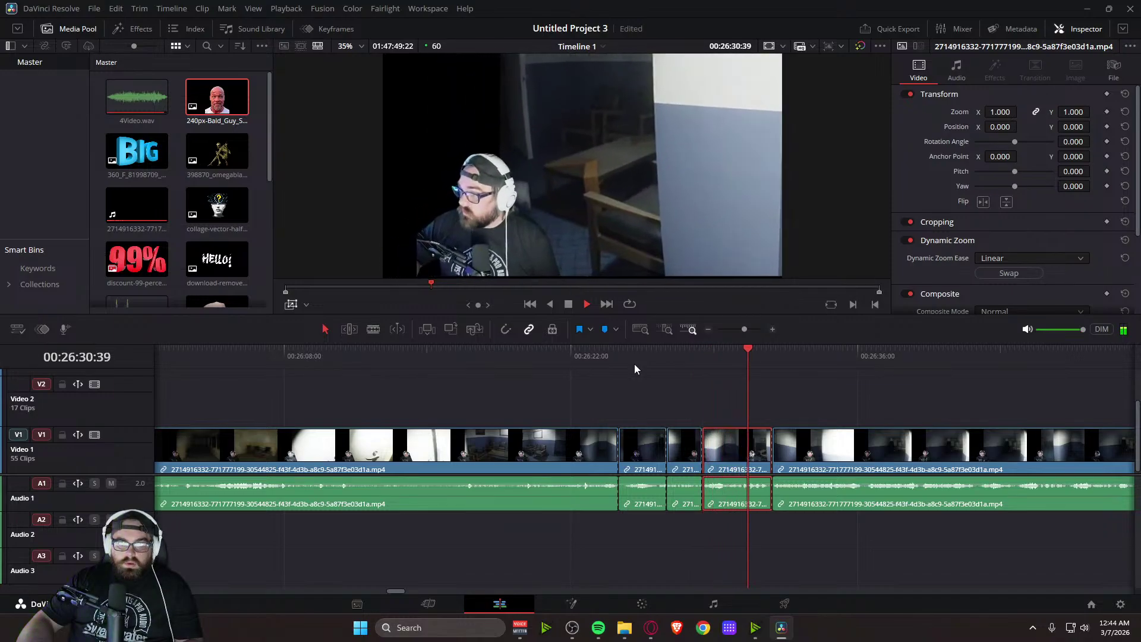
pyautogui.press('space')
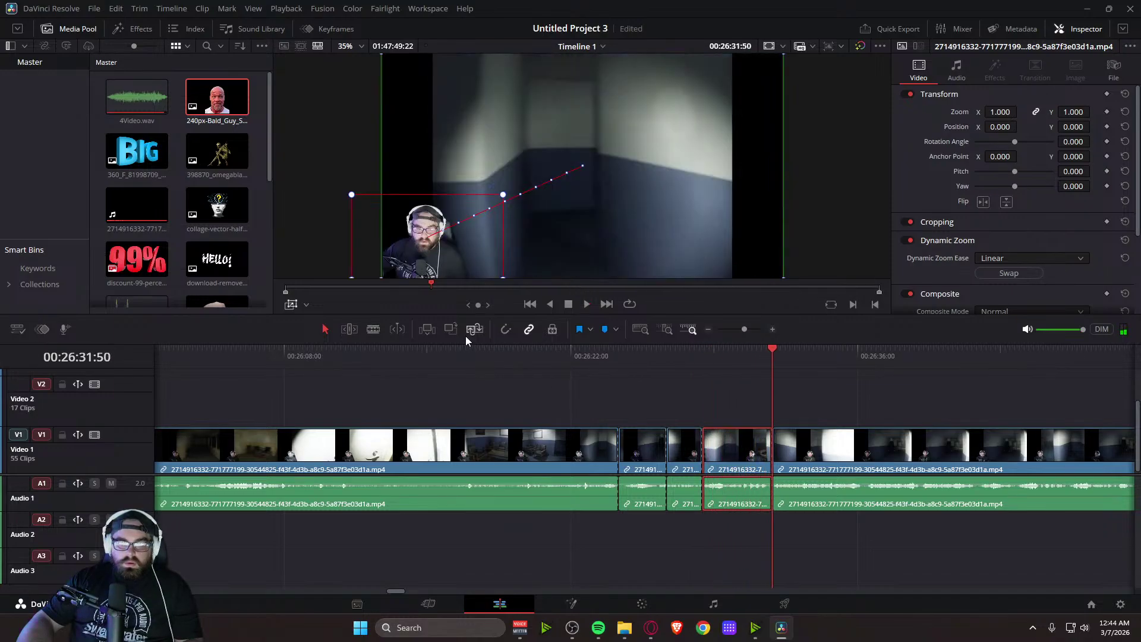
# Pull the Dynamic Zoom start frame in to the picture's edges and replay the webcam zoom from about 00:26:27
pyautogui.click(783, 278)
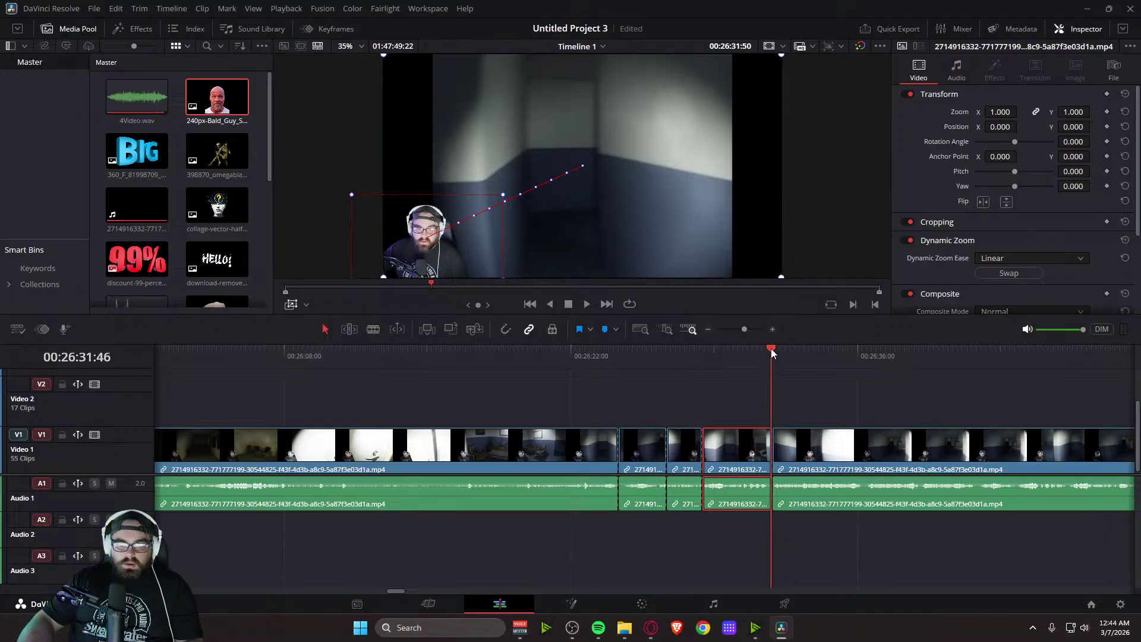
pyautogui.click(669, 359)
pyautogui.press('space')
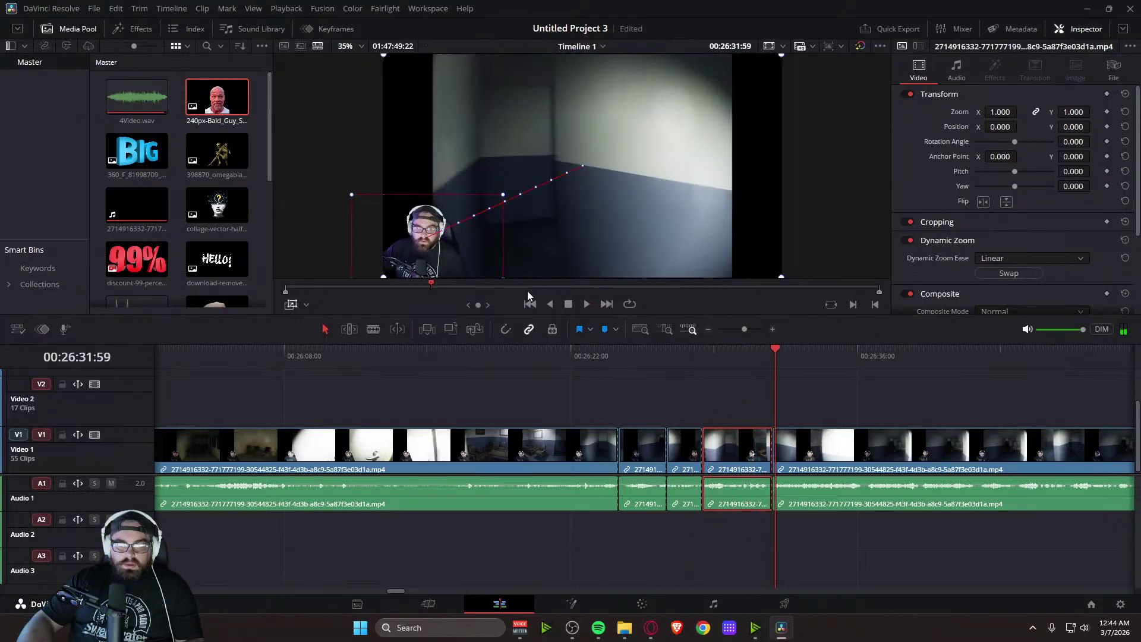
# Return to the Cut page, play on and isolate the masked figure in the corridor with splits at 00:26:36:46 and 00:26:41:46
pyautogui.click(439, 603)
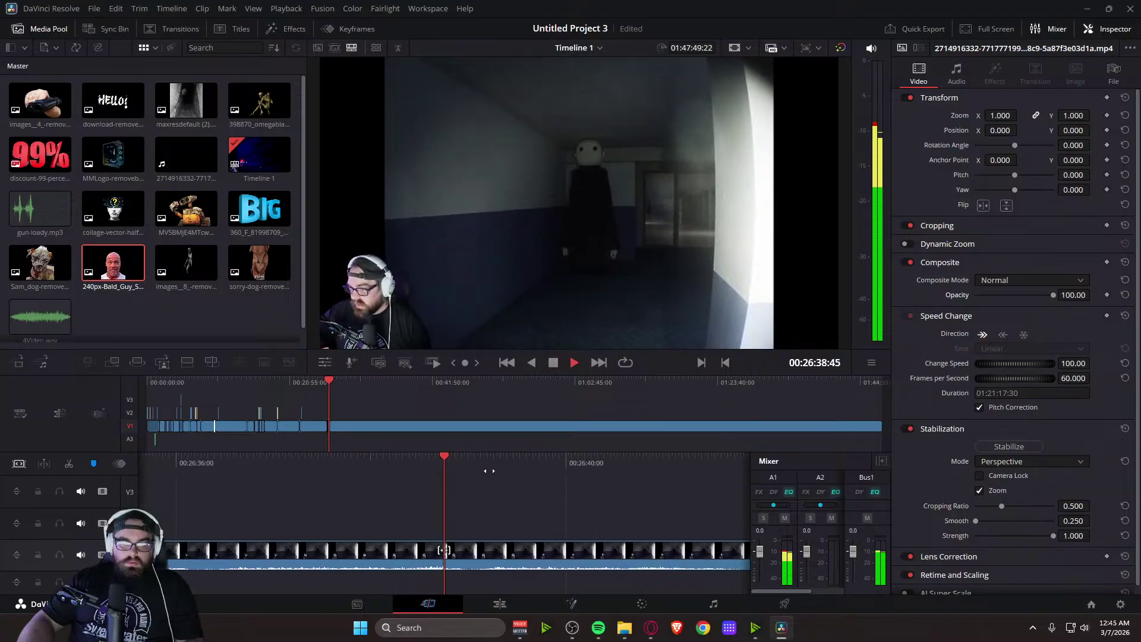
pyautogui.press('space')
pyautogui.moveTo(621, 462); pyautogui.dragTo(763, 466)
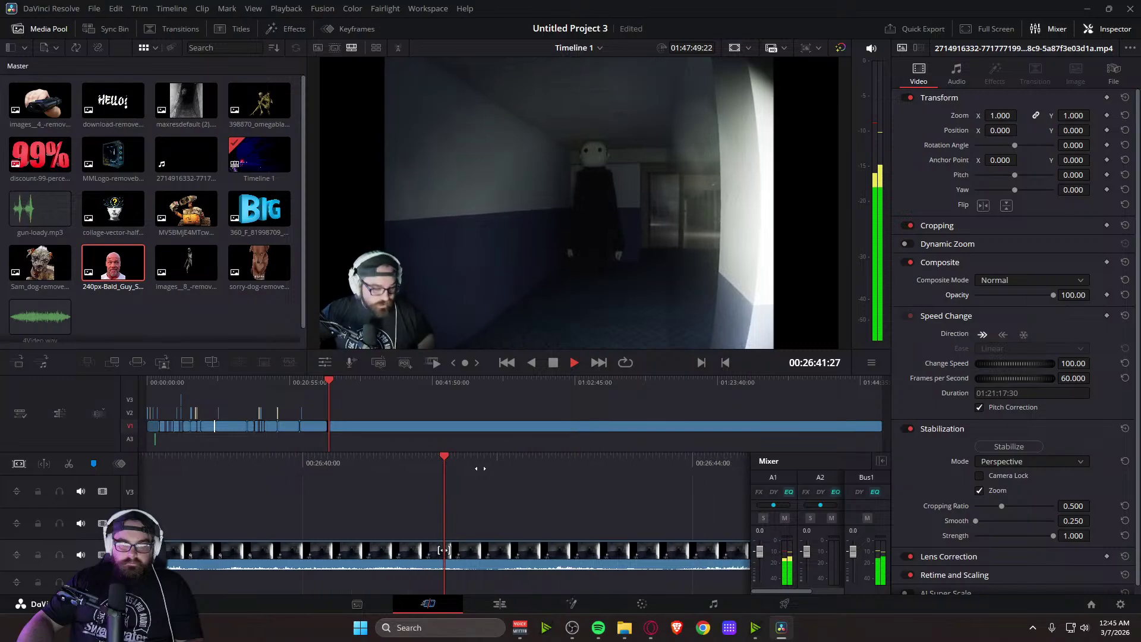
pyautogui.moveTo(480, 468); pyautogui.dragTo(964, 461)
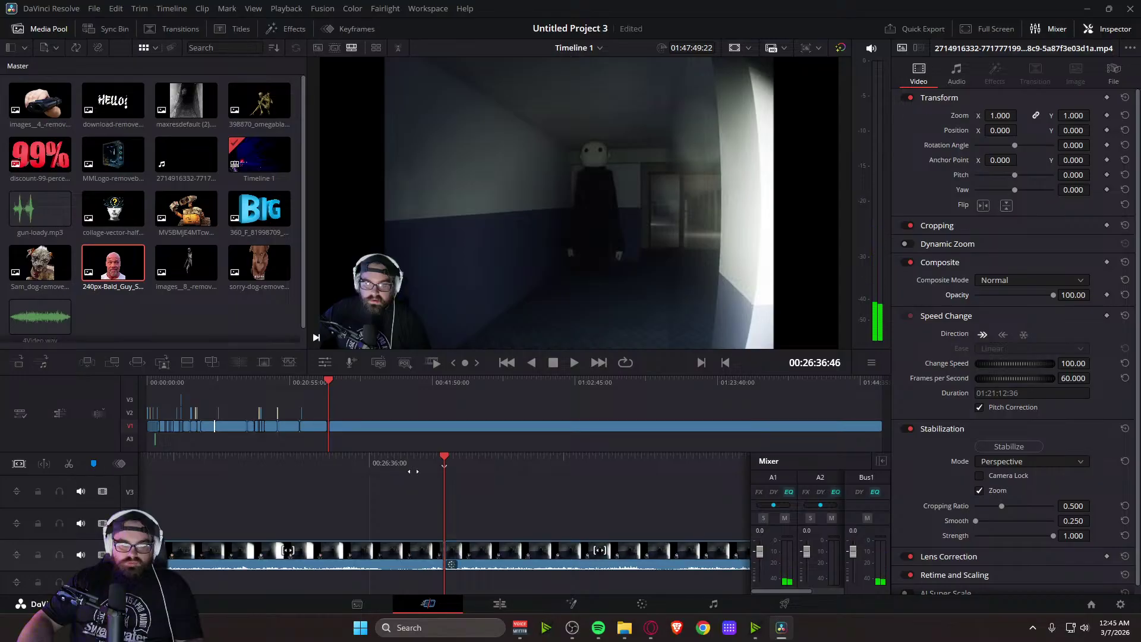
pyautogui.moveTo(682, 458); pyautogui.dragTo(266, 476)
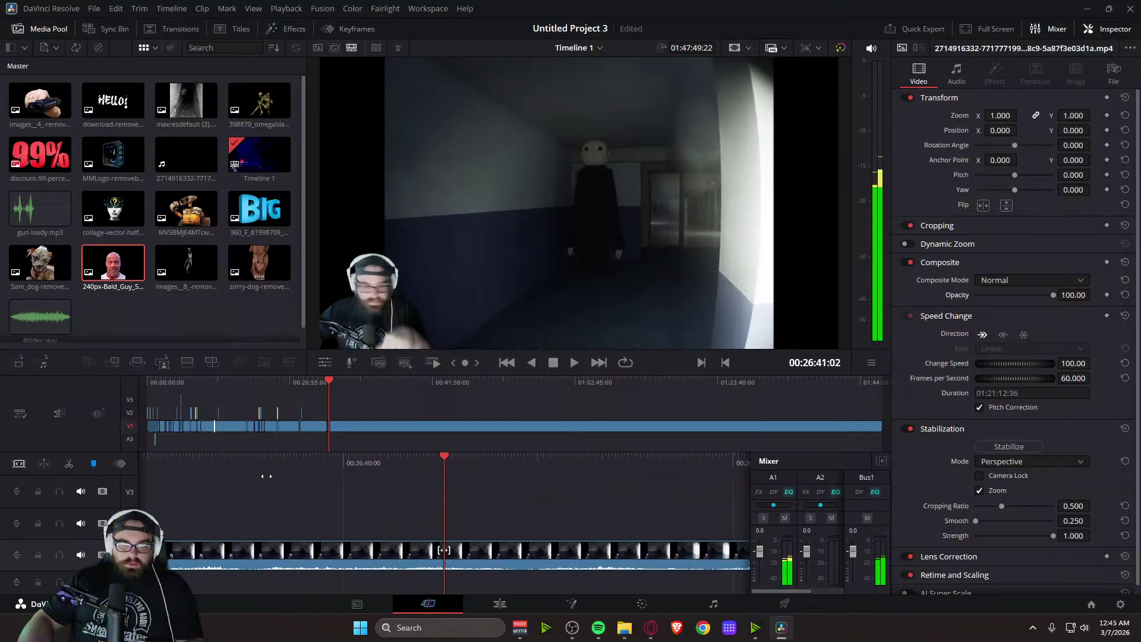
pyautogui.click(70, 467)
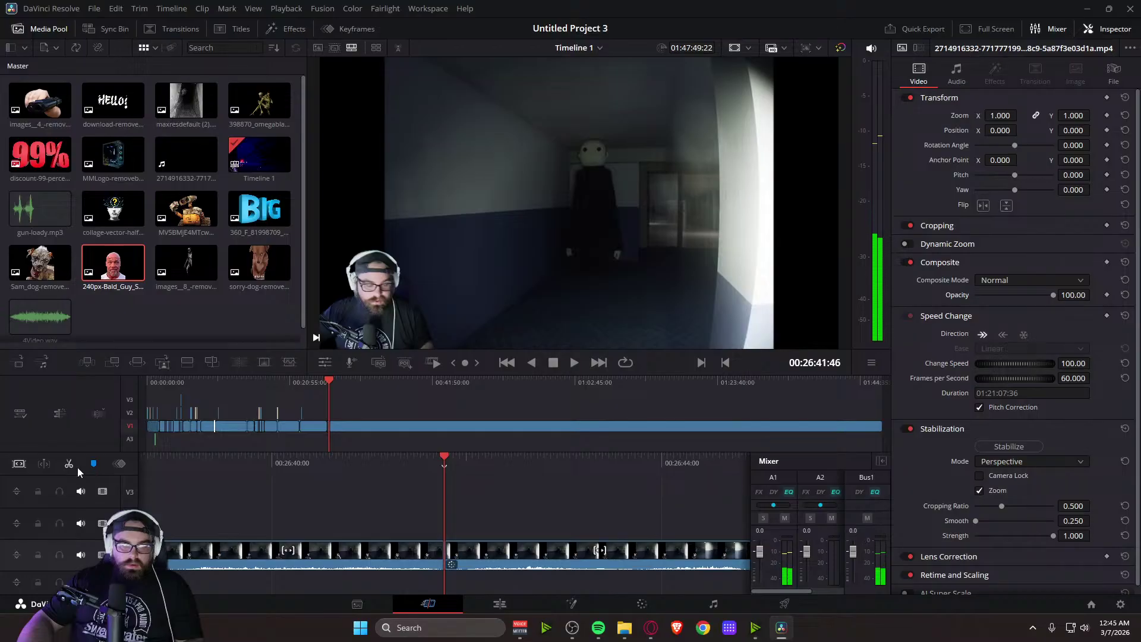
# Enable Dynamic Zoom on the five-second masked figure clip, with a full-picture start frame and a smaller end frame around the figure
pyautogui.click(503, 552)
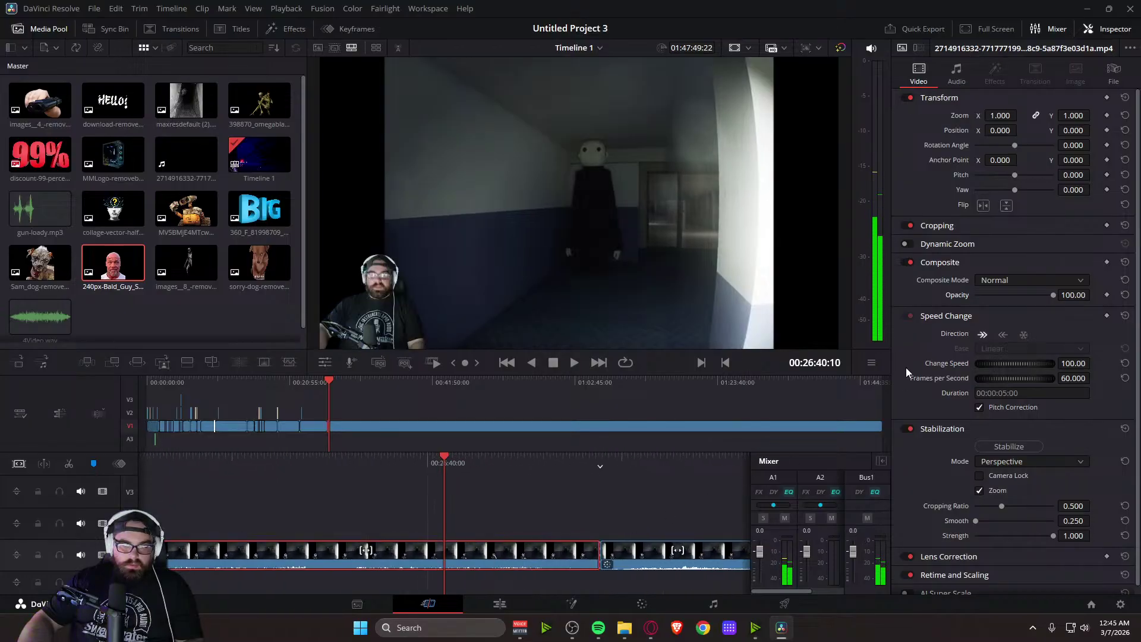
pyautogui.click(910, 245)
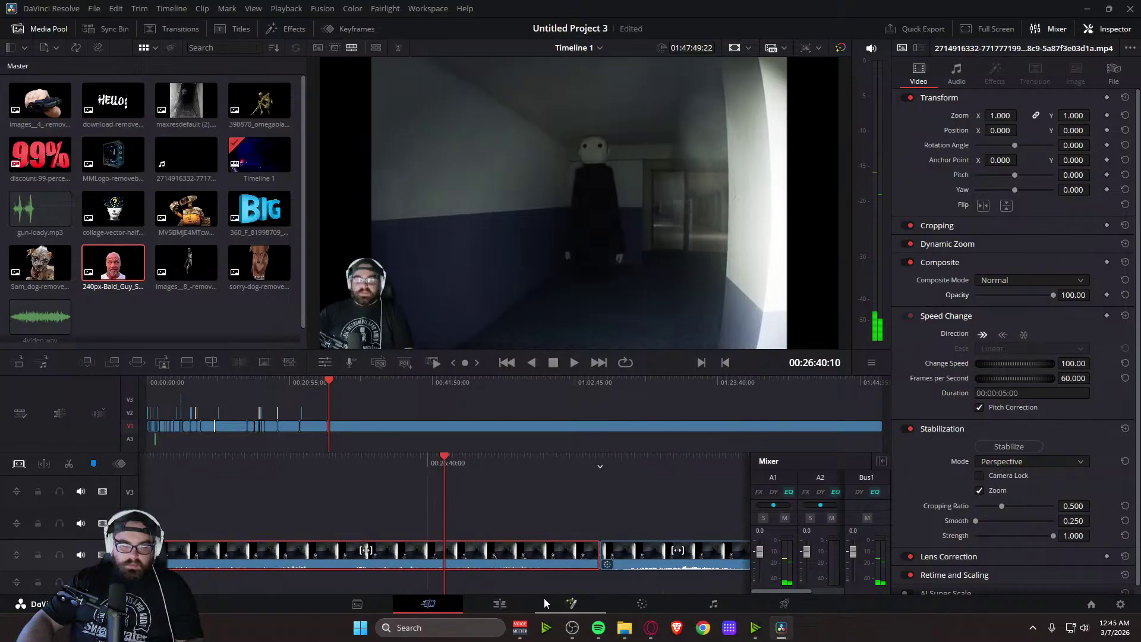
pyautogui.click(498, 604)
pyautogui.click(929, 463)
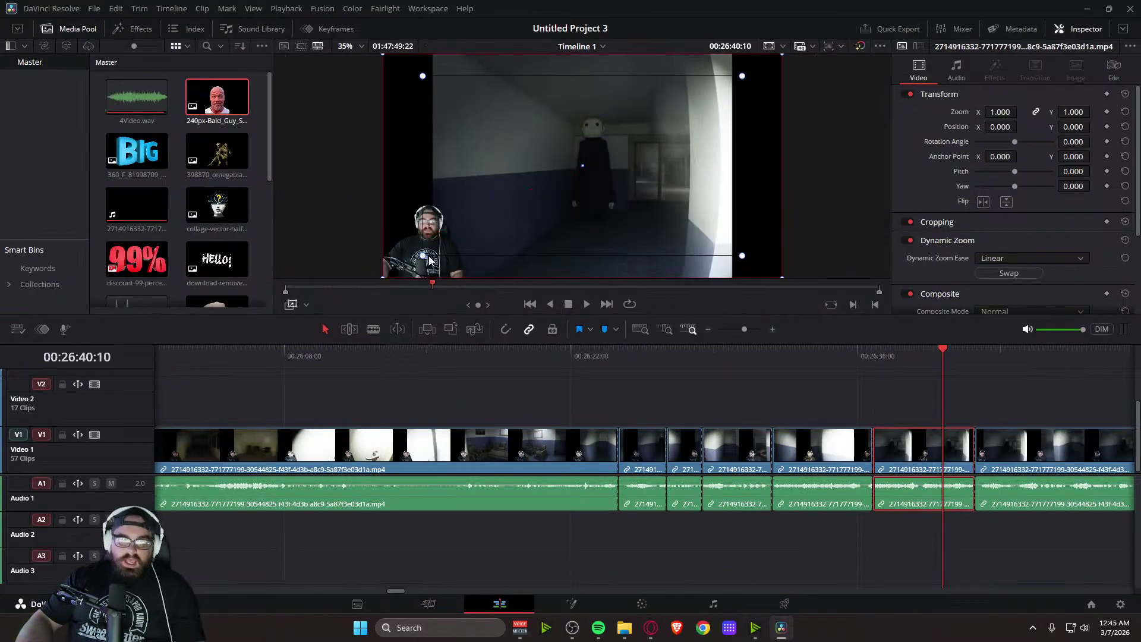
pyautogui.moveTo(423, 255); pyautogui.dragTo(471, 227)
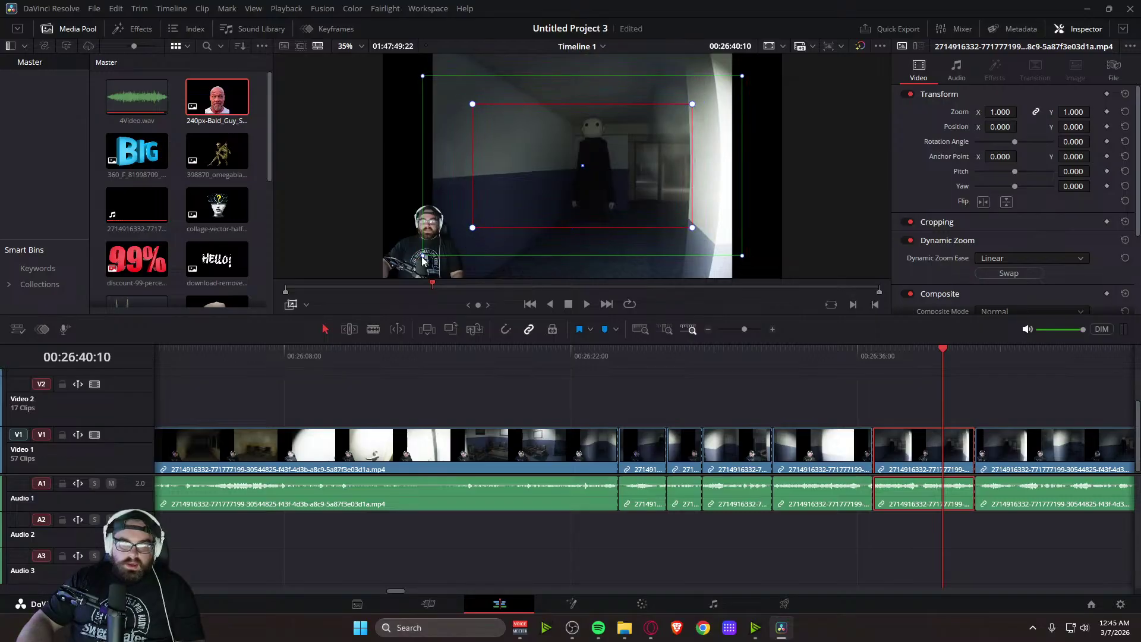
pyautogui.moveTo(423, 255); pyautogui.dragTo(392, 275)
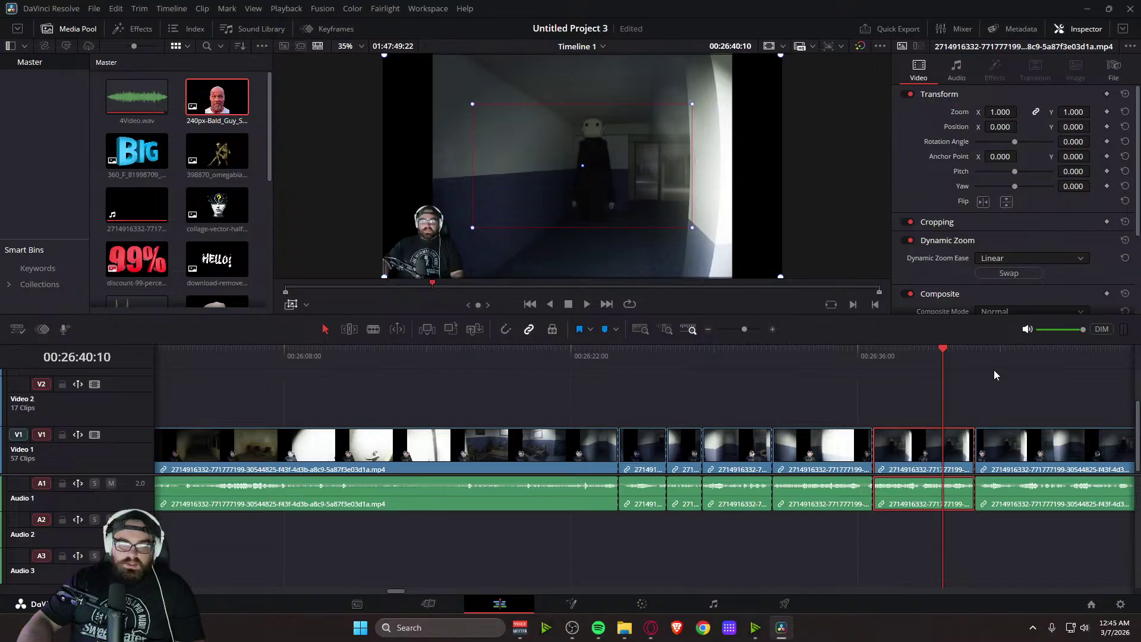
# Play back the corridor clip from about 00:26:36 to check its Dynamic Zoom and return to the Cut page
pyautogui.moveTo(943, 348); pyautogui.dragTo(853, 365)
pyautogui.press('space')
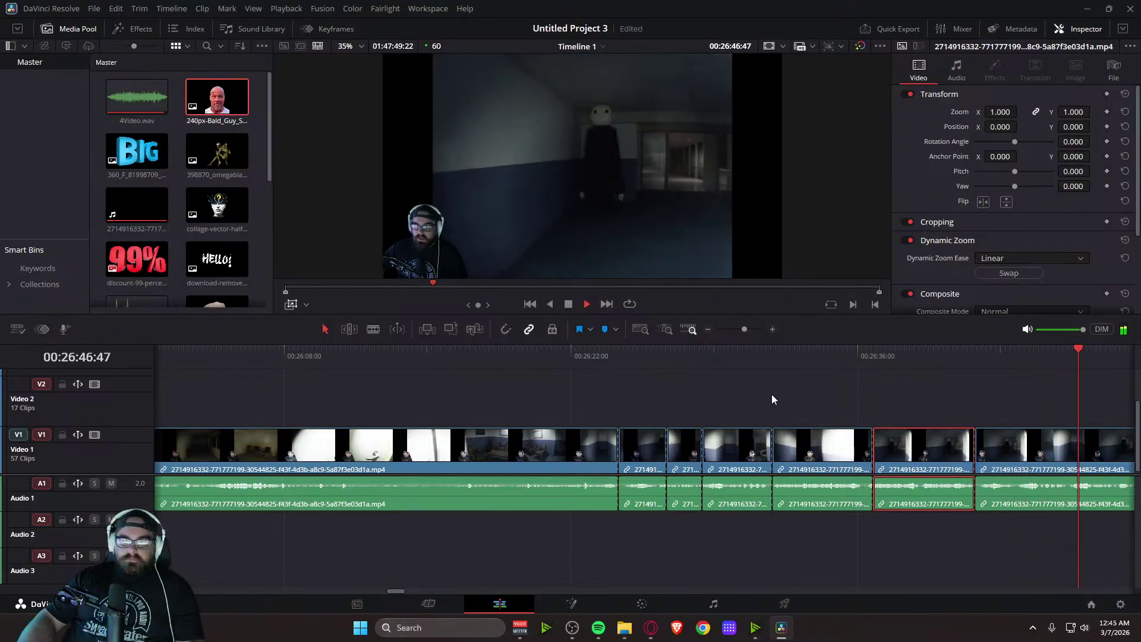
pyautogui.press('space')
pyautogui.click(459, 610)
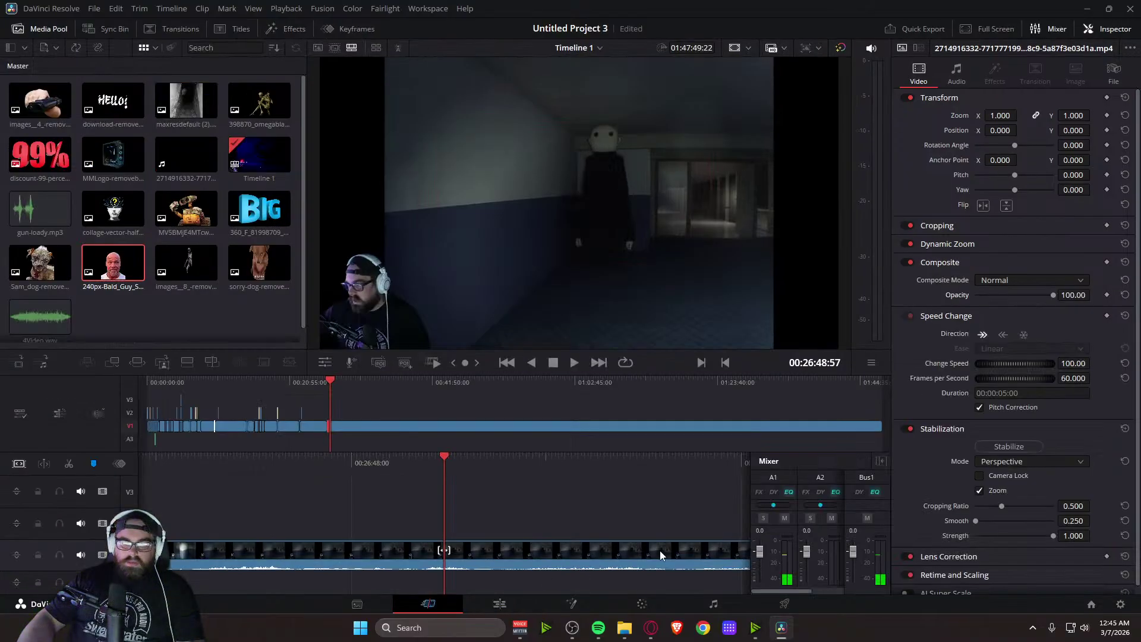
# Split the main gameplay clip at 00:26:47:51 and 00:26:49:42 to isolate the shot of the masked figure in the hallway
pyautogui.moveTo(438, 459); pyautogui.dragTo(672, 483)
pyautogui.press('space')
pyautogui.press('space')
pyautogui.press('space')
pyautogui.press('space')
pyautogui.press('space')
pyautogui.moveTo(555, 468); pyautogui.dragTo(716, 469)
pyautogui.moveTo(486, 476); pyautogui.dragTo(804, 454)
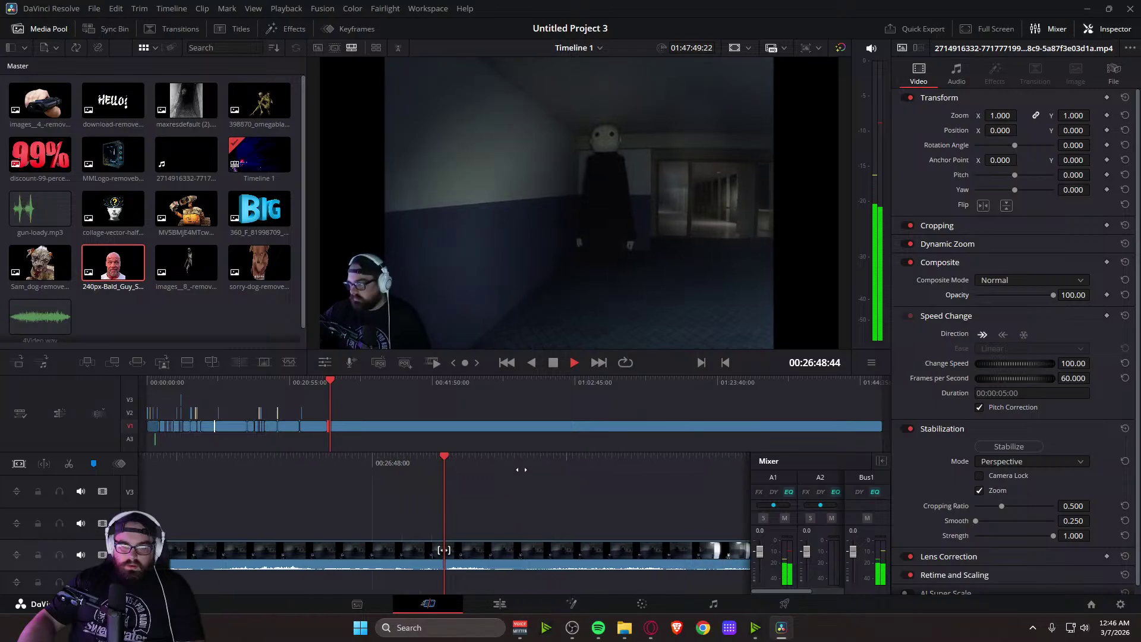
pyautogui.moveTo(508, 466); pyautogui.dragTo(547, 480)
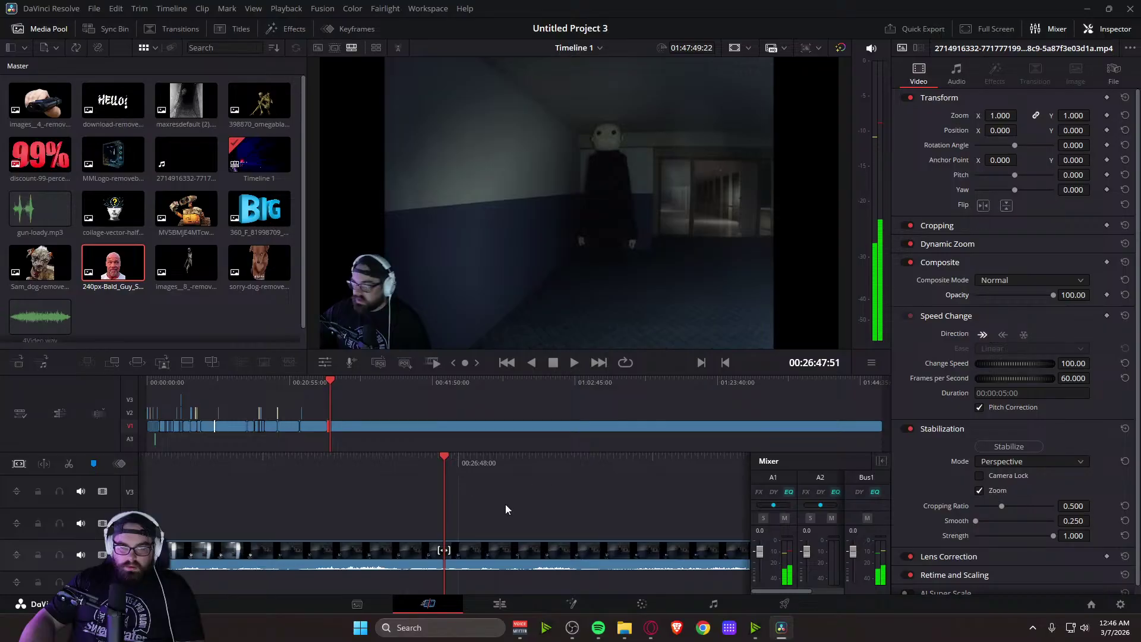
pyautogui.moveTo(620, 465); pyautogui.dragTo(441, 489)
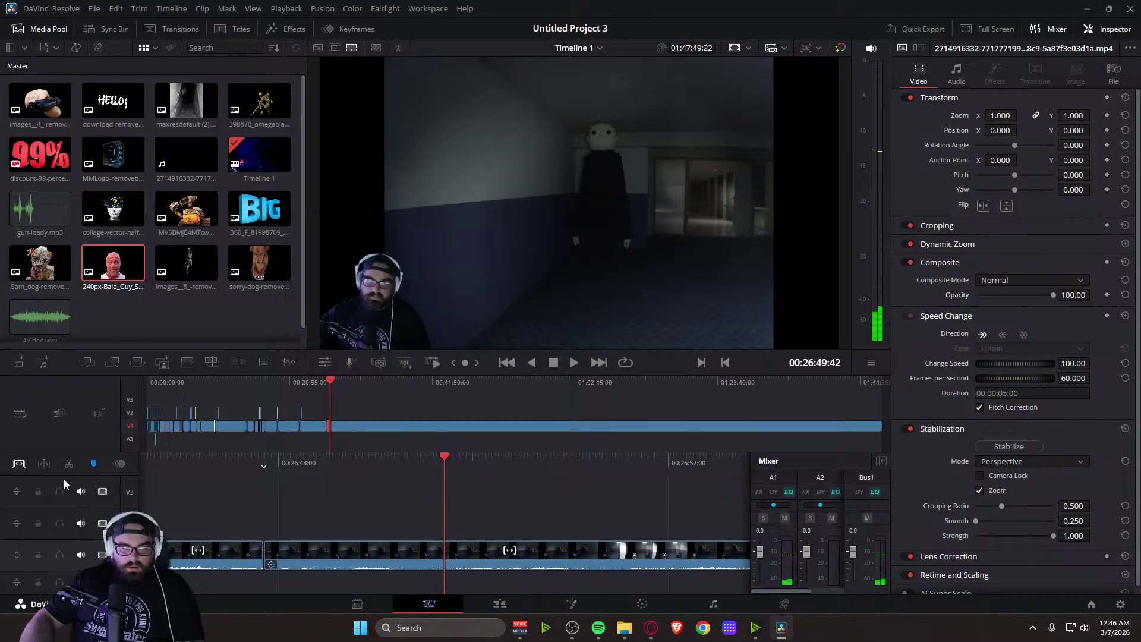
# Enable Dynamic Zoom on the isolated masked-figure segment and show its zoom frames in the Edit page viewer
pyautogui.click(483, 552)
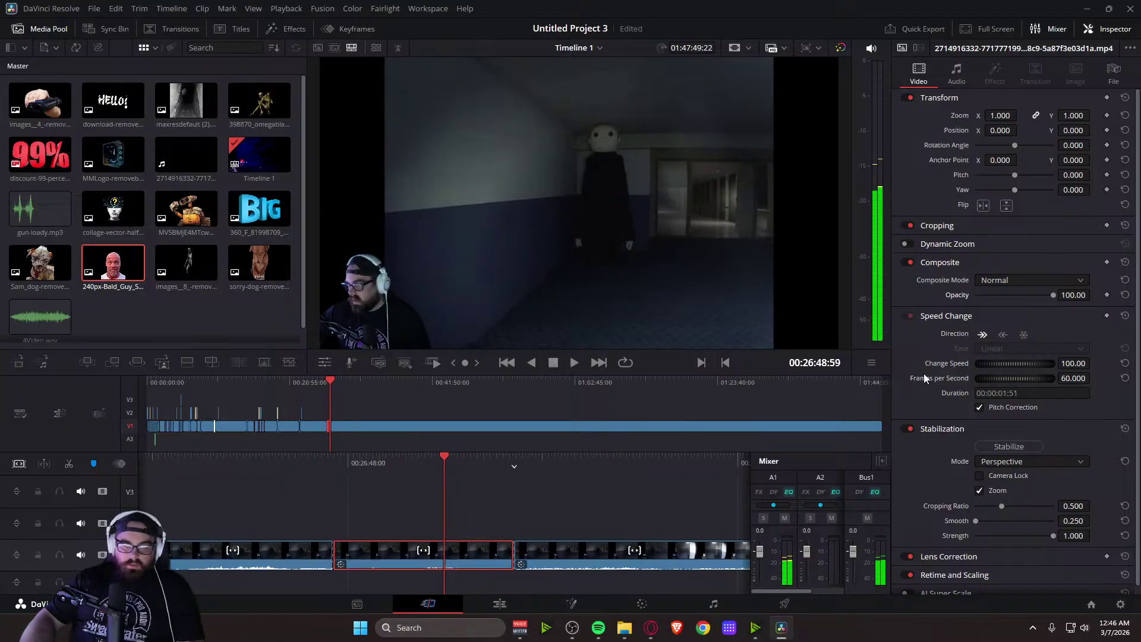
pyautogui.click(906, 244)
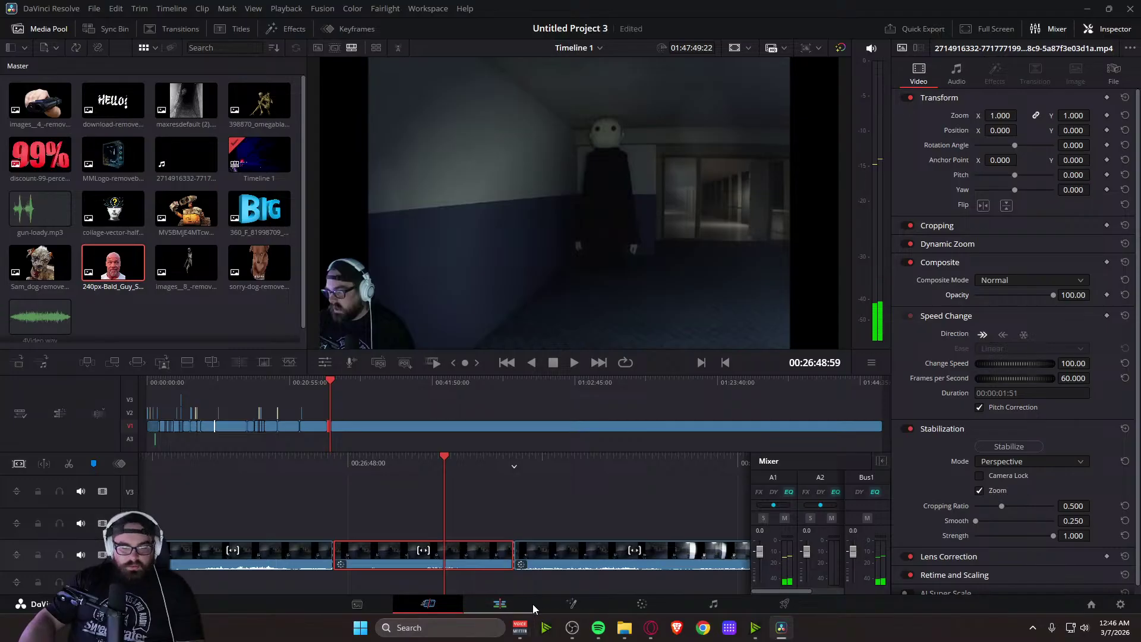
pyautogui.click(499, 603)
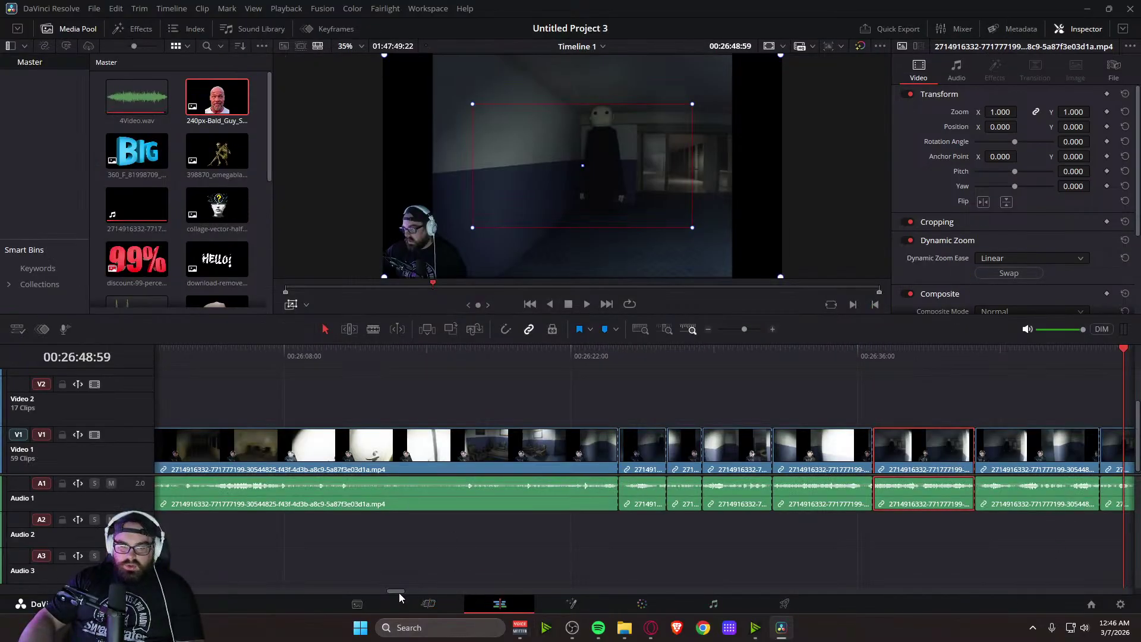
pyautogui.hscroll(6, 397, 593)
pyautogui.click(567, 461)
pyautogui.click(292, 304)
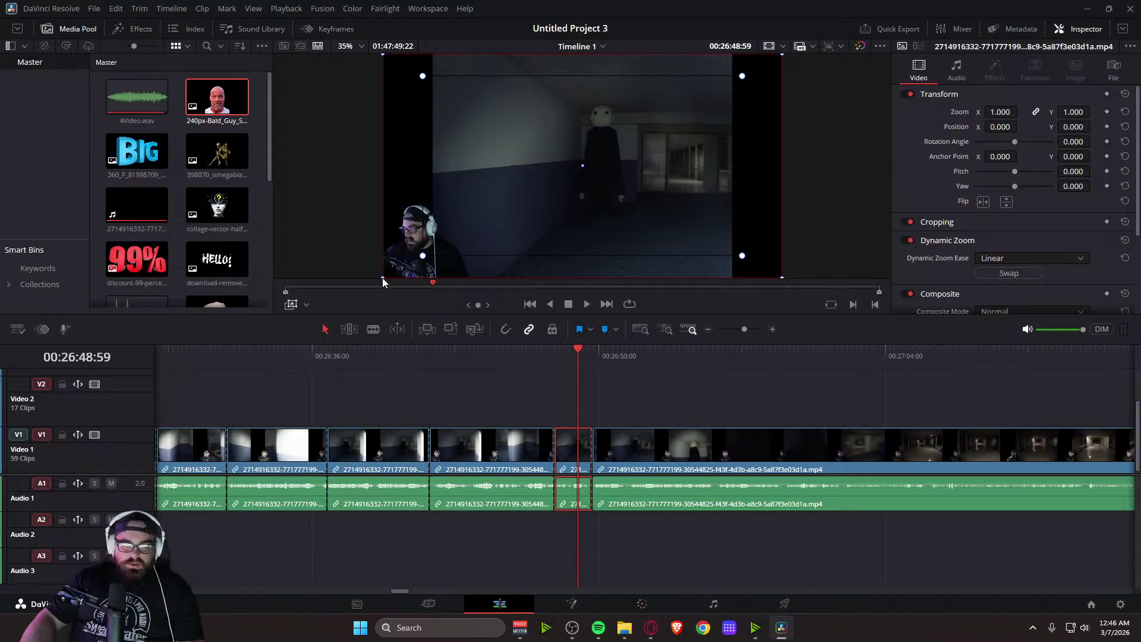
# Enlarge the Dynamic Zoom start frame to nearly the full picture, and shrink the end frame and center it on the masked figure
pyautogui.moveTo(479, 231); pyautogui.dragTo(478, 233)
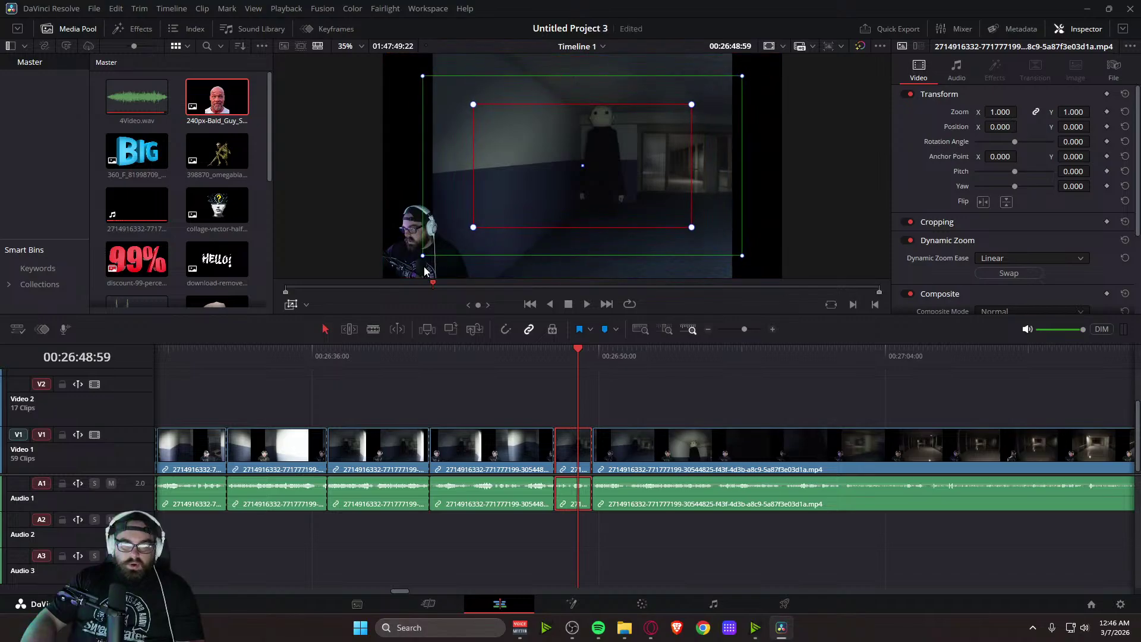
pyautogui.moveTo(423, 258); pyautogui.dragTo(420, 256)
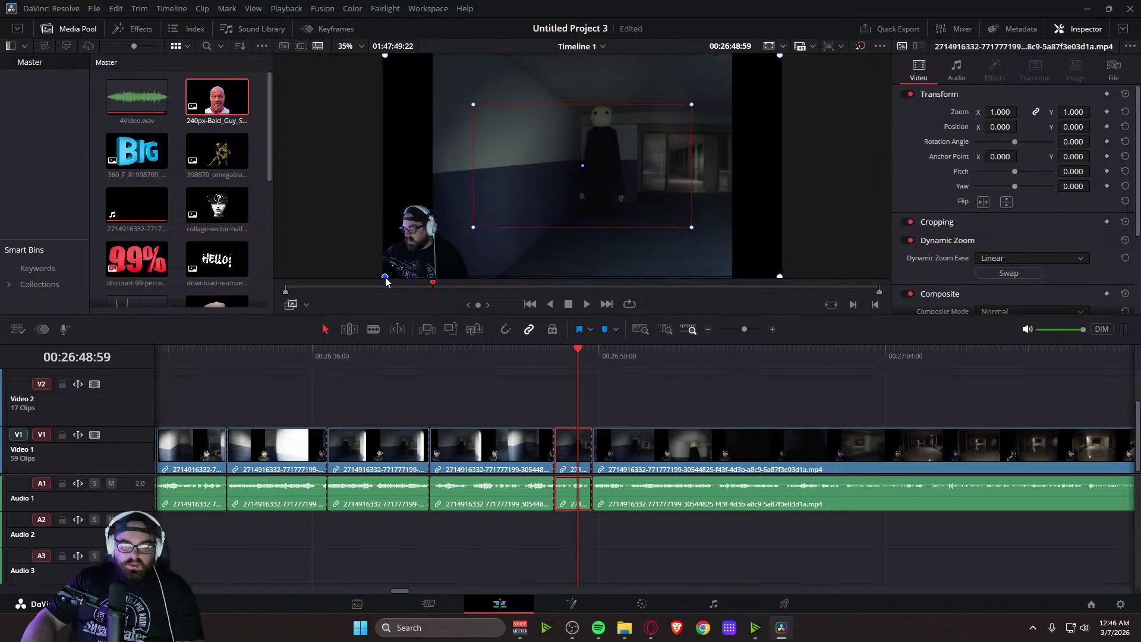
pyautogui.moveTo(473, 227); pyautogui.dragTo(481, 224)
pyautogui.press('space')
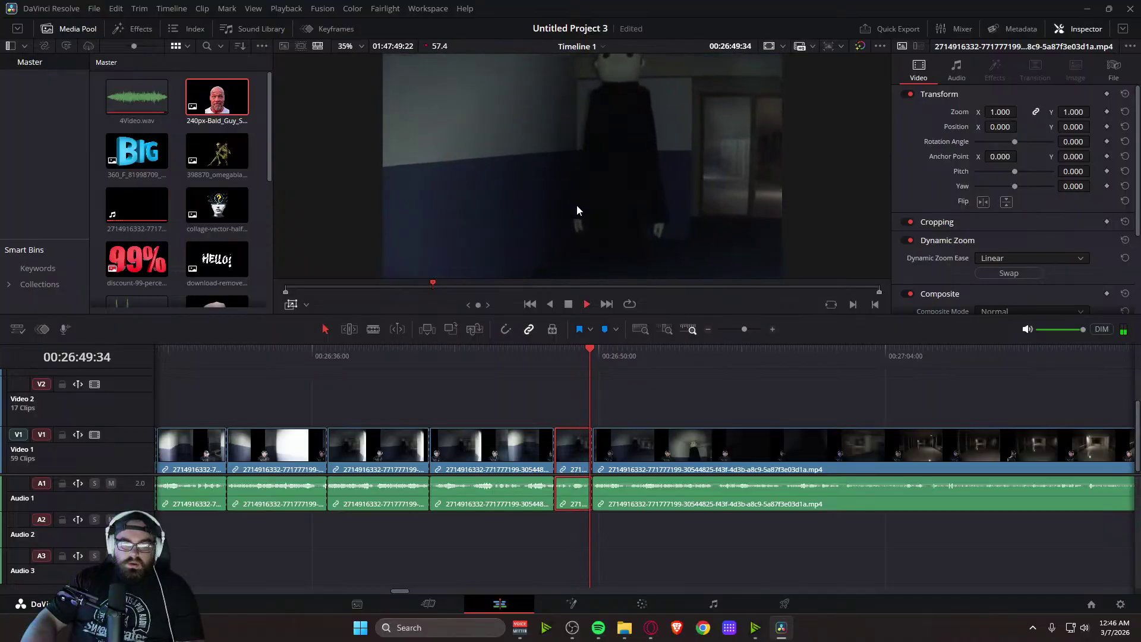
pyautogui.moveTo(607, 354); pyautogui.dragTo(573, 355)
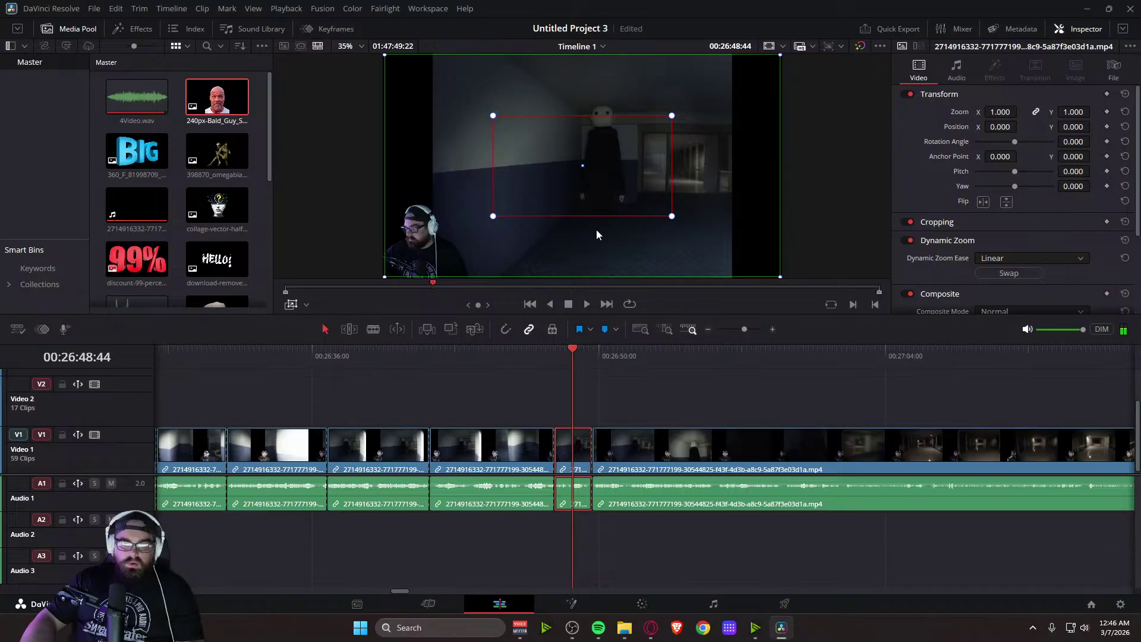
pyautogui.moveTo(601, 187); pyautogui.dragTo(608, 182)
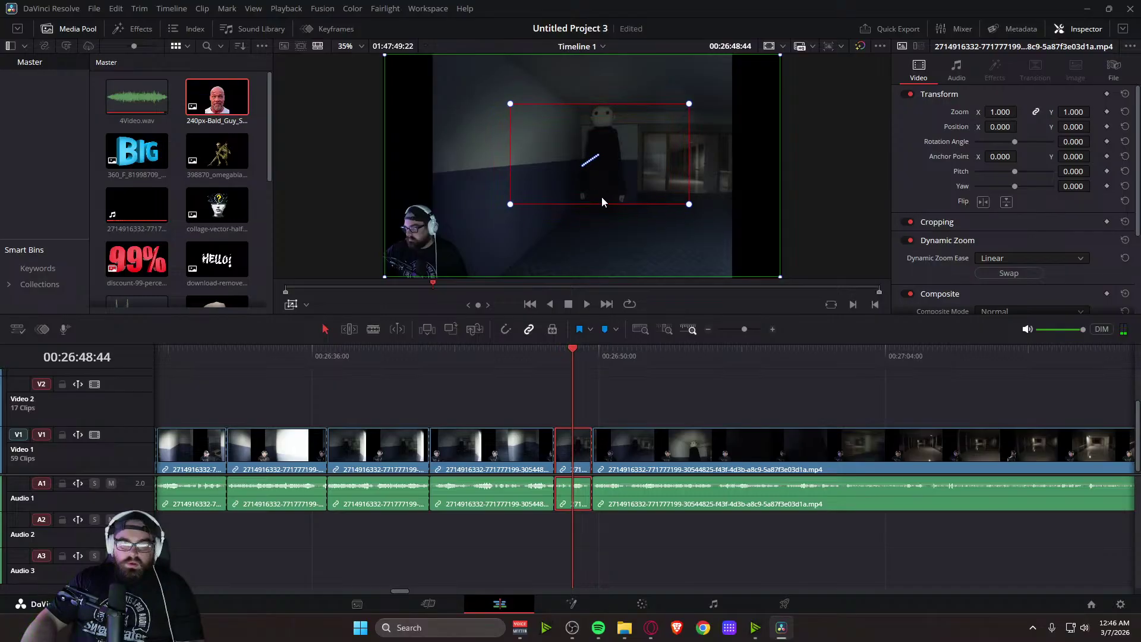
# Play back the zoomed segment and the following footage through the masked figure's close-up
pyautogui.moveTo(573, 350); pyautogui.dragTo(505, 353)
pyautogui.press('space')
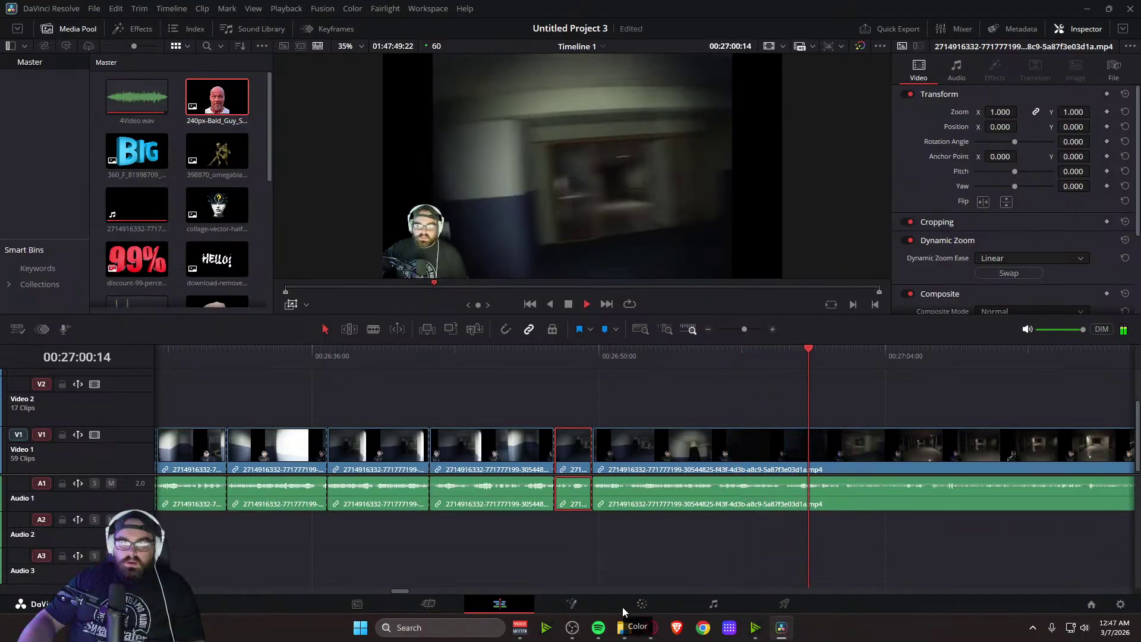
pyautogui.press('space')
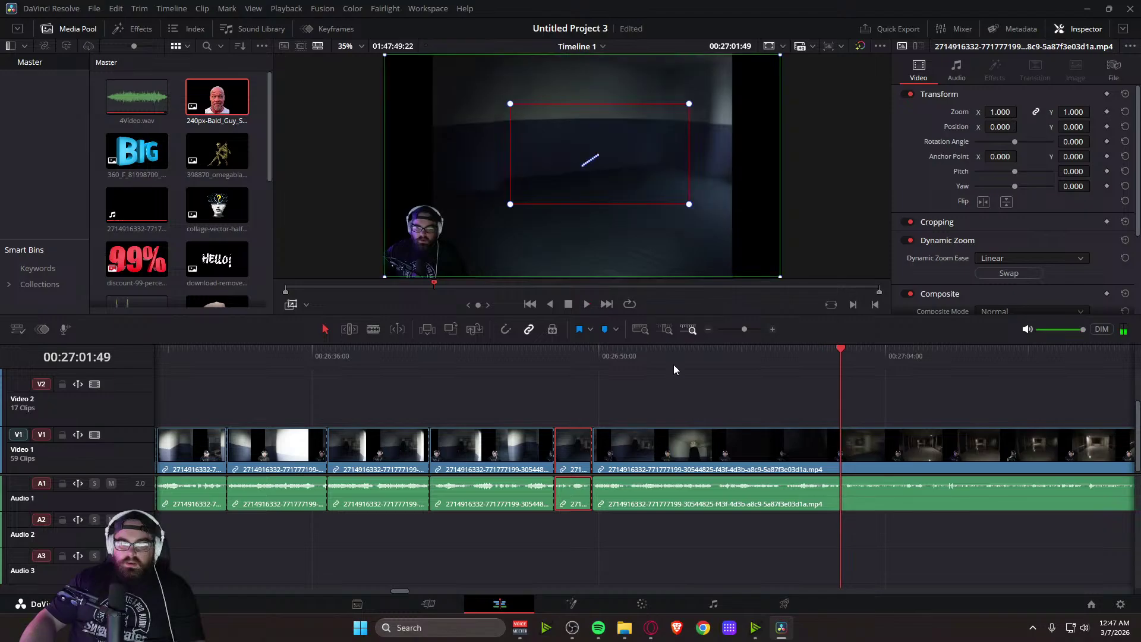
pyautogui.moveTo(838, 348); pyautogui.dragTo(752, 351)
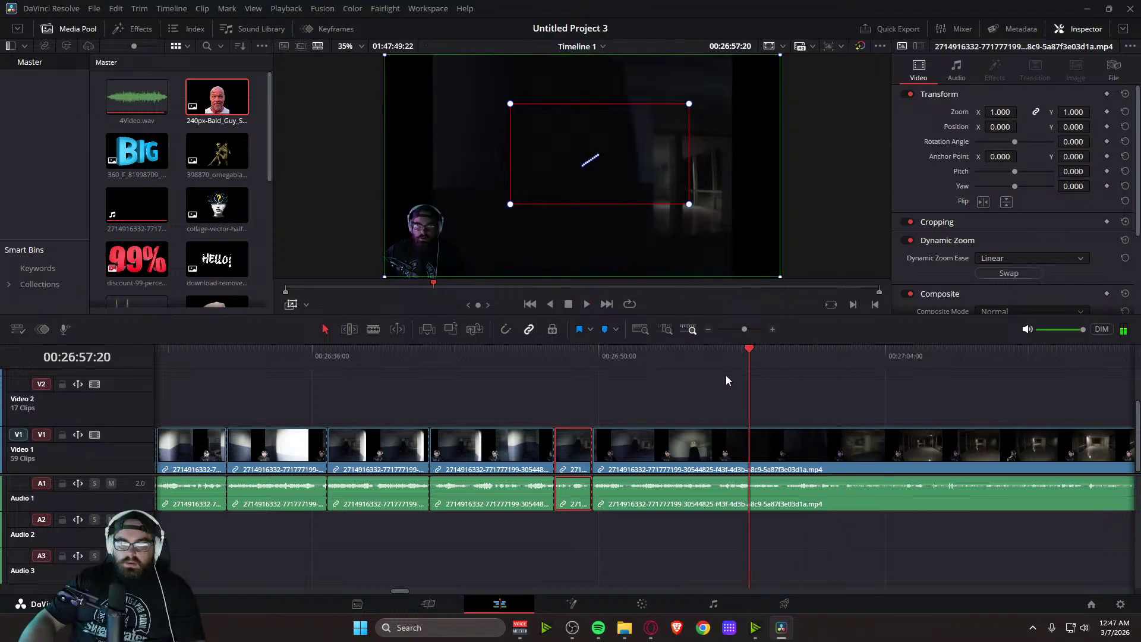
pyautogui.press('space')
pyautogui.click(713, 448)
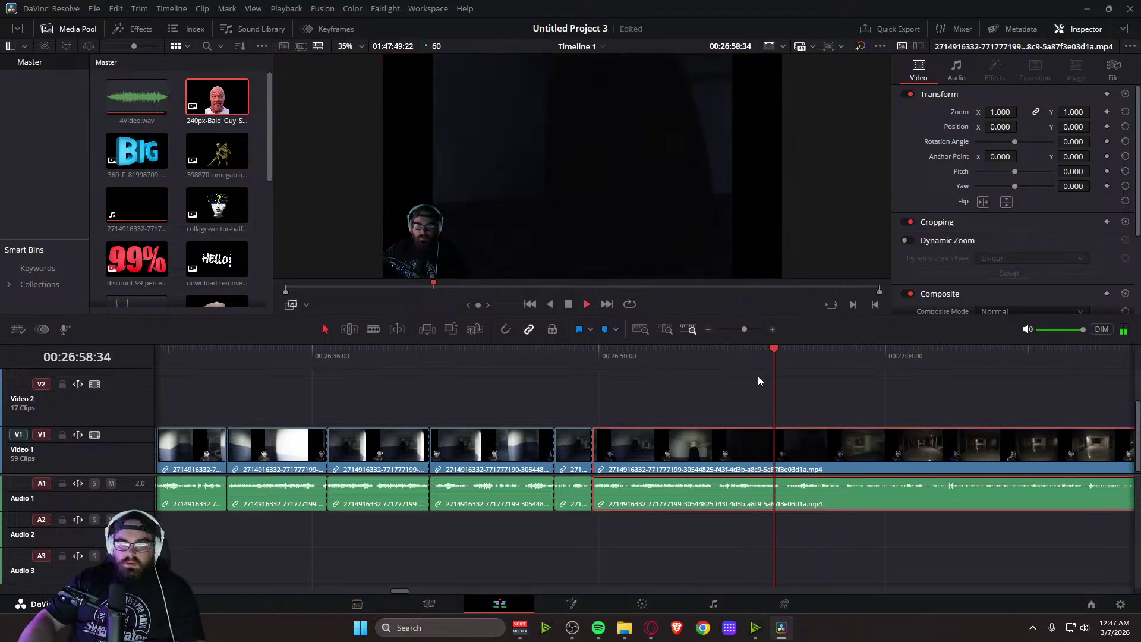
pyautogui.press('space')
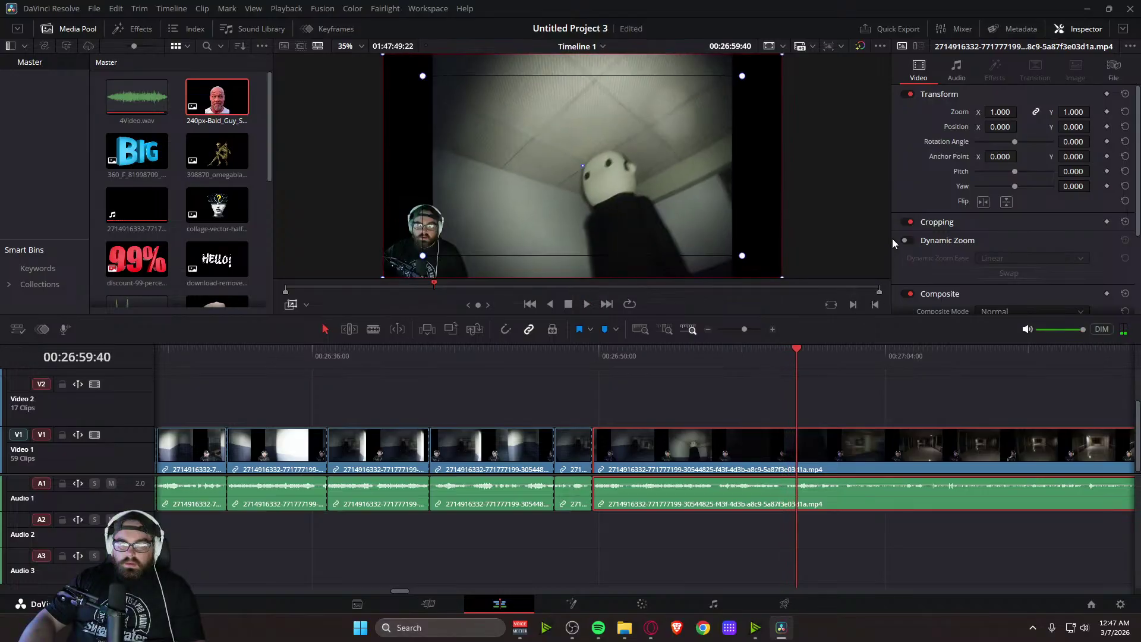
pyautogui.click(689, 442)
pyautogui.click(954, 72)
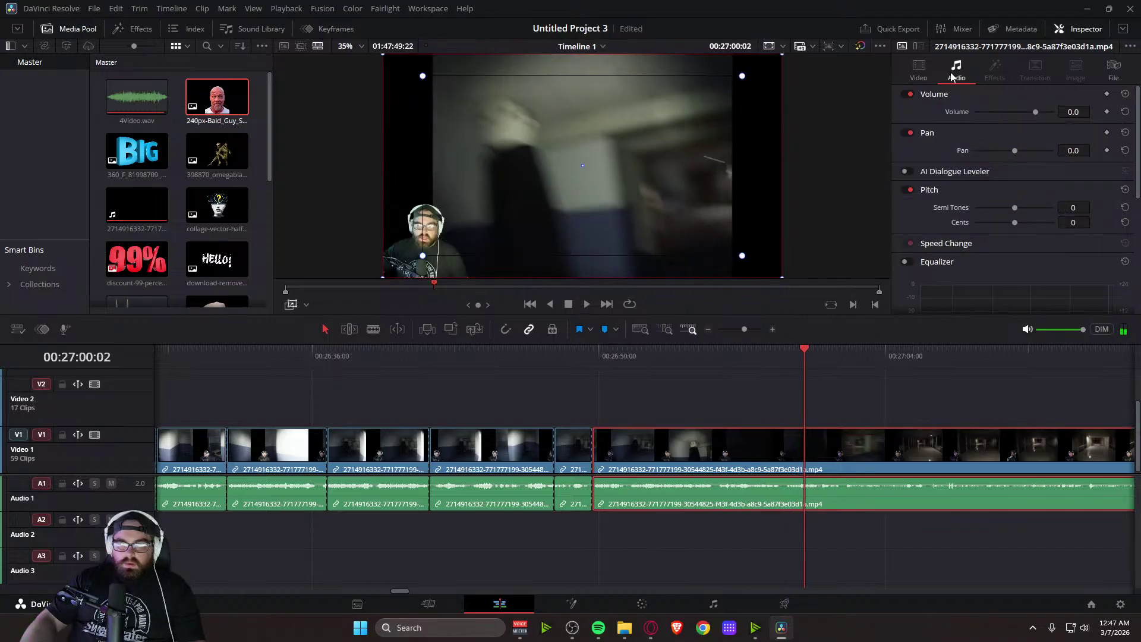
pyautogui.click(918, 70)
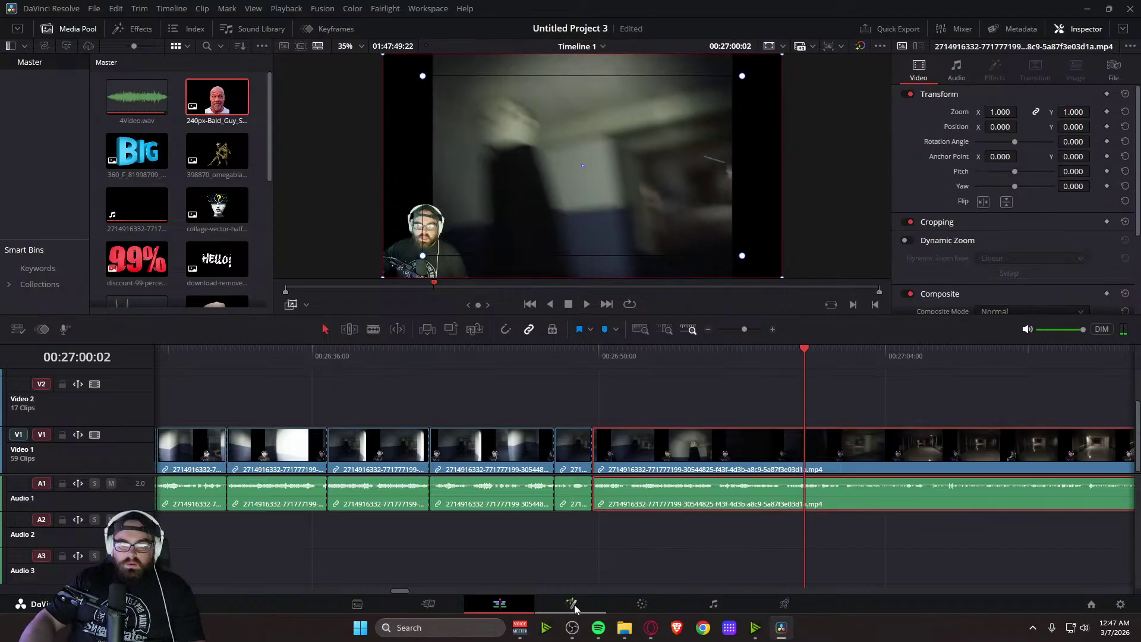
# Return to the Cut page and review the footage from the masked figure's close-up into the dark corridor
pyautogui.click(426, 603)
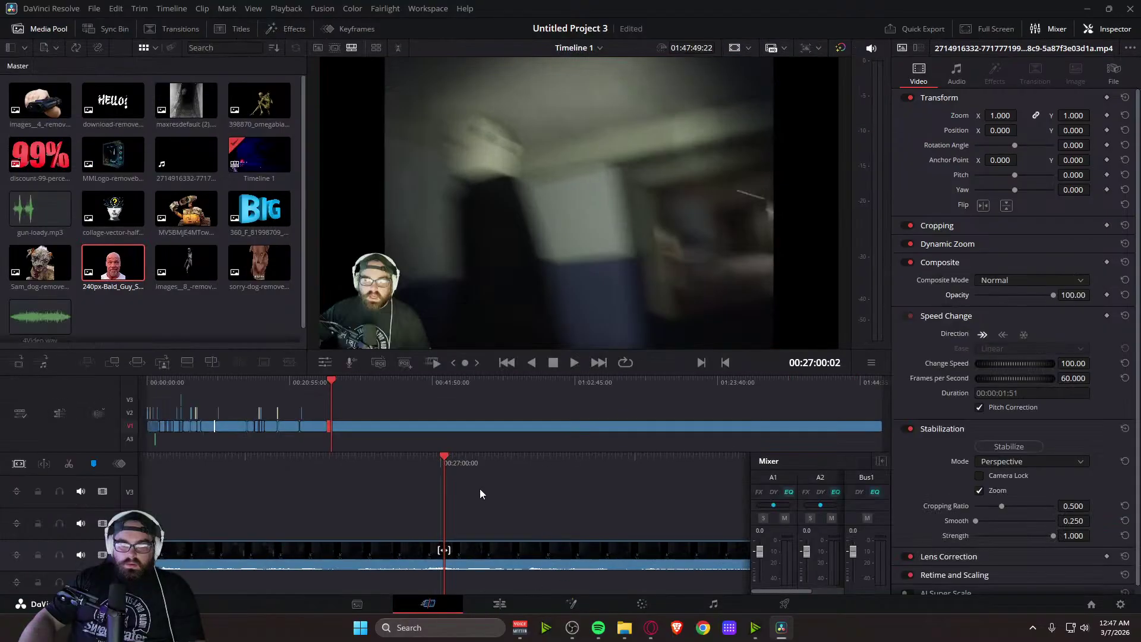
pyautogui.press('space')
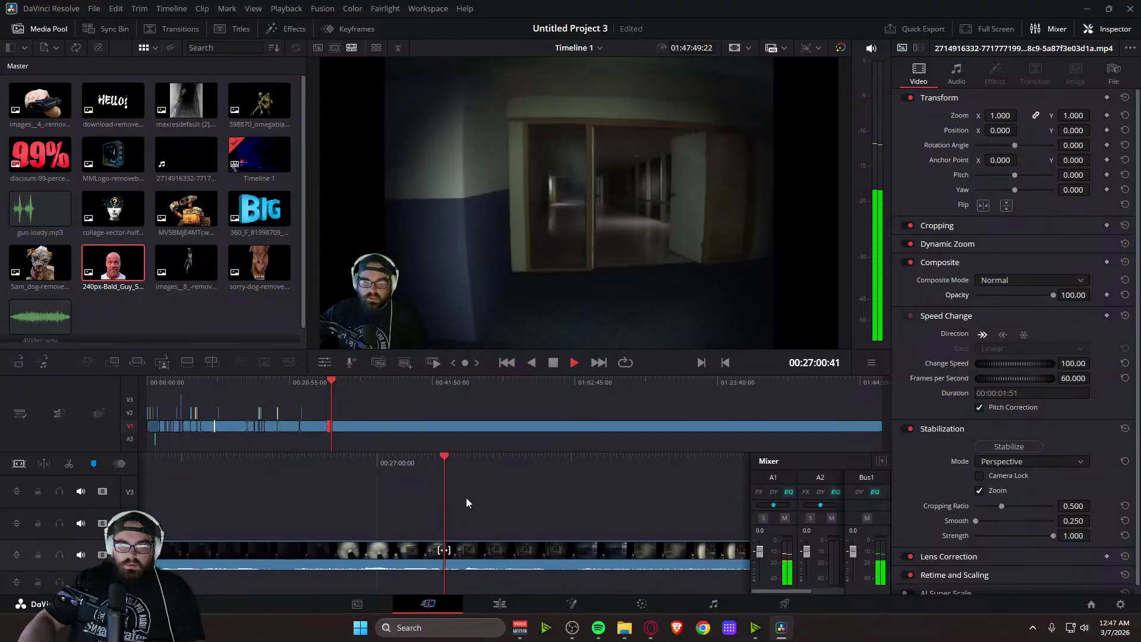
pyautogui.moveTo(471, 459); pyautogui.dragTo(644, 470)
pyautogui.press('space')
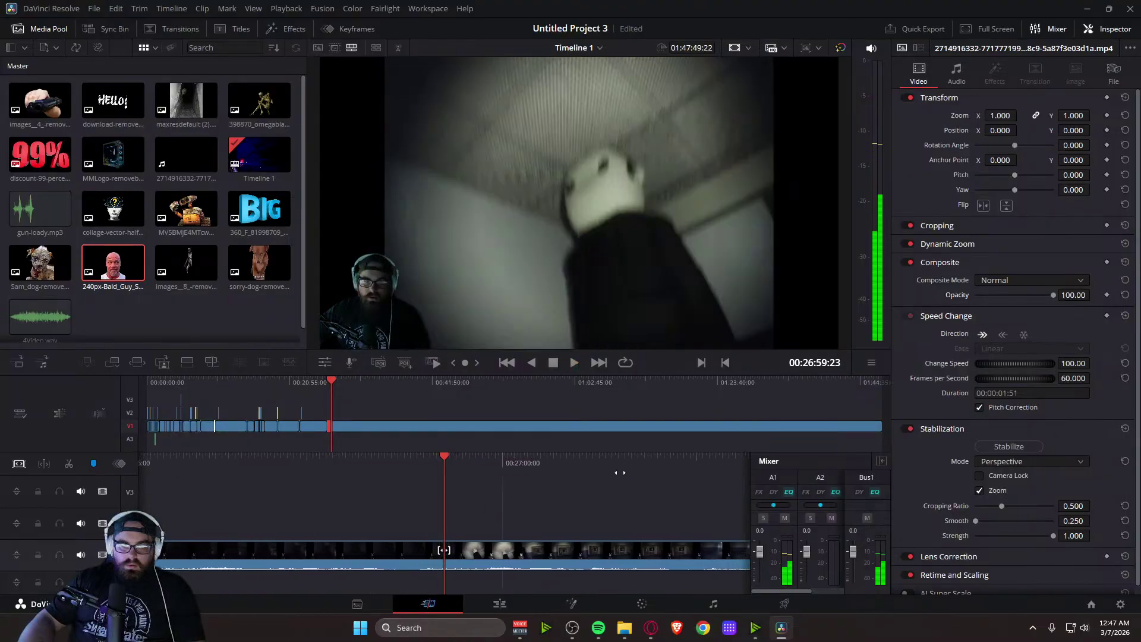
pyautogui.moveTo(513, 488); pyautogui.dragTo(580, 489)
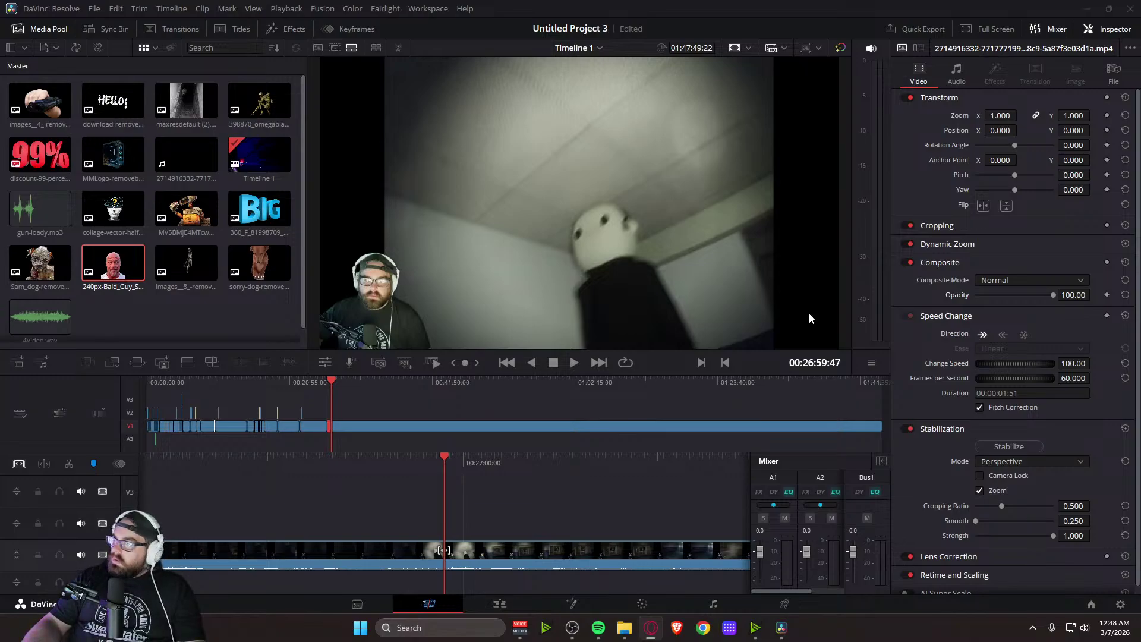
pyautogui.press('space')
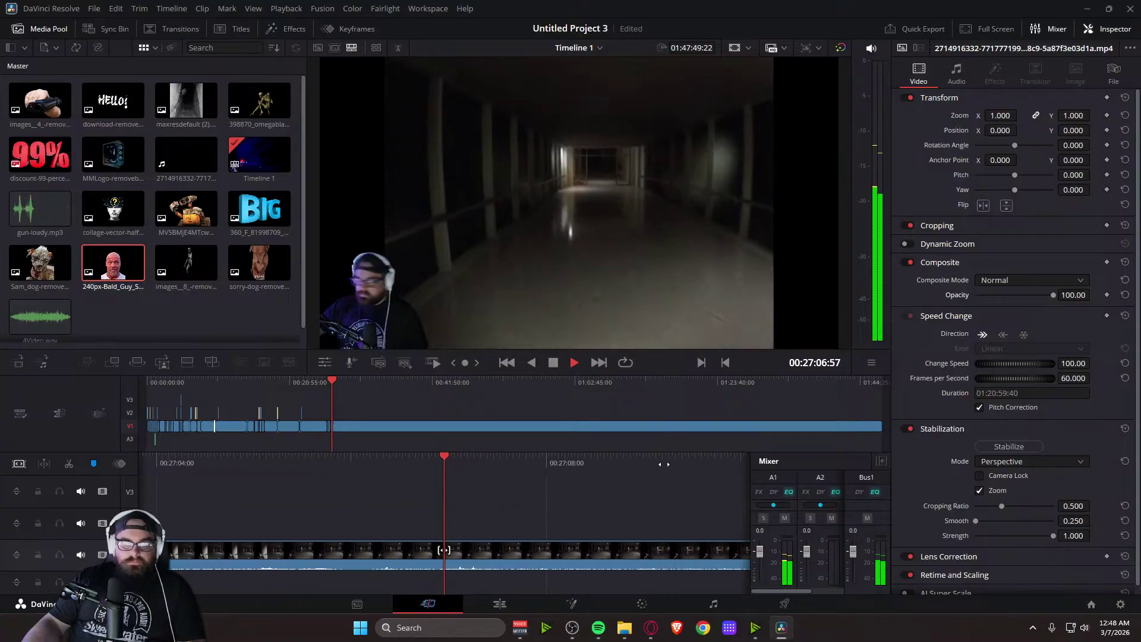
pyautogui.moveTo(660, 464); pyautogui.dragTo(301, 466)
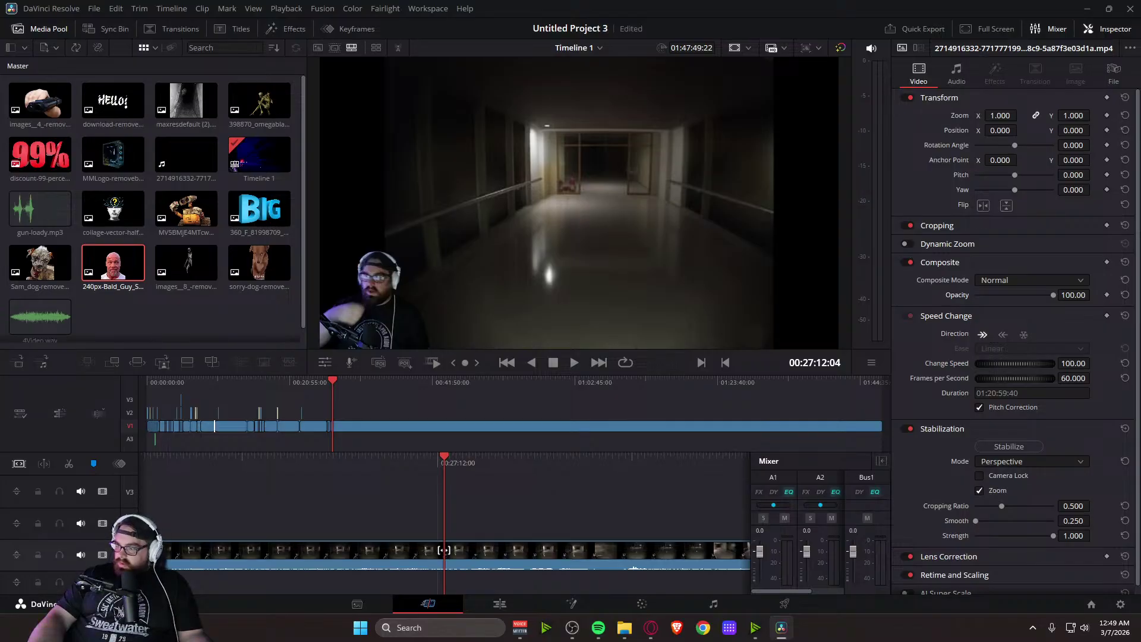
# Switch to Media Player and skim through the vertical gameplay video up to the closing squad scoreboard
pyautogui.hotkey('alt', 'Tab')
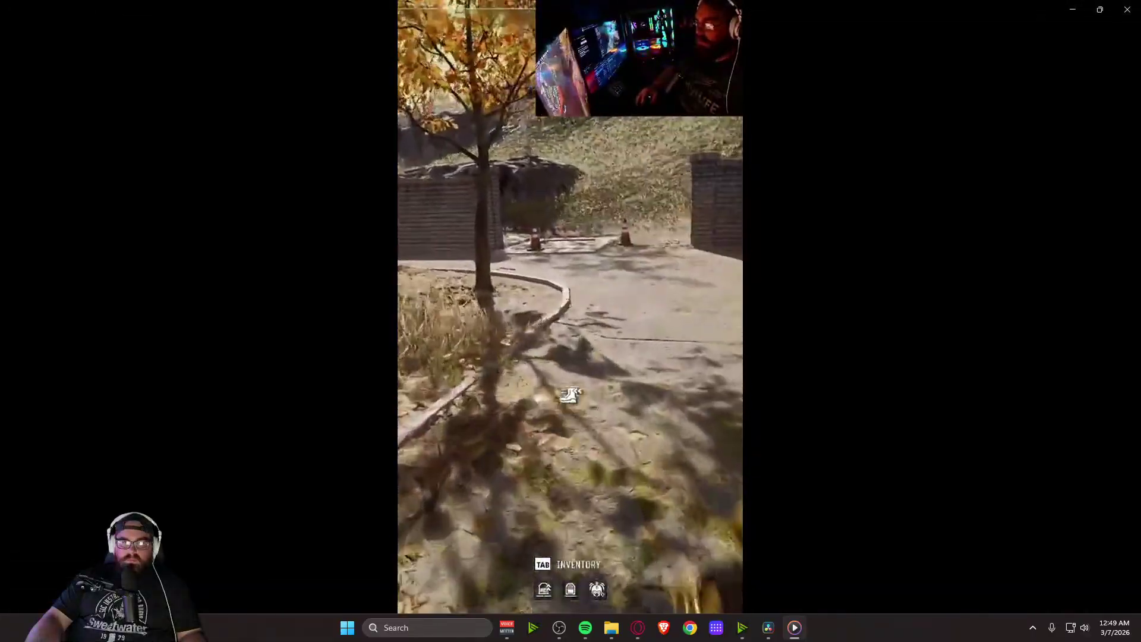
pyautogui.moveTo(586, 352)
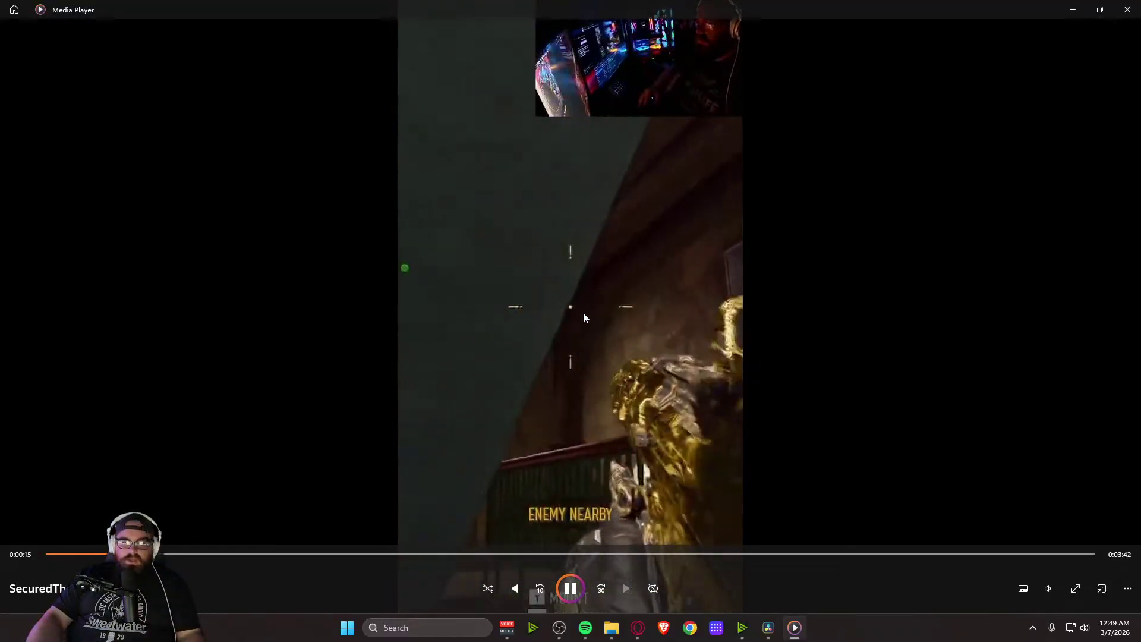
pyautogui.press('Right')
pyautogui.press('Right')
pyautogui.press('Right')
pyautogui.press('Right')
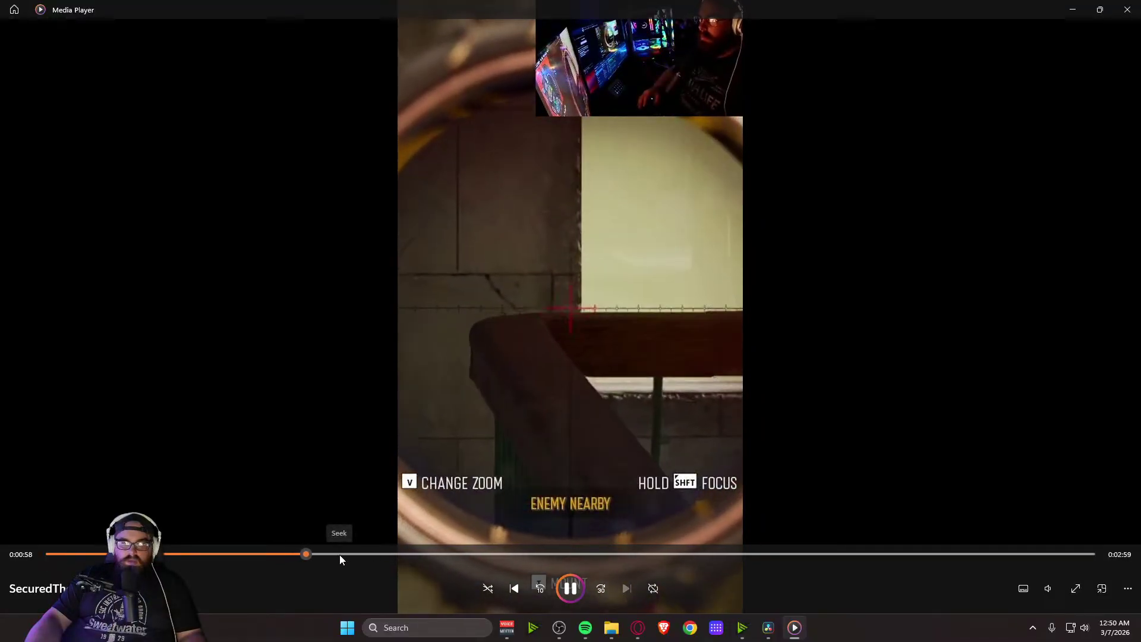
pyautogui.moveTo(308, 554); pyautogui.dragTo(374, 555)
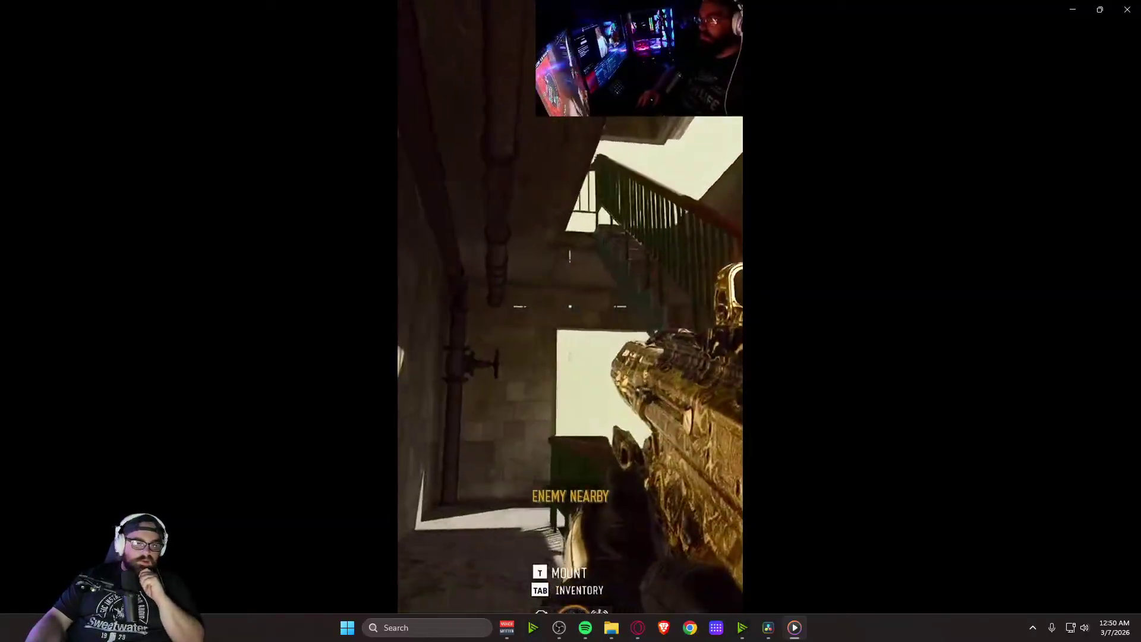
pyautogui.moveTo(455, 554); pyautogui.dragTo(497, 554)
pyautogui.click(533, 553)
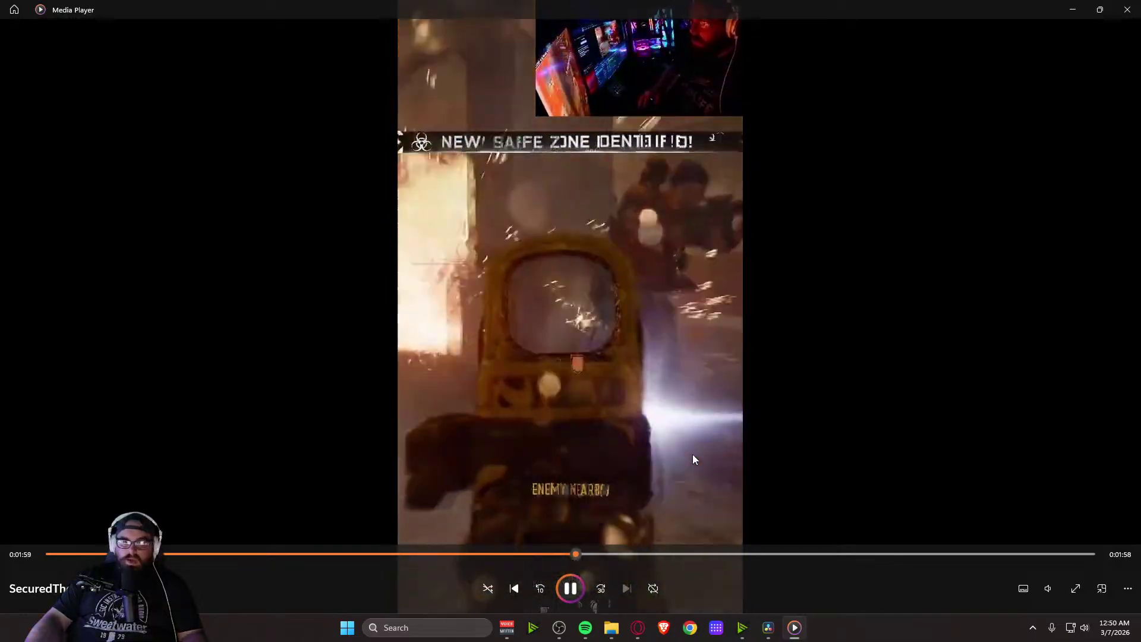
pyautogui.moveTo(692, 454)
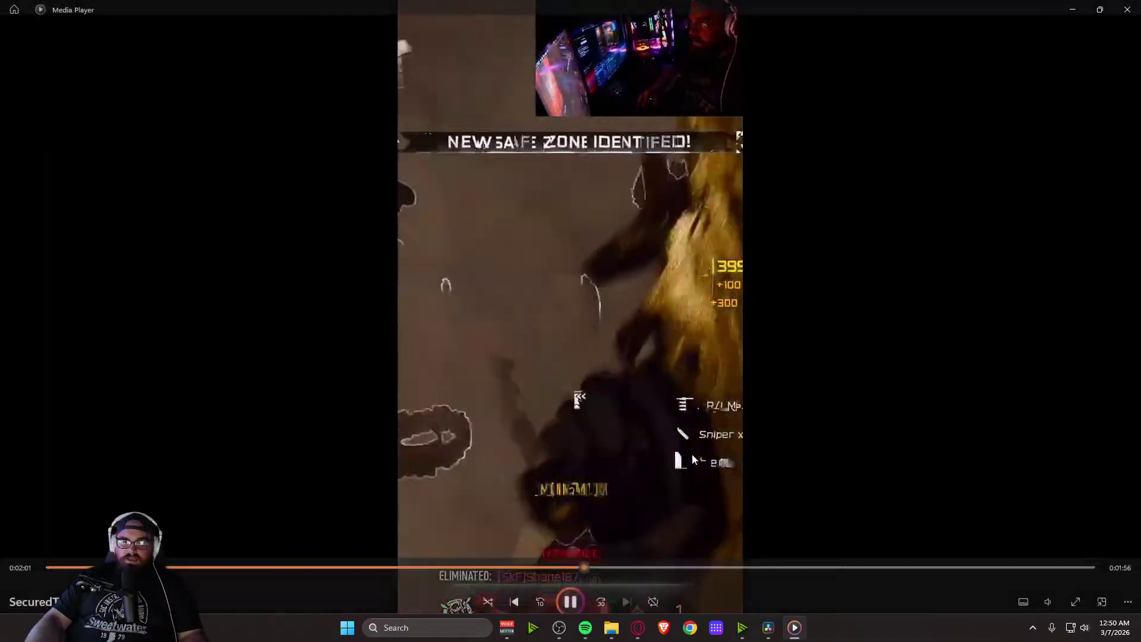
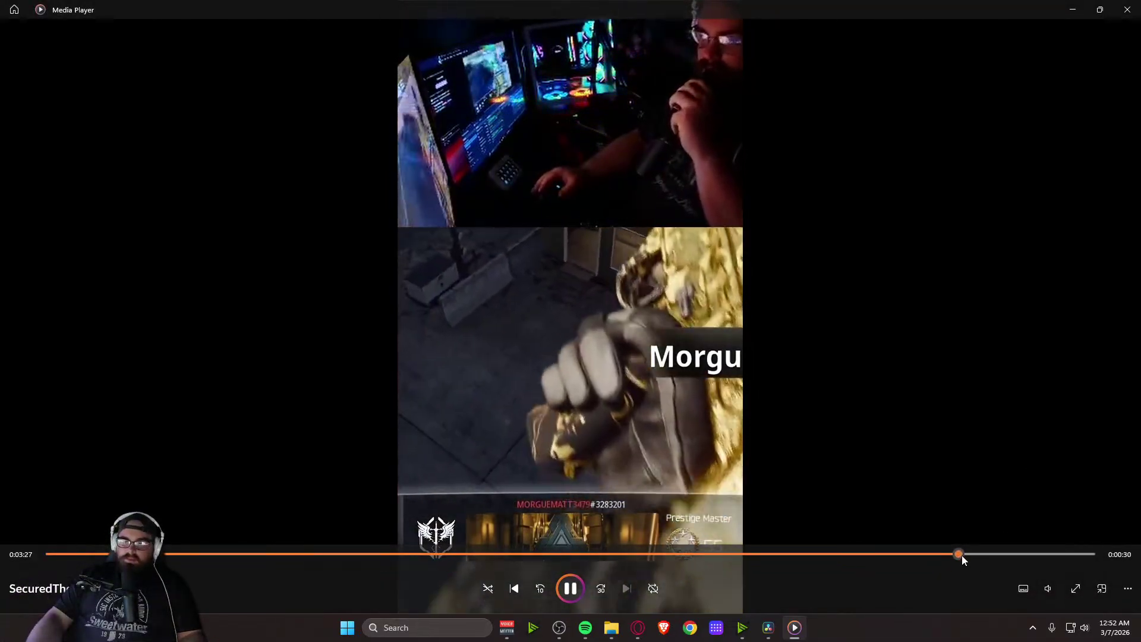
pyautogui.moveTo(962, 555); pyautogui.dragTo(1007, 555)
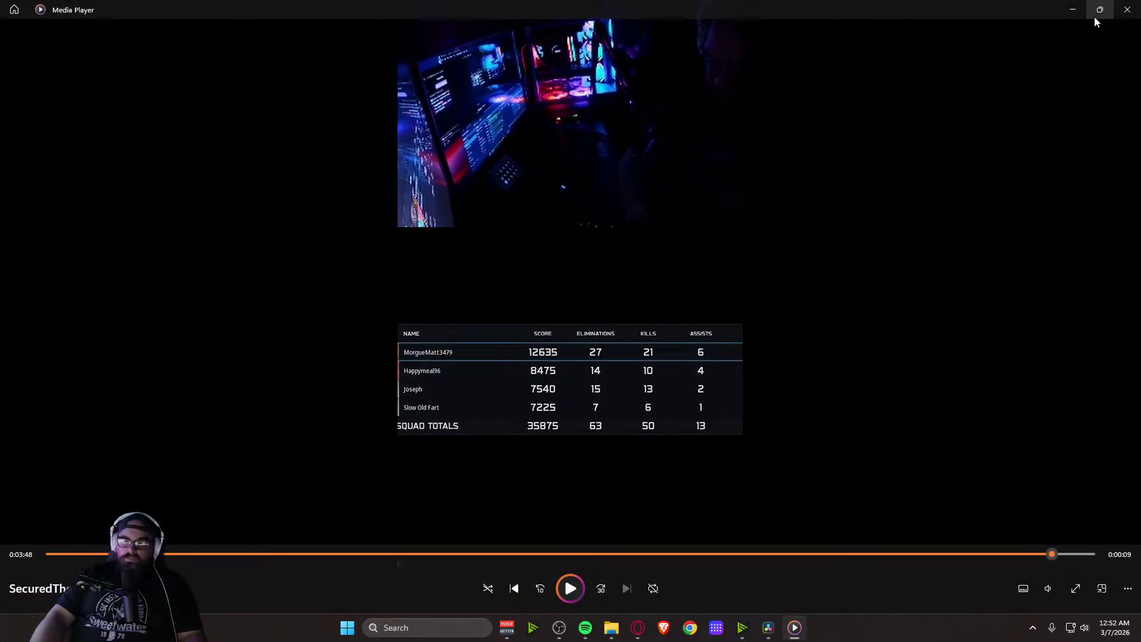
# Minimize Media Player to return to DaVinci Resolve and resume playing the timeline from 00:27:12:04
pyautogui.click(1072, 10)
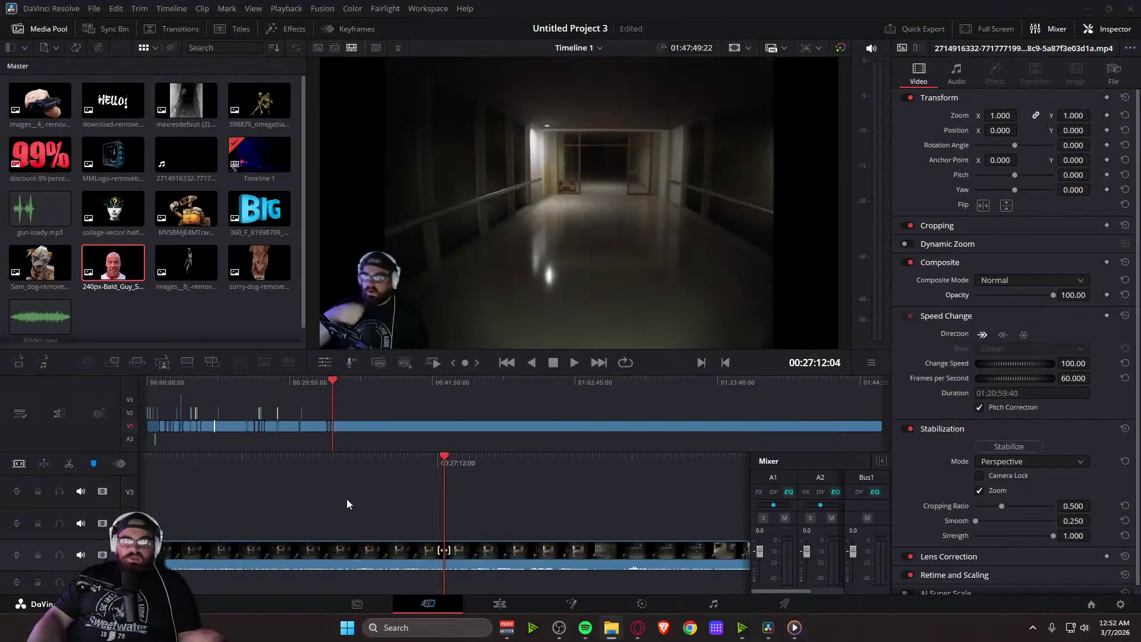
pyautogui.press('space')
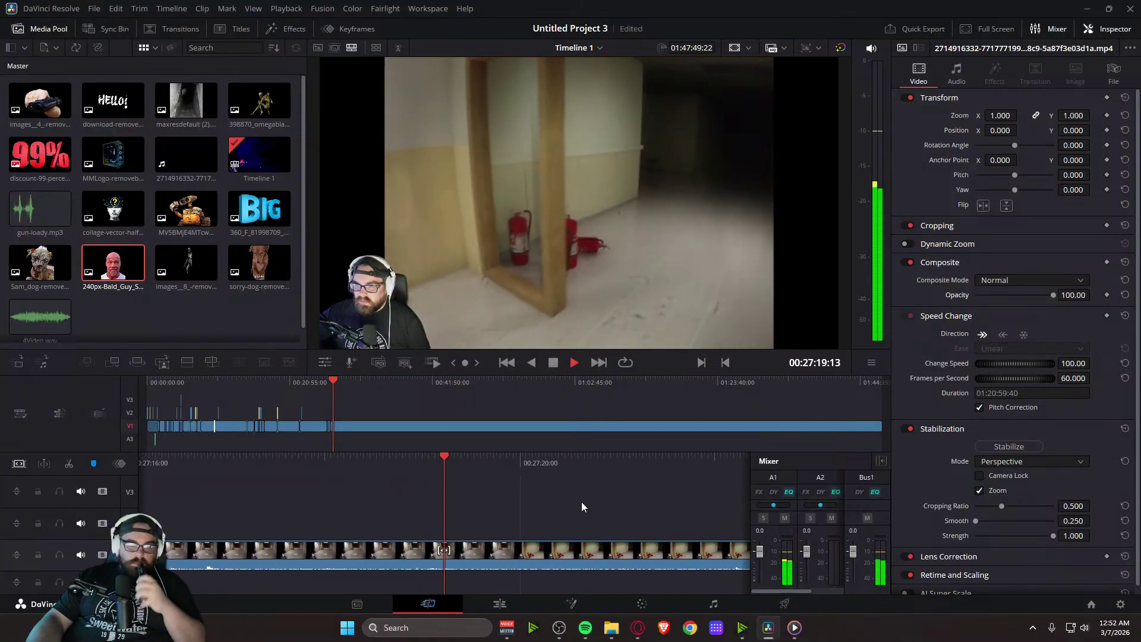
# Review the footage from 00:27:19 through the dark corridor and on into the green-lit area around 00:28:37
pyautogui.moveTo(685, 467); pyautogui.dragTo(243, 442)
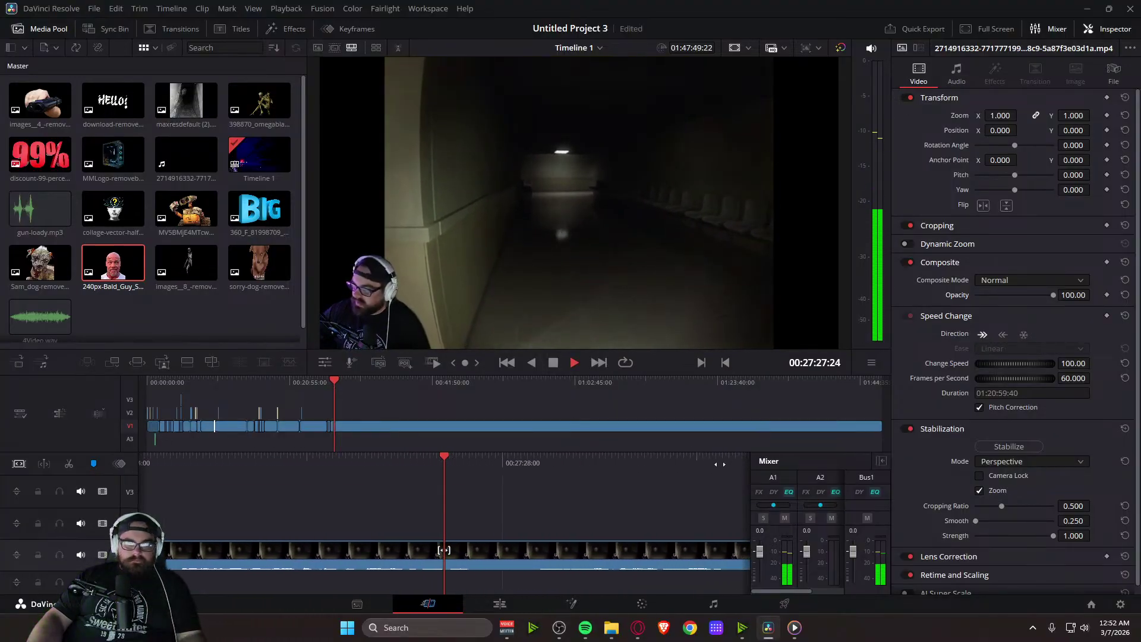
pyautogui.press('space')
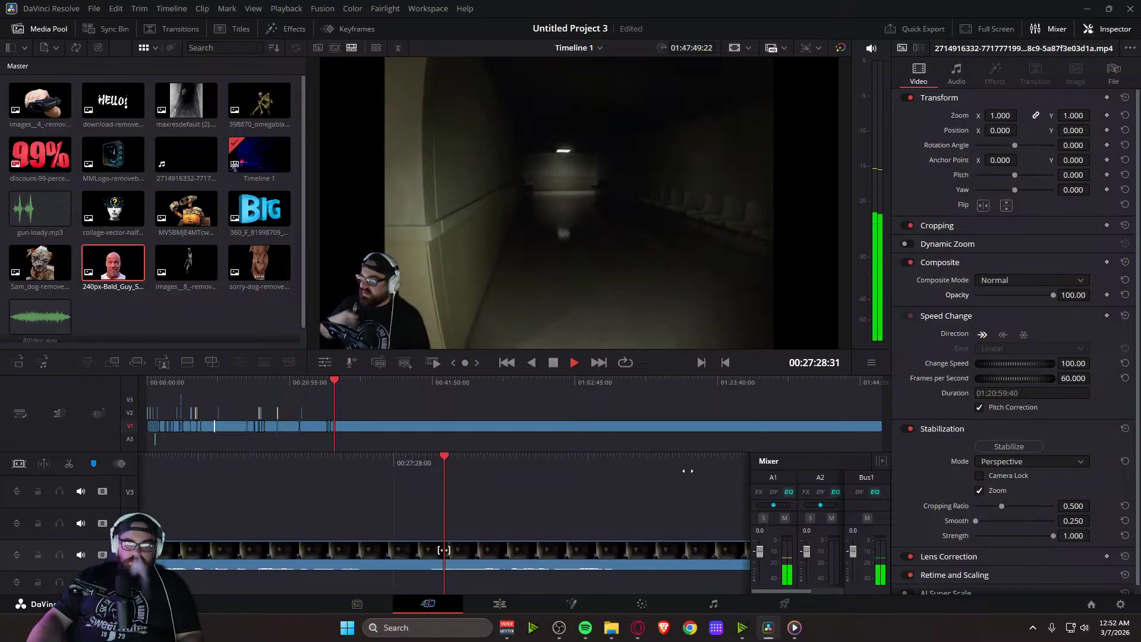
pyautogui.moveTo(554, 472); pyautogui.dragTo(339, 471)
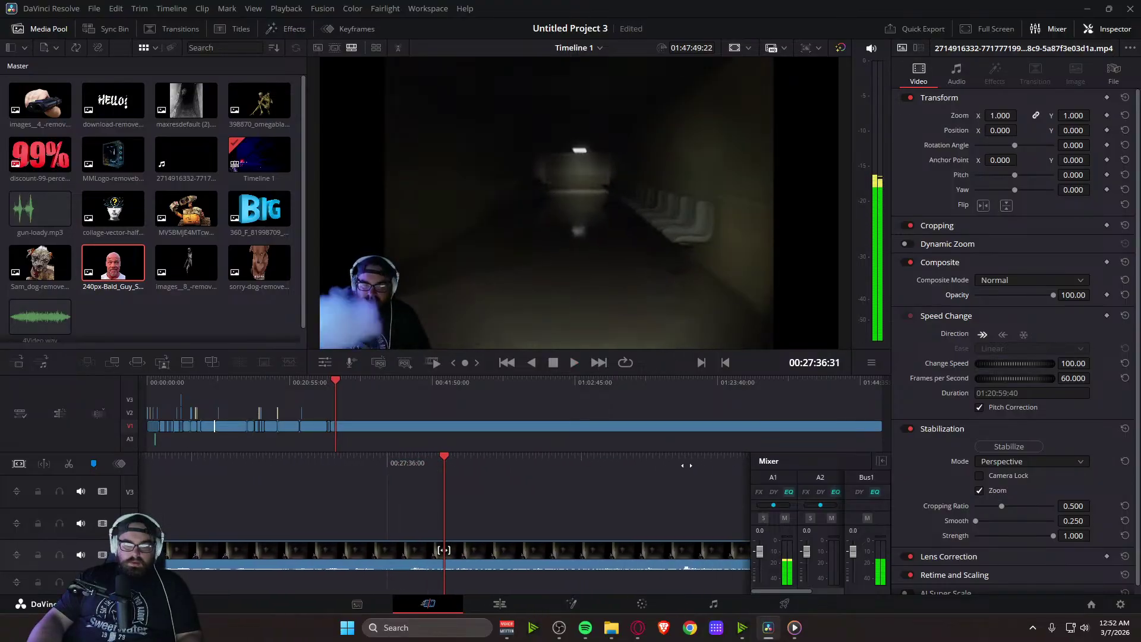
pyautogui.press('space')
pyautogui.press('space')
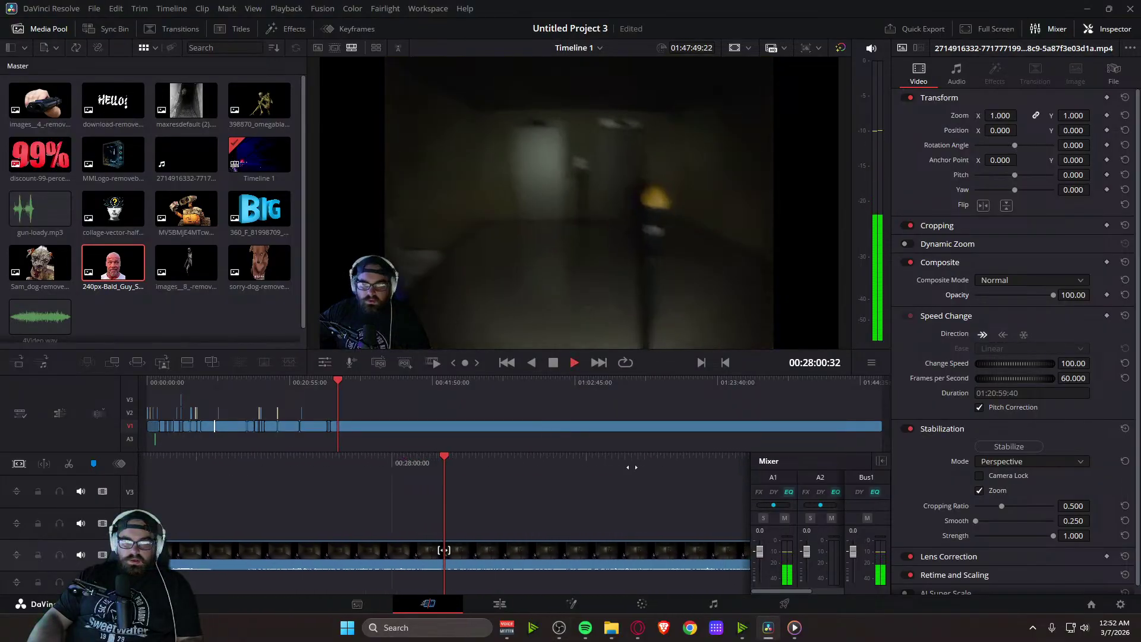
pyautogui.press('space')
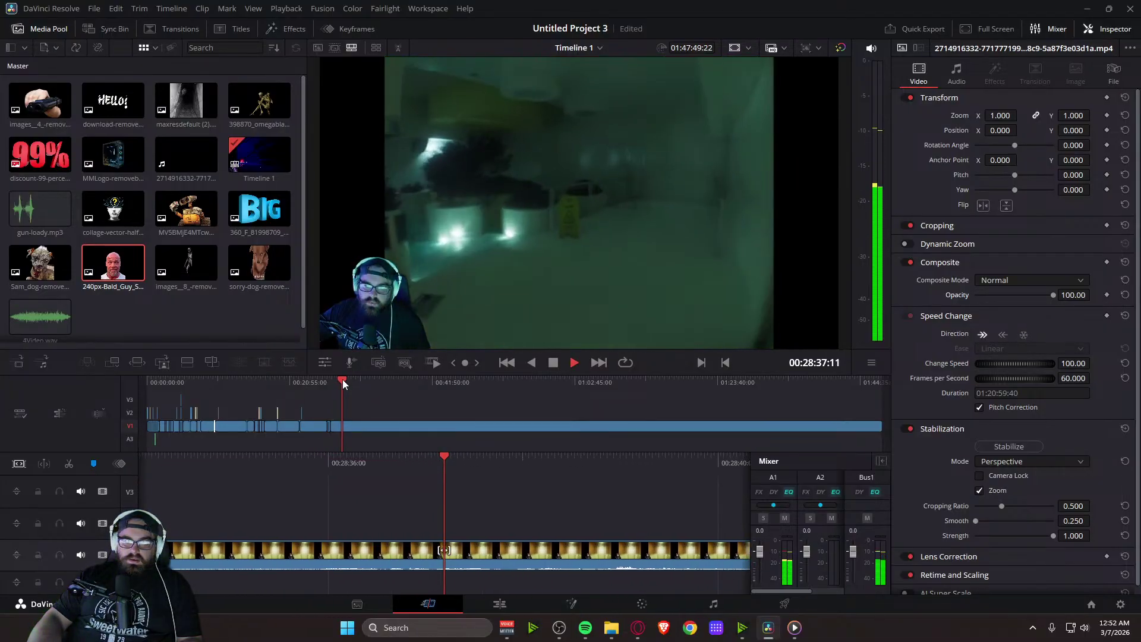
# Skip ahead to the elevator scene around 00:35:55 and play it on into the hallway doorway shot
pyautogui.moveTo(341, 381); pyautogui.dragTo(393, 380)
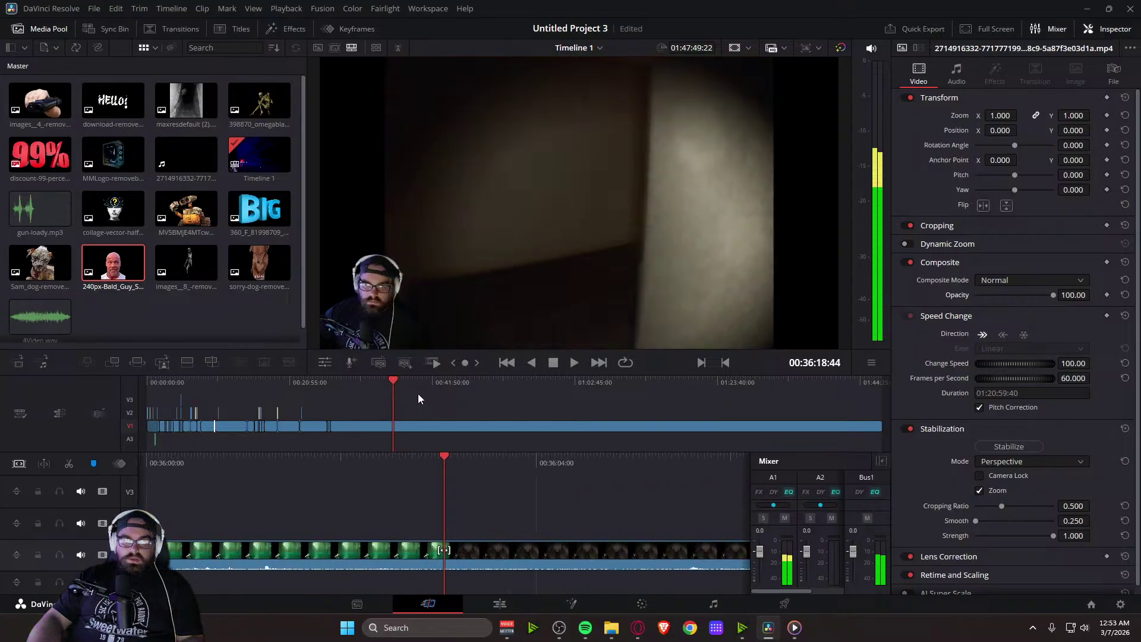
pyautogui.click(392, 381)
pyautogui.scroll(3, 559, 477)
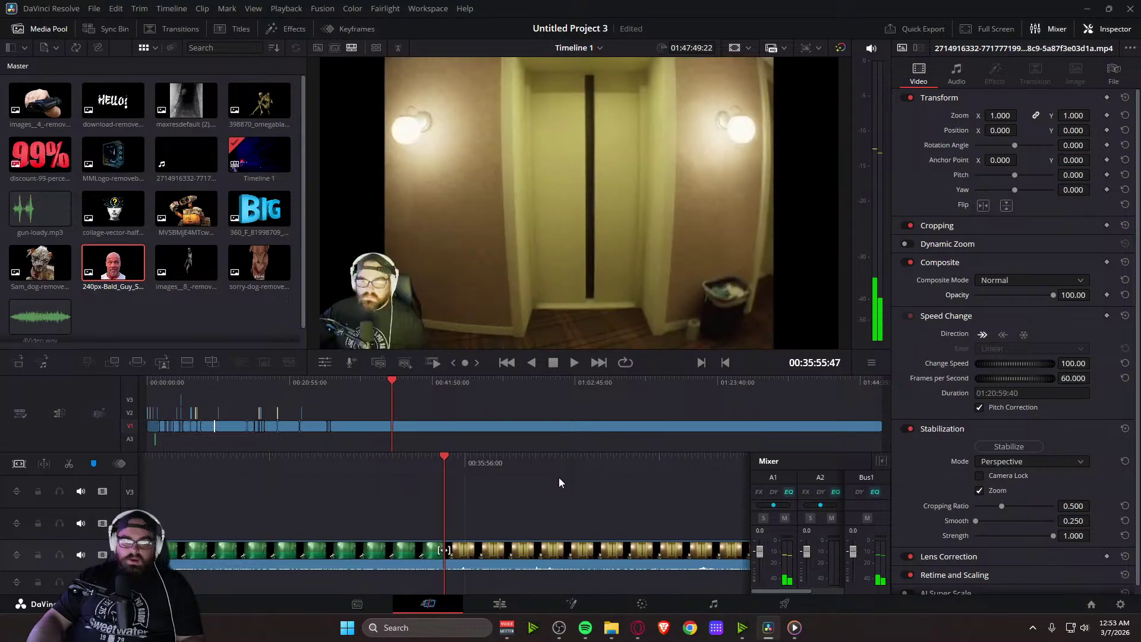
pyautogui.press('space')
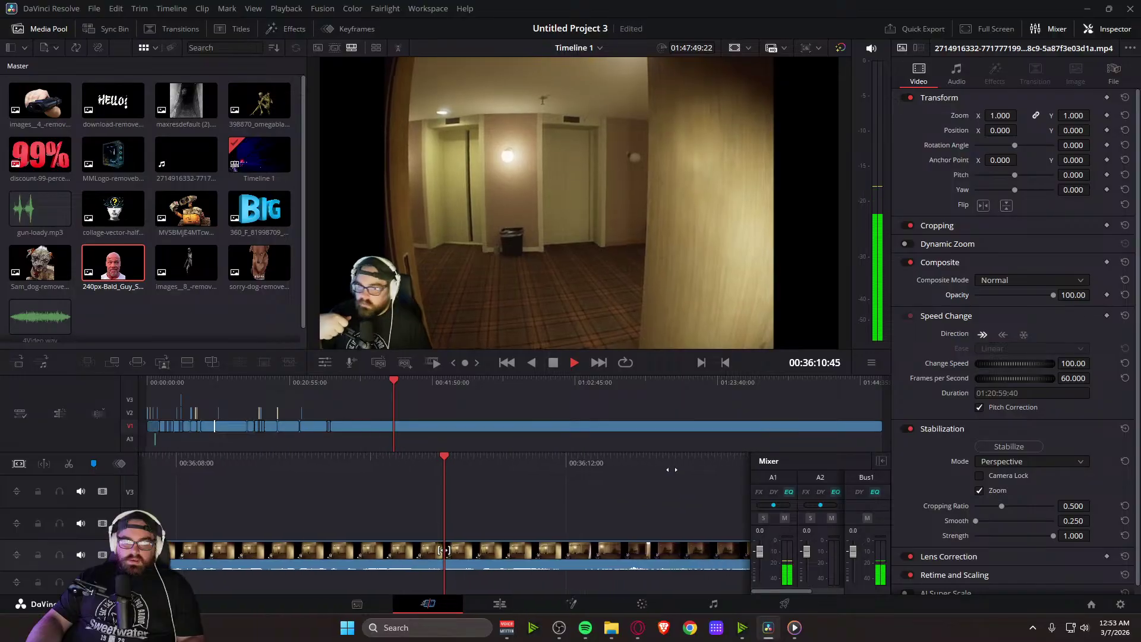
# Isolate the elevator hallway doorway moment by splitting the main clip at 00:36:06:23 and 00:36:11:58
pyautogui.press('space')
pyautogui.press('space')
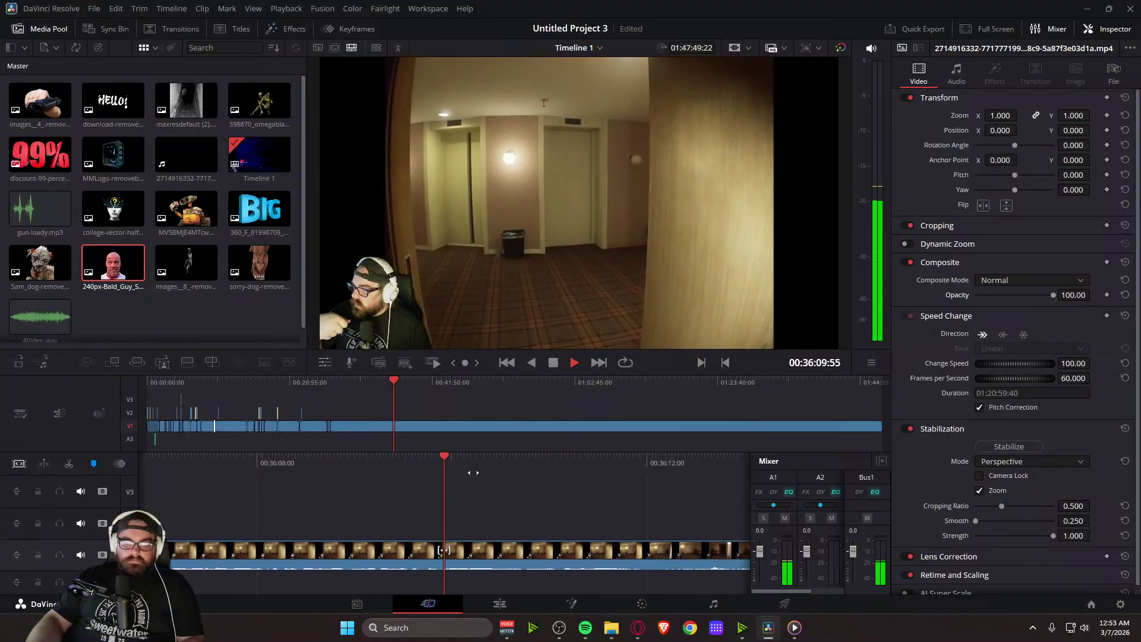
pyautogui.moveTo(476, 471); pyautogui.dragTo(1033, 463)
pyautogui.press('space')
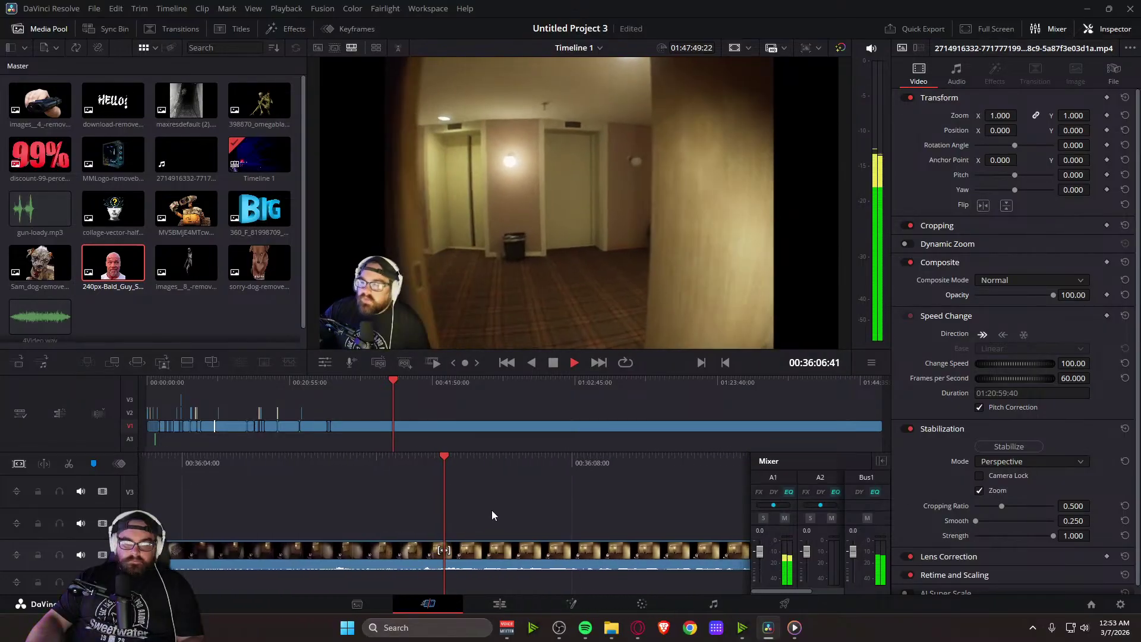
pyautogui.moveTo(446, 461); pyautogui.dragTo(529, 461)
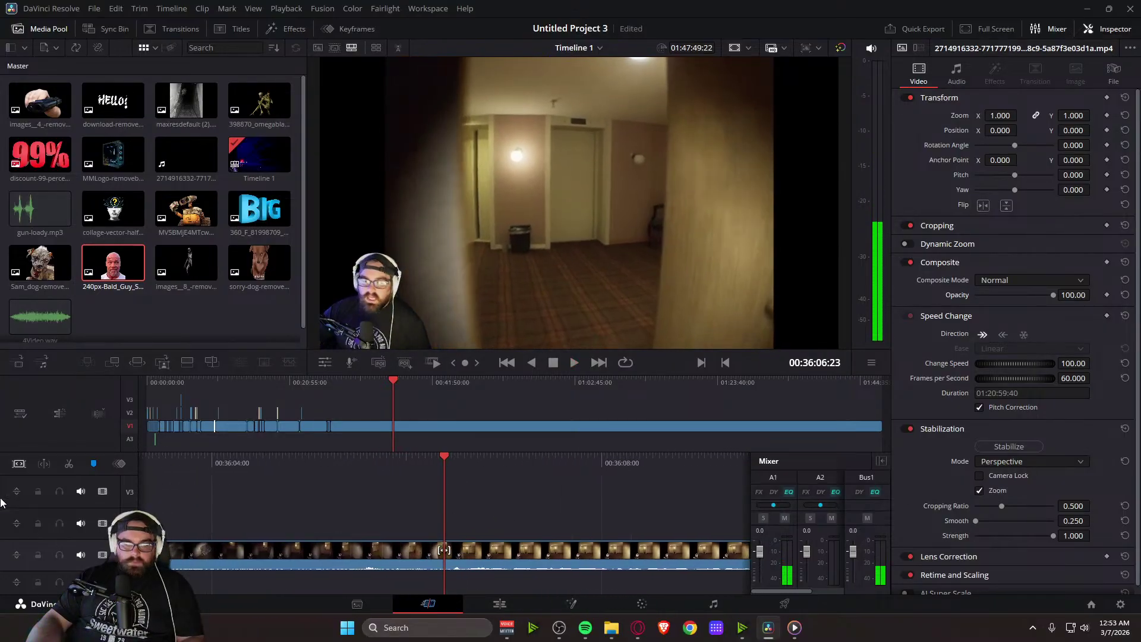
pyautogui.moveTo(644, 468); pyautogui.dragTo(129, 491)
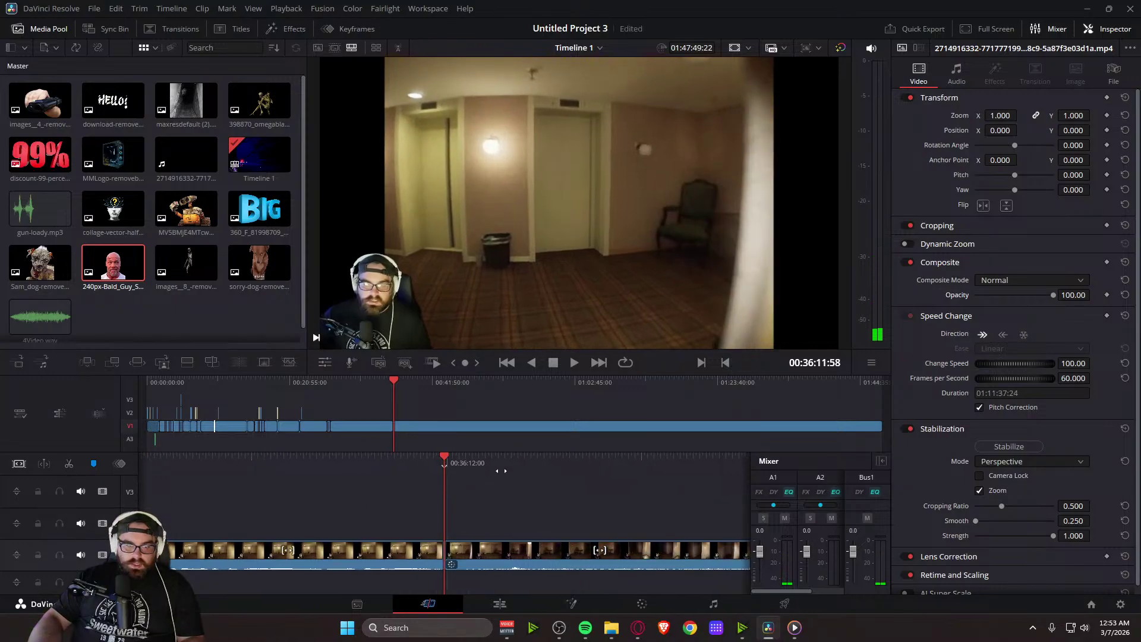
pyautogui.moveTo(495, 471); pyautogui.dragTo(588, 537)
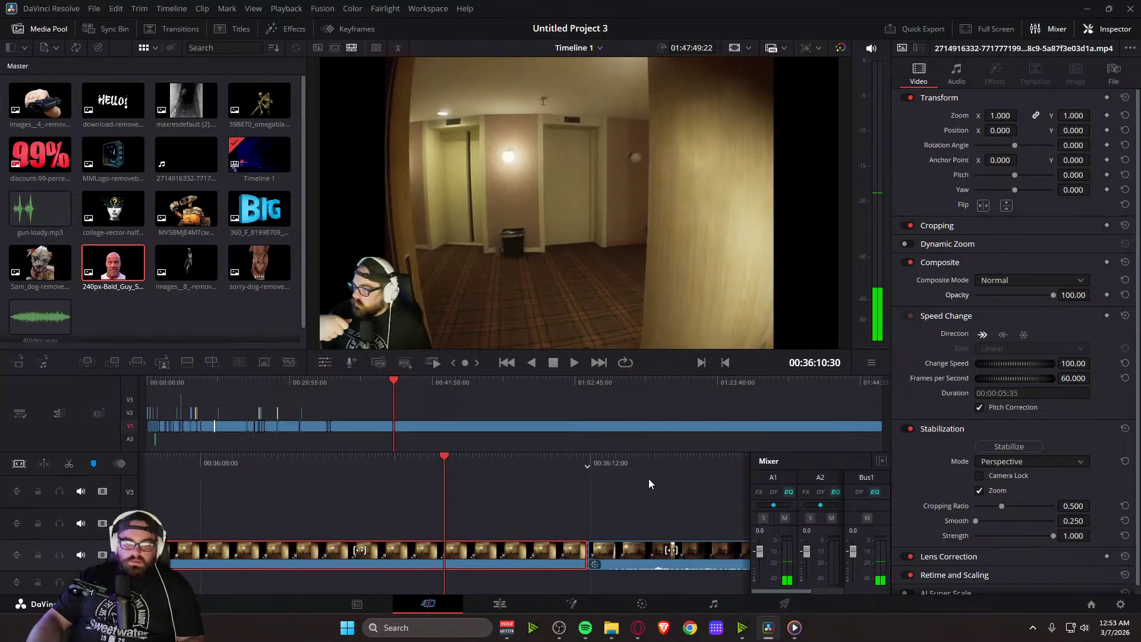
# Switch to the Edit page, enable Dynamic Zoom on the isolated hallway segment, and show the Dynamic Zoom overlay in the viewer
pyautogui.click(906, 244)
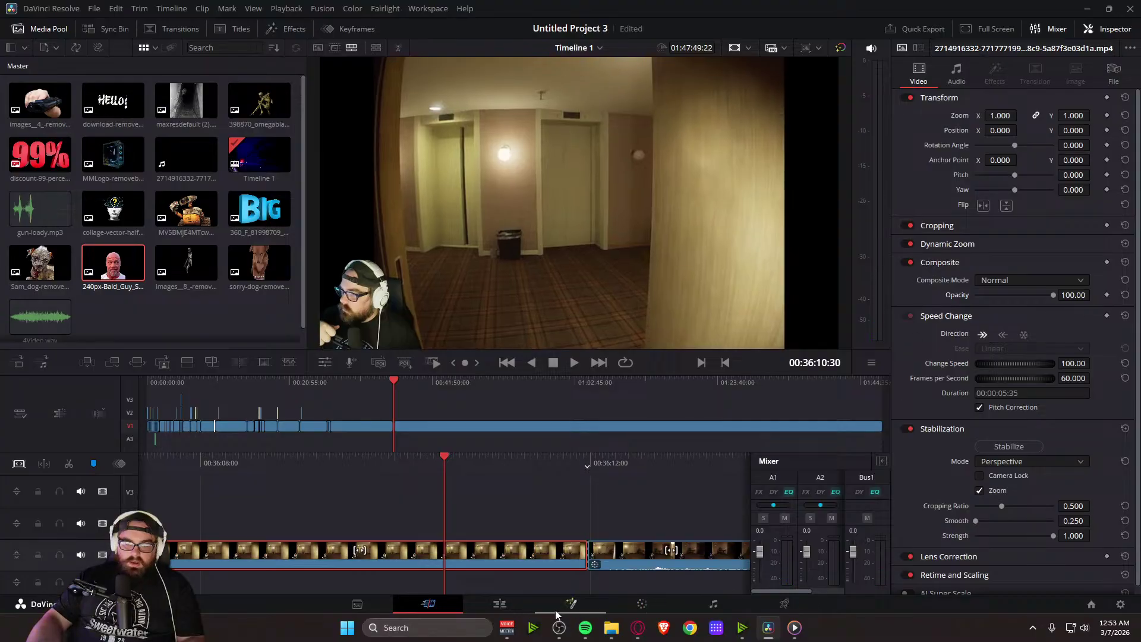
pyautogui.click(511, 605)
pyautogui.click(306, 305)
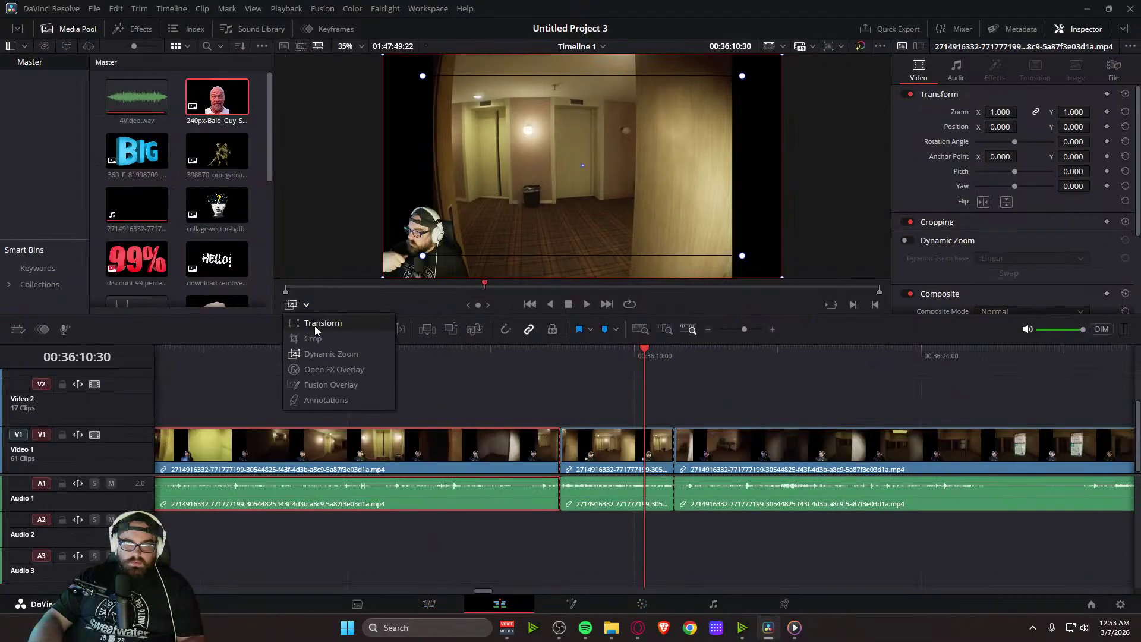
pyautogui.click(333, 354)
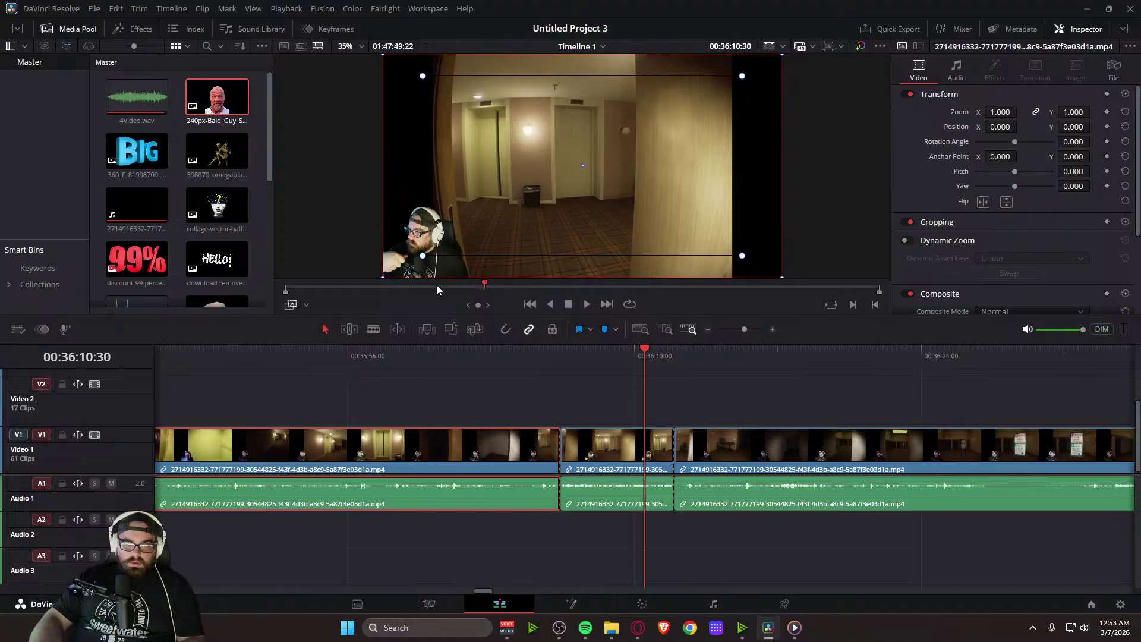
pyautogui.click(597, 452)
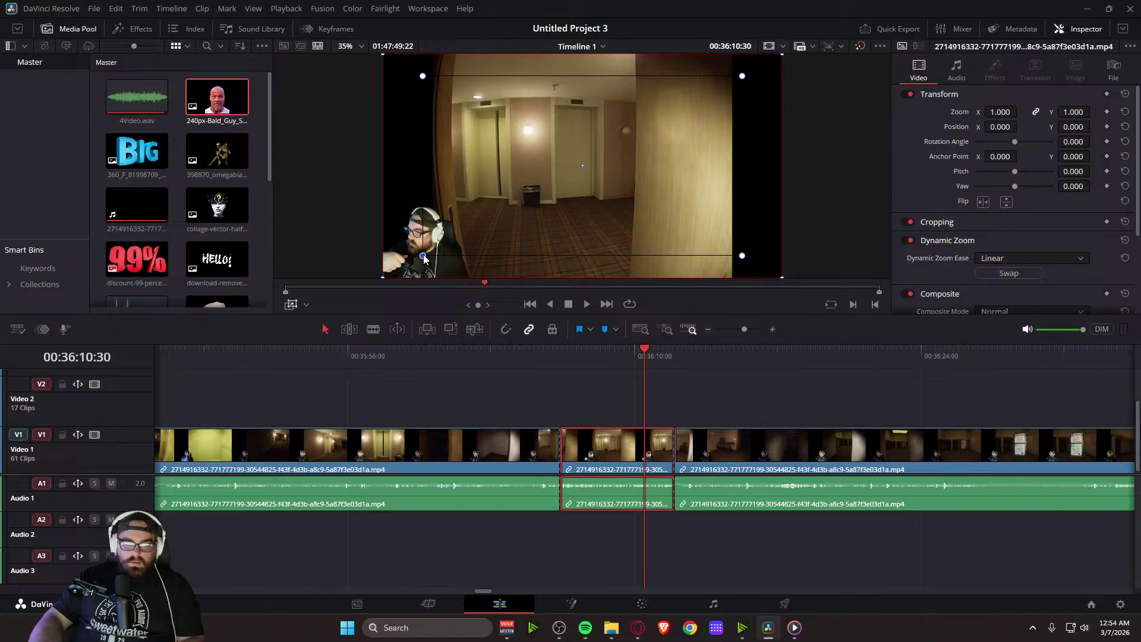
# Shrink the Dynamic Zoom end frame to about a third of the picture, fit it over the streamer's webcam overlay, and play the zoom back
pyautogui.moveTo(382, 277); pyautogui.dragTo(446, 255)
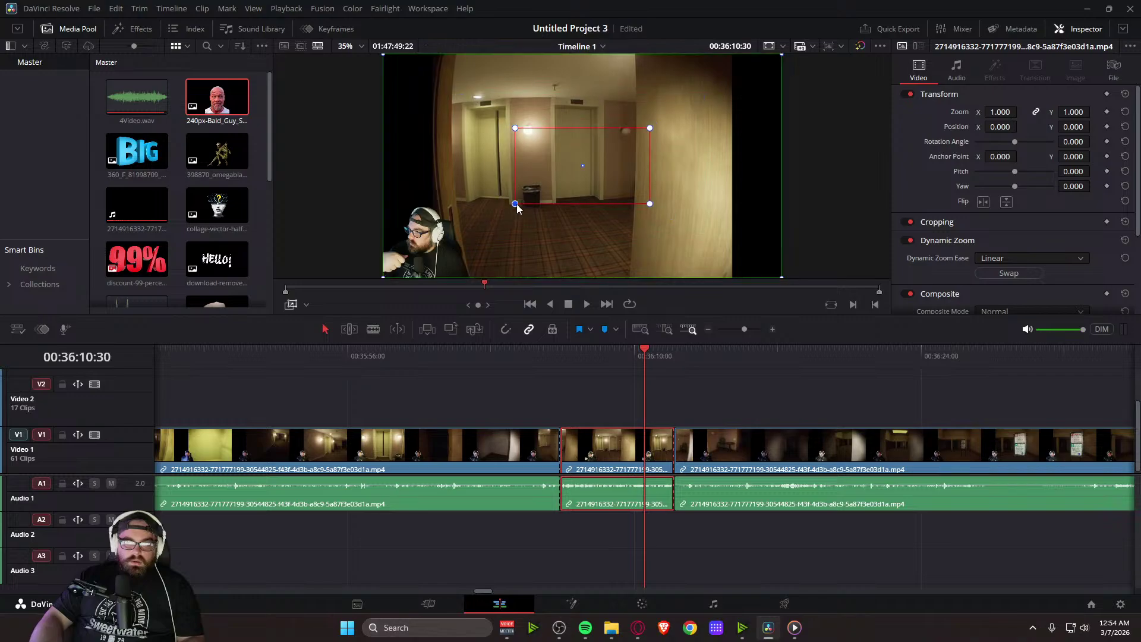
pyautogui.moveTo(572, 194); pyautogui.dragTo(465, 249)
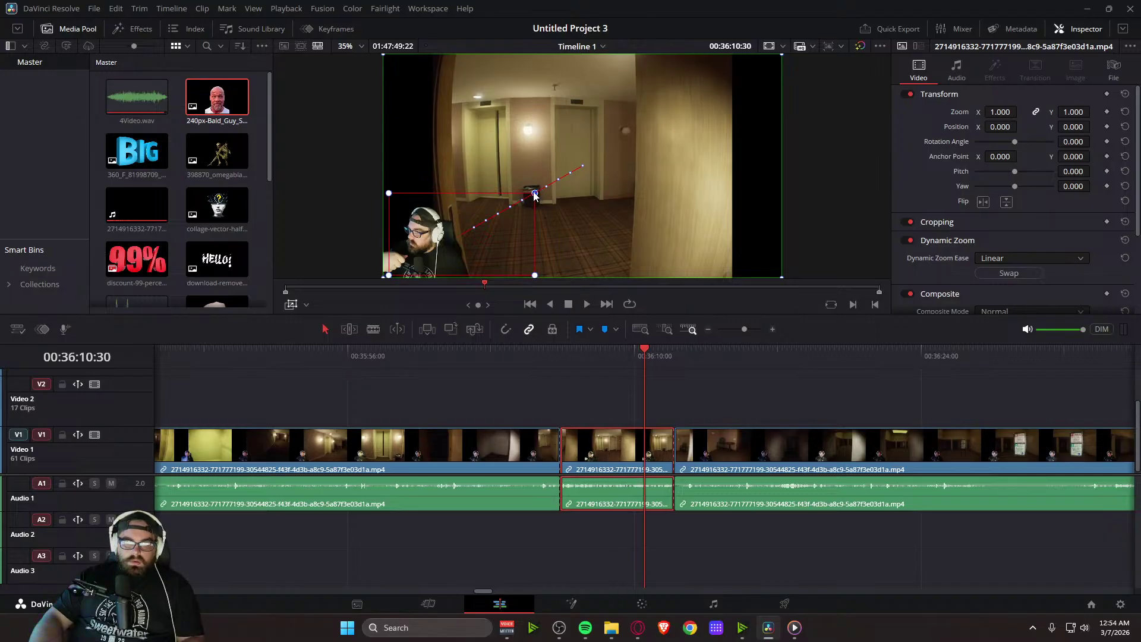
pyautogui.moveTo(502, 224)
pyautogui.mouseDown()
pyautogui.moveTo(527, 200)
pyautogui.moveTo(495, 234)
pyautogui.mouseUp()
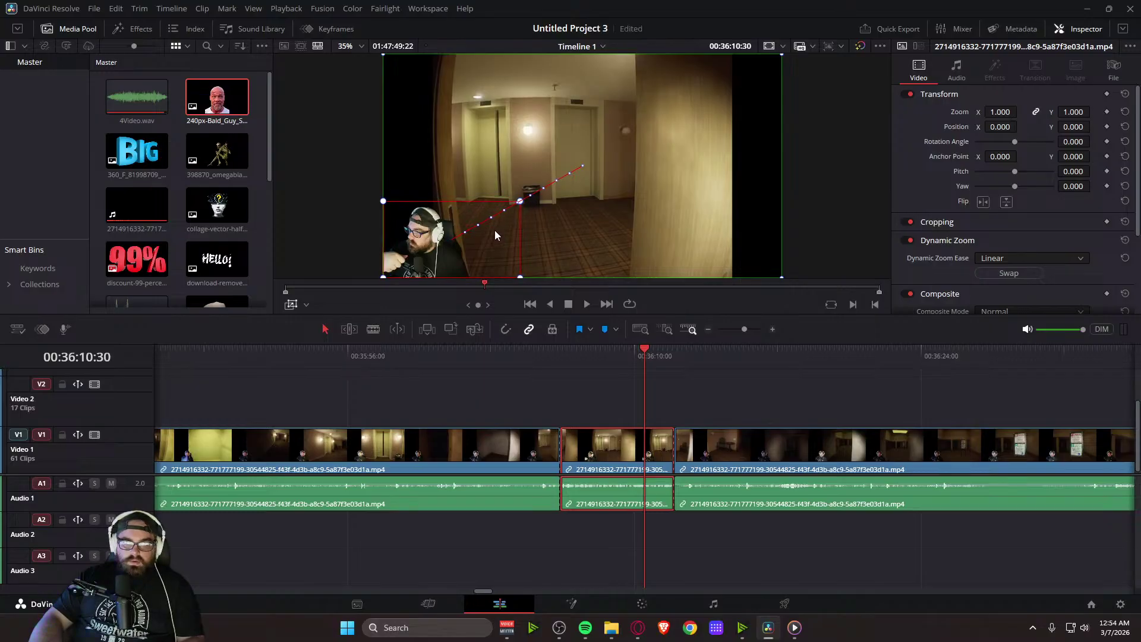
pyautogui.moveTo(673, 342); pyautogui.dragTo(515, 364)
pyautogui.press('space')
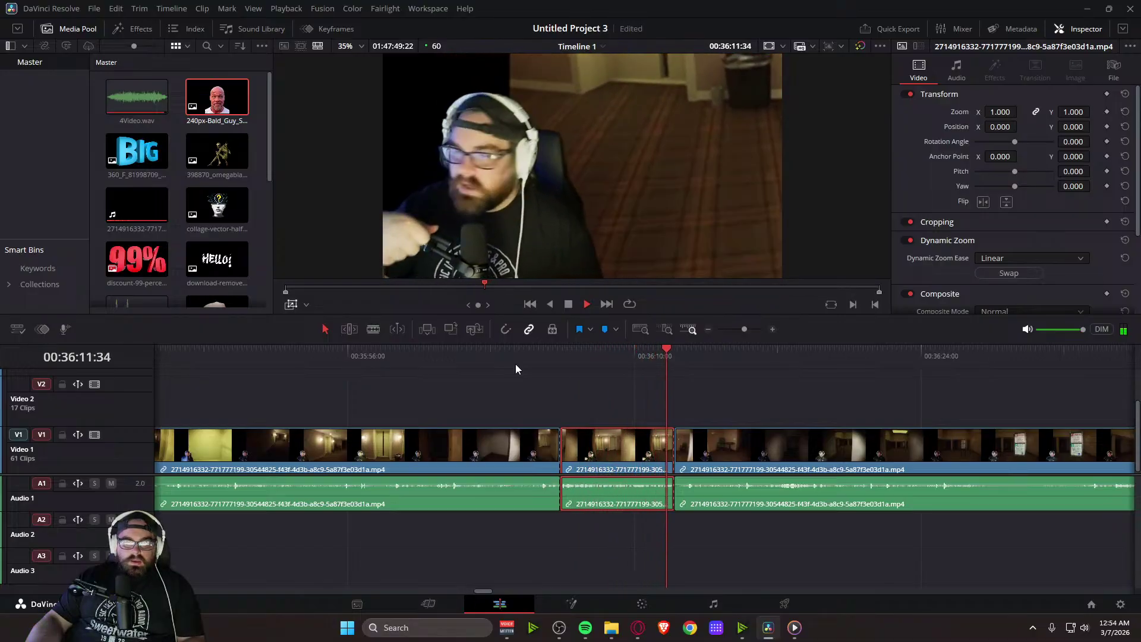
# Return to the Cut page and skim from the hotel corridor around 00:37:30 to the subway car around 00:41:30
pyautogui.click(428, 604)
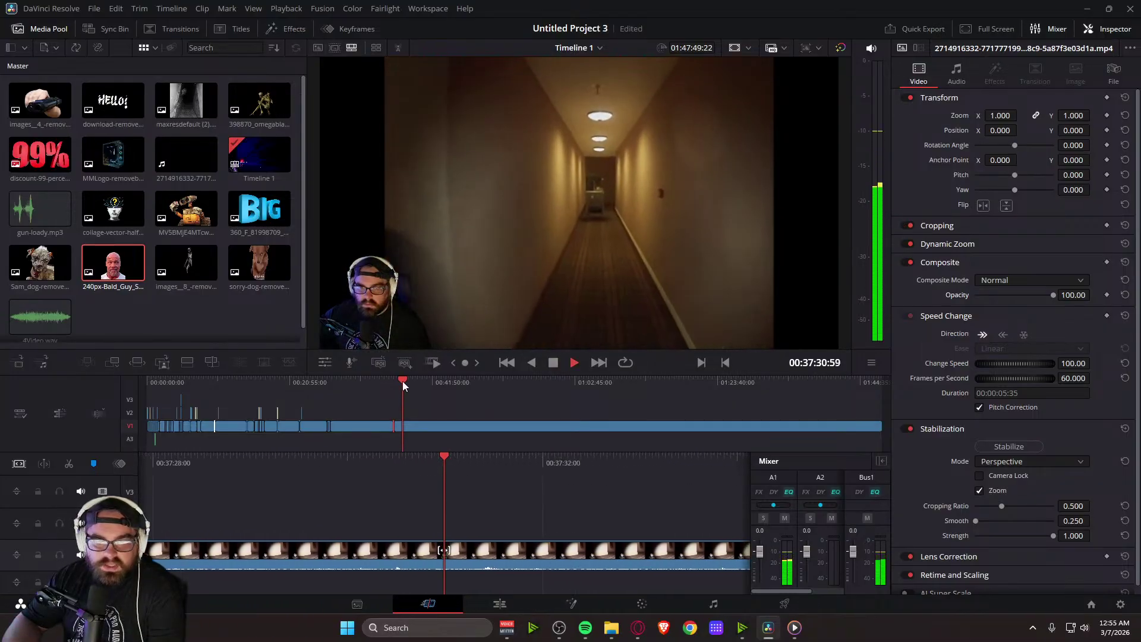
pyautogui.moveTo(402, 380); pyautogui.dragTo(425, 380)
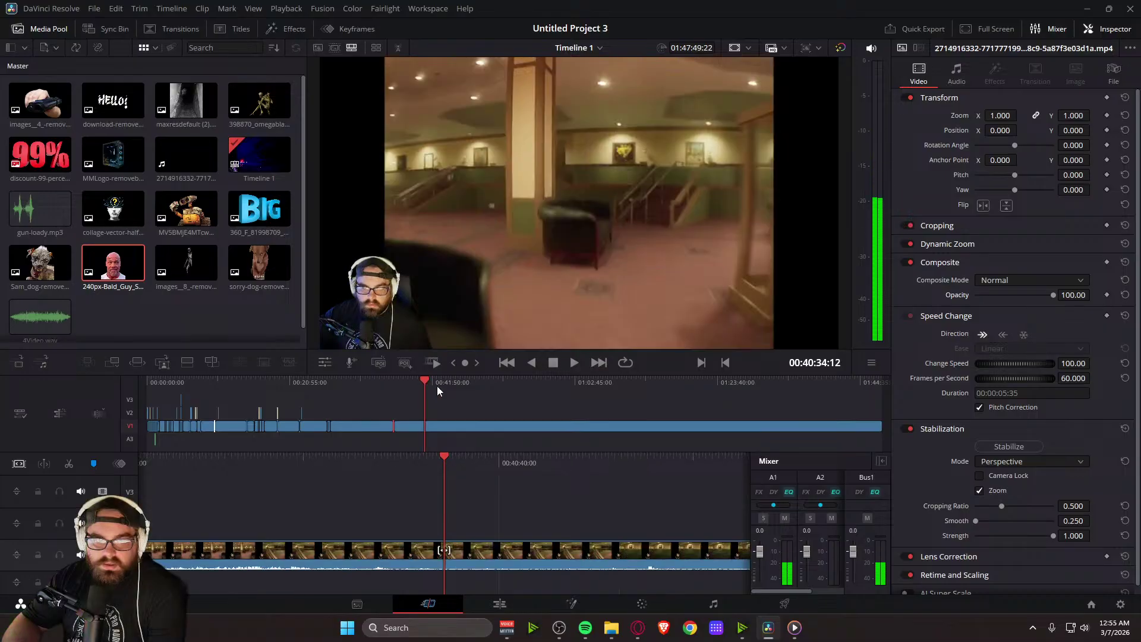
pyautogui.press('space')
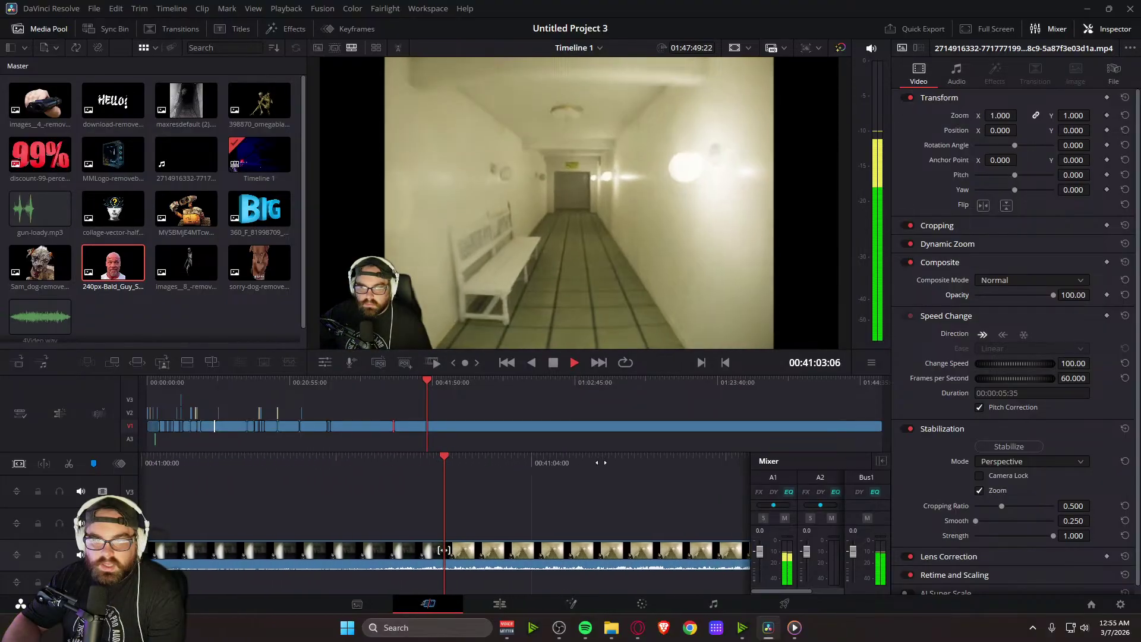
pyautogui.press('space')
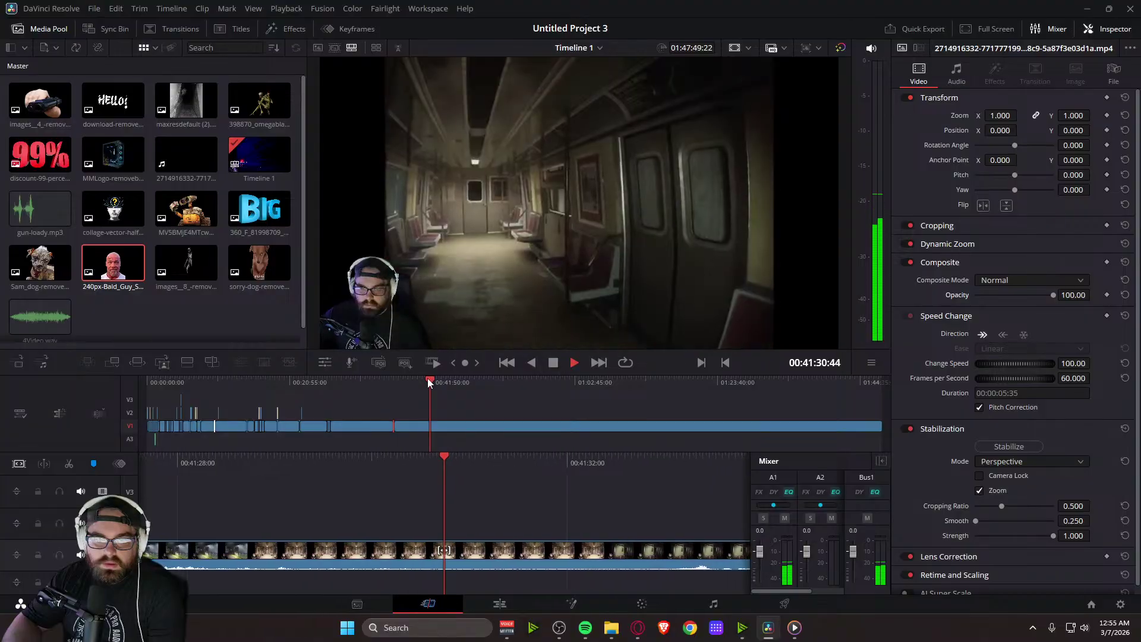
# Go back to the lobby around 00:40:38 and review the footage through the subway car around 00:42:20
pyautogui.moveTo(427, 378)
pyautogui.mouseDown()
pyautogui.moveTo(445, 379)
pyautogui.moveTo(422, 384)
pyautogui.mouseUp()
pyautogui.press('space')
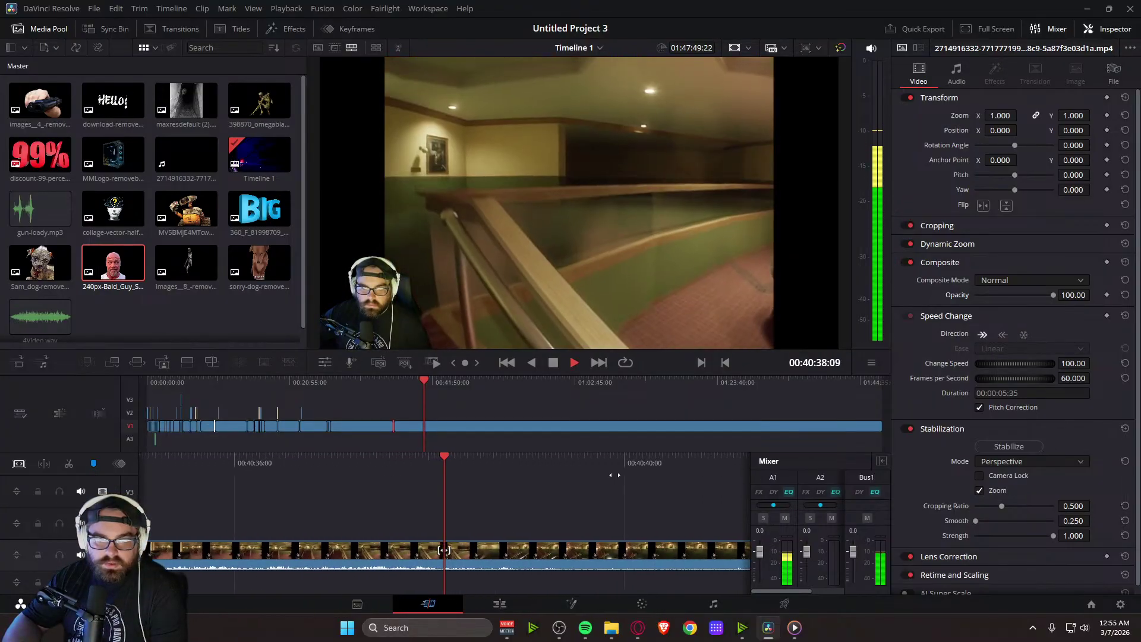
pyautogui.moveTo(424, 380); pyautogui.dragTo(428, 379)
pyautogui.press('space')
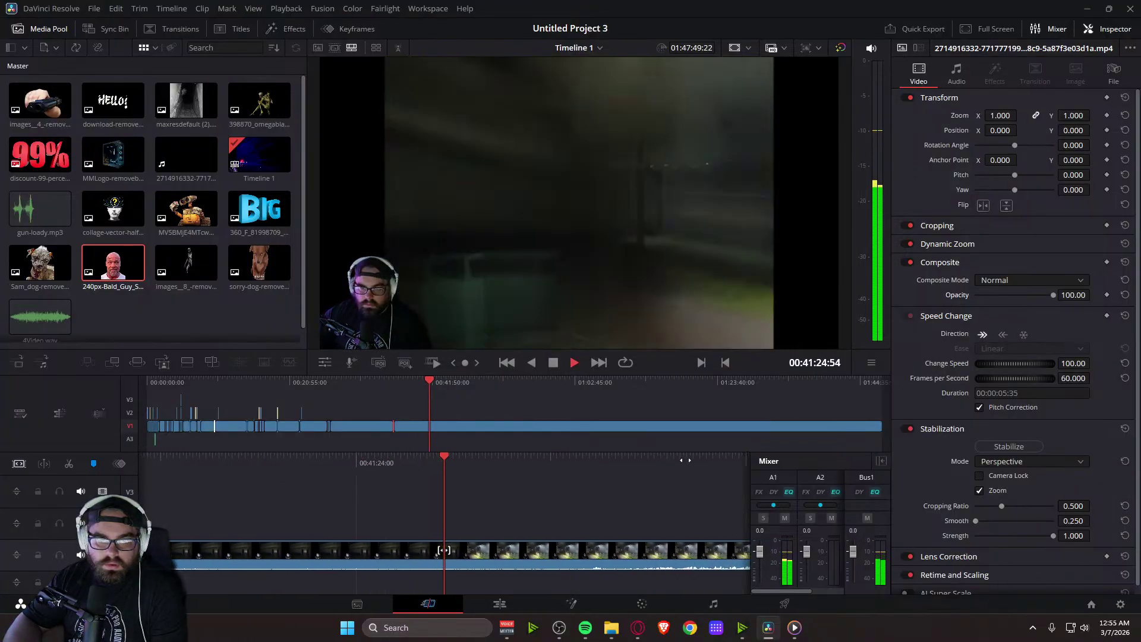
pyautogui.press('space')
pyautogui.press('space')
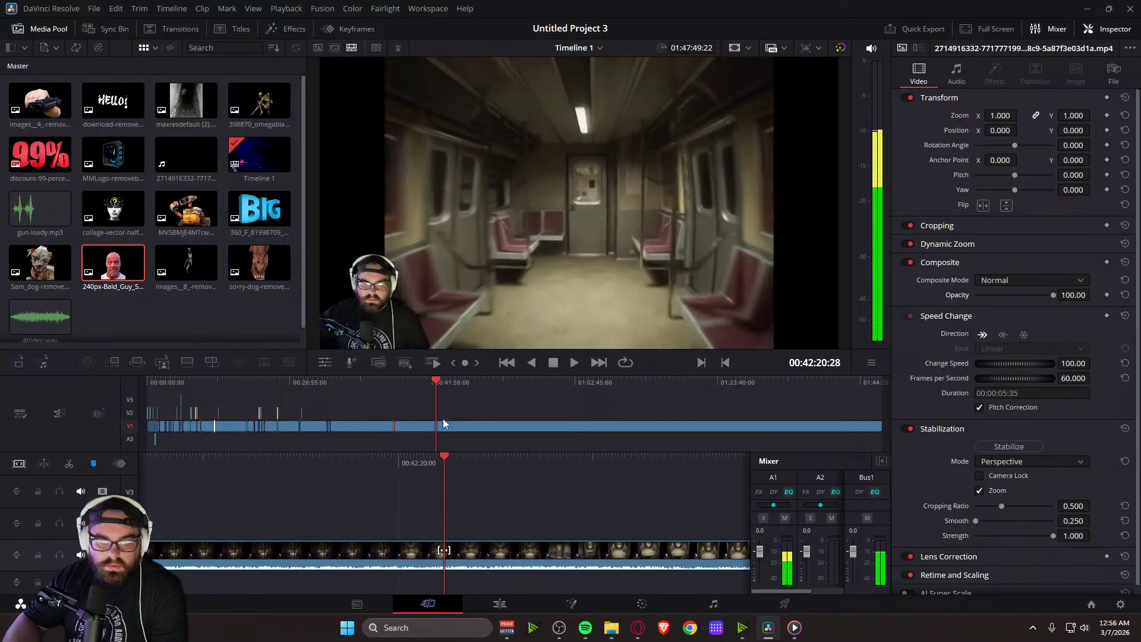
# Skip ahead to the dim hallway around 00:42:57 and skim on to the bright empty room around 00:43:24
pyautogui.click(441, 381)
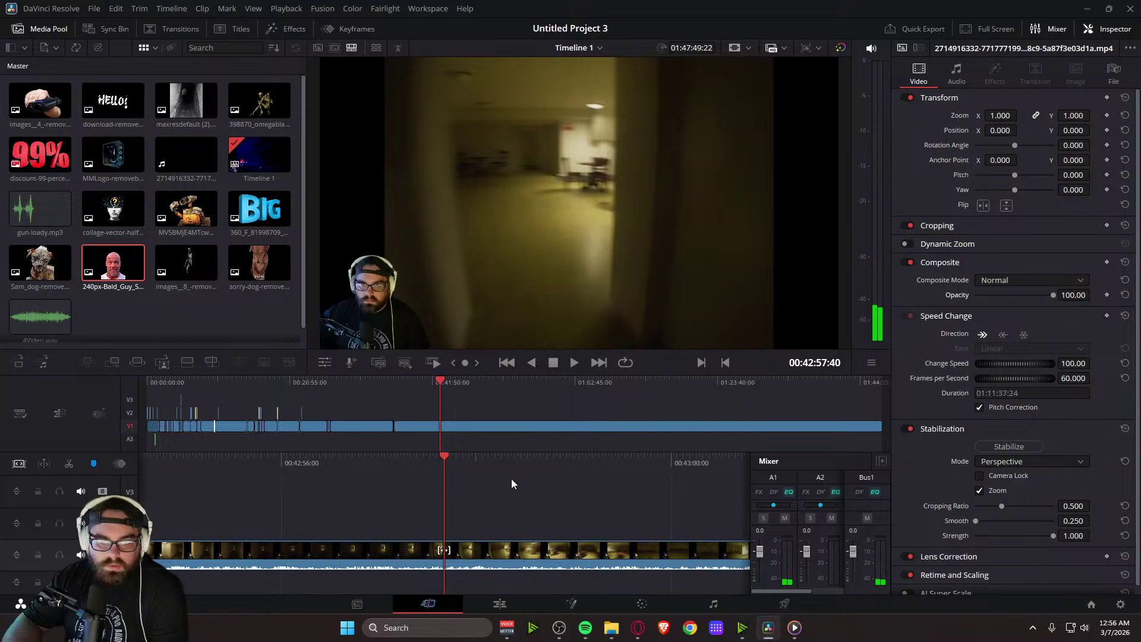
pyautogui.press('space')
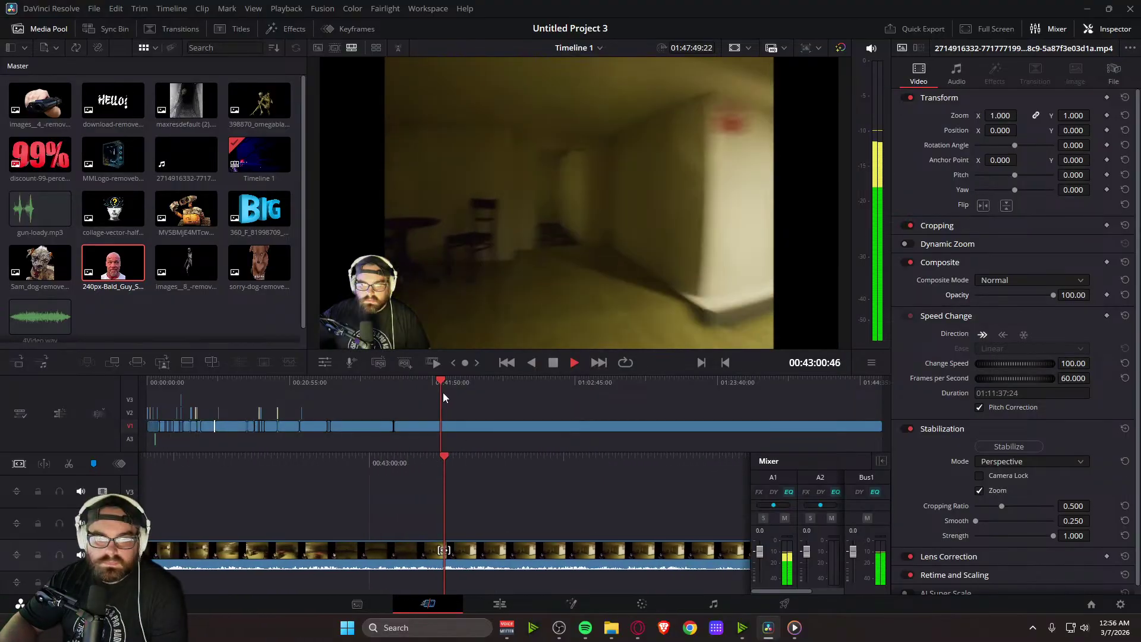
pyautogui.moveTo(441, 380); pyautogui.dragTo(444, 383)
pyautogui.press('space')
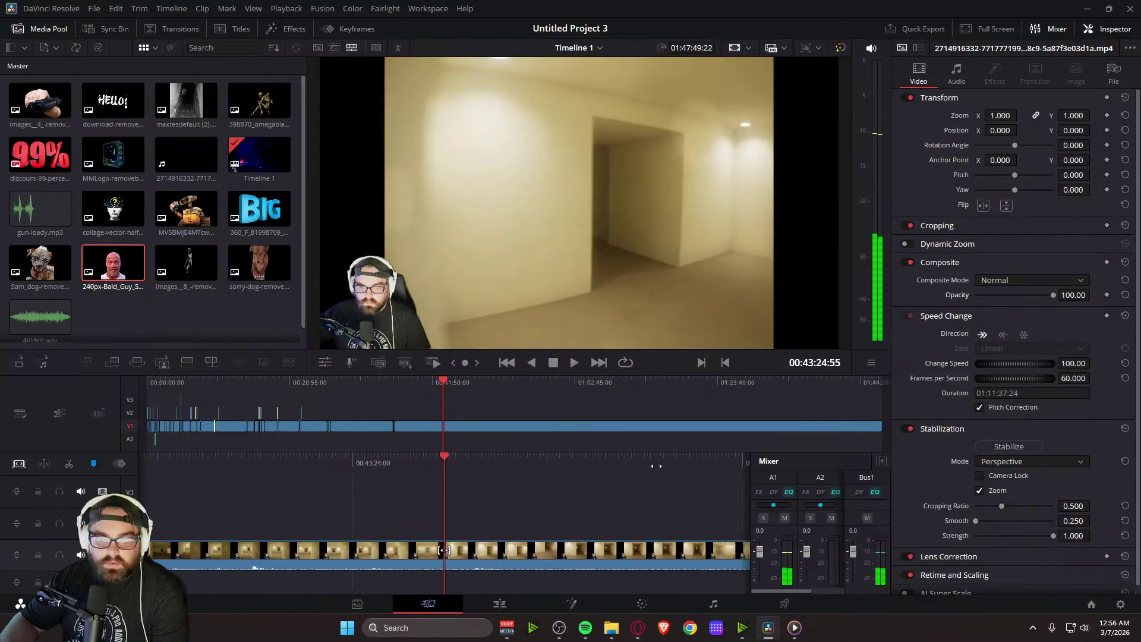
# Play on to the old television scene and split the main clip there at about 00:43:49
pyautogui.press('space')
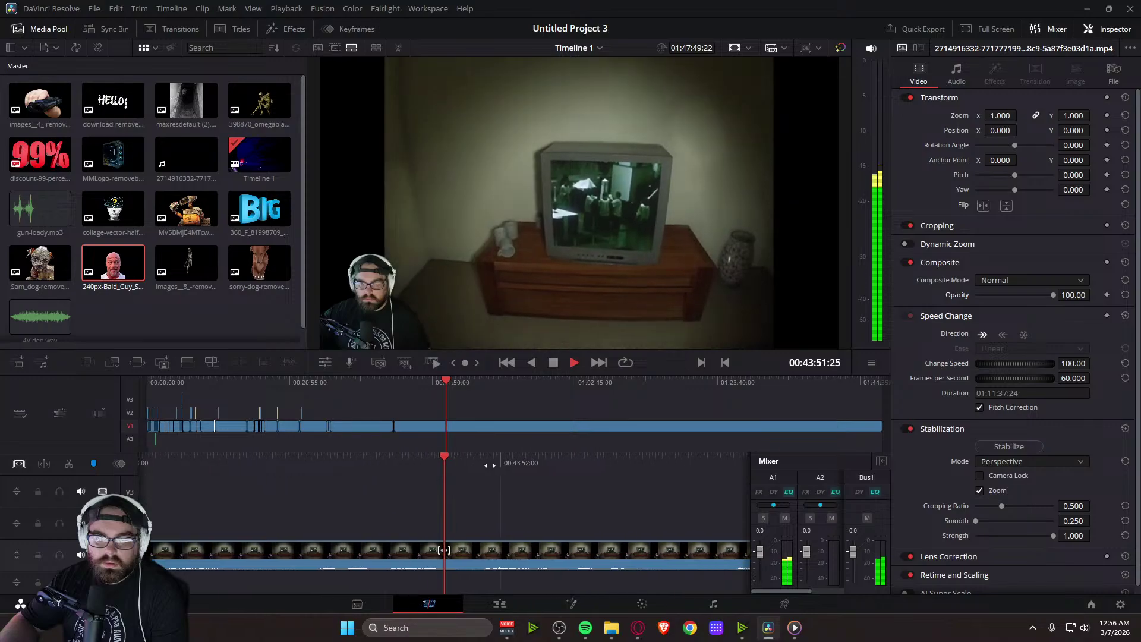
pyautogui.moveTo(490, 465); pyautogui.dragTo(800, 477)
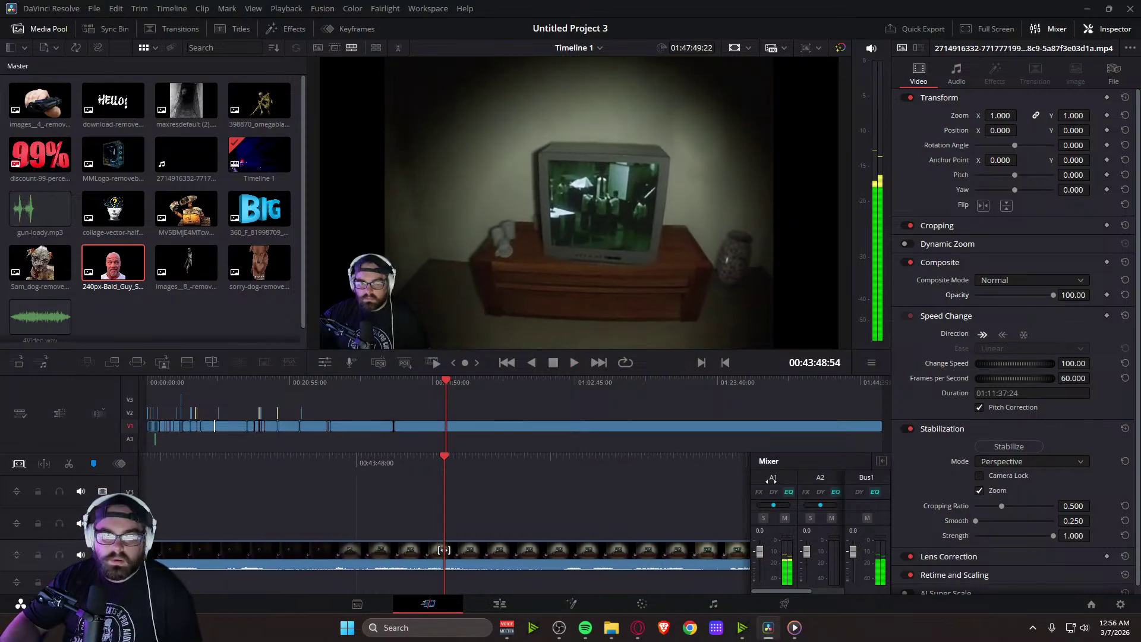
pyautogui.moveTo(675, 467); pyautogui.dragTo(131, 485)
# Review the television footage after the split and replay the part around 00:44:22
pyautogui.press('space')
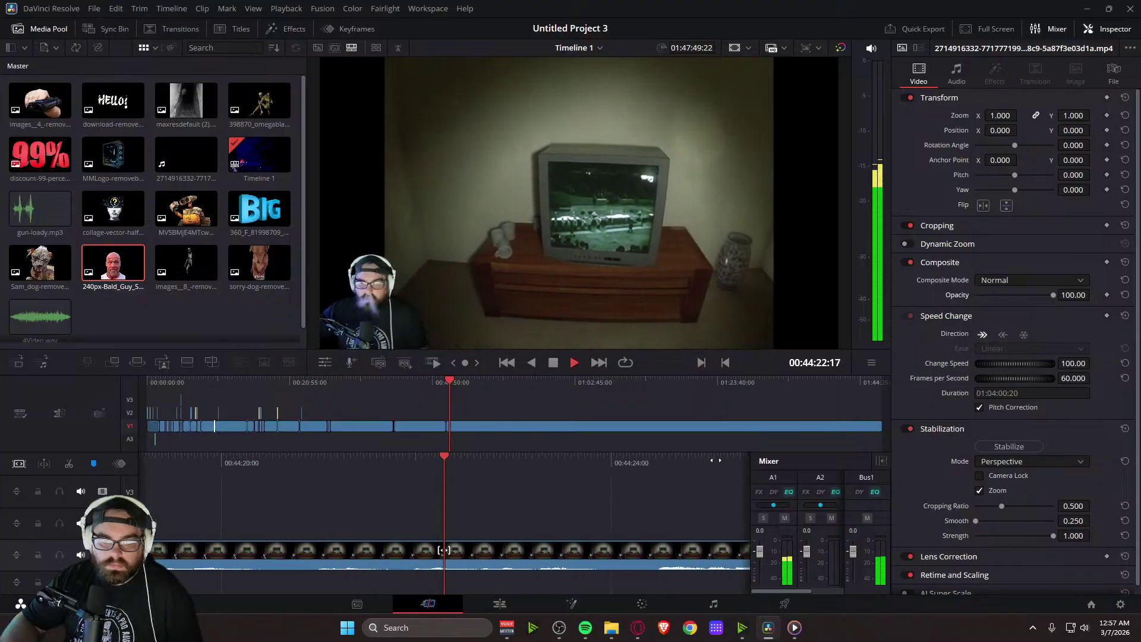
pyautogui.press('space')
pyautogui.press('j')
pyautogui.press('space')
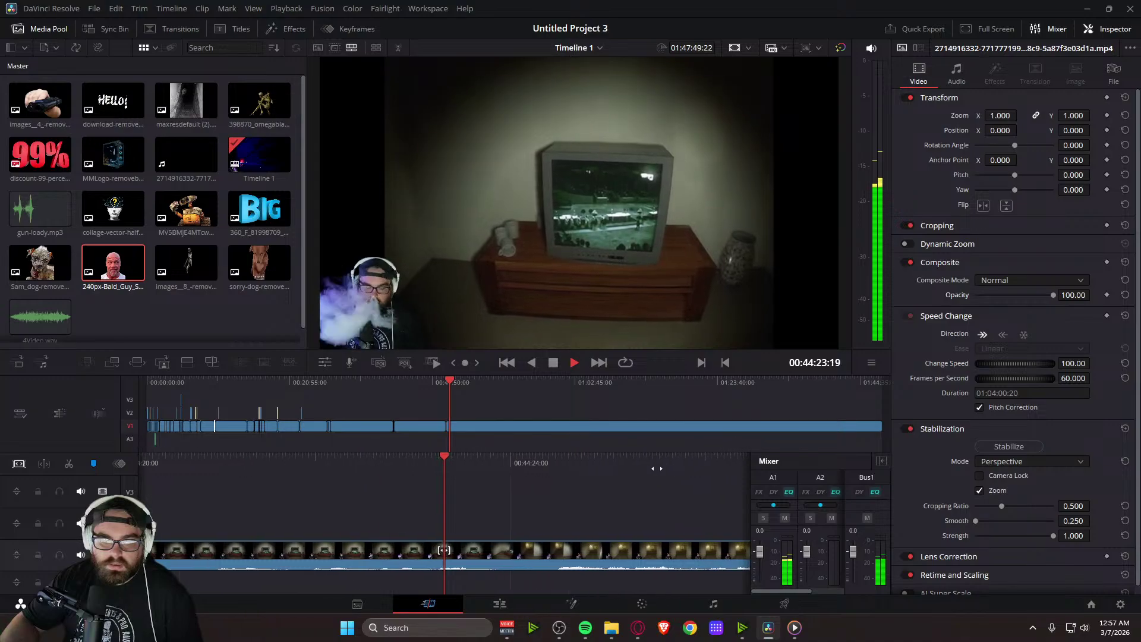
# Split the main clip at about 00:44:23:24, where the television scene ends
pyautogui.press('j')
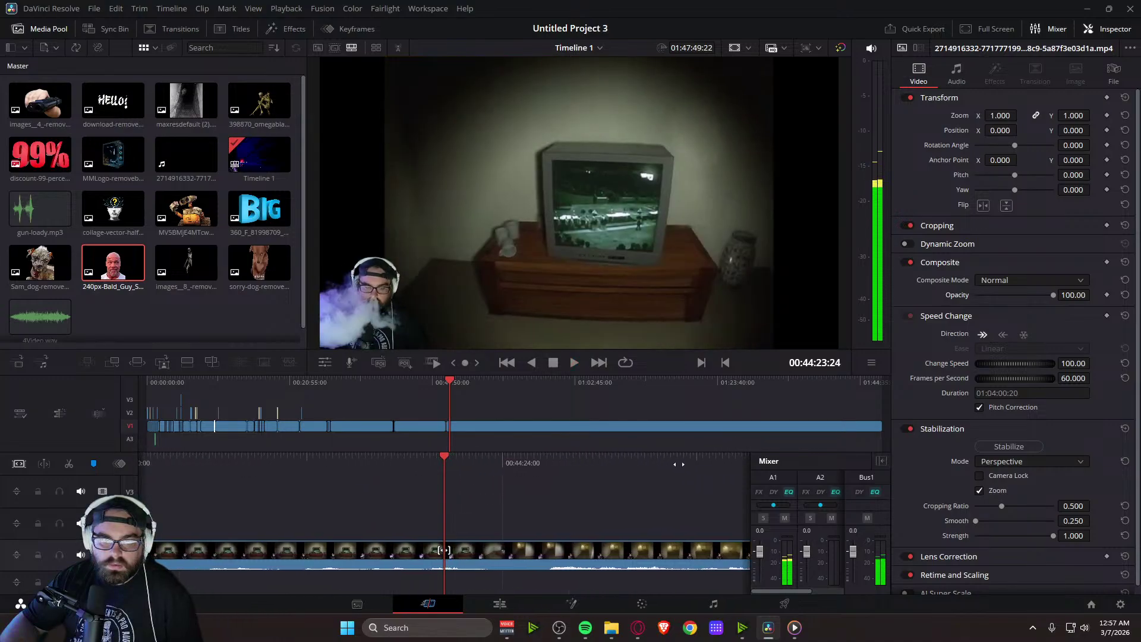
pyautogui.hotkey('ctrl', 'b')
pyautogui.press('j')
pyautogui.press('k')
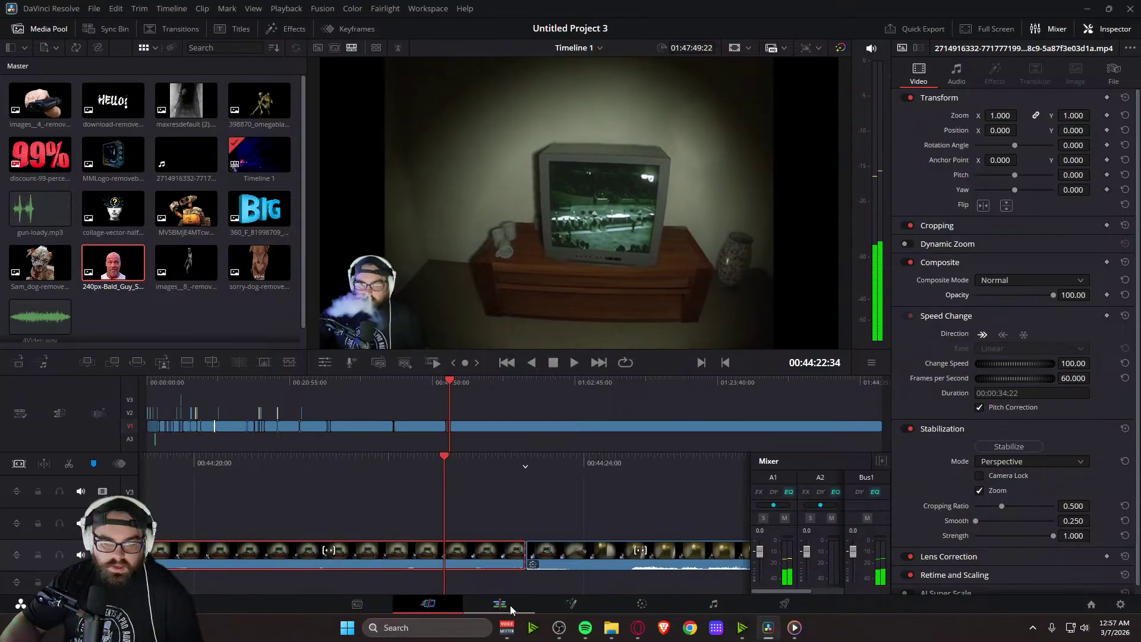
# Enable Dynamic Zoom on the television clip, fit its start frame to the full picture, move its end frame over the television, and save
pyautogui.click(510, 605)
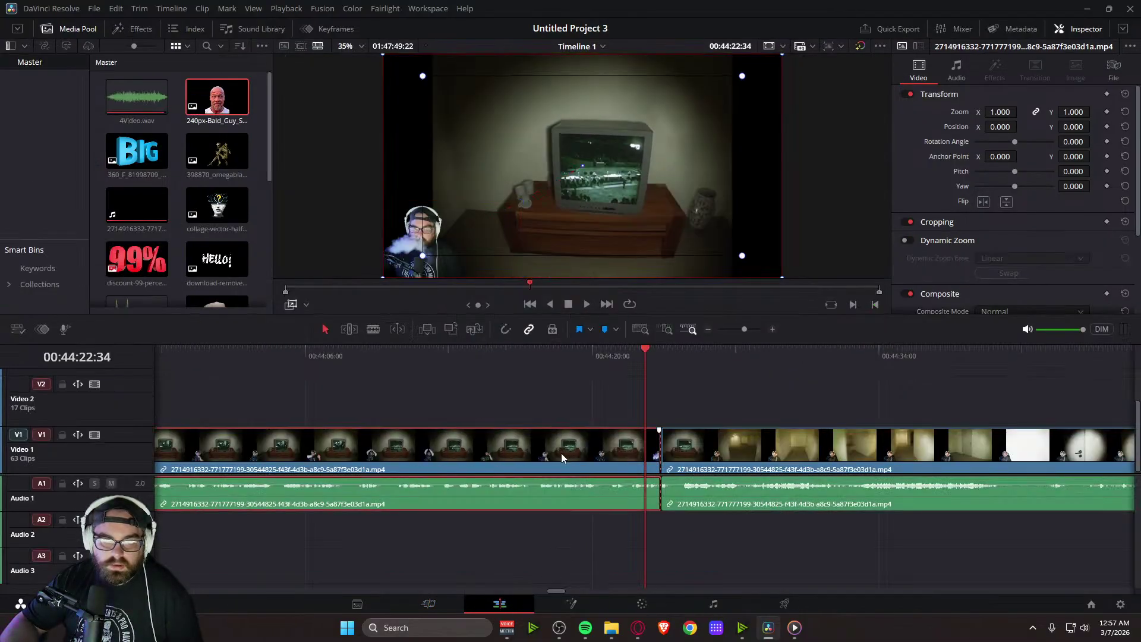
pyautogui.click(421, 256)
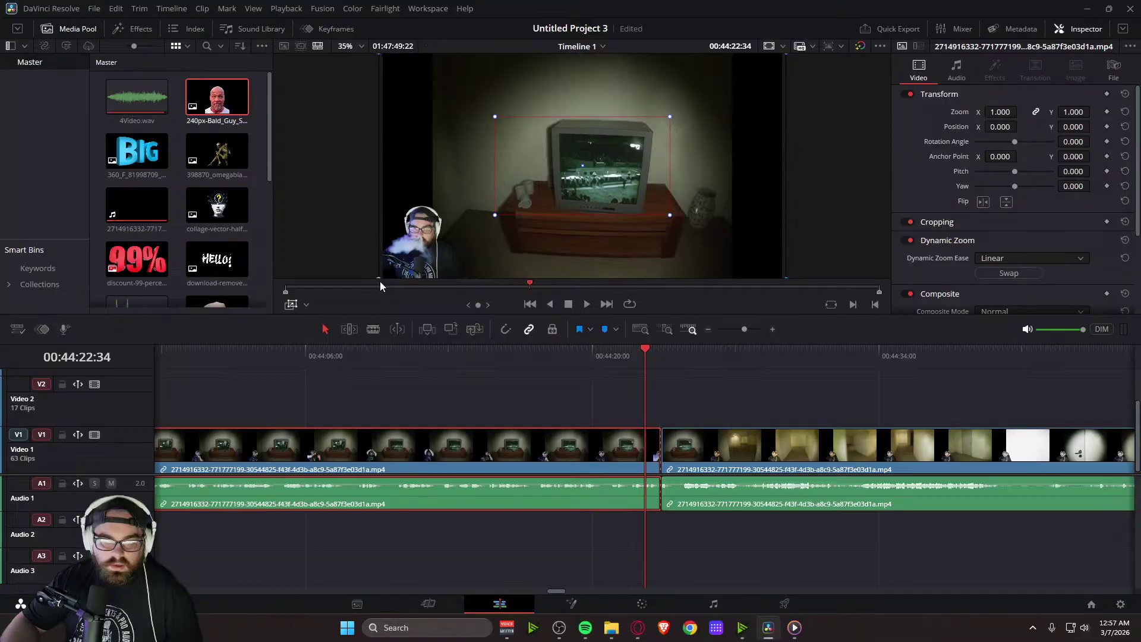
pyautogui.moveTo(385, 281); pyautogui.dragTo(386, 281)
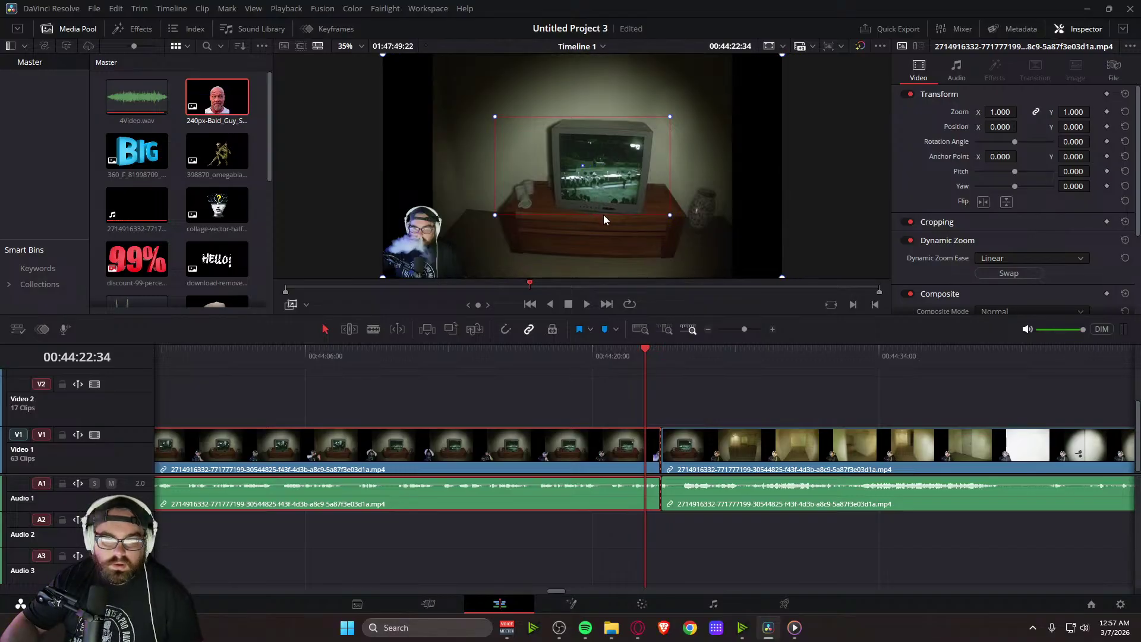
pyautogui.hotkey('ctrl', 's')
pyautogui.moveTo(625, 202); pyautogui.dragTo(644, 208)
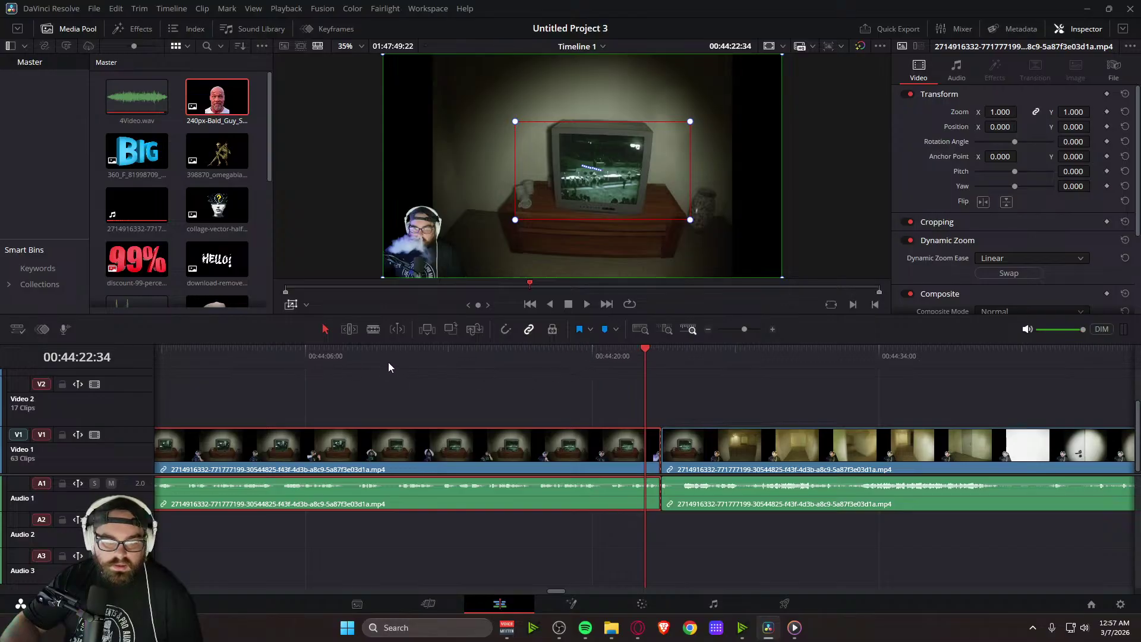
# Play the zoomed television clip from its start and return to about 00:43:56:32
pyautogui.click(707, 329)
pyautogui.click(458, 358)
pyautogui.press('space')
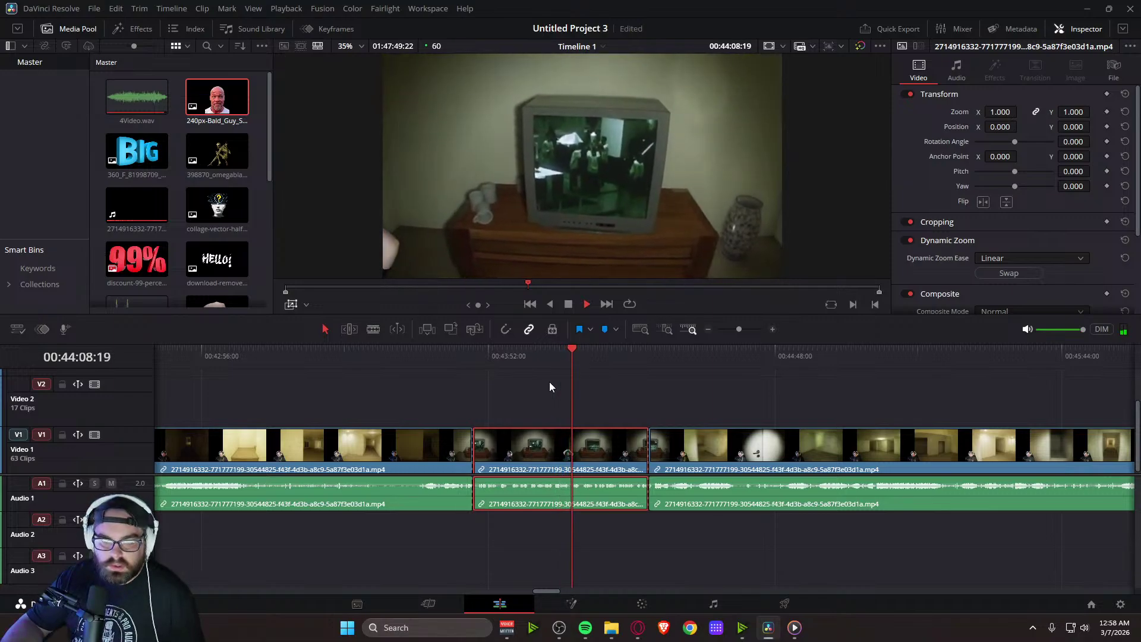
pyautogui.click(432, 605)
pyautogui.moveTo(494, 460); pyautogui.dragTo(627, 478)
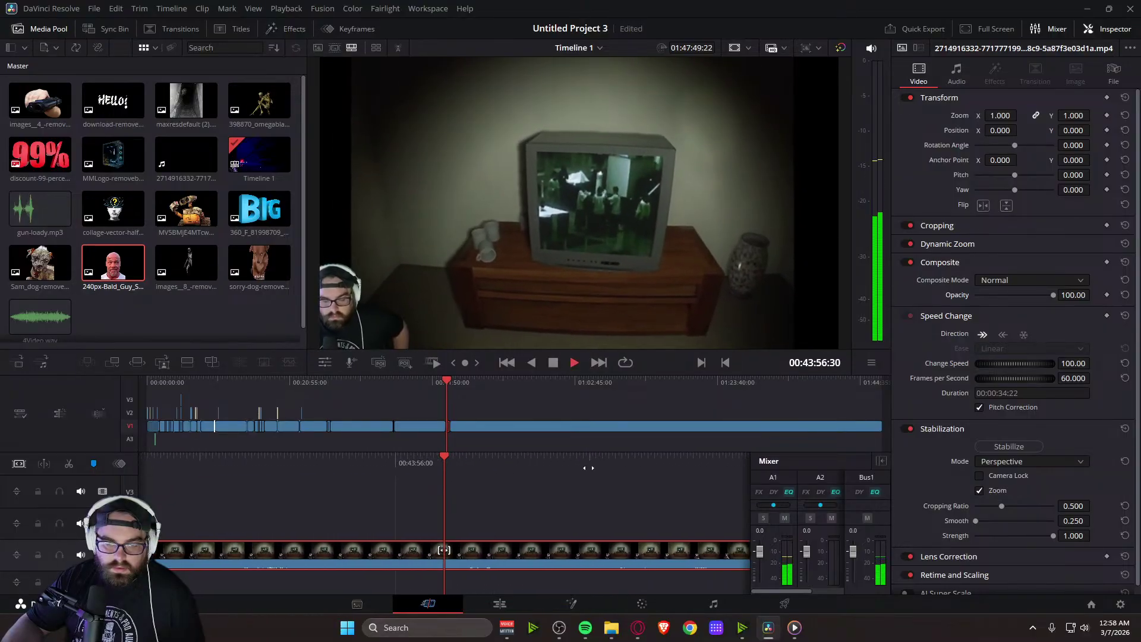
pyautogui.moveTo(509, 462); pyautogui.dragTo(736, 456)
pyautogui.click(554, 516)
pyautogui.press('space')
pyautogui.press('space')
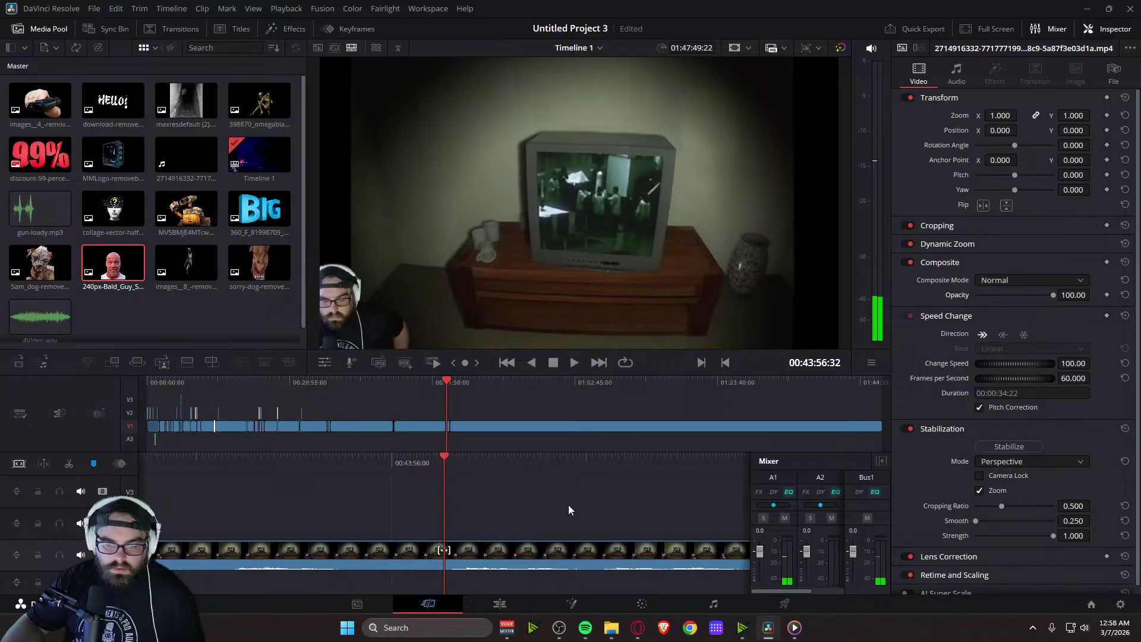
# Import the Archbishop-Fulton cutout image and place it on the video track above the television clip near 00:43:56
pyautogui.click(637, 628)
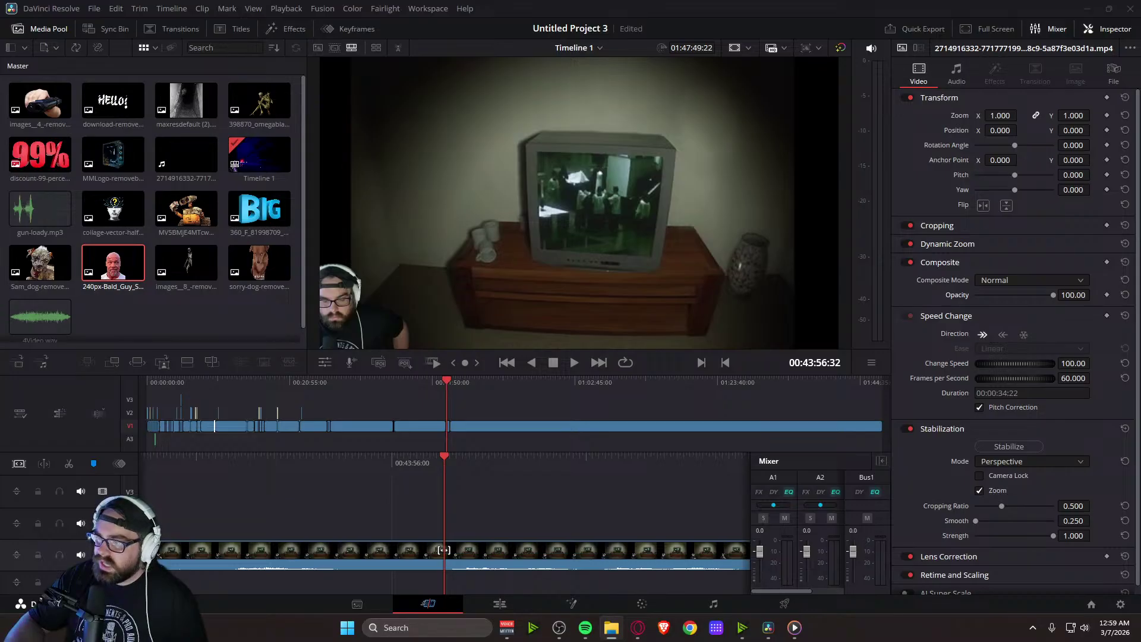
pyautogui.moveTo(547, 318); pyautogui.dragTo(173, 296)
pyautogui.moveTo(112, 262); pyautogui.dragTo(450, 539)
# Split the archbishop image at 00:43:57:03 and delete the part before the cut
pyautogui.press('space')
pyautogui.press('space')
pyautogui.moveTo(481, 467); pyautogui.dragTo(516, 485)
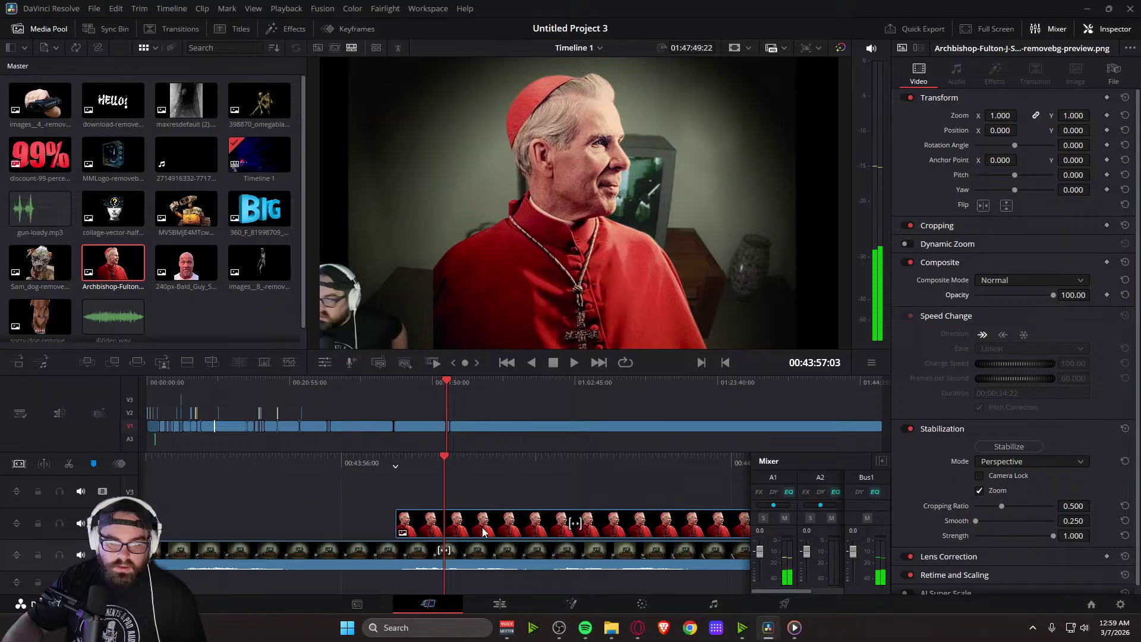
pyautogui.hotkey('ctrl', 'b')
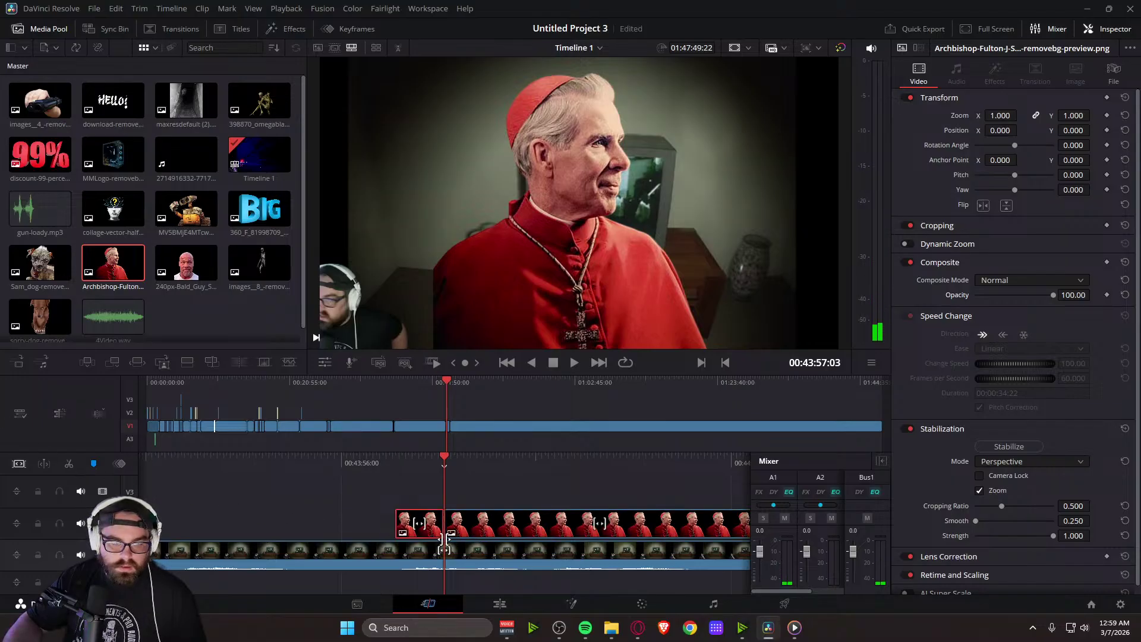
pyautogui.press('BackSpace')
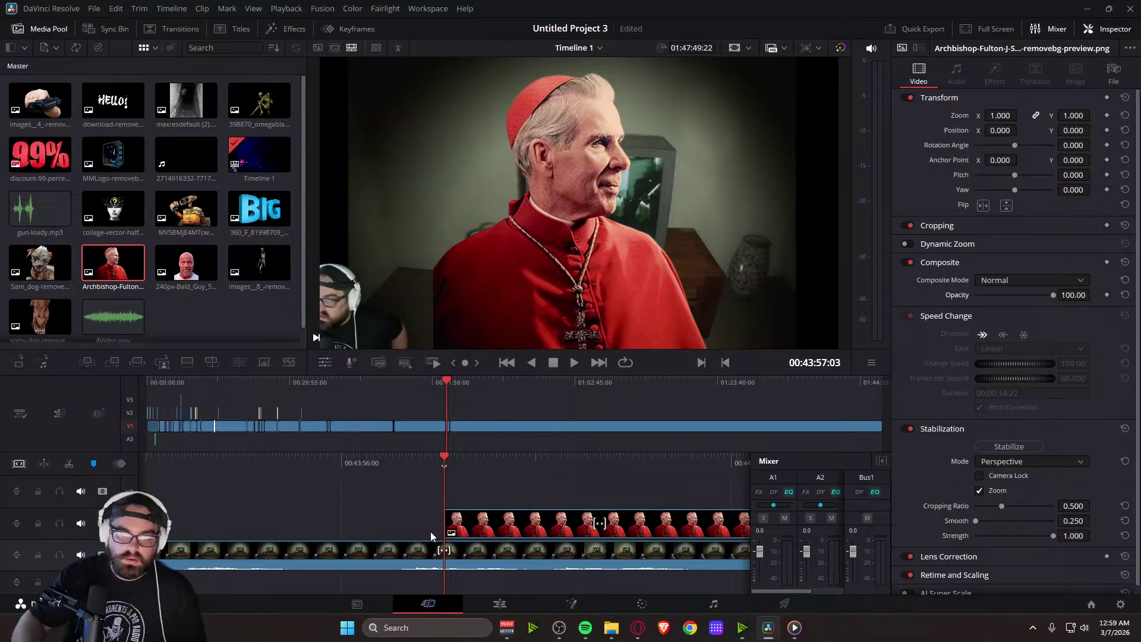
# Play the footage on to the dark hallway around 00:45:08:58 and save the project
pyautogui.press('space')
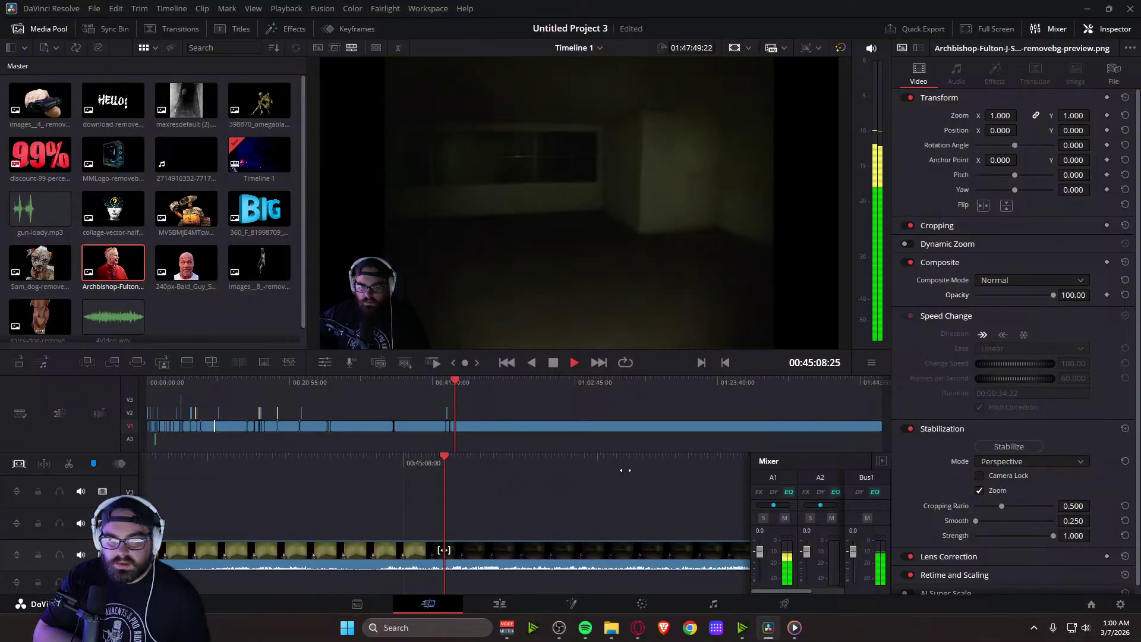
pyautogui.press('space')
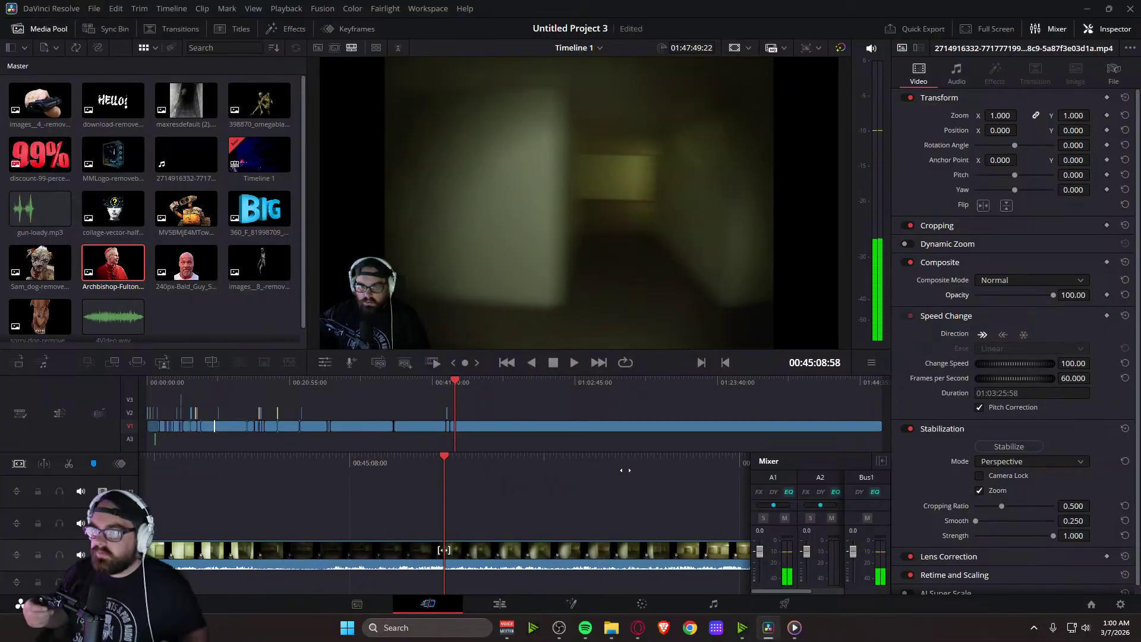
pyautogui.hotkey('ctrl', 's')
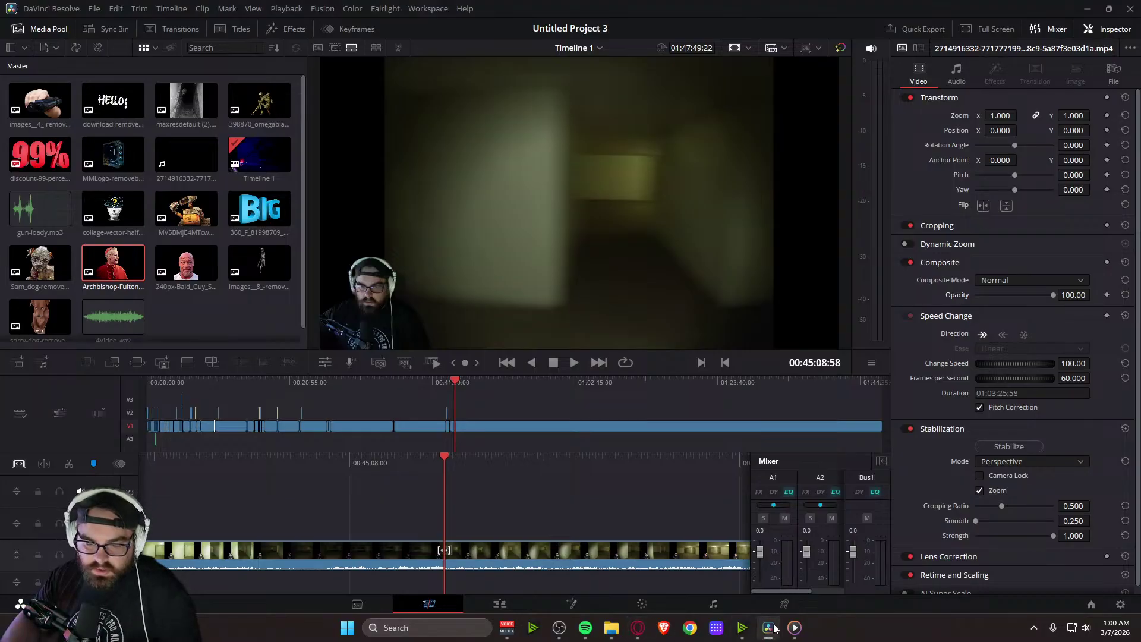
# Switch to Steam from the desktop and search the store for "free"
pyautogui.press('super+d')
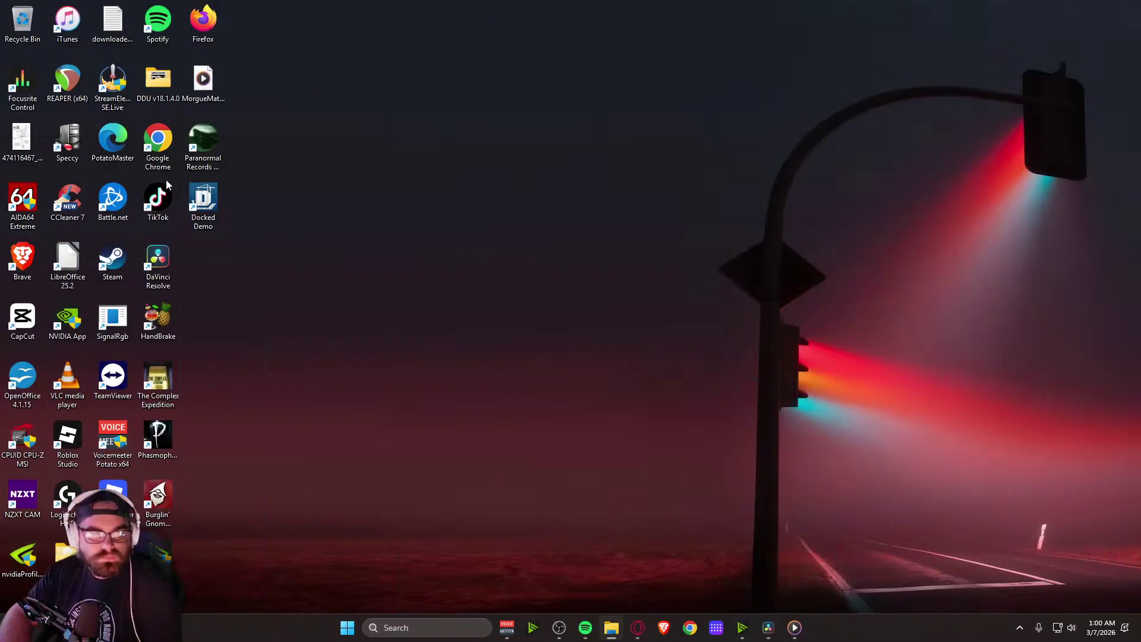
pyautogui.doubleClick(113, 259)
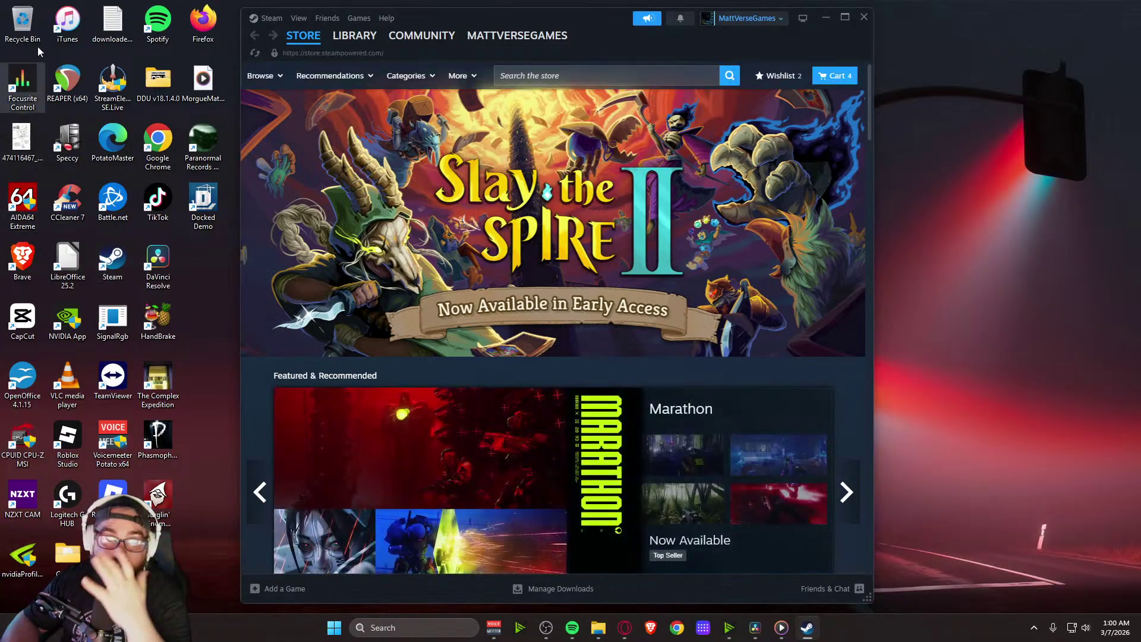
pyautogui.moveTo(340, 38)
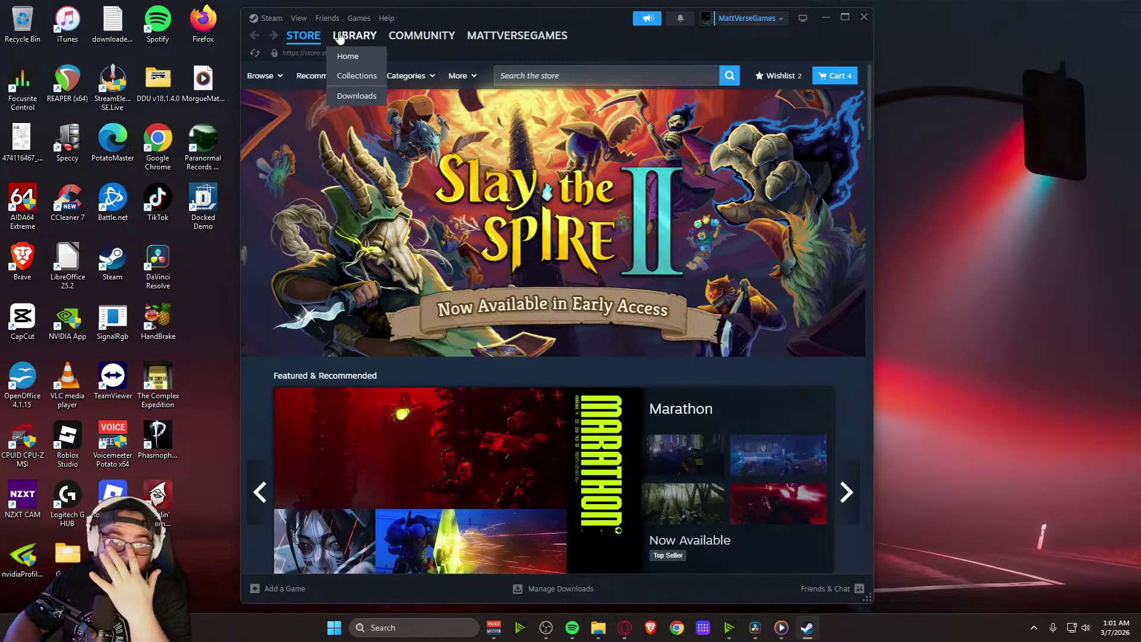
pyautogui.click(585, 78)
pyautogui.write('free')
pyautogui.press('Return')
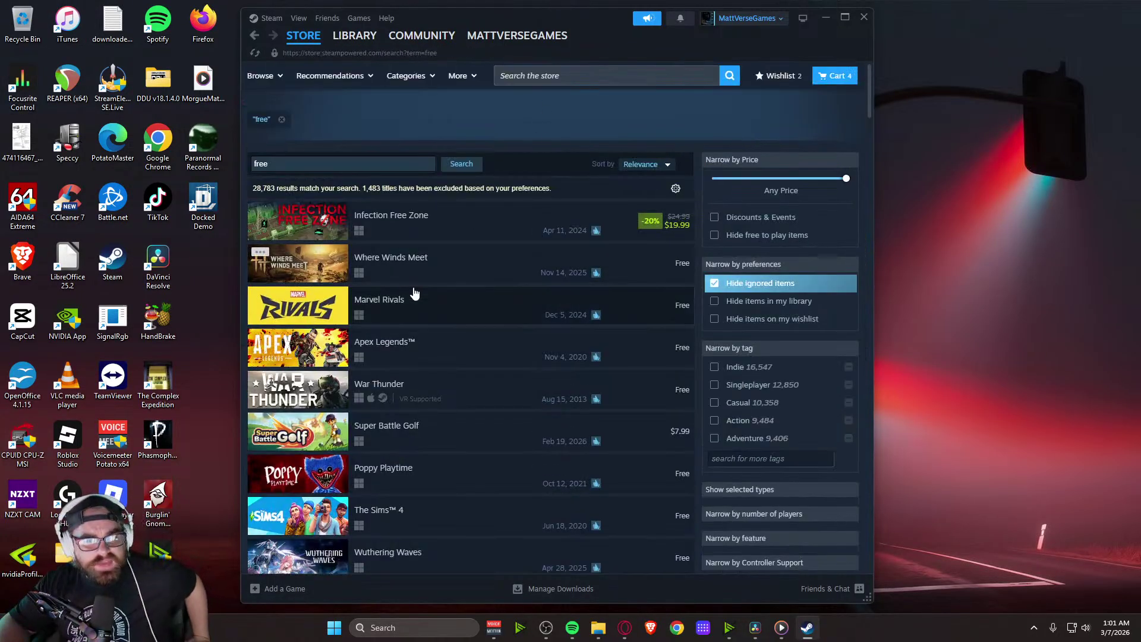
# Open the Poppy Playtime store page from the results and look through its screenshots
pyautogui.scroll(-5, 416, 287)
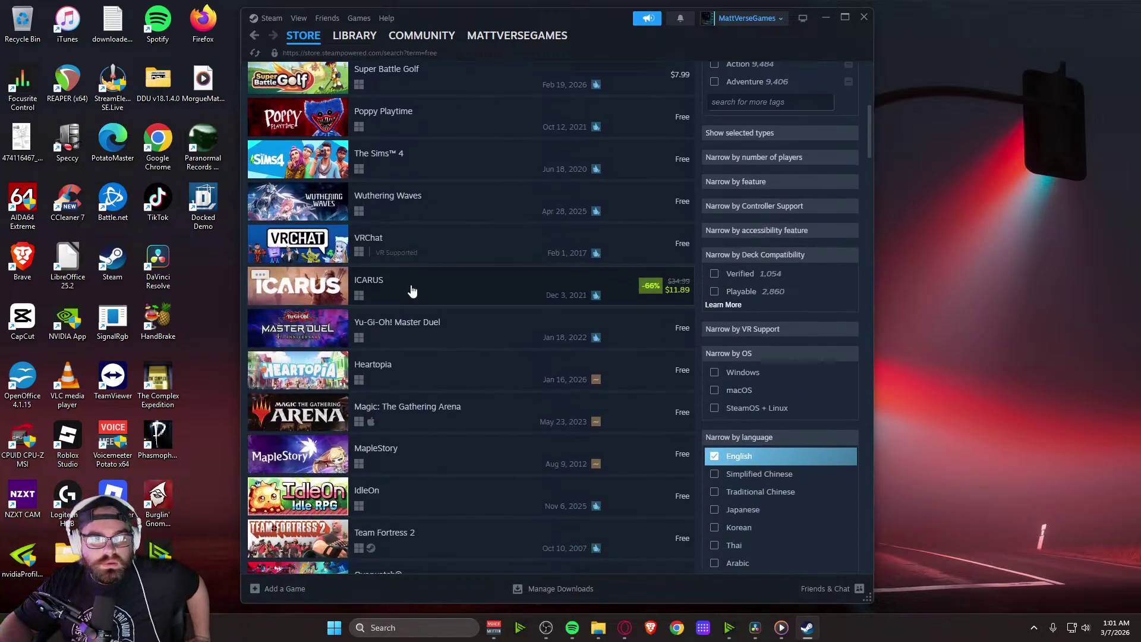
pyautogui.click(413, 119)
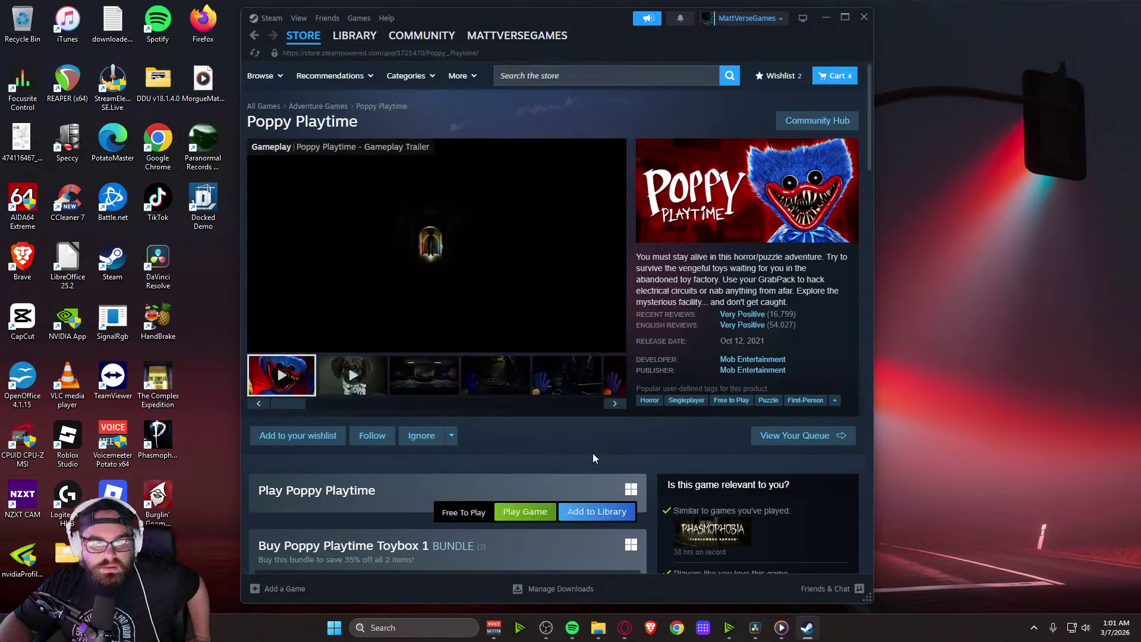
pyautogui.click(425, 379)
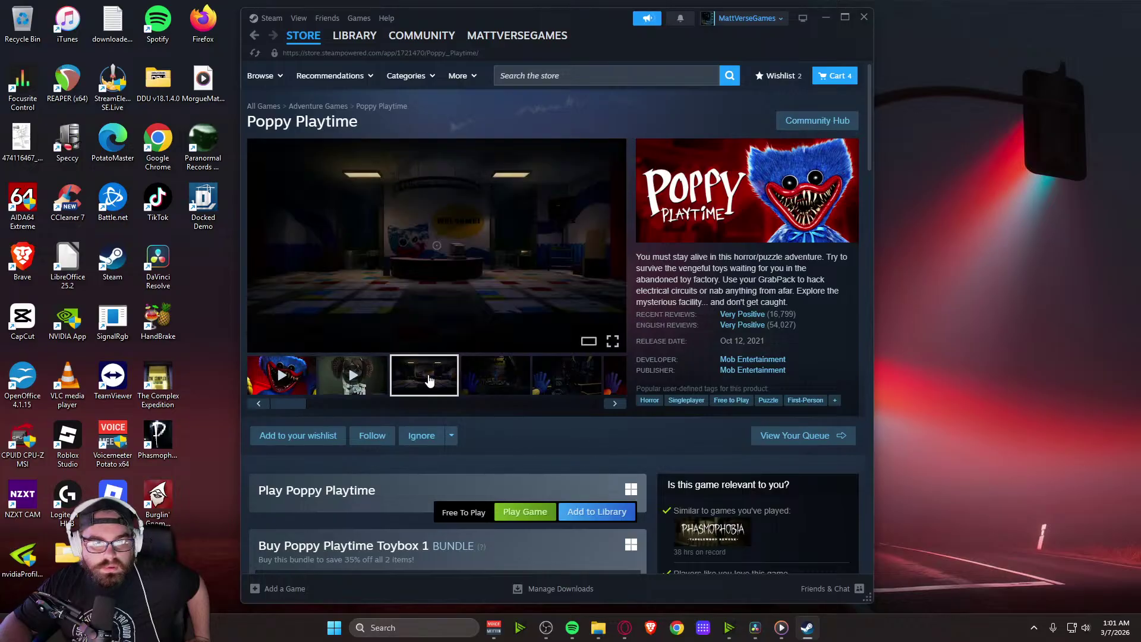
pyautogui.click(495, 378)
pyautogui.click(558, 382)
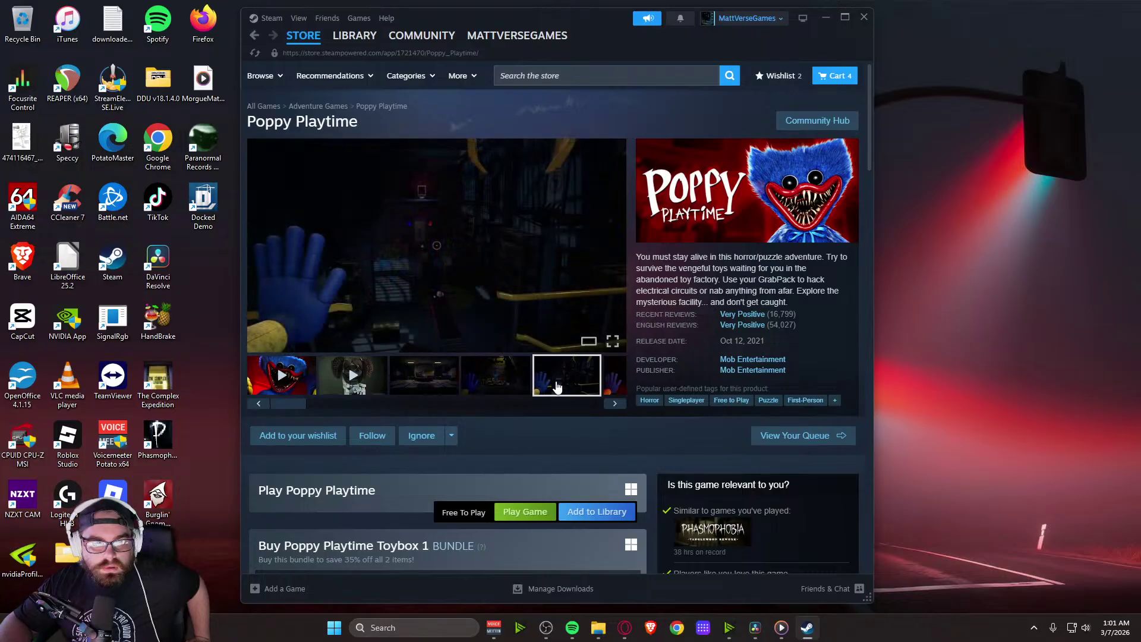
# Add Poppy Playtime to the library and return to the search results
pyautogui.click(596, 512)
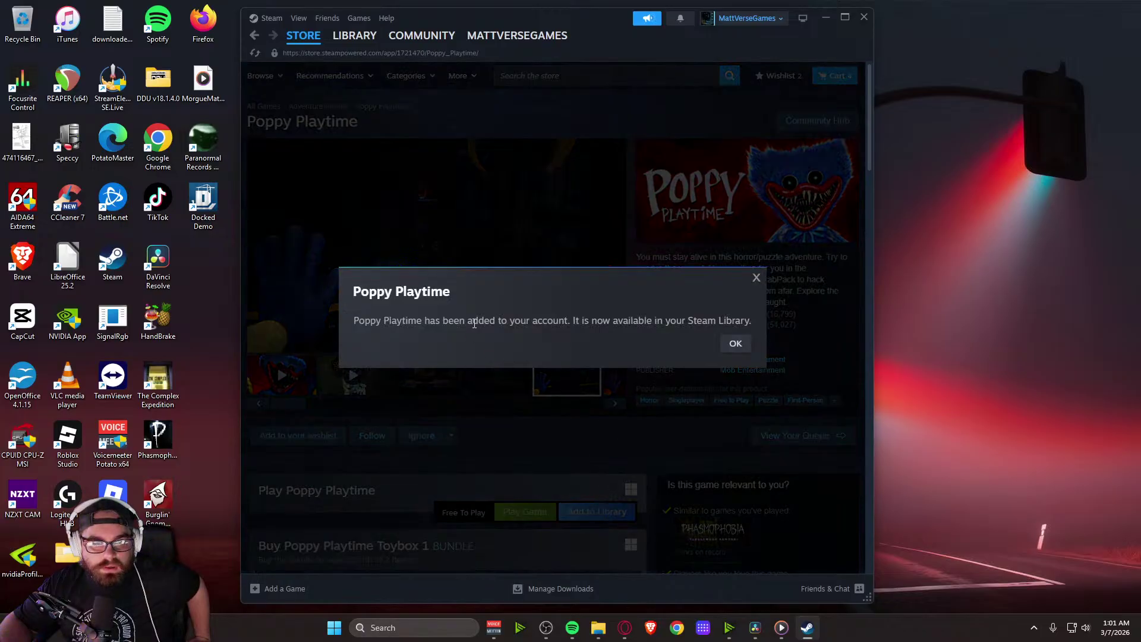
pyautogui.click(735, 344)
pyautogui.hotkey('alt', 'Left')
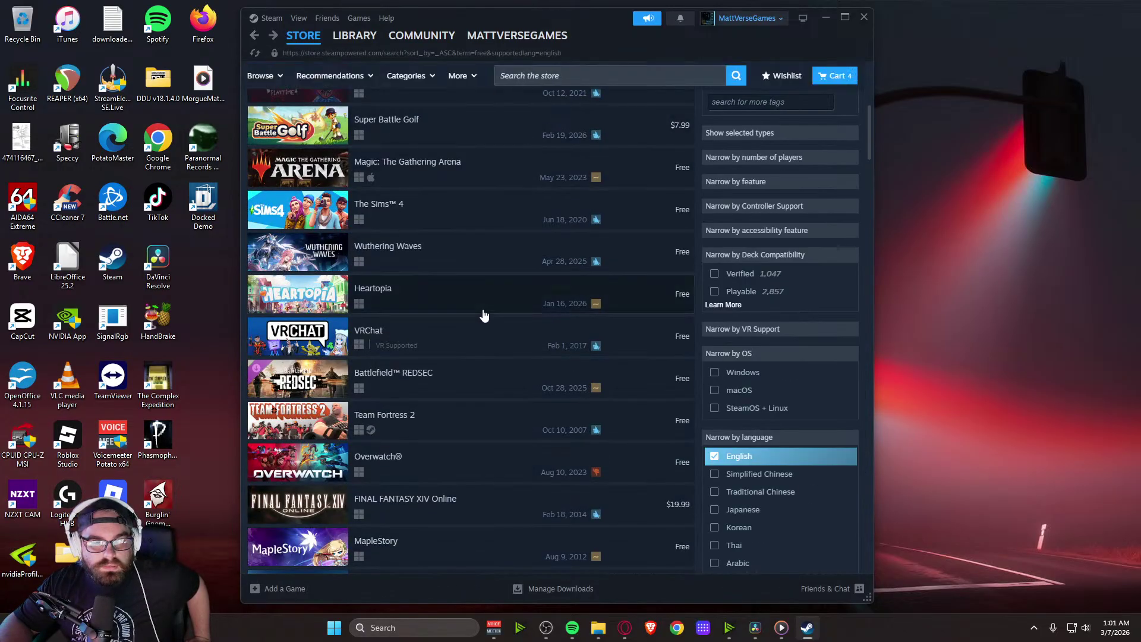
# Look further through the free game results for other titles
pyautogui.scroll(-4, 501, 351)
pyautogui.scroll(-2, 501, 350)
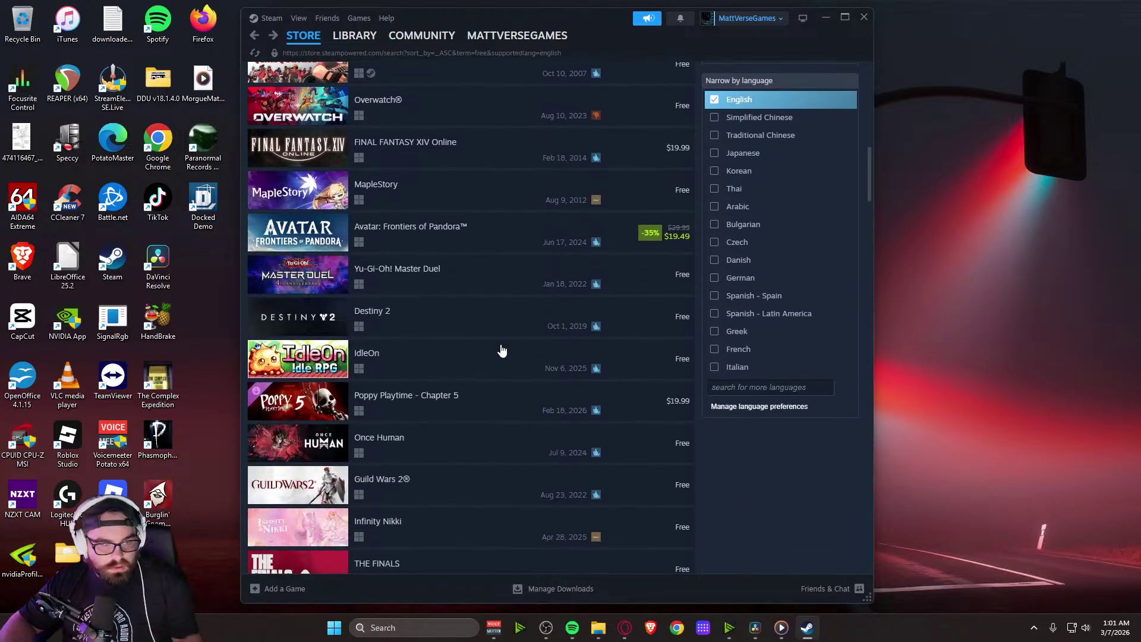
pyautogui.scroll(-5, 501, 350)
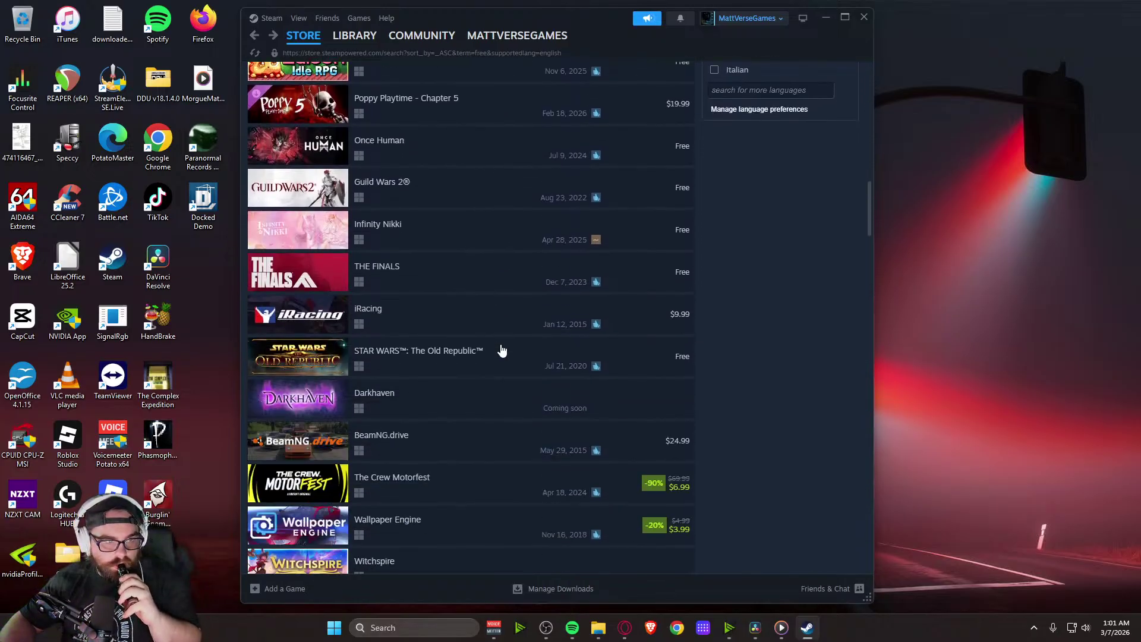
pyautogui.scroll(-3, 501, 350)
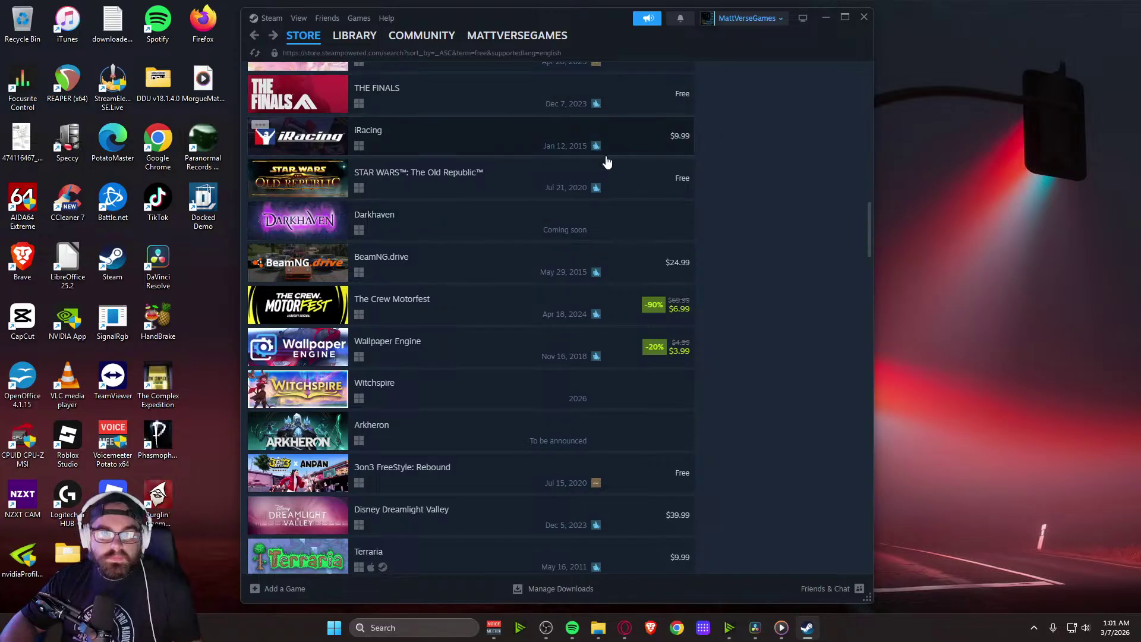
pyautogui.scroll(10, 620, 153)
# Search the store for "free horror" and look through the listed games
pyautogui.click(559, 77)
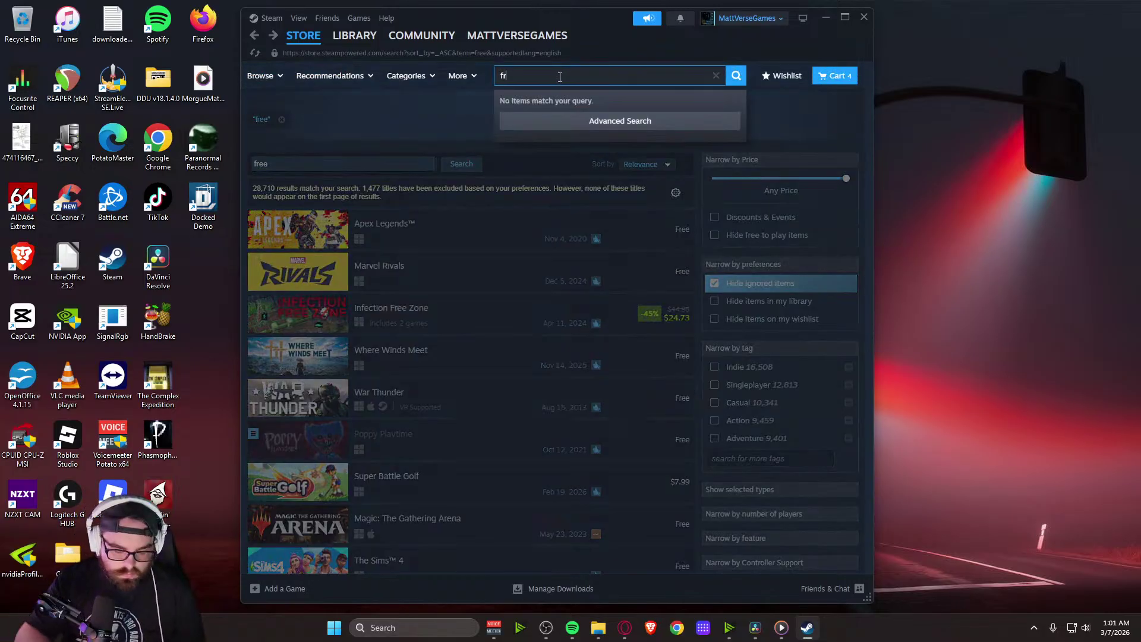
pyautogui.write('free horror')
pyautogui.press('Return')
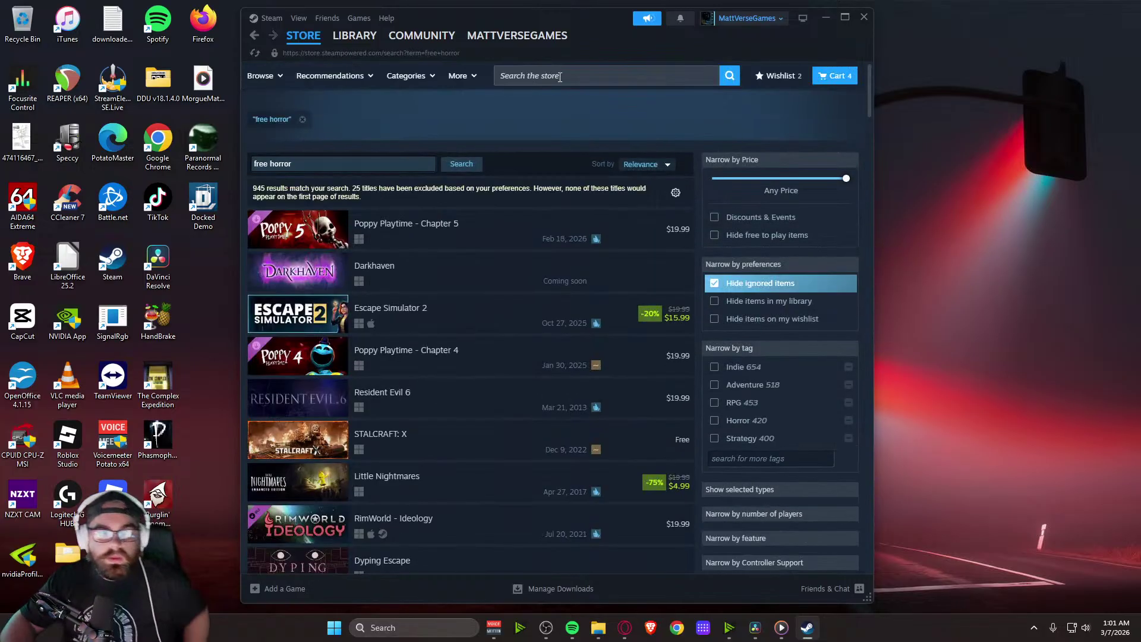
pyautogui.scroll(-3, 540, 219)
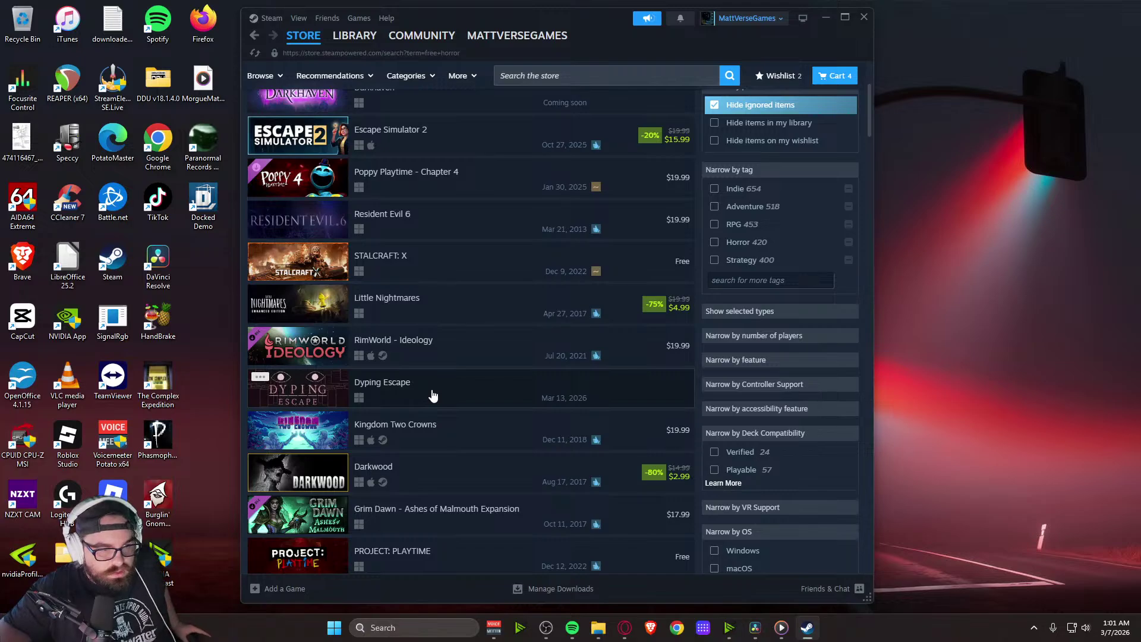
pyautogui.scroll(-1, 433, 392)
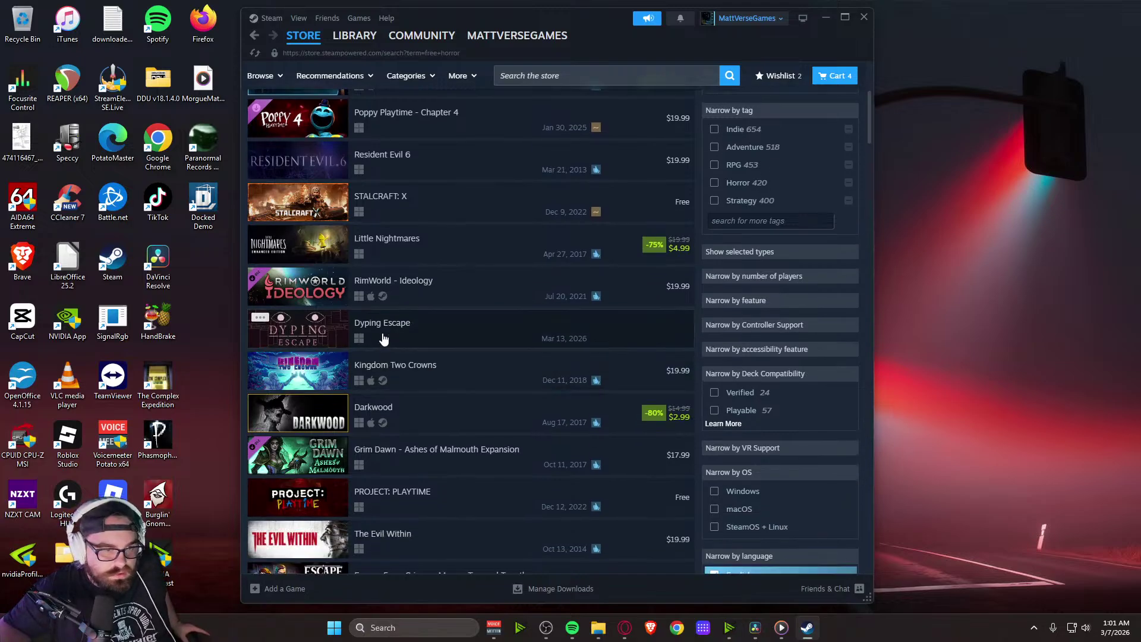
pyautogui.scroll(-4, 383, 337)
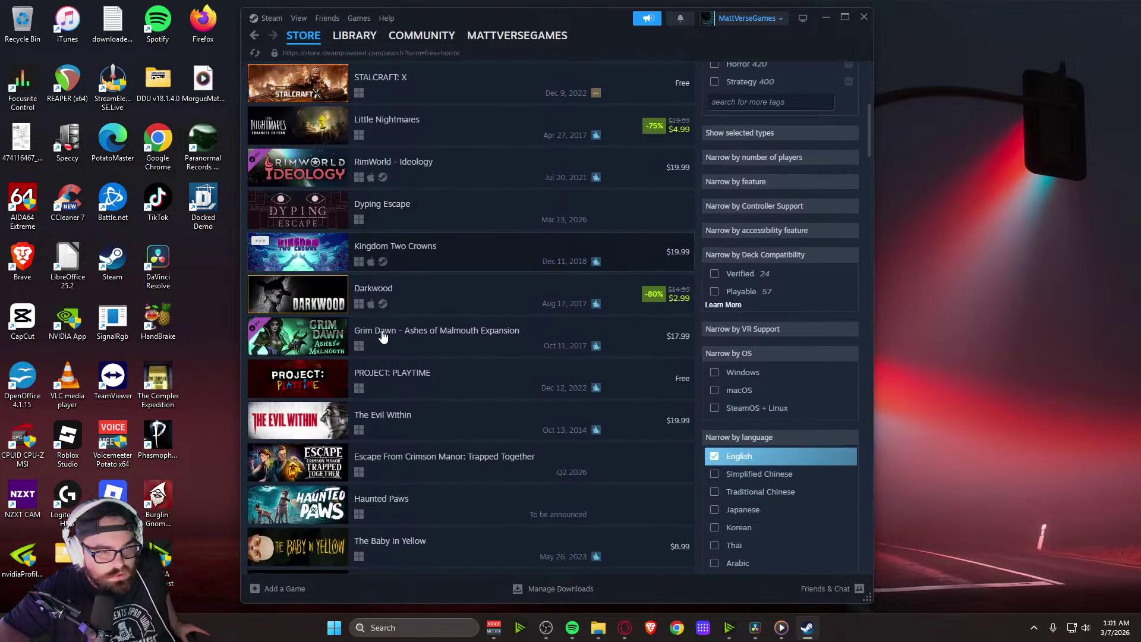
pyautogui.scroll(-2, 383, 337)
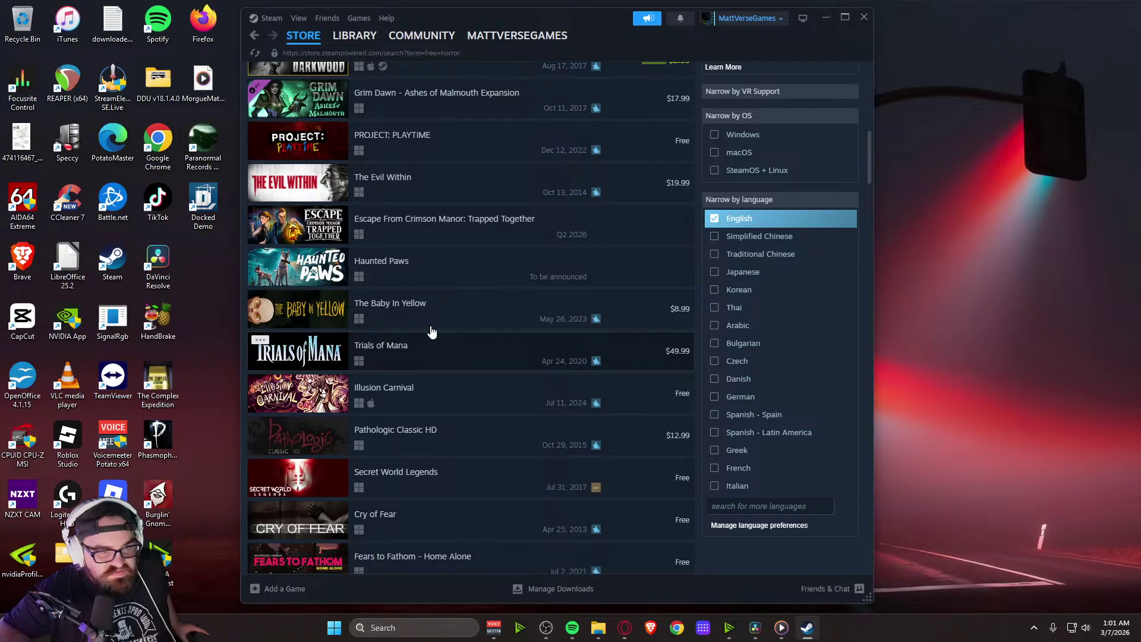
# Look at the Haunted Paws store page from the "free horror" results, and return to the results list
pyautogui.click(428, 277)
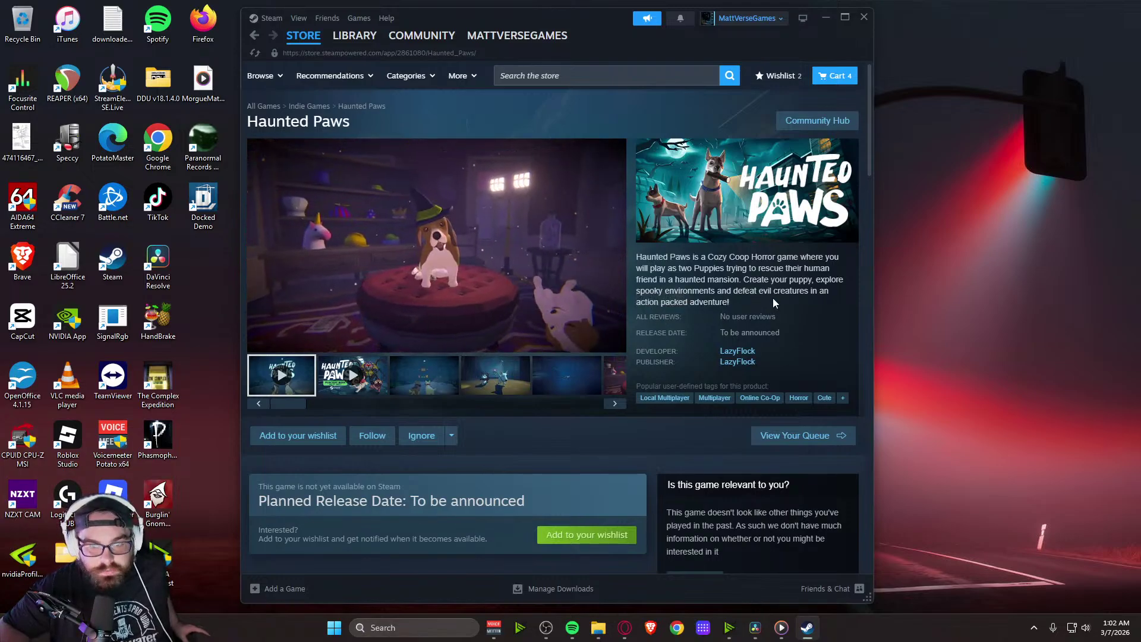
pyautogui.click(254, 35)
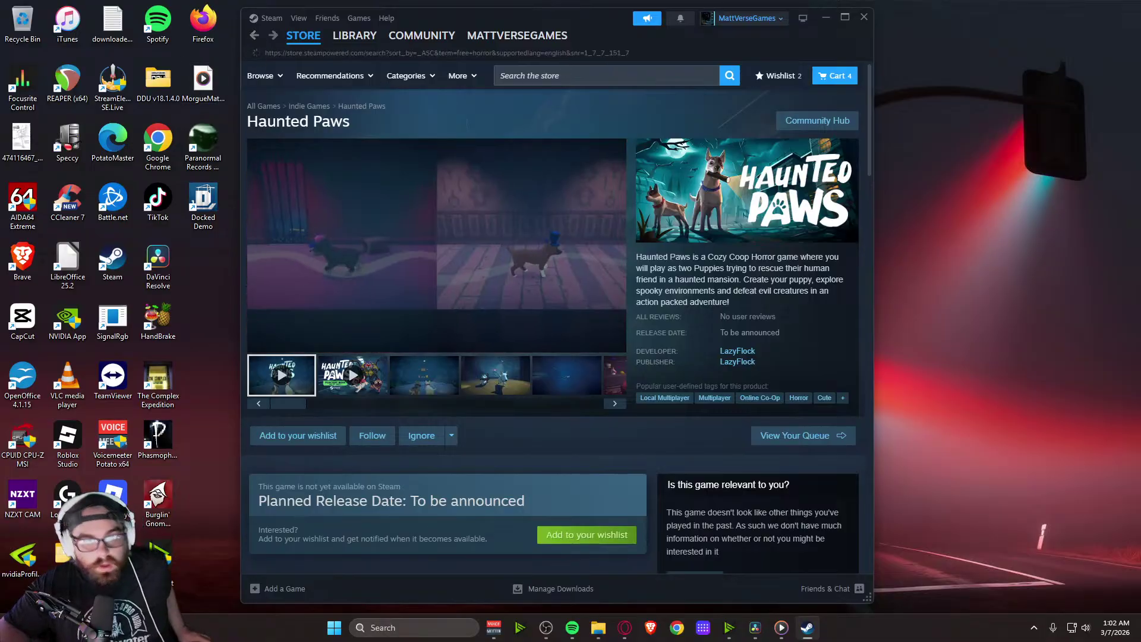
pyautogui.scroll(-3, 468, 298)
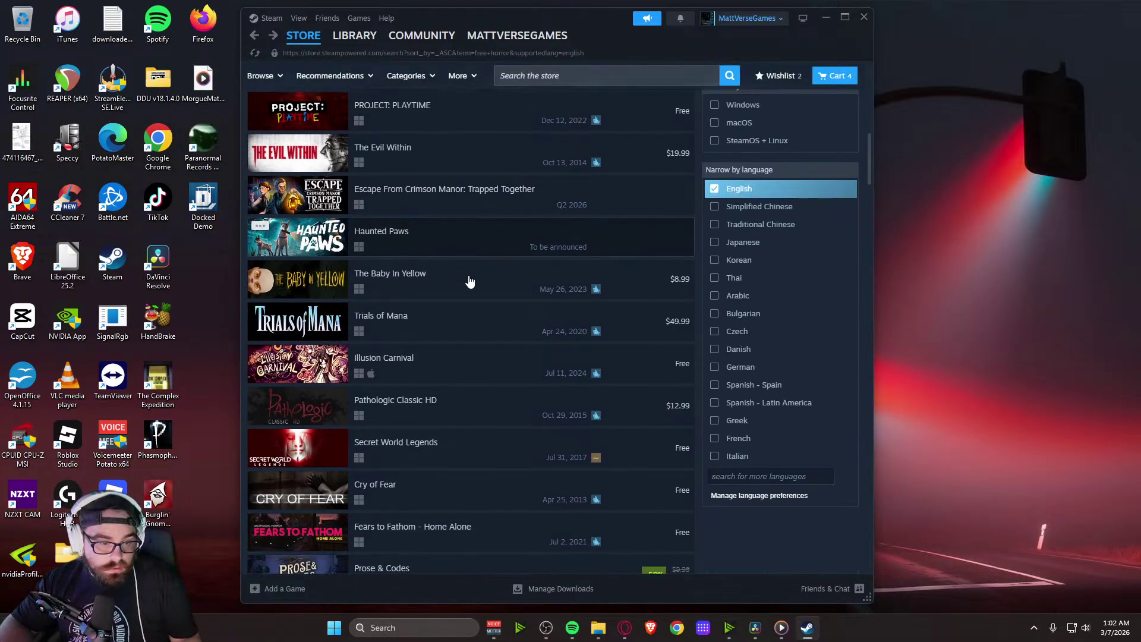
# Look at the Secret World Legends store page, return to the results and look further through the listed games
pyautogui.click(462, 304)
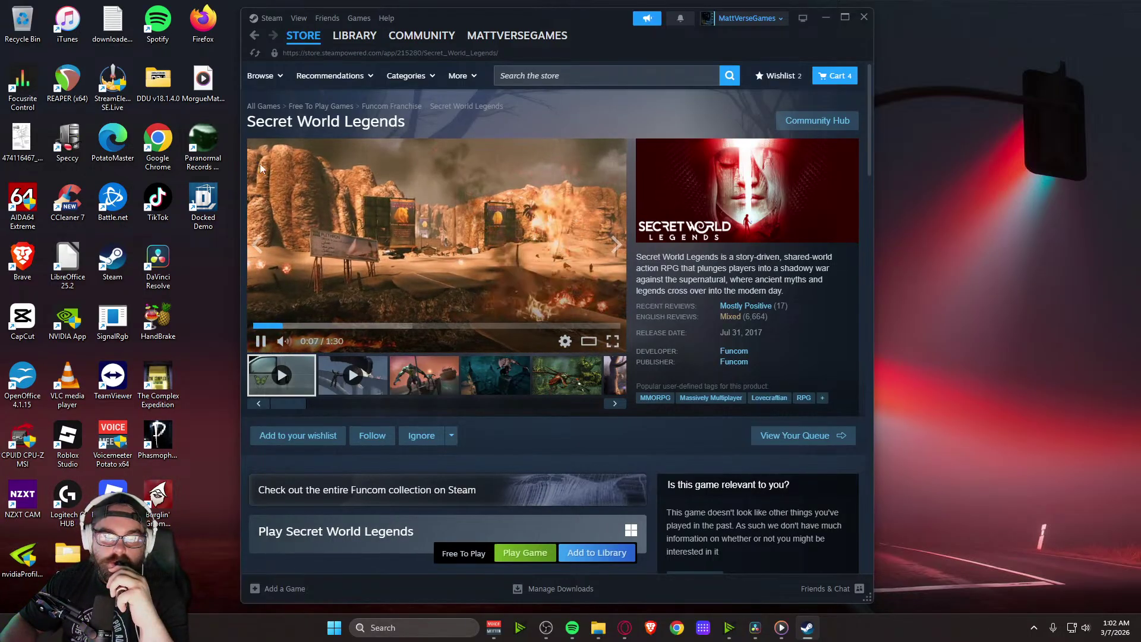
pyautogui.hotkey('alt', 'Left')
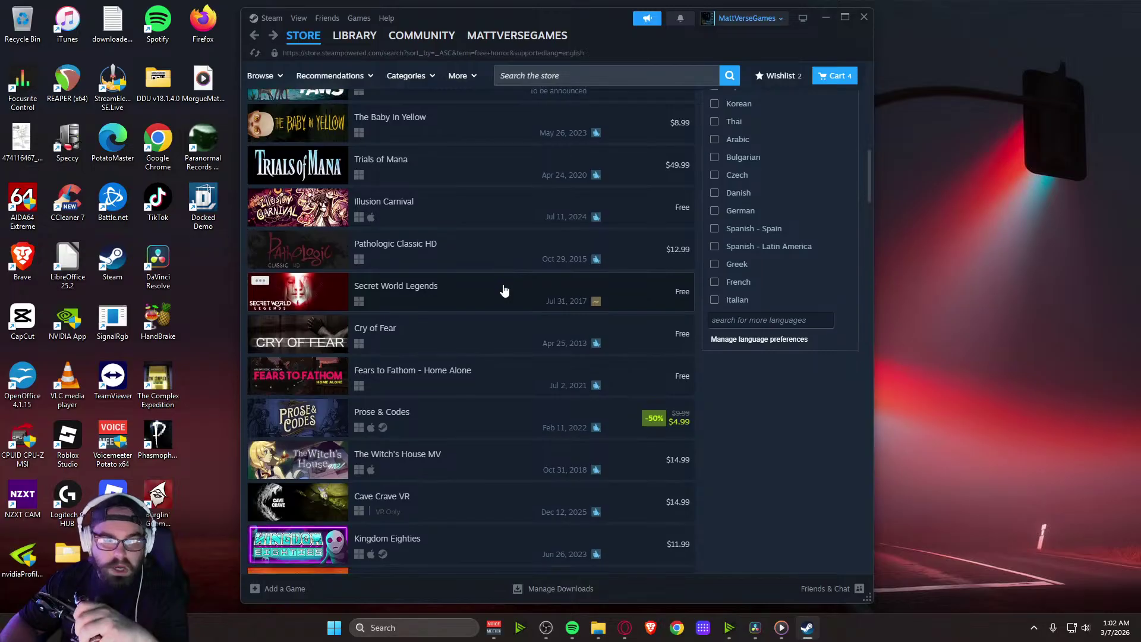
pyautogui.scroll(-4, 504, 290)
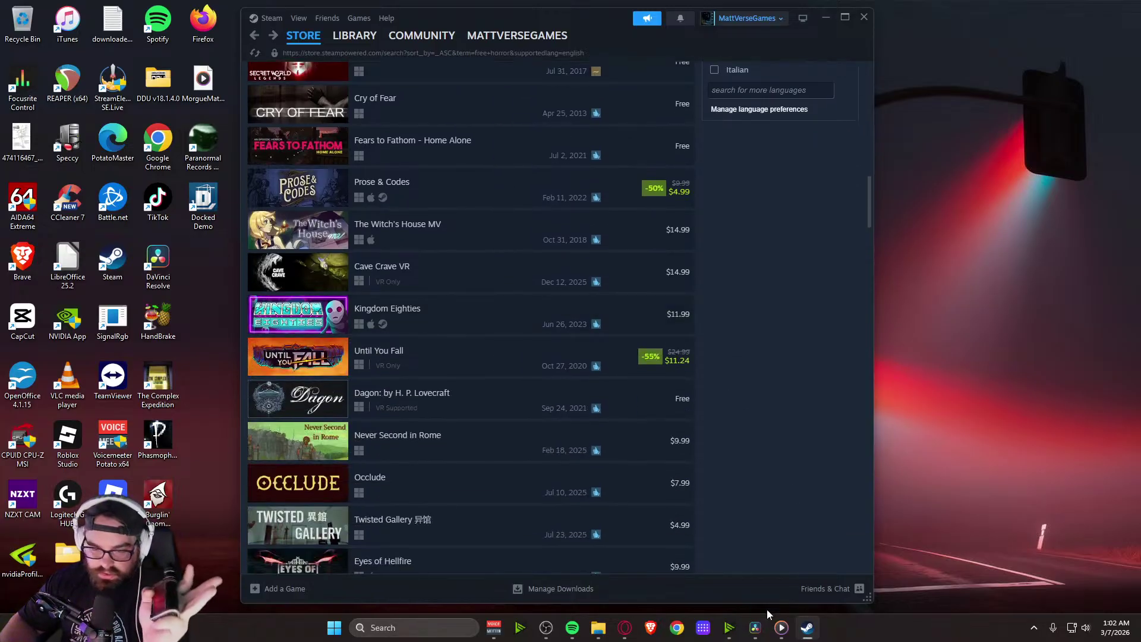
# Switch to DaVinci Resolve and review the uncut gameplay footage from about 00:45:08 to 00:49:36, playing selected moments
pyautogui.click(755, 627)
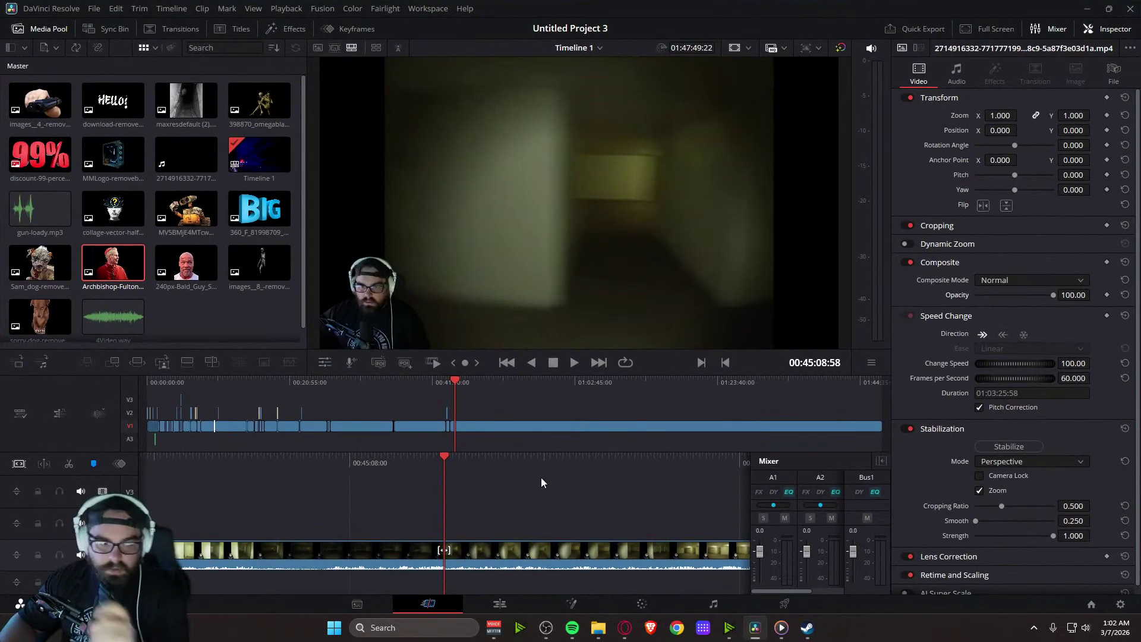
pyautogui.press('space')
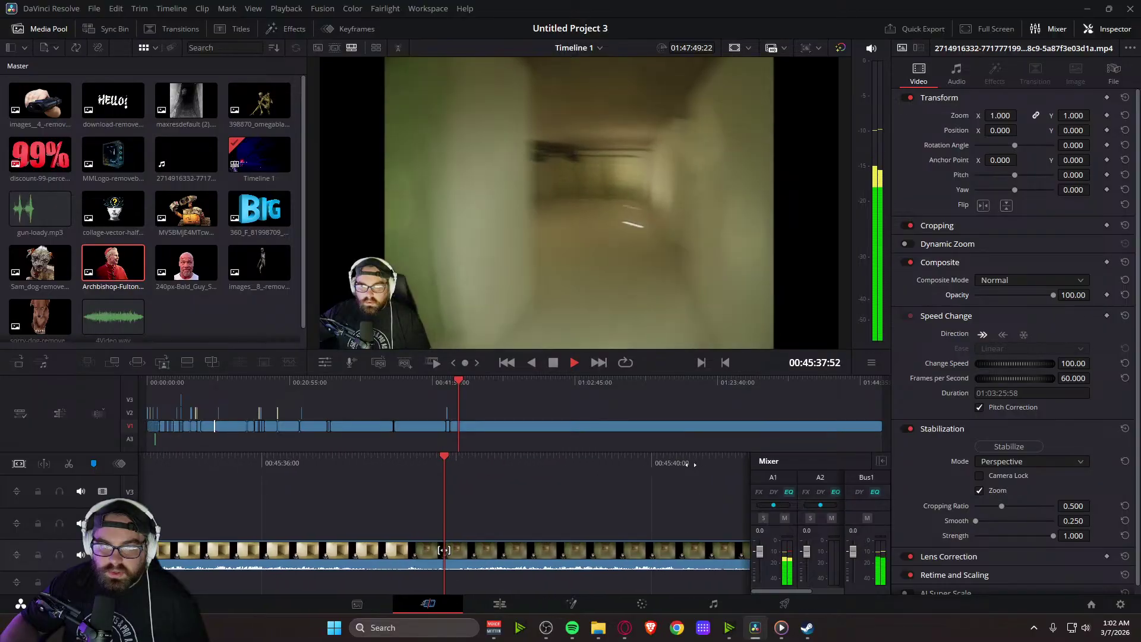
pyautogui.press('space')
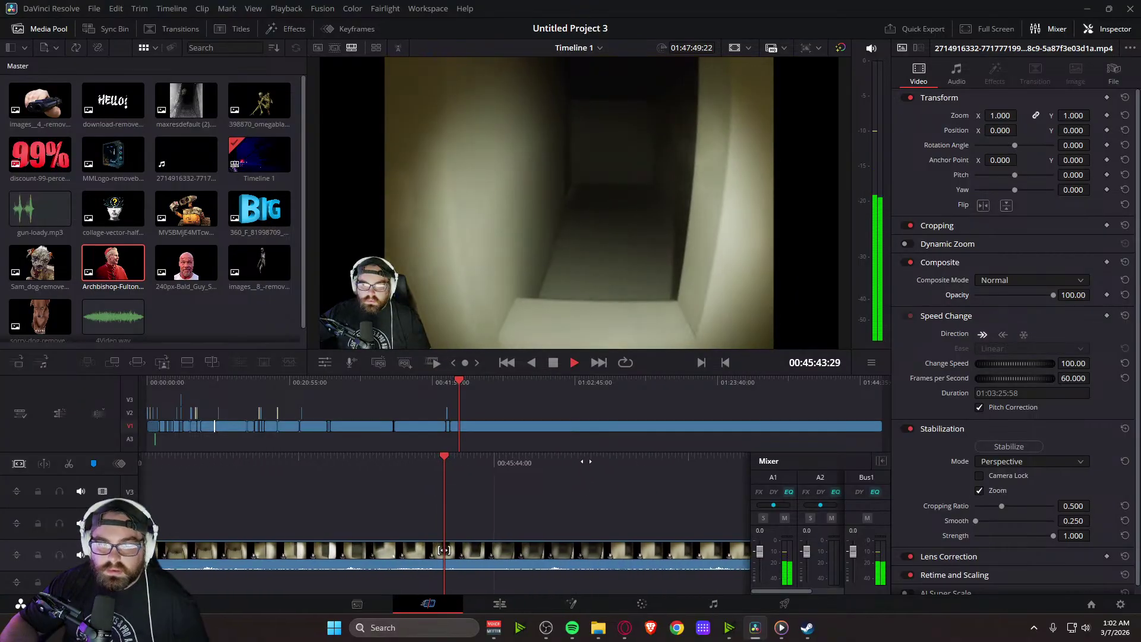
pyautogui.press('space')
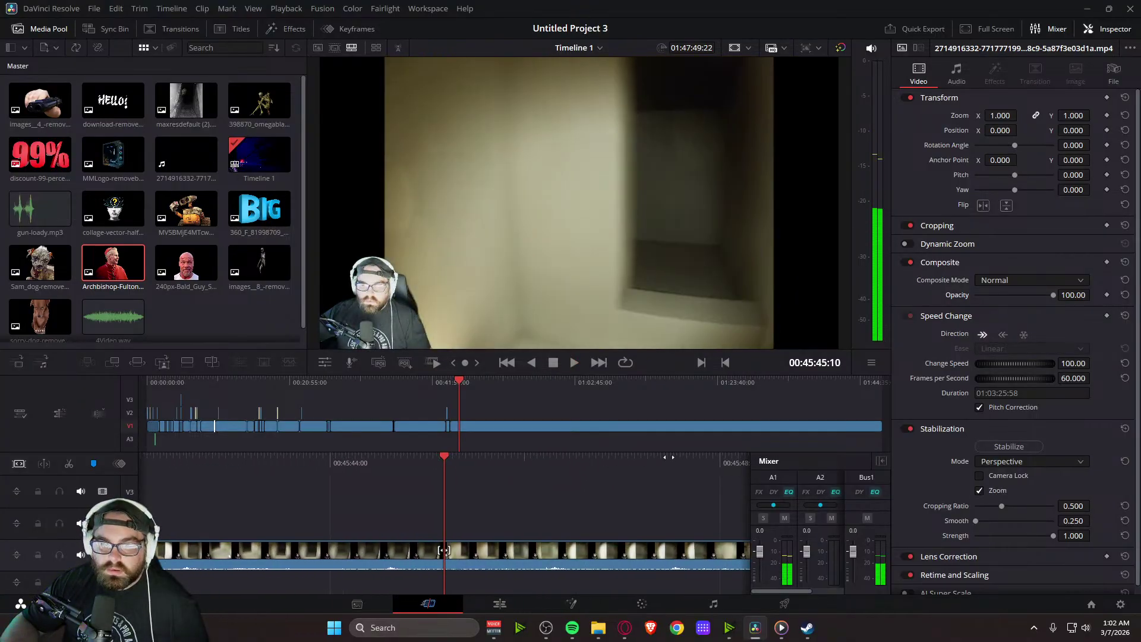
pyautogui.press('space')
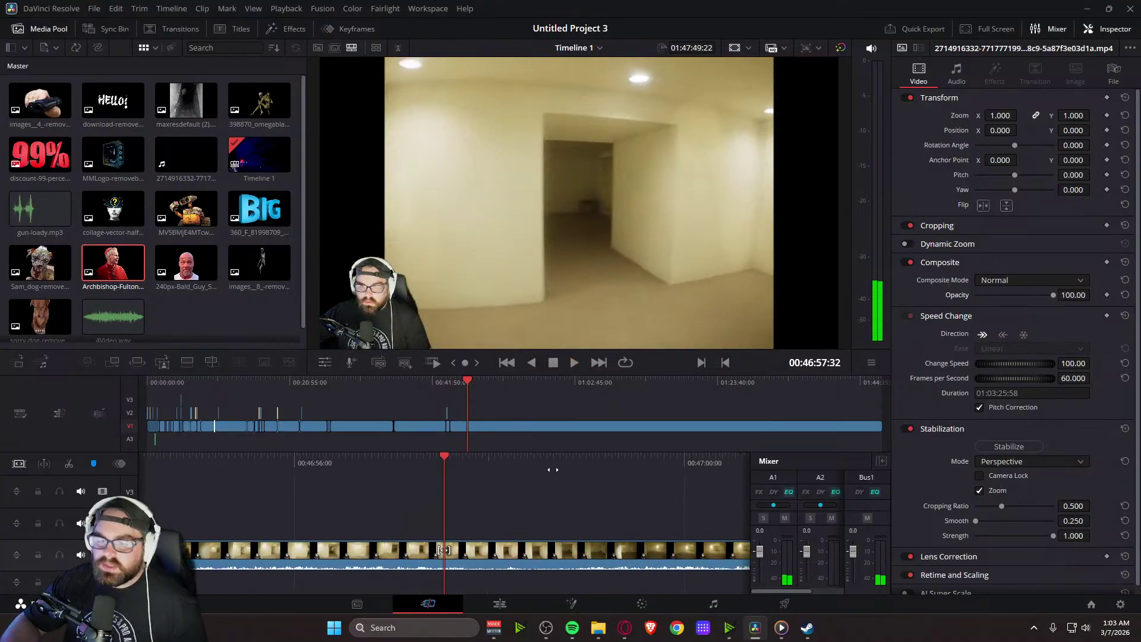
pyautogui.press('space')
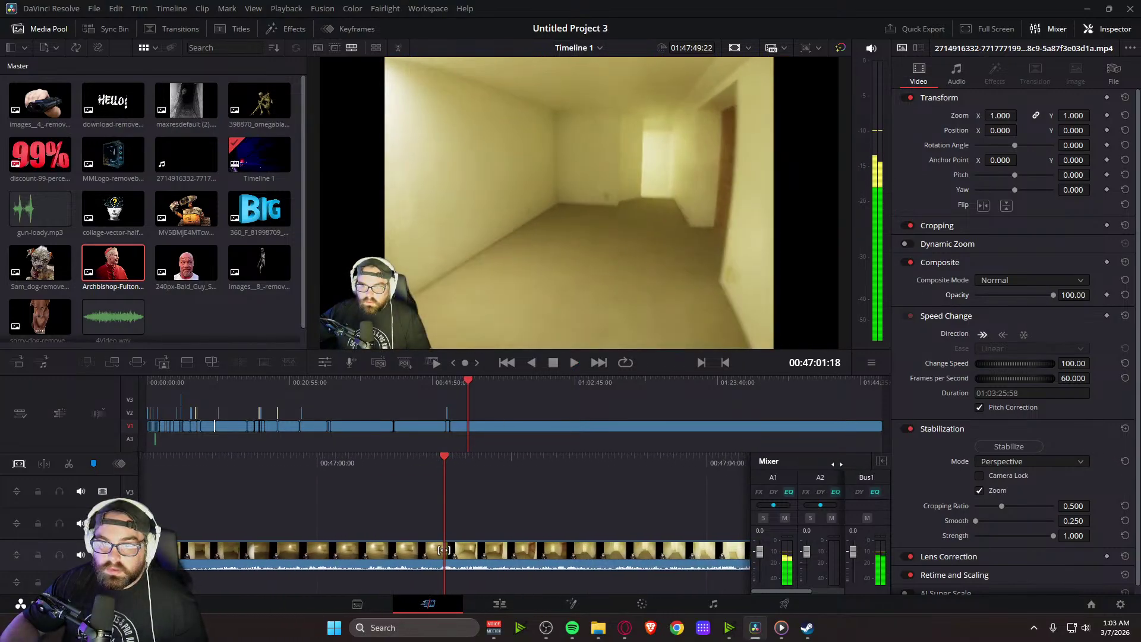
pyautogui.press('space')
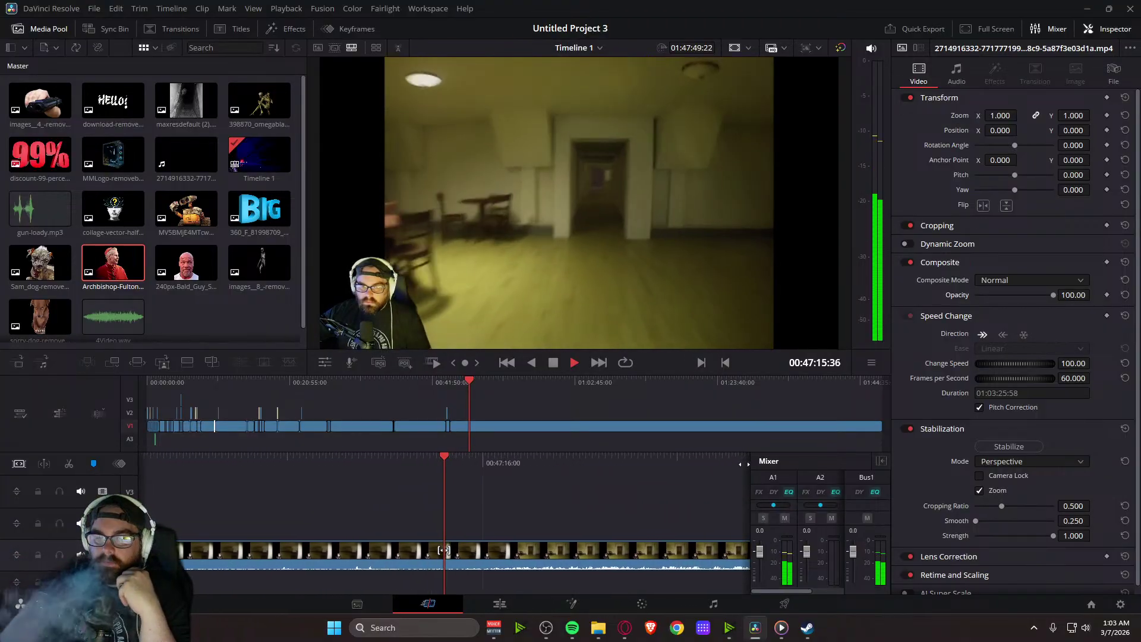
pyautogui.press('space')
pyautogui.press('space')
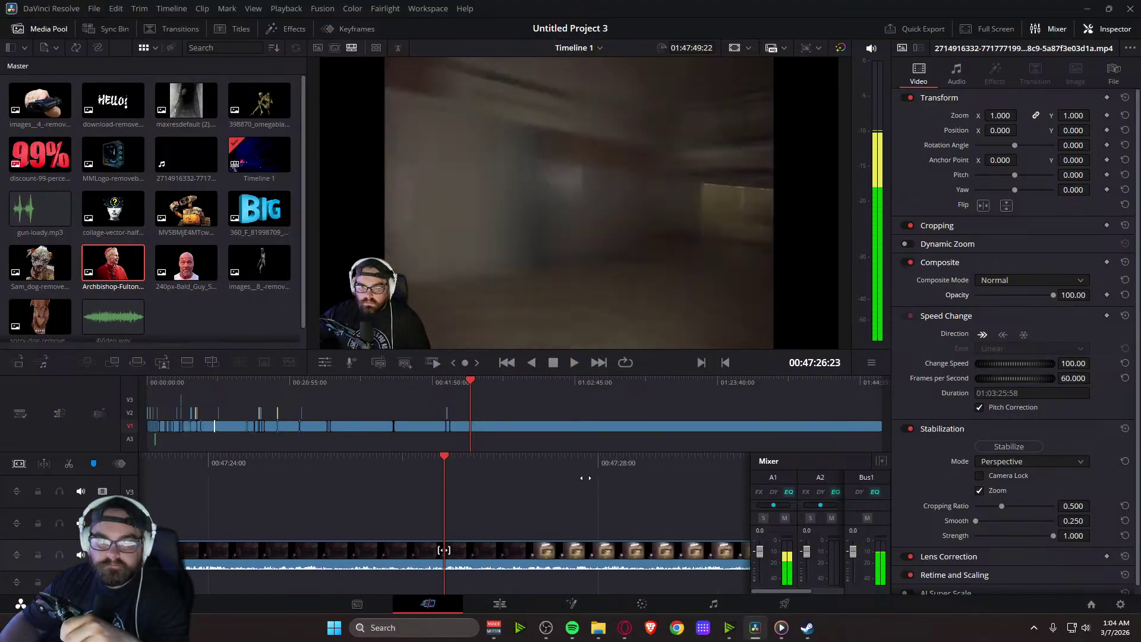
pyautogui.press('space')
pyautogui.press('space')
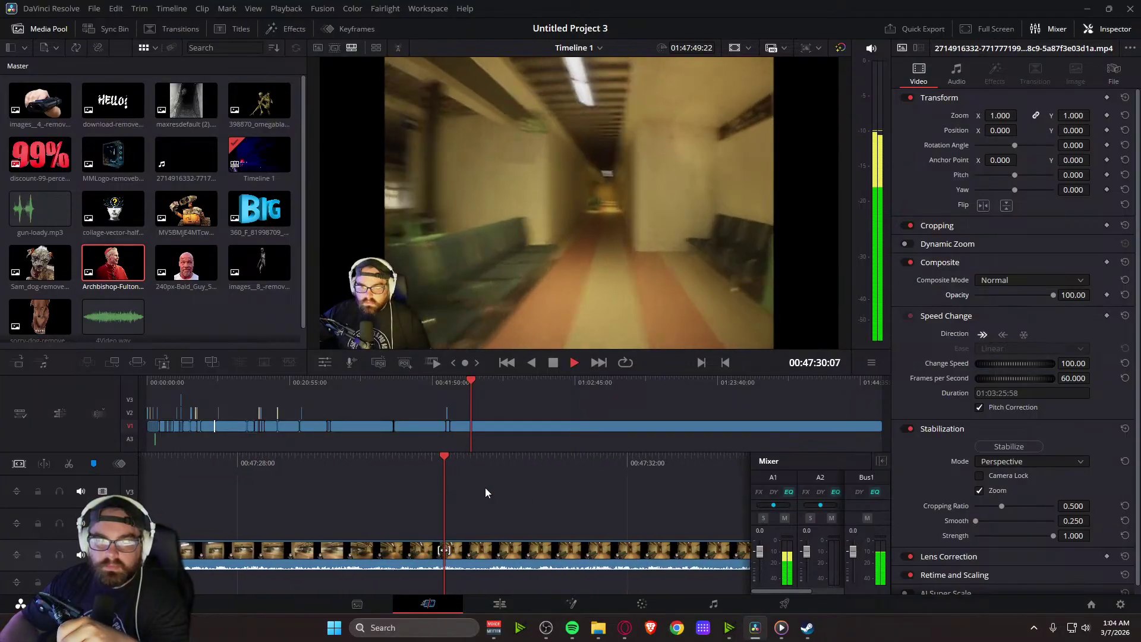
pyautogui.press('l')
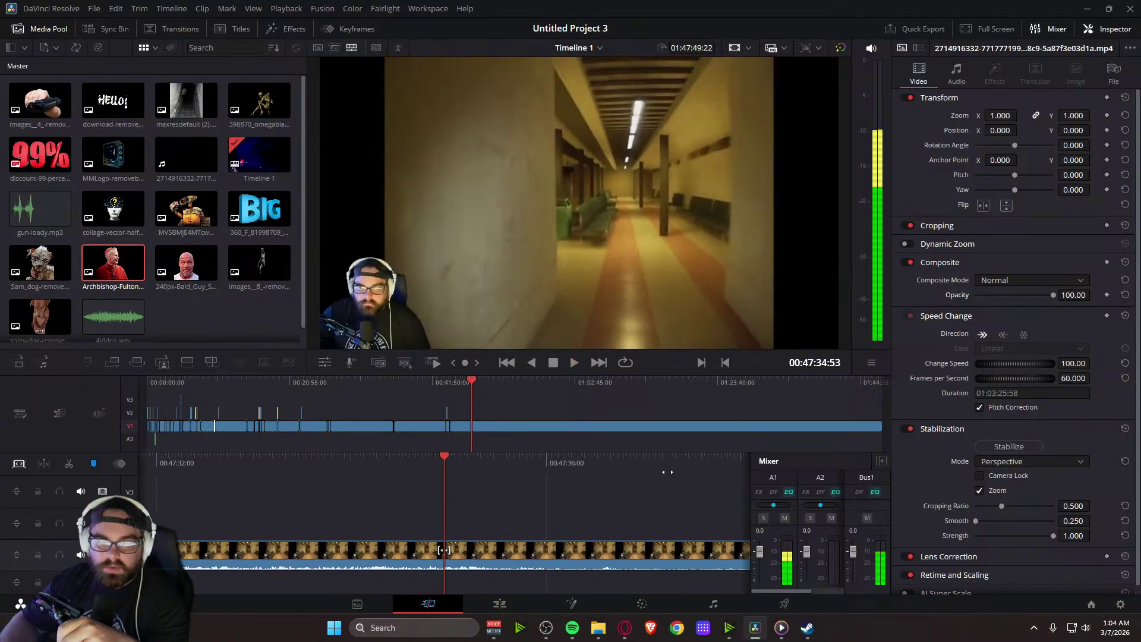
pyautogui.press('space')
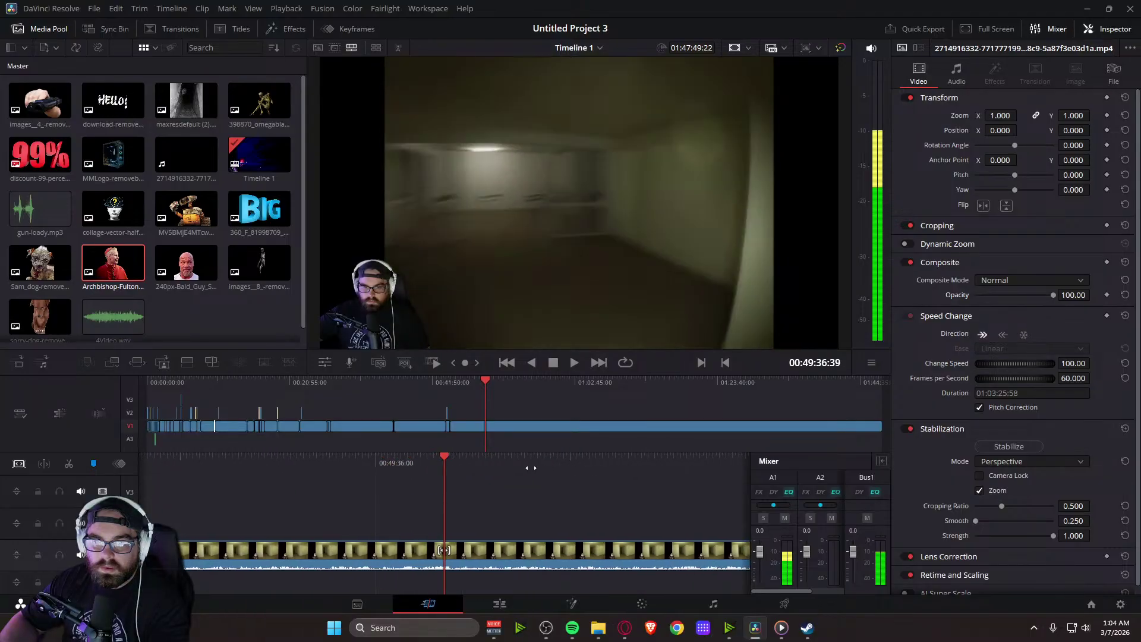
# Continue reviewing the gameplay footage from about 00:49:36 to 00:51:43, skipping ahead through the uneventful stretches
pyautogui.press('space')
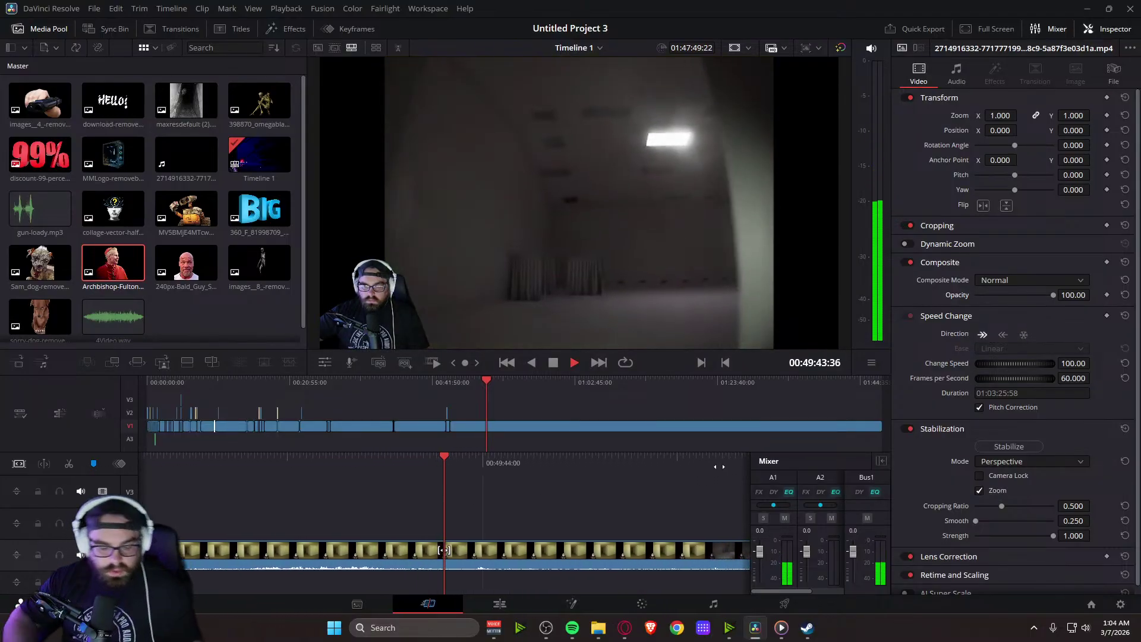
pyautogui.press('space')
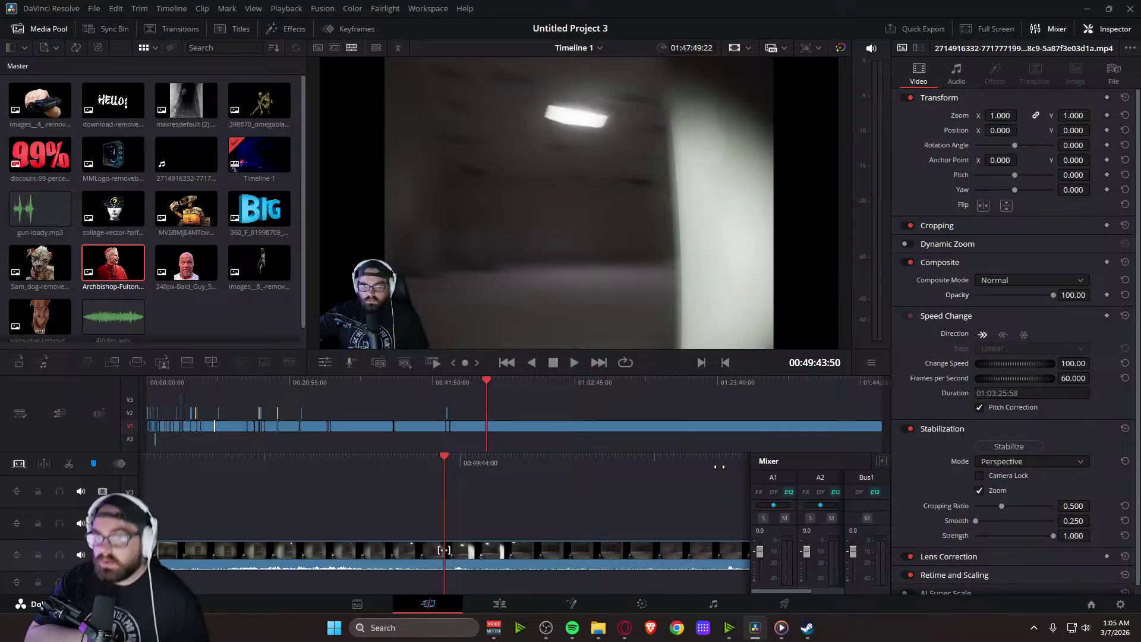
pyautogui.press('space')
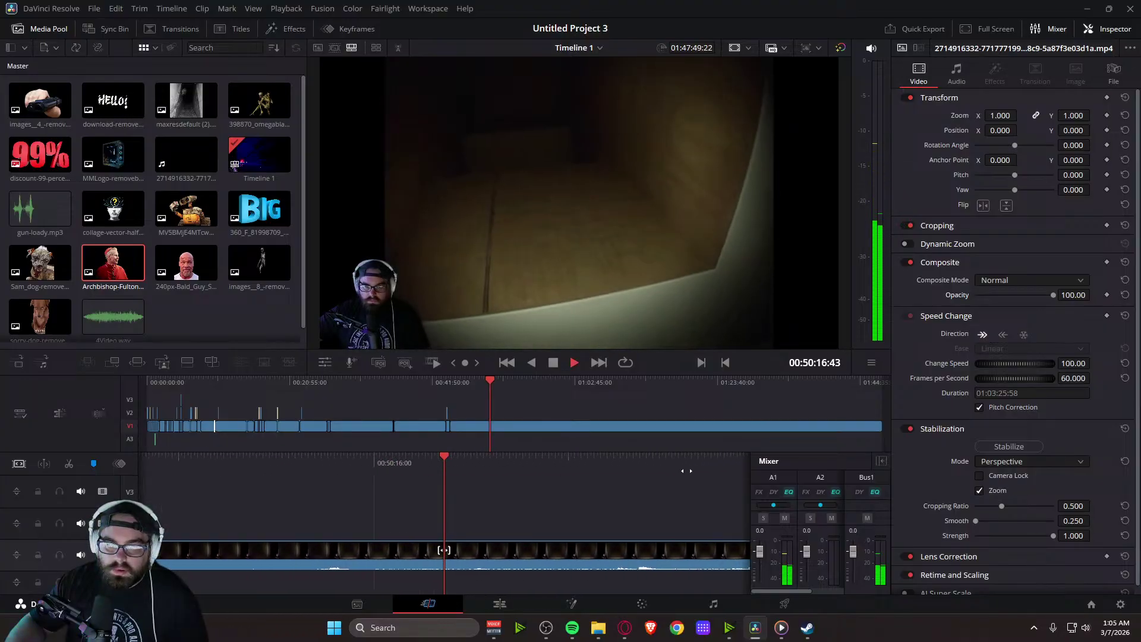
pyautogui.press('space')
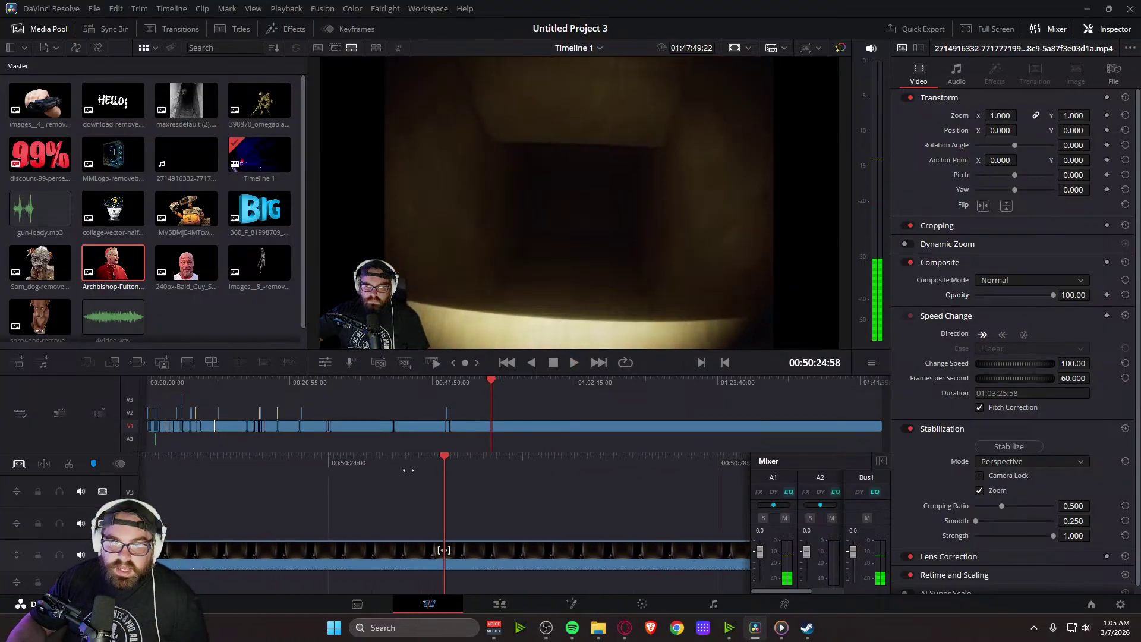
pyautogui.press('space')
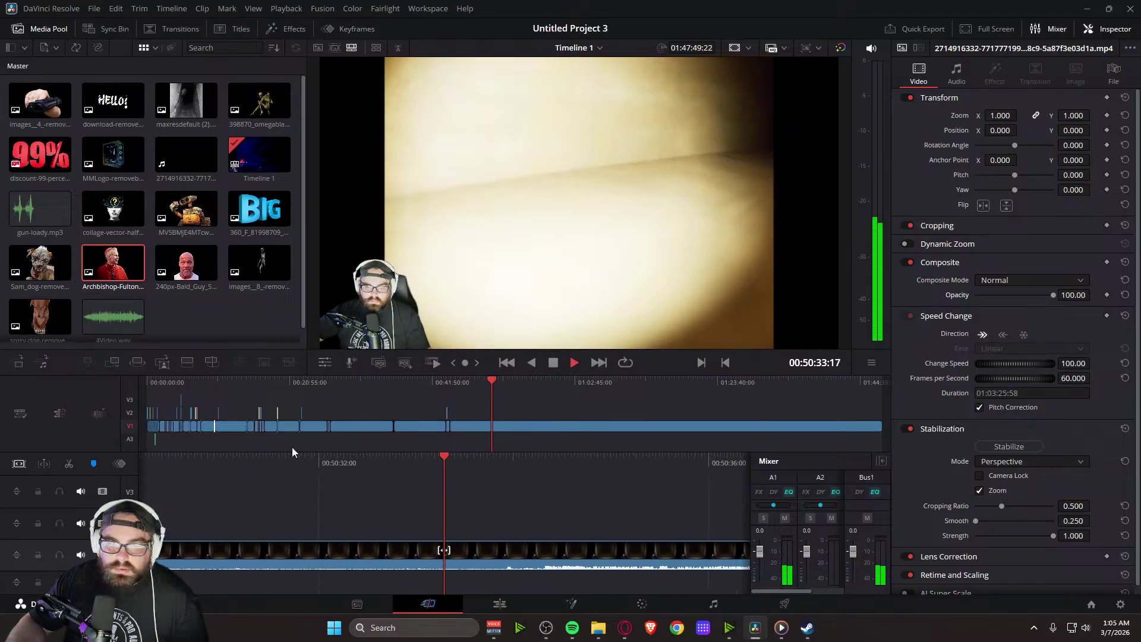
pyautogui.press('space')
pyautogui.moveTo(448, 468); pyautogui.dragTo(377, 462)
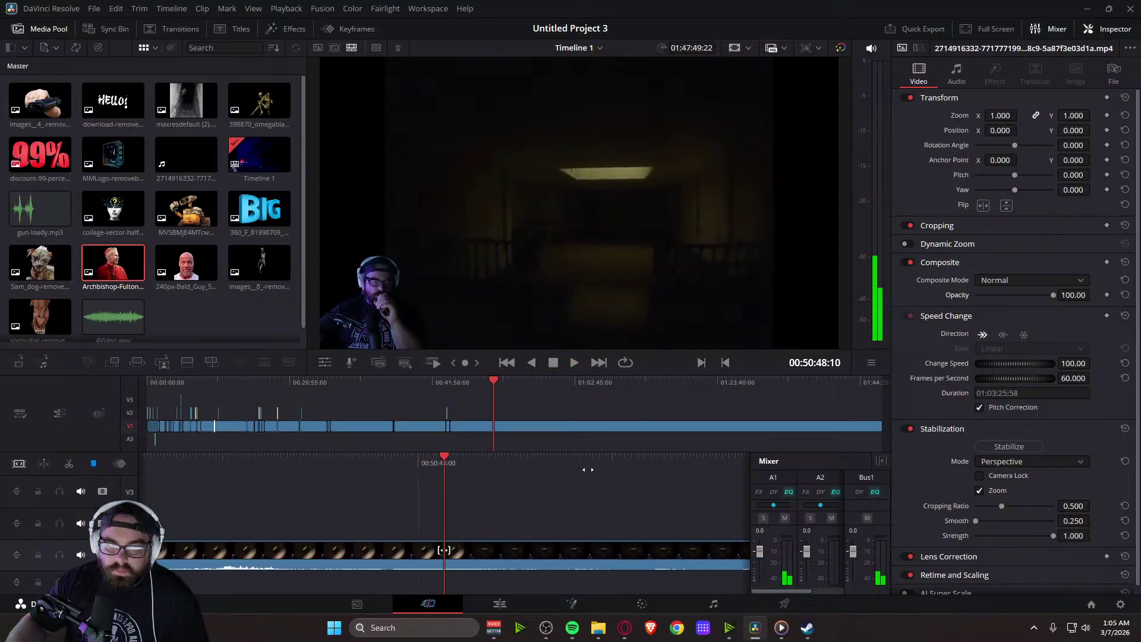
pyautogui.moveTo(675, 465); pyautogui.dragTo(513, 465)
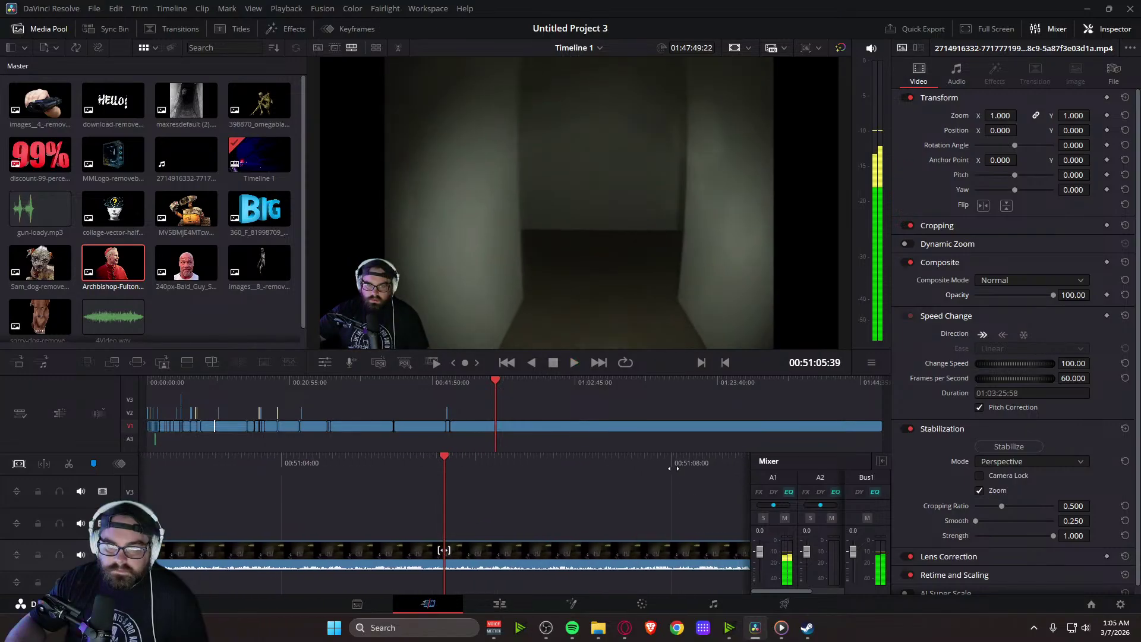
pyautogui.moveTo(684, 466); pyautogui.dragTo(179, 464)
pyautogui.moveTo(654, 474); pyautogui.dragTo(163, 468)
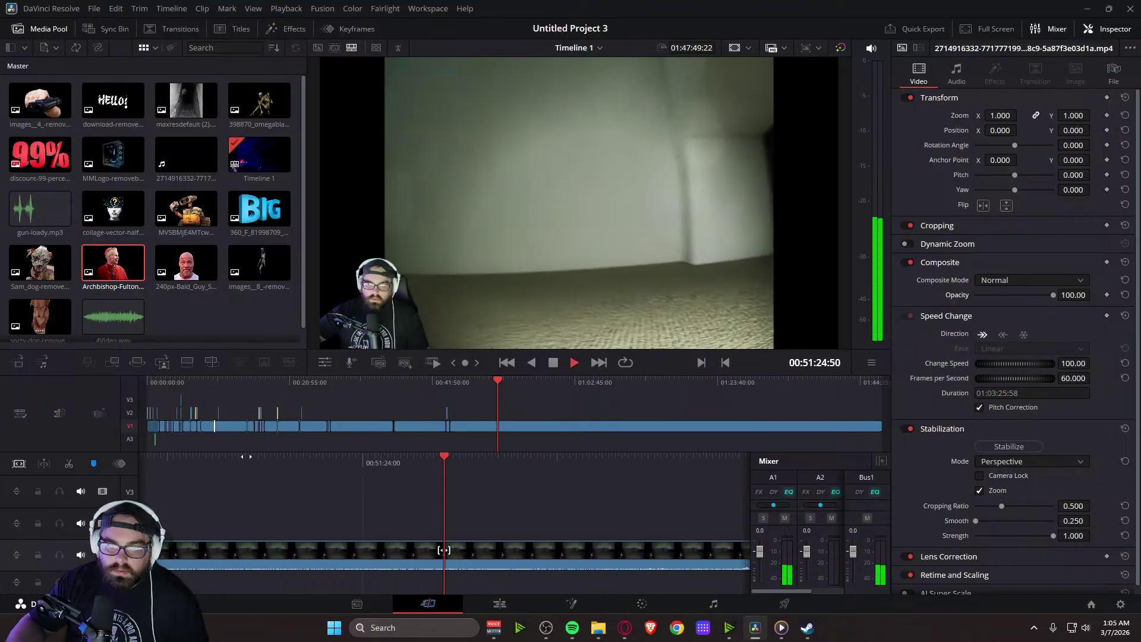
pyautogui.moveTo(646, 471); pyautogui.dragTo(442, 470)
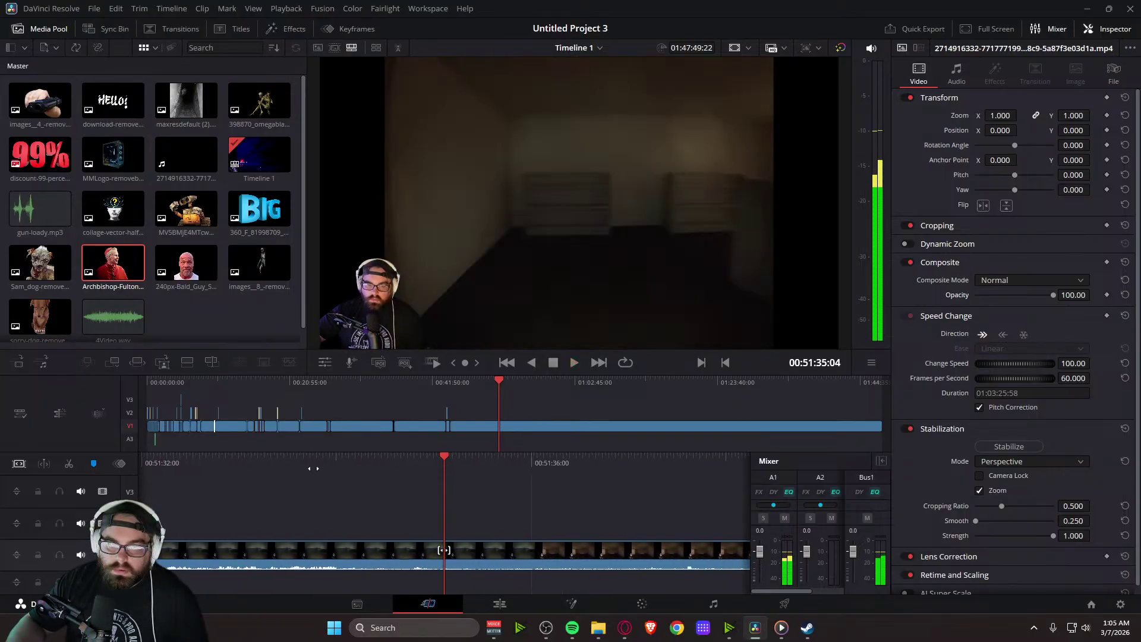
pyautogui.moveTo(313, 468); pyautogui.dragTo(221, 460)
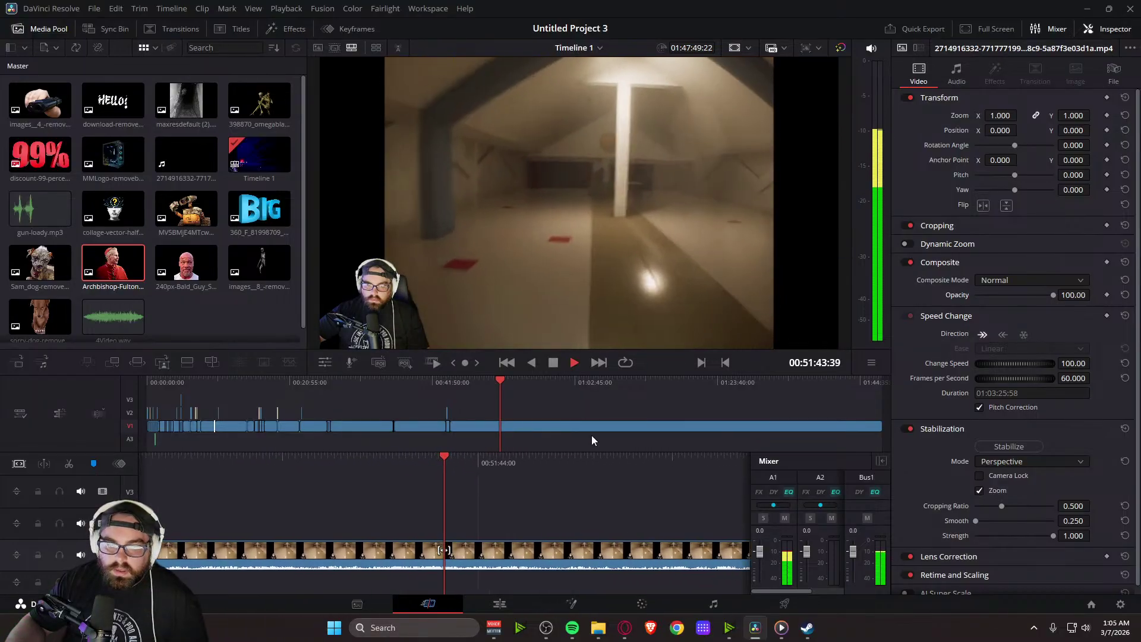
# Jump ahead to about 01:00:43 in the gameplay footage and review it up to about 01:01:52, skipping through uneventful stretches
pyautogui.moveTo(501, 380); pyautogui.dragTo(562, 386)
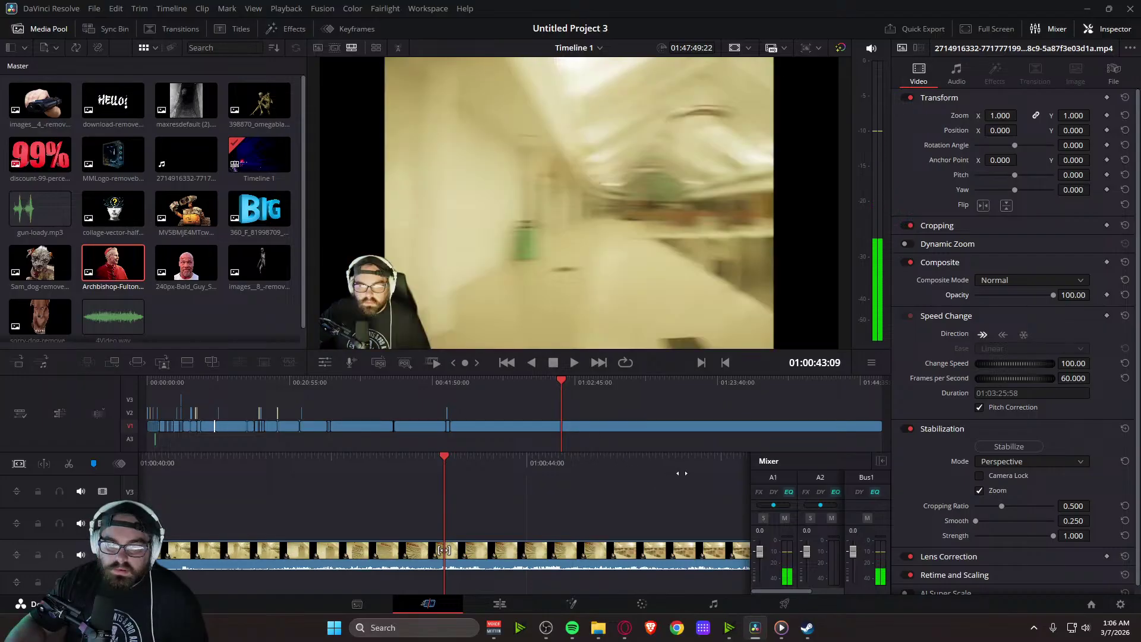
pyautogui.press('space')
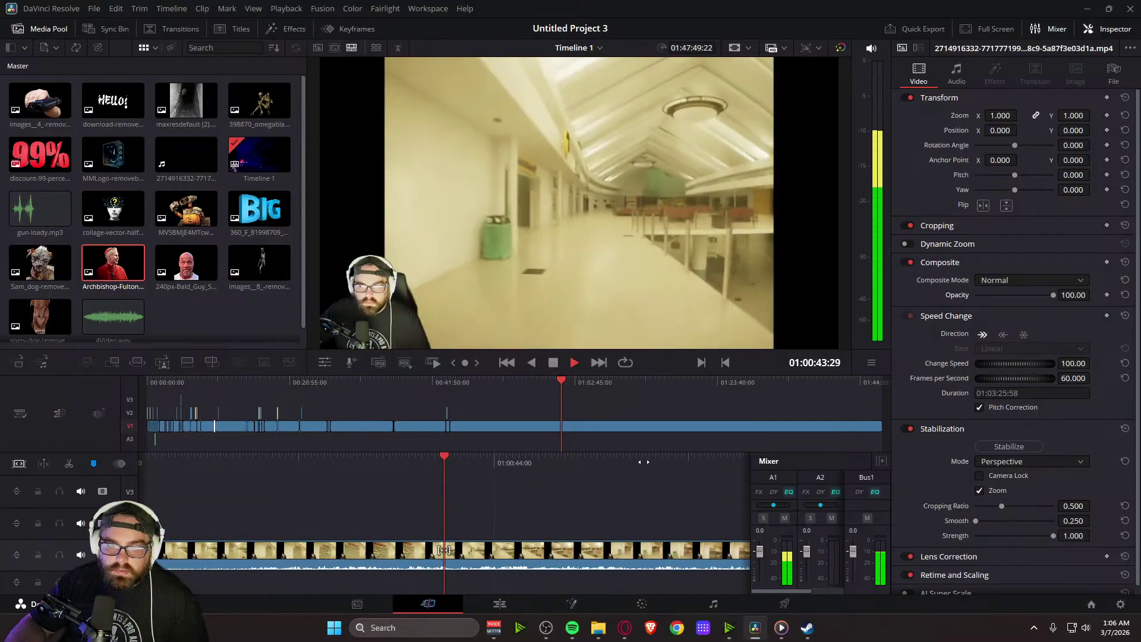
pyautogui.press('space')
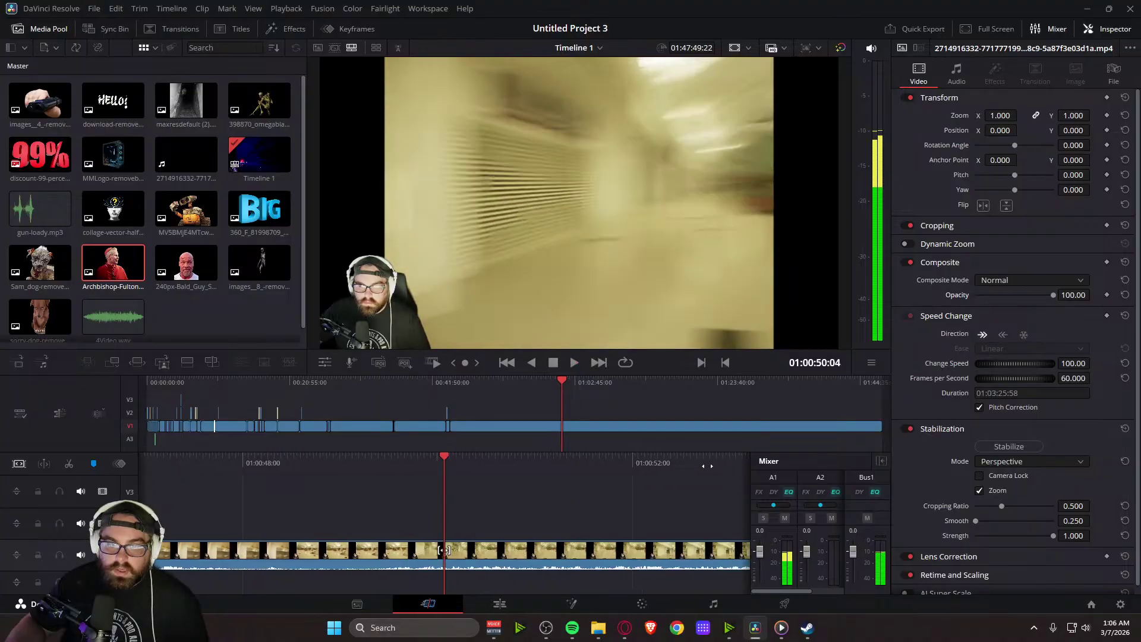
pyautogui.moveTo(707, 466); pyautogui.dragTo(178, 461)
pyautogui.moveTo(656, 468); pyautogui.dragTo(222, 474)
pyautogui.press('space')
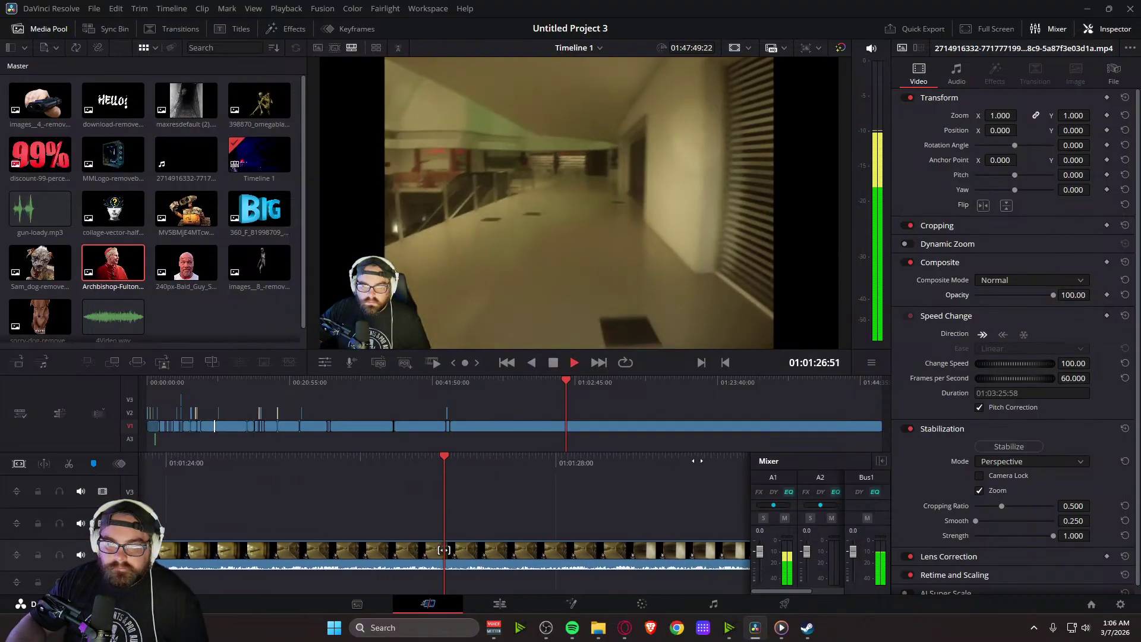
pyautogui.press('space')
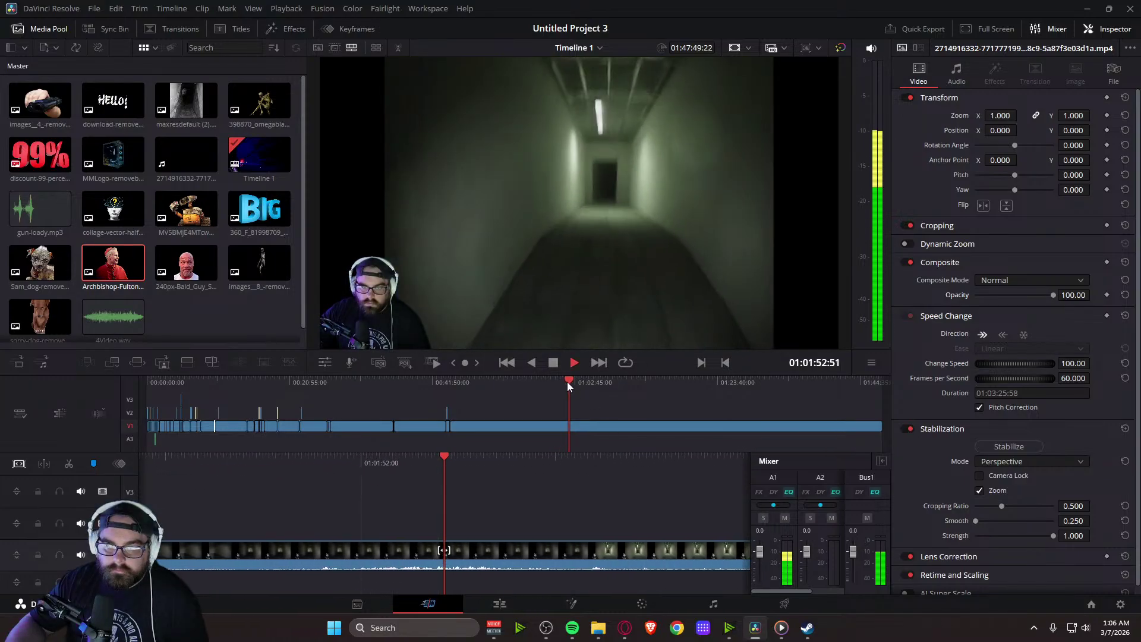
# Review the dark corridor footage from about 01:01:52 to the game's pause menu at about 01:03:29, playing selected moments
pyautogui.click(569, 383)
pyautogui.click(571, 382)
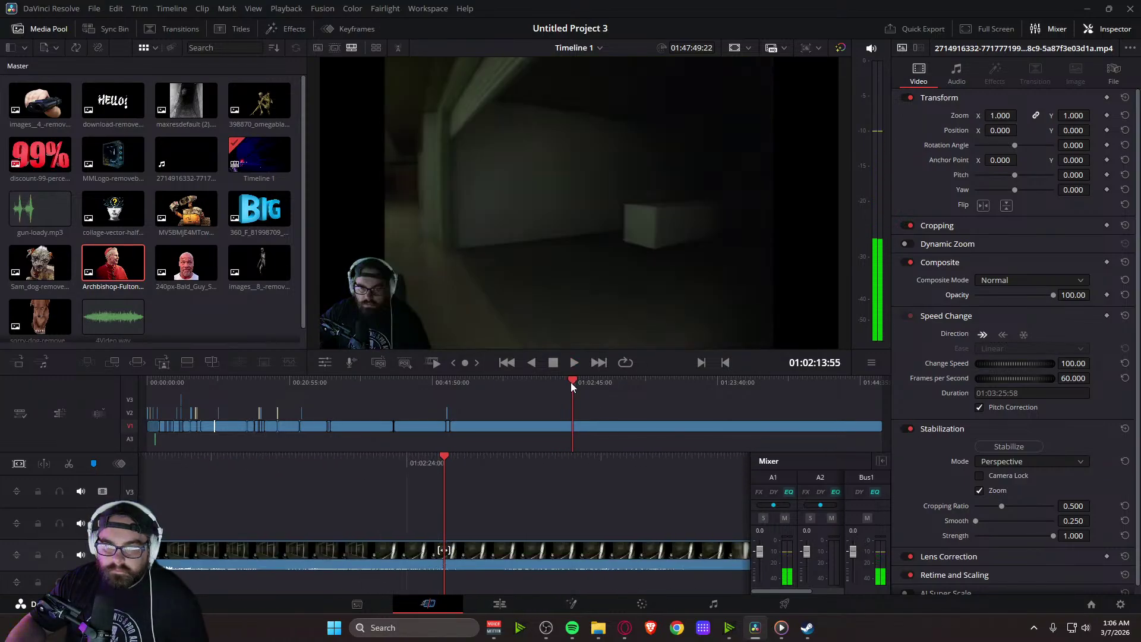
pyautogui.press('space')
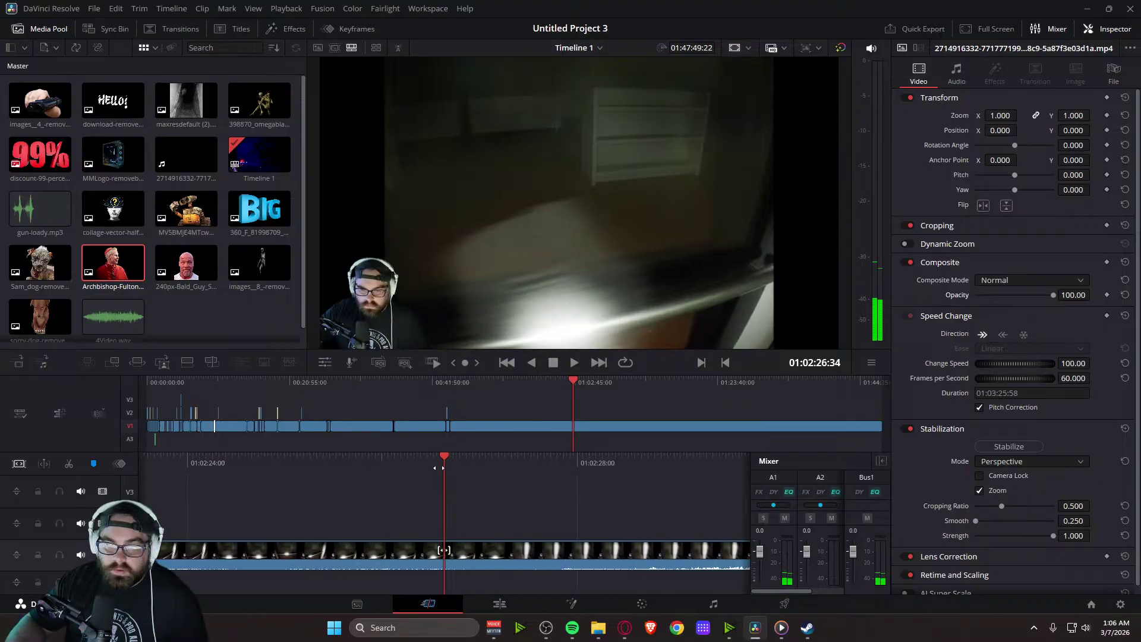
pyautogui.press('space')
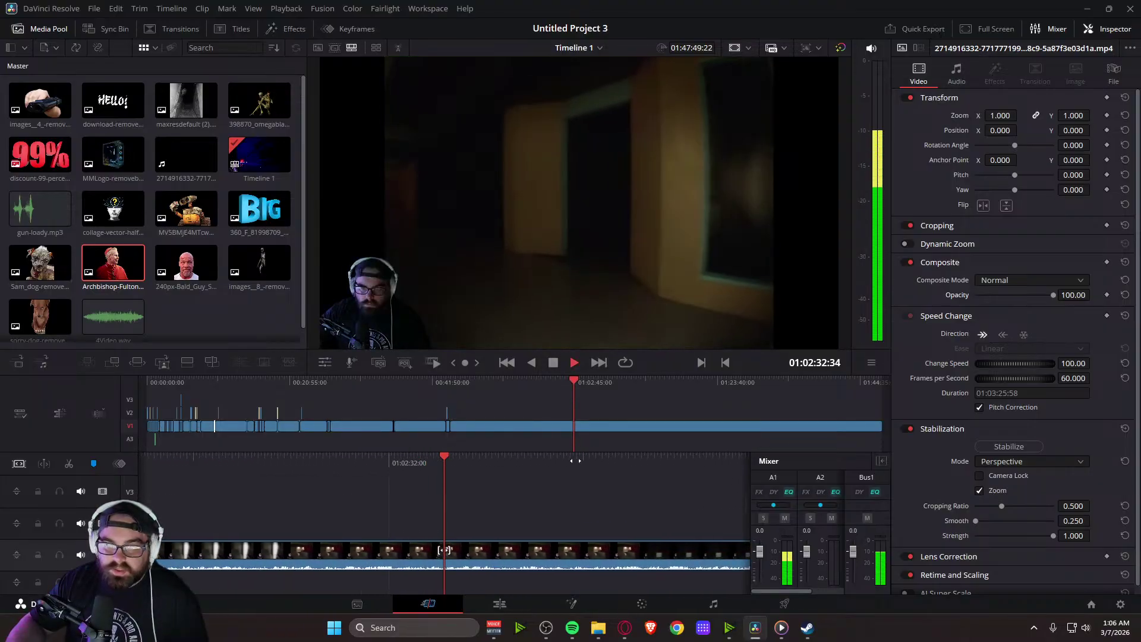
pyautogui.press('space')
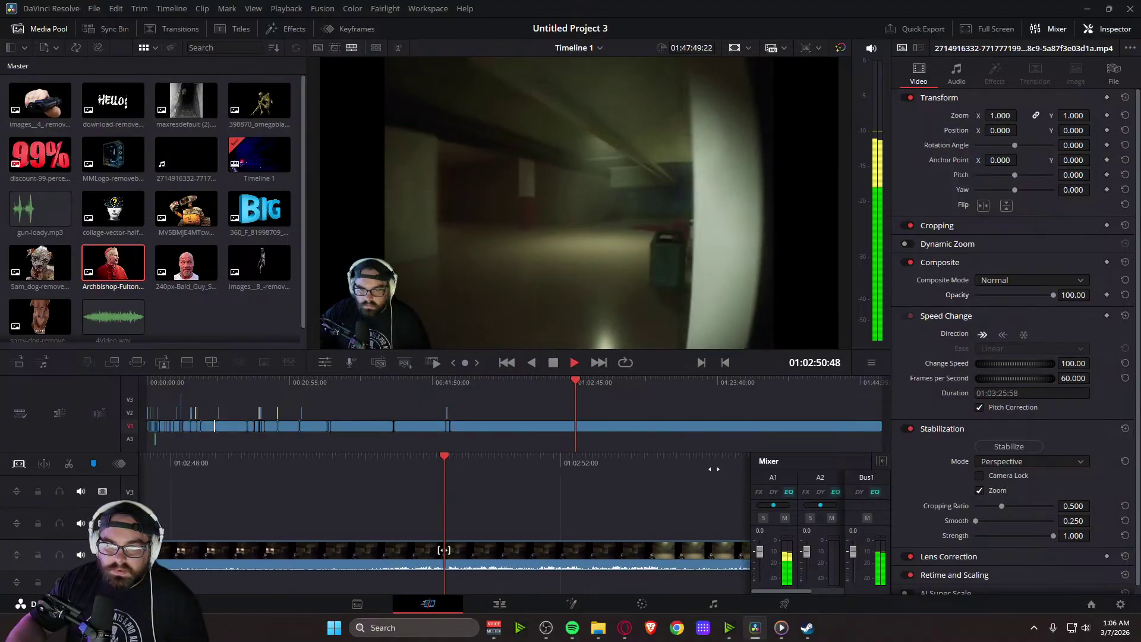
pyautogui.press('space')
pyautogui.press('space')
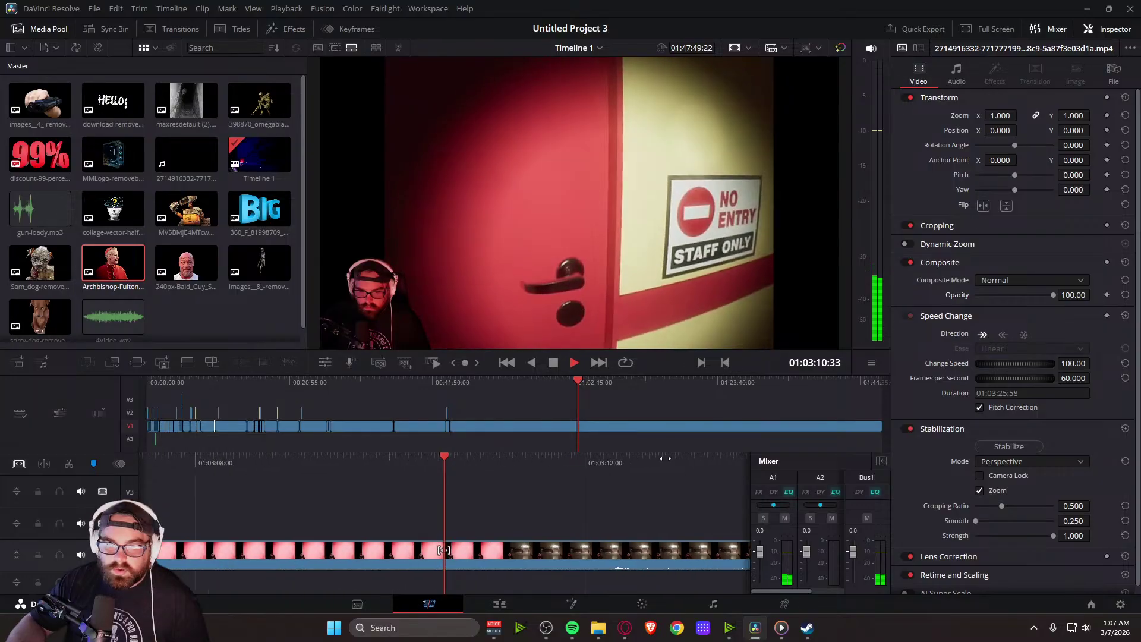
pyautogui.press('space')
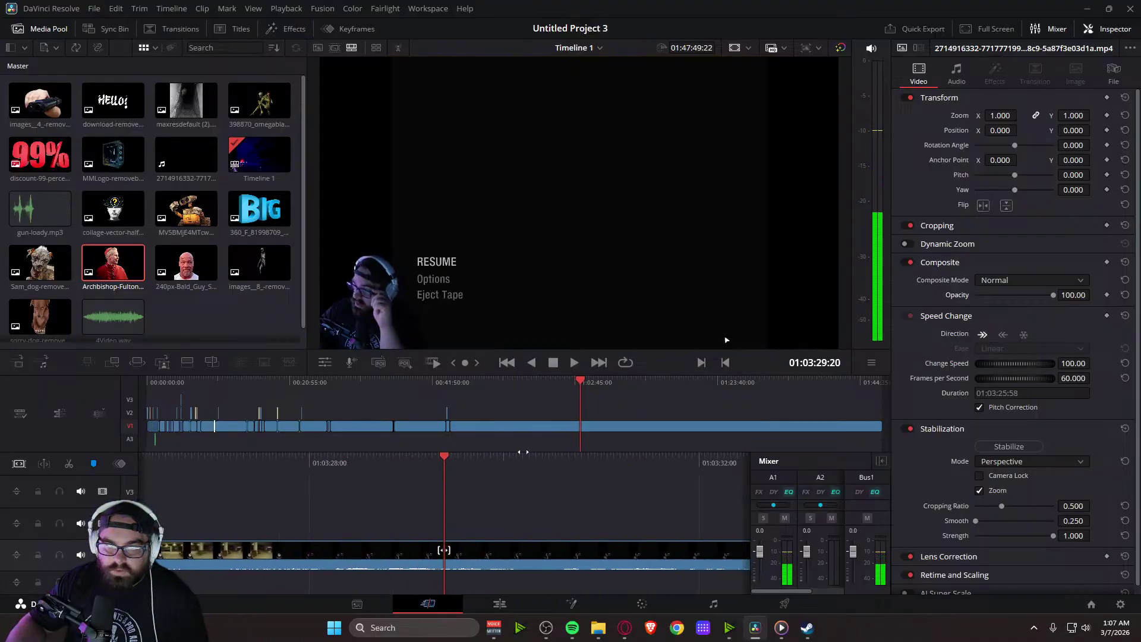
# Play and scan the footage from the game's pause menu at about 01:03:29 through to about 01:04:58
pyautogui.press('space')
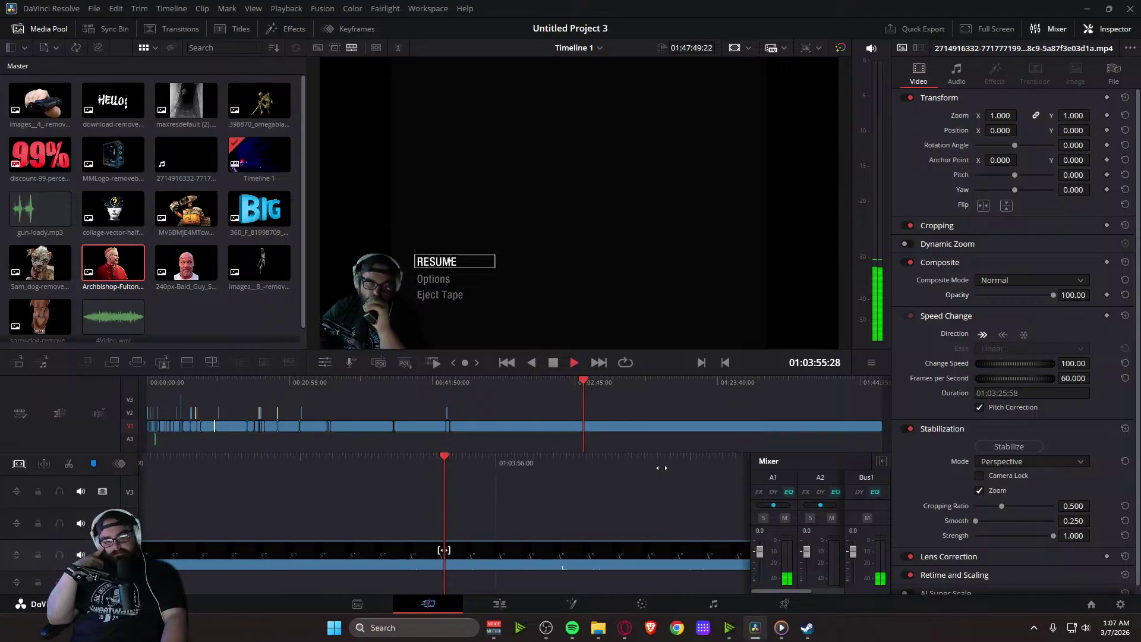
pyautogui.press('space')
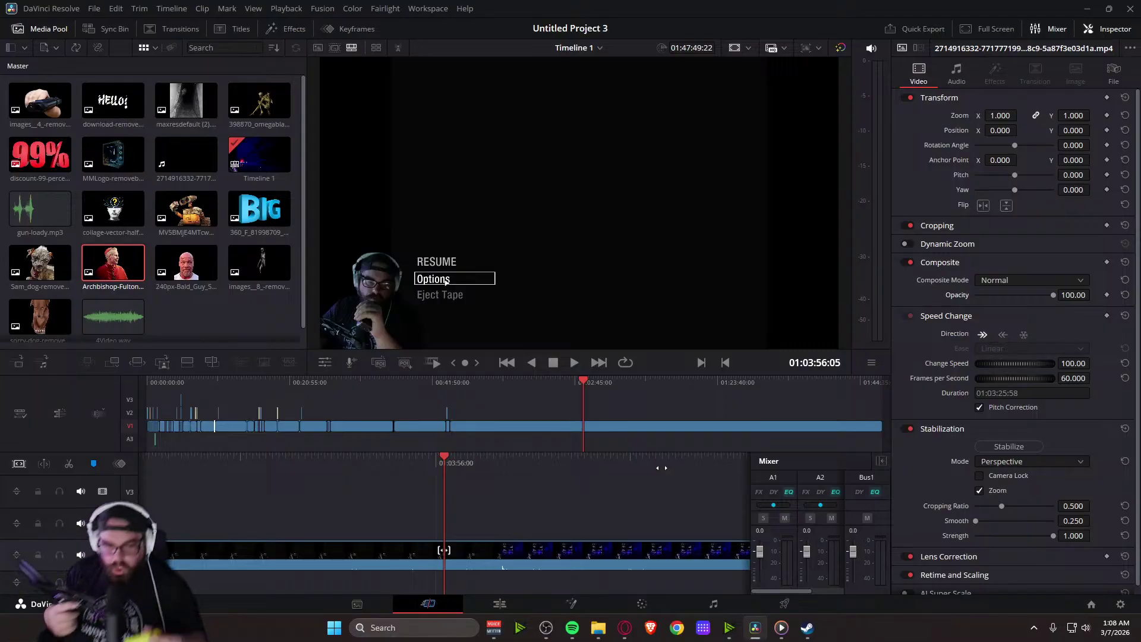
pyautogui.press('space')
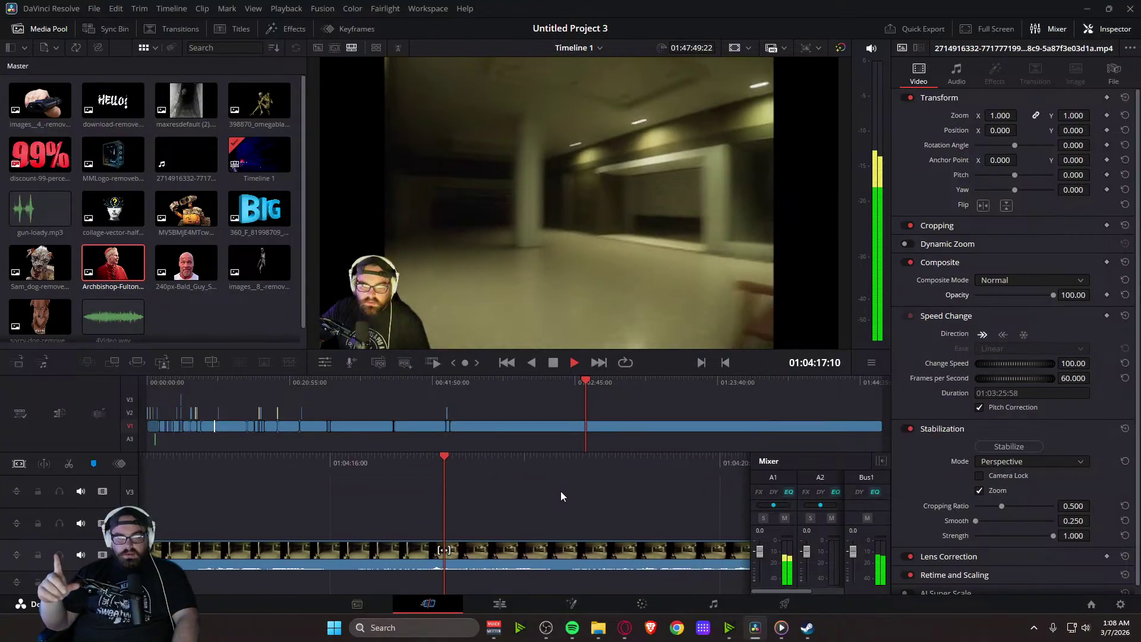
pyautogui.press('space')
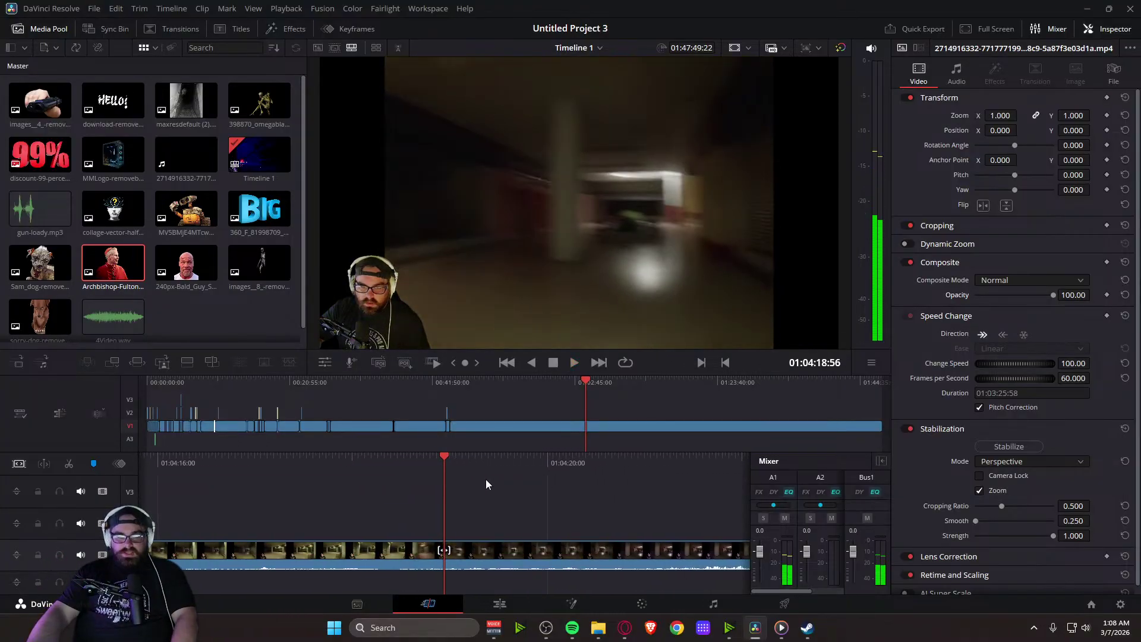
pyautogui.moveTo(551, 460)
pyautogui.mouseDown()
pyautogui.moveTo(565, 460)
pyautogui.moveTo(537, 466)
pyautogui.moveTo(555, 461)
pyautogui.mouseUp()
pyautogui.press('space')
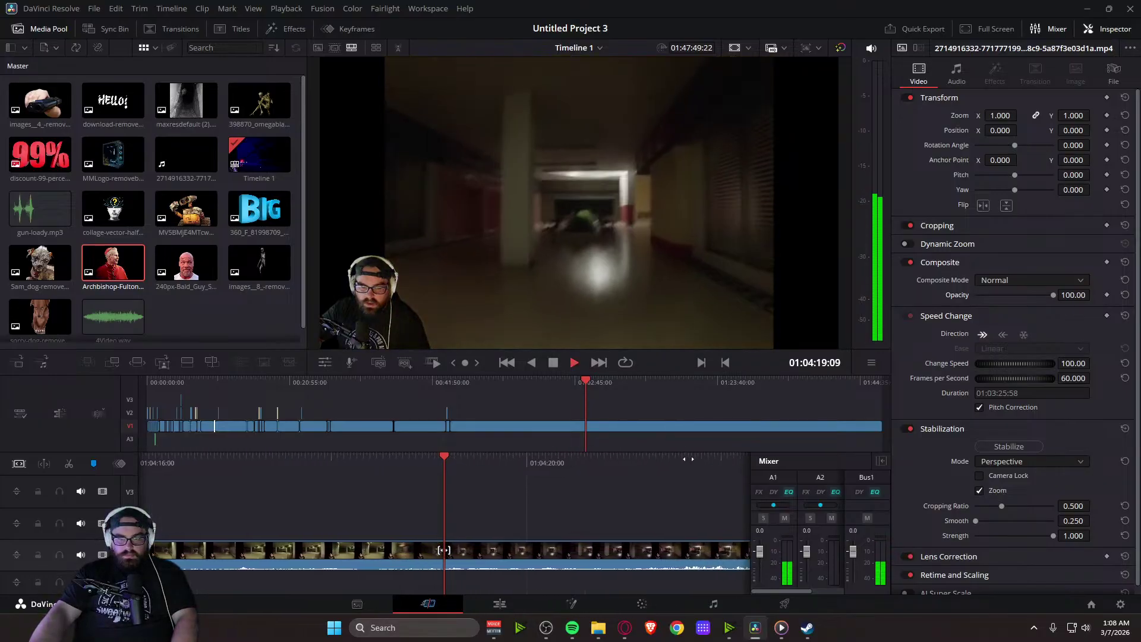
pyautogui.moveTo(609, 470); pyautogui.dragTo(304, 468)
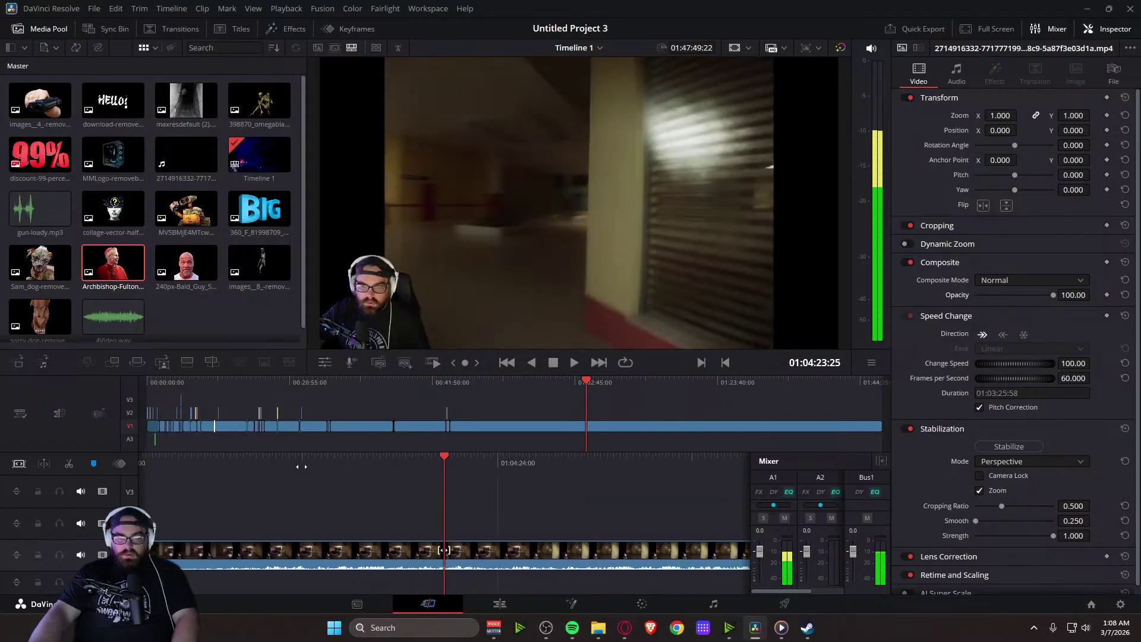
pyautogui.press('space')
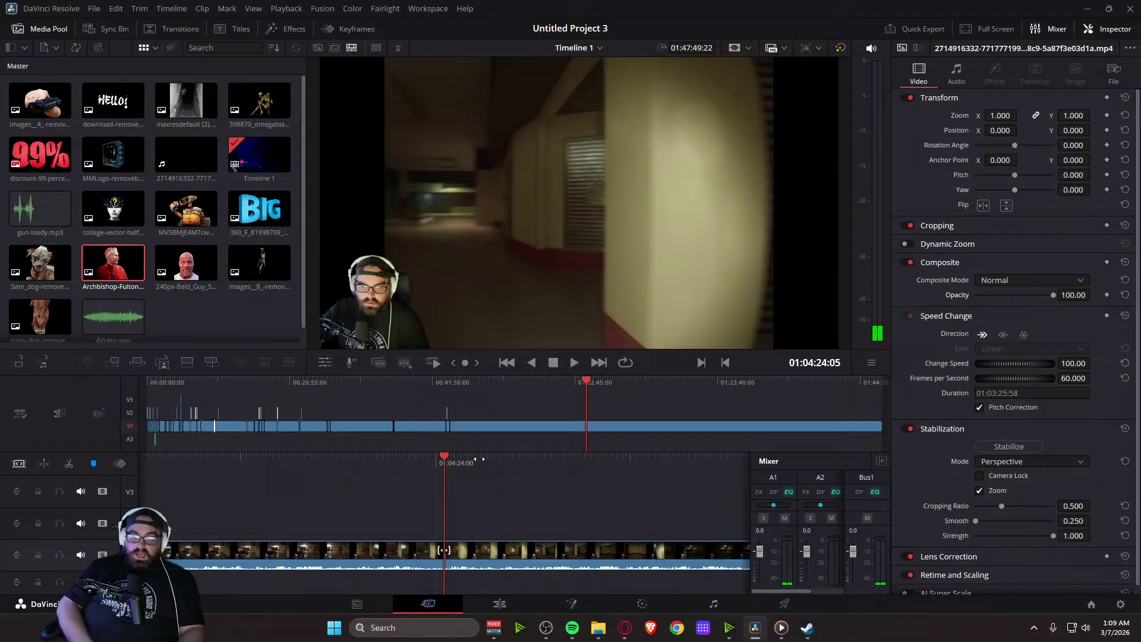
pyautogui.press('space')
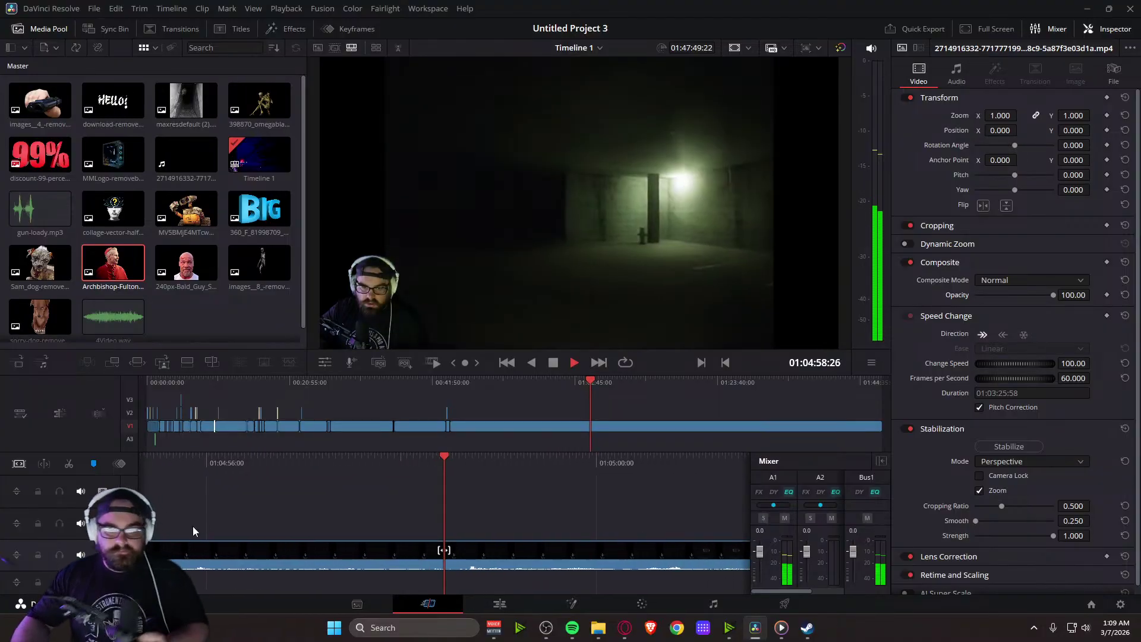
# Go back to about 01:04:43 and replay the footage up to about 01:04:53
pyautogui.click(338, 464)
pyautogui.press('j')
pyautogui.press('j')
pyautogui.press('j')
pyautogui.press('l')
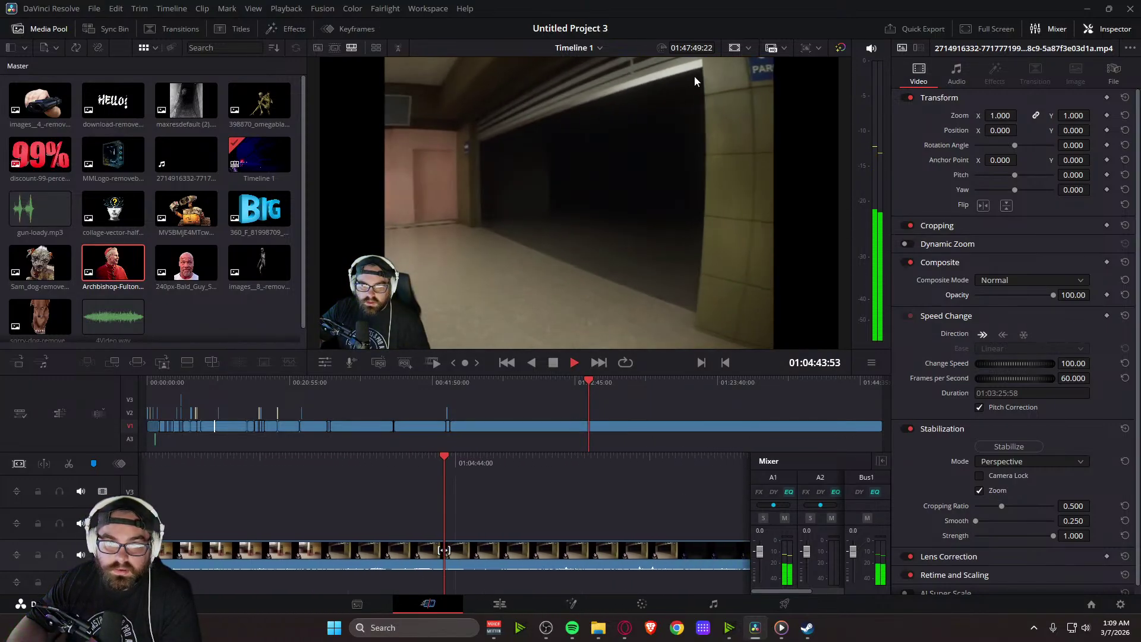
pyautogui.press('k')
pyautogui.press('l')
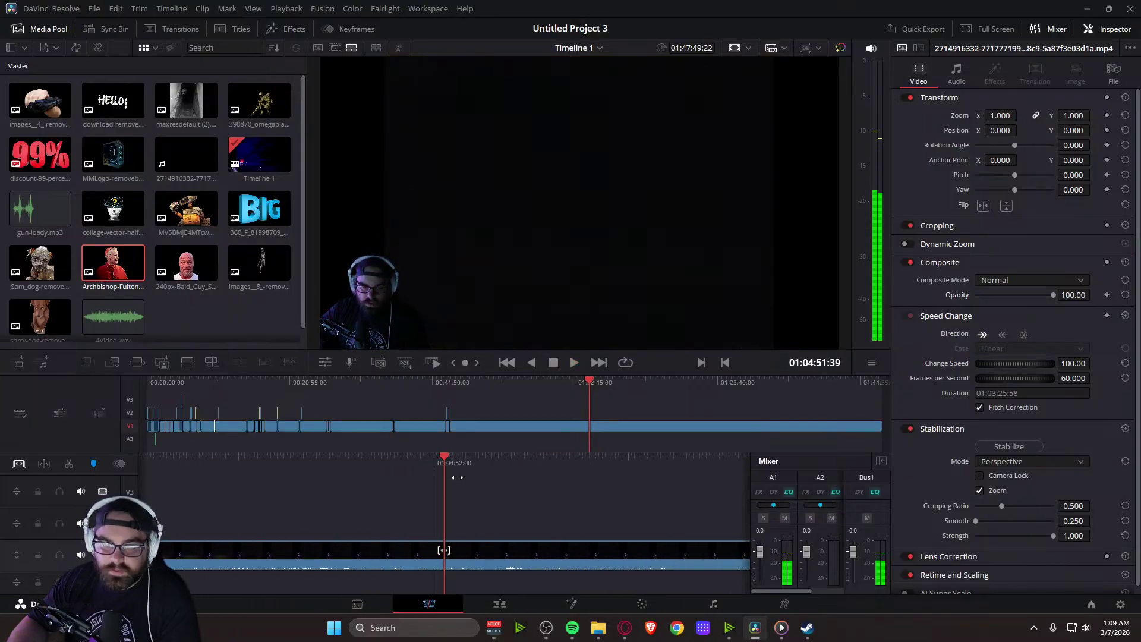
pyautogui.press('k')
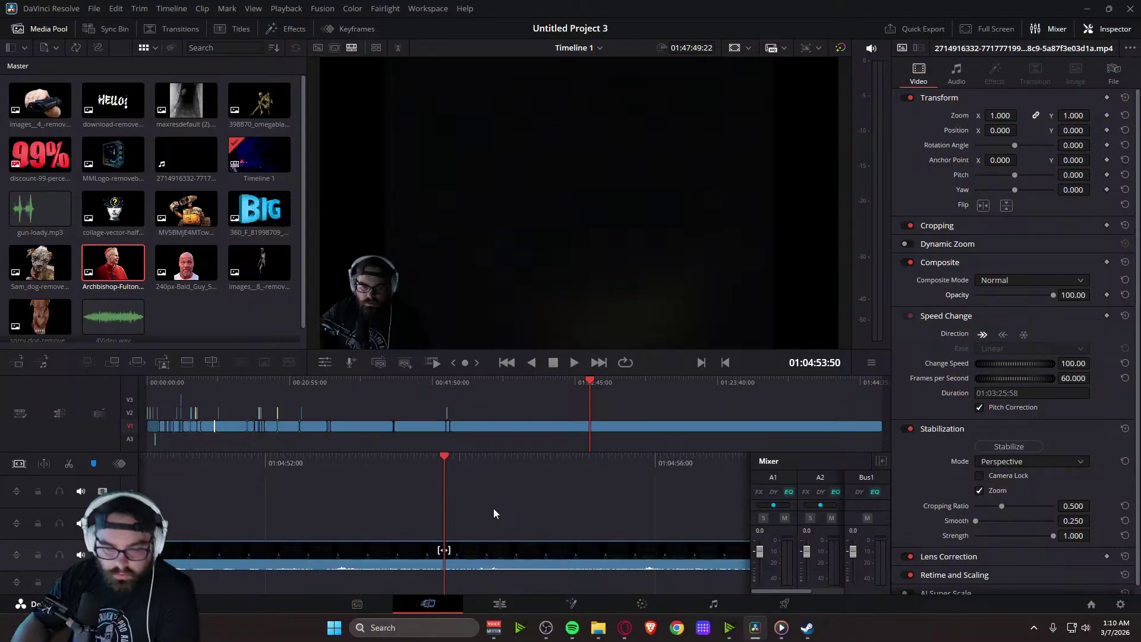
# Review the footage from about 01:04:53 to 01:06:05, skipping ahead past the red and yellow door section
pyautogui.press('space')
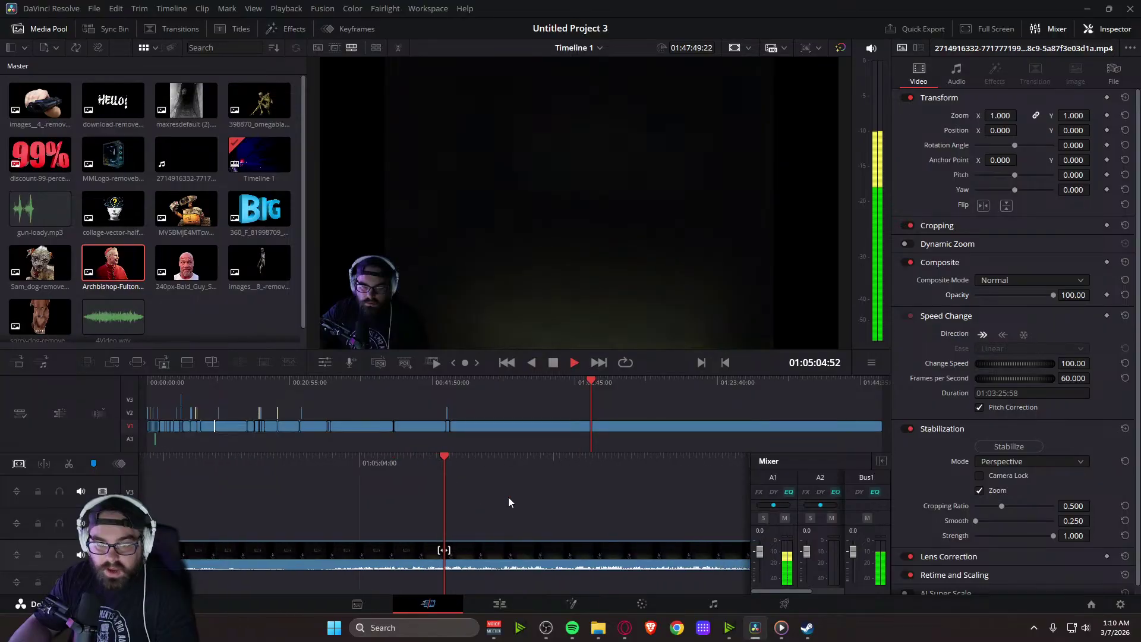
pyautogui.press('space')
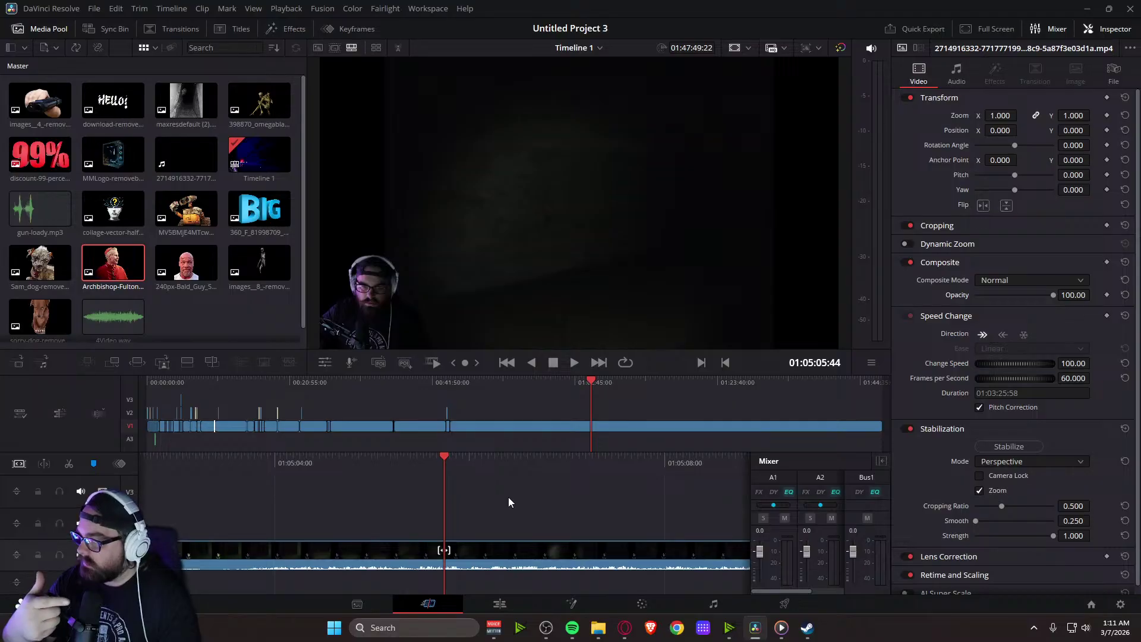
pyautogui.press('space')
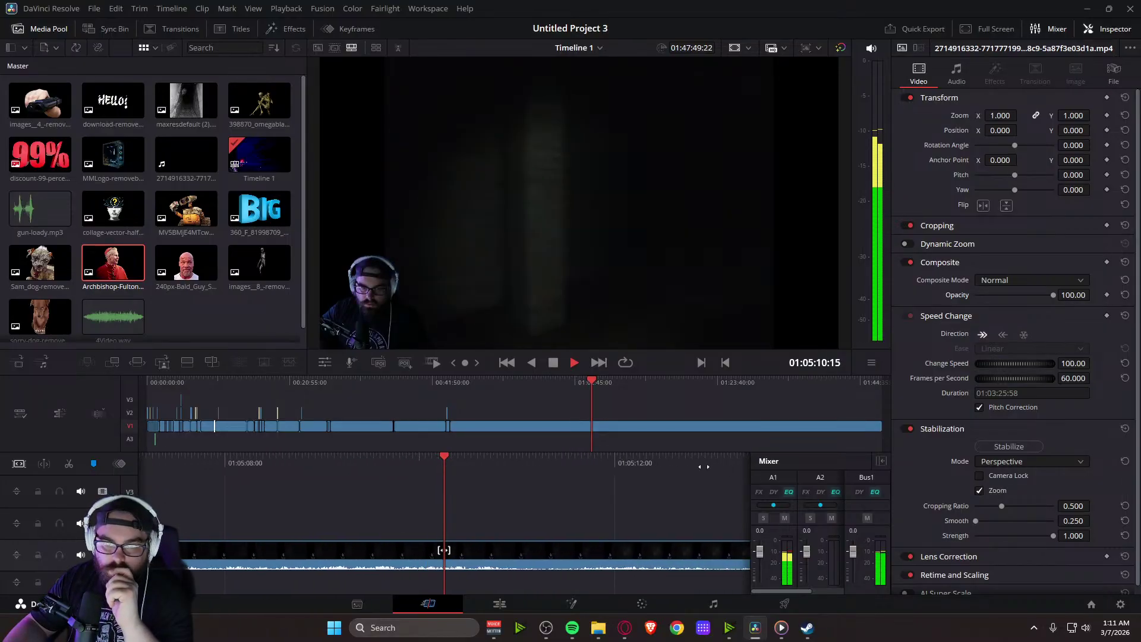
pyautogui.press('space')
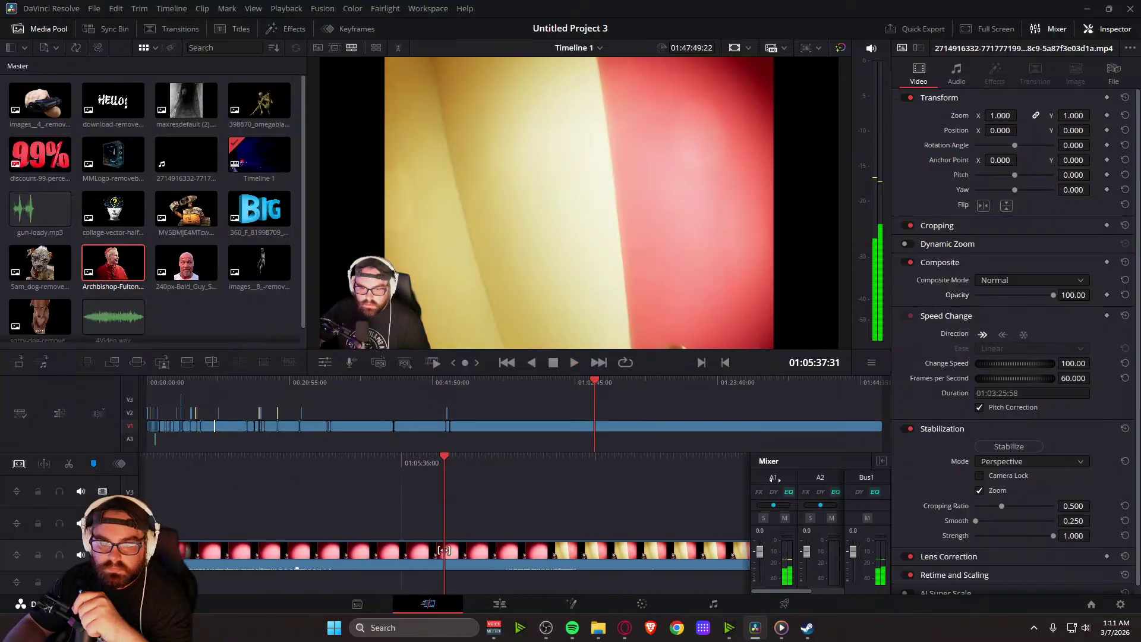
pyautogui.moveTo(604, 482); pyautogui.dragTo(253, 473)
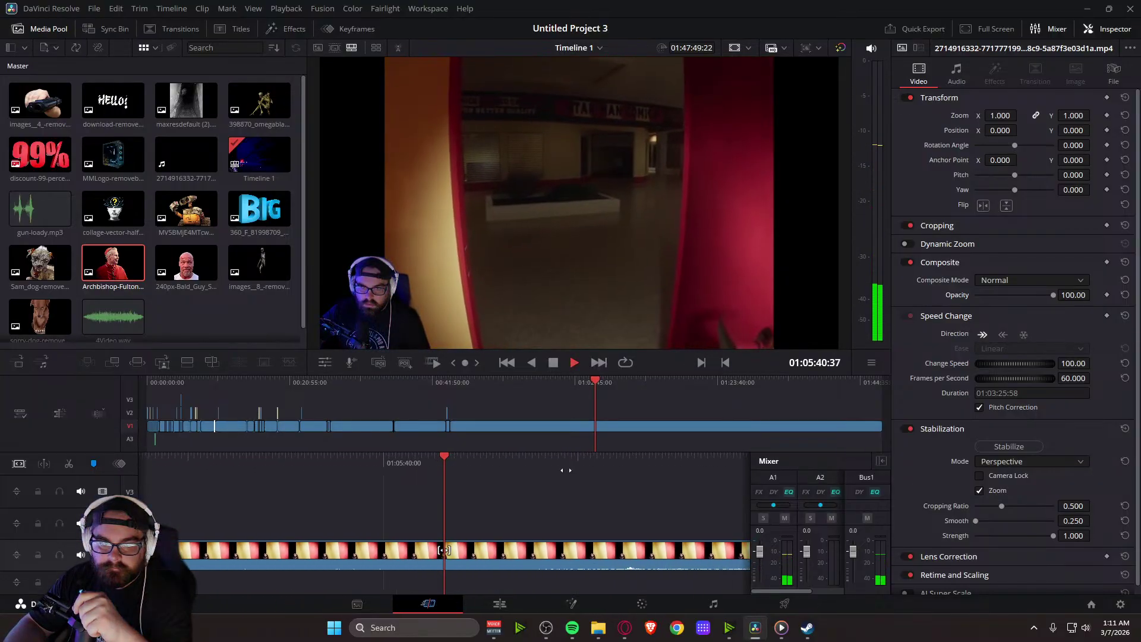
pyautogui.moveTo(674, 469); pyautogui.dragTo(436, 470)
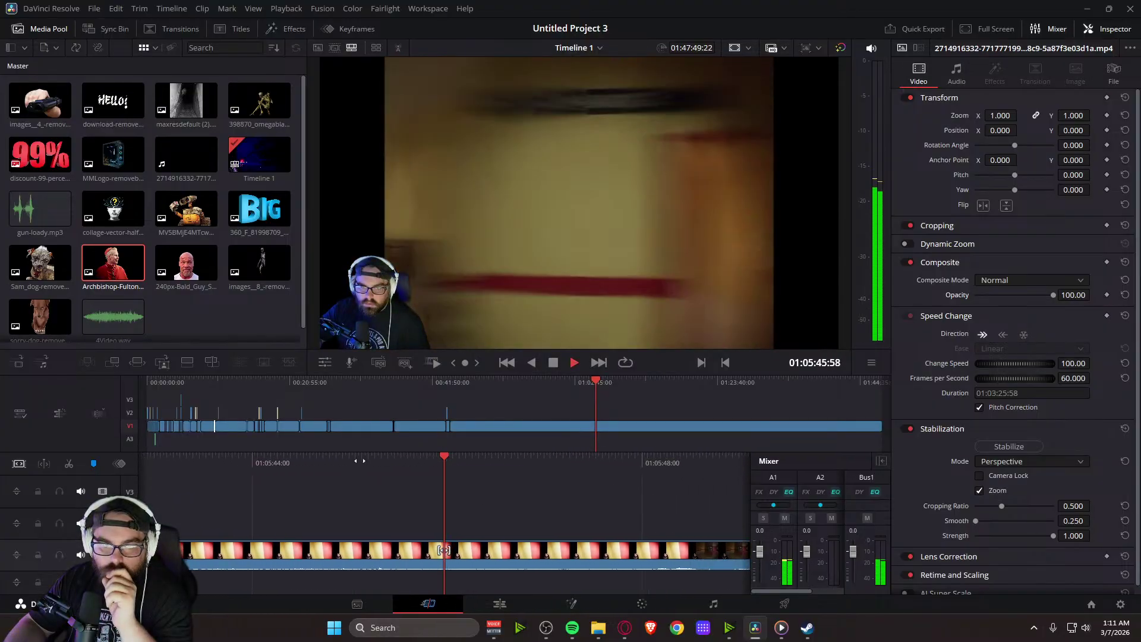
pyautogui.moveTo(680, 468); pyautogui.dragTo(420, 473)
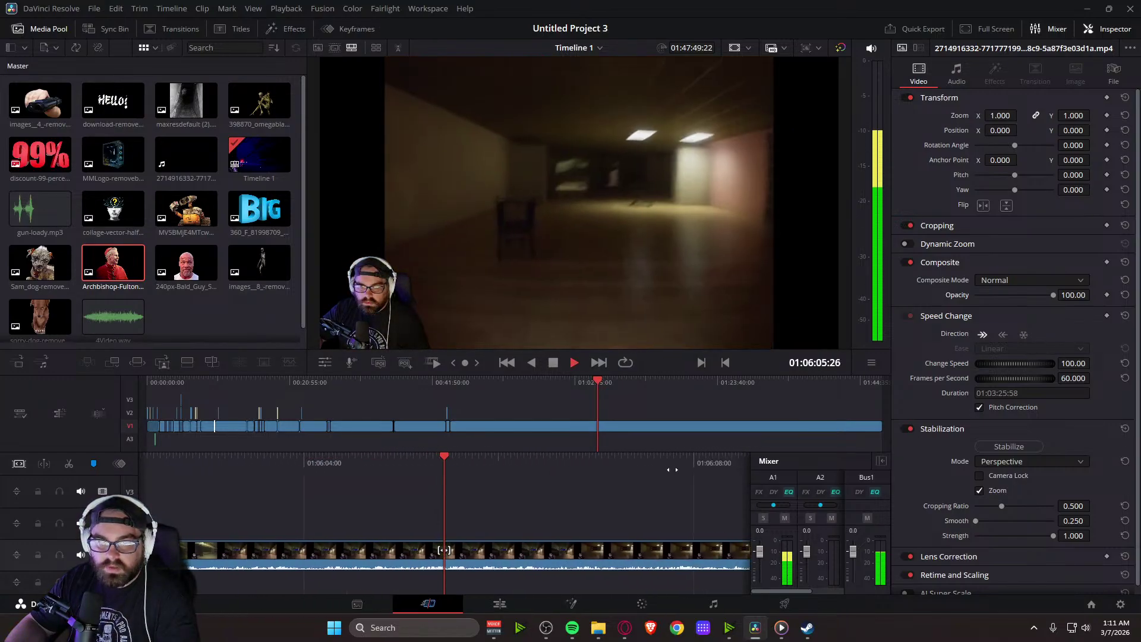
# Examine the footage from about 01:06:05 to the pharmacy scene at about 01:06:46, alternating playback with short skips
pyautogui.press('space')
pyautogui.press('space')
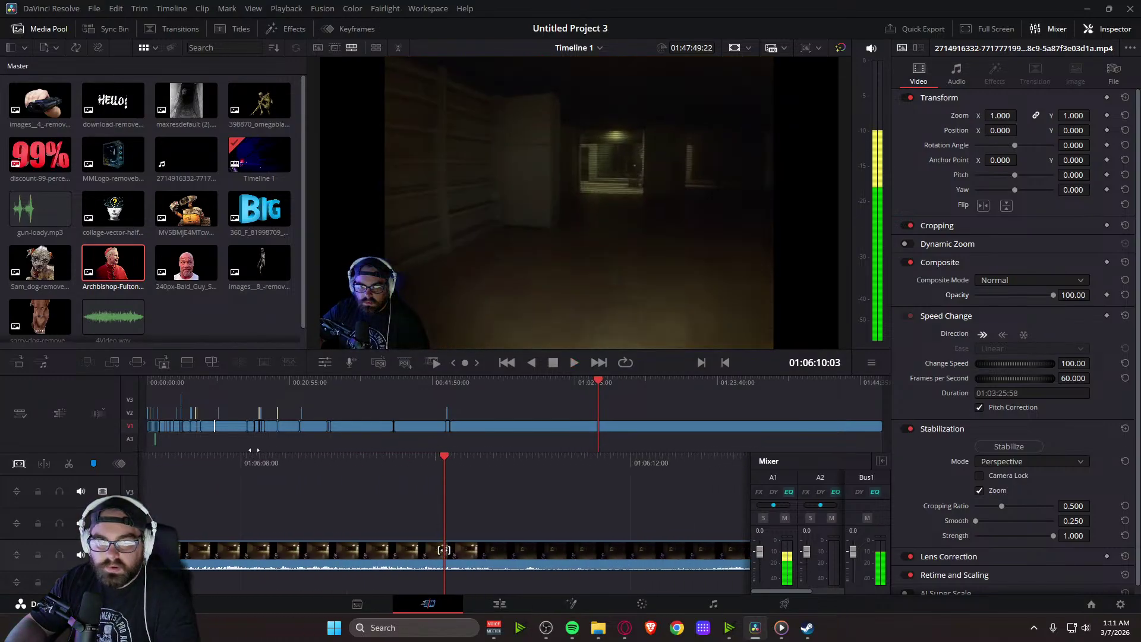
pyautogui.press('space')
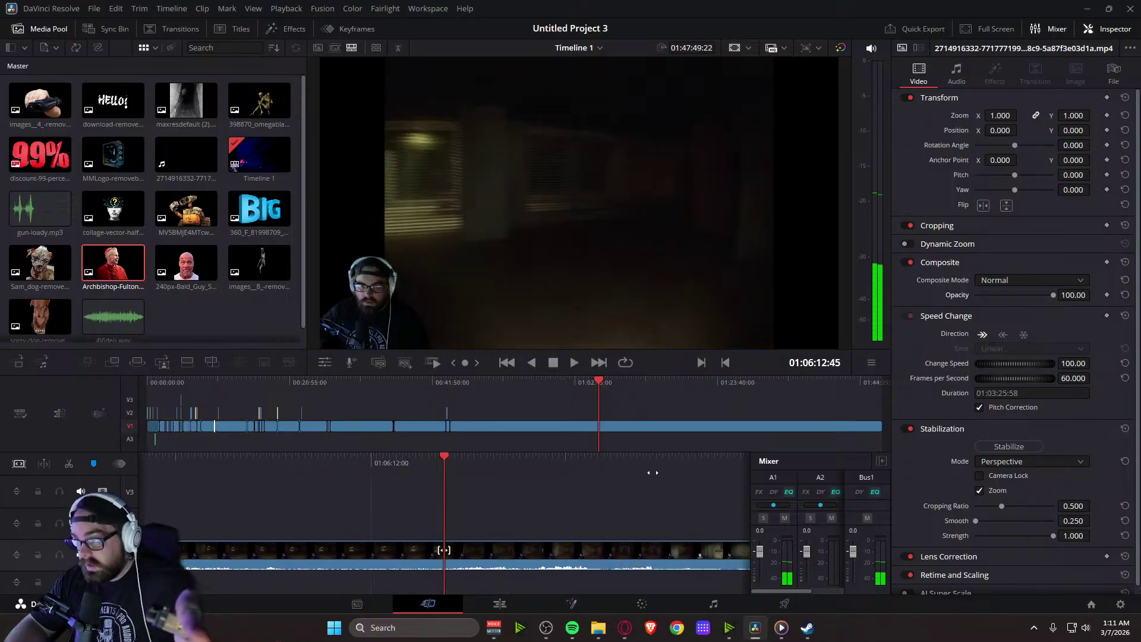
pyautogui.press('space')
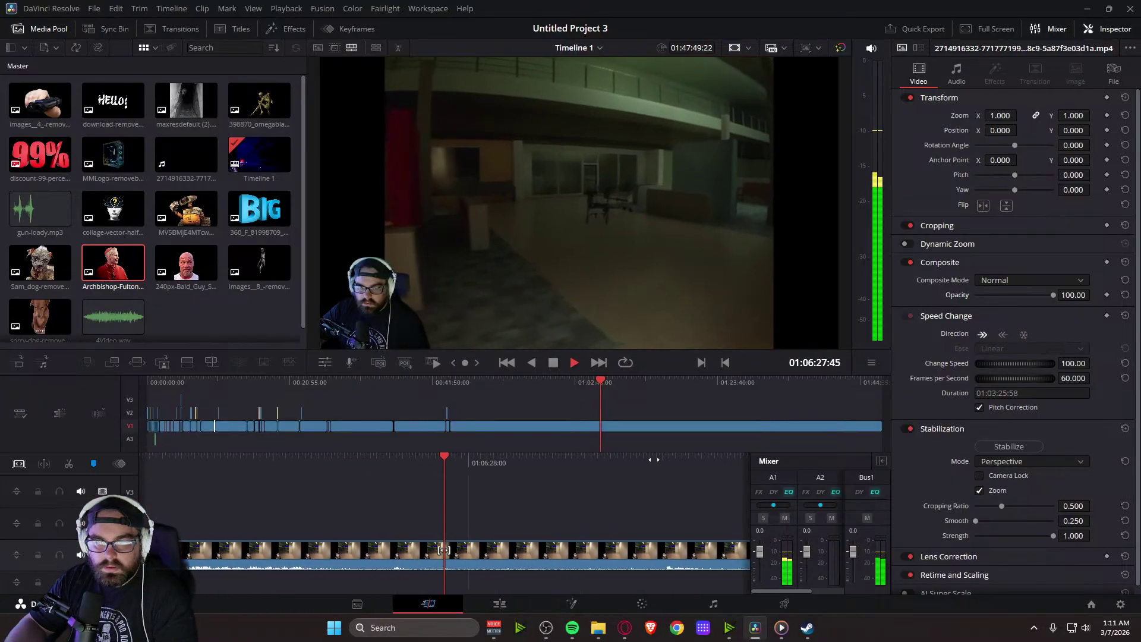
pyautogui.press('space')
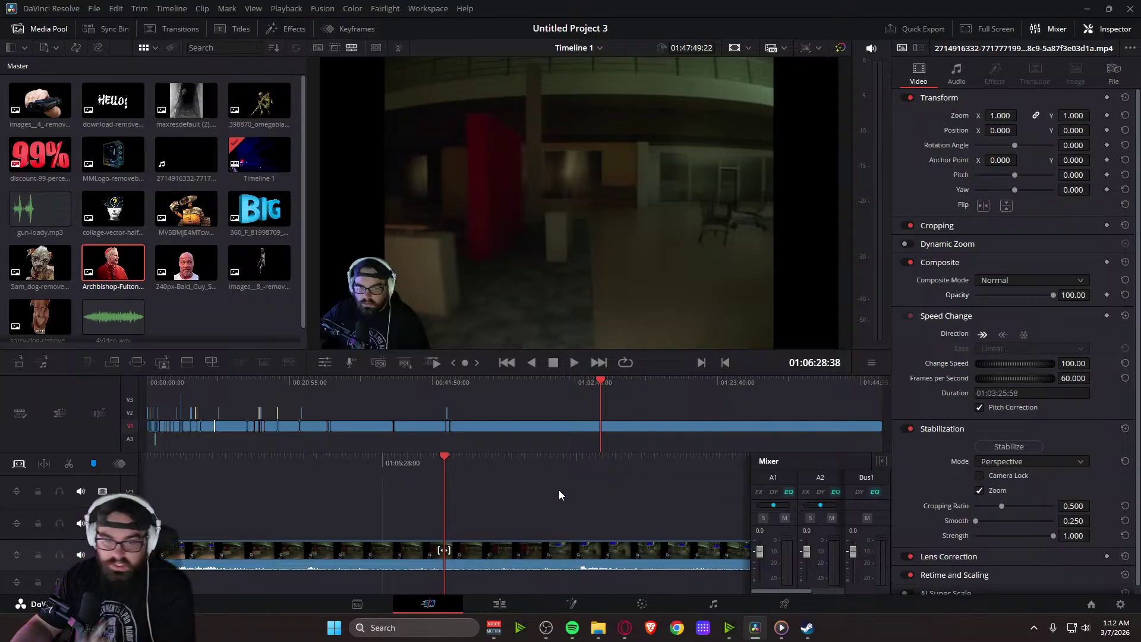
pyautogui.click(574, 362)
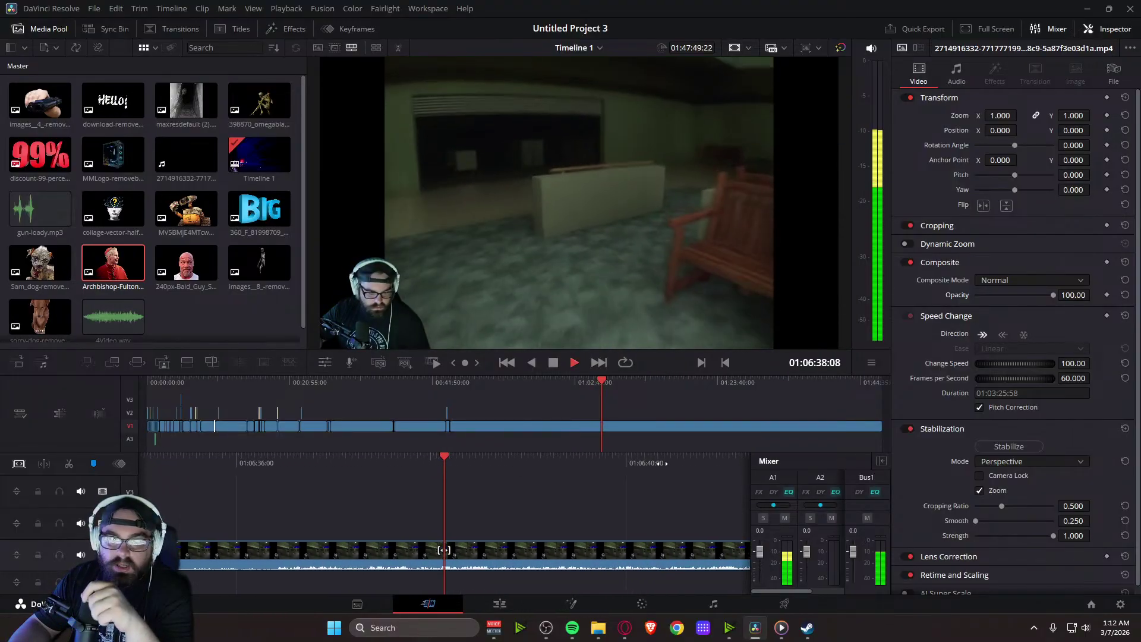
pyautogui.press('space')
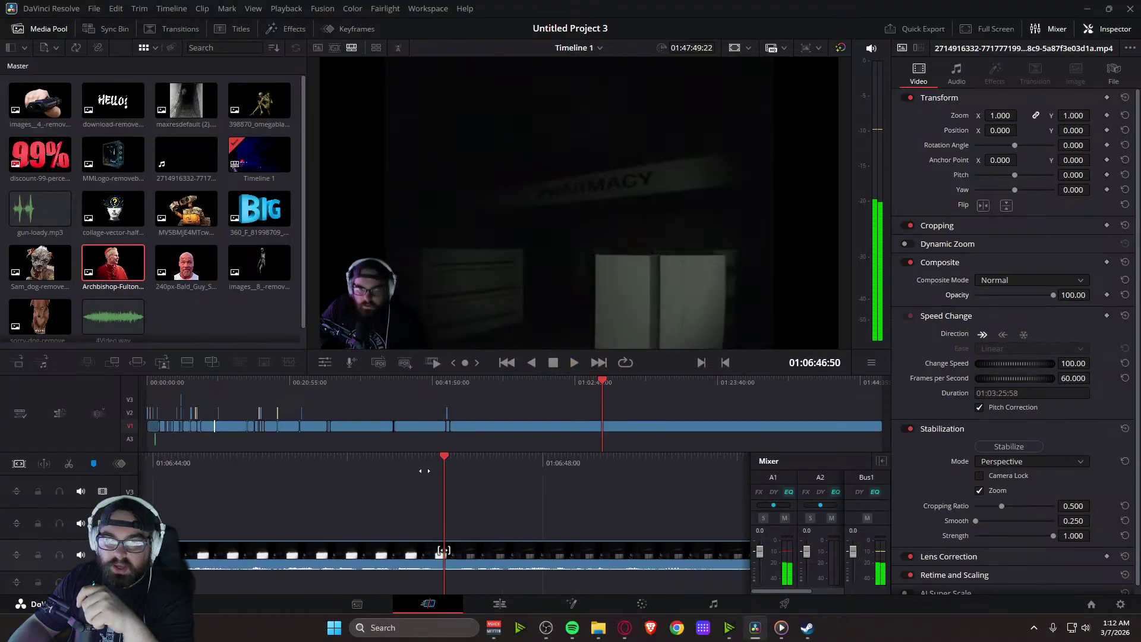
# Review the footage from the pharmacy scene at about 01:06:46 to about 01:06:58, and rewind to about 01:06:55
pyautogui.moveTo(563, 466); pyautogui.dragTo(777, 469)
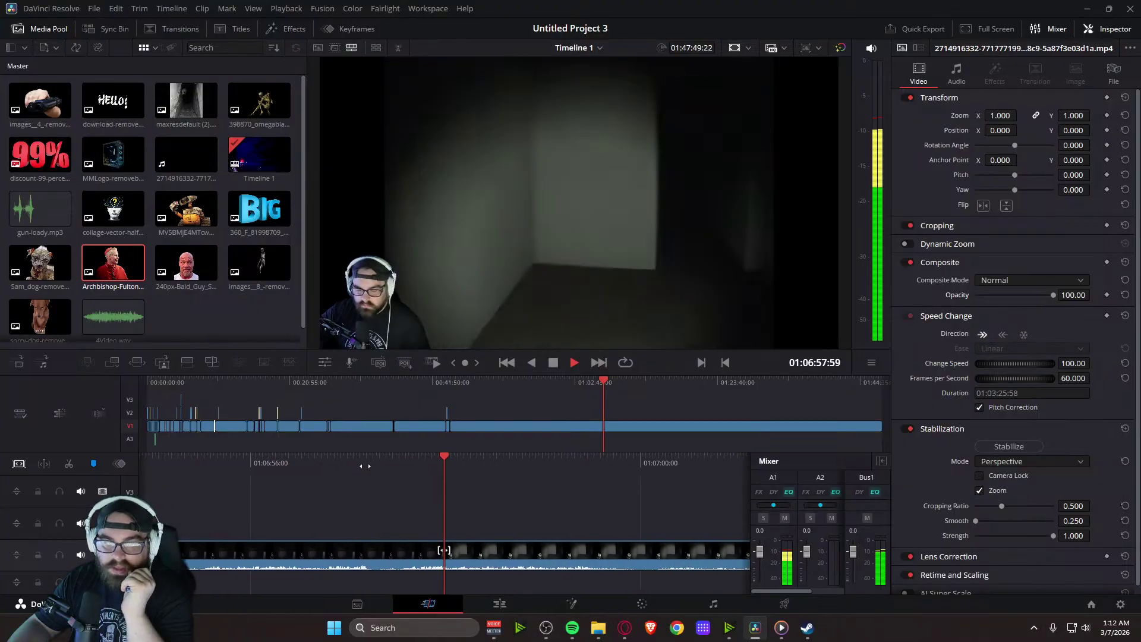
pyautogui.press('space')
pyautogui.press('j')
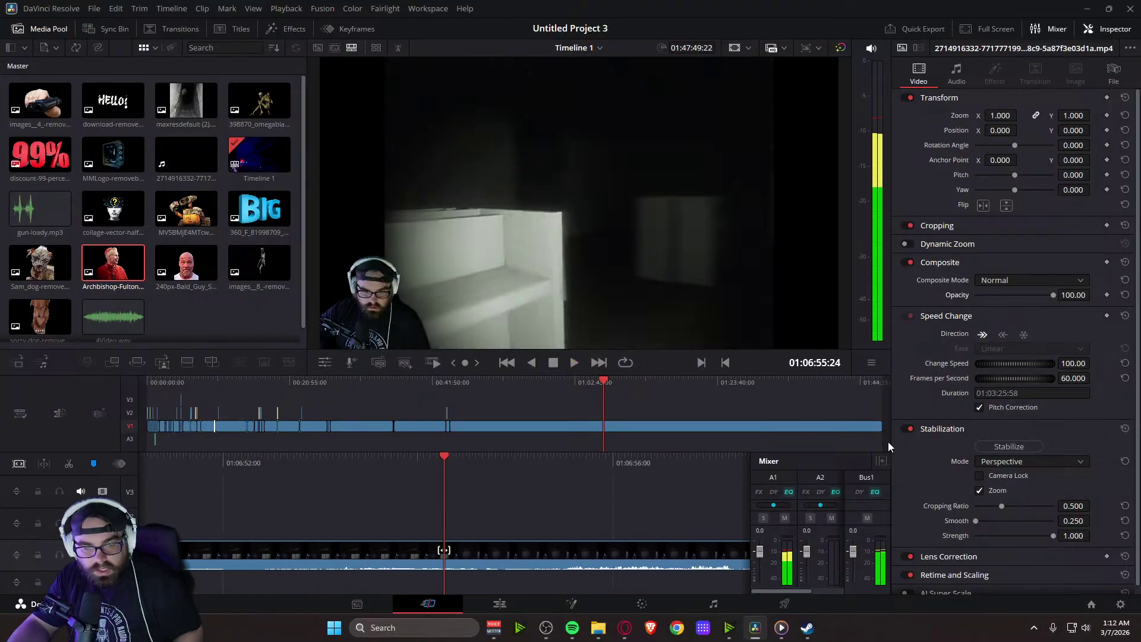
pyautogui.press('k')
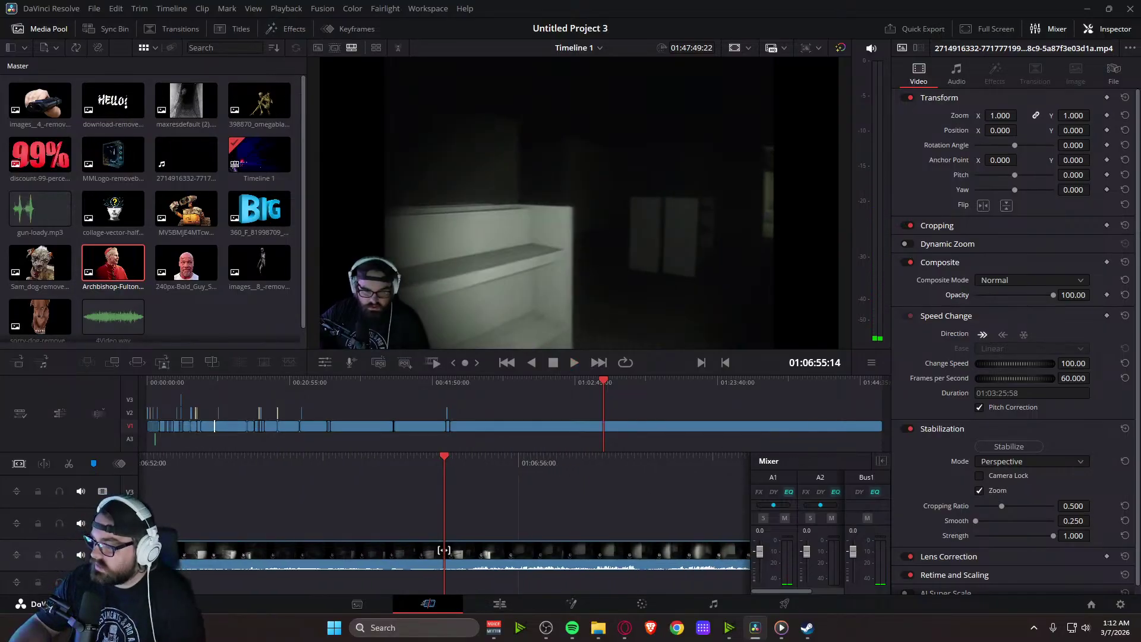
# Switch to the stream's Kick VOD in the browser and skip ahead to about 01:08:32
pyautogui.hotkey('alt', 'Tab')
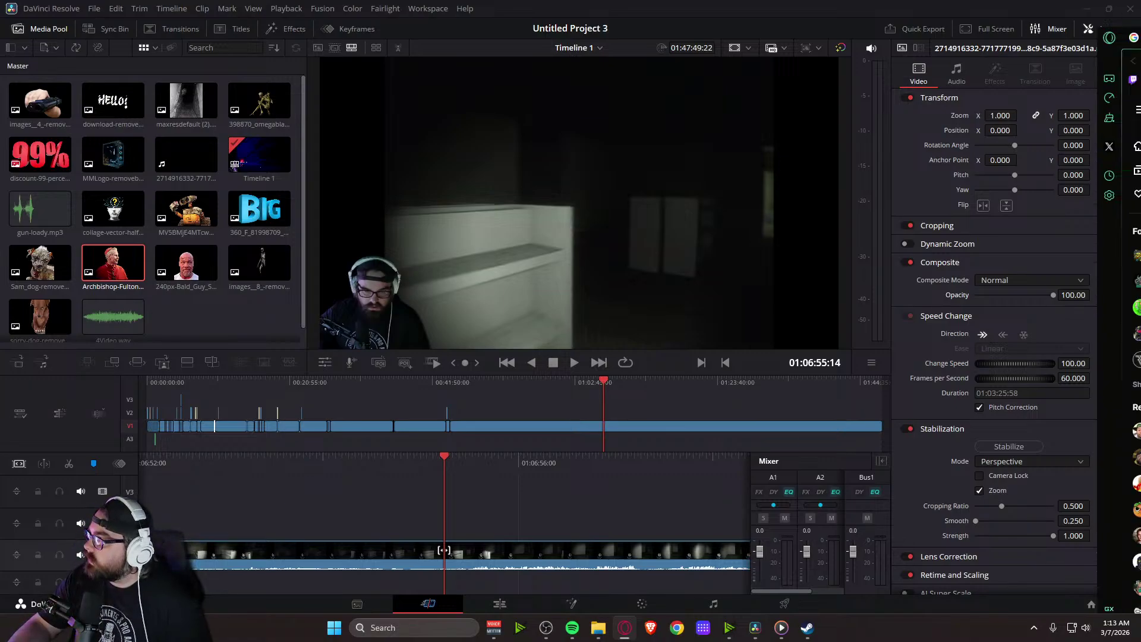
pyautogui.hotkey('alt', 'Tab')
pyautogui.click(195, 521)
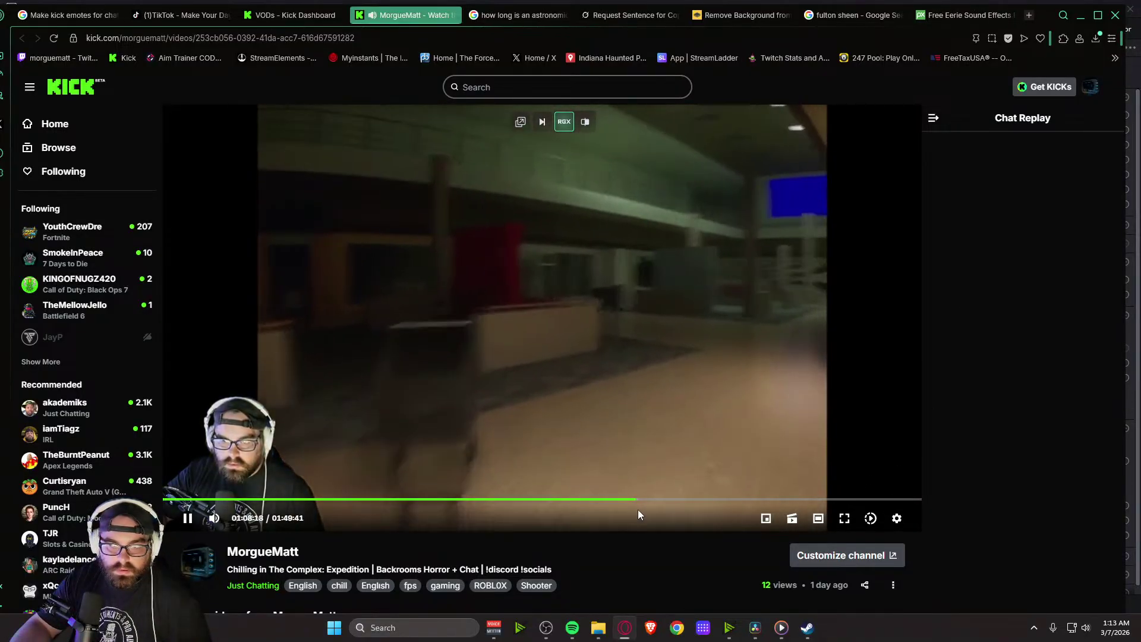
pyautogui.moveTo(215, 517)
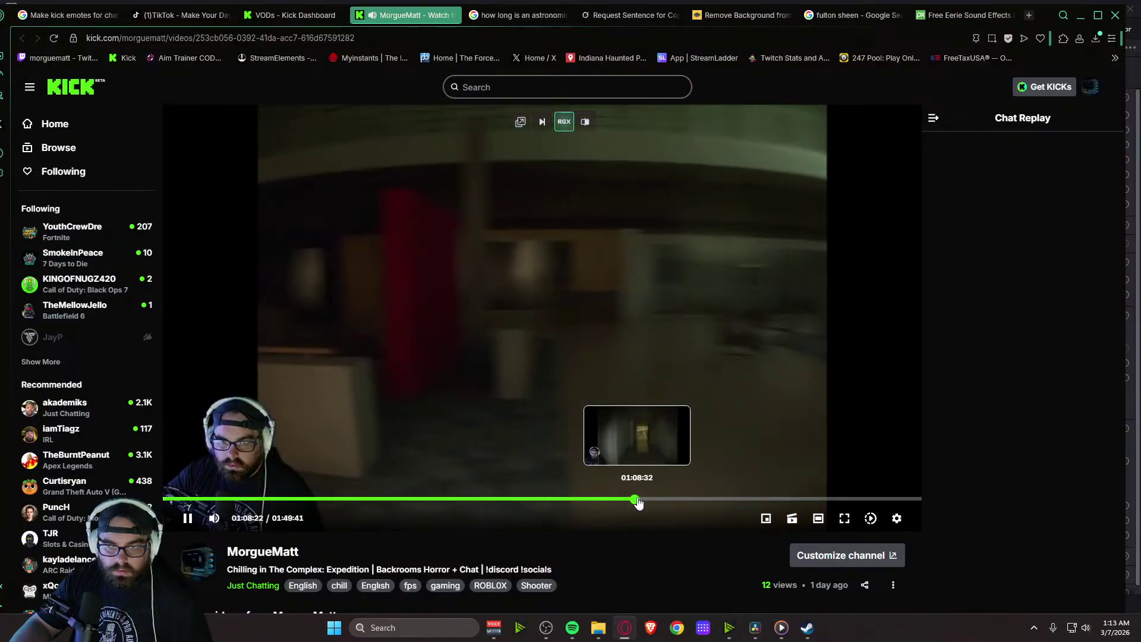
pyautogui.click(639, 500)
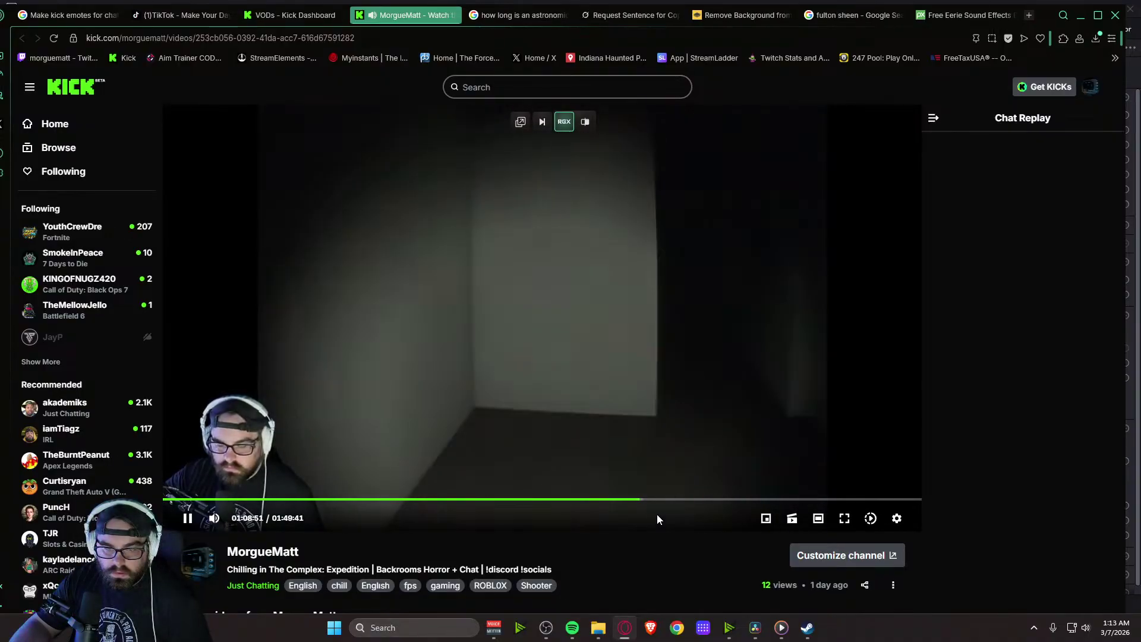
# Start a clip from the VOD at about 01:08:52 and title it "Milly Vanilly of the Molly."
pyautogui.click(793, 519)
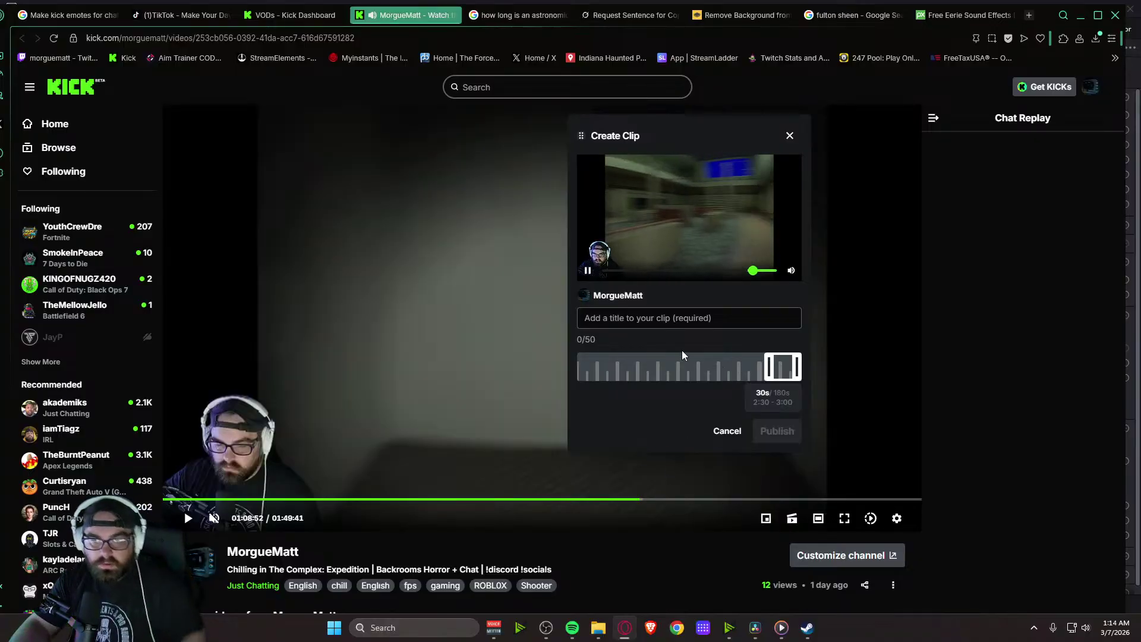
pyautogui.click(641, 320)
pyautogui.write('Mill')
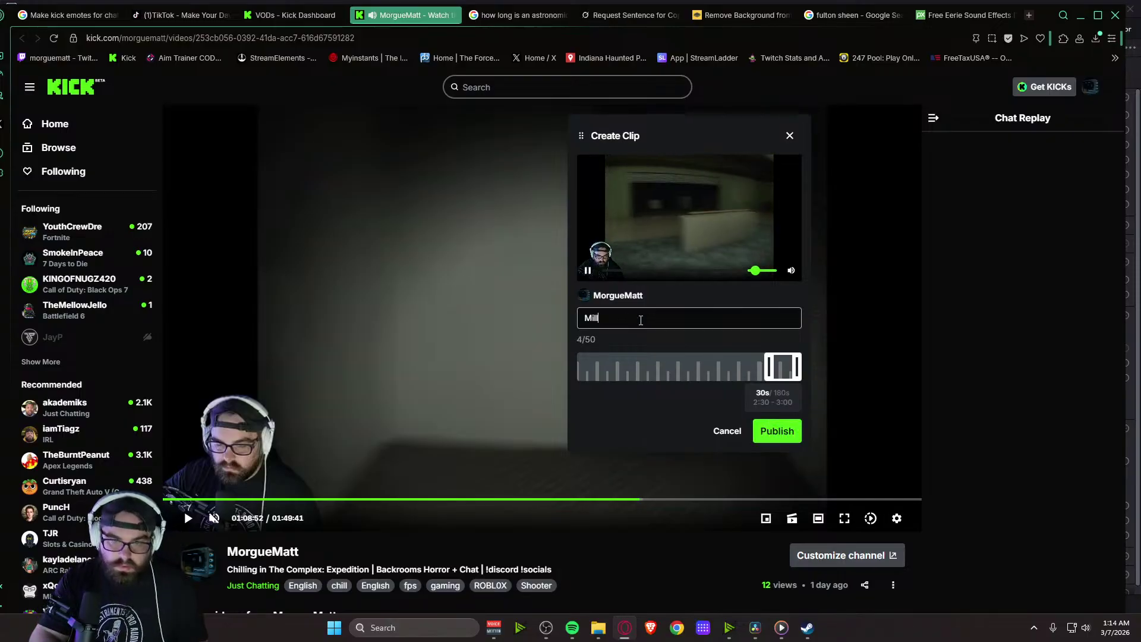
pyautogui.write('y Vanilly of the Molly.')
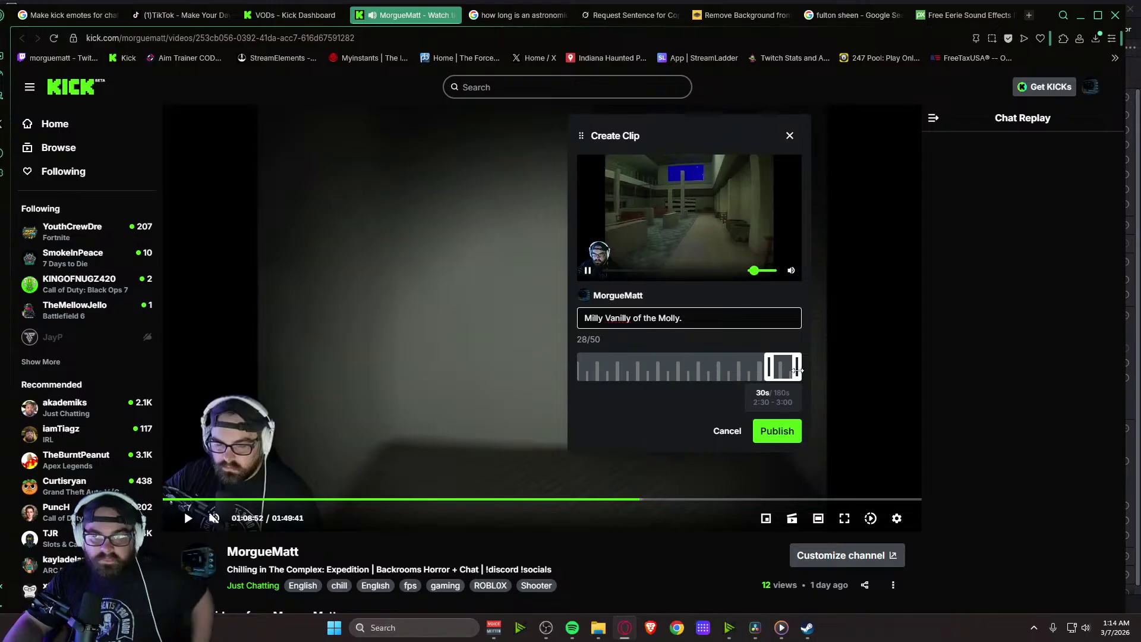
# Trim the clip to the 29-second range 2:30 to 2:59, preview its ending, and publish and download it
pyautogui.moveTo(799, 370); pyautogui.dragTo(798, 370)
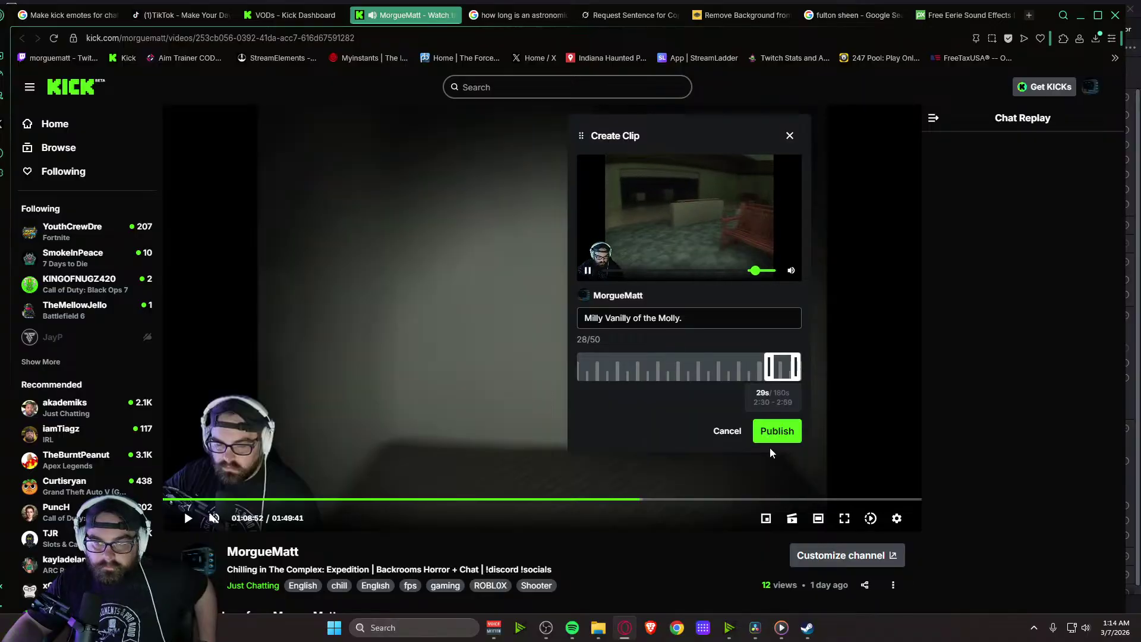
pyautogui.moveTo(756, 272); pyautogui.dragTo(771, 271)
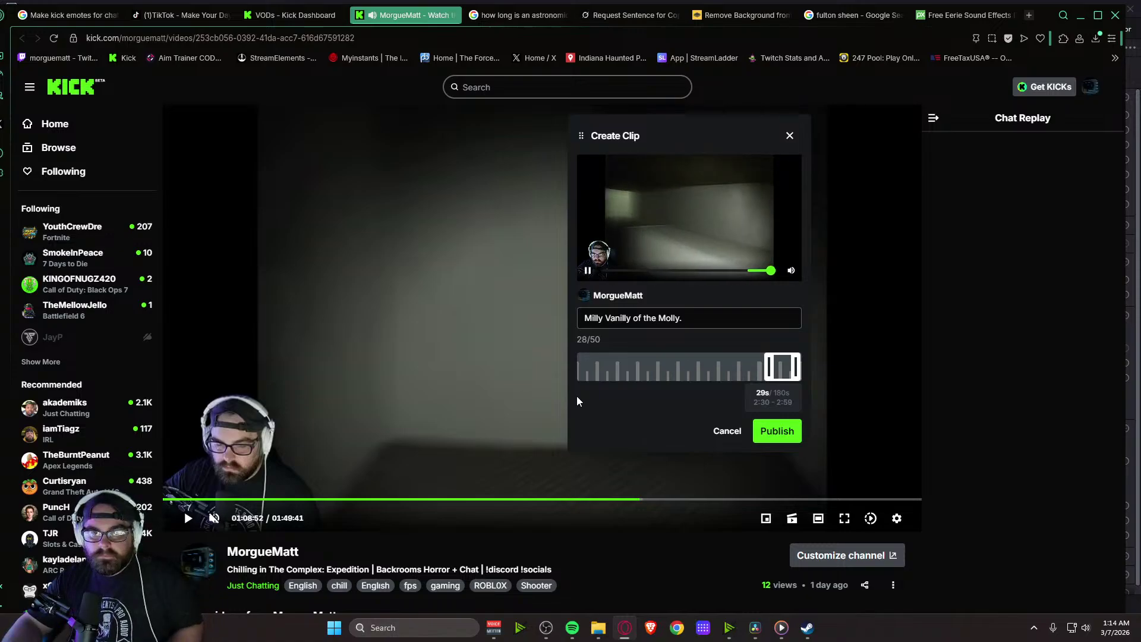
pyautogui.click(772, 432)
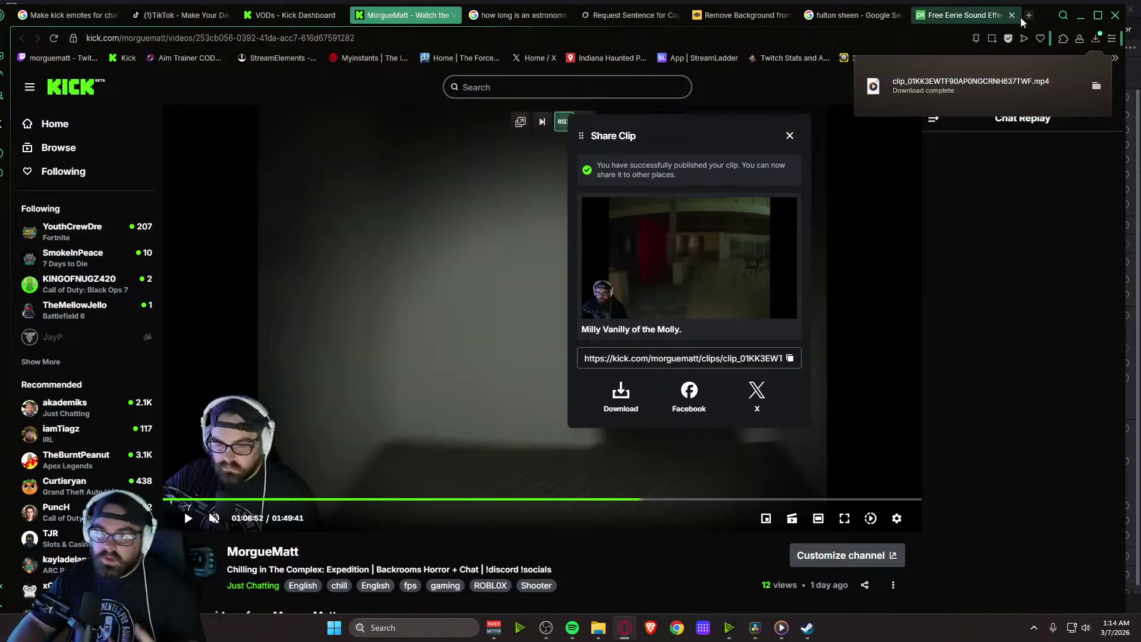
# Return to DaVinci Resolve, play the footage from 01:06:55 to about 01:07:09, and replay it from about 01:07:04 to 01:07:11
pyautogui.click(1080, 15)
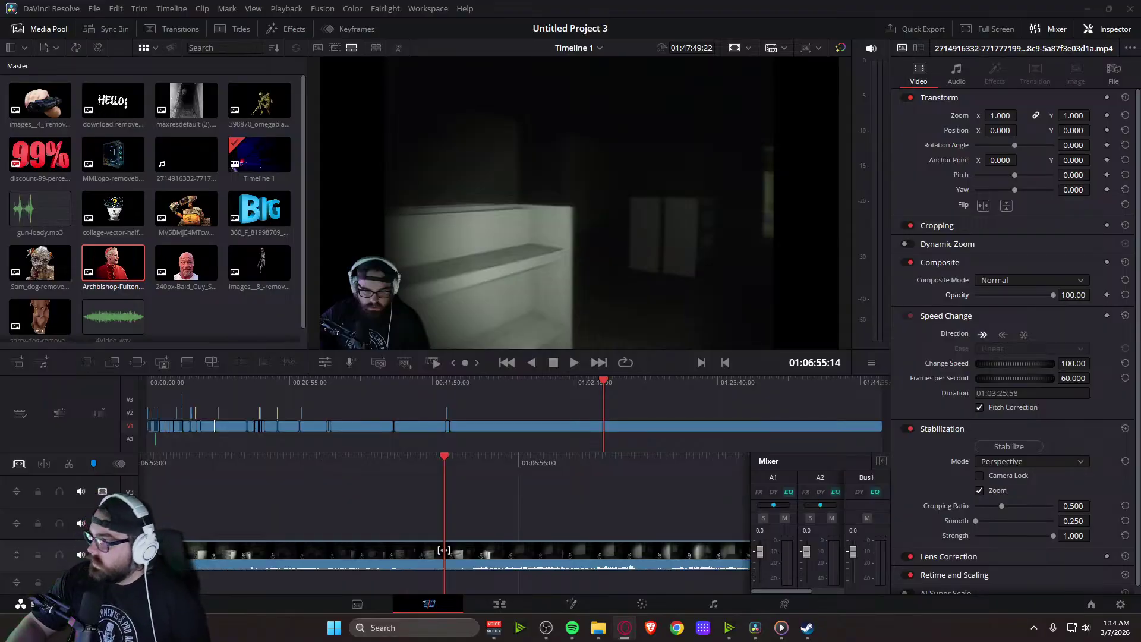
pyautogui.press('space')
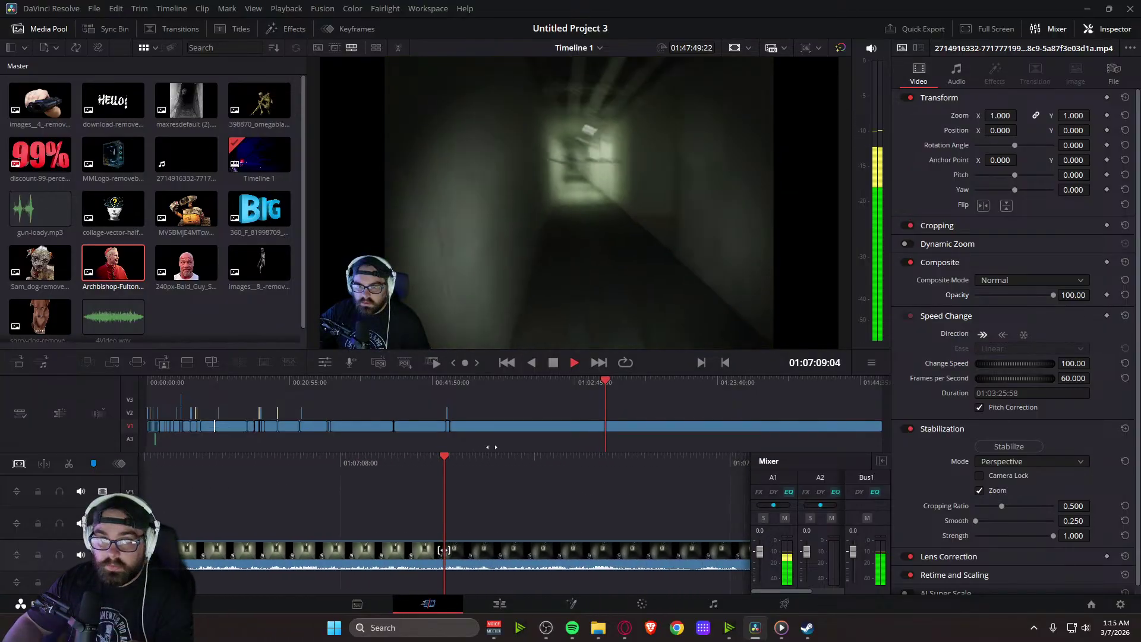
pyautogui.press('space')
pyautogui.press('j')
pyautogui.press('j')
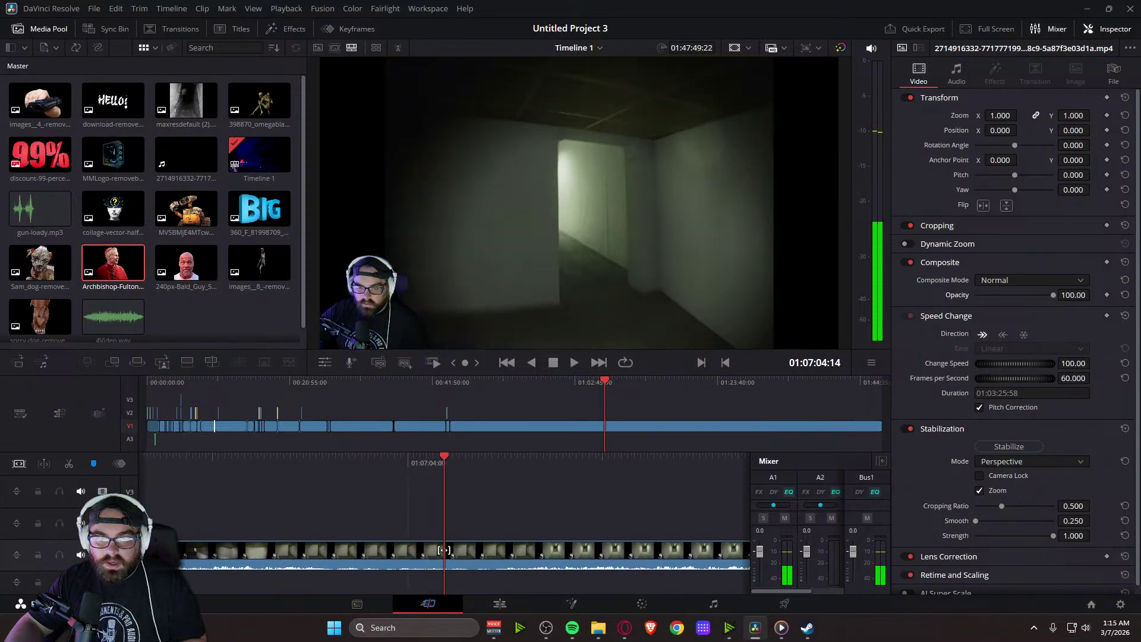
pyautogui.press('l')
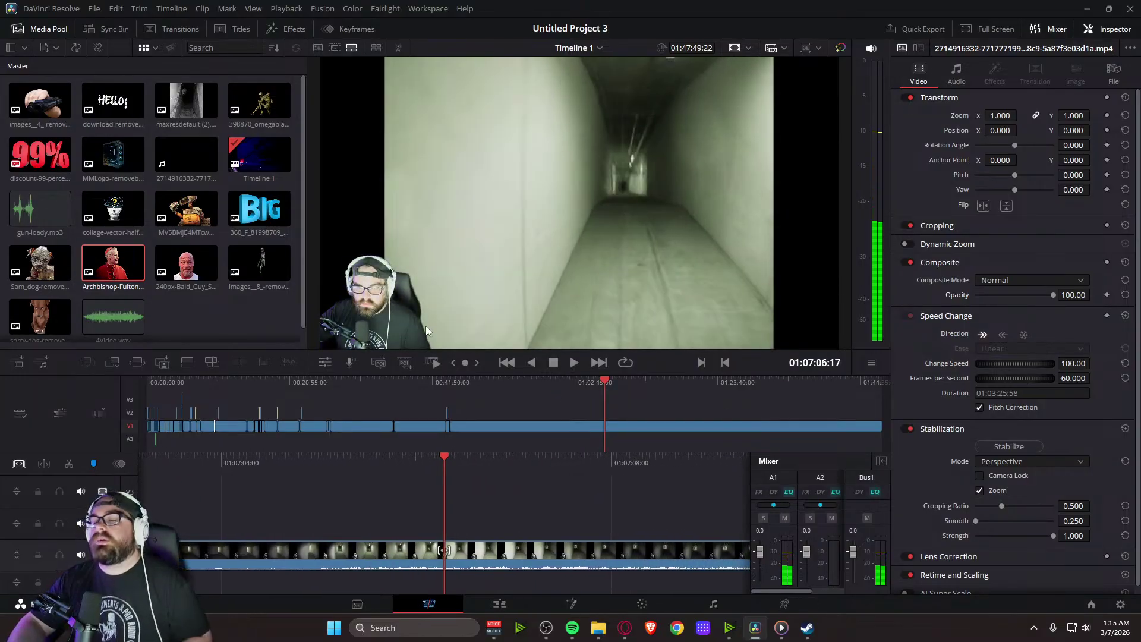
pyautogui.press('space')
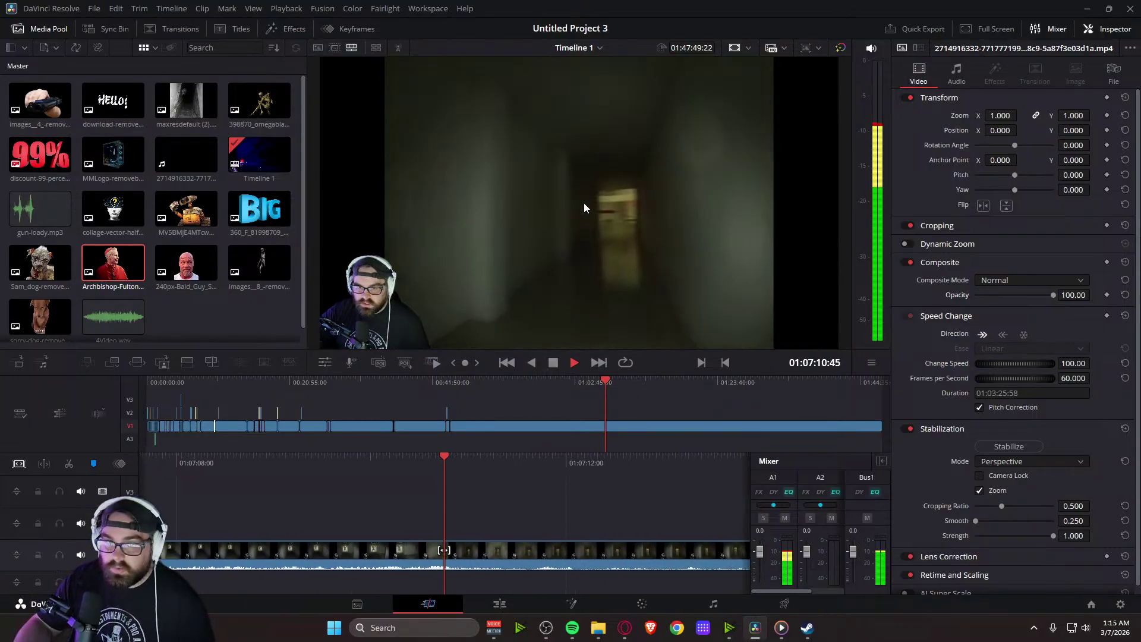
pyautogui.press('space')
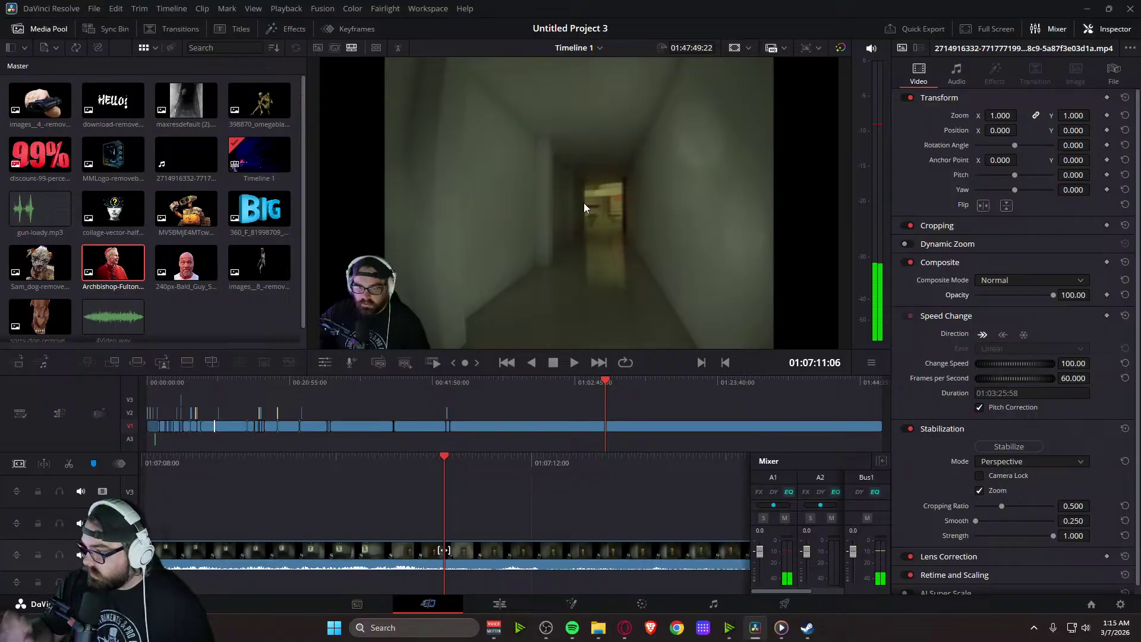
# Review the footage from the dark hallway at about 01:07:11 through the table area to about 01:08:05
pyautogui.press('space')
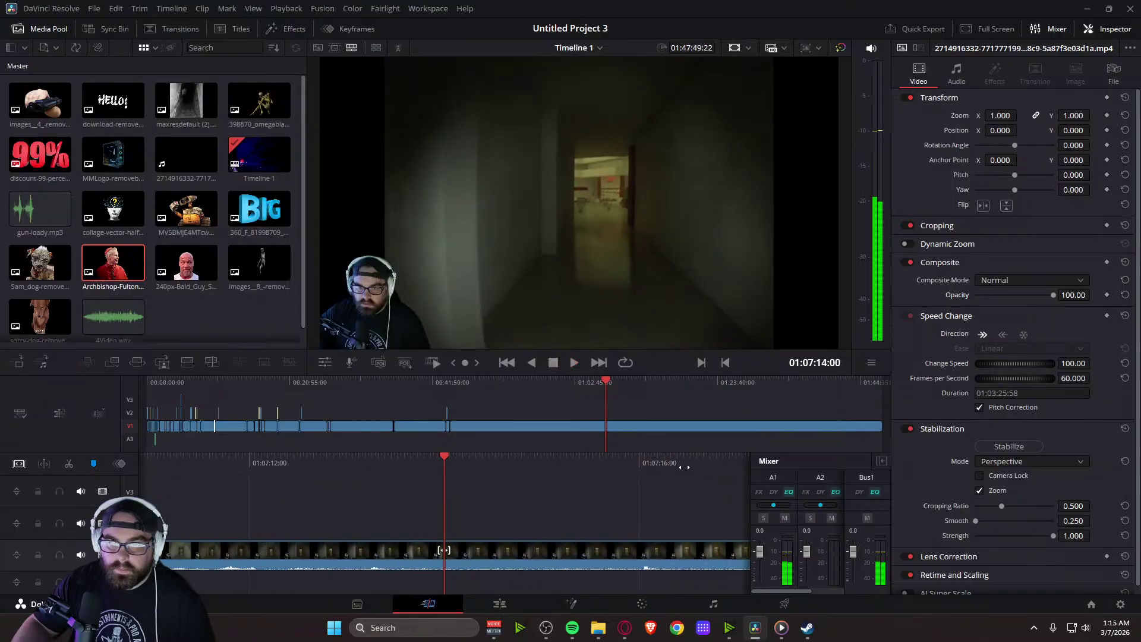
pyautogui.press('space')
pyautogui.press('space')
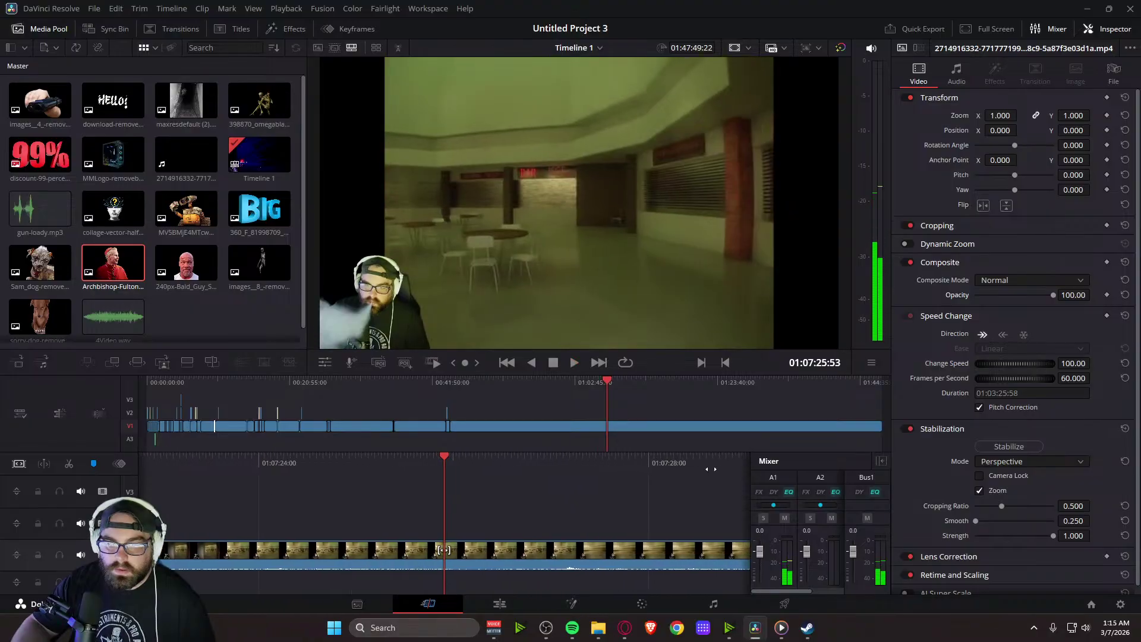
pyautogui.moveTo(709, 469); pyautogui.dragTo(468, 484)
pyautogui.press('space')
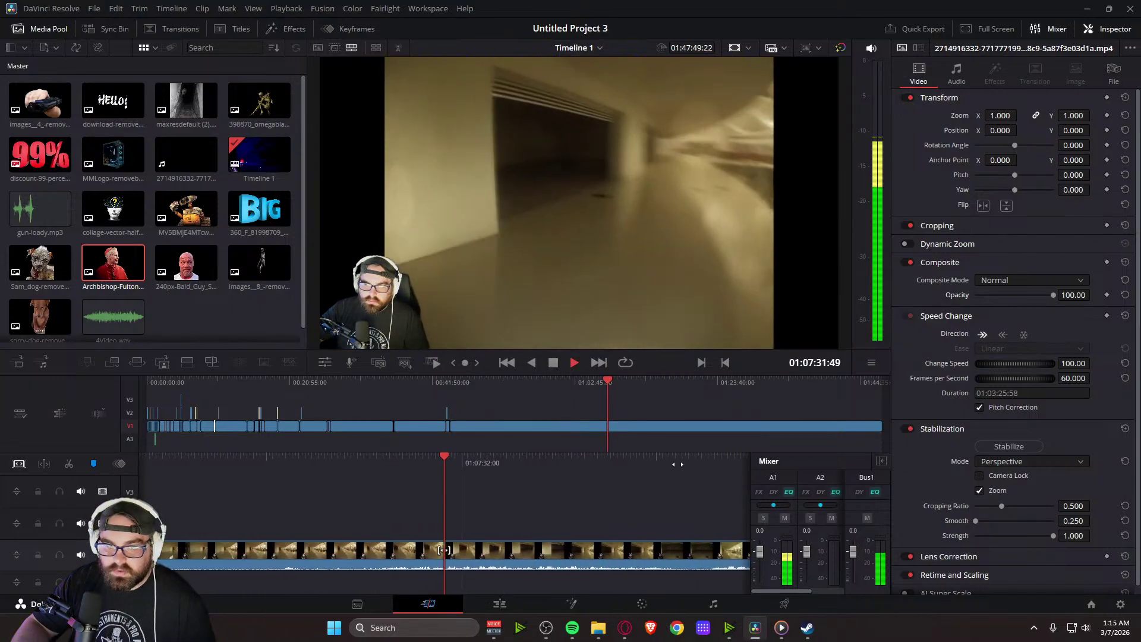
pyautogui.press('space')
pyautogui.press('space')
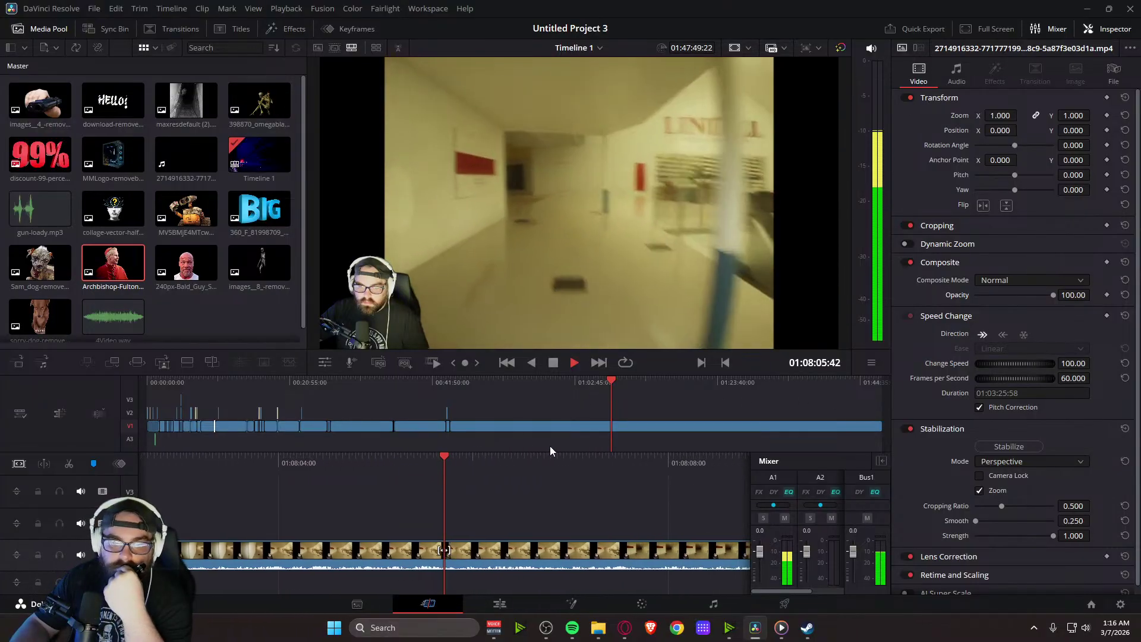
# Scan the footage from about 01:08:05 to the red-lit scene at about 01:09:51, alternating playback with skips
pyautogui.press('space')
pyautogui.press('space')
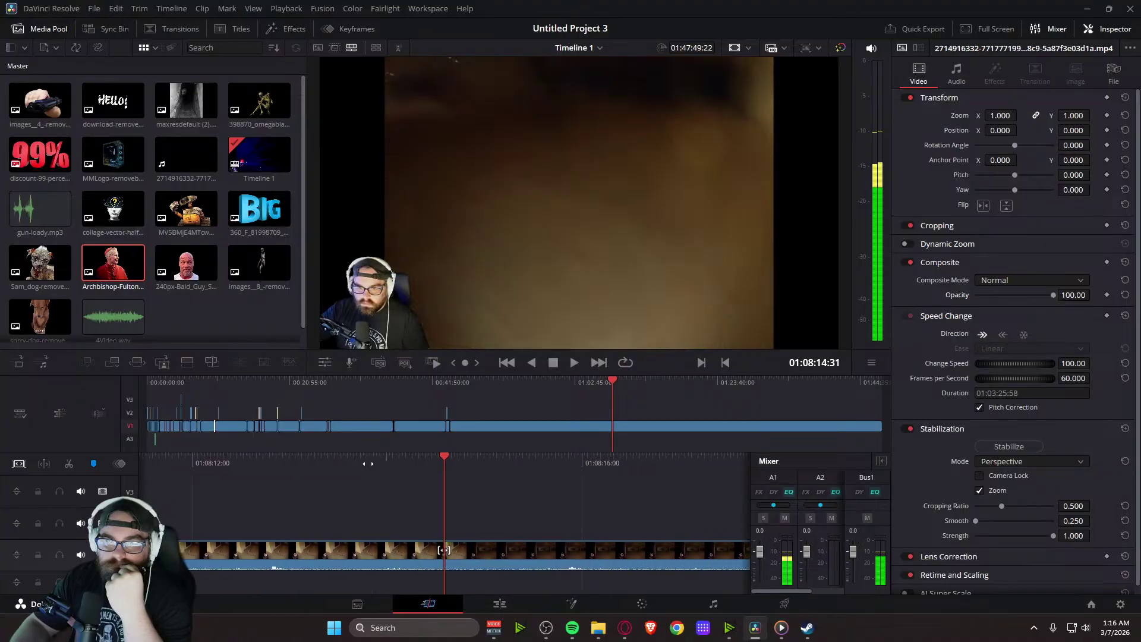
pyautogui.press('space')
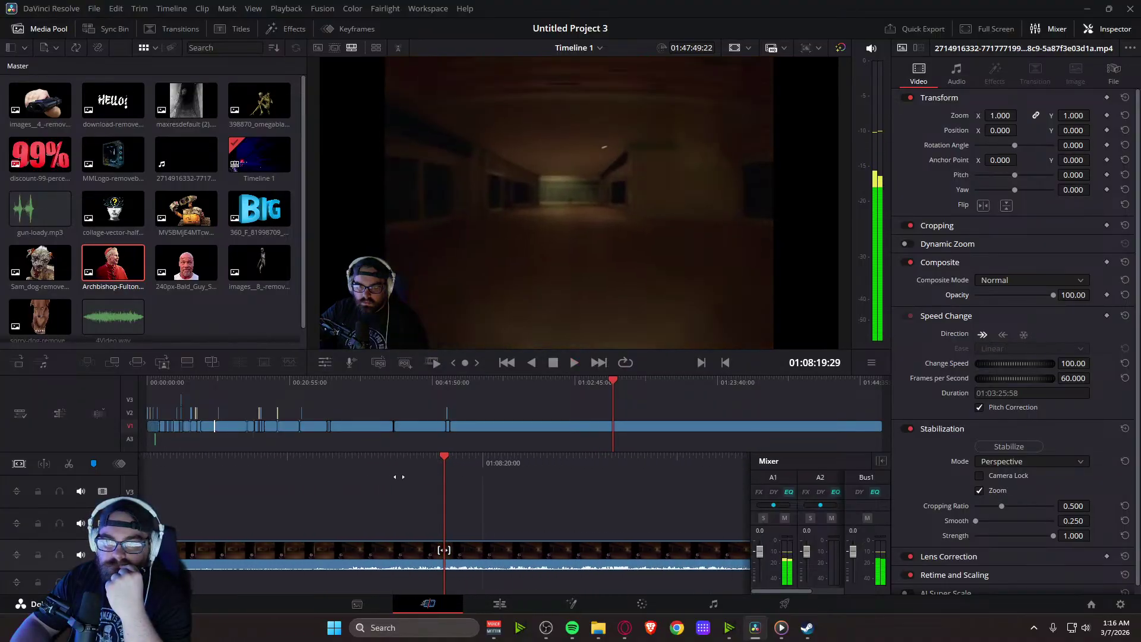
pyautogui.press('space')
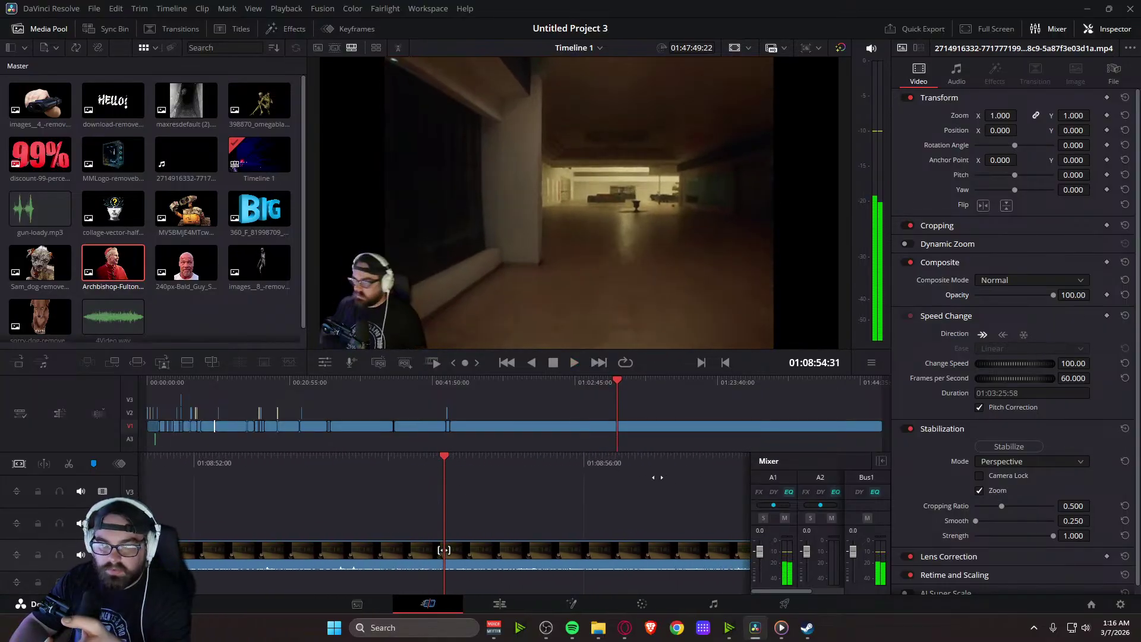
pyautogui.moveTo(619, 380); pyautogui.dragTo(622, 380)
pyautogui.press('space')
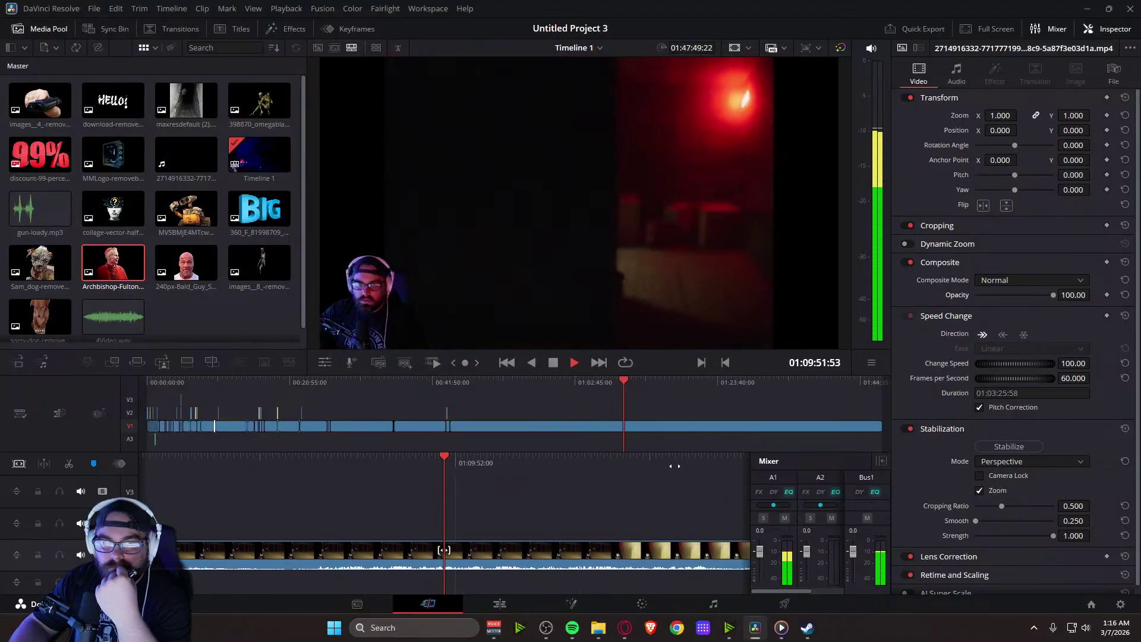
# Step back and replay the red-lit scene around 01:09:52, continuing into the elevator at about 01:10:13
pyautogui.hotkey('shift', 'Left')
pyautogui.hotkey('shift', 'Left')
pyautogui.hotkey('shift', 'Left')
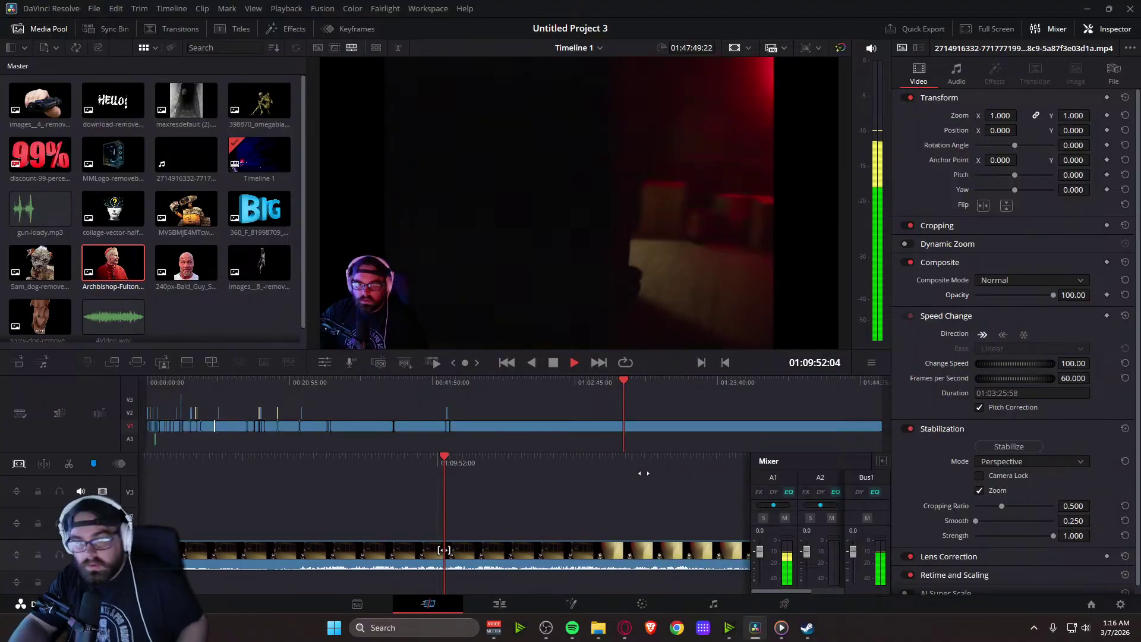
pyautogui.press('space')
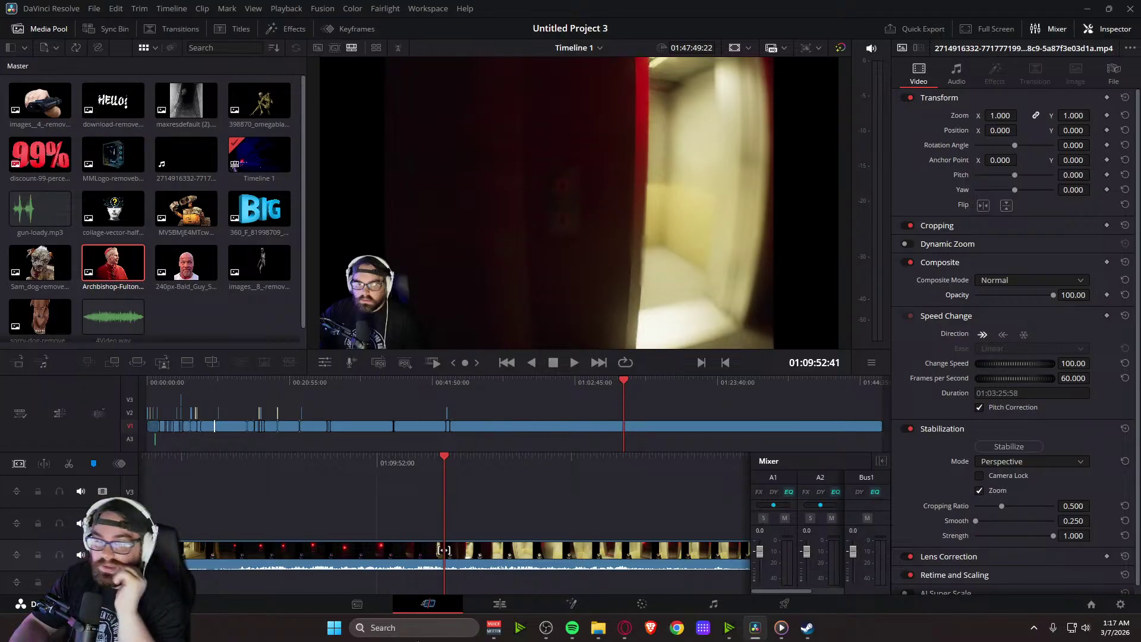
pyautogui.press('space')
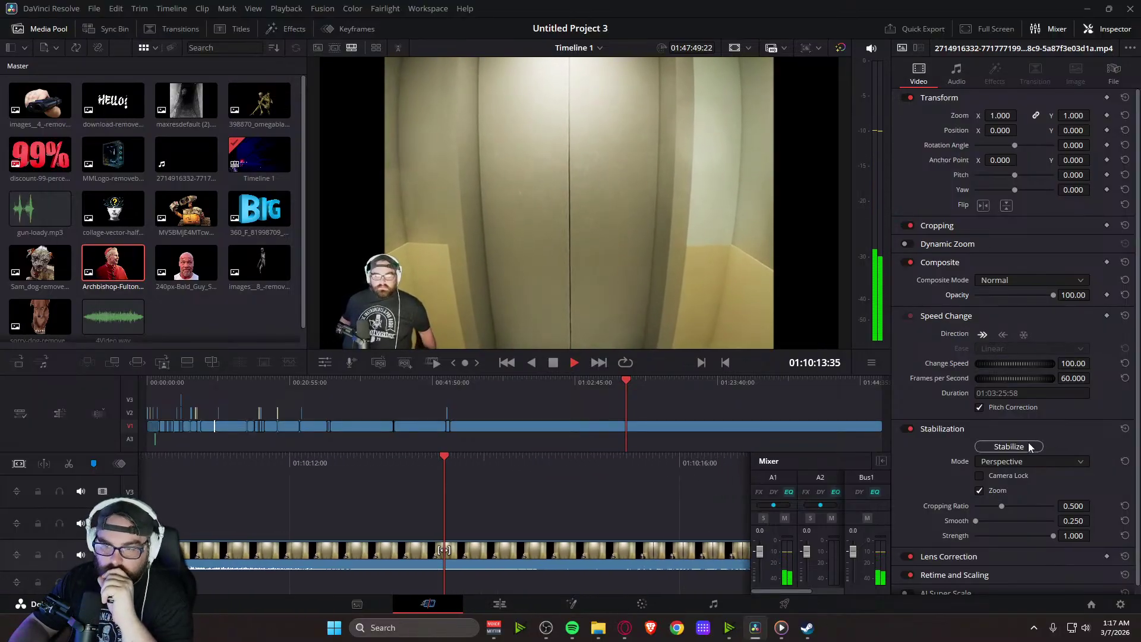
# Try to stabilize the gameplay clip in Perspective mode
pyautogui.click(1020, 447)
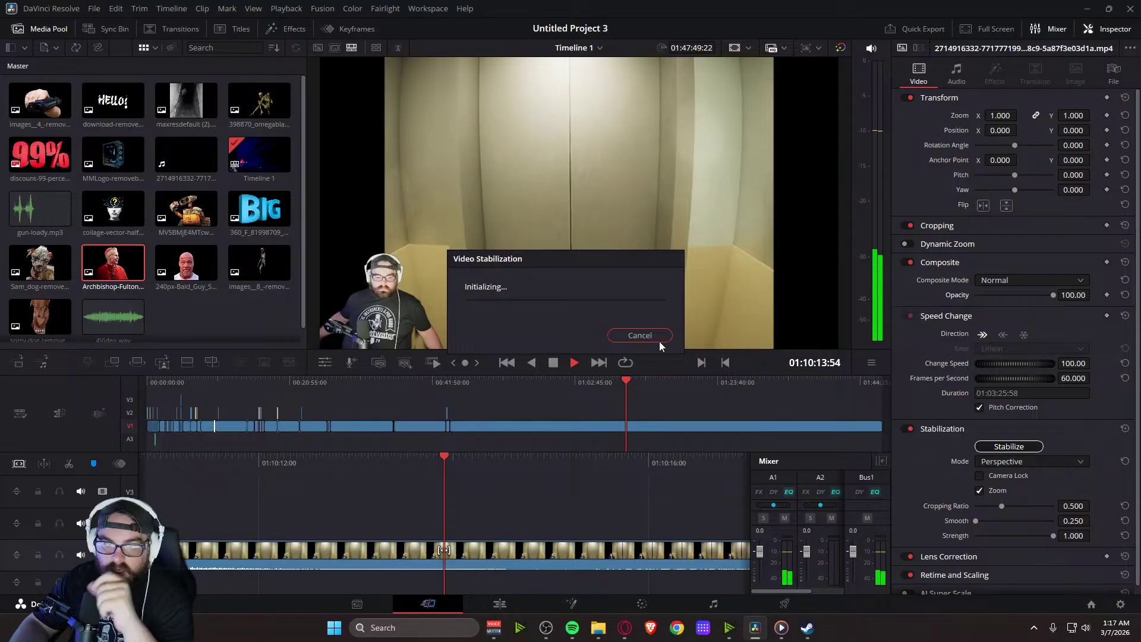
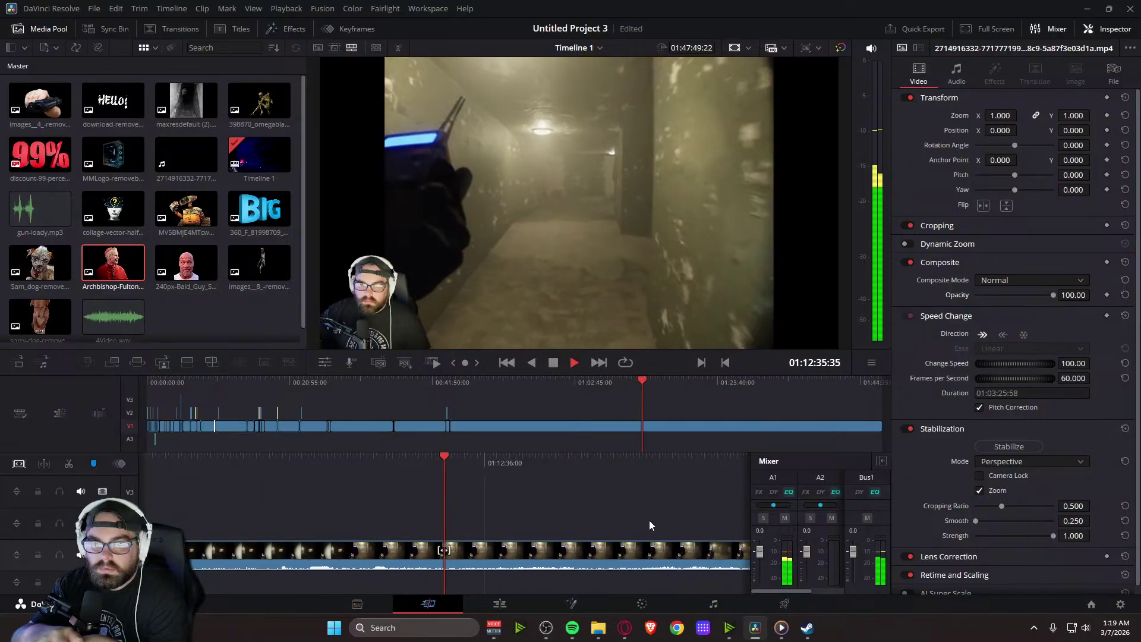
# Review the footage from the lit corridor at about 01:12:36 to the concrete wall at about 01:13:37
pyautogui.press('space')
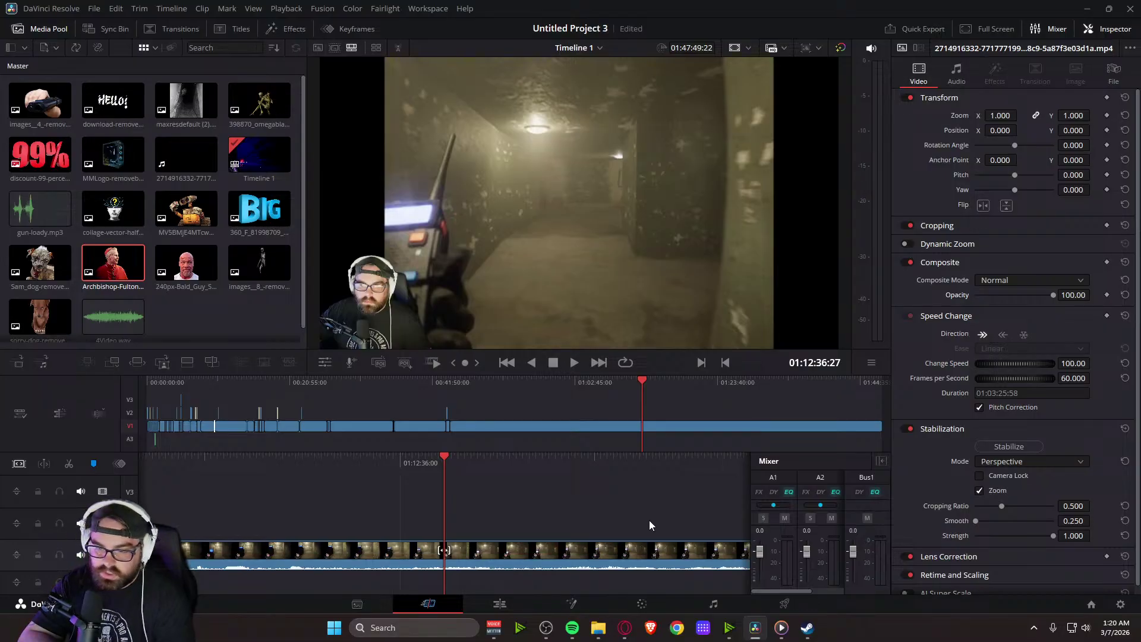
pyautogui.press('space')
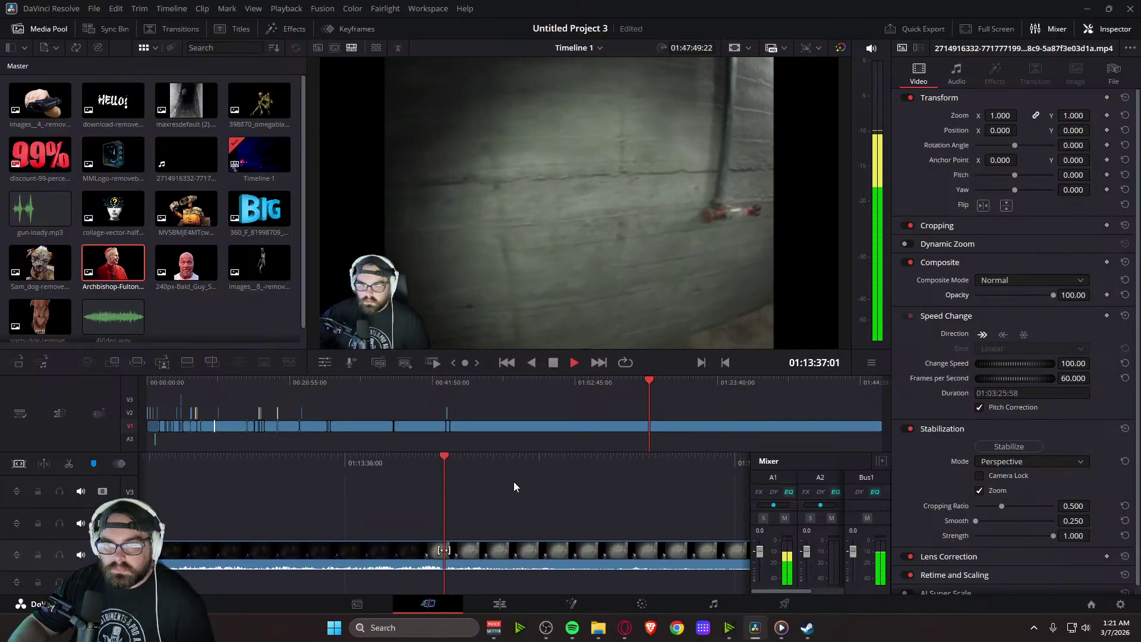
pyautogui.press('space')
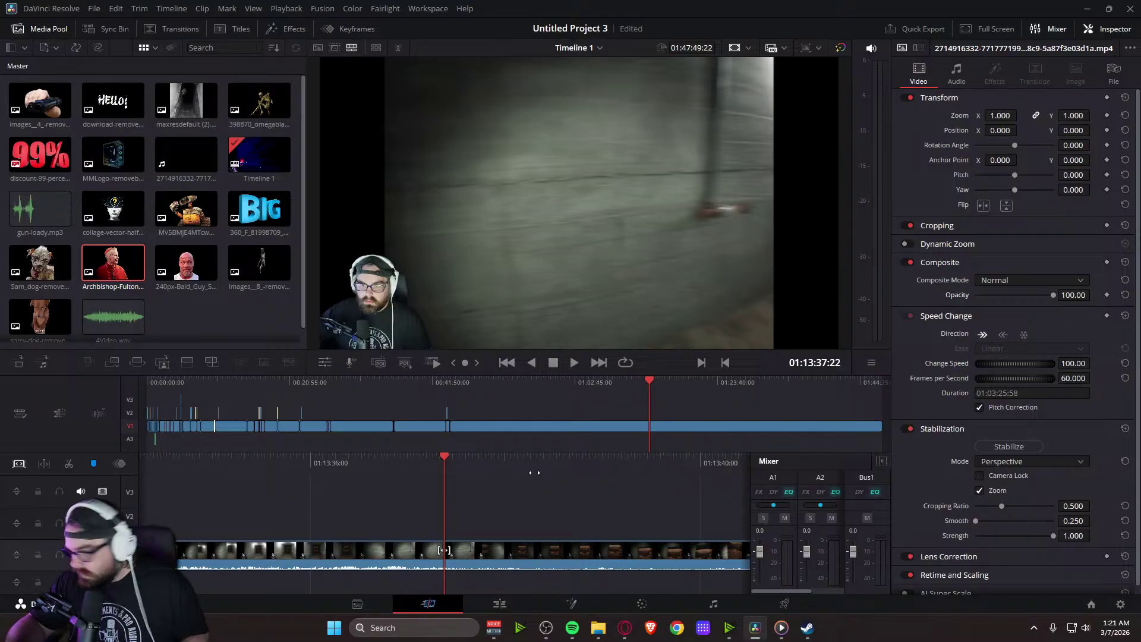
# Review the footage from the concrete wall at about 01:13:37 to the sky-painted corridor at about 01:15:33
pyautogui.press('space')
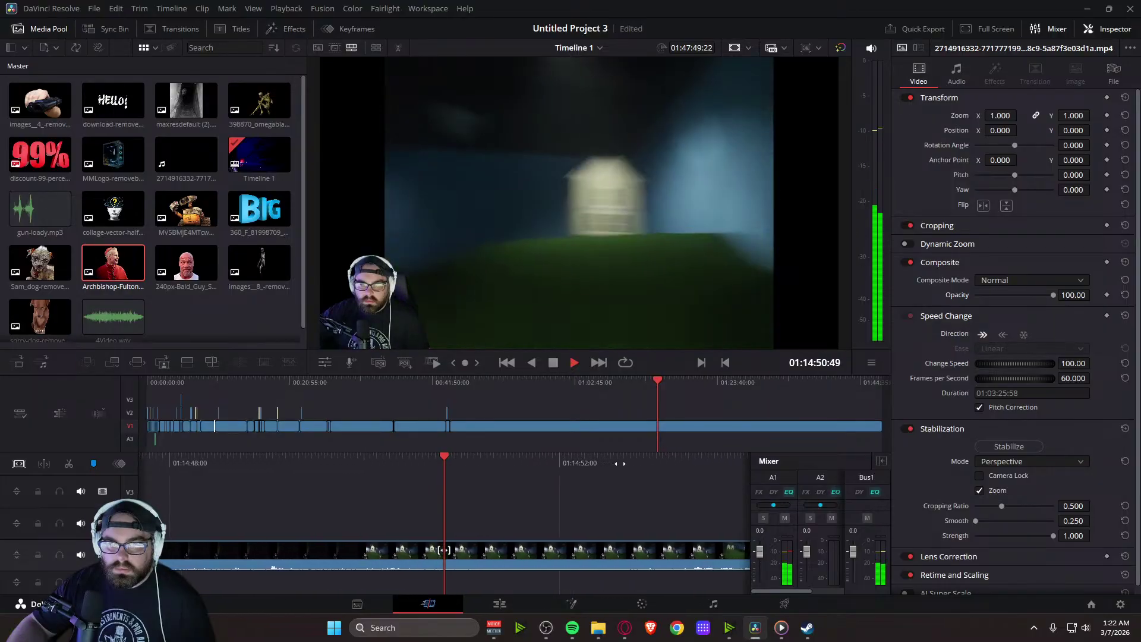
pyautogui.press('space')
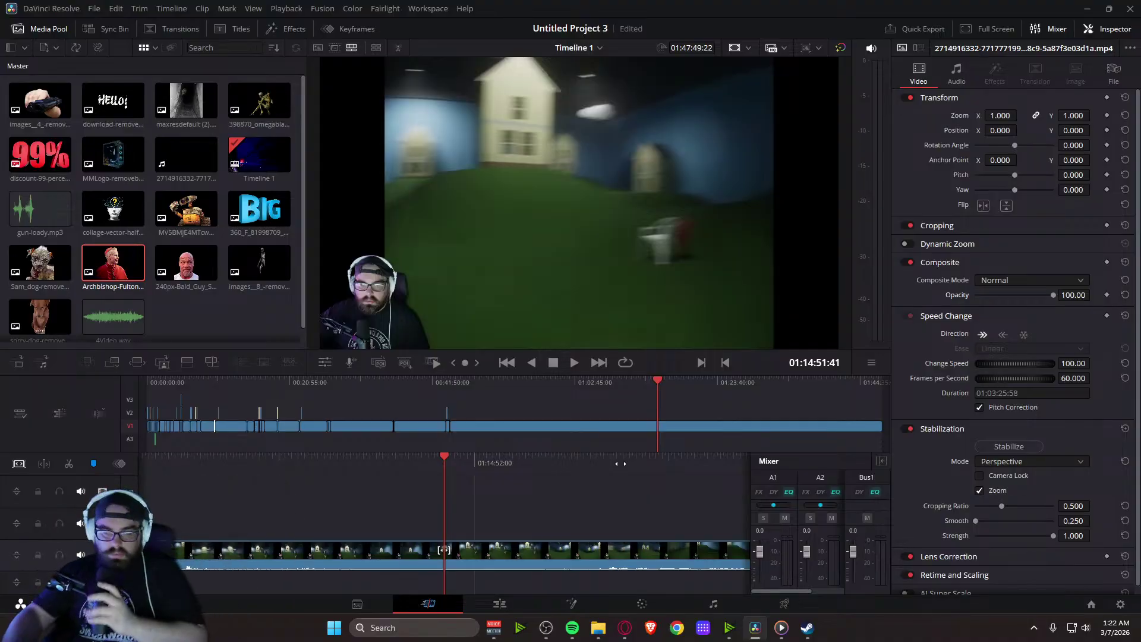
pyautogui.press('space')
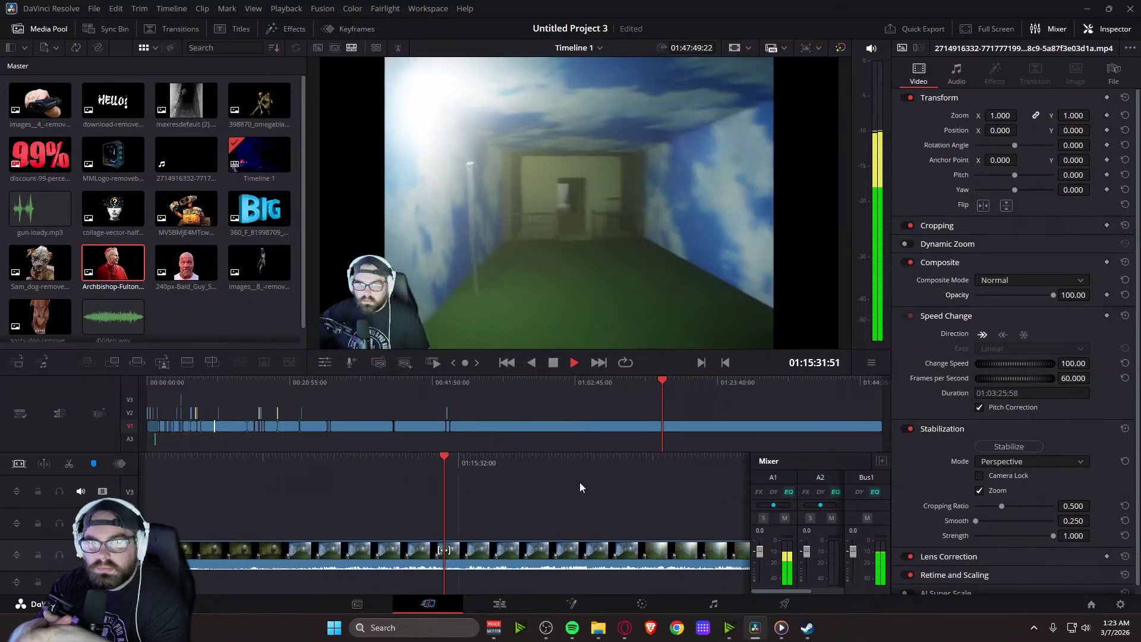
pyautogui.press('space')
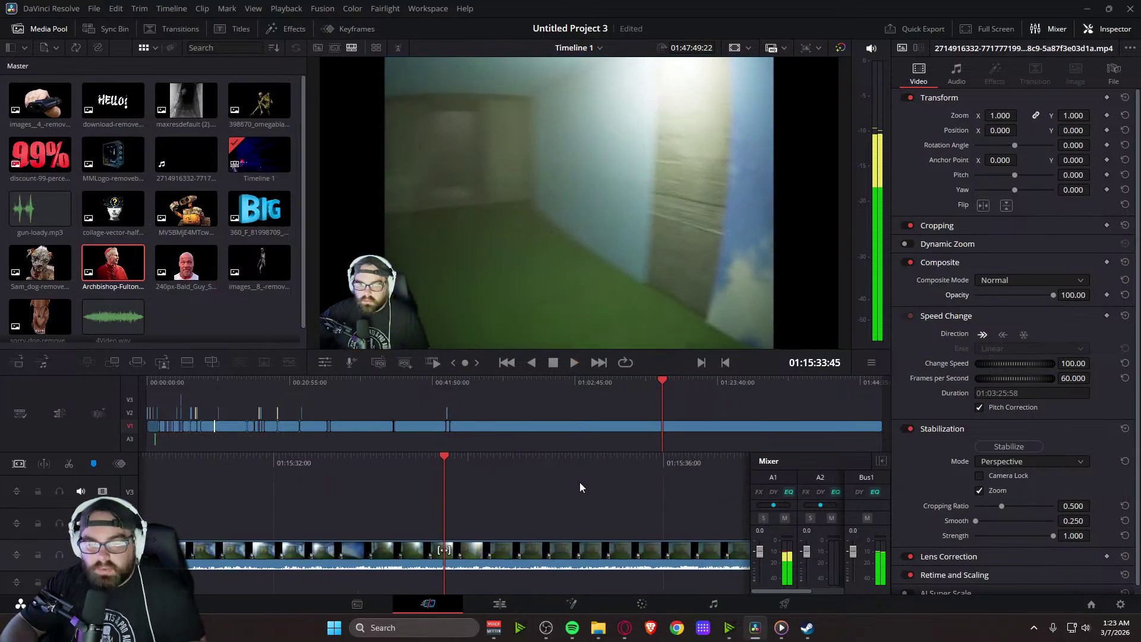
pyautogui.press('space')
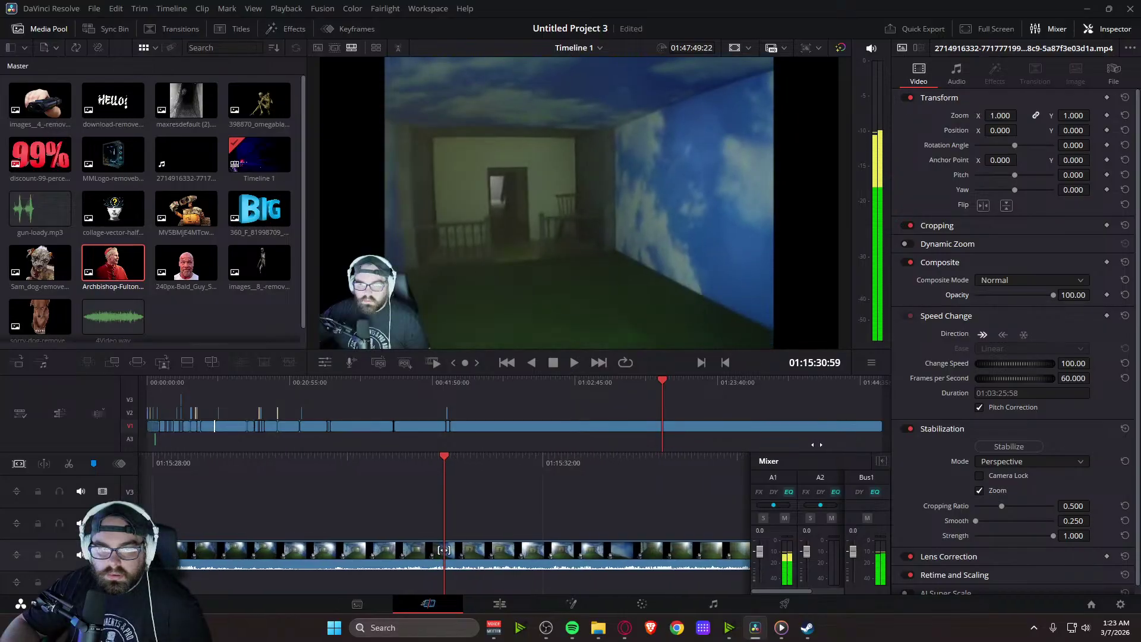
# Replay the sky-painted corridor from about 01:15:31 and go back frame by frame to inspect the far doorway
pyautogui.press('space')
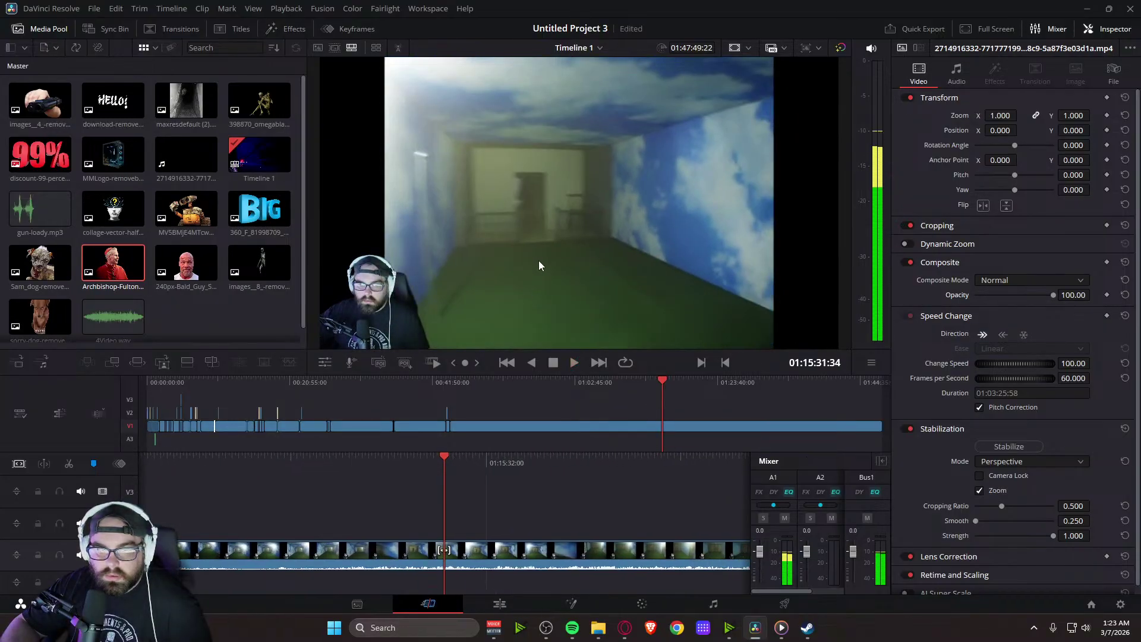
pyautogui.press('Left')
pyautogui.press('Left')
pyautogui.press('Left')
pyautogui.press('Left')
pyautogui.press('Left')
pyautogui.press('Left')
pyautogui.press('Left')
pyautogui.press('Left')
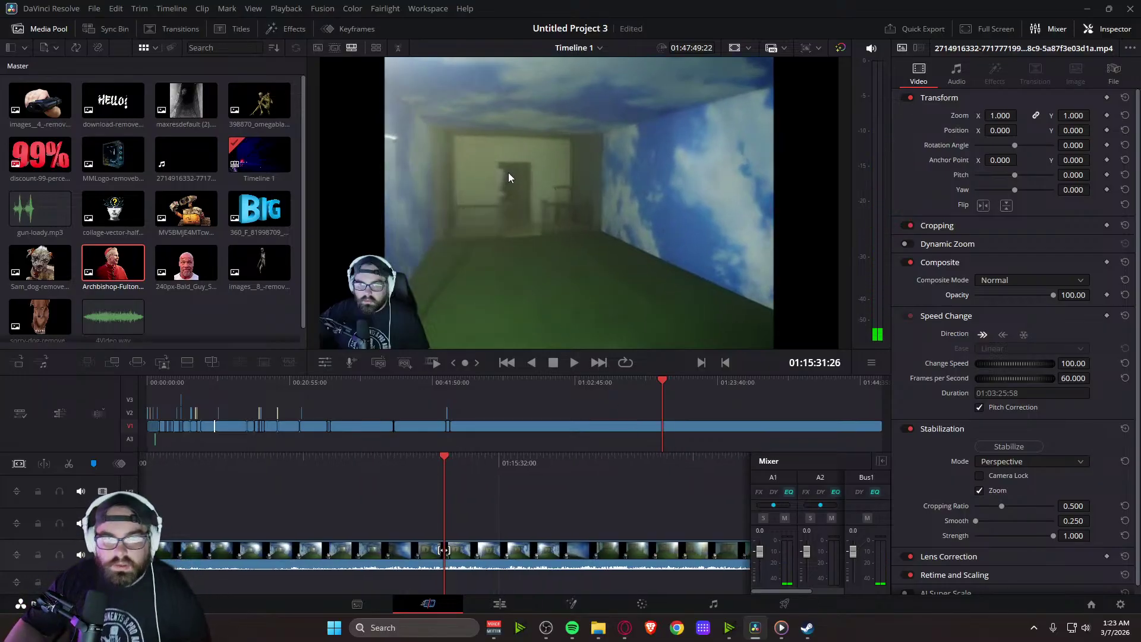
# Rewind to about 01:15:23 and replay up to the sky-painted corridor, stopping on the doorway at about 01:15:31
pyautogui.press('j')
pyautogui.press('j')
pyautogui.press('j')
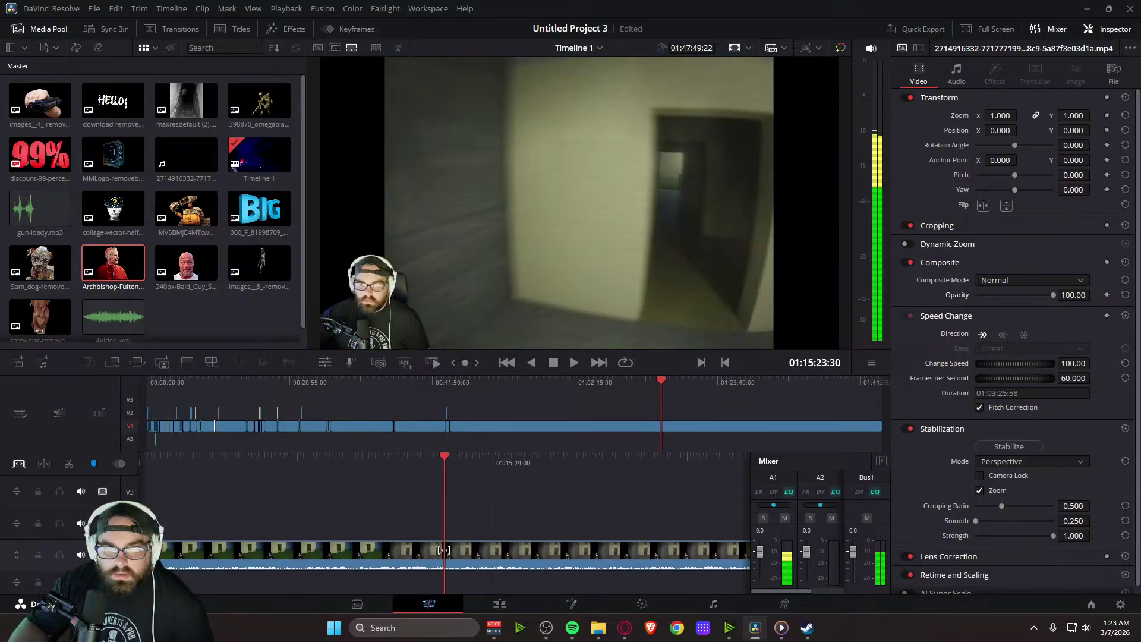
pyautogui.press('l')
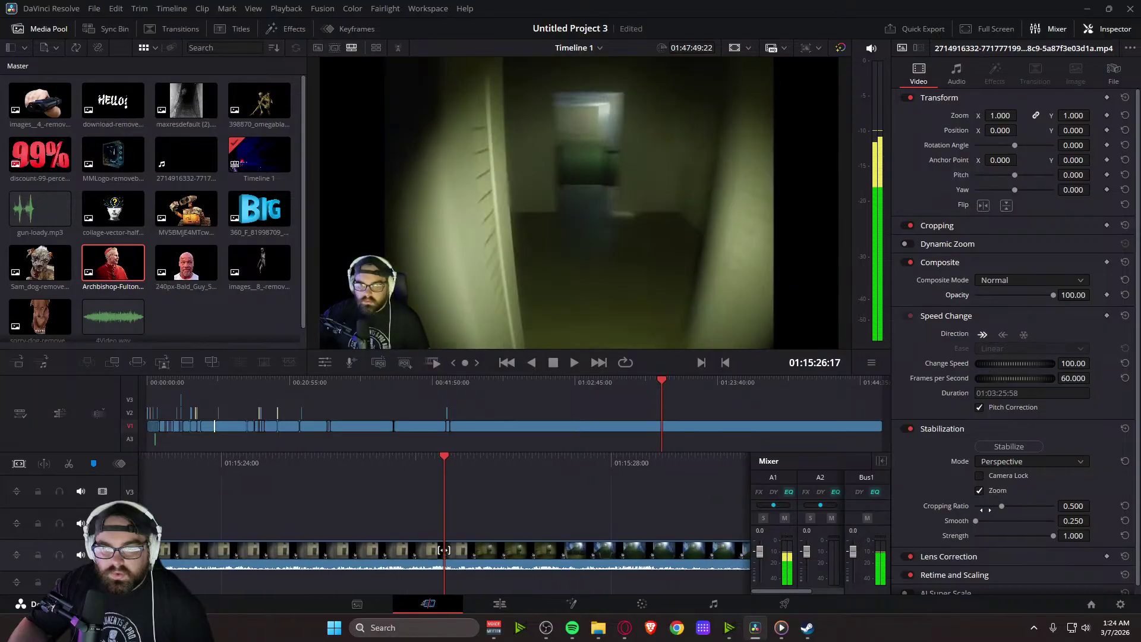
pyautogui.press('l')
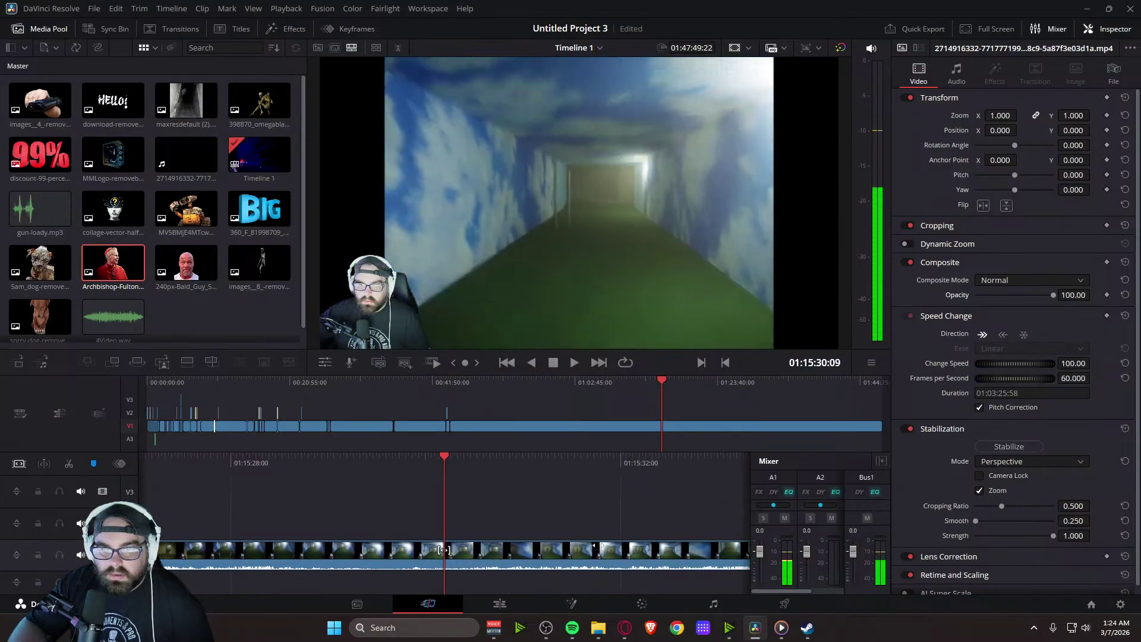
pyautogui.press('k')
pyautogui.press('Left')
pyautogui.press('Left')
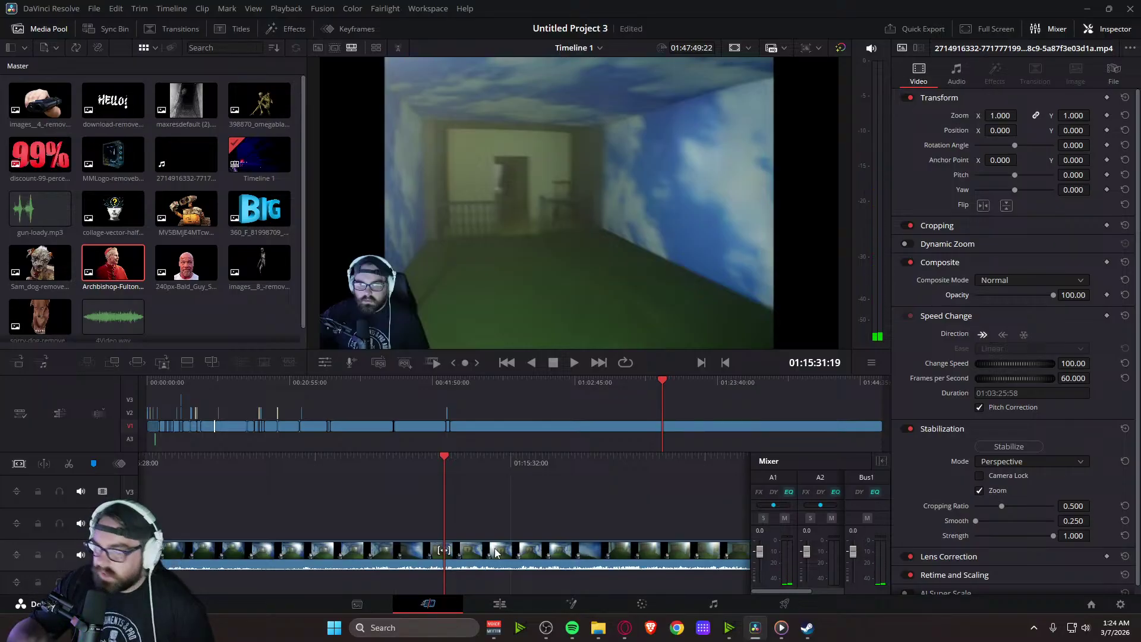
# Play the footage on to about 01:16:14 and skip ahead to the ceiling-lit corridor at about 01:16:24
pyautogui.press('l')
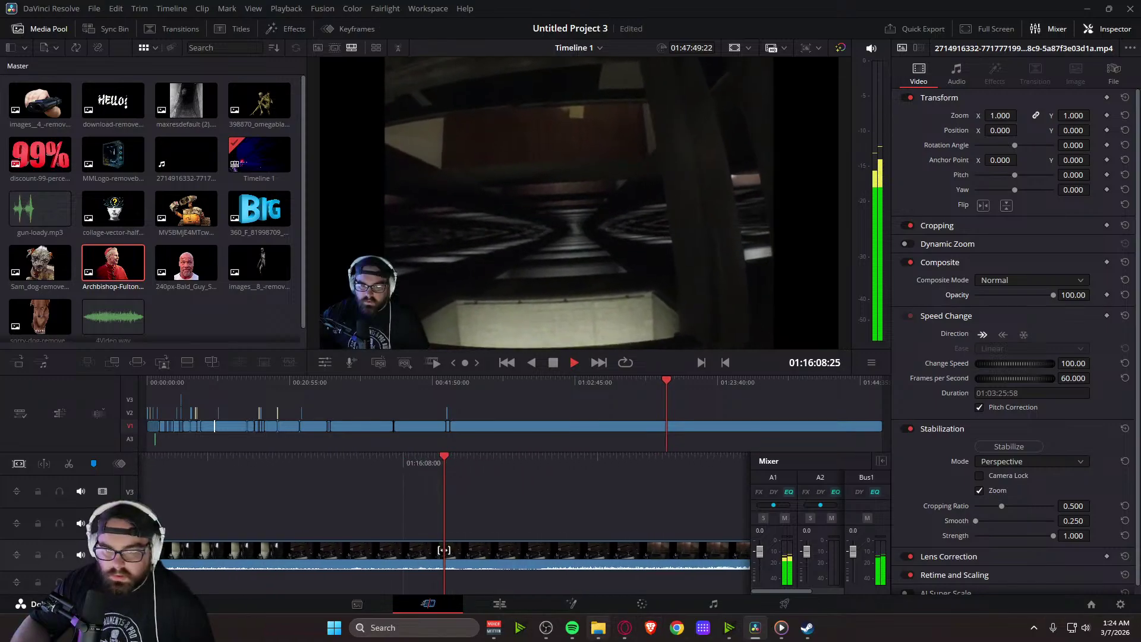
pyautogui.moveTo(597, 628)
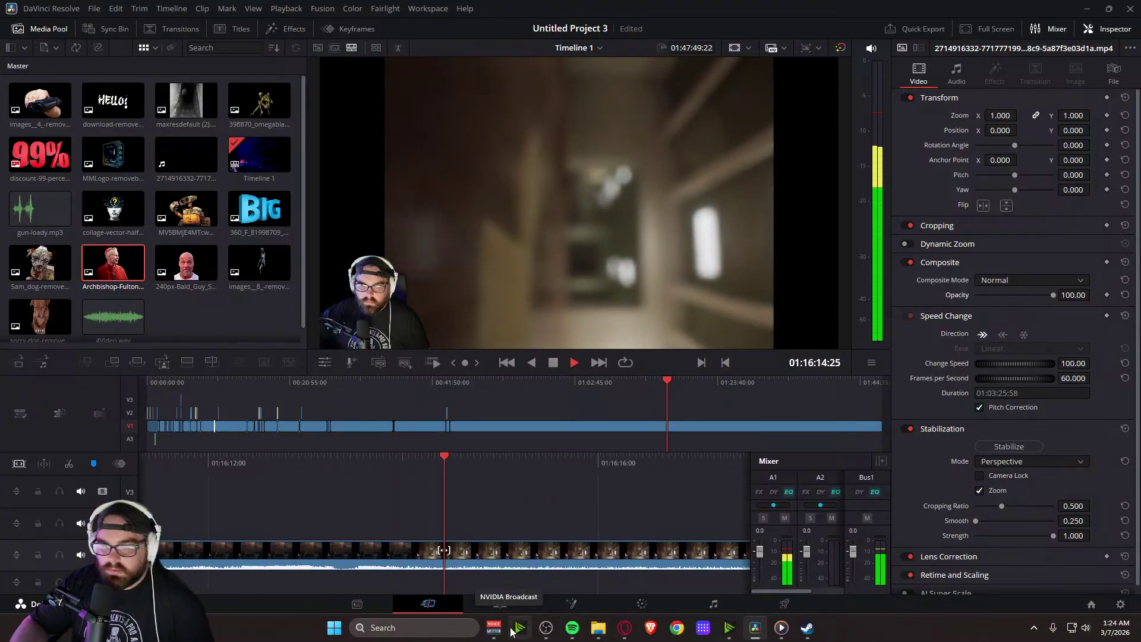
pyautogui.press('space')
pyautogui.moveTo(608, 468); pyautogui.dragTo(208, 479)
pyautogui.moveTo(675, 466); pyautogui.dragTo(297, 491)
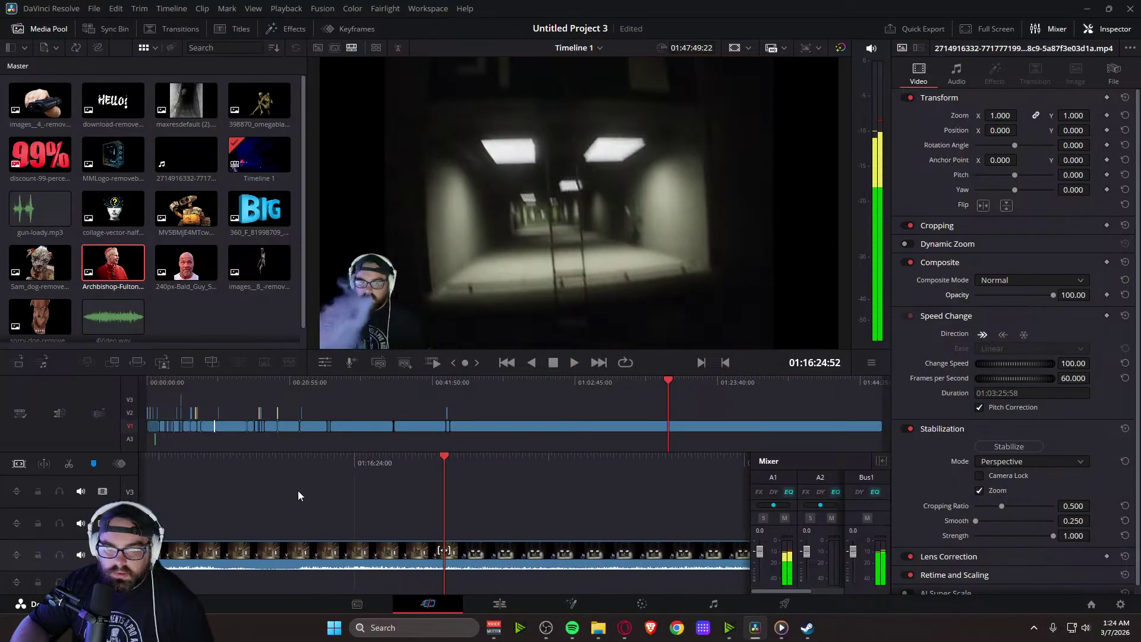
pyautogui.moveTo(625, 463); pyautogui.dragTo(785, 462)
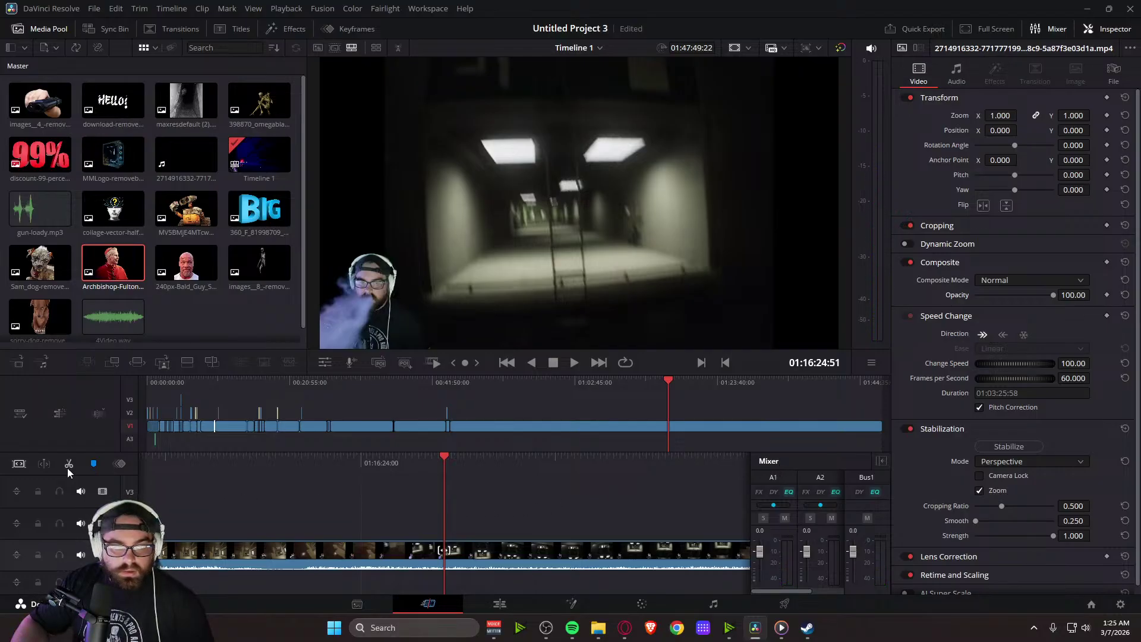
# Cut out the shot of the escape sign and backlit figure at about 01:16:25 and slow it to 40% speed
pyautogui.press('space')
pyautogui.press('space')
pyautogui.hotkey('ctrl', 'b')
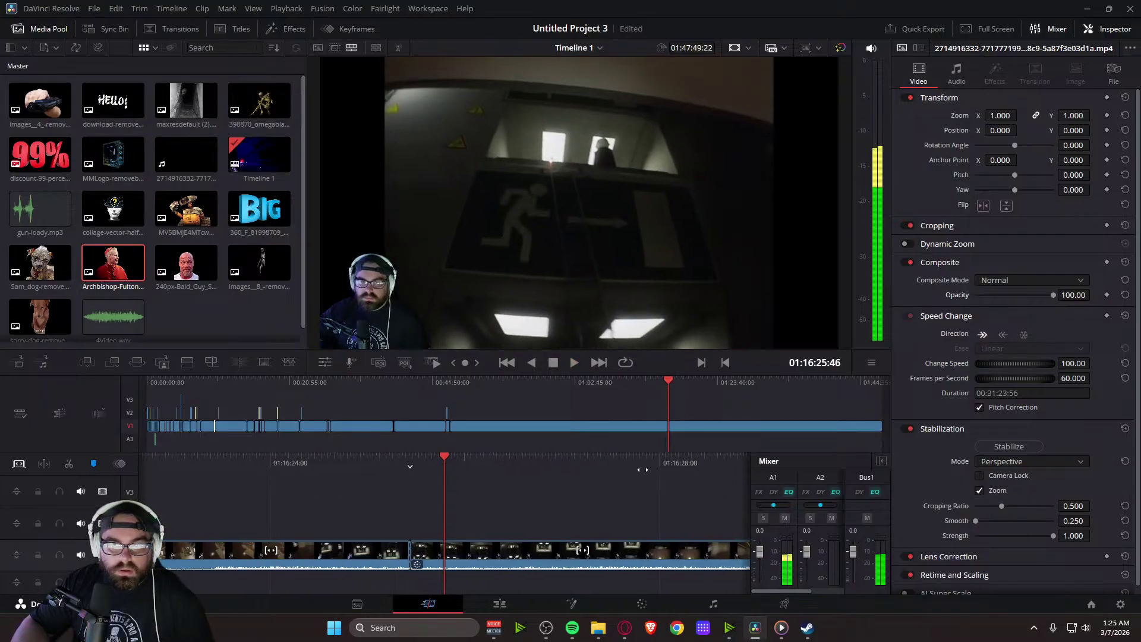
pyautogui.press('space')
pyautogui.press('j')
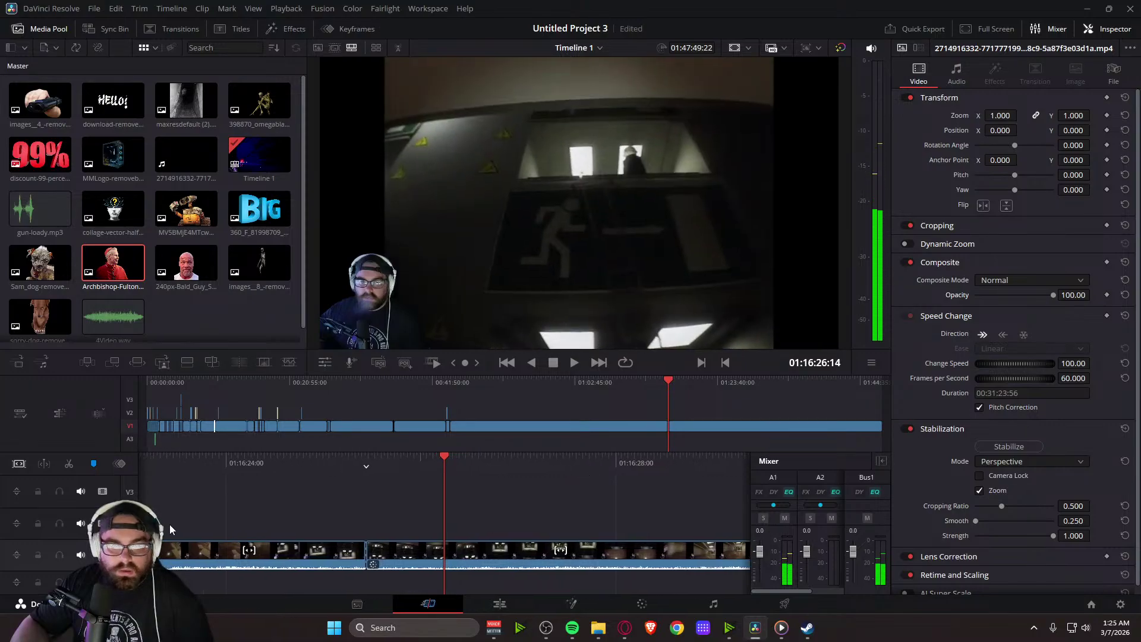
pyautogui.hotkey('ctrl', 'b')
pyautogui.press('j')
pyautogui.moveTo(551, 467); pyautogui.dragTo(553, 467)
pyautogui.click(461, 563)
pyautogui.moveTo(1069, 366); pyautogui.dragTo(530, 466)
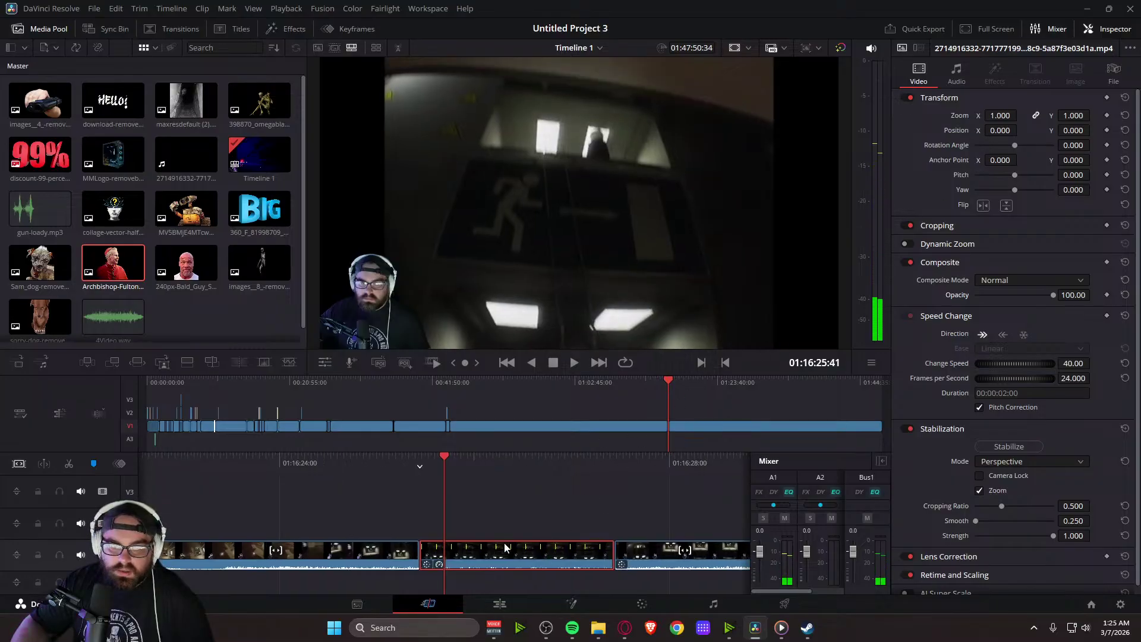
# Enable Dynamic Zoom on the slowed clip and shrink the red zoom frame around the backlit figure above the escape sign
pyautogui.click(904, 244)
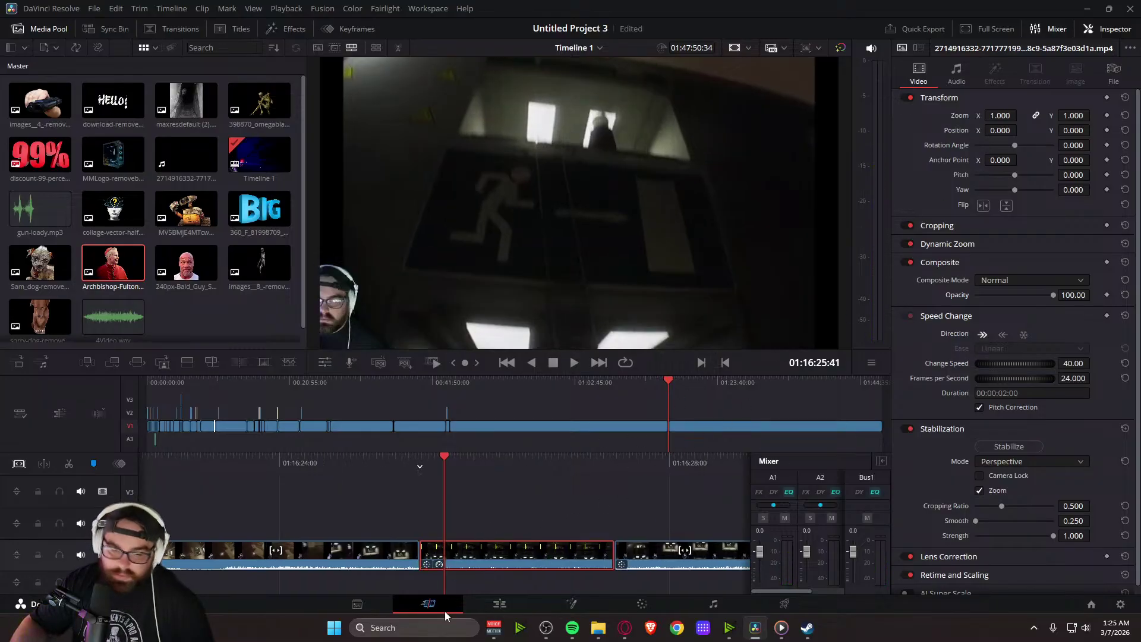
pyautogui.click(500, 605)
pyautogui.click(306, 304)
pyautogui.click(341, 354)
pyautogui.moveTo(515, 221); pyautogui.dragTo(414, 264)
pyautogui.moveTo(531, 255); pyautogui.dragTo(505, 247)
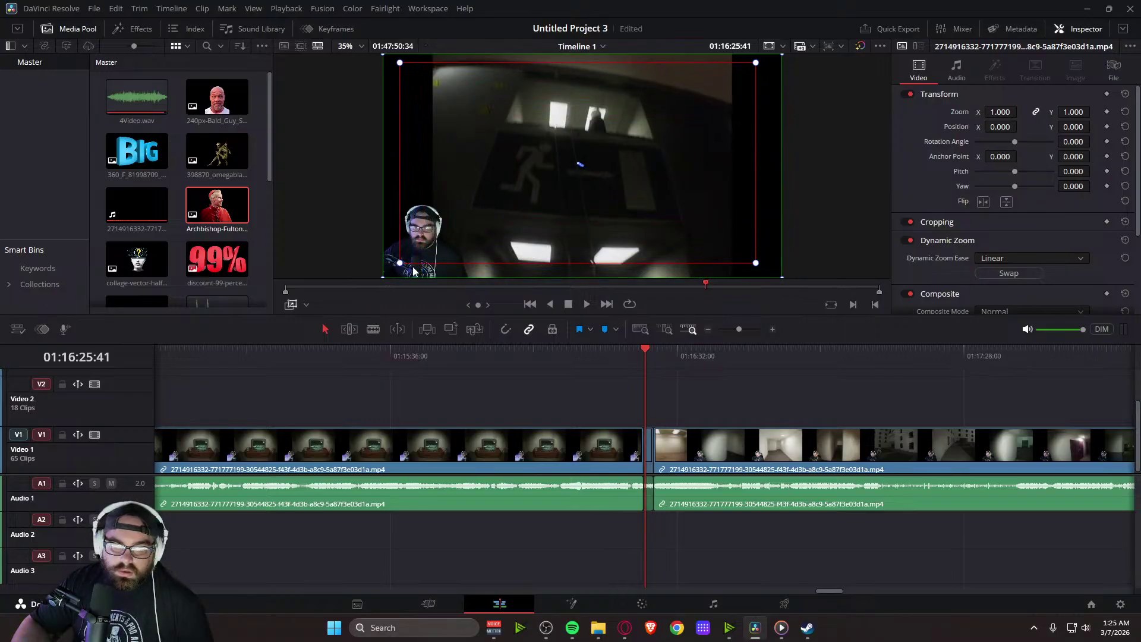
pyautogui.moveTo(400, 262); pyautogui.dragTo(543, 155)
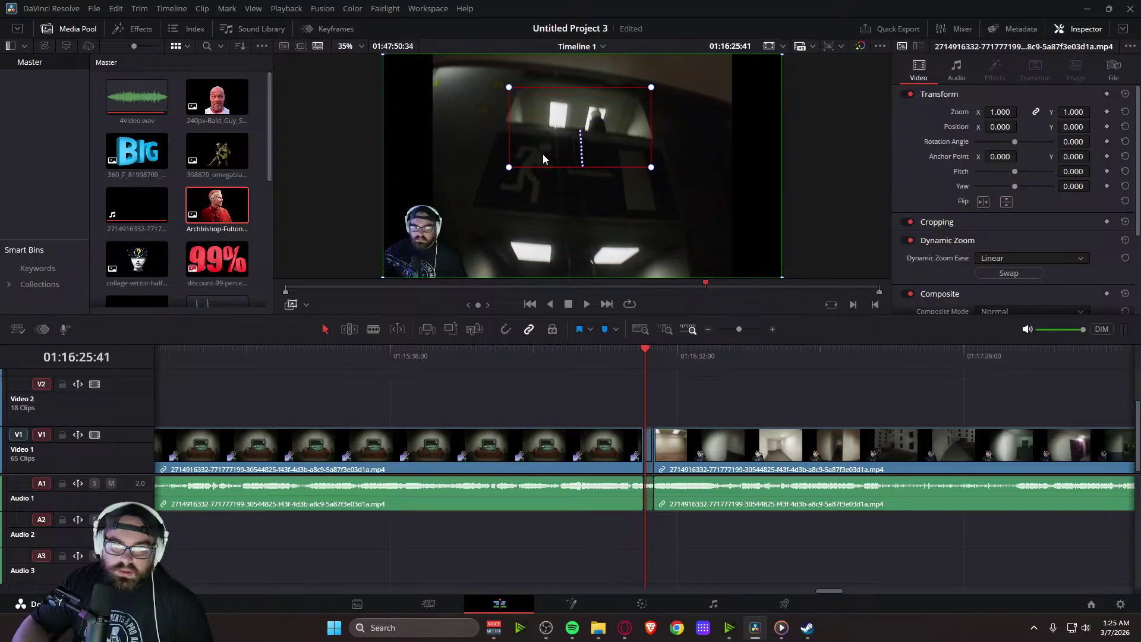
# Play back the slowed clip's dynamic zoom, including the lead-in footage from about 01:16:19 and the cut after it
pyautogui.press('space')
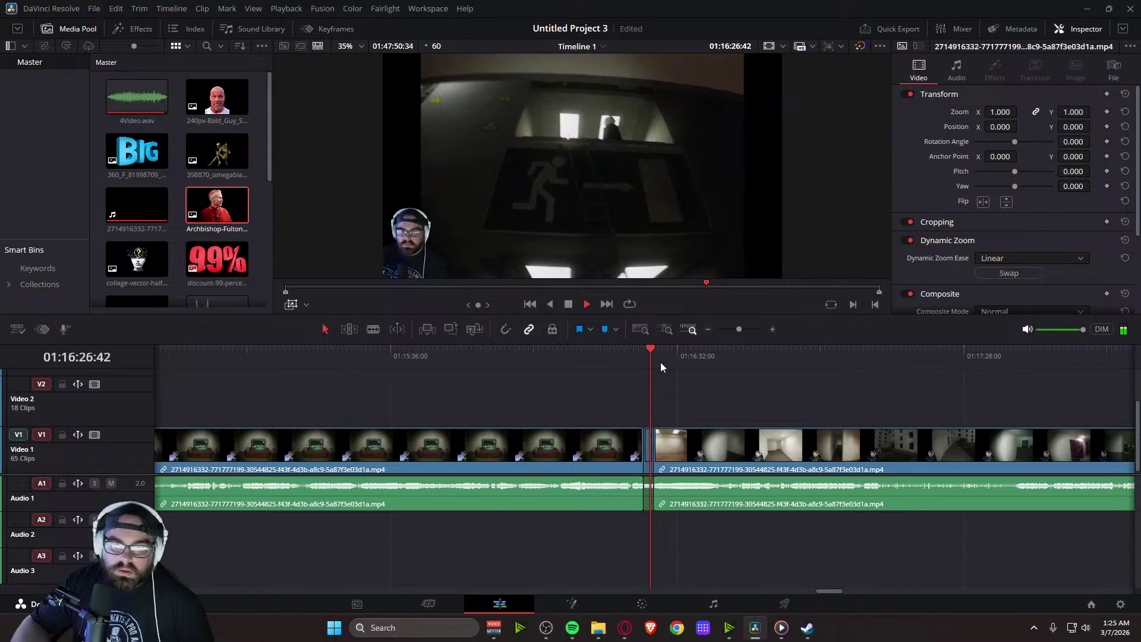
pyautogui.press('space')
pyautogui.moveTo(675, 359); pyautogui.dragTo(608, 359)
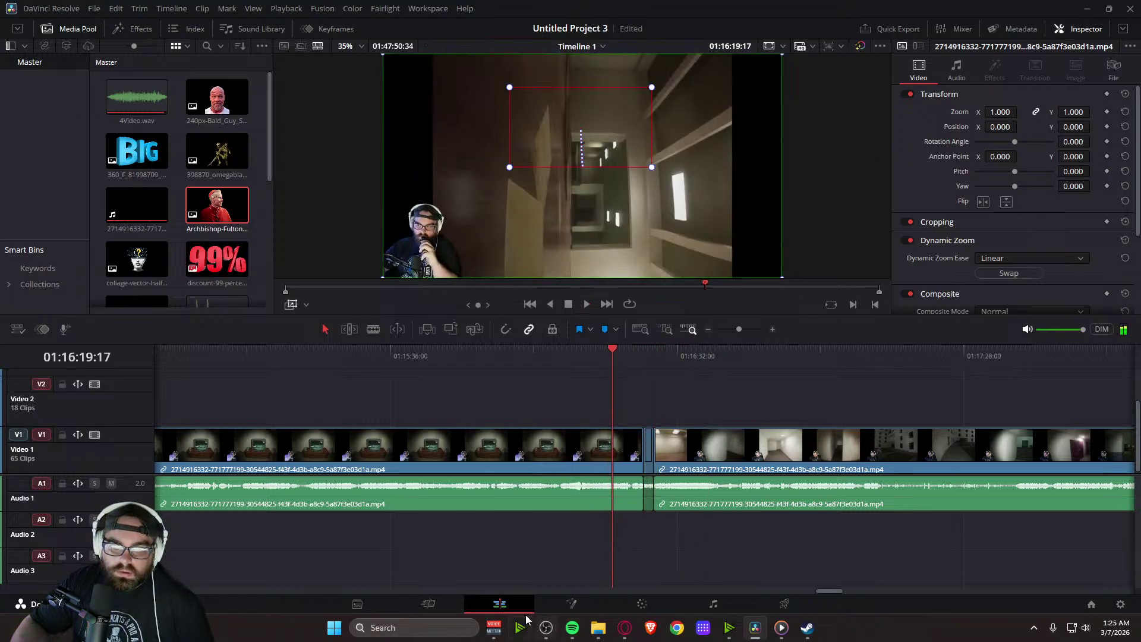
pyautogui.click(437, 601)
pyautogui.press('space')
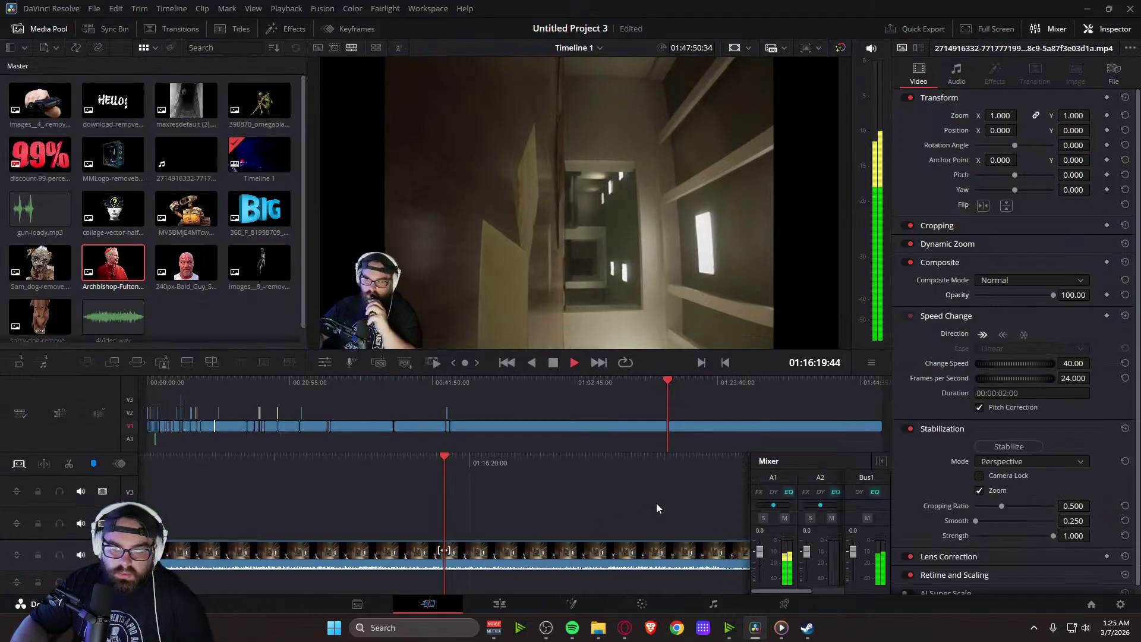
pyautogui.press('space')
pyautogui.press('space')
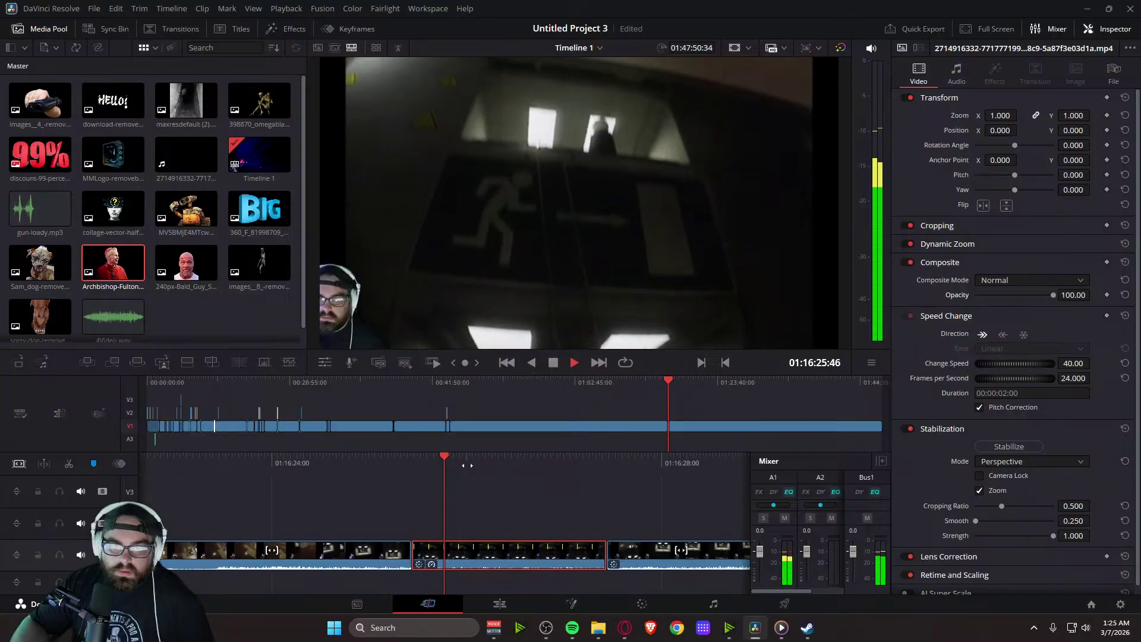
pyautogui.press('space')
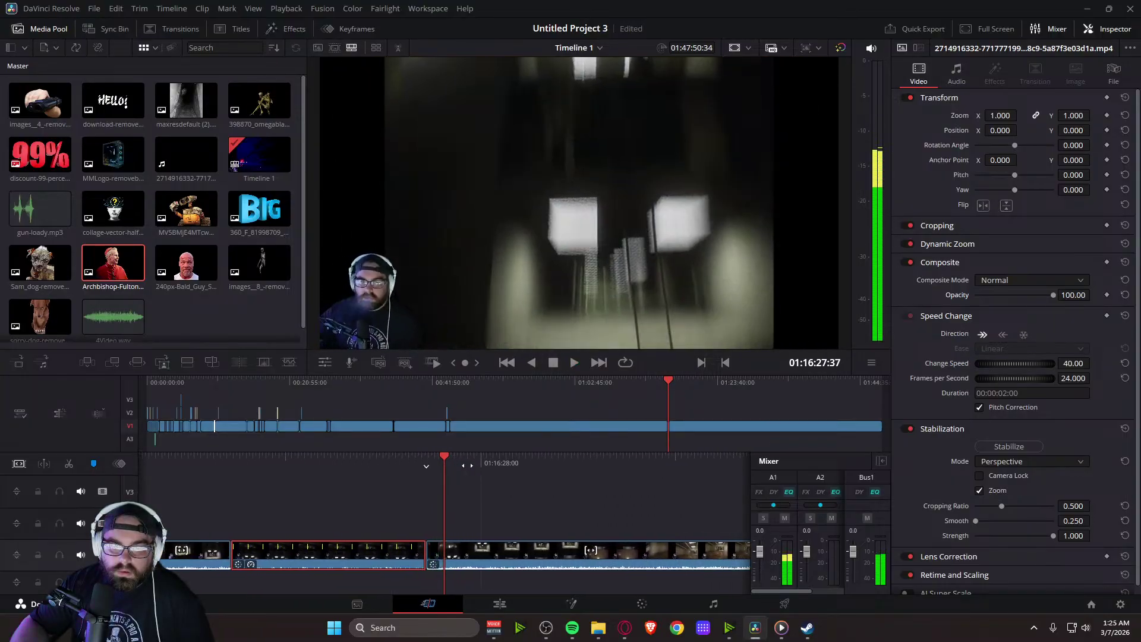
# Replay the slowed escape-sign clip between about 01:16:25 and 01:16:26 to check its zoom and sound
pyautogui.moveTo(533, 464); pyautogui.dragTo(625, 462)
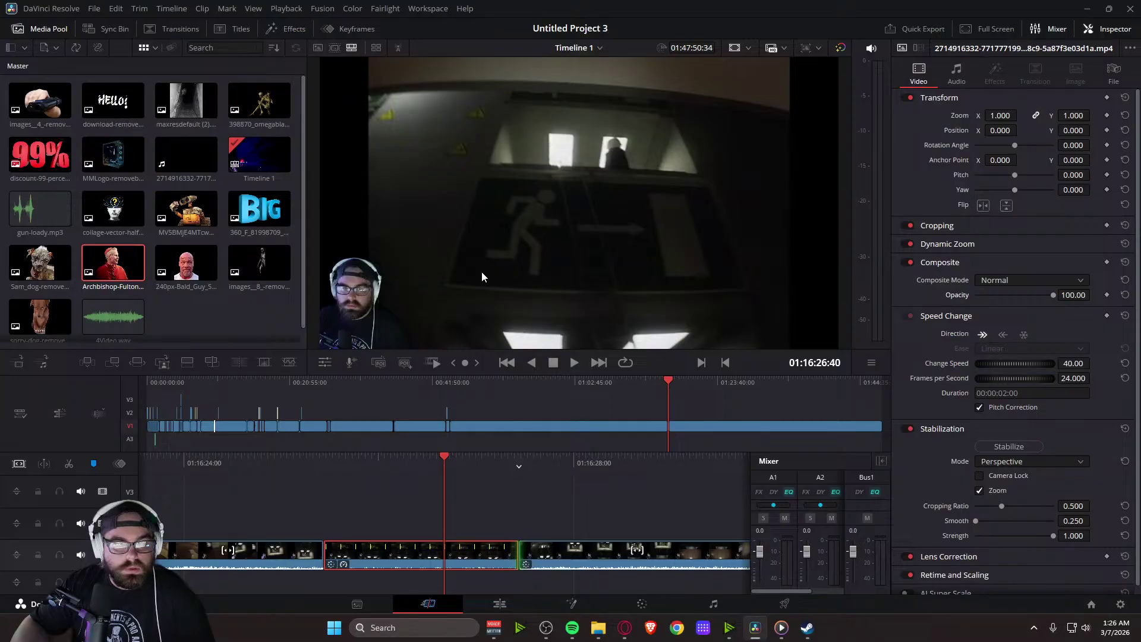
pyautogui.press('j')
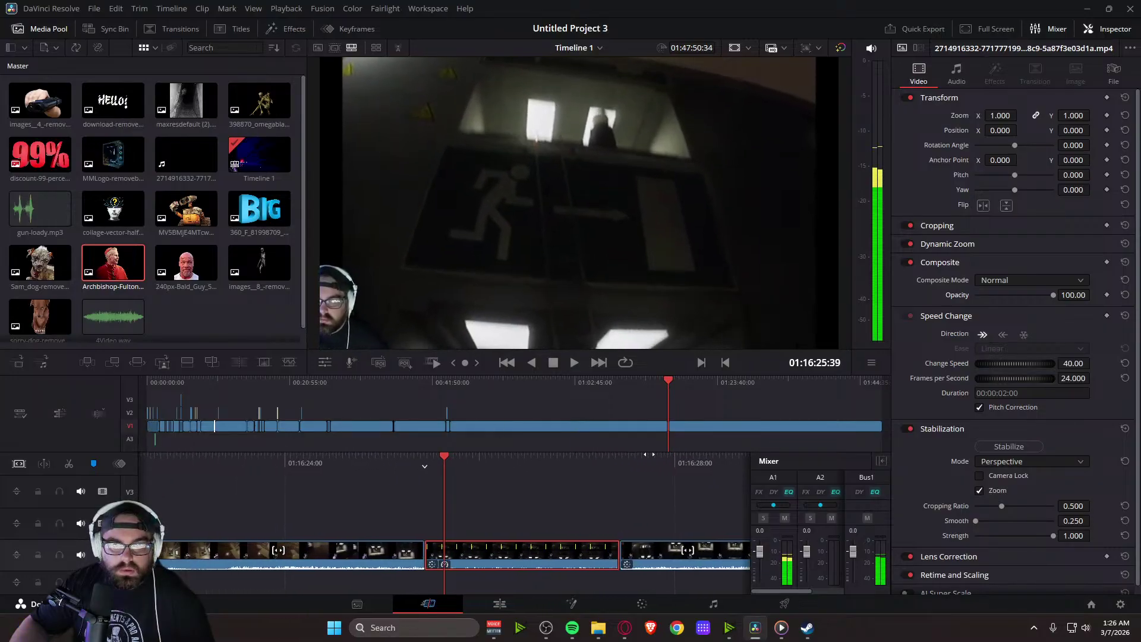
pyautogui.moveTo(641, 457); pyautogui.dragTo(636, 457)
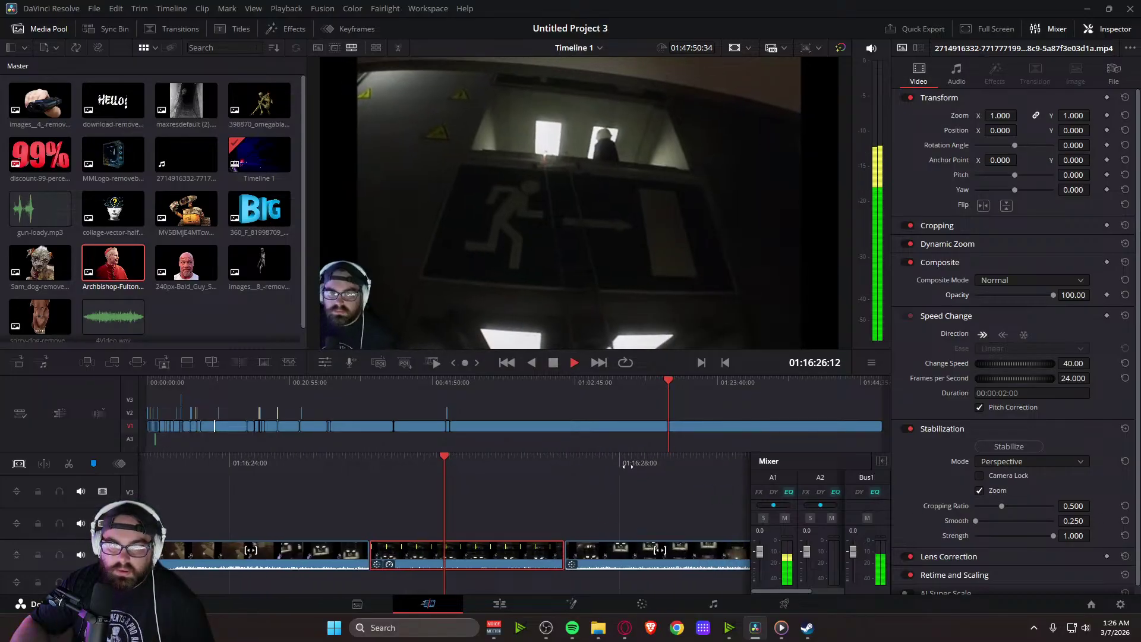
pyautogui.press('space')
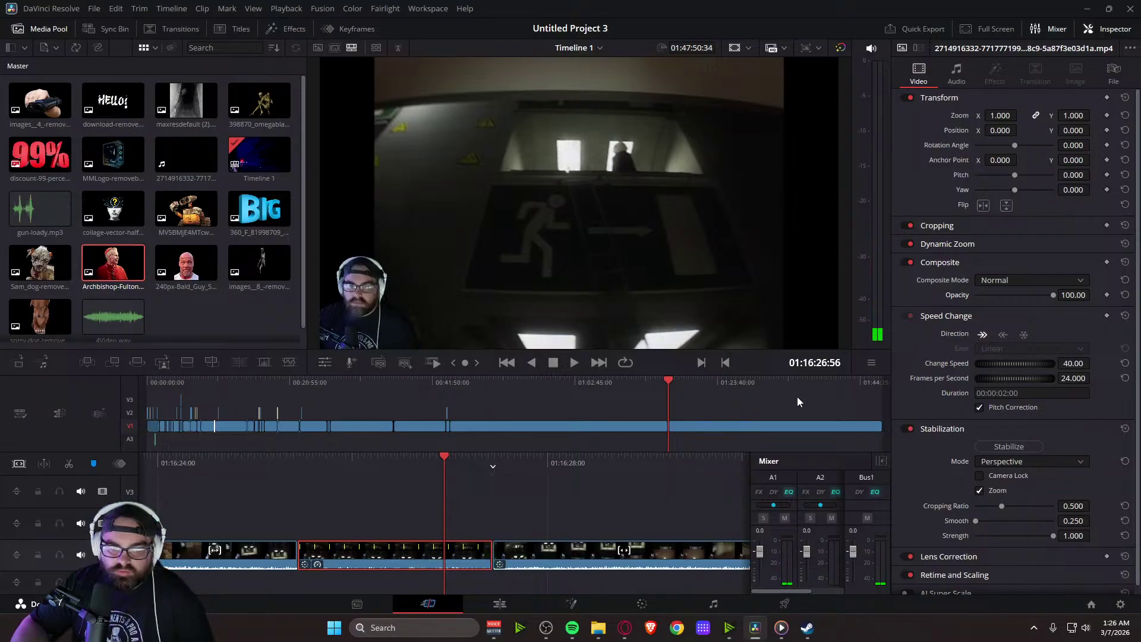
# Try lowering the slowed clip's audio volume to -15.6, then undo the change
pyautogui.click(958, 75)
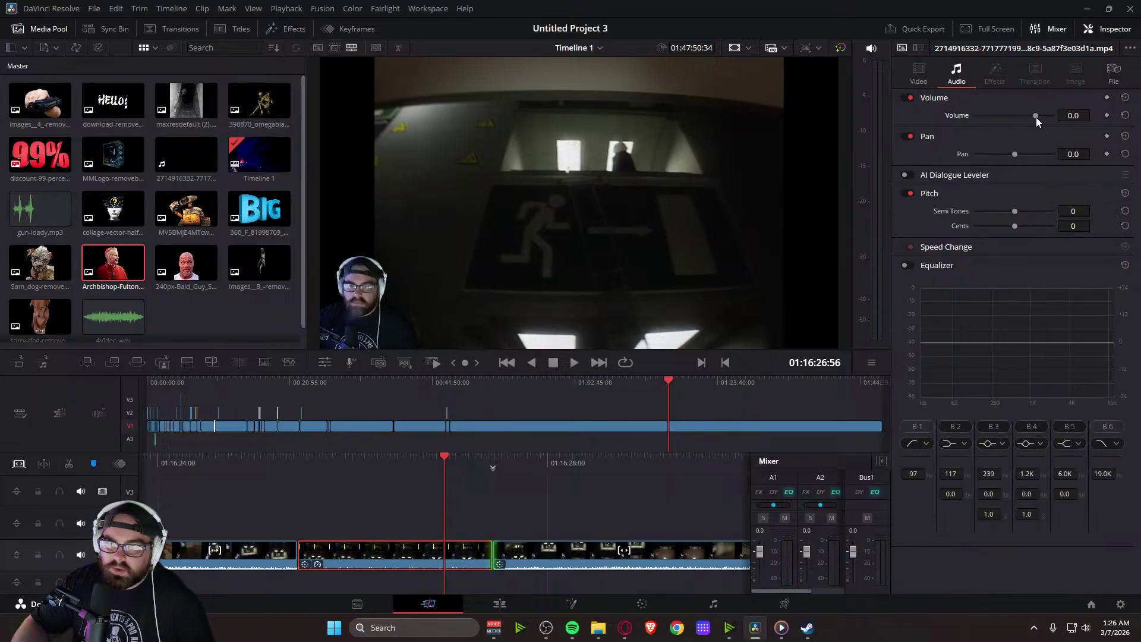
pyautogui.moveTo(1035, 116); pyautogui.dragTo(1026, 116)
pyautogui.press('/')
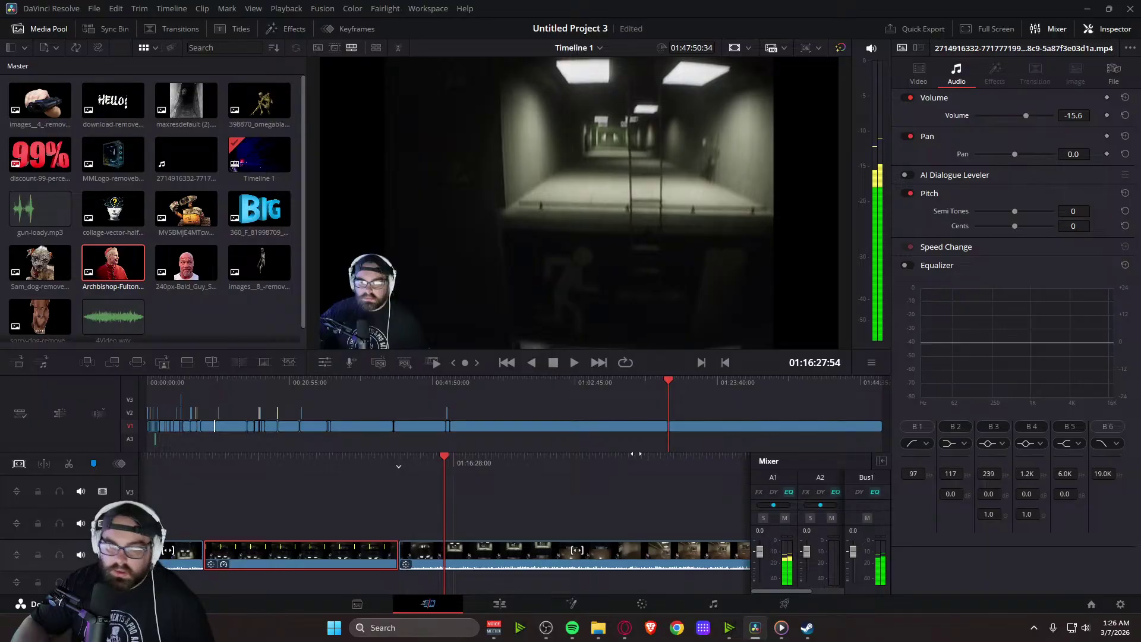
pyautogui.hotkey('ctrl', 'z')
pyautogui.hotkey('ctrl', 'z')
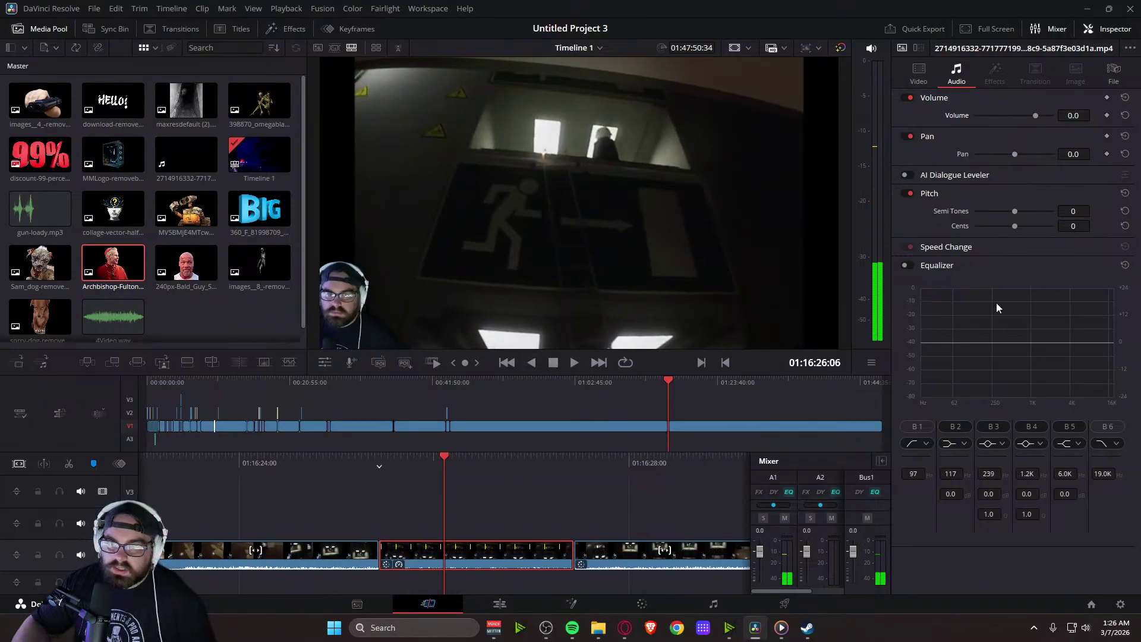
# Silence the slowed escape-sign clip by setting its volume to -100.0, and play it back with its lead-in
pyautogui.moveTo(1035, 116); pyautogui.dragTo(959, 116)
pyautogui.press('space')
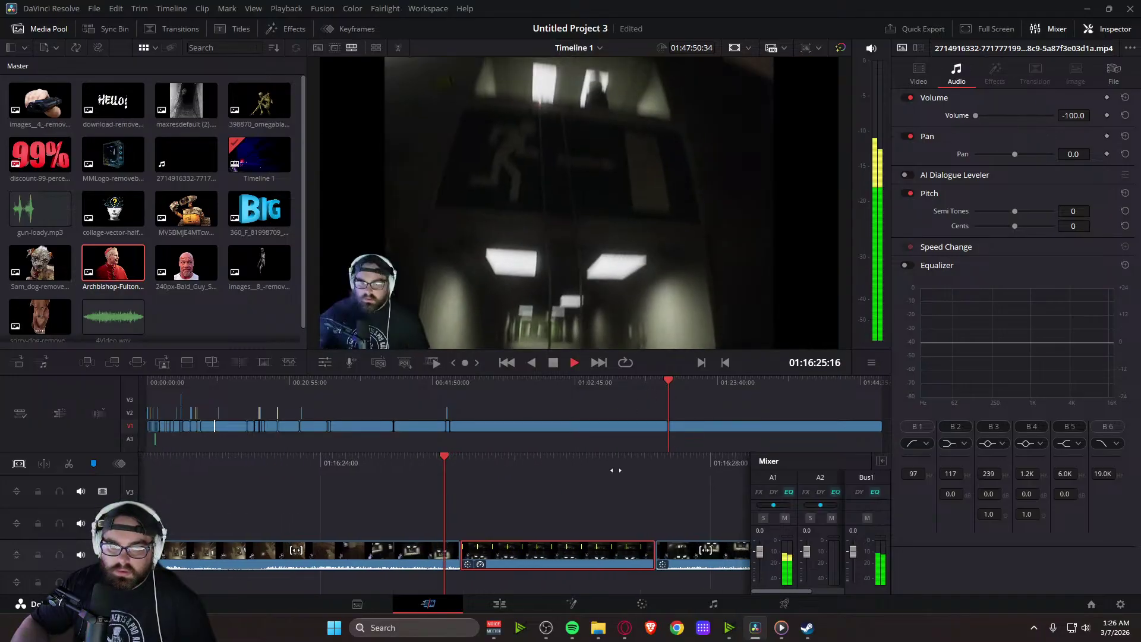
pyautogui.press('space')
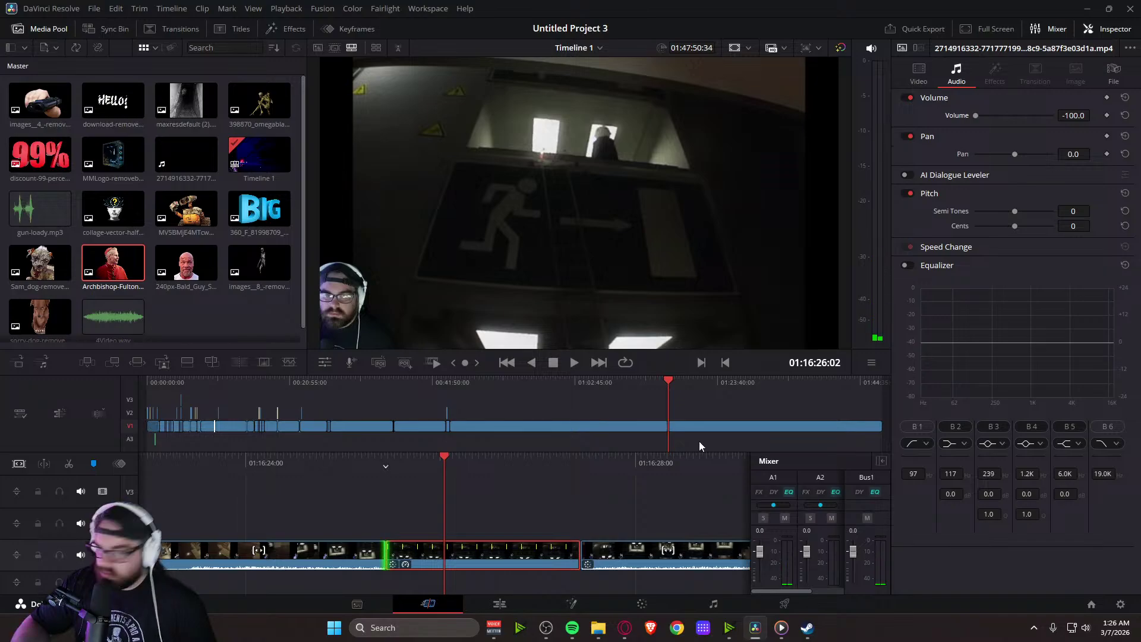
# Select 4Video.wav in the media pool, and play the silenced slow-motion clip from about 01:16:26 to 01:16:27
pyautogui.click(109, 319)
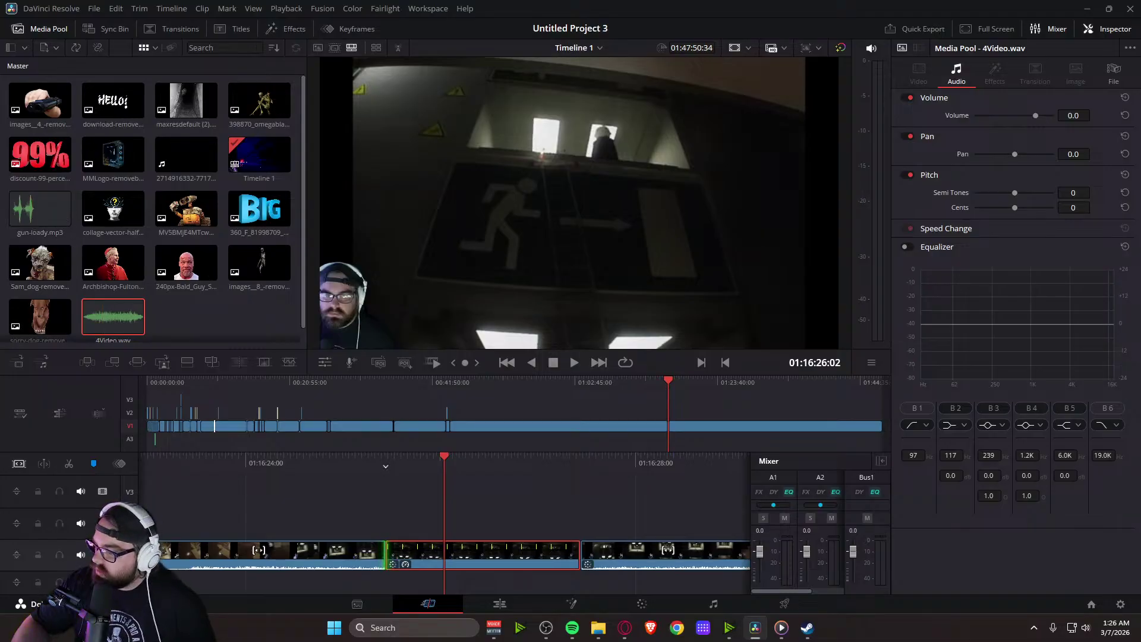
pyautogui.hotkey('alt', 'Tab')
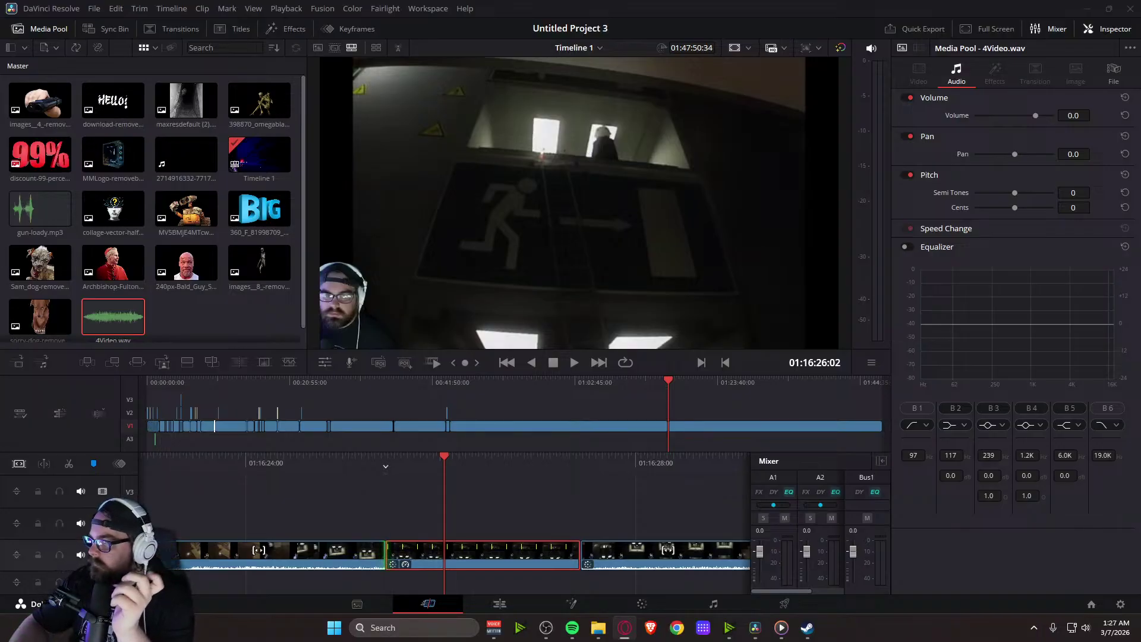
pyautogui.press('space')
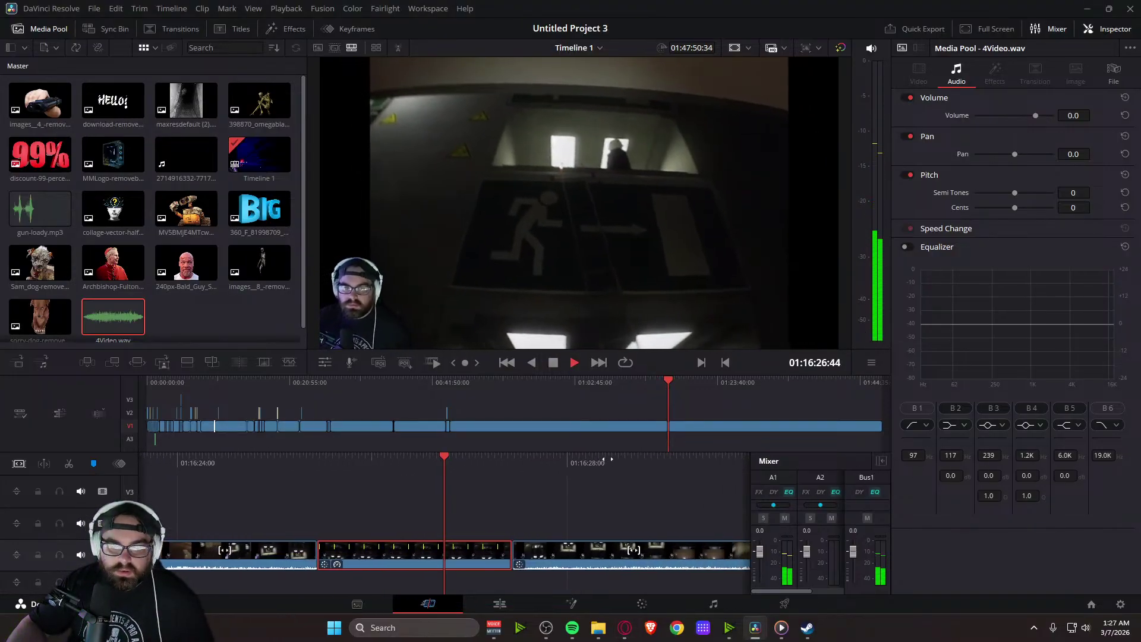
pyautogui.press('space')
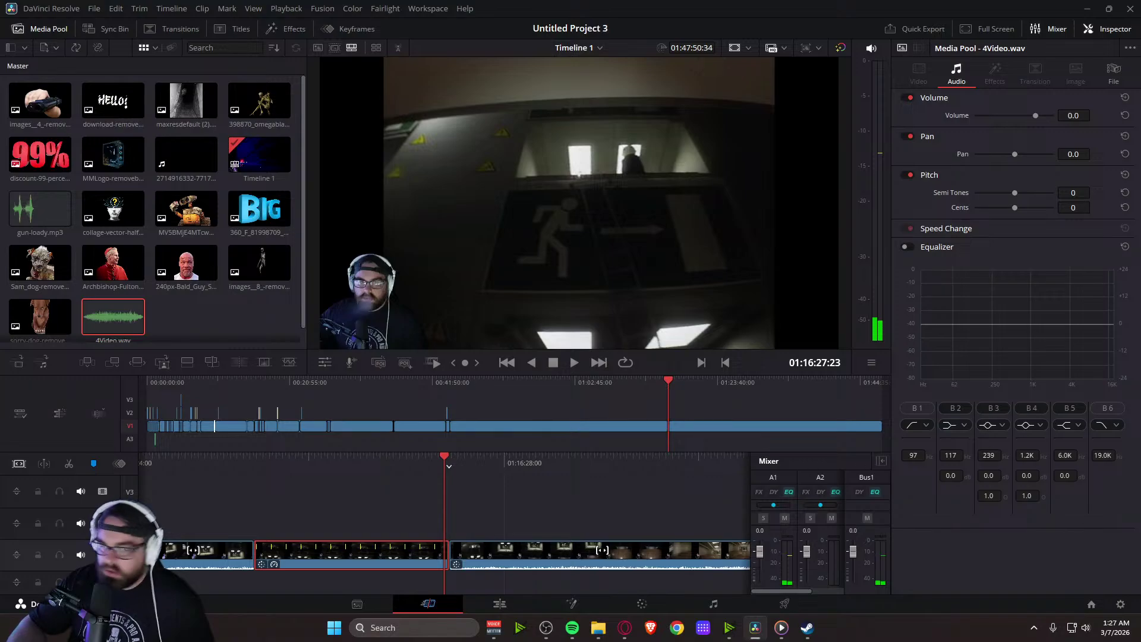
# Import universfield-scary-game-effect-131801.mp3 from File Explorer into the media pool, and try to place it on the timeline above the slowed clip
pyautogui.hotkey('alt', 'Tab')
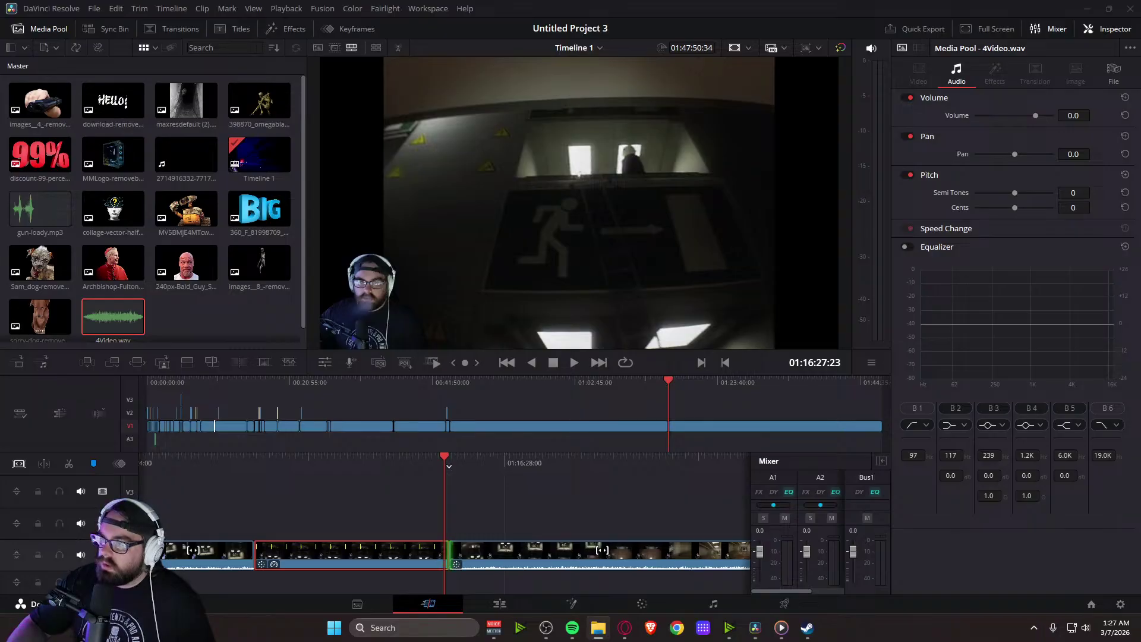
pyautogui.moveTo(1140, 249); pyautogui.dragTo(222, 330)
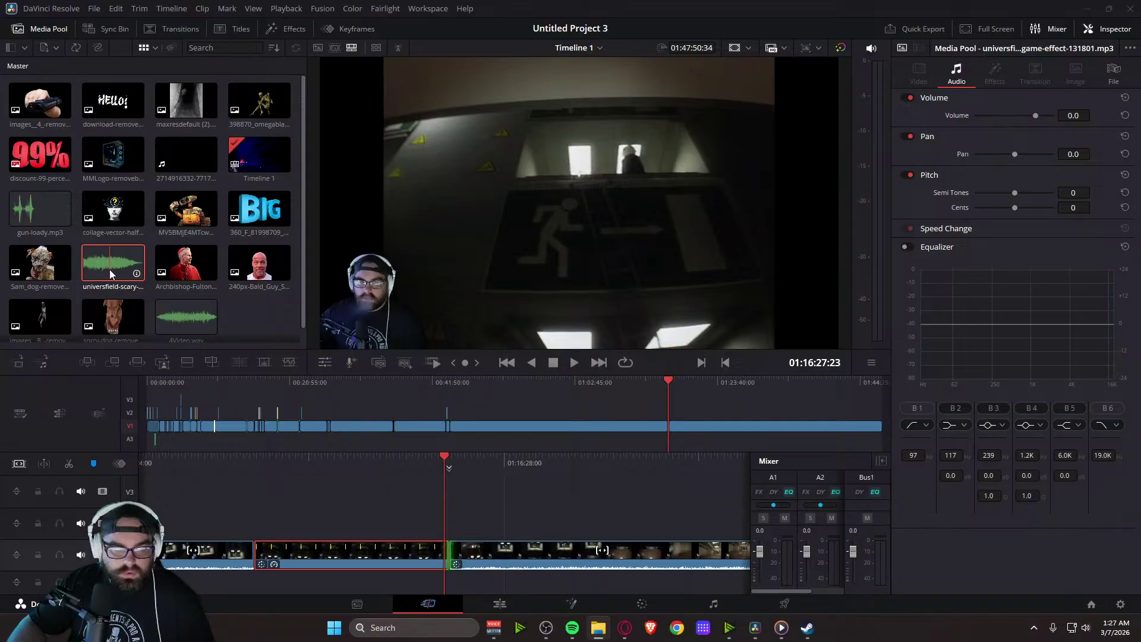
pyautogui.moveTo(110, 269); pyautogui.dragTo(230, 513)
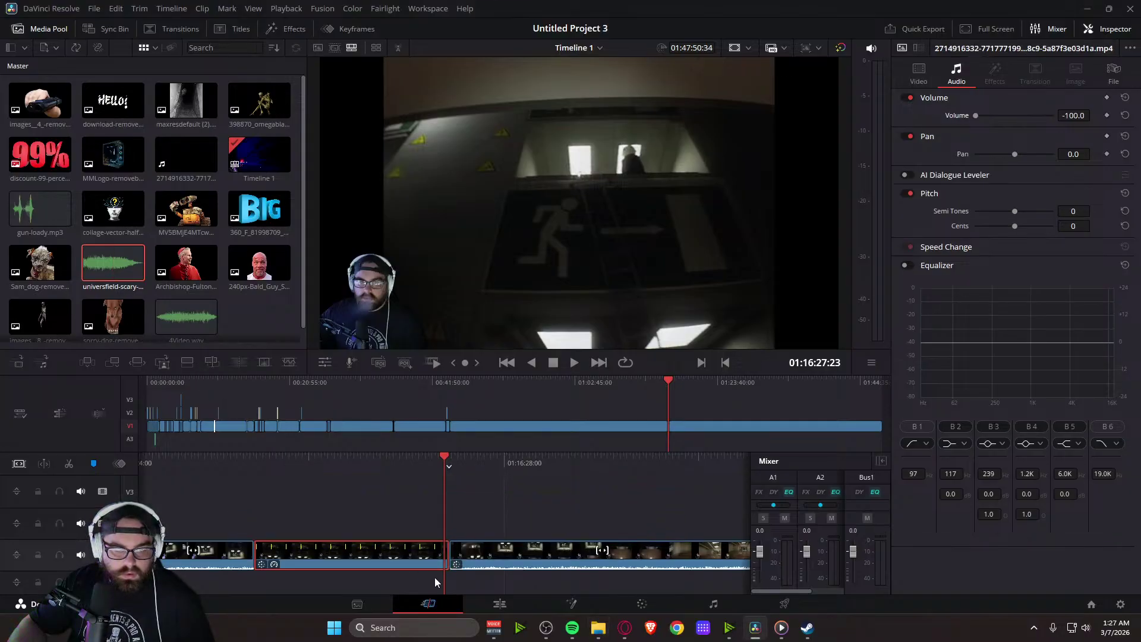
# On the Edit page, place the scary game effect on Audio 2 around the slowed escape-sign clip, and return to the Cut page
pyautogui.click(499, 604)
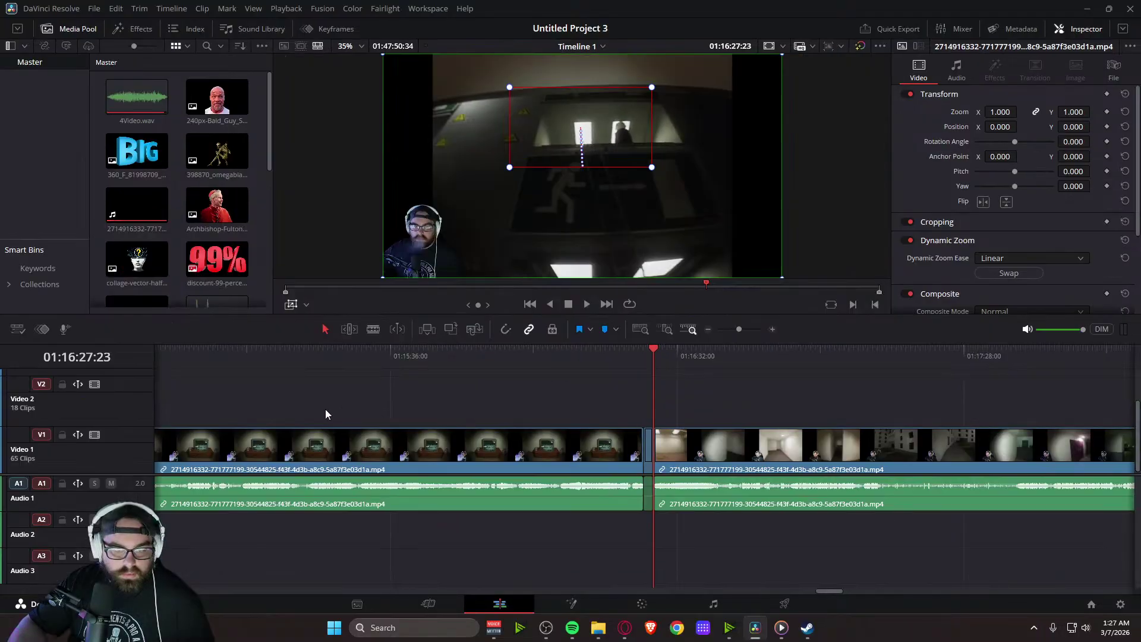
pyautogui.scroll(-3, 155, 152)
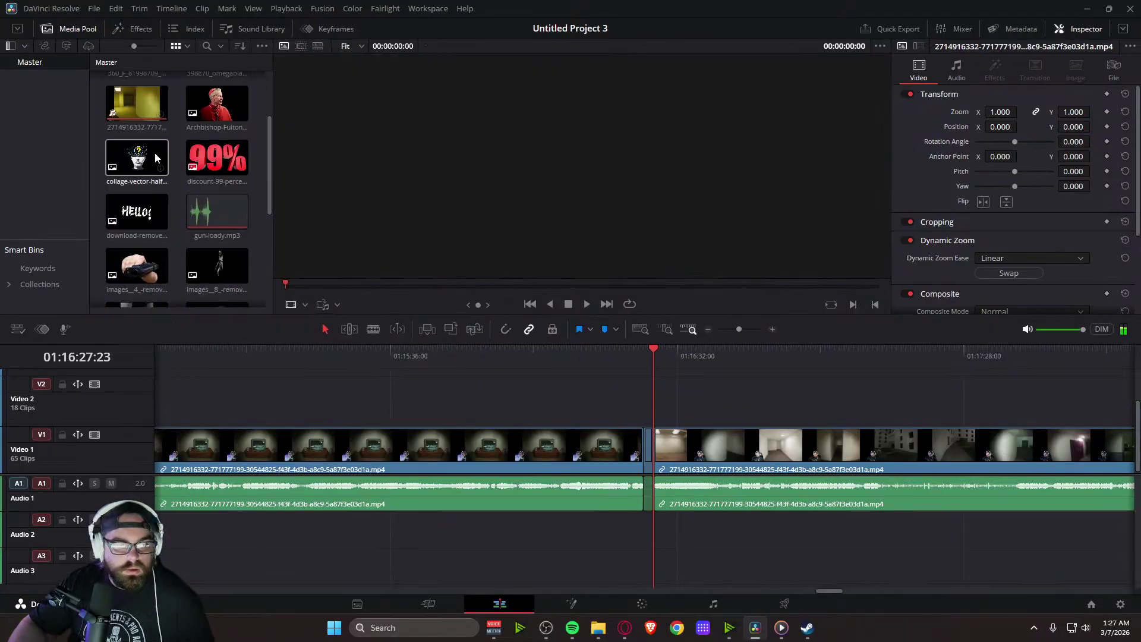
pyautogui.scroll(-4, 216, 183)
pyautogui.click(133, 274)
pyautogui.moveTo(133, 273); pyautogui.dragTo(469, 420)
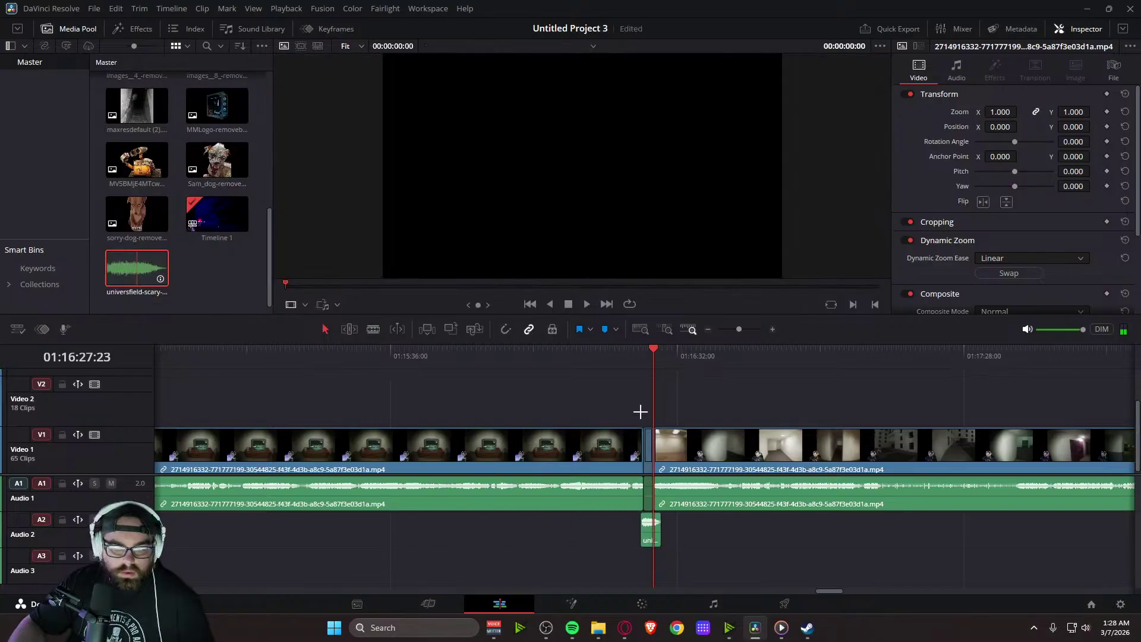
pyautogui.moveTo(639, 412); pyautogui.dragTo(641, 418)
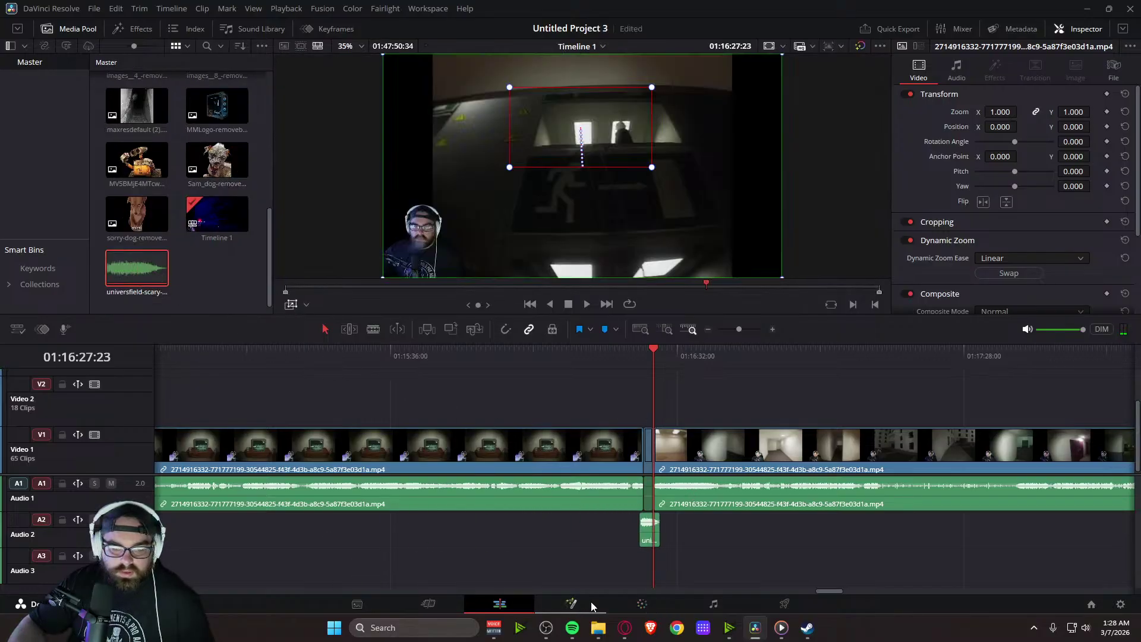
pyautogui.click(431, 605)
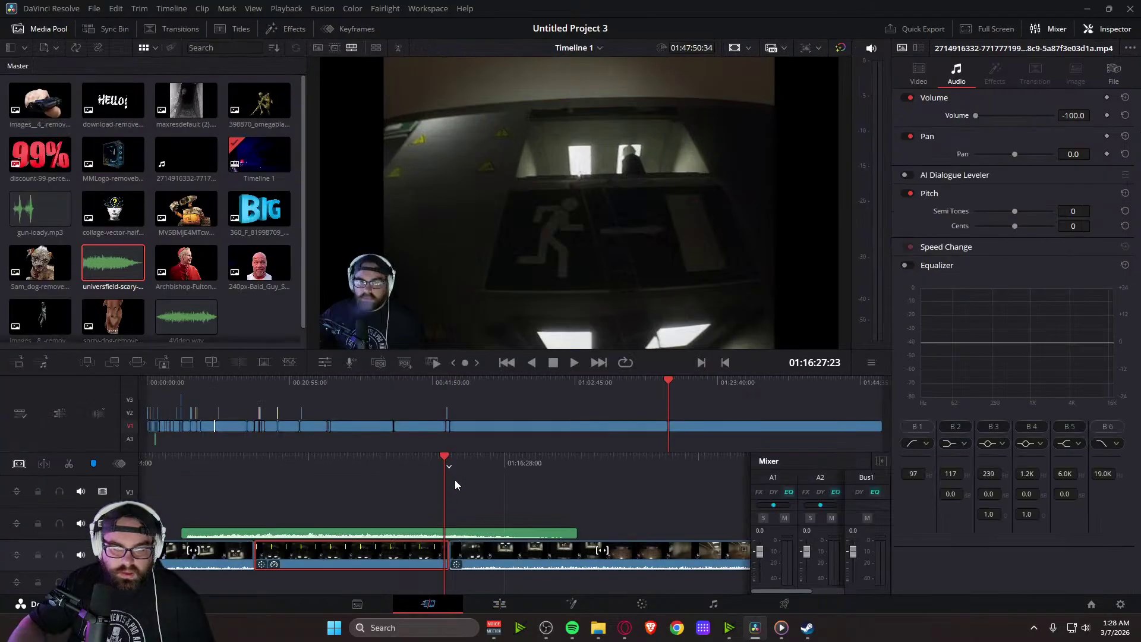
# Play back the scary game effect over the slowed clip, and shift it slightly later so it starts just before that clip
pyautogui.press('j')
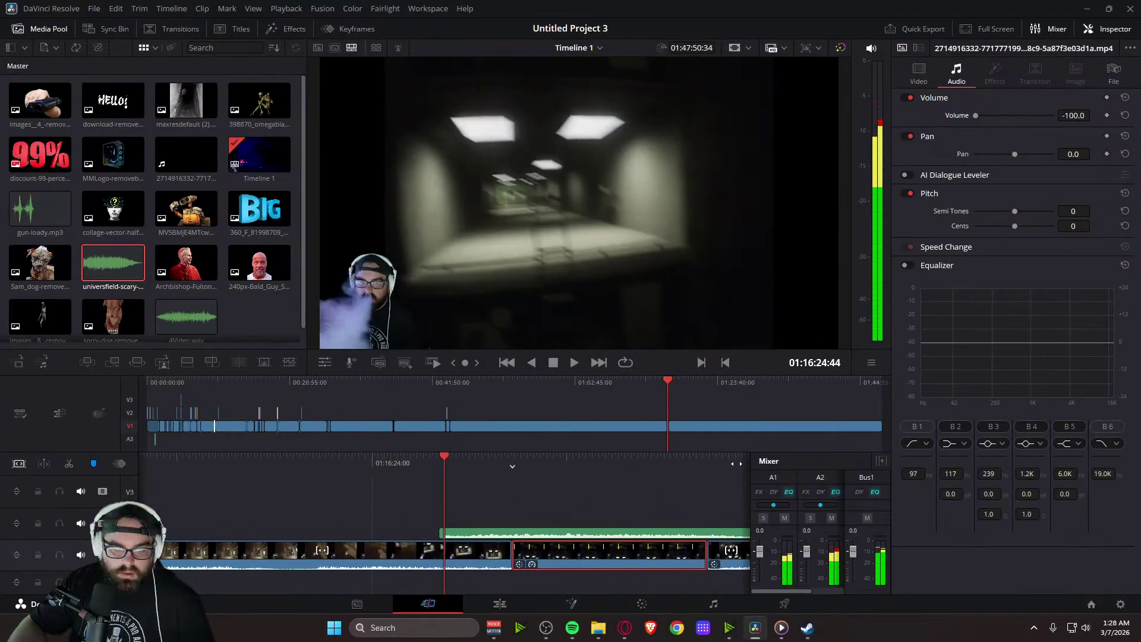
pyautogui.press('l')
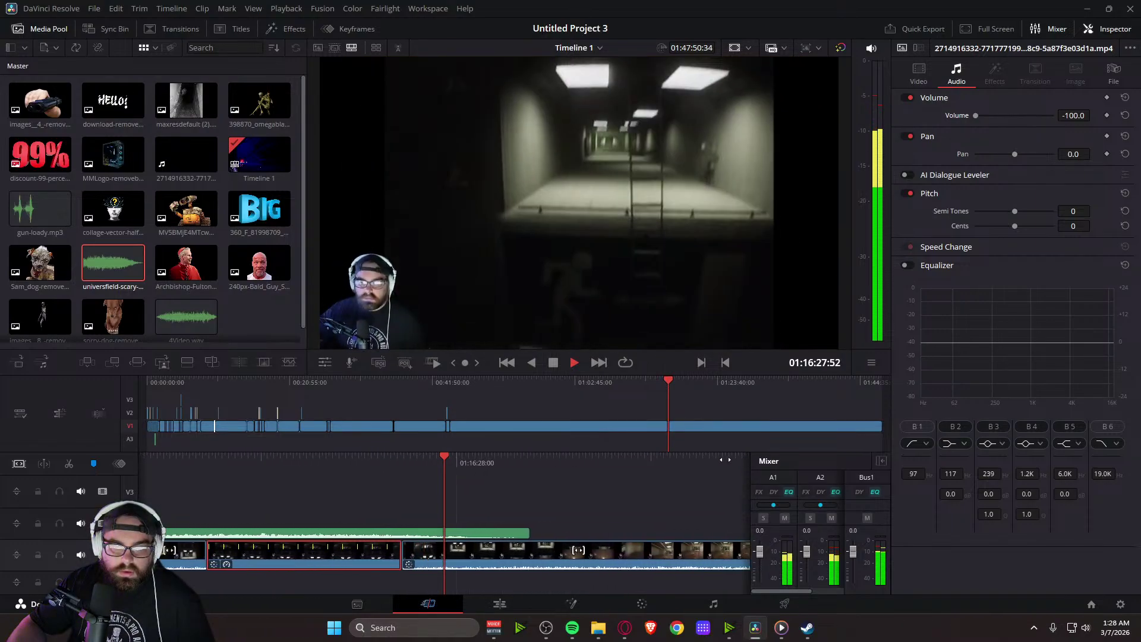
pyautogui.press('j')
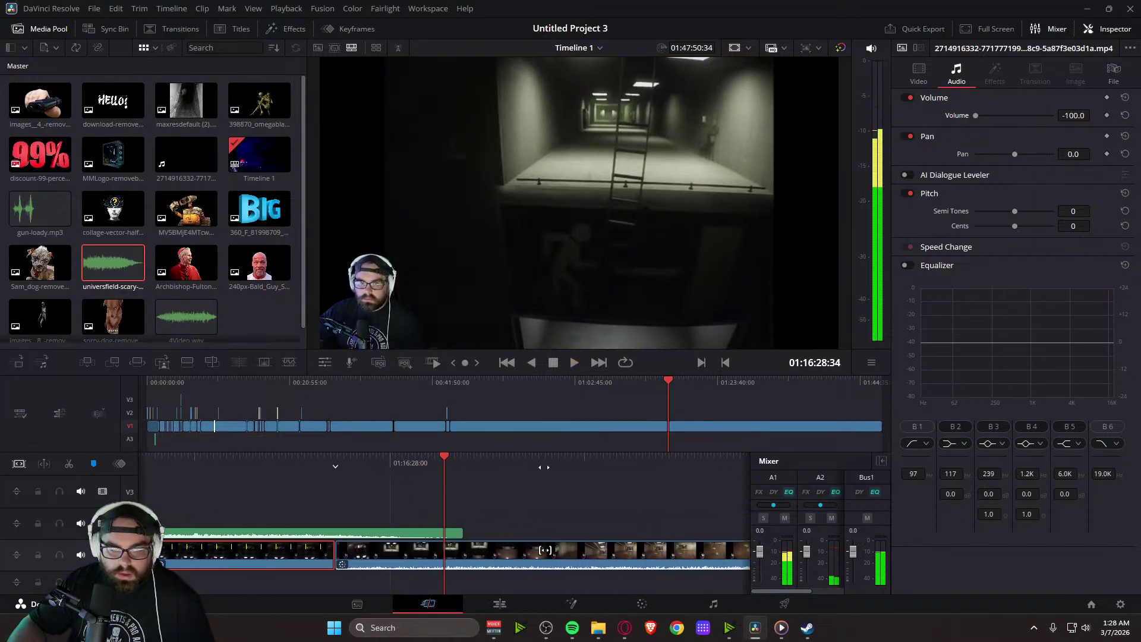
pyautogui.click(486, 533)
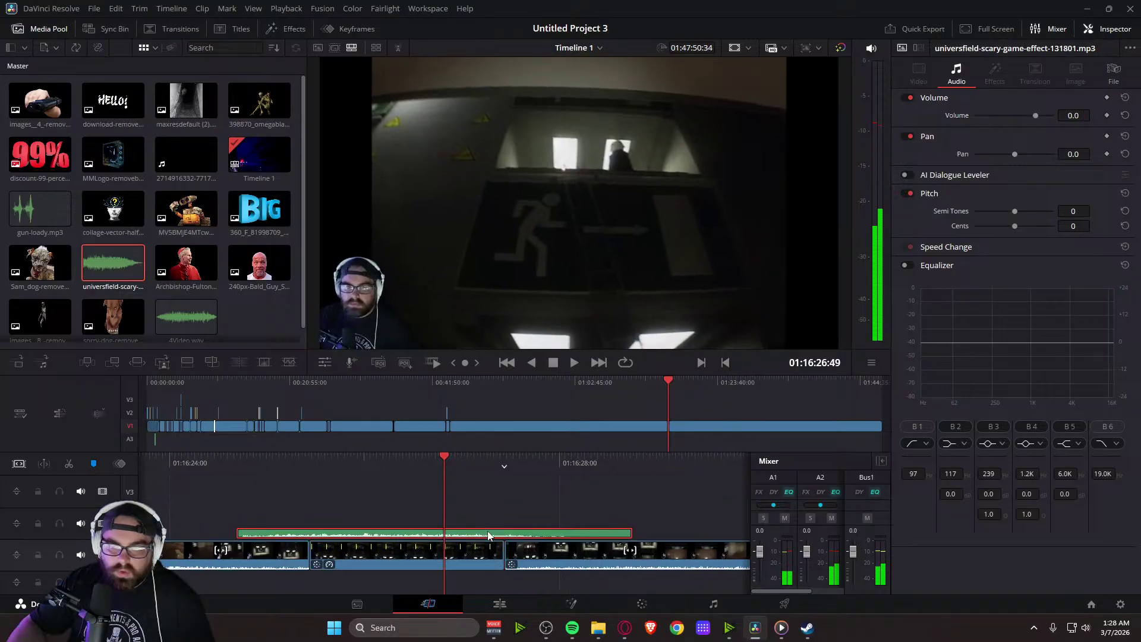
pyautogui.press('l')
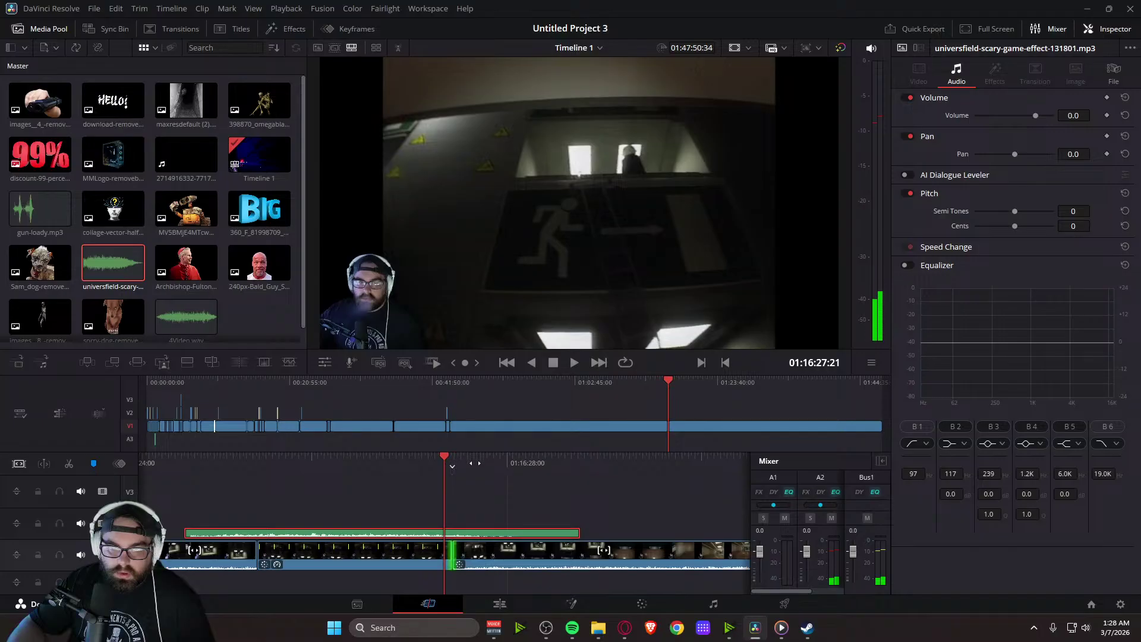
pyautogui.press('j')
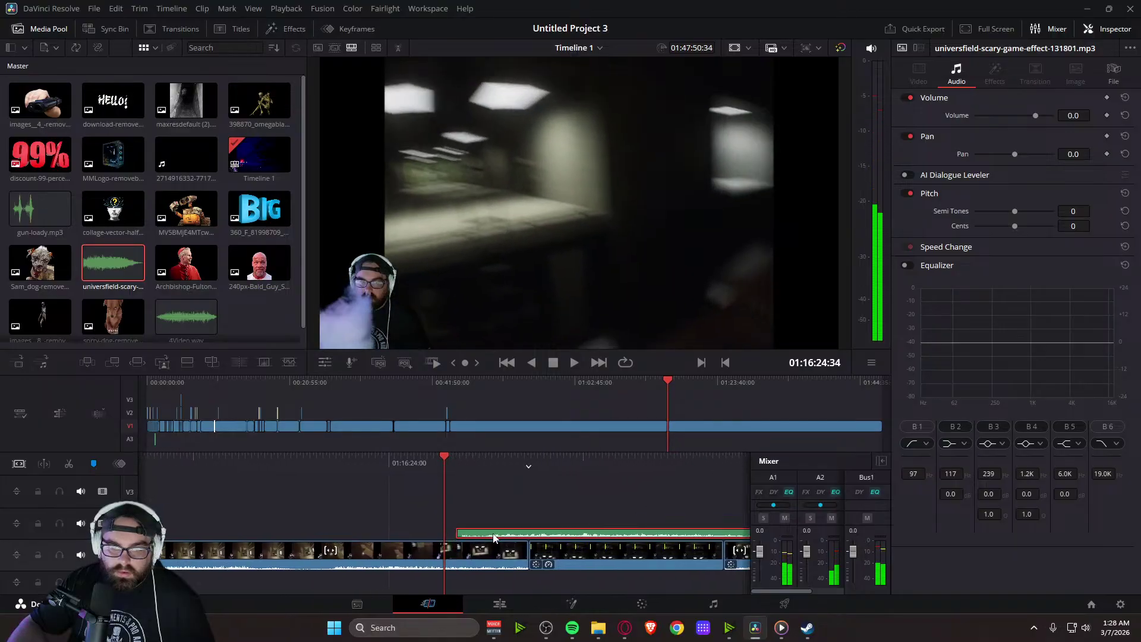
pyautogui.press('l')
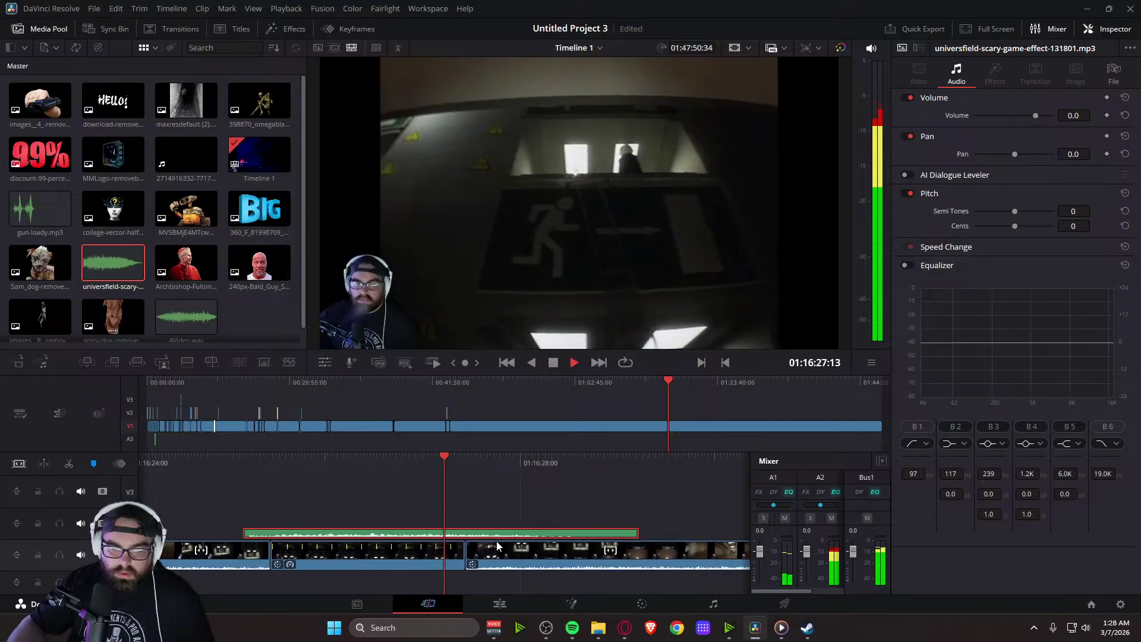
pyautogui.press('k')
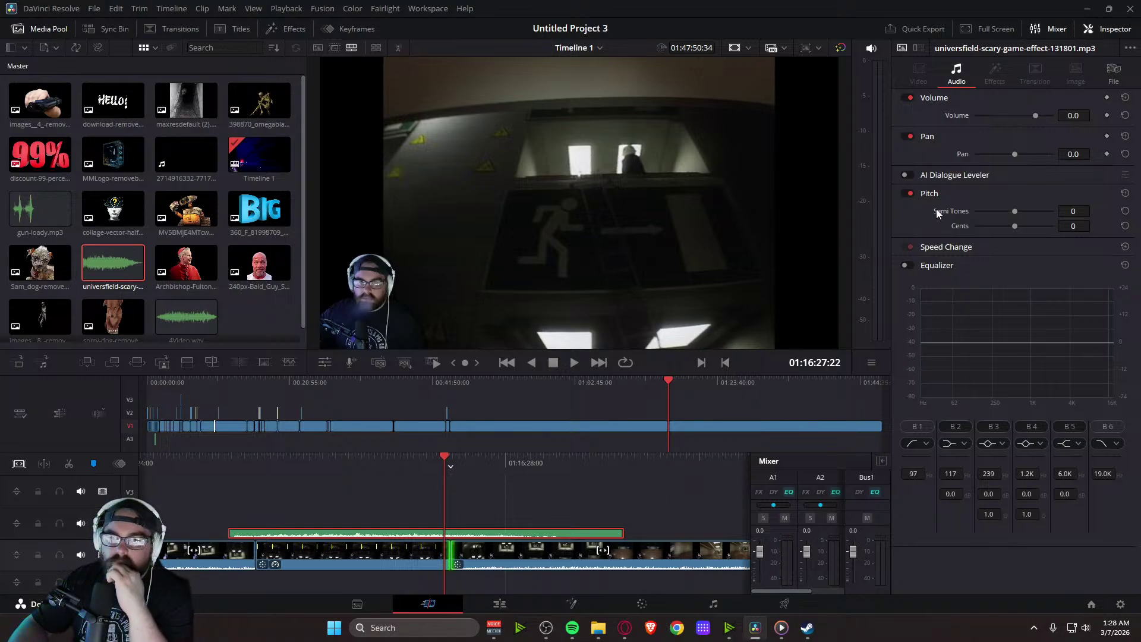
# Lower the scary game effect's pitch to -15 semitones, and play it back over the slowed clip
pyautogui.moveTo(1012, 212); pyautogui.dragTo(983, 227)
pyautogui.press('space')
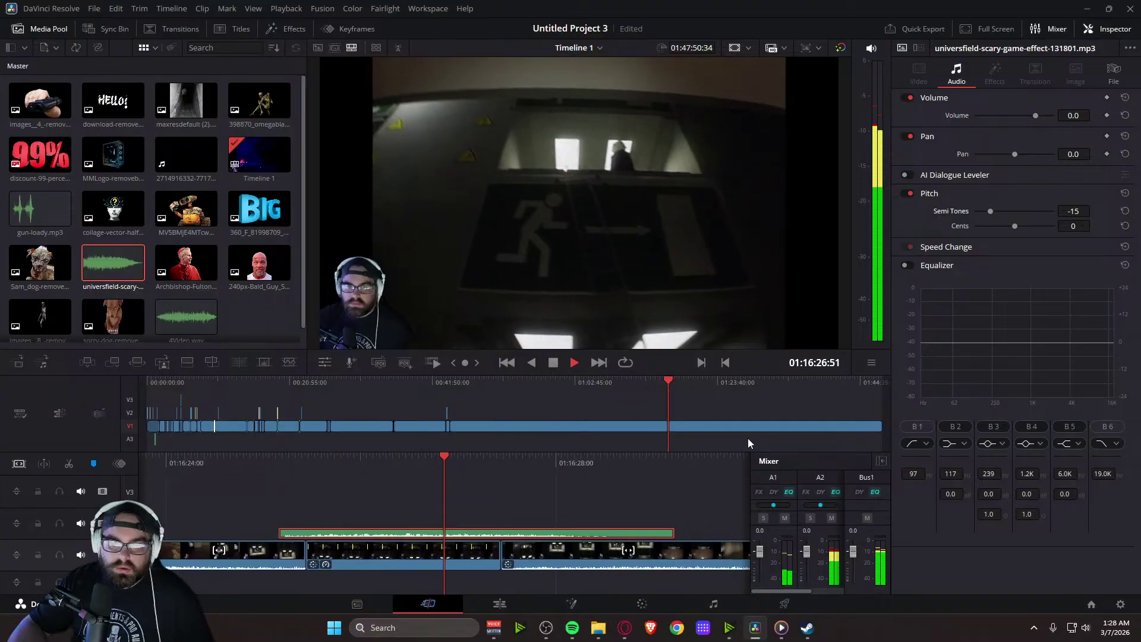
pyautogui.press('space')
pyautogui.press('j')
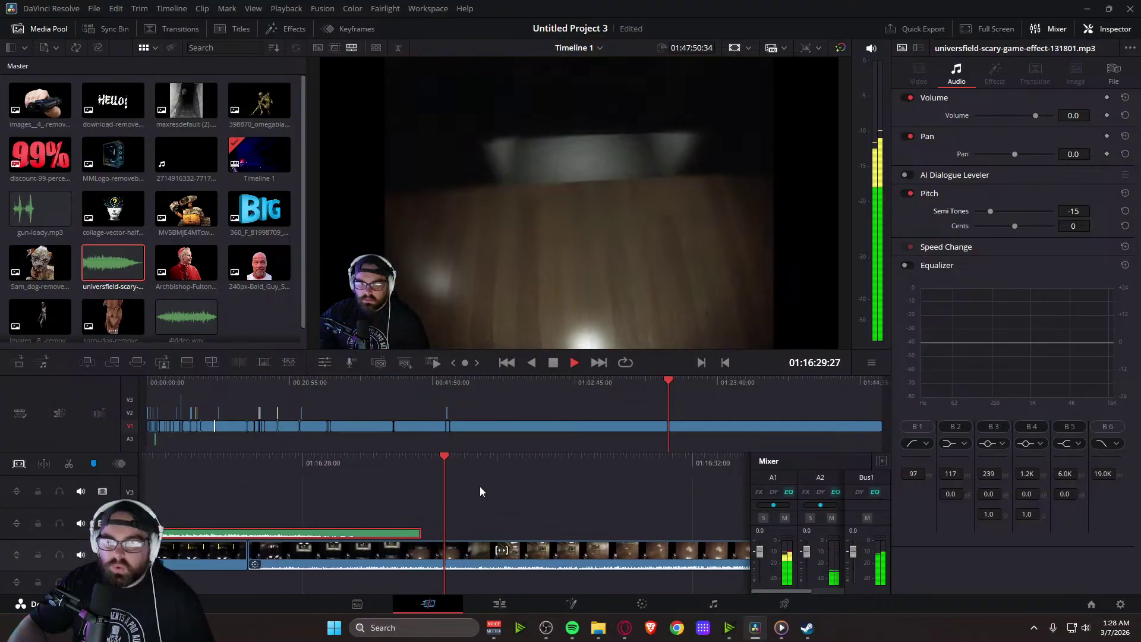
pyautogui.press('space')
# Set the slowed escape-sign clip's audio volume to -15.6, and play it back with the sound effect
pyautogui.click(535, 563)
pyautogui.moveTo(976, 116); pyautogui.dragTo(1023, 125)
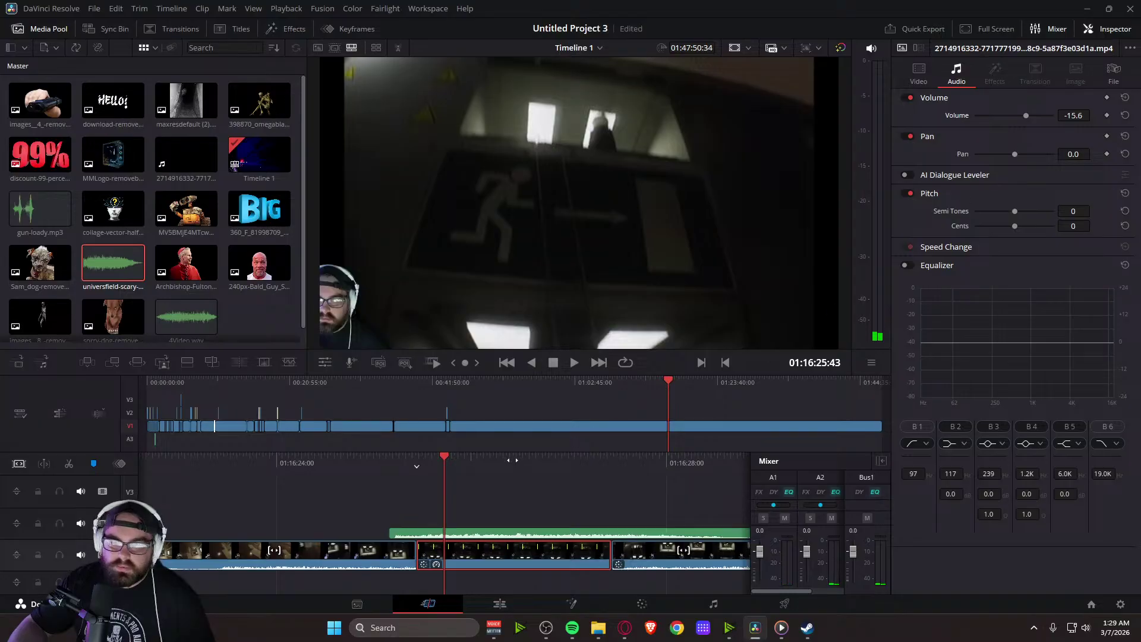
pyautogui.press('space')
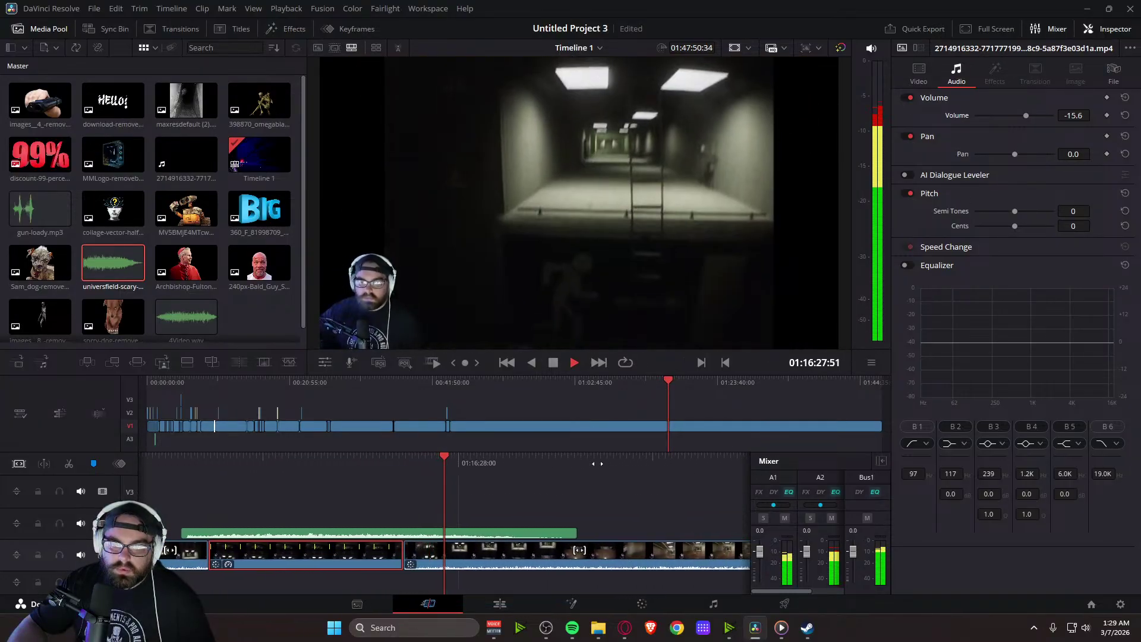
pyautogui.press('space')
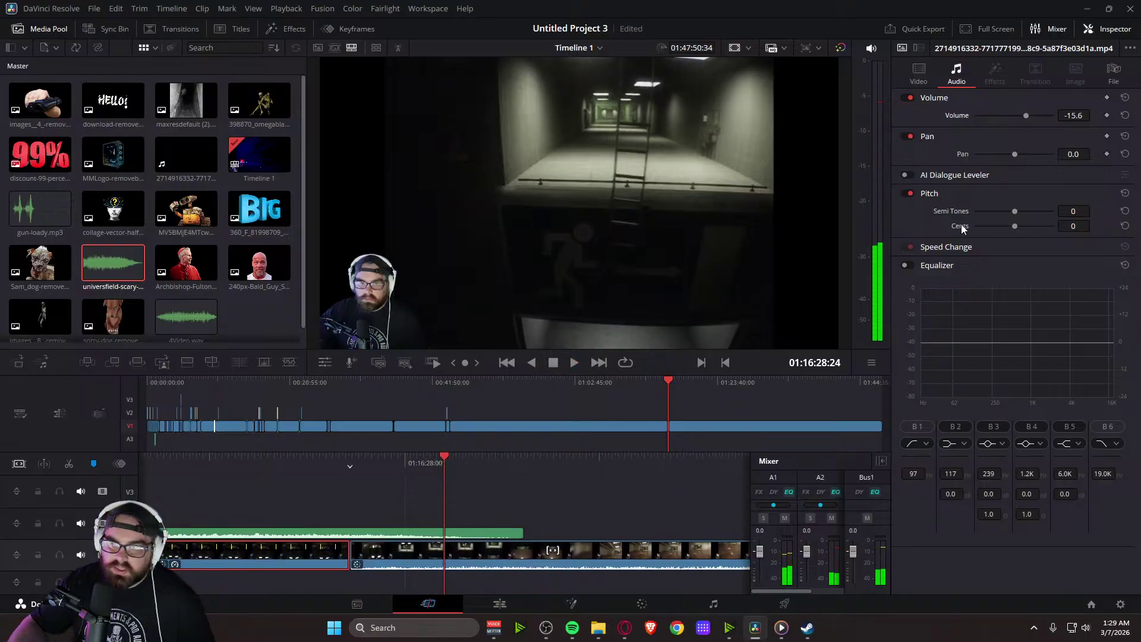
# Reduce the slowed escape-sign clip's speed to 23.00, and play it back through the following cut
pyautogui.click(917, 74)
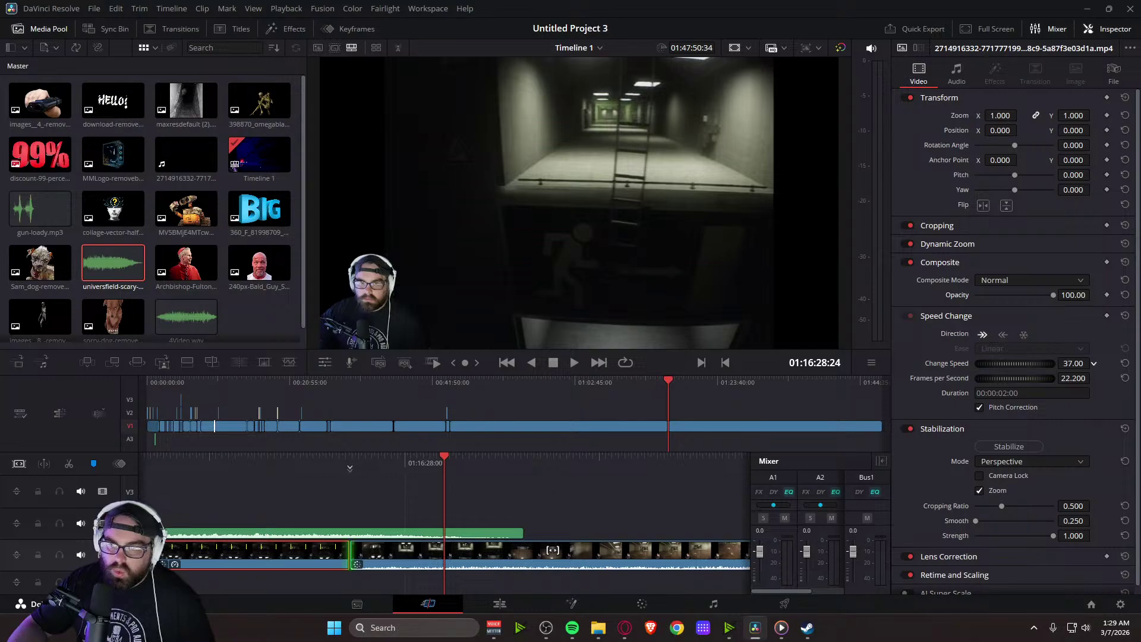
pyautogui.moveTo(1073, 363); pyautogui.dragTo(1079, 363)
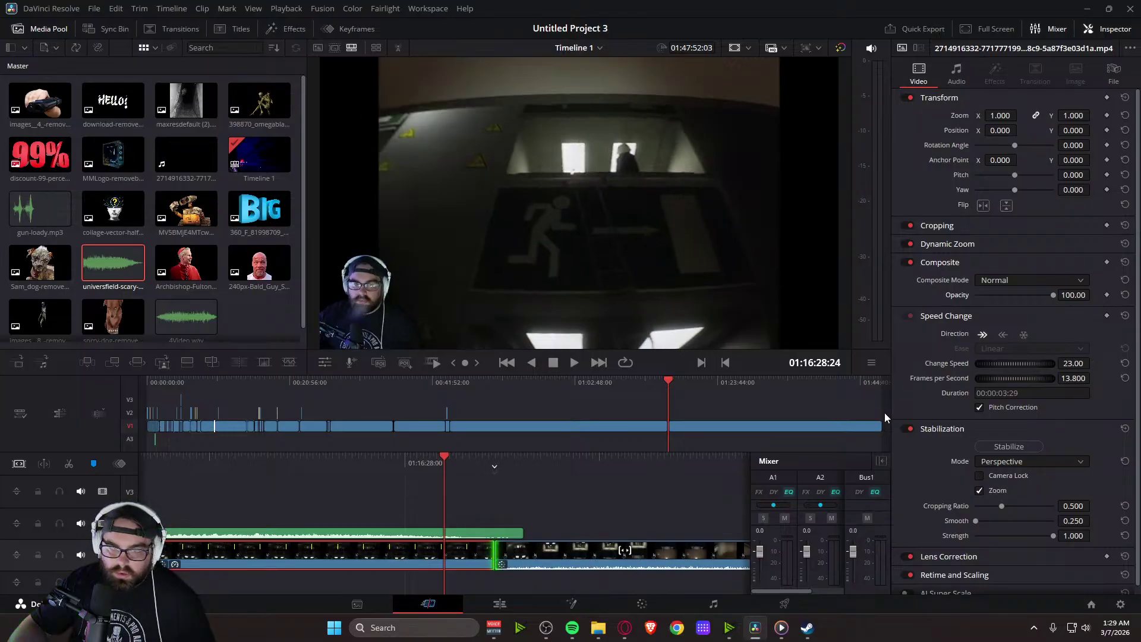
pyautogui.press('space')
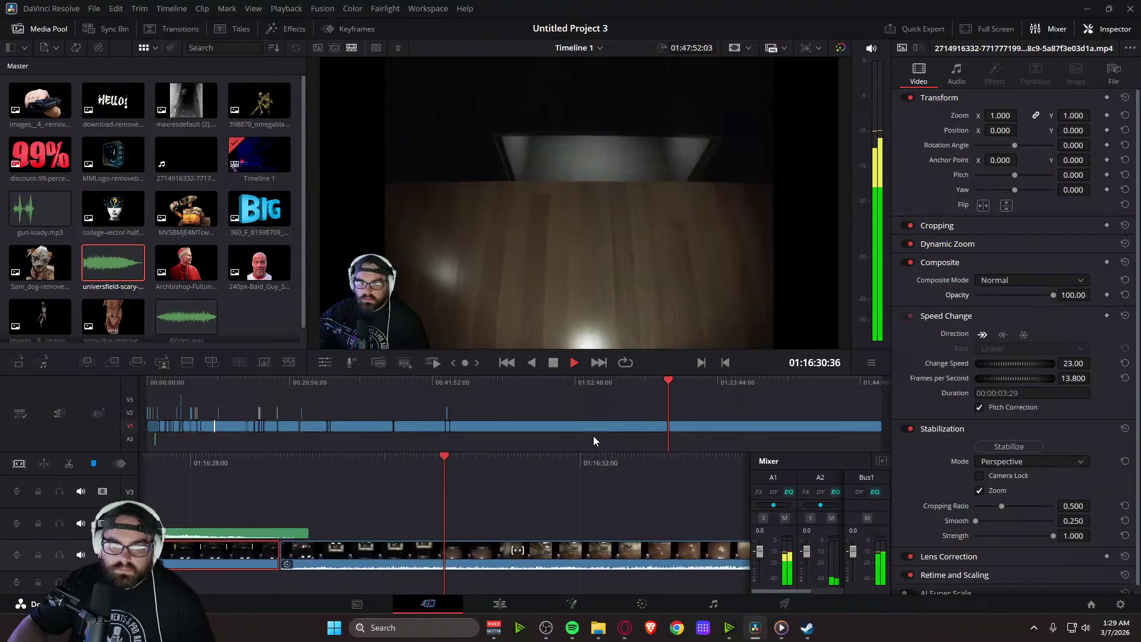
pyautogui.press('space')
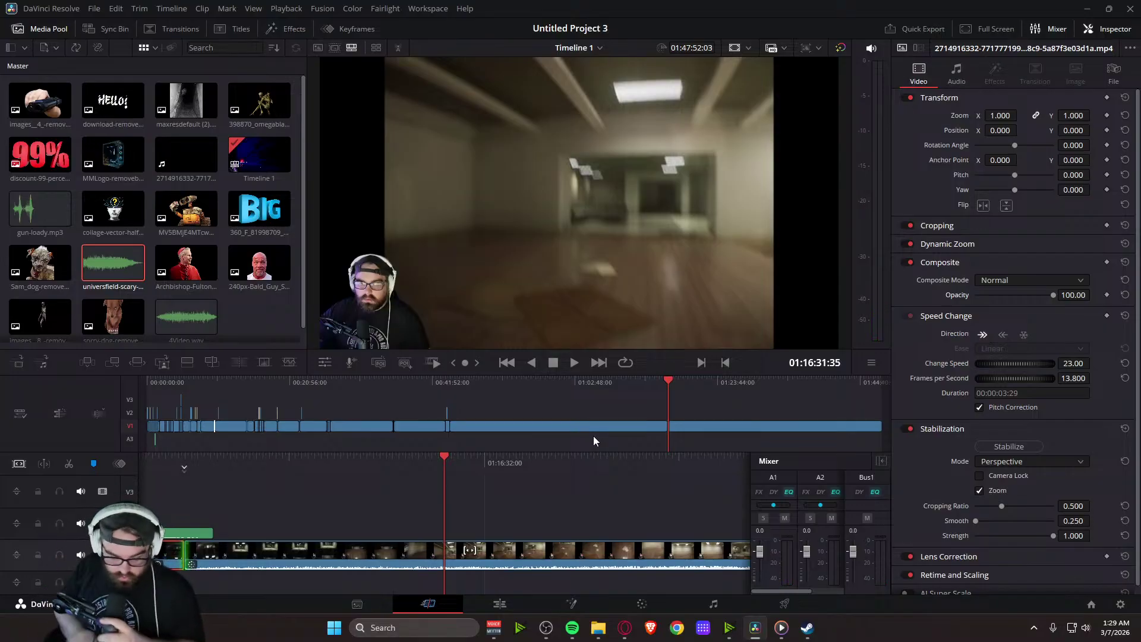
# Review the uncut gameplay footage following the slowed escape-sign clip, playing and skimming ahead to about 01:18:57
pyautogui.press('space')
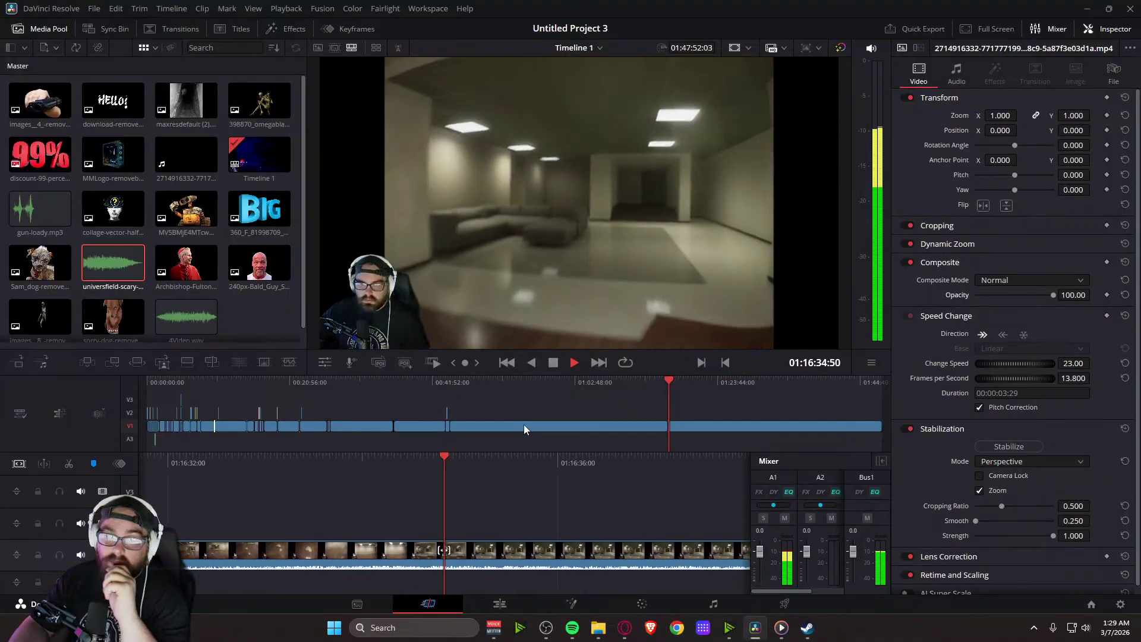
pyautogui.press('space')
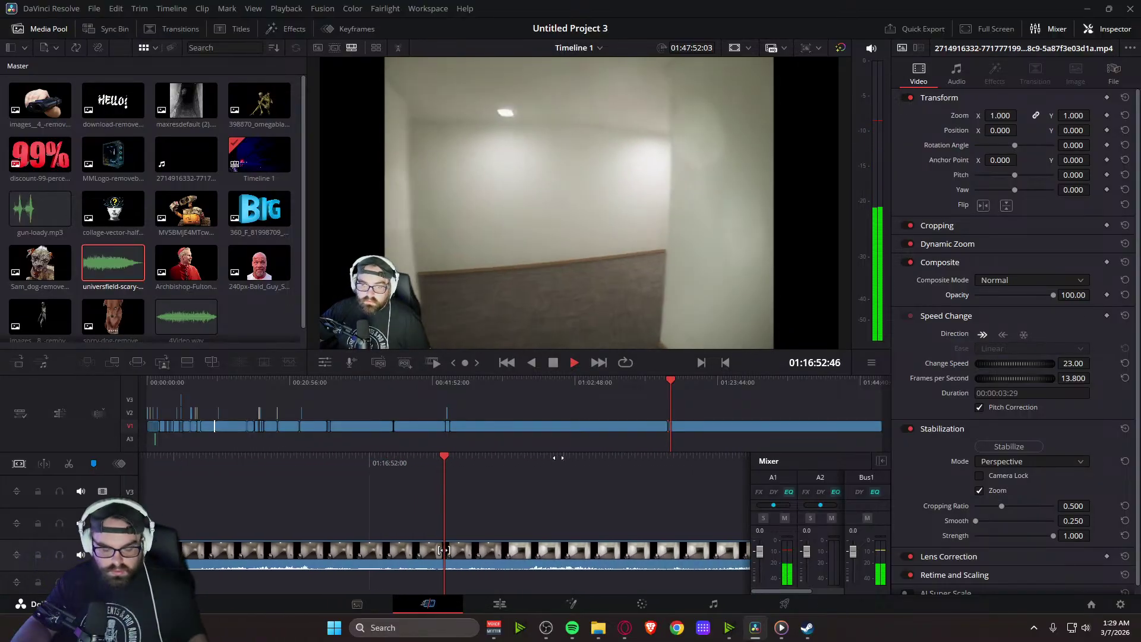
pyautogui.press('space')
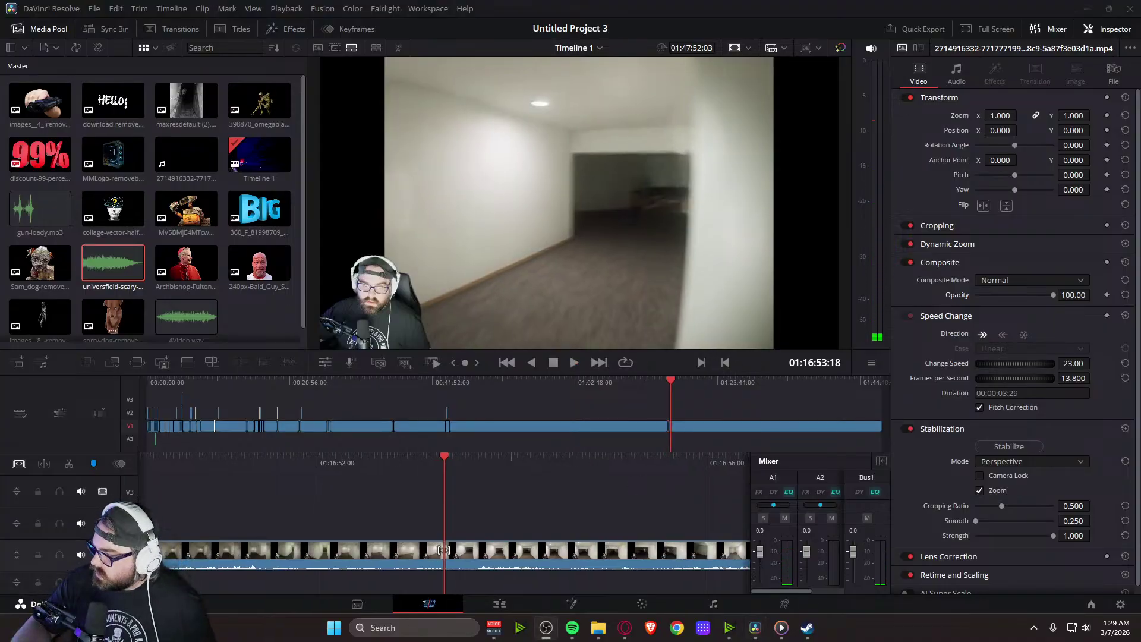
pyautogui.press('space')
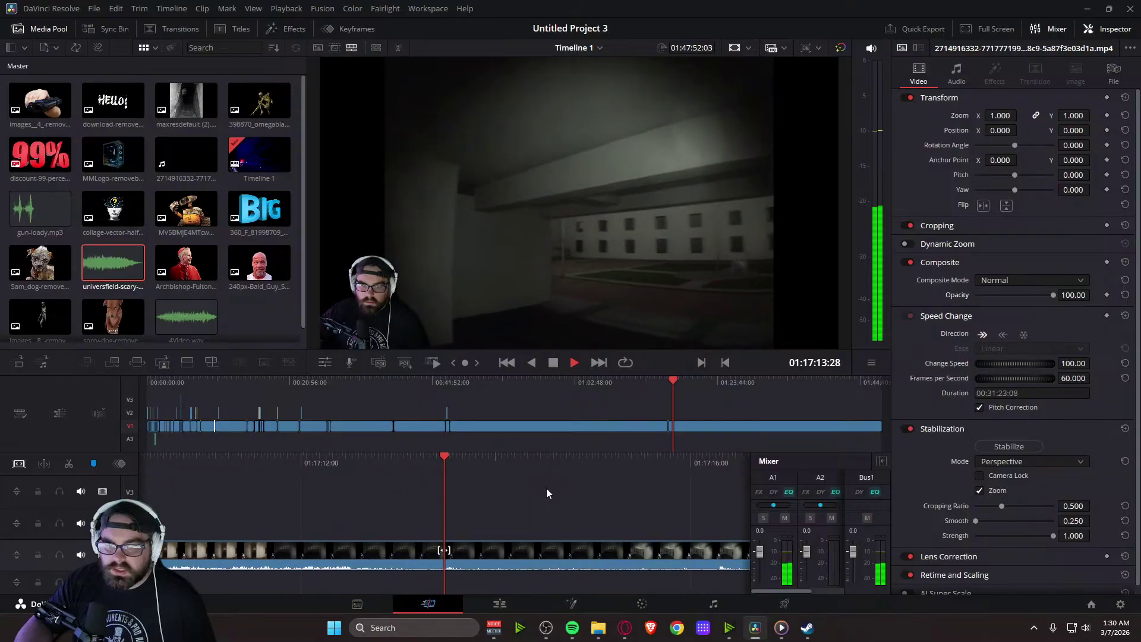
pyautogui.press('space')
pyautogui.press('space')
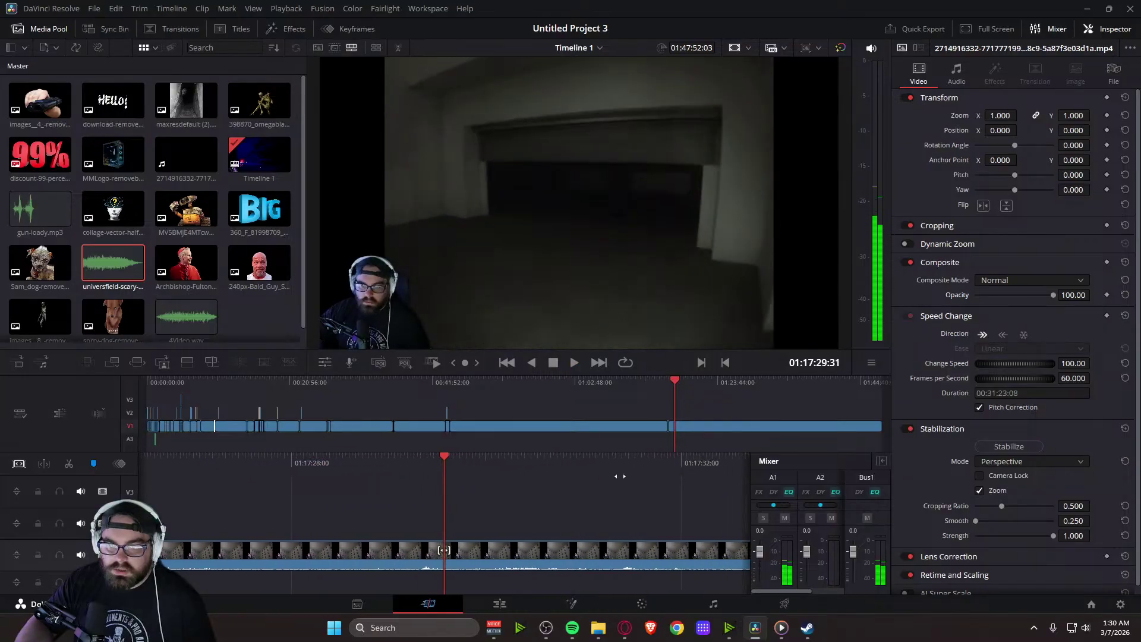
pyautogui.press('space')
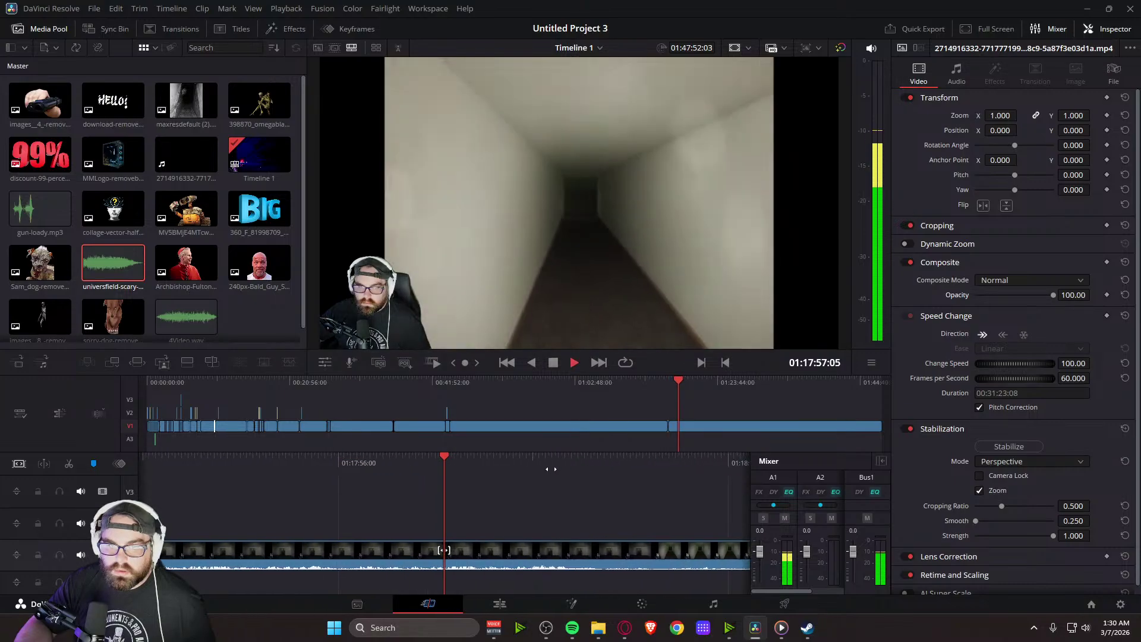
pyautogui.press('space')
pyautogui.press('space')
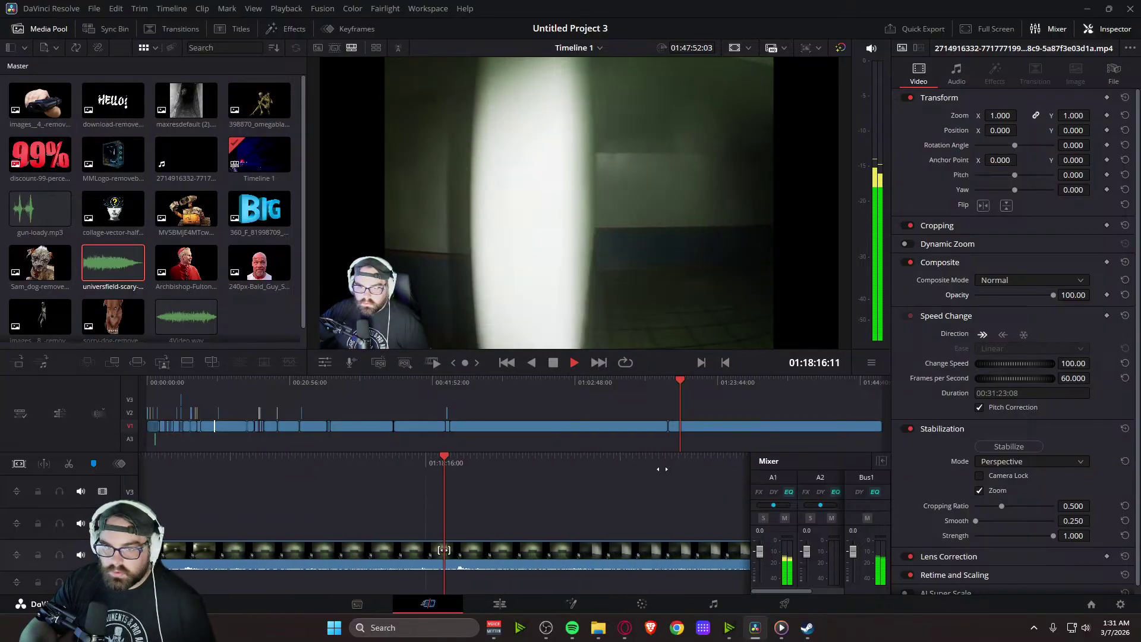
pyautogui.press('space')
pyautogui.press('space')
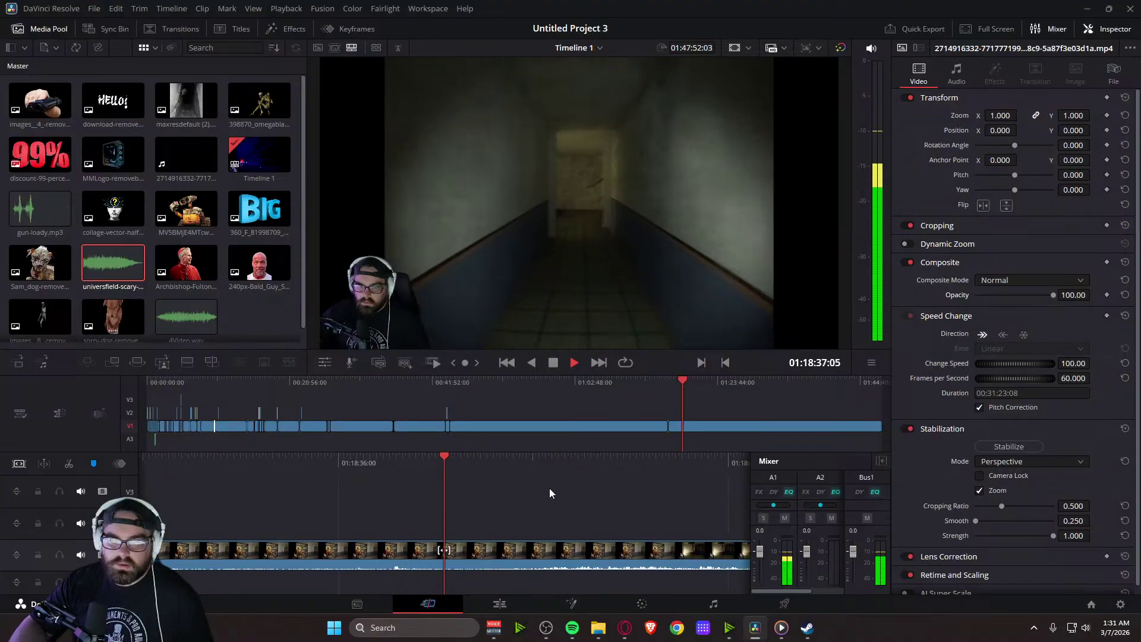
pyautogui.press('space')
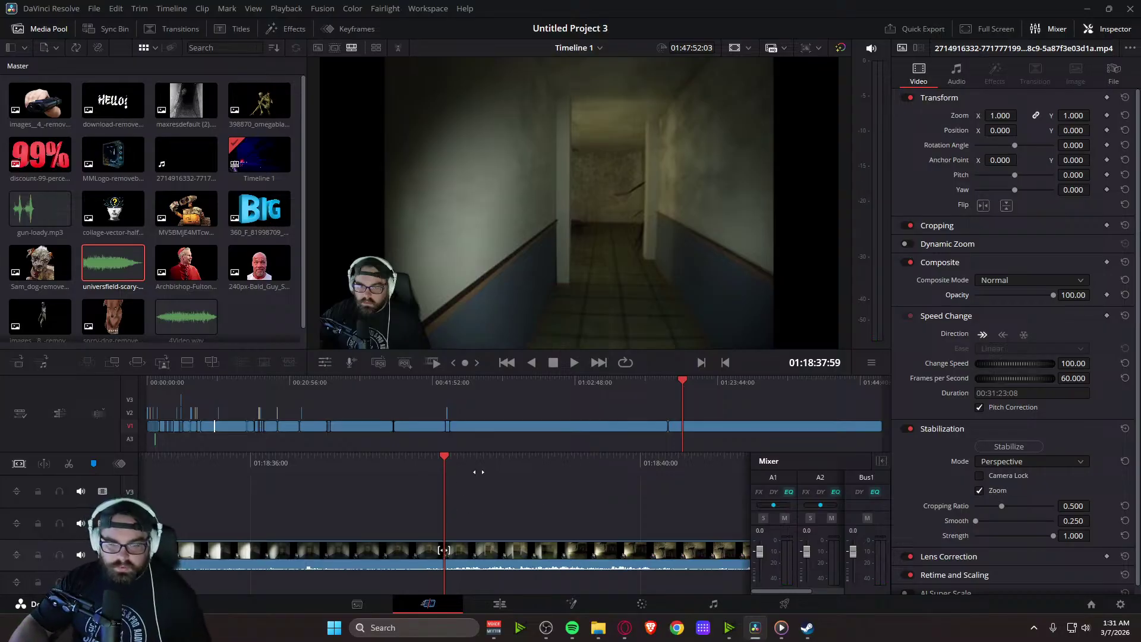
pyautogui.press('space')
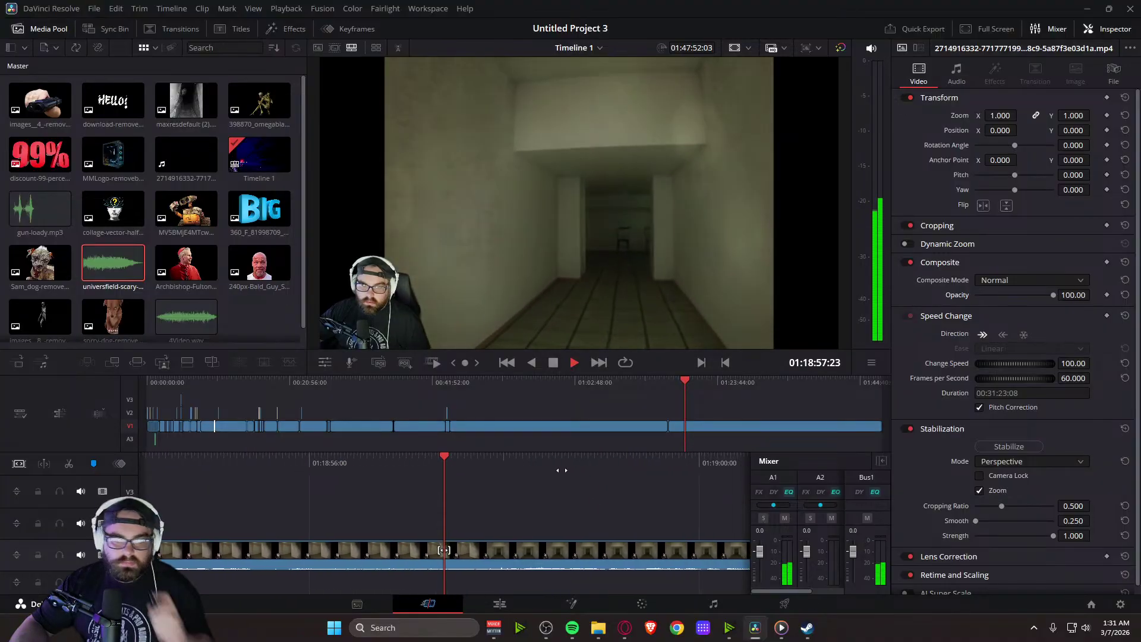
# Go back to the moment at 01:18:54:06 and place the jumping bull image there on the track above the gameplay
pyautogui.moveTo(520, 466); pyautogui.dragTo(1004, 427)
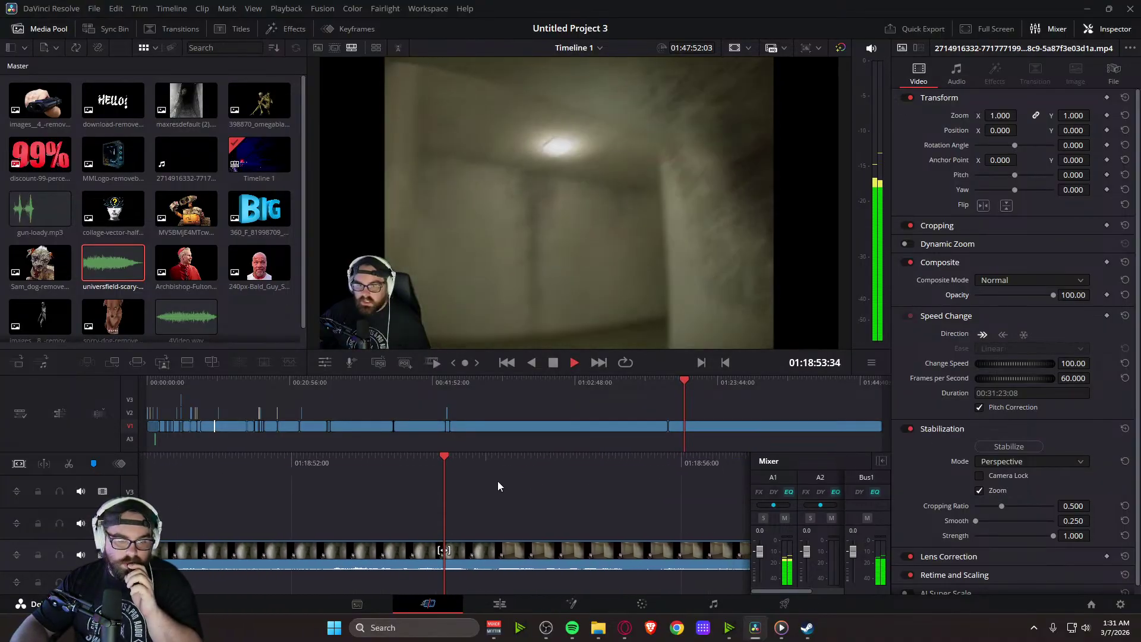
pyautogui.moveTo(479, 461); pyautogui.dragTo(609, 440)
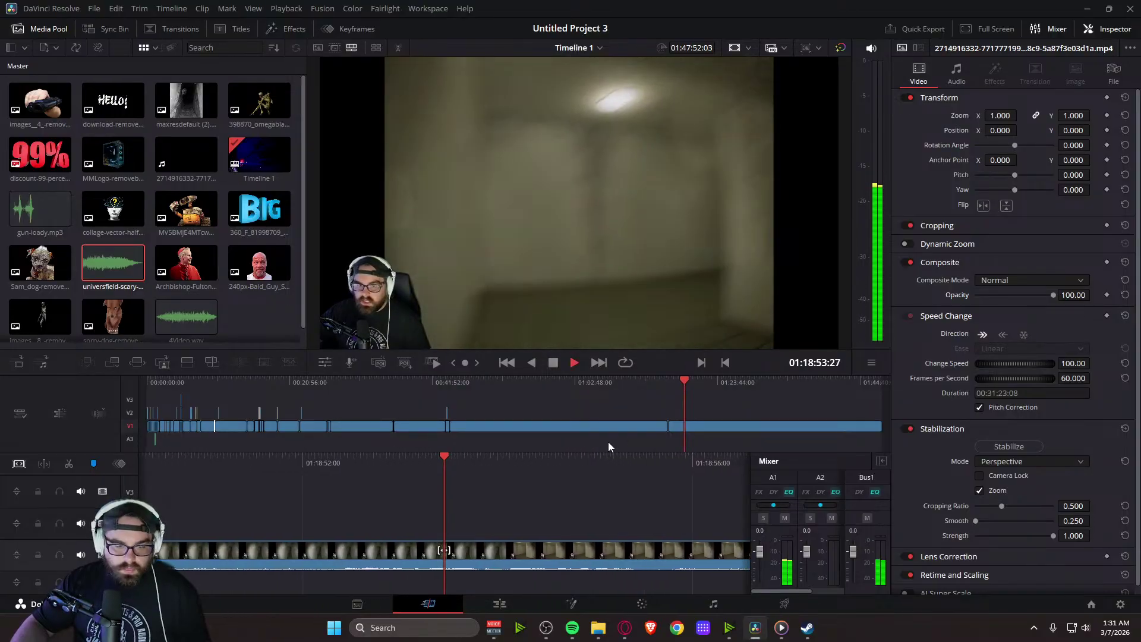
pyautogui.press('space')
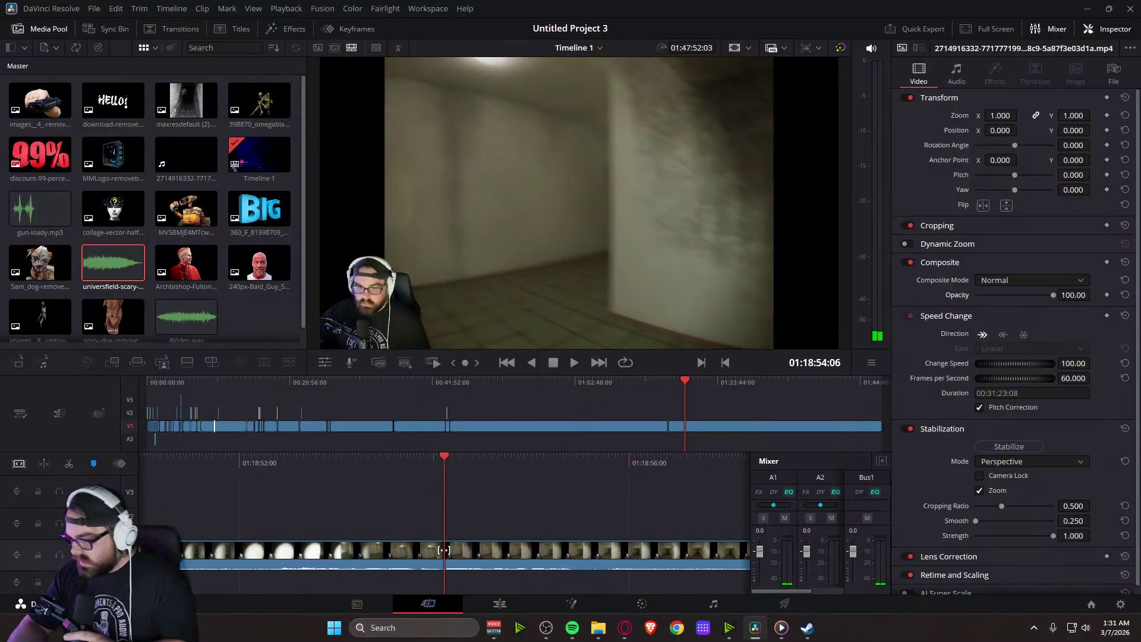
pyautogui.hotkey('alt', 'Tab')
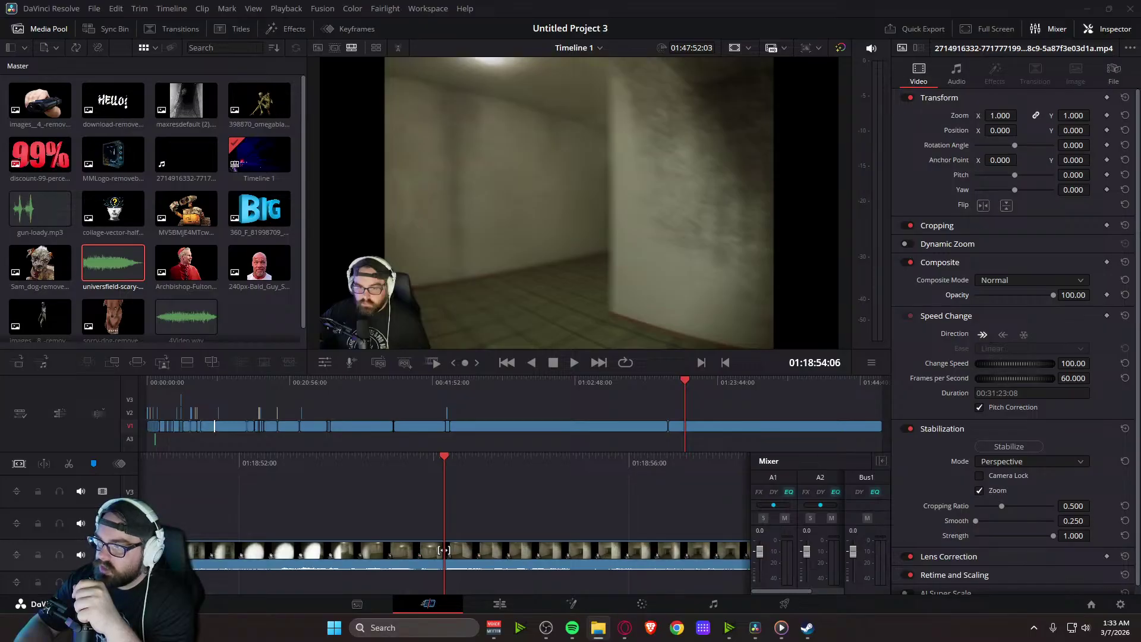
pyautogui.moveTo(764, 283); pyautogui.dragTo(447, 525)
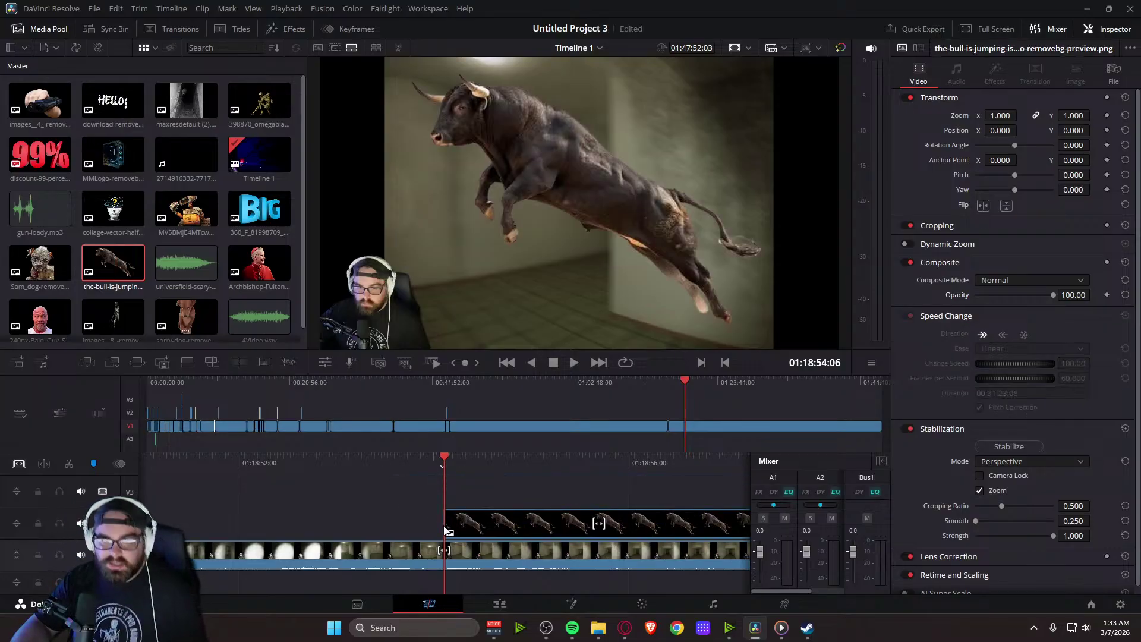
# Play through the bull overlay, trim it to end at 01:18:54:32 by splitting and deleting the remainder, and save the project
pyautogui.press('space')
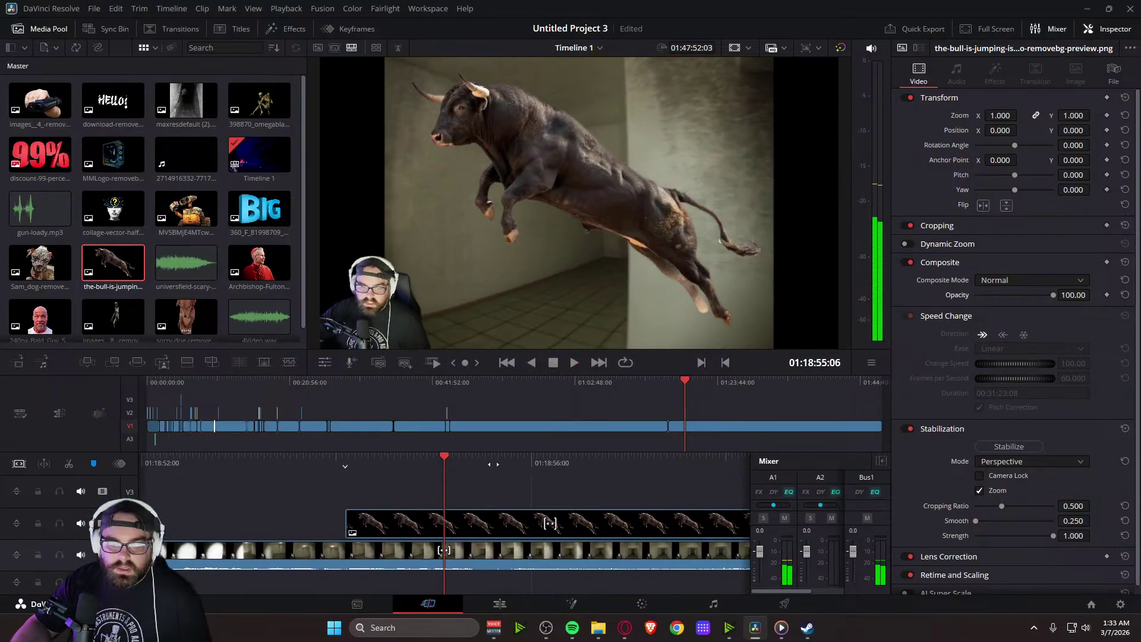
pyautogui.press('space')
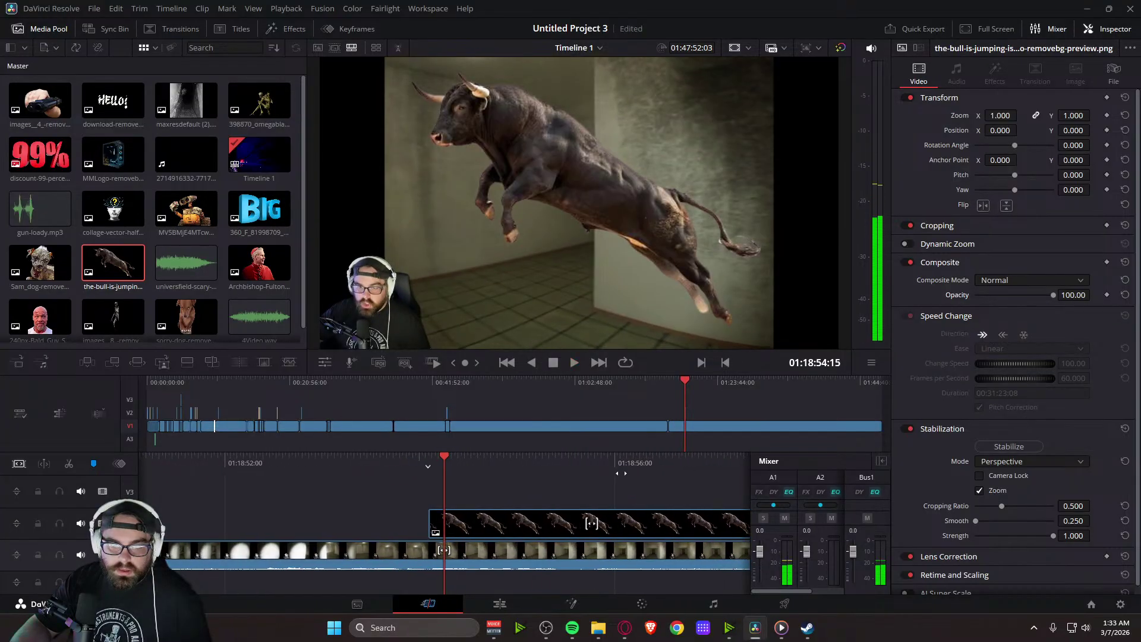
pyautogui.press('space')
pyautogui.press('space')
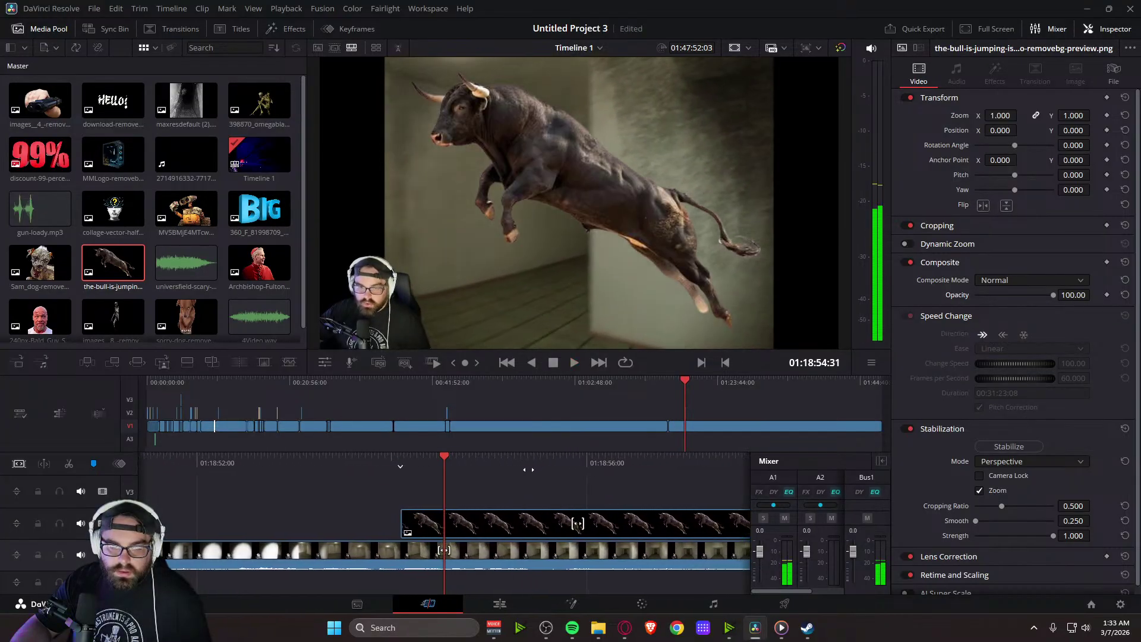
pyautogui.click(457, 529)
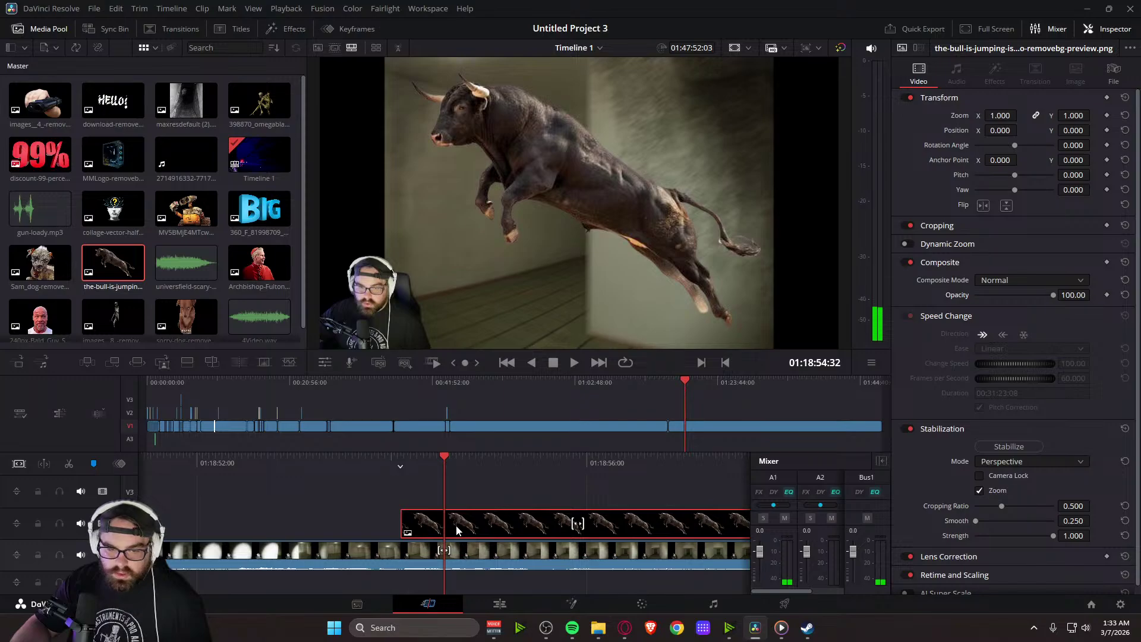
pyautogui.click(68, 468)
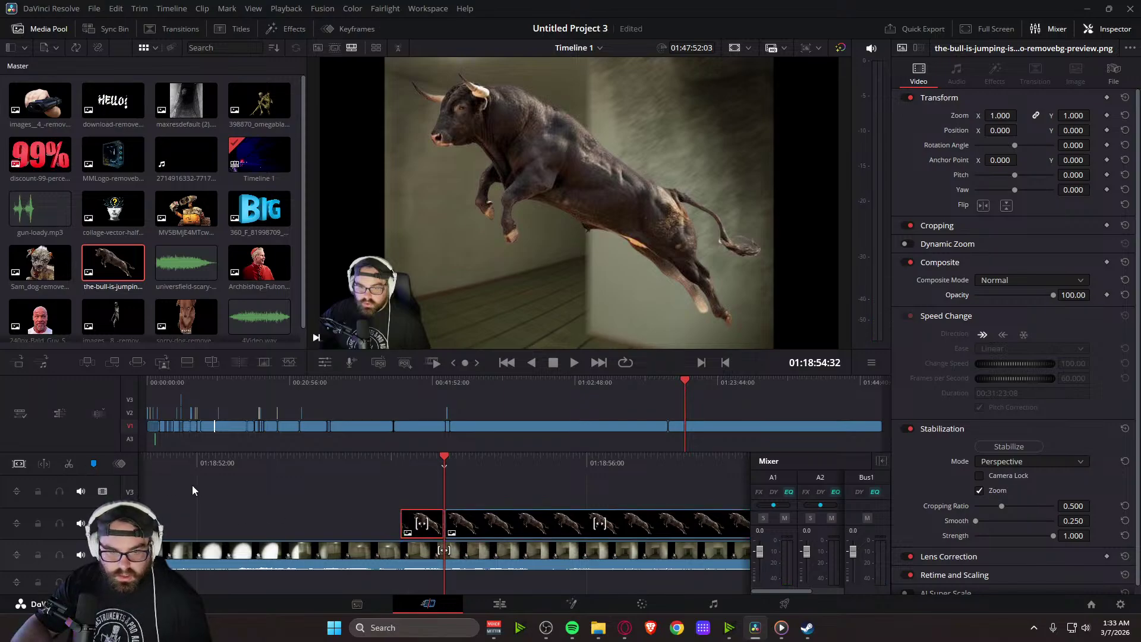
pyautogui.click(510, 526)
pyautogui.press('Delete')
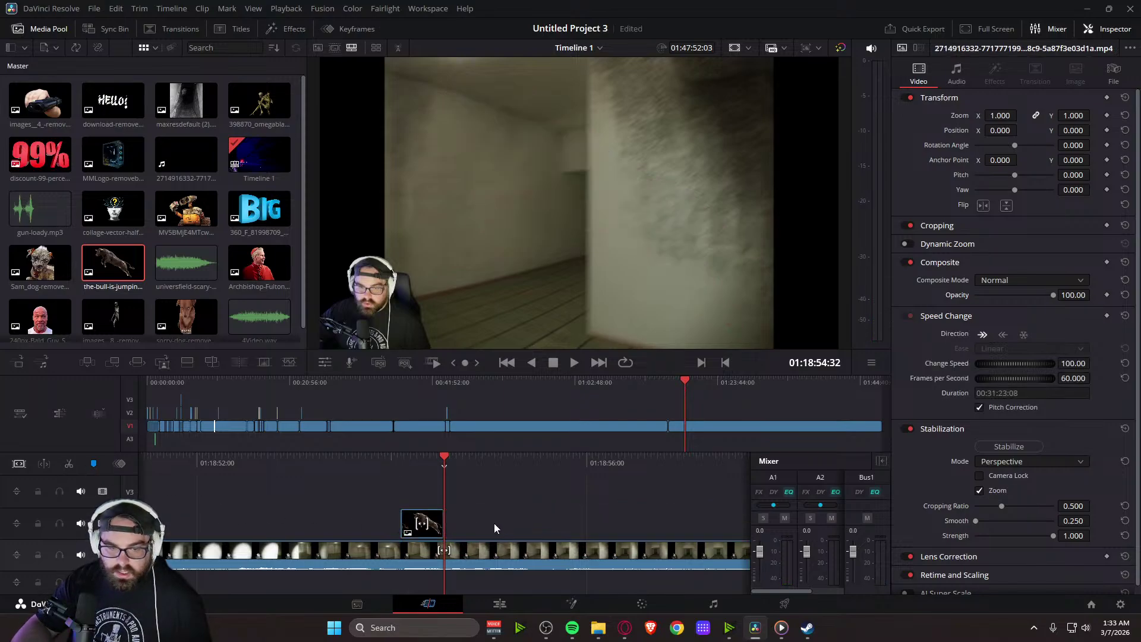
pyautogui.hotkey('ctrl', 's')
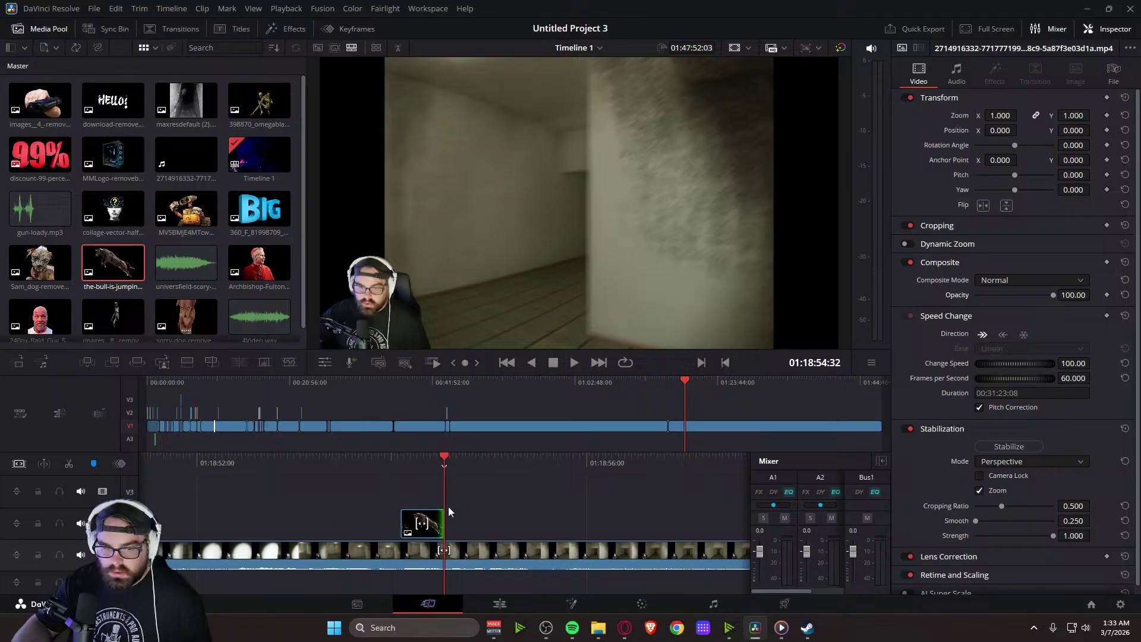
# Add the poop emoji image on track V3 starting at the bull clip's end, and extend the bull clip to overlap it
pyautogui.moveTo(460, 470)
pyautogui.mouseDown()
pyautogui.moveTo(501, 470)
pyautogui.moveTo(457, 473)
pyautogui.mouseUp()
pyautogui.click(419, 529)
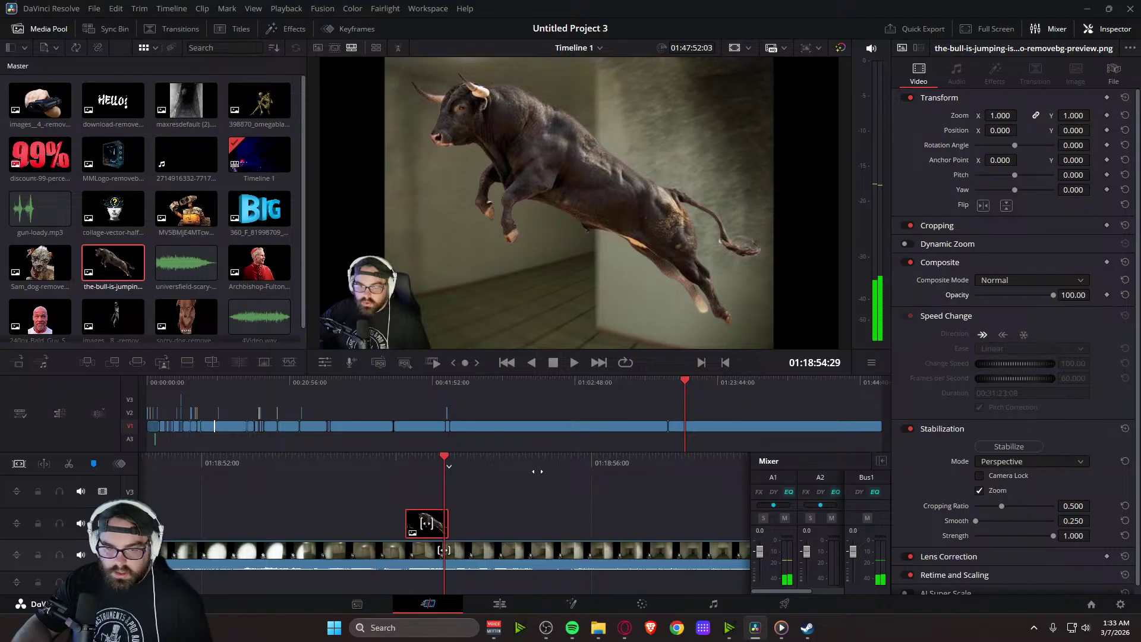
pyautogui.moveTo(539, 469); pyautogui.dragTo(536, 468)
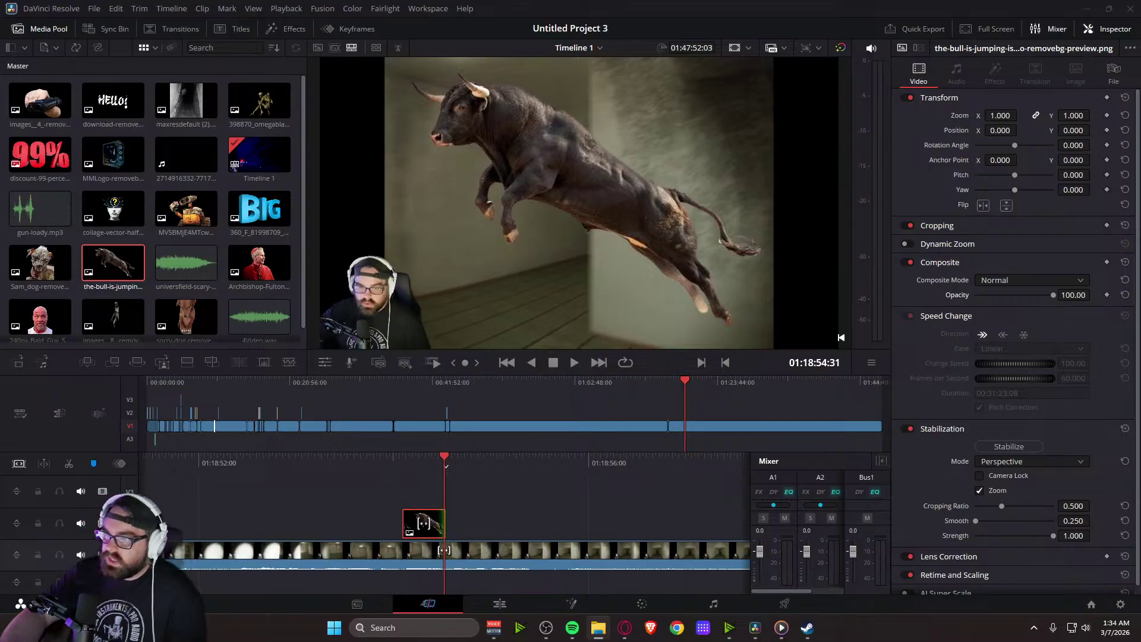
pyautogui.moveTo(1129, 262); pyautogui.dragTo(405, 501)
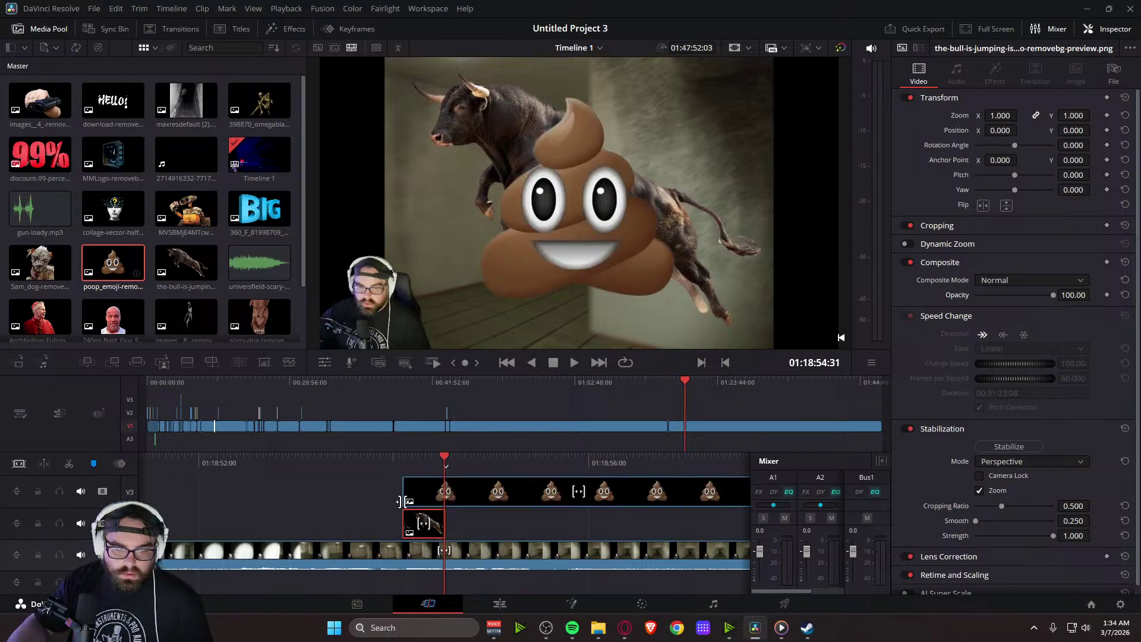
pyautogui.click(467, 501)
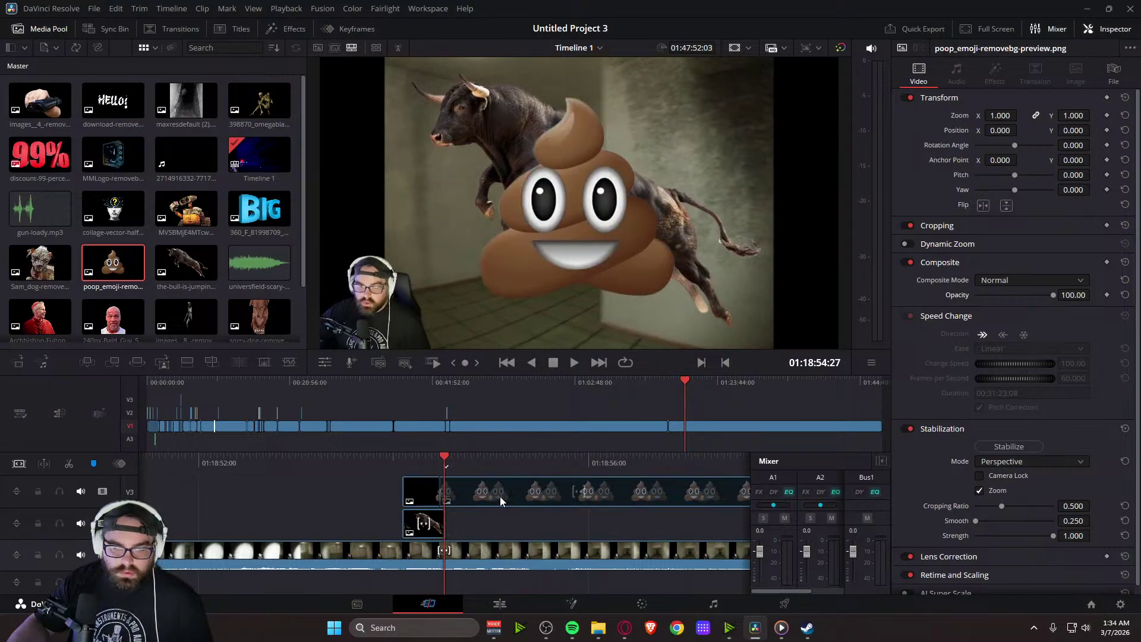
pyautogui.hotkey('shift', '[')
pyautogui.moveTo(444, 529); pyautogui.dragTo(474, 529)
pyautogui.press('/')
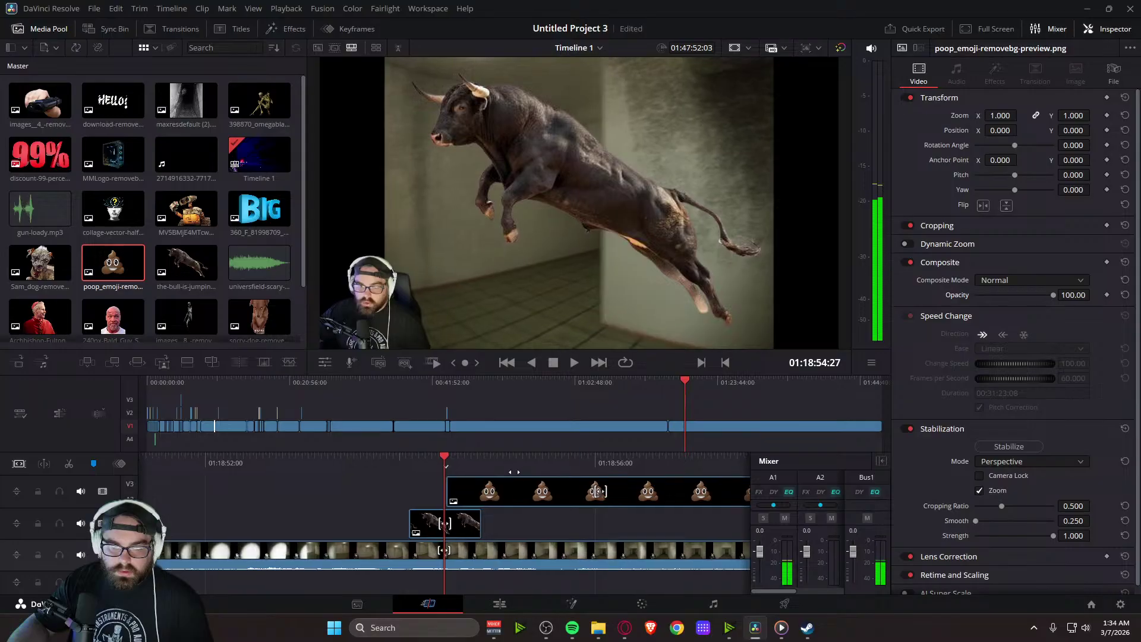
# With track V3 hidden, scale the bull image to 0.520 and keyframe its zoom and position at 01:18:54:28 with position X at -506
pyautogui.click(456, 536)
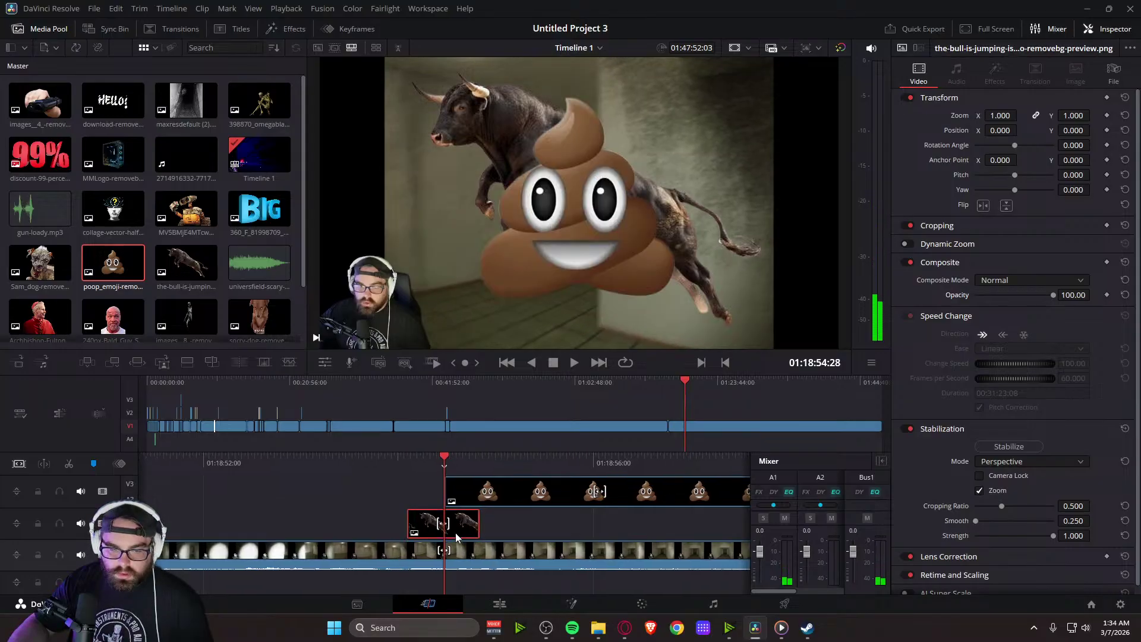
pyautogui.click(102, 492)
pyautogui.moveTo(1004, 115)
pyautogui.mouseDown()
pyautogui.moveTo(960, 115)
pyautogui.moveTo(1020, 129)
pyautogui.mouseUp()
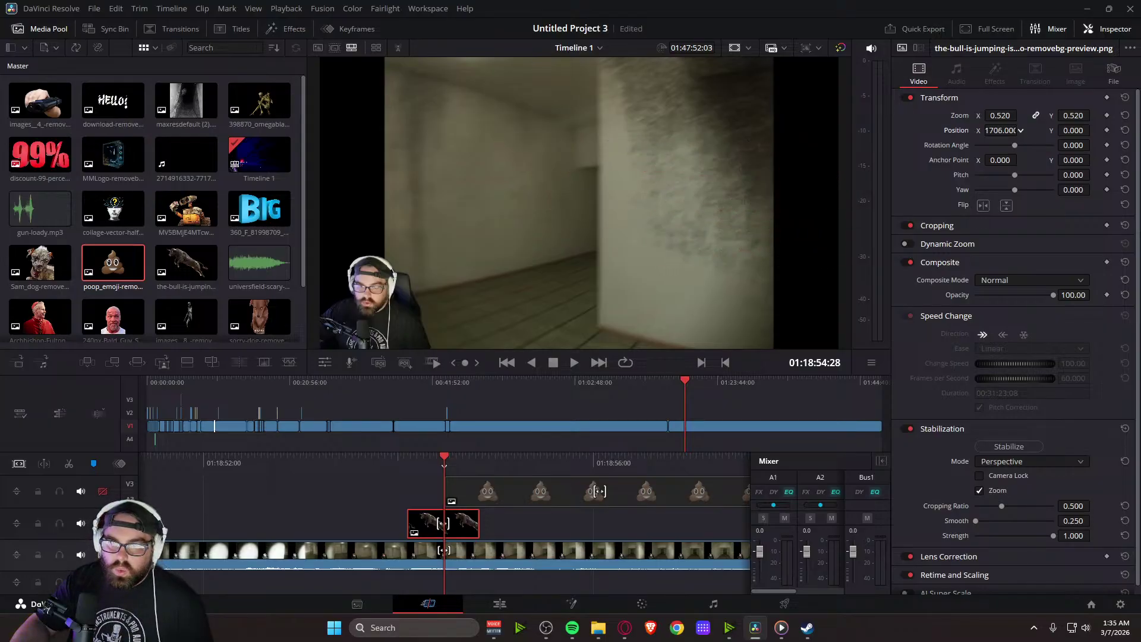
pyautogui.click(1106, 117)
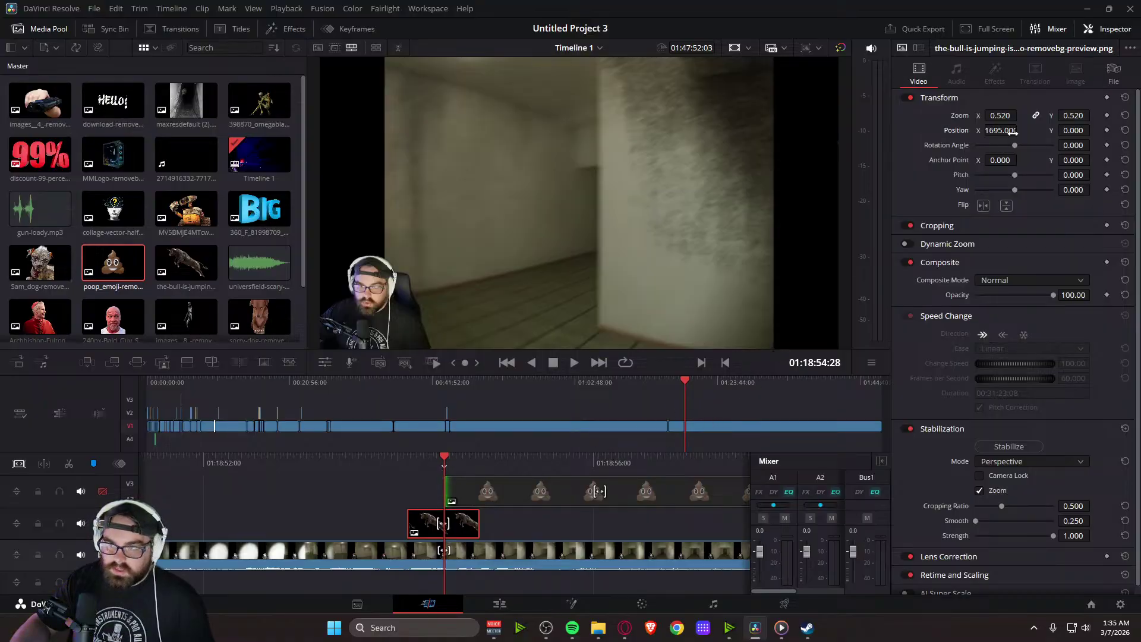
pyautogui.moveTo(1019, 130); pyautogui.dragTo(1019, 130)
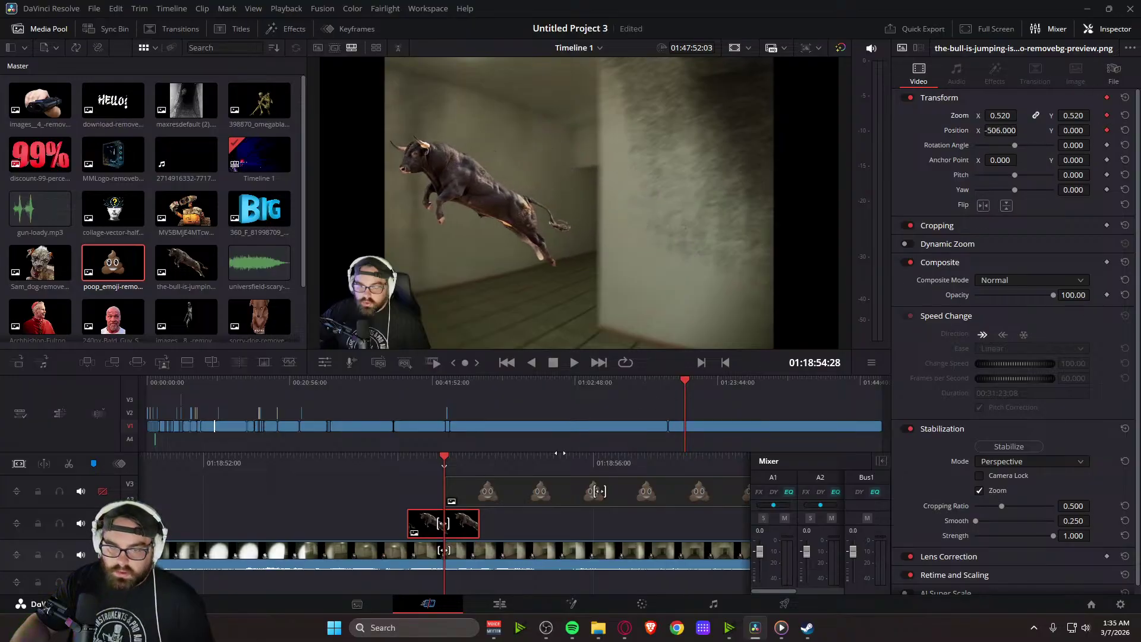
# Keyframe the bull's position X at 1717 at the start of its clip, play back its movement, and select the poop emoji clip
pyautogui.moveTo(512, 466); pyautogui.dragTo(549, 467)
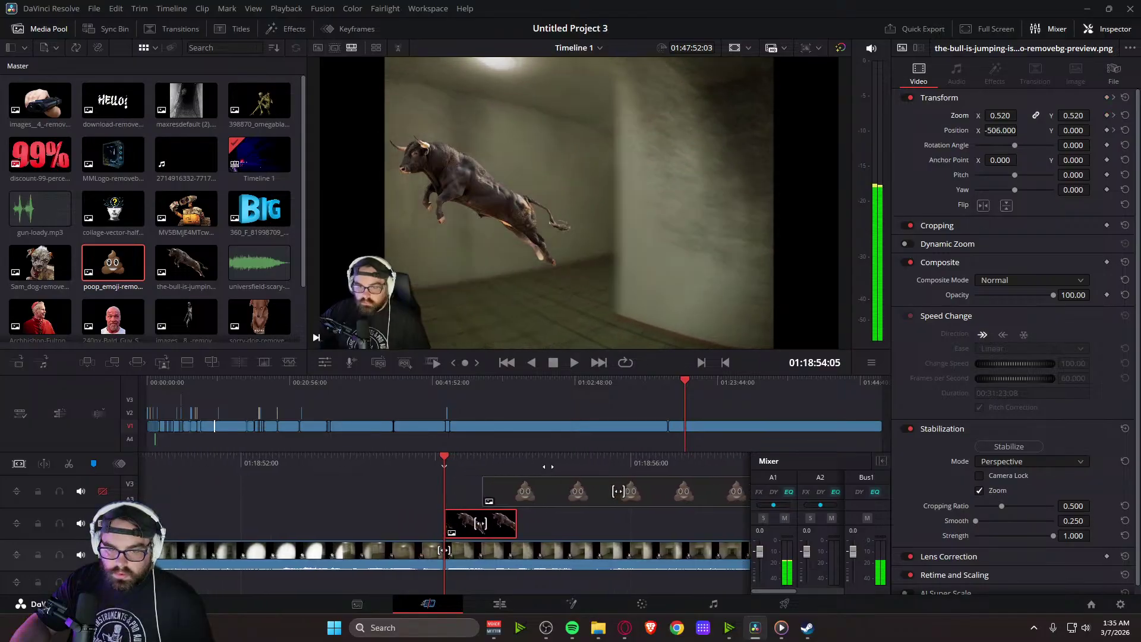
pyautogui.moveTo(1019, 130); pyautogui.dragTo(1019, 130)
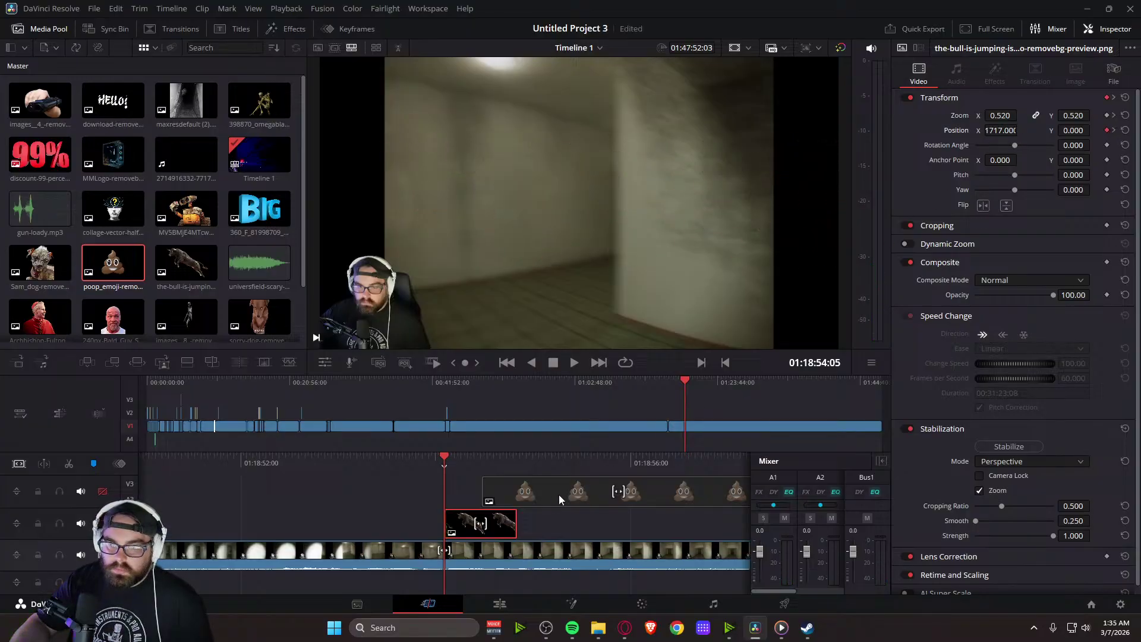
pyautogui.press('space')
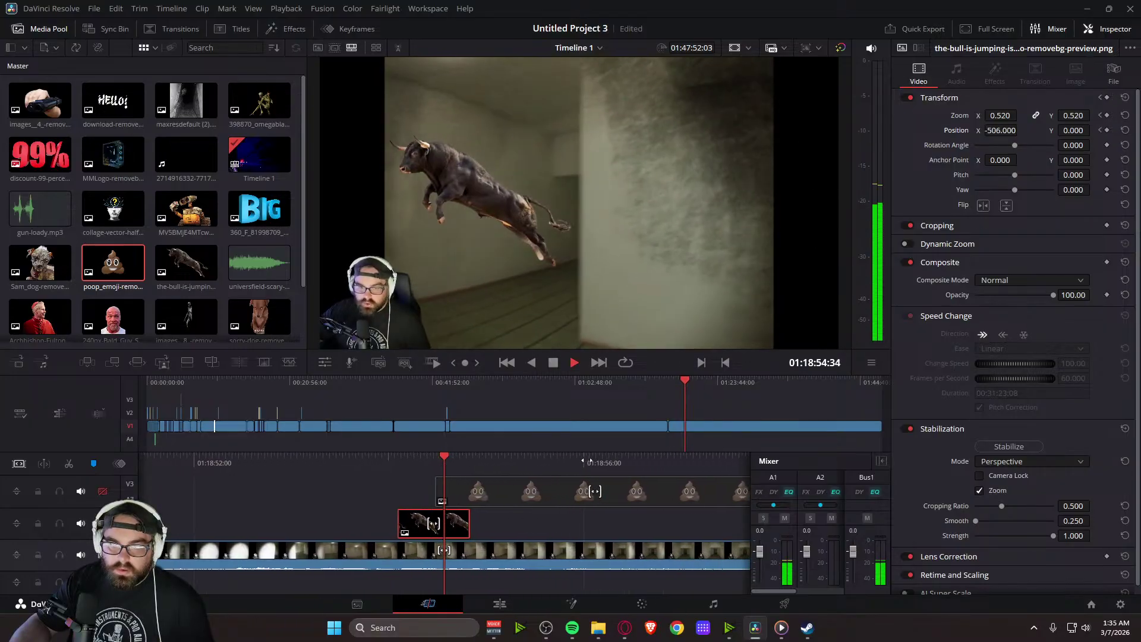
pyautogui.click(467, 490)
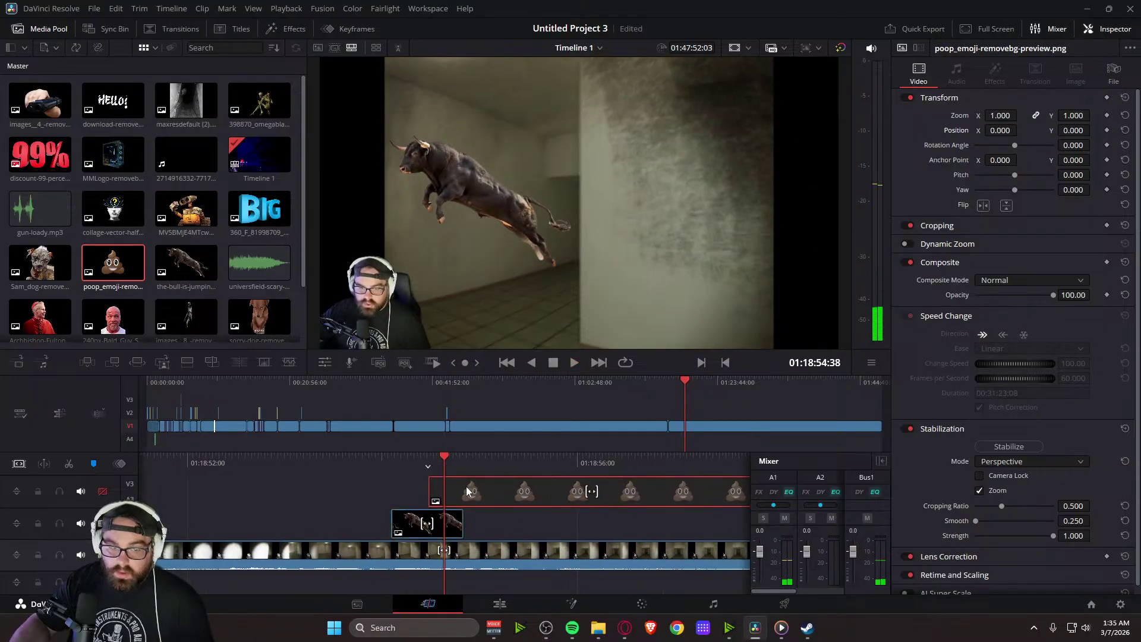
# Show track V3, split the poop emoji clip at 01:18:54:30 and 01:18:55:25, delete the remainder, and extend the bull clip to the same end
pyautogui.moveTo(484, 465); pyautogui.dragTo(528, 466)
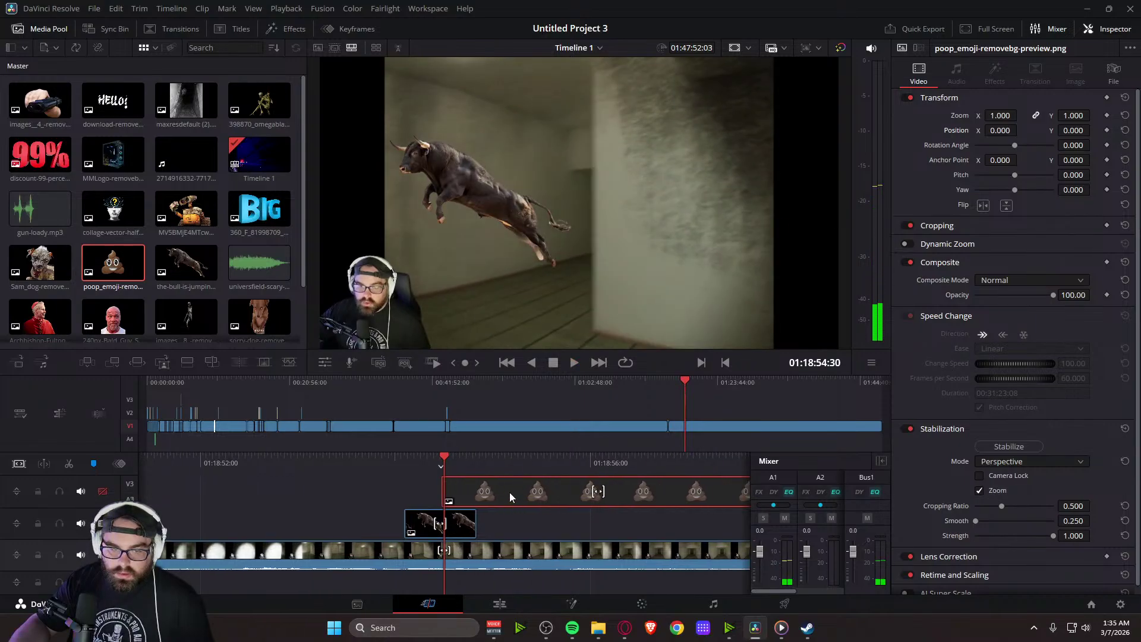
pyautogui.click(102, 492)
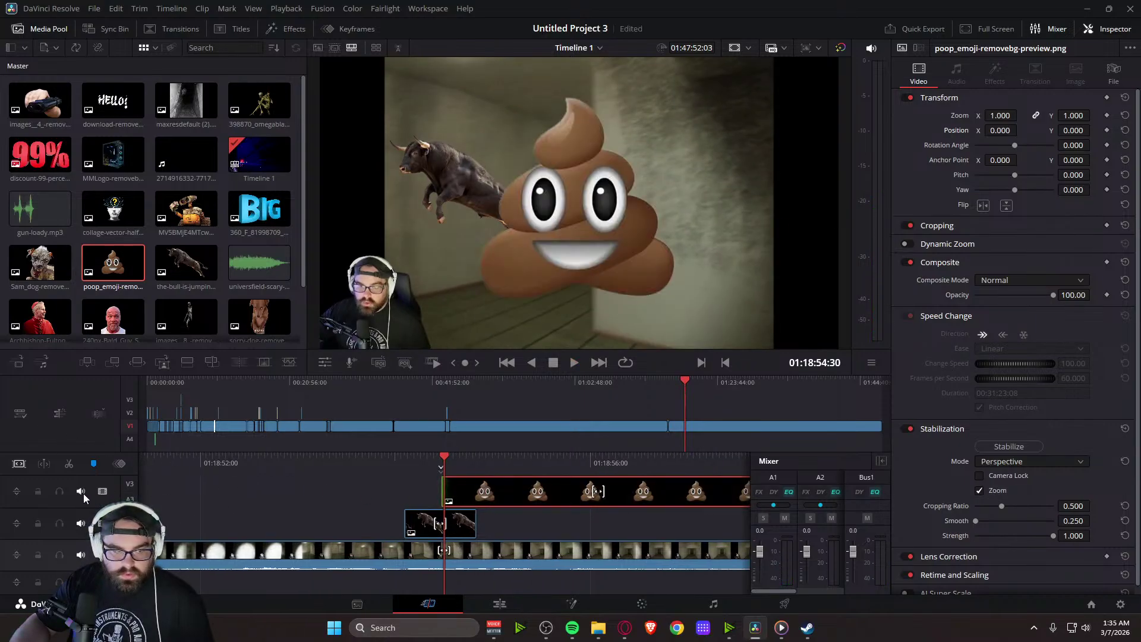
pyautogui.click(69, 467)
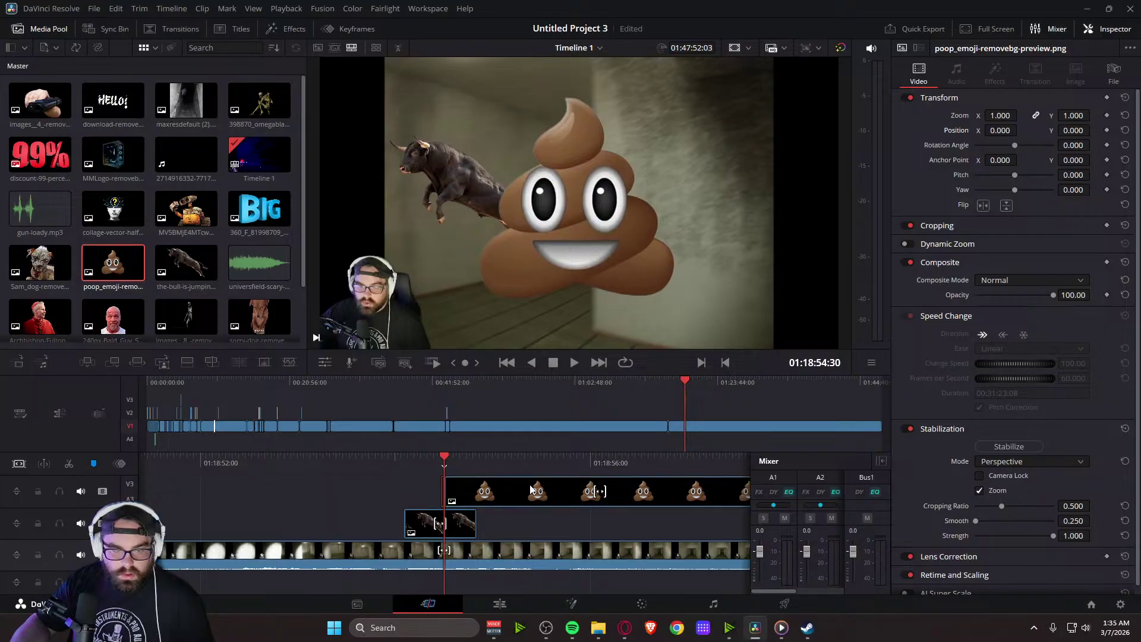
pyautogui.press('space')
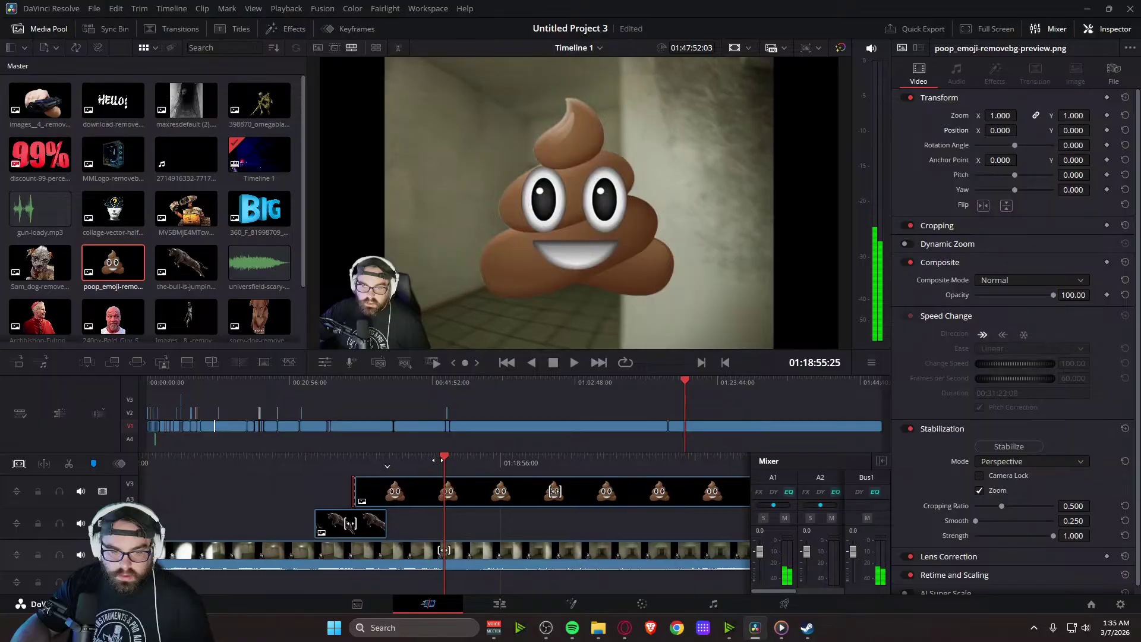
pyautogui.click(514, 498)
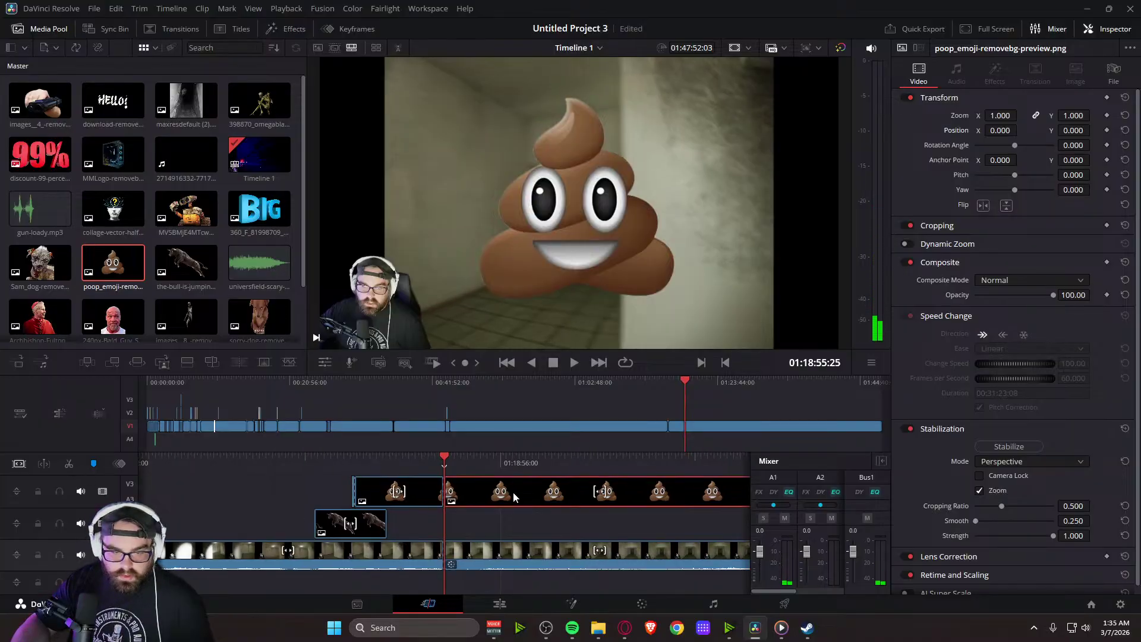
pyautogui.press('Delete')
pyautogui.moveTo(388, 529); pyautogui.dragTo(447, 531)
# Hide track V3 and reset the bull clip's position and zoom to their defaults
pyautogui.moveTo(471, 454); pyautogui.dragTo(509, 454)
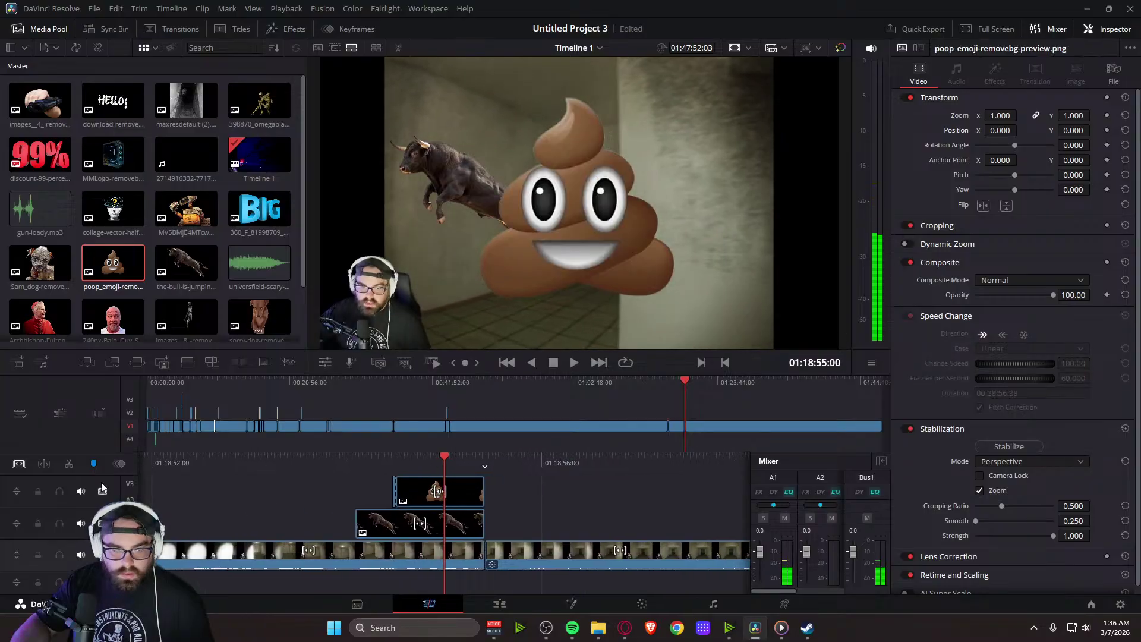
pyautogui.click(103, 492)
pyautogui.click(409, 532)
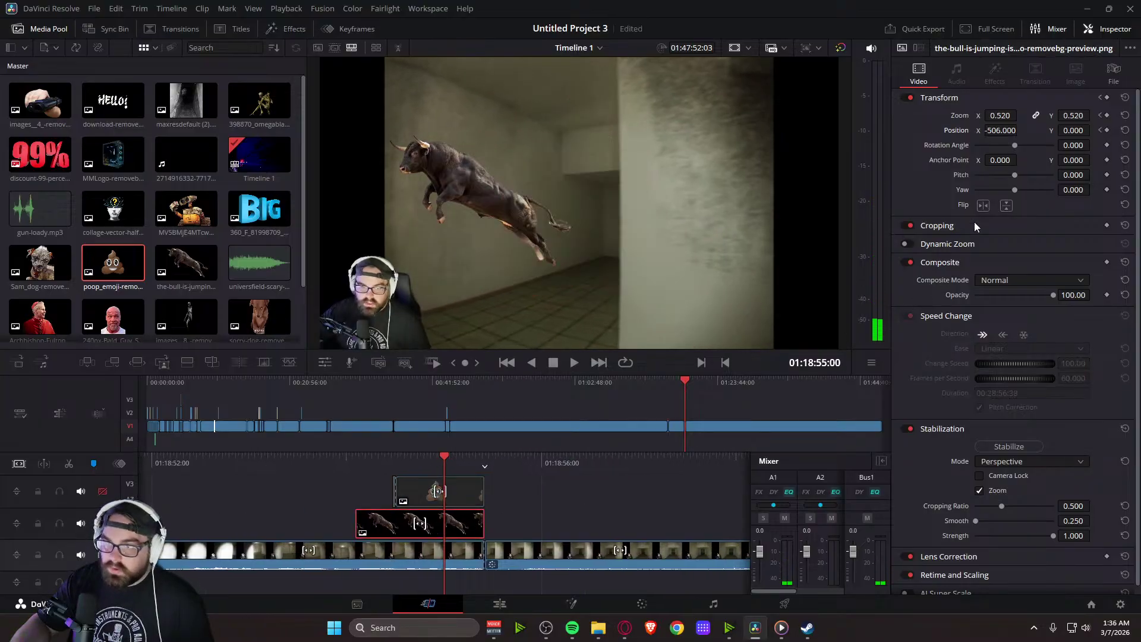
pyautogui.click(1125, 130)
pyautogui.click(1125, 116)
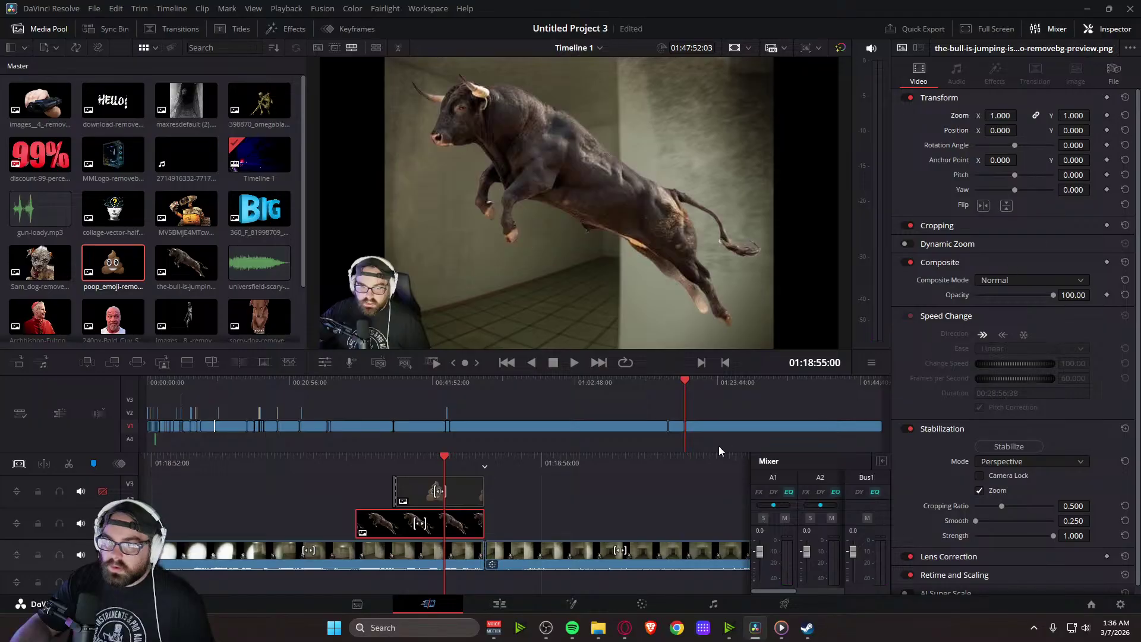
# Set the bull's zoom to 0.830 and position X to -345 at 01:18:54:31, and keyframe the transform there
pyautogui.press('space')
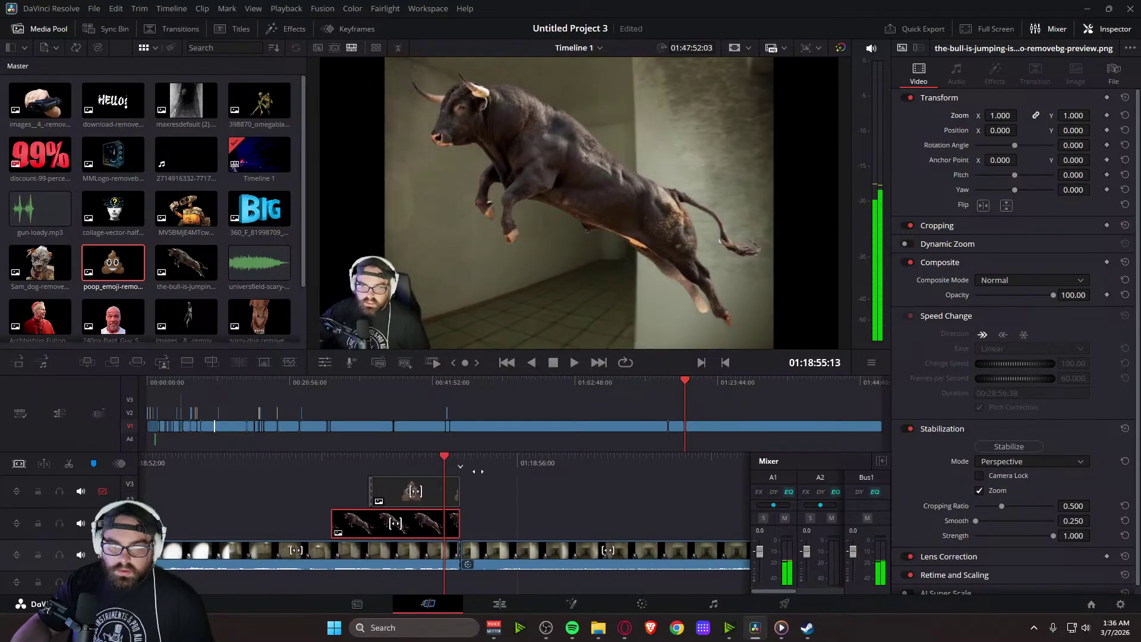
pyautogui.press('j')
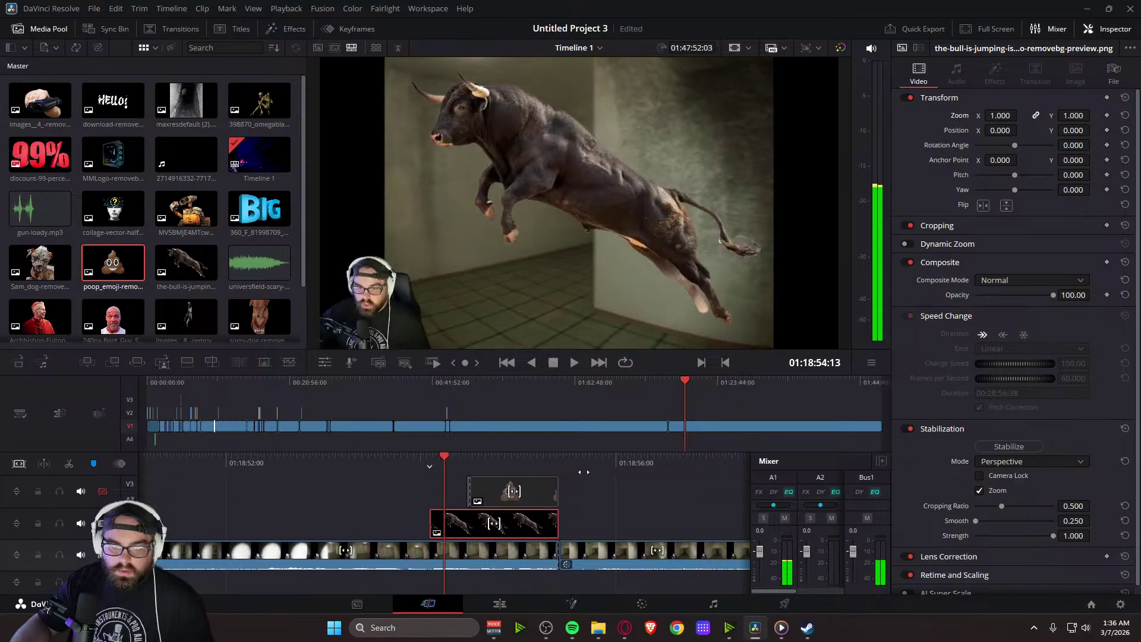
pyautogui.press('l')
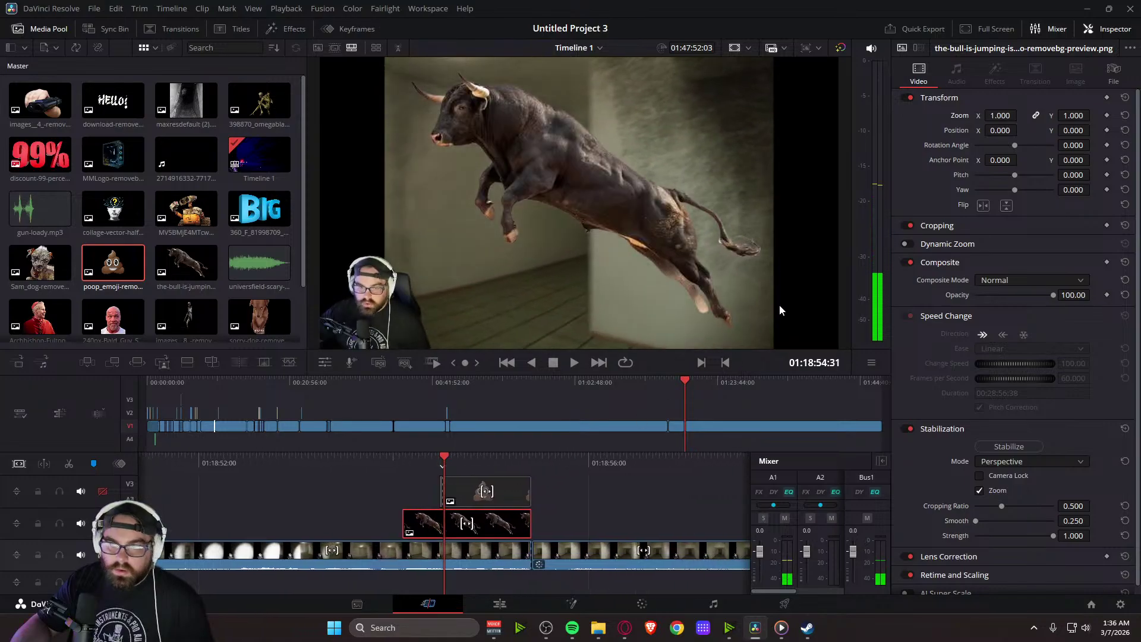
pyautogui.moveTo(1000, 116); pyautogui.dragTo(898, 130)
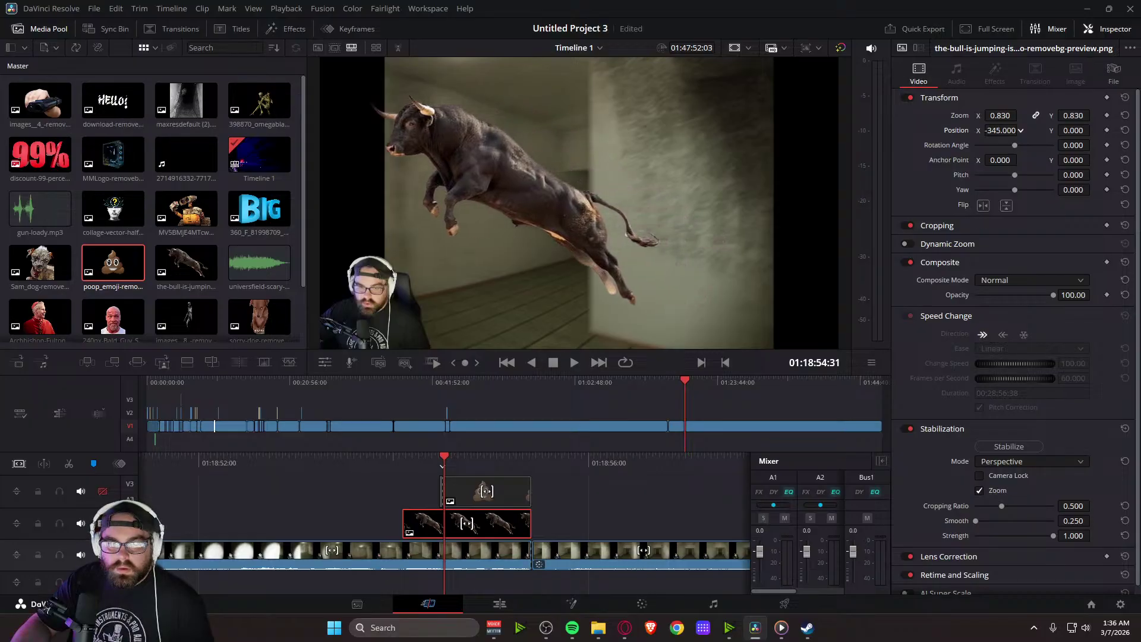
pyautogui.click(1106, 130)
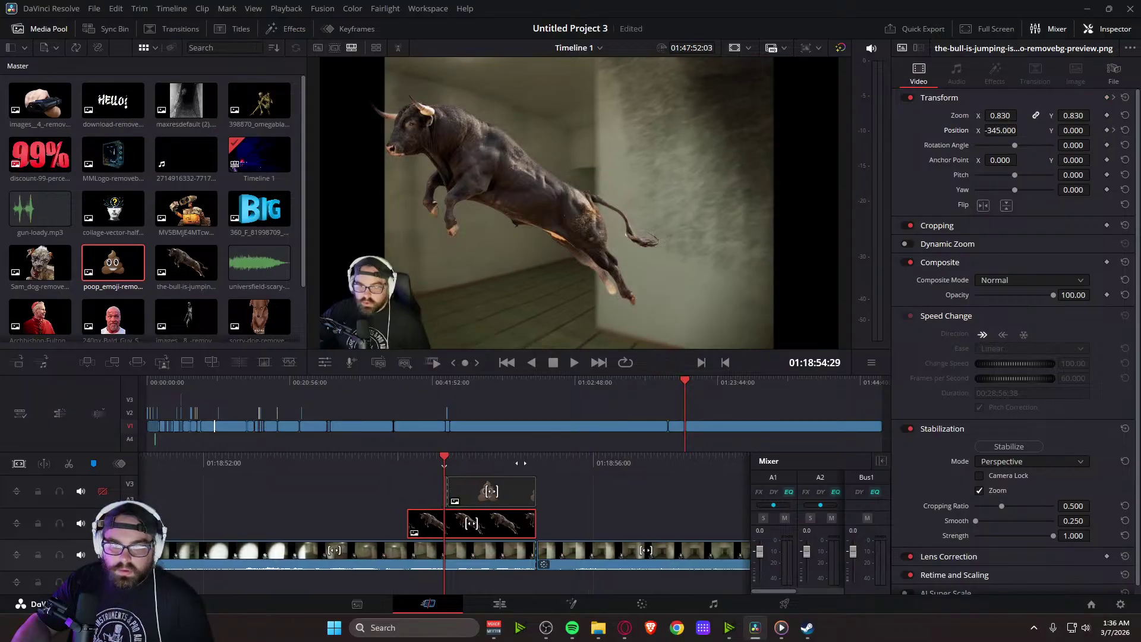
# Keyframe the bull off-screen to the right at the start of its clip and play back the leap
pyautogui.press('Up')
pyautogui.moveTo(1002, 131); pyautogui.dragTo(1099, 130)
pyautogui.press('space')
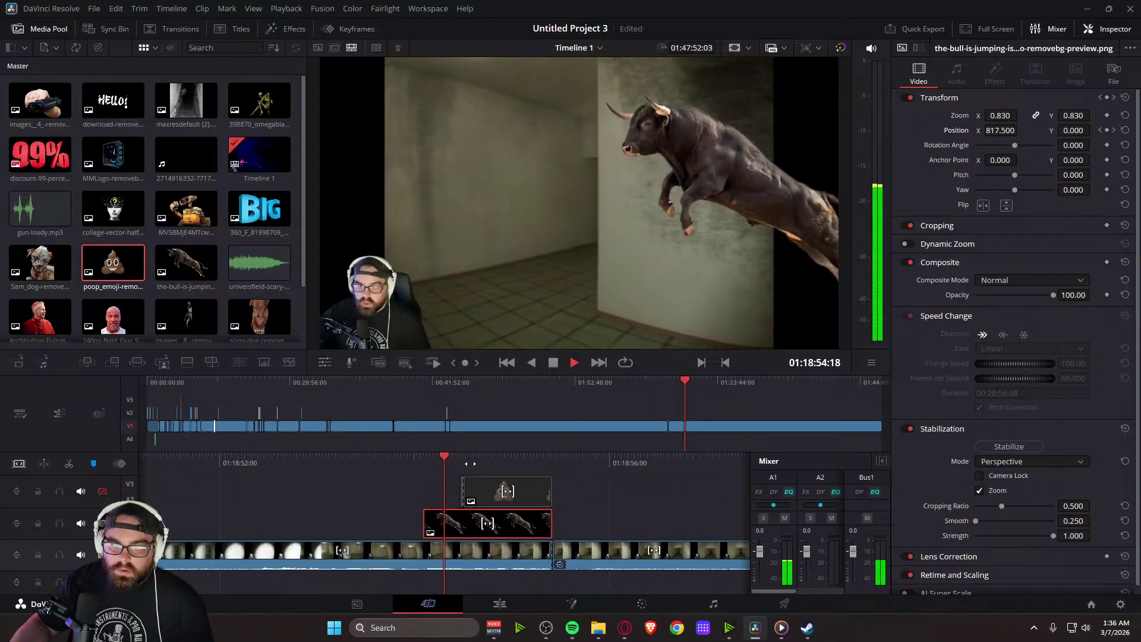
pyautogui.press('space')
pyautogui.moveTo(461, 469); pyautogui.dragTo(525, 469)
# Delete the leftover sliver before the poop emoji clip and extend the clip's start back to 01:18:54:23
pyautogui.click(461, 497)
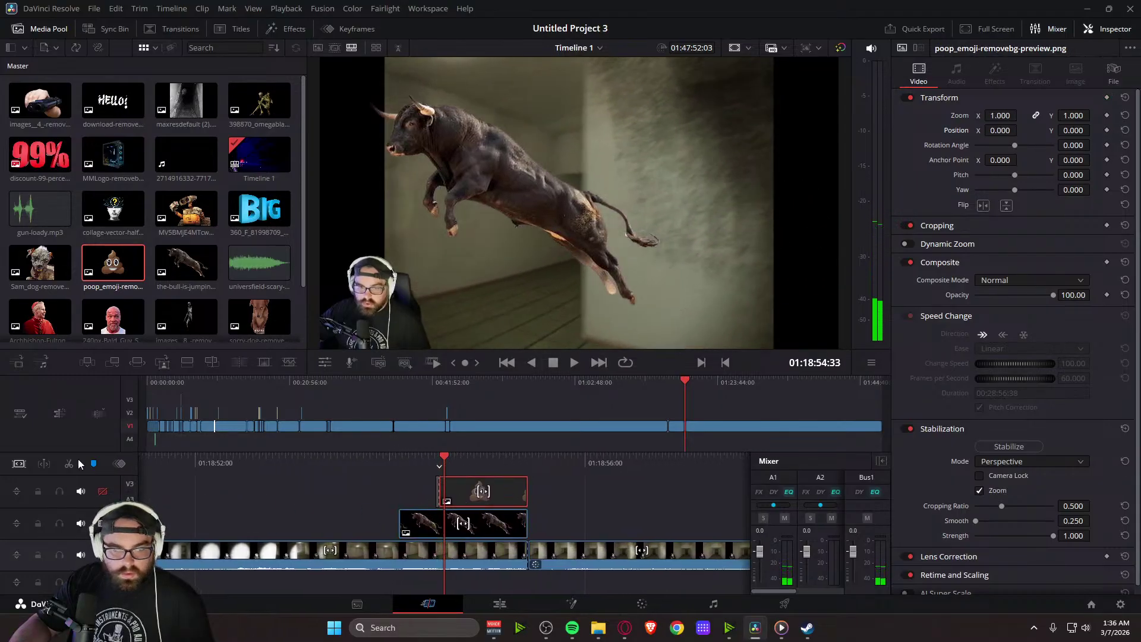
pyautogui.click(392, 494)
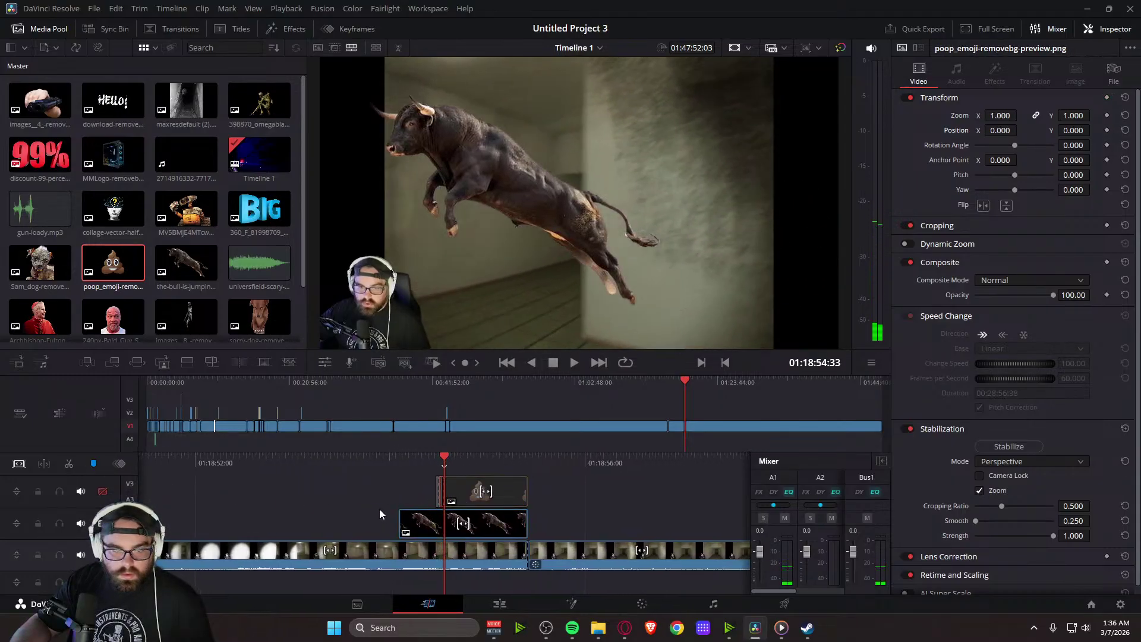
pyautogui.click(437, 492)
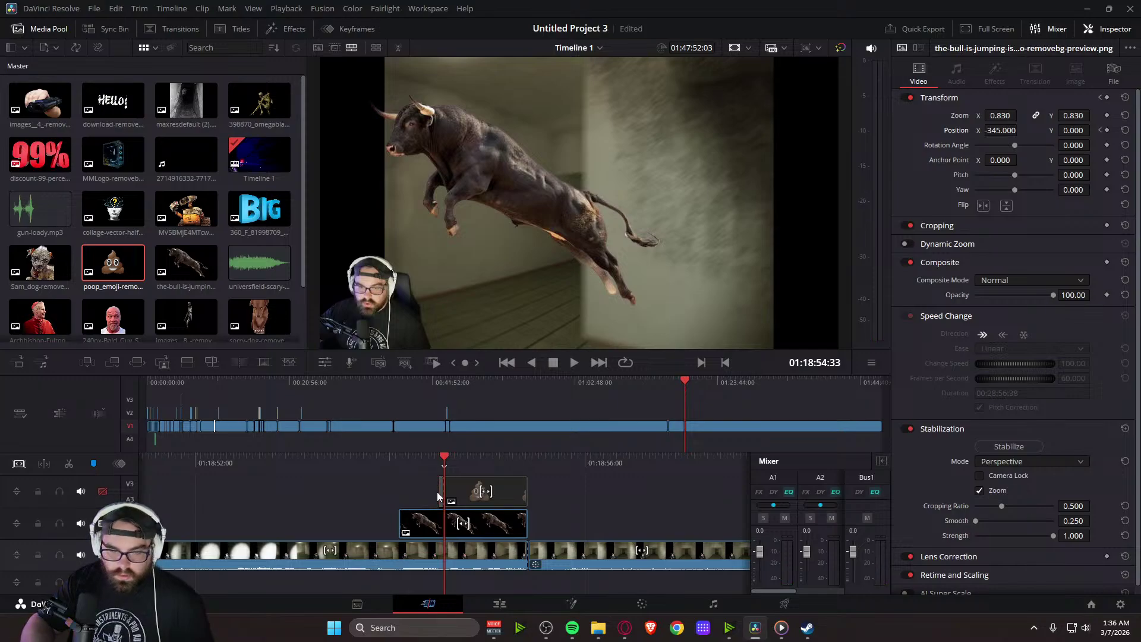
pyautogui.click(440, 492)
pyautogui.press('Delete')
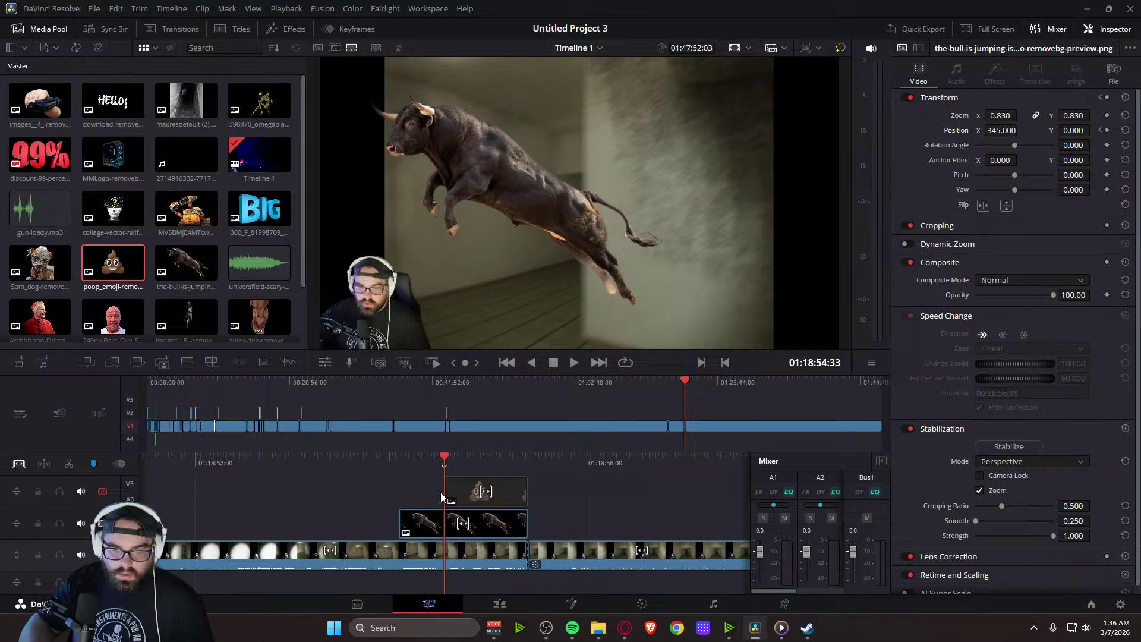
pyautogui.moveTo(442, 493); pyautogui.dragTo(429, 495)
# Show track V3 and, at 01:18:54:36, keyframe the poop emoji with zoom 0.450, position X 383 and Y -310
pyautogui.press('space')
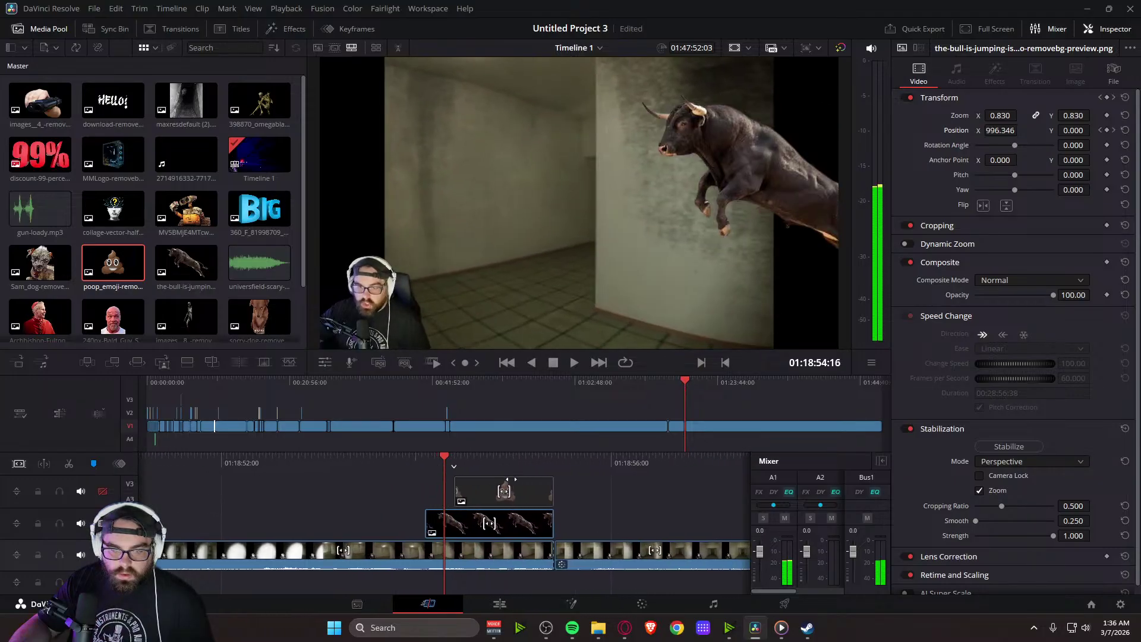
pyautogui.click(438, 501)
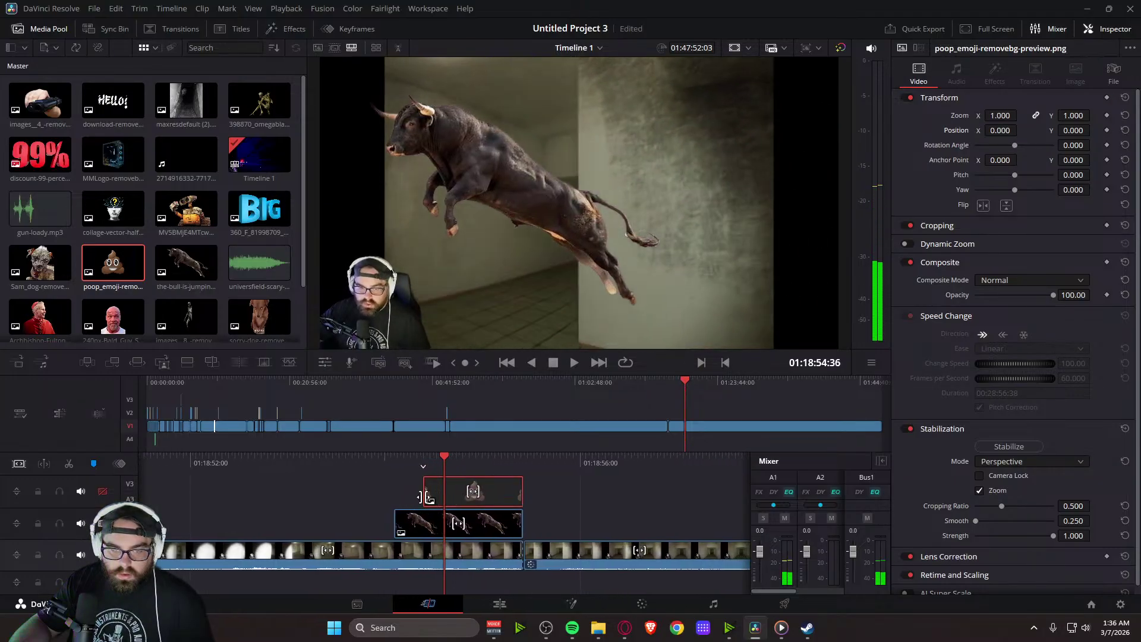
pyautogui.click(103, 491)
pyautogui.moveTo(1000, 115)
pyautogui.mouseDown()
pyautogui.moveTo(1022, 116)
pyautogui.moveTo(974, 116)
pyautogui.moveTo(1010, 116)
pyautogui.moveTo(1021, 129)
pyautogui.moveTo(981, 116)
pyautogui.mouseUp()
pyautogui.moveTo(1074, 130); pyautogui.dragTo(1093, 131)
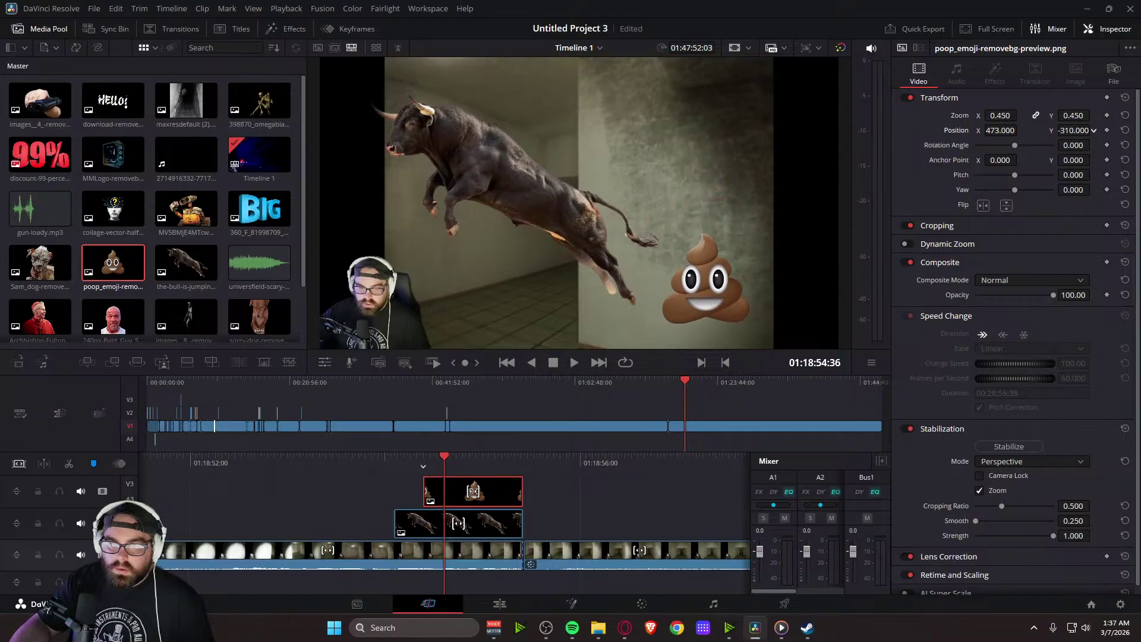
pyautogui.moveTo(1010, 130); pyautogui.dragTo(1001, 131)
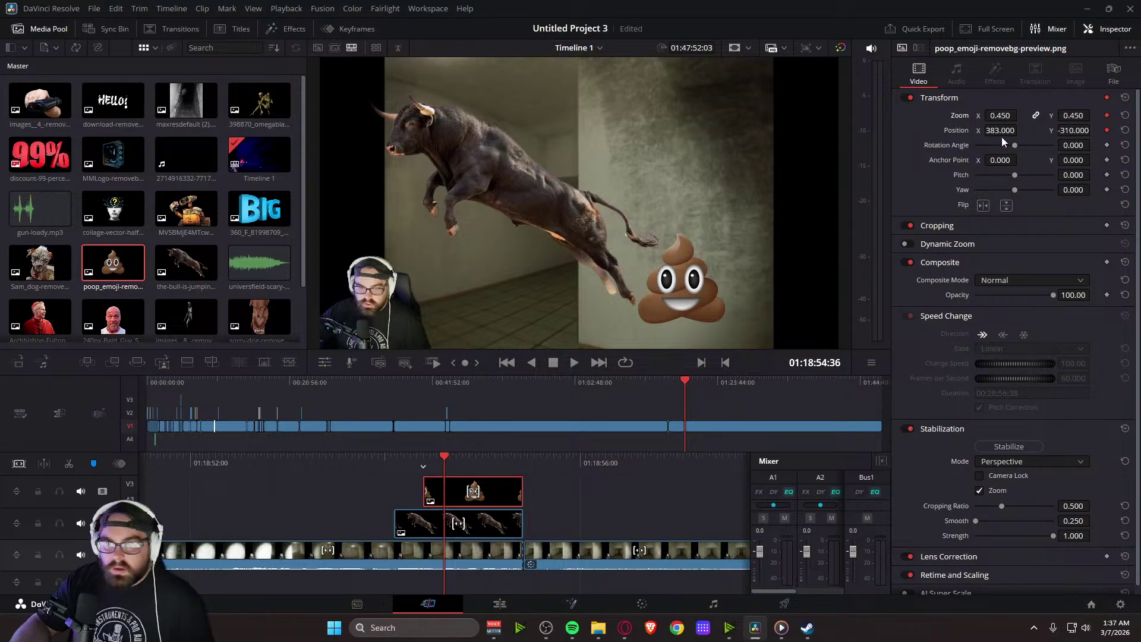
# At the start of the poop emoji clip, 01:18:54:23, keyframe its position X at -1117
pyautogui.press('Left')
pyautogui.press('Left')
pyautogui.press('Left')
pyautogui.press('Left')
pyautogui.press('Left')
pyautogui.press('Left')
pyautogui.press('Left')
pyautogui.press('Left')
pyautogui.press('Left')
pyautogui.press('Left')
pyautogui.press('Left')
pyautogui.press('Left')
pyautogui.press('Left')
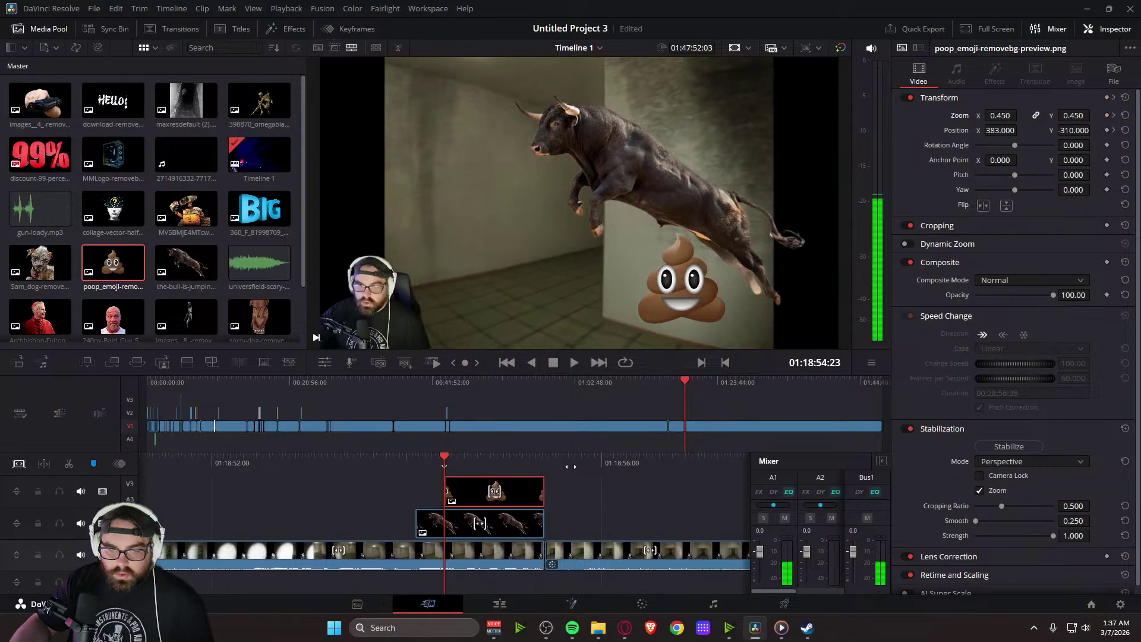
pyautogui.moveTo(1010, 130); pyautogui.dragTo(862, 130)
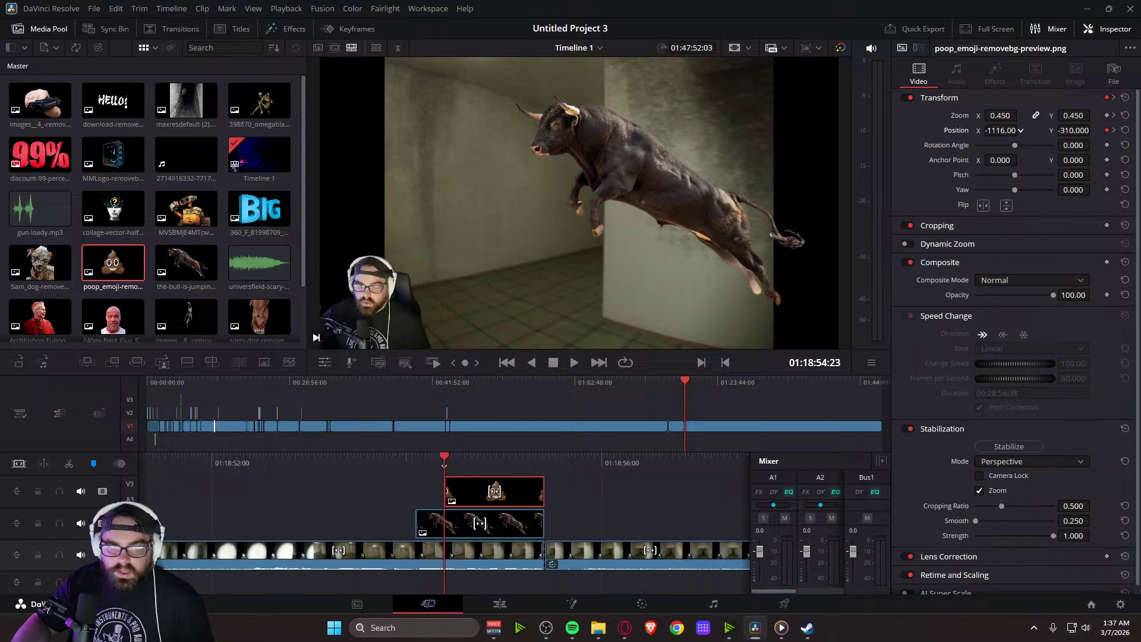
# Play back the combined bull and poop emoji animation and save the project
pyautogui.press('space')
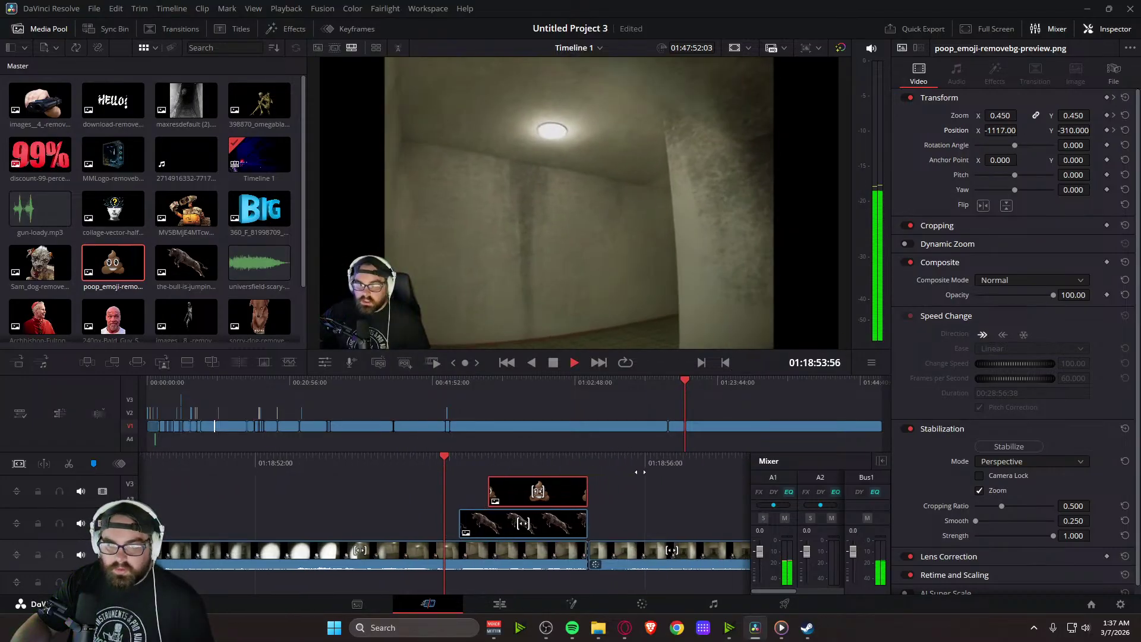
pyautogui.press('space')
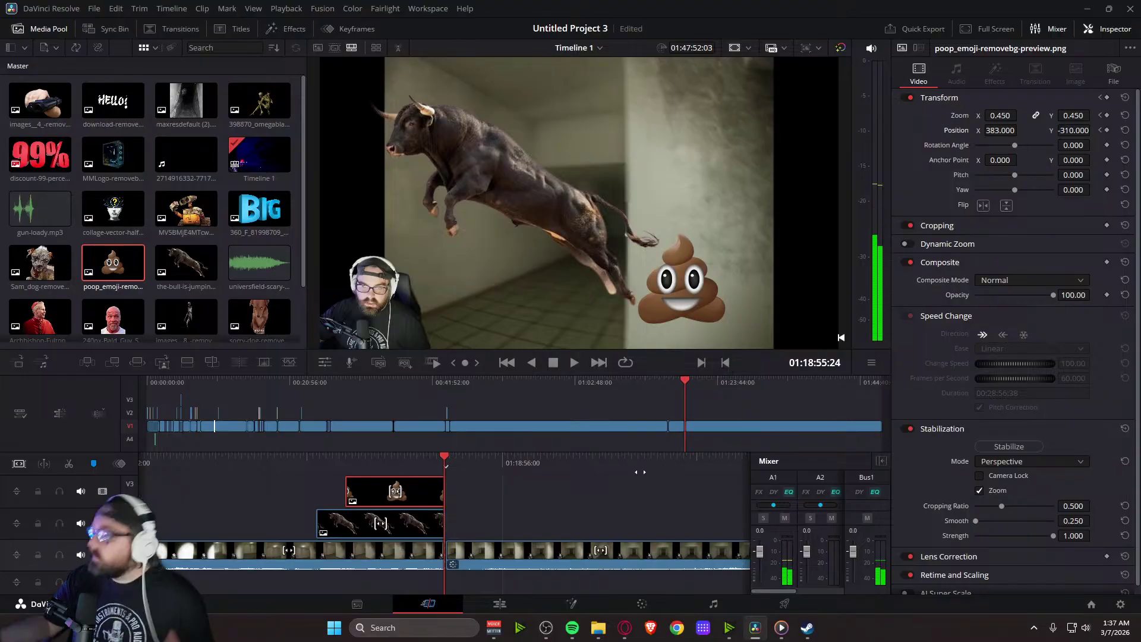
pyautogui.hotkey('ctrl', 's')
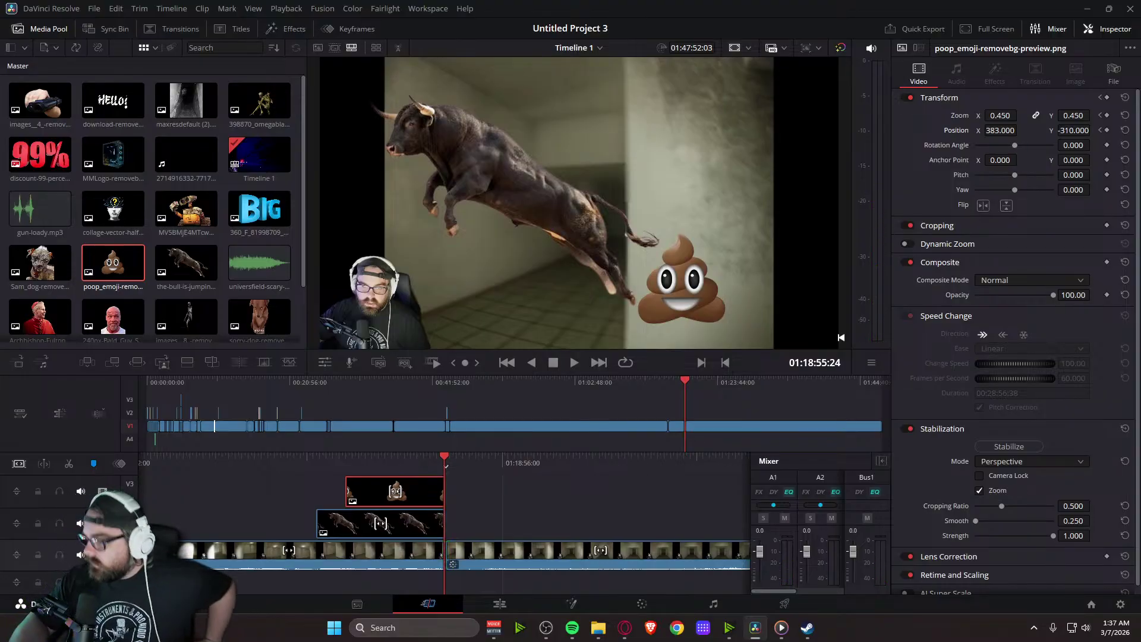
pyautogui.hotkey('alt', 'Tab')
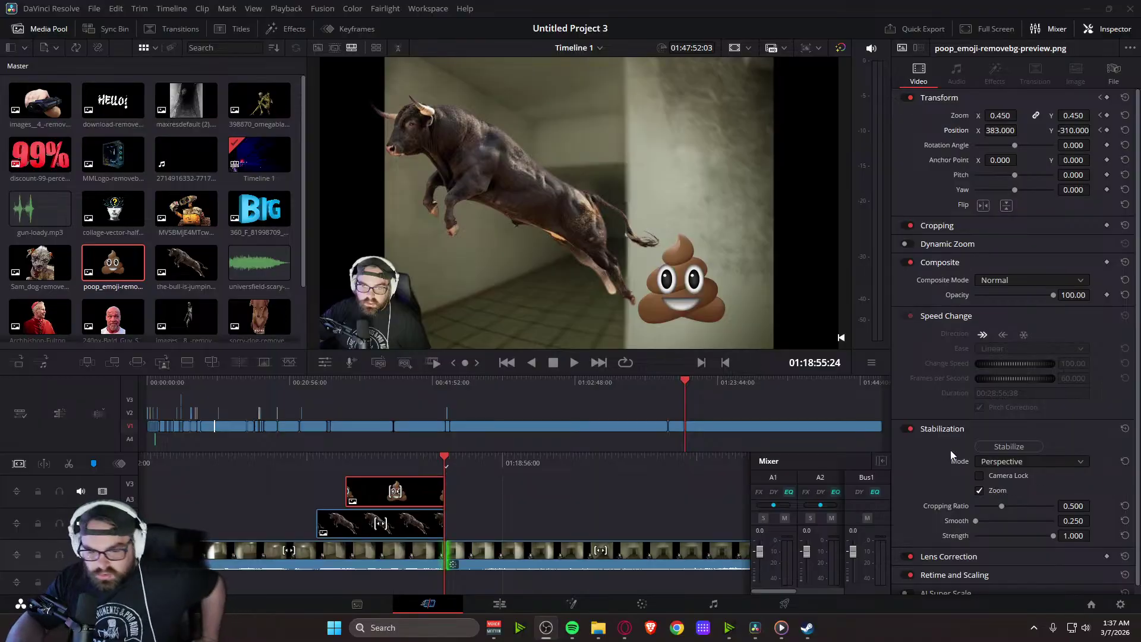
# Play back the bull and poop emoji overlays around 01:18:55 several times to check their timing against the footage
pyautogui.press('space')
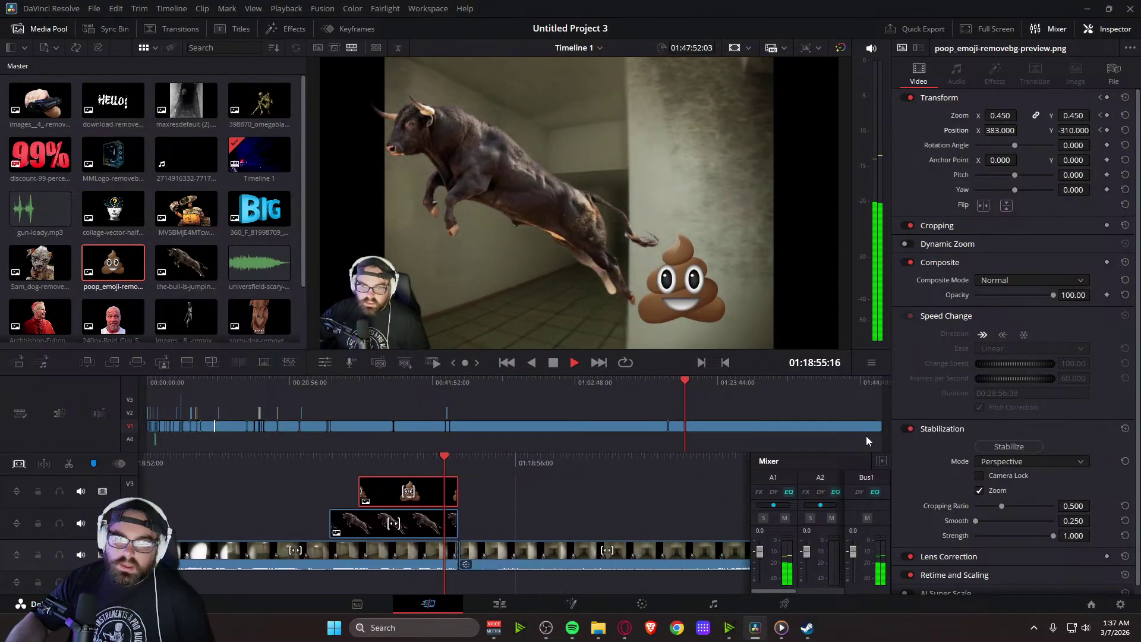
pyautogui.press('space')
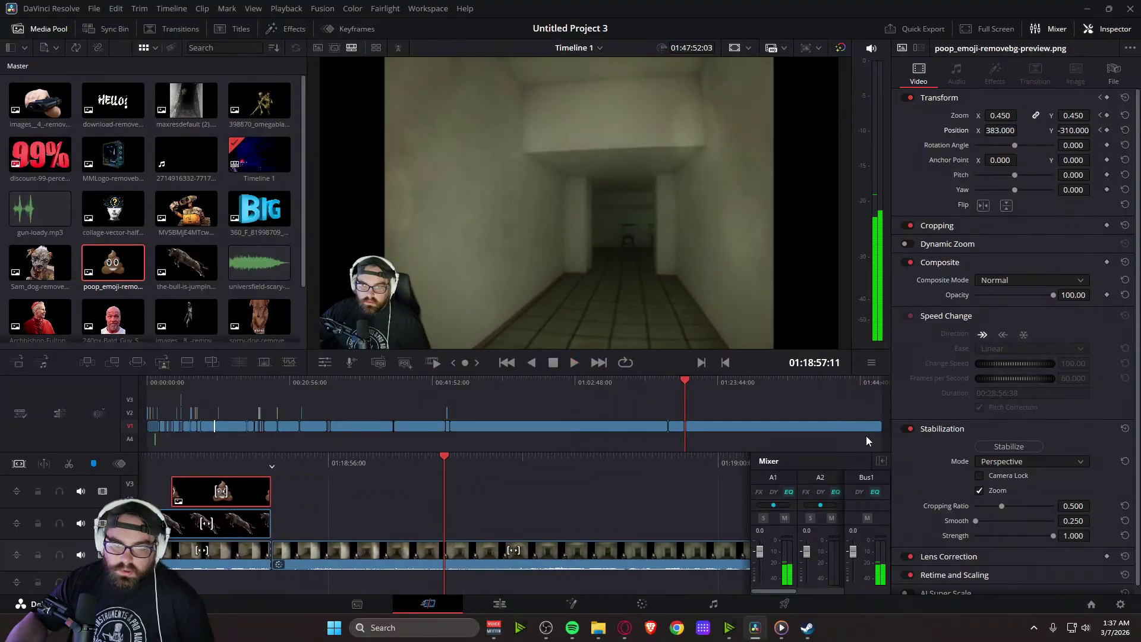
pyautogui.moveTo(475, 474); pyautogui.dragTo(915, 477)
pyautogui.press('space')
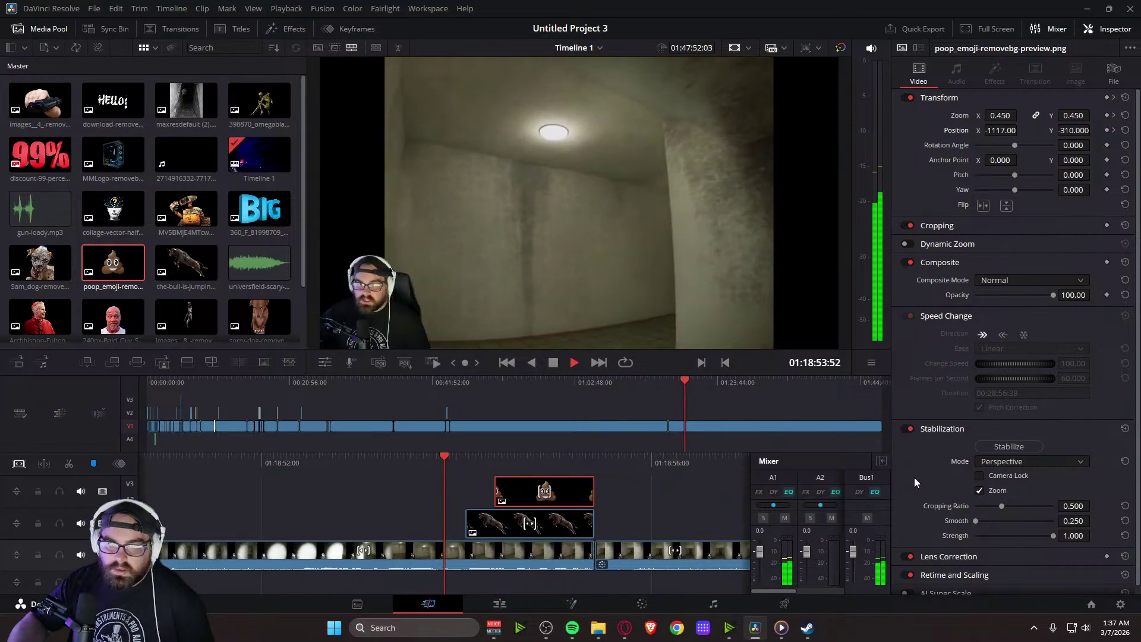
pyautogui.press('space')
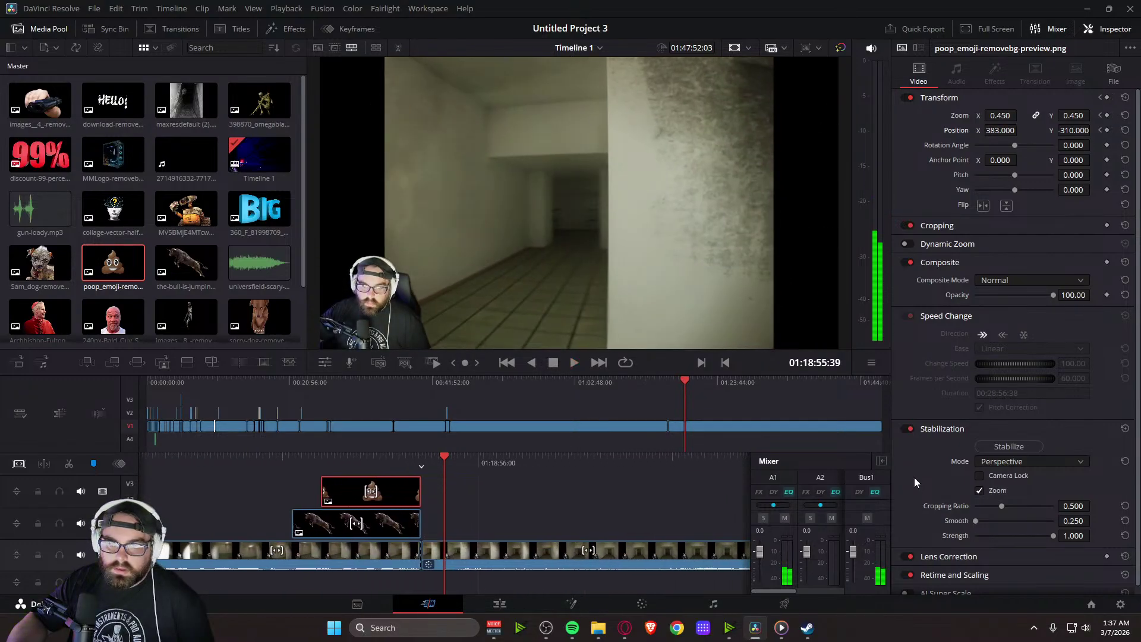
pyautogui.press('v')
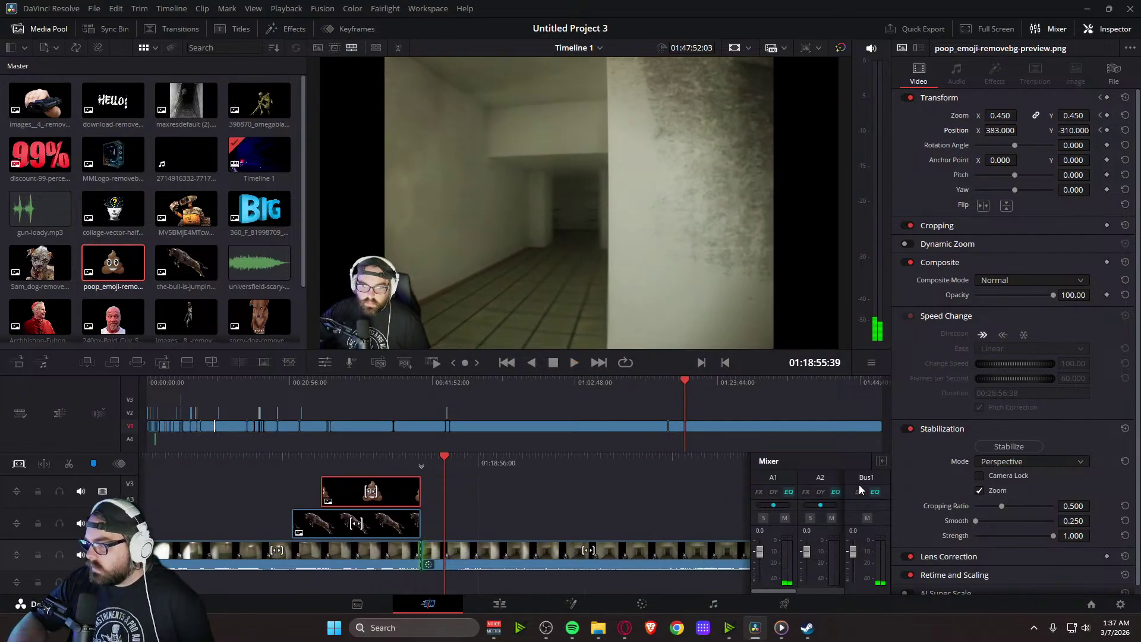
pyautogui.press('/')
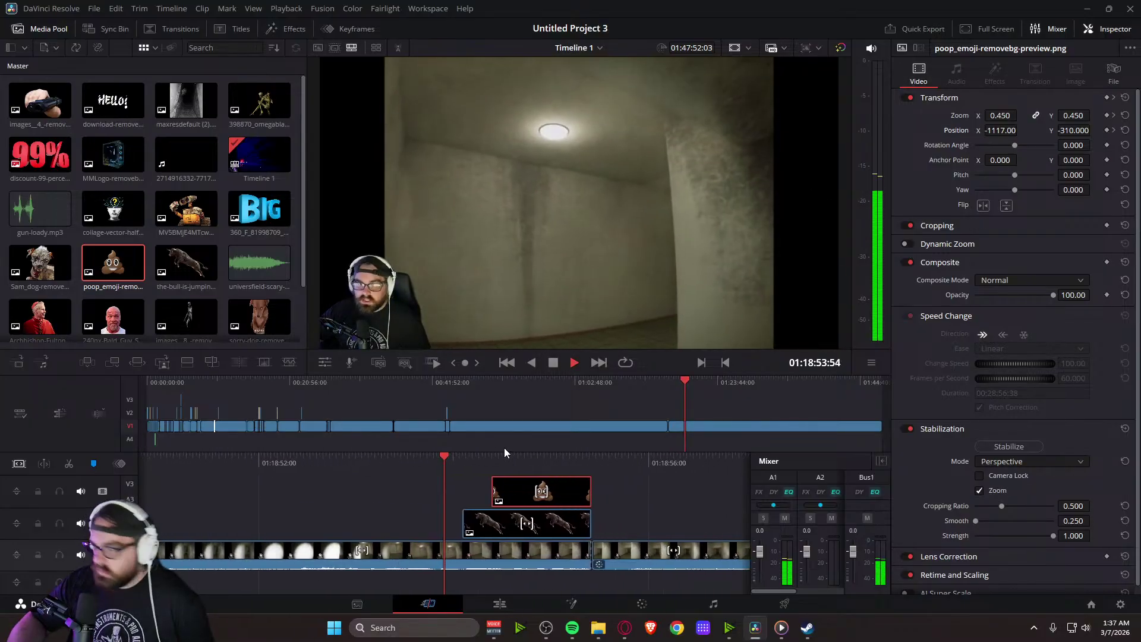
pyautogui.press('space')
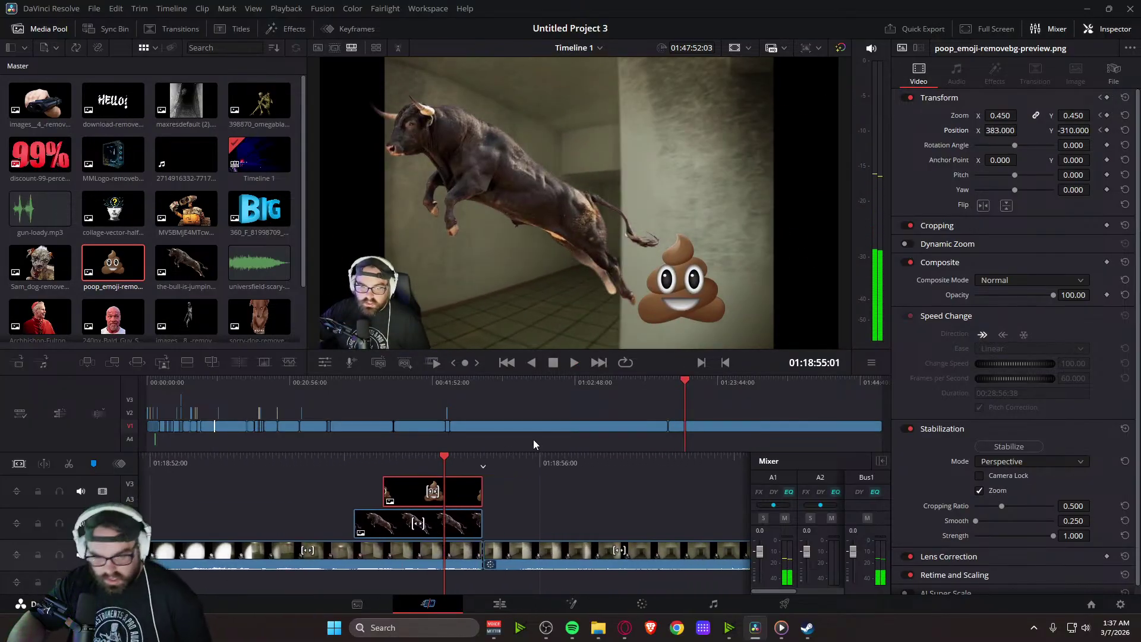
pyautogui.press('v')
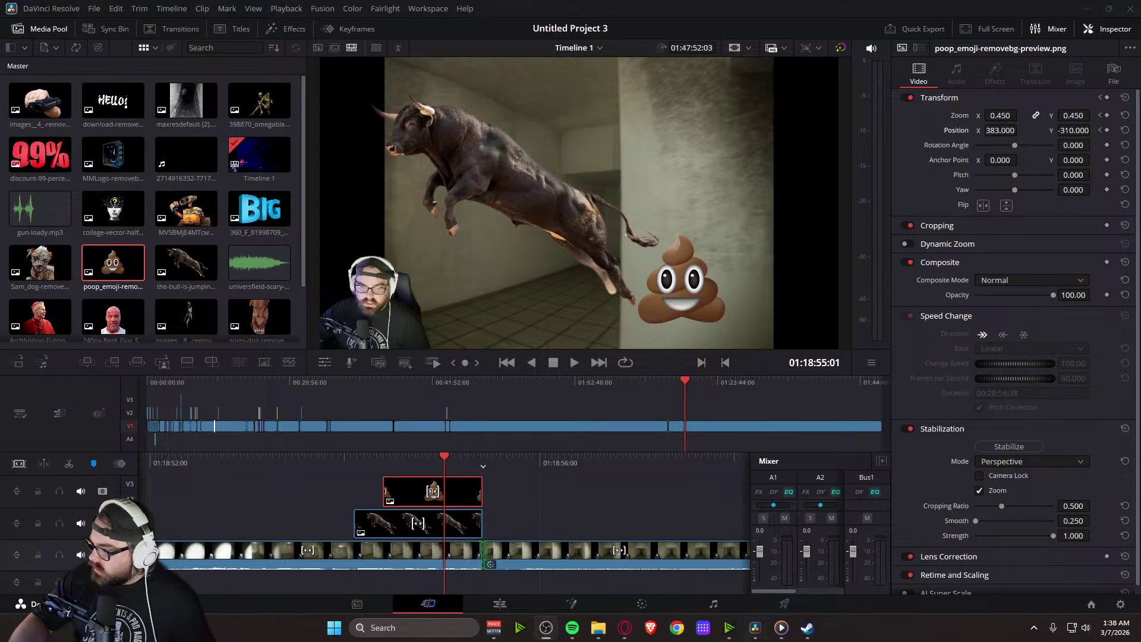
# Play through the footage up to the narrow hallway with the red glow around 01:19:41 to find the next moment to edit
pyautogui.press('space')
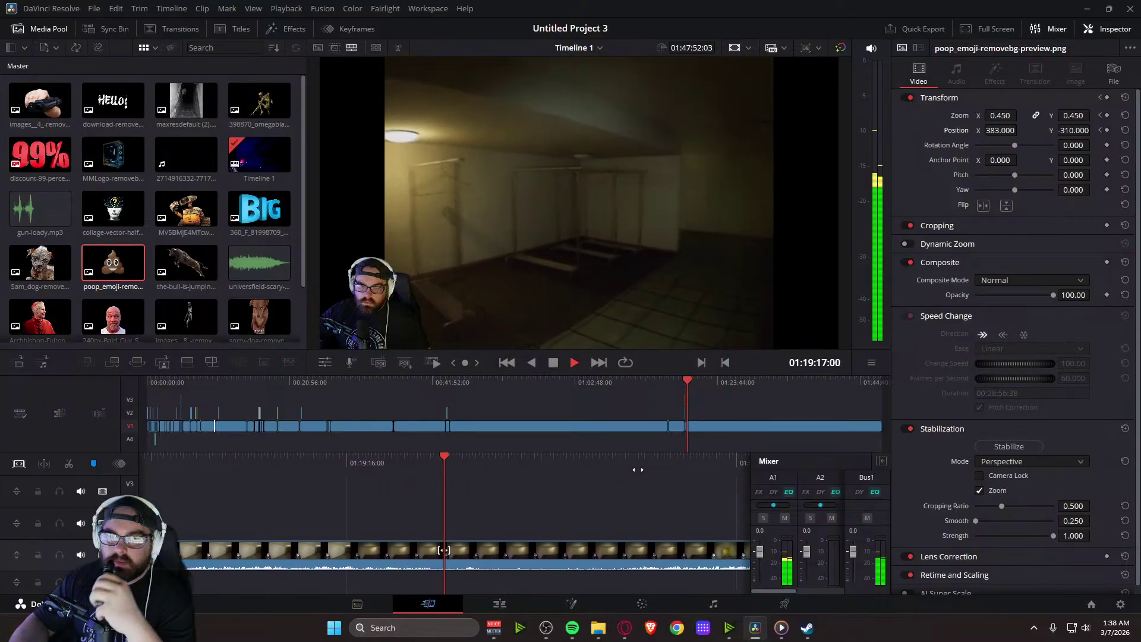
pyautogui.press('space')
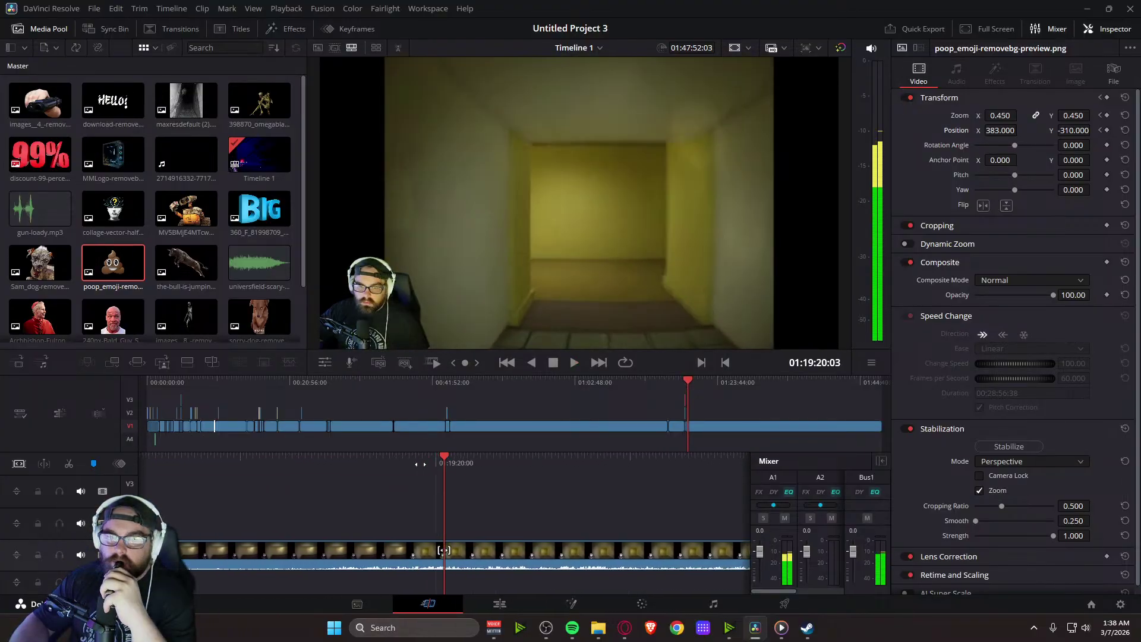
pyautogui.press('space')
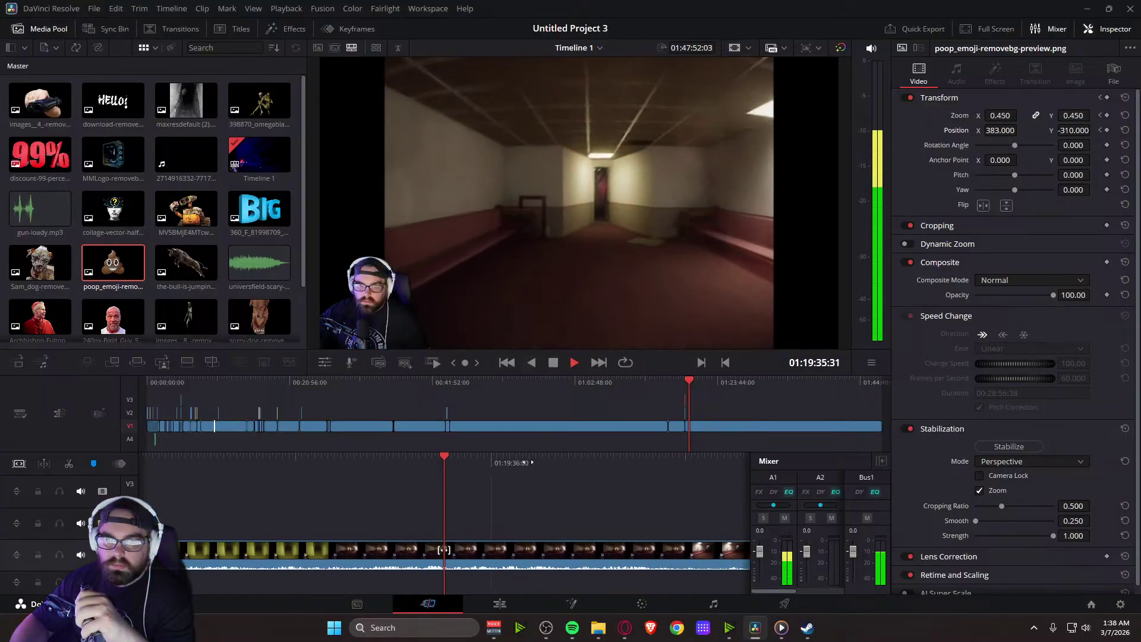
pyautogui.press('space')
pyautogui.press('space')
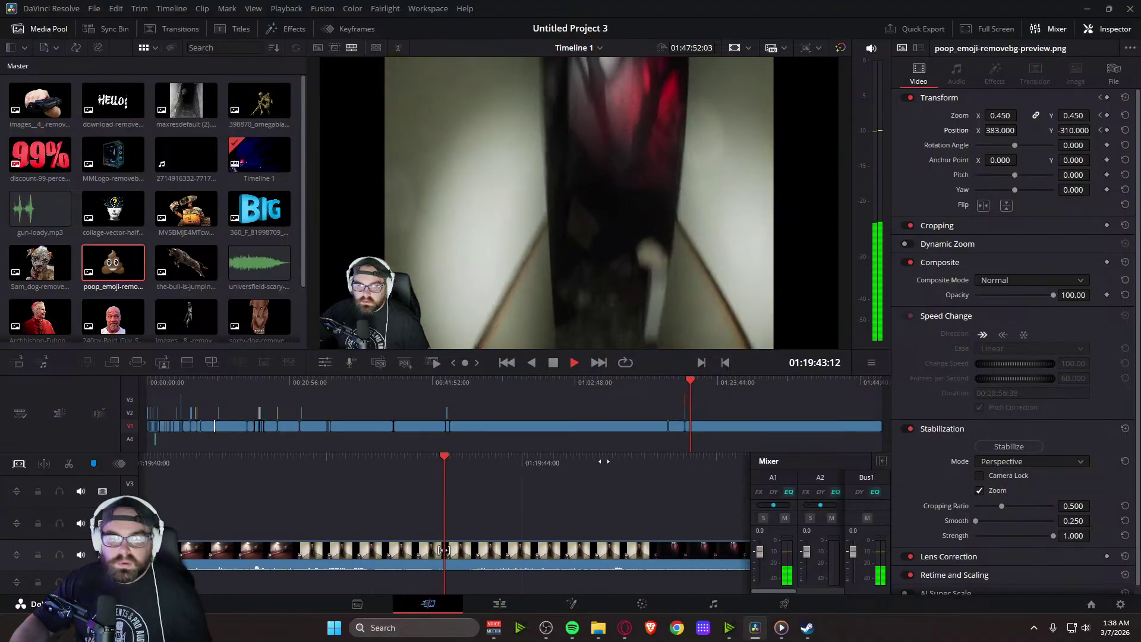
pyautogui.moveTo(623, 466); pyautogui.dragTo(824, 462)
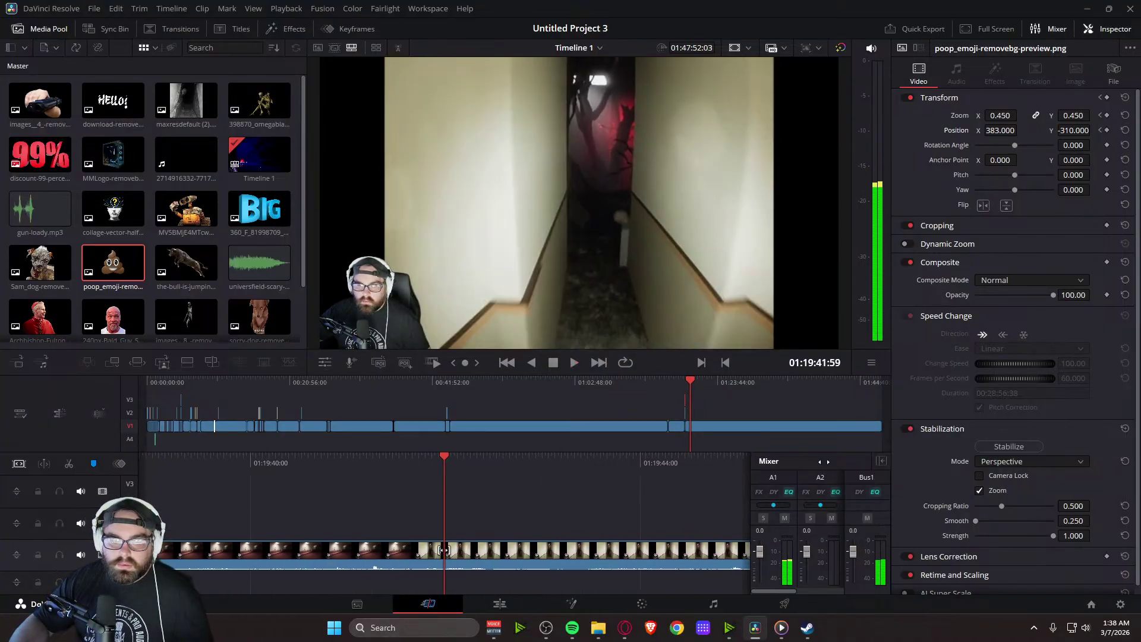
pyautogui.press('space')
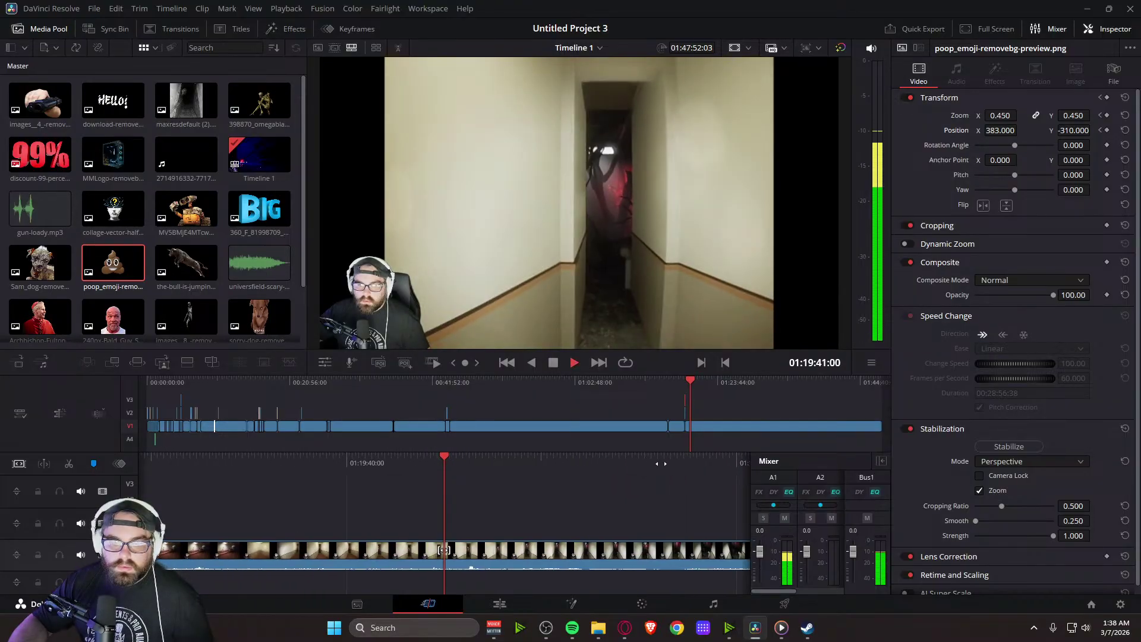
pyautogui.press('space')
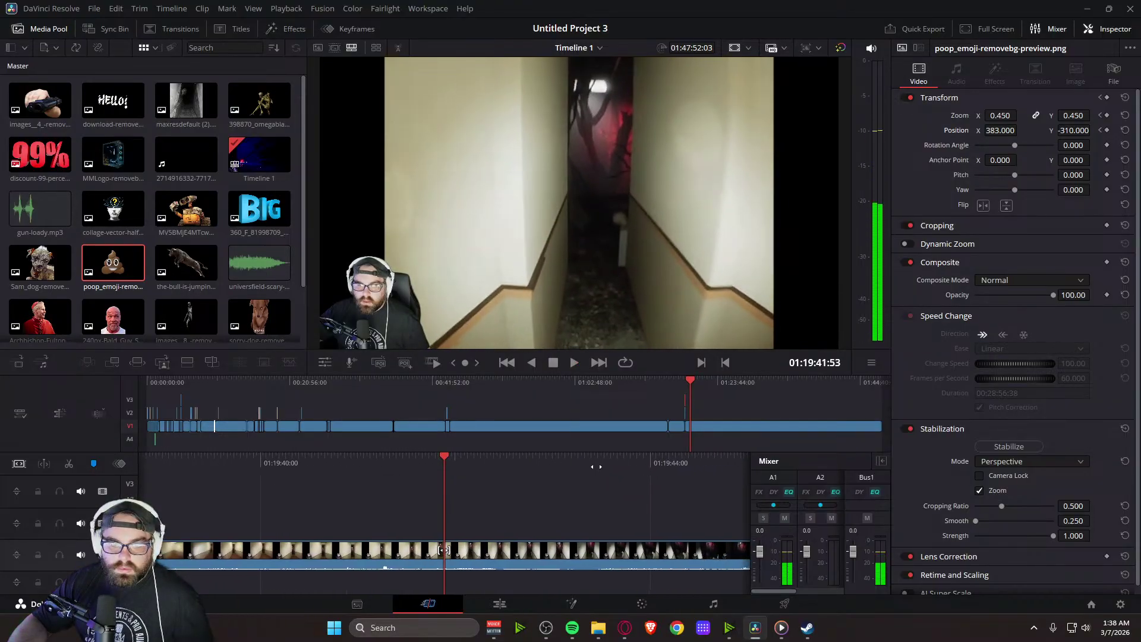
# Split the main footage at 01:19:41:40 and 01:19:43:07 to isolate the narrow hallway moment
pyautogui.moveTo(589, 467); pyautogui.dragTo(607, 466)
pyautogui.moveTo(465, 460); pyautogui.dragTo(477, 459)
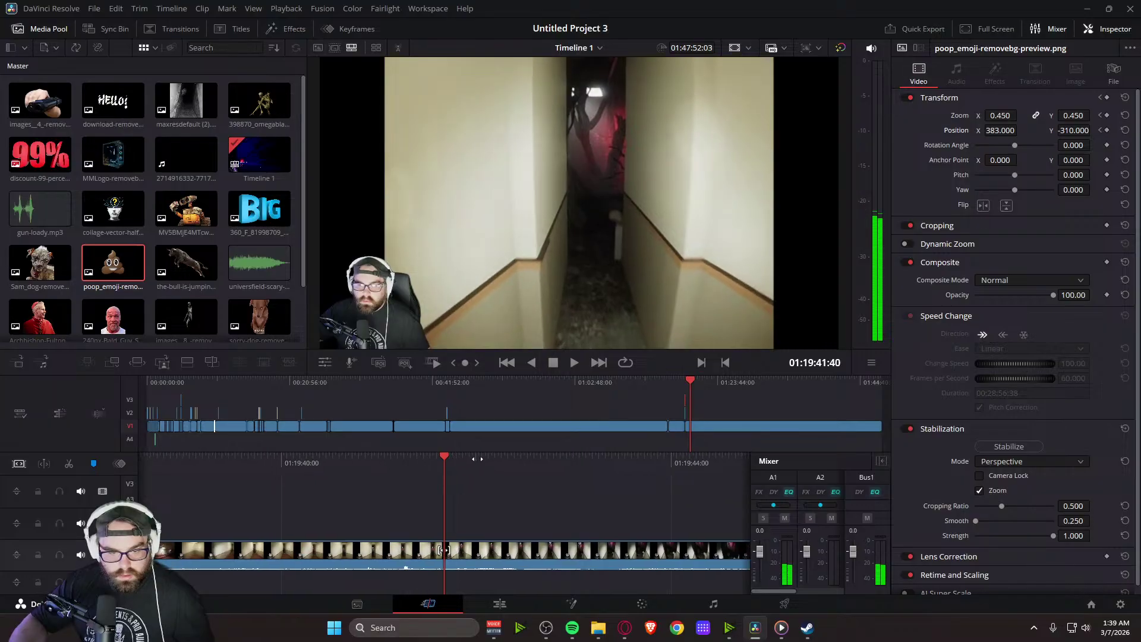
pyautogui.click(68, 466)
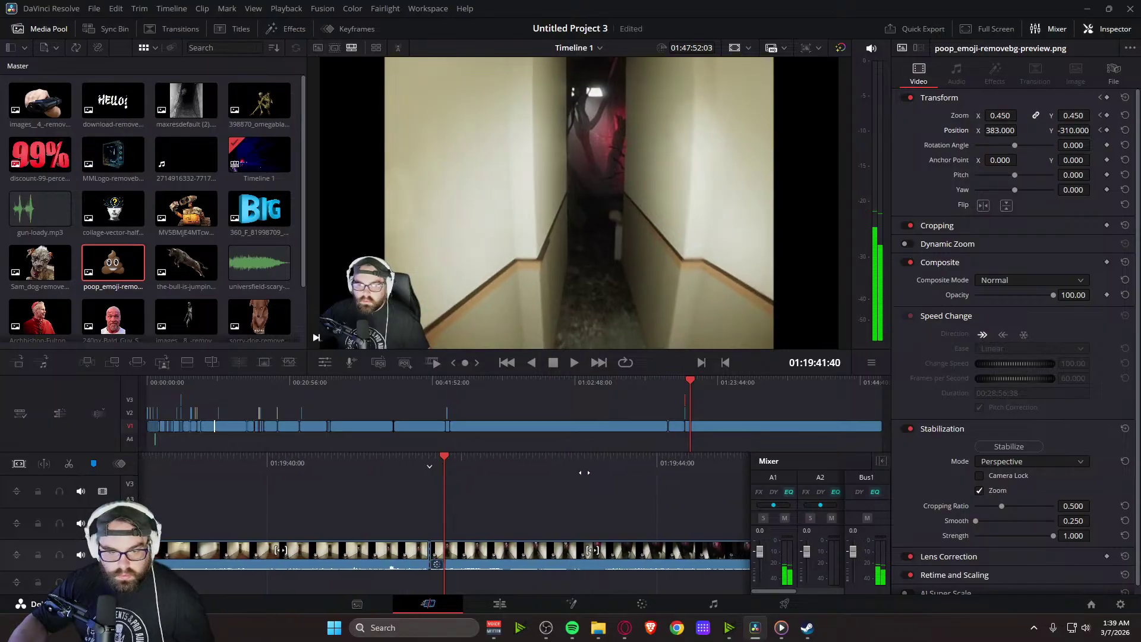
pyautogui.press('space')
pyautogui.moveTo(502, 481); pyautogui.dragTo(458, 482)
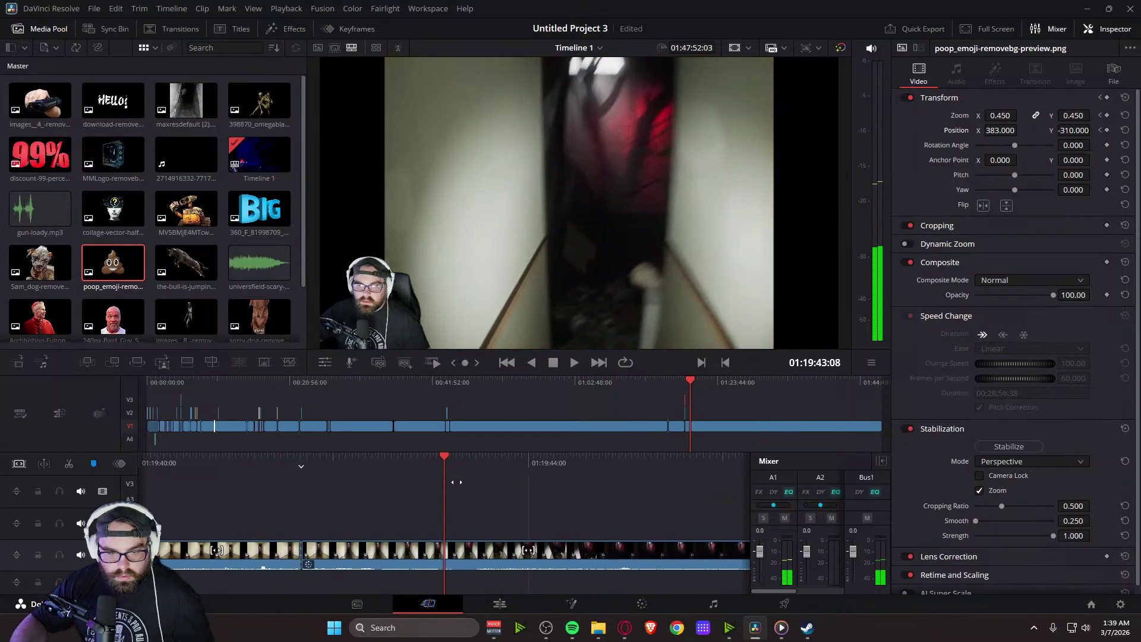
pyautogui.click(70, 464)
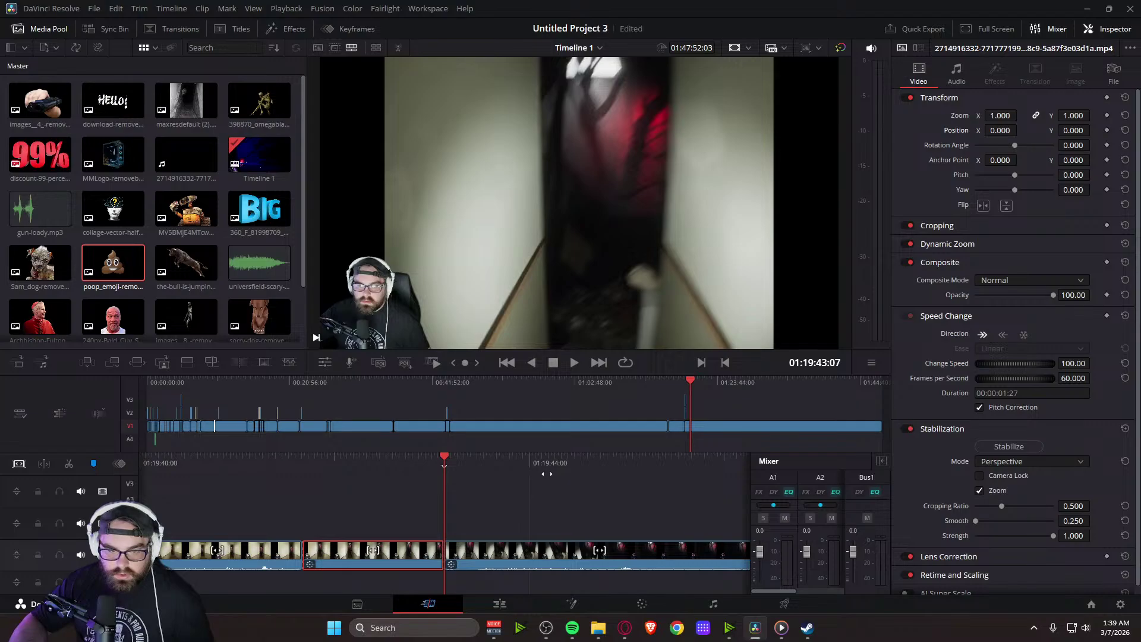
# Enable Dynamic Zoom on the isolated hallway clip and set a full-size start frame with a smaller, centred end frame
pyautogui.moveTo(545, 473); pyautogui.dragTo(588, 473)
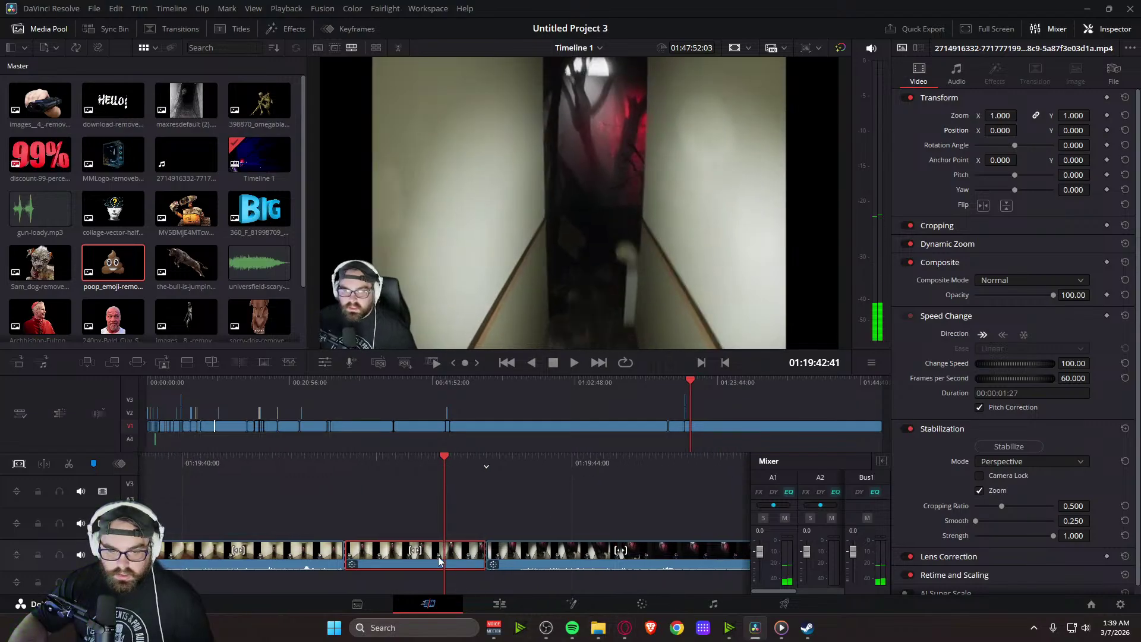
pyautogui.click(506, 604)
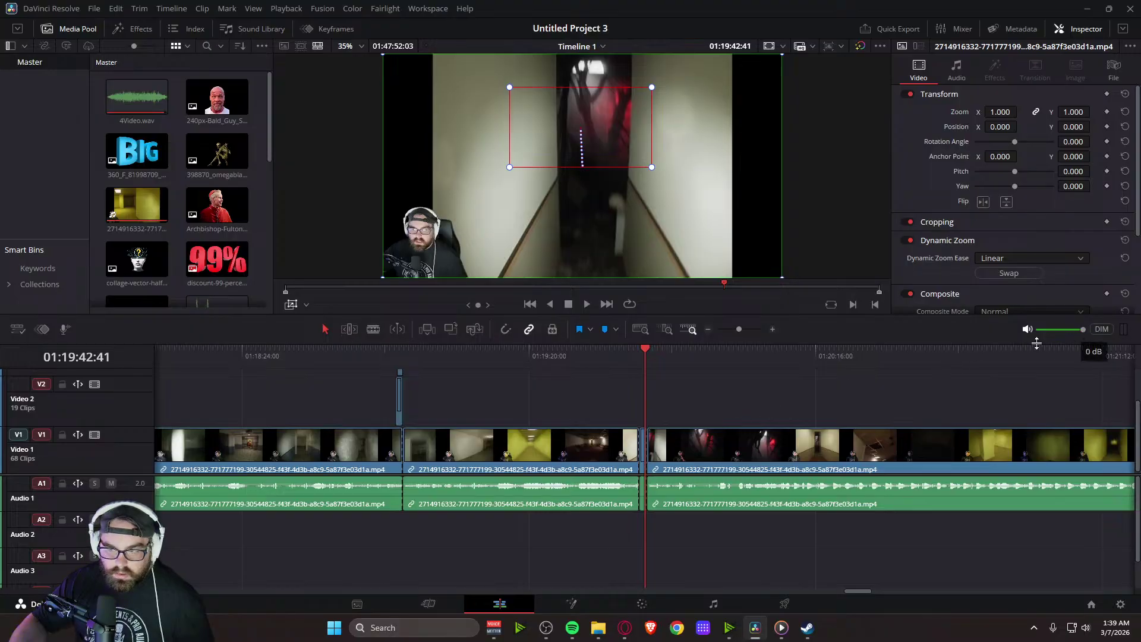
pyautogui.click(772, 333)
pyautogui.click(772, 332)
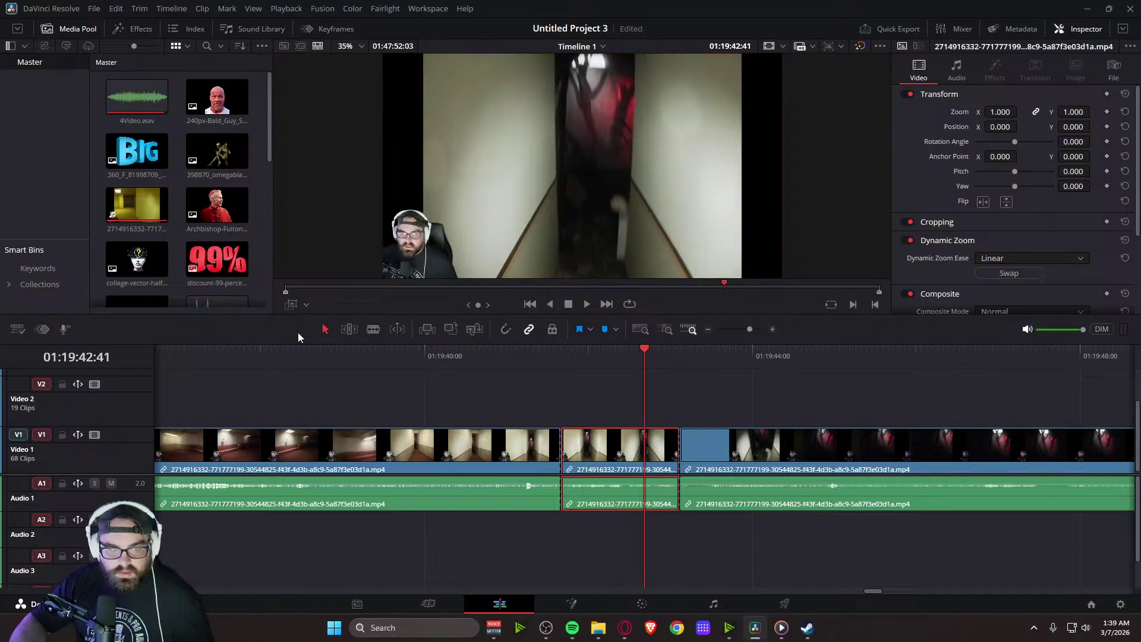
pyautogui.moveTo(423, 259); pyautogui.dragTo(487, 239)
pyautogui.moveTo(411, 264); pyautogui.dragTo(379, 280)
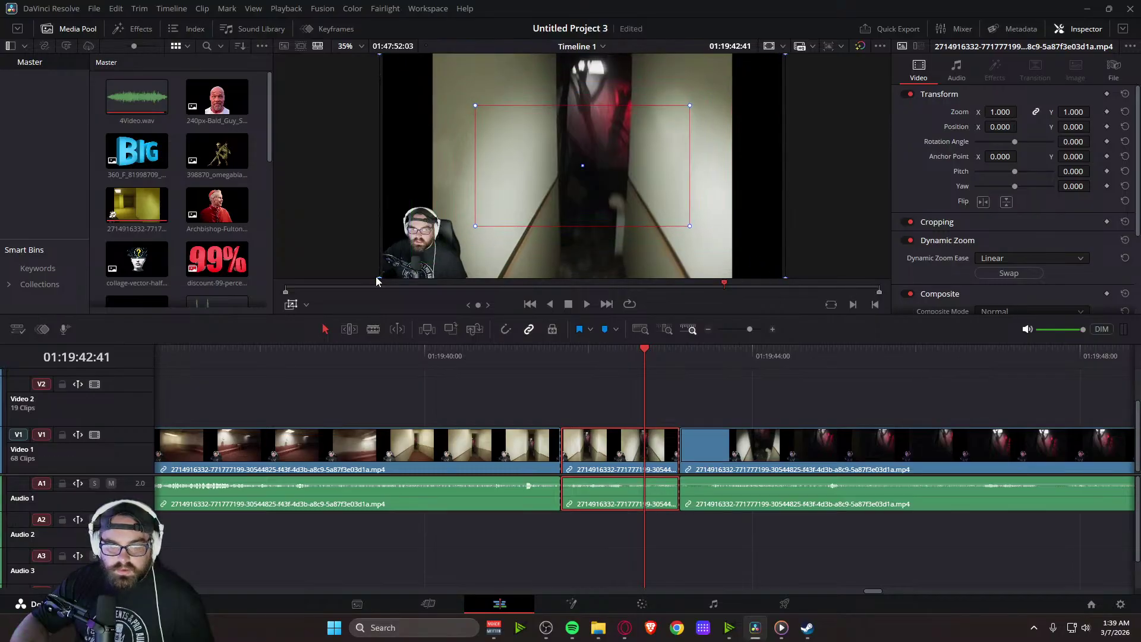
# Shrink the hallway clip's Dynamic Zoom end frame and place it over the webcam overlay, and play back the zoom
pyautogui.press('space')
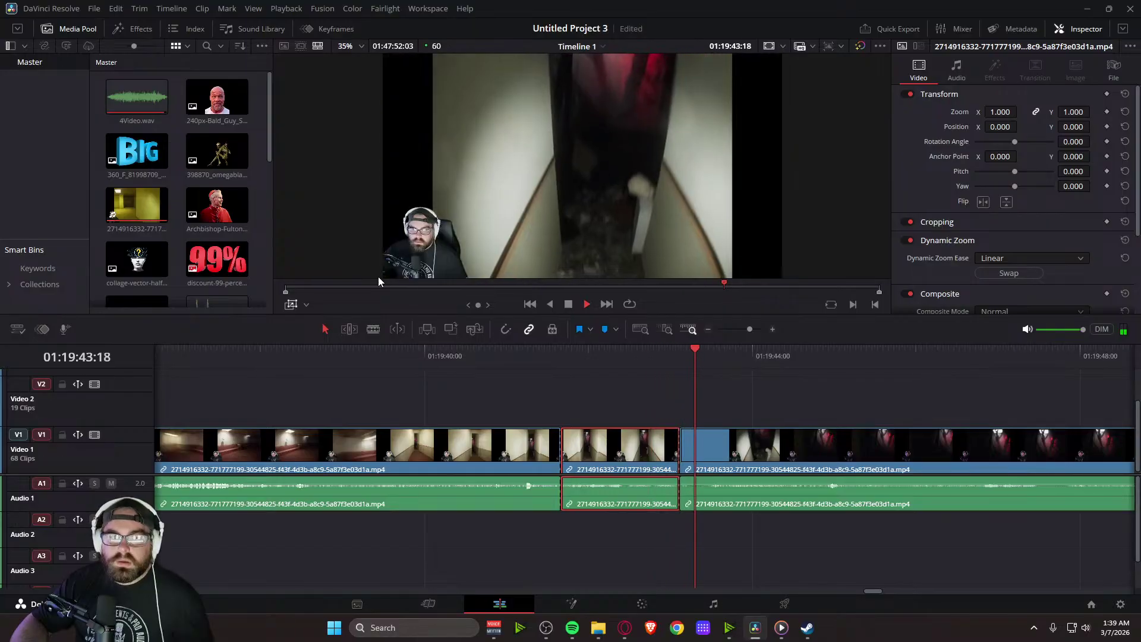
pyautogui.moveTo(761, 351); pyautogui.dragTo(535, 369)
pyautogui.press('space')
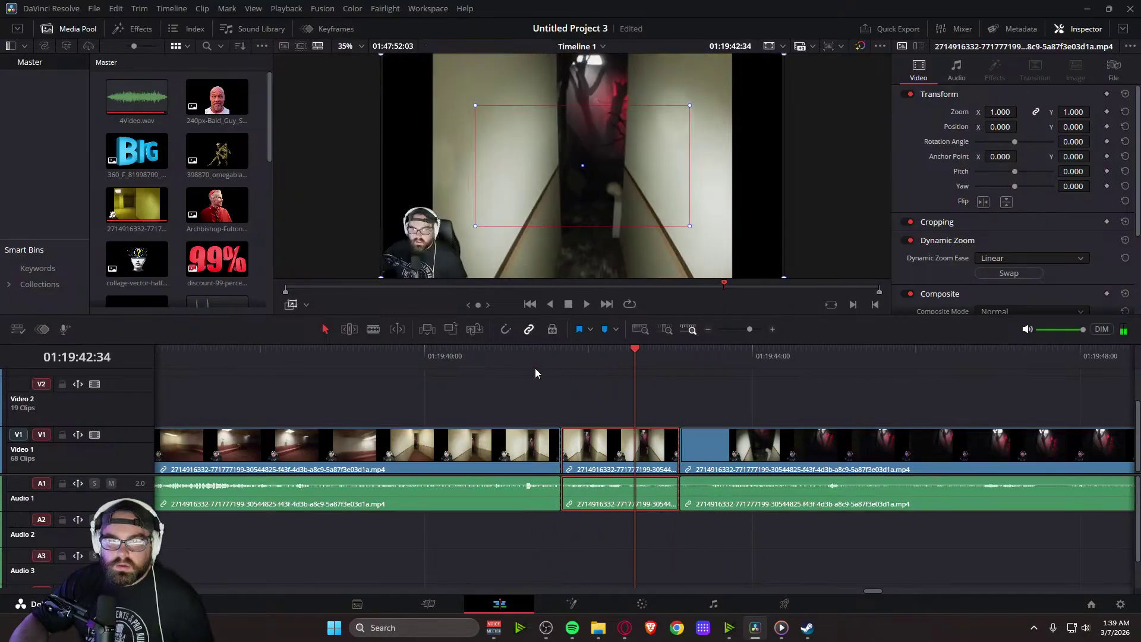
pyautogui.moveTo(638, 351)
pyautogui.mouseDown()
pyautogui.moveTo(617, 349)
pyautogui.moveTo(637, 351)
pyautogui.mouseUp()
pyautogui.moveTo(690, 105); pyautogui.dragTo(639, 127)
pyautogui.moveTo(469, 248); pyautogui.dragTo(470, 250)
pyautogui.press('space')
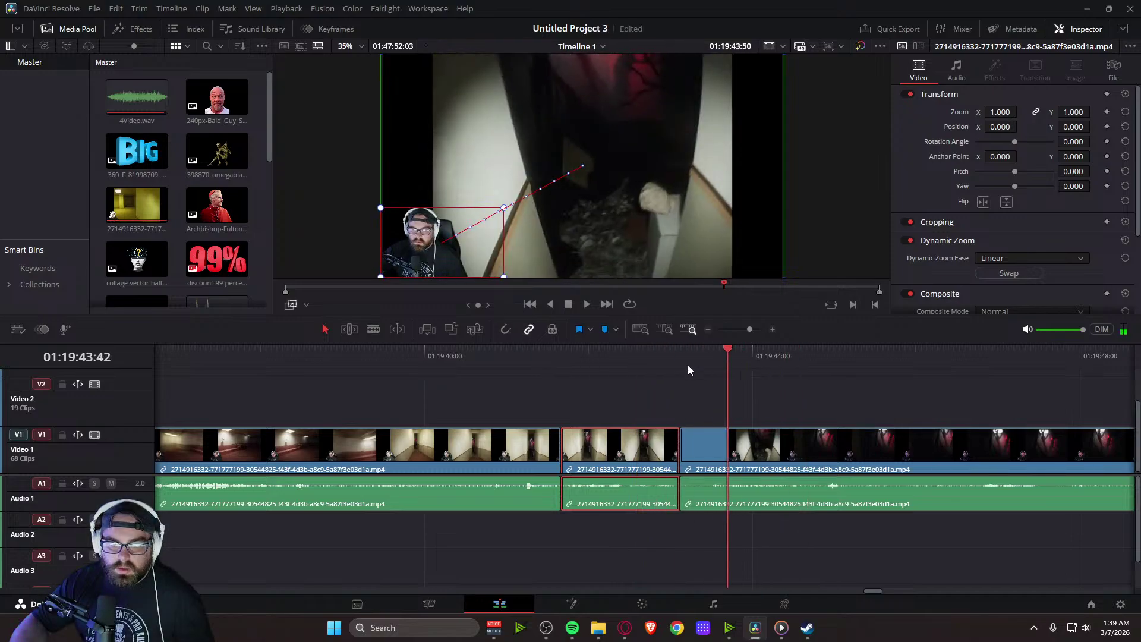
pyautogui.click(512, 370)
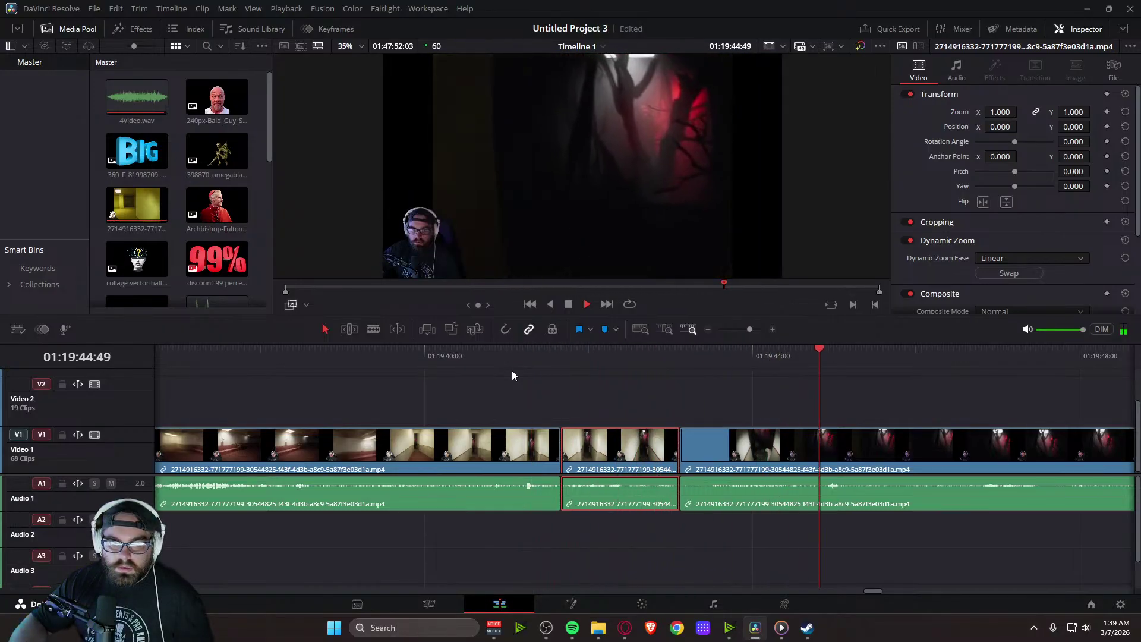
# Split the main footage at 01:19:47:38 and about 01:19:50:29 to isolate the red-lit forest moment
pyautogui.click(432, 601)
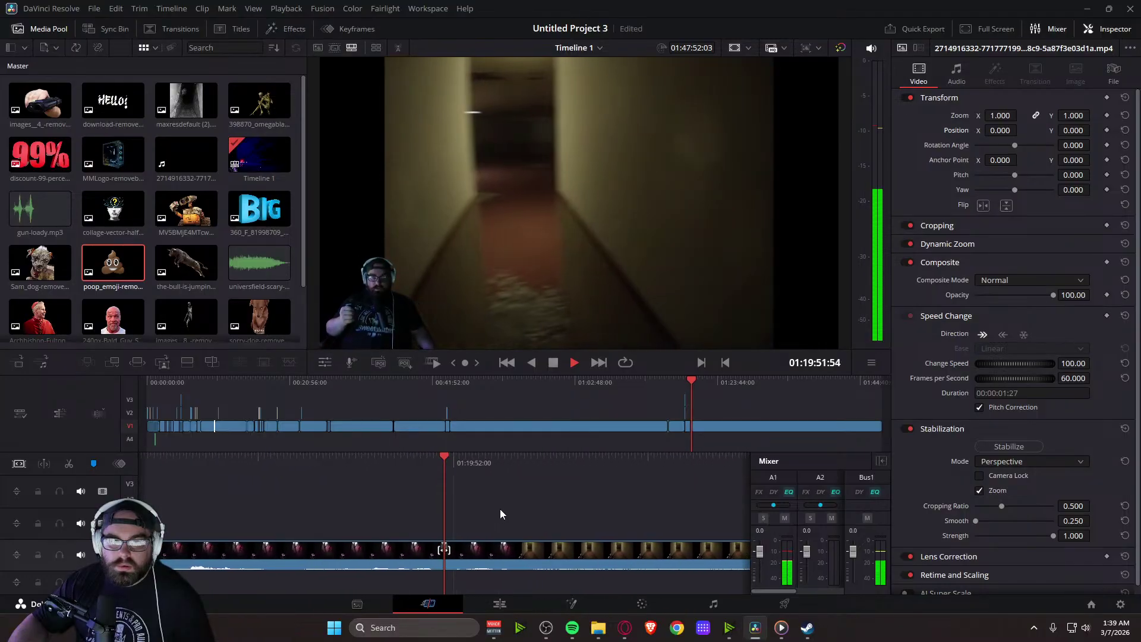
pyautogui.moveTo(509, 466); pyautogui.dragTo(839, 466)
pyautogui.moveTo(576, 465); pyautogui.dragTo(618, 475)
pyautogui.press('space')
pyautogui.press('space')
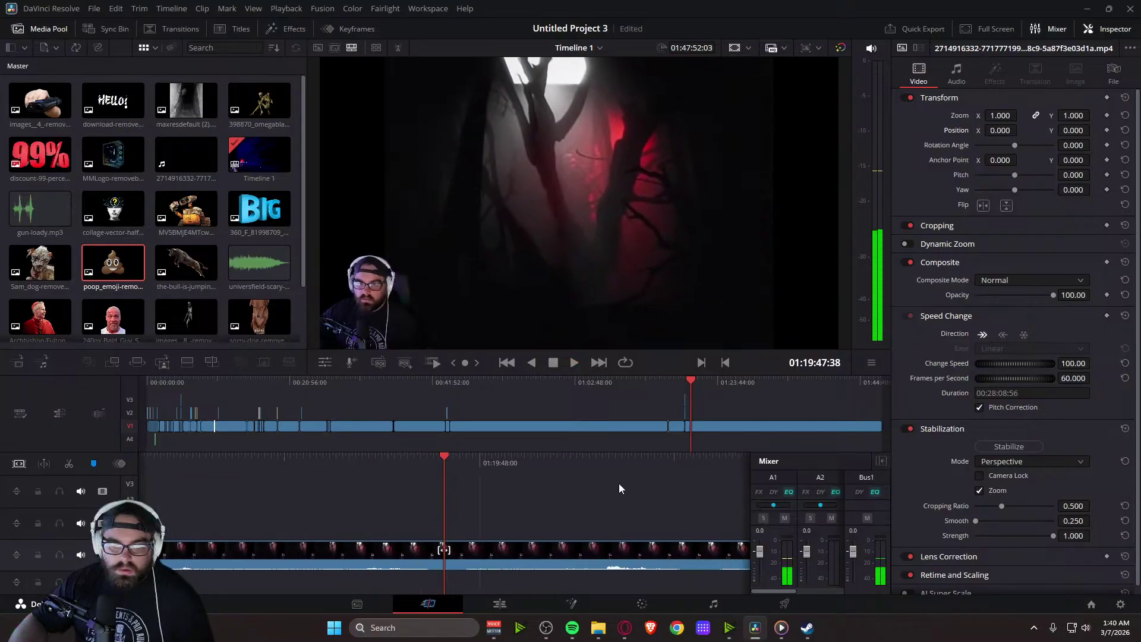
pyautogui.click(68, 465)
pyautogui.press('space')
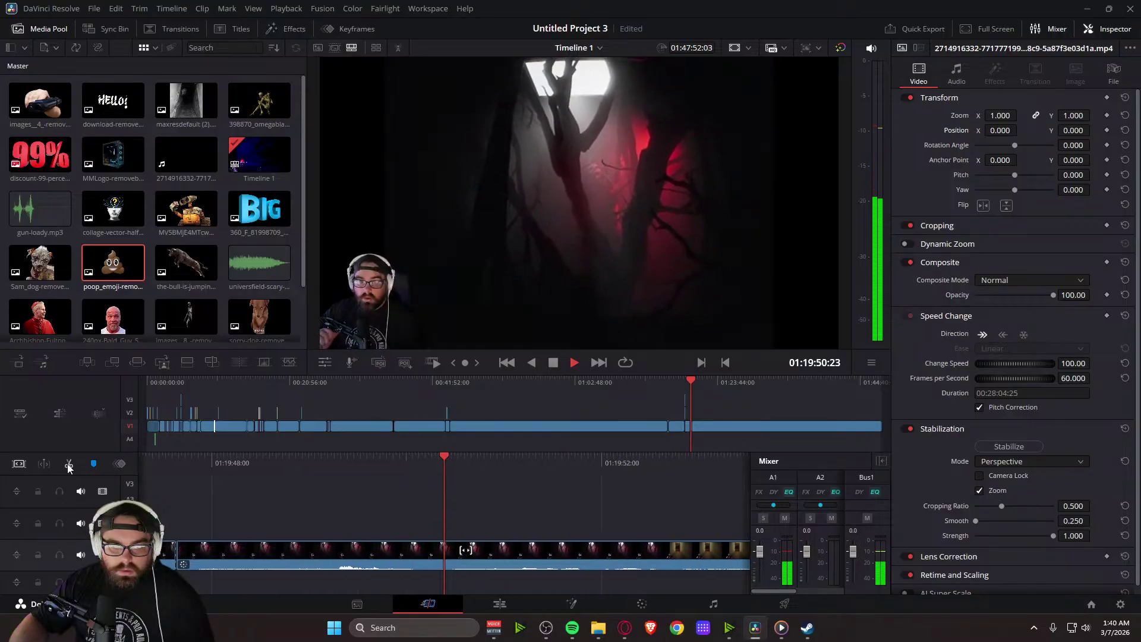
pyautogui.press('space')
pyautogui.moveTo(456, 470); pyautogui.dragTo(586, 471)
# Enable Dynamic Zoom on the isolated forest clip and shrink its end frame to a centred area inside the start frame
pyautogui.click(537, 551)
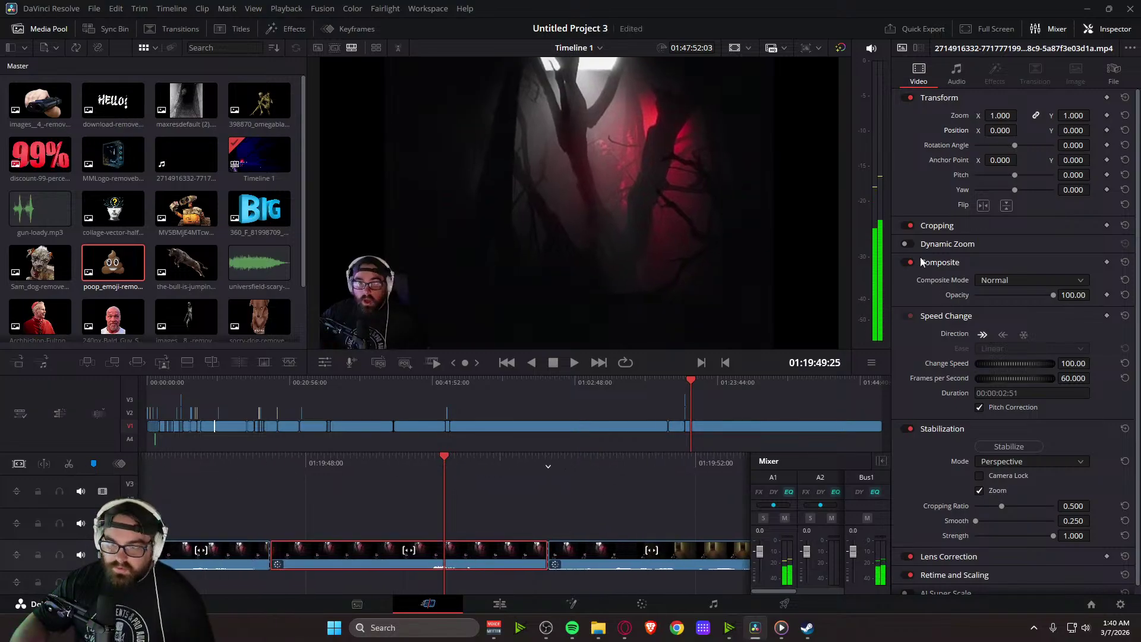
pyautogui.click(905, 244)
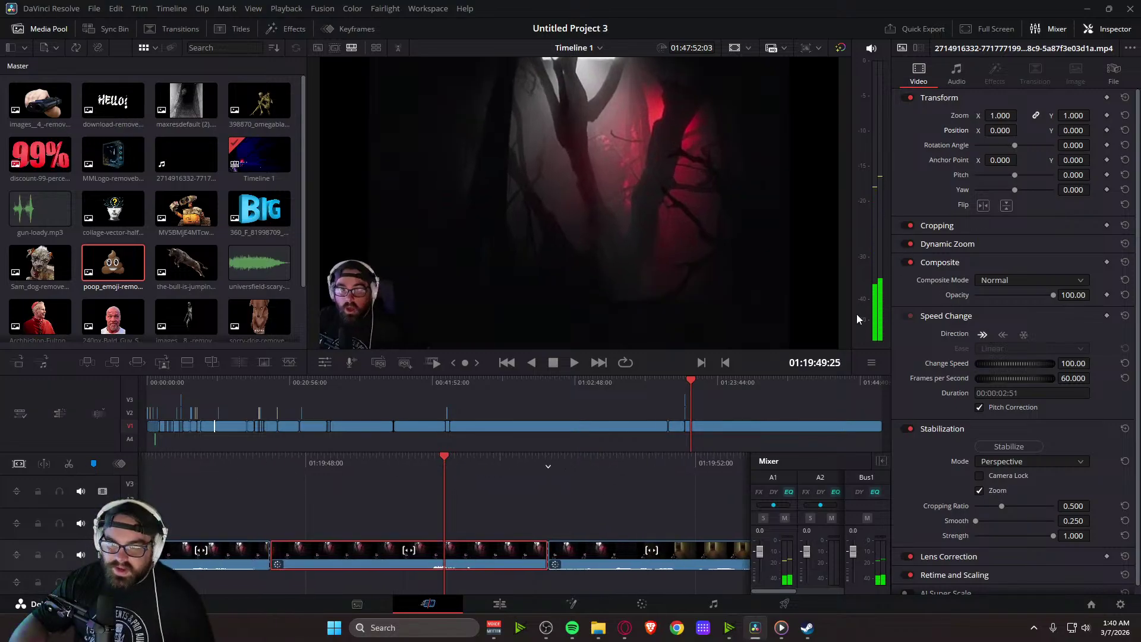
pyautogui.click(499, 607)
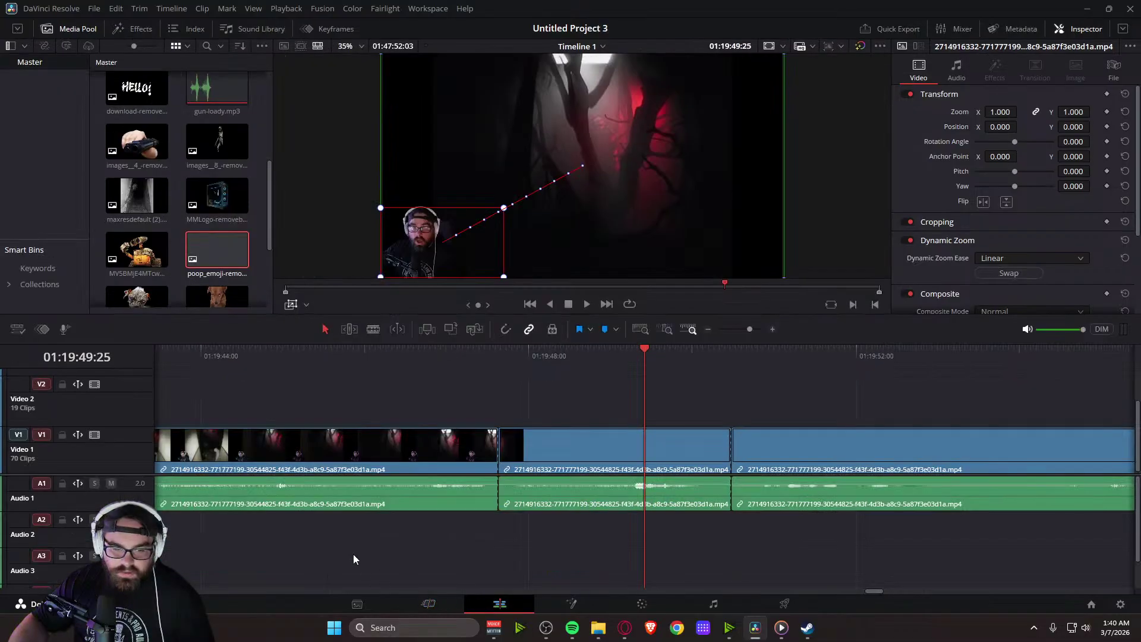
pyautogui.click(682, 465)
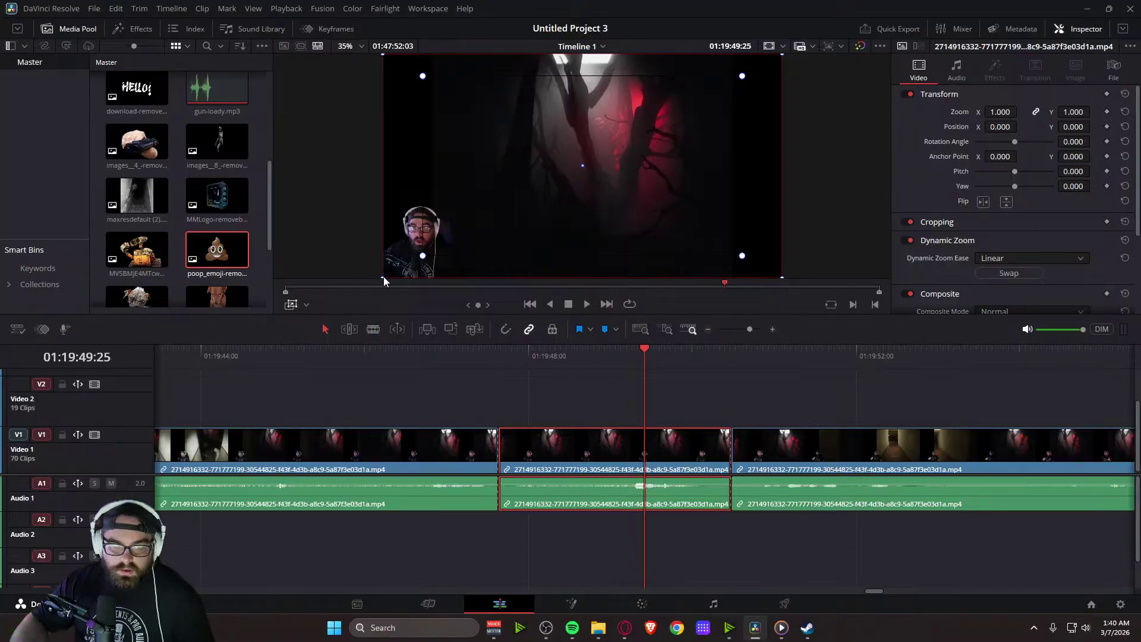
pyautogui.moveTo(382, 277); pyautogui.dragTo(459, 239)
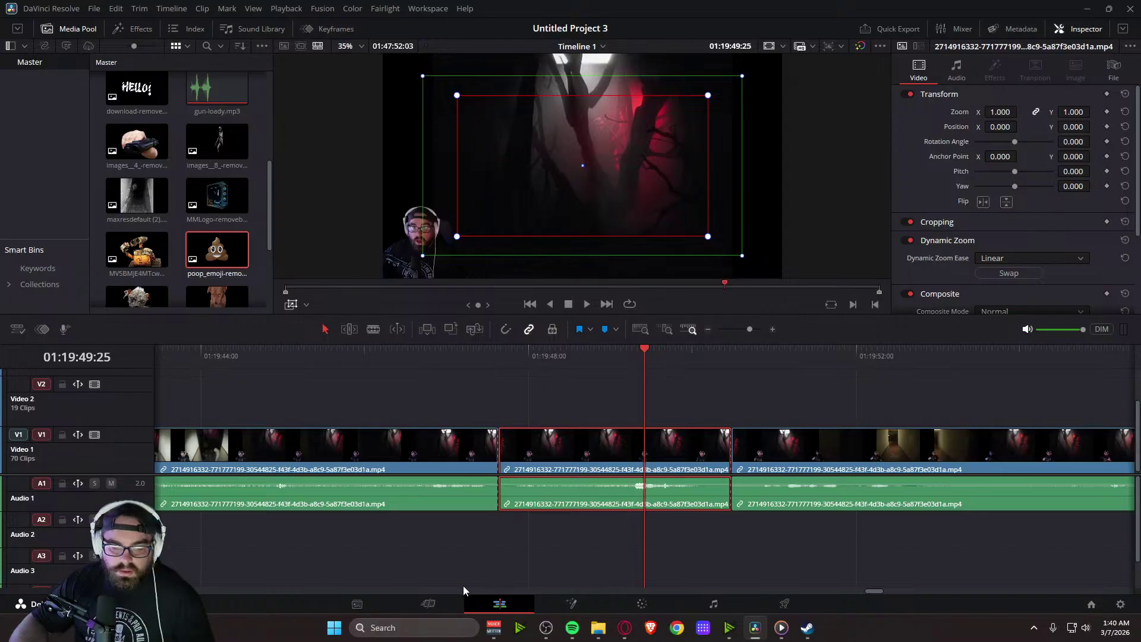
# Undo the Dynamic Zoom on the red-lit forest clip and the splits that isolated it
pyautogui.click(428, 604)
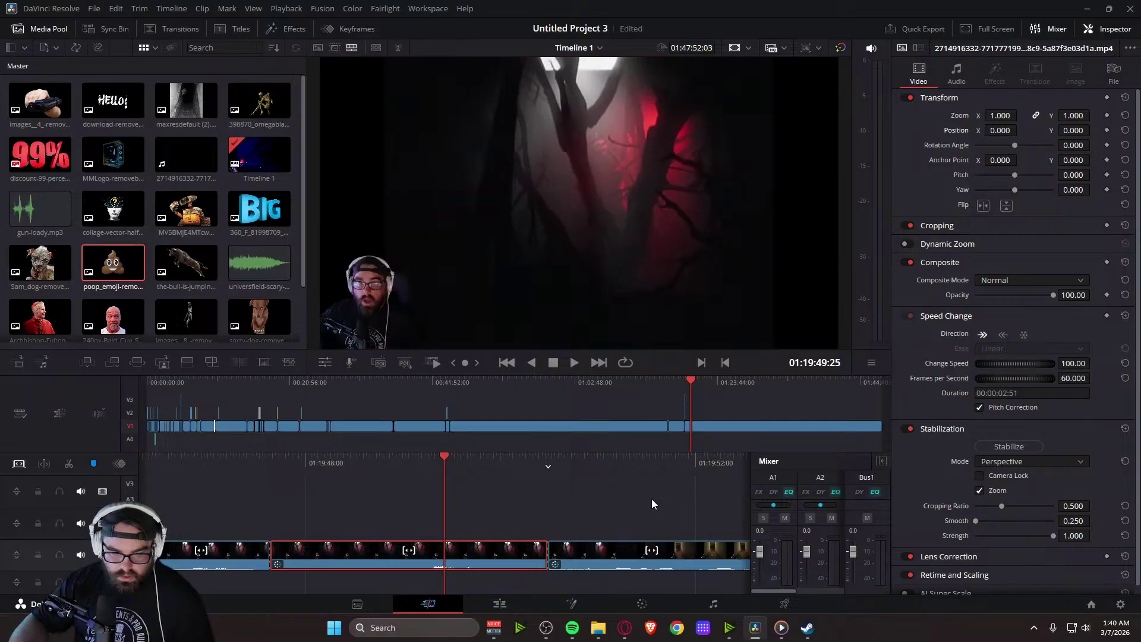
pyautogui.hotkey('ctrl', 'z')
pyautogui.hotkey('ctrl', 'z')
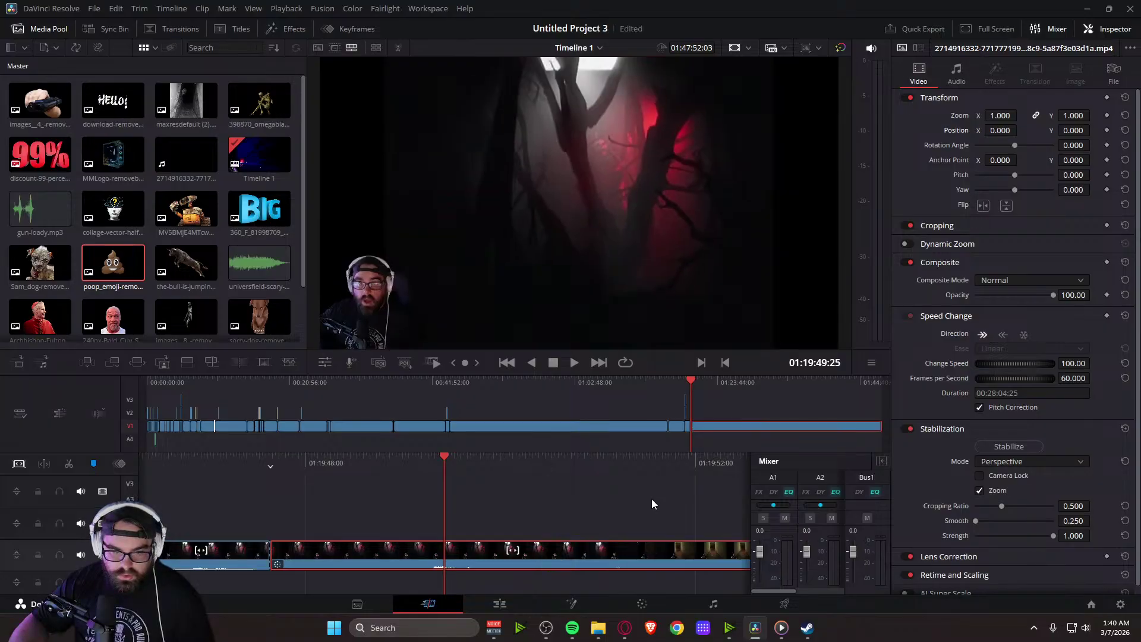
# Split the main footage around the red-lit forest moment to isolate a shorter 00:00:01:31 clip, and enable Dynamic Zoom on it
pyautogui.press('space')
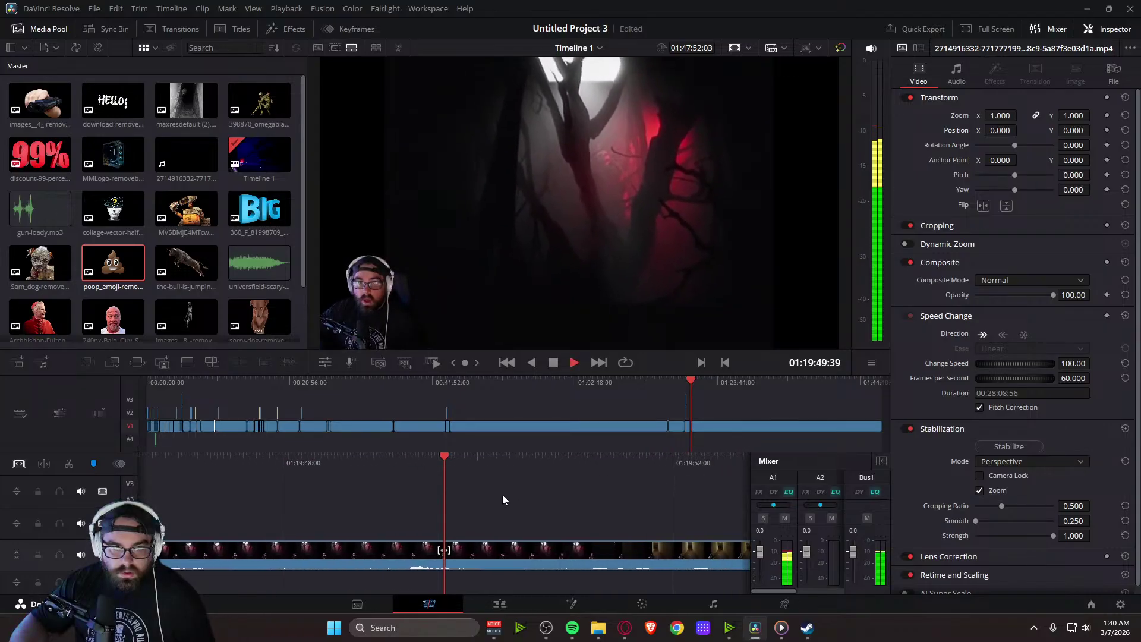
pyautogui.press('space')
pyautogui.moveTo(491, 472); pyautogui.dragTo(545, 469)
pyautogui.click(70, 465)
pyautogui.moveTo(488, 460); pyautogui.dragTo(560, 474)
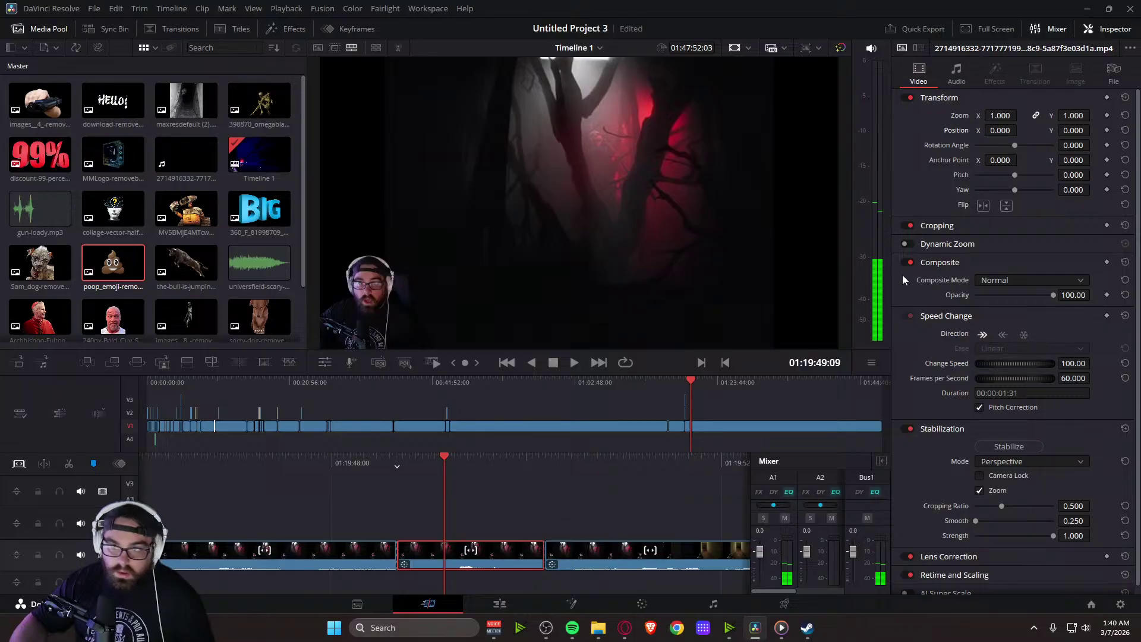
pyautogui.click(909, 244)
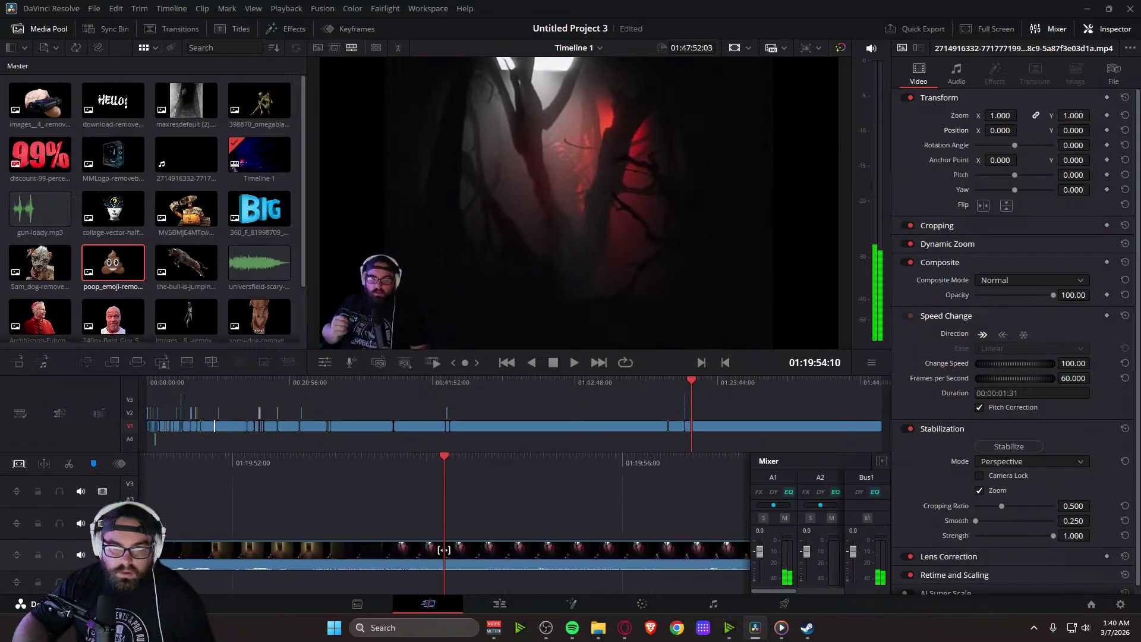
# Split the main footage at 01:19:53:55 and 01:19:56:23 to isolate the second red-lit forest moment
pyautogui.moveTo(99, 539); pyautogui.dragTo(125, 541)
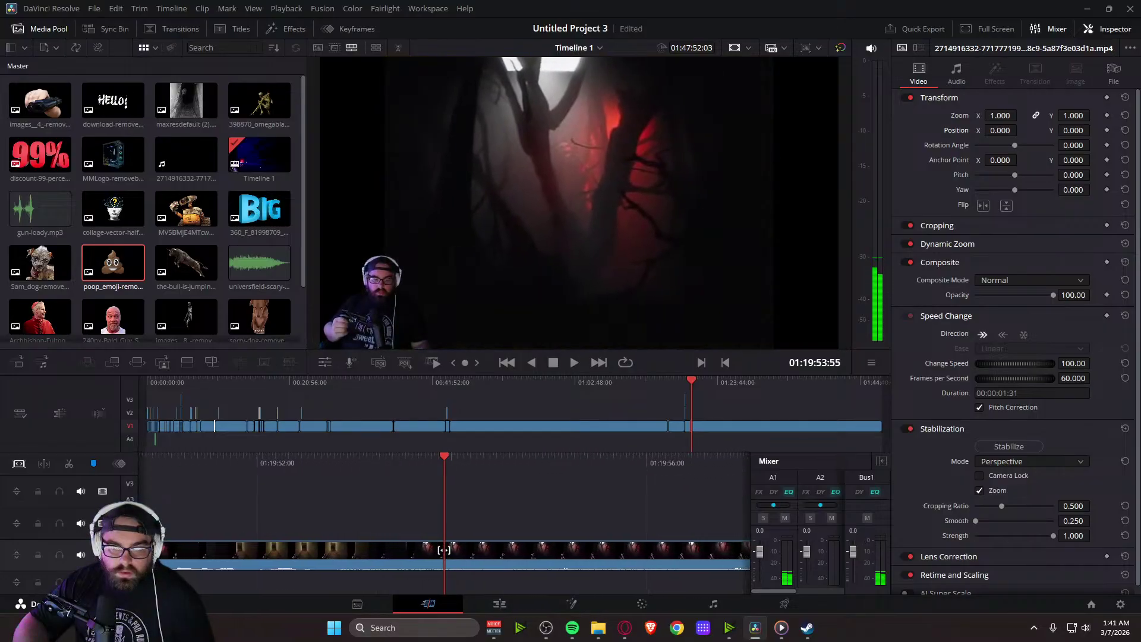
pyautogui.moveTo(629, 468); pyautogui.dragTo(391, 509)
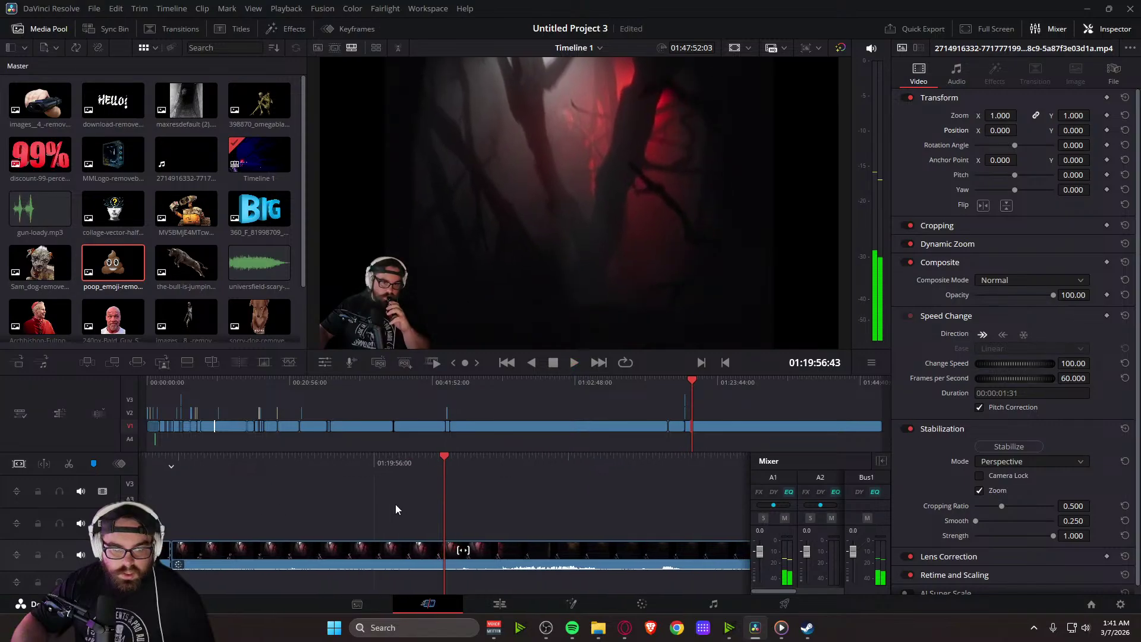
pyautogui.moveTo(487, 473)
pyautogui.mouseDown()
pyautogui.moveTo(509, 465)
pyautogui.moveTo(489, 472)
pyautogui.mouseUp()
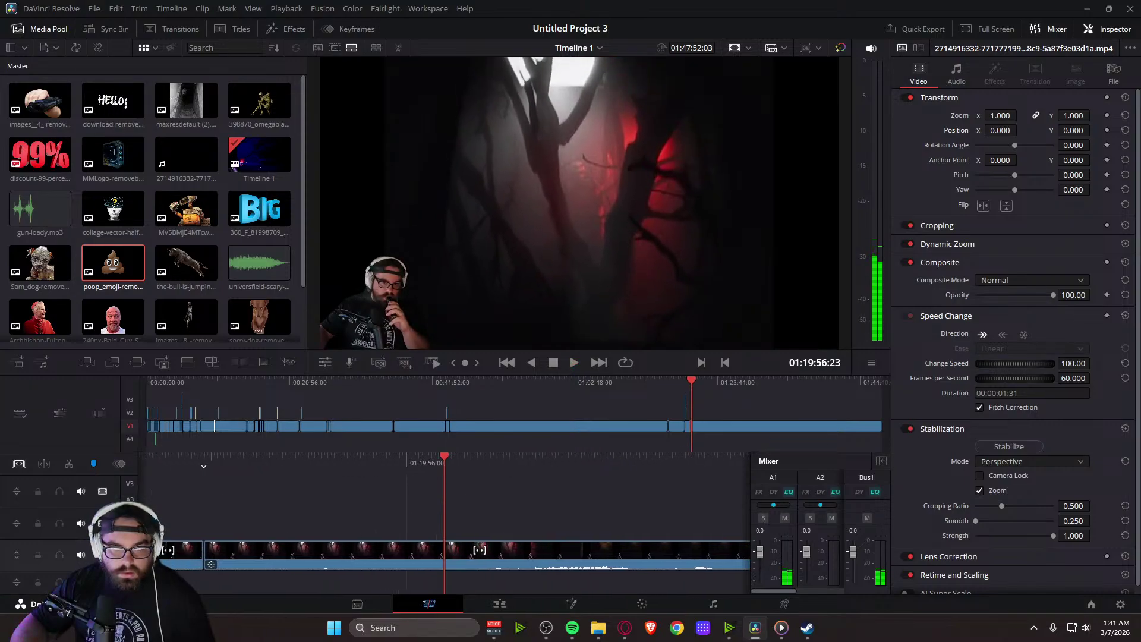
pyautogui.moveTo(384, 551); pyautogui.dragTo(468, 550)
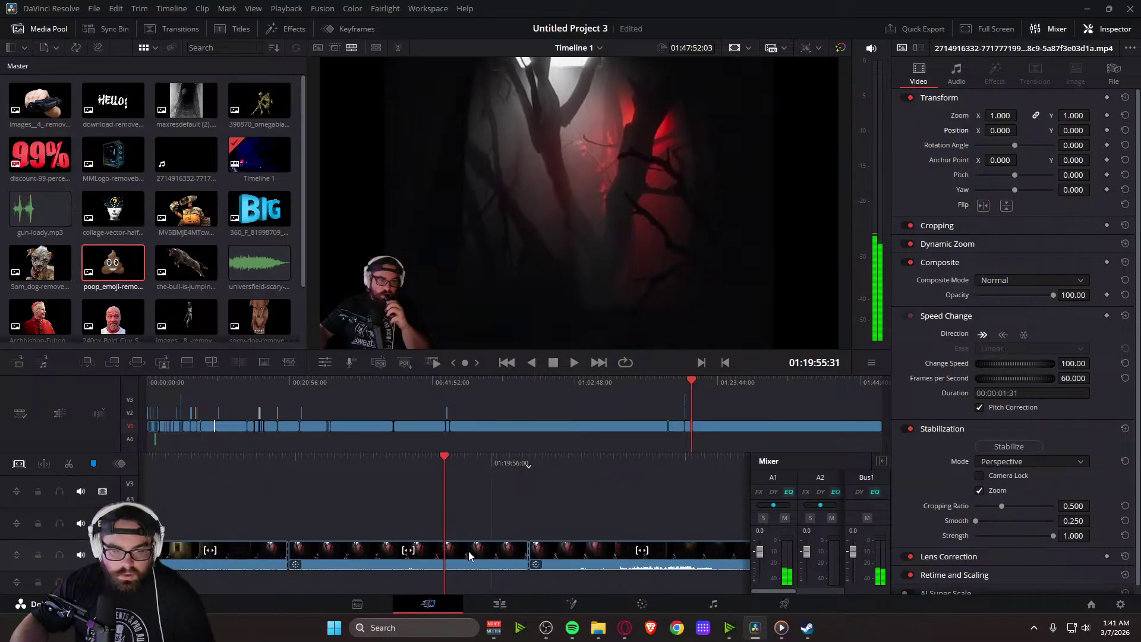
# Give the first forest clip's Dynamic Zoom a full-size start frame and a small end frame over the webcam overlay, and play it back
pyautogui.moveTo(149, 553); pyautogui.dragTo(346, 552)
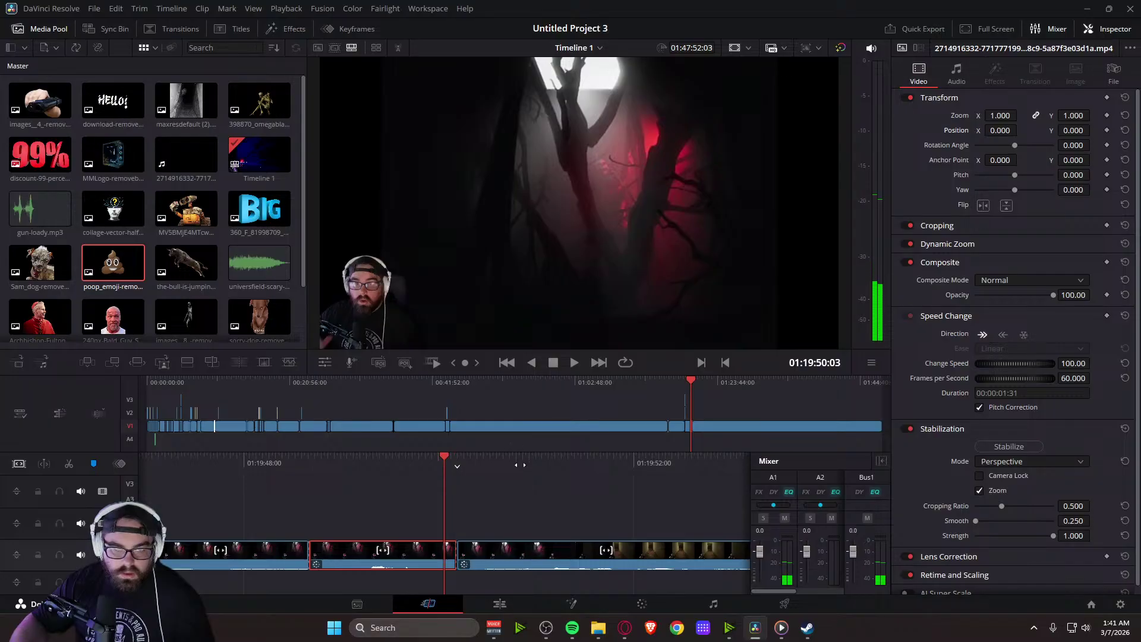
pyautogui.moveTo(519, 466); pyautogui.dragTo(537, 465)
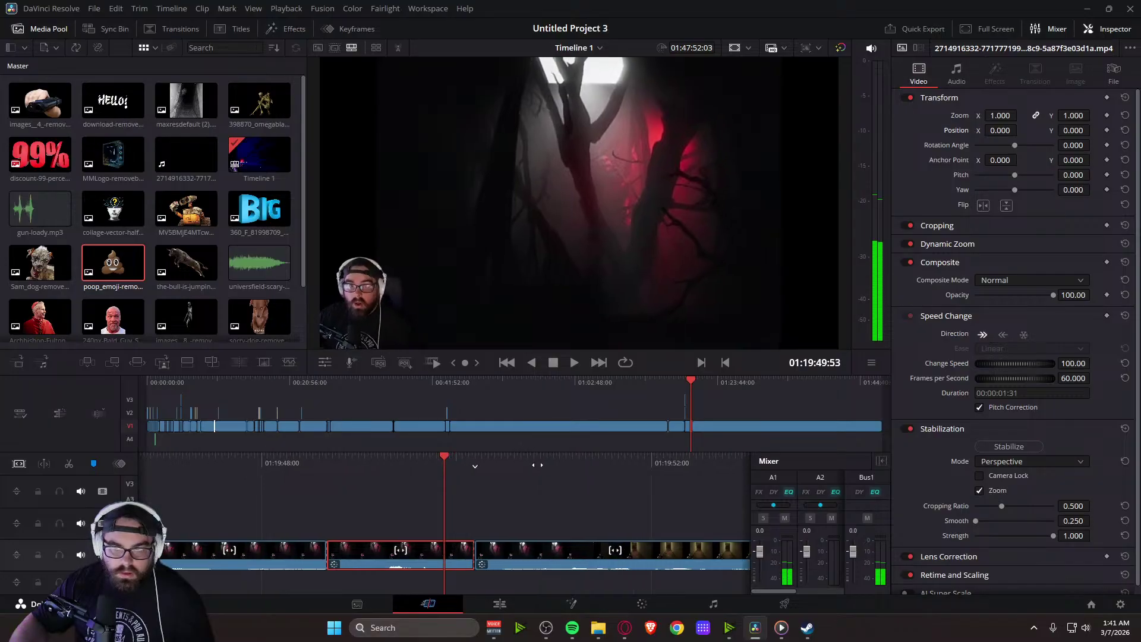
pyautogui.click(520, 605)
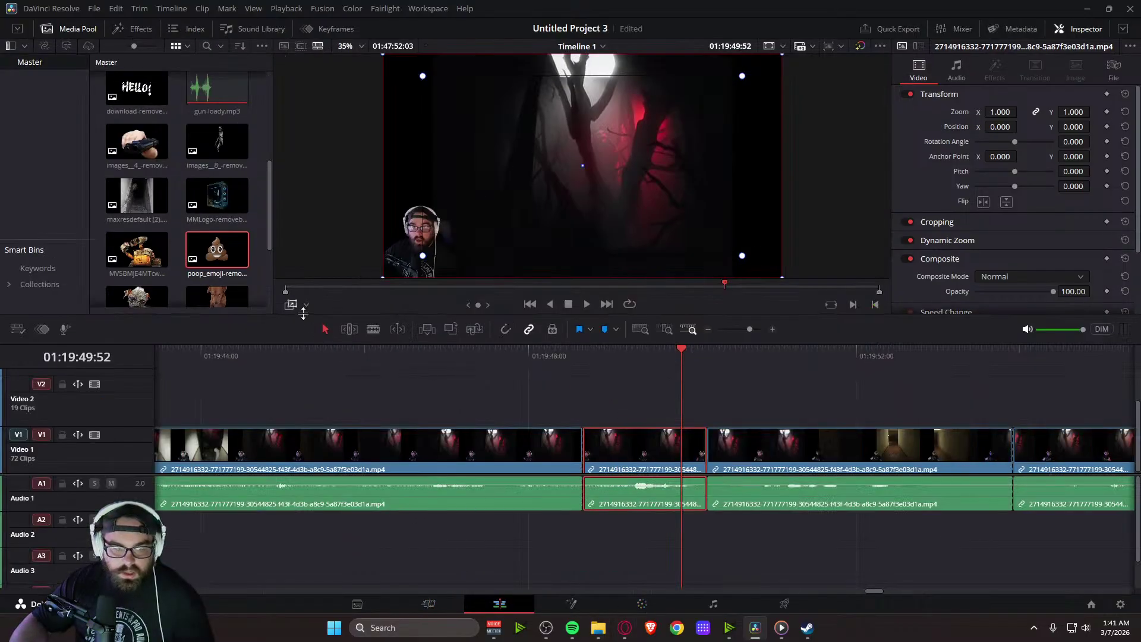
pyautogui.moveTo(423, 255); pyautogui.dragTo(420, 261)
pyautogui.moveTo(566, 175)
pyautogui.mouseDown()
pyautogui.moveTo(493, 233)
pyautogui.moveTo(572, 172)
pyautogui.mouseUp()
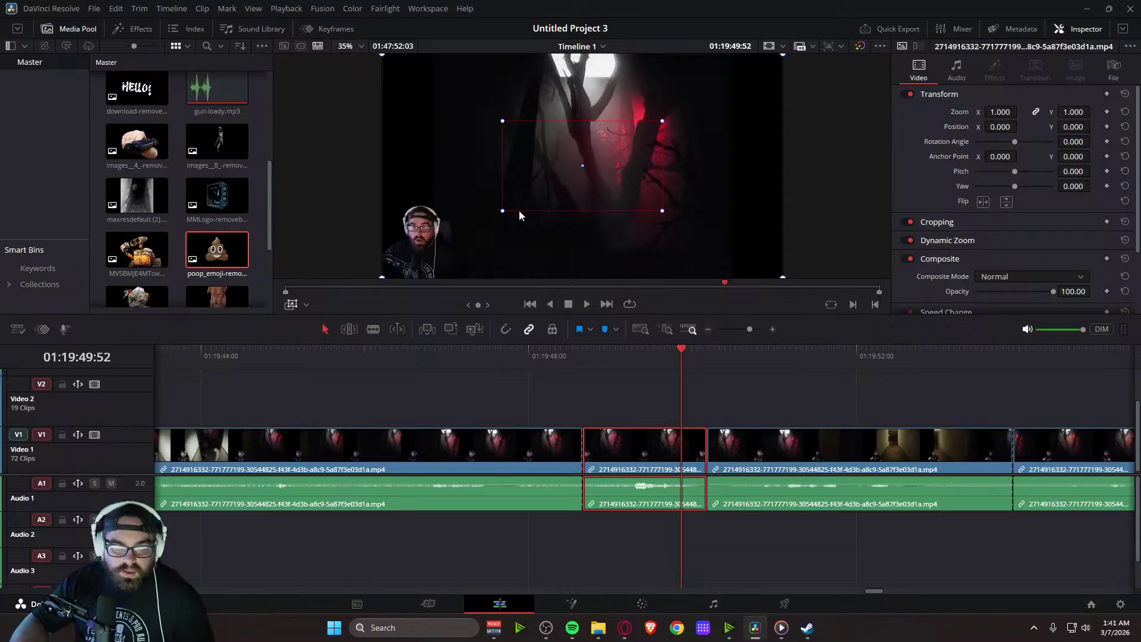
pyautogui.moveTo(556, 184); pyautogui.dragTo(461, 247)
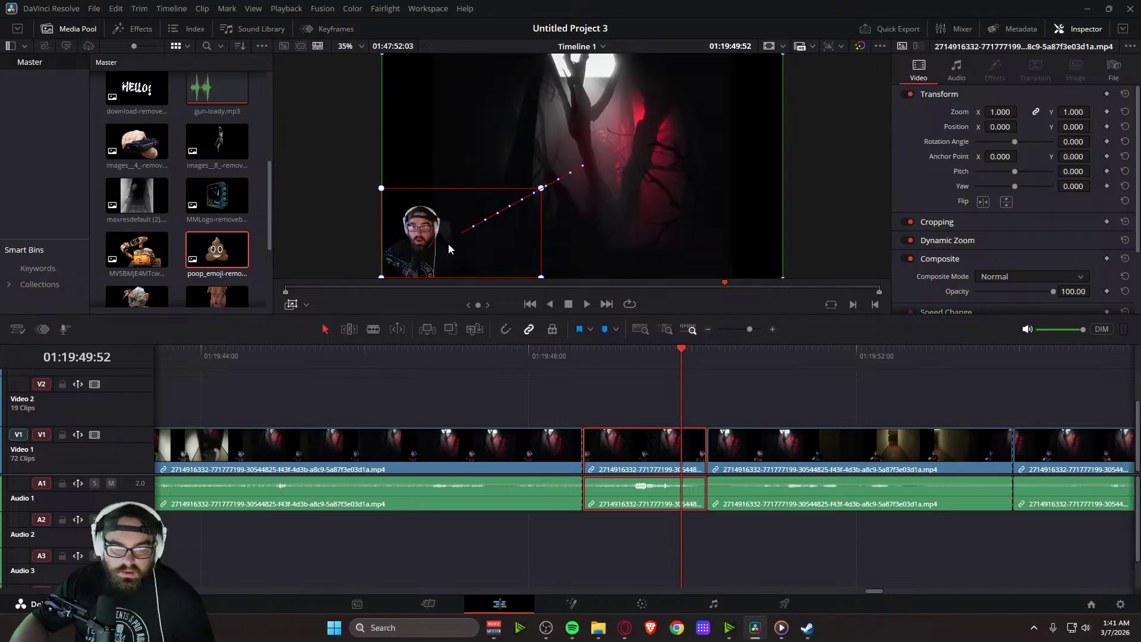
pyautogui.moveTo(509, 214); pyautogui.dragTo(483, 237)
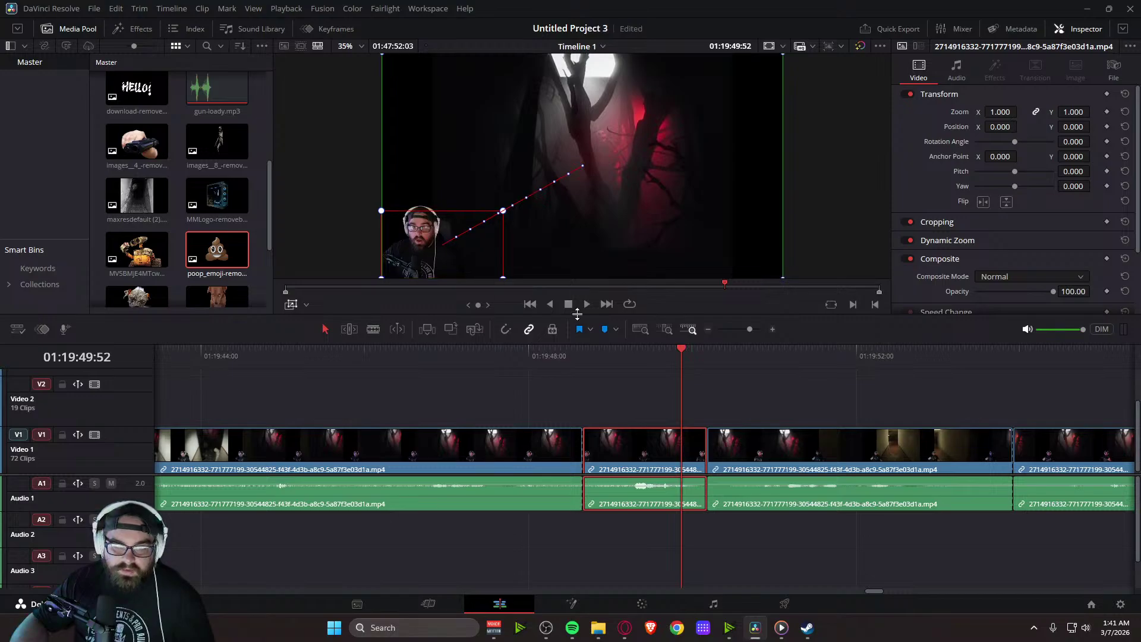
pyautogui.moveTo(681, 349); pyautogui.dragTo(564, 386)
pyautogui.press('space')
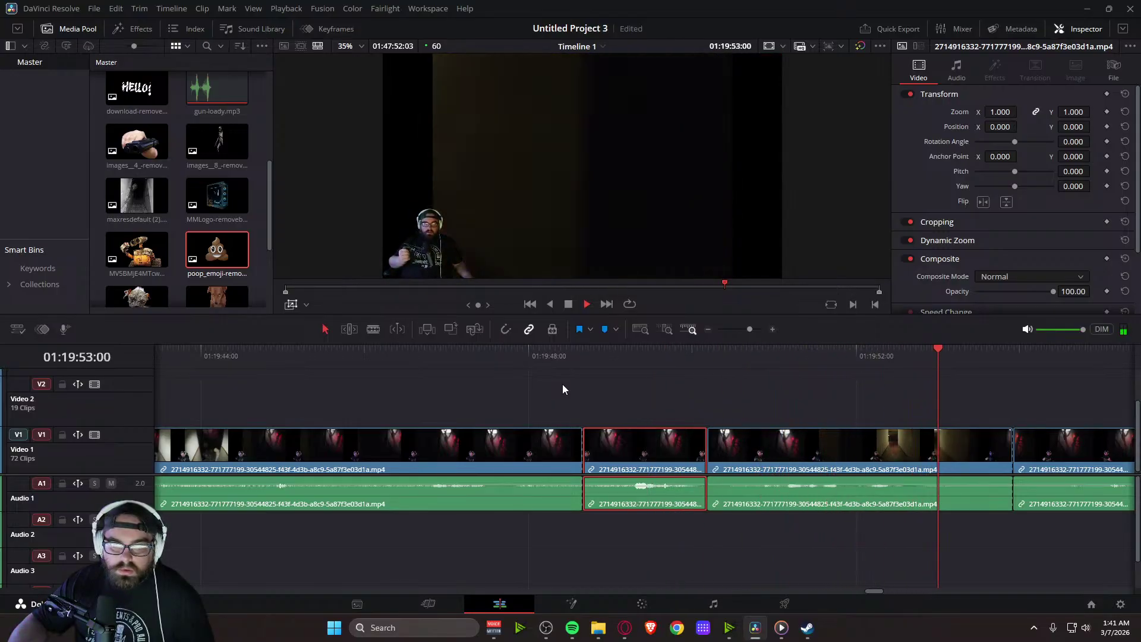
pyautogui.press('space')
# Give the second forest clip's Dynamic Zoom a full-size start frame and a smaller end frame over the upper tree area, and play it back
pyautogui.click(1047, 448)
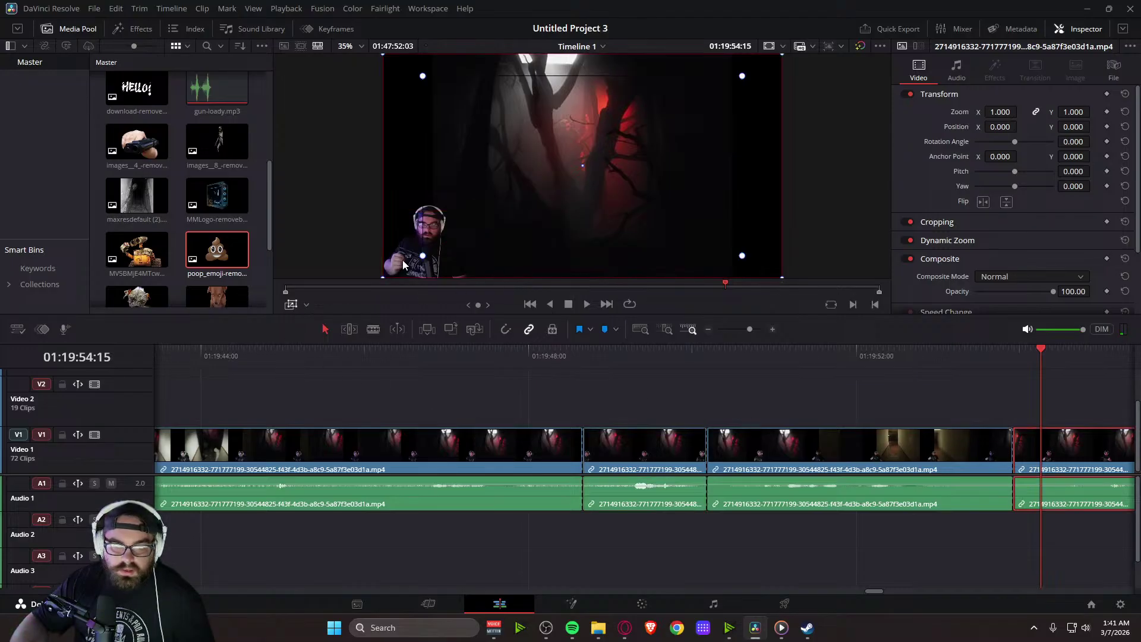
pyautogui.moveTo(382, 279); pyautogui.dragTo(553, 183)
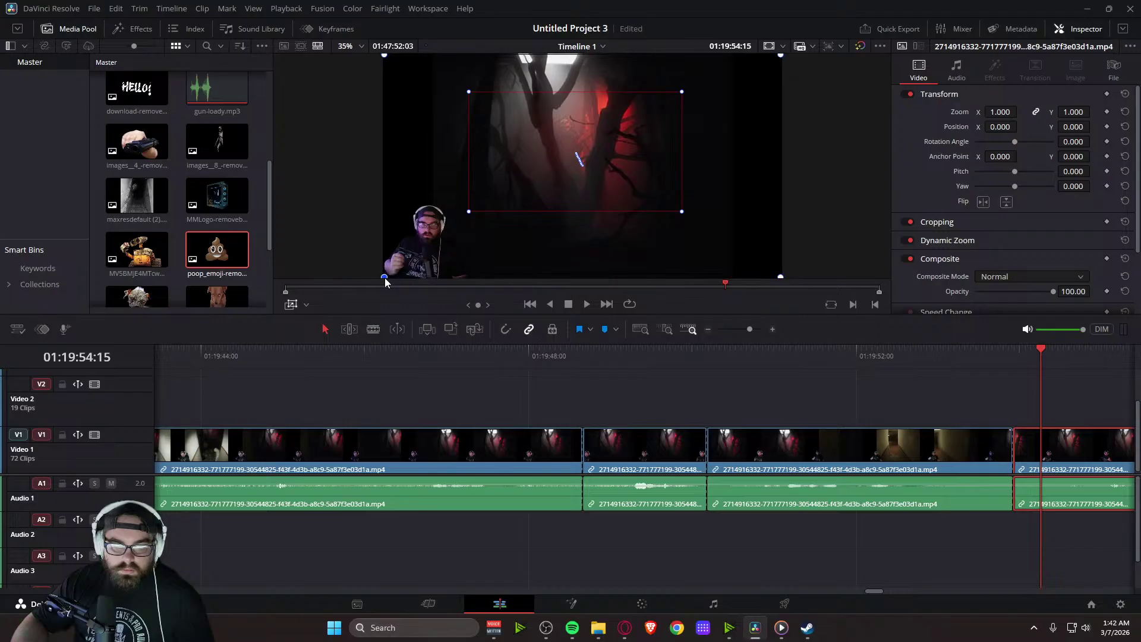
pyautogui.moveTo(384, 279); pyautogui.dragTo(385, 280)
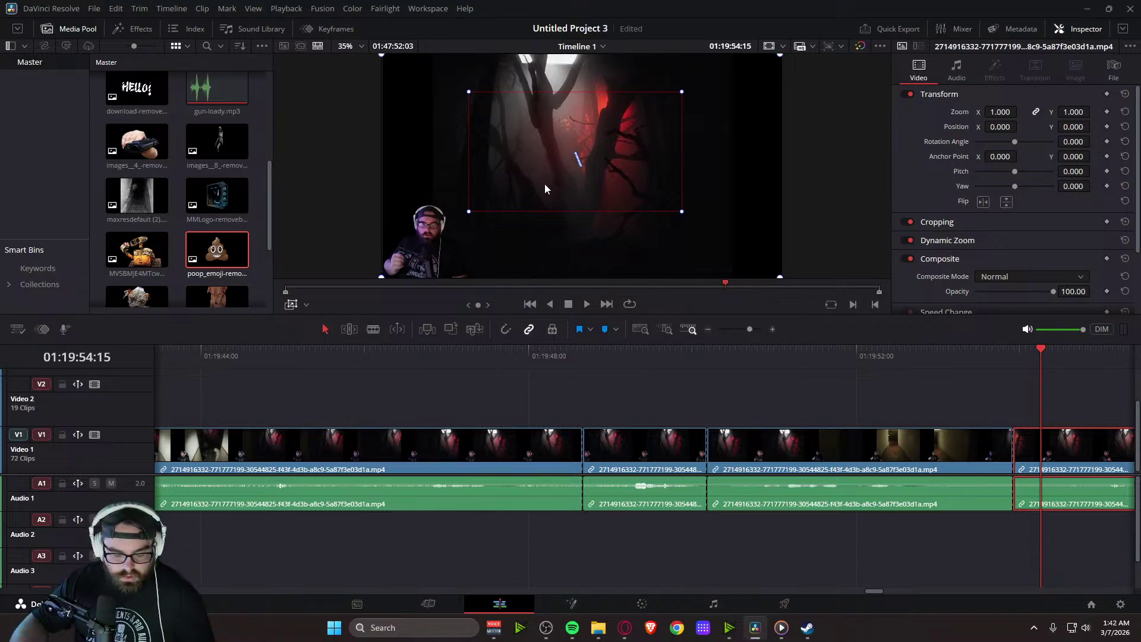
pyautogui.moveTo(632, 200); pyautogui.dragTo(626, 187)
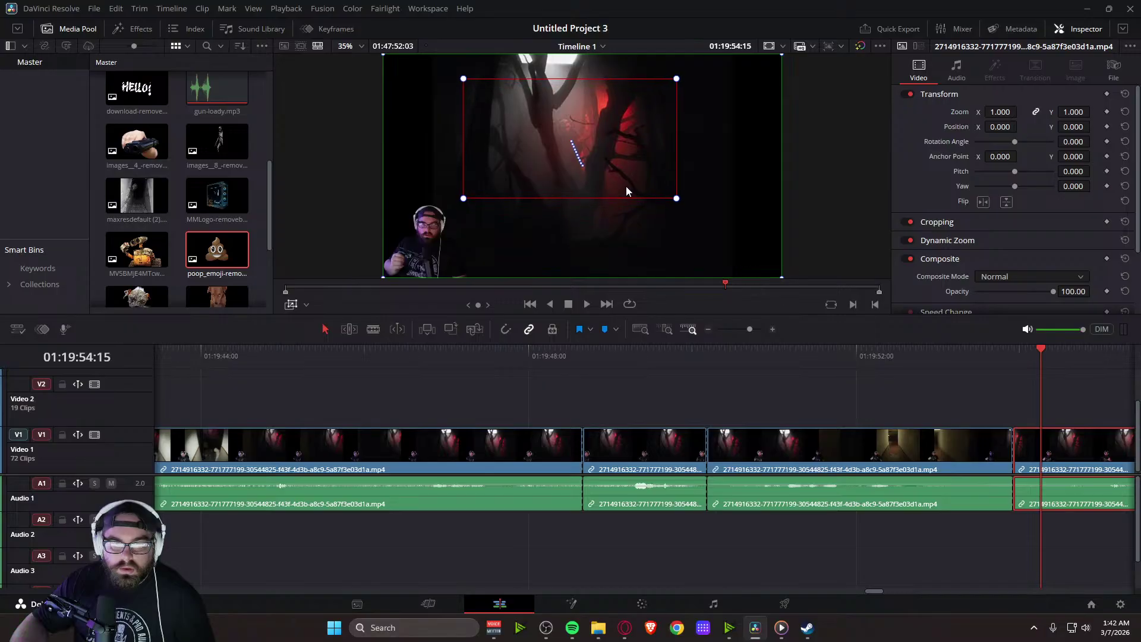
pyautogui.moveTo(1034, 352); pyautogui.dragTo(1004, 359)
pyautogui.press('space')
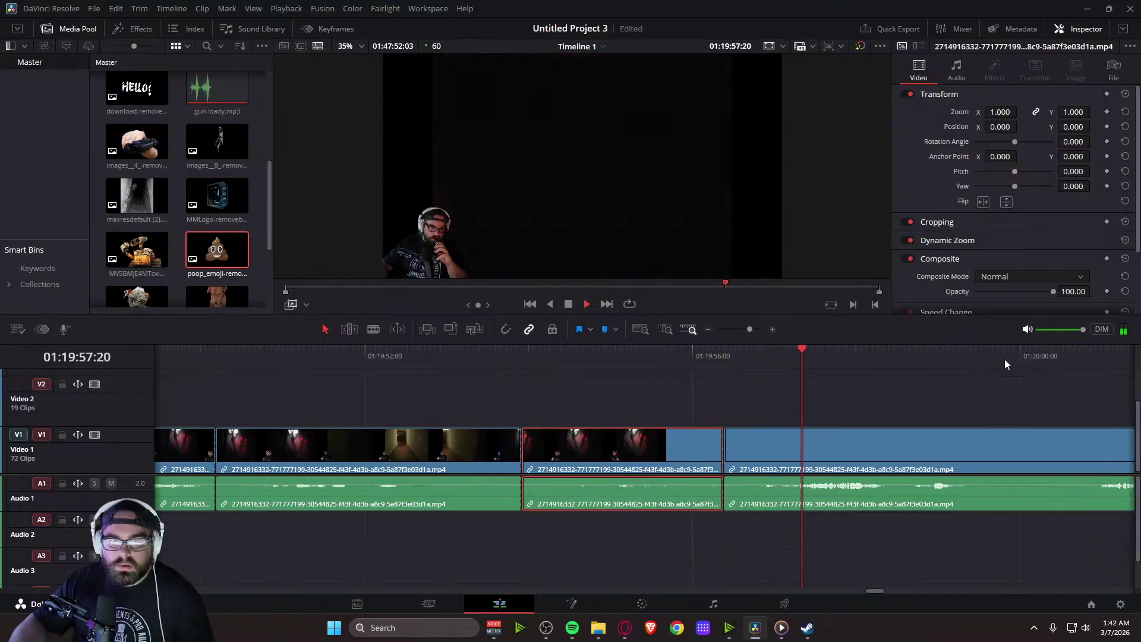
pyautogui.press('space')
# Review the footage from the end of the forest scene through the yellow corridors to about 01:22:05 for the next moment to edit
pyautogui.click(441, 605)
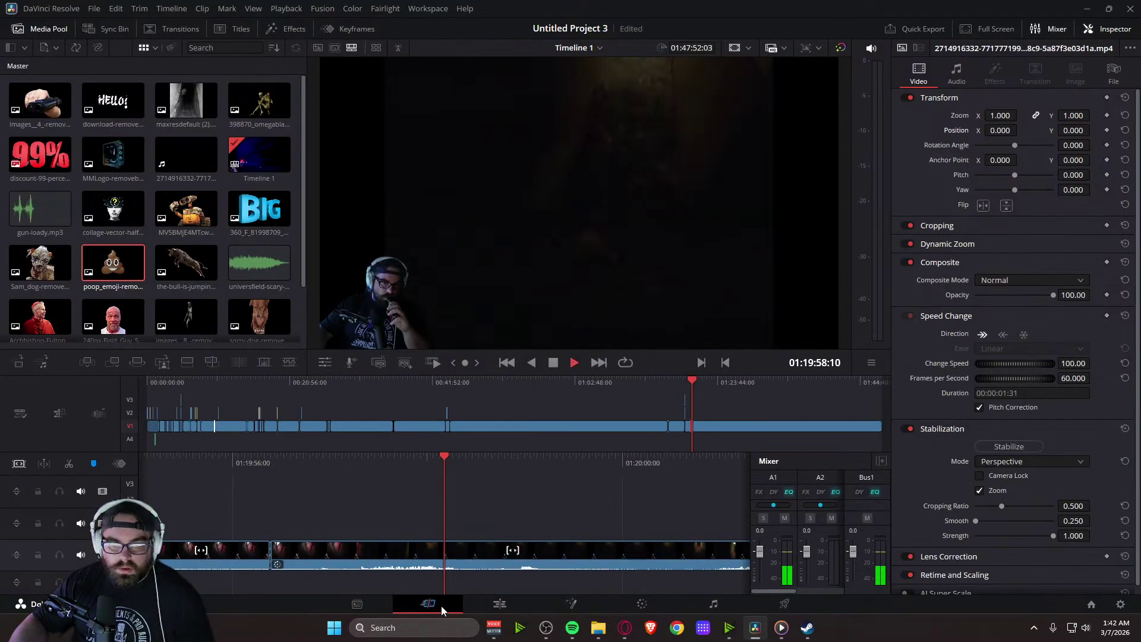
pyautogui.press('space')
pyautogui.moveTo(384, 463); pyautogui.dragTo(238, 463)
pyautogui.moveTo(346, 467); pyautogui.dragTo(669, 467)
pyautogui.press('space')
pyautogui.press('space')
pyautogui.press('space')
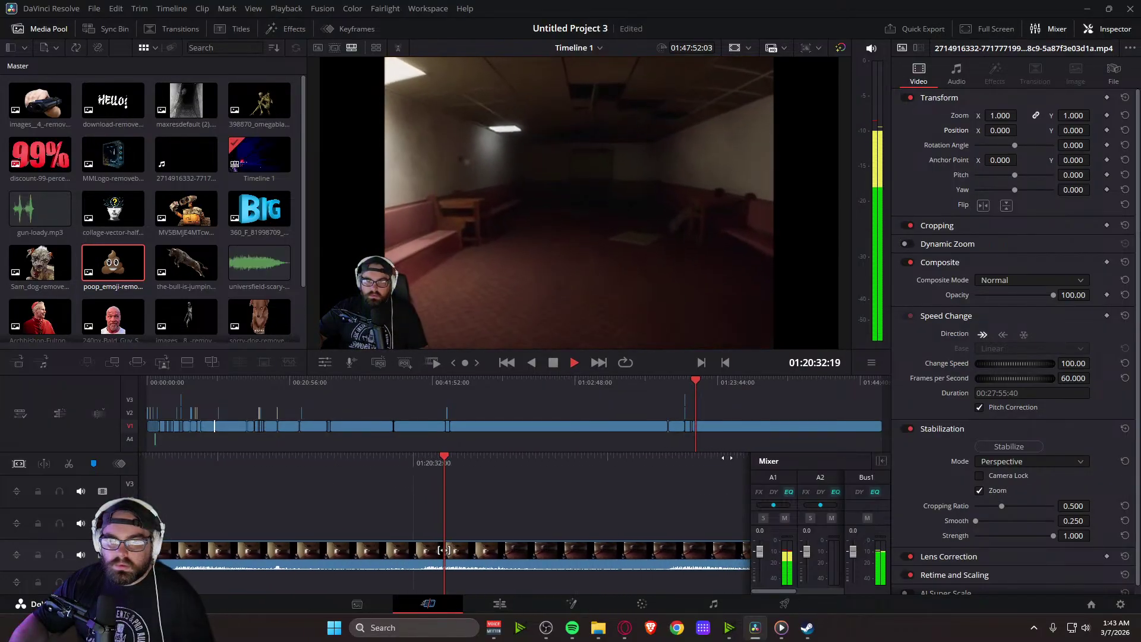
pyautogui.press('space')
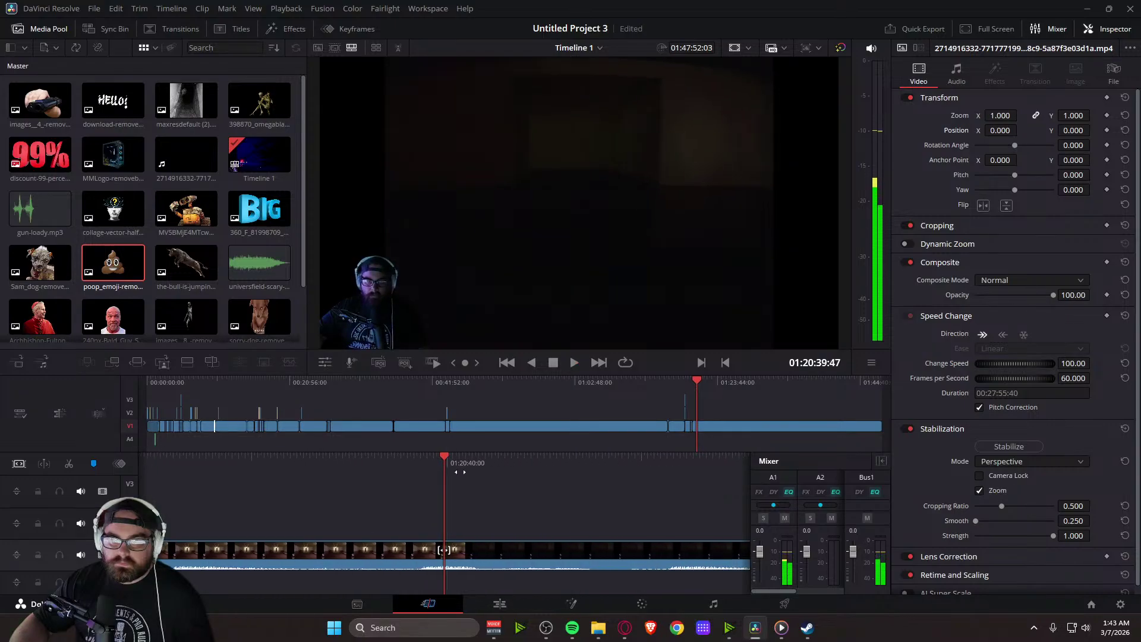
pyautogui.press('space')
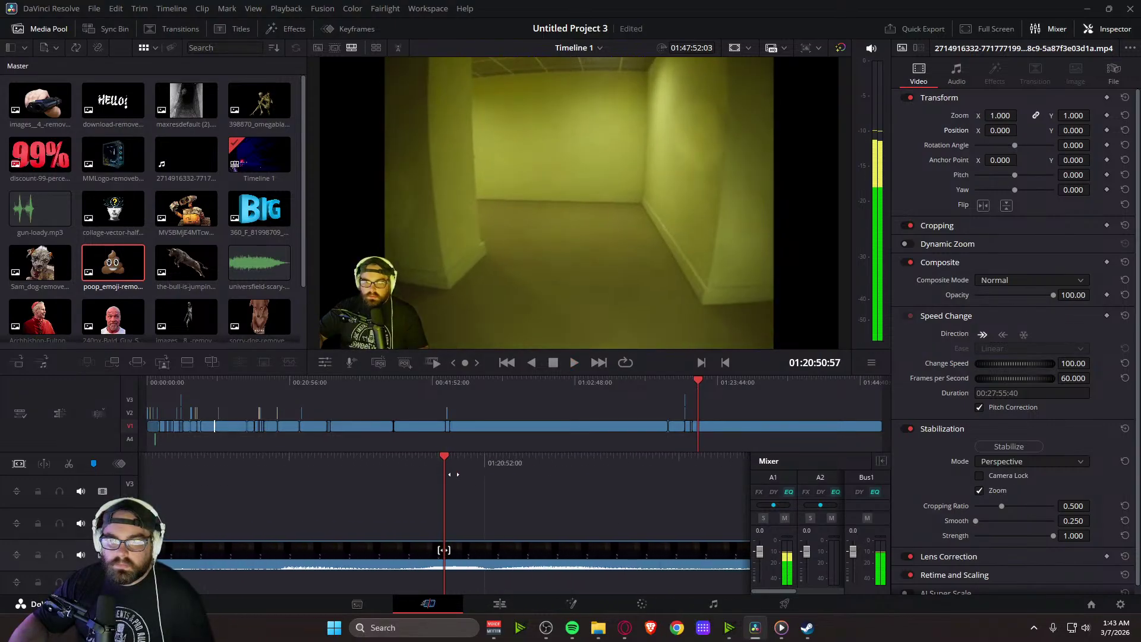
pyautogui.press('space')
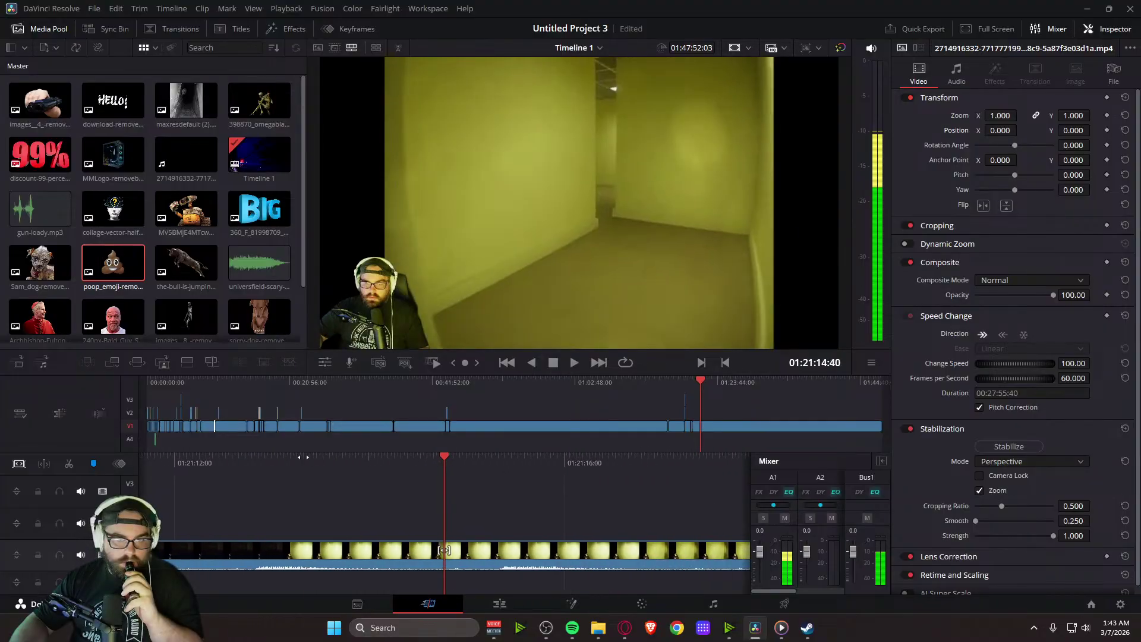
pyautogui.press('space')
pyautogui.press('space')
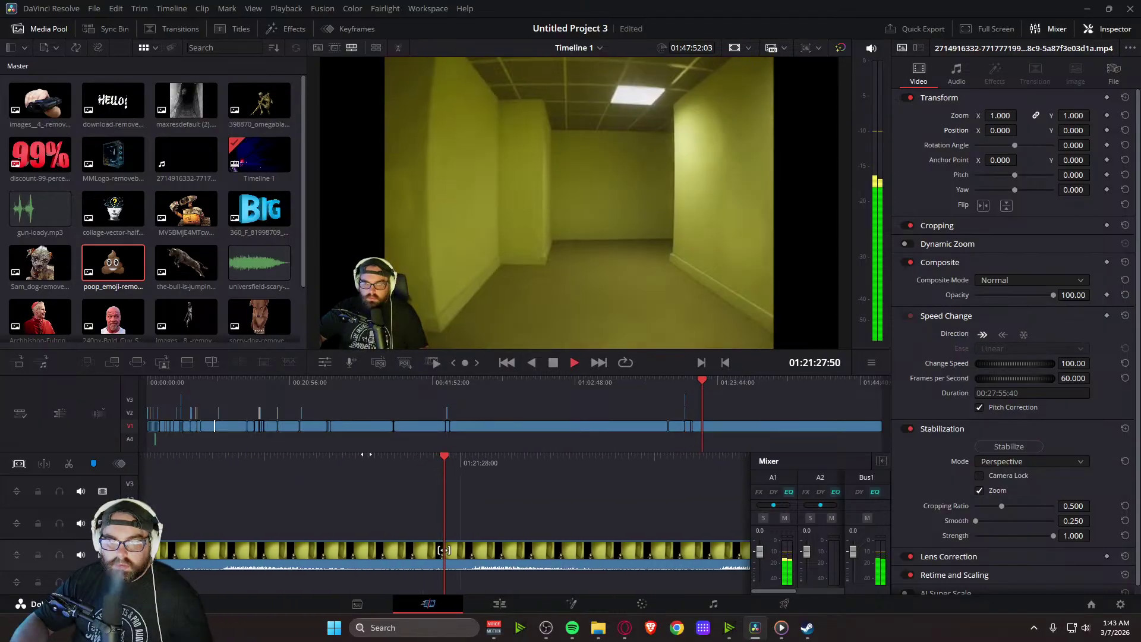
pyautogui.press('space')
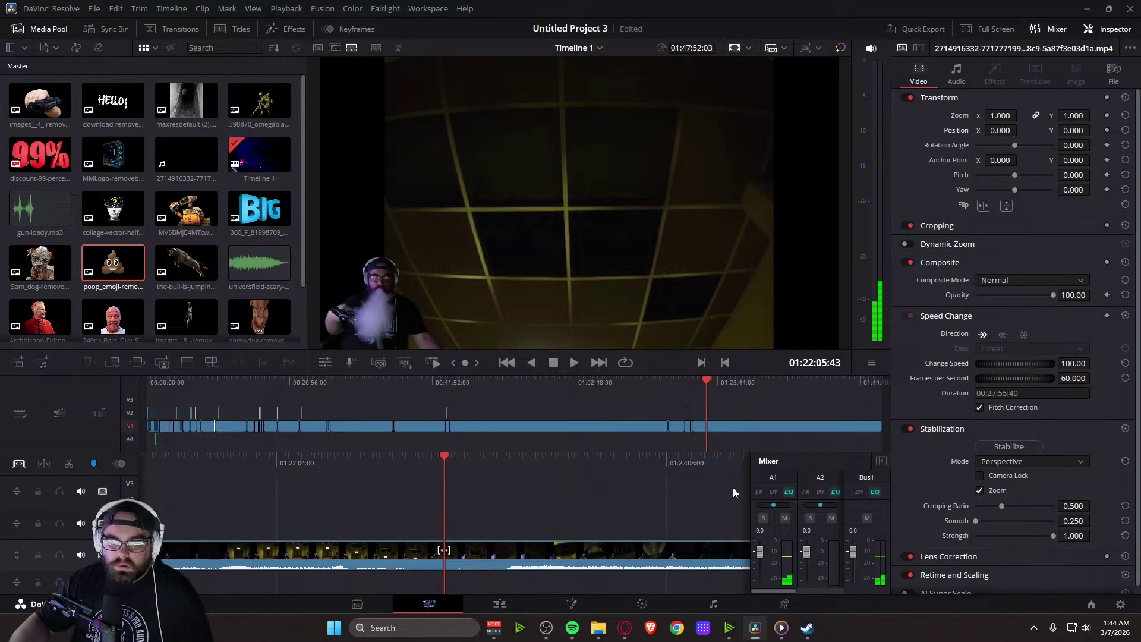
# Split the main footage at 01:22:05:48 and 01:22:06:24 to isolate the dark ceiling moment
pyautogui.moveTo(545, 467); pyautogui.dragTo(567, 467)
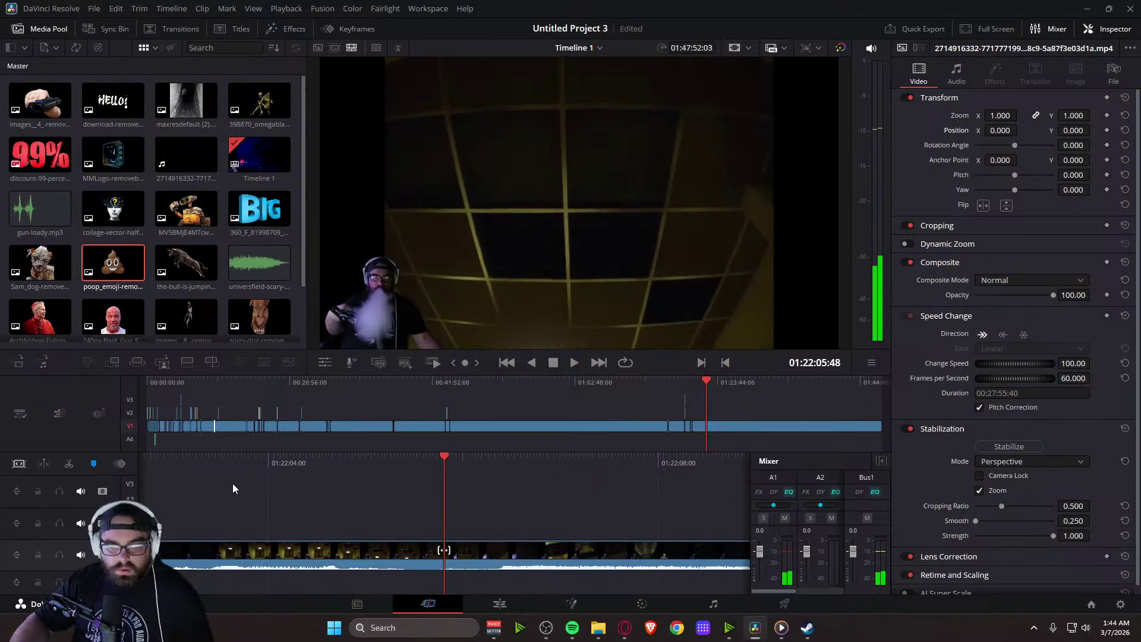
pyautogui.hotkey('ctrl', 'b')
pyautogui.moveTo(608, 467); pyautogui.dragTo(549, 472)
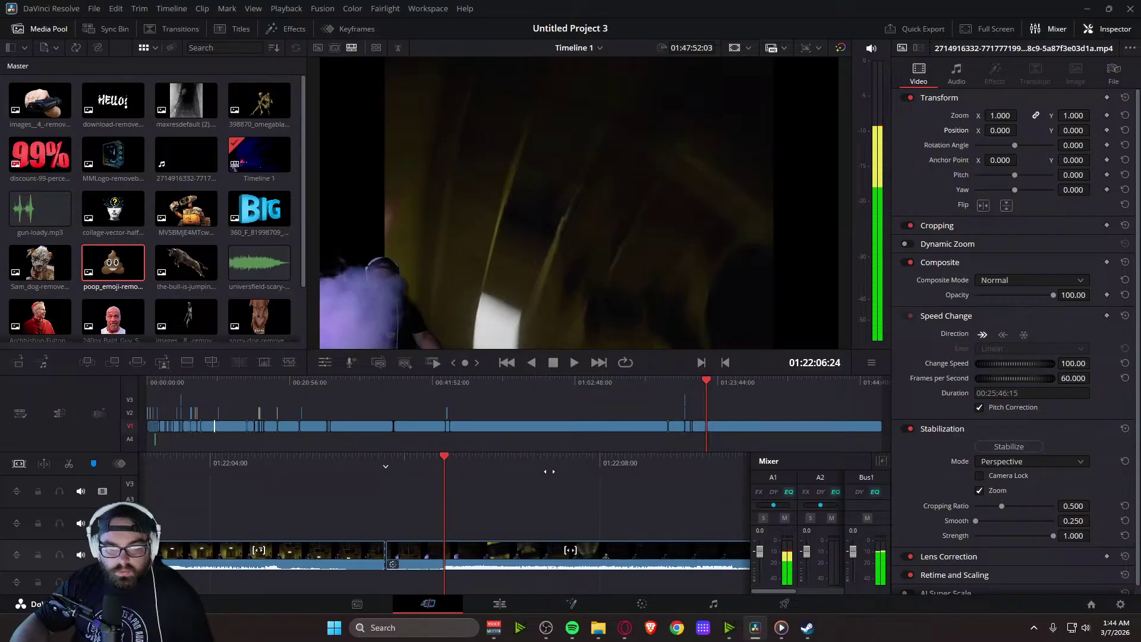
pyautogui.hotkey('ctrl', 'b')
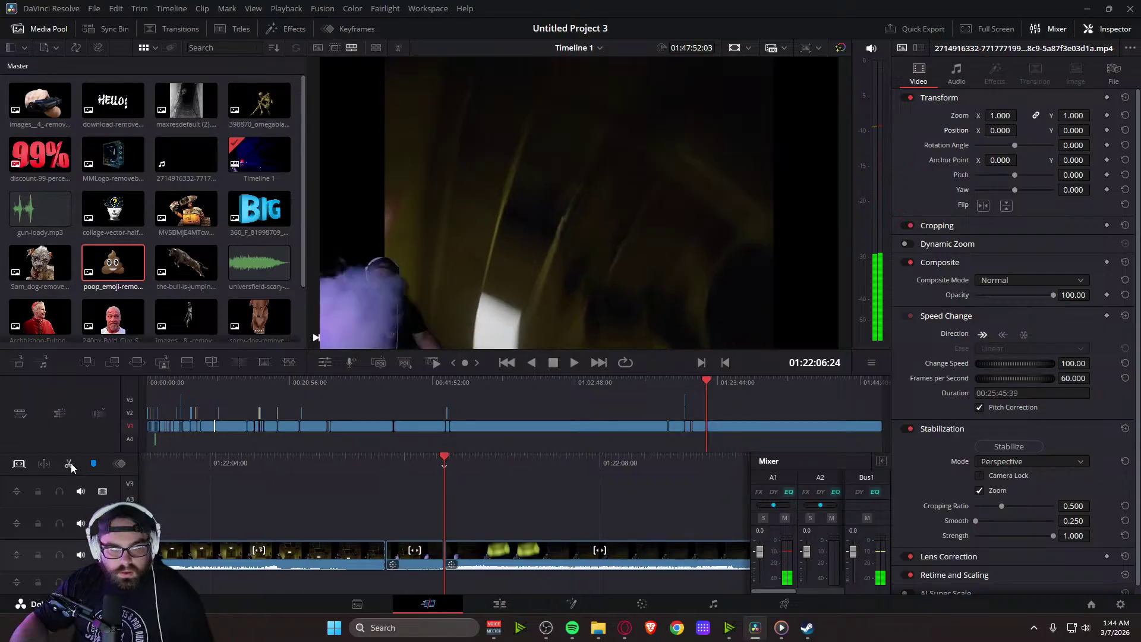
# Set the isolated ceiling clip's speed to 1.00 and play back the slowed footage
pyautogui.click(429, 562)
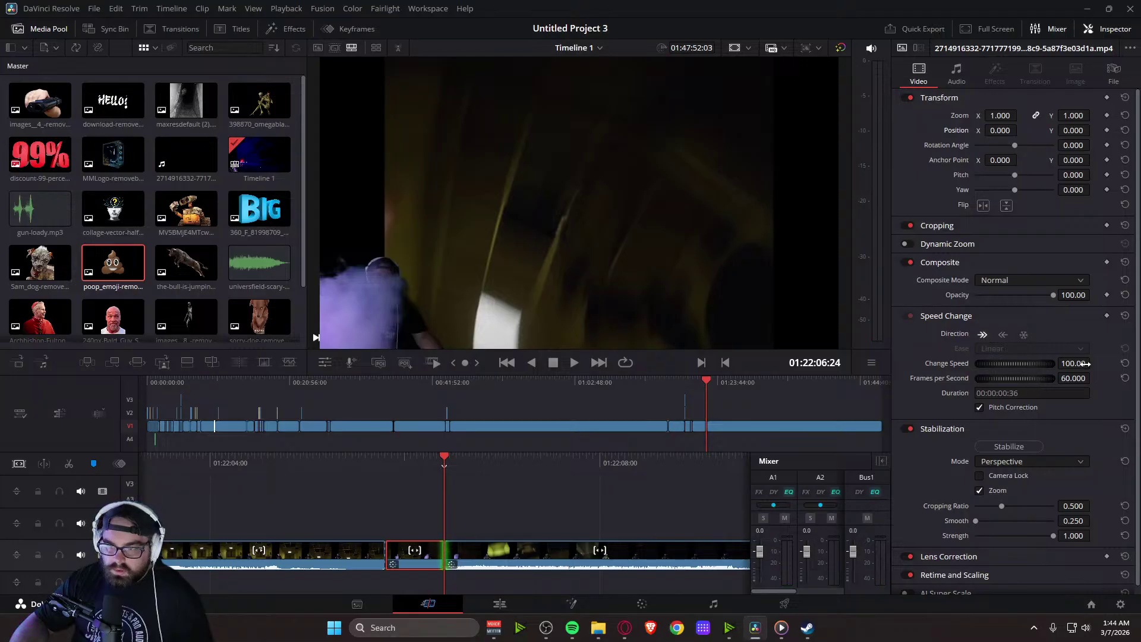
pyautogui.moveTo(1073, 363); pyautogui.dragTo(901, 436)
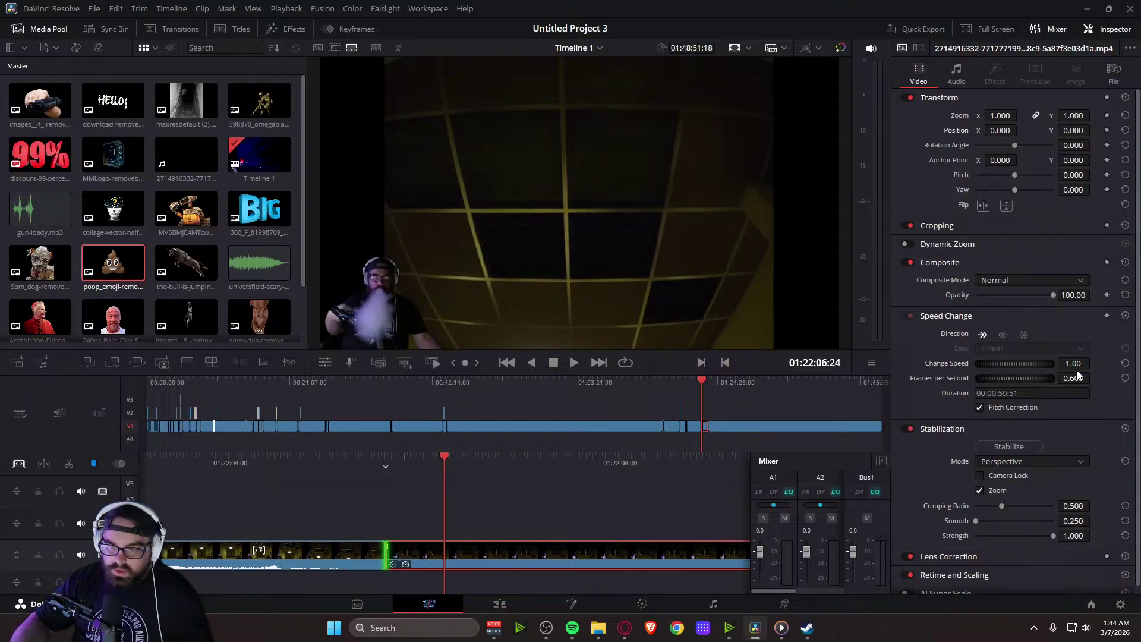
pyautogui.press('space')
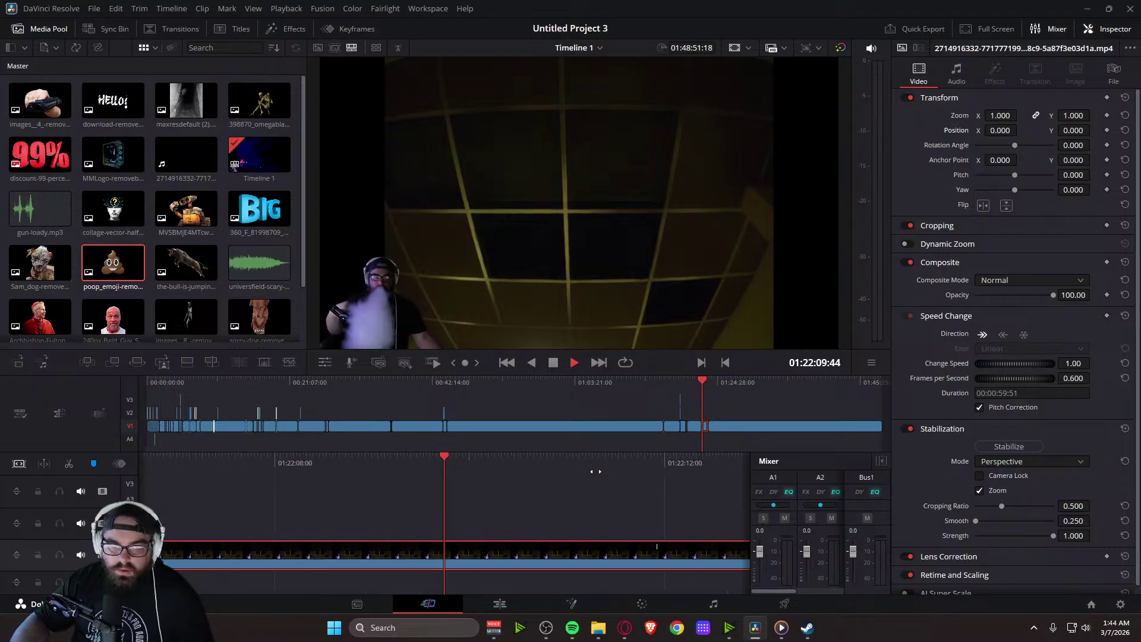
pyautogui.press('space')
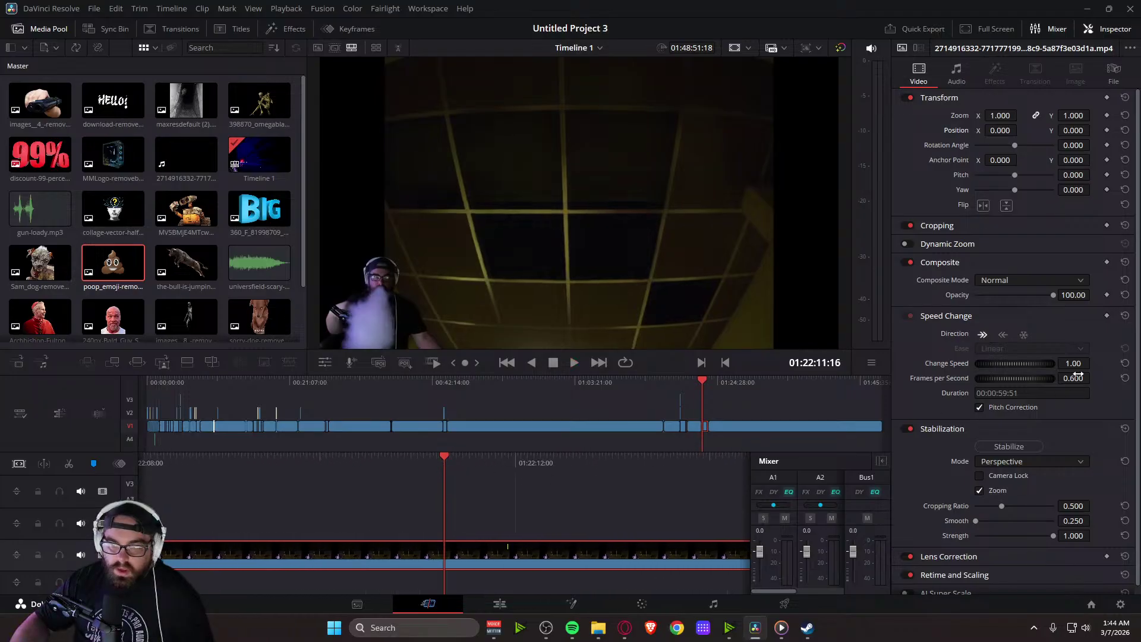
# Set the isolated ceiling clip's speed to 39.00 and play it back from its start
pyautogui.moveTo(1072, 364); pyautogui.dragTo(1077, 364)
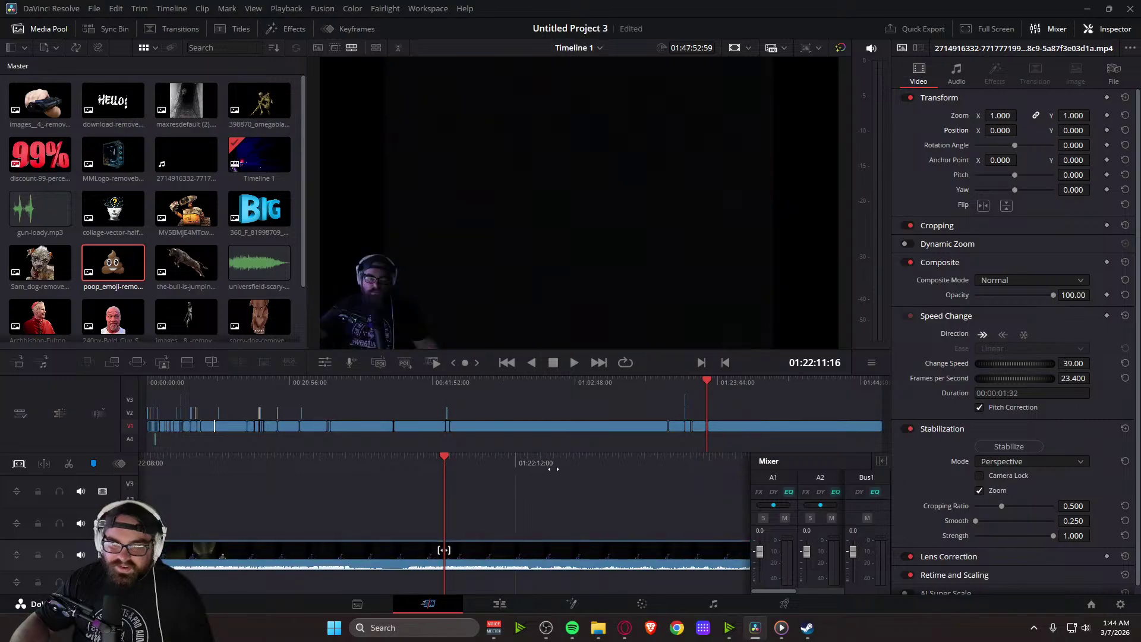
pyautogui.press('space')
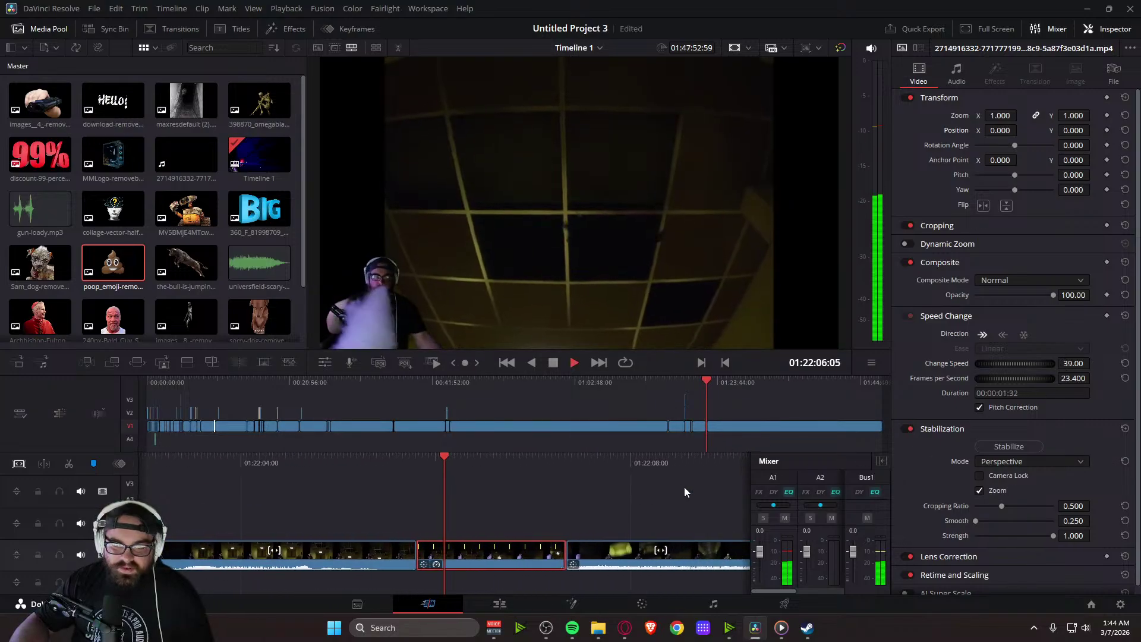
pyautogui.press('space')
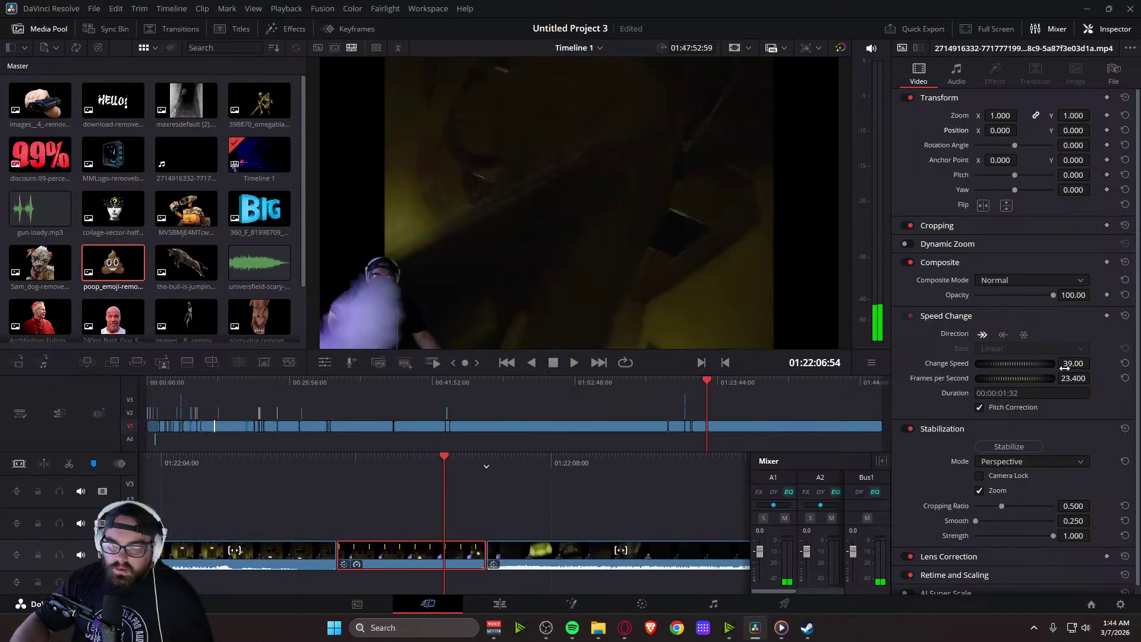
# Slow the ceiling clip further to a speed of 27.00 and play it back
pyautogui.moveTo(1094, 364); pyautogui.dragTo(1092, 364)
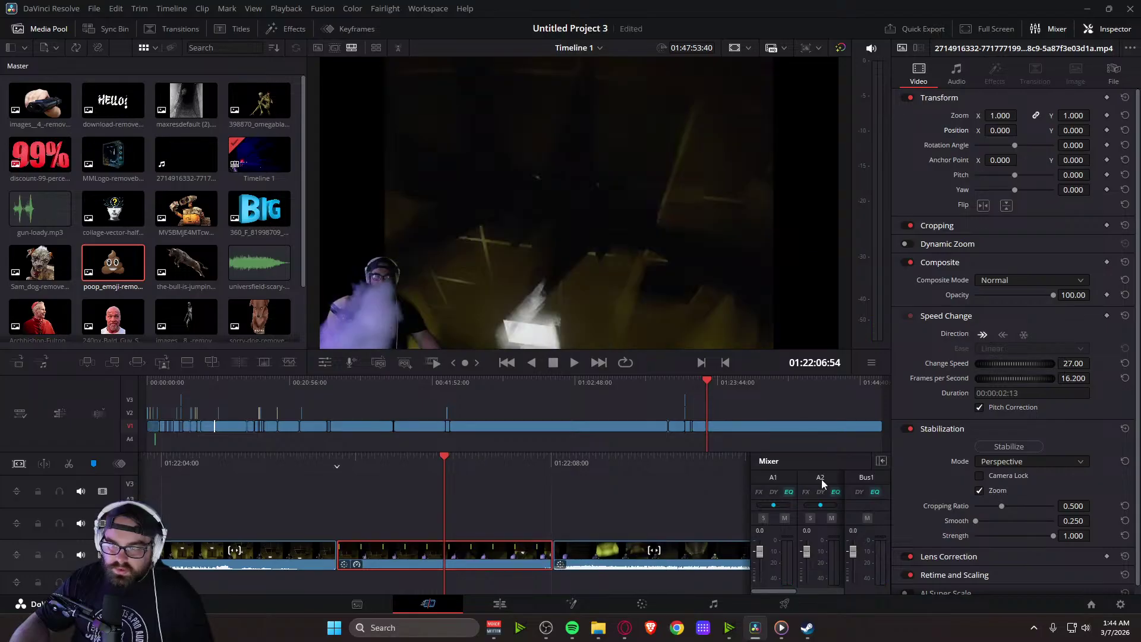
pyautogui.press('space')
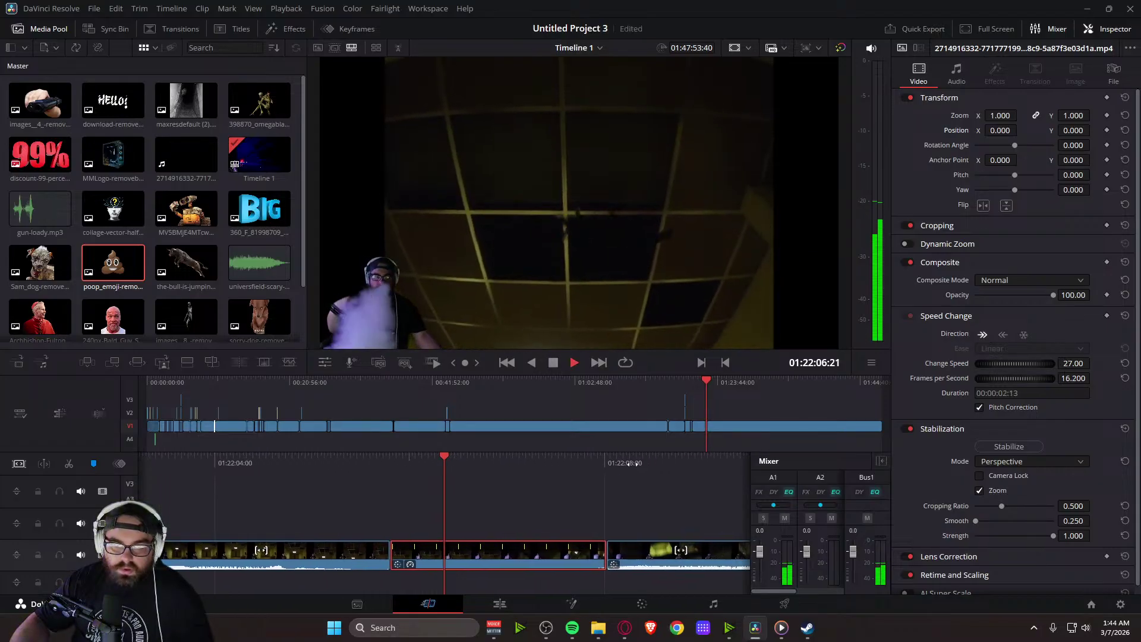
pyautogui.press('space')
pyautogui.hotkey('alt', 'k')
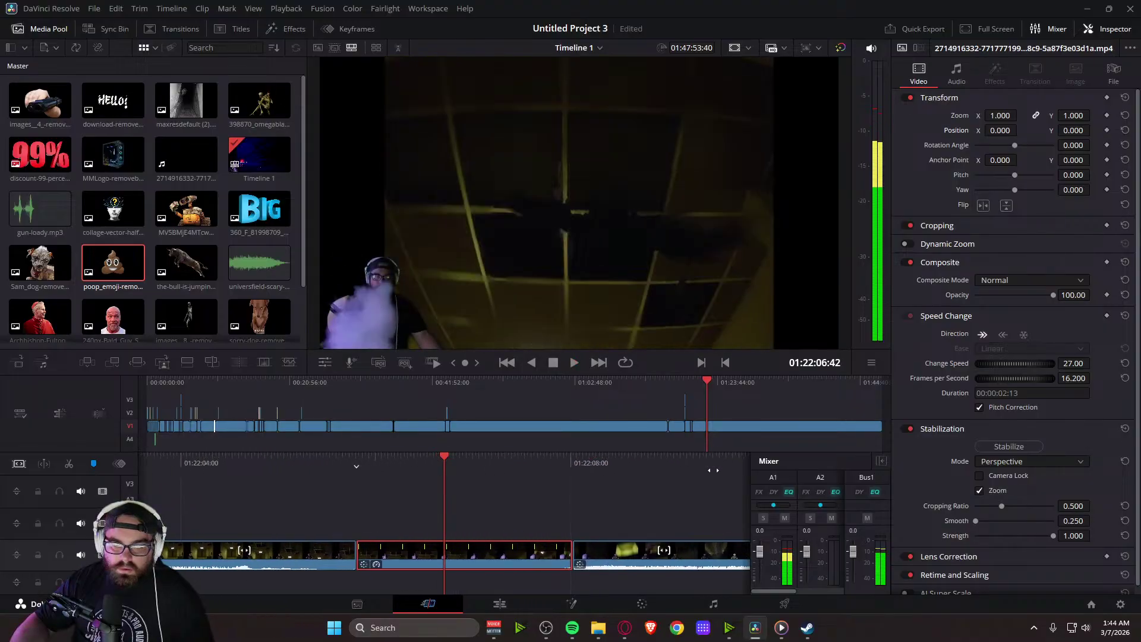
# Place universfield-scary-game-effect-131801.mp3 on Audio 2 at the start of the slowed ceiling clip and play the section
pyautogui.click(252, 273)
pyautogui.moveTo(252, 272); pyautogui.dragTo(306, 516)
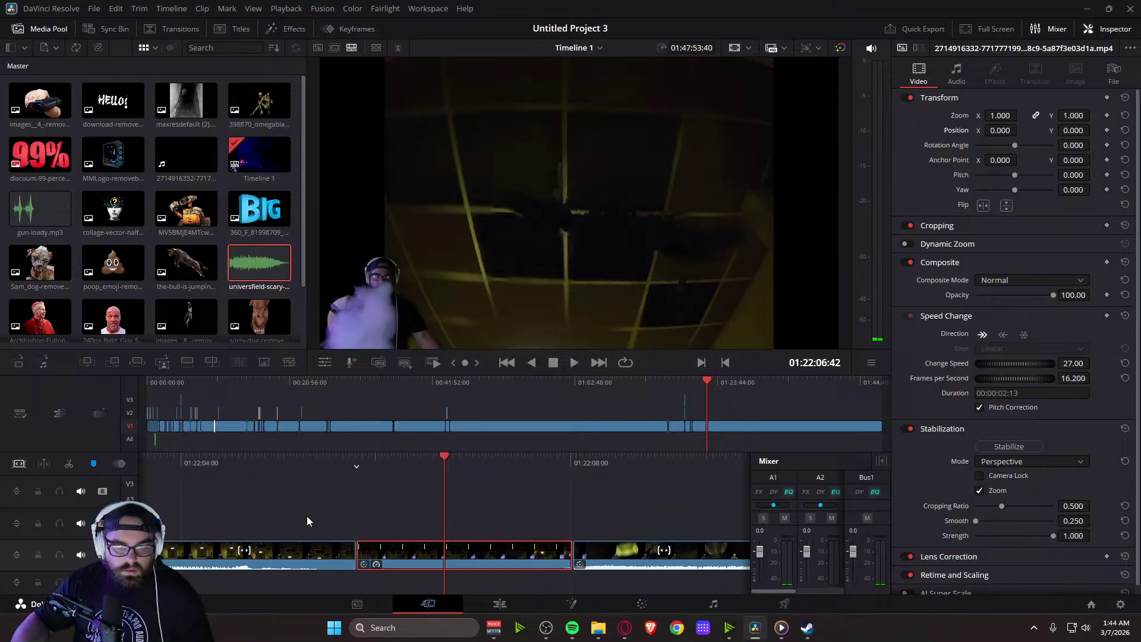
pyautogui.click(500, 604)
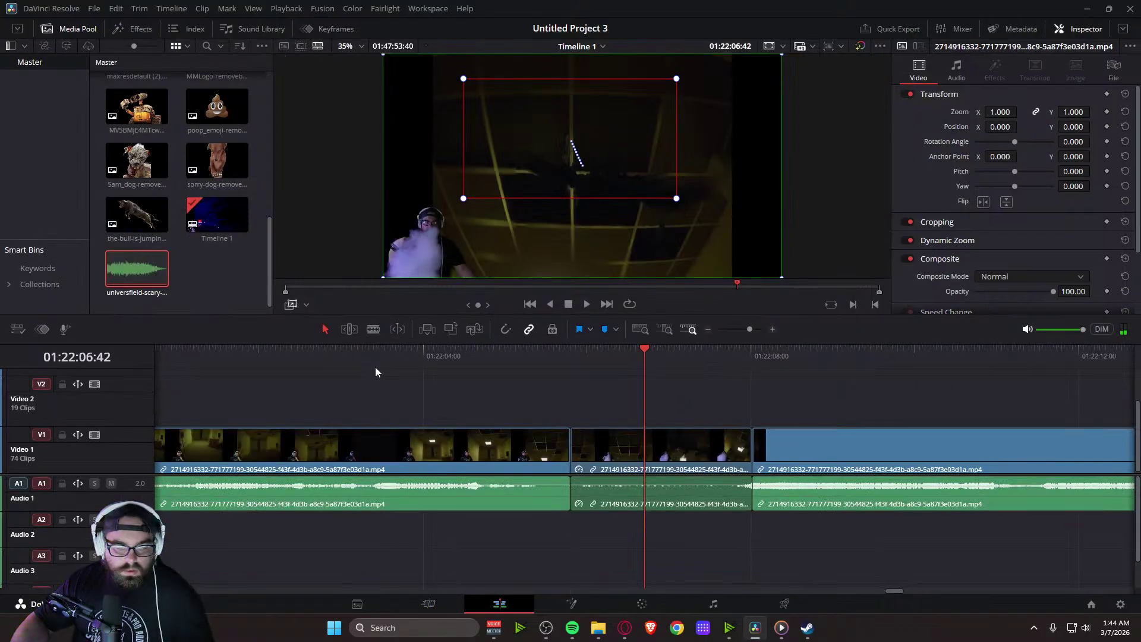
pyautogui.moveTo(168, 291); pyautogui.dragTo(562, 539)
pyautogui.moveTo(644, 355); pyautogui.dragTo(543, 362)
pyautogui.press('space')
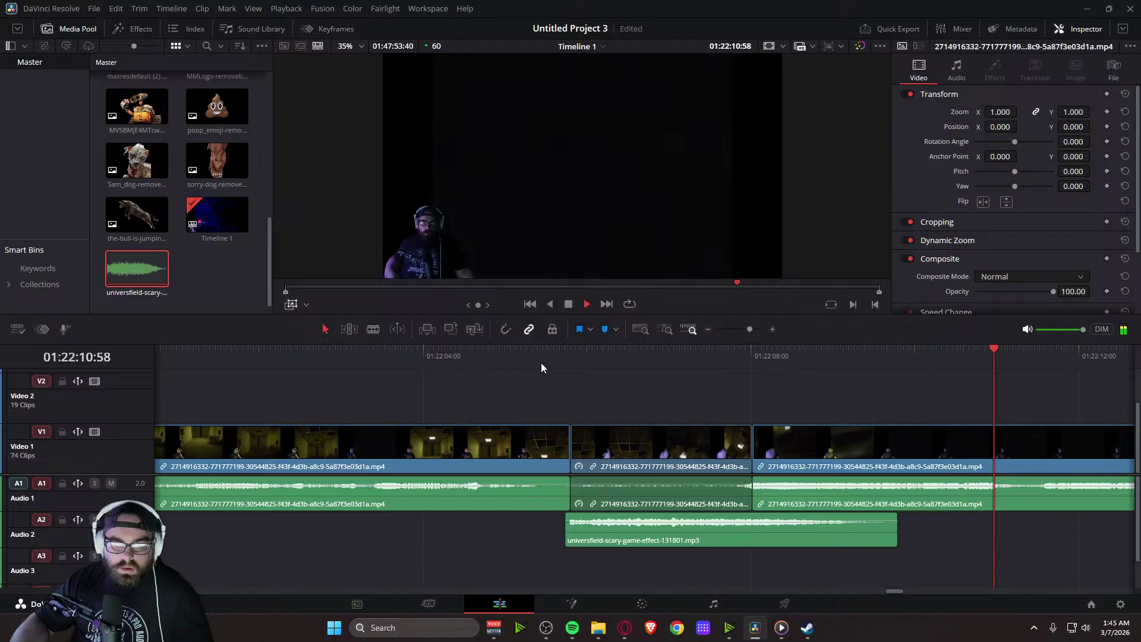
# Set the ceiling clip's speed to 23.00 and play it back with the scary sound effect
pyautogui.click(427, 604)
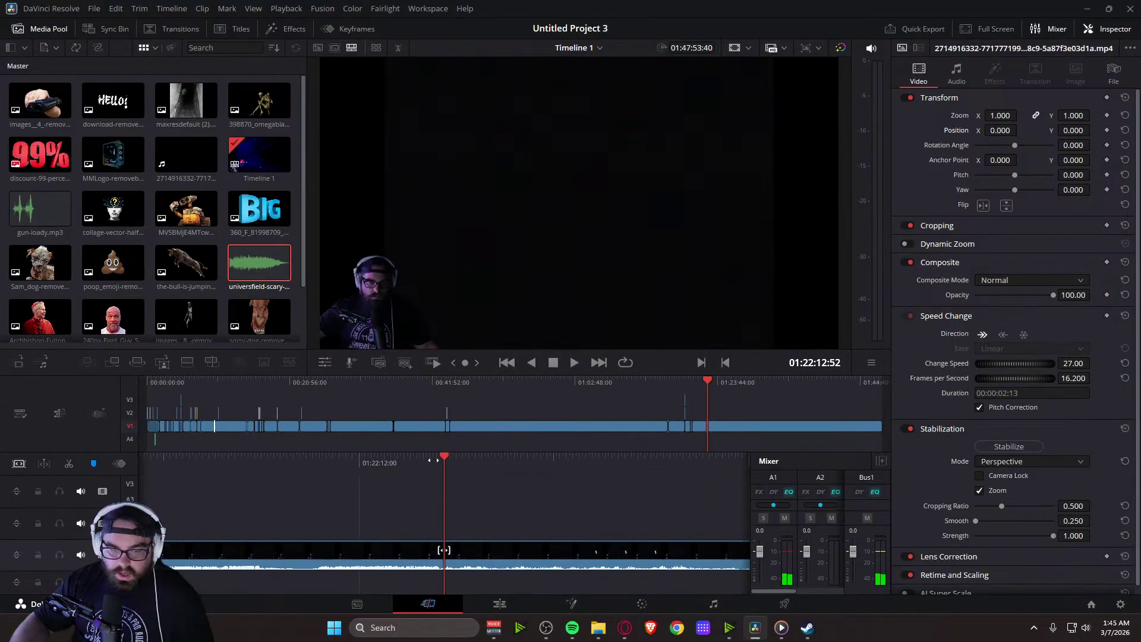
pyautogui.moveTo(439, 468); pyautogui.dragTo(535, 470)
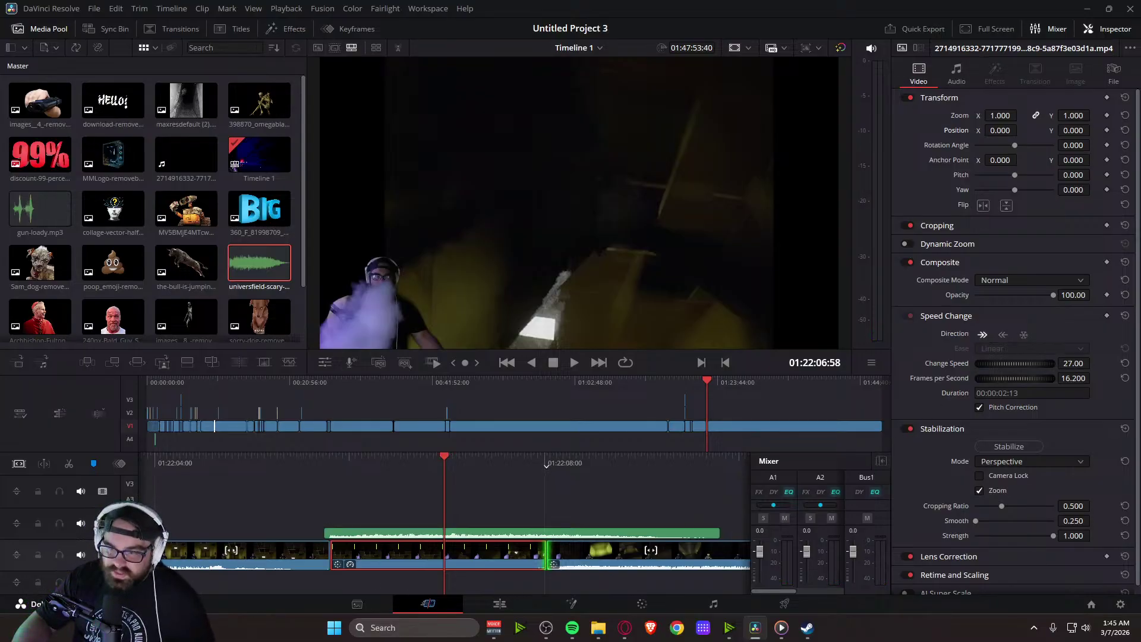
pyautogui.press('Return')
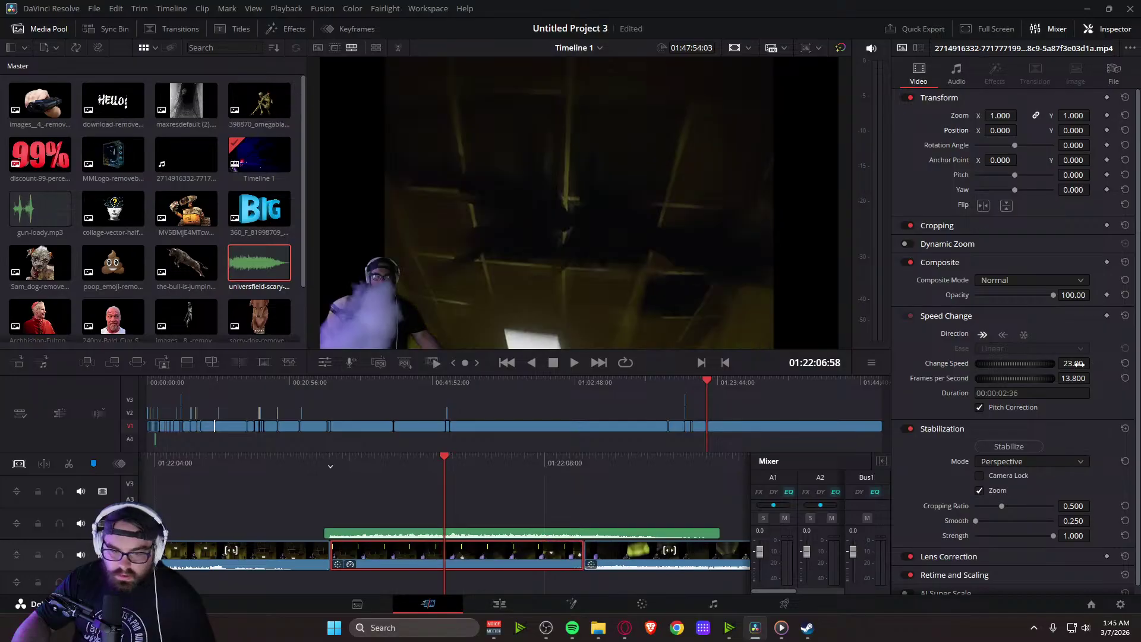
pyautogui.moveTo(579, 467); pyautogui.dragTo(730, 467)
pyautogui.press('space')
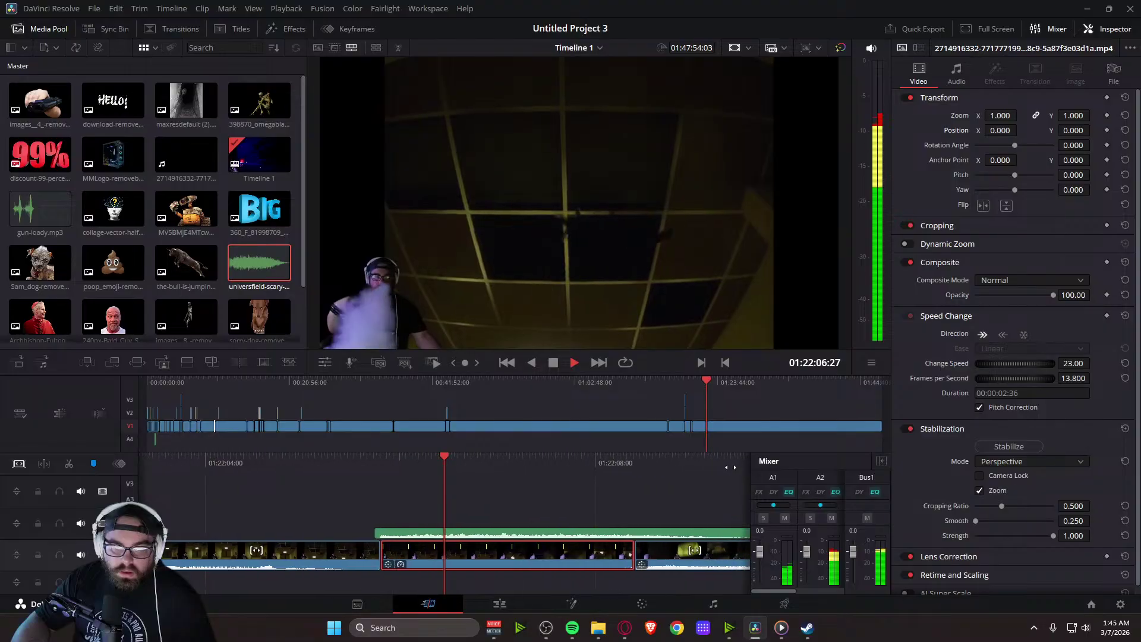
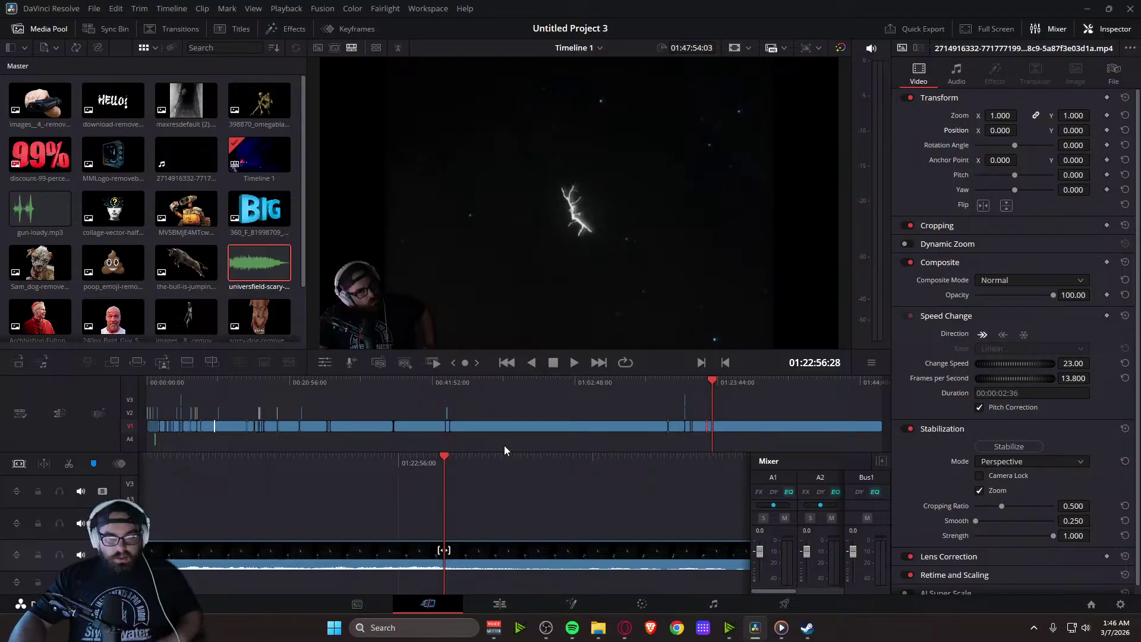
# Split the main footage at 01:22:54:50 and 01:22:57:30 to isolate the moment with the glowing white branching shape
pyautogui.press('space')
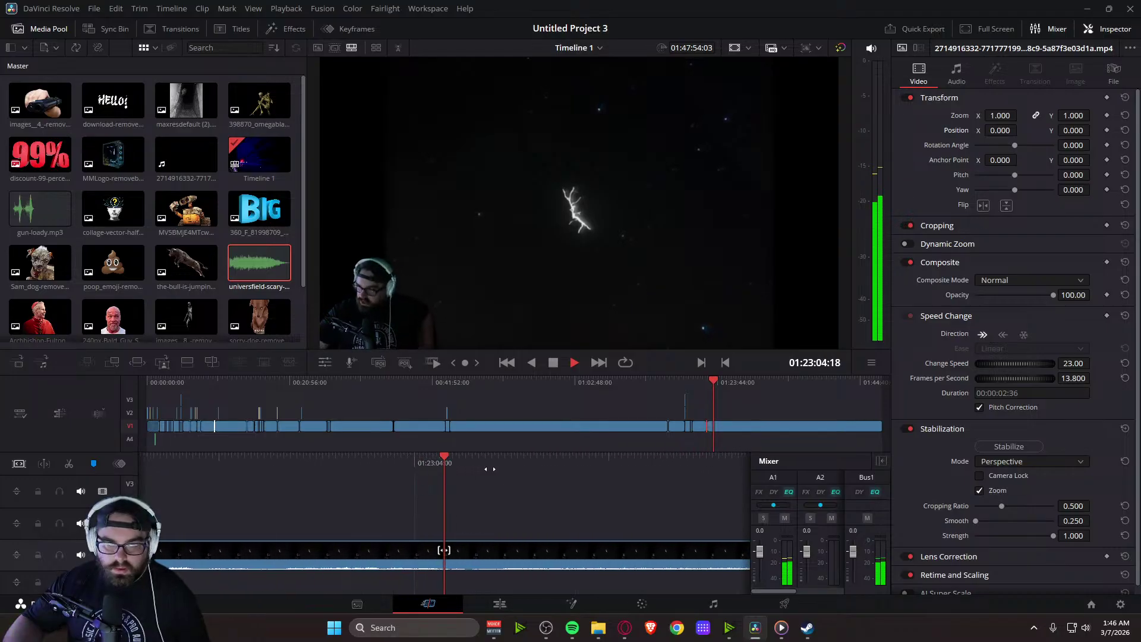
pyautogui.moveTo(501, 469); pyautogui.dragTo(1135, 469)
pyautogui.press('space')
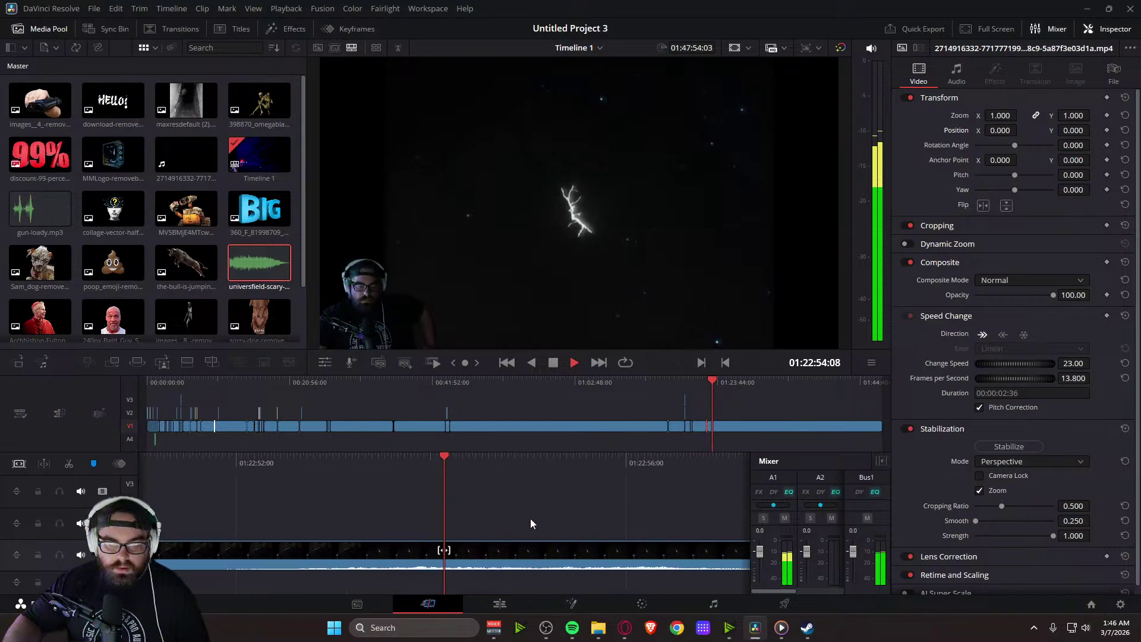
pyautogui.press('space')
pyautogui.press('space')
pyautogui.press('space')
pyautogui.press('j')
pyautogui.press('k')
pyautogui.click(72, 464)
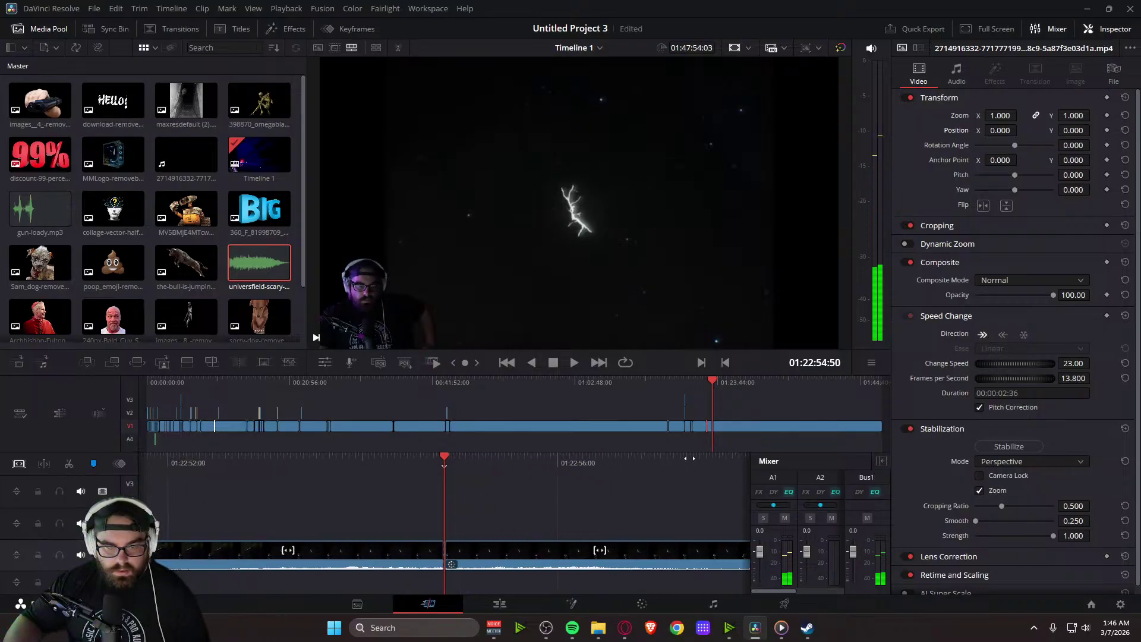
pyautogui.press('space')
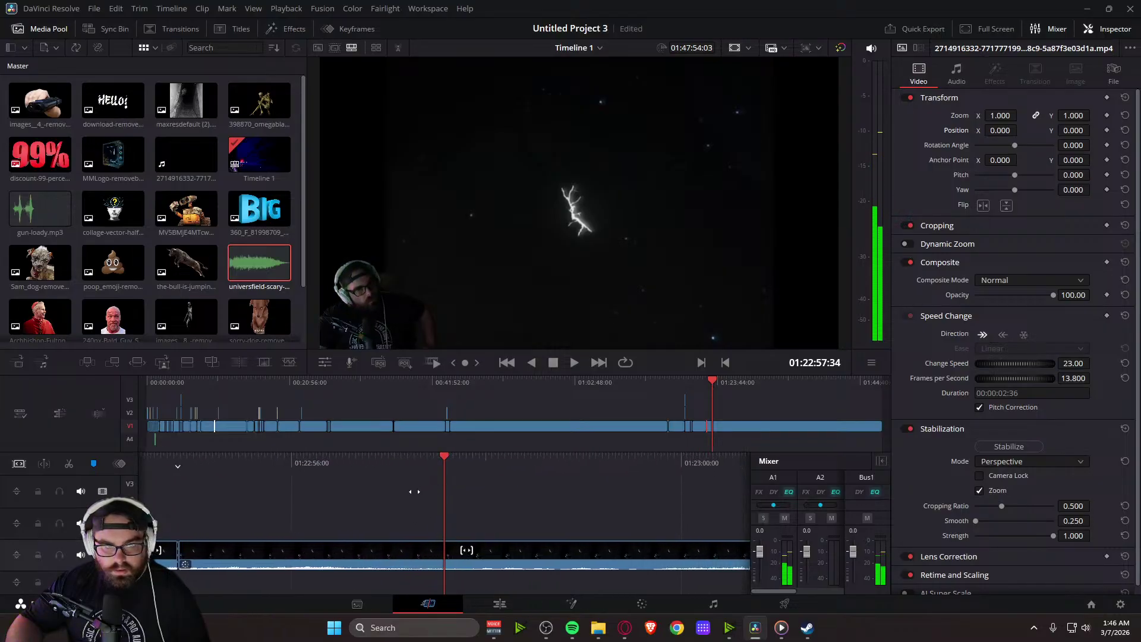
pyautogui.press('space')
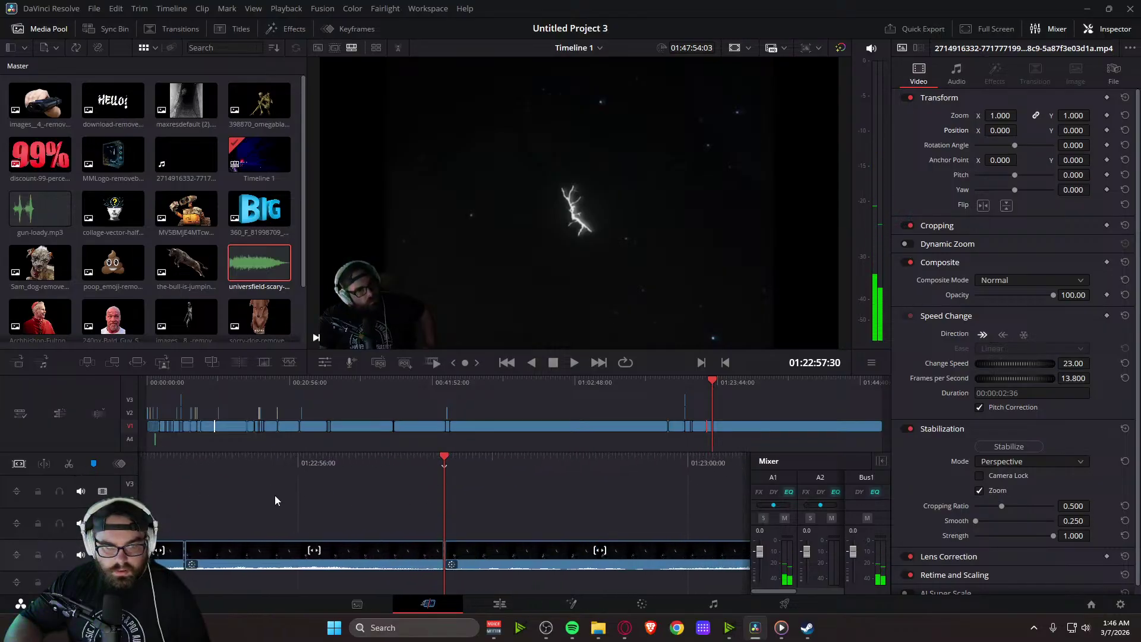
# Enable Dynamic Zoom on the isolated clip with a full-size start frame and a small end frame over the webcam
pyautogui.click(483, 554)
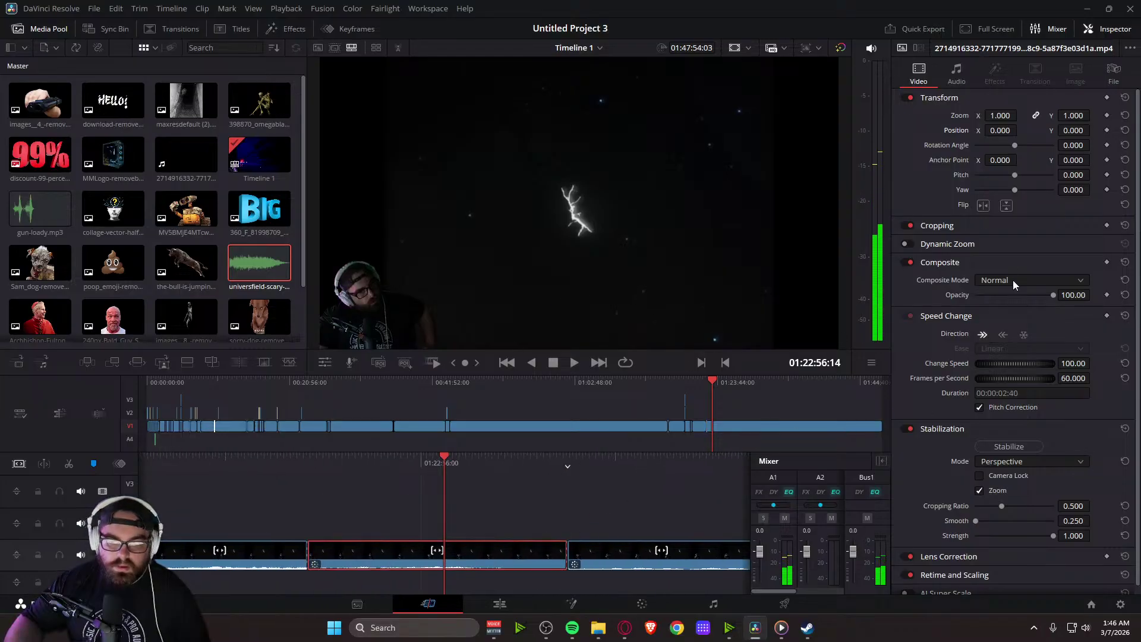
pyautogui.click(907, 244)
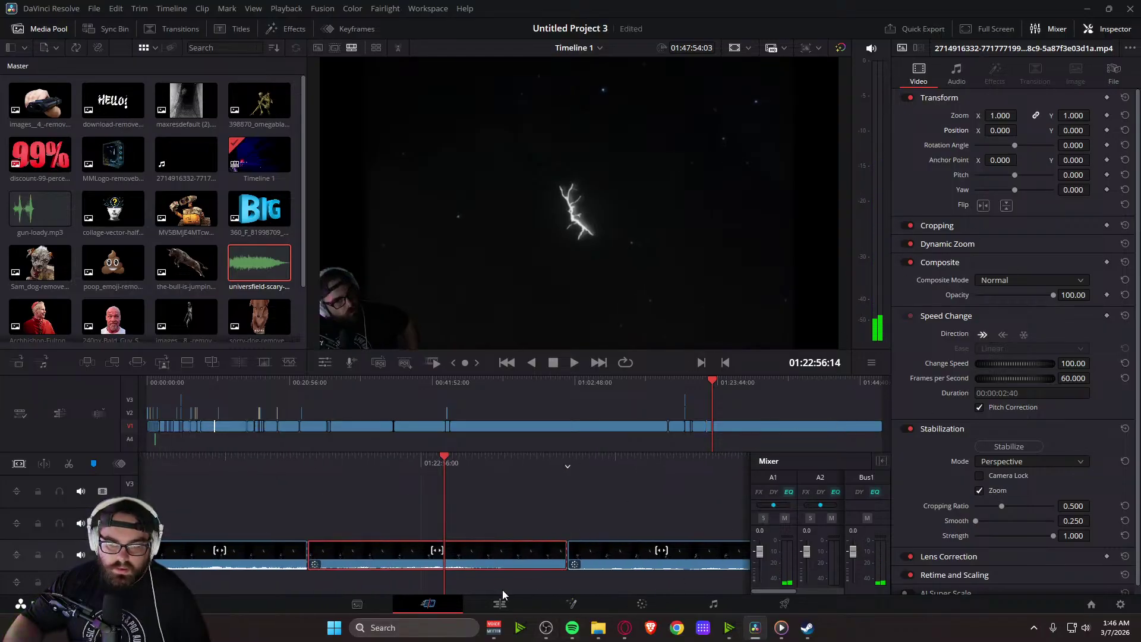
pyautogui.click(526, 607)
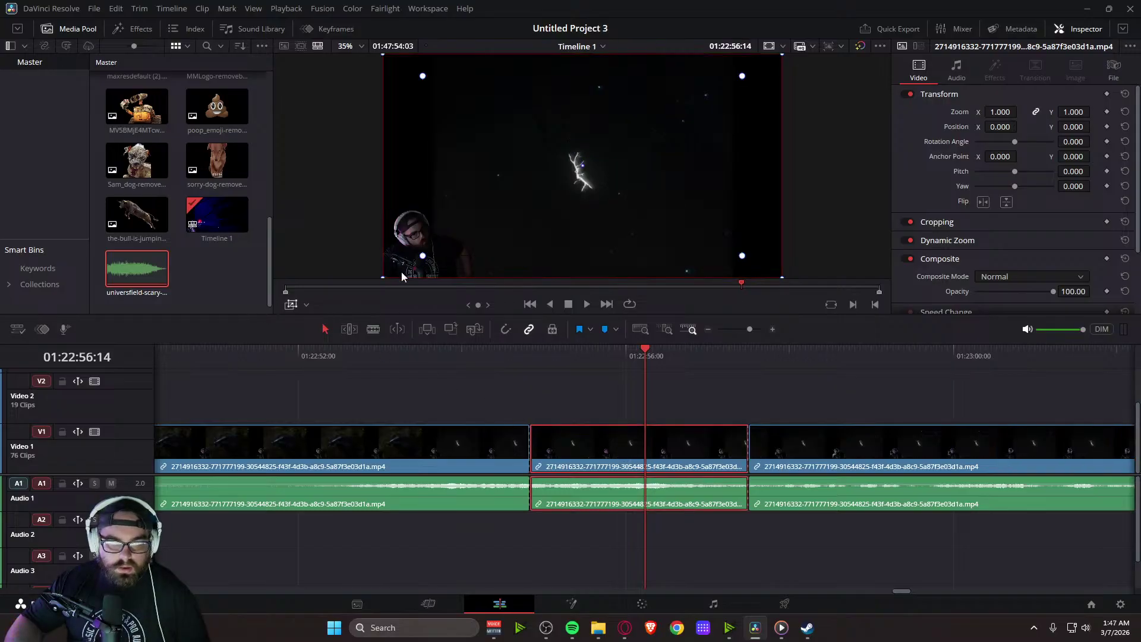
pyautogui.moveTo(382, 279); pyautogui.dragTo(517, 218)
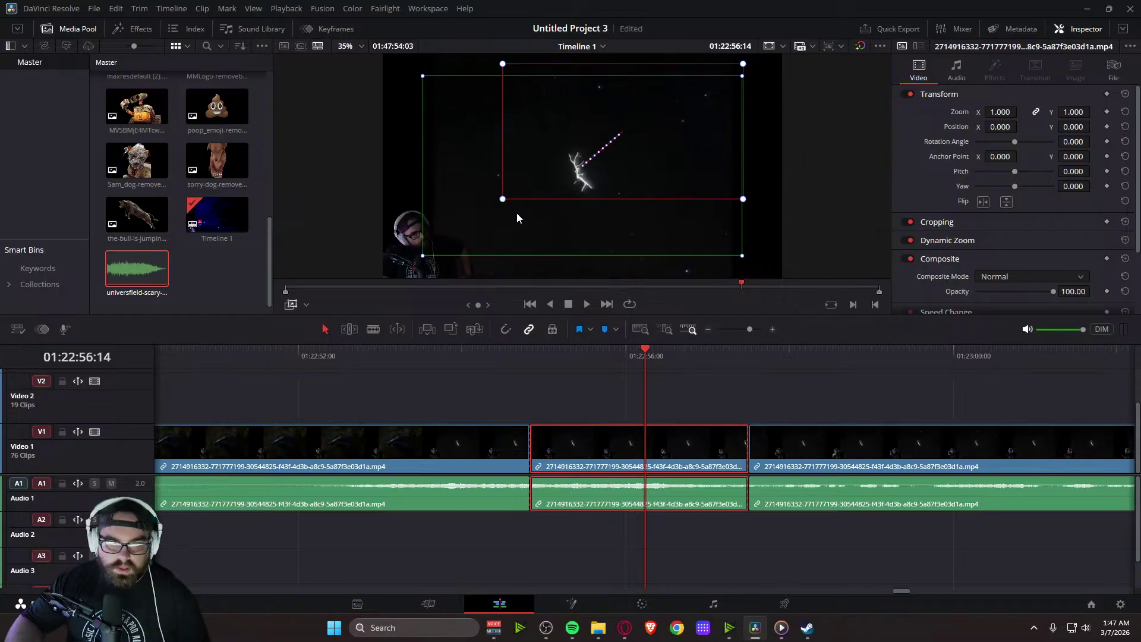
pyautogui.moveTo(422, 256); pyautogui.dragTo(423, 257)
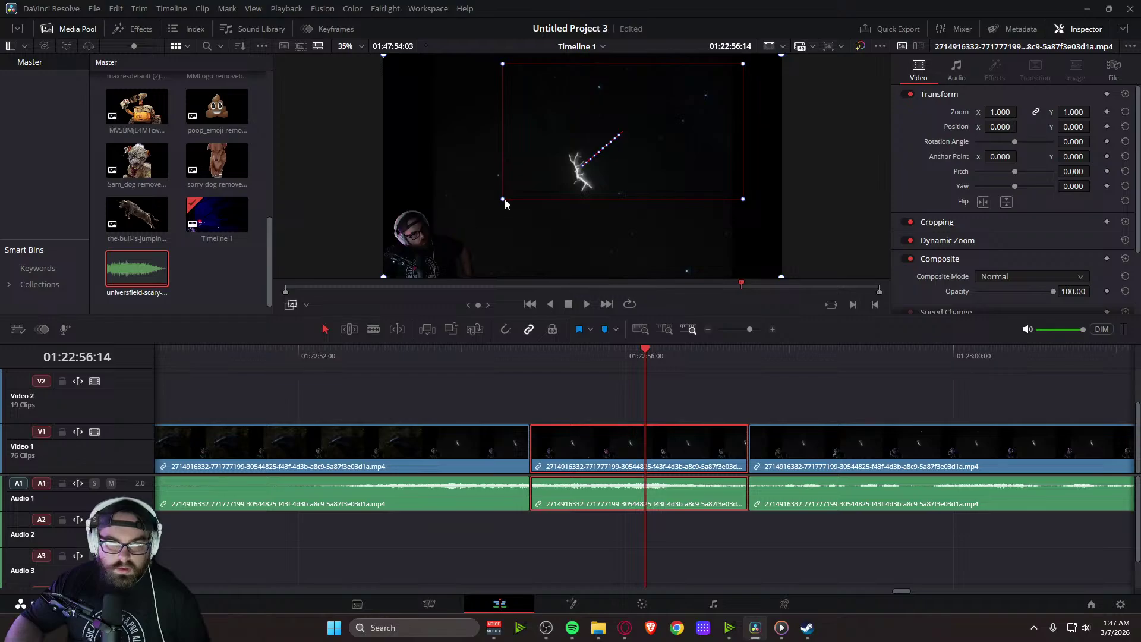
pyautogui.moveTo(505, 198); pyautogui.dragTo(558, 168)
pyautogui.moveTo(631, 144); pyautogui.dragTo(461, 256)
# Play back the webcam zoom on the isolated clip and save the project
pyautogui.click(637, 348)
pyautogui.click(493, 365)
pyautogui.press('space')
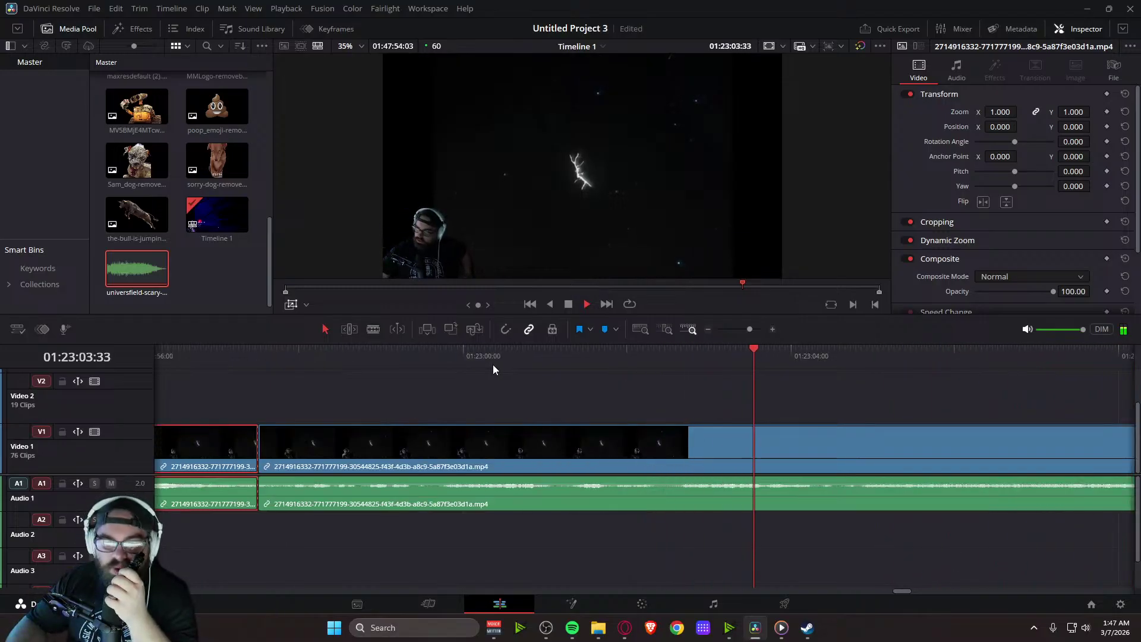
pyautogui.press('space')
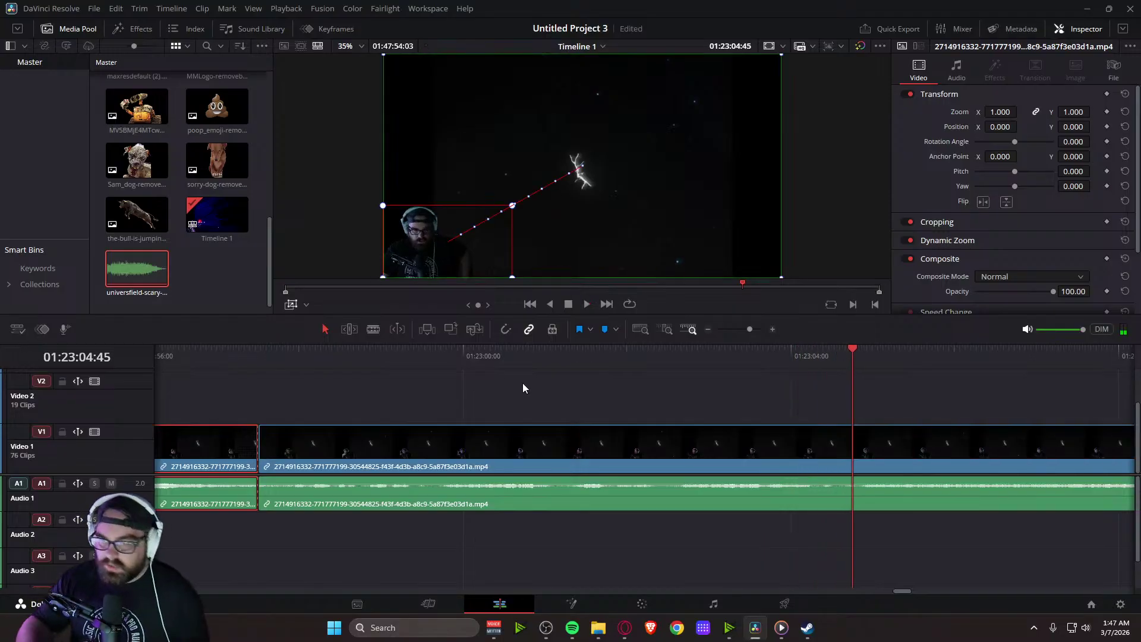
pyautogui.hotkey('ctrl', 's')
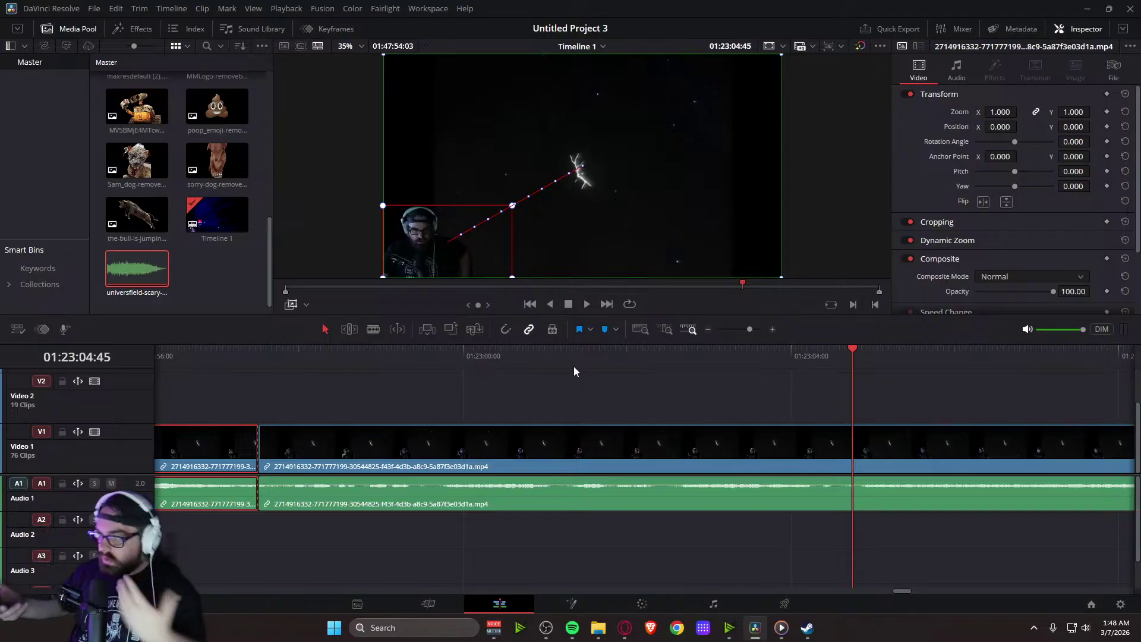
# Review the footage from 01:23:04 to The Complex Expedition title screen for the next moment to edit
pyautogui.click(591, 390)
pyautogui.press('space')
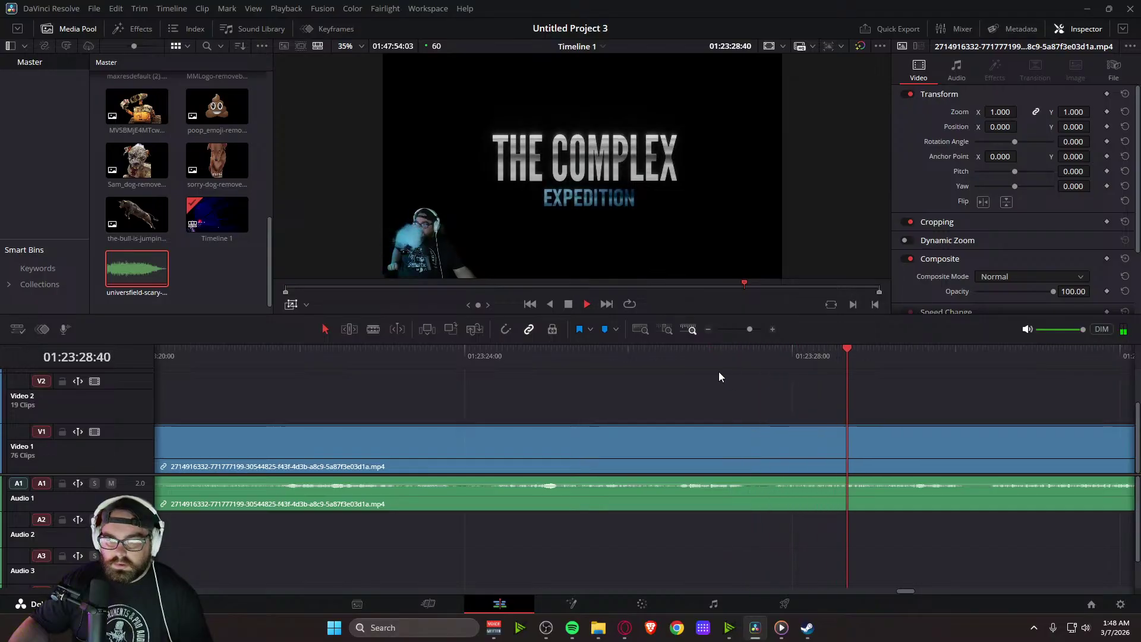
pyautogui.press('space')
pyautogui.moveTo(846, 351); pyautogui.dragTo(672, 359)
pyautogui.press('space')
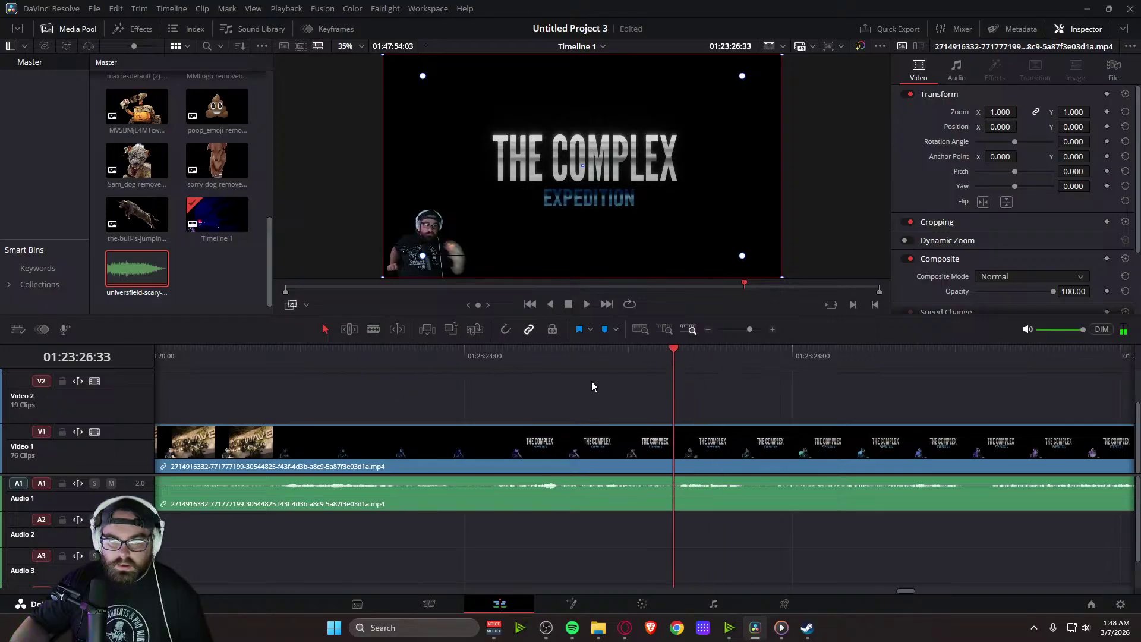
pyautogui.click(306, 305)
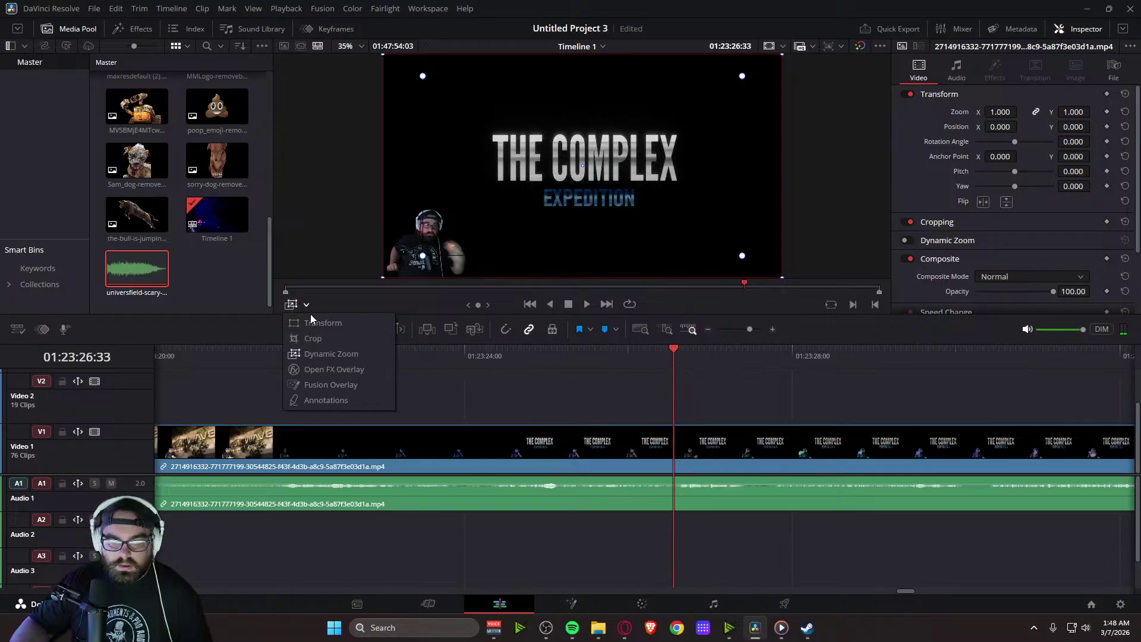
pyautogui.click(317, 307)
# Split the main footage at 01:23:25:55 and 01:23:29:22 to isolate the webcam moment on The Complex Expedition title screen
pyautogui.click(455, 604)
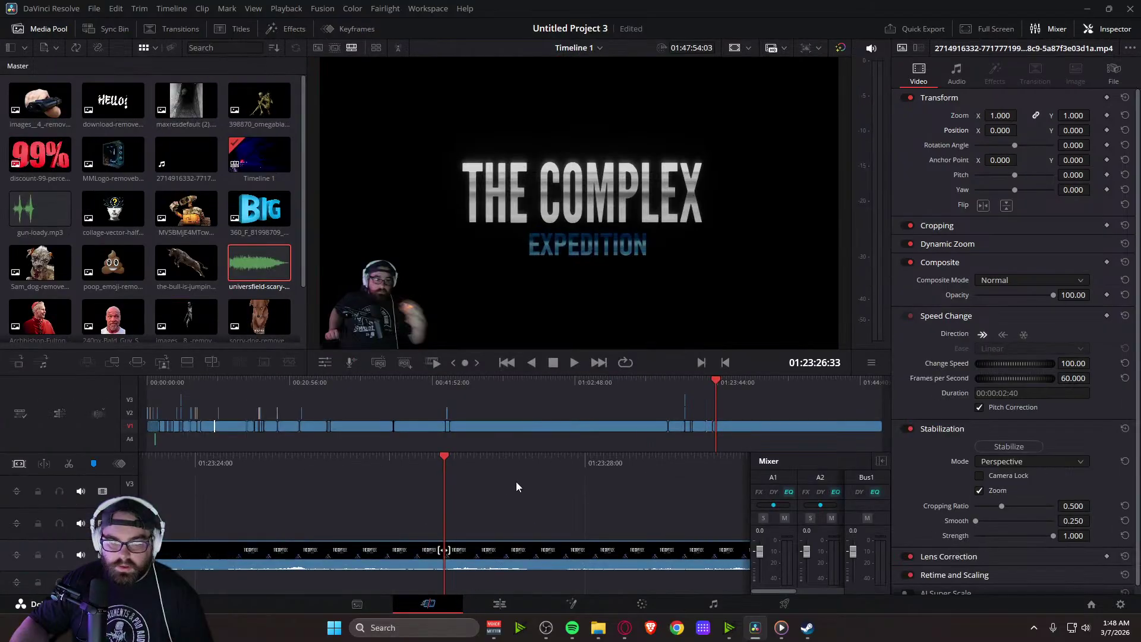
pyautogui.press('space')
pyautogui.moveTo(469, 466); pyautogui.dragTo(601, 480)
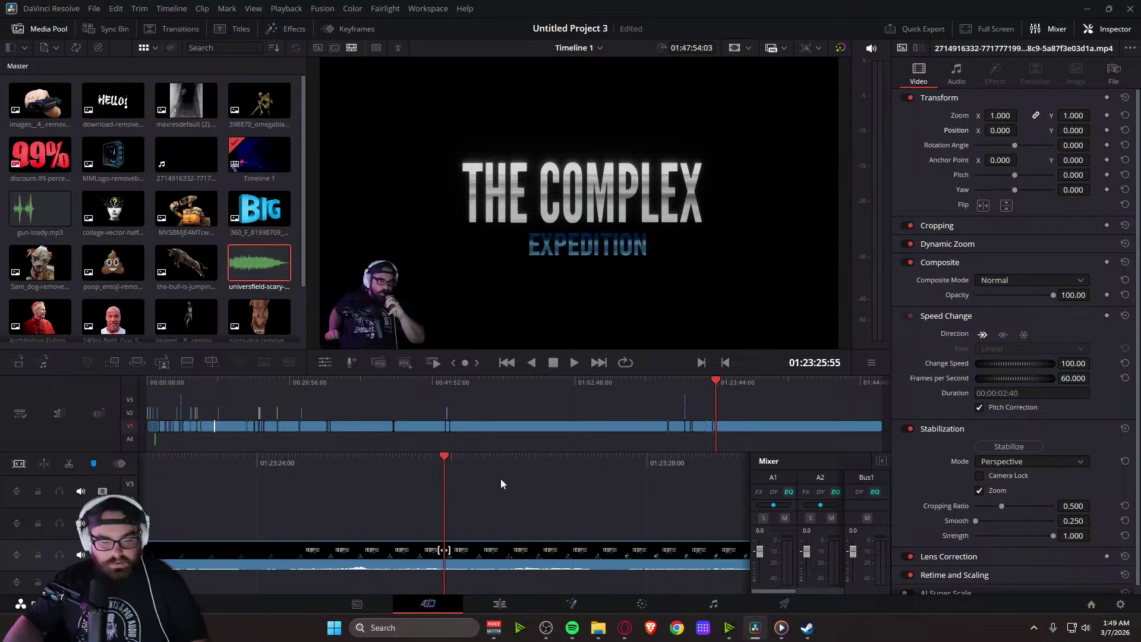
pyautogui.press('space')
pyautogui.press('space')
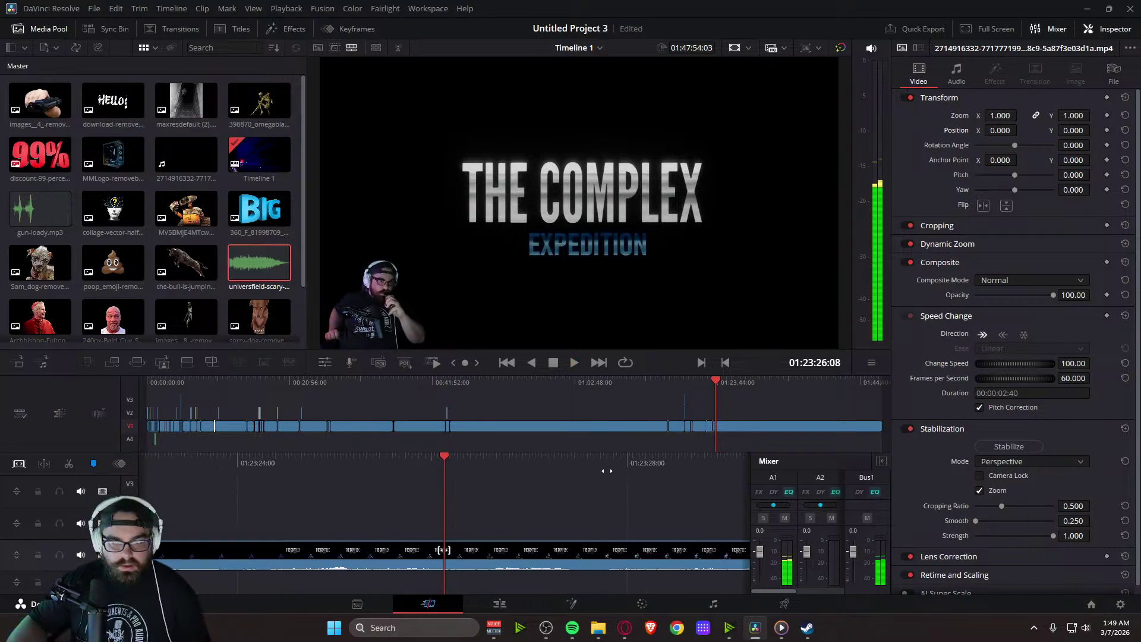
pyautogui.moveTo(629, 471); pyautogui.dragTo(612, 478)
pyautogui.press('space')
pyautogui.press('space')
pyautogui.moveTo(484, 474); pyautogui.dragTo(539, 479)
pyautogui.press('space')
pyautogui.click(69, 463)
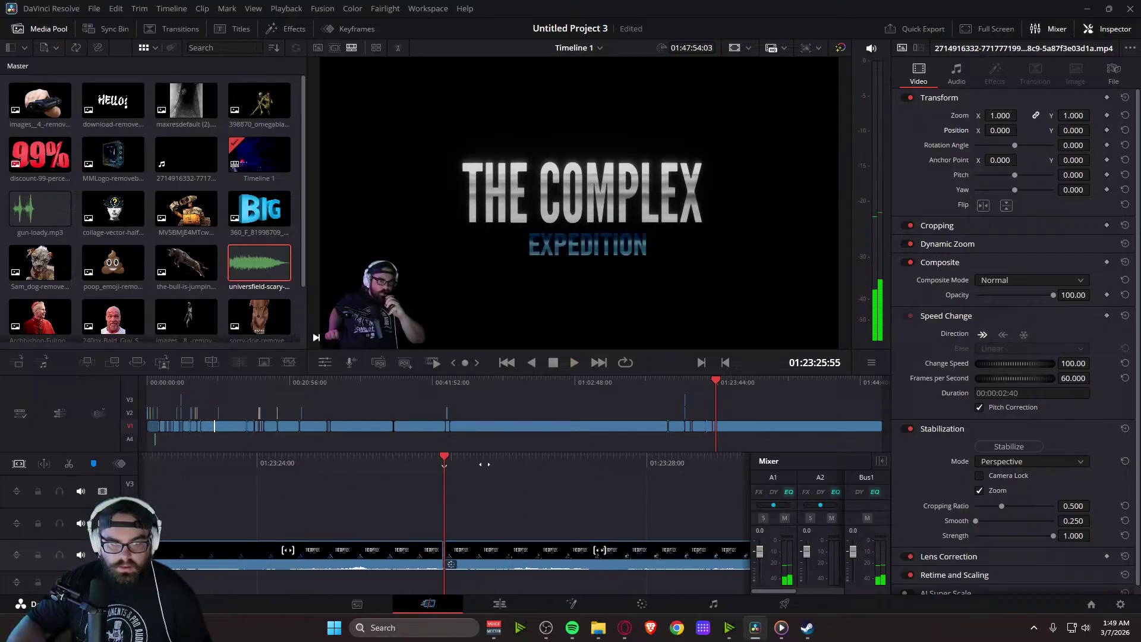
pyautogui.moveTo(637, 466); pyautogui.dragTo(319, 497)
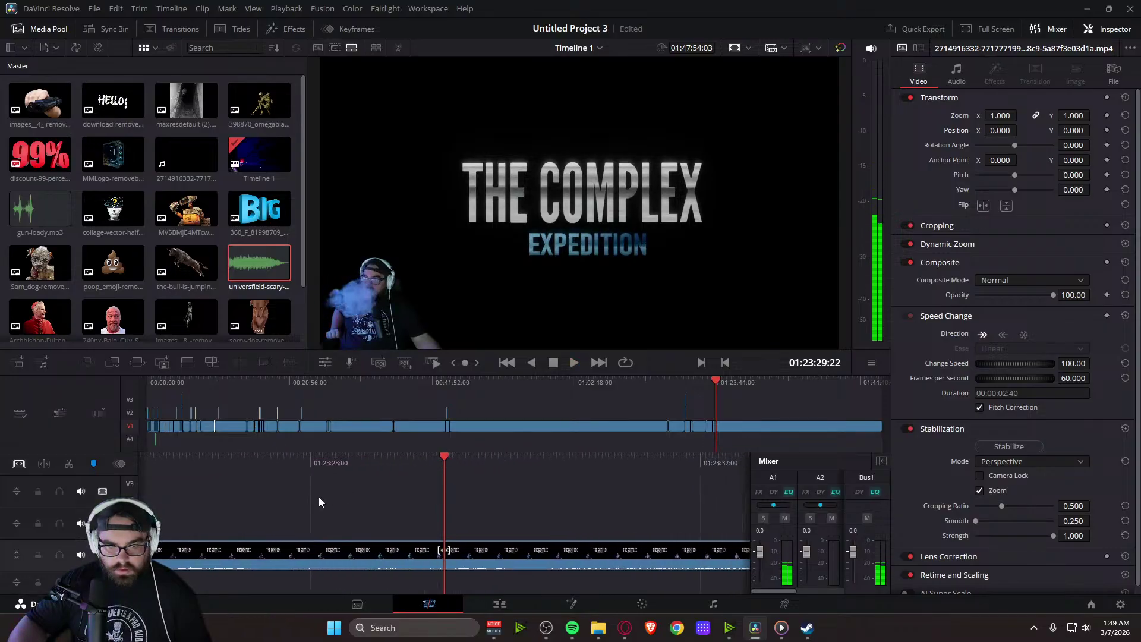
pyautogui.click(69, 464)
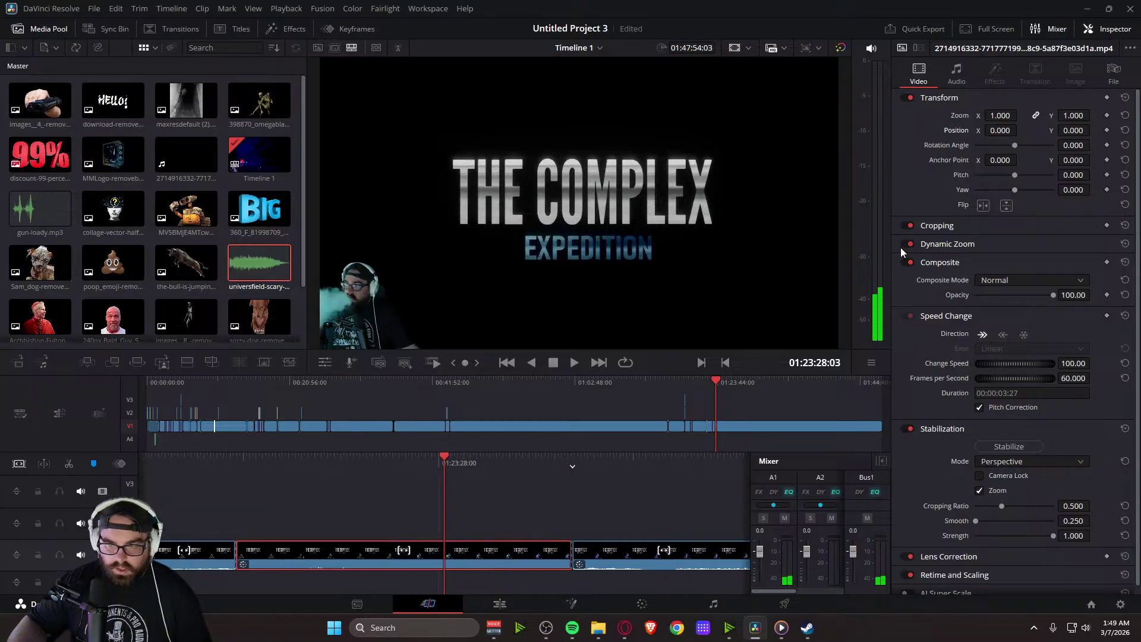
# Set the title-screen clip's Dynamic Zoom to a full-size start frame and a small end frame over the webcam
pyautogui.click(499, 603)
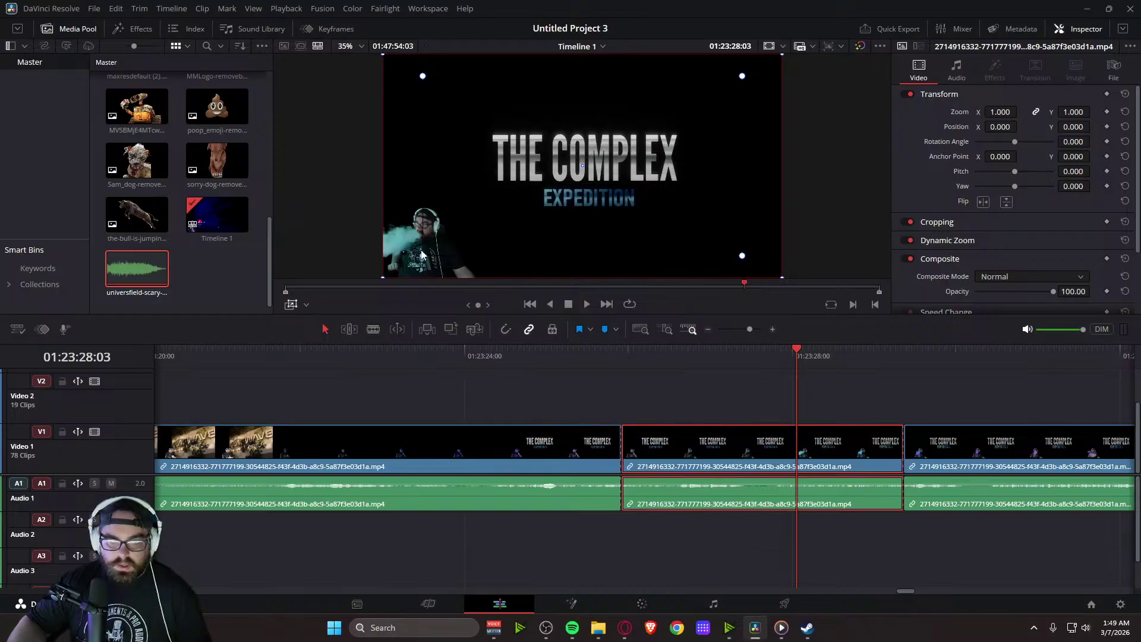
pyautogui.moveTo(383, 278); pyautogui.dragTo(493, 227)
pyautogui.moveTo(424, 259); pyautogui.dragTo(384, 284)
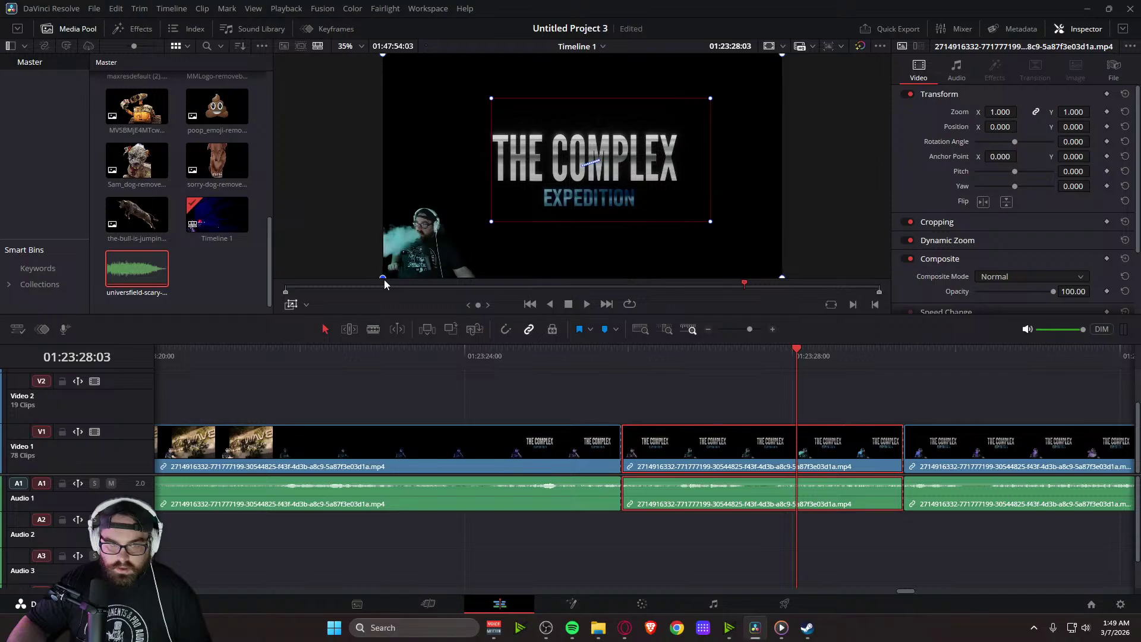
pyautogui.moveTo(593, 158)
pyautogui.mouseDown()
pyautogui.moveTo(563, 180)
pyautogui.moveTo(596, 159)
pyautogui.mouseUp()
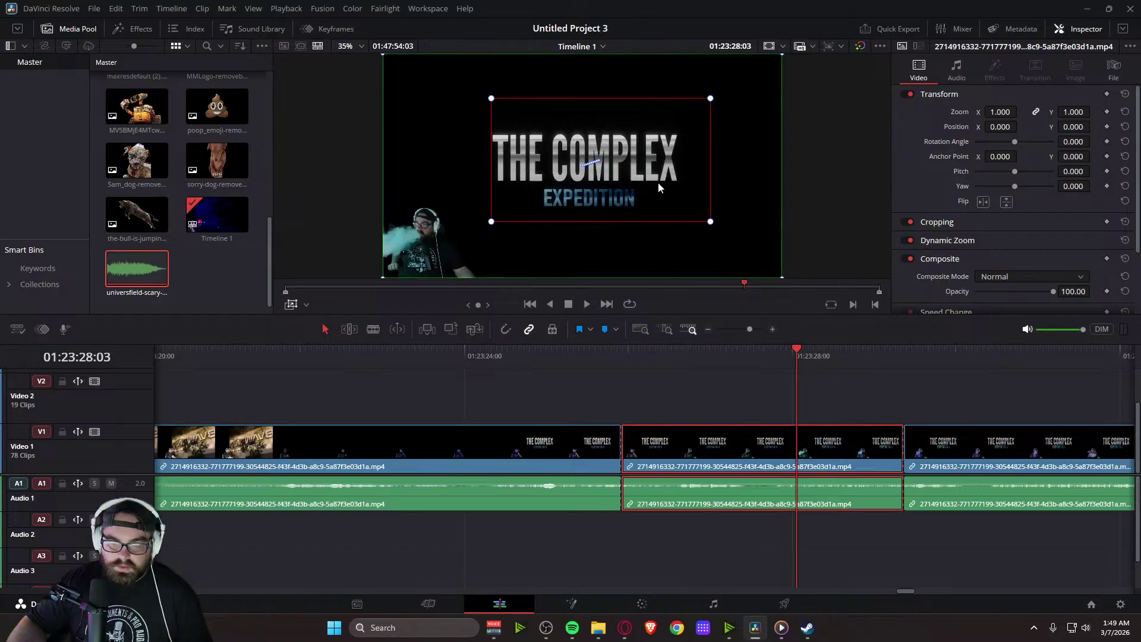
pyautogui.moveTo(664, 197); pyautogui.dragTo(559, 254)
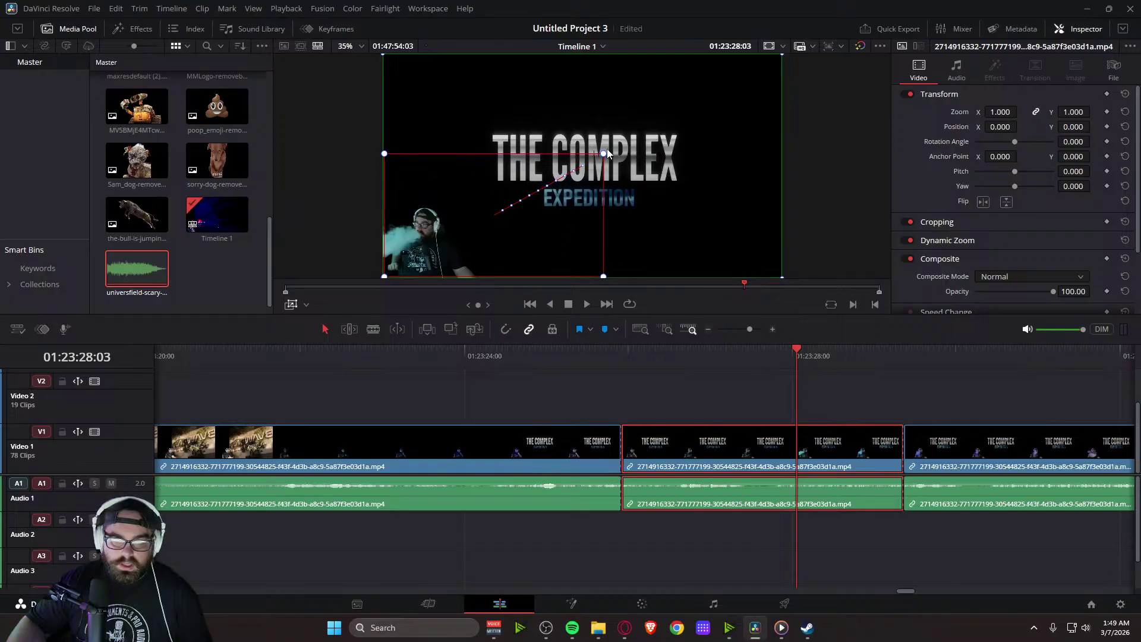
pyautogui.moveTo(604, 156); pyautogui.dragTo(497, 237)
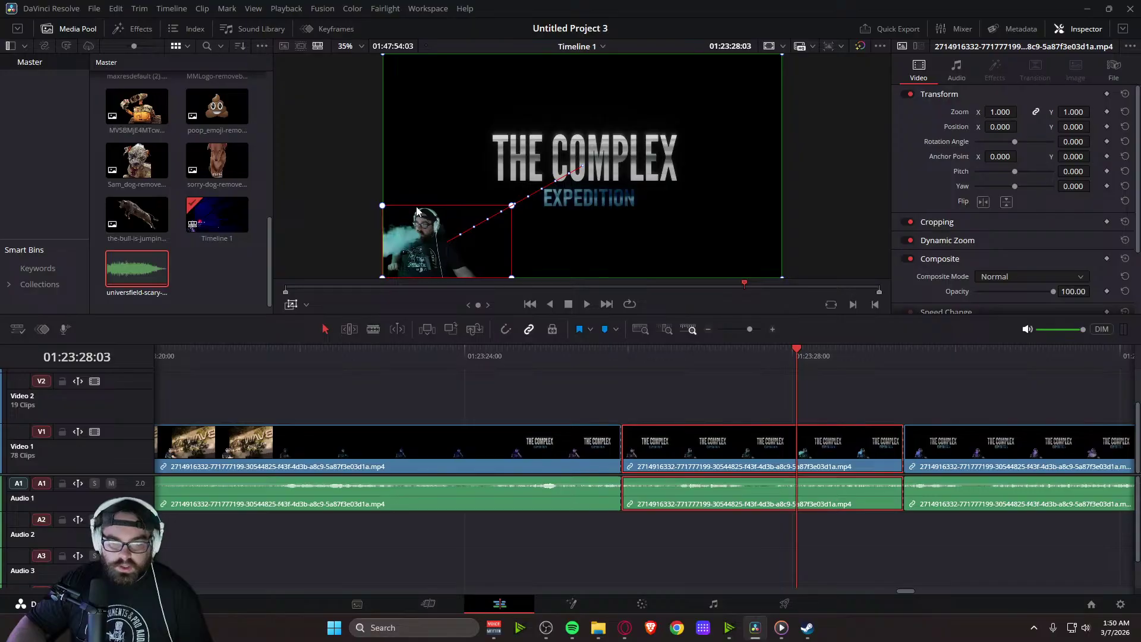
# Play back the title-screen clip from 01:23:25:29 to check the webcam zoom and the cut at its end
pyautogui.moveTo(796, 352); pyautogui.dragTo(623, 372)
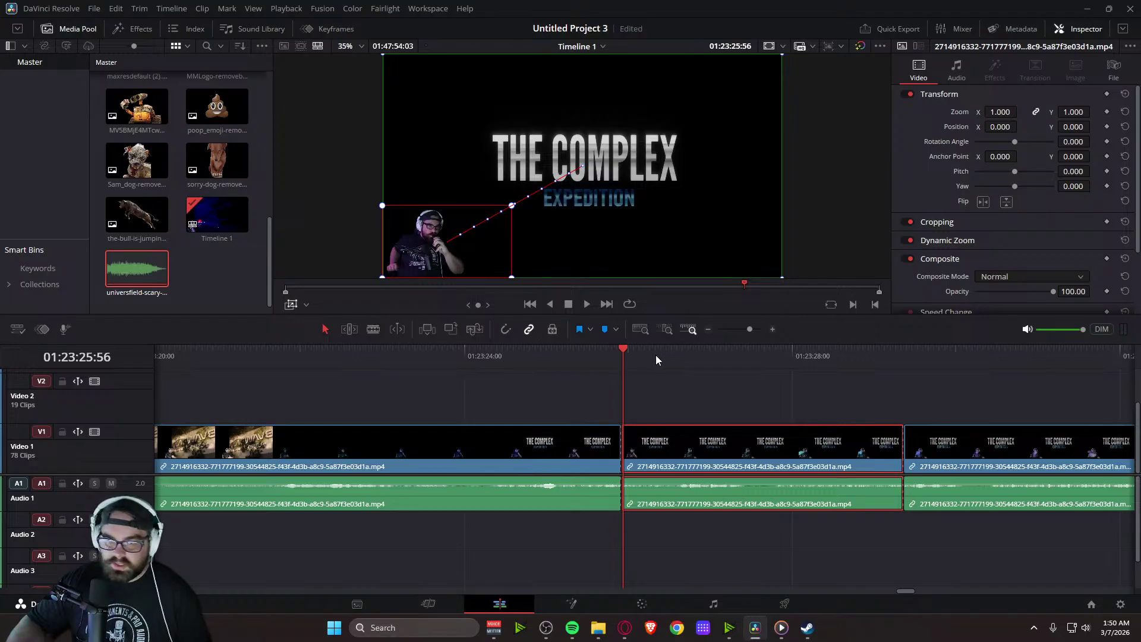
pyautogui.moveTo(619, 348); pyautogui.dragTo(586, 351)
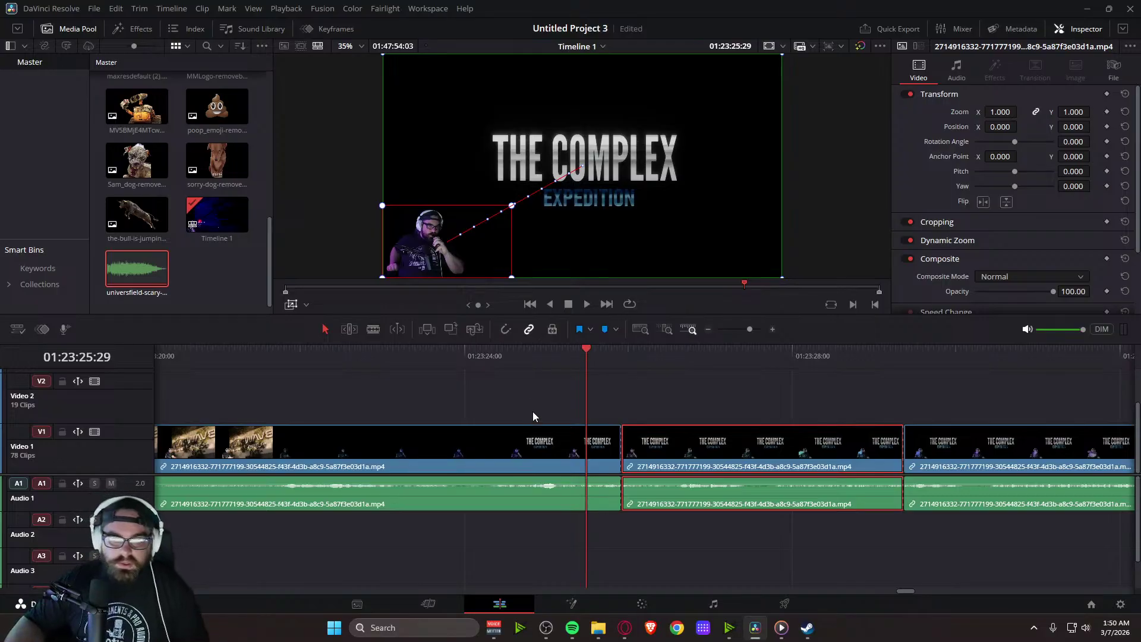
pyautogui.press('space')
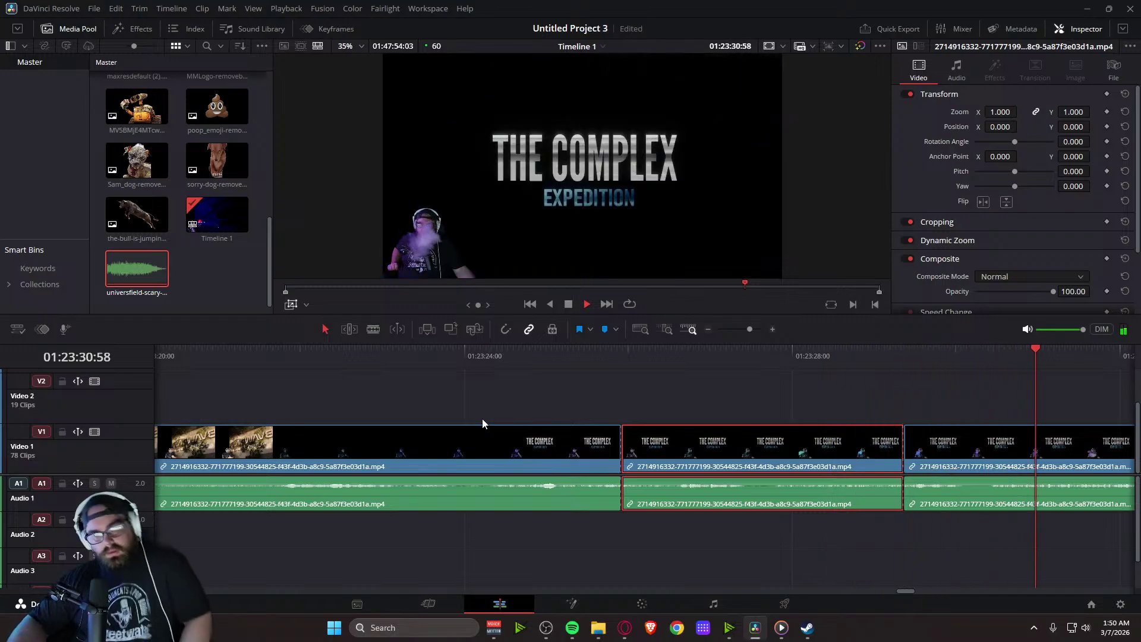
pyautogui.press('space')
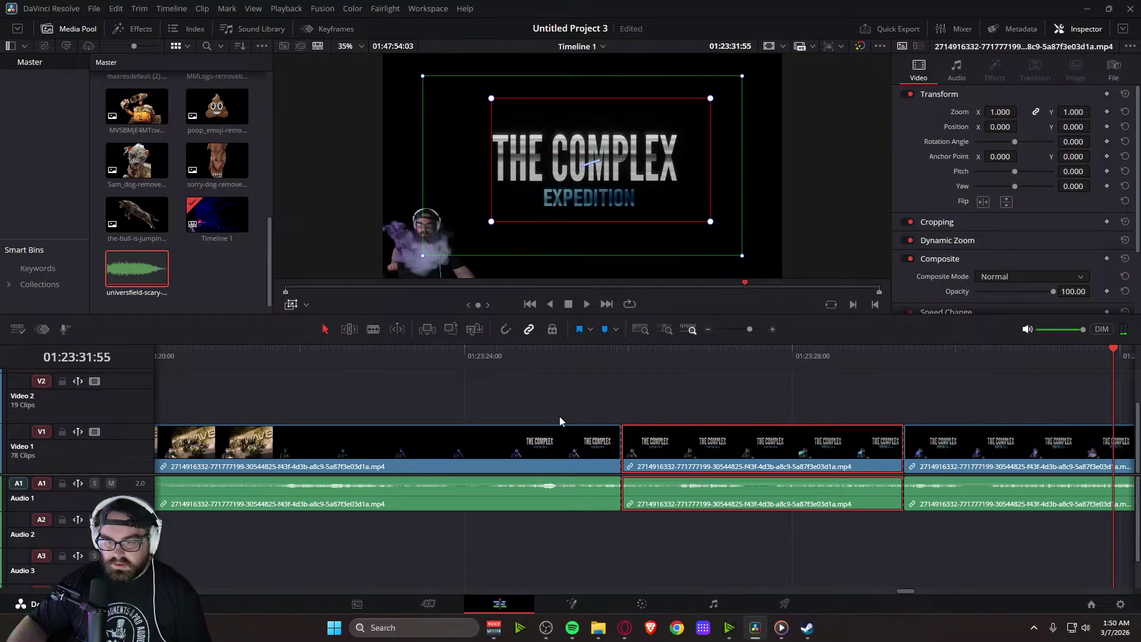
# Undo the recent Dynamic Zoom frame adjustments on the title-screen clip
pyautogui.hotkey('ctrl', 'a')
pyautogui.click(829, 404)
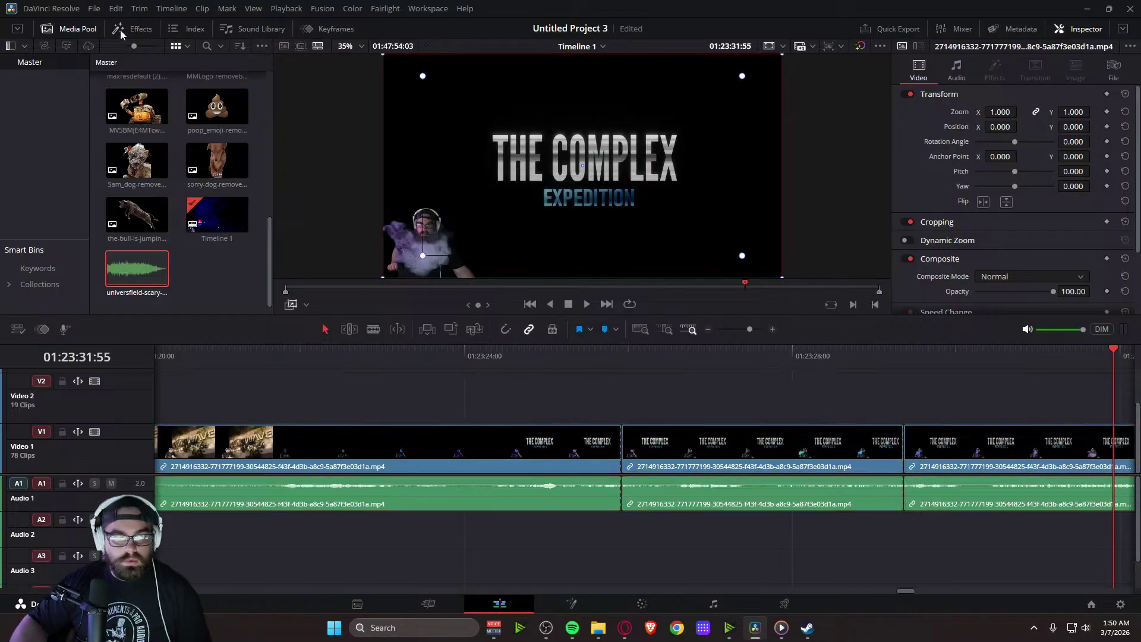
pyautogui.click(95, 8)
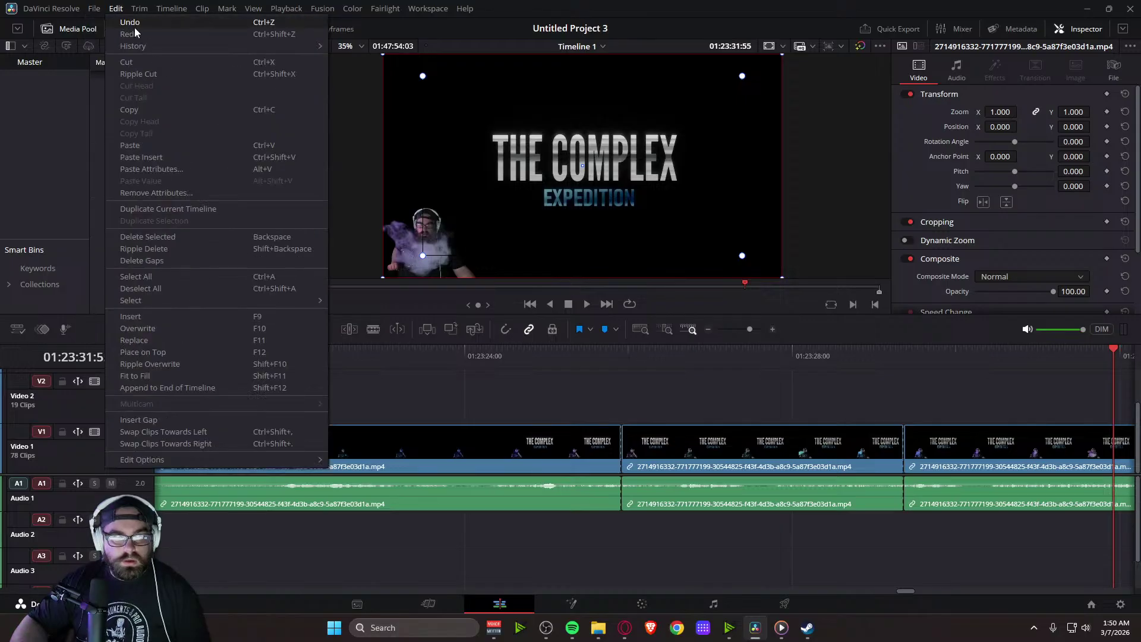
pyautogui.click(141, 30)
pyautogui.click(116, 9)
pyautogui.click(129, 26)
pyautogui.click(116, 9)
pyautogui.click(128, 24)
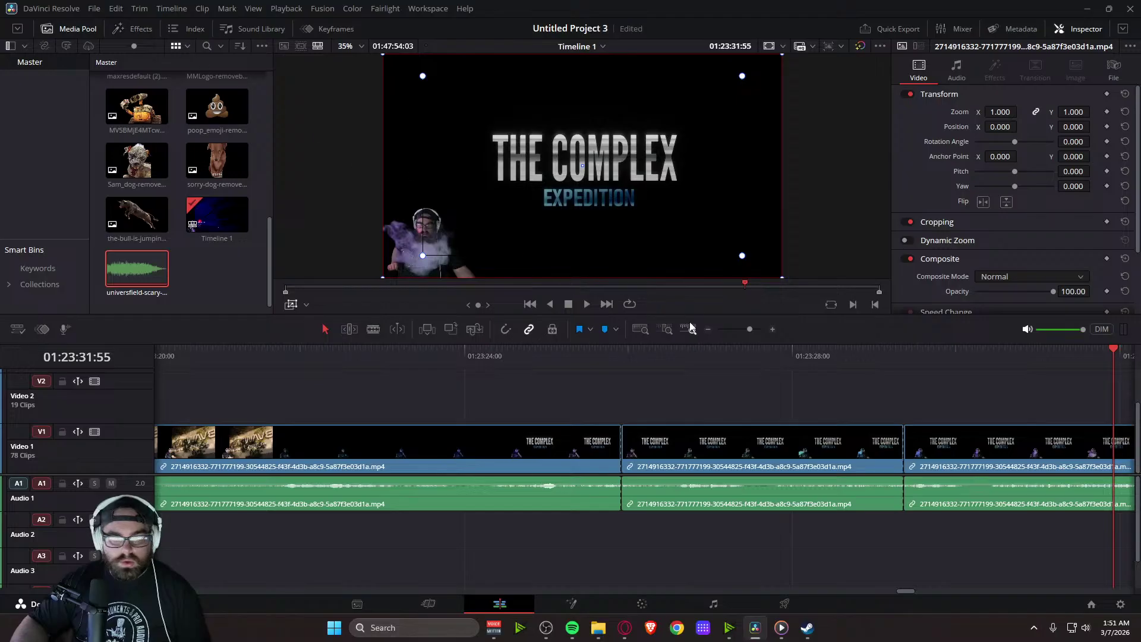
# Roll the title-screen clip's end cut to about 01:23:30 and play the footage that follows
pyautogui.moveTo(906, 454); pyautogui.dragTo(952, 453)
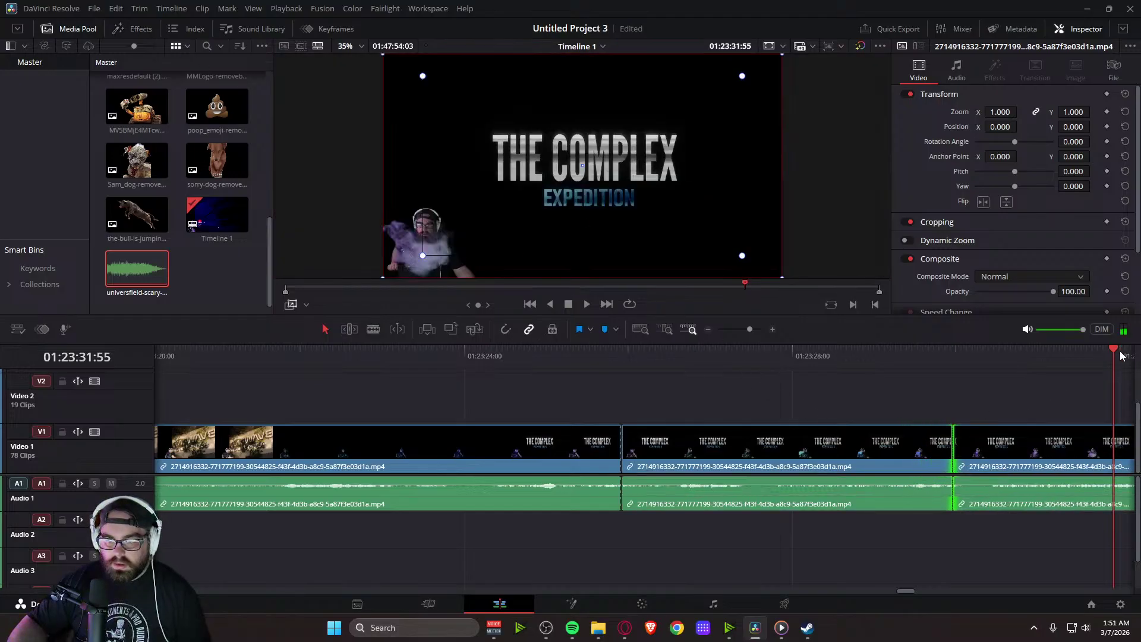
pyautogui.click(621, 384)
pyautogui.press('space')
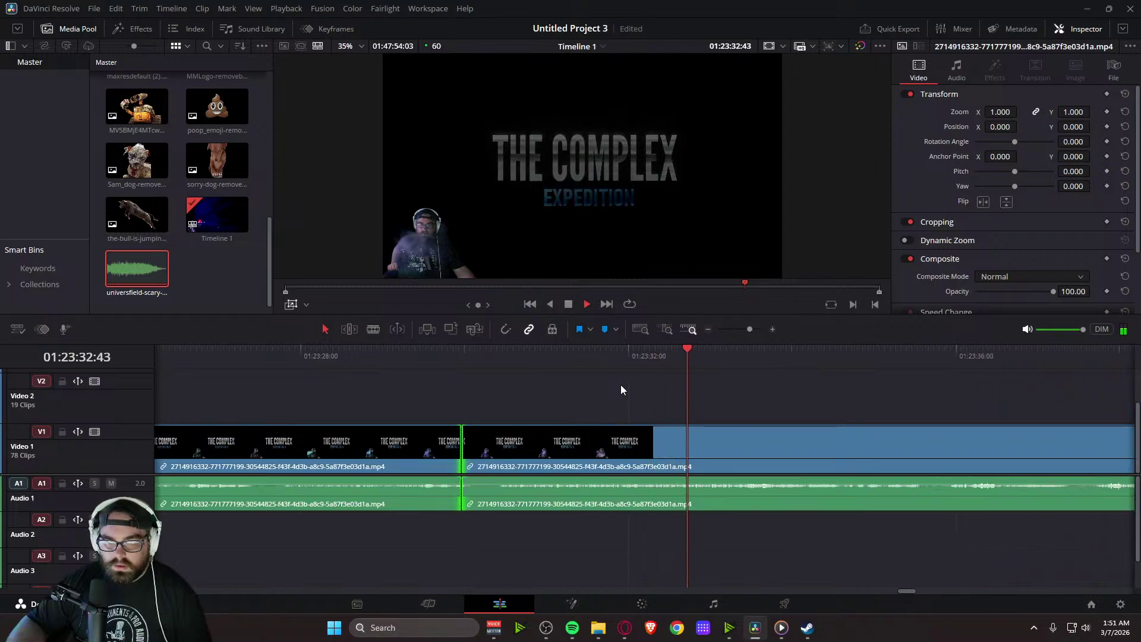
pyautogui.press('space')
# Reshape the title-screen clip's Dynamic Zoom with a nearly full-size start frame and a small end frame around the webcam
pyautogui.moveTo(690, 351); pyautogui.dragTo(323, 352)
pyautogui.click(410, 461)
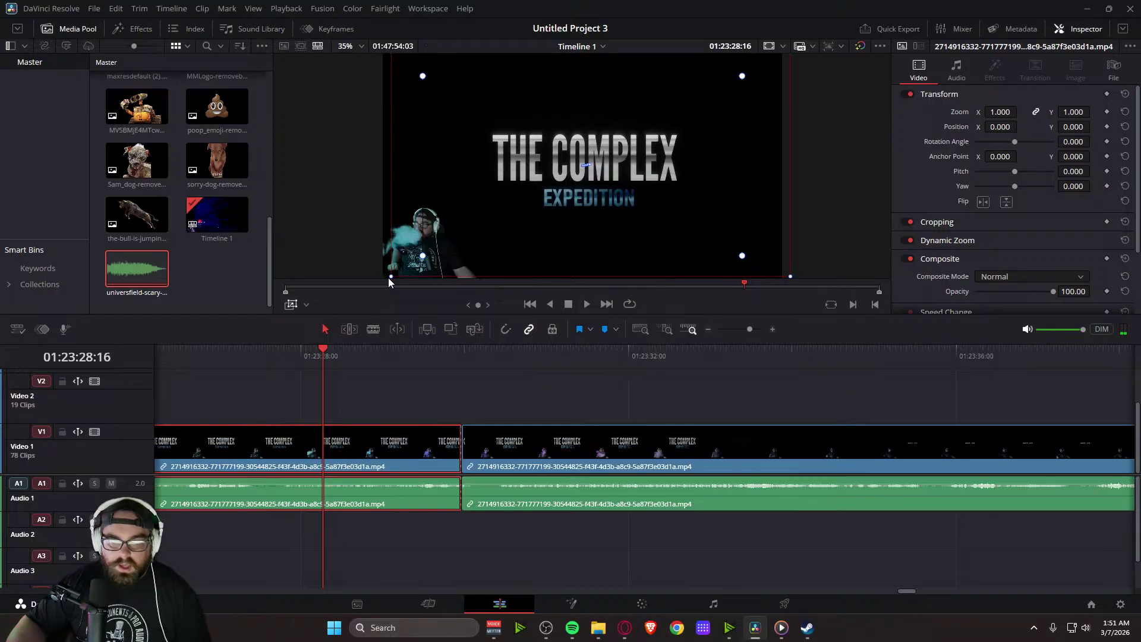
pyautogui.moveTo(389, 279); pyautogui.dragTo(563, 168)
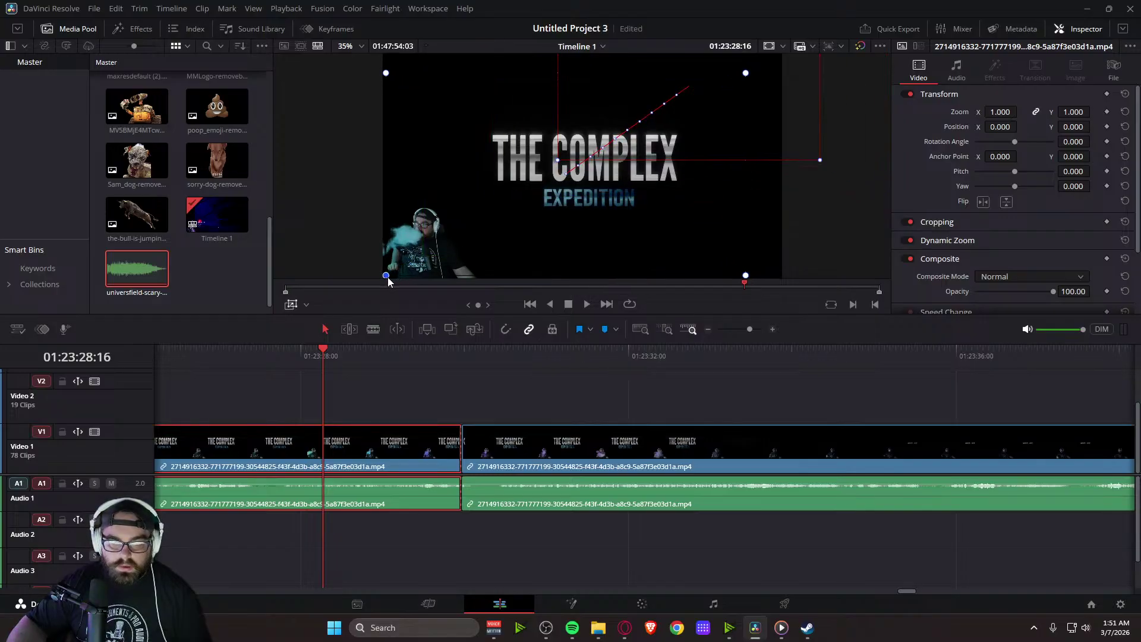
pyautogui.moveTo(453, 256); pyautogui.dragTo(475, 241)
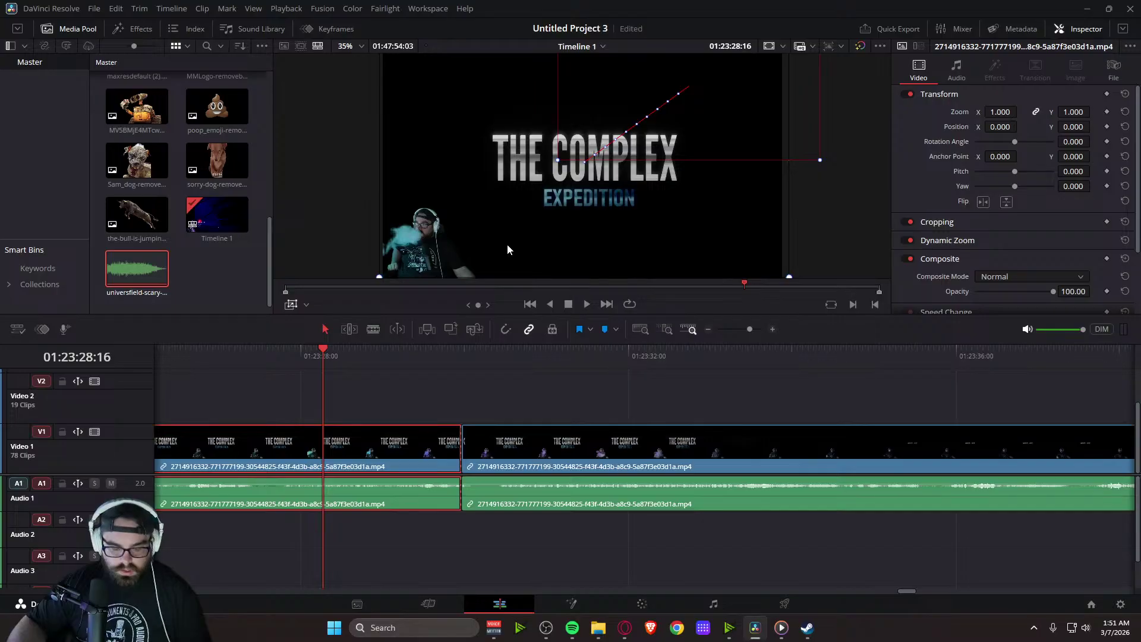
pyautogui.moveTo(507, 243); pyautogui.dragTo(490, 225)
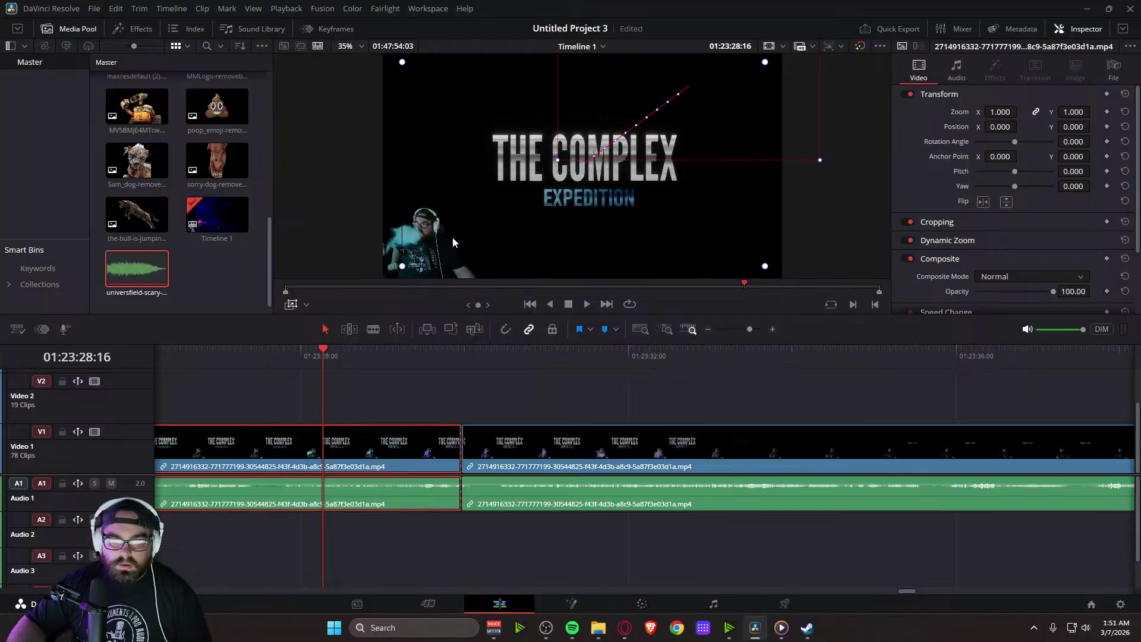
pyautogui.moveTo(410, 266); pyautogui.dragTo(397, 271)
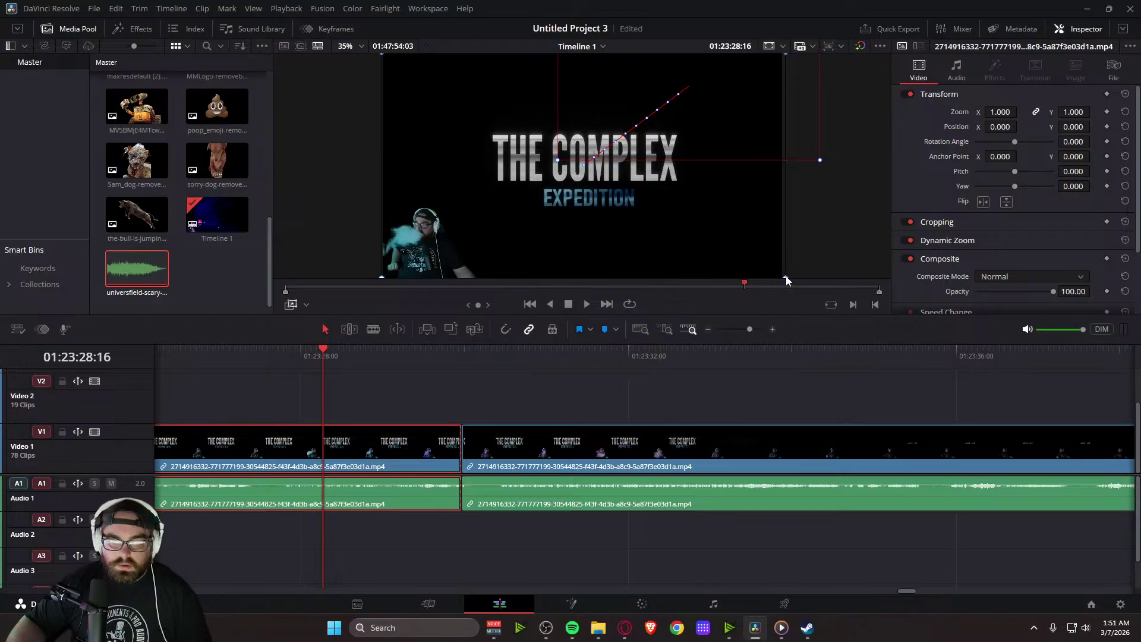
pyautogui.moveTo(785, 277); pyautogui.dragTo(783, 277)
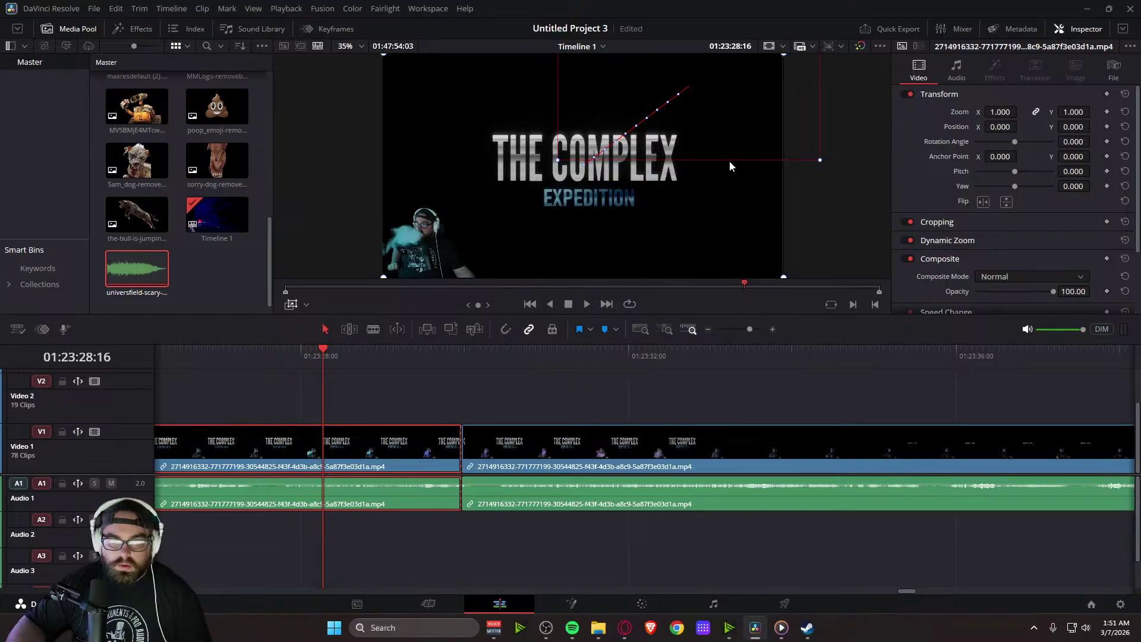
pyautogui.moveTo(557, 162); pyautogui.dragTo(529, 246)
pyautogui.moveTo(645, 132); pyautogui.dragTo(575, 170)
pyautogui.moveTo(548, 208); pyautogui.dragTo(479, 232)
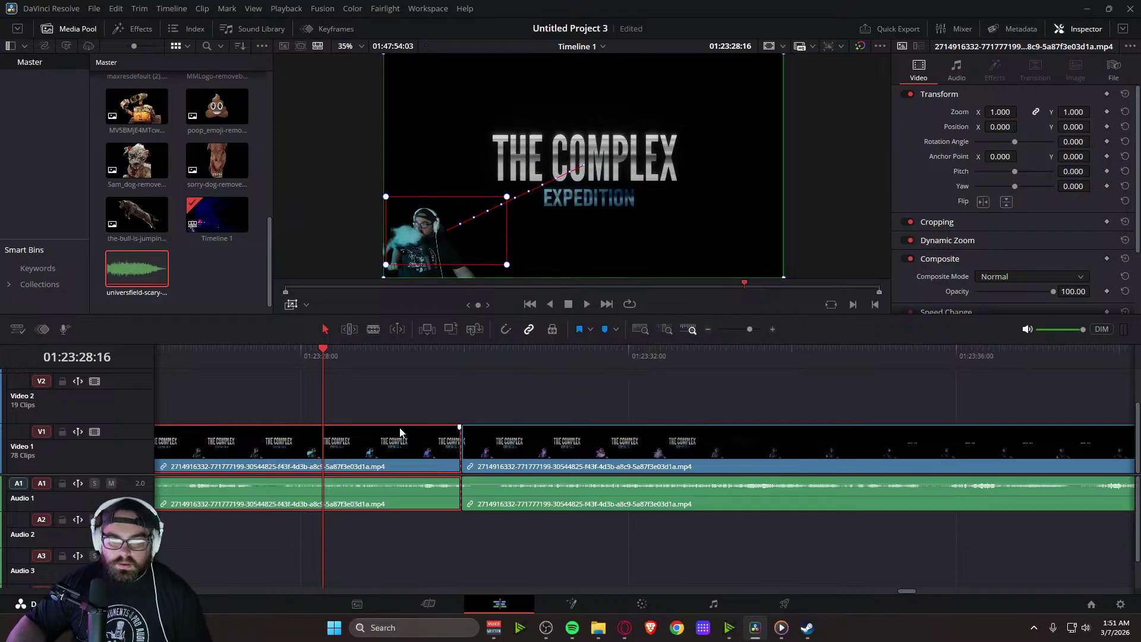
# Review the footage from the title-screen clip through the opening credits to about 01:23:47
pyautogui.moveTo(324, 345); pyautogui.dragTo(190, 367)
pyautogui.moveTo(912, 596); pyautogui.dragTo(909, 596)
pyautogui.click(425, 358)
pyautogui.press('space')
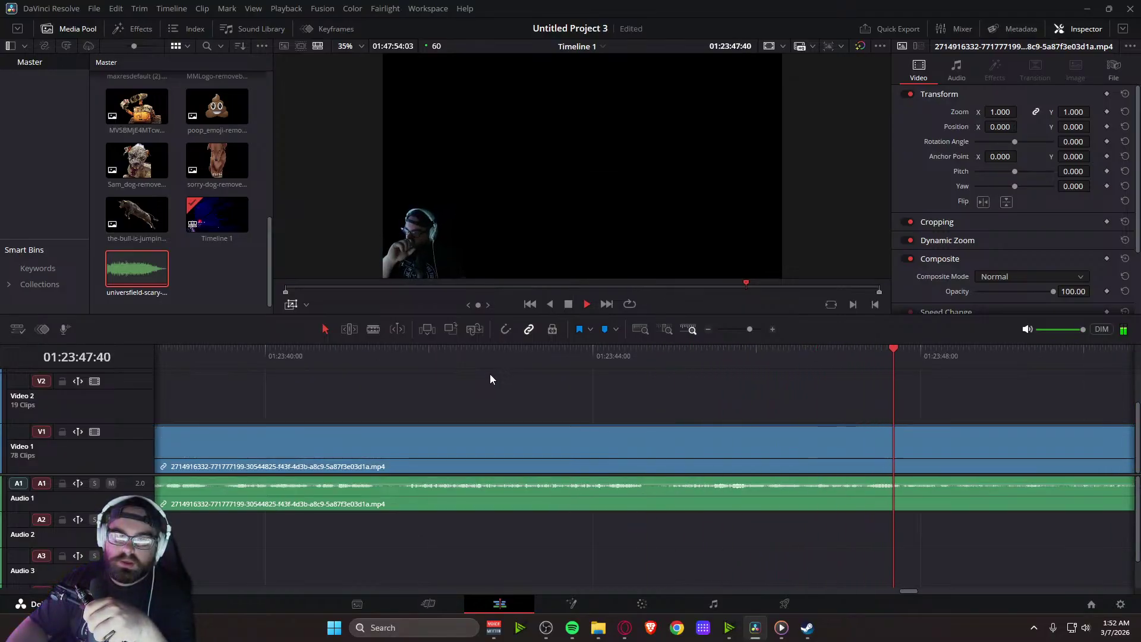
# Split the main footage at 01:23:44:11 and about 01:23:47 to isolate the webcam moment during the Music & Sound credit
pyautogui.moveTo(972, 348); pyautogui.dragTo(359, 384)
pyautogui.press('space')
pyautogui.press('space')
pyautogui.moveTo(463, 350); pyautogui.dragTo(202, 371)
pyautogui.press('space')
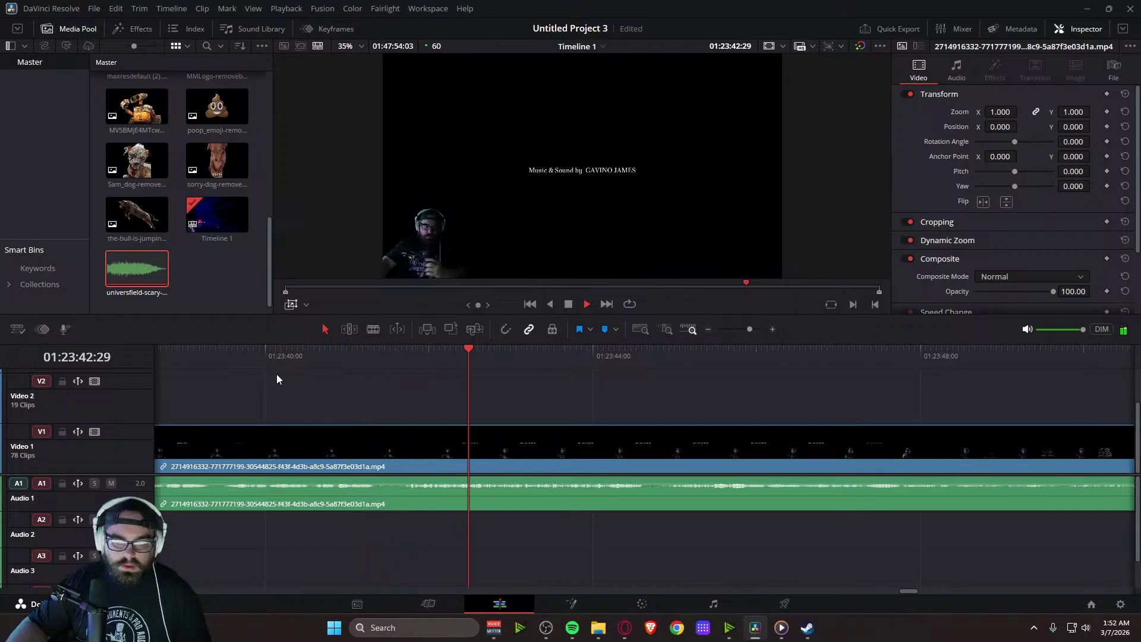
pyautogui.press('space')
pyautogui.moveTo(658, 352); pyautogui.dragTo(609, 356)
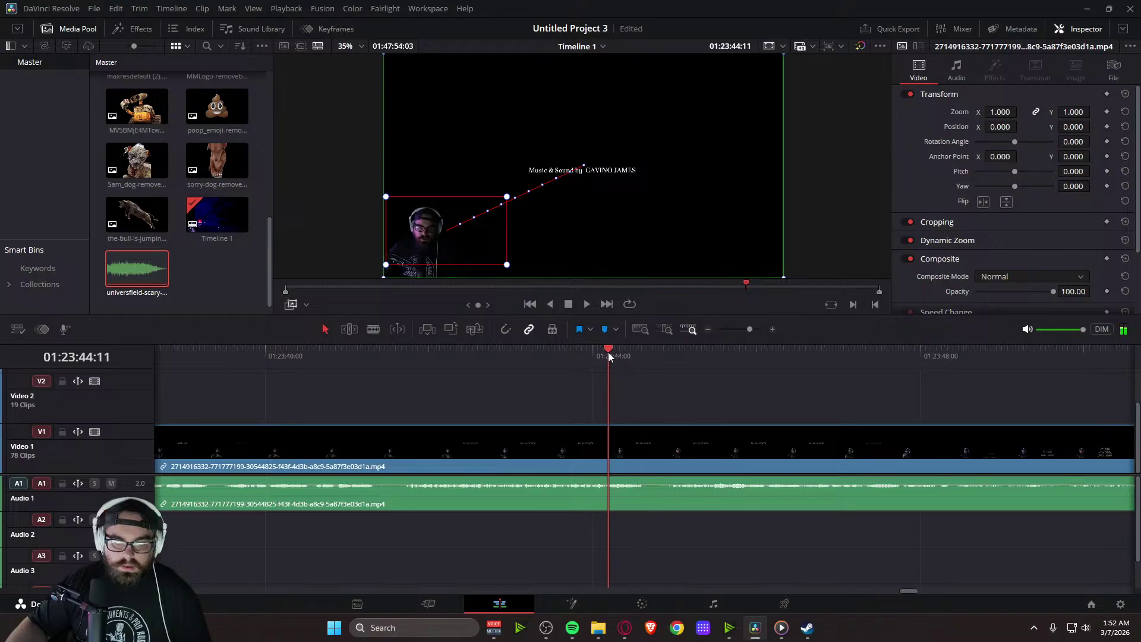
pyautogui.click(426, 603)
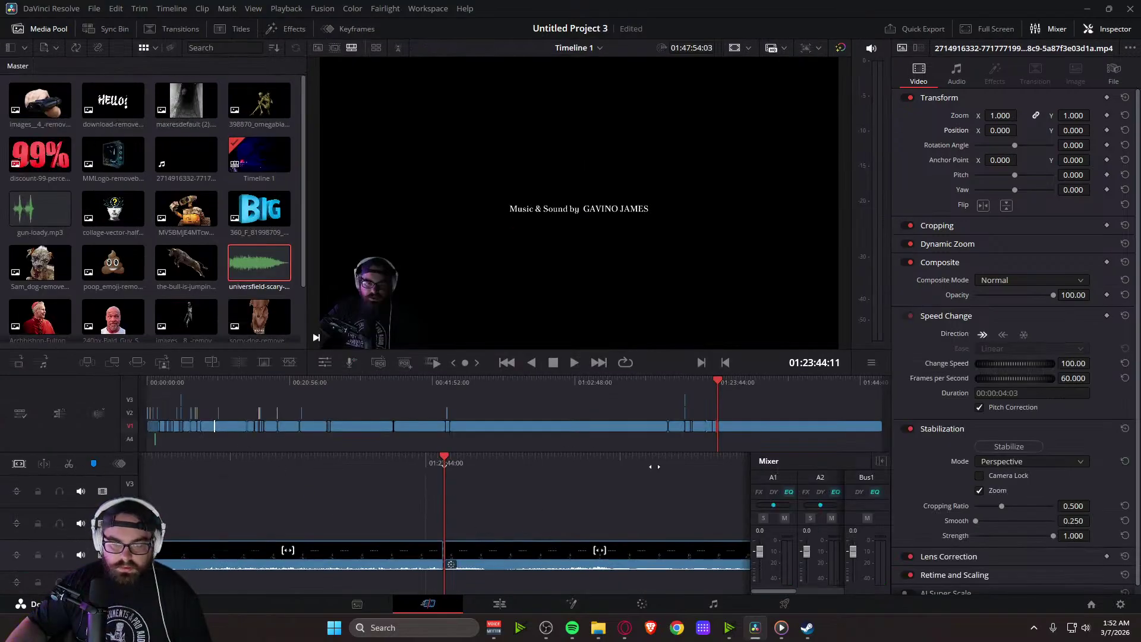
pyautogui.press('space')
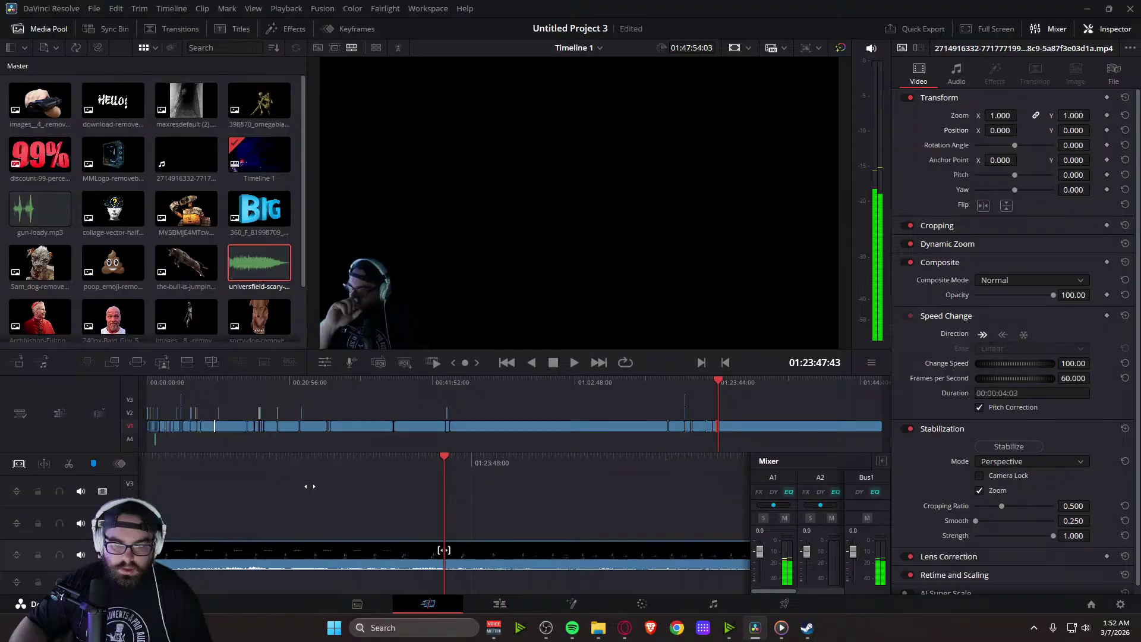
pyautogui.press('j')
pyautogui.press('l')
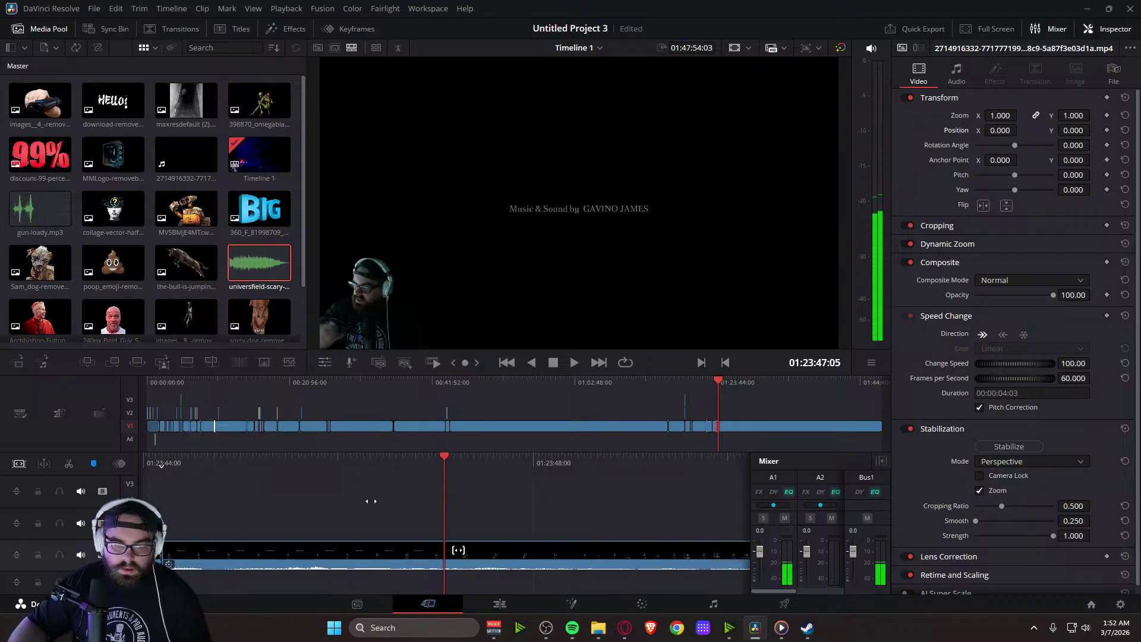
pyautogui.hotkey('ctrl', 'b')
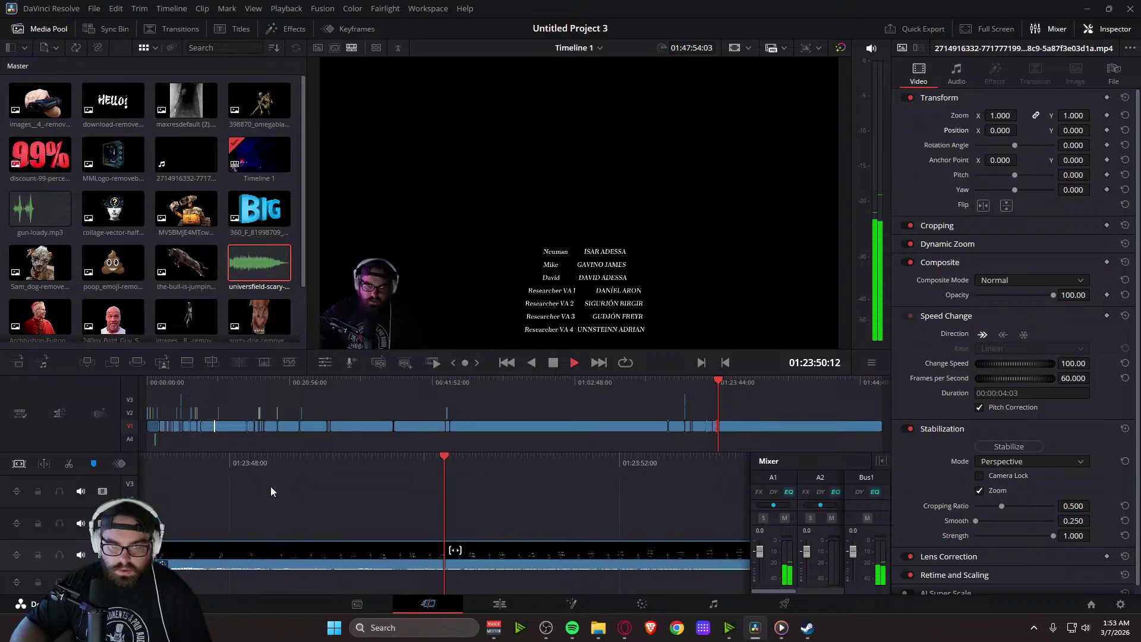
pyautogui.moveTo(522, 462); pyautogui.dragTo(647, 476)
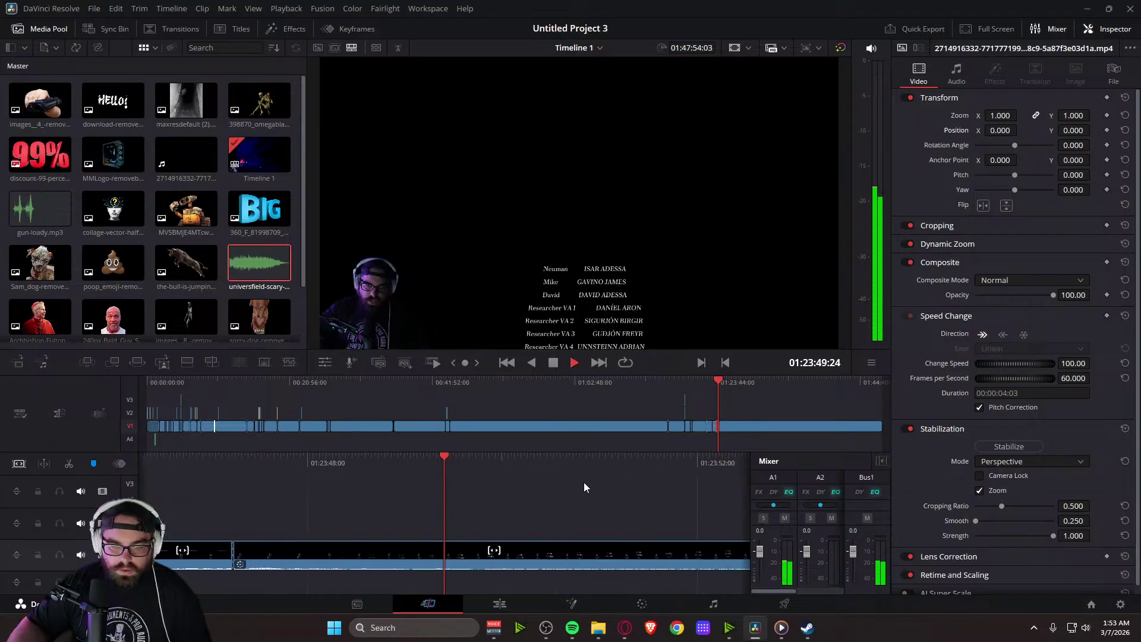
# Split the footage at 01:23:50:06 and enable Dynamic Zoom on the clip between about 01:23:47 and that cut
pyautogui.press('space')
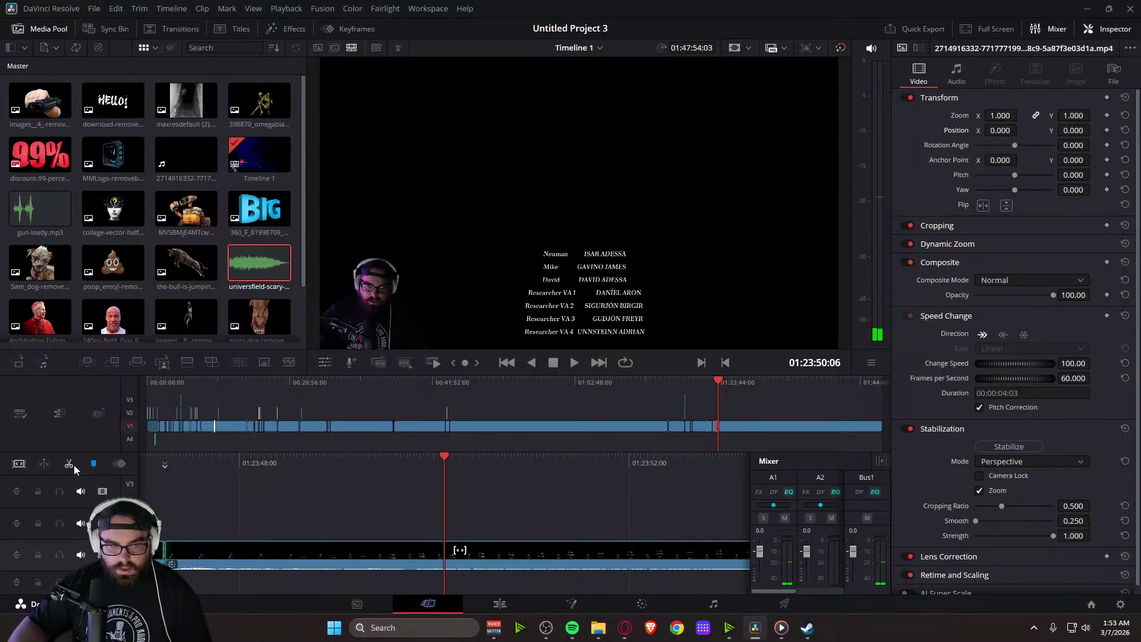
pyautogui.hotkey('ctrl', 'b')
pyautogui.moveTo(500, 463); pyautogui.dragTo(781, 463)
pyautogui.click(388, 550)
pyautogui.click(552, 554)
pyautogui.click(907, 244)
pyautogui.moveTo(466, 466); pyautogui.dragTo(572, 458)
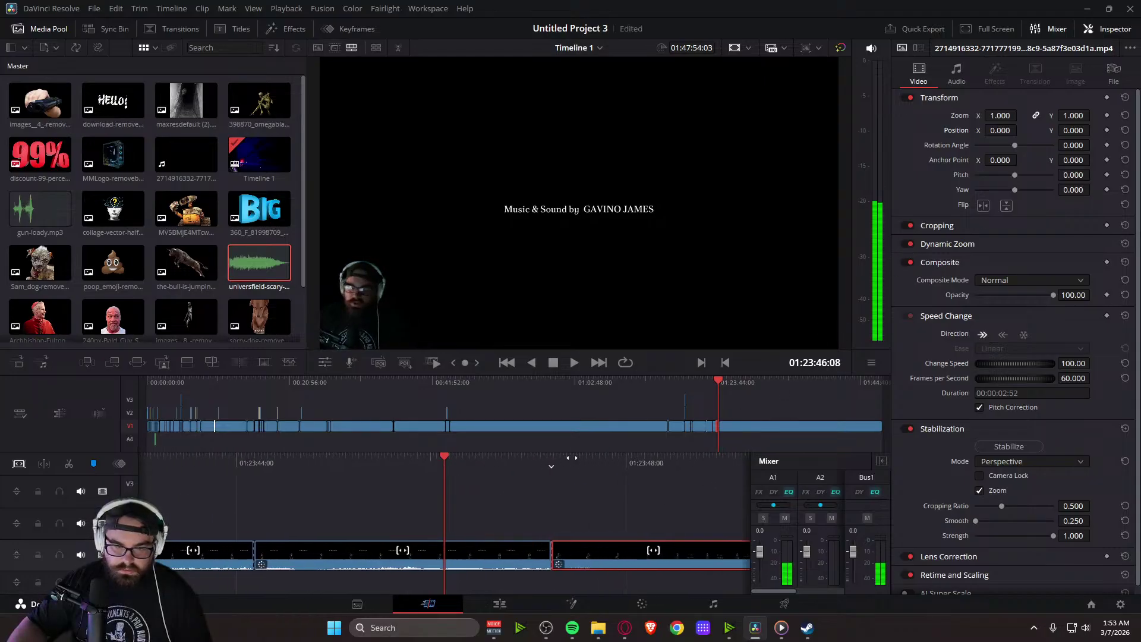
# Reshape the Music & Sound clip's Dynamic Zoom with a full-size start frame and a small end frame around the credit, and play it
pyautogui.click(512, 604)
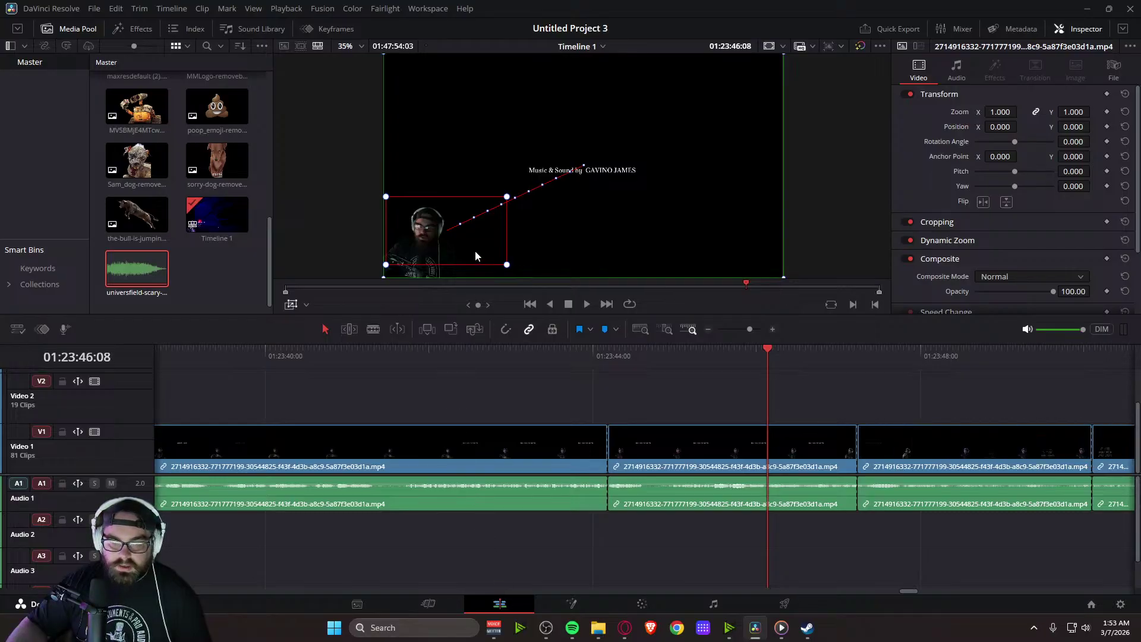
pyautogui.click(738, 443)
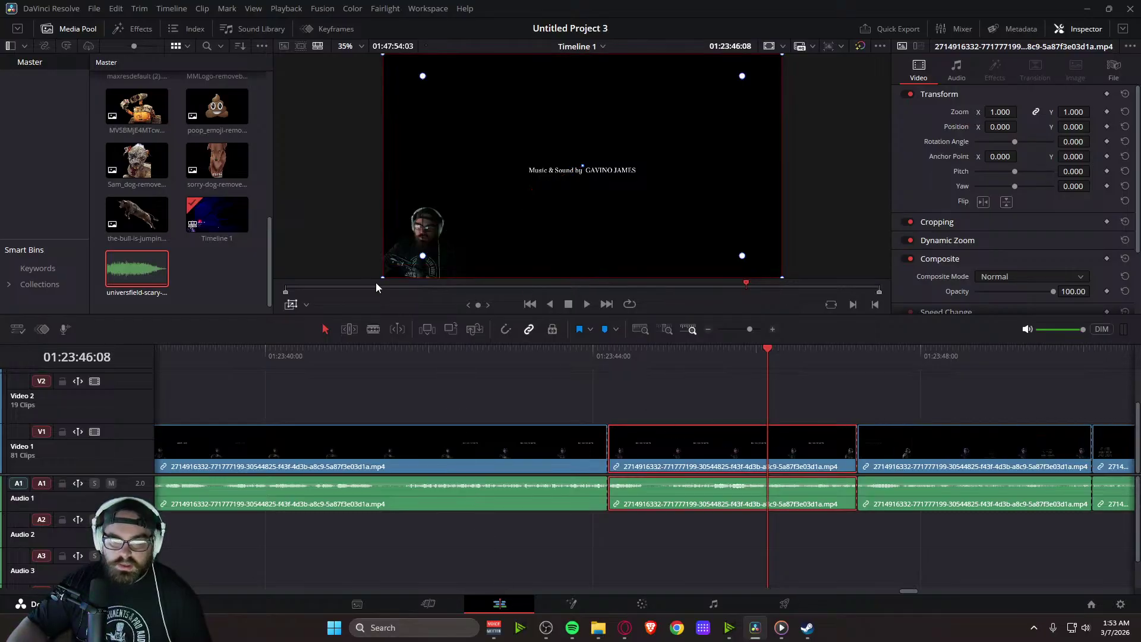
pyautogui.moveTo(382, 281); pyautogui.dragTo(572, 192)
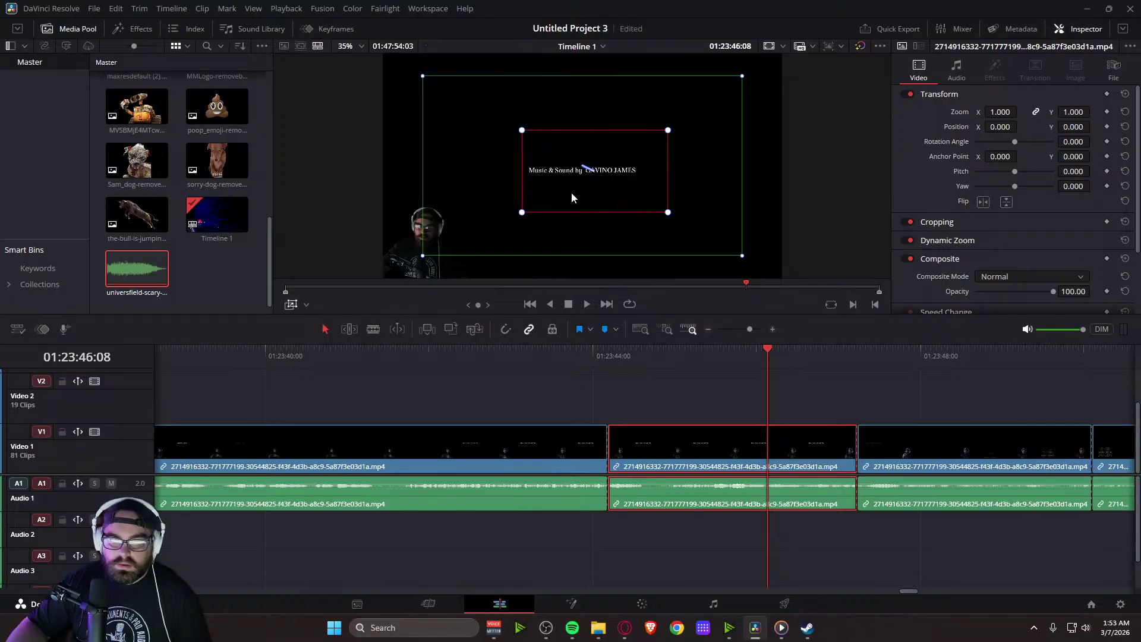
pyautogui.click(423, 260)
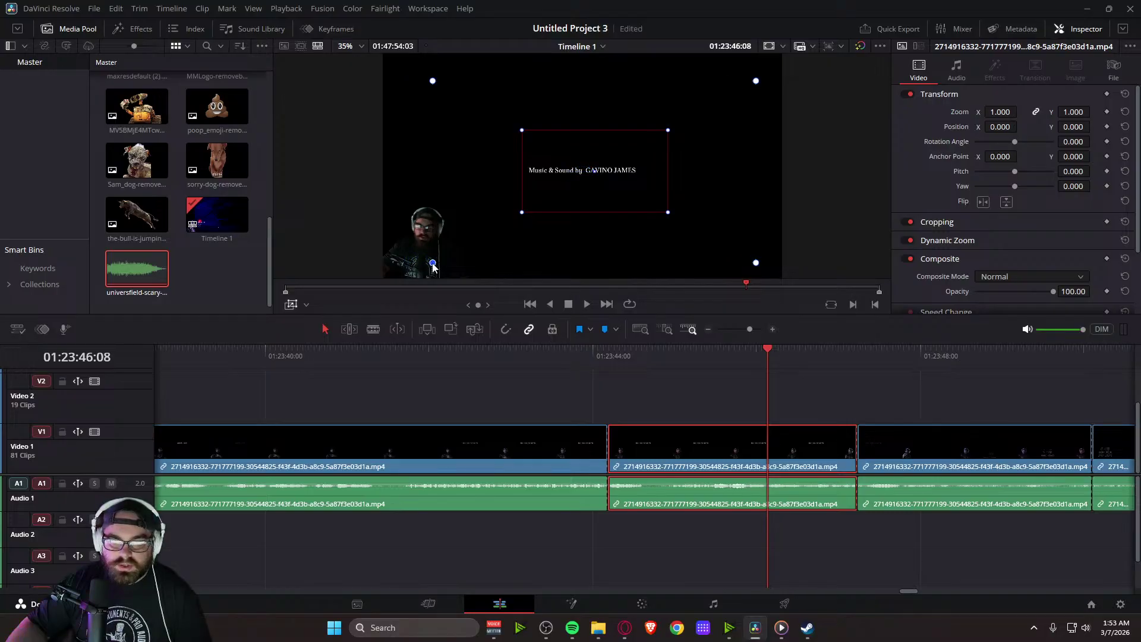
pyautogui.moveTo(383, 274); pyautogui.dragTo(396, 273)
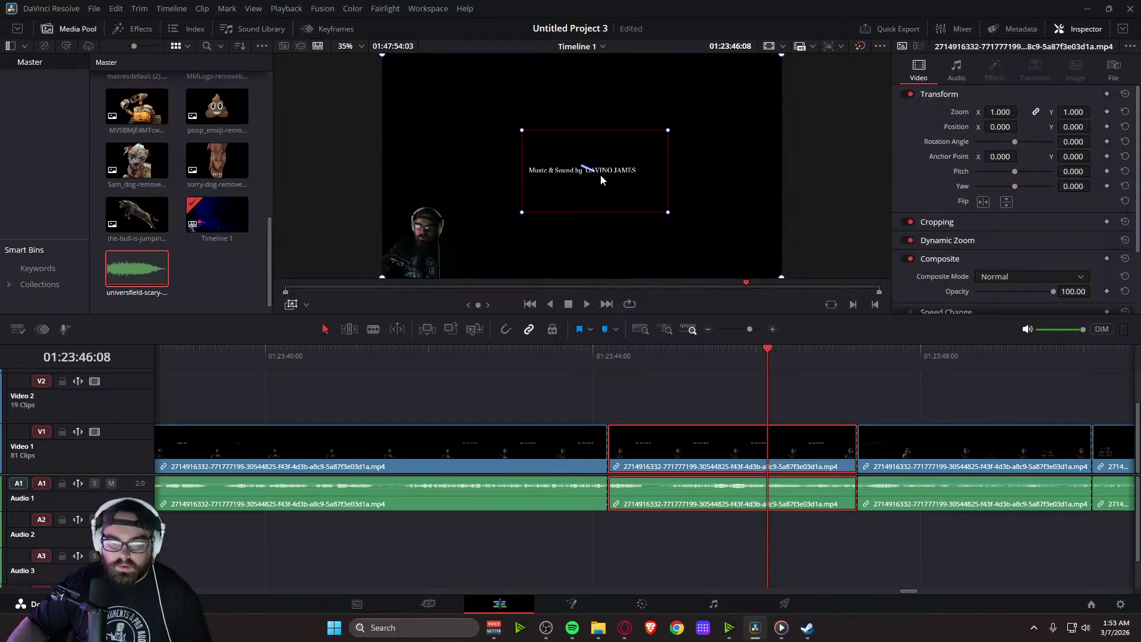
pyautogui.moveTo(764, 348); pyautogui.dragTo(605, 372)
pyautogui.press('space')
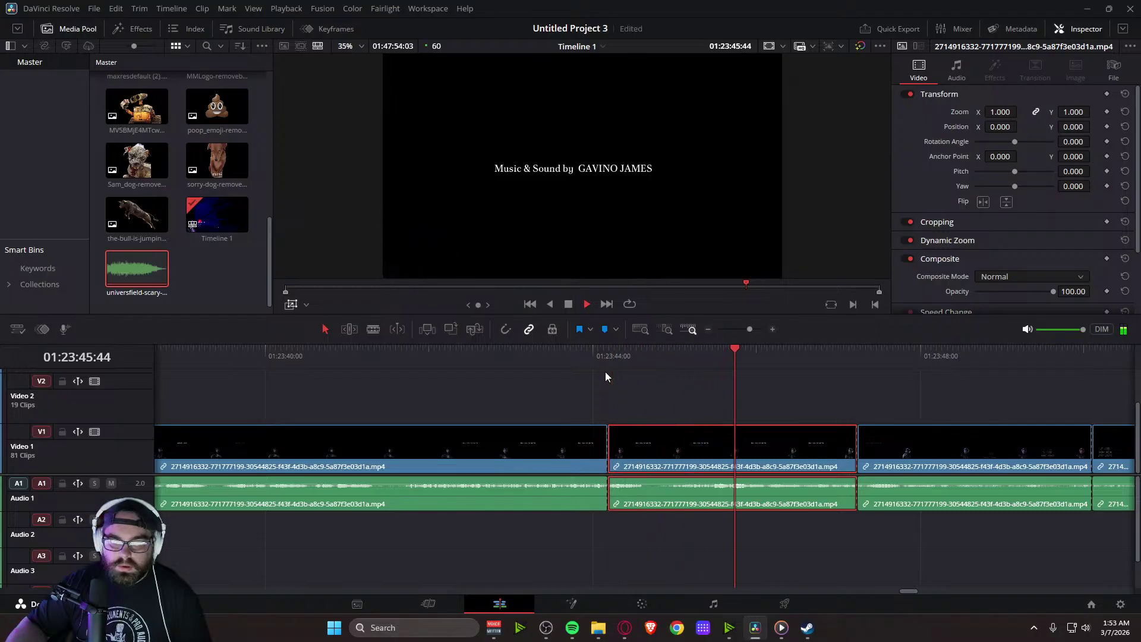
pyautogui.press('space')
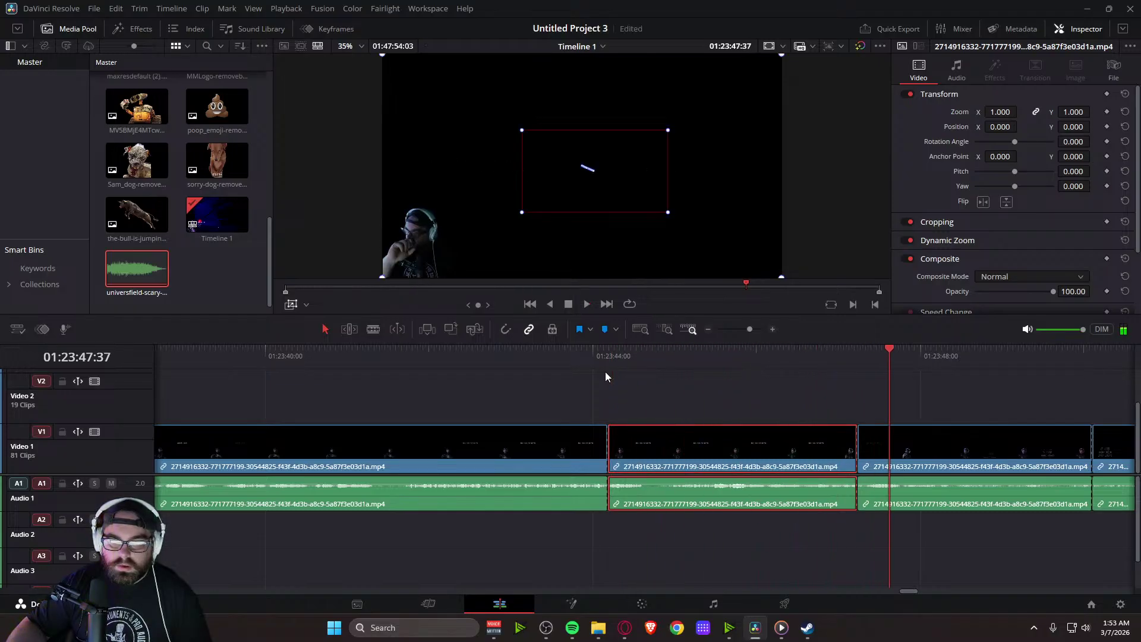
# Try a Dynamic Zoom from a full-size start frame to a small centered end frame on the clip after the Music & Sound credit
pyautogui.click(913, 450)
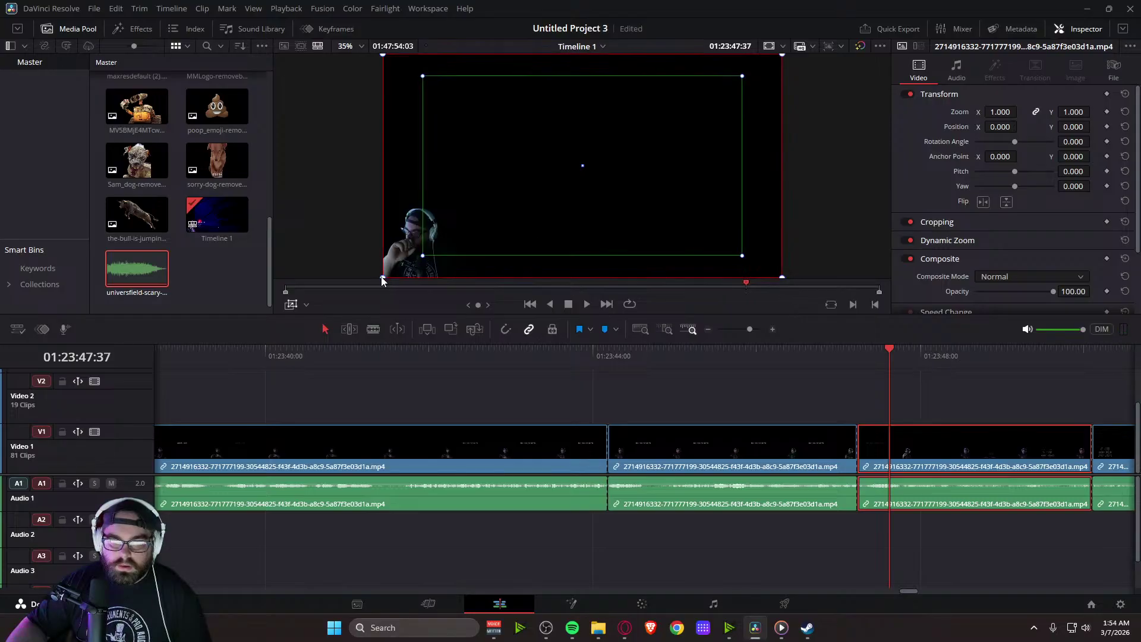
pyautogui.moveTo(383, 279); pyautogui.dragTo(529, 230)
pyautogui.moveTo(423, 256); pyautogui.dragTo(418, 260)
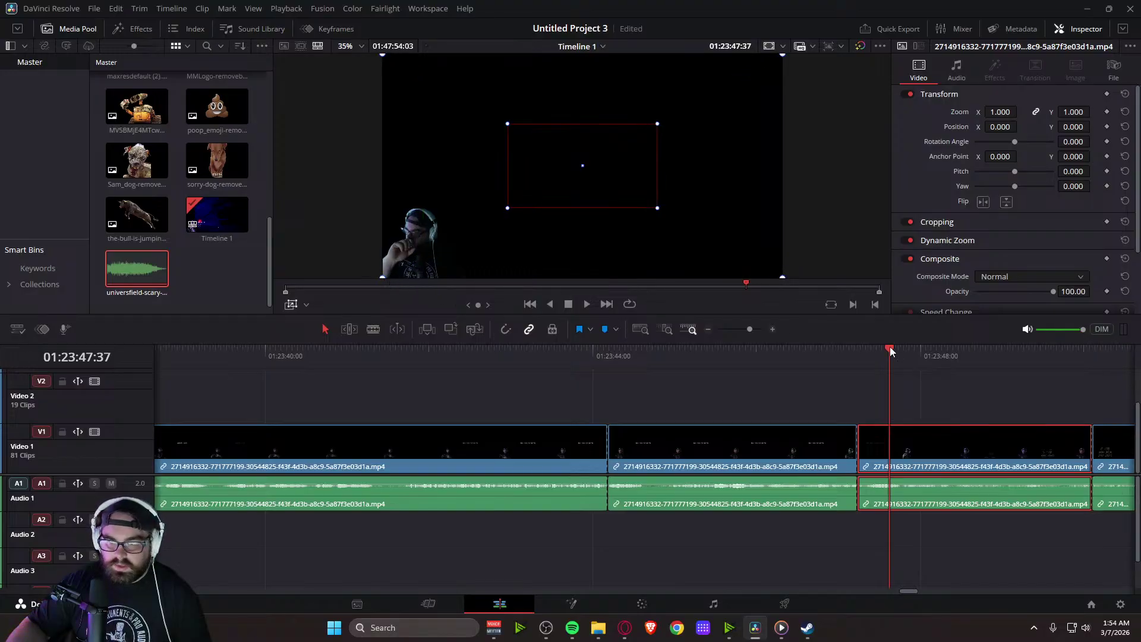
pyautogui.moveTo(890, 347); pyautogui.dragTo(522, 405)
pyautogui.press('space')
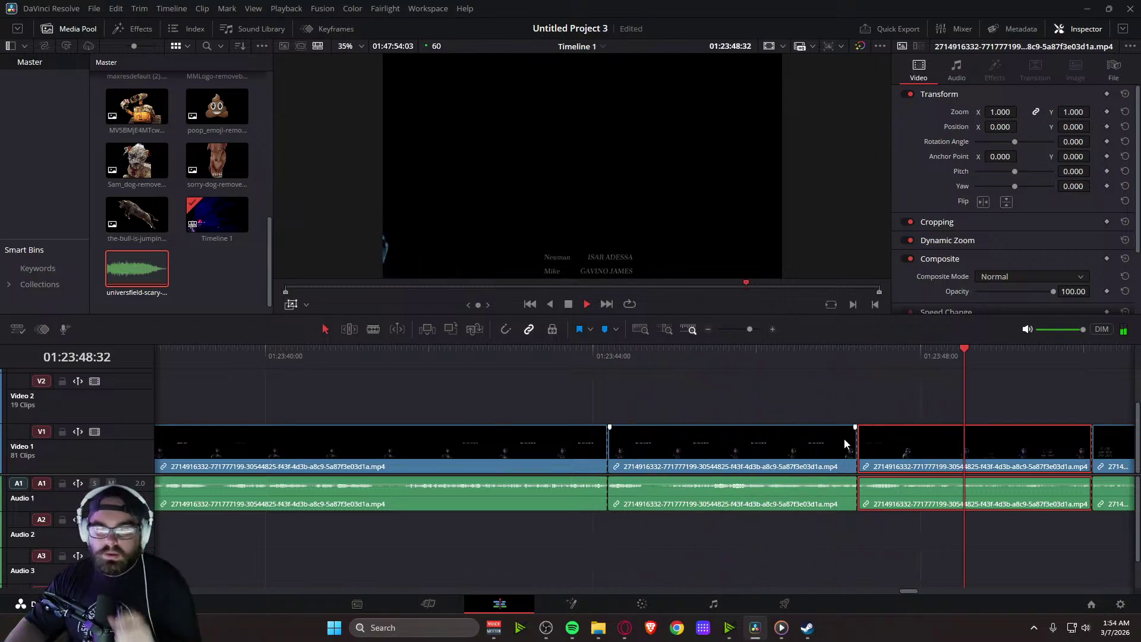
pyautogui.press('space')
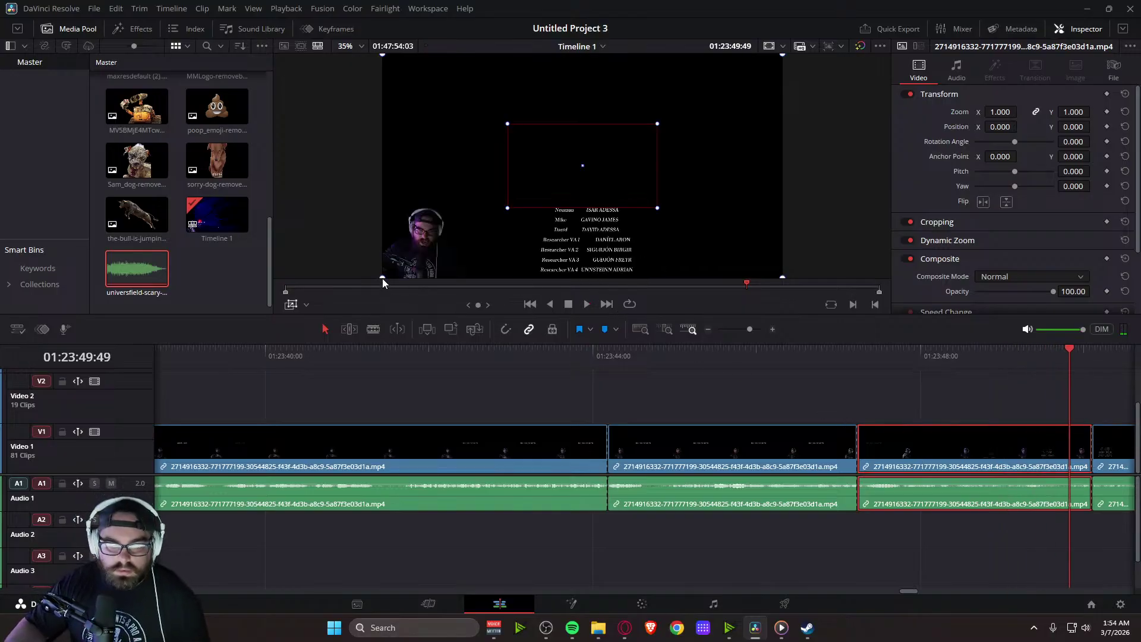
# Reverse that clip's Dynamic Zoom to a small centered start frame and a full-size end frame, and play the result
pyautogui.moveTo(383, 278); pyautogui.dragTo(451, 255)
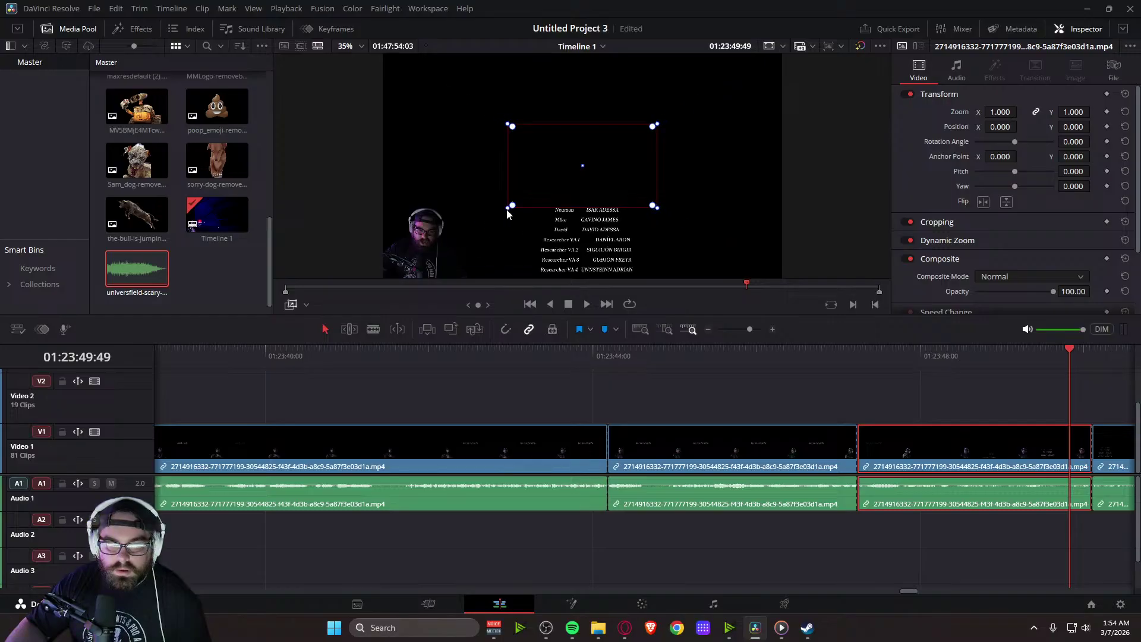
pyautogui.moveTo(507, 209); pyautogui.dragTo(396, 292)
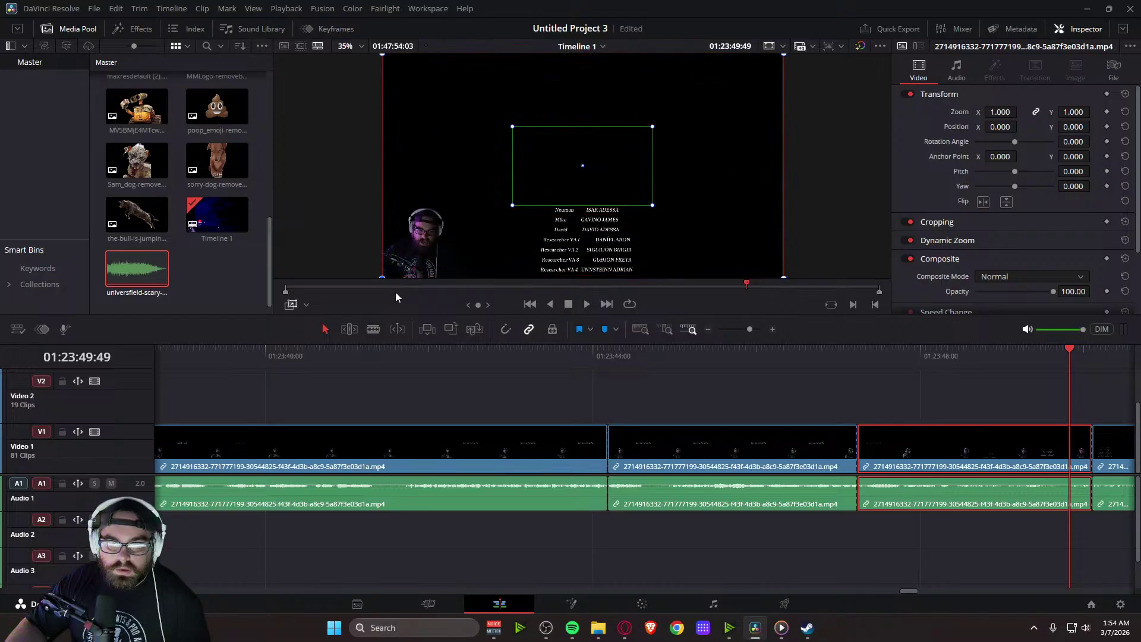
pyautogui.moveTo(1071, 351); pyautogui.dragTo(594, 386)
pyautogui.press('space')
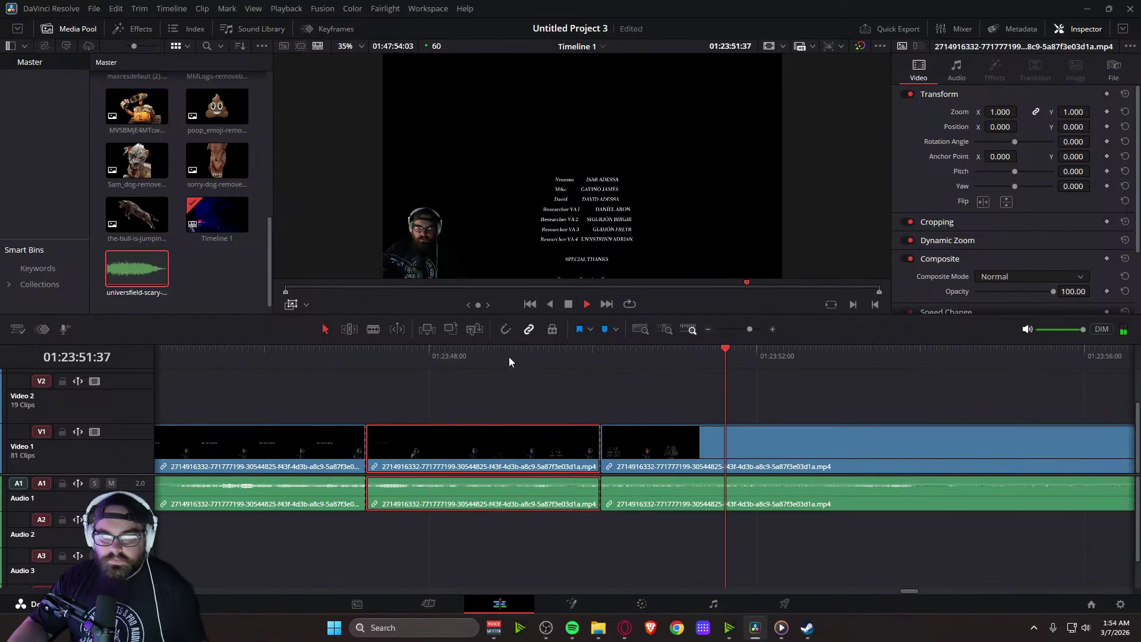
pyautogui.press('space')
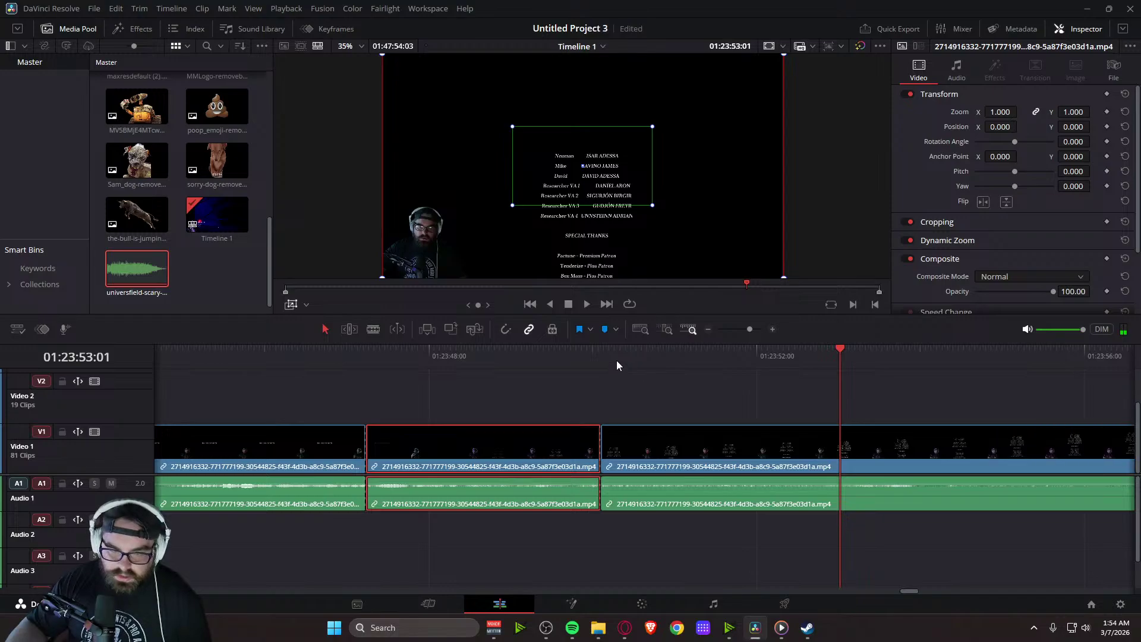
# Align the zoom-out clip's small start frame with the preceding clip's end frame, comparing the two clips' Dynamic Zoom frames
pyautogui.moveTo(843, 348); pyautogui.dragTo(479, 371)
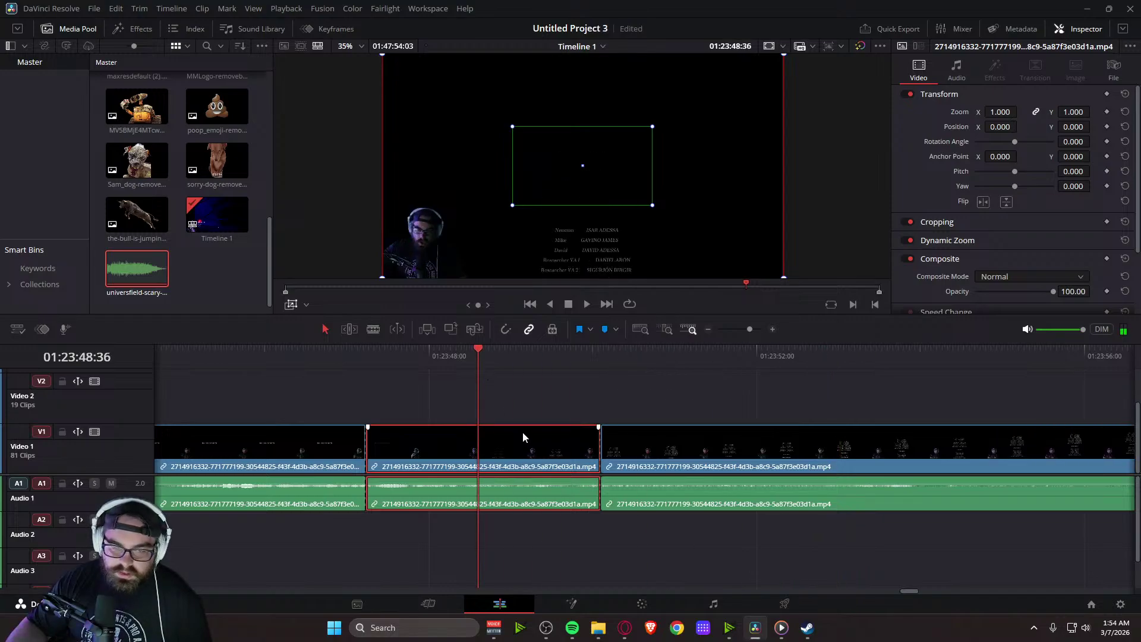
pyautogui.click(338, 454)
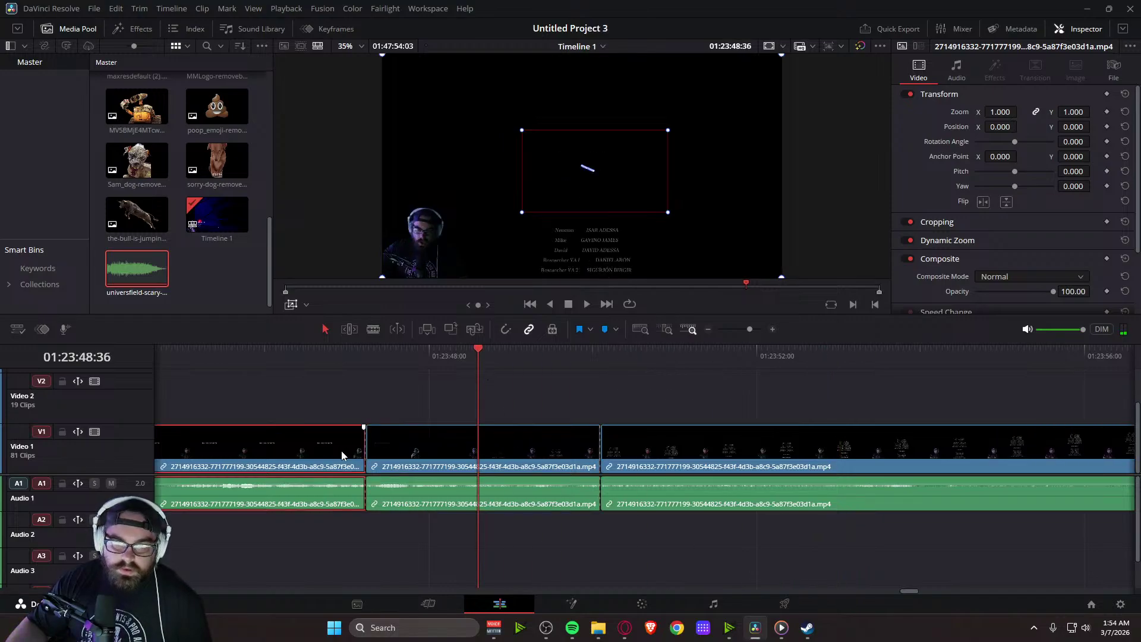
pyautogui.click(457, 459)
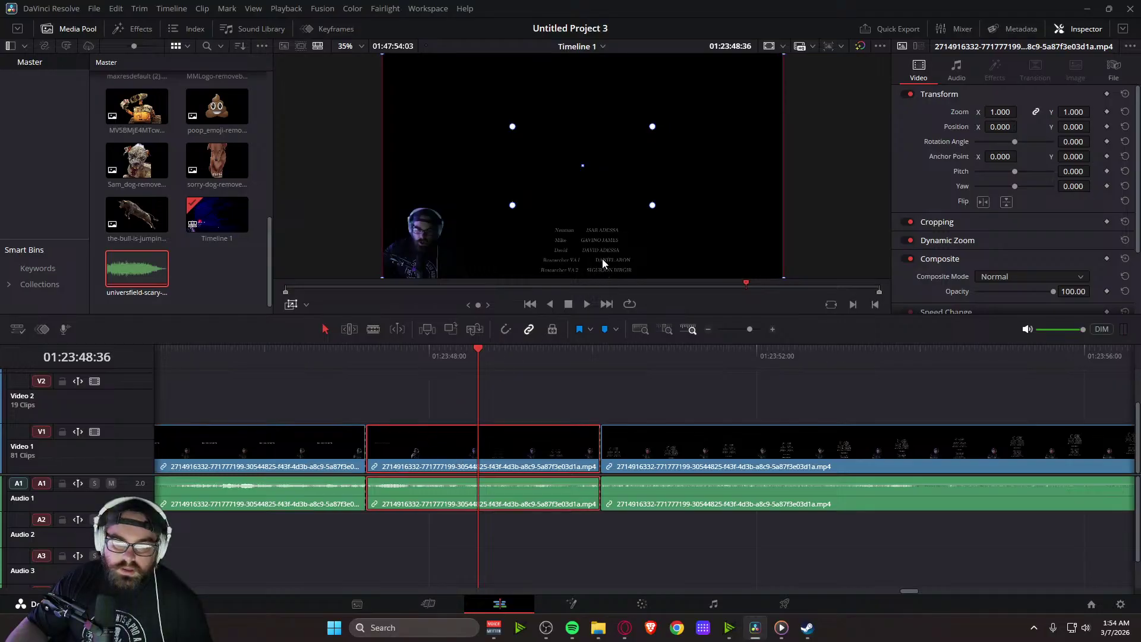
pyautogui.moveTo(605, 192); pyautogui.dragTo(613, 199)
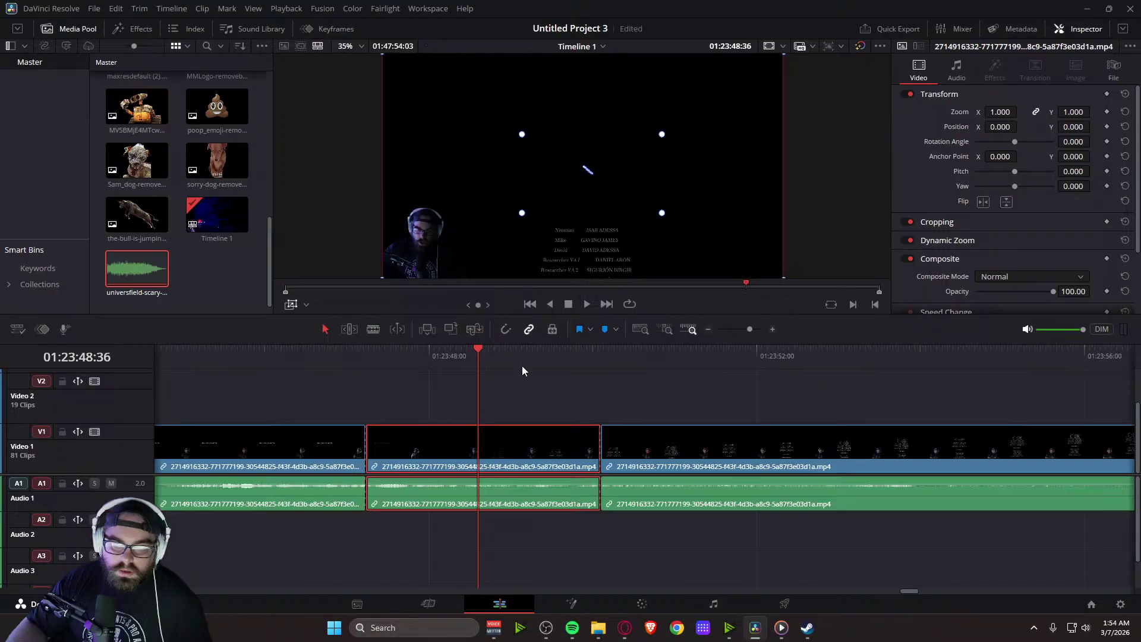
pyautogui.click(359, 451)
pyautogui.click(420, 457)
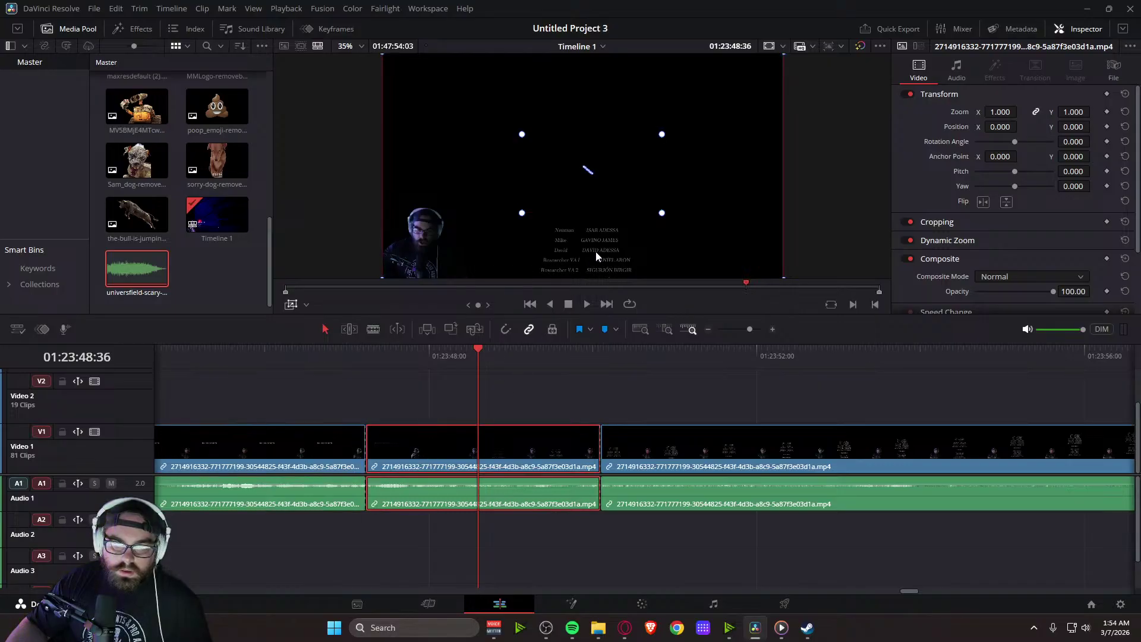
pyautogui.click(292, 452)
pyautogui.click(428, 456)
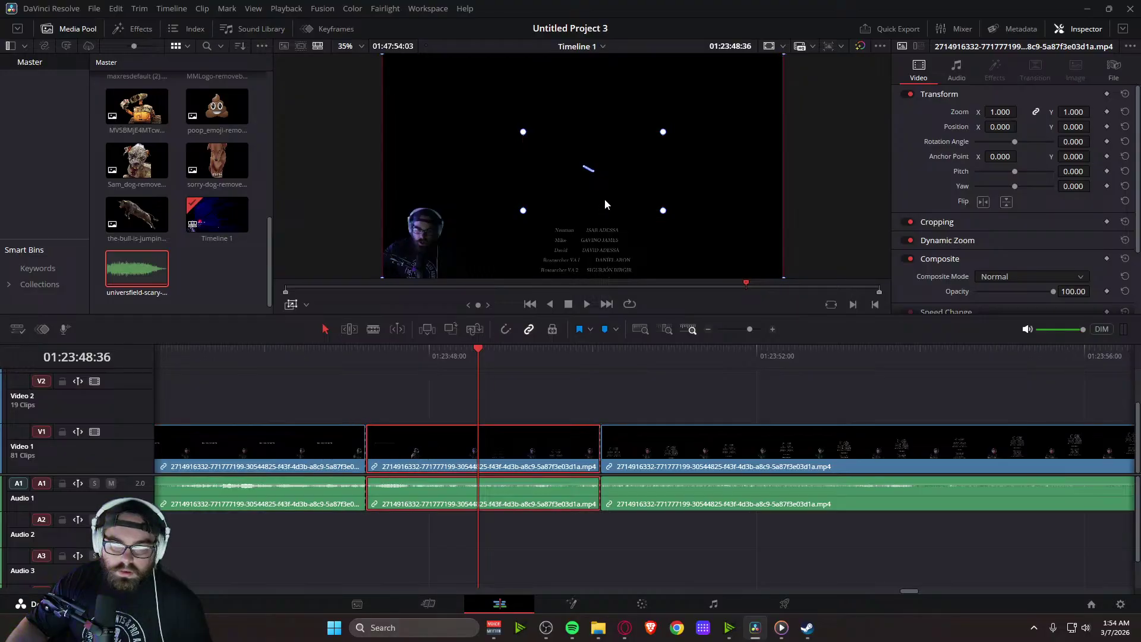
pyautogui.moveTo(605, 198); pyautogui.dragTo(606, 201)
pyautogui.click(295, 453)
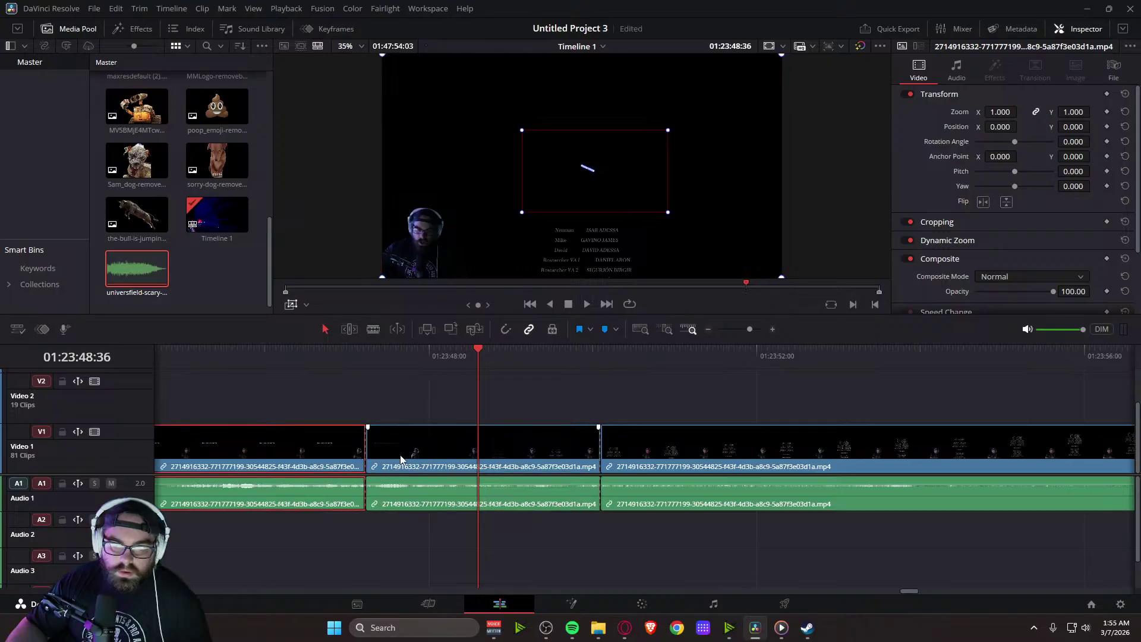
pyautogui.click(439, 466)
# Play back both zoomed credit clips and the rolling credits that follow, stopping at the playtester list
pyautogui.click(735, 354)
pyautogui.click(312, 354)
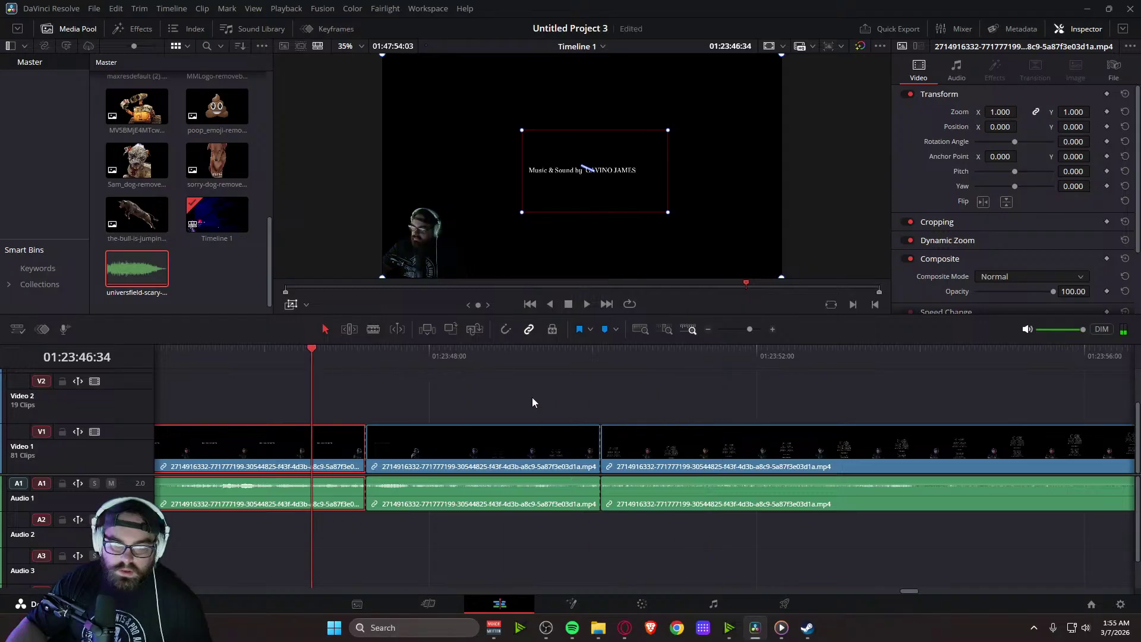
pyautogui.hscroll(-3, 912, 590)
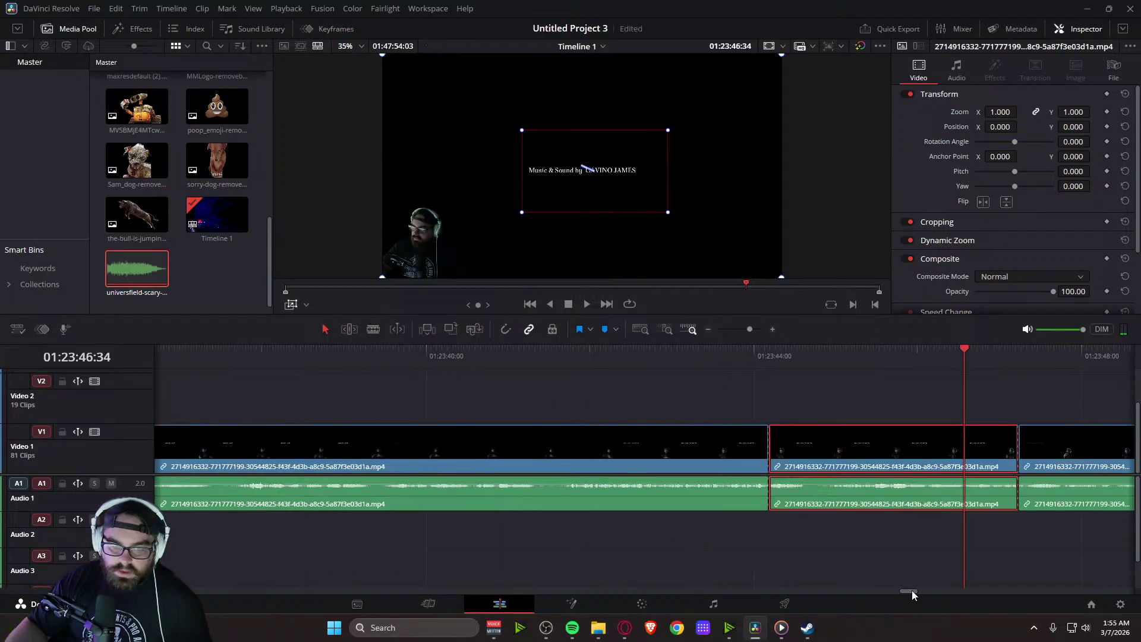
pyautogui.click(671, 358)
pyautogui.press('space')
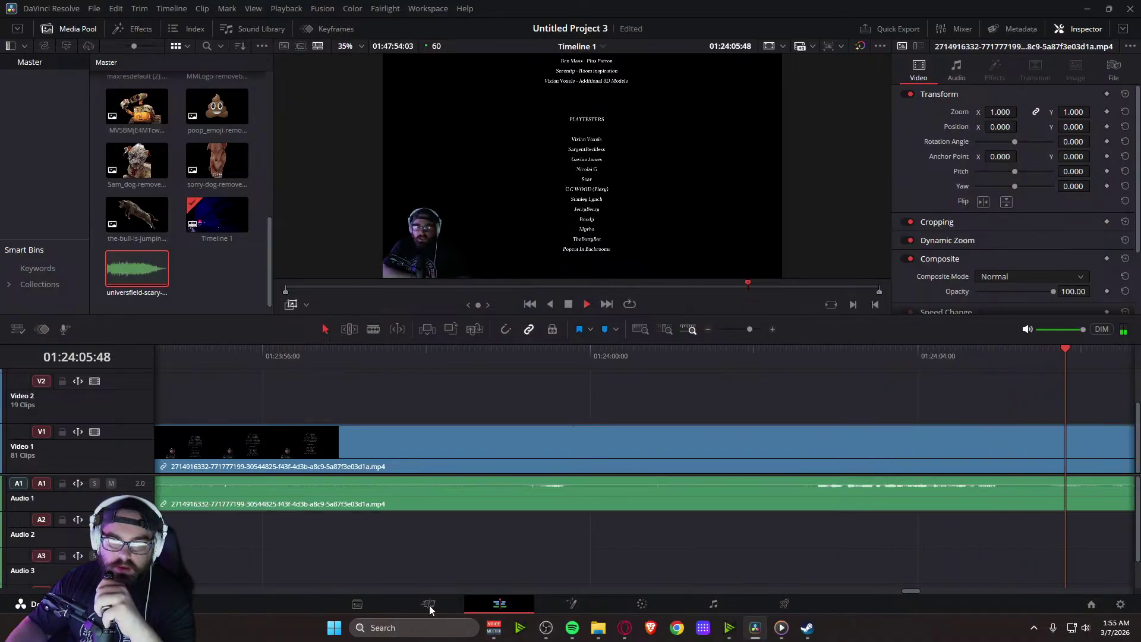
pyautogui.click(571, 561)
pyautogui.click(569, 304)
# Review the footage from the playtester credits past the pgWave logo to the Insert Tape menu at 01:24:21:26
pyautogui.click(447, 603)
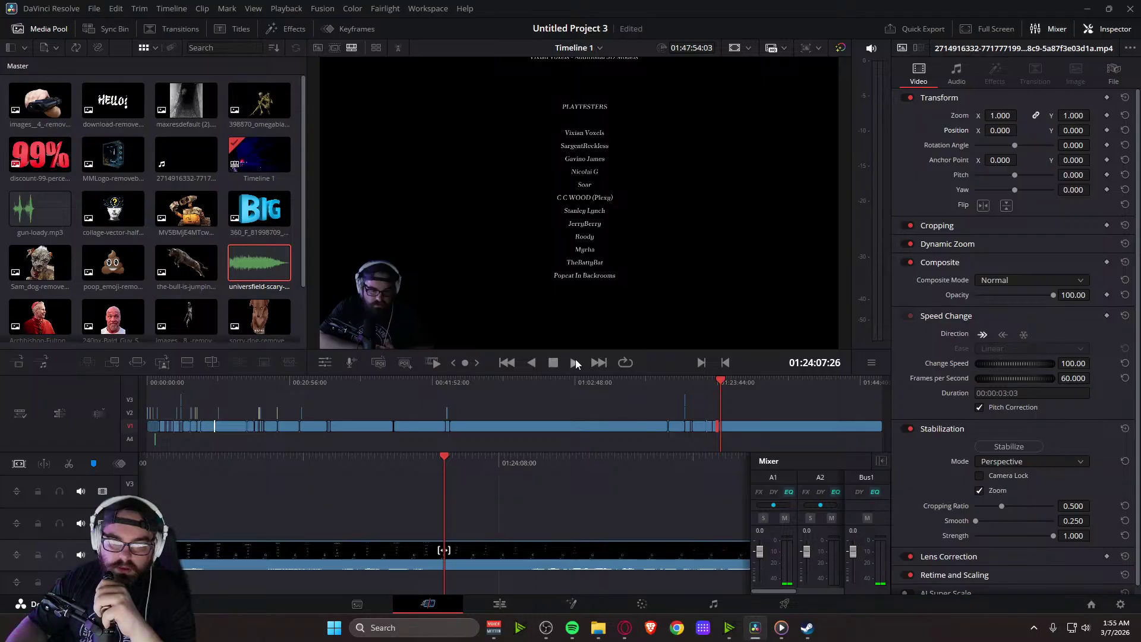
pyautogui.click(575, 362)
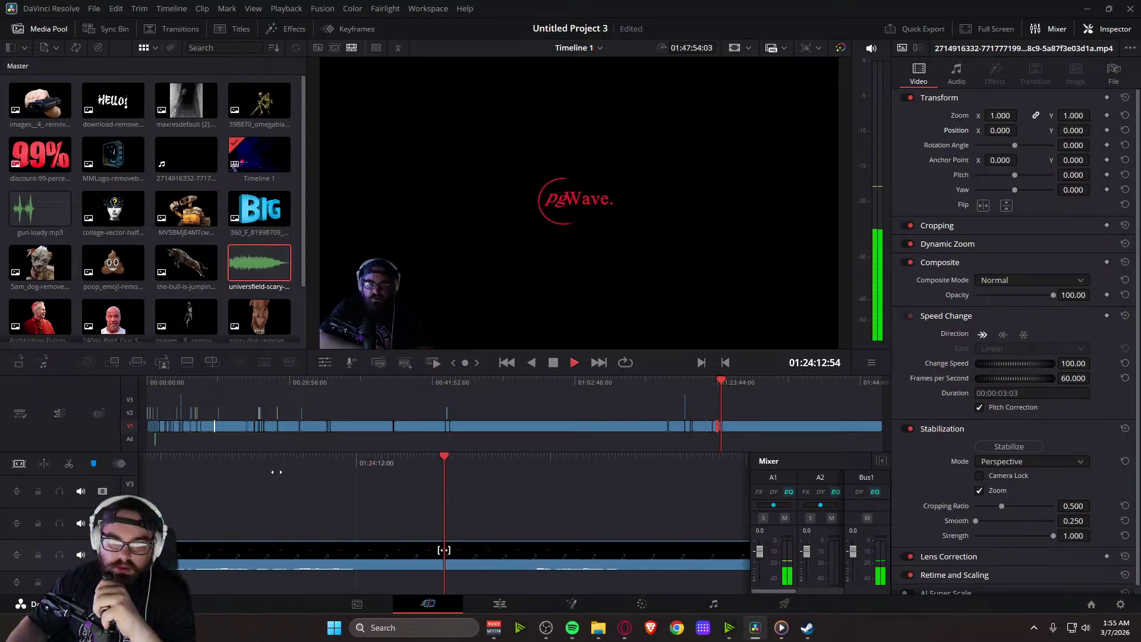
pyautogui.moveTo(717, 468); pyautogui.dragTo(1117, 431)
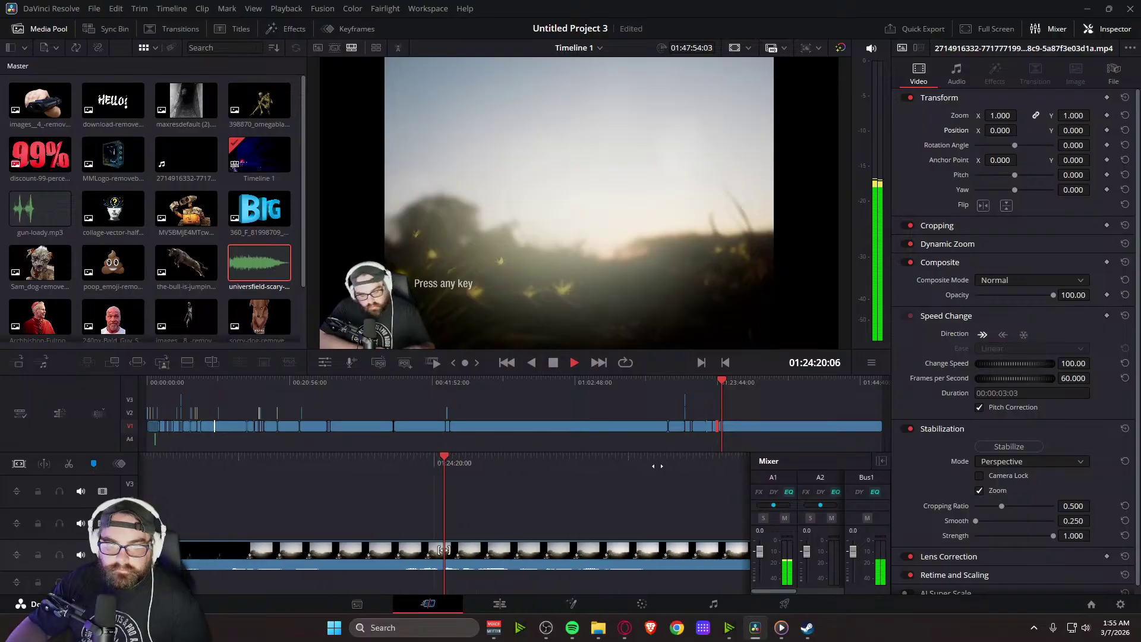
pyautogui.press('space')
pyautogui.moveTo(420, 463); pyautogui.dragTo(590, 472)
pyautogui.press('space')
pyautogui.press('space')
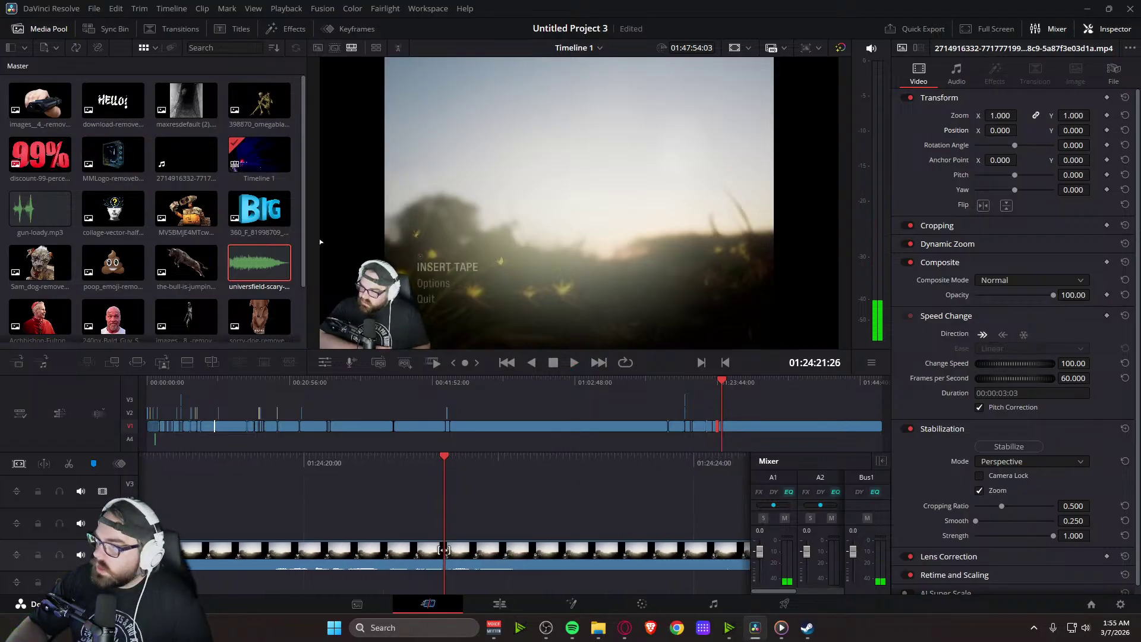
# Import images__9_-removebg-preview.png from the file browser and place it on the track above the footage at 01:24:21:26
pyautogui.hotkey('alt', 'Tab')
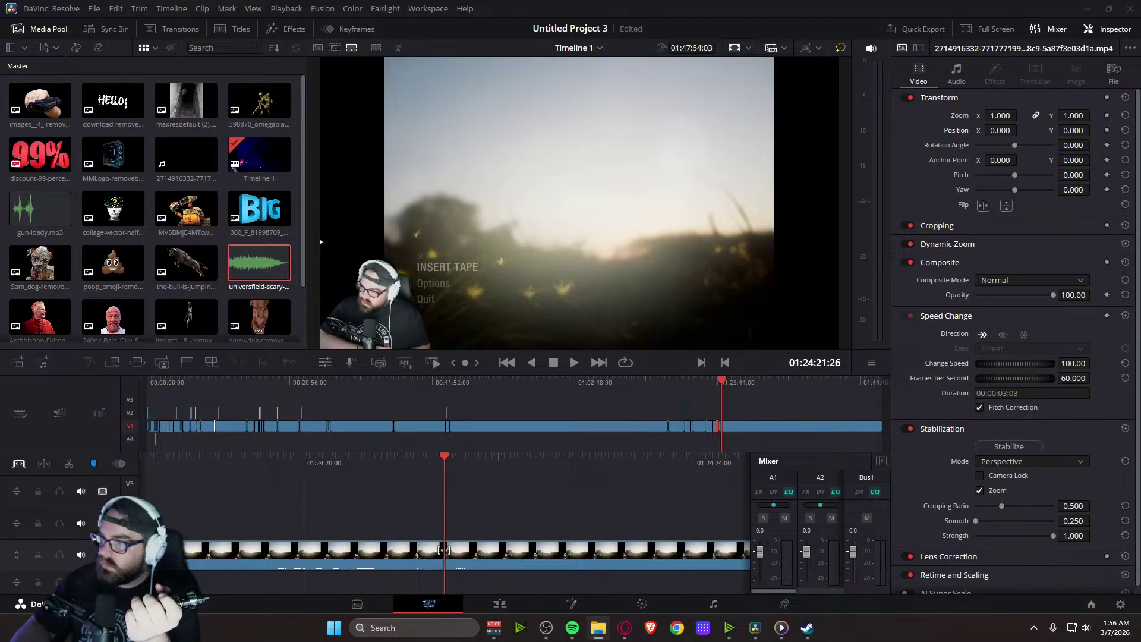
pyautogui.scroll(-2, 291, 231)
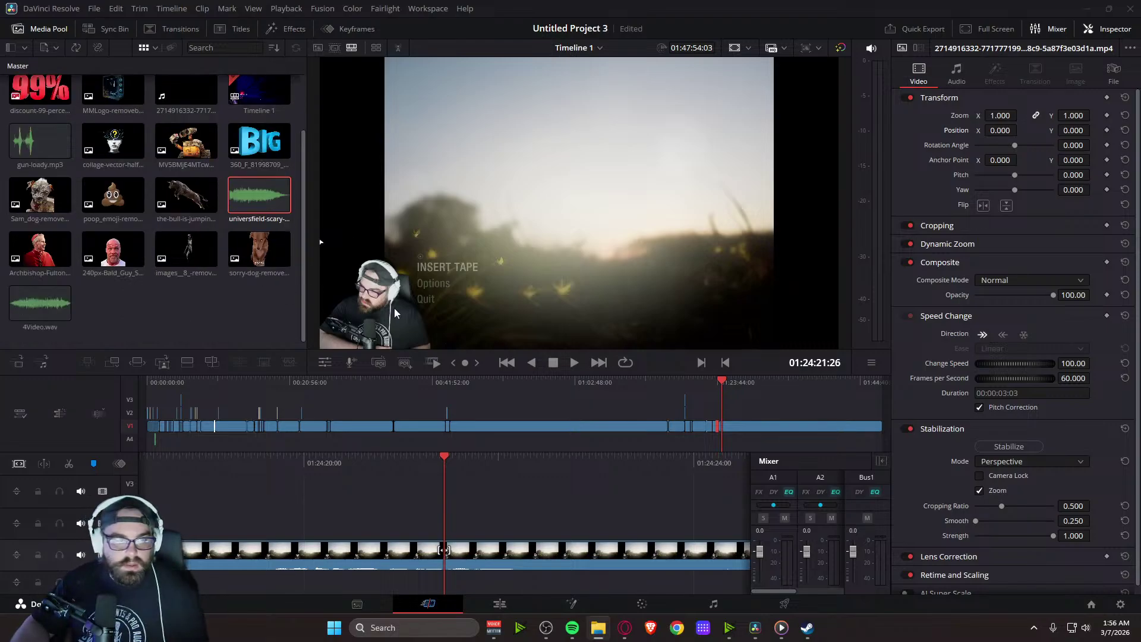
pyautogui.moveTo(0, 291); pyautogui.dragTo(146, 334)
pyautogui.click(149, 269)
pyautogui.moveTo(218, 380); pyautogui.dragTo(448, 528)
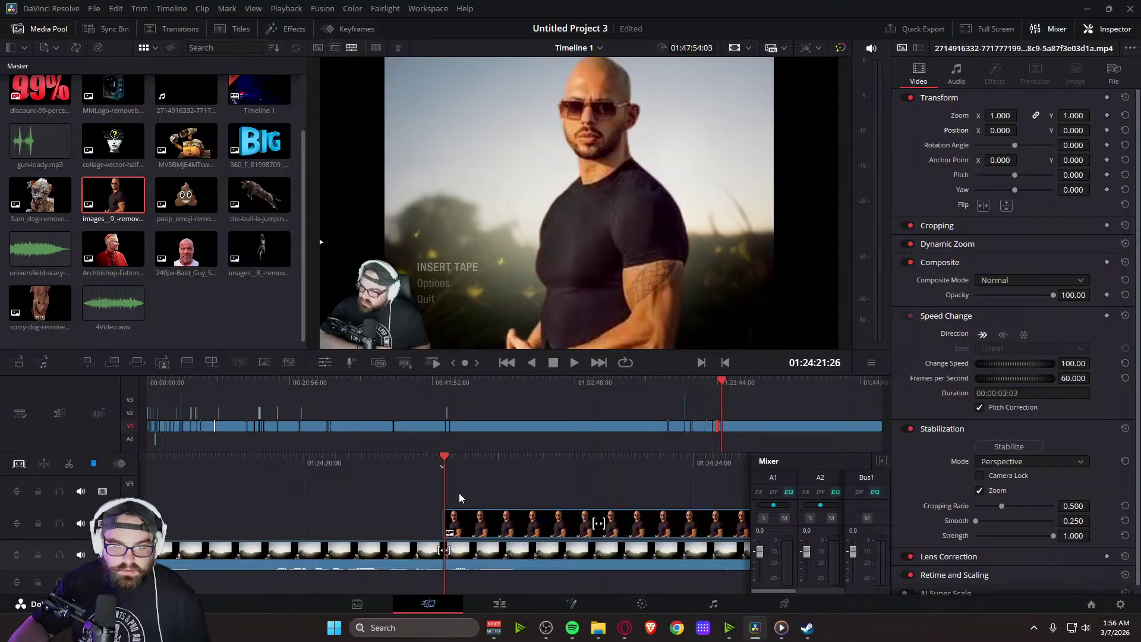
# Split the images__9_-removebg-preview.png overlay at 01:24:22:14 and delete the part after the cut
pyautogui.press('space')
pyautogui.press('space')
pyautogui.click(464, 532)
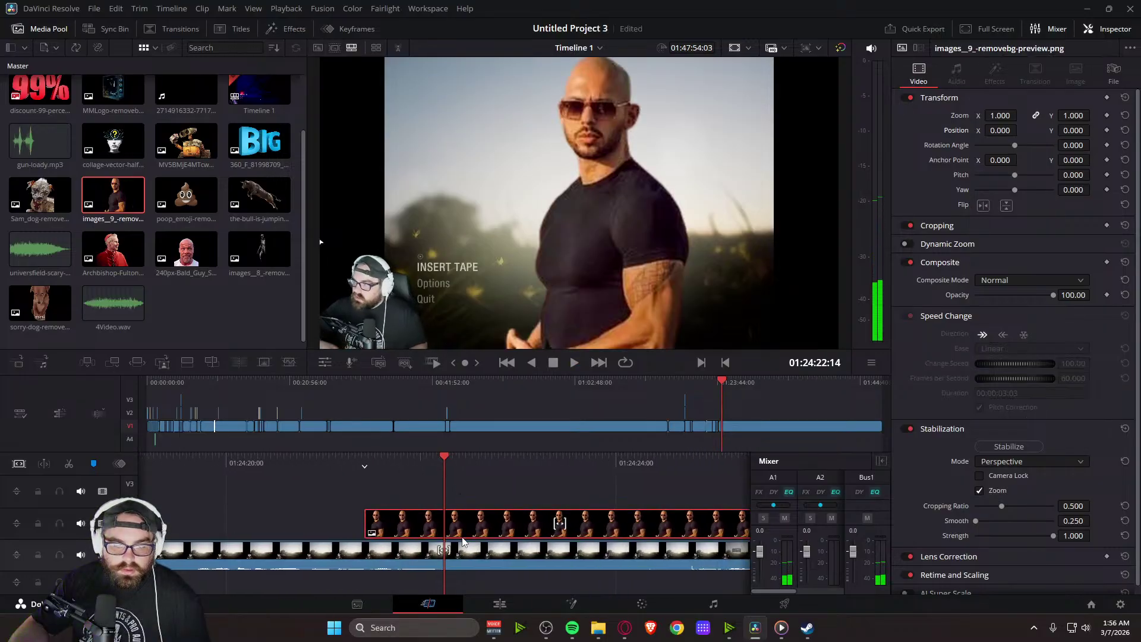
pyautogui.click(70, 465)
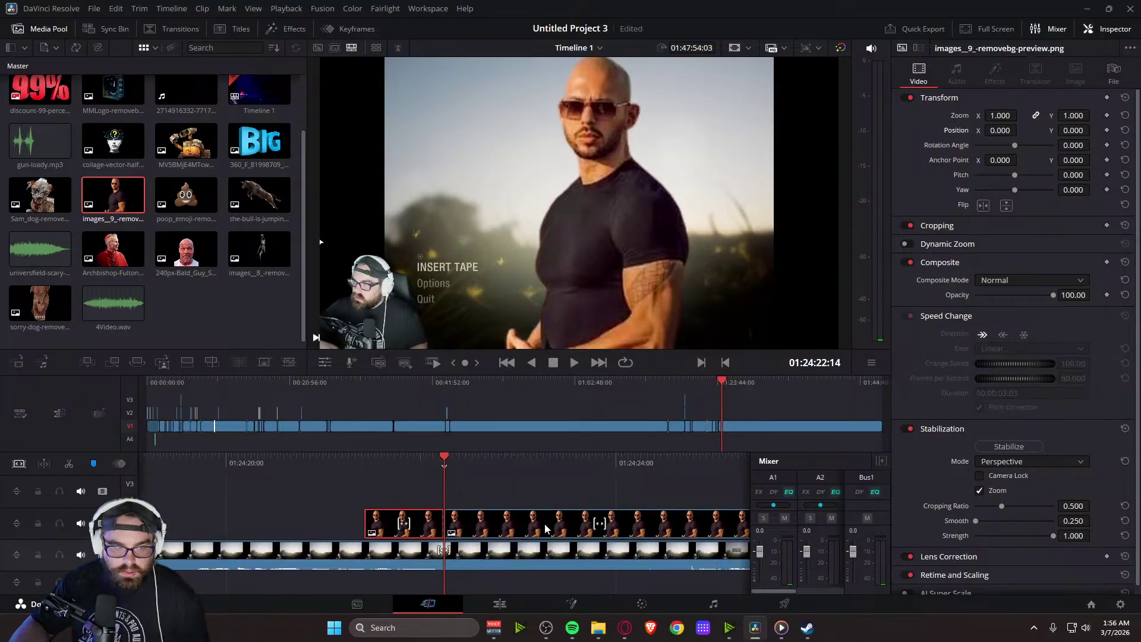
pyautogui.press('Delete')
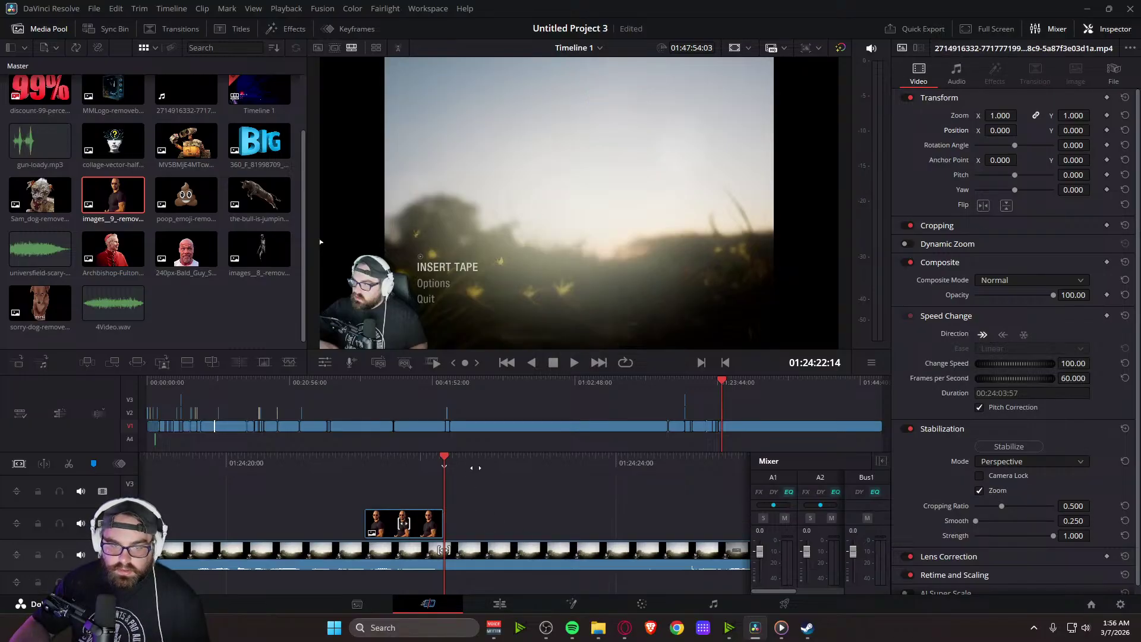
# Keyframe the image overlay's horizontal position from 2199 at its start to 0 at its end, and play back the slide-in
pyautogui.press('j')
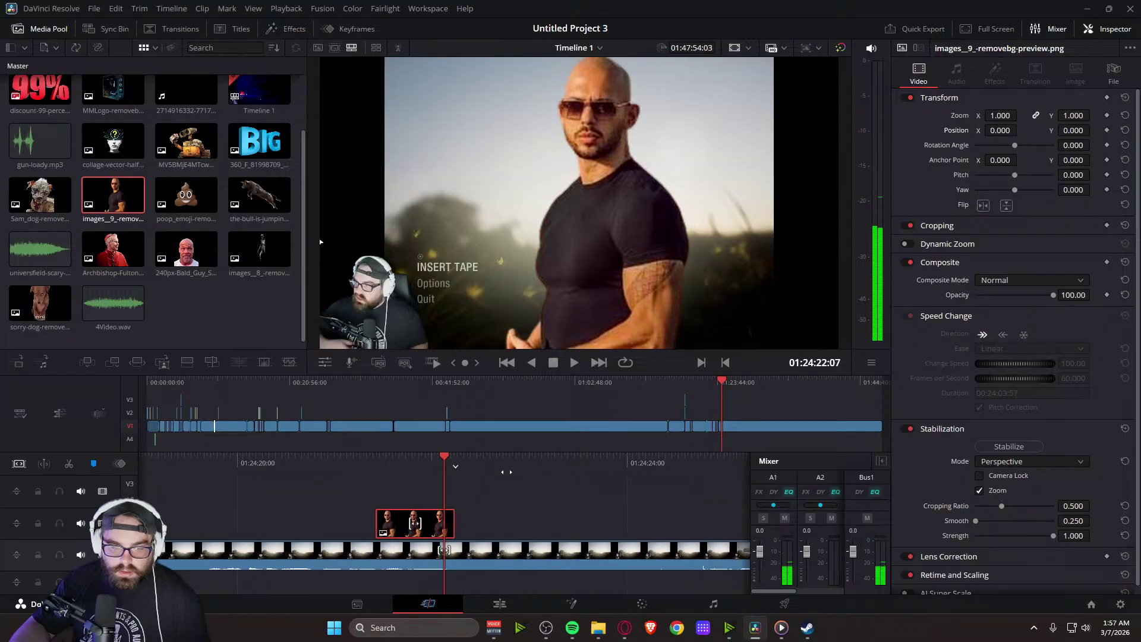
pyautogui.click(1106, 130)
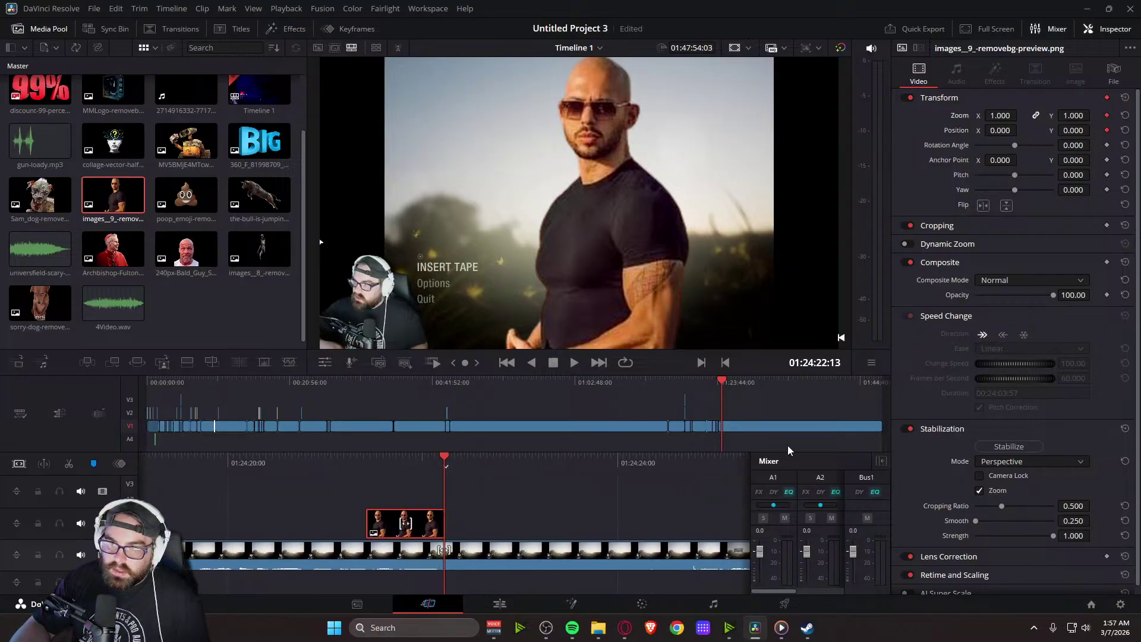
pyautogui.press('j')
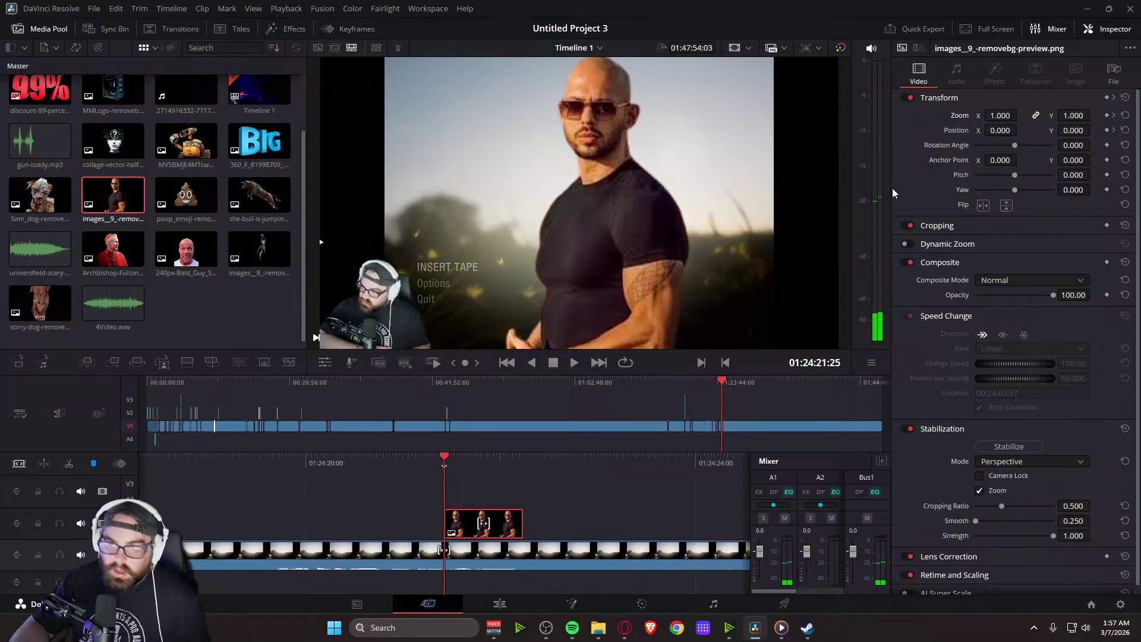
pyautogui.moveTo(1025, 130); pyautogui.dragTo(1020, 129)
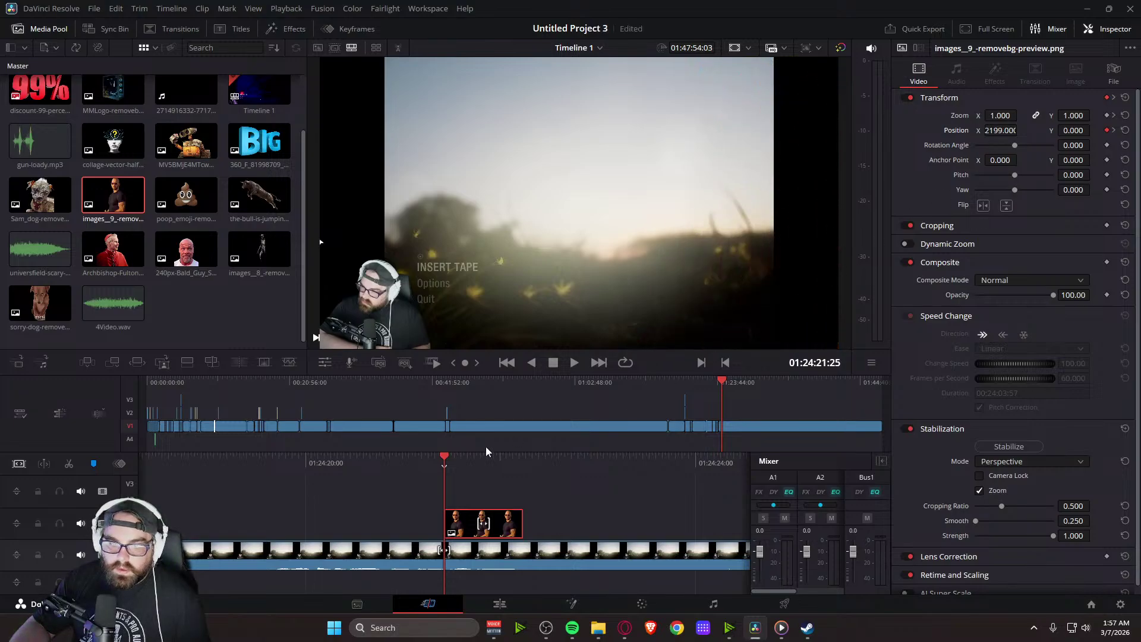
pyautogui.press('j')
pyautogui.press('l')
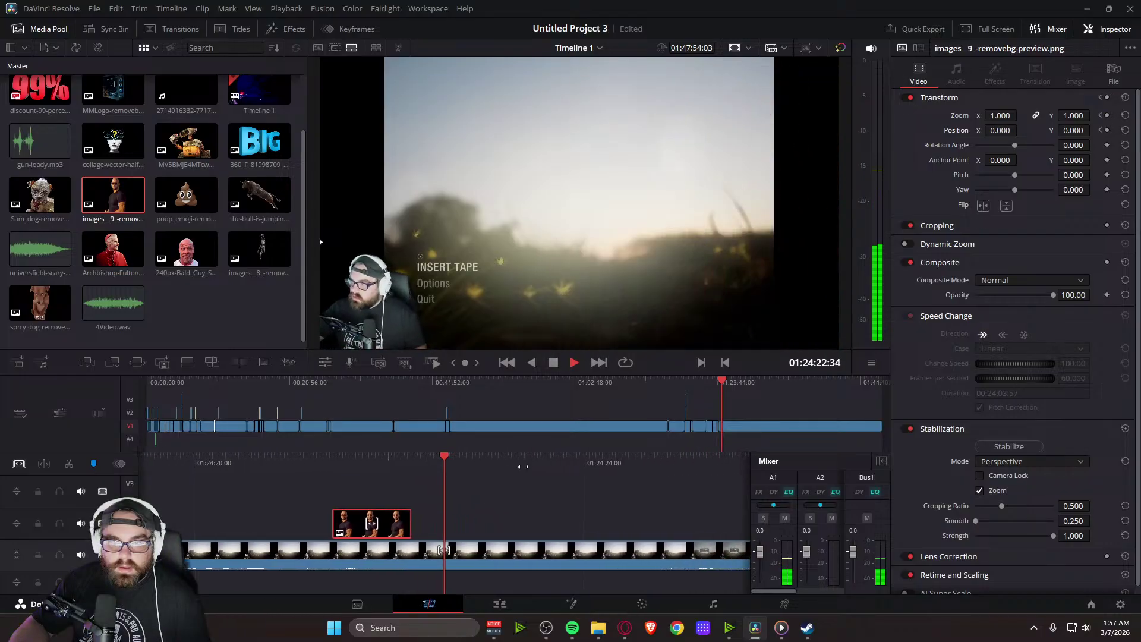
# Shift the image overlay slightly later on its track and review the footage up to the desktop scene near 01:24:48
pyautogui.press('k')
pyautogui.moveTo(381, 530); pyautogui.dragTo(392, 531)
pyautogui.press('/')
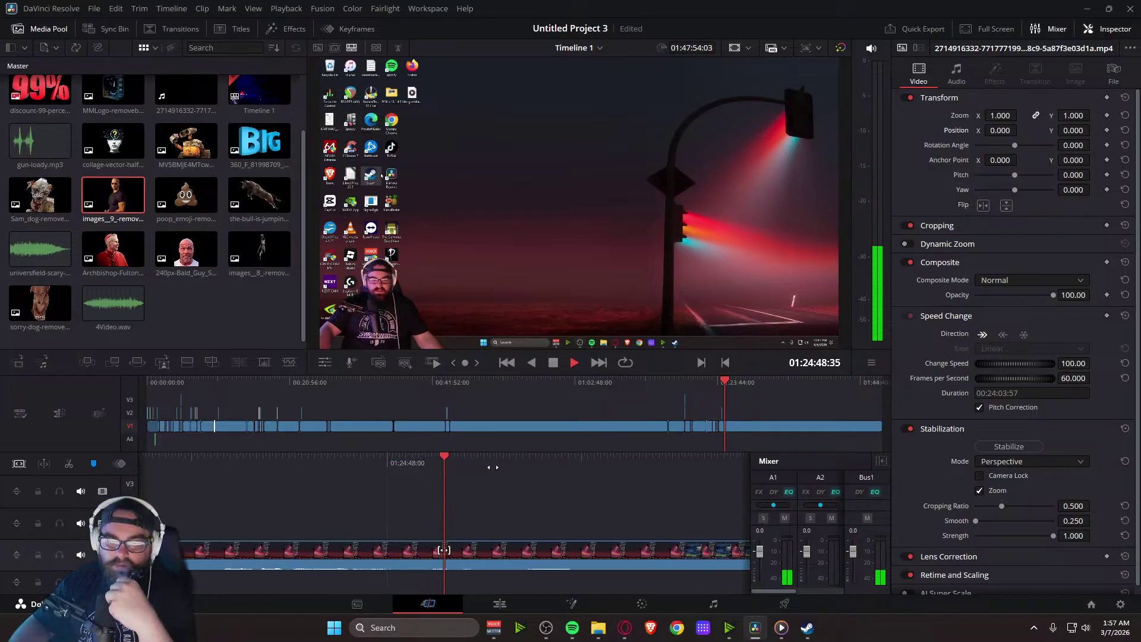
pyautogui.moveTo(492, 467); pyautogui.dragTo(927, 452)
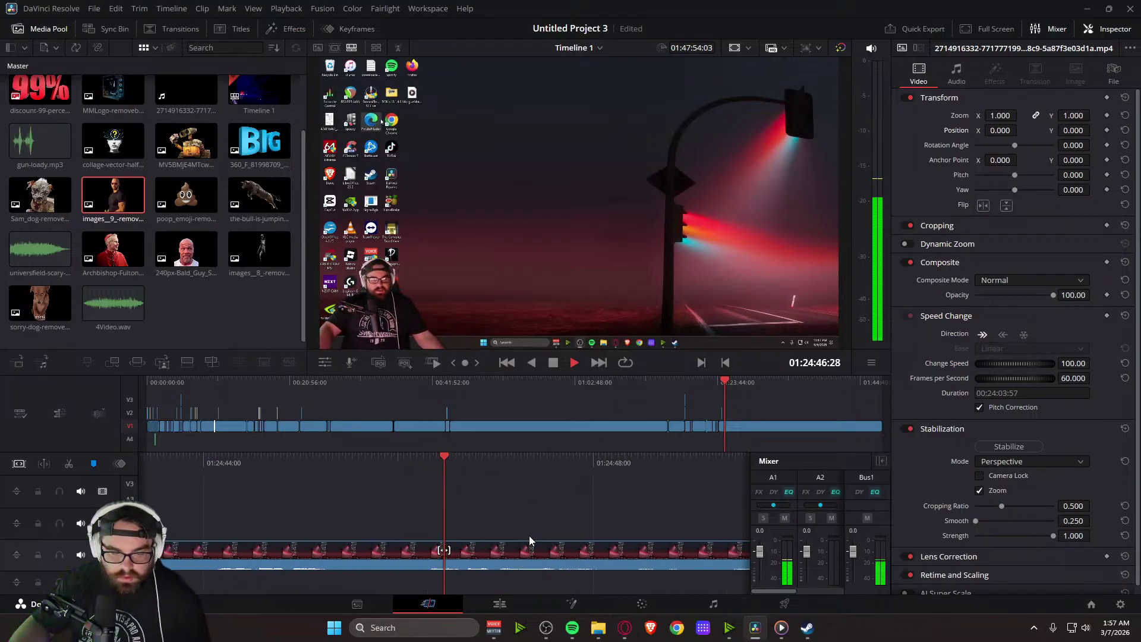
# Find the end of the outro over the desktop scene and split the footage at 01:24:47:16
pyautogui.press('space')
pyautogui.scroll(5, 529, 536)
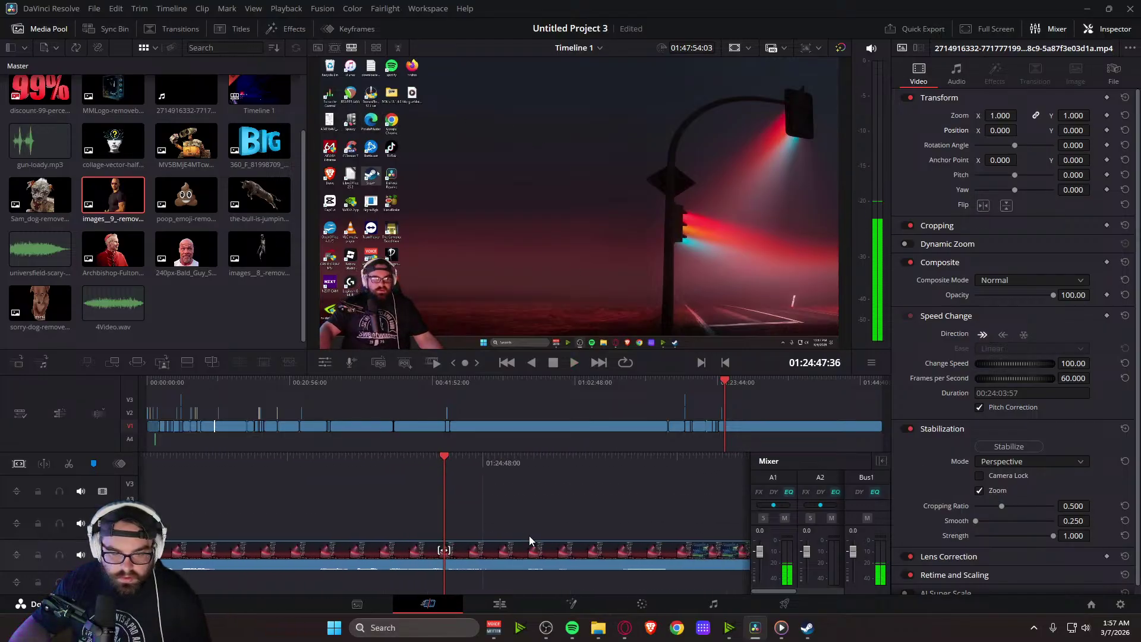
pyautogui.moveTo(616, 459); pyautogui.dragTo(557, 472)
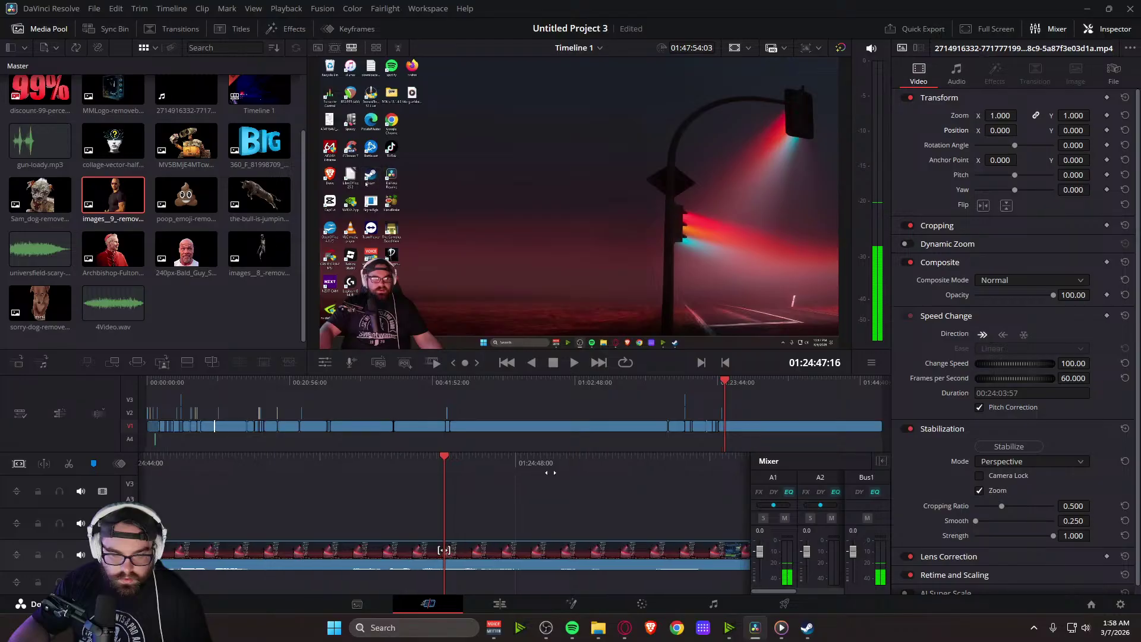
pyautogui.press('space')
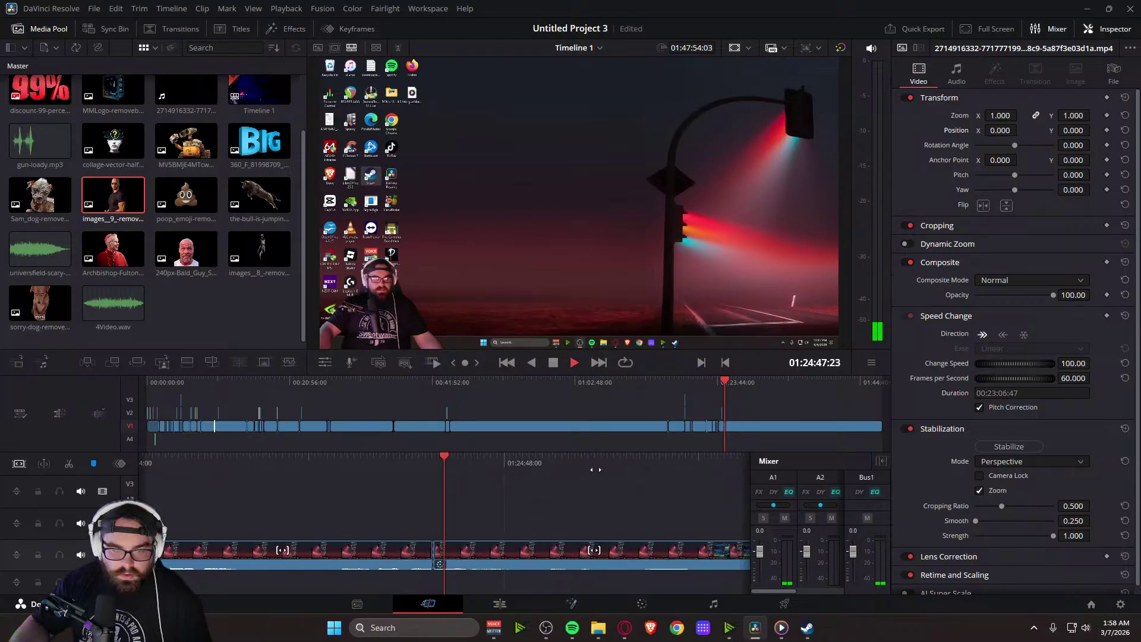
# Skim the footage after the cut and try to delete the clip that ends at 01:24:47:16
pyautogui.press('l')
pyautogui.press('l')
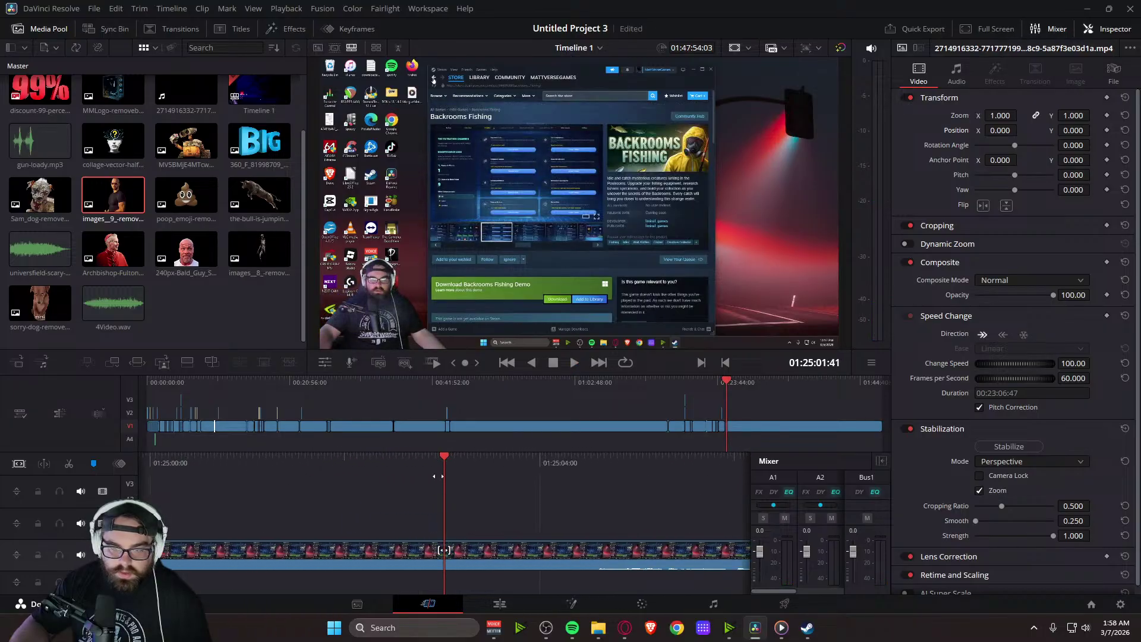
pyautogui.click(734, 383)
pyautogui.moveTo(735, 384)
pyautogui.mouseDown()
pyautogui.moveTo(814, 378)
pyautogui.moveTo(723, 381)
pyautogui.mouseUp()
pyautogui.press('space')
pyautogui.press('Delete')
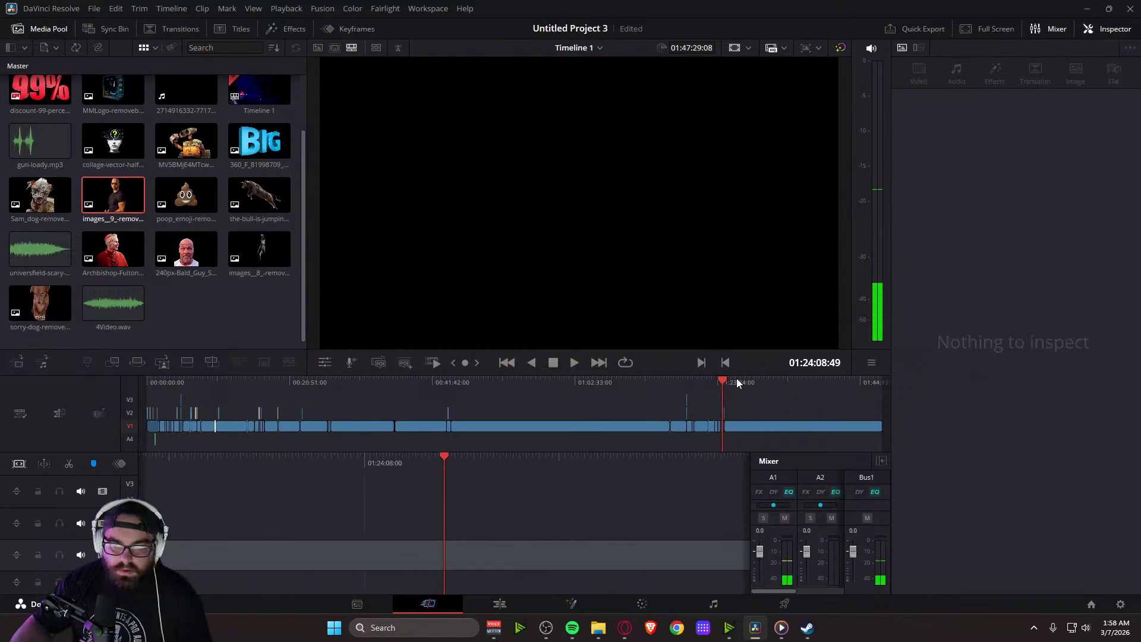
# Check the Steam store footage up to about 01:45:21 and undo the clip deletion
pyautogui.moveTo(724, 385); pyautogui.dragTo(868, 386)
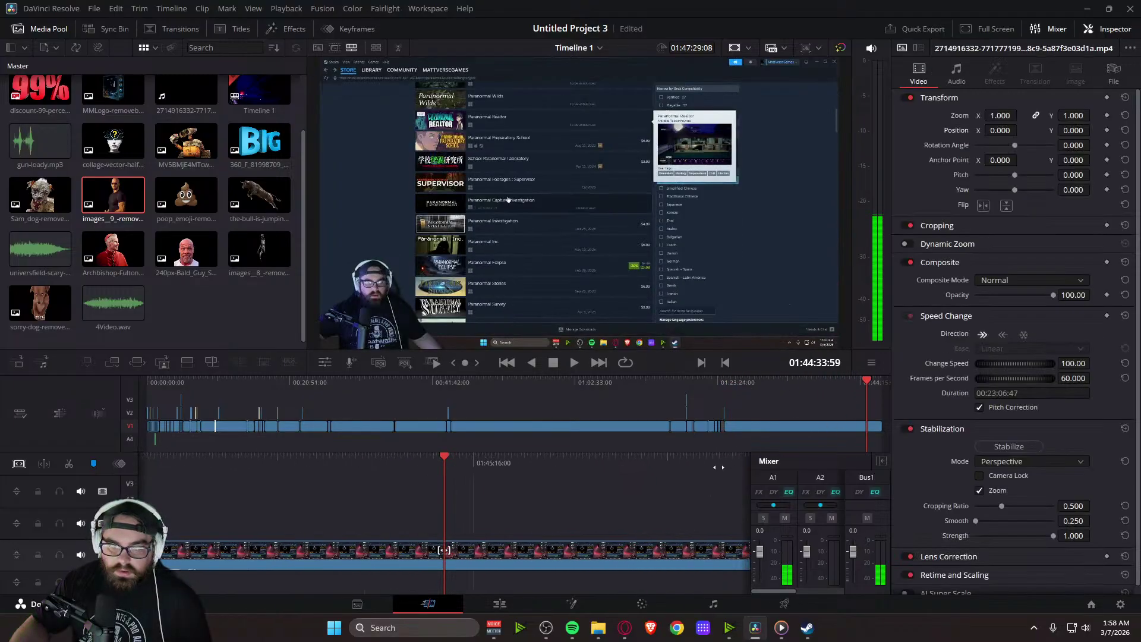
pyautogui.moveTo(725, 465); pyautogui.dragTo(644, 472)
pyautogui.press('space')
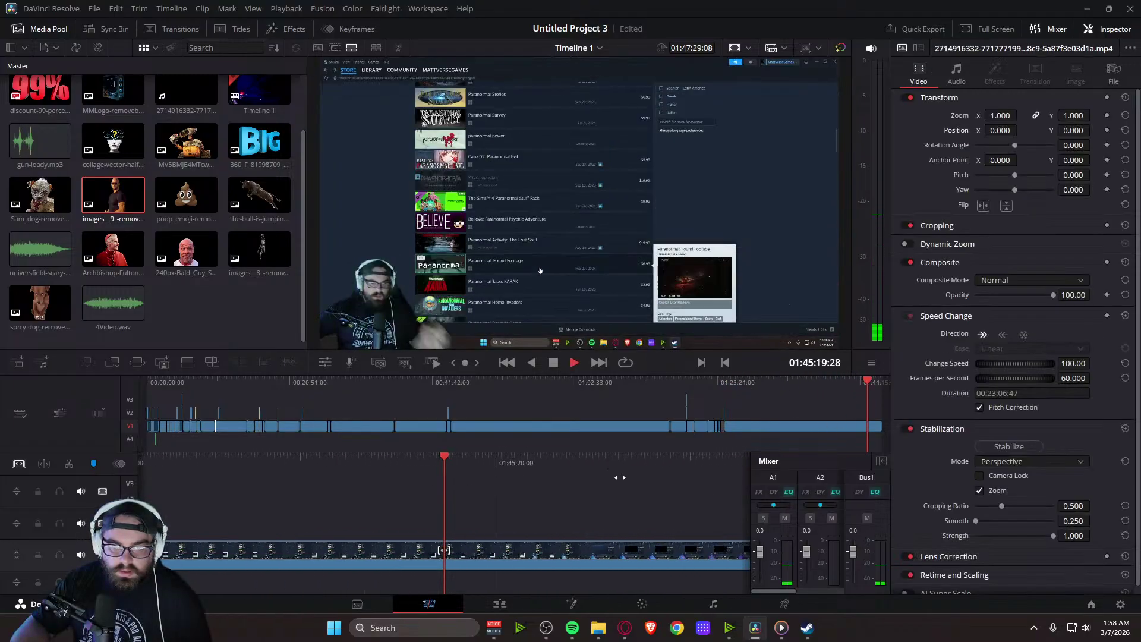
pyautogui.press('space')
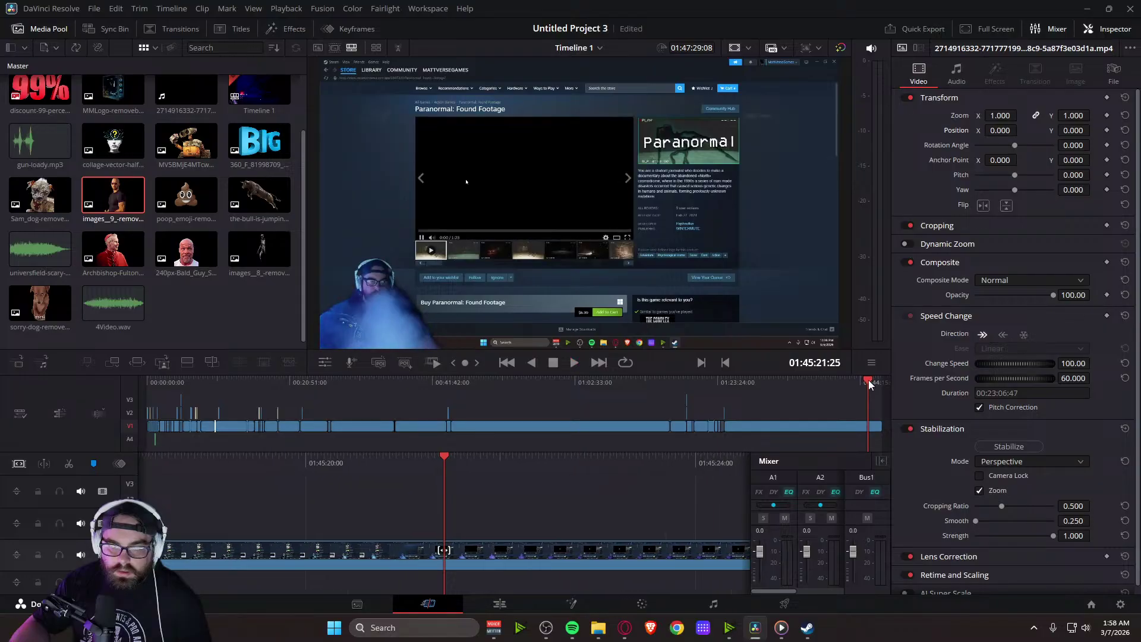
pyautogui.press('Up')
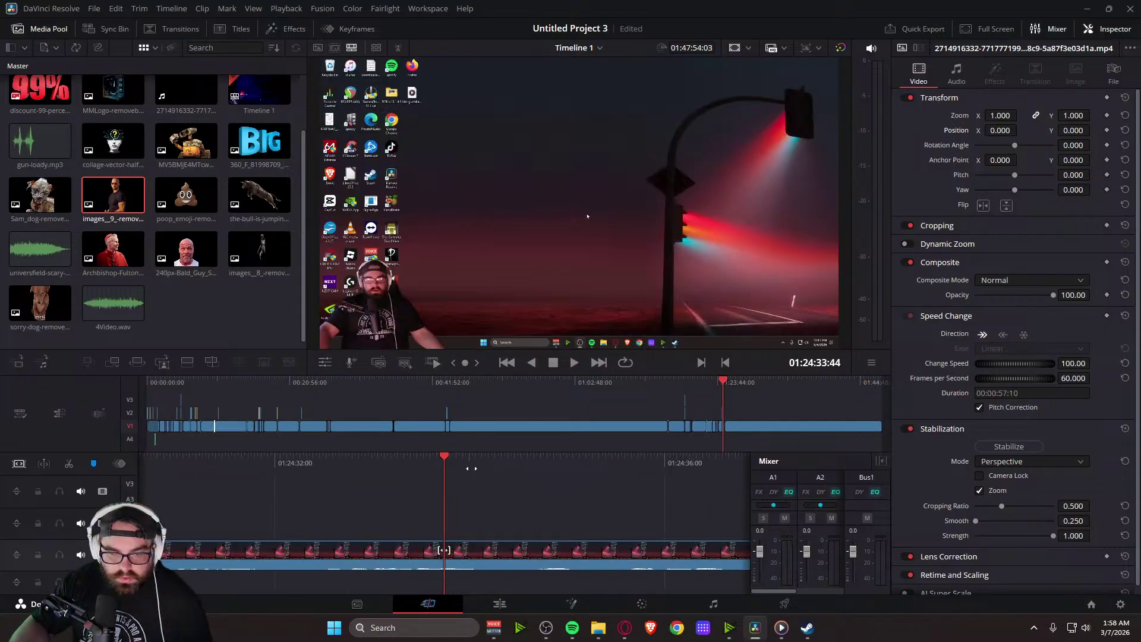
# Review the ending from the Quit Game dialog onward and delete the leftover clip after 01:24:47:16
pyautogui.press('Up')
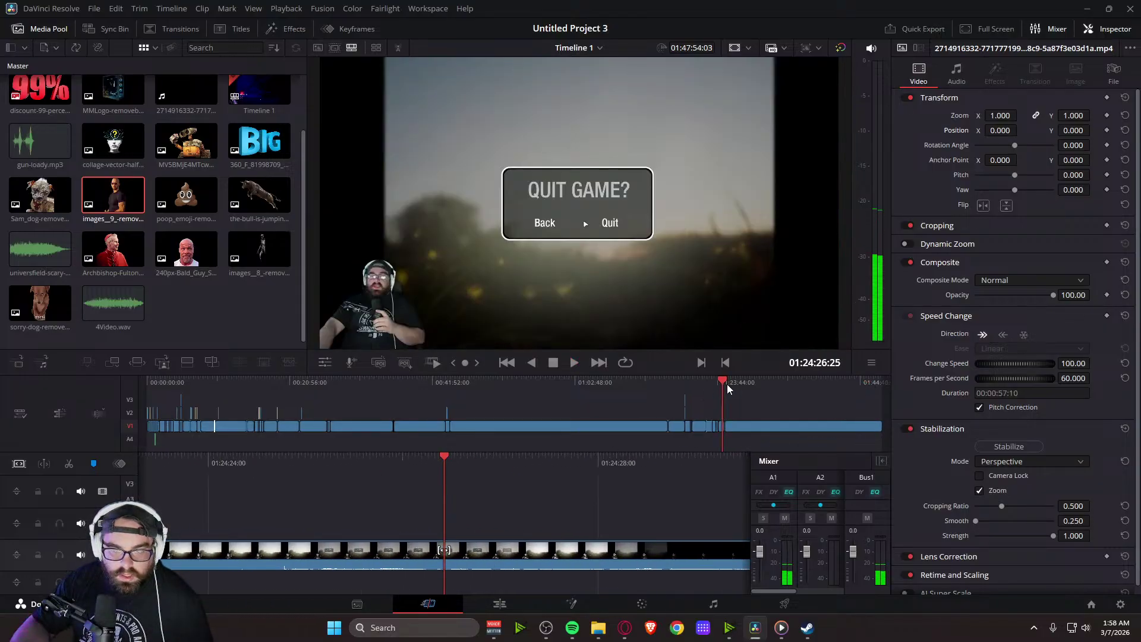
pyautogui.press('space')
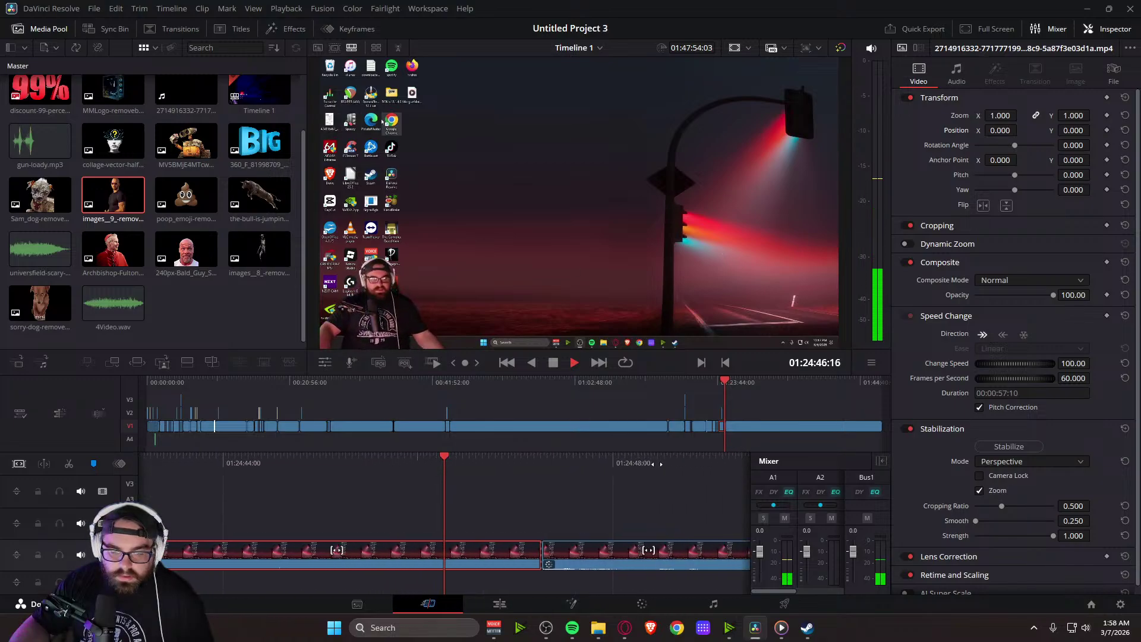
pyautogui.press('space')
pyautogui.moveTo(518, 466)
pyautogui.mouseDown()
pyautogui.moveTo(585, 466)
pyautogui.moveTo(535, 465)
pyautogui.mouseUp()
pyautogui.click(551, 551)
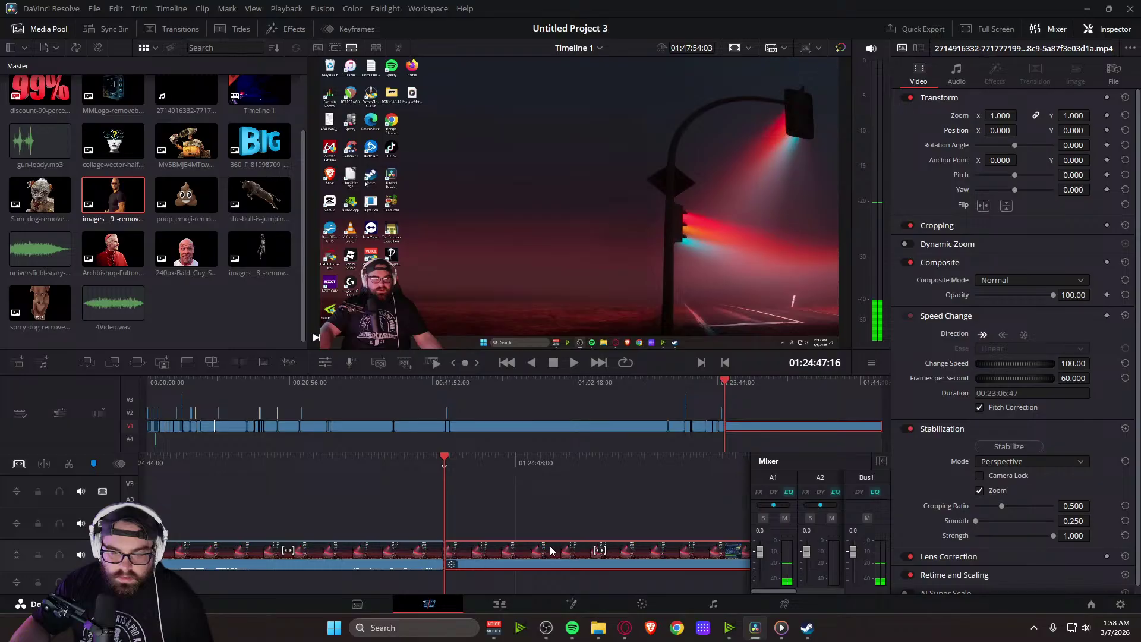
pyautogui.press('Delete')
# Preview the video transitions at the end of the timeline and apply Additive Dissolve to the end of the final clip
pyautogui.moveTo(513, 467); pyautogui.dragTo(561, 461)
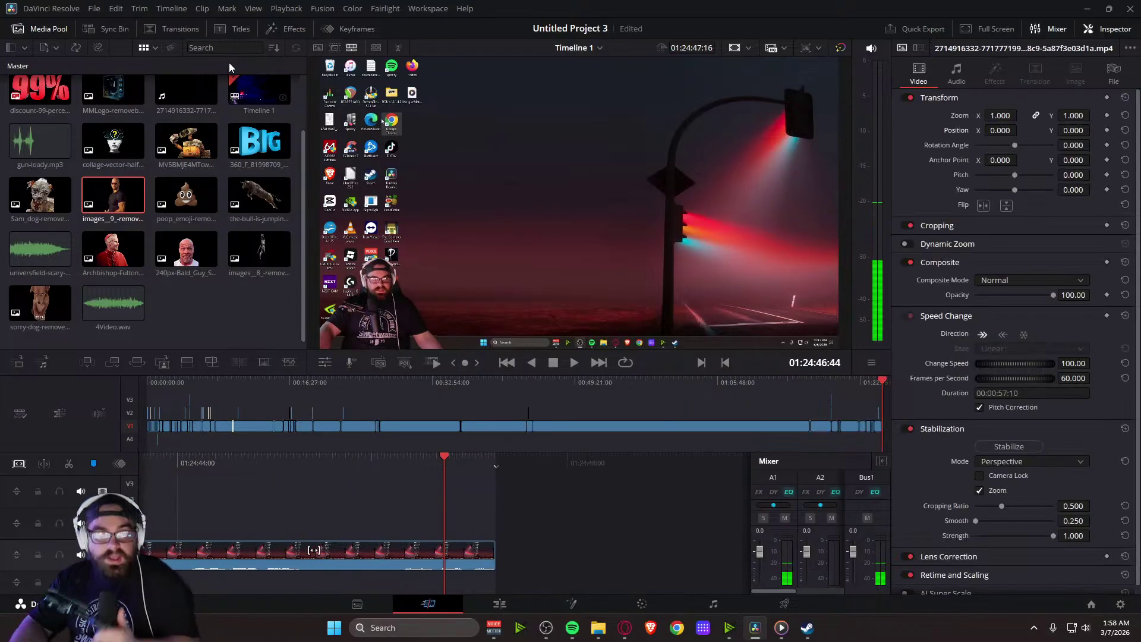
pyautogui.click(180, 30)
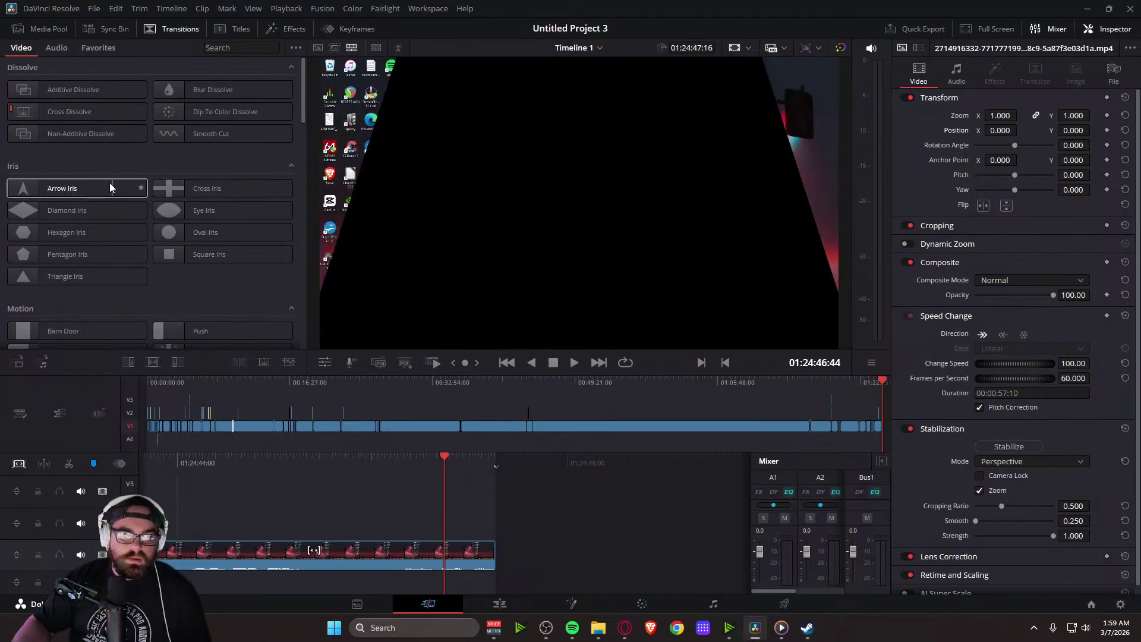
pyautogui.scroll(-10, 48, 279)
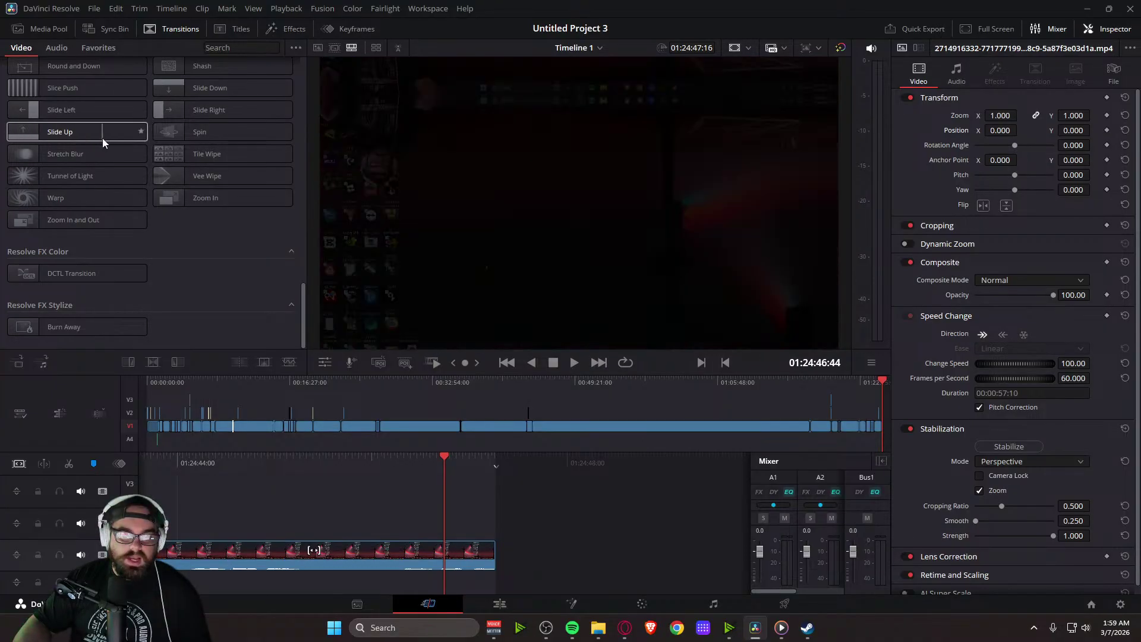
pyautogui.scroll(5, 103, 138)
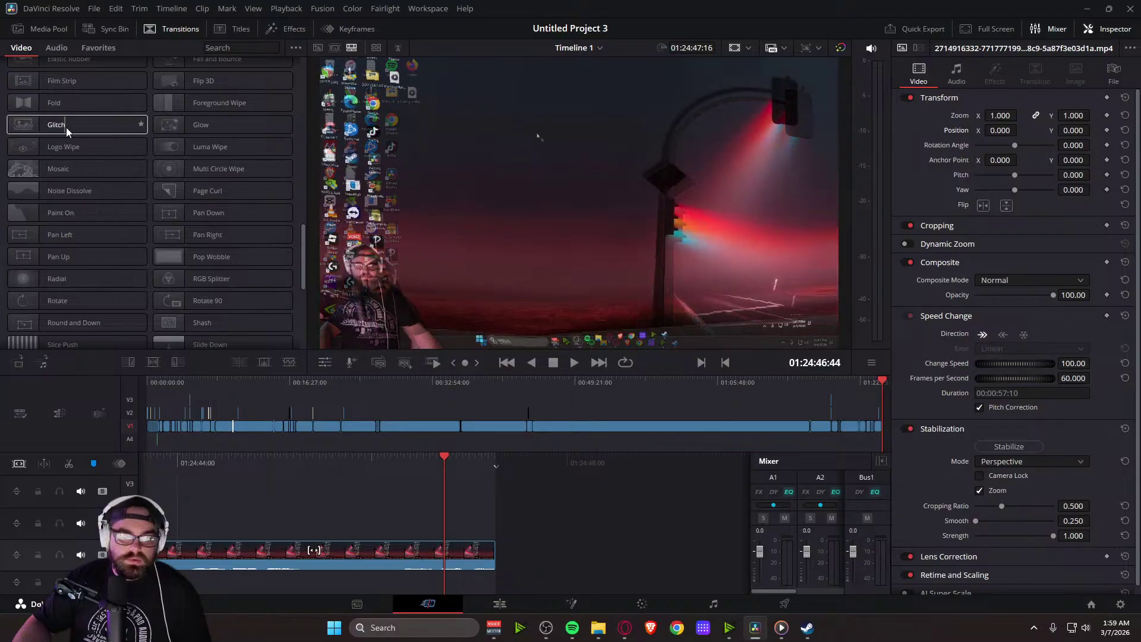
pyautogui.scroll(5, 130, 143)
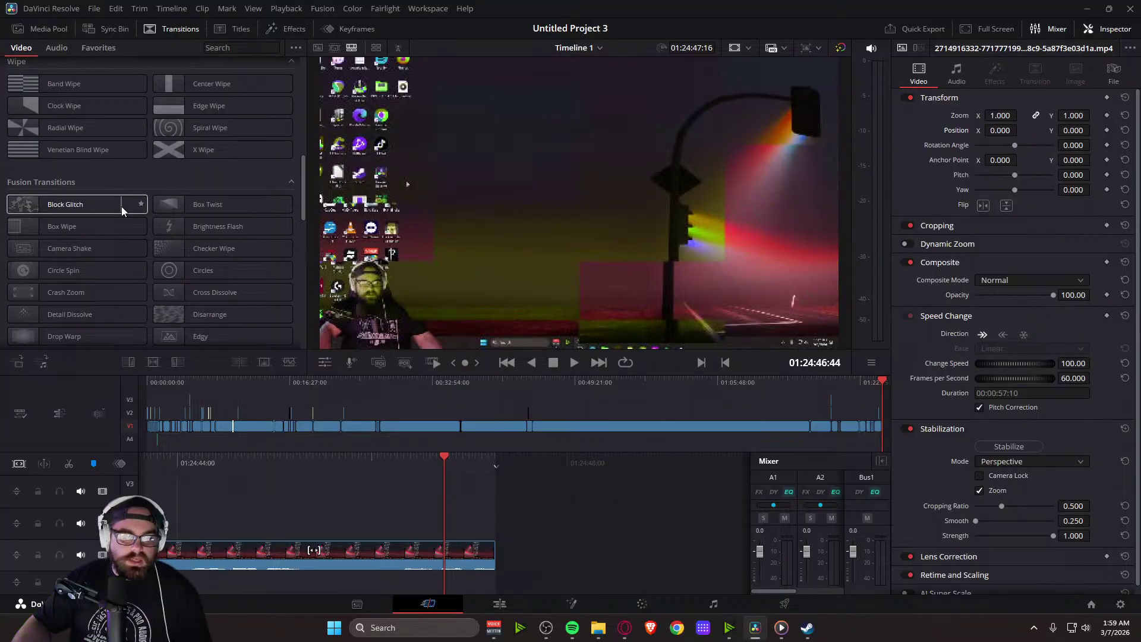
pyautogui.scroll(10, 120, 207)
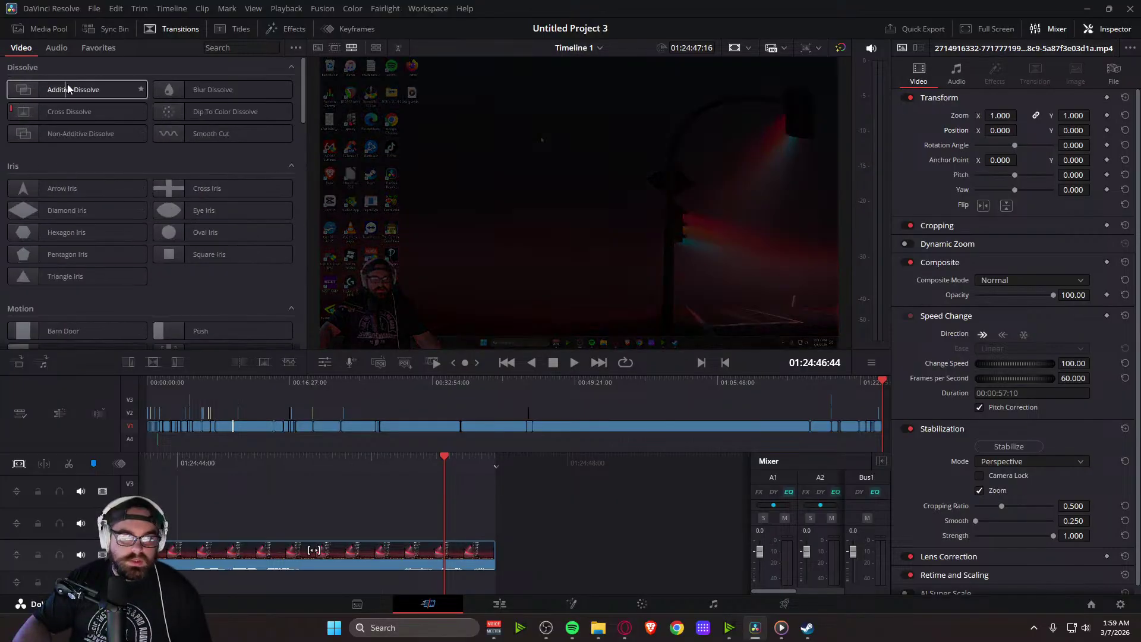
pyautogui.click(111, 88)
pyautogui.moveTo(449, 531); pyautogui.dragTo(480, 557)
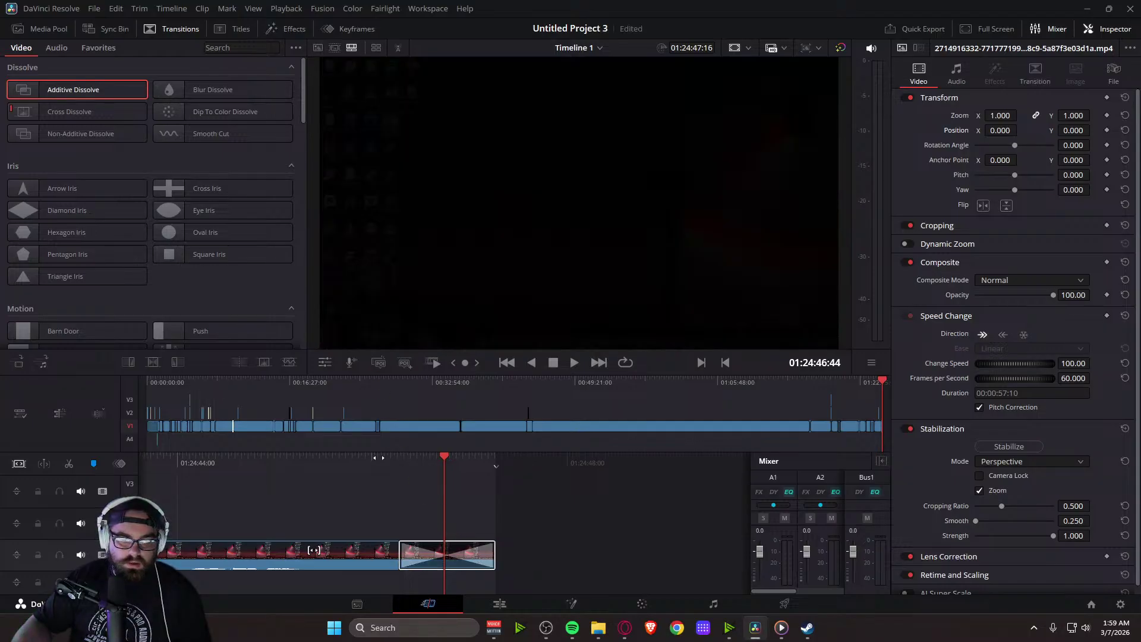
# Play back the outro with its closing dissolve and scrub back through the desktop scene to about 01:24:30
pyautogui.press('/')
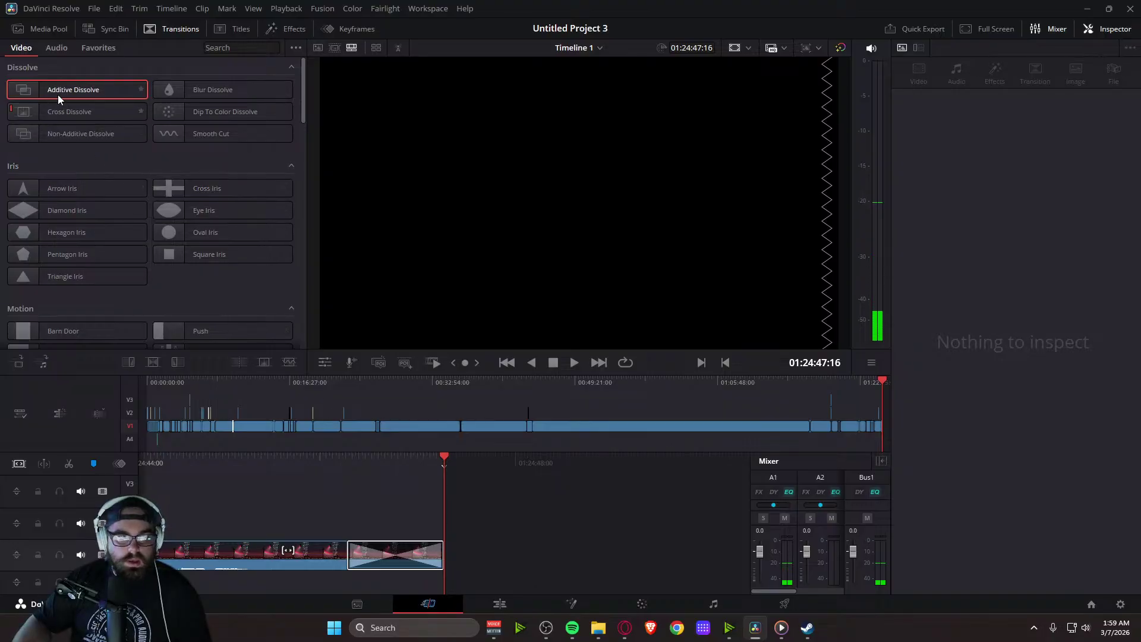
pyautogui.press('/')
pyautogui.moveTo(559, 479); pyautogui.dragTo(708, 479)
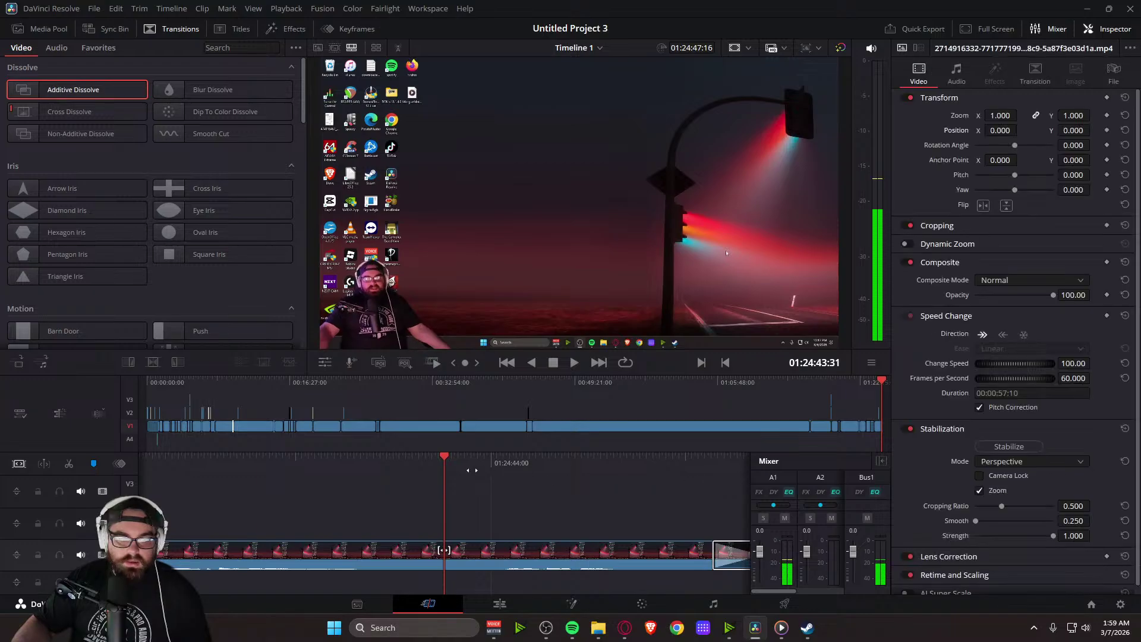
pyautogui.press('/')
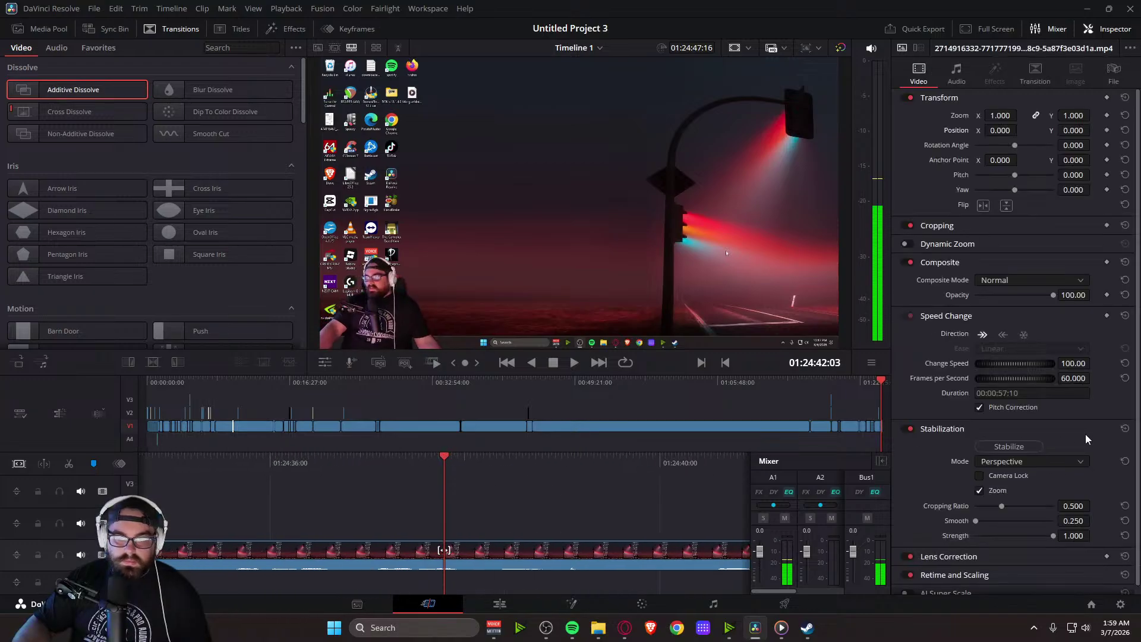
pyautogui.moveTo(337, 488); pyautogui.dragTo(796, 460)
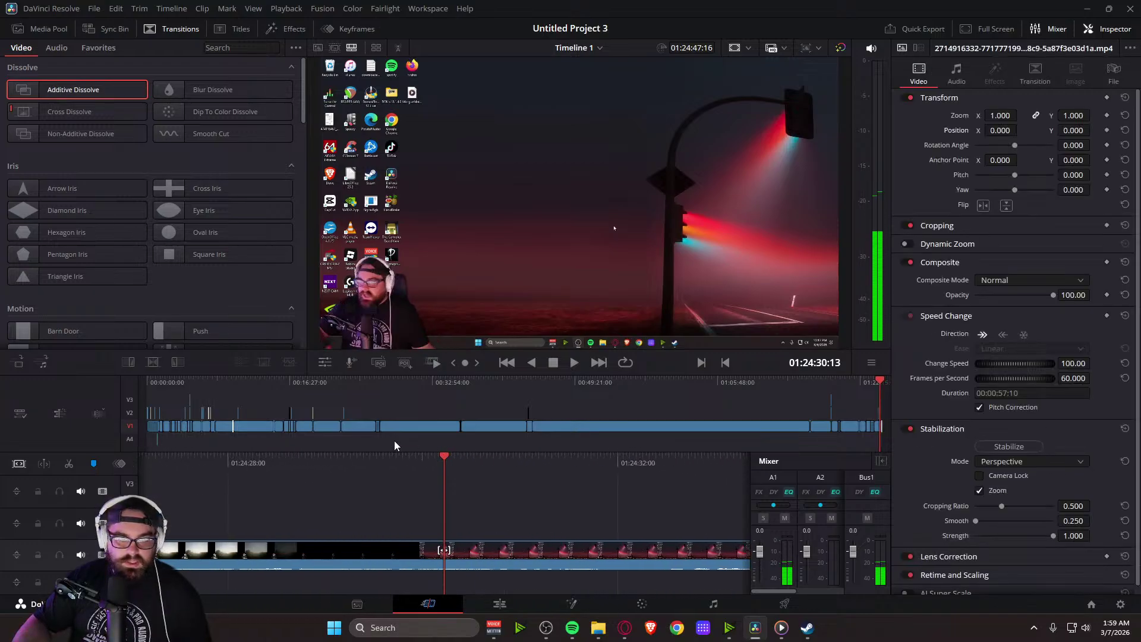
# Return to the early footage around 00:01:01 and play the gas mask display shot
pyautogui.click(156, 382)
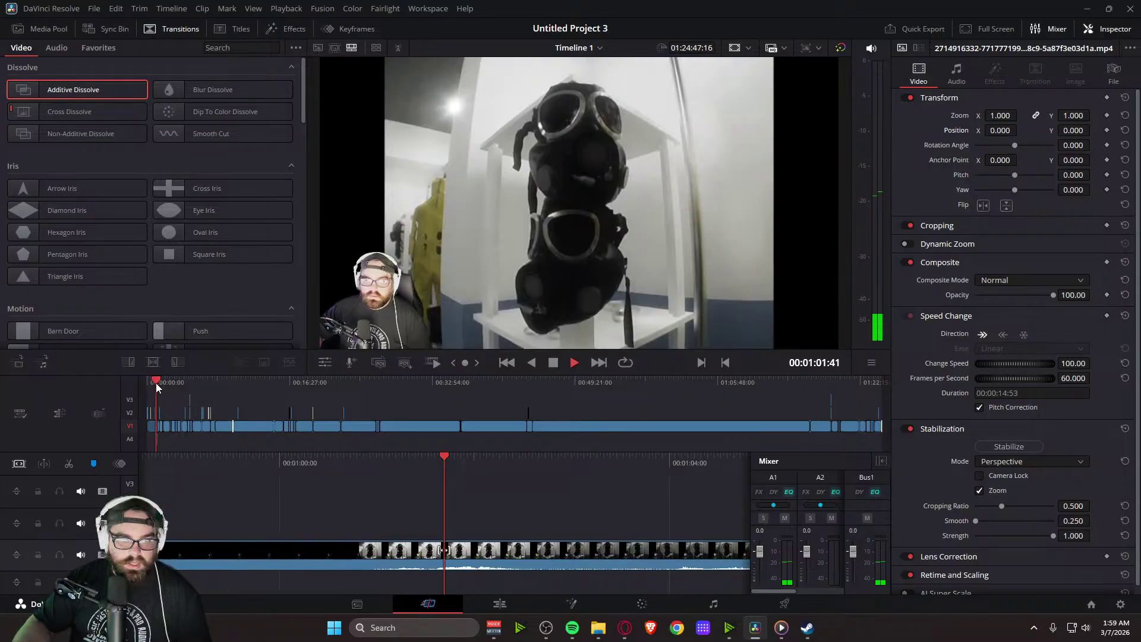
pyautogui.press('space')
pyautogui.press('space')
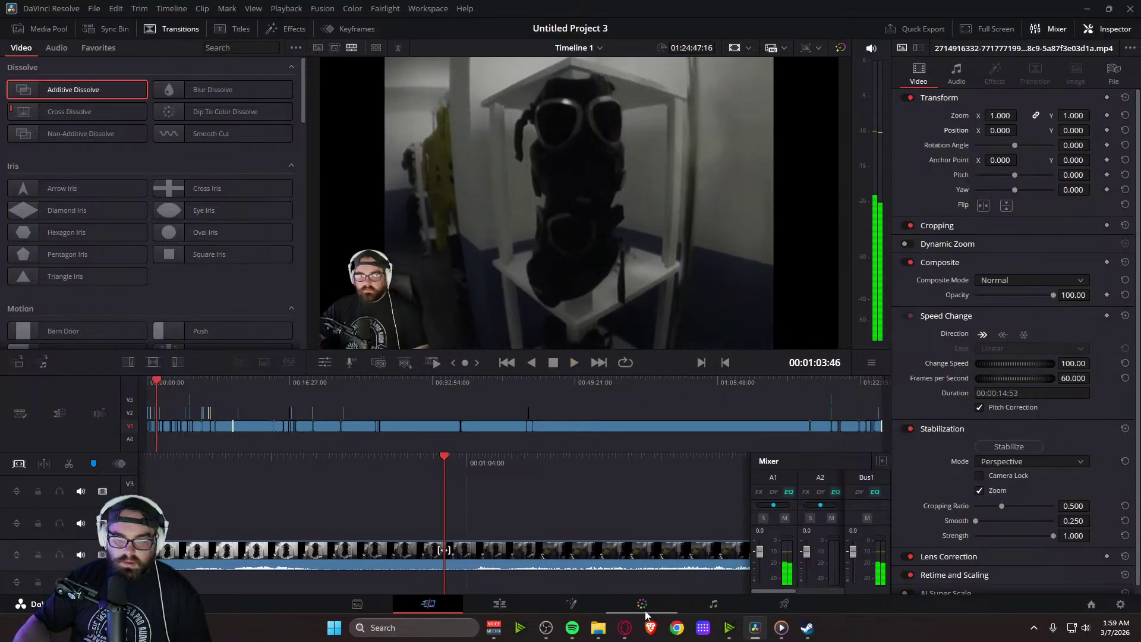
# Play the gas mask section on the Fairlight page to about 00:01:10 to check the audio track levels
pyautogui.click(713, 605)
pyautogui.press('space')
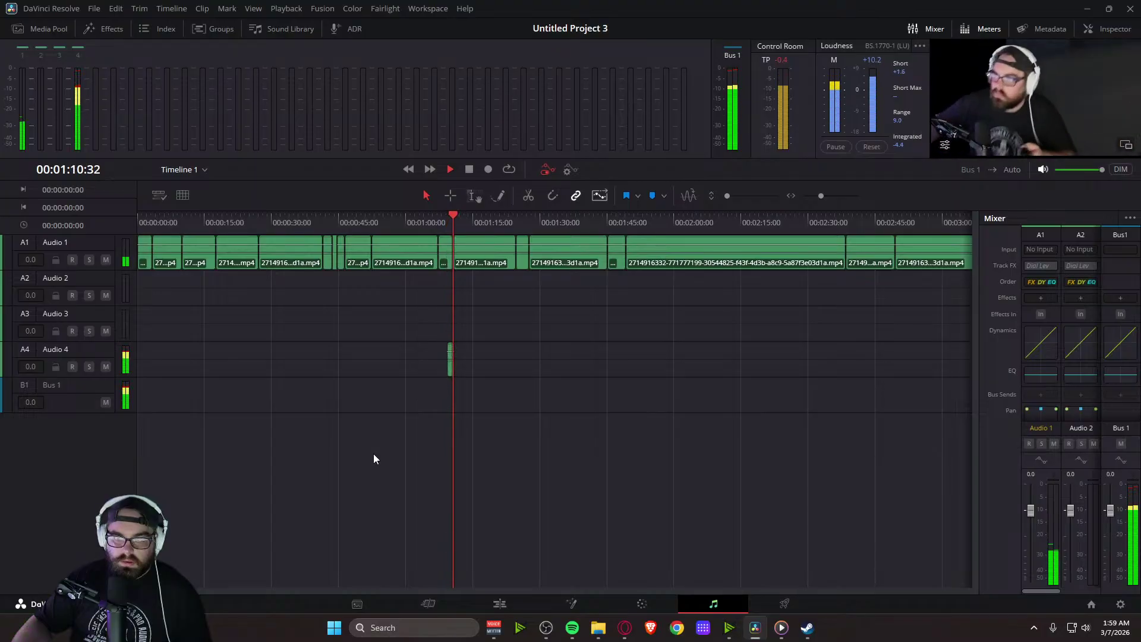
pyautogui.press('space')
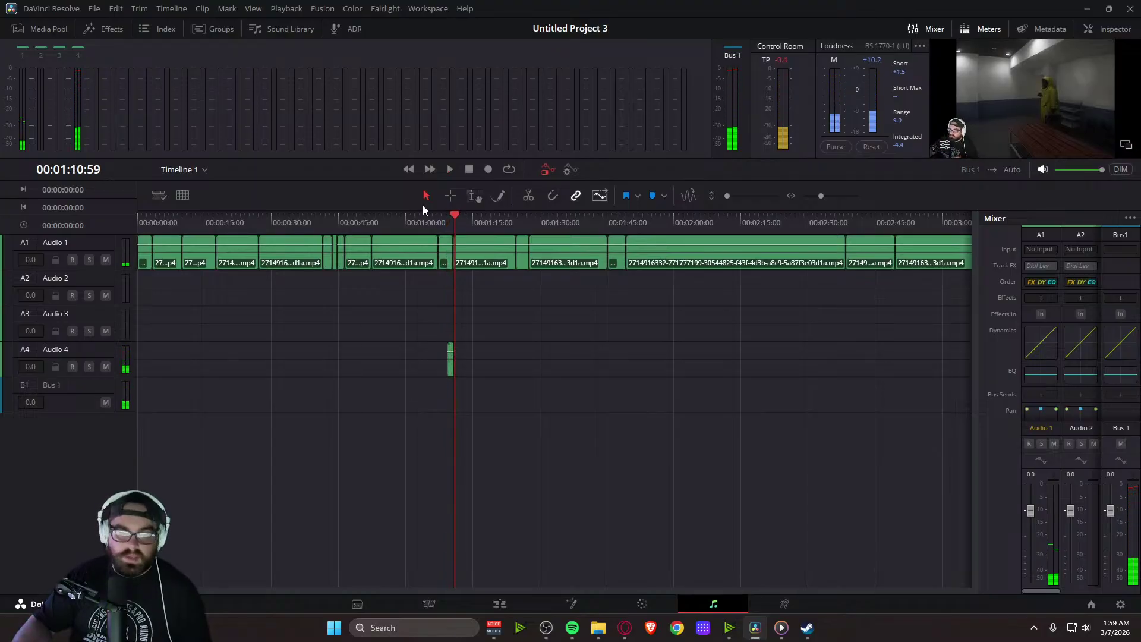
# Return to the Cut page and set the gun-loady.mp3 sound effect's volume to -2.8
pyautogui.click(428, 603)
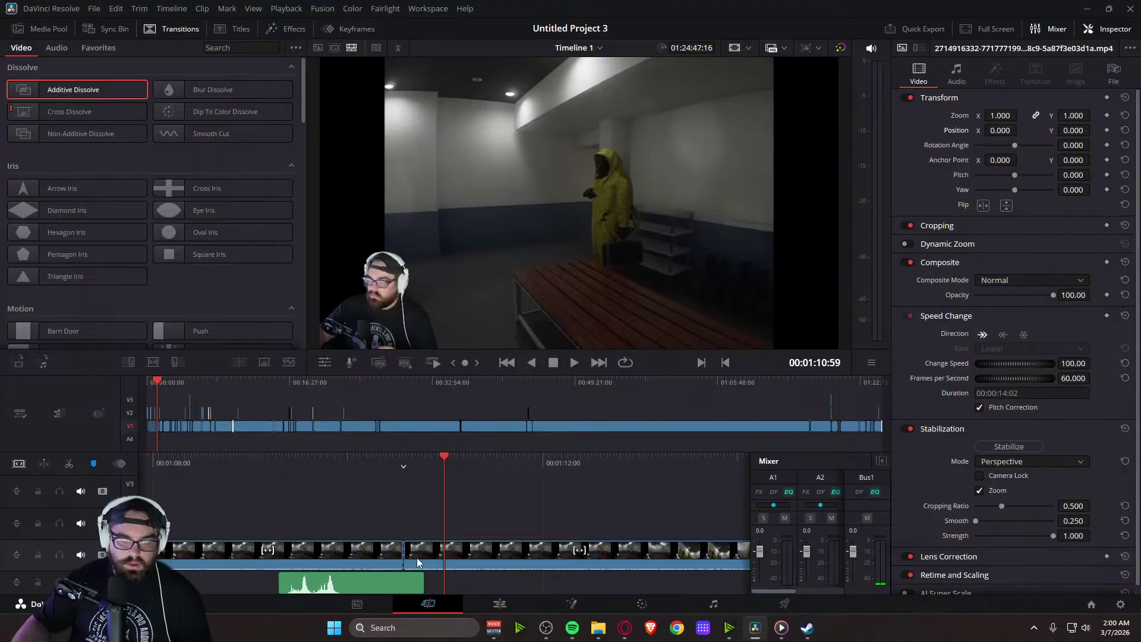
pyautogui.click(391, 579)
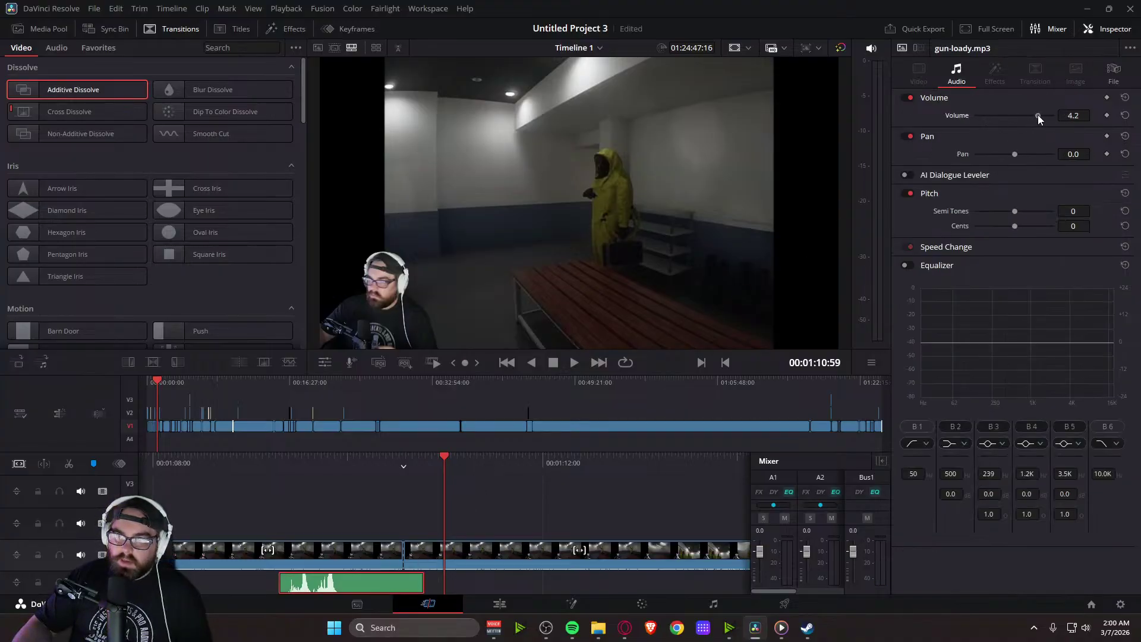
pyautogui.moveTo(1036, 116); pyautogui.dragTo(1035, 115)
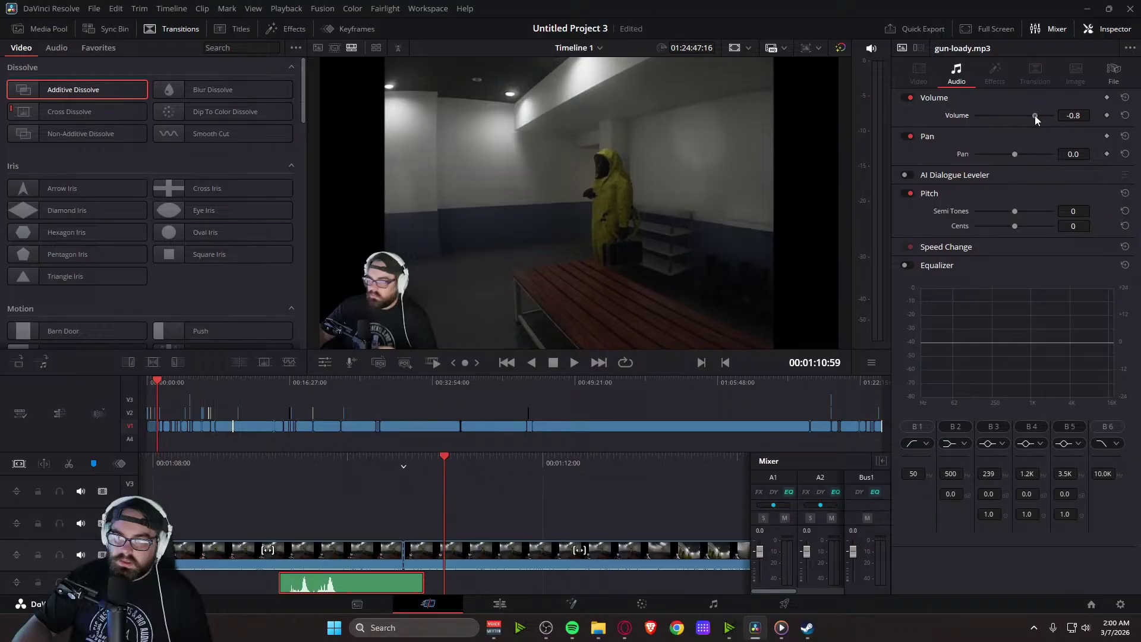
# Play the footage onward through the image overlay to about 00:01:28
pyautogui.press('/')
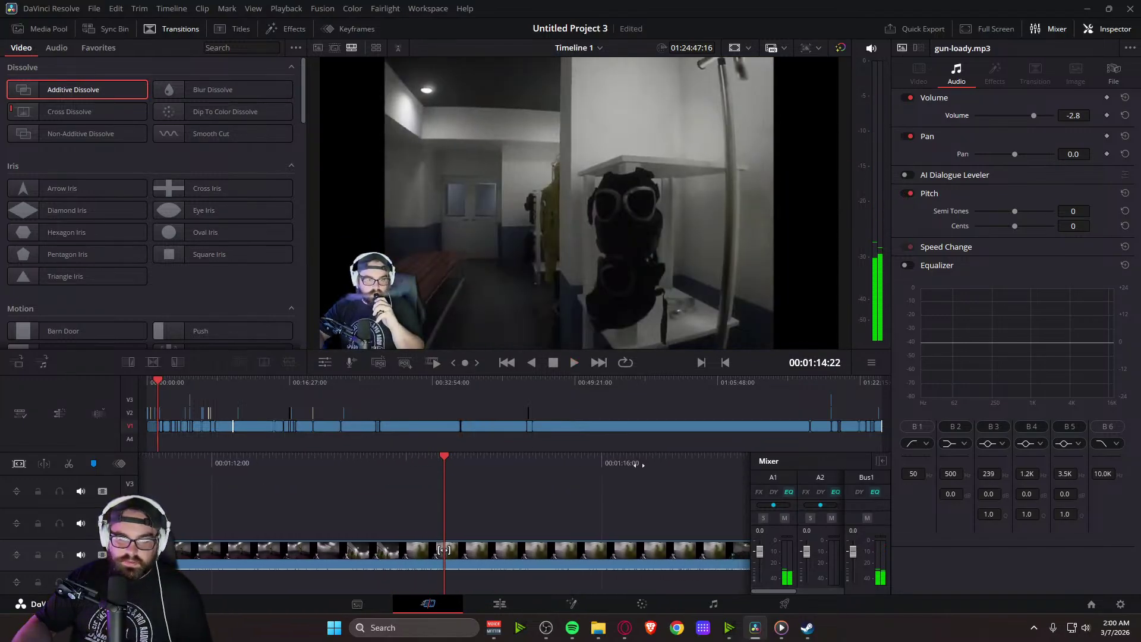
pyautogui.press('l')
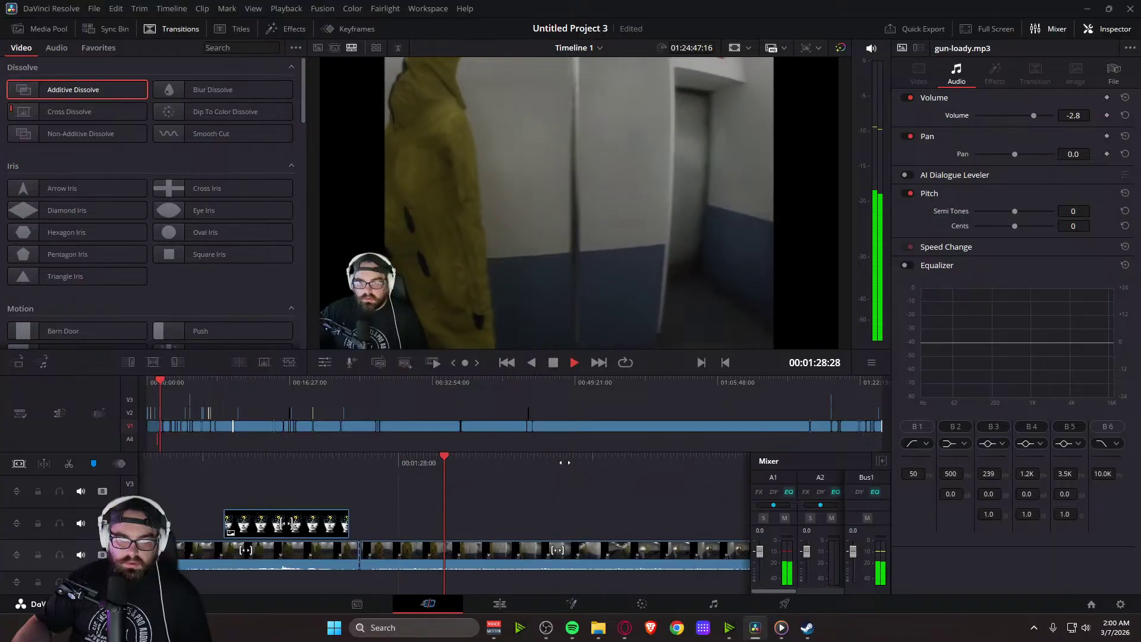
pyautogui.press('space')
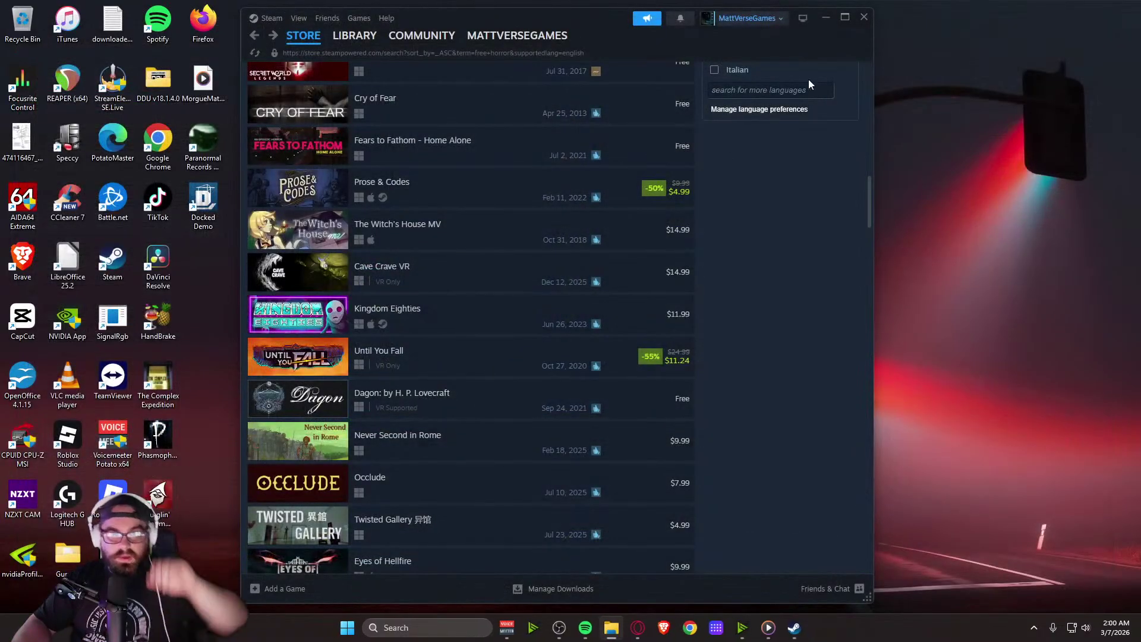
# Close the Steam store window and relaunch DaVinci Resolve
pyautogui.click(863, 16)
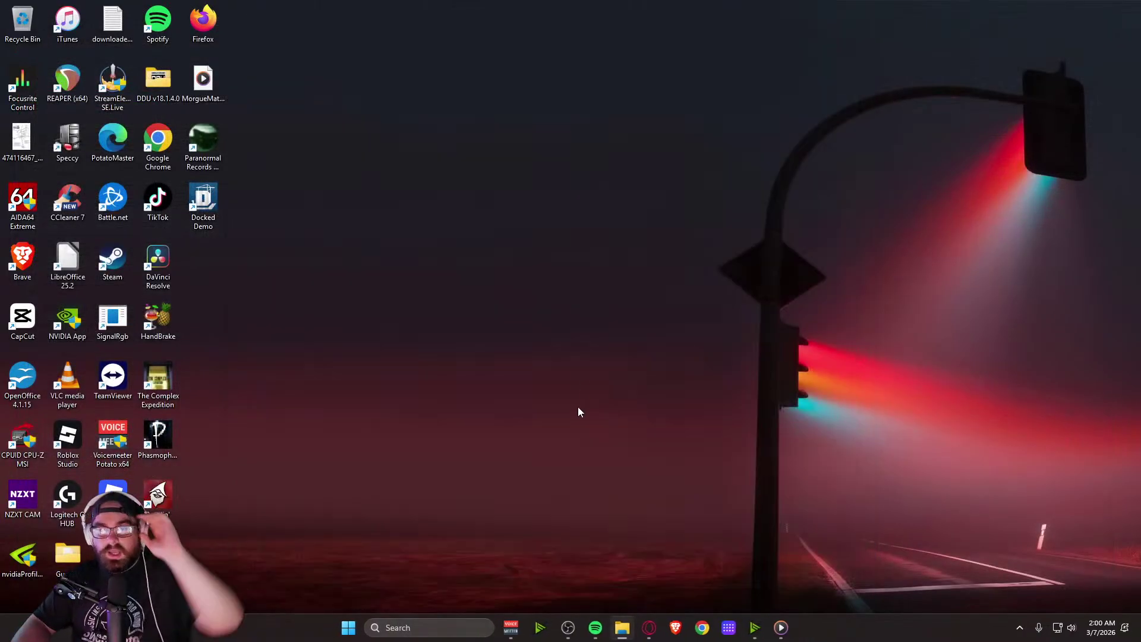
pyautogui.doubleClick(167, 259)
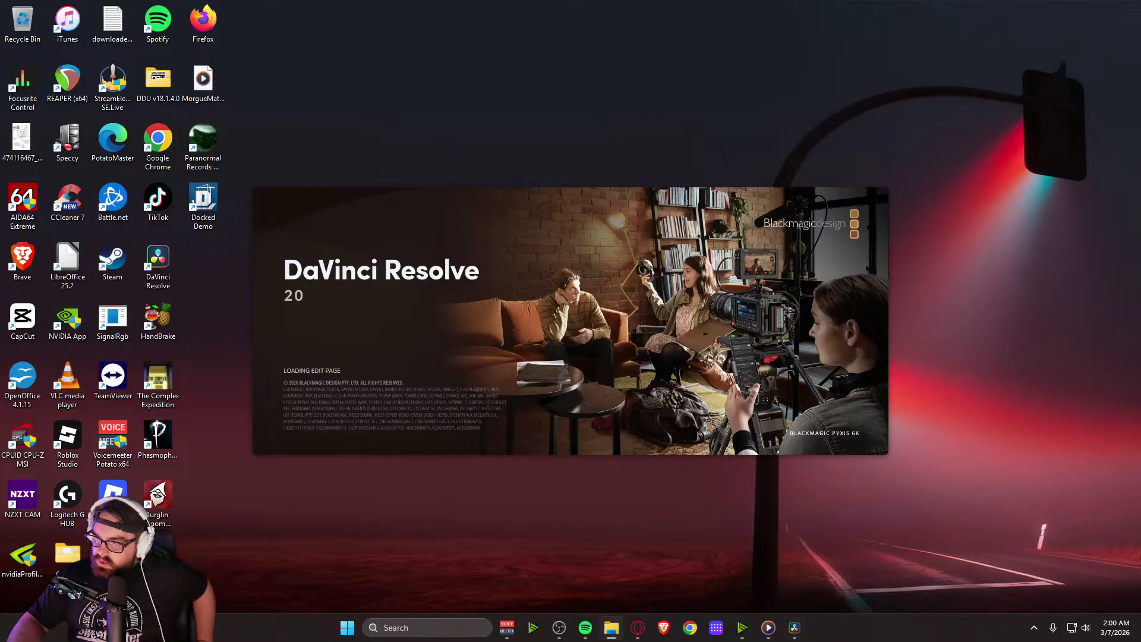
# Skim the recorded editing session in Media Player up to about 04:16 and close the player
pyautogui.click(768, 628)
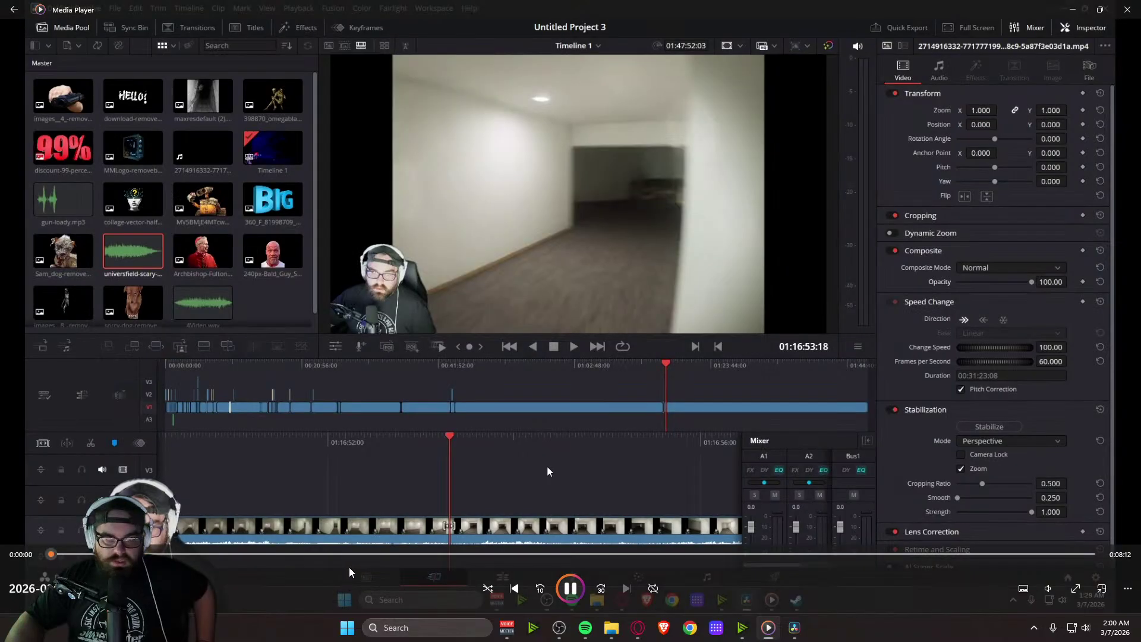
pyautogui.moveTo(303, 554); pyautogui.dragTo(592, 553)
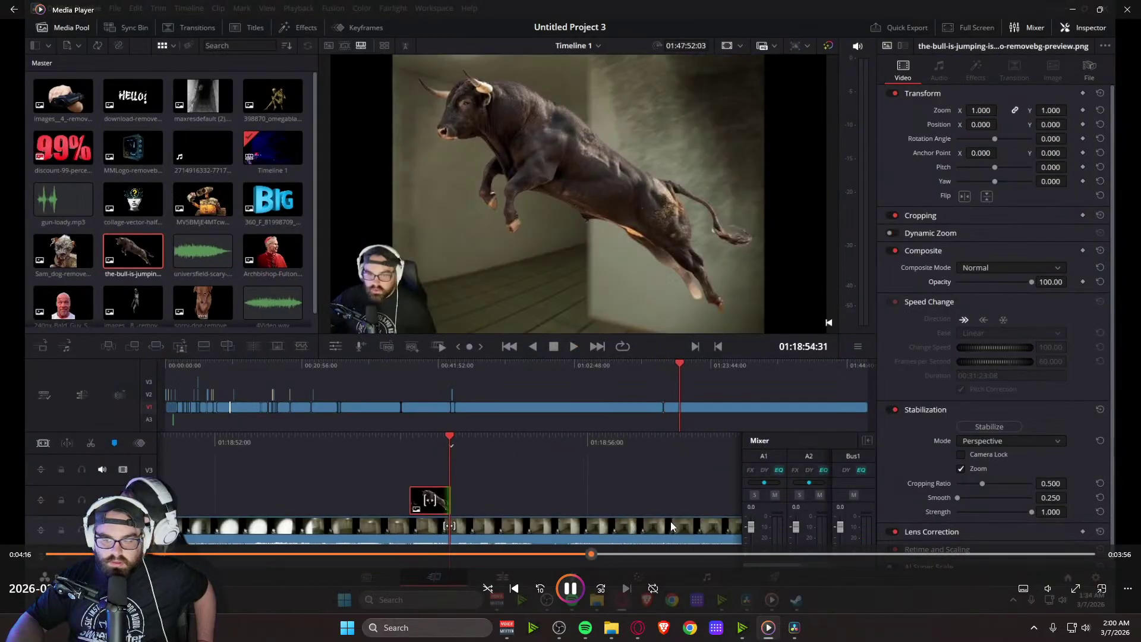
pyautogui.click(1128, 10)
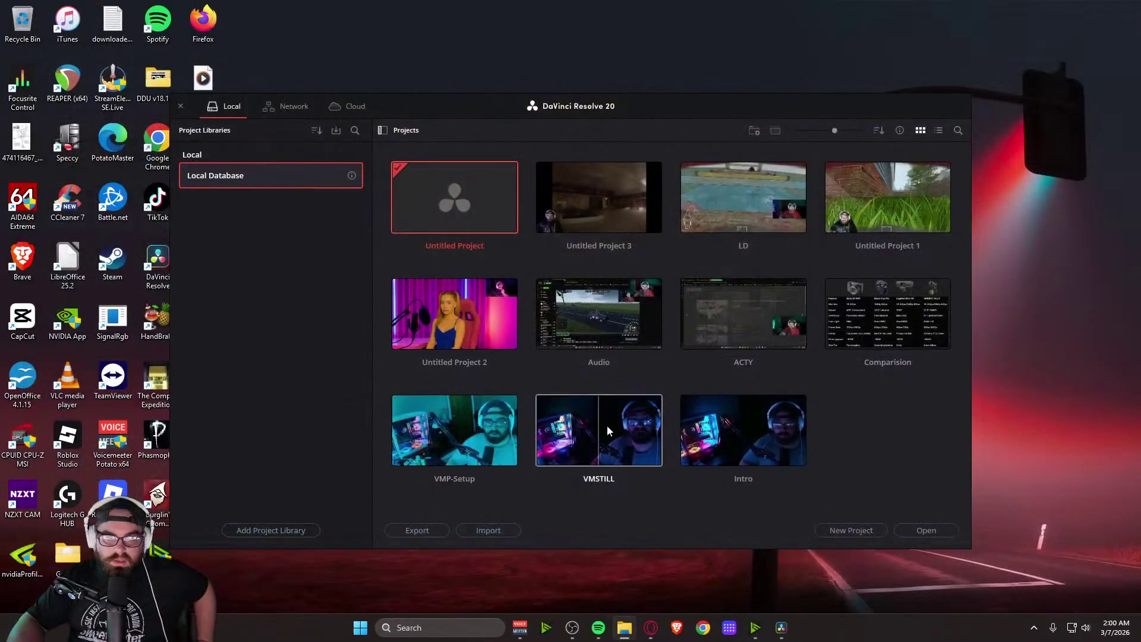
pyautogui.click(843, 531)
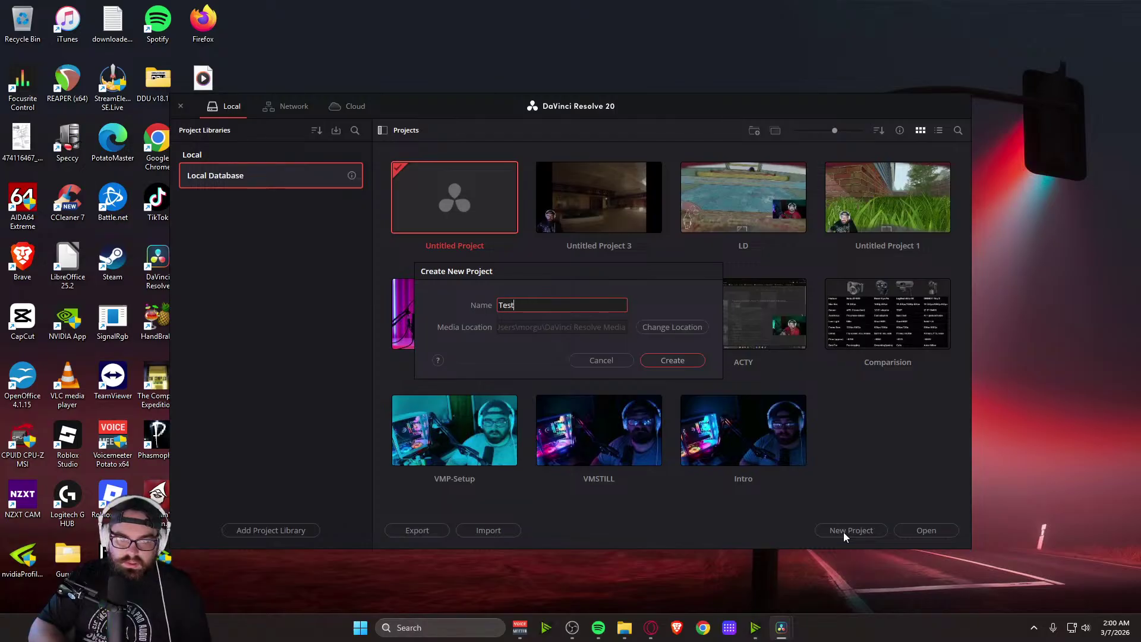
pyautogui.click(673, 360)
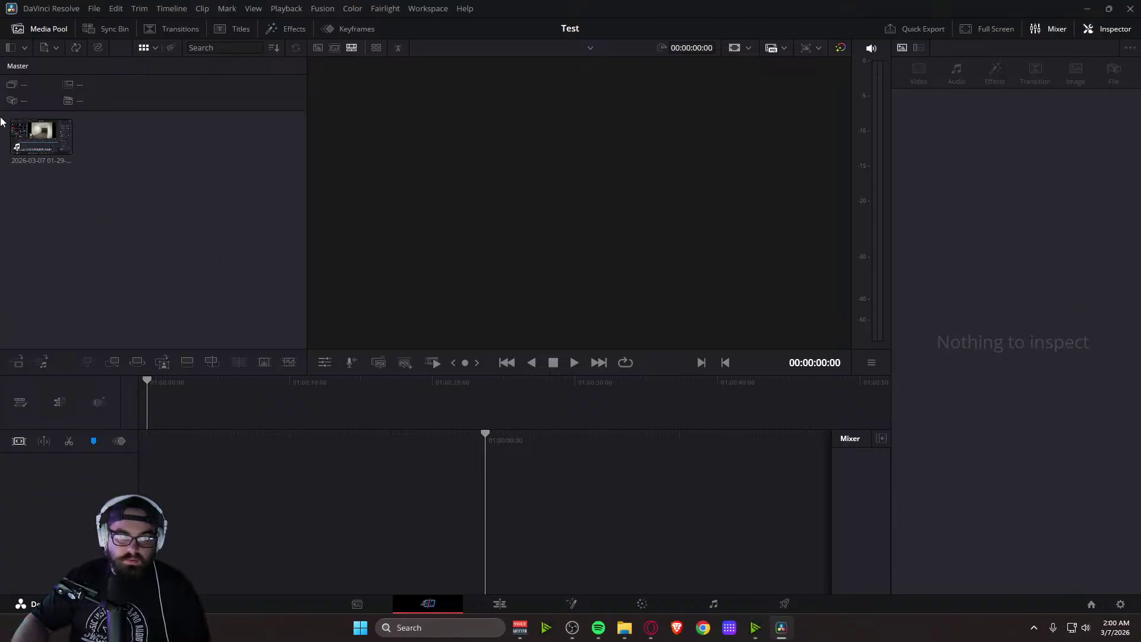
pyautogui.moveTo(41, 137); pyautogui.dragTo(465, 533)
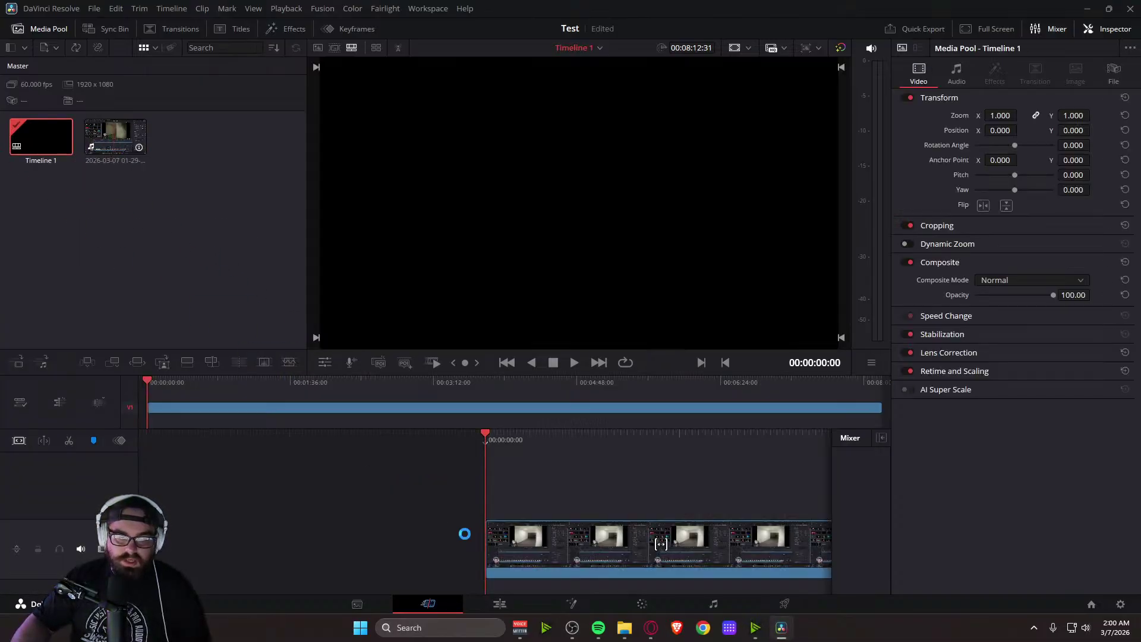
# Play the start of the recording briefly and examine its separate audio tracks on the Edit page
pyautogui.click(538, 546)
pyautogui.press('space')
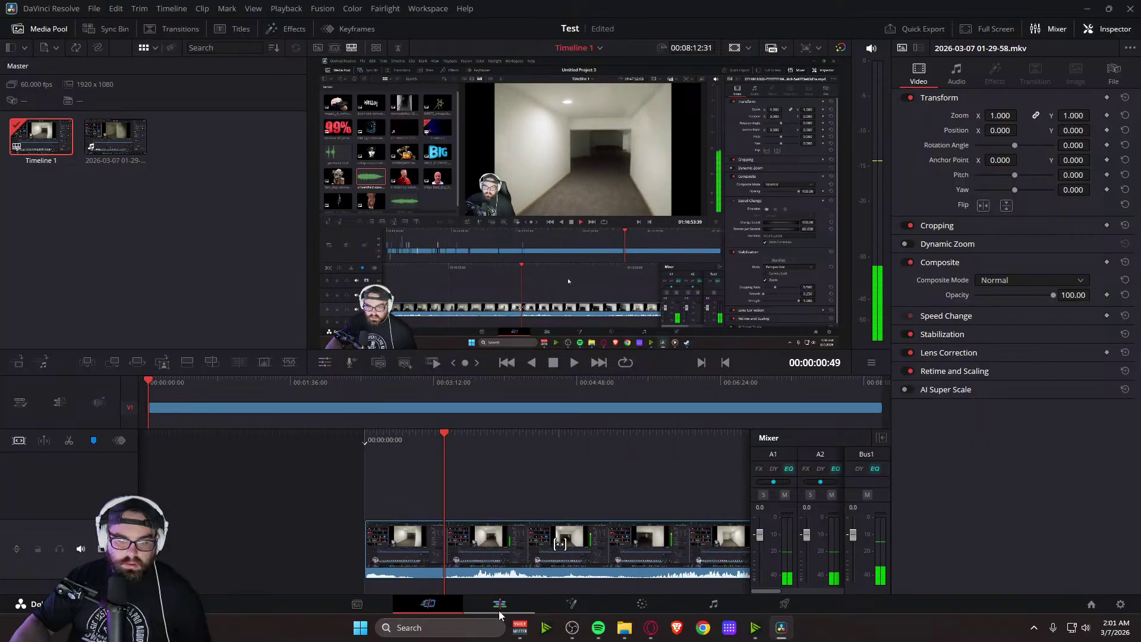
pyautogui.click(509, 577)
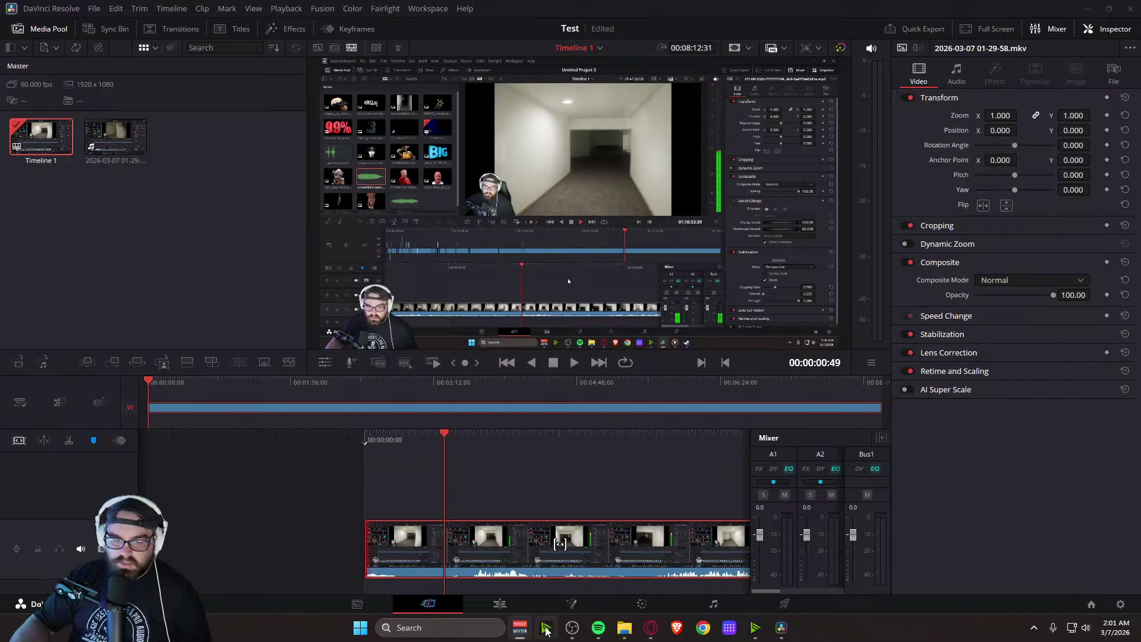
pyautogui.click(499, 604)
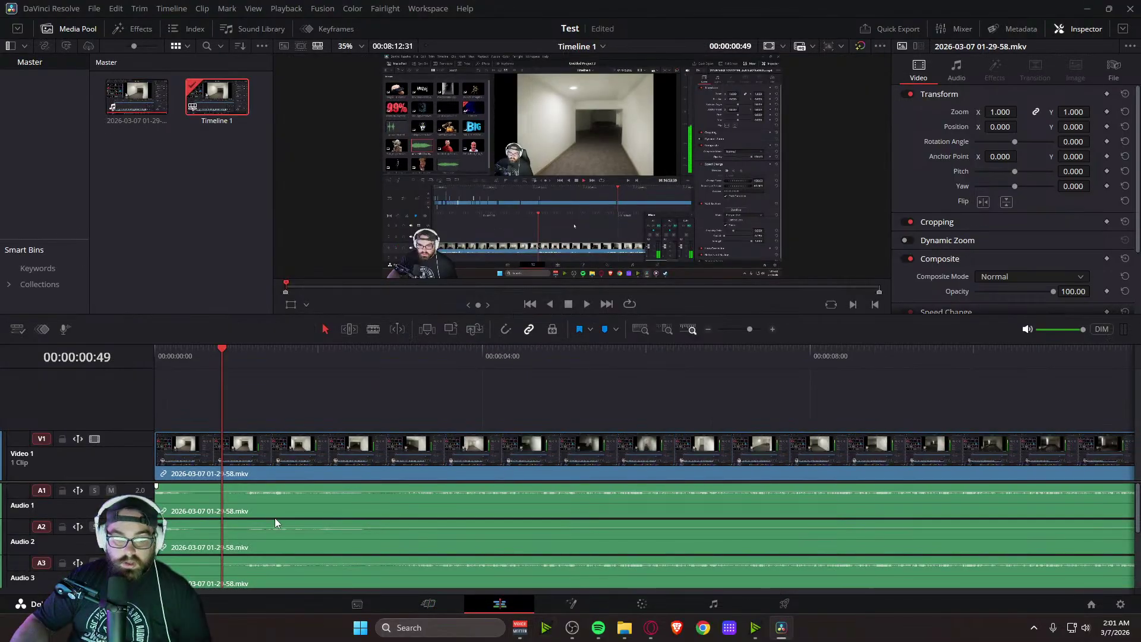
pyautogui.scroll(-3, 275, 519)
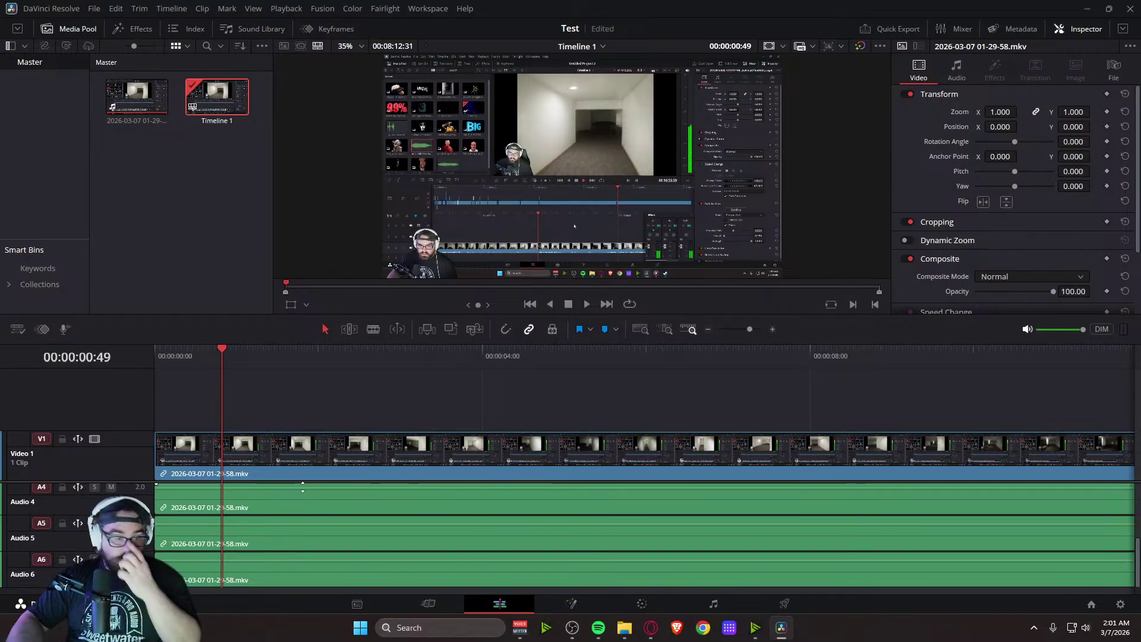
pyautogui.scroll(3, 645, 535)
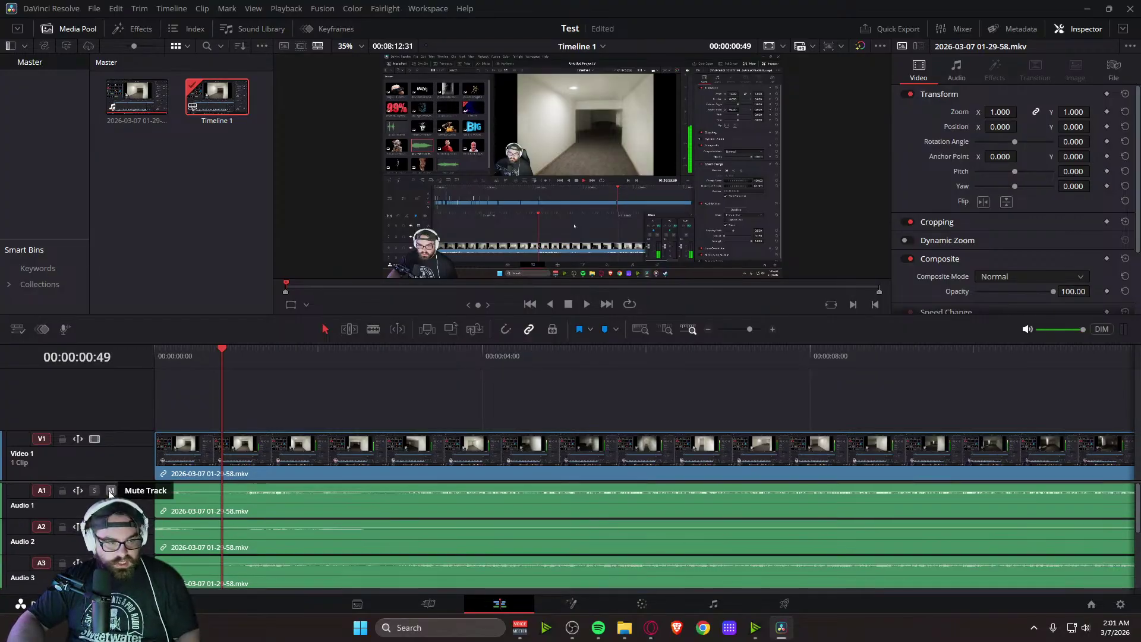
# Mute the Audio 1 track and play the opening ten seconds to hear the remaining tracks
pyautogui.press('space')
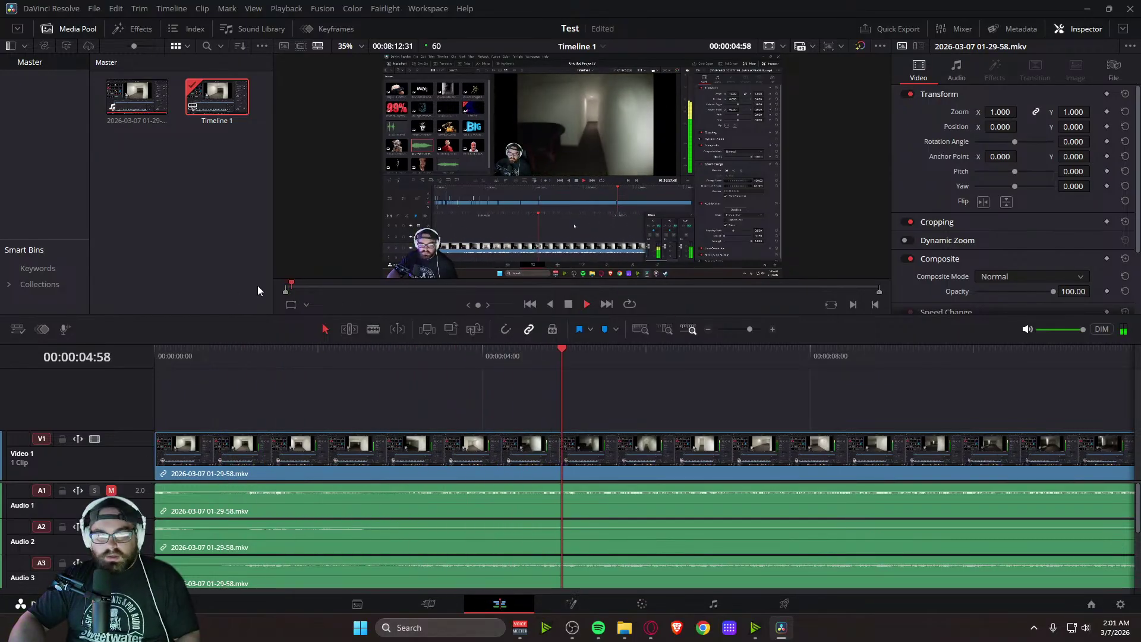
pyautogui.press('space')
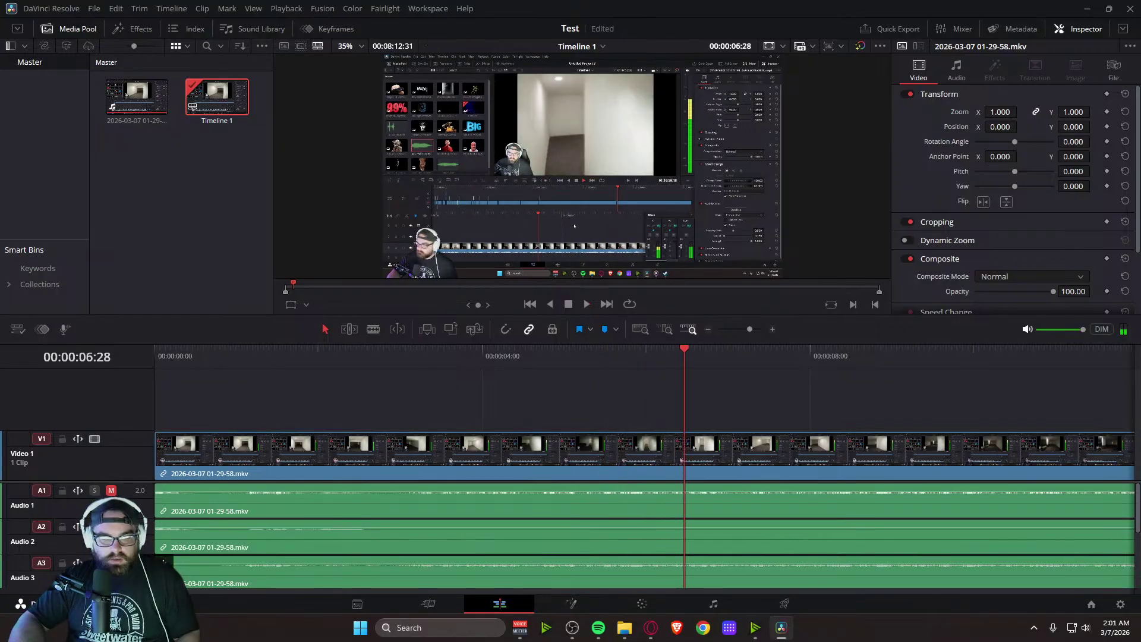
pyautogui.press('space')
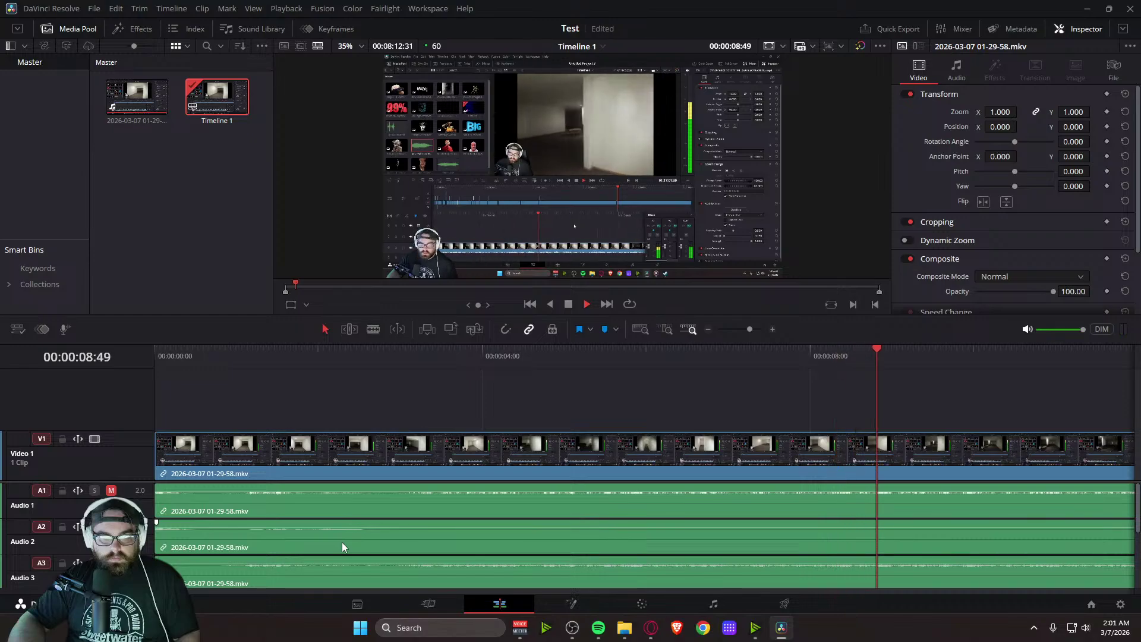
pyautogui.press('space')
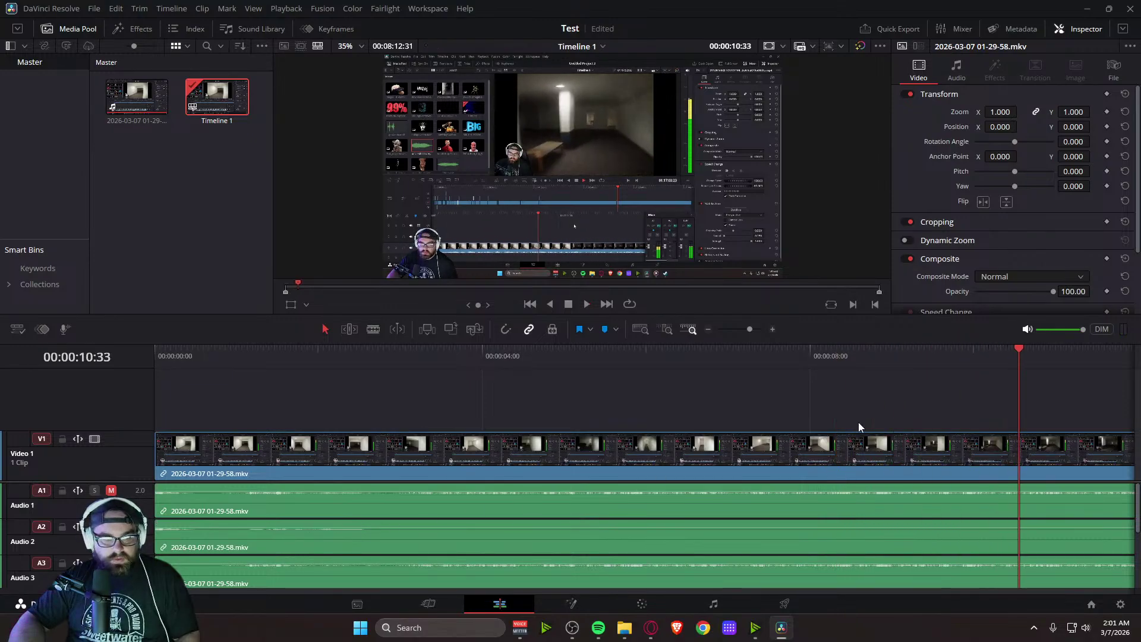
pyautogui.moveTo(1016, 349); pyautogui.dragTo(266, 423)
pyautogui.press('space')
pyautogui.press('space')
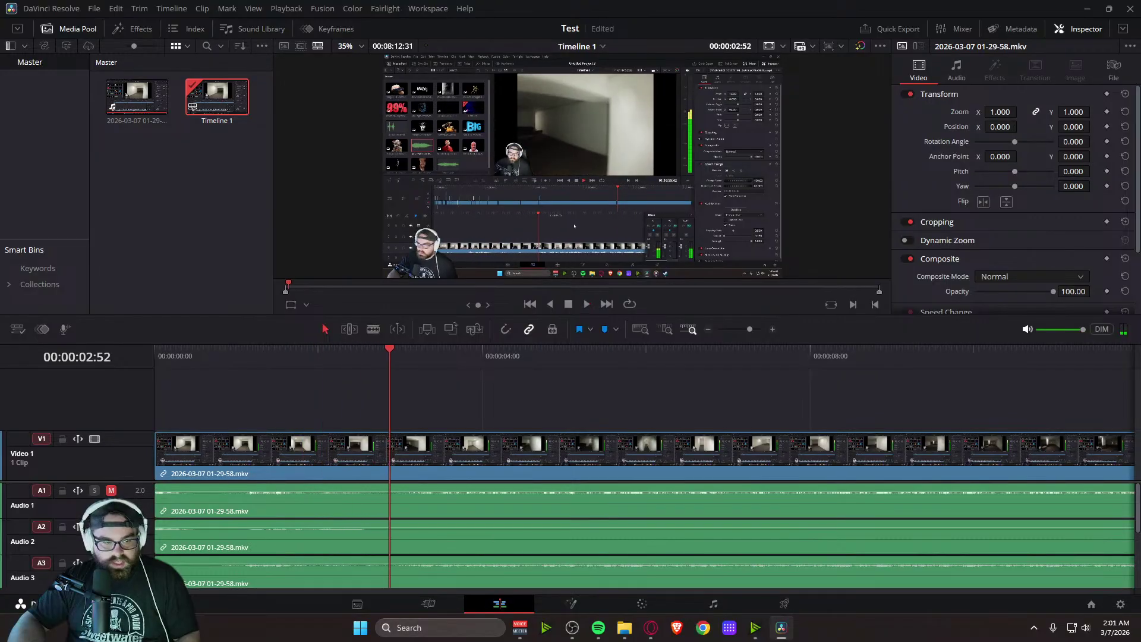
# Unmute Audio 1 to compare the mix through about 00:00:16, mute it again and stop playback near 00:00:29
pyautogui.click(111, 491)
pyautogui.press('space')
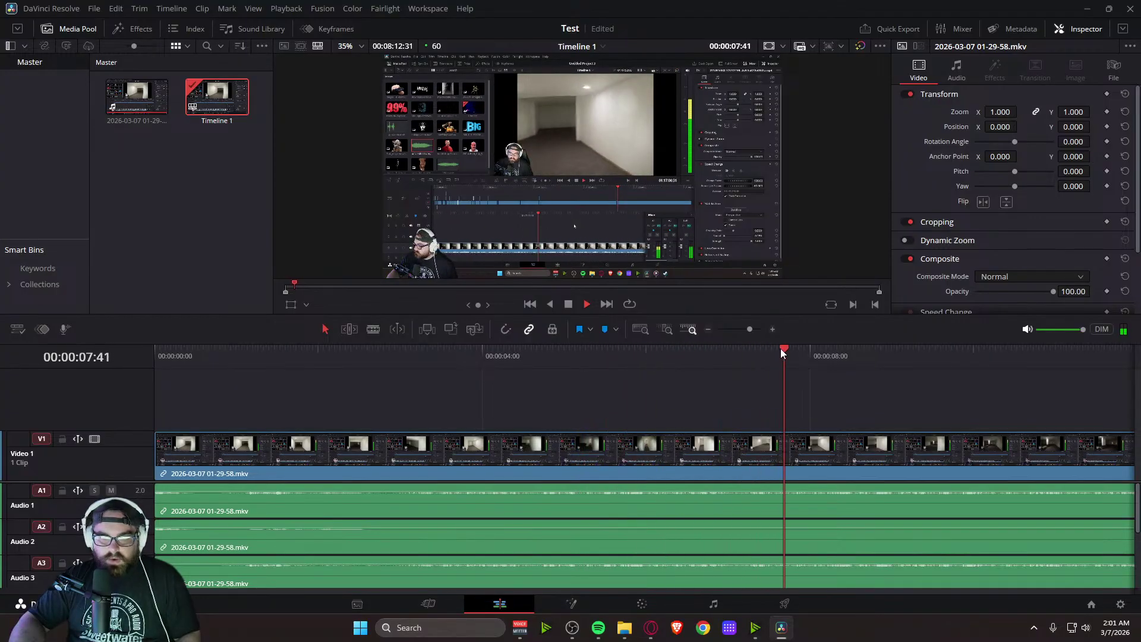
pyautogui.moveTo(825, 350); pyautogui.dragTo(1109, 349)
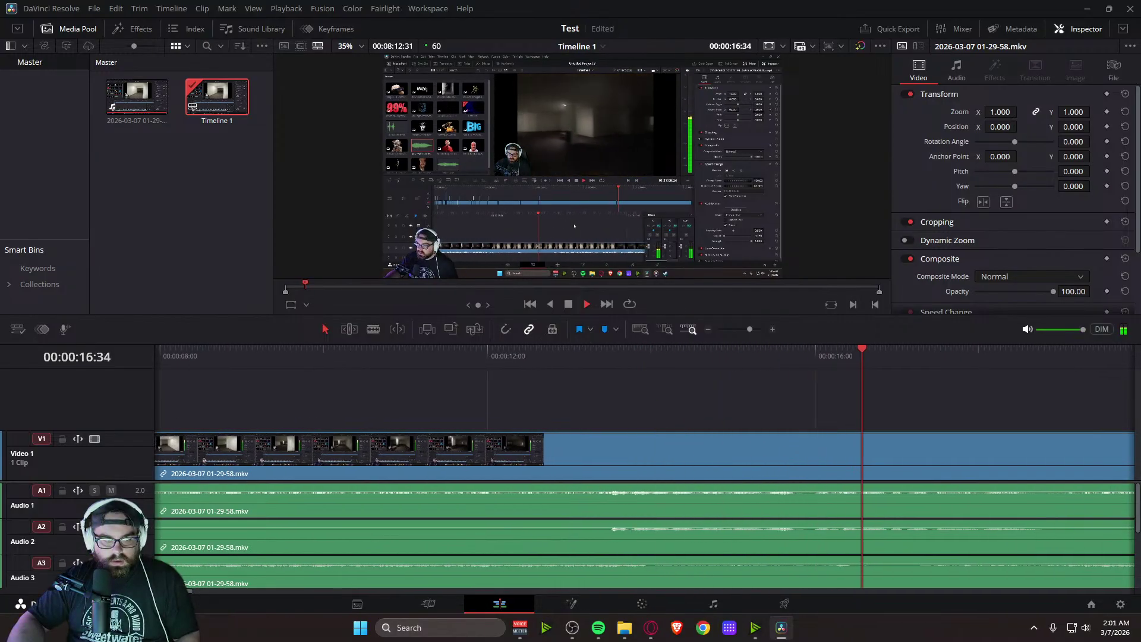
pyautogui.click(111, 490)
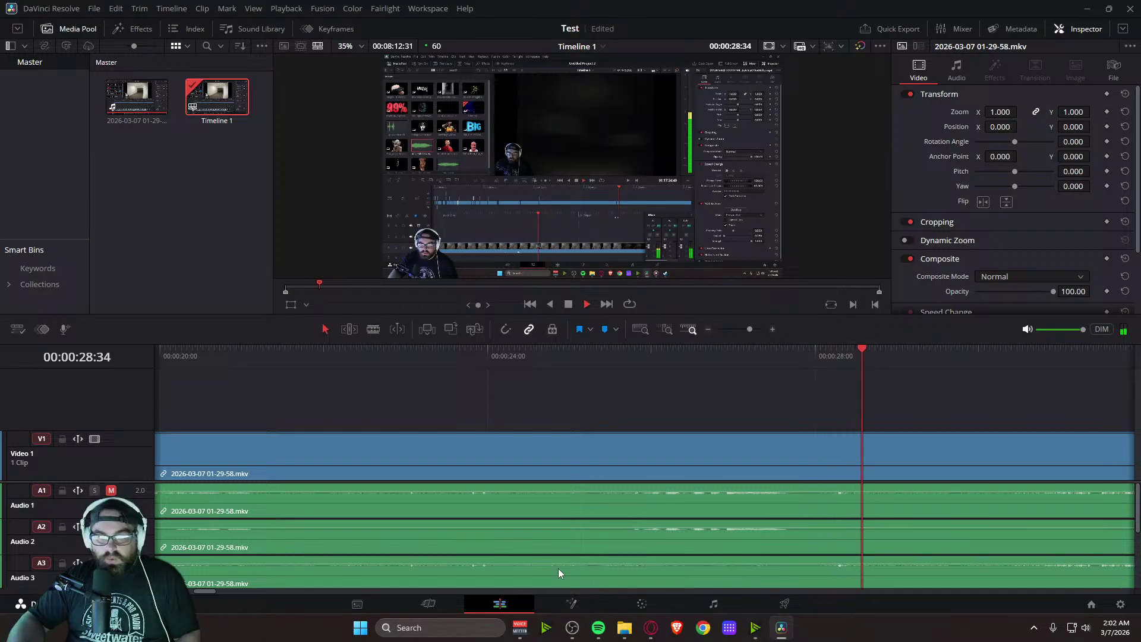
pyautogui.press('space')
# Select the recording's linked clips at Audio 3 and examine the tracks down to Audio 6
pyautogui.click(693, 565)
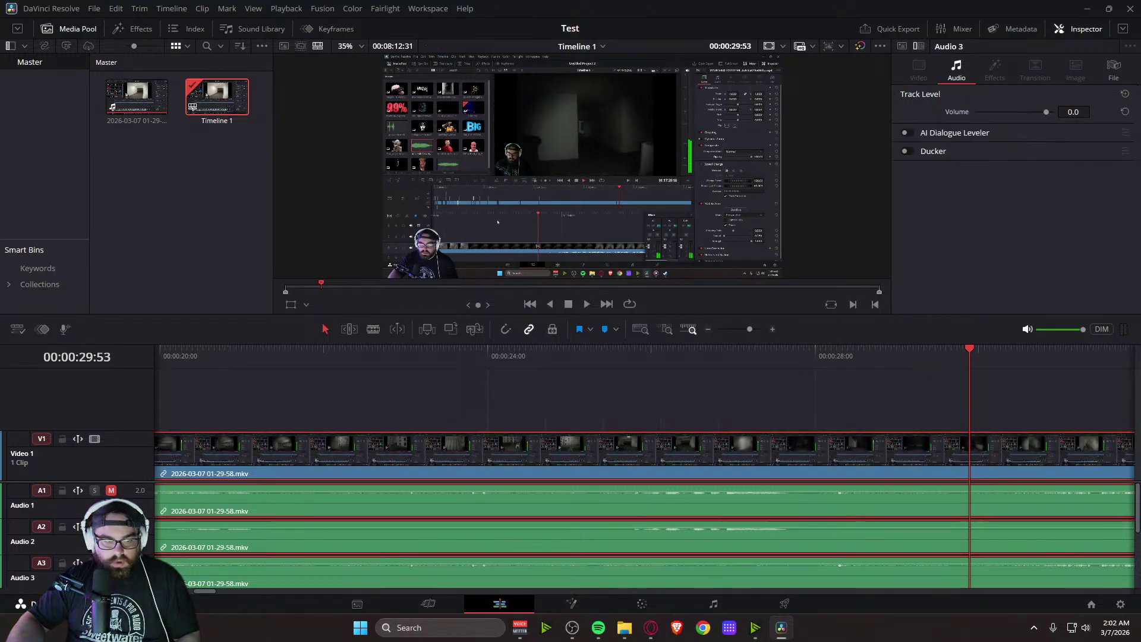
pyautogui.click(257, 400)
pyautogui.click(381, 567)
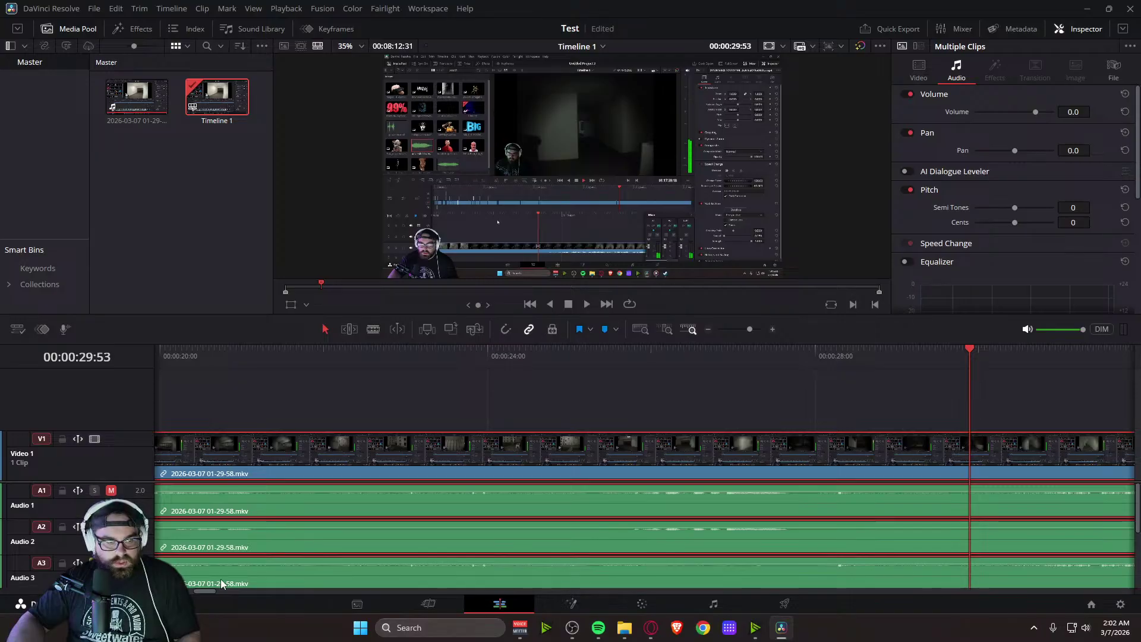
pyautogui.click(263, 407)
pyautogui.click(266, 568)
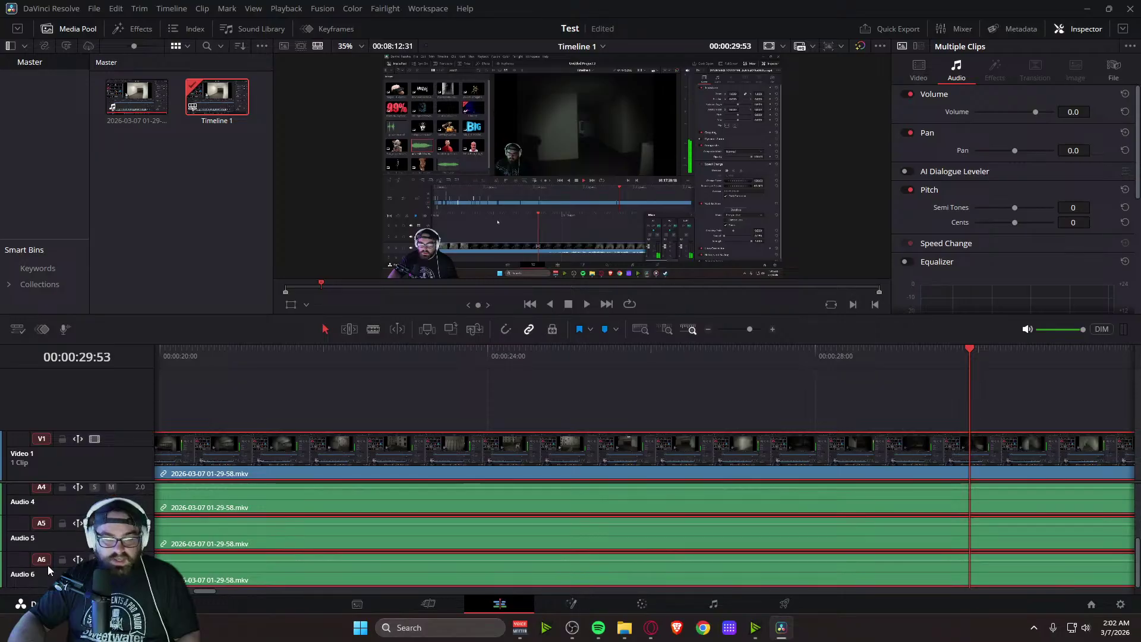
pyautogui.scroll(-3, 108, 494)
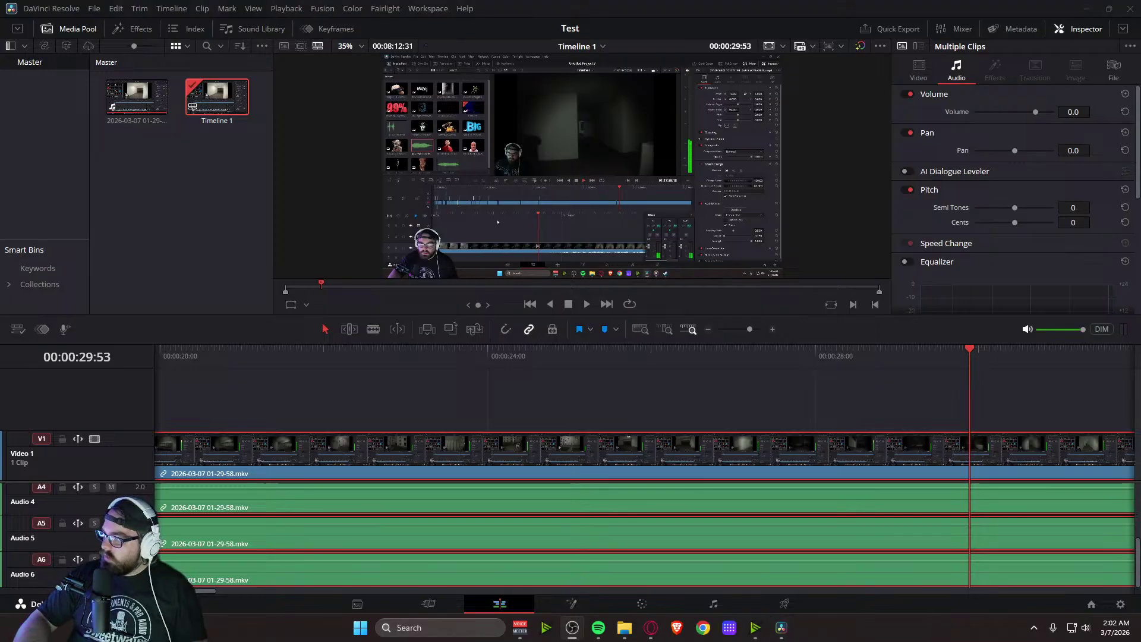
# Switch to OBS and open the Advanced Audio Properties to examine each source's track assignments
pyautogui.moveTo(1140, 278); pyautogui.dragTo(757, 1)
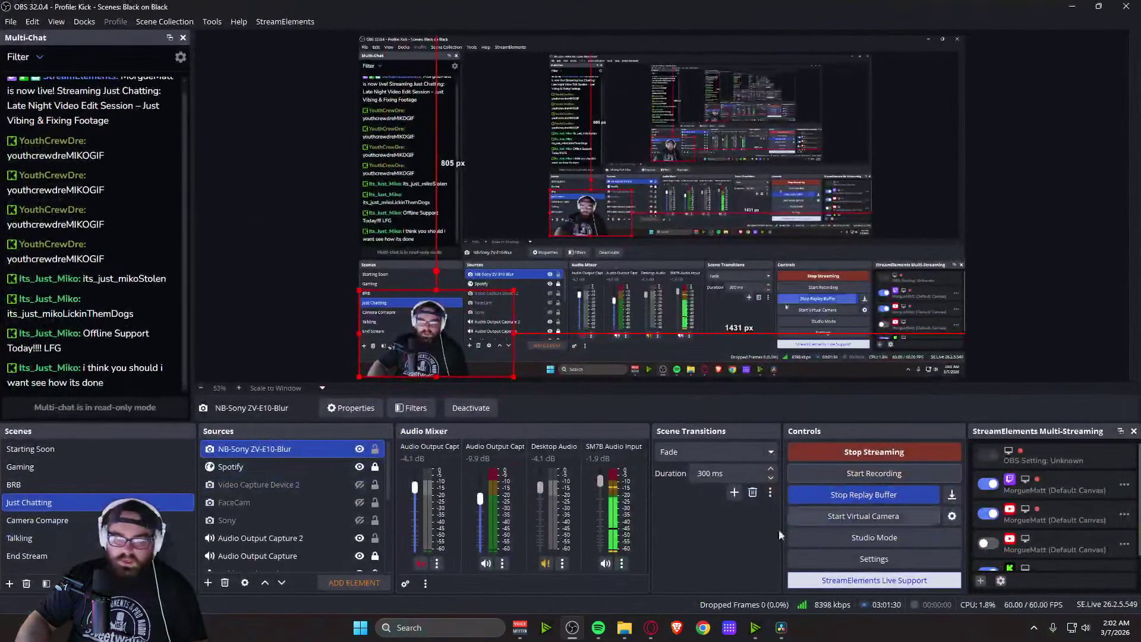
pyautogui.rightClick(525, 568)
pyautogui.click(565, 561)
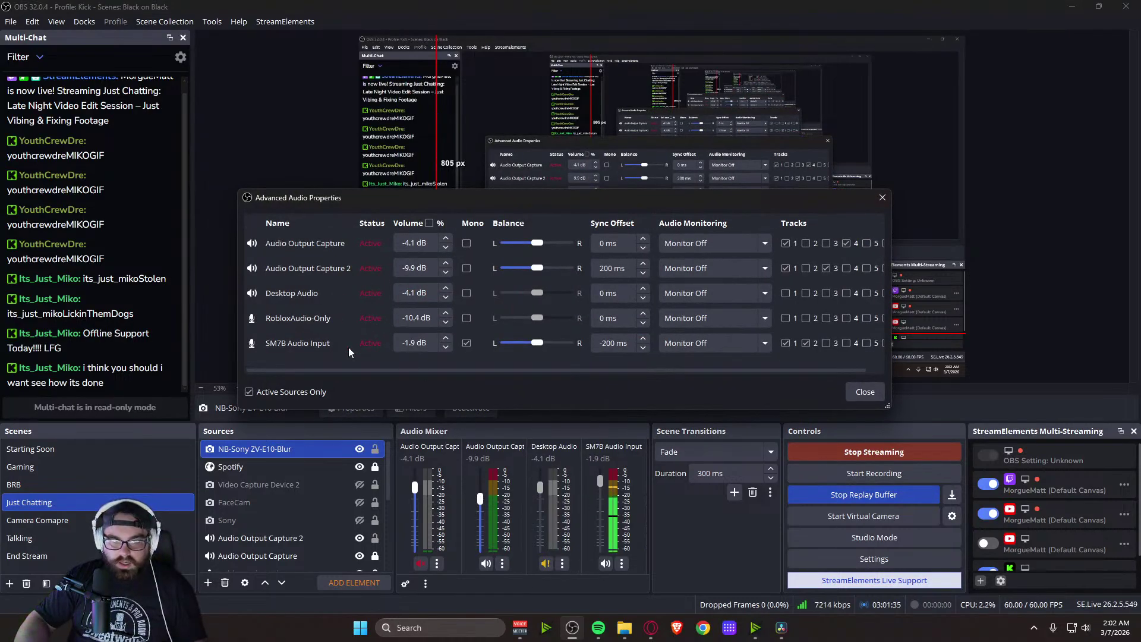
# Close the Advanced Audio Properties and examine the OBS Audio settings plus the Recording and Audio track options under Output
pyautogui.click(861, 397)
pyautogui.click(847, 556)
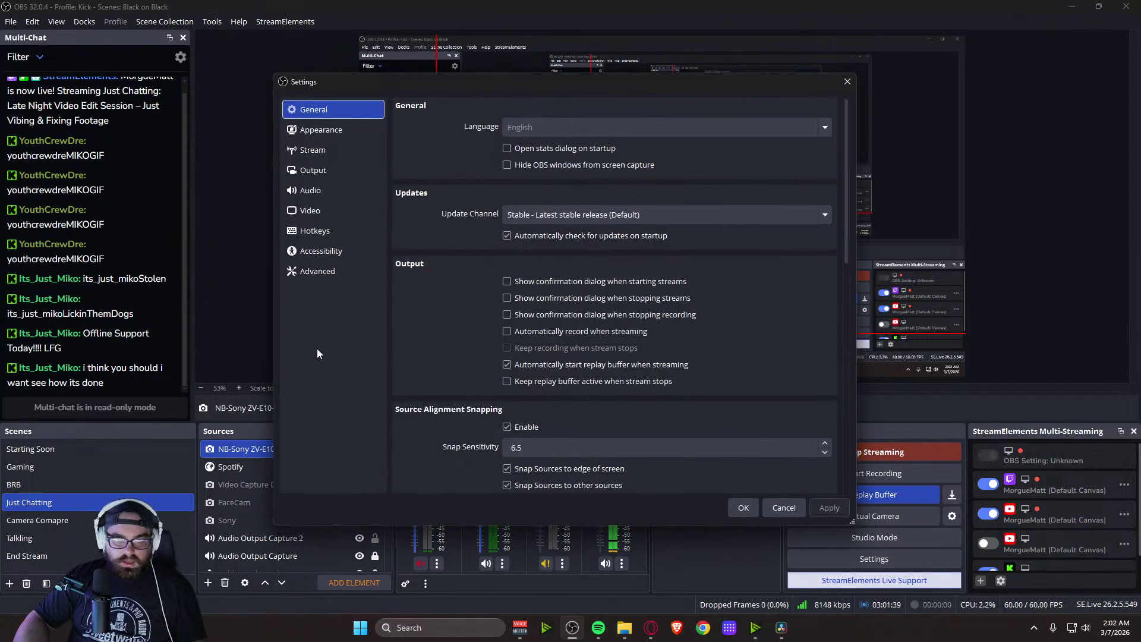
pyautogui.click(321, 191)
pyautogui.scroll(-10, 429, 351)
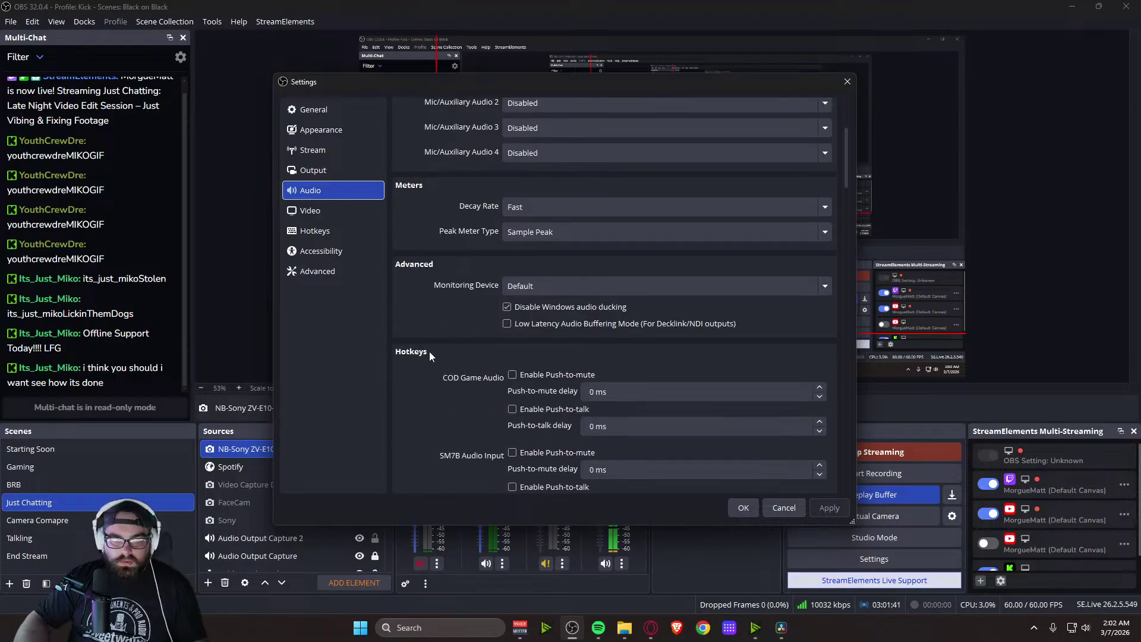
pyautogui.scroll(-3, 516, 347)
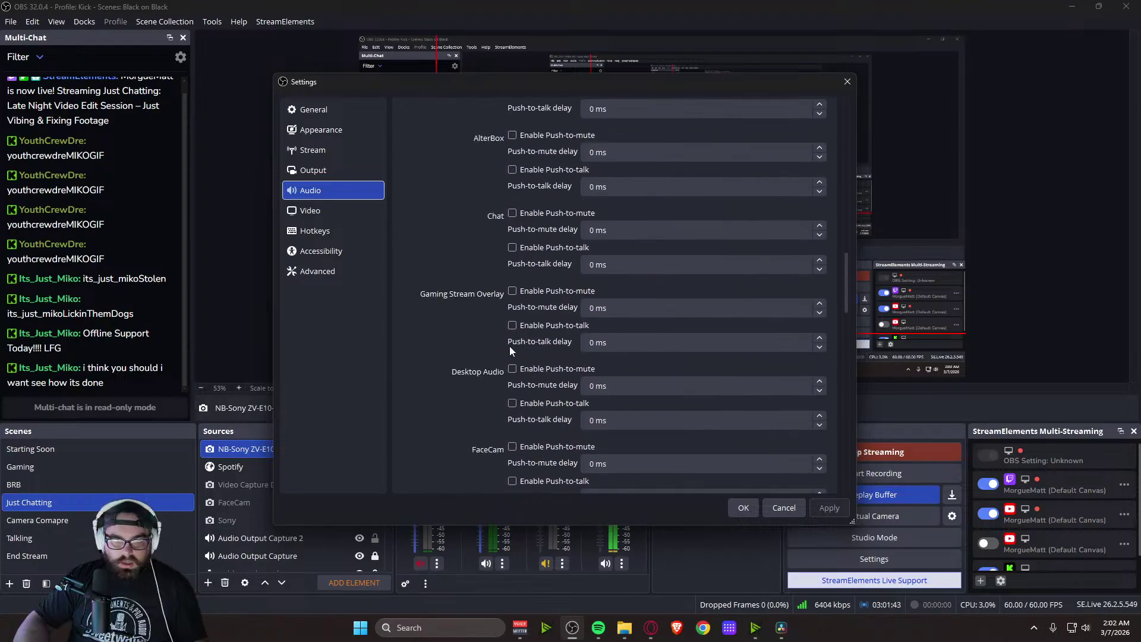
pyautogui.click(311, 172)
pyautogui.click(469, 136)
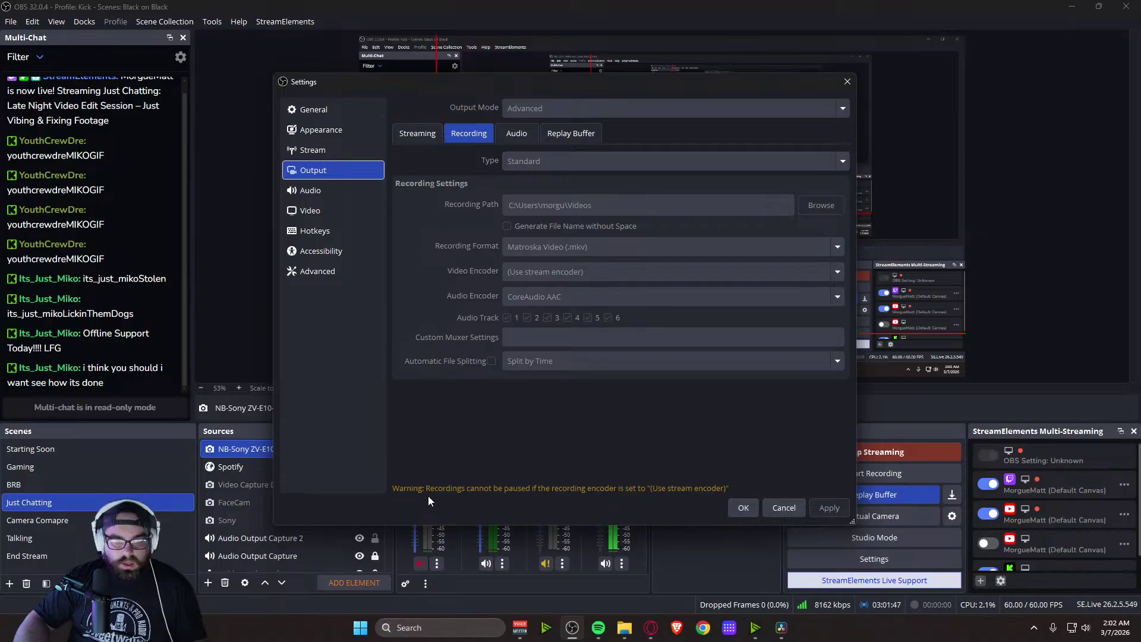
pyautogui.click(514, 135)
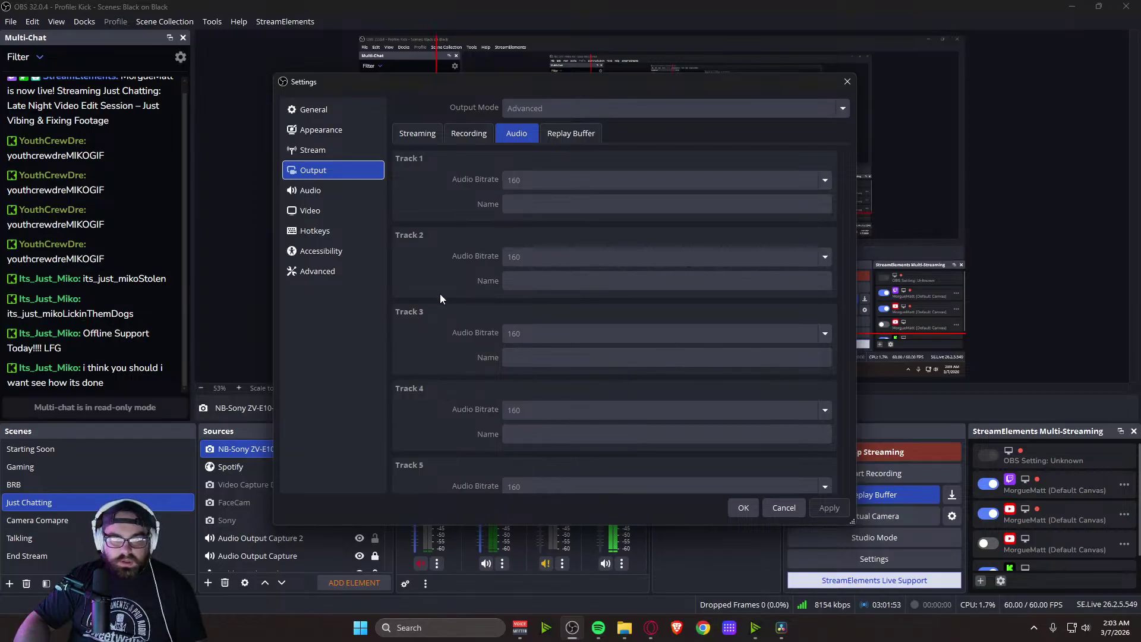
# Examine the Advanced settings from the general and recording options through to network, sources and hotkey behavior
pyautogui.click(303, 272)
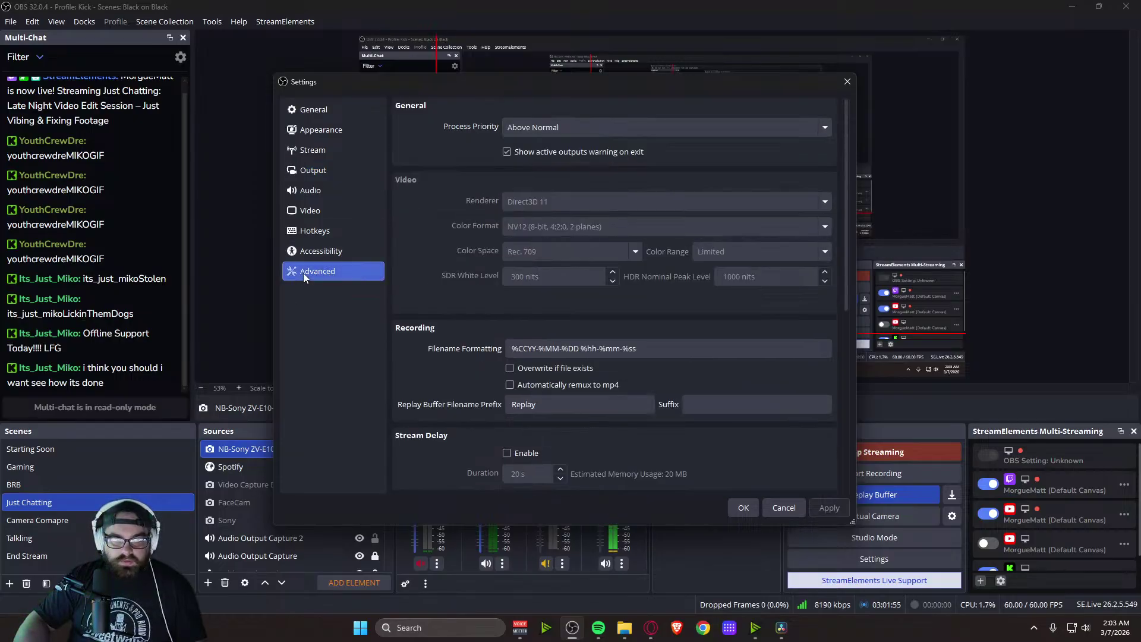
pyautogui.scroll(-4, 452, 315)
pyautogui.scroll(-2, 450, 316)
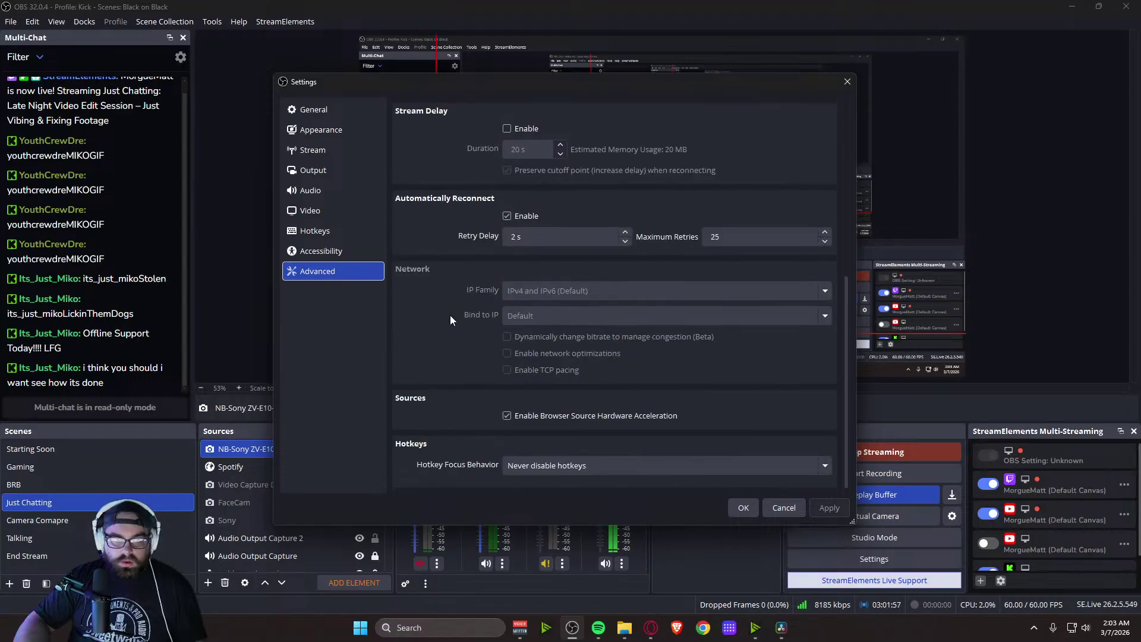
pyautogui.scroll(4, 467, 403)
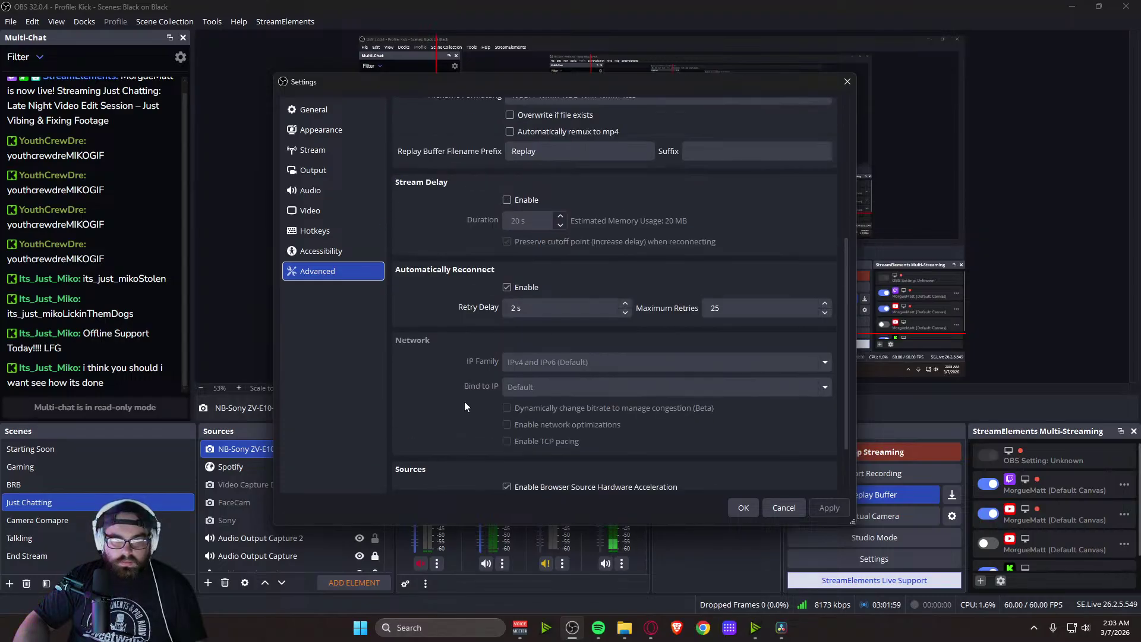
pyautogui.scroll(5, 464, 401)
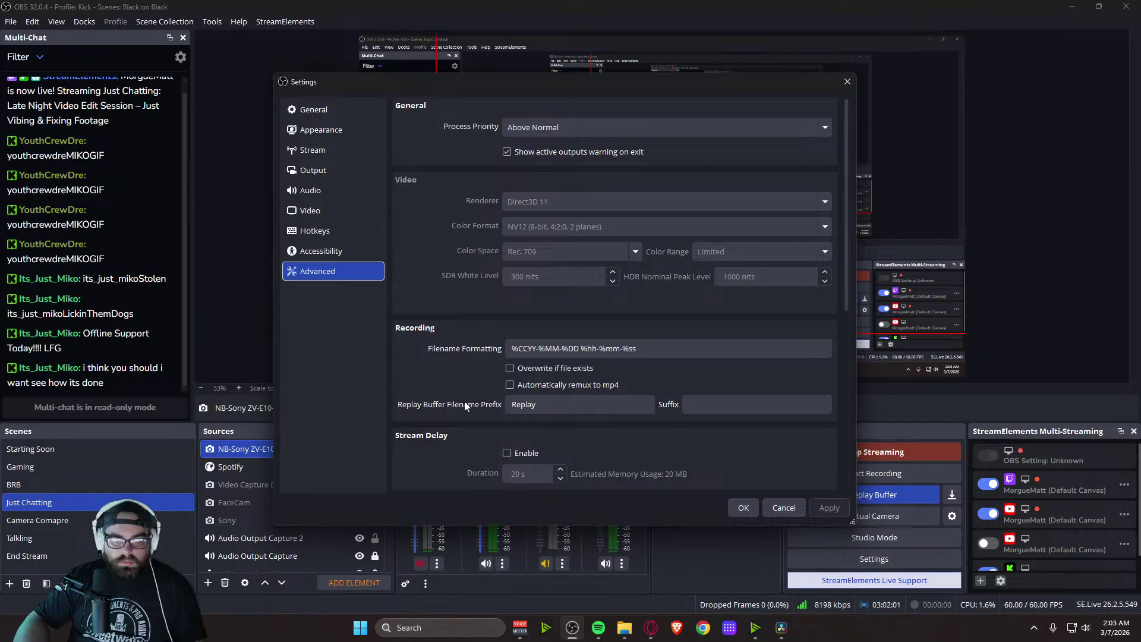
# Check the Accessibility, Hotkeys and Video settings, and reexamine the Audio settings' devices, meters and push-to-talk options
pyautogui.click(338, 251)
pyautogui.click(331, 231)
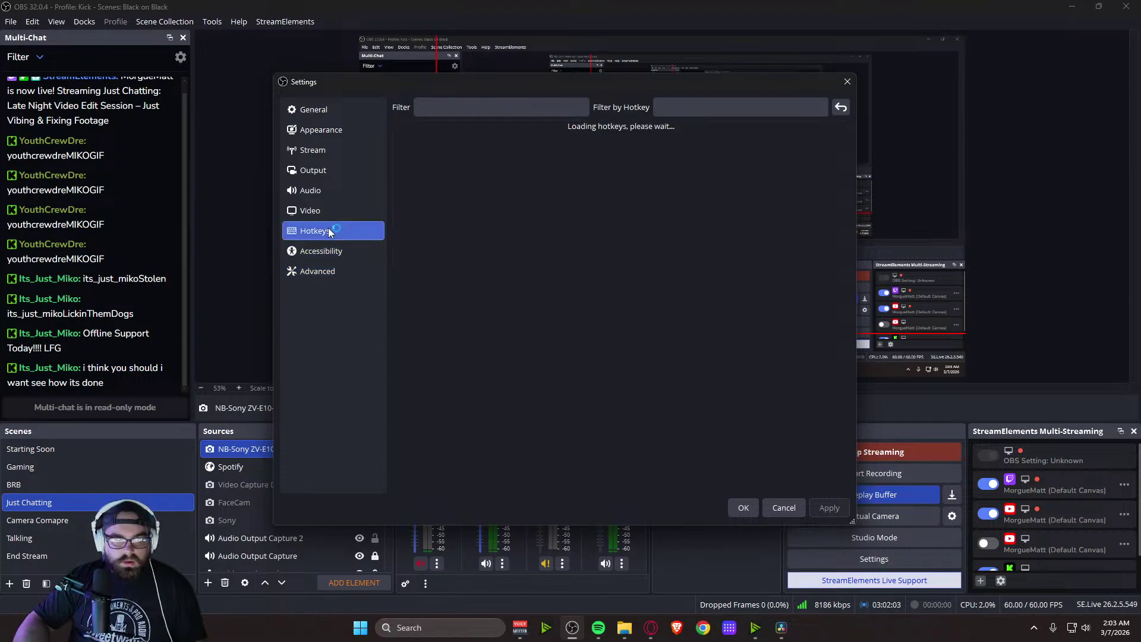
pyautogui.click(321, 210)
pyautogui.click(324, 189)
pyautogui.scroll(15, 472, 293)
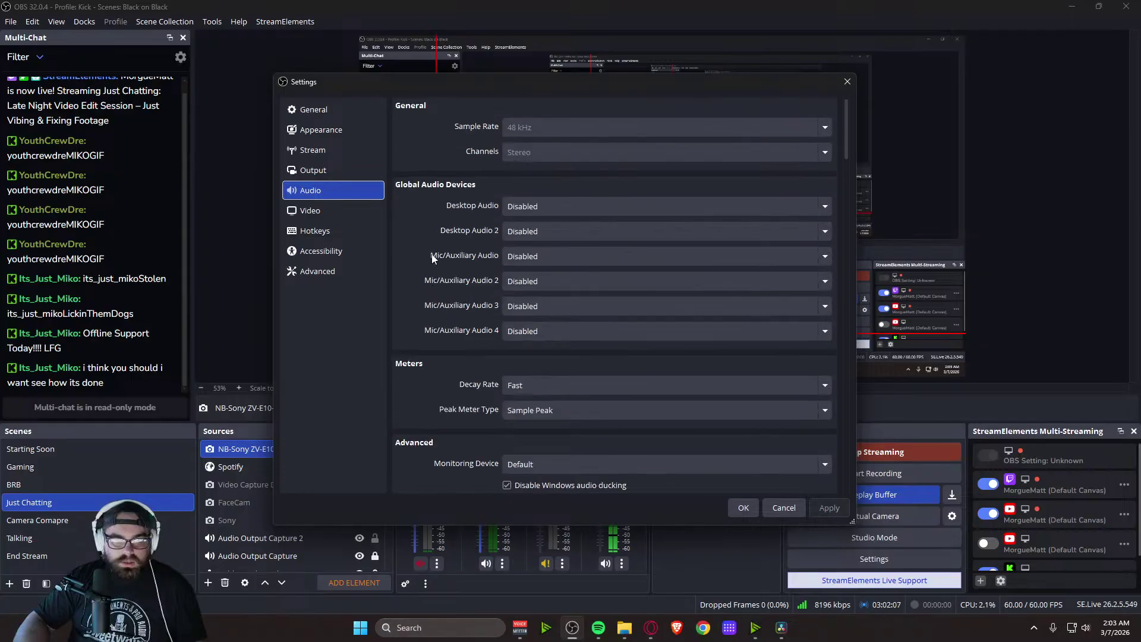
pyautogui.scroll(-5, 442, 247)
pyautogui.scroll(2, 442, 248)
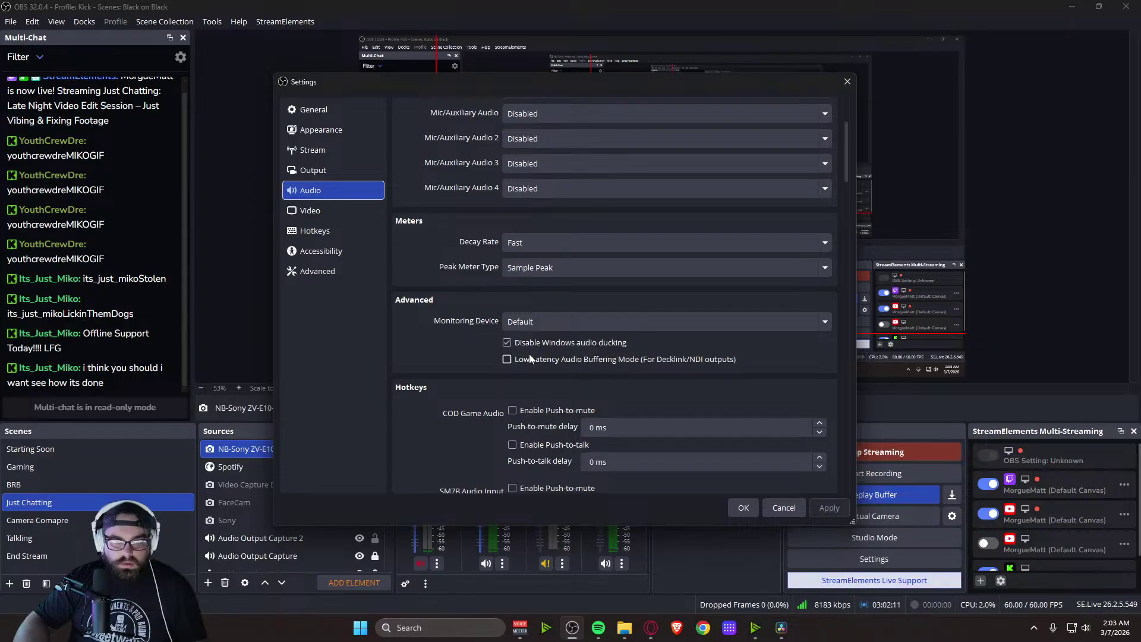
pyautogui.scroll(-15, 451, 416)
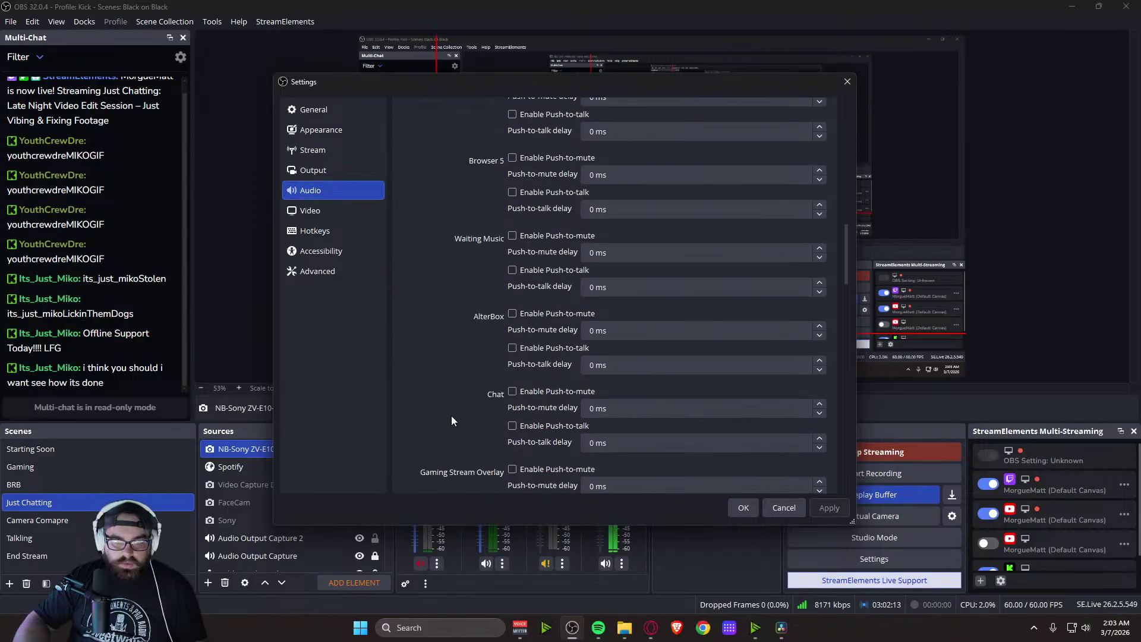
# Examine the Output audio tracks, Stream, Appearance and General settings, and close the OBS settings without changes
pyautogui.click(300, 172)
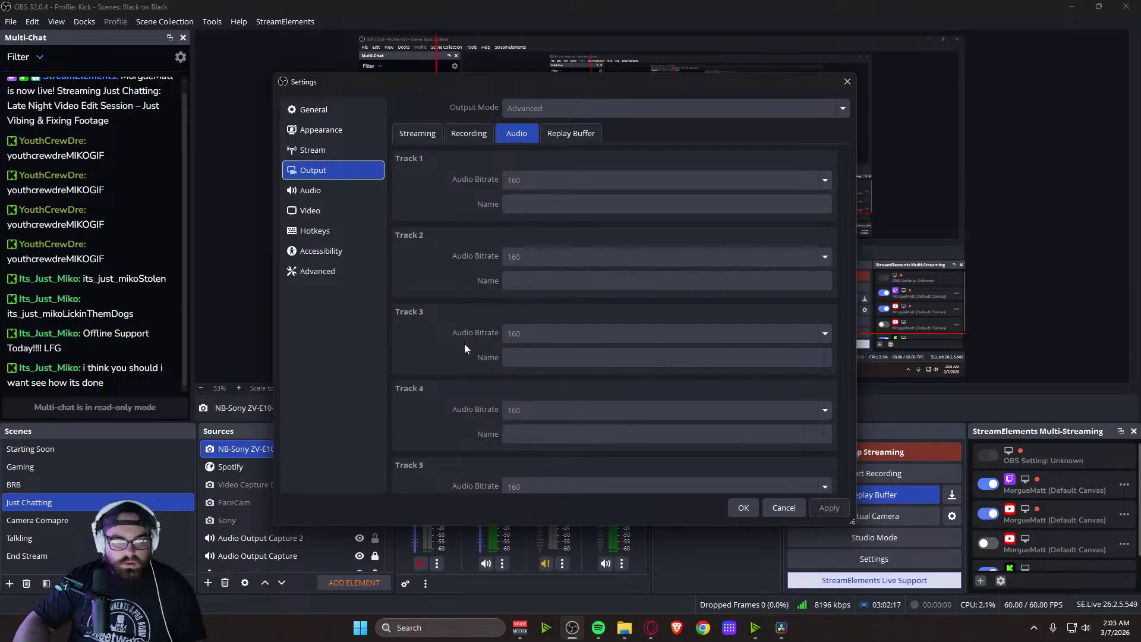
pyautogui.click(344, 151)
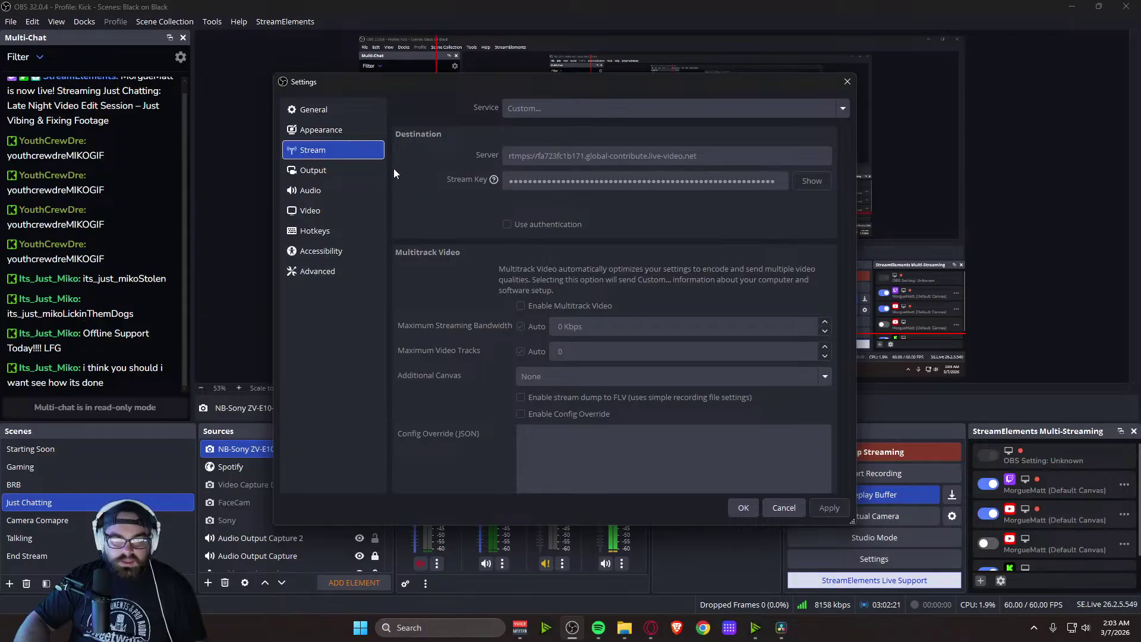
pyautogui.click(325, 131)
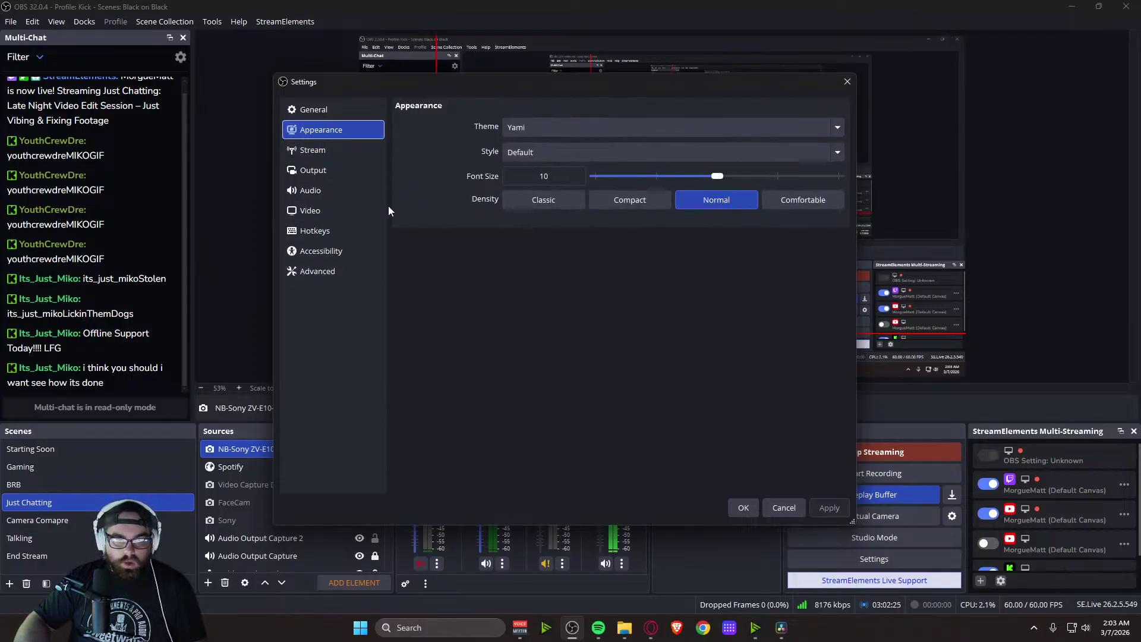
pyautogui.click(329, 113)
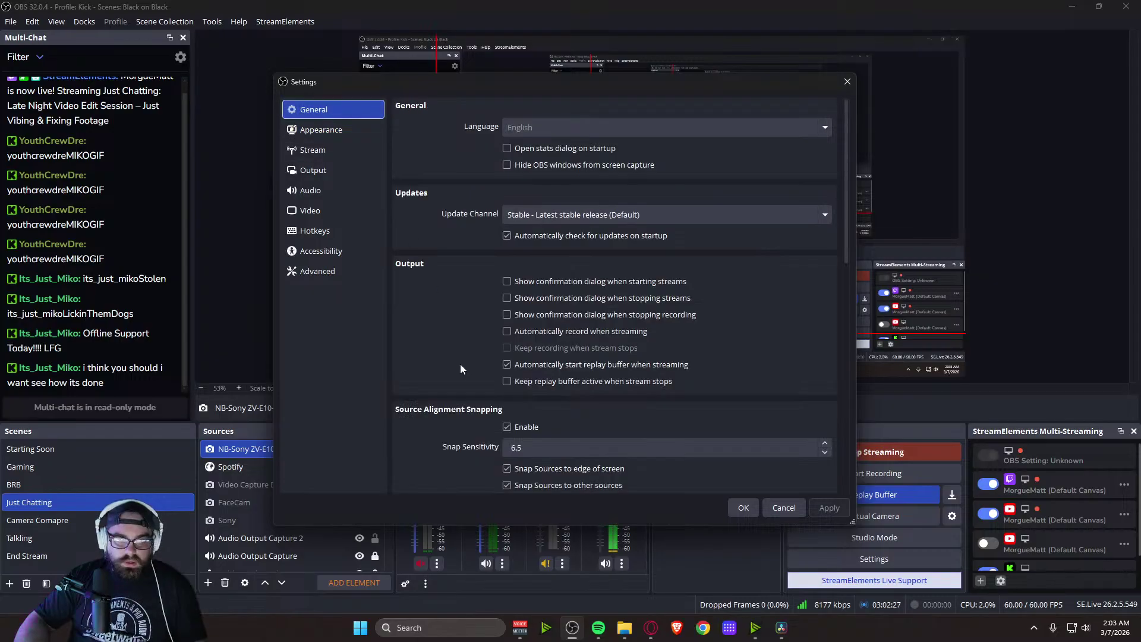
pyautogui.scroll(-6, 459, 364)
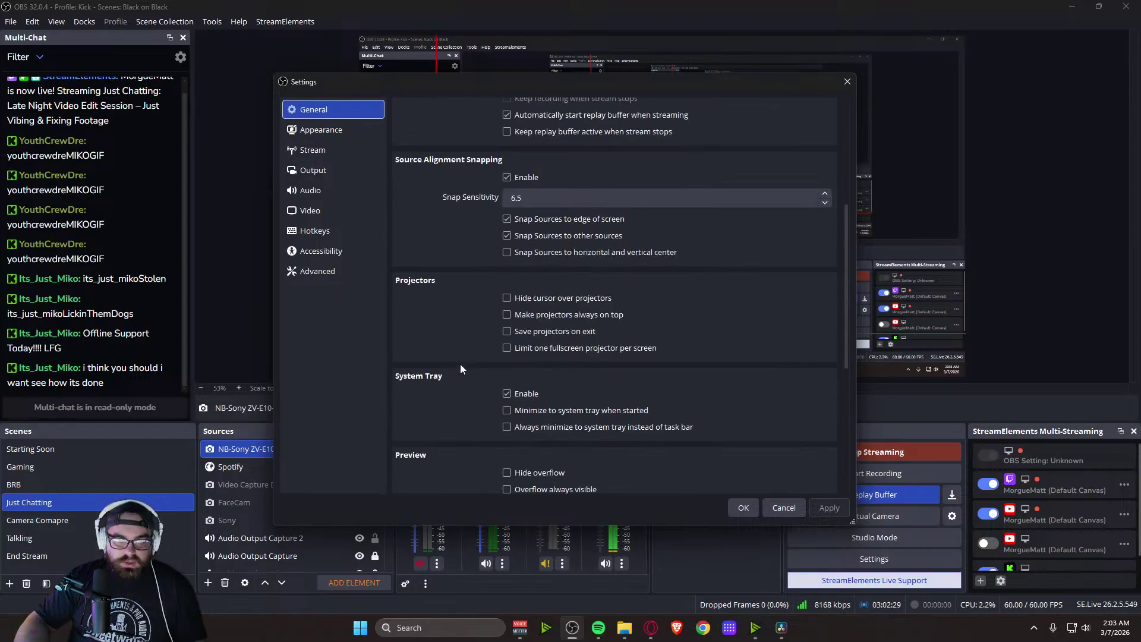
pyautogui.scroll(-7, 460, 363)
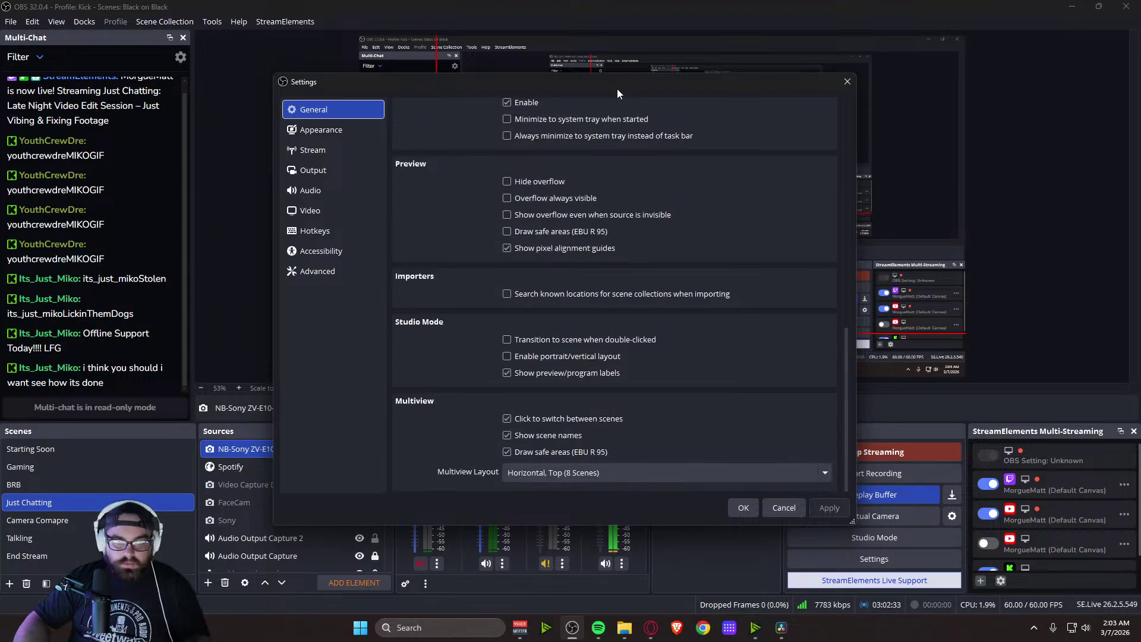
pyautogui.click(847, 82)
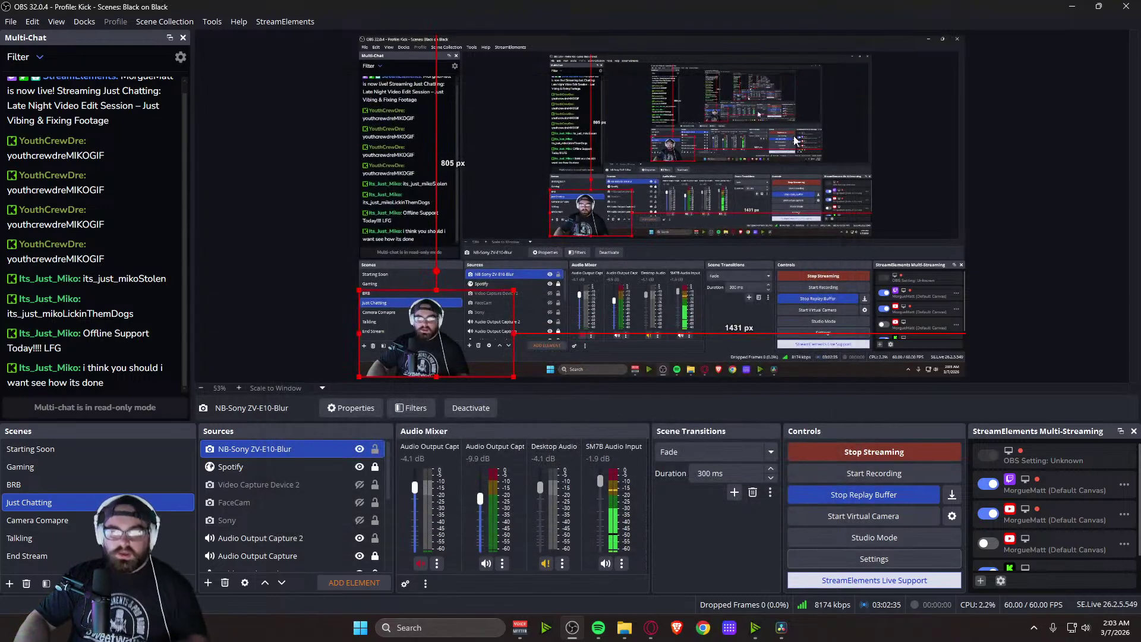
# Move OBS off this display, bring in the Voicemeeter Potato mixer to examine its inputs and routing, and move it away again
pyautogui.click(1098, 6)
pyautogui.moveTo(1071, 24); pyautogui.dragTo(1140, 24)
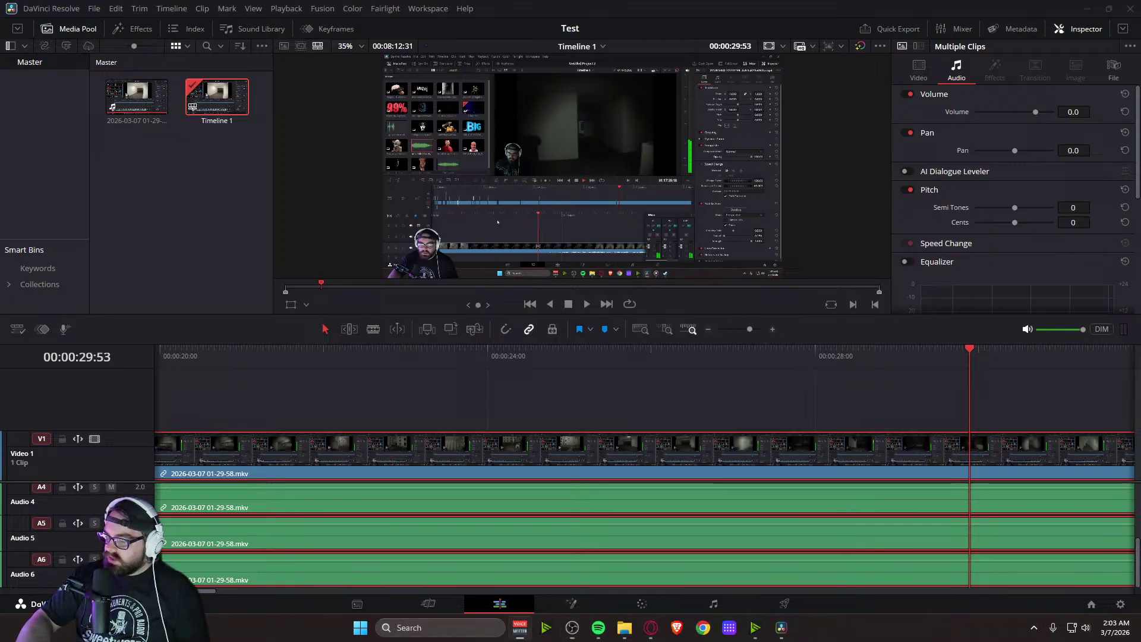
pyautogui.hotkey('alt', 'Tab')
pyautogui.moveTo(818, 144); pyautogui.dragTo(590, 111)
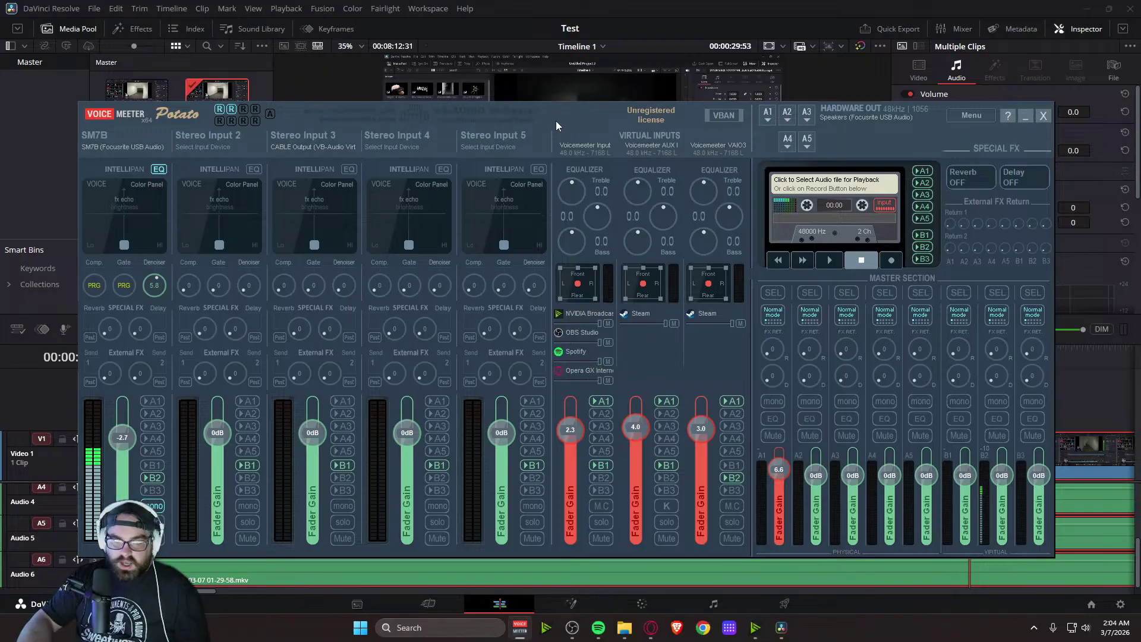
pyautogui.moveTo(563, 112); pyautogui.dragTo(1140, 77)
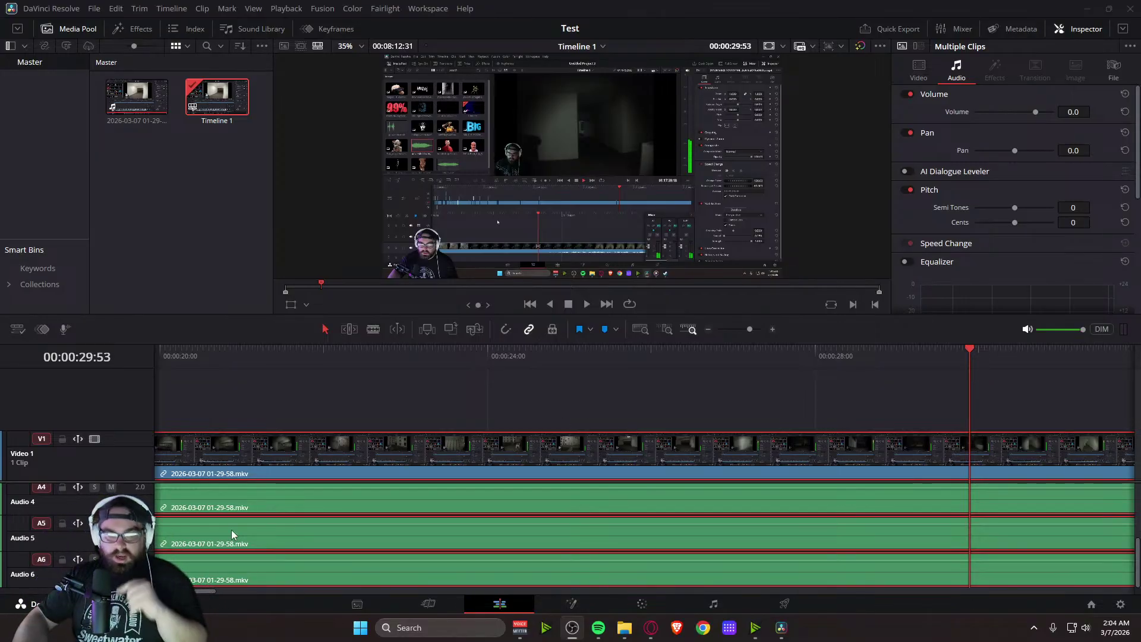
# Go to the end of the recording on Timeline 1 and place the playhead at 00:08:12:30
pyautogui.scroll(3, 82, 540)
pyautogui.scroll(-3, 81, 539)
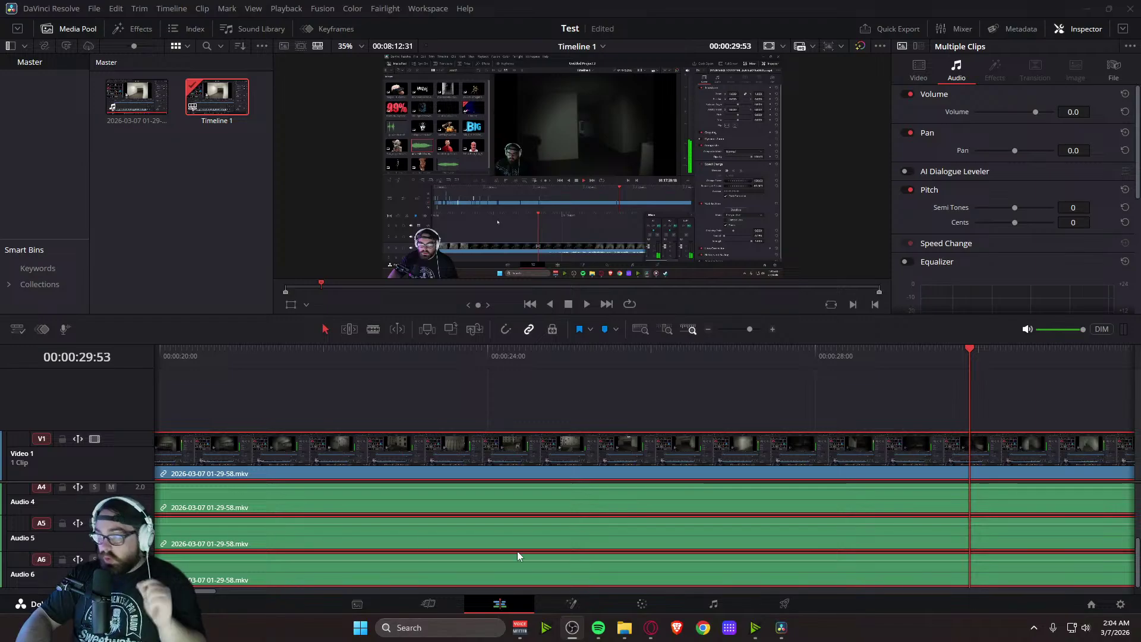
pyautogui.click(625, 635)
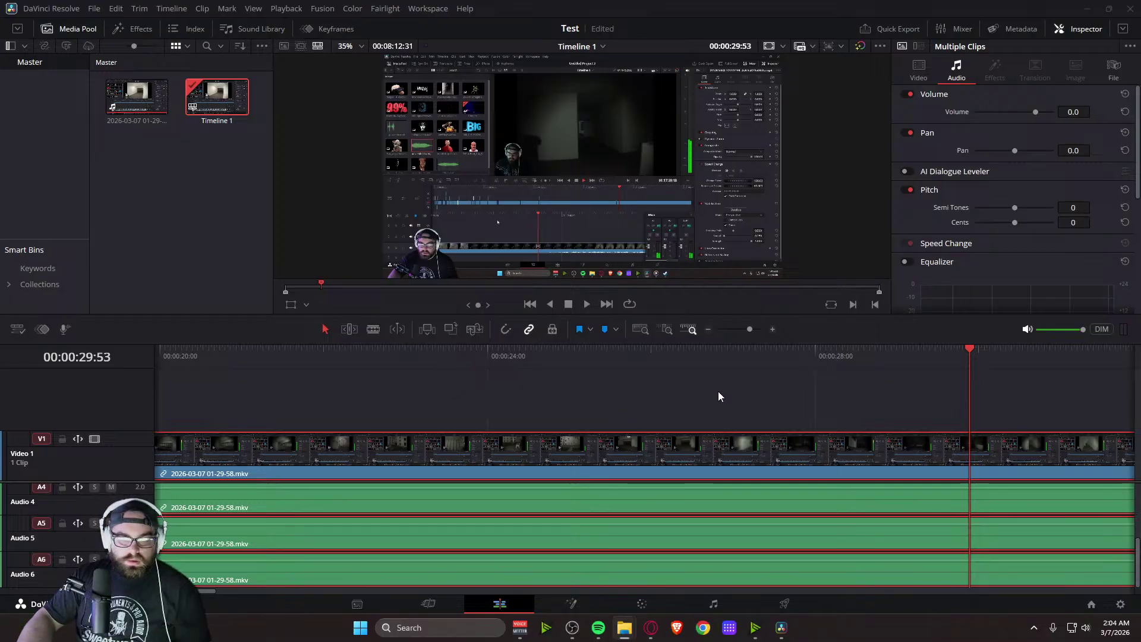
pyautogui.moveTo(968, 347); pyautogui.dragTo(481, 352)
pyautogui.moveTo(539, 435); pyautogui.dragTo(1034, 434)
pyautogui.moveTo(517, 591); pyautogui.dragTo(1123, 568)
pyautogui.moveTo(602, 445); pyautogui.dragTo(601, 445)
pyautogui.moveTo(1120, 591); pyautogui.dragTo(1103, 595)
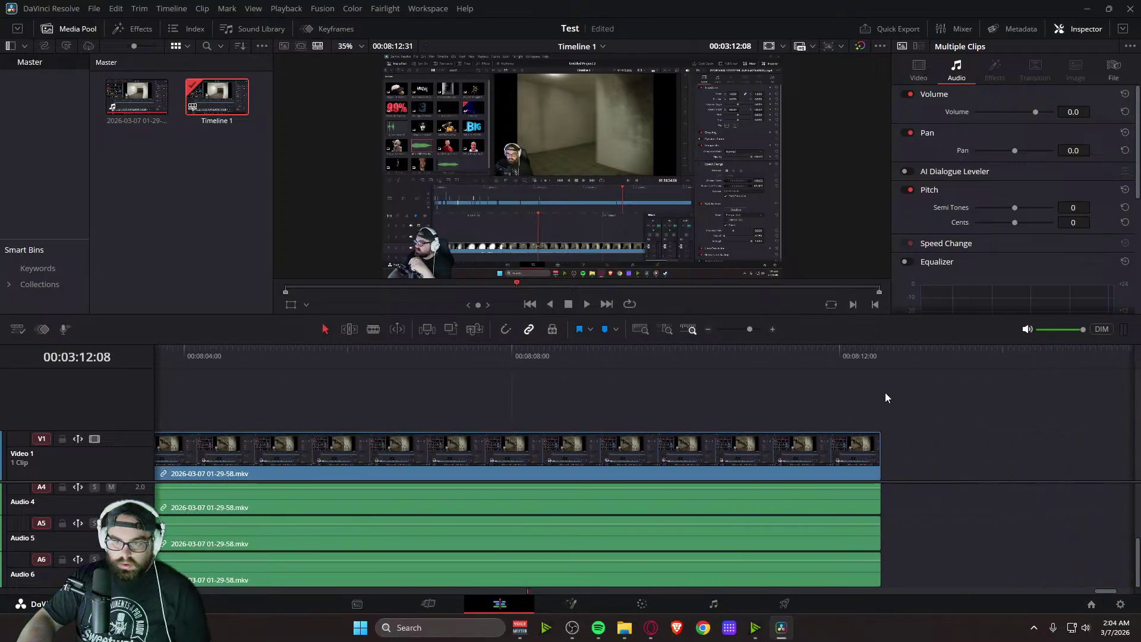
pyautogui.click(880, 359)
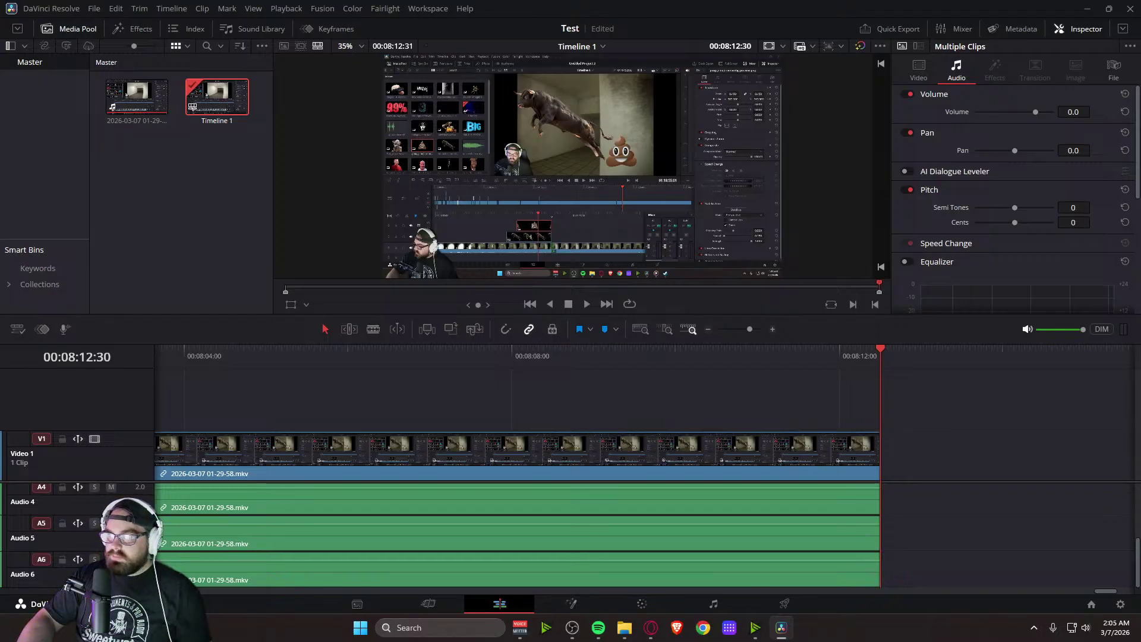
pyautogui.moveTo(1140, 241); pyautogui.dragTo(599, 168)
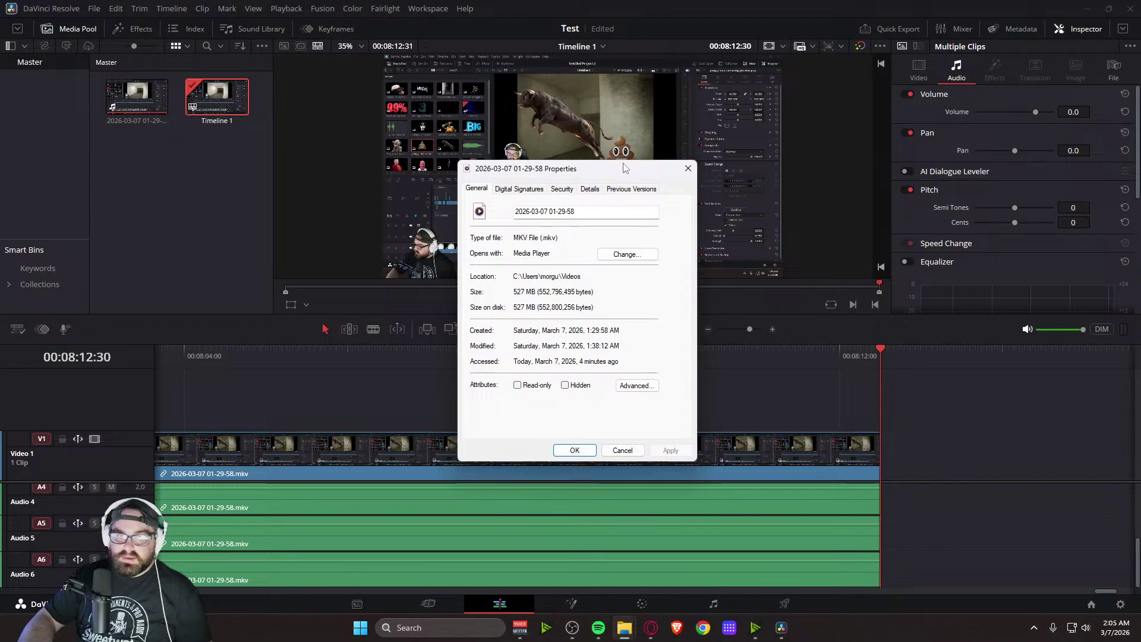
pyautogui.moveTo(623, 173); pyautogui.dragTo(1140, 196)
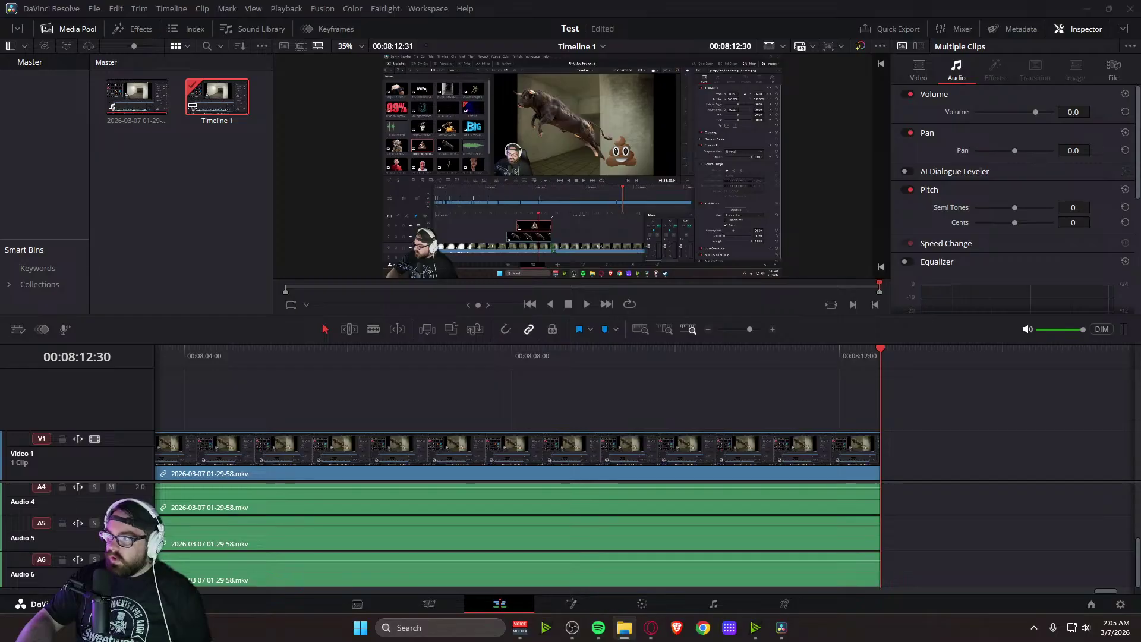
pyautogui.moveTo(1140, 178); pyautogui.dragTo(584, 139)
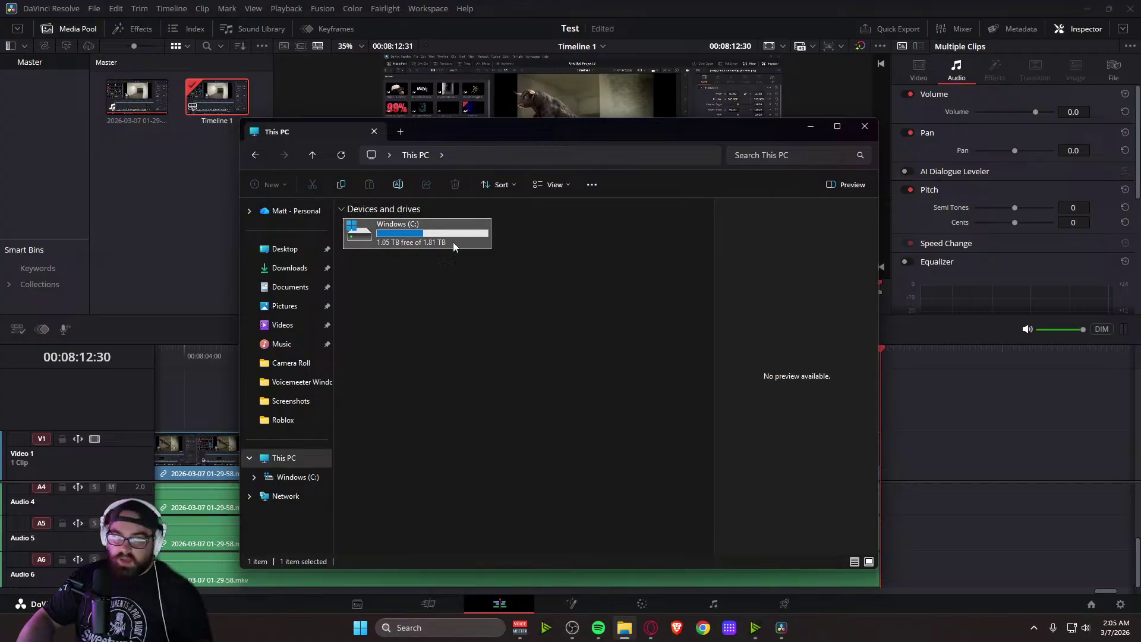
pyautogui.click(534, 125)
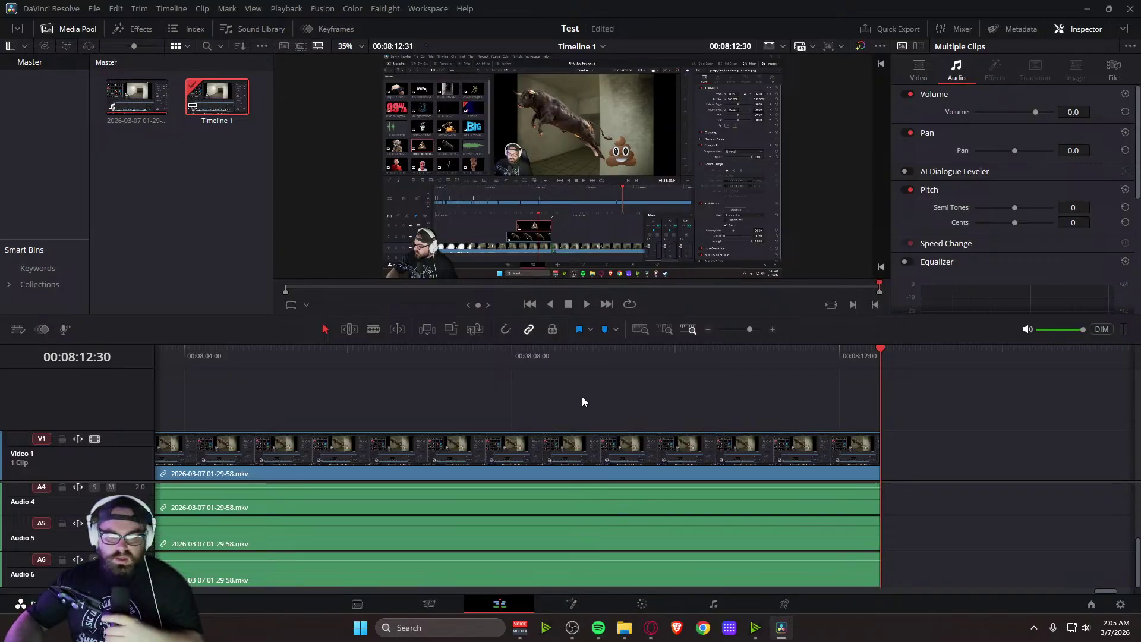
# Close DaVinci Resolve and bring in Voicemeeter Potato to examine the SM7B input's compressor, and move the mixer away again
pyautogui.click(1130, 7)
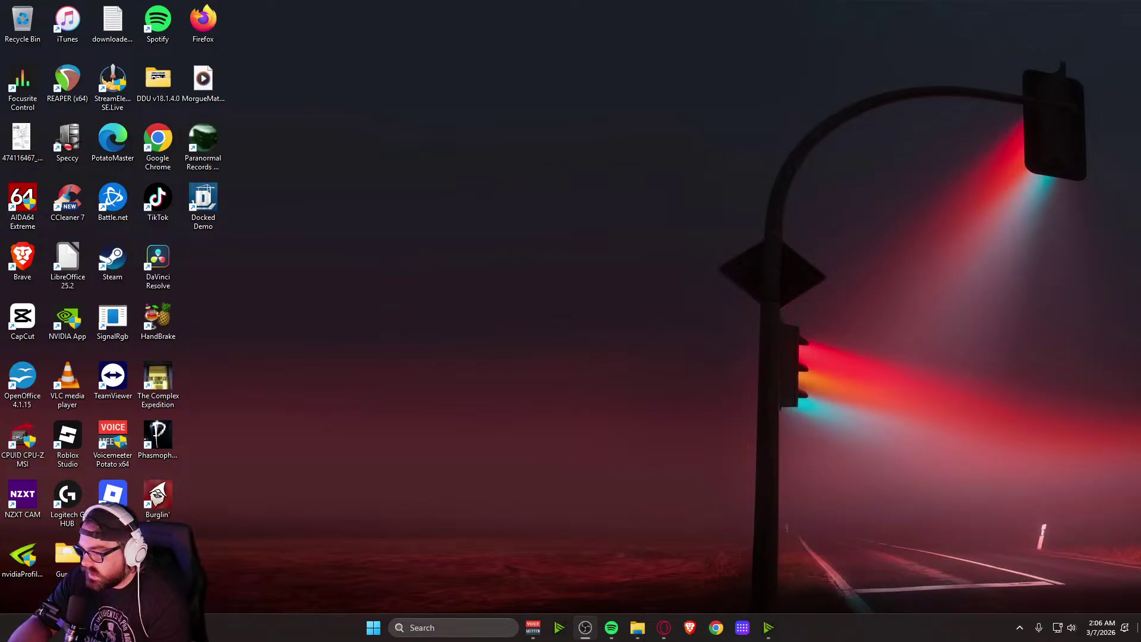
pyautogui.moveTo(1140, 208); pyautogui.dragTo(565, 90)
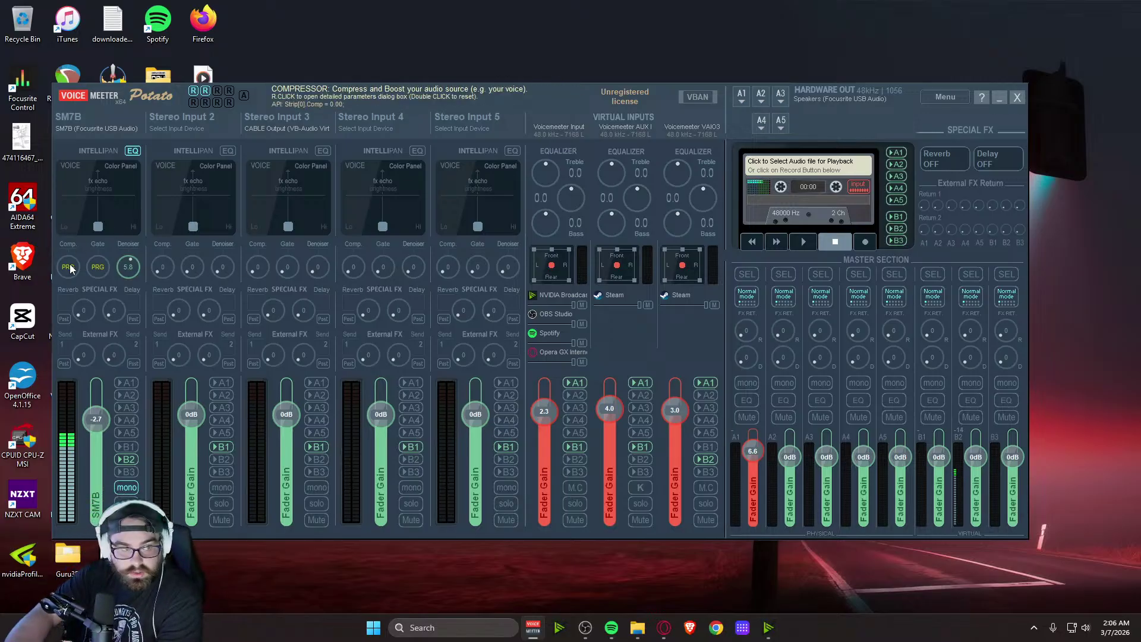
pyautogui.moveTo(543, 99); pyautogui.dragTo(1140, 101)
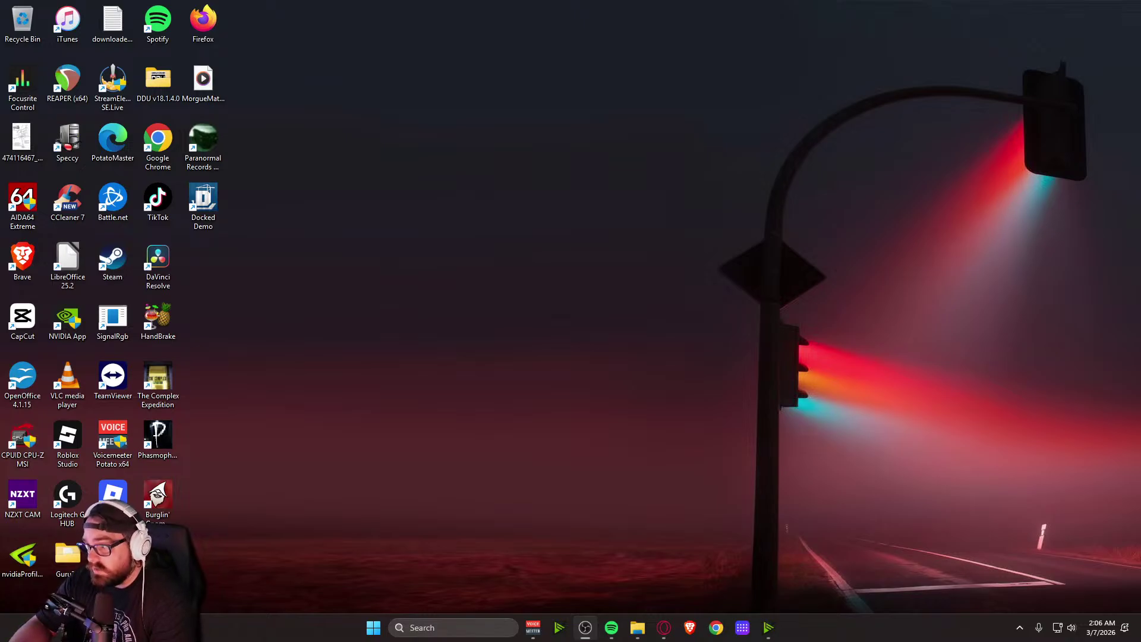
pyautogui.click(663, 627)
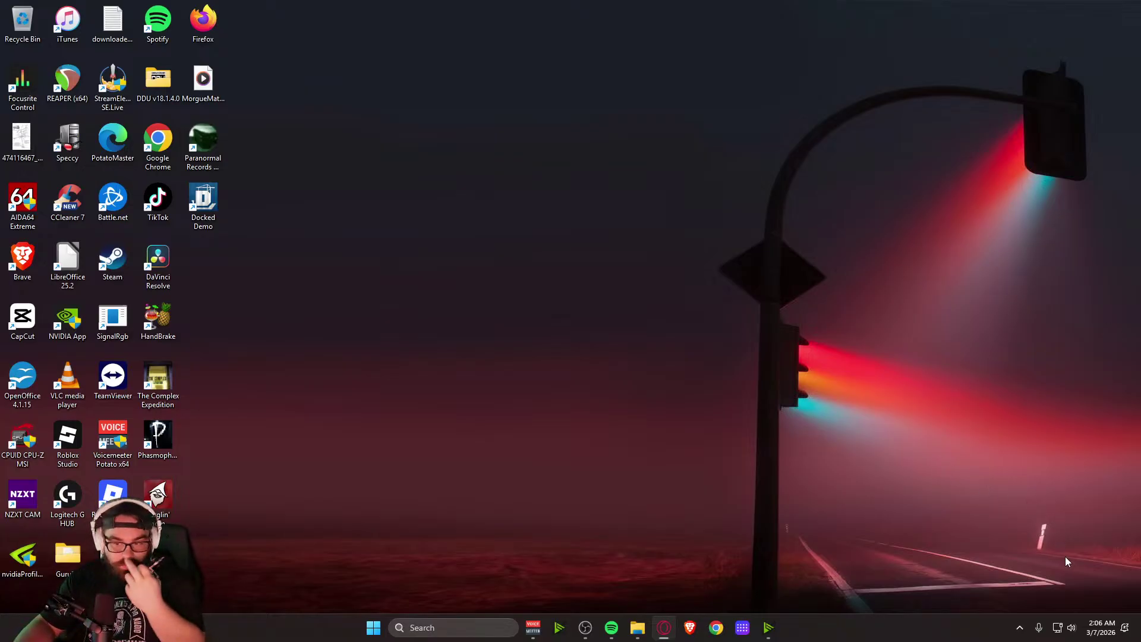
# Examine the output and input device lists in the Windows sound settings and close the settings
pyautogui.rightClick(1073, 631)
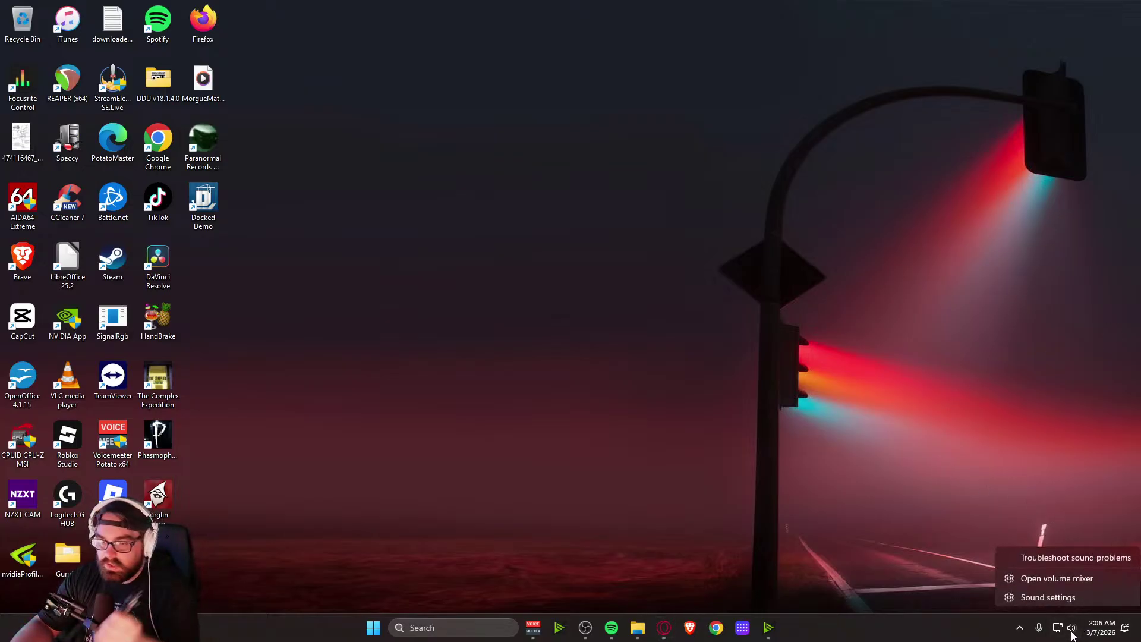
pyautogui.click(1066, 596)
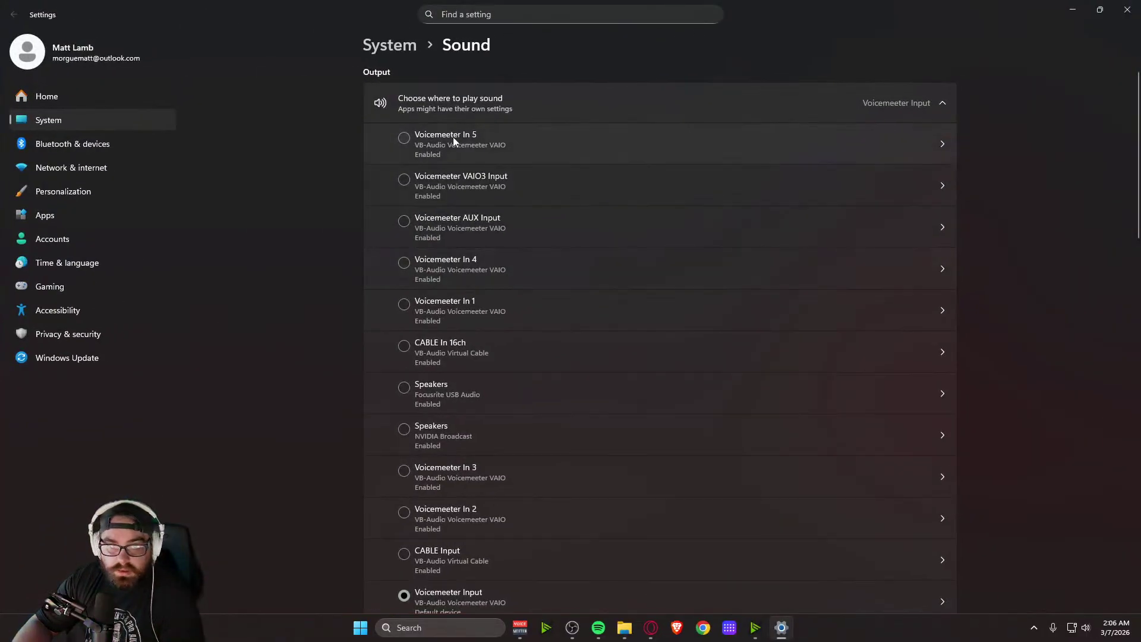
pyautogui.scroll(-3, 453, 137)
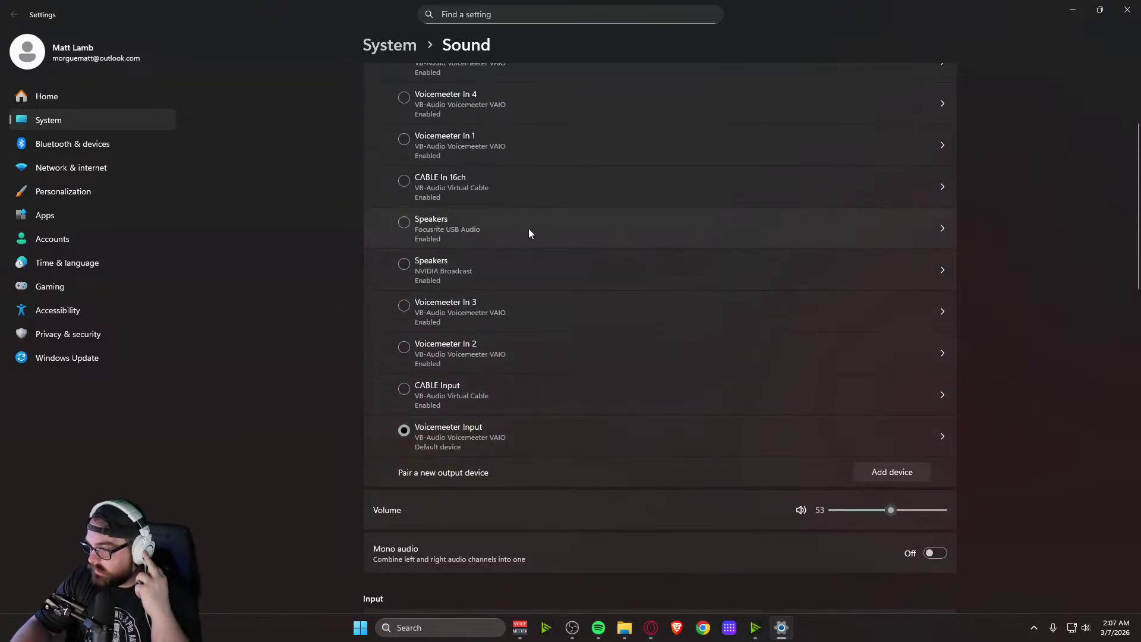
pyautogui.scroll(-10, 529, 228)
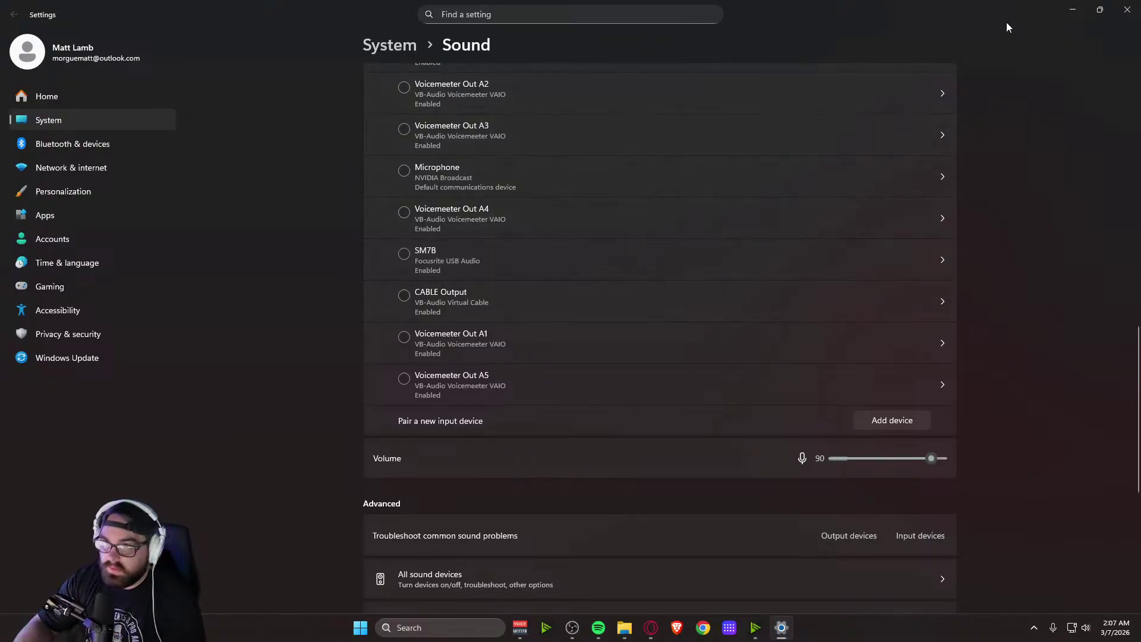
pyautogui.click(1128, 9)
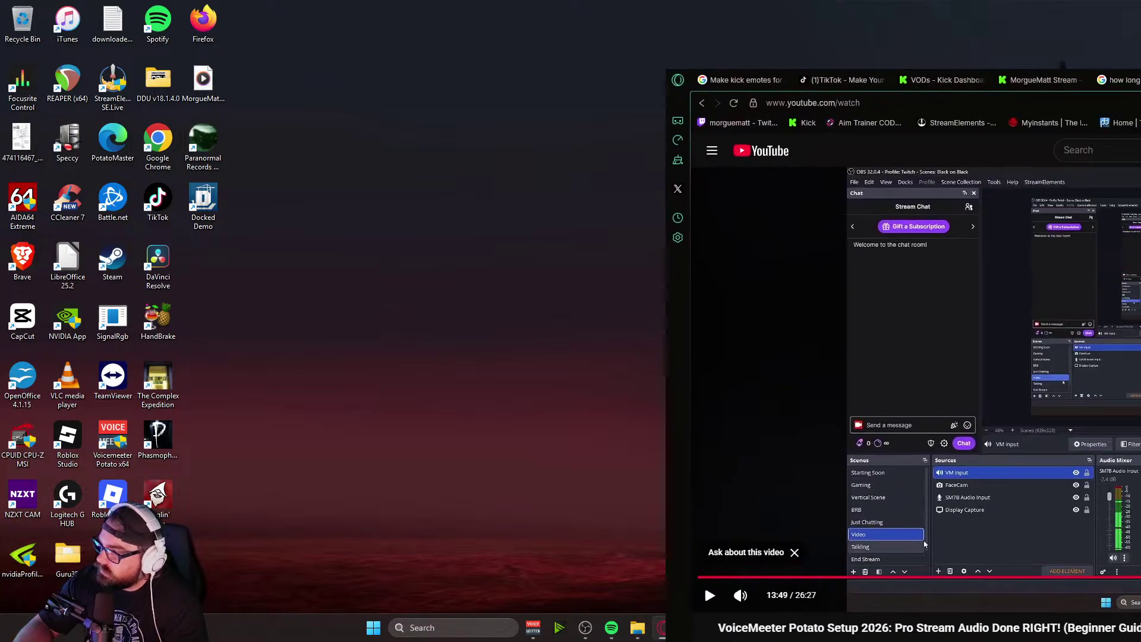
# Bring in the browser showing the YouTube video VoiceMeeter Potato Setup 2026 to view it, and clear it off this display
pyautogui.moveTo(1140, 59); pyautogui.dragTo(1127, 60)
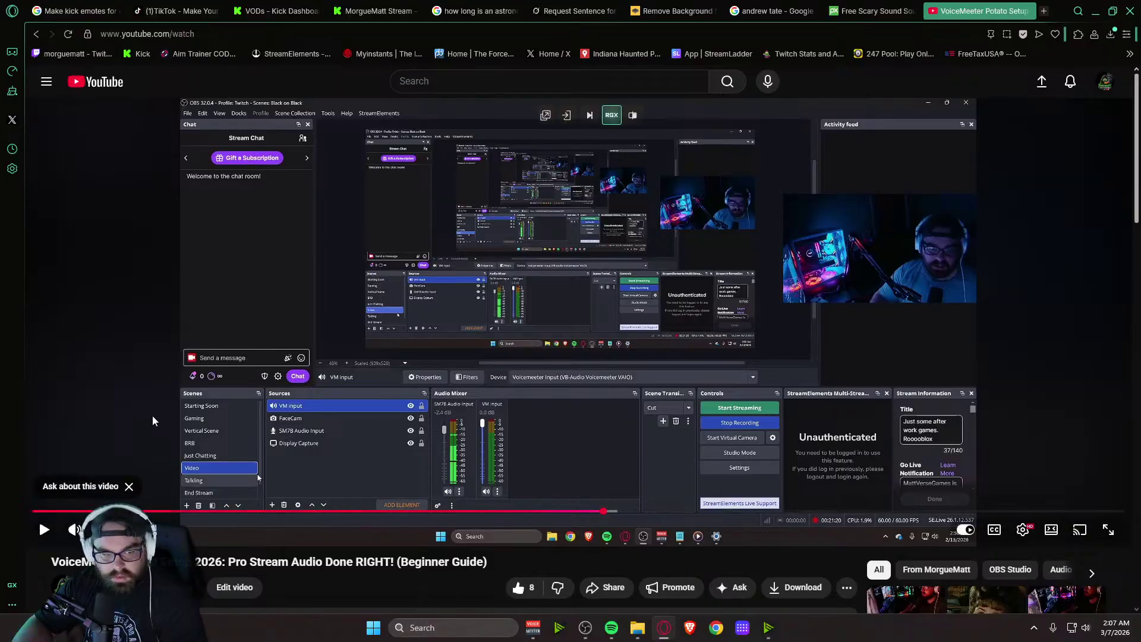
pyautogui.press('super+d')
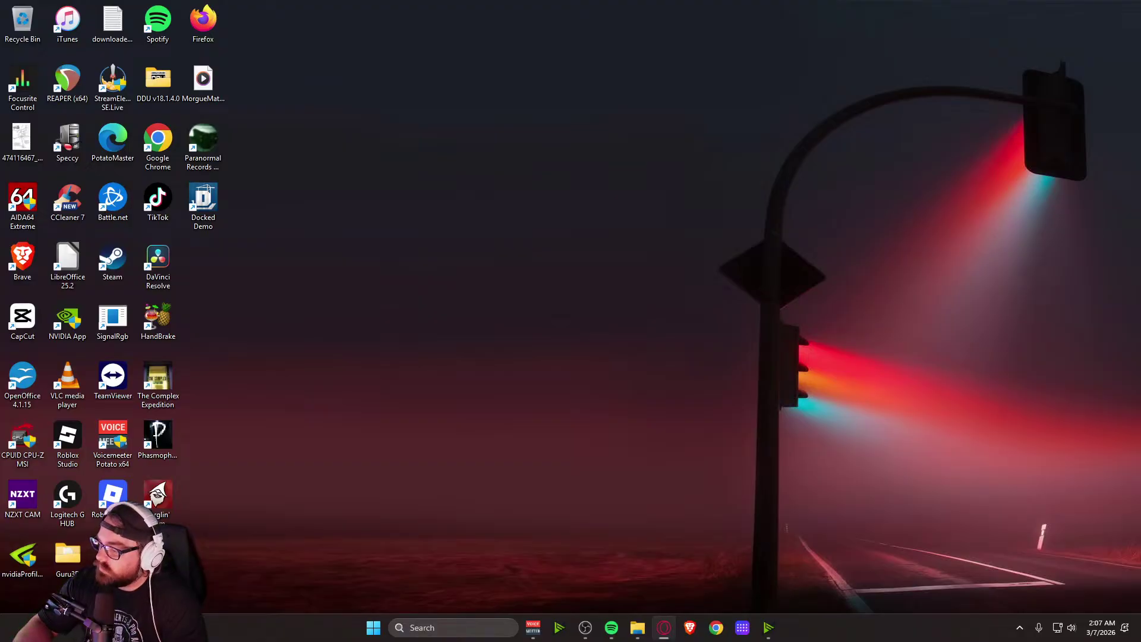
# Bring in Voicemeeter Potato, examine the SM7B input's six-band parametric equalizer, and close the equalizer
pyautogui.click(533, 628)
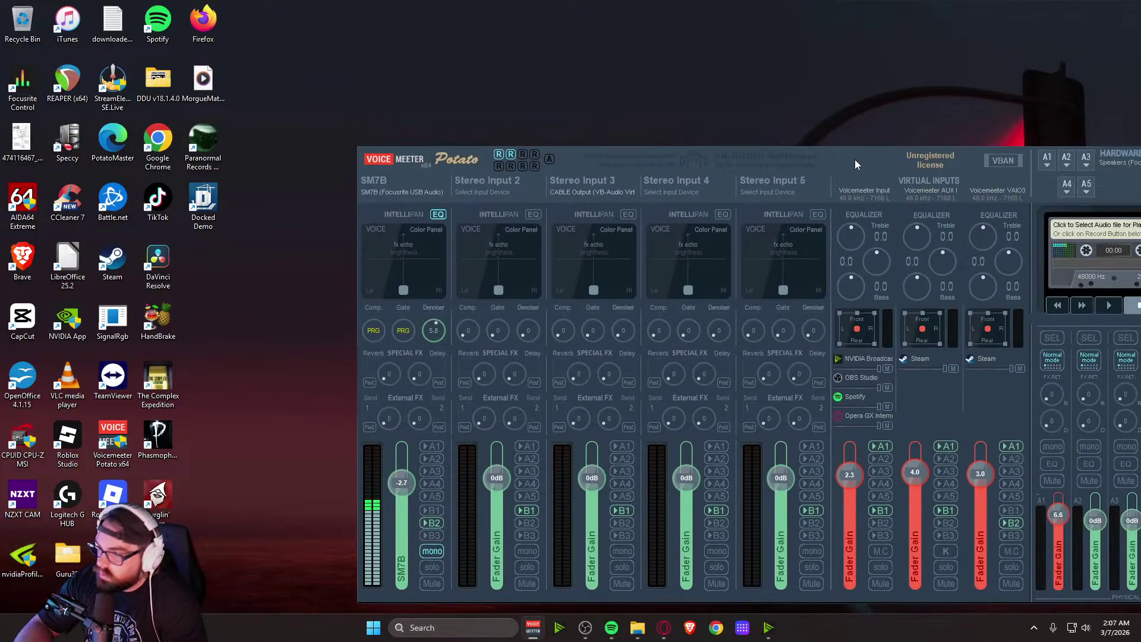
pyautogui.moveTo(856, 164); pyautogui.dragTo(566, 150)
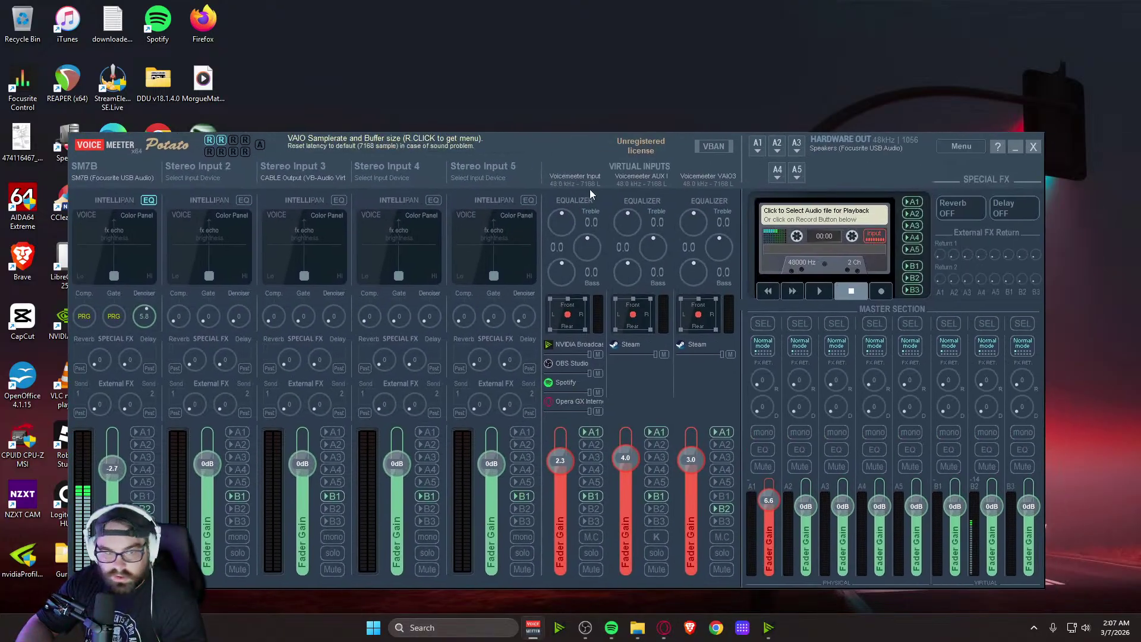
pyautogui.rightClick(150, 202)
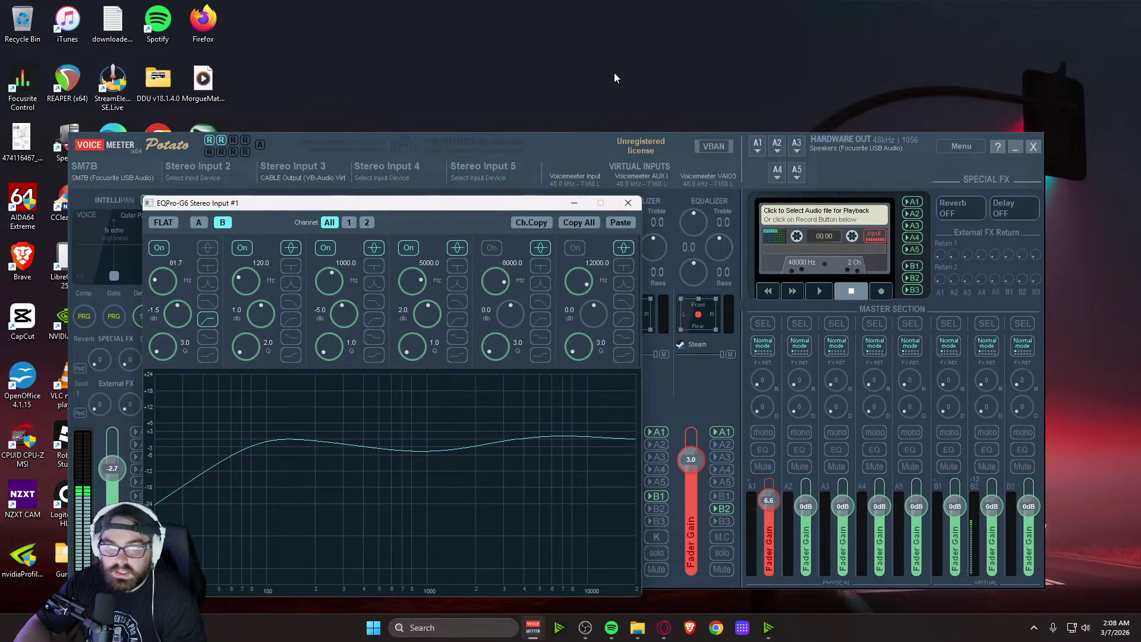
pyautogui.click(632, 203)
# Run Voicemeeter's 15 Bands Graphic EQ tool to examine the Bus B2 equalizer curve, and close it
pyautogui.click(942, 147)
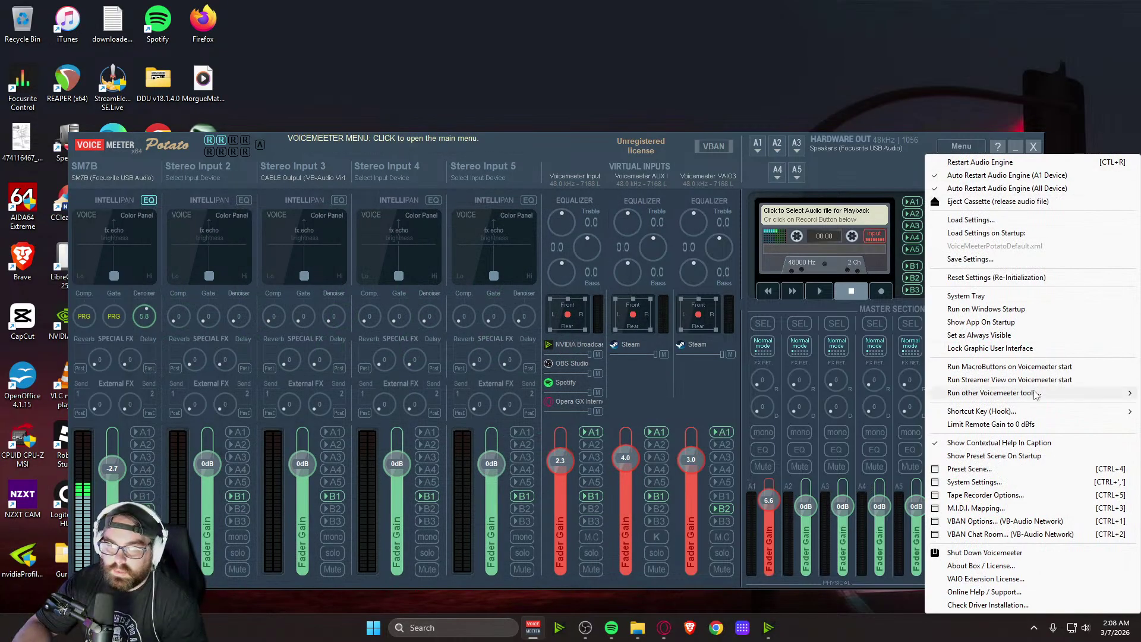
pyautogui.moveTo(1037, 401)
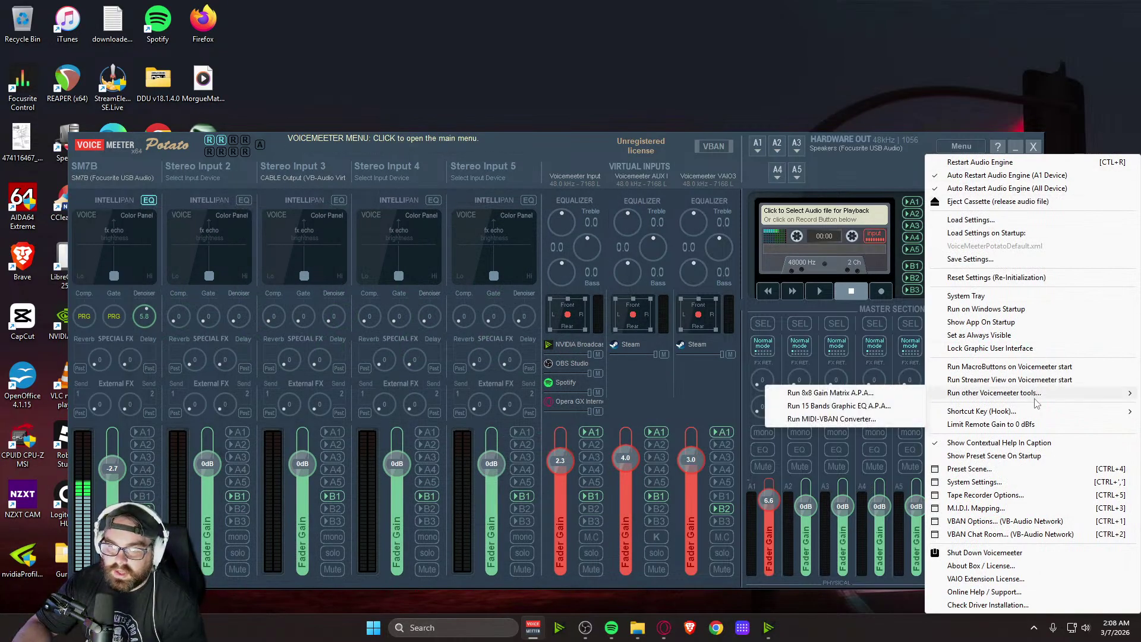
pyautogui.click(839, 406)
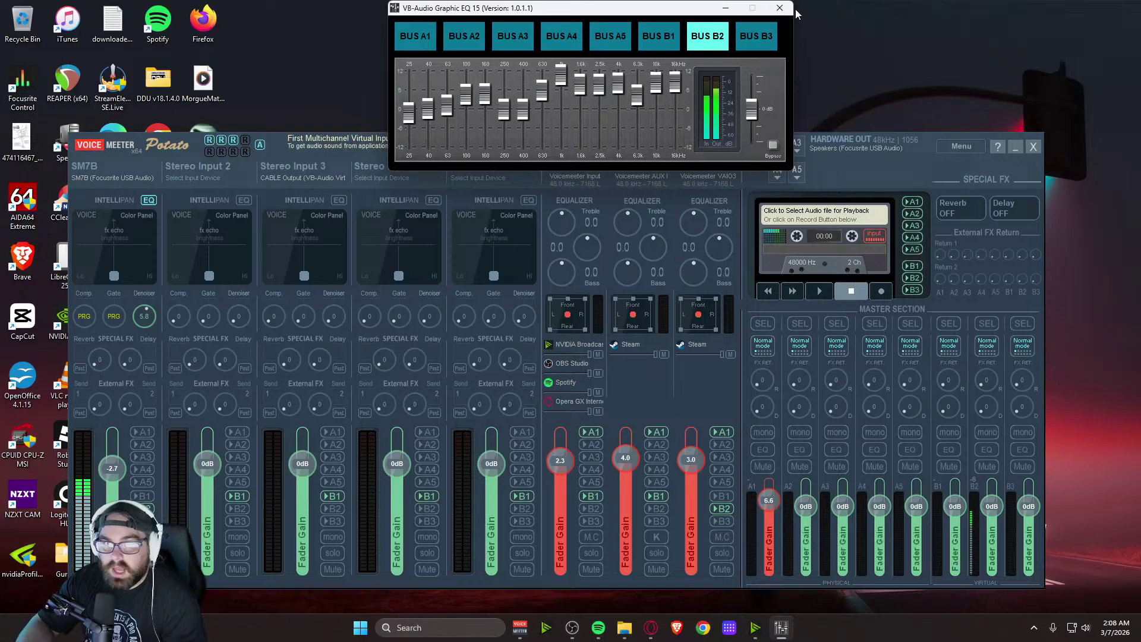
pyautogui.click(779, 7)
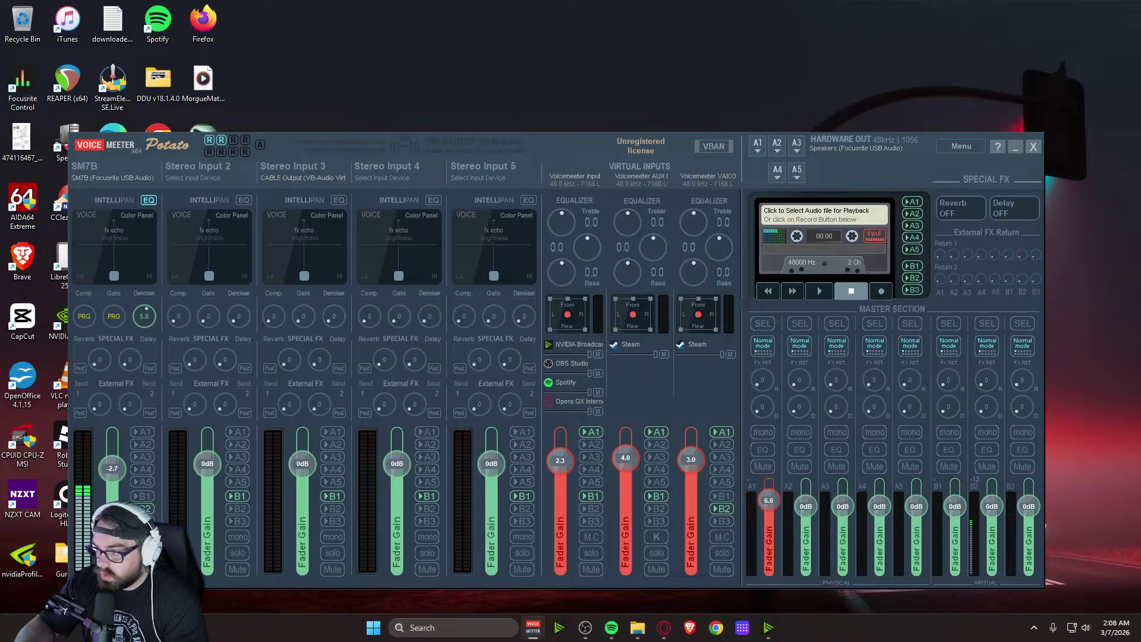
# Examine the SM7B input's parametric equalizer again, close it, and show the input's compressor and gate details
pyautogui.rightClick(149, 201)
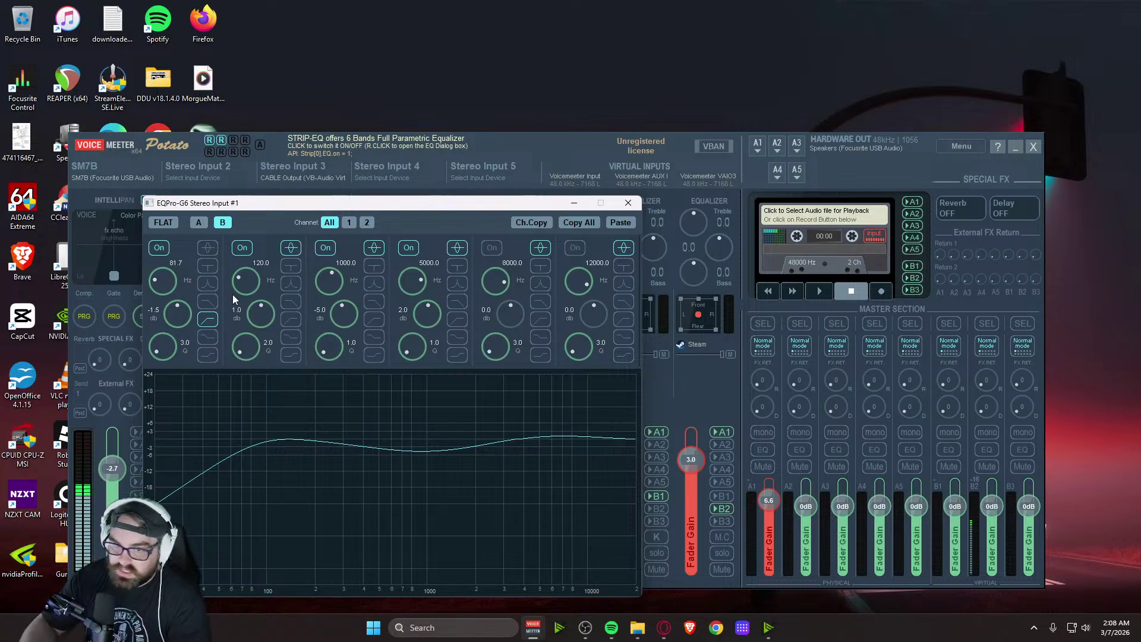
pyautogui.click(628, 203)
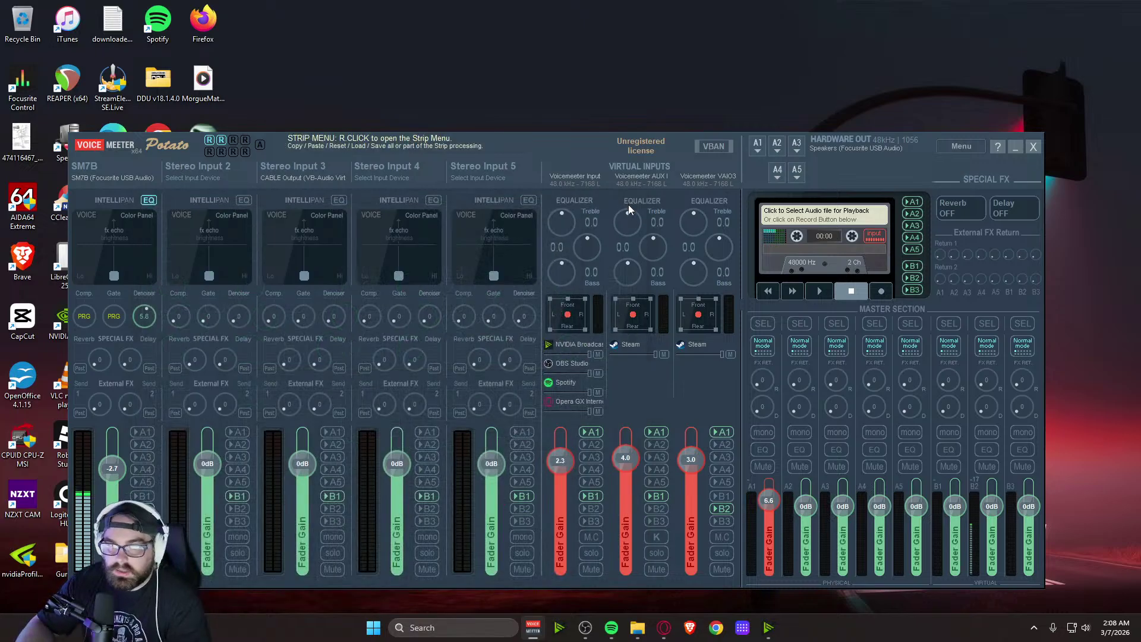
pyautogui.rightClick(83, 316)
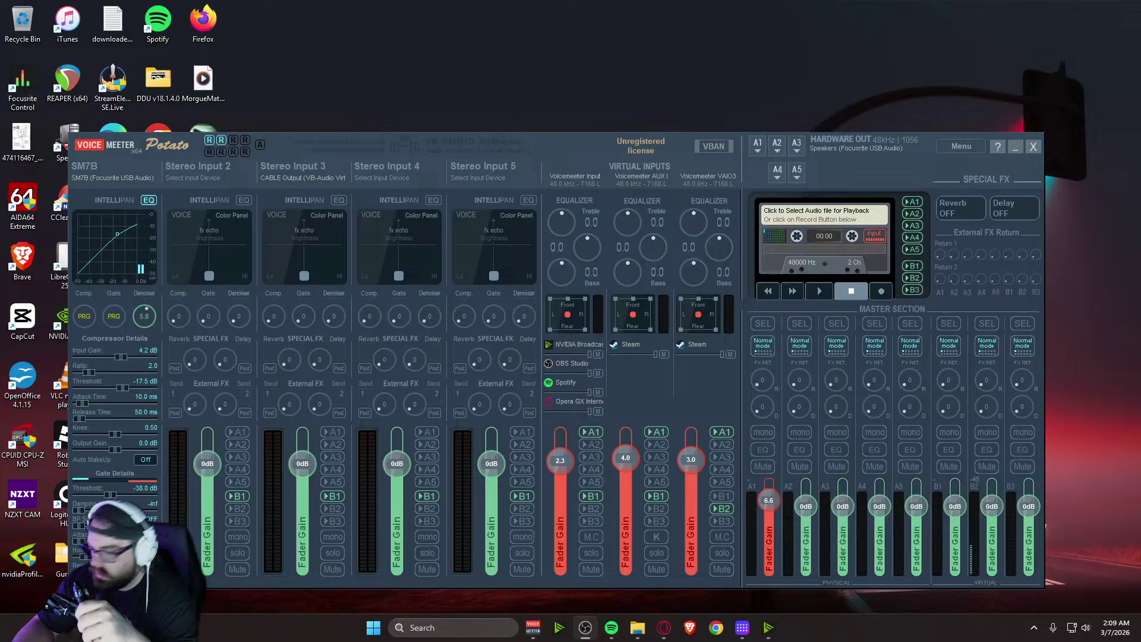
pyautogui.click(664, 628)
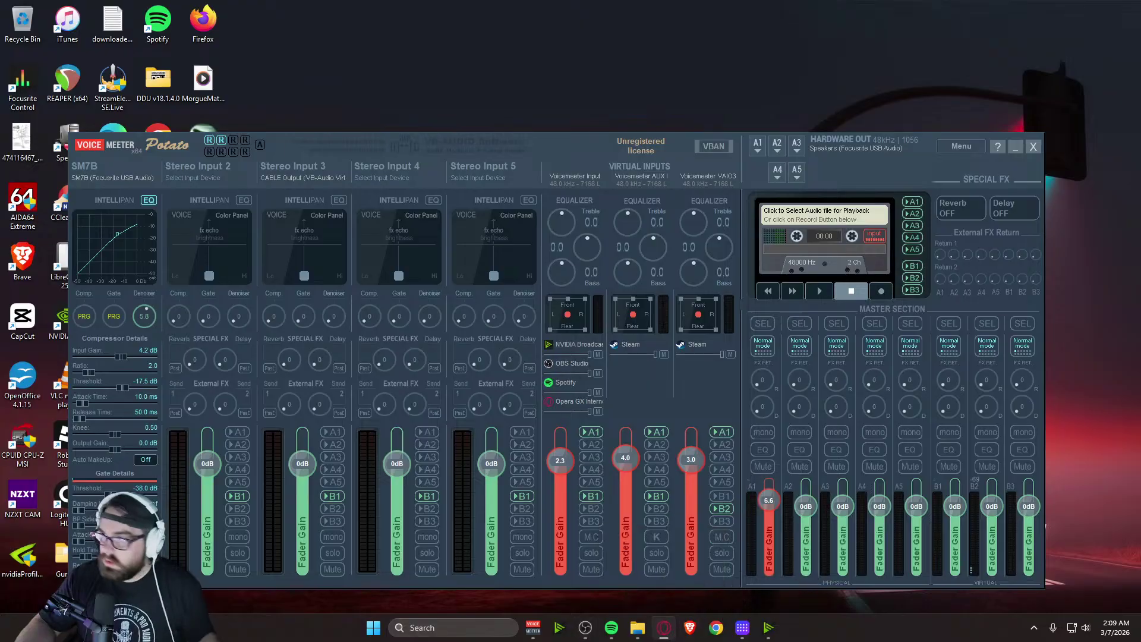
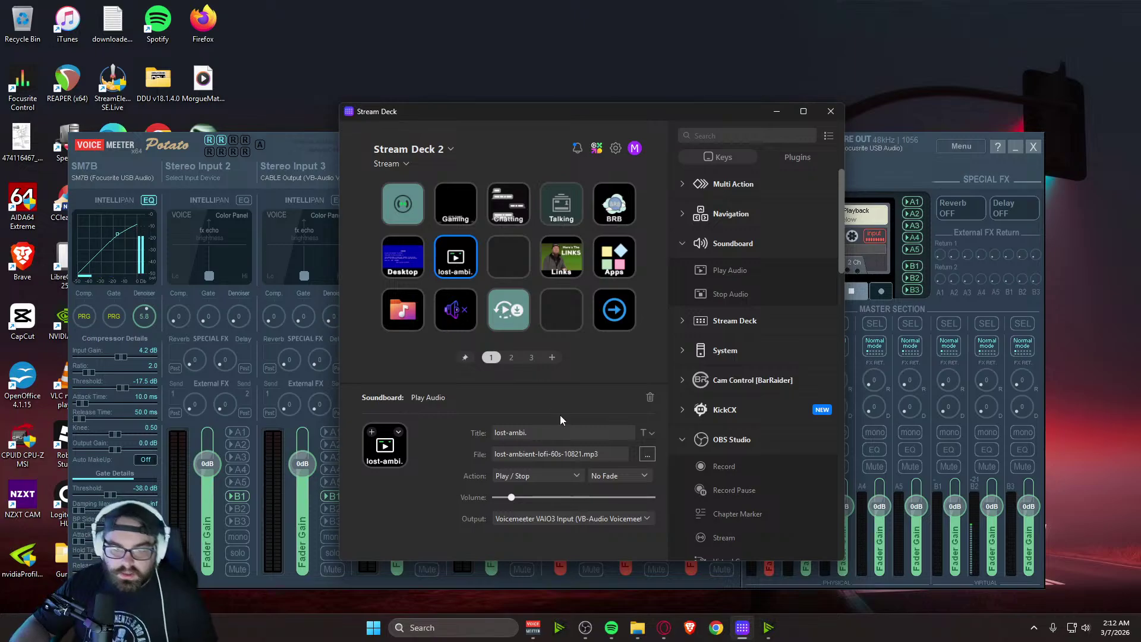
# Assign the lofi_music_library-ambient-lofi-music file from Downloads to Stream Deck's lost-ambi. Play Audio key and title the key Lofi Amb
pyautogui.click(647, 457)
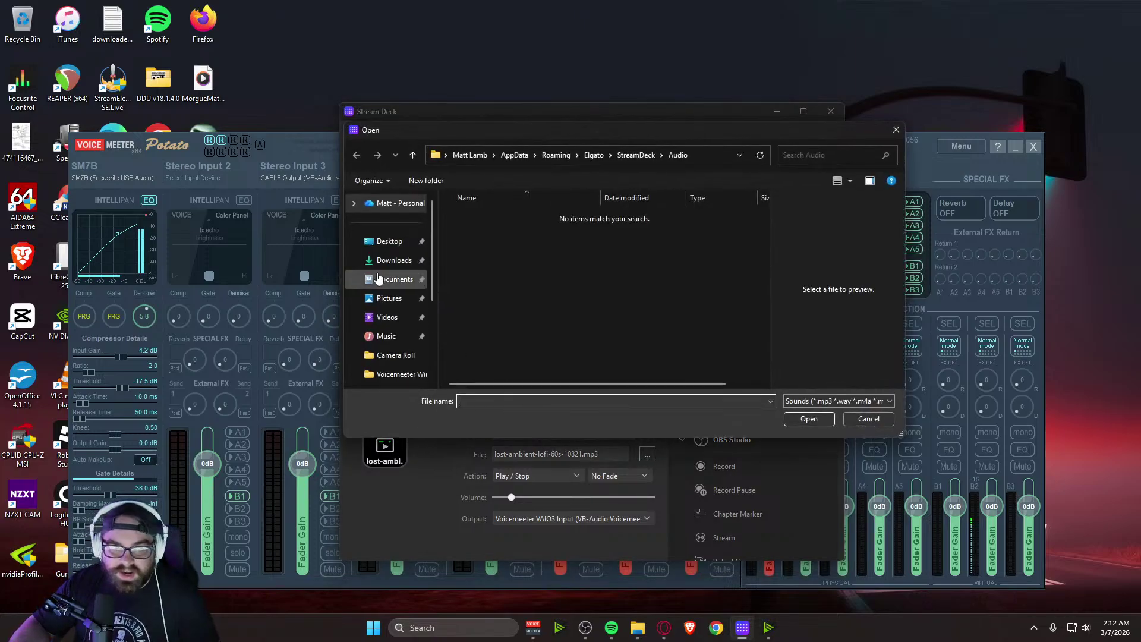
pyautogui.click(394, 259)
pyautogui.click(486, 236)
pyautogui.click(808, 418)
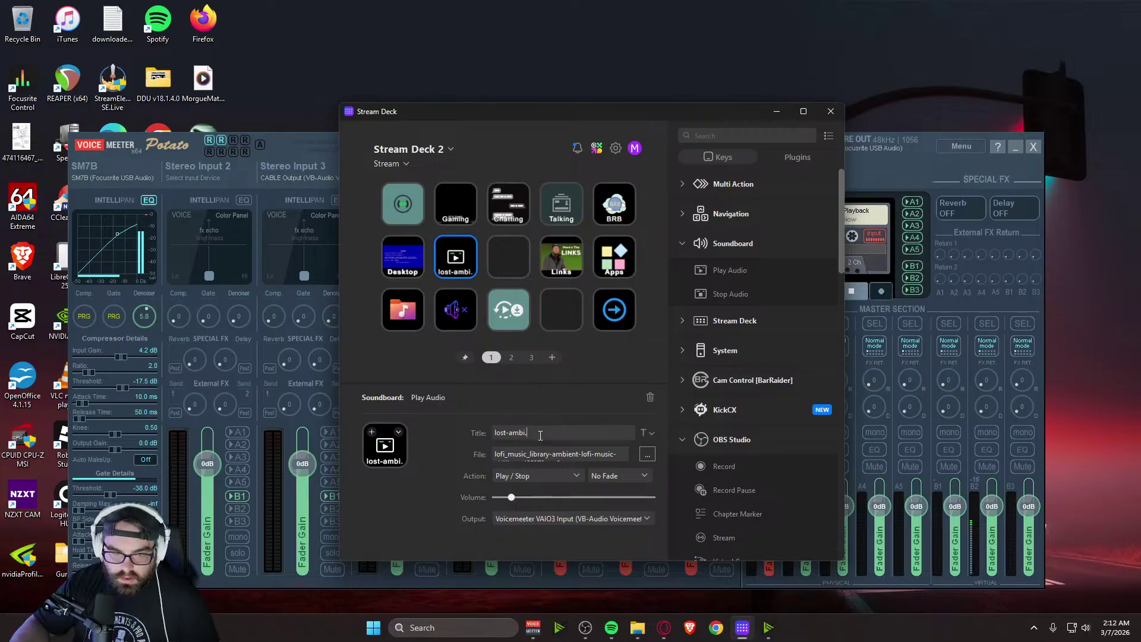
pyautogui.hotkey('ctrl', 'a')
pyautogui.write('Lof')
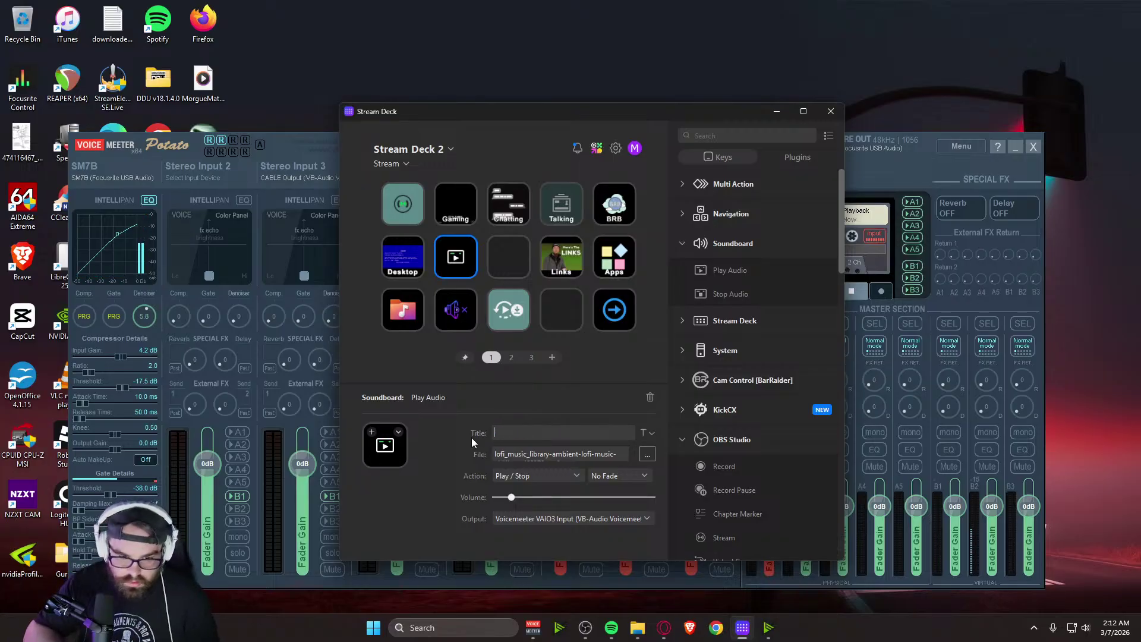
pyautogui.write('i A')
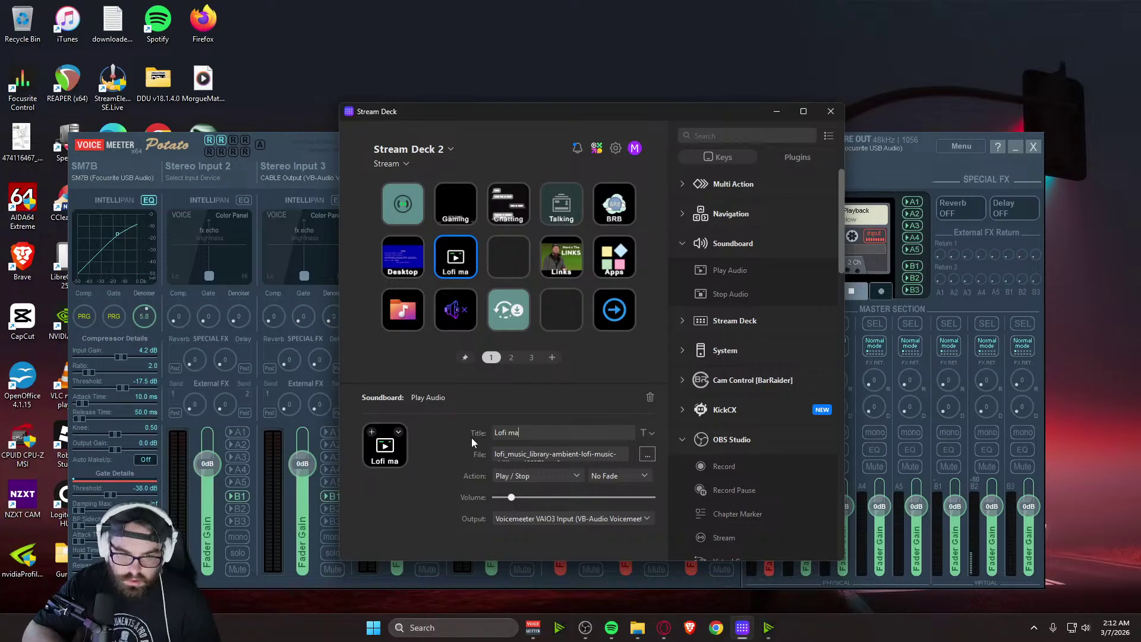
pyautogui.write('mb')
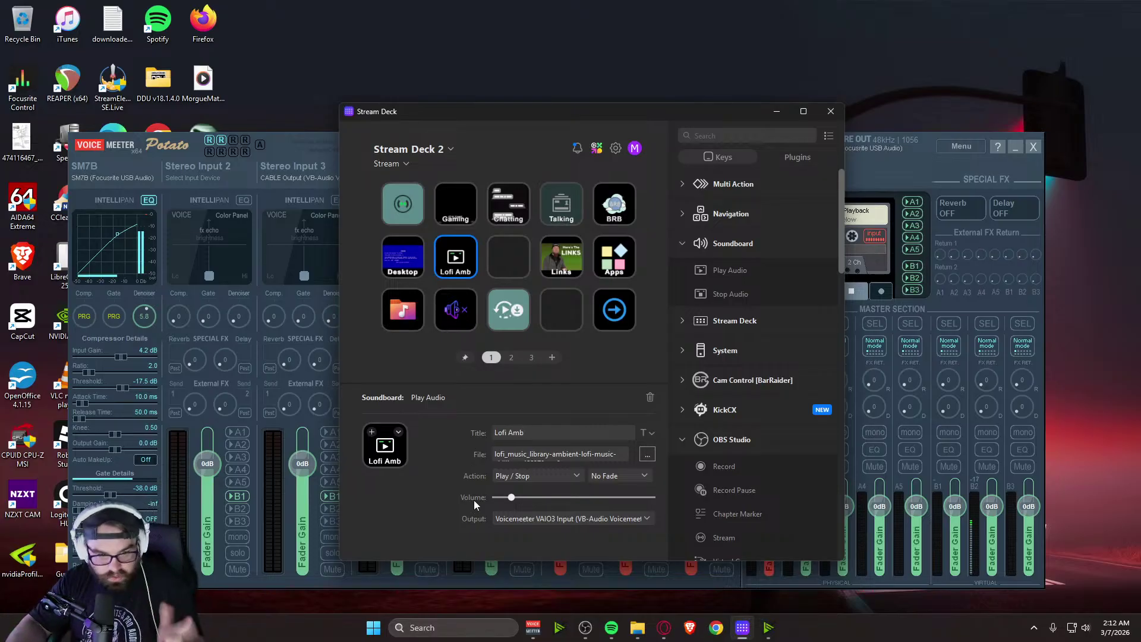
# Move Stream Deck beside the mixer, examine the Lofi Amb key's audio output options while keeping Voicemeeter VAIO3 Input, and move Stream Deck away
pyautogui.moveTo(587, 112); pyautogui.dragTo(285, 84)
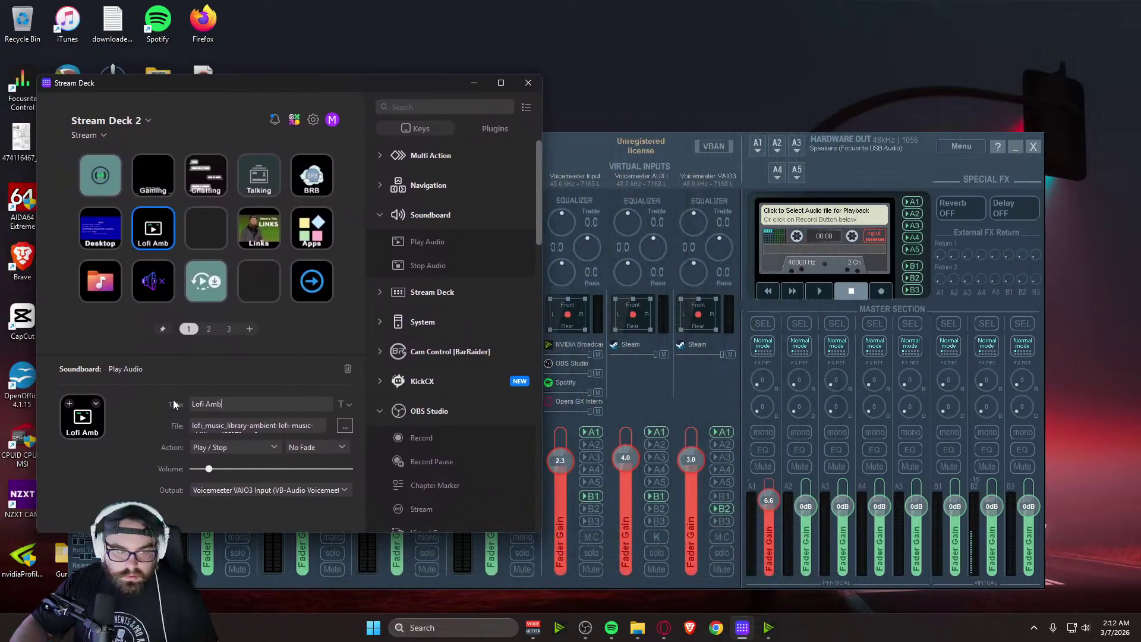
pyautogui.click(222, 492)
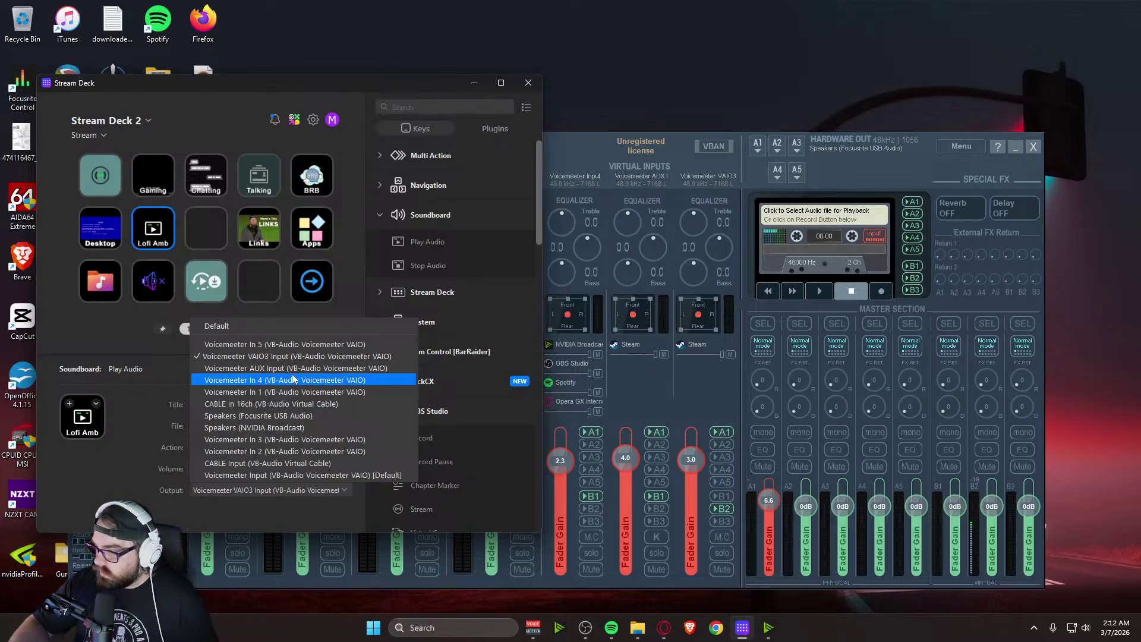
pyautogui.click(208, 493)
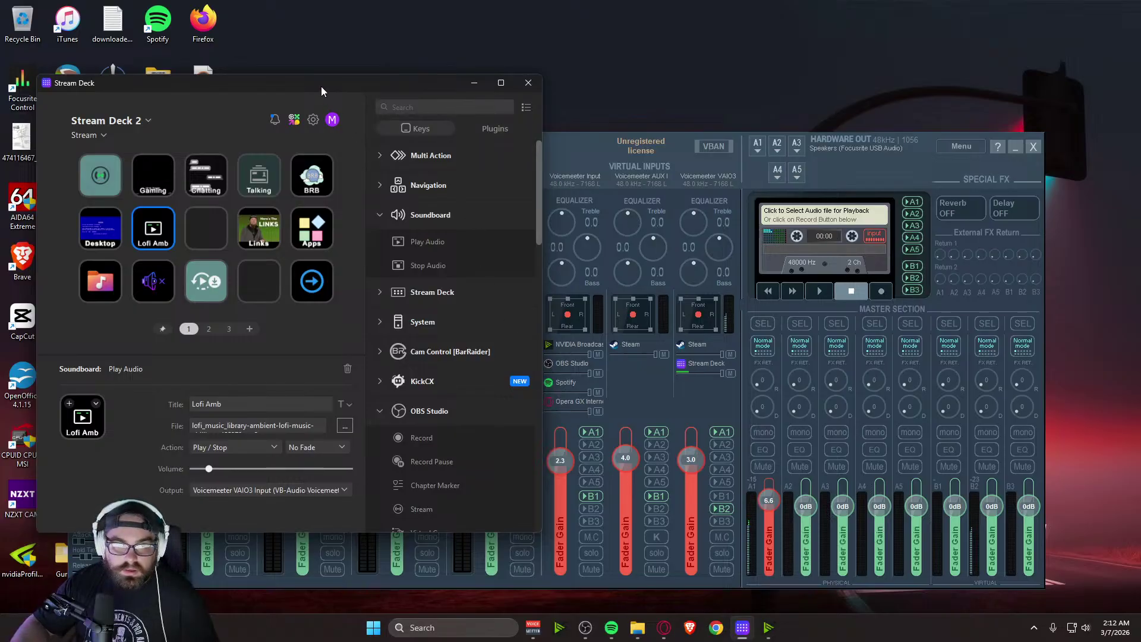
pyautogui.moveTo(321, 90); pyautogui.dragTo(1140, 220)
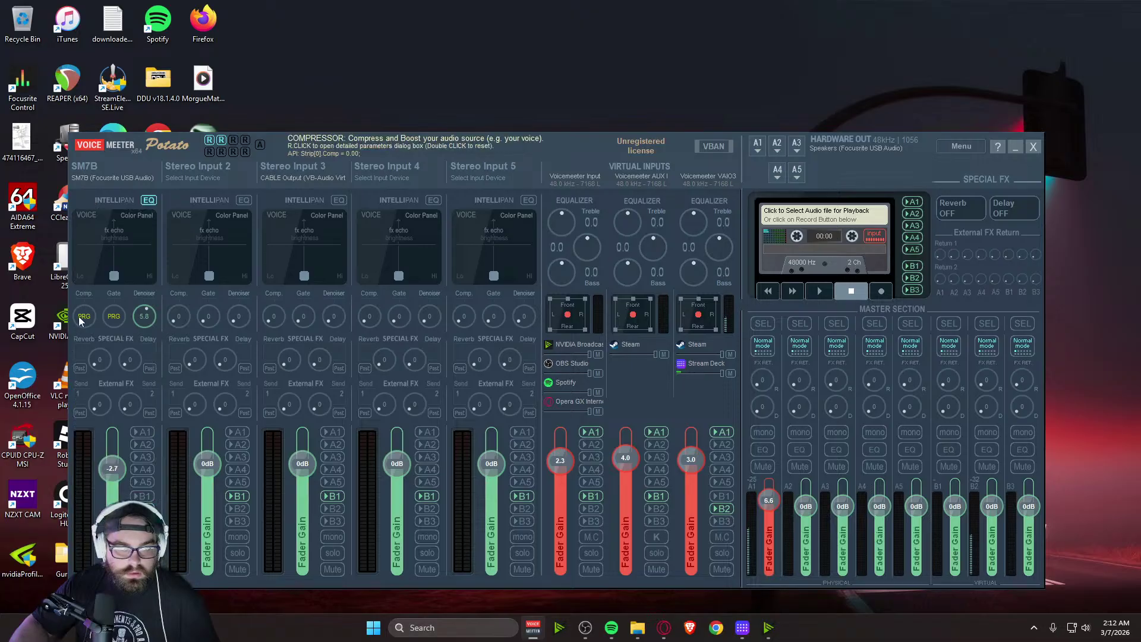
# Bring OBS onto this display and examine the Voicemeeter VAIO3 input's bus routing over it, returning to the OBS audio mixer
pyautogui.moveTo(1140, 89); pyautogui.dragTo(467, 0)
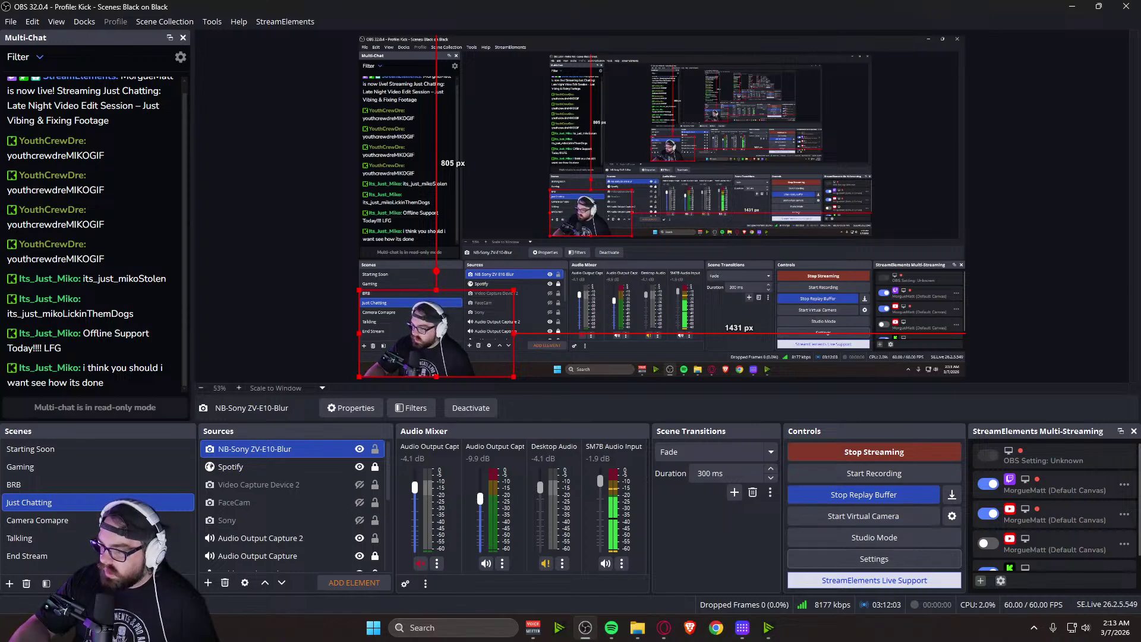
pyautogui.click(533, 627)
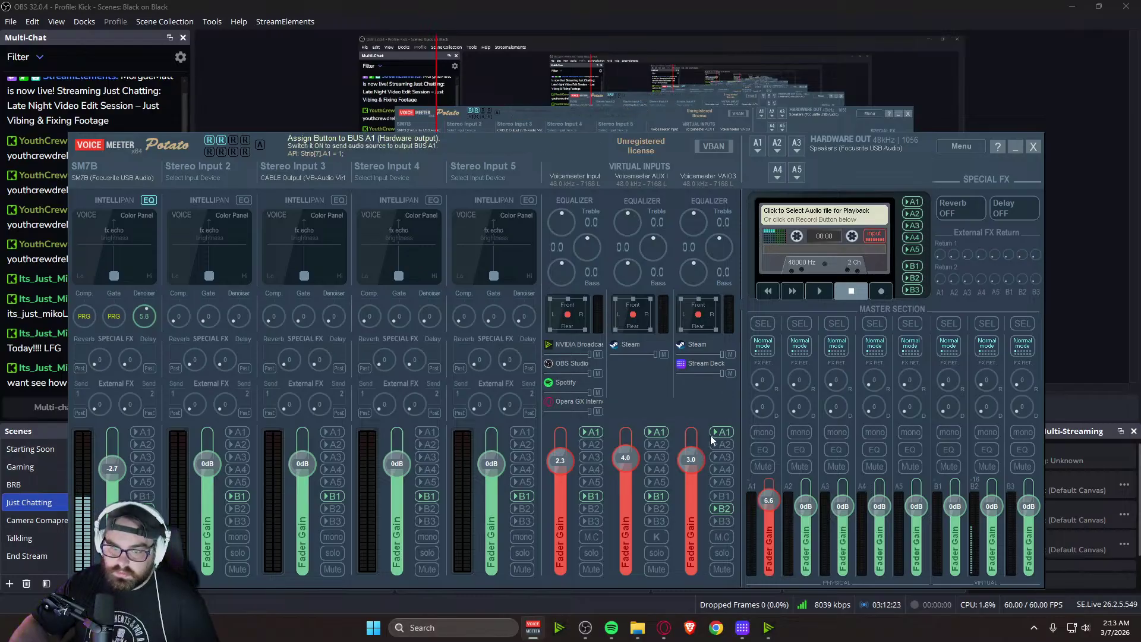
pyautogui.click(885, 25)
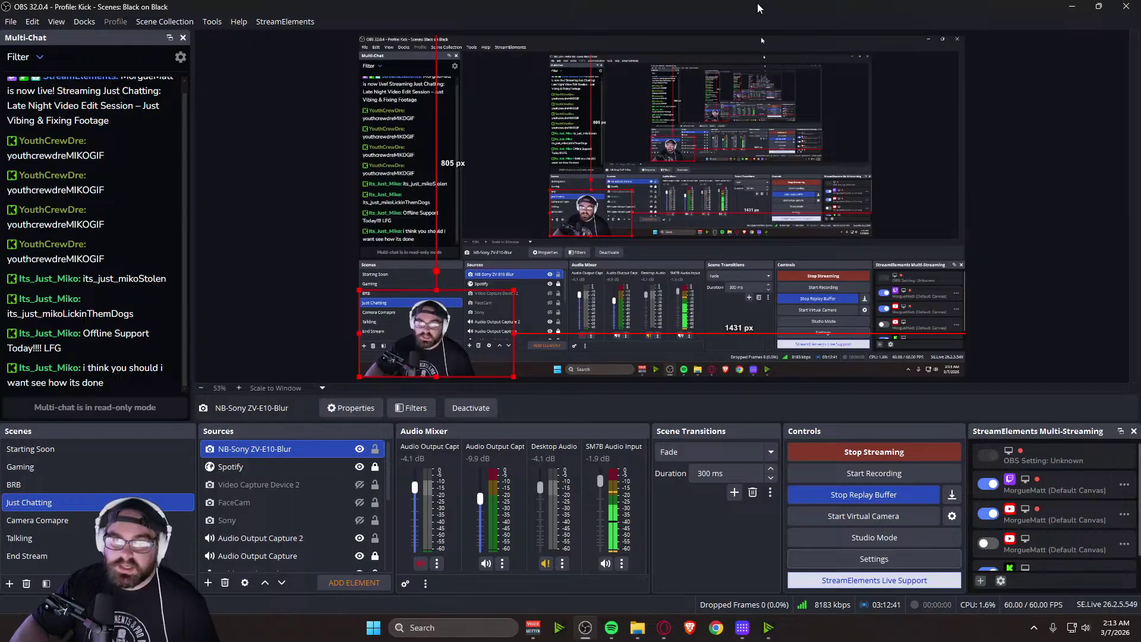
pyautogui.hotkey('alt', 'Tab')
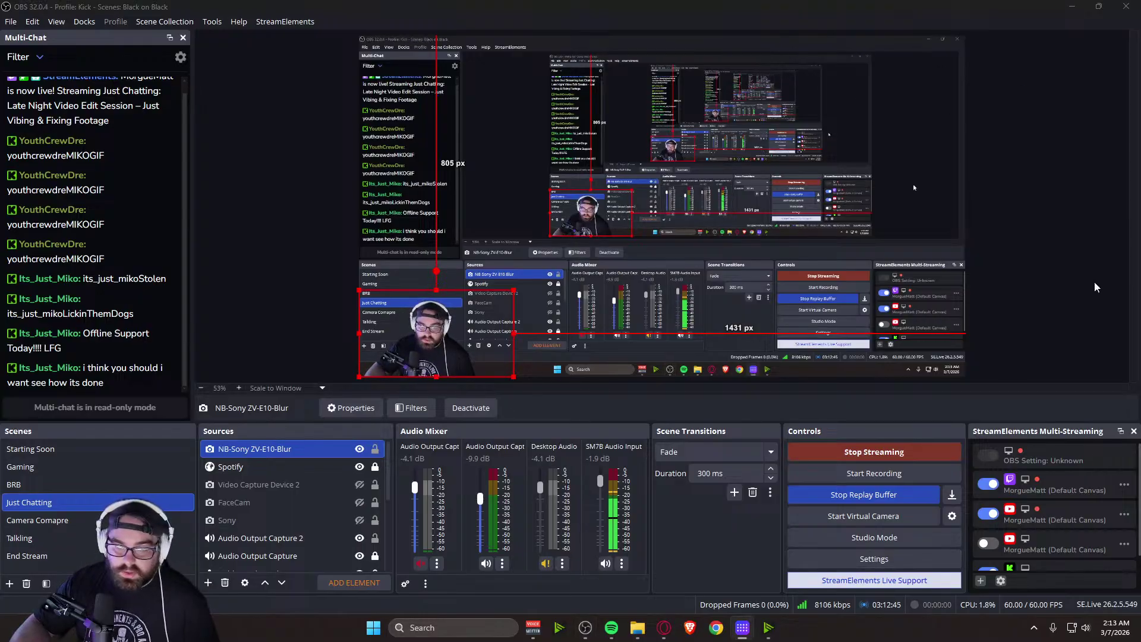
# Bring in the browser showing Pixabay's lofi ambient music results to view them, and move it off this display
pyautogui.click(664, 628)
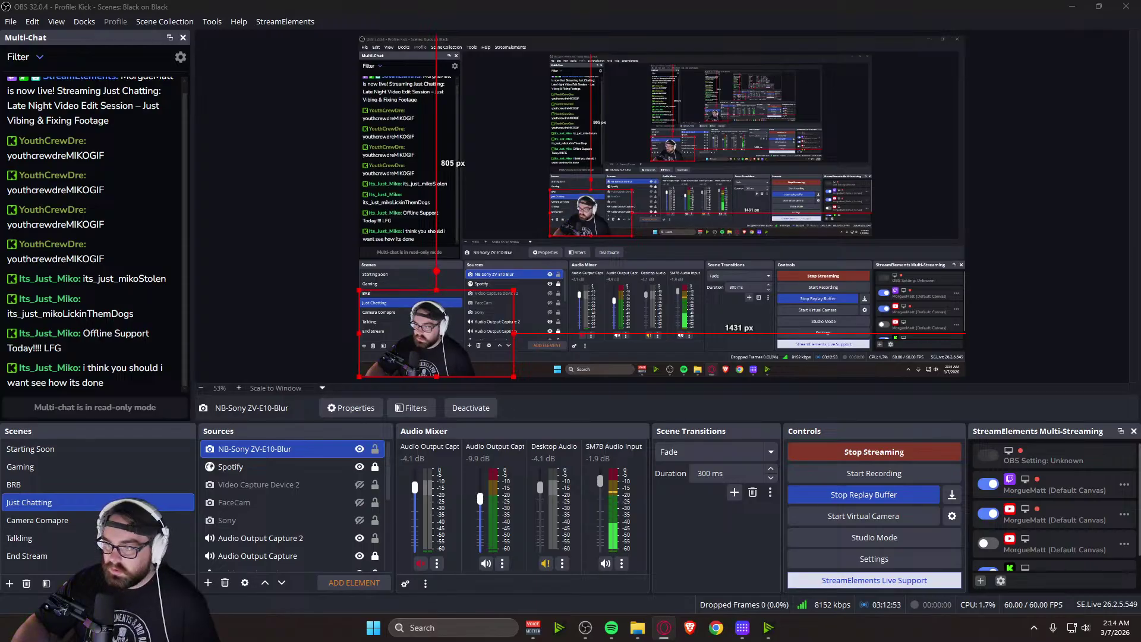
pyautogui.hotkey('alt', 'Tab')
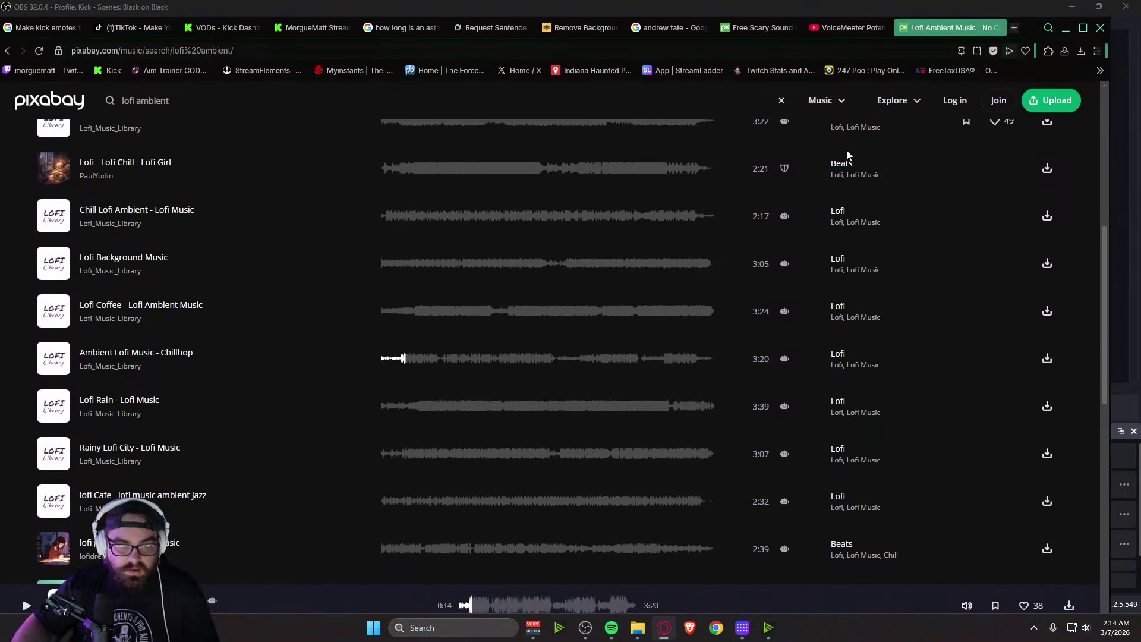
pyautogui.moveTo(1029, 27); pyautogui.dragTo(1140, 14)
pyautogui.moveTo(1140, 30); pyautogui.dragTo(1140, 18)
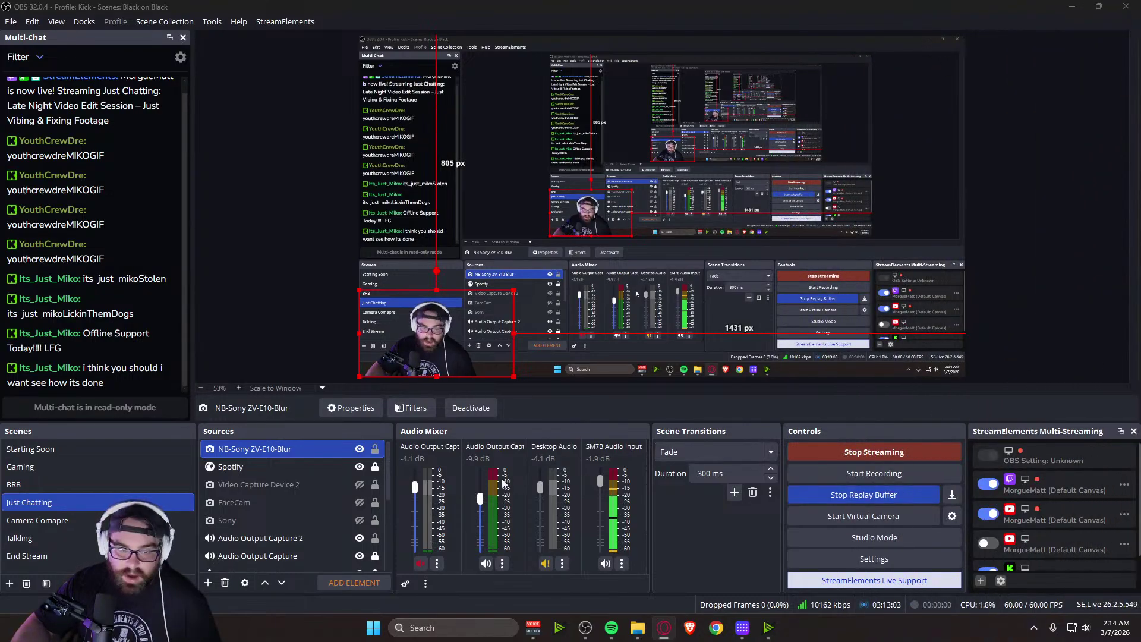
# View the second Audio Output Capture's mixer options without choosing any, and restore the OBS window down and move it off this display
pyautogui.rightClick(490, 450)
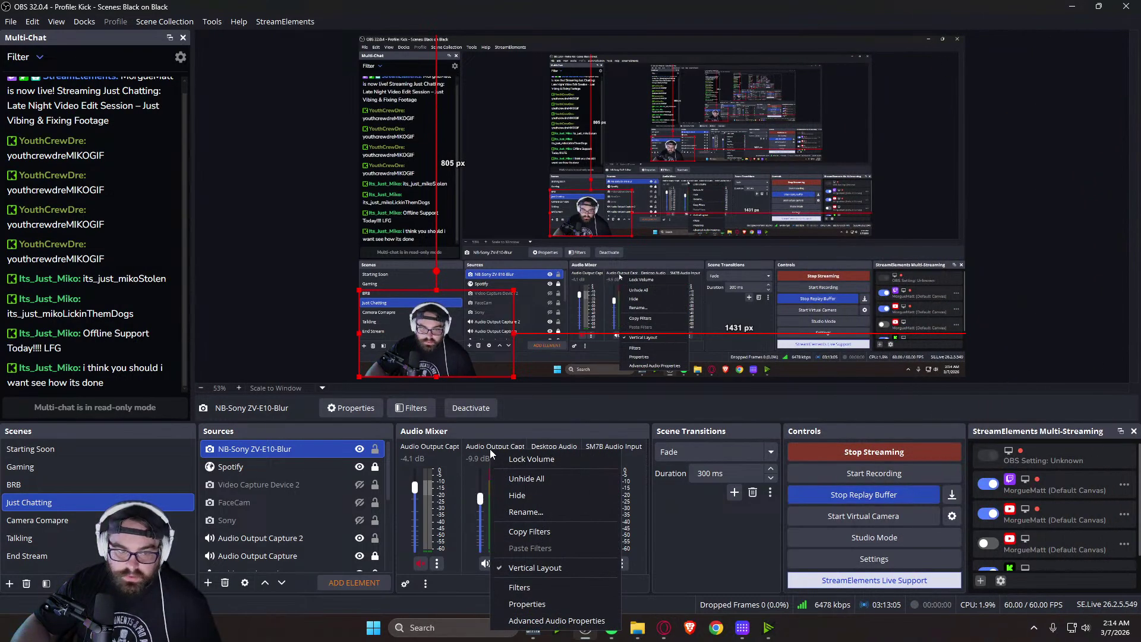
pyautogui.click(548, 416)
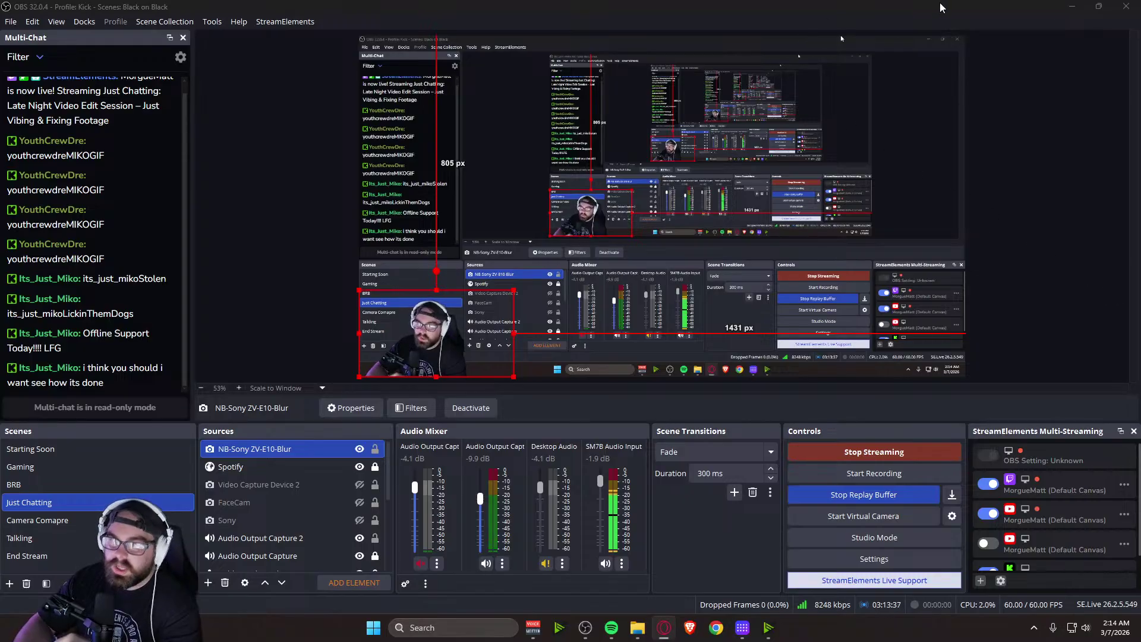
pyautogui.click(1098, 6)
pyautogui.moveTo(1110, 12); pyautogui.dragTo(1140, 12)
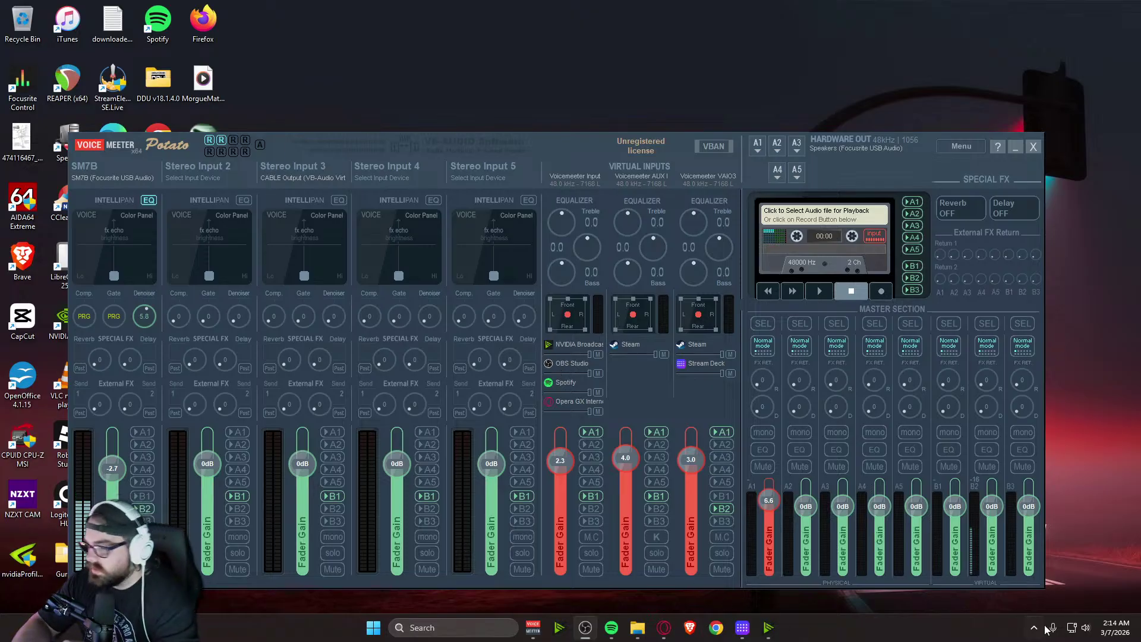
# Open Windows Sound settings and its additional sound settings dialog, and examine the playback devices through Voicemeeter Input and Voicemeeter VAIO3 Input
pyautogui.rightClick(1085, 627)
pyautogui.click(1047, 595)
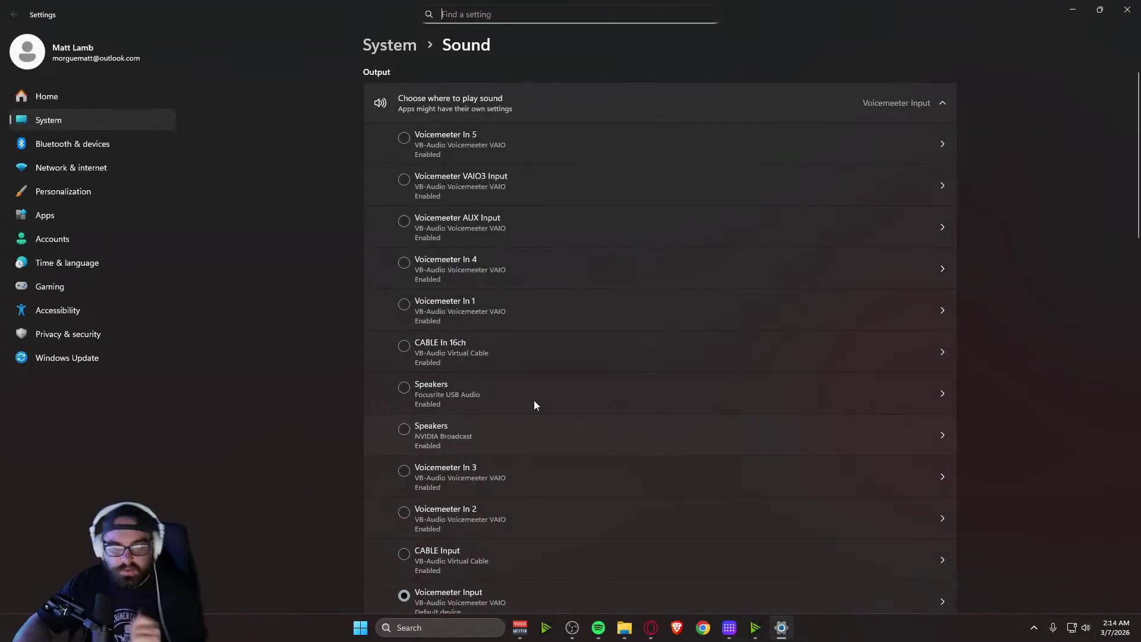
pyautogui.scroll(-15, 416, 402)
pyautogui.click(395, 308)
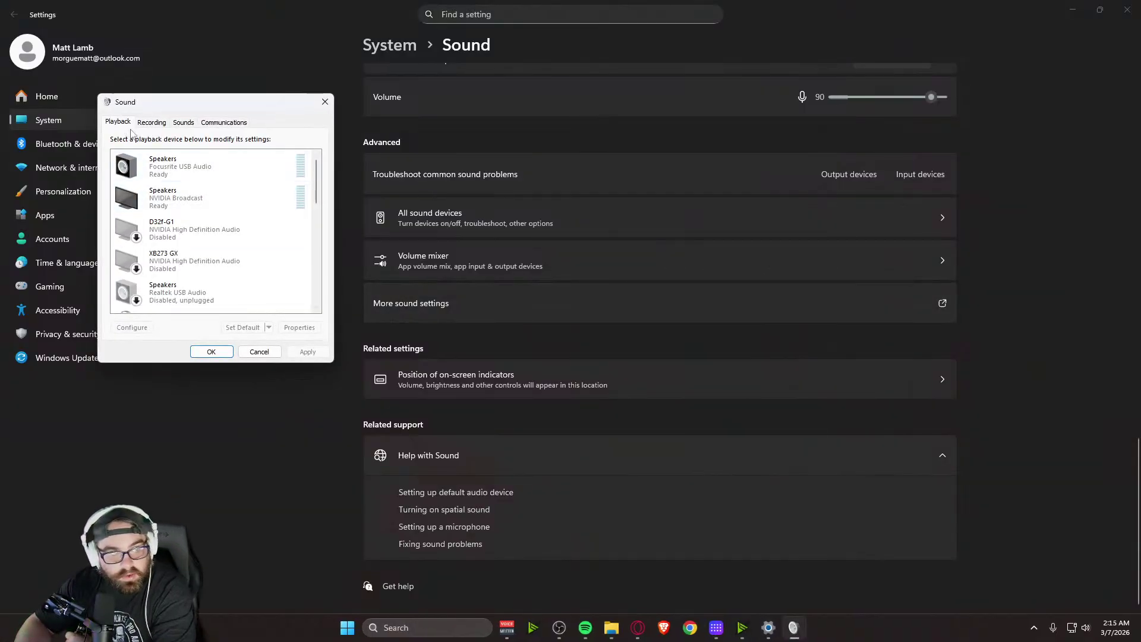
pyautogui.scroll(-5, 195, 293)
pyautogui.scroll(-3, 195, 293)
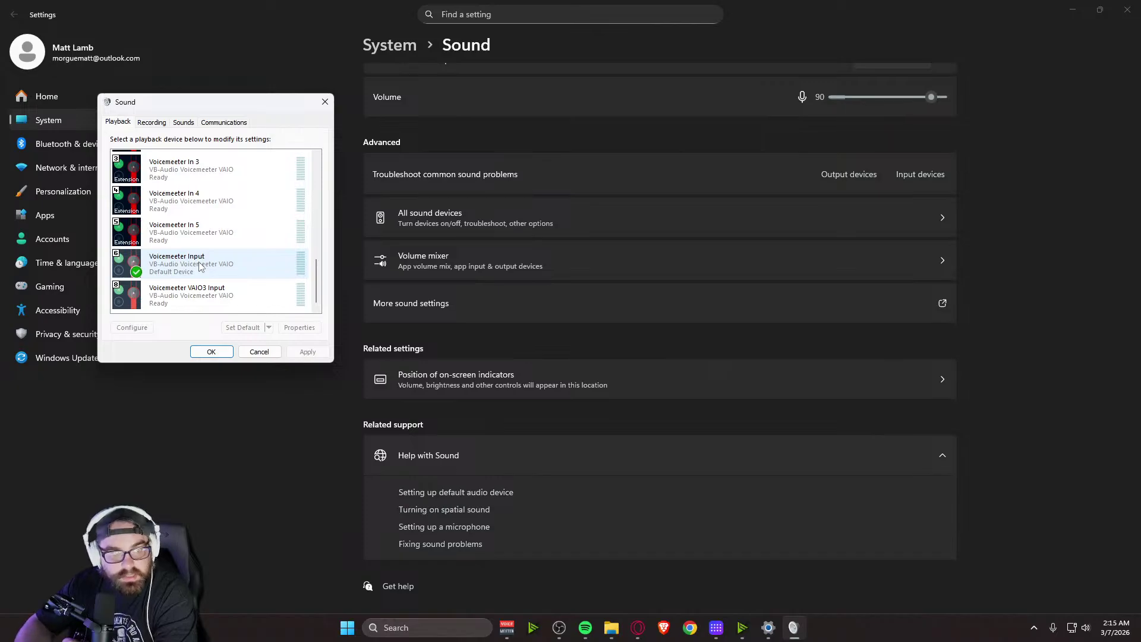
# Examine the recording devices from SM7B to Voicemeeter Out B2, glancing at NVIDIA Broadcast's window, and close the Sound dialog
pyautogui.click(152, 122)
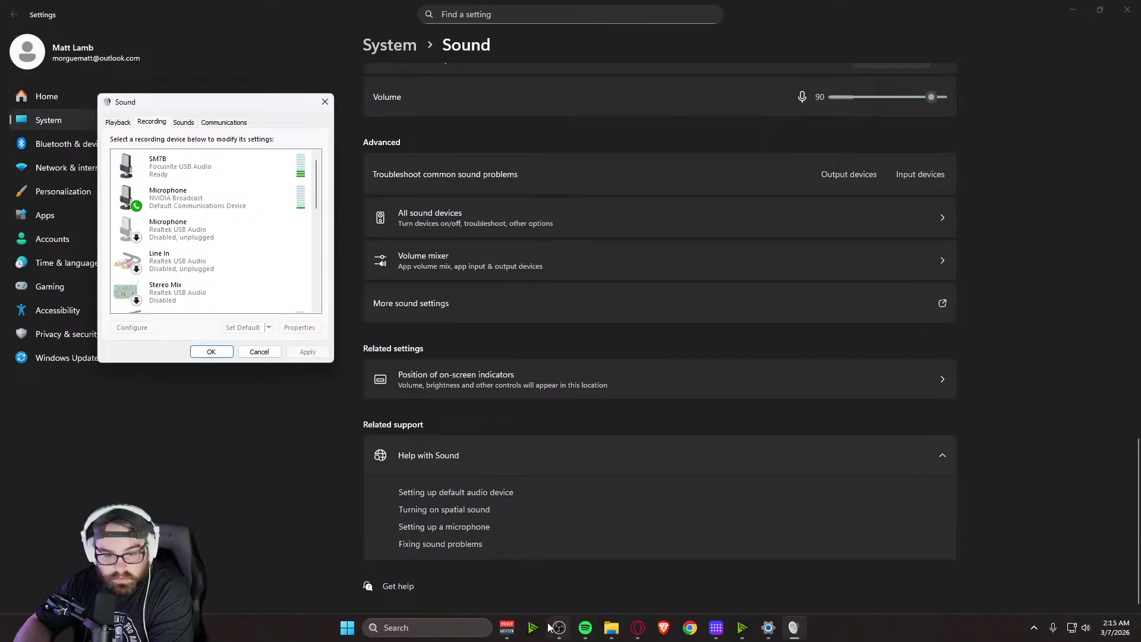
pyautogui.click(743, 628)
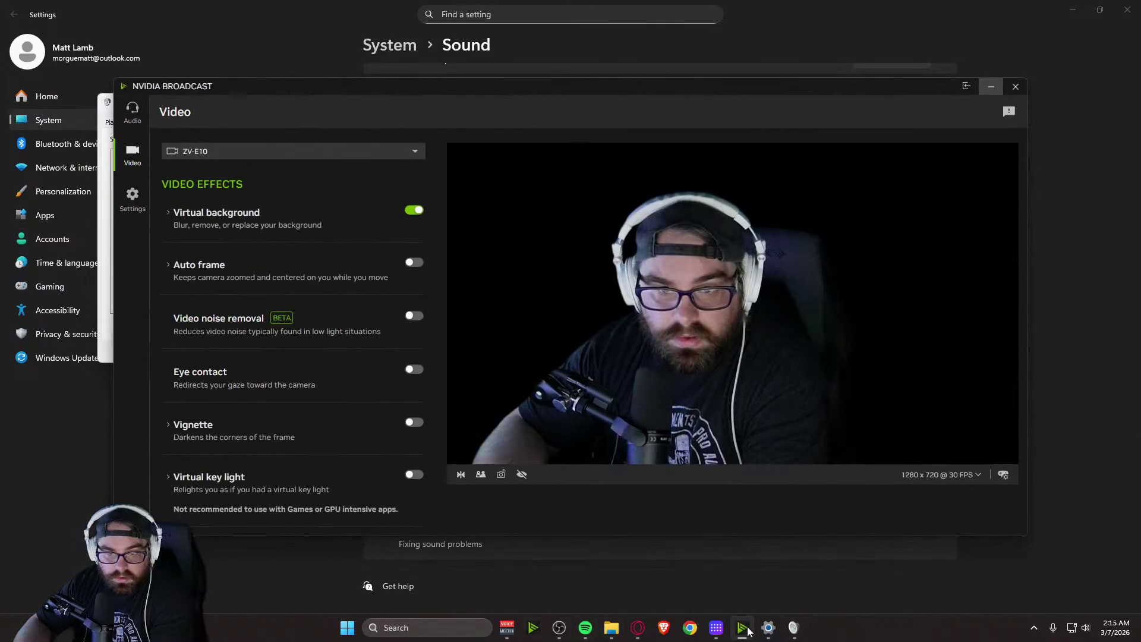
pyautogui.click(743, 628)
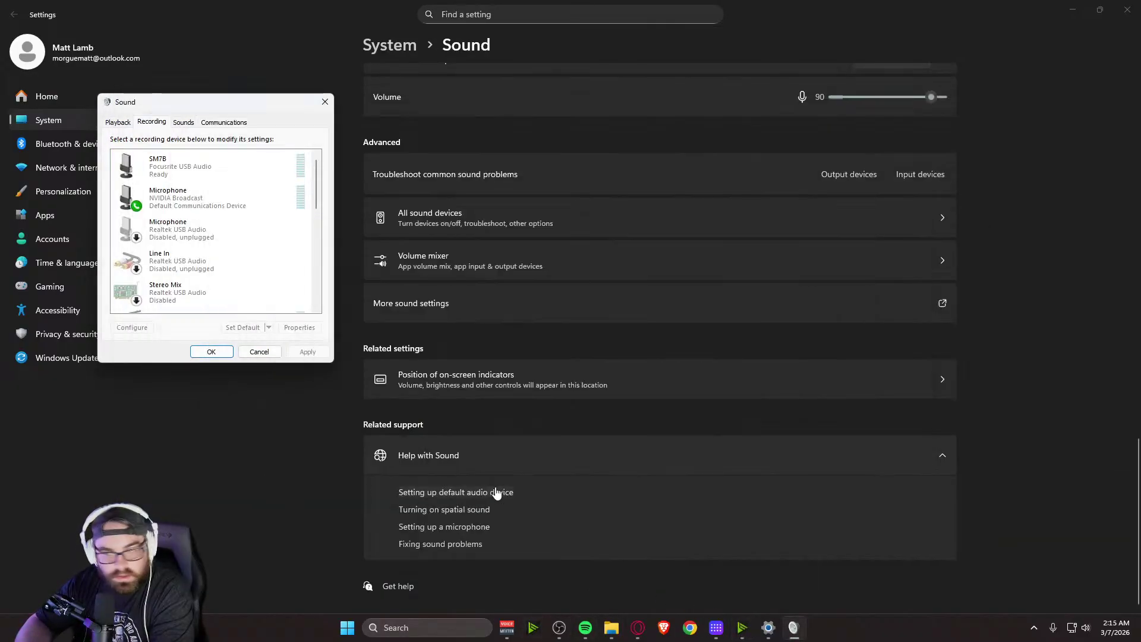
pyautogui.scroll(-3, 204, 256)
pyautogui.scroll(-5, 204, 256)
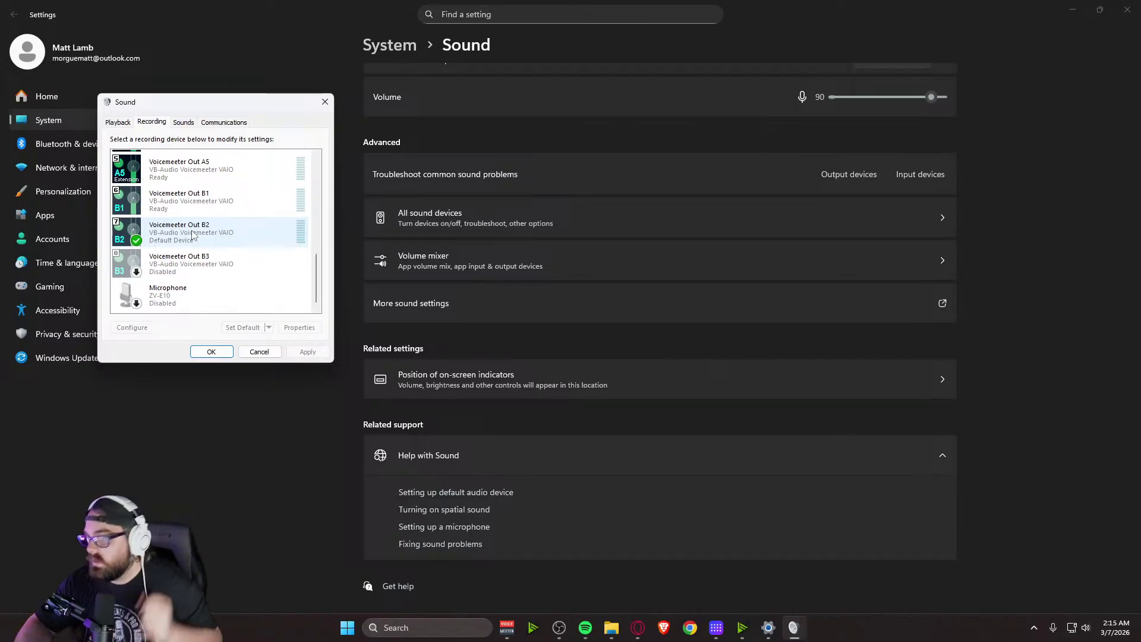
pyautogui.scroll(5, 196, 232)
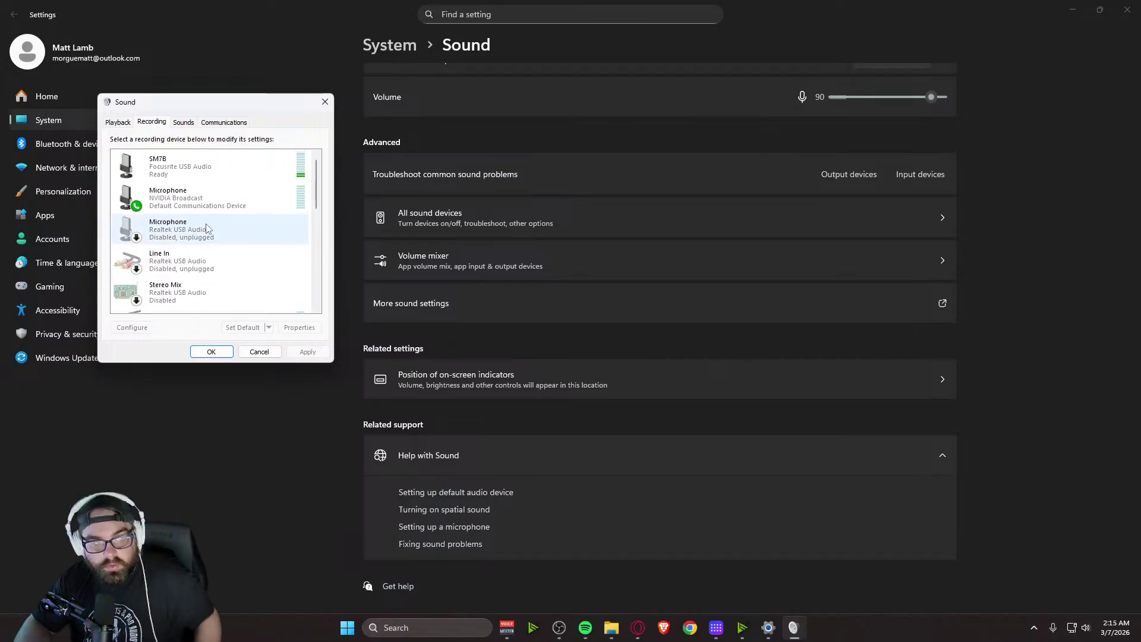
pyautogui.click(284, 205)
pyautogui.scroll(-5, 223, 220)
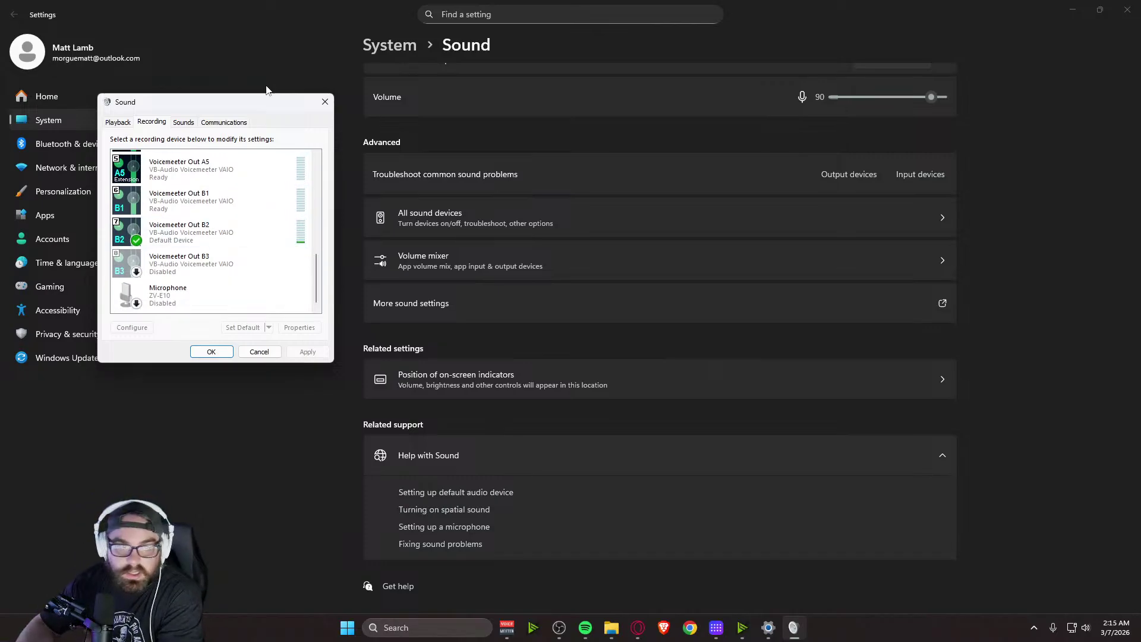
pyautogui.moveTo(227, 102); pyautogui.dragTo(1140, 122)
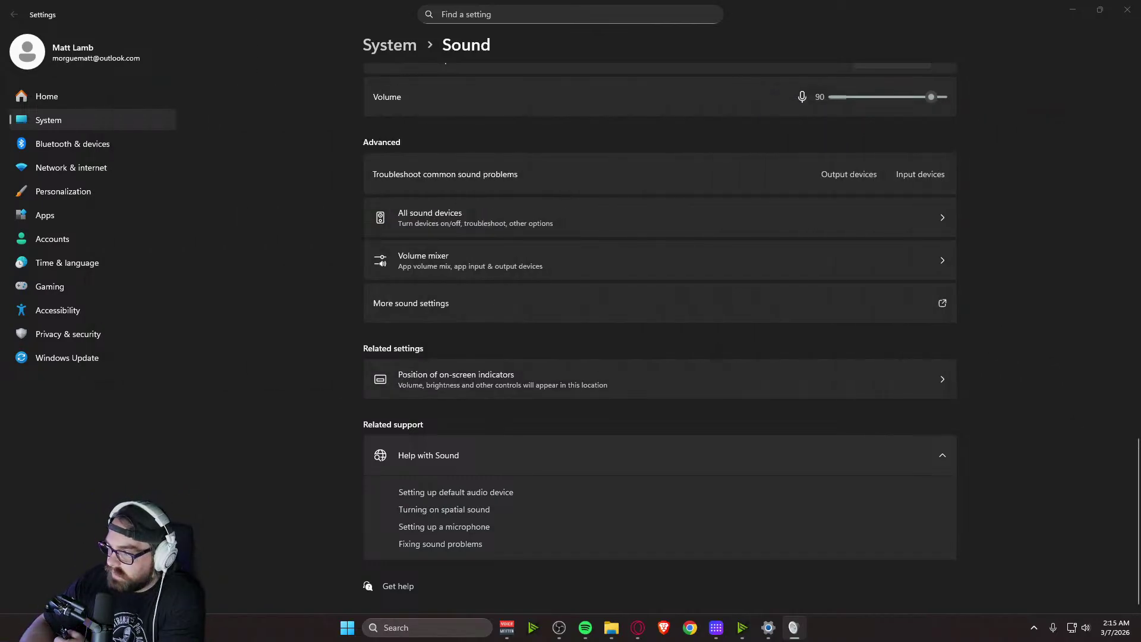
pyautogui.press('Escape')
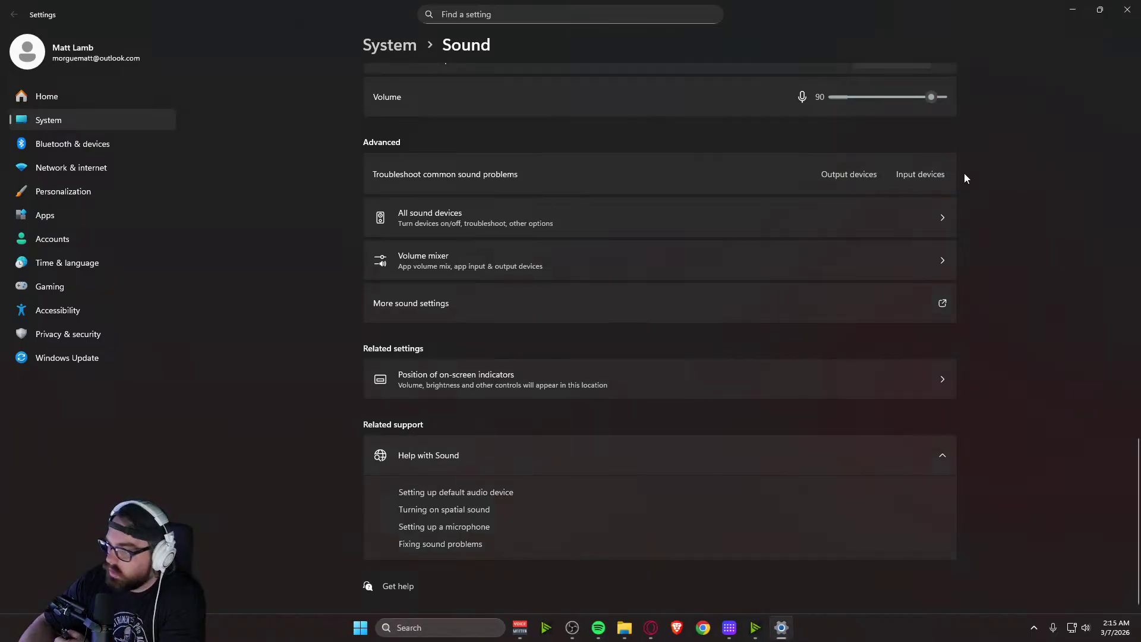
# Review the input and output device choices on the Windows Sound settings page and close Settings
pyautogui.scroll(10, 460, 209)
pyautogui.scroll(-10, 472, 273)
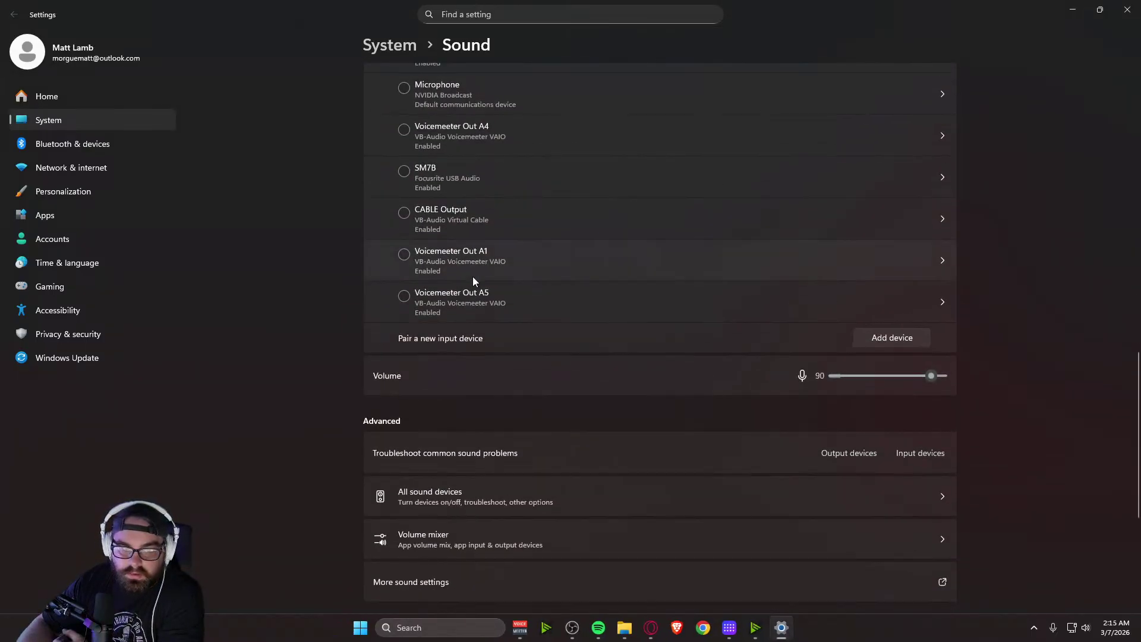
pyautogui.scroll(5, 473, 277)
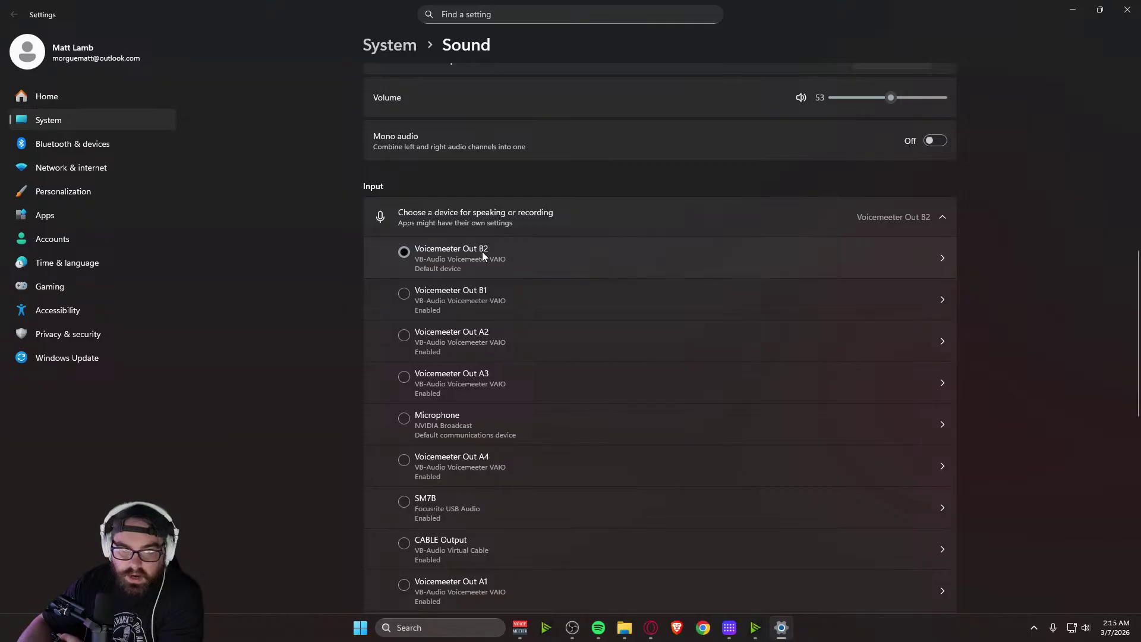
pyautogui.scroll(10, 482, 251)
pyautogui.scroll(-3, 497, 433)
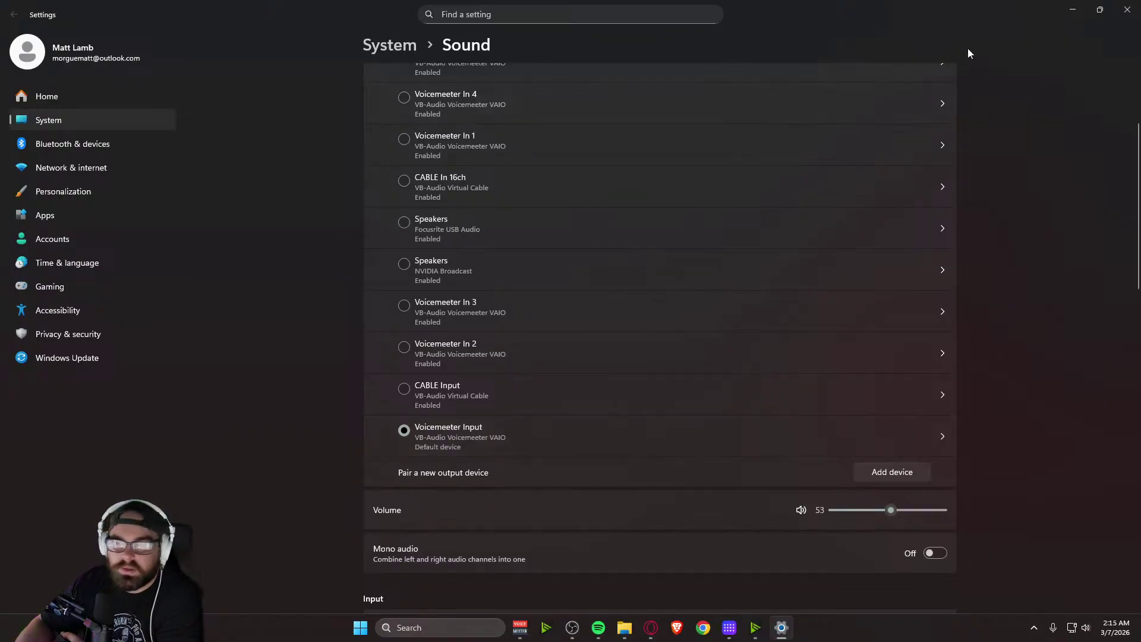
pyautogui.click(1125, 12)
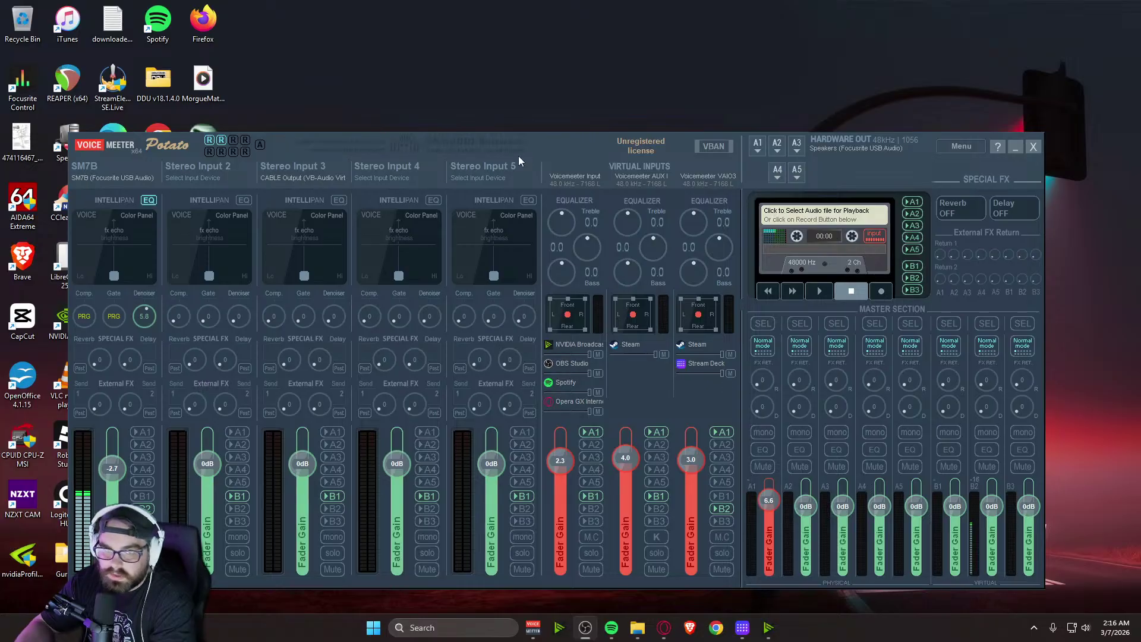
# View Voicemeeter Potato's registration information, close it, and move the Voicemeeter window off this display
pyautogui.click(624, 148)
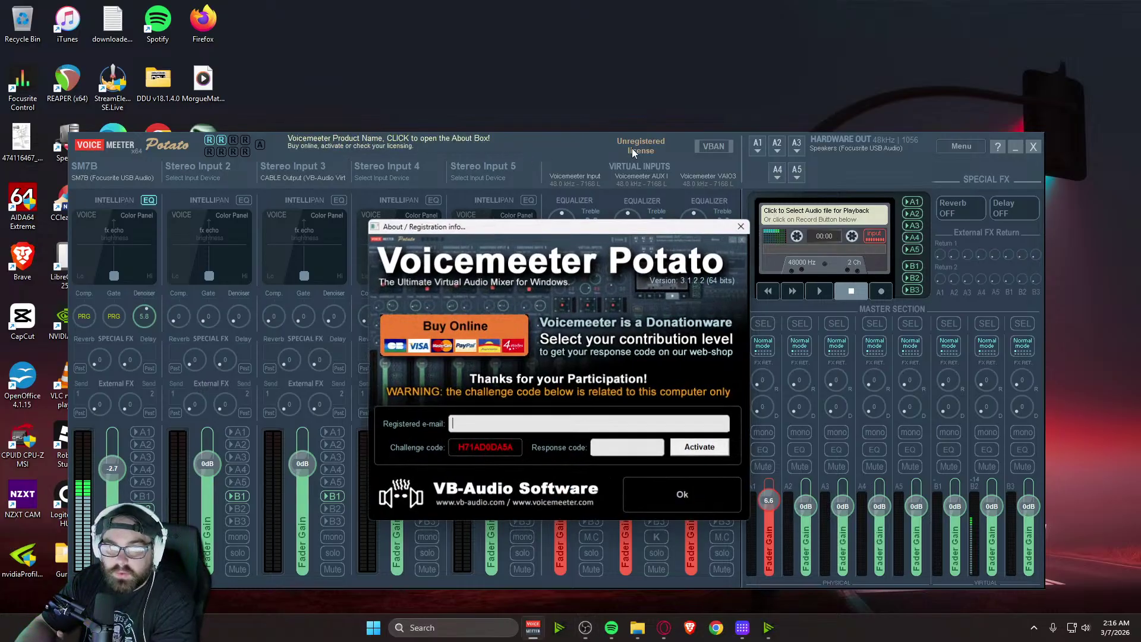
pyautogui.click(741, 227)
pyautogui.moveTo(561, 148); pyautogui.dragTo(1140, 159)
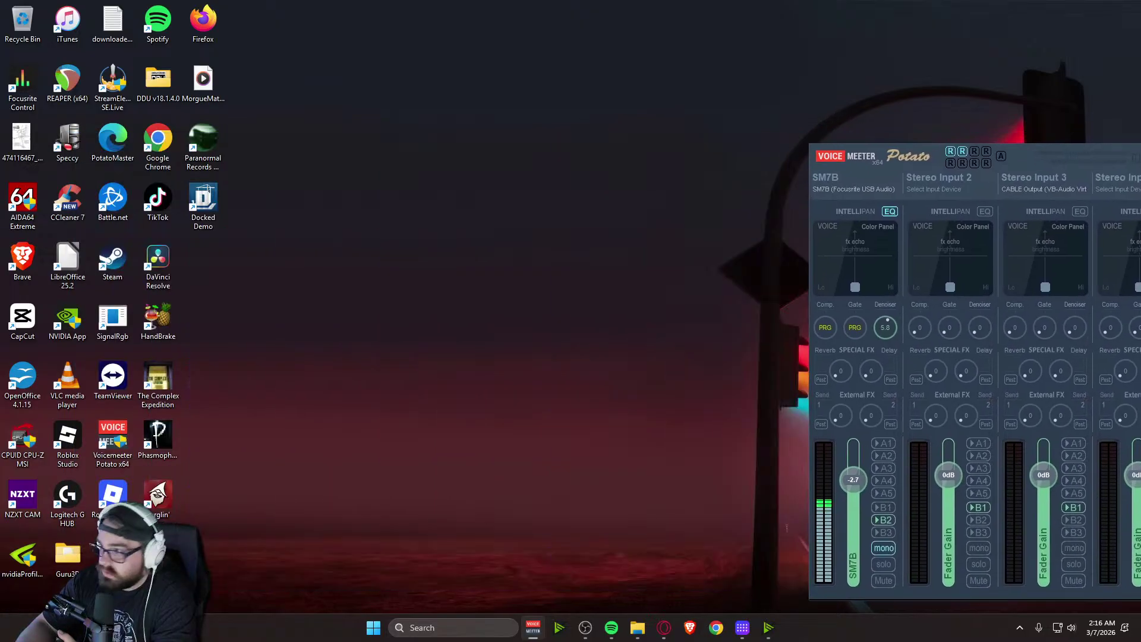